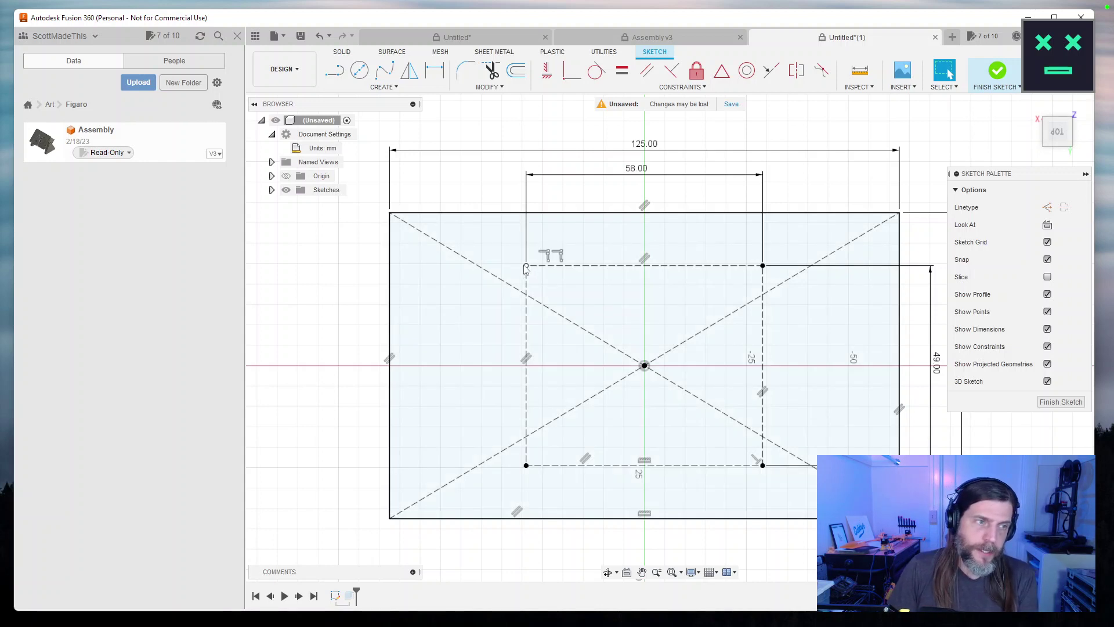
Cancel the stray circle, finish the sketch and undo the plate extrusion to reopen the rectangle sketch.
key("c")
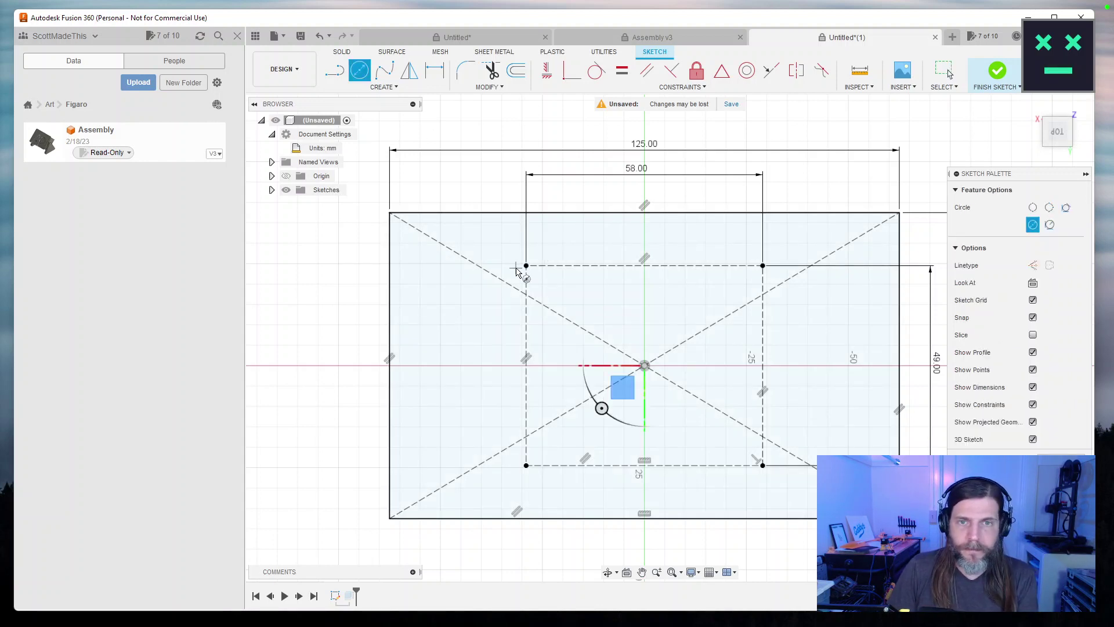
key("Escape")
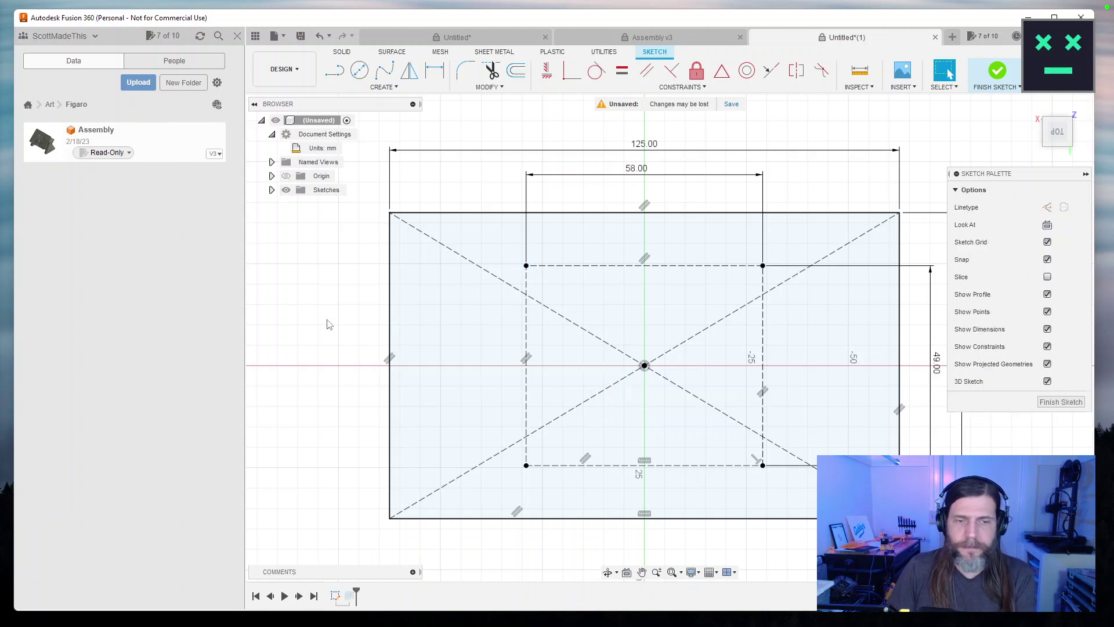
key("Return")
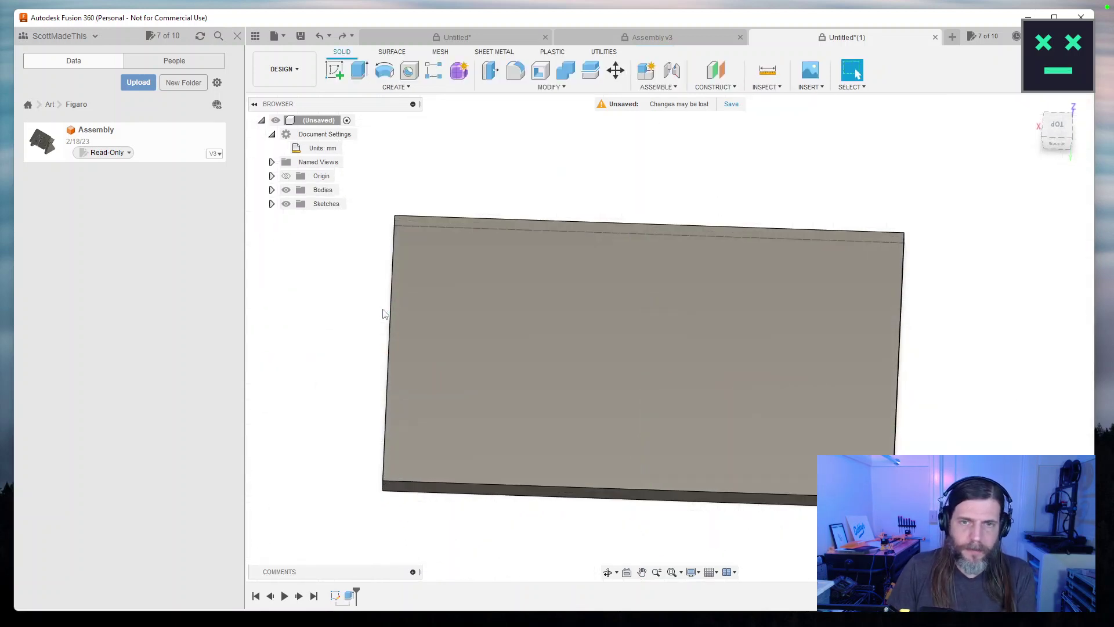
key("ctrl+z")
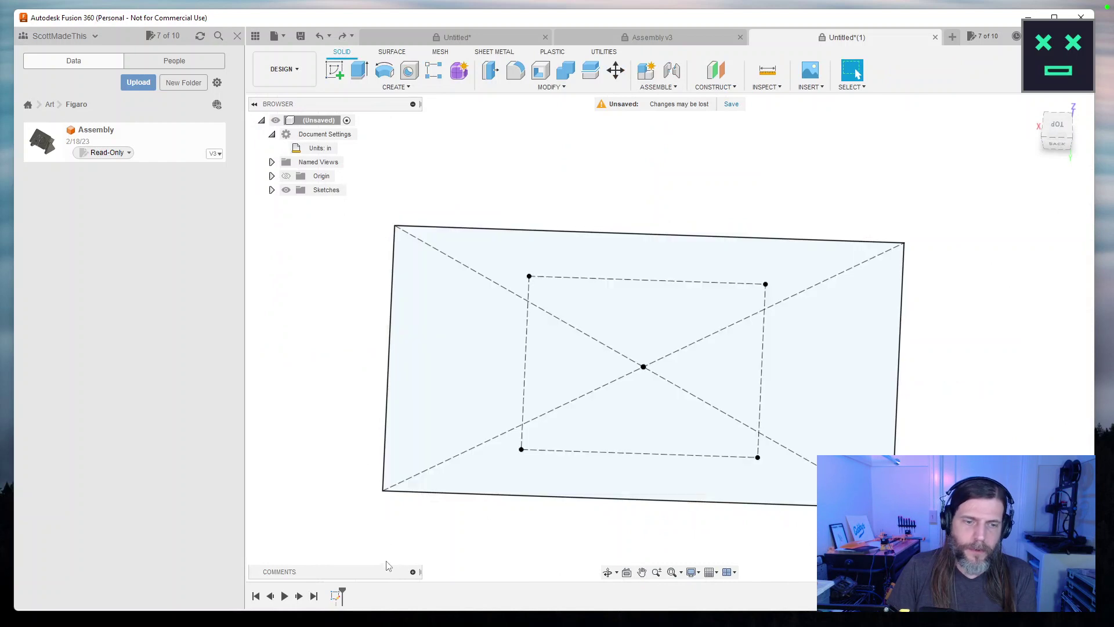
key("ctrl+z")
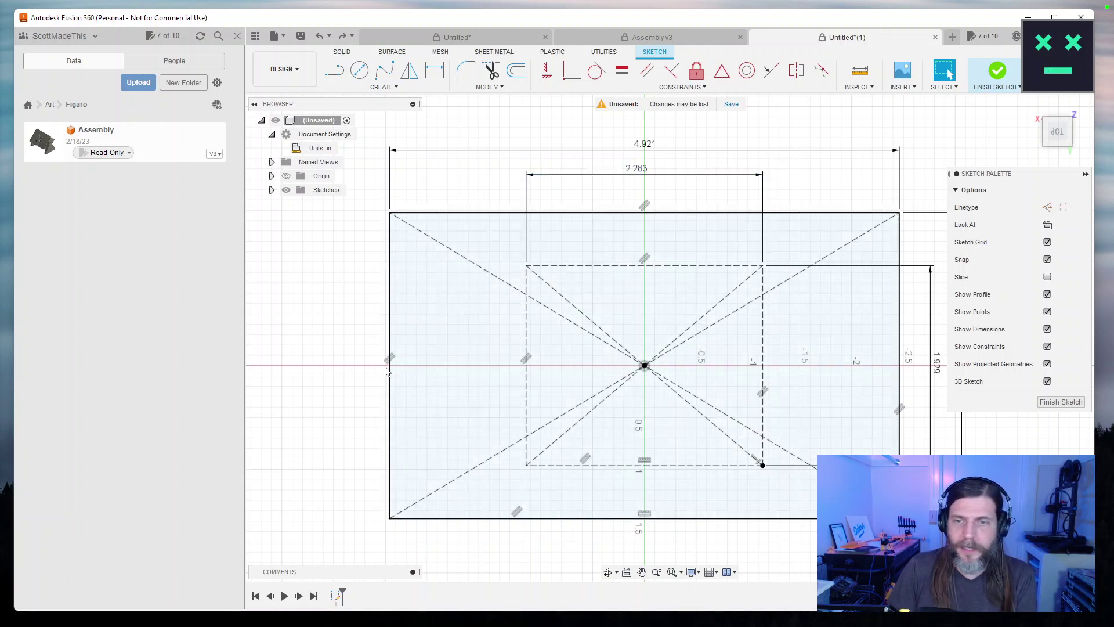
Switch the document Unit Type to Millimeter.
left_click_drag(361, 352, 319, 348)
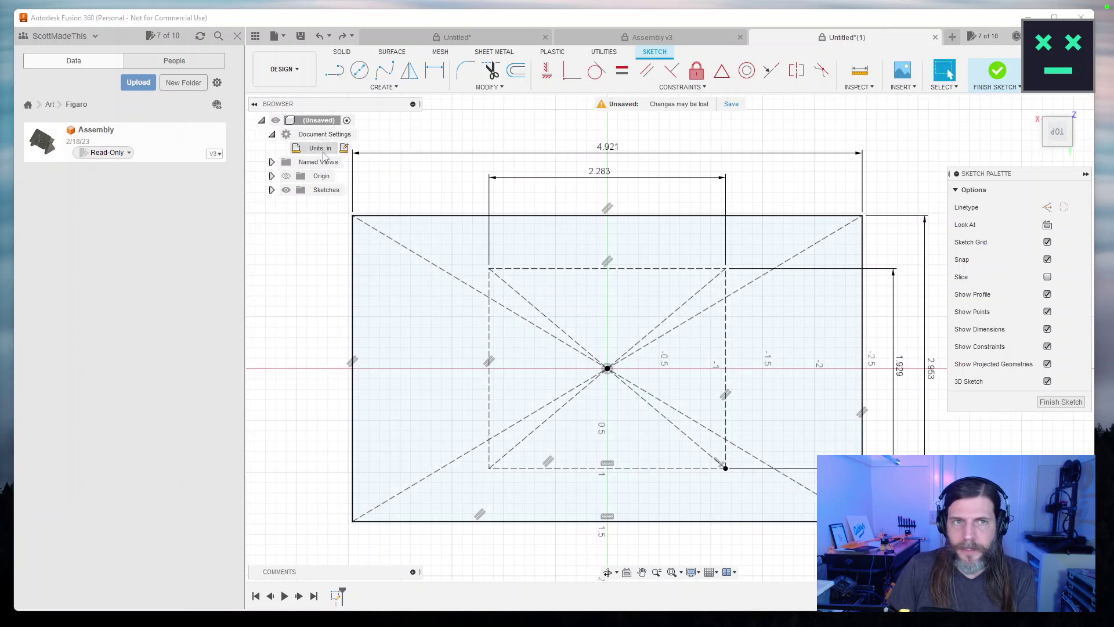
left_click(345, 149)
left_click(857, 187)
left_click(875, 217)
left_click(877, 231)
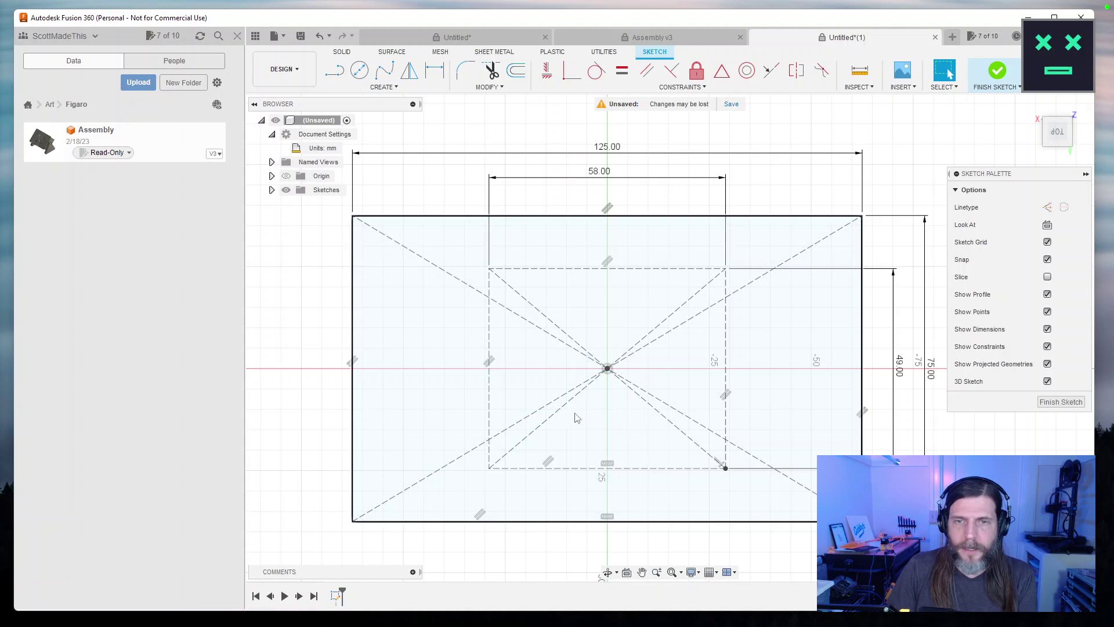
Draw a trial 8 mm circle on the inner rectangle's corner.
left_click(360, 71)
left_click(727, 468)
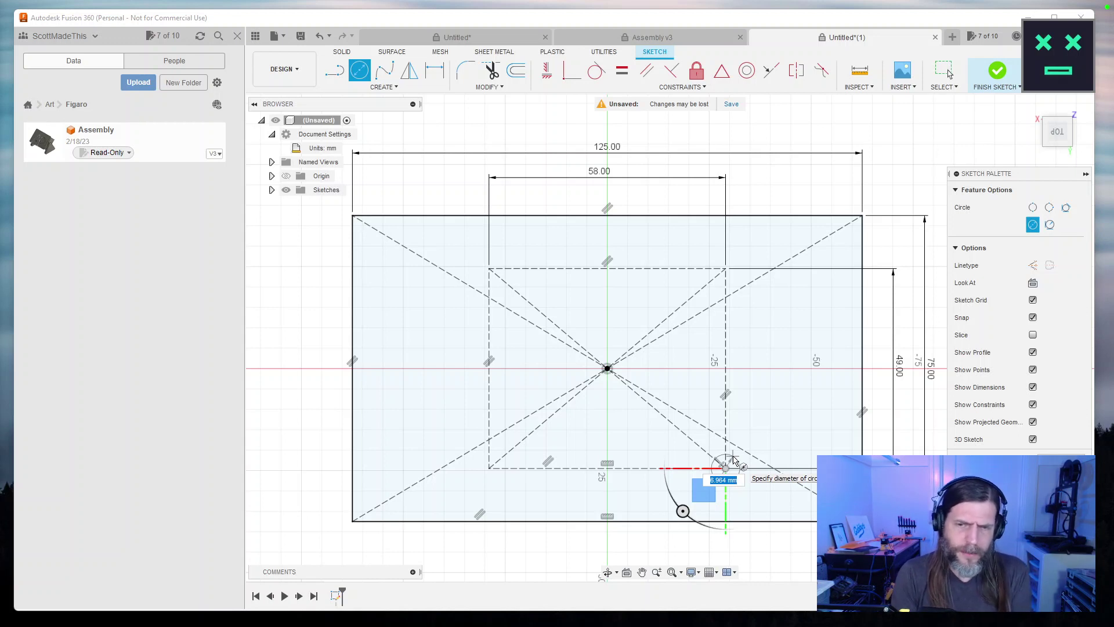
type("8mm")
key("Return")
key("Escape")
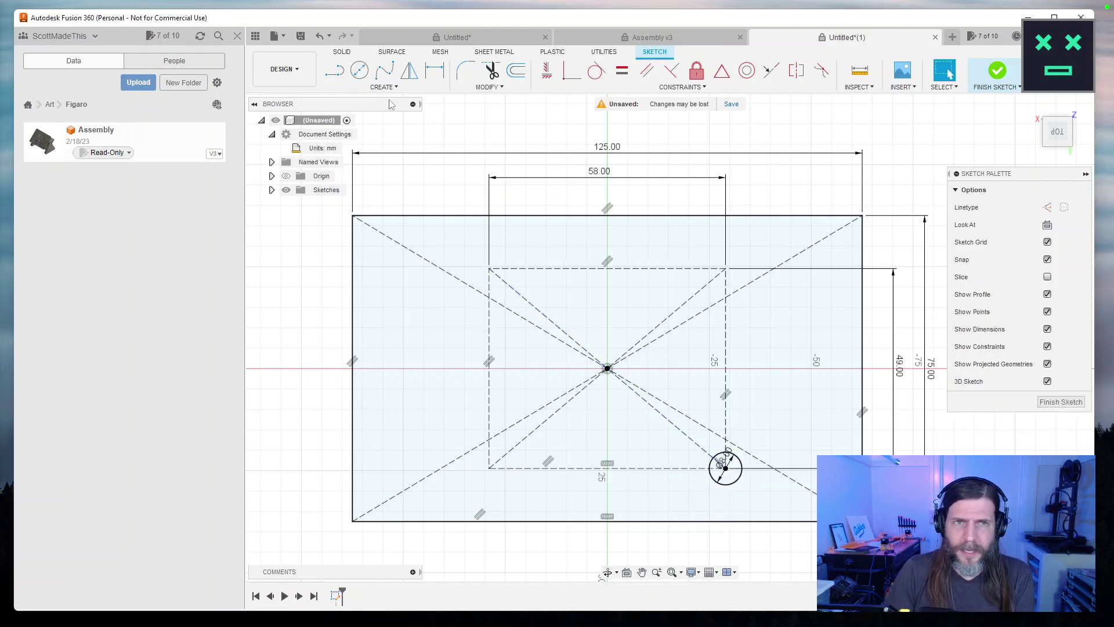
Undo the trial circle and set the document units back to millimetres.
key("ctrl+z")
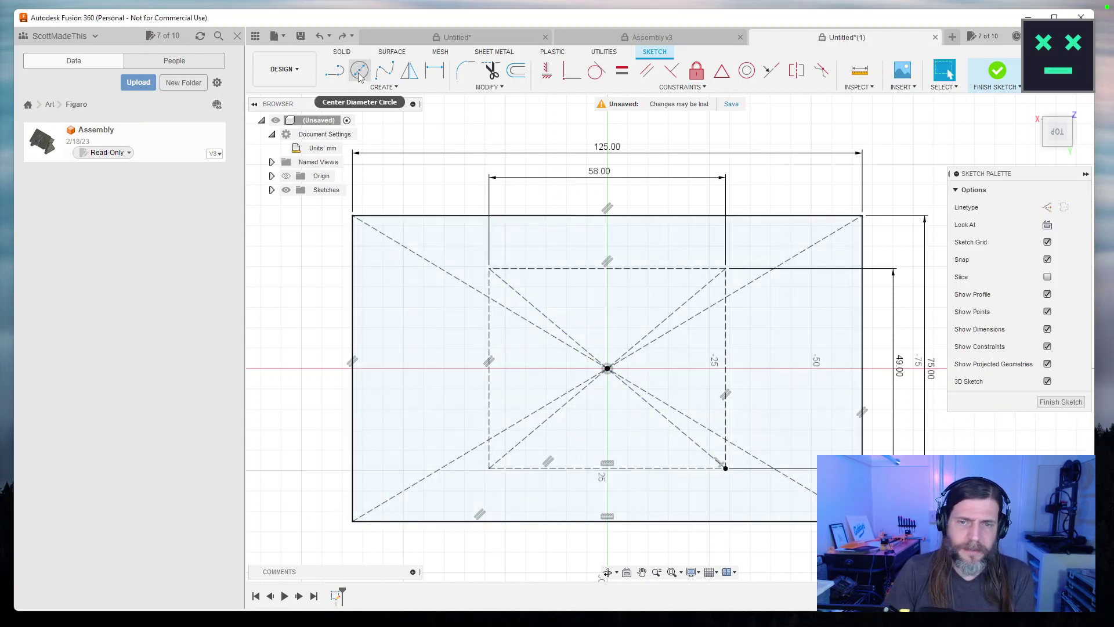
key("ctrl+z")
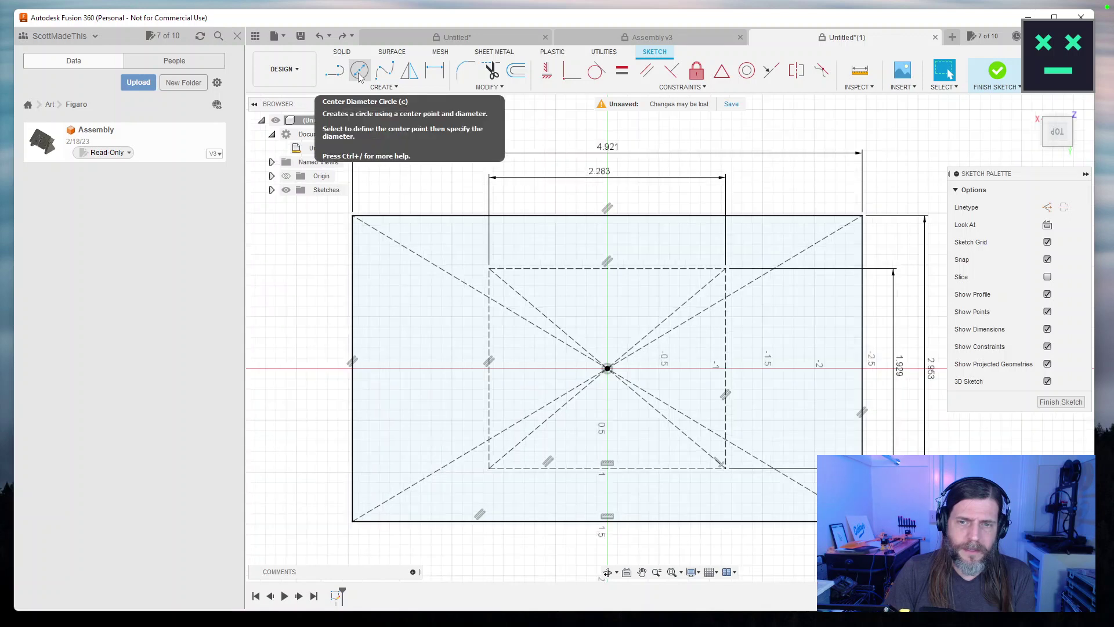
left_click(347, 149)
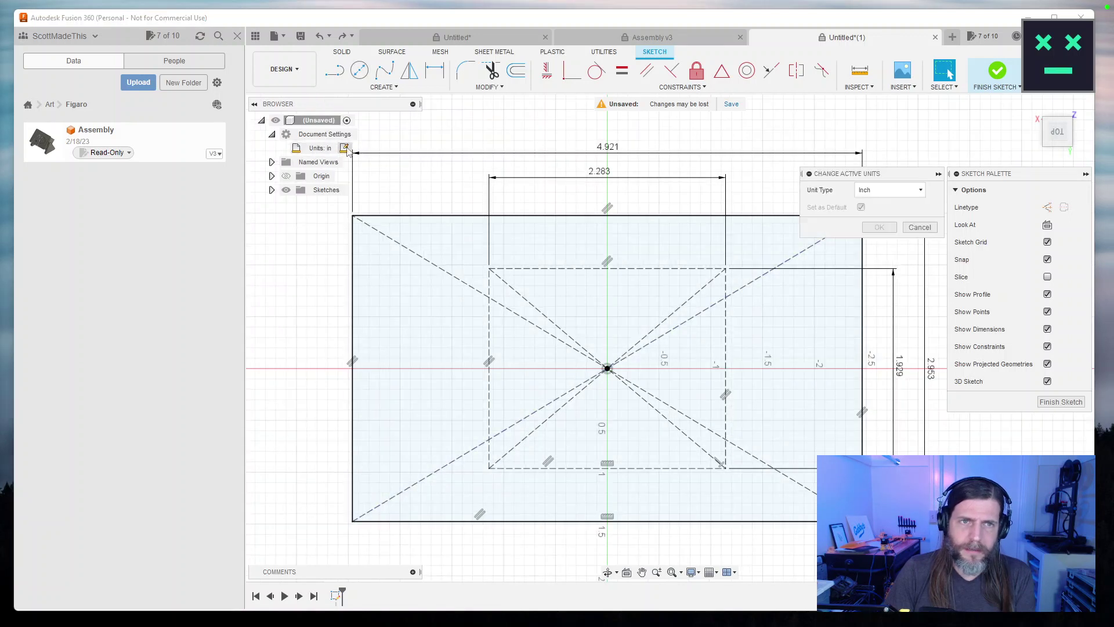
left_click(890, 190)
left_click(874, 203)
left_click(879, 227)
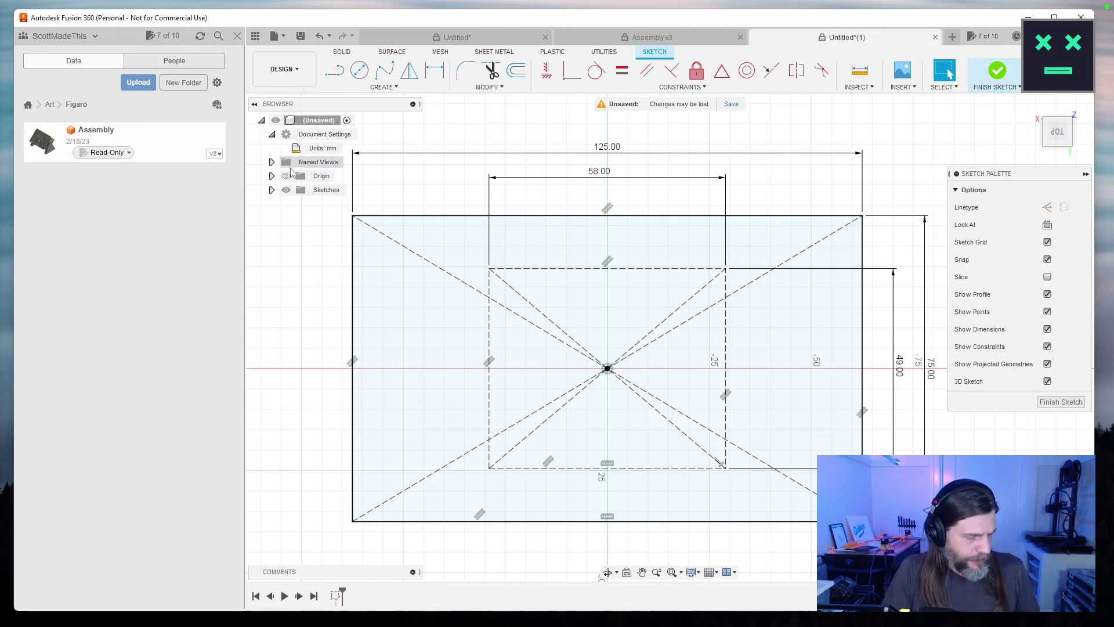
Draw an 8 mm circle centred on the inner rectangle's bottom-left corner.
left_click(359, 70)
left_click(489, 468)
type("8")
key("Return")
key("Escape")
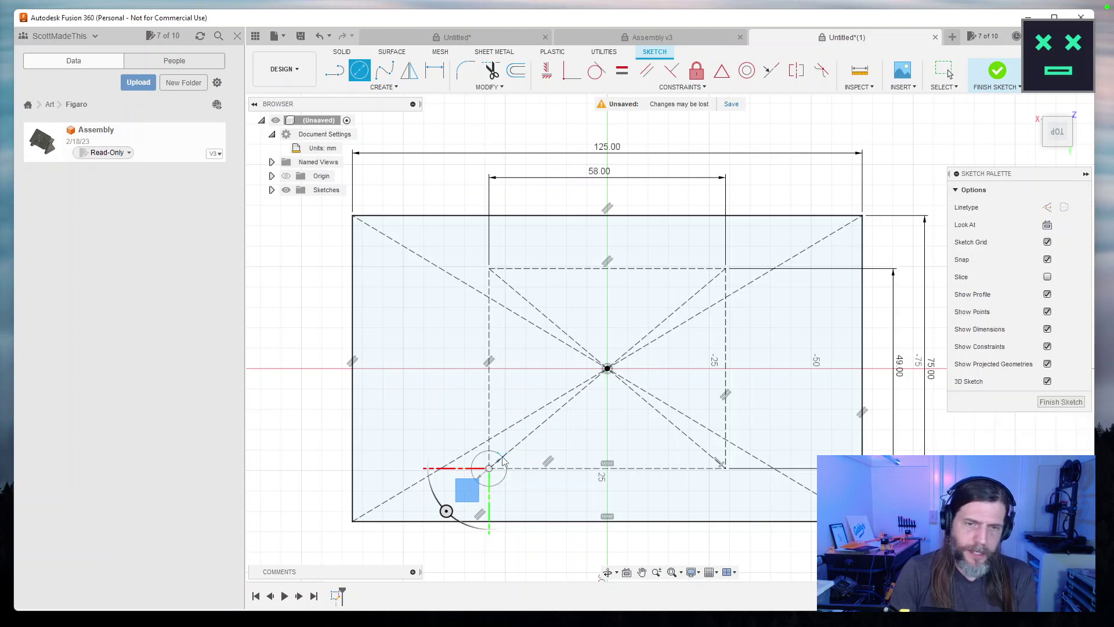
Pattern the circle 2 × 2, spaced 60 mm across and 50 mm up.
left_click(384, 69)
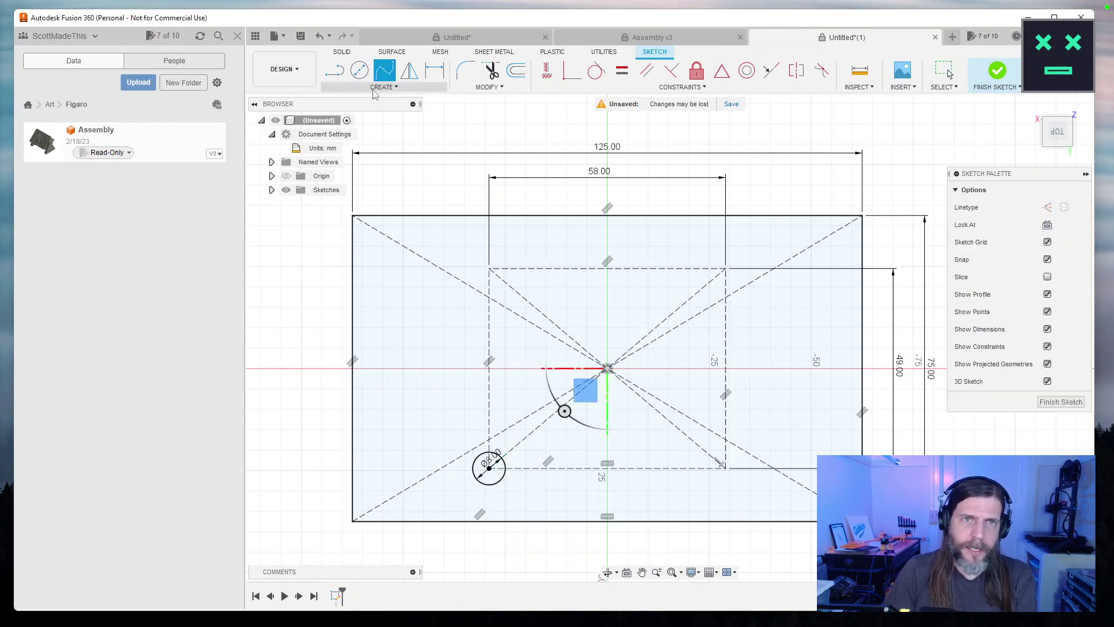
left_click(378, 88)
left_click(386, 278)
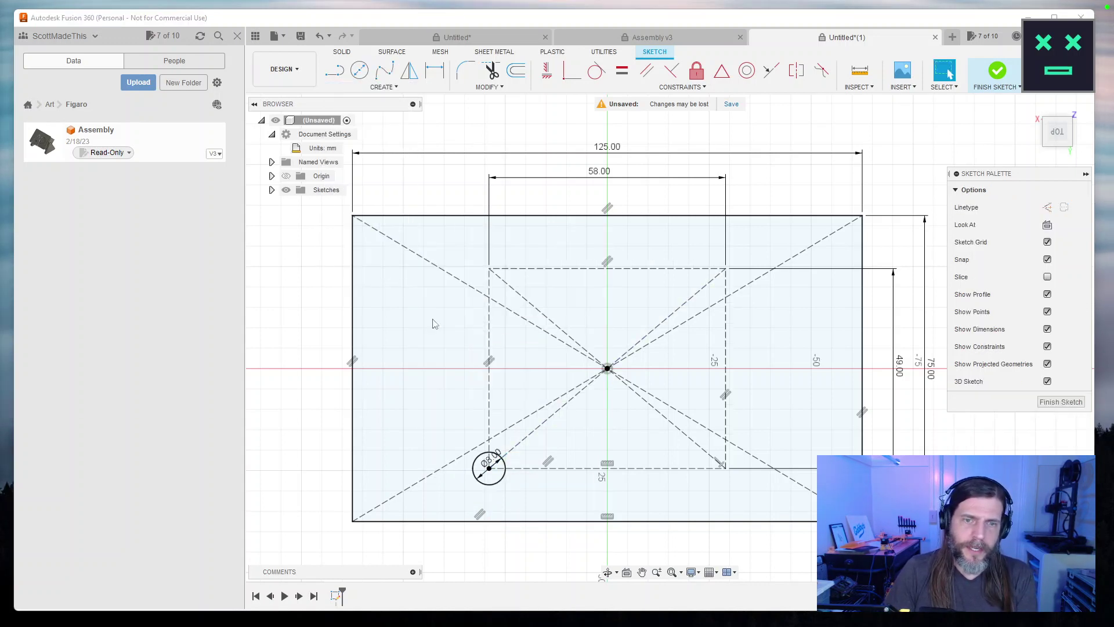
left_click(497, 488)
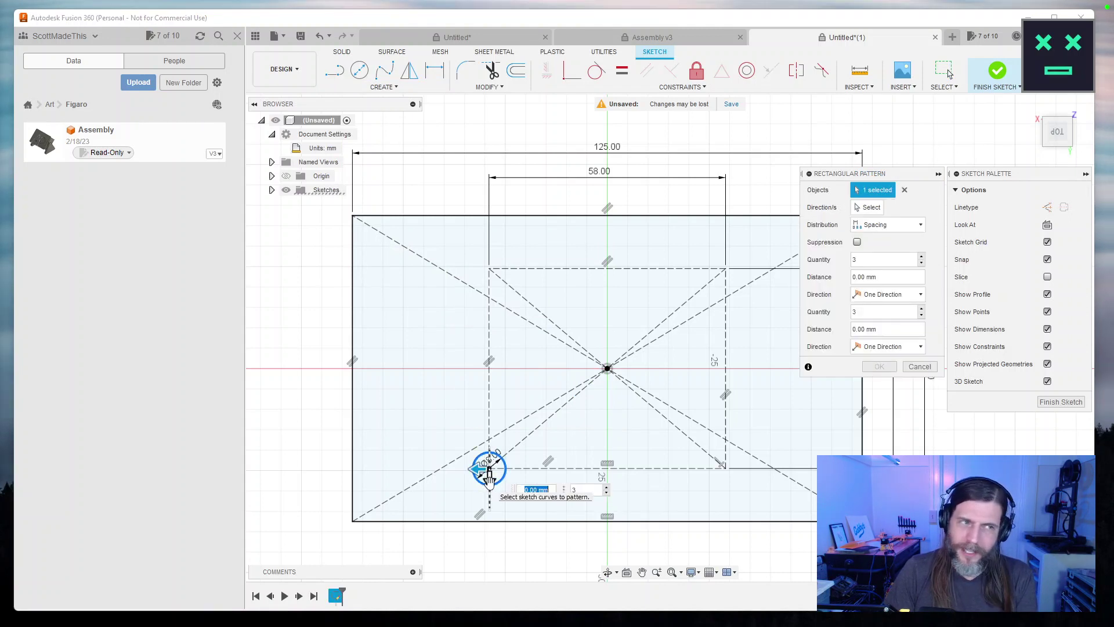
left_click_drag(489, 479, 487, 256)
left_click_drag(473, 468, 744, 468)
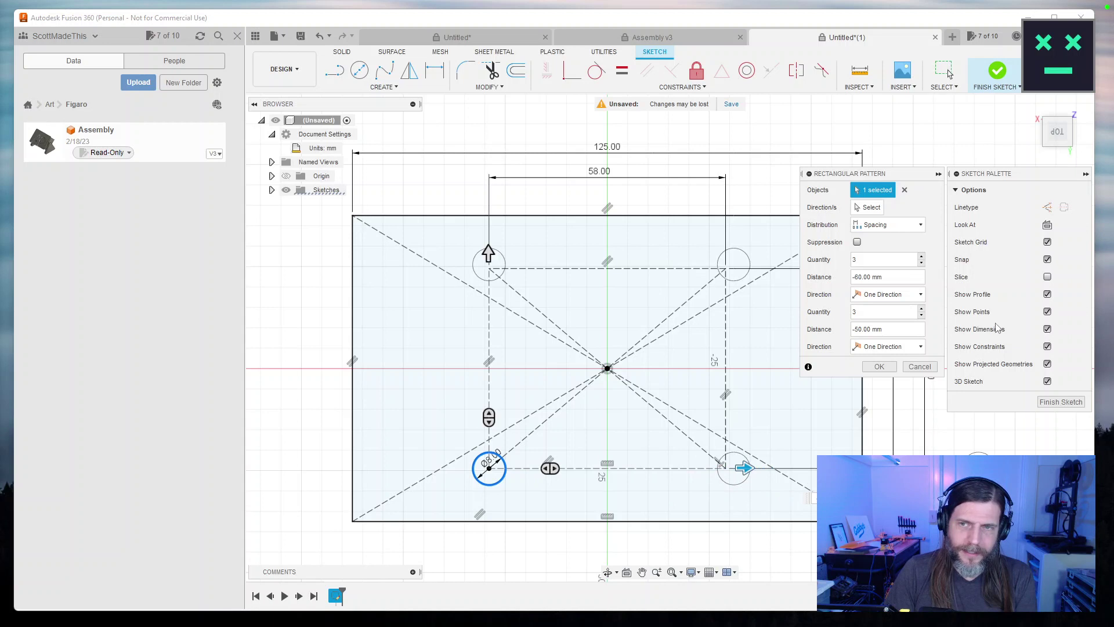
left_click_drag(865, 259, 810, 260)
type("2")
double_click(848, 316)
type("2")
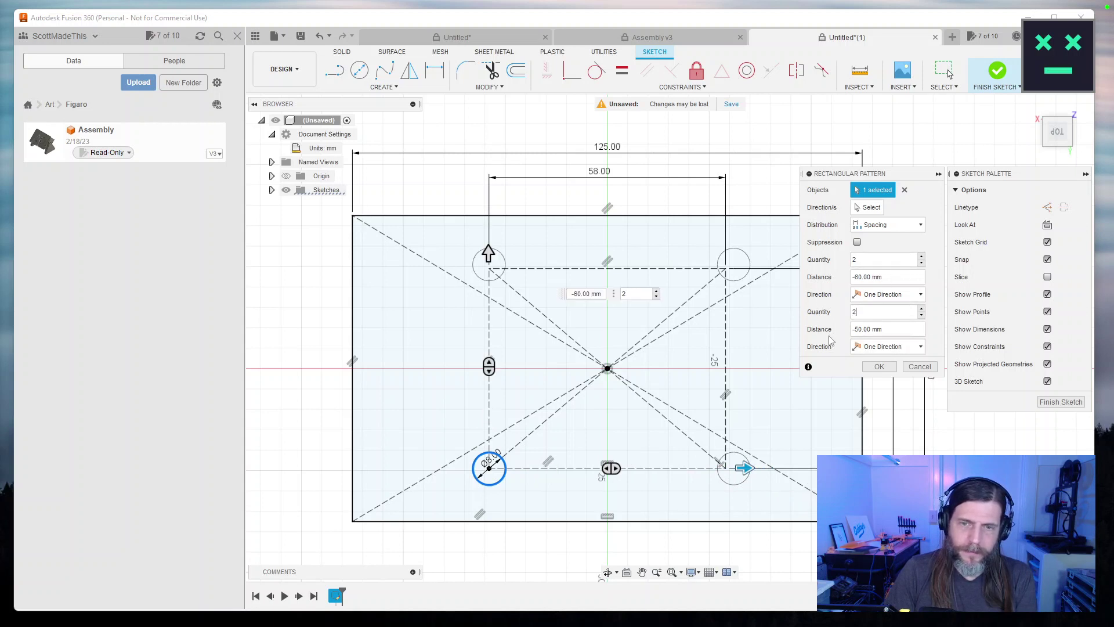
left_click(878, 367)
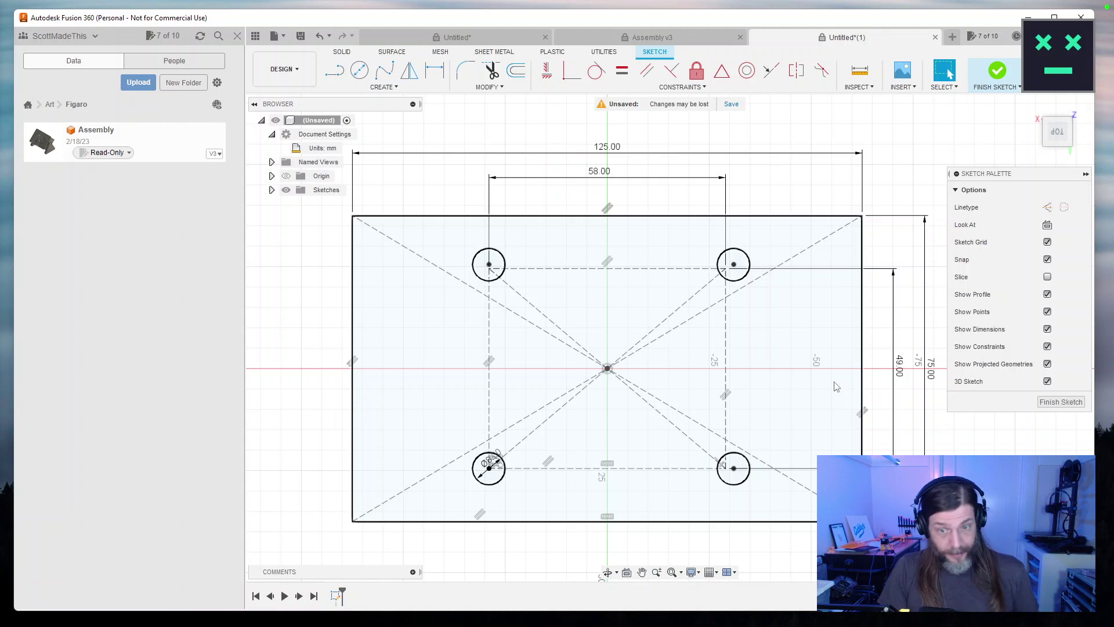
Finish the sketch and extrude the plate profile 2.5 mm thick.
left_click(1061, 402)
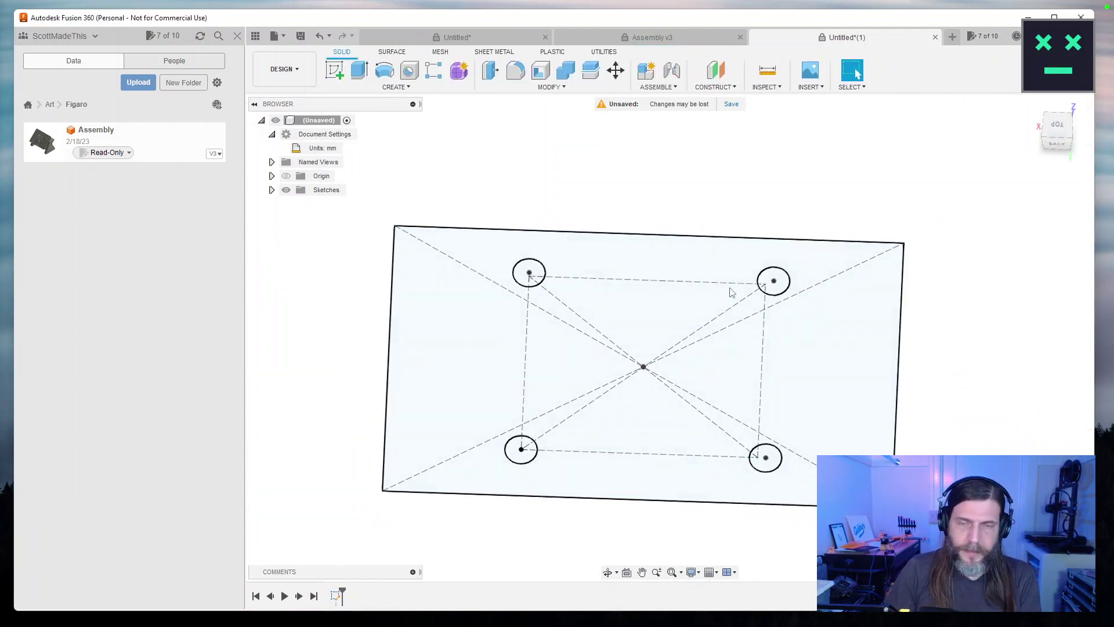
left_click(457, 341)
key("e")
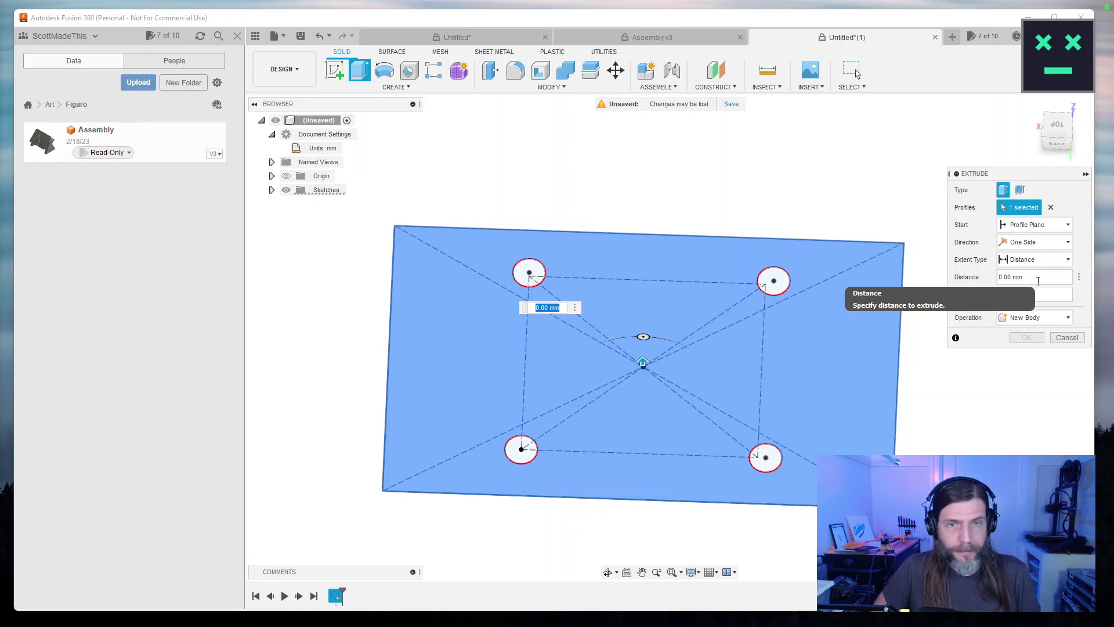
type("2.5")
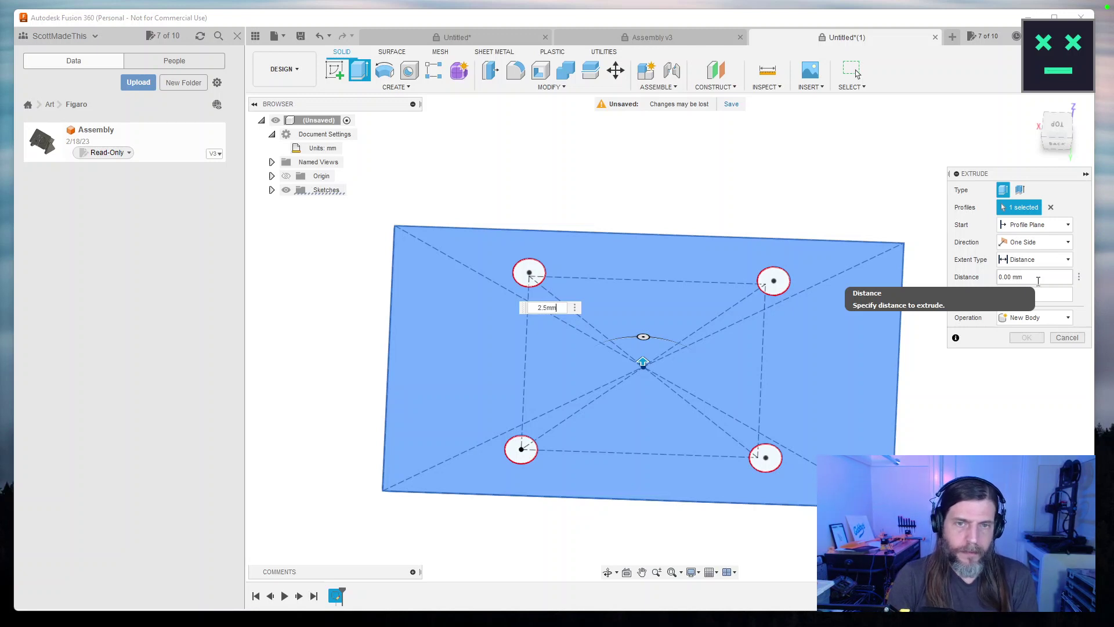
key("Return")
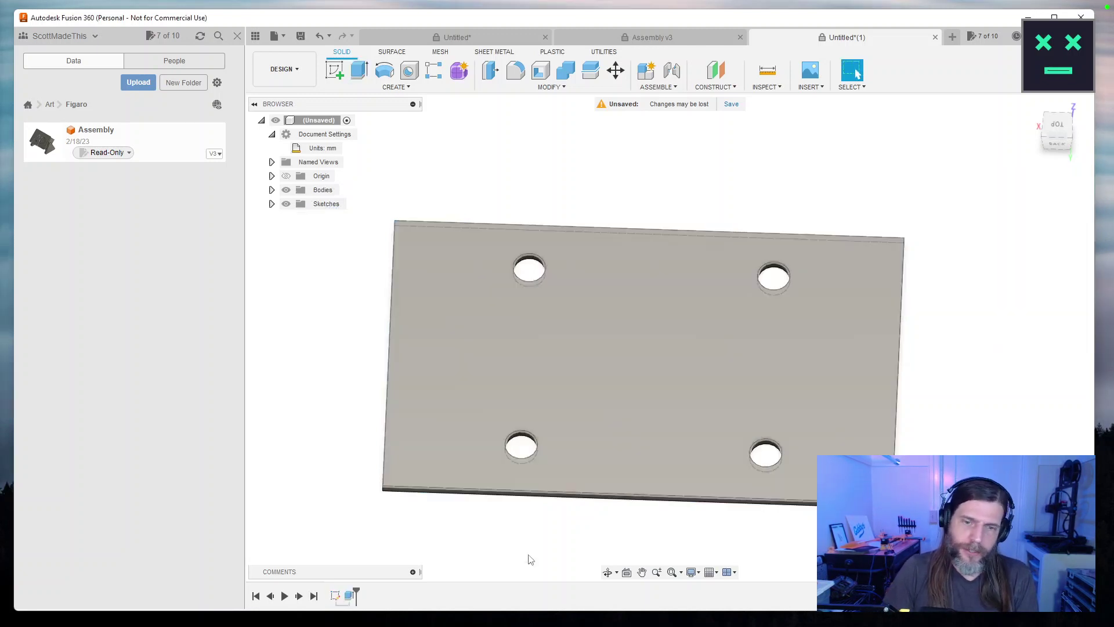
key("e")
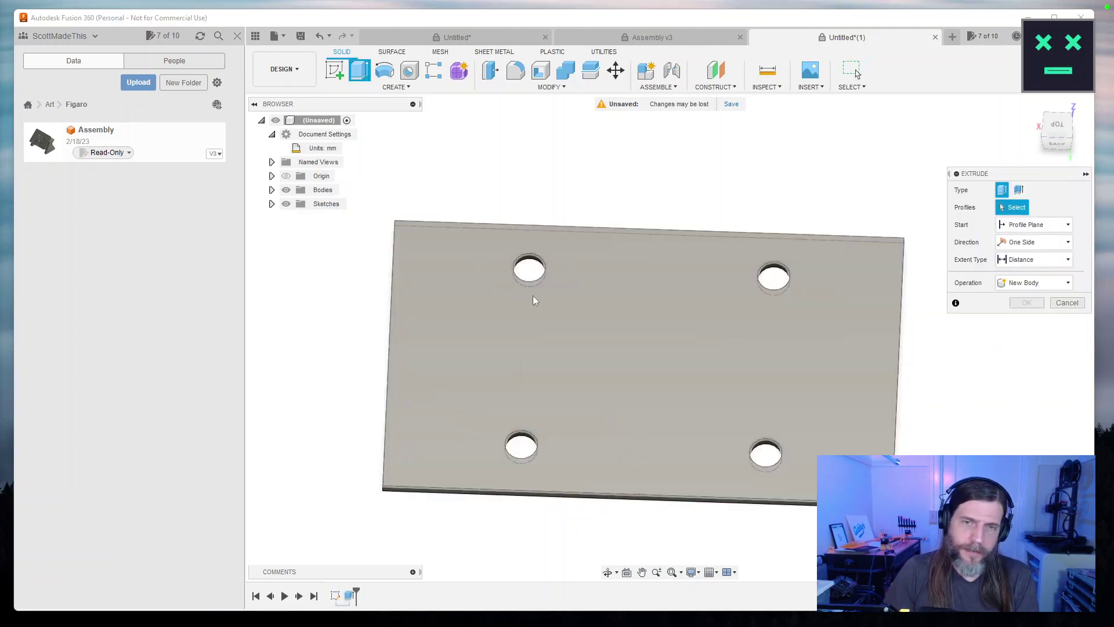
Show Sketch1 and extrude its four corner circles upward as standoffs joined to the plate.
left_click(272, 204)
left_click(297, 218)
left_click(535, 269)
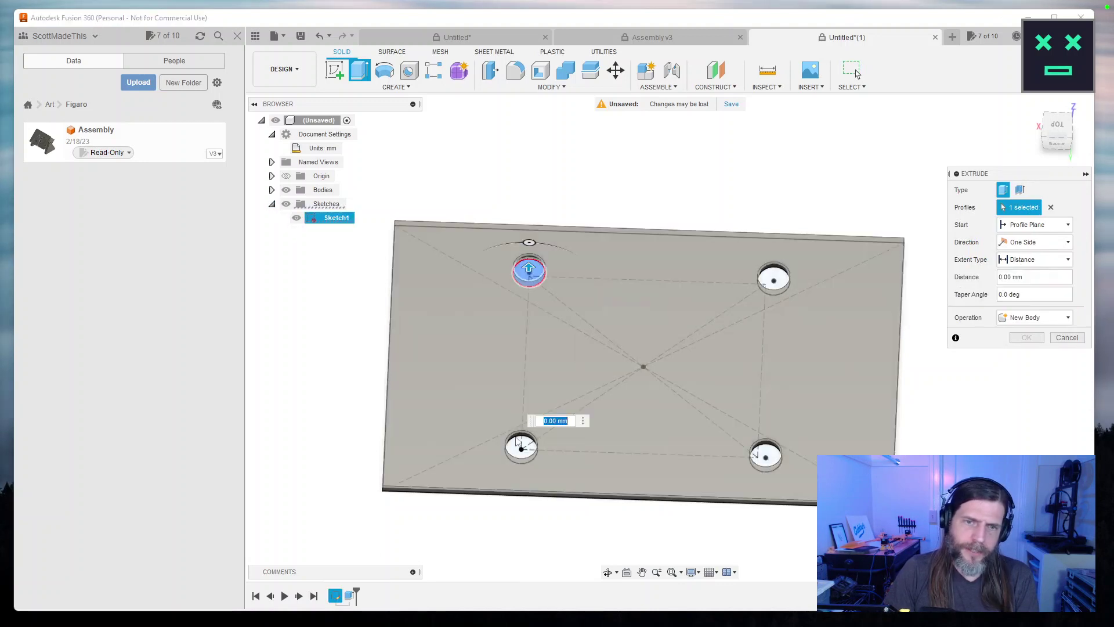
left_click(521, 447)
left_click(766, 457)
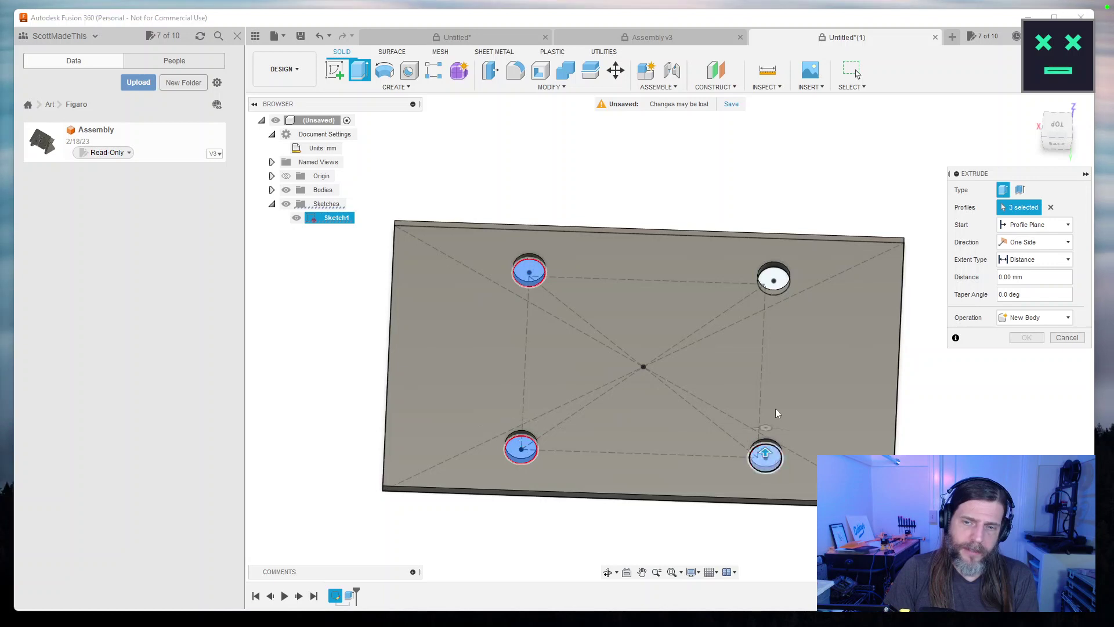
left_click(774, 277)
mouse_move(773, 276)
left_mouse_down()
mouse_move(778, 246)
mouse_move(782, 259)
left_mouse_up()
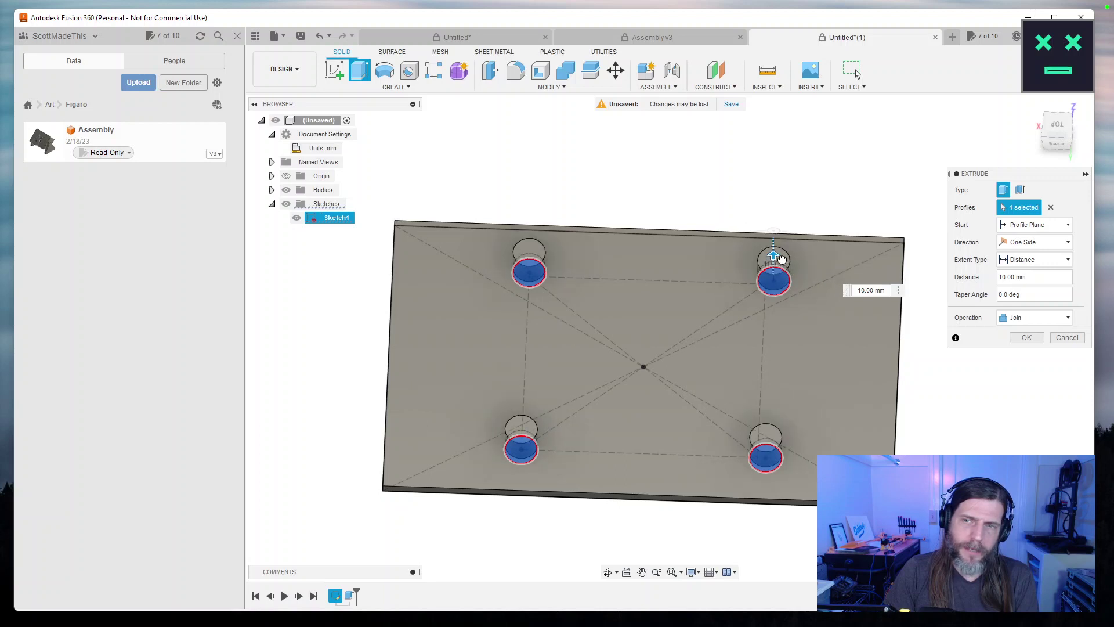
left_click_drag(878, 199, 853, 186)
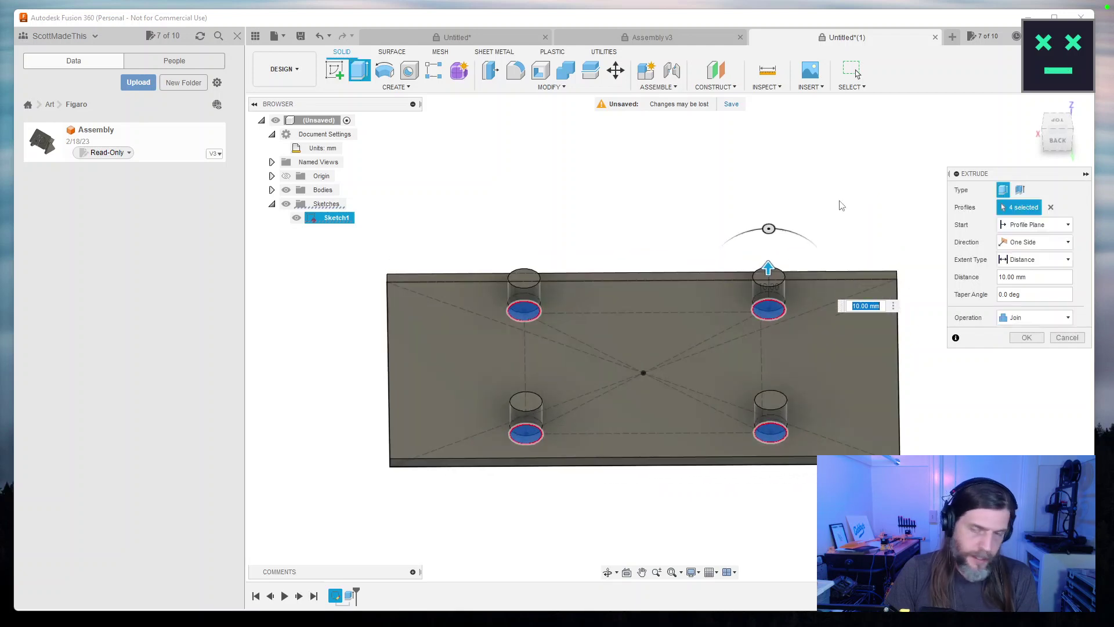
left_click_drag(768, 268, 778, 228)
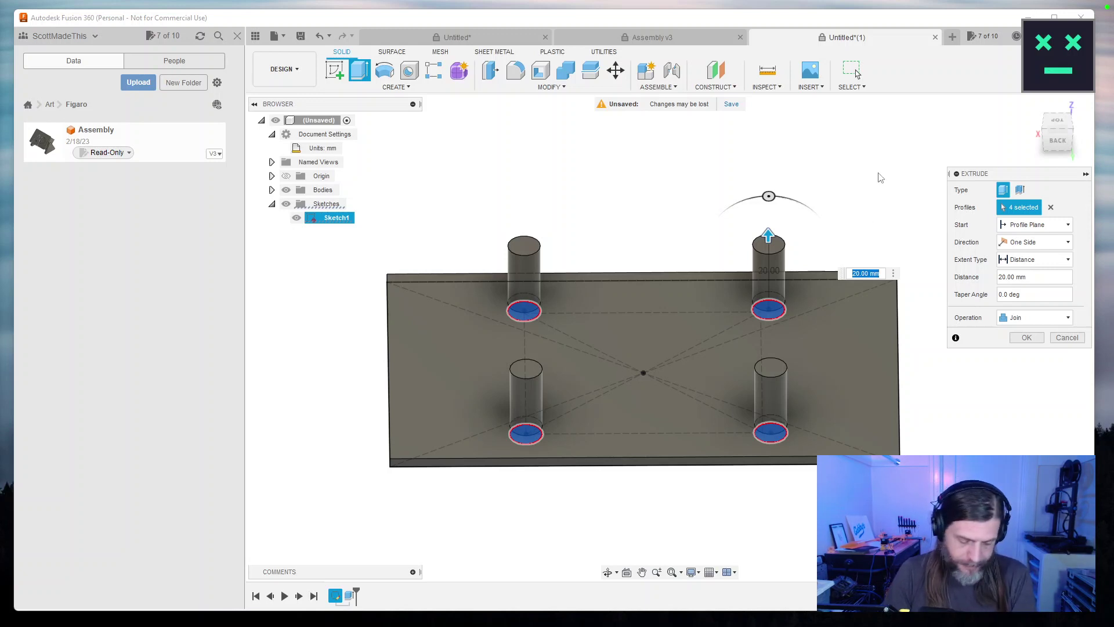
left_click(1021, 339)
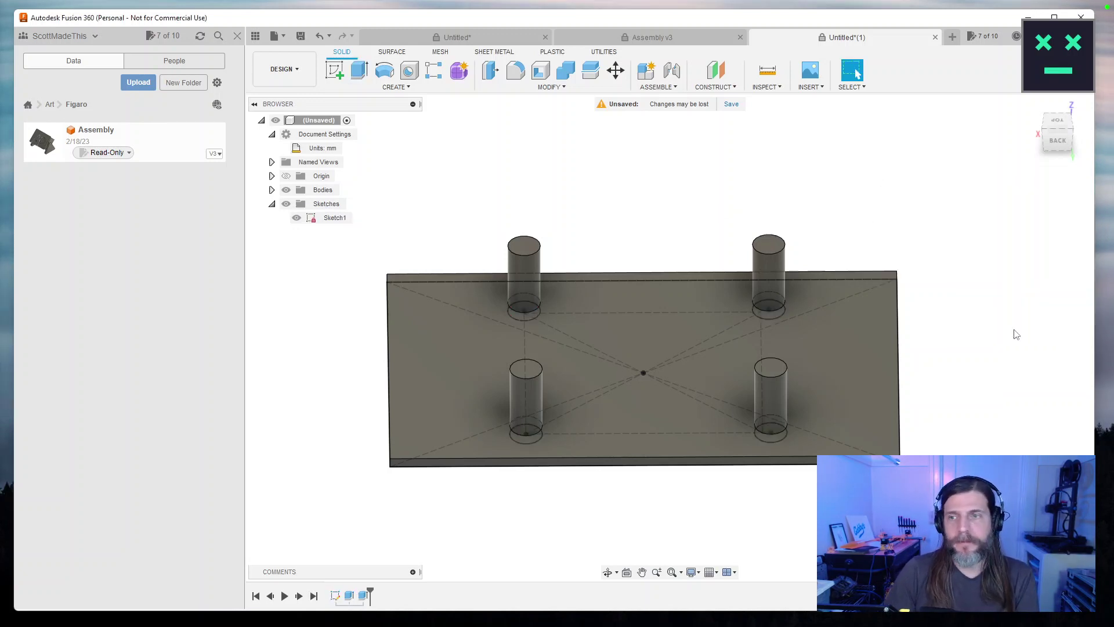
left_click_drag(947, 235, 831, 205)
key("Escape")
left_click(1032, 105)
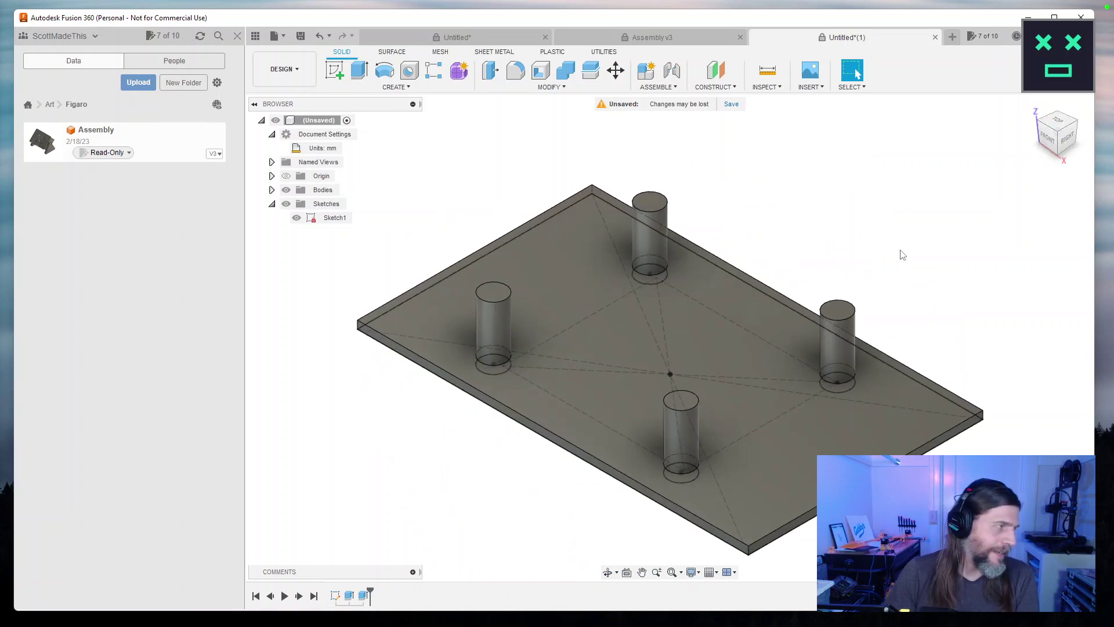
key("F4")
left_click_drag(886, 224, 920, 235)
key("Escape")
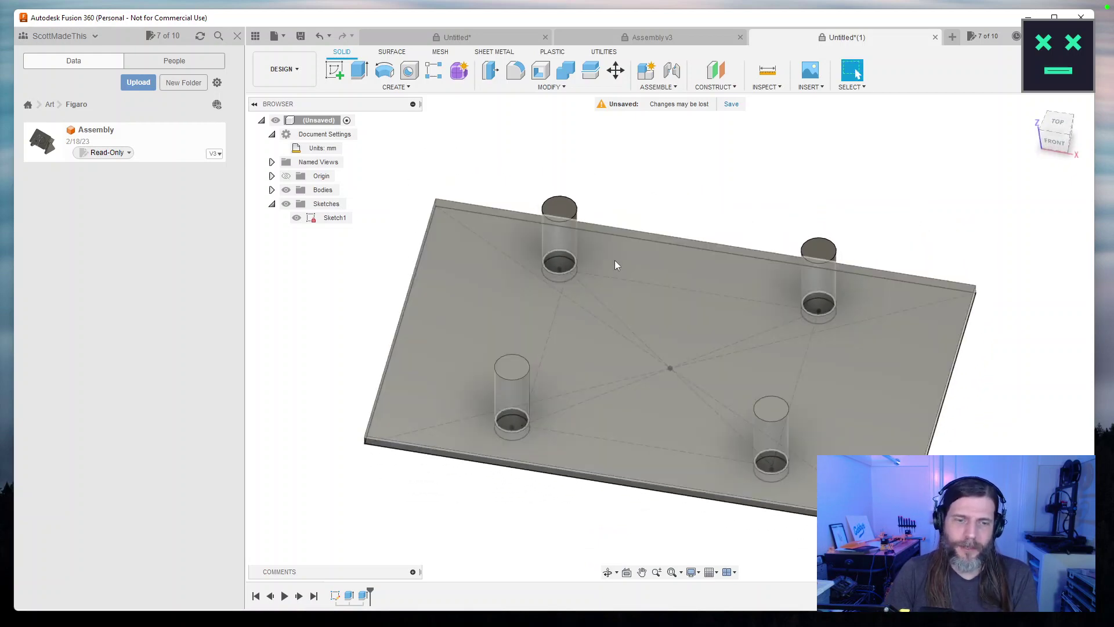
Cancel a trial hole on a standoff face, then open the Rectangular Pattern settings.
key("h")
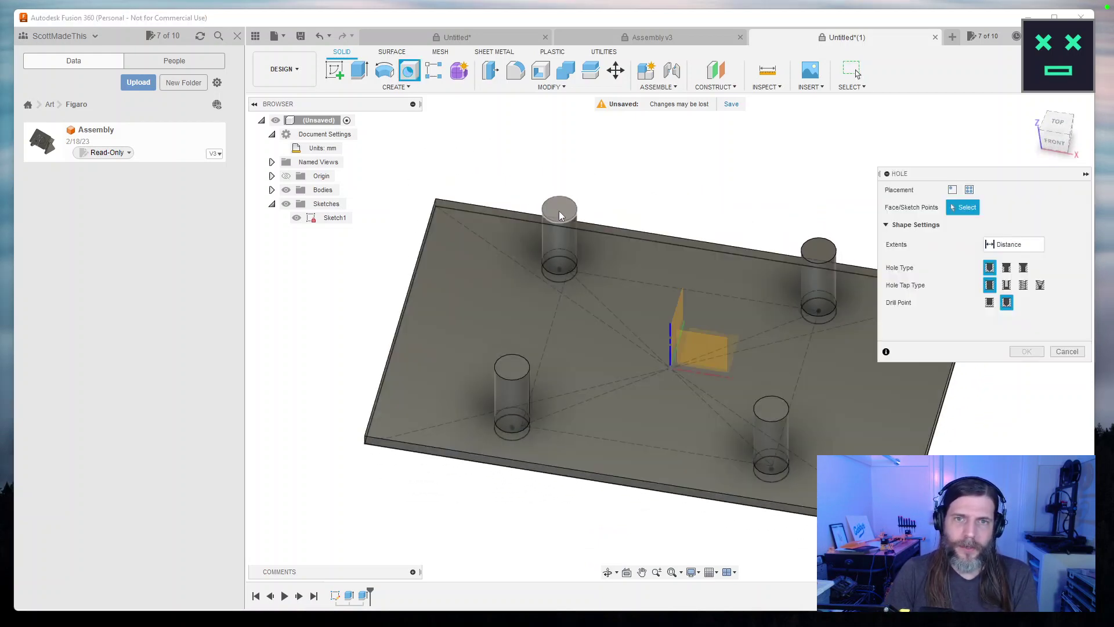
left_click(557, 210)
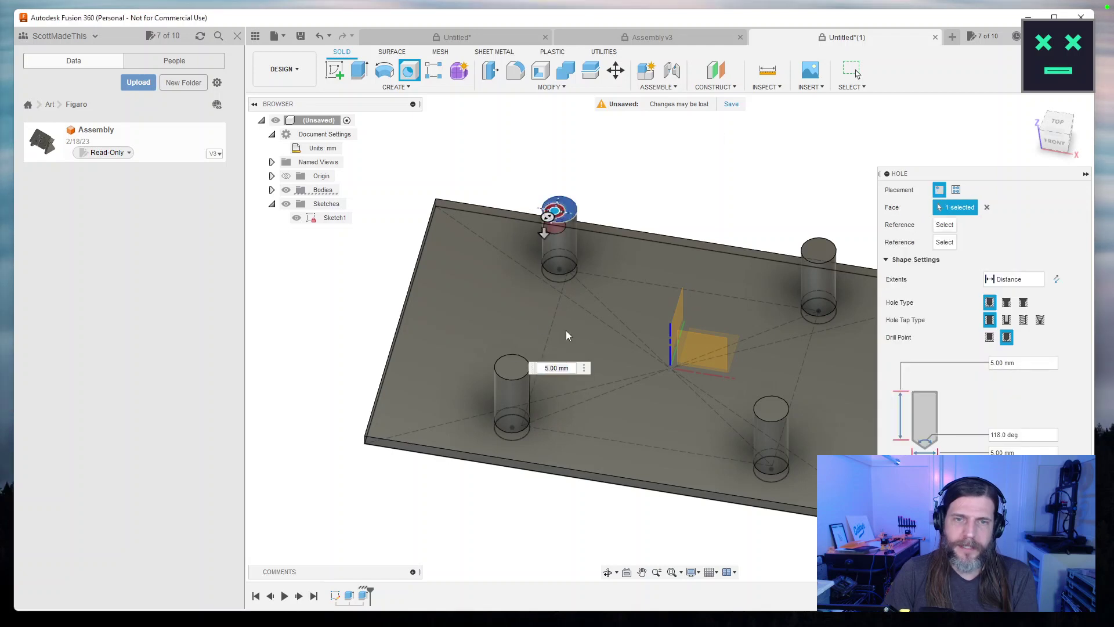
left_click(957, 190)
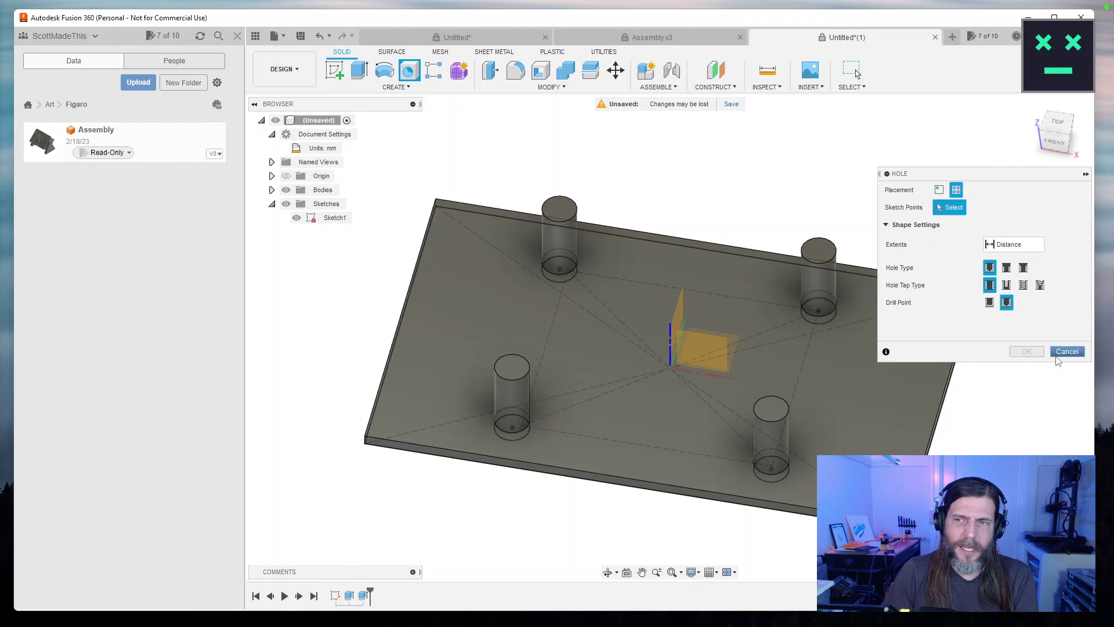
left_click(1067, 351)
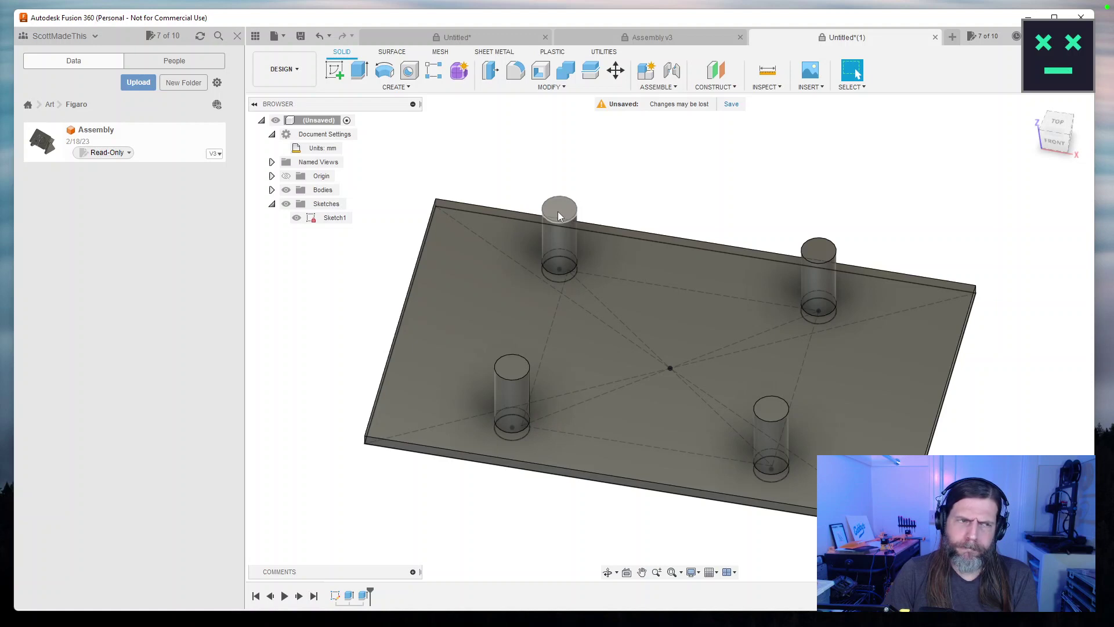
left_click_drag(559, 211, 604, 157)
left_click(435, 70)
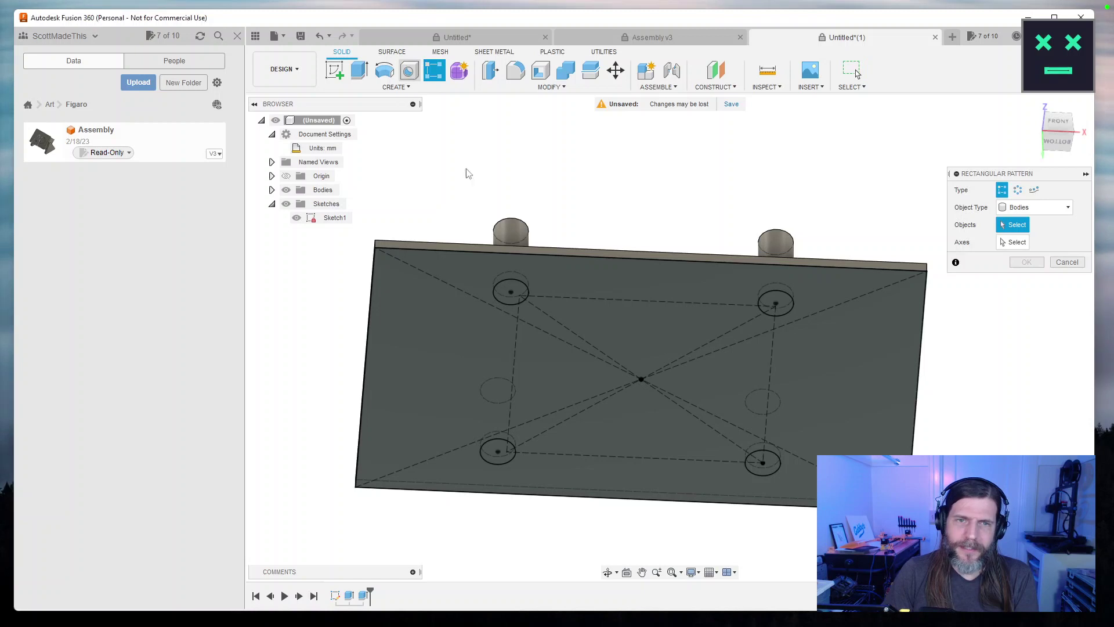
Place holes at the four circle points, with Extents set to To and a Flat drill point.
key("h")
left_click(511, 291)
left_click(498, 450)
left_click(763, 462)
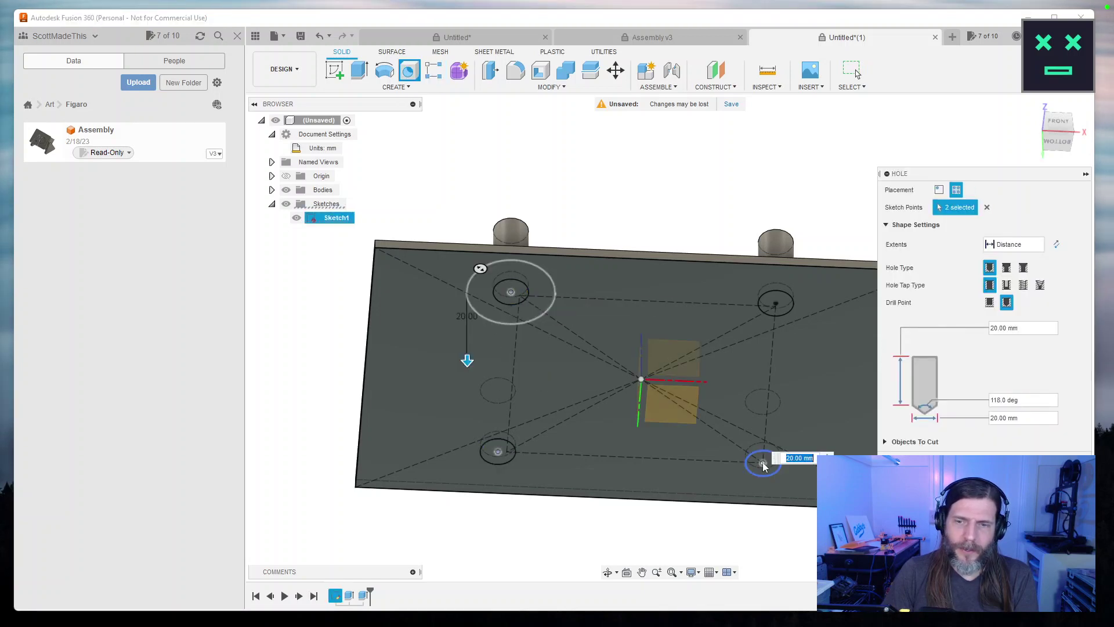
left_click(776, 303)
mouse_move(697, 211)
left_mouse_down()
mouse_move(689, 281)
mouse_move(816, 289)
left_mouse_up()
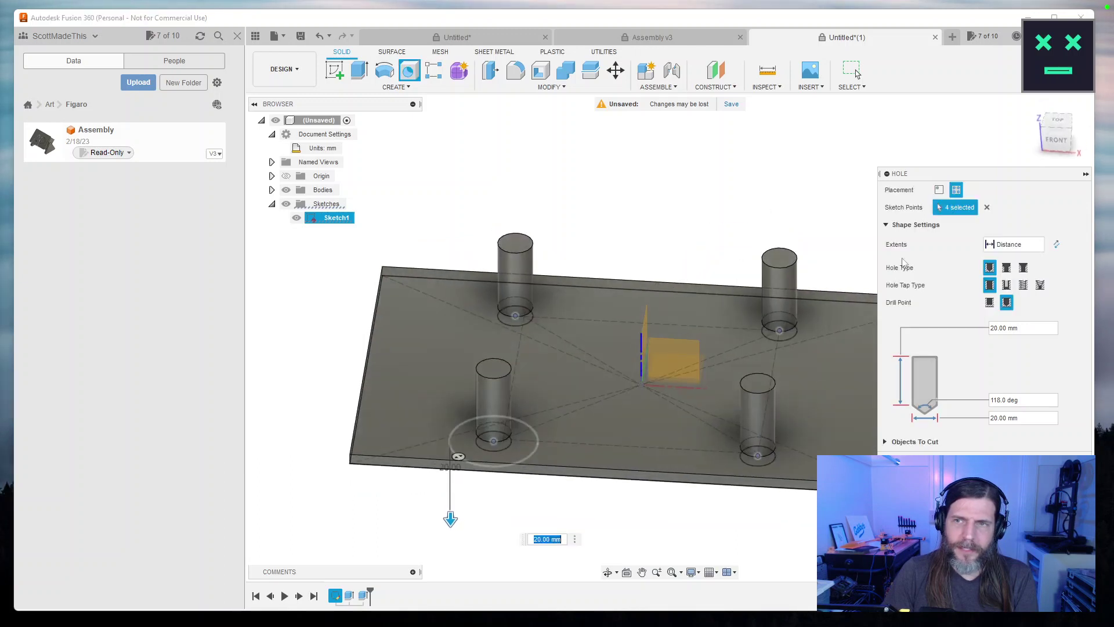
left_click(1015, 244)
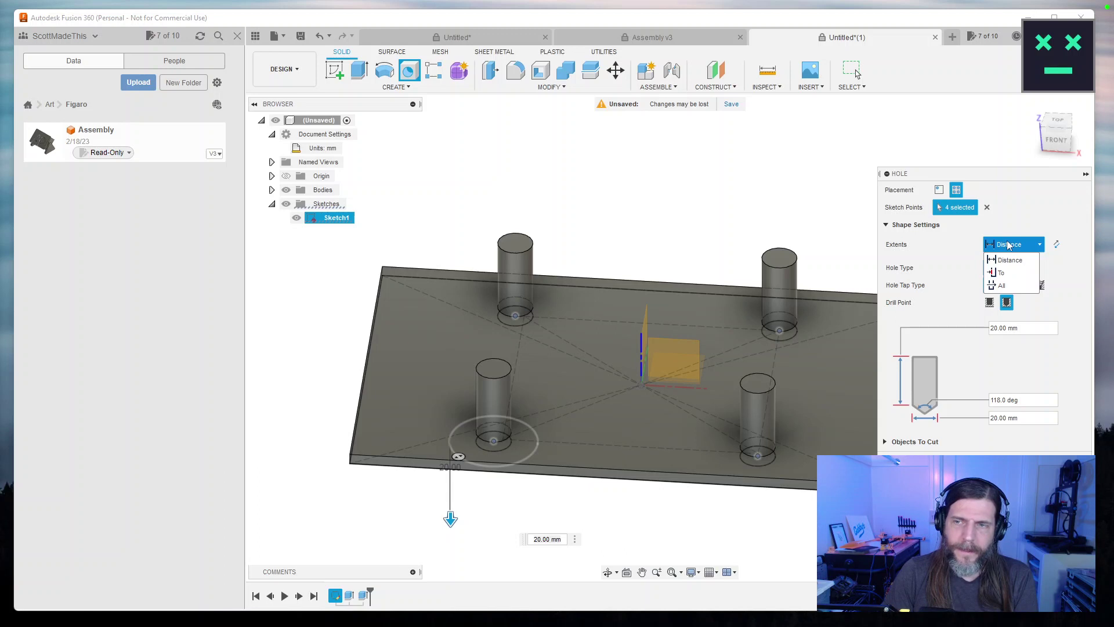
left_click(1001, 272)
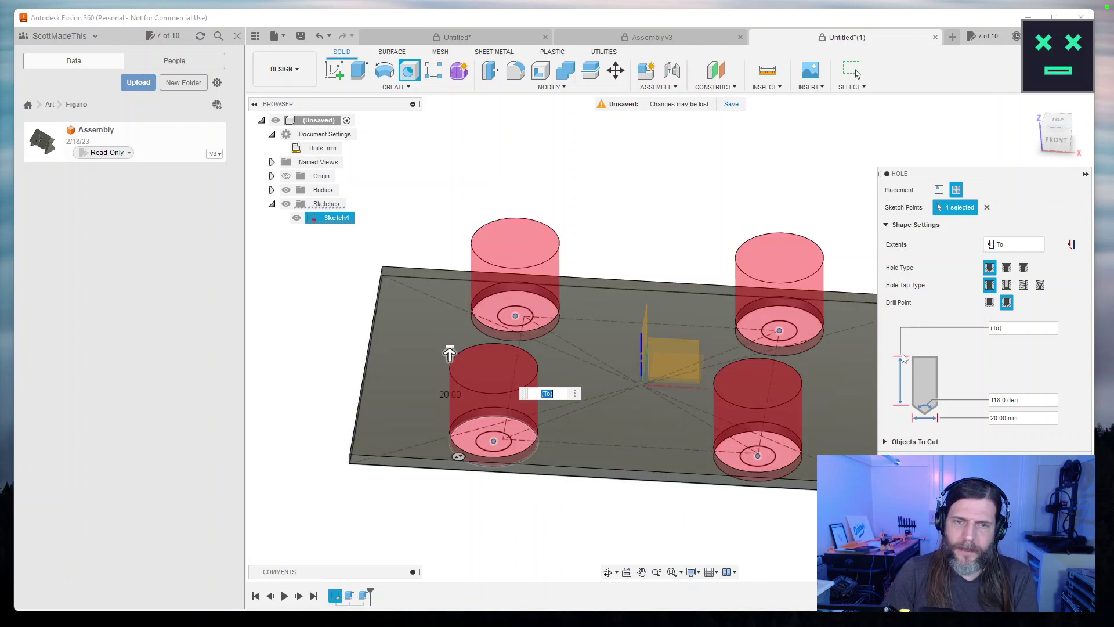
left_click(887, 441)
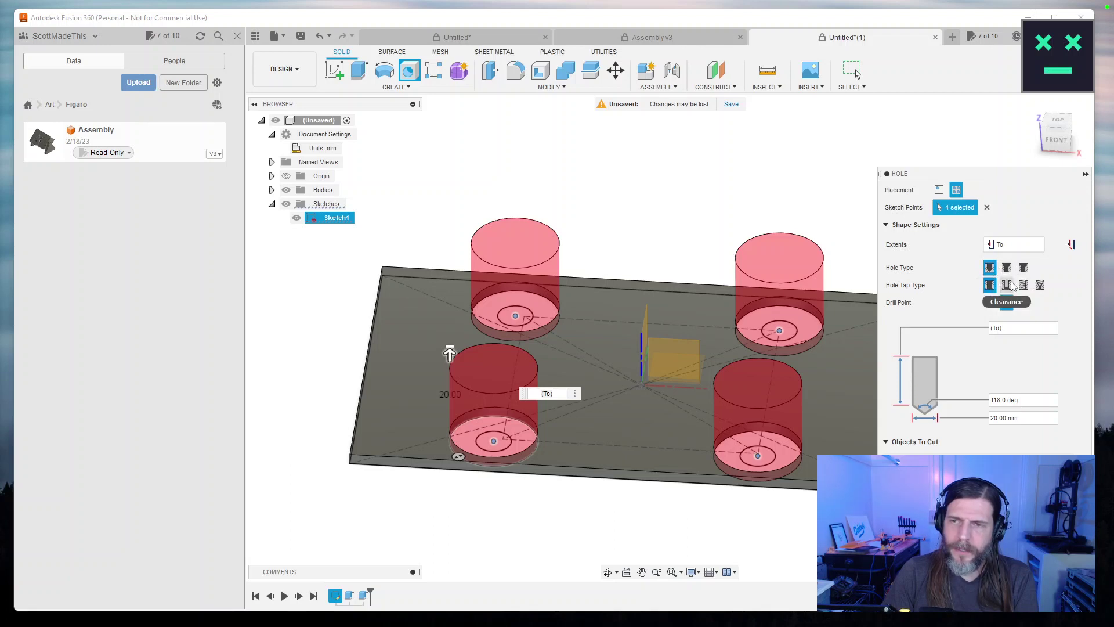
left_click(991, 303)
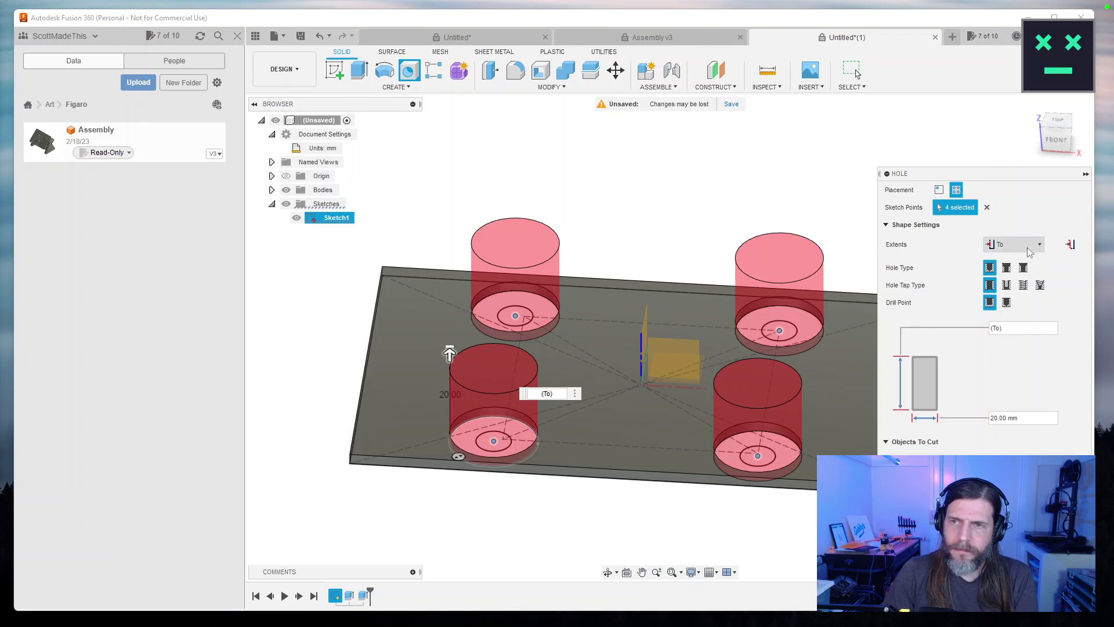
Make the holes Tapped with a 3.0 mm thread size.
left_click(1024, 285)
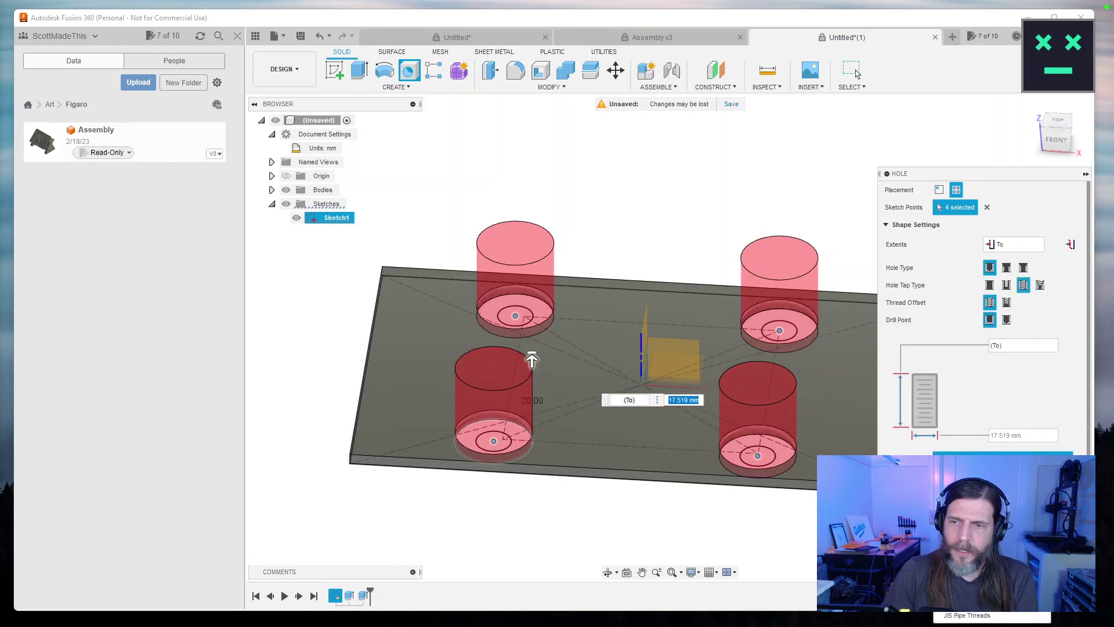
left_click(1003, 461)
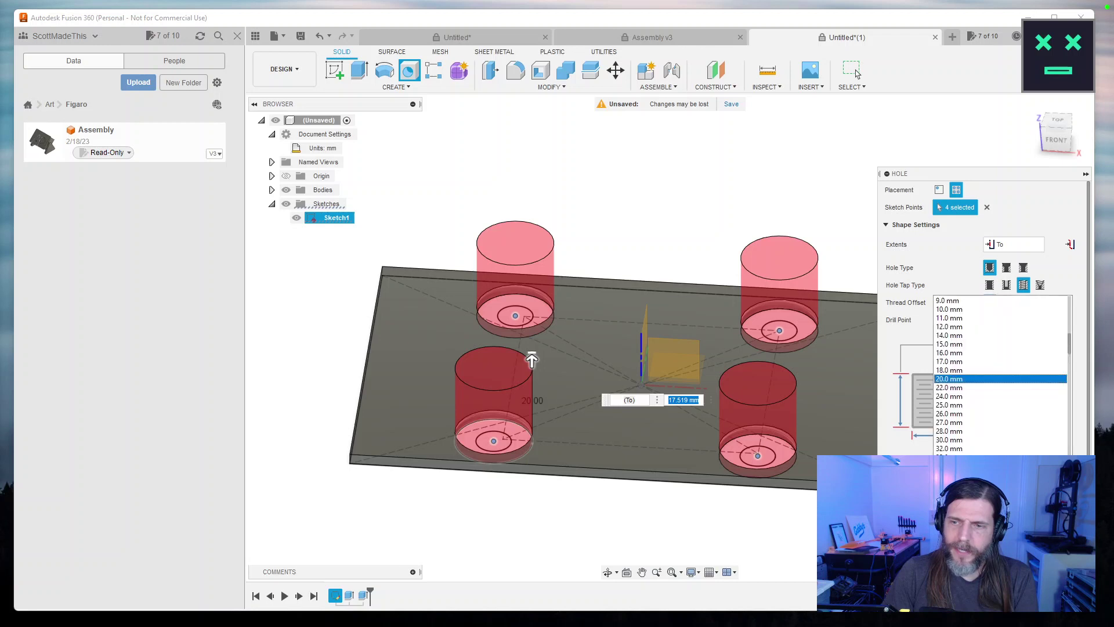
scroll(975, 337, "up", 5)
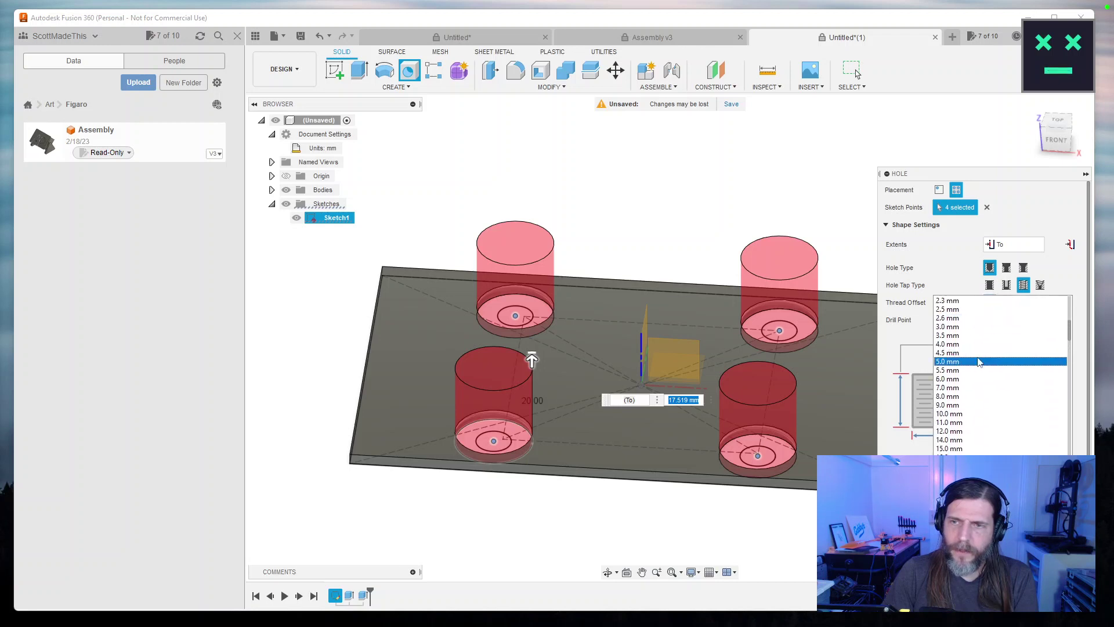
left_click(972, 327)
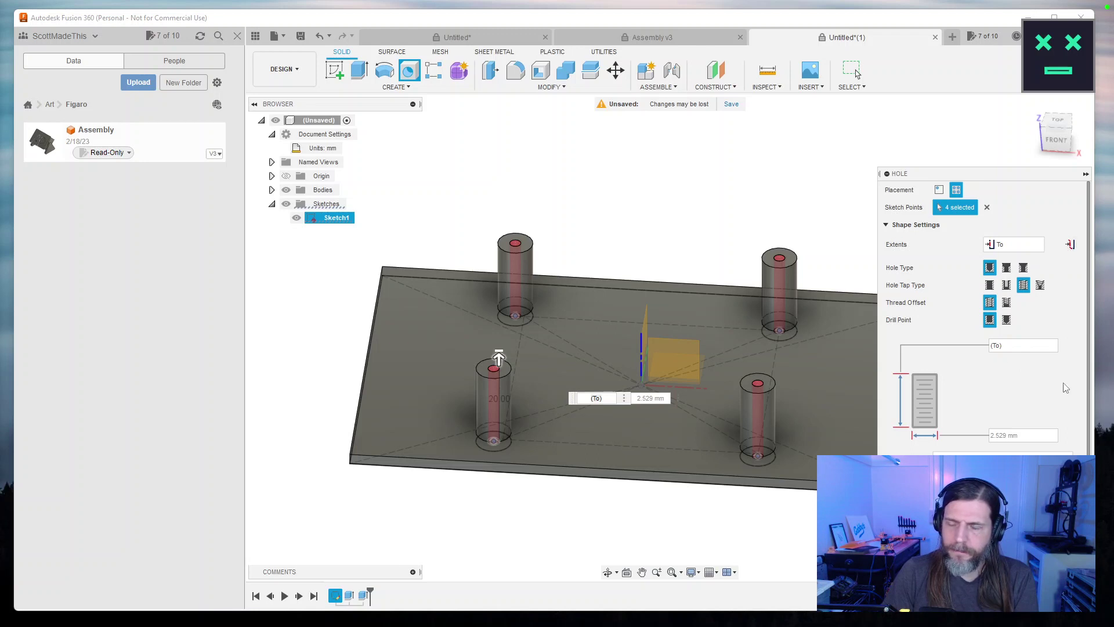
left_click_drag(580, 325, 580, 464)
left_click_drag(813, 311, 807, 418)
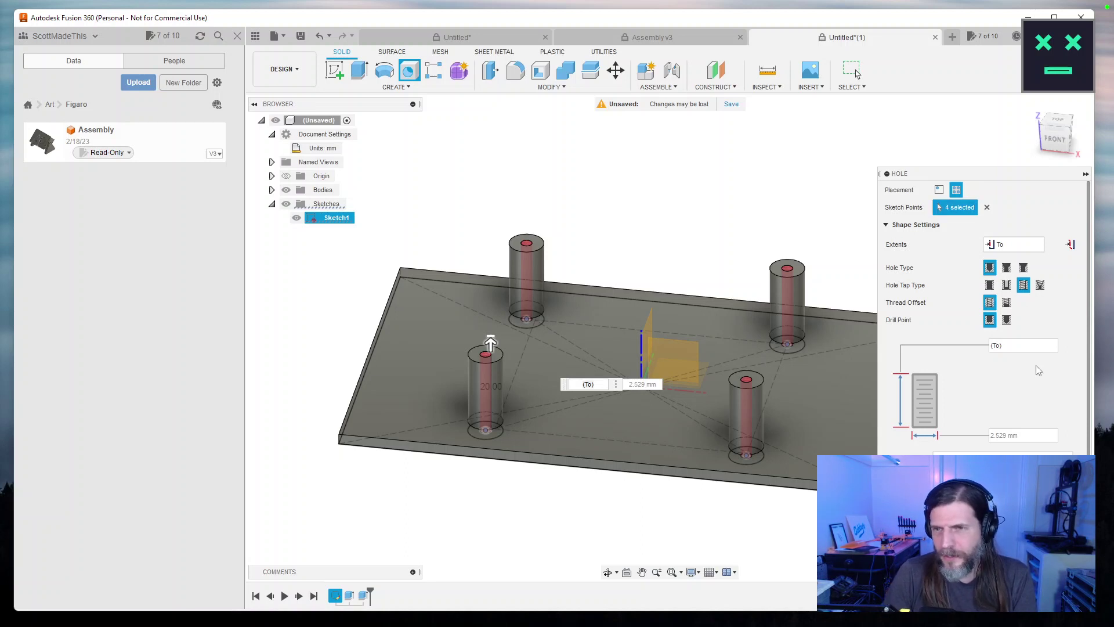
Try an offset thread (5 mm start, 12 mm depth), then revert to Full threading.
left_click(1008, 303)
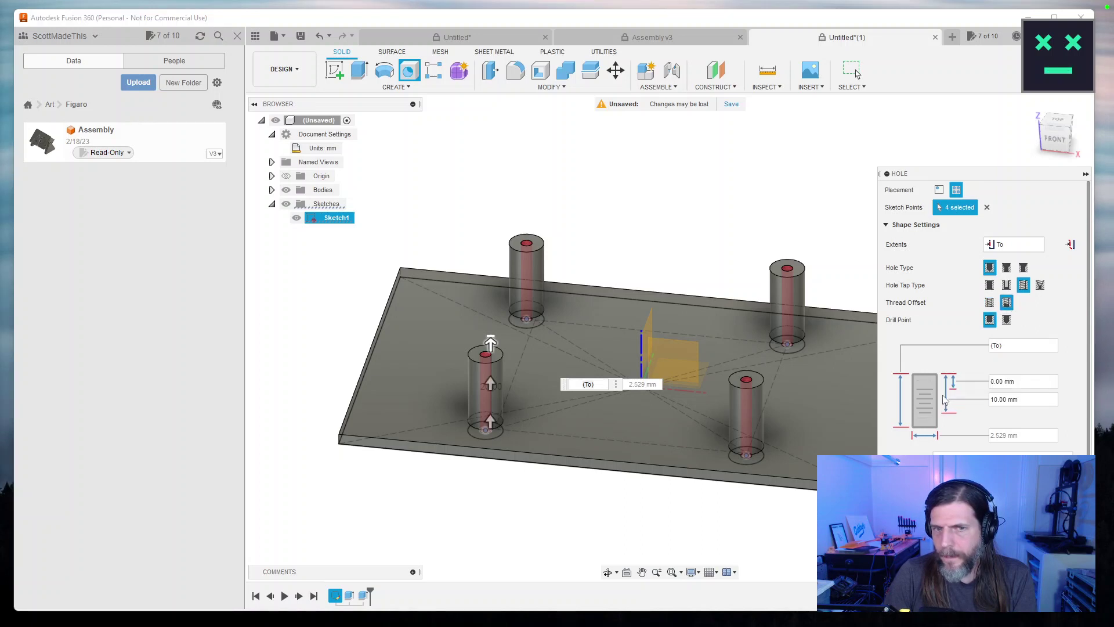
left_click_drag(486, 423, 494, 373)
left_click_drag(554, 499, 509, 439)
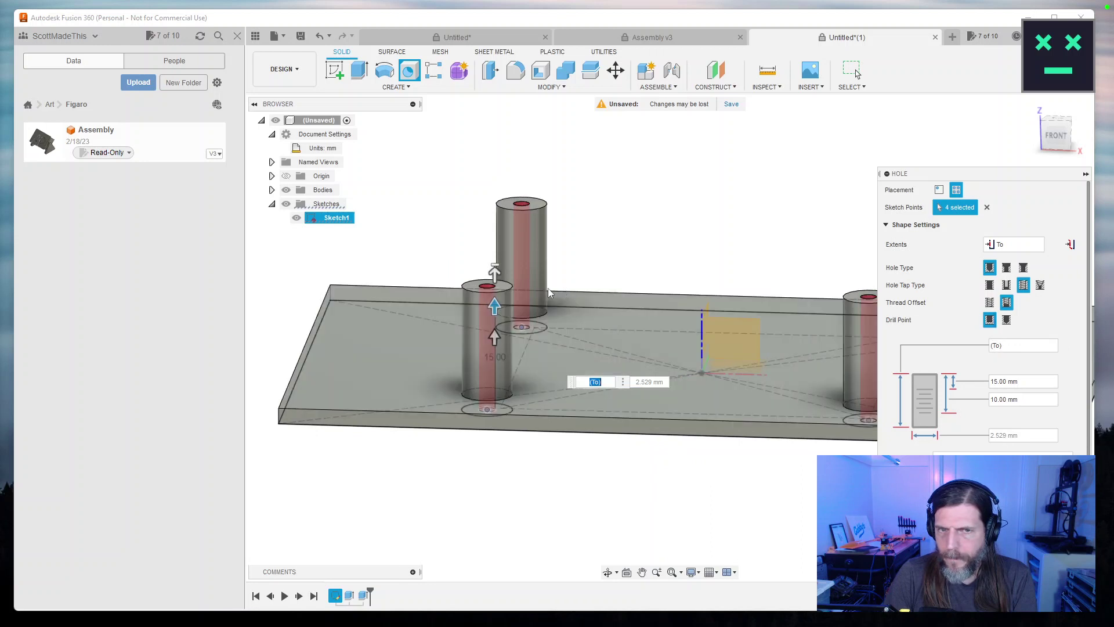
mouse_move(500, 272)
left_mouse_down()
mouse_move(498, 323)
mouse_move(494, 274)
left_mouse_up()
mouse_move(490, 335)
left_mouse_down()
mouse_move(506, 461)
mouse_move(497, 314)
mouse_move(494, 343)
left_mouse_up()
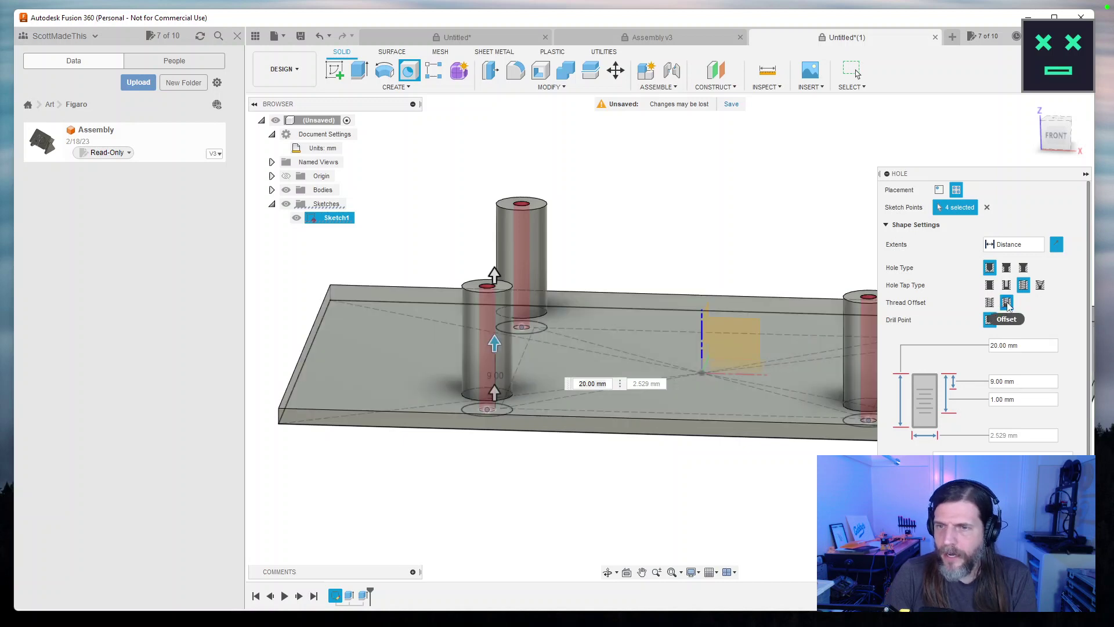
left_click(989, 303)
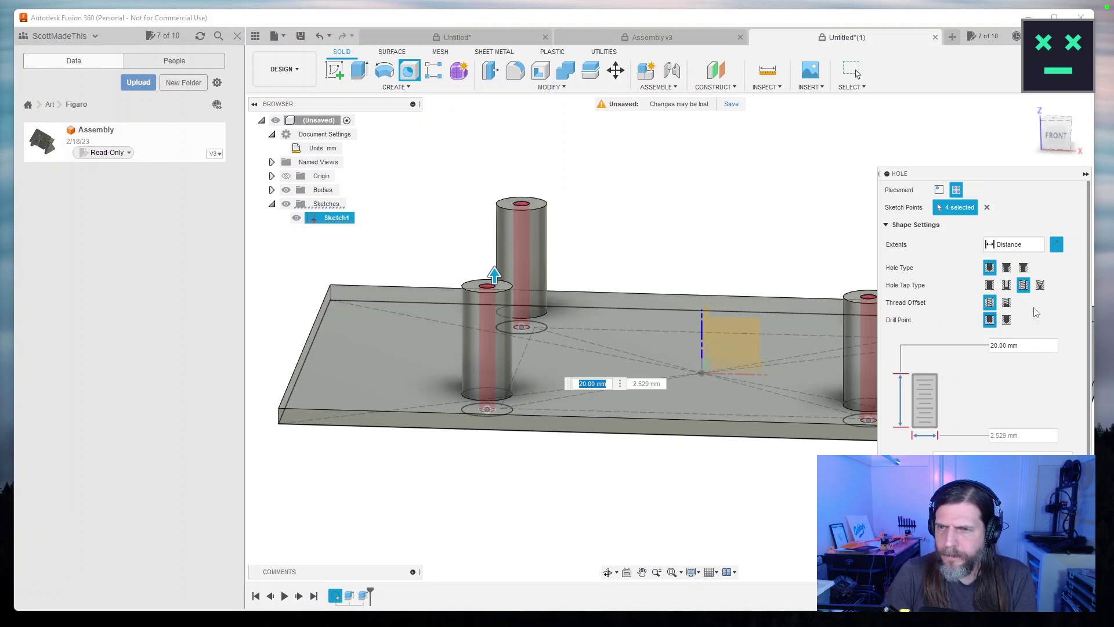
Flip the hole direction and end the holes at the front standoff's top face.
left_click(1059, 247)
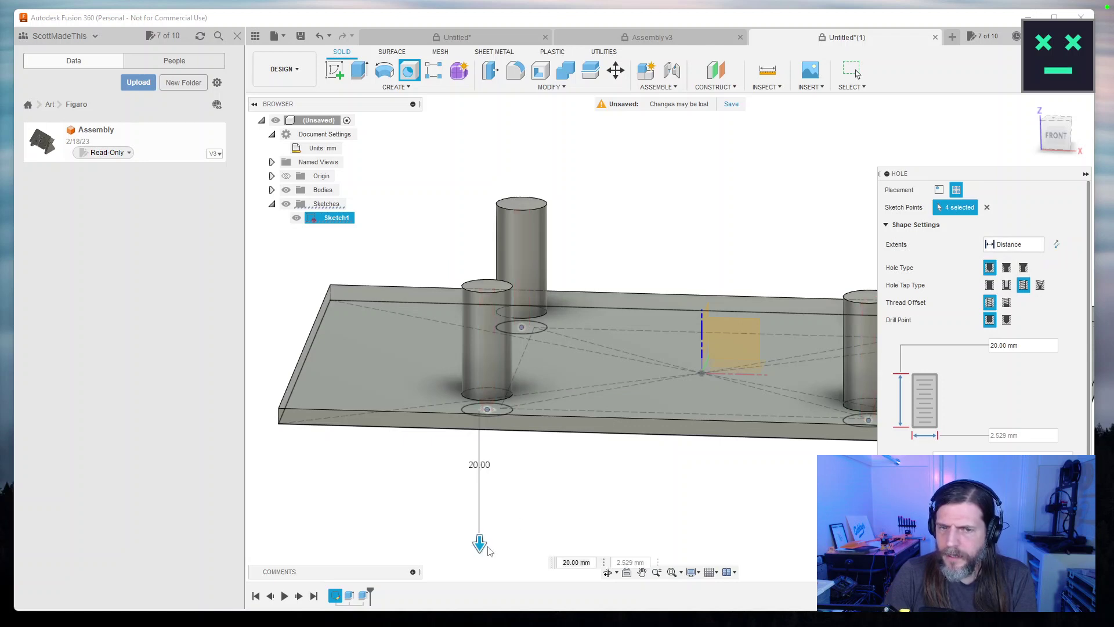
left_click(1033, 247)
left_click(1000, 273)
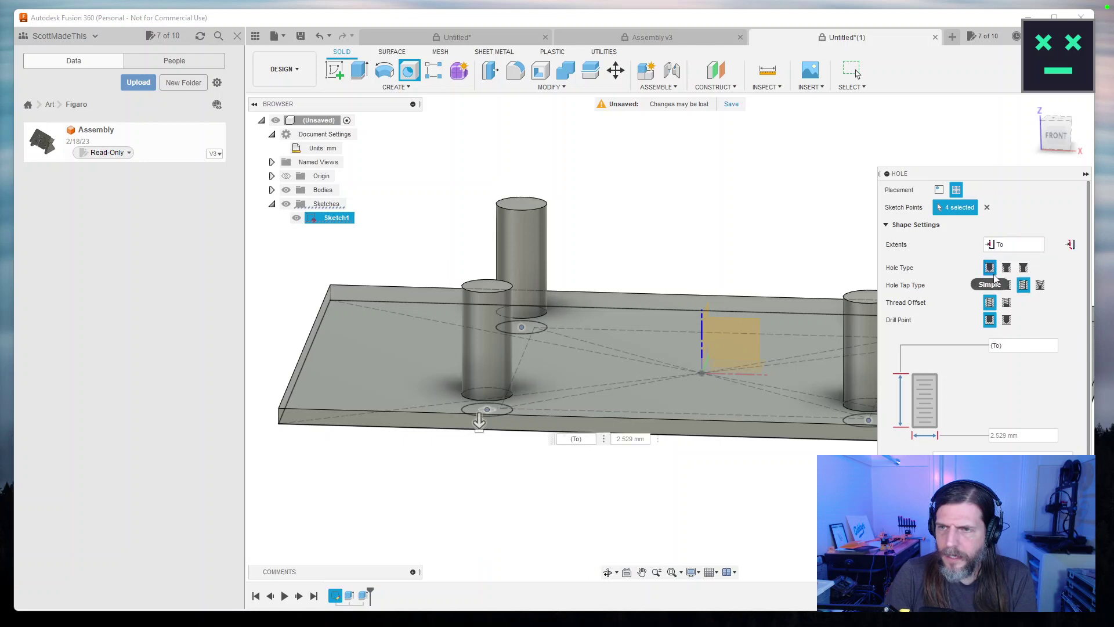
left_click(488, 285)
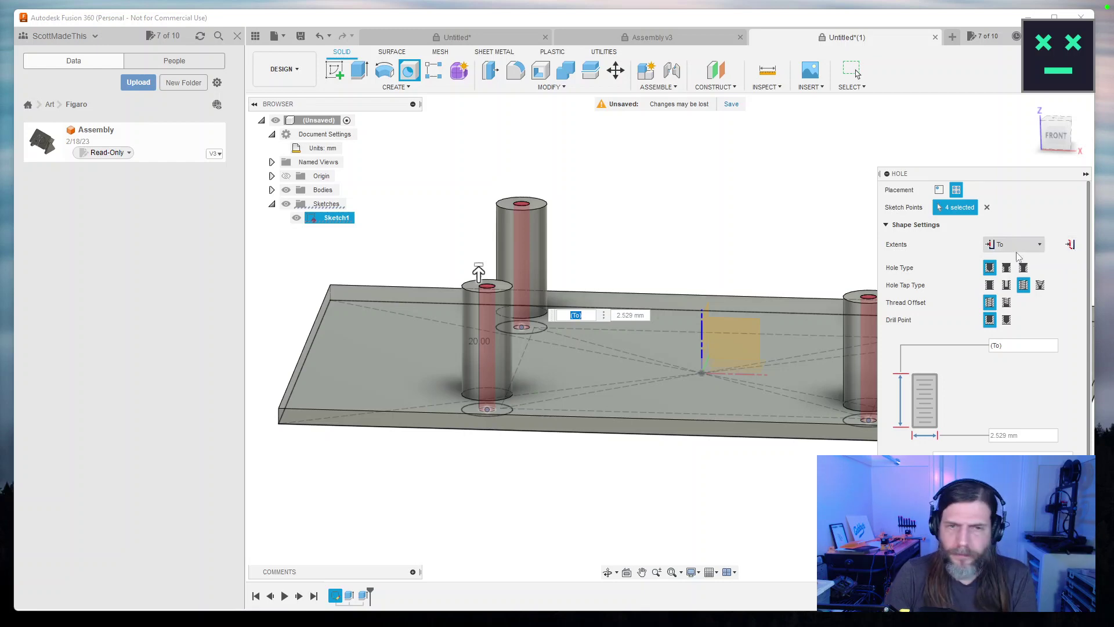
left_click_drag(478, 273, 529, 129)
left_click_drag(502, 214, 480, 315)
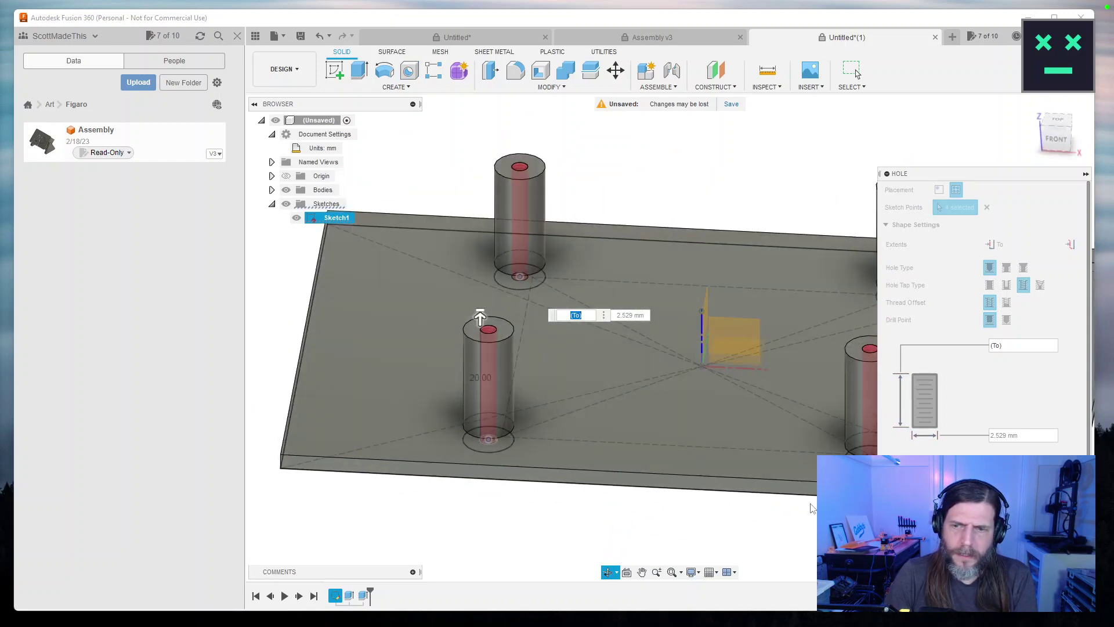
Create the tapped holes and pick out the plate extrusion in the timeline.
key("Return")
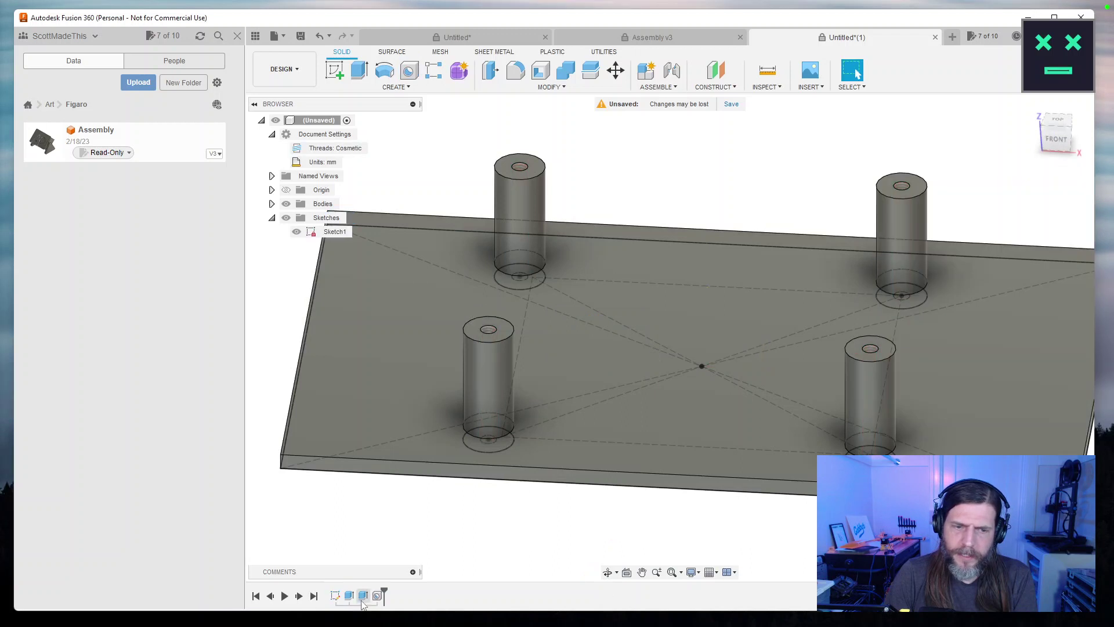
left_click(349, 596)
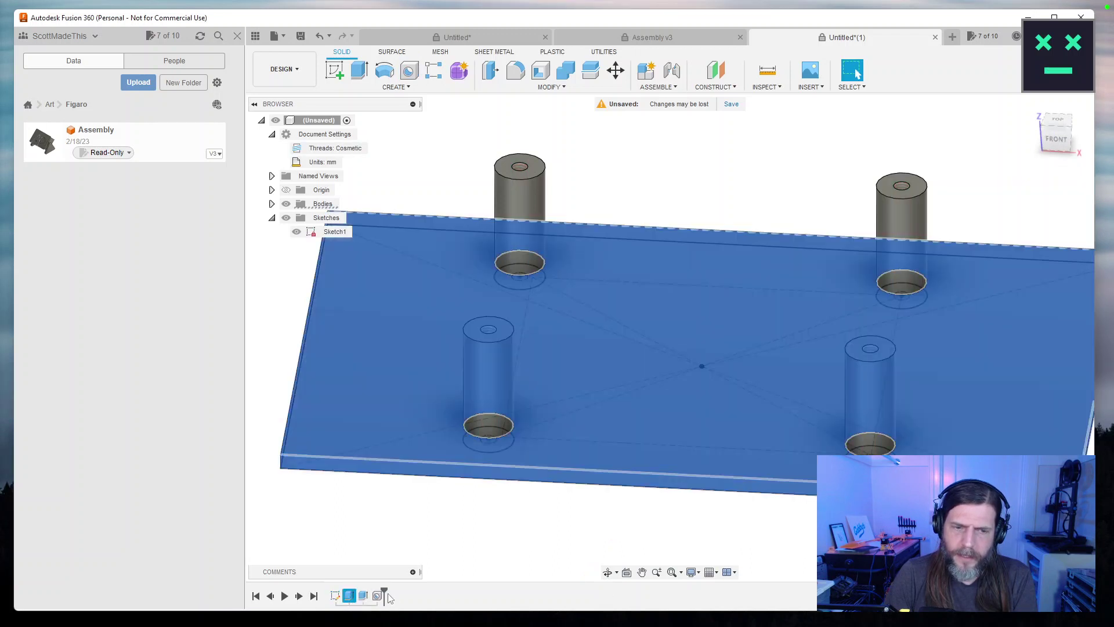
left_click(419, 568)
left_click(348, 596)
left_click(434, 528)
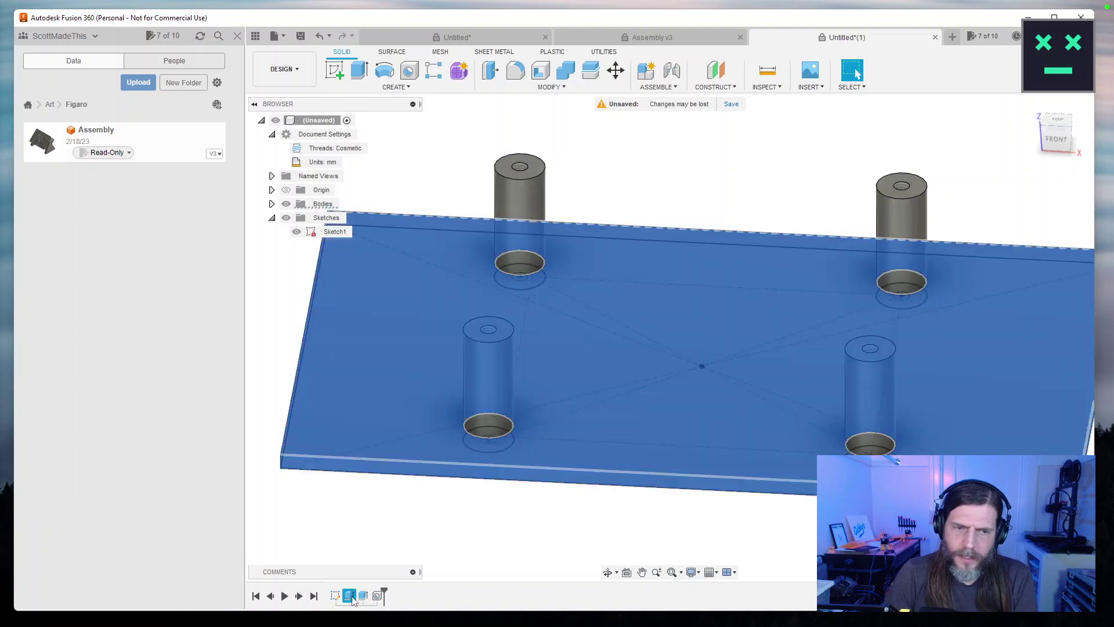
Delete the plate extrusion Extrude1 and re-accept the standoff extrusion Extrude2.
right_click(352, 599)
left_click(378, 504)
left_click(529, 342)
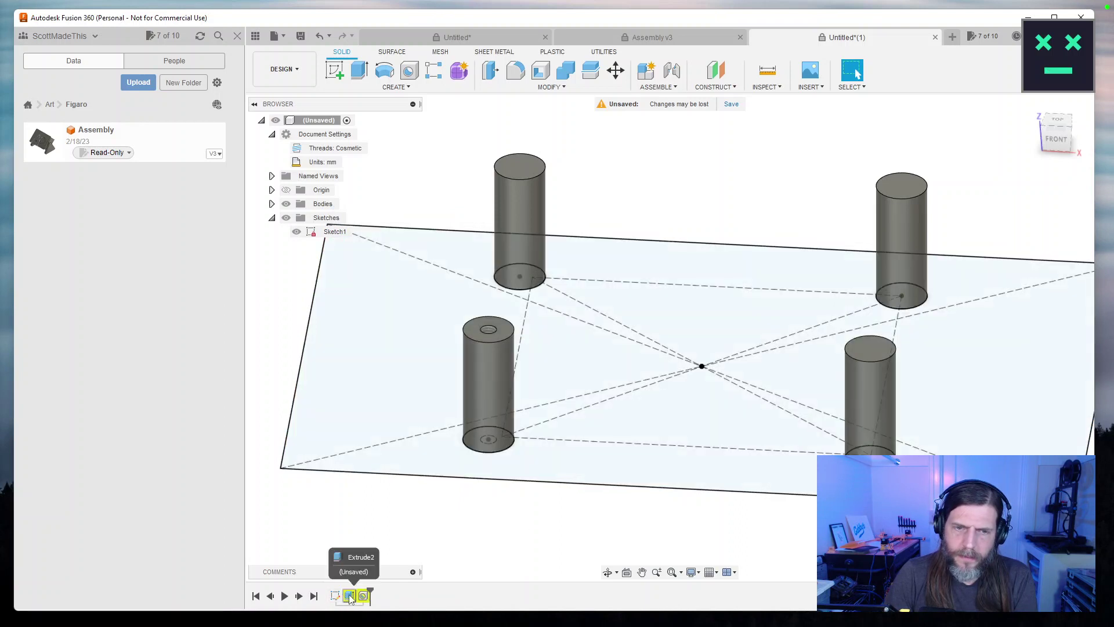
double_click(350, 597)
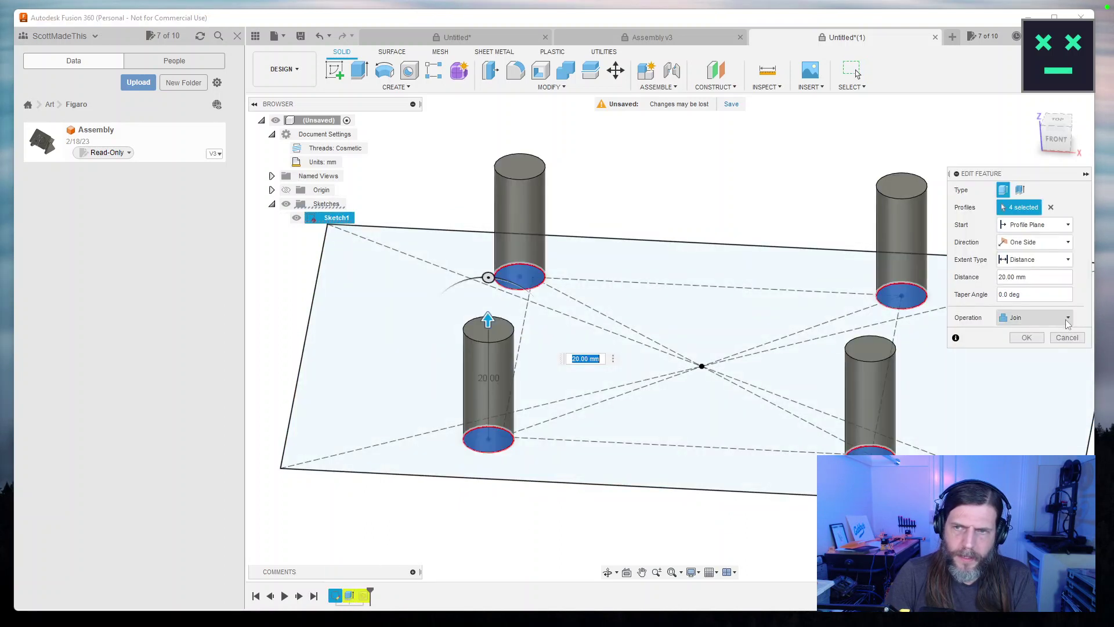
left_click(1026, 338)
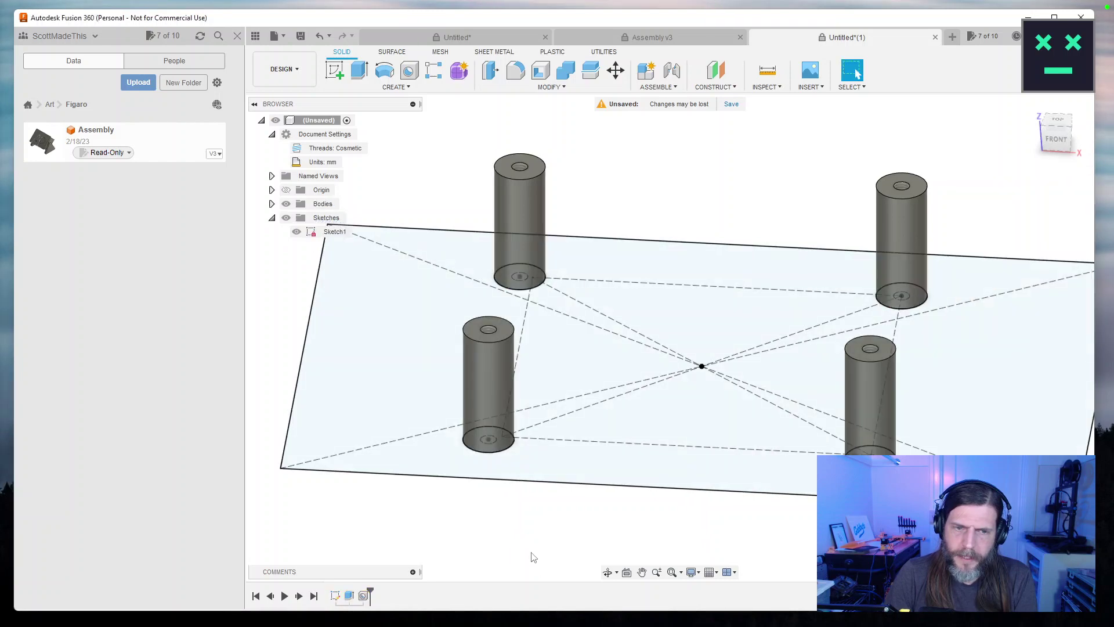
mouse_move(527, 552)
left_mouse_down()
mouse_move(569, 453)
mouse_move(542, 523)
mouse_move(490, 517)
left_mouse_up()
Hide the bodies and select the three circle profiles plus the plate profile.
key("Escape")
left_click(401, 400)
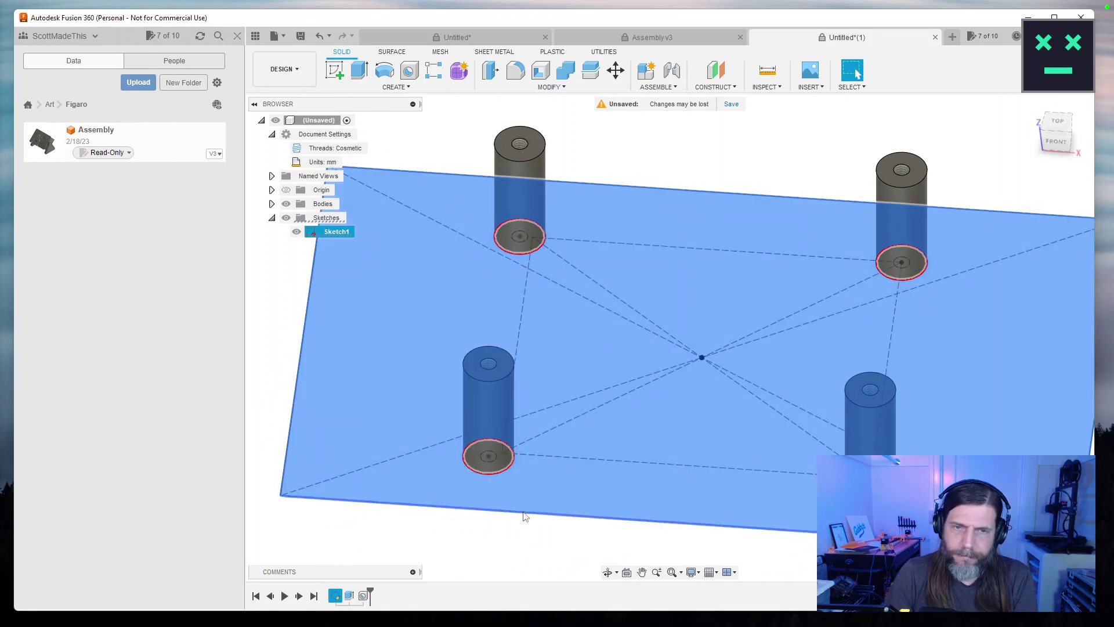
left_click_drag(528, 517, 530, 459)
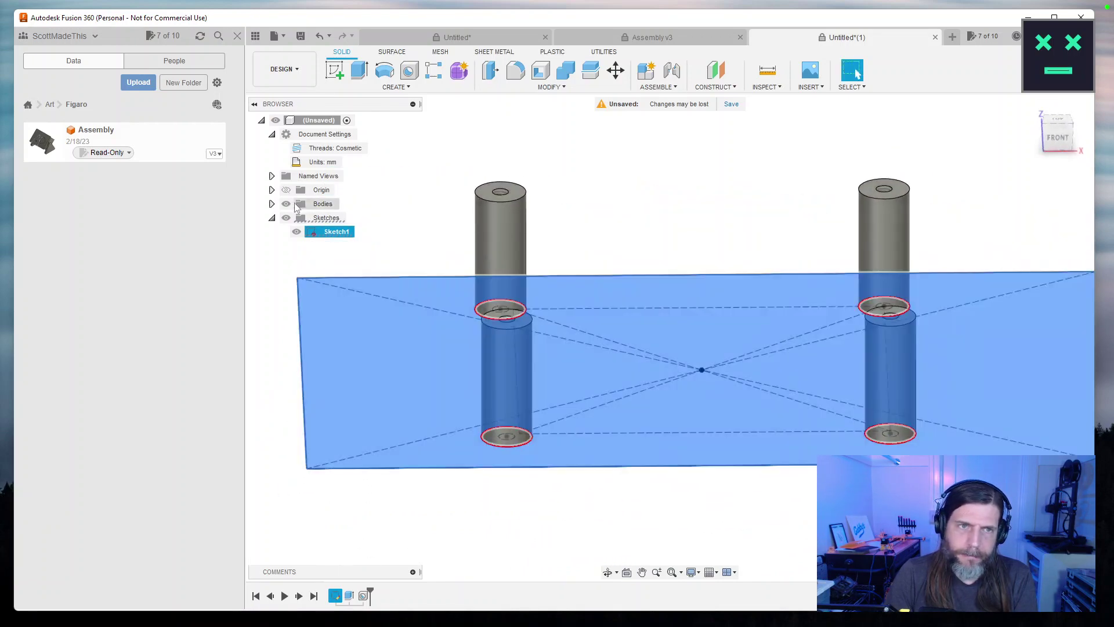
left_click(287, 203)
mouse_move(512, 314)
left_mouse_down()
mouse_move(574, 281)
mouse_move(515, 239)
left_mouse_up()
left_click(515, 238)
left_click(487, 506, "shift")
left_click(896, 257, "shift")
left_click(416, 416, "shift")
Extrude the selected profiles 2.5 mm as a new plate body, then show bodies again.
key("e")
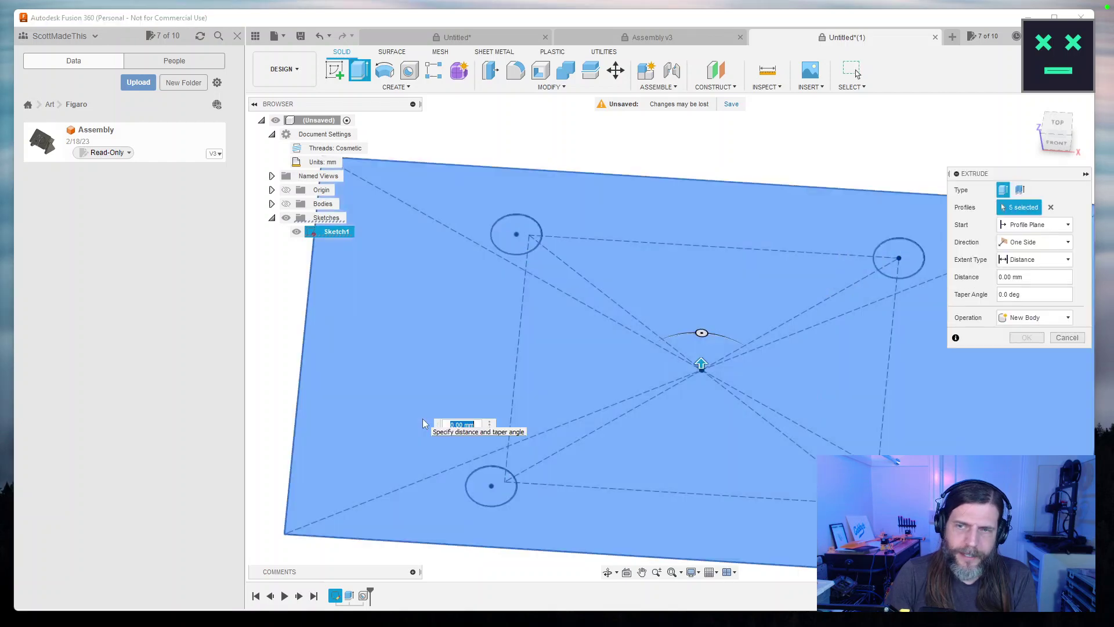
type("2.5mm")
key("Return")
key("BackSpace")
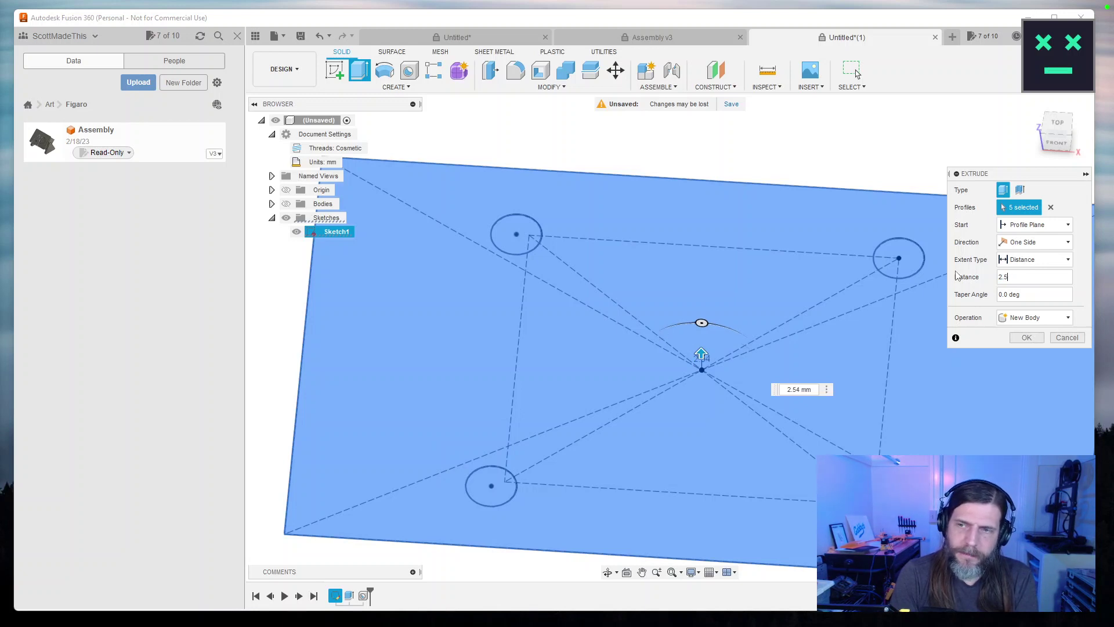
key("Return")
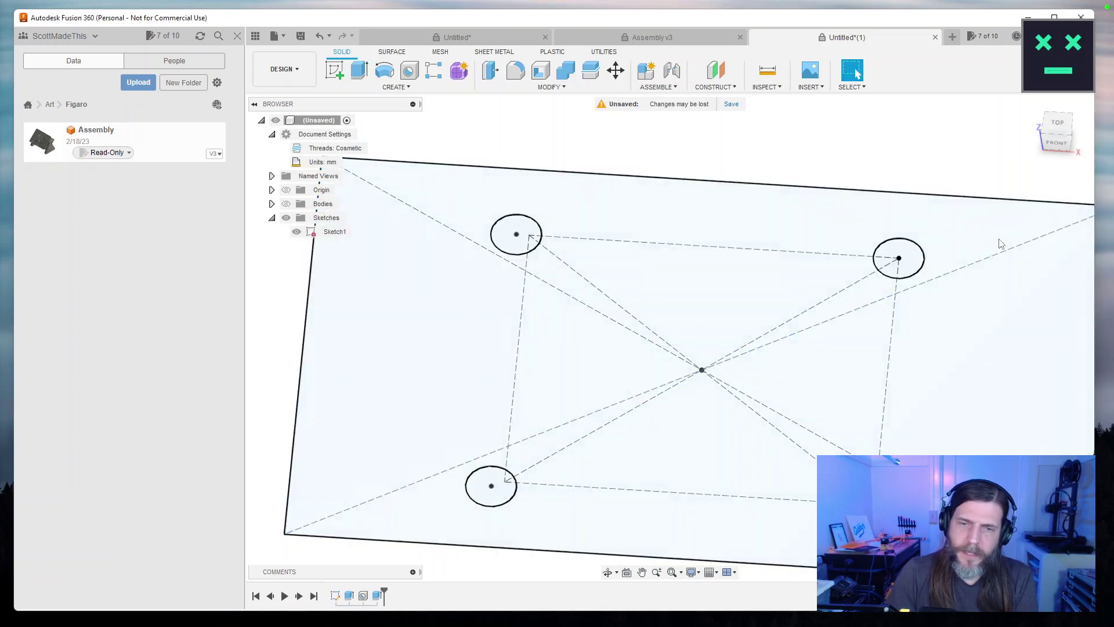
left_click(286, 205)
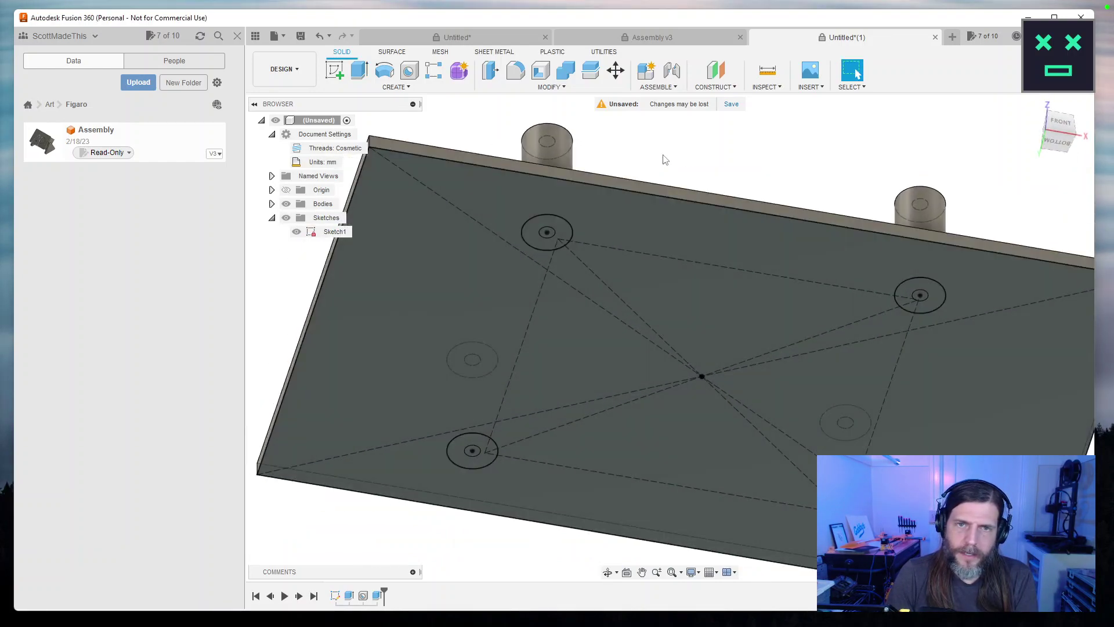
Orbit around the new plate to inspect the standoffs from a tilted angle.
left_click_drag(666, 160, 647, 315)
key("Escape")
scroll(619, 361, "down", 3)
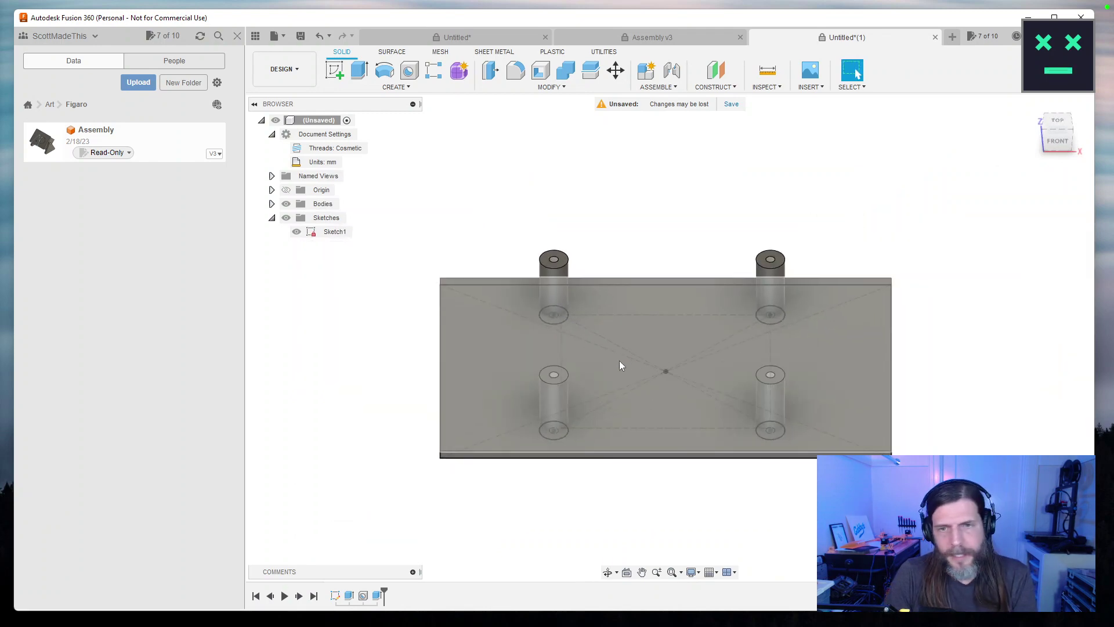
mouse_move(962, 435)
left_mouse_down()
mouse_move(975, 373)
mouse_move(960, 273)
mouse_move(945, 338)
mouse_move(945, 461)
mouse_move(950, 448)
left_mouse_up()
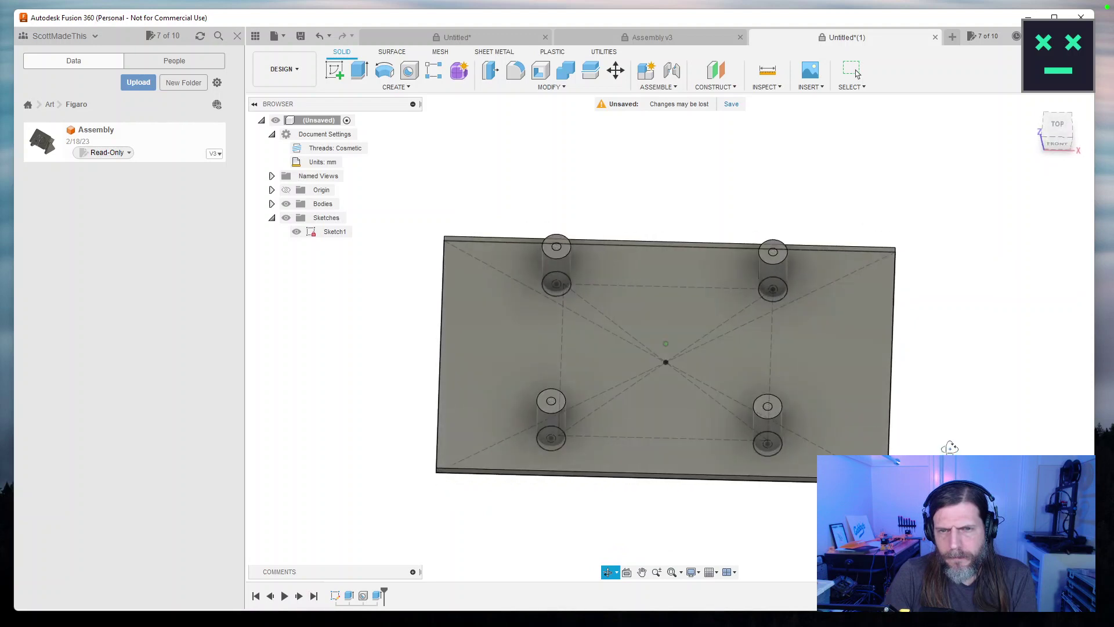
left_click_drag(950, 448, 948, 453)
key("Escape")
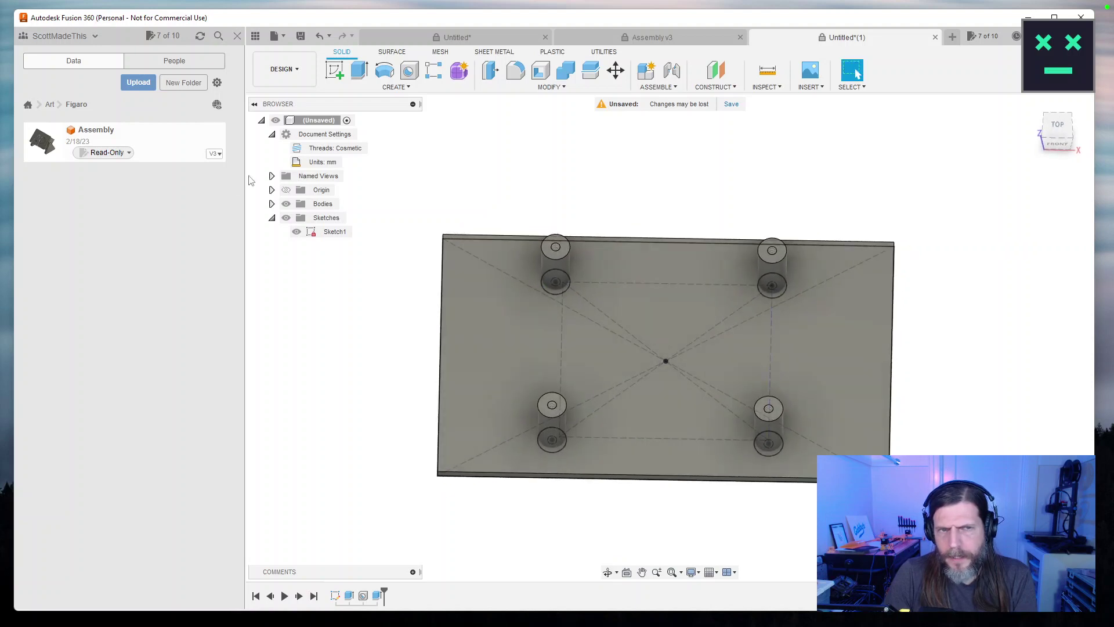
Hide the bodies and view Sketch1 flat from the TOP view.
left_click(287, 204)
scroll(427, 330, "down", 2)
scroll(441, 307, "up", 2)
left_click(1067, 135)
scroll(944, 304, "up", 2)
left_click_drag(934, 316, 1006, 295)
key("Escape")
scroll(863, 319, "down", 2)
scroll(863, 319, "up", 1)
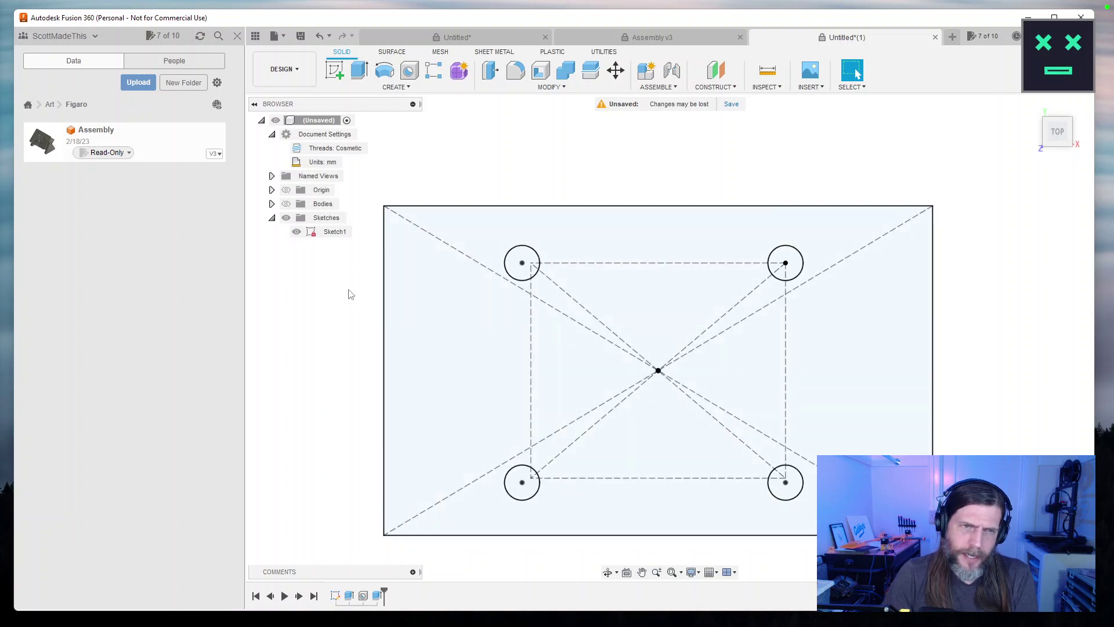
Start a new sketch on the top plane with Sketch1's geometry hidden.
left_click(335, 72)
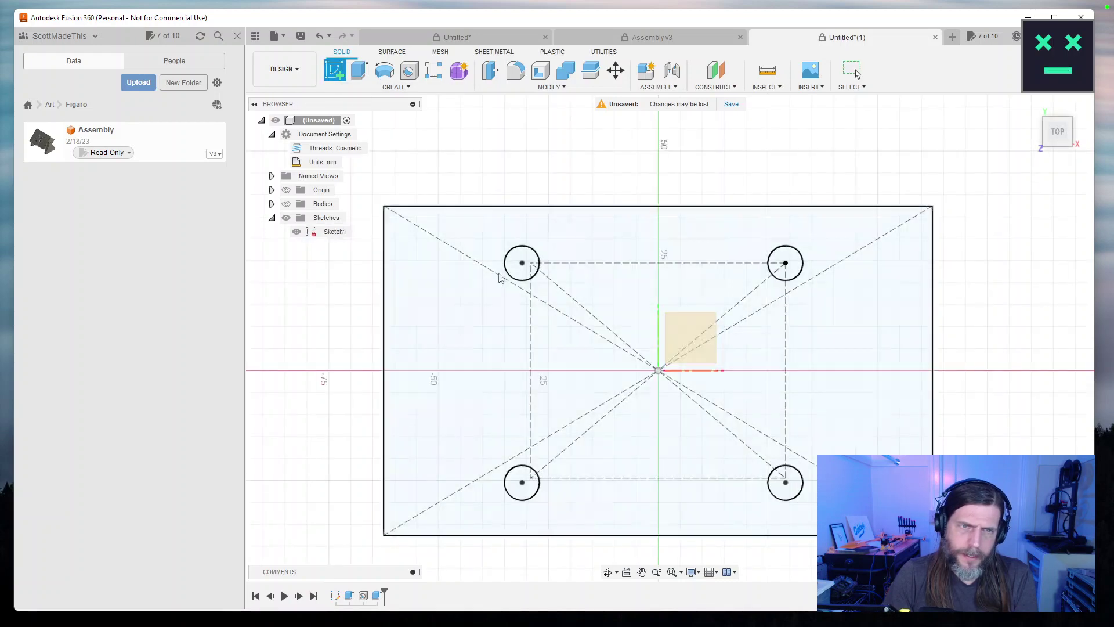
left_click(286, 218)
left_click(691, 335)
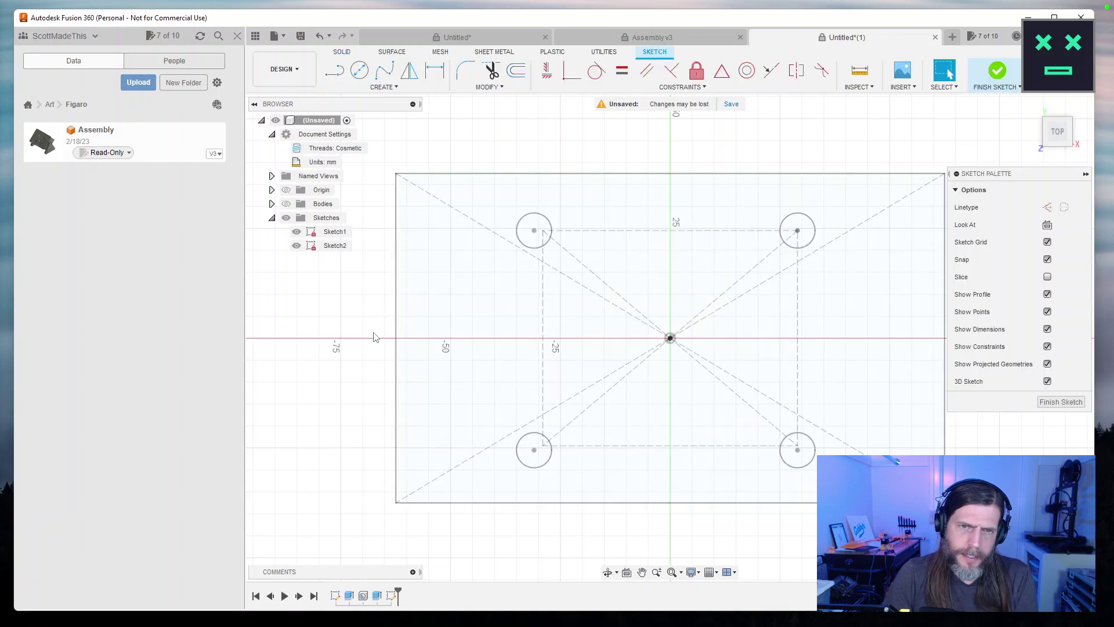
Begin a construction center rectangle centred on the x-axis left of the origin.
left_click(386, 87)
mouse_move(376, 115)
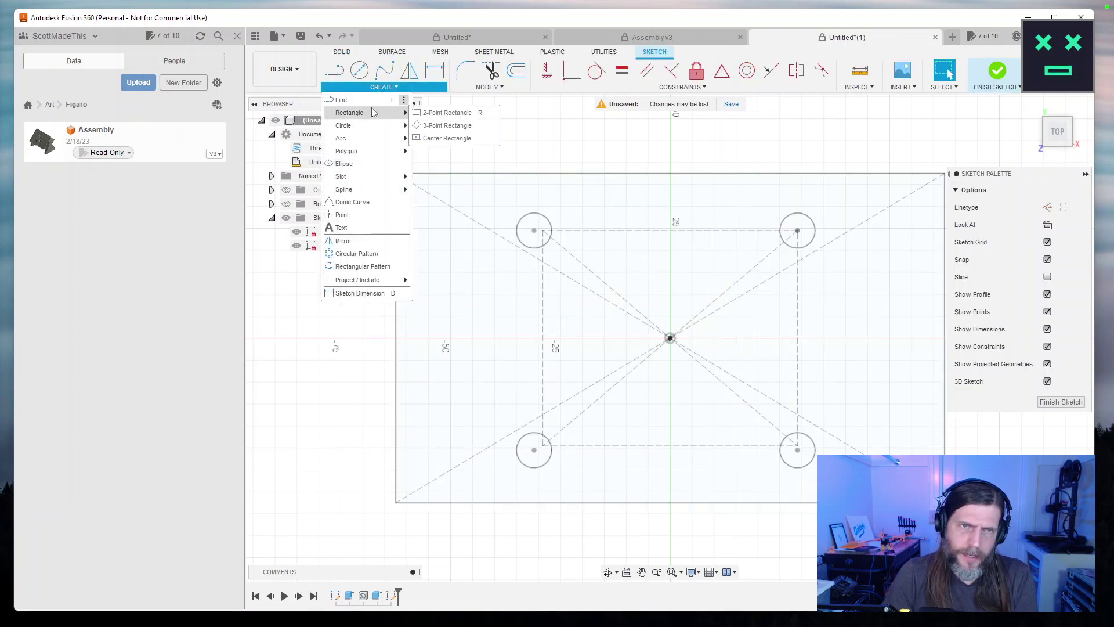
left_click(447, 138)
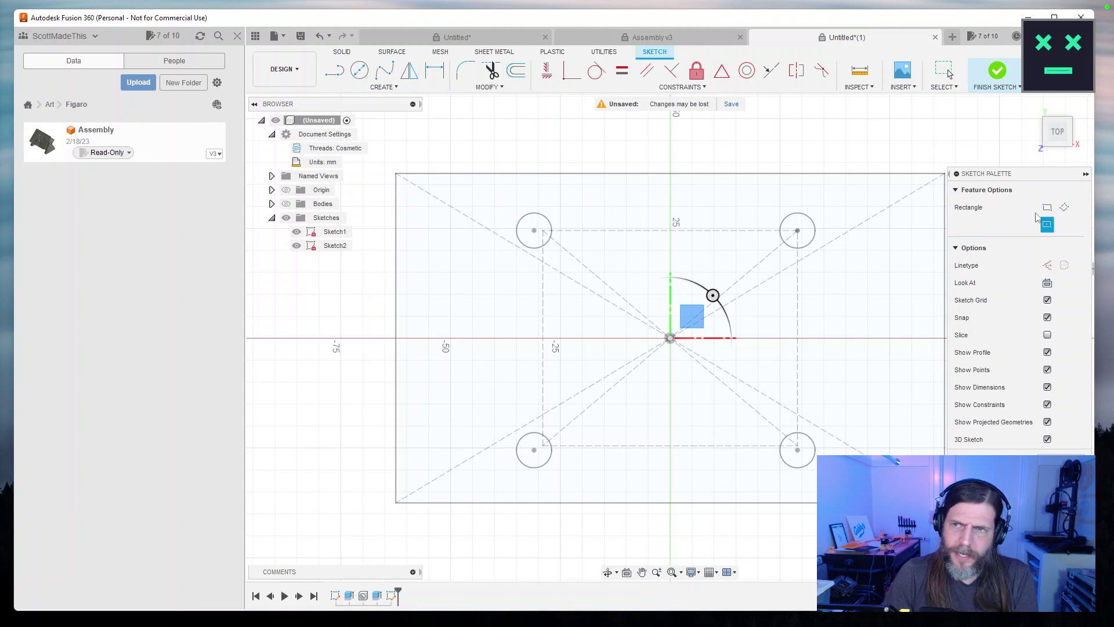
left_click(1048, 266)
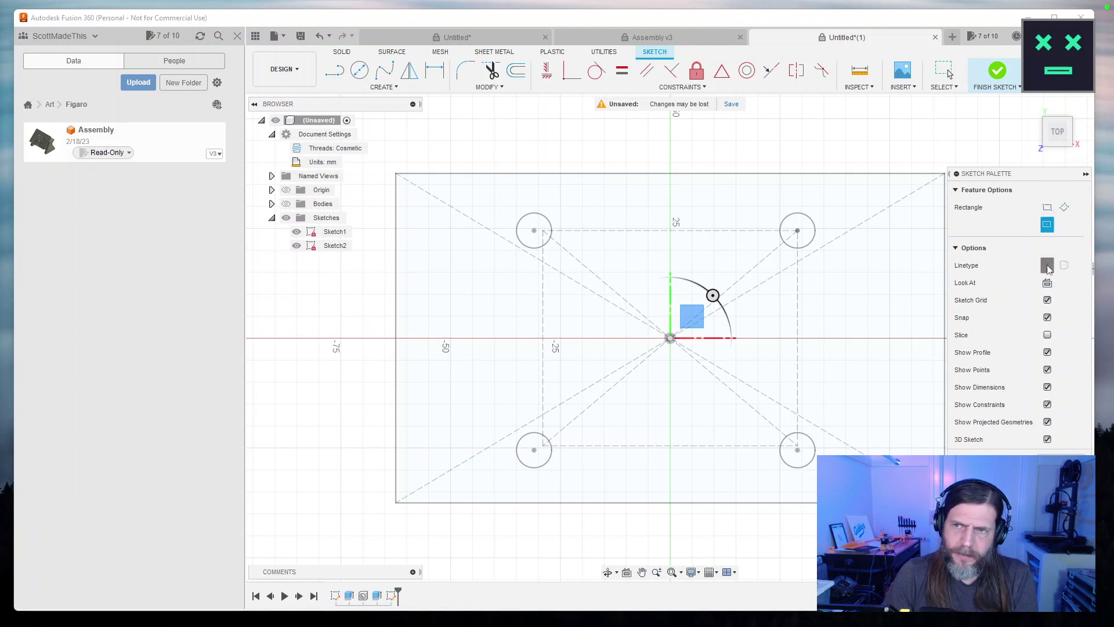
left_click(473, 338)
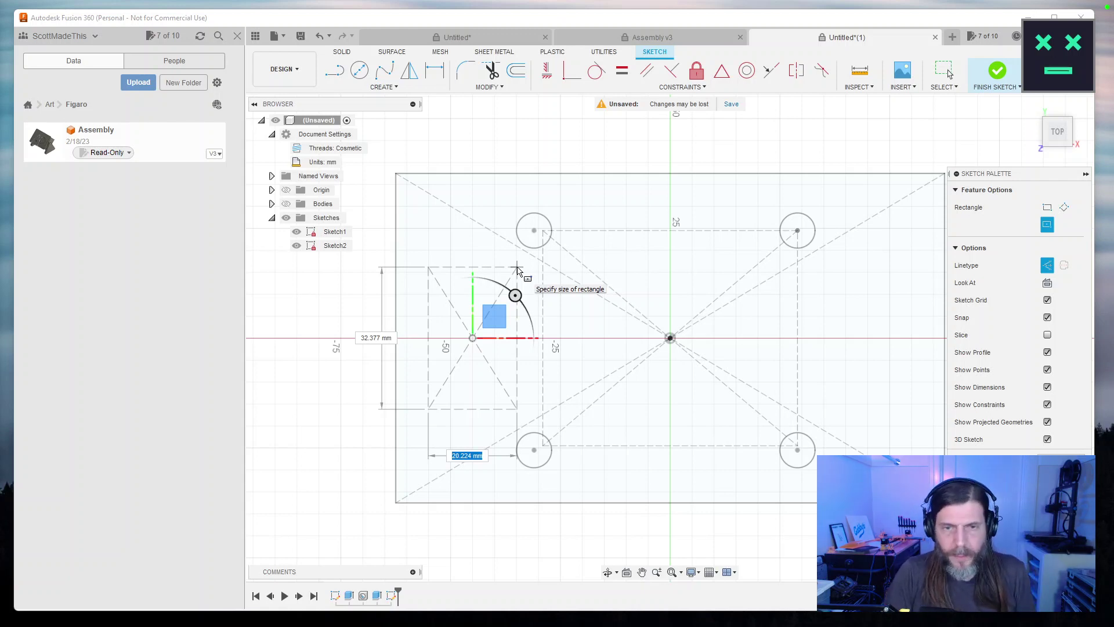
Size the construction rectangle to 31 mm wide by 69.75 mm tall.
key("Tab")
type("31")
key("Tab")
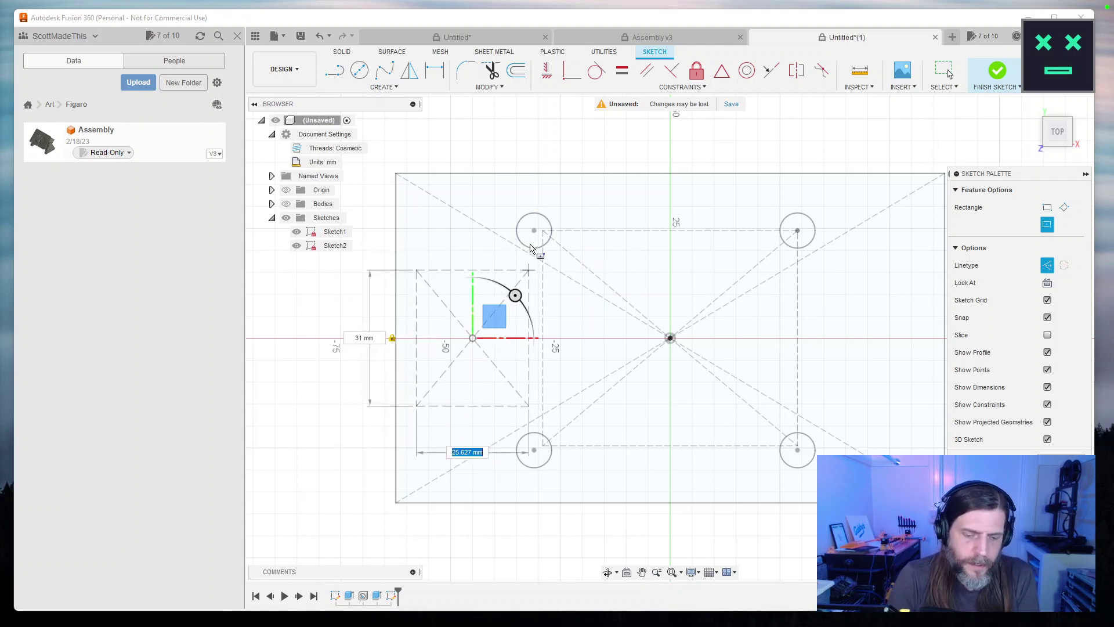
type("69.75")
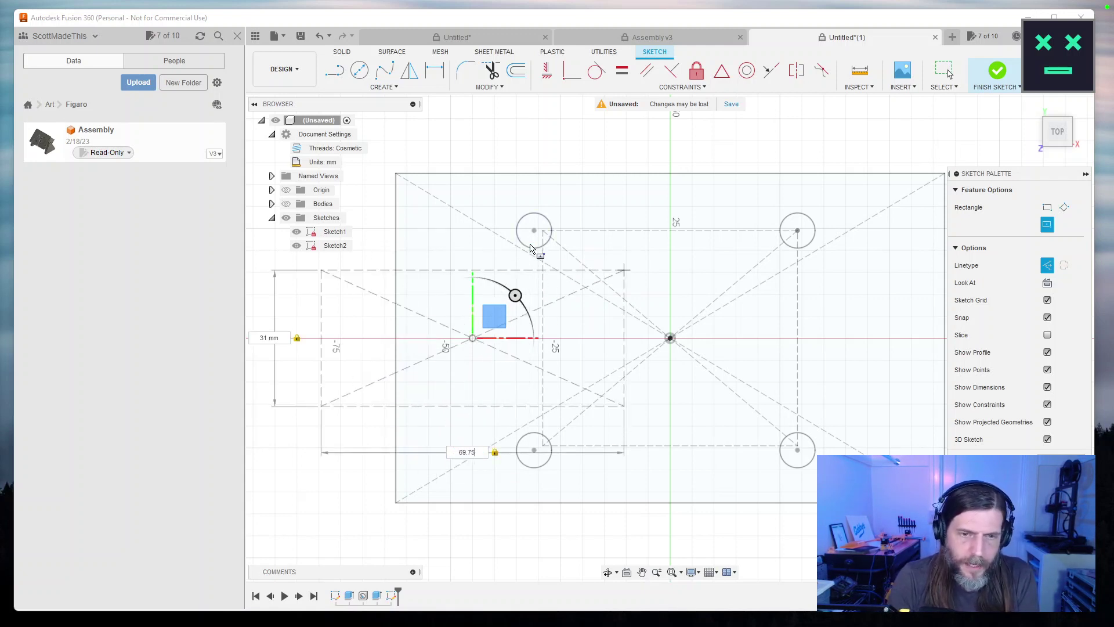
key("Tab")
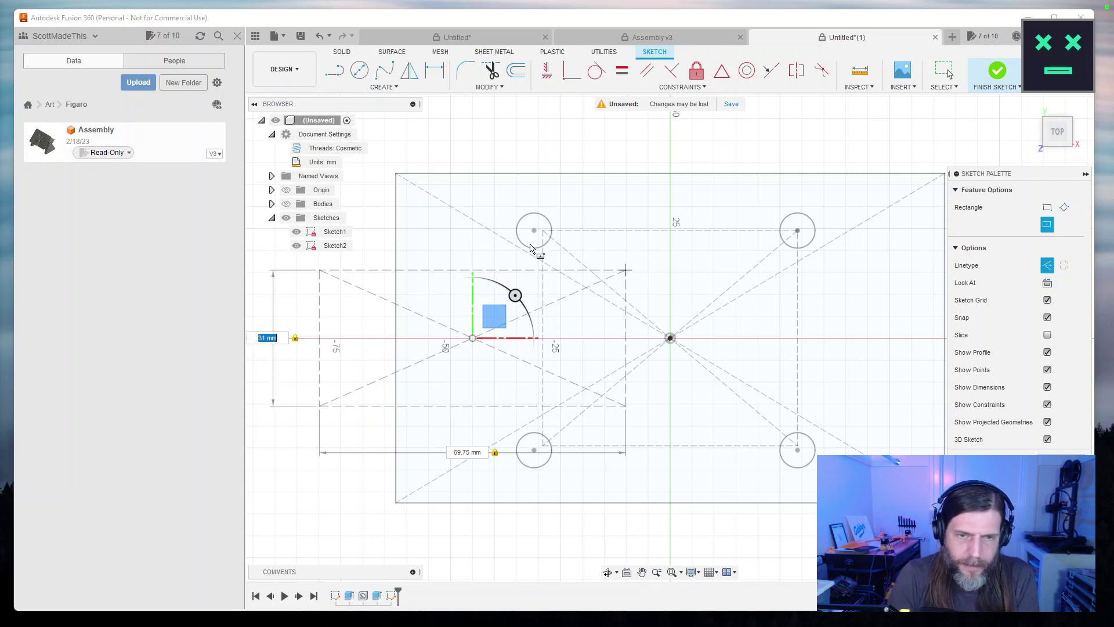
key("Tab")
type("31")
key("Tab")
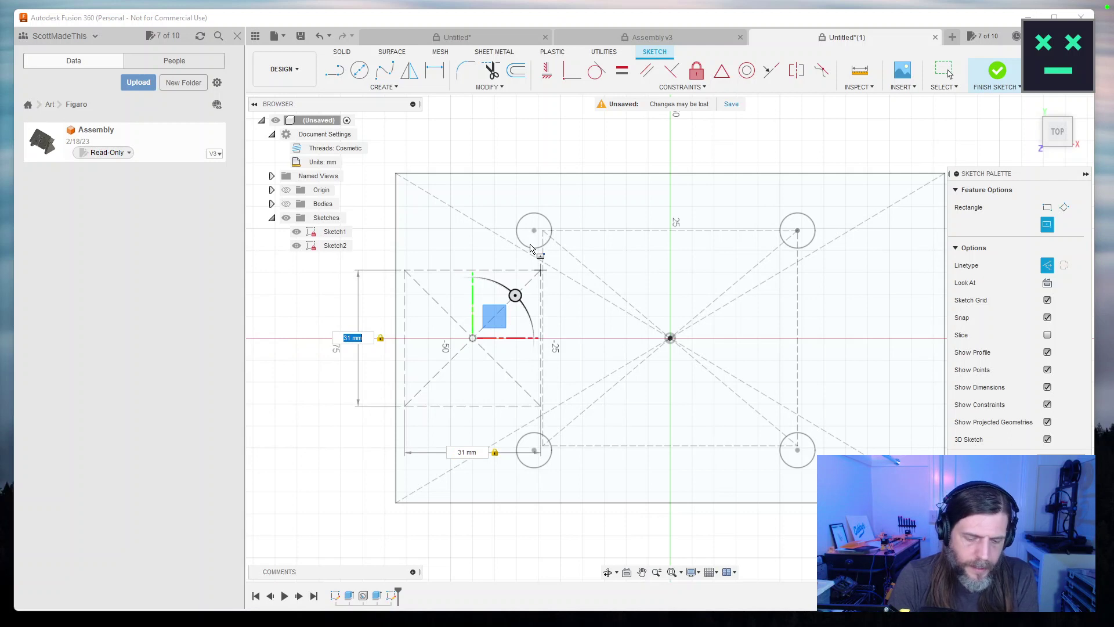
type("69.75")
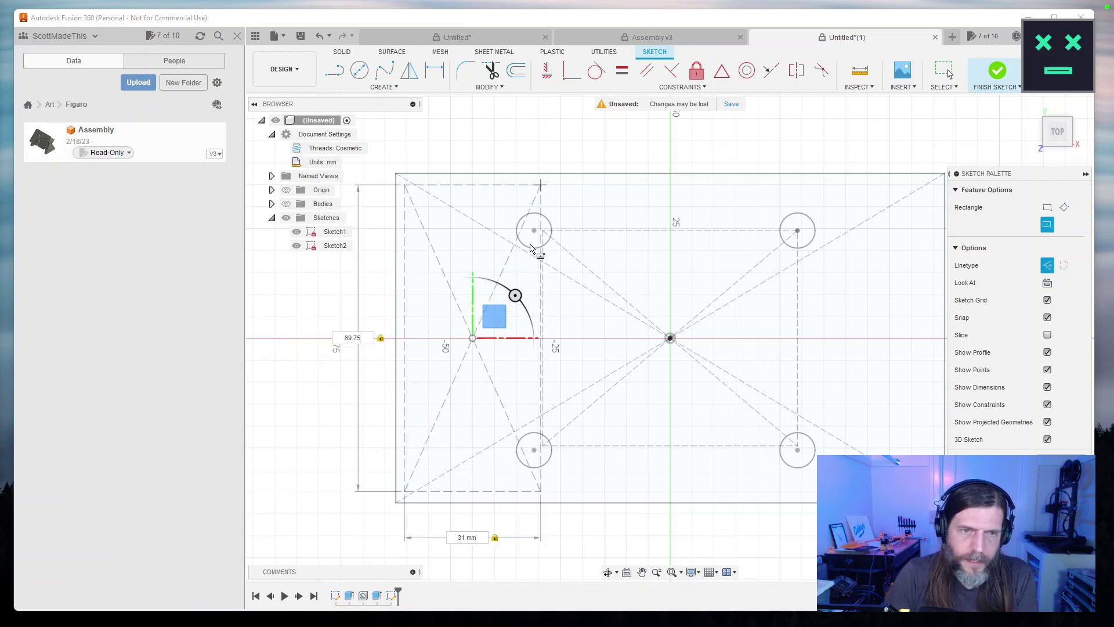
key("Return")
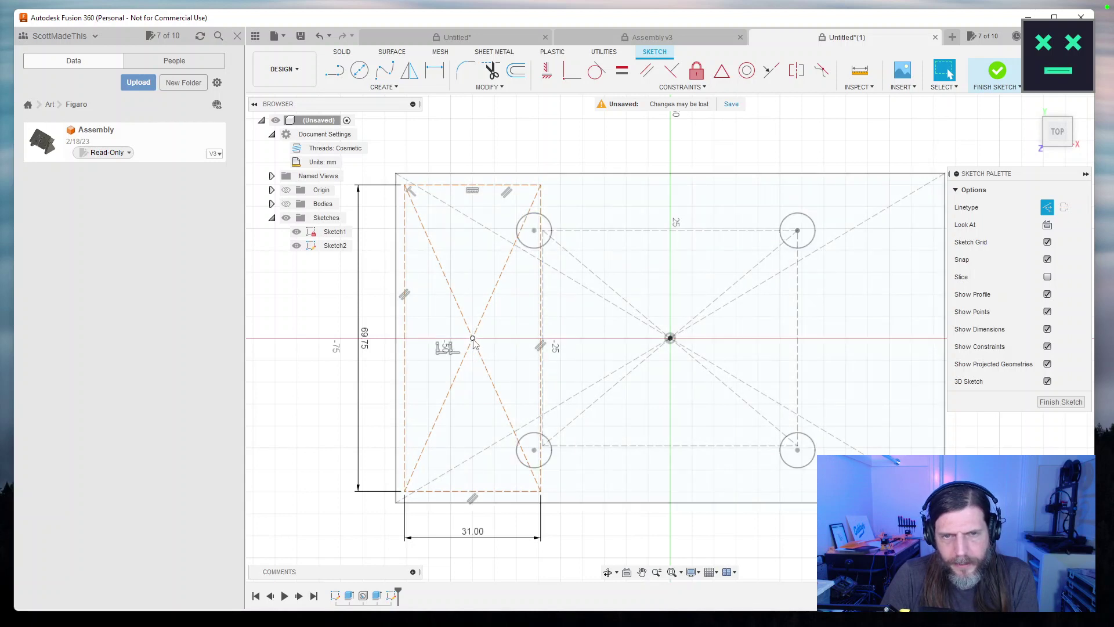
Hide Sketch1 and centre the view on Sketch2's 31 × 69.75 rectangle.
key("d")
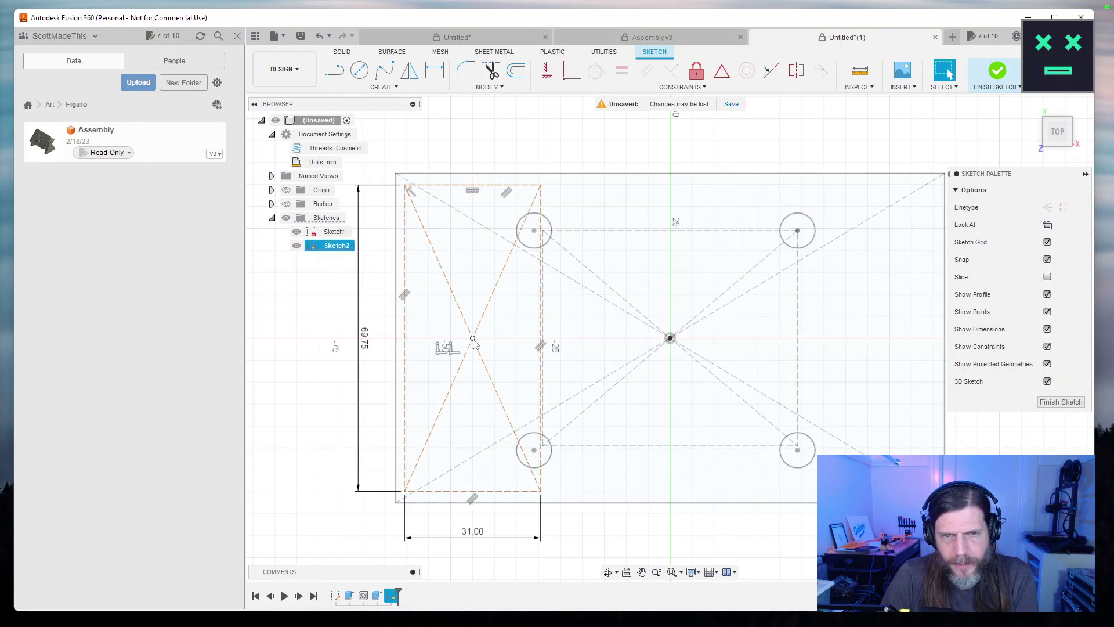
key("Escape")
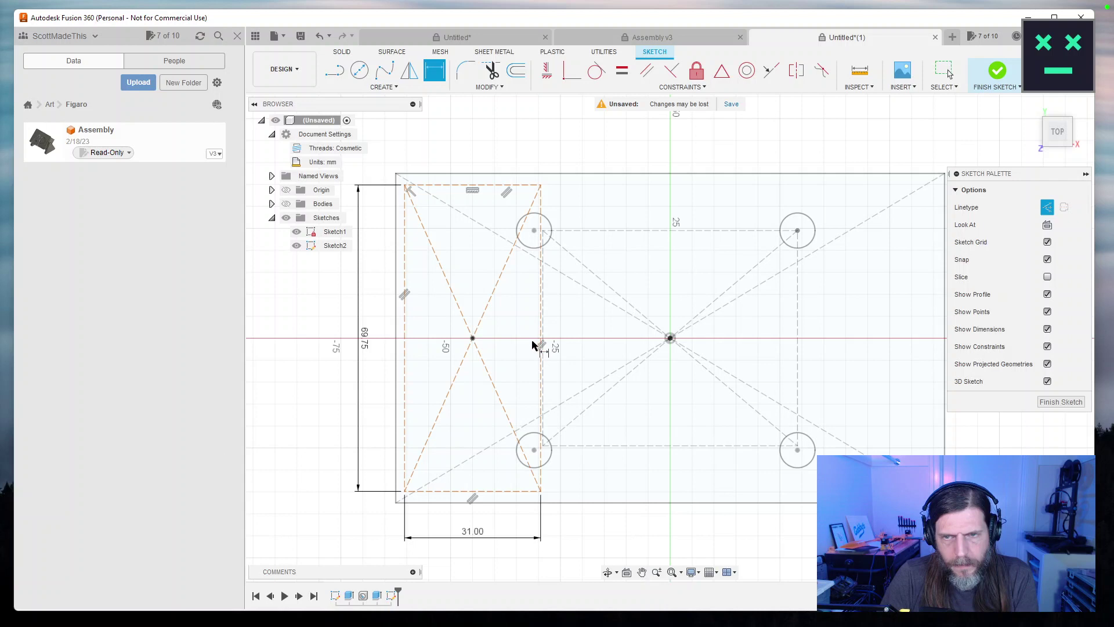
key("Escape")
scroll(591, 316, "down", 1)
left_click_drag(587, 316, 537, 336)
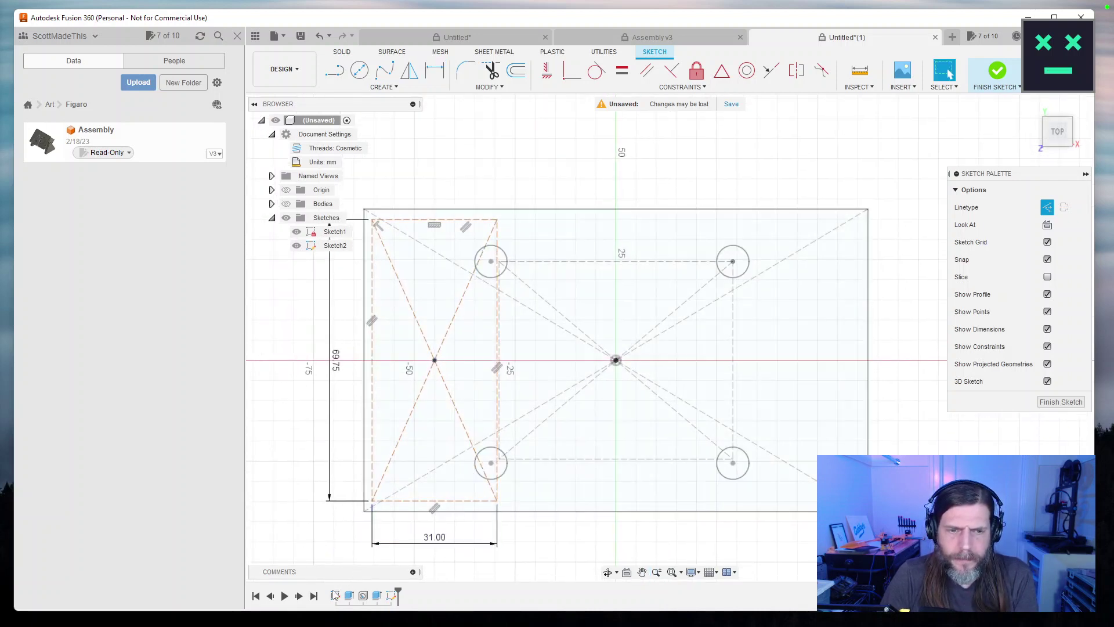
left_click(297, 231)
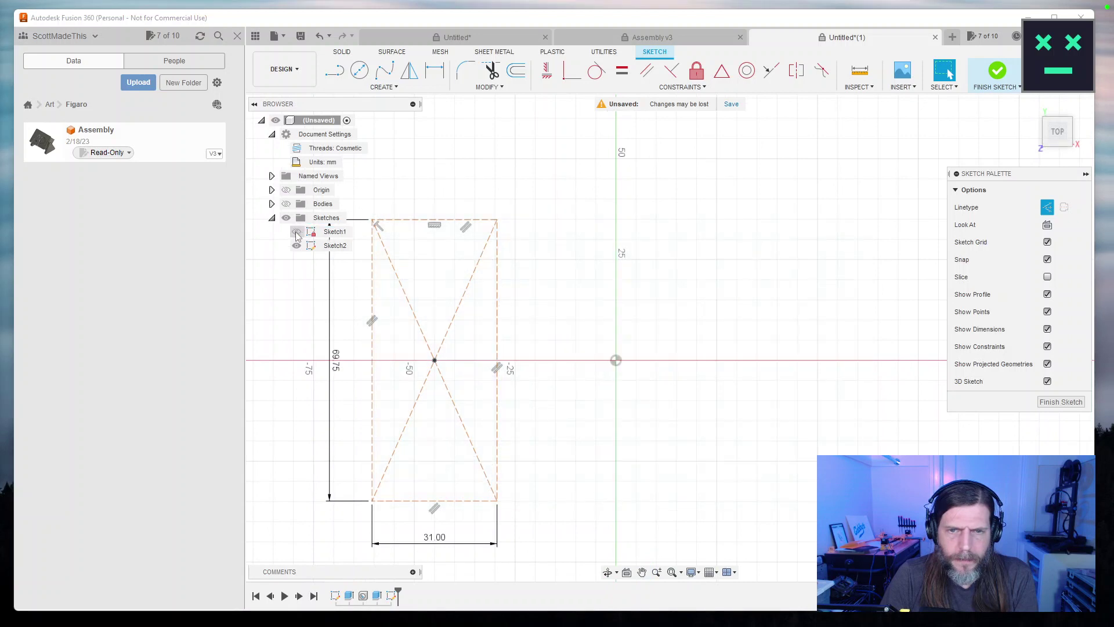
left_click_drag(652, 306, 691, 291)
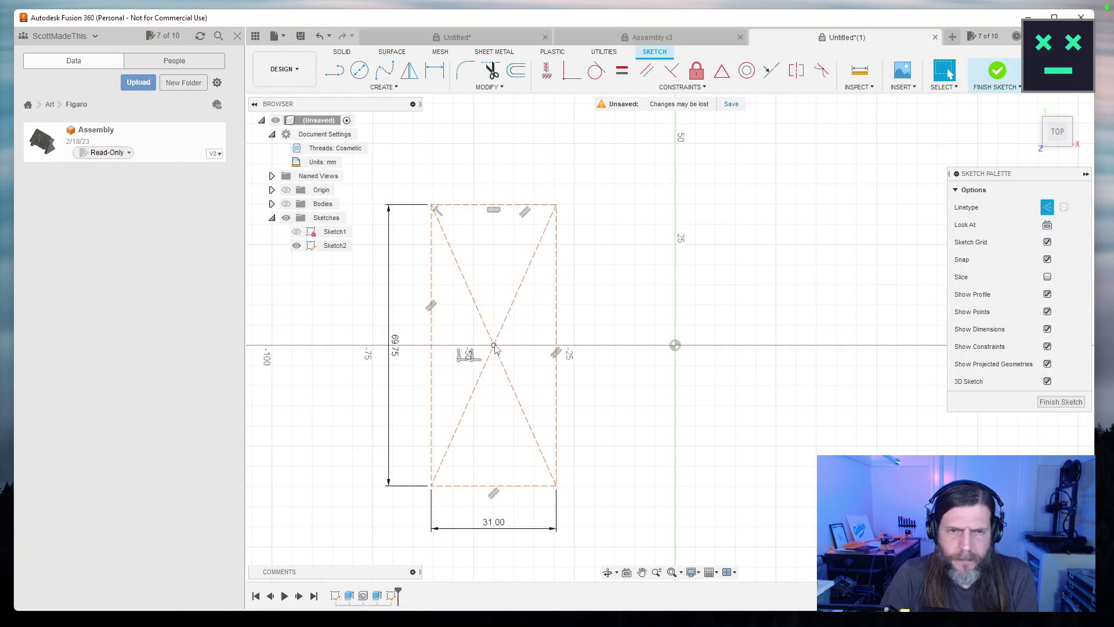
Show Sketch1 and dimension the rectangle centre's horizontal offset from the origin, entering 30.
left_click(297, 232)
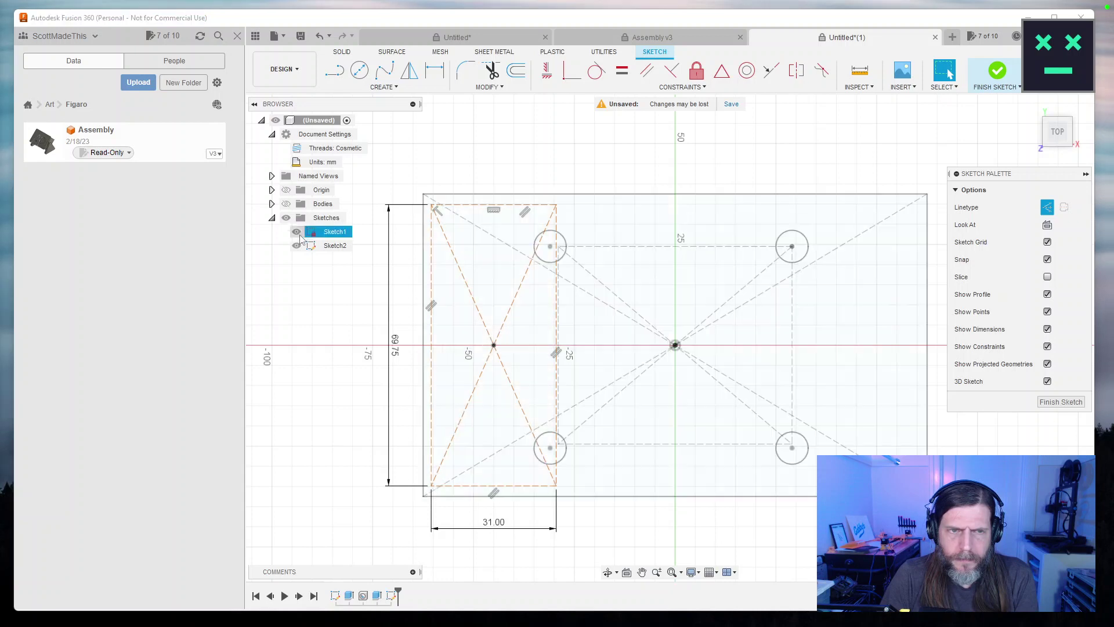
key("r")
left_click(493, 346)
left_click(675, 345)
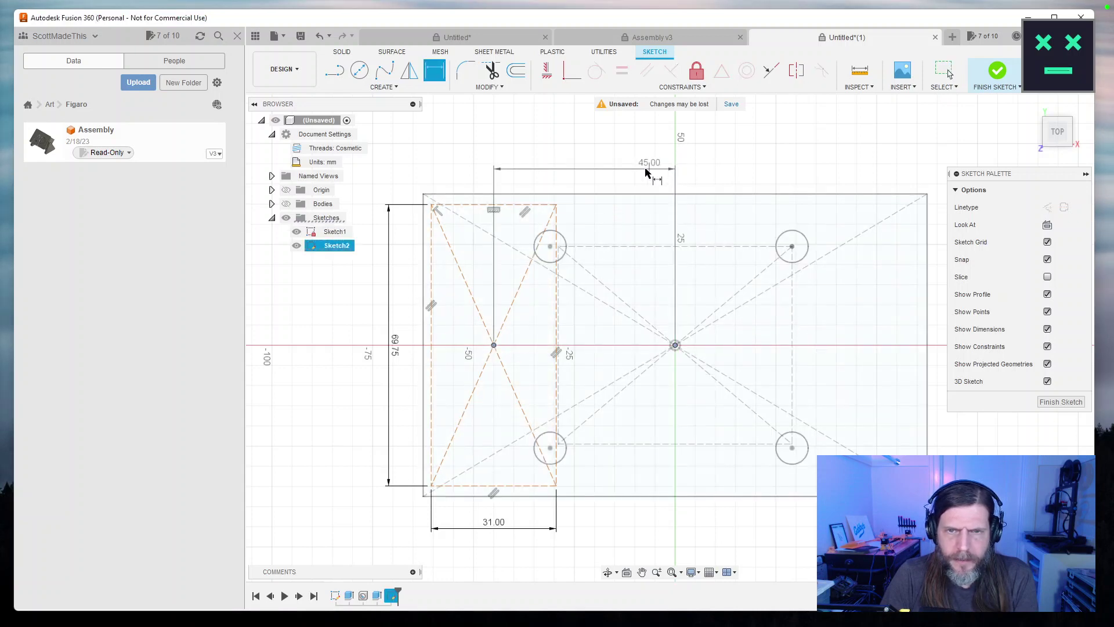
left_click(611, 167)
type("30")
key("Return")
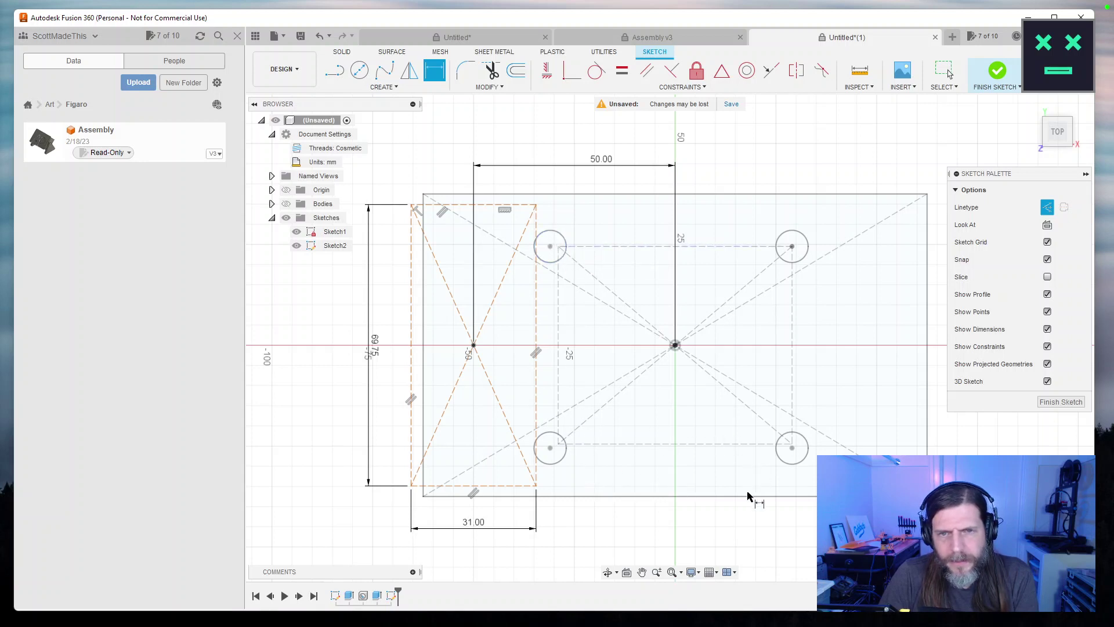
Hide Sketch2's rectangle and dimensions in the browser.
left_click(297, 245)
left_click(297, 246)
left_click(296, 246)
Finish Sketch2 and return to the SOLID workspace.
scroll(660, 302, "up", 3)
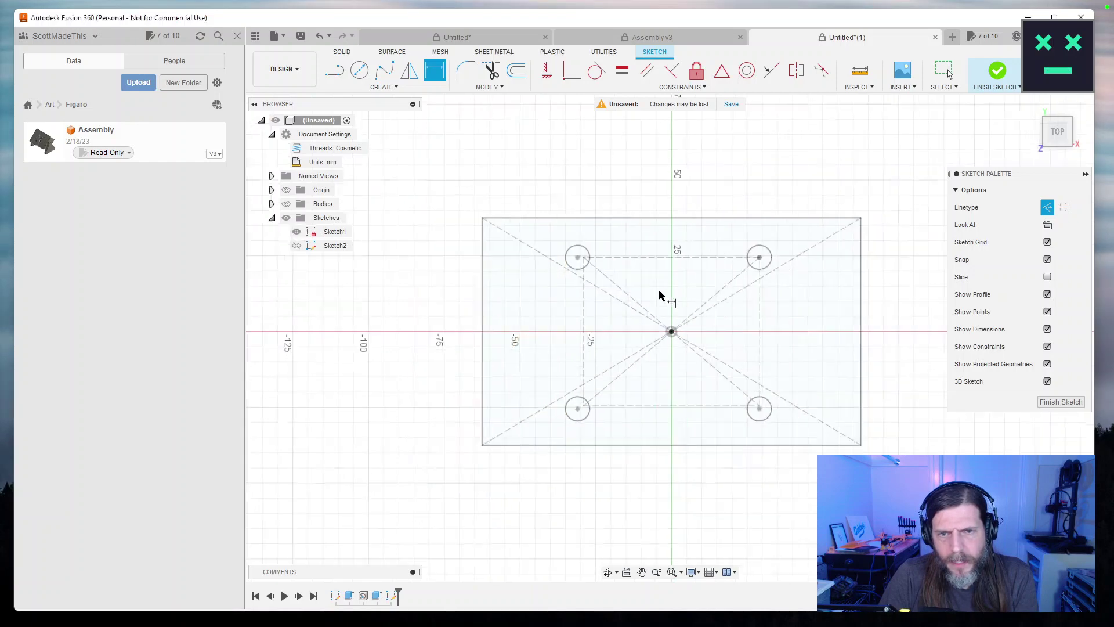
scroll(660, 304, "up", 2)
scroll(662, 308, "down", 1)
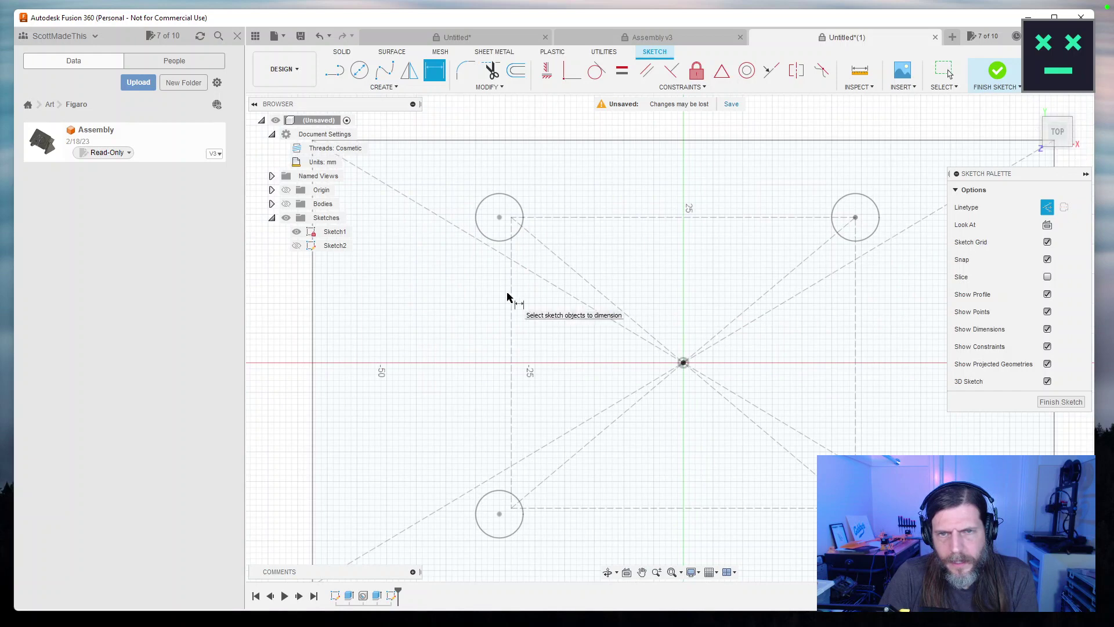
scroll(507, 298, "down", 1)
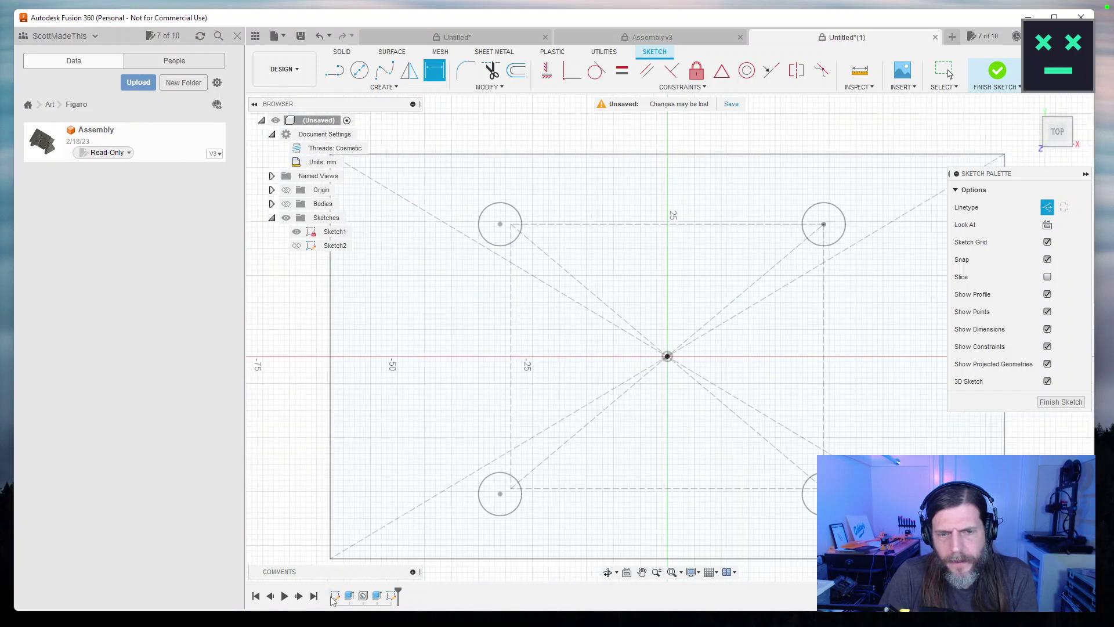
left_click(997, 70)
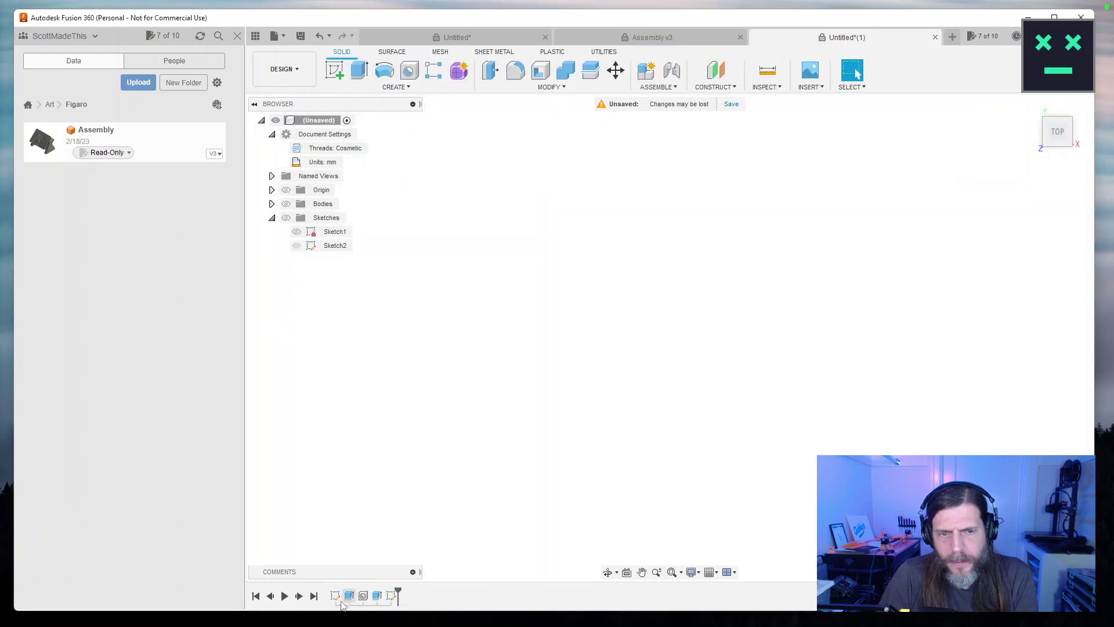
Reopen Sketch1 and edit the circle pattern, shortening its spacing toward 58 mm.
double_click(336, 596)
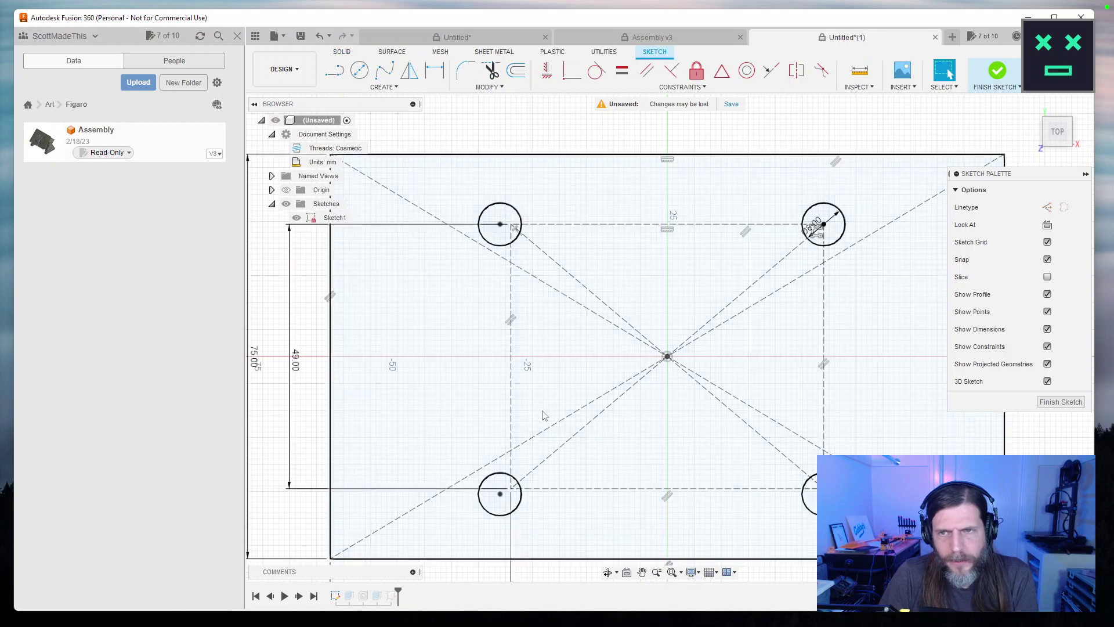
left_click(823, 241)
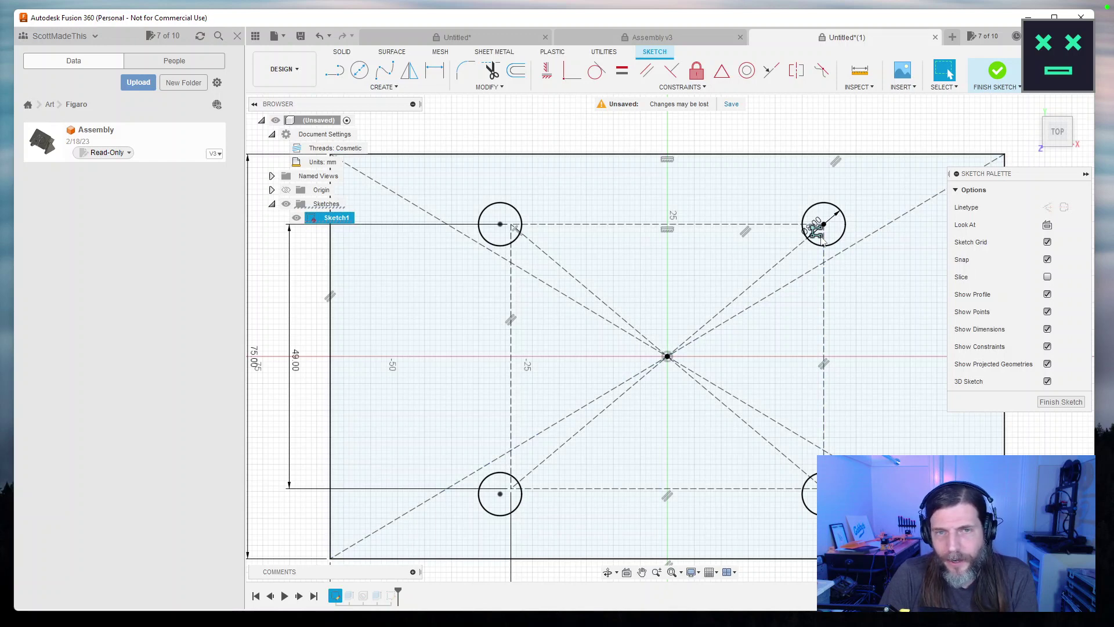
double_click(816, 232)
left_click_drag(494, 224, 497, 226)
key("Tab")
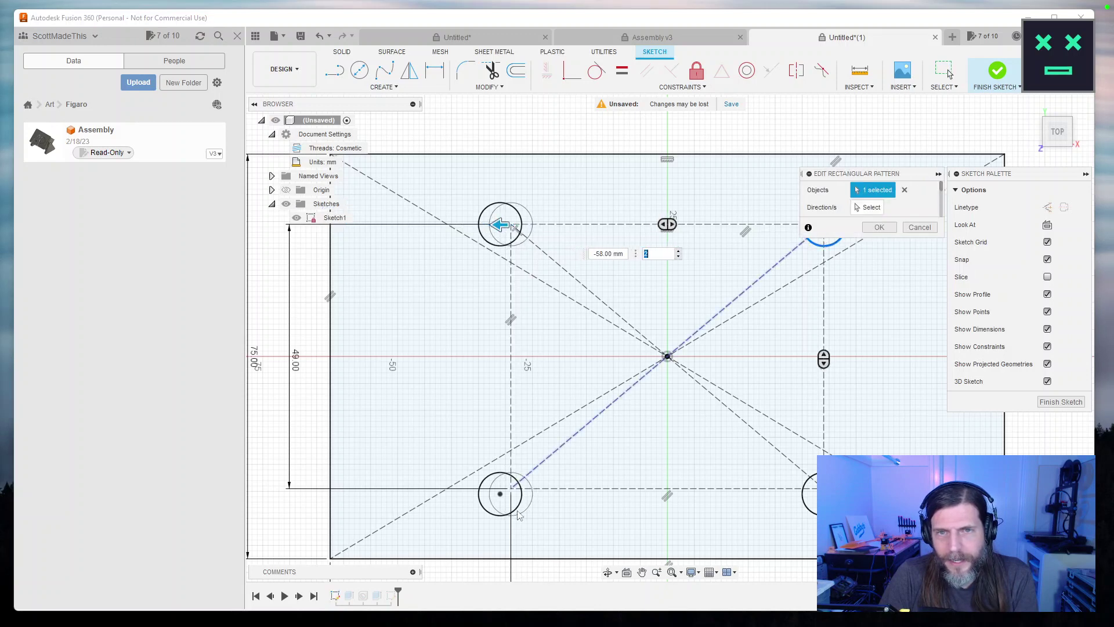
key("Return")
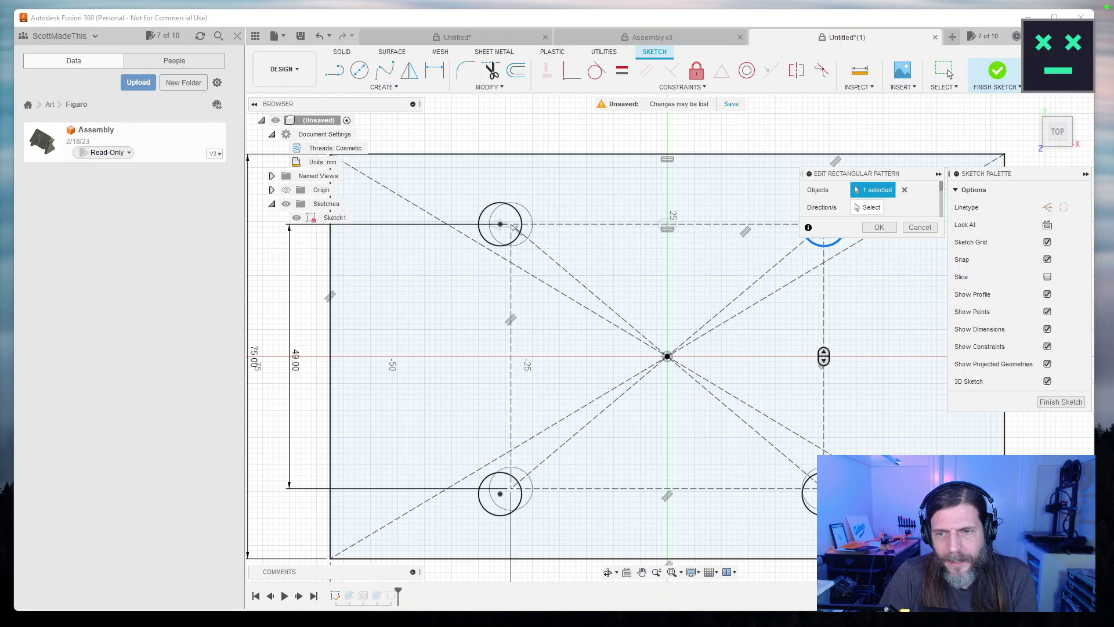
Try a second-direction count of 1 and 65 mm spacing, then discard the pattern edits.
left_click_drag(823, 488, 830, 447)
type("1")
key("Return")
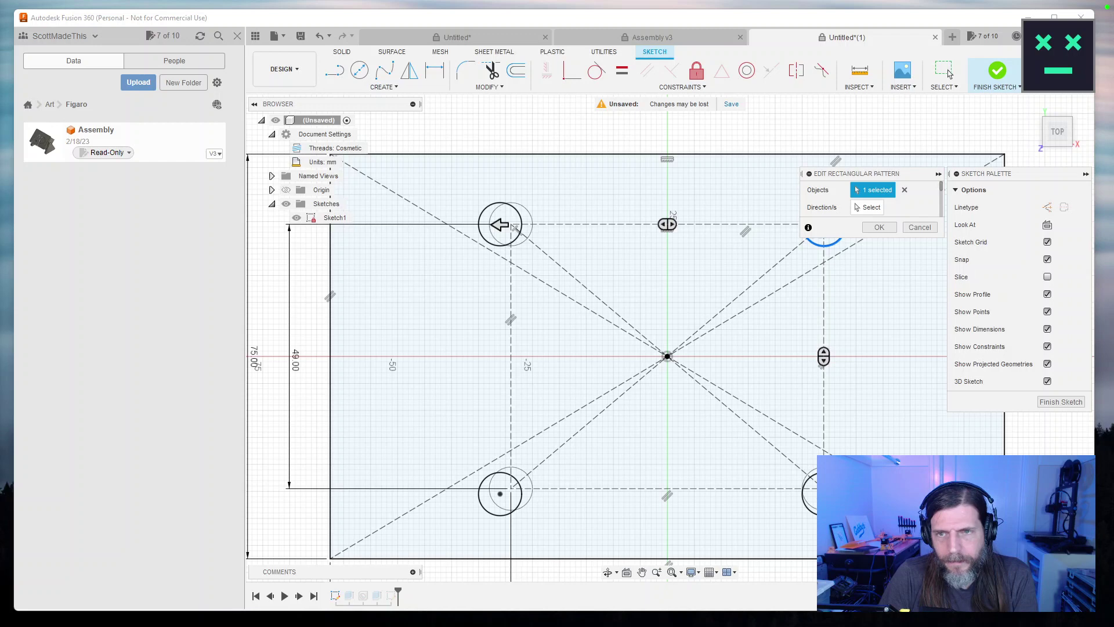
mouse_move(498, 227)
left_mouse_down()
mouse_move(457, 228)
mouse_move(497, 243)
left_mouse_up()
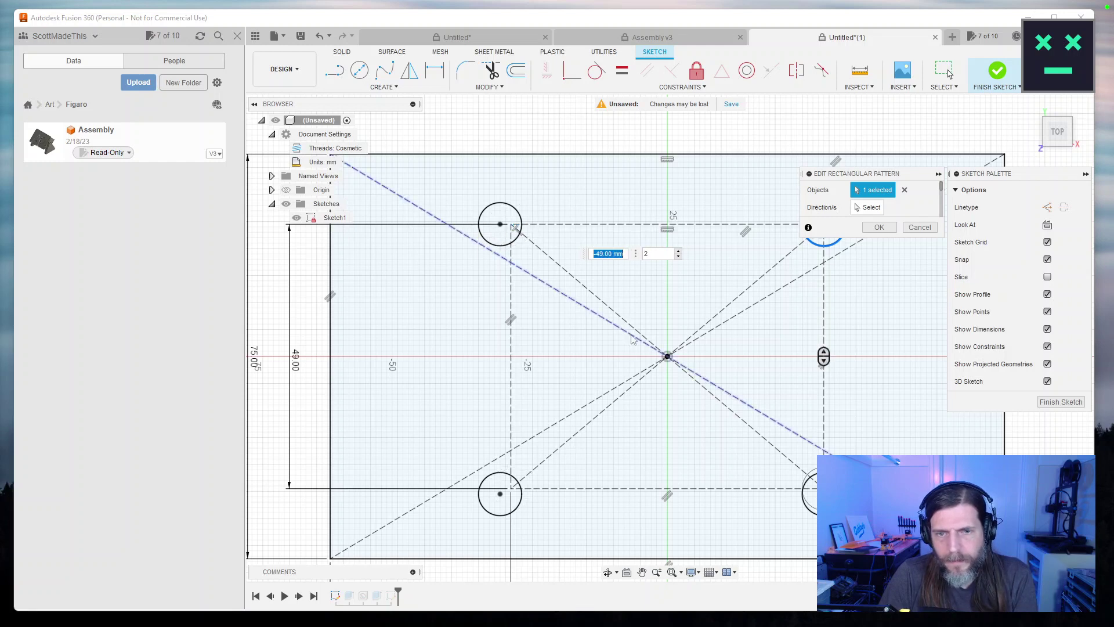
key("Tab")
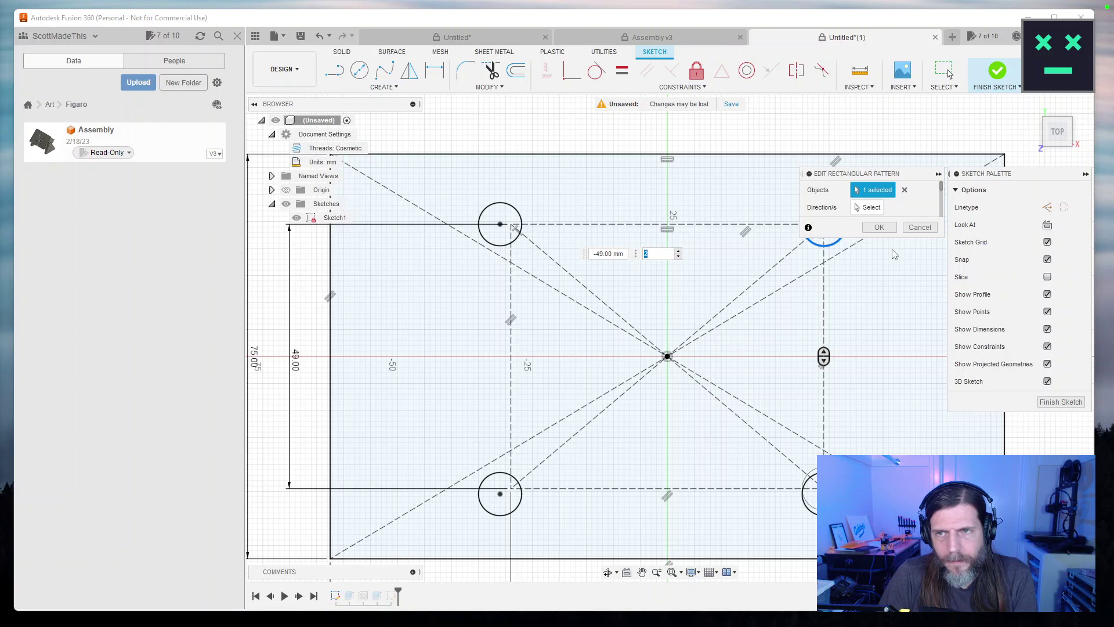
left_click_drag(823, 356, 824, 356)
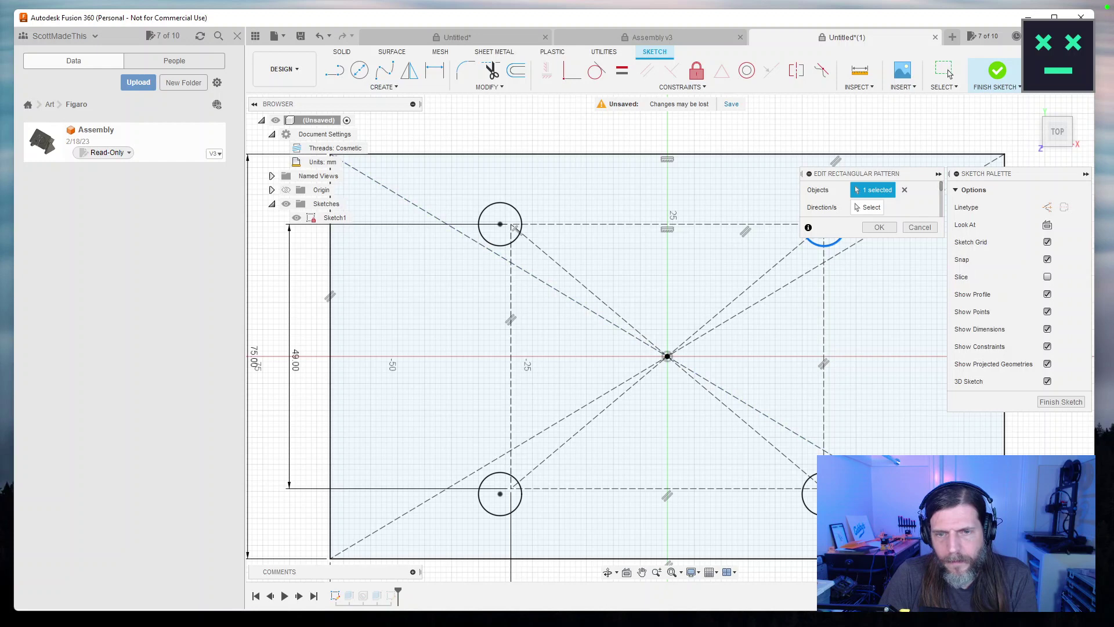
left_click(877, 227)
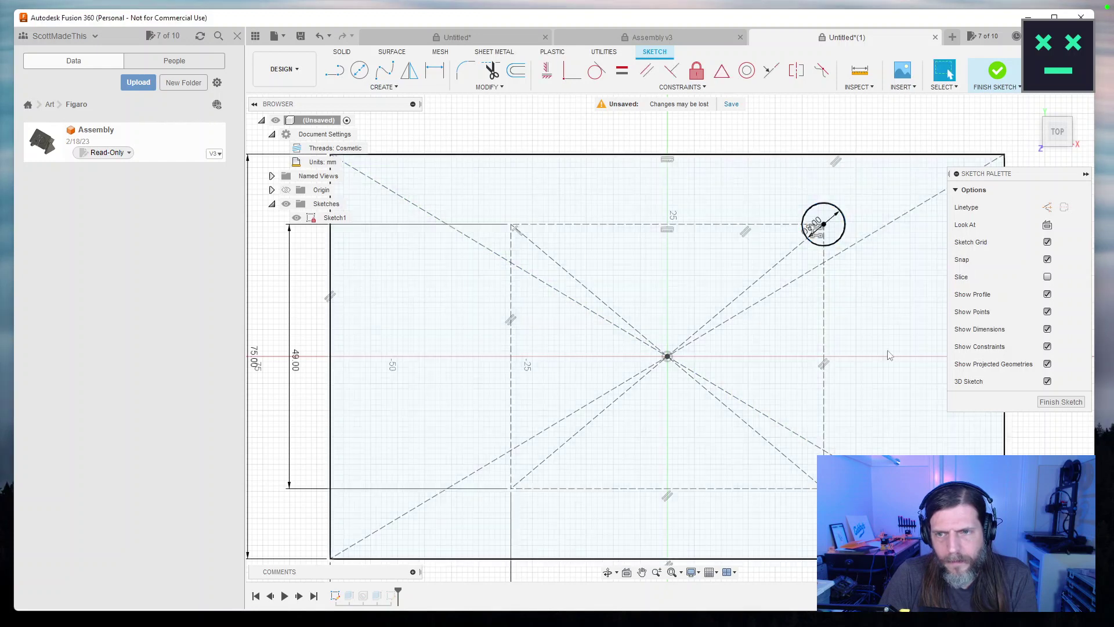
Reopen the circle pattern, set its spacing to 58 mm and confirm, then reopen it.
left_click(823, 227)
key("m")
key("Escape")
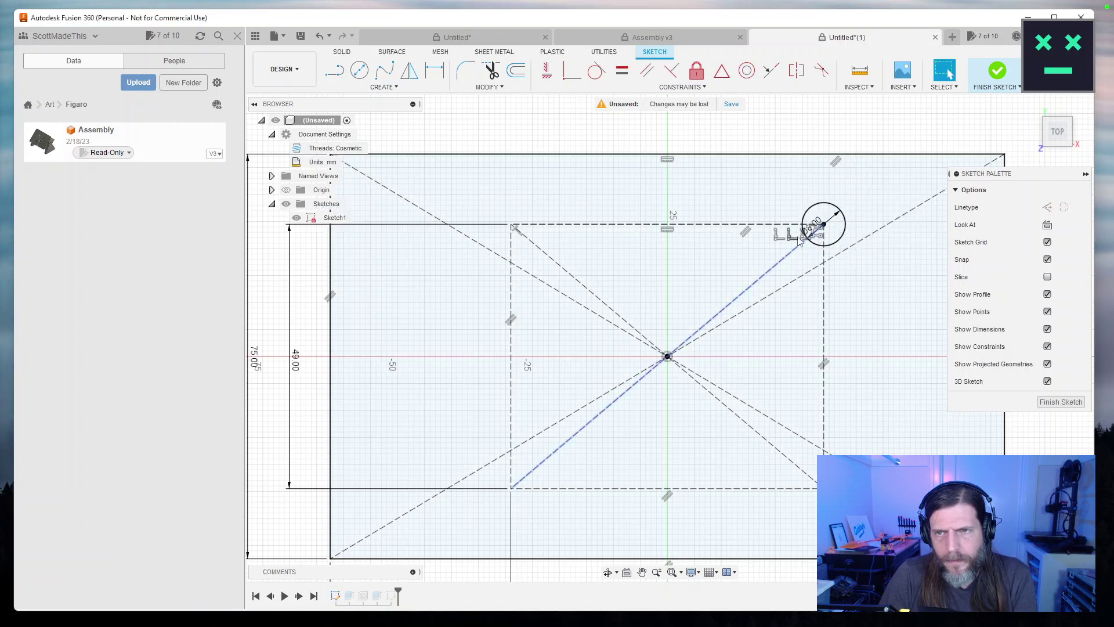
double_click(822, 240)
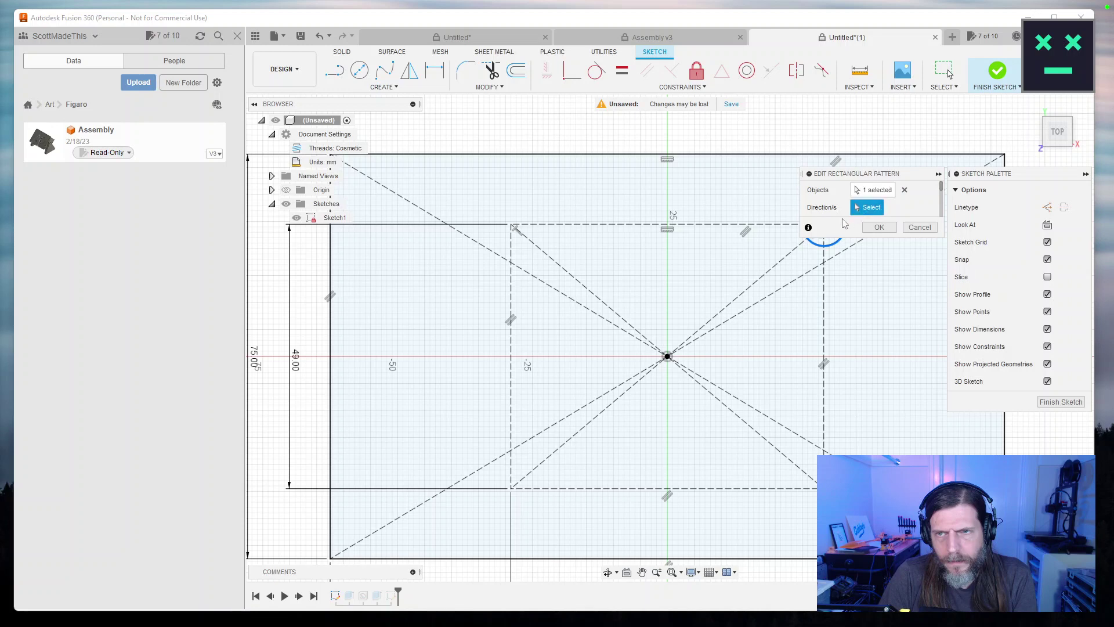
left_click(920, 227)
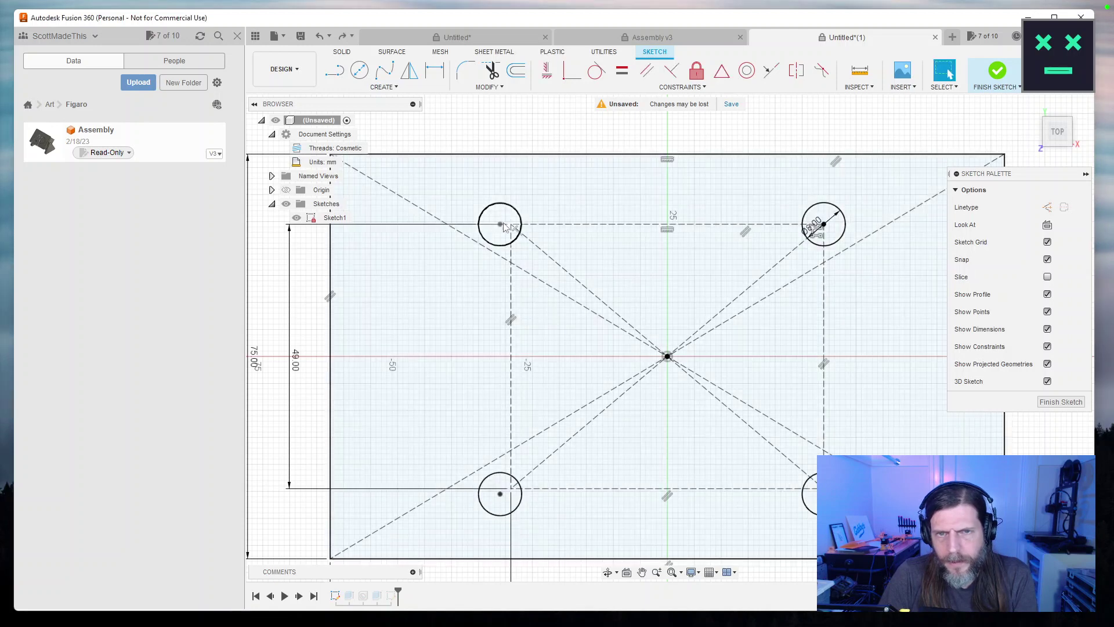
double_click(826, 232)
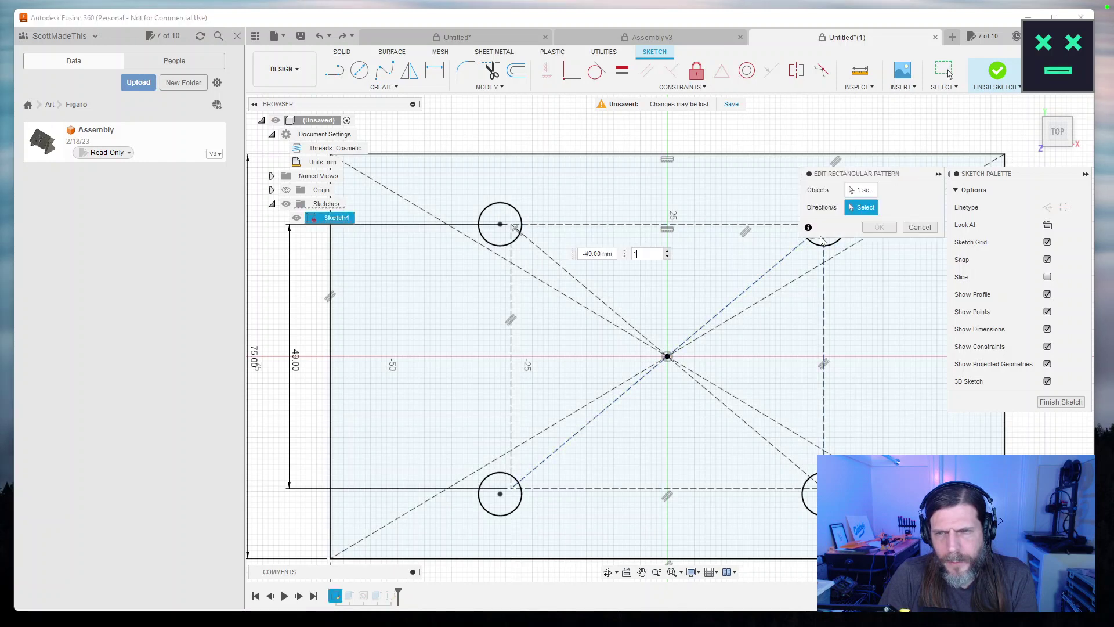
left_click_drag(488, 225, 498, 226)
left_click(879, 367)
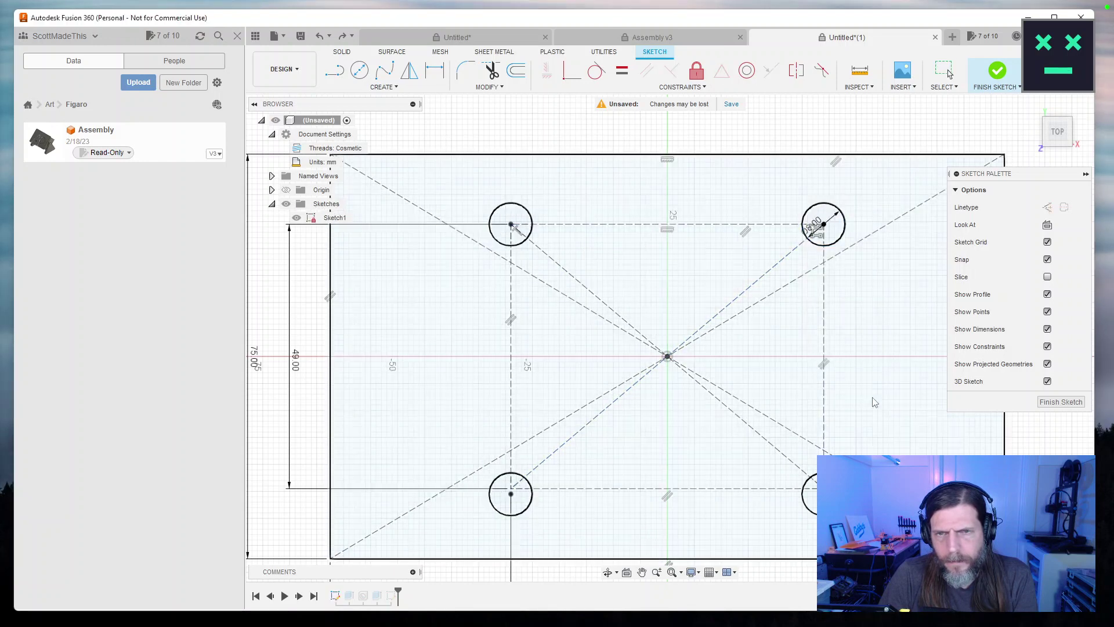
double_click(824, 229)
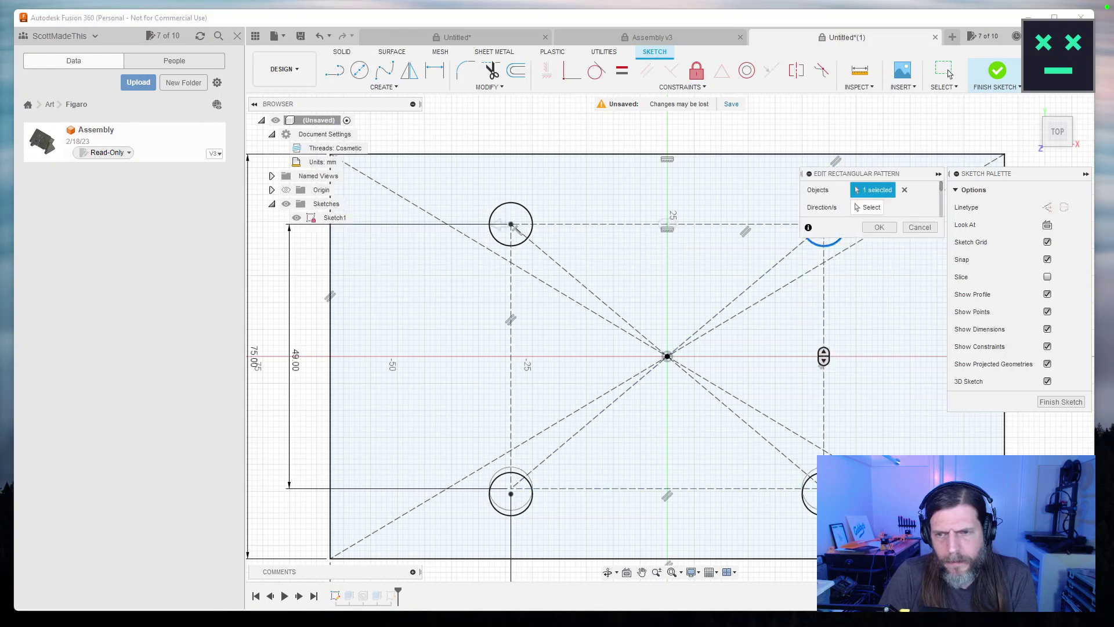
scroll(836, 493, "down", 3)
scroll(836, 494, "up", 8)
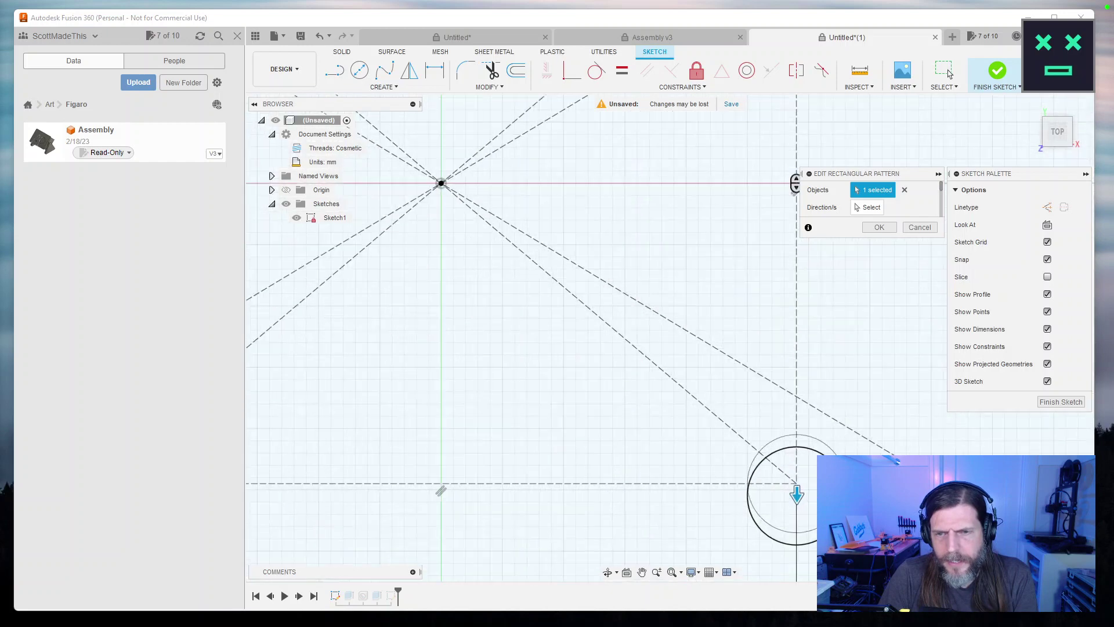
Set the pattern's vertical spacing to about 48.5 mm and confirm it.
scroll(835, 488, "up", 3)
mouse_move(714, 487)
left_mouse_down()
mouse_move(716, 473)
mouse_move(715, 486)
left_mouse_up()
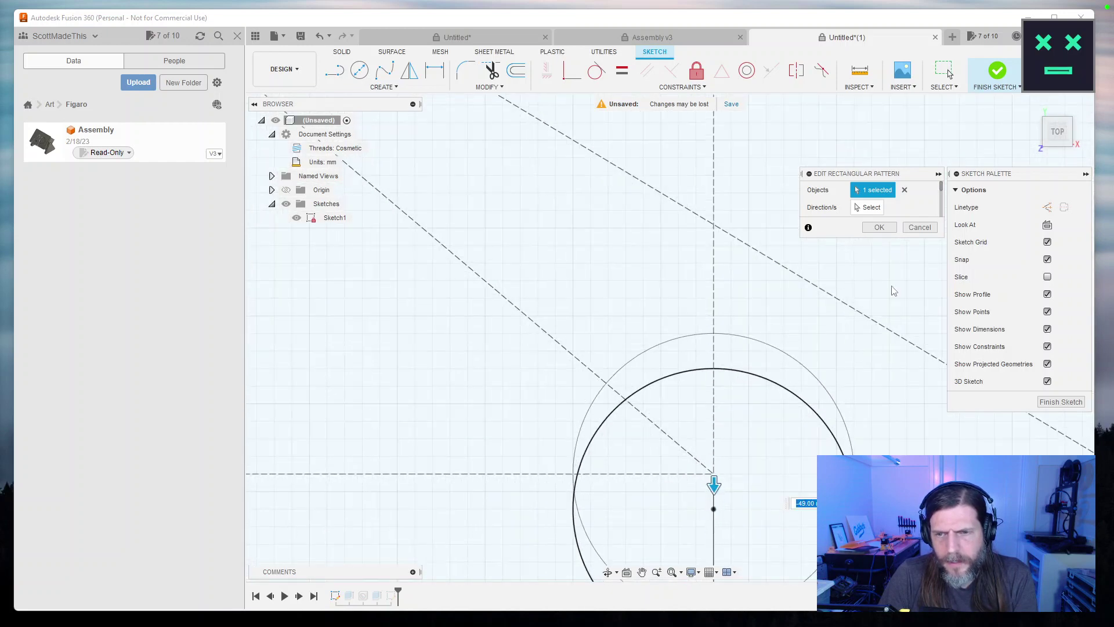
left_click(880, 227)
Zoom to check the circle layout, then finish editing Sketch1.
scroll(714, 488, "up", 2)
scroll(718, 485, "down", 4)
scroll(717, 485, "down", 5)
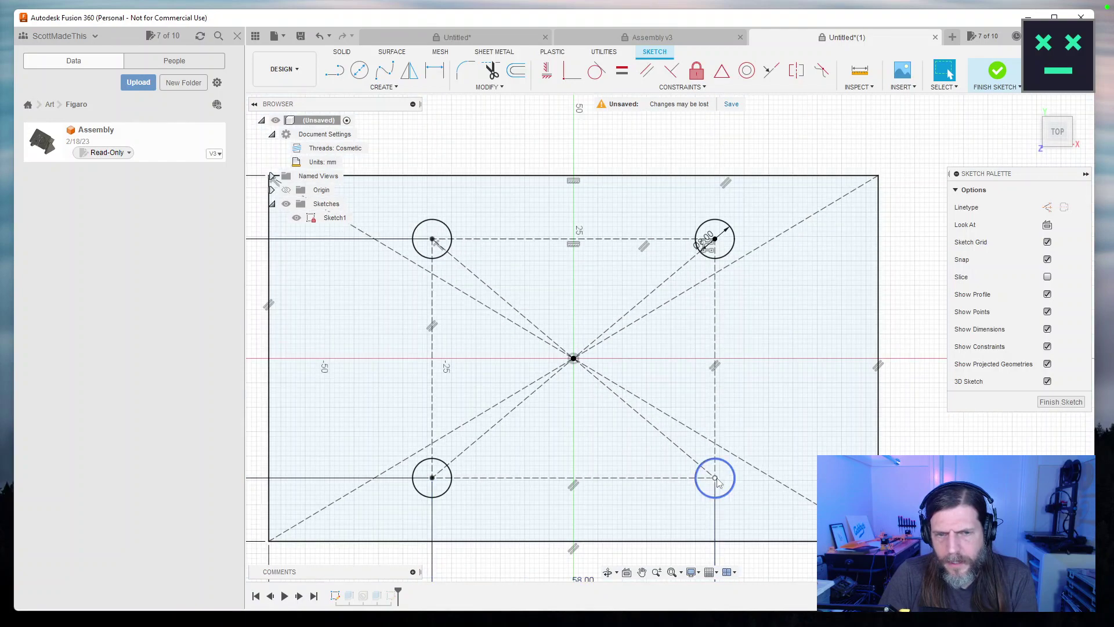
scroll(717, 481, "up", 3)
scroll(520, 435, "up", 3)
scroll(603, 451, "down", 3)
scroll(605, 452, "down", 3)
scroll(663, 404, "up", 3)
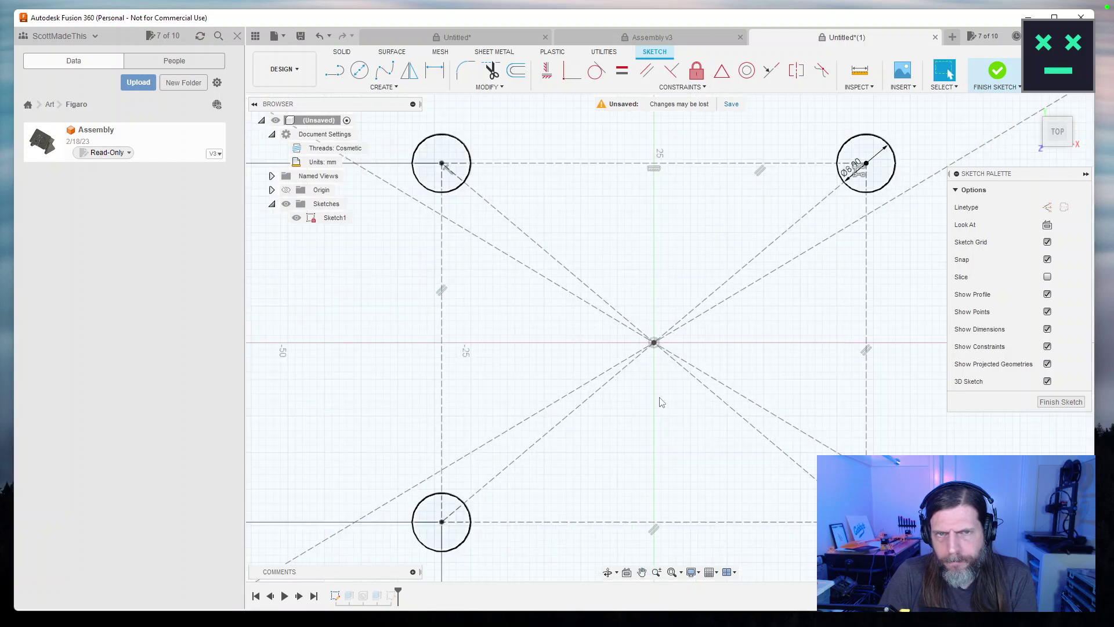
scroll(660, 401, "down", 3)
left_click(1061, 402)
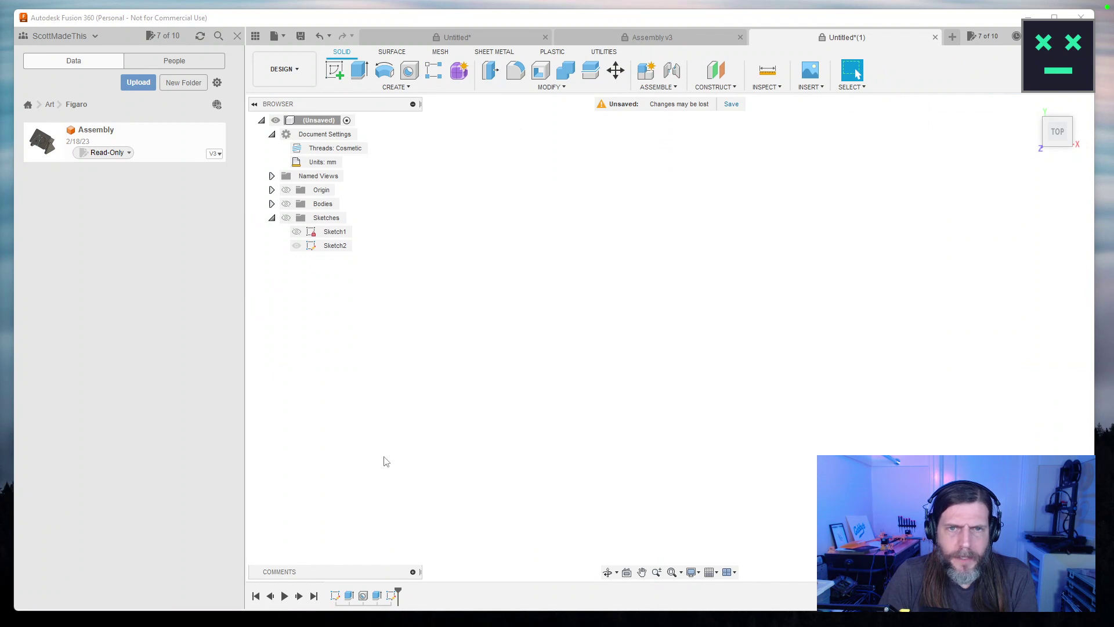
Show Sketch1 on the canvas and briefly hide, then re-show, Sketch2's rectangle.
left_click(296, 232)
left_click(297, 246)
left_click(297, 246)
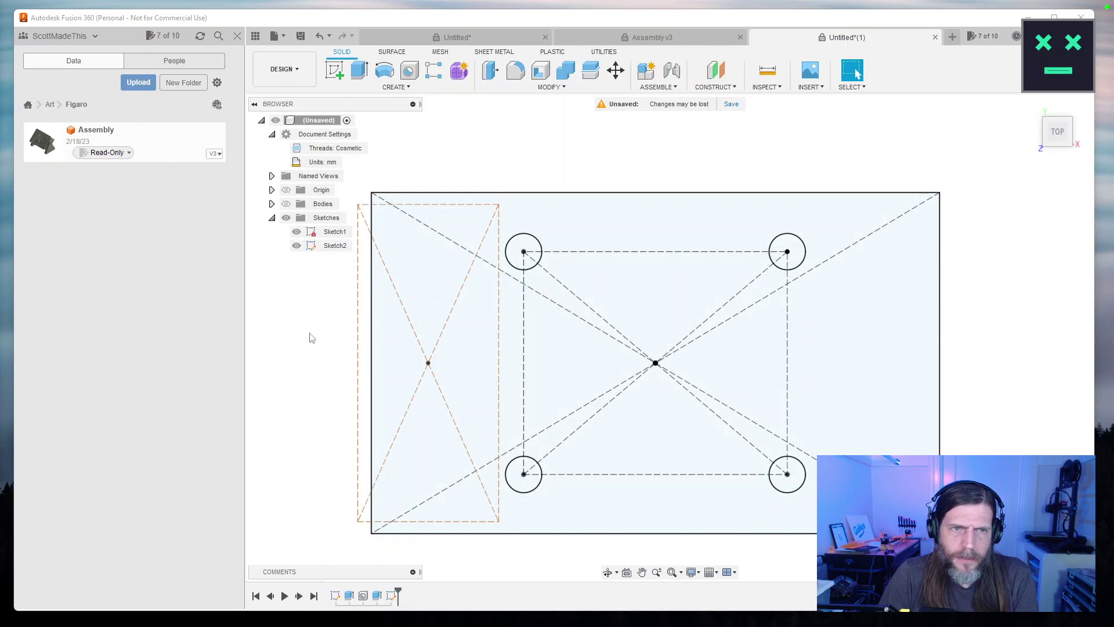
Reopen Sketch2 and set its horizontal offset dimension from the plate centre to 50 mm.
double_click(325, 246)
left_click_drag(551, 456, 586, 451)
key("Escape")
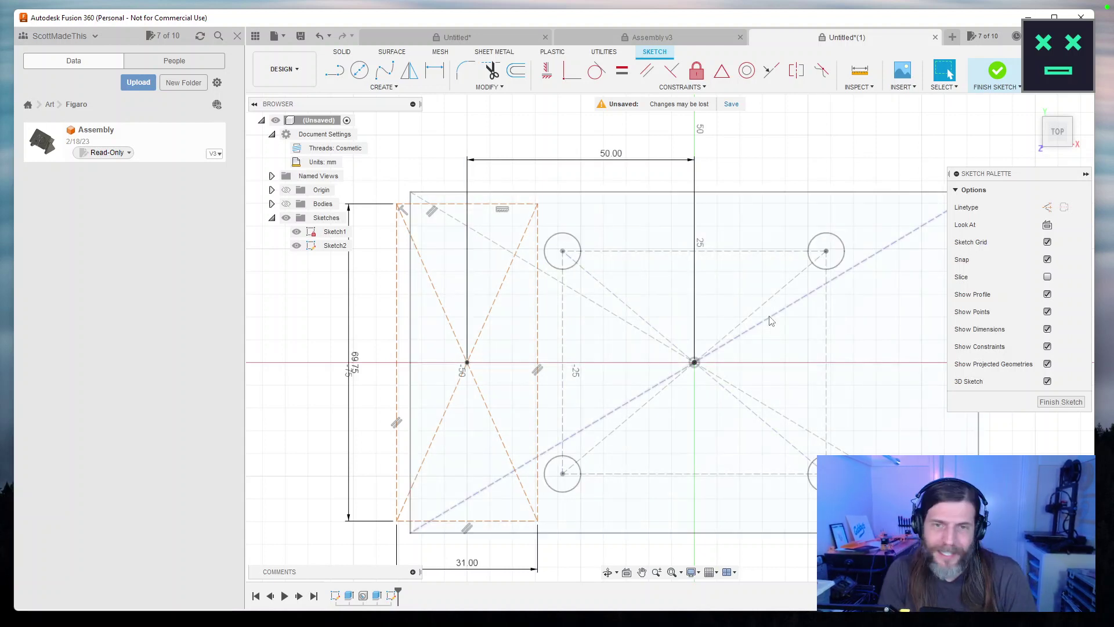
double_click(612, 153)
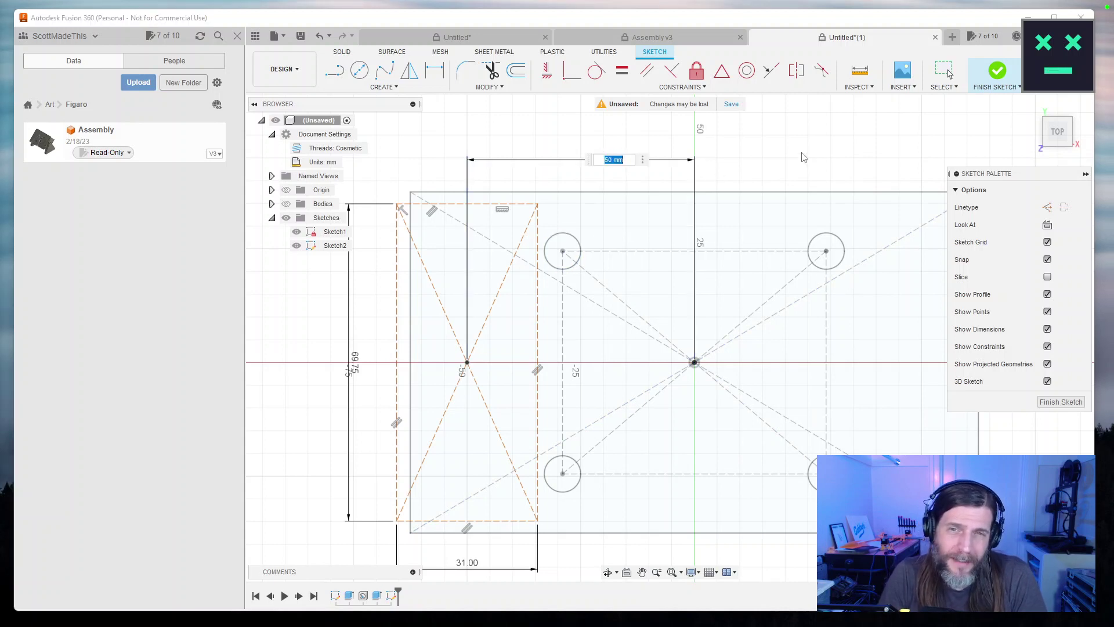
key("Return")
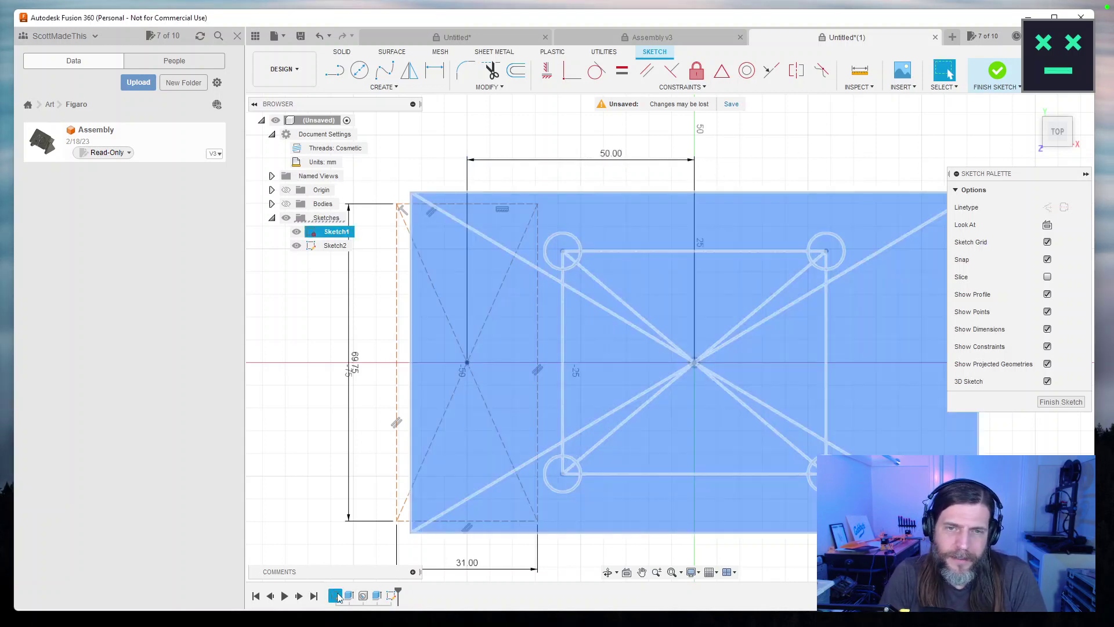
left_click(1061, 402)
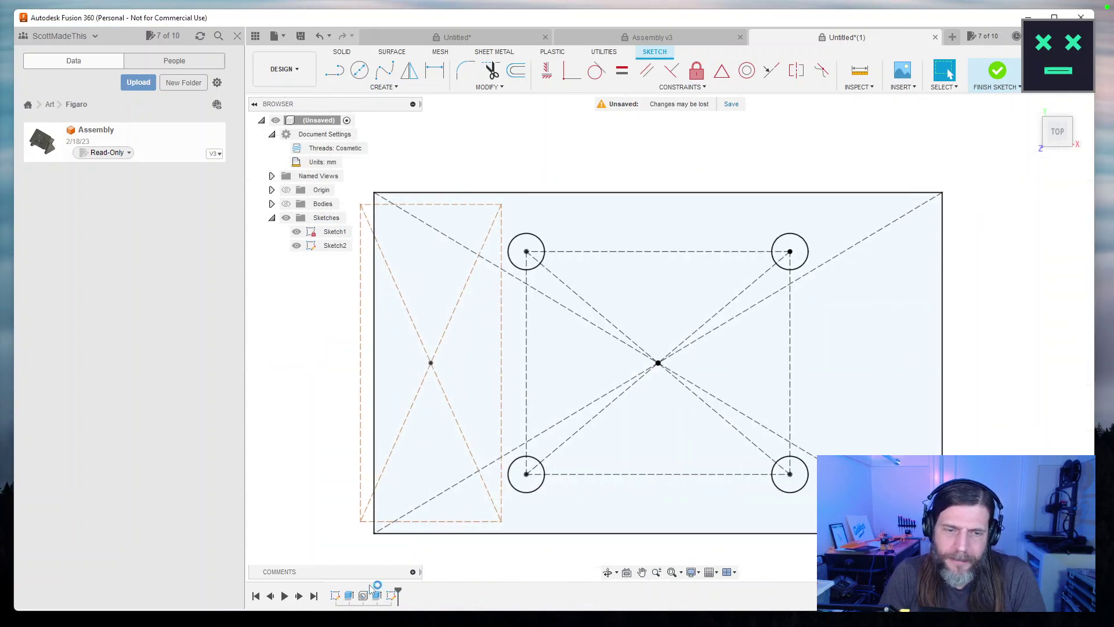
double_click(334, 596)
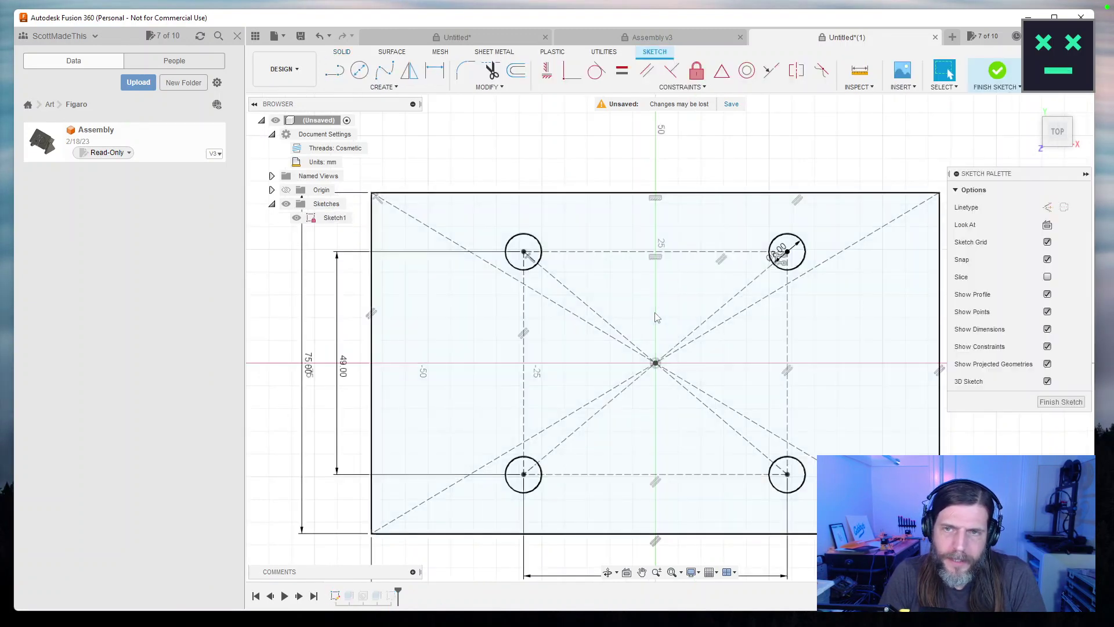
mouse_move(667, 410)
left_mouse_down()
mouse_move(714, 460)
mouse_move(694, 478)
left_mouse_up()
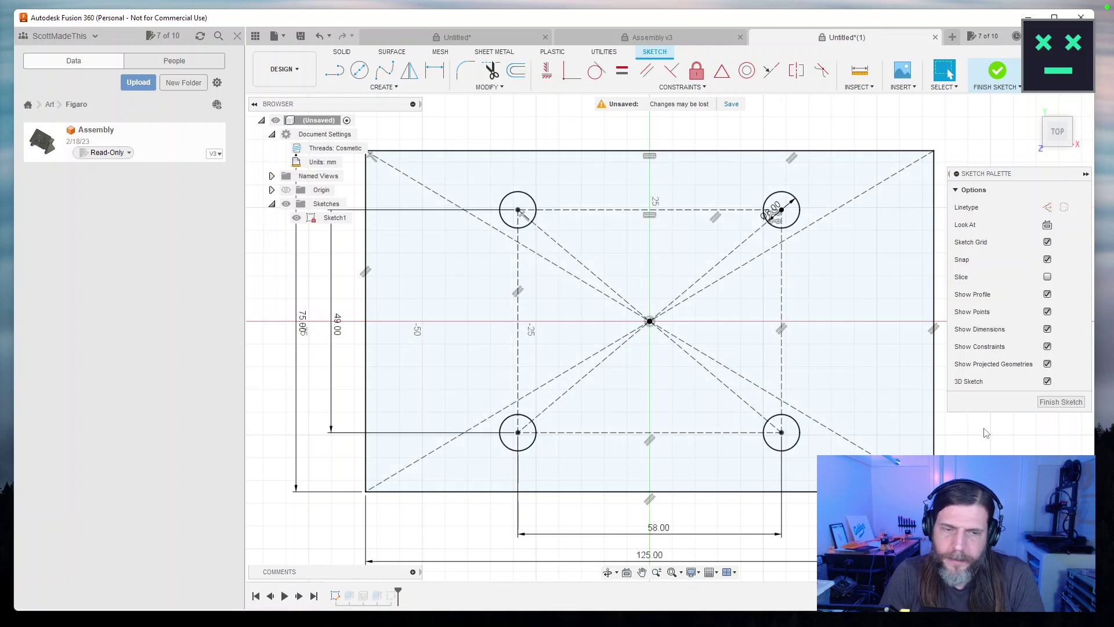
left_click(998, 71)
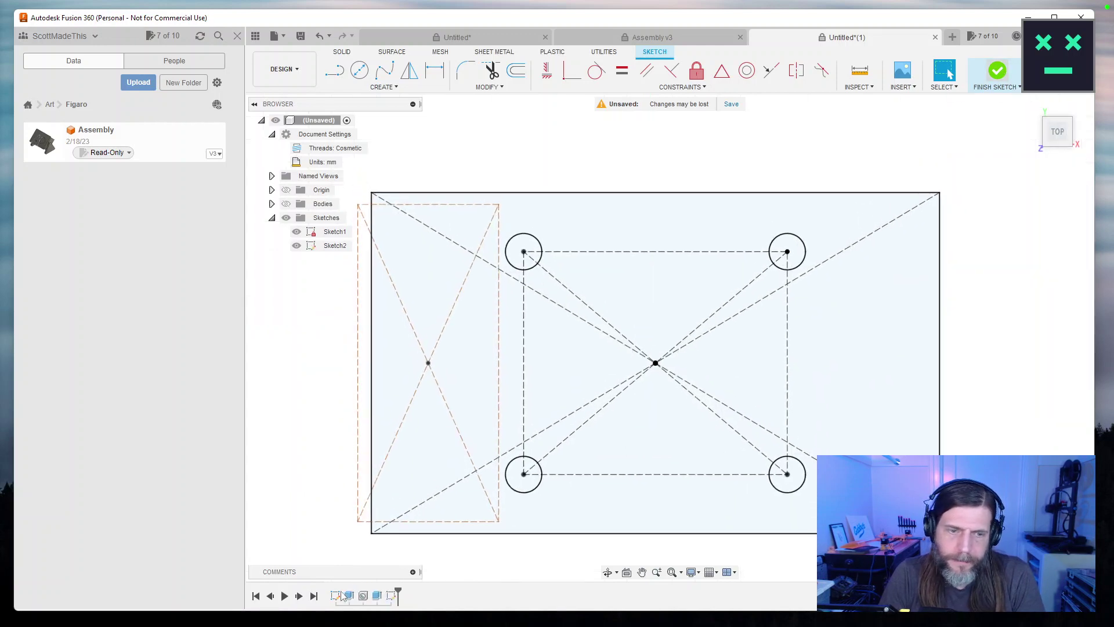
double_click(335, 596)
mouse_move(500, 419)
left_mouse_down()
mouse_move(546, 418)
mouse_move(531, 391)
left_mouse_up()
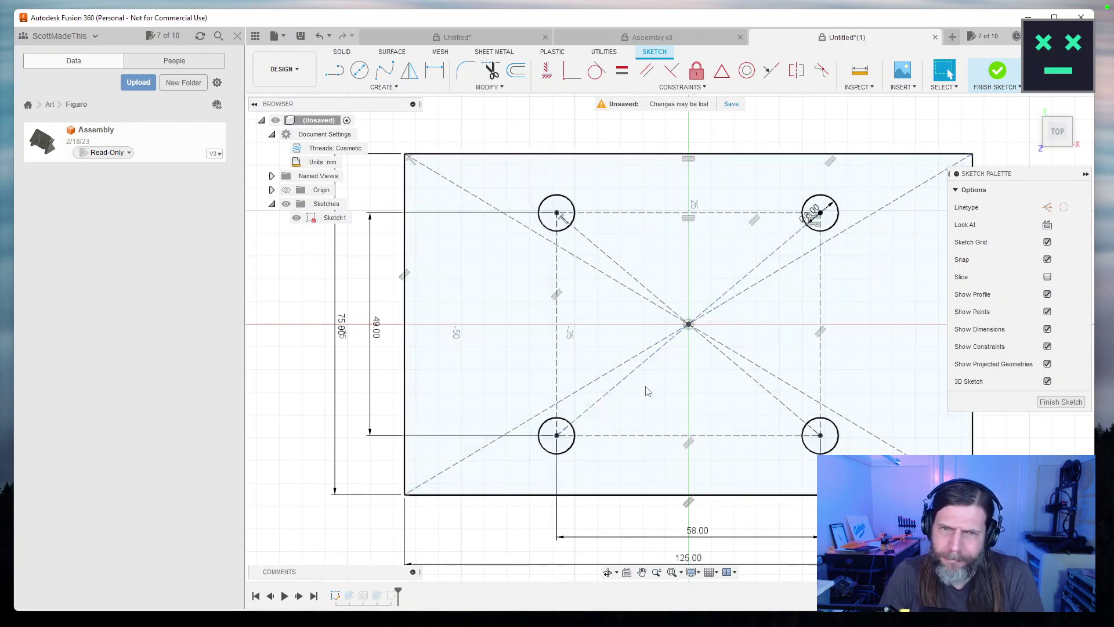
left_click(1061, 401)
left_click(323, 247)
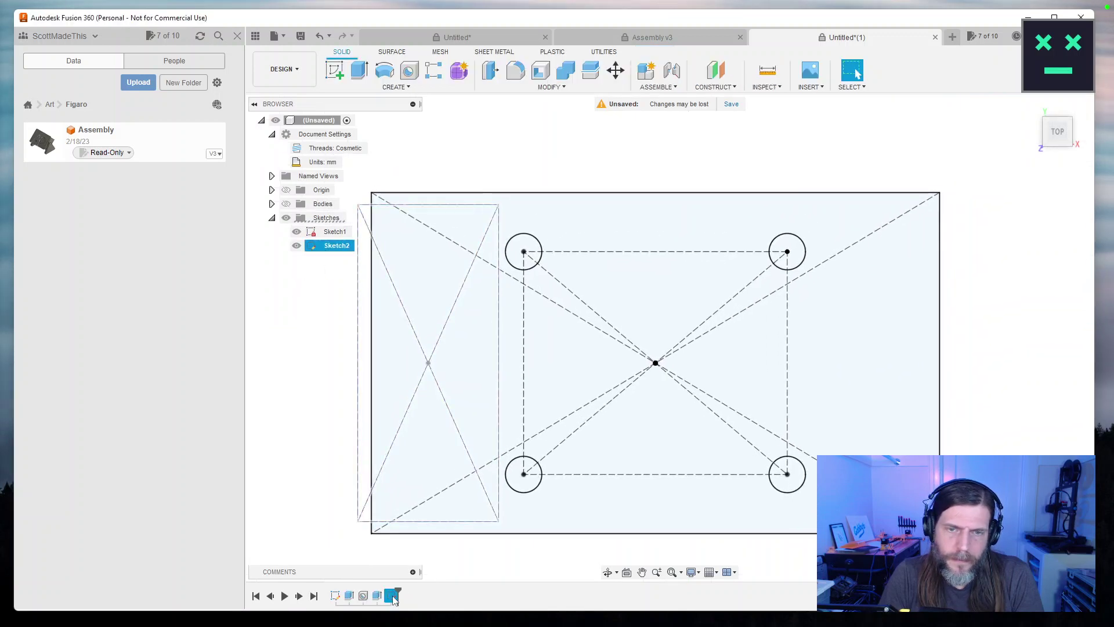
Replace Sketch2's 50 mm offset with the expression (58/2)+(41/2)+(8/2), giving 53.50 mm.
double_click(392, 596)
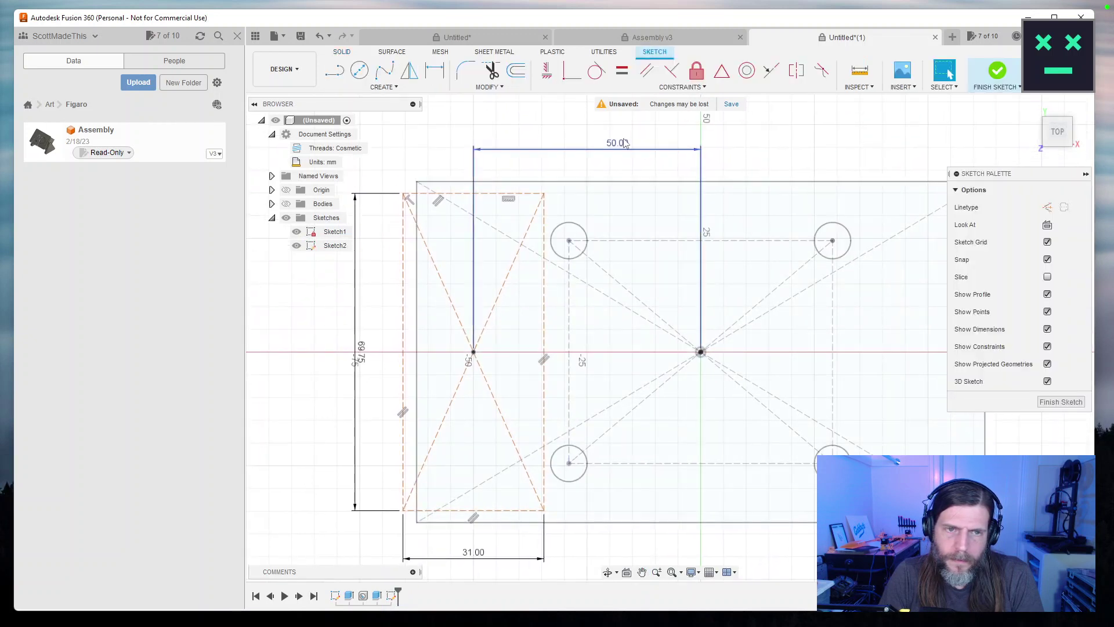
double_click(625, 144)
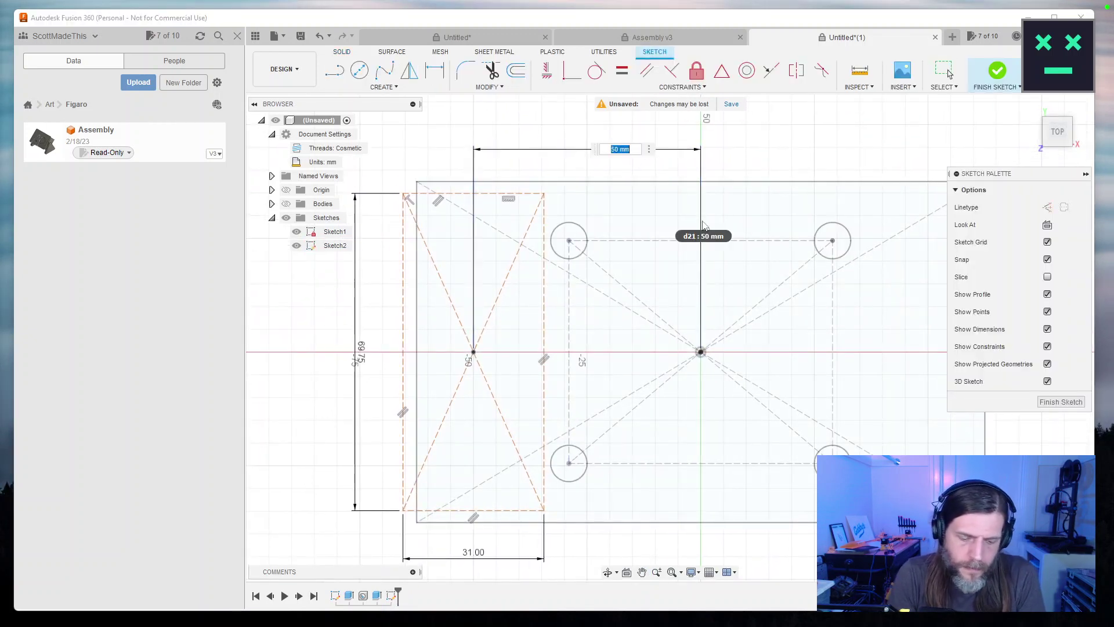
type("58/2)+(48/2)")
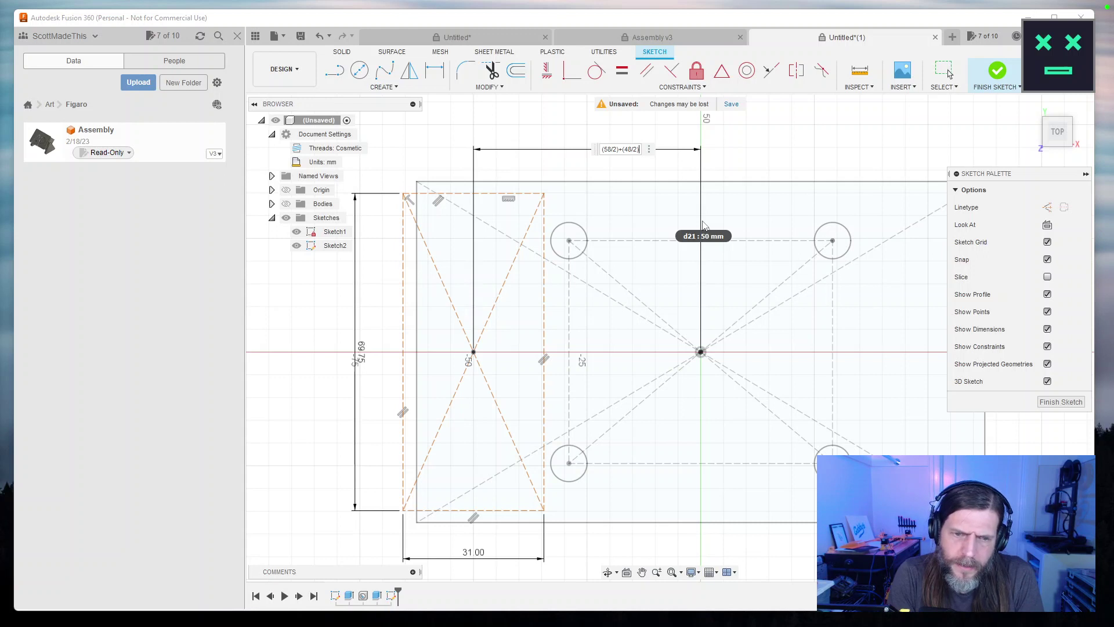
key("BackSpace")
key("BackSpace")
type("21")
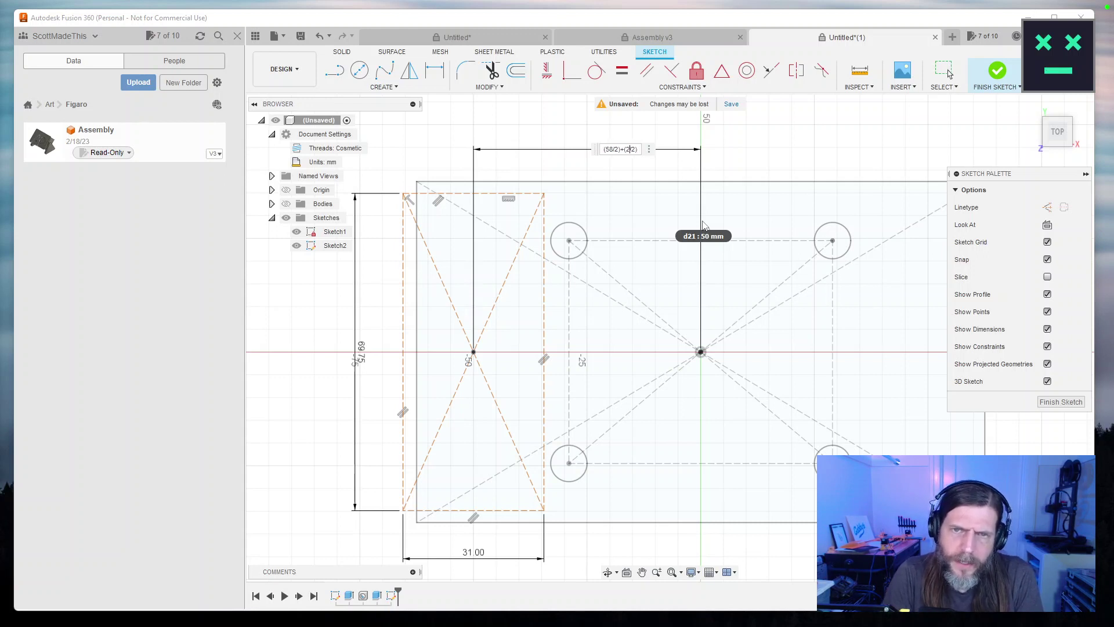
type("41")
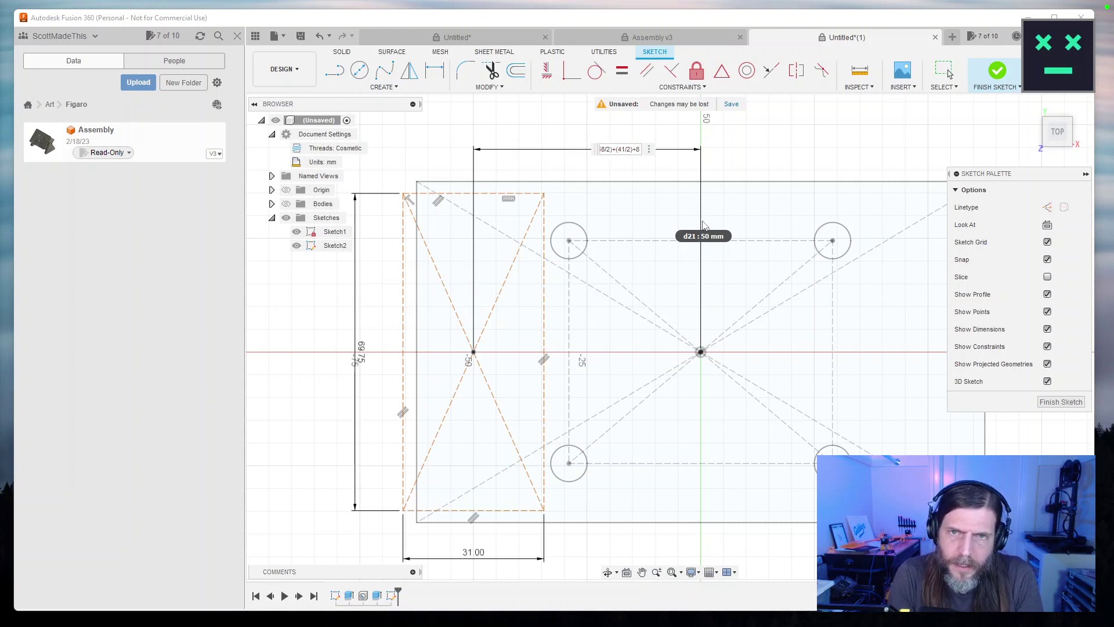
type("+(8/2)")
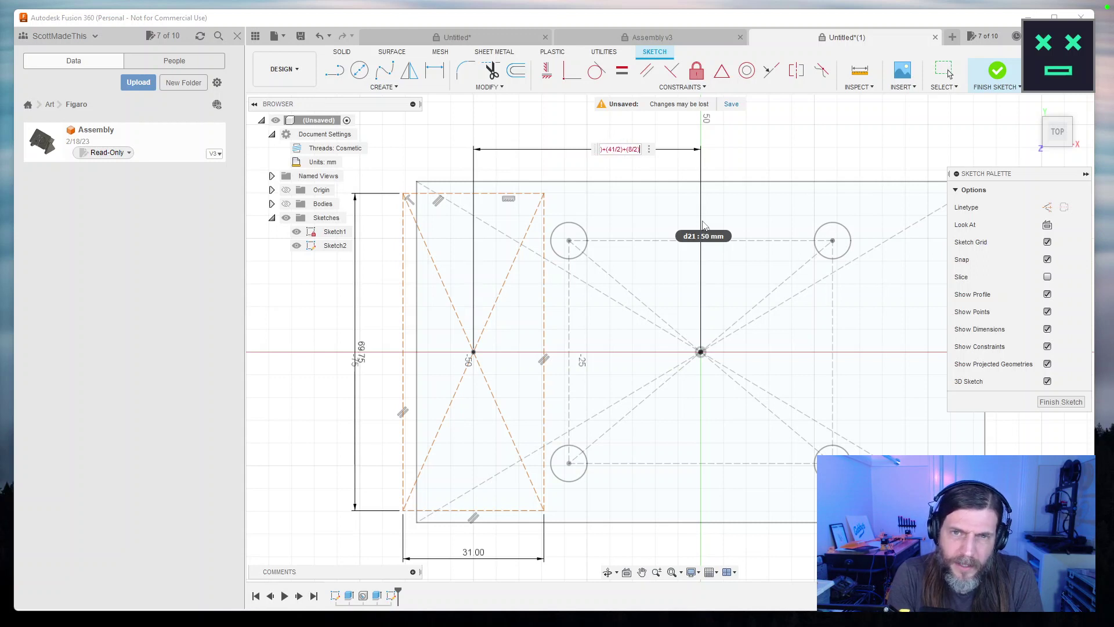
key("Return")
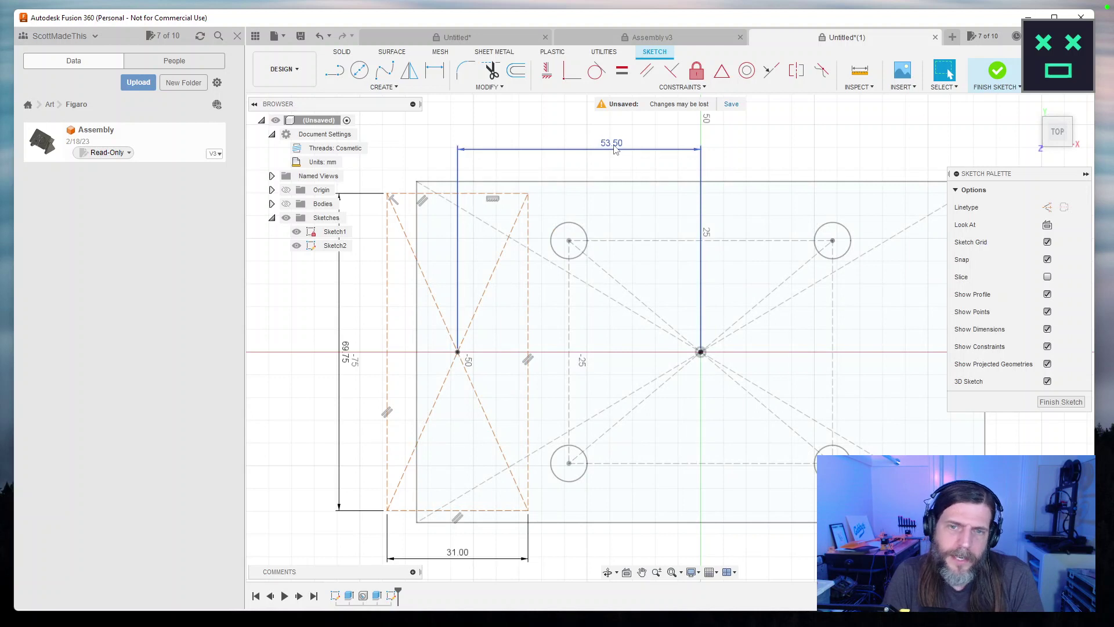
Finish Sketch2 and reopen Sketch1 to check its dimensions.
mouse_move(616, 150)
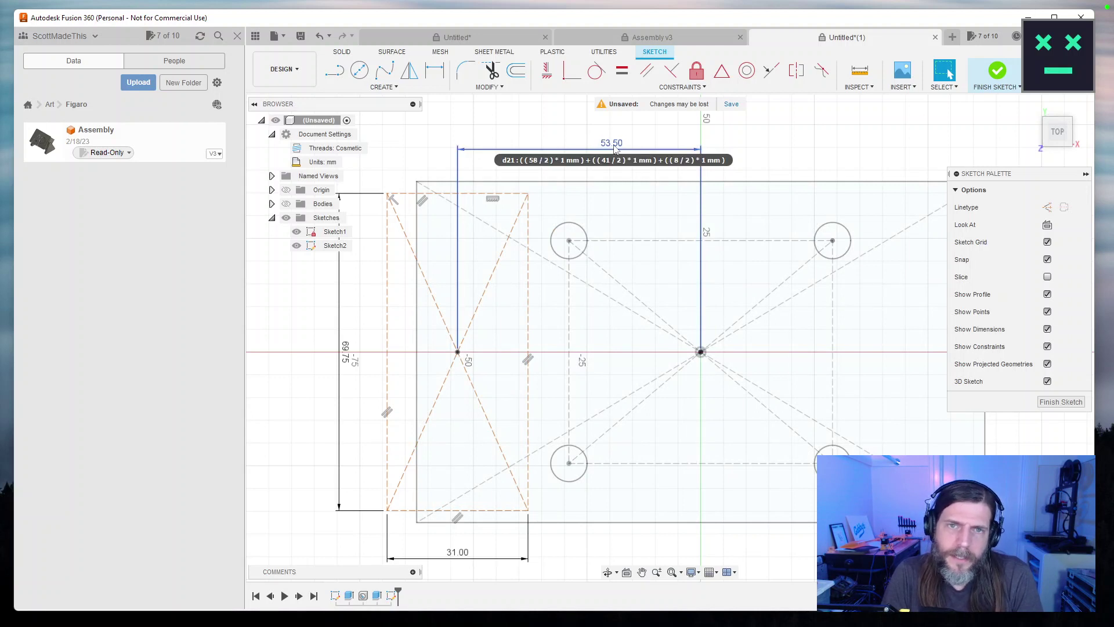
left_click(1061, 402)
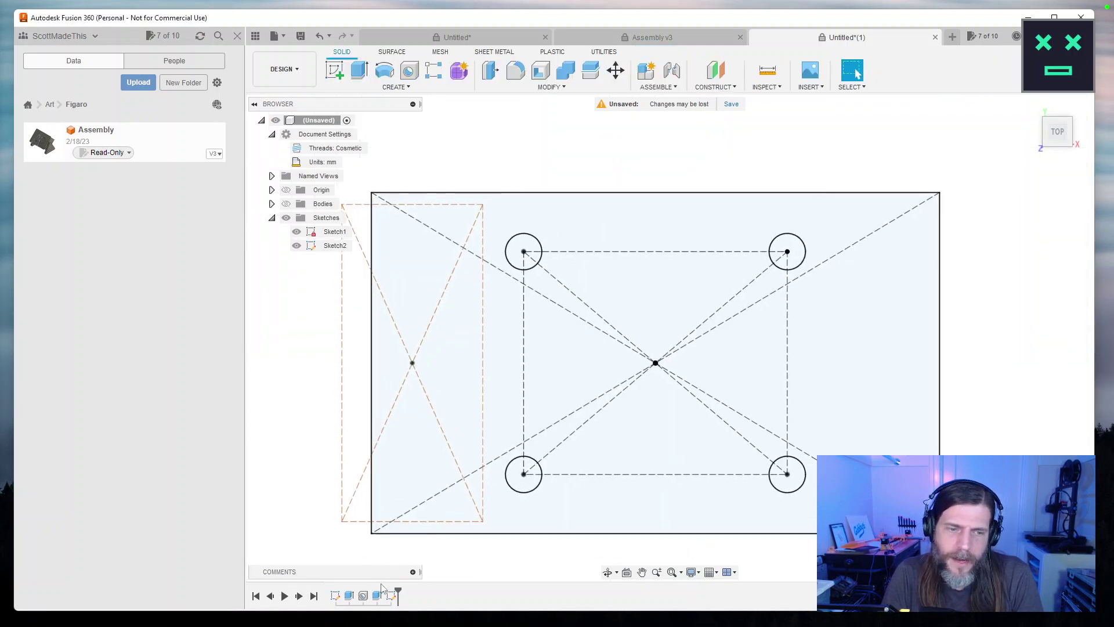
double_click(335, 596)
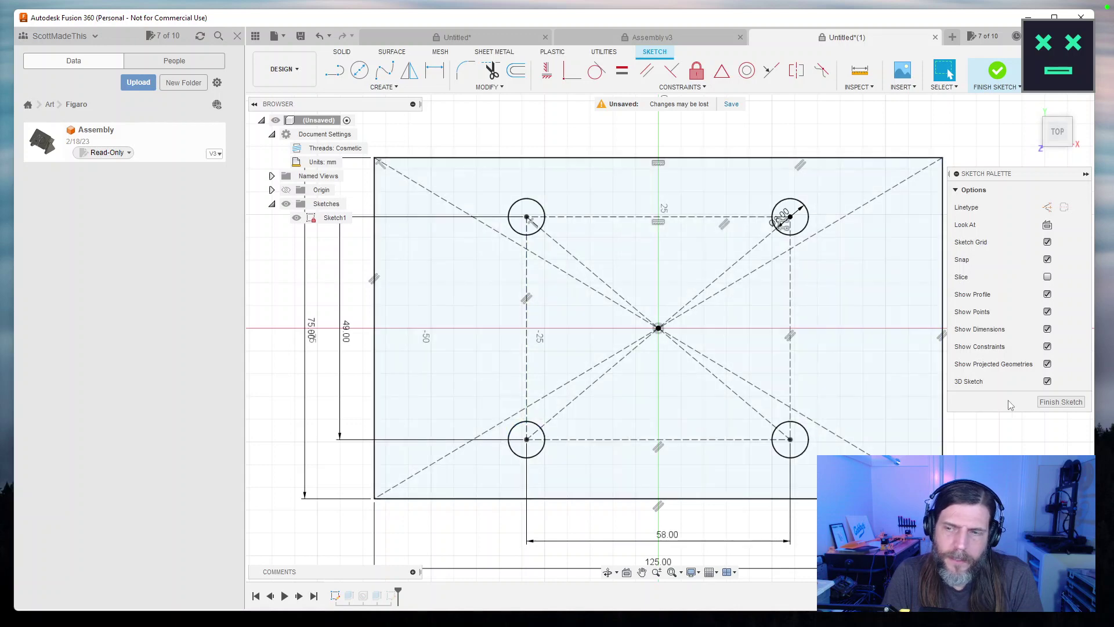
Close Sketch1, reopen Sketch2 and change 41 to 31 in the offset expression, giving 48.50 mm.
key("Escape")
double_click(392, 595)
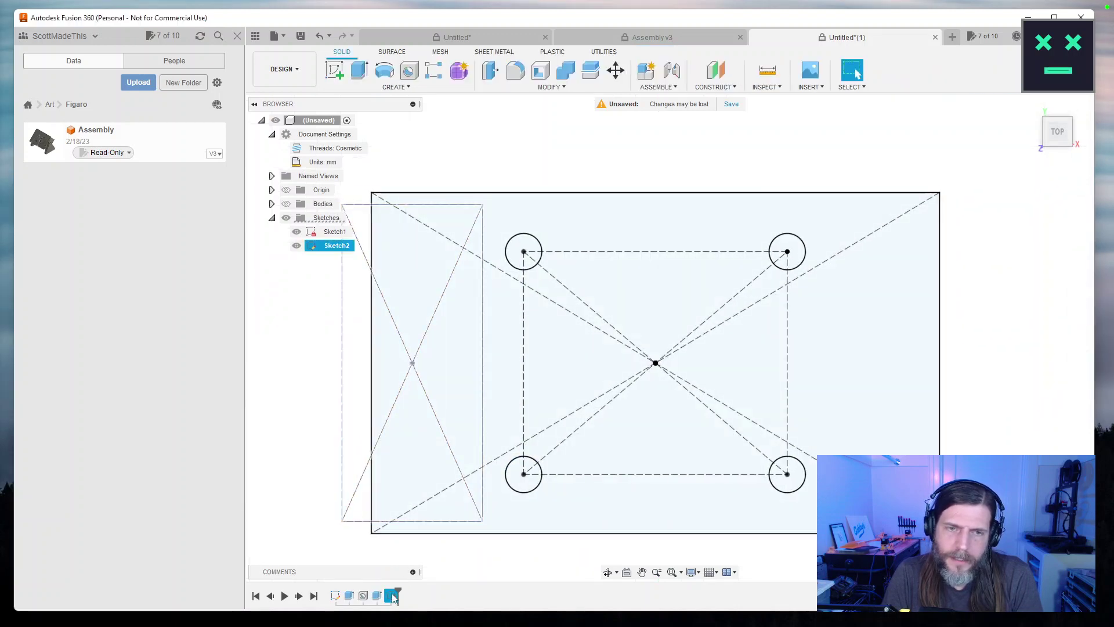
double_click(611, 141)
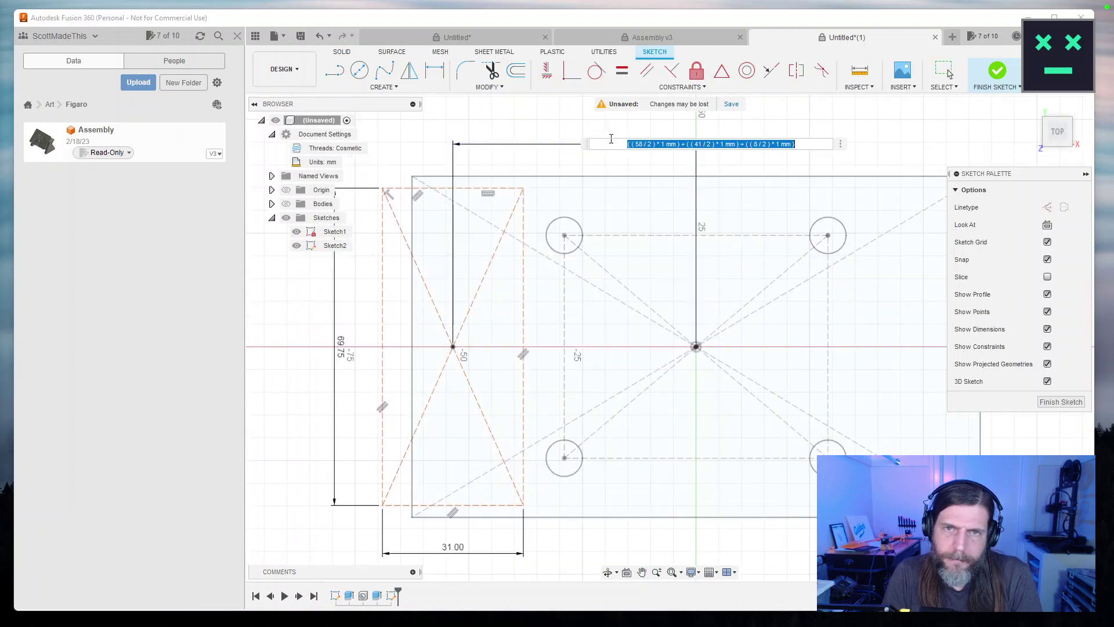
key("End")
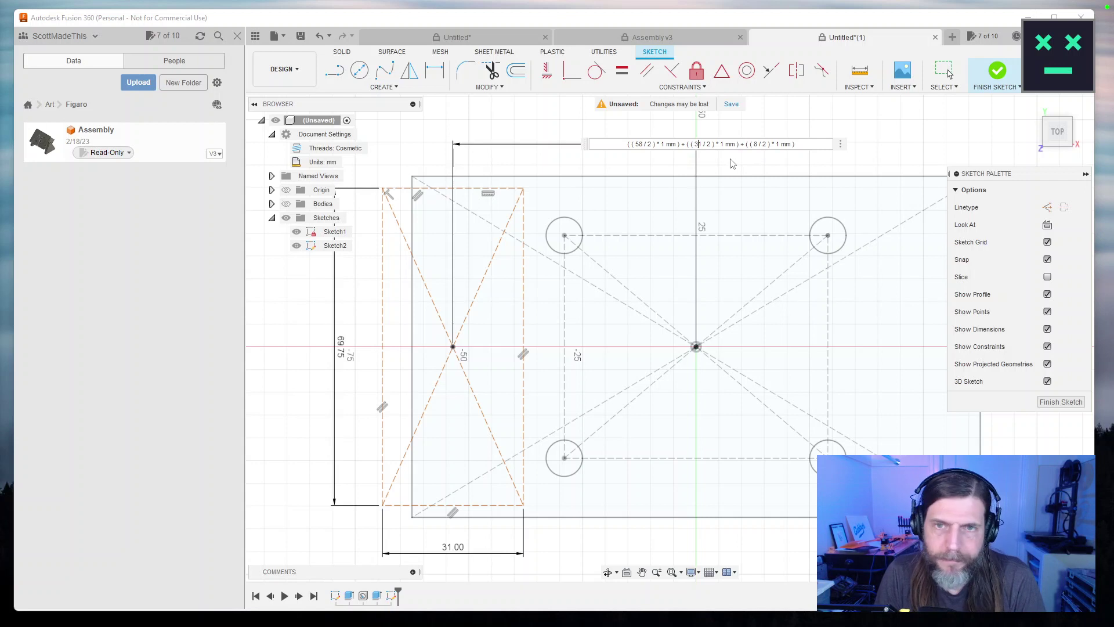
key("Return")
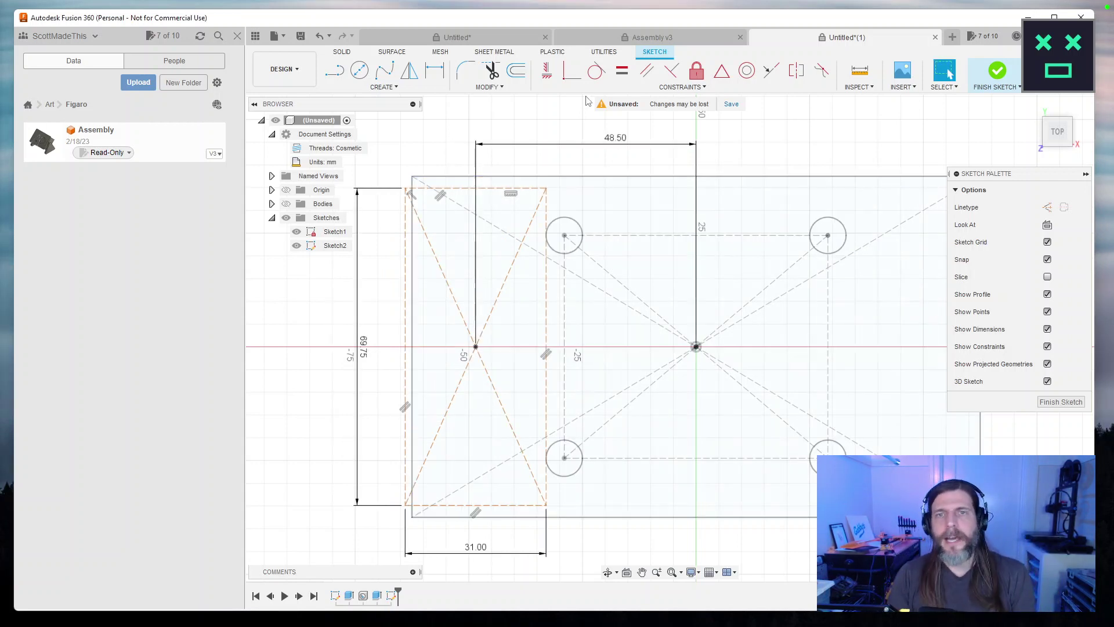
Finish Sketch2 and return to the solid workspace.
left_click_drag(786, 155, 776, 146)
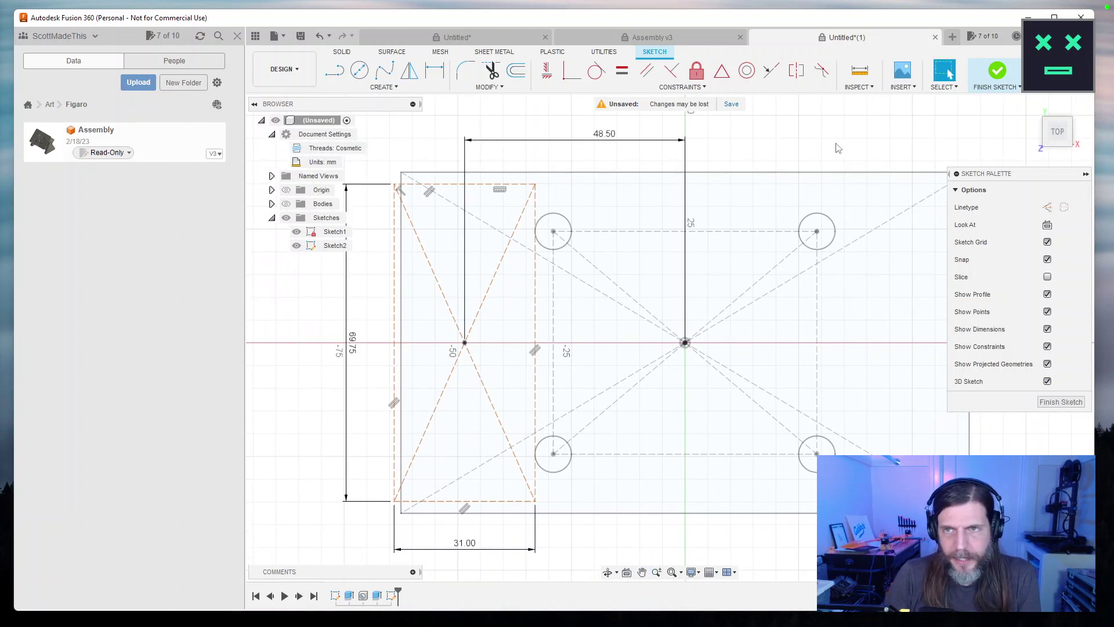
left_click_drag(838, 149, 825, 151)
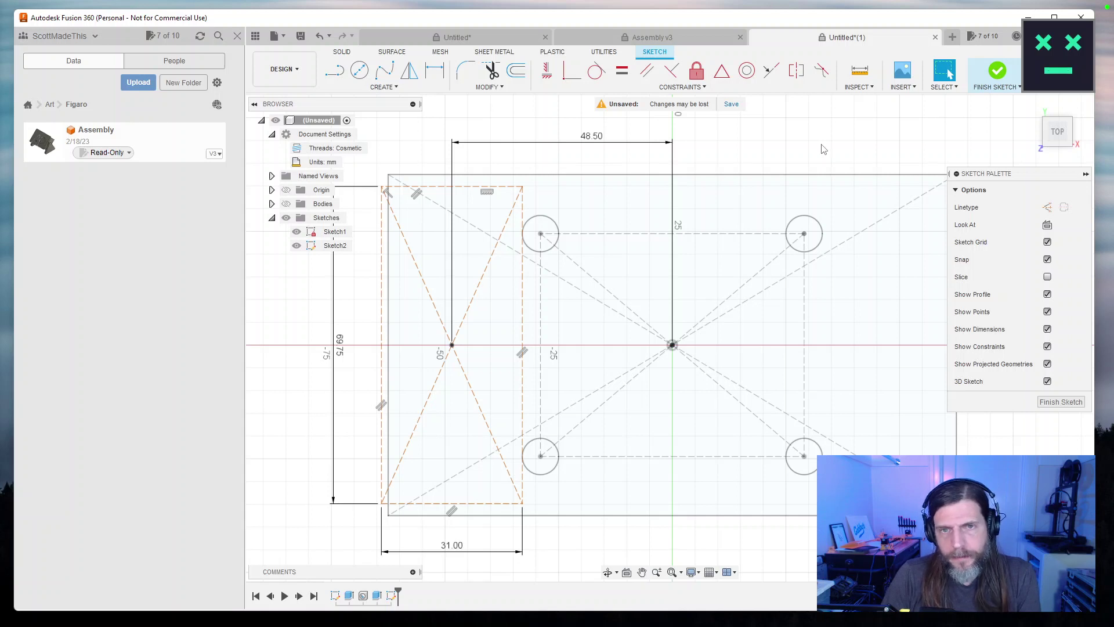
left_click(1061, 402)
mouse_move(1037, 400)
left_mouse_down()
mouse_move(1020, 416)
mouse_move(979, 345)
left_mouse_up()
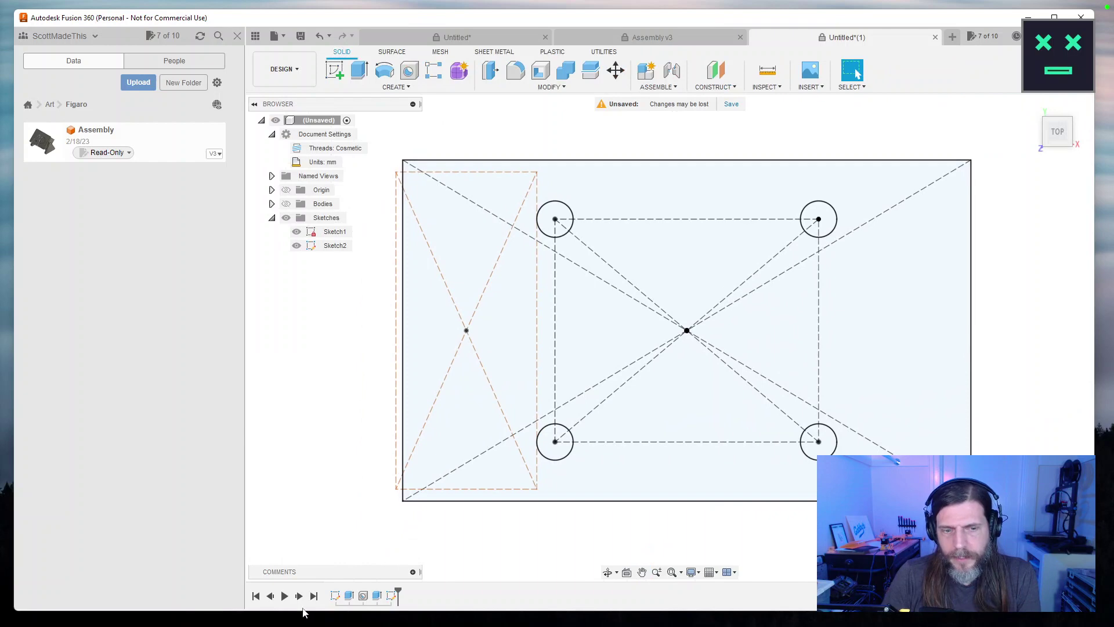
Resize Sketch1's plate outline to 135 mm wide by 85 mm tall and finish the sketch.
double_click(335, 597)
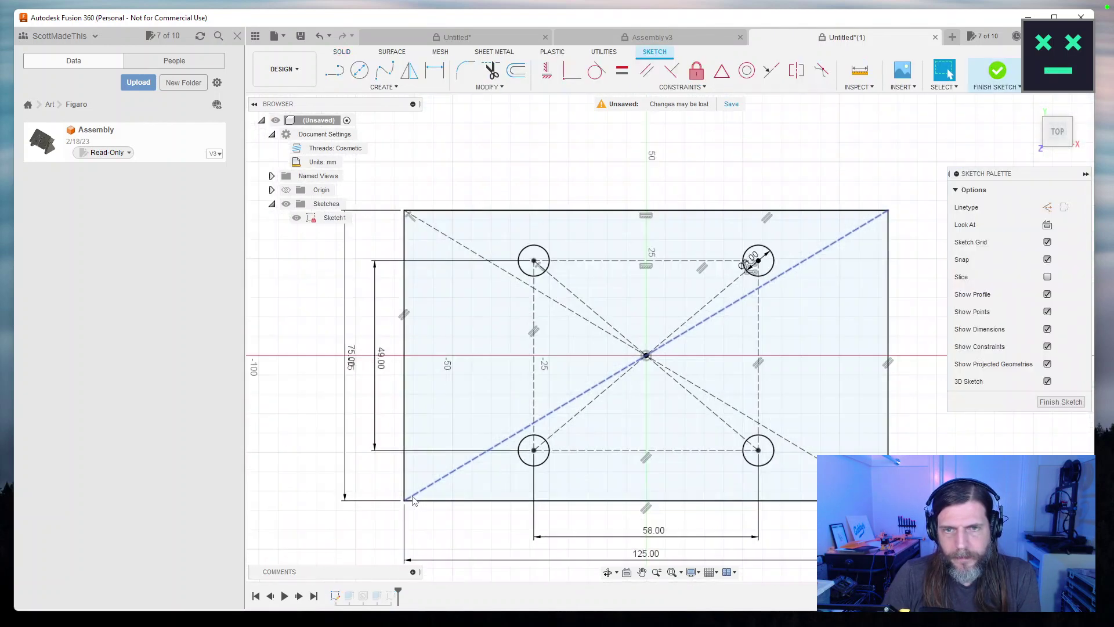
scroll(371, 383, "up", 1)
double_click(355, 370)
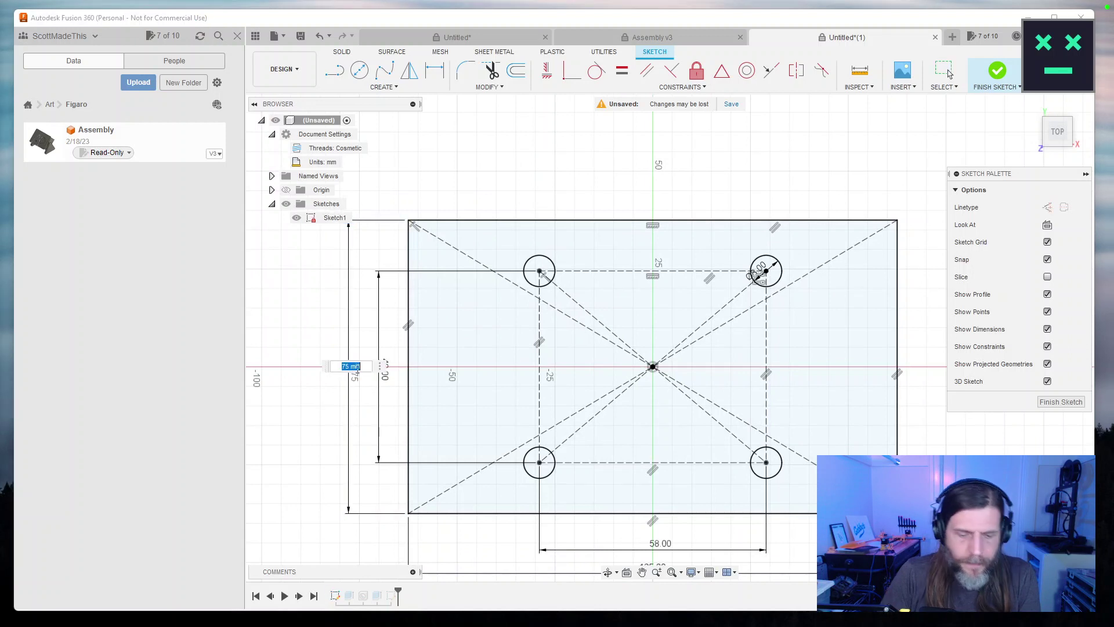
key("Return")
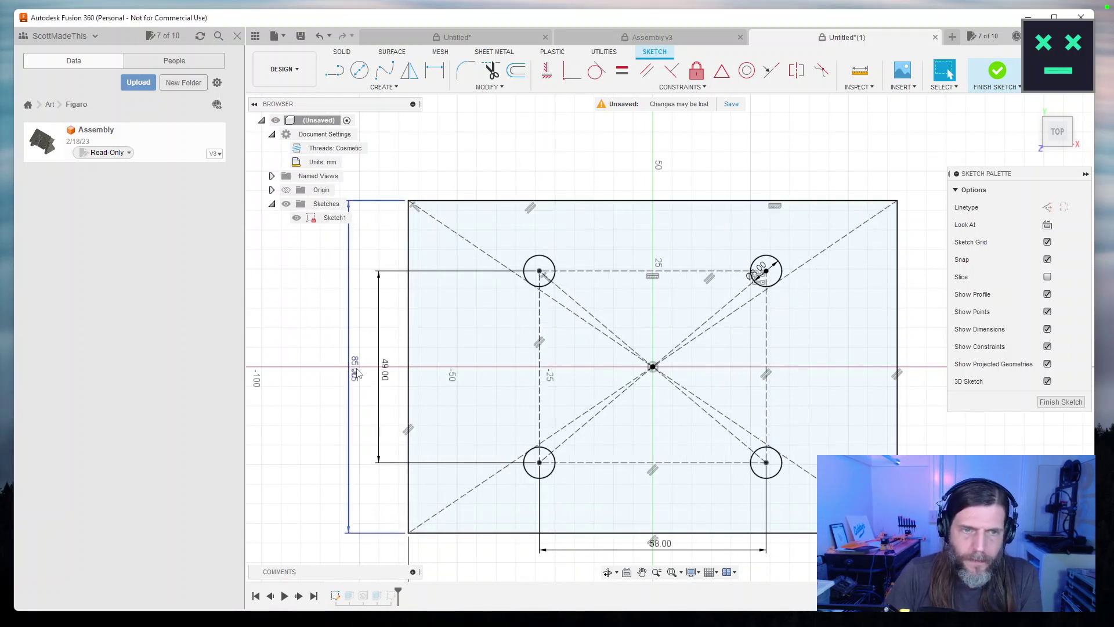
left_click_drag(732, 482, 725, 413)
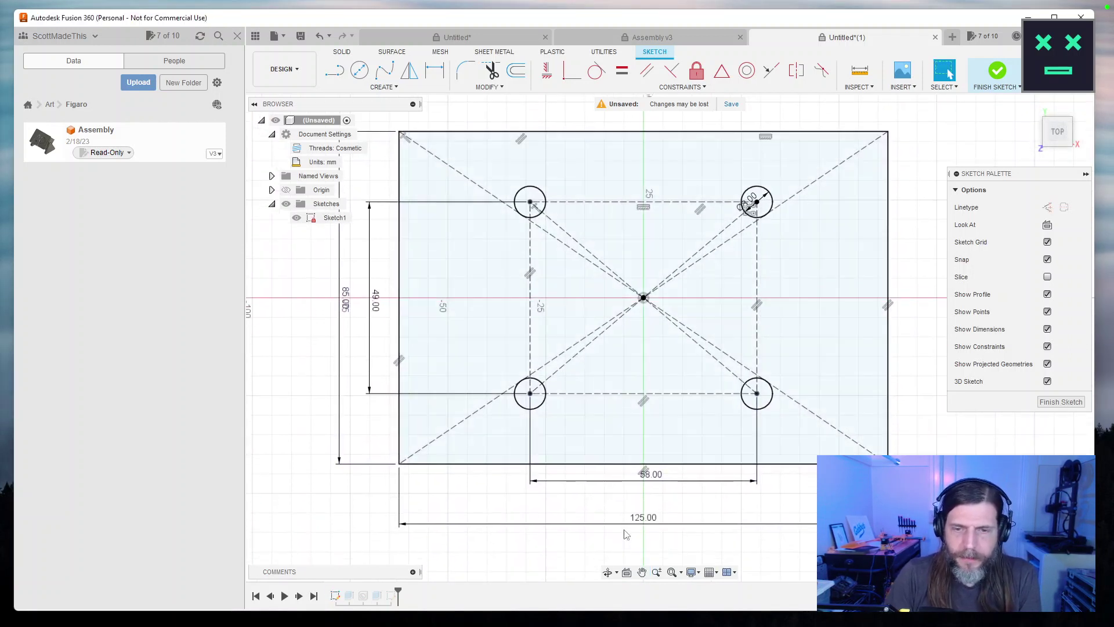
double_click(648, 518)
type("135")
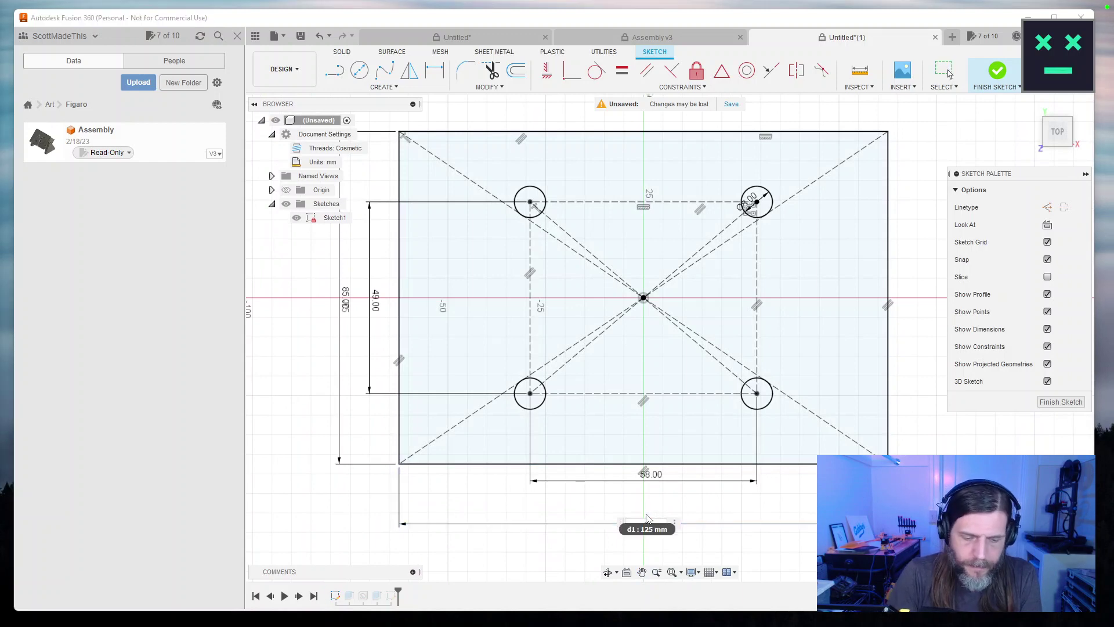
key("Return")
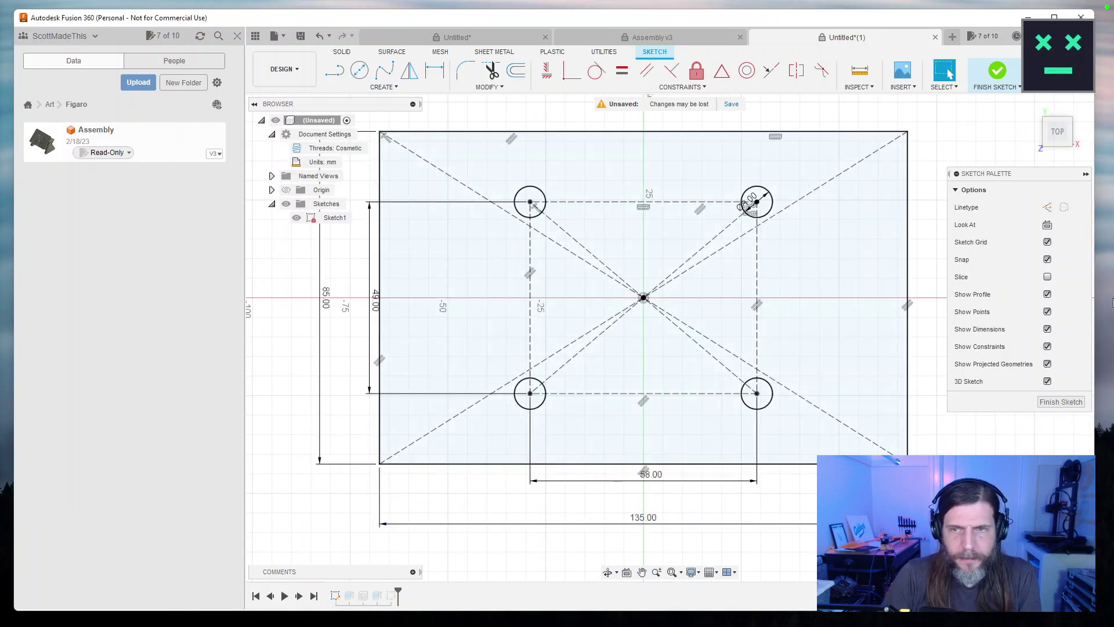
left_click(1055, 402)
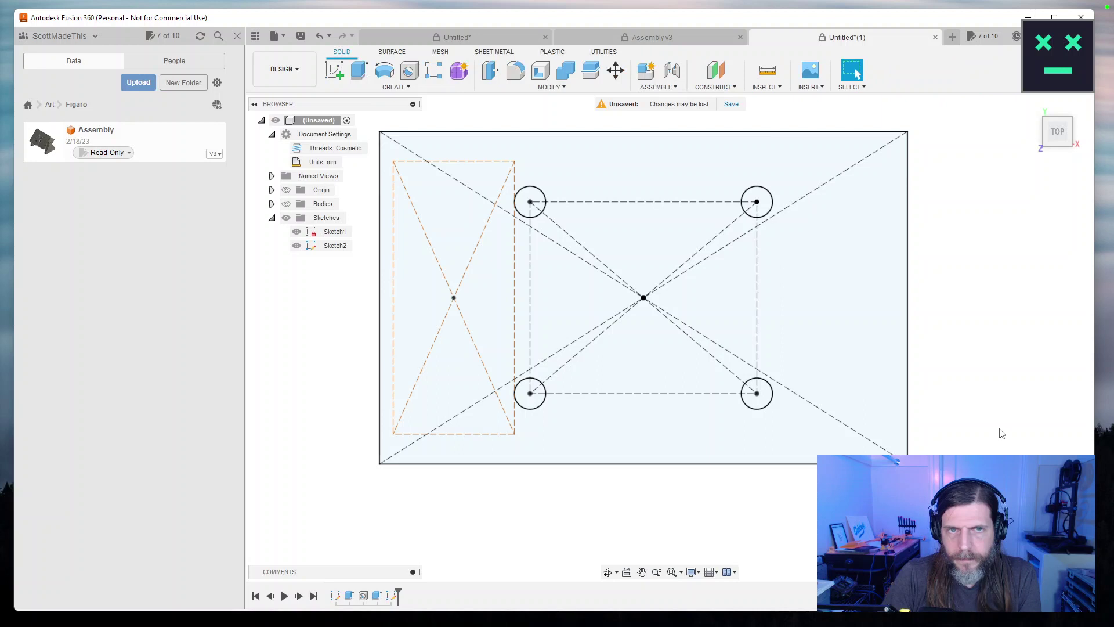
scroll(1003, 434, "down", 1)
Edit Sketch1 and change the plate's 85 mm dimension to 80 mm, then orbit to a tilted view.
scroll(1003, 434, "up", 2)
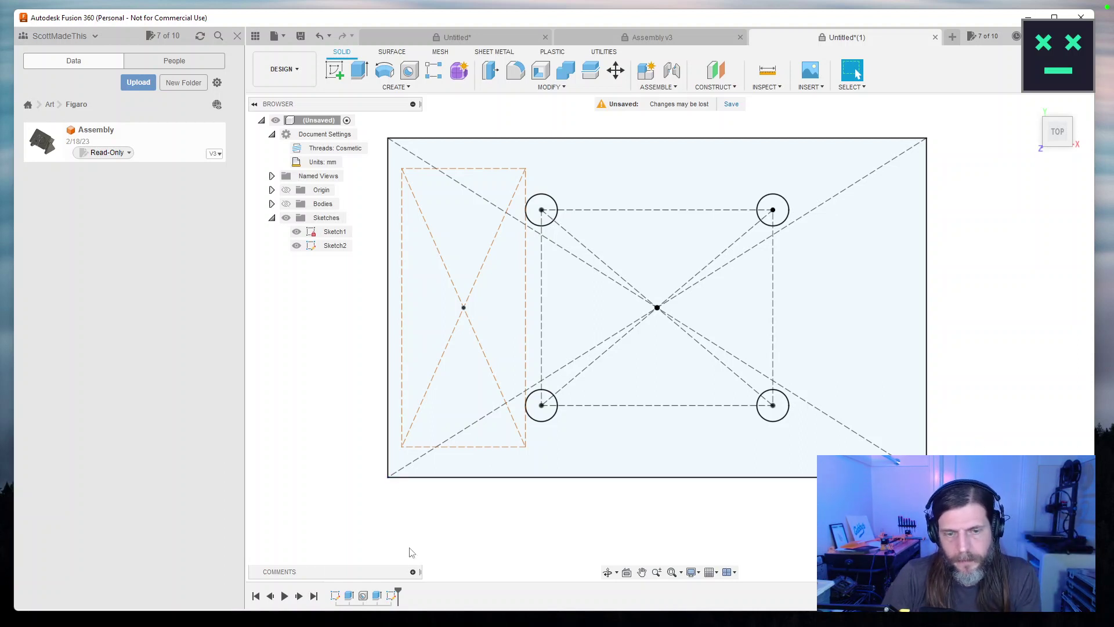
left_click(335, 597)
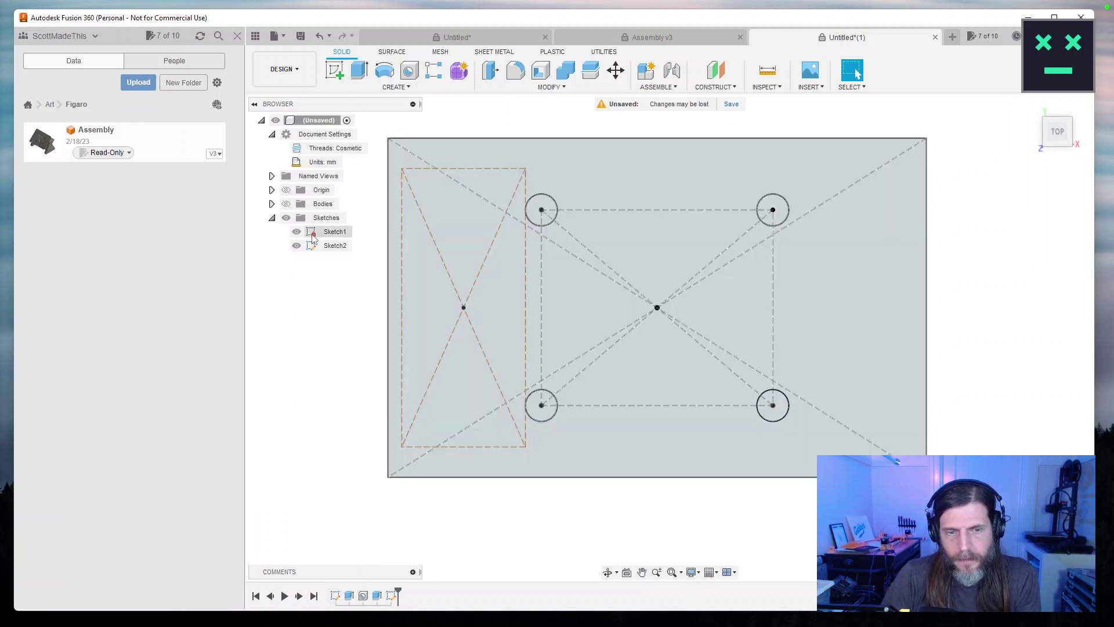
double_click(336, 596)
double_click(329, 311)
type("80")
key("Return")
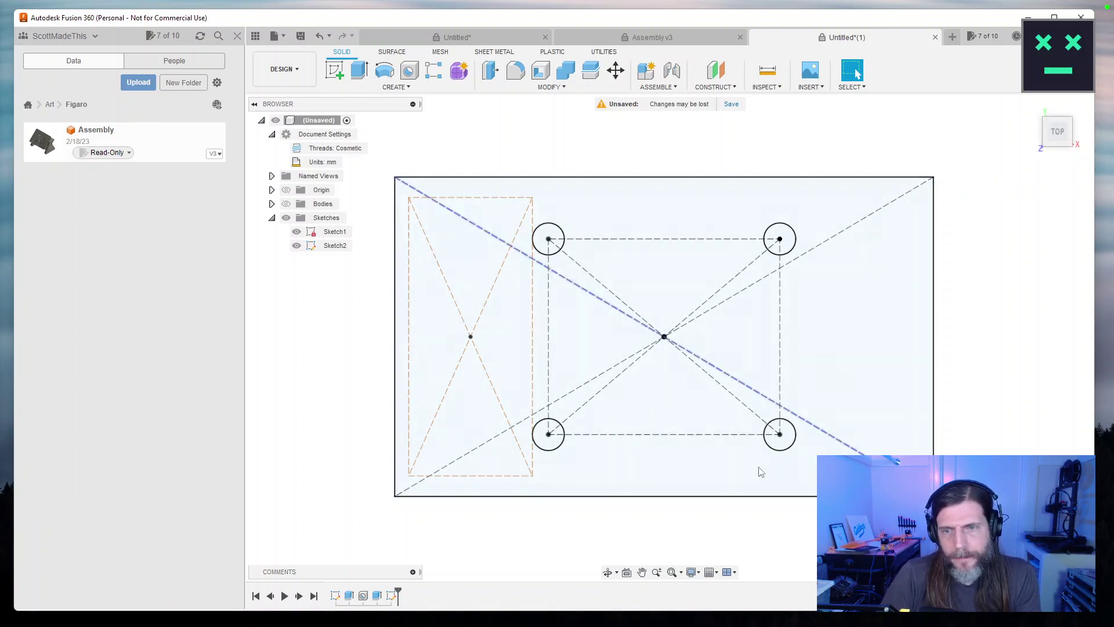
mouse_move(527, 378)
left_mouse_down()
mouse_move(470, 480)
mouse_move(343, 223)
left_mouse_up()
Turn the Bodies back on and orbit to view the plate and its four standoffs from below.
left_click(286, 204)
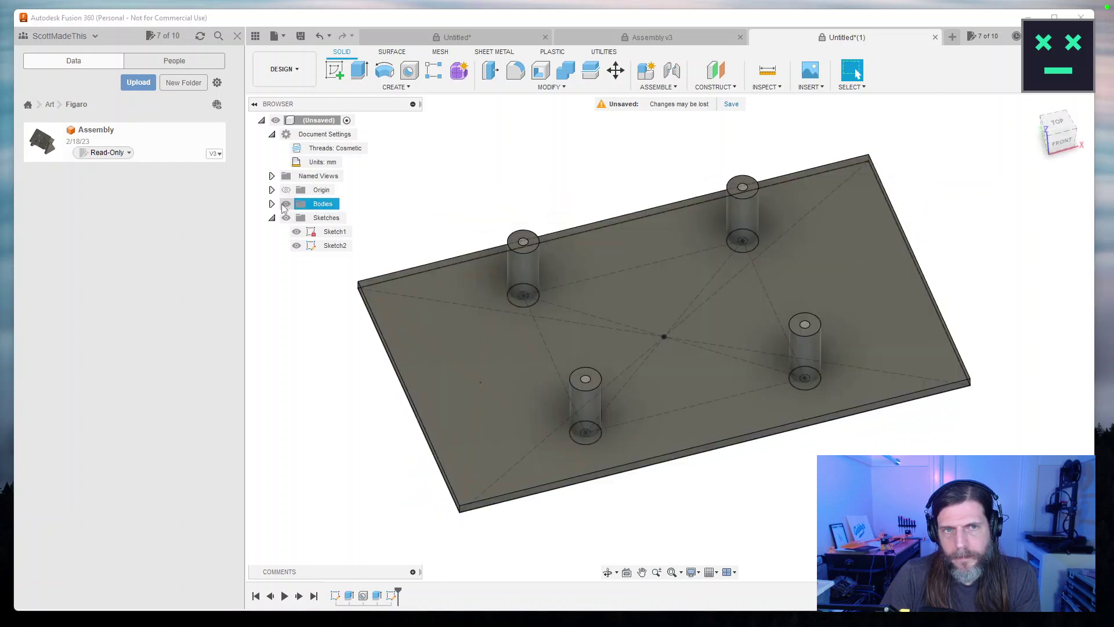
left_click_drag(555, 251, 667, 425)
key("Escape")
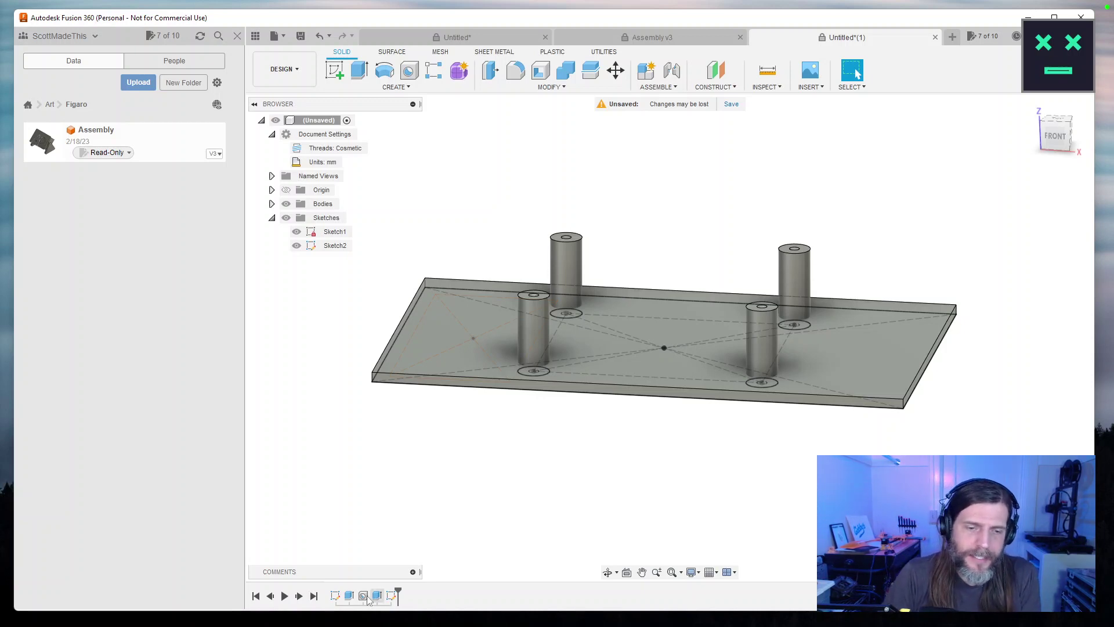
Edit the standoff extrusion, changing its distance from 20 mm to 22 mm, then orbit to the underside.
double_click(349, 596)
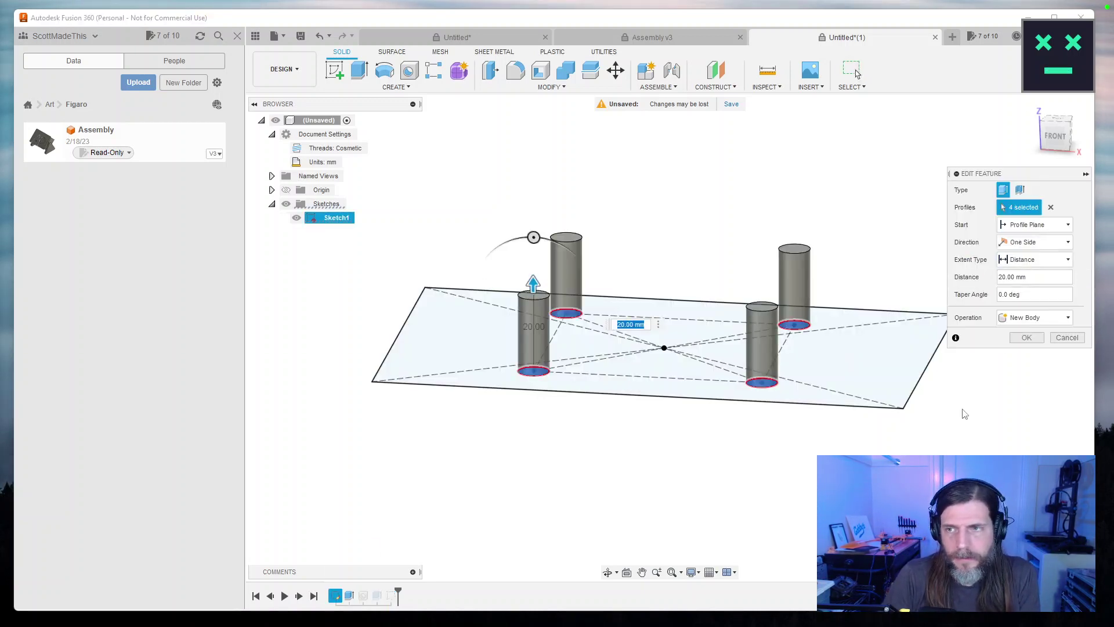
mouse_move(925, 427)
left_mouse_down()
mouse_move(943, 398)
mouse_move(926, 425)
left_mouse_up()
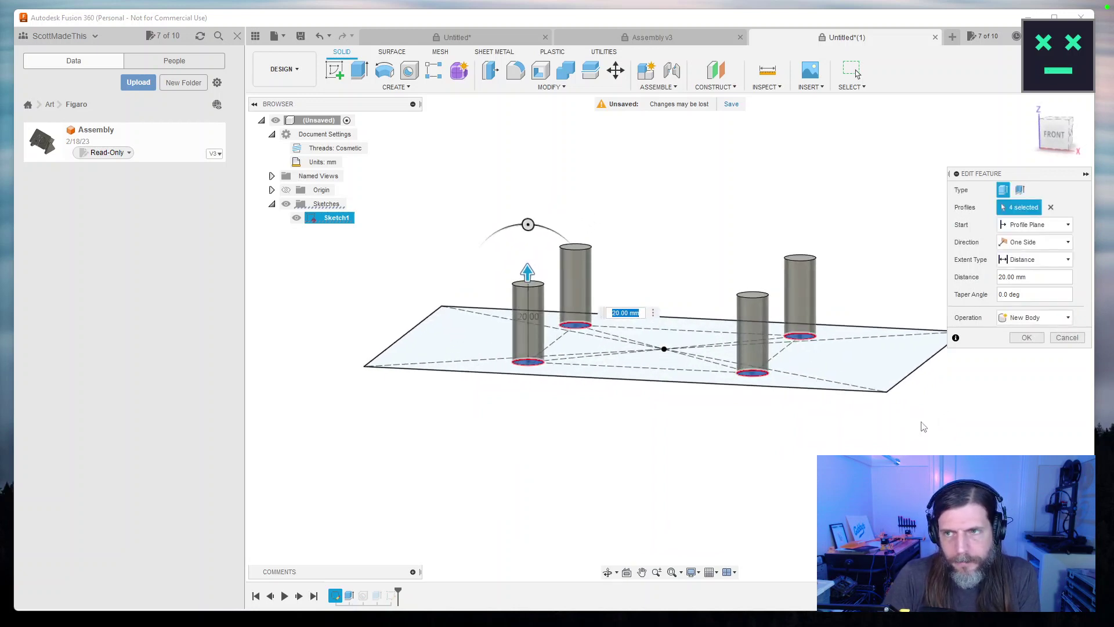
left_click(1007, 278)
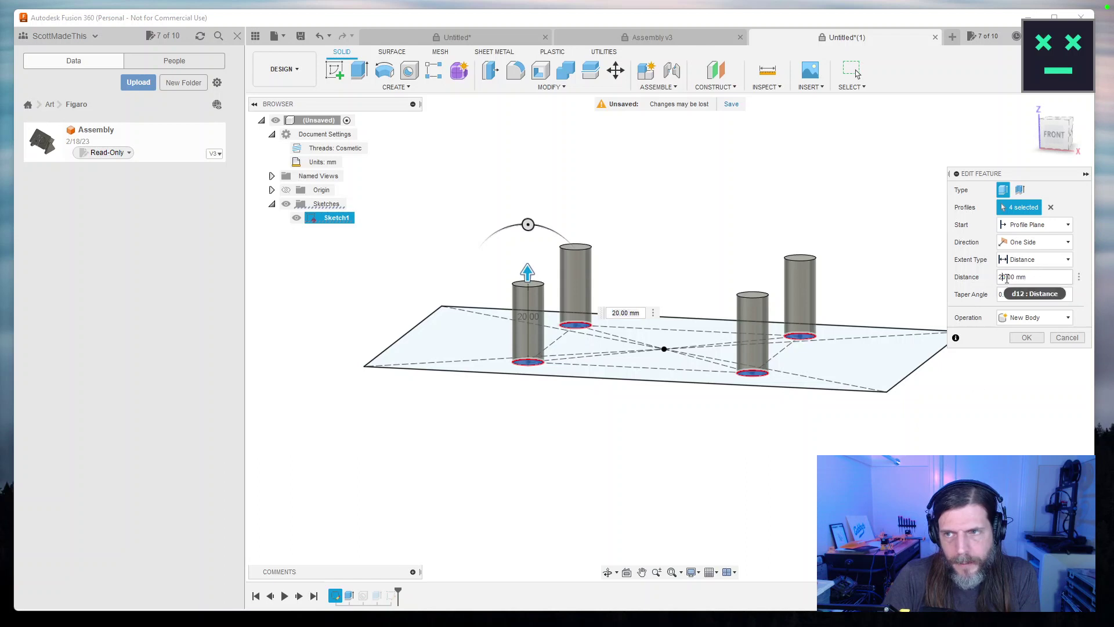
key("BackSpace")
type("2")
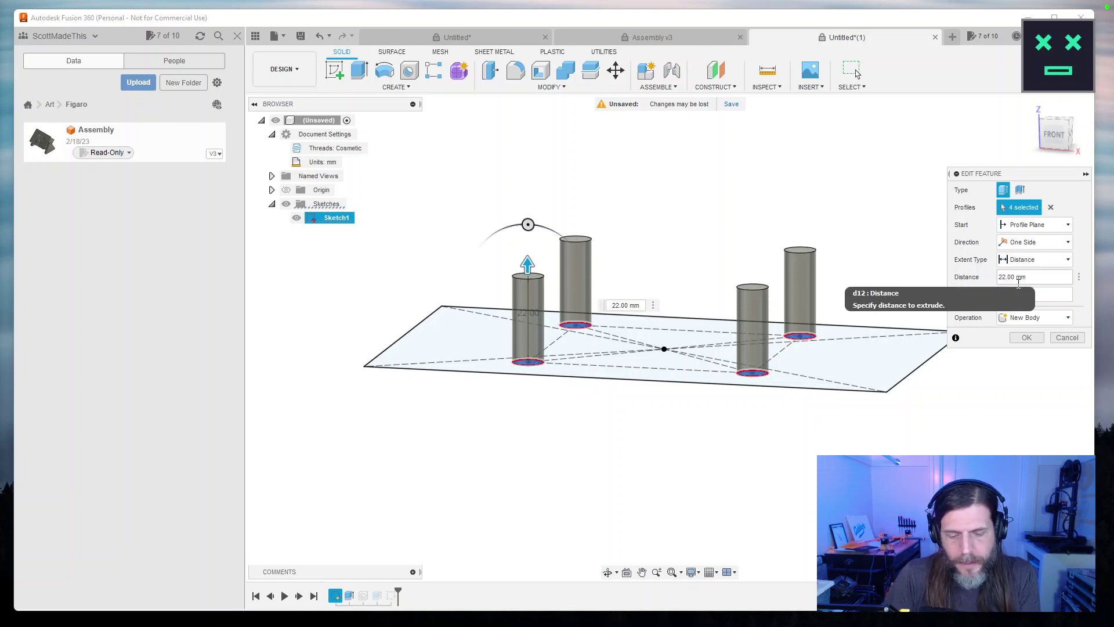
key("Return")
mouse_move(734, 463)
left_mouse_down()
mouse_move(738, 439)
mouse_move(733, 511)
mouse_move(729, 455)
left_mouse_up()
key("Escape")
key("F4")
left_click_drag(533, 438, 701, 409)
key("Escape")
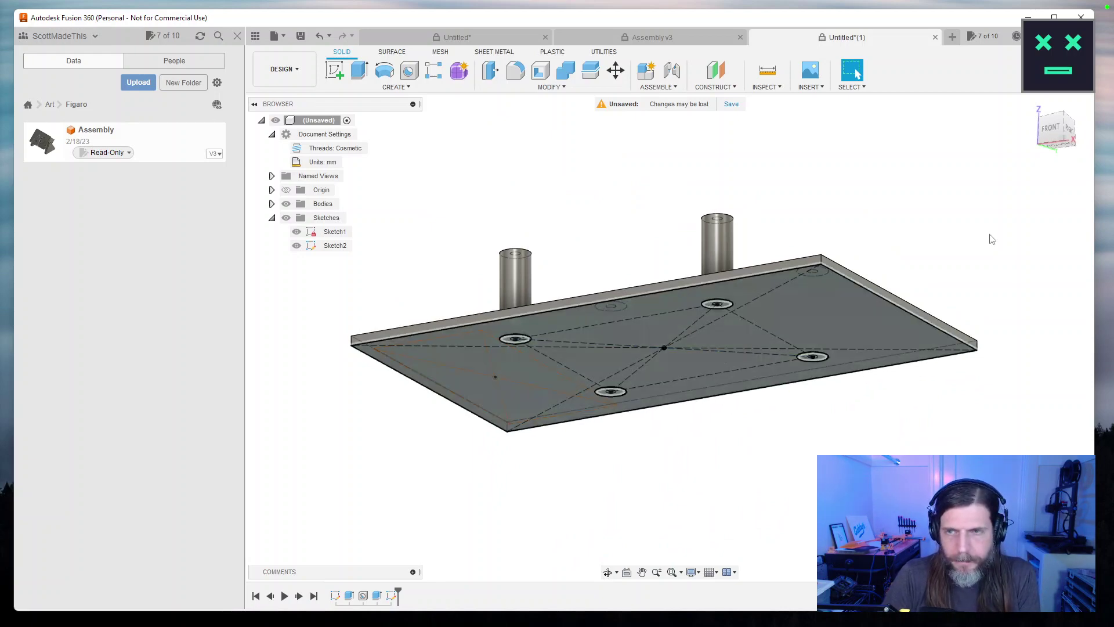
Open Sketch2 for editing from the timeline.
double_click(393, 596)
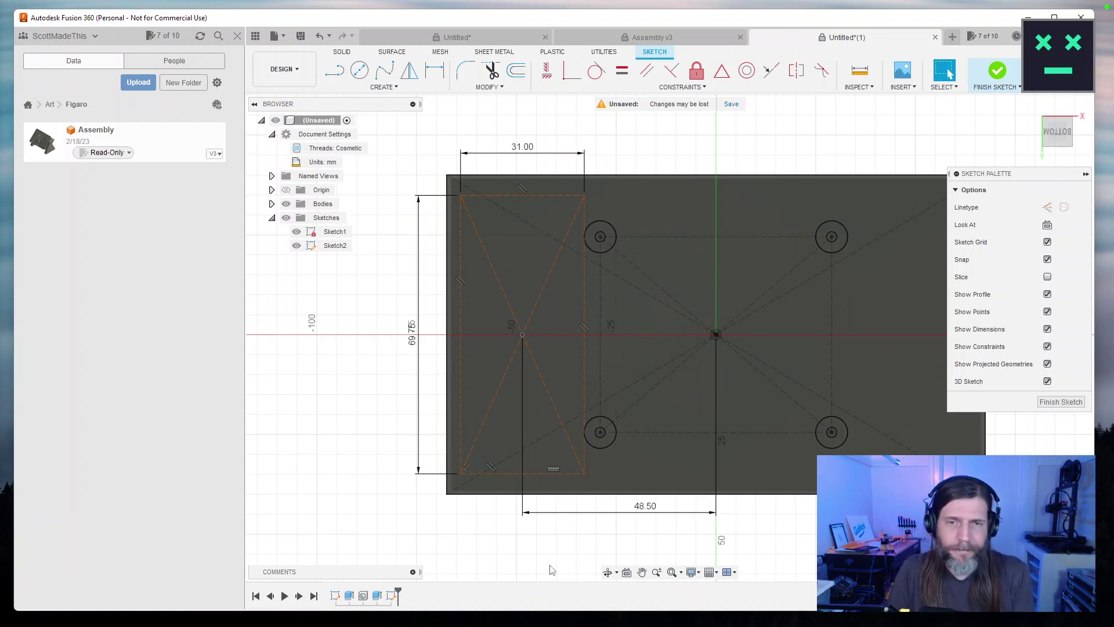
Start a centre rectangle on the sketch point, then cancel it.
left_click(388, 87)
mouse_move(372, 112)
left_click(437, 140)
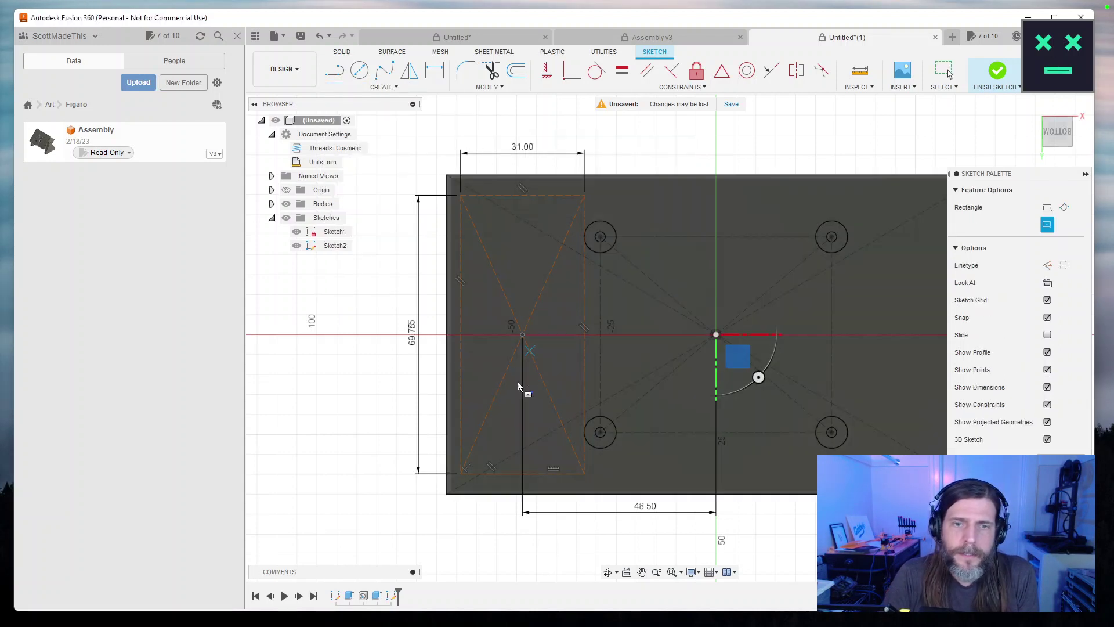
left_click(523, 334)
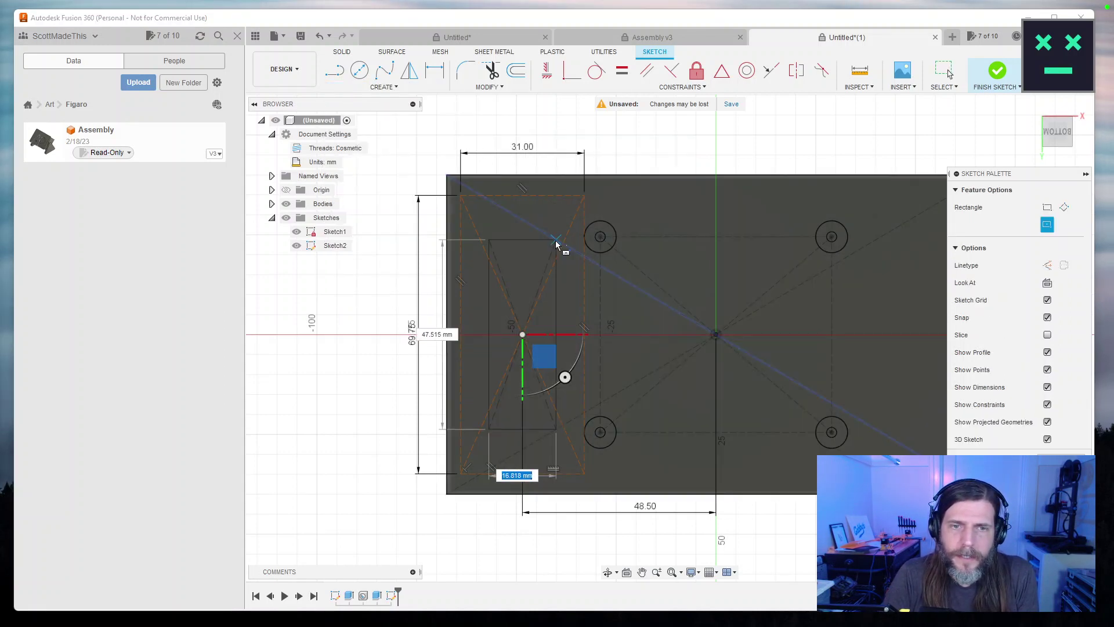
key("Escape")
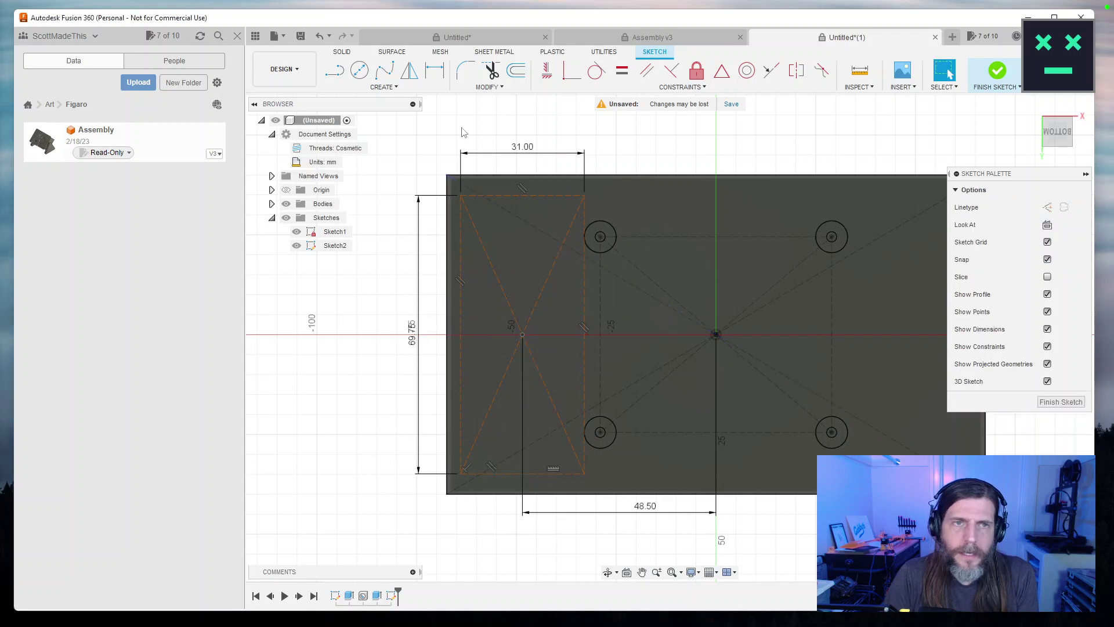
Draw a 27.5 × 45 mm centre rectangle centred on the sketch point.
left_click(388, 87)
mouse_move(380, 116)
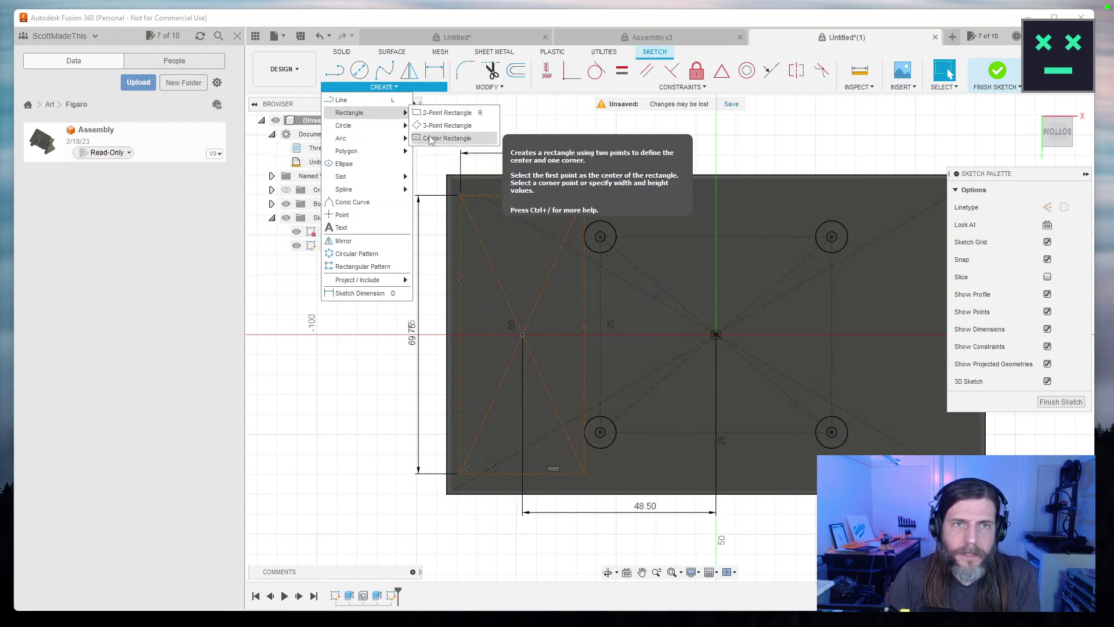
left_click(447, 138)
left_click(525, 336)
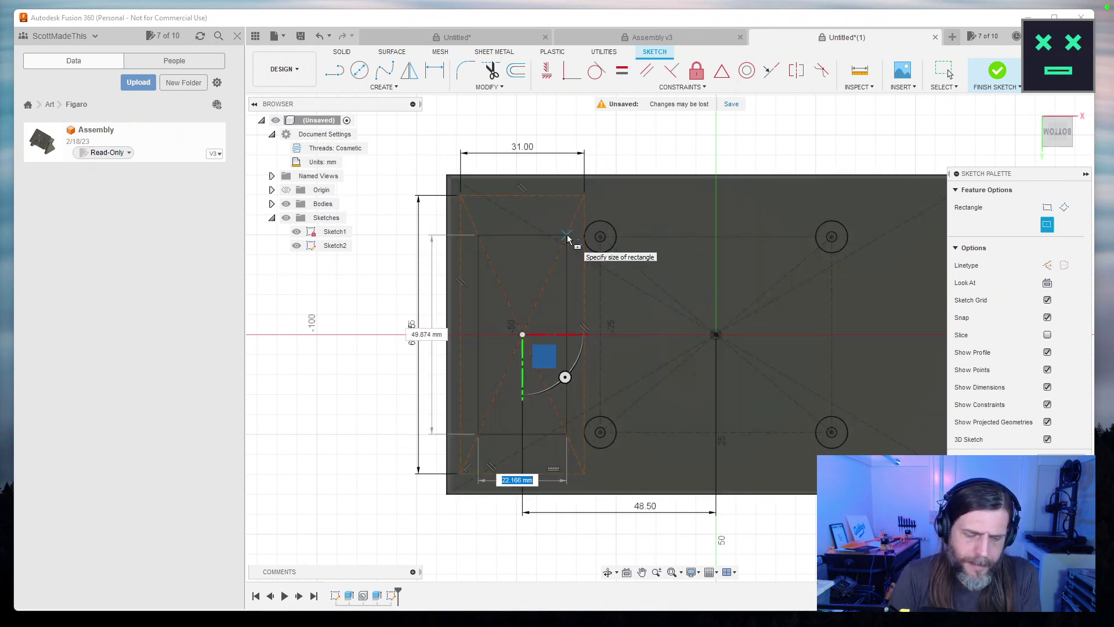
type("27")
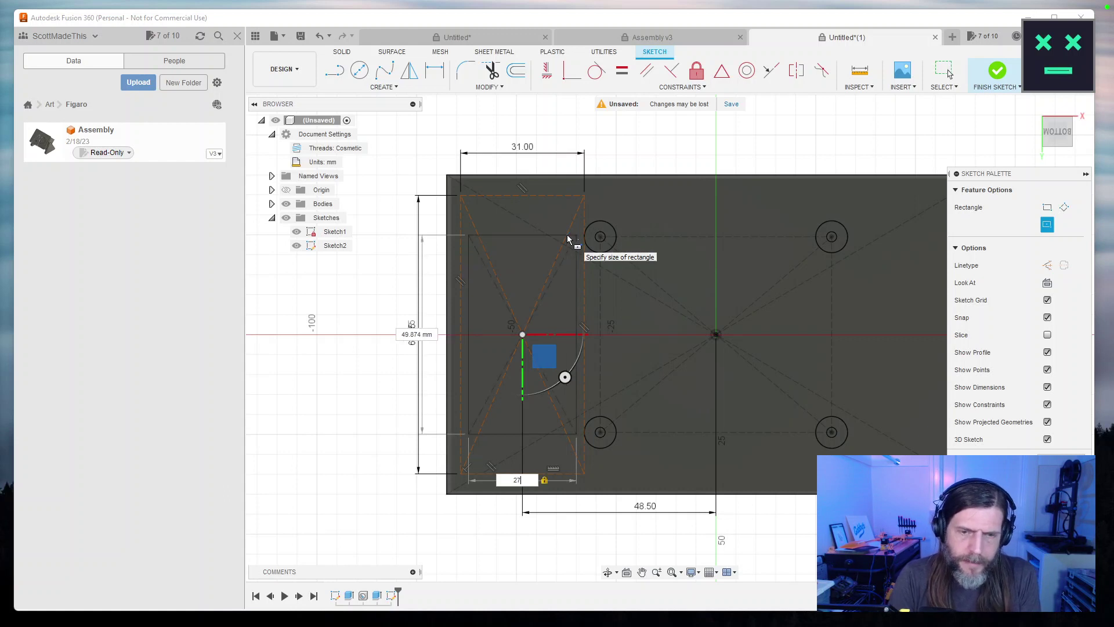
type(".5")
key("Tab")
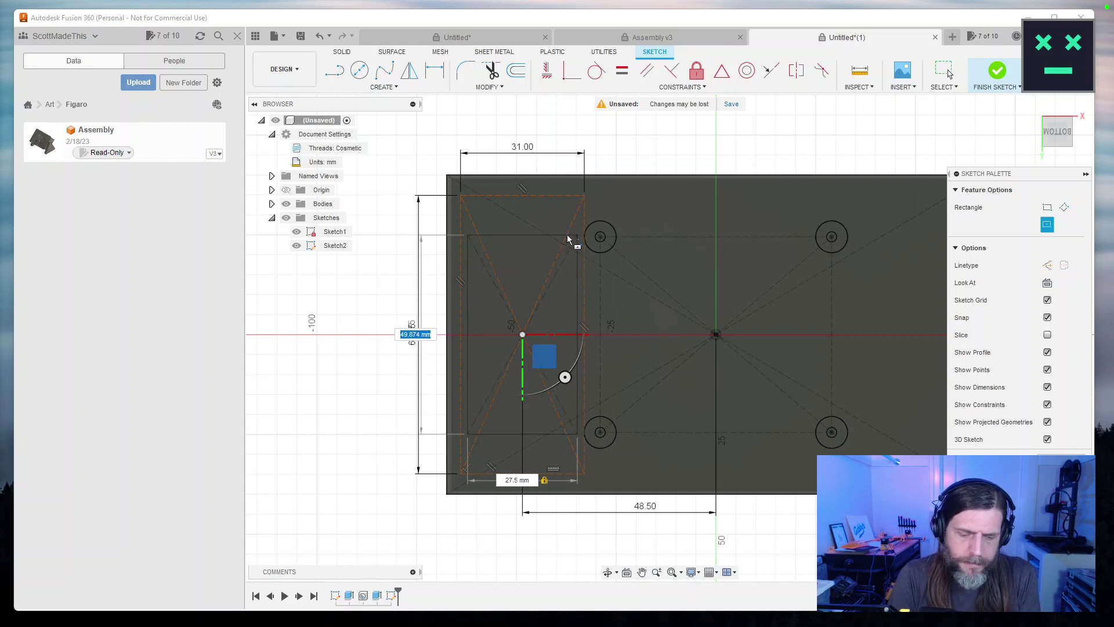
type("45")
key("Return")
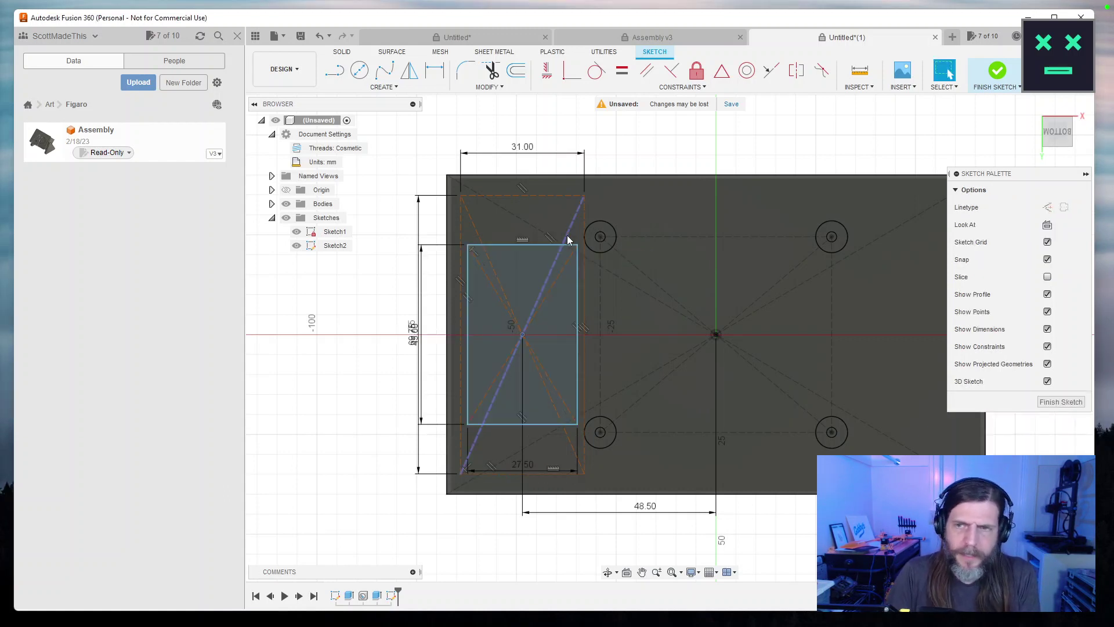
Select all four edges of the new rectangle and change them to construction geometry.
double_click(578, 313)
left_click(1047, 207)
scroll(505, 276, "up", 5)
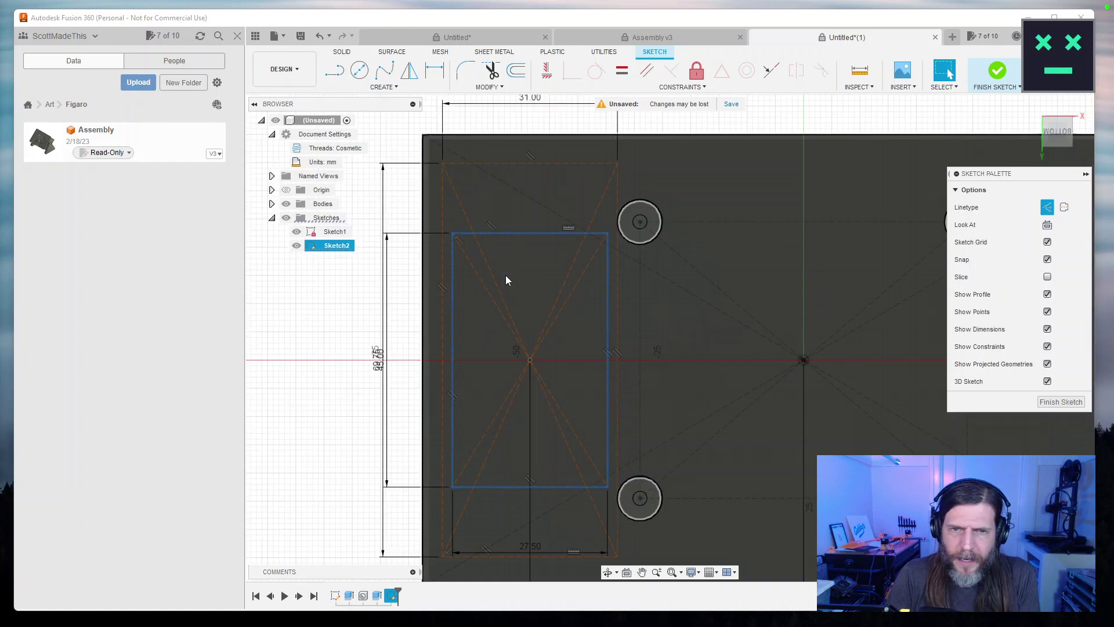
scroll(504, 284, "down", 3)
Fillet the rectangle's corners, accepting 7 mm on the top-left, bottom-left and bottom-right corners.
key("f")
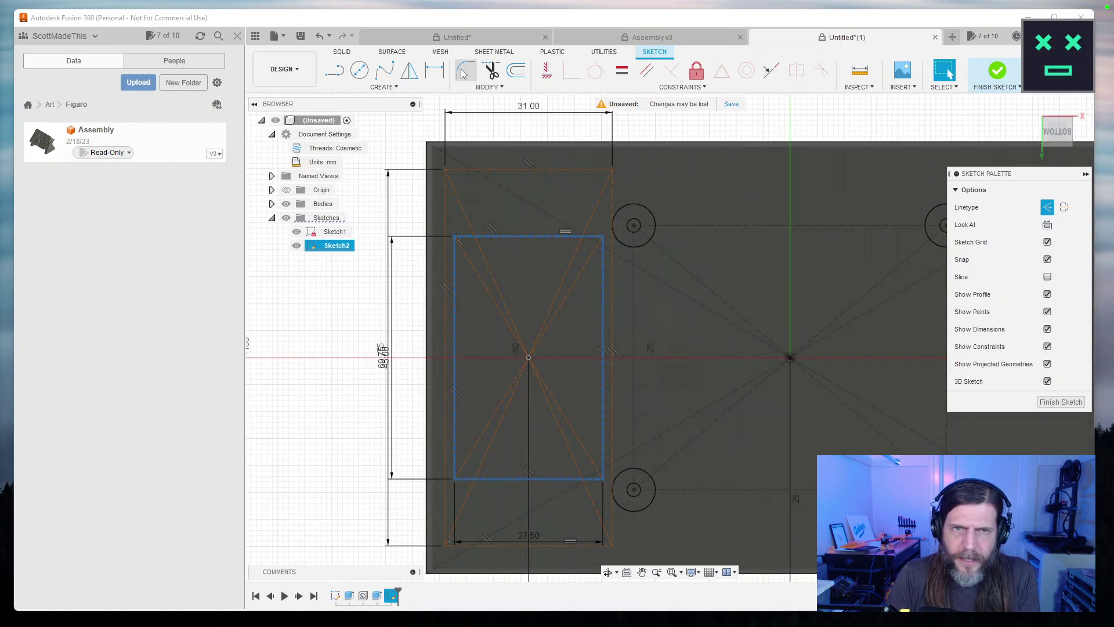
left_click(490, 237)
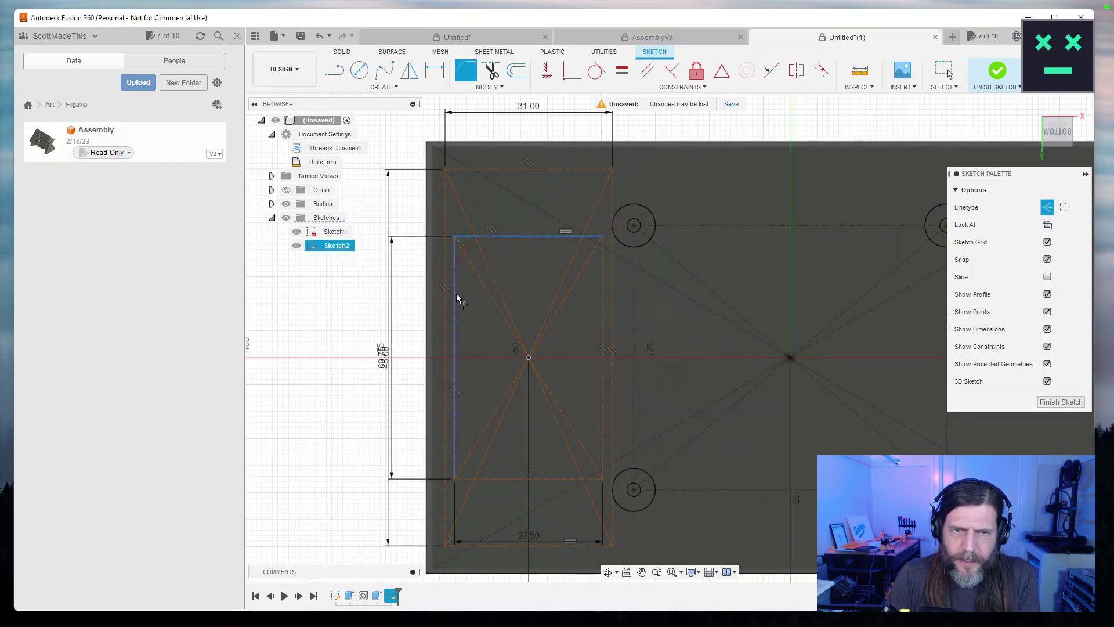
left_click(455, 297)
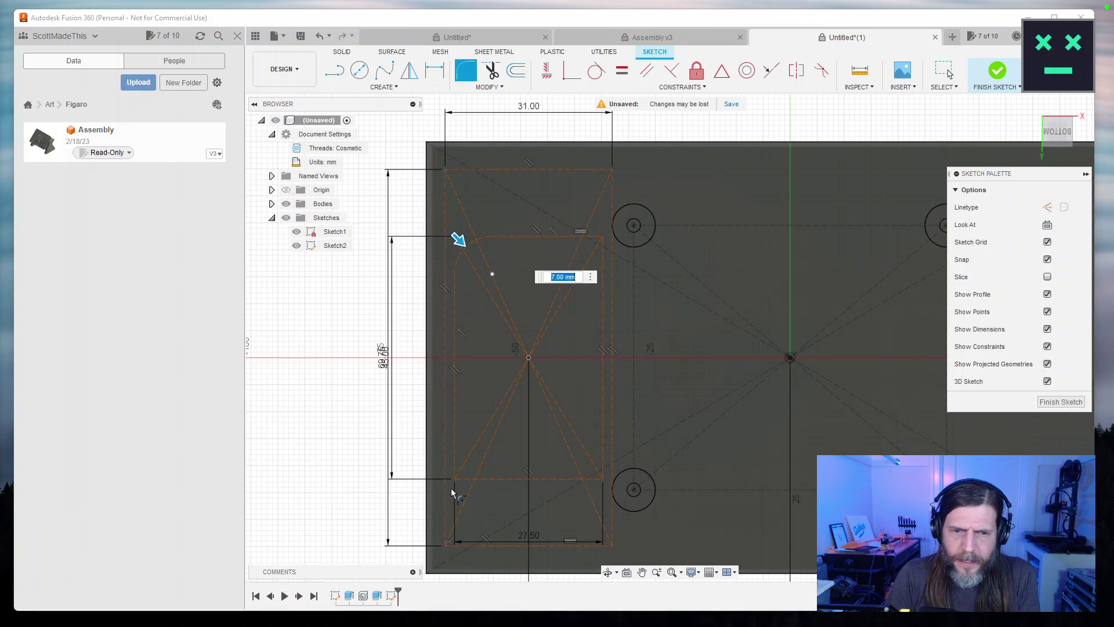
left_click(457, 422)
left_click(493, 477)
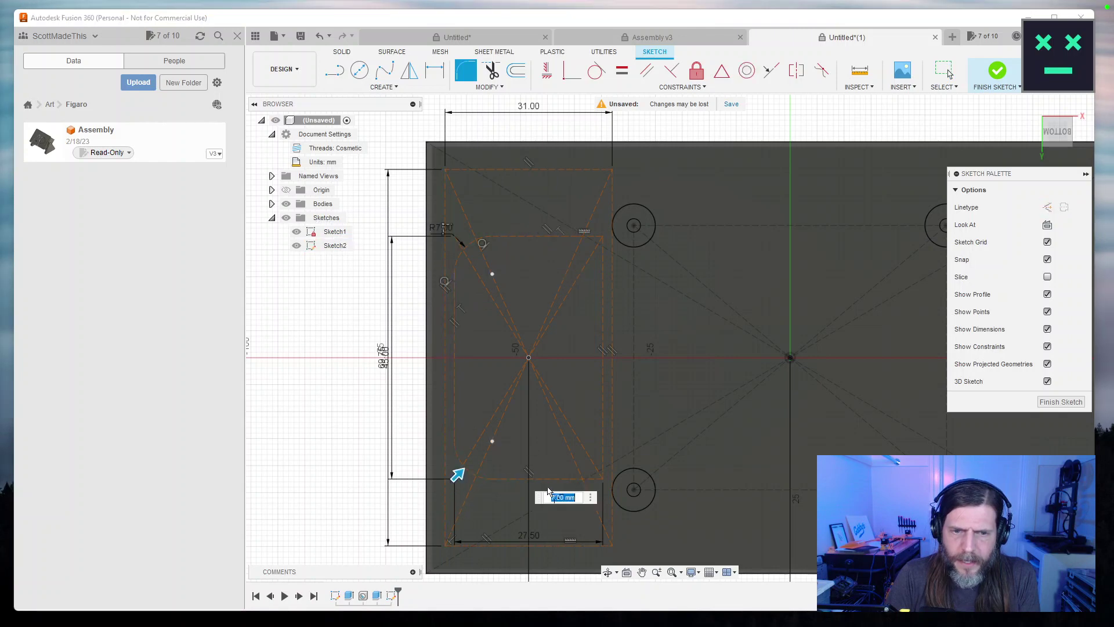
key("Return")
left_click(605, 349)
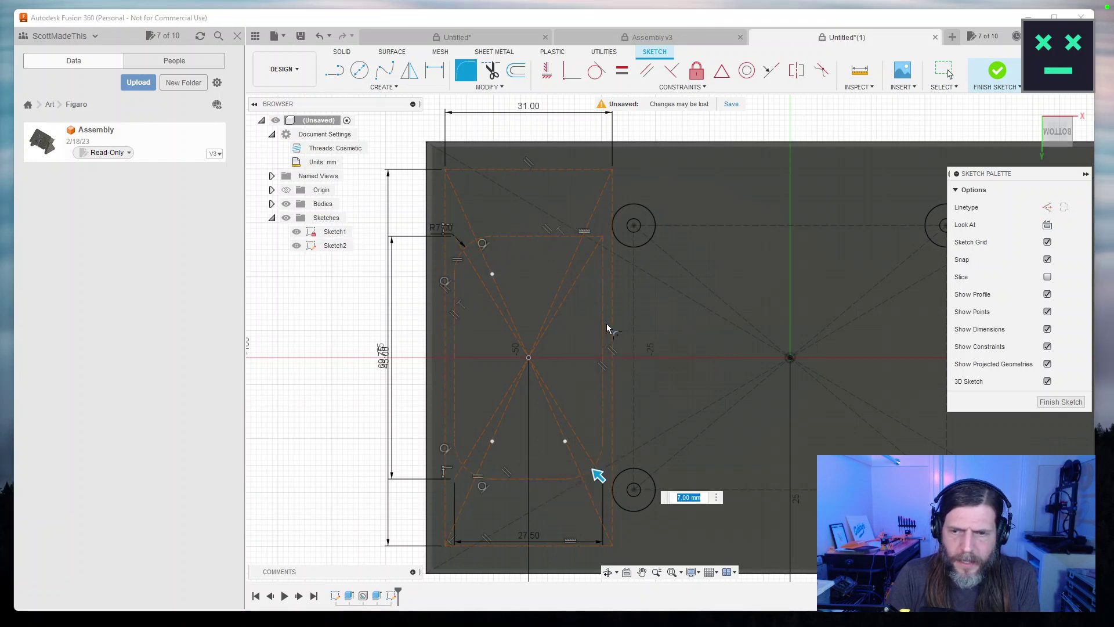
key("Return")
left_click(570, 234)
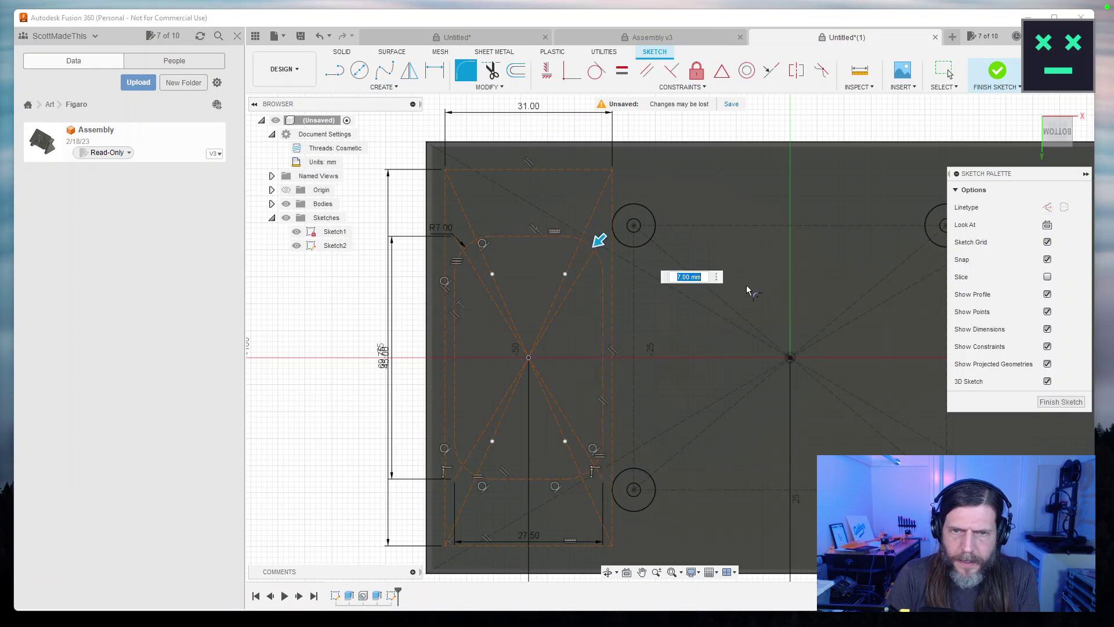
Try fillet radii of 10, 5, 15 and 14 mm, settle on 12 mm, and finish the sketch.
type("10")
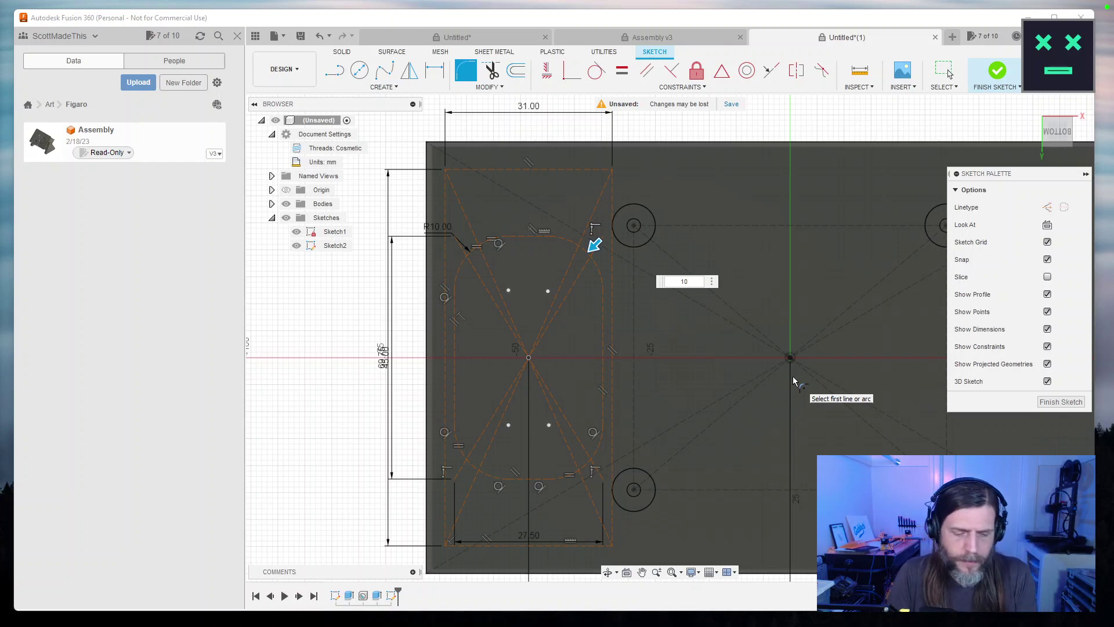
type("5")
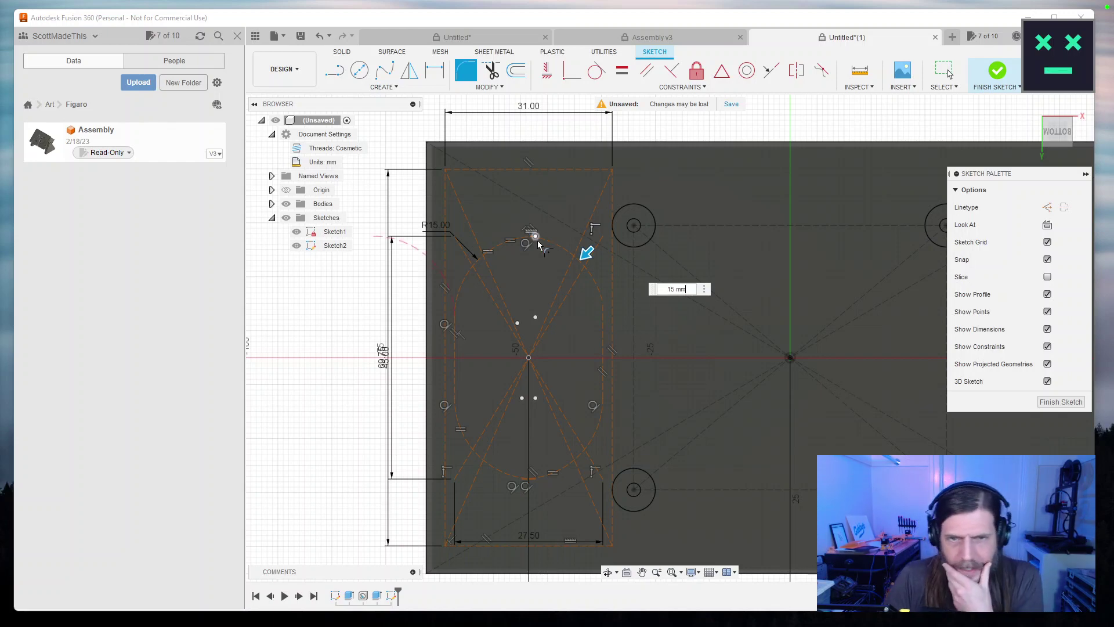
mouse_move(587, 251)
left_mouse_down()
mouse_move(609, 229)
mouse_move(568, 261)
mouse_move(610, 229)
mouse_move(585, 254)
mouse_move(593, 246)
left_mouse_up()
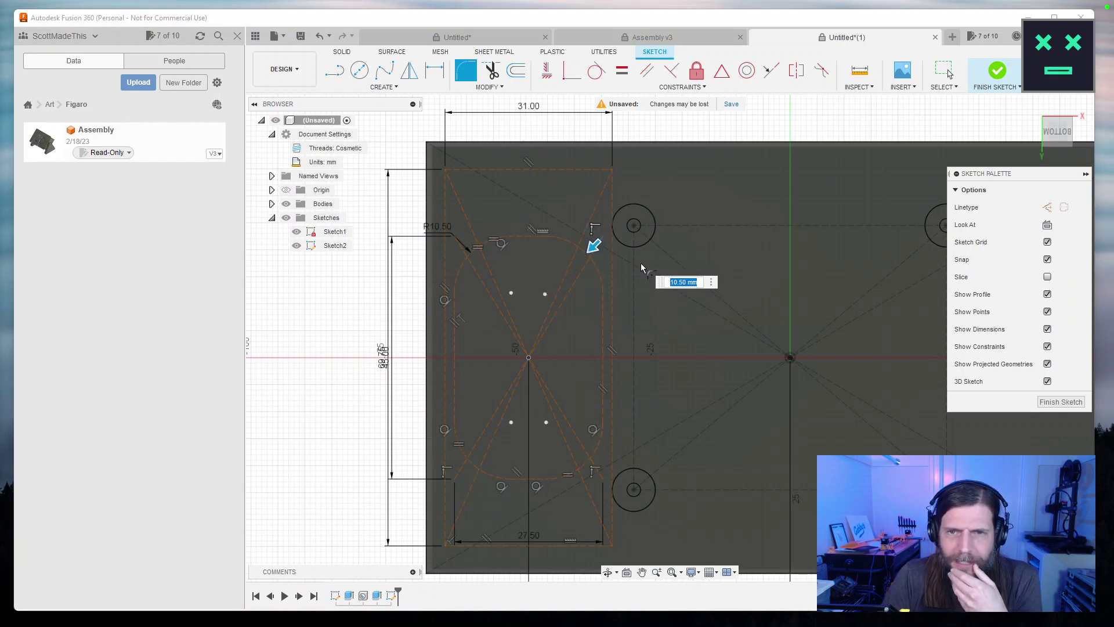
type("15")
key("Return")
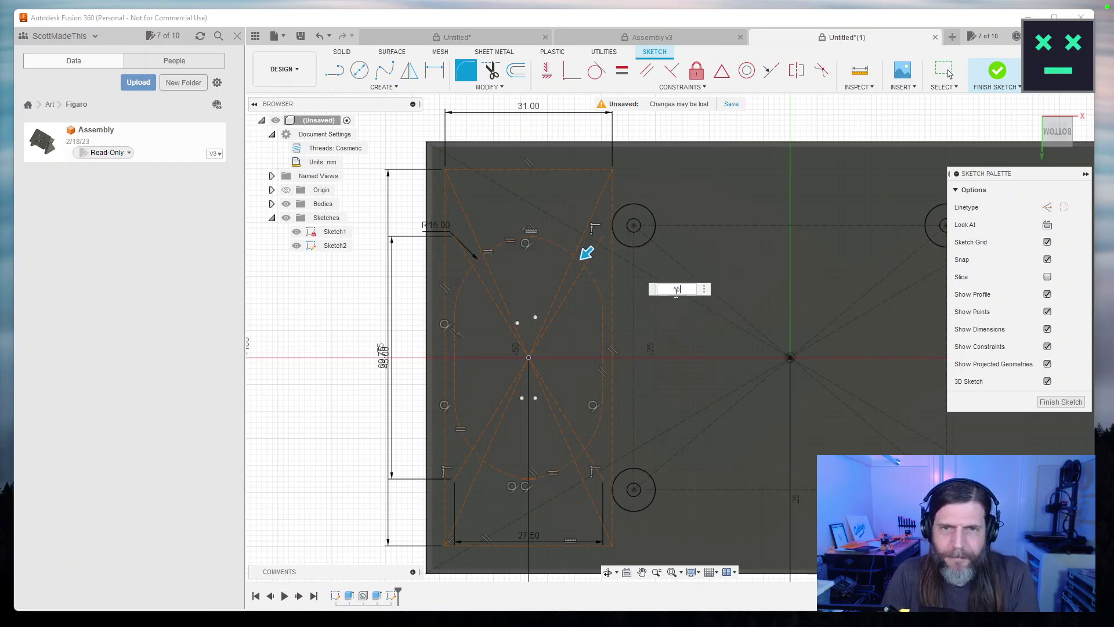
type("14")
key("Return")
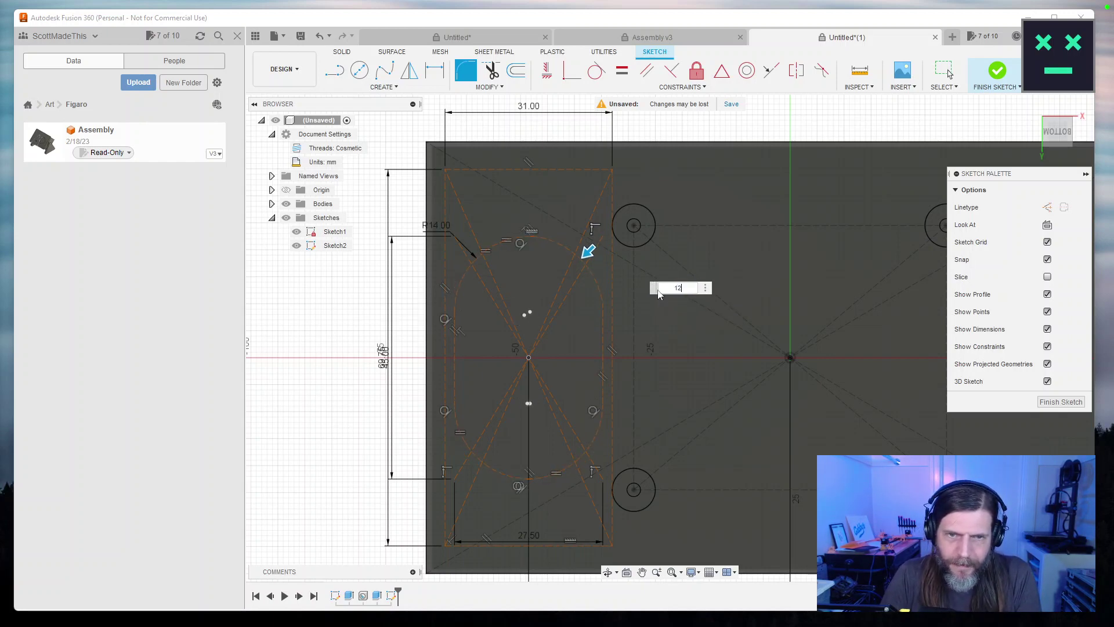
type("12")
key("Return")
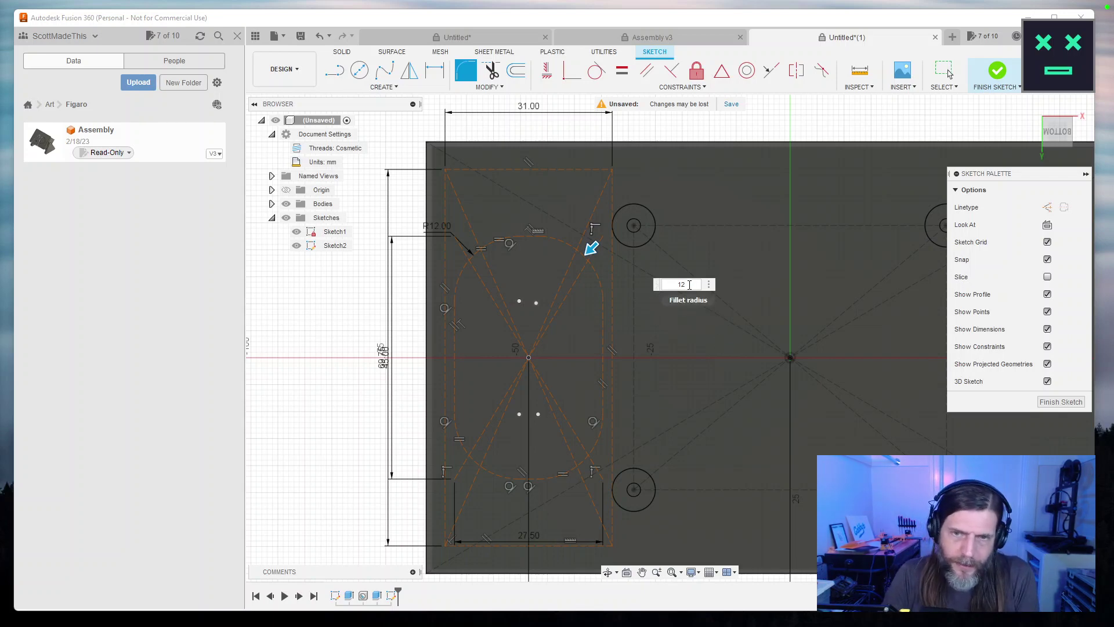
type("14")
left_click_drag(691, 285, 657, 289)
type("12")
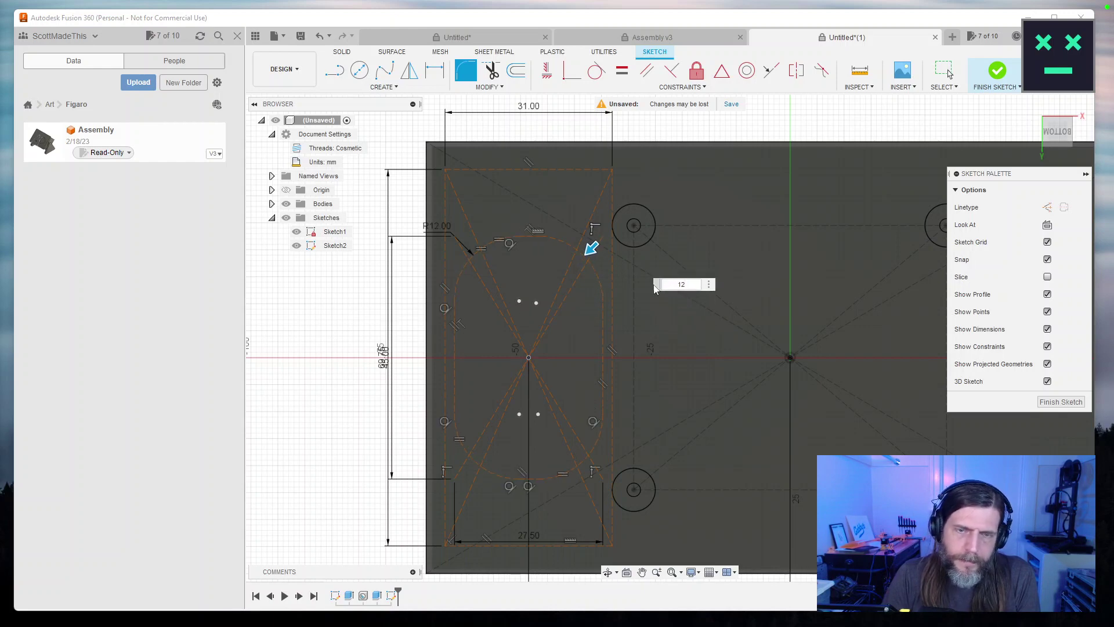
left_click(1062, 402)
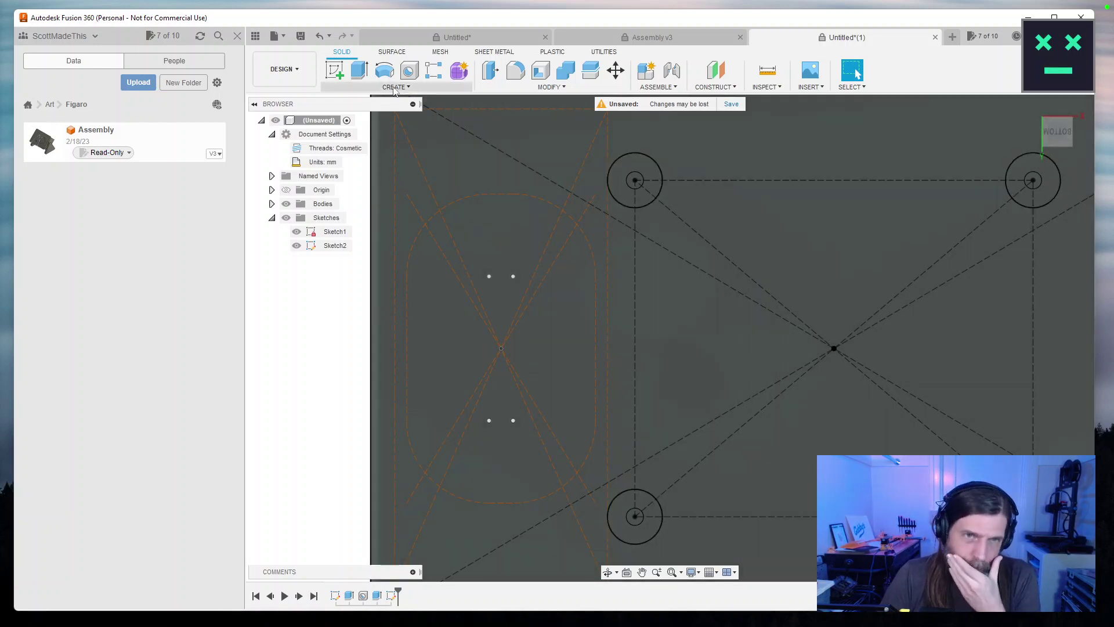
Browse the Solid Create feature list, then reopen Sketch2 from the timeline.
left_click(395, 87)
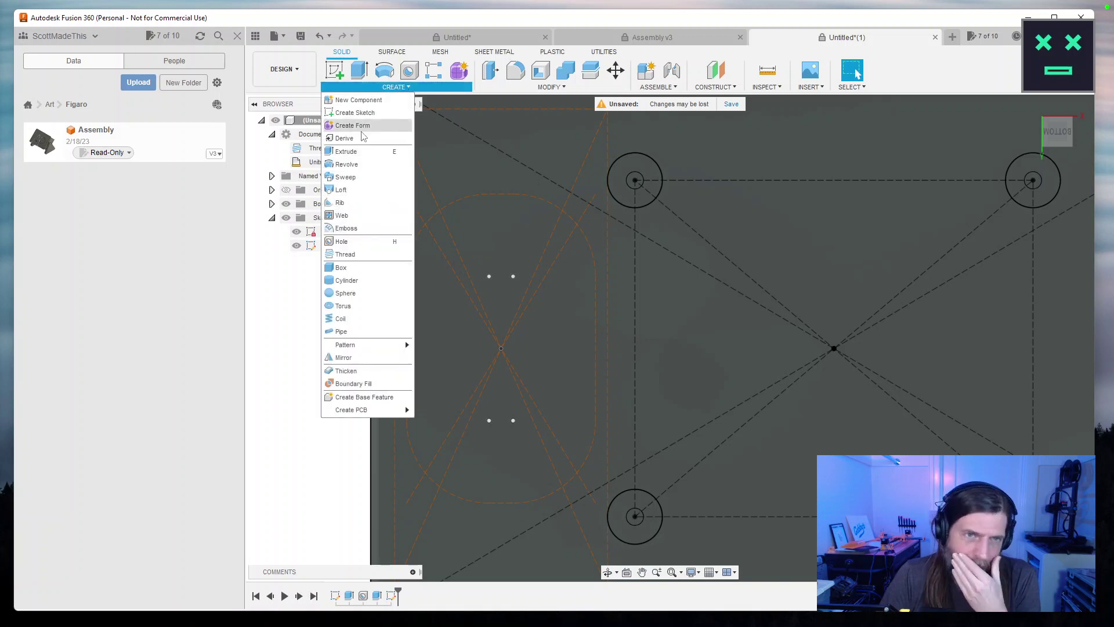
mouse_move(366, 354)
left_click(395, 87)
left_click(395, 87)
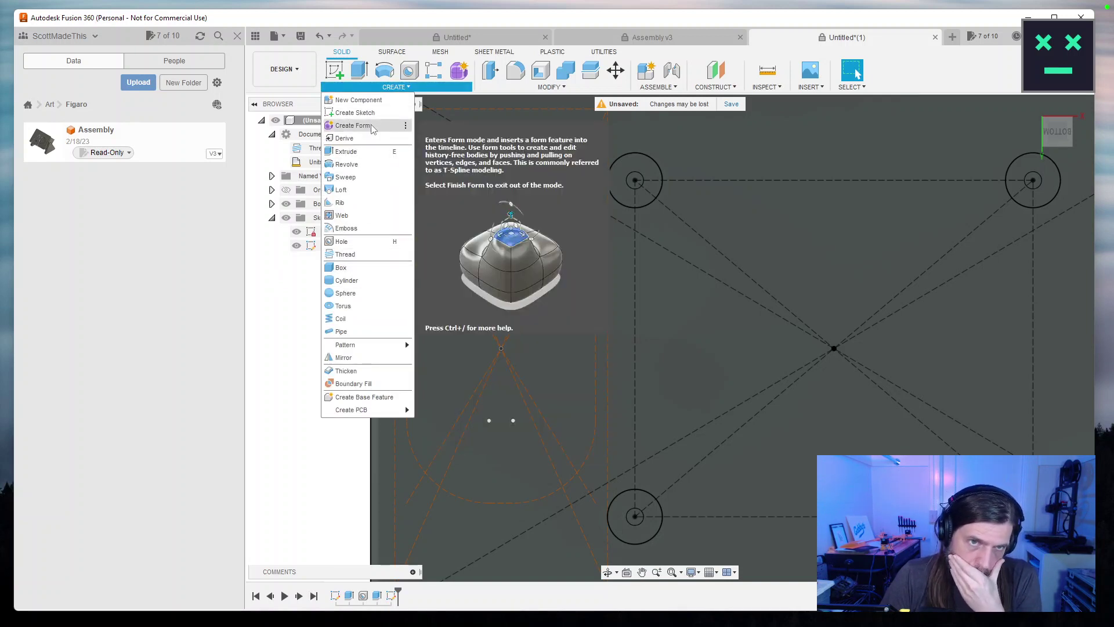
left_click(389, 87)
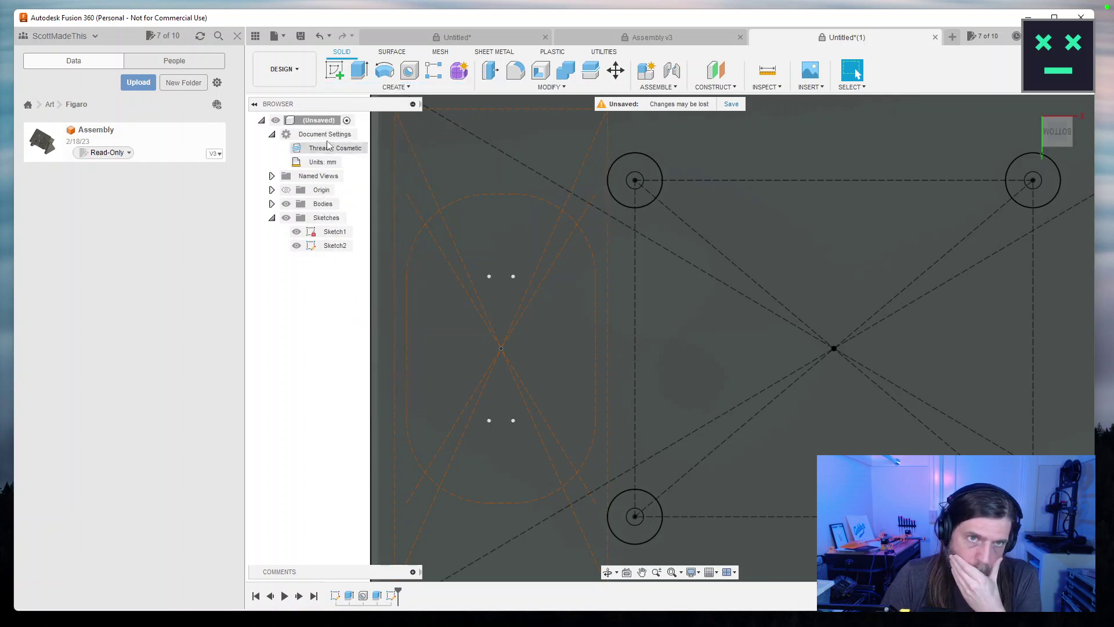
left_click(386, 88)
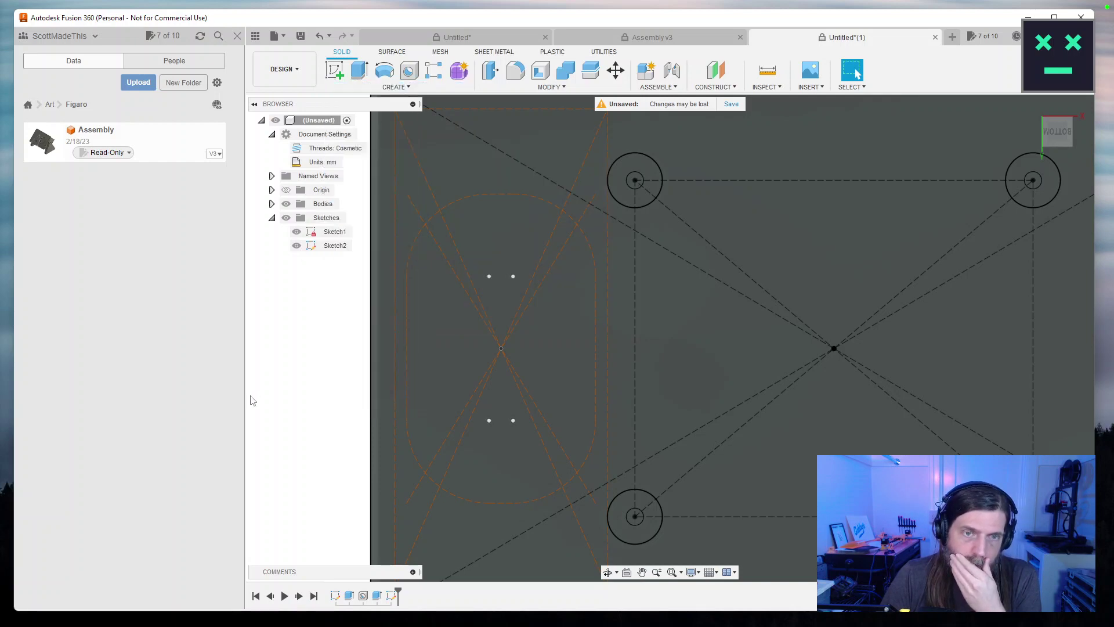
double_click(392, 596)
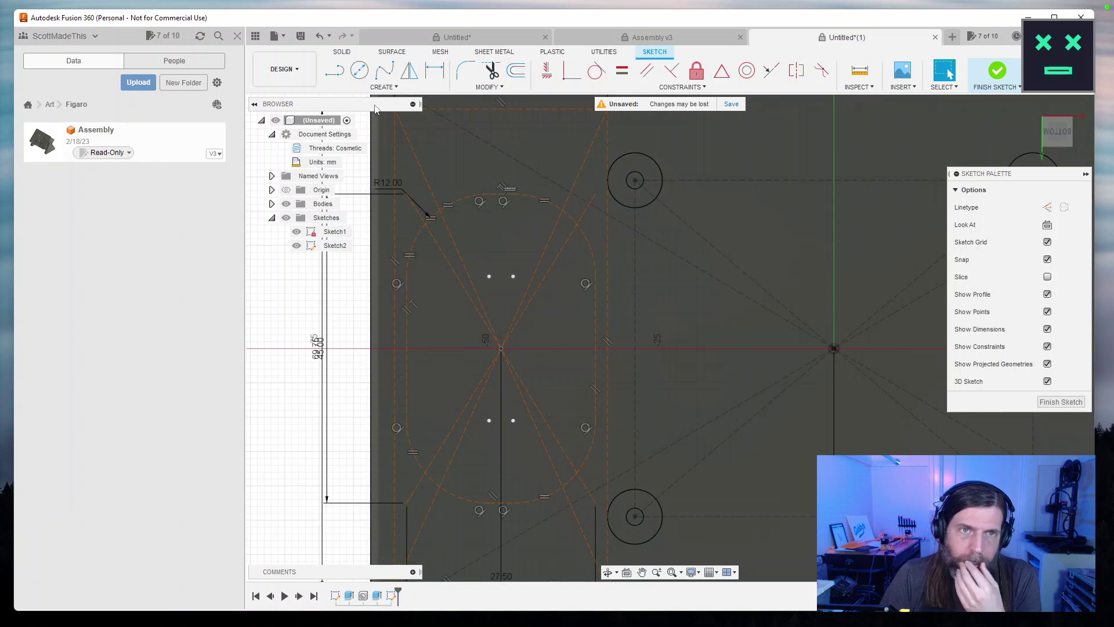
key("c")
left_click(834, 348)
left_click(501, 349)
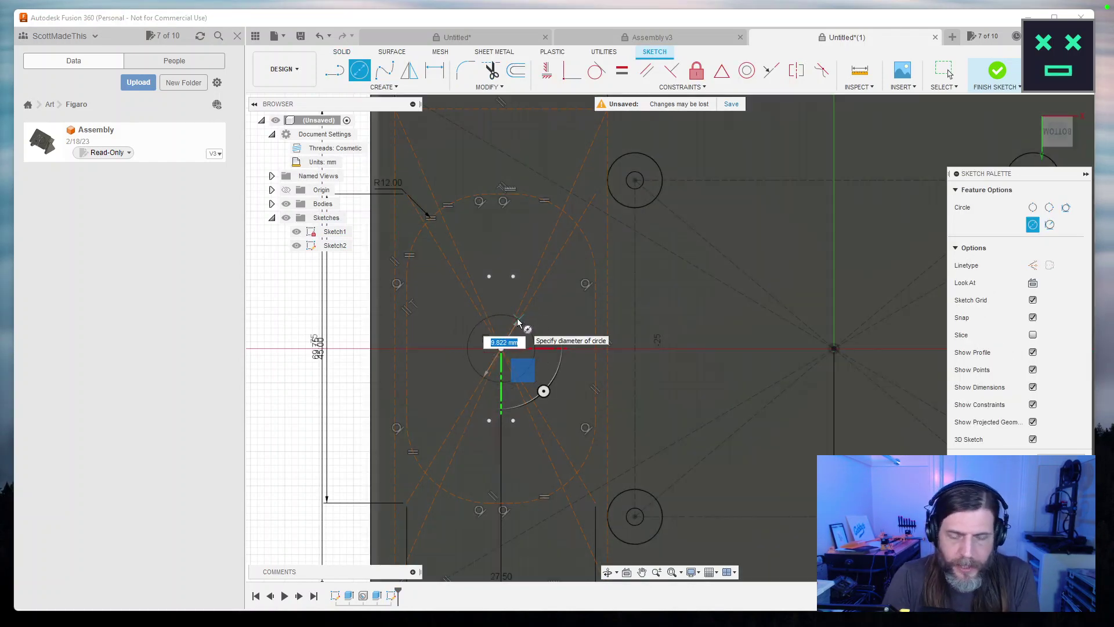
type("5")
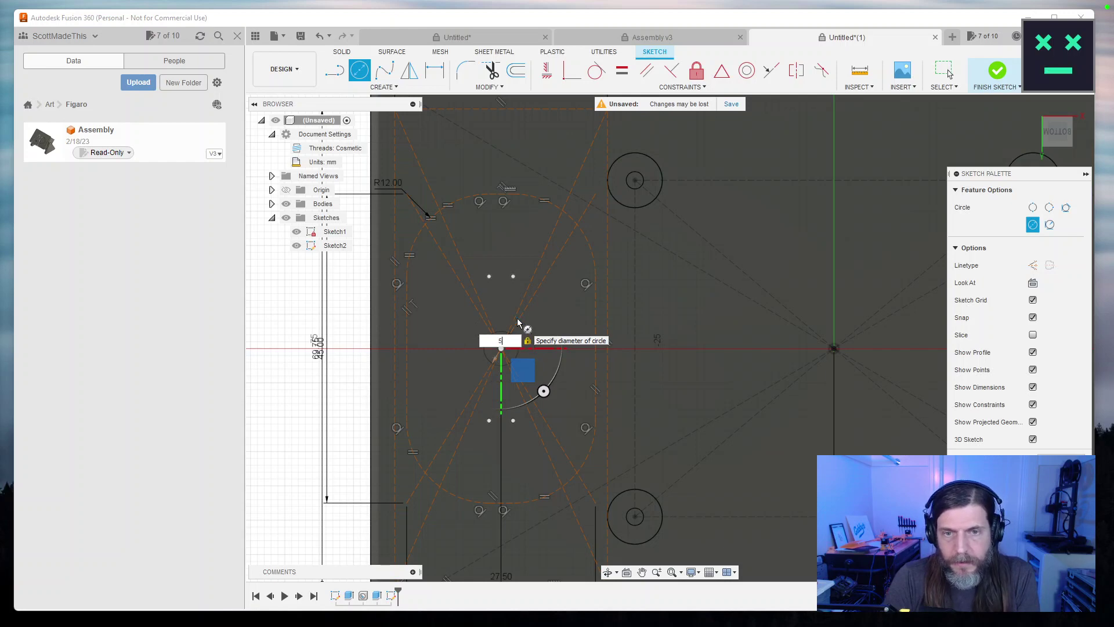
key("Tab")
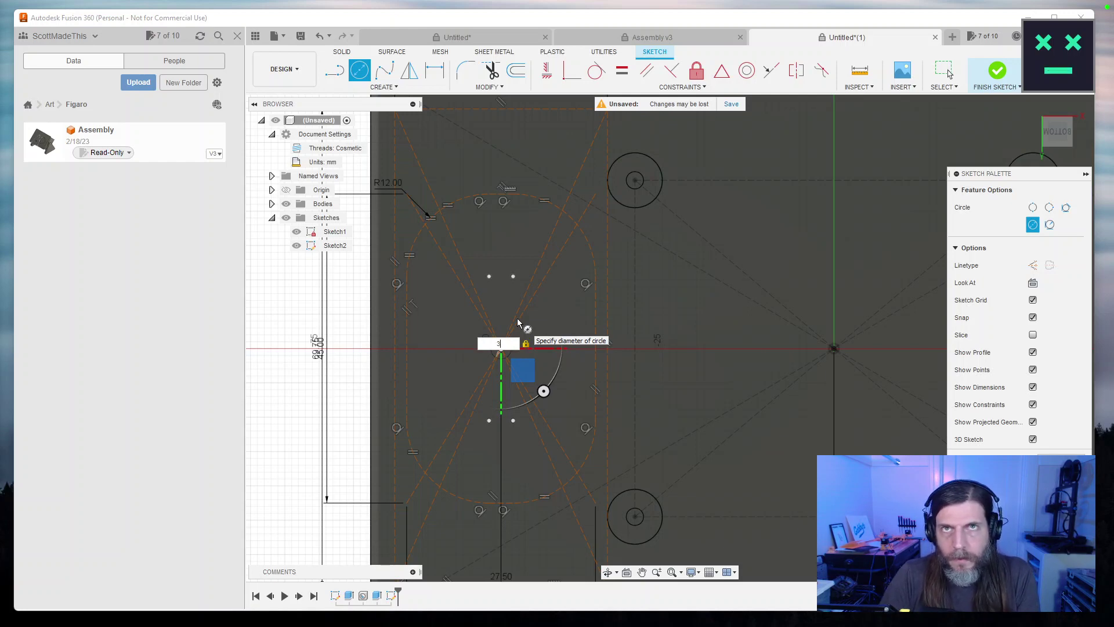
key("Return")
key("Escape")
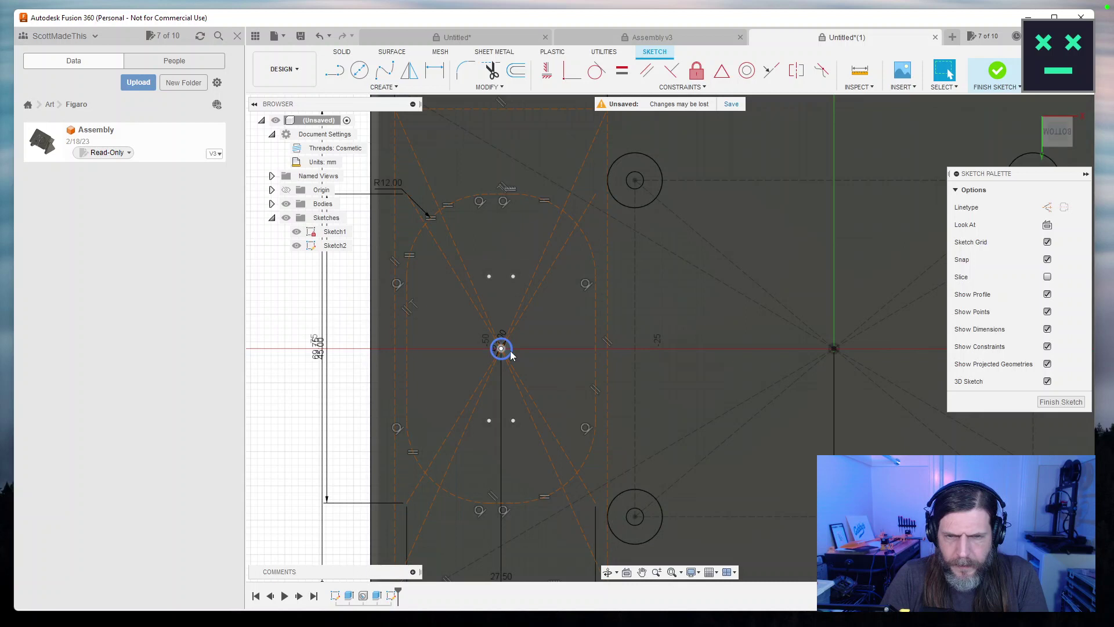
left_click(512, 355)
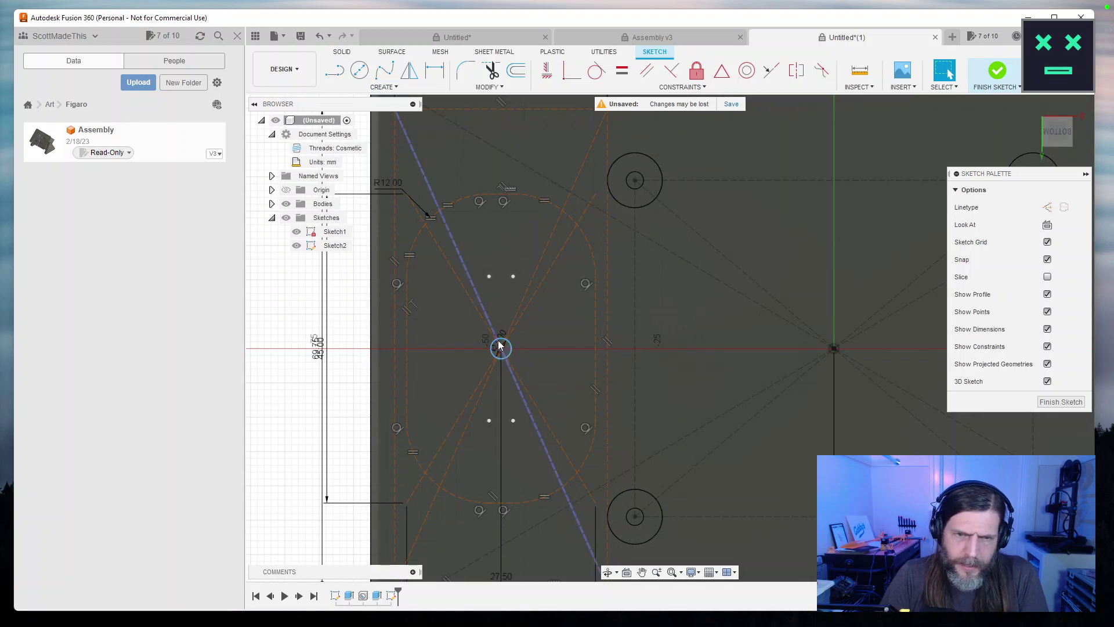
key("Delete")
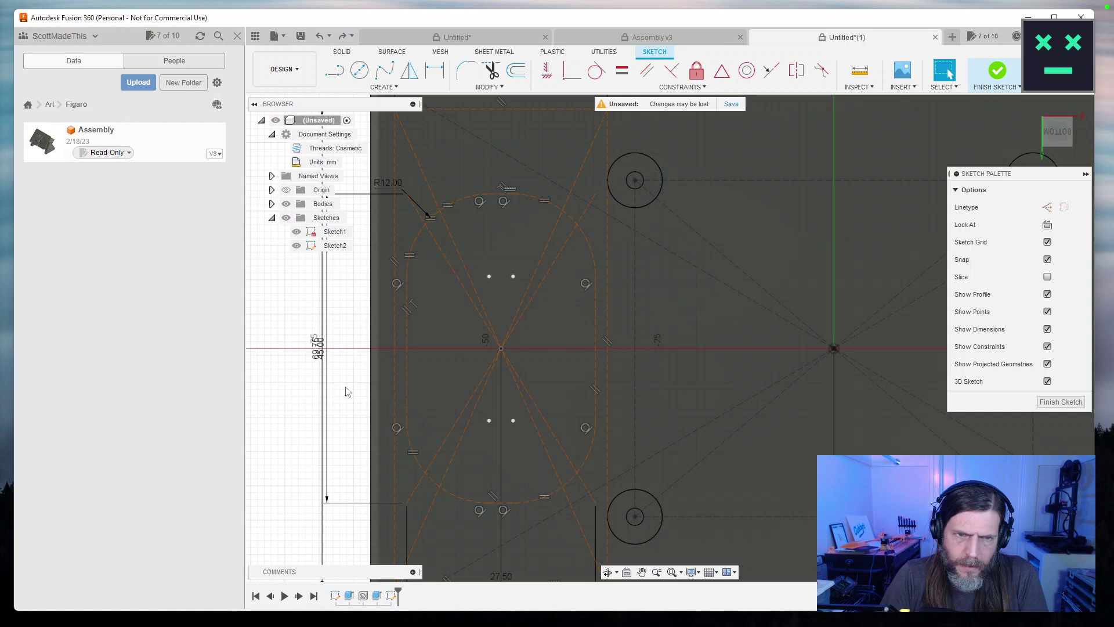
key("F6")
Drag the vertical overall dimension to the left and the 48.50 dimension below the plate.
scroll(346, 392, "up", 2)
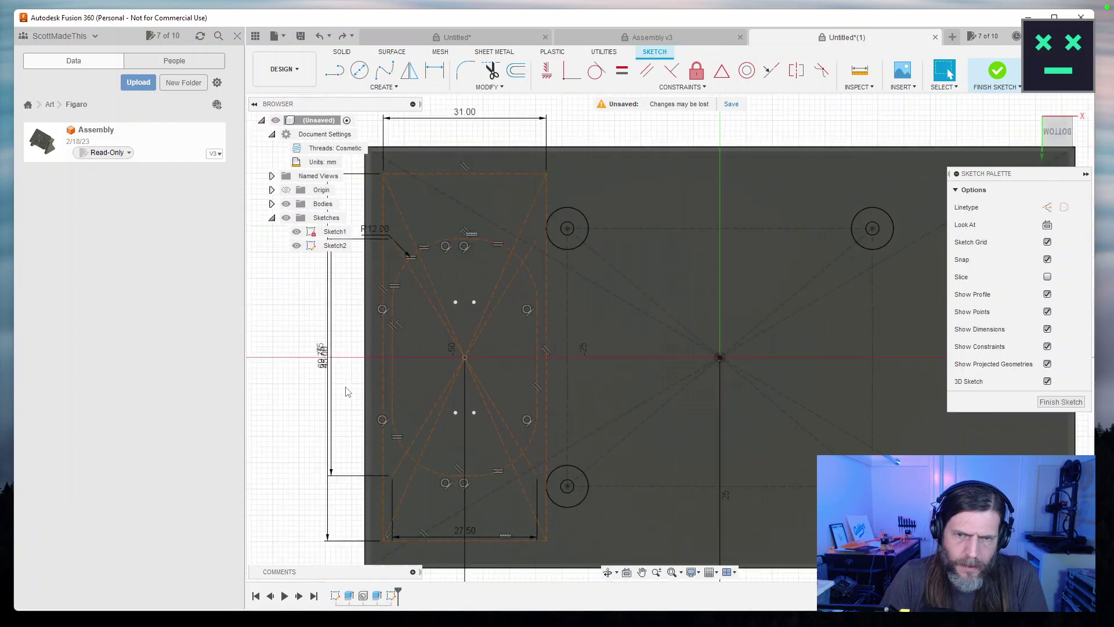
scroll(346, 393, "down", 2)
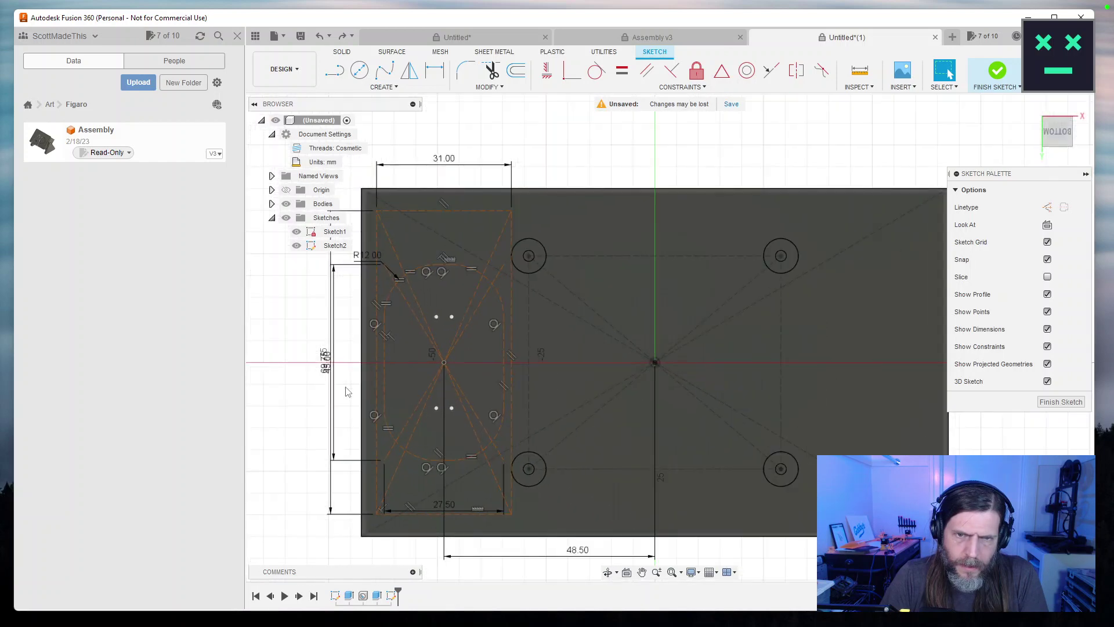
scroll(346, 392, "up", 2)
scroll(346, 393, "down", 1)
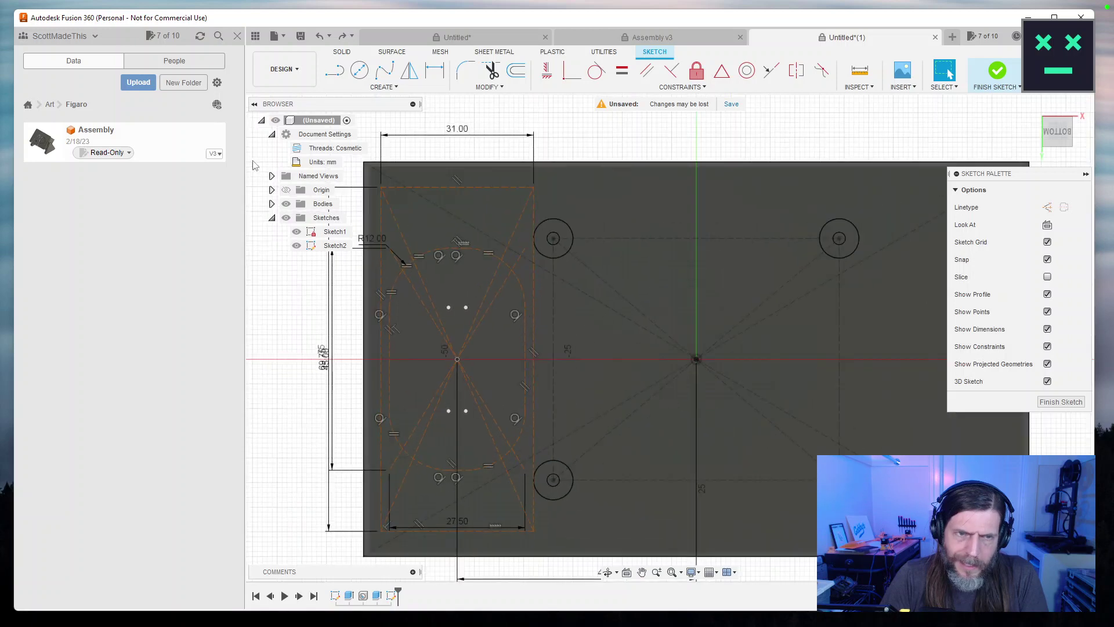
left_click_drag(271, 363, 357, 364)
left_click_drag(590, 386, 583, 320)
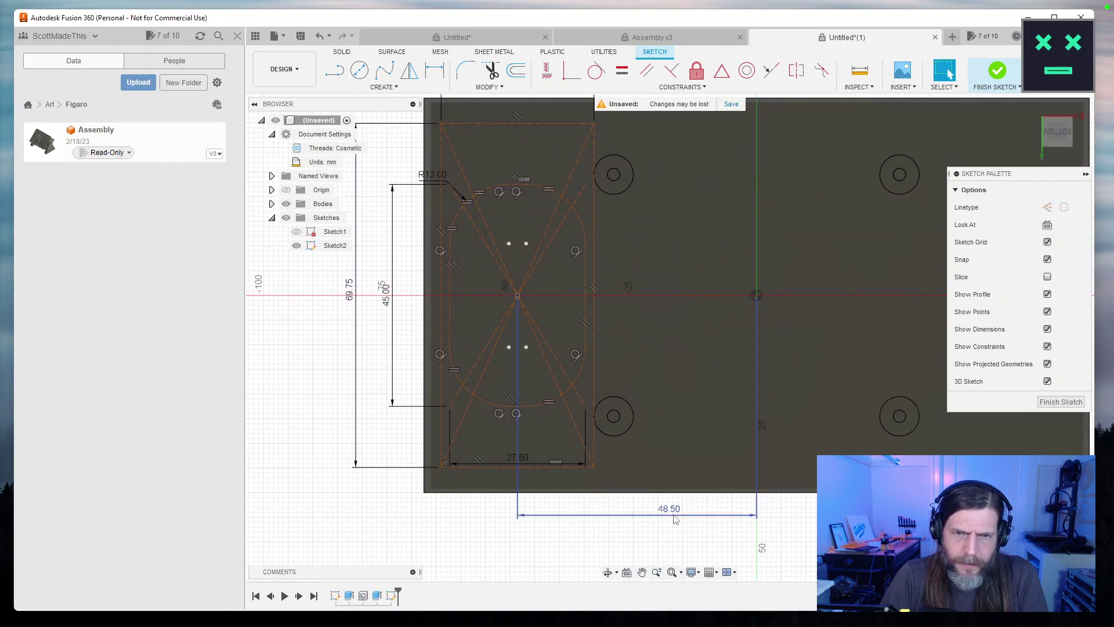
mouse_move(610, 519)
left_mouse_down()
mouse_move(580, 544)
mouse_move(597, 525)
left_mouse_up()
left_click_drag(297, 356, 292, 378)
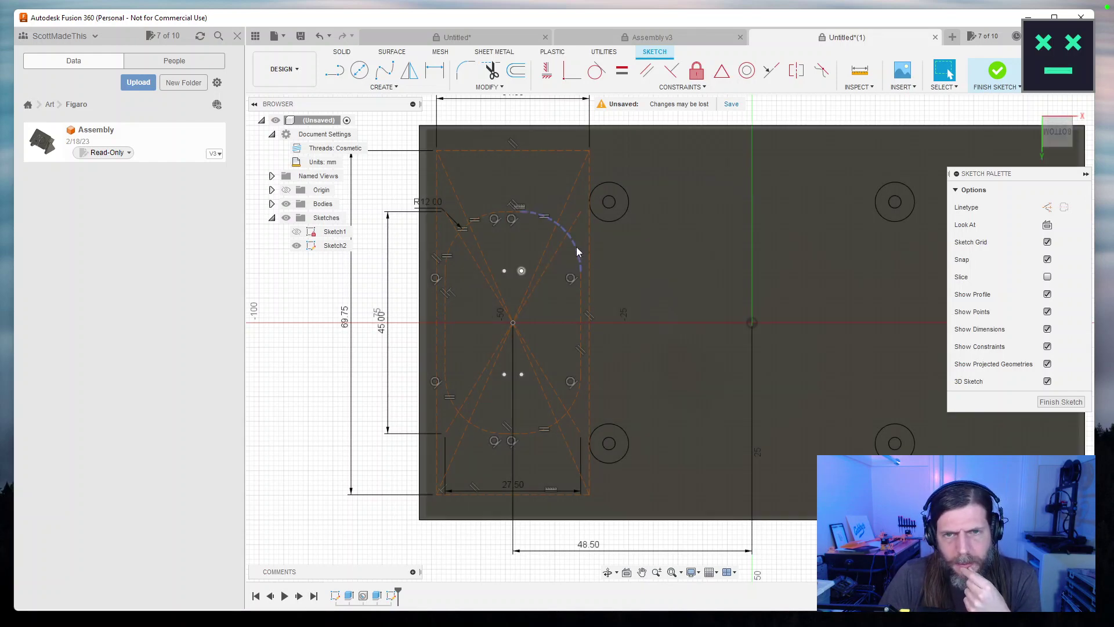
Turn the R12.00 rounded 27.50-wide slot outline into dashed construction geometry.
left_click(577, 248)
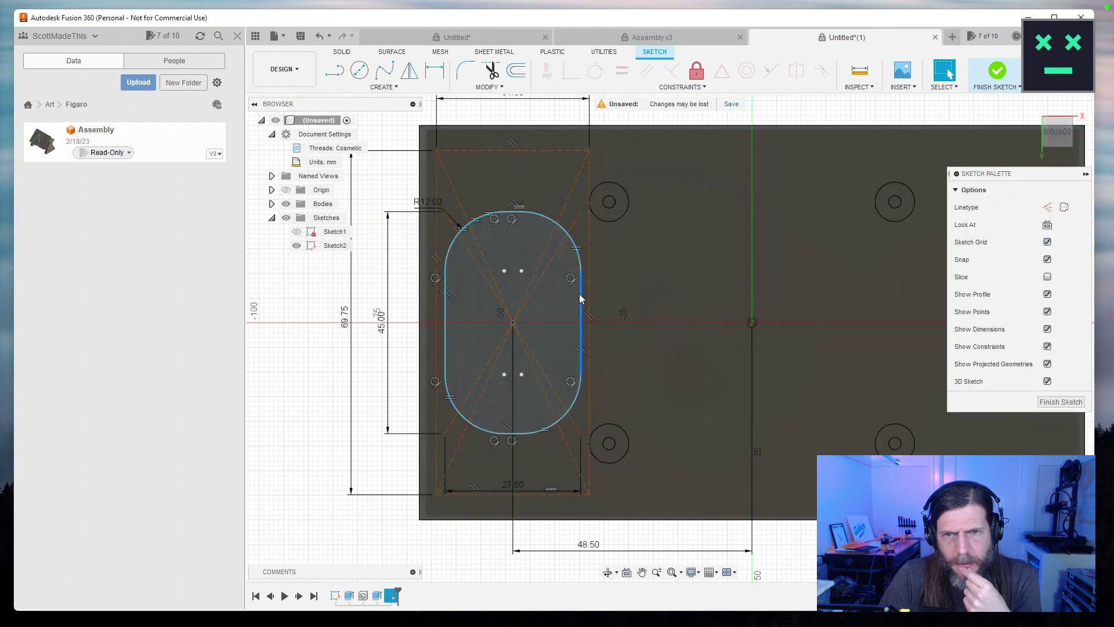
left_click(579, 299)
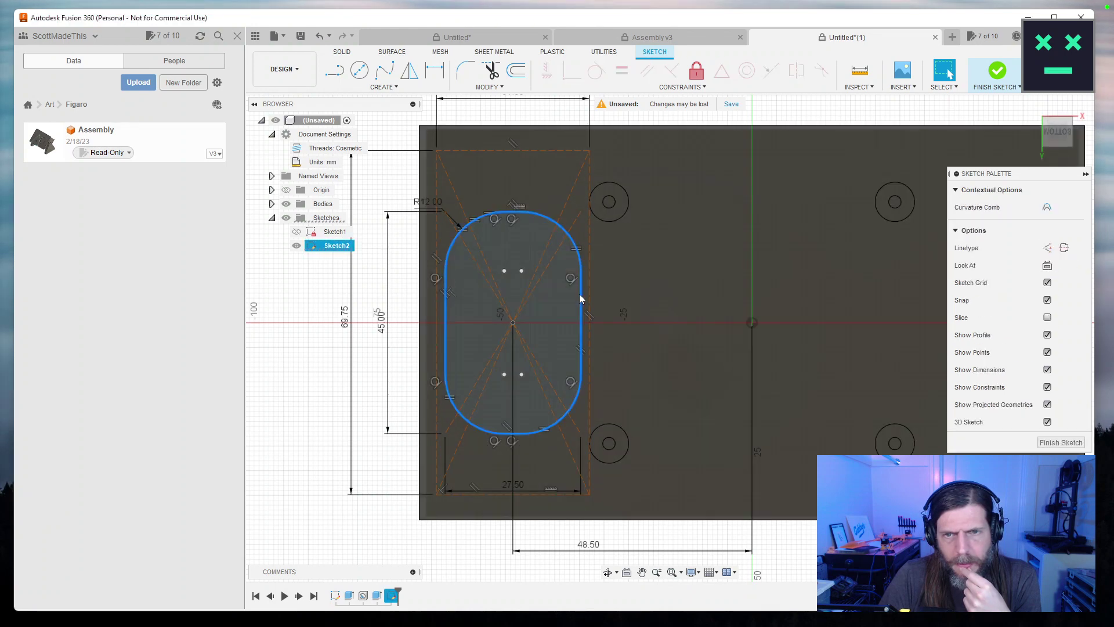
key("Escape")
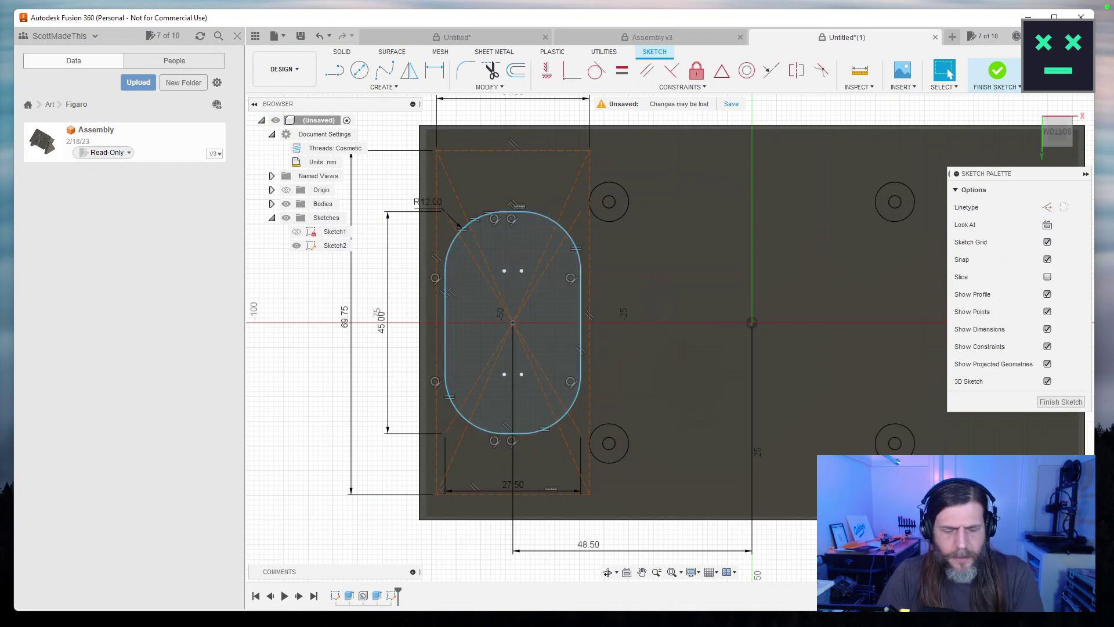
key("ctrl+z")
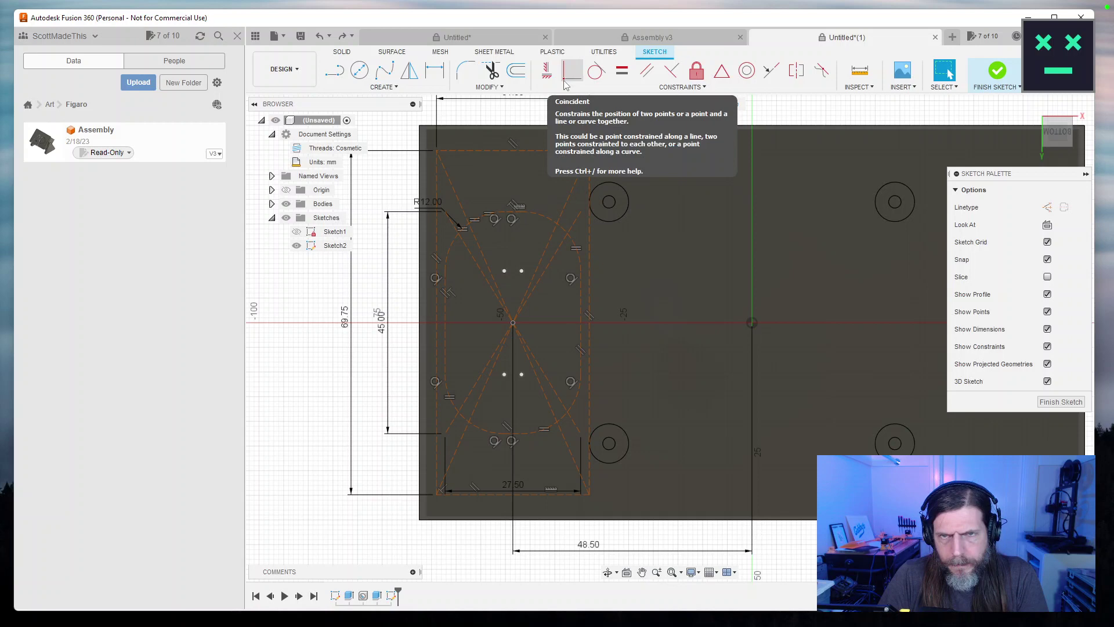
Draw a construction line between the sketch origin and the slot's centre, then finish the sketch.
left_click(383, 86)
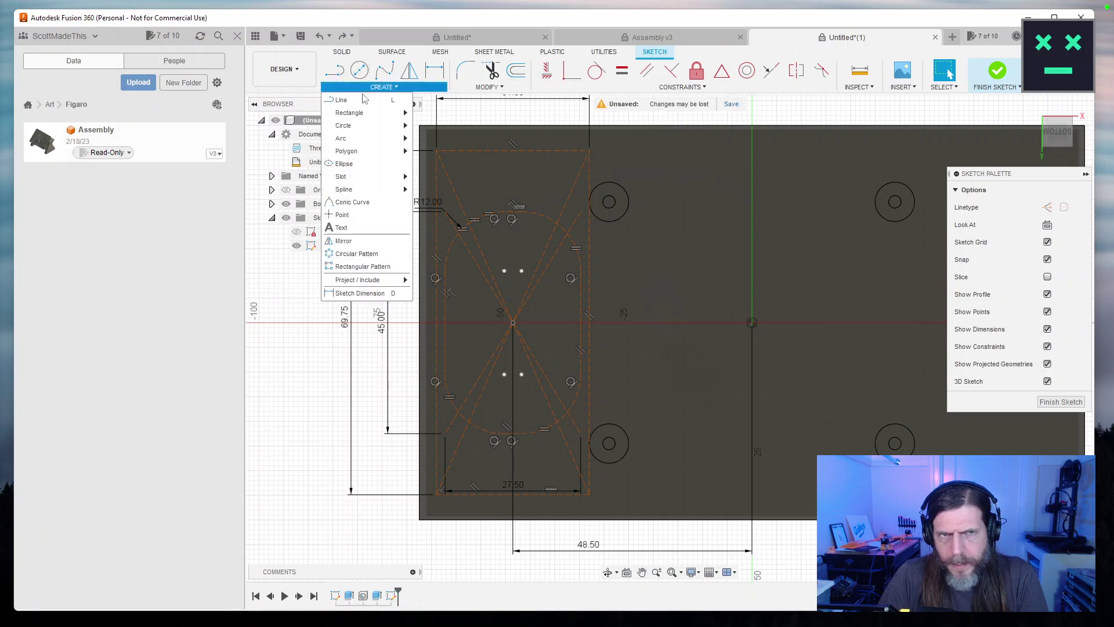
left_click(361, 99)
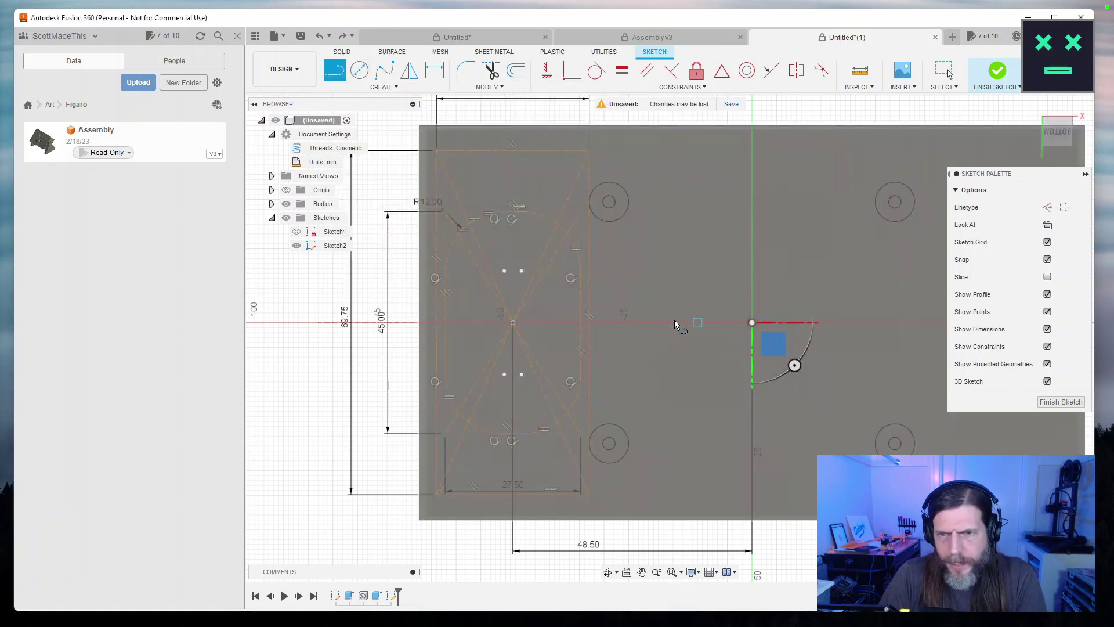
left_click(1047, 207)
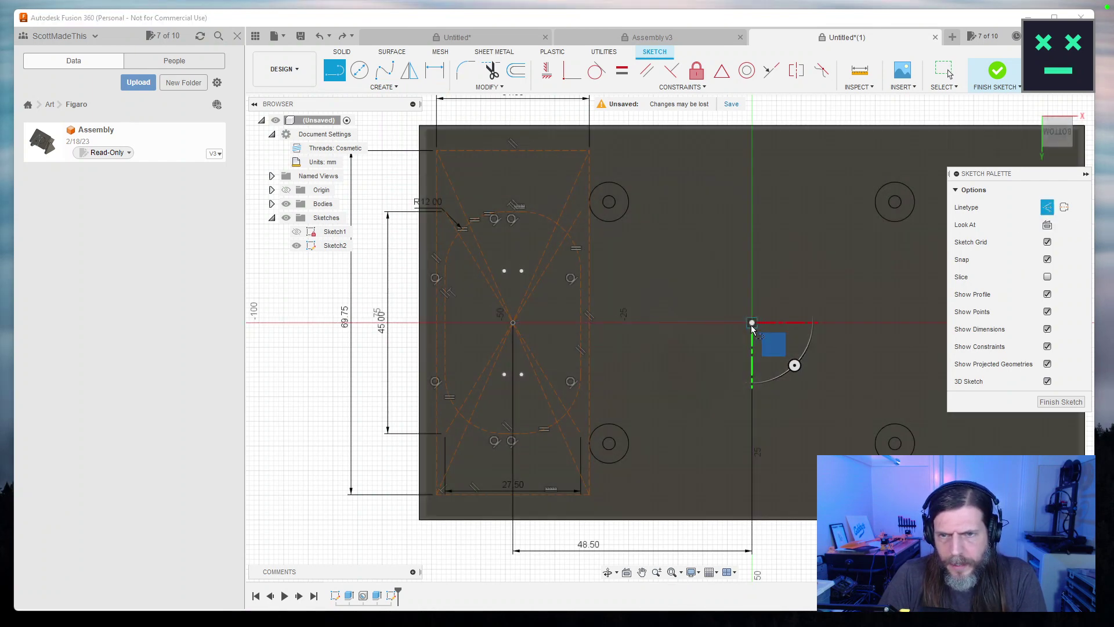
left_click(753, 322)
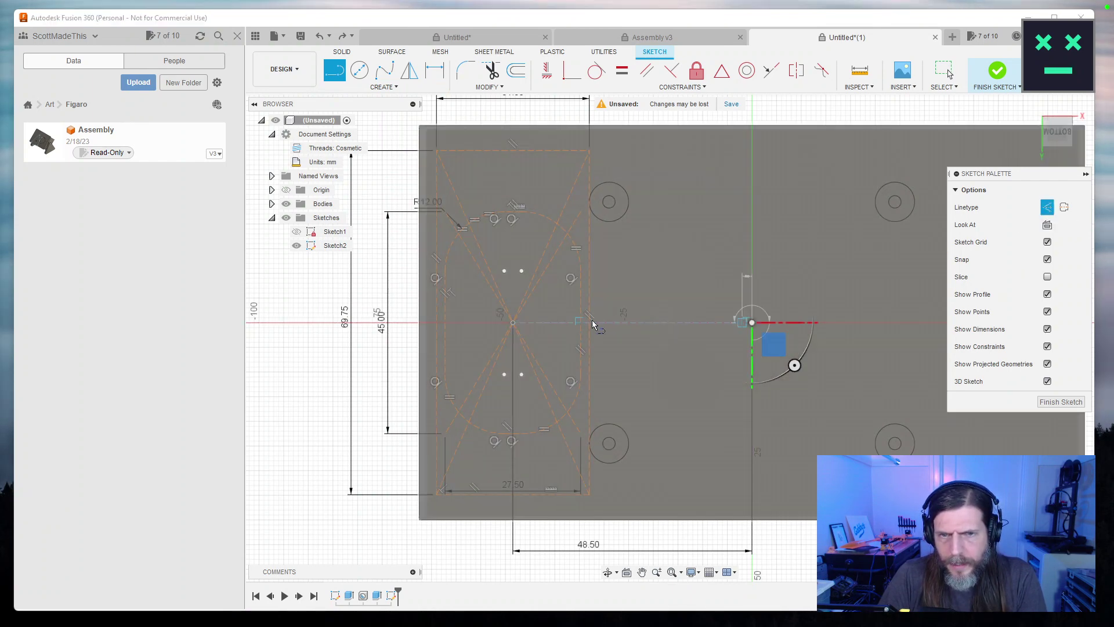
left_click(513, 322)
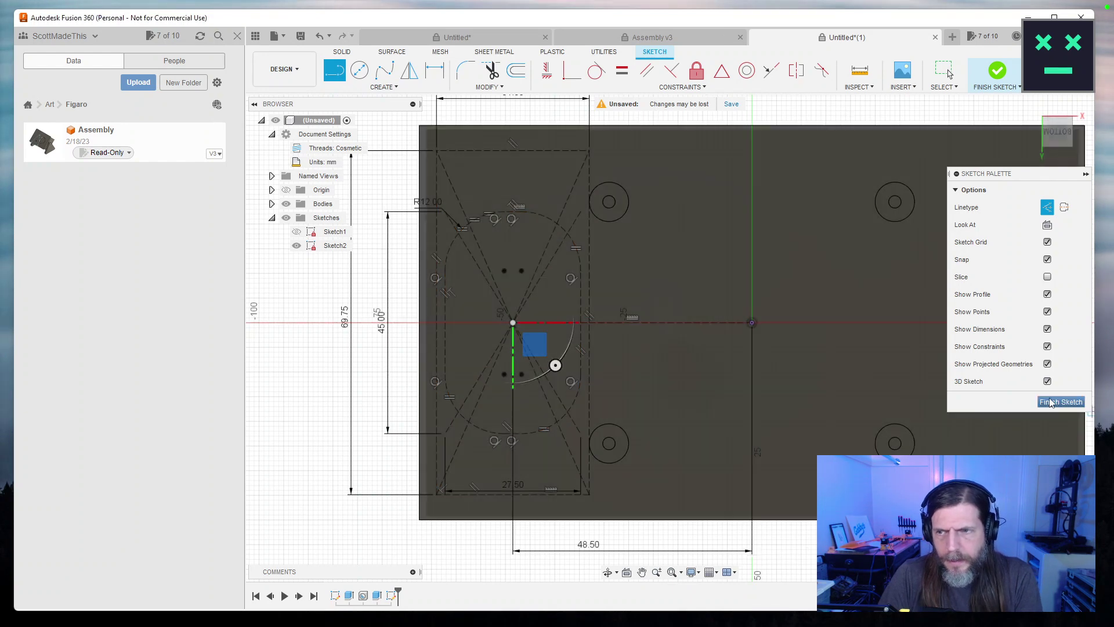
left_click(1061, 401)
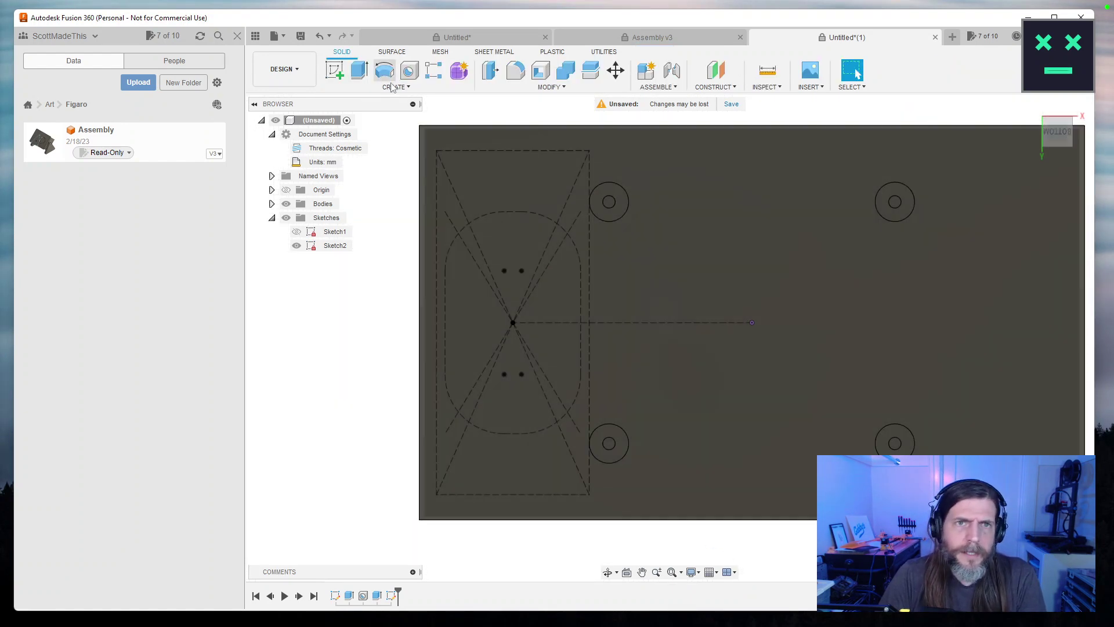
Double-click Sketch2 in the Browser to edit it again.
left_click(395, 87)
left_click(393, 89)
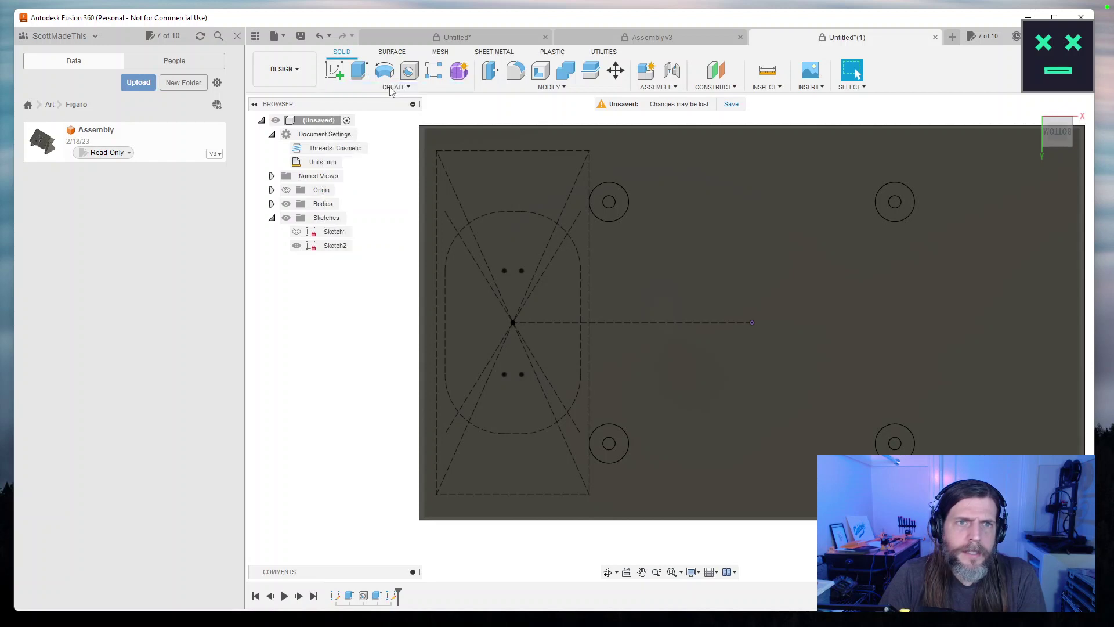
double_click(392, 597)
left_click(394, 87)
Place a small centre-diameter circle at the centre of the rounded outline and zoom in.
left_click(359, 71)
left_click(513, 322)
key("Escape")
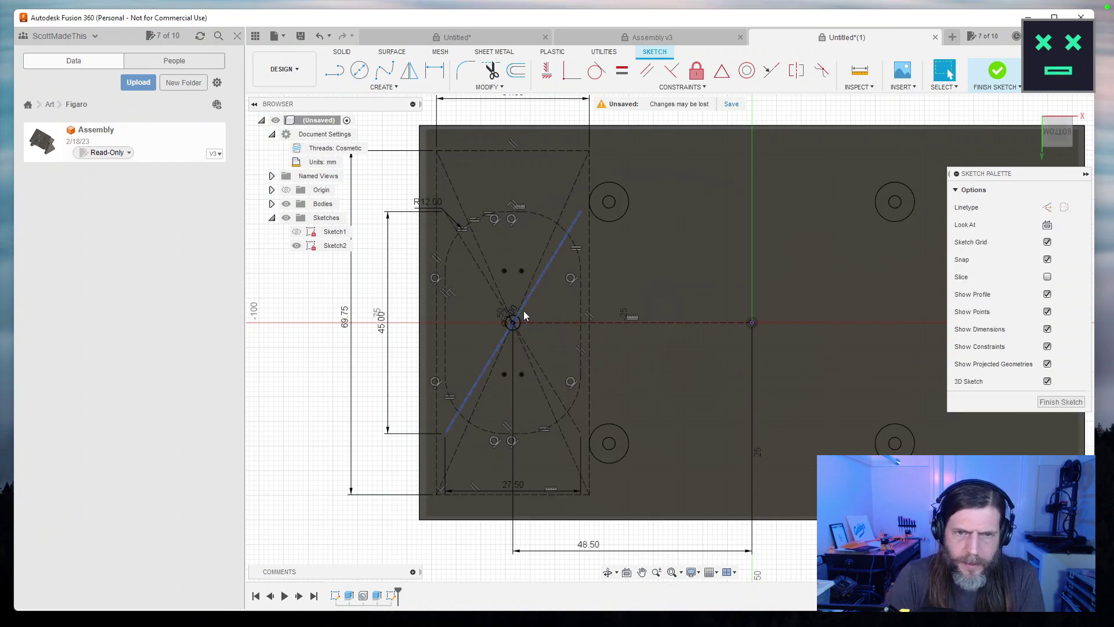
scroll(596, 329, "up", 5)
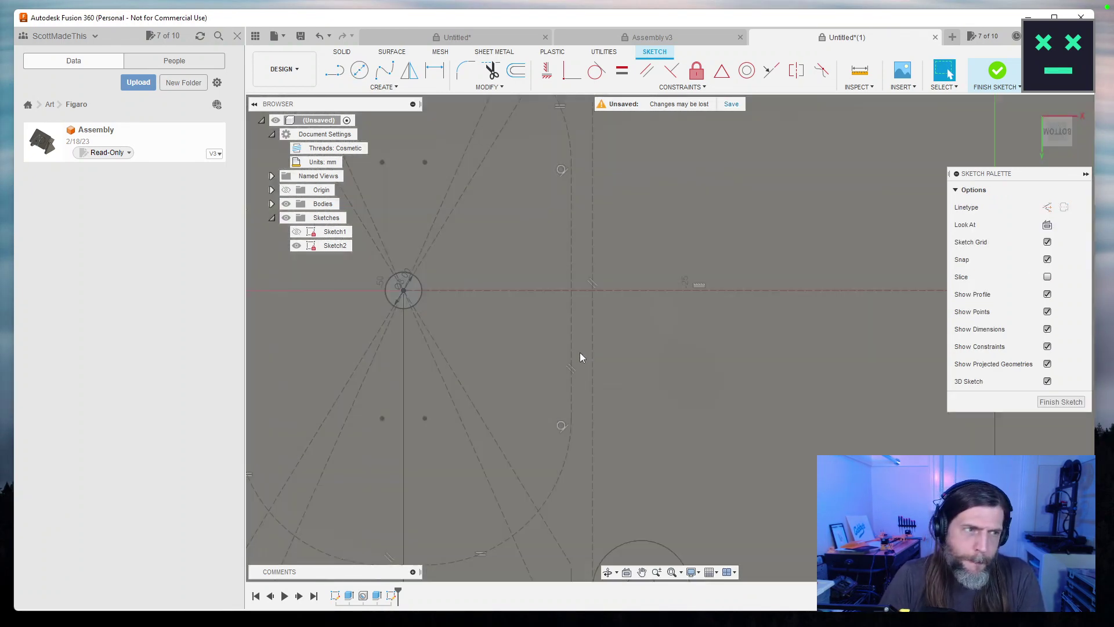
scroll(580, 356, "down", 3)
scroll(580, 357, "down", 1)
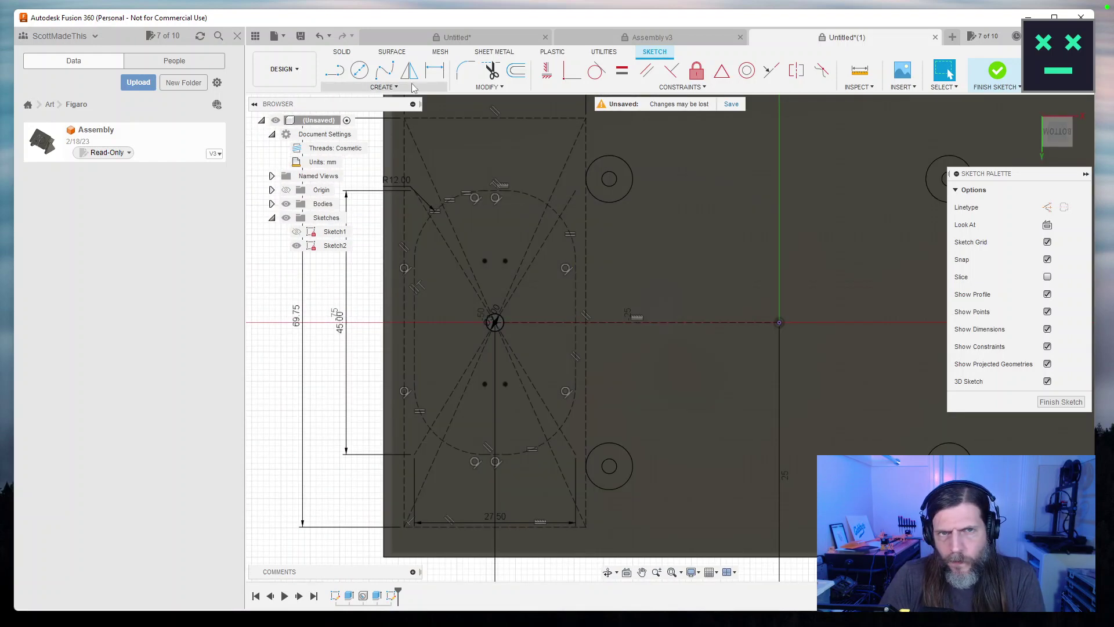
Rectangular-pattern the small centre circle as 3 × 3, spaced 2 mm horizontally and 8 mm vertically.
left_click(383, 87)
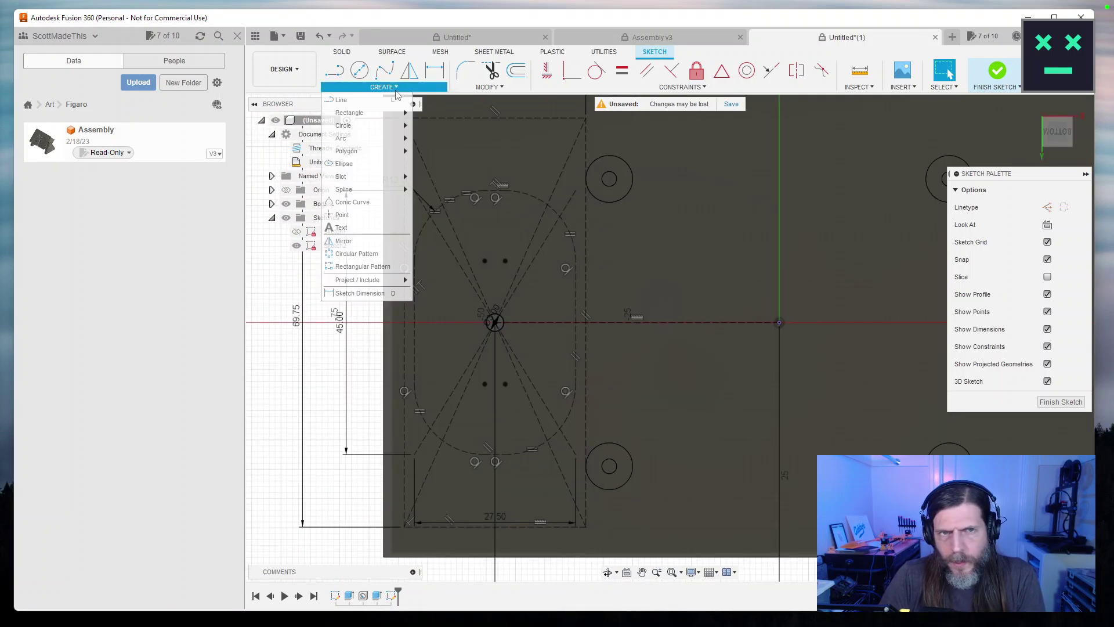
left_click(361, 266)
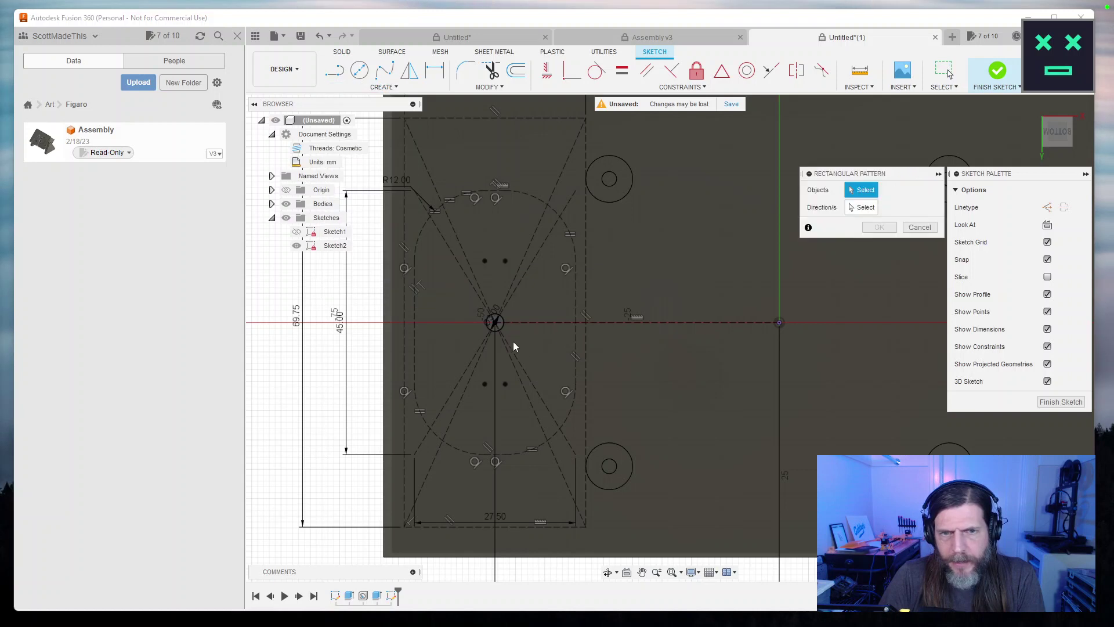
left_click(502, 326)
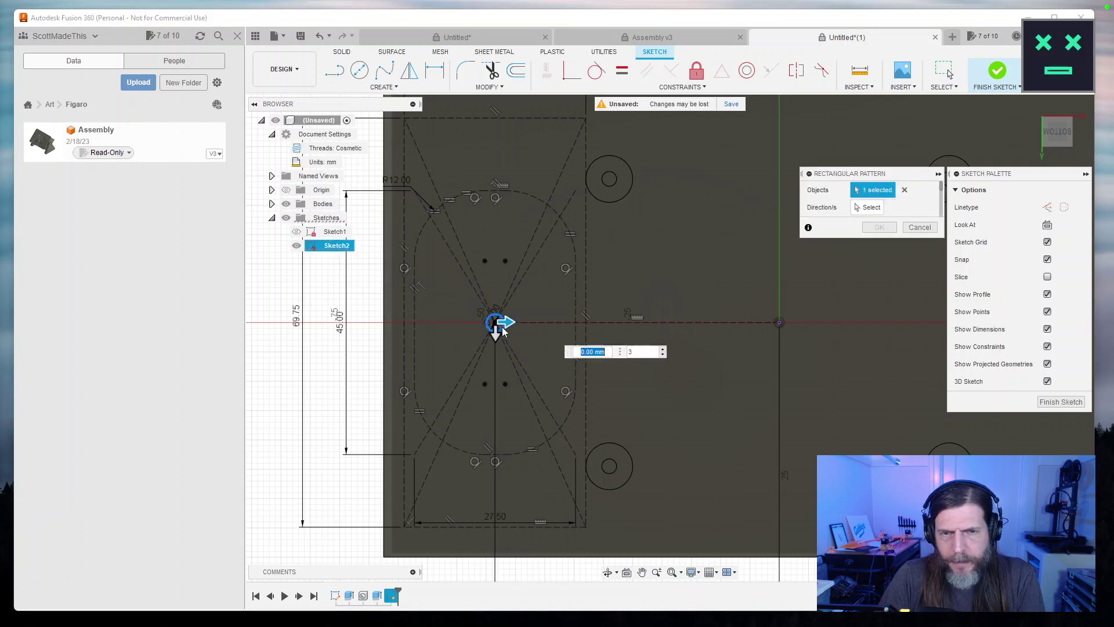
key("Tab")
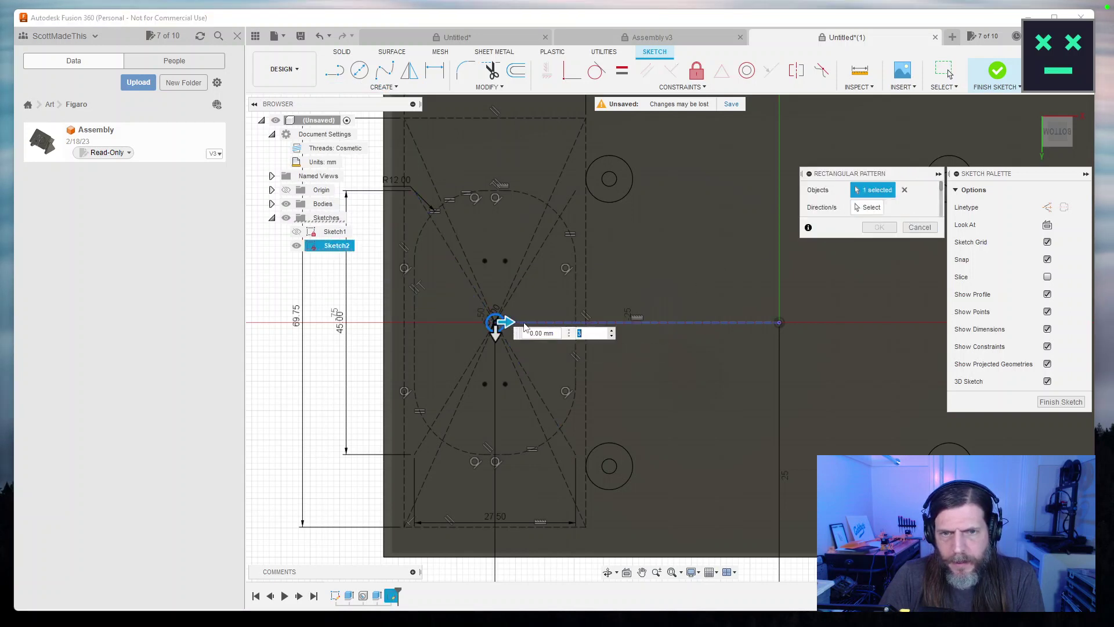
left_click_drag(506, 323, 495, 384)
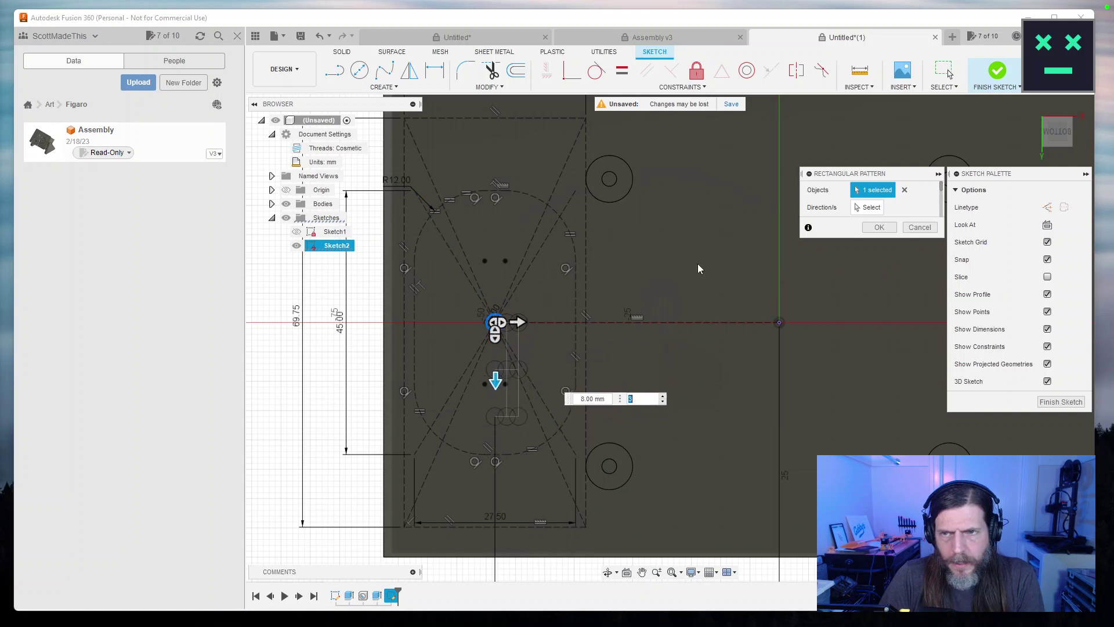
left_click(495, 331)
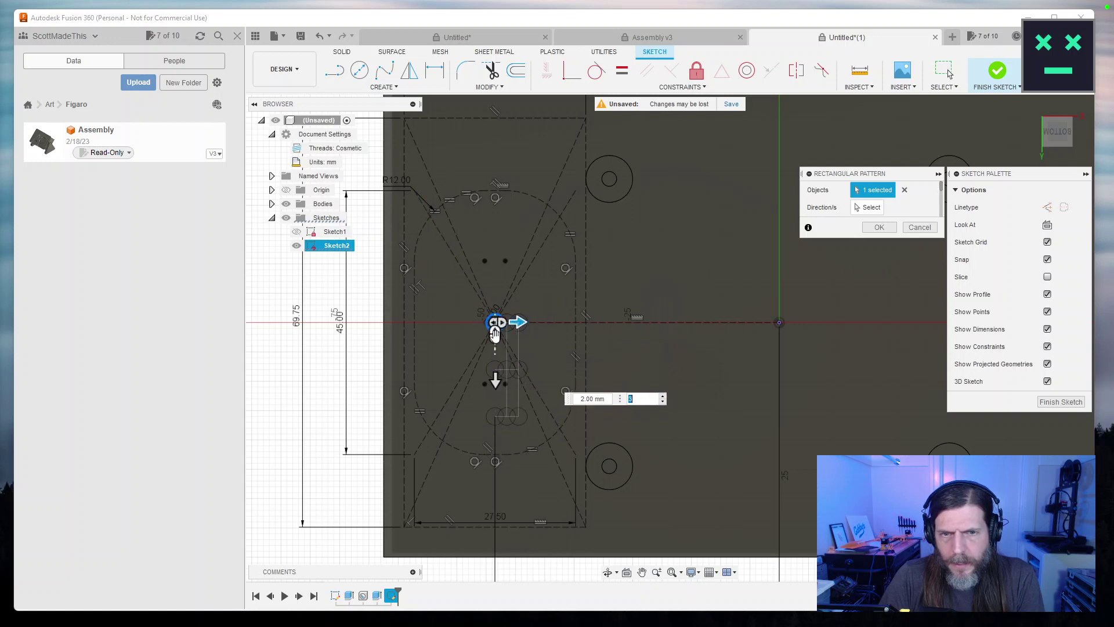
left_click(495, 336)
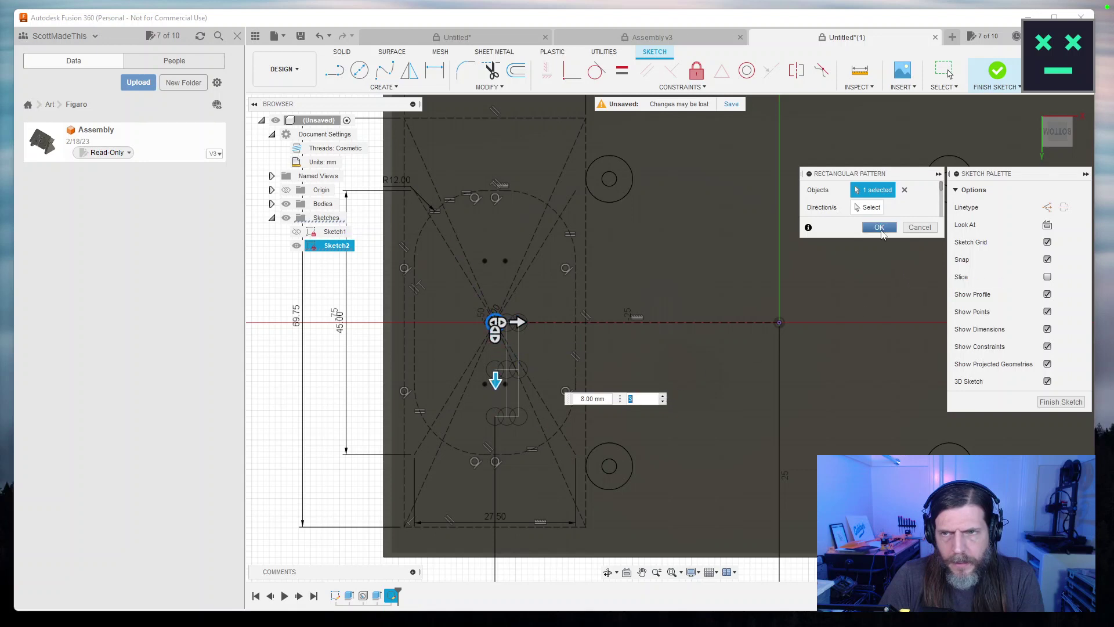
left_click(879, 228)
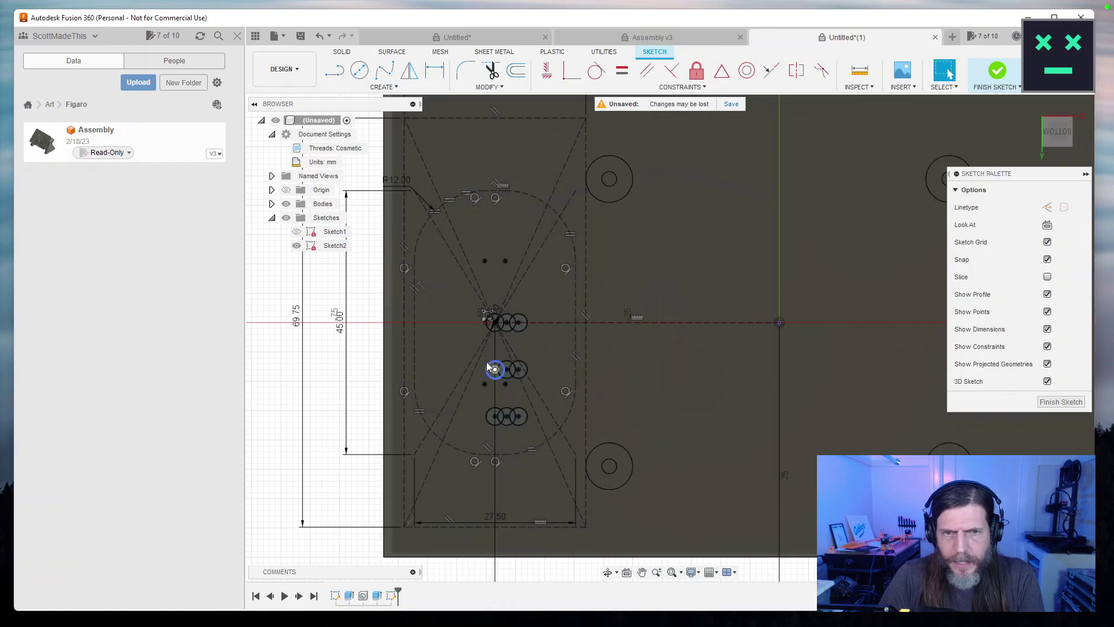
Reopen the circle pattern and make both directions symmetric with a quantity of 4.
double_click(482, 312)
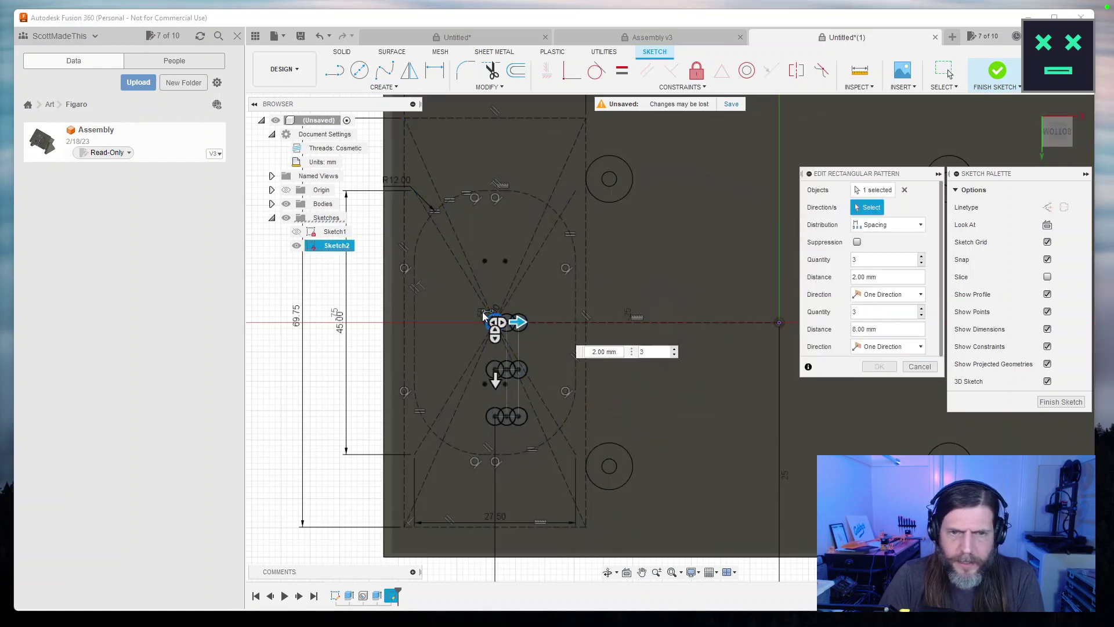
left_click(921, 294)
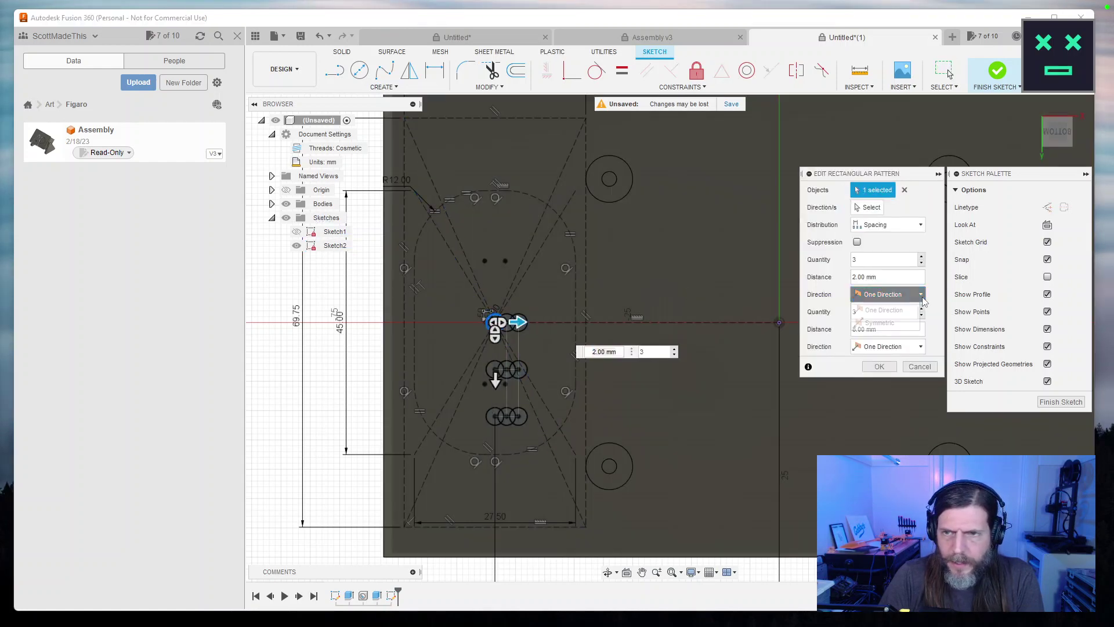
left_click(897, 323)
left_click(920, 347)
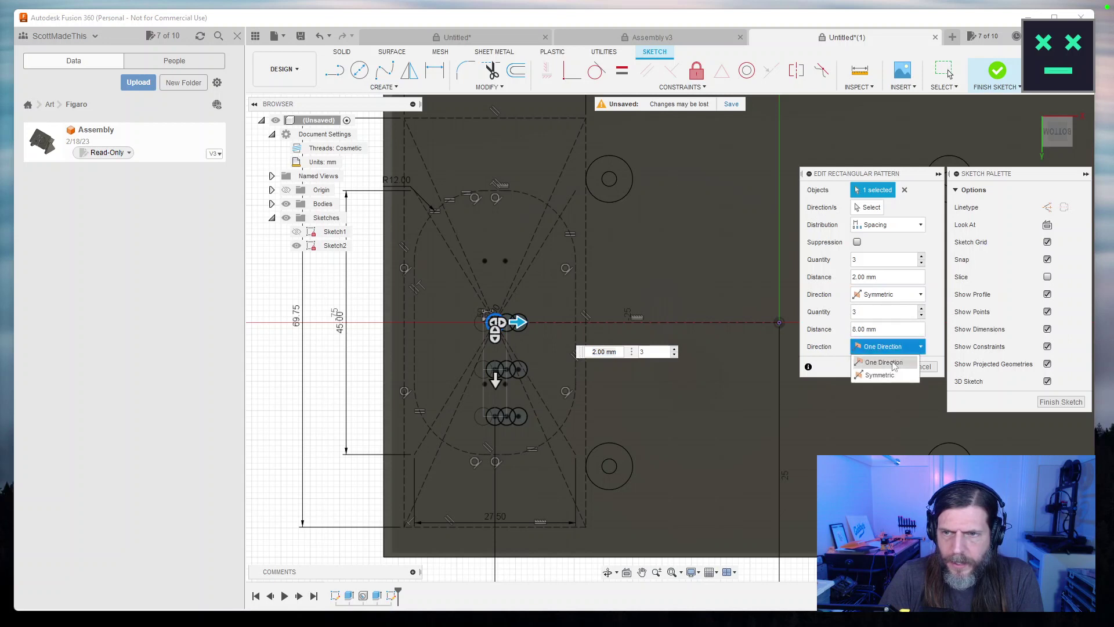
left_click(888, 375)
left_click_drag(519, 322, 541, 330)
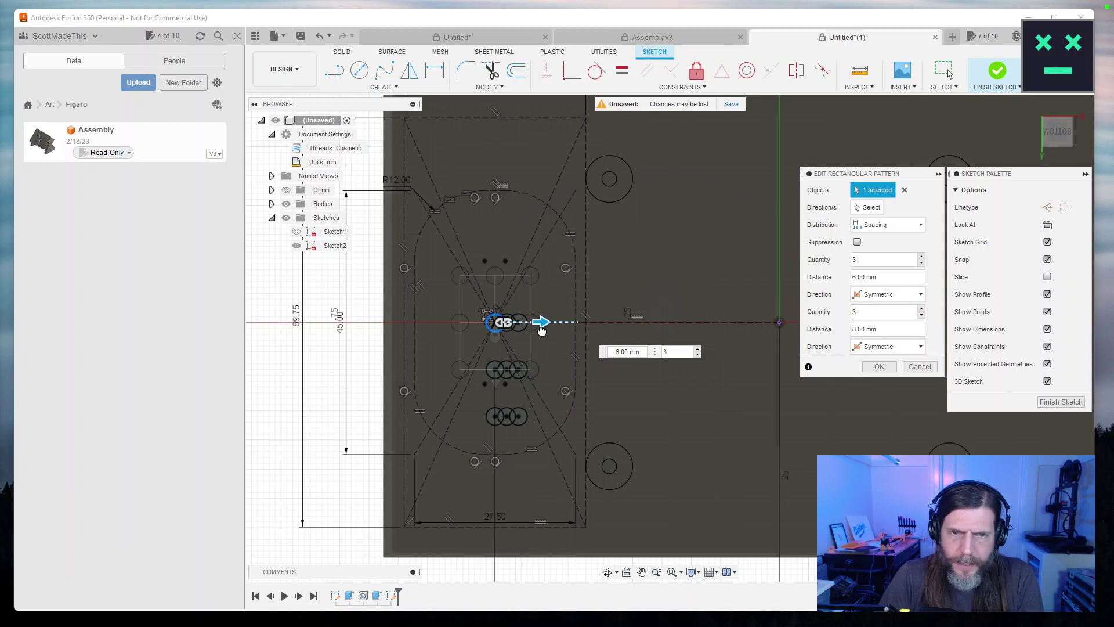
left_click_drag(494, 338, 495, 370)
key("Tab")
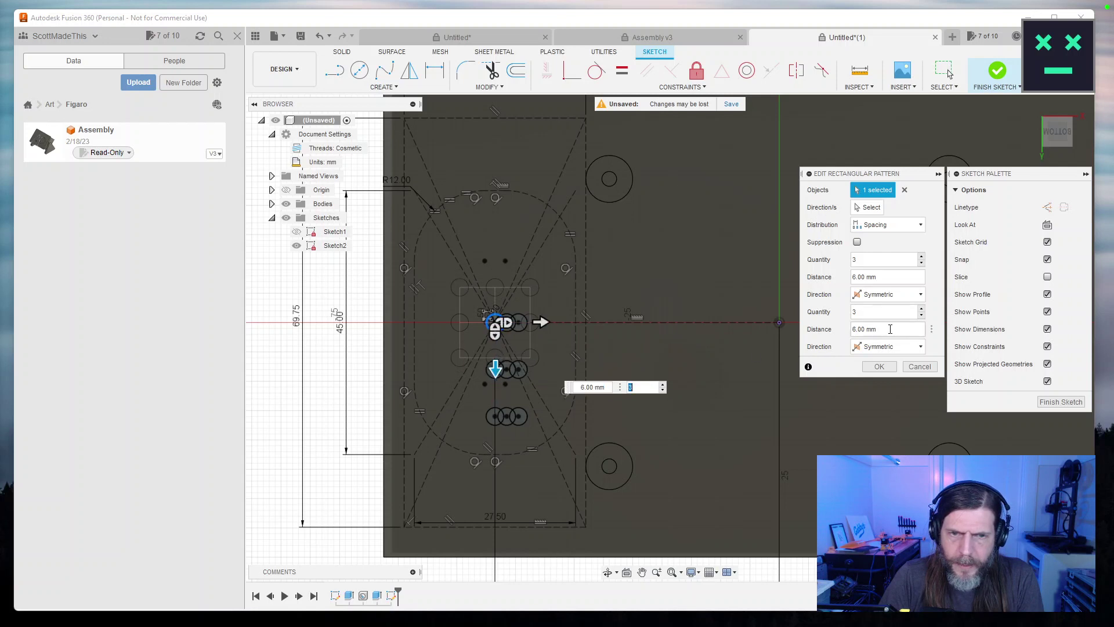
left_click(921, 256)
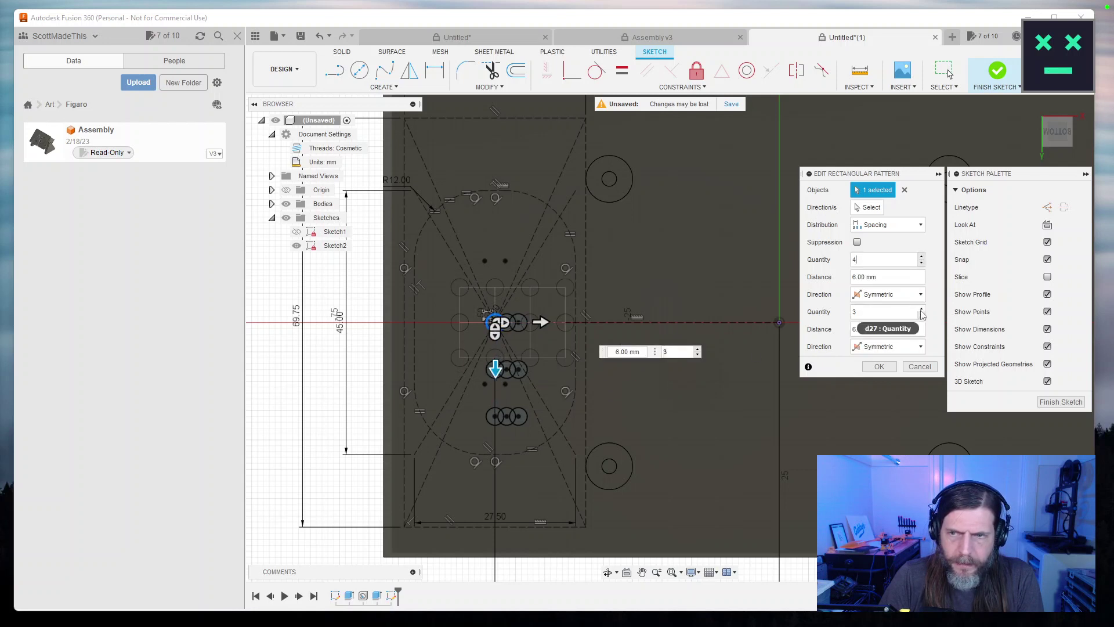
left_click(922, 309)
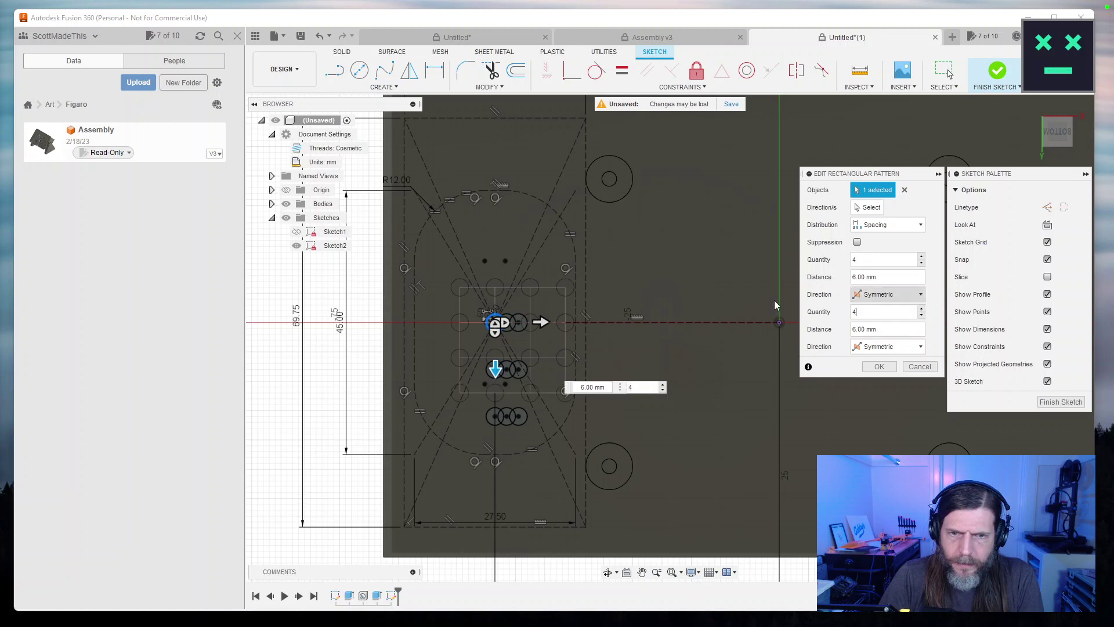
Set the pattern spacing to 4 mm horizontally and 7 mm vertically with Spacing distribution.
left_click(541, 321)
left_click_drag(543, 323, 571, 323)
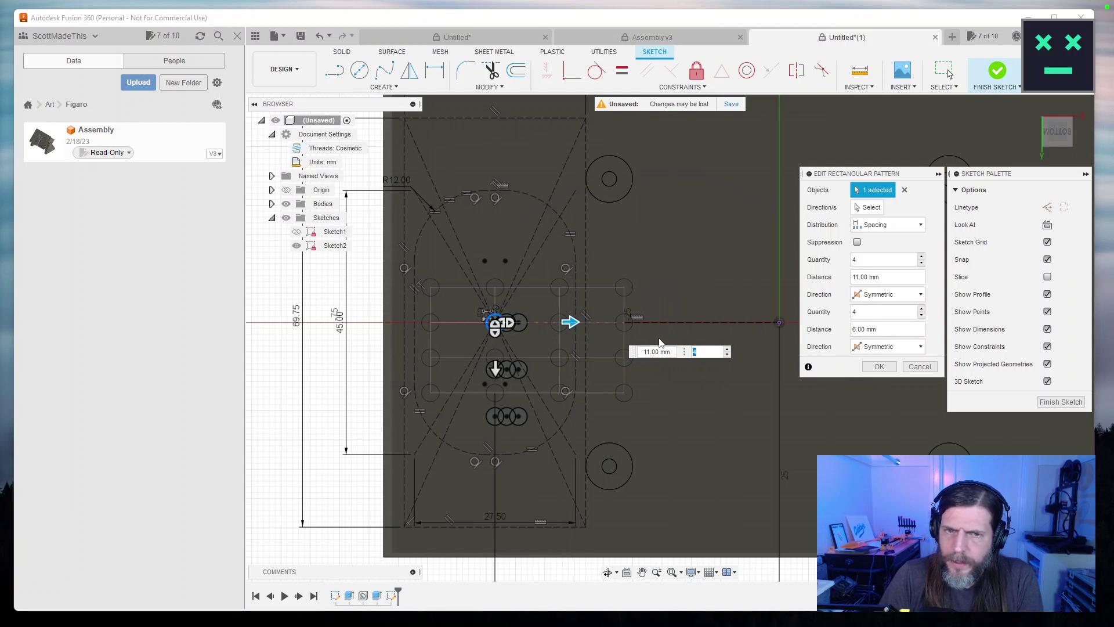
left_click_drag(570, 322, 528, 324)
mouse_move(495, 364)
left_mouse_down()
mouse_move(494, 400)
mouse_move(498, 374)
left_mouse_up()
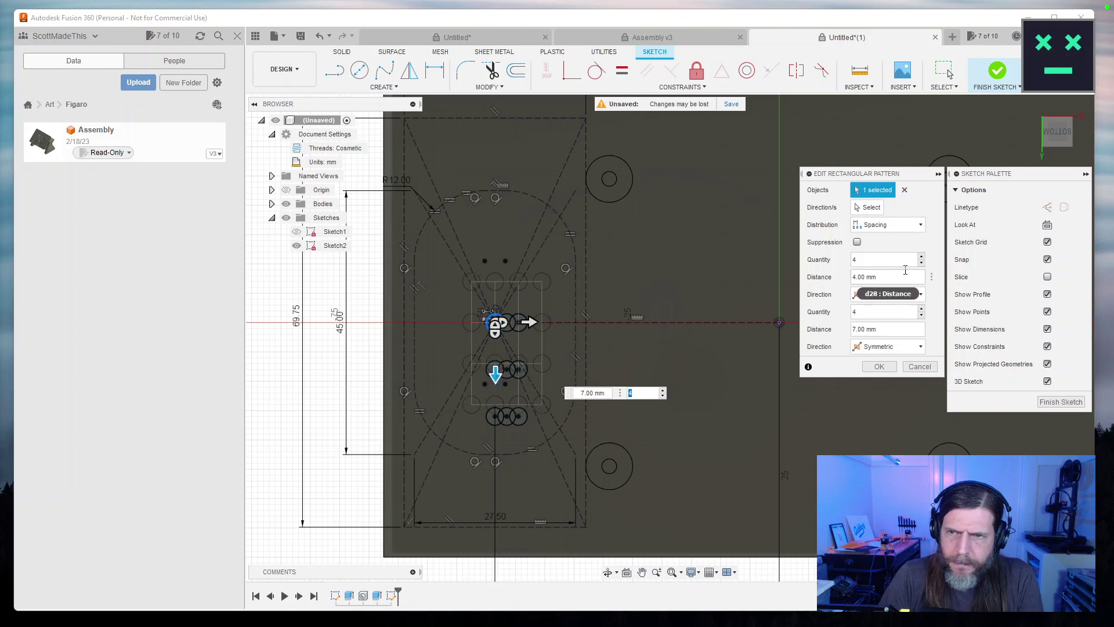
left_click(915, 229)
left_click(893, 241)
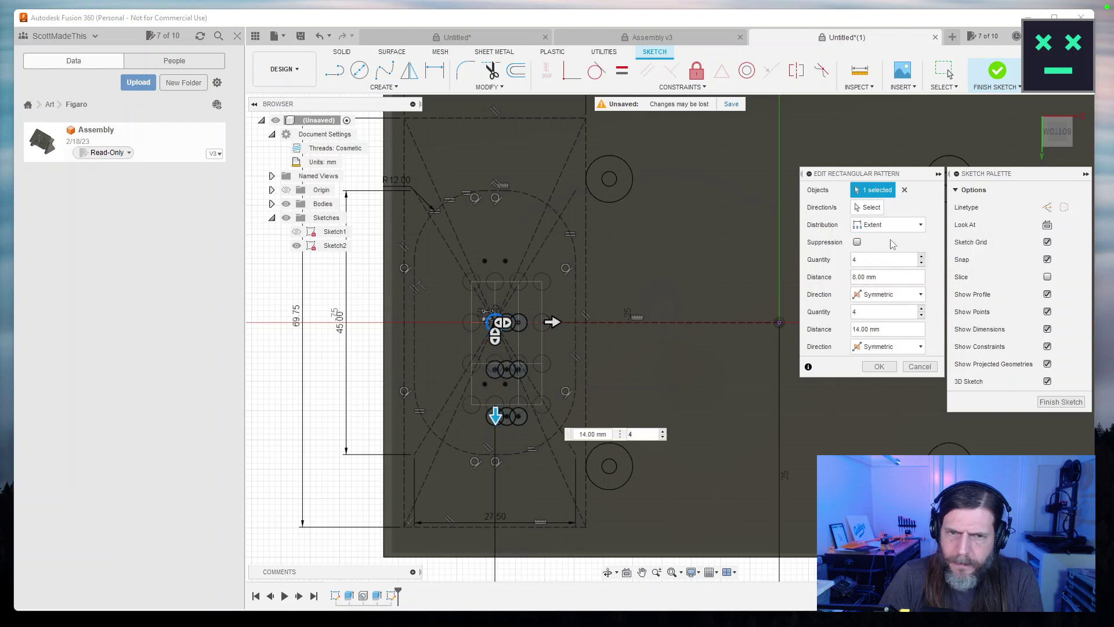
left_click(910, 225)
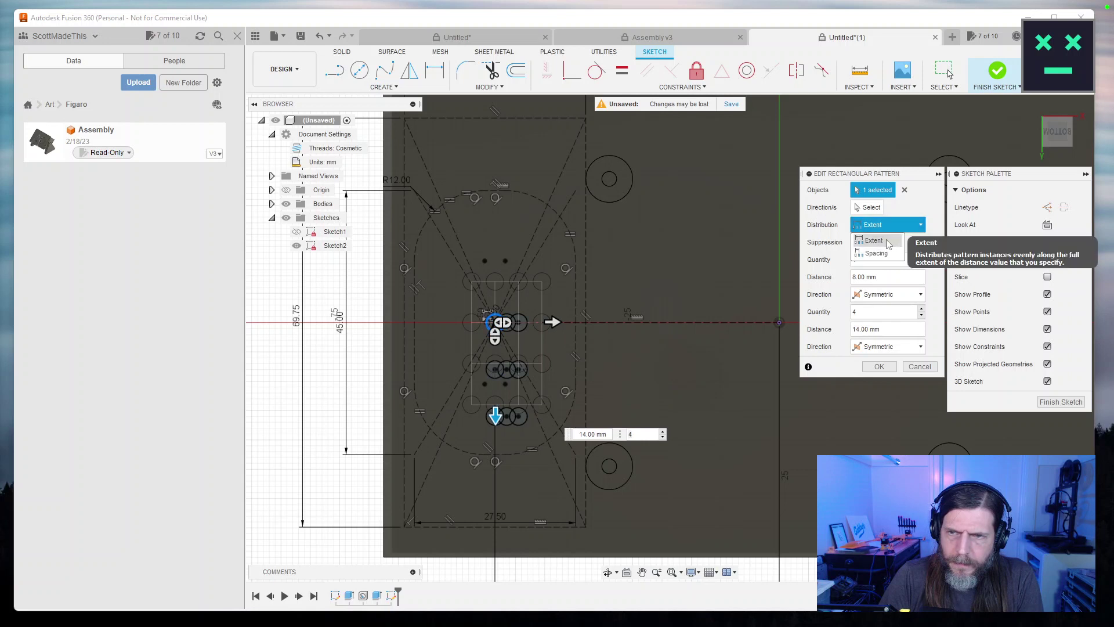
left_click(907, 233)
left_click(907, 232)
left_click(893, 254)
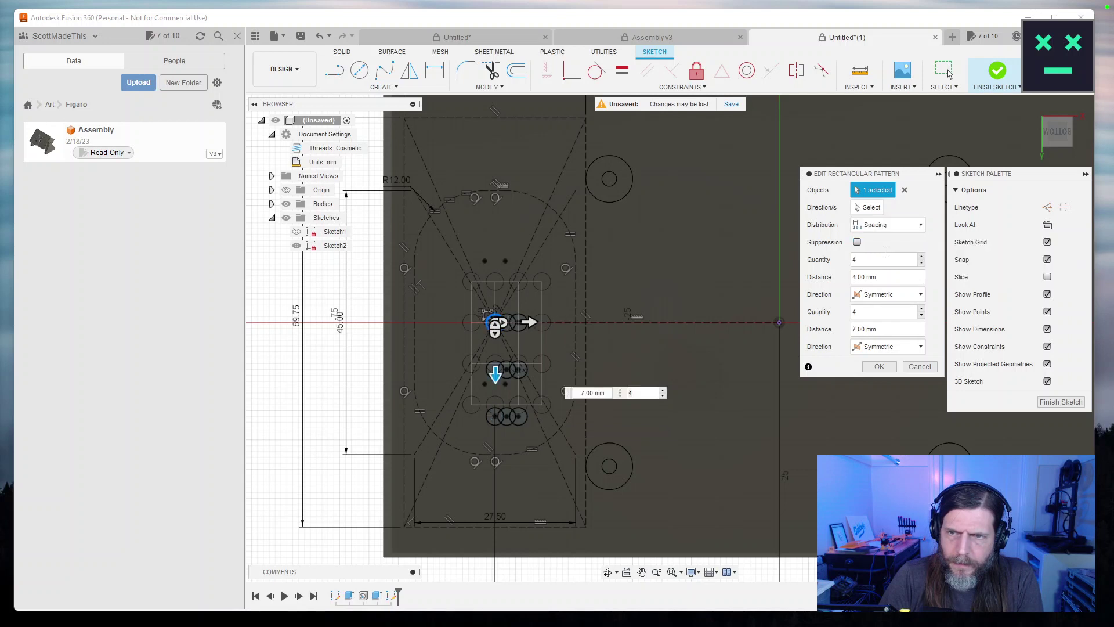
Set both pattern distances to 6 mm, keep the first direction symmetric, and use 5 × 5 copies.
left_click(897, 280)
type("6")
key("Tab")
type("6")
key("Tab")
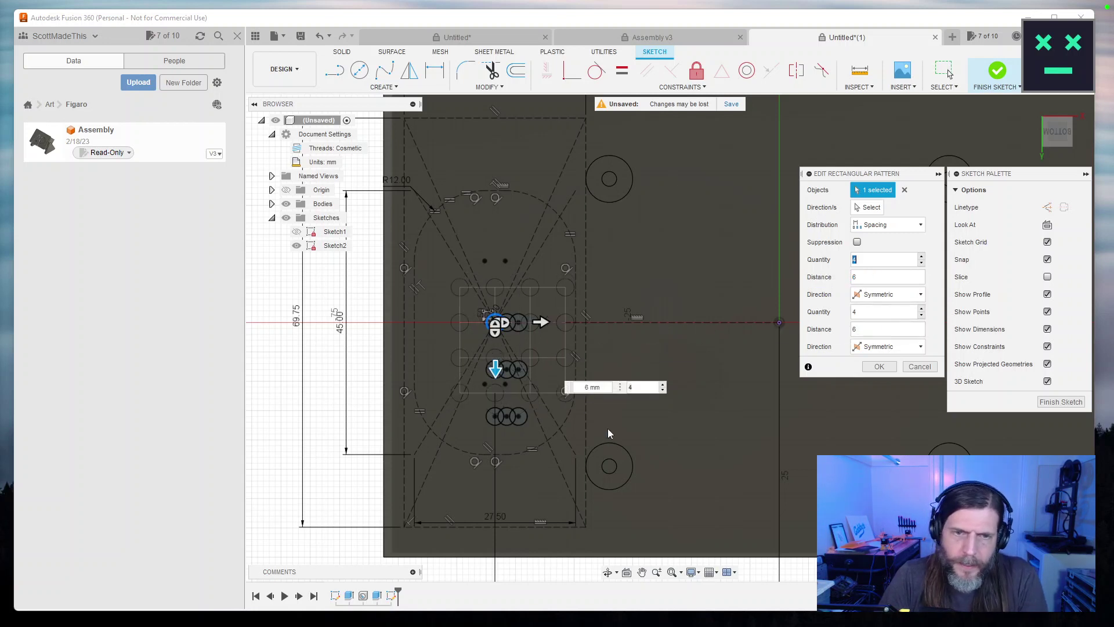
left_click(909, 296)
left_click(884, 310)
left_click(885, 294)
left_click(885, 324)
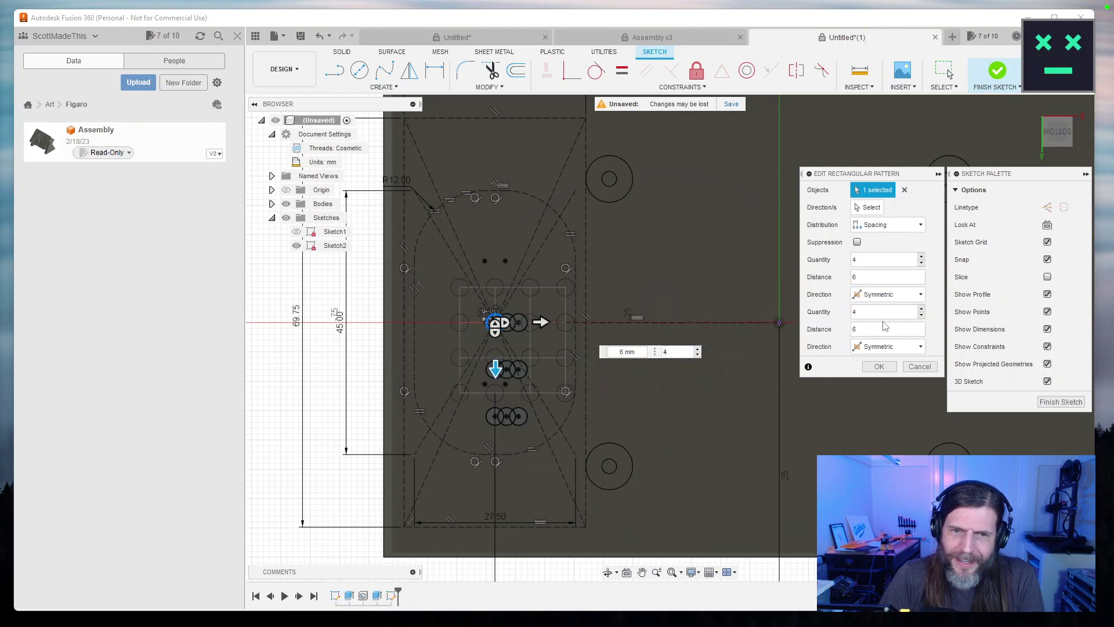
left_click(922, 257)
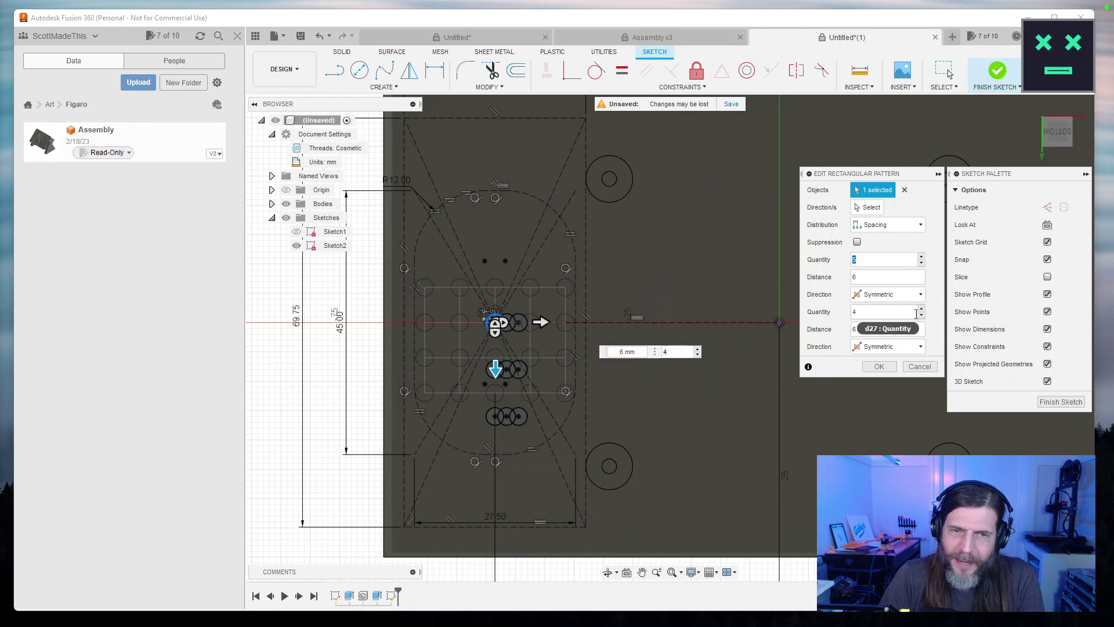
left_click(921, 309)
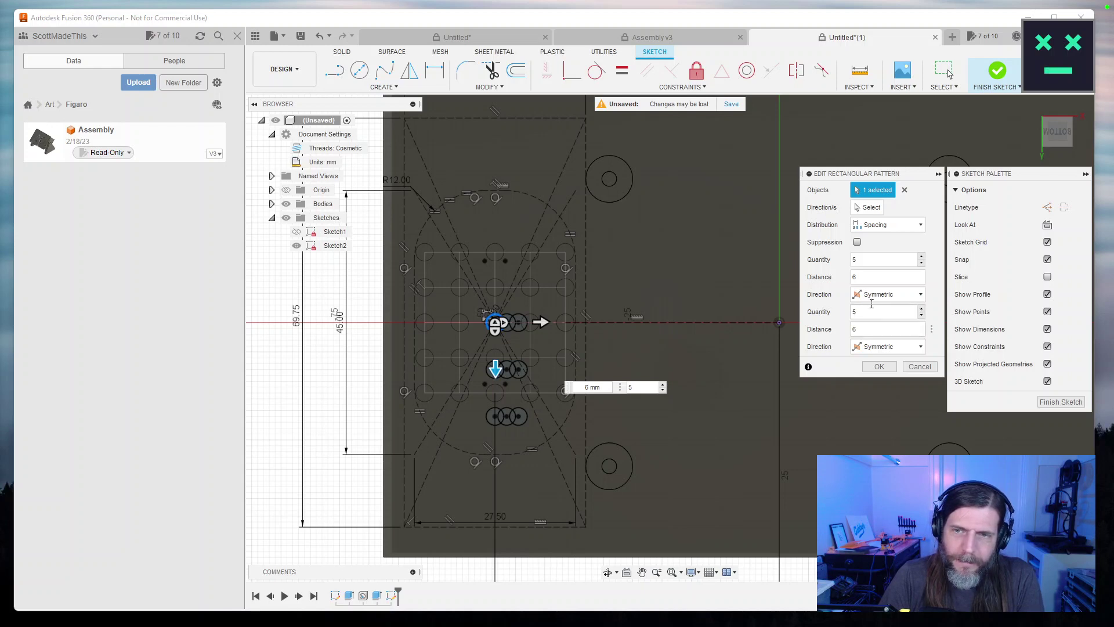
Change both distances to 5 mm and raise the row count to 9.
left_click(872, 276)
type("5")
left_click(859, 329)
type("5")
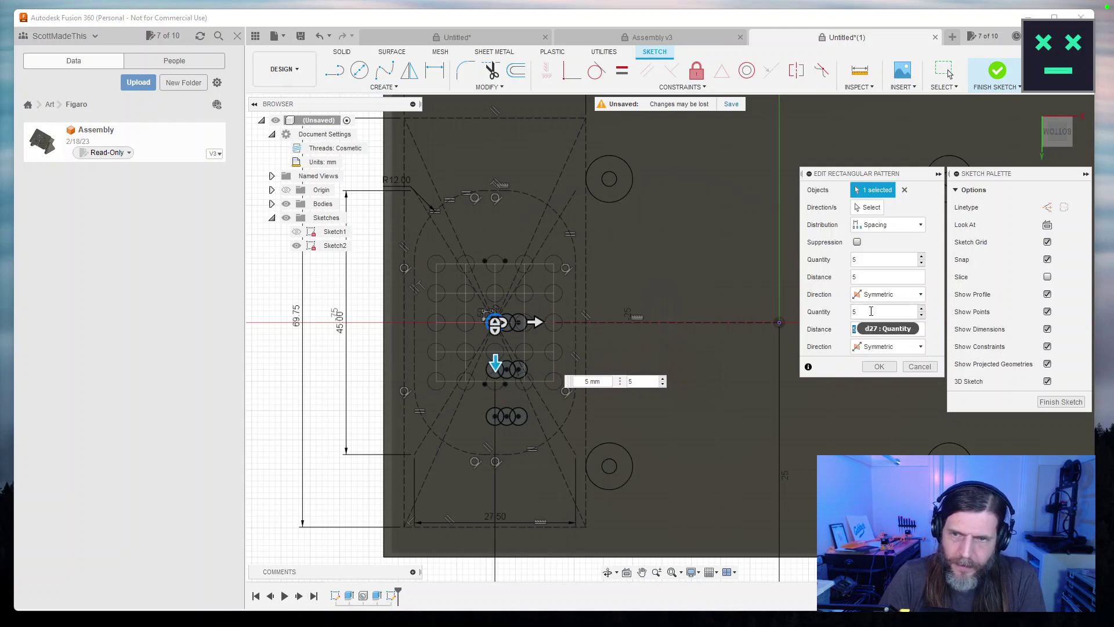
left_click(923, 309)
left_click(923, 309)
left_click(922, 309)
left_click(923, 309)
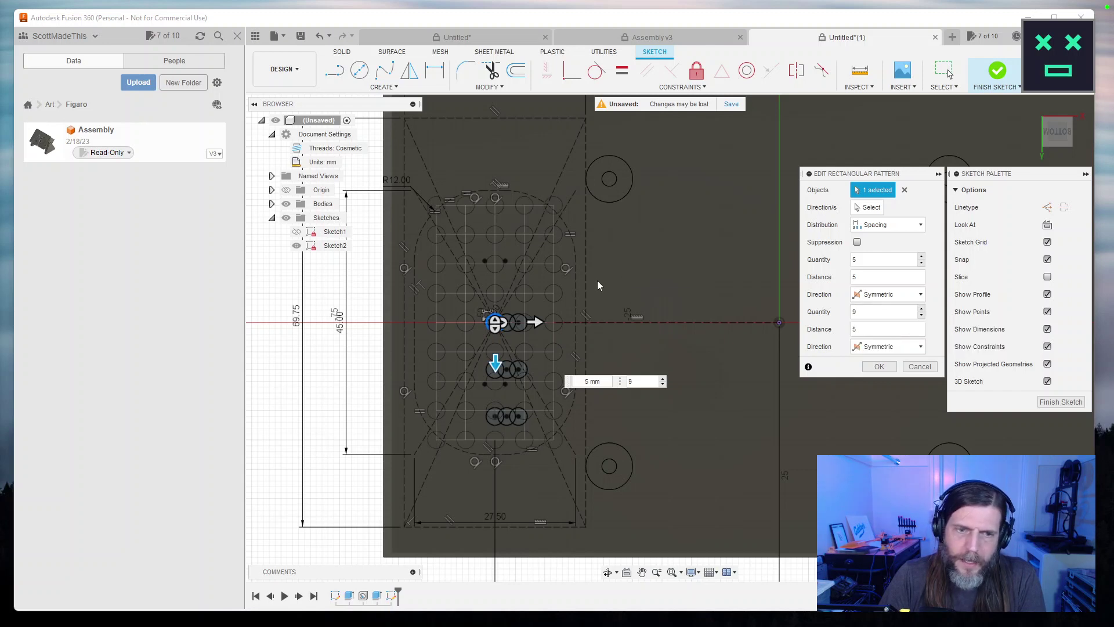
Enable Suppression and suppress the four corner circles of the 5 × 9 grid.
left_click(855, 242)
left_click(554, 206)
left_click(437, 206)
left_click(436, 439)
left_click(553, 440)
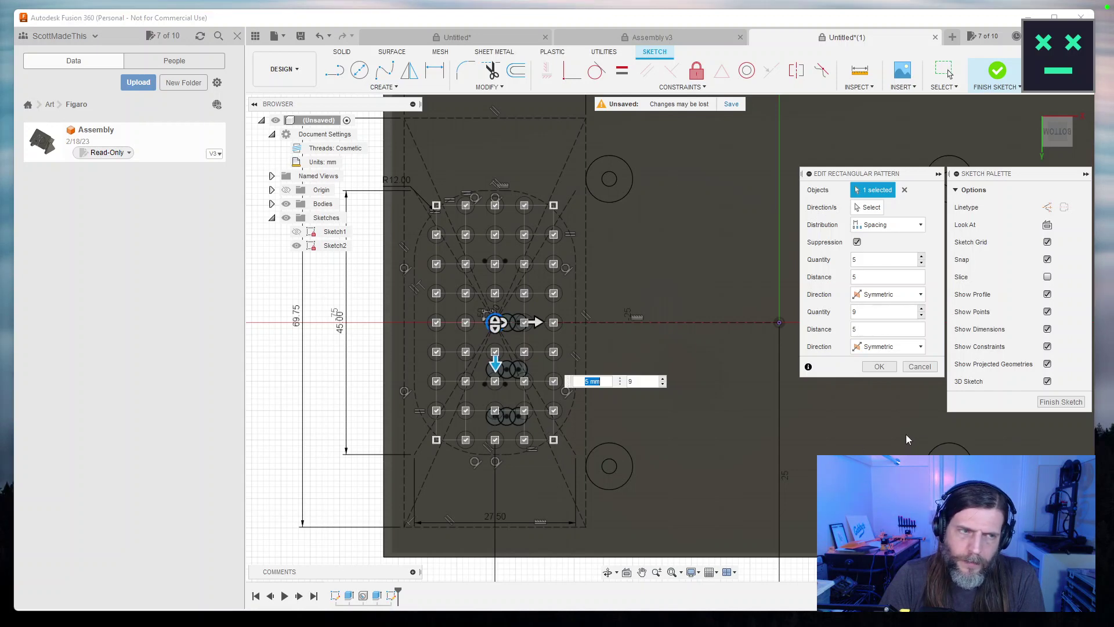
Confirm the 5 × 9 circle pattern without its corners and zoom to inspect the grid.
left_click(880, 366)
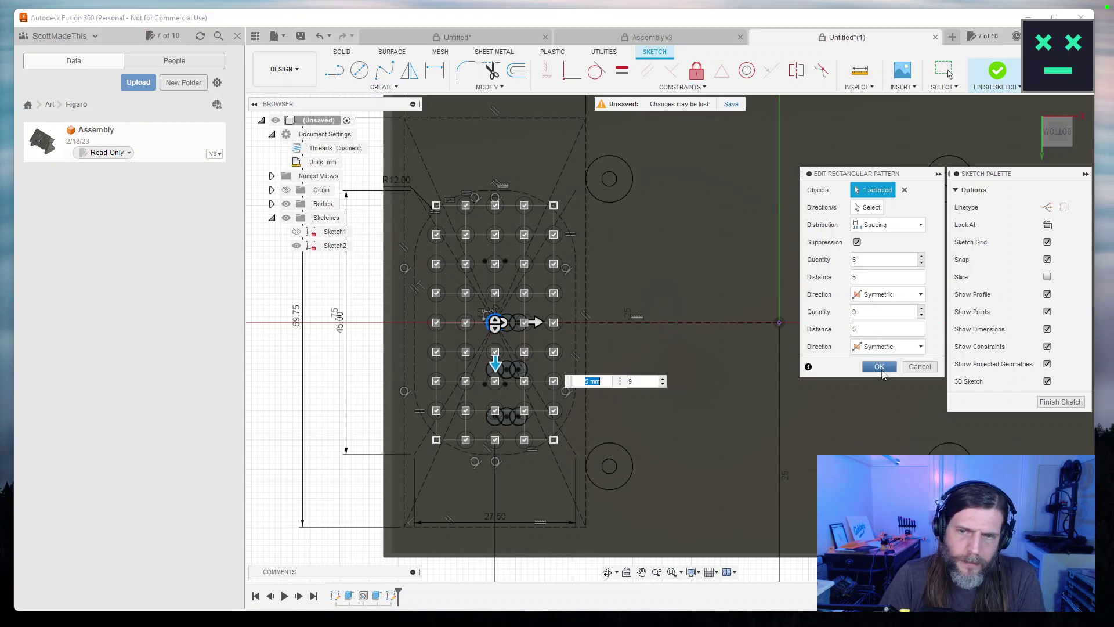
scroll(334, 441, "down", 3)
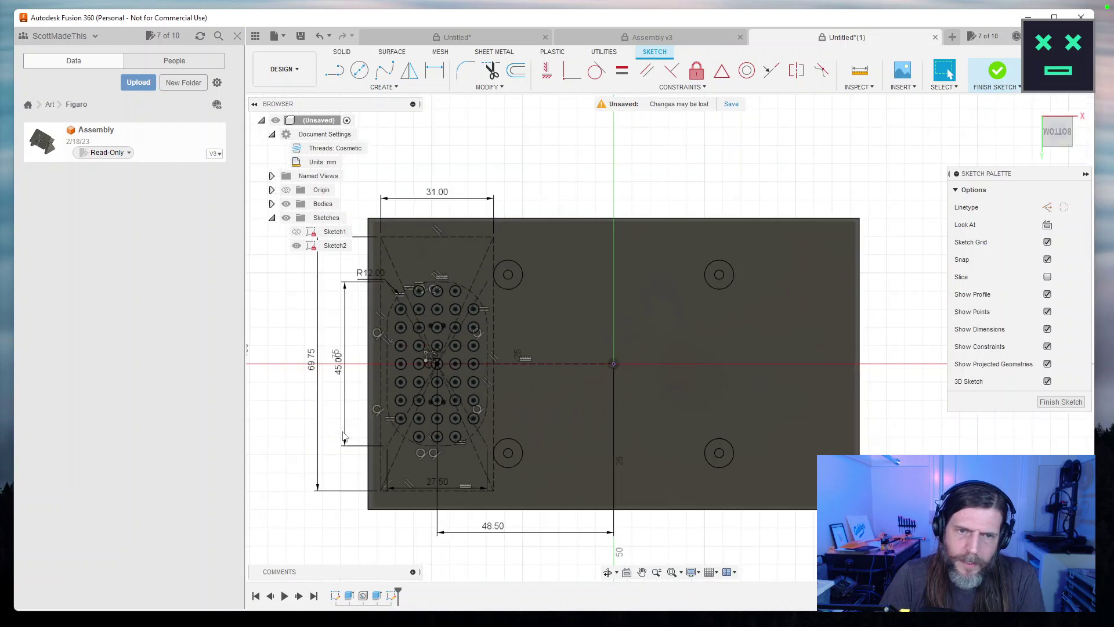
scroll(344, 437, "up", 3)
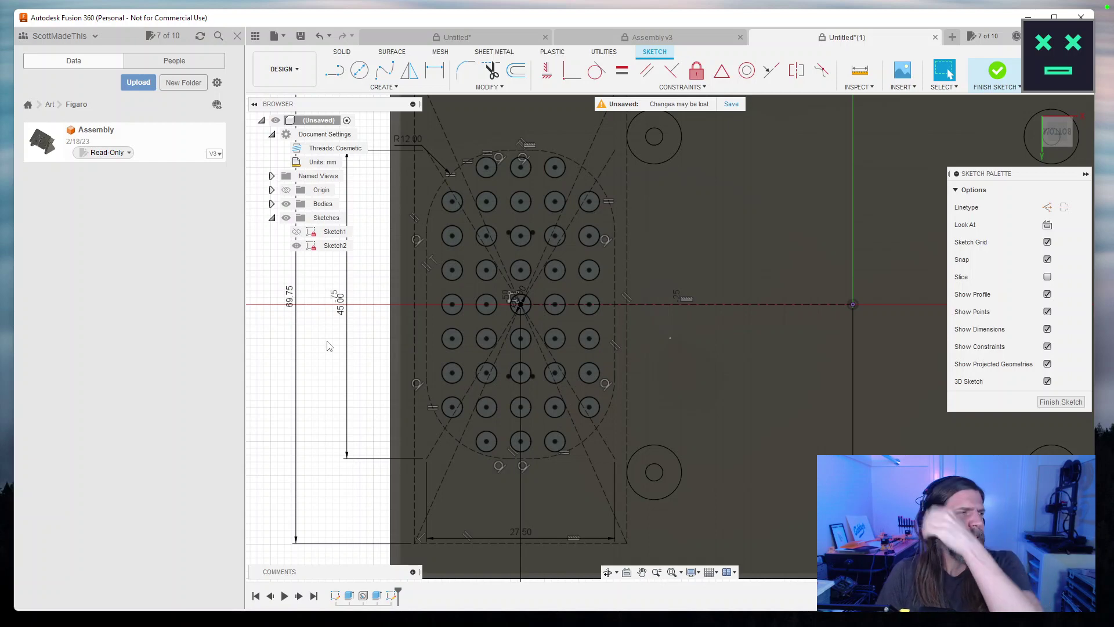
scroll(583, 348, "down", 5)
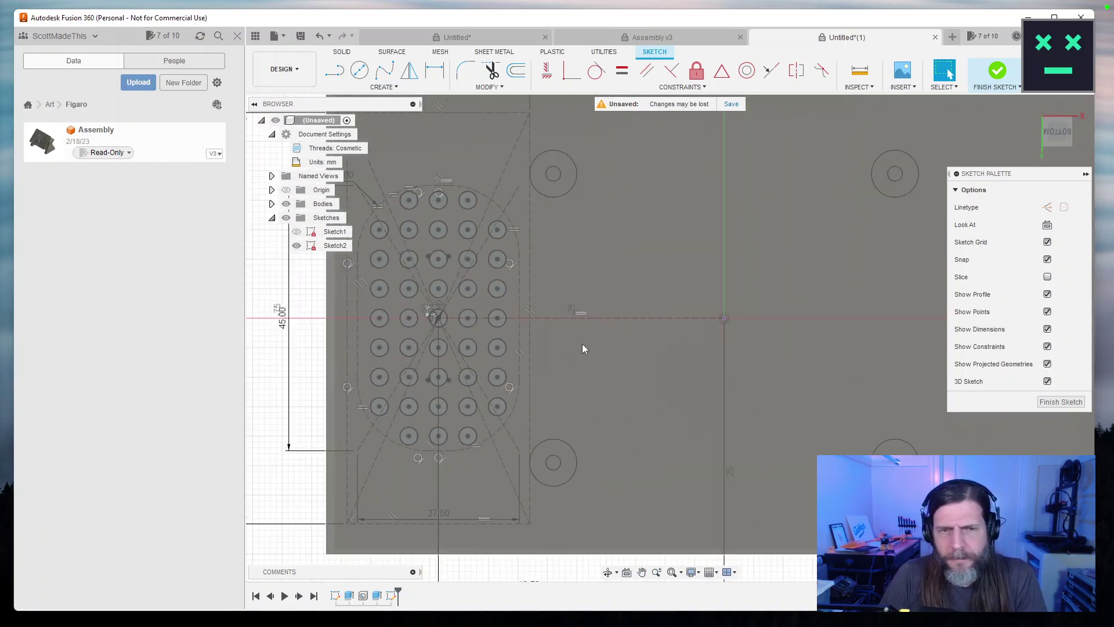
scroll(582, 348, "up", 1)
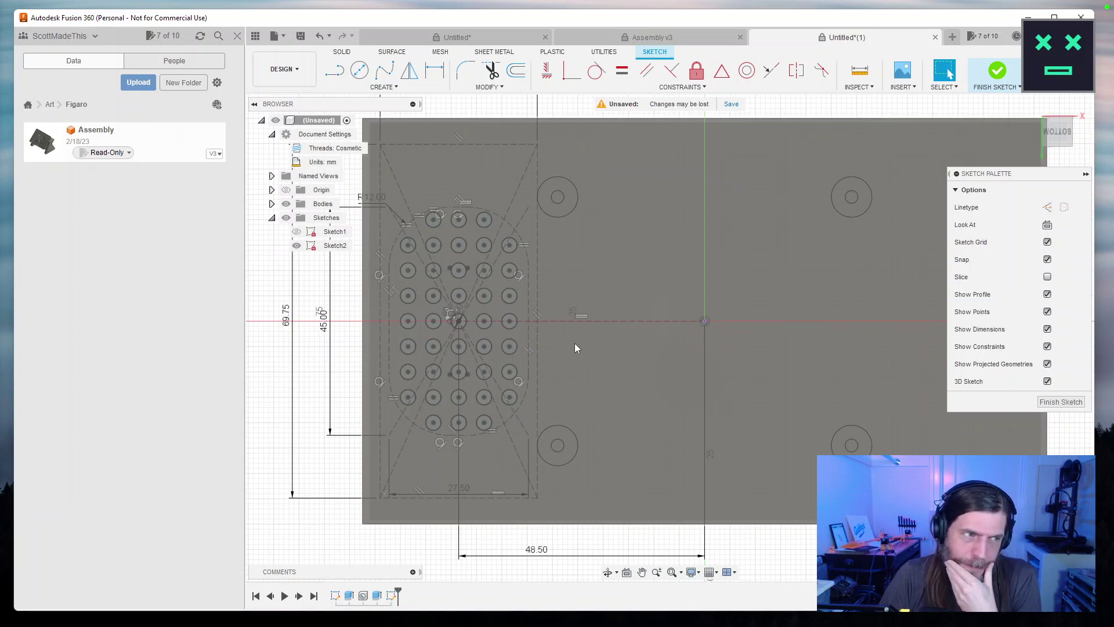
scroll(575, 348, "down", 2)
scroll(575, 348, "up", 1)
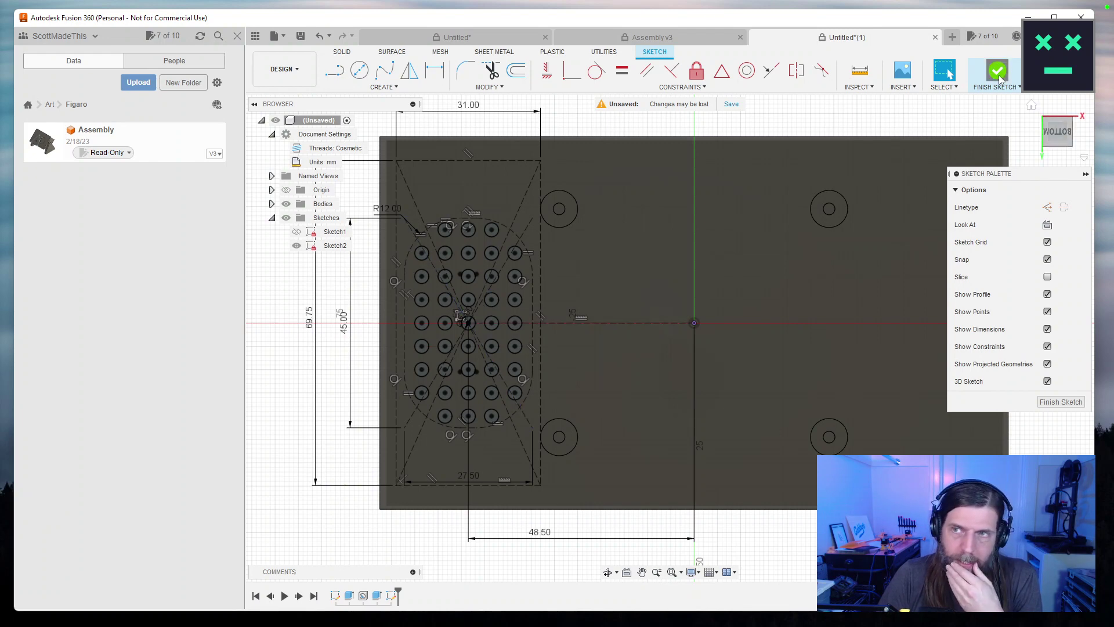
Finish the sketch and start a hole at the grid points of the upper four rows.
left_click(998, 72)
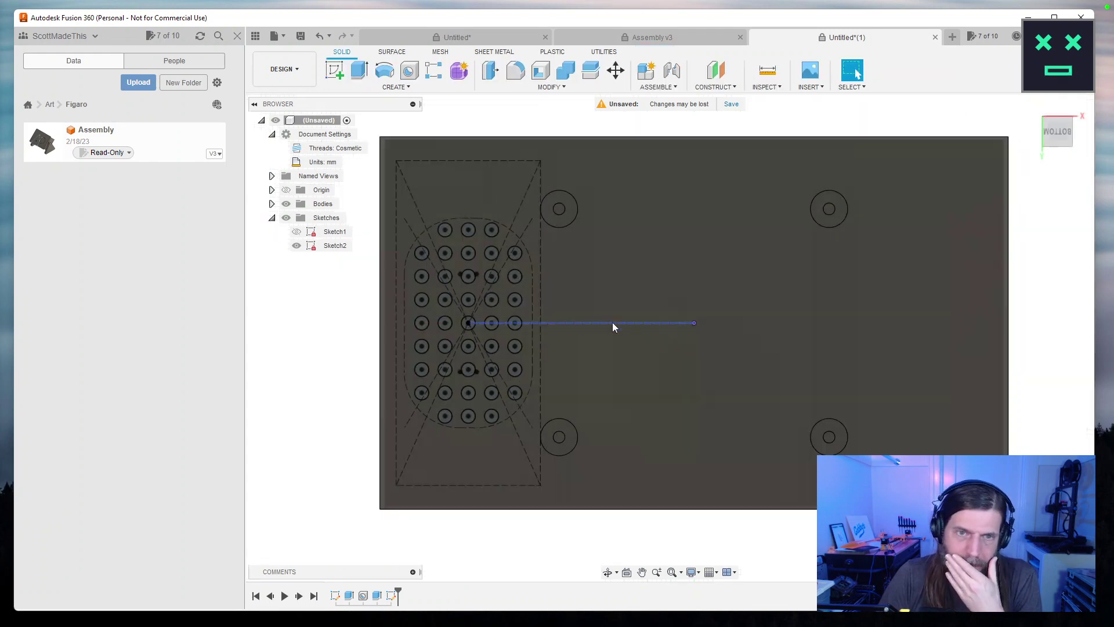
key("h")
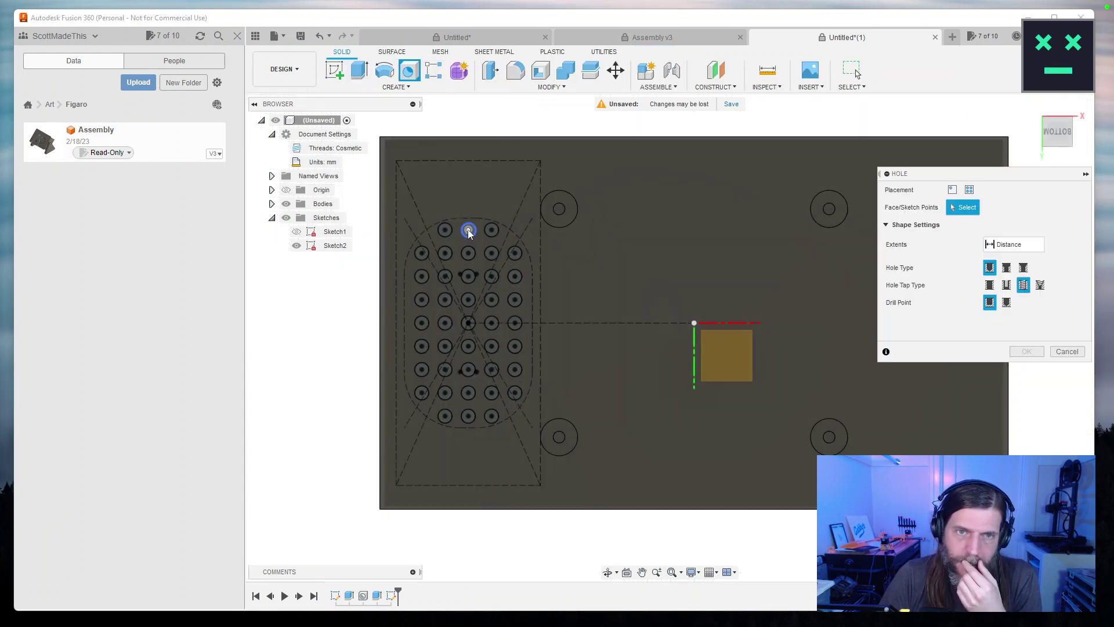
left_click(468, 230)
left_click(445, 230)
left_click(491, 229)
left_click(515, 253)
left_click(491, 253)
left_click(468, 253)
left_click(445, 253)
left_click(422, 253)
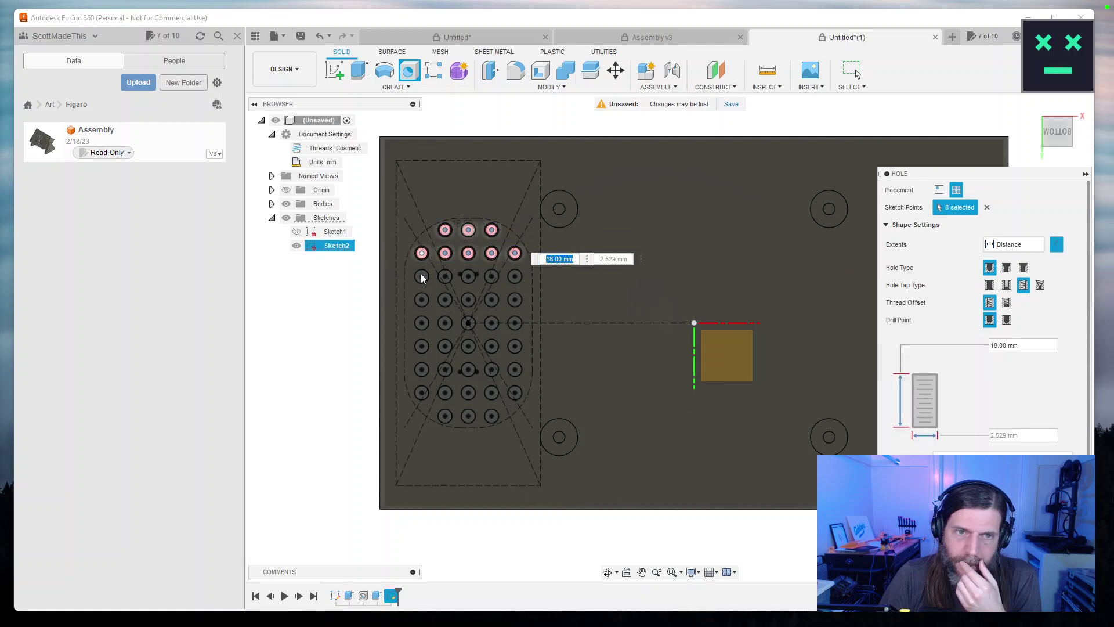
left_click(422, 276)
left_click(445, 276)
left_click(468, 277)
left_click(491, 276)
left_click(515, 277)
left_click(515, 300)
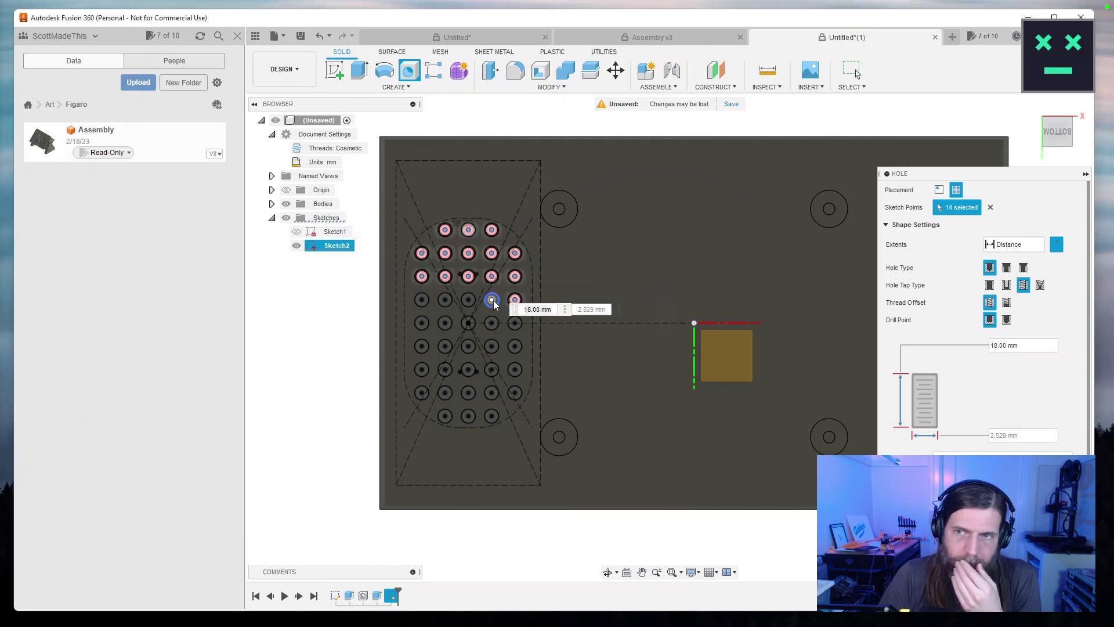
left_click(492, 300)
left_click(469, 299)
left_click(445, 300)
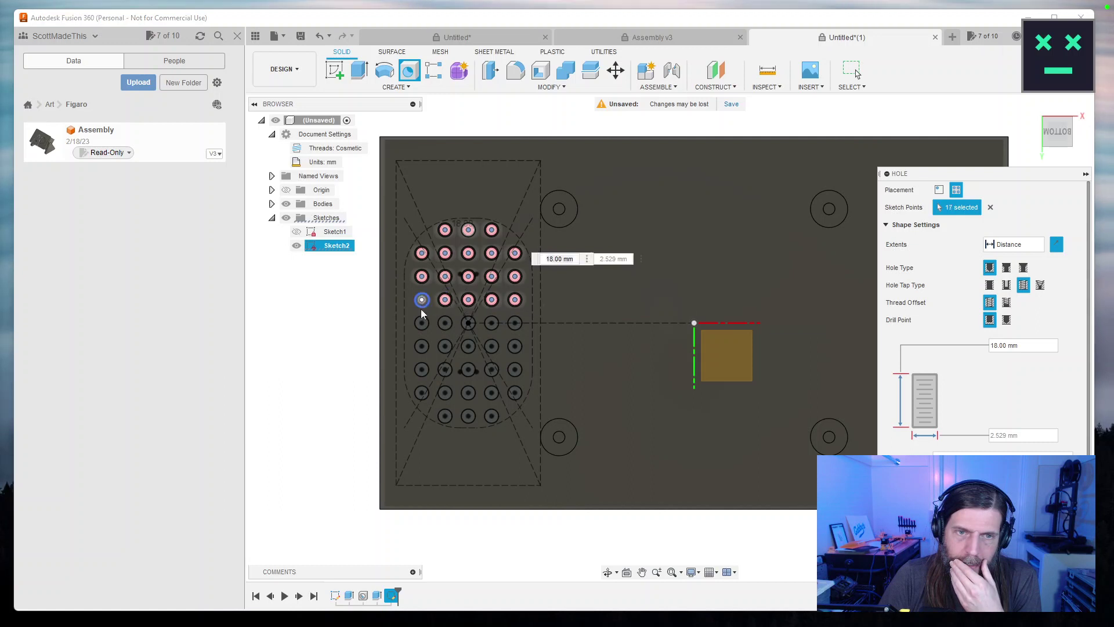
Add the remaining lower grid points so the hole covers all 41 circle centres.
left_click(491, 323)
left_click(514, 323)
left_click(515, 346)
left_click(470, 348)
left_click(445, 347)
left_click(422, 347)
left_click(445, 371)
left_click(468, 369)
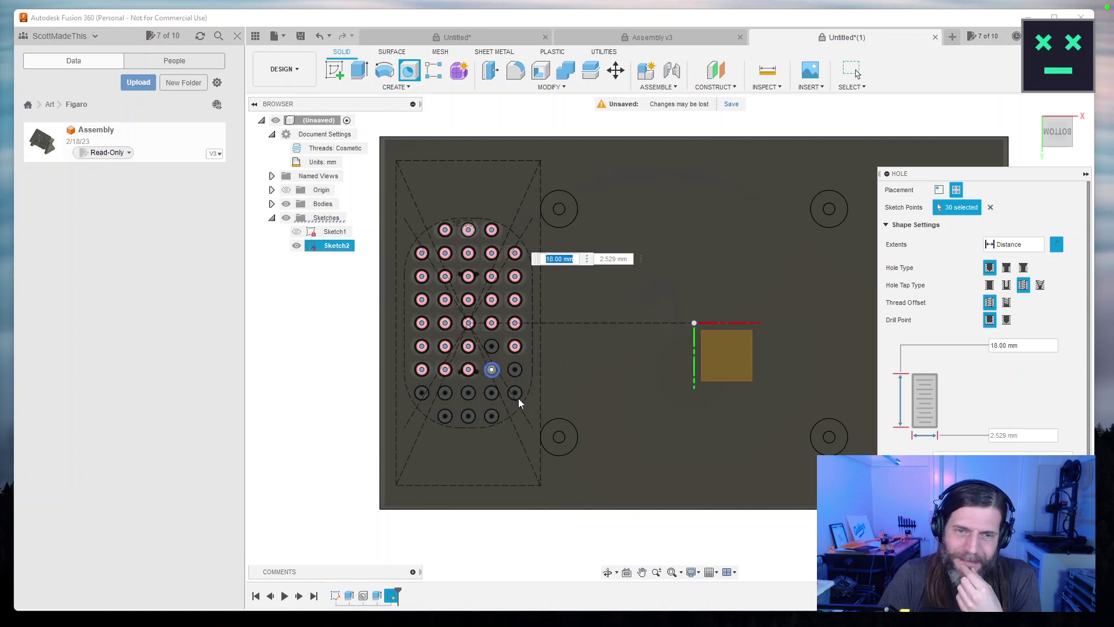
left_click(491, 369)
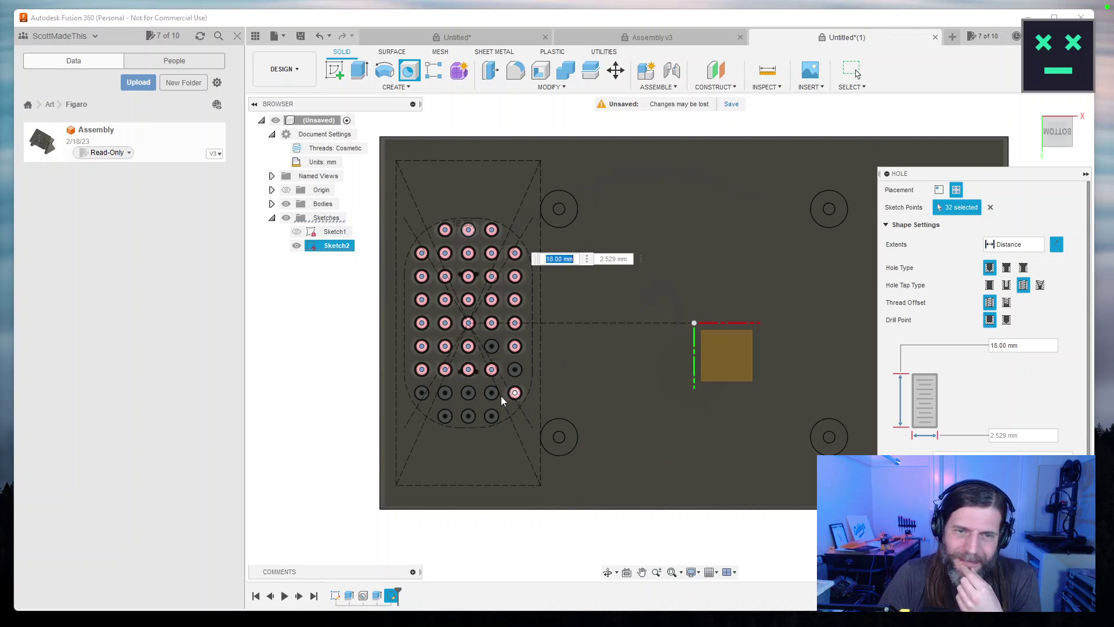
left_click(468, 393)
left_click(445, 393)
left_click(422, 393)
left_click(445, 416)
left_click(469, 416)
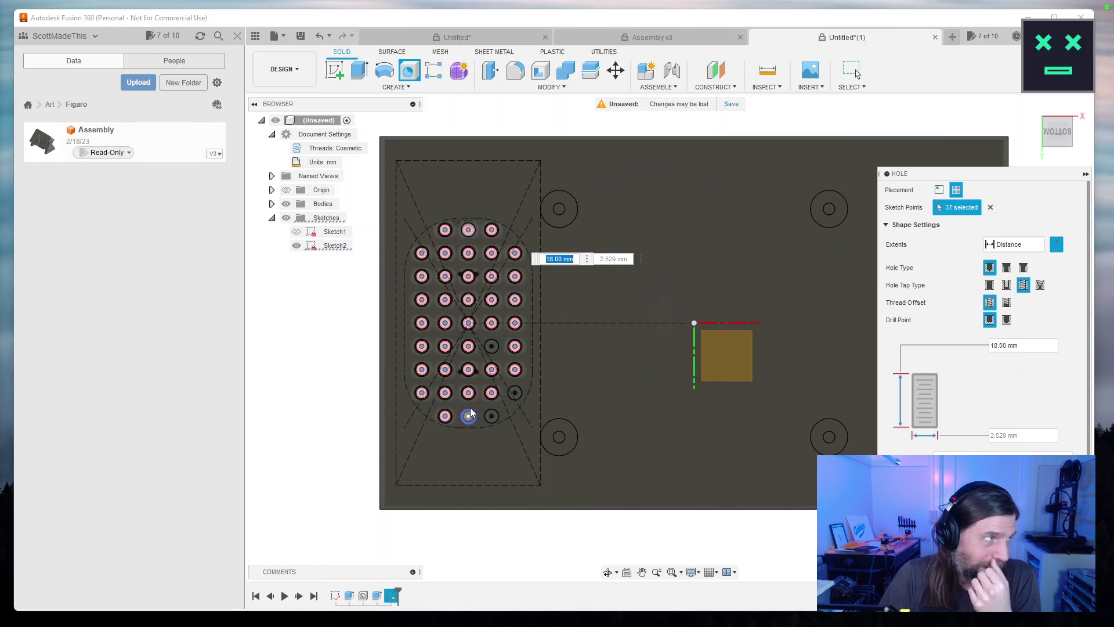
left_click(491, 415)
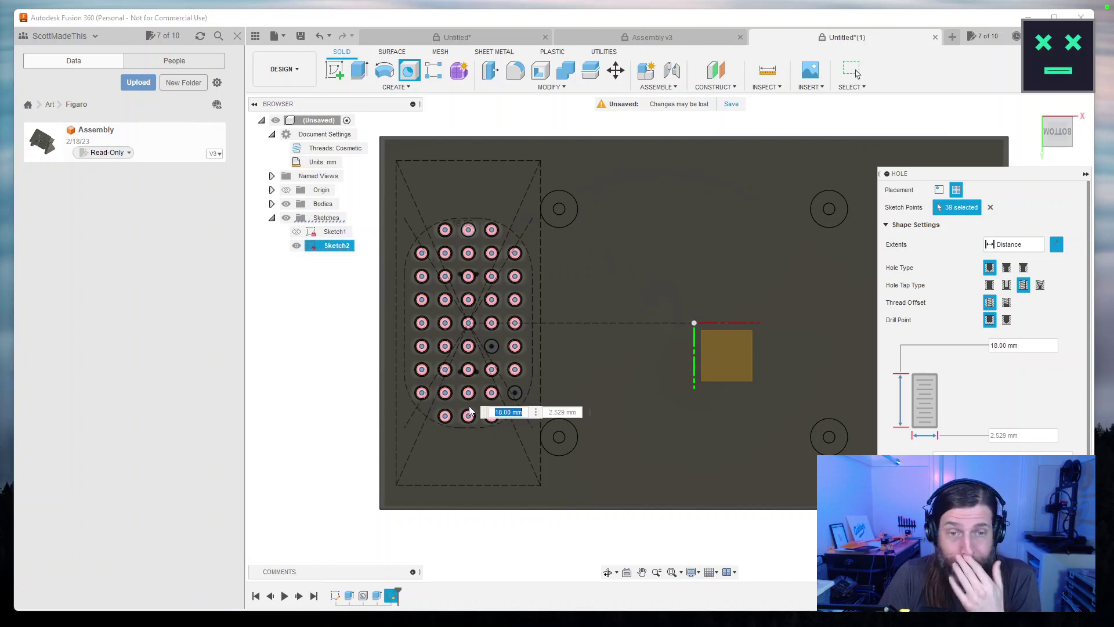
left_click(515, 392)
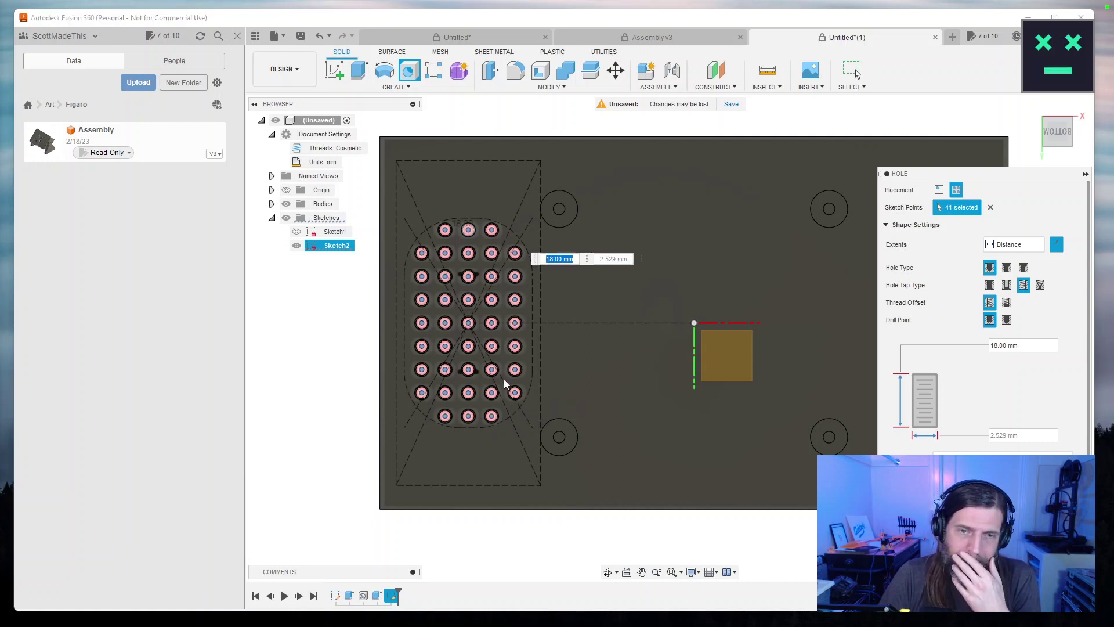
left_click(515, 393)
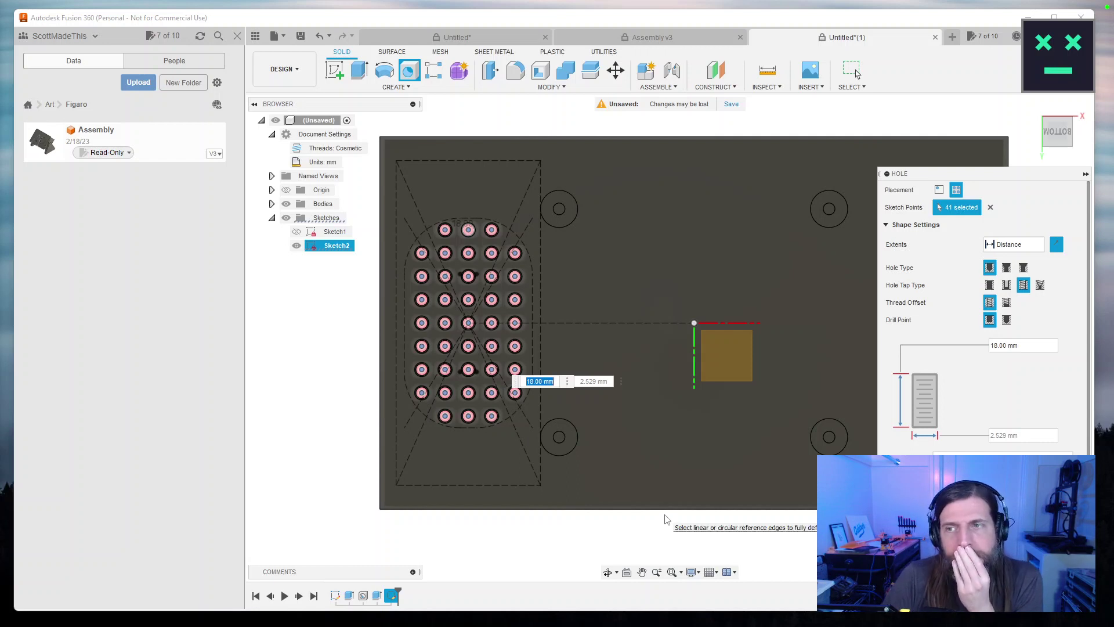
left_click(1015, 244)
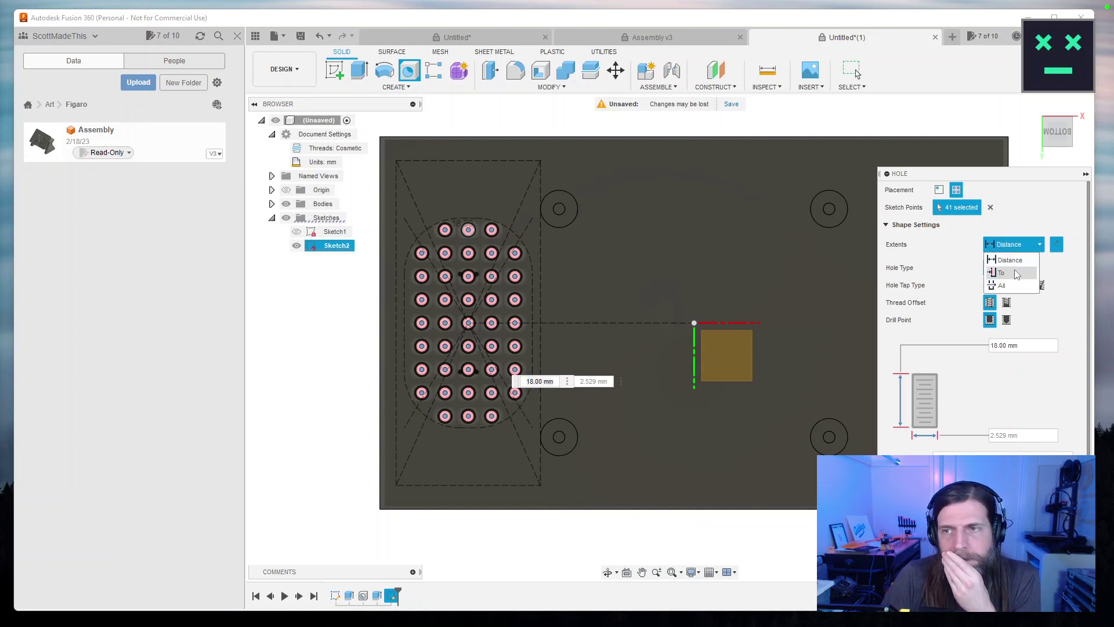
Set the hole extents to To a face and the hole tap type to Simple.
left_click(1017, 273)
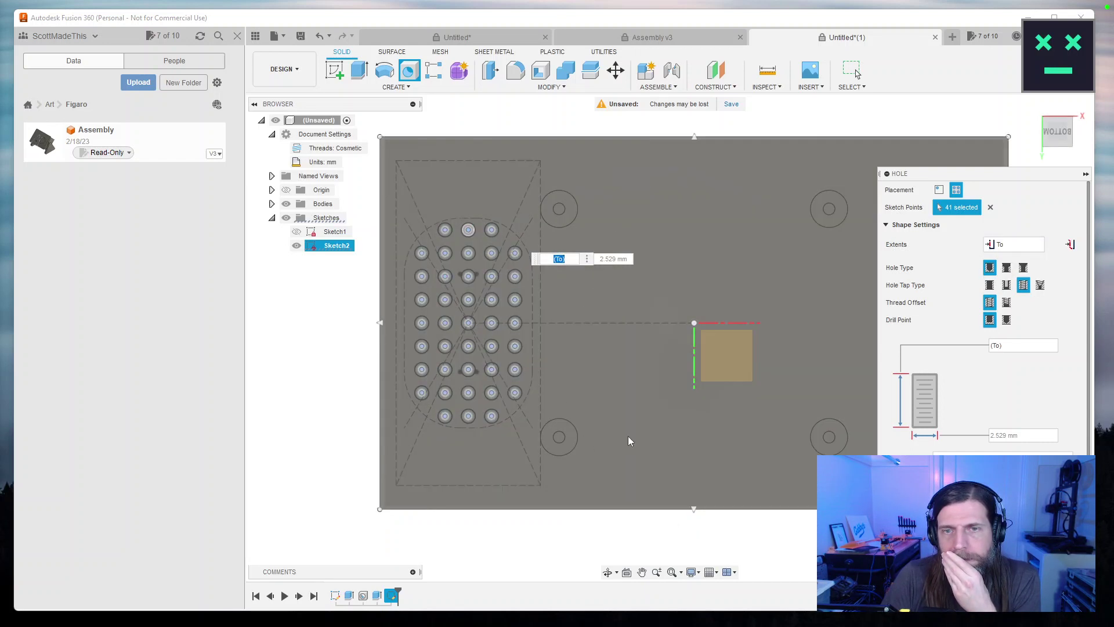
left_click_drag(641, 392, 673, 195)
left_click_drag(770, 160, 720, 355)
key("Escape")
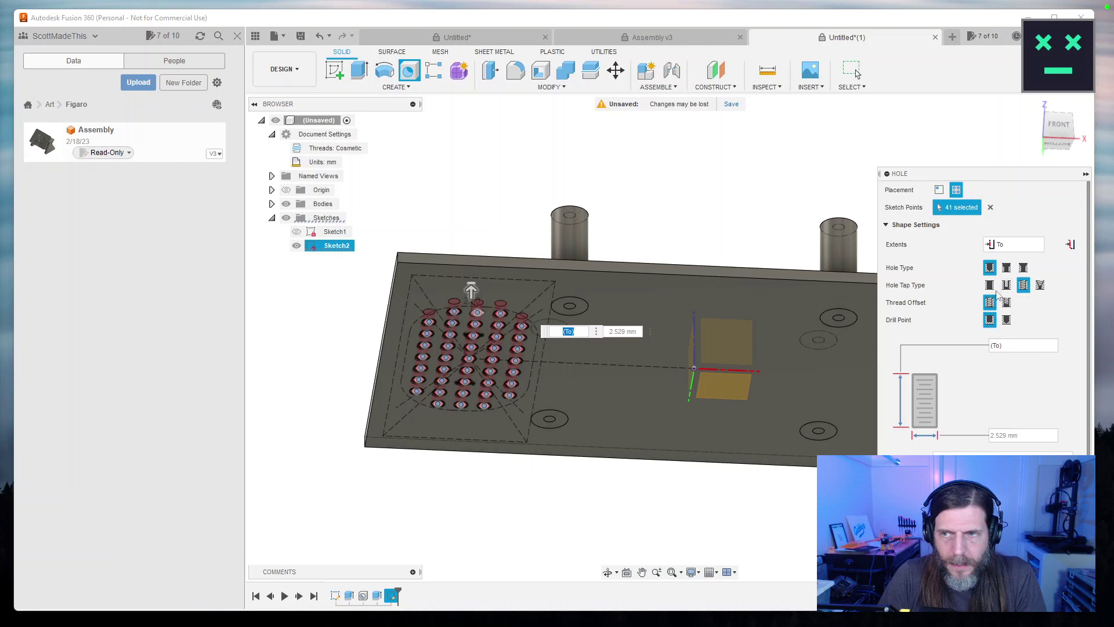
left_click(991, 285)
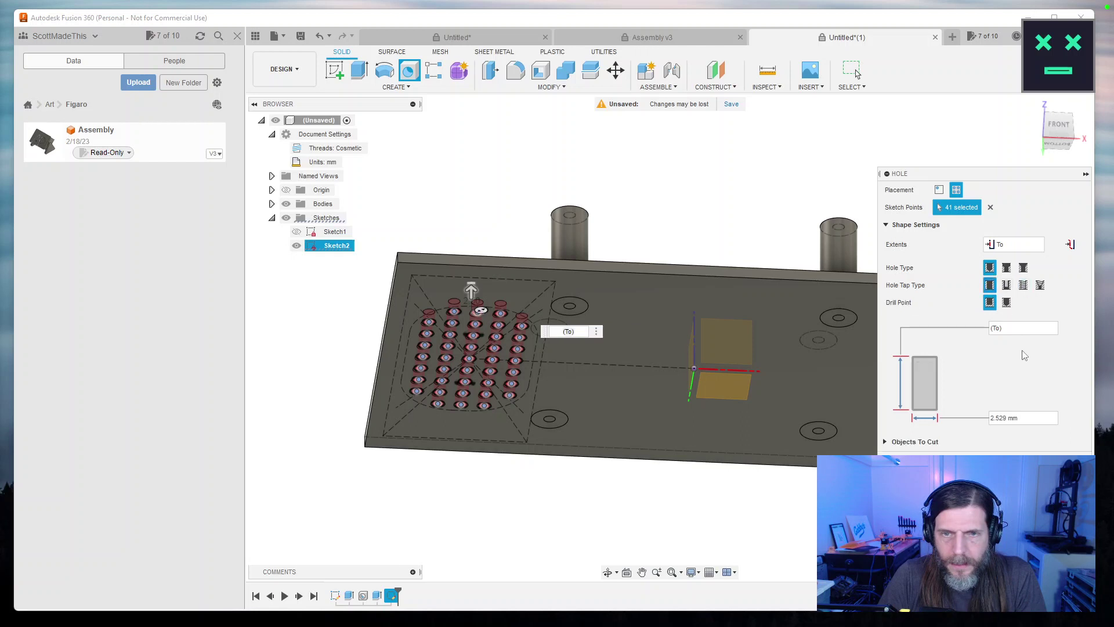
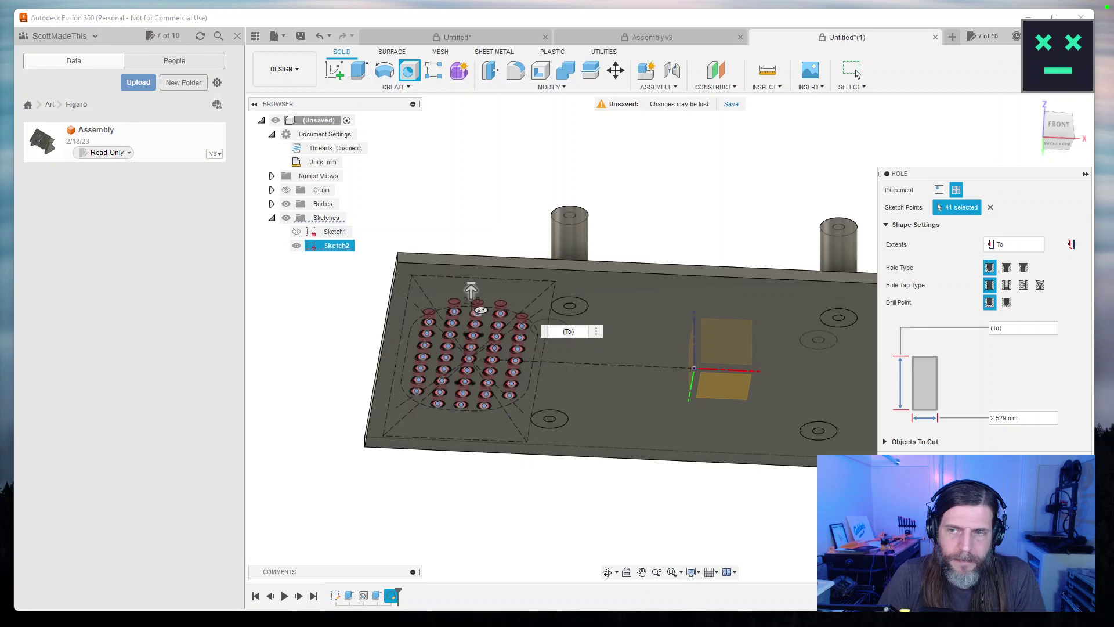
Cancel the hole feature on the 41 grid points without applying it.
left_click(853, 71)
Reopen Sketch2 and reselect the hole circle as the rectangular pattern's object.
double_click(393, 595)
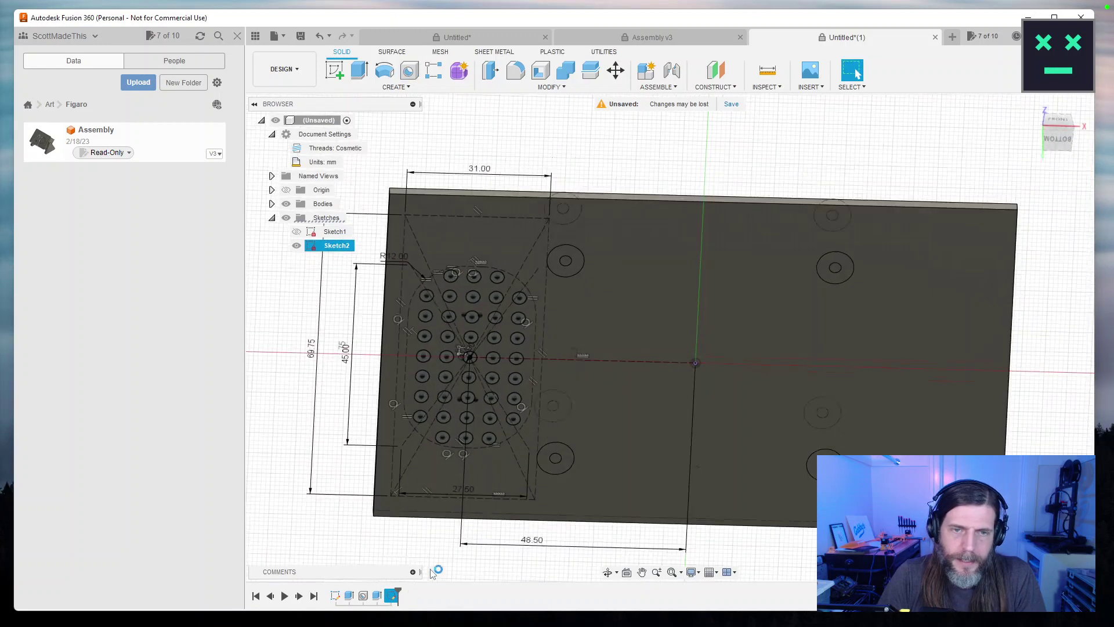
left_click(467, 348)
scroll(467, 348, "up", 2)
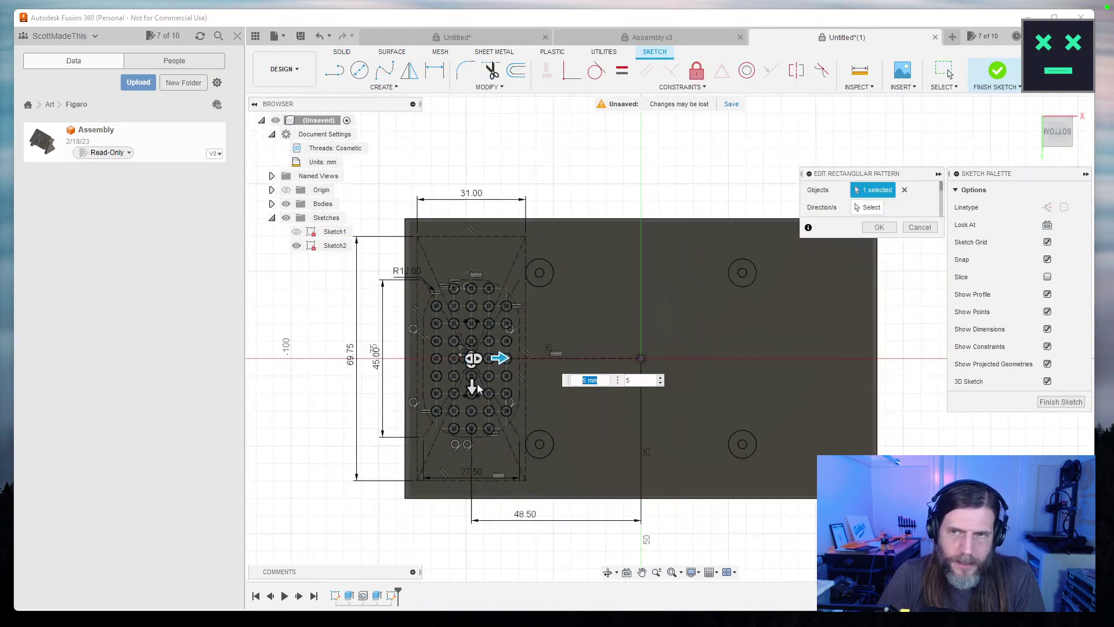
scroll(483, 398, "up", 8)
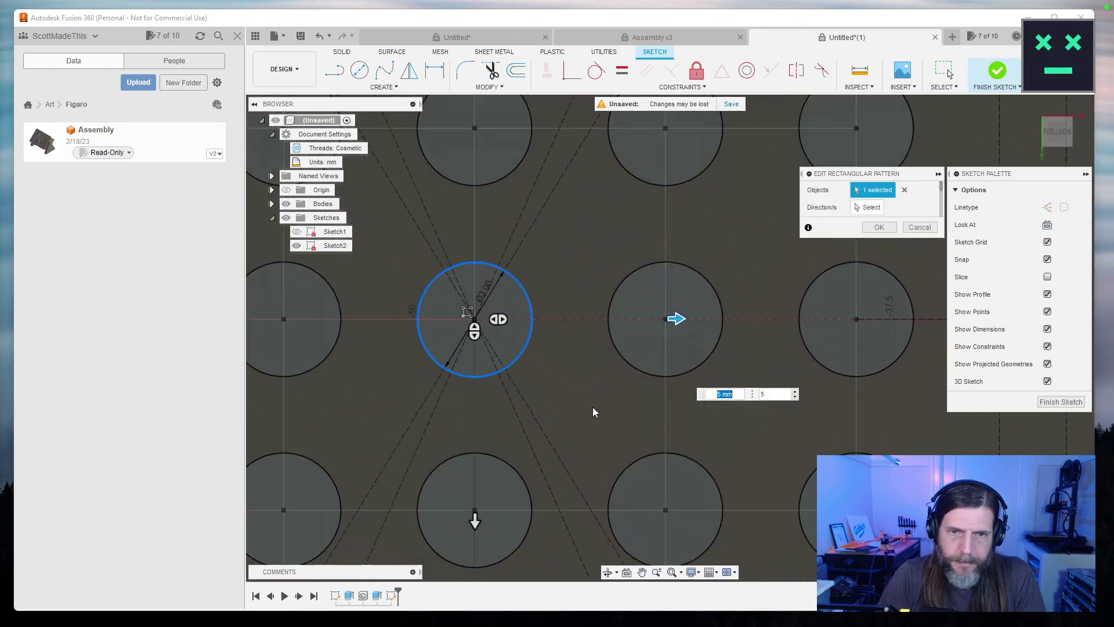
left_click(904, 190)
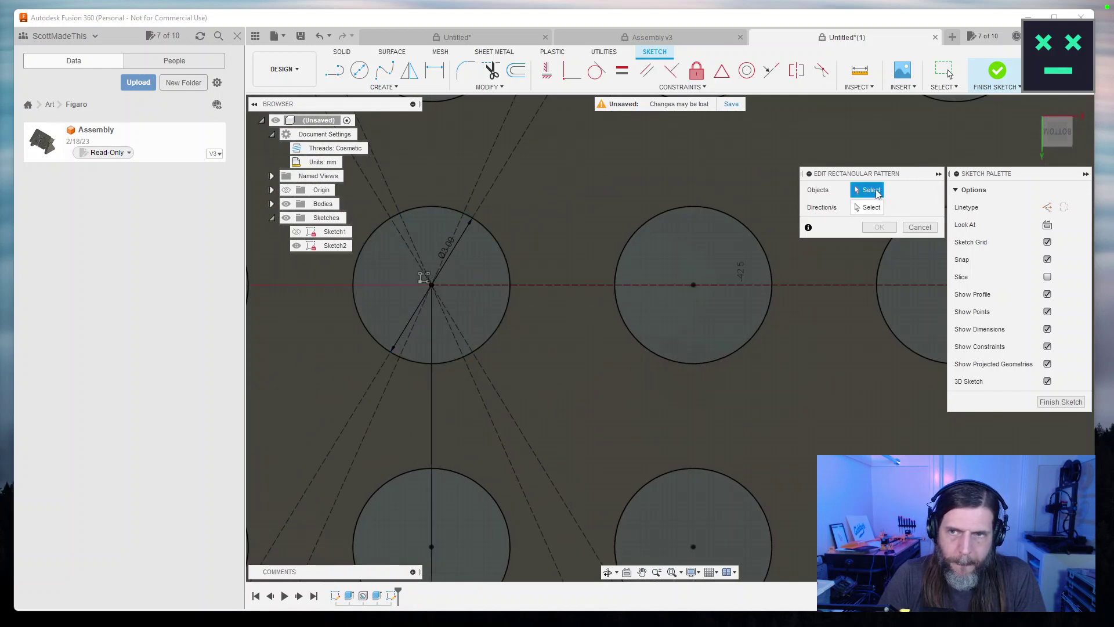
left_click(430, 286)
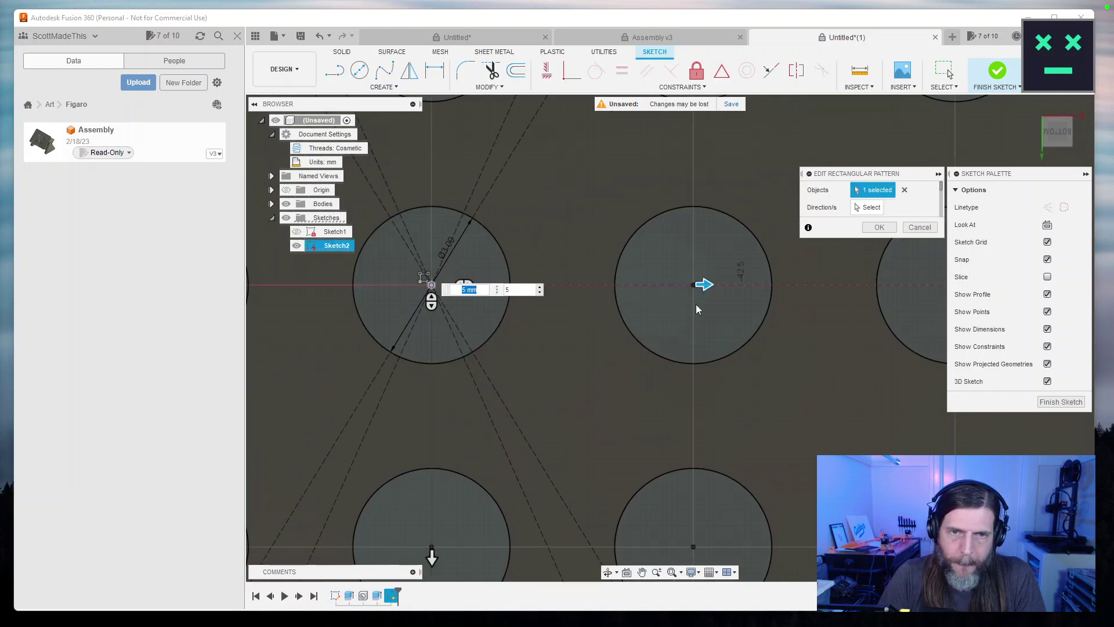
left_click(877, 228)
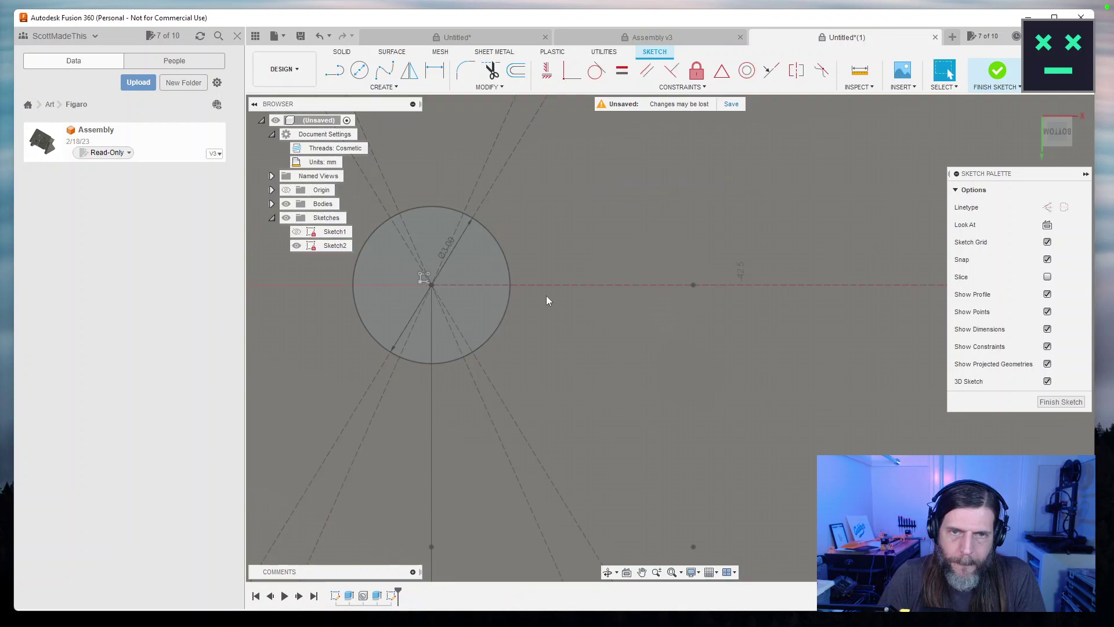
Delete the source hole circle and pan to centre the hole grid.
left_click(510, 266)
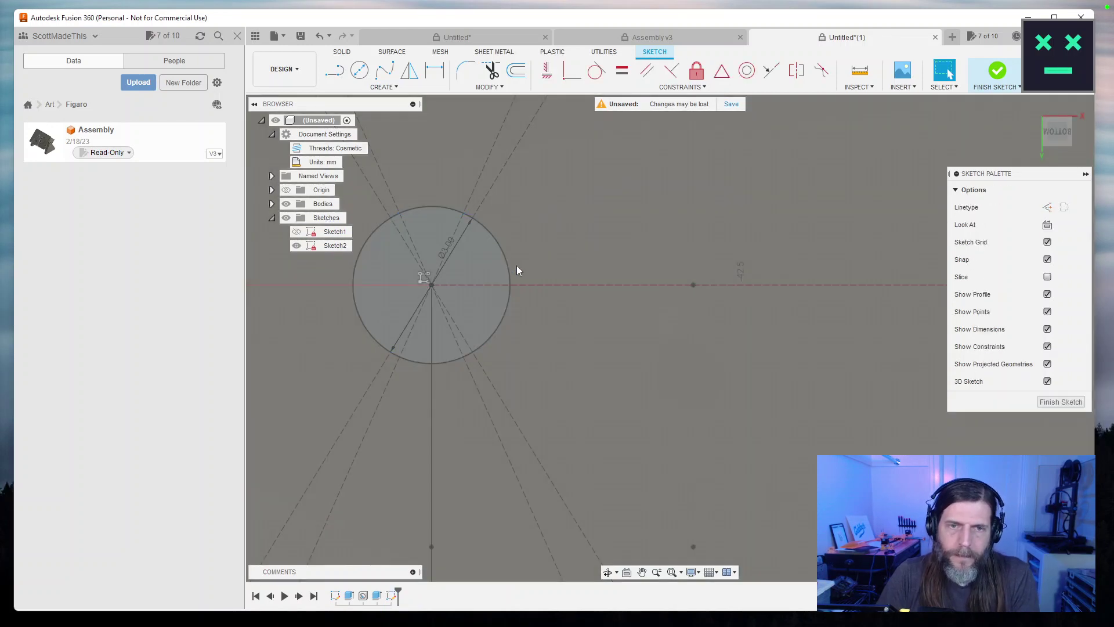
key("Delete")
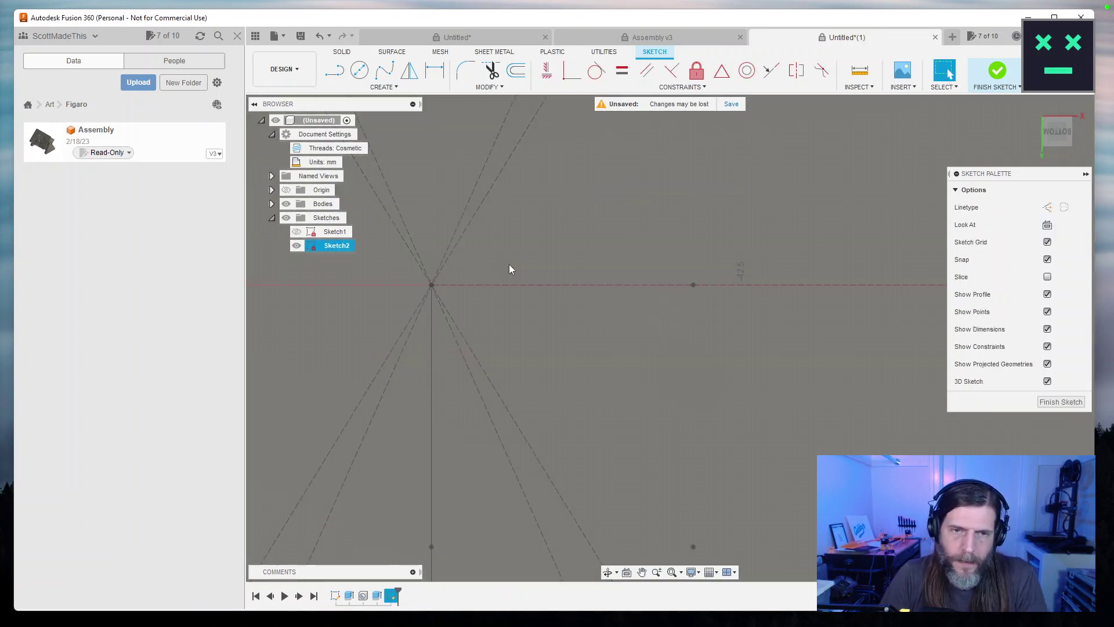
scroll(569, 346, "down", 5)
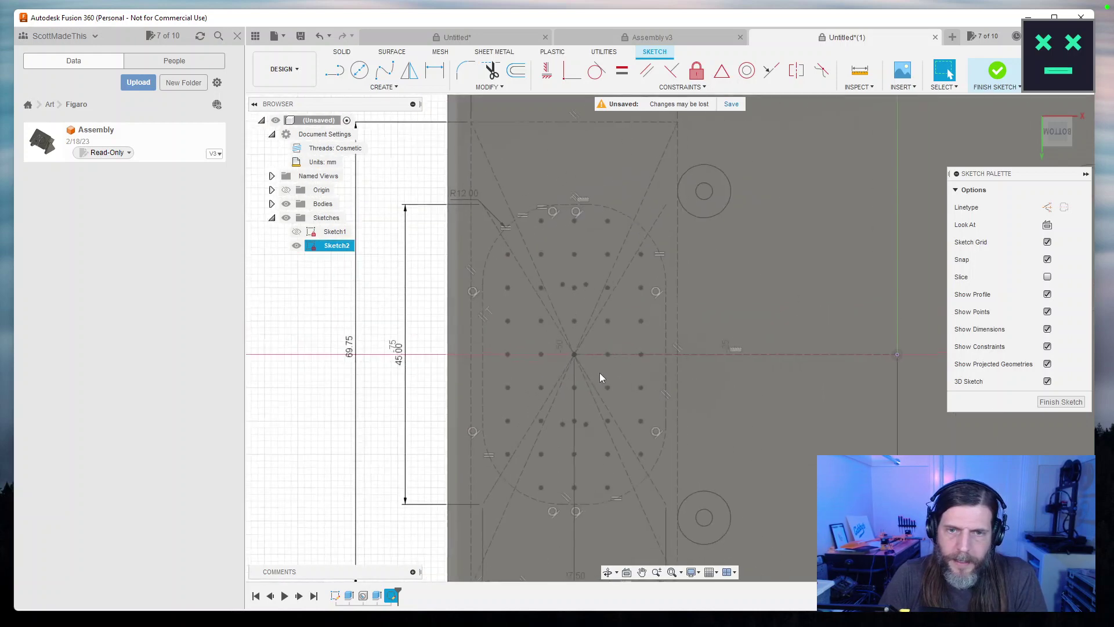
left_click_drag(396, 398, 338, 371)
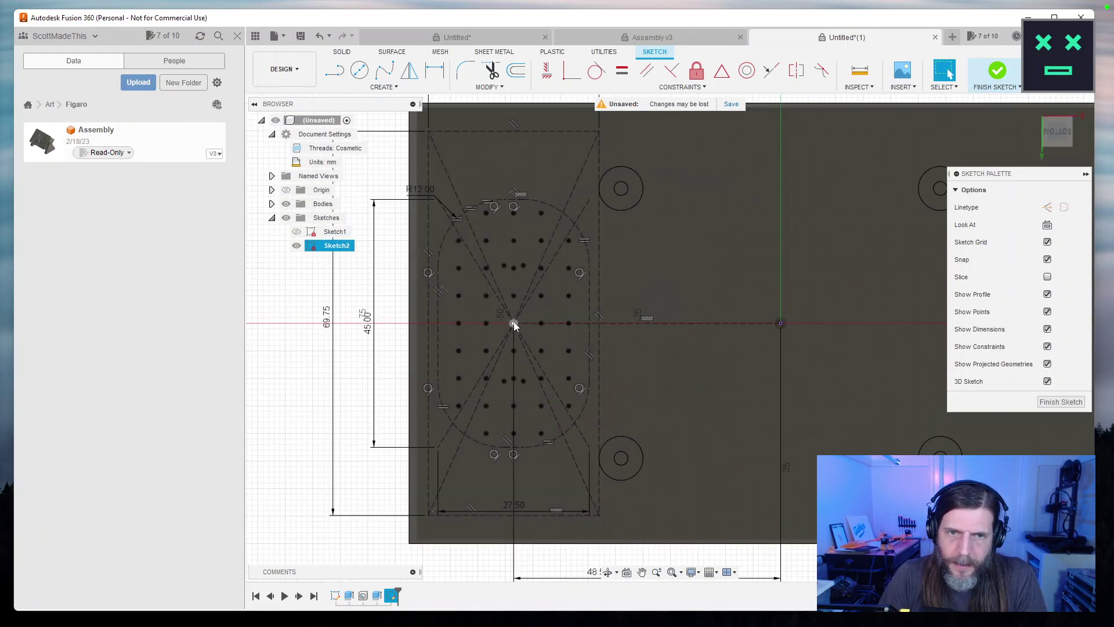
left_click(514, 322)
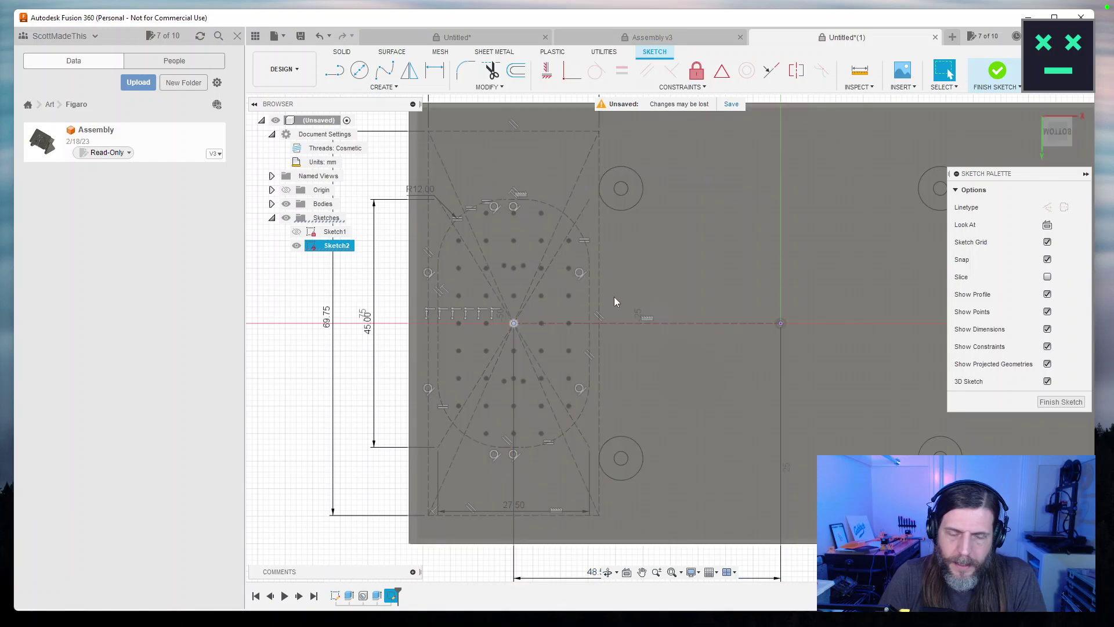
left_click(615, 301)
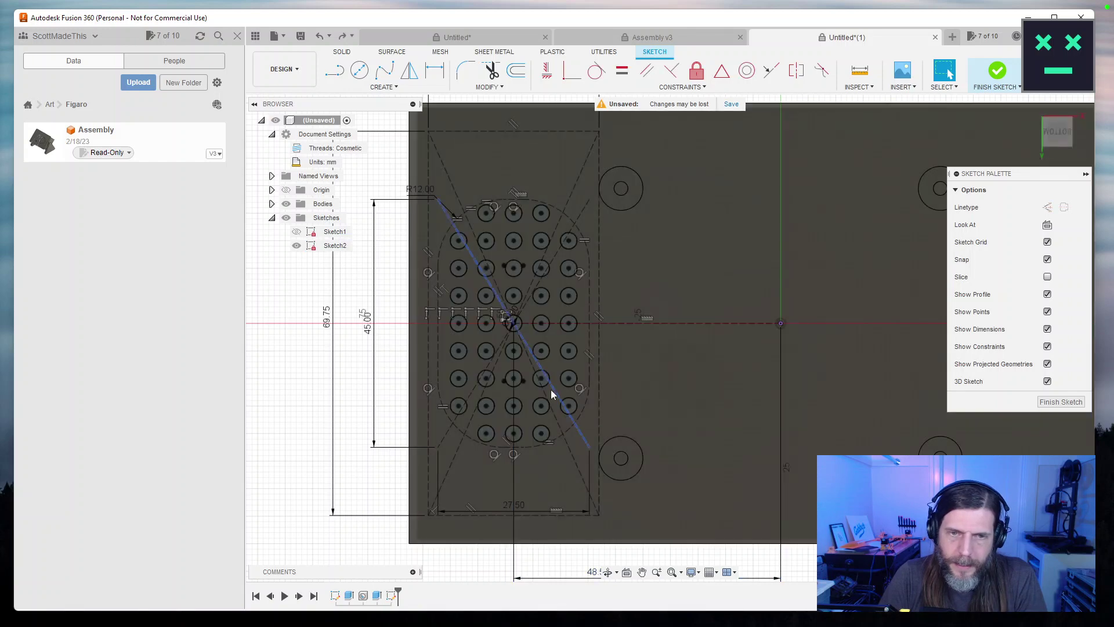
scroll(511, 384, "up", 4)
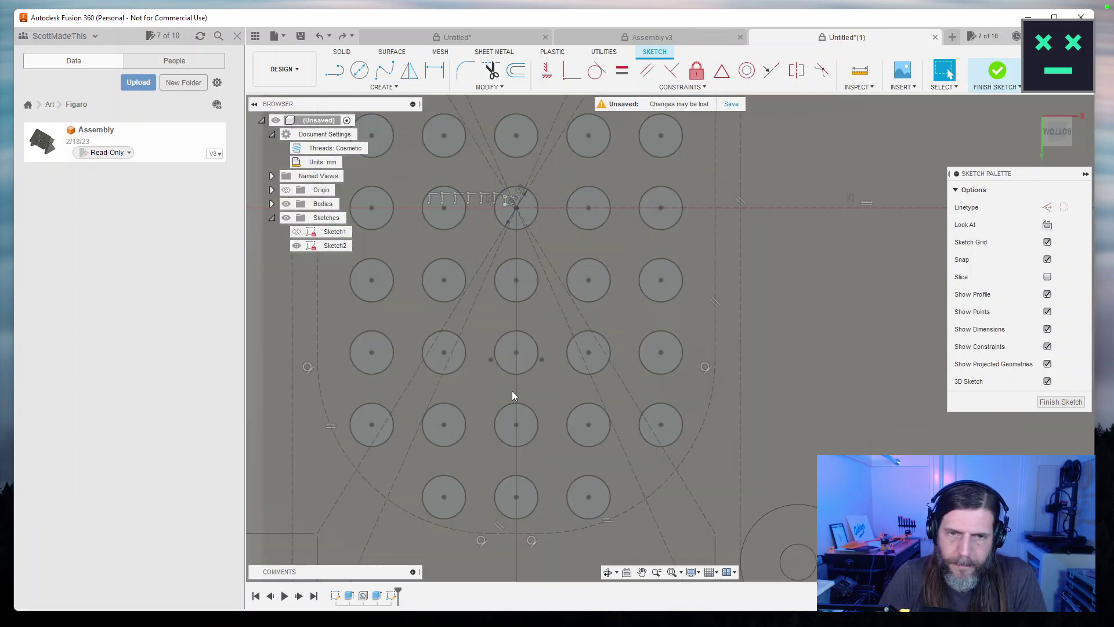
scroll(570, 400, "up", 5)
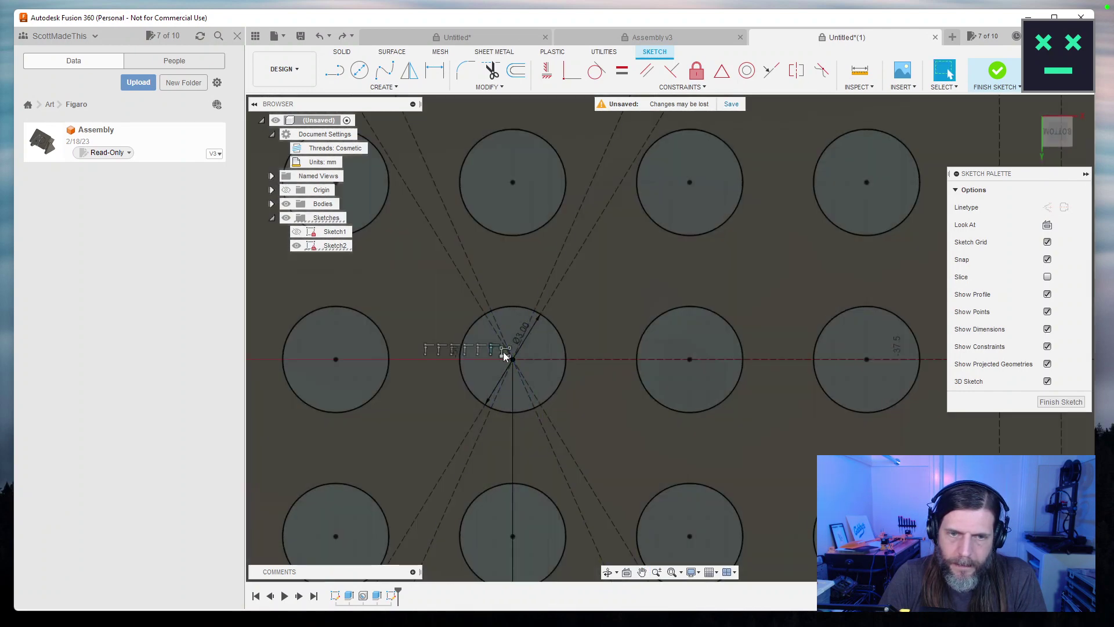
Try deleting the pattern's source circle, then undo the deletion.
double_click(505, 352)
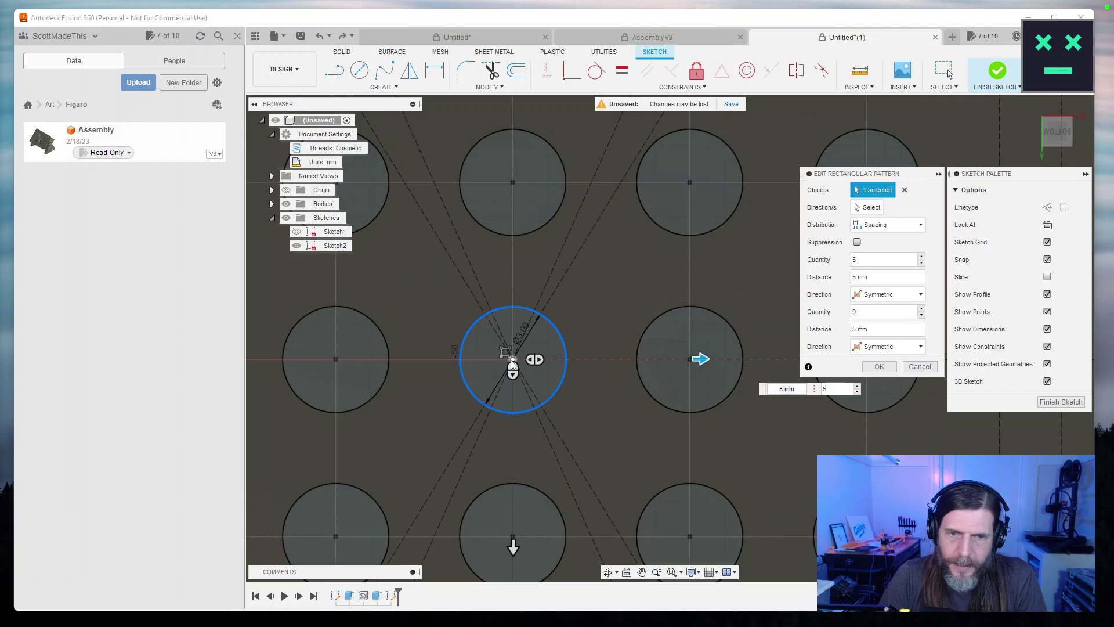
left_click(876, 366)
left_click(562, 338)
key("Delete")
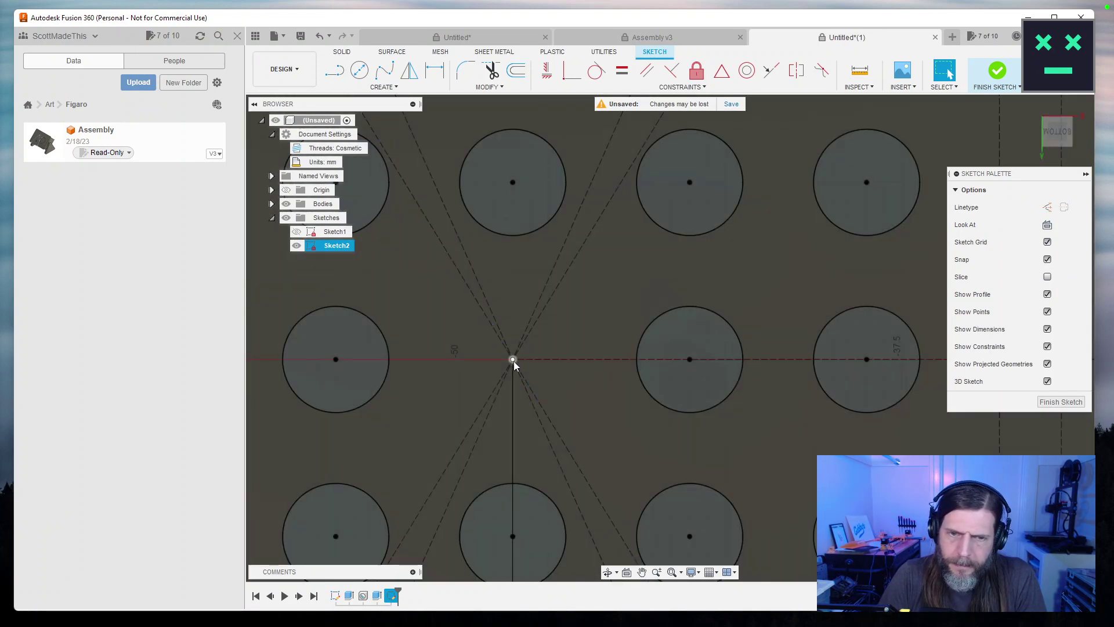
key("ctrl+z")
Reopen the rectangular pattern and toggle the centre point in its patterned objects.
double_click(504, 352)
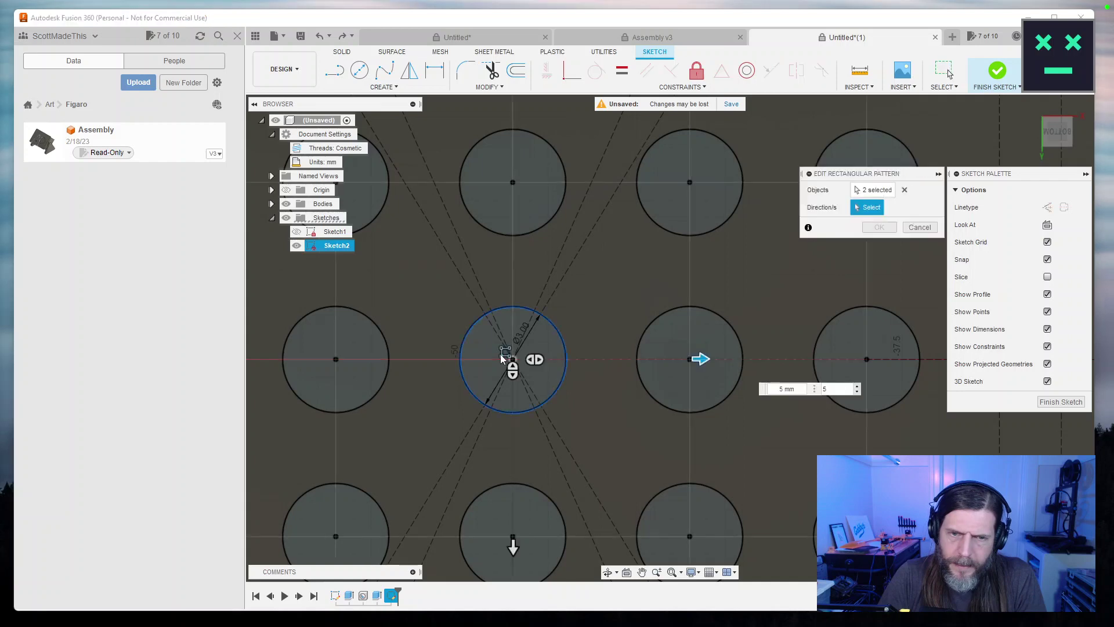
scroll(518, 389, "up", 5)
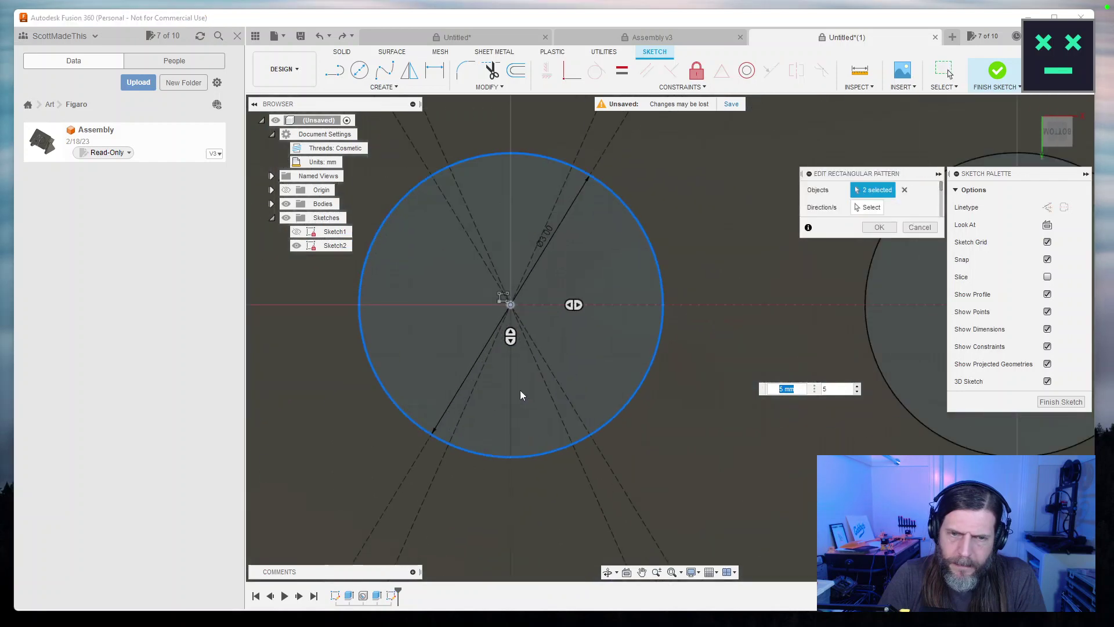
scroll(517, 399, "down", 5)
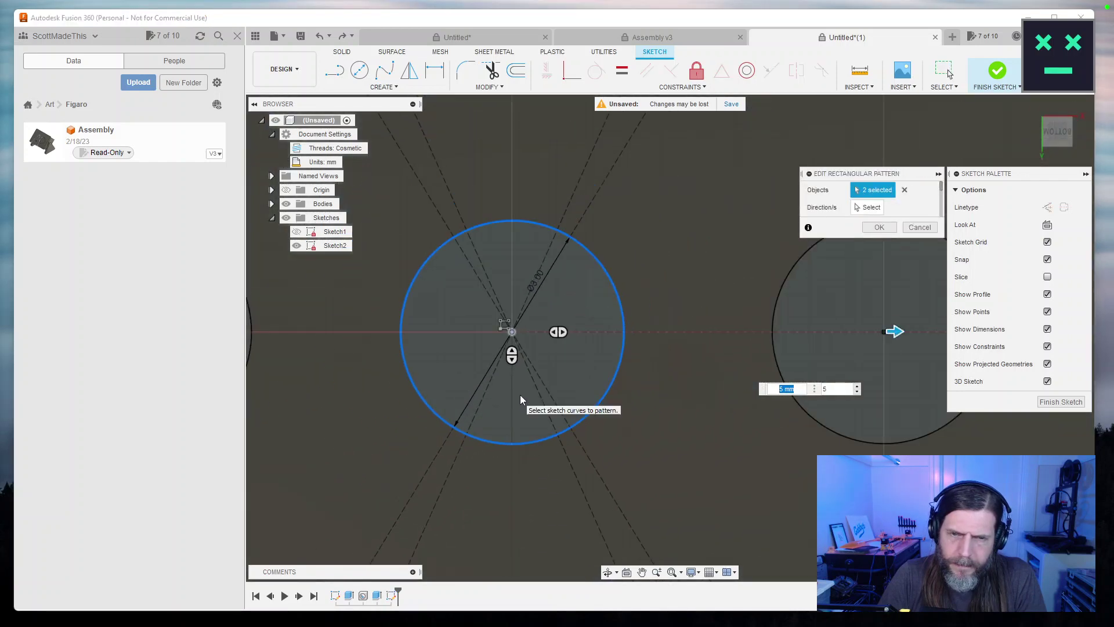
left_click(512, 333)
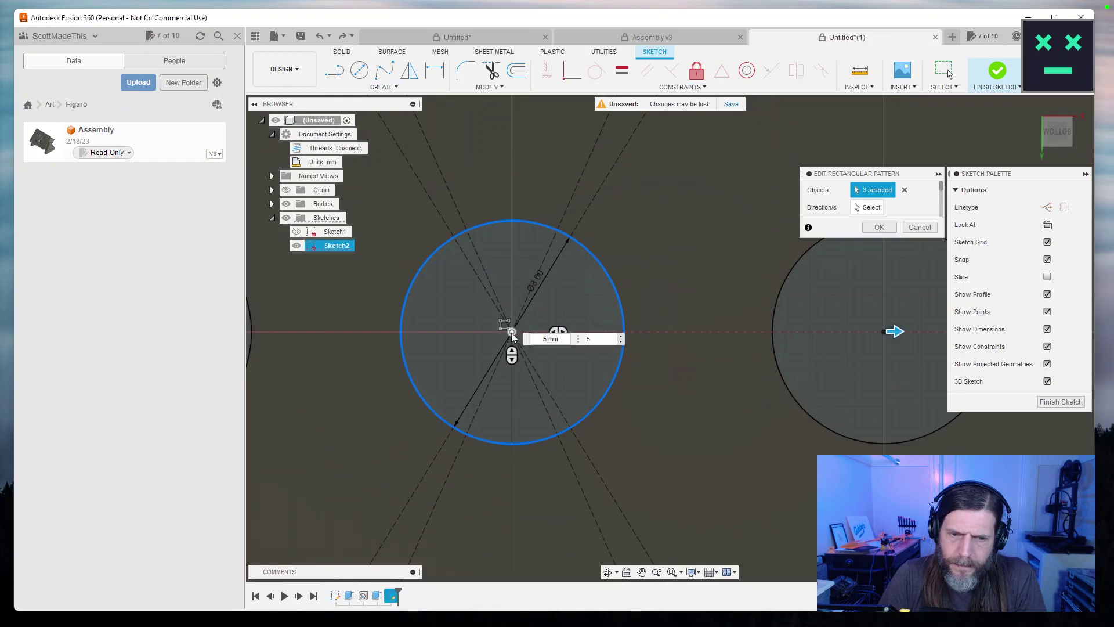
left_click(511, 334)
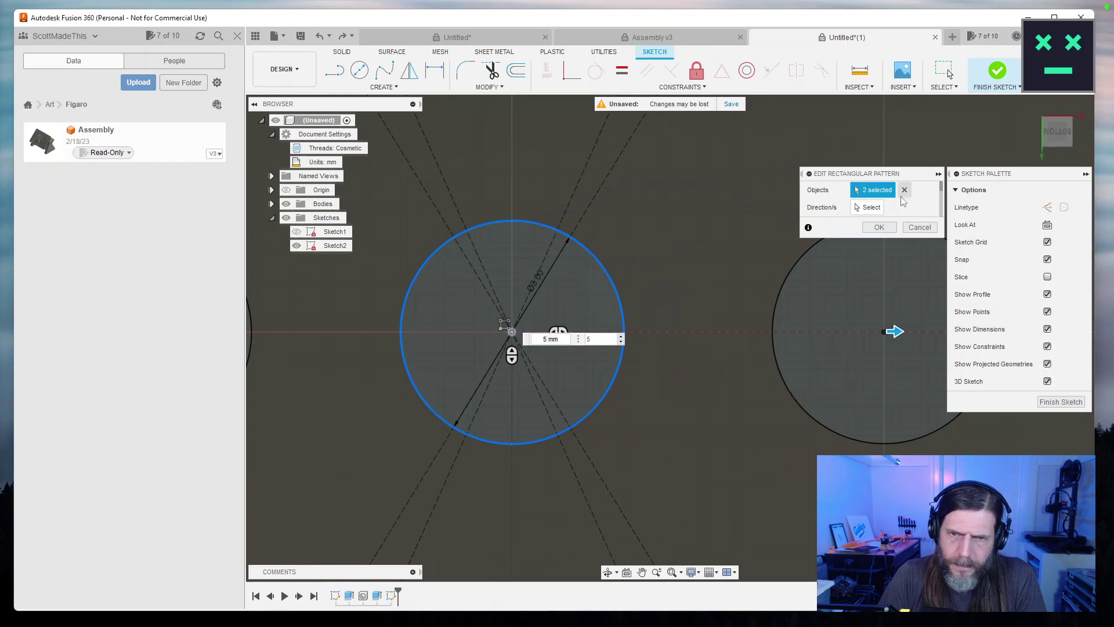
left_click(877, 227)
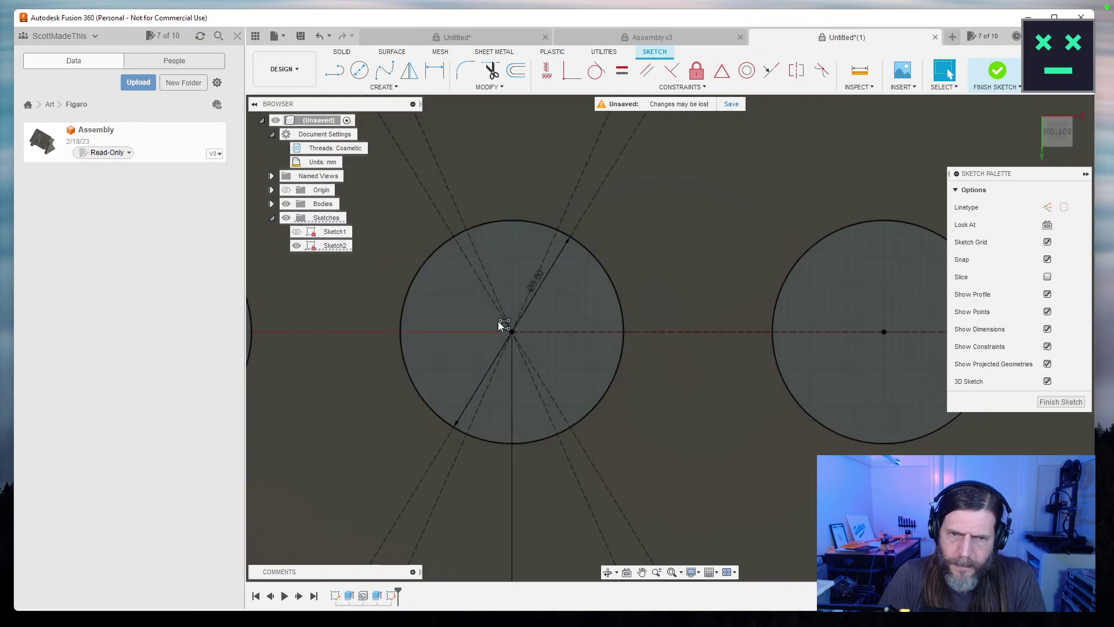
Drop the circle from the pattern so only centre points repeat, then delete the leftover circle.
double_click(503, 323)
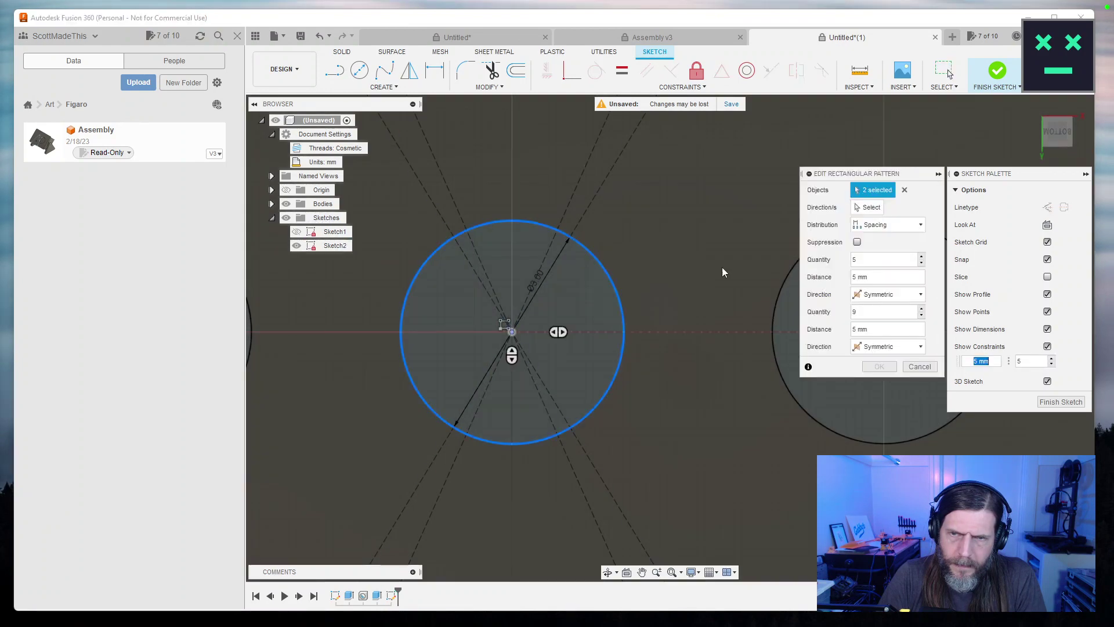
left_click(602, 263)
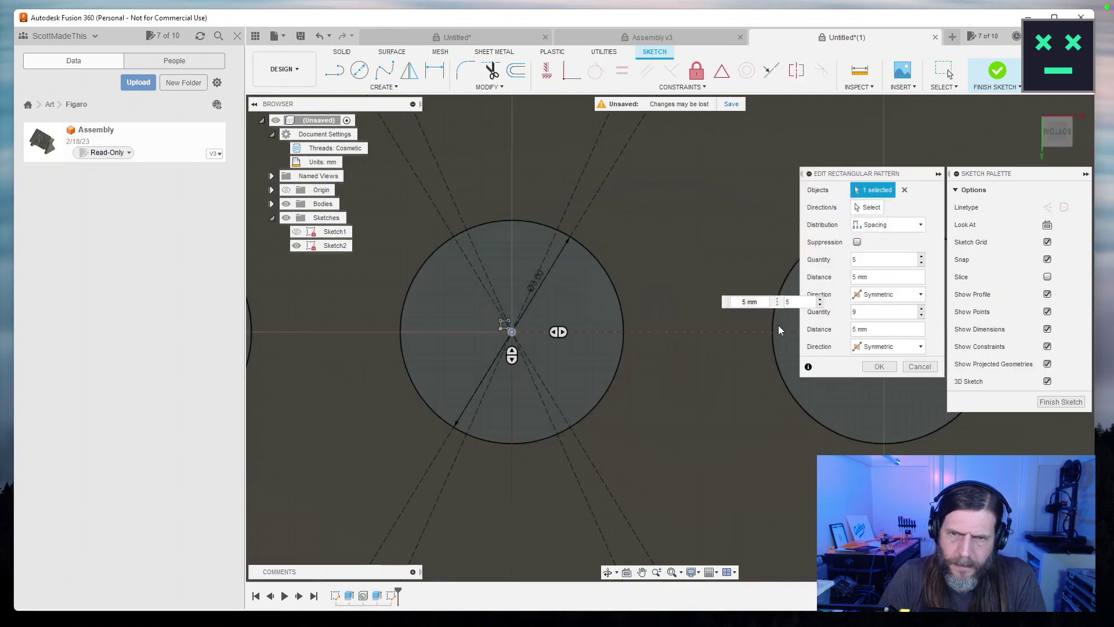
left_click(880, 367)
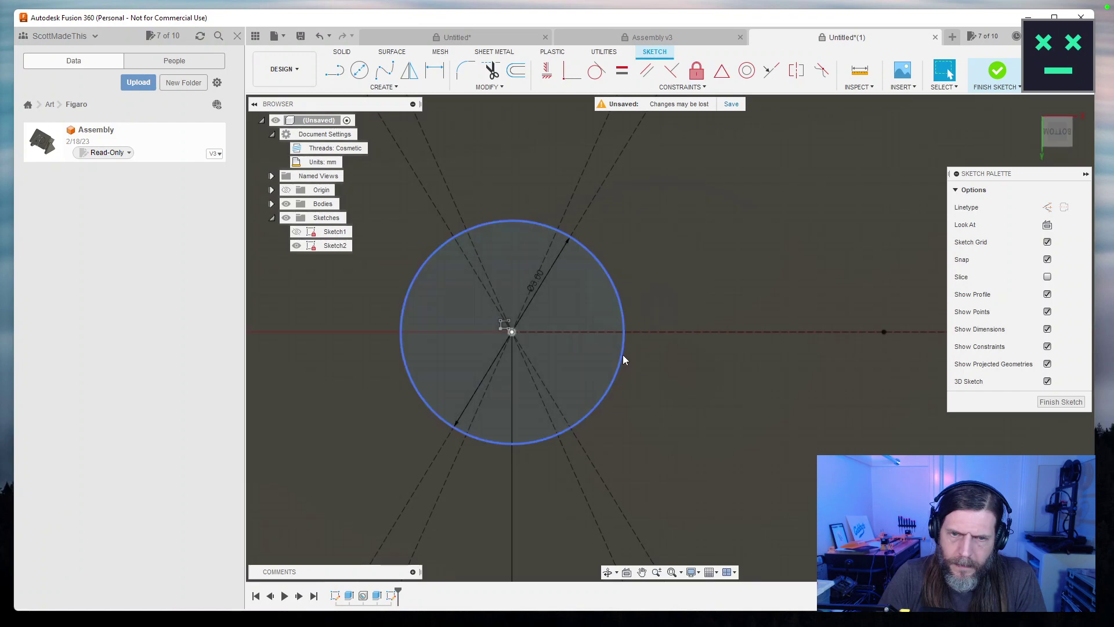
left_click(622, 360)
key("Delete")
scroll(676, 332, "down", 5)
scroll(678, 334, "up", 3)
scroll(583, 353, "down", 2)
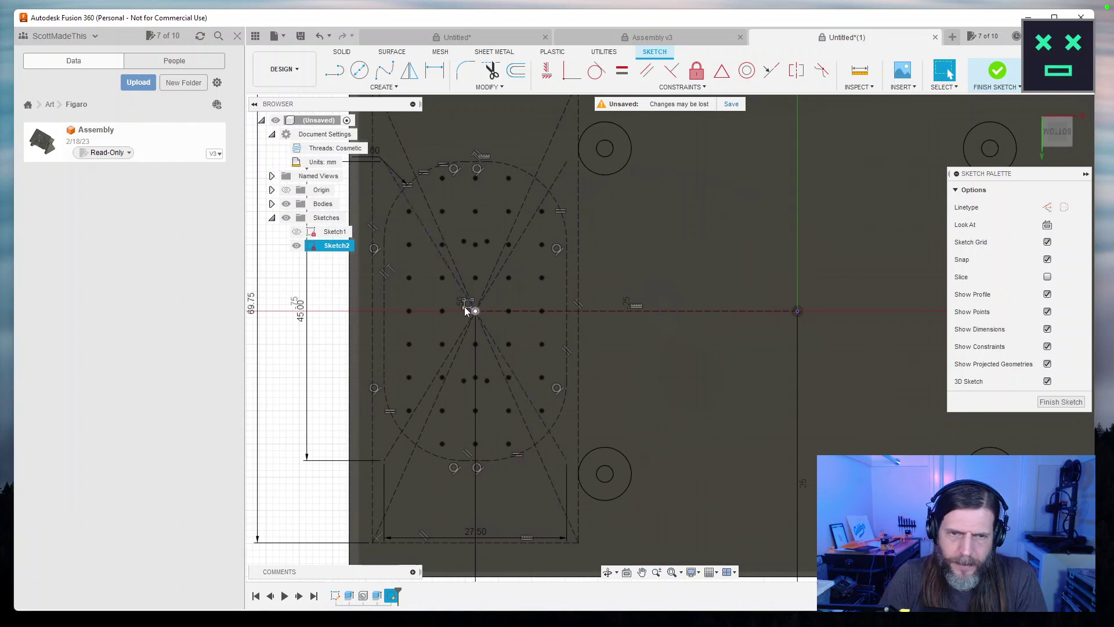
left_click(465, 308)
scroll(697, 375, "down", 3)
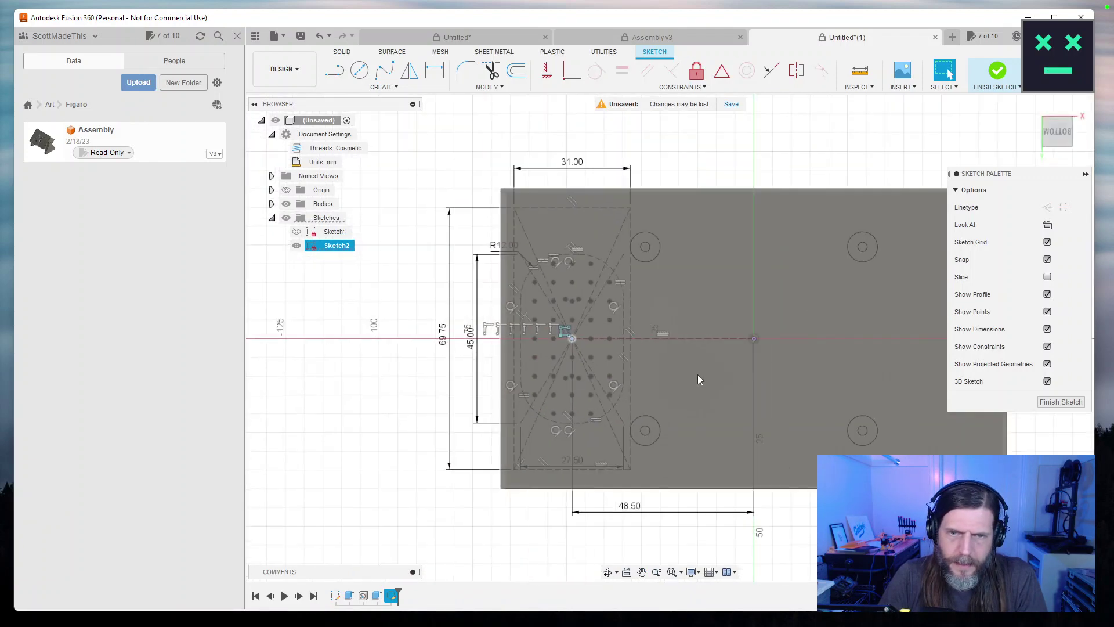
left_click(409, 70)
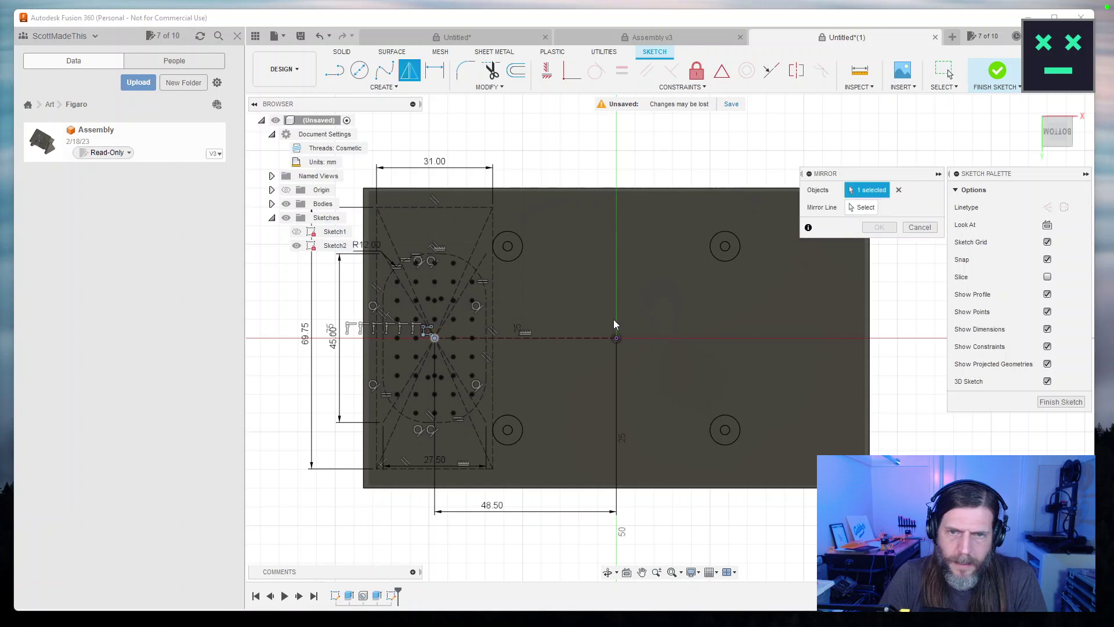
key("Escape")
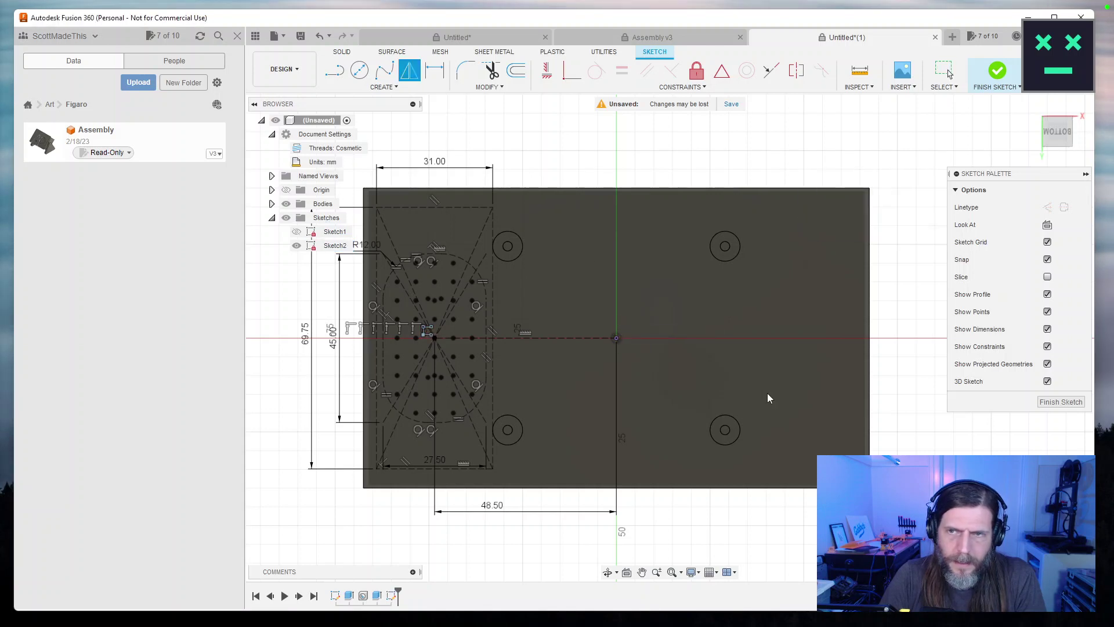
left_click(378, 87)
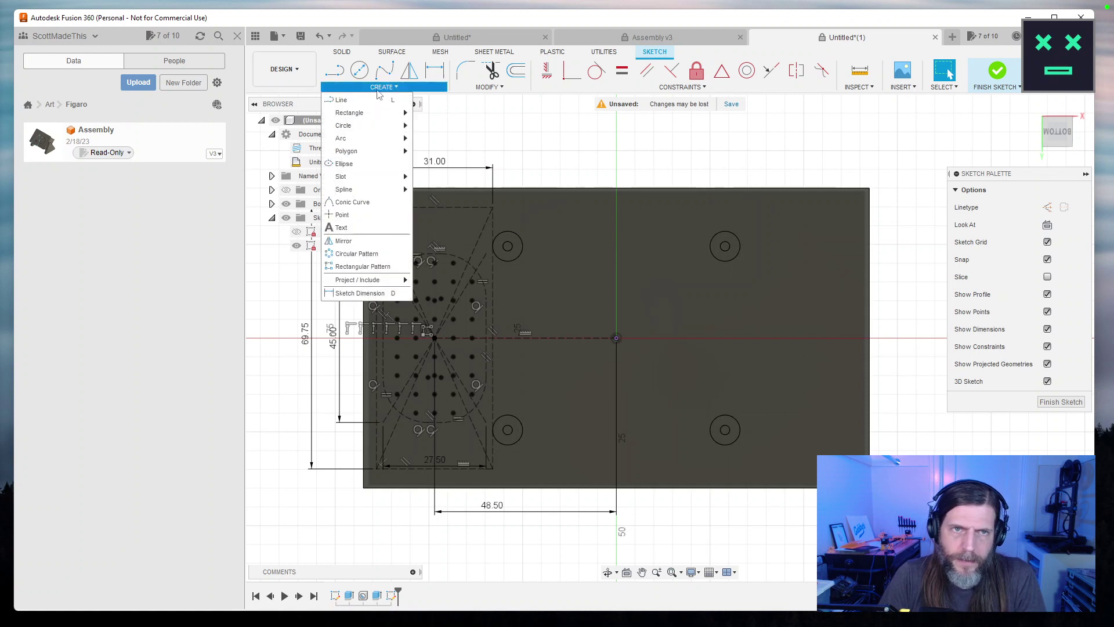
left_click(348, 96)
left_click(616, 338)
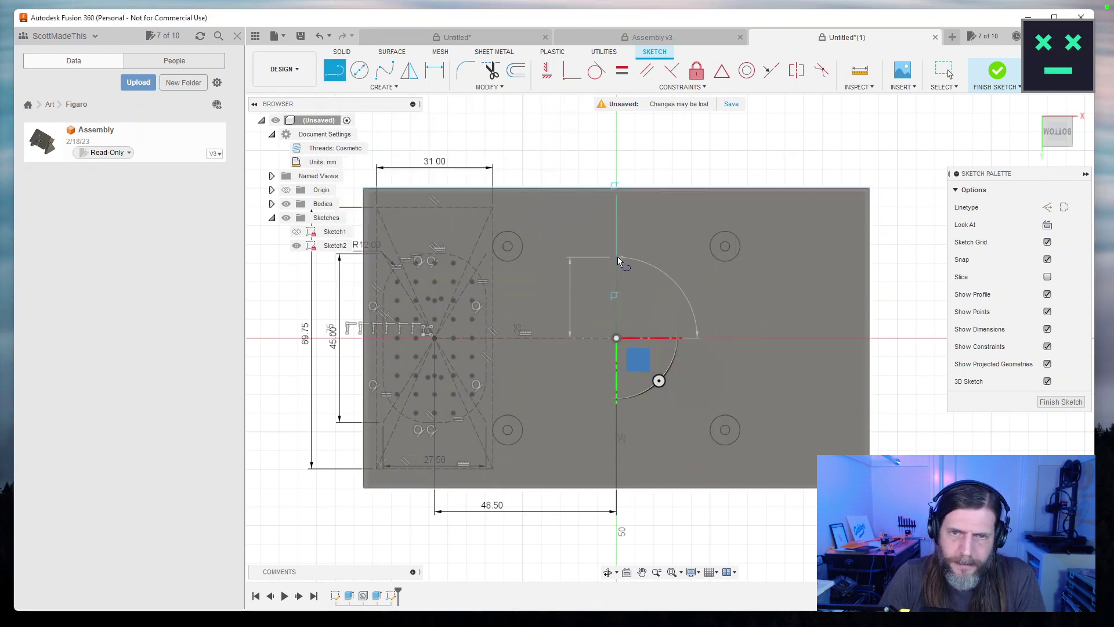
key("Escape")
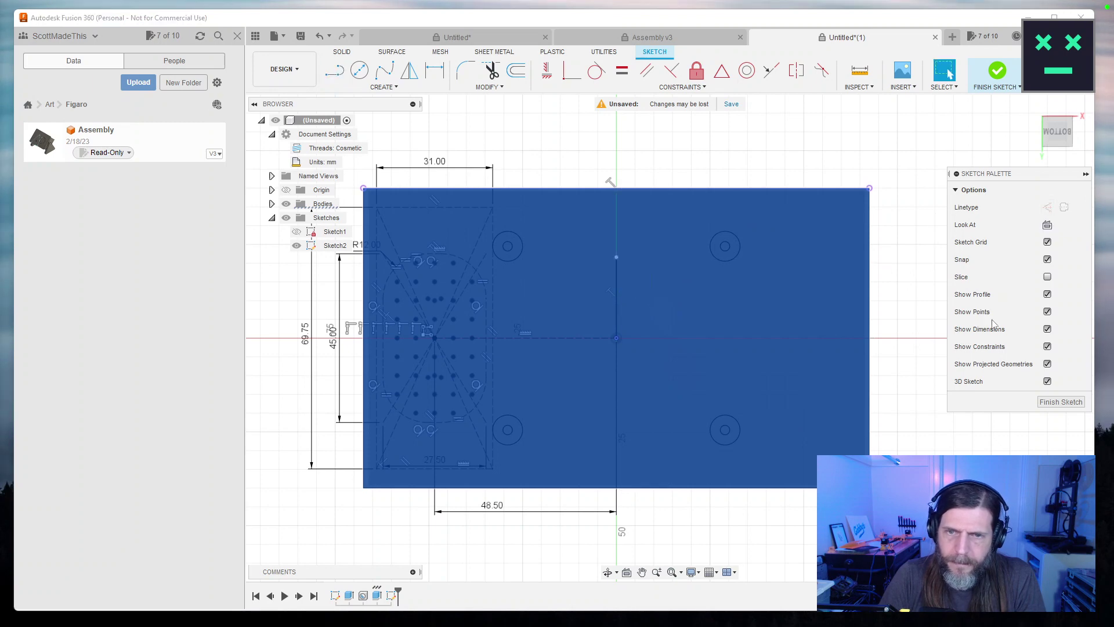
left_click(616, 295)
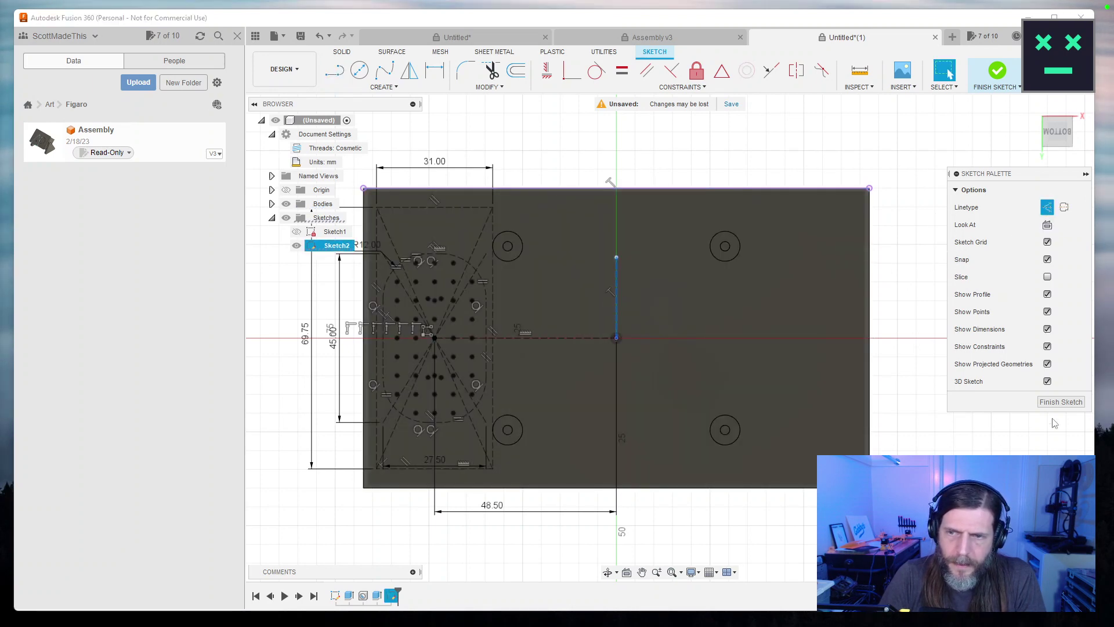
left_click(1061, 402)
double_click(394, 598)
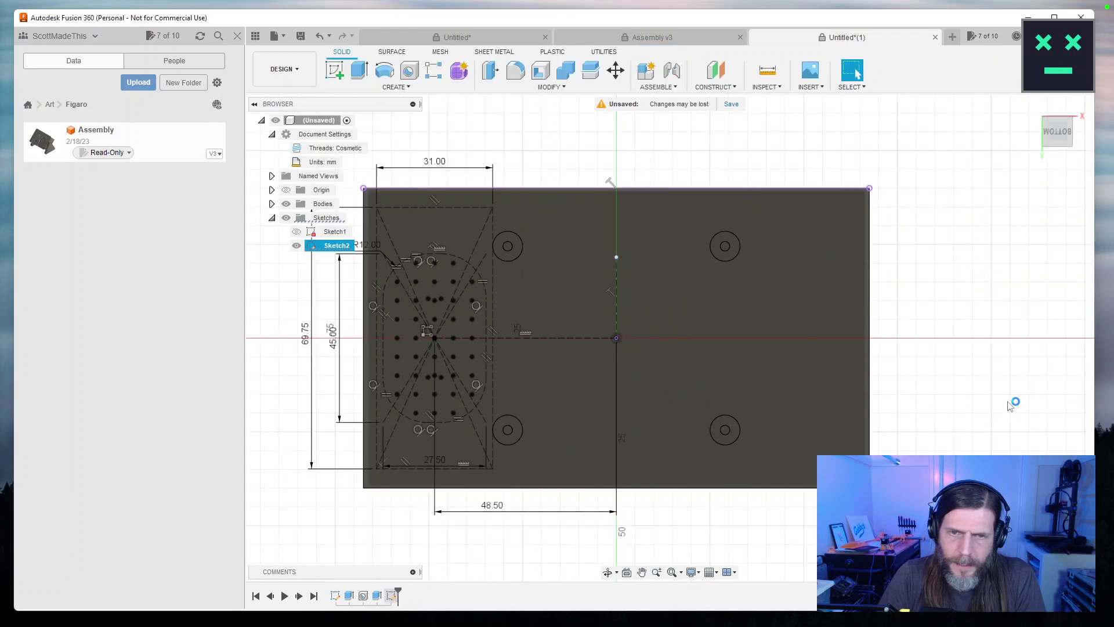
left_click(427, 337)
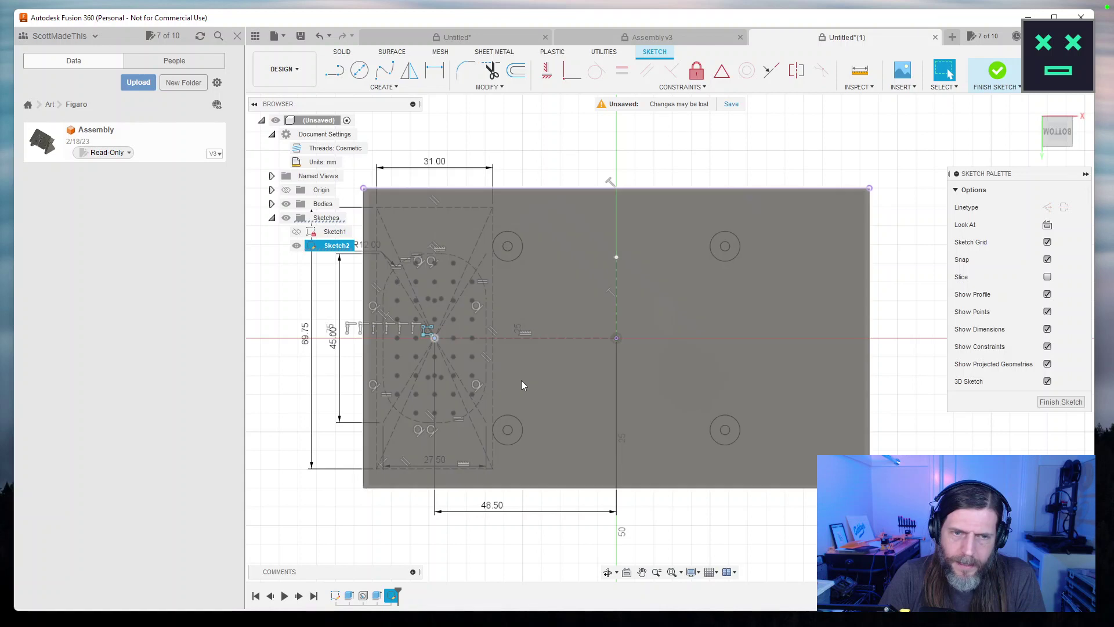
left_click(409, 70)
left_click(615, 307)
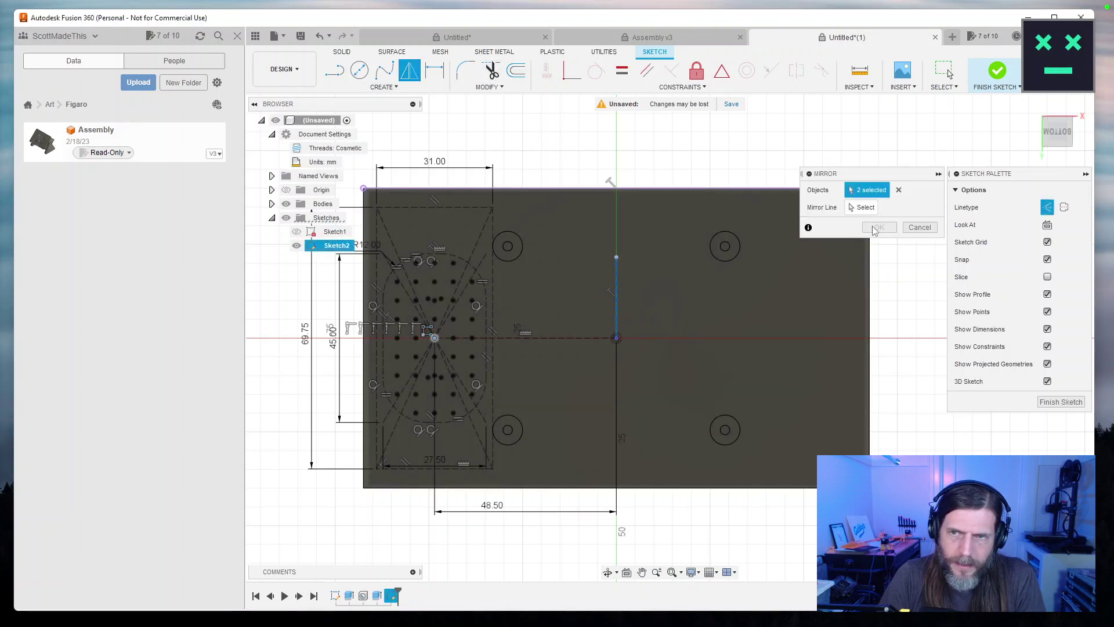
left_click(920, 226)
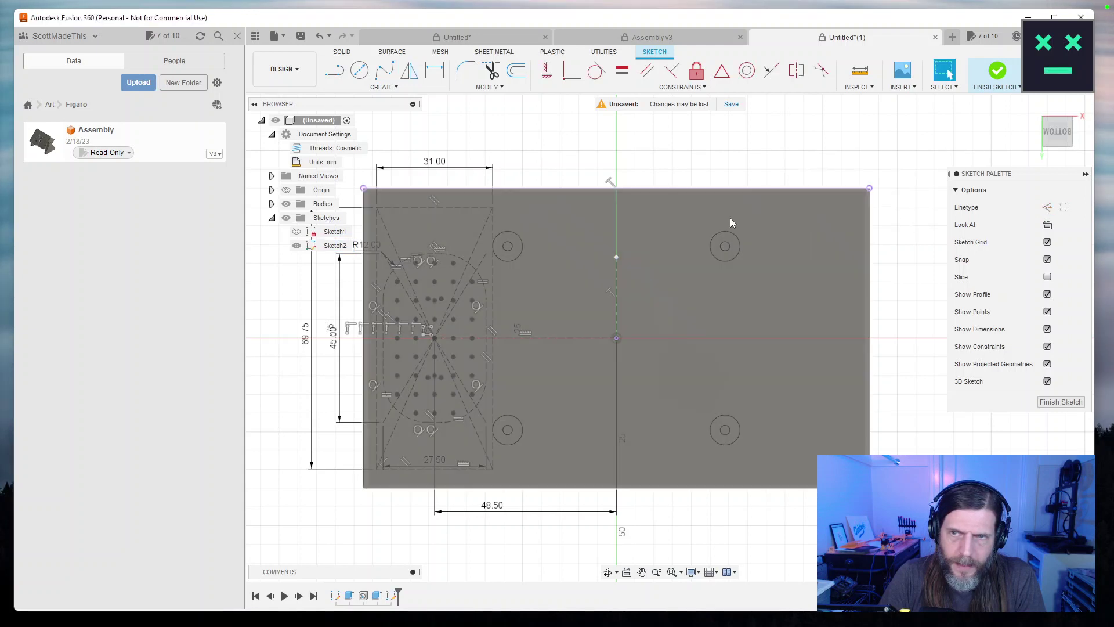
Mirror the hole-pattern centre point, using the vertical construction line as the mirror line.
left_click(409, 70)
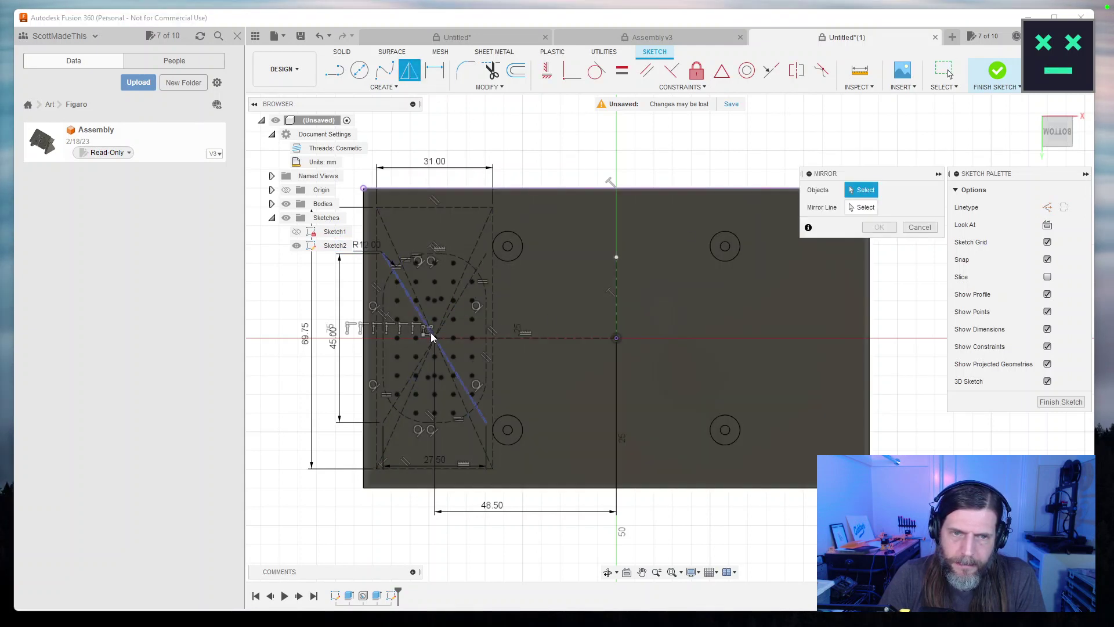
left_click(434, 338)
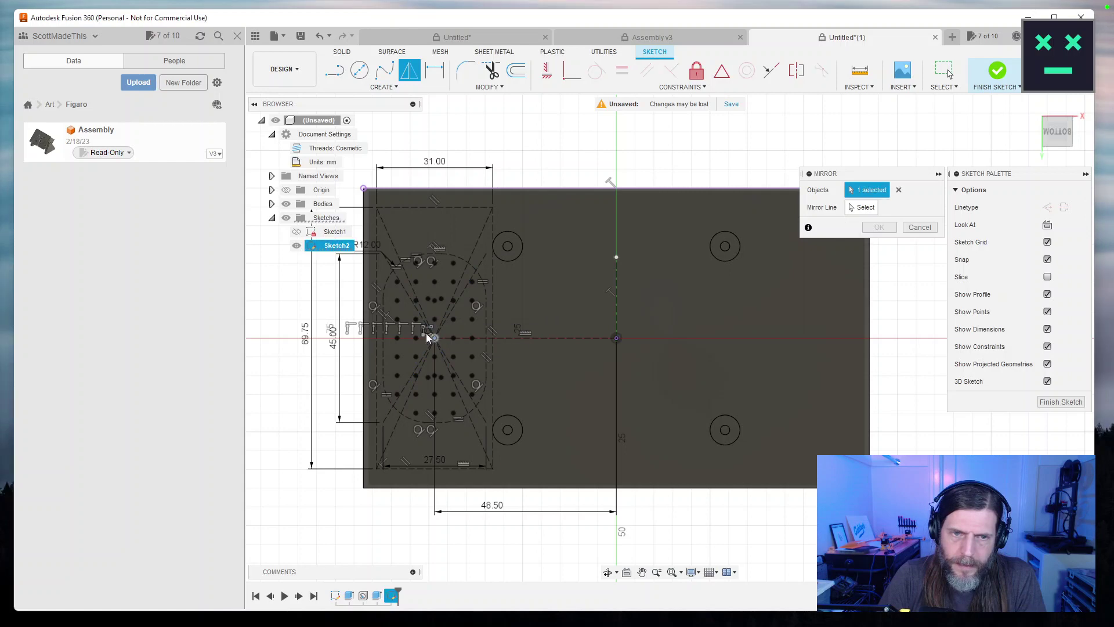
scroll(426, 339, "up", 5)
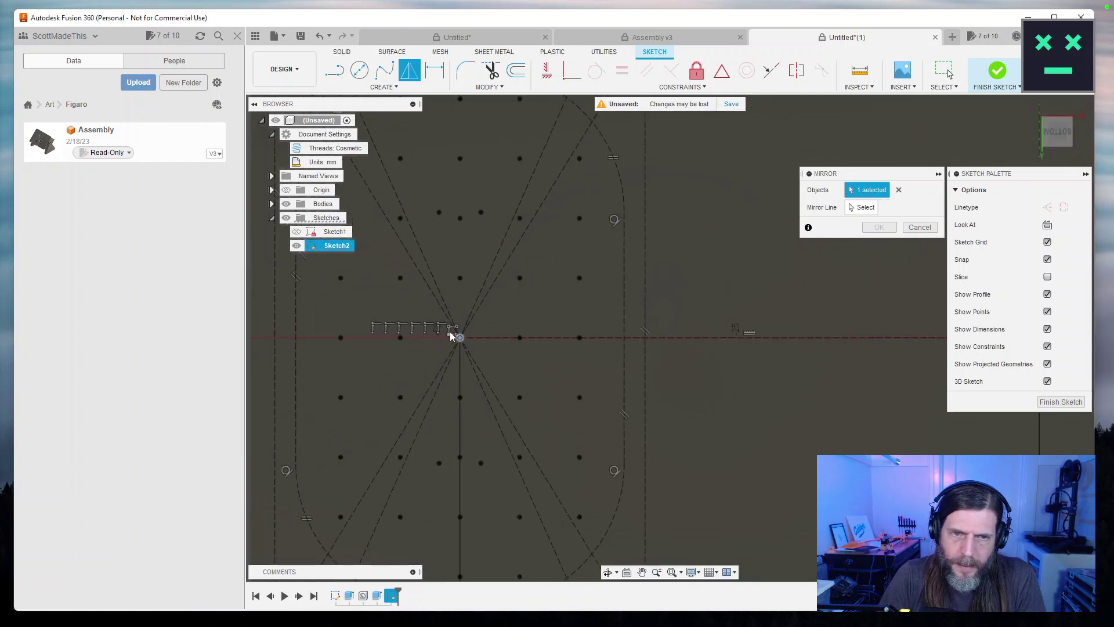
scroll(456, 340, "up", 4)
left_click_drag(458, 359, 463, 333)
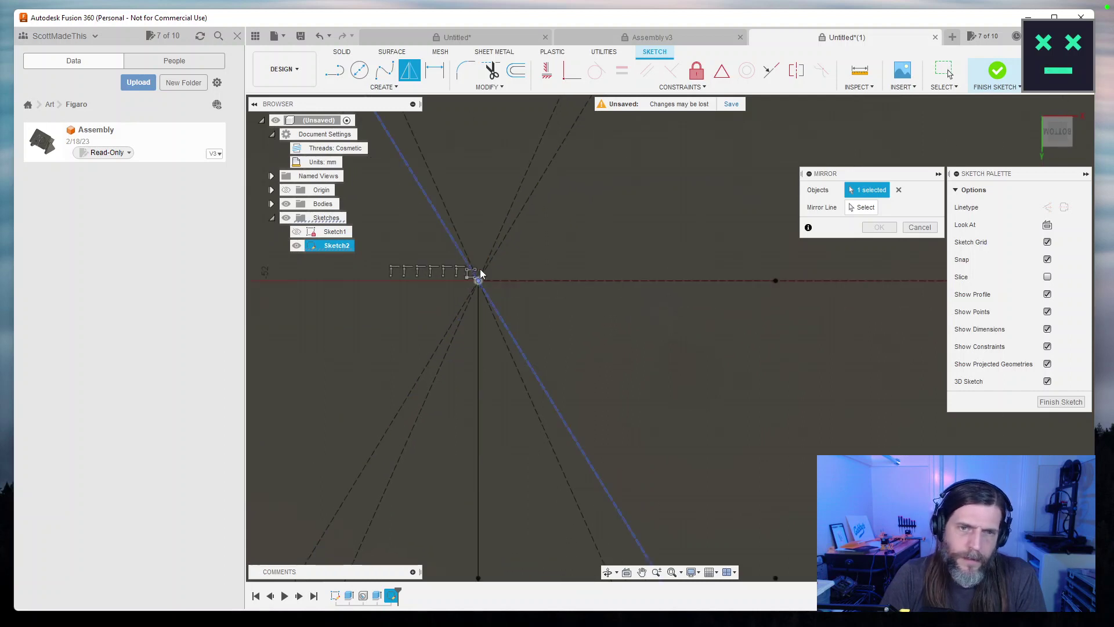
mouse_move(809, 496)
left_mouse_down()
mouse_move(896, 552)
mouse_move(758, 463)
left_mouse_up()
mouse_move(442, 249)
left_mouse_down()
mouse_move(704, 407)
mouse_move(429, 382)
left_mouse_up()
left_click_drag(627, 427, 564, 432)
scroll(690, 433, "down", 3)
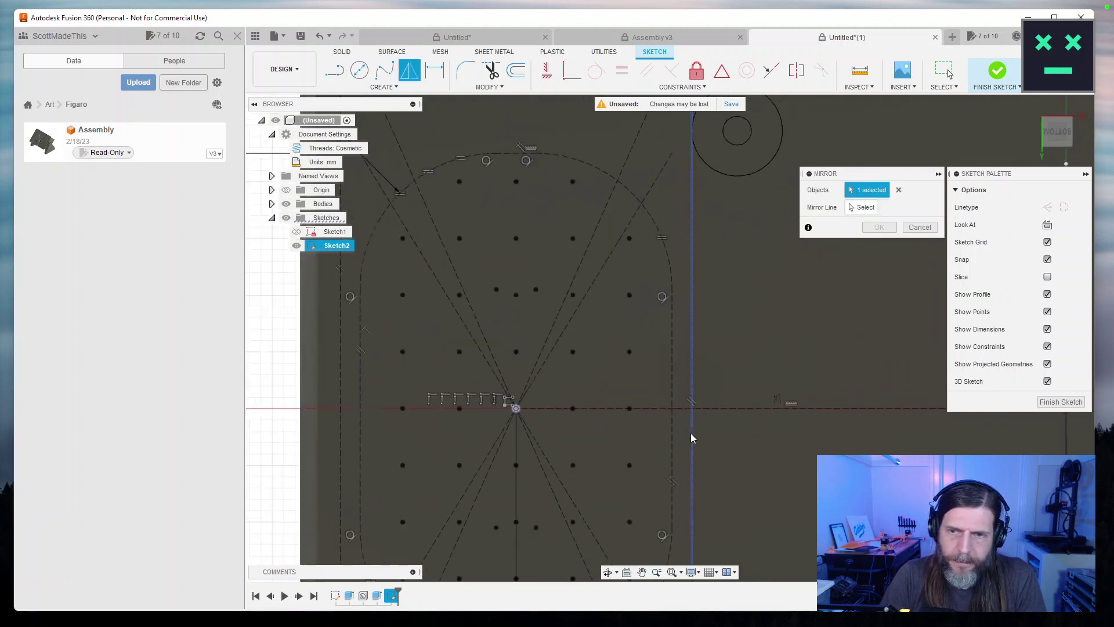
left_click(865, 206)
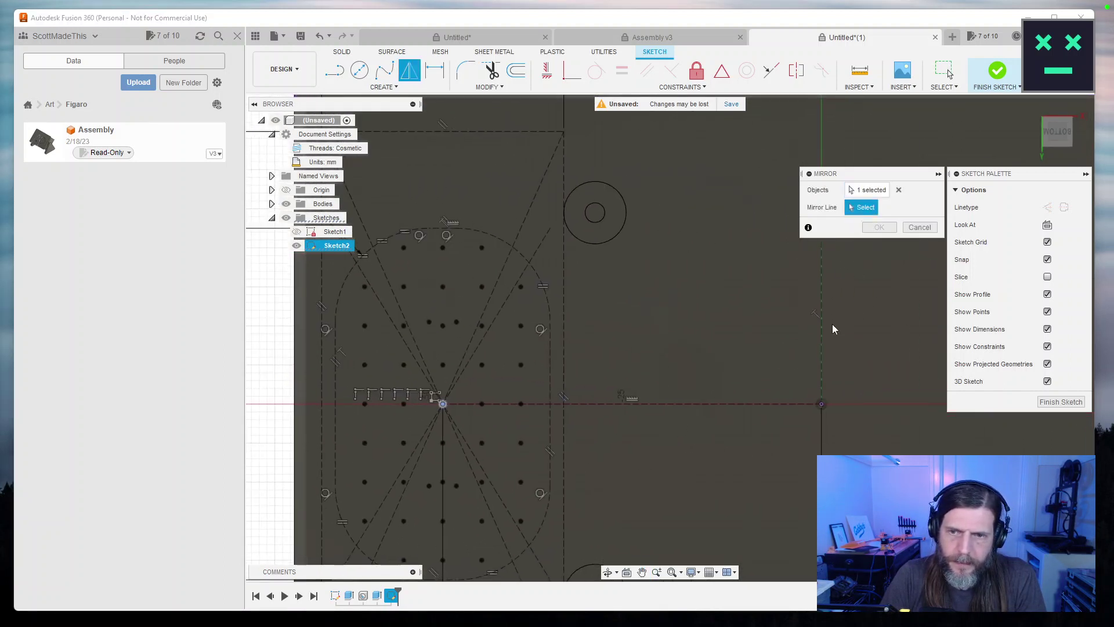
left_click(820, 347)
left_click(880, 227)
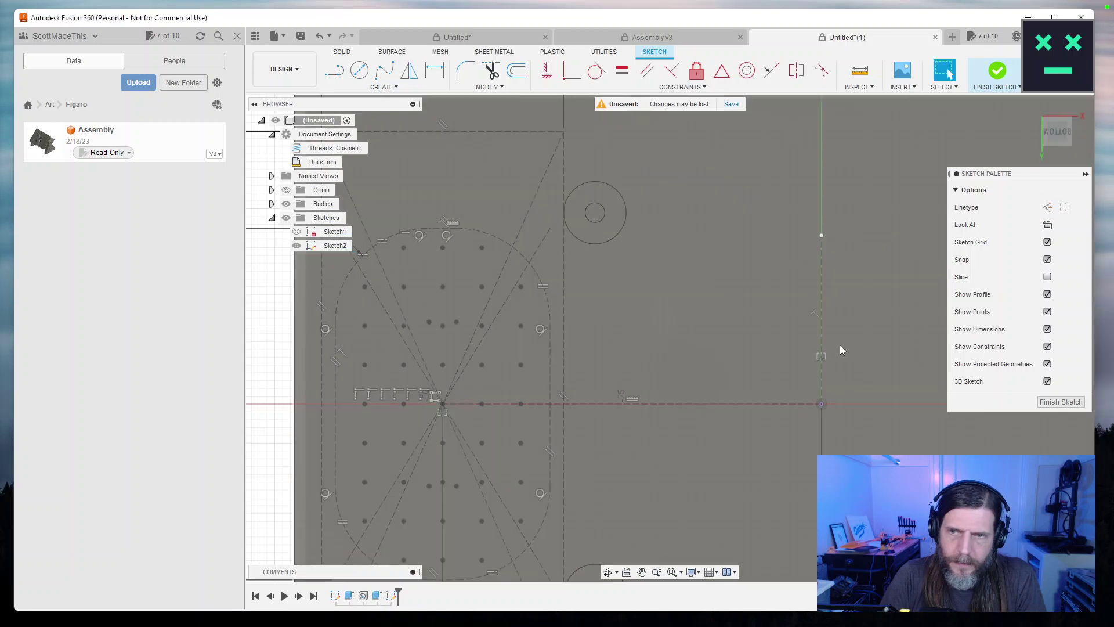
left_click(1051, 402)
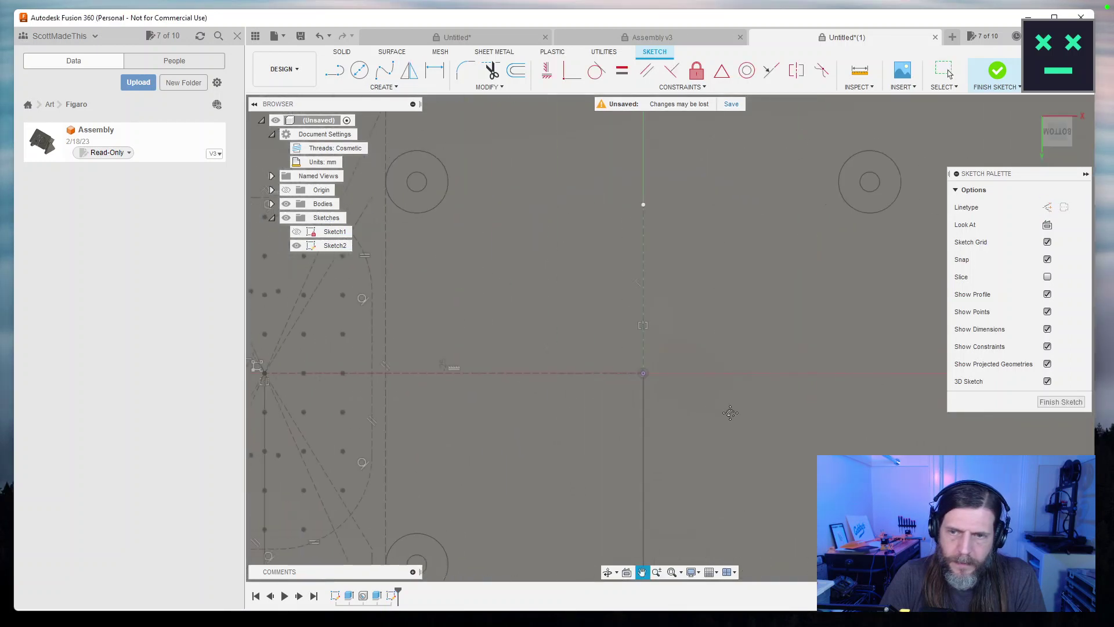
scroll(830, 415, "down", 3)
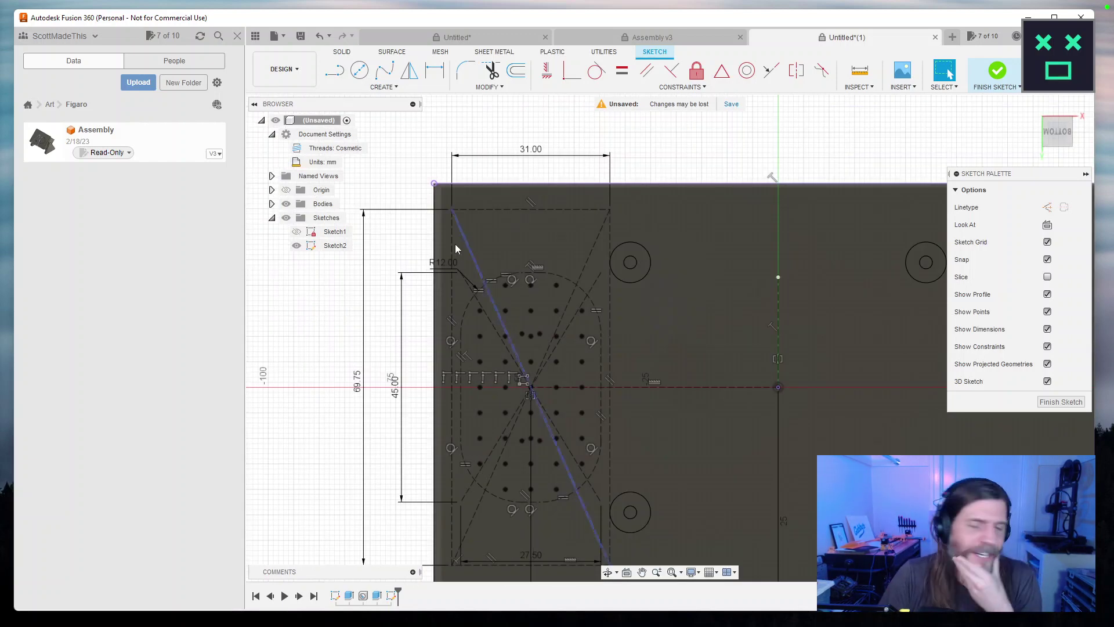
mouse_move(456, 319)
left_mouse_down()
mouse_move(436, 287)
mouse_move(355, 251)
mouse_move(386, 256)
left_mouse_up()
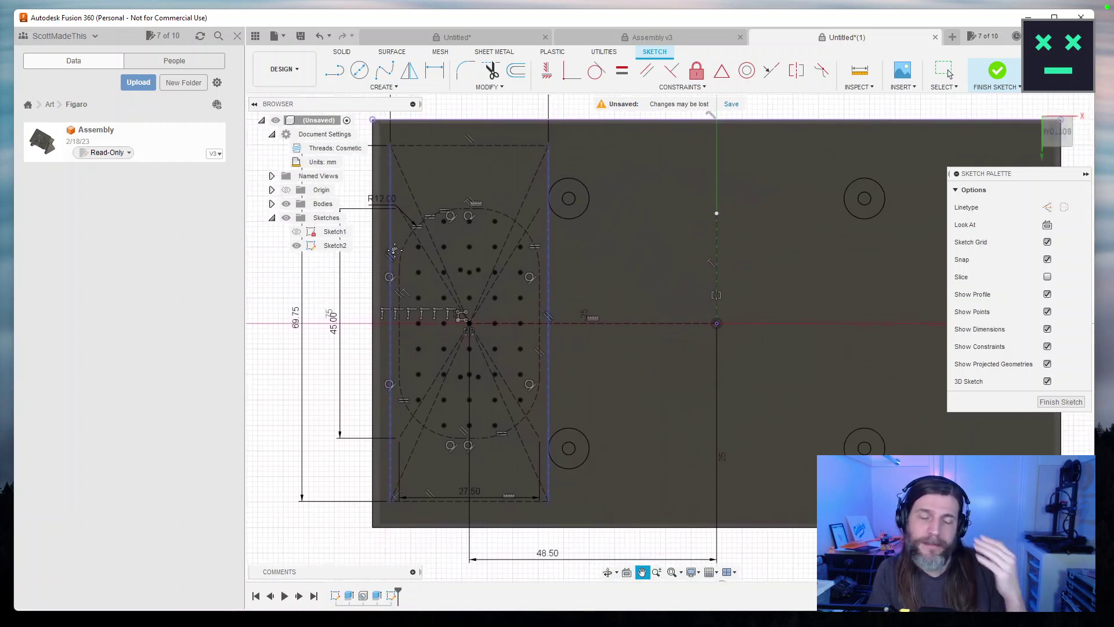
key("Escape")
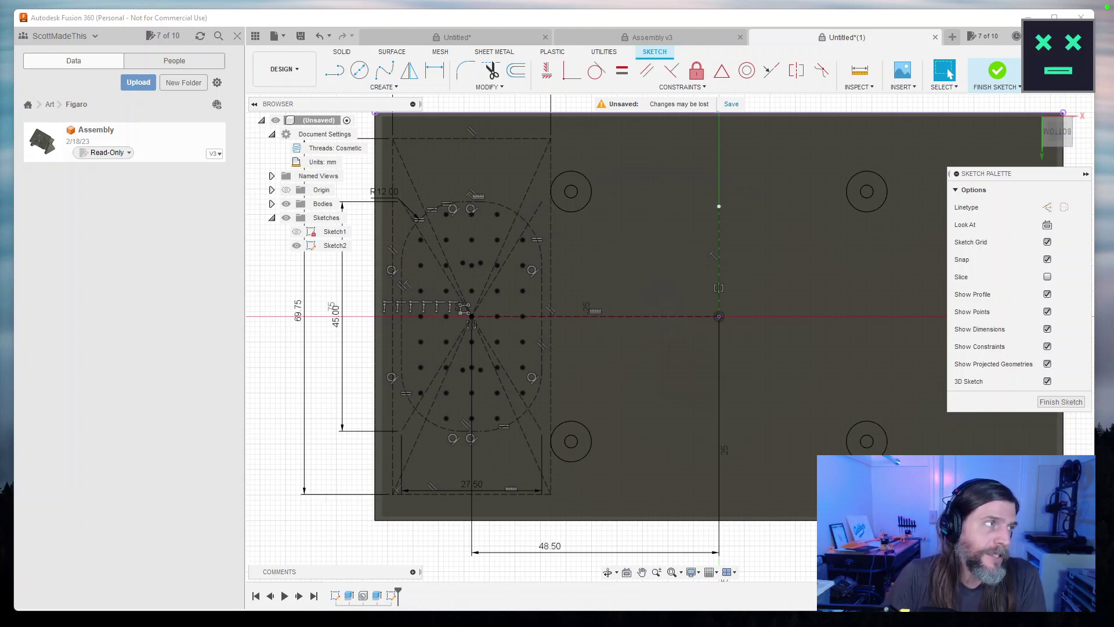
Search Google for 'fusion 360 mirror pattern sketch' and scroll through the results.
type("fusion 360 mirror")
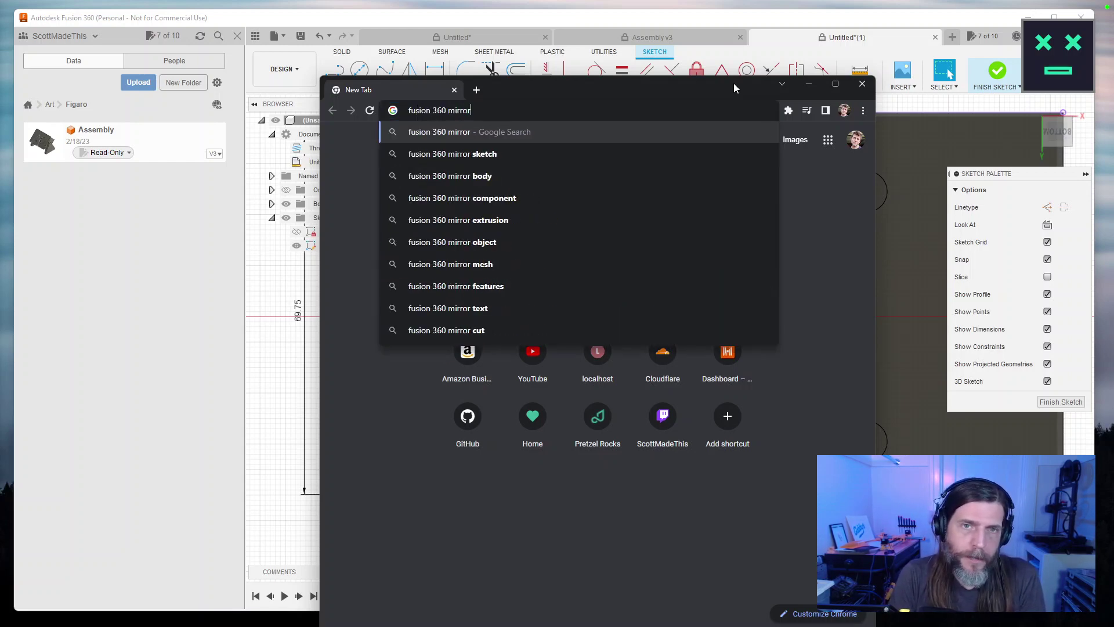
type(" pattern")
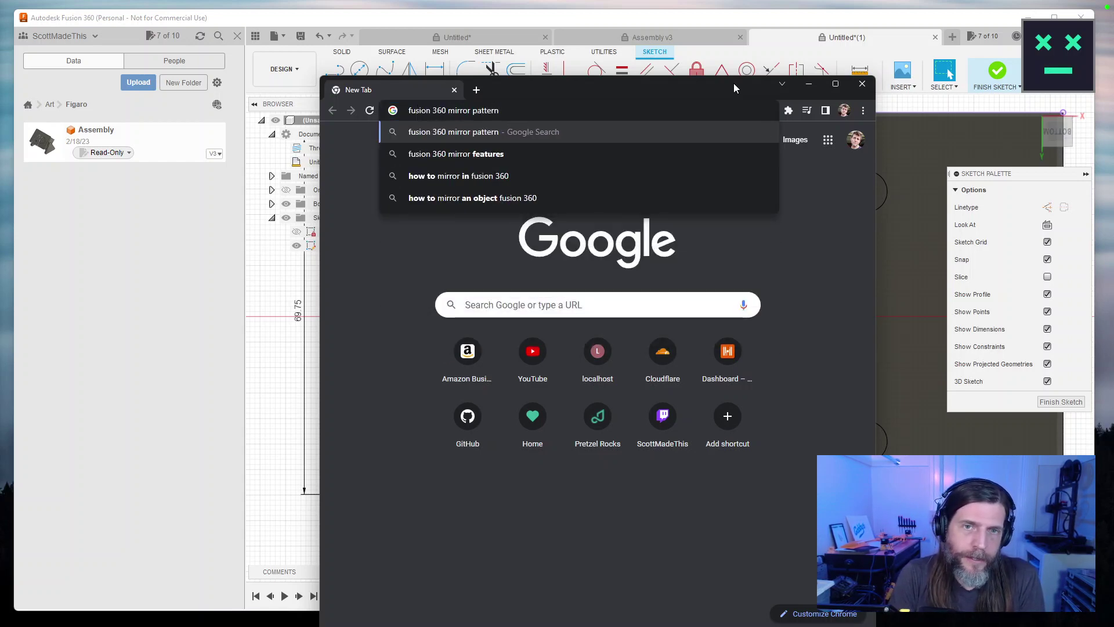
type(" sketch")
key("Return")
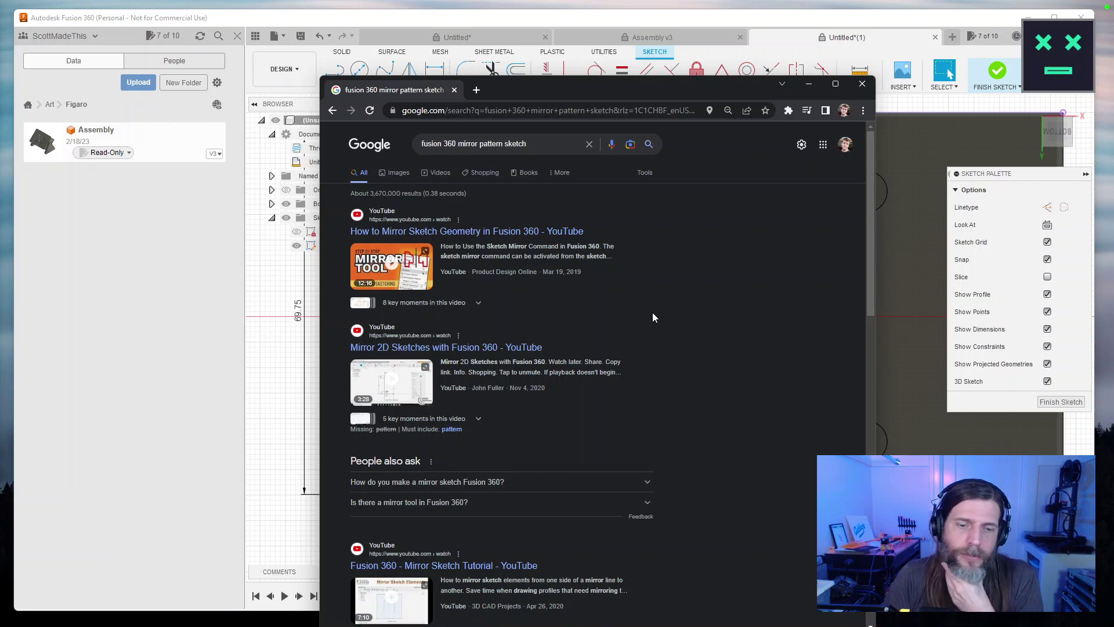
scroll(652, 317, "down", 5)
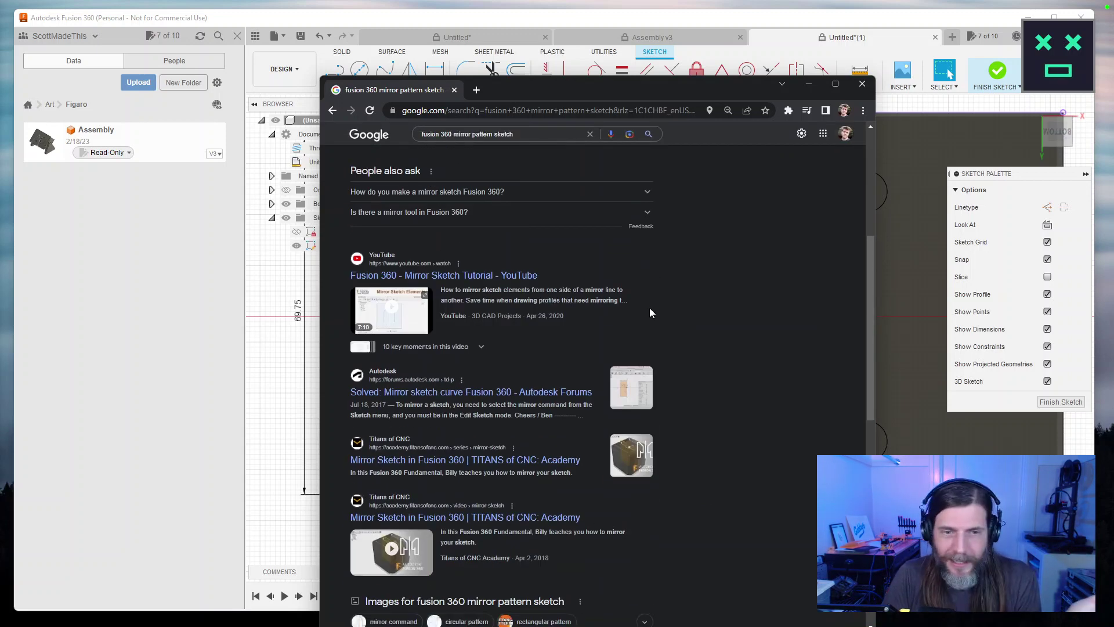
Close the browser, zoom and pan over the plate sketch, then switch back to the search results.
left_click(863, 83)
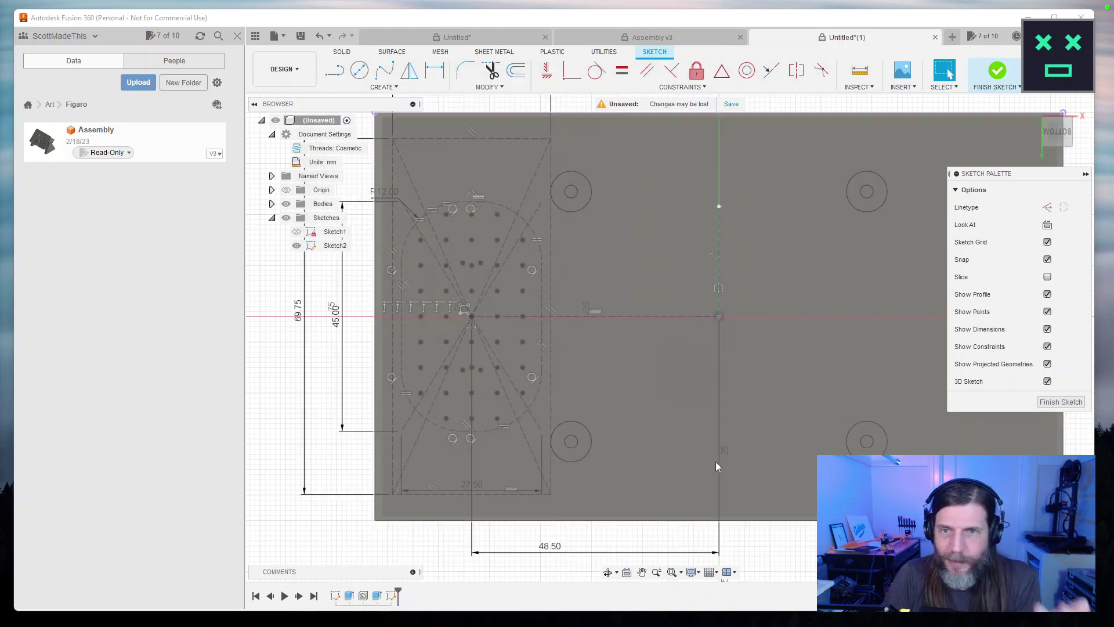
scroll(809, 443, "up", 2)
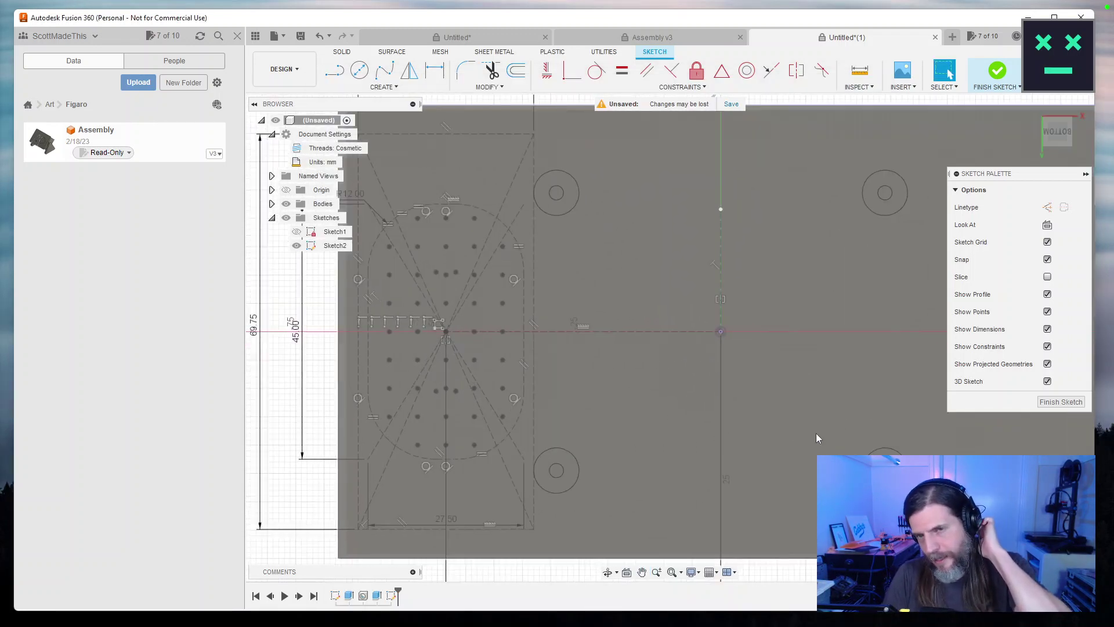
scroll(859, 435, "down", 2)
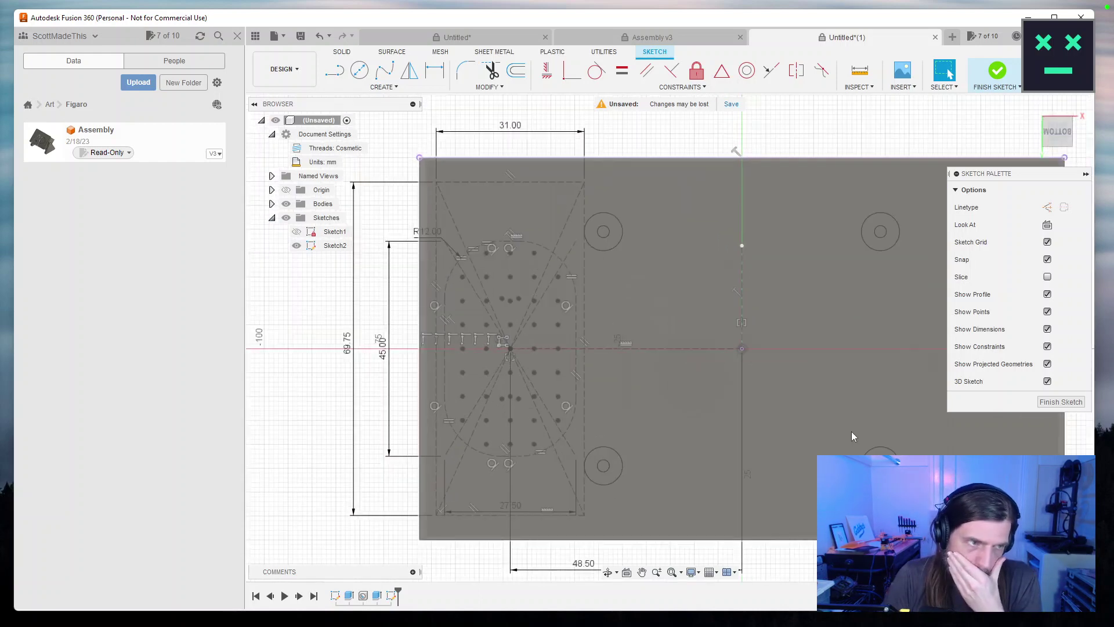
left_click_drag(829, 414, 803, 402)
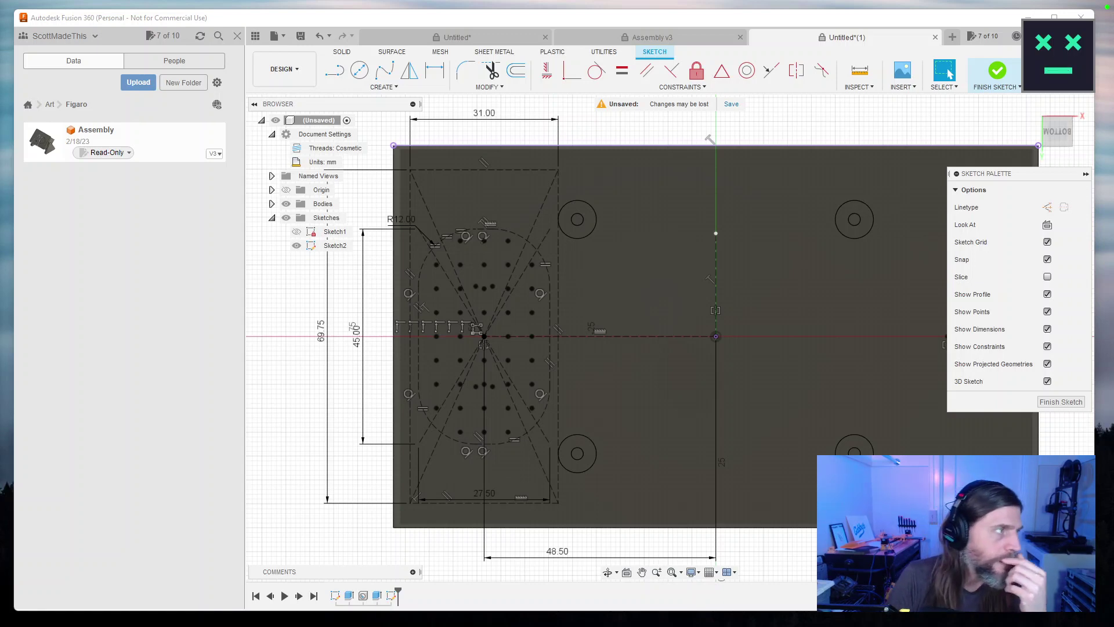
key("alt+Tab")
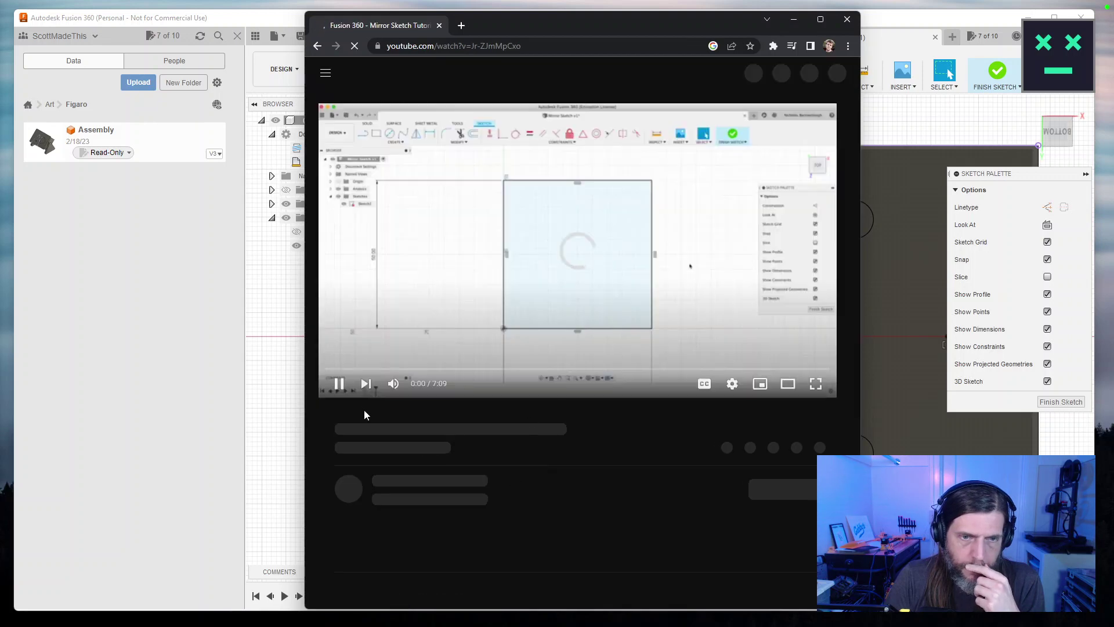
Skim the Mirror Sketch Tutorial between about 3:43 and 2:35, then close the browser window.
left_click_drag(406, 369, 605, 369)
left_click(339, 383)
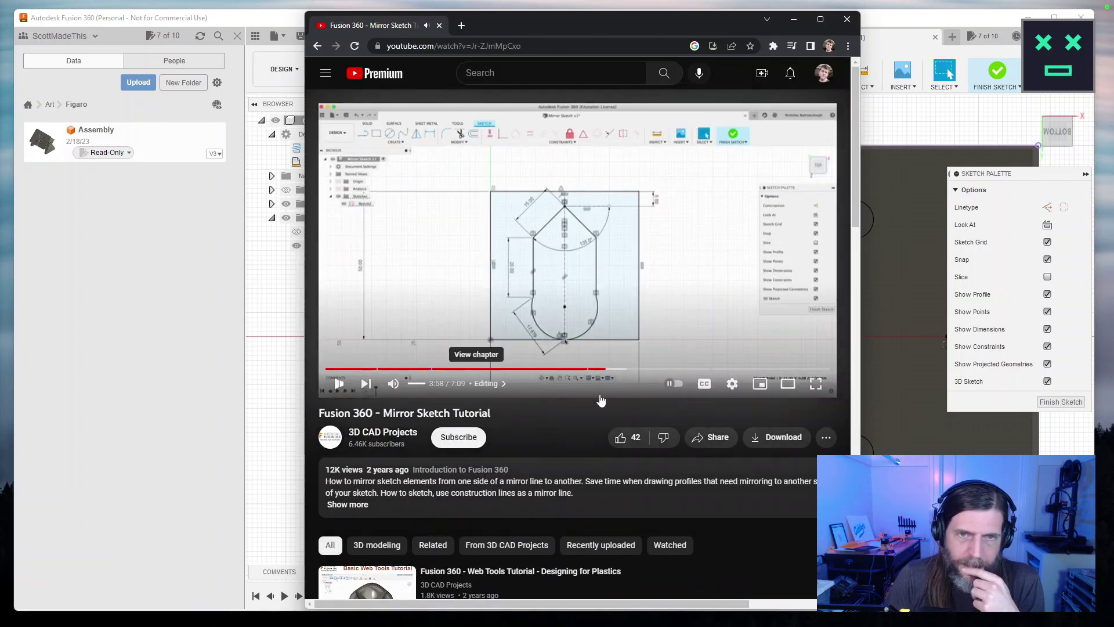
left_click_drag(603, 369, 572, 370)
left_click(588, 369)
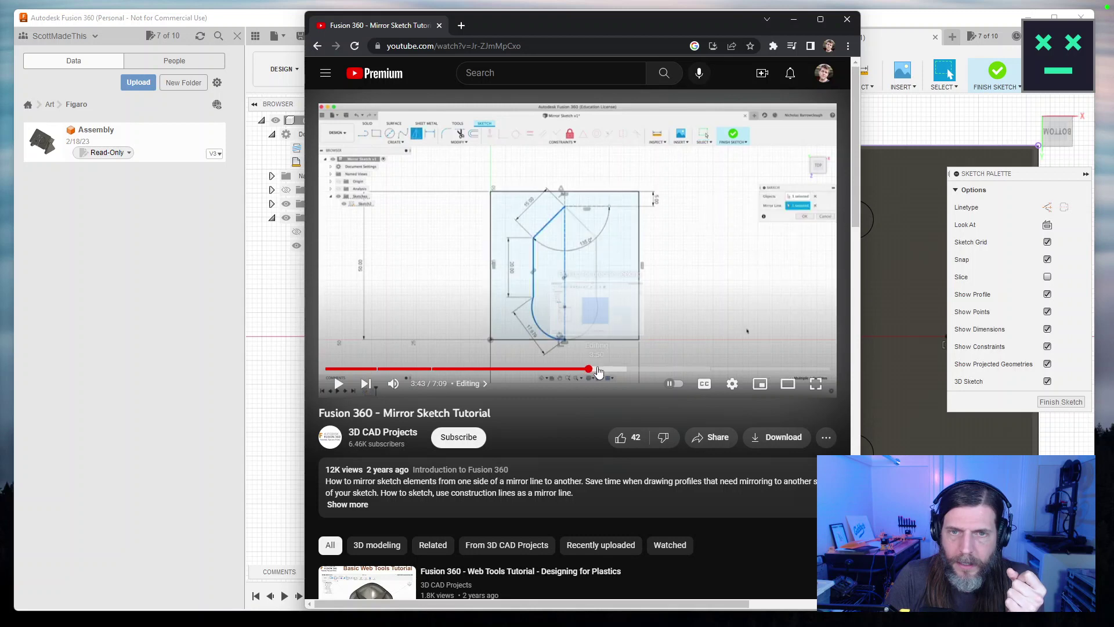
left_click_drag(540, 371, 508, 370)
left_click(846, 20)
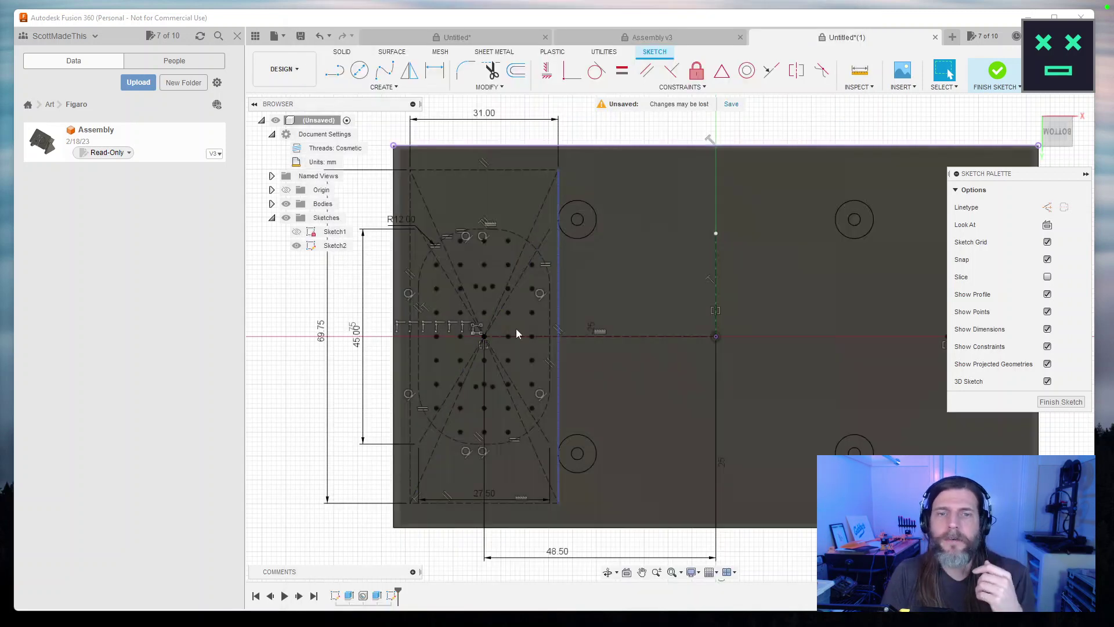
Turn the vertical line through the origin into construction geometry.
scroll(681, 365, "up", 2)
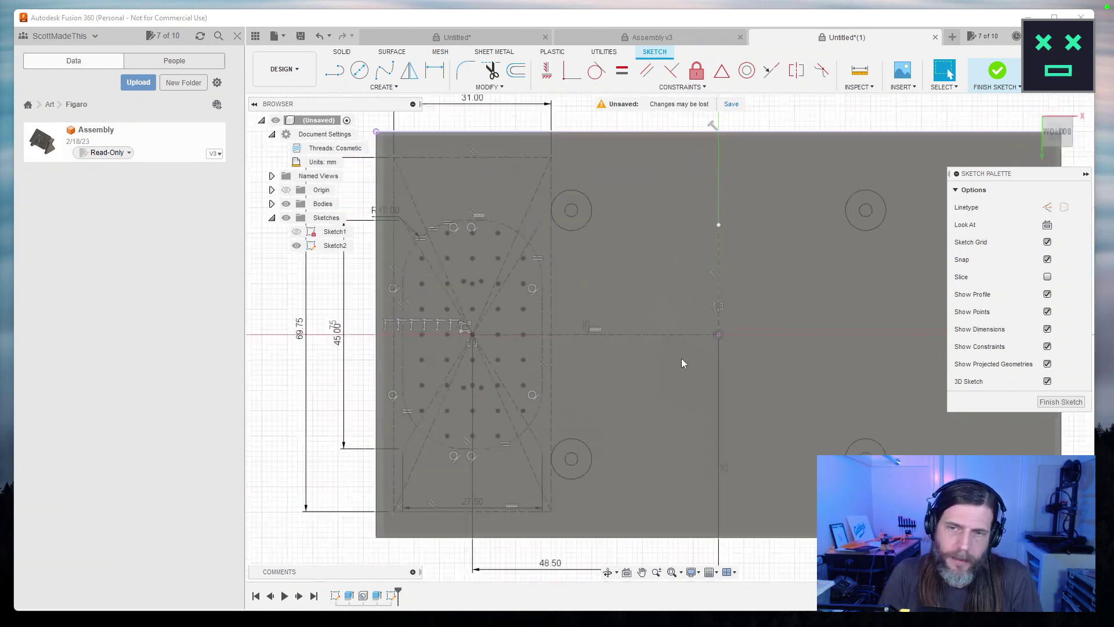
scroll(680, 358, "down", 2)
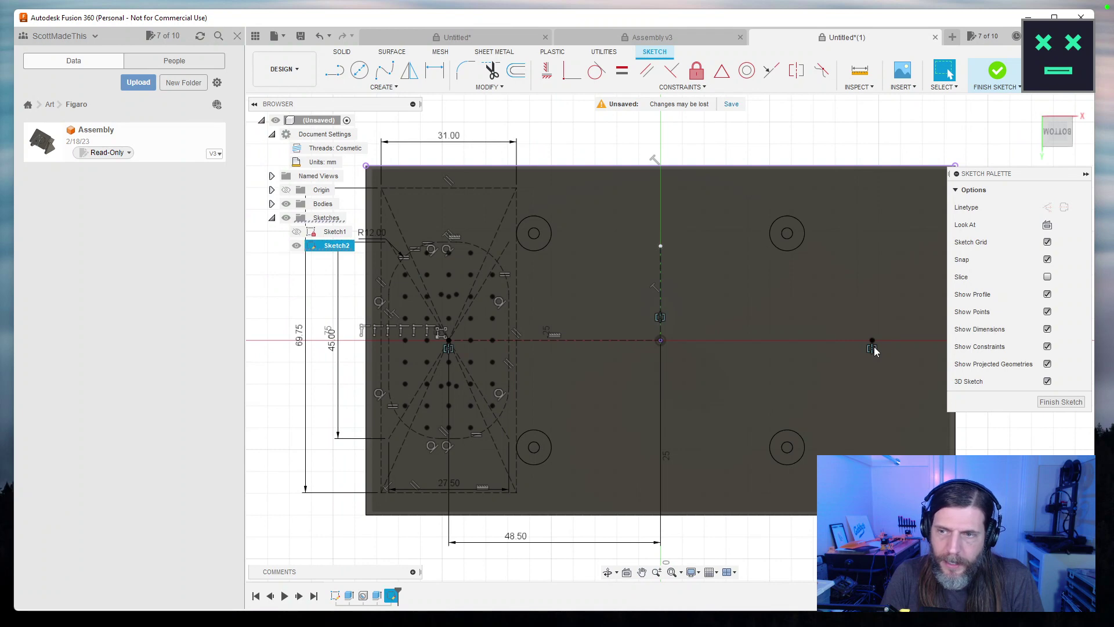
scroll(451, 350, "down", 1)
scroll(450, 350, "up", 4)
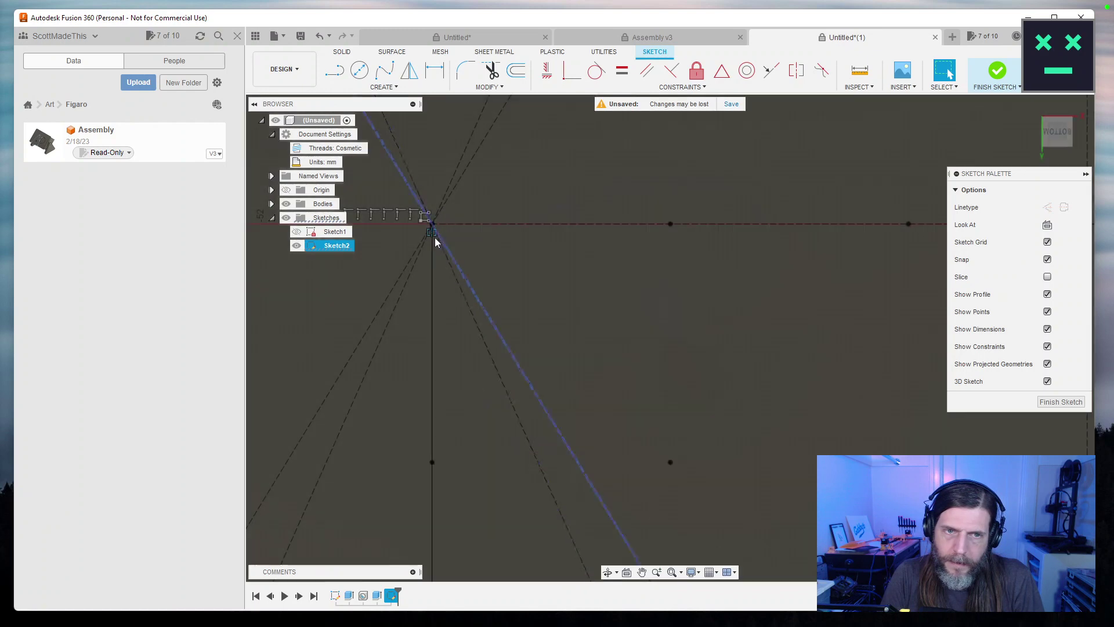
scroll(602, 340, "down", 3)
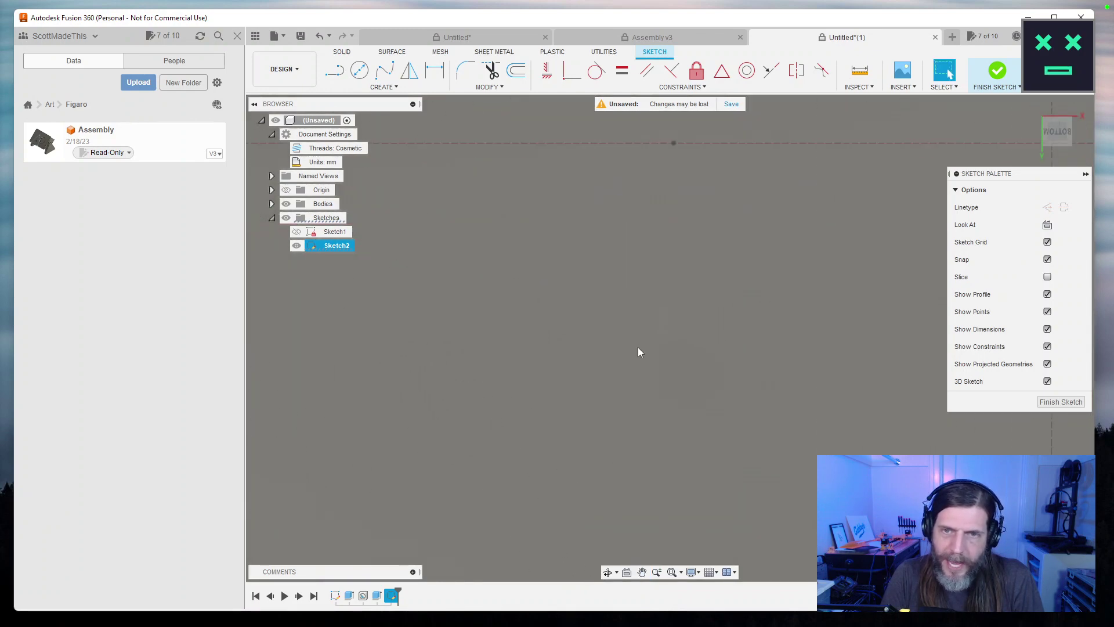
scroll(639, 353, "down", 3)
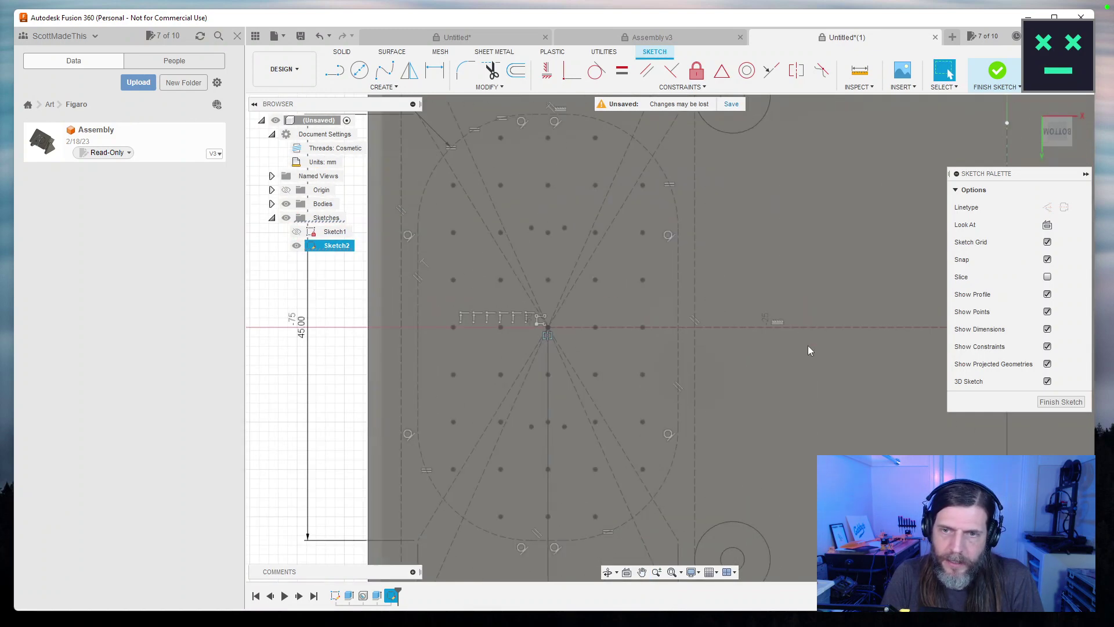
scroll(810, 350, "up", 3)
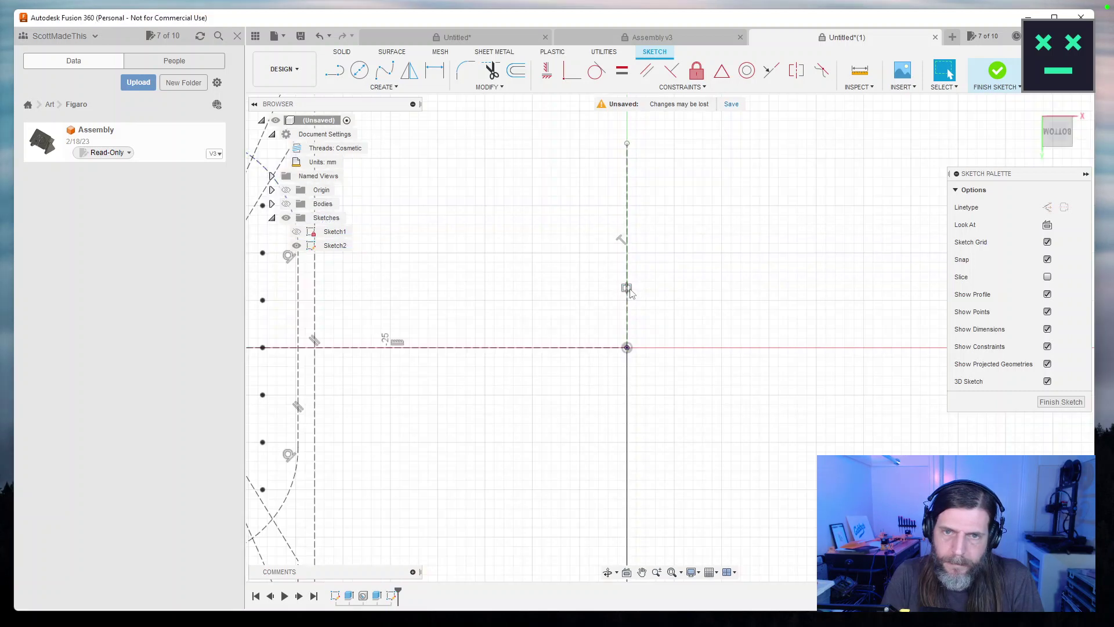
left_click(631, 290)
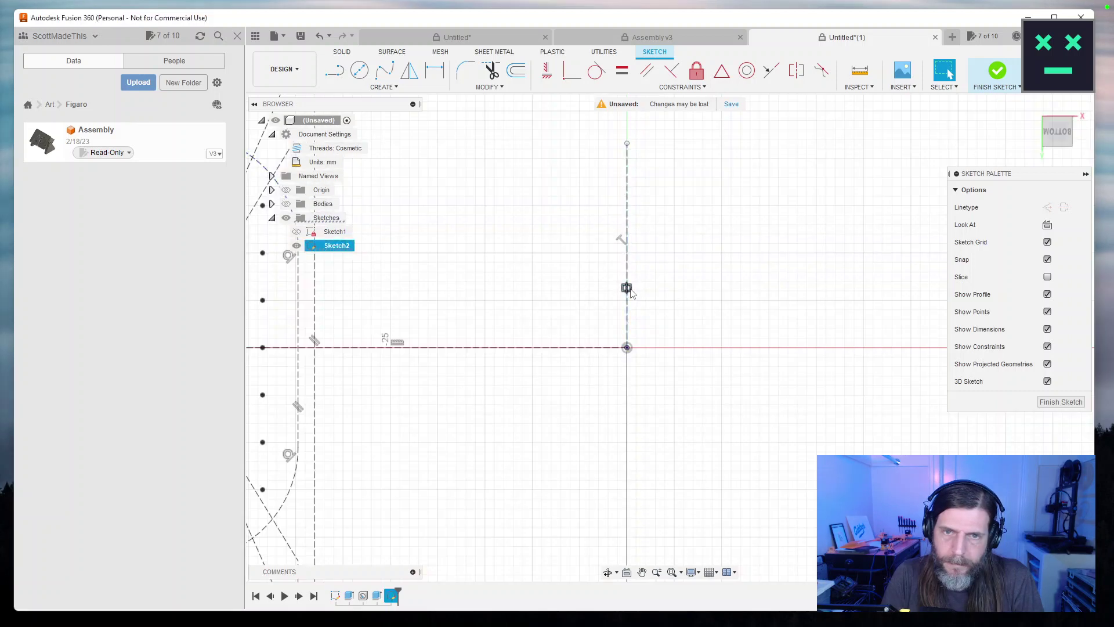
left_click(627, 292)
key("x")
Recentre the sketch view and start the Mirror command.
scroll(720, 398, "down", 3)
scroll(622, 403, "down", 5)
left_click_drag(674, 380, 649, 391)
scroll(794, 417, "down", 1)
scroll(794, 417, "up", 1)
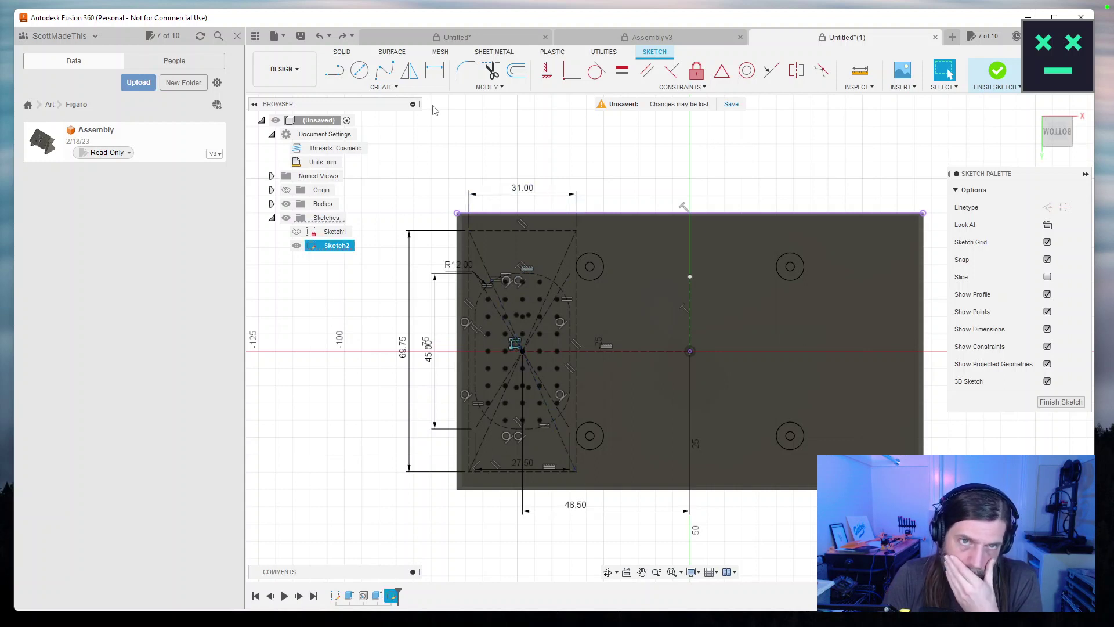
left_click(410, 74)
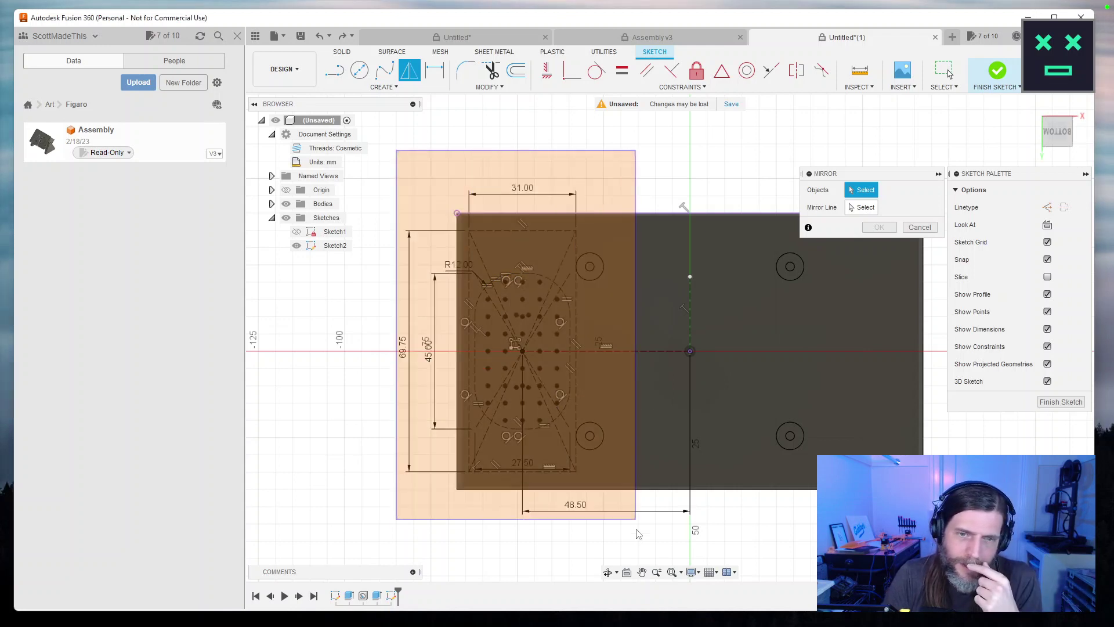
Set up a mirror of Sketch2 about the top line, then cancel it.
left_click(335, 245)
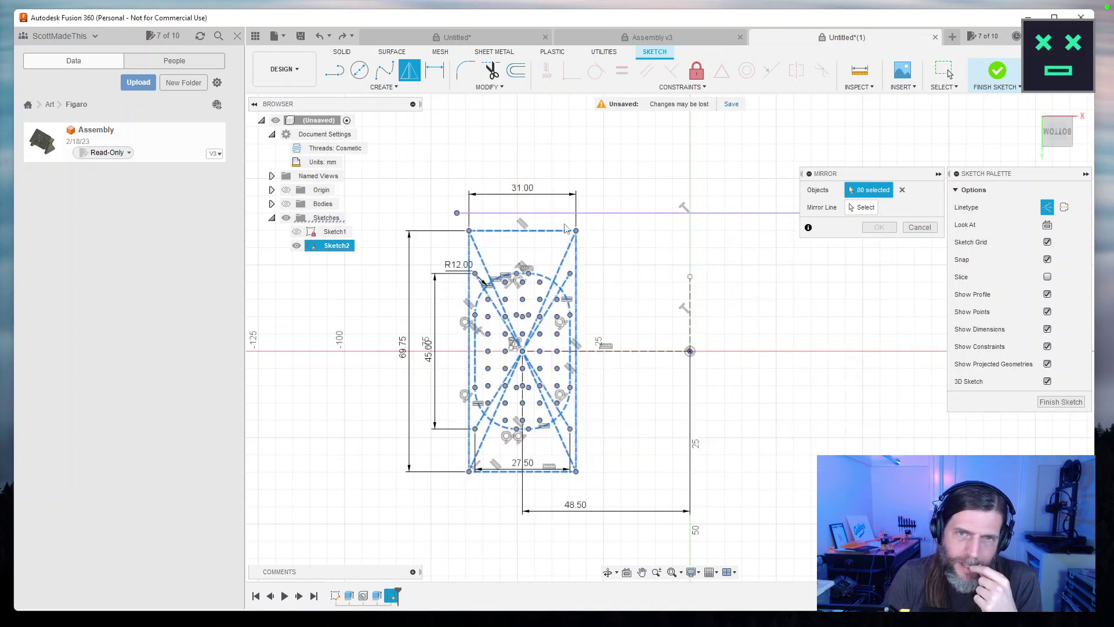
left_click(617, 214)
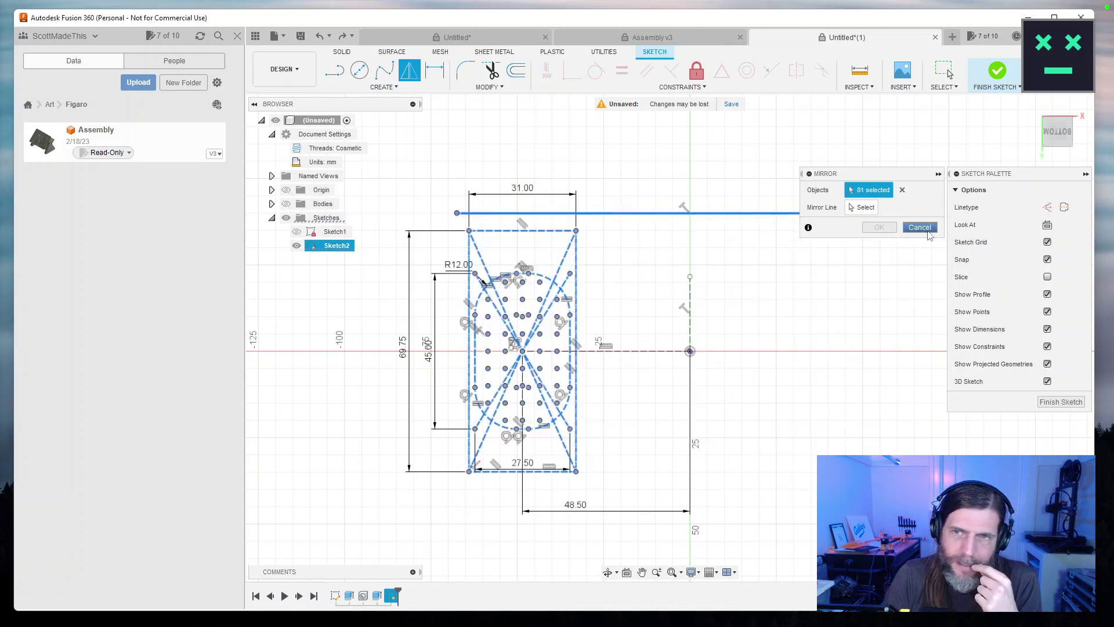
left_click(879, 227)
Hide the plate body and Sketch1, and delete the stray line along the top edge.
left_click(297, 231)
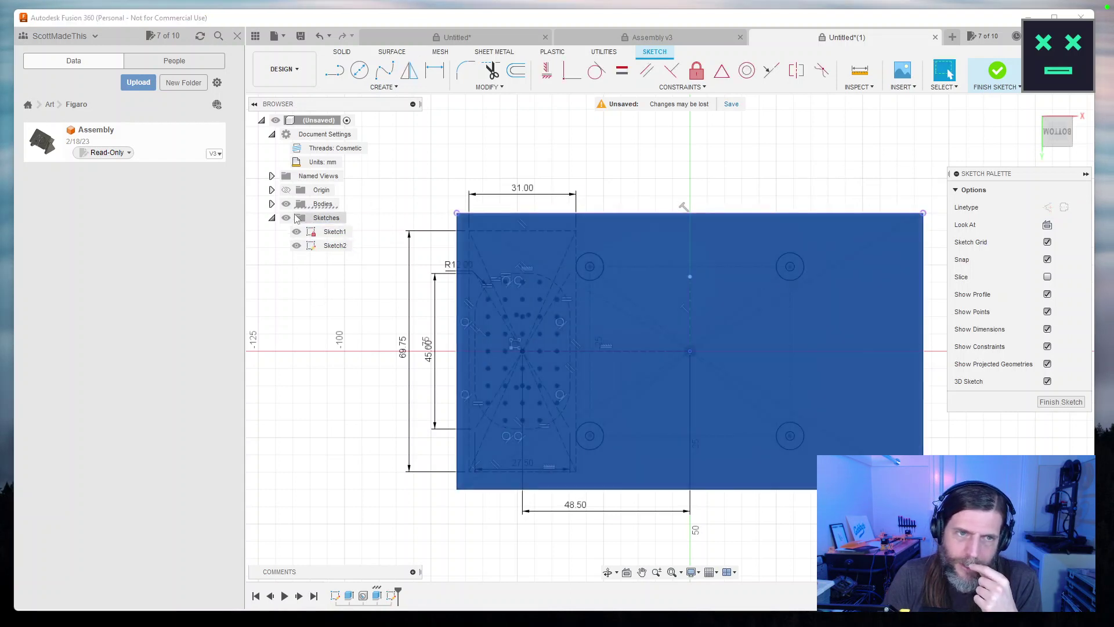
left_click(286, 204)
left_click(297, 232)
left_click(669, 216)
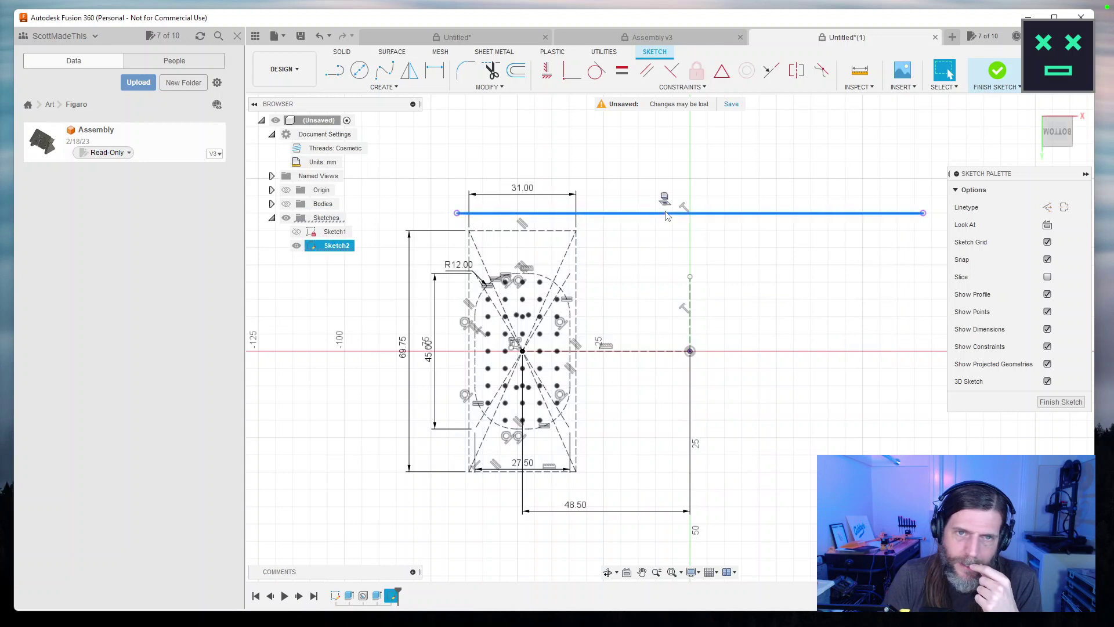
key("Delete")
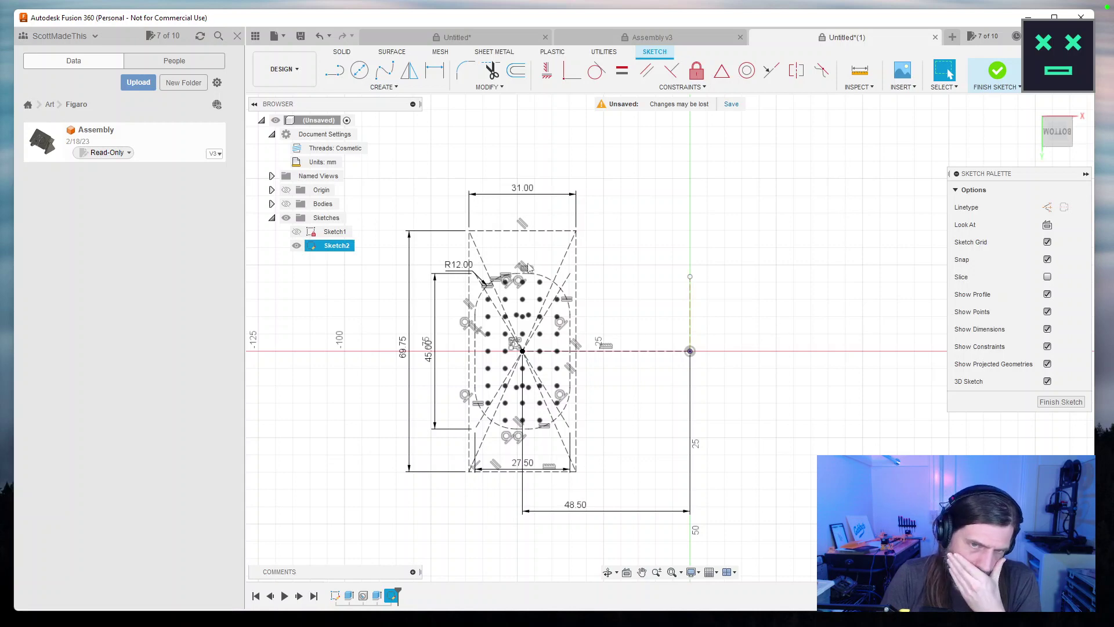
Pan across the hole grid, select a point, and clear the selection.
scroll(597, 366, "up", 10)
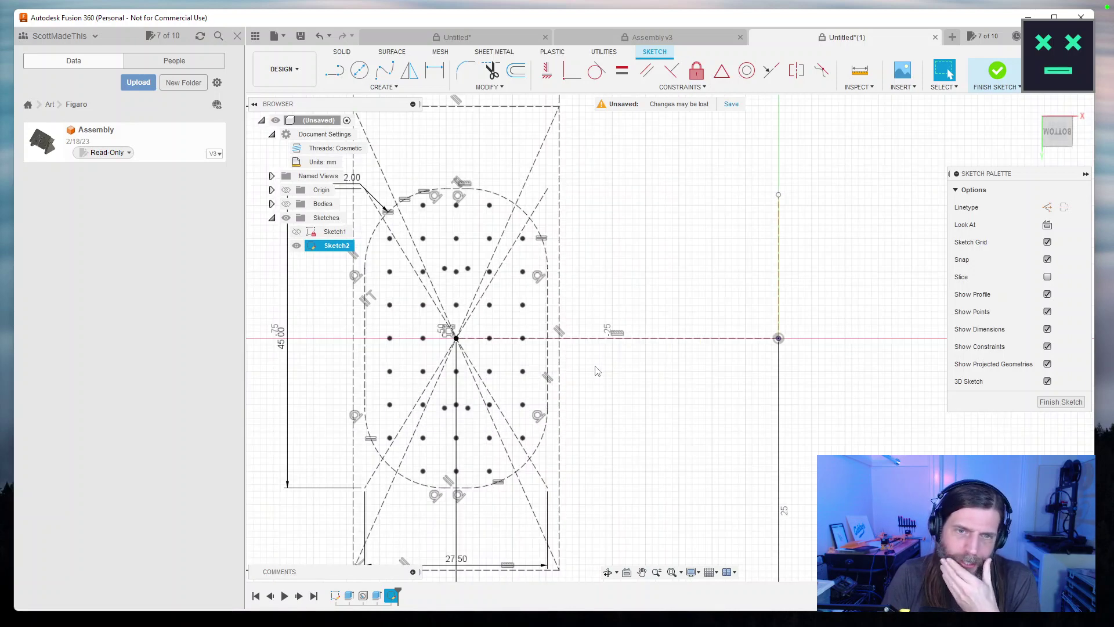
mouse_move(594, 368)
left_mouse_down()
mouse_move(791, 416)
mouse_move(884, 467)
left_mouse_up()
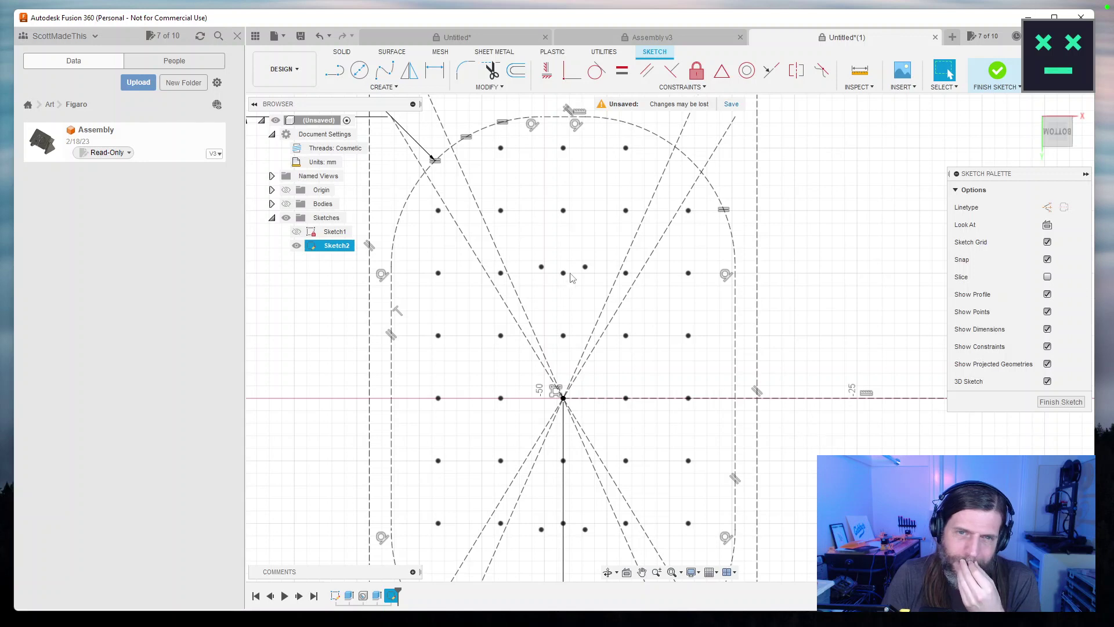
left_click(563, 278)
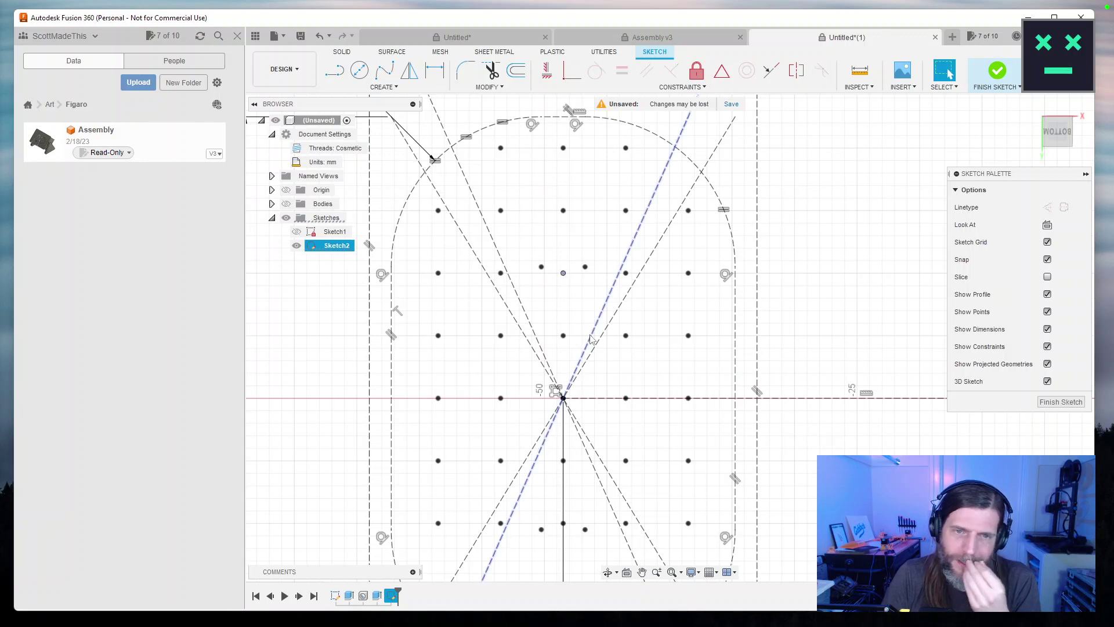
key("Escape")
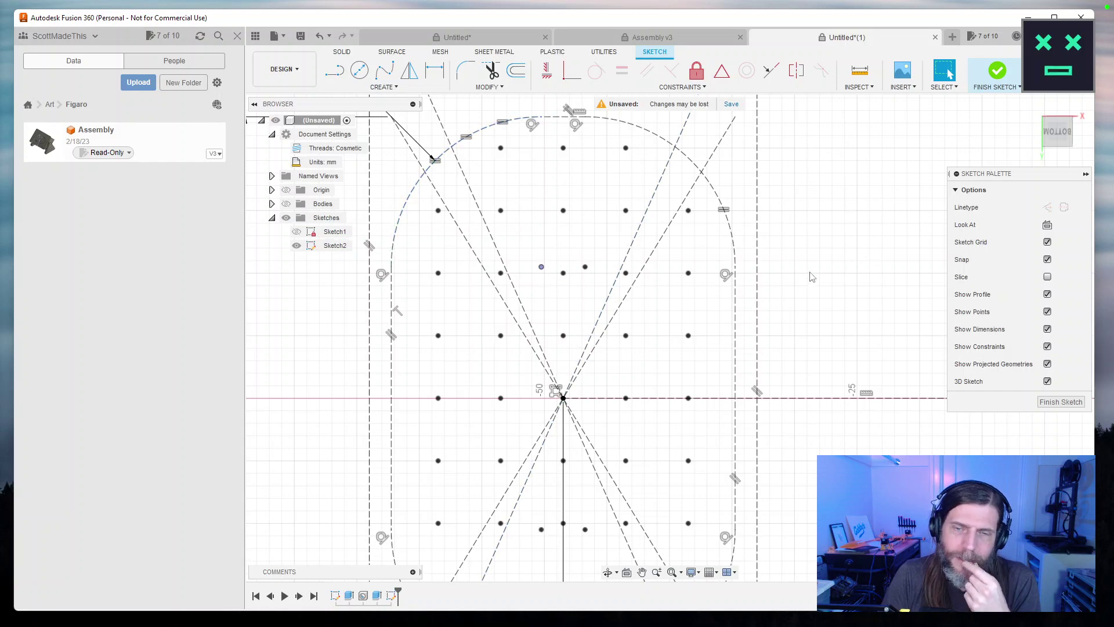
Reframe the hole grid and bring the Google results for 'fusion 360 mirror holes' to the front.
scroll(840, 348, "down", 1)
scroll(840, 349, "down", 2)
left_click_drag(840, 348, 651, 303)
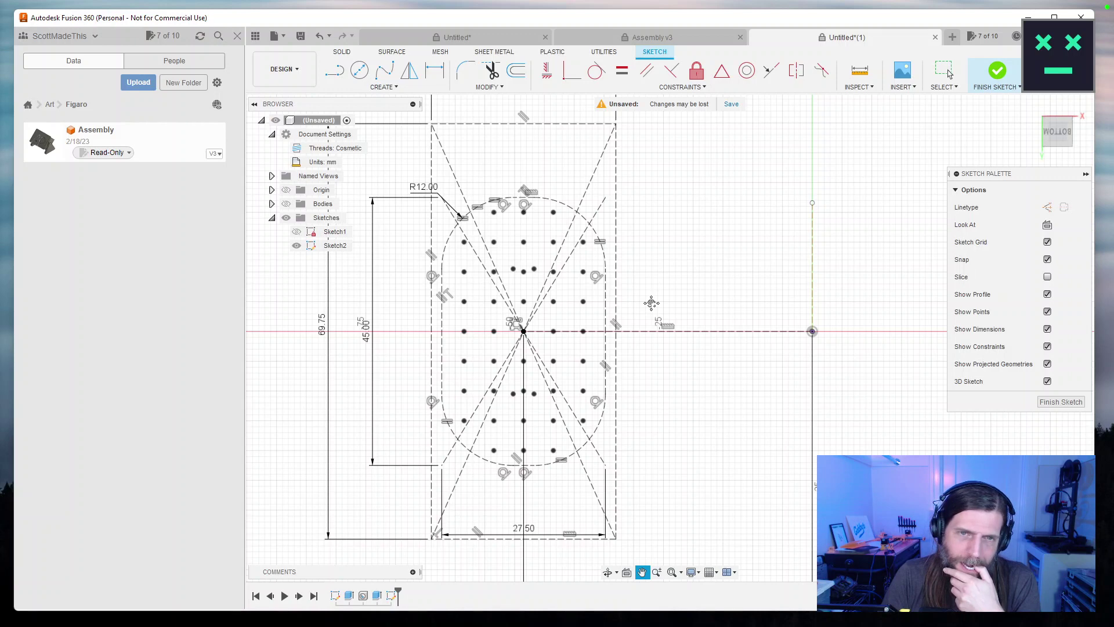
key("Escape")
scroll(650, 313, "down", 2)
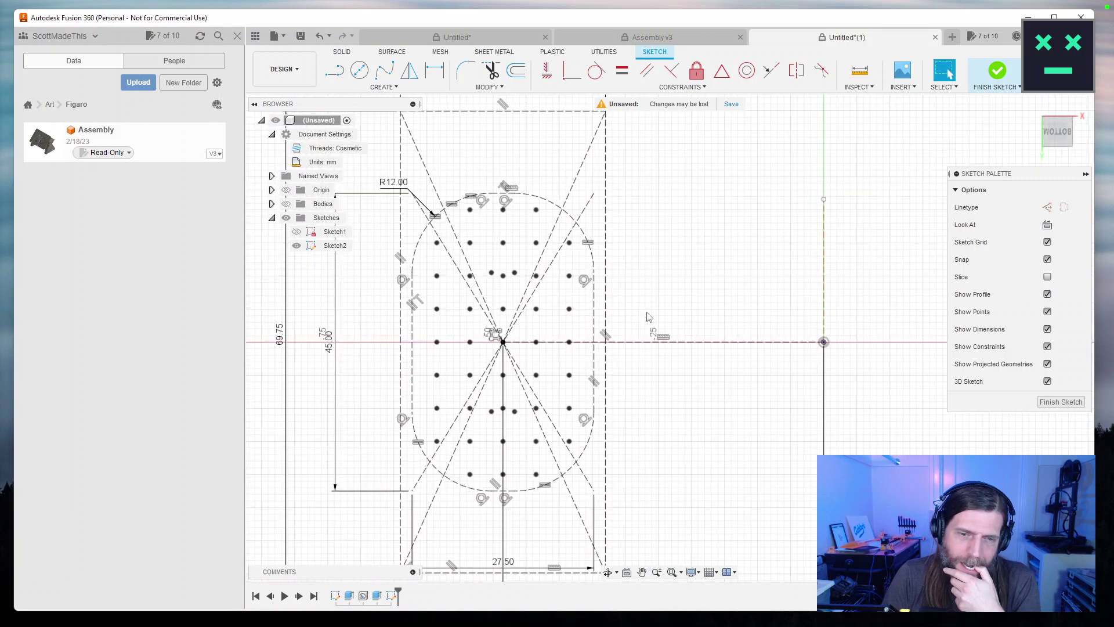
scroll(649, 316, "up", 1)
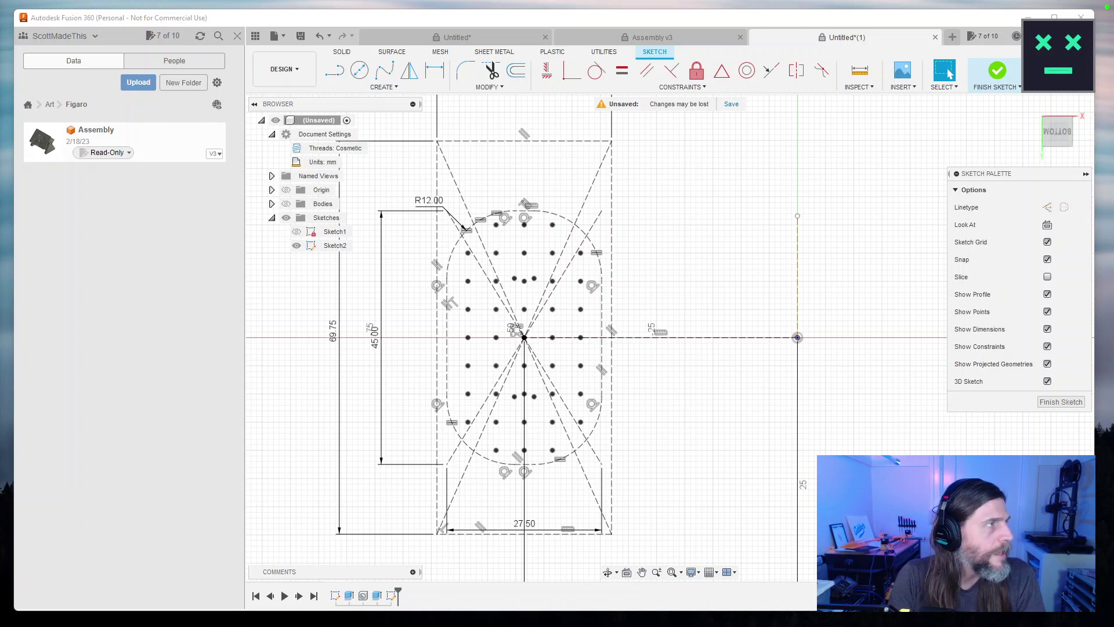
left_click_drag(1113, 58, 580, 91)
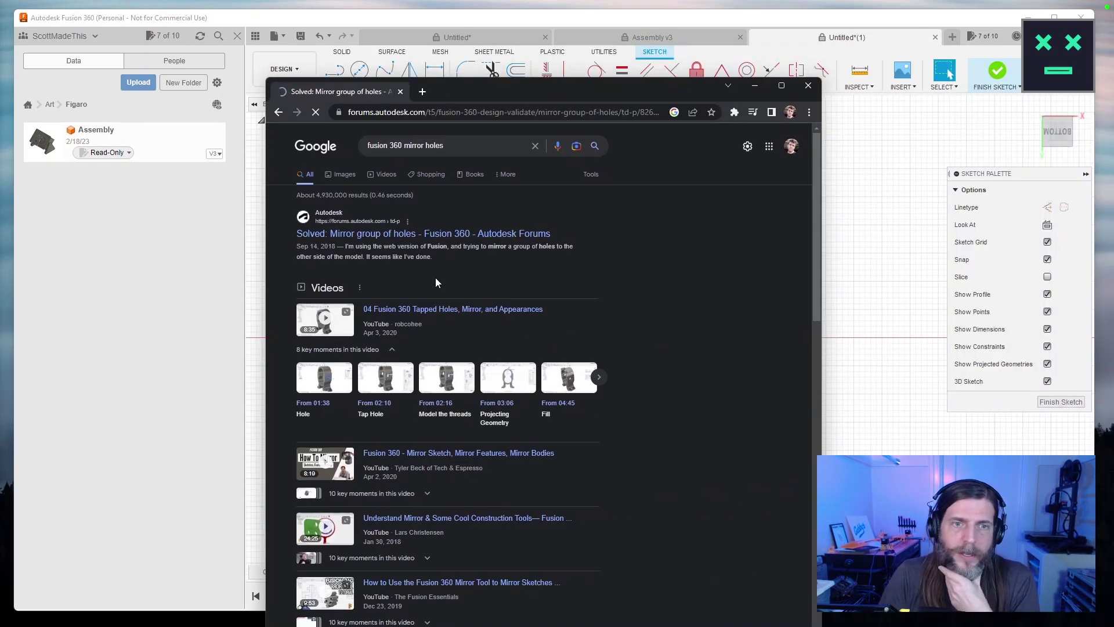
Scroll down the forum thread to the mirror-group-of-holes solution reply.
scroll(639, 357, "down", 5)
scroll(639, 357, "down", 1)
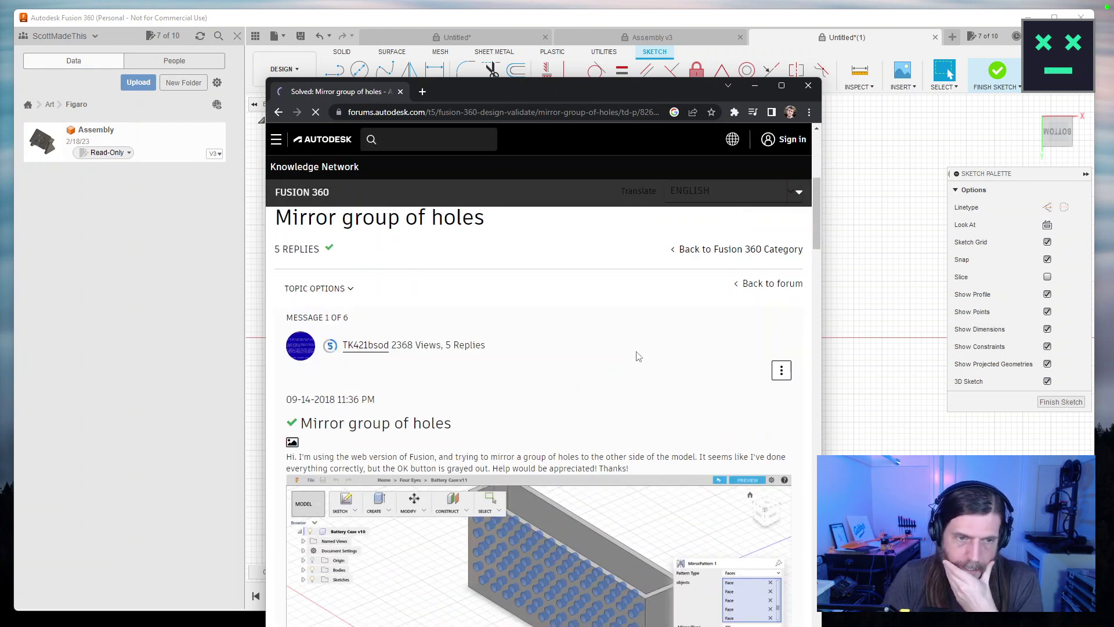
scroll(638, 357, "down", 3)
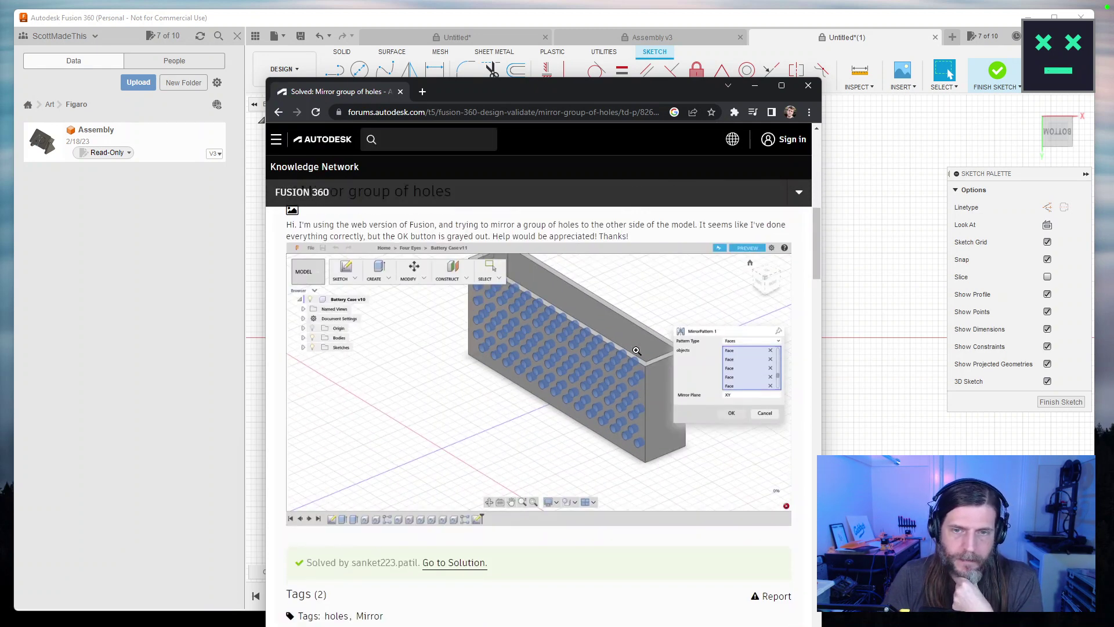
scroll(637, 350, "down", 3)
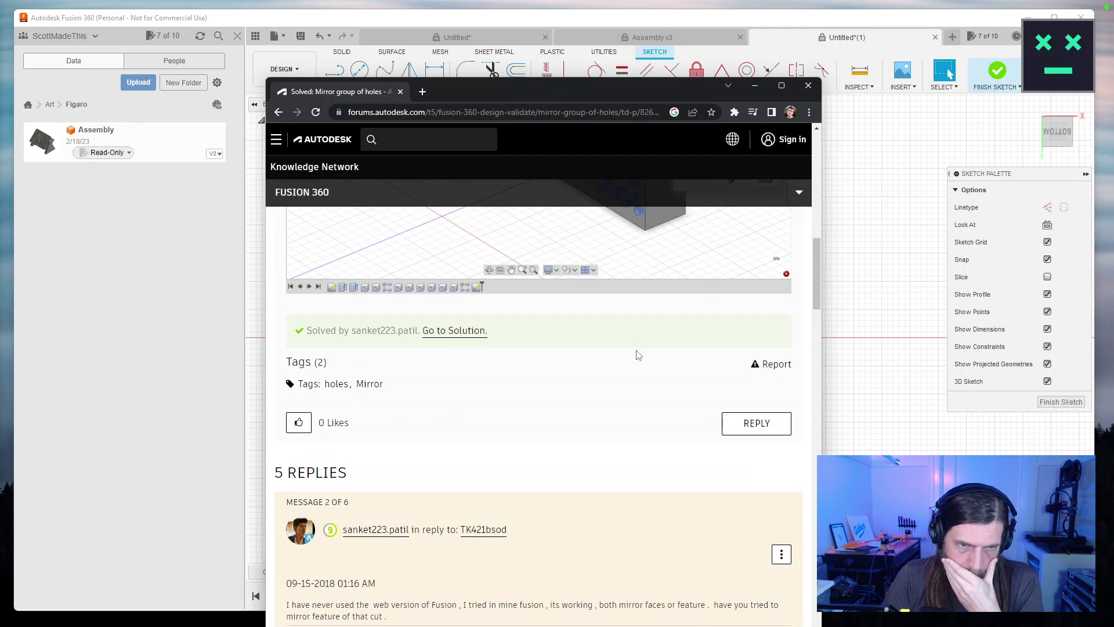
scroll(638, 355, "down", 2)
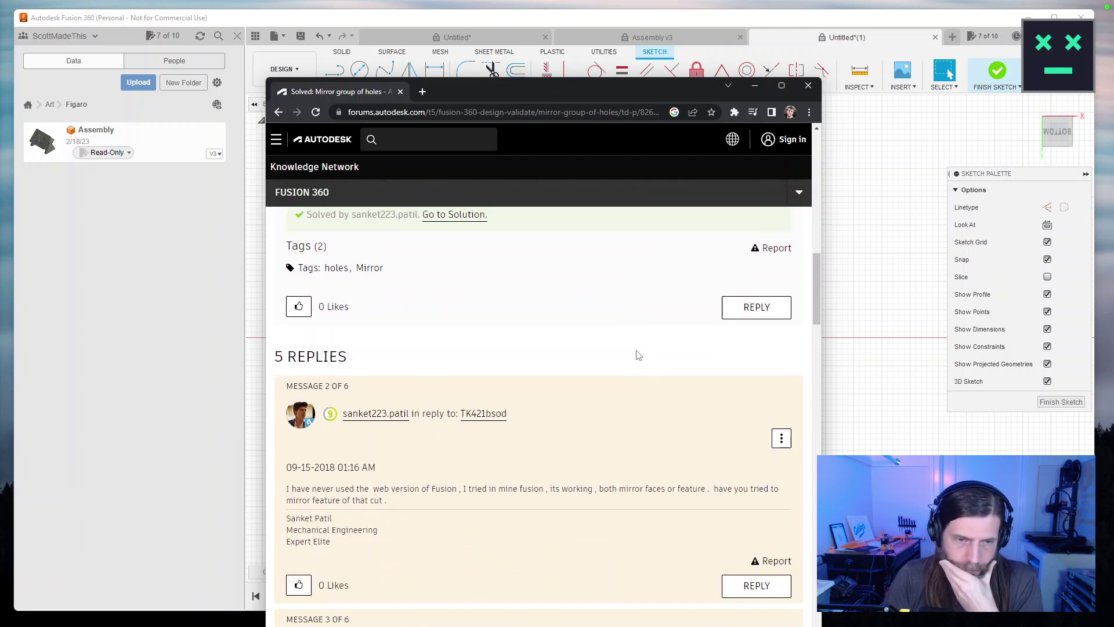
scroll(639, 356, "down", 3)
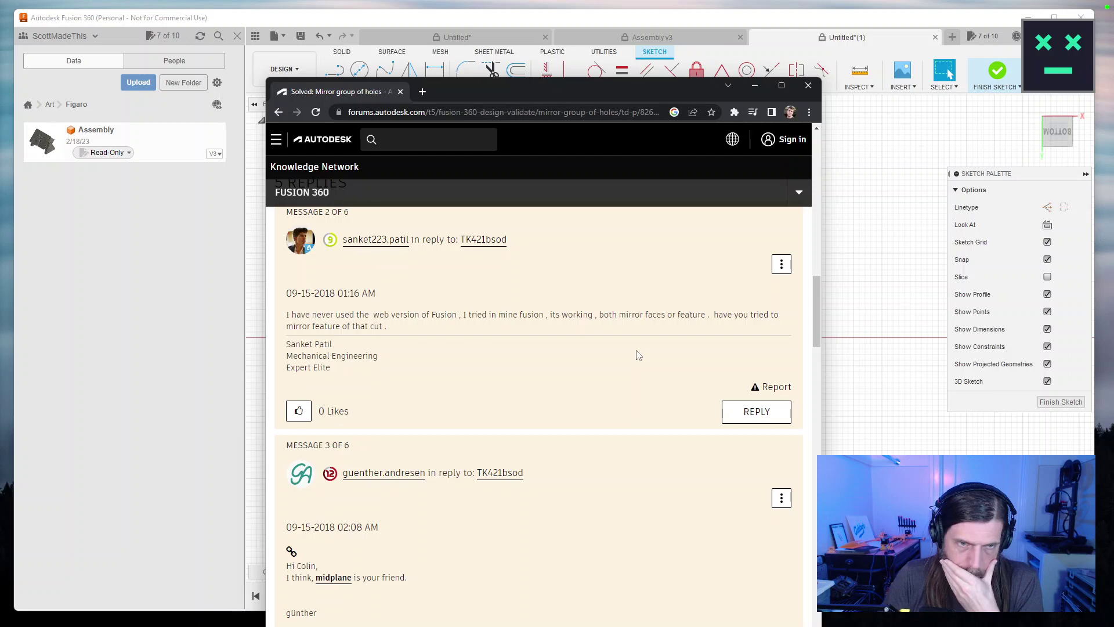
scroll(638, 355, "down", 6)
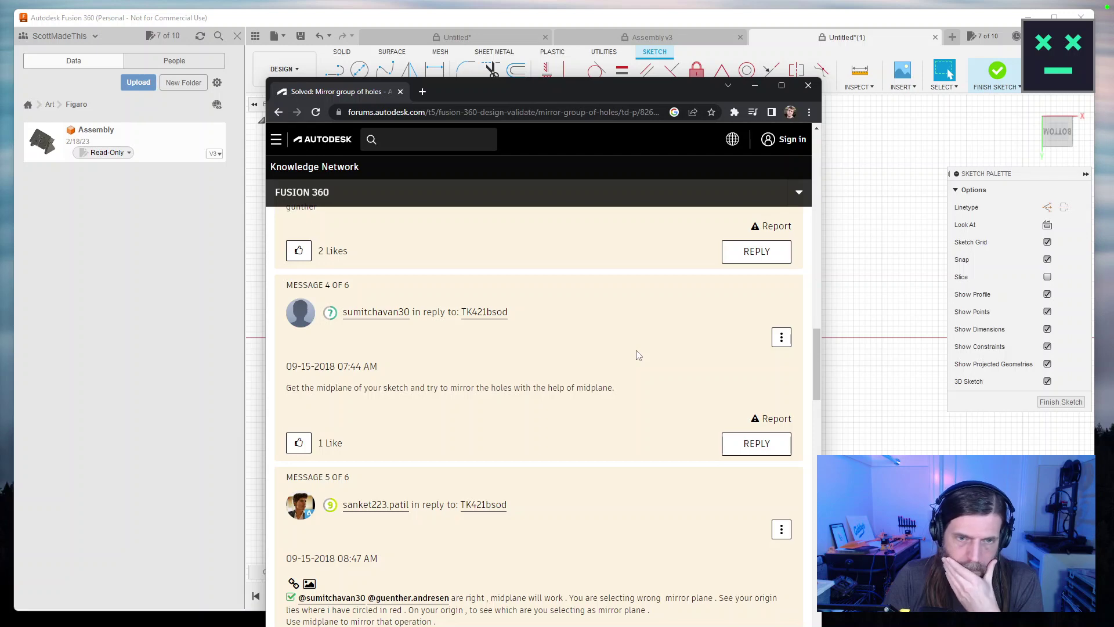
scroll(639, 355, "down", 5)
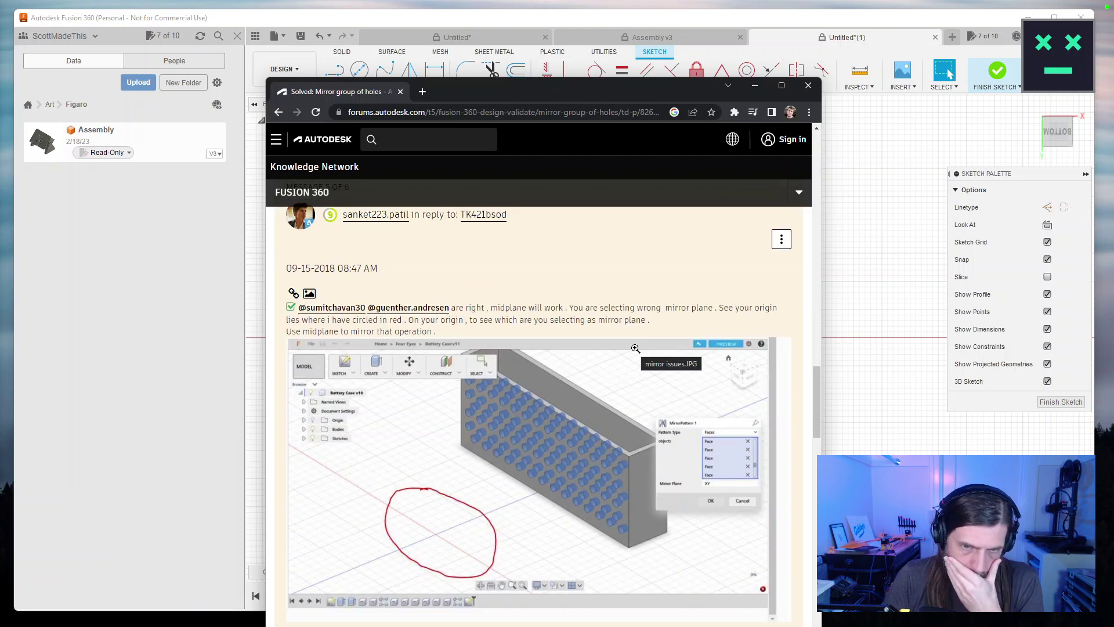
scroll(635, 348, "down", 6)
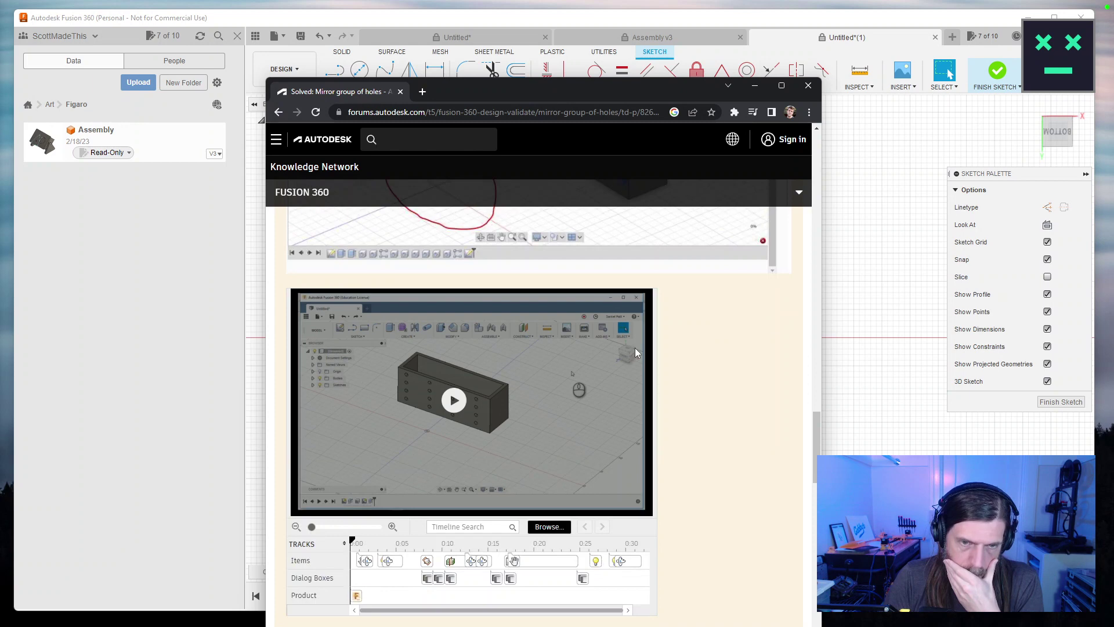
scroll(636, 352, "down", 5)
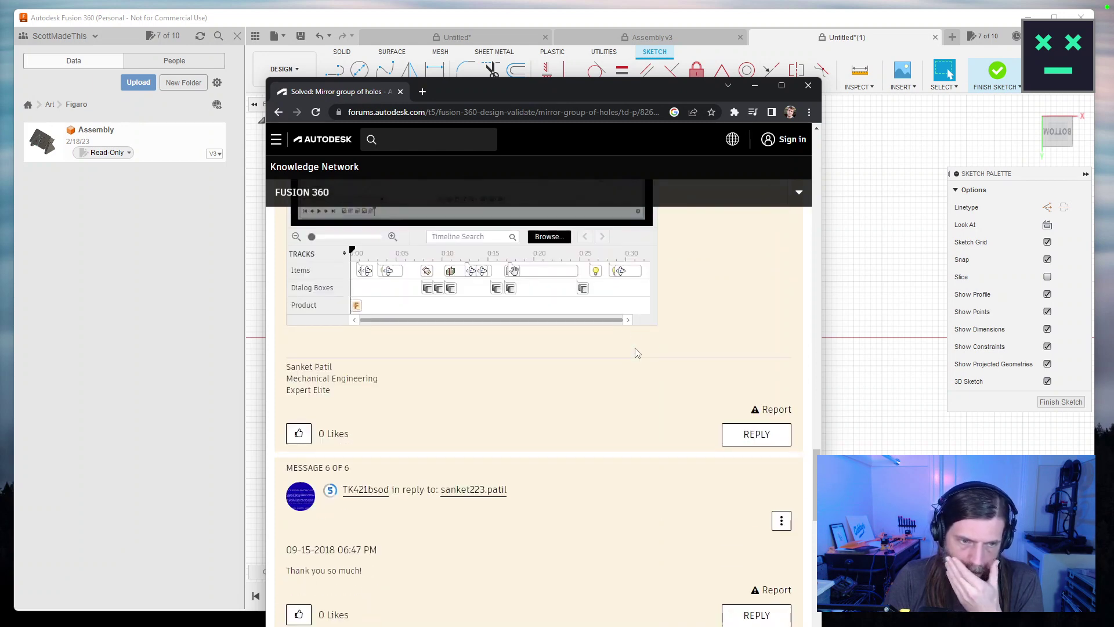
scroll(636, 350, "up", 4)
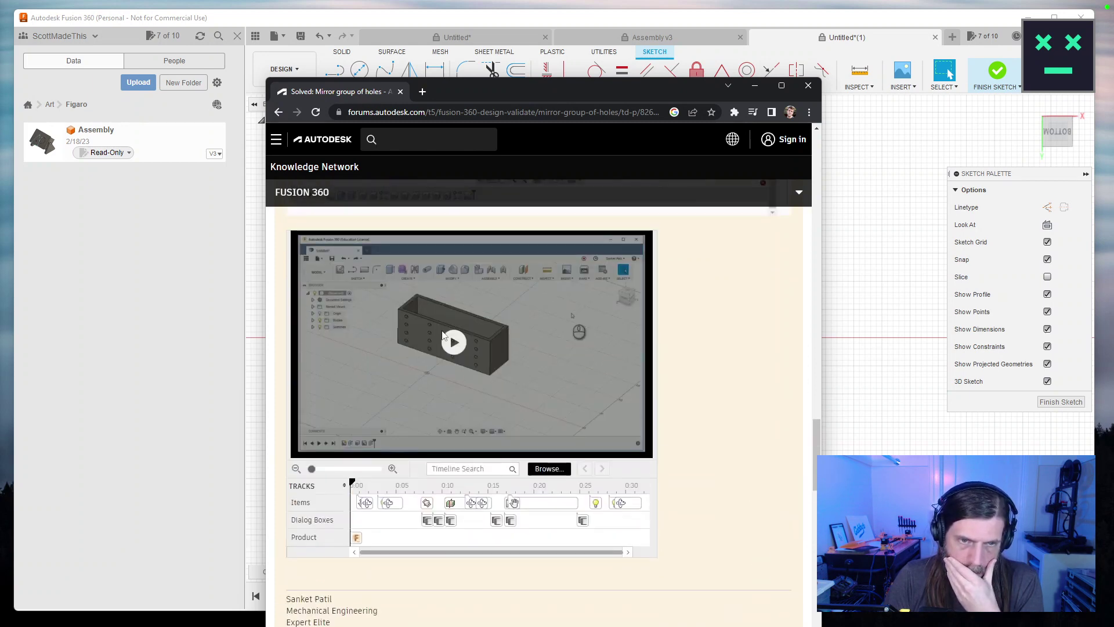
Play the solution video, skip ahead to the mirroring part, then close Chrome.
left_click(454, 343)
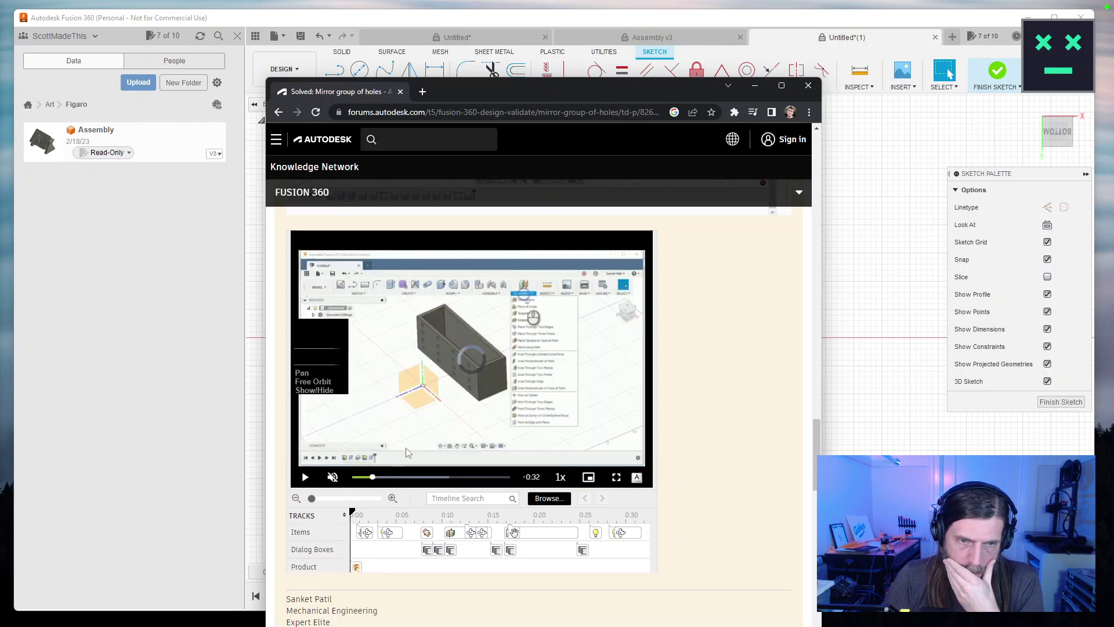
left_click(406, 477)
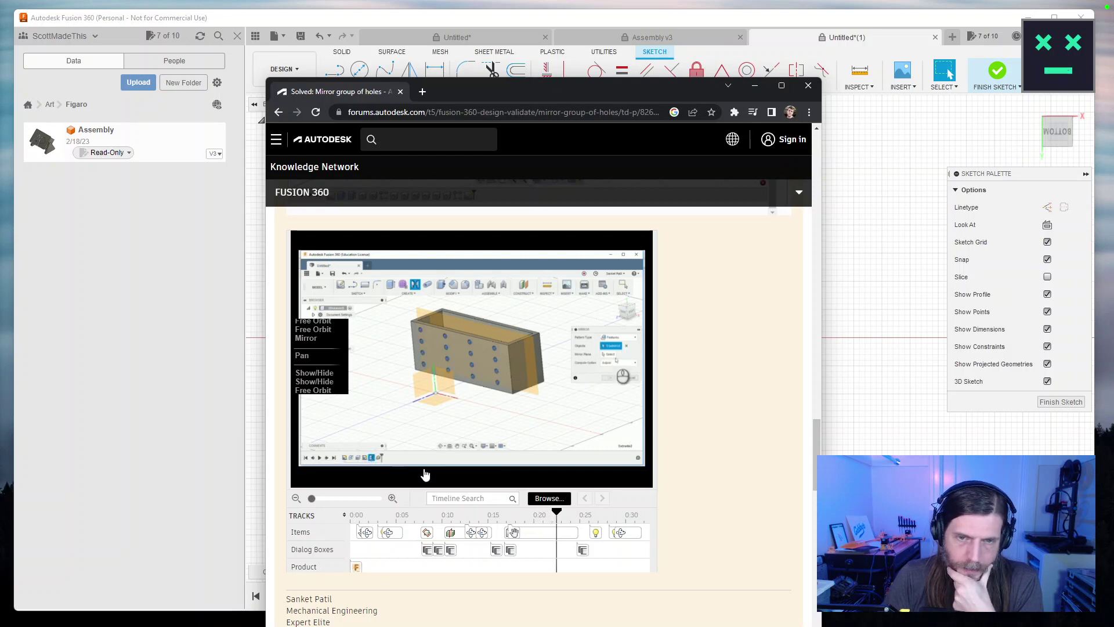
left_click(808, 85)
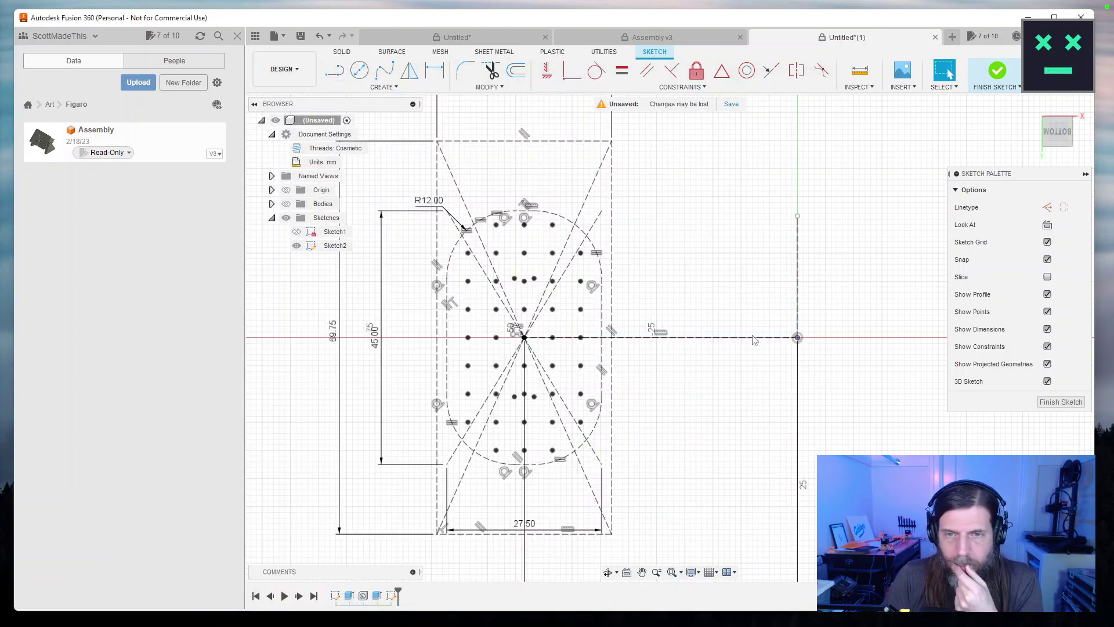
Finish Sketch2 and make the plate body visible again.
scroll(665, 354, "down", 5)
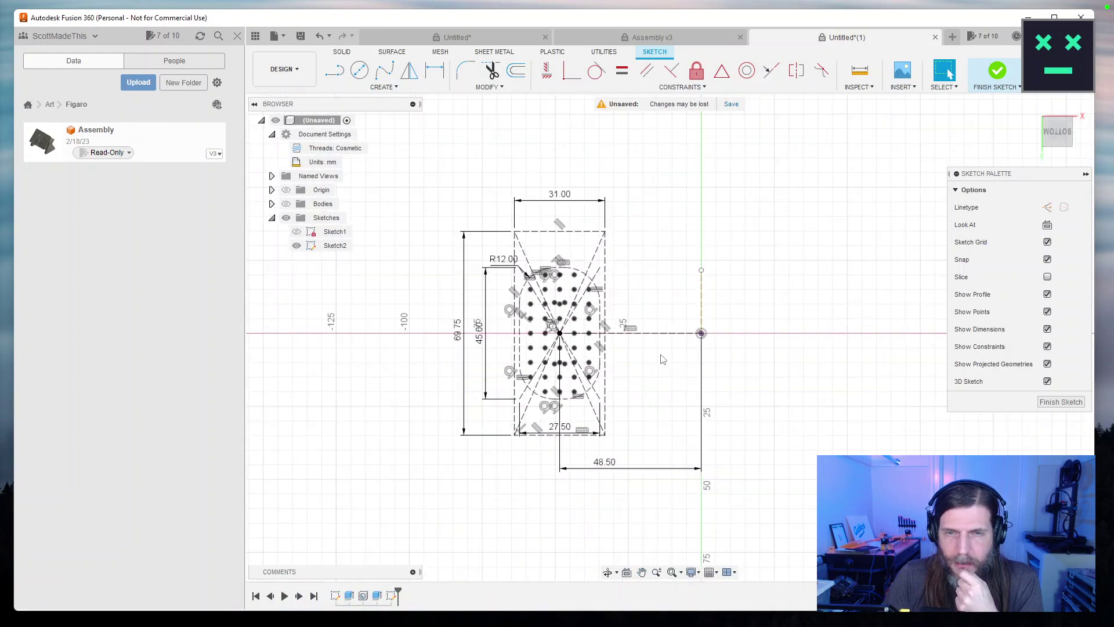
mouse_move(663, 360)
left_mouse_down()
mouse_move(642, 373)
mouse_move(567, 377)
mouse_move(582, 370)
left_mouse_up()
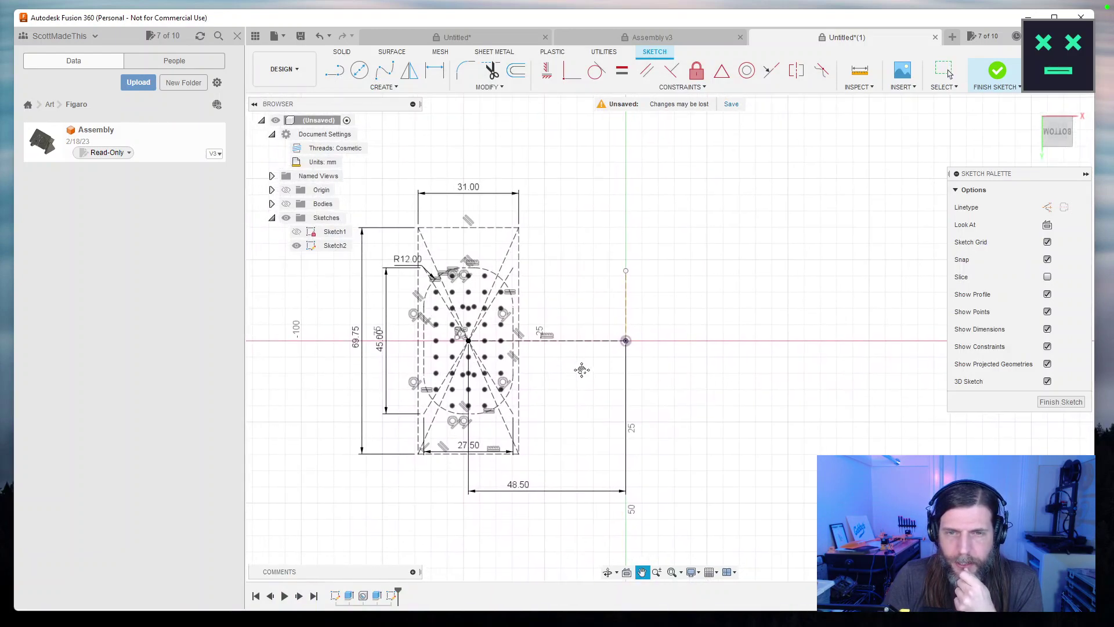
left_click(1053, 401)
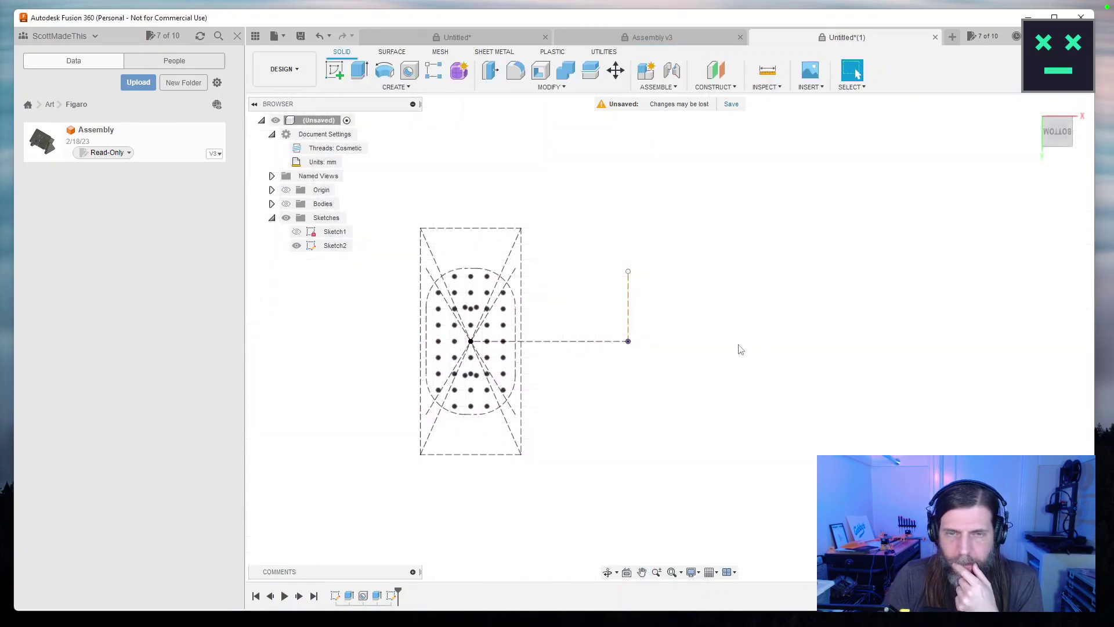
left_click(286, 204)
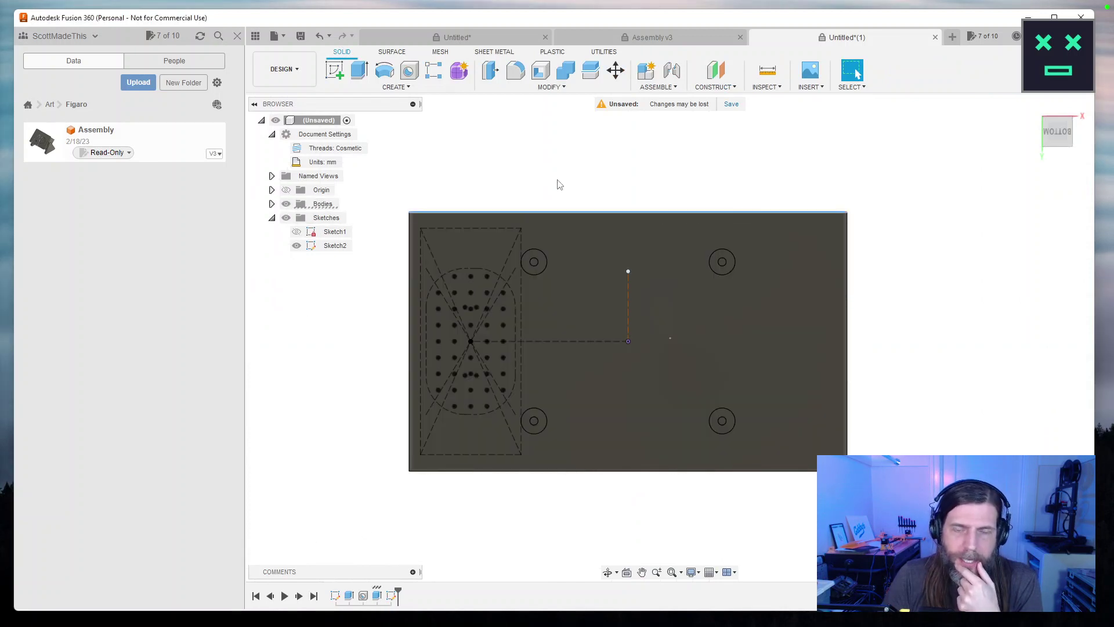
scroll(464, 145, "up", 3)
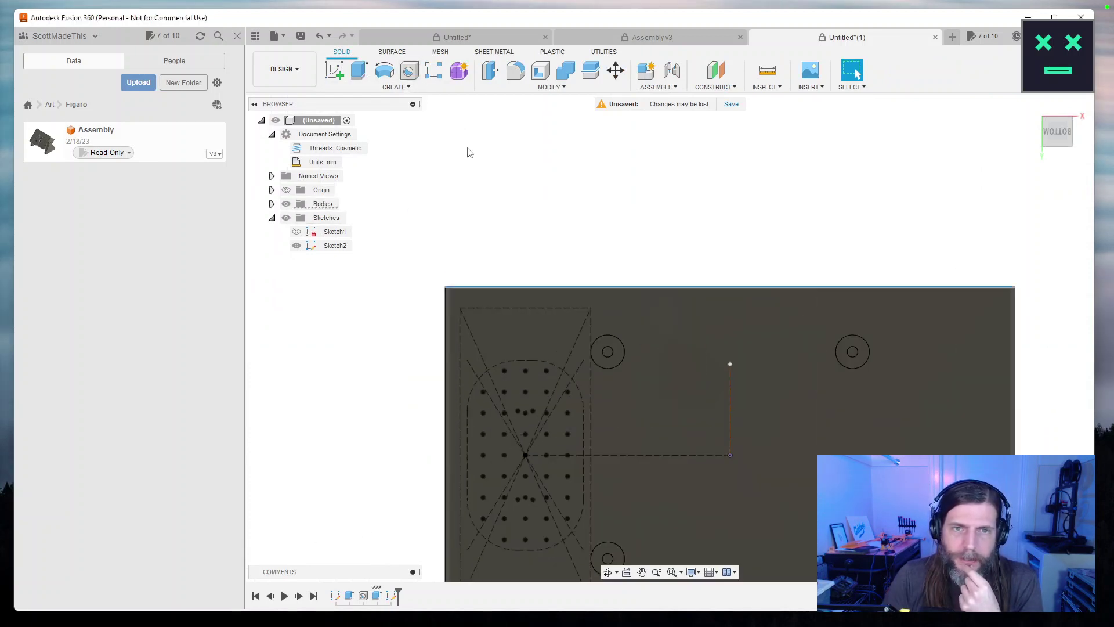
left_click_drag(498, 195, 477, 101)
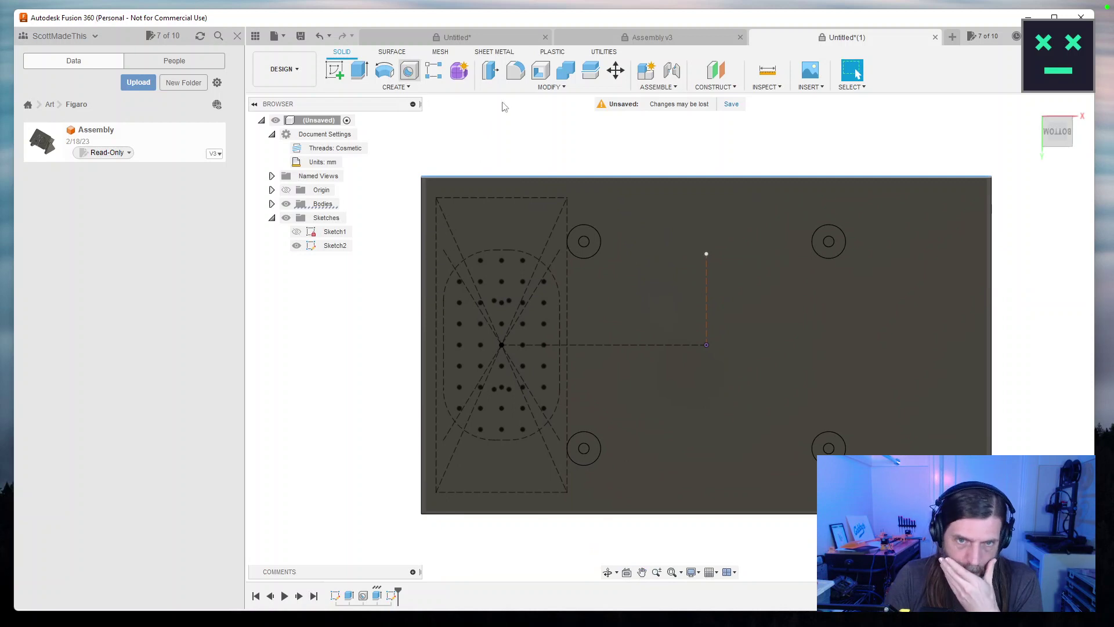
Start a Hole and window-select all the sketch grid points as hole locations.
left_click(409, 70)
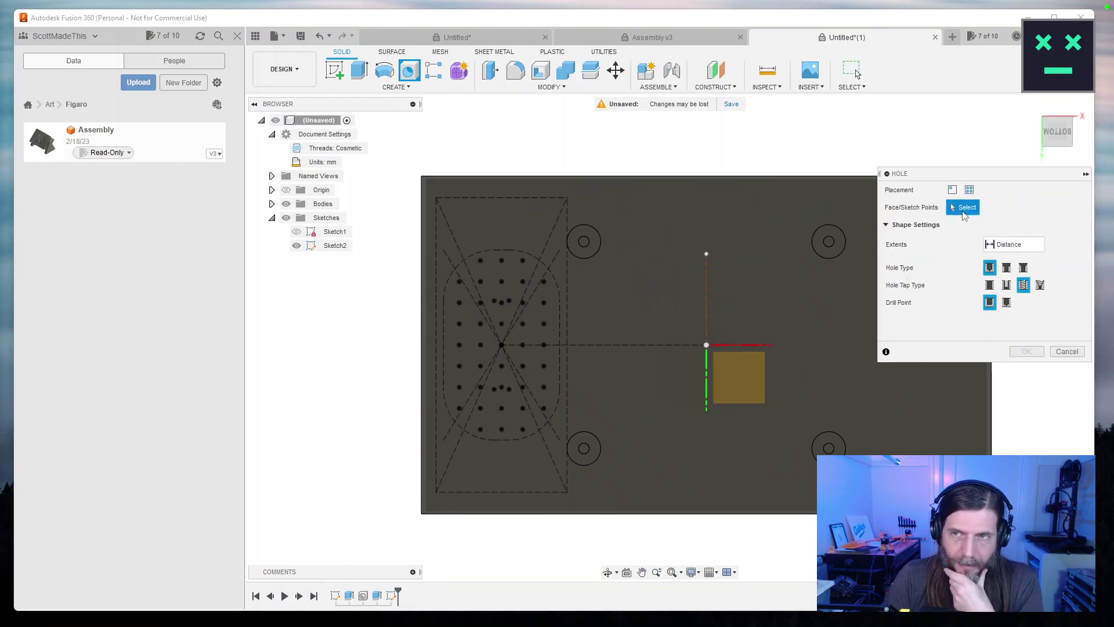
left_click(477, 283)
left_click(481, 281)
left_click(482, 261)
left_click(503, 260)
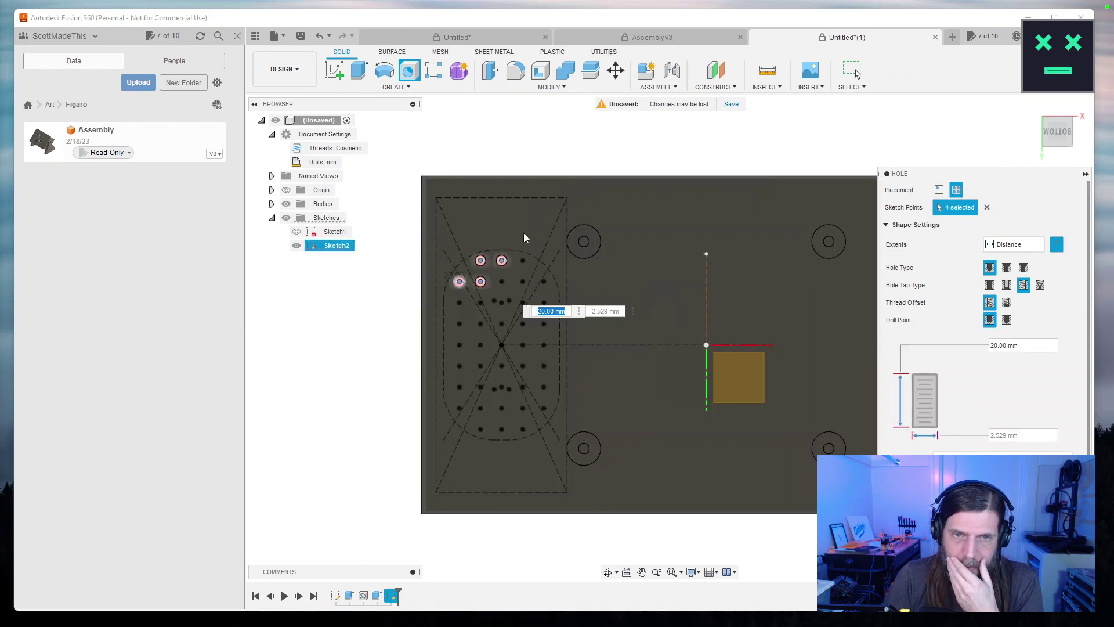
mouse_move(394, 223)
left_mouse_down()
mouse_move(587, 479)
mouse_move(560, 461)
left_mouse_up()
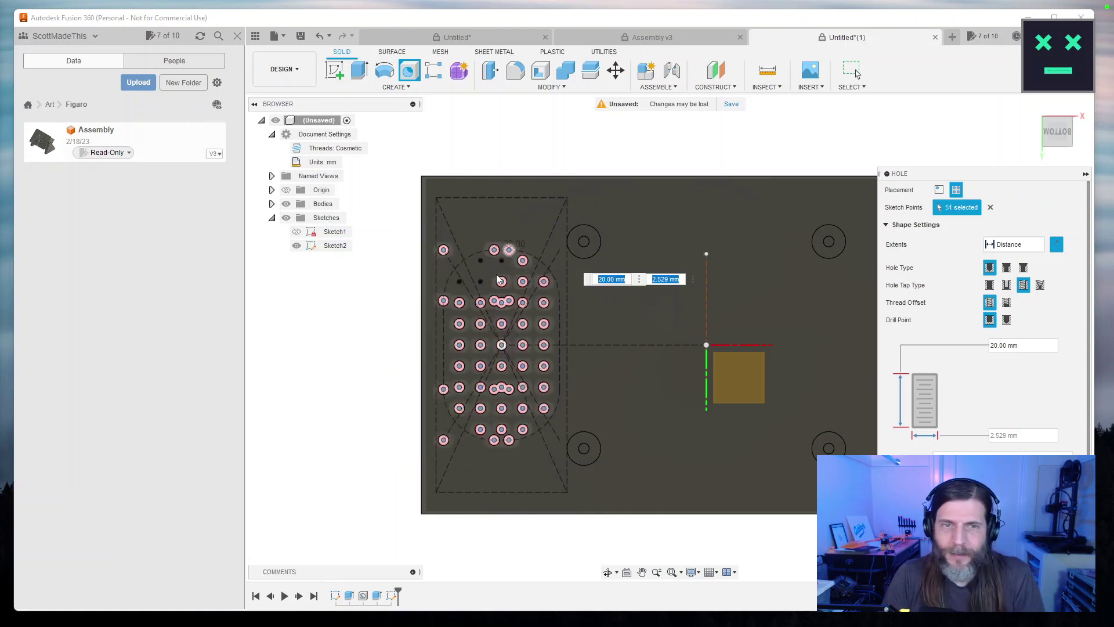
Deselect the stray and extra sketch points that are not part of the grid.
left_click(444, 251)
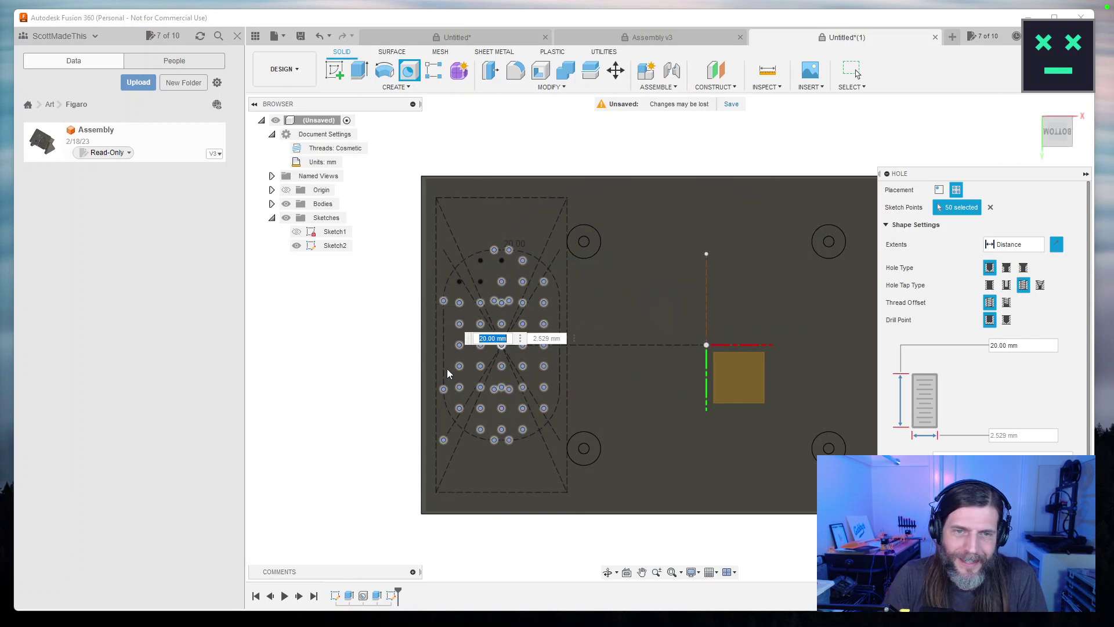
left_click(444, 302)
left_click(445, 389)
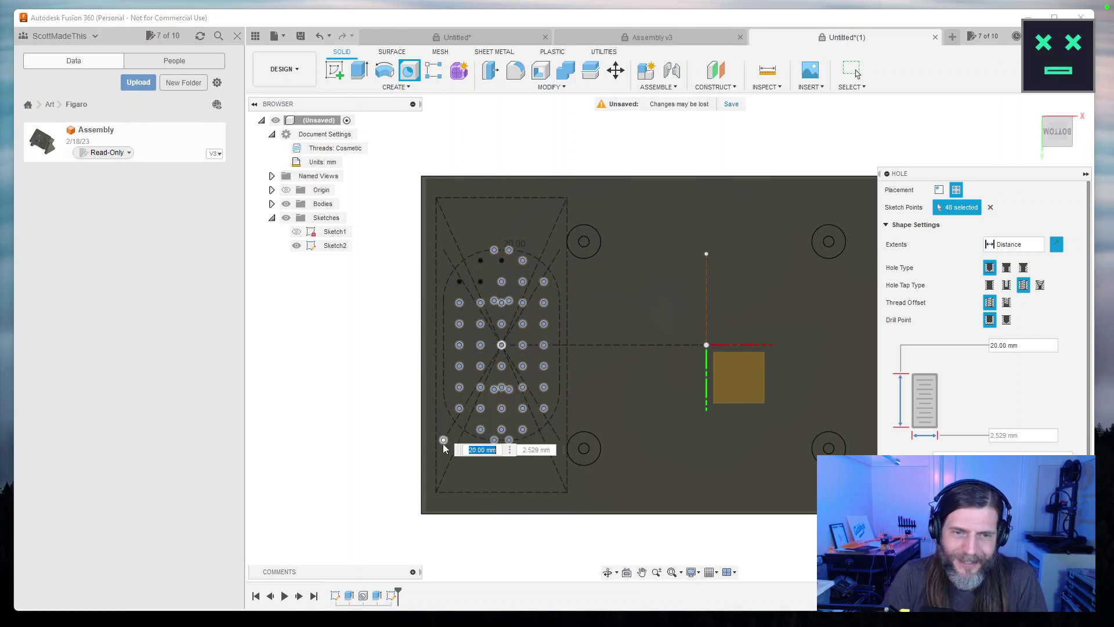
left_click(495, 441)
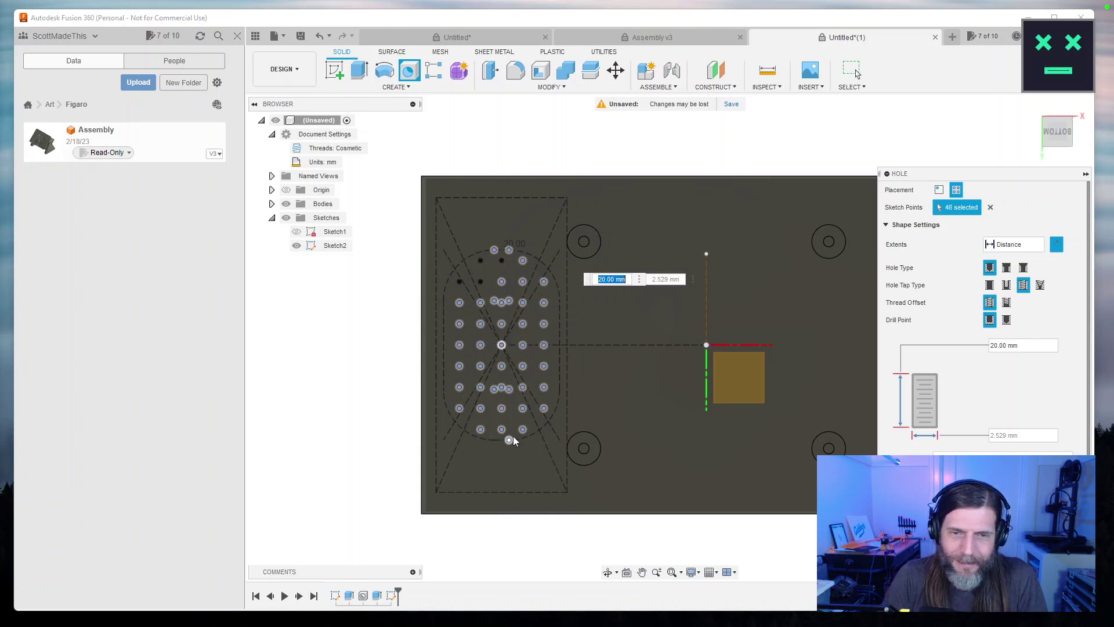
left_click(502, 261)
left_click(502, 324)
left_click(503, 388)
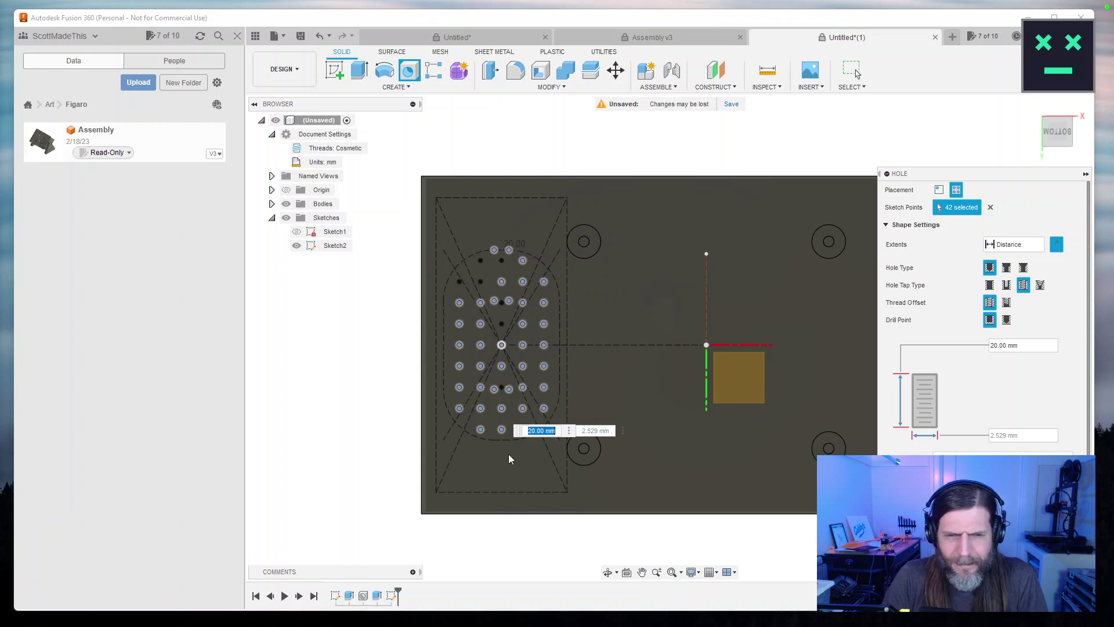
scroll(494, 390, "up", 5)
left_click(494, 390)
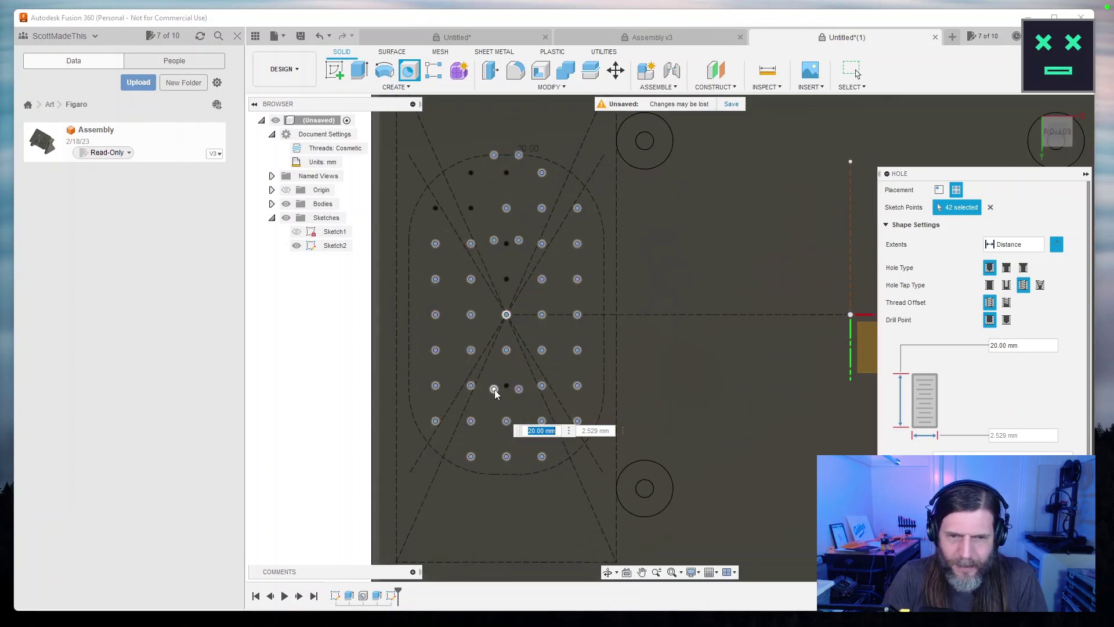
left_click(519, 389)
Add the missed grid points, drop the remaining extras, and cut the 2.529 mm, 20 mm-deep holes.
left_click(506, 278)
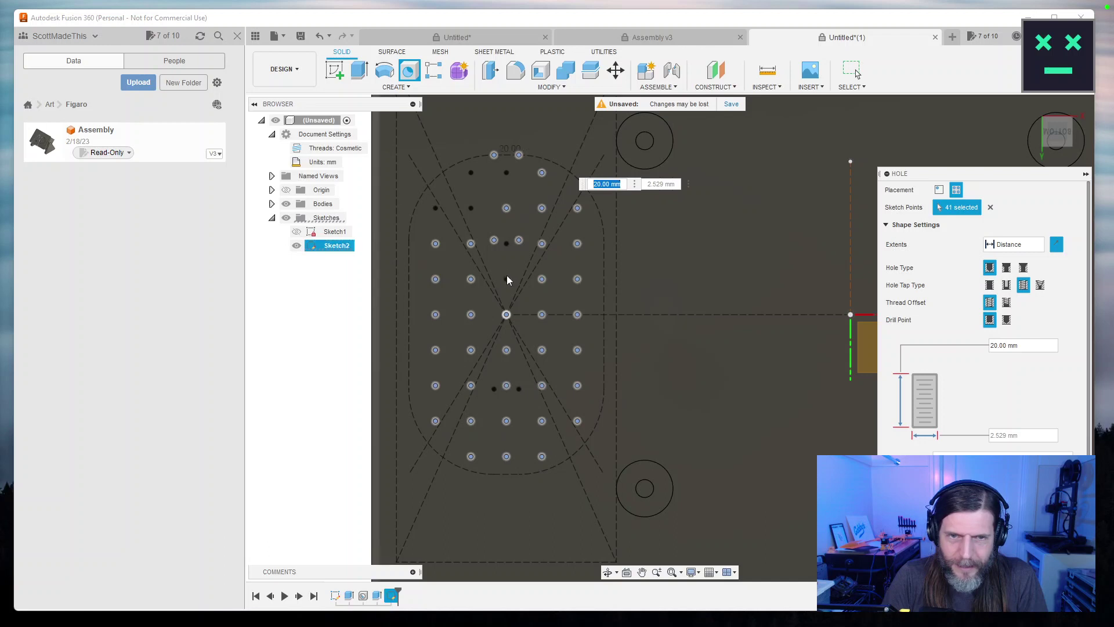
left_click(494, 240)
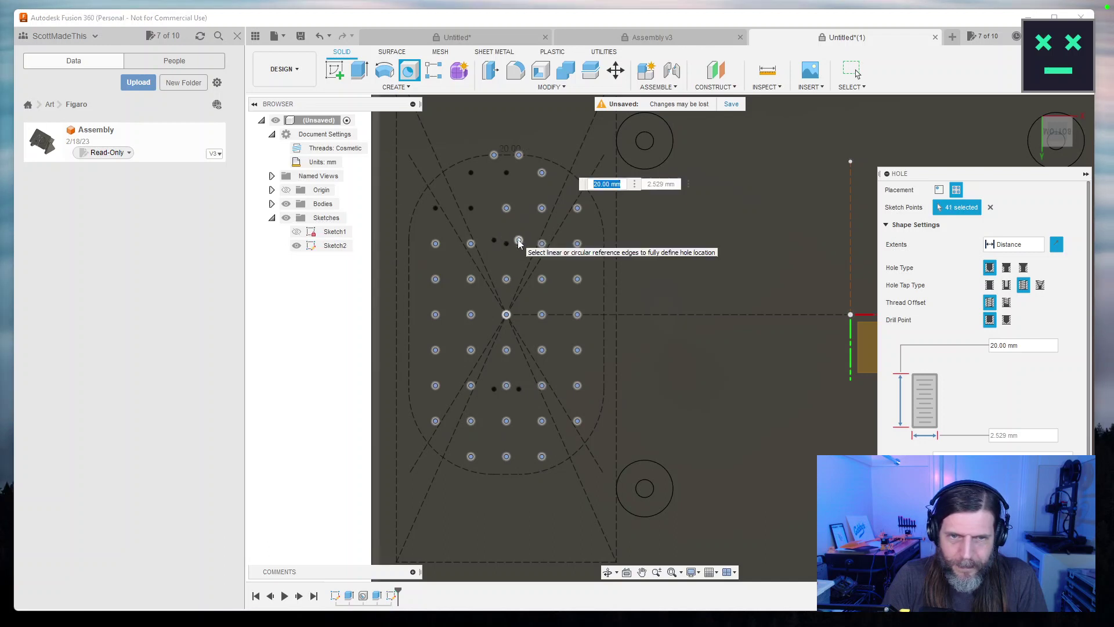
left_click(519, 241)
left_click(471, 208)
left_click(435, 208)
left_click(471, 172)
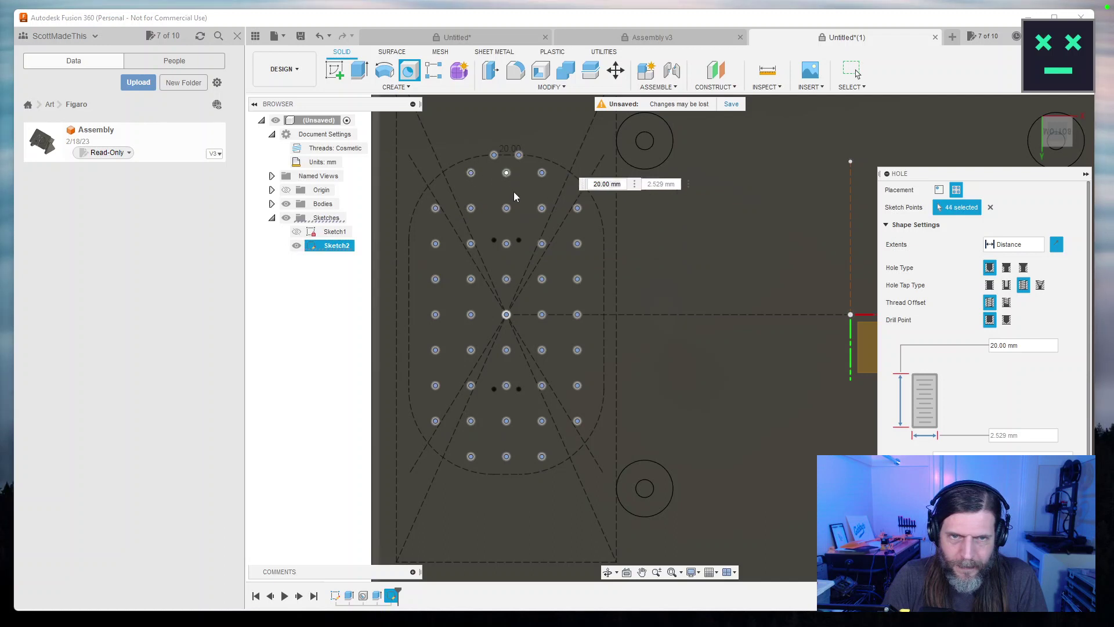
left_click(494, 155)
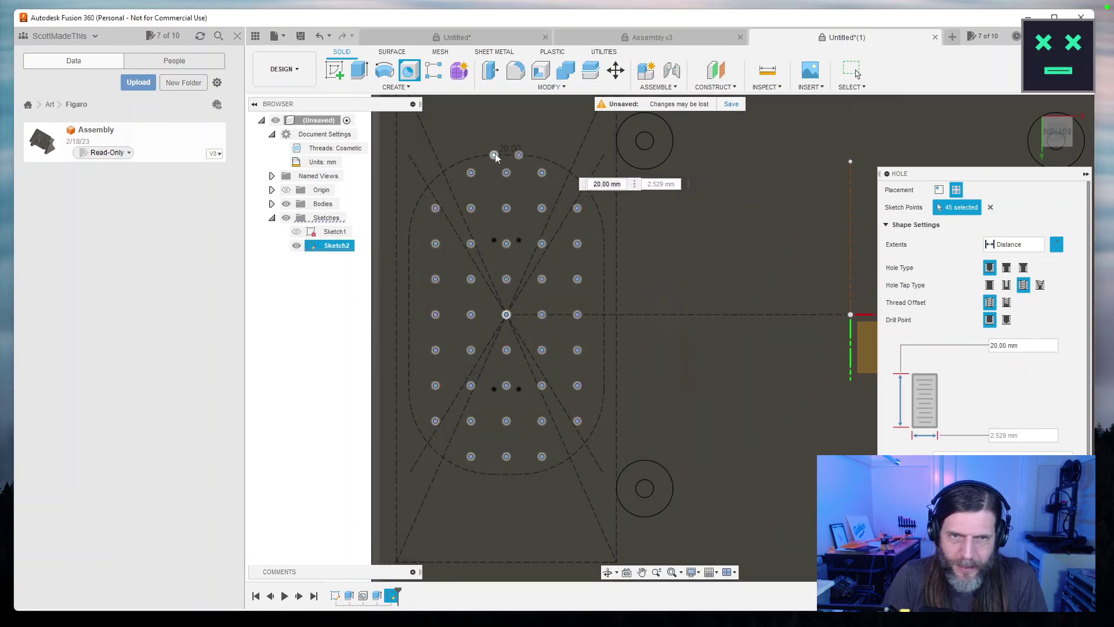
left_click(519, 155)
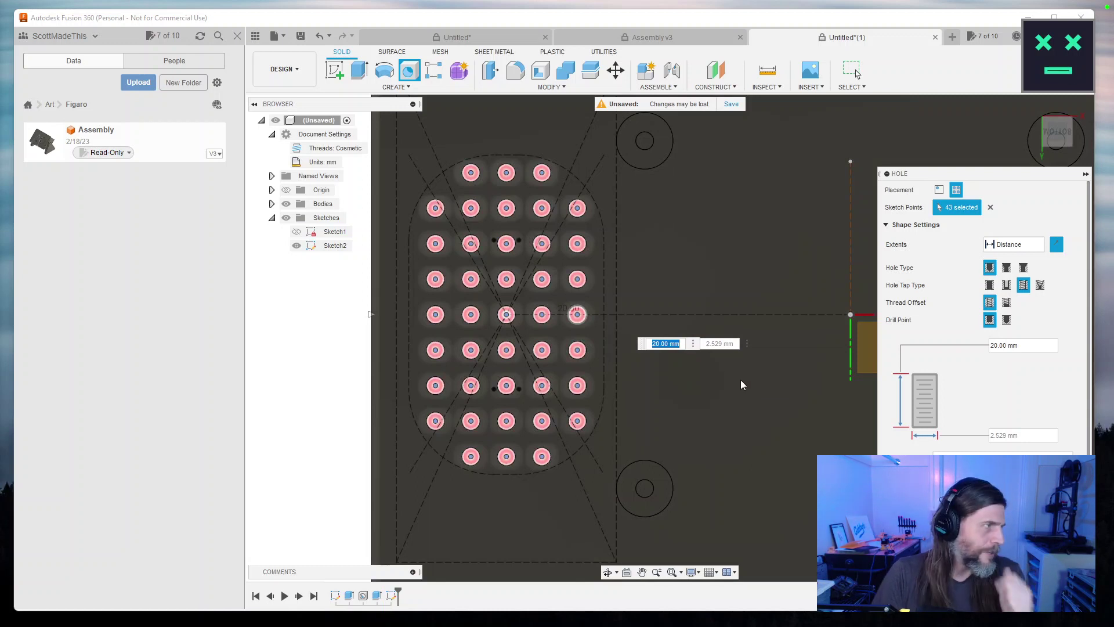
key("Return")
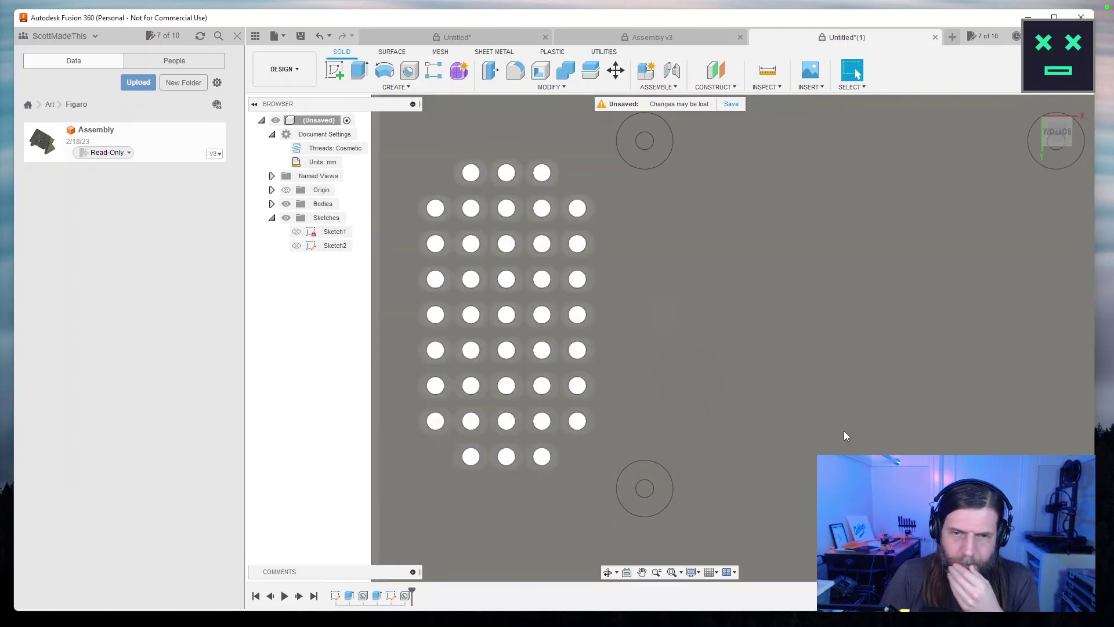
scroll(872, 441, "down", 3)
Try a midplane on the vertical origin plane, then cancel it.
left_click_drag(817, 408, 709, 403)
key("Escape")
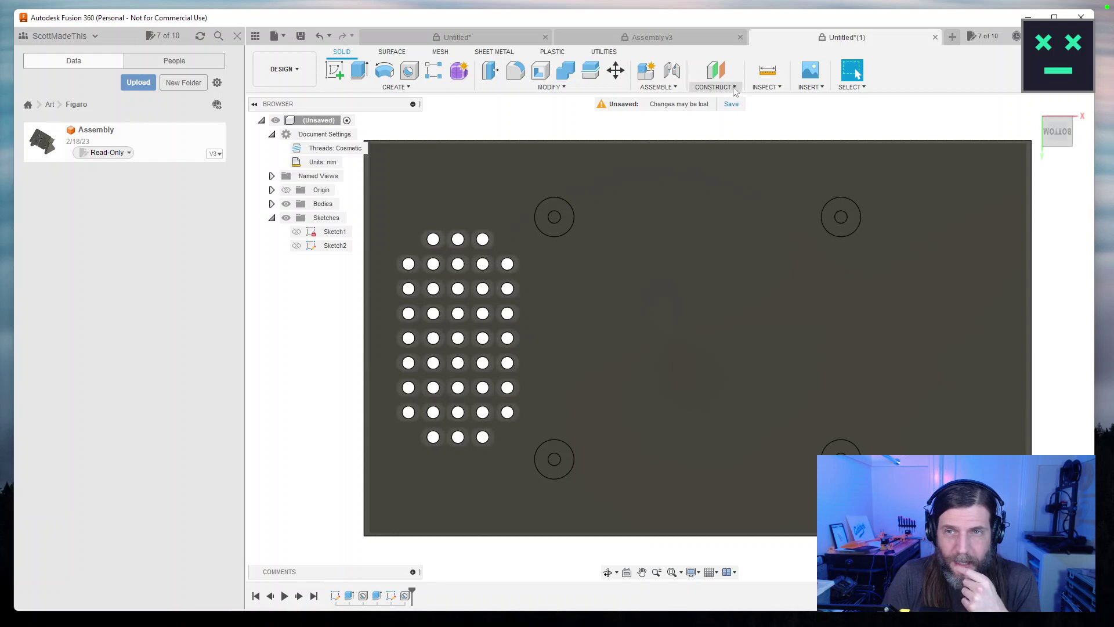
left_click(734, 87)
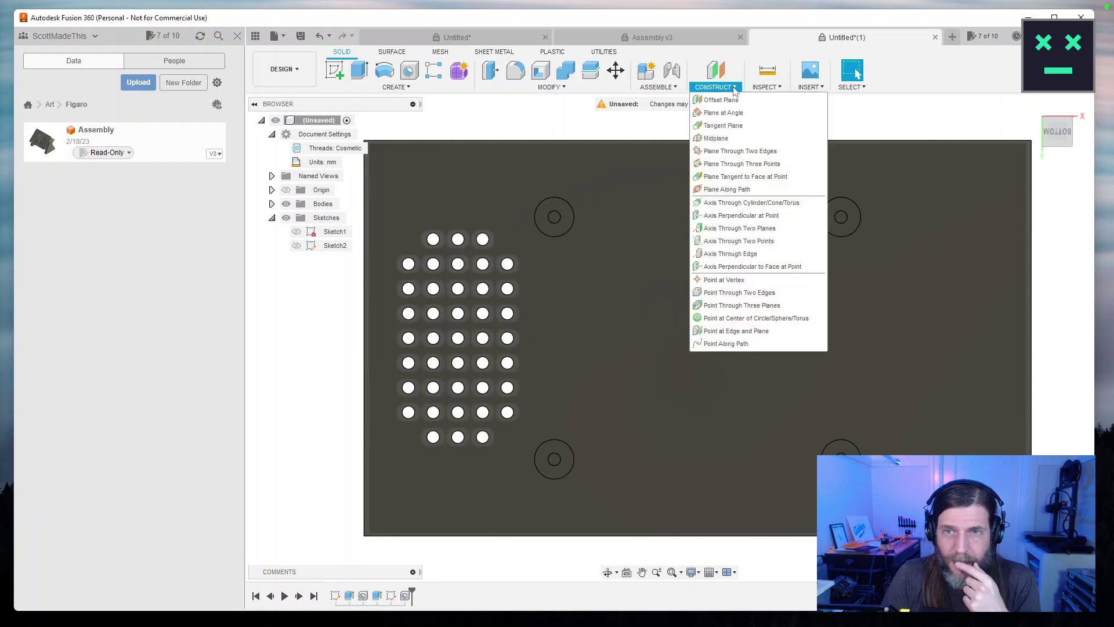
left_click(716, 138)
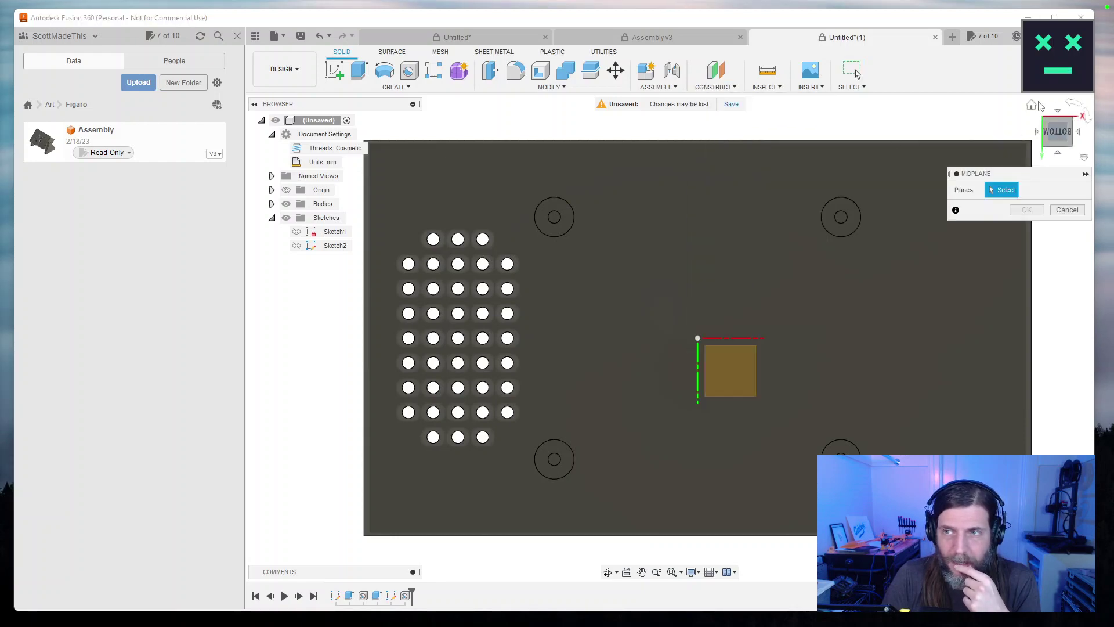
left_click(1032, 106)
left_click(697, 325)
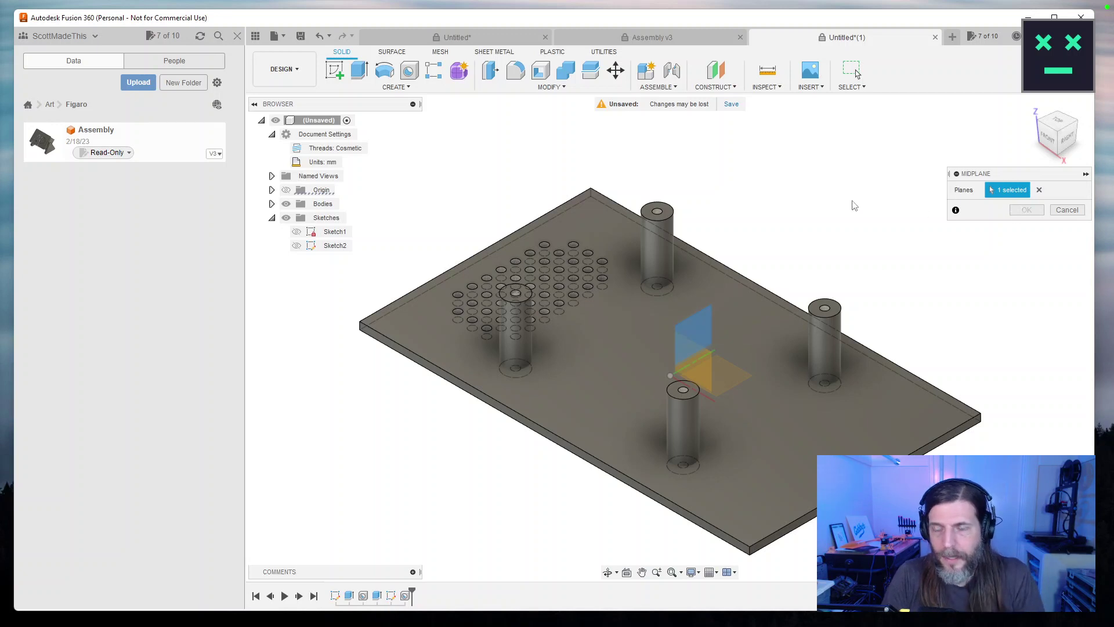
left_click(1067, 211)
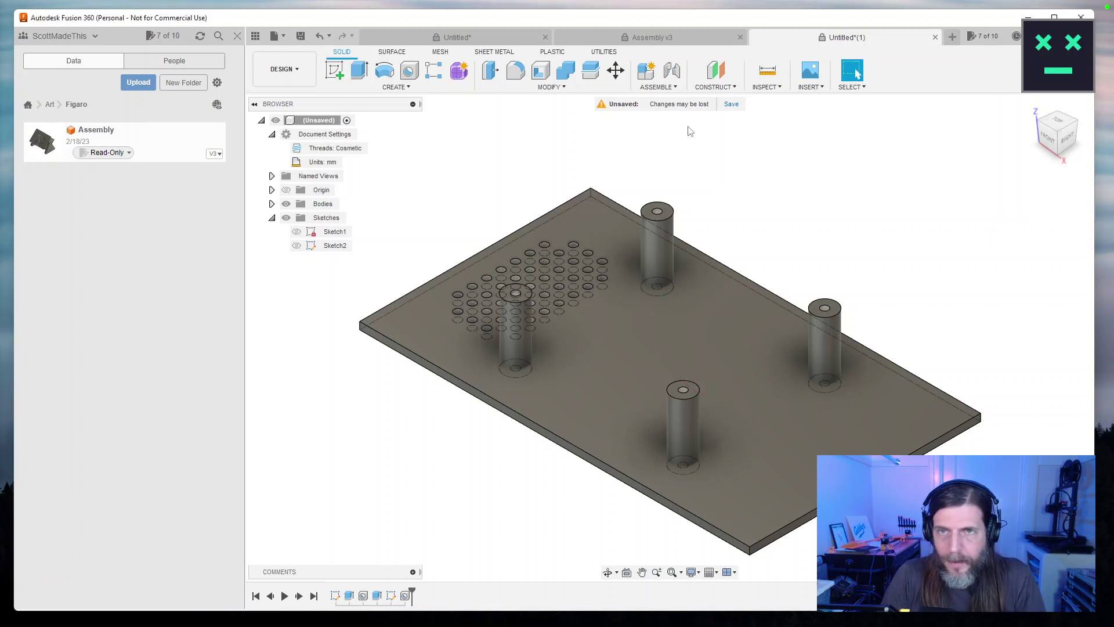
Create a 0.00 mm offset construction plane on the vertical origin plane at the plate centre.
left_click(717, 87)
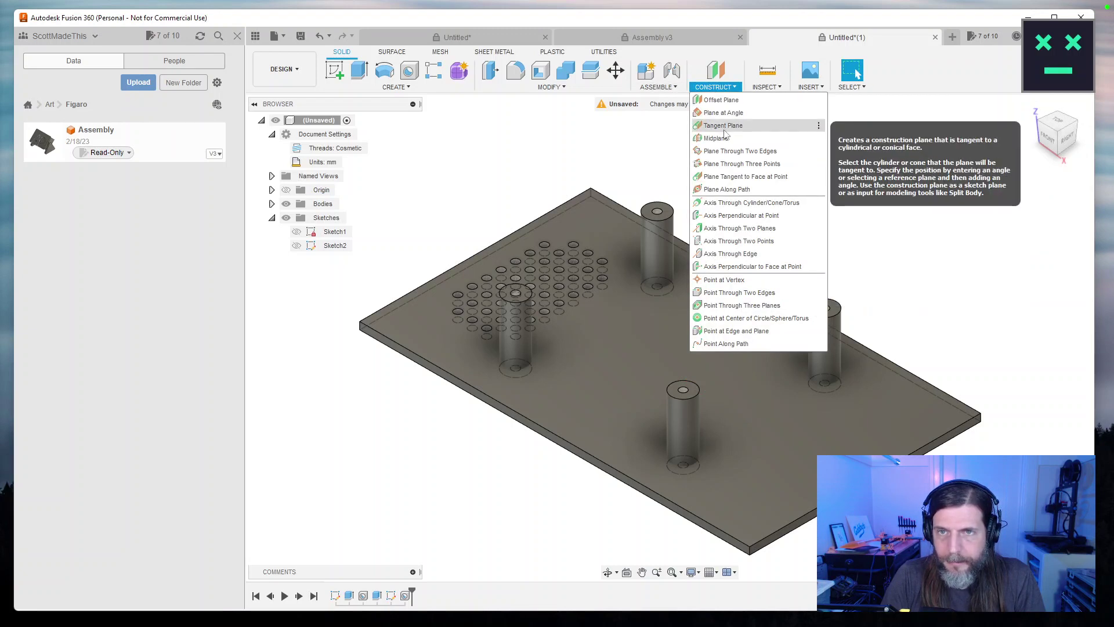
left_click(723, 102)
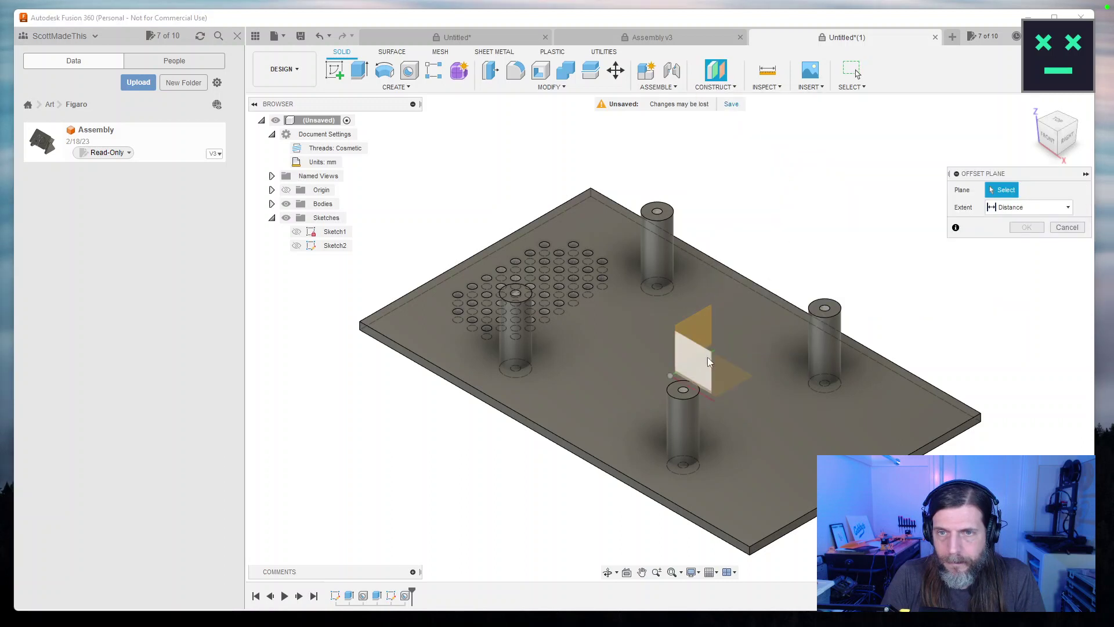
left_click(707, 332)
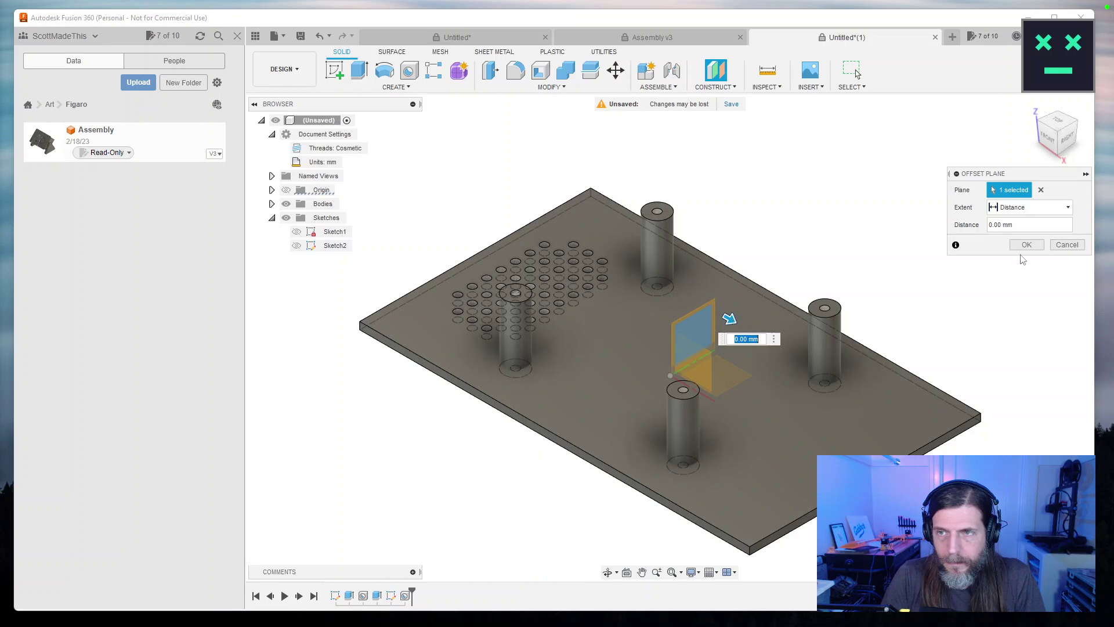
left_click(1027, 244)
left_click_drag(940, 238, 857, 74)
left_click(856, 74)
left_click_drag(845, 231, 689, 173)
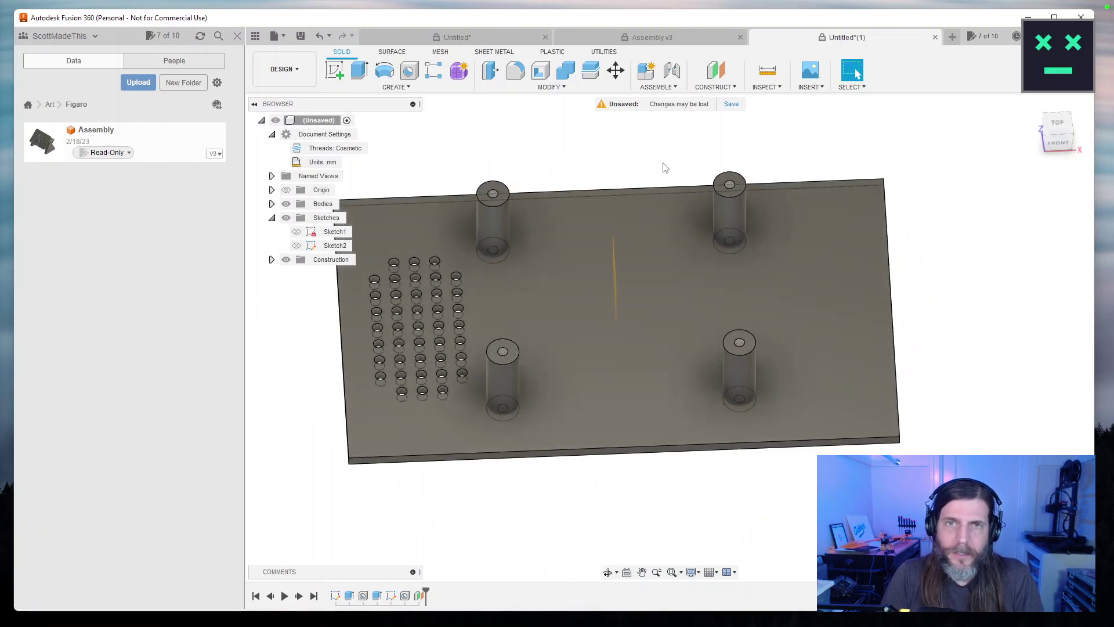
left_click(564, 88)
Window-select the hole grid and start the Mirror command.
left_click(403, 90)
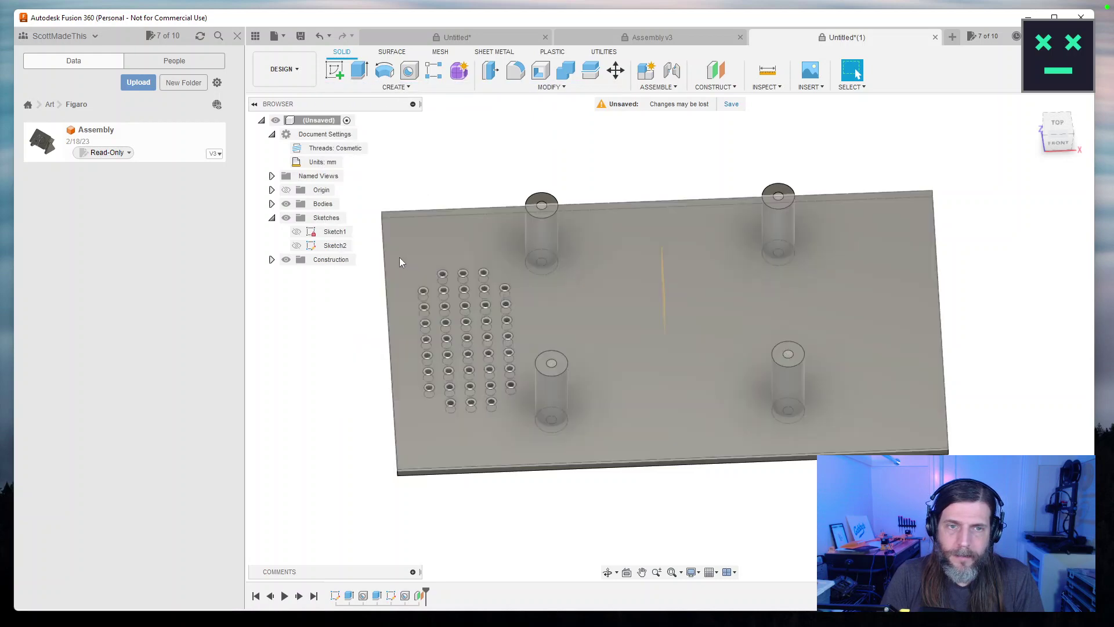
left_click_drag(365, 422, 510, 253)
left_click_drag(423, 263, 488, 258)
left_click_drag(369, 229, 520, 429)
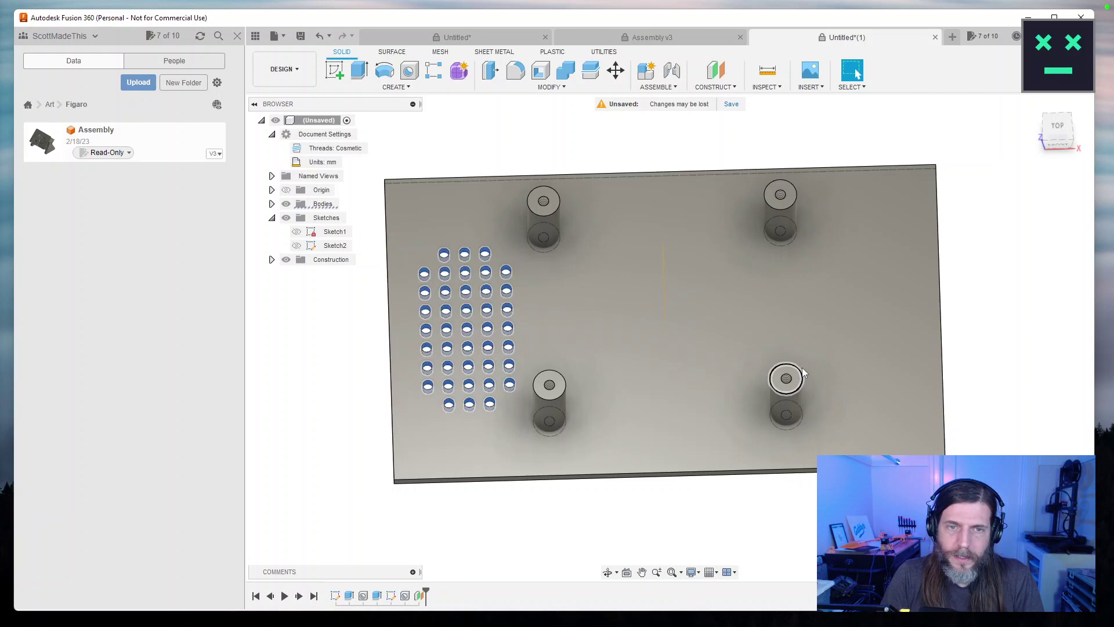
left_click(405, 87)
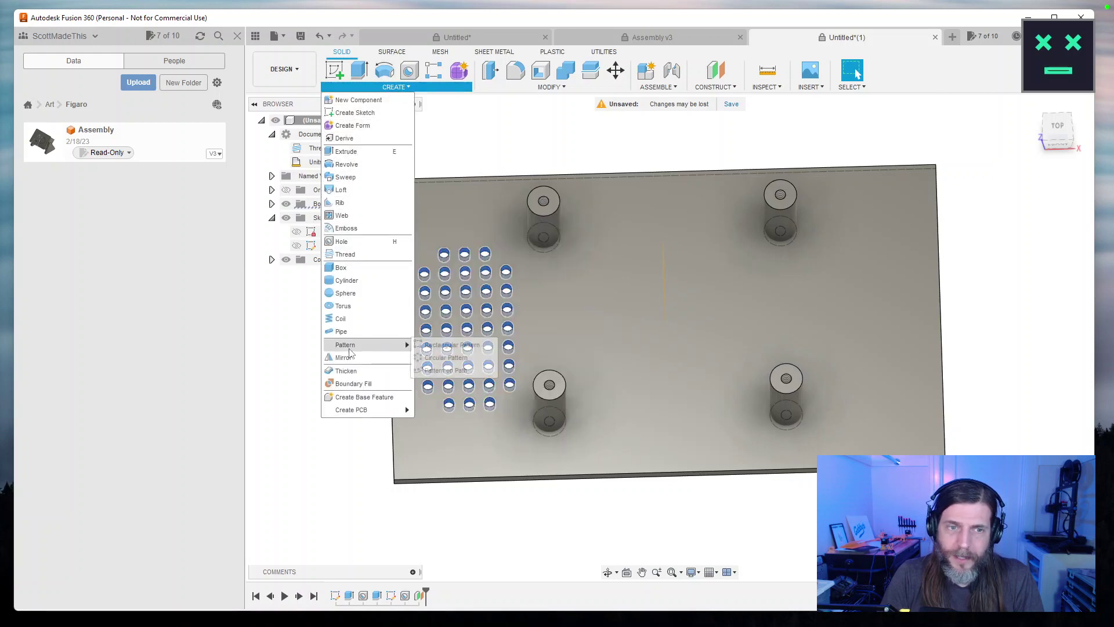
left_click(367, 359)
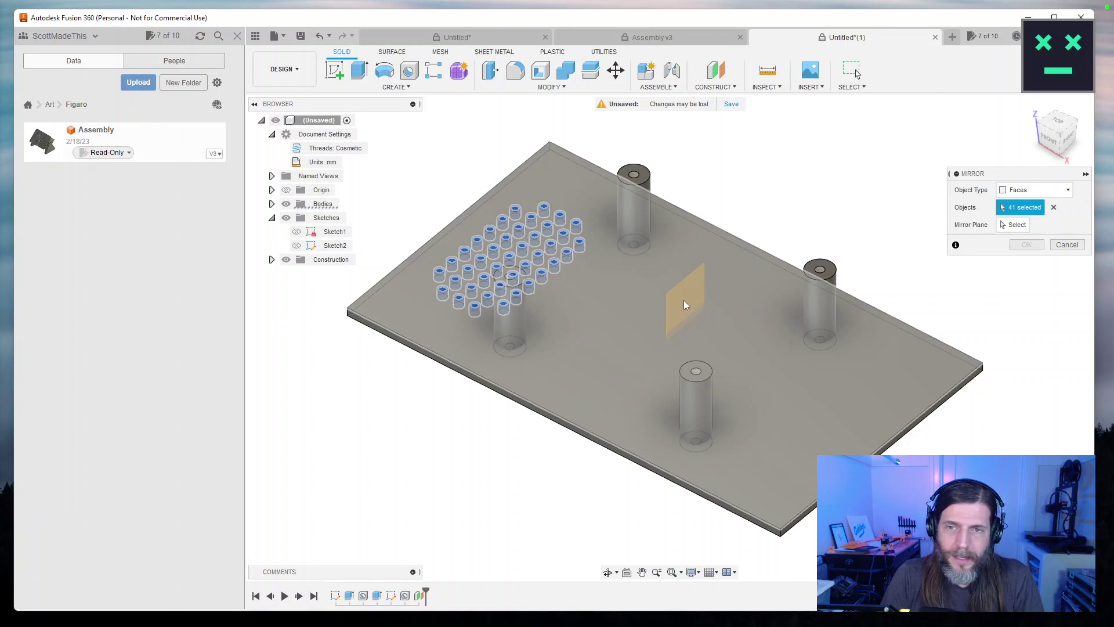
left_click(684, 301)
Mirror the plate feature, as Features with Adjust compute, across the central construction plane.
left_click_drag(946, 292, 958, 273)
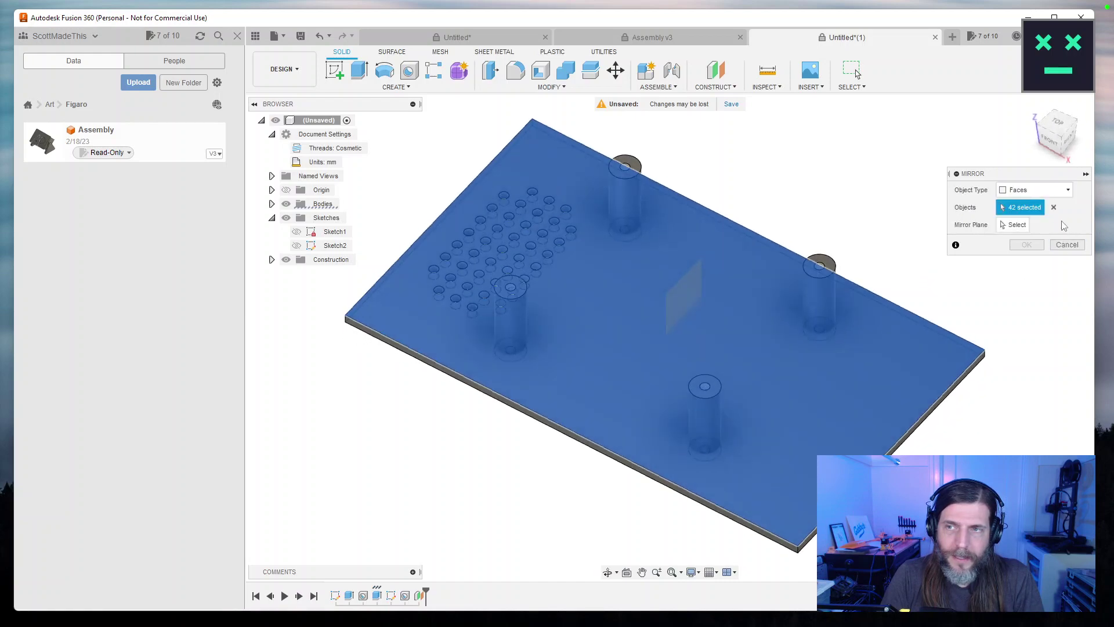
left_click_drag(851, 257, 999, 209)
left_click(1036, 190)
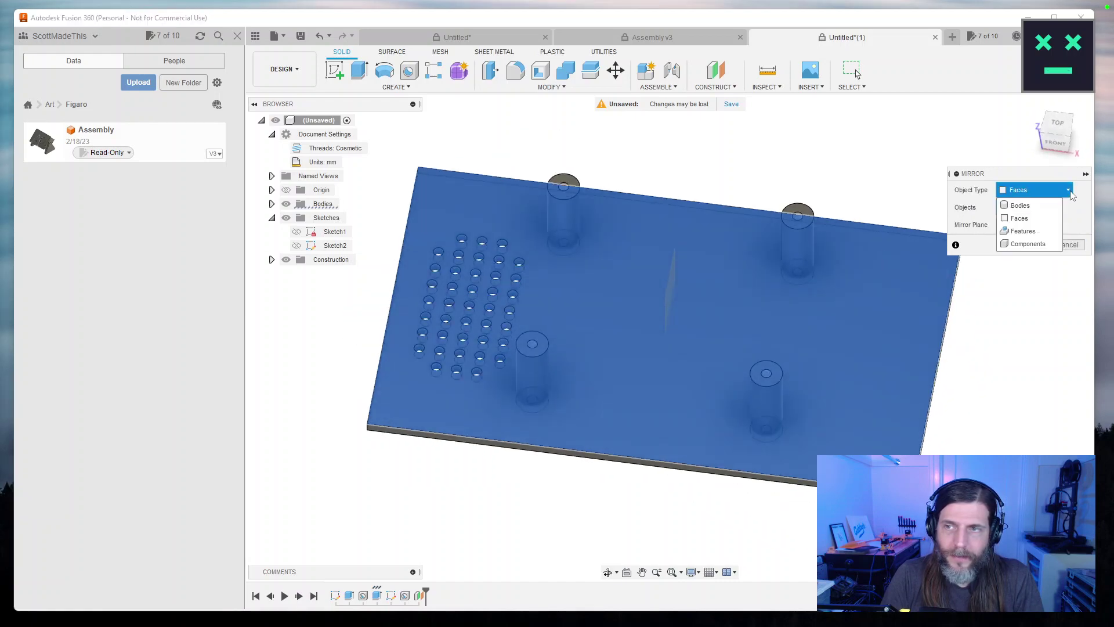
left_click(1023, 231)
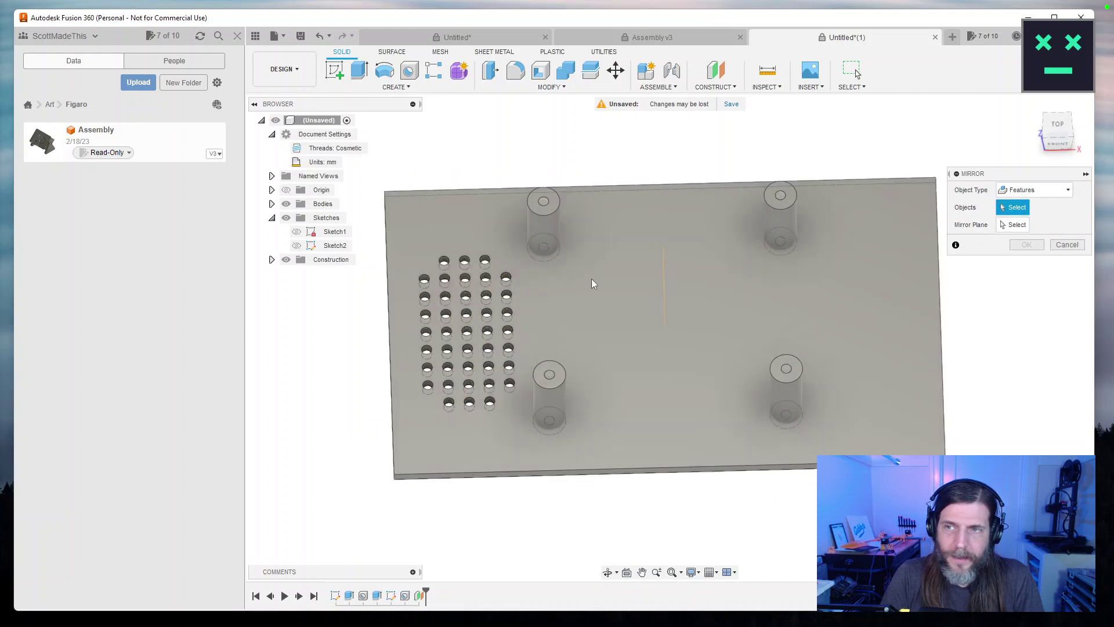
left_click(482, 229)
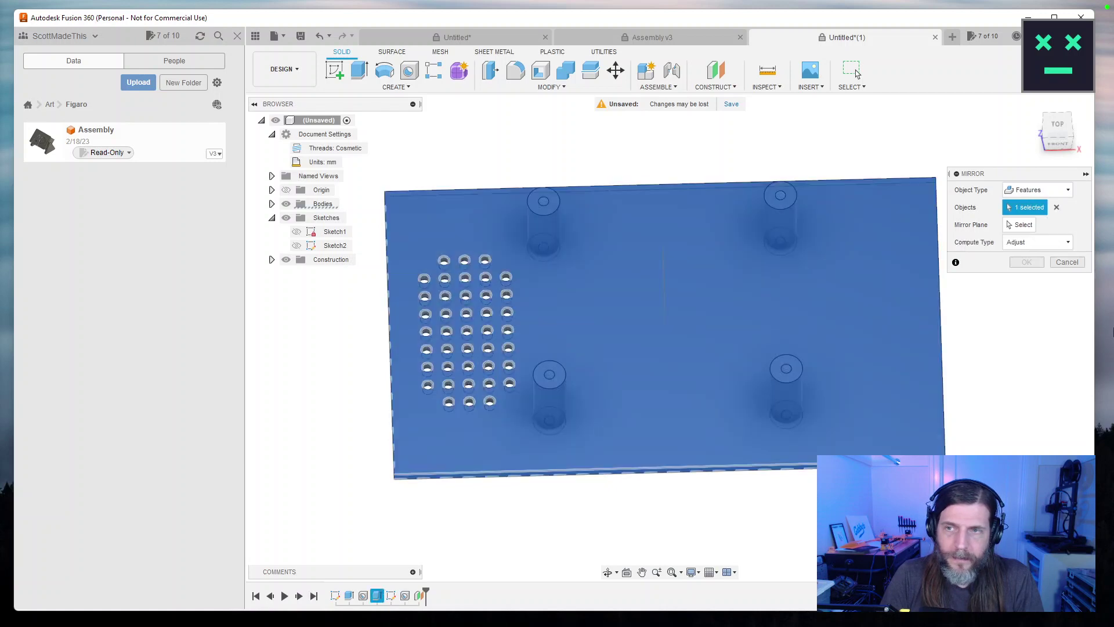
left_click_drag(1012, 329, 1003, 298)
left_click(1045, 242)
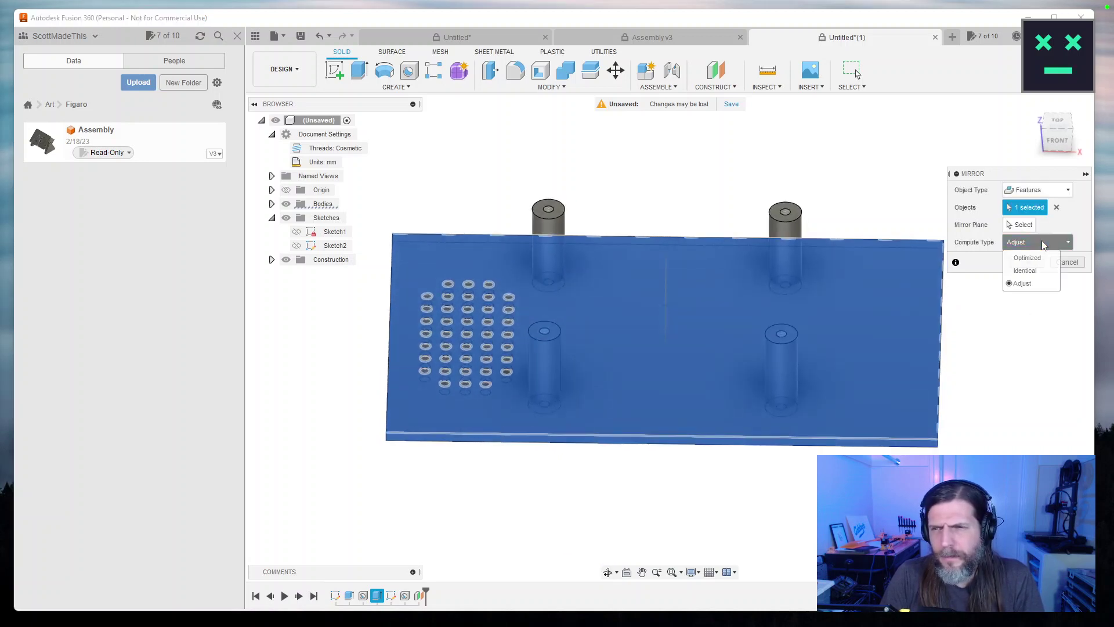
left_click(1044, 242)
left_click(1023, 225)
left_click(1037, 115)
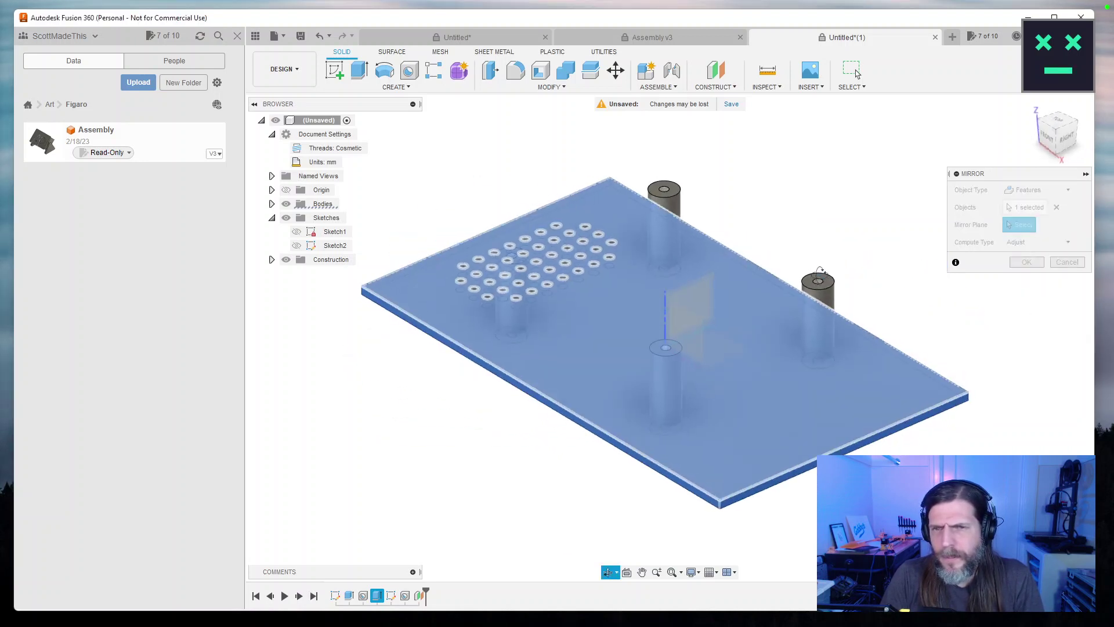
left_click(705, 297)
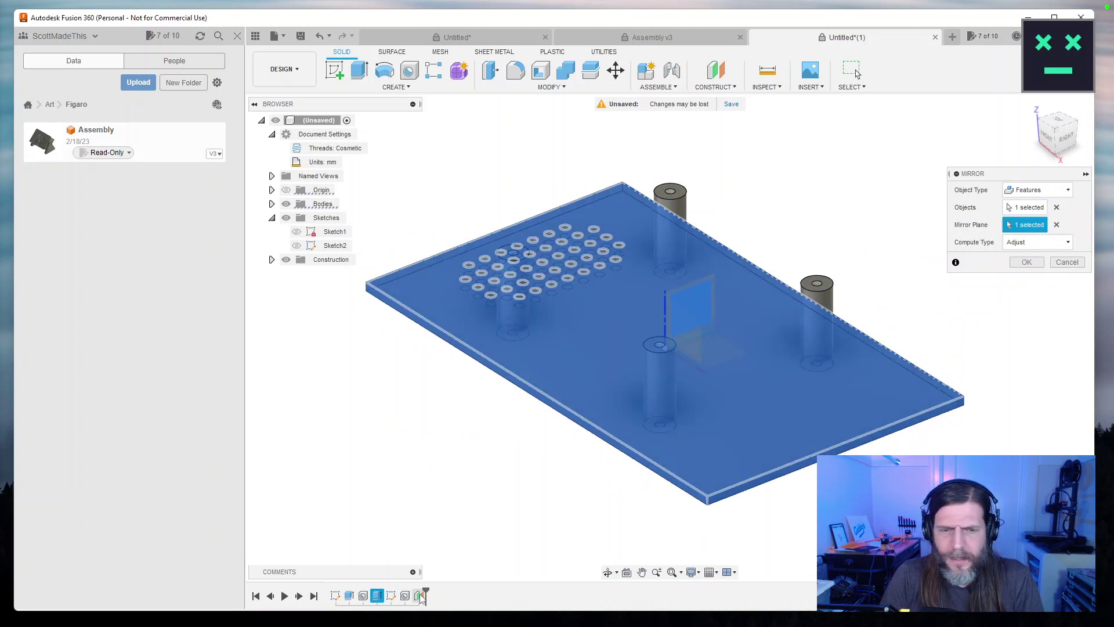
left_click(1027, 261)
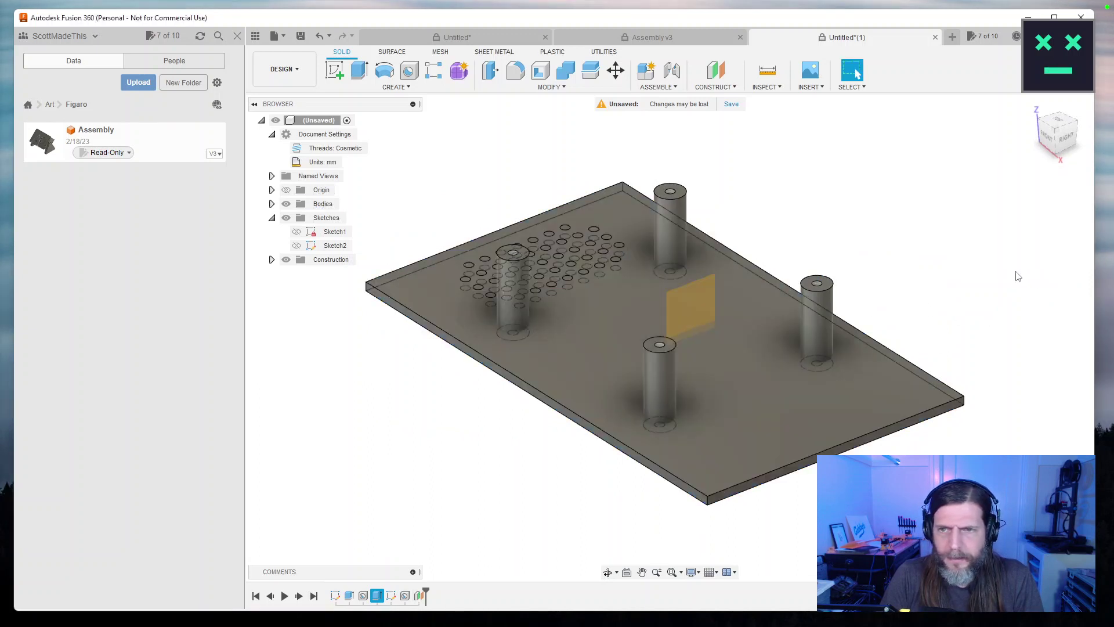
right_click(420, 596)
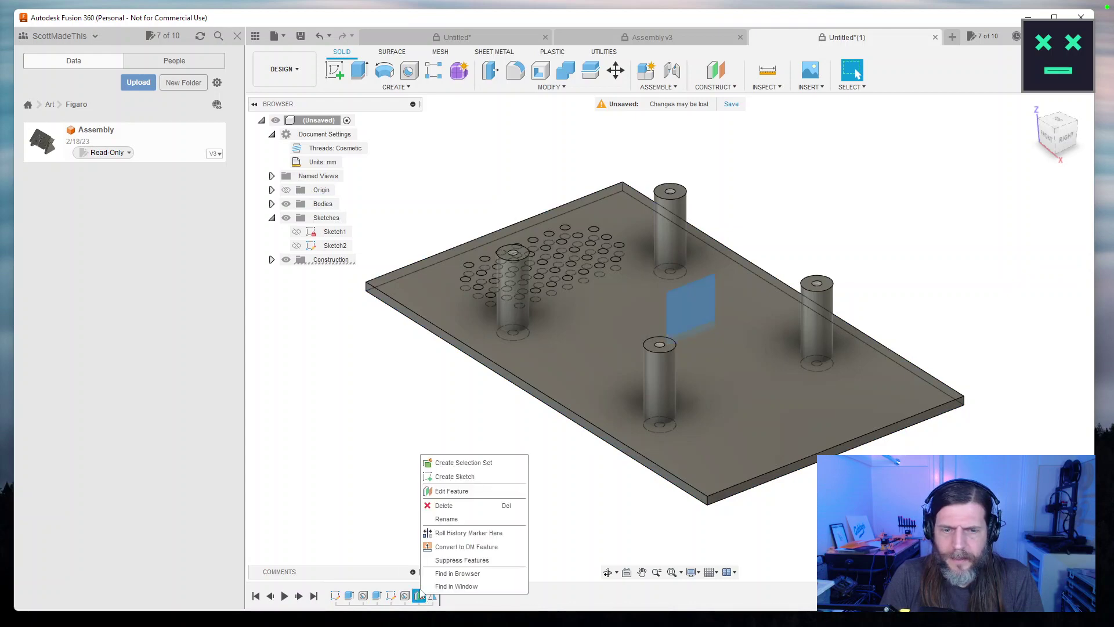
left_click(458, 509)
left_click_drag(464, 450, 506, 477)
double_click(419, 596)
left_click_drag(812, 415, 844, 351)
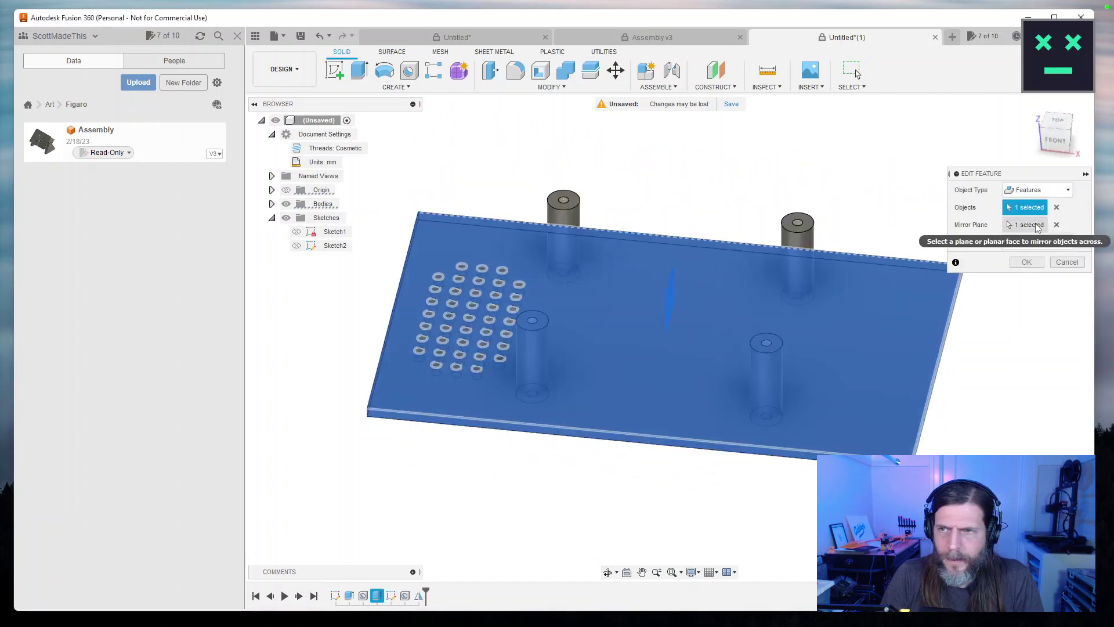
left_click(1056, 225)
left_click_drag(754, 290, 744, 242)
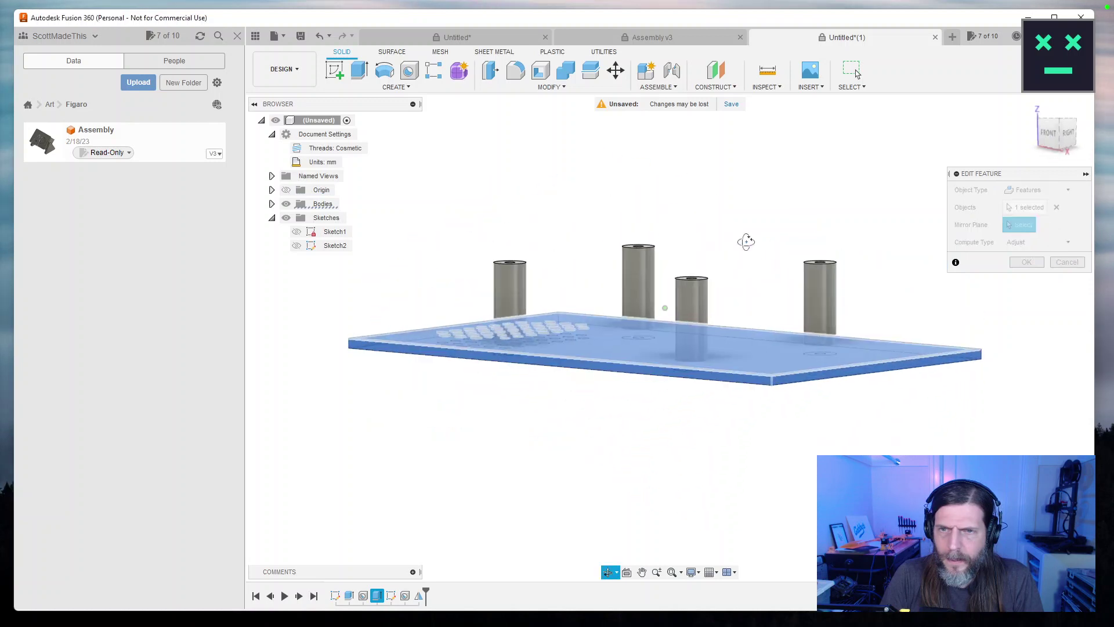
mouse_move(855, 241)
left_mouse_down()
mouse_move(868, 251)
mouse_move(841, 246)
mouse_move(864, 225)
mouse_move(871, 232)
left_mouse_up()
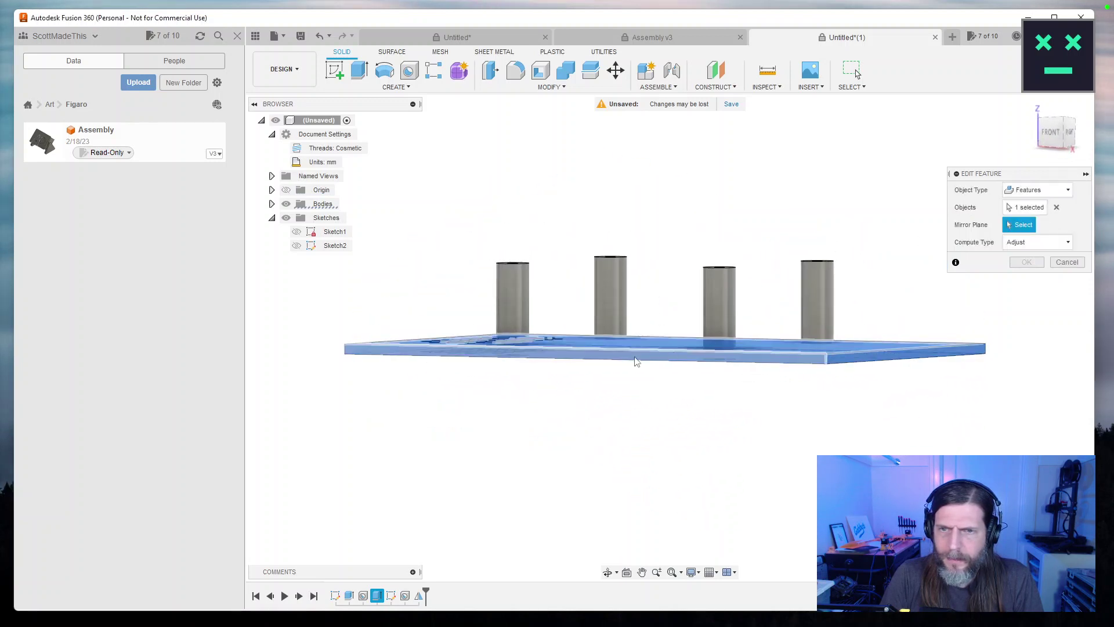
left_click(1032, 243)
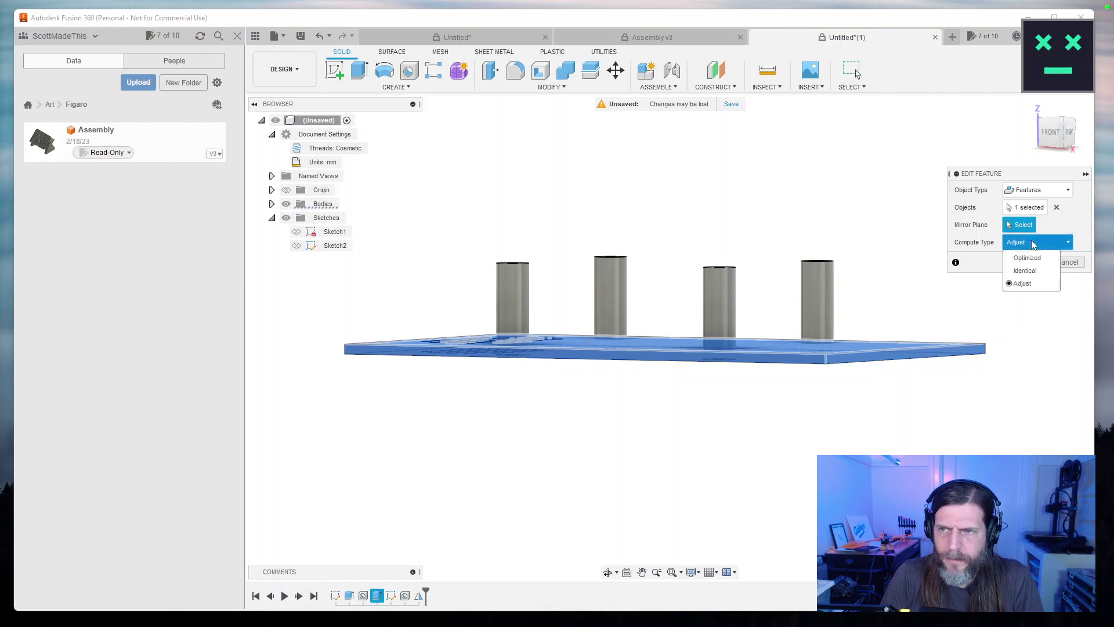
left_click(1025, 271)
left_click(1033, 244)
left_click(1027, 257)
key("F6")
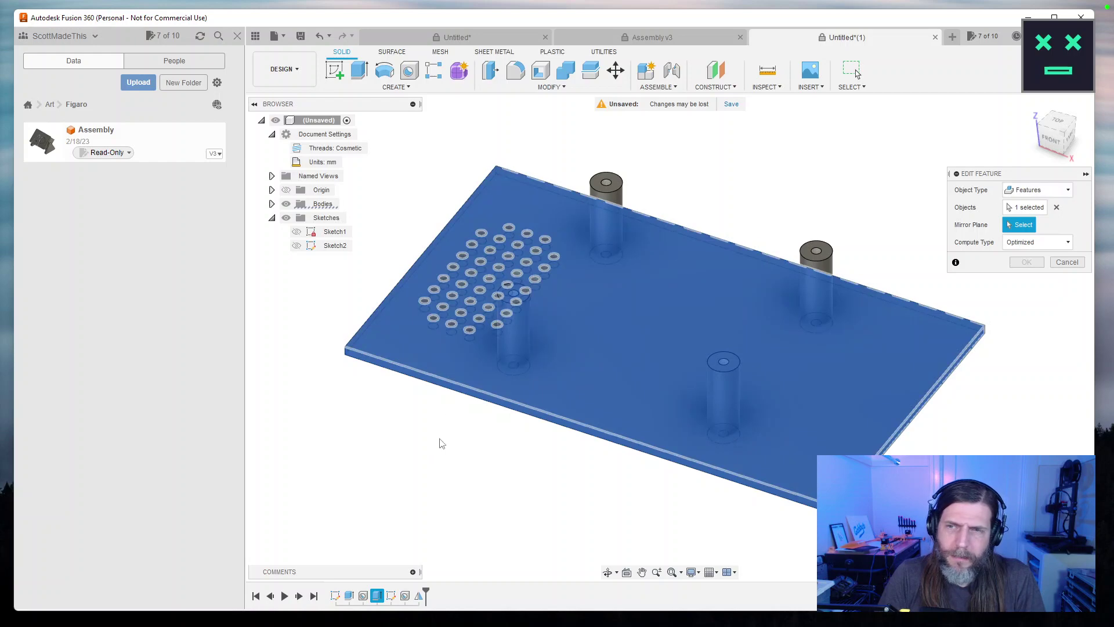
left_click(1068, 262)
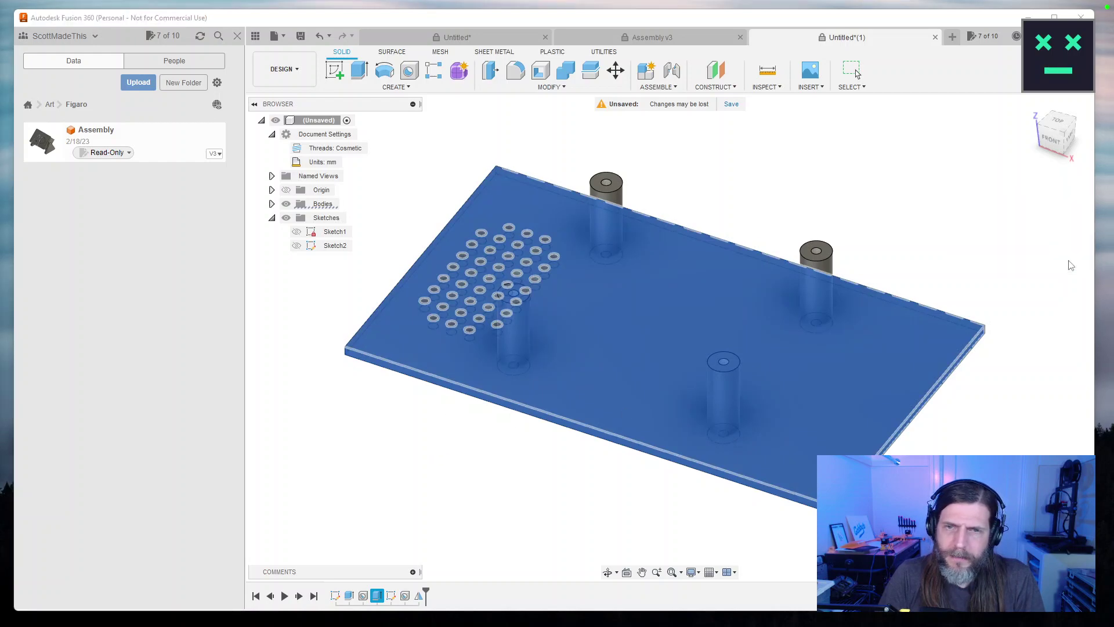
left_click_drag(550, 448, 422, 572)
key("Escape")
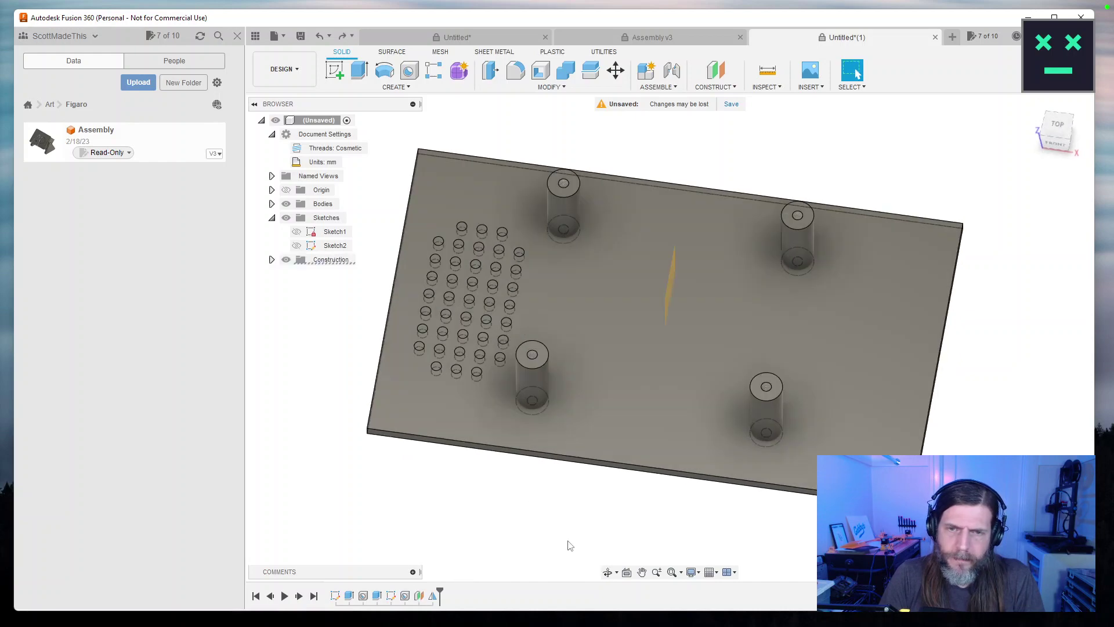
Reopen the Mirror feature, keep Features as object type, and clear its object and plane.
key("F6")
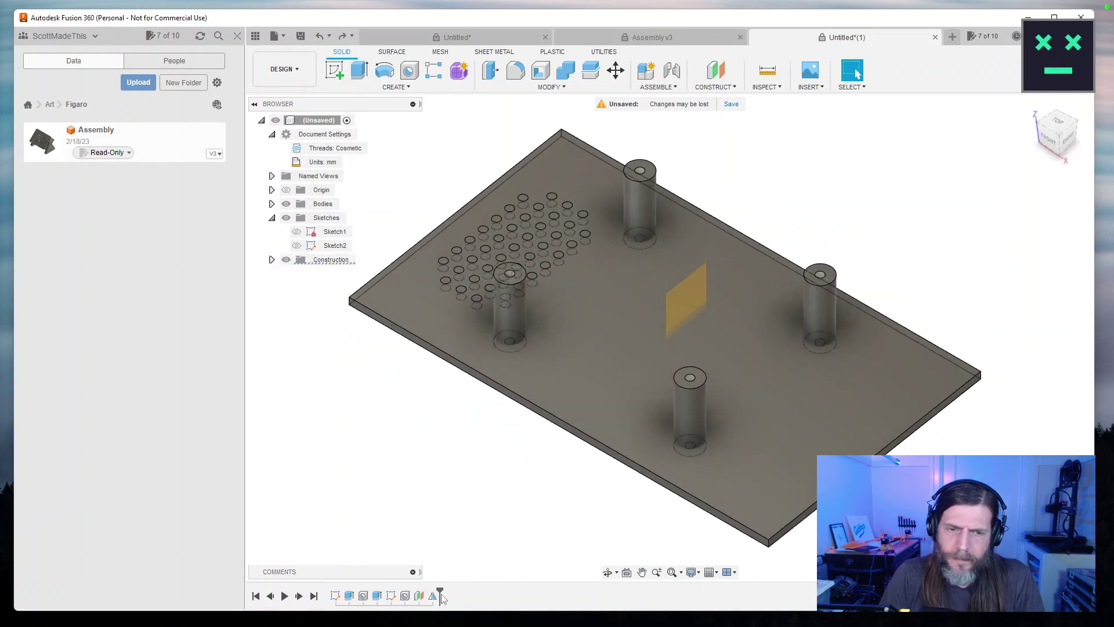
double_click(433, 596)
left_click(1040, 227)
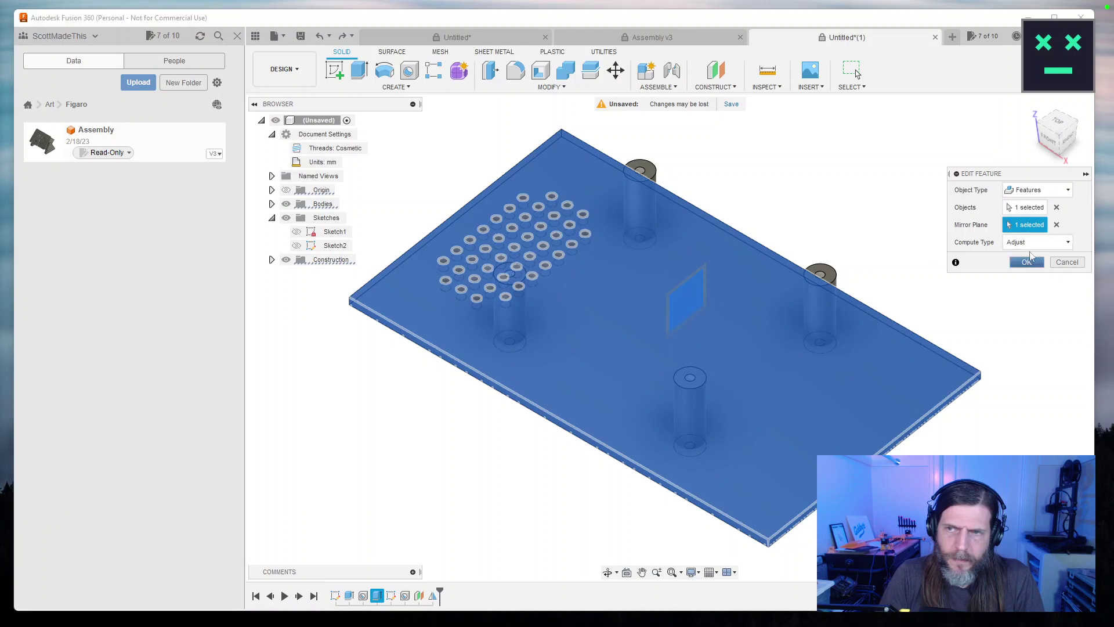
left_click(1039, 189)
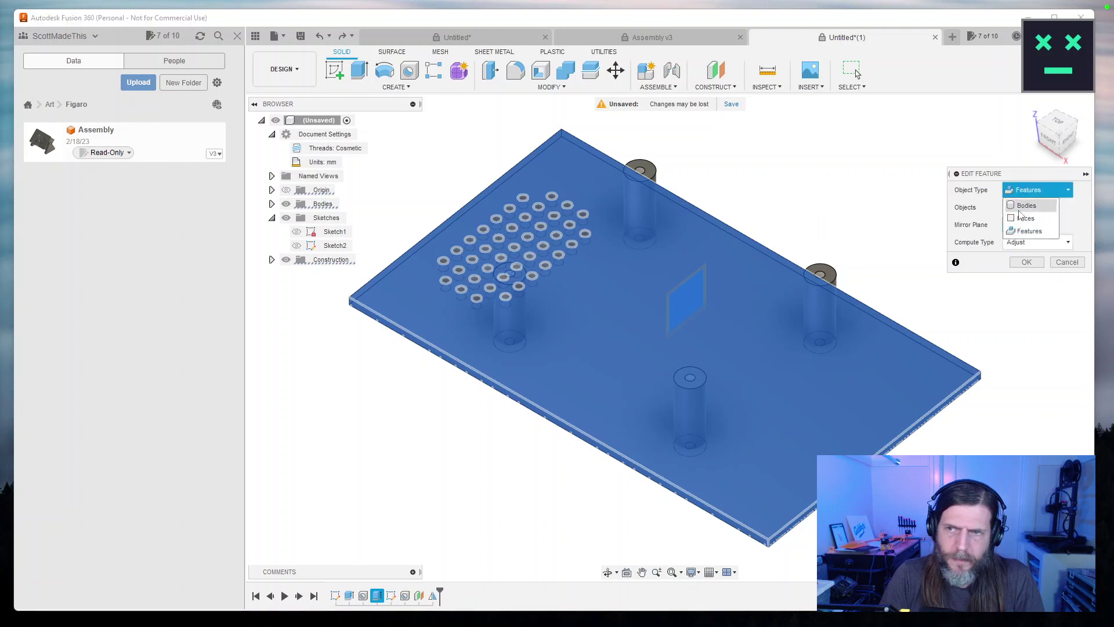
left_click(1029, 231)
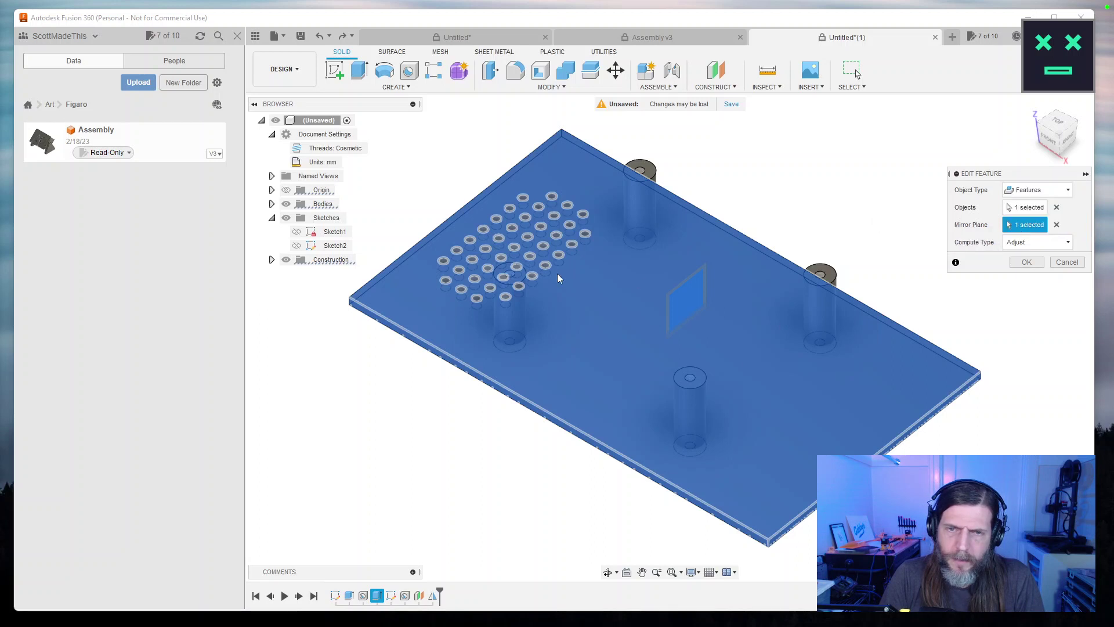
left_click_drag(767, 400, 491, 232)
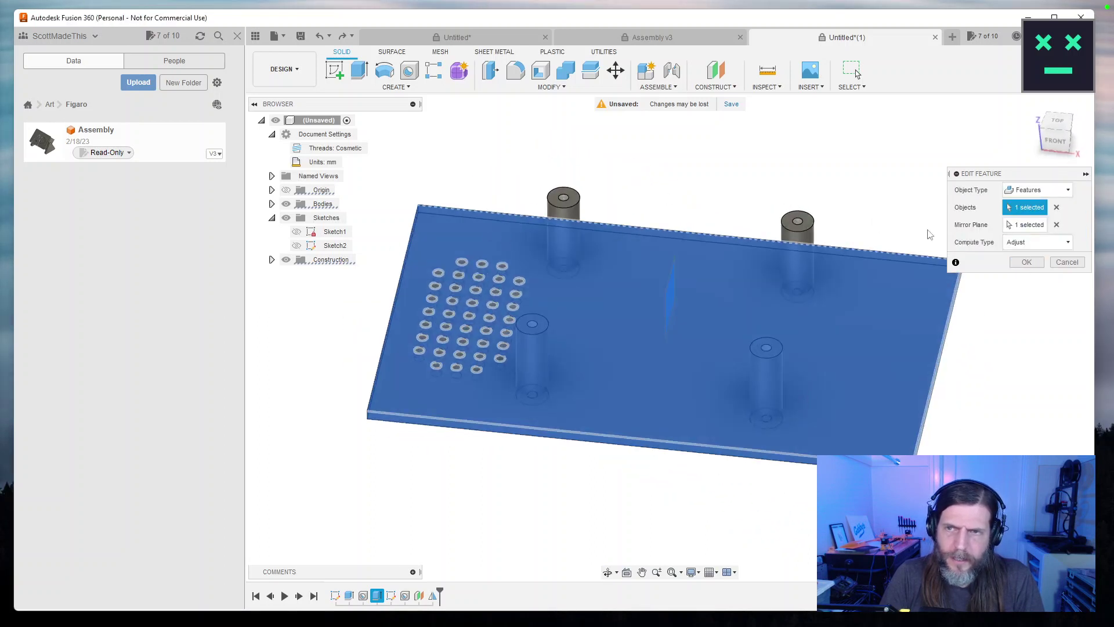
left_click(1056, 207)
left_click(1057, 224)
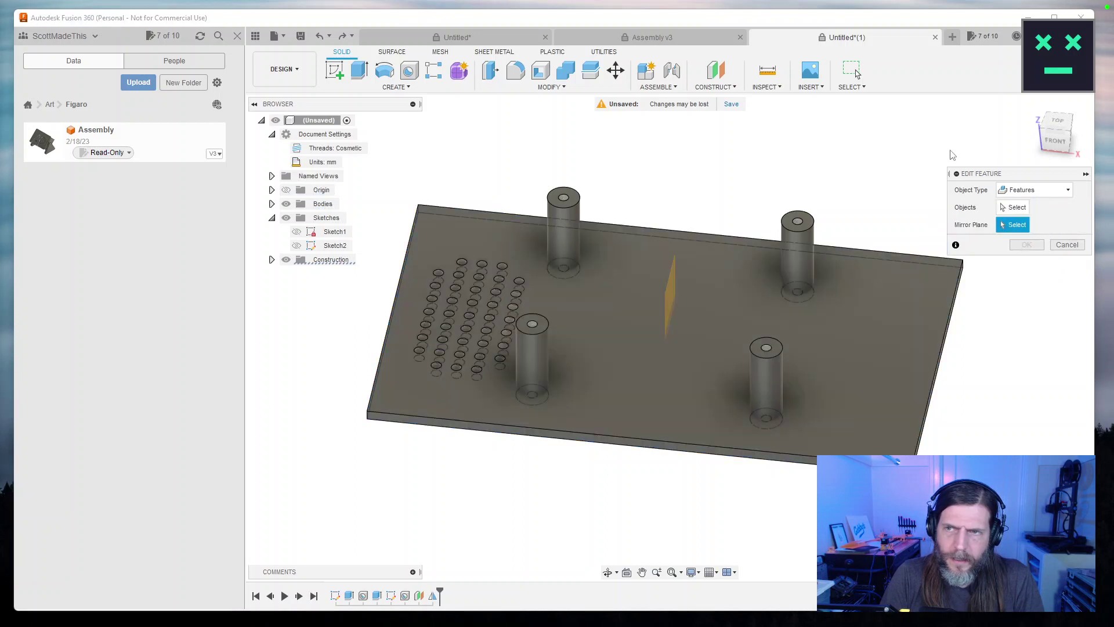
Mirror the plate across the vertical midplane and apply the edit.
left_click(1039, 207)
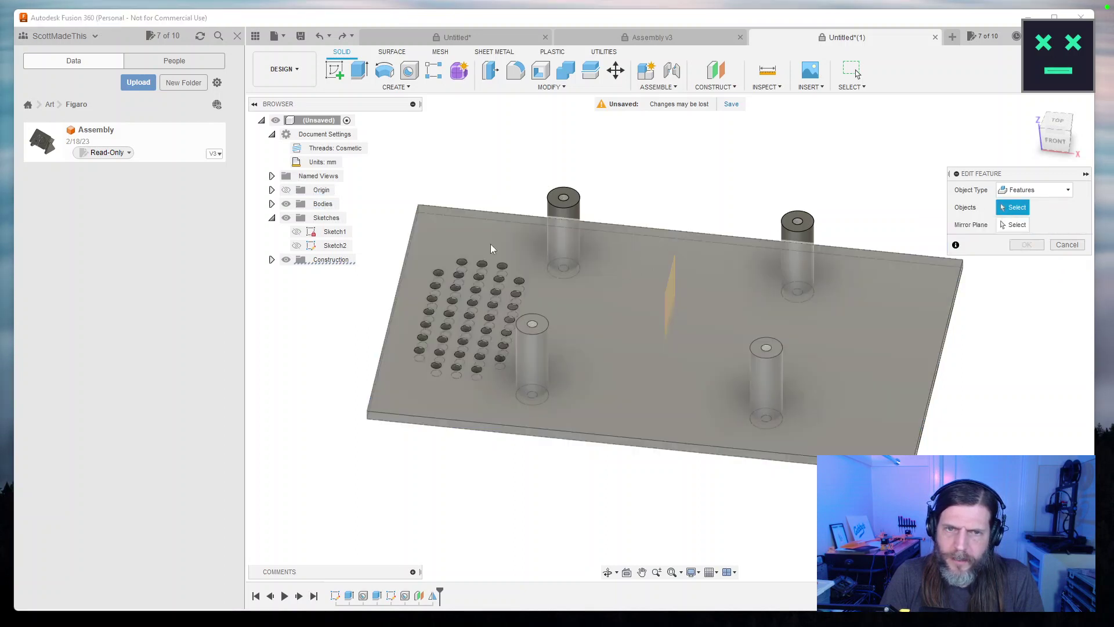
left_click(491, 245)
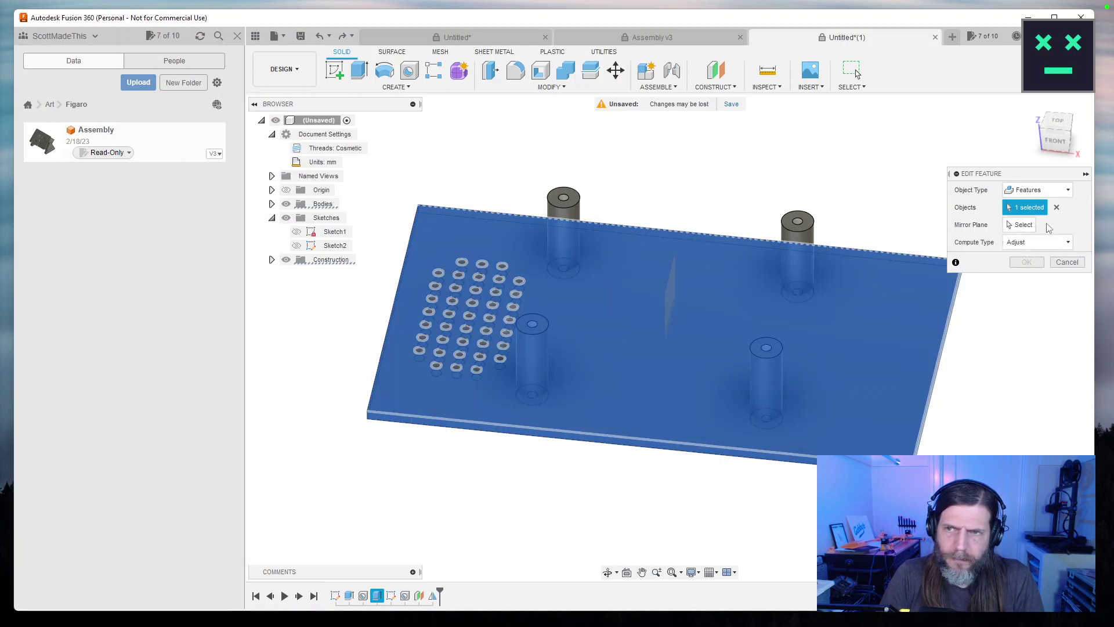
left_click(1020, 224)
left_click(669, 295)
left_click_drag(759, 266, 812, 314)
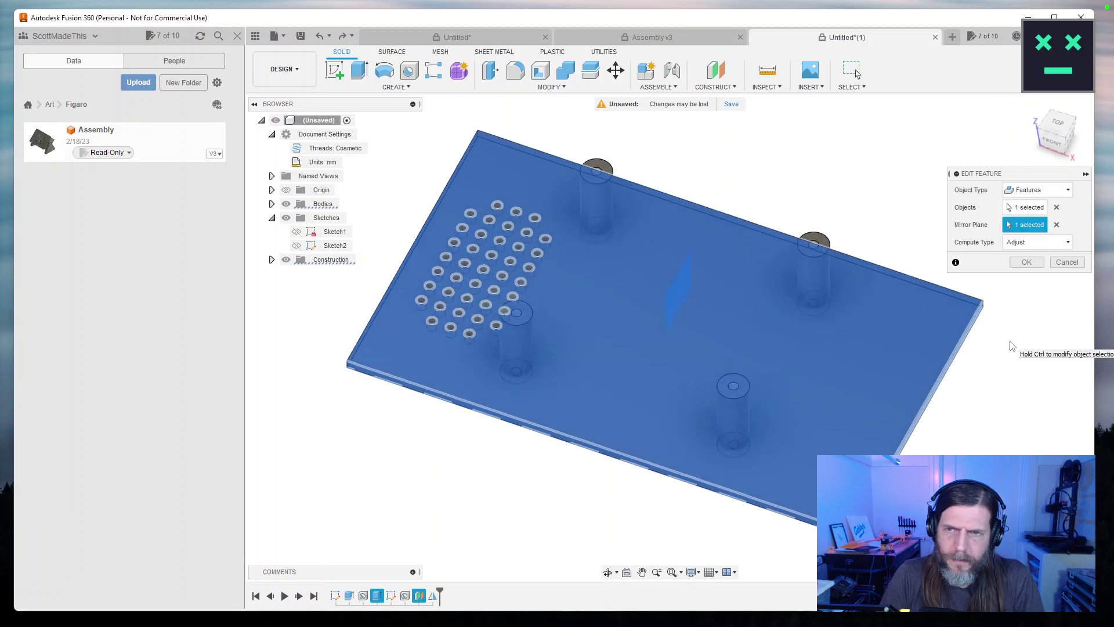
key("Return")
key("shift+F5")
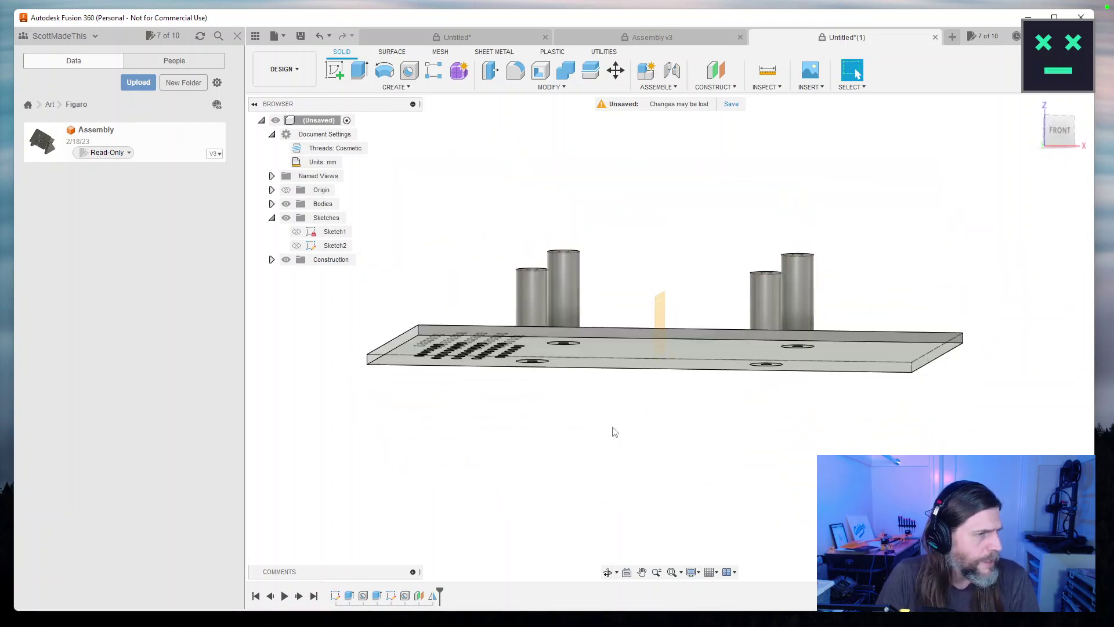
left_click_drag(707, 263, 685, 330)
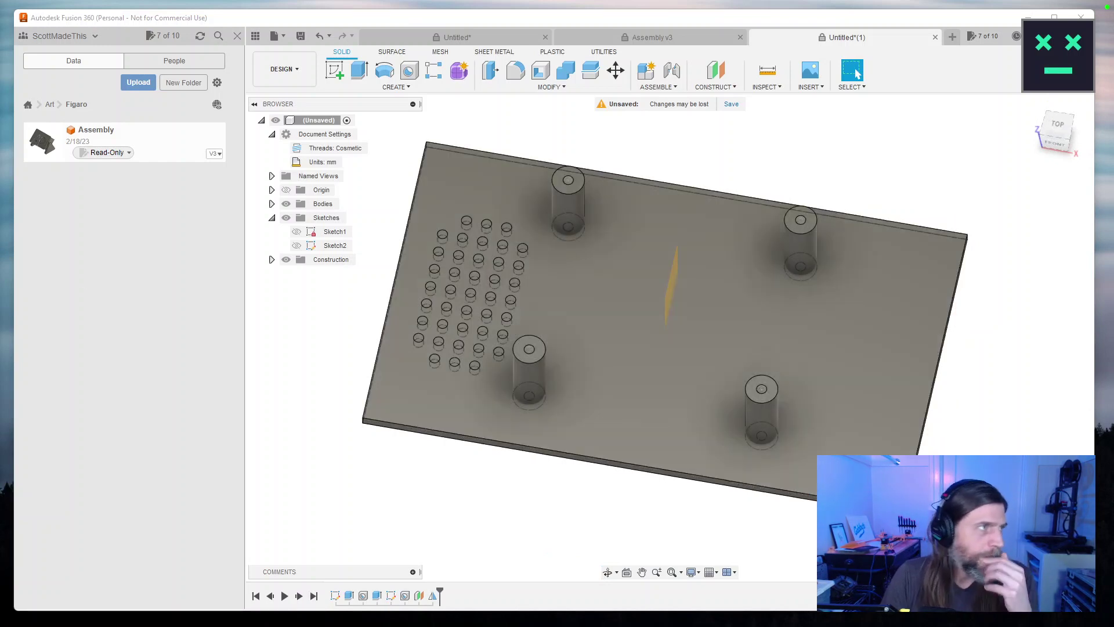
Switch back to the forum thread in Chrome and play its tutorial video.
key("alt+Tab")
left_click_drag(551, 81, 708, 56)
scroll(568, 383, "up", 5)
scroll(568, 383, "up", 1)
left_click(464, 465)
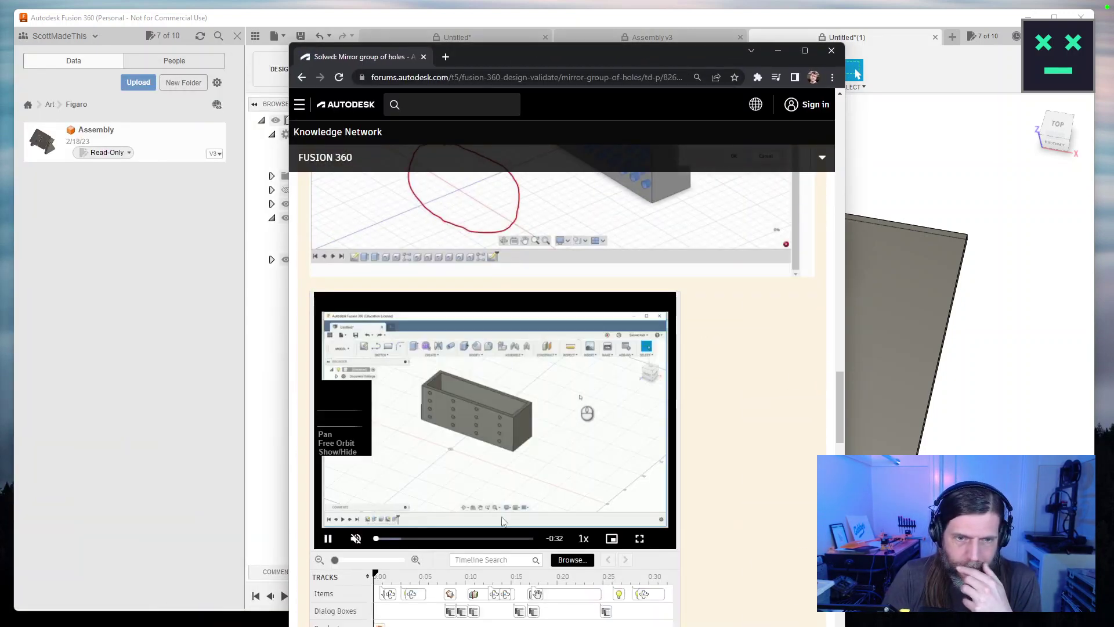
Scrub the forum tutorial video between 0:12 and 0:19 to review the mirroring part.
left_click(441, 538)
left_click(475, 539)
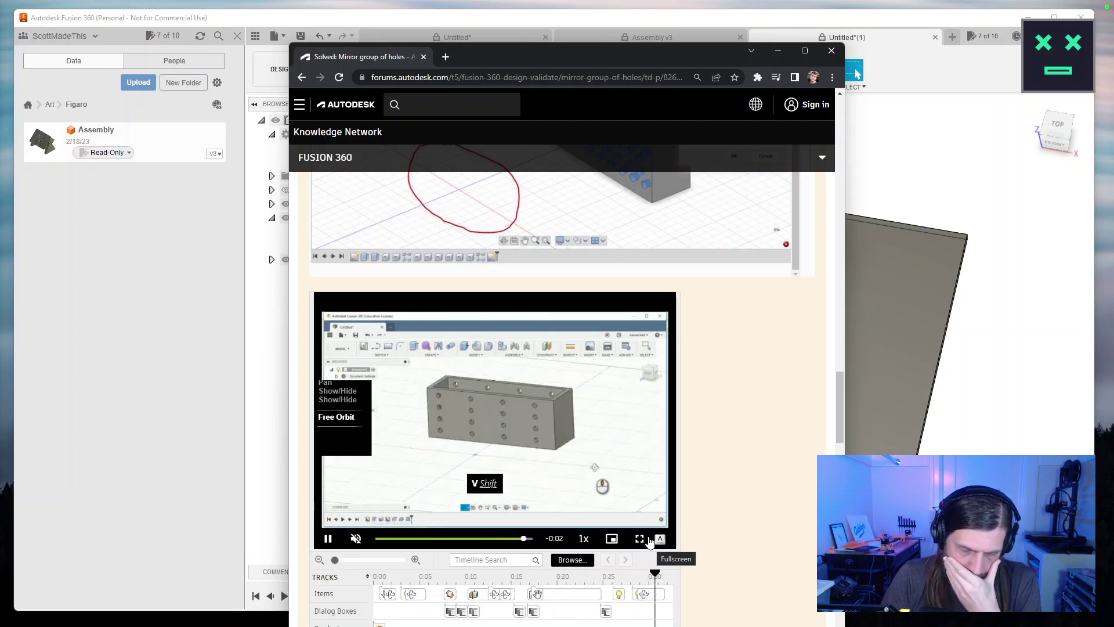
mouse_move(575, 536)
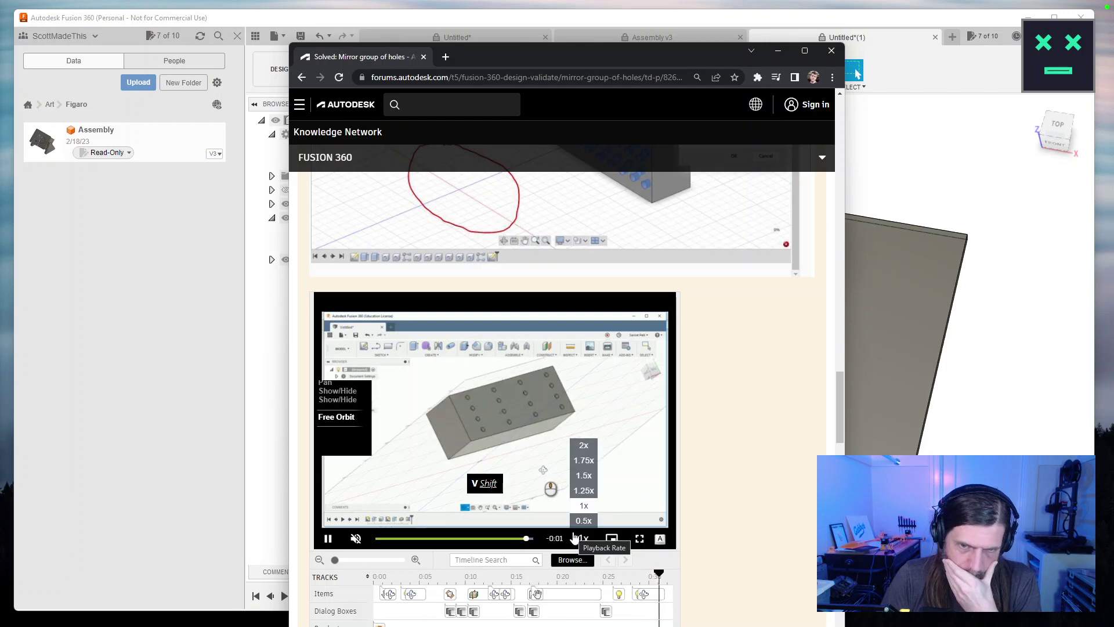
left_click(438, 539)
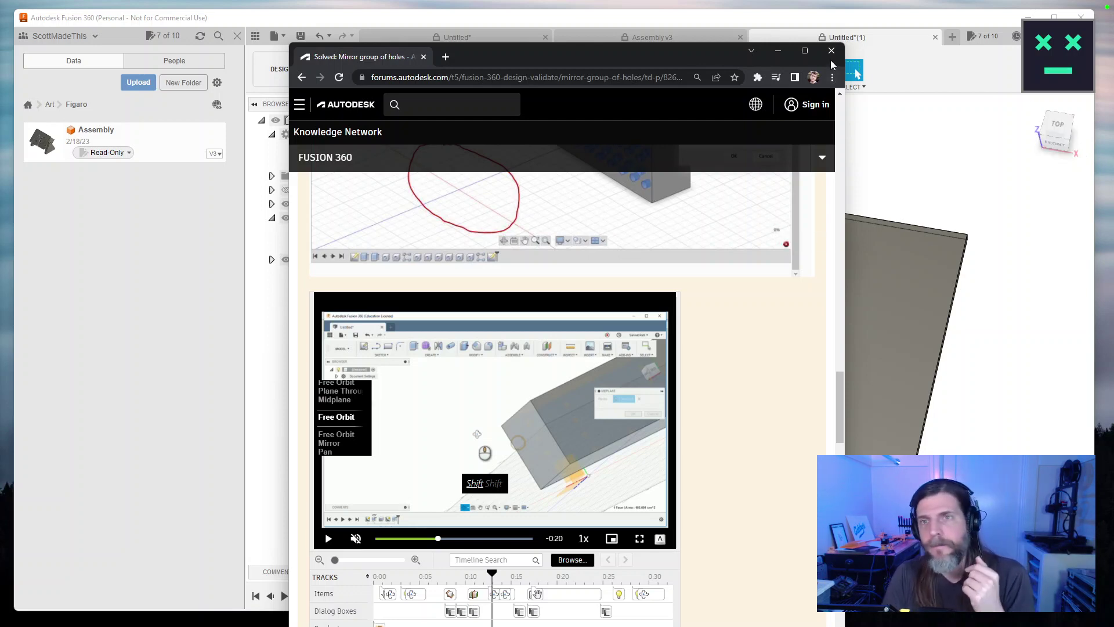
Read the r/Fusion360 thread on mirroring holes, then return to Fusion 360.
left_click(301, 77)
scroll(634, 341, "down", 5)
scroll(634, 341, "down", 4)
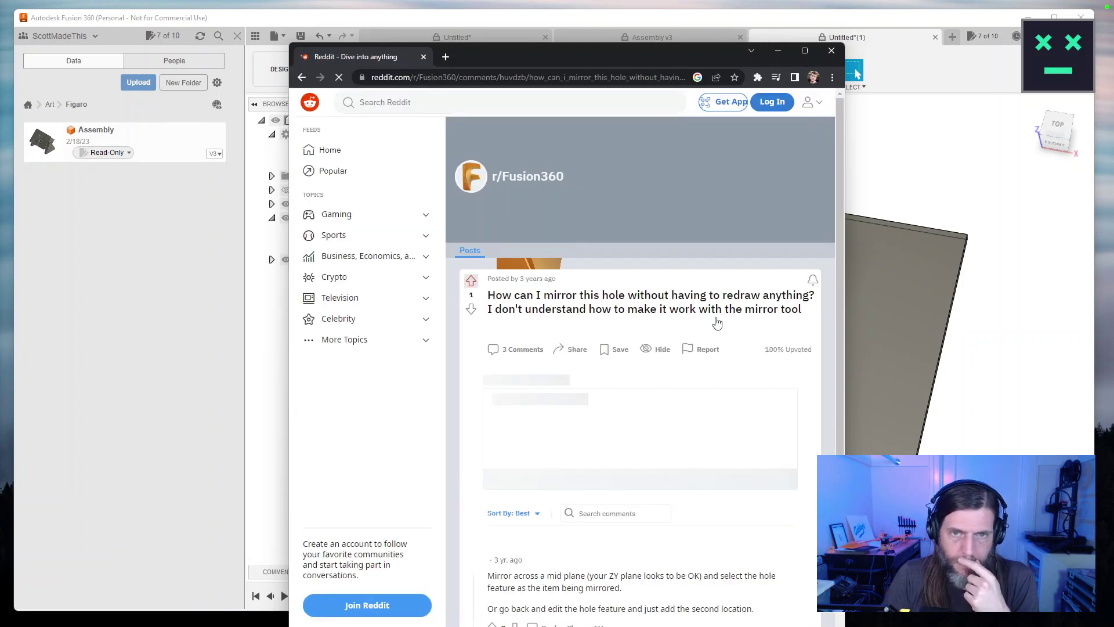
scroll(711, 346, "down", 5)
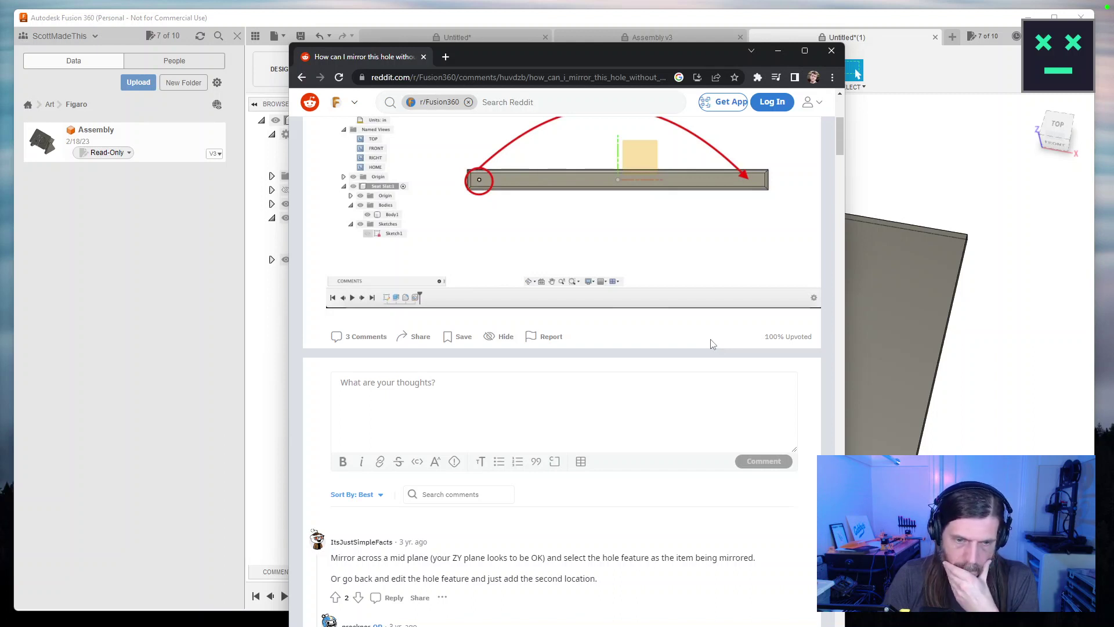
left_click(827, 21)
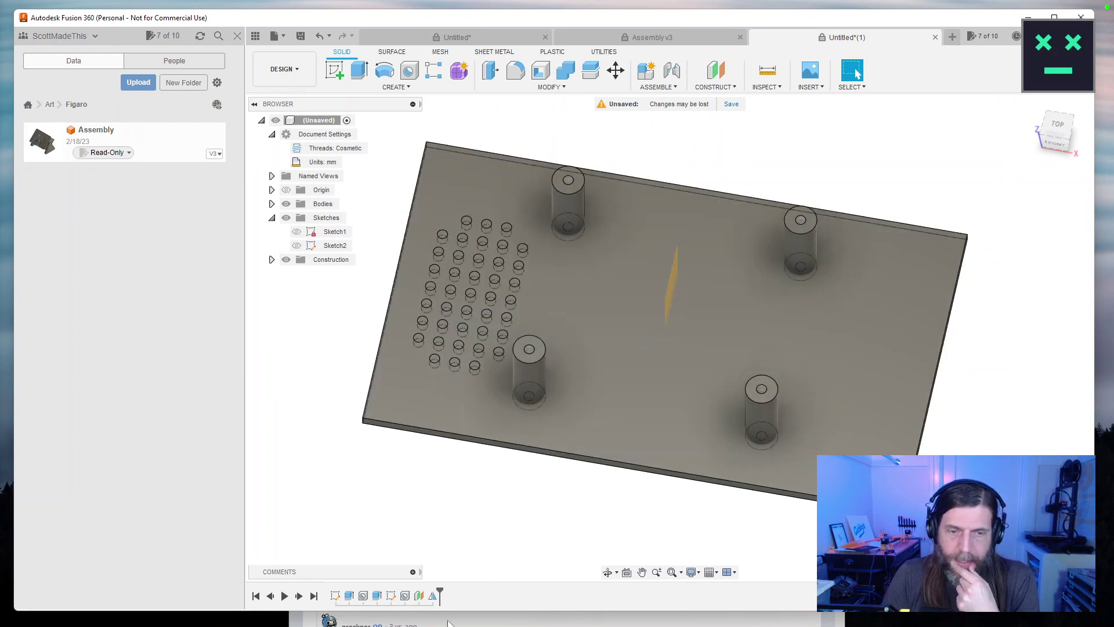
Edit the Mirror to use the hole grid feature instead of the plate, keeping Features, and apply it.
double_click(433, 598)
left_click(1037, 190)
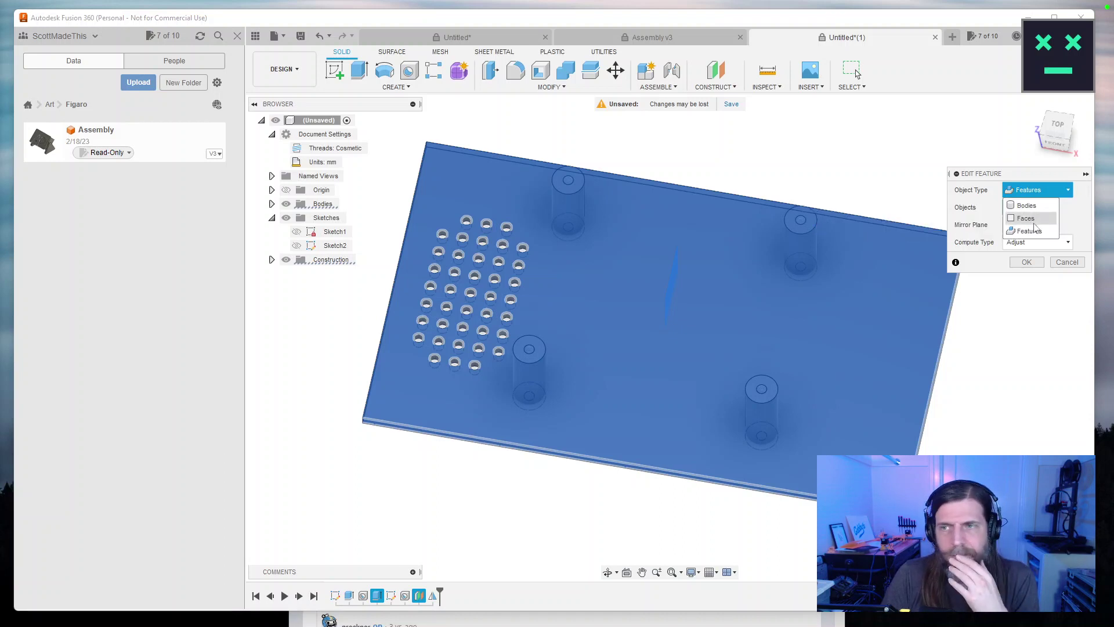
left_click(1030, 232)
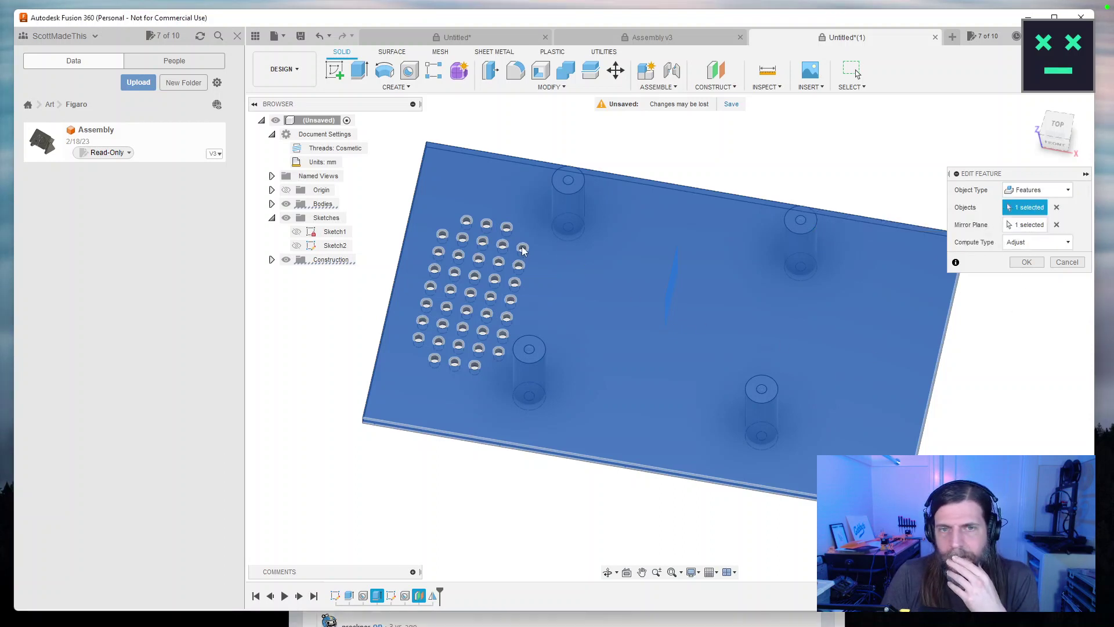
left_click(1057, 207)
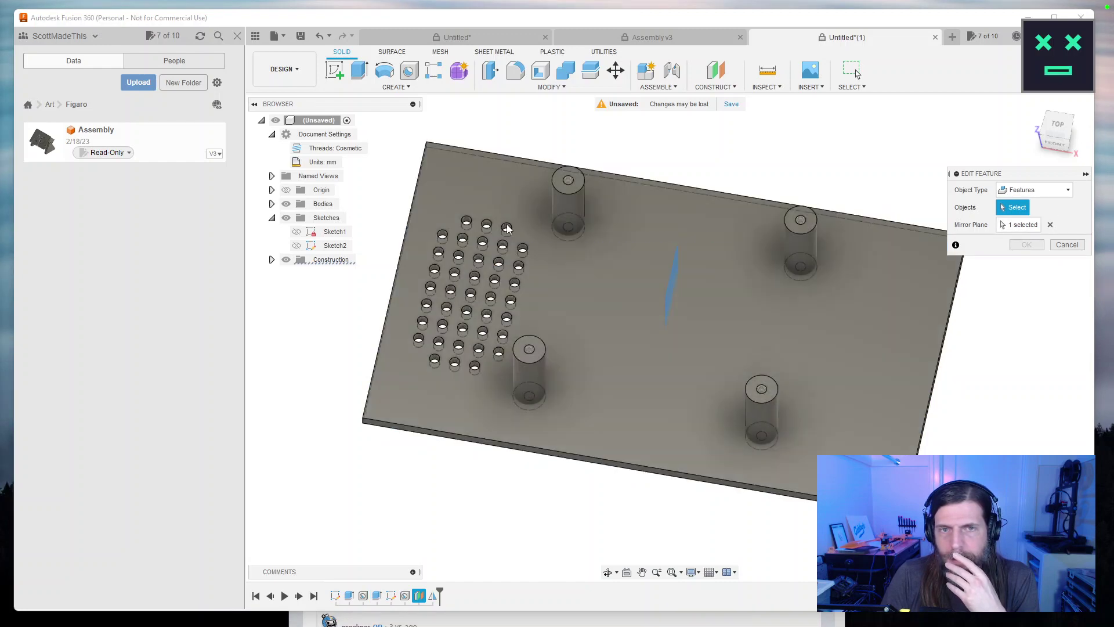
scroll(505, 229, "up", 5)
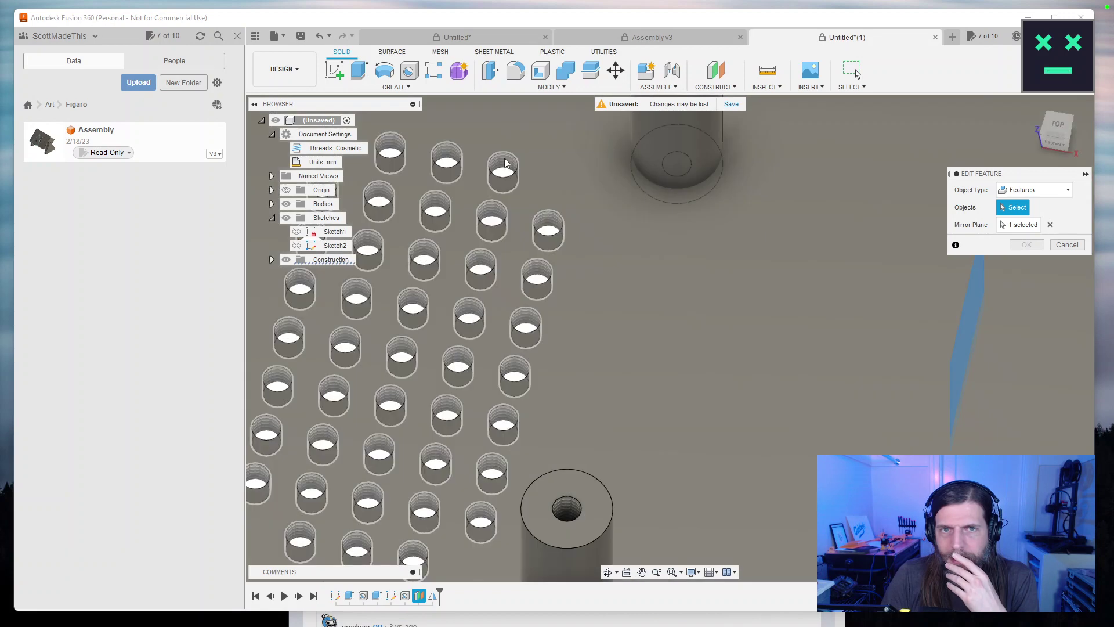
left_click(505, 163)
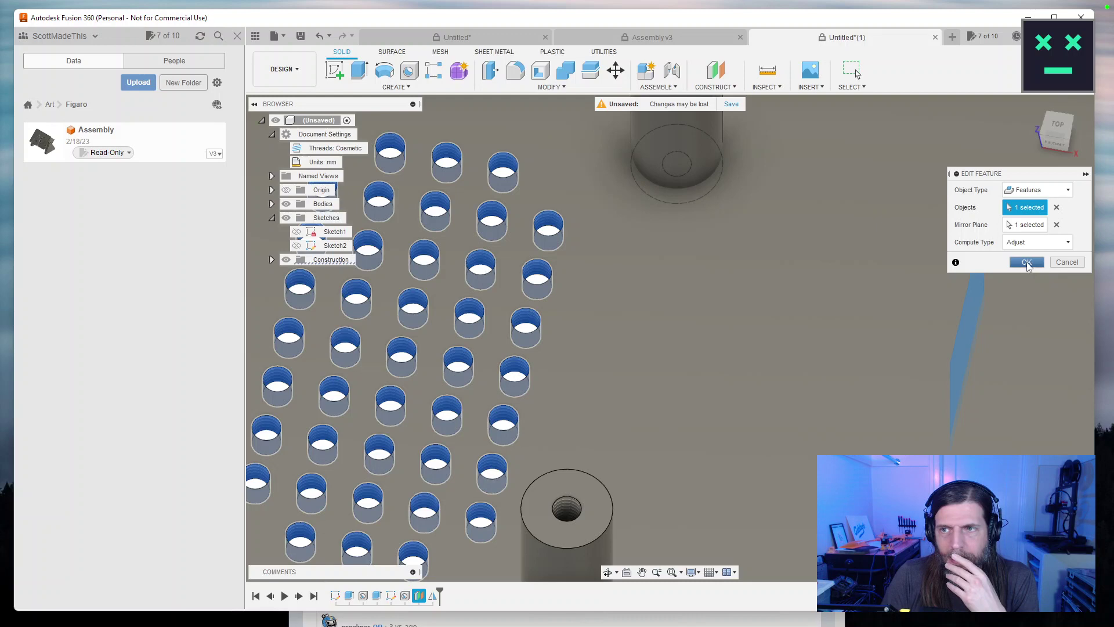
left_click(1027, 262)
scroll(722, 381, "down", 5)
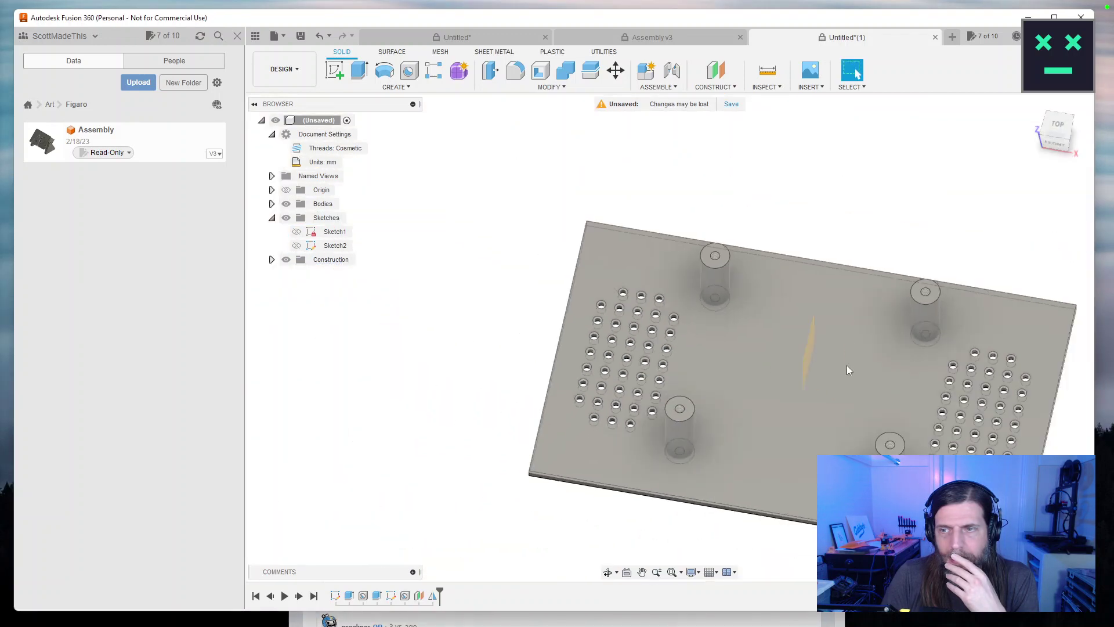
scroll(651, 330, "up", 3)
scroll(659, 348, "down", 2)
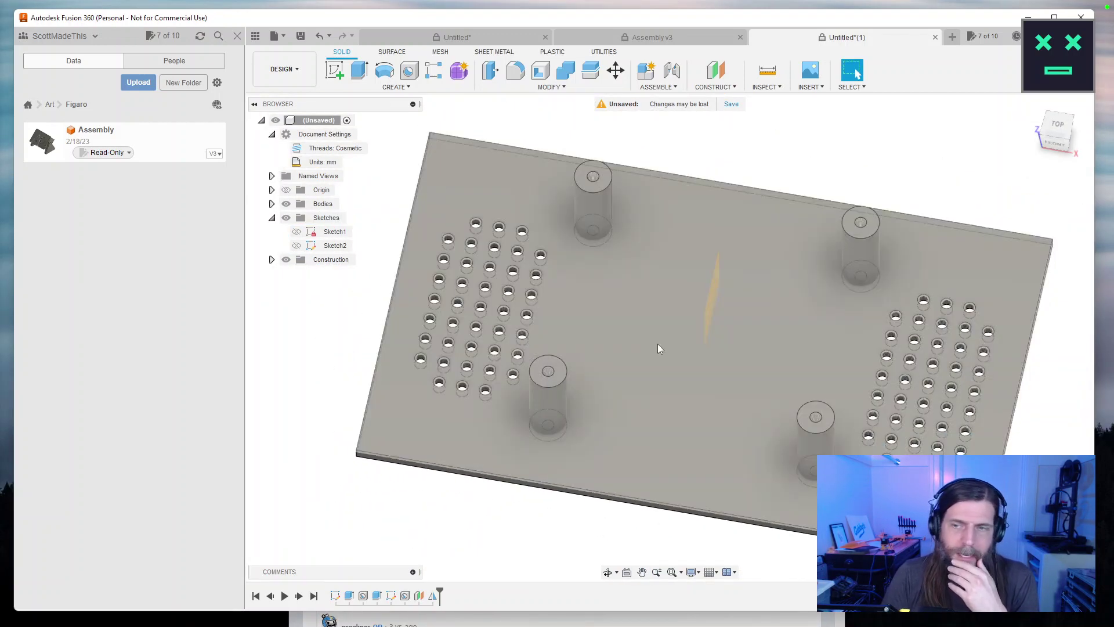
Edit the hole grid's Hole feature to plain, non-threaded holes and adjust its diameter.
double_click(405, 596)
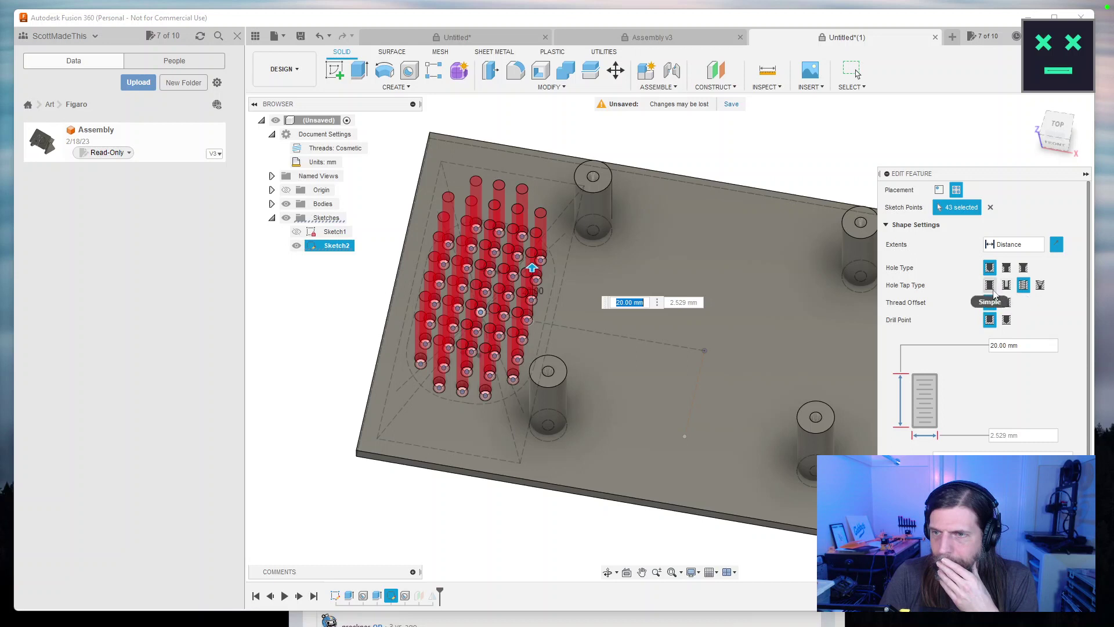
left_click(996, 290)
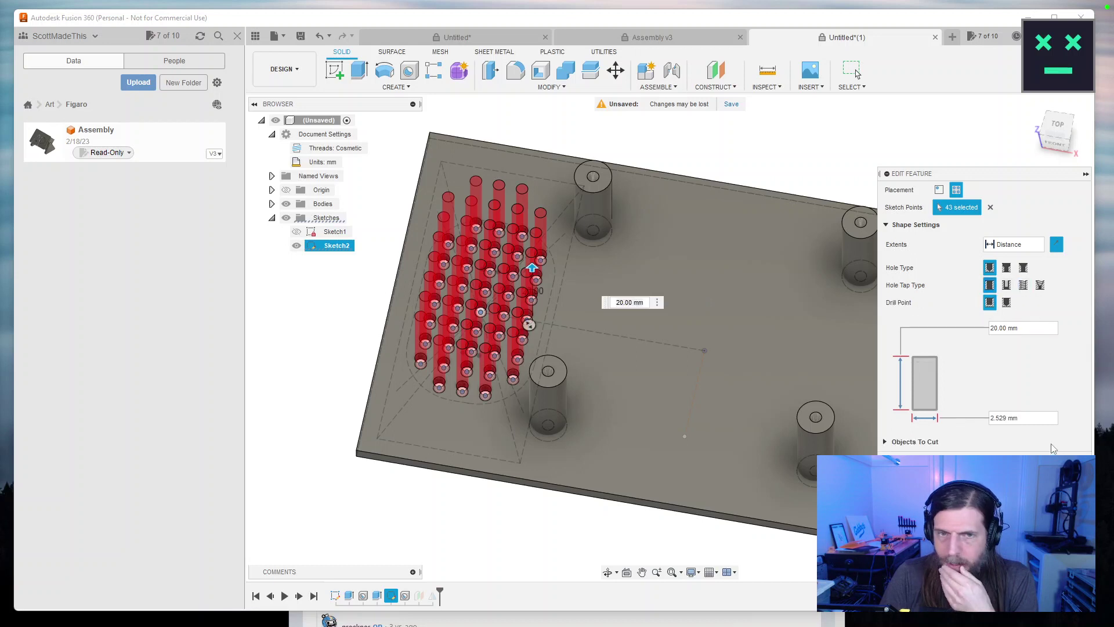
left_click(1037, 418)
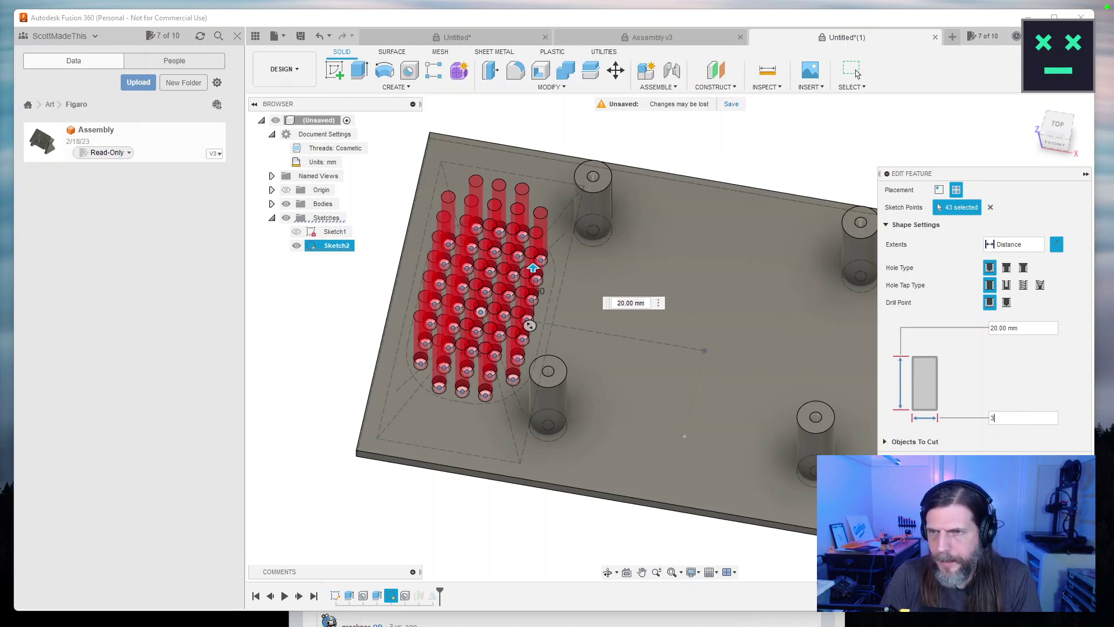
key("Return")
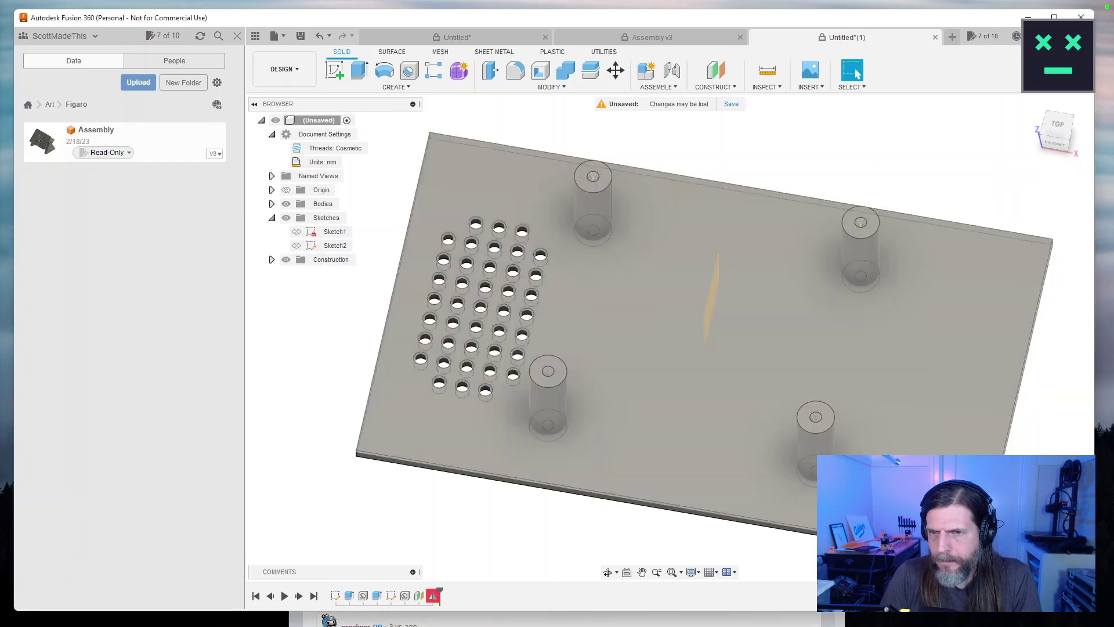
Reselect the hole pattern as the Mirror's object and confirm the mirror.
double_click(433, 597)
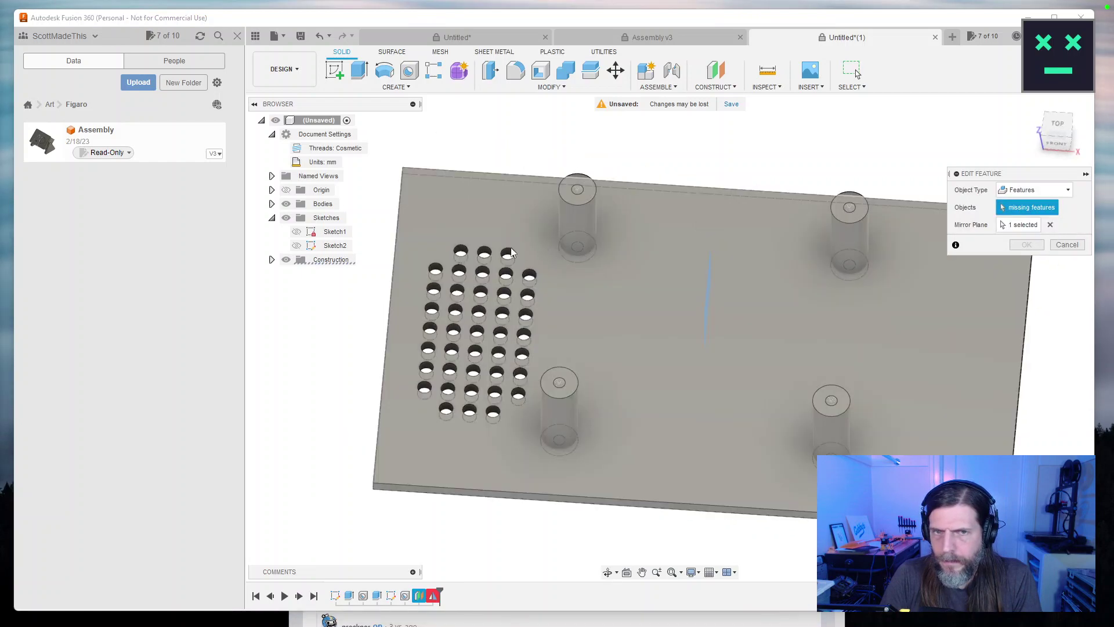
left_click_drag(1039, 211, 968, 191)
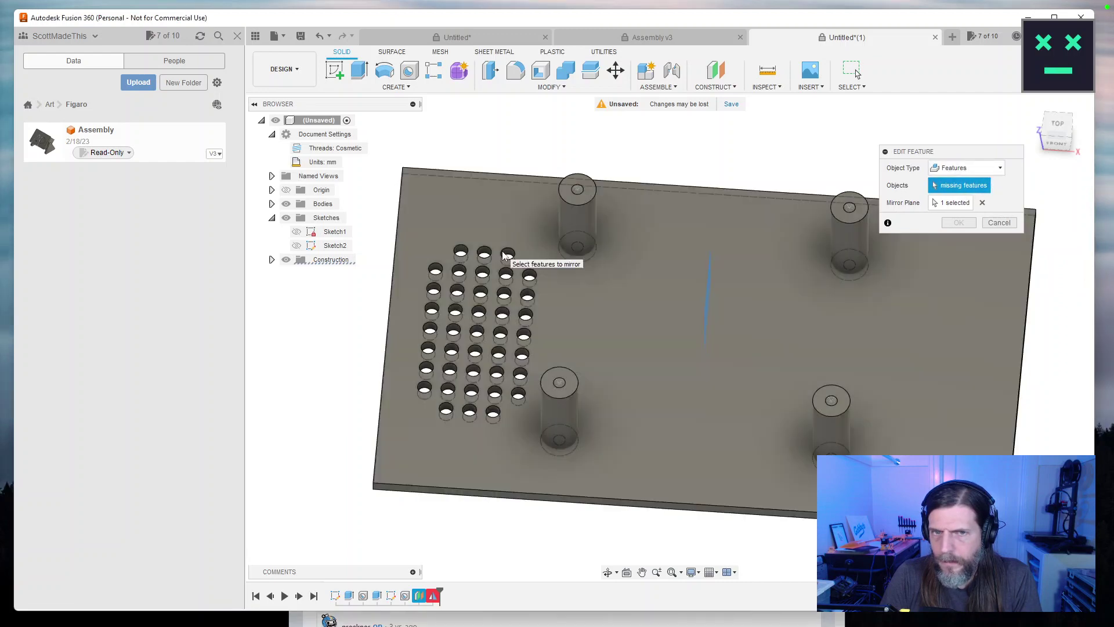
scroll(505, 259, "up", 3)
left_click(528, 302)
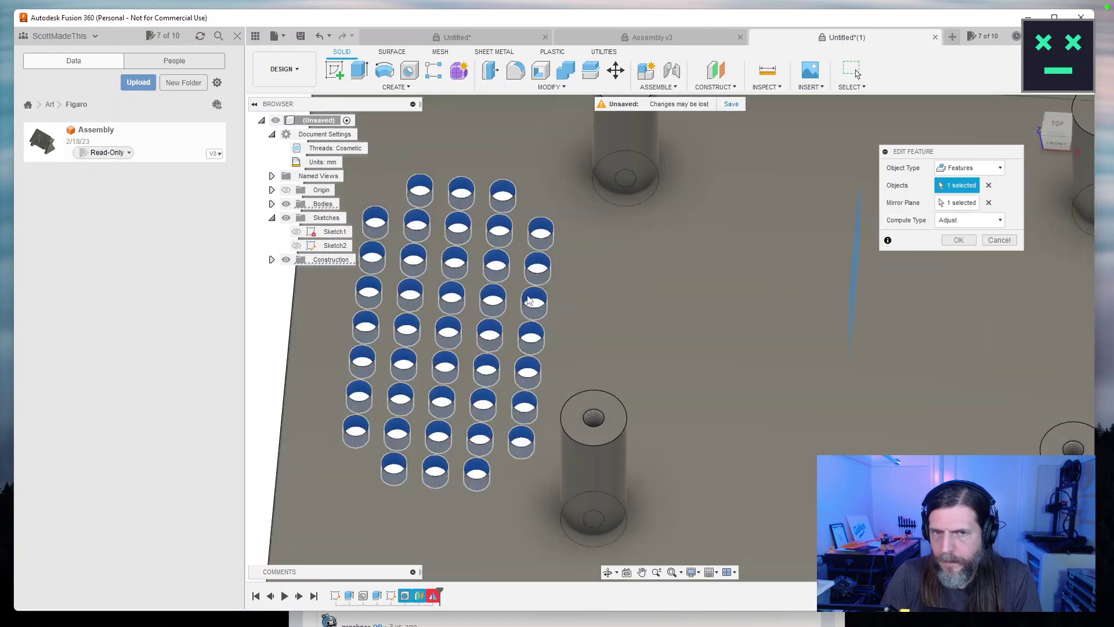
left_click(957, 240)
scroll(943, 353, "down", 5)
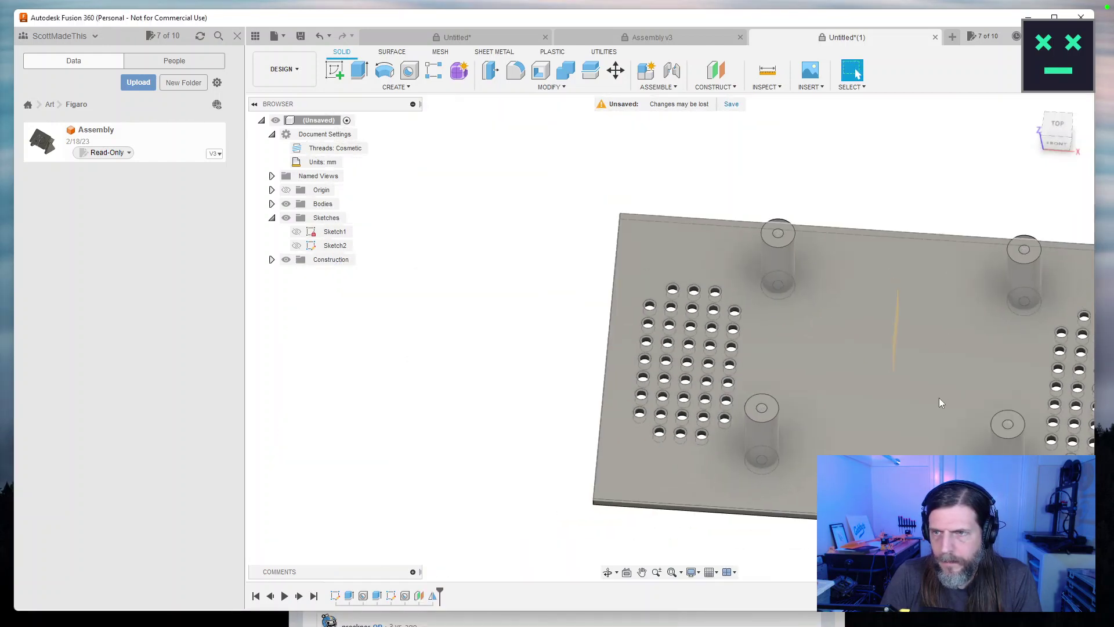
left_click_drag(963, 385, 793, 356)
key("Escape")
left_click_drag(998, 426, 1034, 364)
key("Escape")
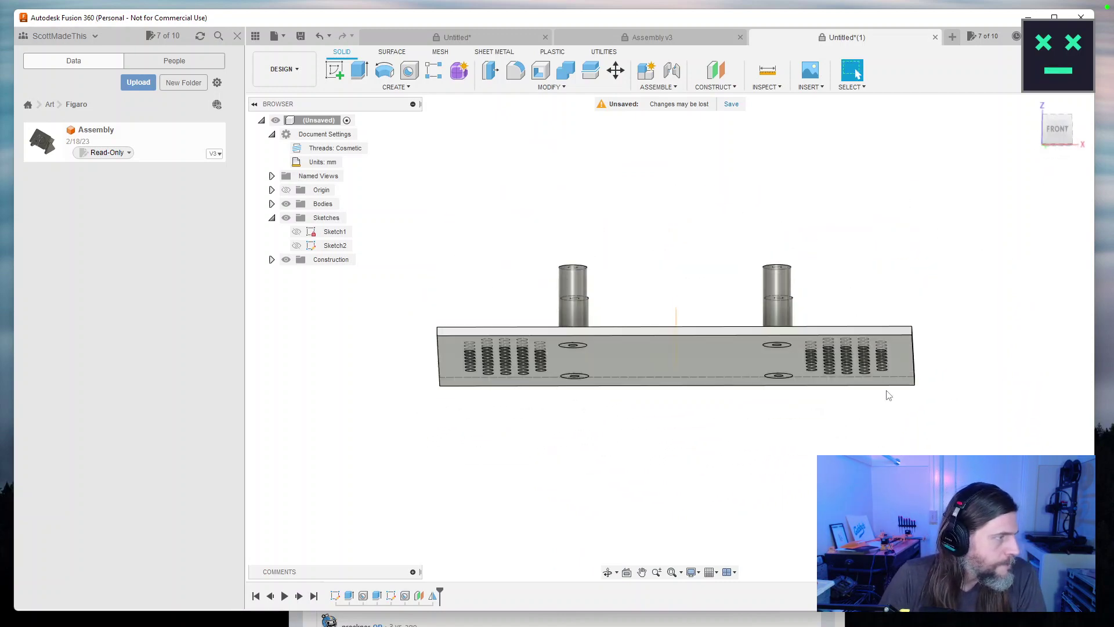
left_click_drag(744, 412, 856, 73)
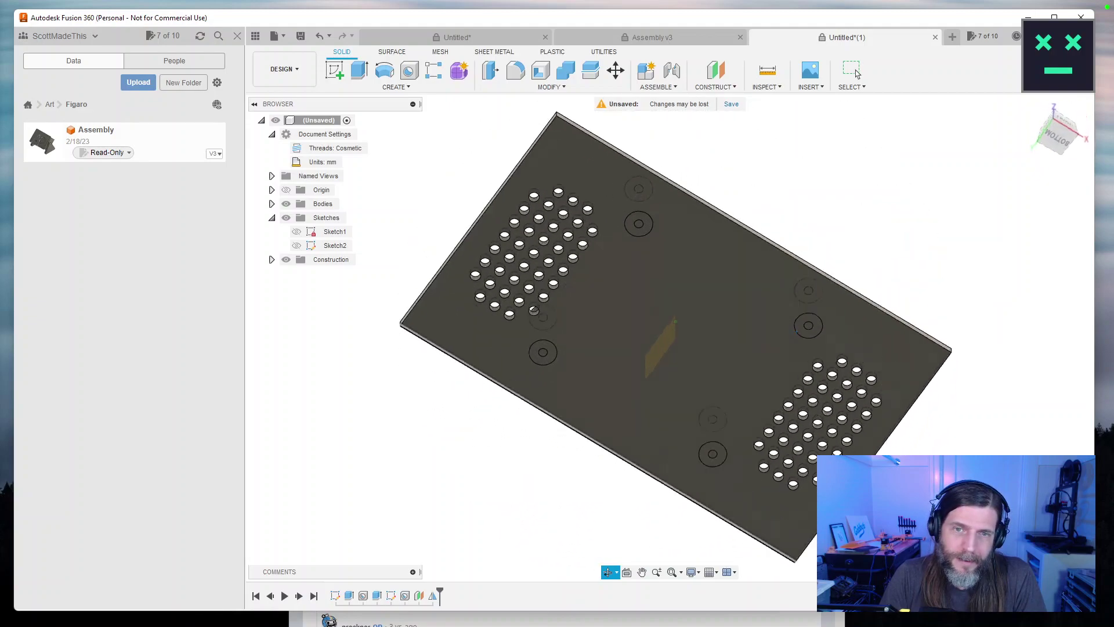
left_click(856, 74)
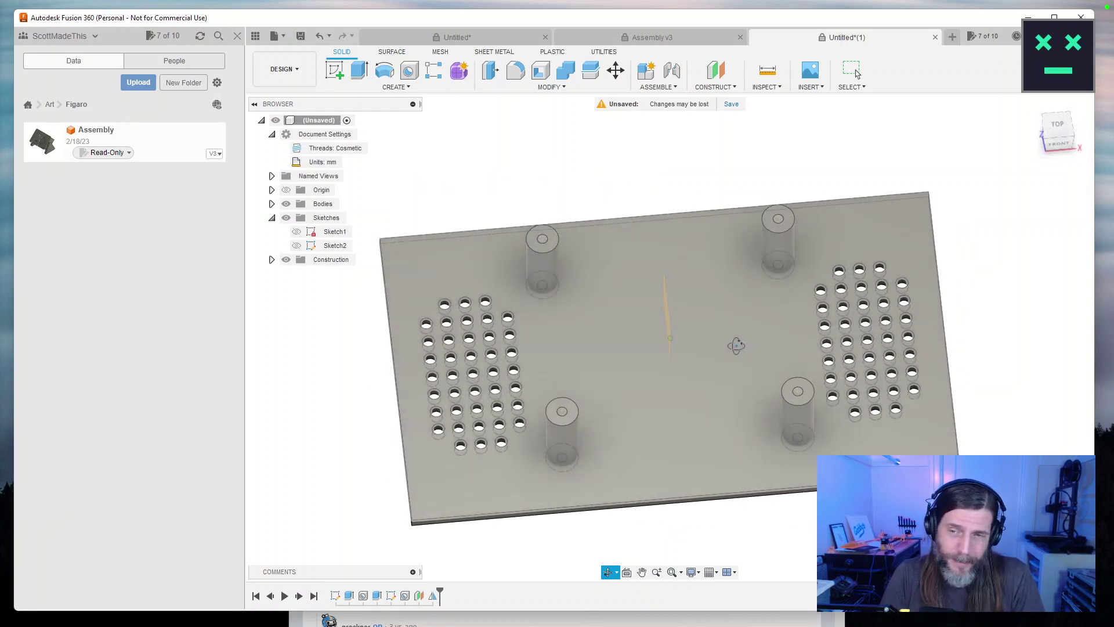
left_click_drag(737, 318, 592, 296)
key("Escape")
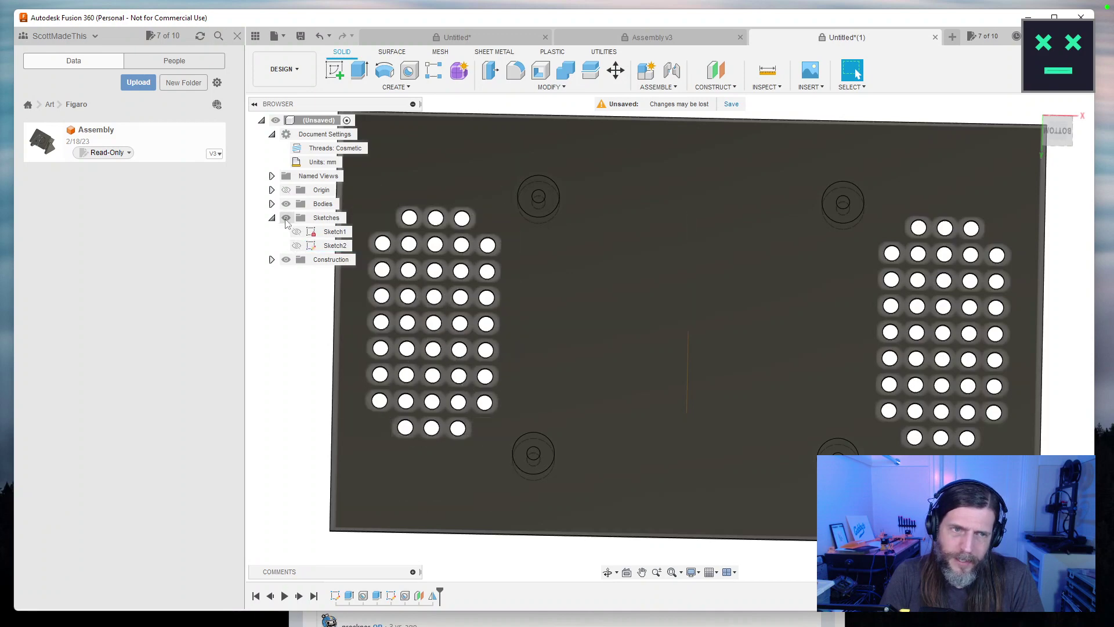
left_click_drag(496, 376, 315, 207)
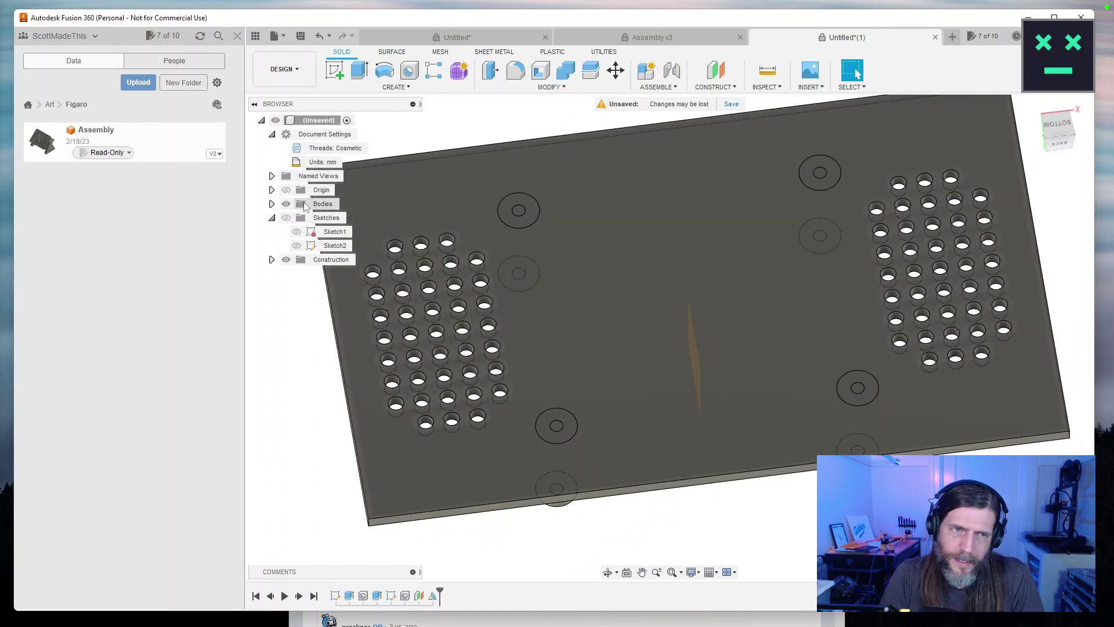
Change the standoff extrusion's operation to Join.
left_click(272, 204)
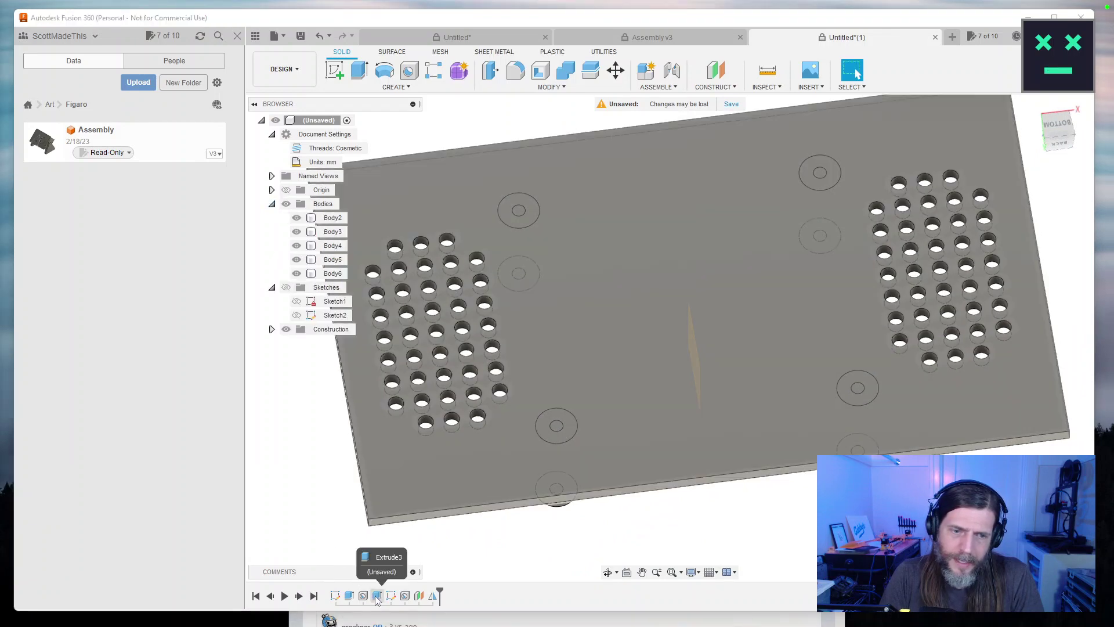
left_click(377, 596)
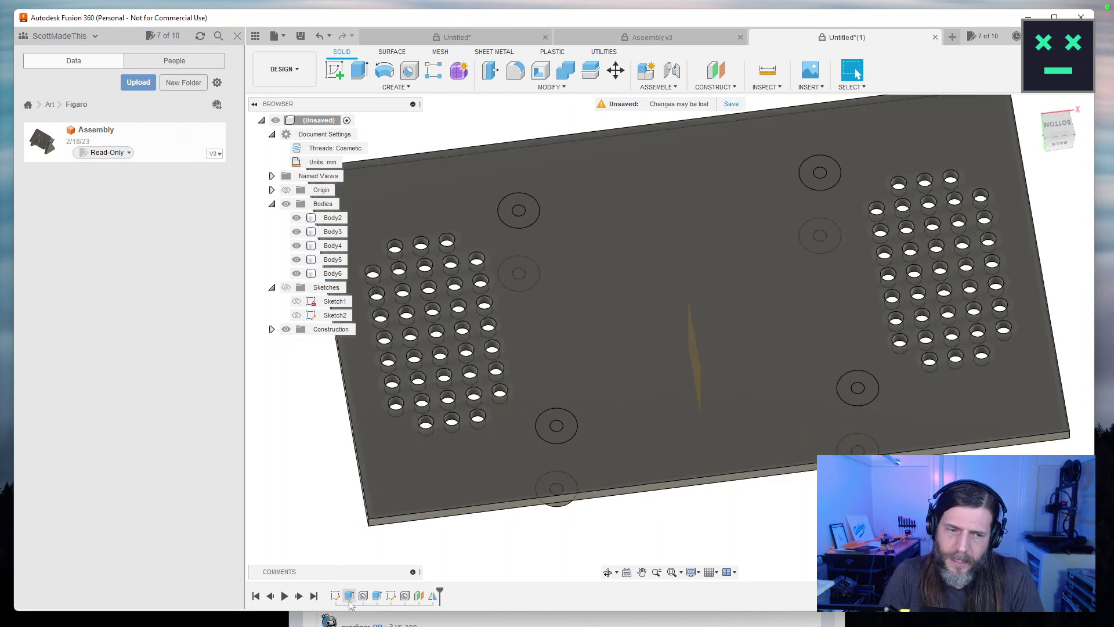
double_click(349, 596)
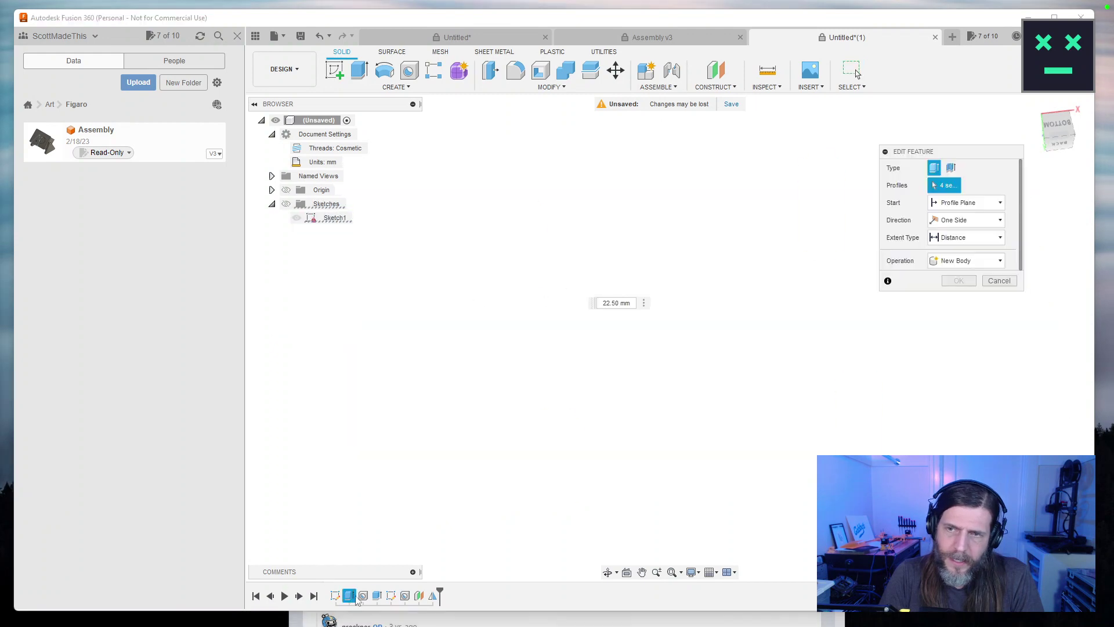
left_click(980, 296)
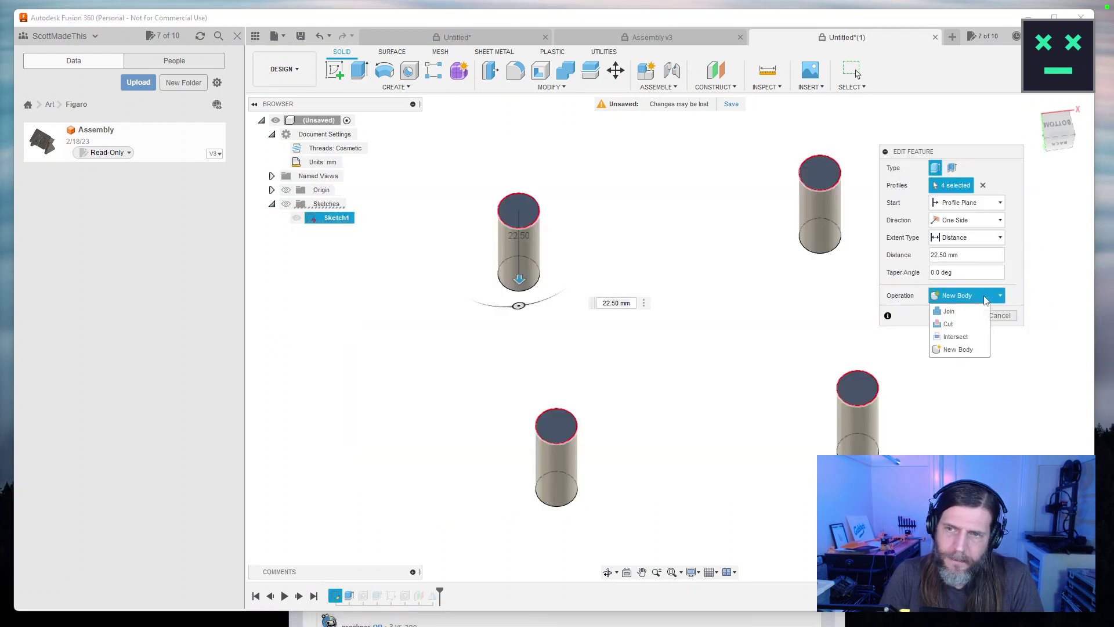
left_click(981, 312)
left_click(969, 315)
Change the plate extrusion's operation to Join so it merges with the standoffs.
double_click(376, 595)
left_click(981, 296)
left_click(961, 313)
left_click(959, 315)
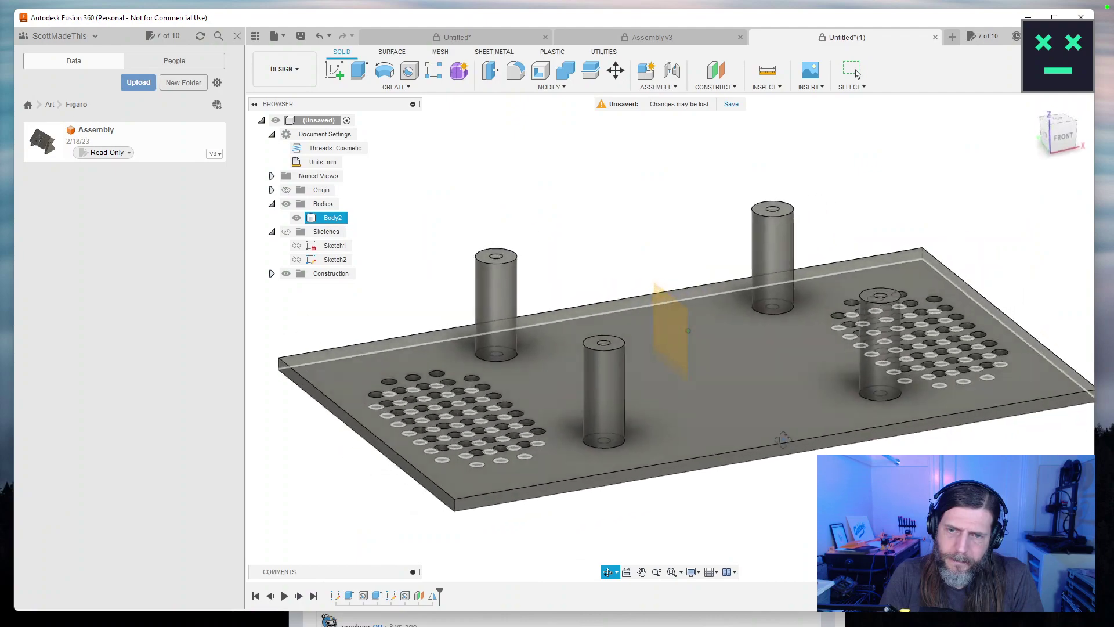
mouse_move(632, 272)
left_mouse_down()
mouse_move(653, 251)
mouse_move(610, 143)
mouse_move(613, 330)
mouse_move(615, 273)
mouse_move(616, 312)
mouse_move(604, 305)
mouse_move(598, 259)
mouse_move(600, 316)
mouse_move(607, 308)
left_mouse_up()
Hide Sketch2, show the Sketches folder, and view the plate from top, then a tilted front angle.
key("Escape")
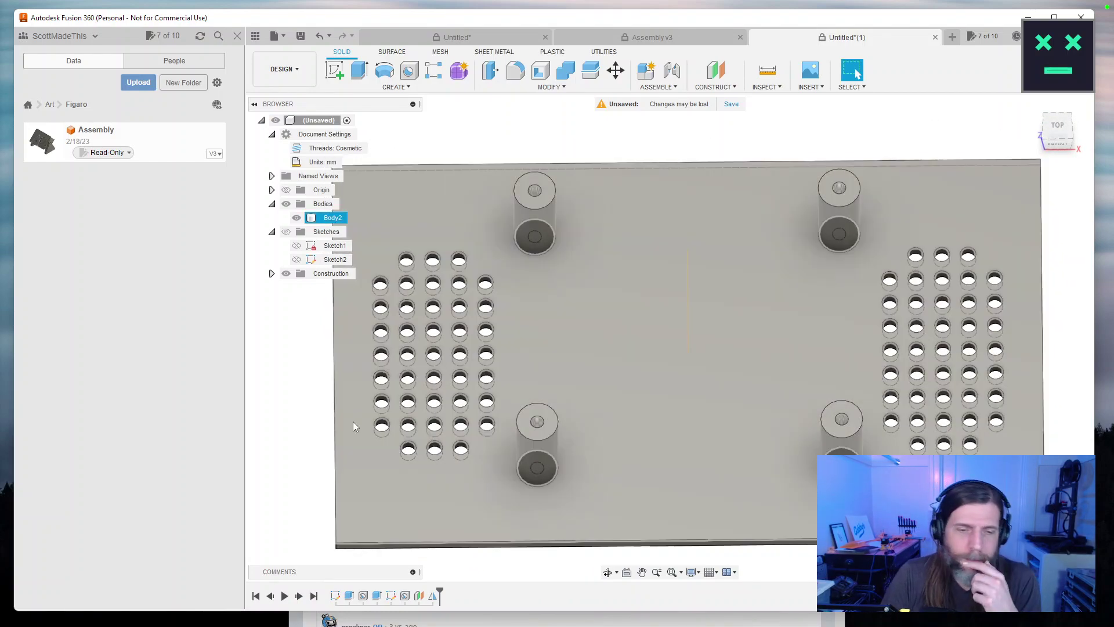
left_click(297, 261)
left_click(286, 232)
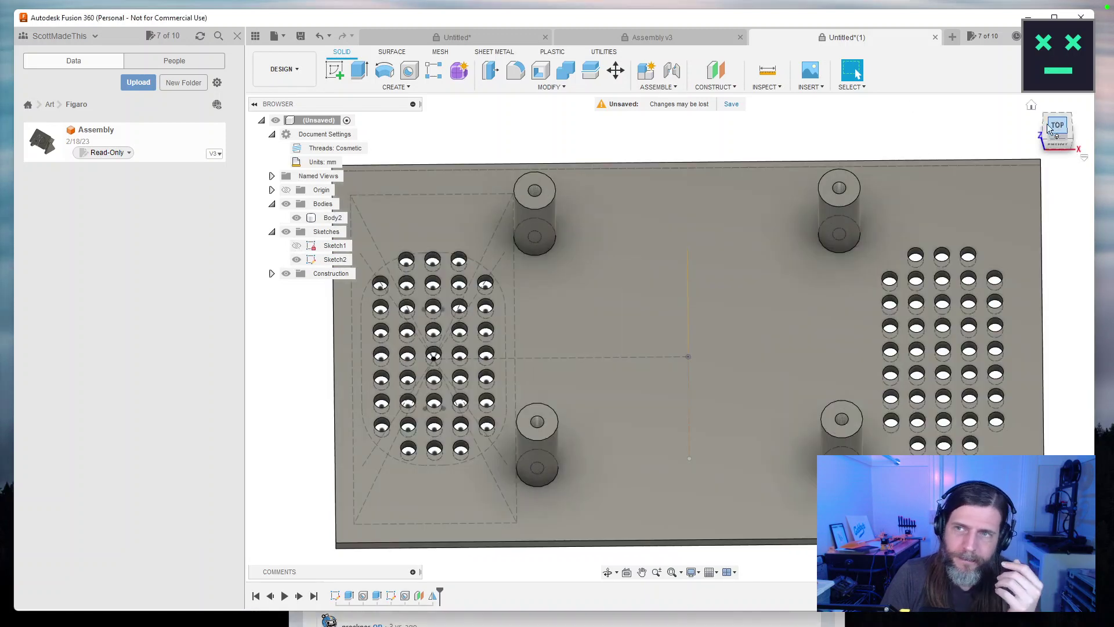
left_click(1058, 126)
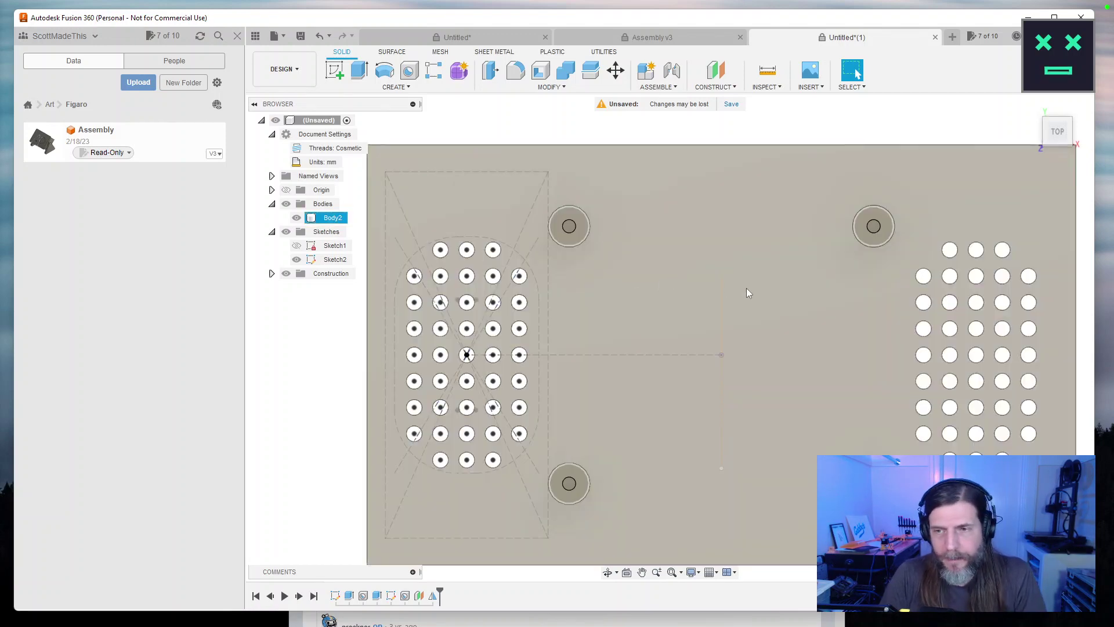
left_click_drag(747, 288, 700, 171)
left_click(333, 217)
Save Body2 as an STL mesh and send it to PrusaSlicer through the 3D print utility.
right_click(347, 219)
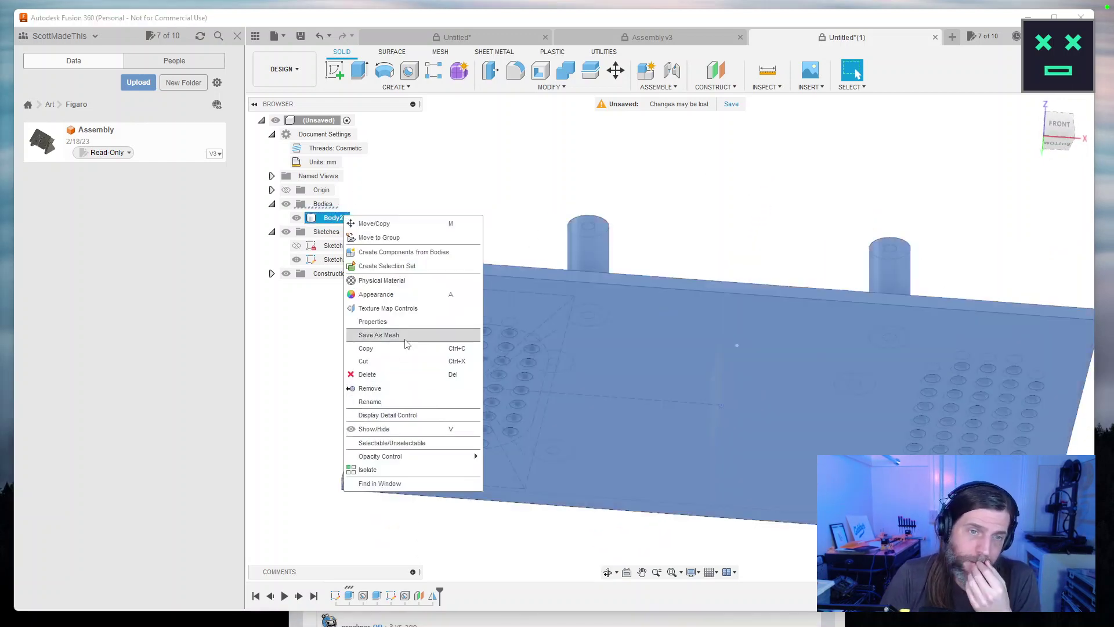
left_click(372, 335)
left_click(962, 330)
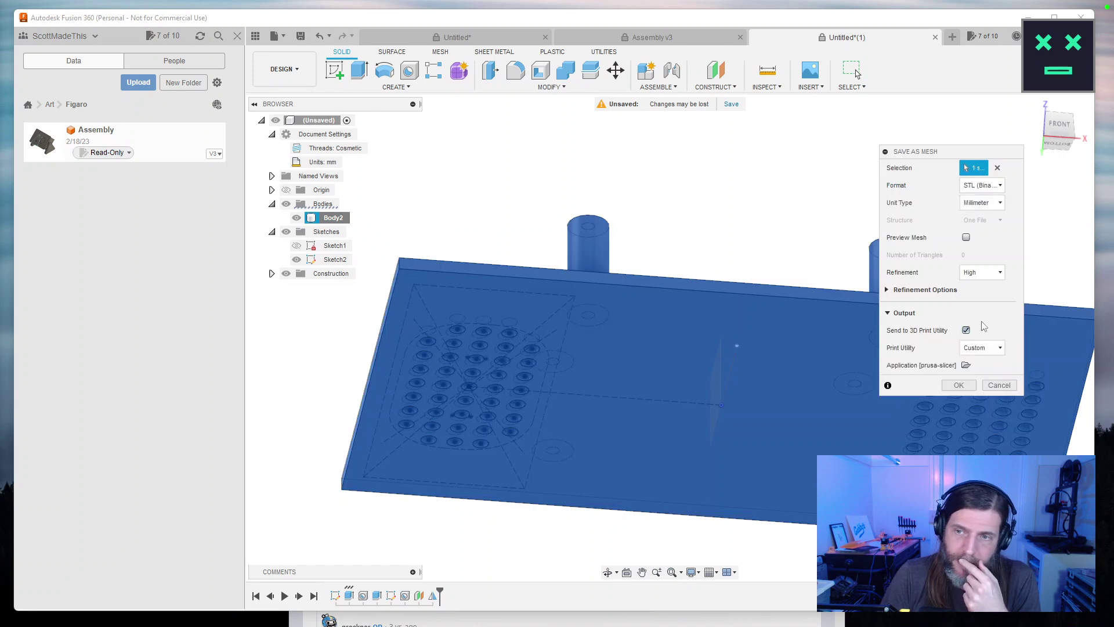
key("Return")
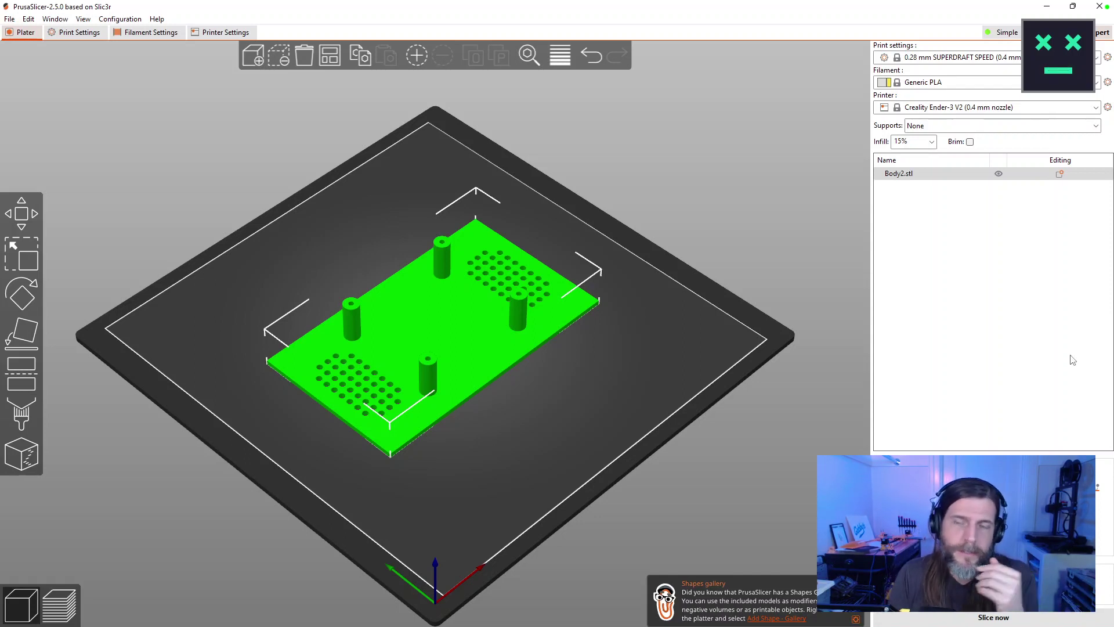
Slice Body2.stl, inspect the 2h41m layer preview, and switch back to Fusion 360.
left_click(1001, 619)
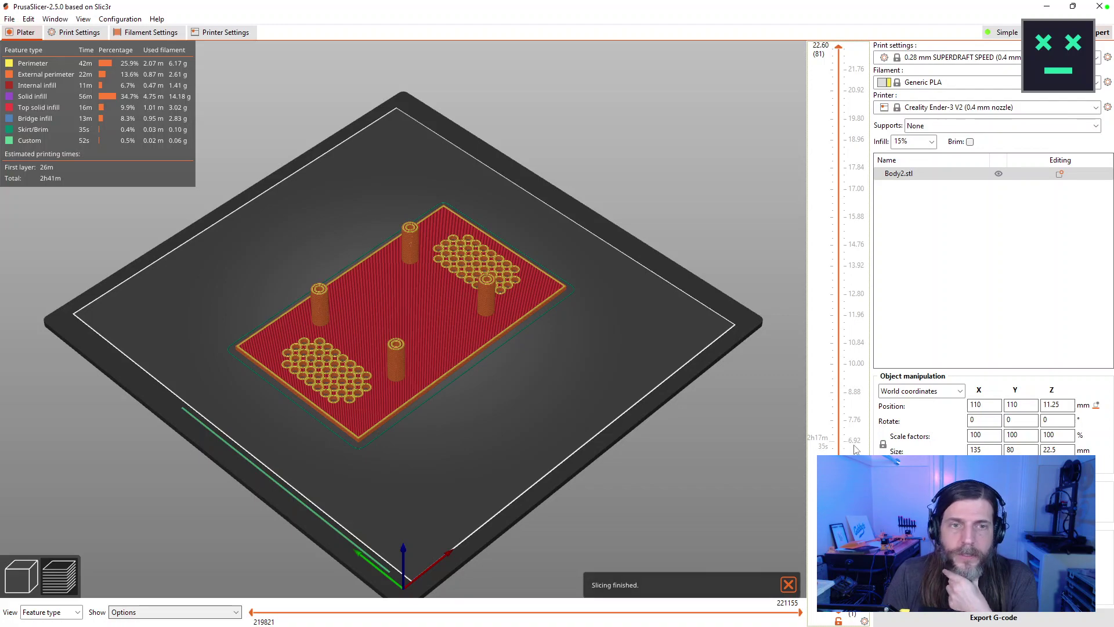
scroll(393, 310, "up", 5)
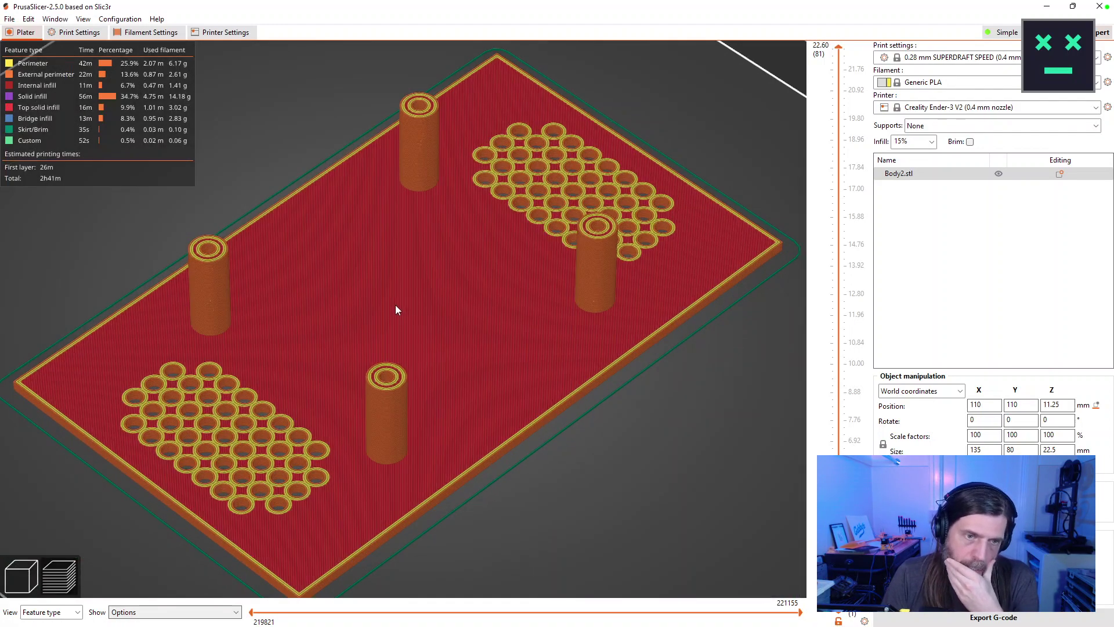
scroll(413, 320, "down", 3)
left_click_drag(454, 335, 313, 375)
scroll(297, 408, "up", 8)
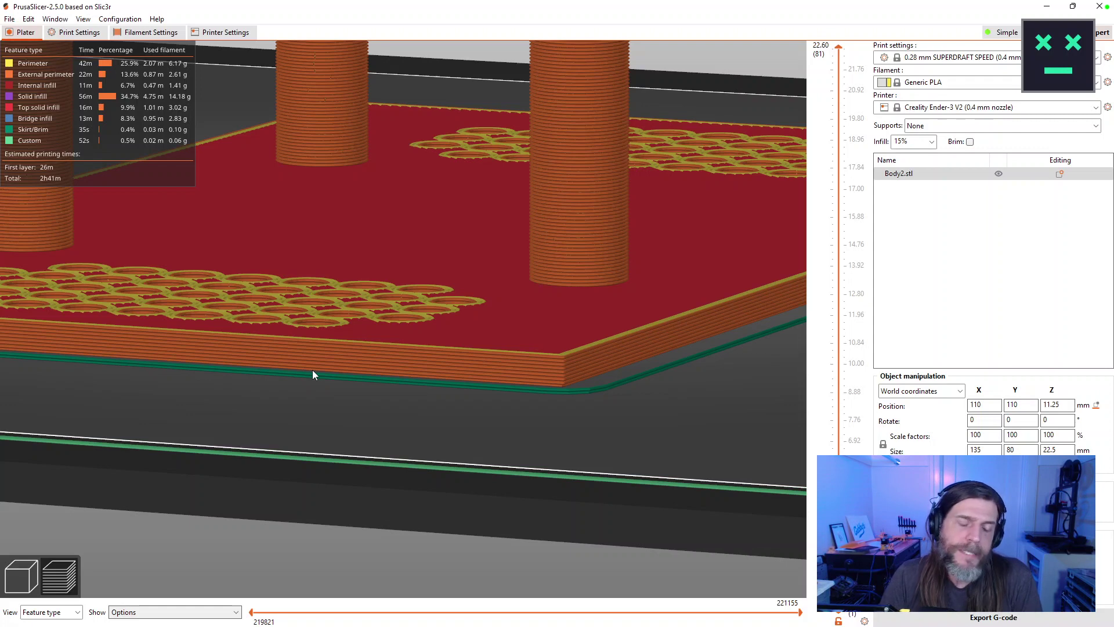
key("alt+Tab")
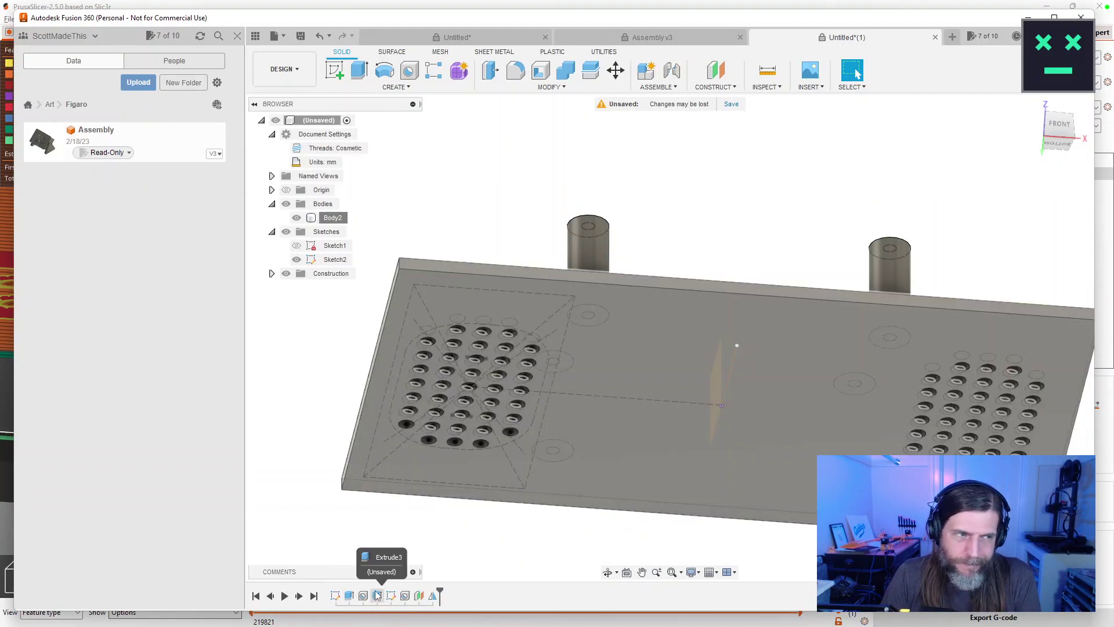
Deselect the body and move the Hole1 feature to the end of the timeline.
left_click_drag(411, 566, 608, 406)
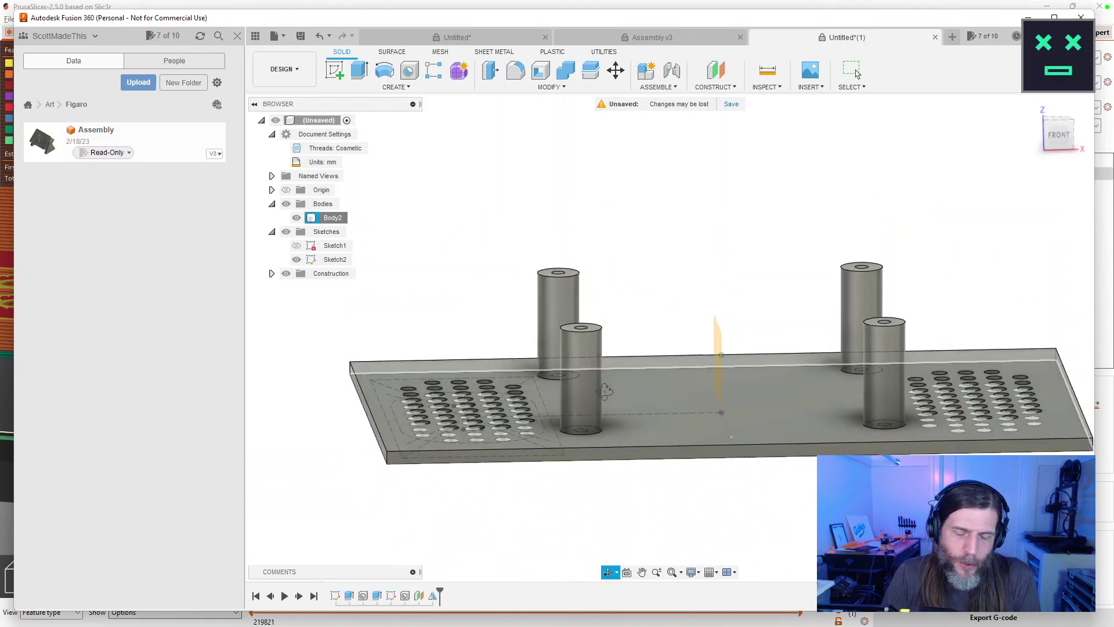
left_click(857, 74)
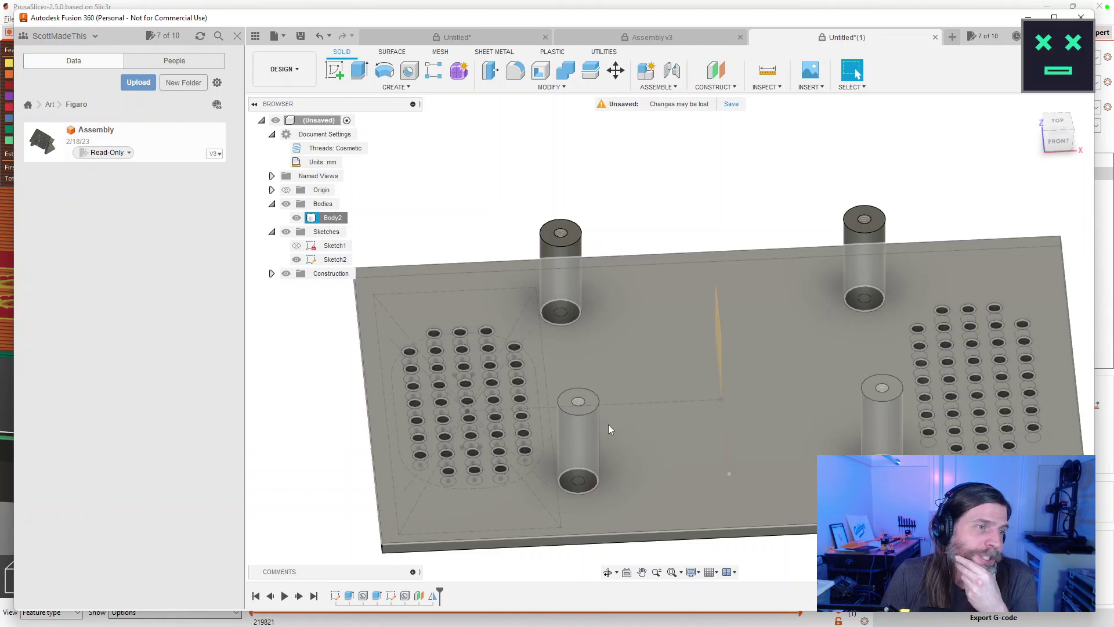
key("Escape")
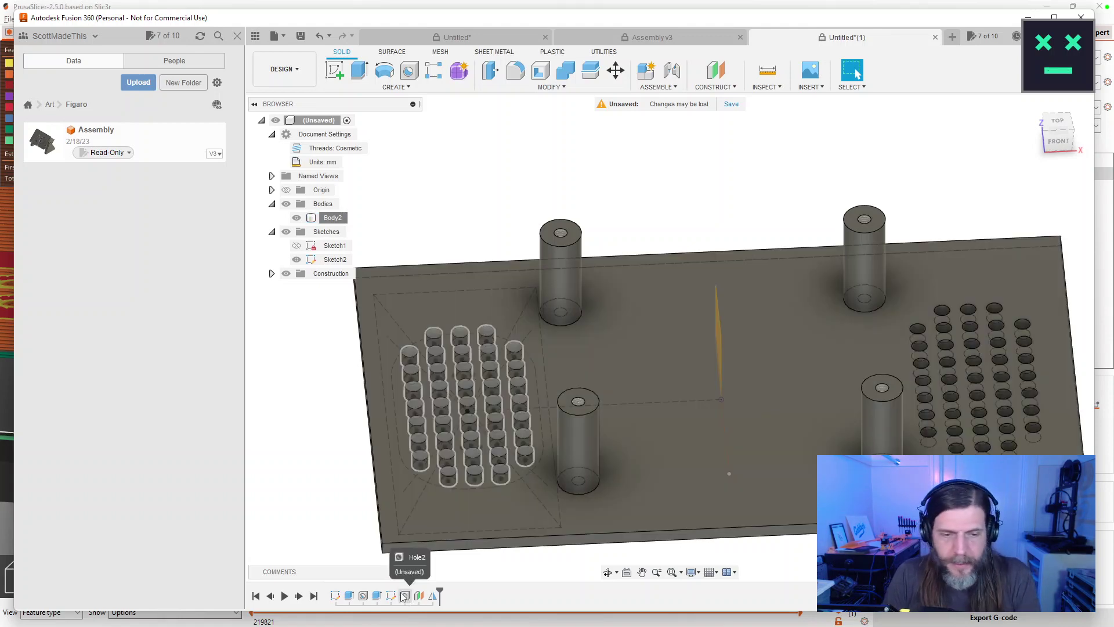
mouse_move(364, 601)
left_mouse_down()
mouse_move(455, 595)
mouse_move(434, 598)
left_mouse_up()
Reopen the standoff hole and switch its placement to From Sketch (Multiple Holes).
double_click(433, 597)
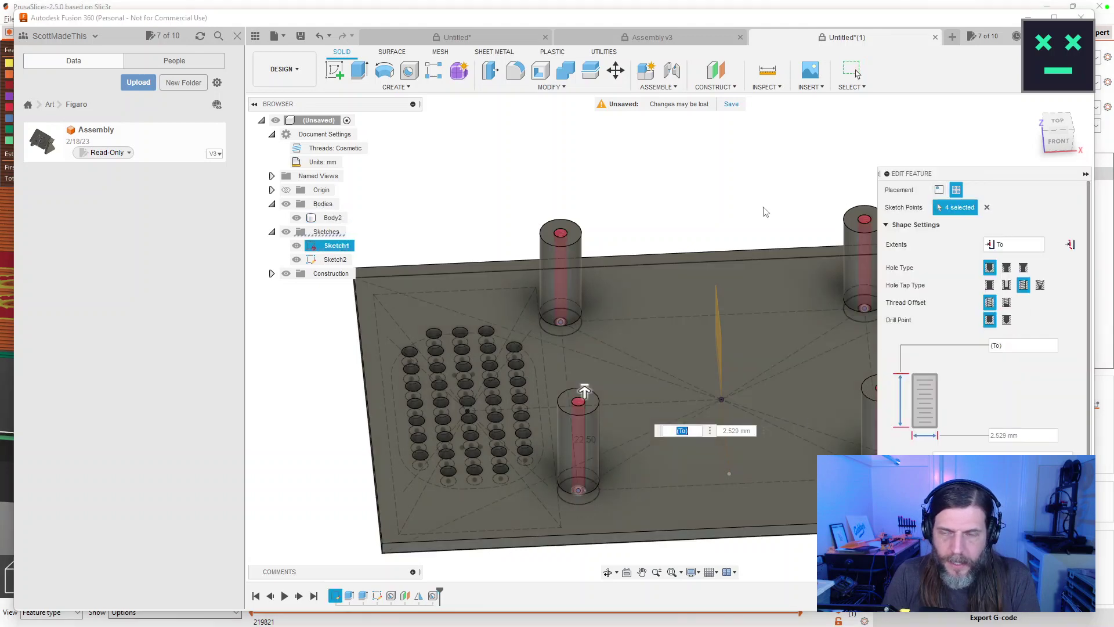
left_click(939, 190)
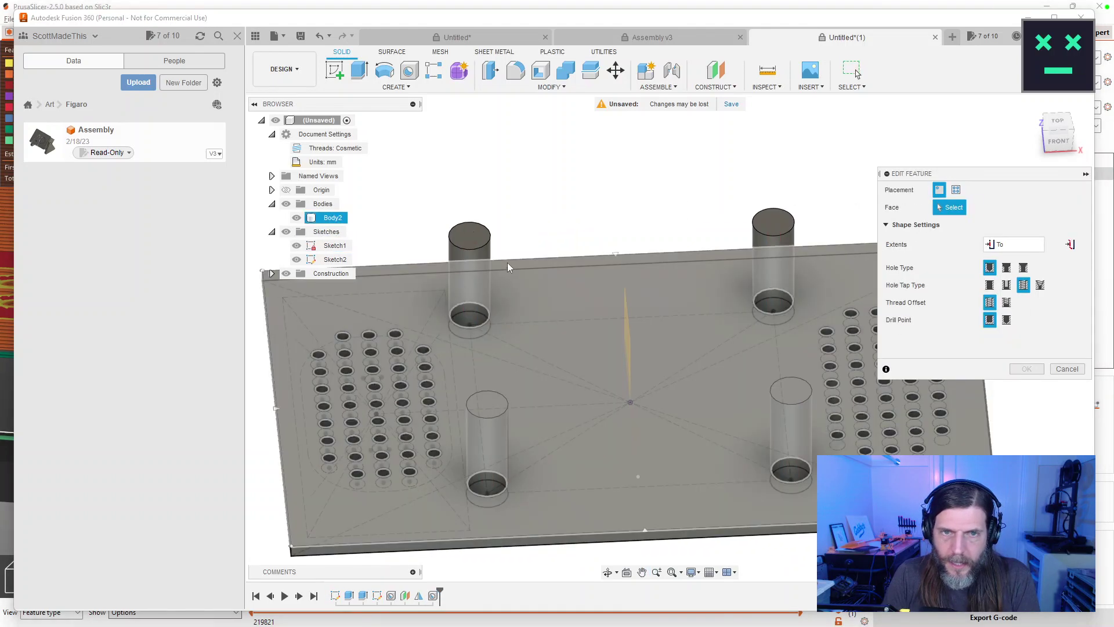
left_click(468, 234)
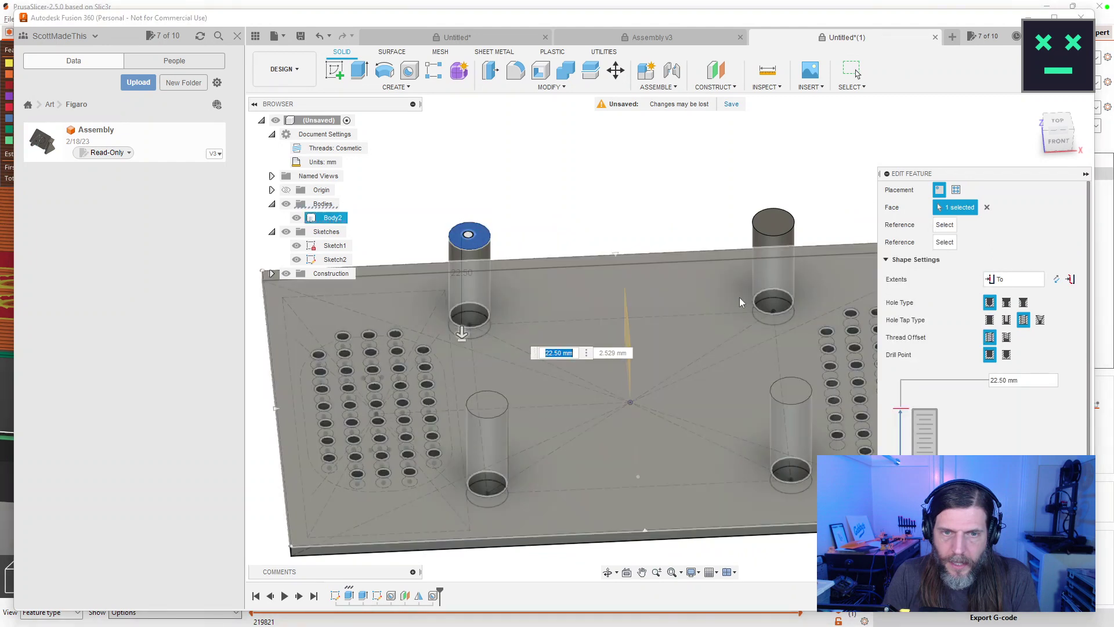
left_click(784, 224)
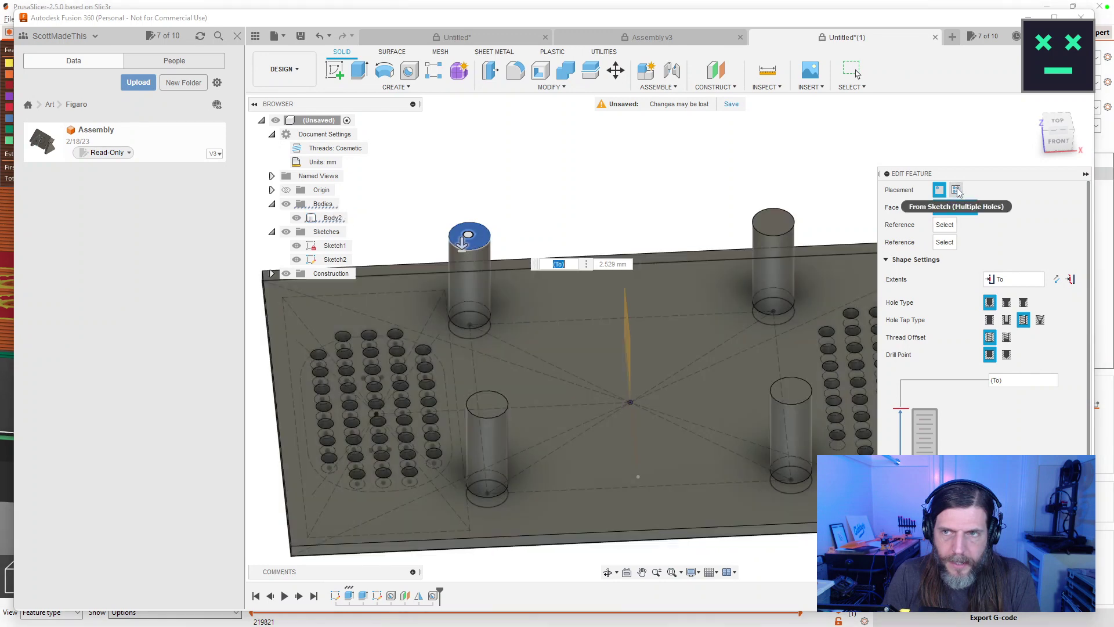
left_click(987, 207)
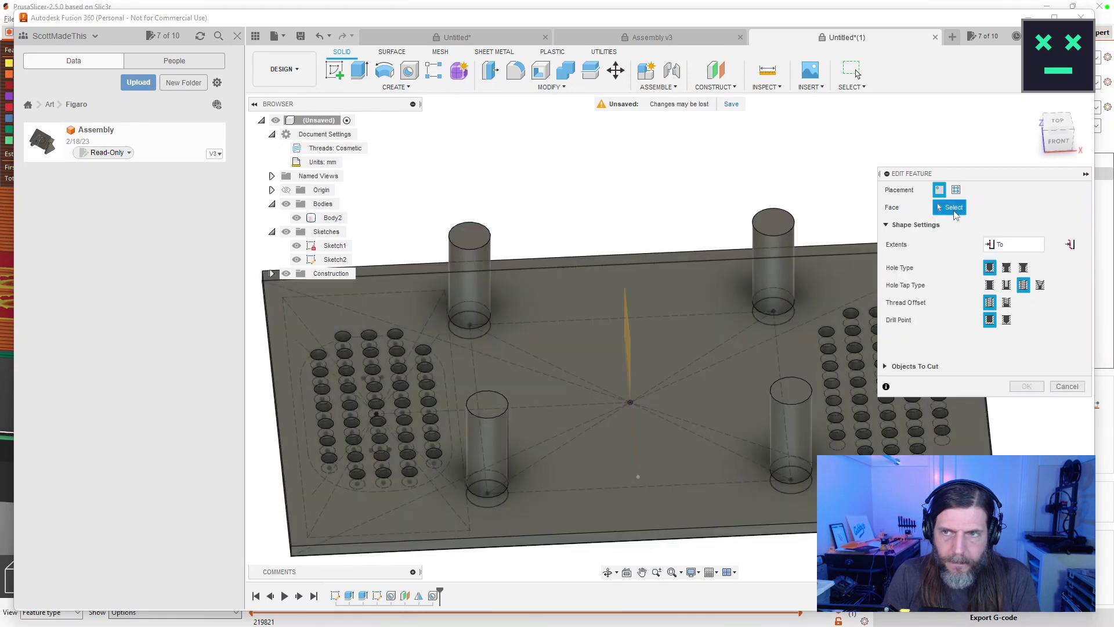
left_click(470, 235)
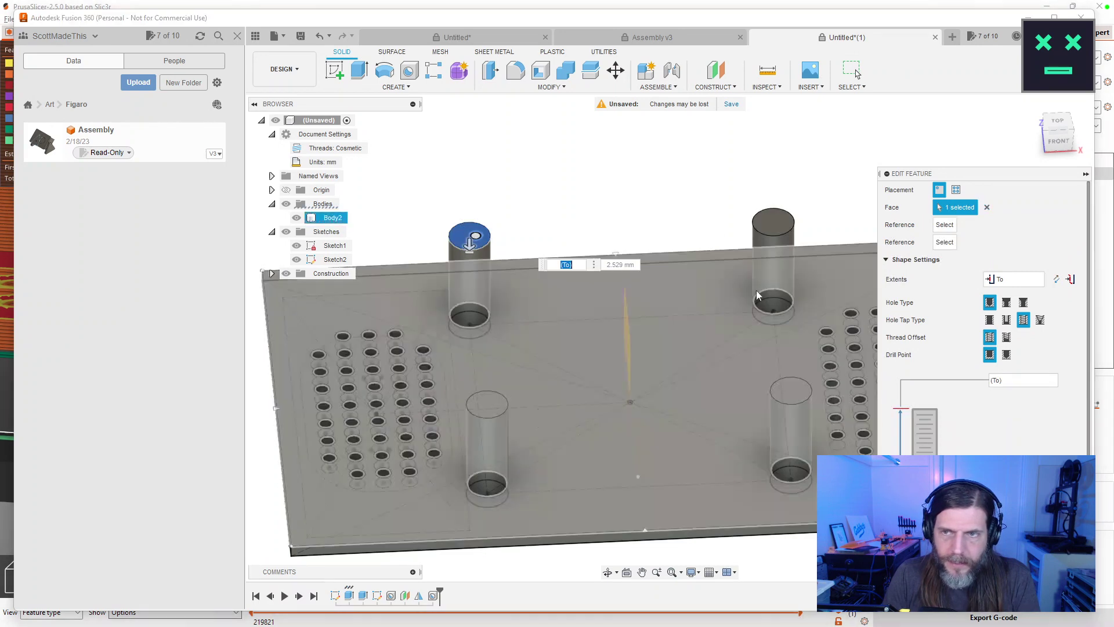
left_click(956, 191)
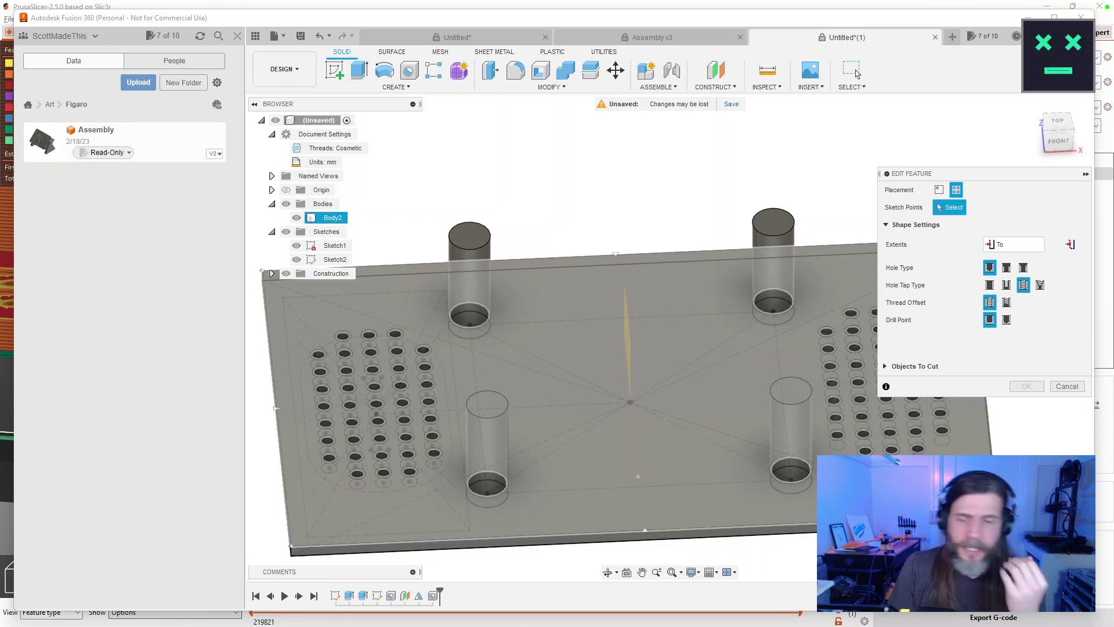
Place holes at the centre points of the four sketch circles on the underside.
left_click_drag(778, 342, 761, 250)
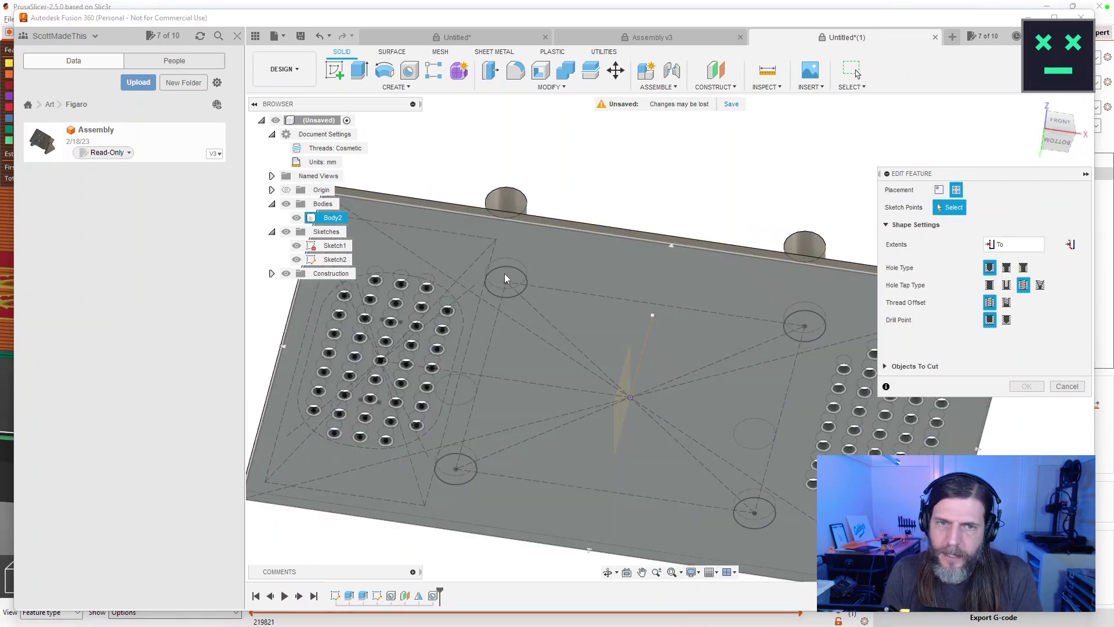
left_click(506, 283)
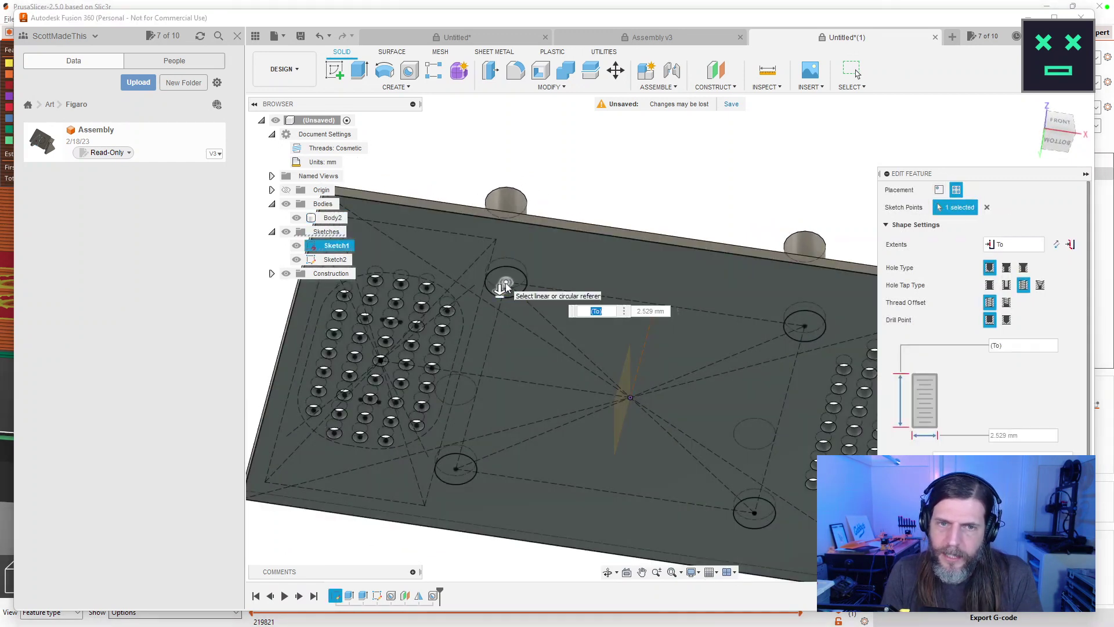
left_click(805, 327)
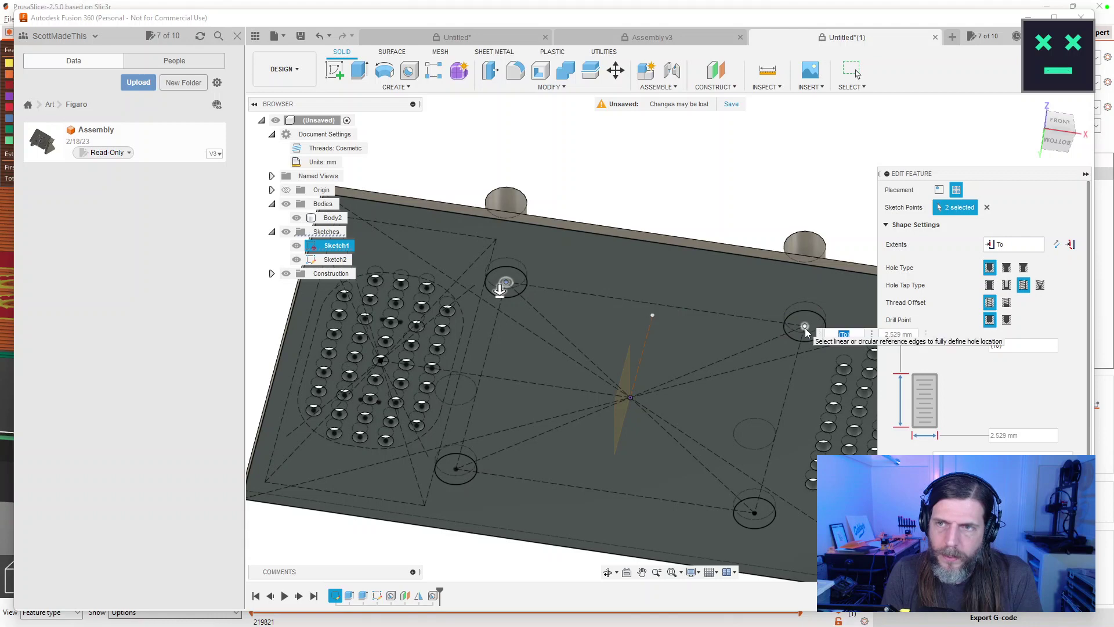
left_click(755, 513)
left_click(456, 469)
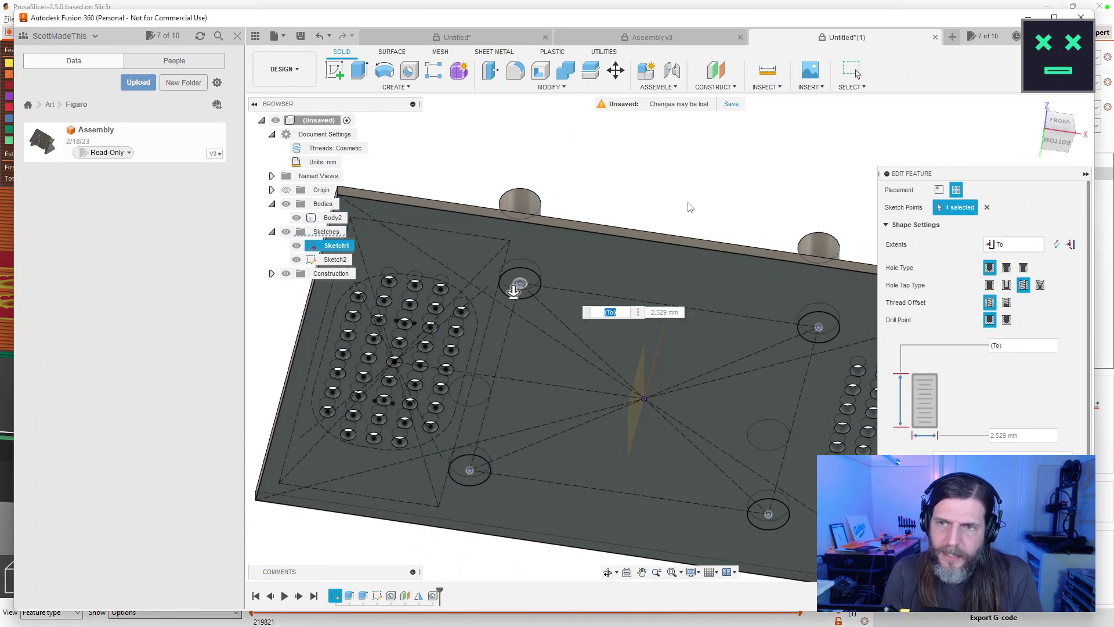
left_click_drag(695, 192, 692, 259)
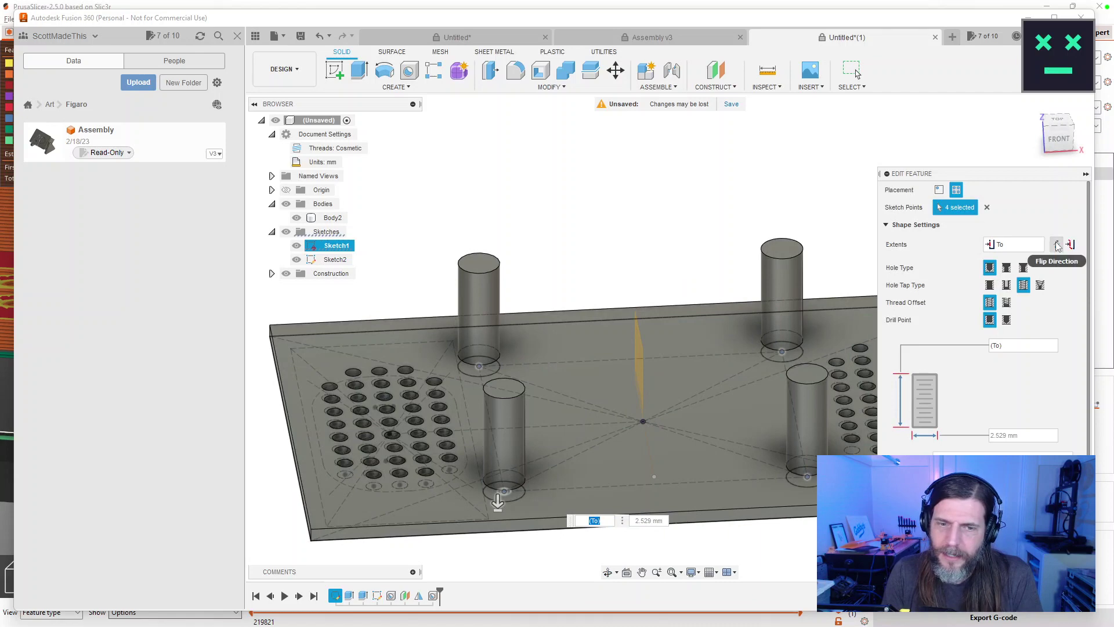
Set the hole extents to Distance and the depth to 17 mm into the standoffs.
type("13")
key("Return")
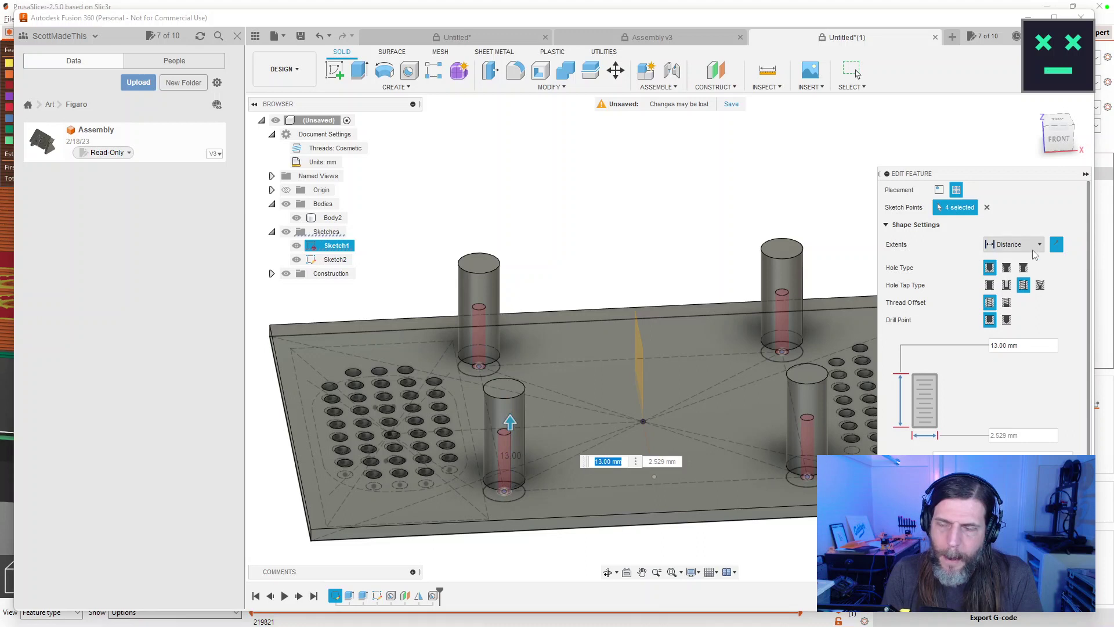
left_click(1032, 249)
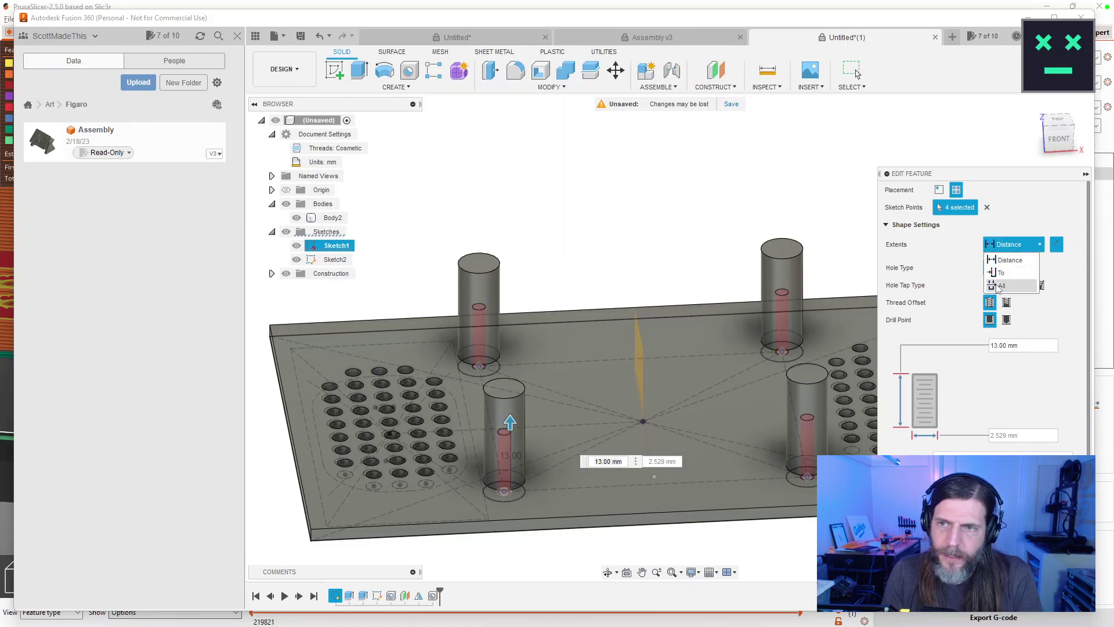
left_click(1000, 286)
left_click_drag(510, 372, 521, 401)
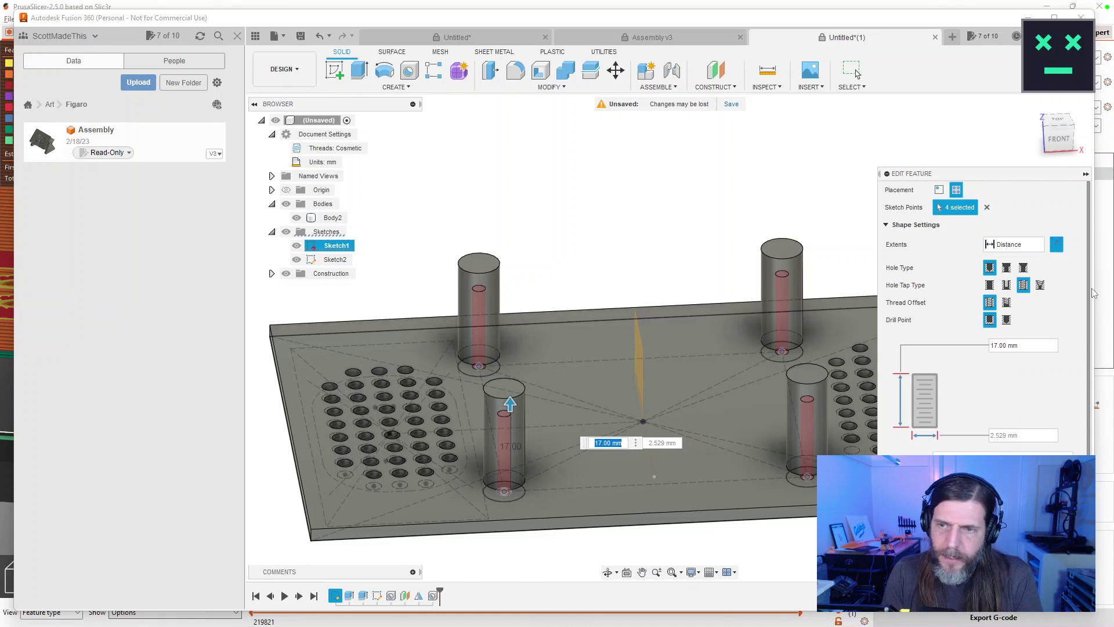
scroll(1094, 319, "down", 1)
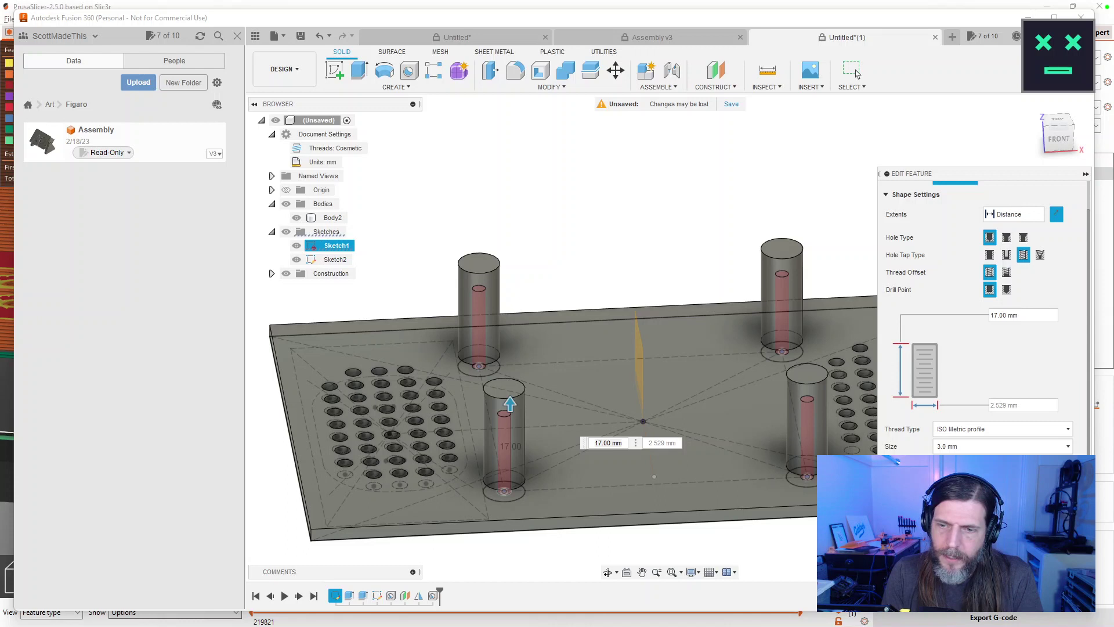
scroll(1062, 418, "down", 2)
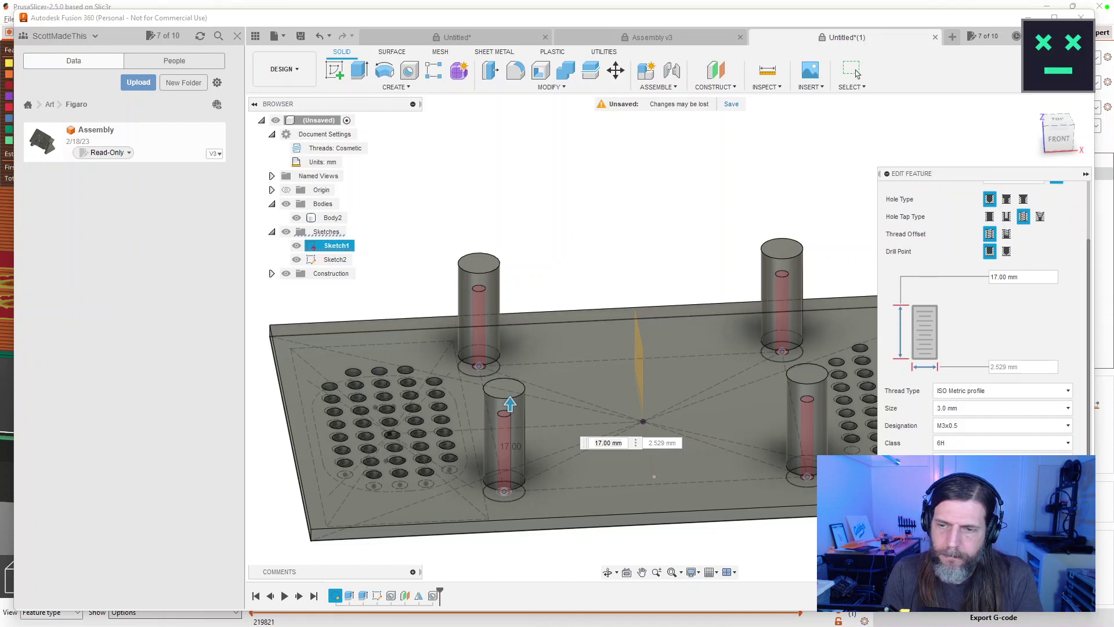
scroll(1082, 369, "up", 3)
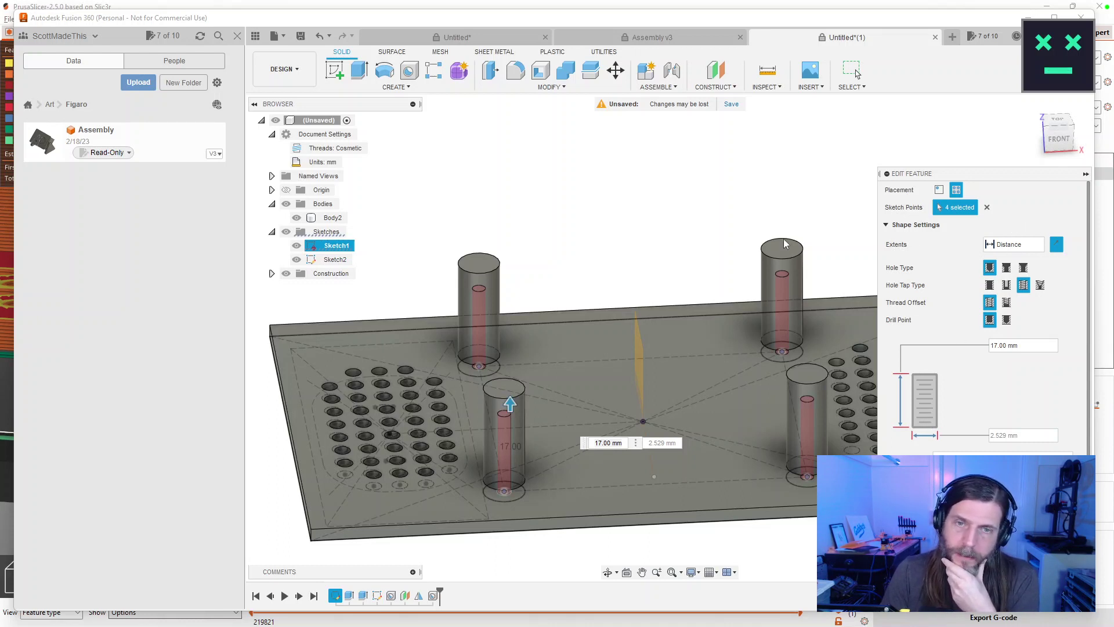
Enter 22.5 depth, set extents To a standoff top face with Chain Faces, and commit the holes.
type("22.5")
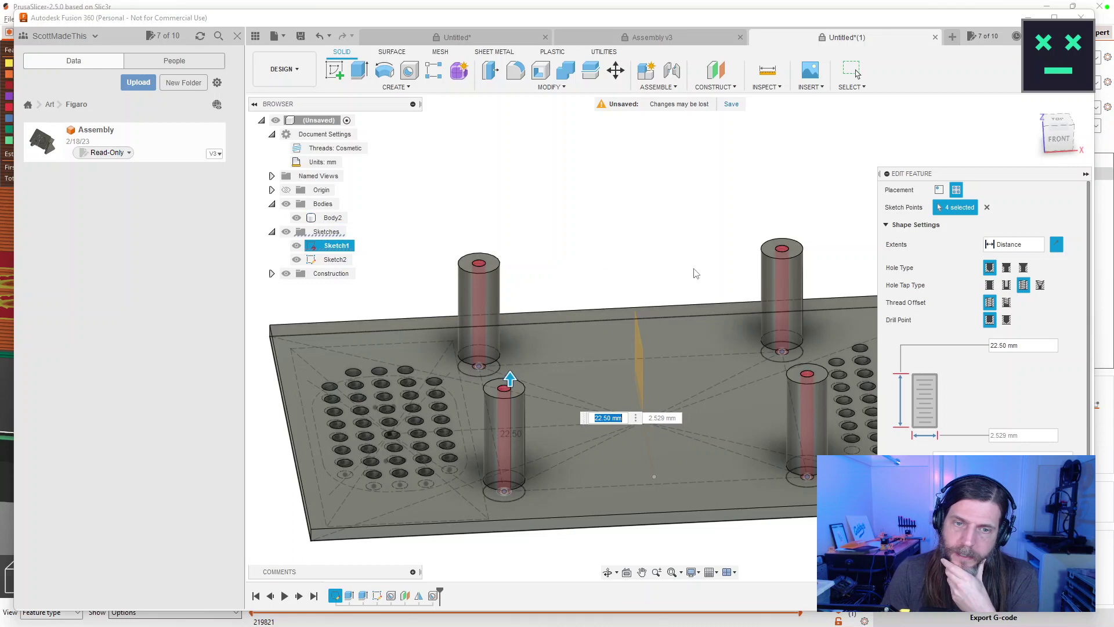
left_click(1014, 244)
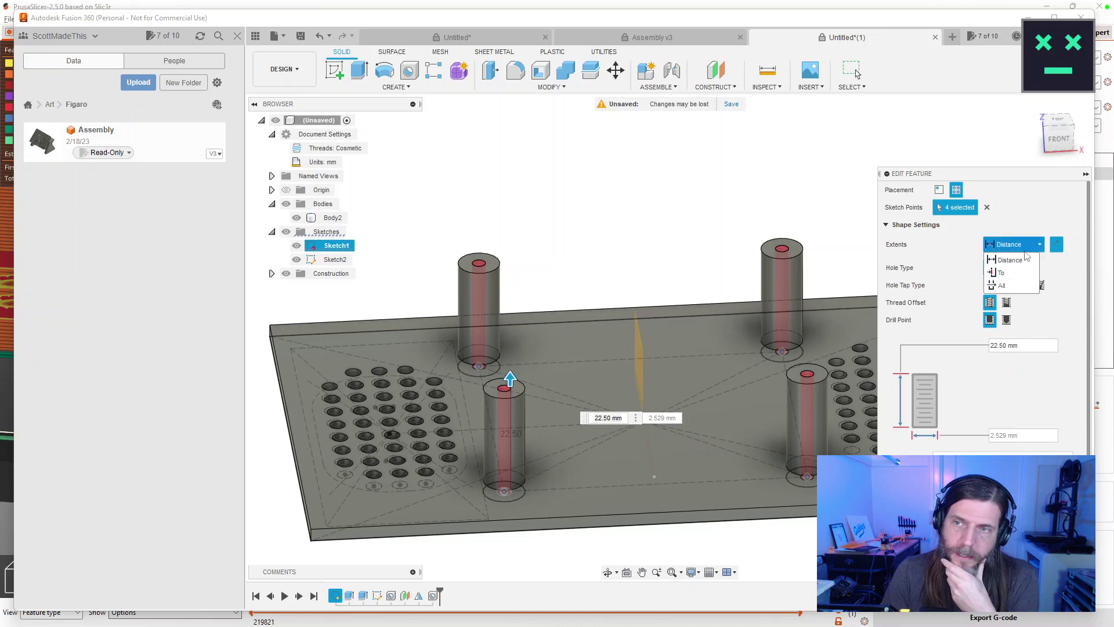
left_click(1005, 273)
left_click(791, 253)
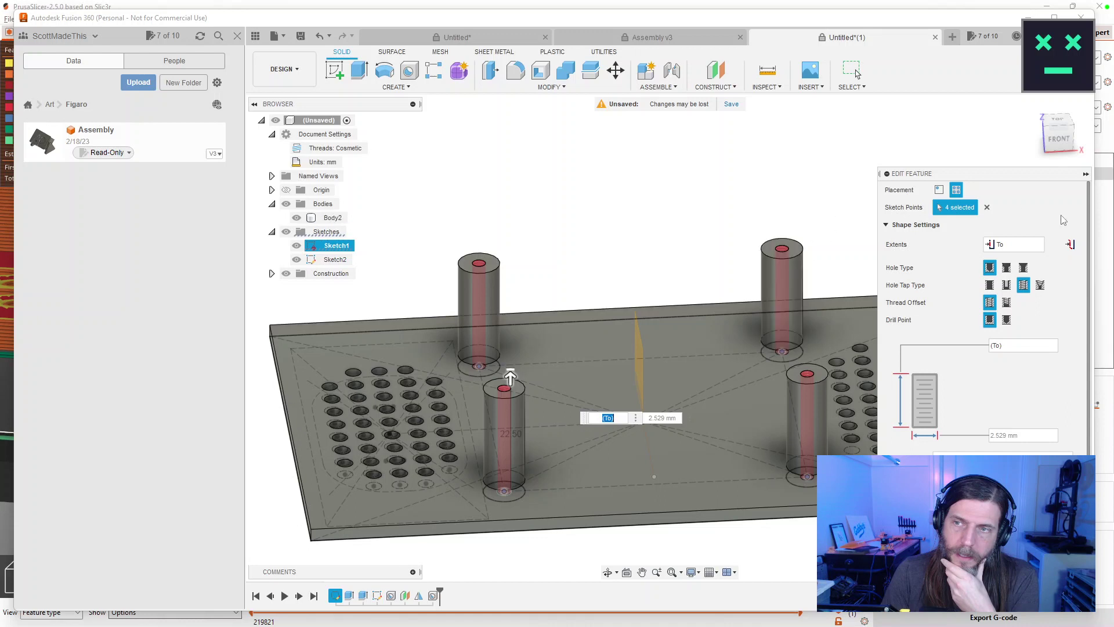
left_click(1071, 245)
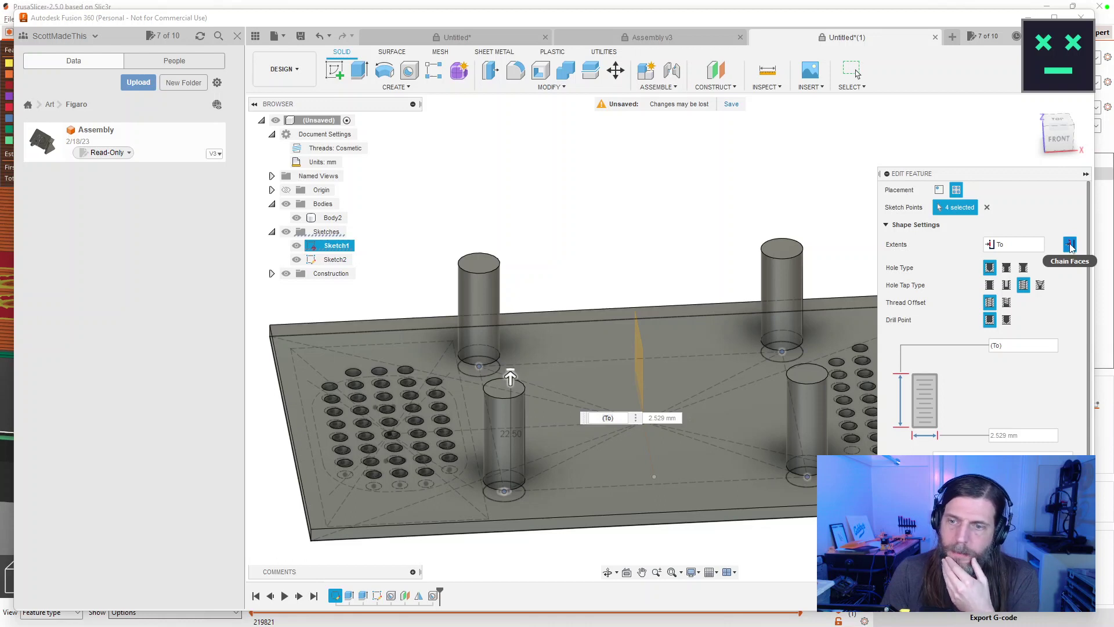
left_click_drag(1093, 401, 1096, 475)
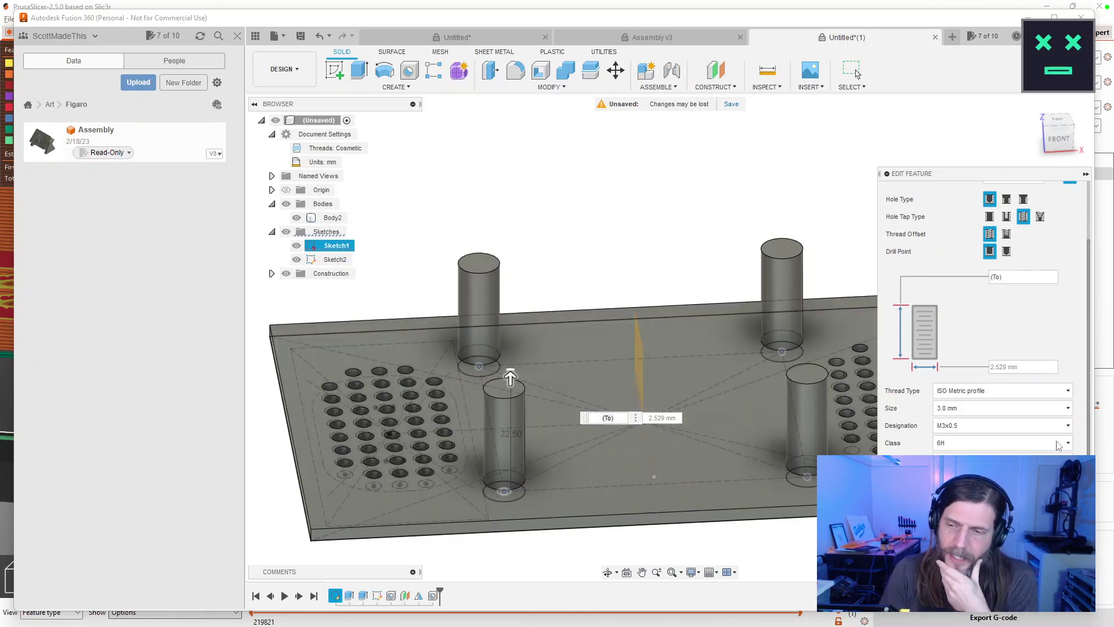
key("Return")
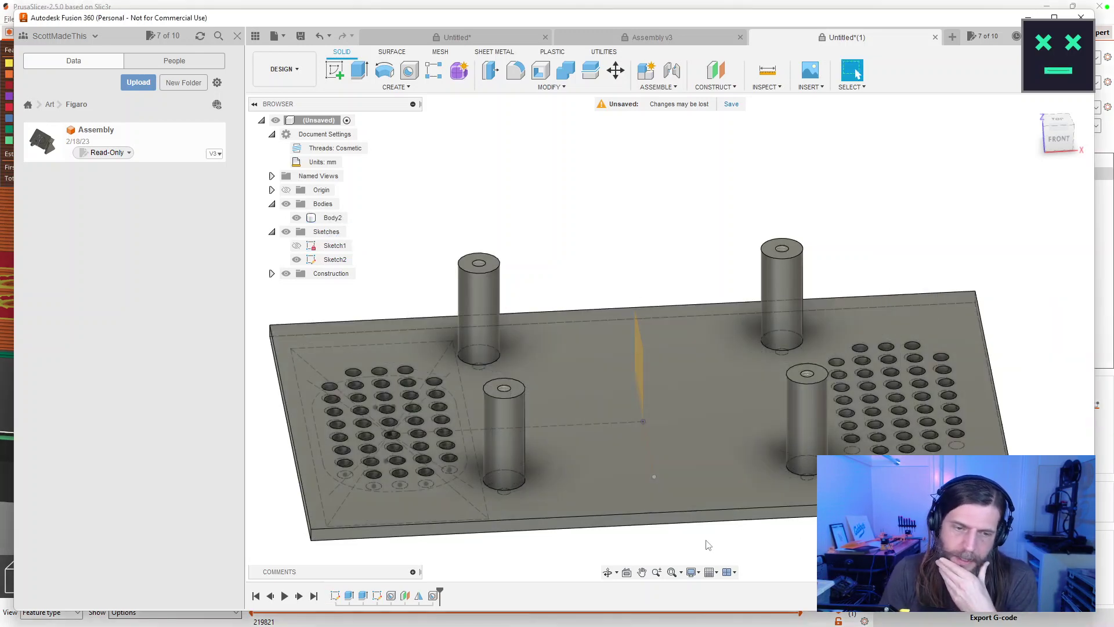
Delete the Extrude2 standoff cylinders from the timeline.
left_click(349, 596)
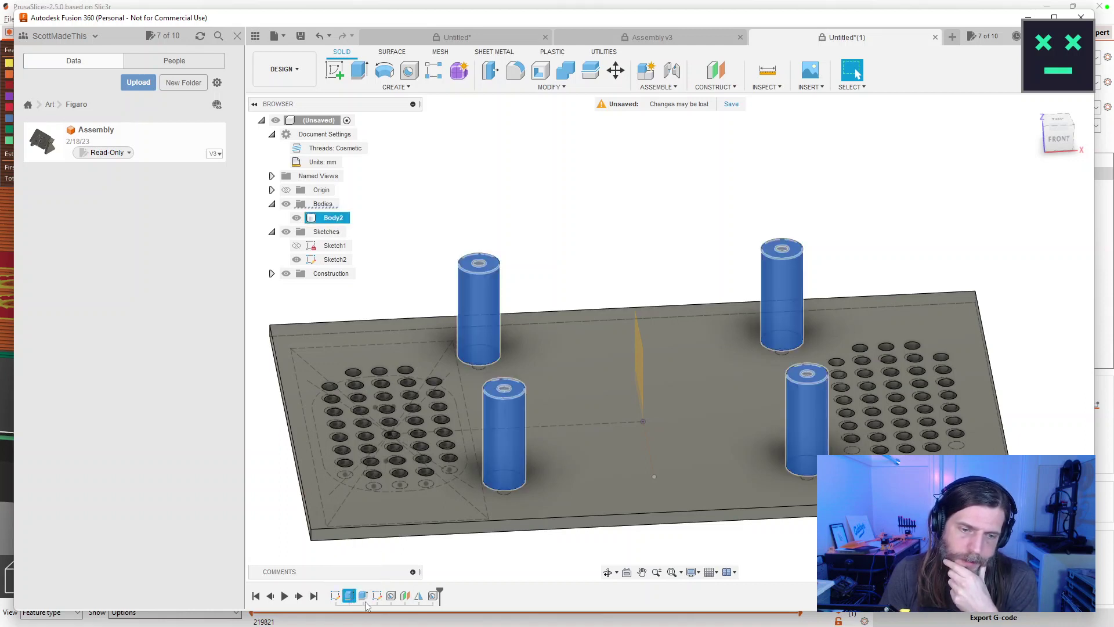
left_click(480, 559)
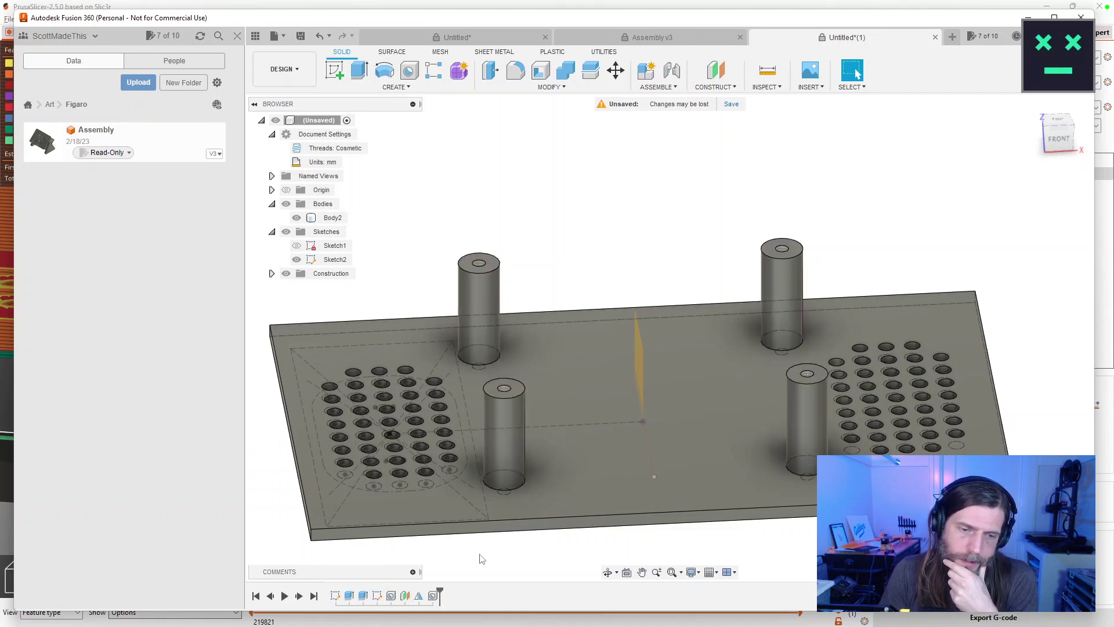
left_click(349, 596)
mouse_move(439, 596)
left_mouse_down()
mouse_move(350, 596)
mouse_move(453, 592)
mouse_move(426, 596)
left_mouse_up()
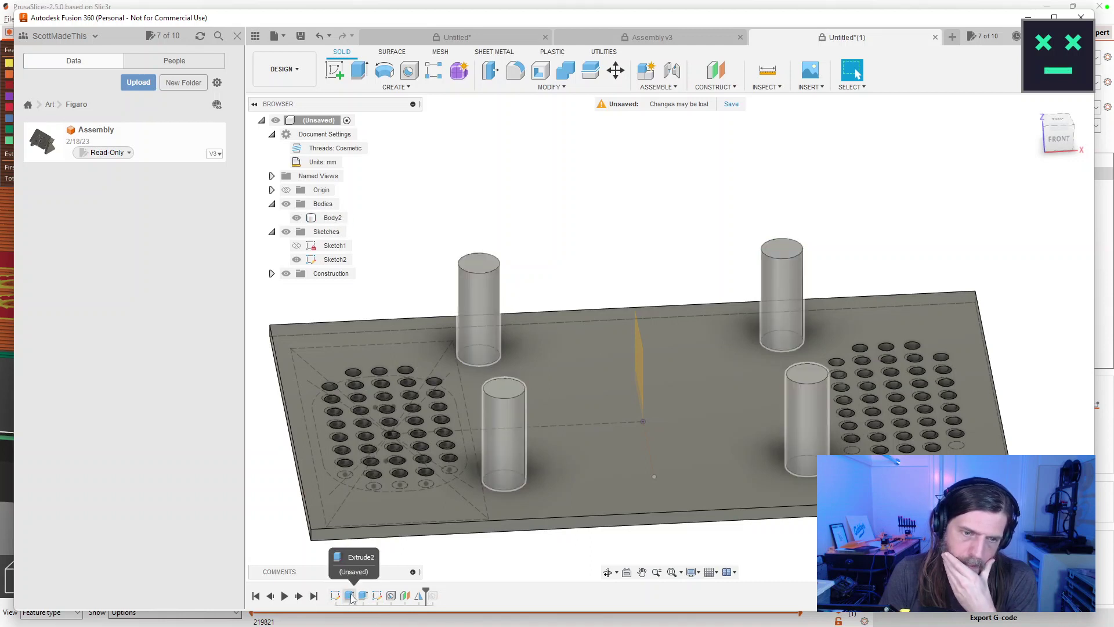
right_click(352, 599)
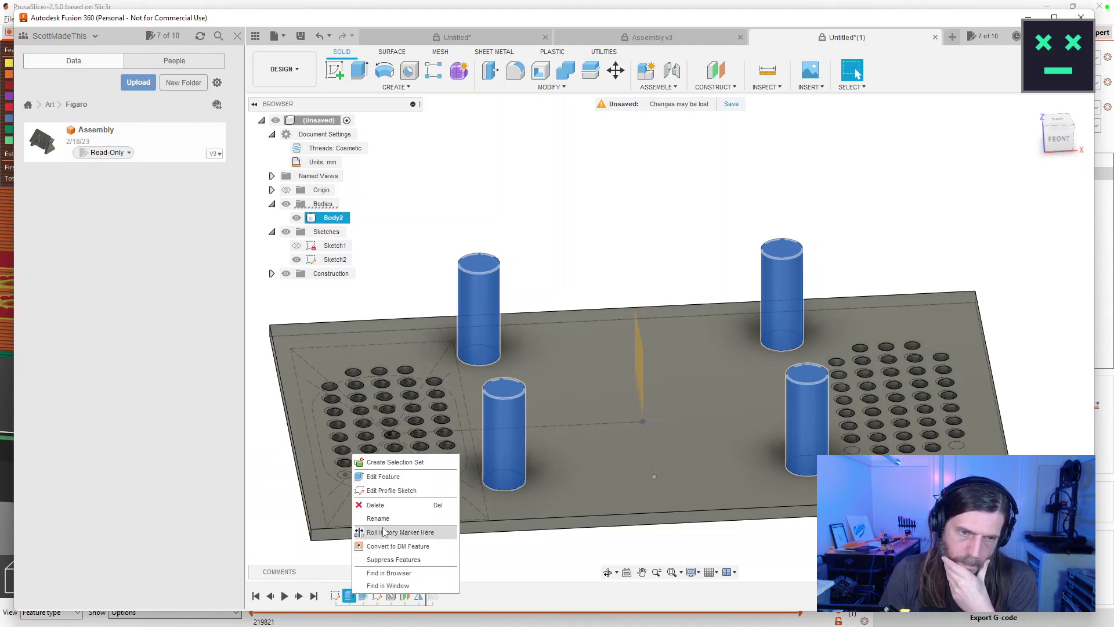
left_click(380, 504)
left_click(513, 339)
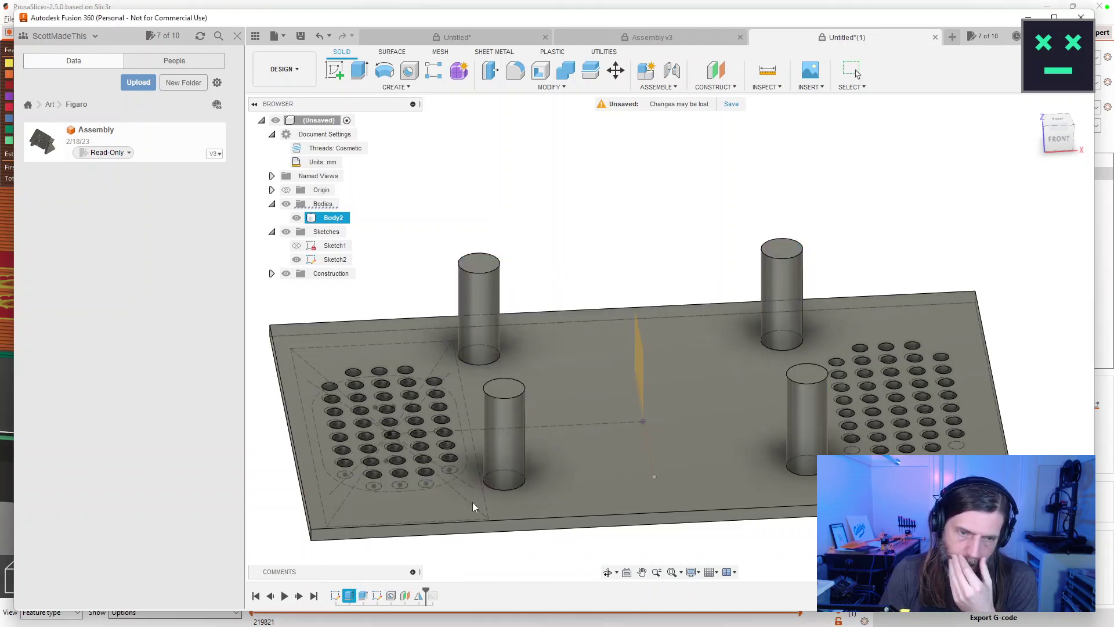
Re-accept the plate extrude unchanged and make Sketch1's four circles visible.
double_click(349, 595)
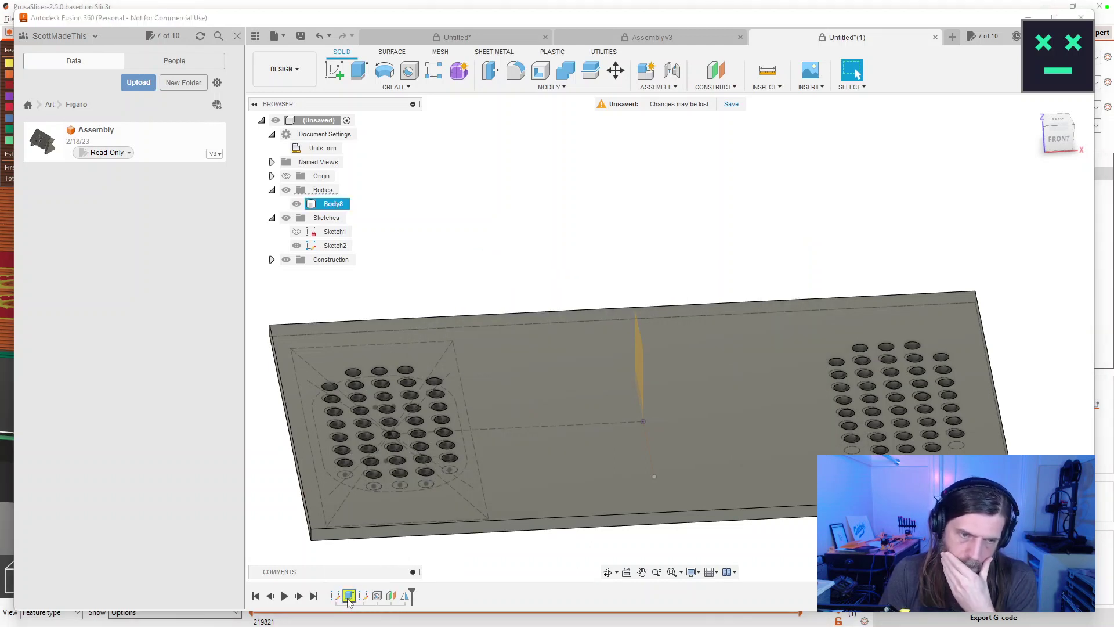
left_click(958, 316)
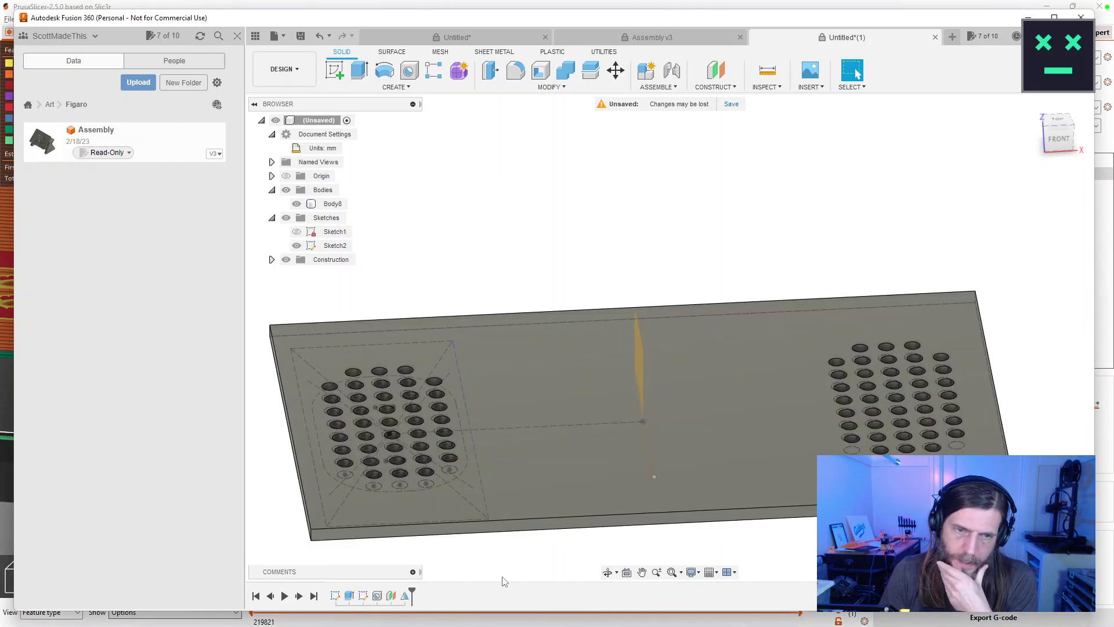
left_click_drag(527, 552, 530, 525)
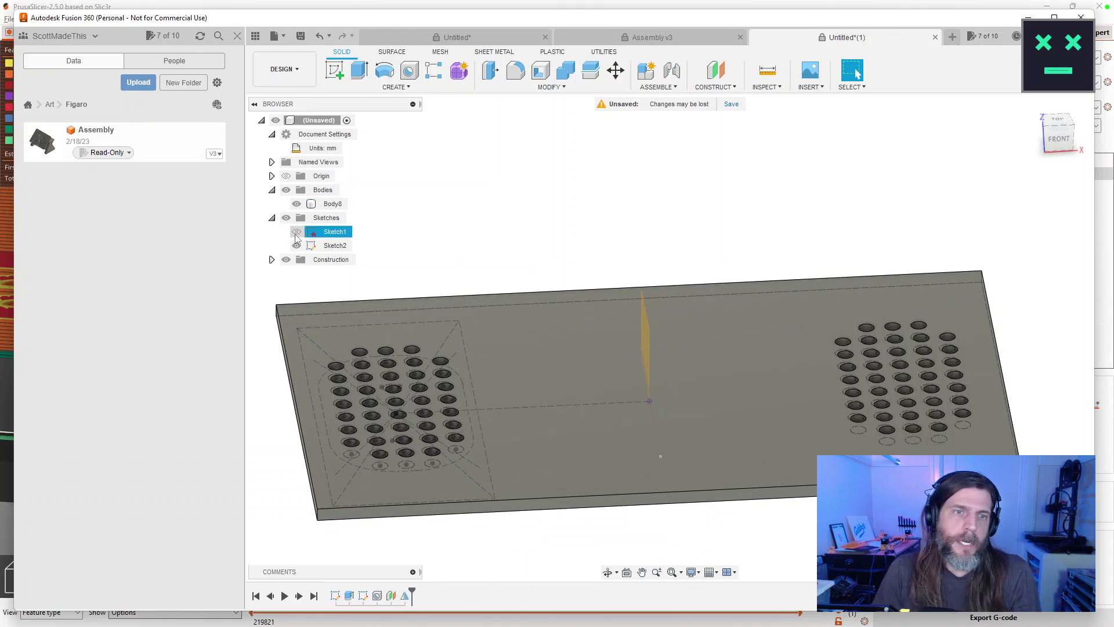
left_click(296, 233)
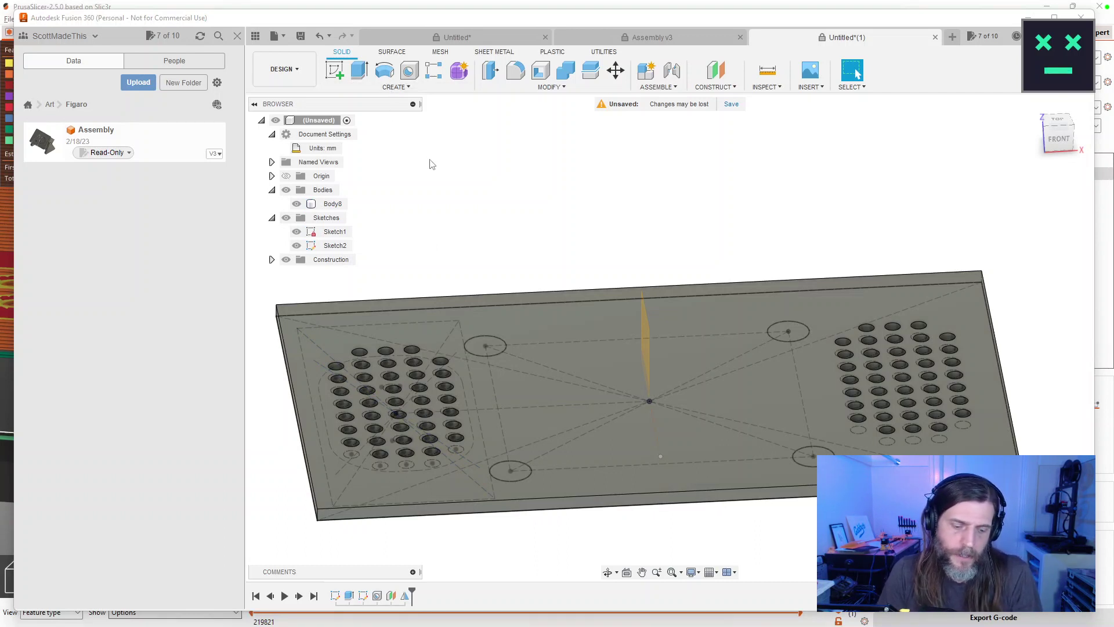
Start an extrusion of Sketch1's four corner circle profiles.
key("e")
left_click(495, 316)
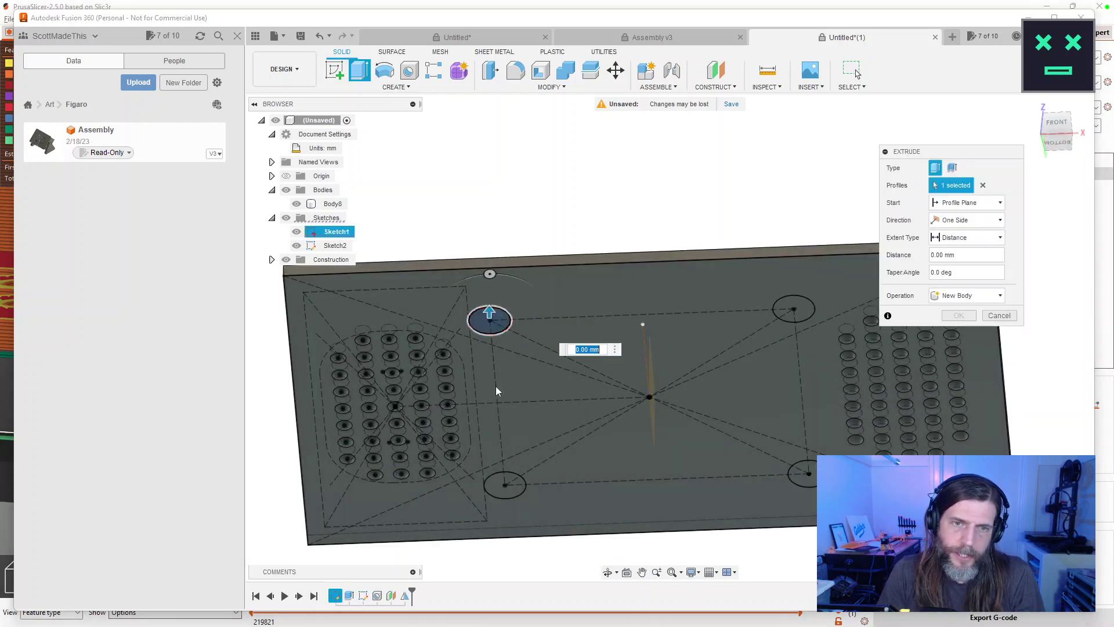
left_click(504, 485)
left_click(803, 475)
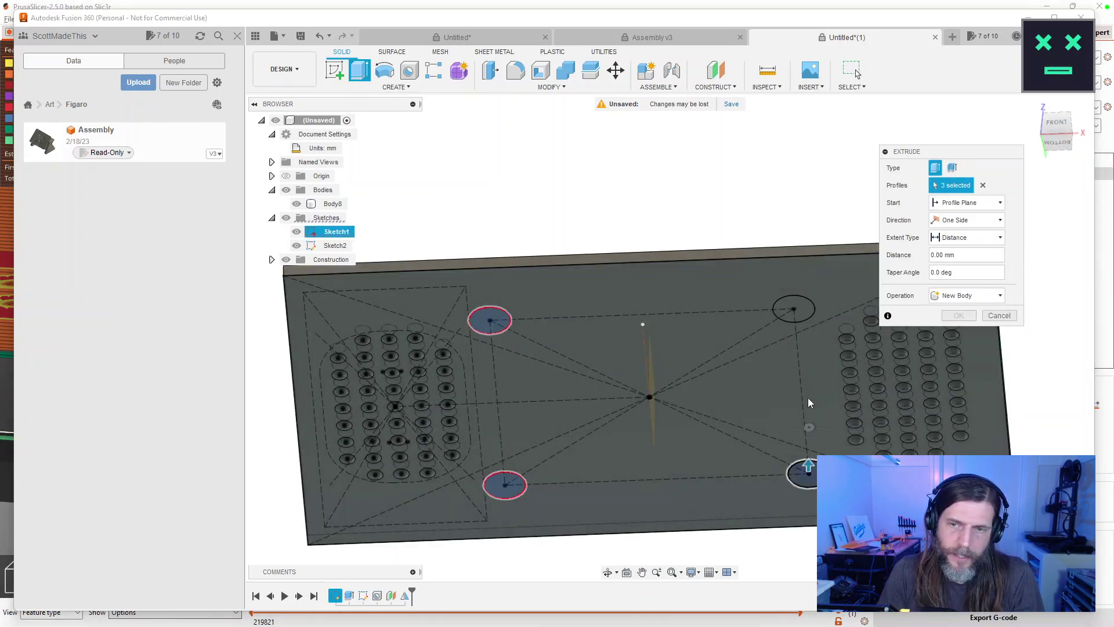
left_click(795, 308)
left_click_drag(796, 309, 865, 266)
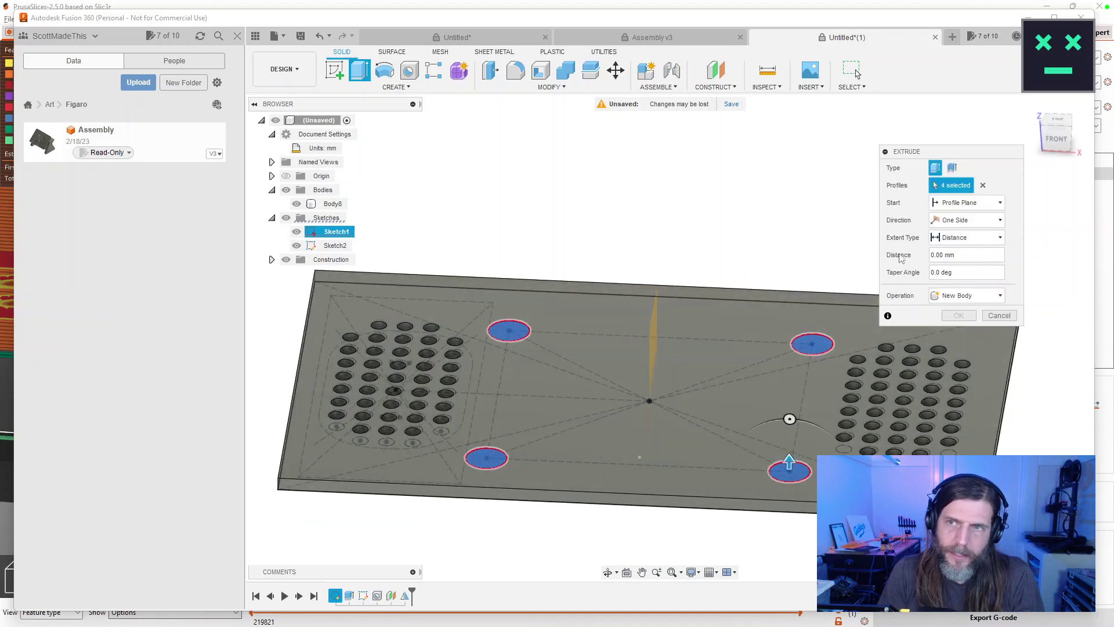
type("2.5")
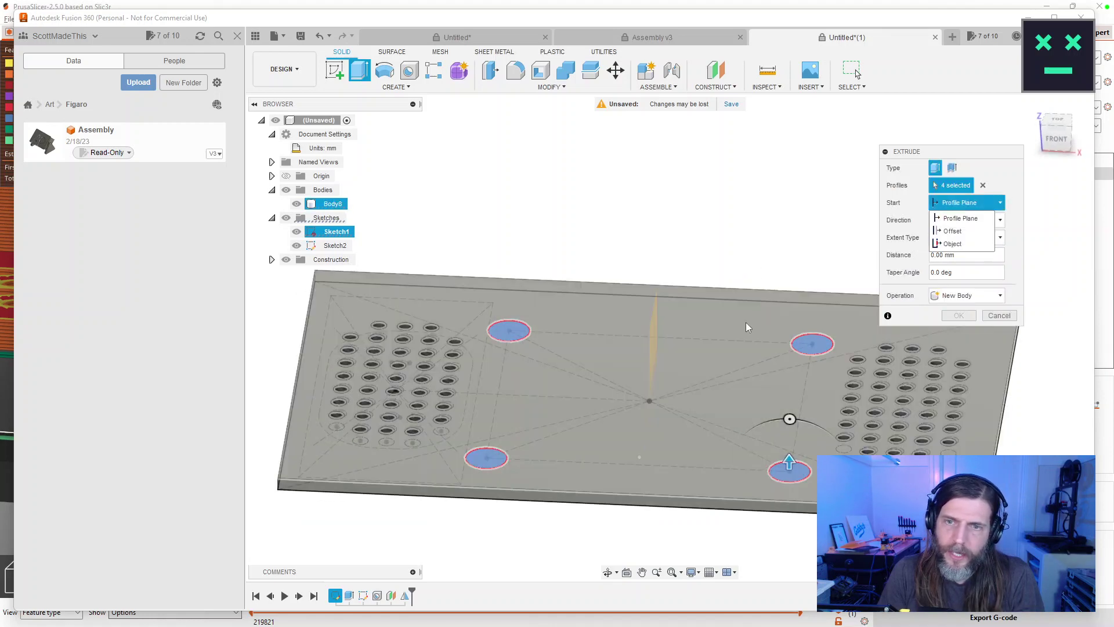
mouse_move(790, 277)
left_mouse_down()
mouse_move(798, 254)
mouse_move(791, 269)
left_mouse_up()
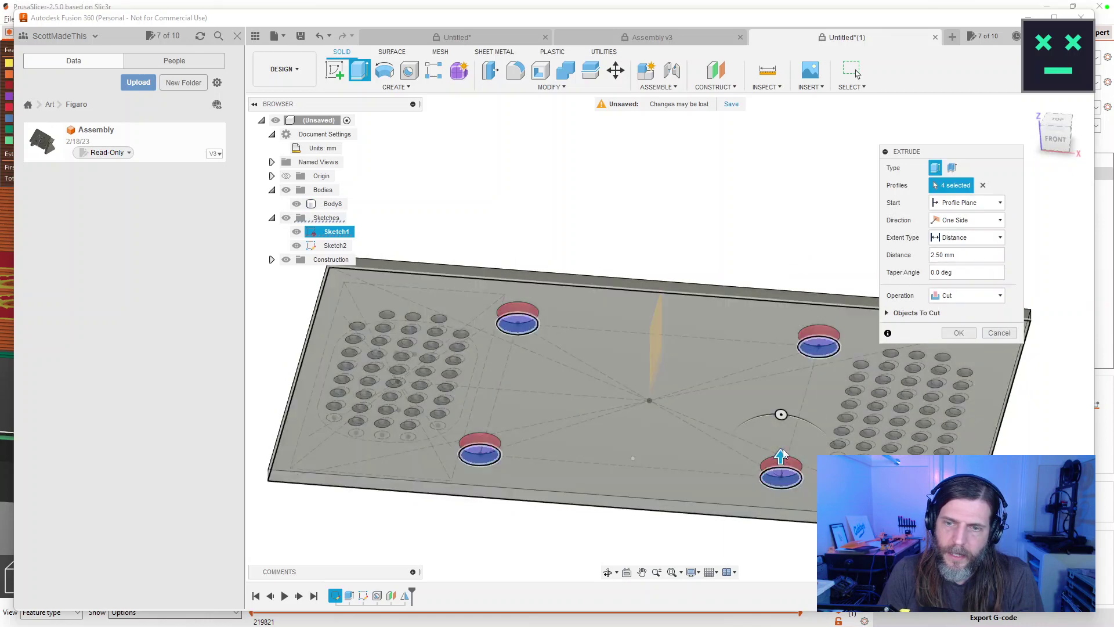
left_click_drag(781, 456, 780, 365)
Set the extrusion to New Body with 20 mm distance and confirm the four standoffs.
left_click(999, 297)
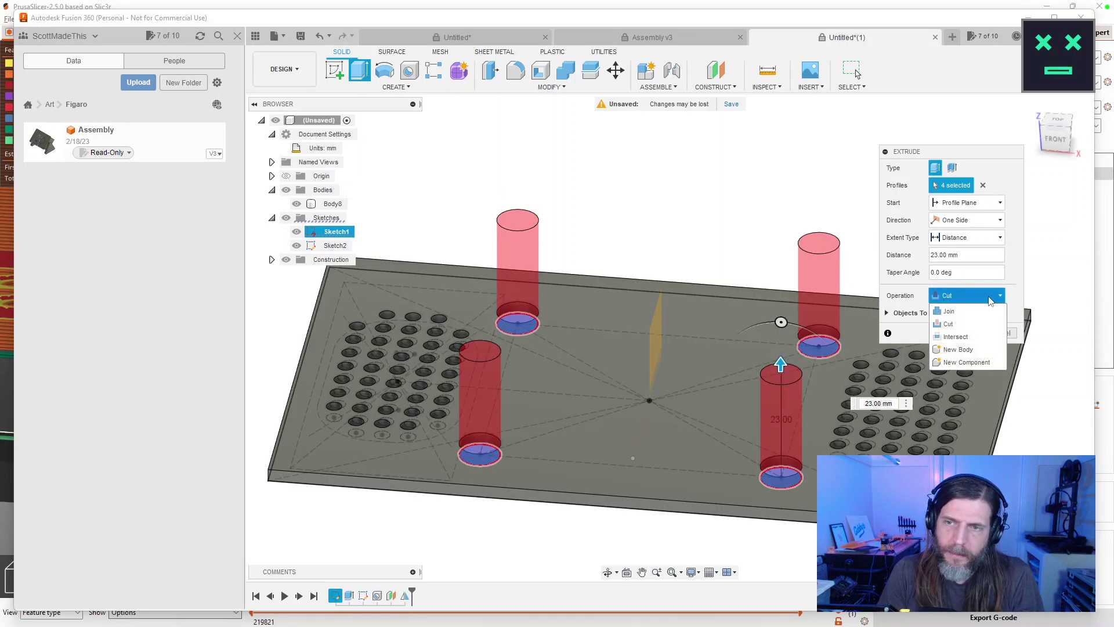
left_click(957, 350)
left_click_drag(605, 370, 602, 244)
left_click_drag(606, 285, 630, 351)
key("Escape")
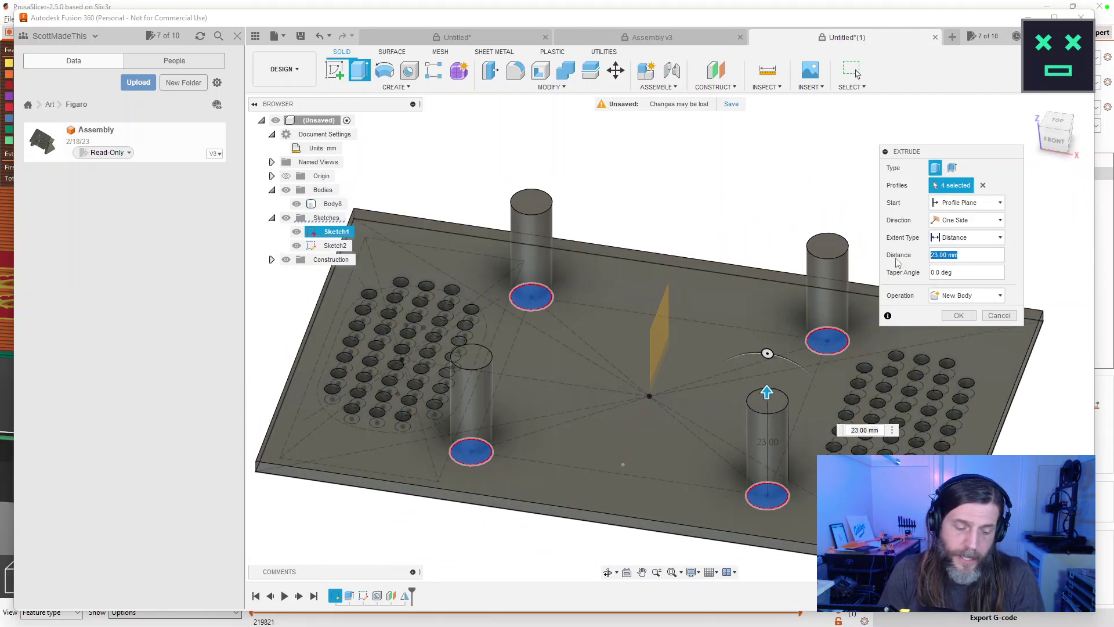
type("20")
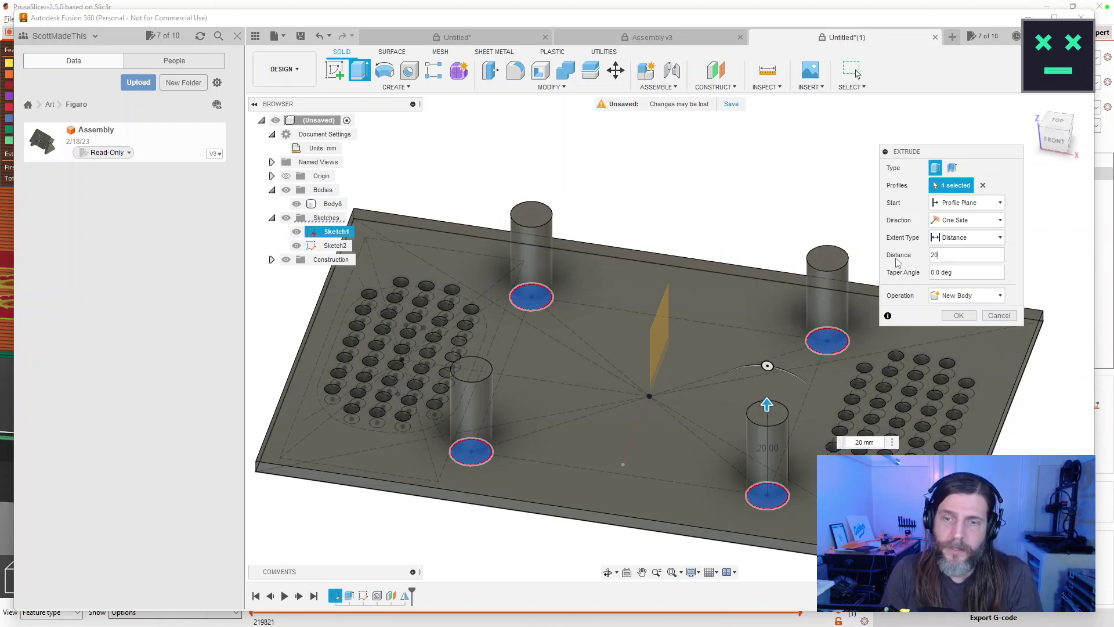
mouse_move(748, 237)
left_mouse_down()
mouse_move(774, 199)
mouse_move(771, 179)
mouse_move(765, 223)
left_mouse_up()
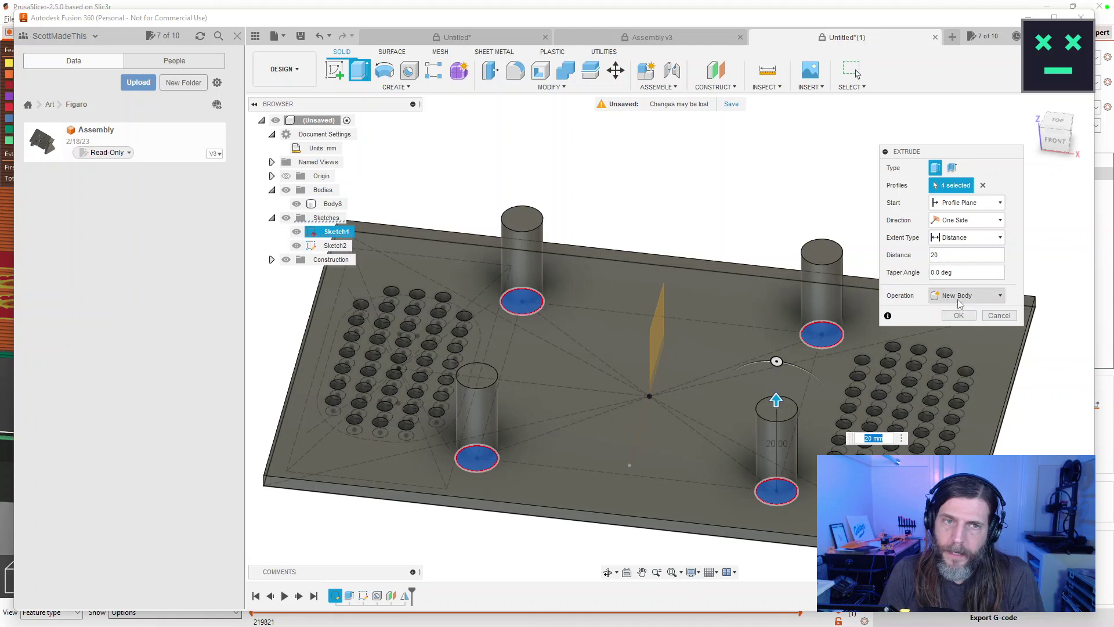
left_click(959, 315)
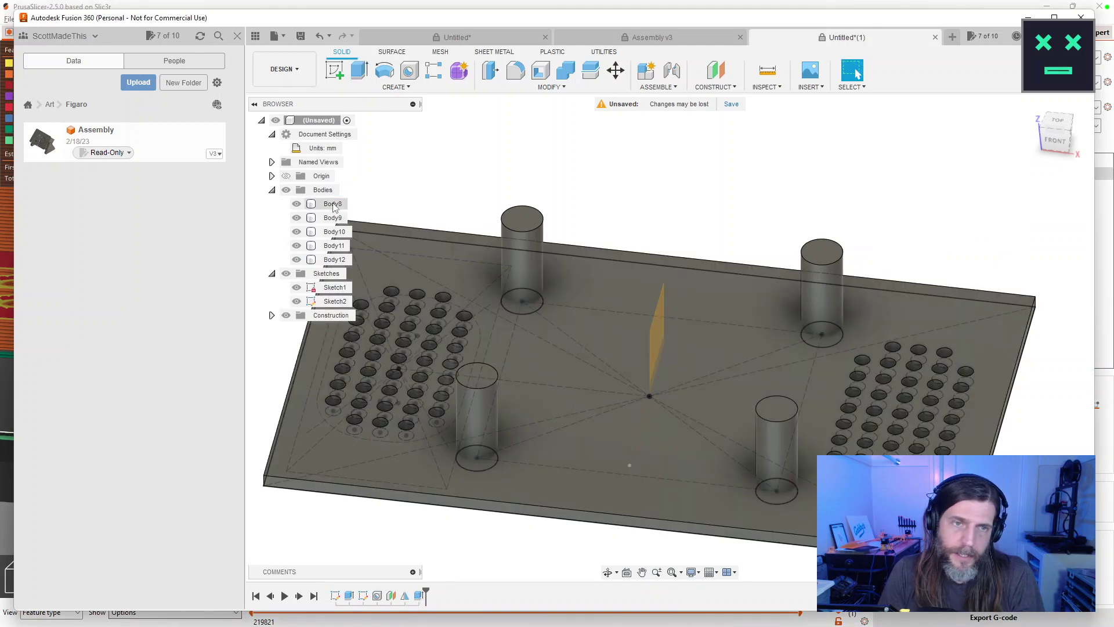
Hide the plate body Body8 so the standoffs can be viewed from below.
left_click_drag(571, 236, 575, 162)
key("Escape")
left_click(297, 204)
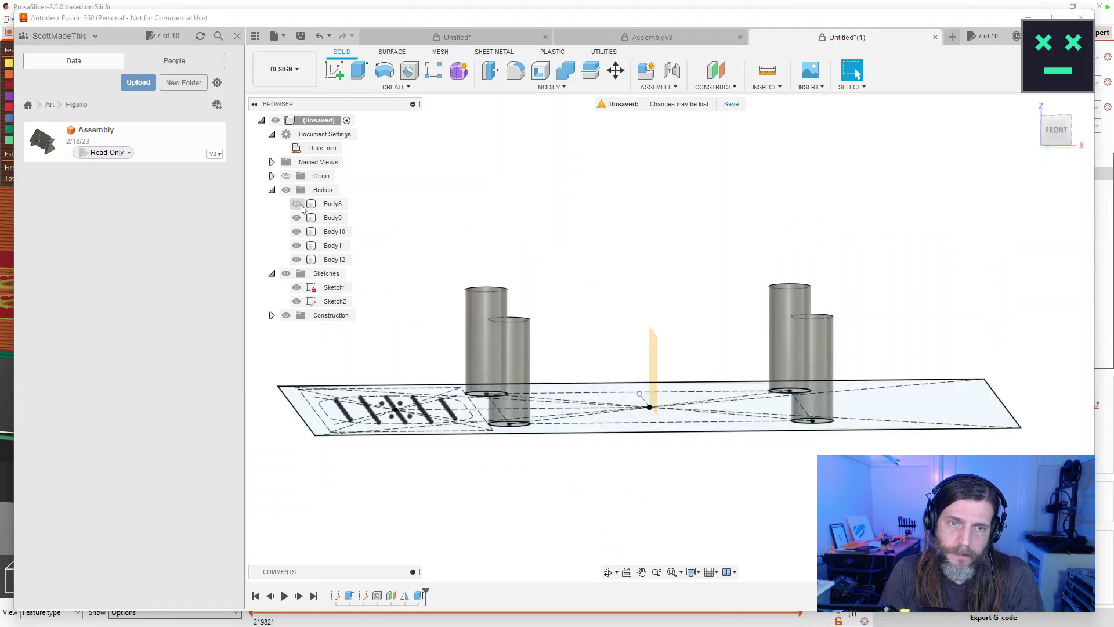
left_click_drag(565, 242, 495, 191)
key("Escape")
Place holes at the four standoff centre sketch points: top-left, top-right, bottom-right, bottom-left.
left_click(409, 71)
left_click(969, 189)
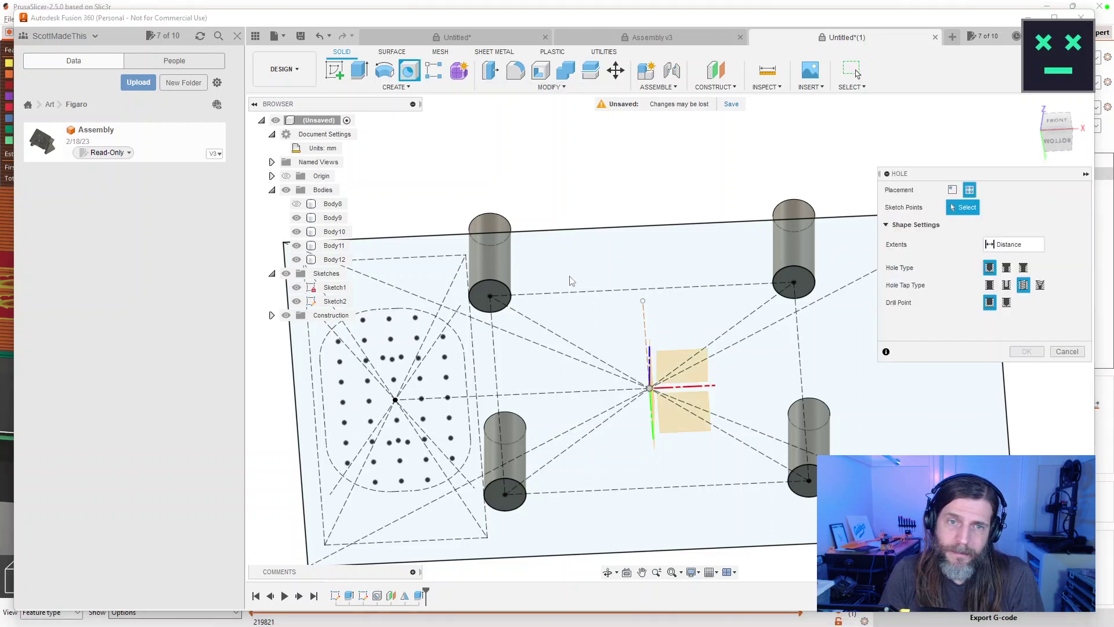
left_click(490, 296)
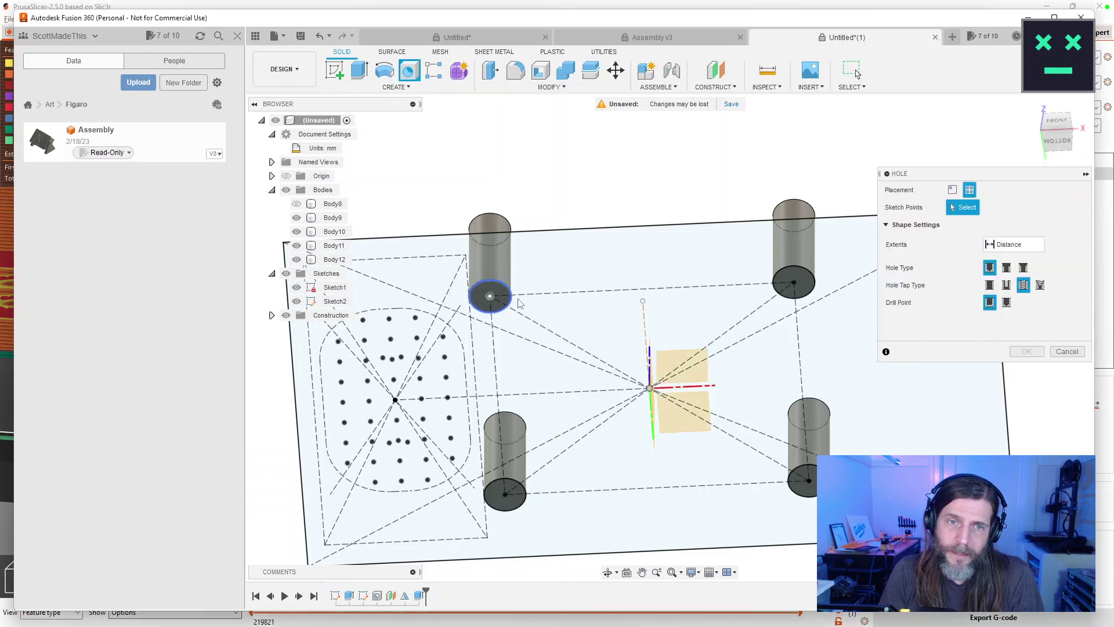
left_click(794, 282)
left_click(809, 480)
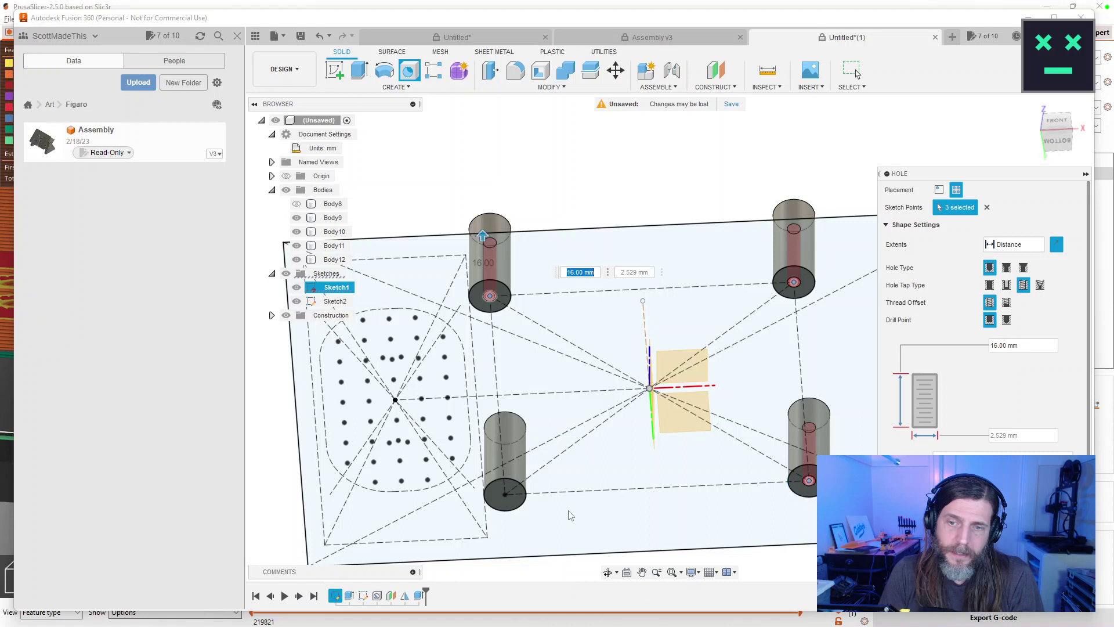
left_click(505, 493)
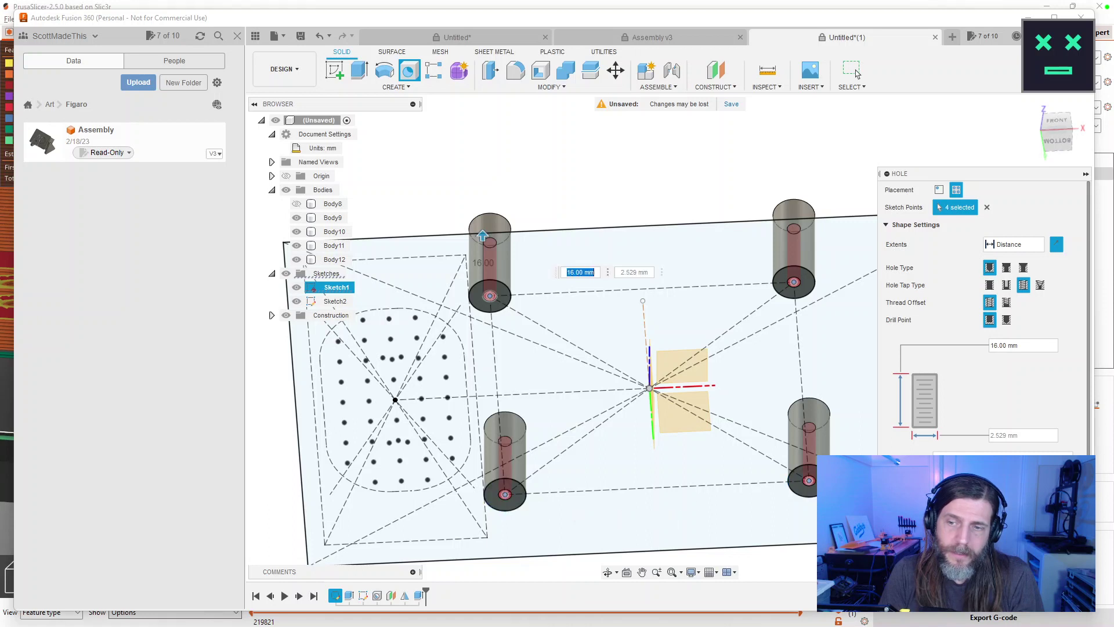
key("Return")
Edit the standoff hole feature so its extents are set to 'To'.
left_click_drag(854, 304, 882, 289)
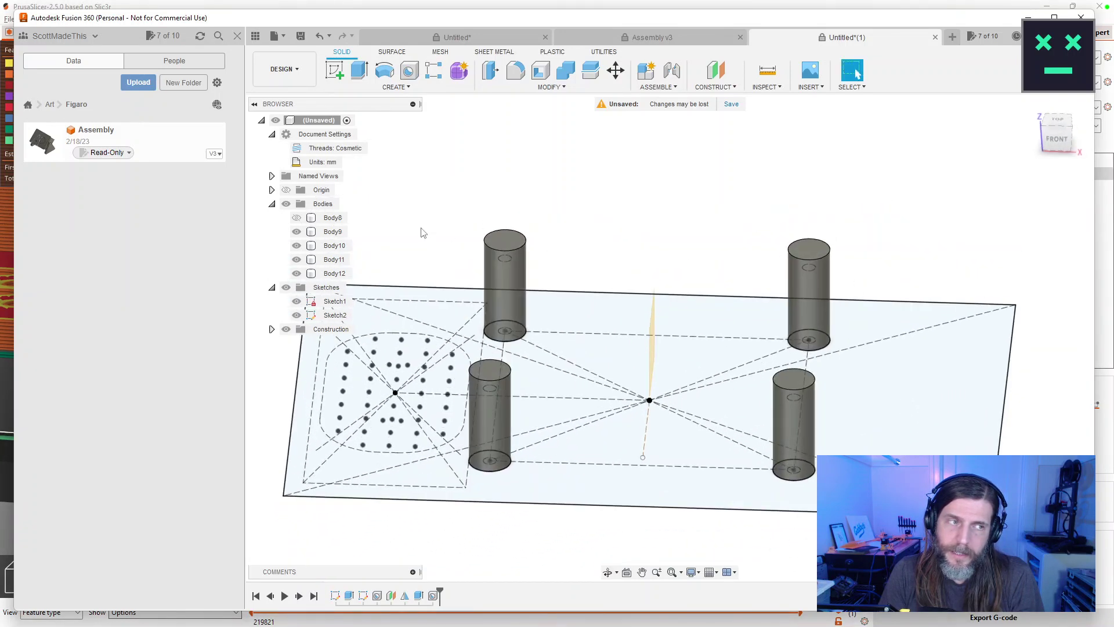
double_click(438, 596)
left_click(1020, 247)
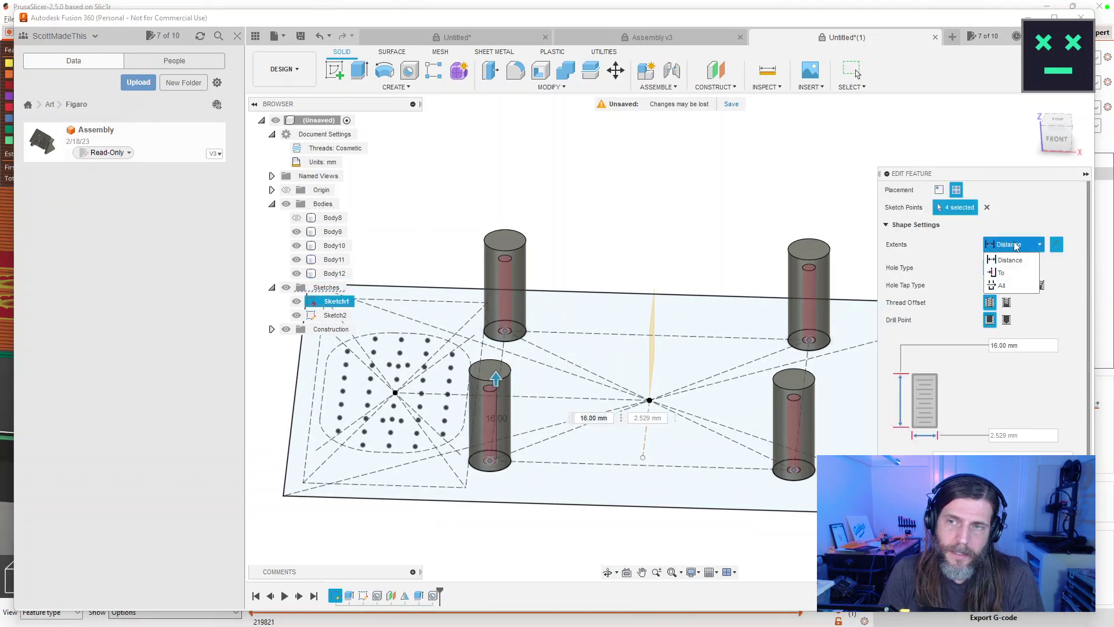
left_click(1002, 272)
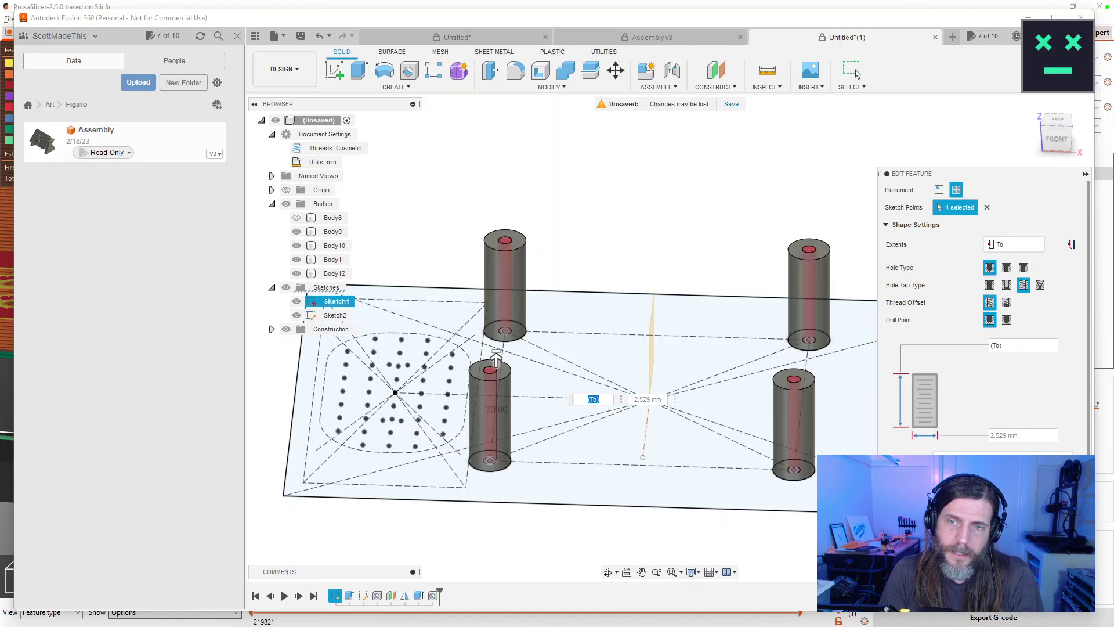
key("Return")
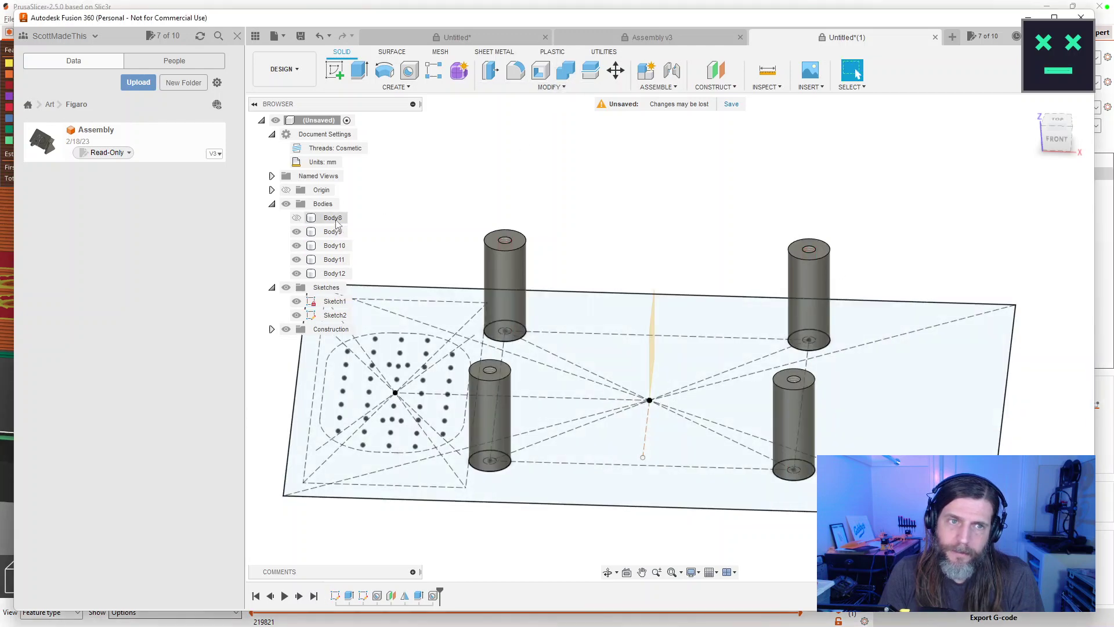
Combine Body8 through Body12 with a Join operation into one body.
left_click(337, 222)
left_click_drag(335, 273, 332, 225)
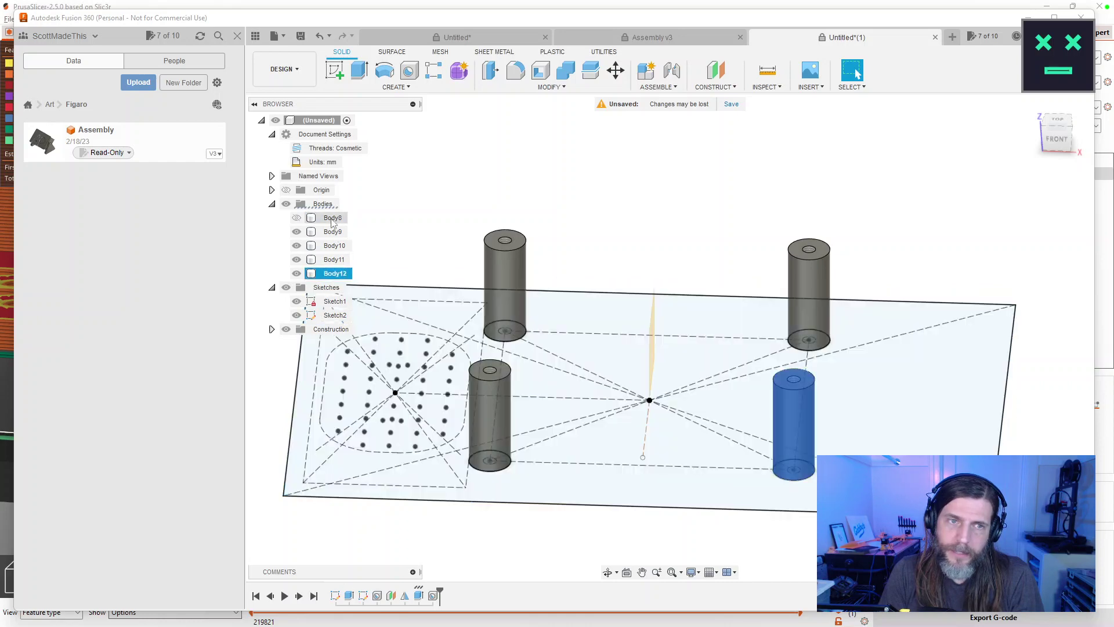
left_click(331, 219, "shift")
left_click(566, 87)
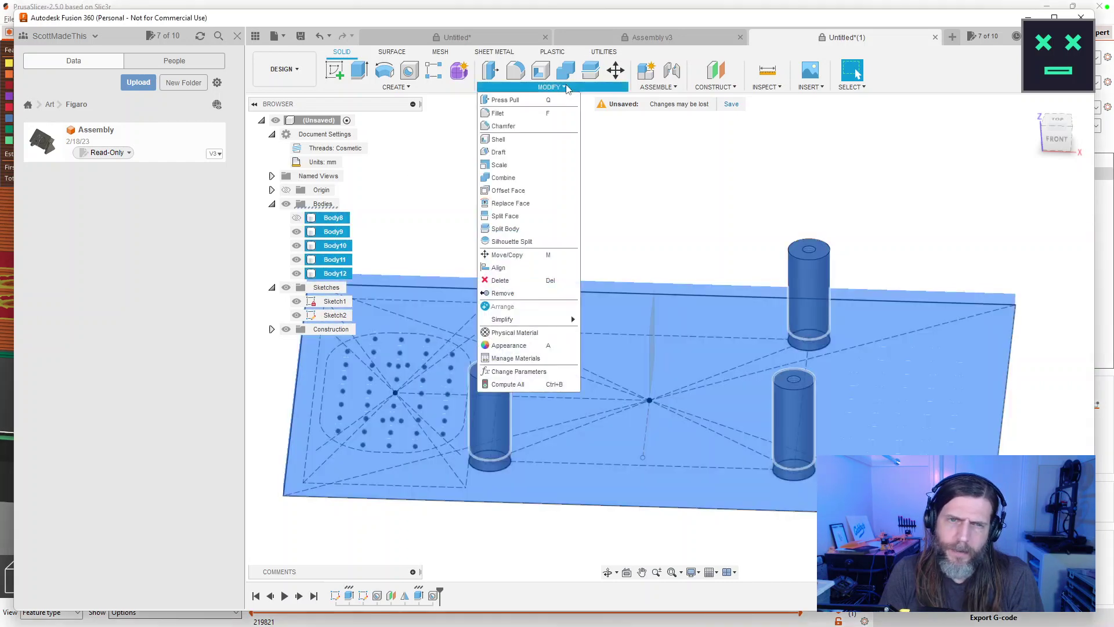
left_click(504, 177)
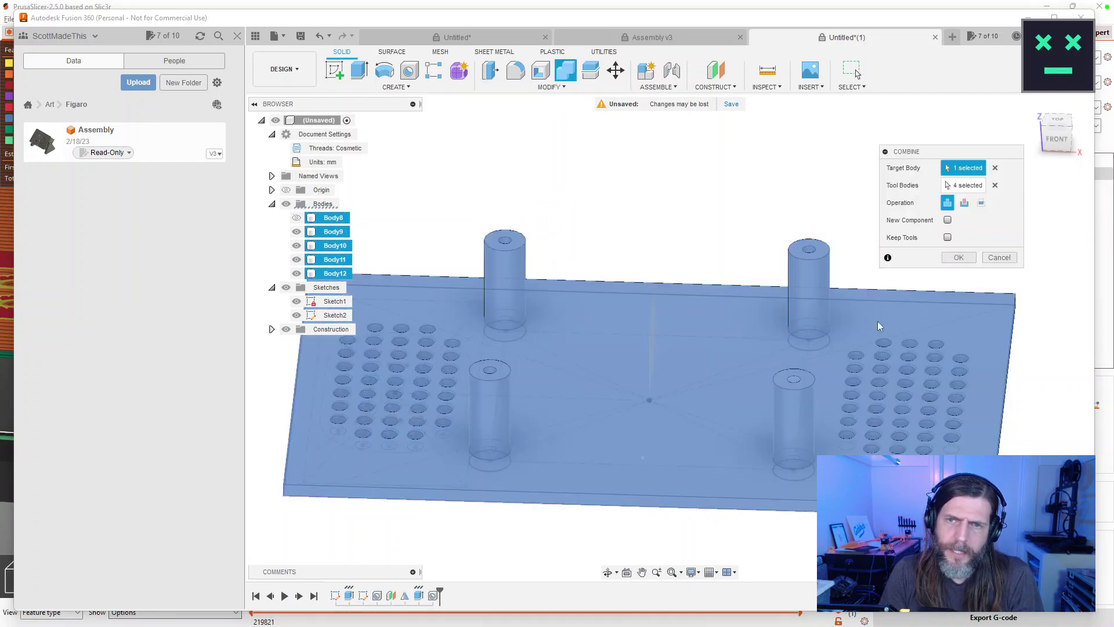
left_click(959, 258)
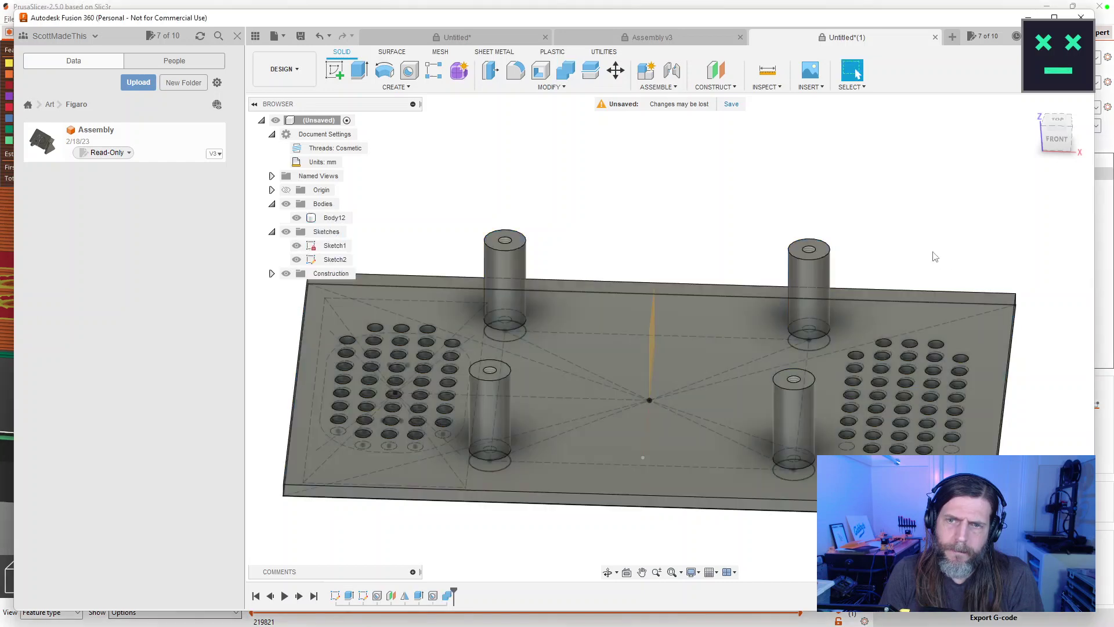
Orbit around the merged plate to inspect it, then select Body12.
left_click_drag(629, 227, 632, 174)
key("F5")
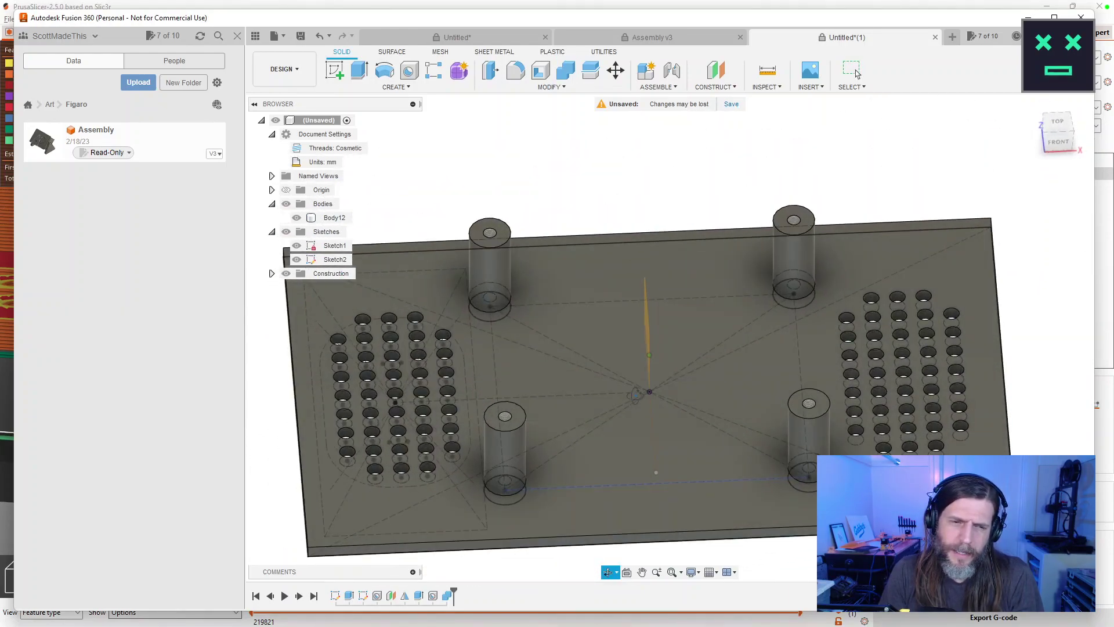
left_click(858, 74)
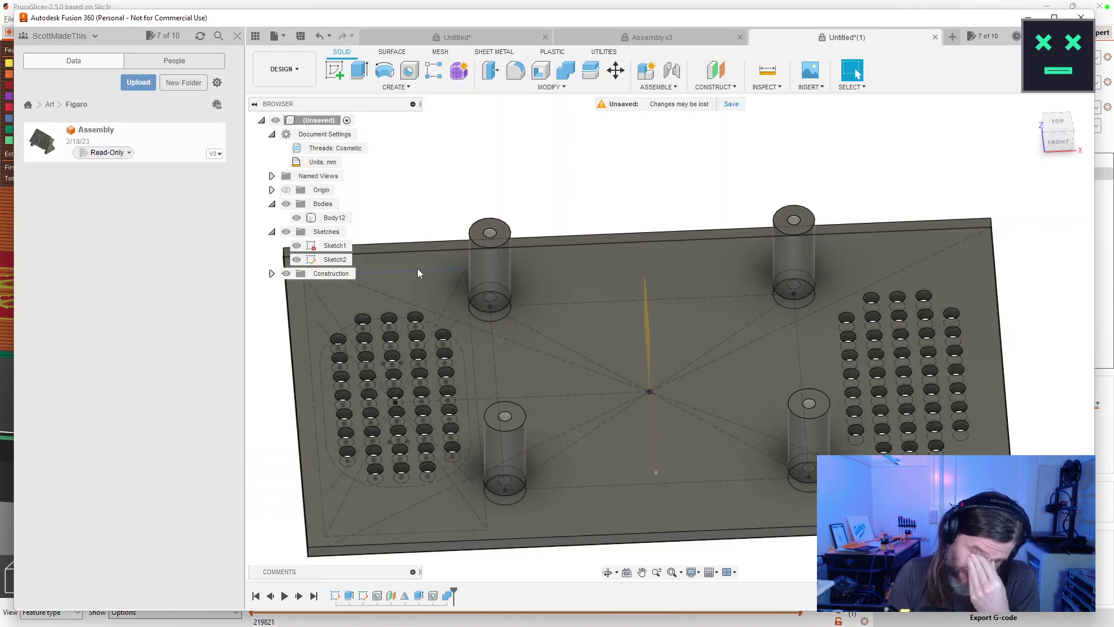
left_click(419, 268)
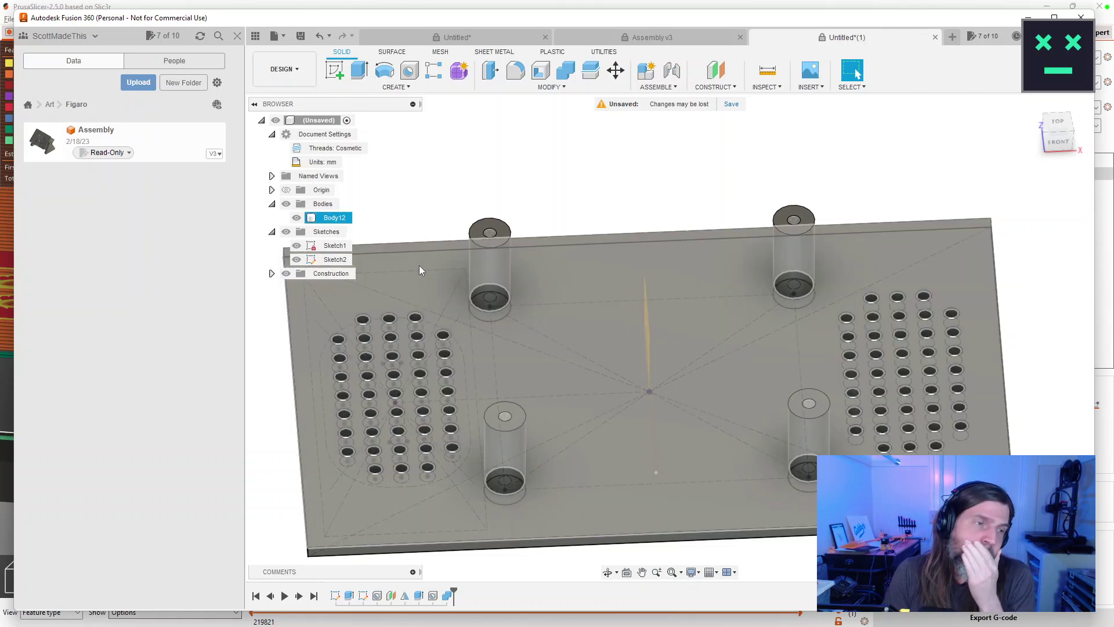
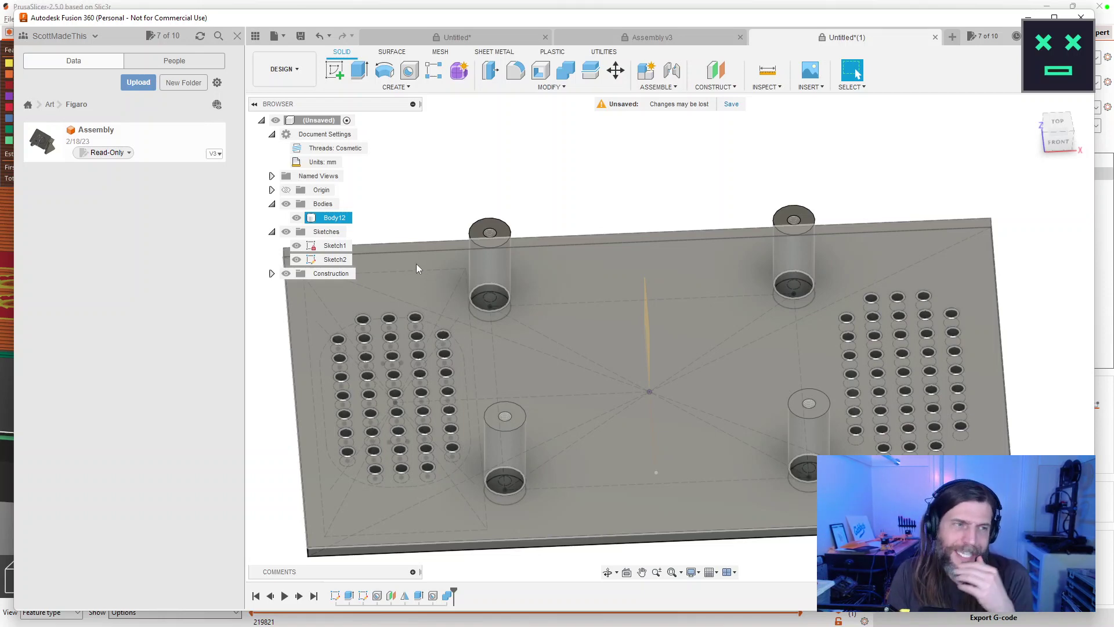
View the plate from the top and zoom in on the left hole grid.
key("Escape")
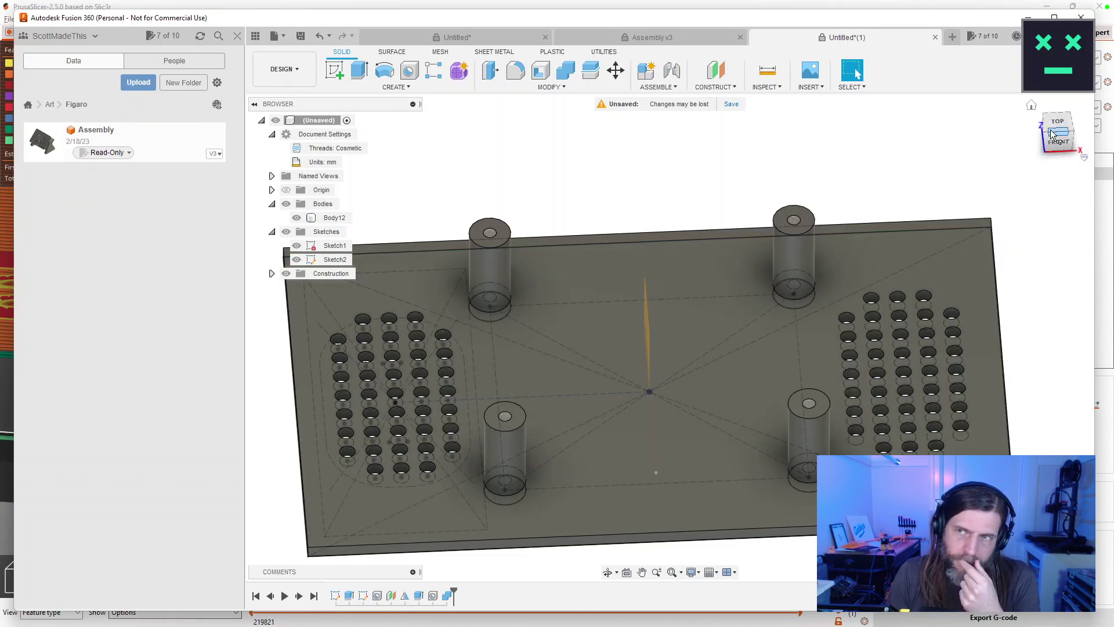
left_click(1032, 105)
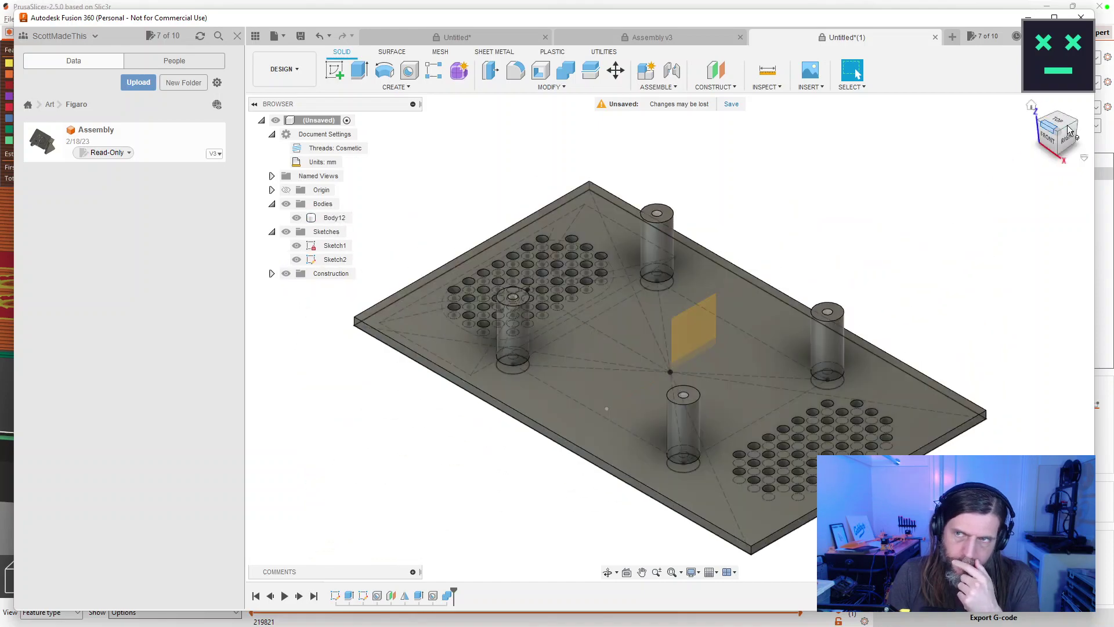
left_click(1058, 123)
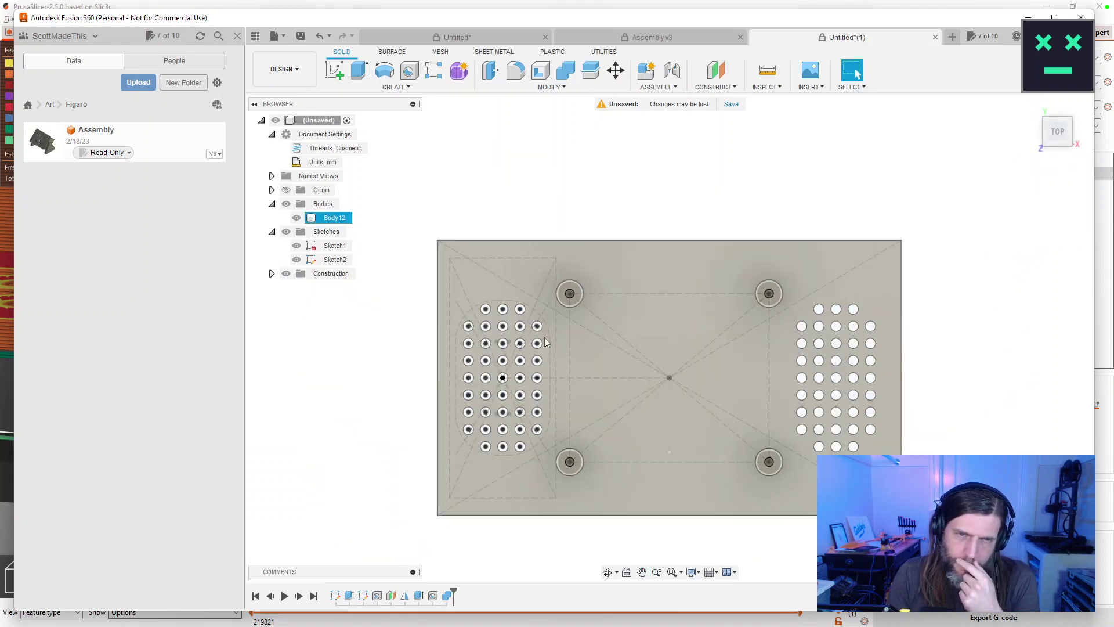
scroll(544, 342, "up", 5)
scroll(545, 343, "up", 1)
left_click_drag(535, 263, 551, 306)
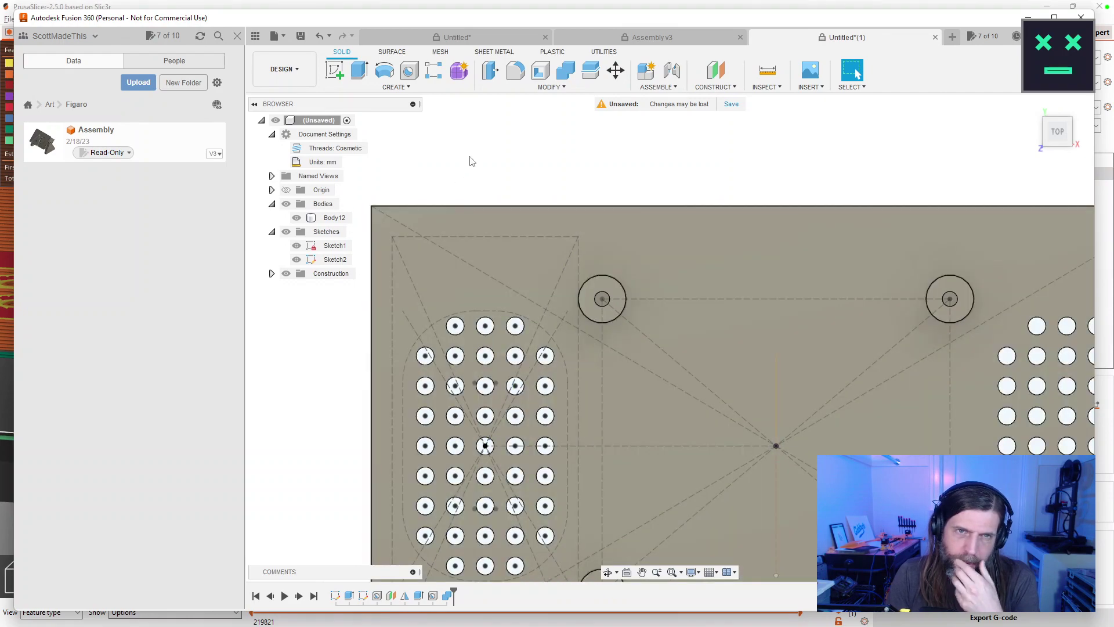
Start a new sketch and inspect Sketch2's outline against the plate body.
left_click(334, 70)
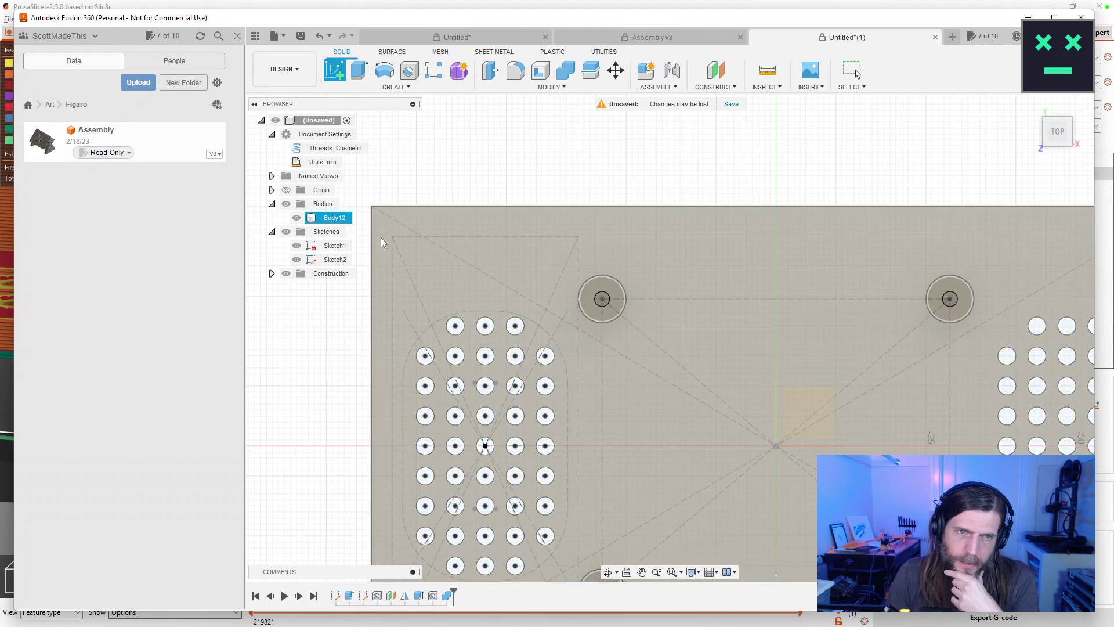
scroll(533, 182, "down", 4)
scroll(536, 171, "up", 5)
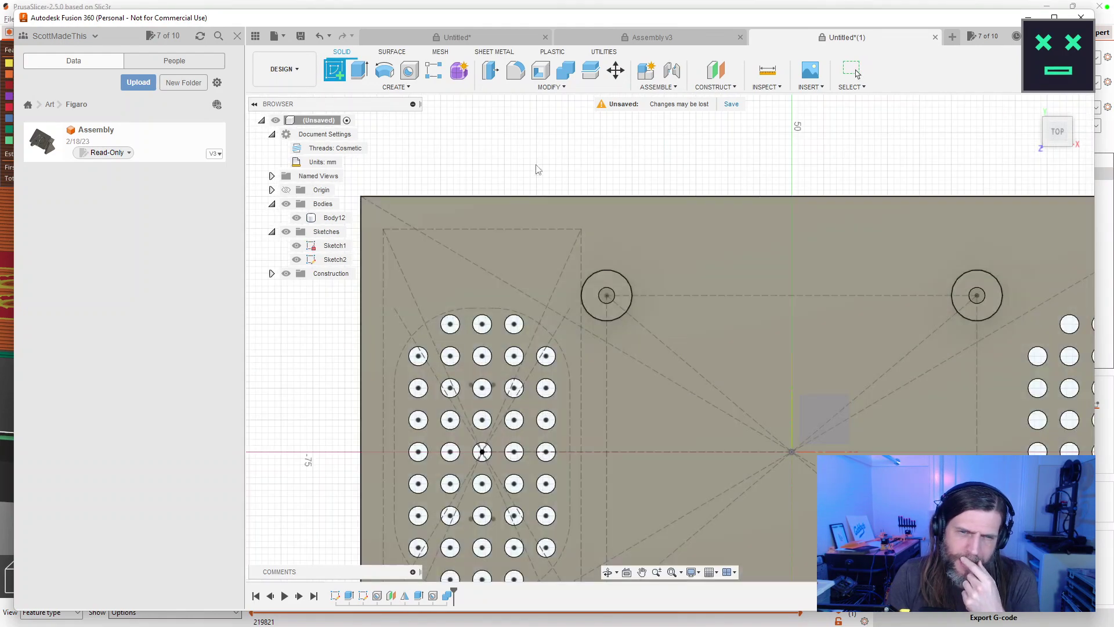
left_click_drag(538, 171, 597, 226)
scroll(577, 226, "down", 1)
left_click(515, 286)
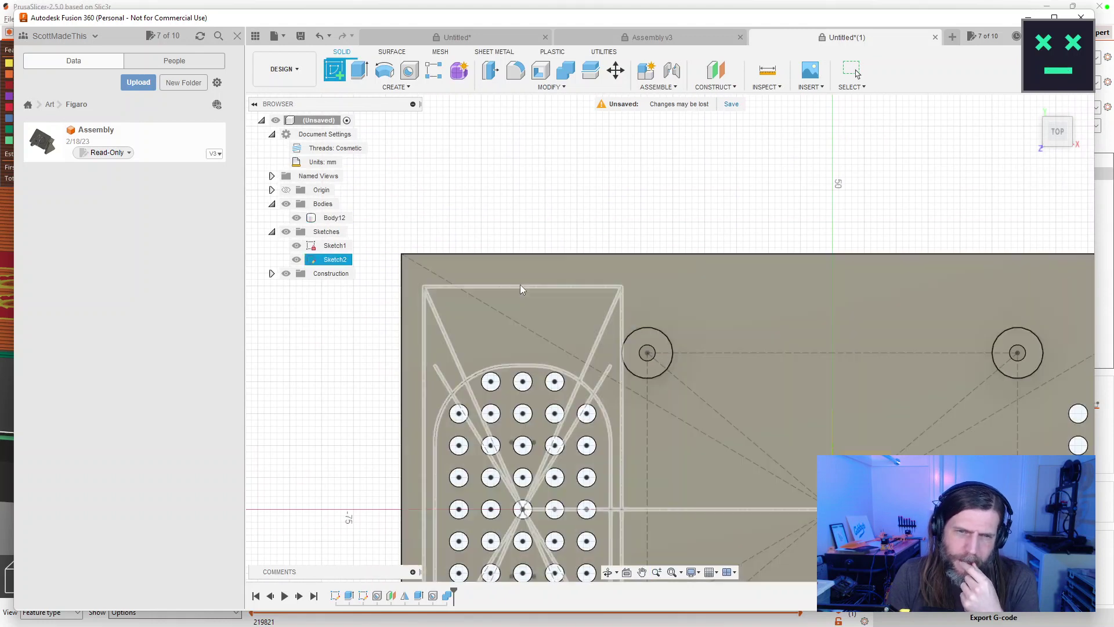
left_click(425, 286)
scroll(431, 285, "up", 6)
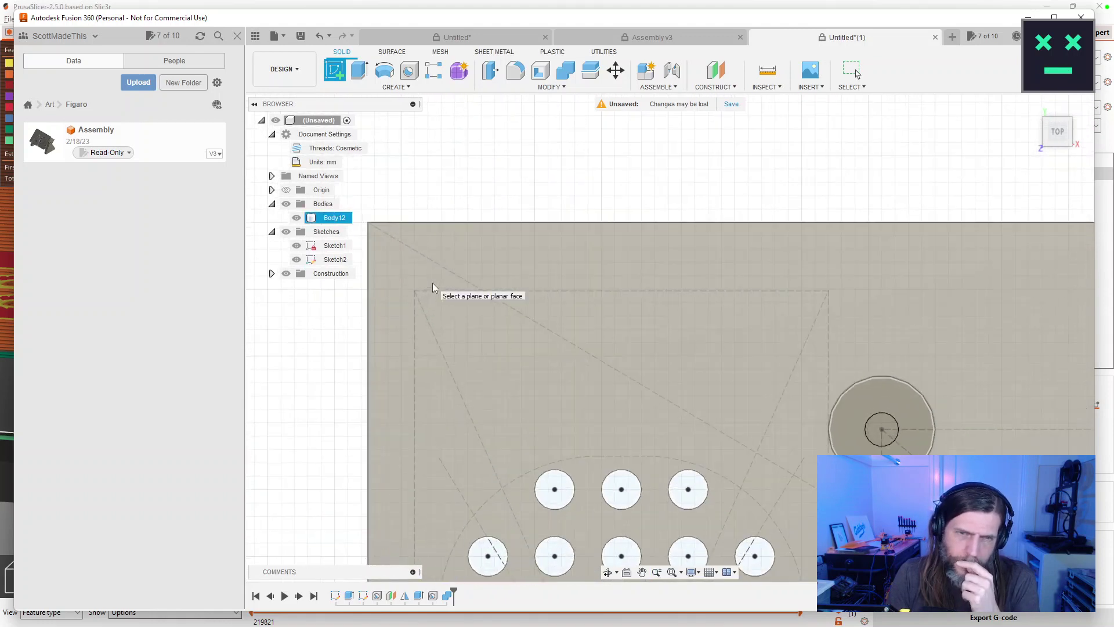
scroll(429, 283, "down", 5)
left_click(424, 287)
key("Escape")
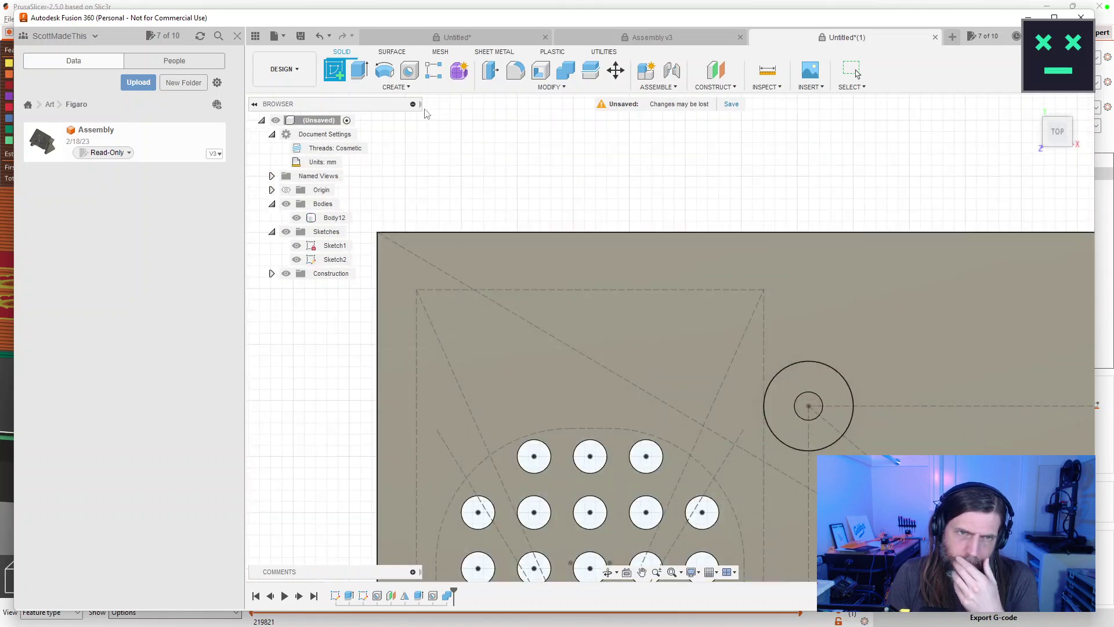
Browse the CREATE menu, then fit the whole plate in view.
left_click(393, 88)
left_click(393, 88)
left_click(389, 88)
left_click(383, 90)
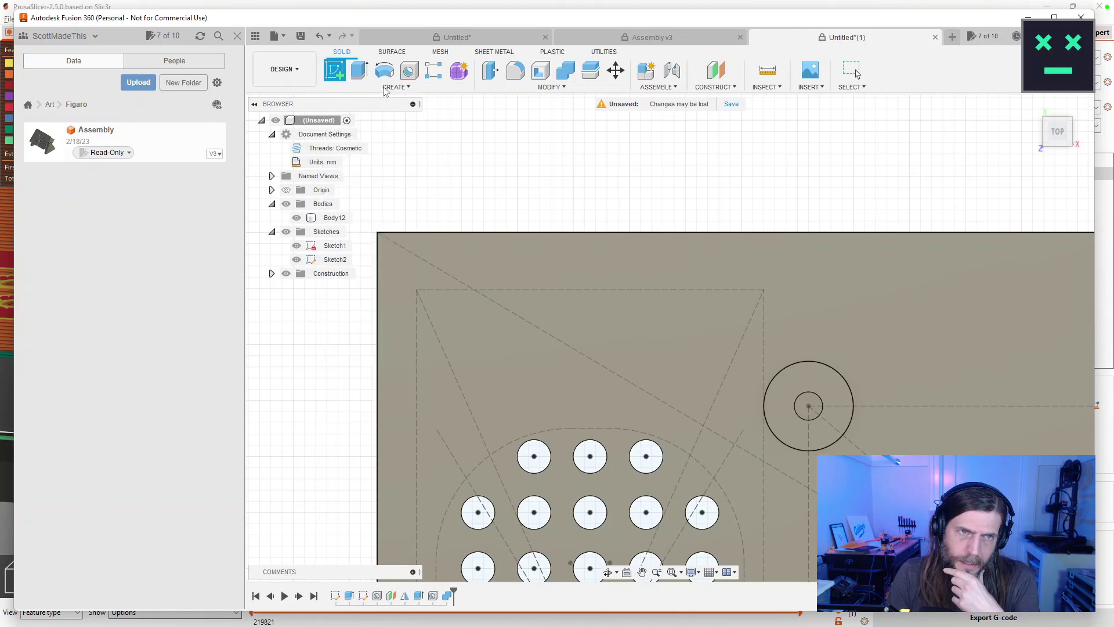
left_click(384, 90)
scroll(964, 242, "up", 2)
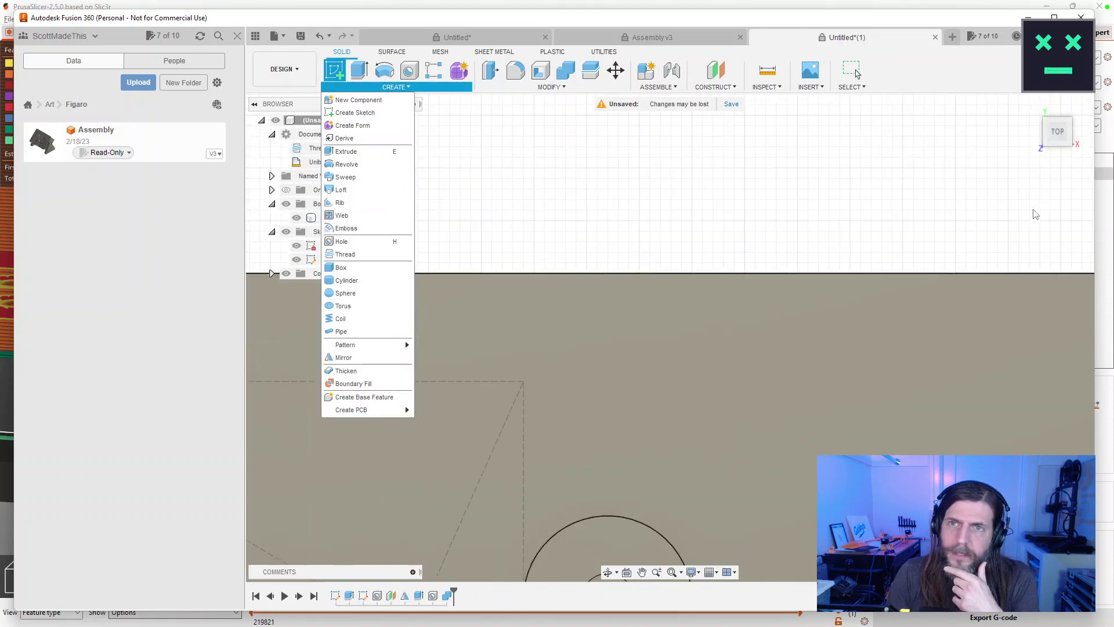
scroll(1036, 217, "down", 5)
scroll(1036, 218, "down", 2)
key("F6")
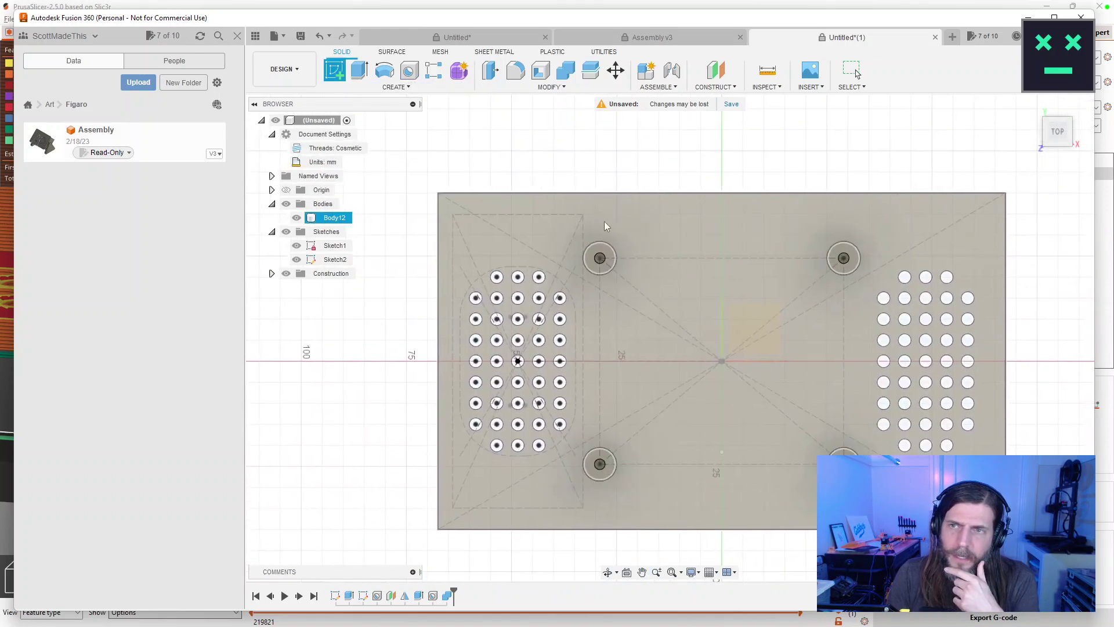
Save the design under the name 'Face'.
left_click(731, 105)
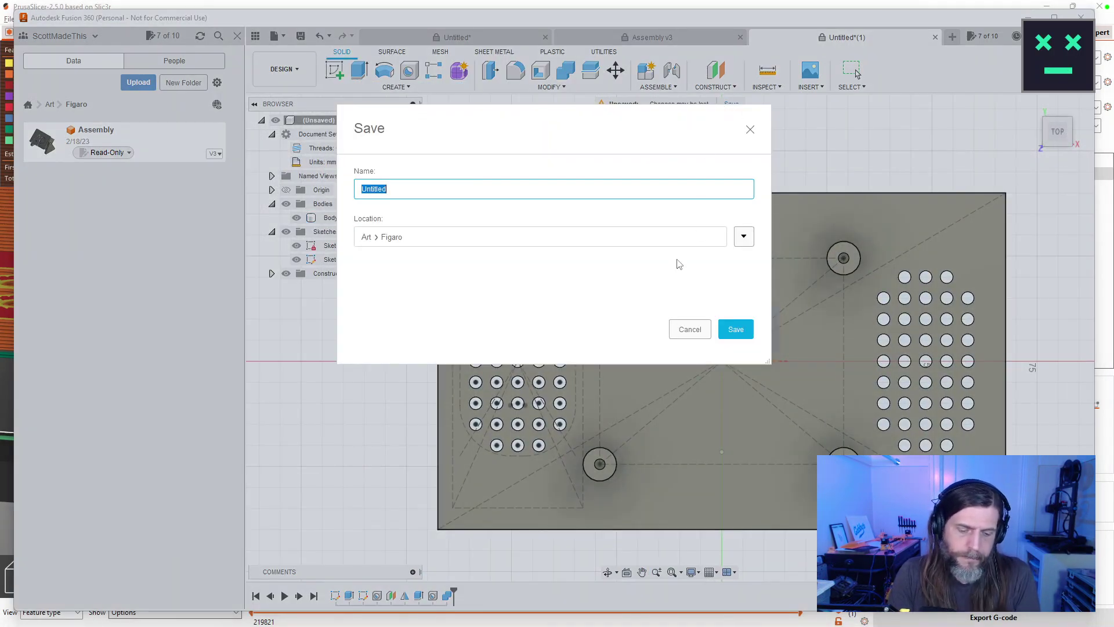
type("Face")
key("Return")
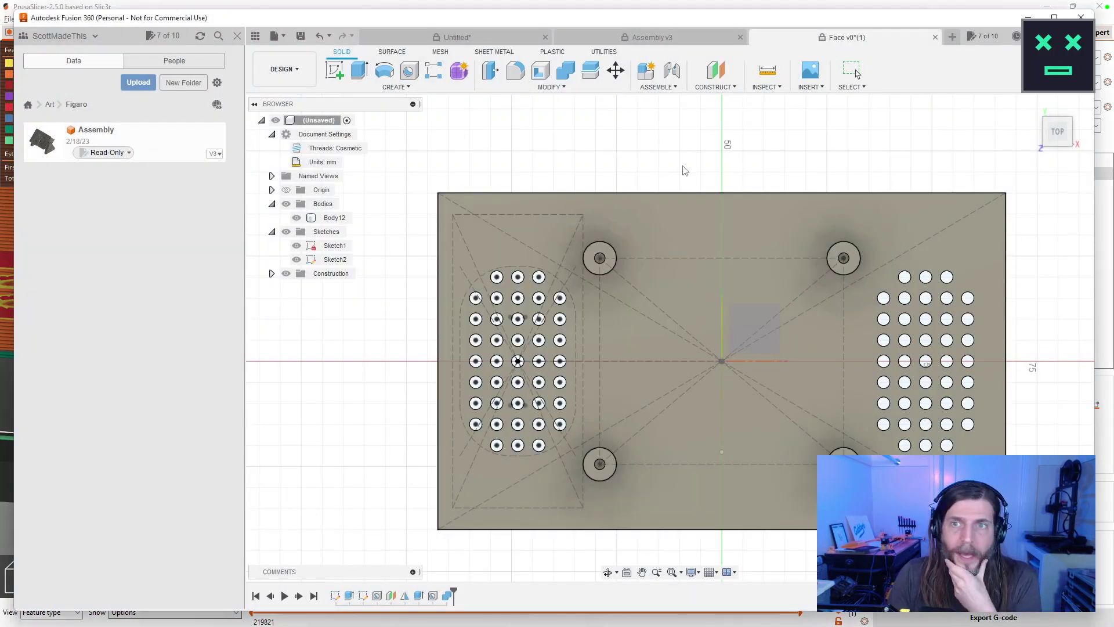
Hide all sketches and the plate body to prepare a new sketch.
left_click(286, 232)
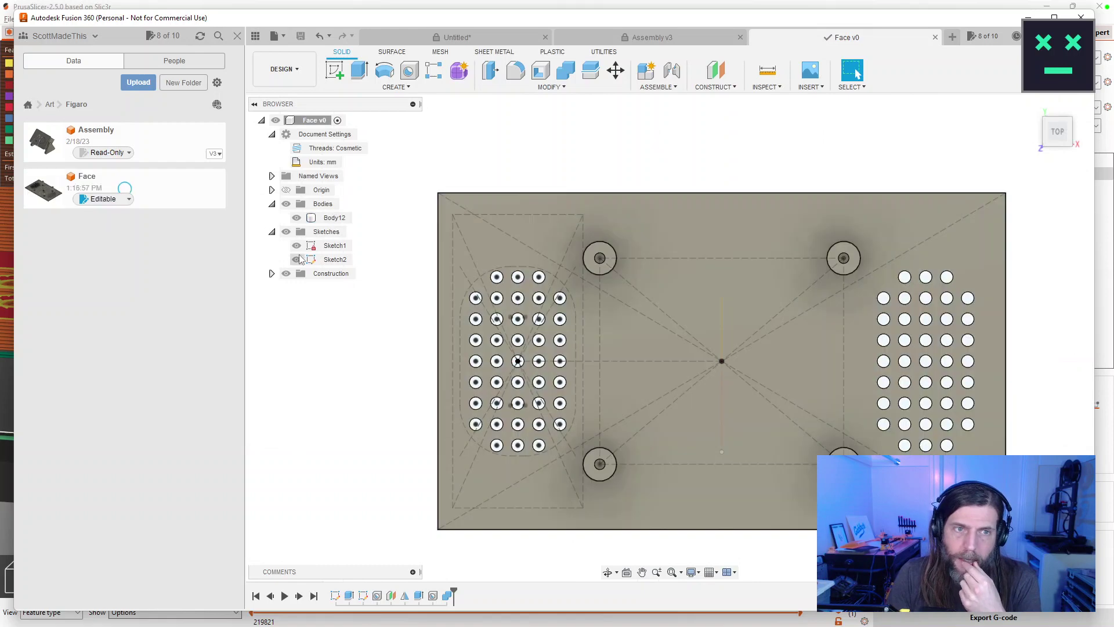
left_click(286, 204)
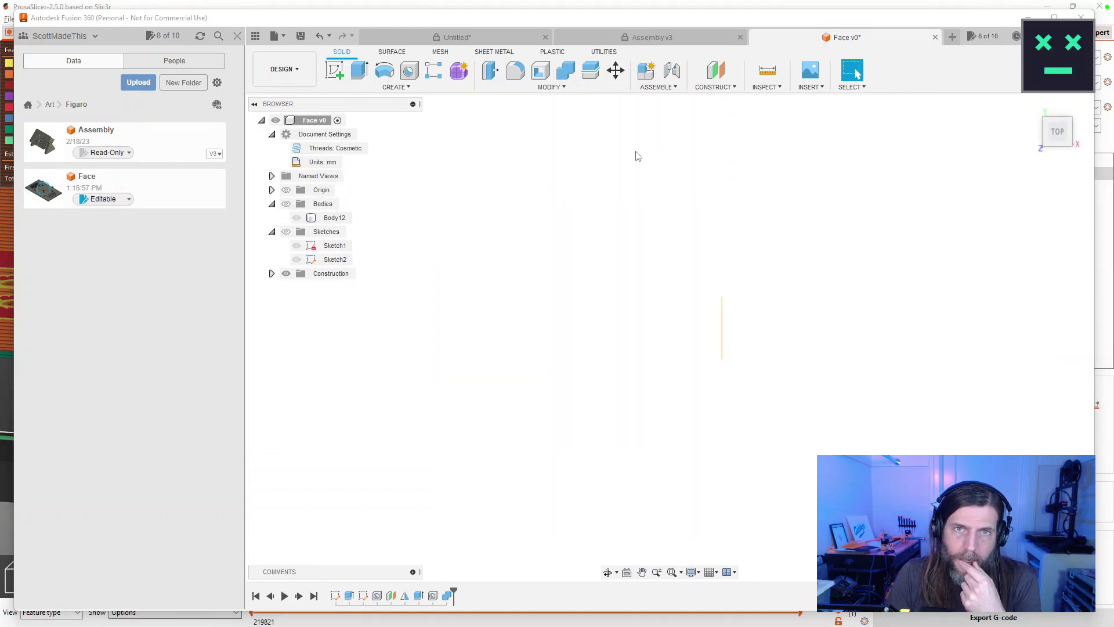
left_click(334, 69)
Place Sketch3 on the origin plane and zoom to the outline's upper-left corner.
left_click(749, 330)
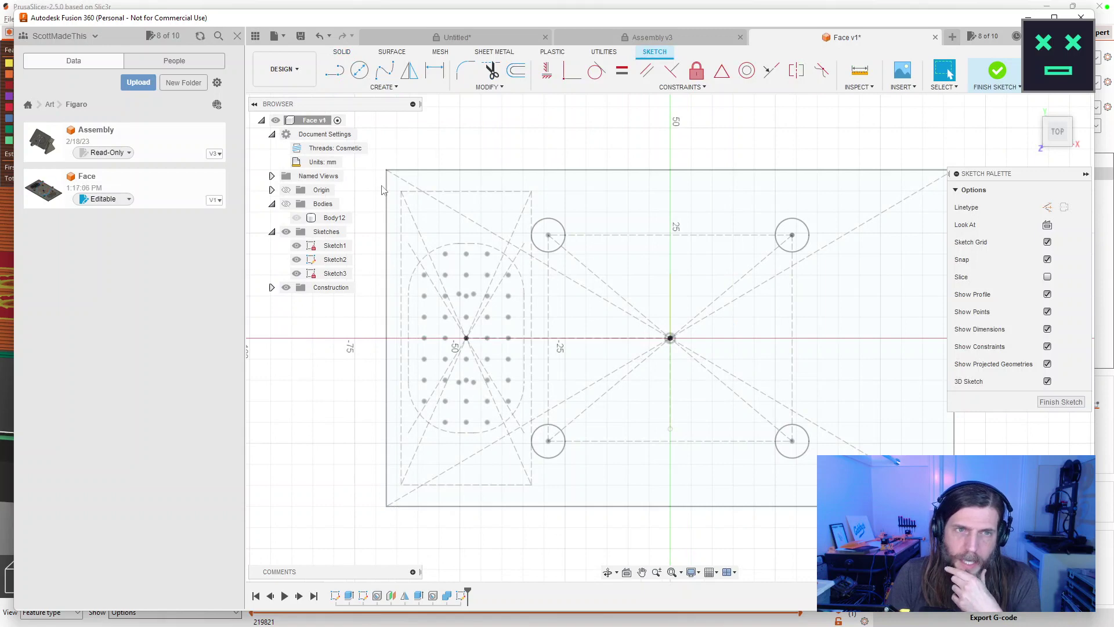
scroll(430, 216, "up", 5)
left_click_drag(437, 214, 493, 293)
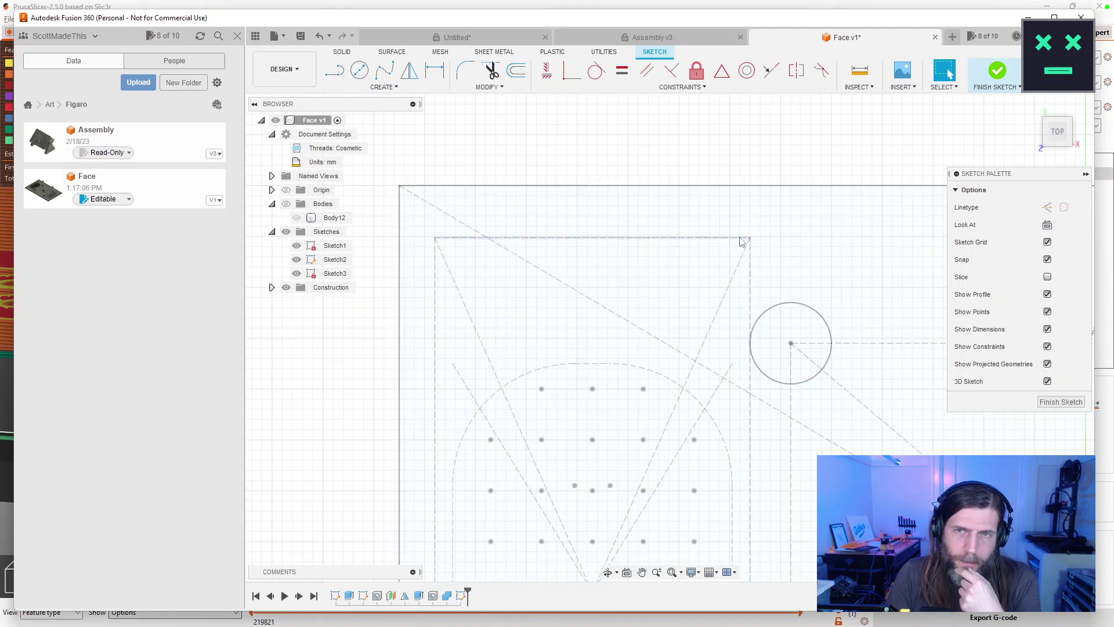
scroll(532, 241, "up", 2)
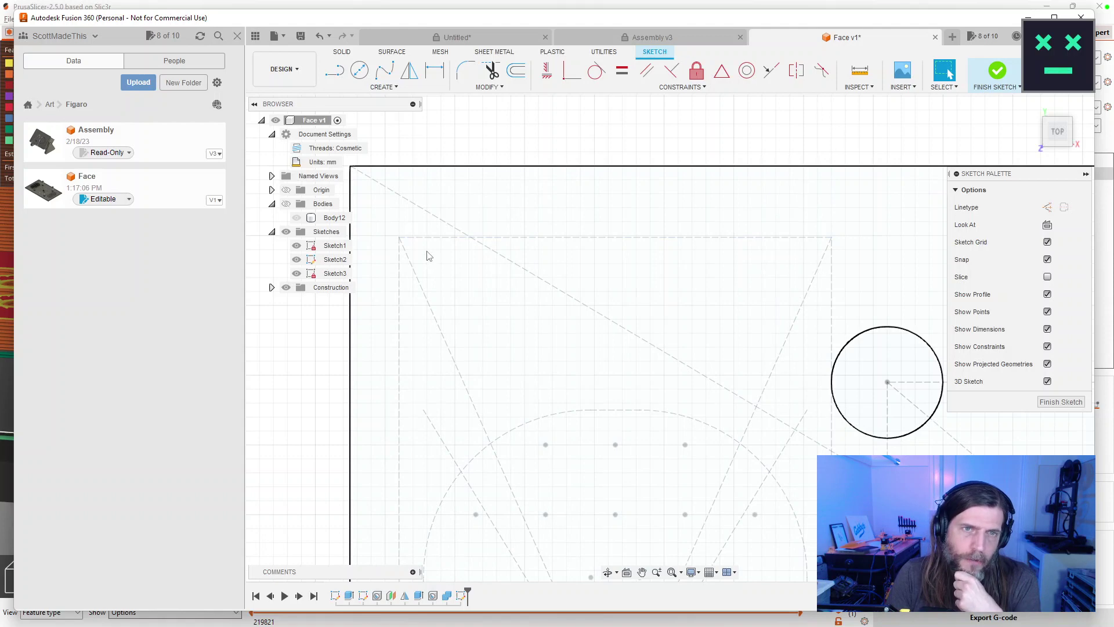
Choose the 2-Point Rectangle tool and try a first corner, then cancel it.
left_click(384, 88)
mouse_move(364, 113)
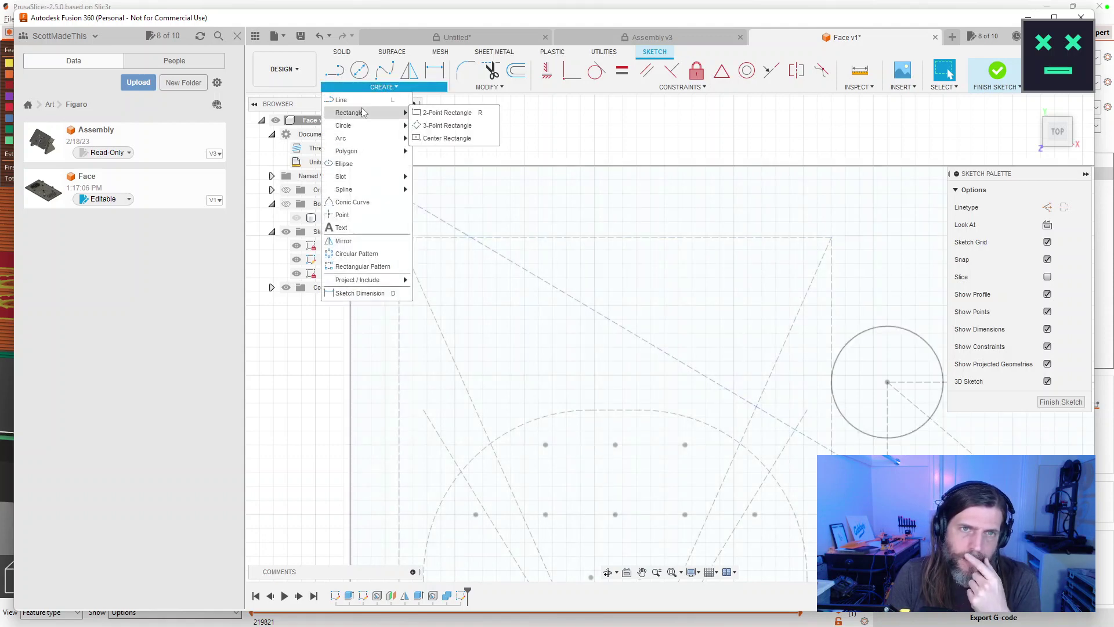
left_click(433, 113)
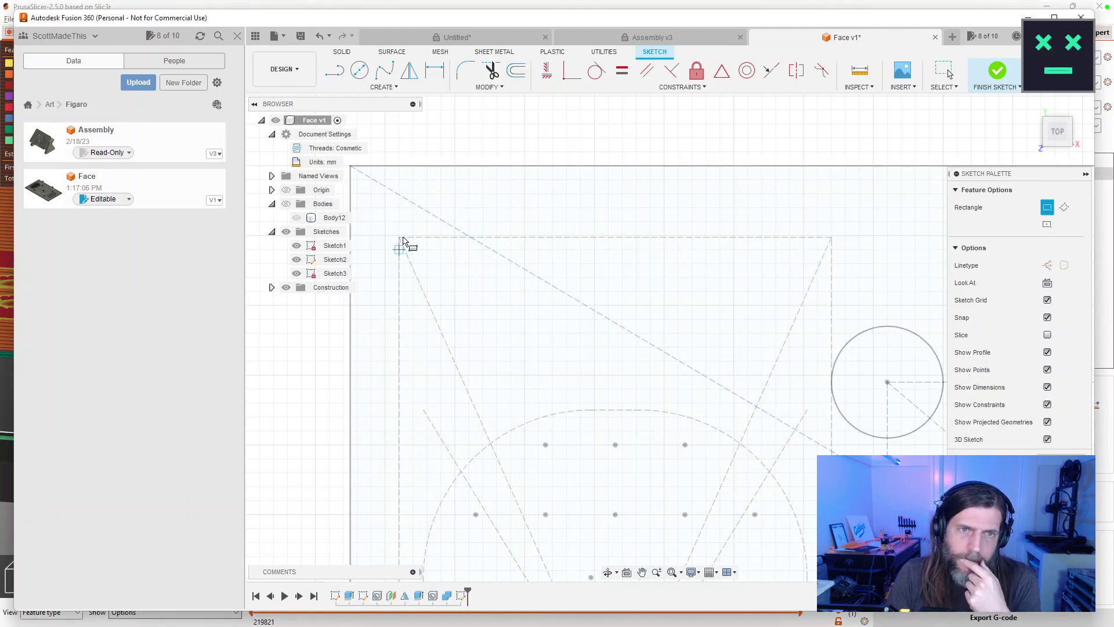
scroll(404, 244, "up", 4)
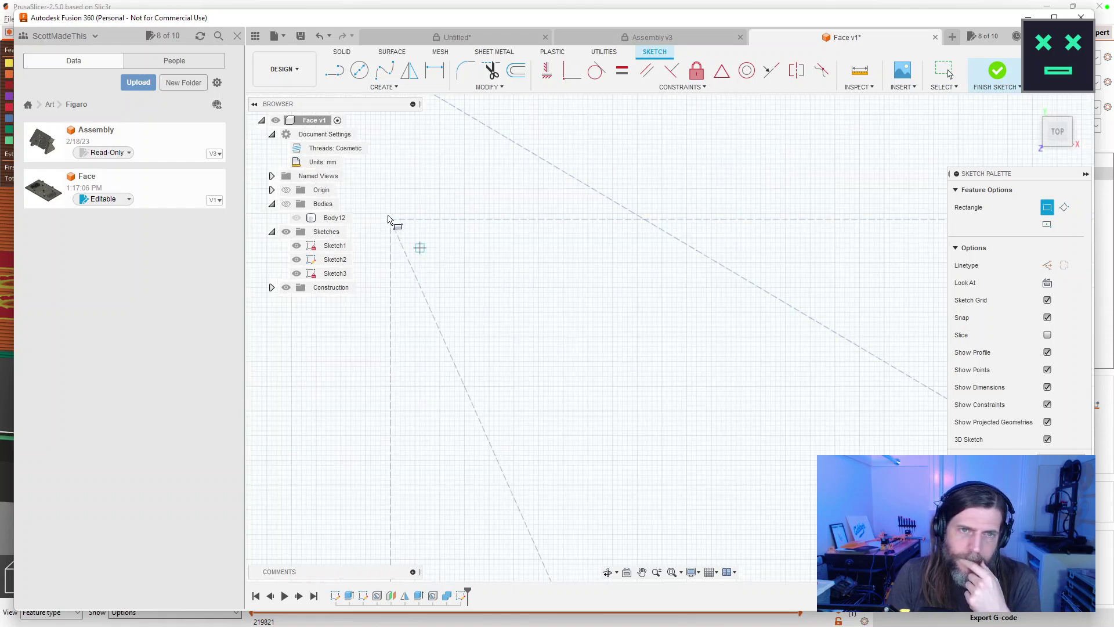
scroll(224, 346, "down", 3)
scroll(747, 320, "up", 3)
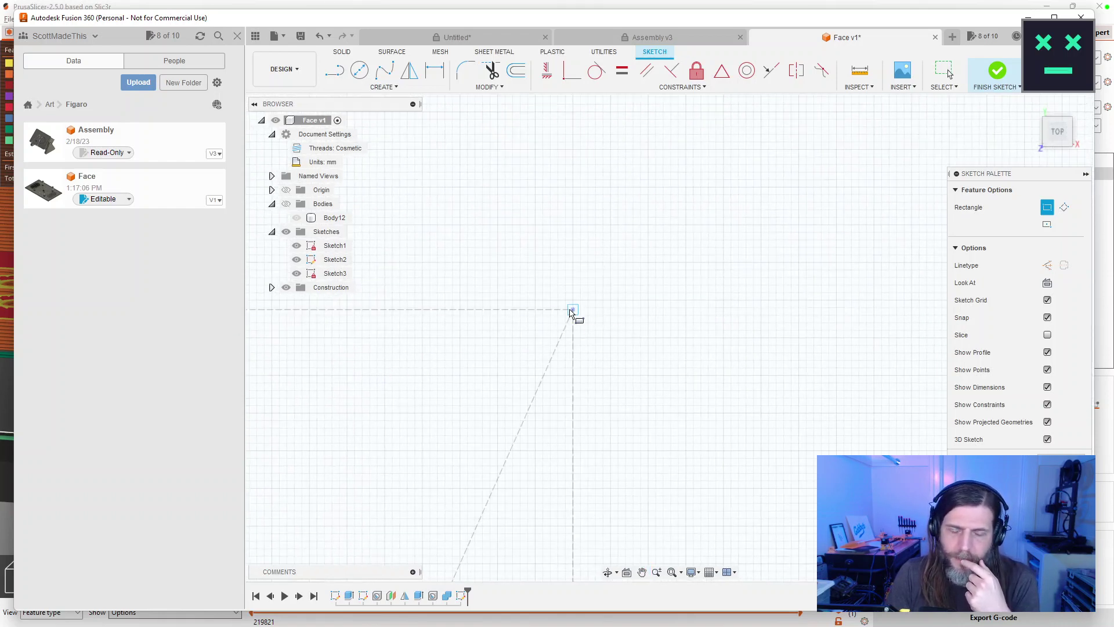
left_click(570, 312)
scroll(675, 332, "down", 3)
scroll(675, 332, "up", 3)
scroll(691, 342, "down", 3)
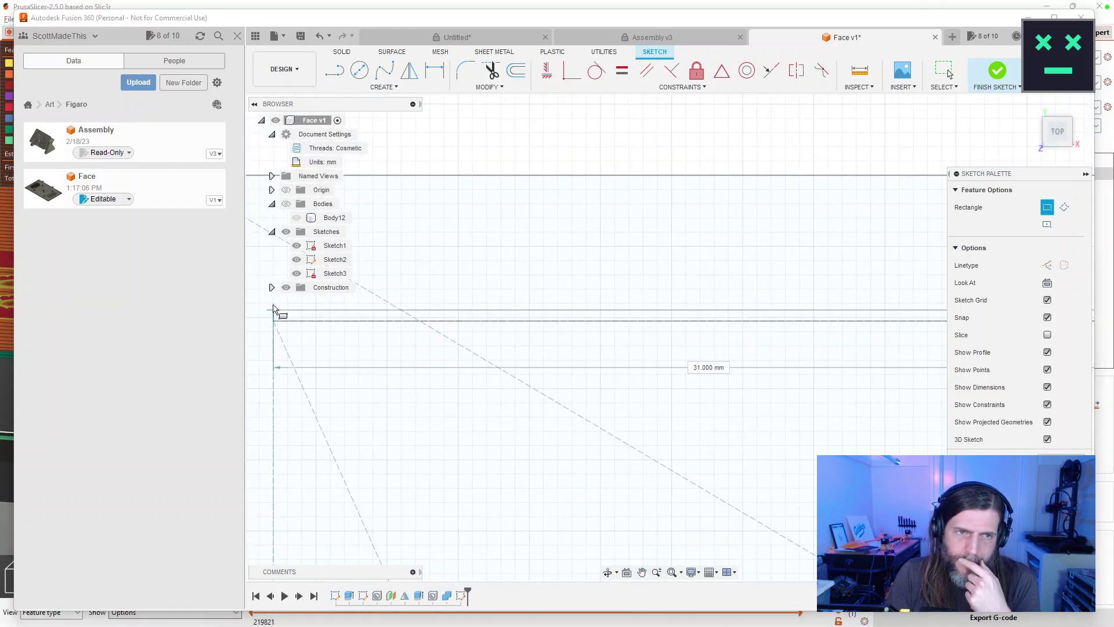
key("Escape")
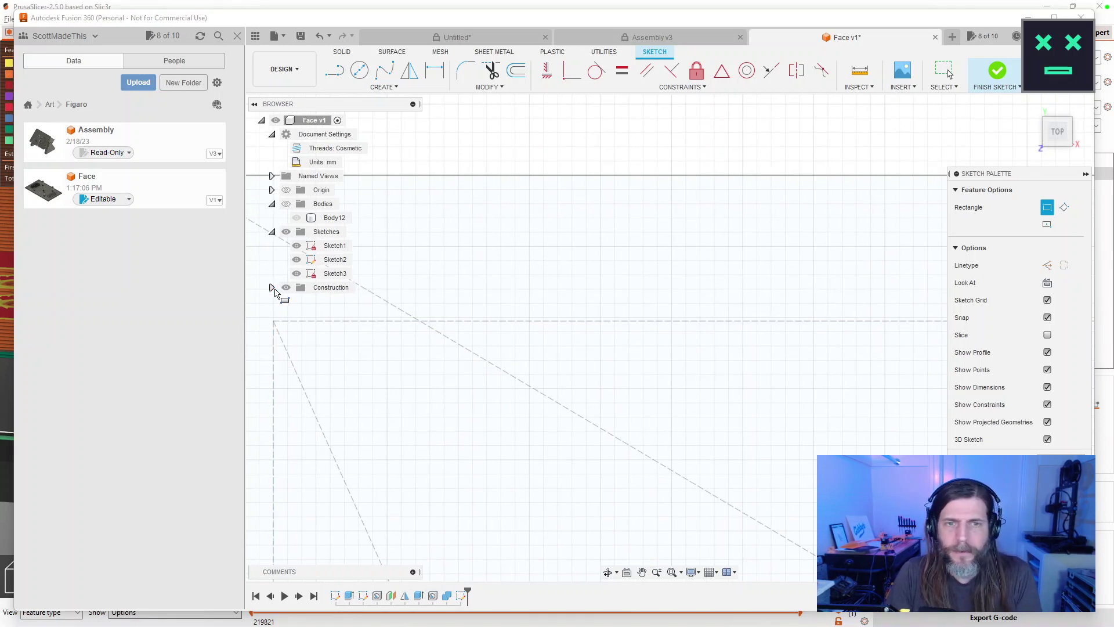
Draw a thin rectangle from the outline's top-left corner and centre it in view.
left_click(277, 325)
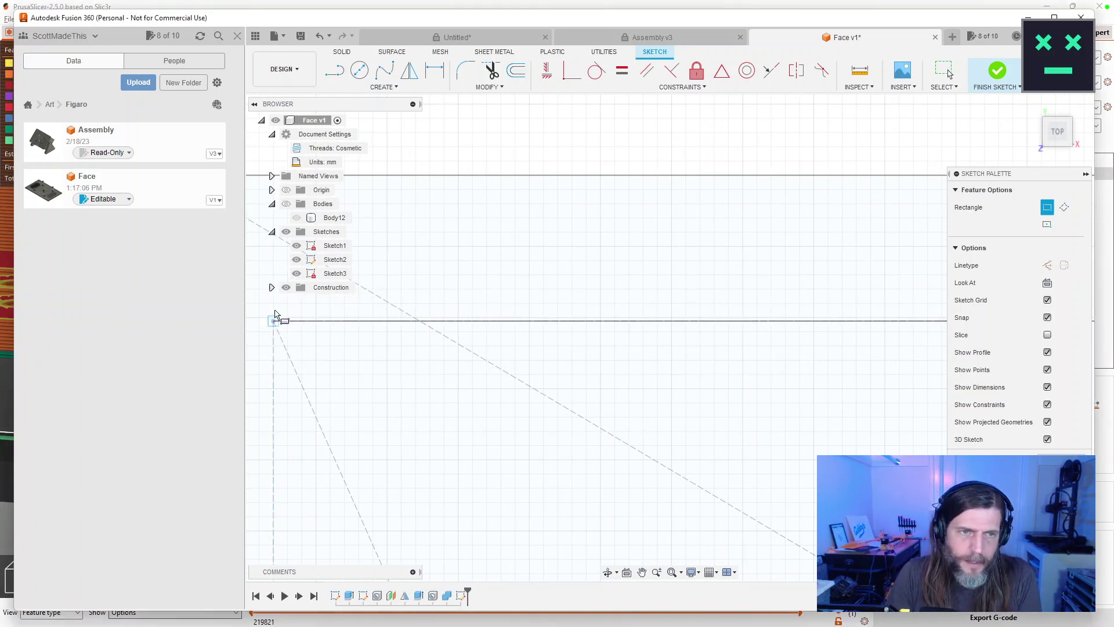
left_click(277, 326)
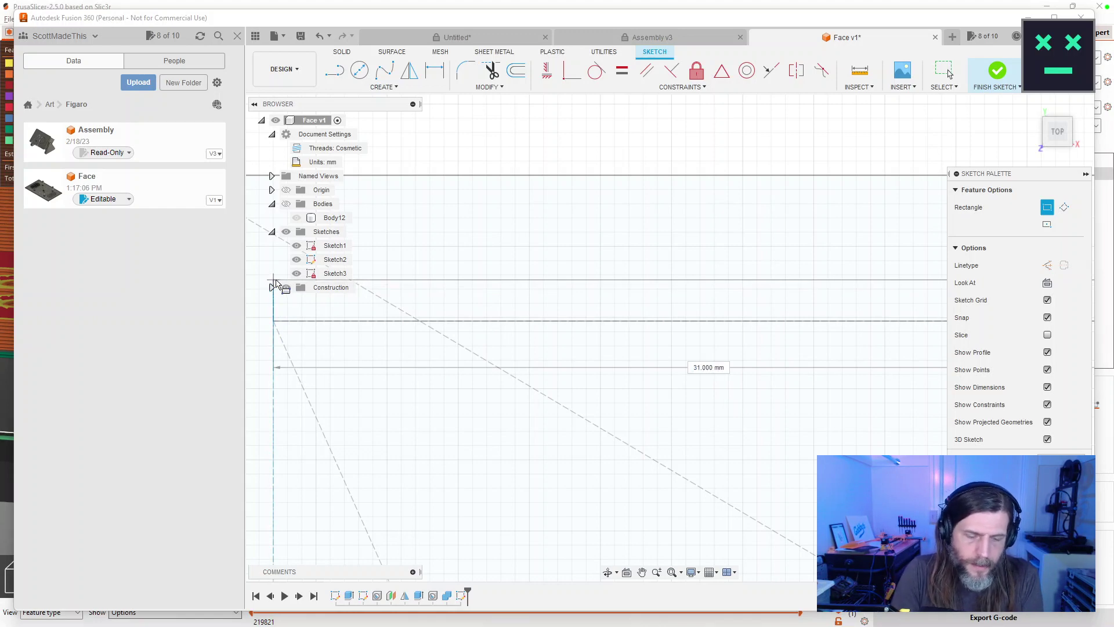
left_click(276, 280)
key("Escape")
scroll(665, 311, "up", 3)
scroll(665, 312, "down", 3)
scroll(662, 316, "up", 1)
left_click_drag(565, 264, 500, 286)
key("Escape")
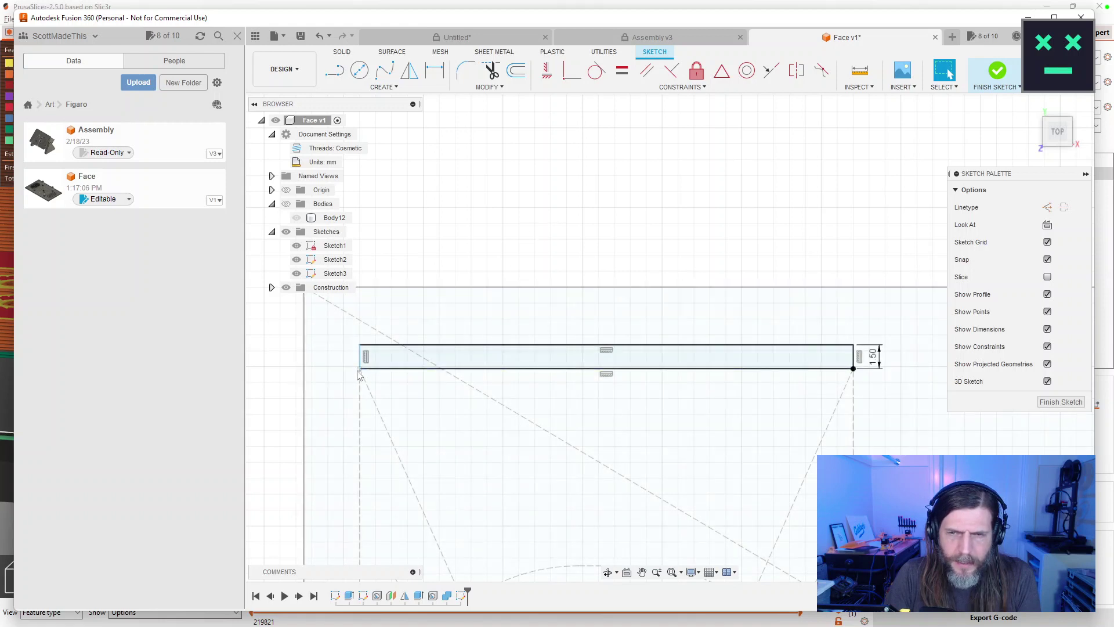
Dimension the slot rectangle's width to 31 mm.
key("d")
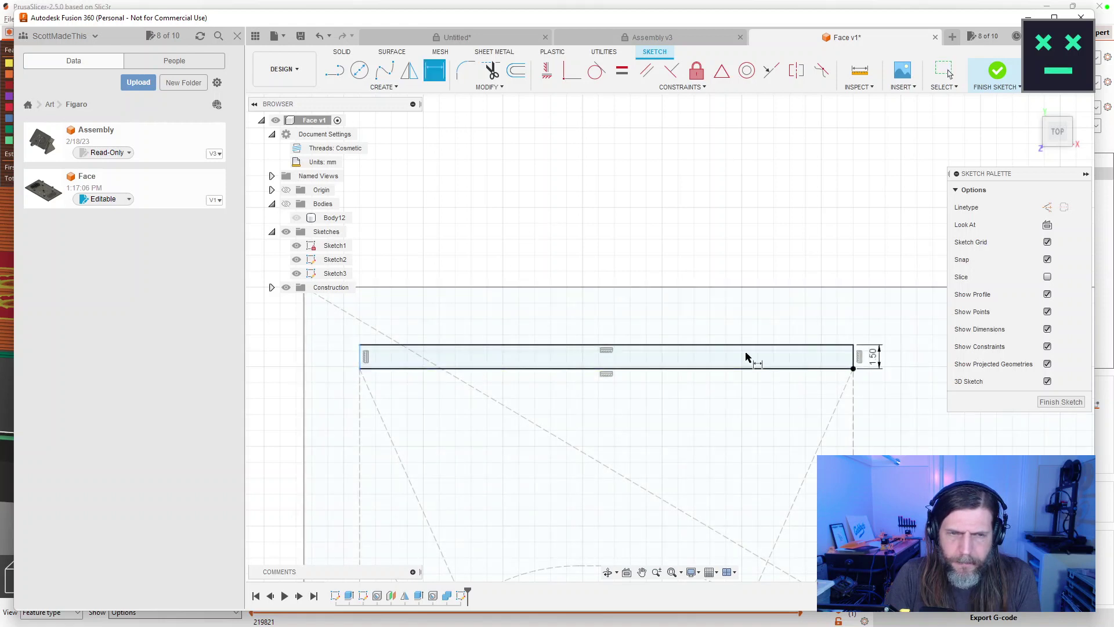
key("Escape")
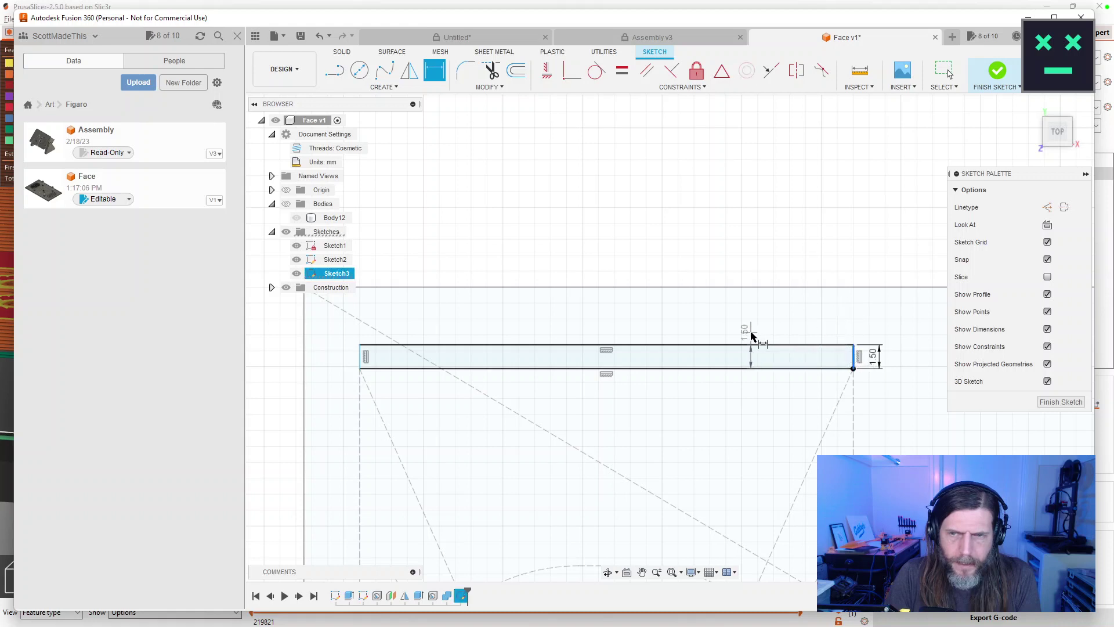
key("d")
left_click(360, 356)
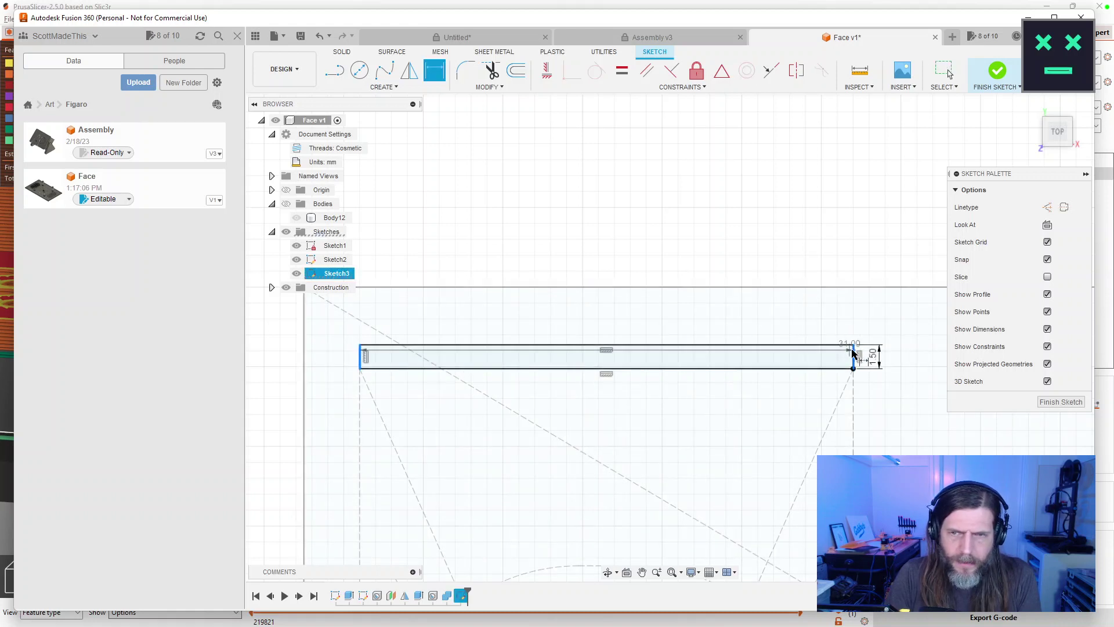
left_click(854, 358)
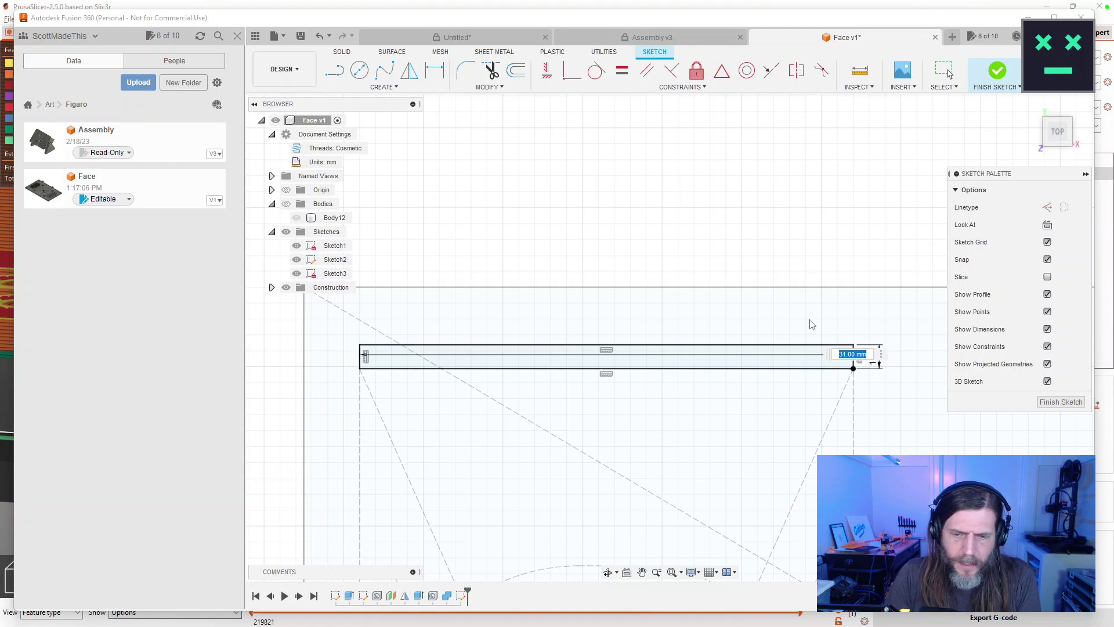
key("Return")
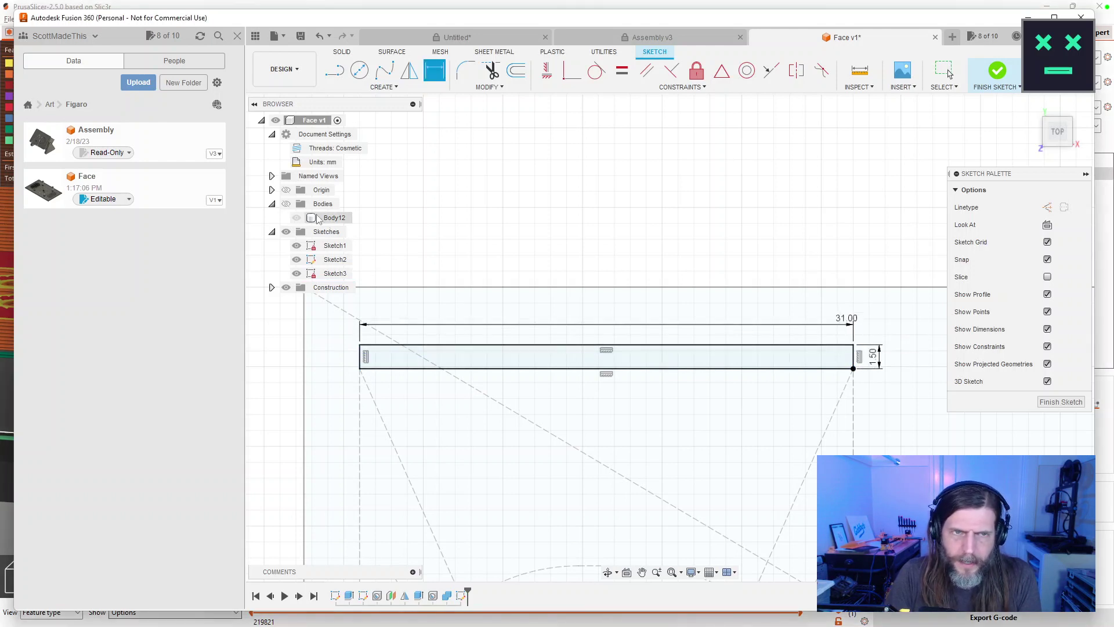
Draw a second 31 × 1.5 mm rectangle below it and finish the sketch.
key("r")
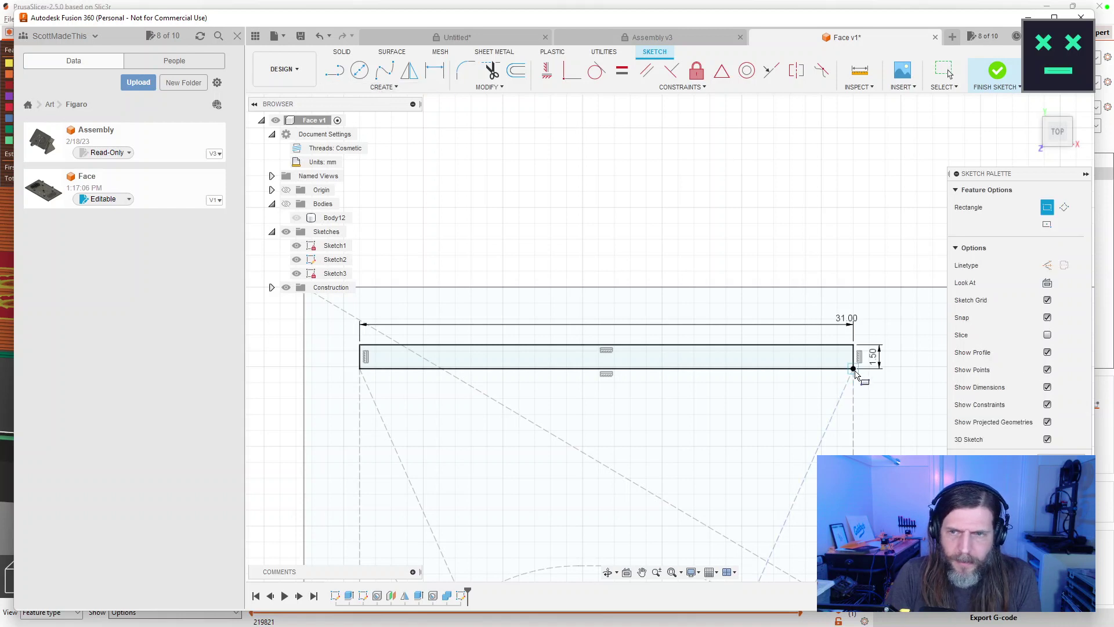
left_click(853, 369)
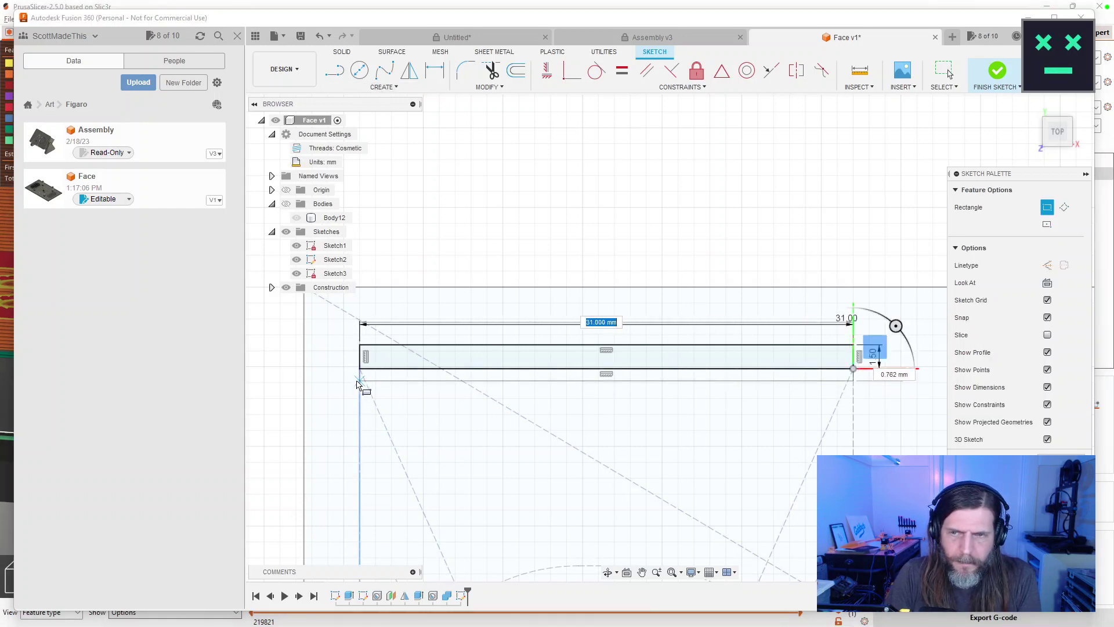
key("Tab")
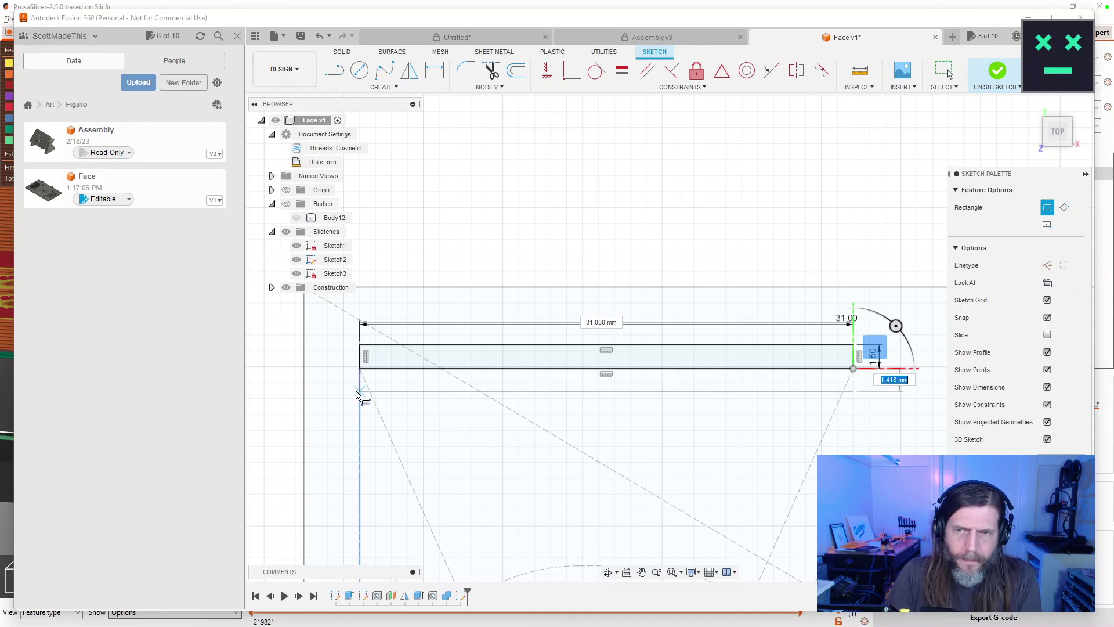
type("1.5")
key("Tab")
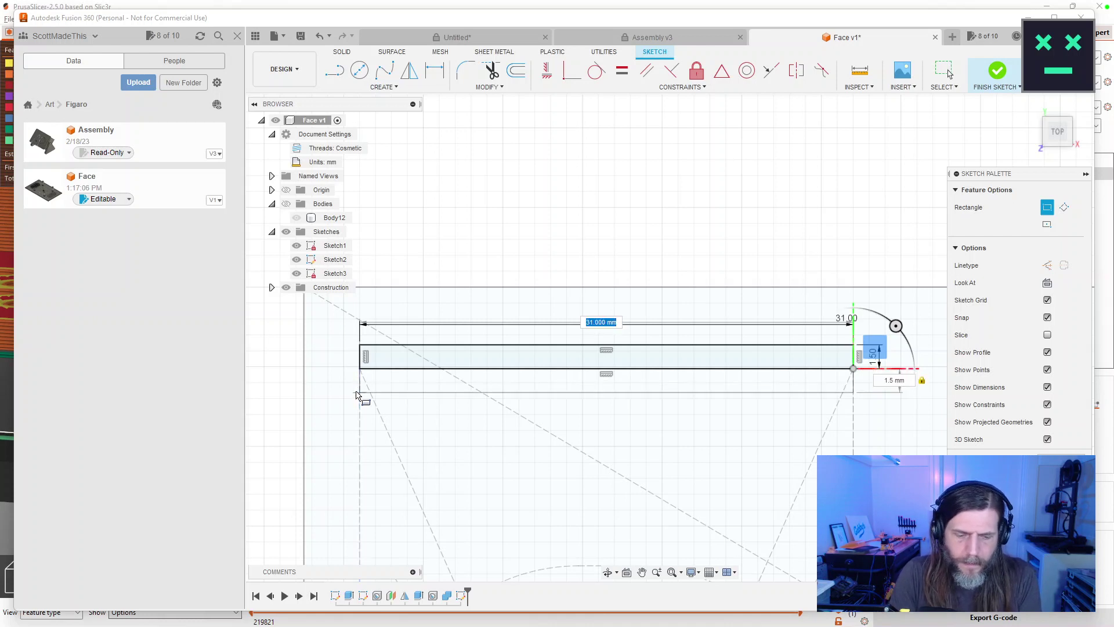
key("Return")
key("Escape")
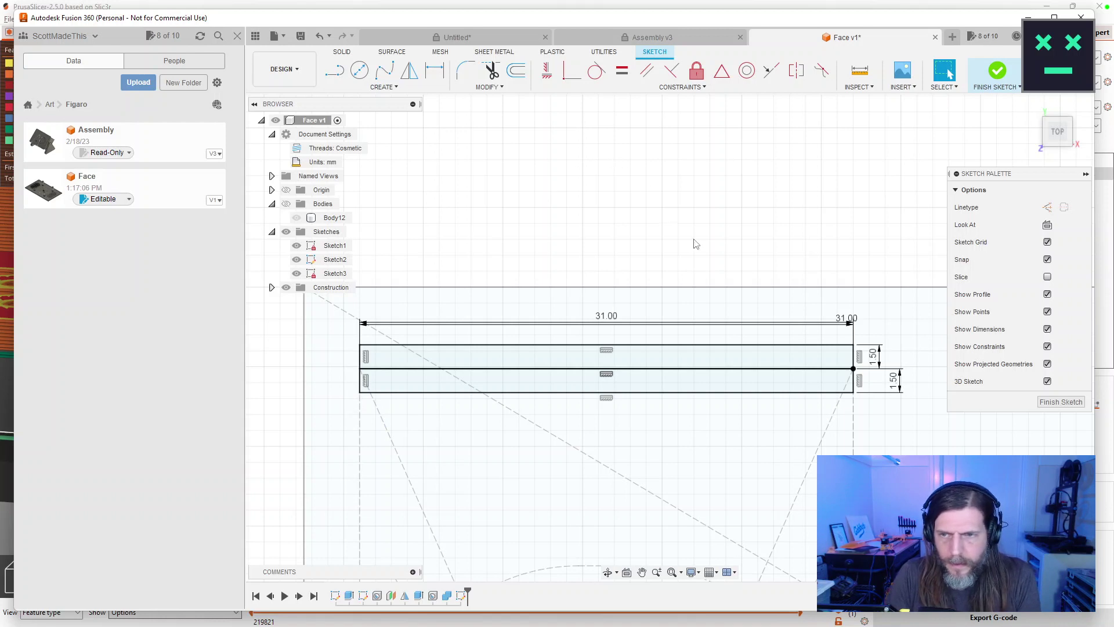
key("ctrl+Return")
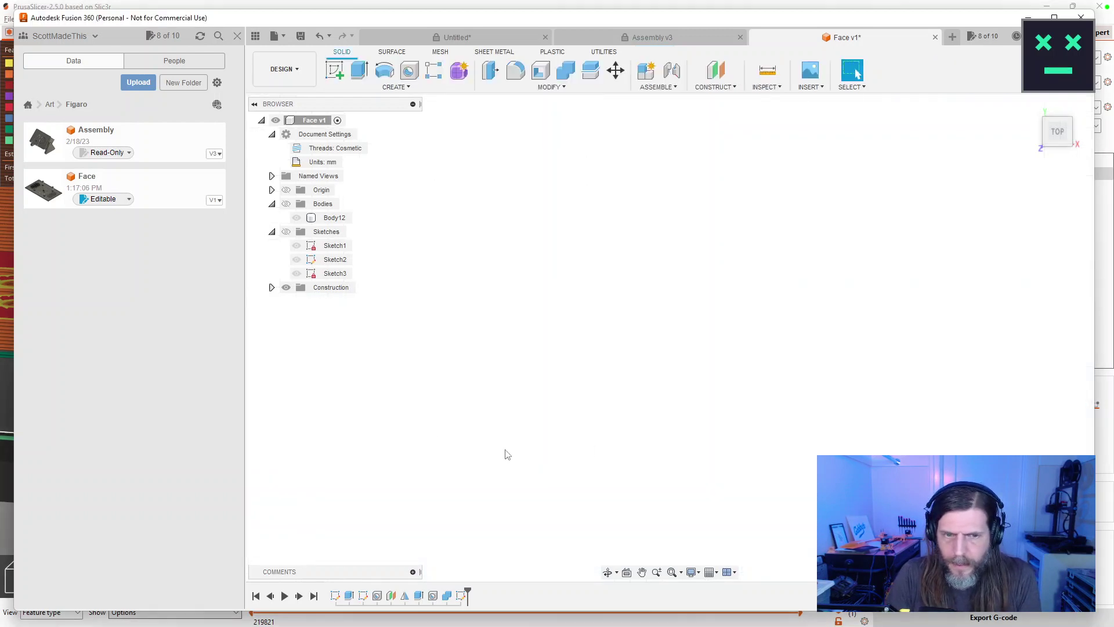
Turn the Sketches folder and all three sketches back on, then tilt the view.
left_click(297, 273)
left_click(296, 260)
left_click(297, 245)
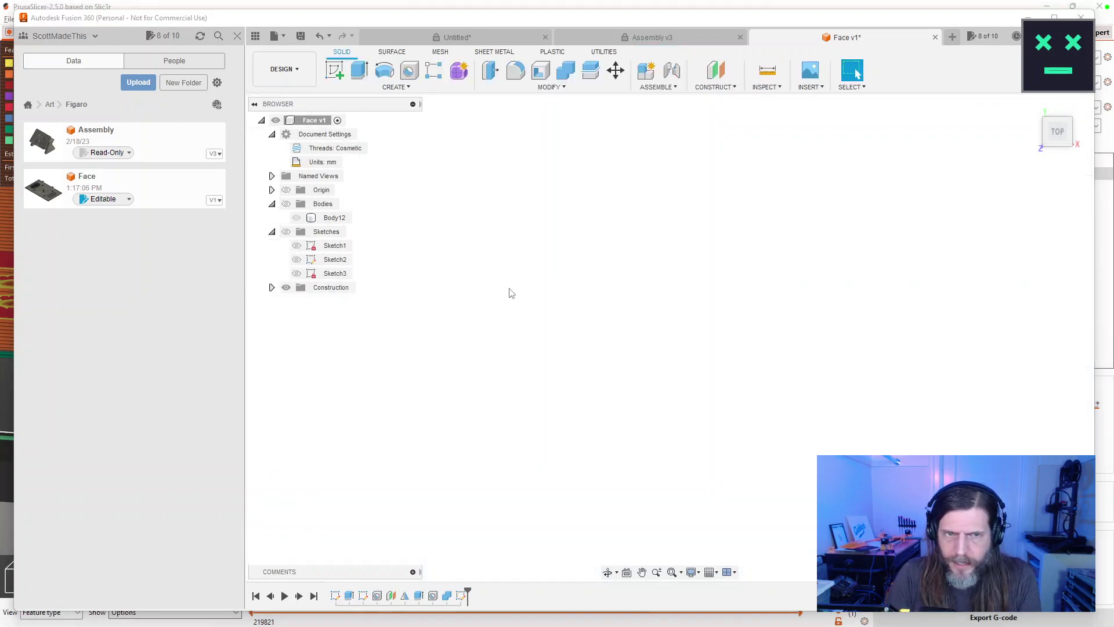
left_click(286, 232)
left_click(296, 246)
left_click(297, 259)
left_click(297, 274)
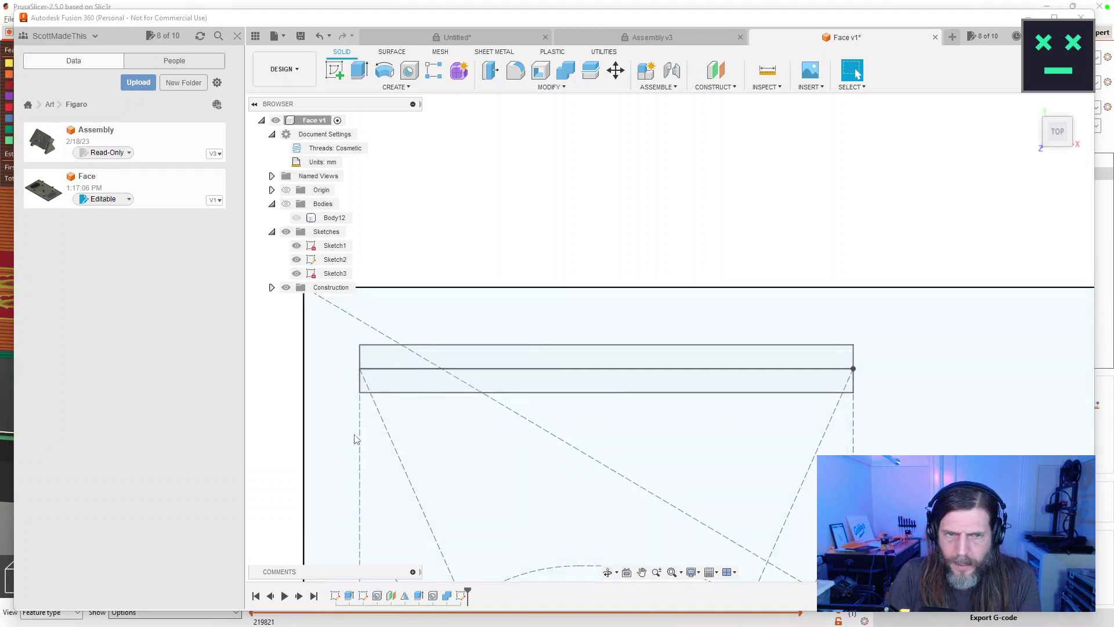
scroll(667, 381, "down", 4)
scroll(511, 406, "up", 3)
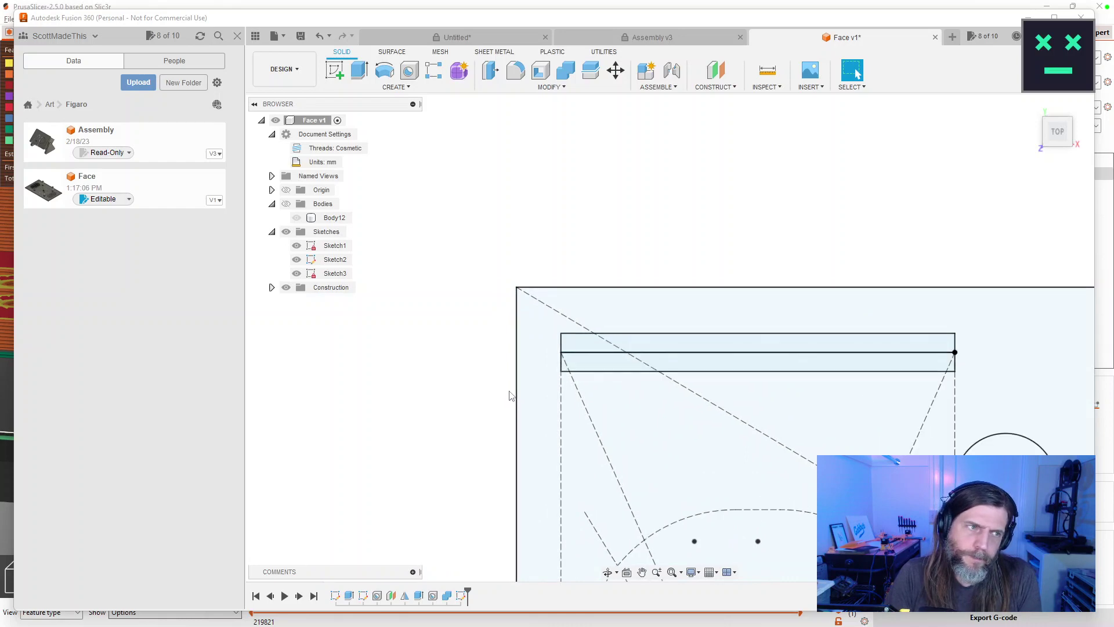
mouse_move(509, 395)
left_mouse_down()
mouse_move(774, 351)
mouse_move(806, 281)
mouse_move(773, 321)
mouse_move(757, 379)
left_mouse_up()
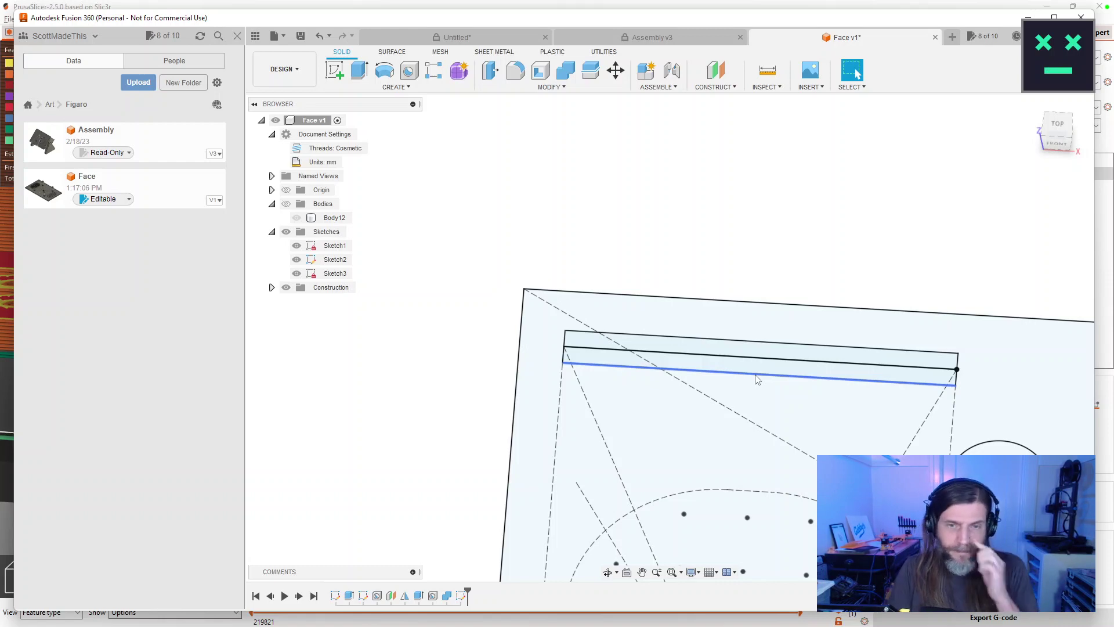
Show Body12 again beneath the slot sketch and orbit to a low side angle.
scroll(764, 372, "down", 1)
scroll(766, 362, "up", 3)
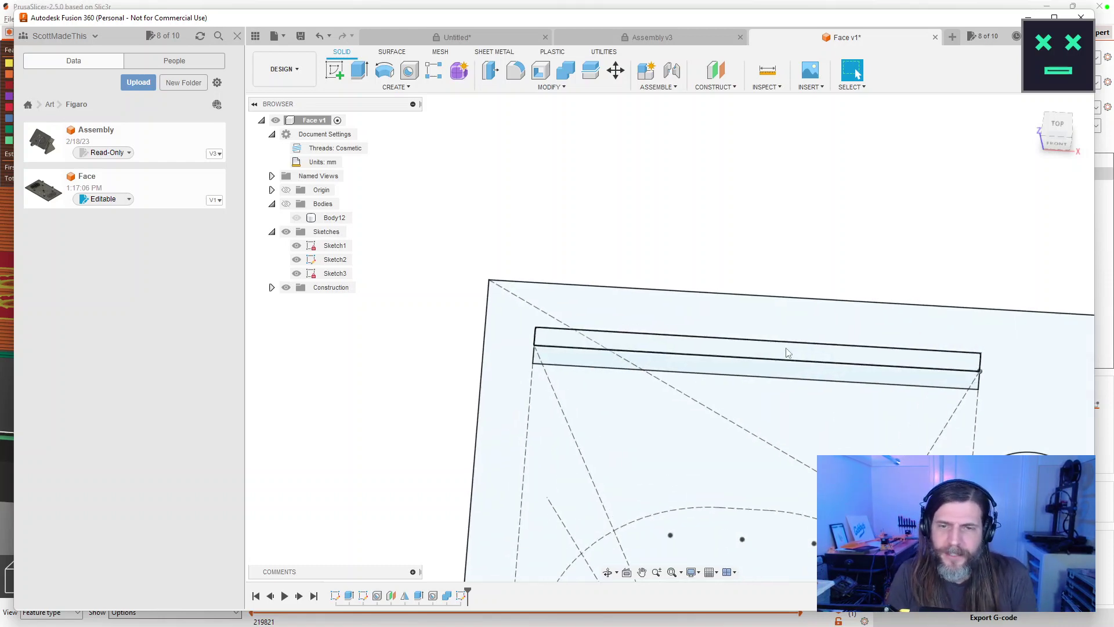
mouse_move(766, 362)
left_mouse_down()
mouse_move(816, 350)
mouse_move(808, 344)
mouse_move(803, 361)
mouse_move(692, 257)
mouse_move(726, 261)
left_mouse_up()
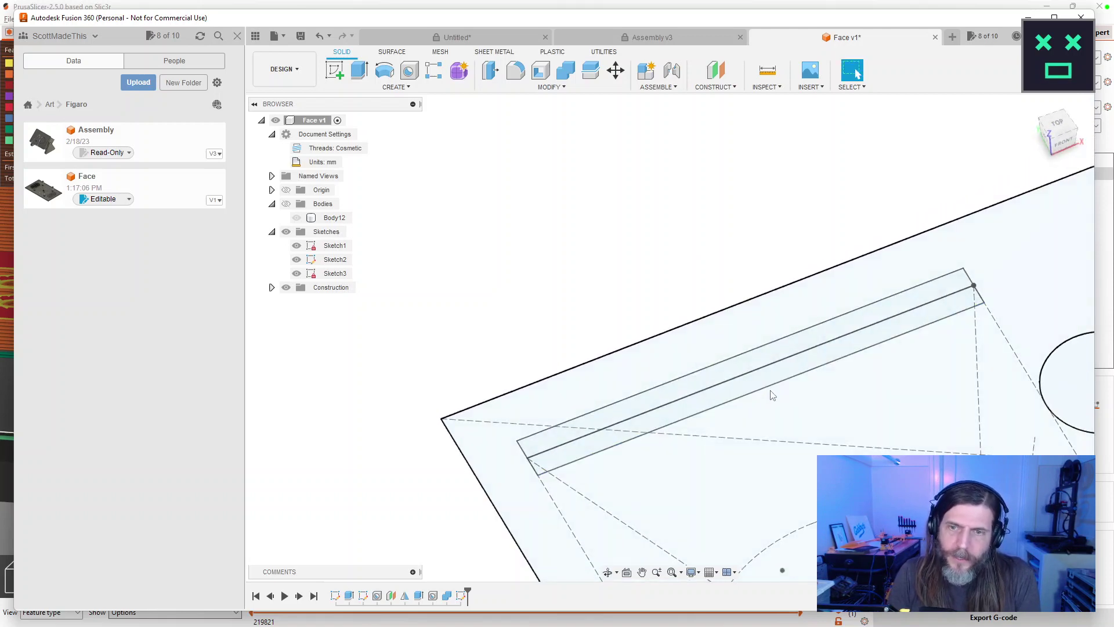
left_click(769, 382)
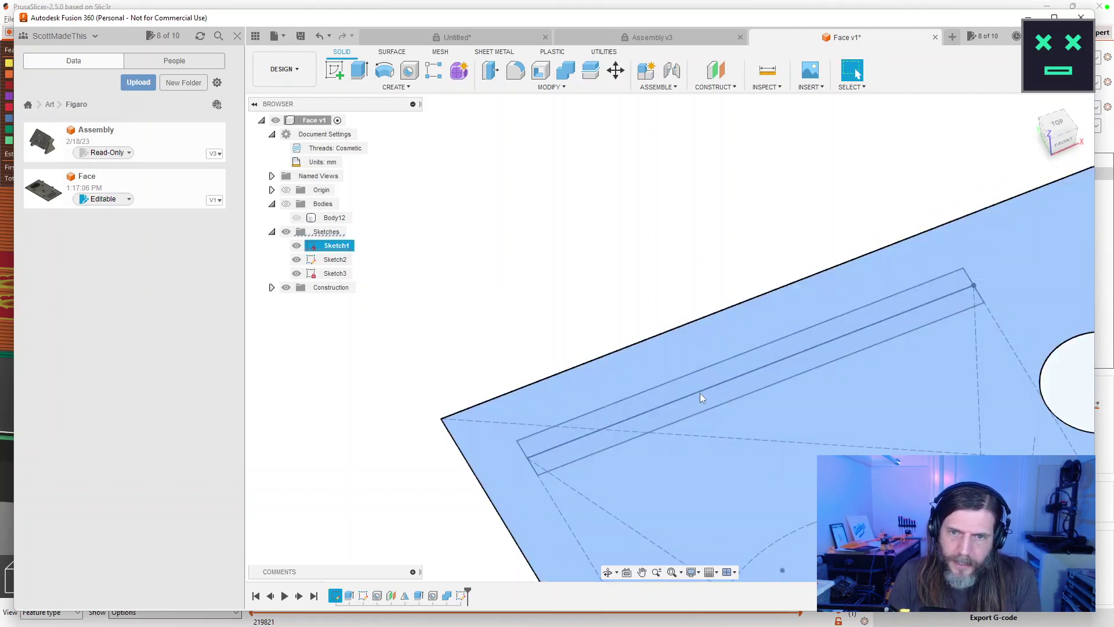
mouse_move(537, 290)
left_mouse_down()
mouse_move(549, 246)
mouse_move(534, 281)
mouse_move(601, 256)
left_mouse_up()
left_click(286, 204)
left_click(296, 219)
left_click(296, 218)
left_click_drag(544, 259, 565, 191)
Start an extrusion and select both slot rectangle profiles.
left_click(482, 370)
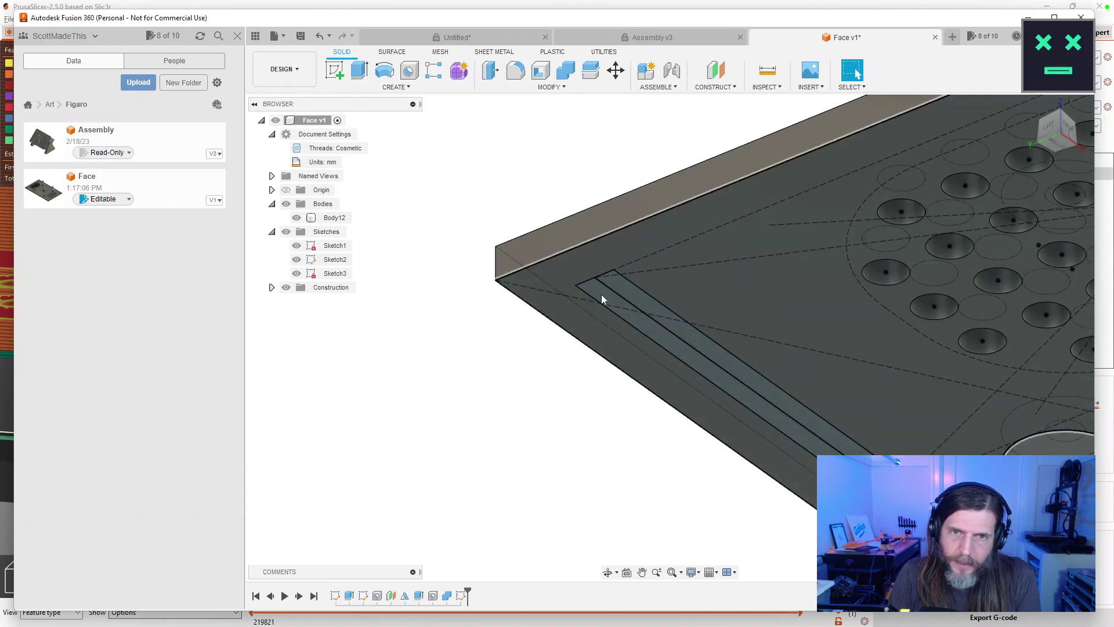
key("e")
key("Escape")
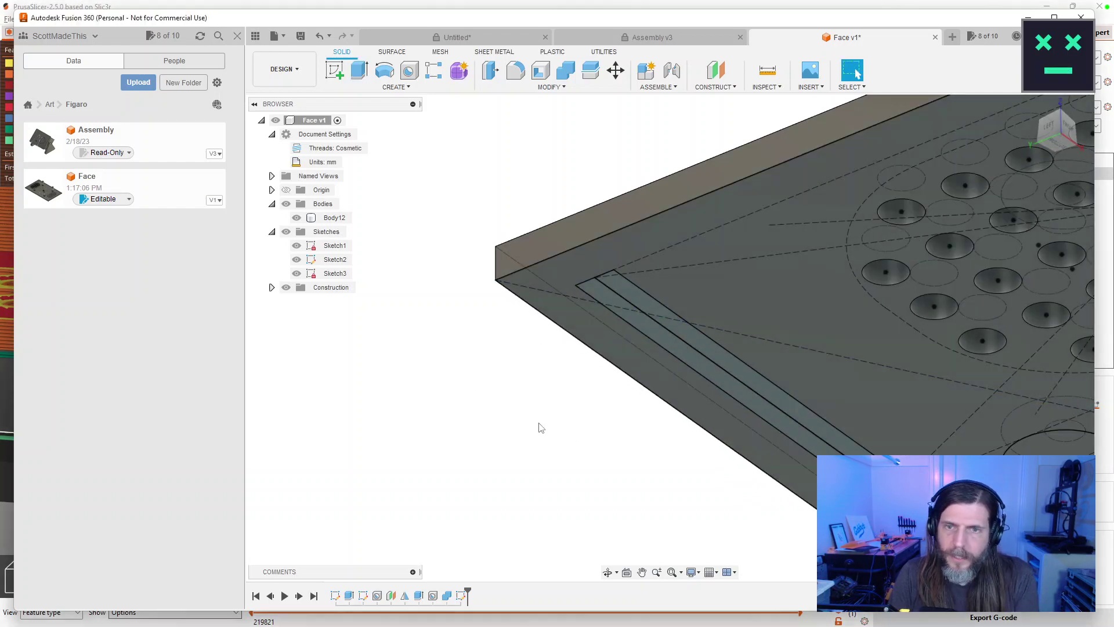
key("e")
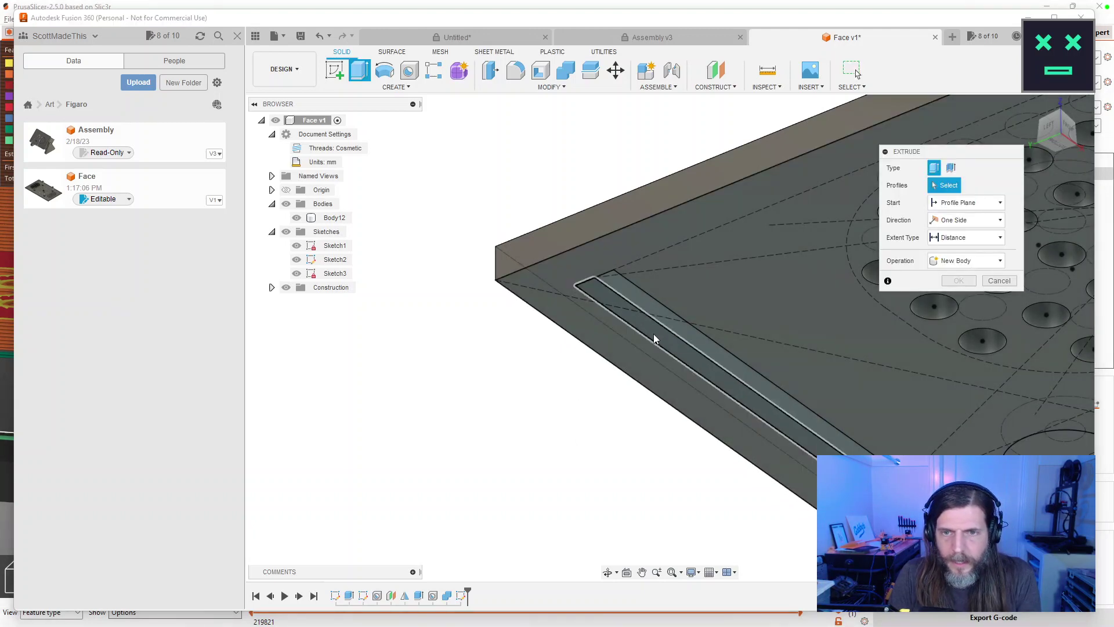
left_click(653, 333)
left_click_drag(717, 354, 748, 372)
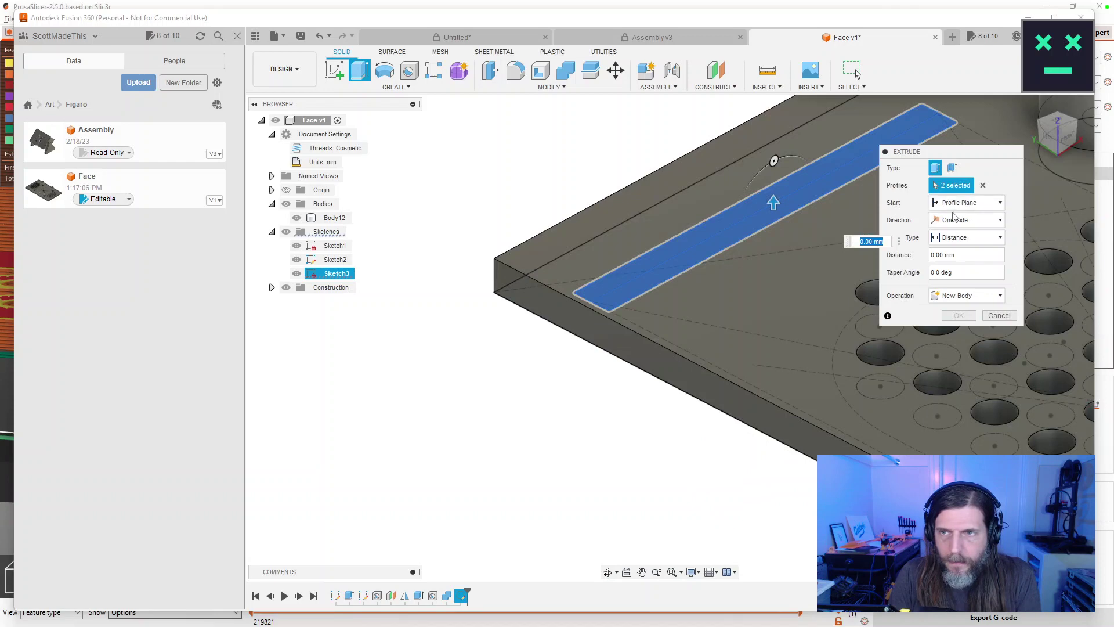
Extrude them 2.75 mm starting from the plate object, joined to the plate.
left_click(987, 208)
left_click(958, 243)
left_click(726, 277)
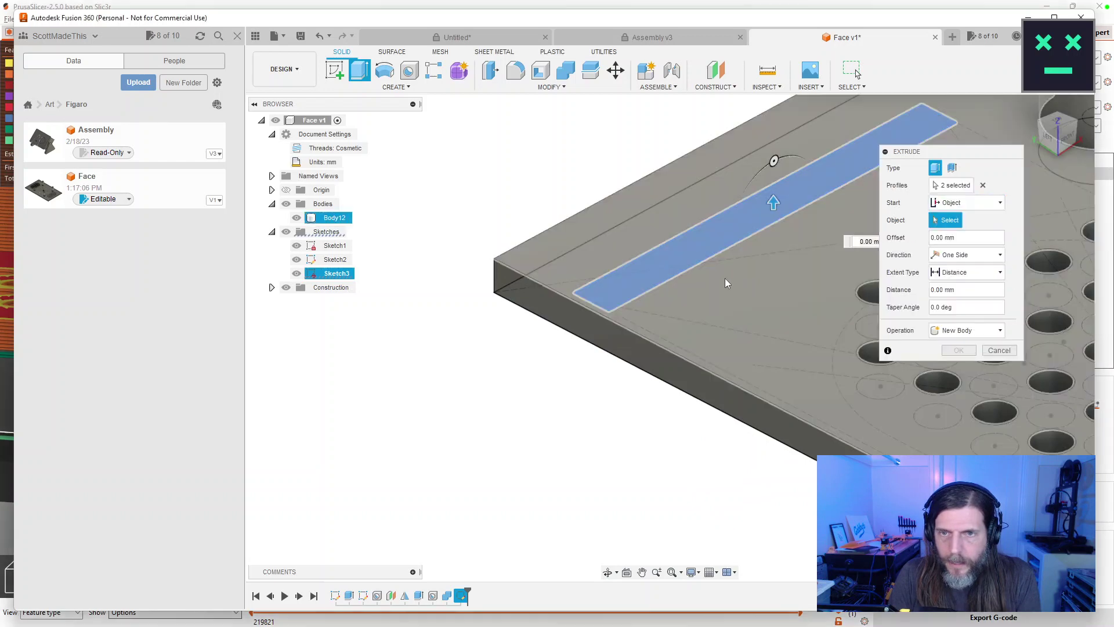
left_click_drag(773, 169, 771, 128)
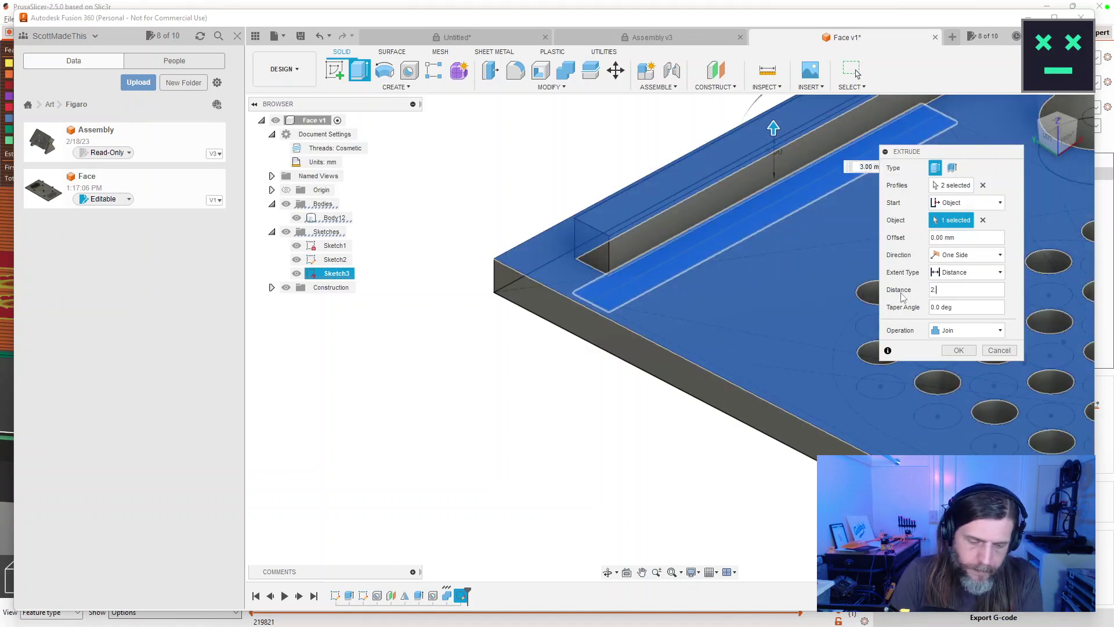
key("Return")
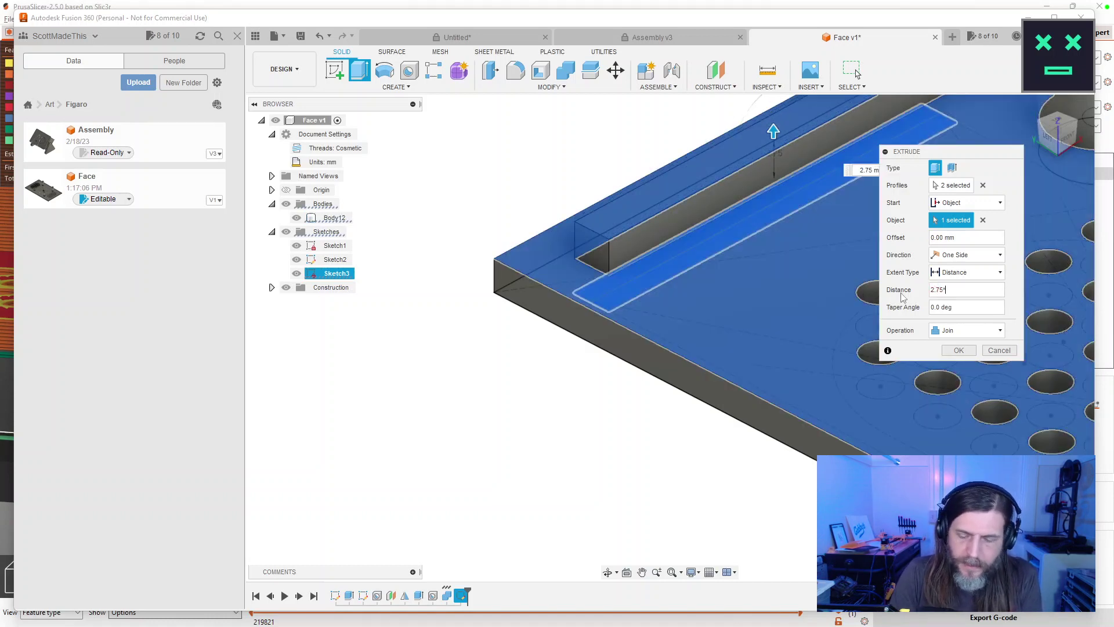
key("Return")
left_click_drag(719, 343, 558, 437)
key("Escape")
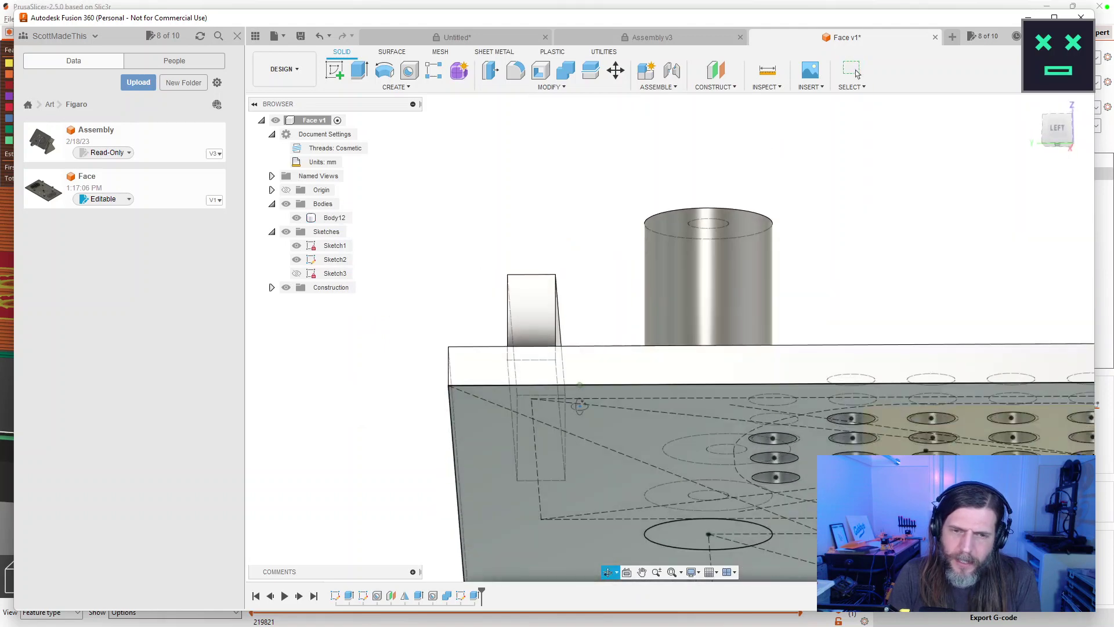
key("Escape")
left_click(297, 273)
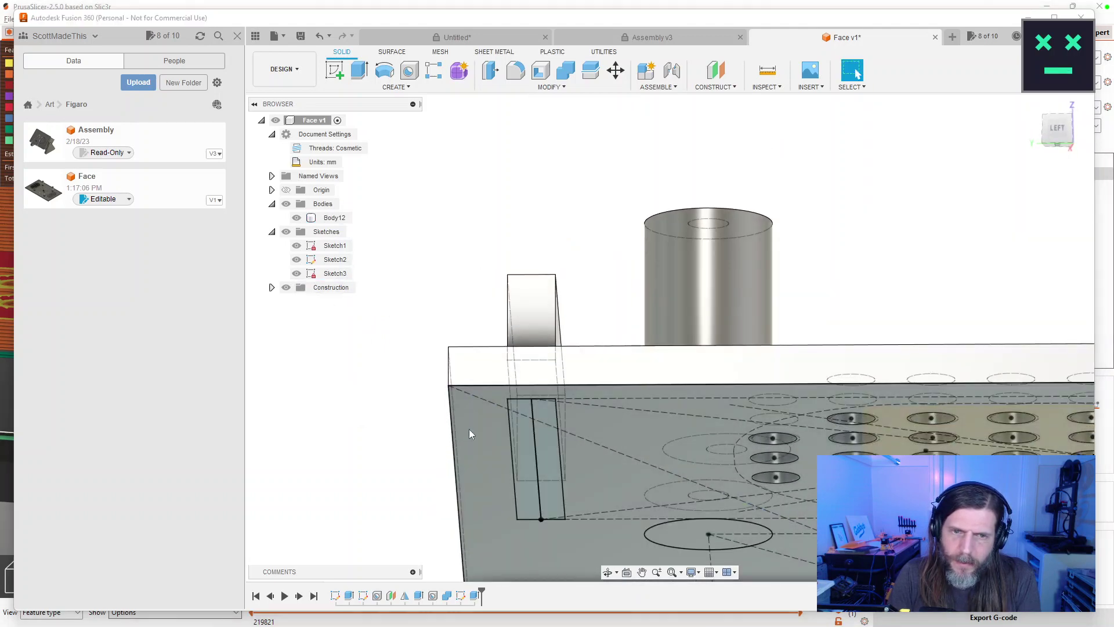
key("e")
left_click(541, 435)
left_click_drag(616, 264, 605, 293)
left_click(988, 206)
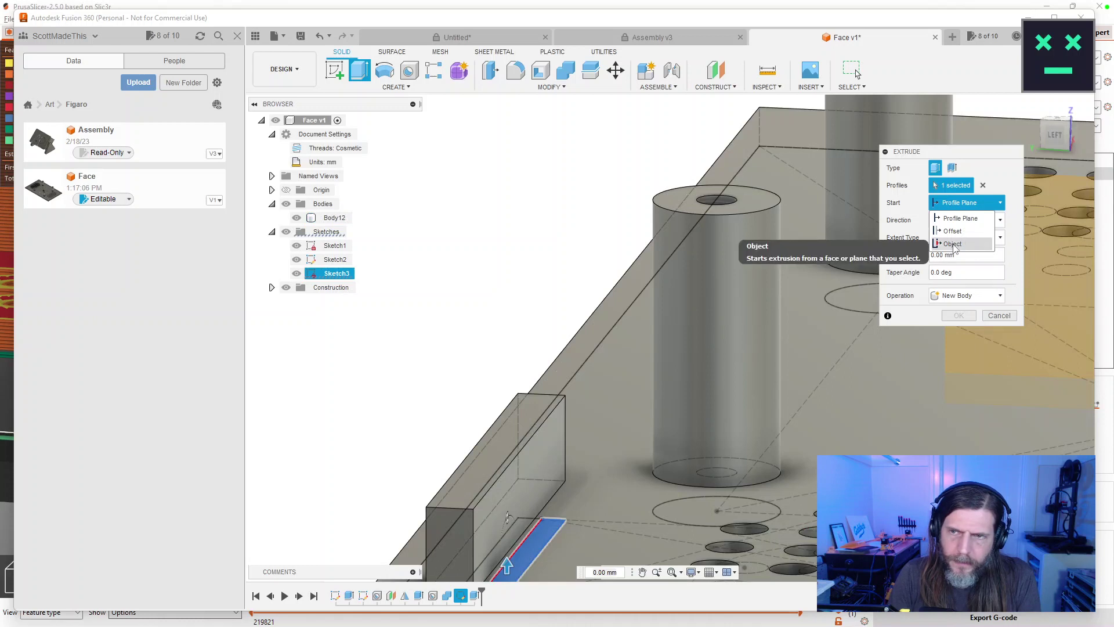
left_click(953, 244)
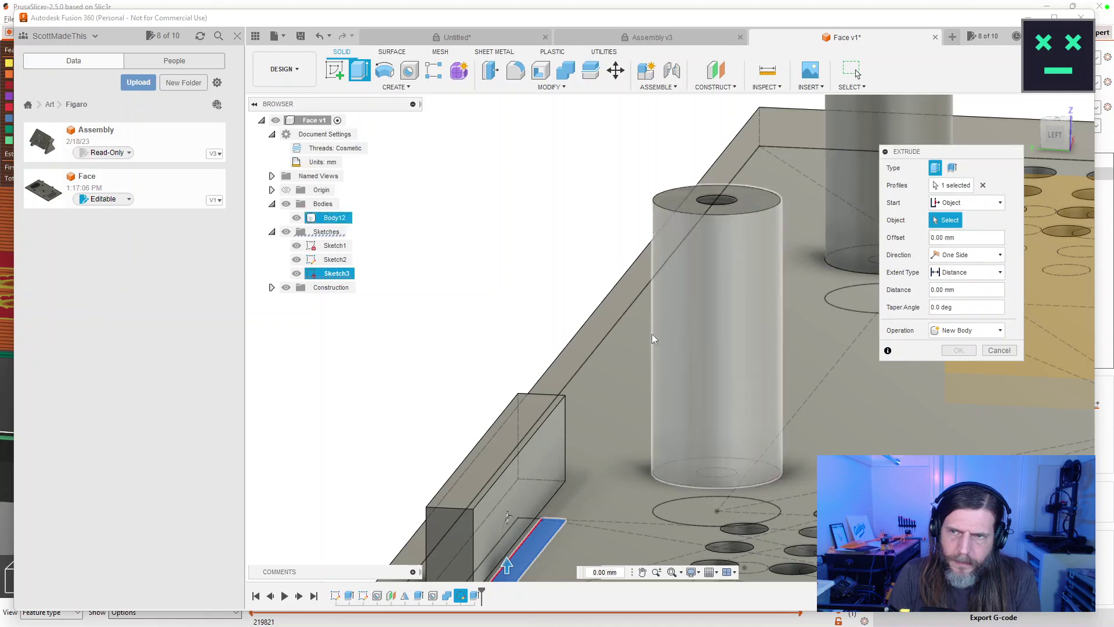
left_click(612, 391)
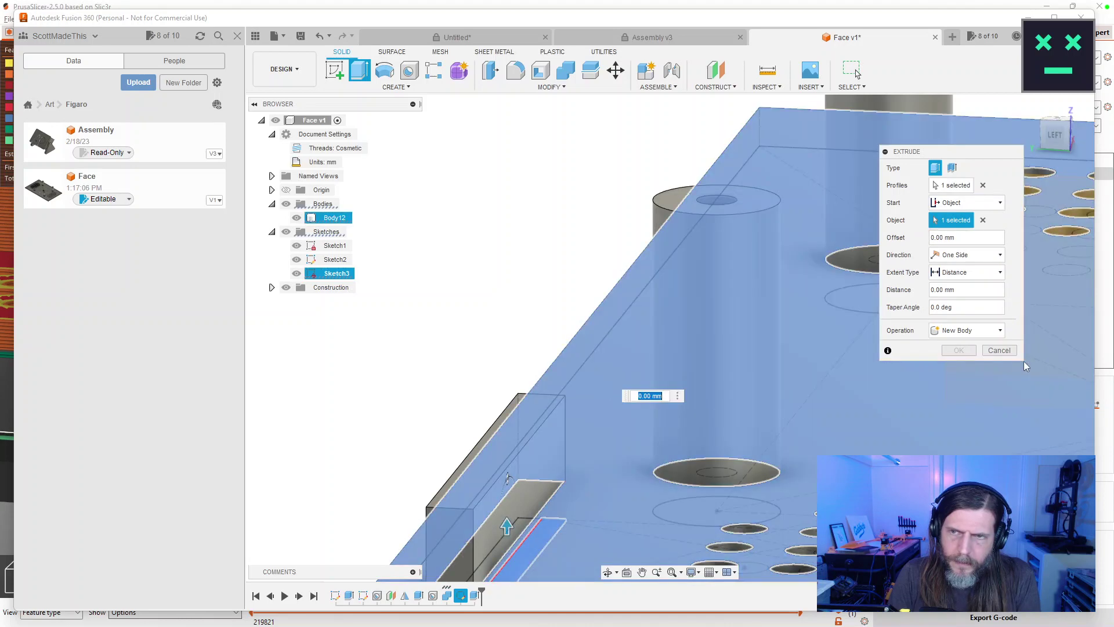
left_click_drag(678, 413, 592, 399)
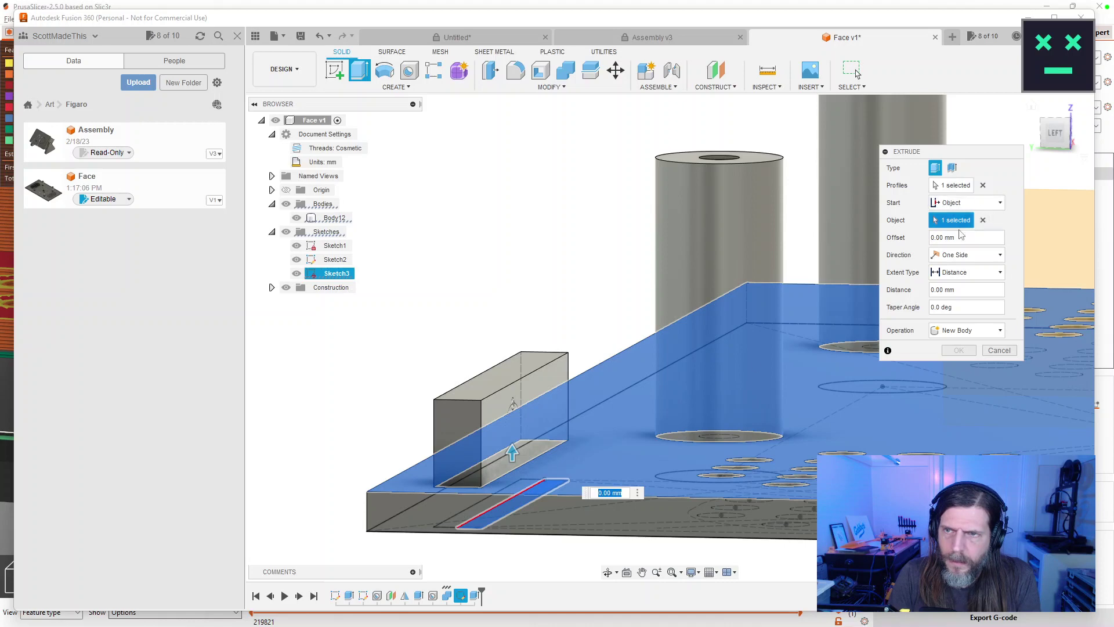
left_click(982, 221)
left_click_drag(512, 476, 512, 417)
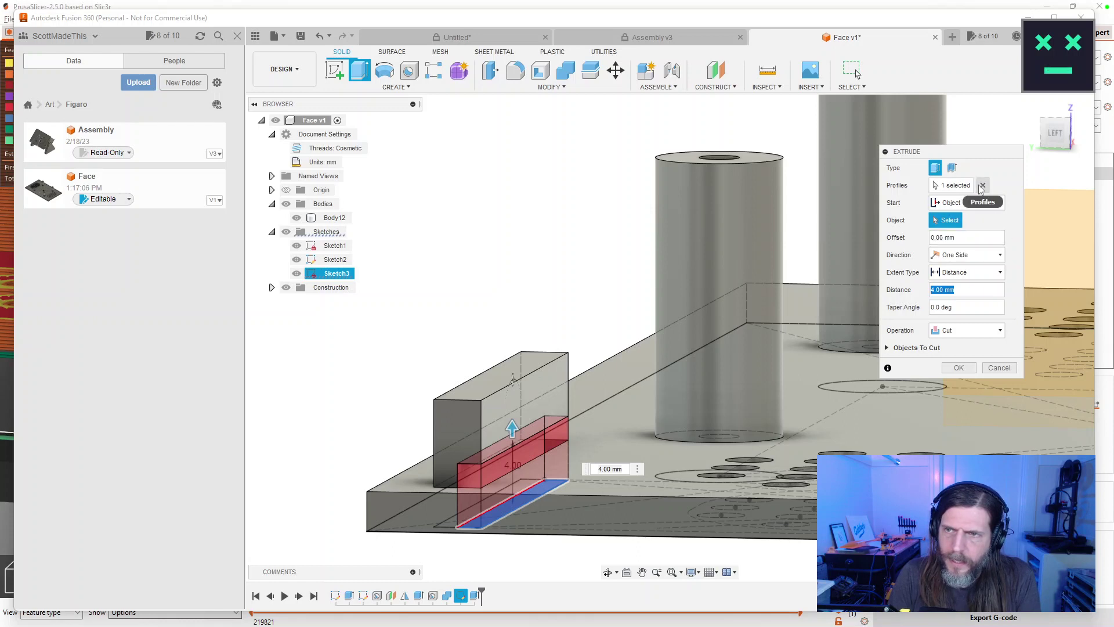
left_click(967, 202)
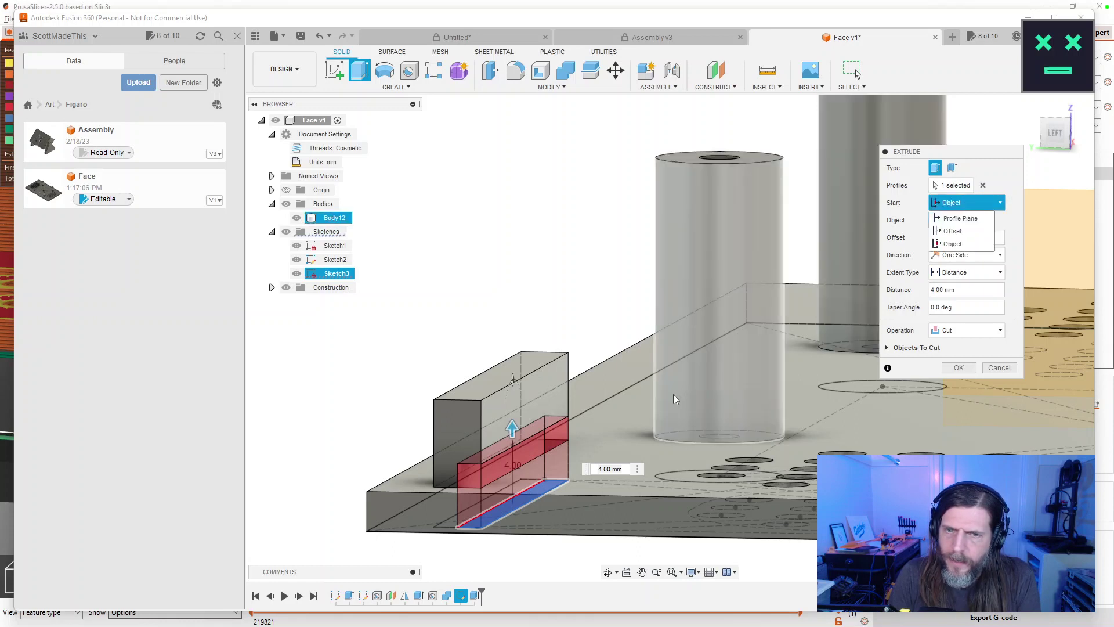
type("2.5")
key("Return")
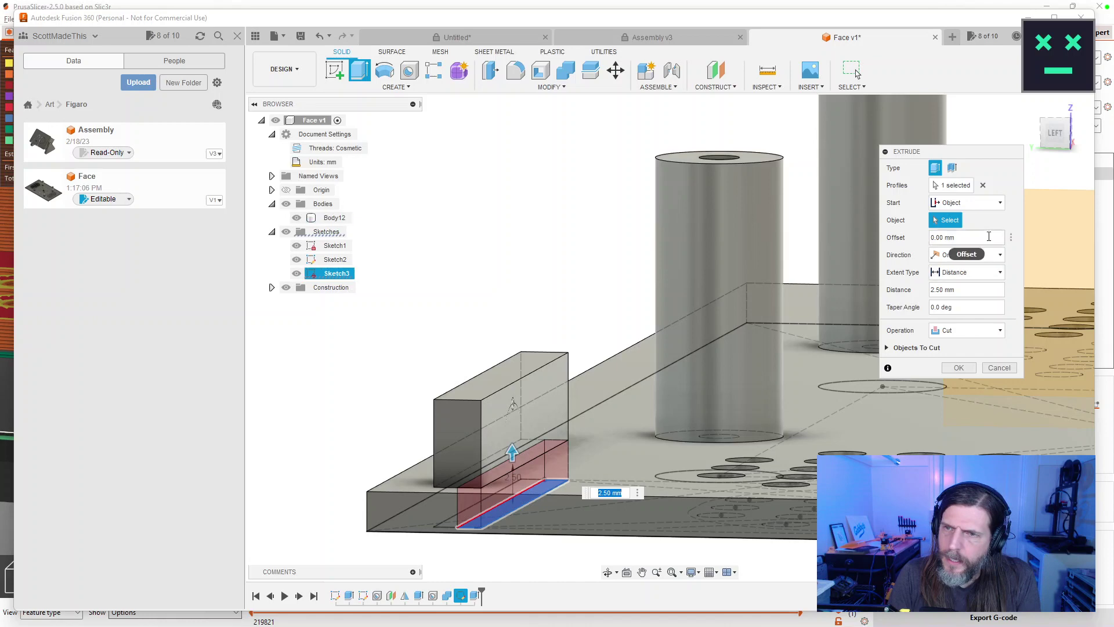
left_click(999, 368)
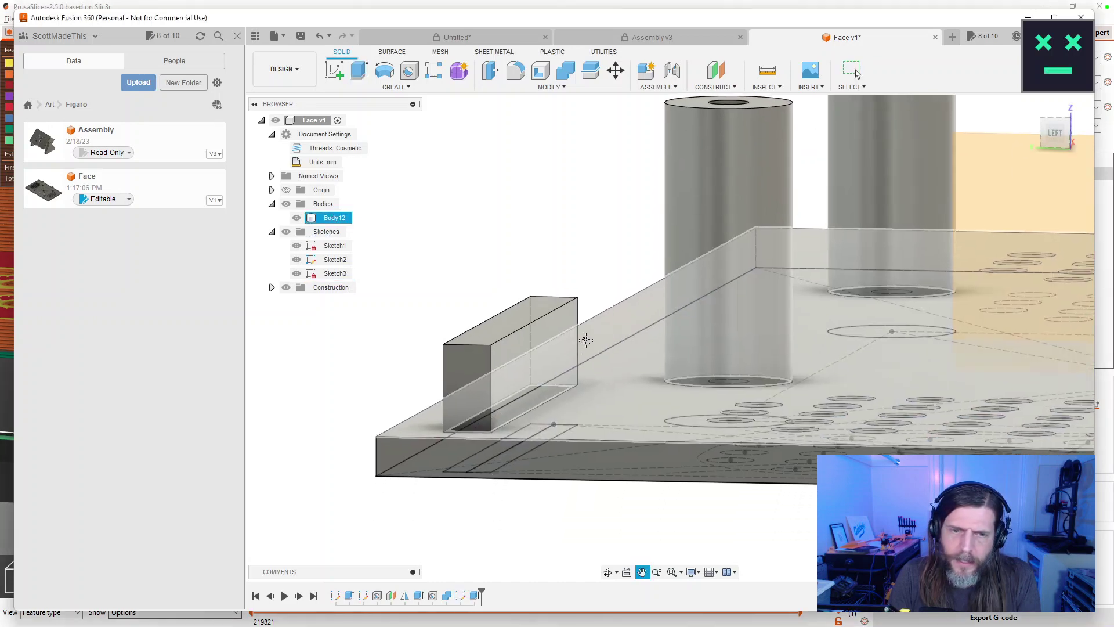
Cut the thin slot profile 2.75 mm into the rail, starting from the plate's top face.
left_click_drag(602, 409, 581, 355)
key("e")
left_click(494, 478)
left_click(966, 203)
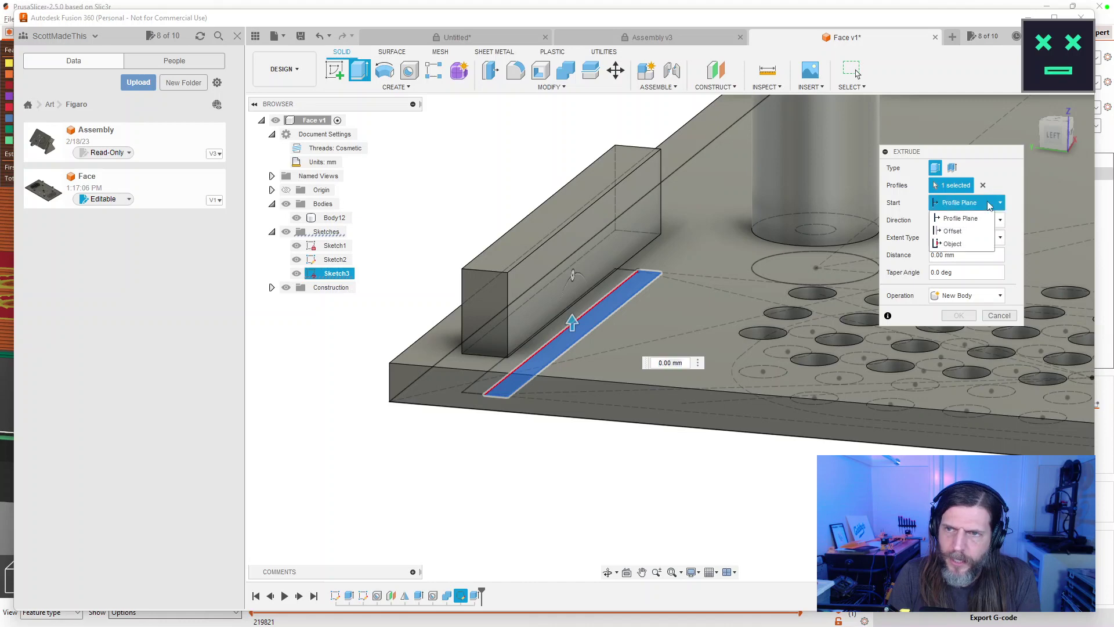
left_click(964, 245)
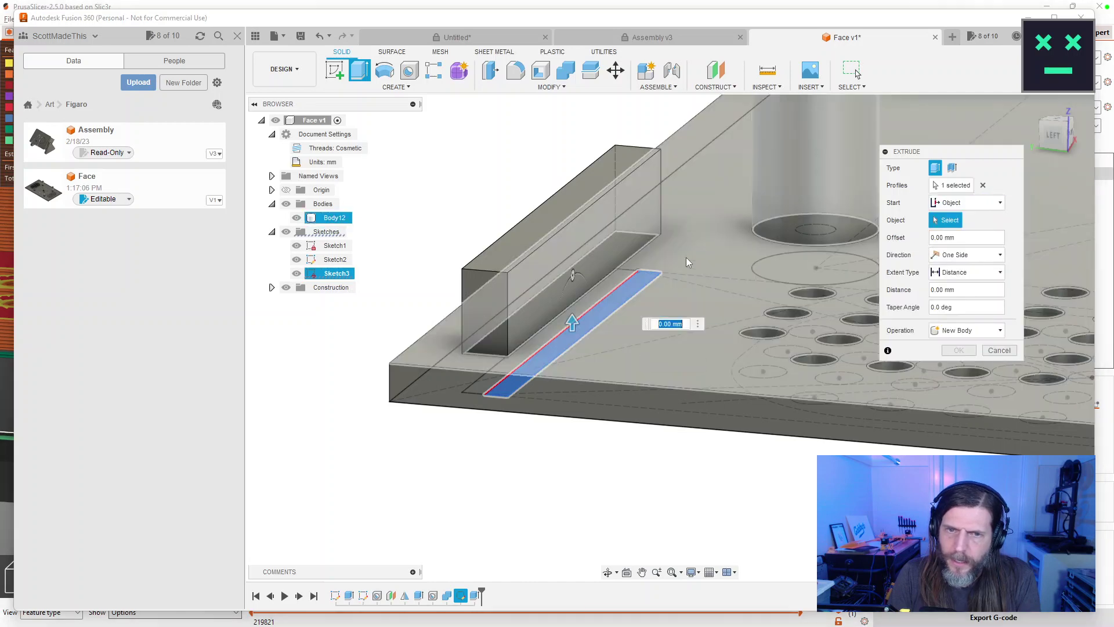
left_click(688, 260)
left_click_drag(610, 495, 637, 463)
left_click_drag(535, 346, 573, 443)
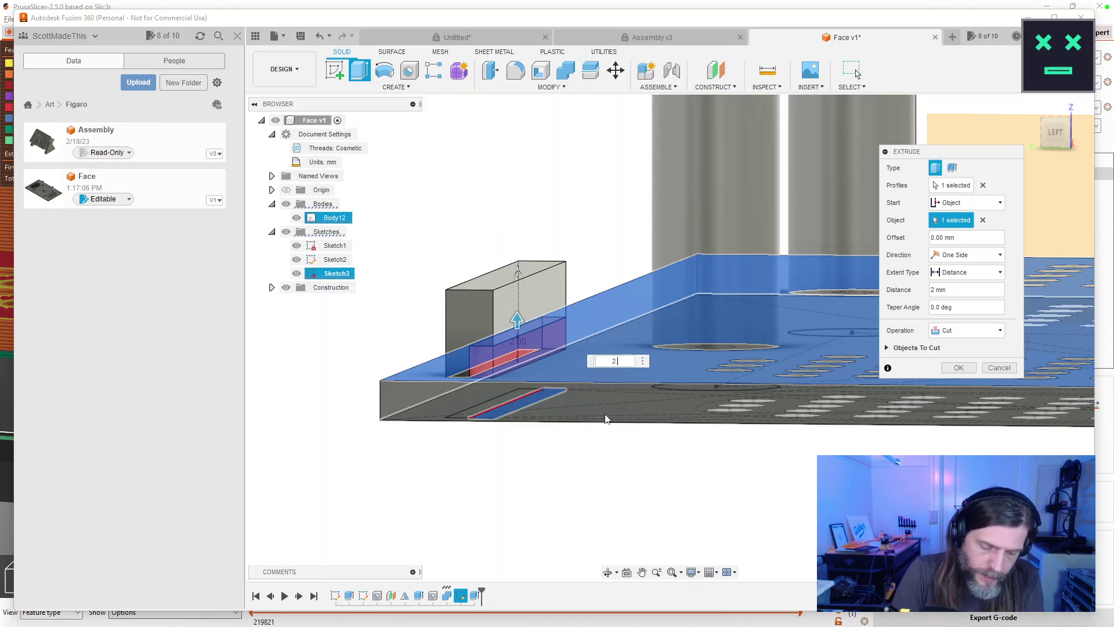
key("Return")
Hide the sketches, inspect the new slot and reopen the cut's settings.
mouse_move(698, 262)
left_mouse_down()
mouse_move(691, 241)
mouse_move(680, 260)
left_mouse_up()
left_click(286, 231)
mouse_move(373, 386)
left_mouse_down()
mouse_move(453, 395)
mouse_move(348, 398)
left_mouse_up()
key("Escape")
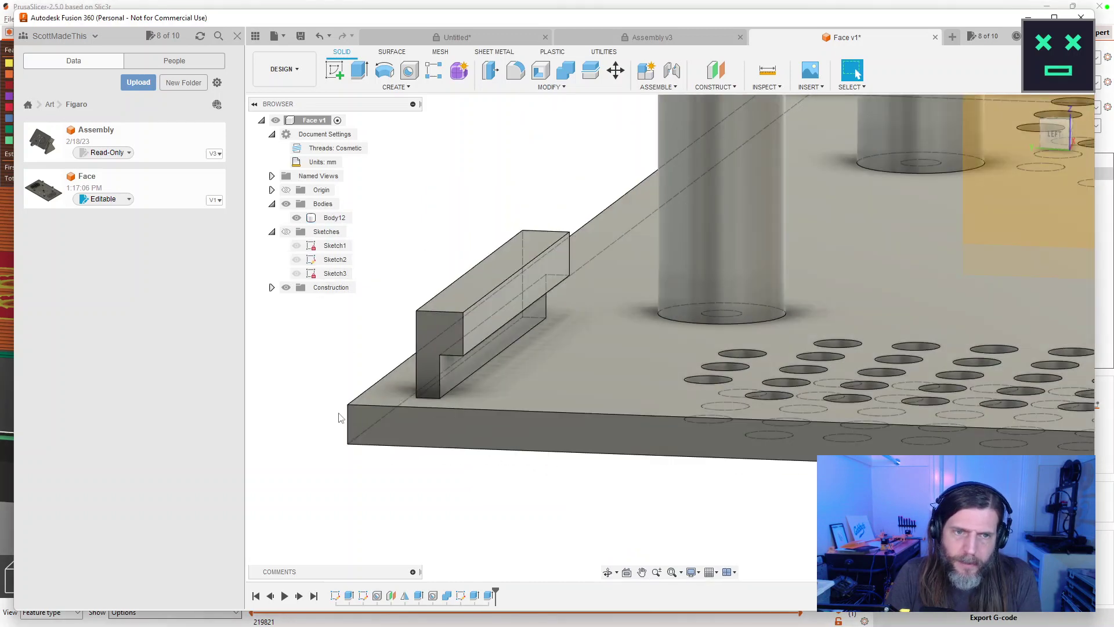
double_click(460, 596)
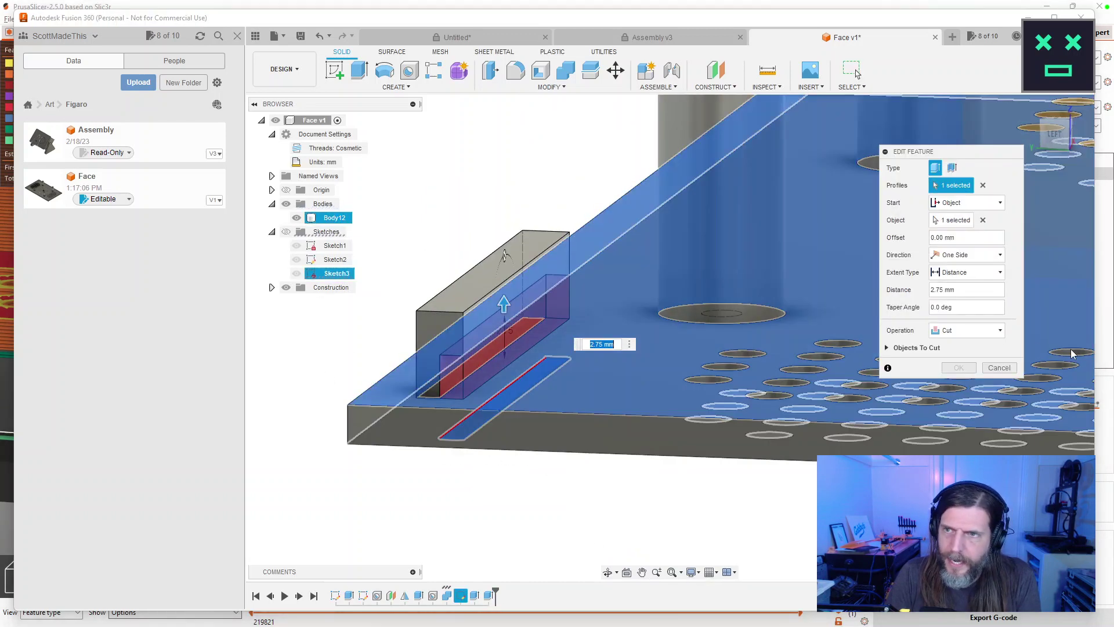
Leave the cut unchanged, orbit out to an isometric view of the plate, and choose Mirror.
left_click(999, 368)
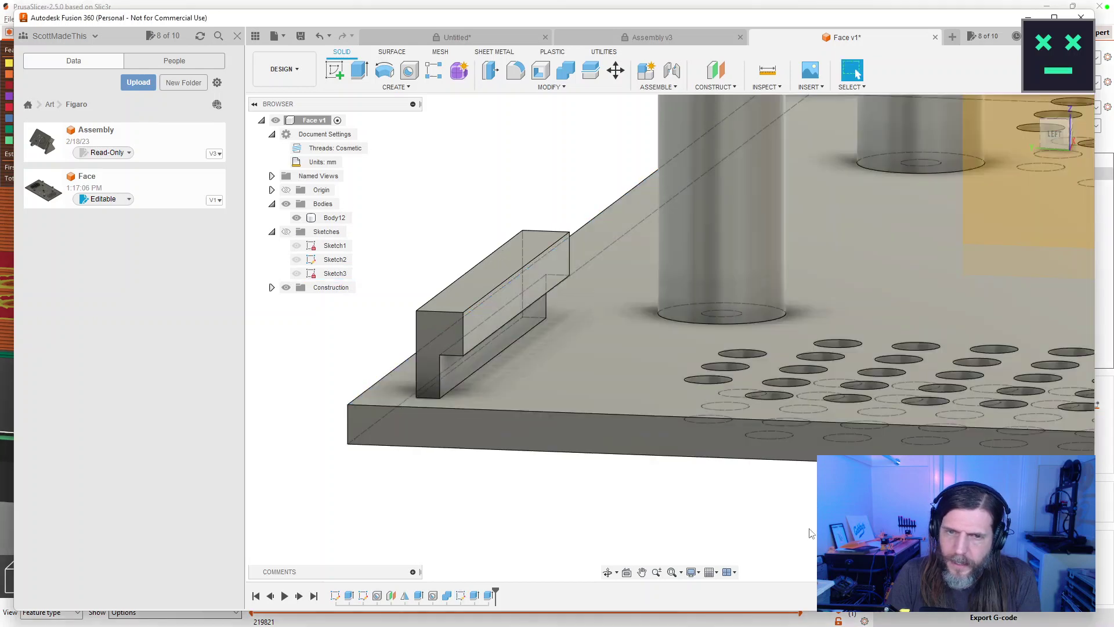
left_click_drag(732, 459, 642, 395)
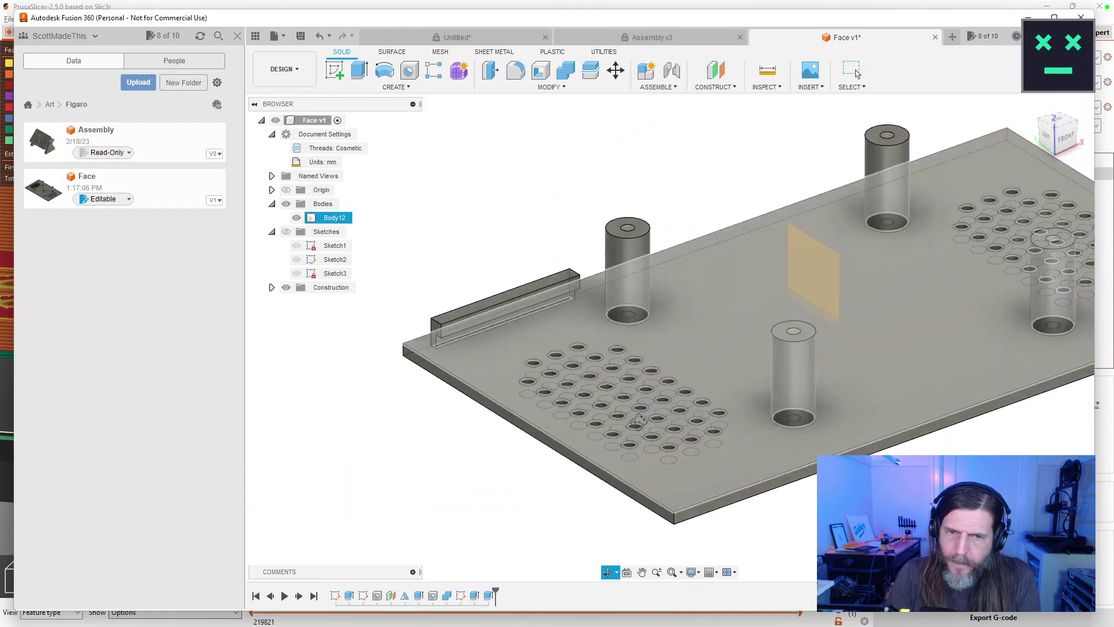
left_click(858, 73)
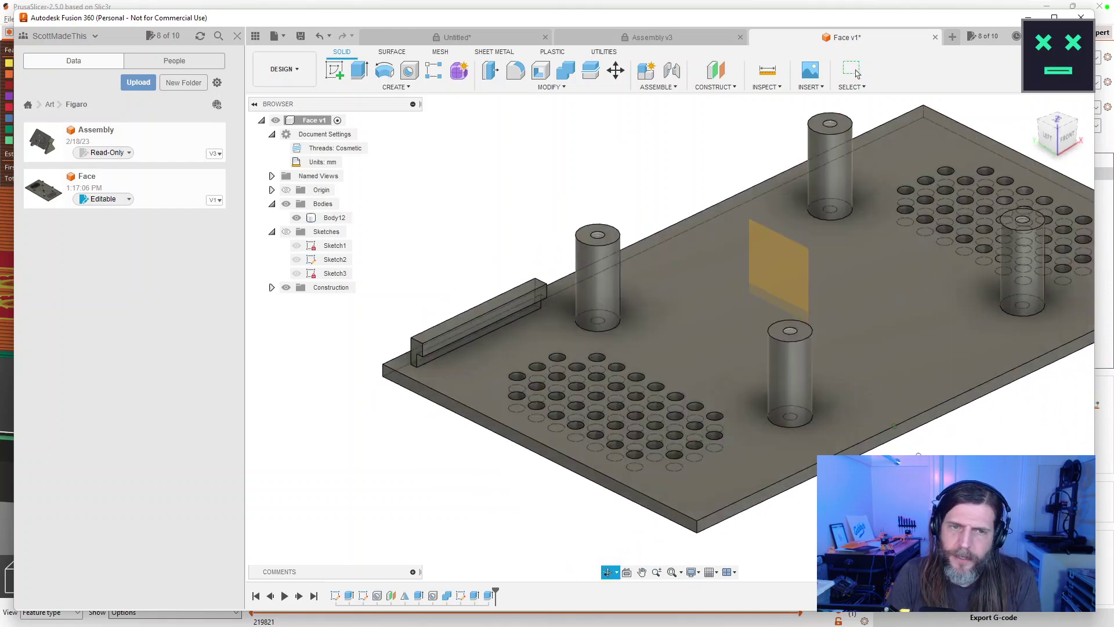
scroll(929, 447, "down", 3)
left_click_drag(951, 443, 801, 407)
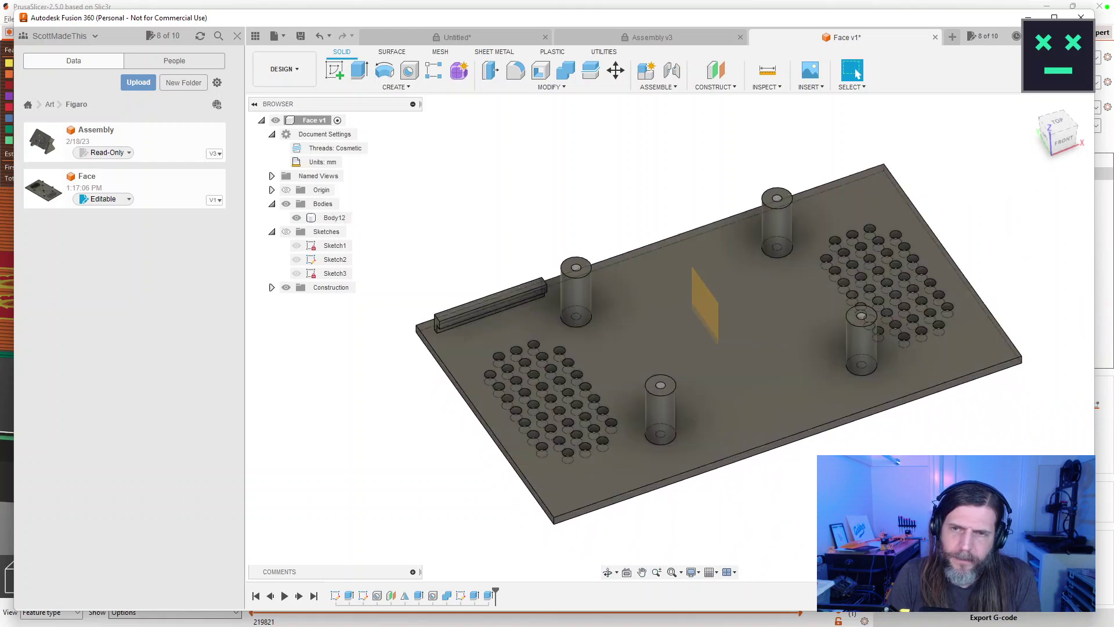
left_click_drag(801, 407, 568, 295)
left_click(395, 87)
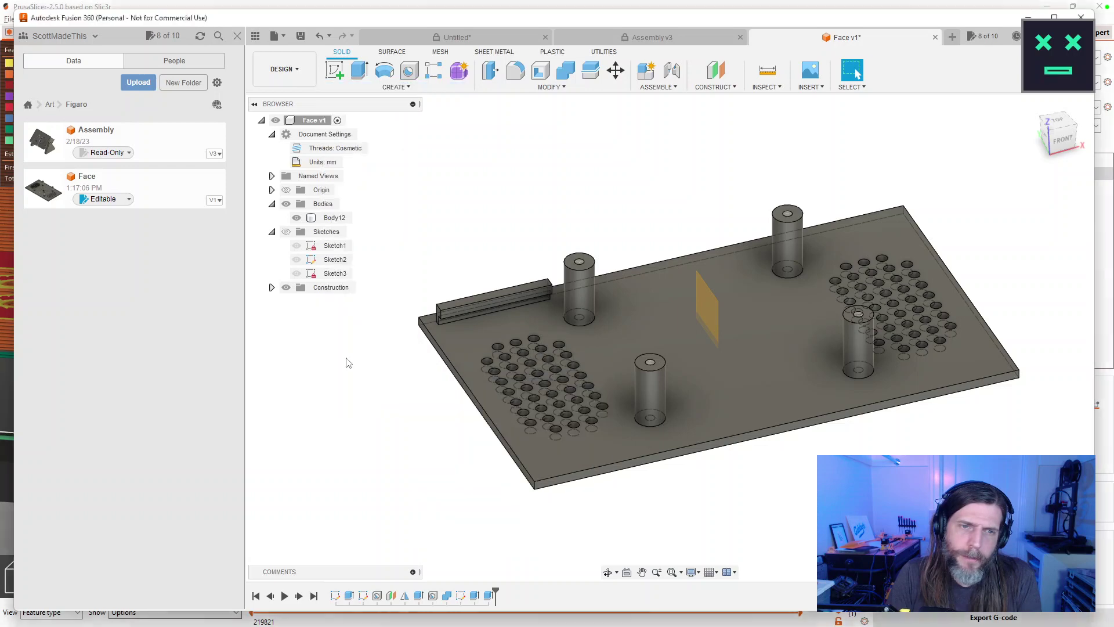
left_click(345, 358)
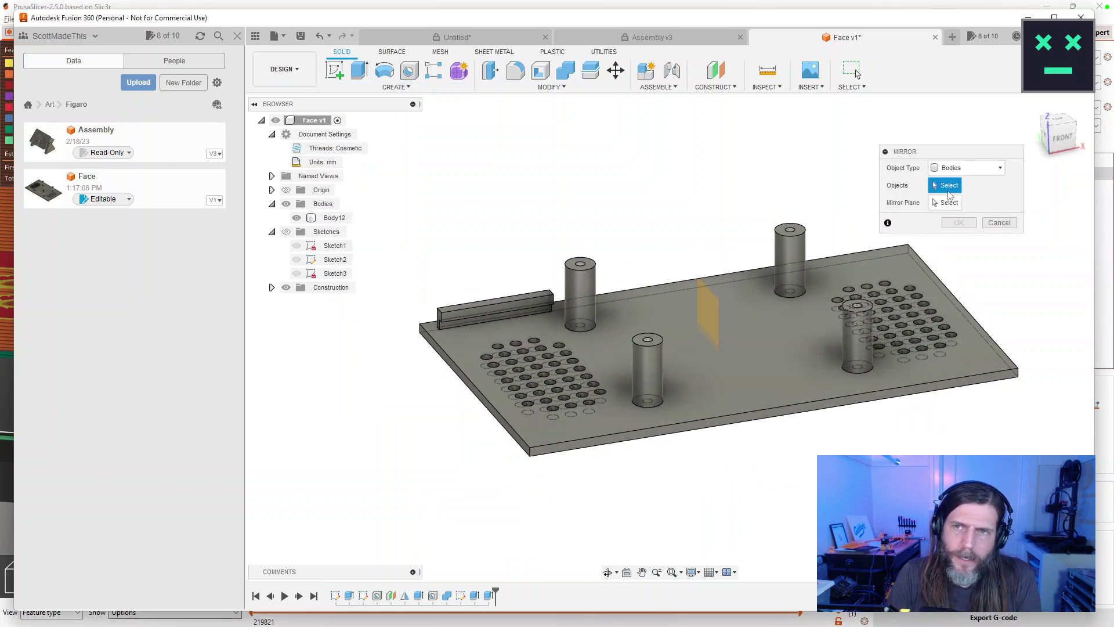
Mirror the rail feature, with Object Type set to Features, across the central construction plane.
left_click(966, 168)
left_click(954, 209)
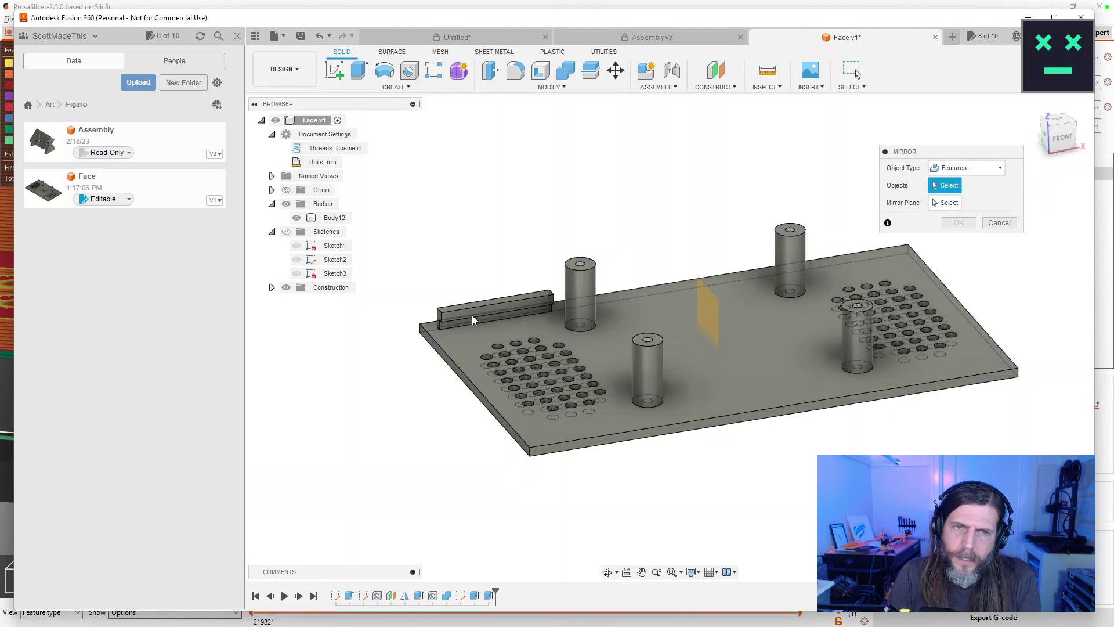
left_click(475, 313)
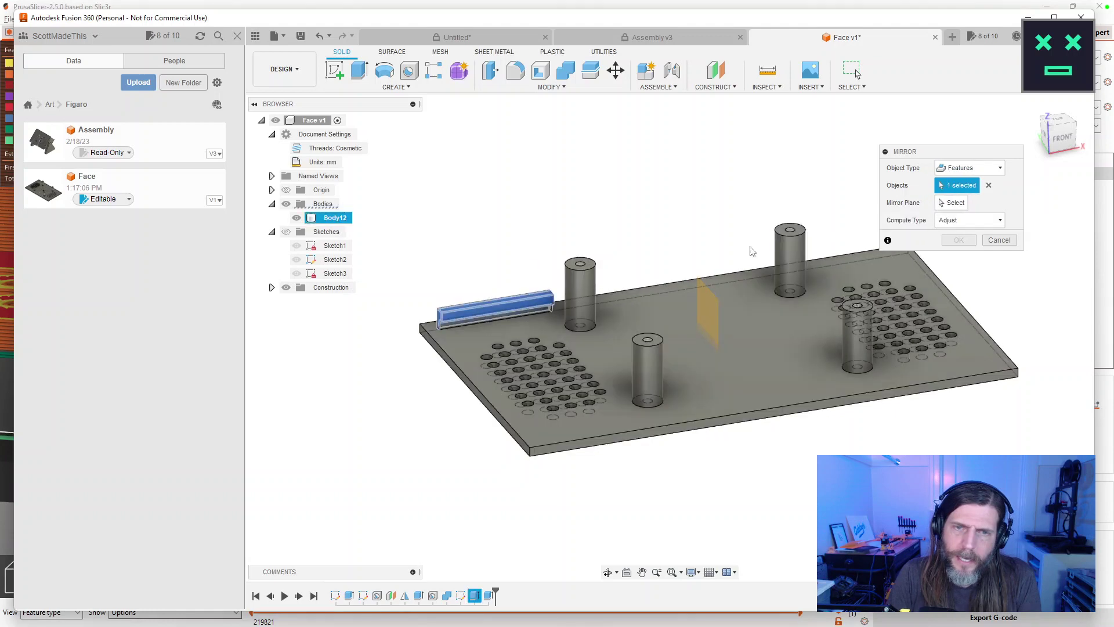
left_click_drag(1039, 281, 1016, 274)
left_click(952, 202)
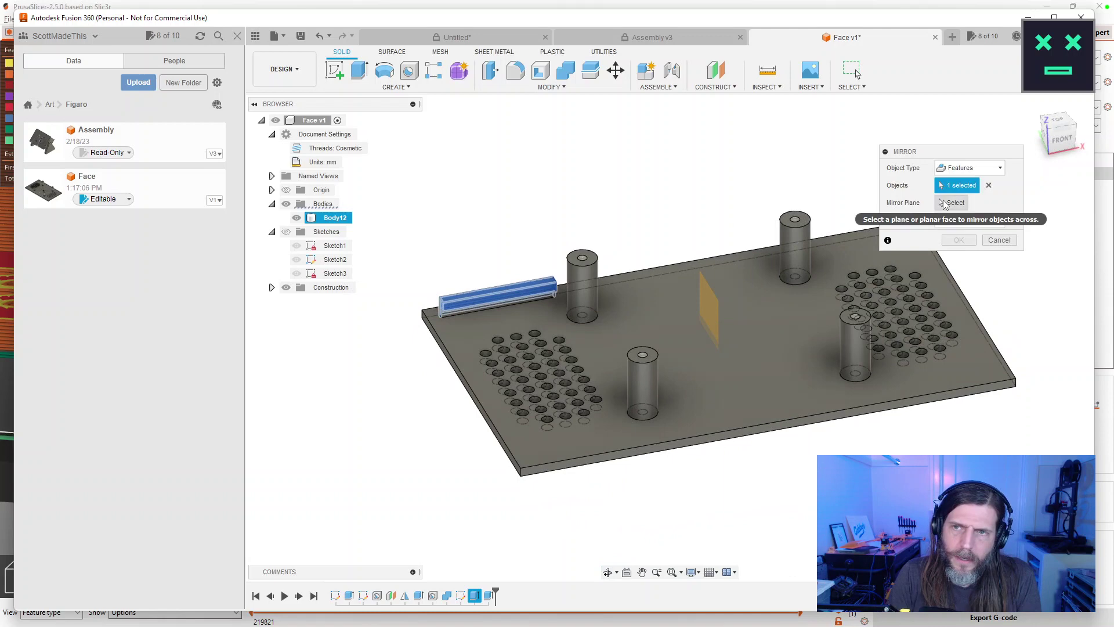
left_click(708, 305)
left_click_drag(719, 209, 780, 191)
left_click(959, 240)
left_click_drag(945, 261, 906, 232)
Review and reconfirm the mirror settings, then inspect both rails around the plate.
double_click(503, 596)
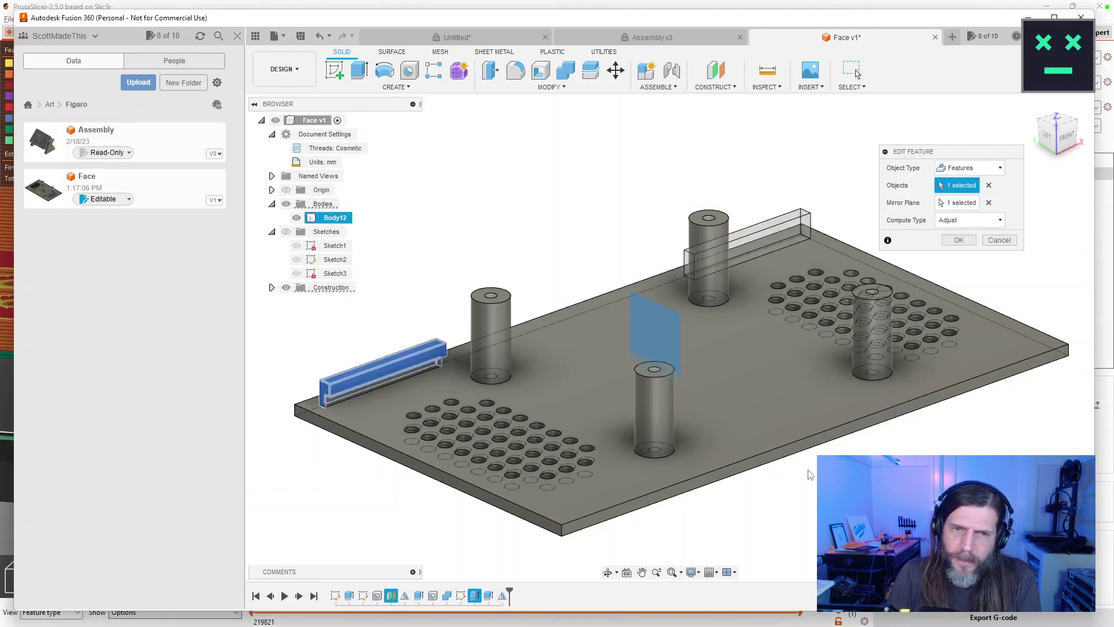
scroll(384, 393, "up", 5)
left_click_drag(372, 374, 360, 374)
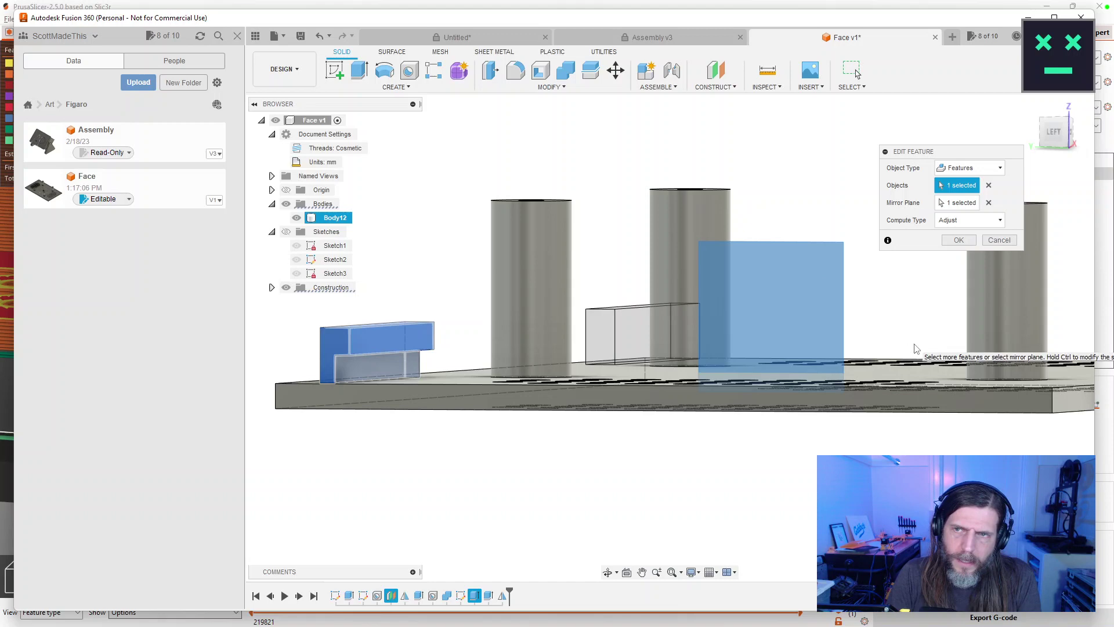
left_click(959, 239)
left_click_drag(963, 255, 912, 312)
scroll(914, 303, "down", 5)
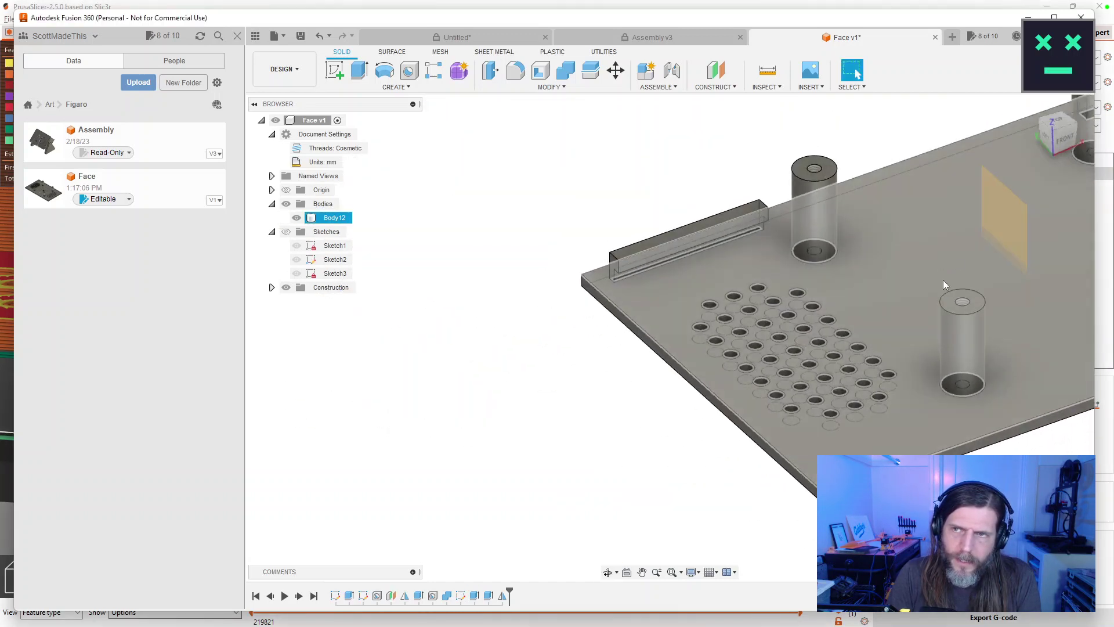
scroll(713, 337, "up", 2)
left_click_drag(713, 336, 754, 285)
key("Escape")
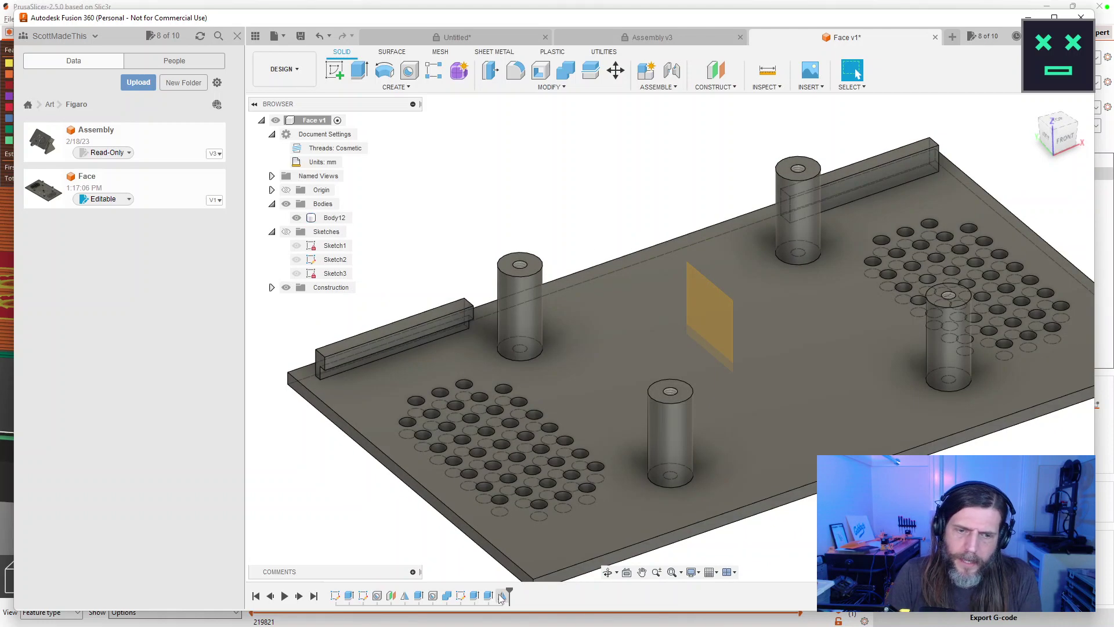
Change the rail extrusion to a New Body operation so the rails become separate bodies.
double_click(460, 596)
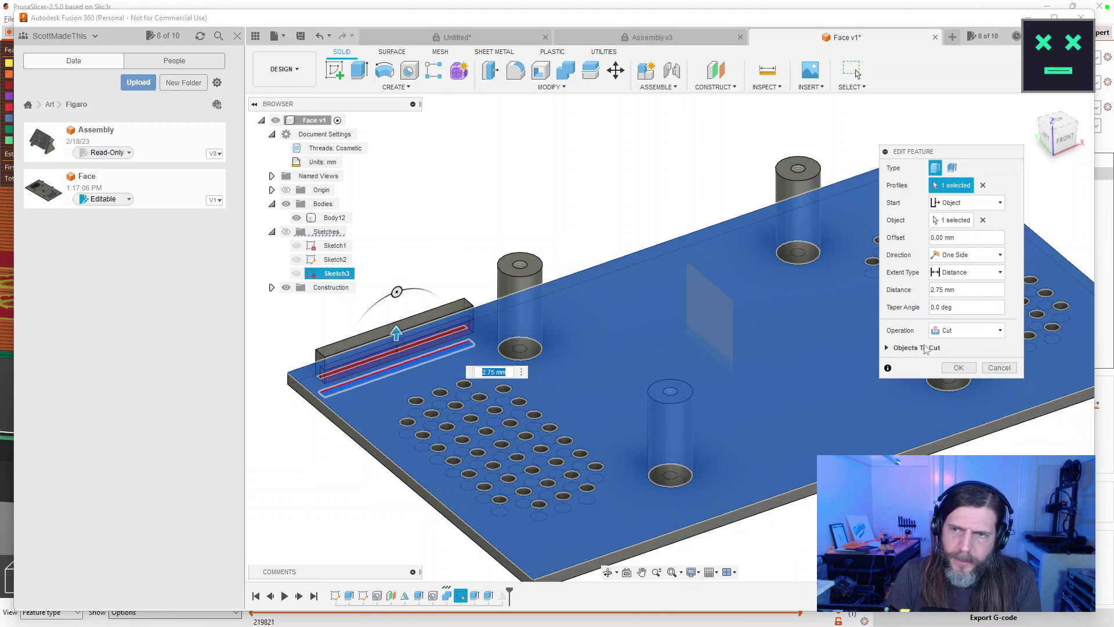
left_click(999, 368)
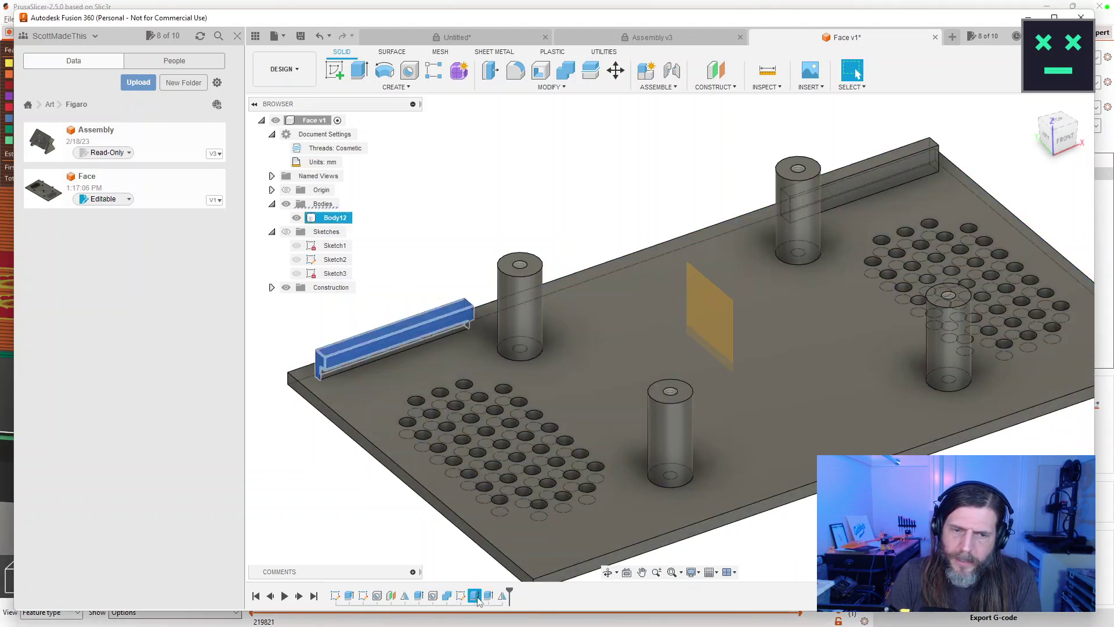
double_click(477, 600)
left_click(951, 332)
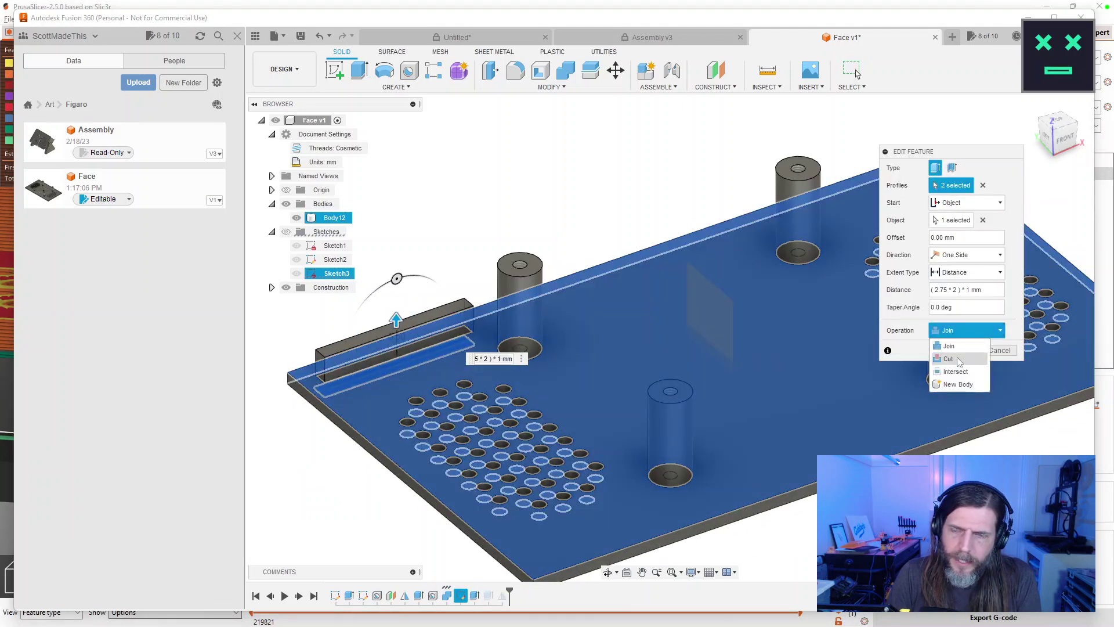
left_click(958, 384)
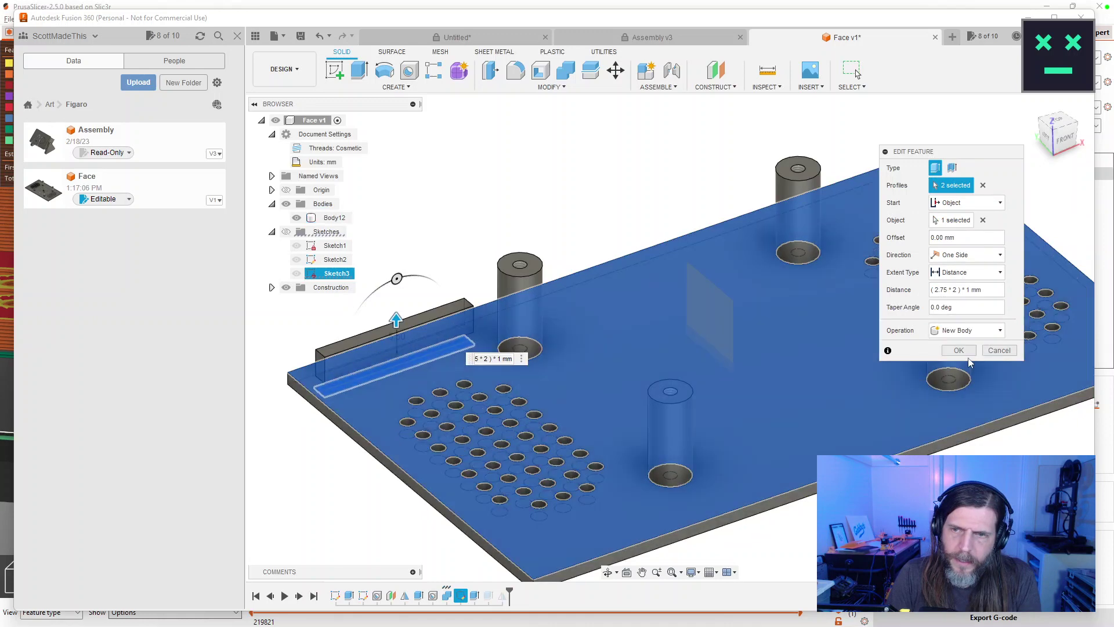
key("Return")
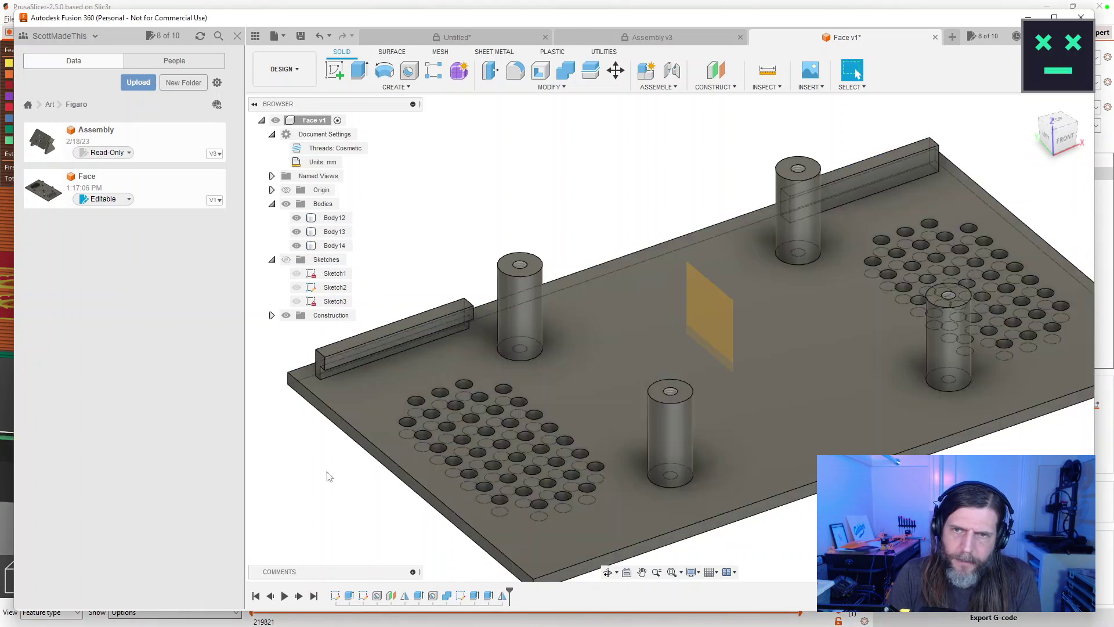
Edit the mirror to use Bodies and pick the left rail, adding a back-right rail.
double_click(475, 596)
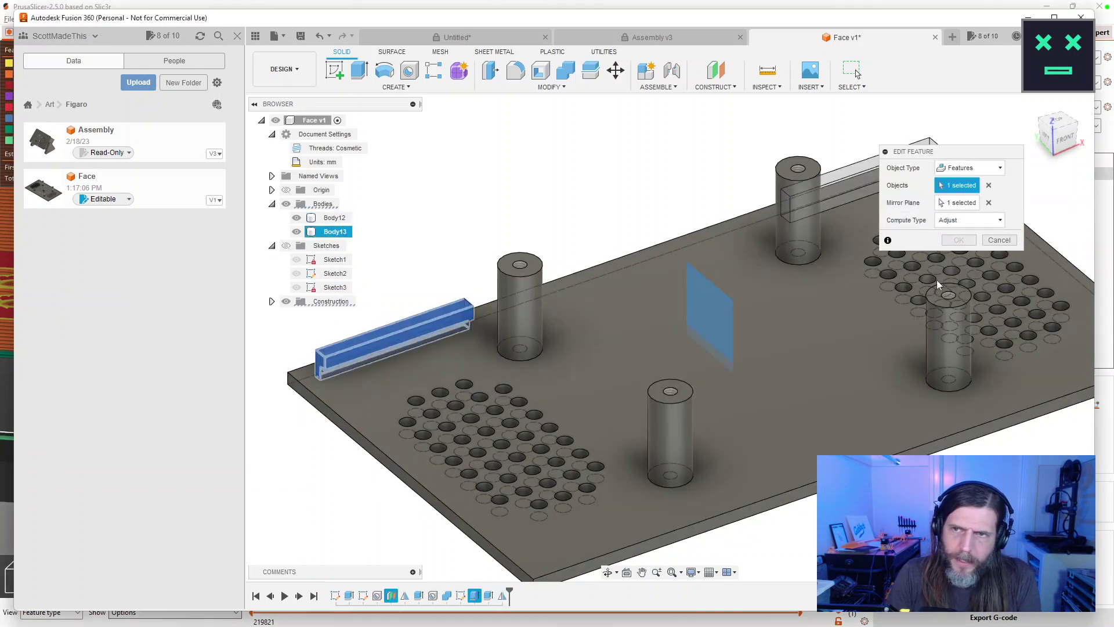
left_click(971, 167)
left_click(958, 179)
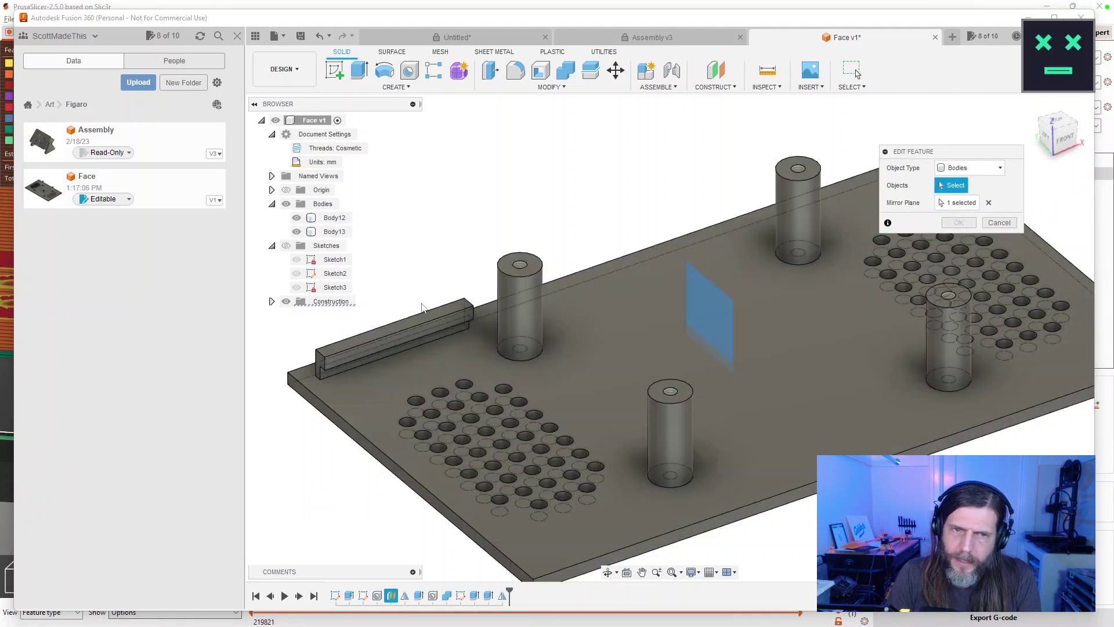
left_click(417, 326)
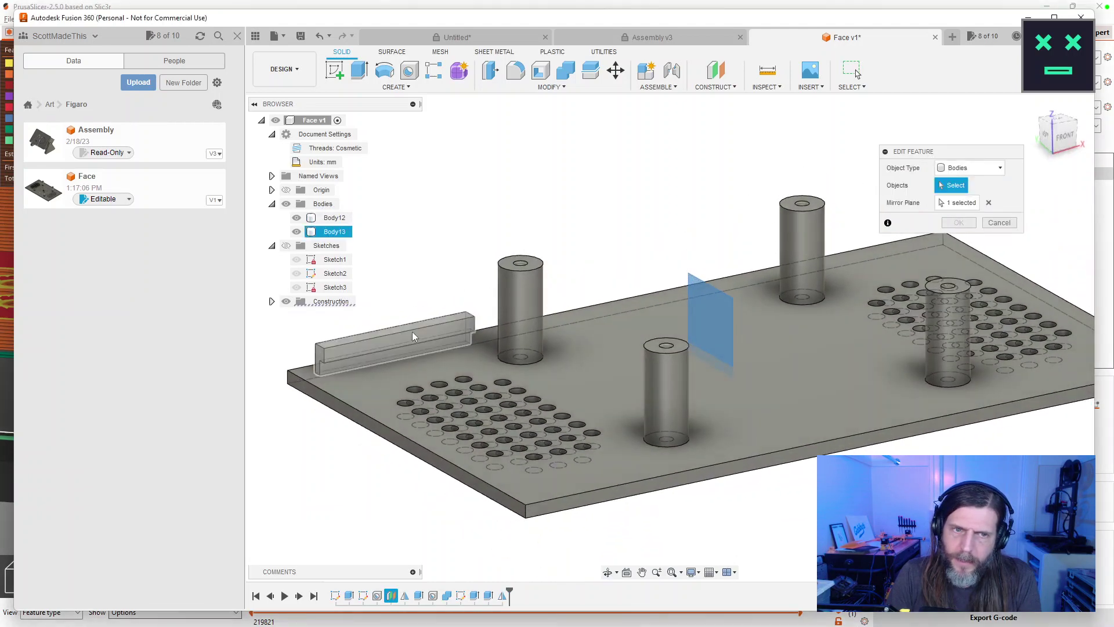
left_click(959, 240)
left_click_drag(841, 232, 664, 219)
key("Escape")
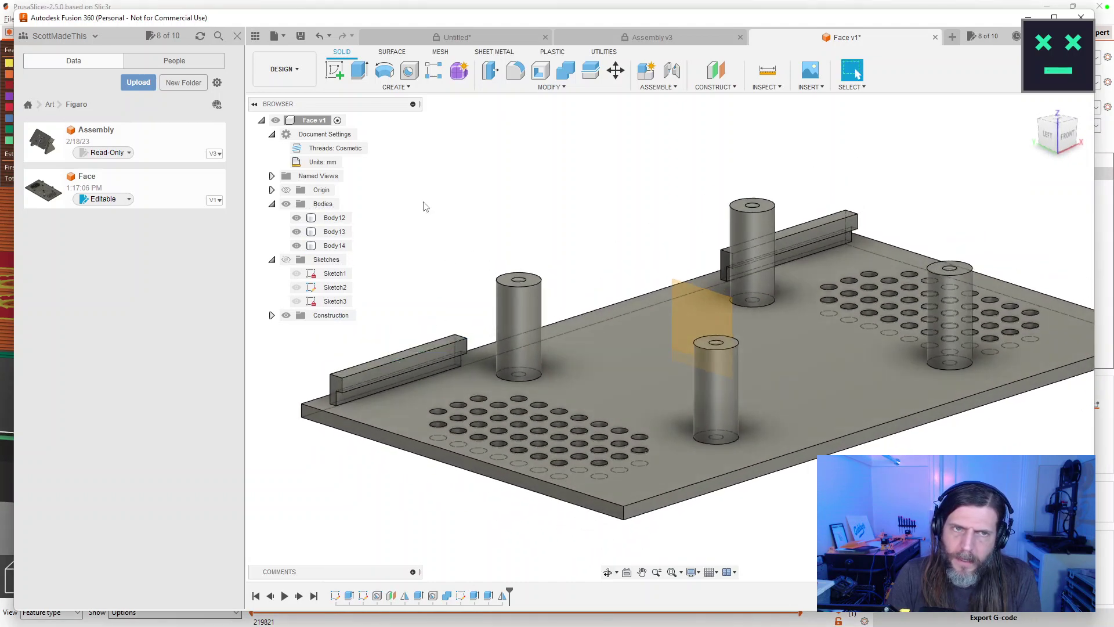
Mirror the back-right rail across the middle plane to add a front-right rail.
left_click(400, 87)
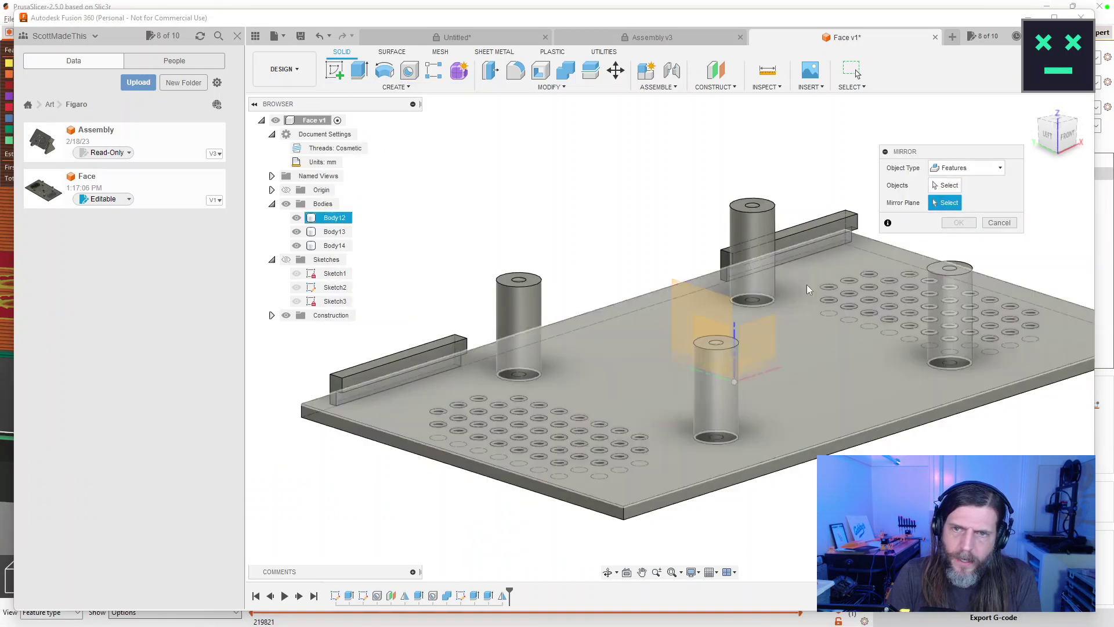
left_click(750, 343)
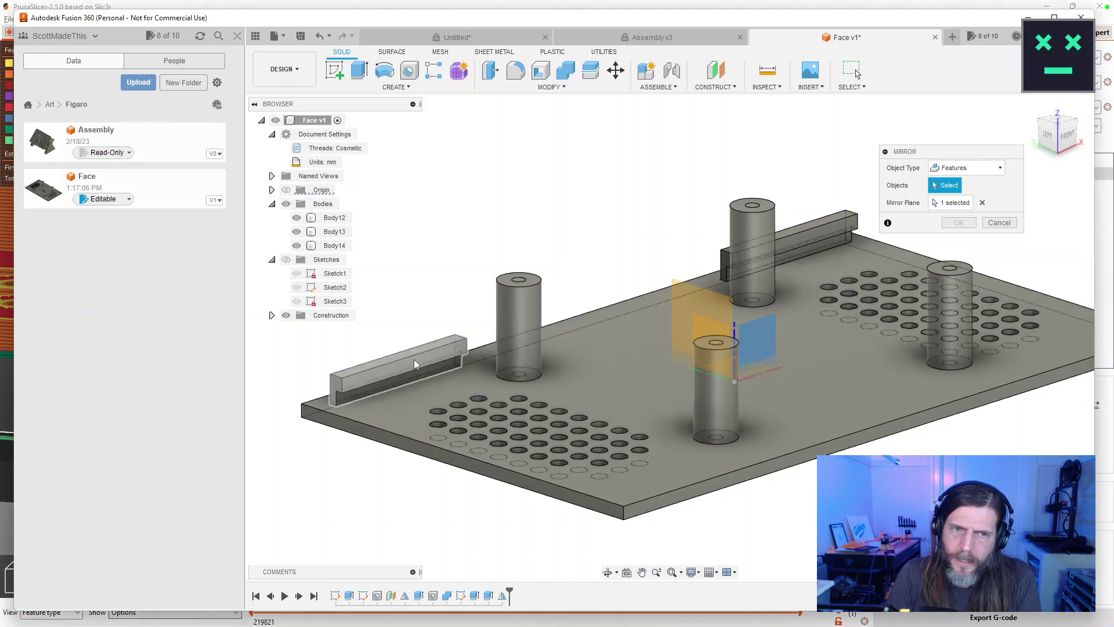
left_click(413, 360)
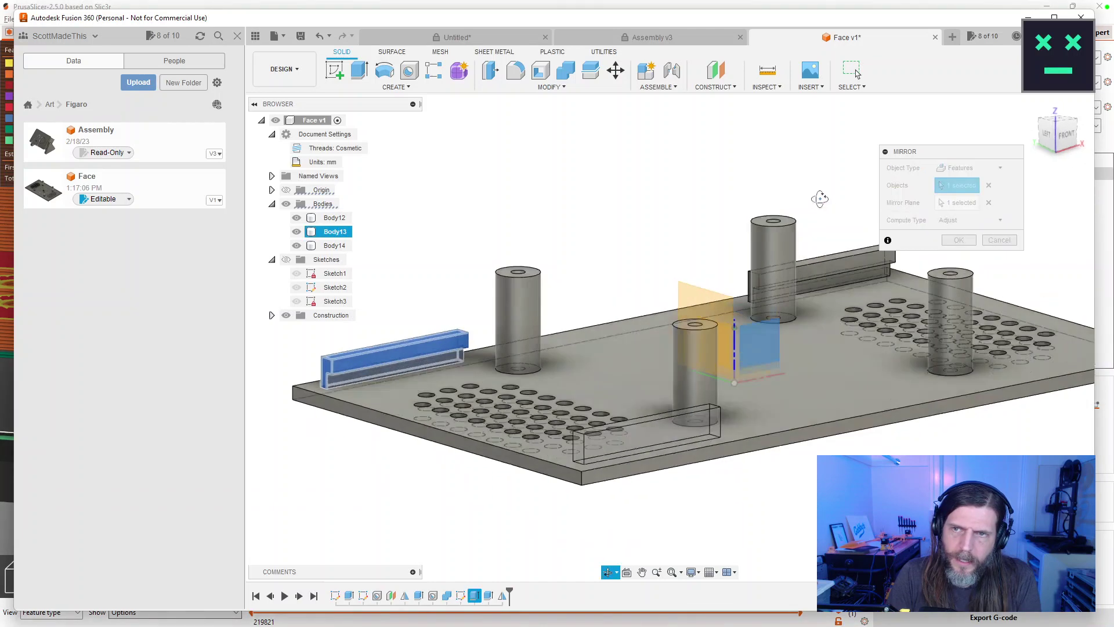
left_click(970, 167)
left_click(960, 184)
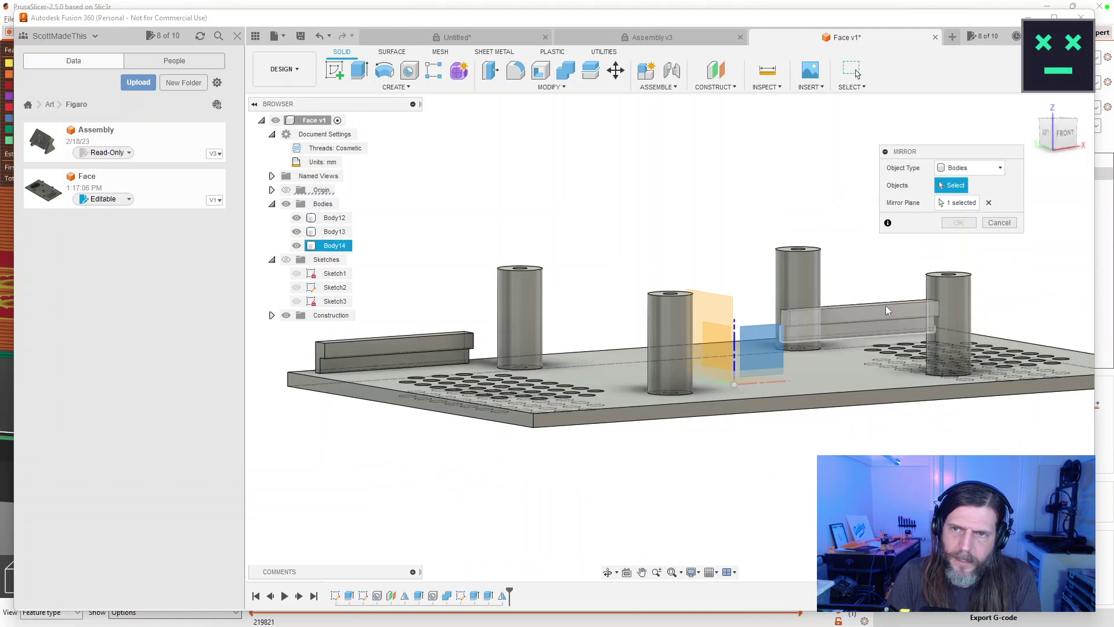
left_click(886, 308)
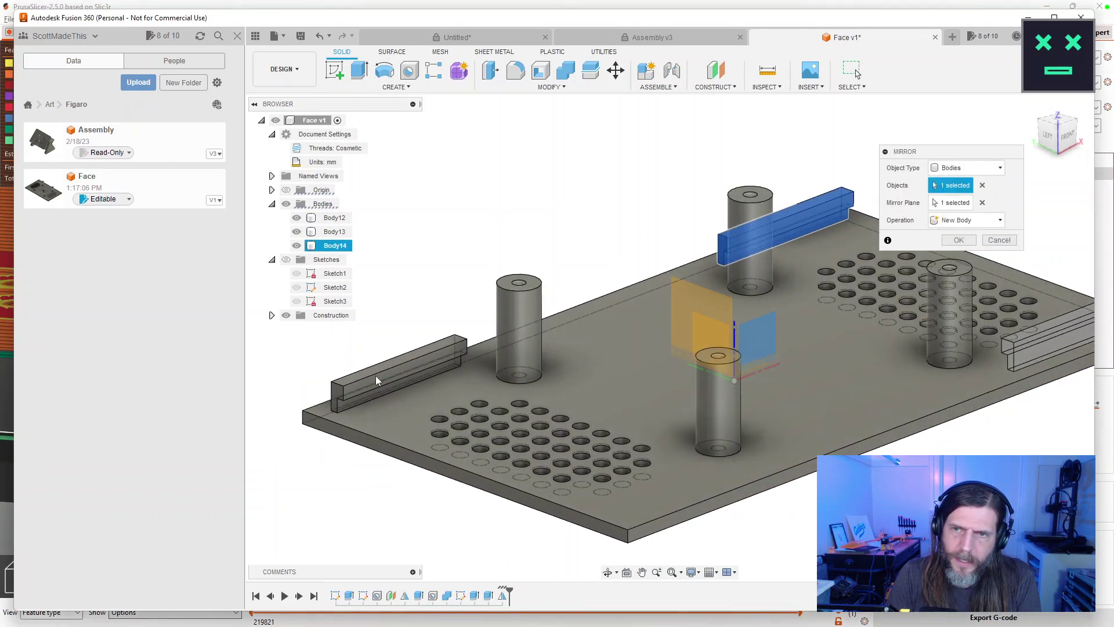
left_click_drag(468, 304, 663, 281)
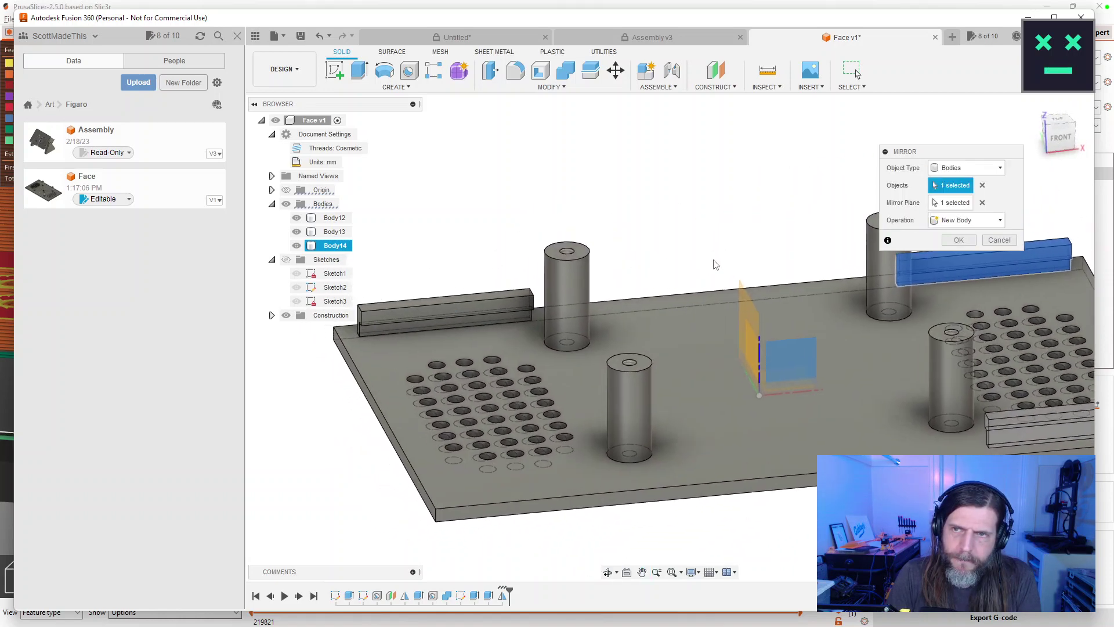
scroll(689, 255, "down", 3)
left_click_drag(689, 275, 697, 284)
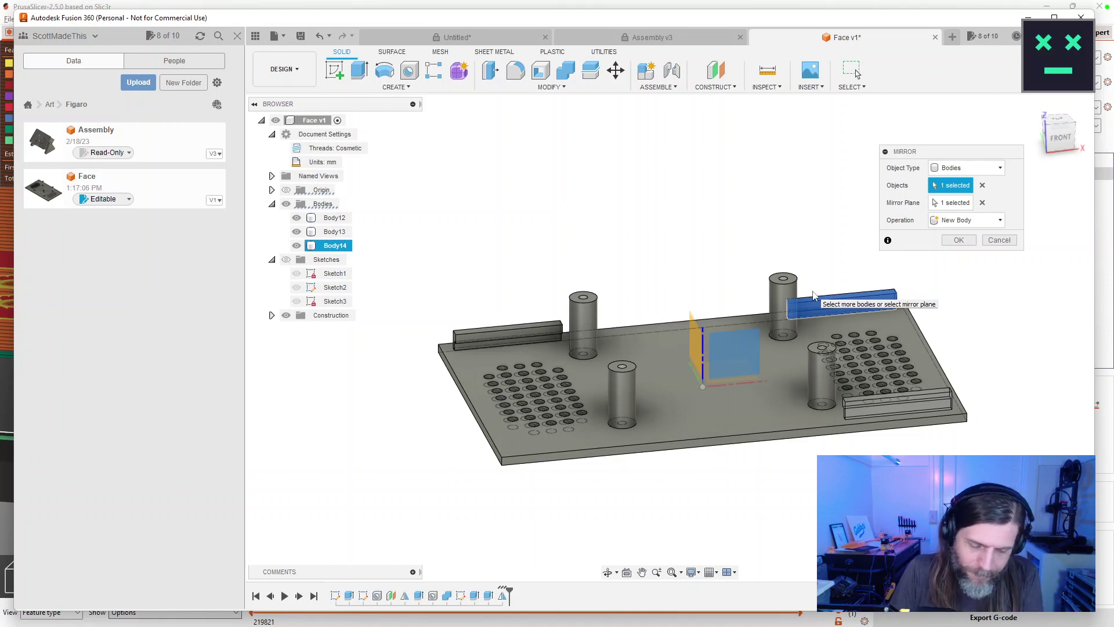
key("Escape")
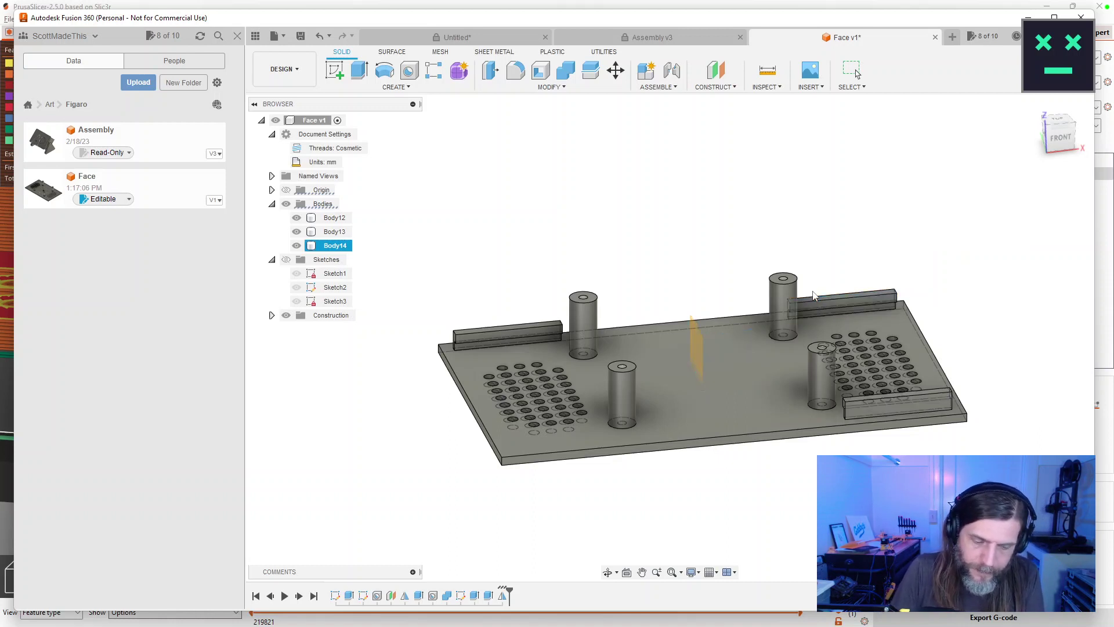
key("a")
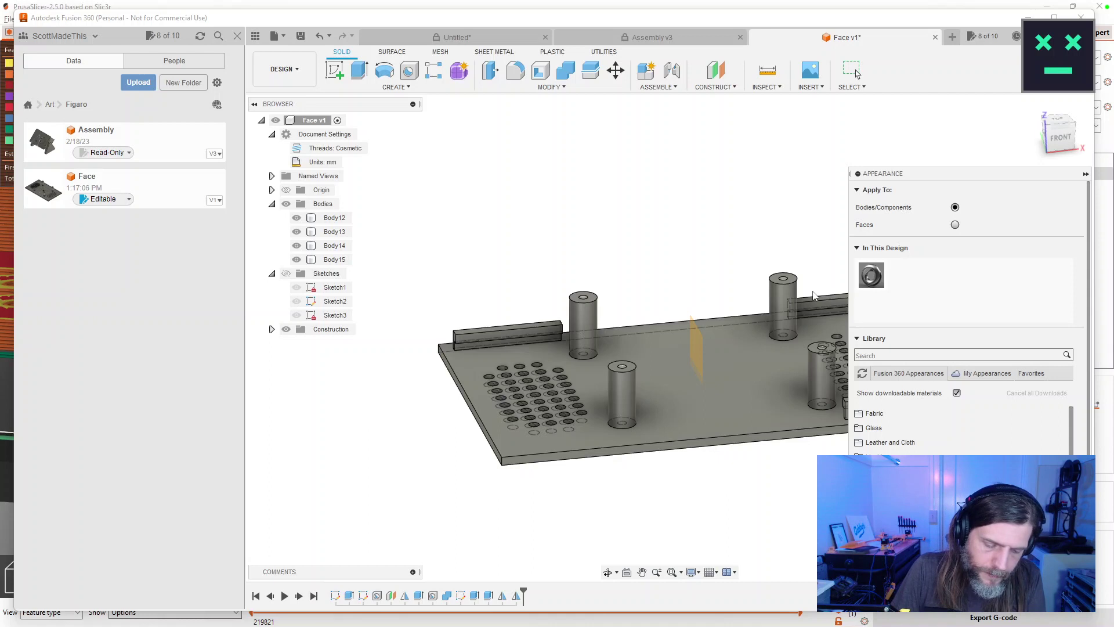
Re-edit the mirror so it mirrors only the left rail body.
key("Escape")
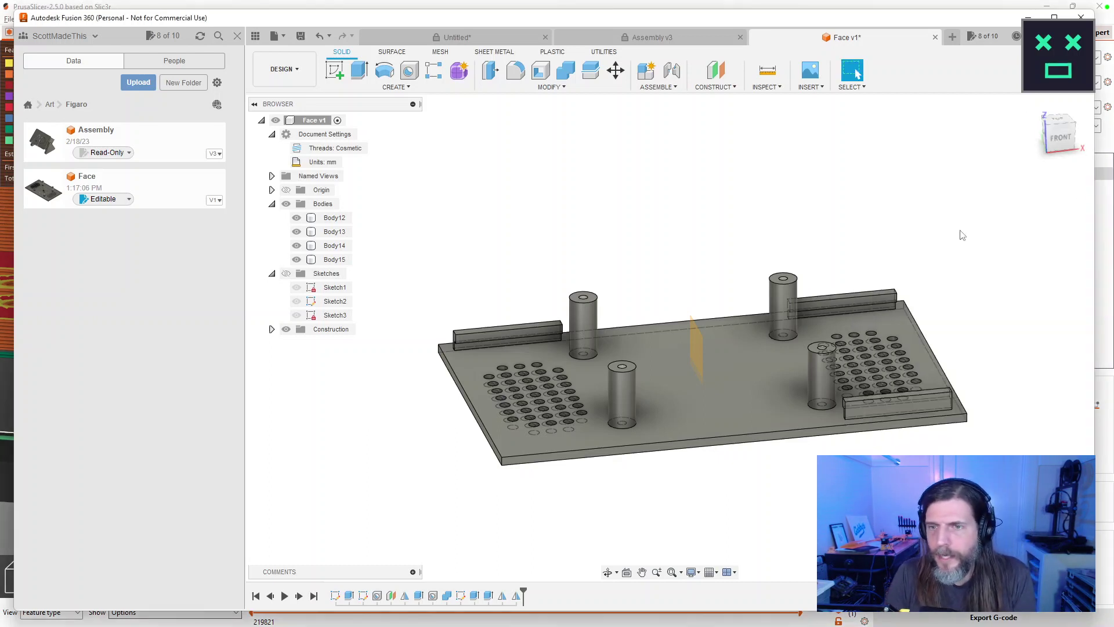
double_click(516, 596)
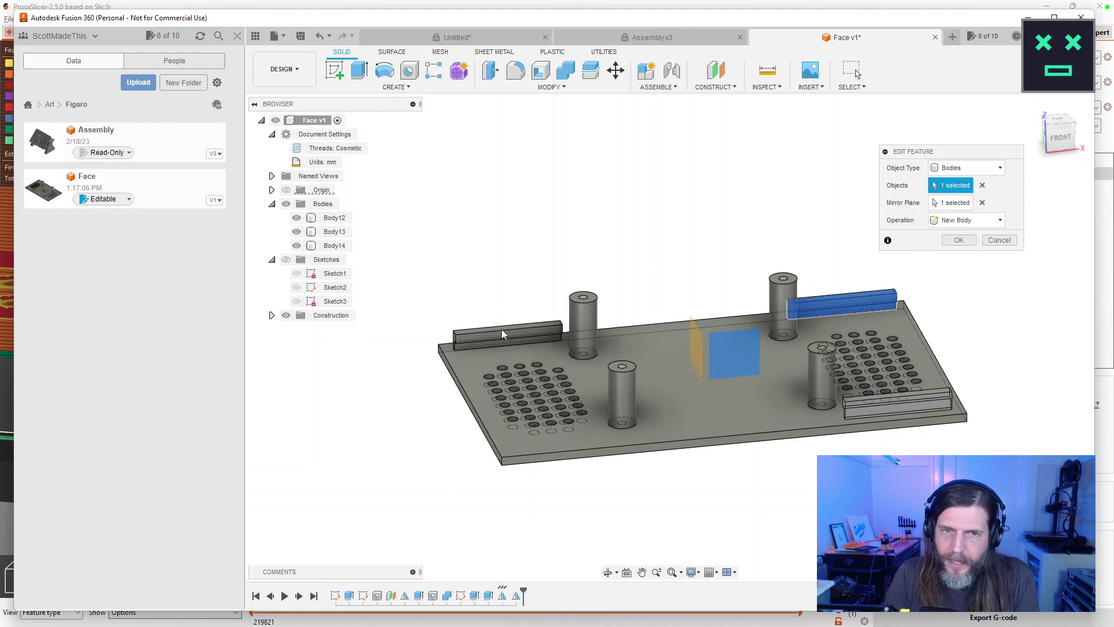
left_click(982, 185)
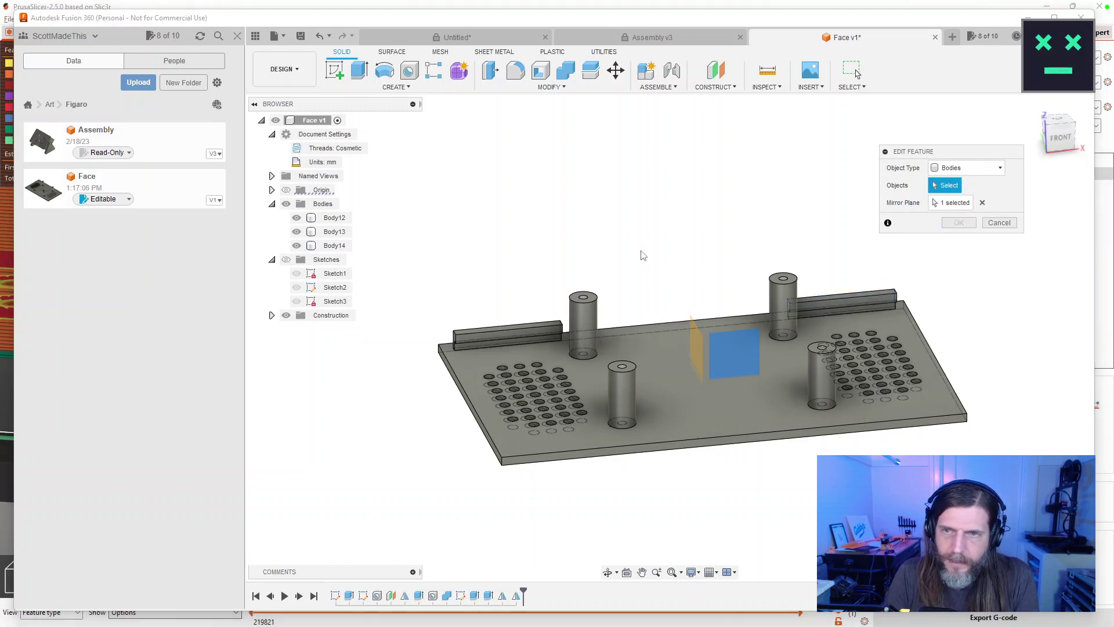
left_click(534, 329)
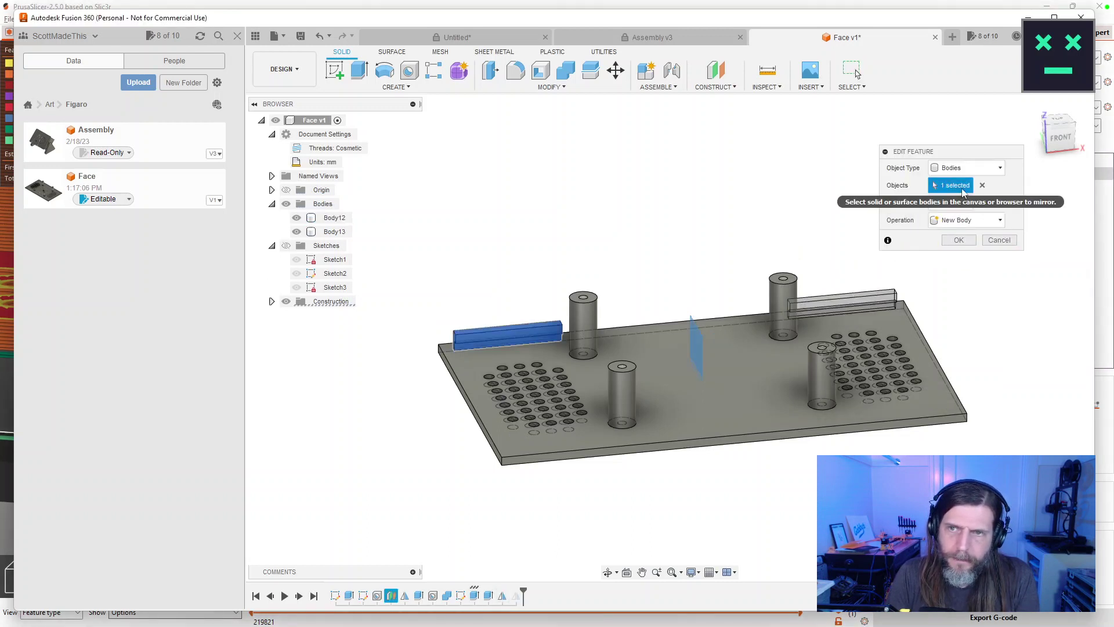
left_click(959, 240)
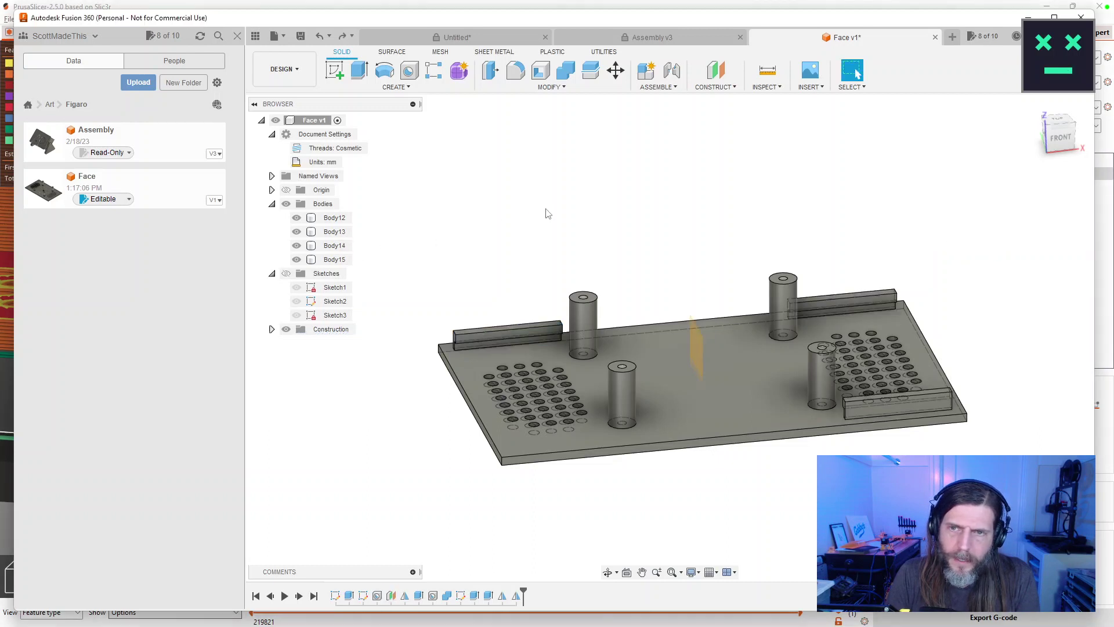
Delete the mirror that made the front-right rail, then select both back rails.
right_click(517, 596)
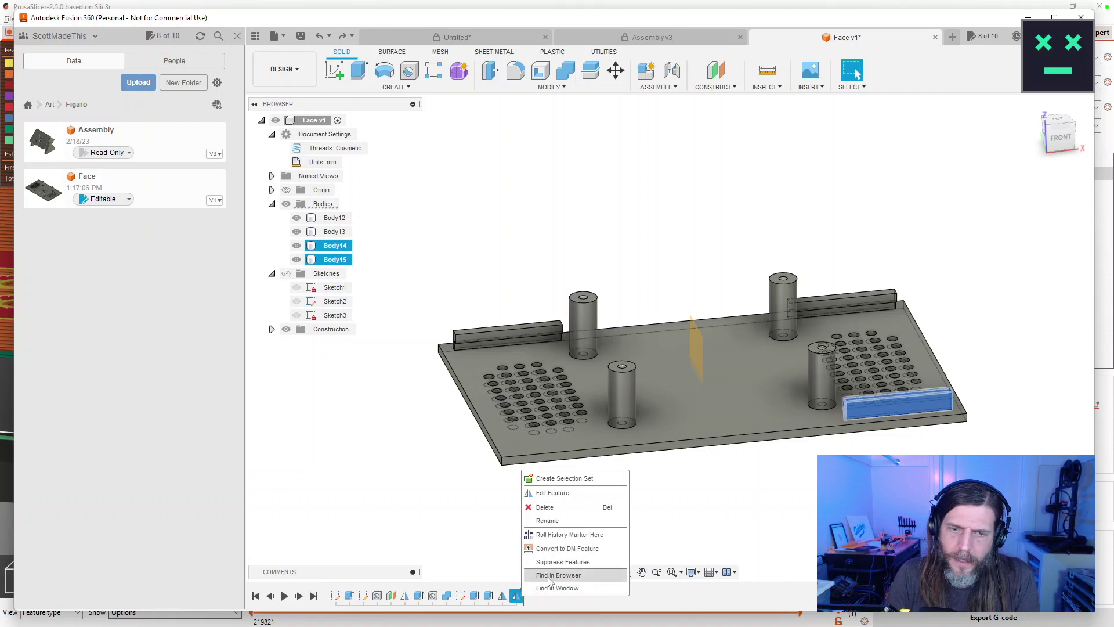
left_click(574, 521)
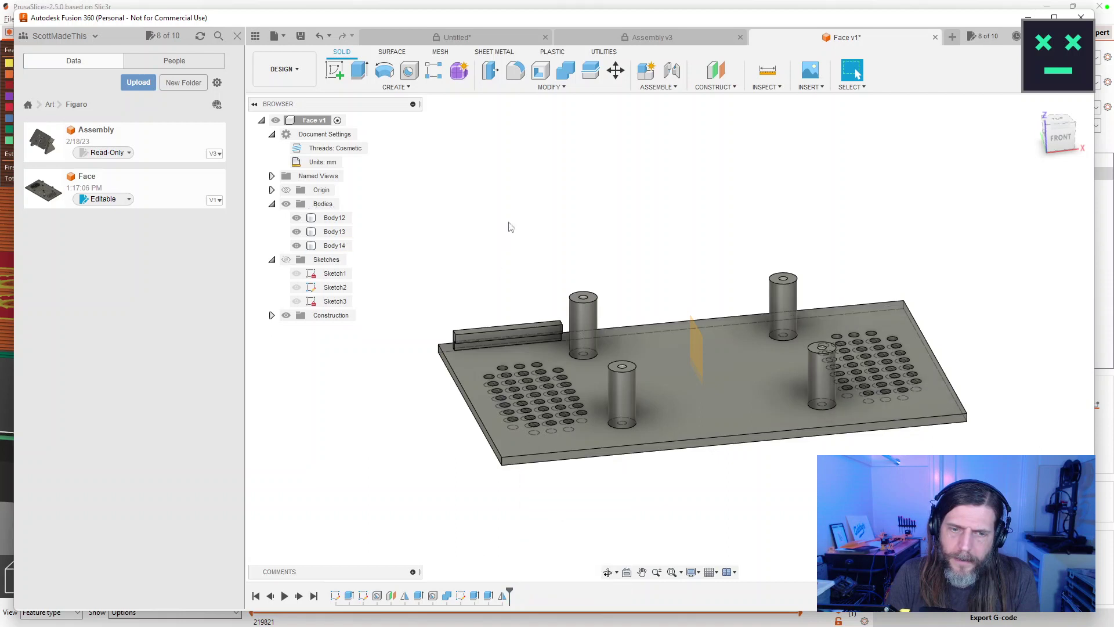
left_click(335, 233)
double_click(503, 596)
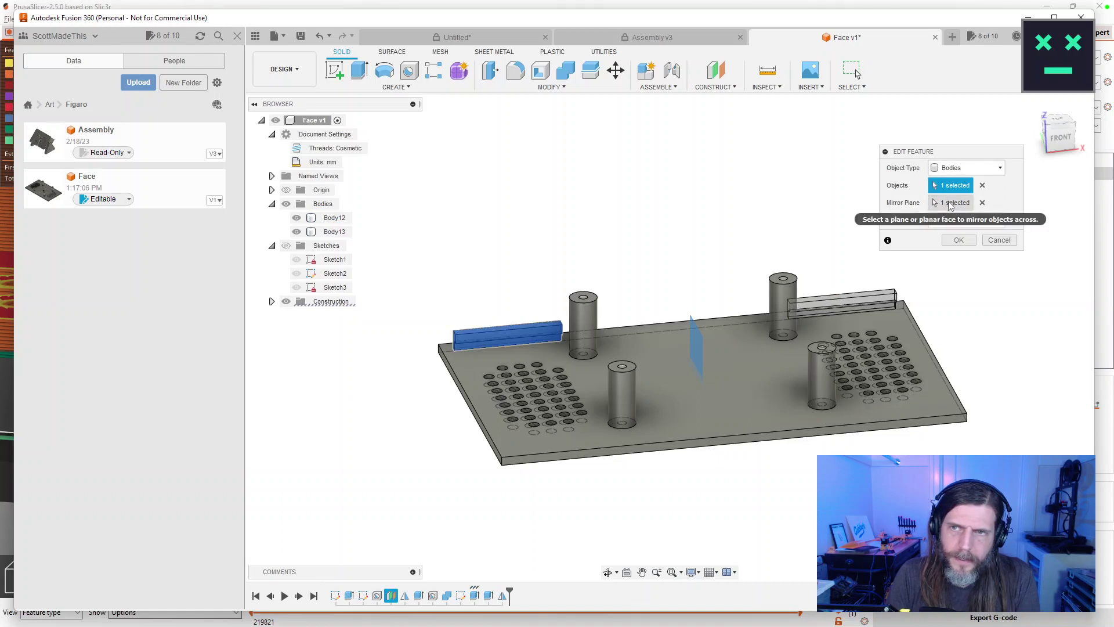
left_click(959, 240)
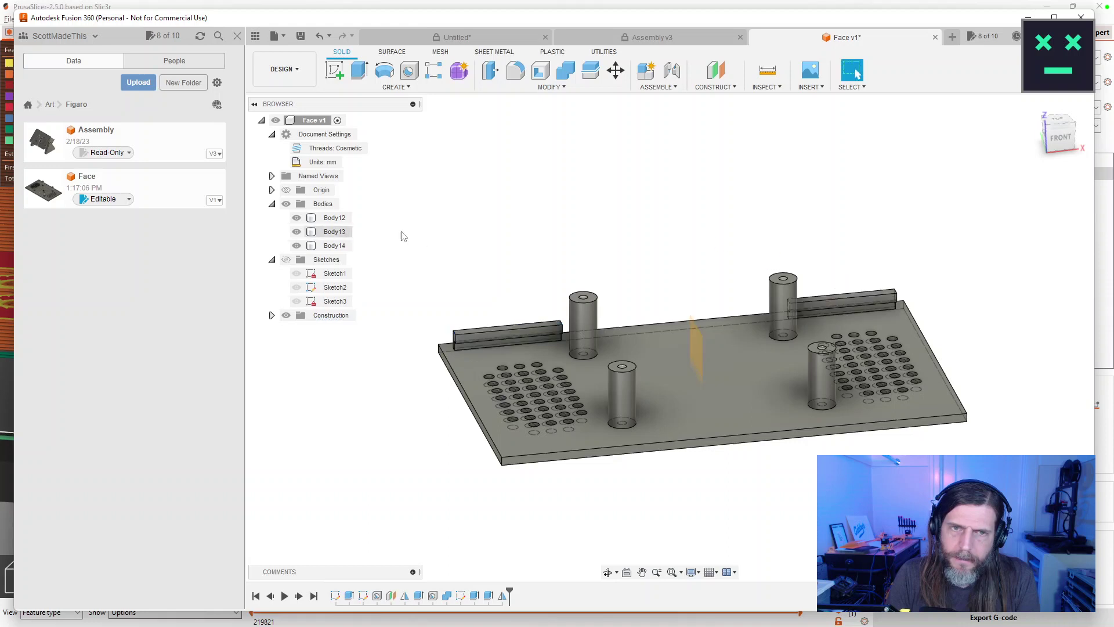
left_click(335, 232)
left_click(334, 246, "ctrl")
Mirror both selected back rails across the middle construction plane, creating Body16 and Body17.
left_click(397, 87)
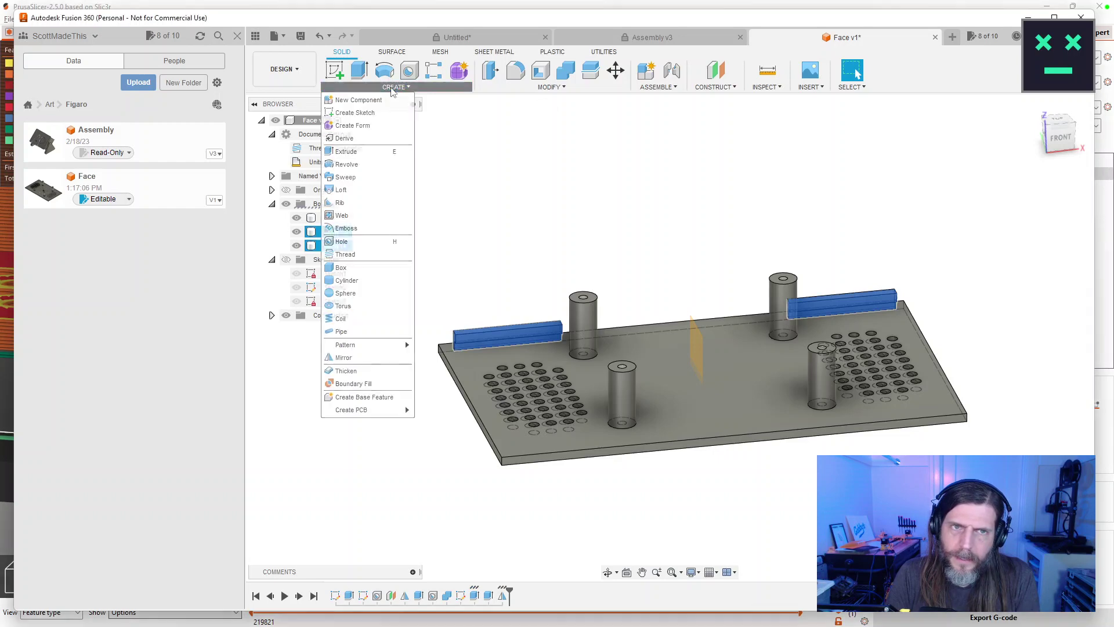
left_click(385, 355)
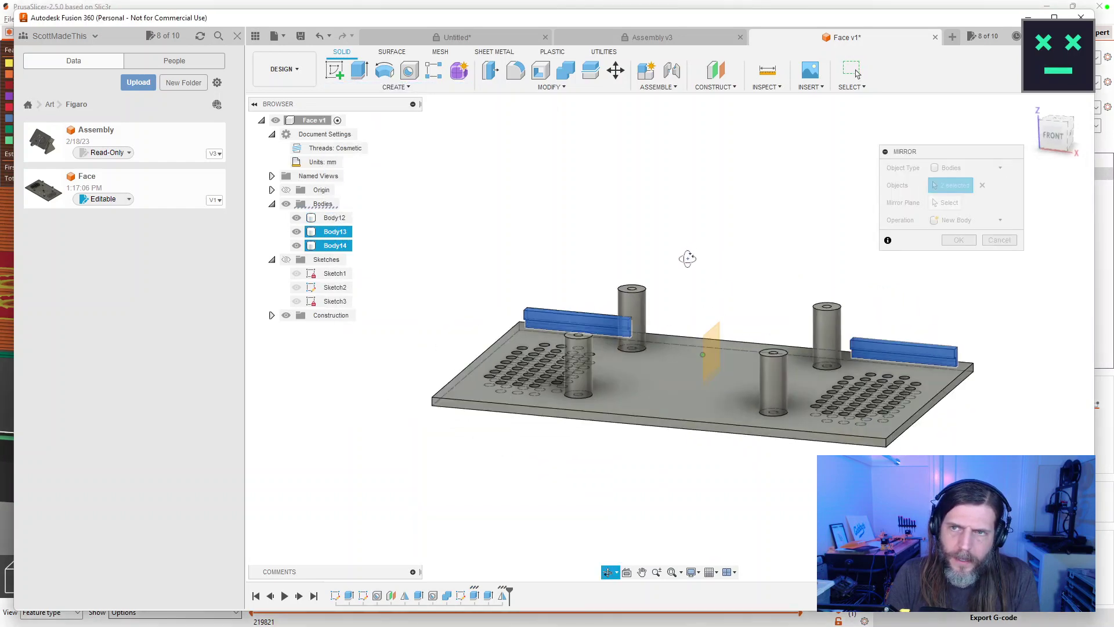
left_click(946, 204)
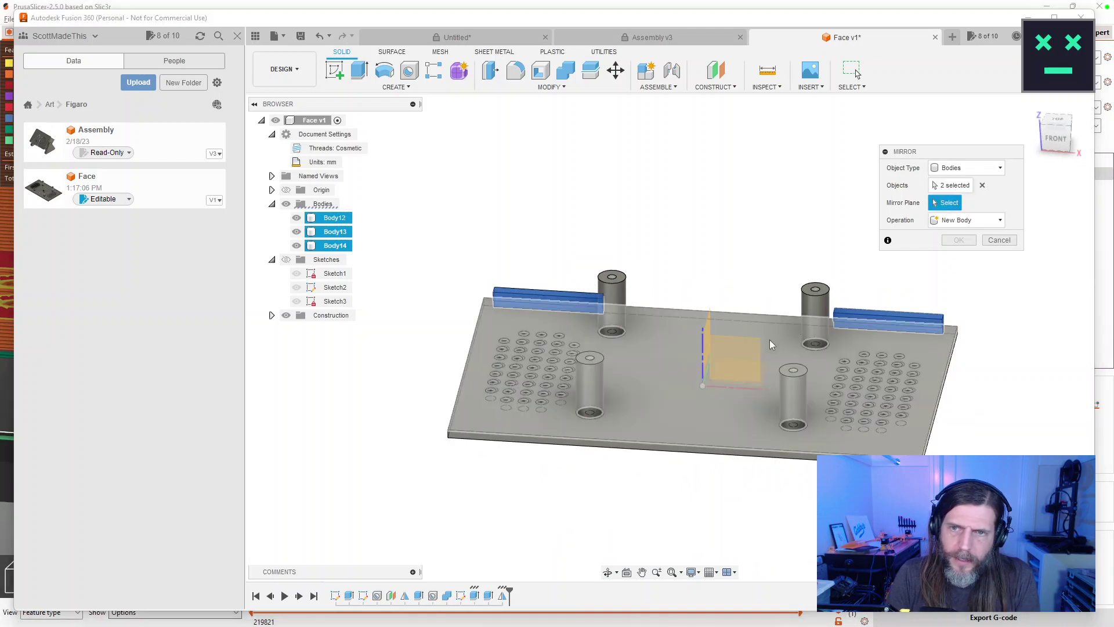
left_click(744, 346)
left_click(958, 241)
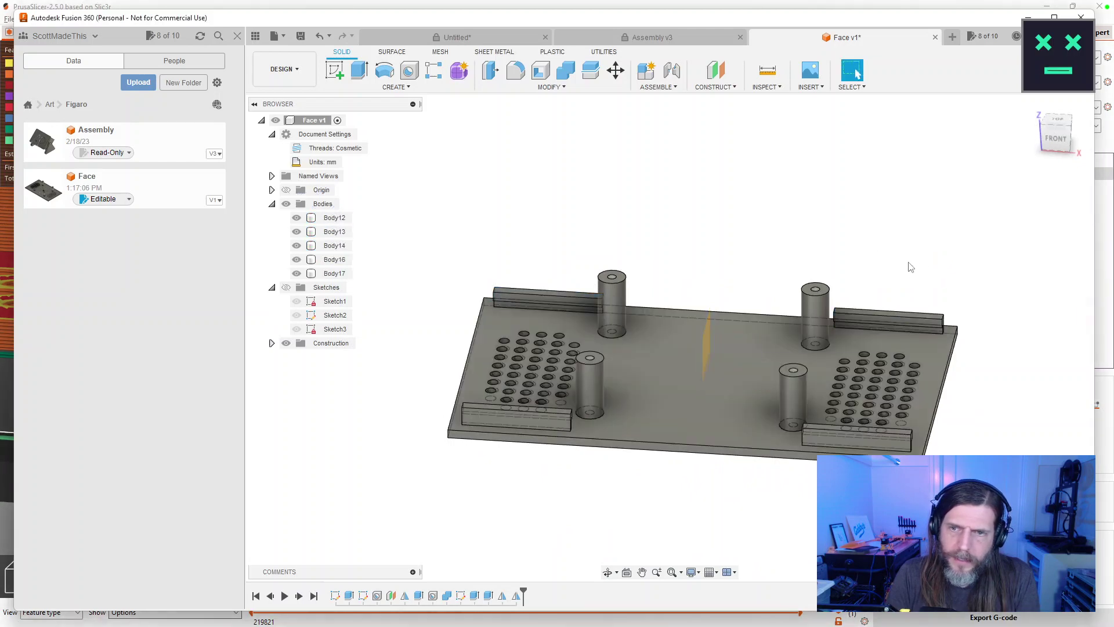
left_click_drag(686, 239, 721, 244)
Delete the unwanted plate feature from the timeline and confirm the removal.
key("Escape")
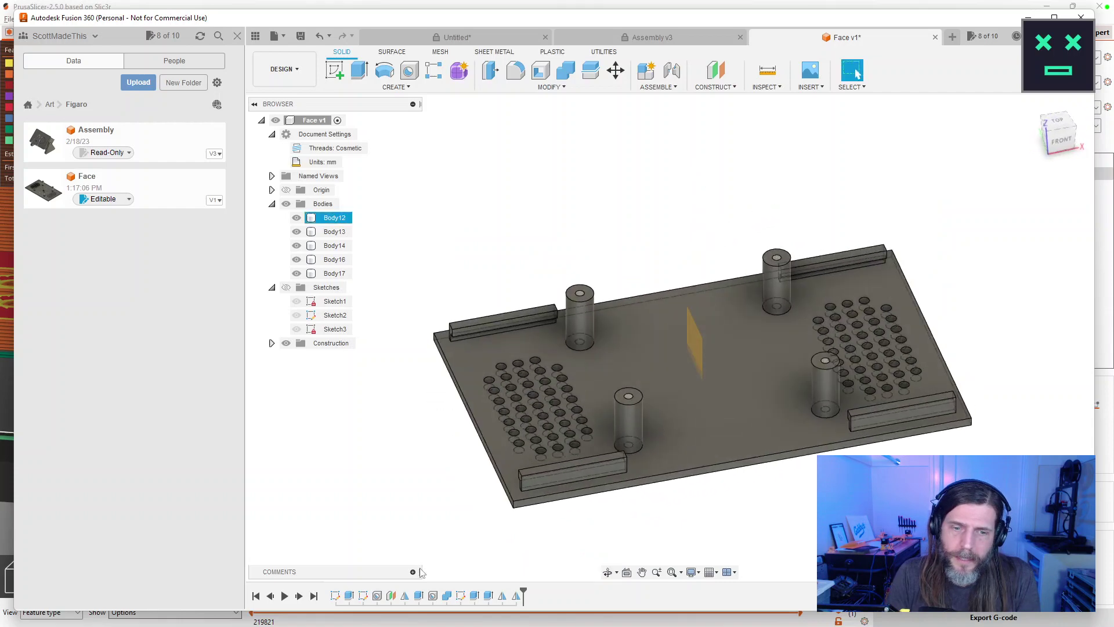
left_click(447, 596)
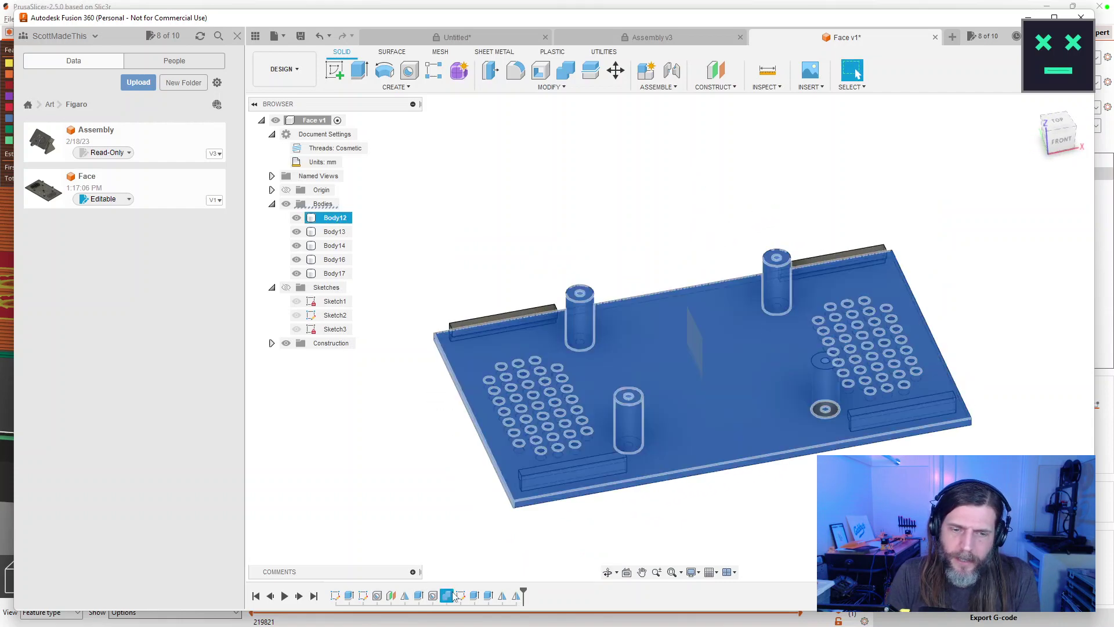
left_click(535, 562)
left_click(445, 596)
left_click(584, 547)
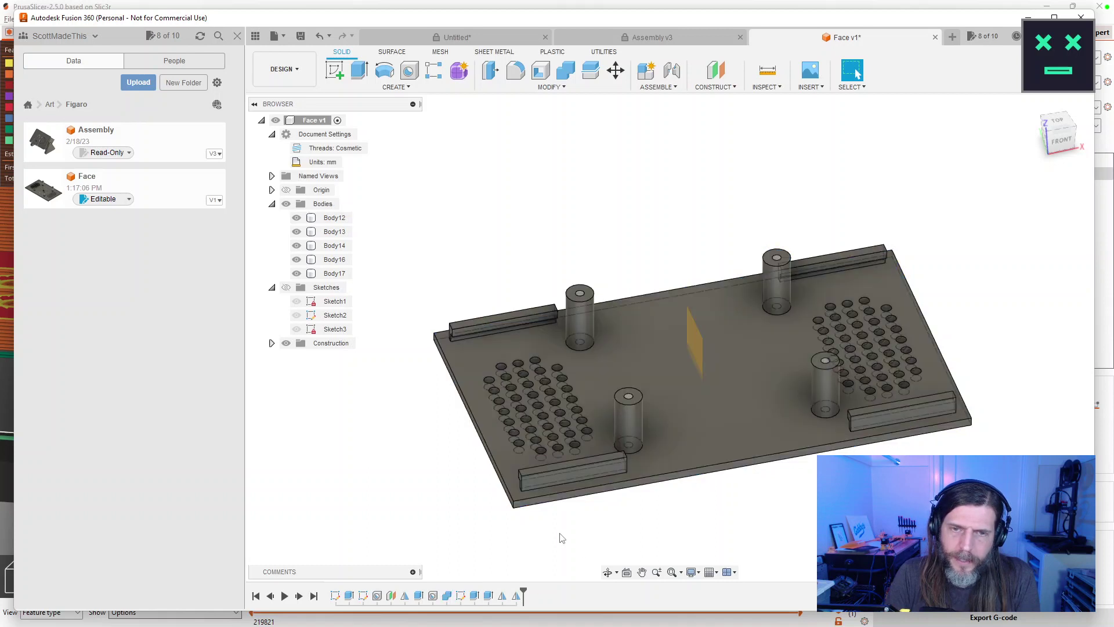
right_click(446, 593)
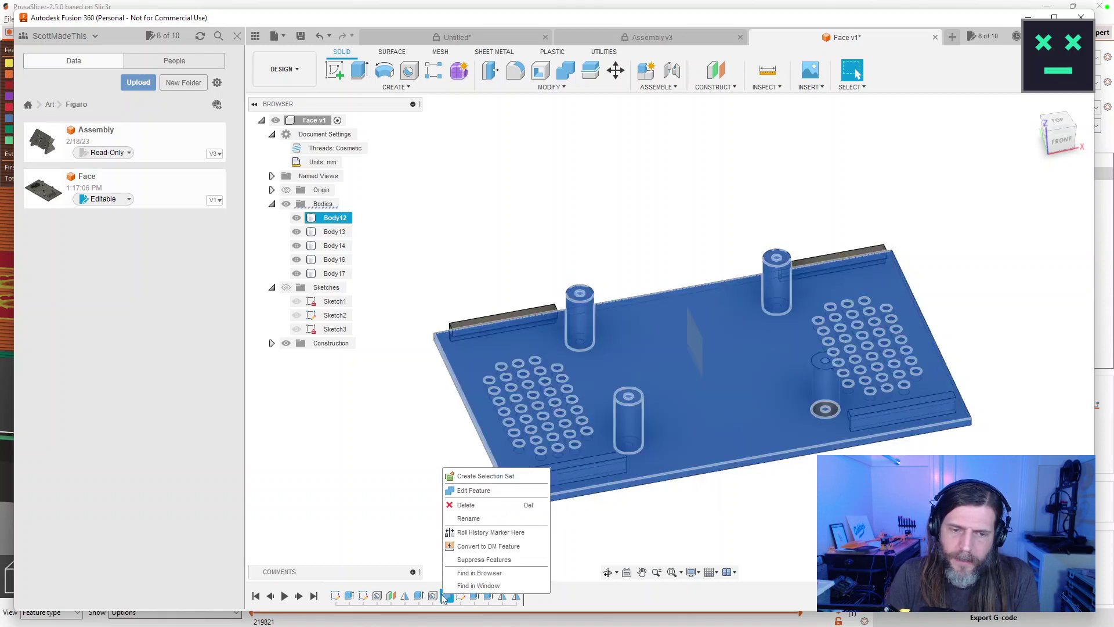
left_click(466, 505)
left_click(514, 340)
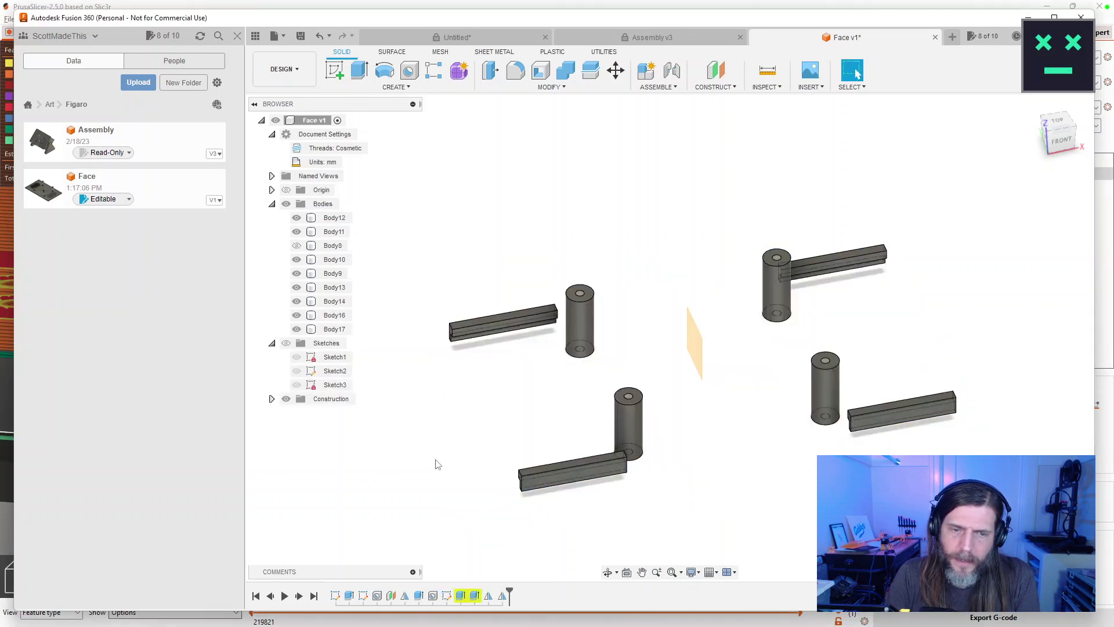
Set the rail extrusion distance to 17.
double_click(460, 598)
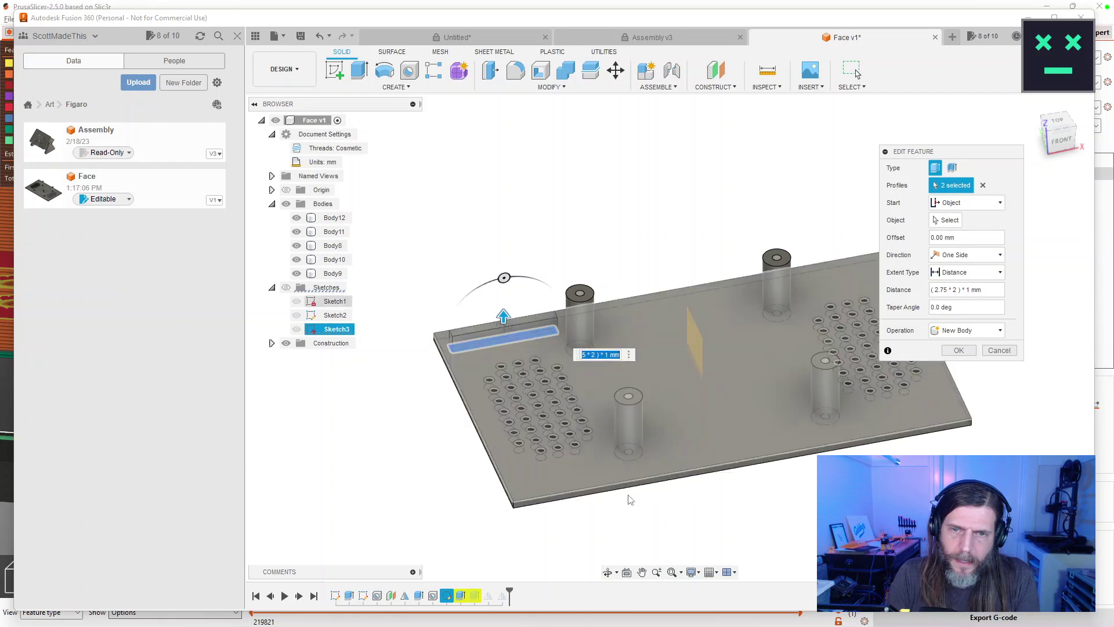
key("Return")
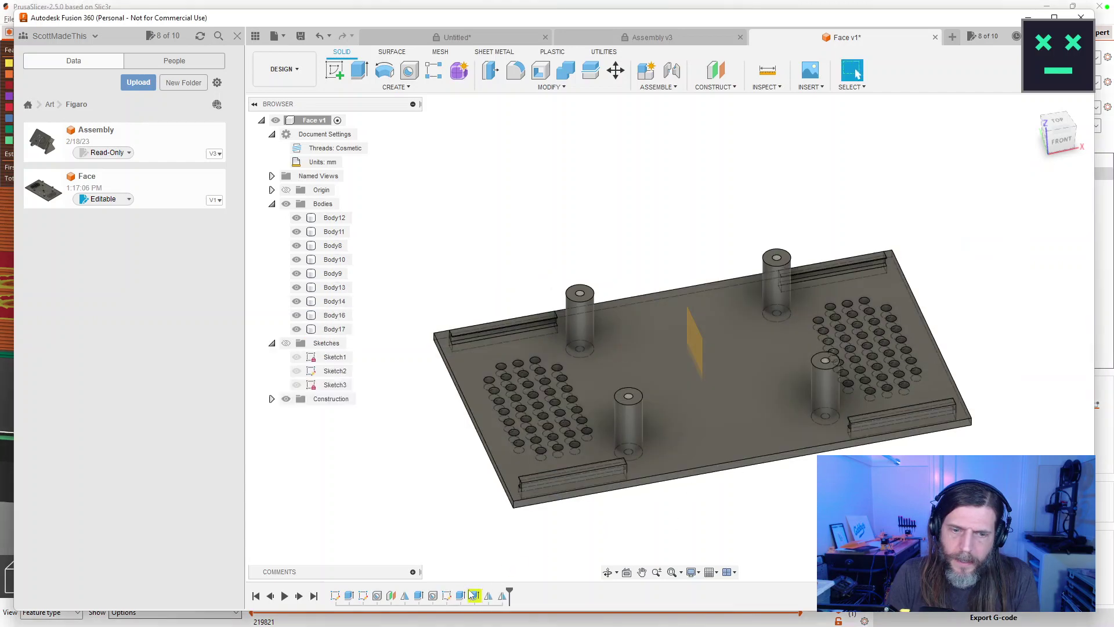
double_click(474, 596)
key("Escape")
double_click(474, 596)
type("17")
key("Return")
mouse_move(719, 486)
left_mouse_down()
mouse_move(754, 455)
mouse_move(736, 479)
left_mouse_up()
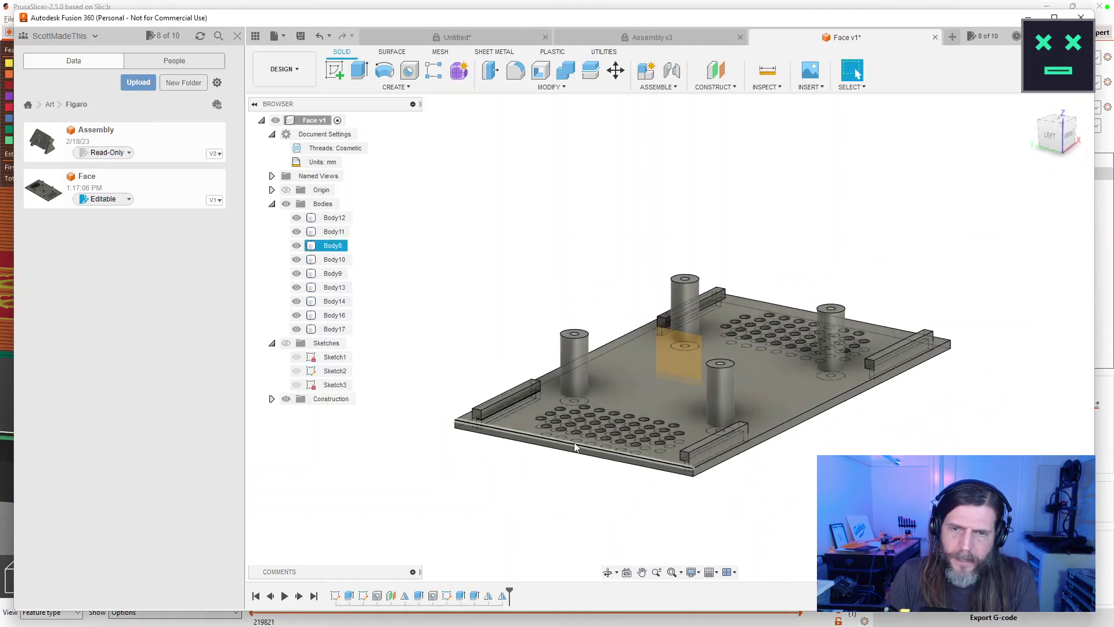
scroll(580, 420, "up", 3)
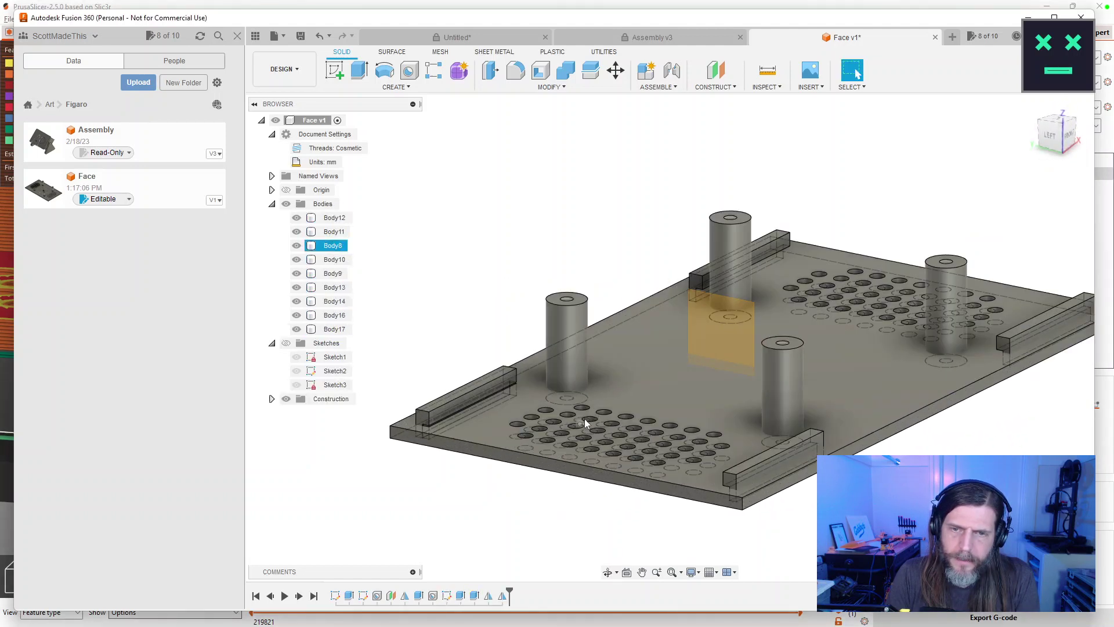
Change the start option of the rail extrusion.
double_click(461, 596)
left_click(940, 203)
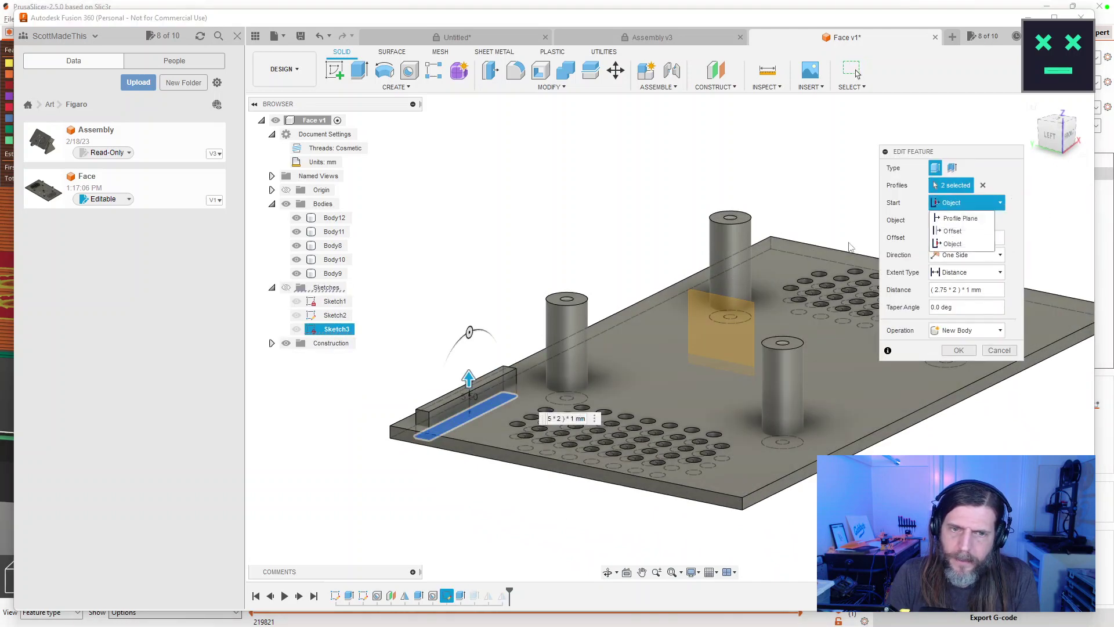
left_click(958, 218)
left_click(959, 350)
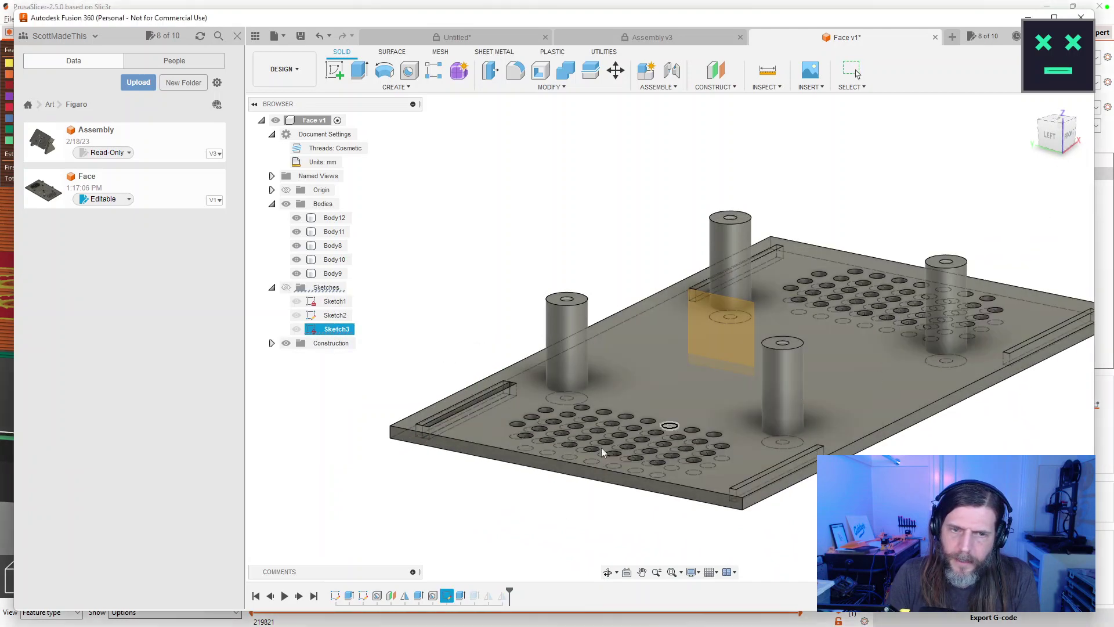
left_click_drag(513, 527, 497, 547)
key("Escape")
Set the rail extrusion distance to 2.75 mm.
double_click(459, 596)
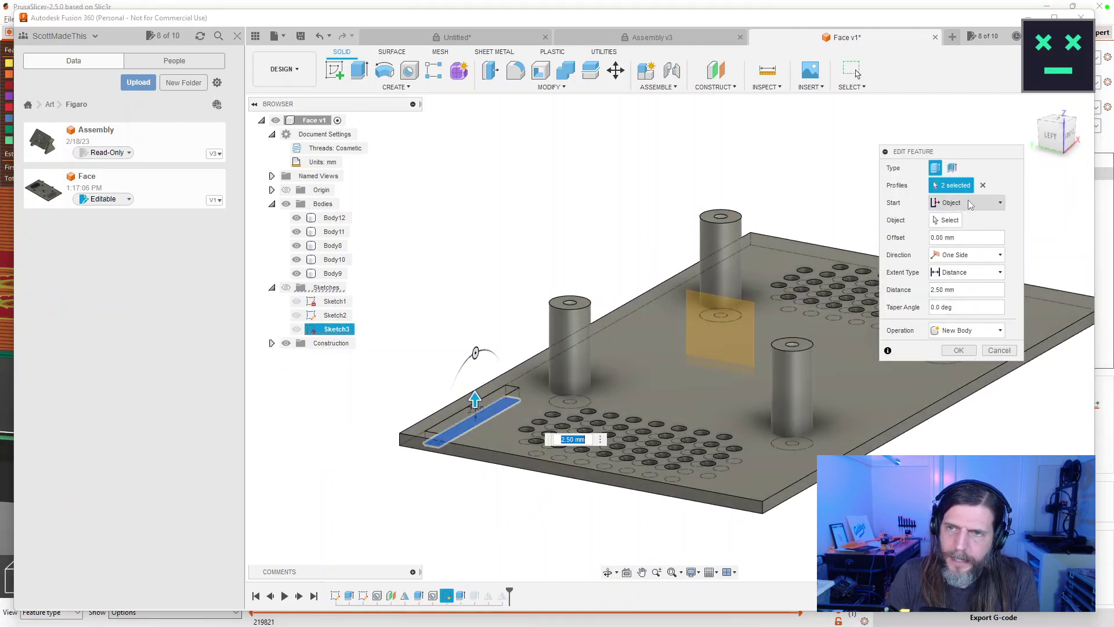
left_click_drag(475, 399, 475, 381)
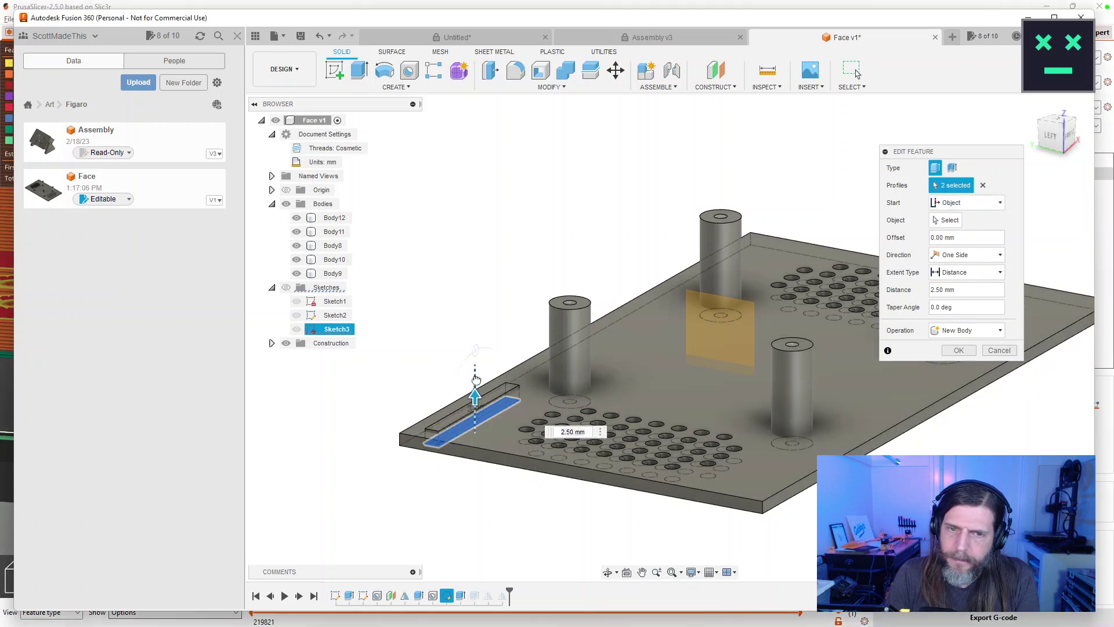
type("2.75 * 2 ) * 1")
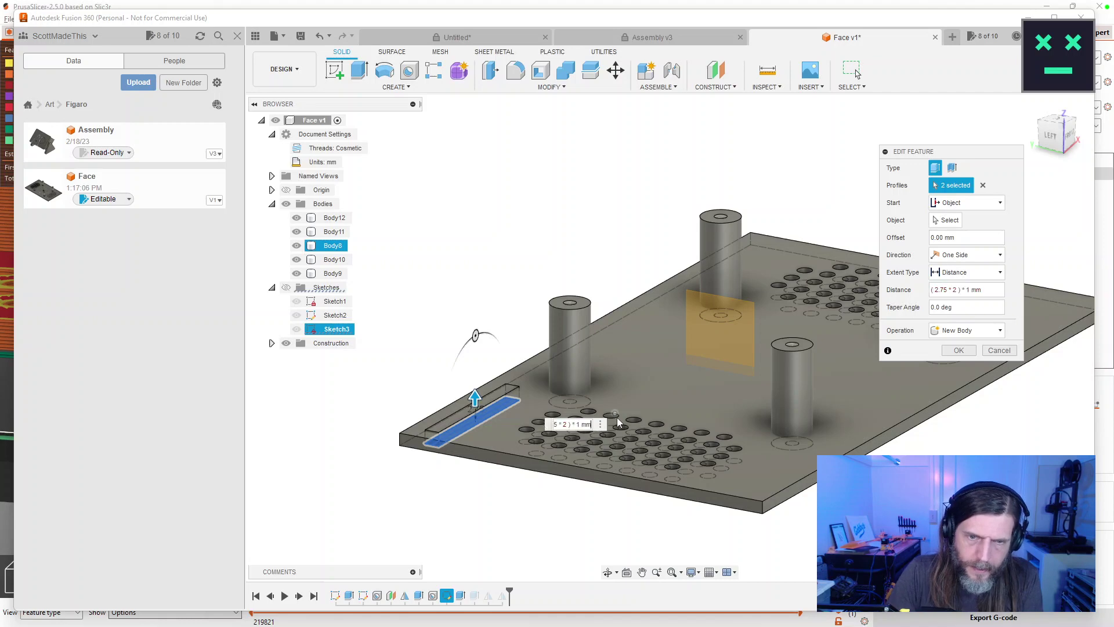
key("Return")
left_click_drag(617, 416, 569, 443)
key("Escape")
scroll(560, 463, "down", 2)
scroll(560, 468, "up", 5)
key("Escape")
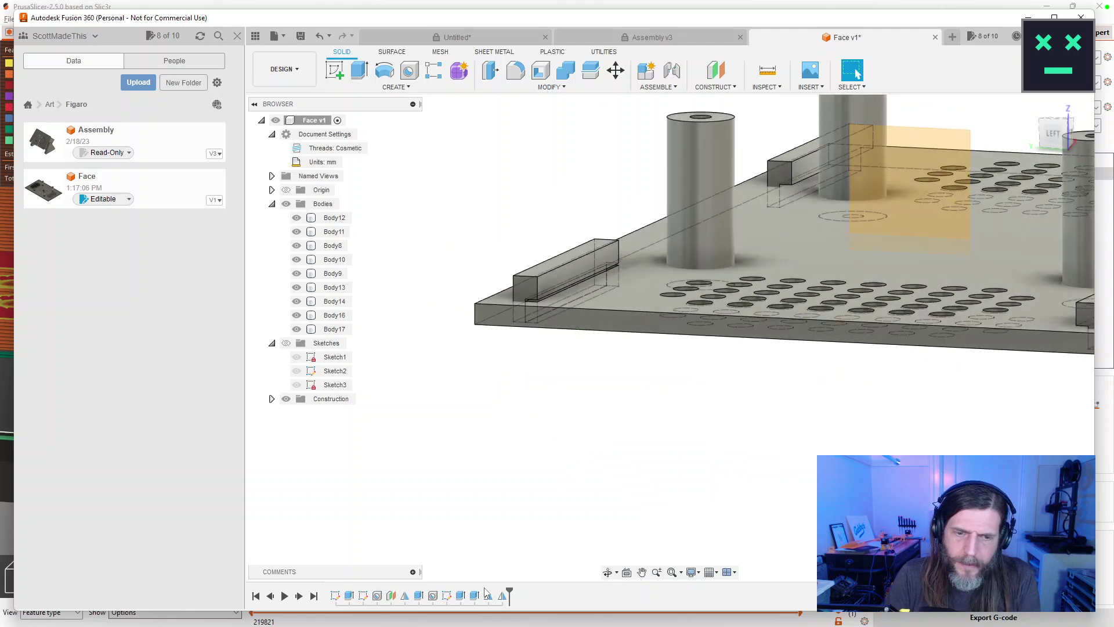
Start the rail extrusion from the plate's top face and double its distance to 2.75*2.
double_click(462, 597)
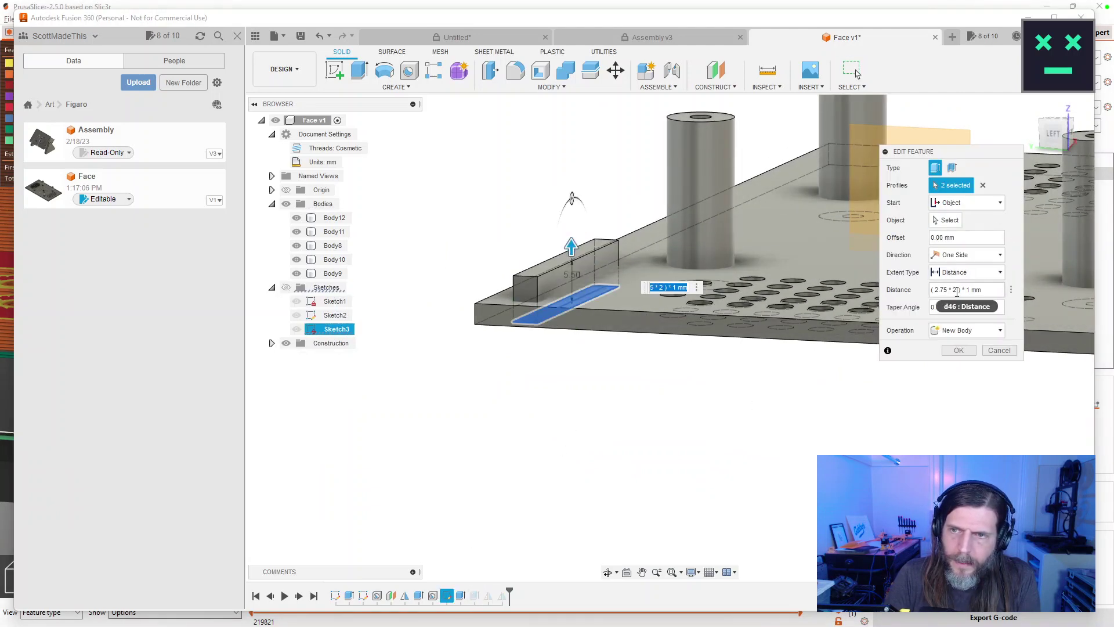
left_click(966, 202)
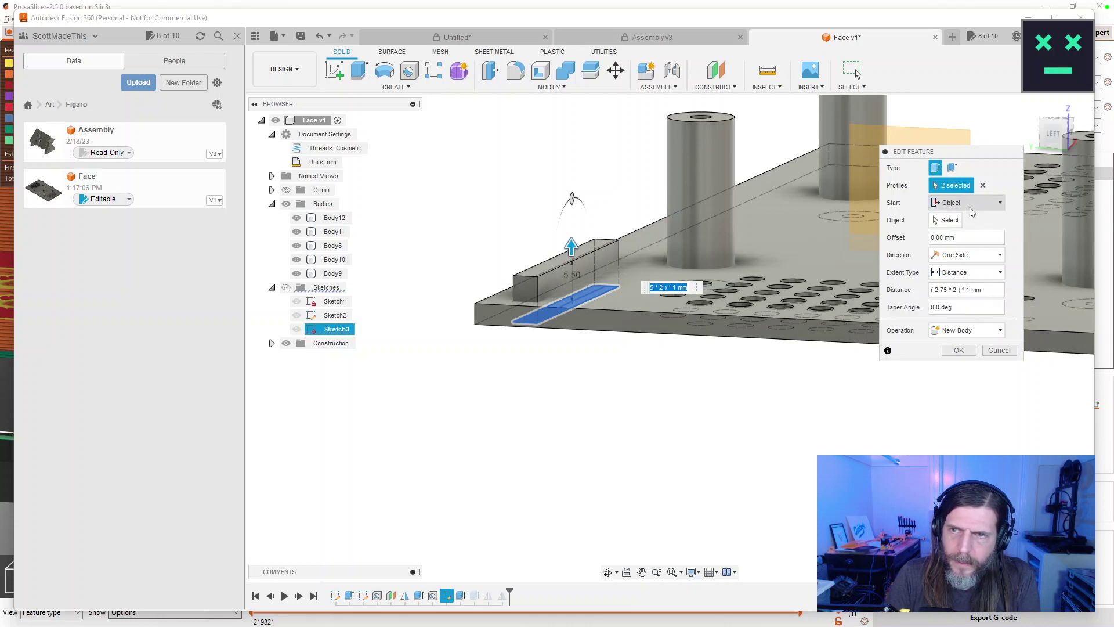
left_click(754, 248)
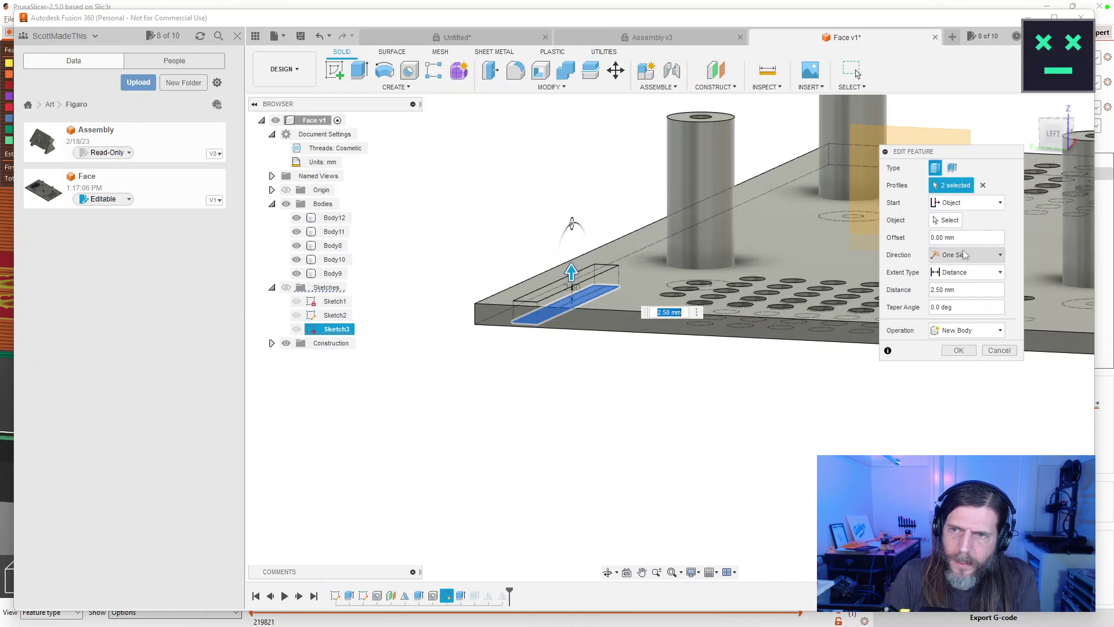
left_click(939, 204)
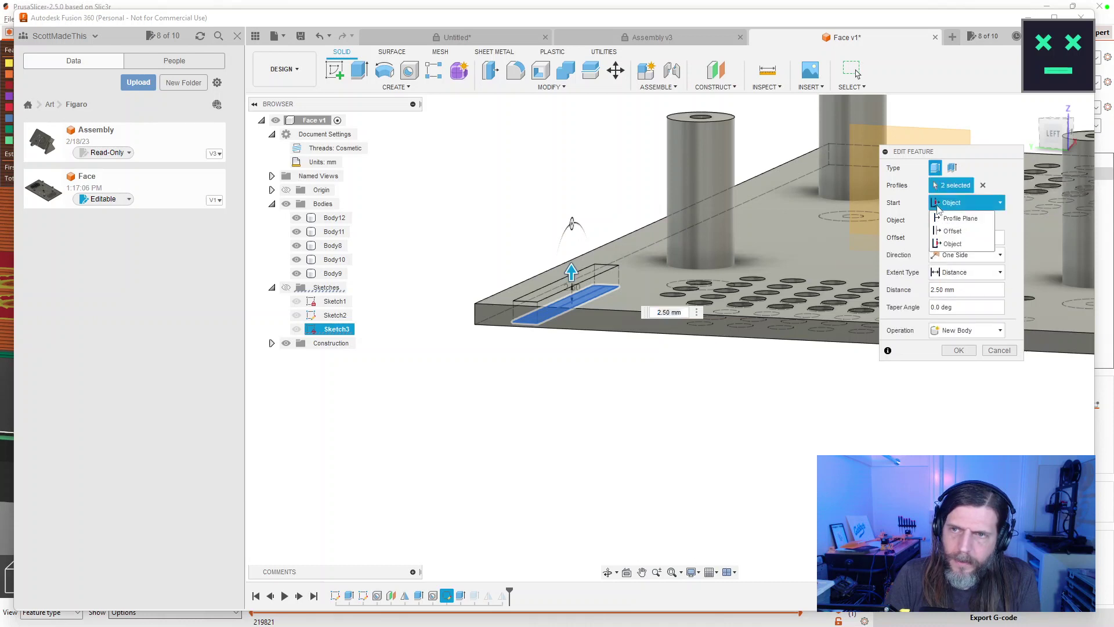
left_click(961, 218)
left_click(955, 203)
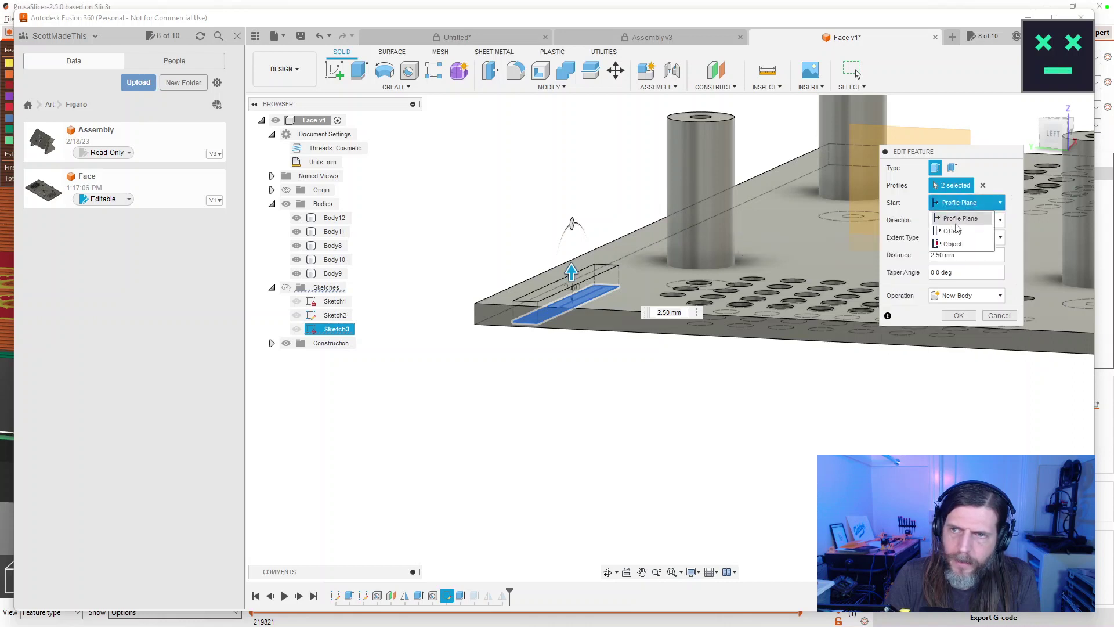
left_click(954, 244)
left_click(765, 231)
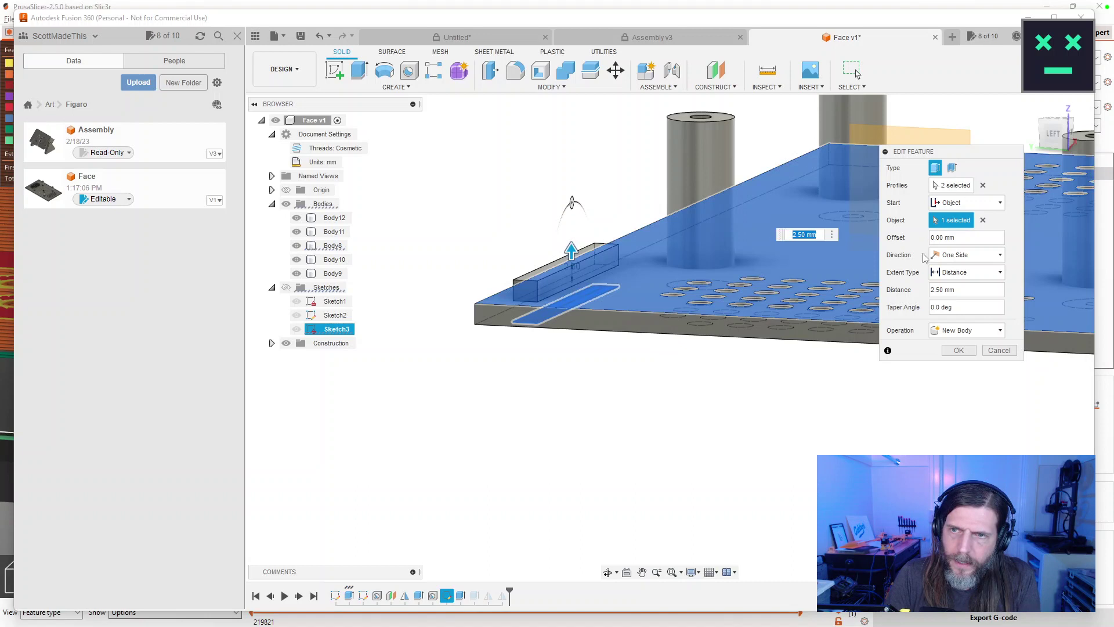
type("2.758")
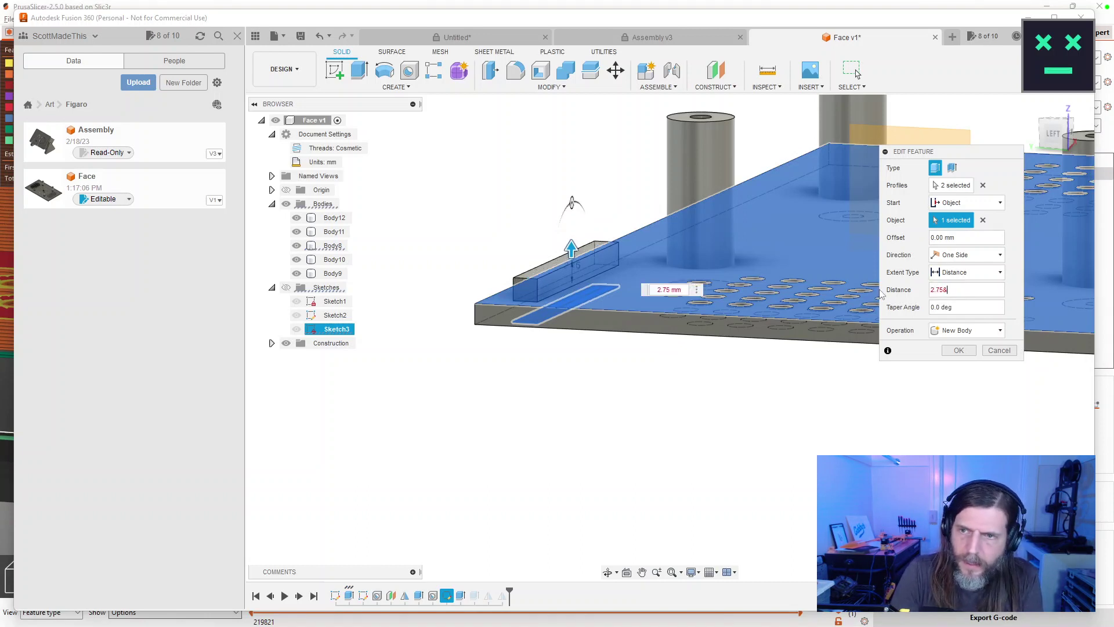
key("BackSpace")
type("*2")
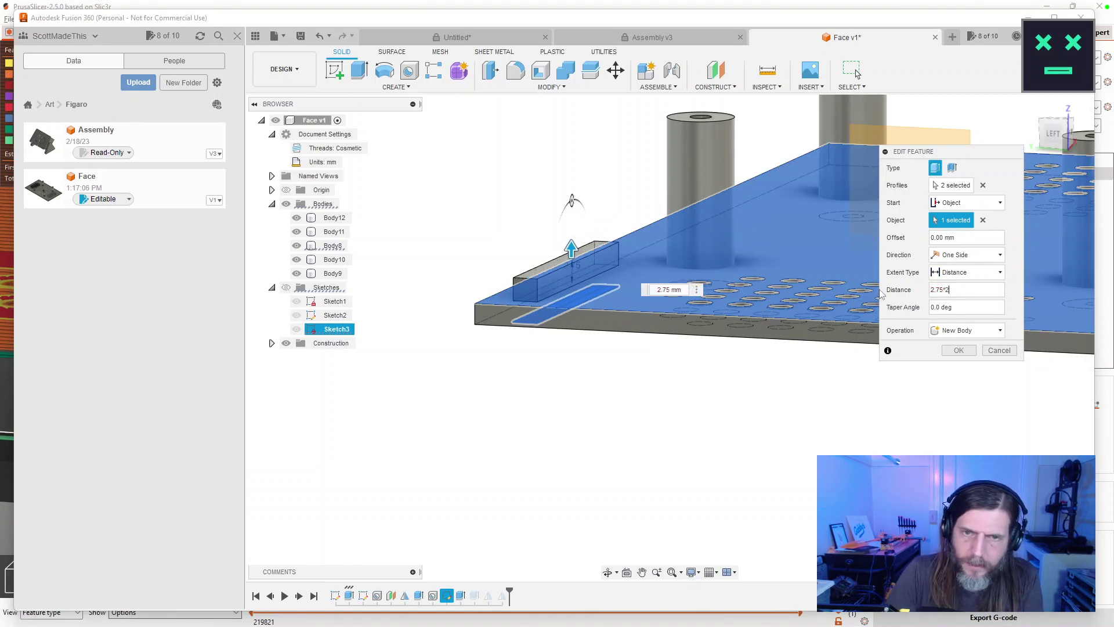
left_click(959, 351)
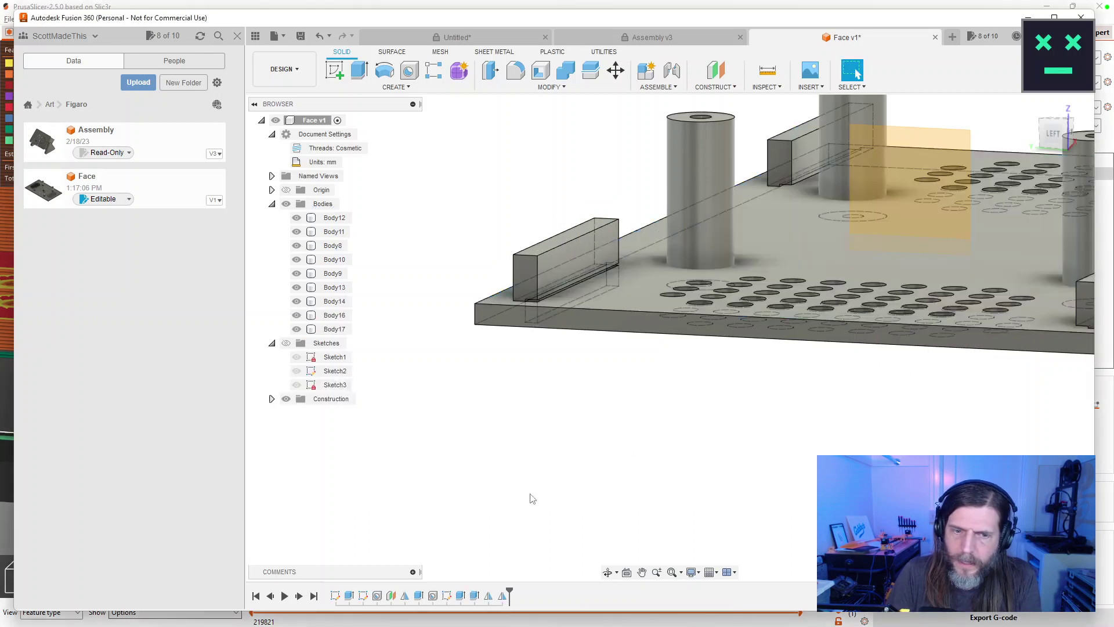
Set the slot cut to start from an object and reselect the slot profile from Sketch3.
double_click(475, 596)
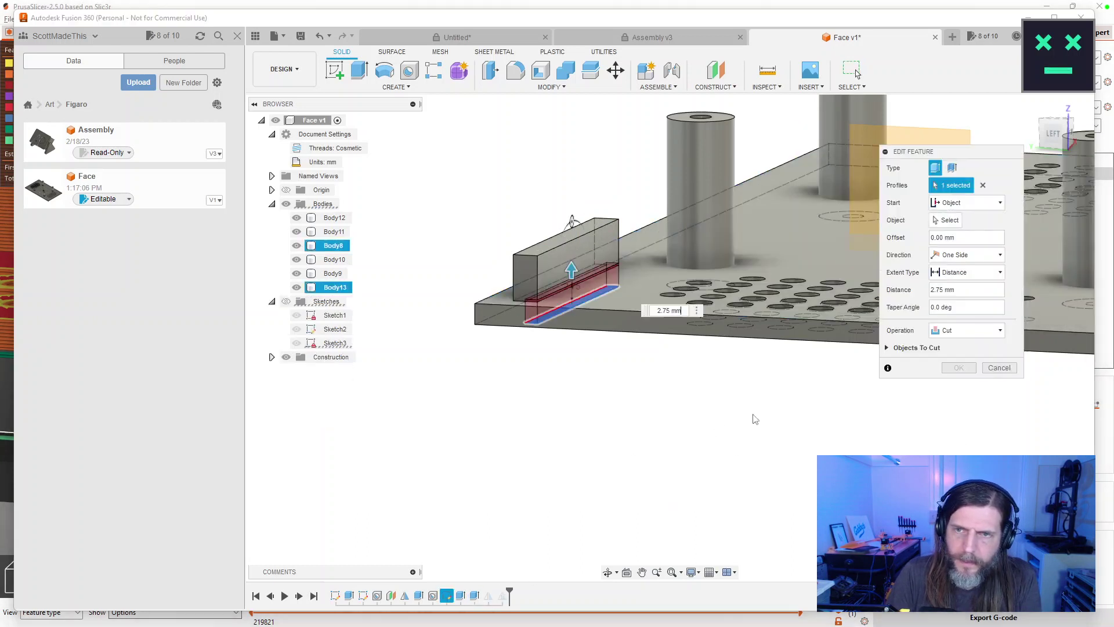
left_click(999, 203)
left_click(651, 270)
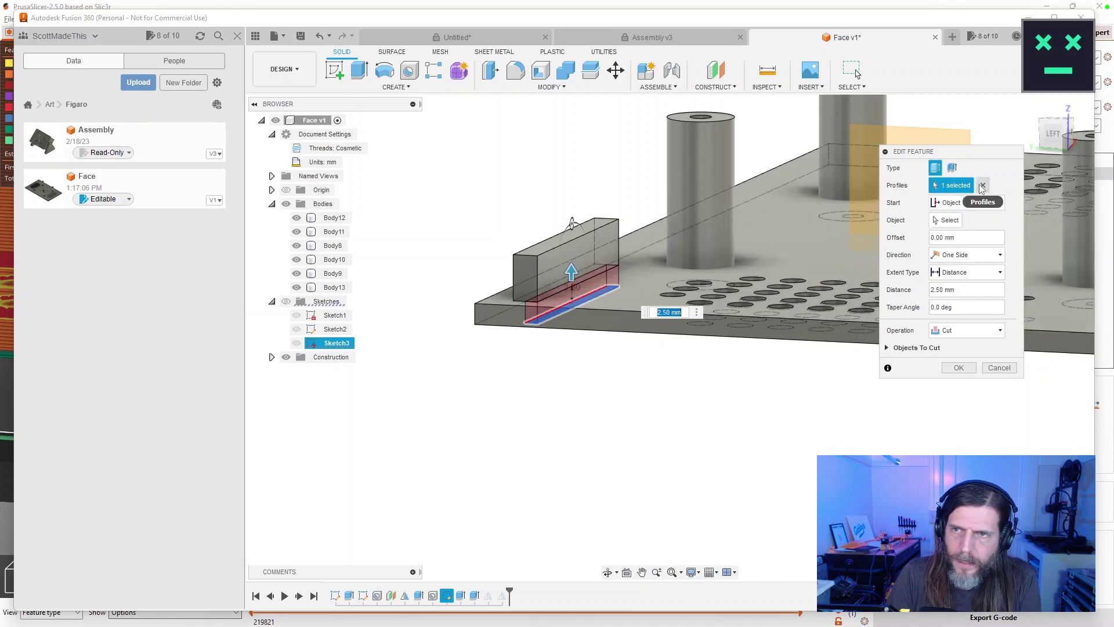
left_click(980, 203)
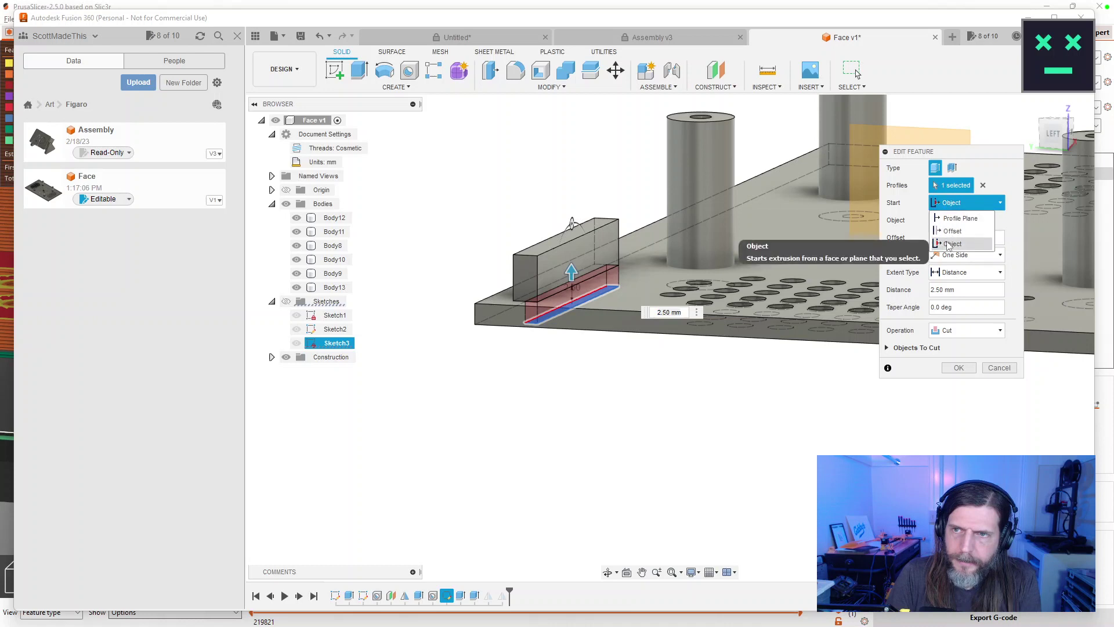
left_click(959, 219)
left_click(980, 202)
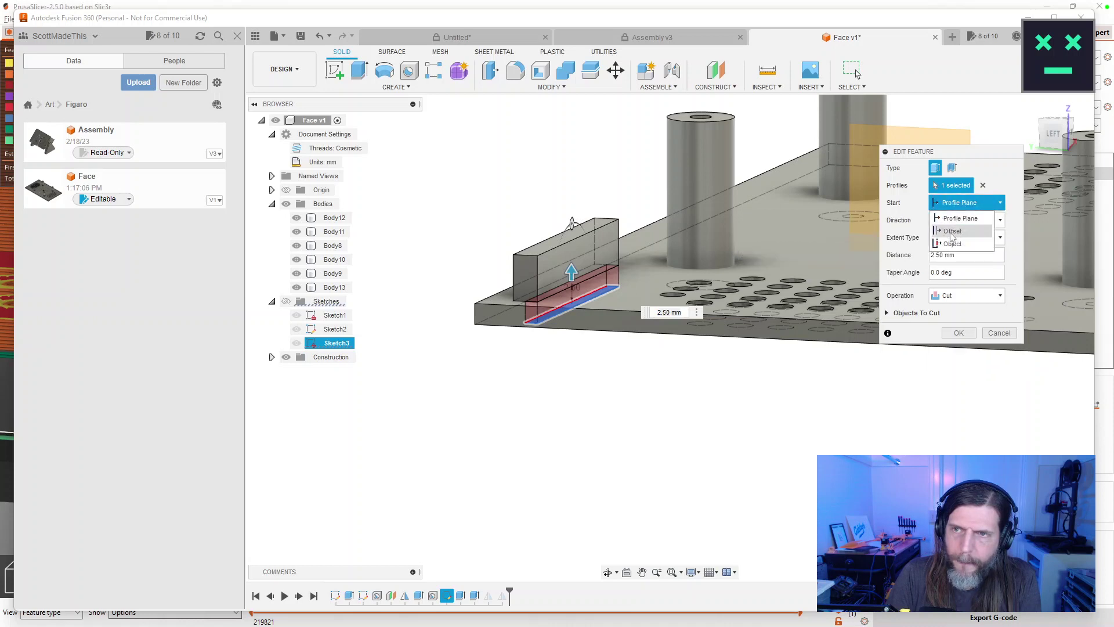
left_click(953, 244)
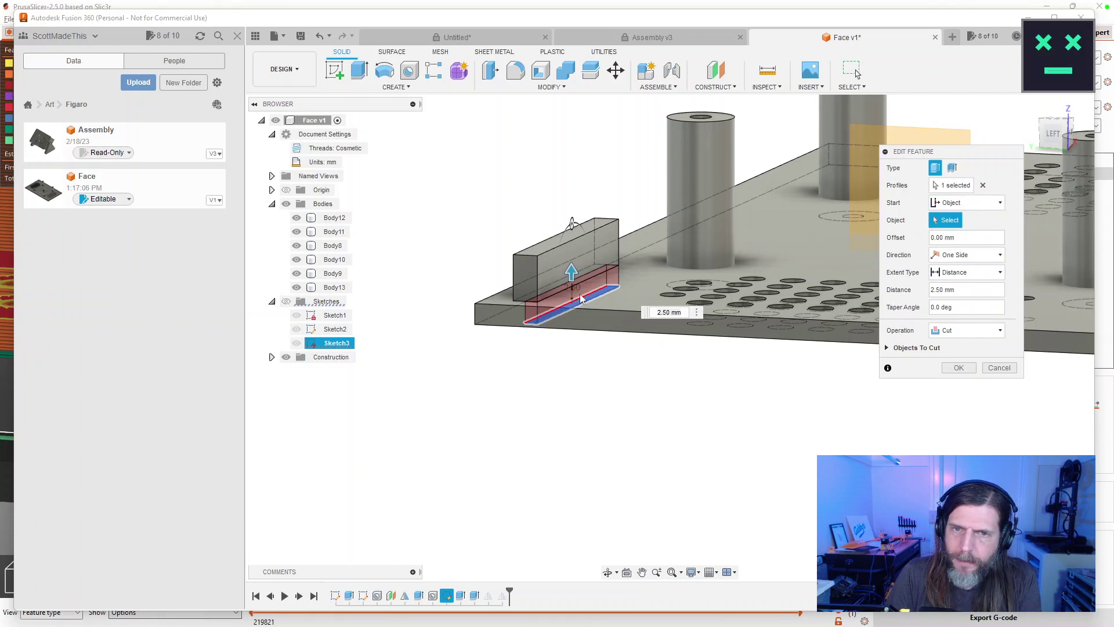
left_click(888, 349)
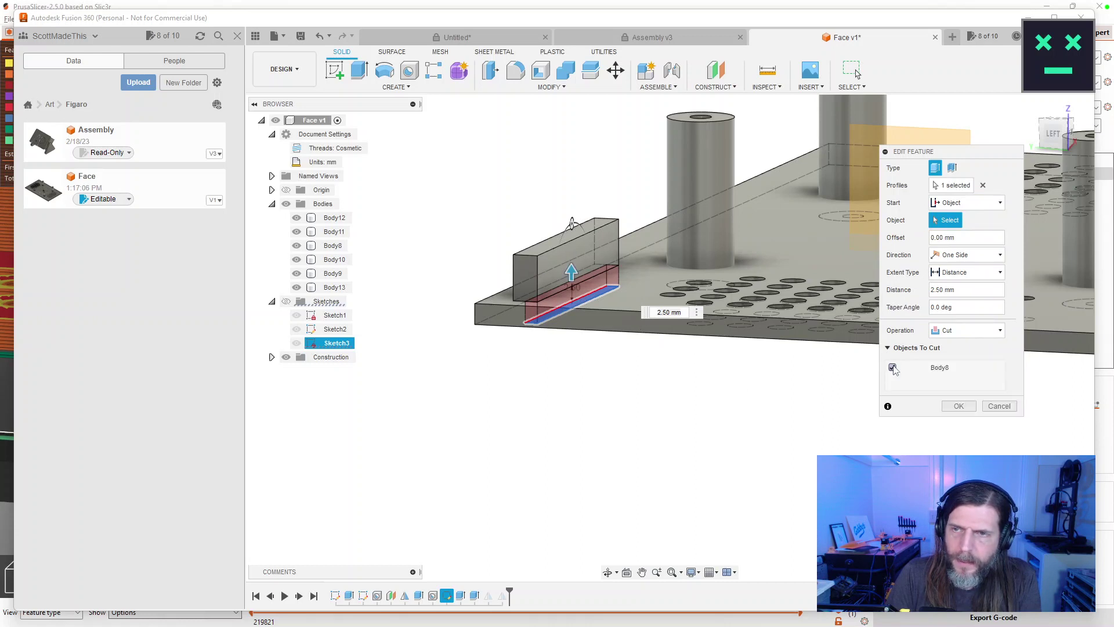
left_click(983, 185)
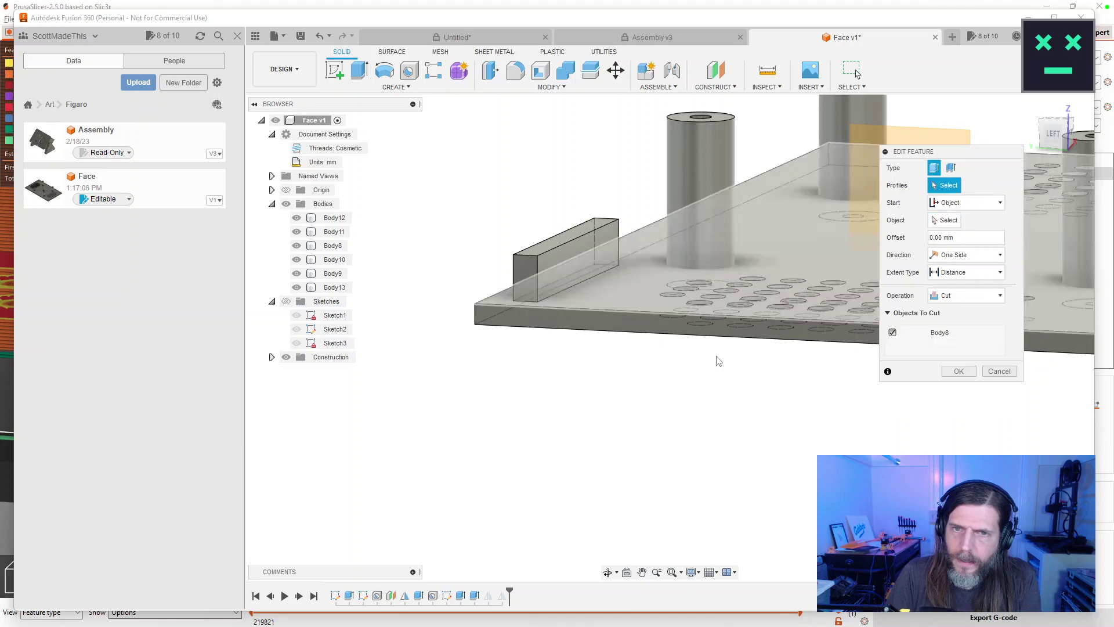
left_click_drag(645, 482, 352, 345)
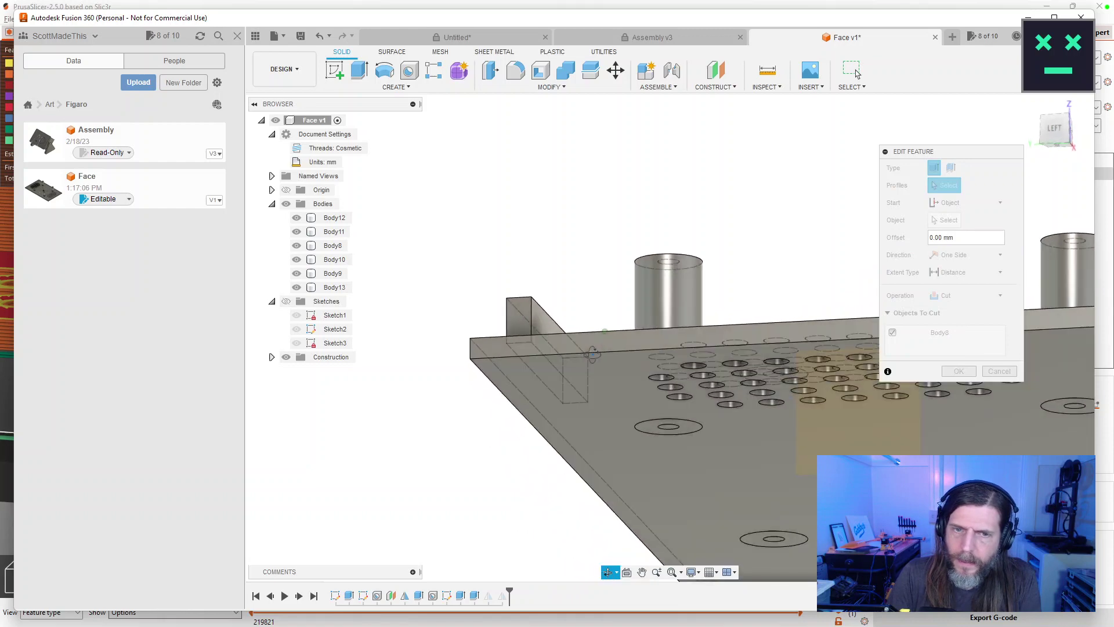
left_click(297, 343)
left_click(570, 413)
left_click_drag(571, 412, 712, 314)
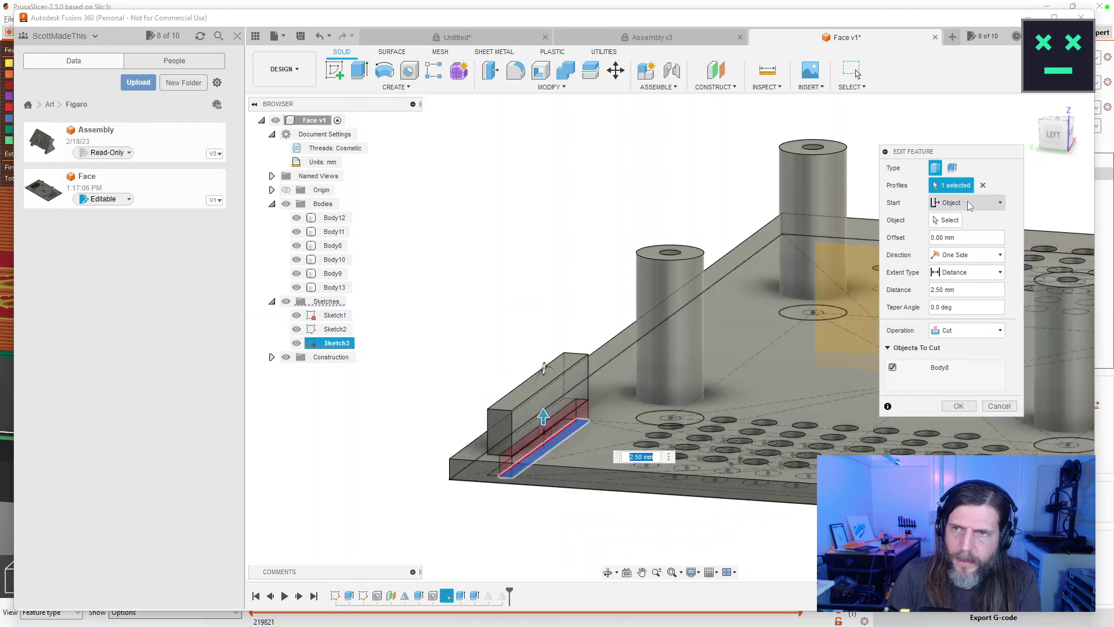
Make the thin slot rectangle the cut's only profile.
left_click(967, 201)
left_click(951, 246)
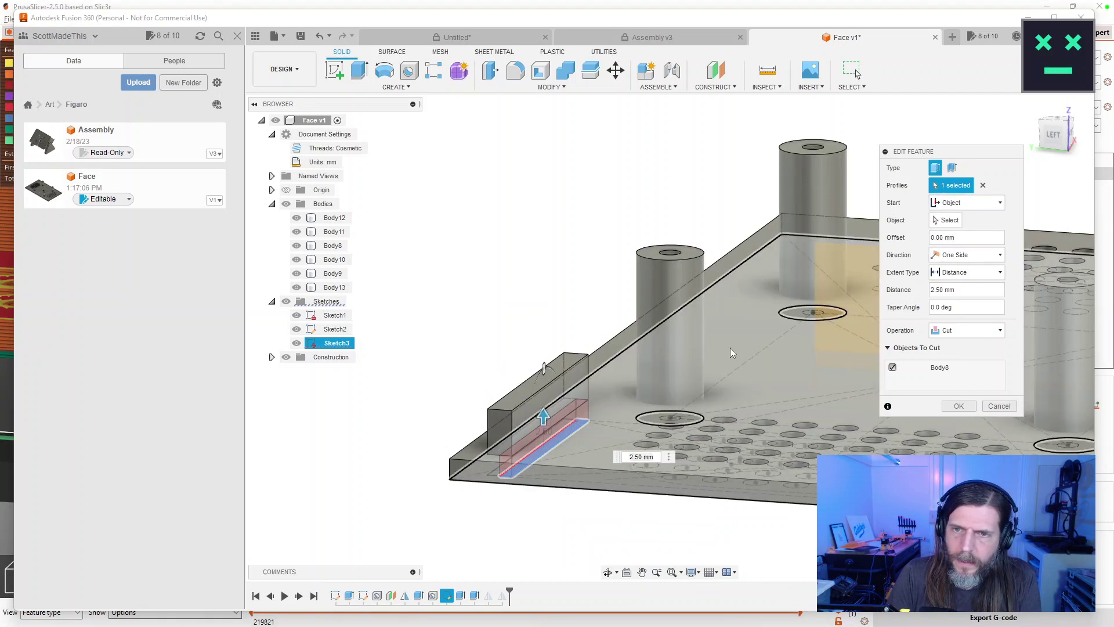
left_click(730, 347)
left_click_drag(582, 534, 584, 530)
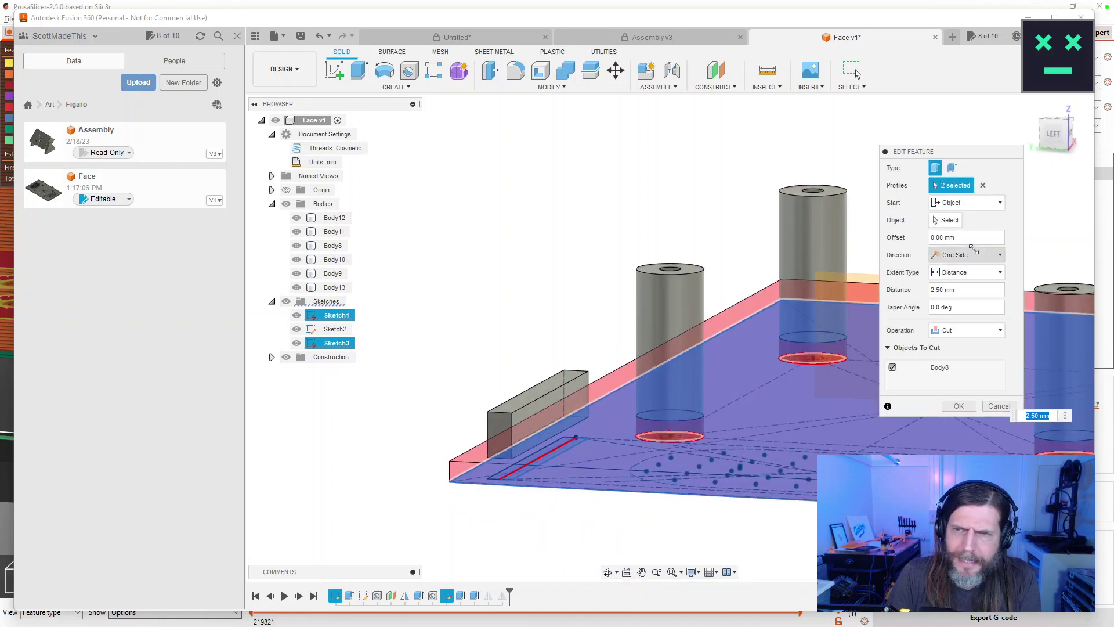
left_click(984, 186)
left_click_drag(614, 381, 627, 334)
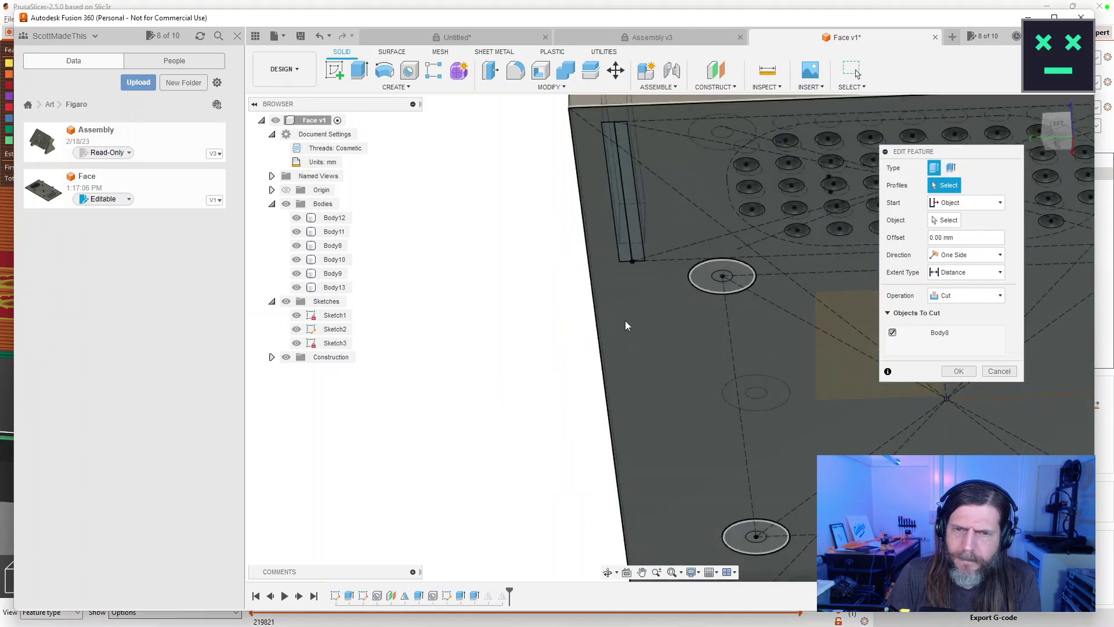
left_click(636, 225)
left_click_drag(697, 233, 701, 140)
Start the cut from an object, set depth 2.75 mm, exclude Body8, and apply.
left_click(964, 203)
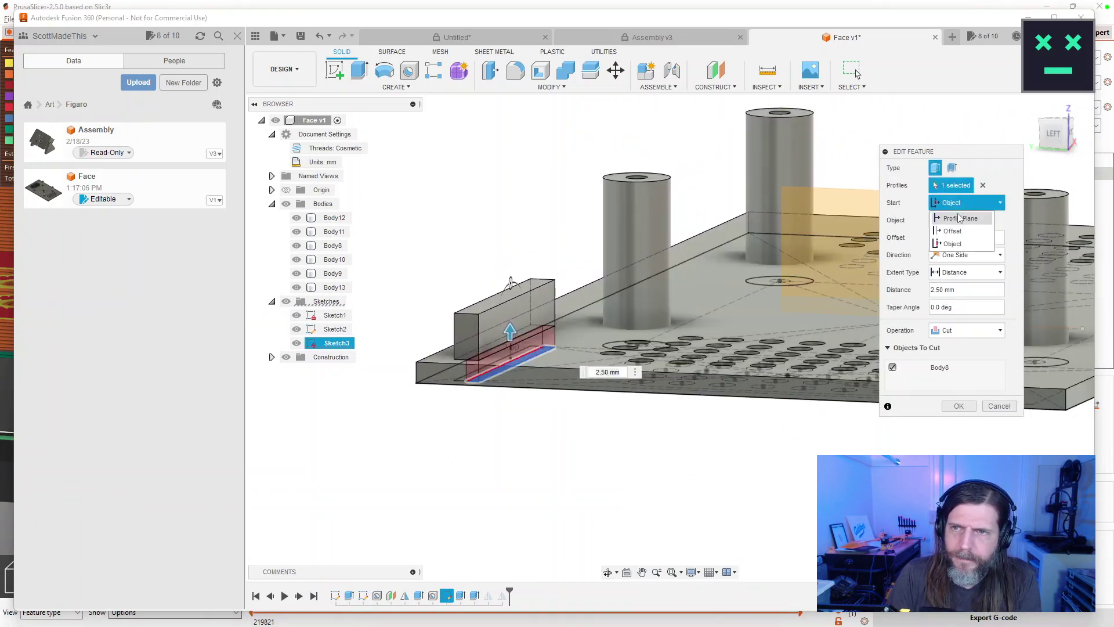
left_click(960, 218)
left_click(965, 202)
left_click(953, 231)
left_click(964, 202)
left_click(956, 244)
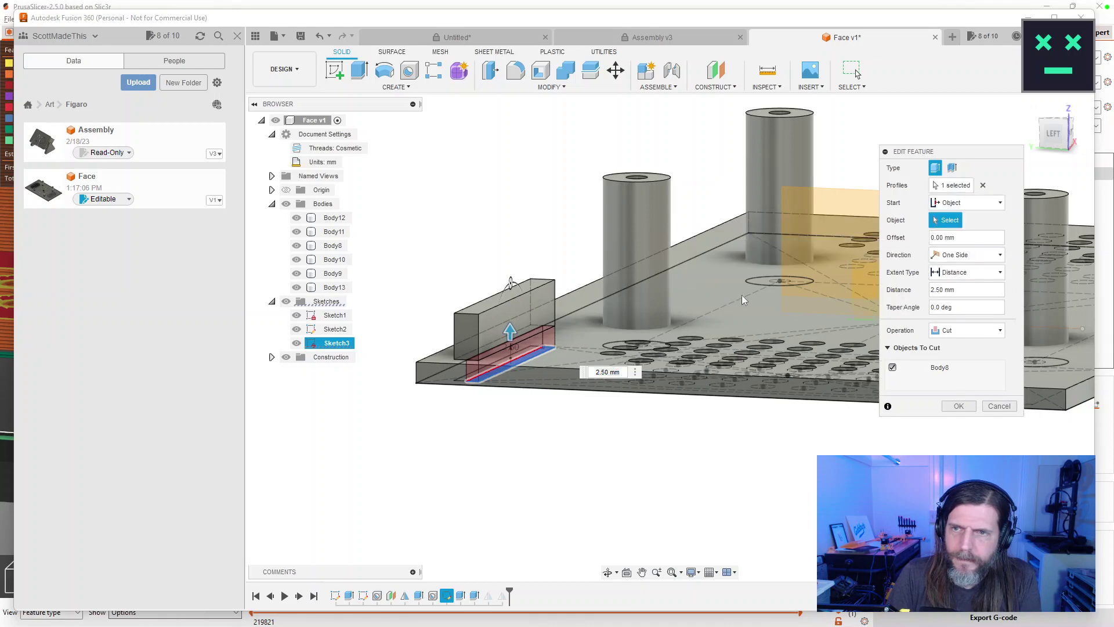
scroll(733, 301, "up", 5)
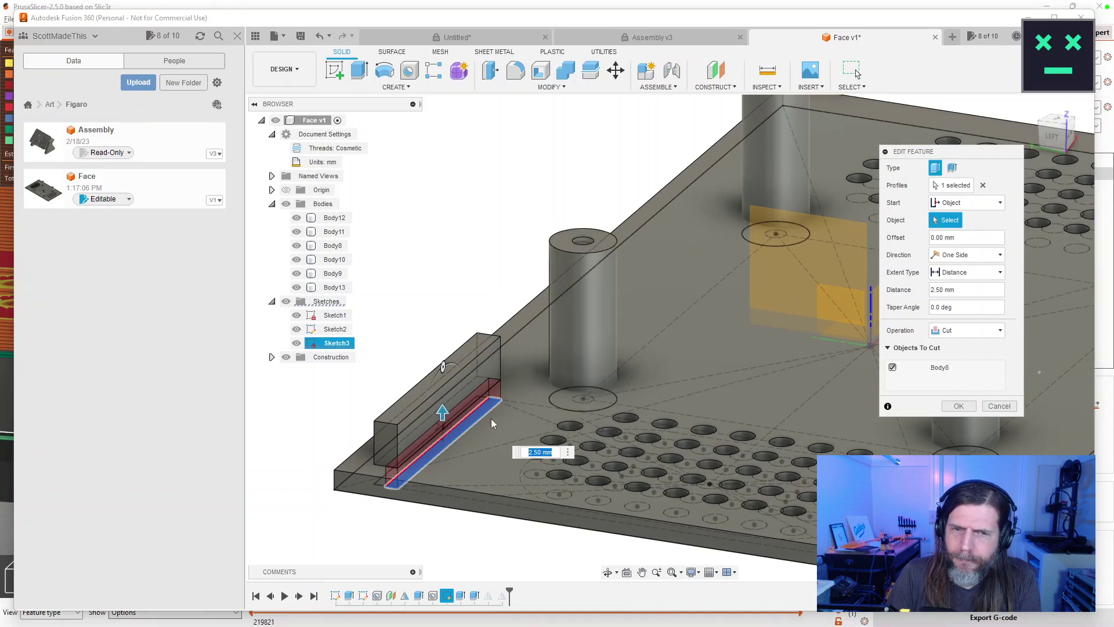
left_click_drag(442, 412, 442, 393)
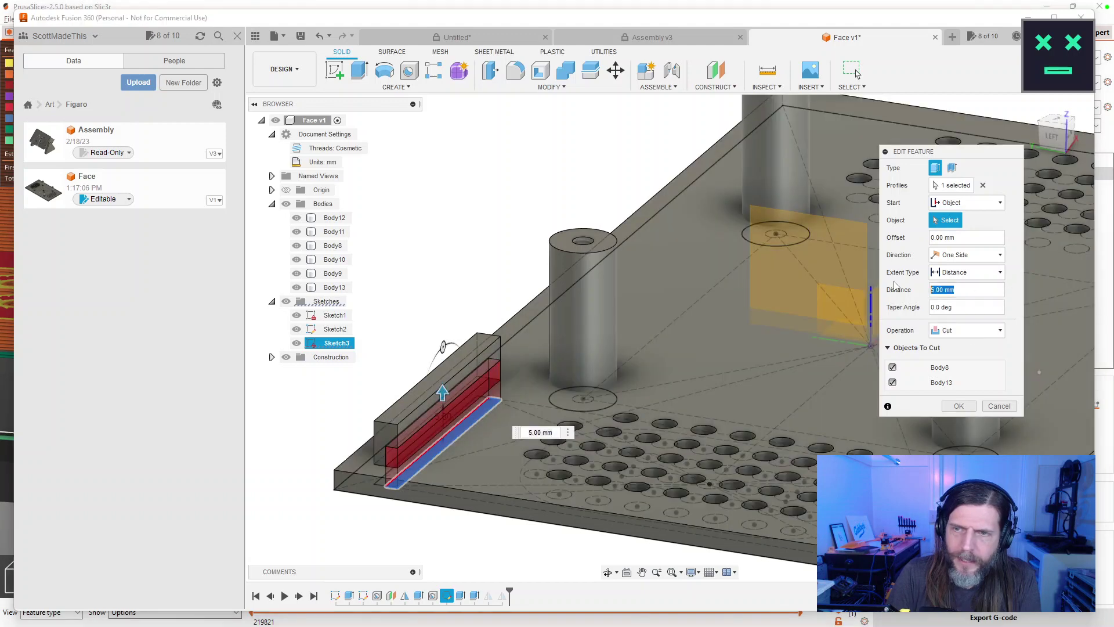
type("2.75")
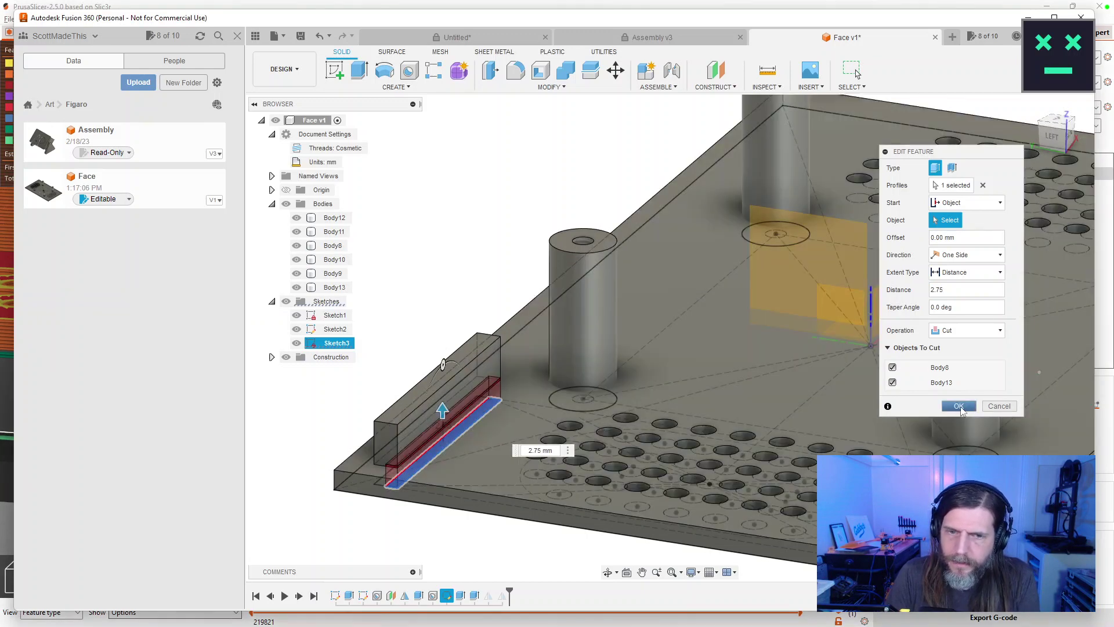
left_click(893, 368)
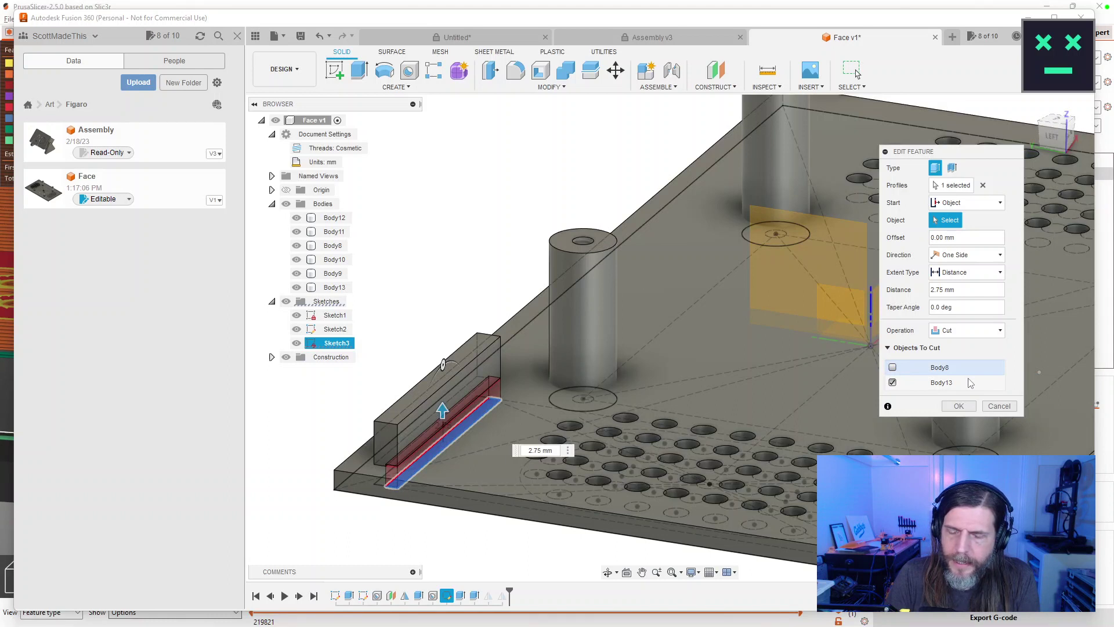
left_click(958, 407)
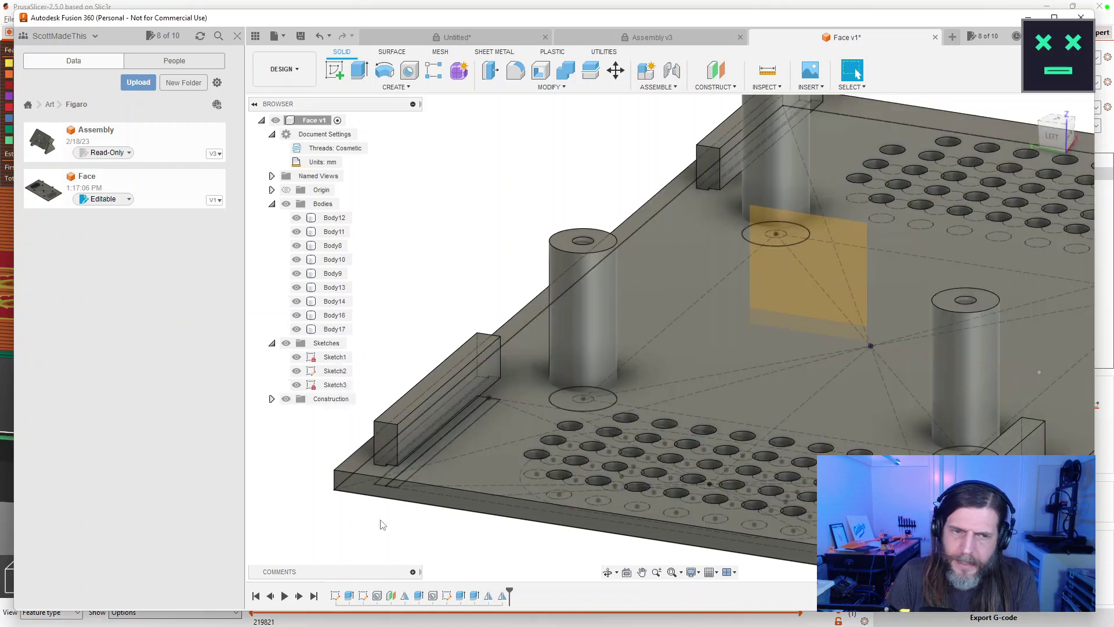
Abandon editing Extrude6, undo the last feature, and roll the timeline back one step.
double_click(475, 598)
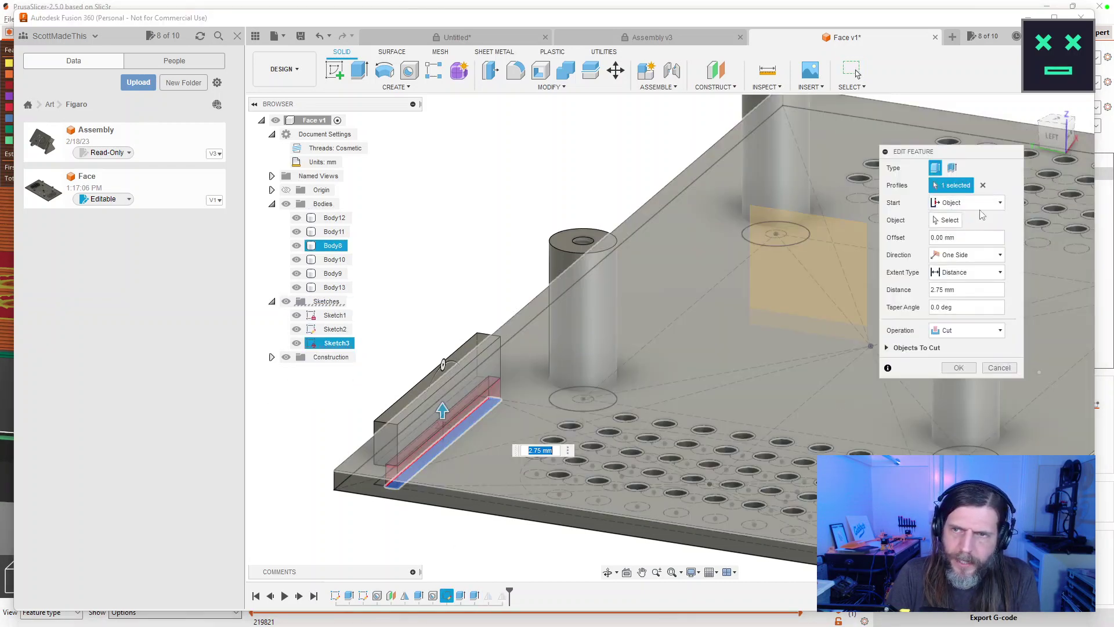
left_click(962, 204)
left_click(638, 288)
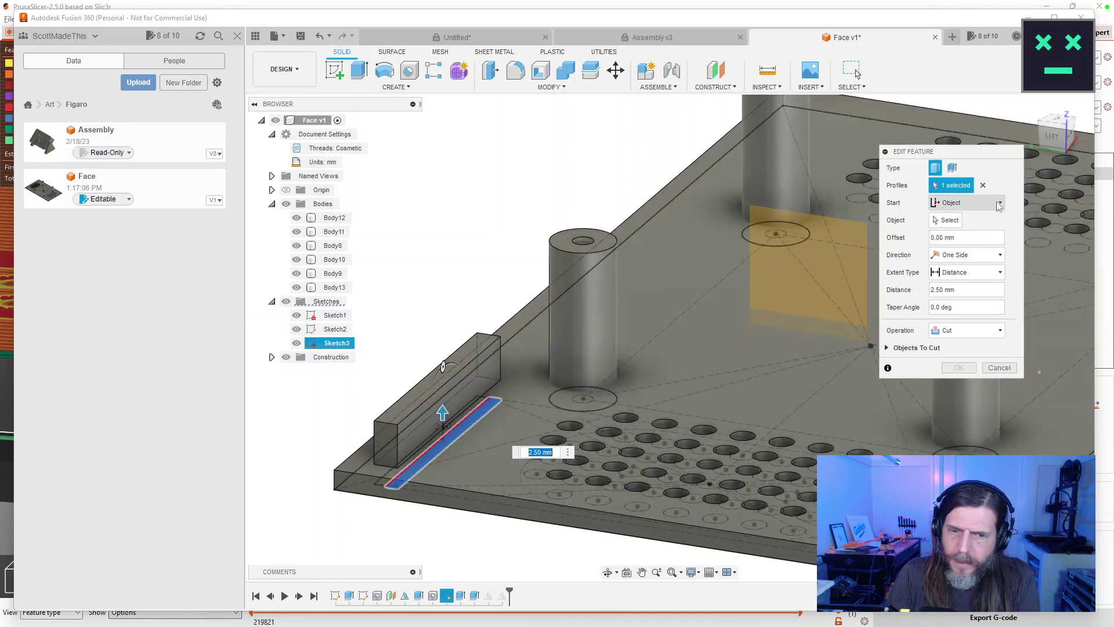
left_click(999, 367)
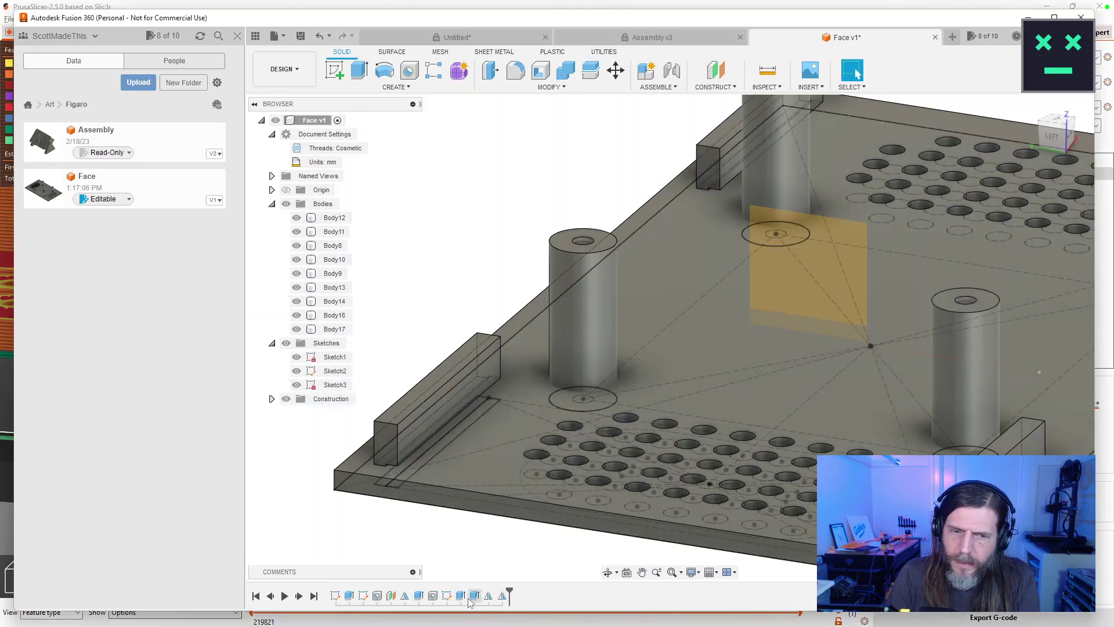
key("ctrl+z")
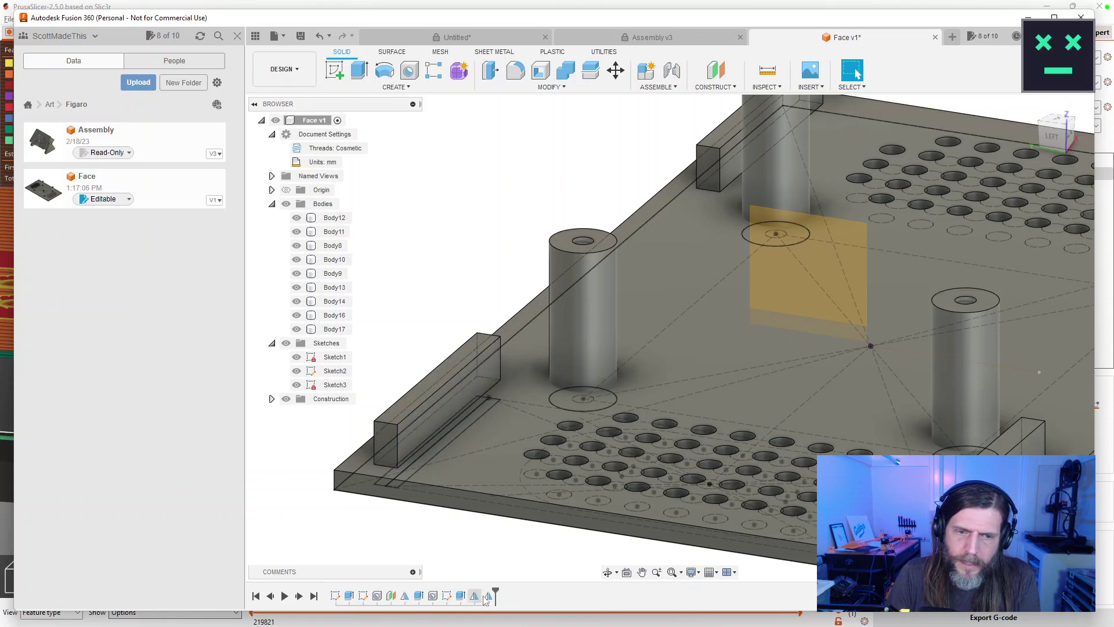
left_click_drag(495, 596, 468, 598)
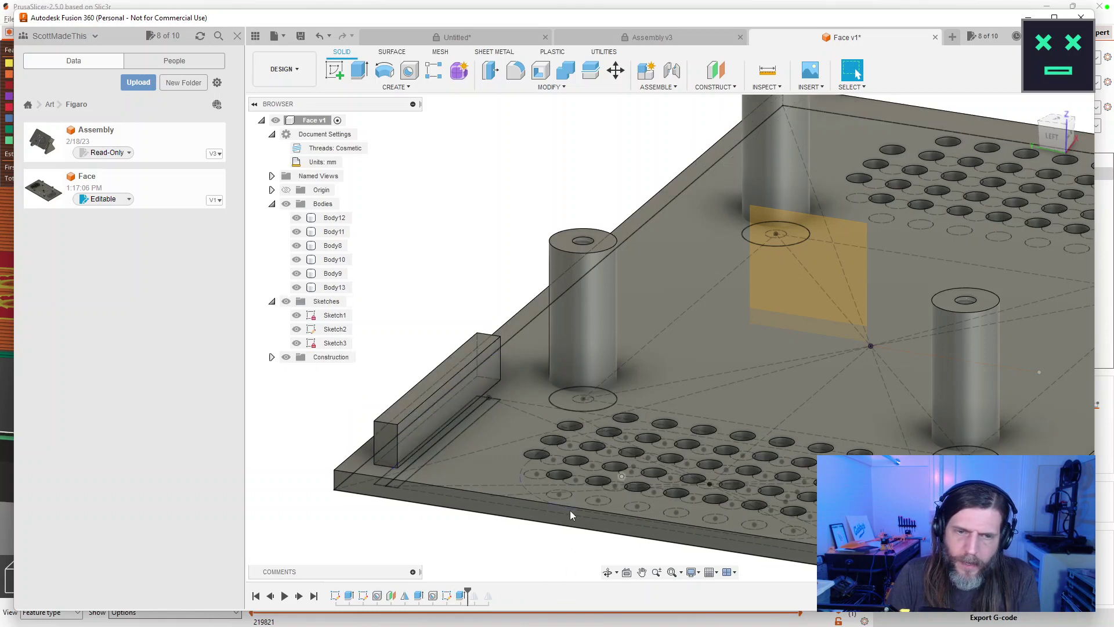
Cut the thin slot rectangle 2.75 mm from the plate's top face, then roll the timeline forward.
left_click(361, 71)
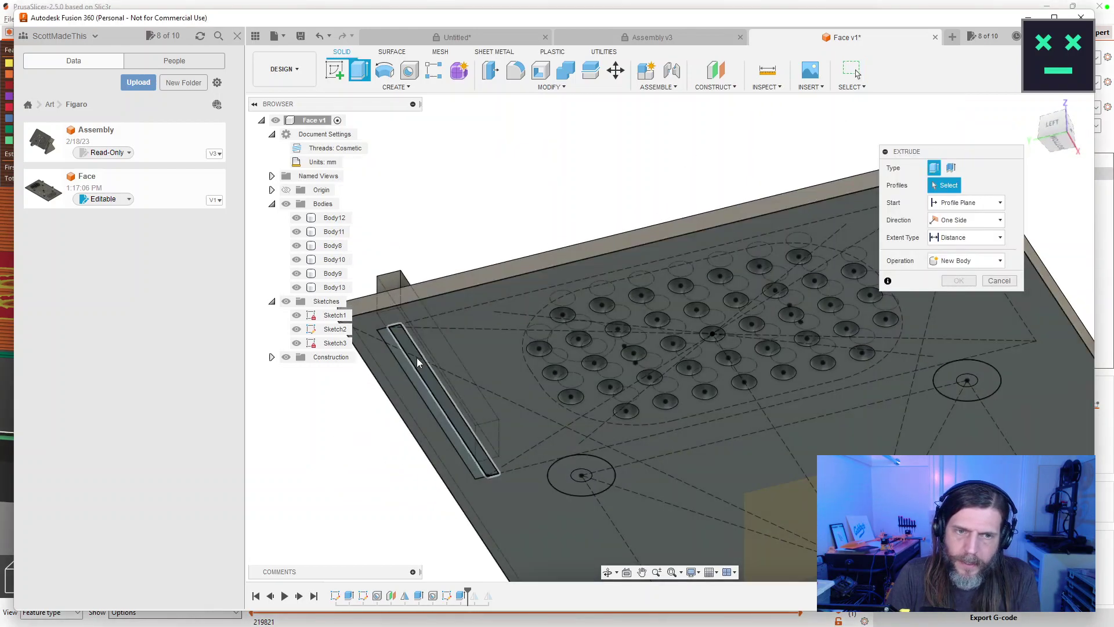
left_click(417, 360)
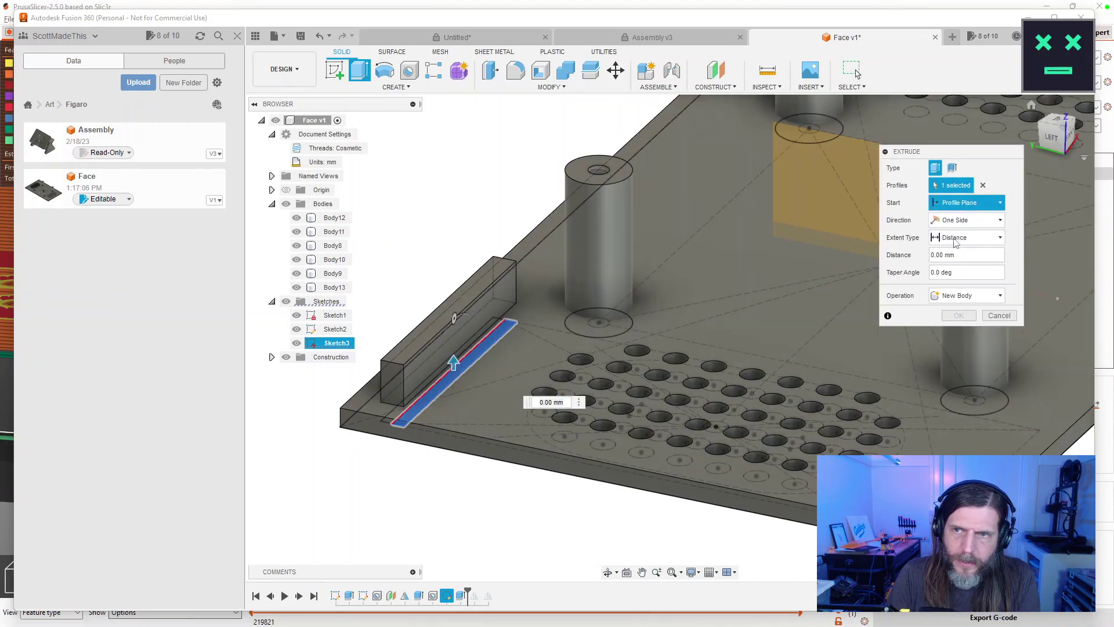
left_click(966, 202)
left_click(962, 243)
left_click(439, 348)
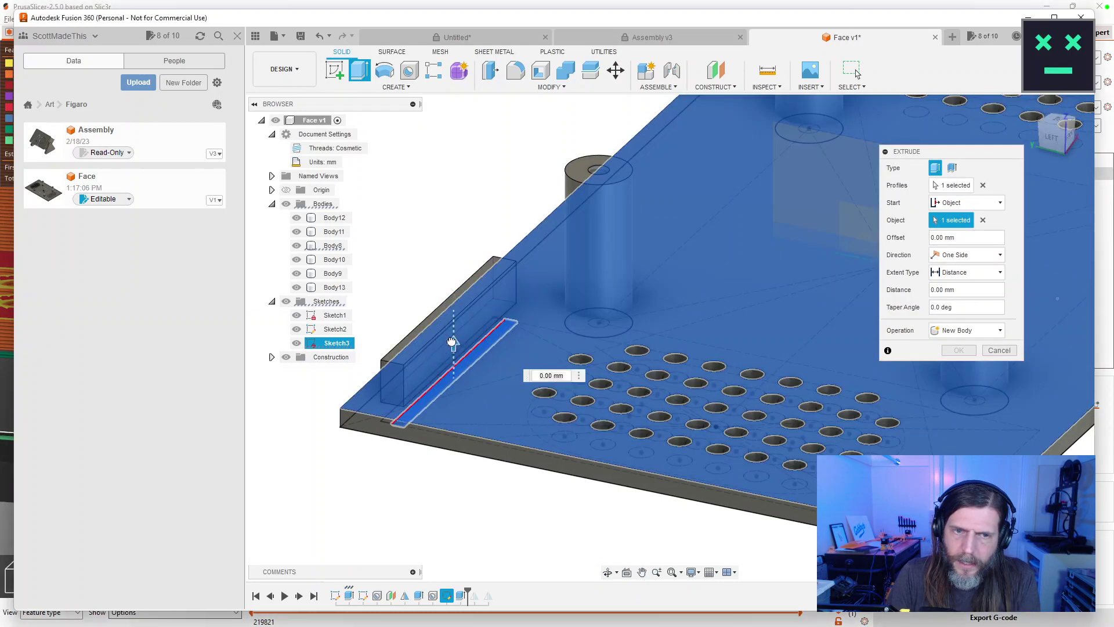
type("2.75")
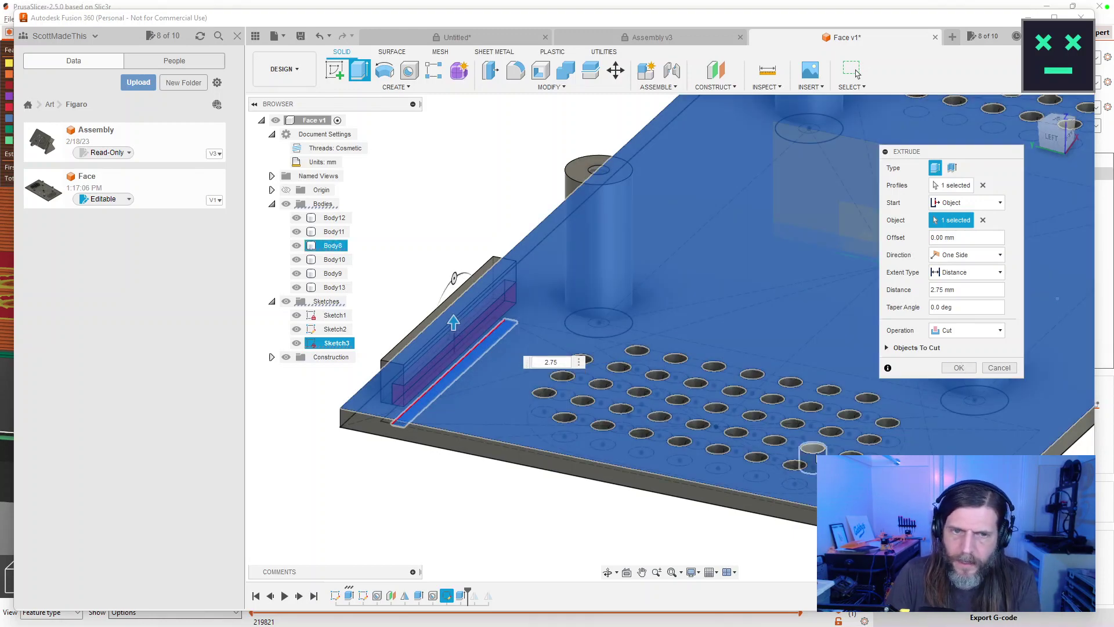
left_click(958, 367)
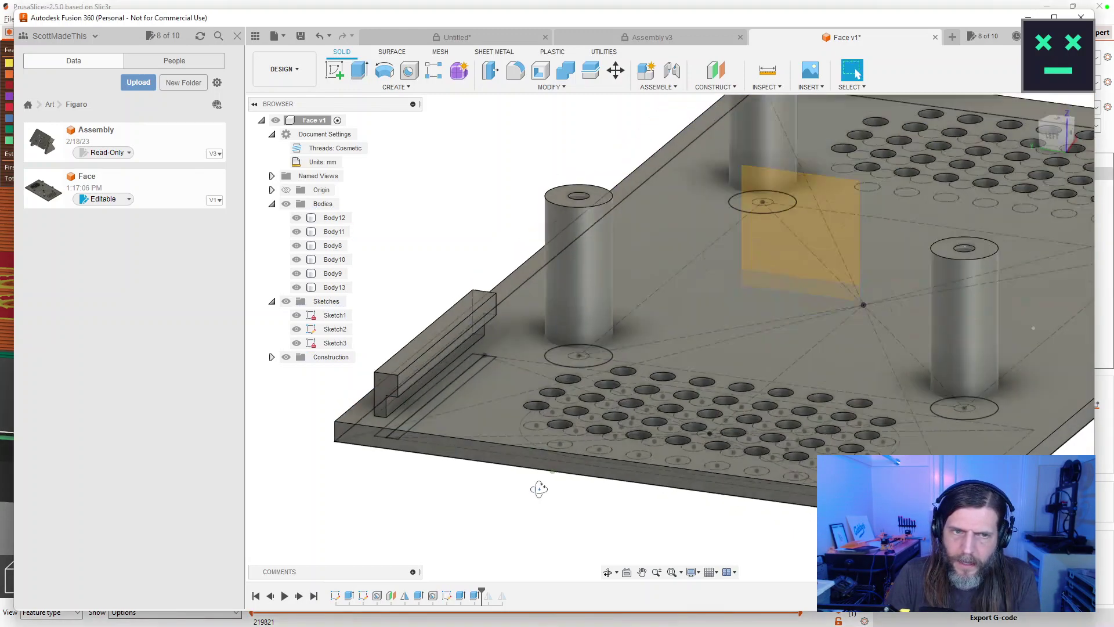
left_click_drag(538, 489, 543, 478)
left_click_drag(481, 592, 509, 594)
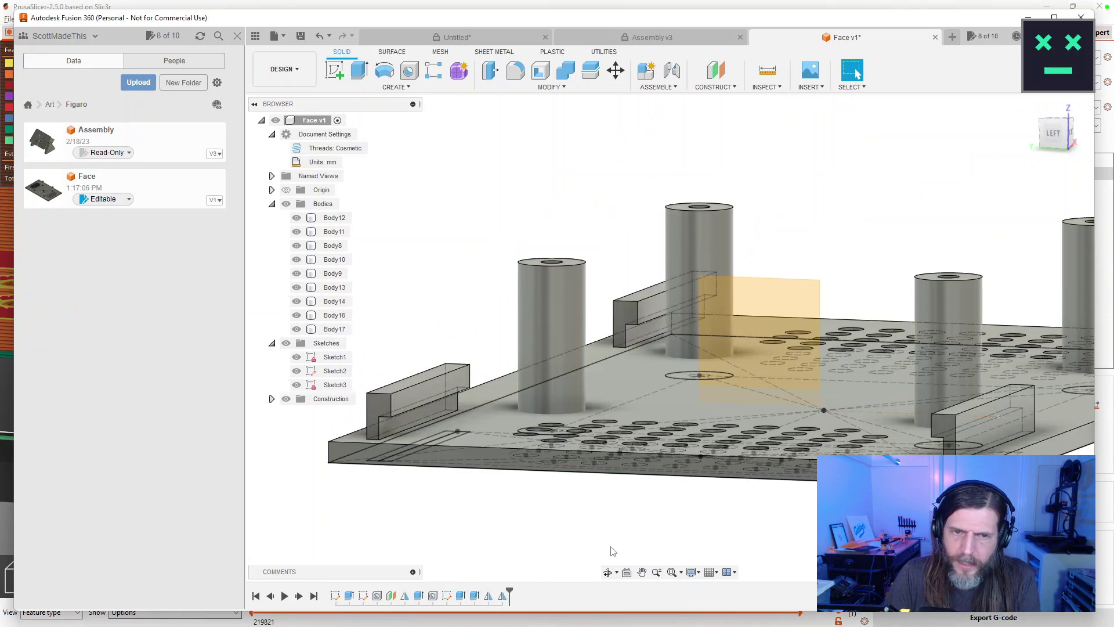
Frame the whole plate and try rearranging Body8 and Body17 in the bodies list.
scroll(728, 532, "down", 3)
left_click_drag(739, 520, 714, 377)
key("Escape")
key("Escape")
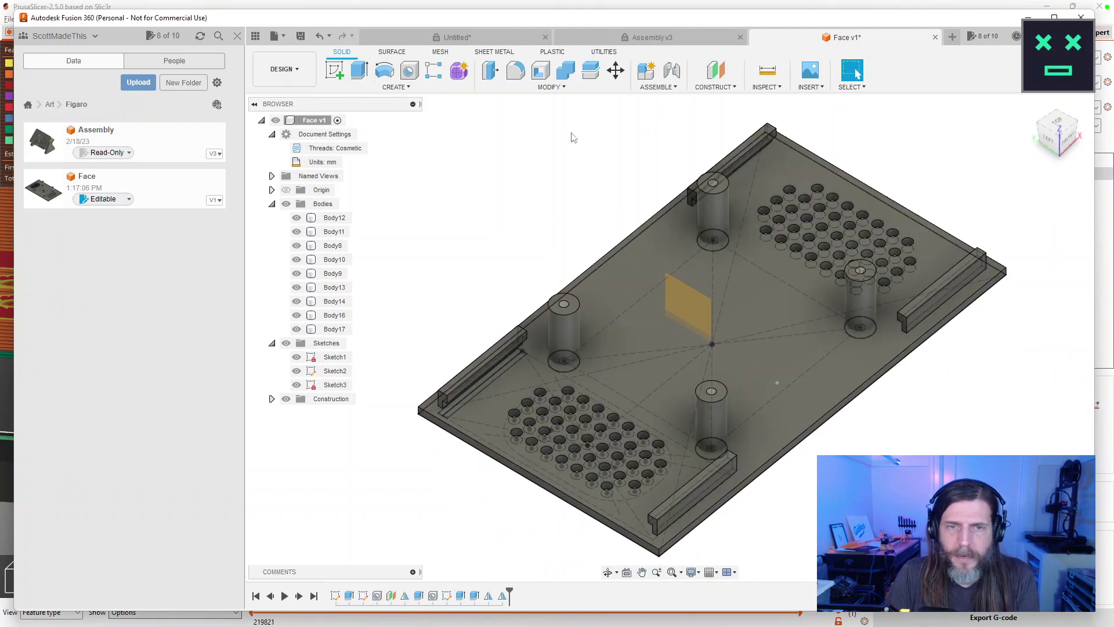
left_click_drag(333, 245, 334, 215)
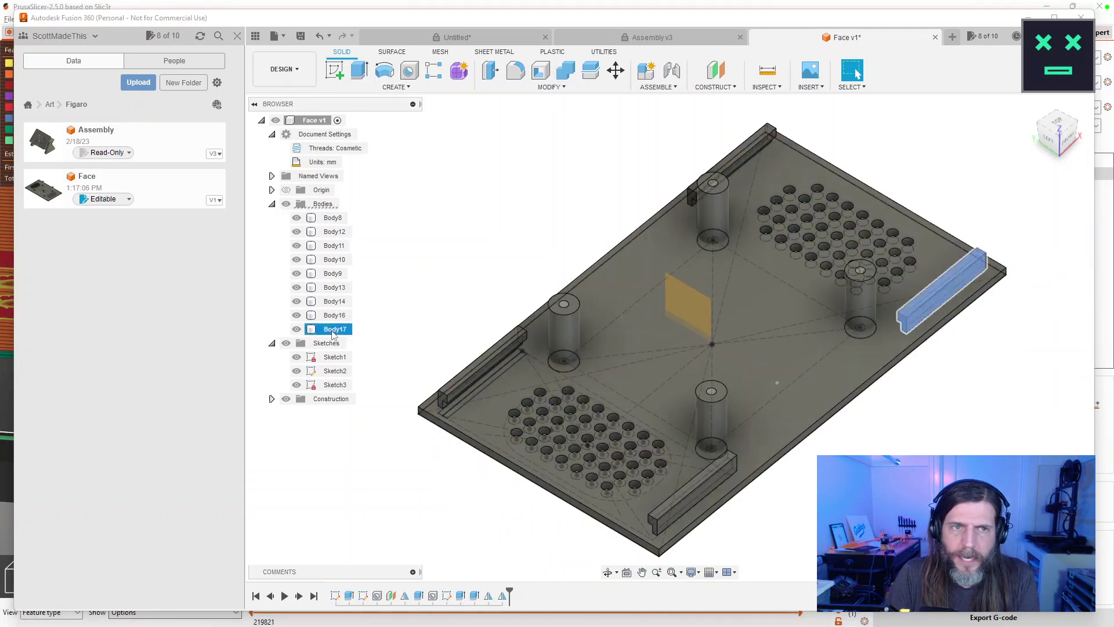
left_click(331, 219)
key("Escape")
left_click_drag(295, 329, 297, 239)
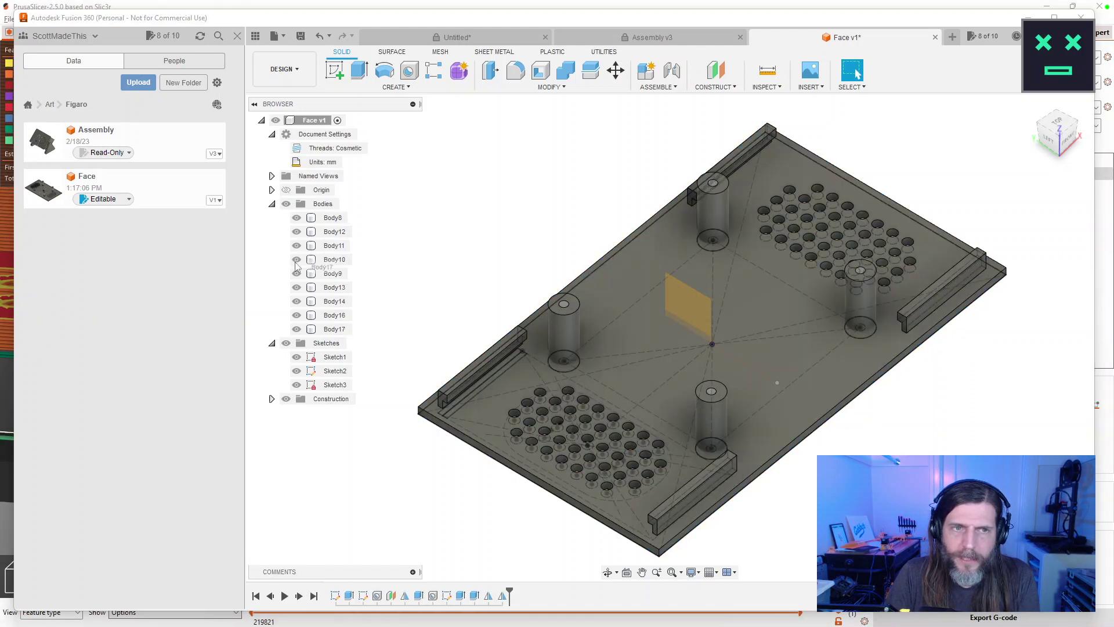
left_click(296, 329)
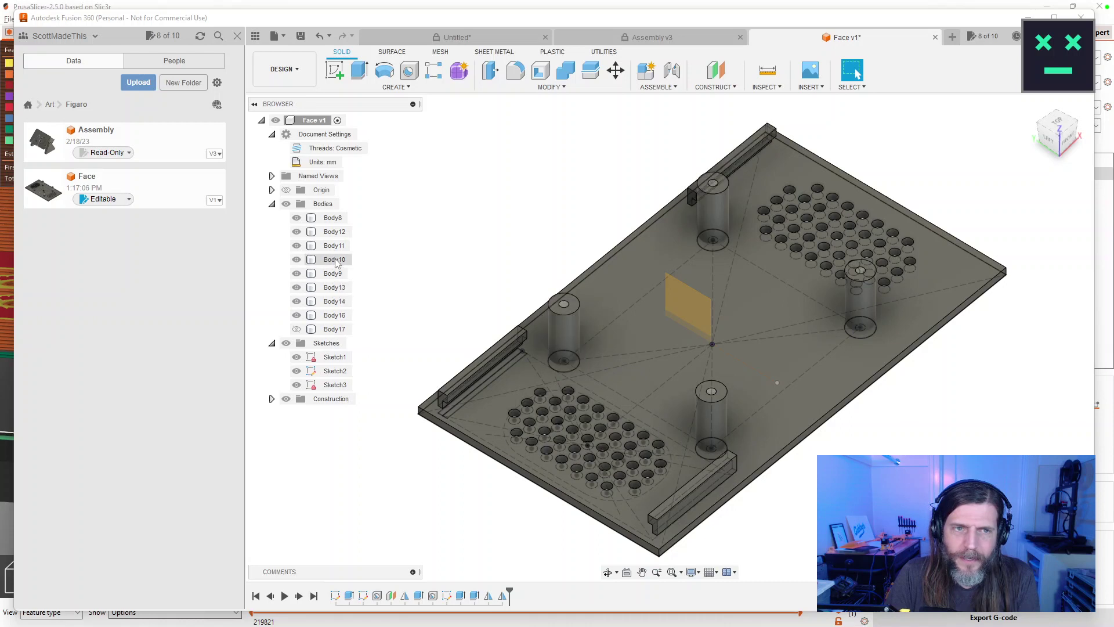
left_click(296, 329)
Select Body8 through Body17 and join them into Body8 with Combine.
left_click(335, 329)
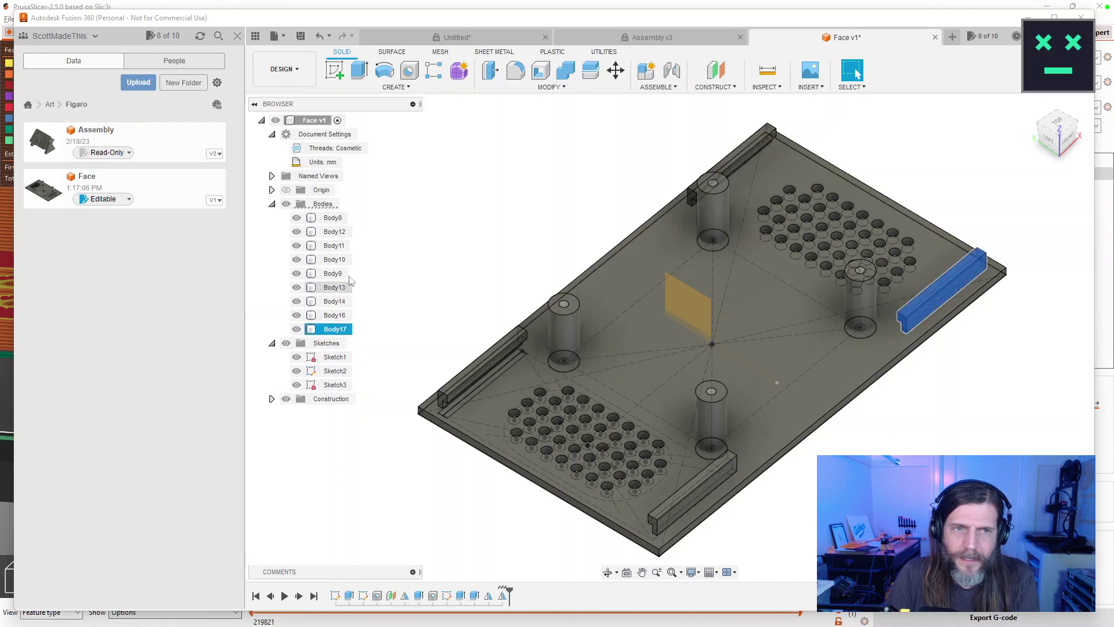
left_click(334, 232, "shift")
left_click_drag(335, 231, 339, 212)
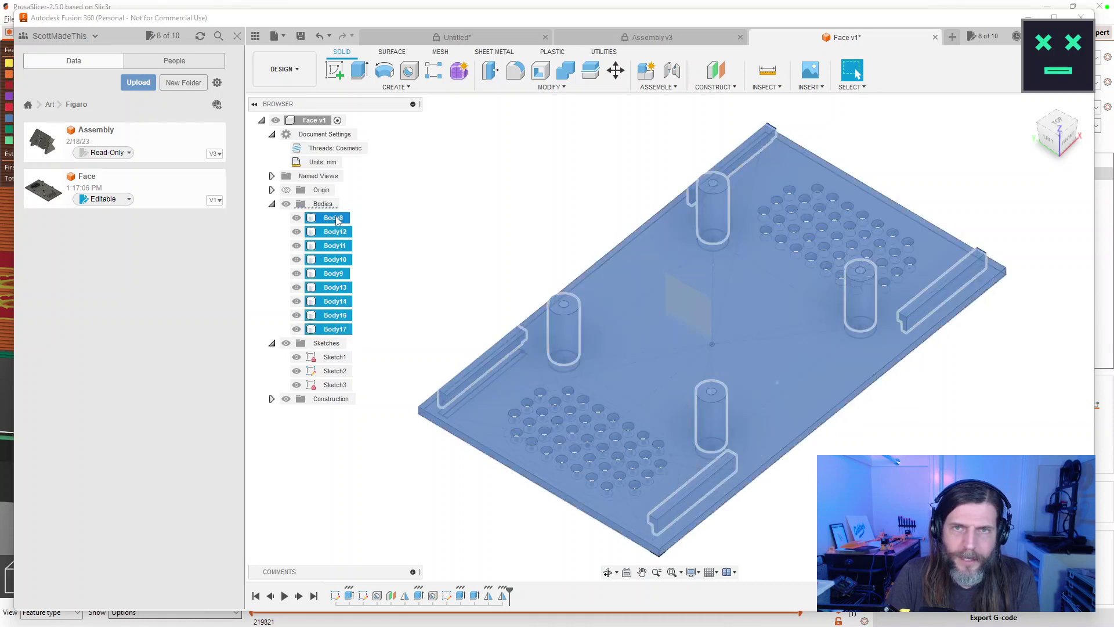
left_click(345, 217, "shift")
left_click(409, 250)
left_click(335, 218)
left_click(334, 329, "shift")
left_click(566, 70)
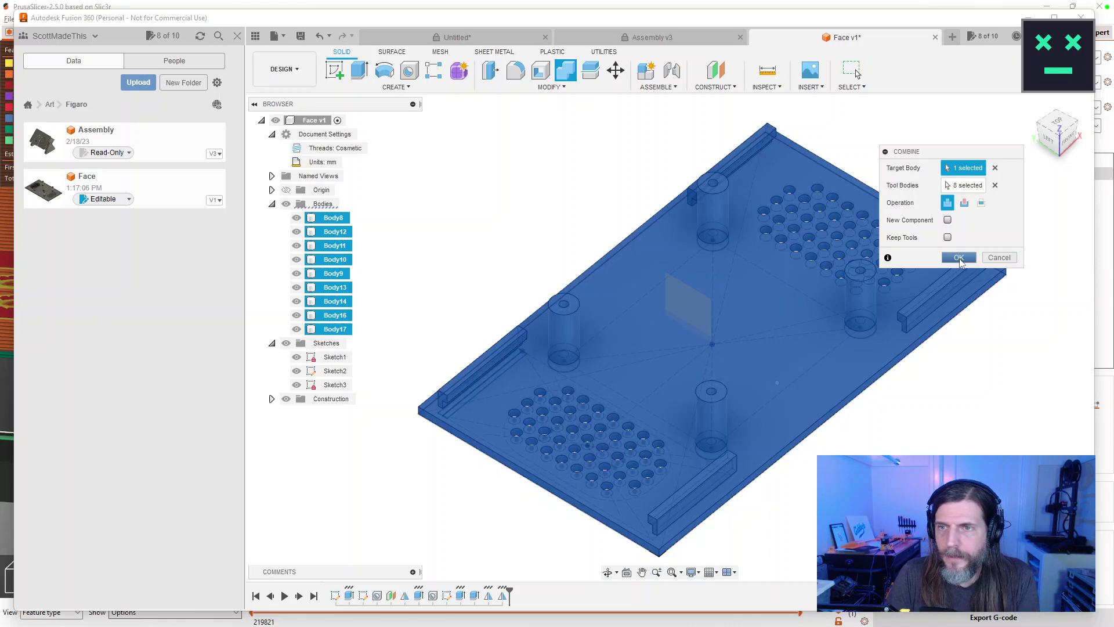
left_click(960, 259)
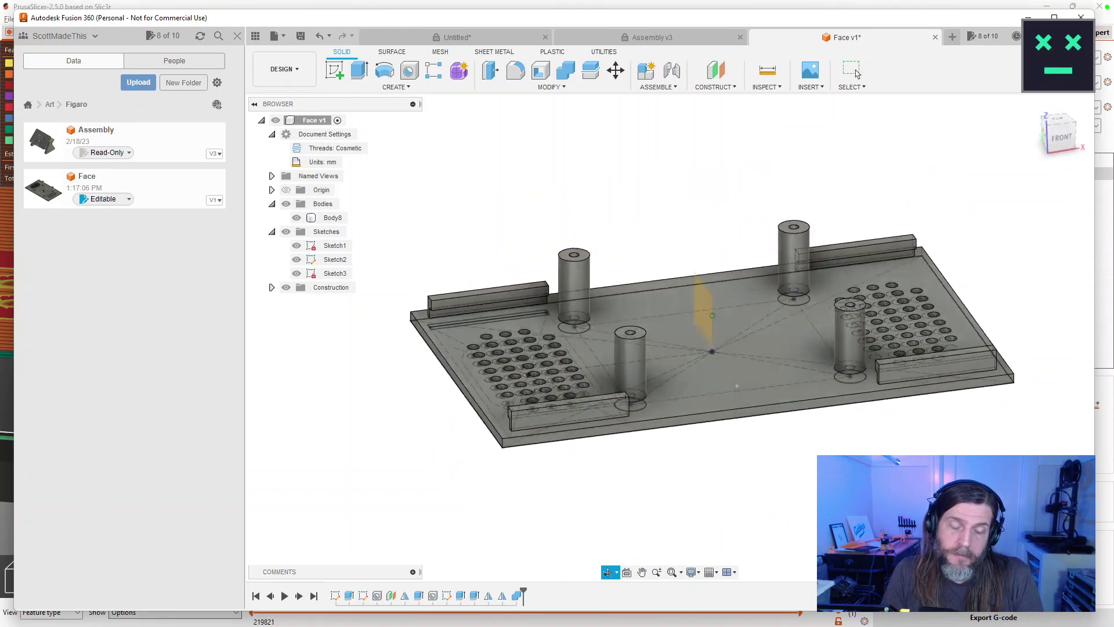
Round all four corner edges of Body8 with a 4 mm fillet radius.
left_click(332, 218)
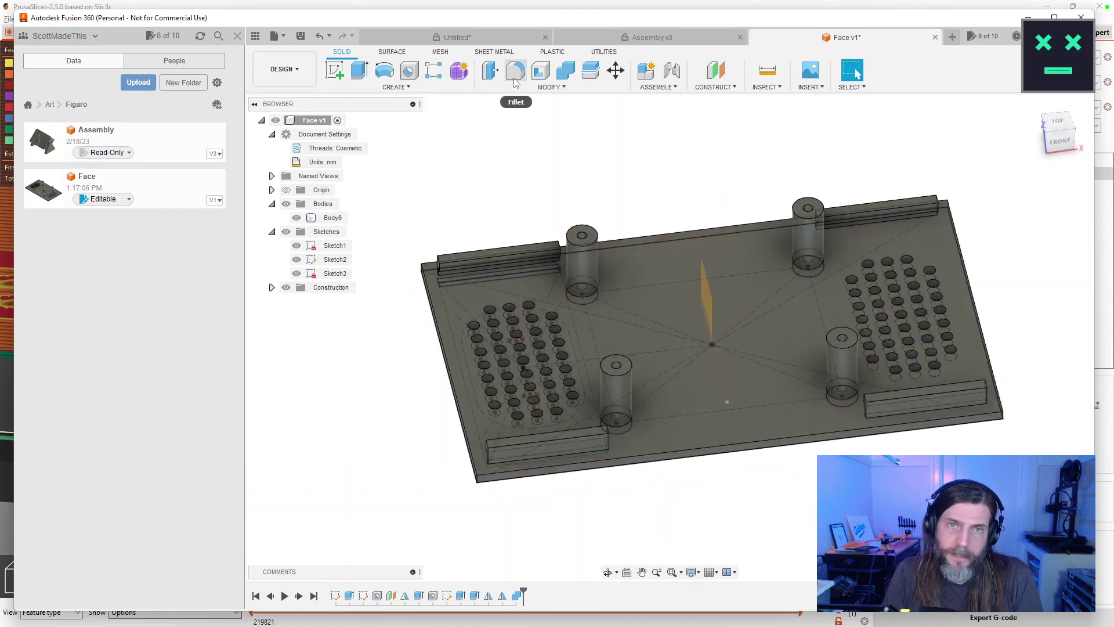
left_click(515, 73)
left_click(477, 480)
left_click_drag(477, 485, 762, 433)
left_click(601, 490)
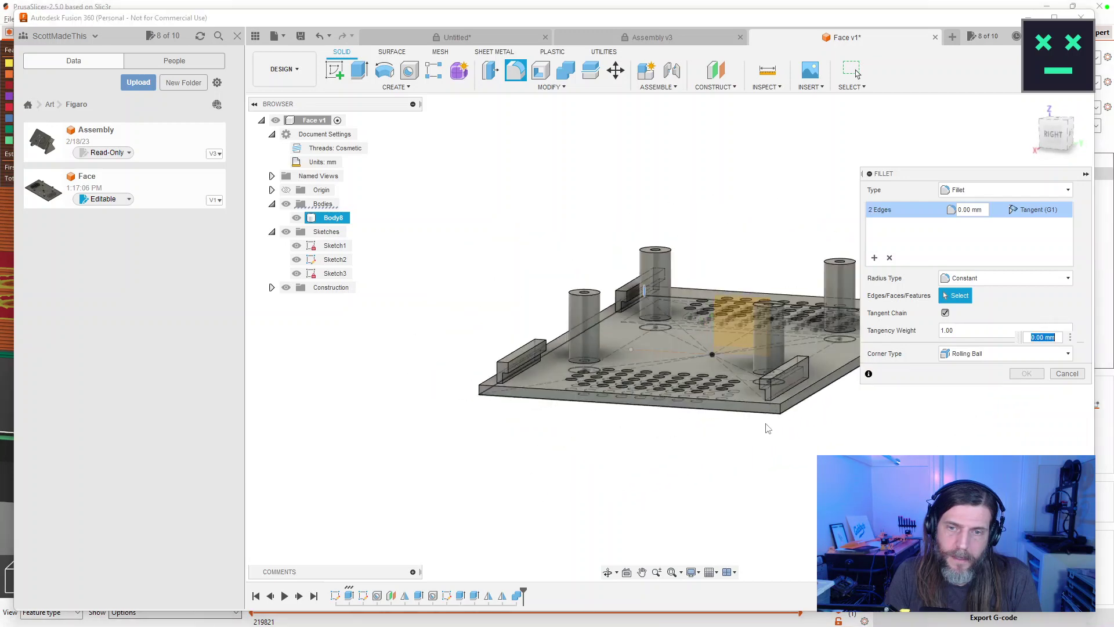
left_click(498, 404)
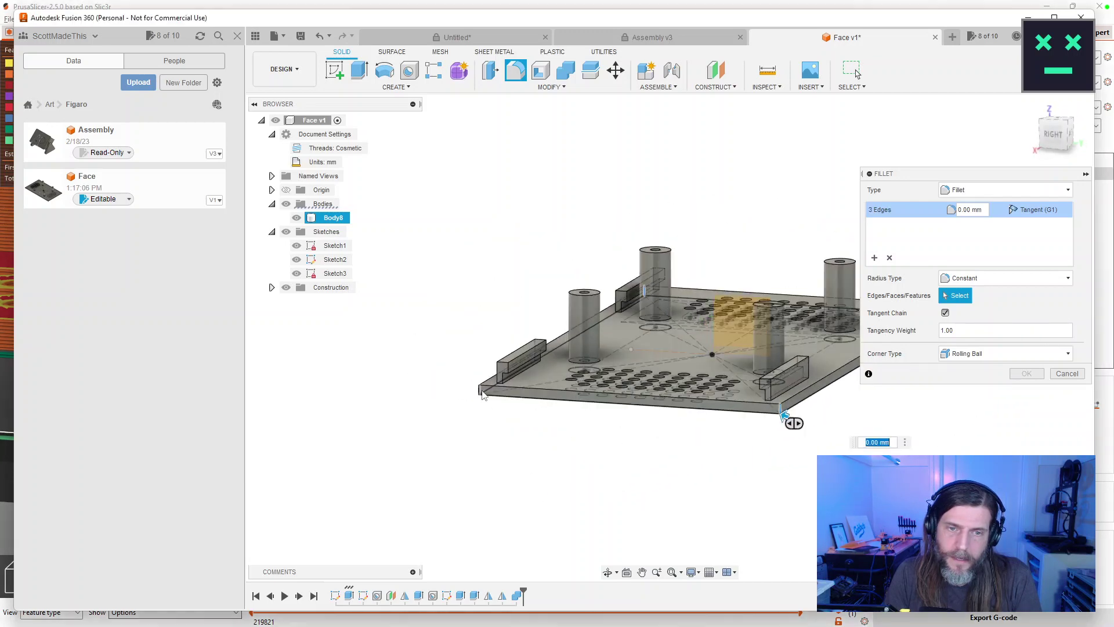
left_click_drag(846, 443, 555, 488)
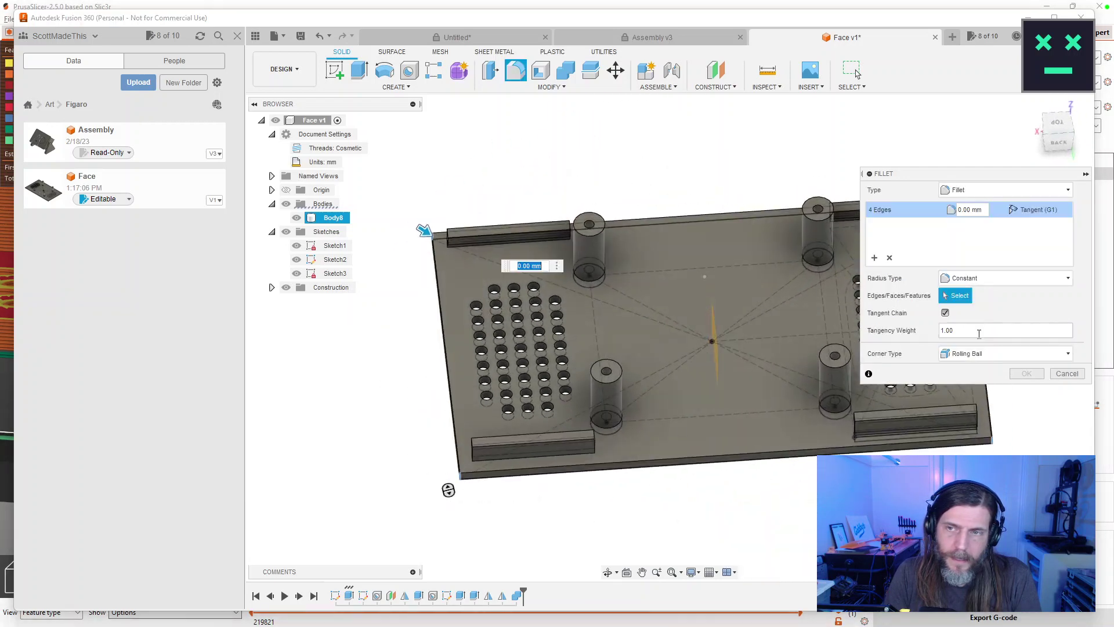
type("4")
key("Tab")
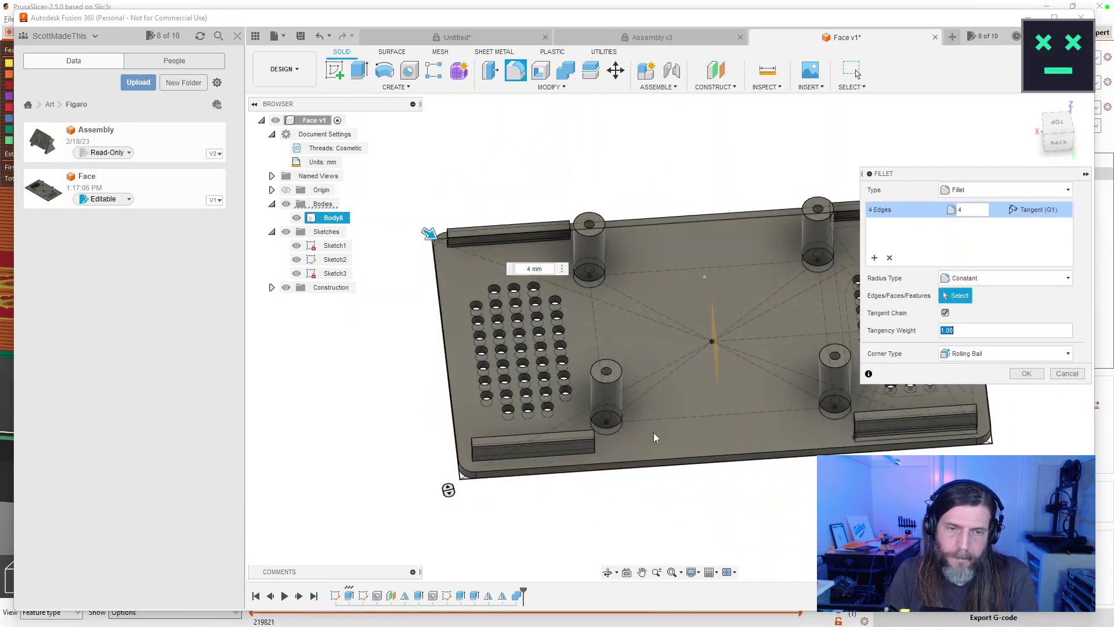
left_click(1027, 374)
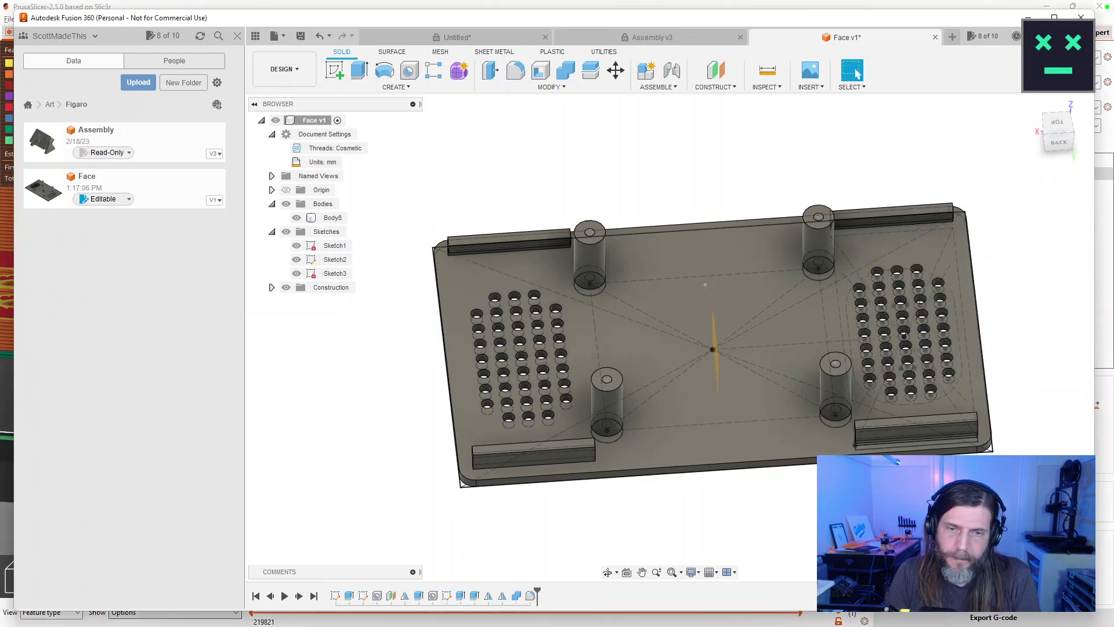
mouse_move(812, 348)
left_mouse_down()
mouse_move(838, 423)
mouse_move(818, 348)
left_mouse_up()
left_click_drag(848, 283, 831, 446)
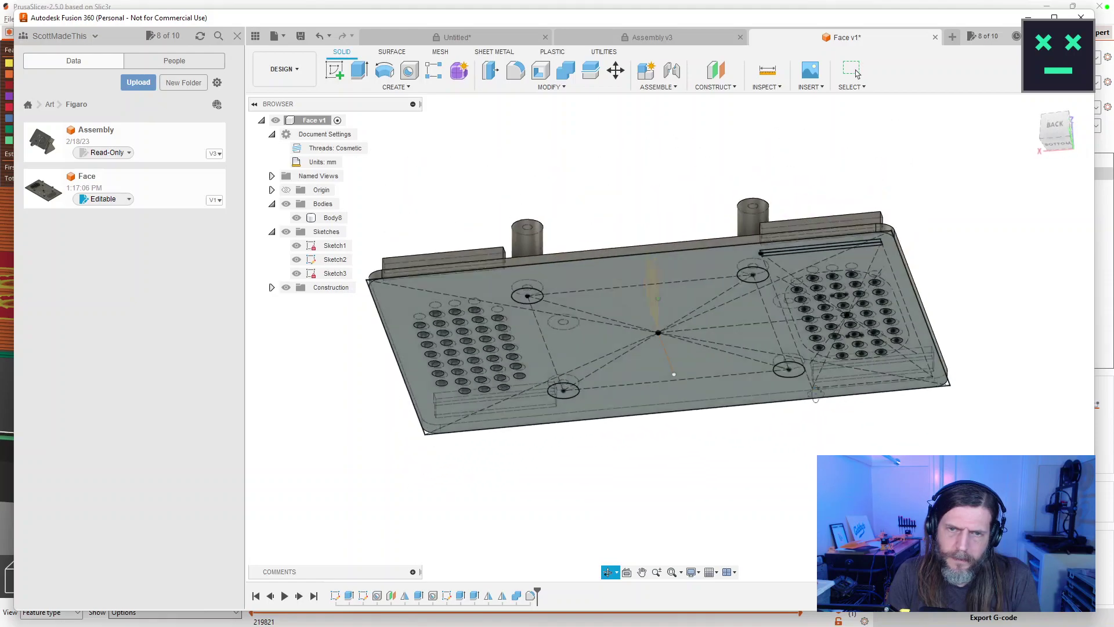
left_click_drag(827, 447, 822, 415)
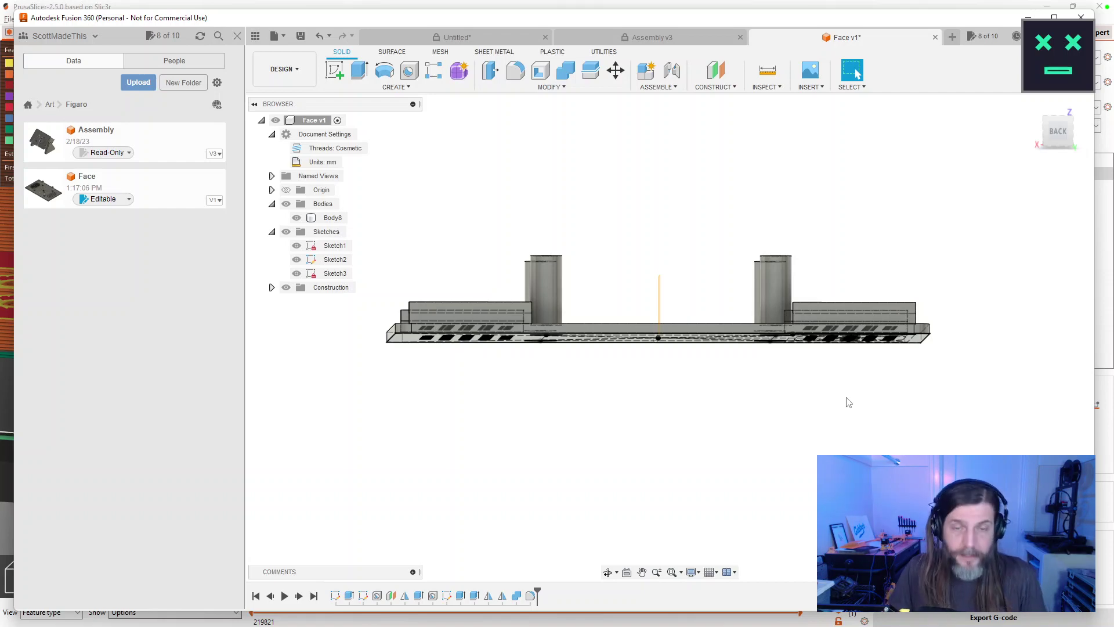
Draw a 46 mm diameter circle centred on the origin in Sketch1.
mouse_move(809, 249)
left_mouse_down()
mouse_move(758, 197)
mouse_move(743, 242)
mouse_move(725, 174)
left_mouse_up()
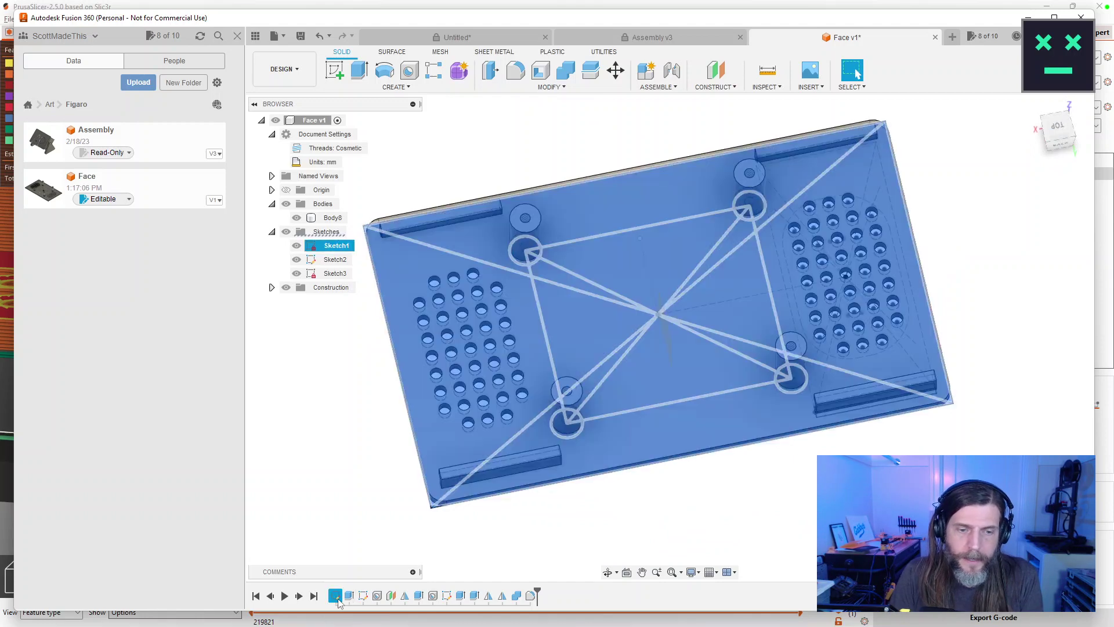
double_click(335, 596)
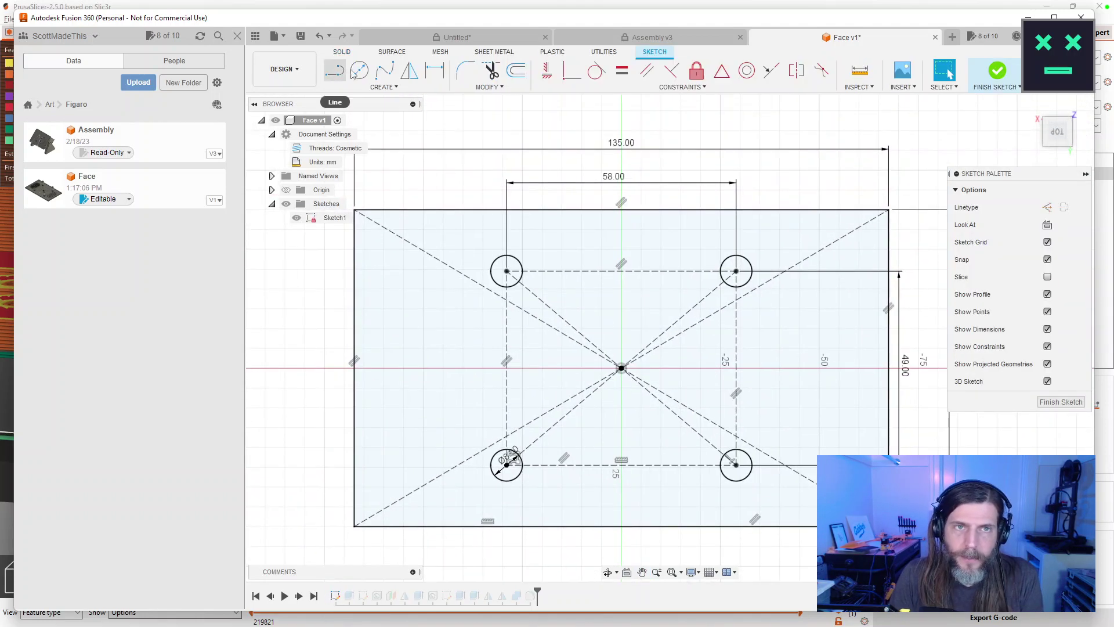
left_click(360, 70)
left_click(621, 367)
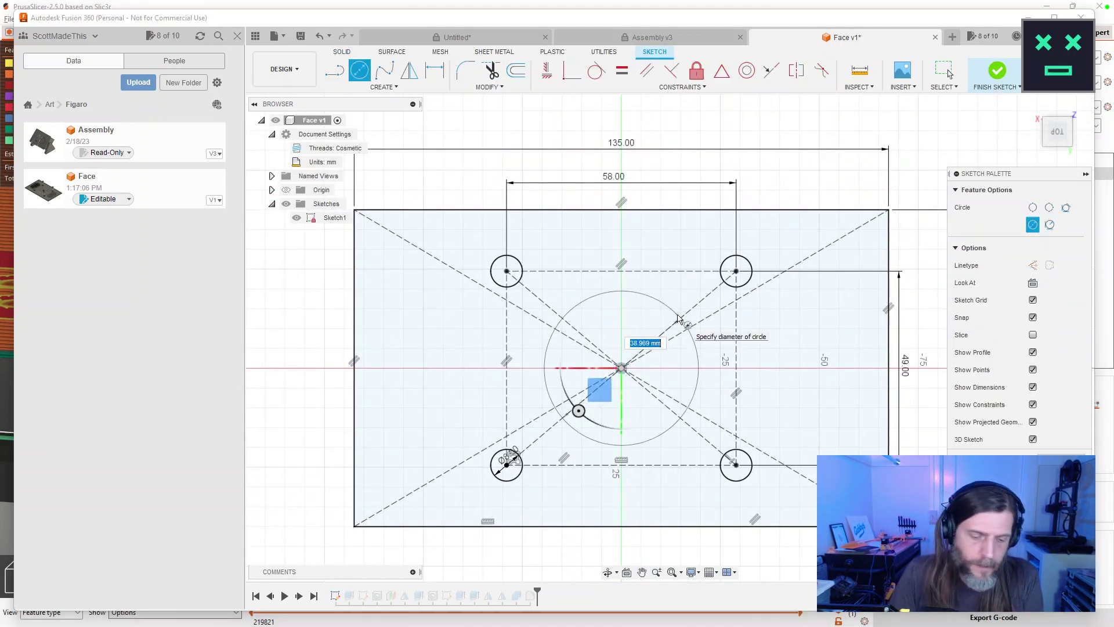
type("46mm")
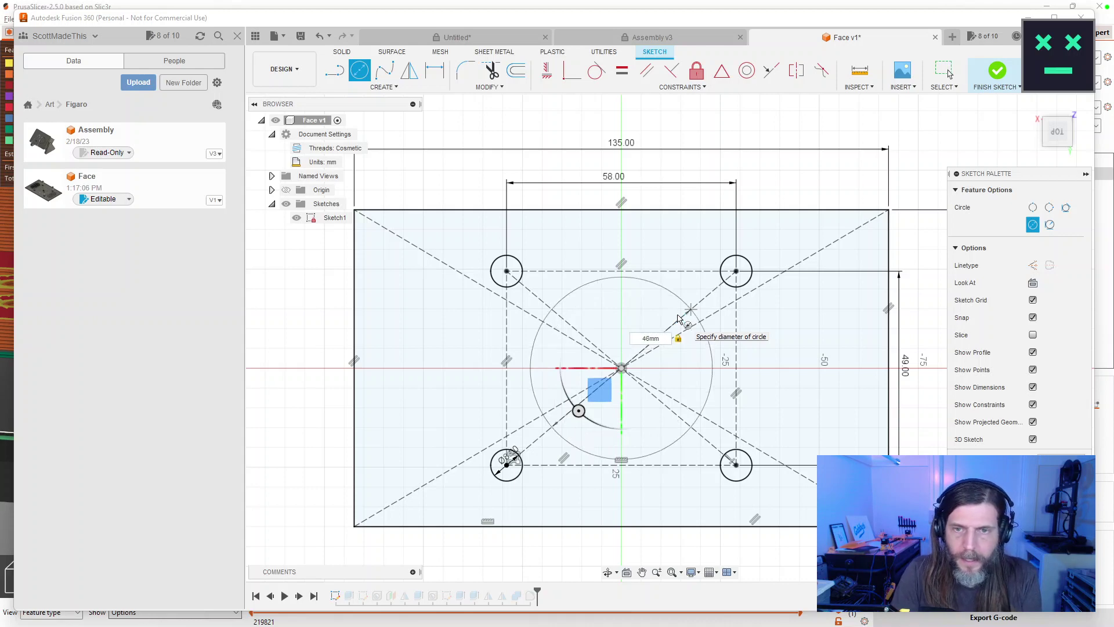
key("Return")
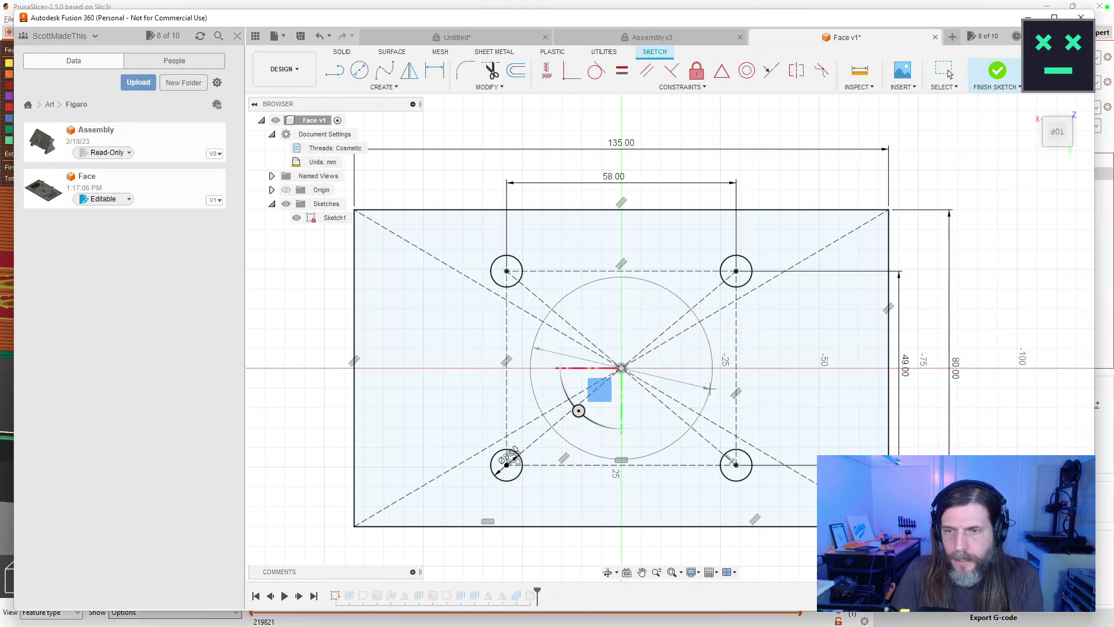
left_click(997, 71)
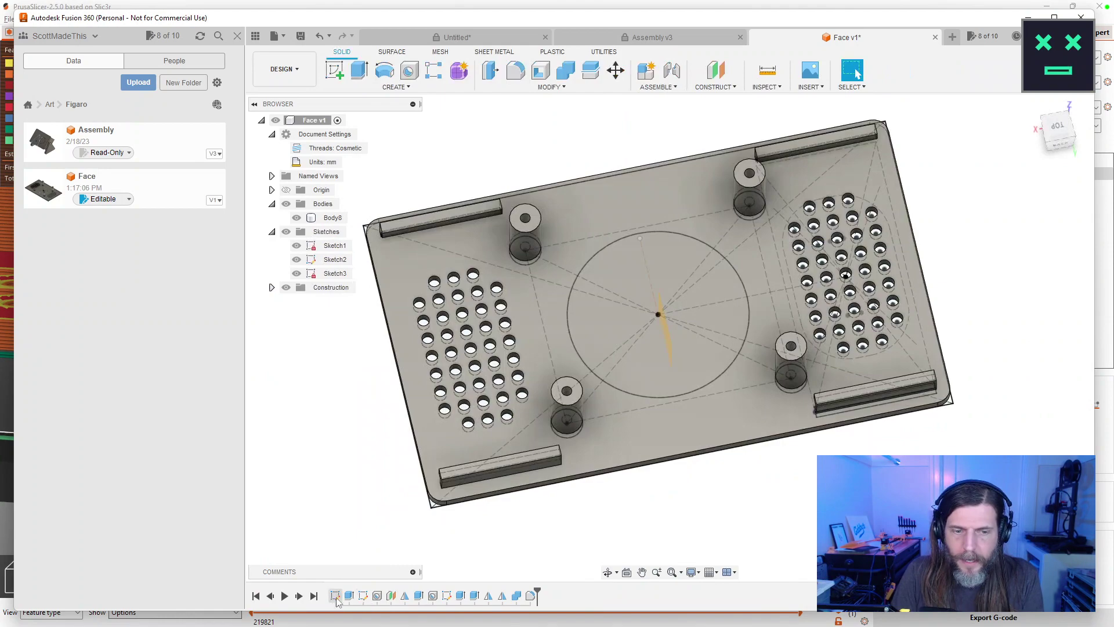
double_click(349, 595)
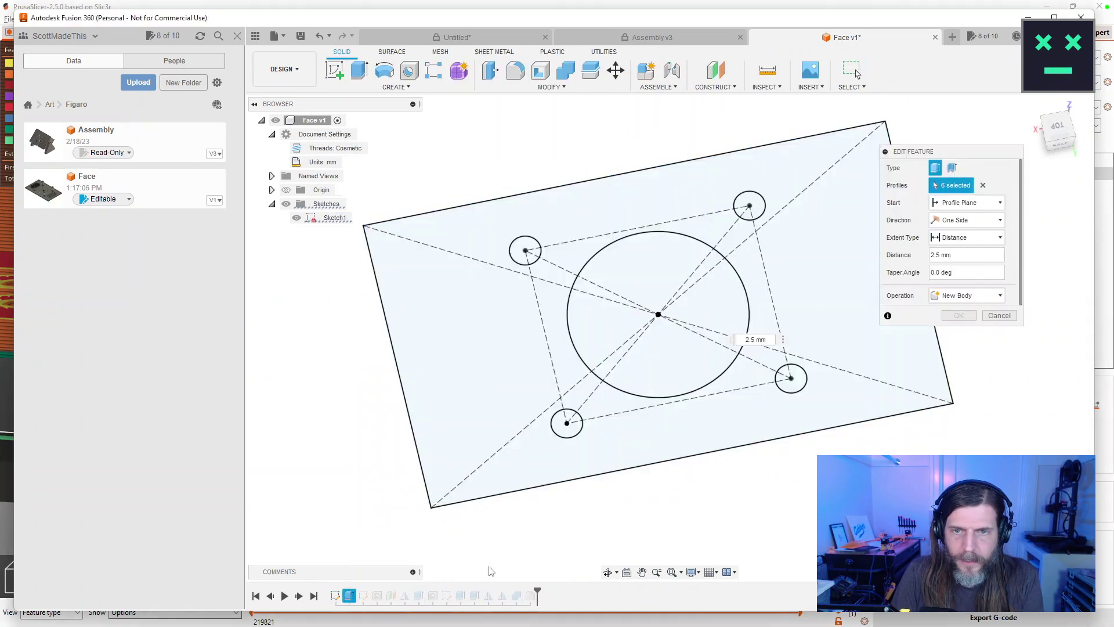
Drop the 46 mm circle profile from the base extrusion and hide the Sketches folder.
left_click(685, 325)
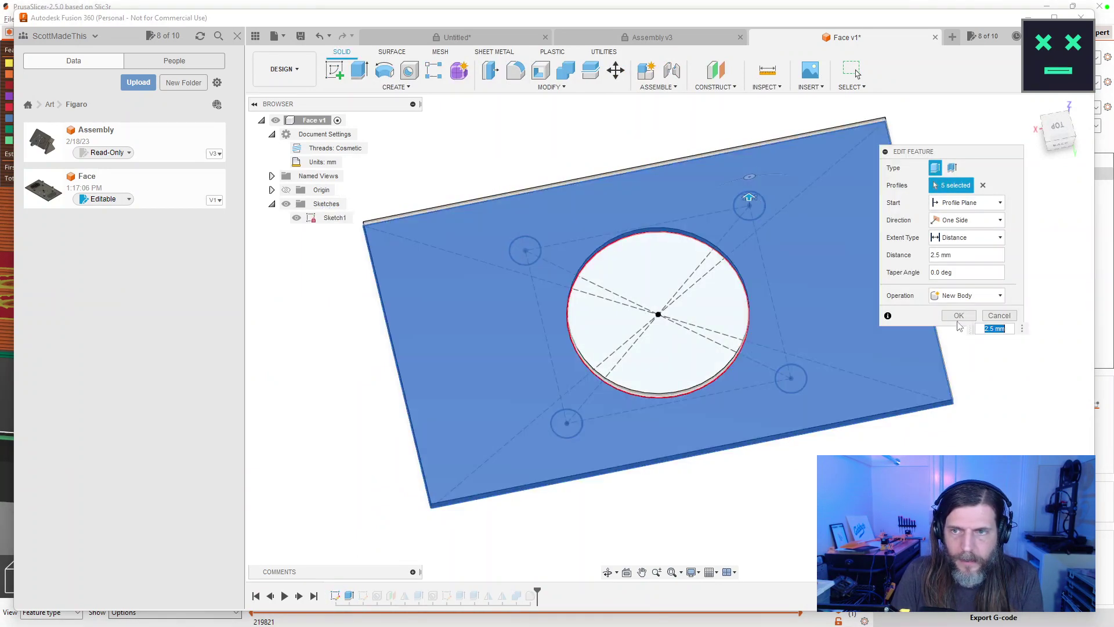
left_click(959, 315)
left_click_drag(841, 407, 778, 551)
left_click(855, 71)
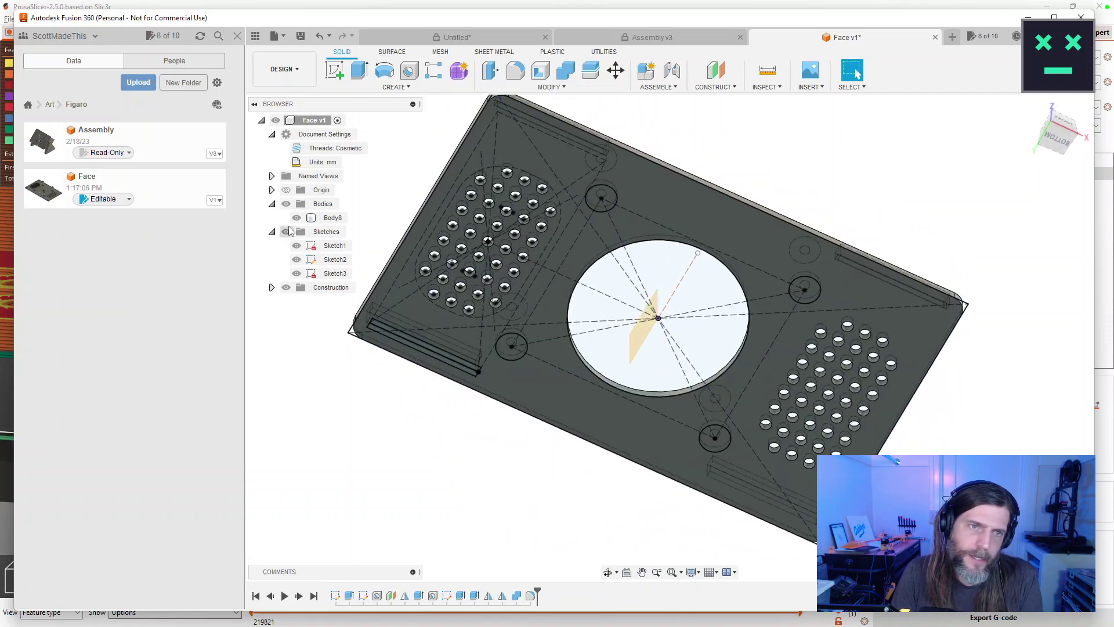
left_click(286, 231)
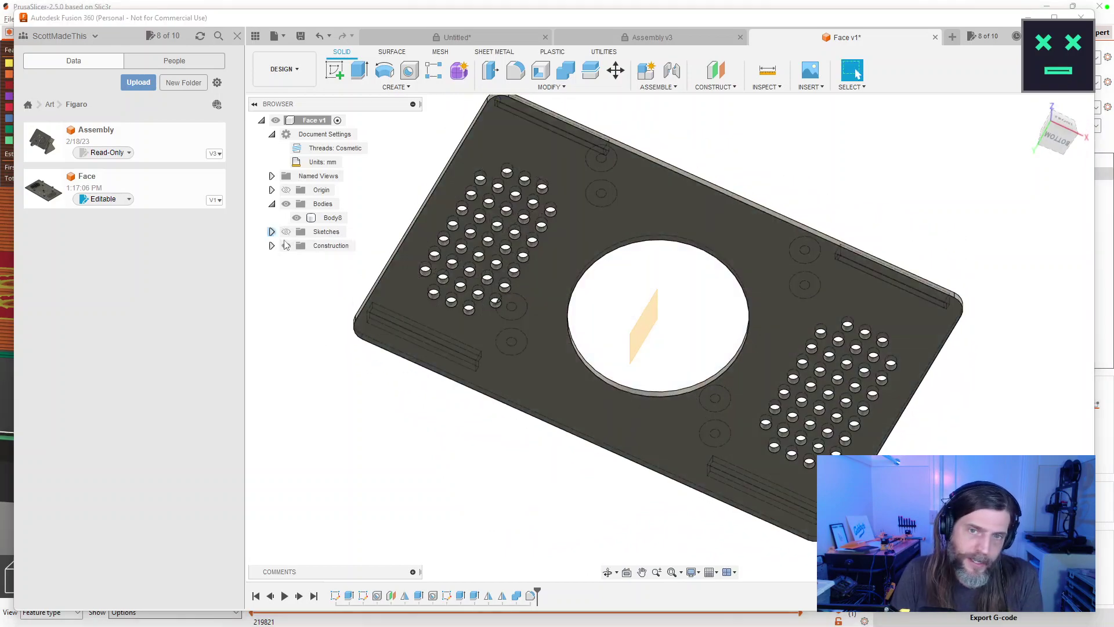
left_click(272, 231)
left_click(333, 218)
mouse_move(811, 259)
left_mouse_down()
mouse_move(801, 186)
mouse_move(831, 178)
mouse_move(813, 244)
left_mouse_up()
key("Escape")
mouse_move(766, 512)
left_mouse_down()
mouse_move(764, 472)
mouse_move(766, 540)
mouse_move(766, 467)
mouse_move(766, 507)
left_mouse_up()
key("Escape")
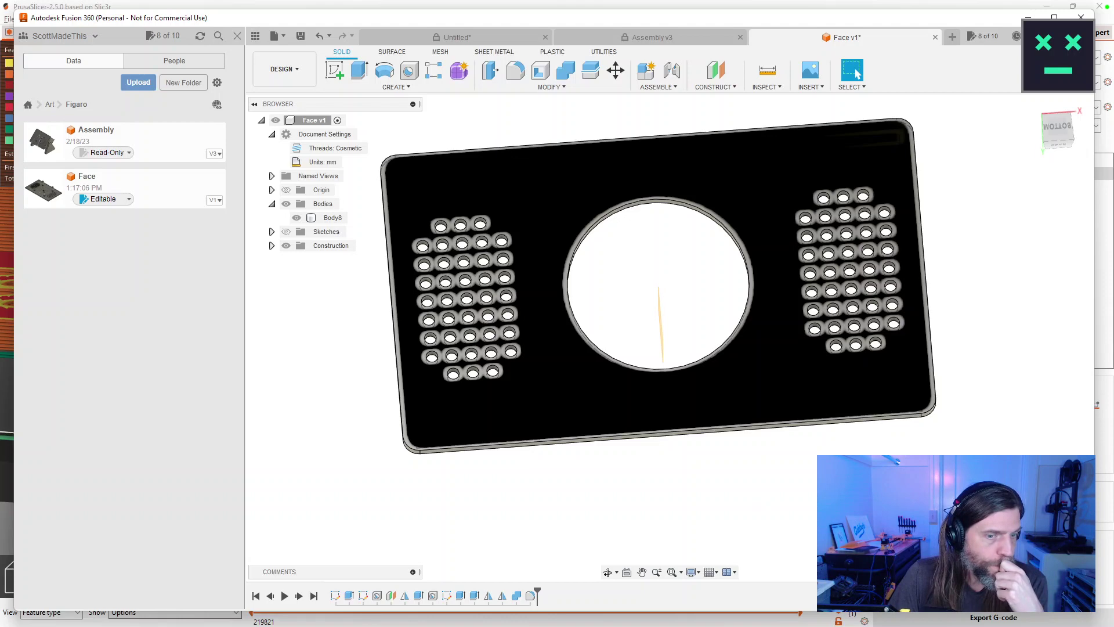
Open Sketch1 from the timeline for editing.
double_click(335, 596)
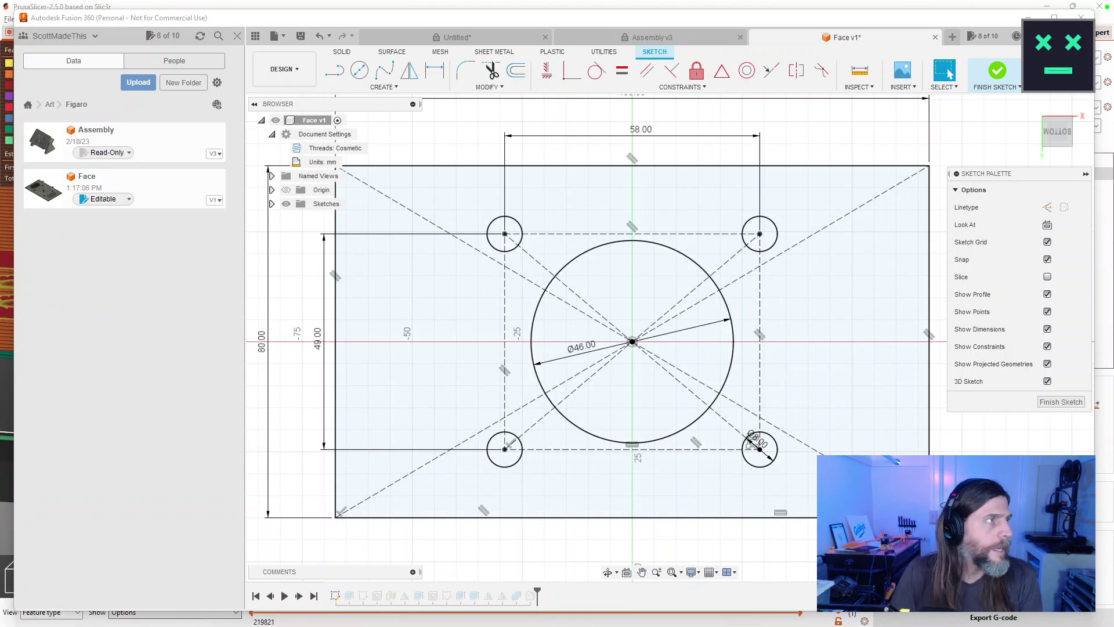
Find the NeoPixel Ring's 44.5 mm outer diameter on Adafruit, then edit the Ø46 dimension.
key("alt+Tab")
left_click(444, 303)
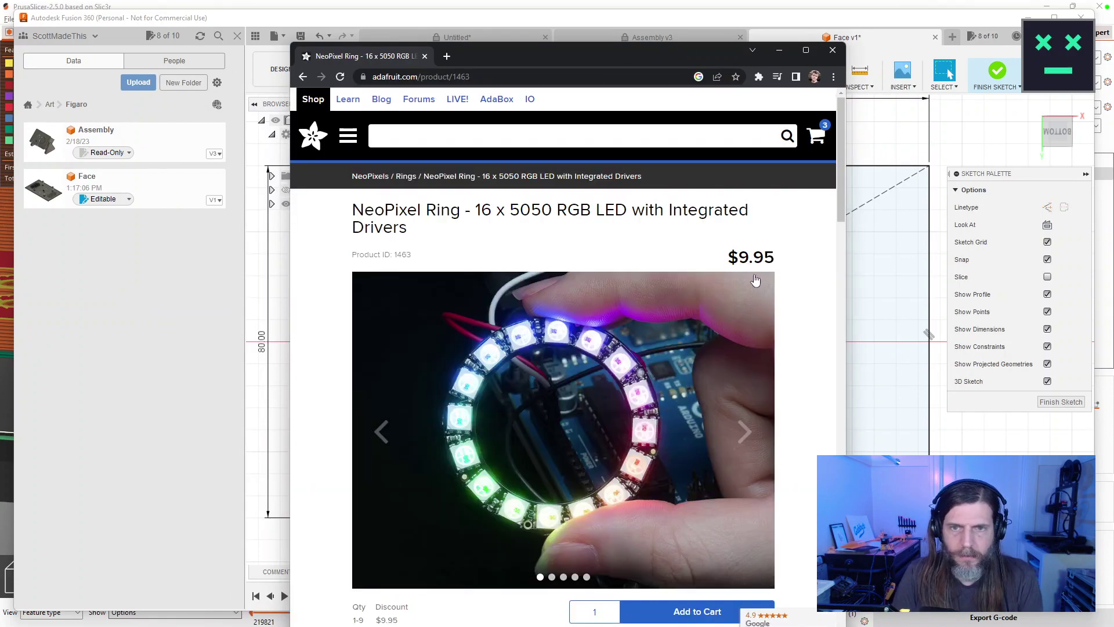
left_click_drag(839, 189, 769, 398)
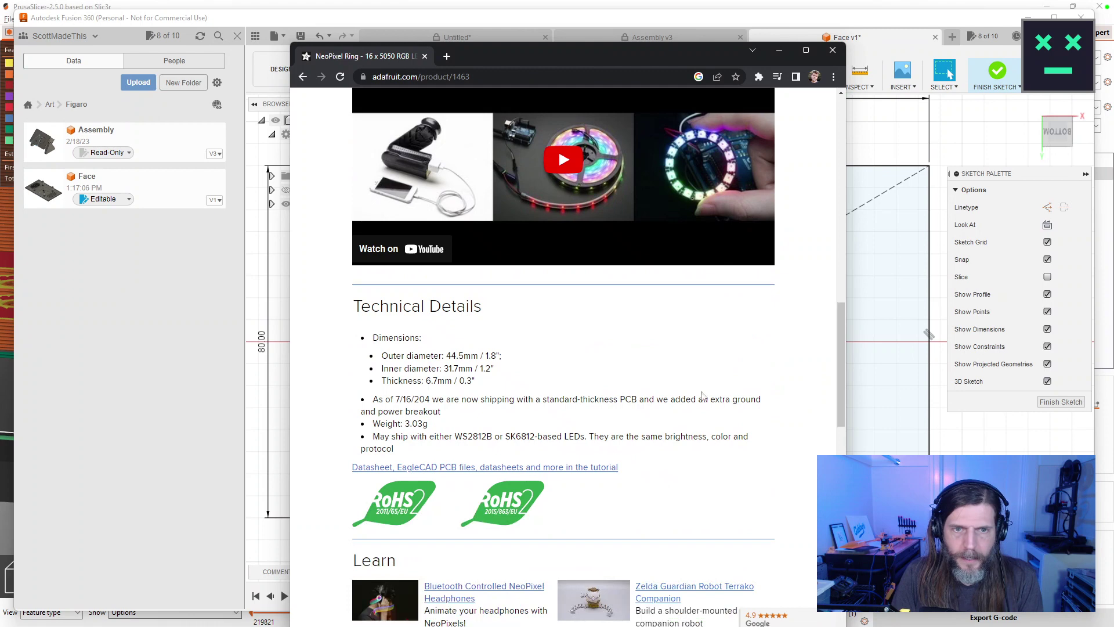
double_click(454, 355)
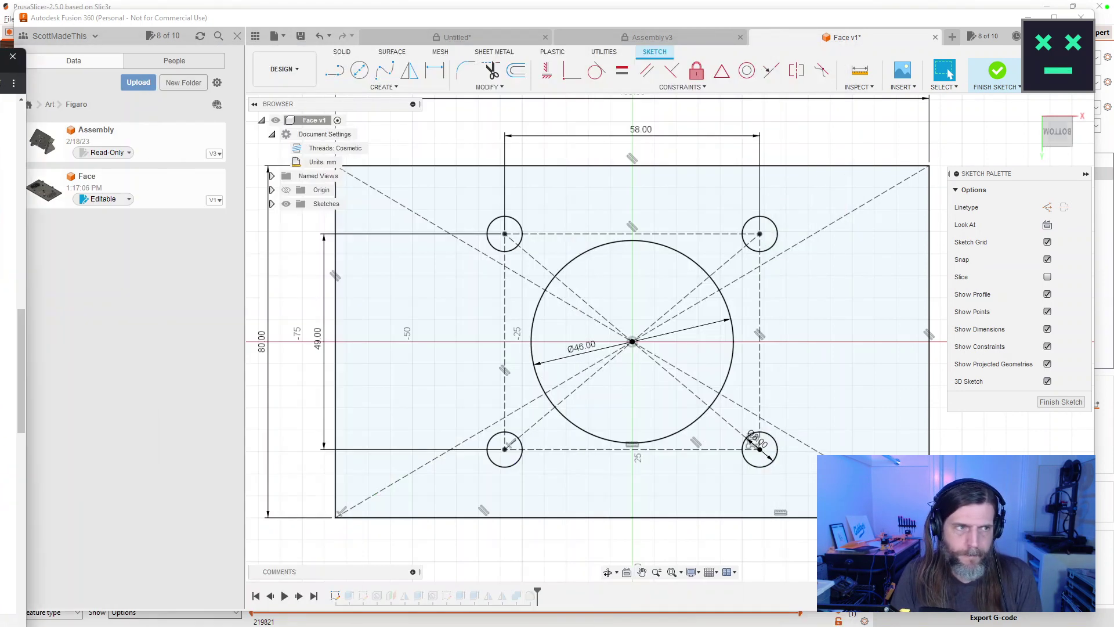
key("alt+Tab")
double_click(581, 347)
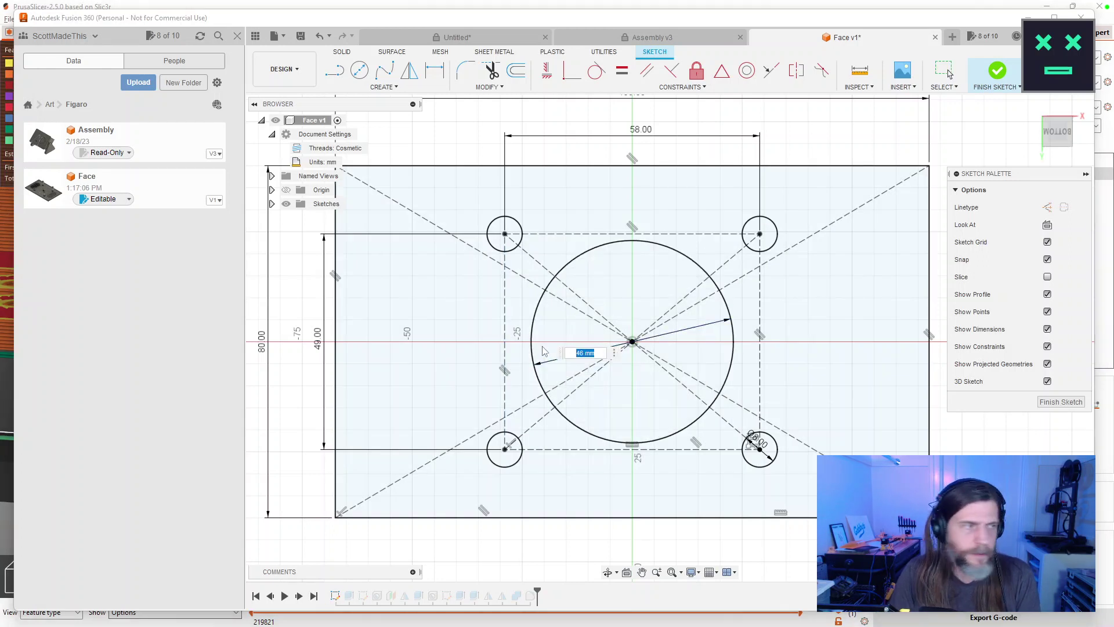
Change the centre circle's diameter to 44.5+2, giving 46.50 mm.
type("44.5")
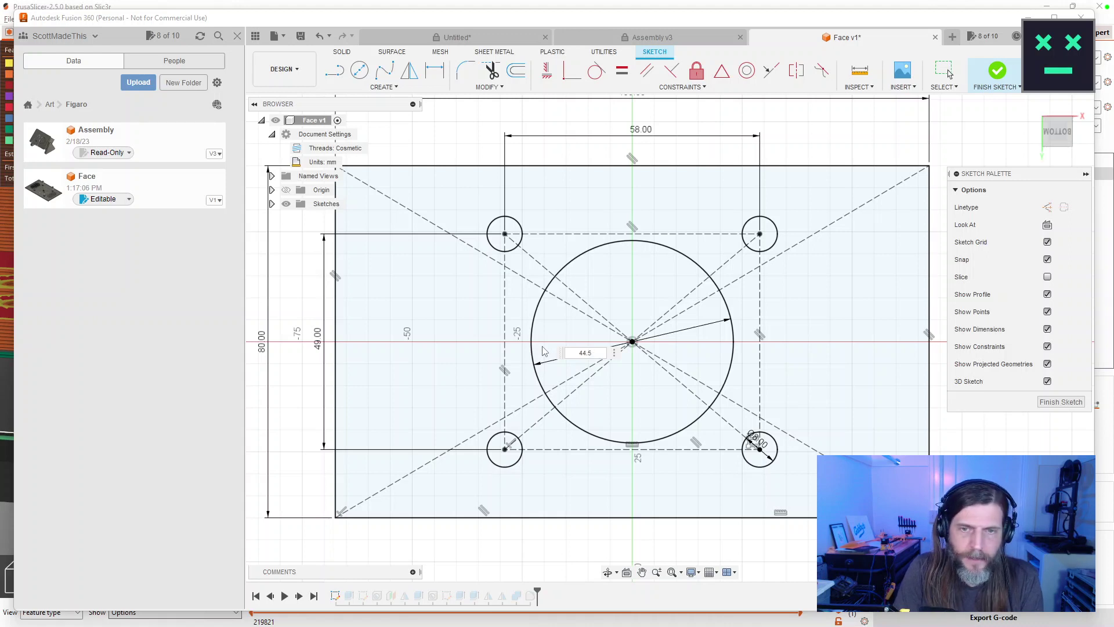
type("+2mm")
key("Return")
key("Escape")
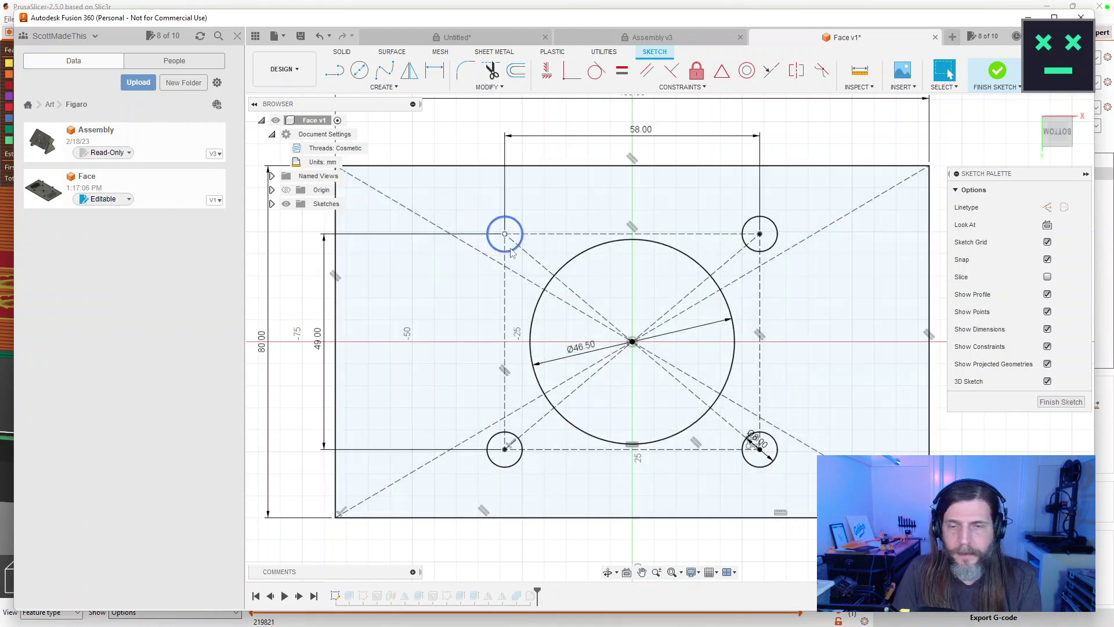
Add a concentric 29.70 mm circle at the origin and finish the sketch.
left_click(359, 71)
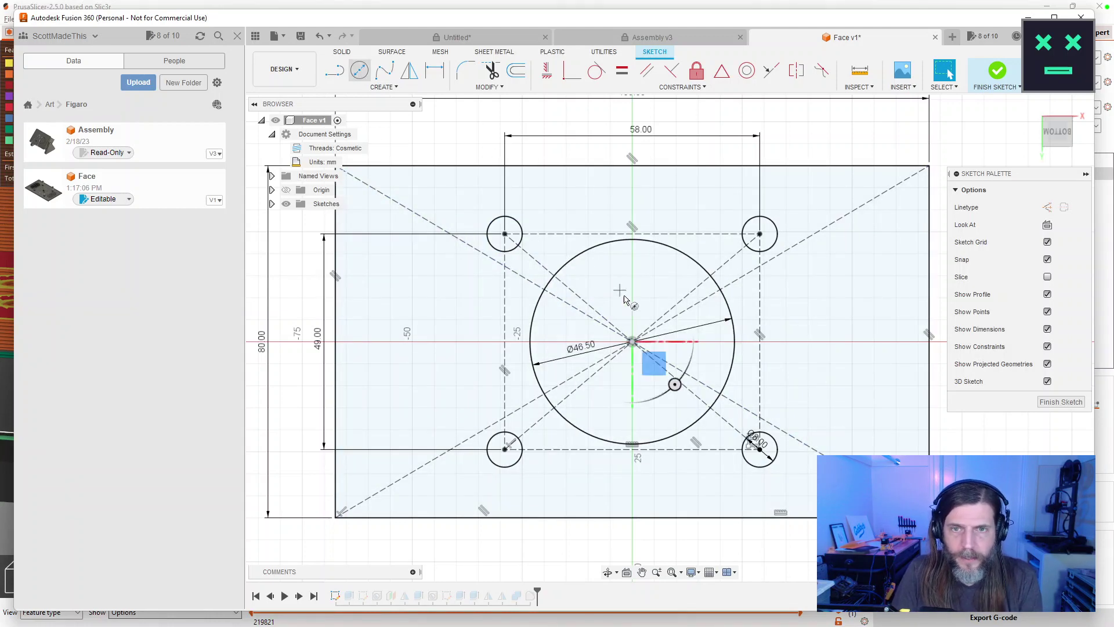
left_click(632, 341)
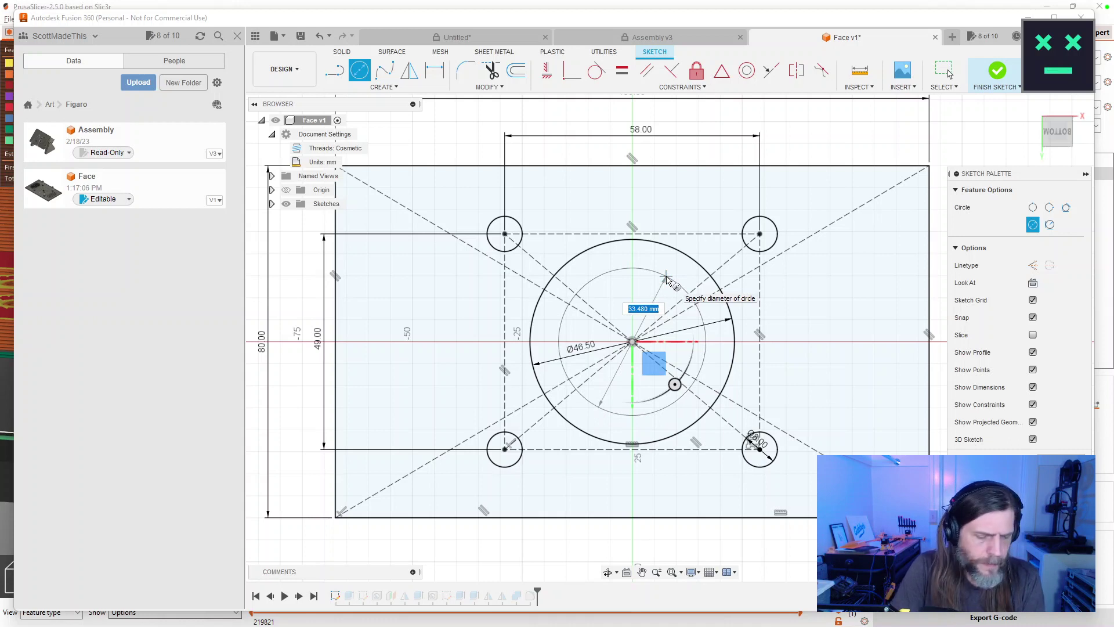
type("31.7")
key("Tab")
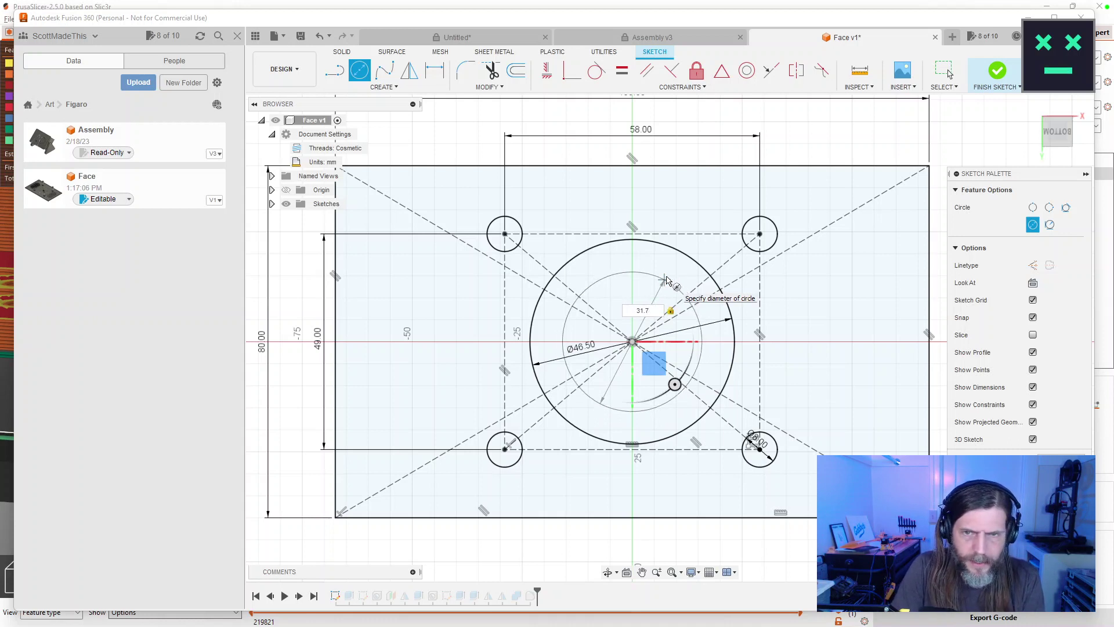
type("-2m")
key("Return")
key("Escape")
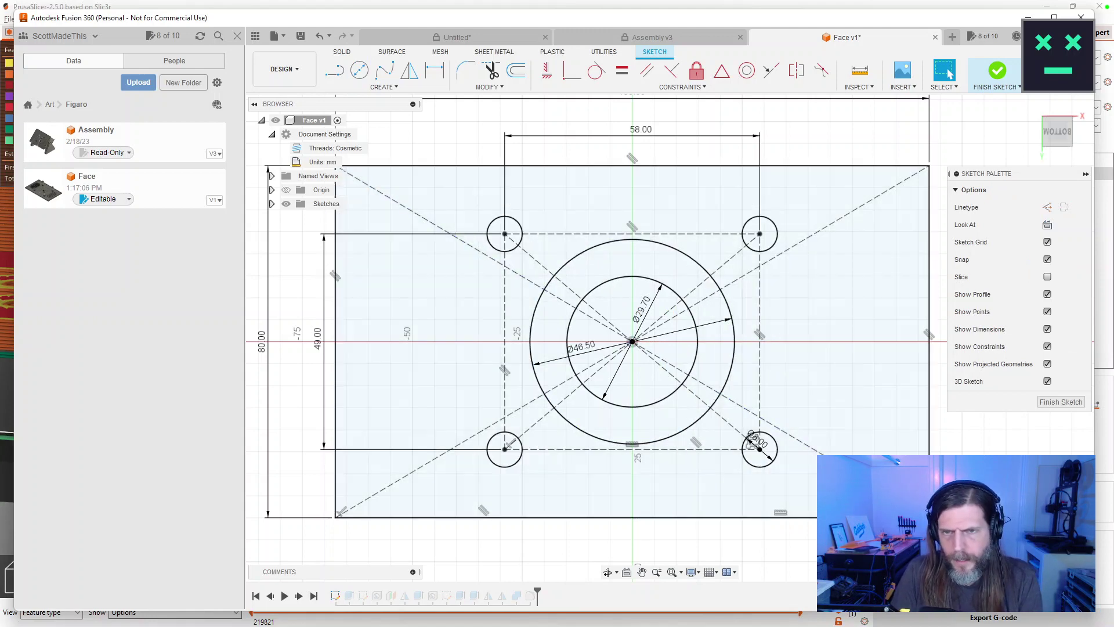
left_click(1060, 402)
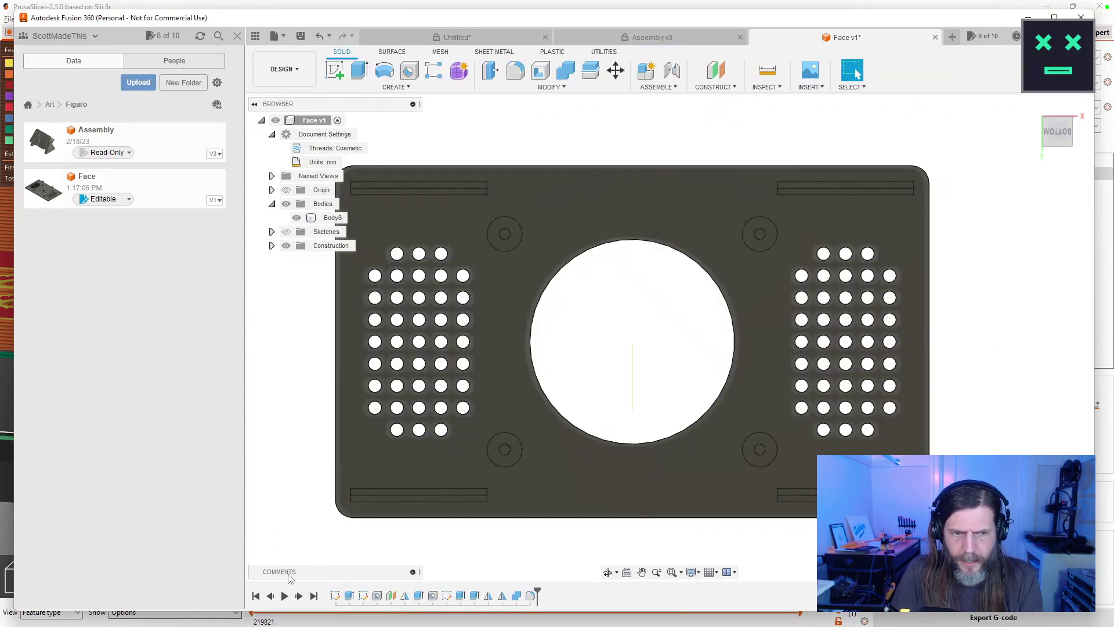
Re-run the plate's 2.5 mm extrusion with sketches visible, keeping Operation as New Body.
double_click(350, 596)
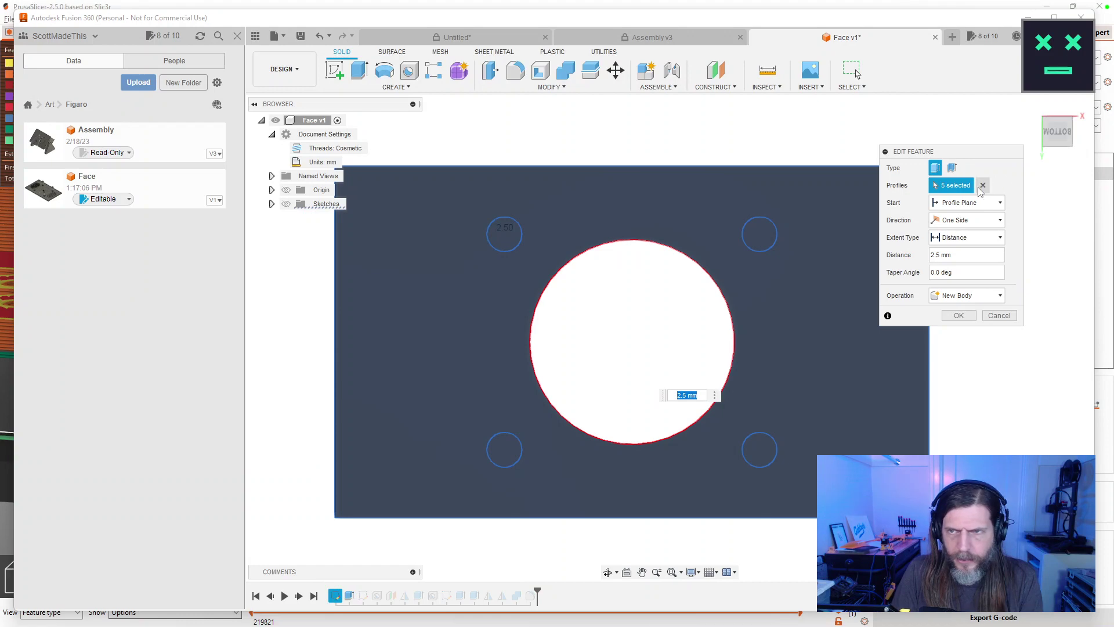
left_click(285, 204)
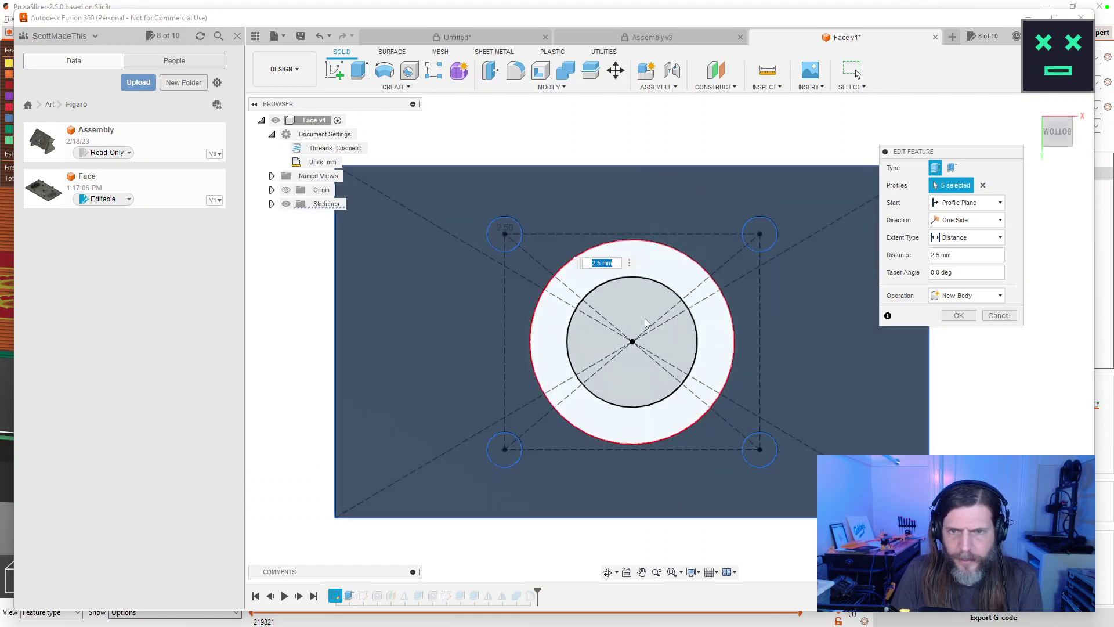
left_click(959, 315)
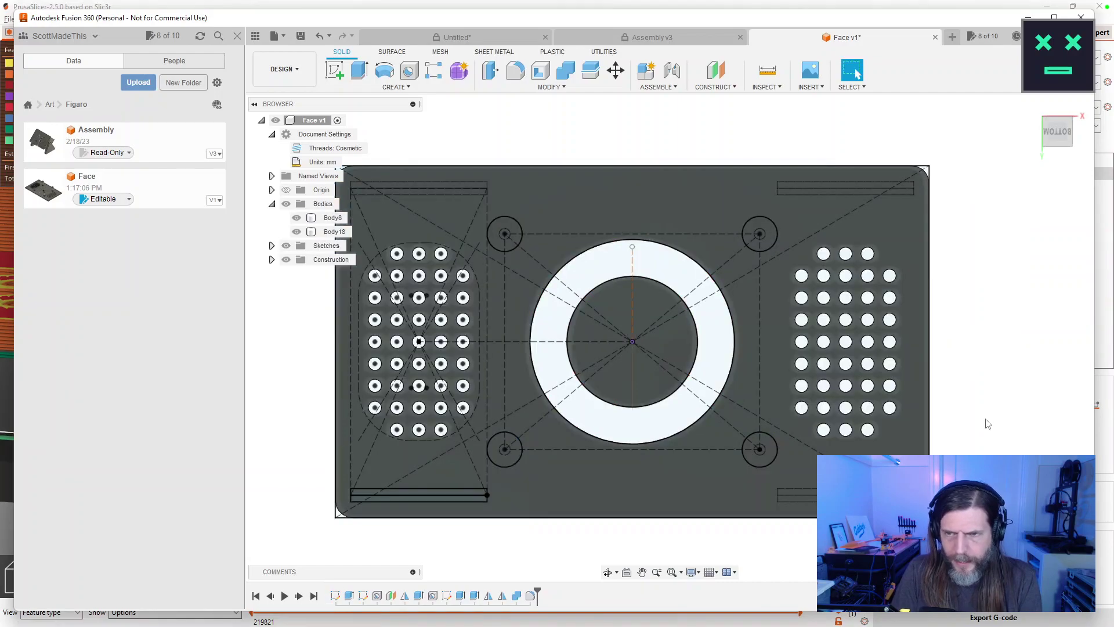
mouse_move(980, 398)
left_mouse_down()
mouse_move(972, 343)
mouse_move(978, 400)
mouse_move(963, 354)
mouse_move(948, 411)
mouse_move(952, 374)
mouse_move(946, 385)
mouse_move(948, 406)
mouse_move(948, 386)
mouse_move(948, 403)
mouse_move(961, 382)
mouse_move(957, 403)
left_mouse_up()
key("Escape")
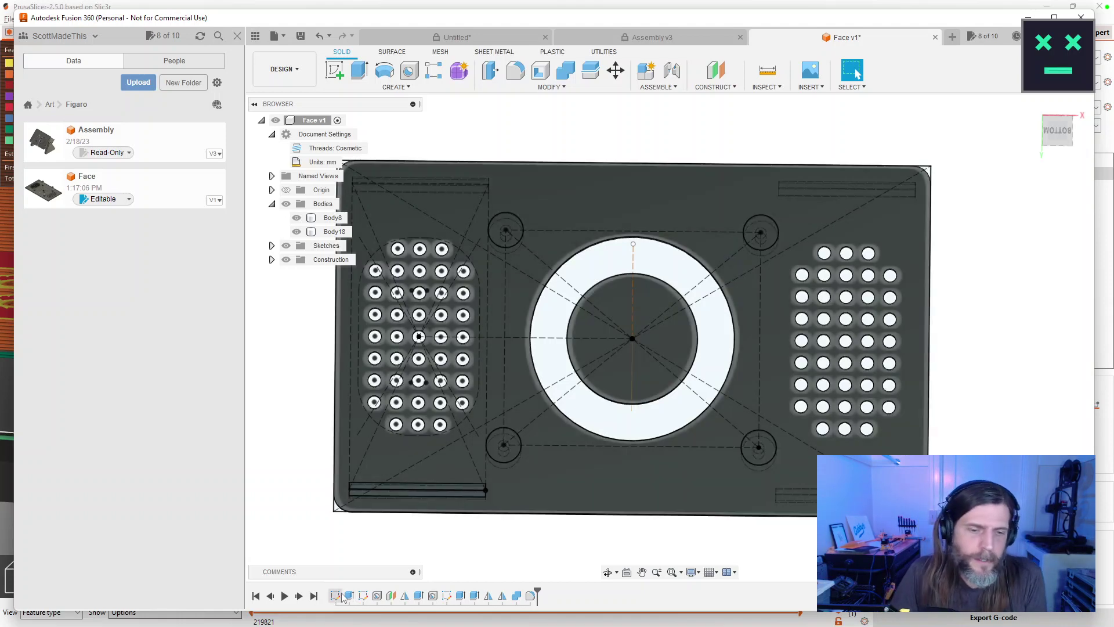
Reopen the plate sketch and draw a trial 4 × 16 centre rectangle.
double_click(344, 597)
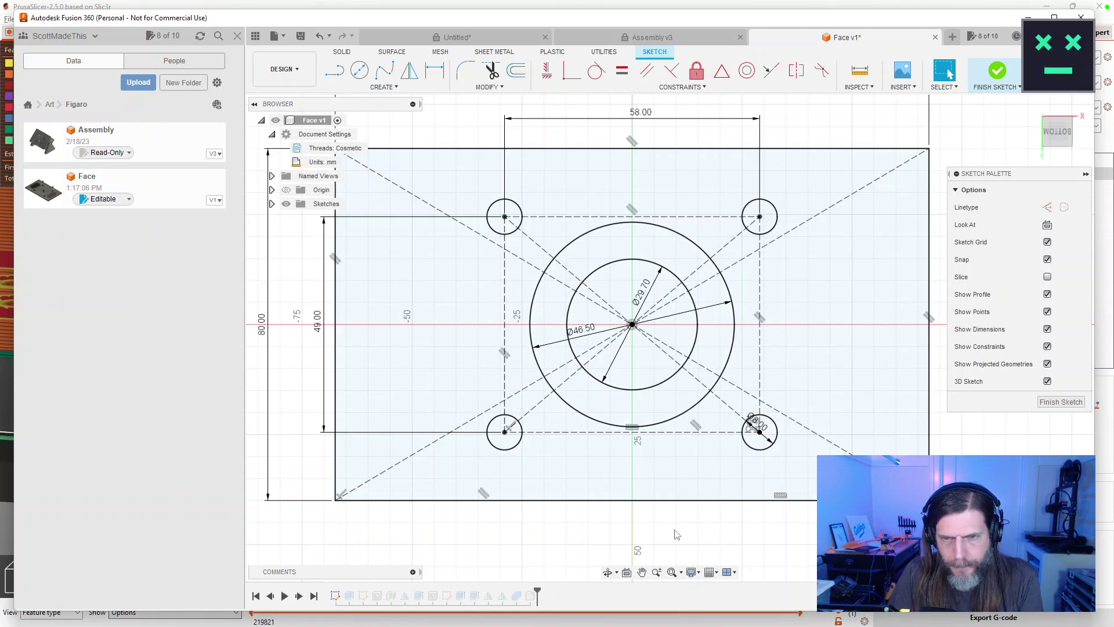
scroll(676, 534, "up", 2)
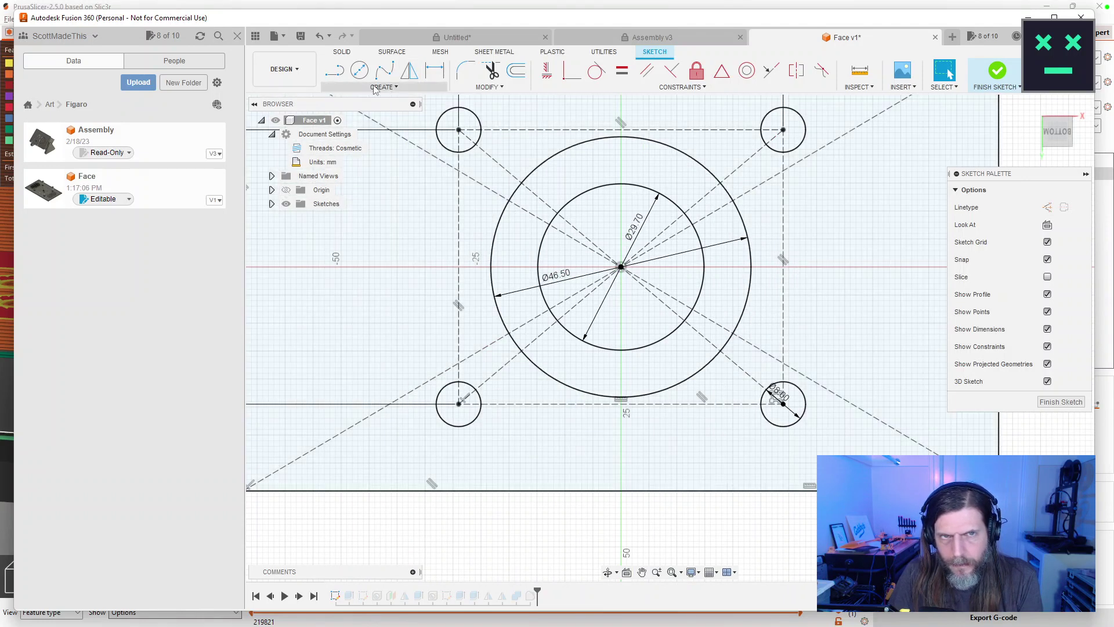
left_click(375, 88)
mouse_move(378, 119)
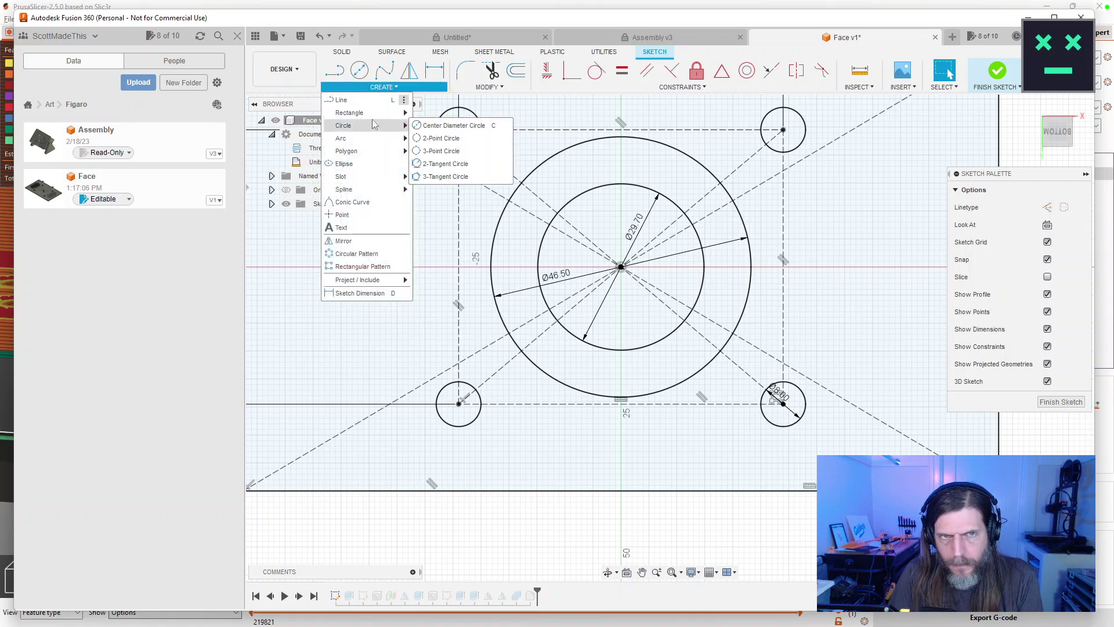
left_click(447, 138)
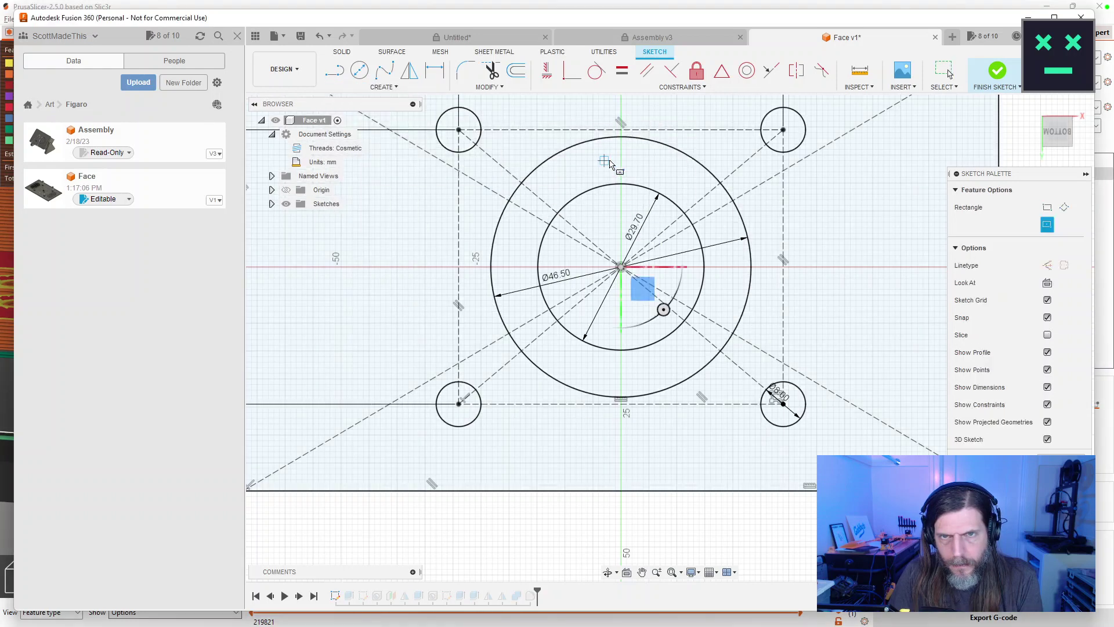
left_click(621, 161)
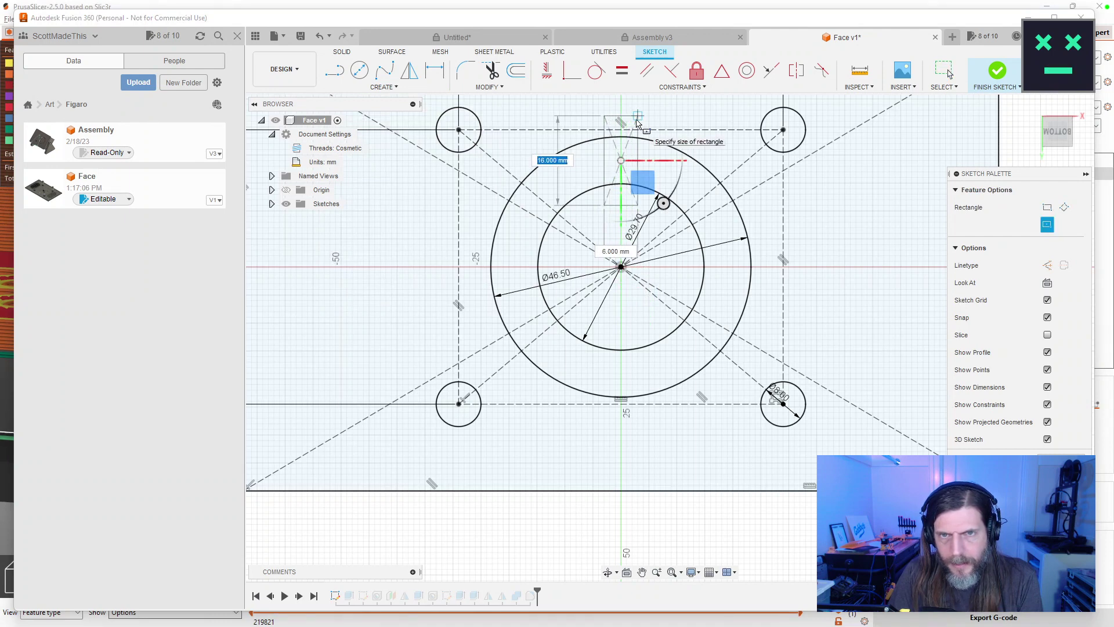
left_click(634, 120)
key("Escape")
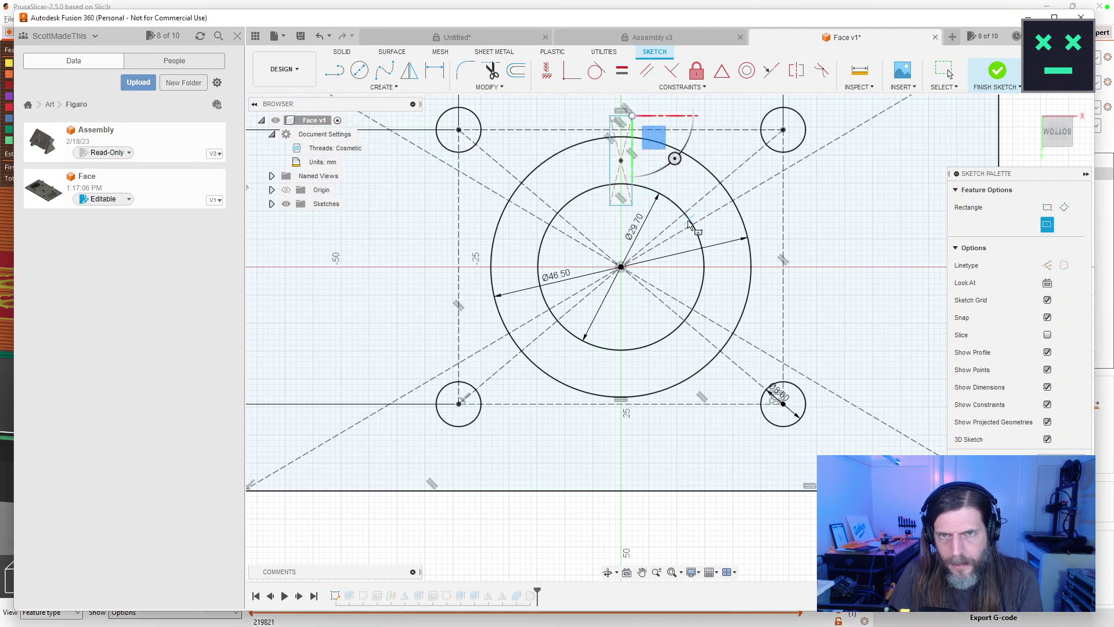
Undo and redo the last change, then delete the trial rectangle.
key("d")
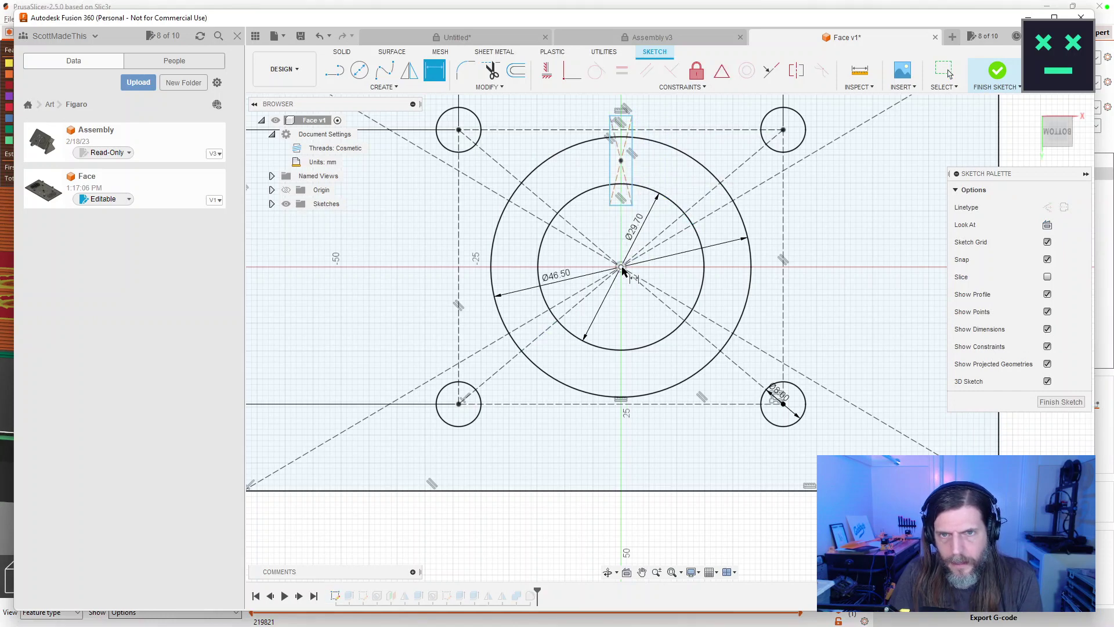
key("Escape")
mouse_move(709, 169)
left_mouse_down()
mouse_move(687, 250)
mouse_move(668, 233)
left_mouse_up()
key("Escape")
key("ctrl+z")
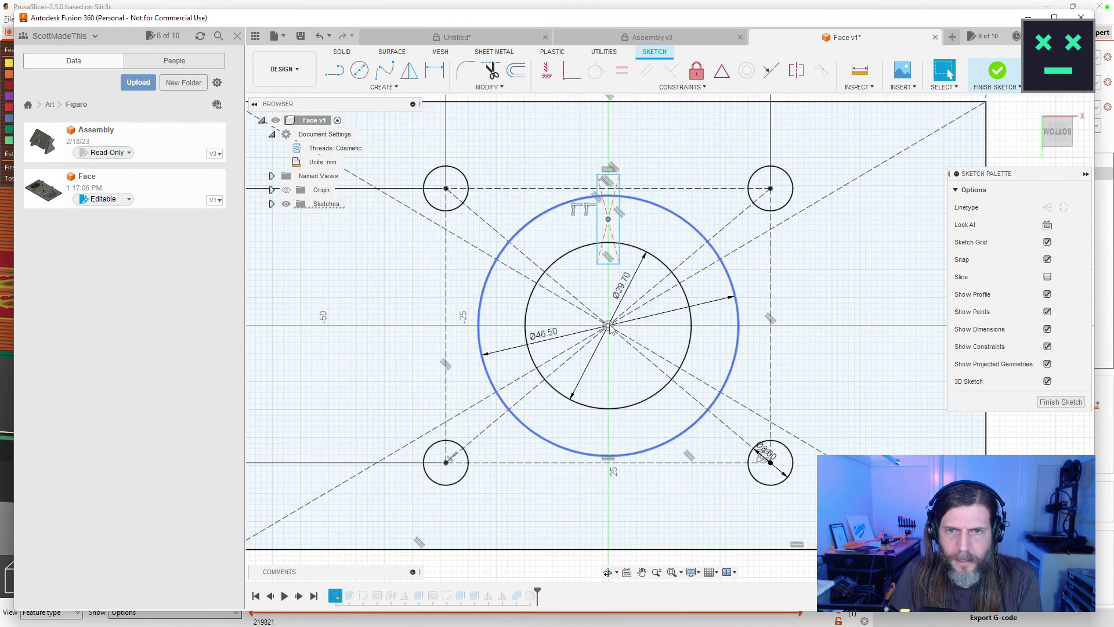
key("ctrl+y")
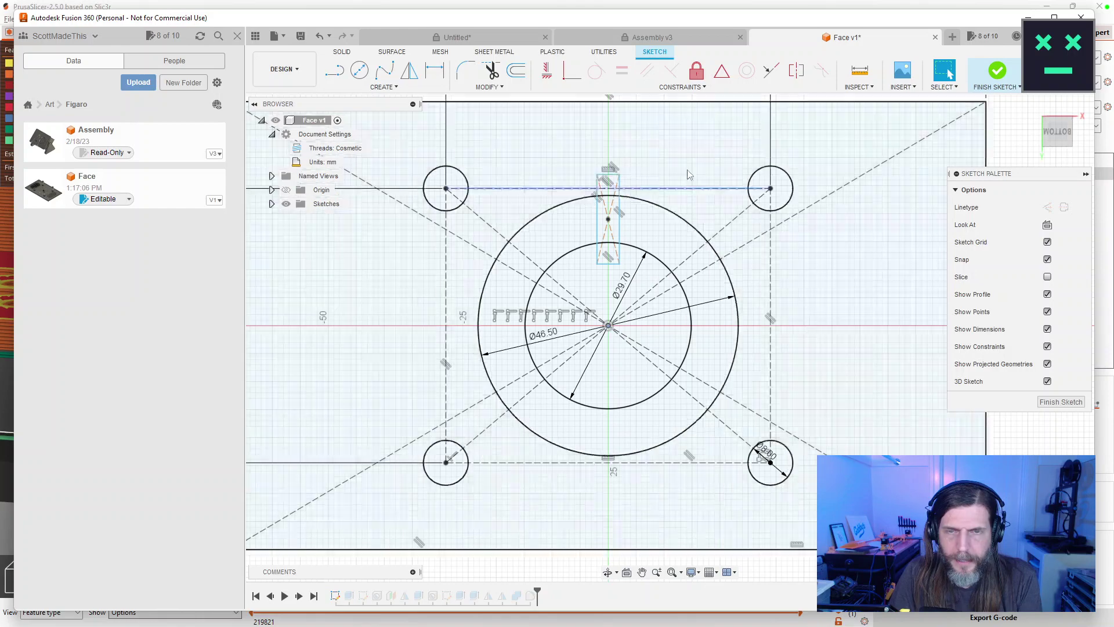
key("Delete")
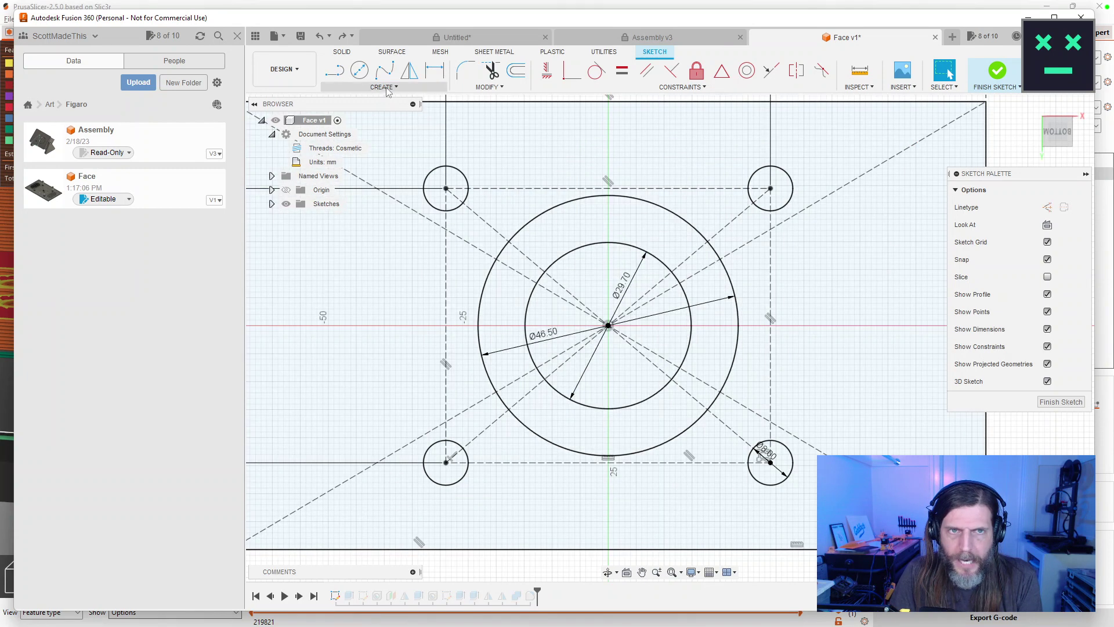
Draw a 16 × 4 mm centre rectangle on the vertical axis above the plate.
left_click(384, 89)
mouse_move(378, 113)
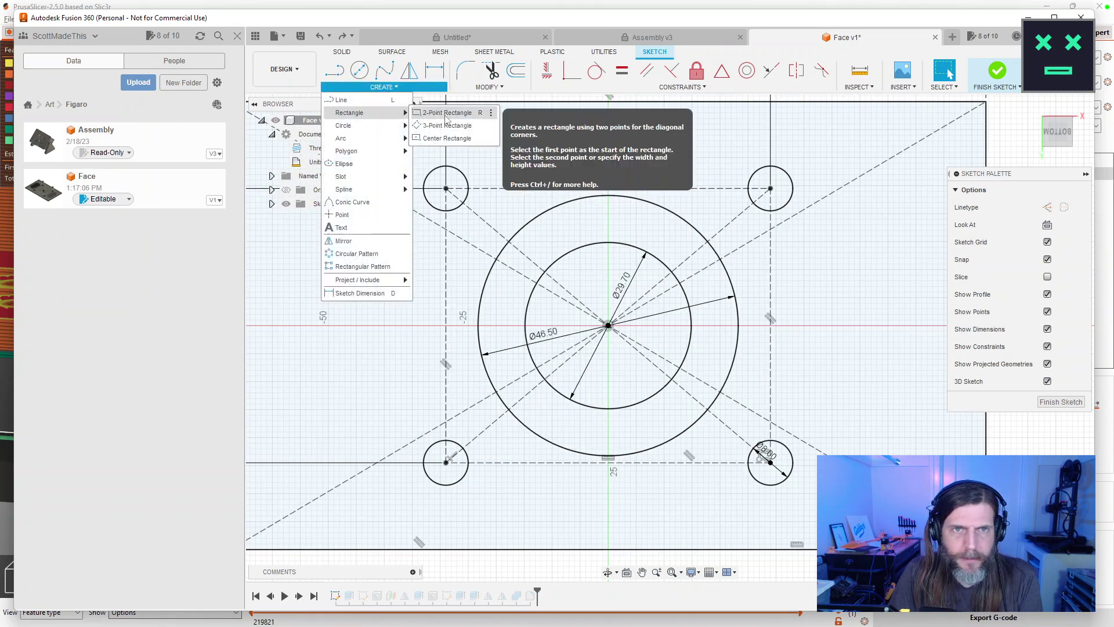
left_click(439, 139)
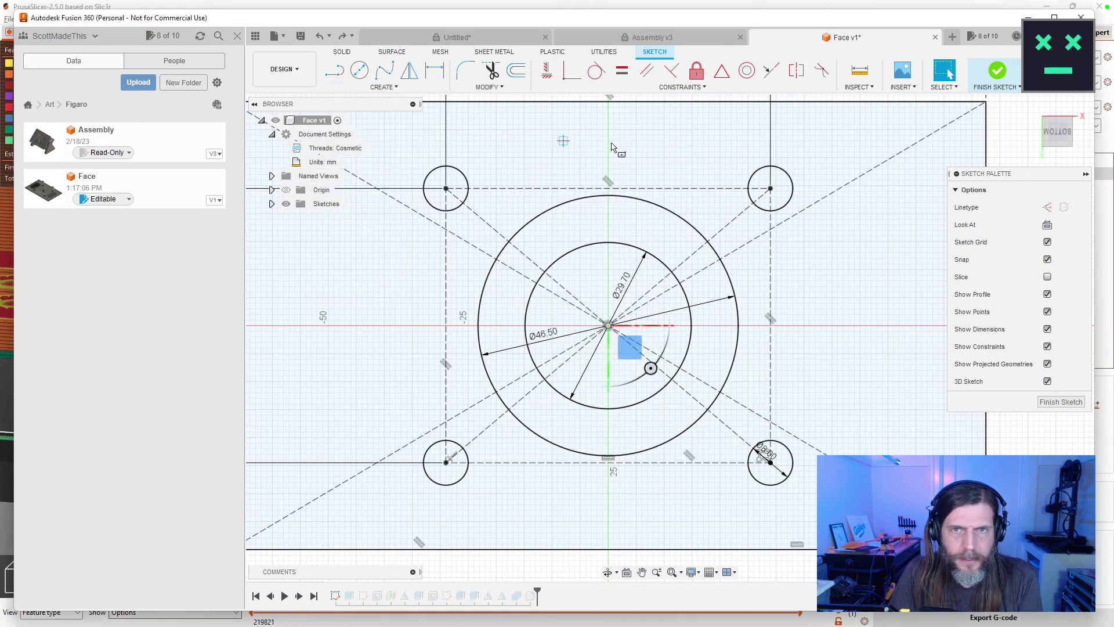
left_click_drag(650, 139, 612, 398)
left_click(564, 199)
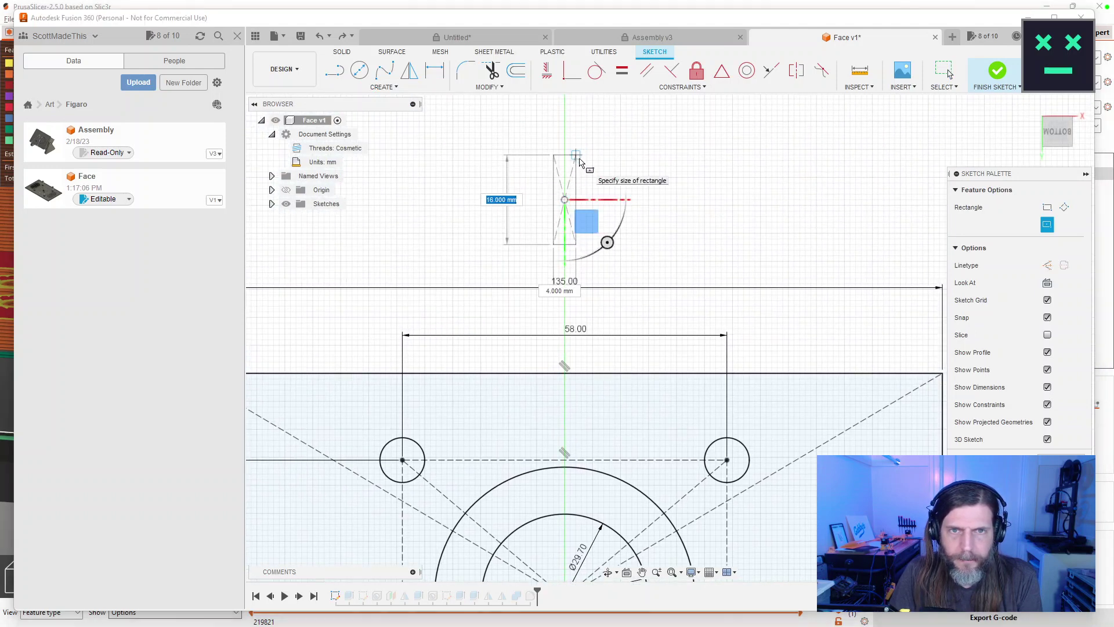
type("16")
key("Tab")
type("4")
key("Return")
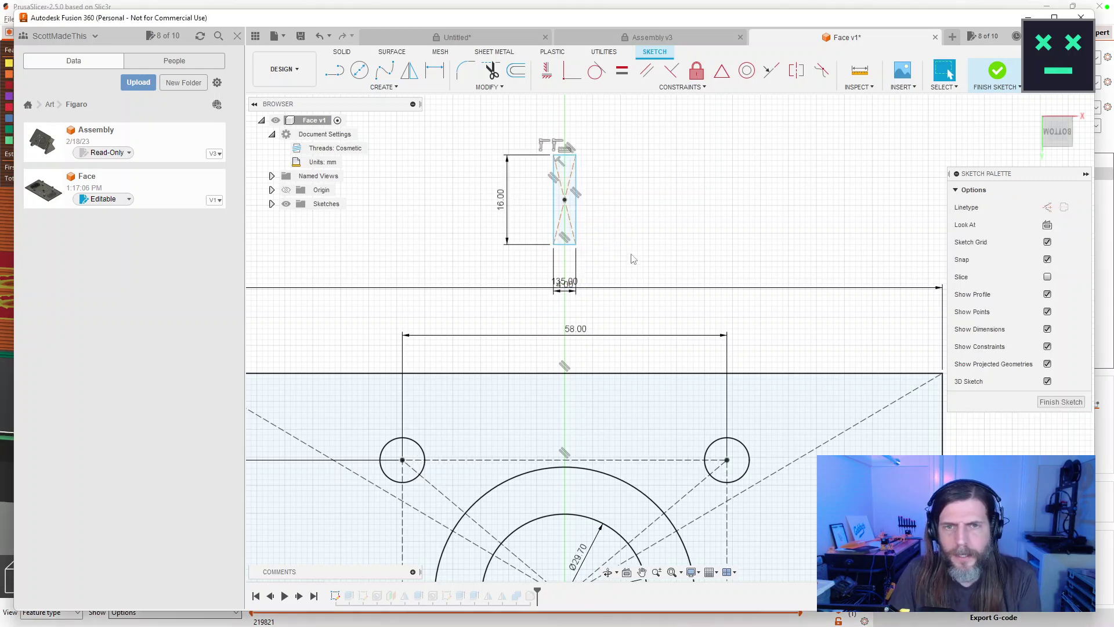
Dimension the rectangle's centre 30 mm vertically from the origin.
scroll(651, 241, "down", 5)
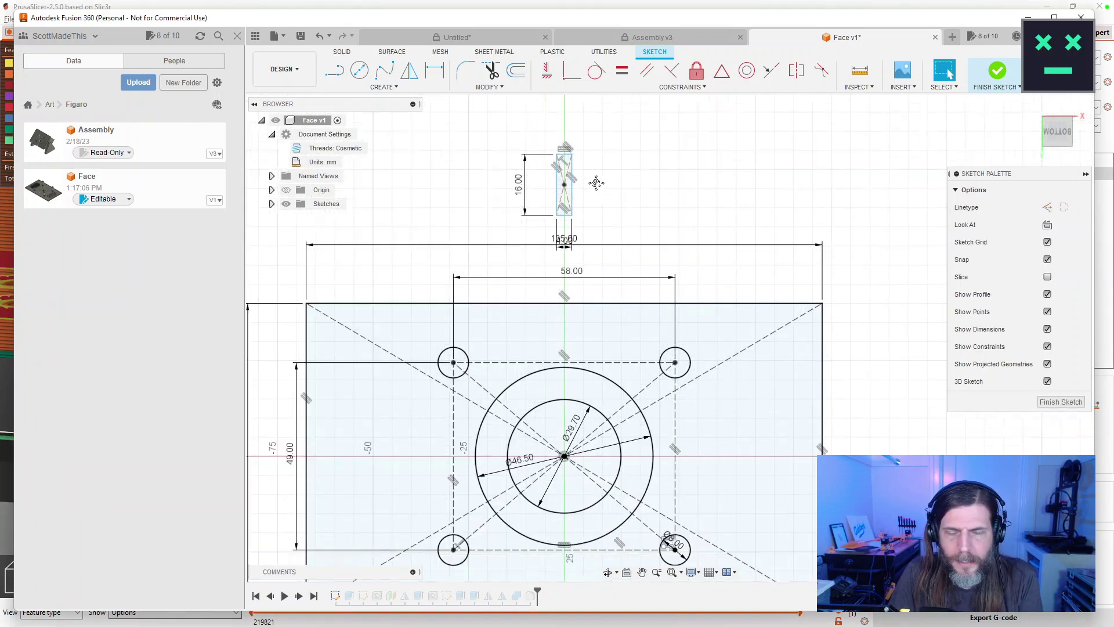
key("d")
left_click(544, 158)
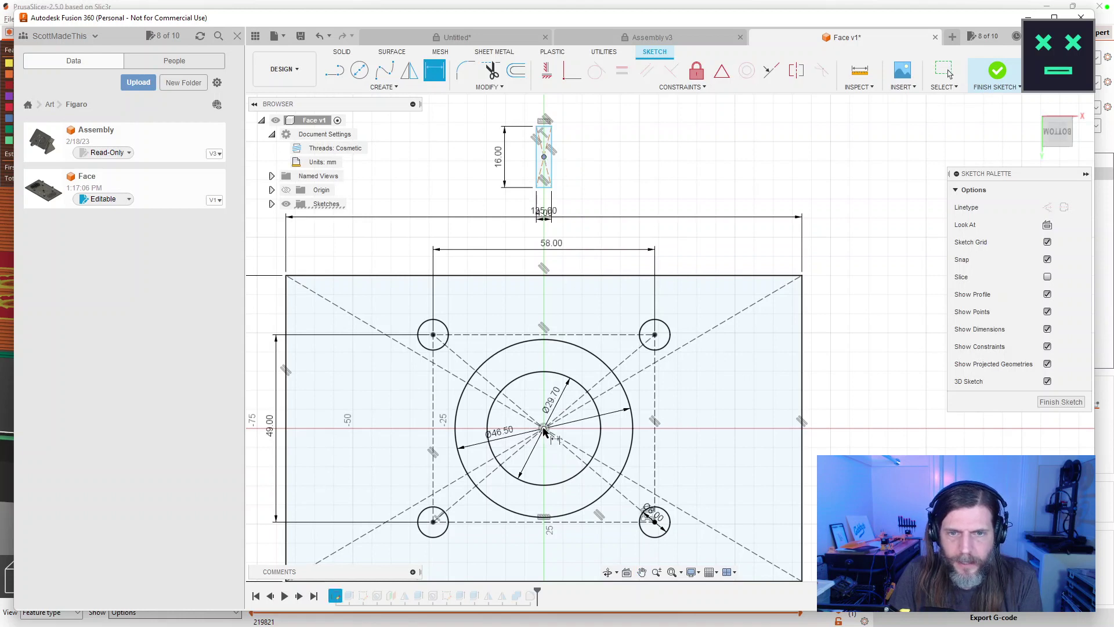
left_click(544, 429)
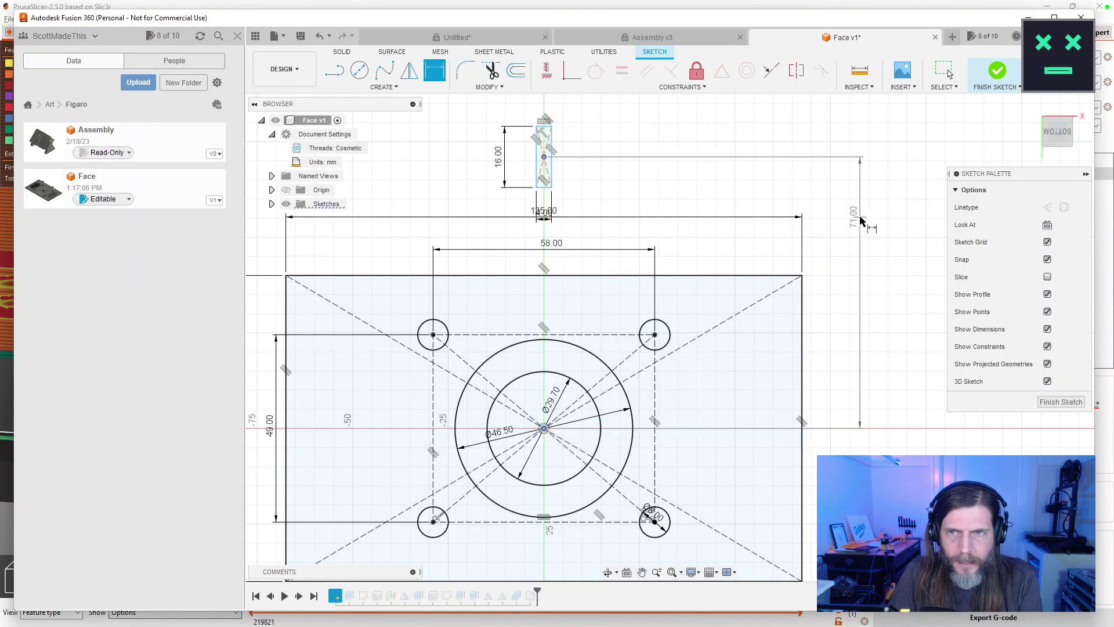
left_click(870, 213)
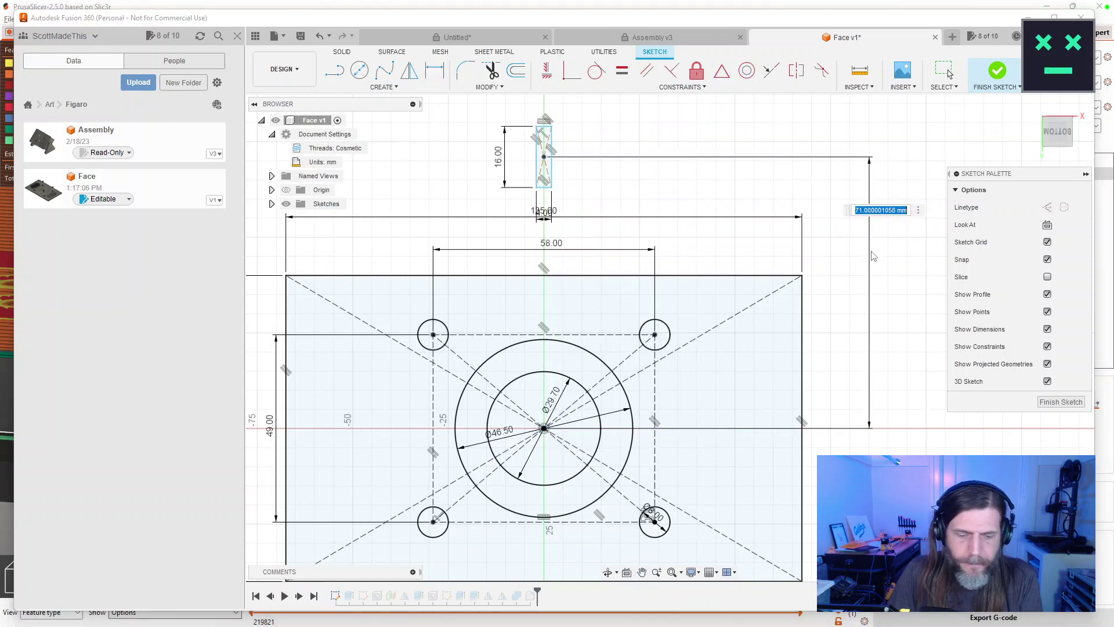
type("30")
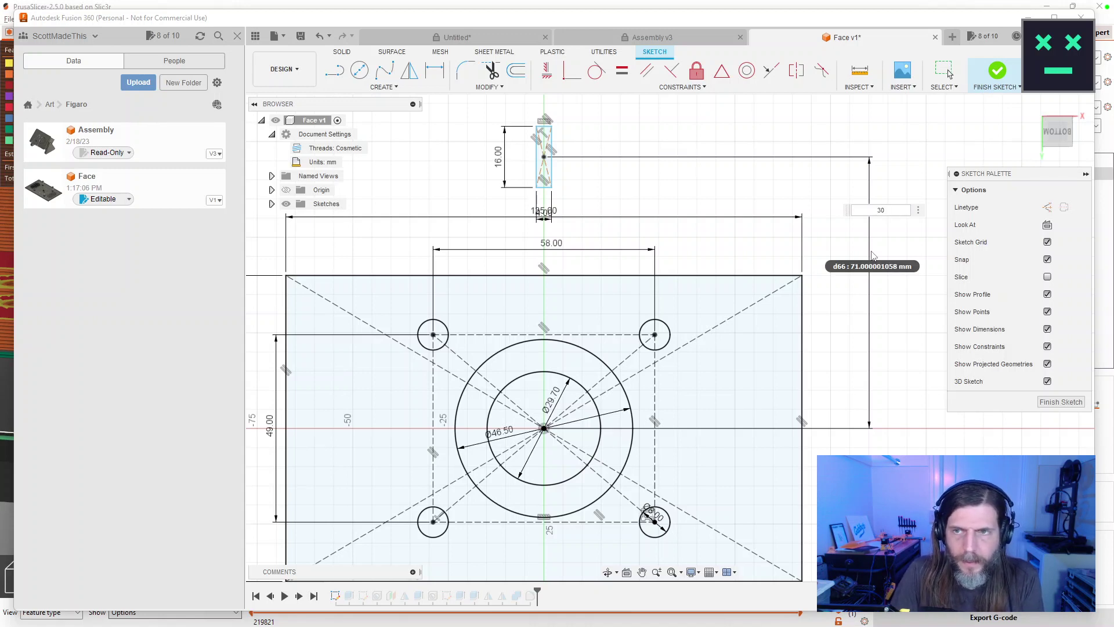
type("mm")
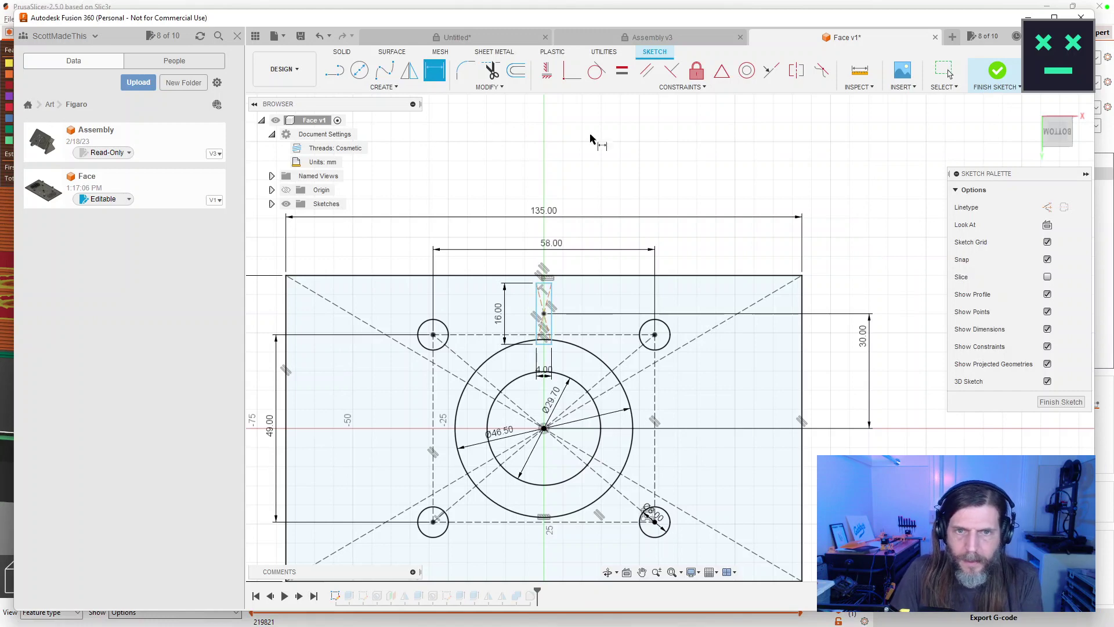
key("Return")
Change the slot's distance dimension to 25 mm, then to 20 mm.
scroll(806, 376, "up", 3)
scroll(807, 376, "up", 1)
double_click(816, 312)
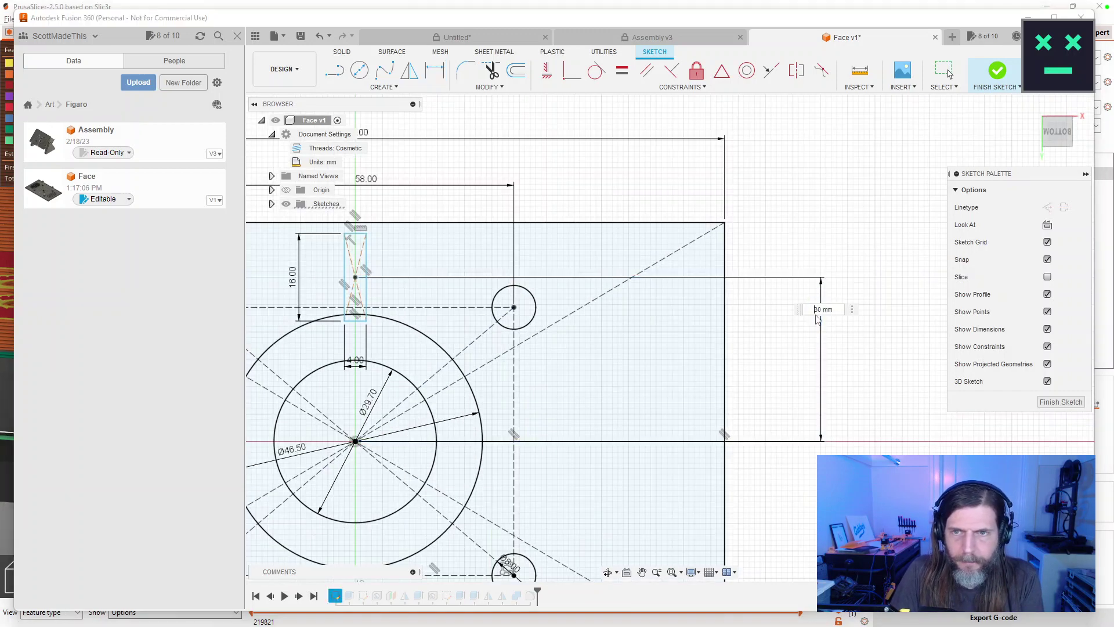
key("Return")
double_click(818, 330)
type("20")
key("Return")
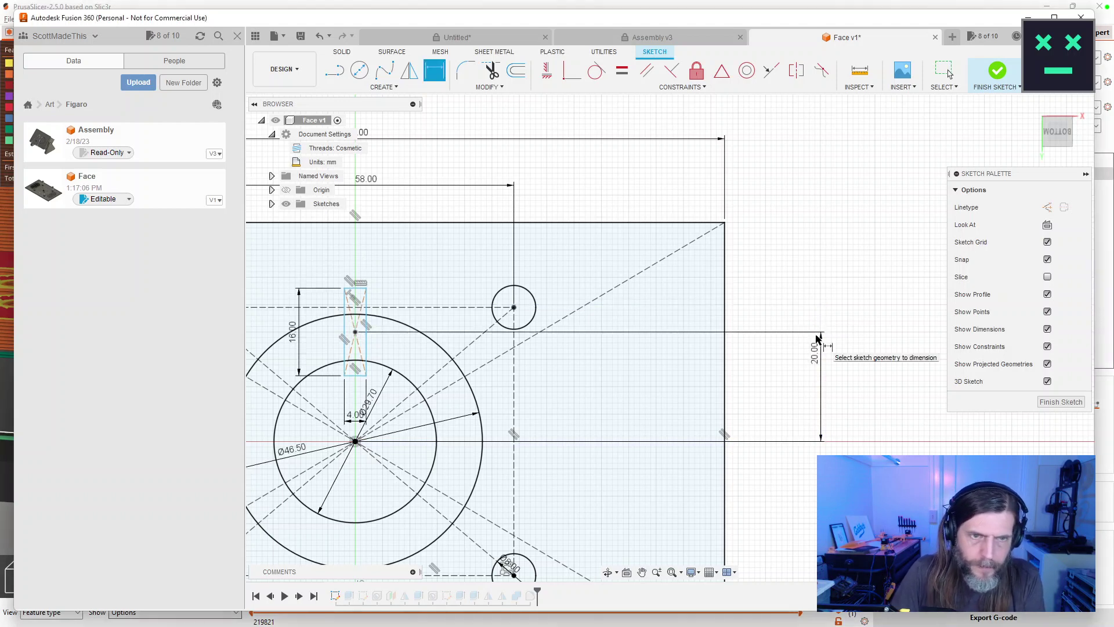
mouse_move(468, 326)
left_mouse_down()
mouse_move(499, 325)
mouse_move(581, 255)
mouse_move(564, 257)
left_mouse_up()
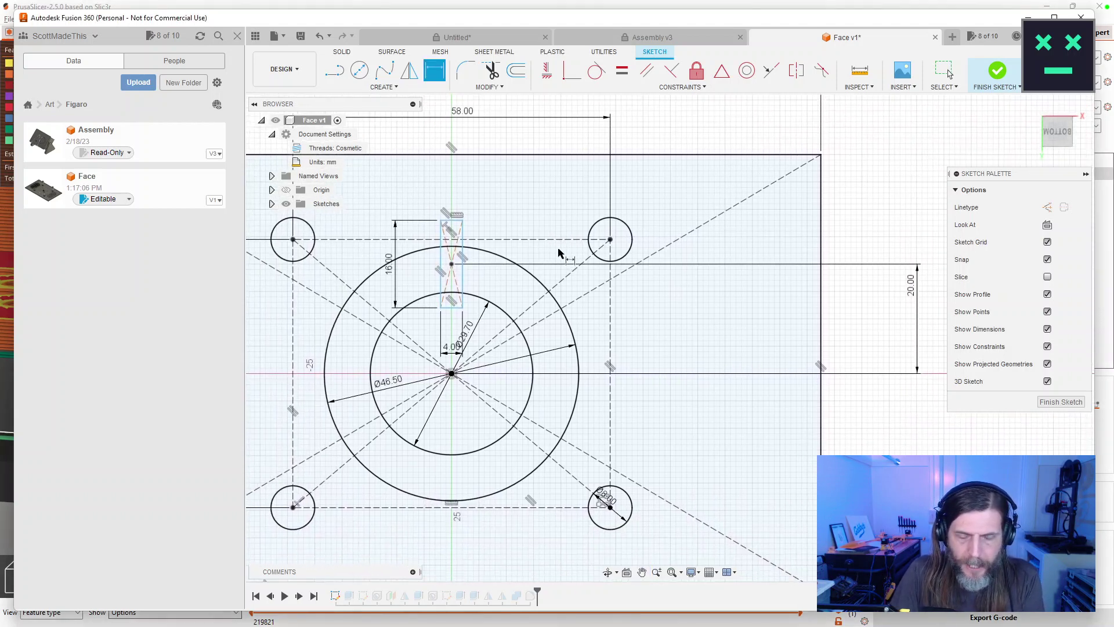
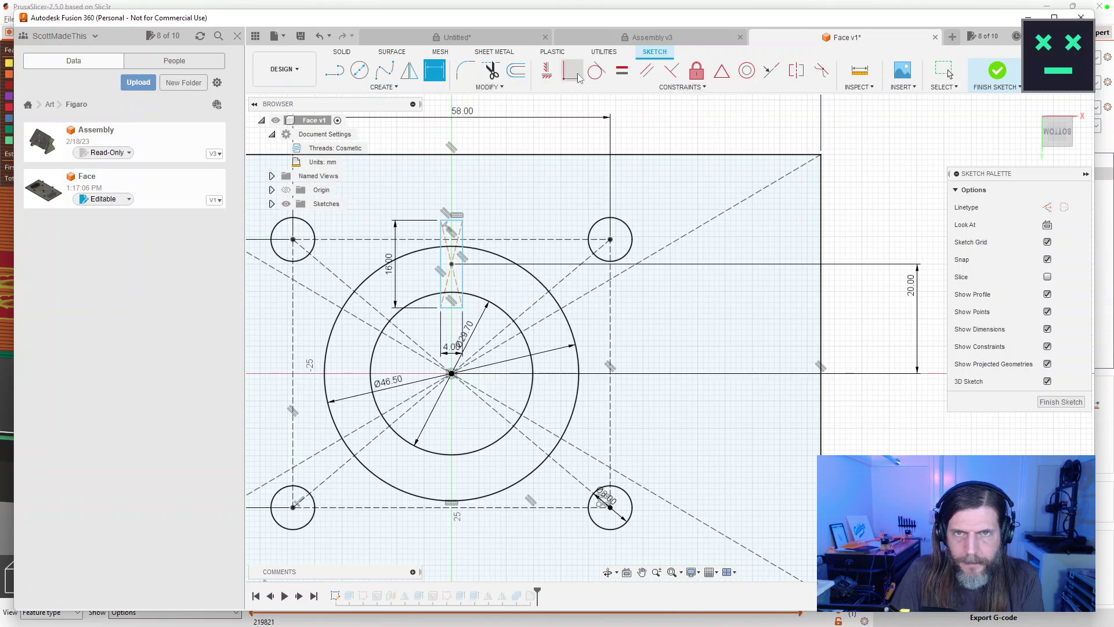
Try the Collinear constraint, then cancel it and return to selecting.
left_click(683, 89)
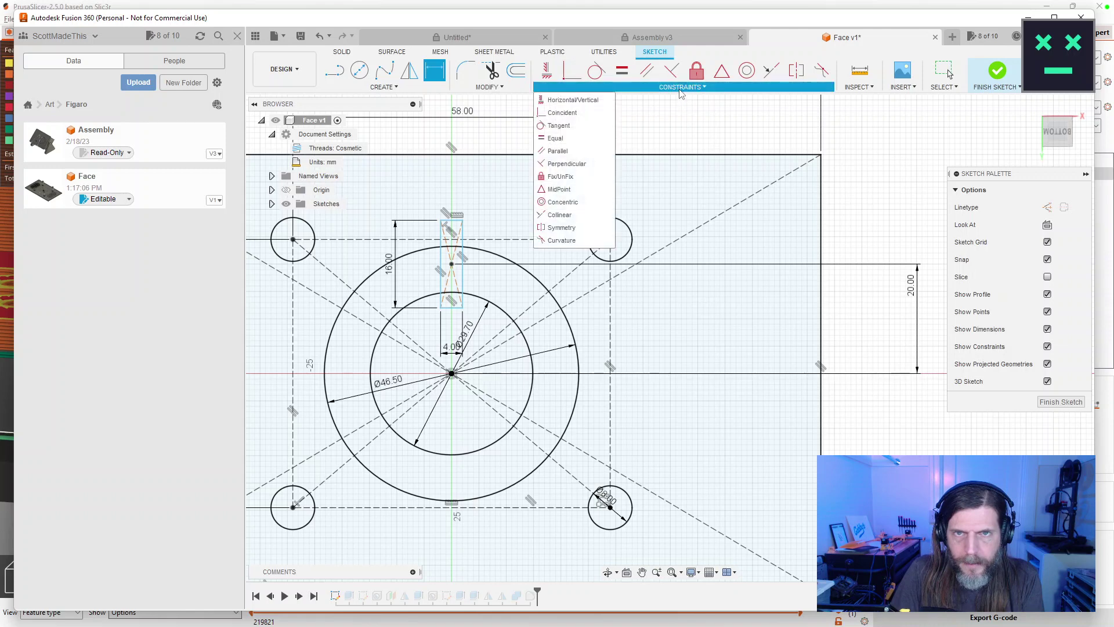
left_click(560, 215)
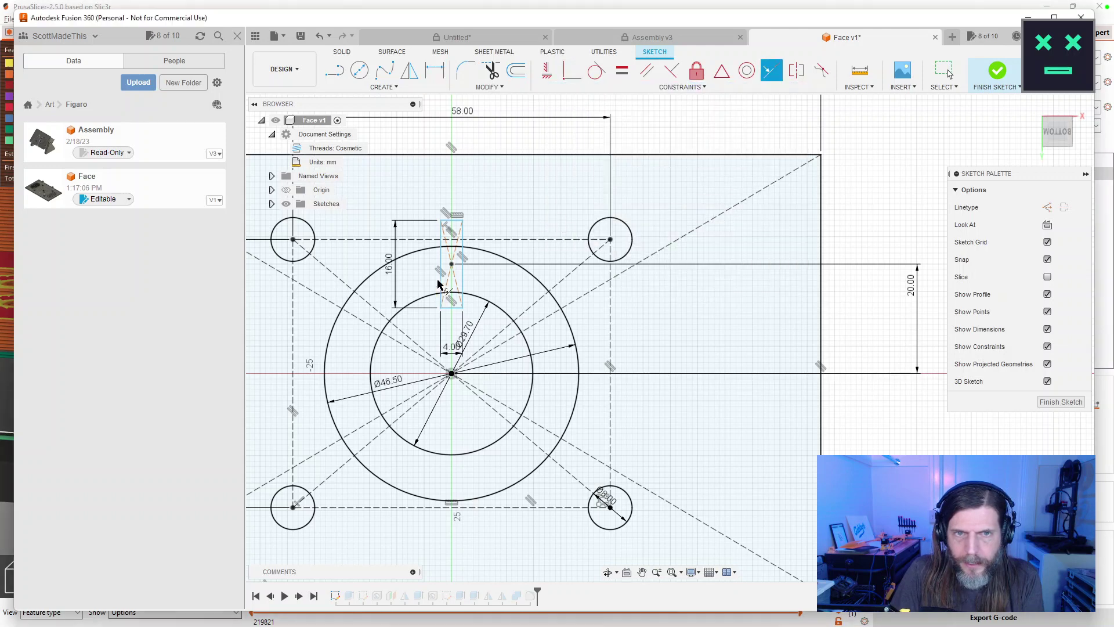
key("Escape")
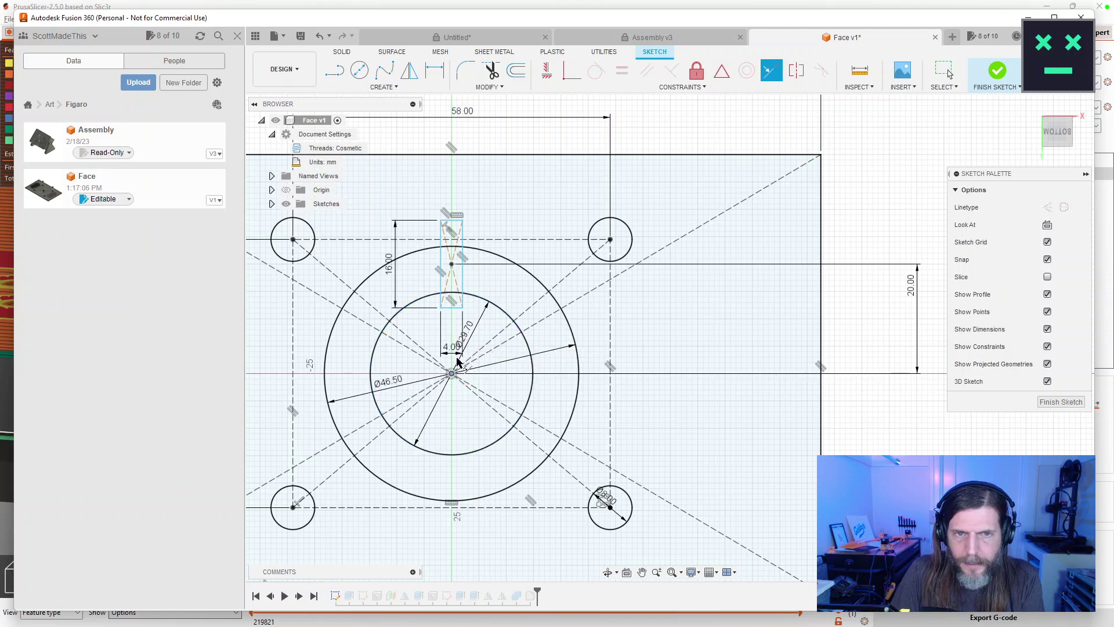
key("Escape")
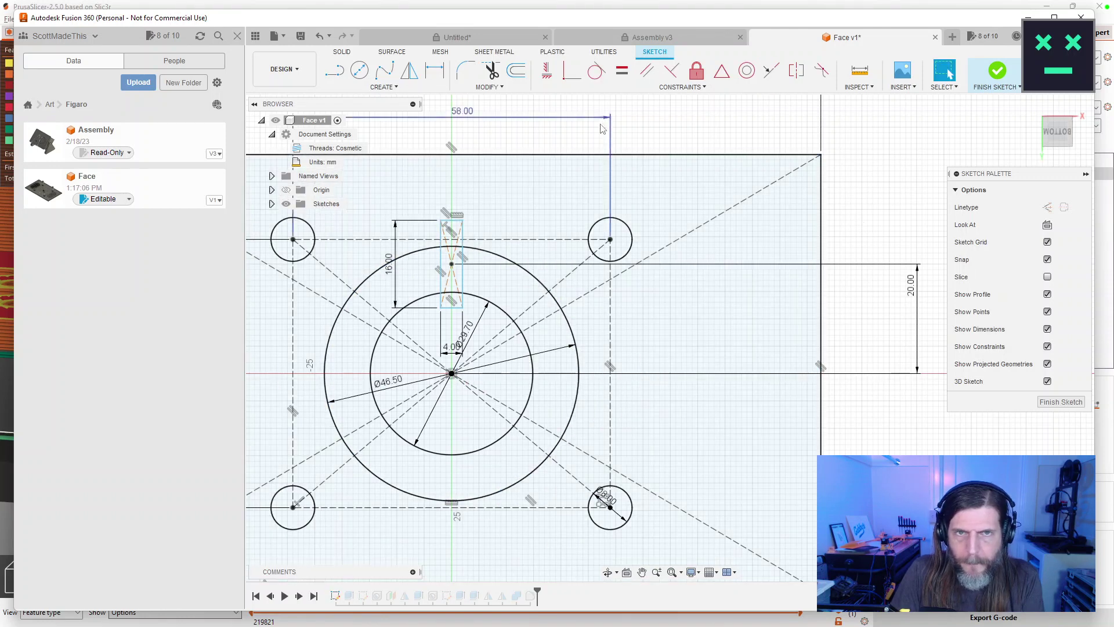
Dismiss the Create shapes list unused and recentre the view on the circles.
left_click(388, 90)
mouse_move(373, 119)
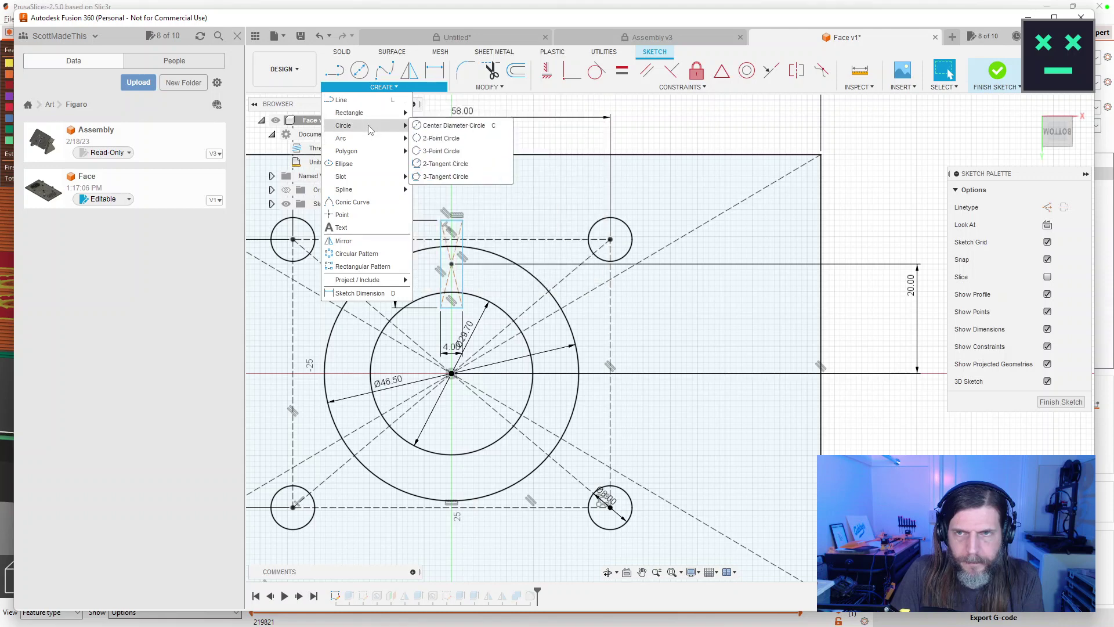
left_click(731, 103)
scroll(649, 171, "down", 3)
scroll(545, 241, "up", 5)
left_click_drag(545, 241, 655, 223)
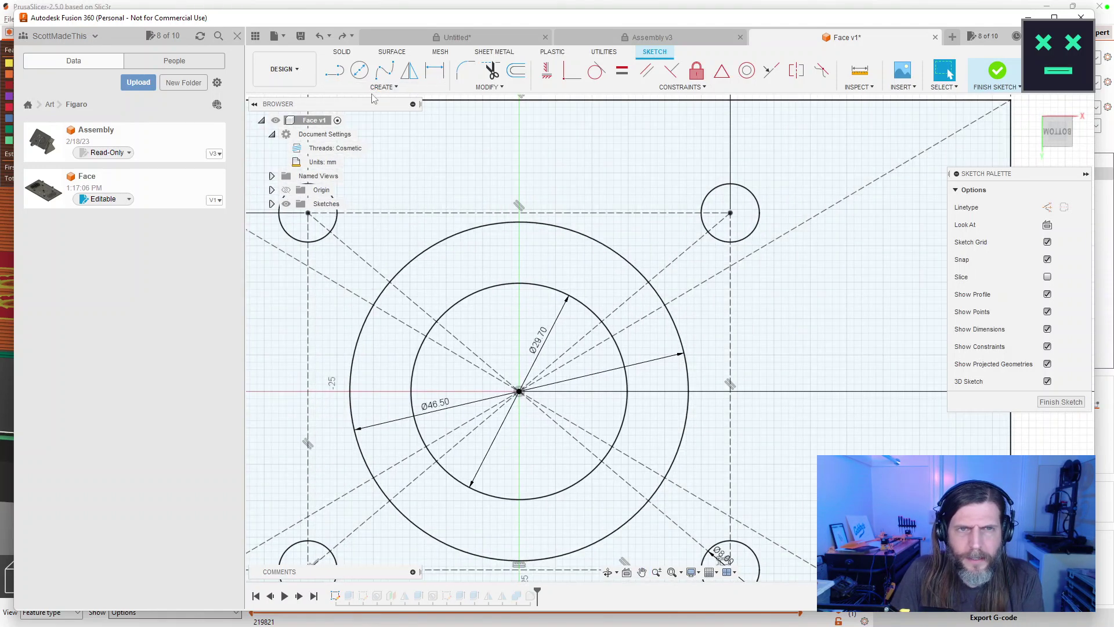
Draw a vertical construction line from the outer circle's top to the inner circle's top.
left_click(382, 88)
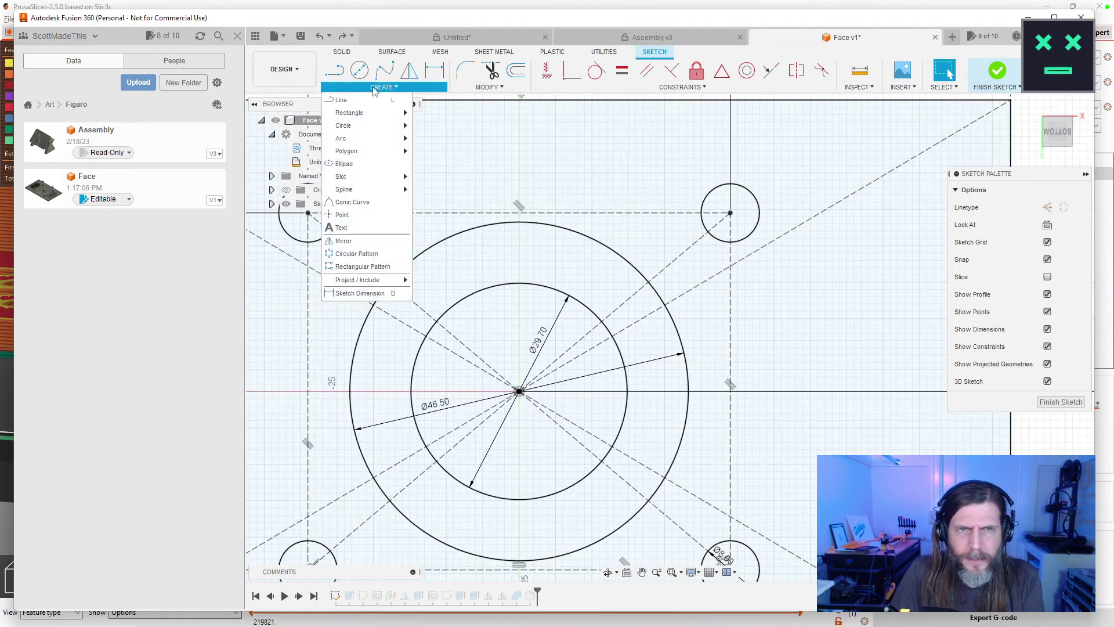
left_click(341, 100)
left_click(519, 391)
left_click(1047, 208)
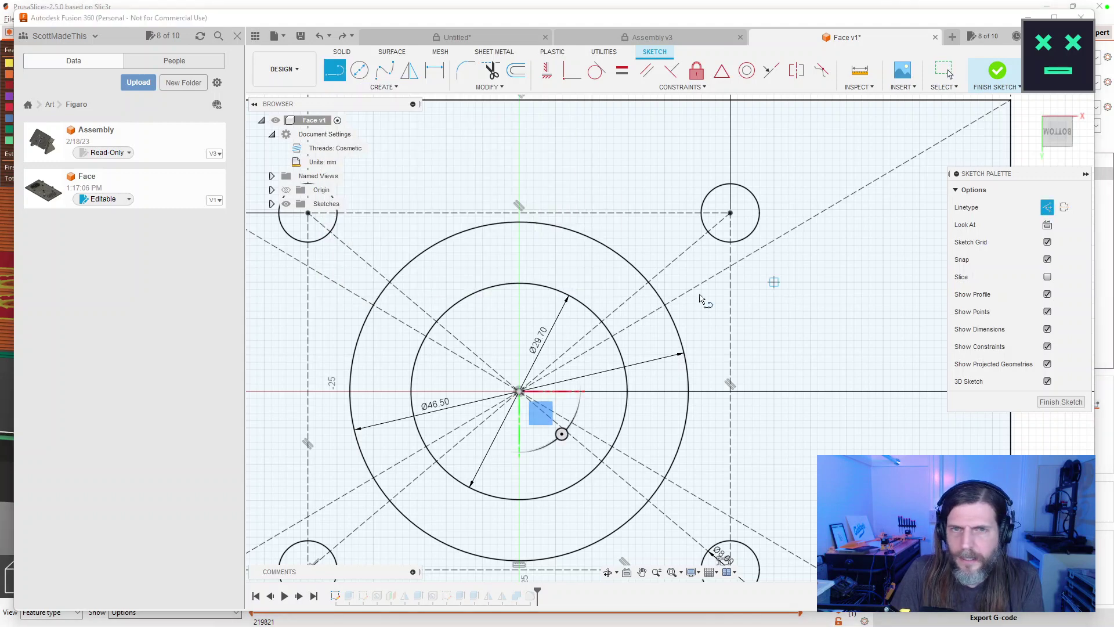
left_click(519, 223)
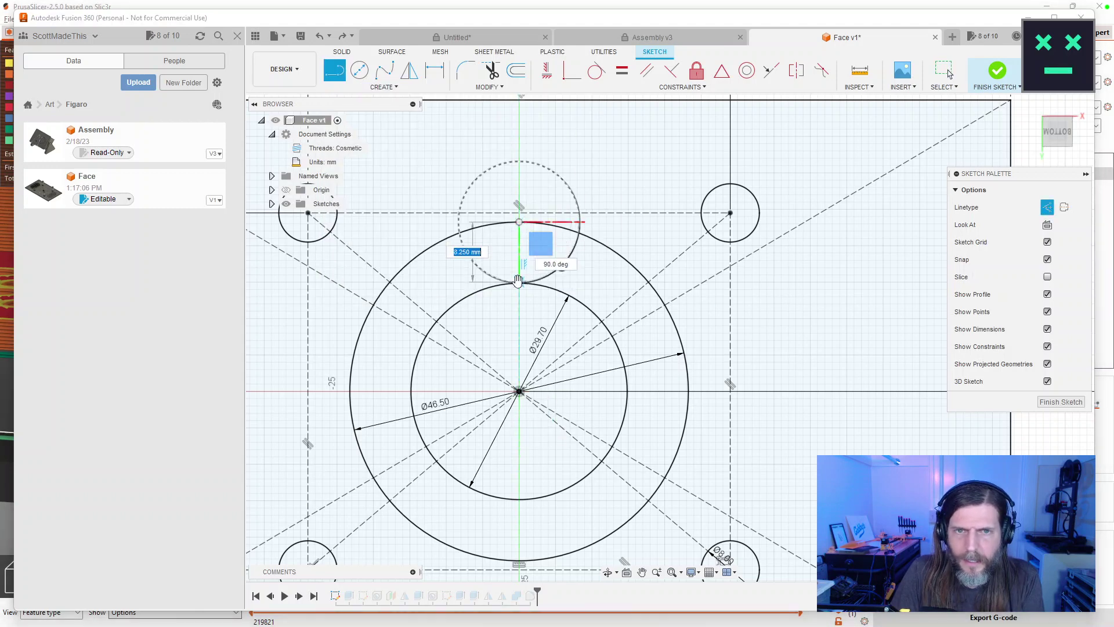
left_click(519, 284)
key("Escape")
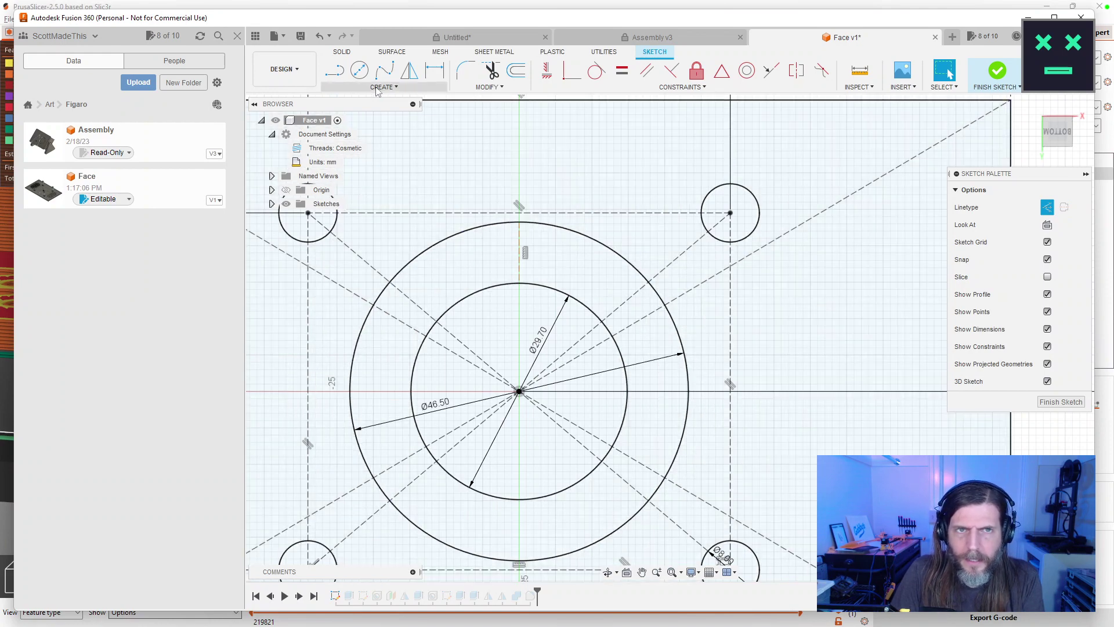
Place a 16 × 4 mm center rectangle on the construction line, then undo it.
left_click(378, 89)
mouse_move(372, 113)
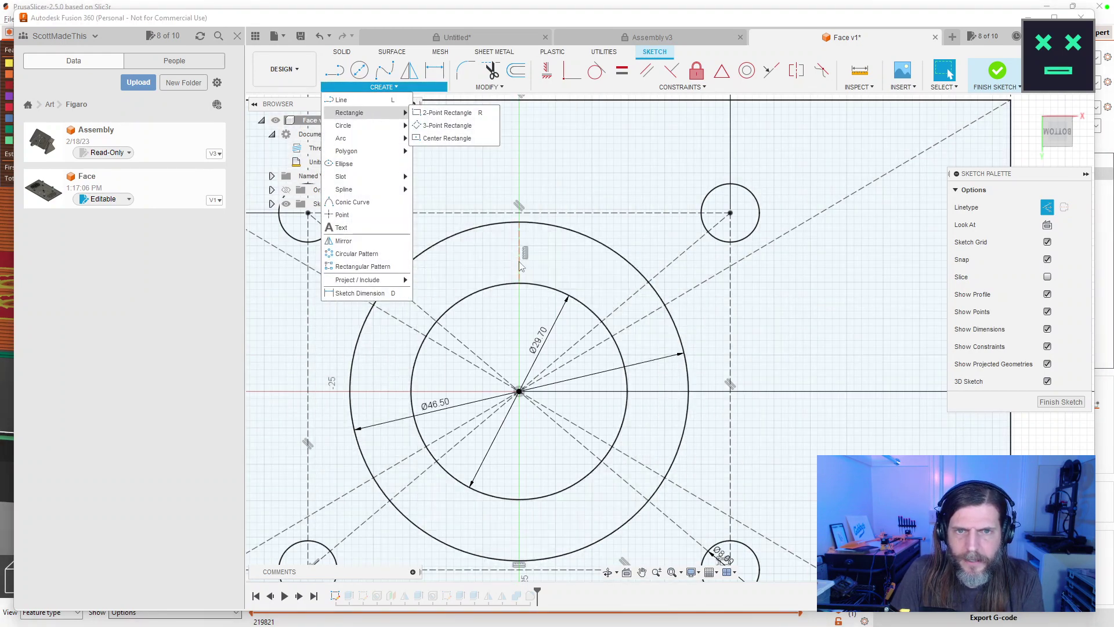
left_click(439, 140)
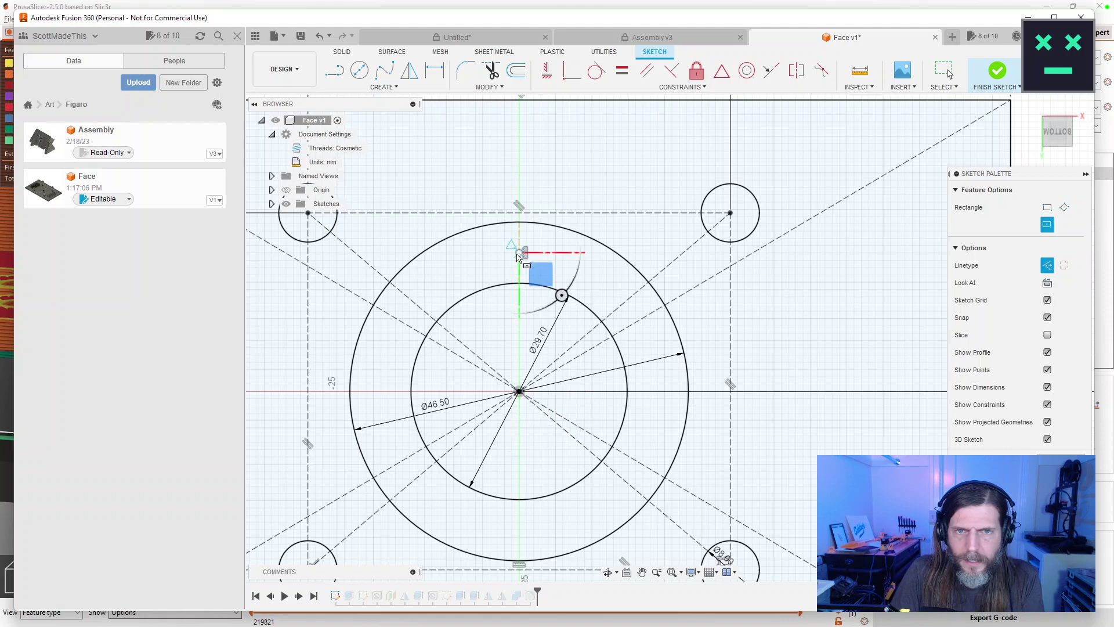
left_click(519, 253)
type("16 mm")
key("Tab")
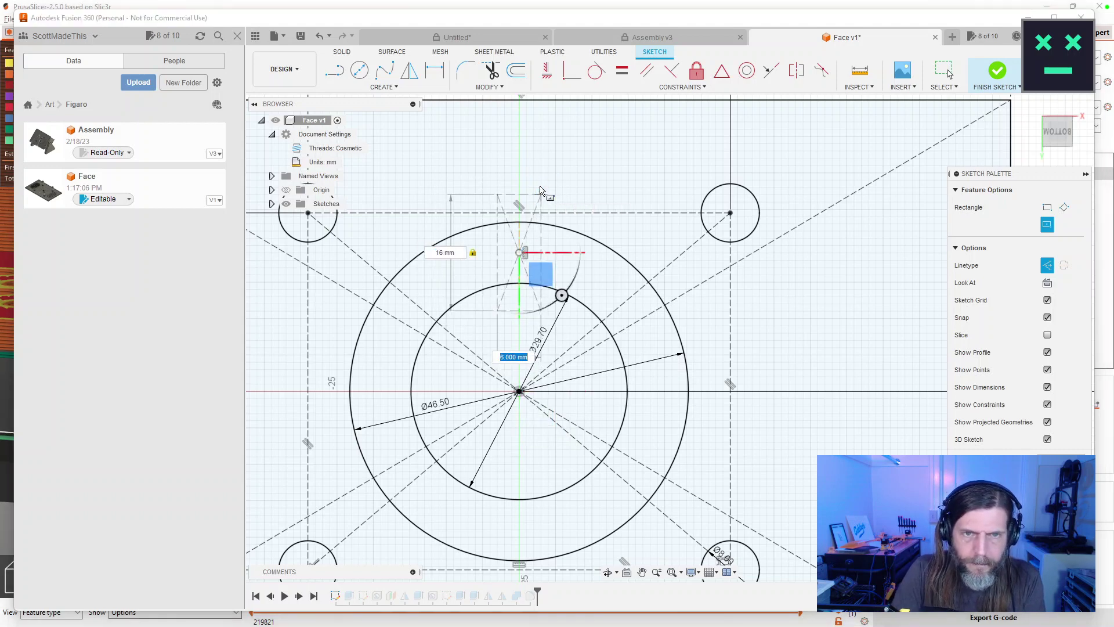
type("4m")
key("Return")
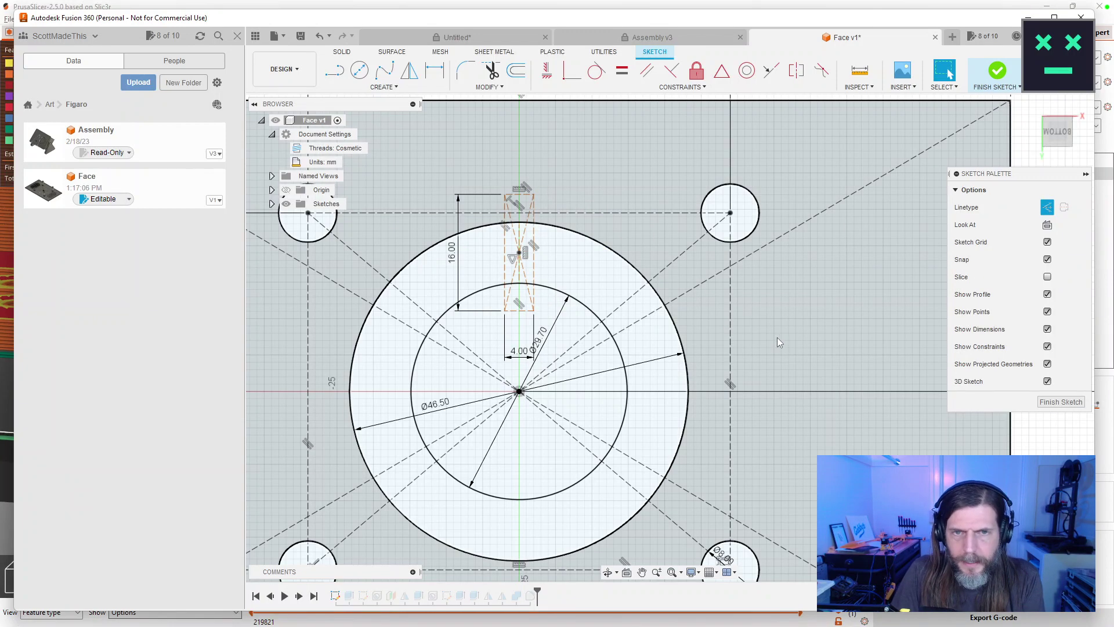
key("Escape")
left_click(534, 274)
key("ctrl+z")
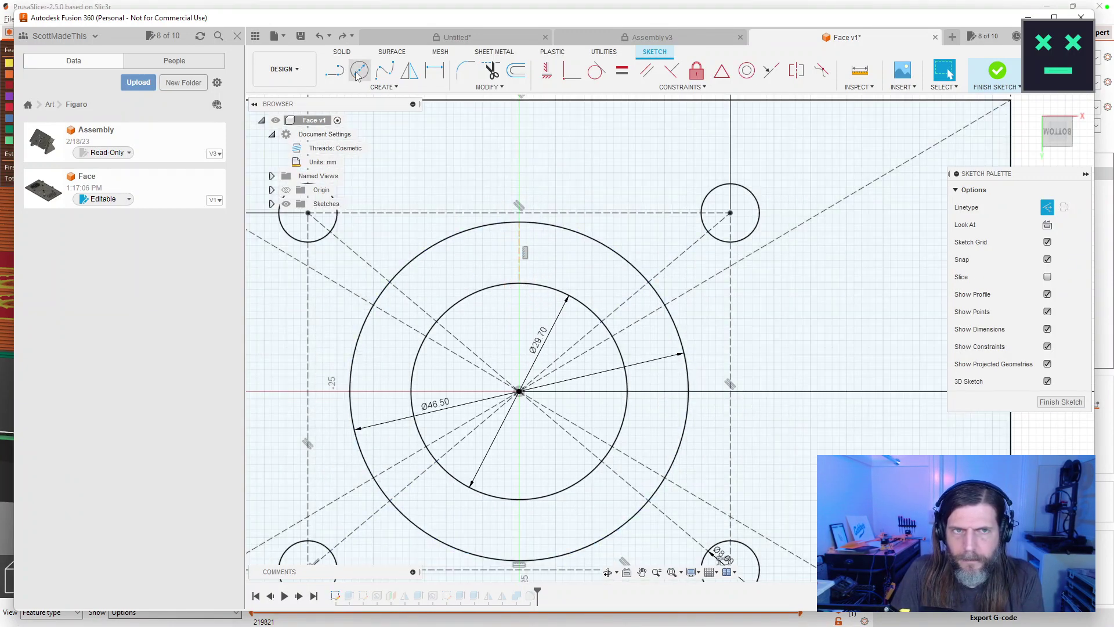
Redraw the 16 × 4 mm center rectangle as normal geometry on the line and finish the sketch.
left_click(377, 89)
mouse_move(372, 113)
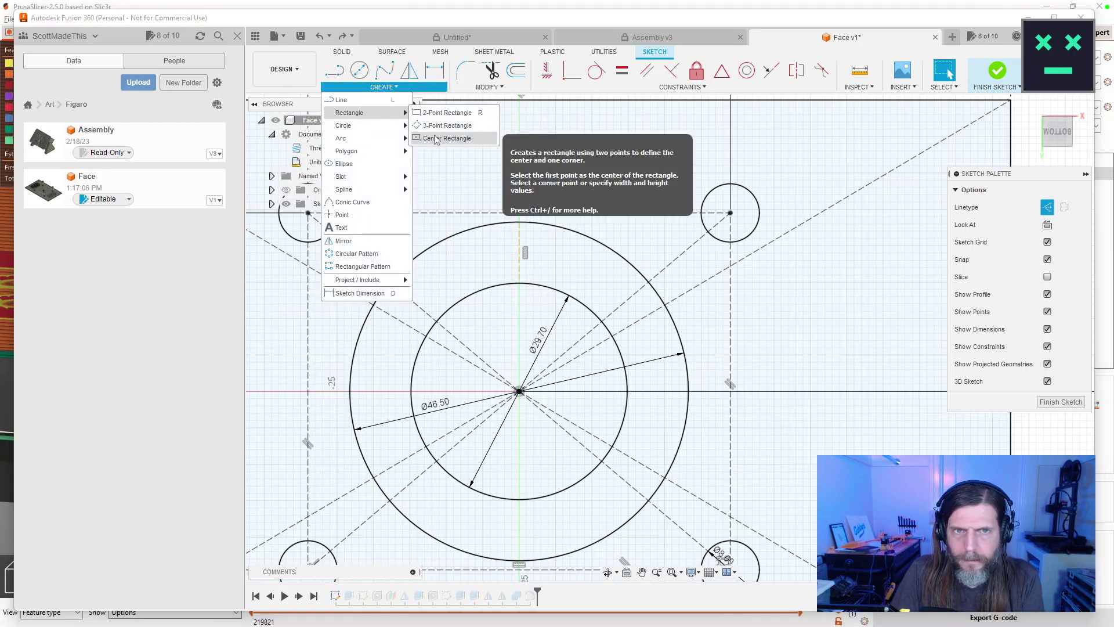
left_click(432, 140)
left_click(1048, 265)
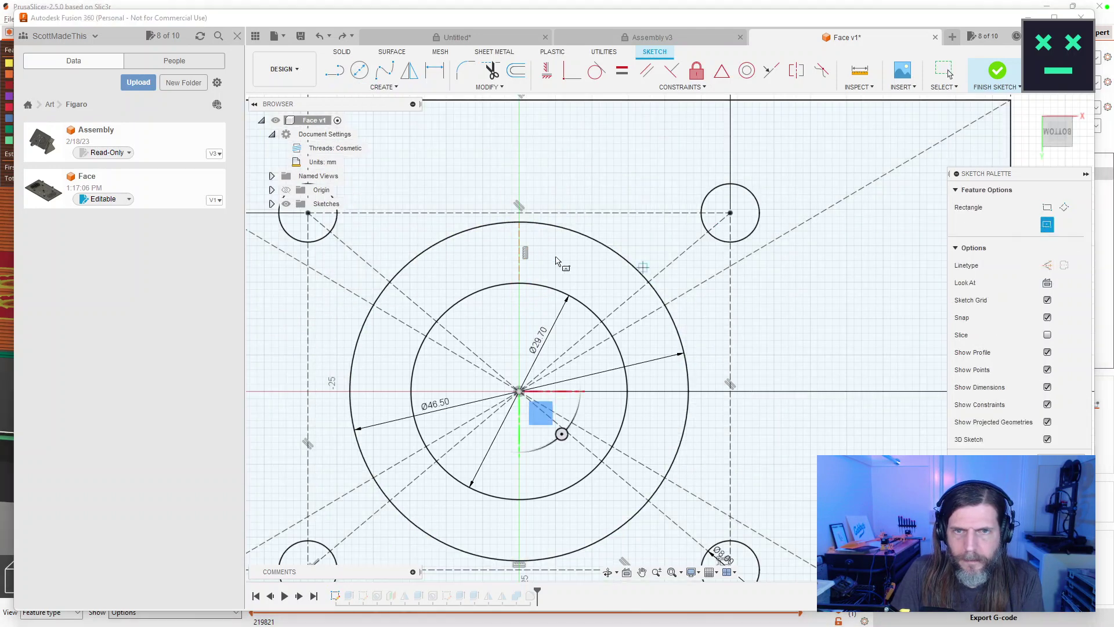
left_click(521, 253)
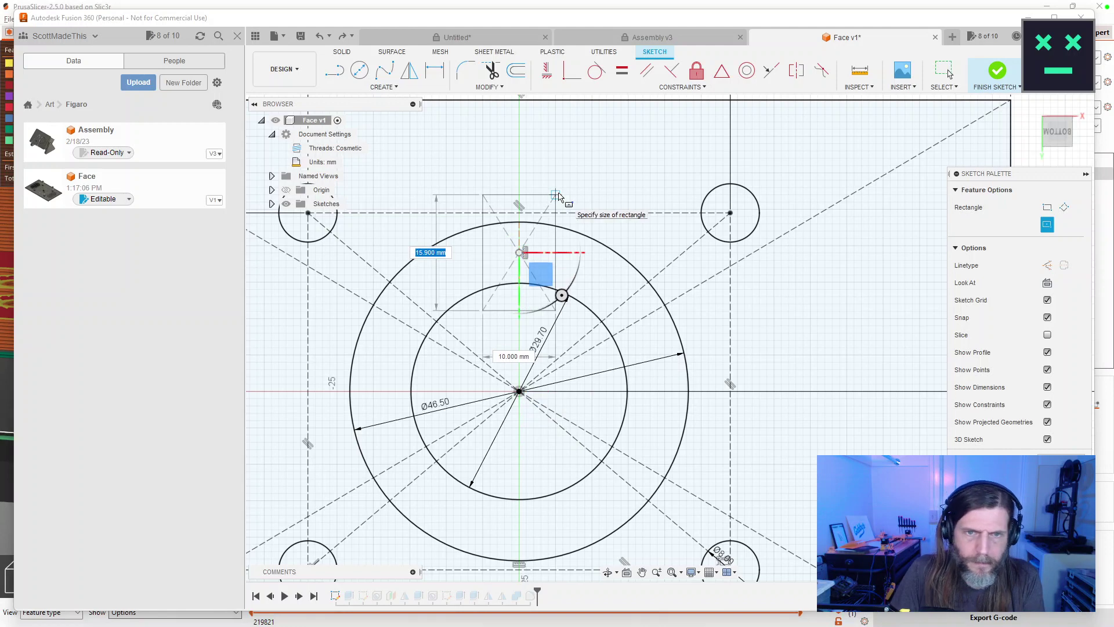
type("4")
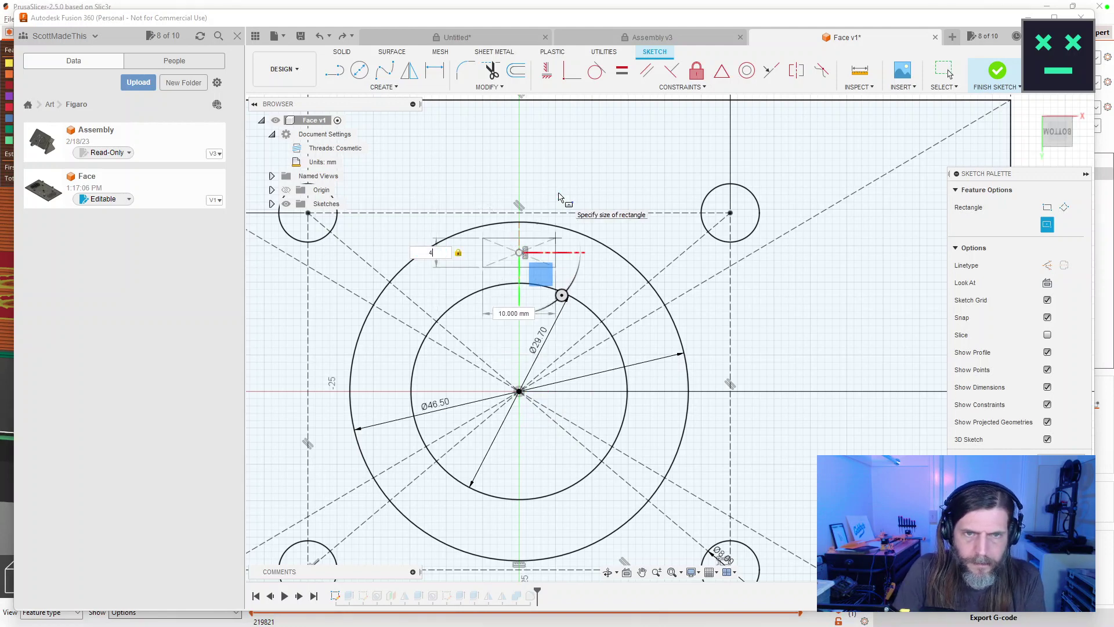
type("m")
key("Tab")
type("4")
key("Return")
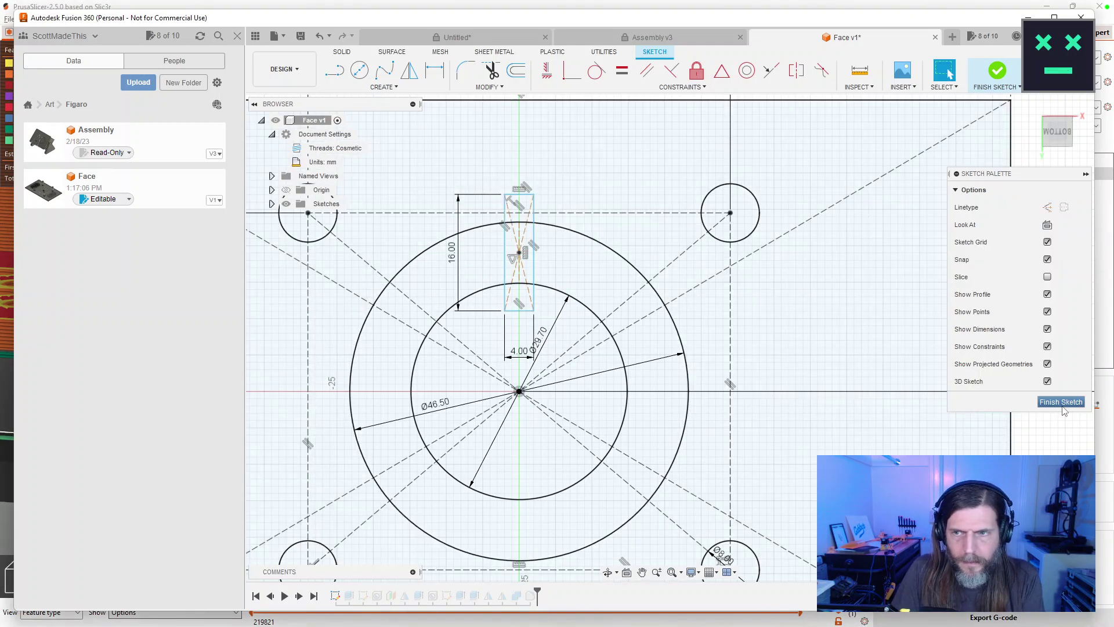
left_click(1062, 405)
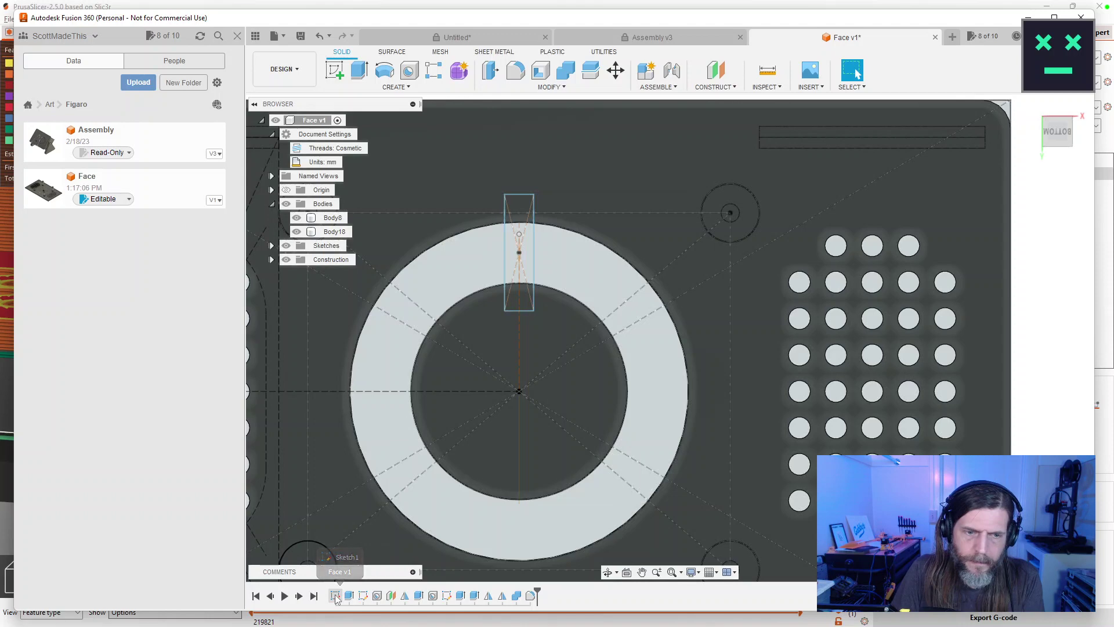
Reopen Sketch1 and make the construction line's top point collinear with the inner circle's top.
double_click(336, 597)
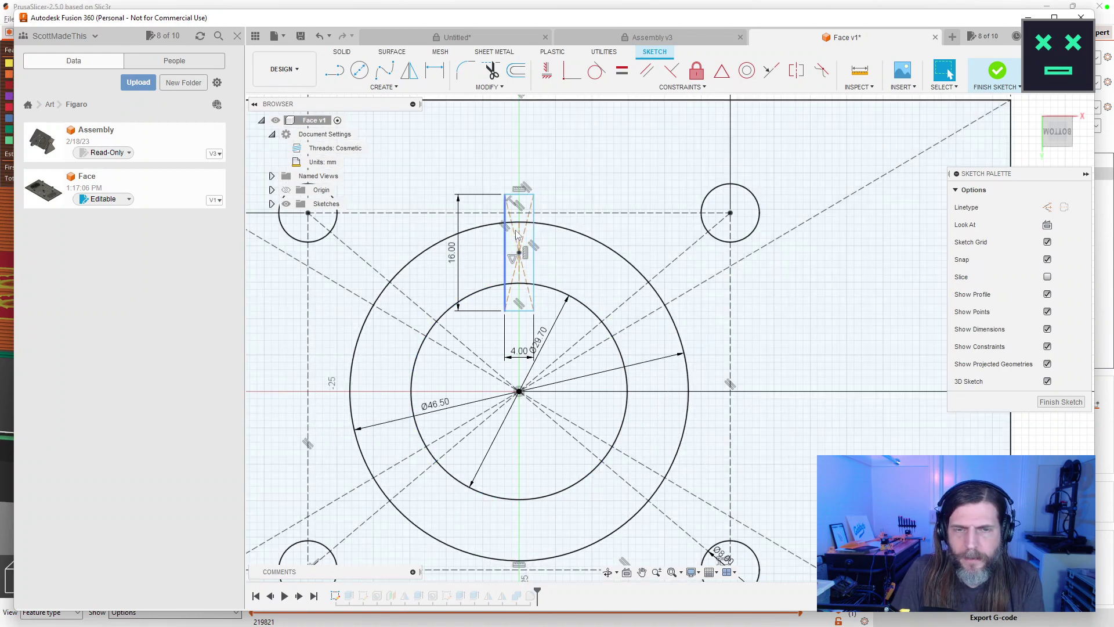
scroll(657, 286, "up", 5)
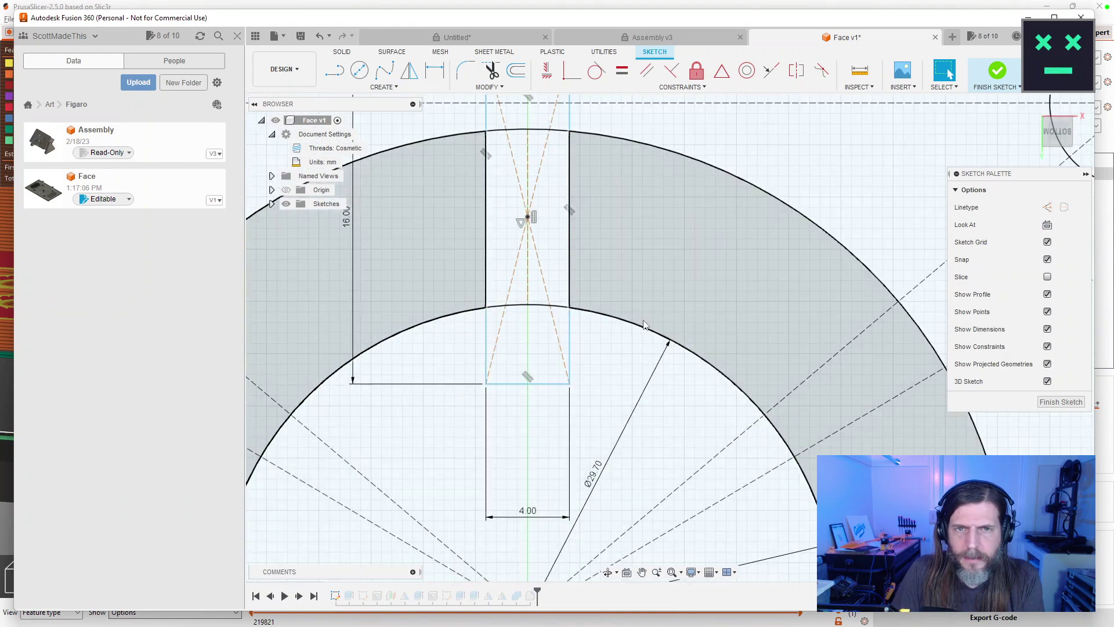
scroll(645, 325, "down", 3)
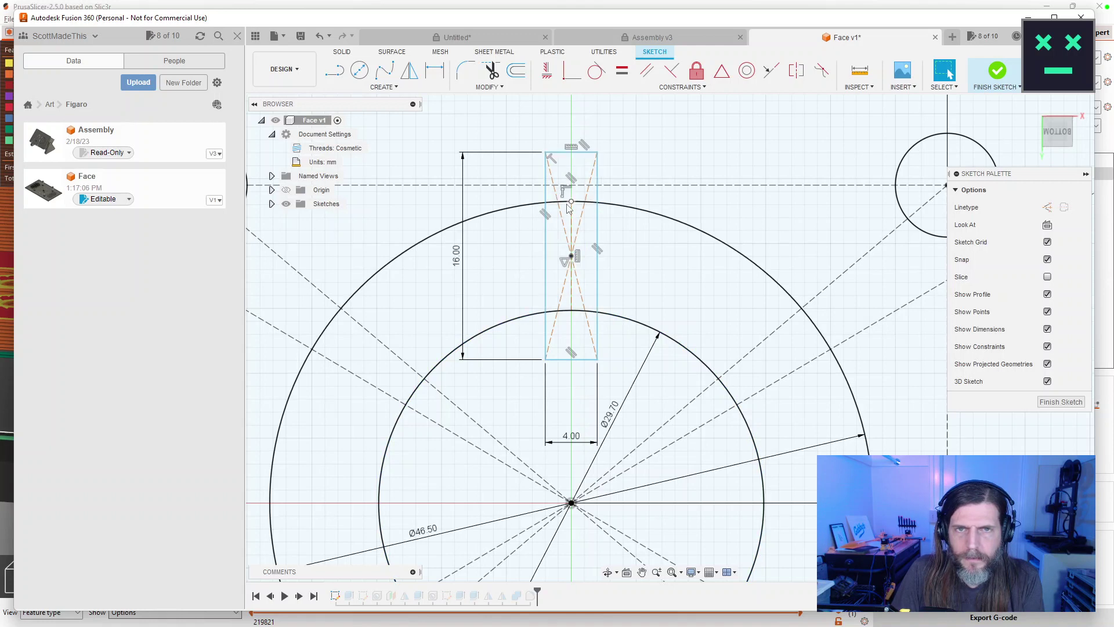
left_click(566, 87)
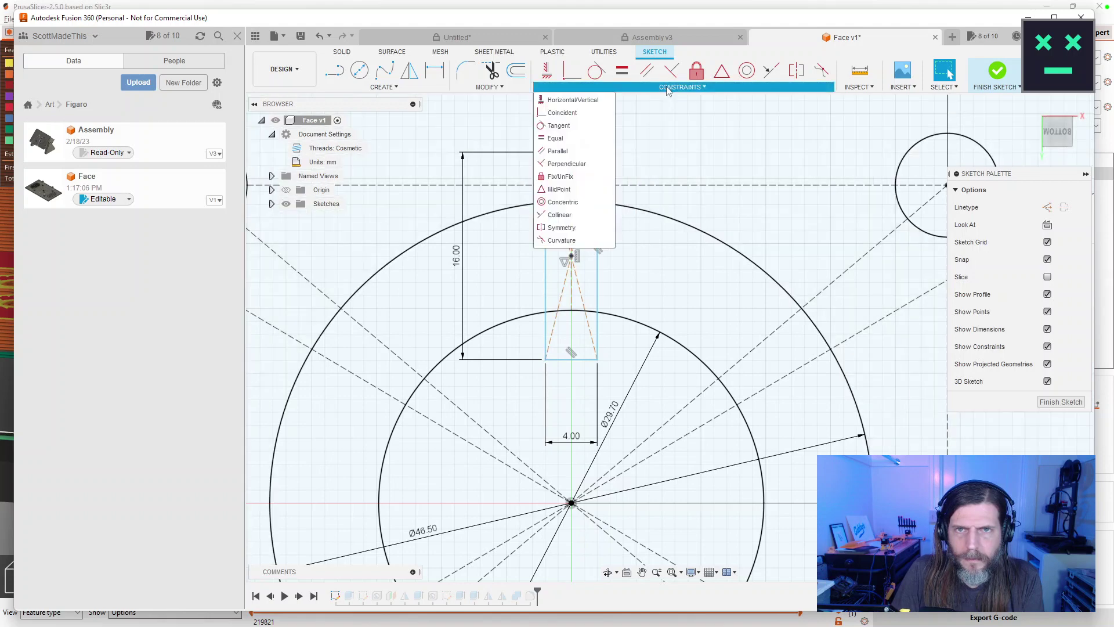
left_click(560, 215)
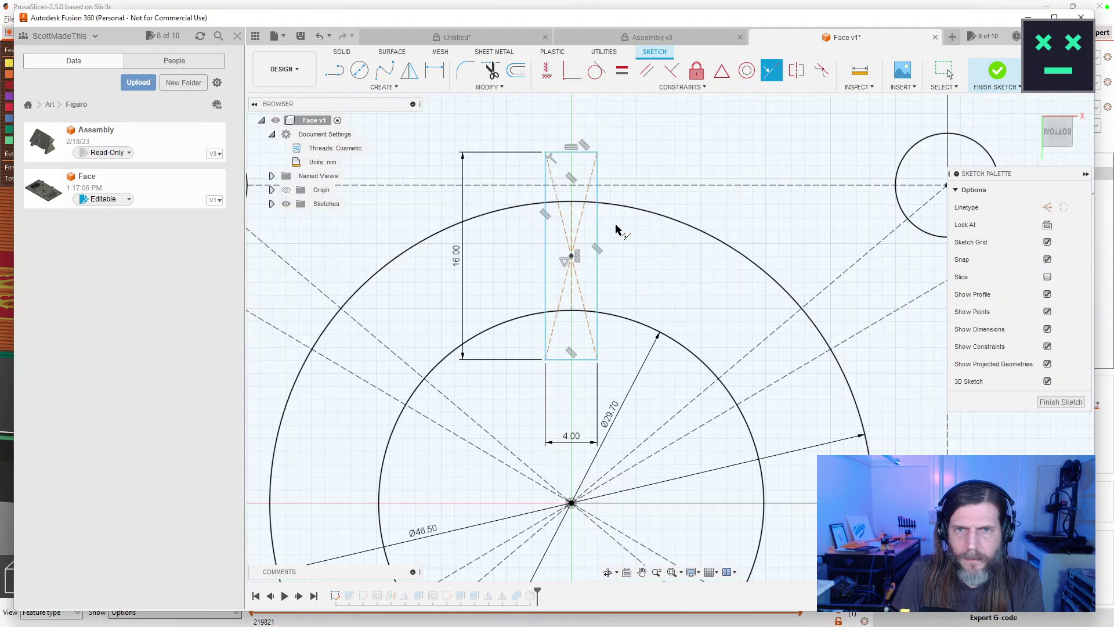
left_click(572, 202)
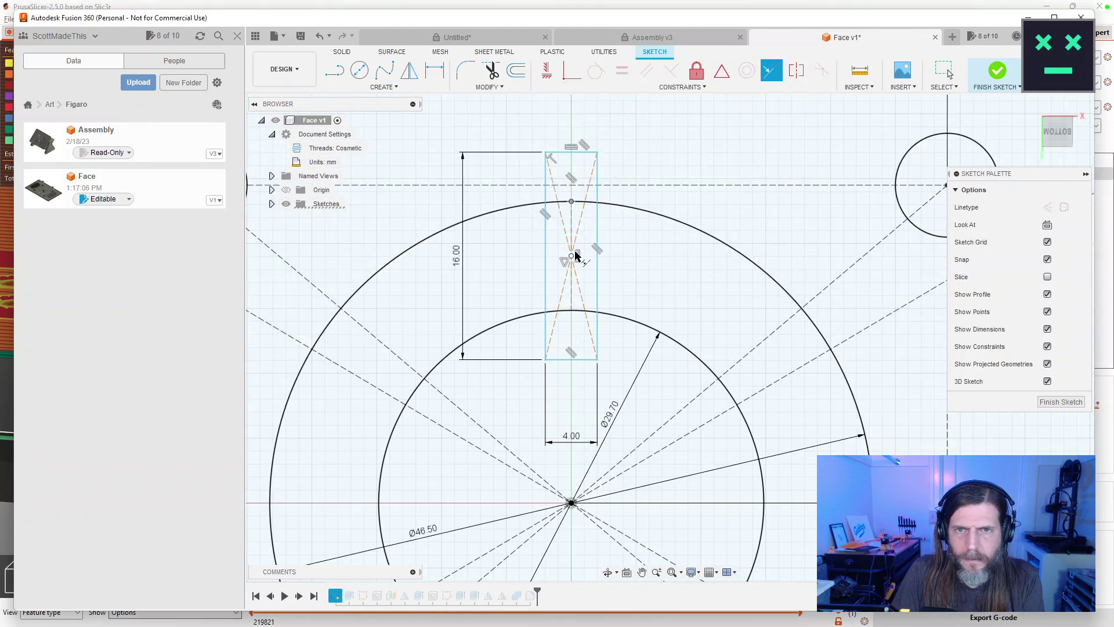
left_click(571, 312)
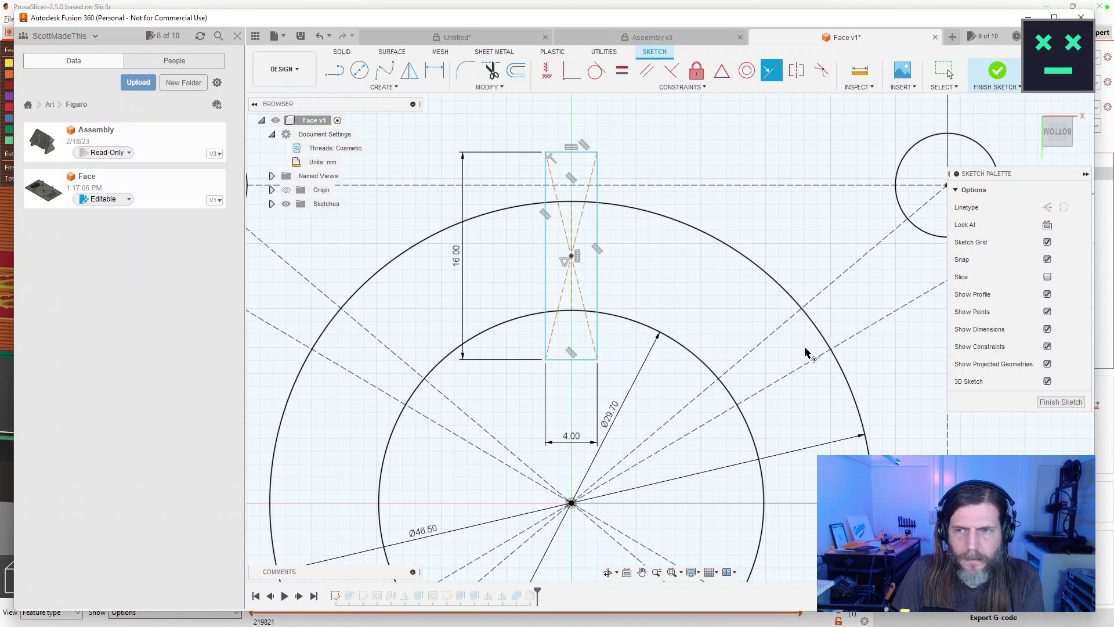
left_click_drag(737, 294, 646, 316)
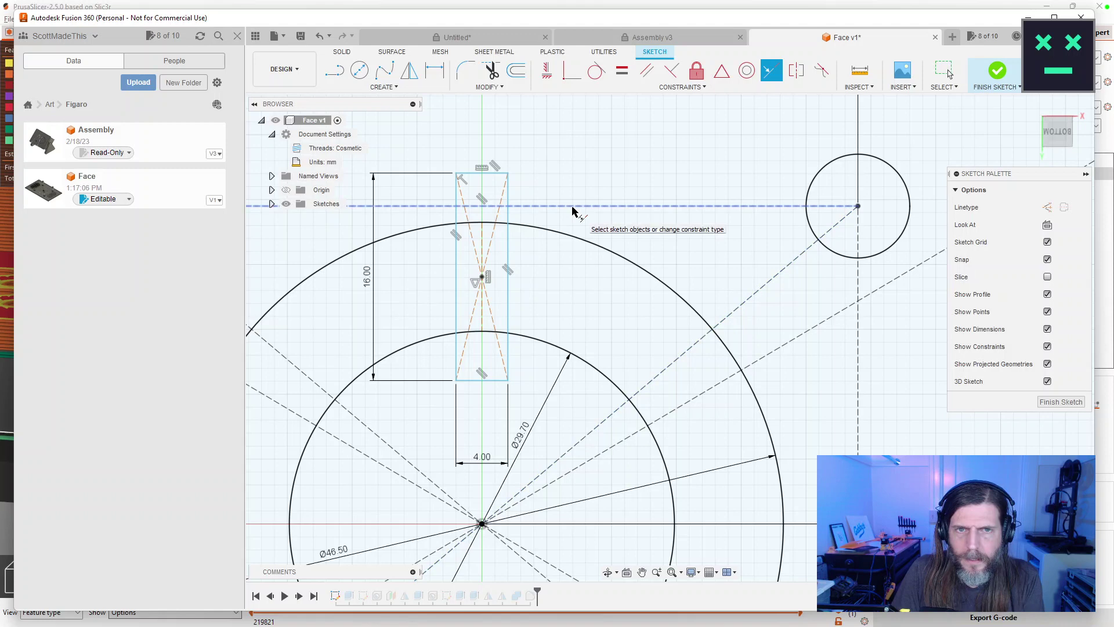
key("Escape")
key("Escape")
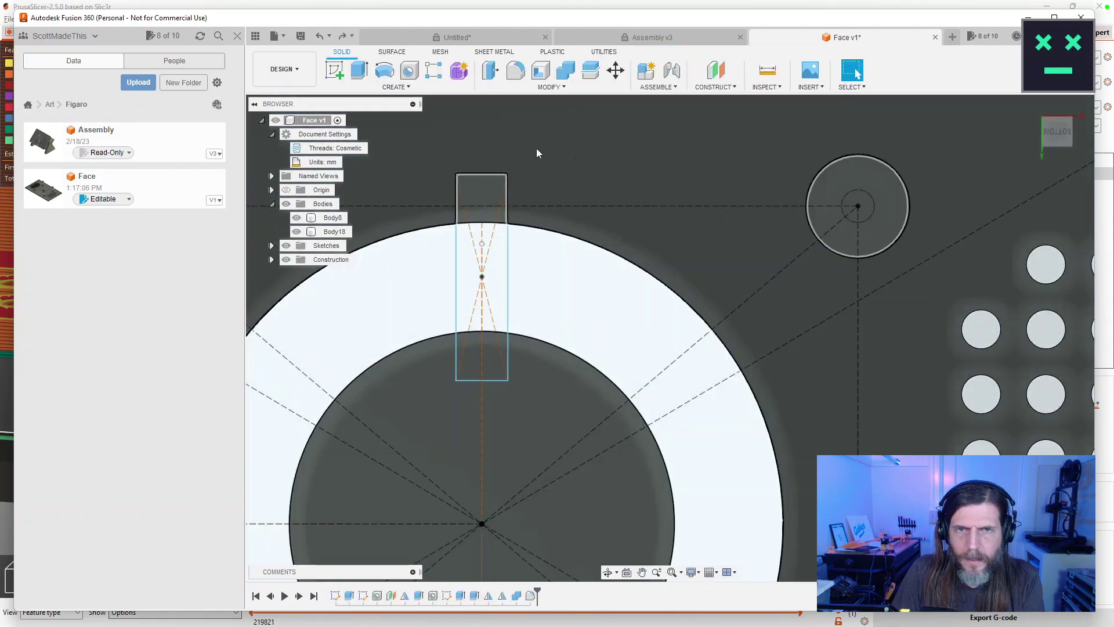
Reopen the face sketch and delete the slot rectangle with its dimensions.
double_click(335, 596)
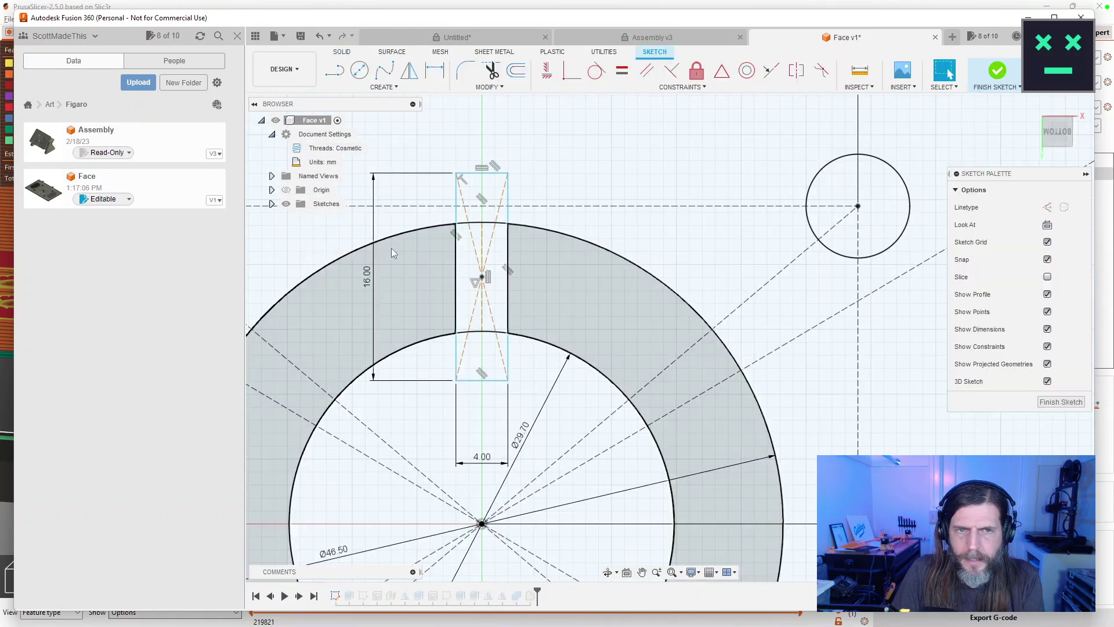
double_click(509, 351)
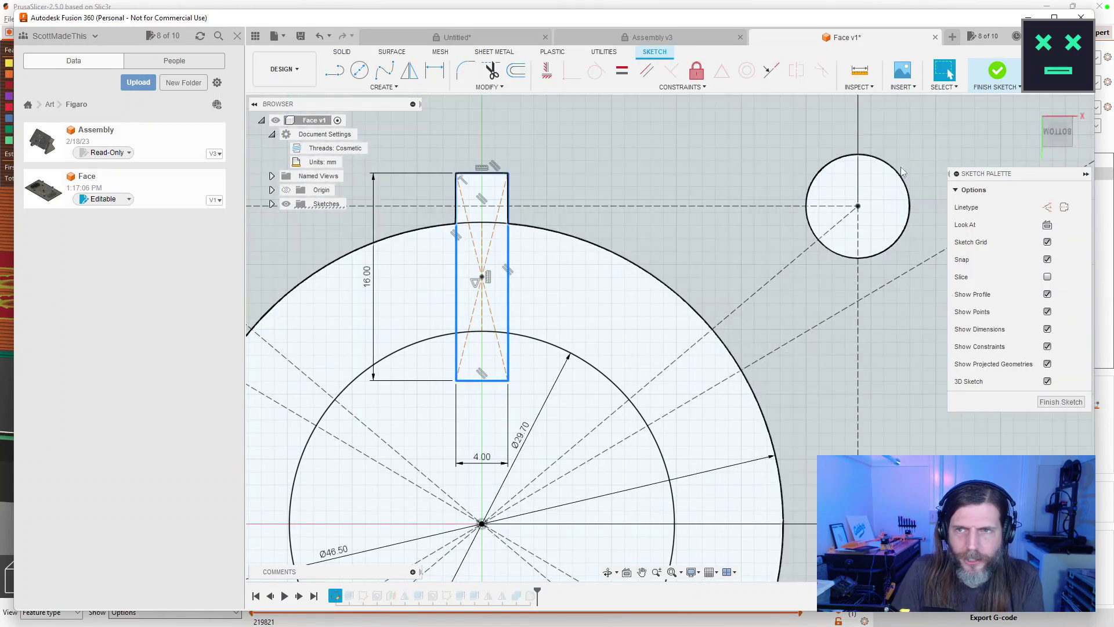
key("Escape")
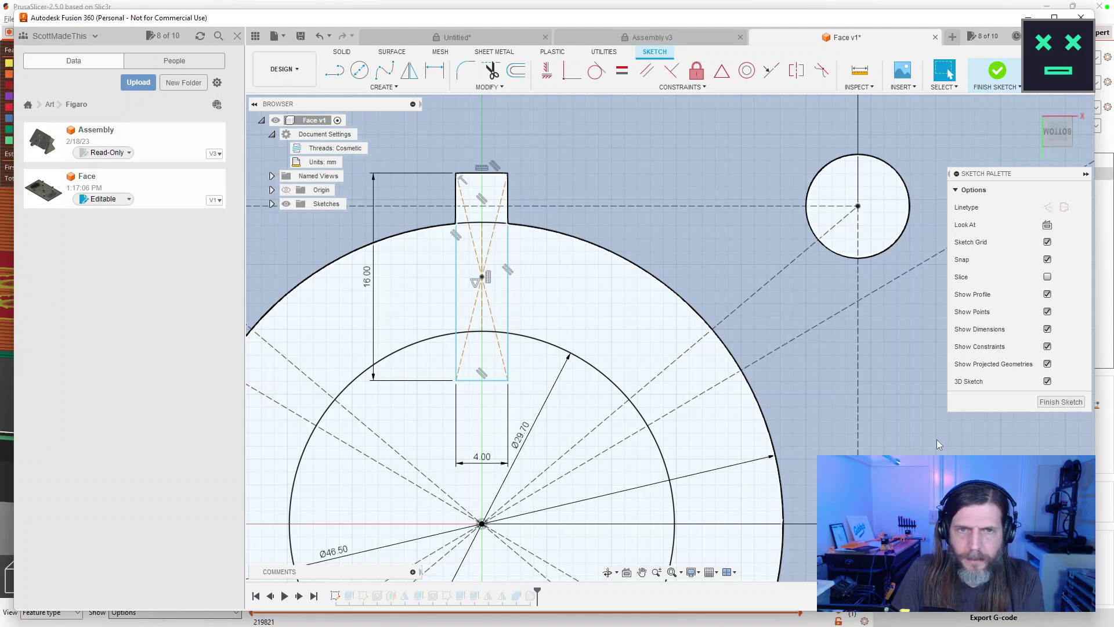
key("Delete")
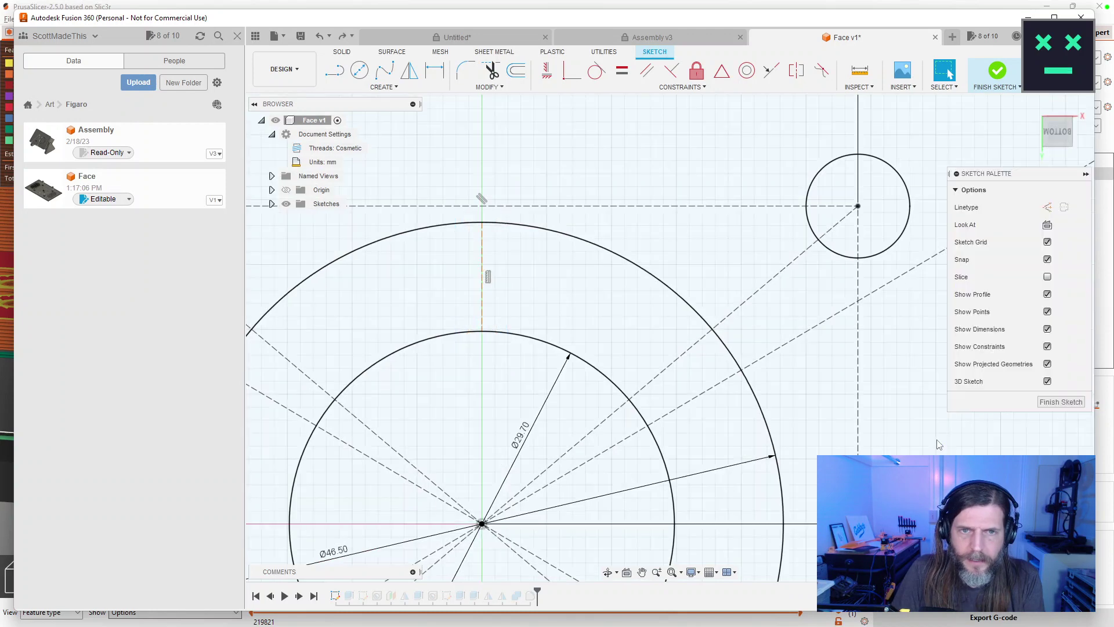
Toggle the vertical line to construction and back, then delete the line between the circles.
left_click(482, 279)
key("x")
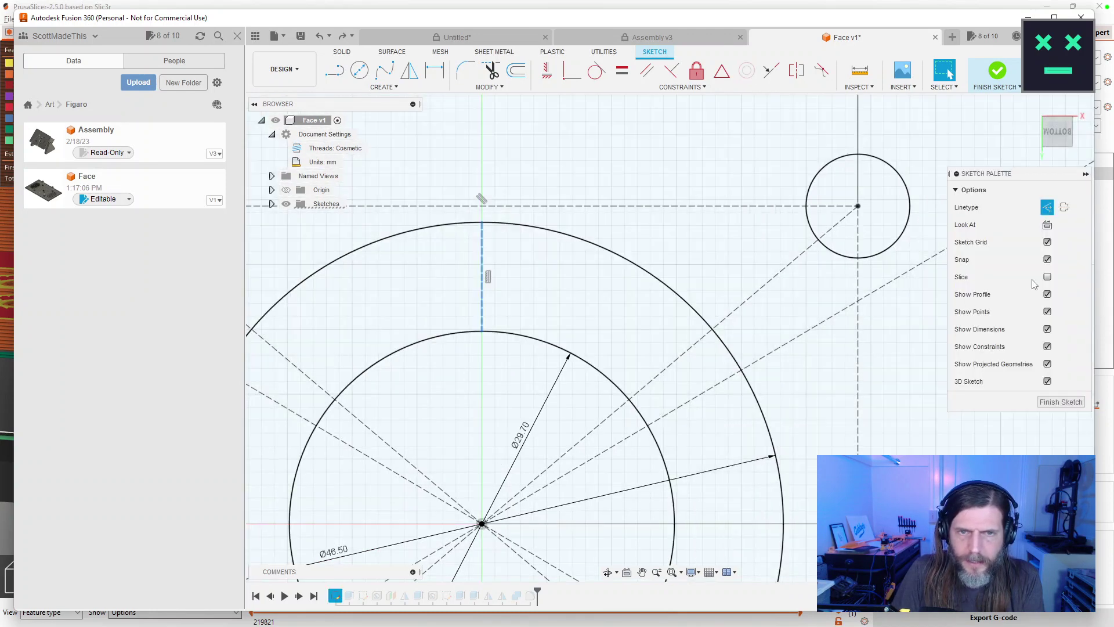
left_click(1047, 208)
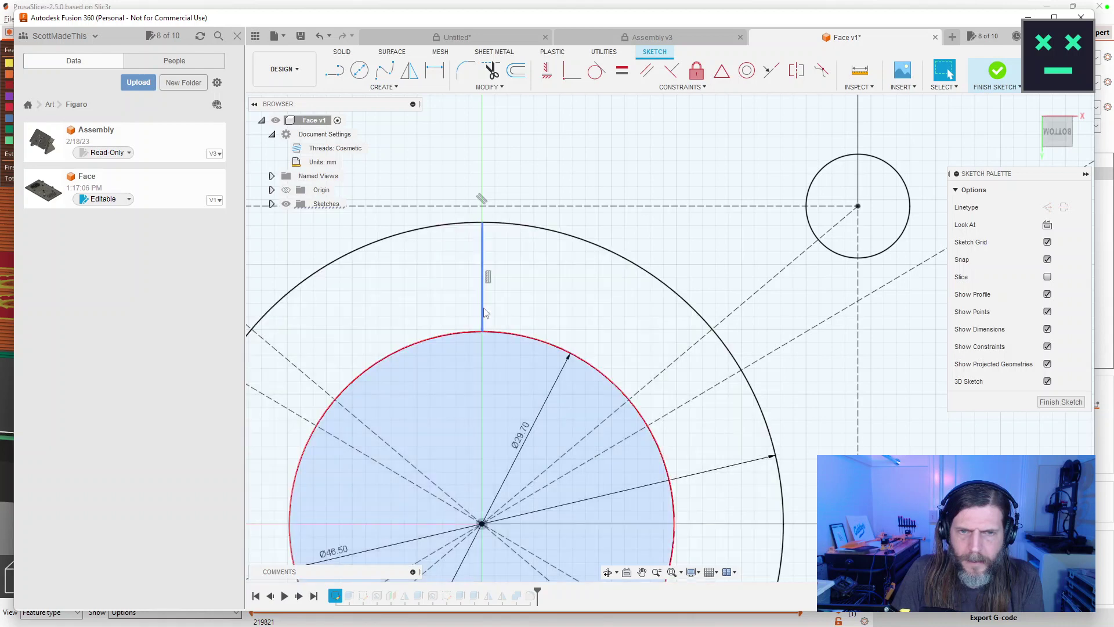
left_click(483, 312)
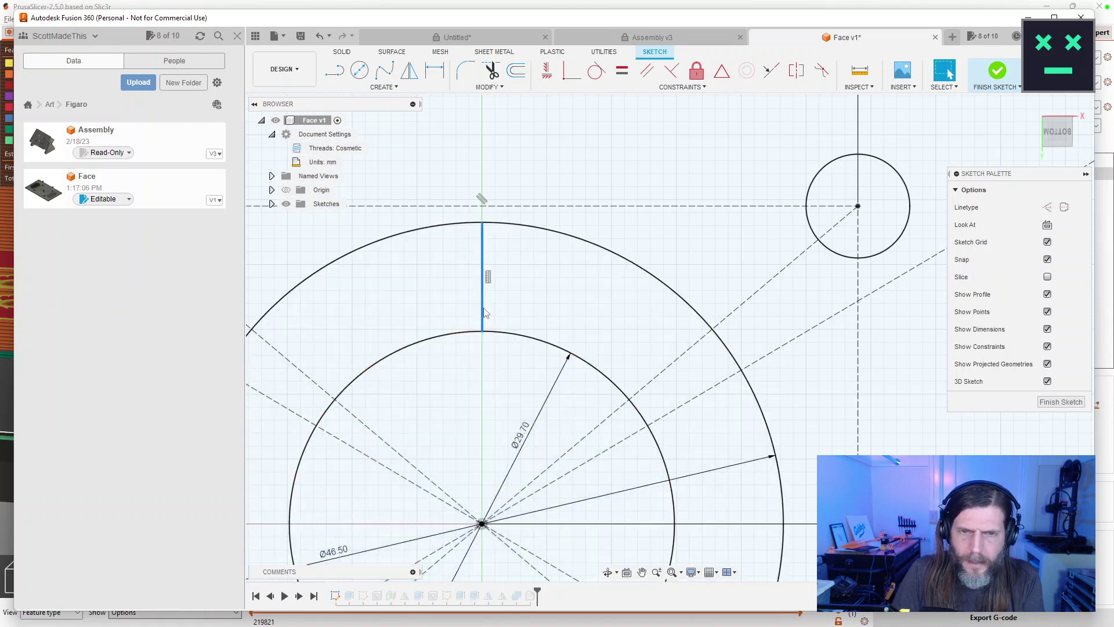
key("Delete")
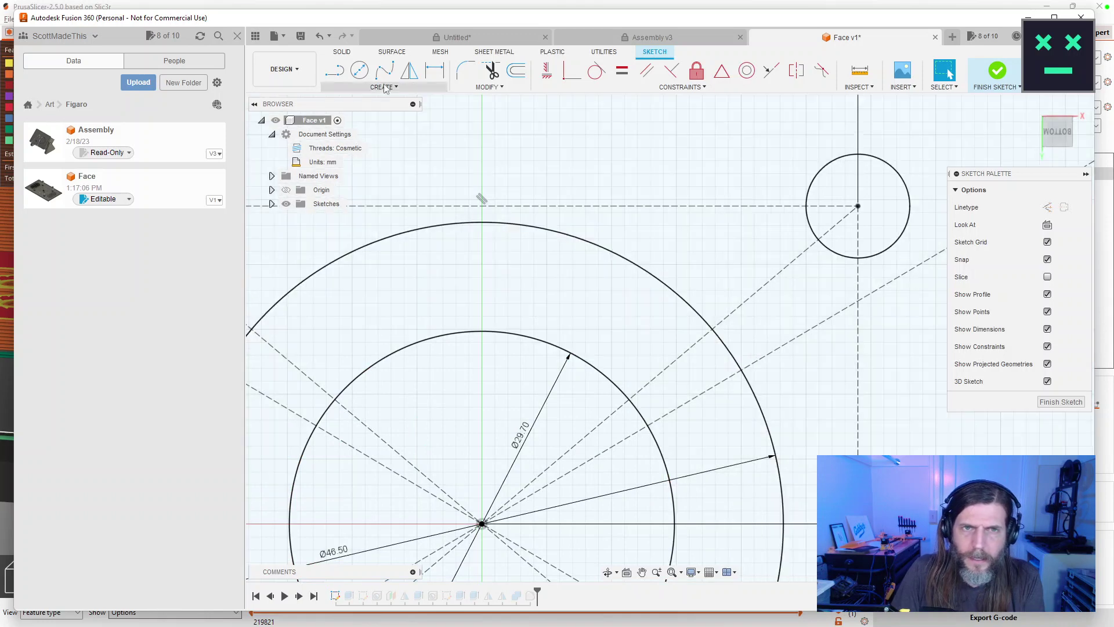
Redraw a line from the outer circle's top to the inner circle's top, then undo it.
left_click(383, 87)
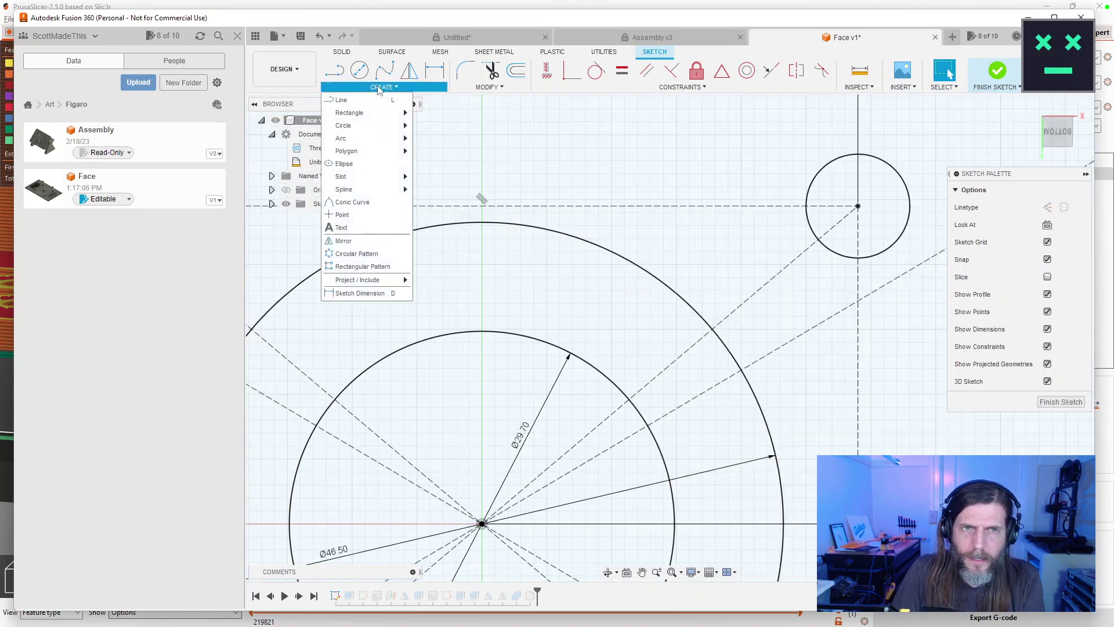
left_click(342, 99)
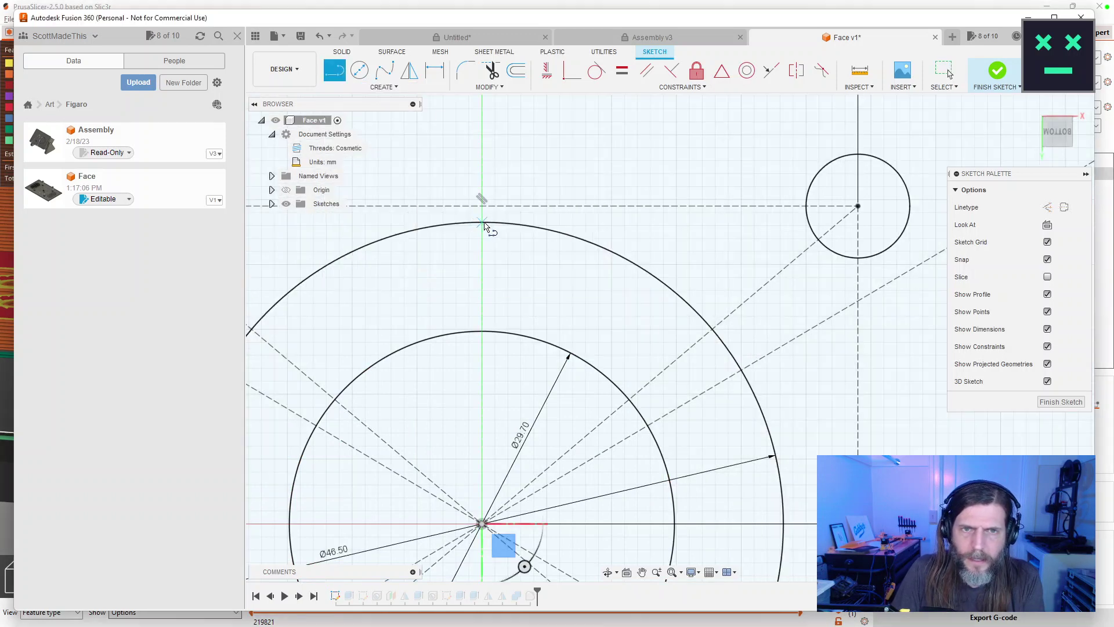
left_click(482, 223)
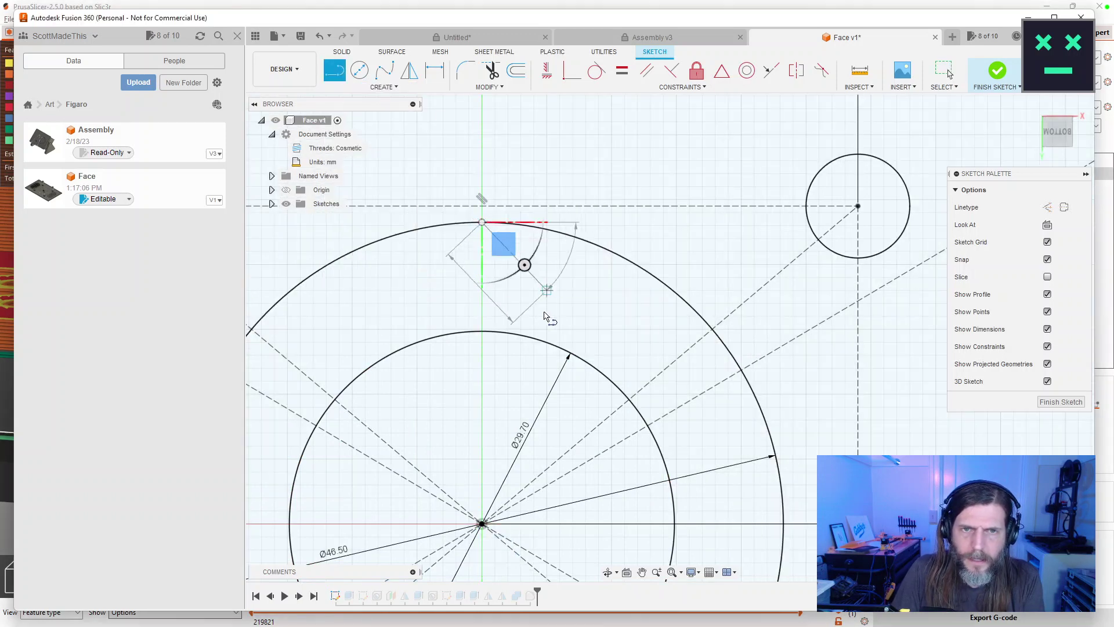
left_click(482, 332)
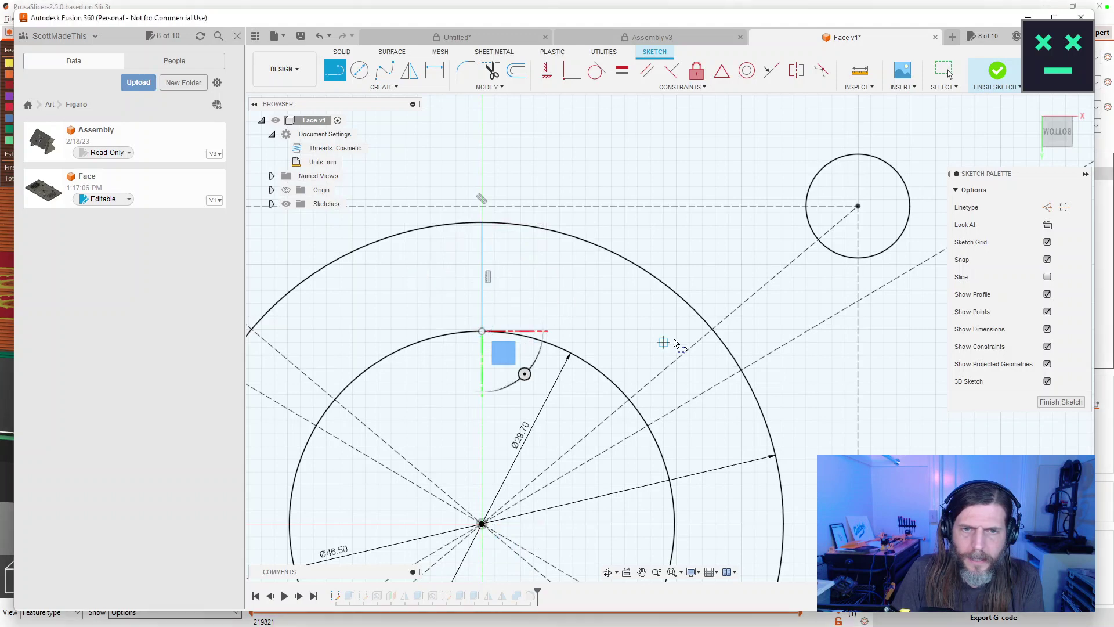
key("Escape")
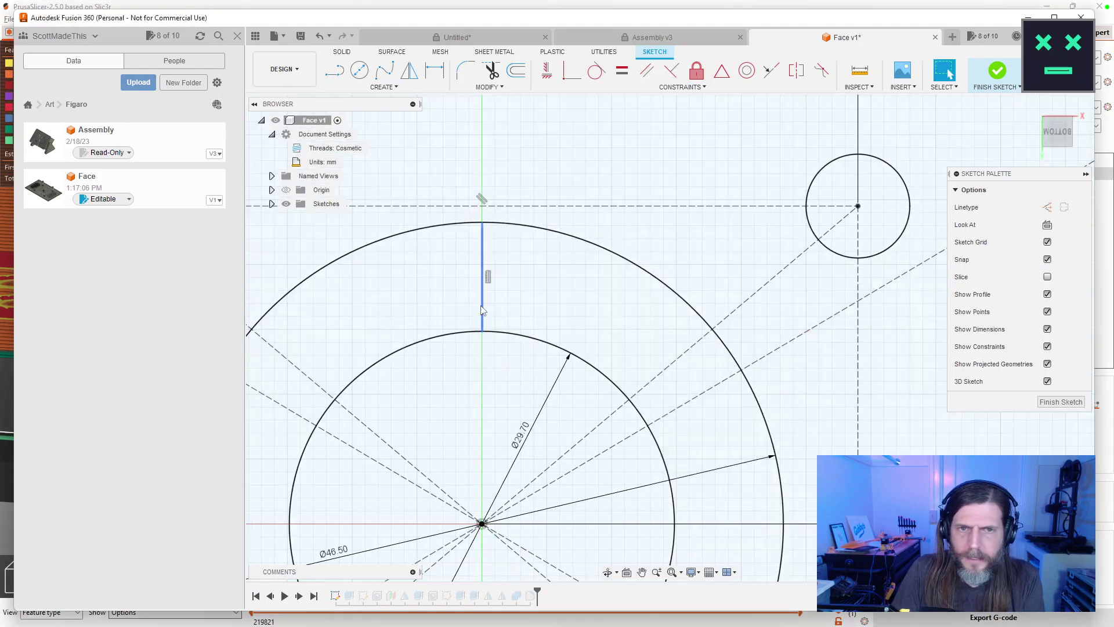
key("c")
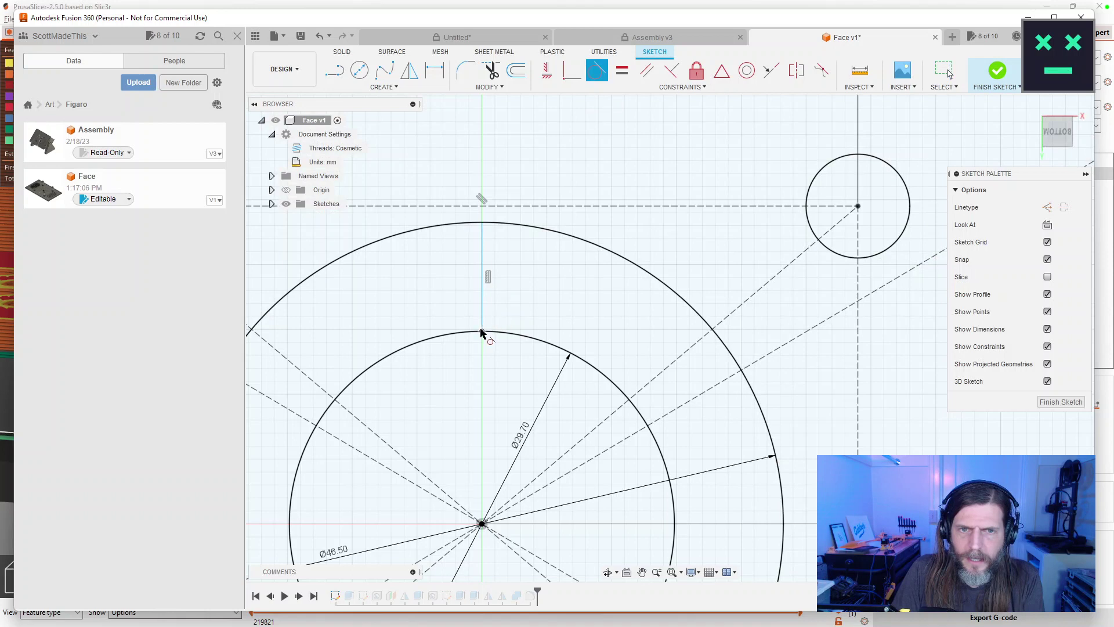
key("ctrl+z")
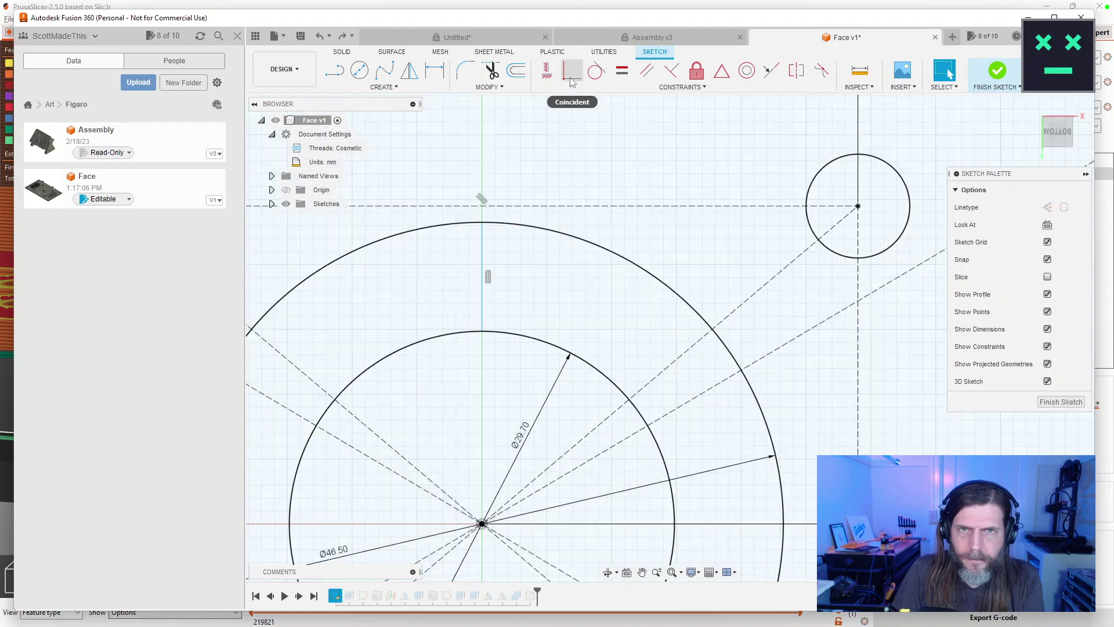
Try a Coincident constraint between the inner circle and the vertical line, then cancel.
left_click(572, 82)
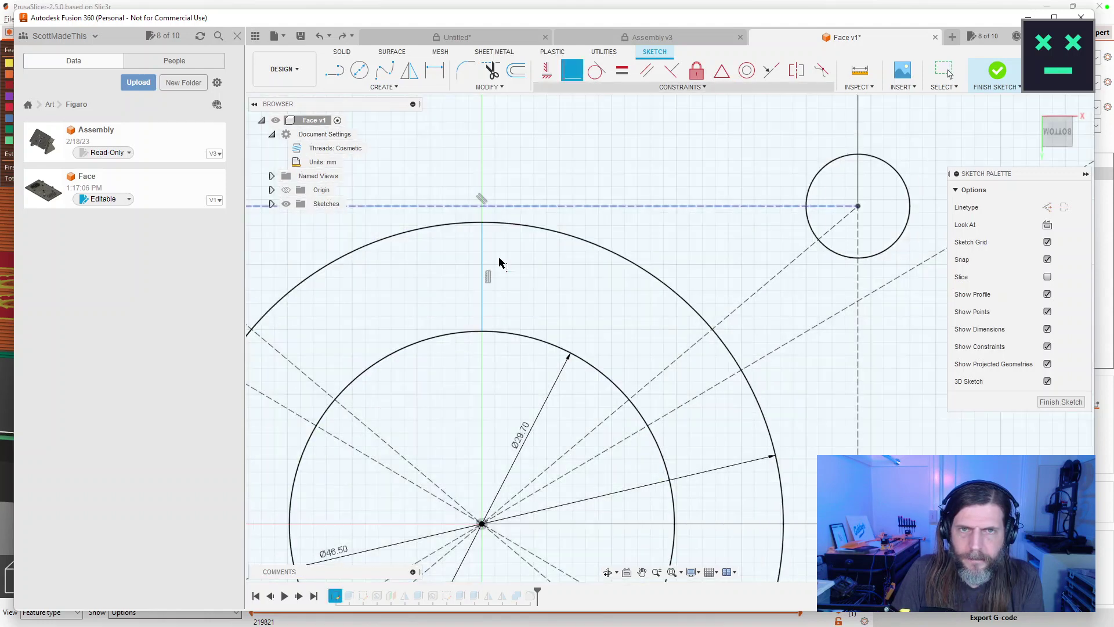
left_click(487, 331)
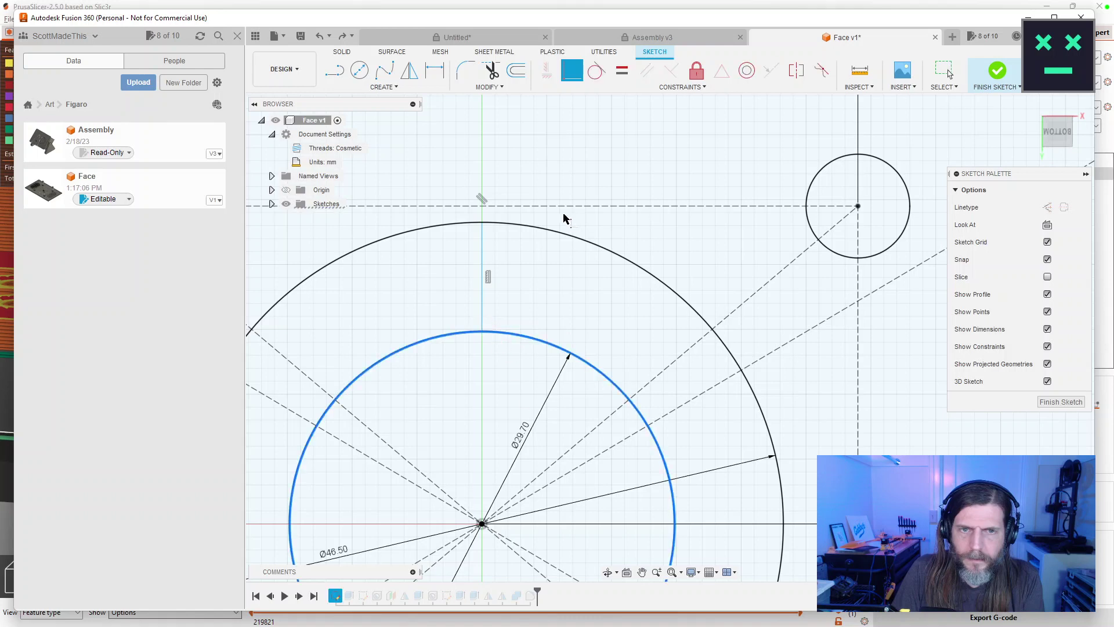
left_click(481, 227)
left_click(481, 246)
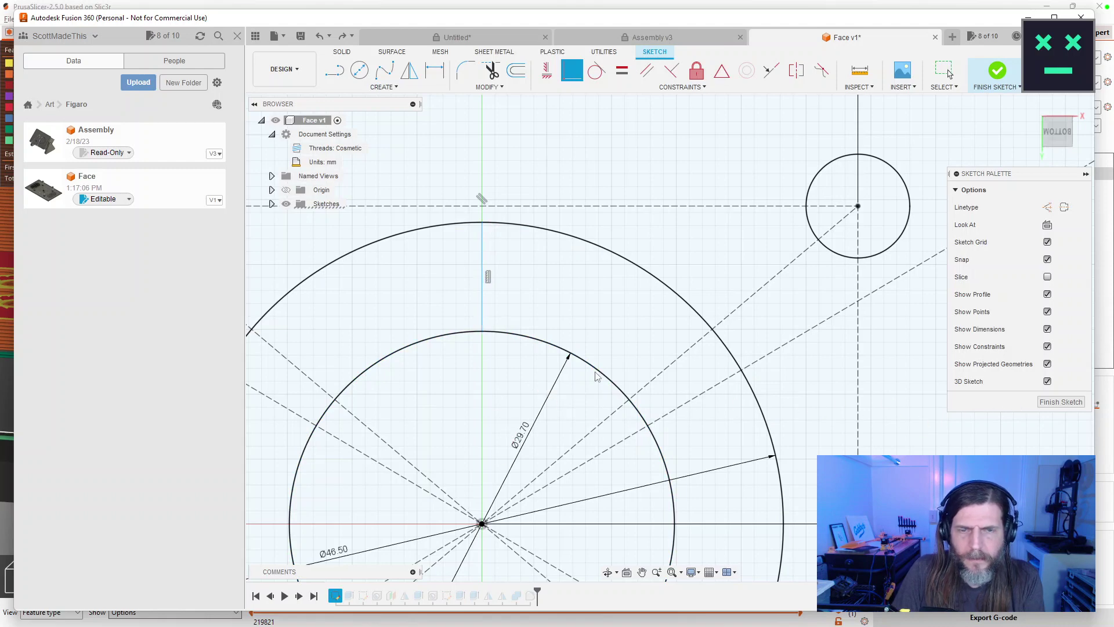
key("Escape")
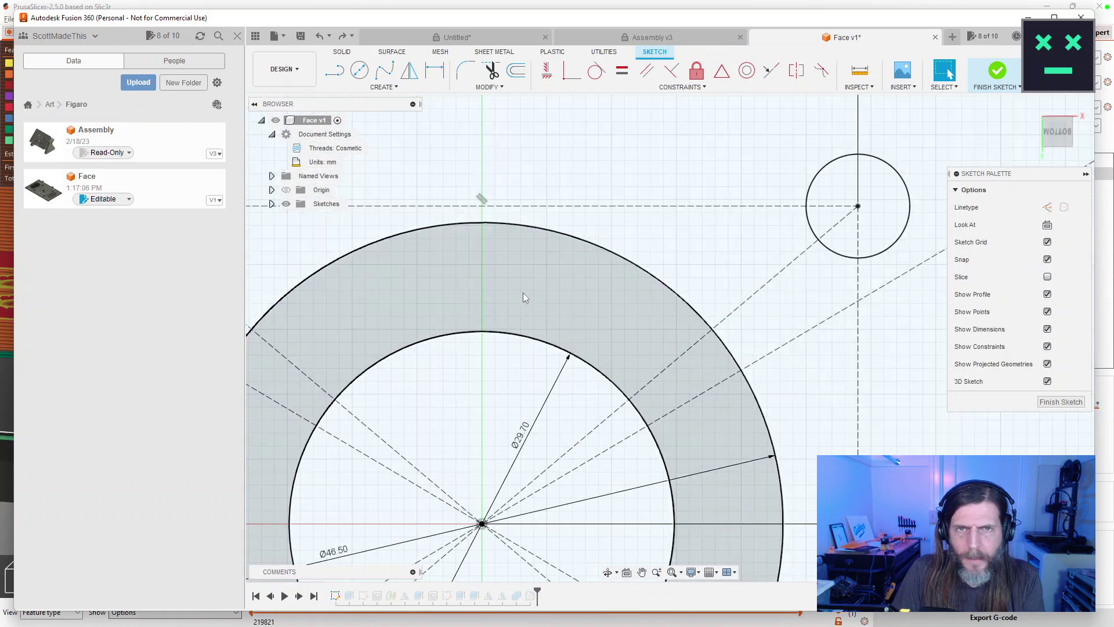
Bring the whole ring into view and browse the Constraints and Create lists.
scroll(525, 290, "down", 5)
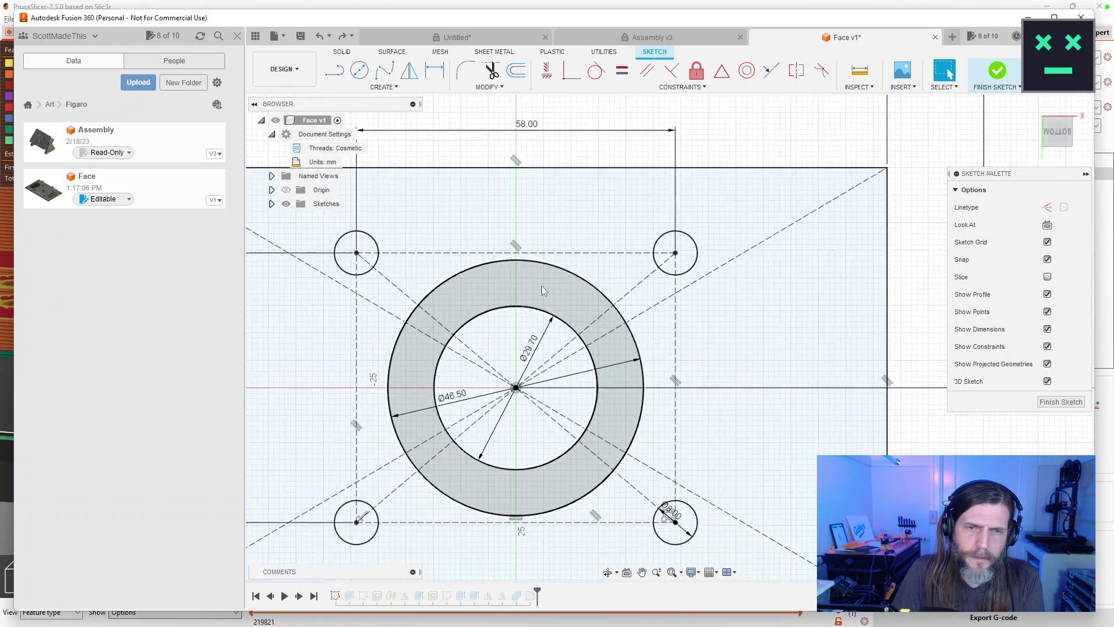
scroll(542, 285, "down", 2)
scroll(542, 286, "up", 6)
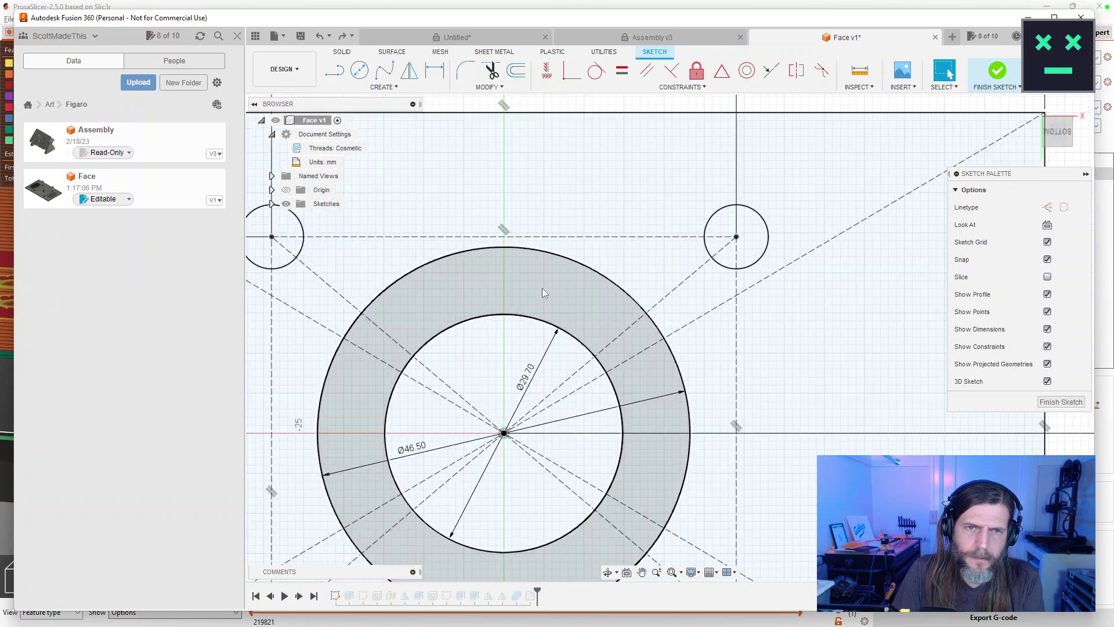
left_click_drag(538, 265, 540, 211)
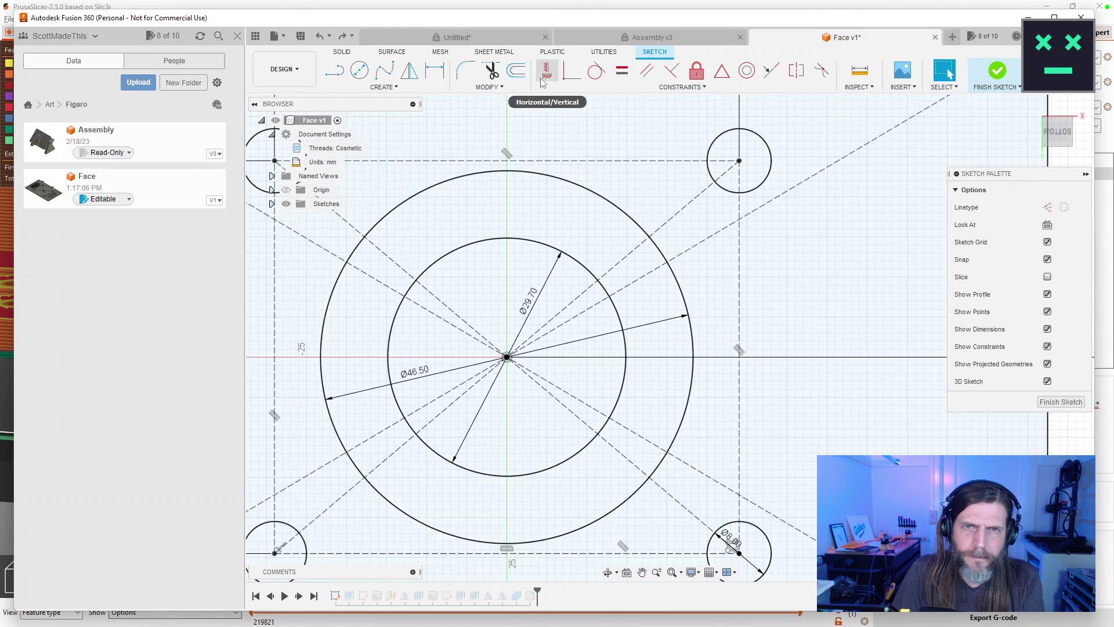
left_click(684, 88)
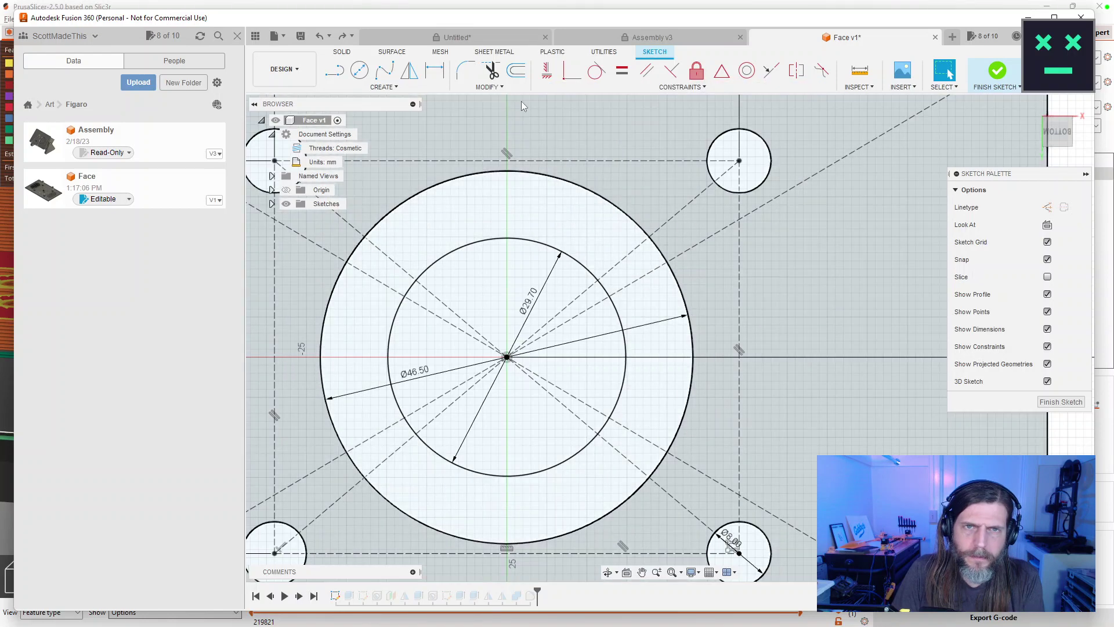
scroll(523, 143, "down", 2)
left_click(382, 87)
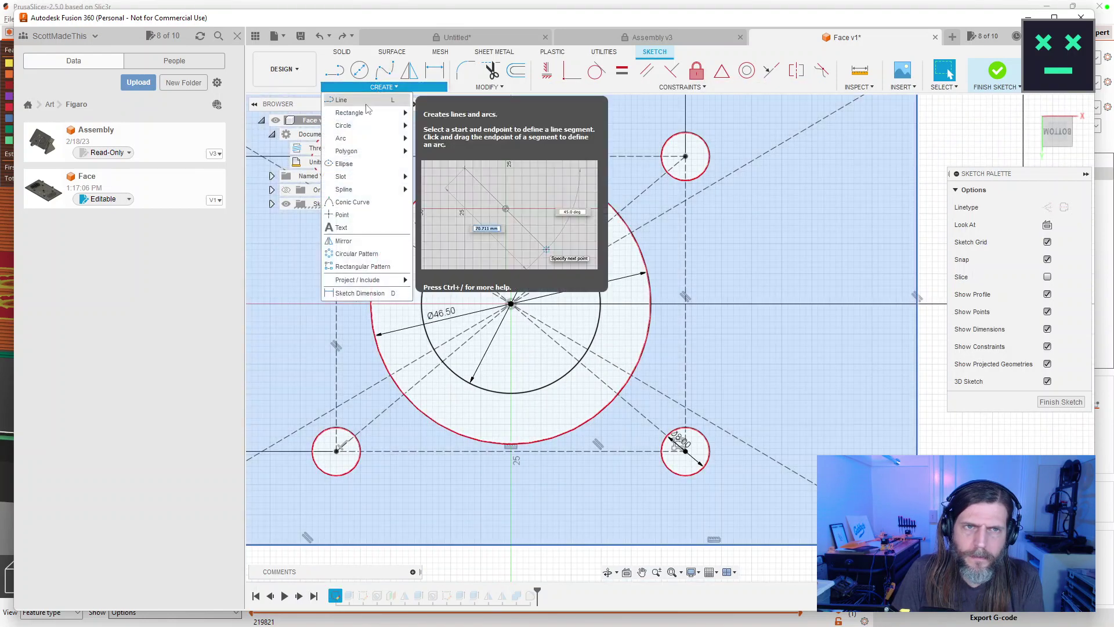
Start a line at the inner circle's top and apply a Fix constraint to the vertical segment.
left_click(365, 102)
scroll(553, 325, "down", 2)
scroll(481, 415, "up", 5)
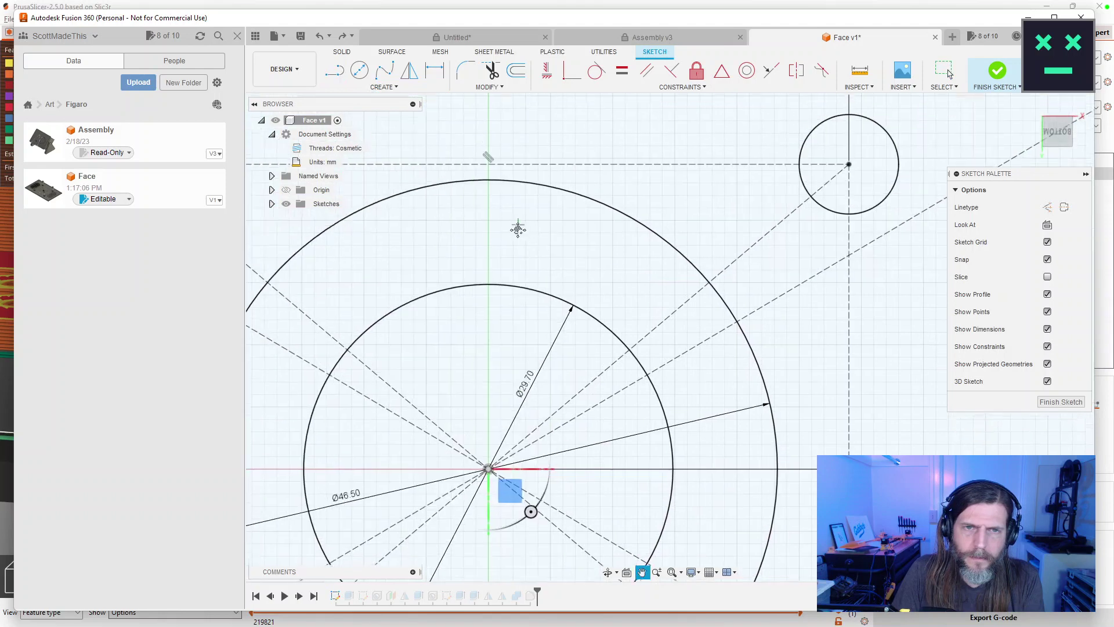
left_click(488, 290)
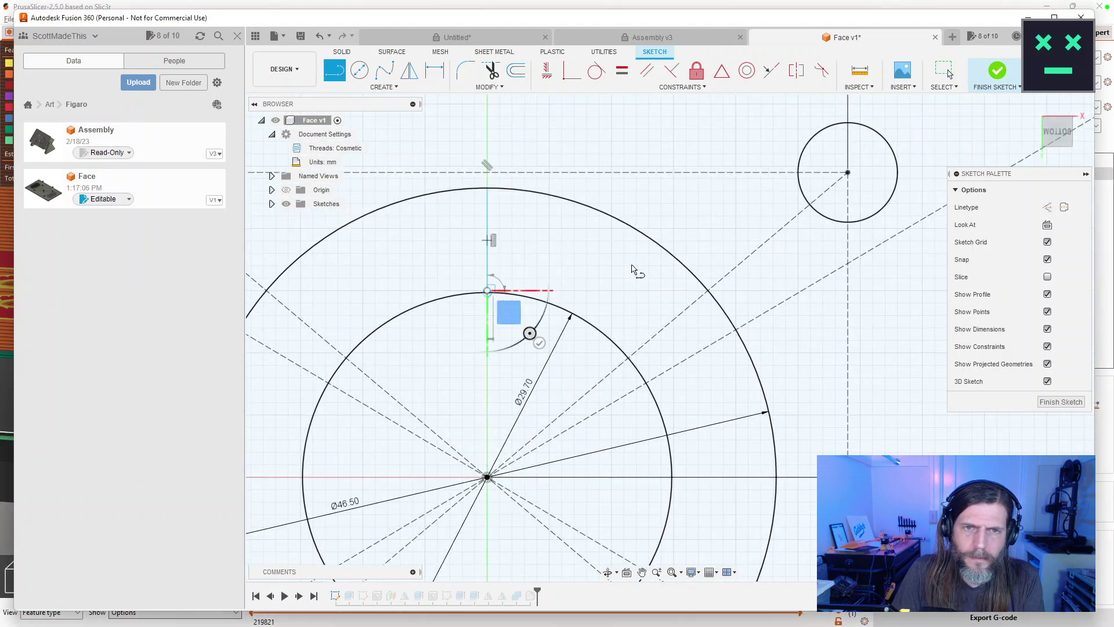
key("Escape")
left_click(671, 72)
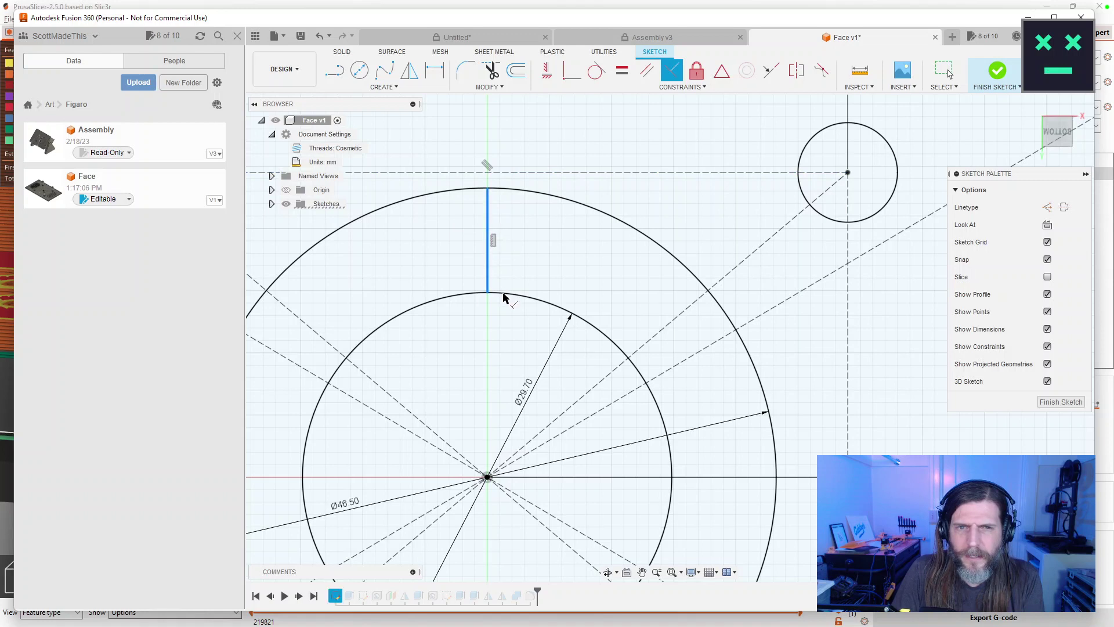
left_click(497, 296)
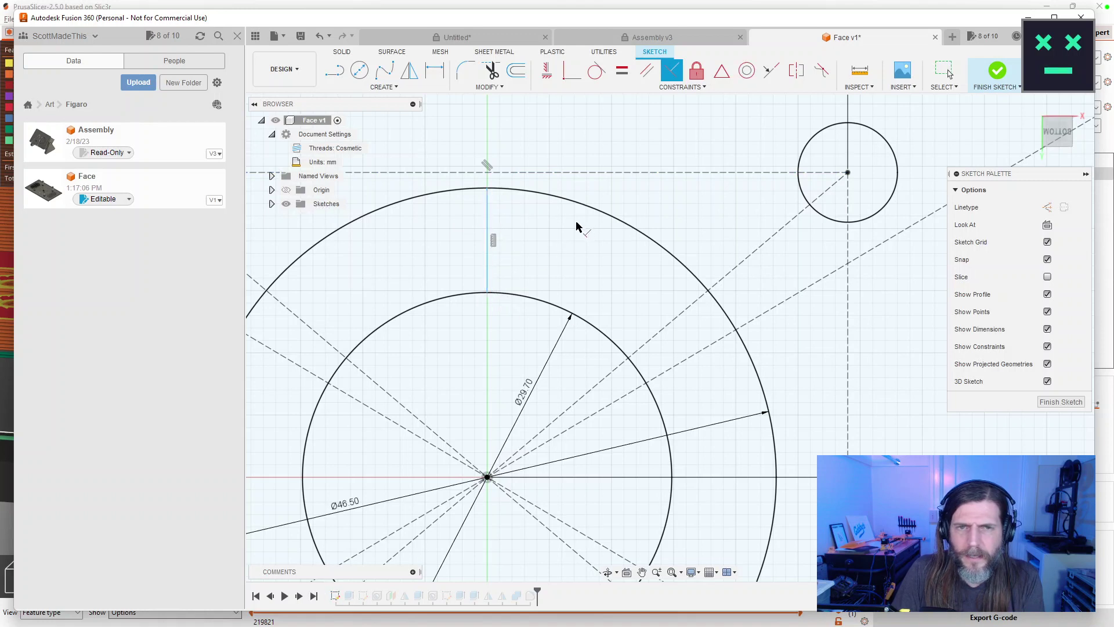
left_click(682, 89)
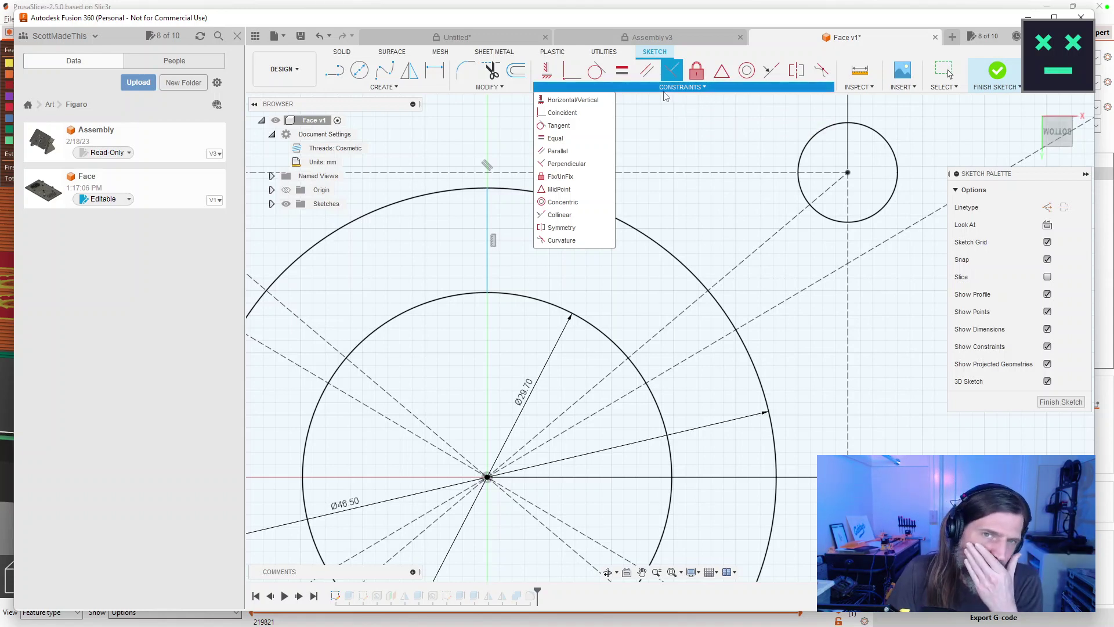
left_click(559, 176)
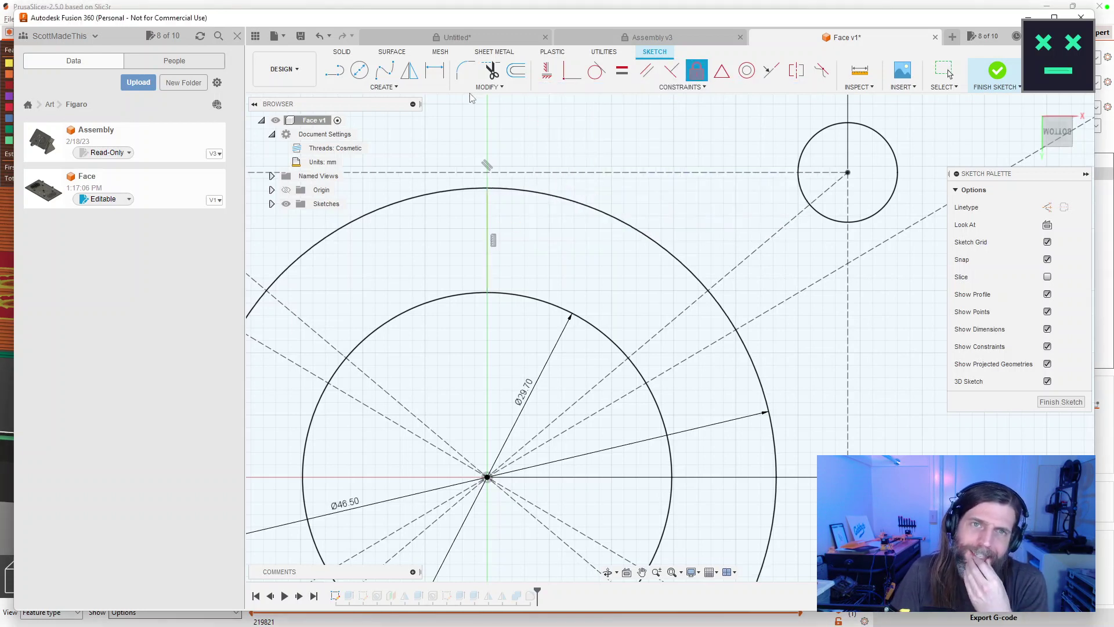
Draw a 16 × 4 mm center rectangle on the centre line above the ring and finish the sketch.
left_click(384, 87)
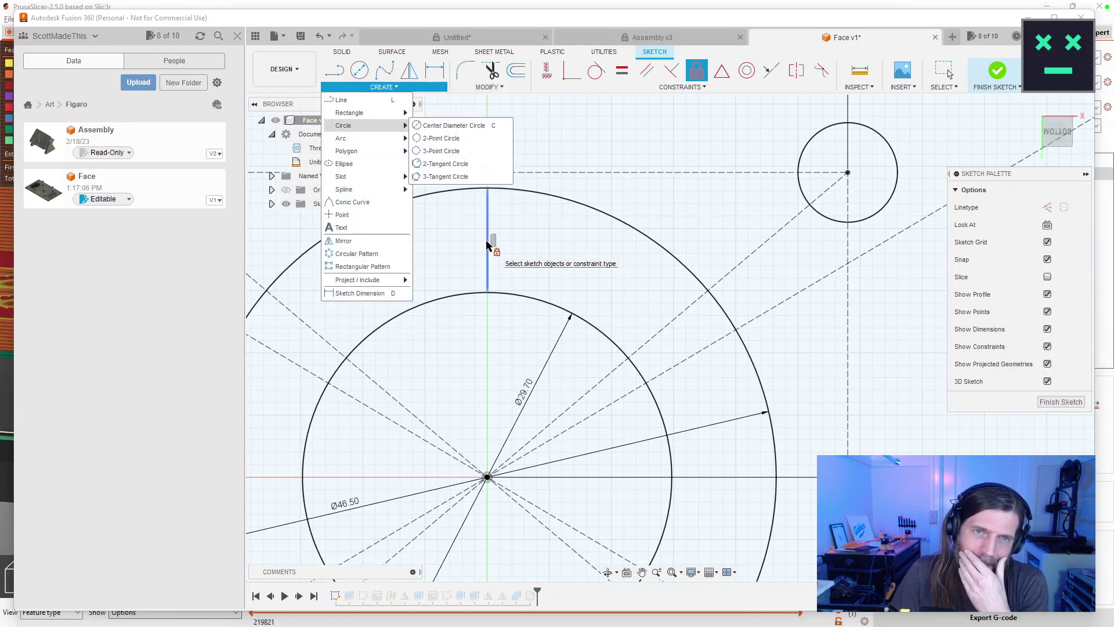
left_click(448, 113)
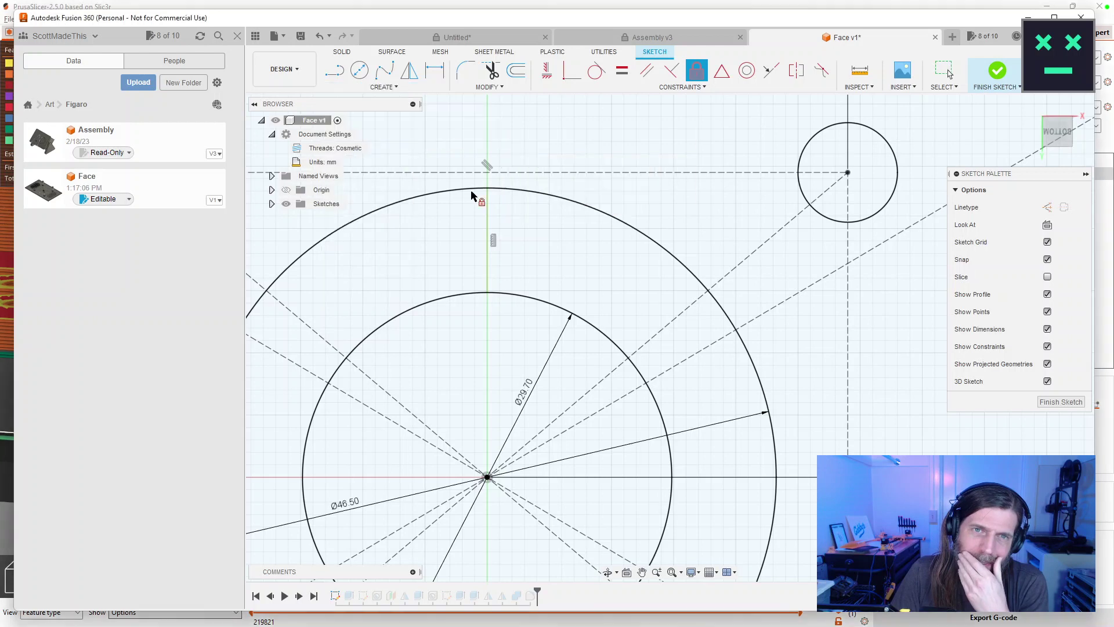
left_click(487, 240)
type("6")
key("Tab")
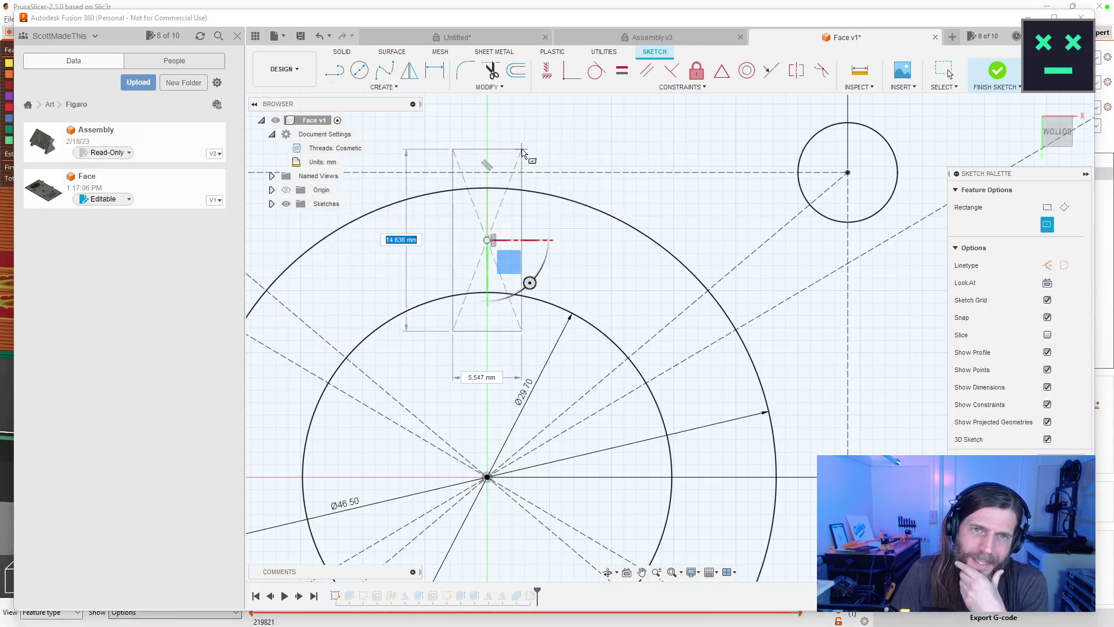
type("16")
key("Tab")
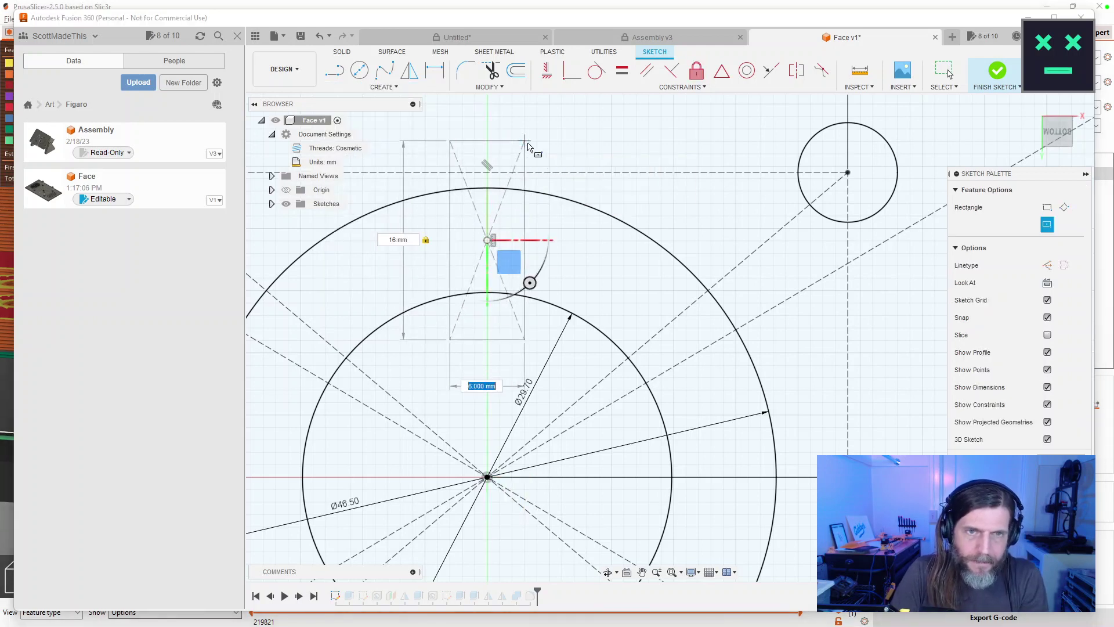
type("4mm")
key("Return")
key("Escape")
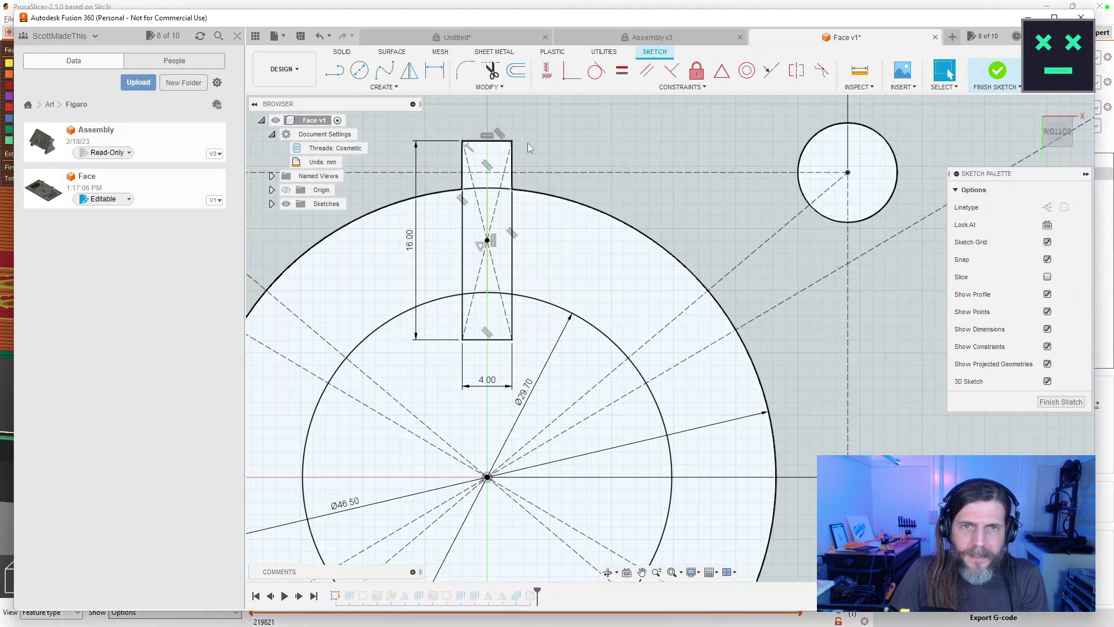
left_click(1043, 402)
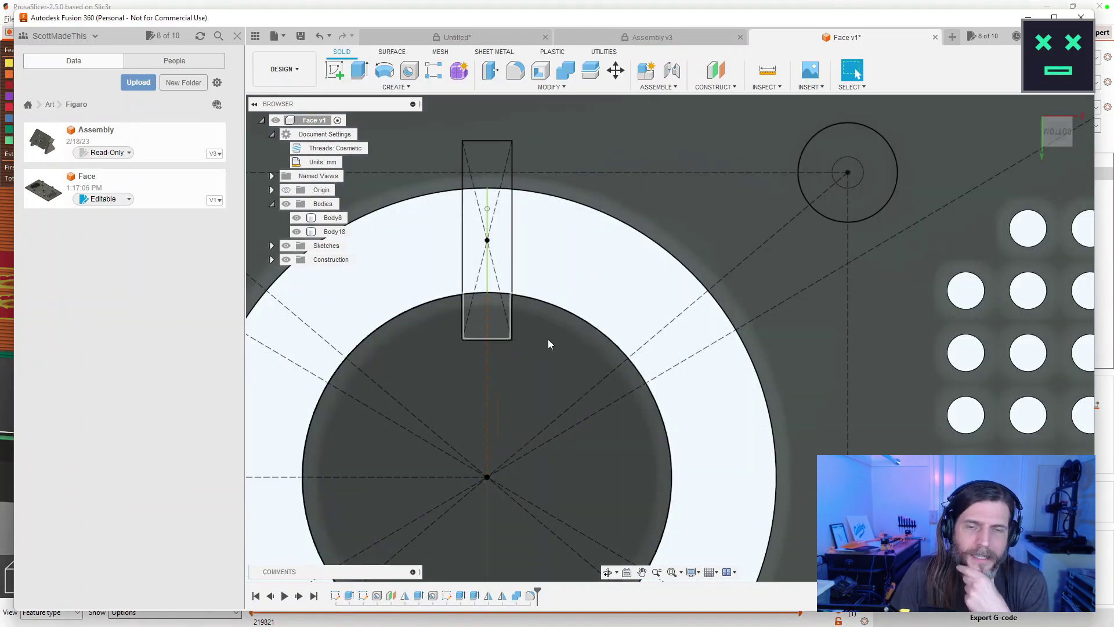
Circular-pattern the slot rectangle about the ring centre with quantity 4, then finish the sketch.
scroll(549, 338, "down", 3)
left_click(340, 597)
double_click(342, 600)
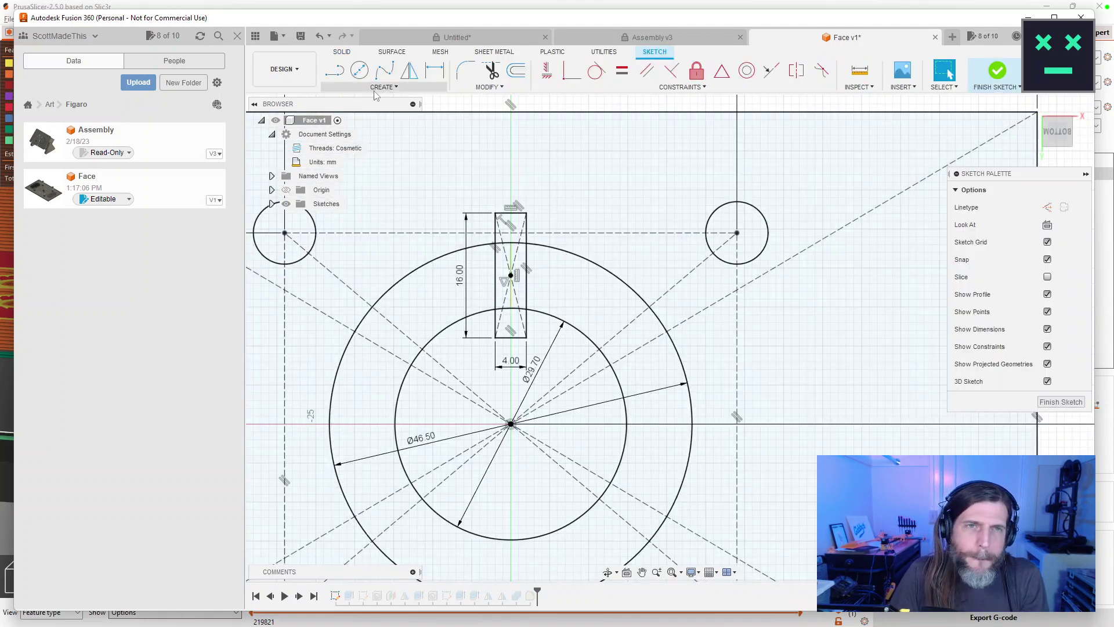
left_click(380, 87)
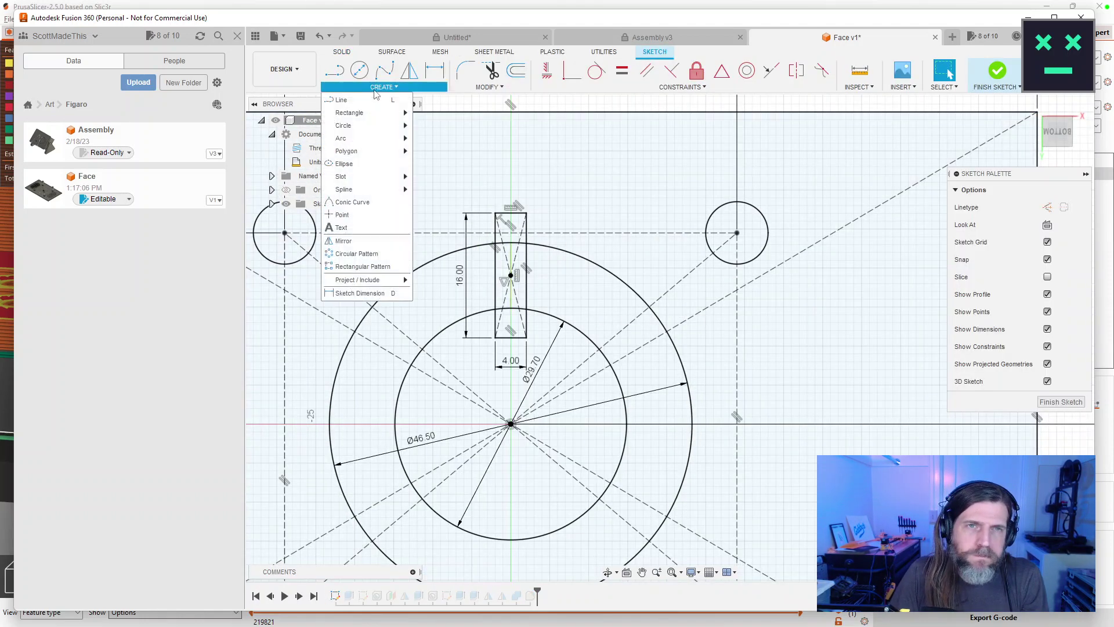
left_click(357, 254)
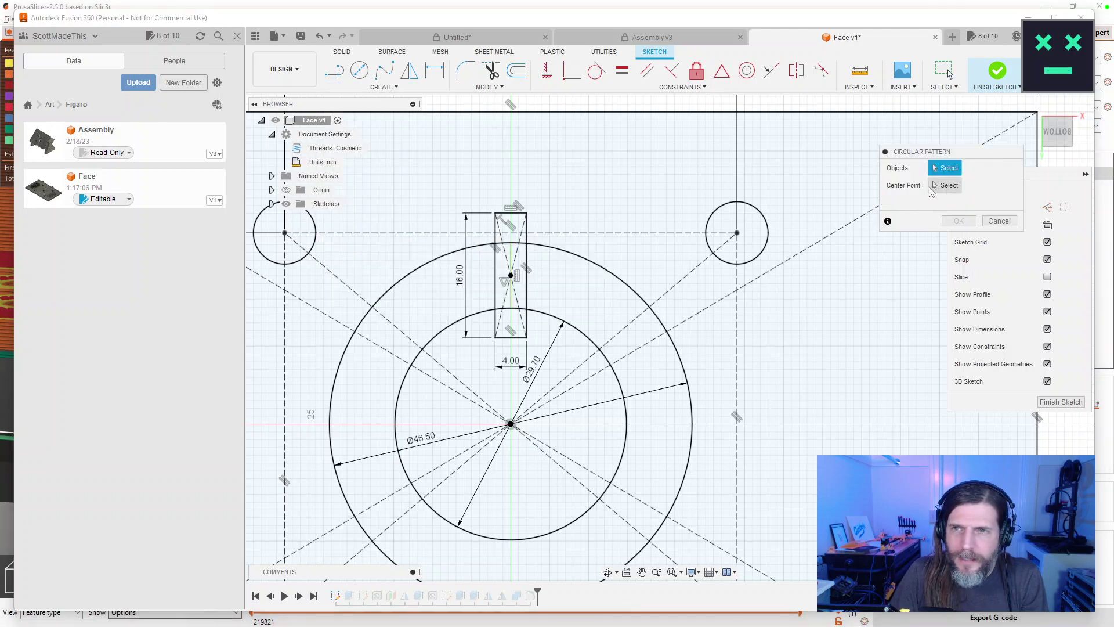
double_click(528, 267)
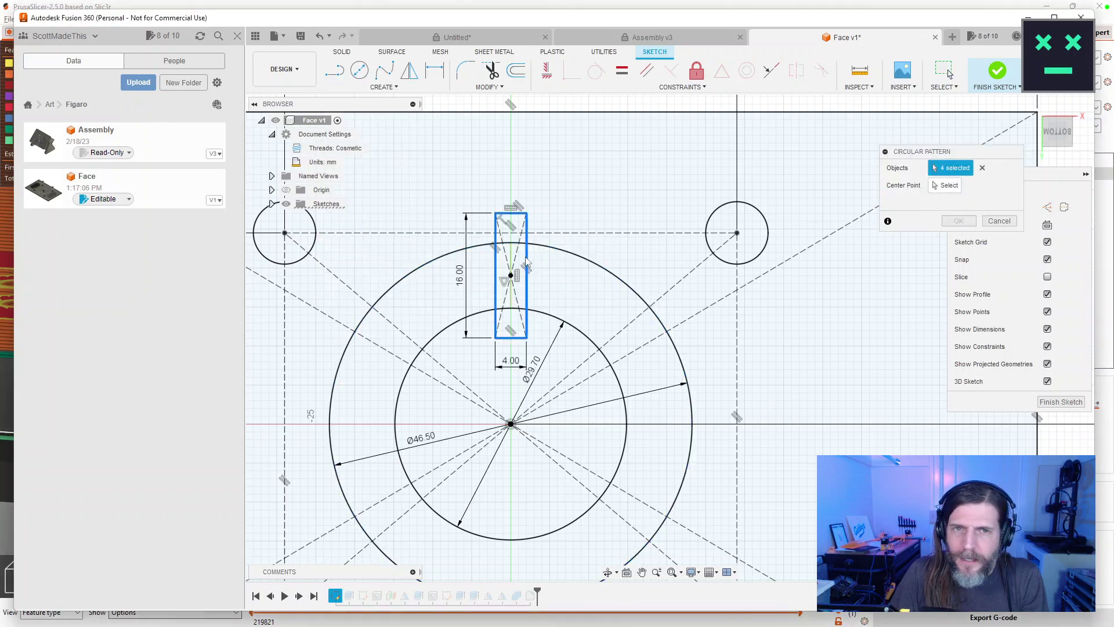
left_click(945, 185)
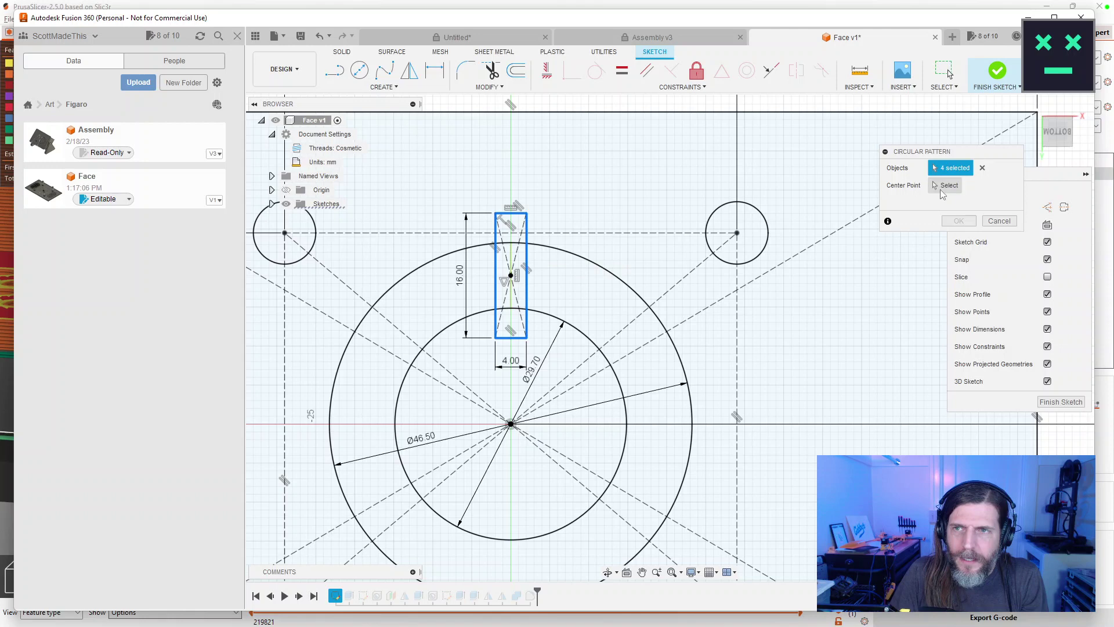
left_click(510, 424)
type("4")
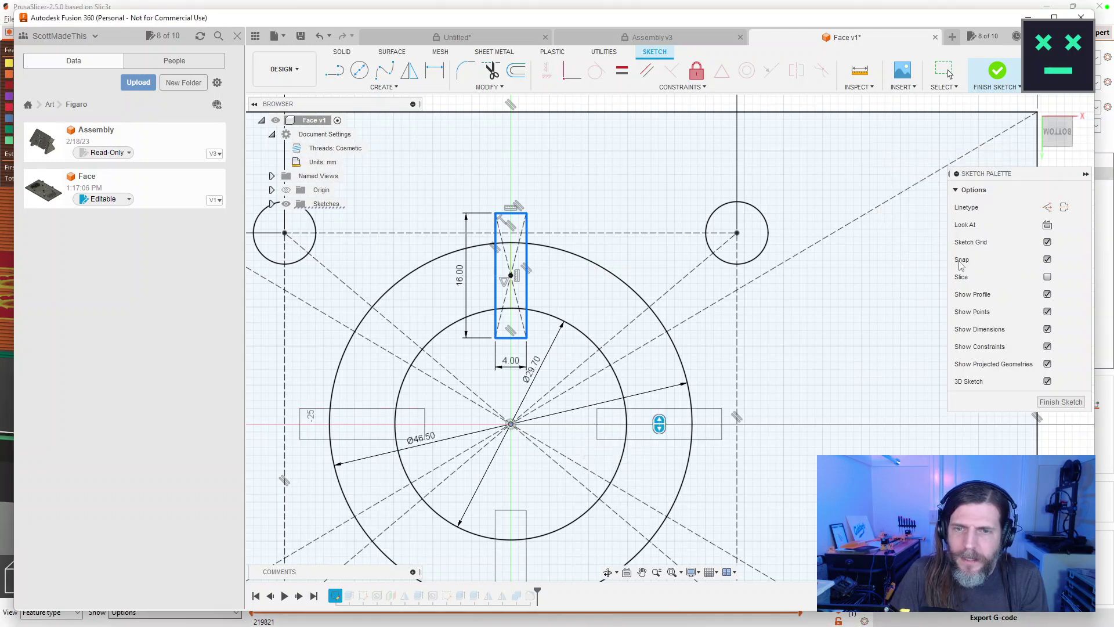
left_click(959, 257)
left_click(1060, 402)
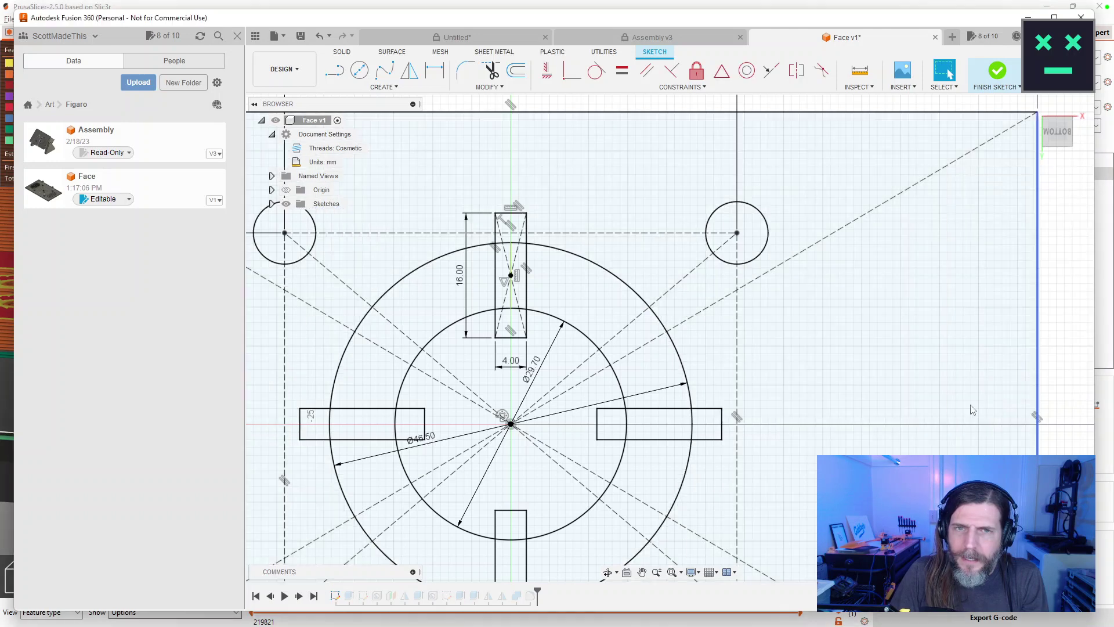
scroll(562, 479, "up", 5)
Add the left, bottom, right and both top-slot half profiles to the plate's first extrude.
scroll(566, 472, "down", 6)
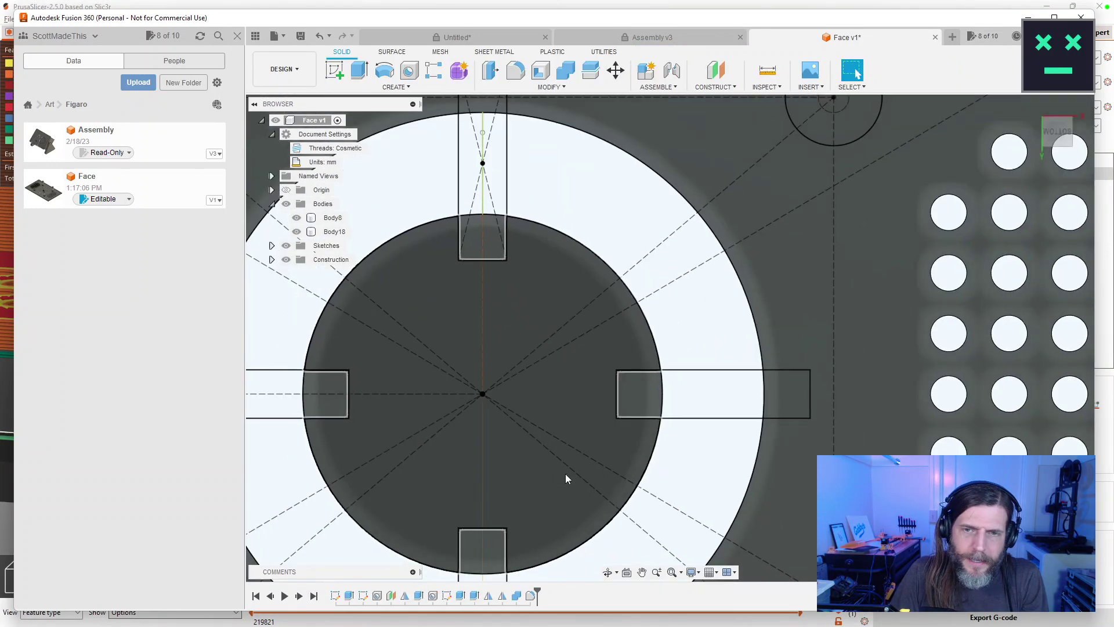
left_click_drag(565, 472, 679, 335)
double_click(679, 335)
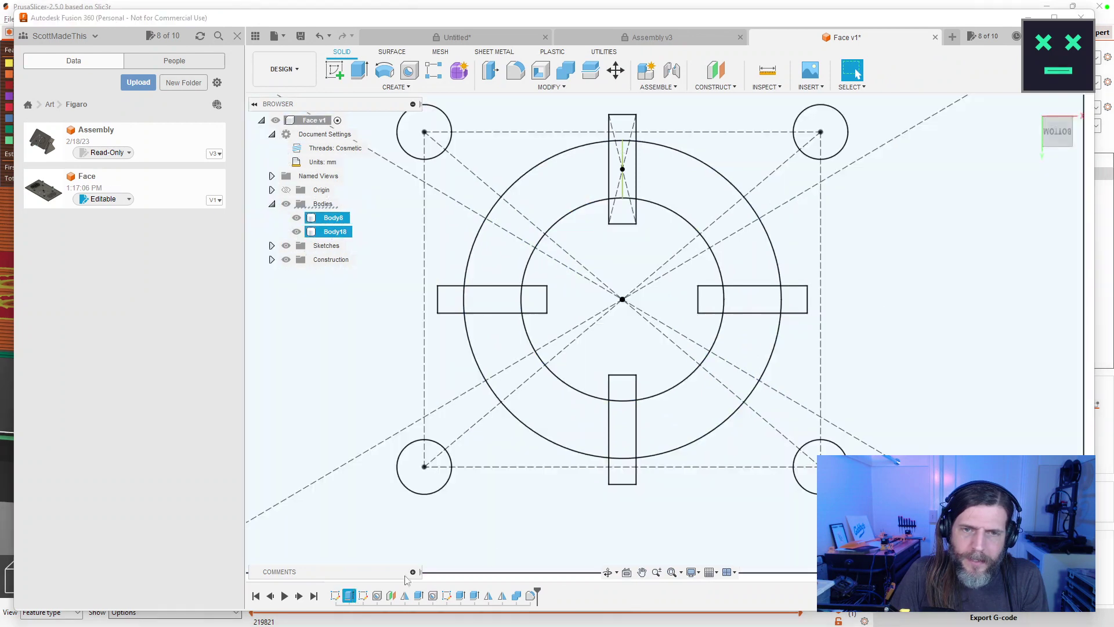
left_click(485, 308)
left_click(622, 423)
left_click(749, 297)
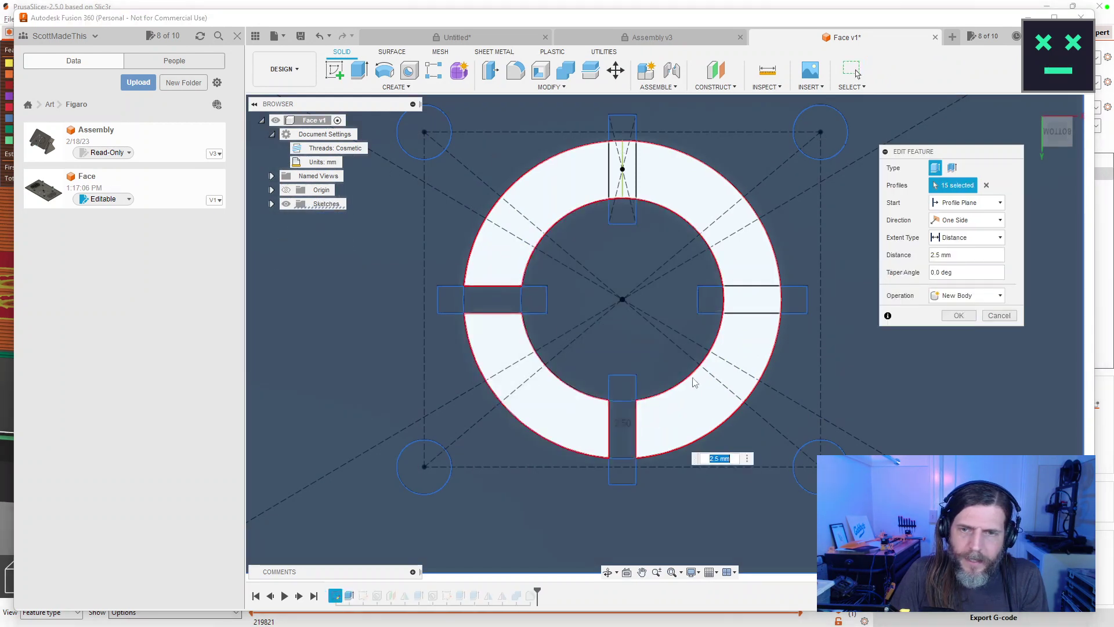
left_click(634, 183)
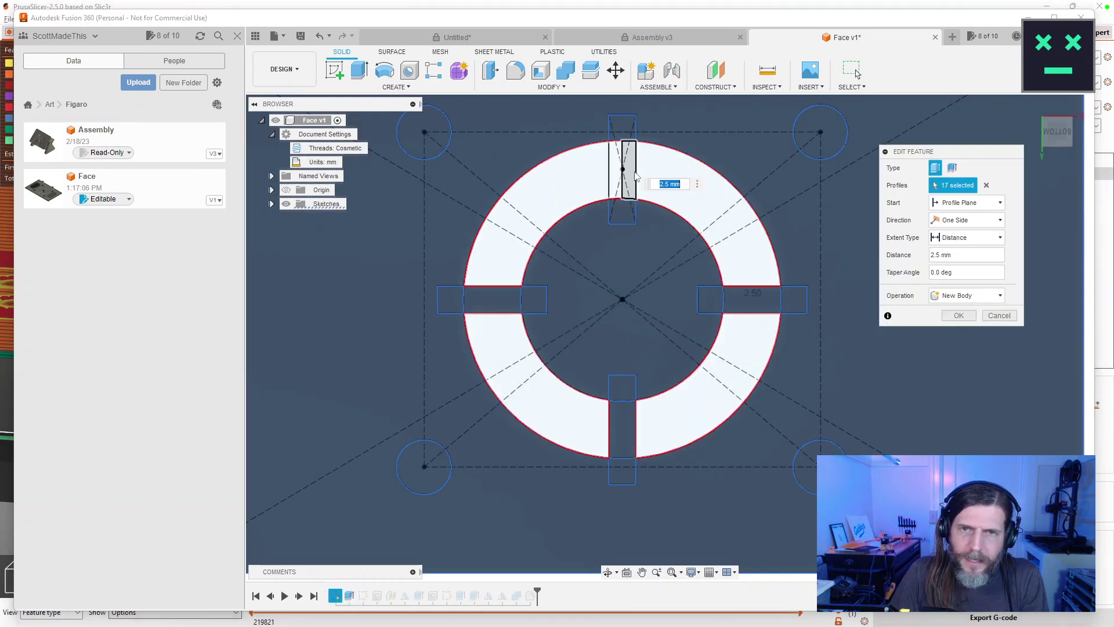
left_click(622, 175)
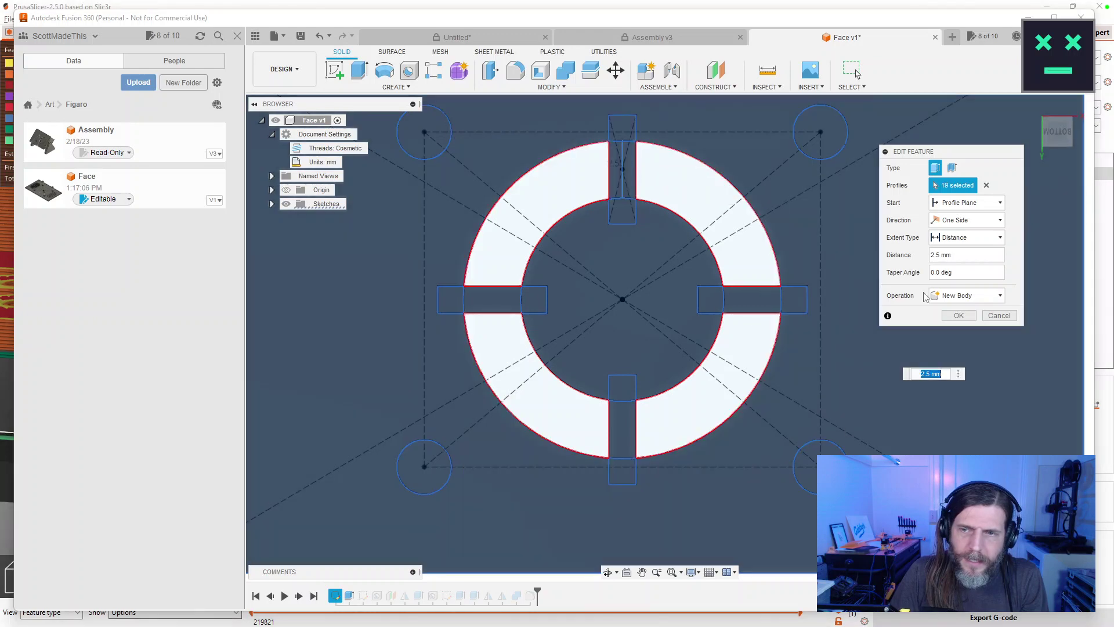
left_click(958, 316)
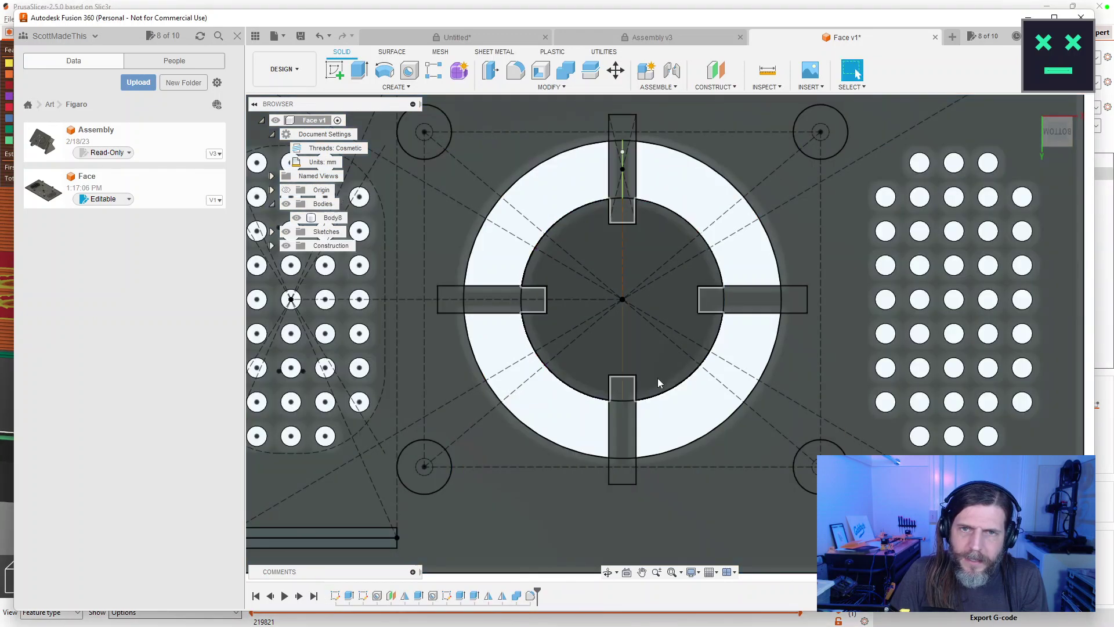
Convert the line splitting the top slot to construction with X, then finish the sketch.
double_click(624, 200)
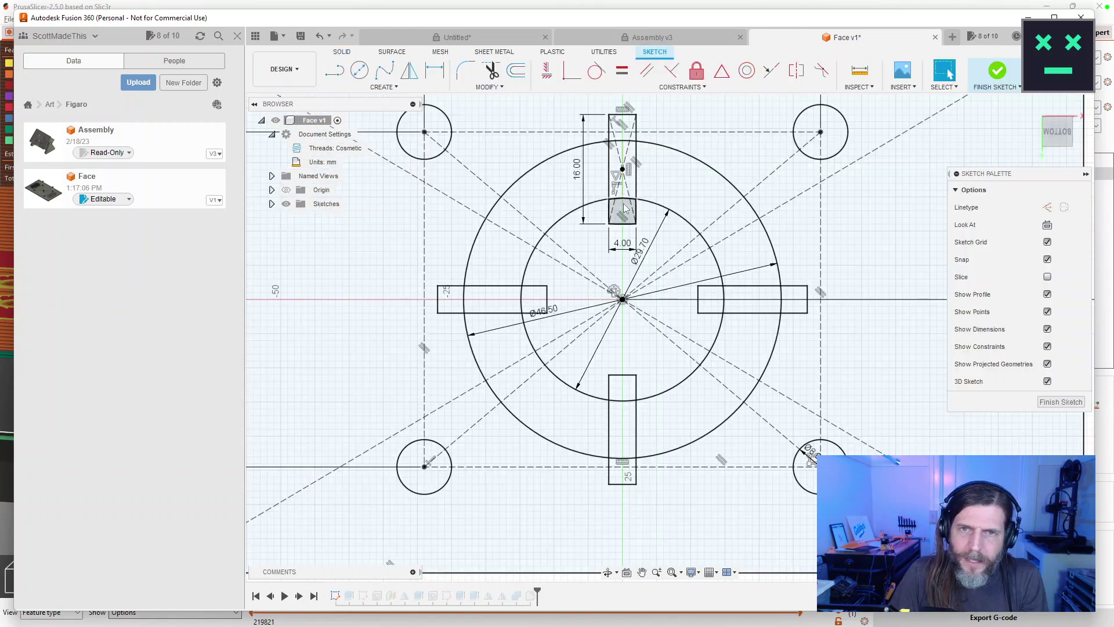
scroll(644, 220, "up", 5)
left_click(590, 138)
left_click_drag(589, 138, 590, 400)
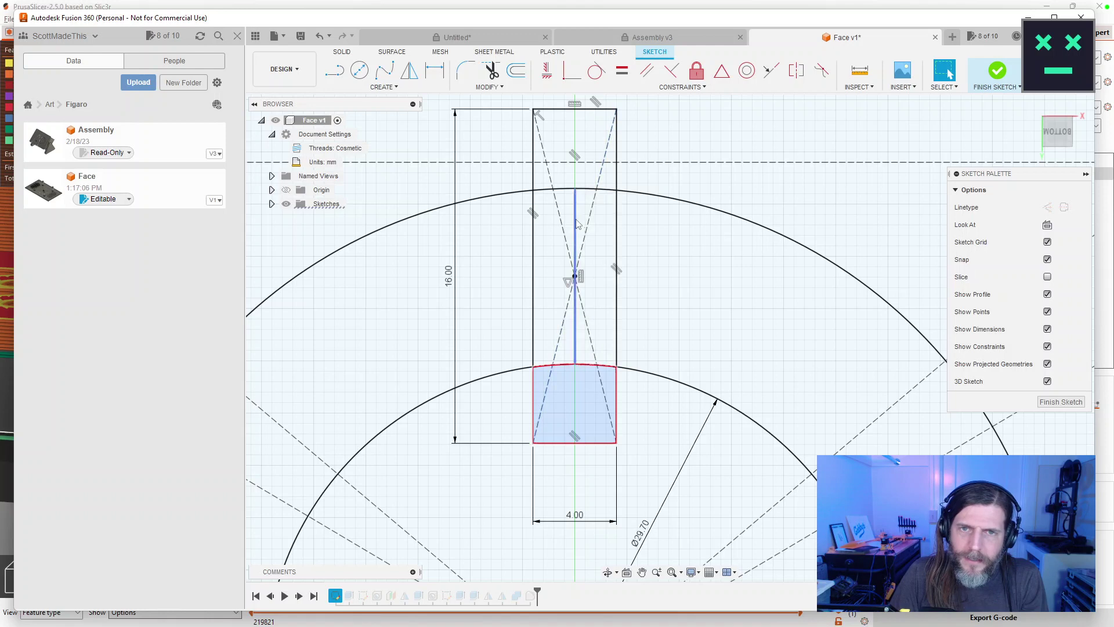
left_click(574, 131)
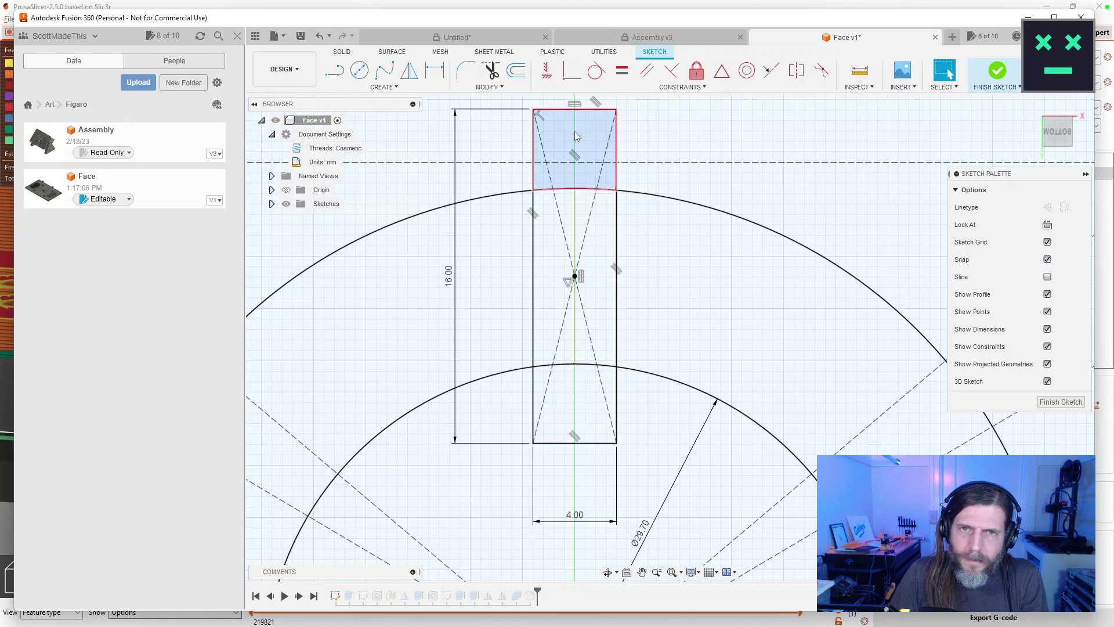
left_click(575, 136)
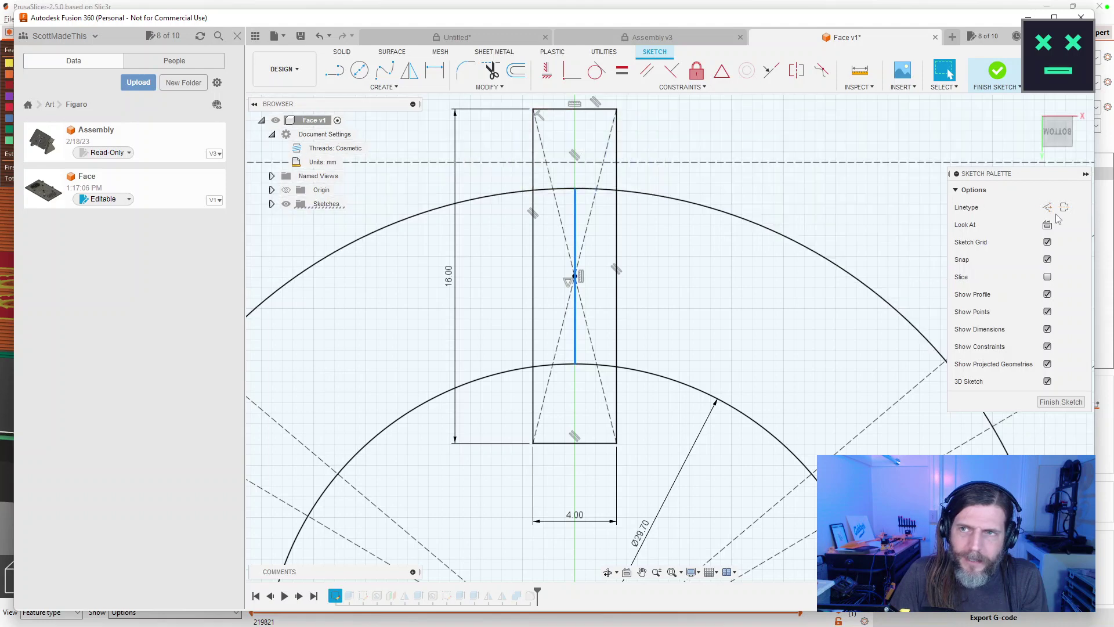
key("x")
left_click(650, 140)
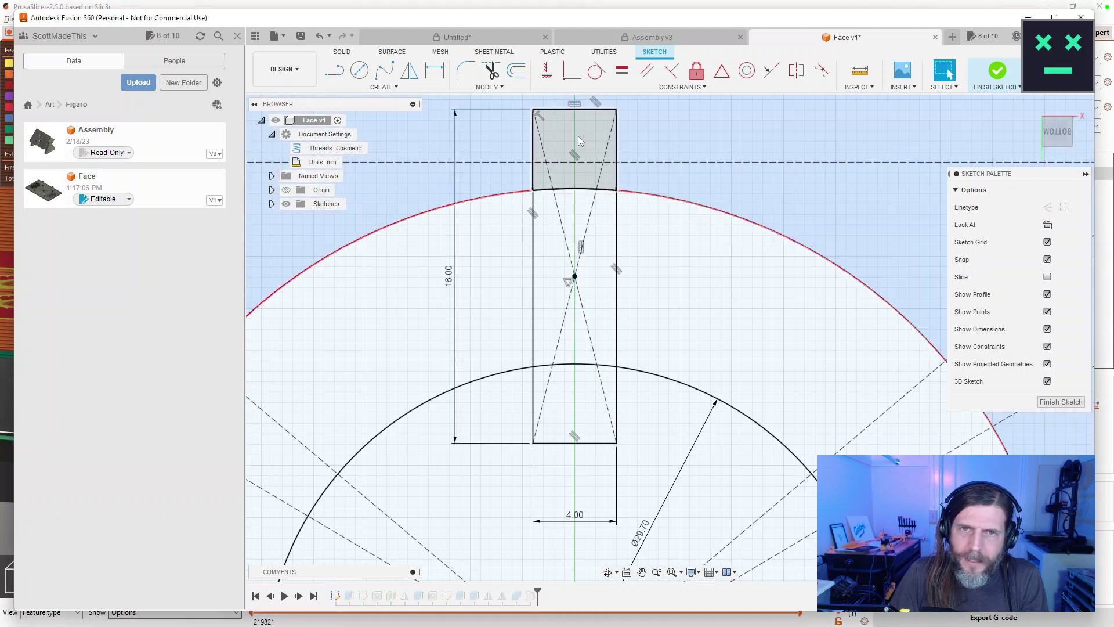
left_click(574, 140, "shift")
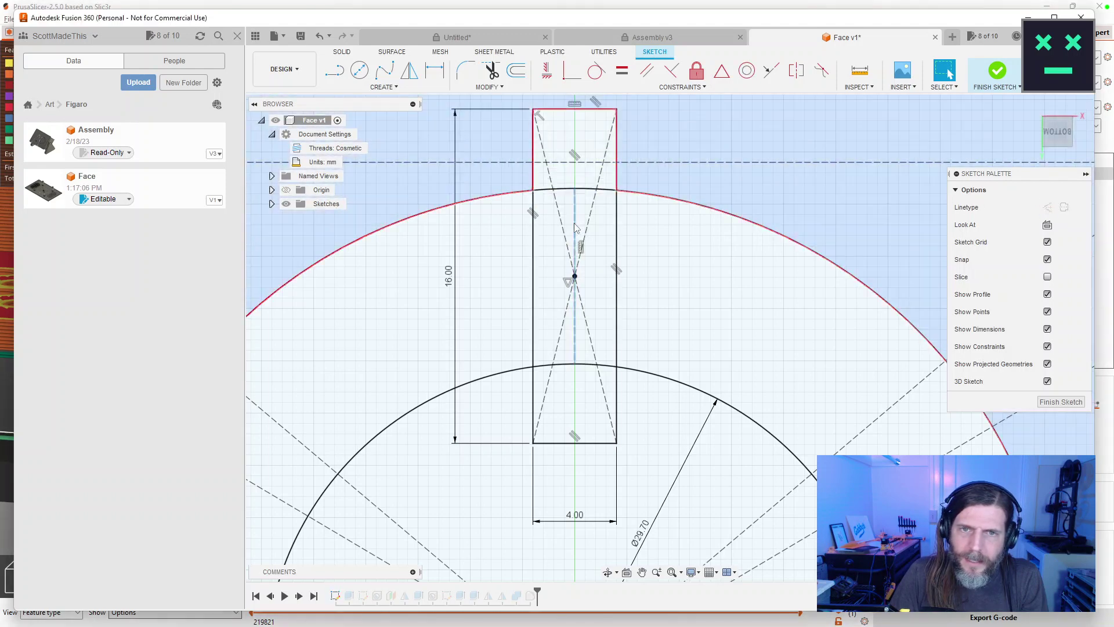
left_click(1061, 402)
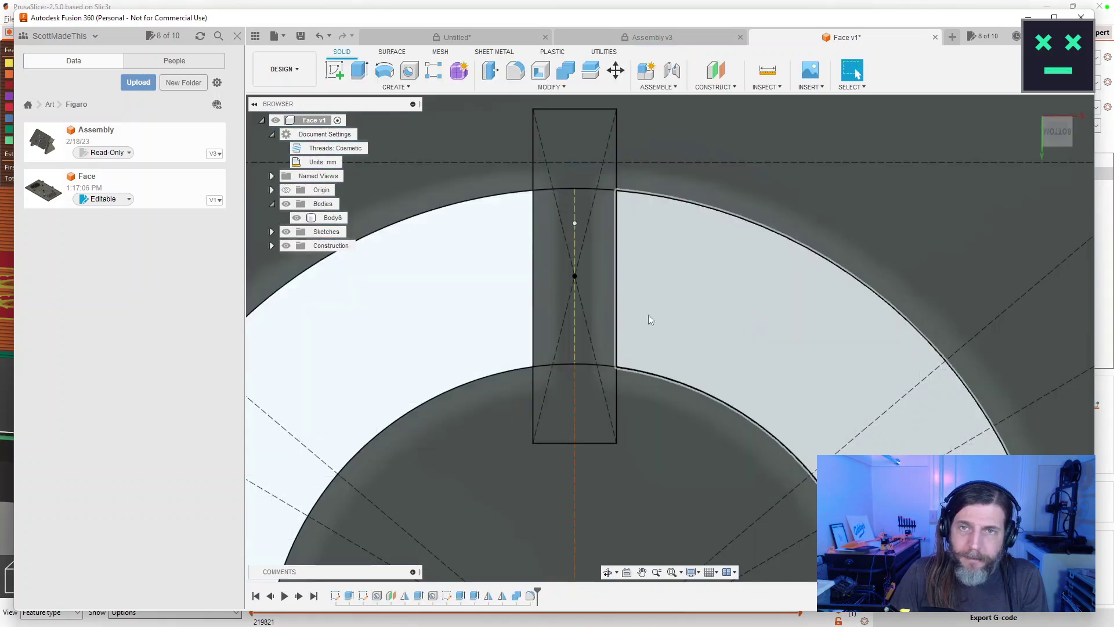
scroll(747, 363, "down", 10)
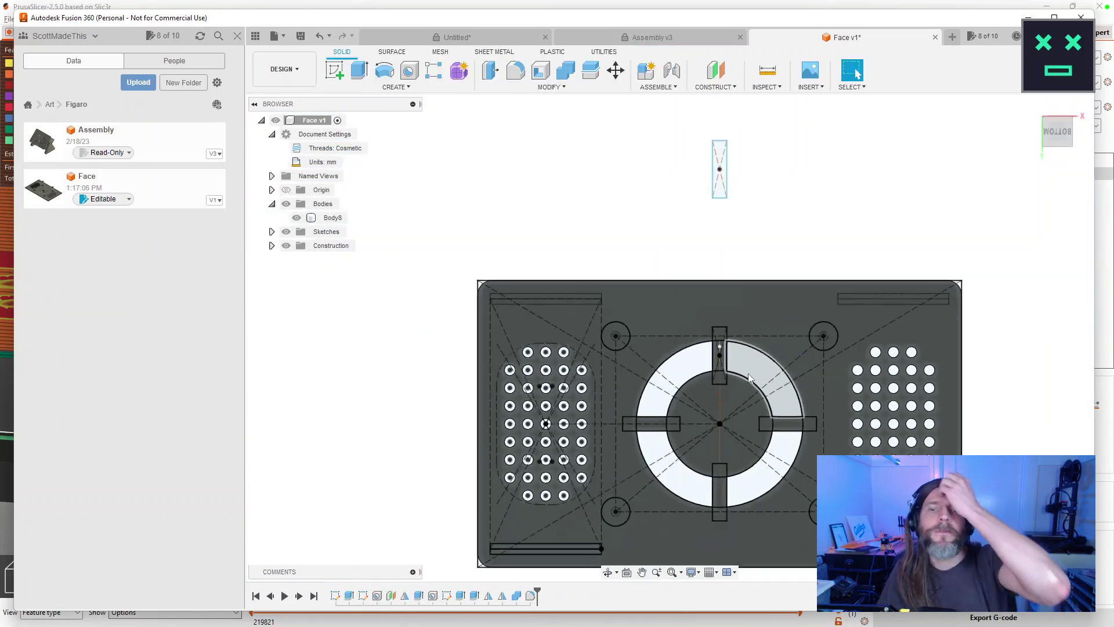
left_click_drag(758, 205, 733, 184)
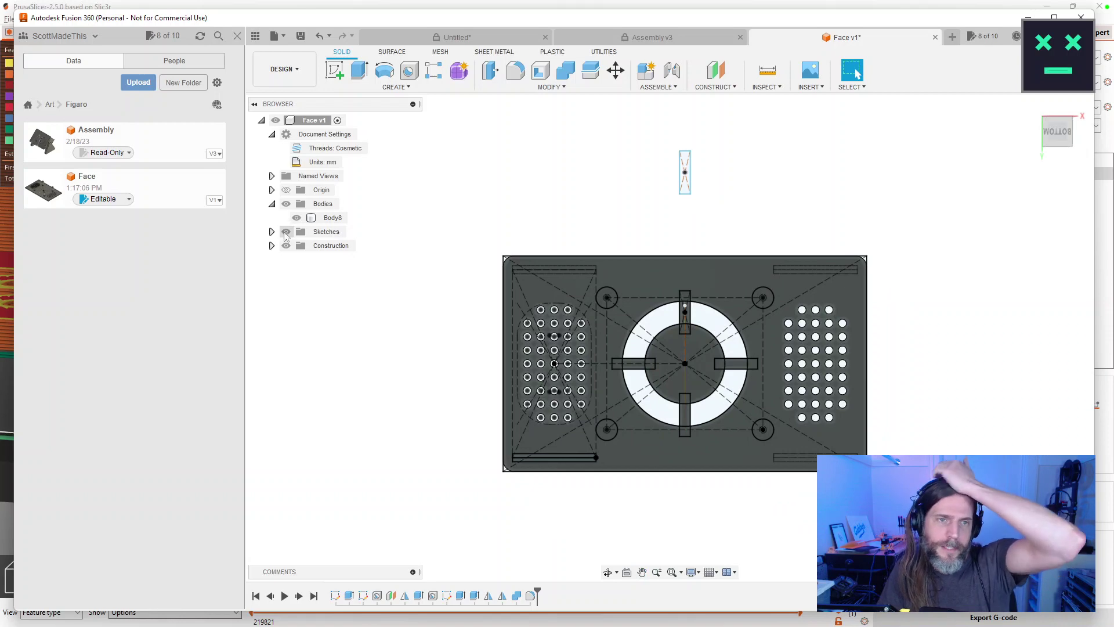
left_click(286, 231)
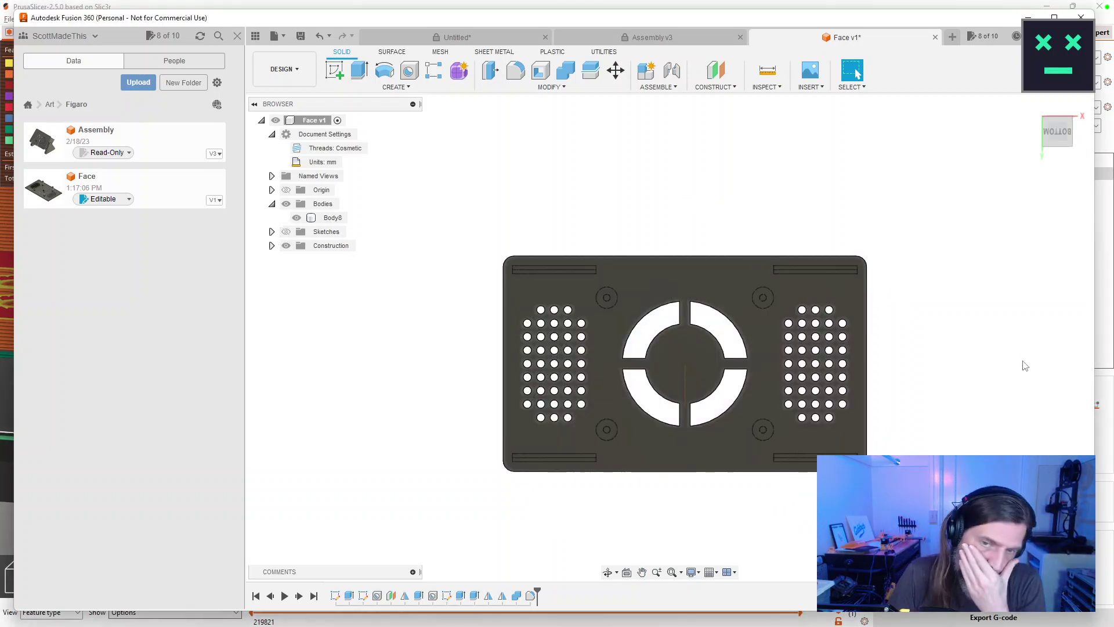
scroll(970, 391, "down", 2)
scroll(963, 391, "up", 3)
left_click_drag(945, 366, 896, 426)
scroll(896, 426, "up", 1)
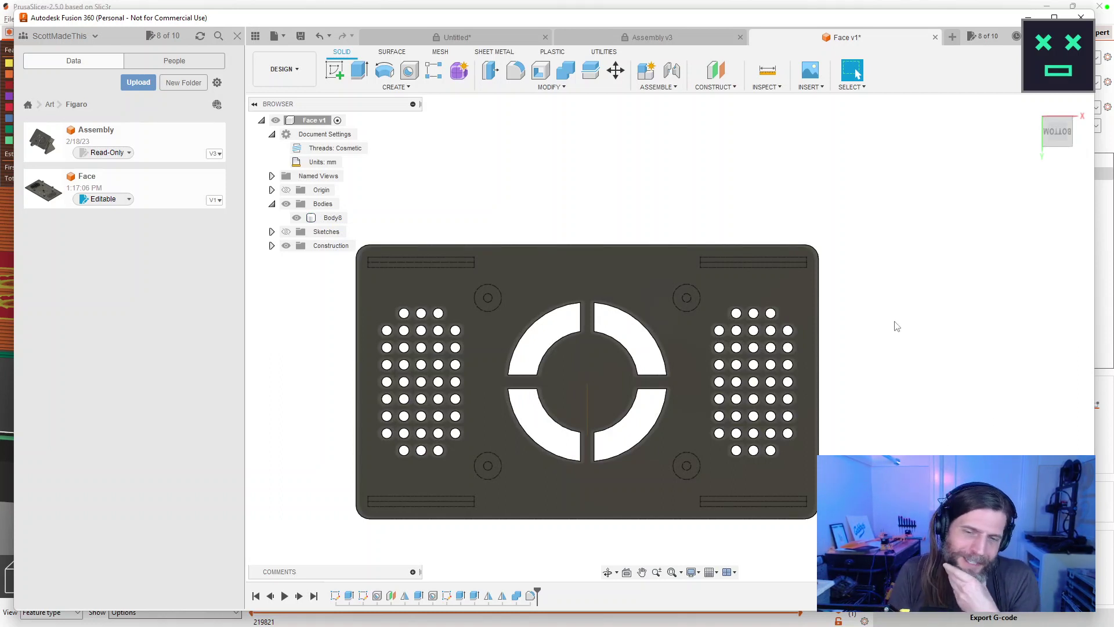
scroll(580, 371, "down", 2)
scroll(556, 350, "up", 4)
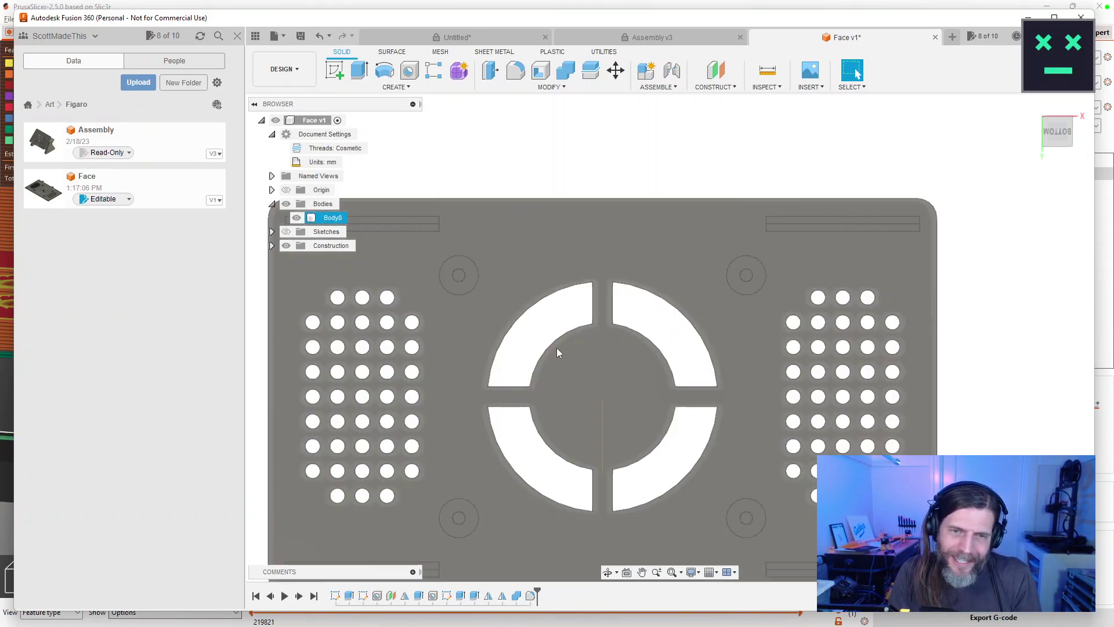
left_click_drag(556, 350, 619, 468)
key("Escape")
scroll(622, 372, "up", 3)
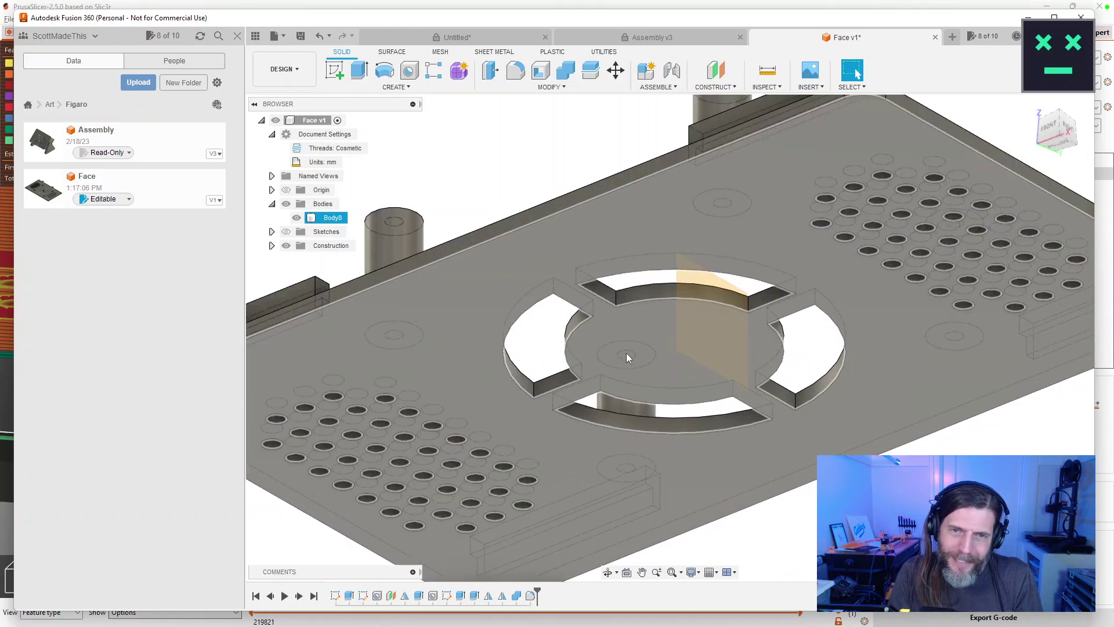
left_click_drag(686, 251, 545, 342)
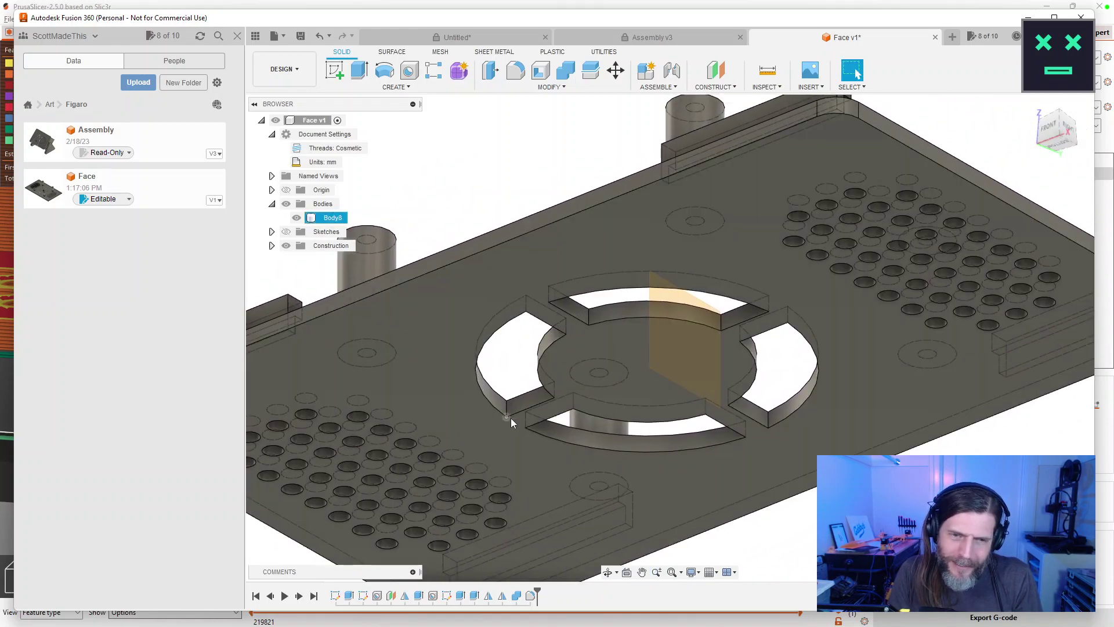
Start a fillet and pick the first vertical slot edges around the centre ring cut-out.
left_click(516, 71)
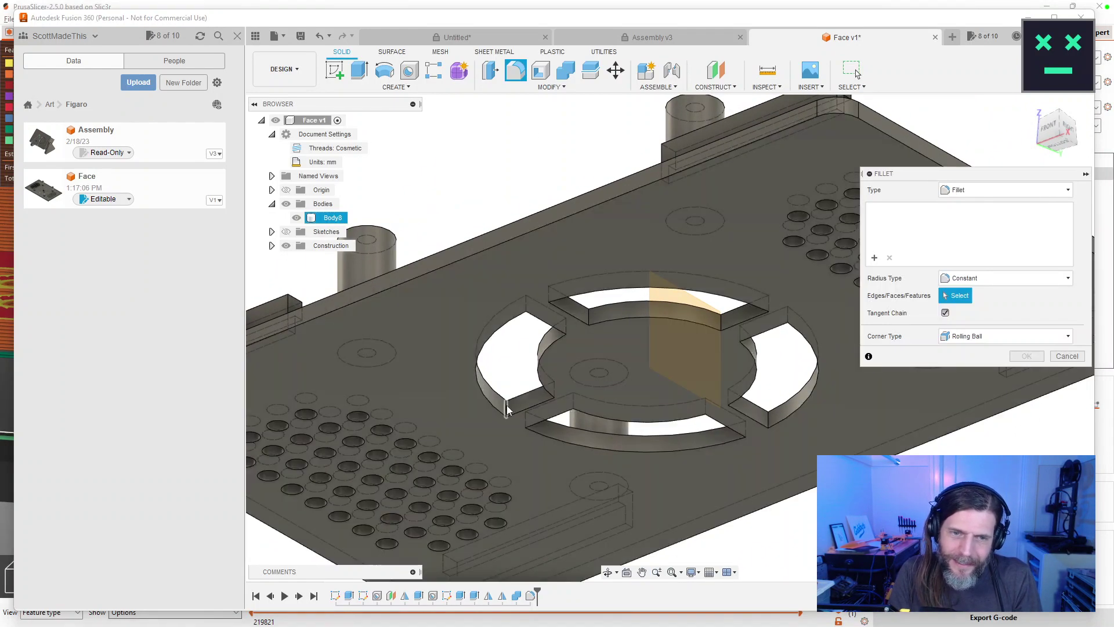
left_click(506, 409)
left_click_drag(507, 409, 687, 395)
left_click(534, 296)
left_click(667, 347)
left_click_drag(667, 347, 739, 368)
left_click(754, 351)
left_click_drag(671, 286, 764, 313)
left_click(734, 371)
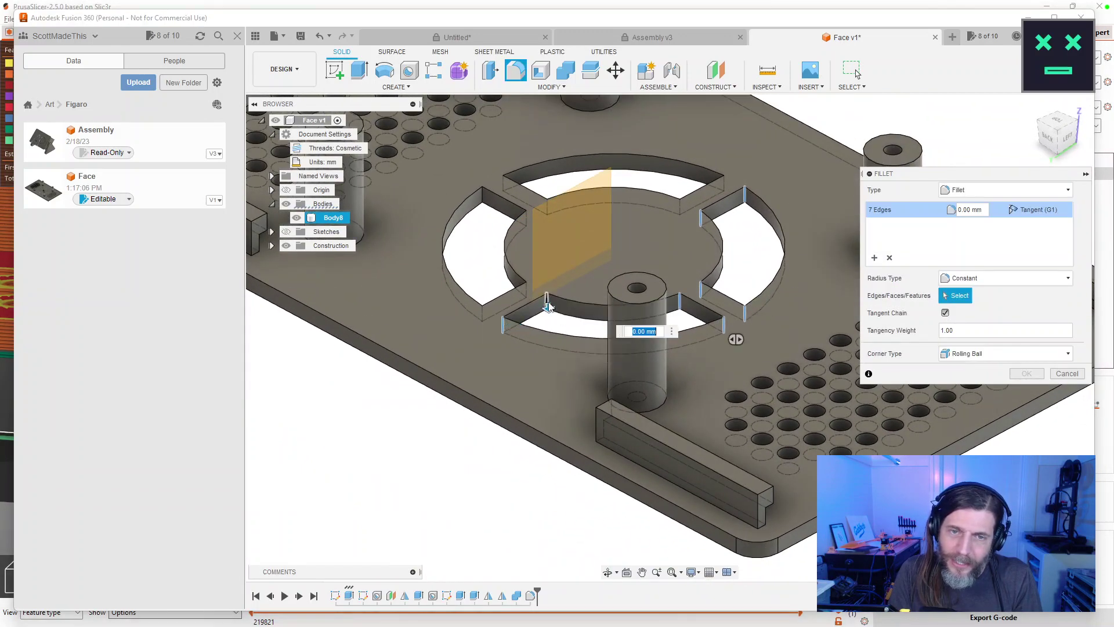
left_click(483, 197)
left_click_drag(484, 197, 437, 244)
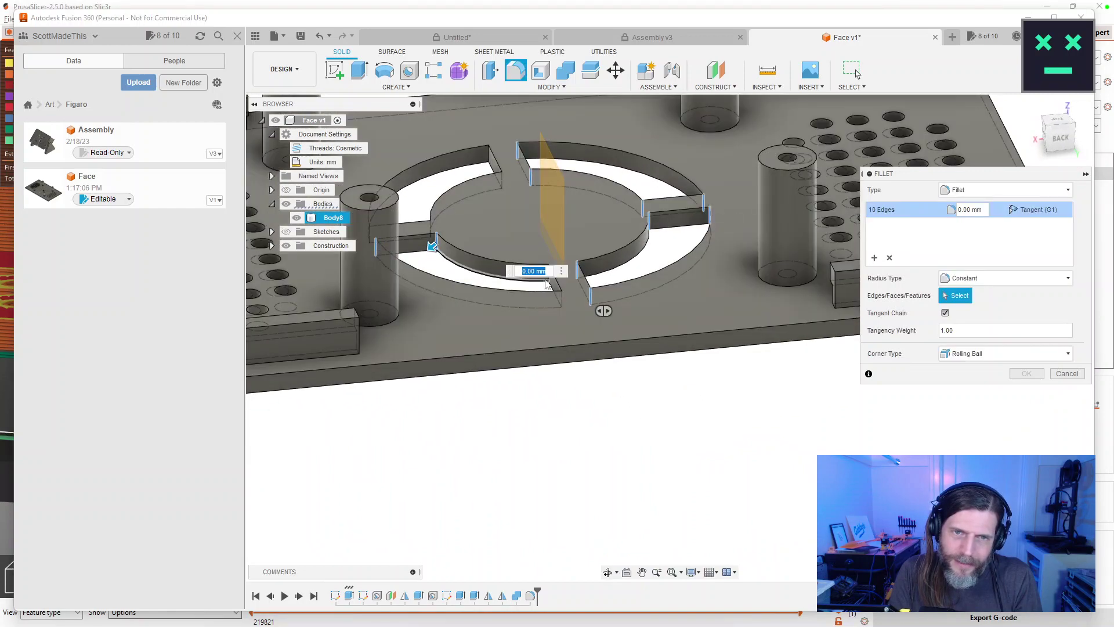
left_click_drag(547, 283, 695, 388)
left_click(511, 304)
Drop a wrongly picked corner edge, add the remaining slot edges for 16, and apply a 2 mm radius.
left_click(595, 376)
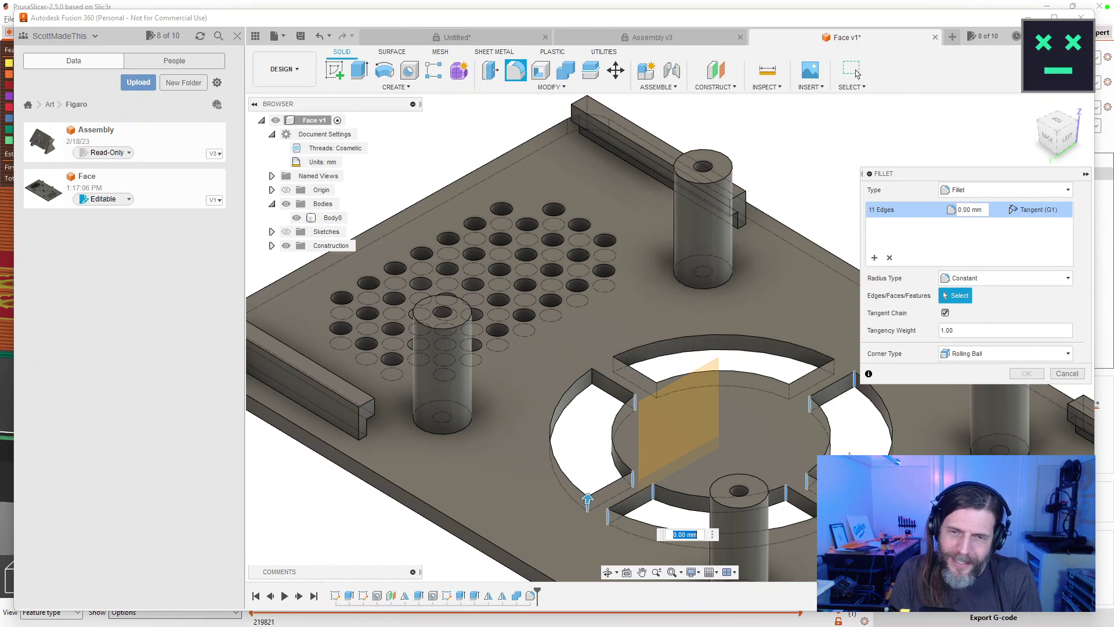
left_click_drag(823, 437, 877, 414)
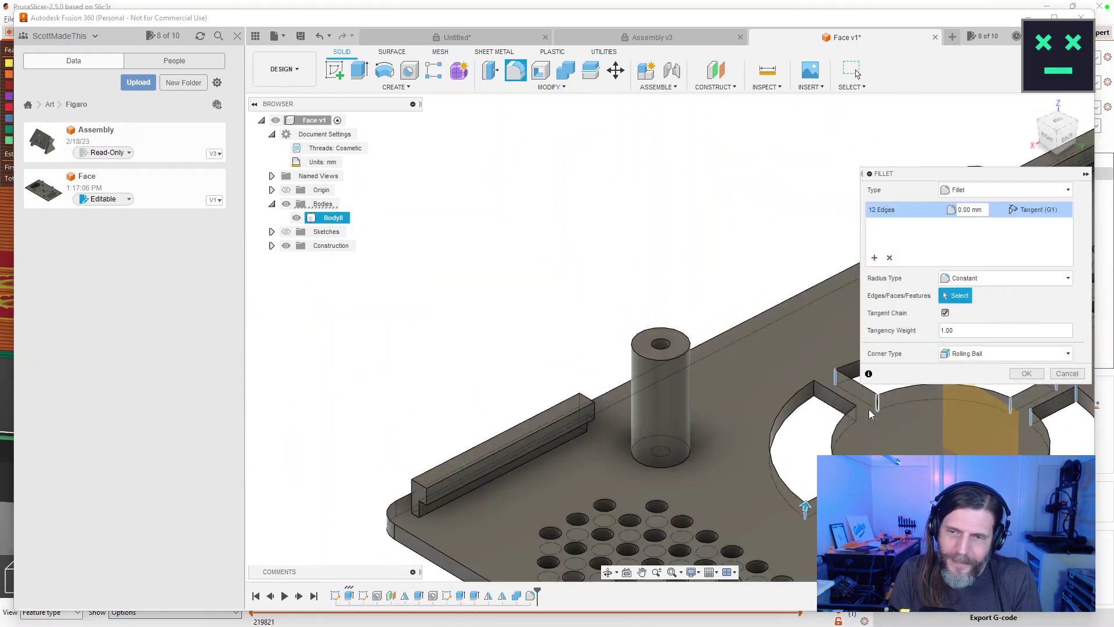
left_click(816, 395)
left_click_drag(816, 395, 678, 415)
left_click(684, 457)
left_click(705, 390)
left_click_drag(770, 420, 798, 291)
type("8")
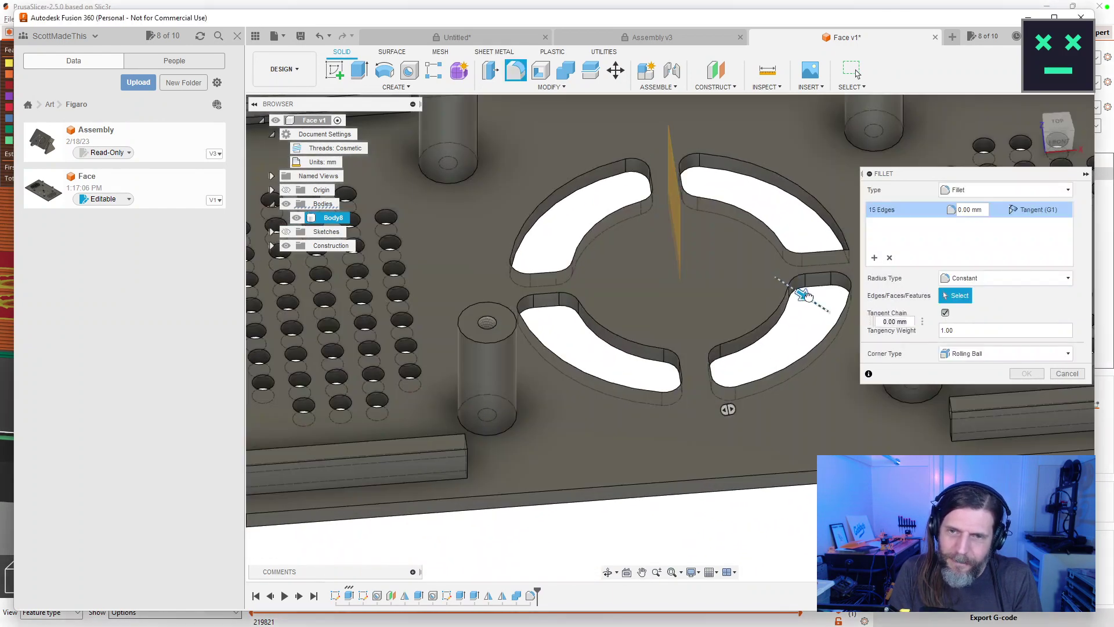
left_click_drag(792, 288, 863, 271)
left_click(735, 267)
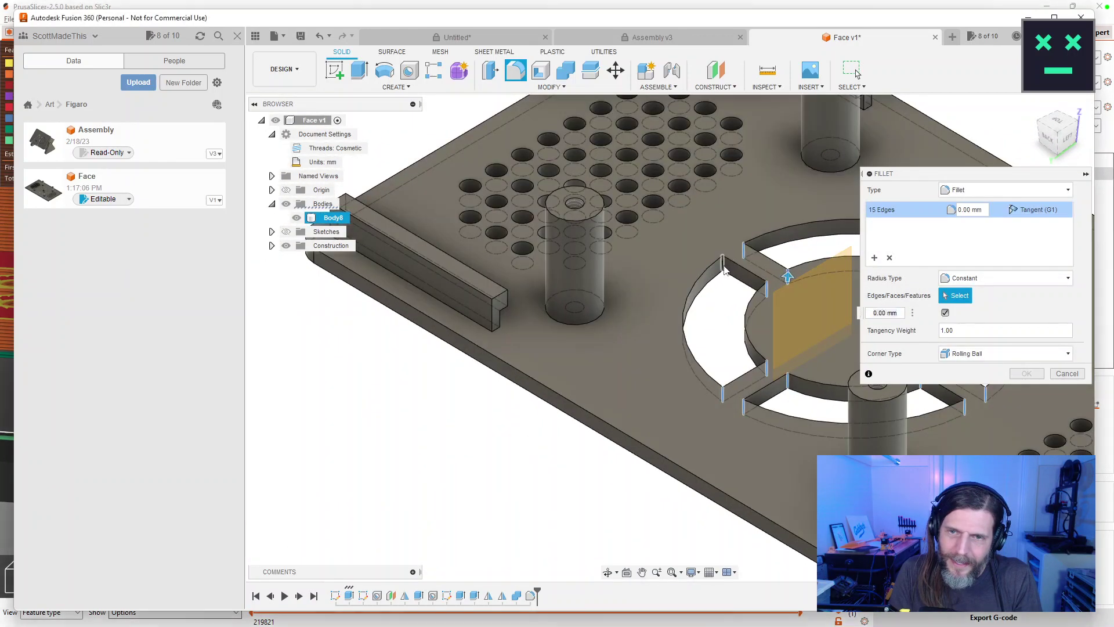
type("2")
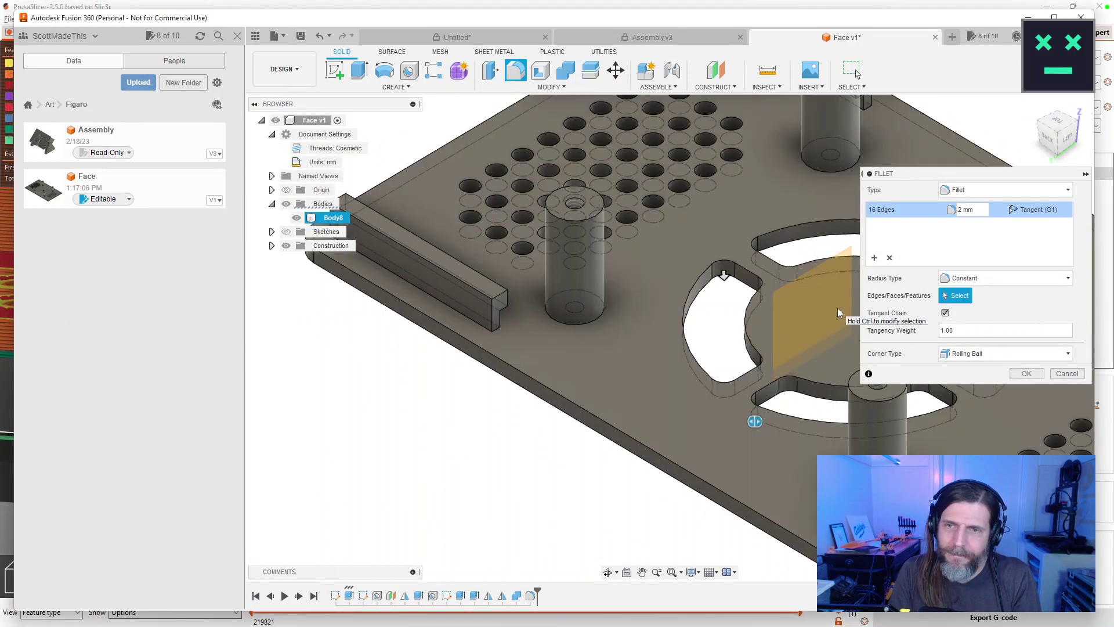
left_click_drag(838, 308, 661, 366)
key("Return")
left_click_drag(685, 450, 731, 384)
scroll(714, 478, "down", 3)
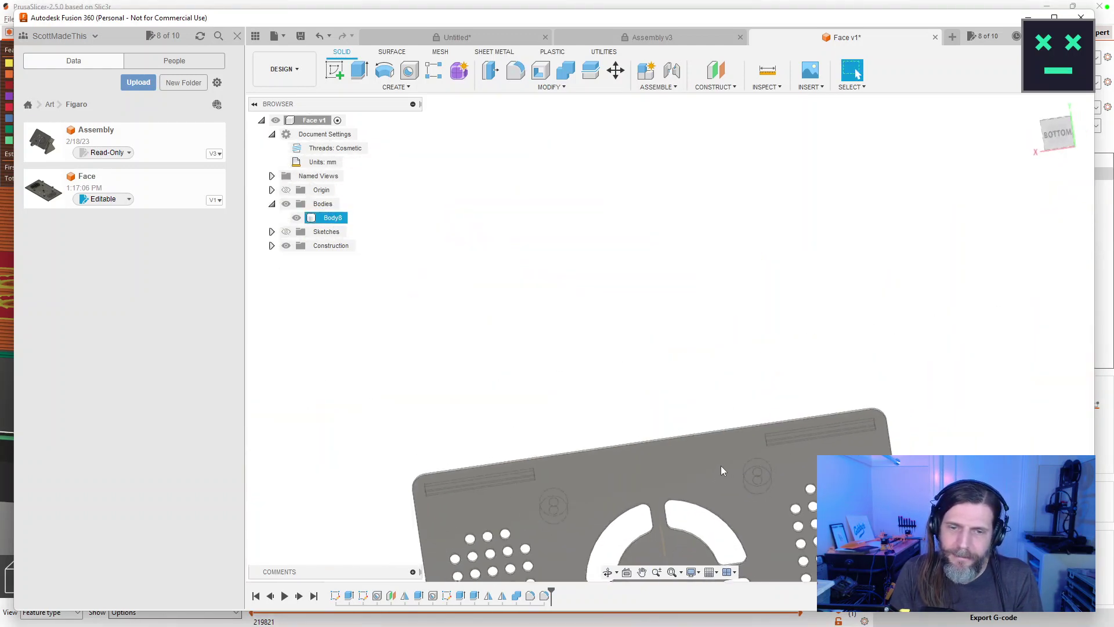
left_click_drag(718, 497, 696, 302)
key("Escape")
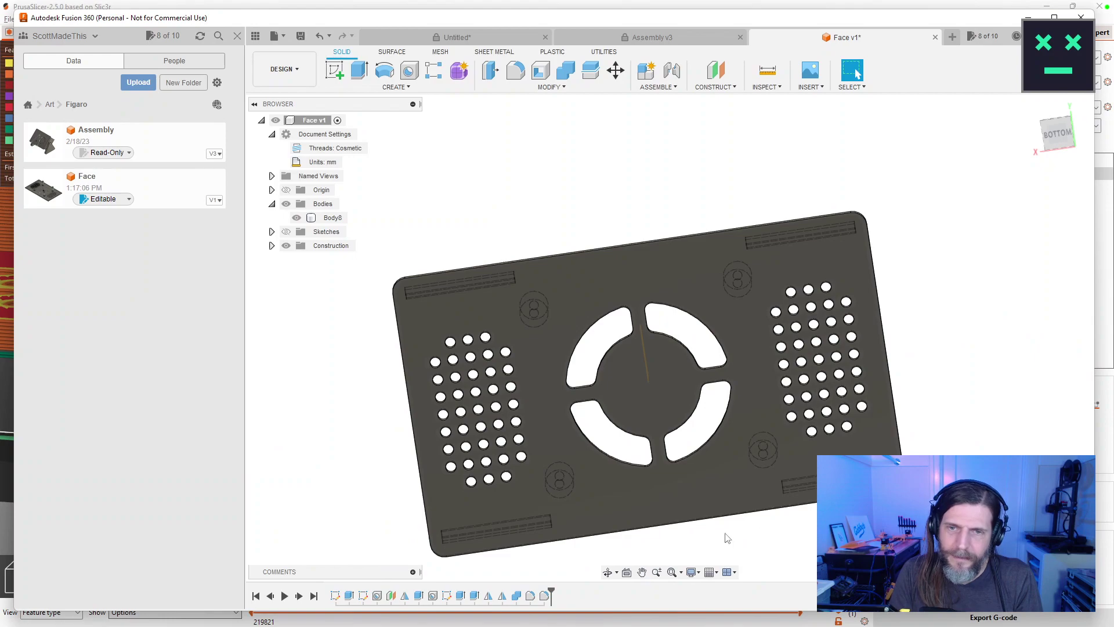
left_click_drag(724, 553, 761, 470)
left_click(754, 537)
key("Escape")
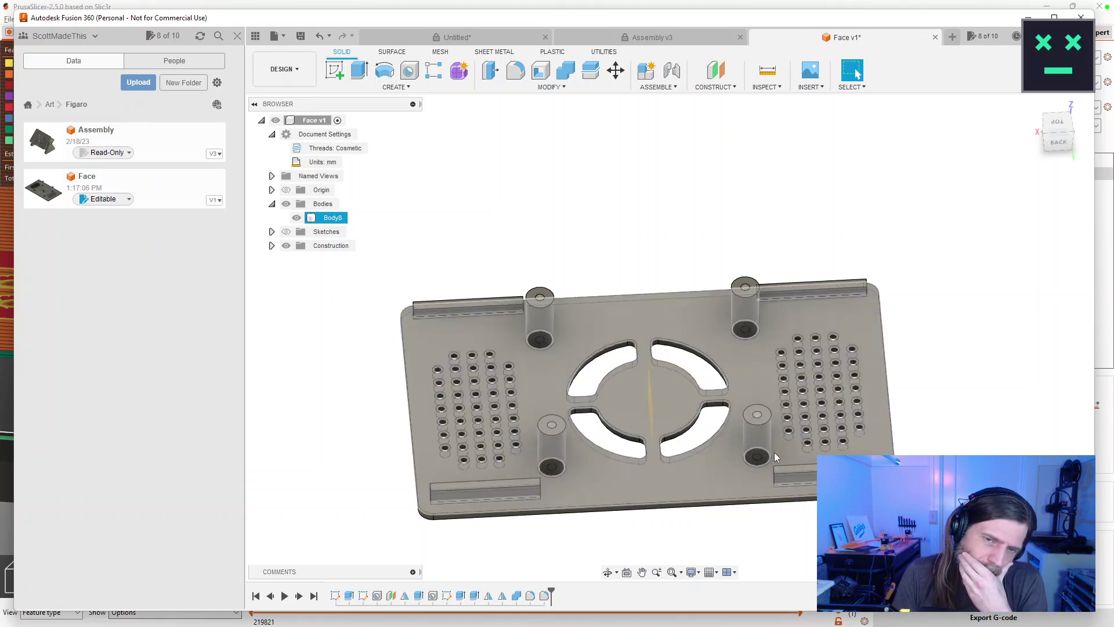
scroll(615, 444, "down", 3)
scroll(615, 444, "up", 5)
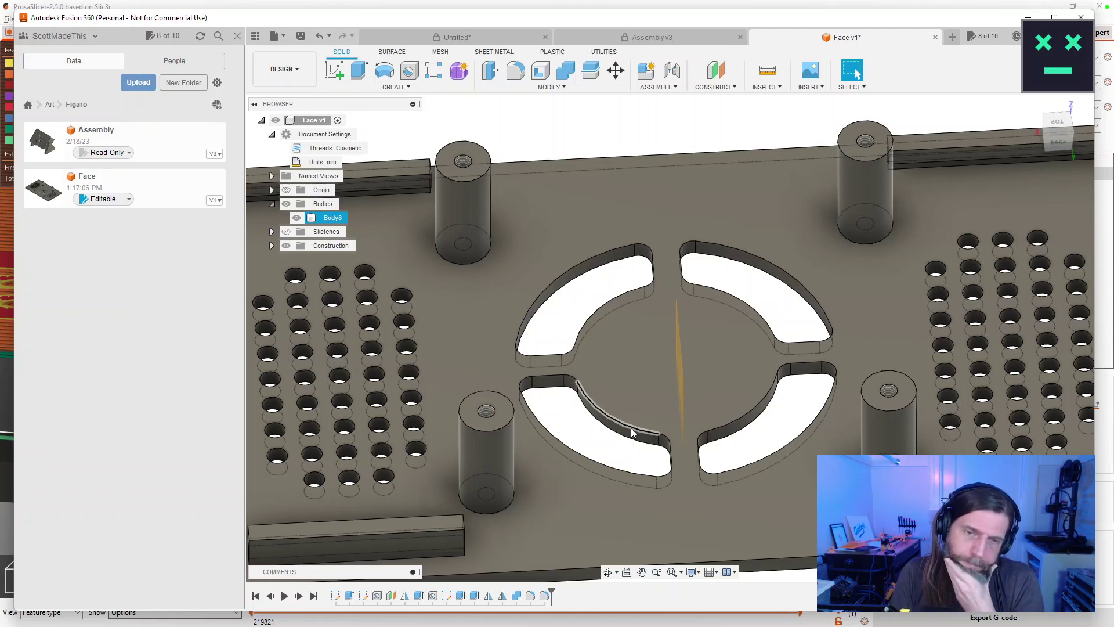
Edit Sketch1 and draw a 50 mm diameter circle around the centre ring.
double_click(336, 596)
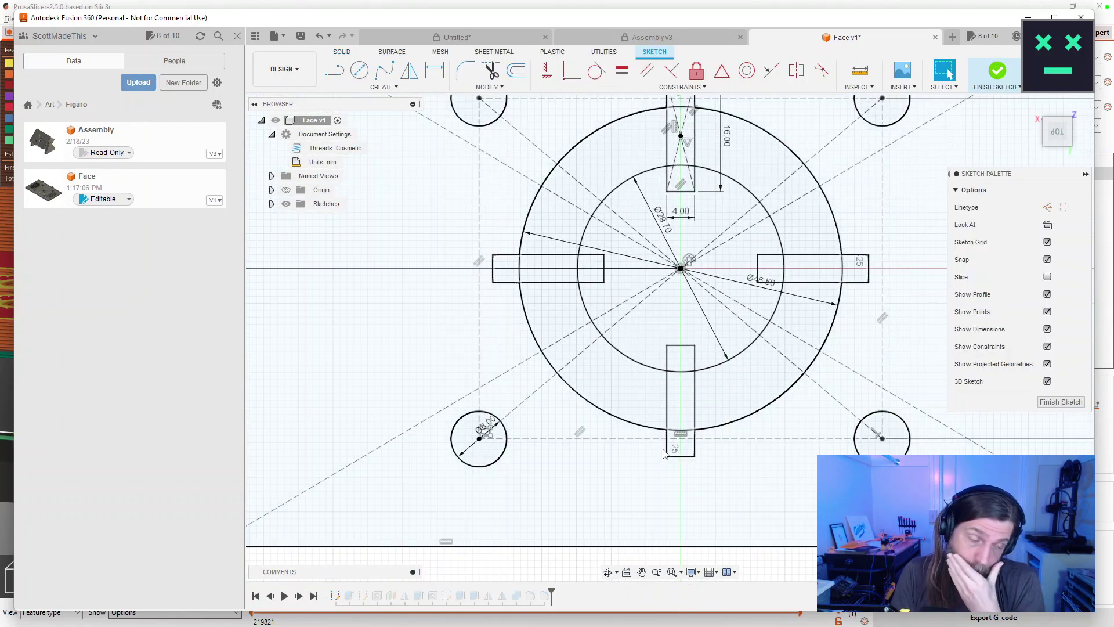
scroll(663, 440, "down", 3)
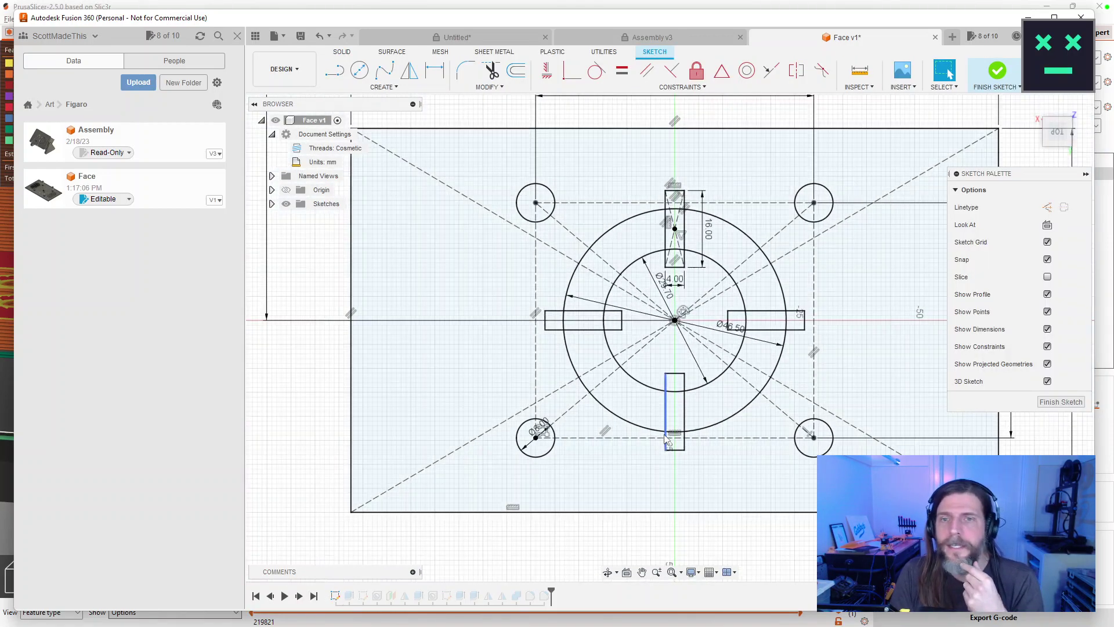
scroll(628, 404, "up", 2)
left_click_drag(628, 404, 639, 382)
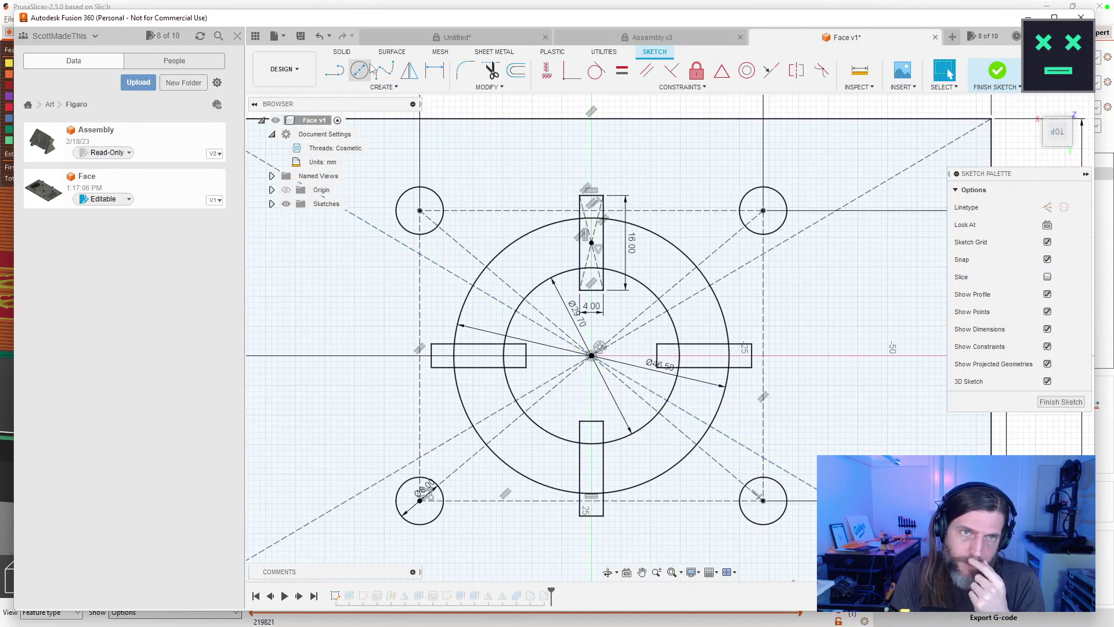
key("c")
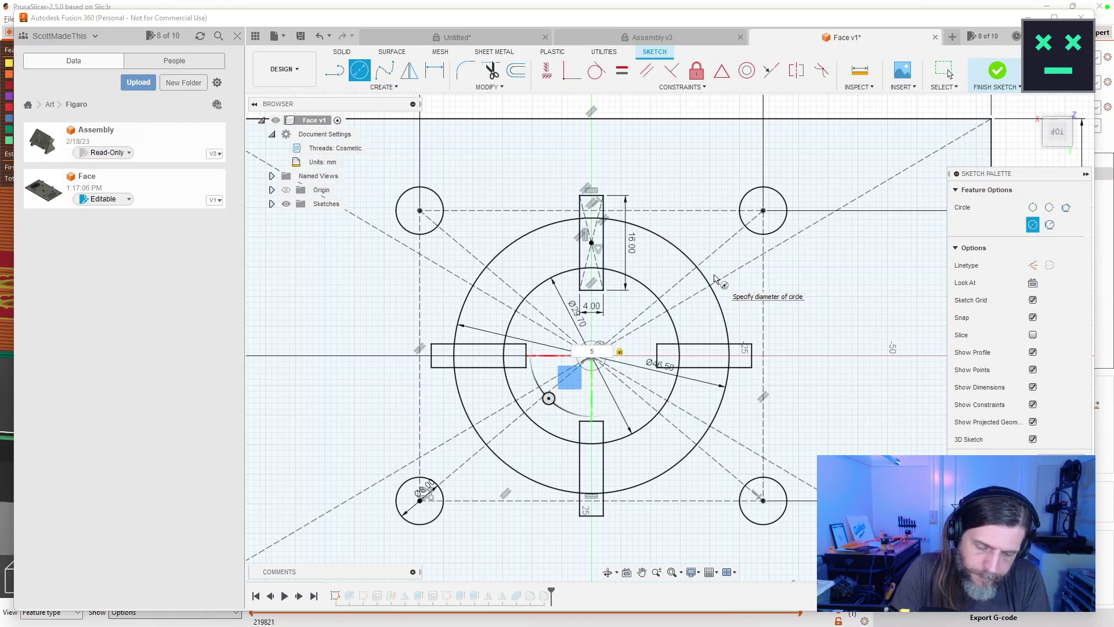
key("Return")
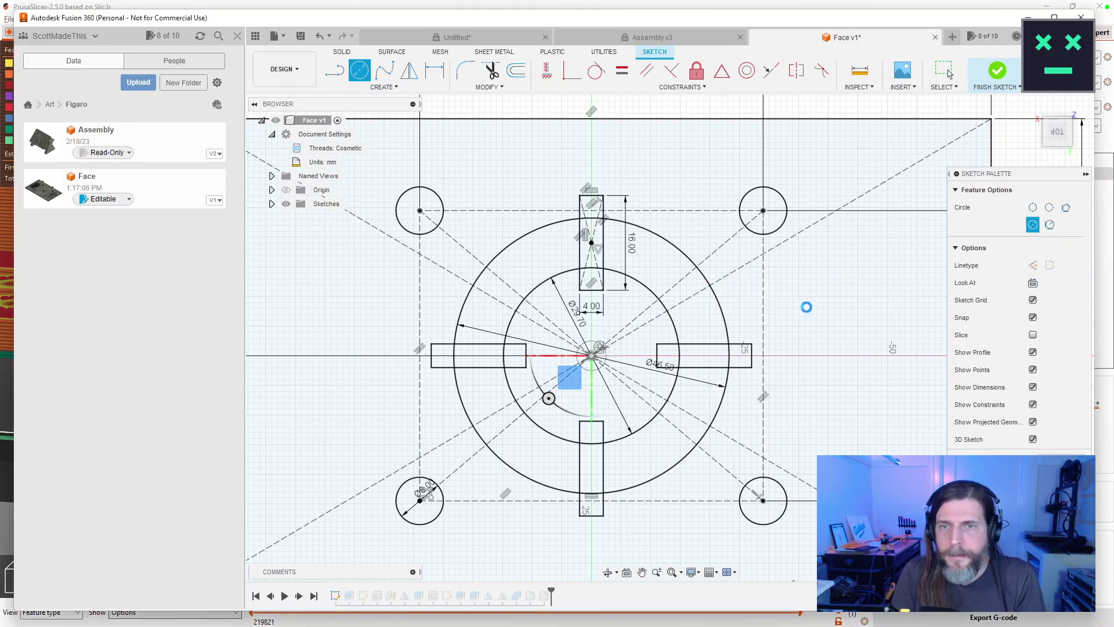
left_click(946, 73)
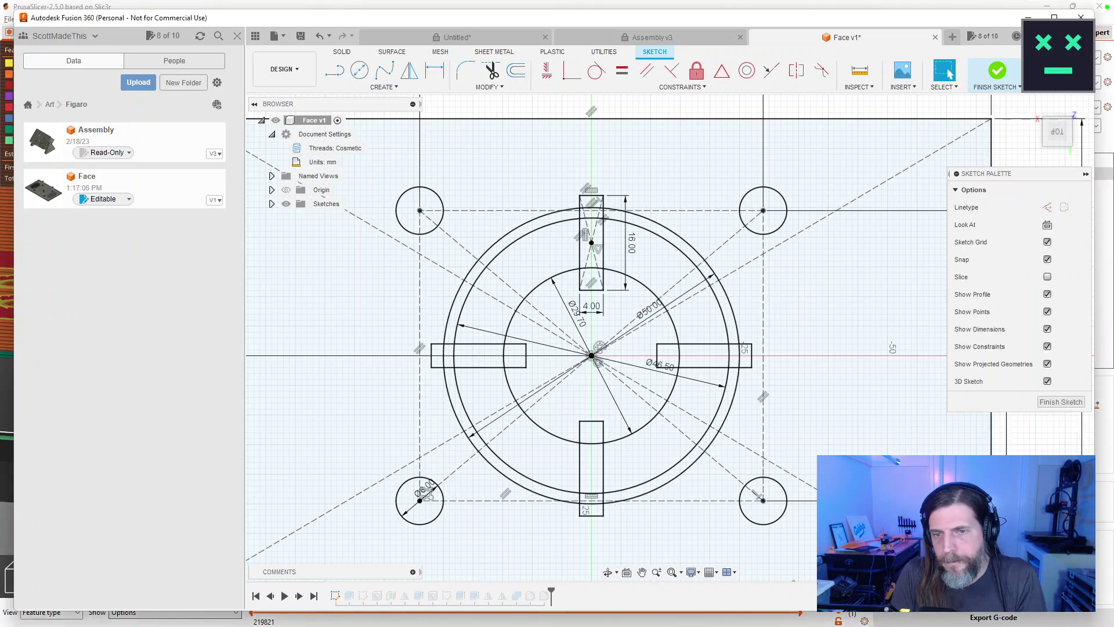
left_click(1045, 406)
Turn on Sketches visibility so the sketch shows over the plate.
mouse_move(746, 441)
left_mouse_down()
mouse_move(767, 324)
mouse_move(726, 307)
left_mouse_up()
left_click(287, 232)
left_click_drag(636, 184, 751, 438)
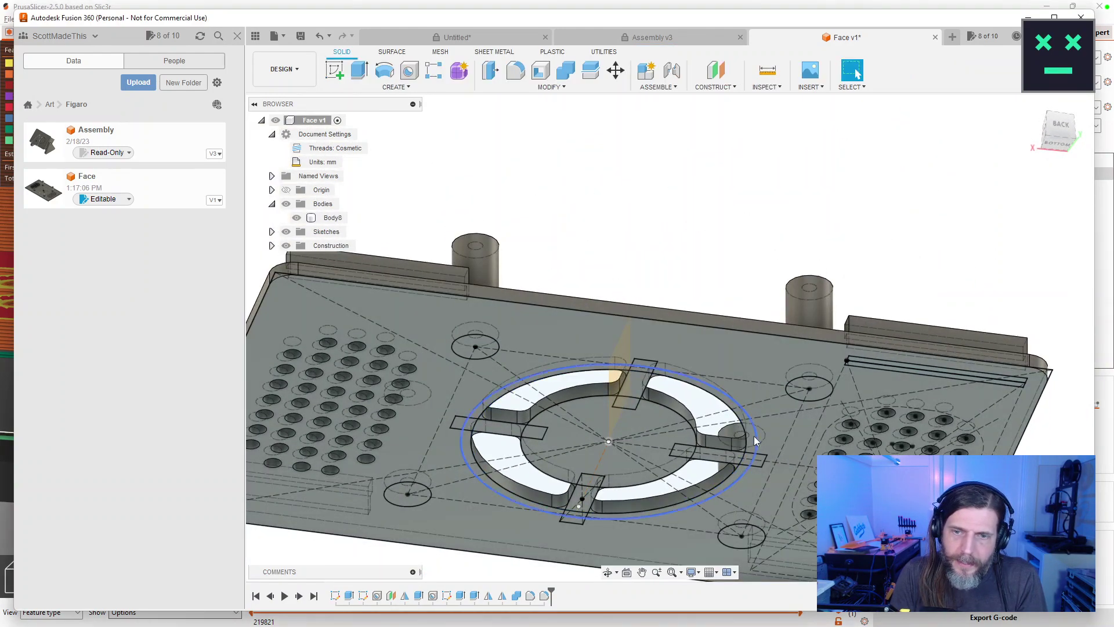
Start an extrusion of the 50 mm circle, picking the centre disc, ring arc and tab profiles.
left_click(754, 437)
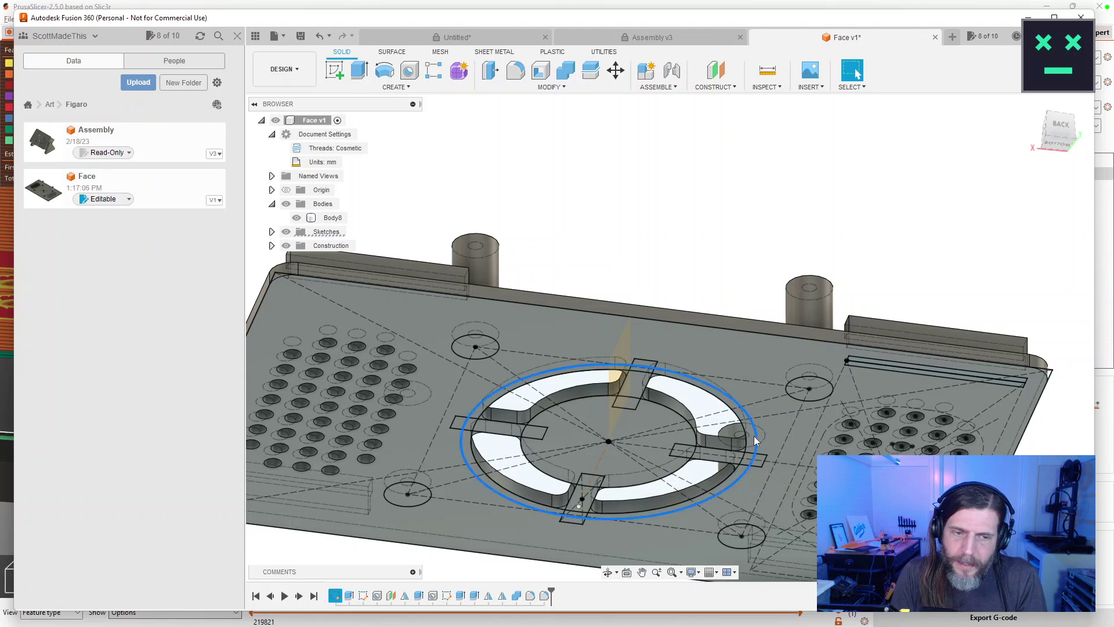
key("e")
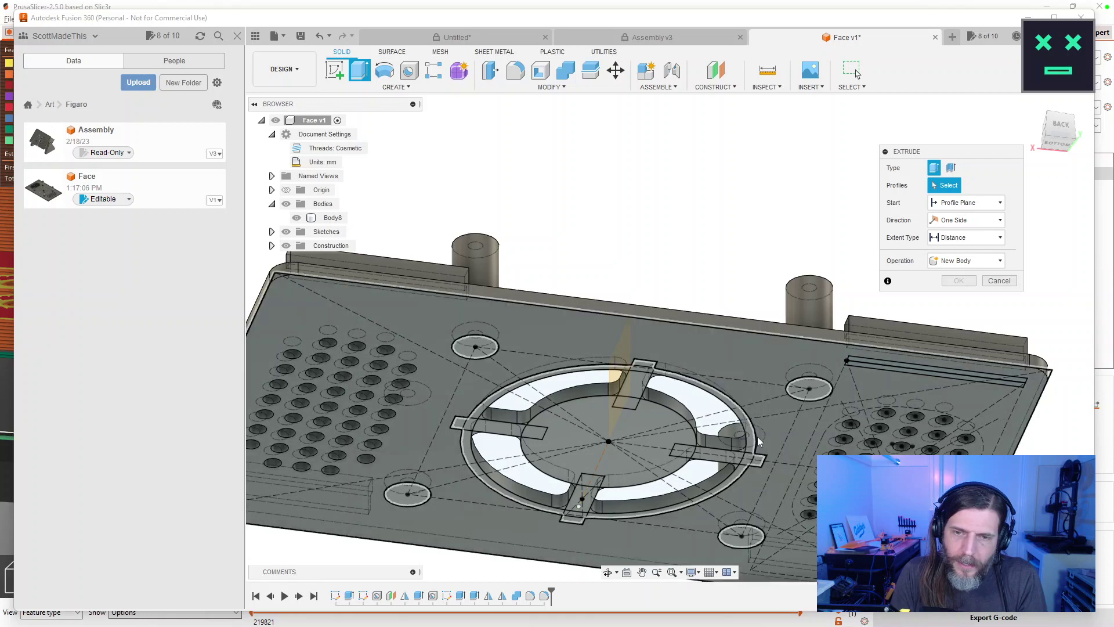
left_click(755, 441)
left_click(616, 418)
left_click(584, 389)
left_click(533, 432)
left_click_drag(507, 431, 621, 346)
left_click(621, 347)
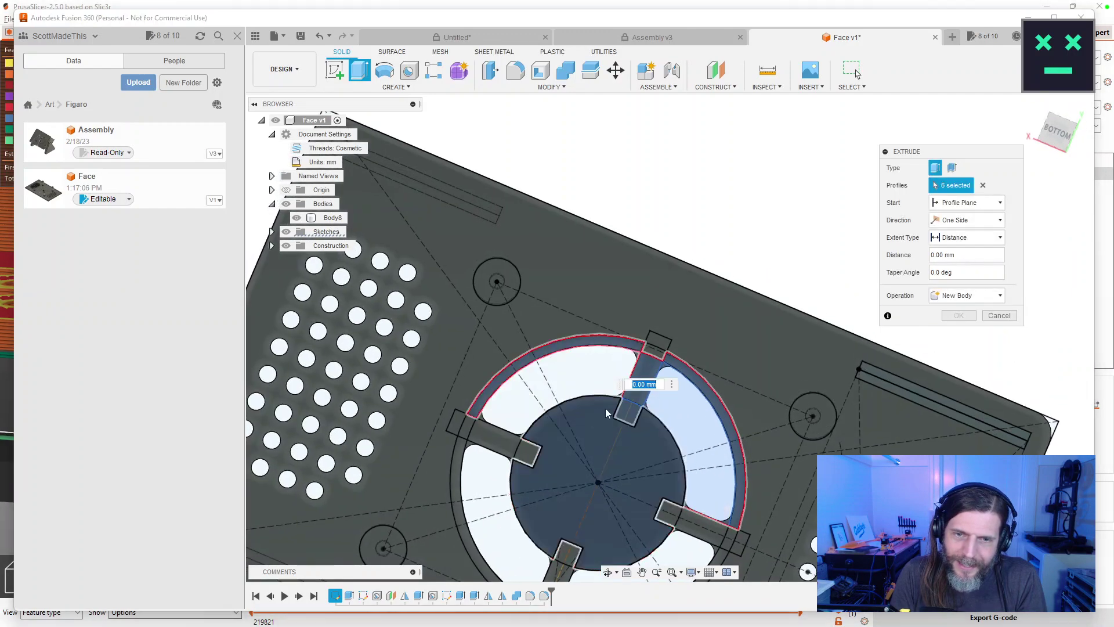
left_click(467, 430)
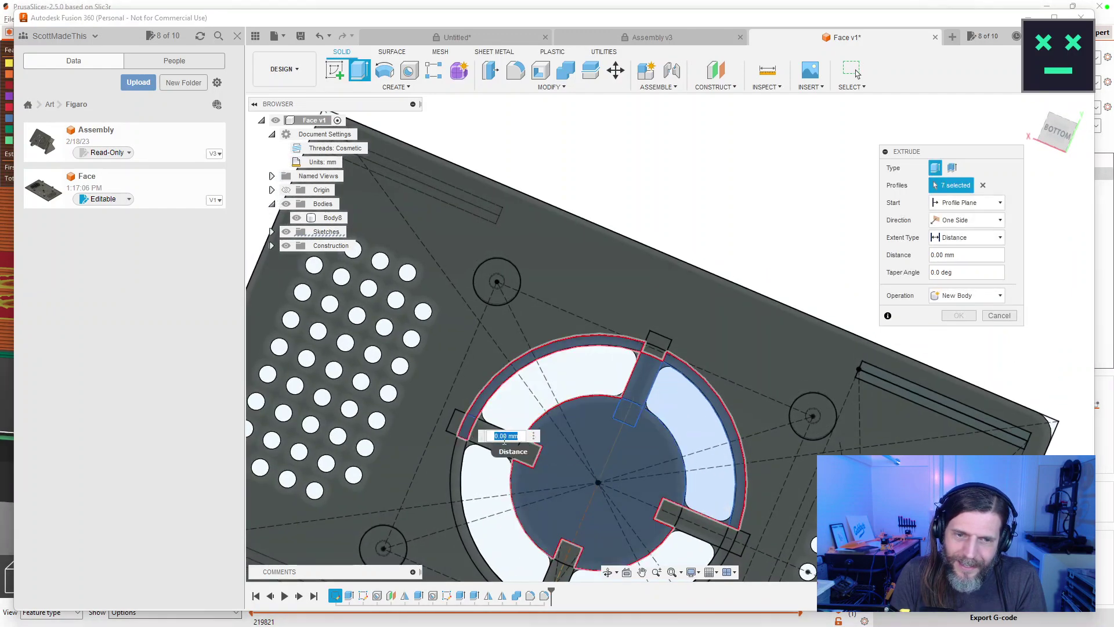
Cancel the extrusion and reorient the view around the unchanged plate.
scroll(559, 481, "down", 3)
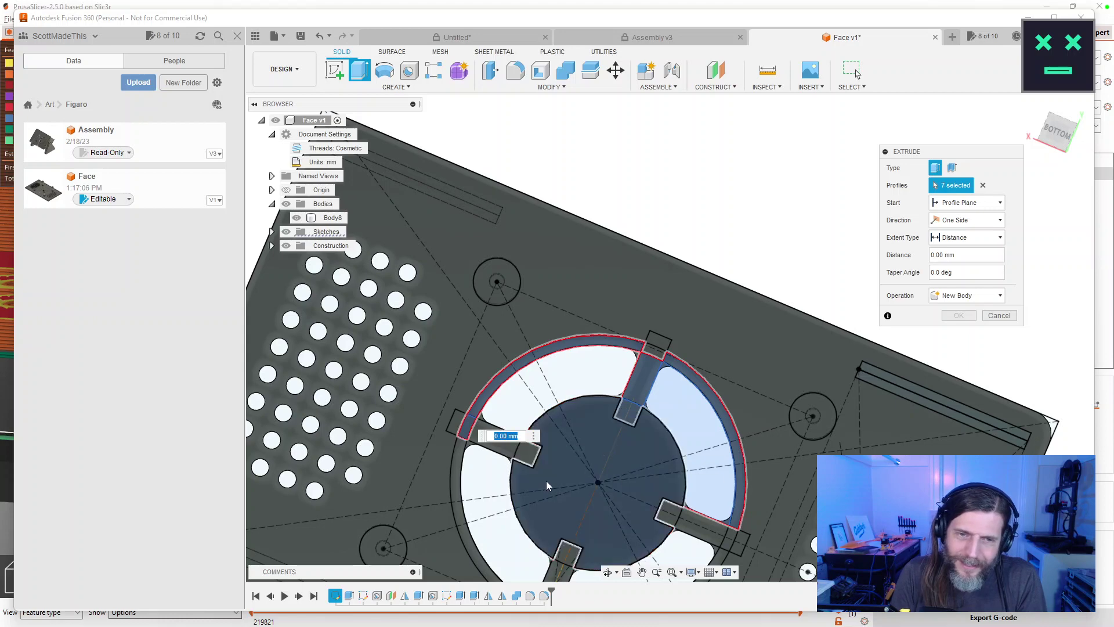
scroll(550, 479, "up", 6)
key("Escape")
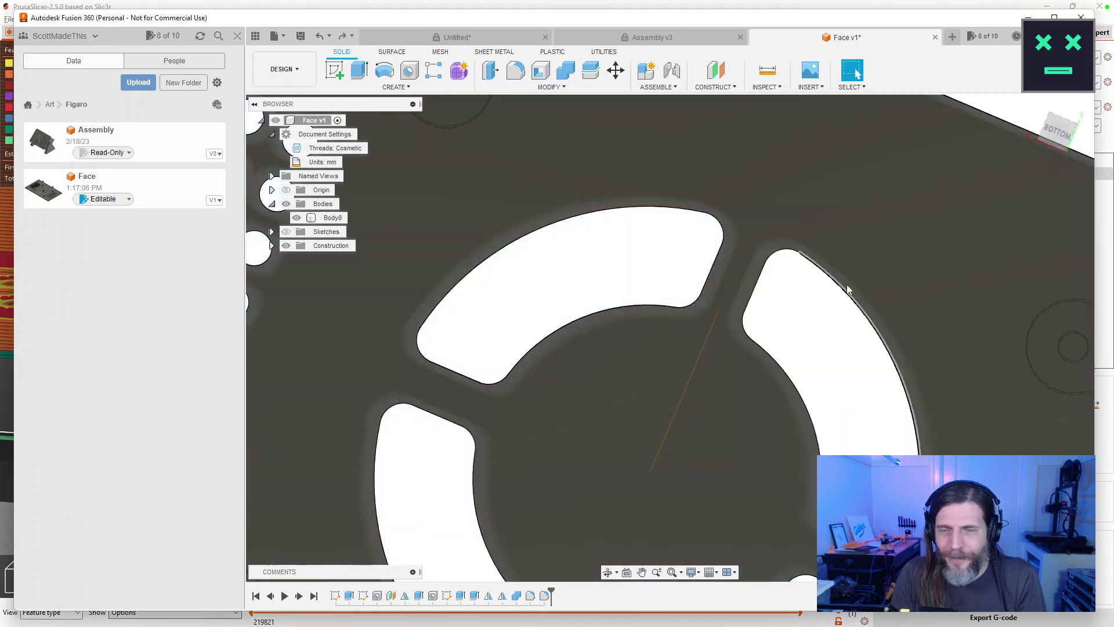
left_click(847, 289)
left_click_drag(816, 363, 866, 291)
scroll(867, 290, "down", 5)
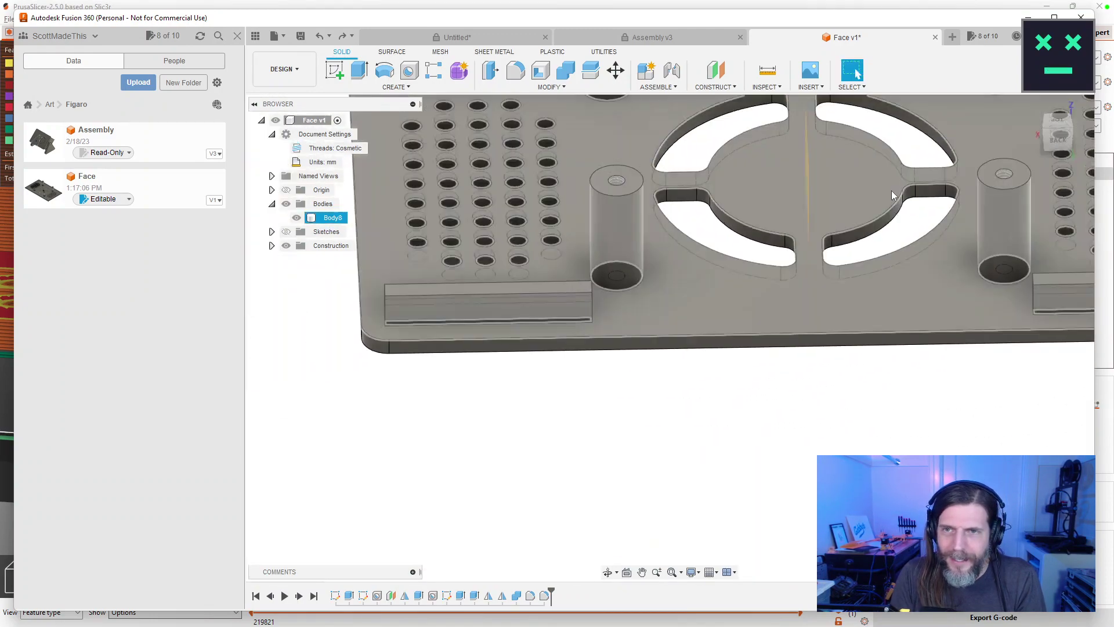
left_click_drag(735, 303, 732, 315)
key("Escape")
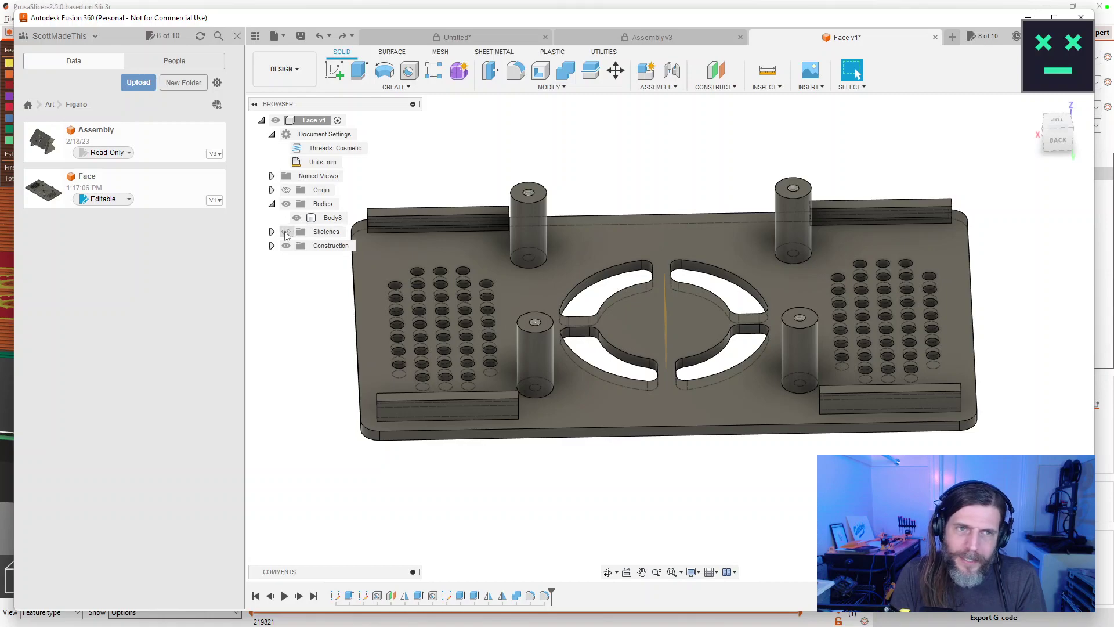
Sketch a 50 mm diameter circle centred at the origin on the plate's top face.
left_click(335, 70)
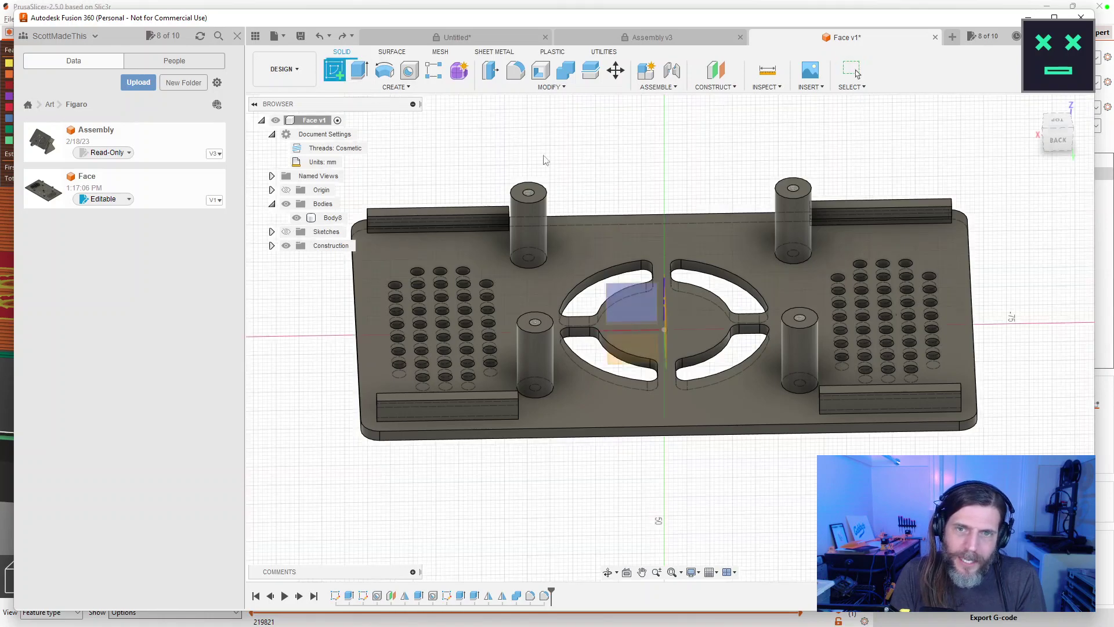
left_click(667, 293)
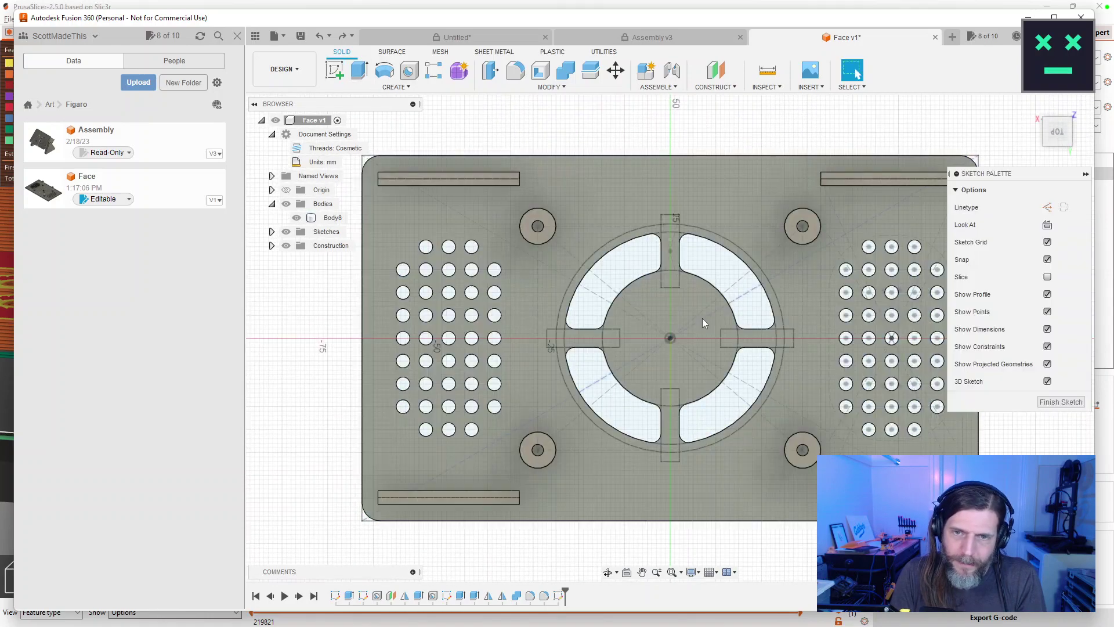
key("c")
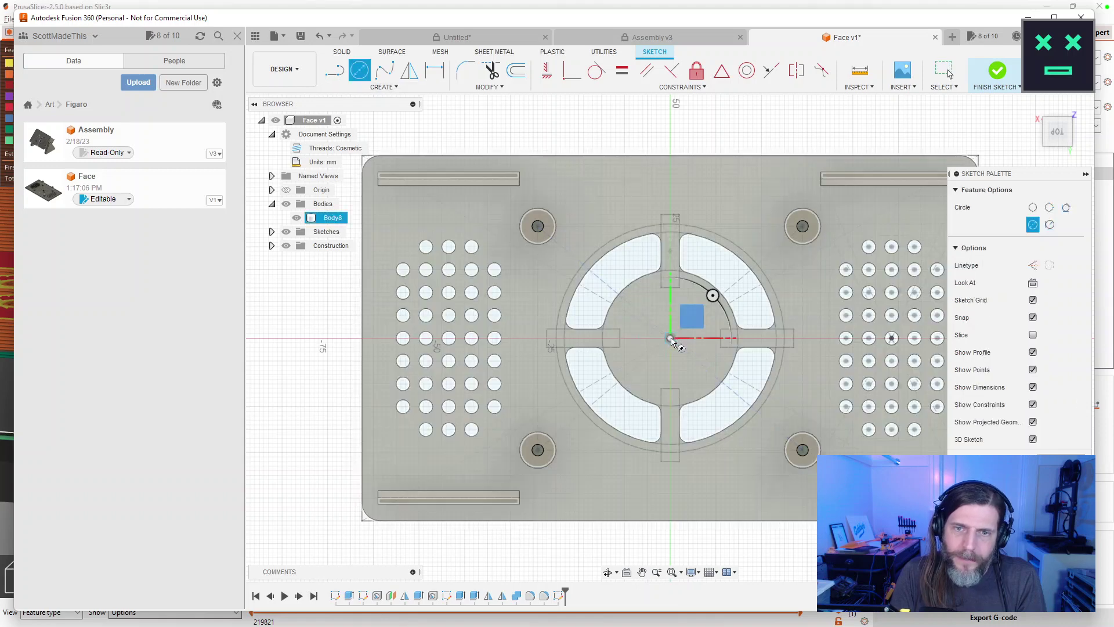
left_click(670, 337)
type("50mm")
key("Return")
key("Escape")
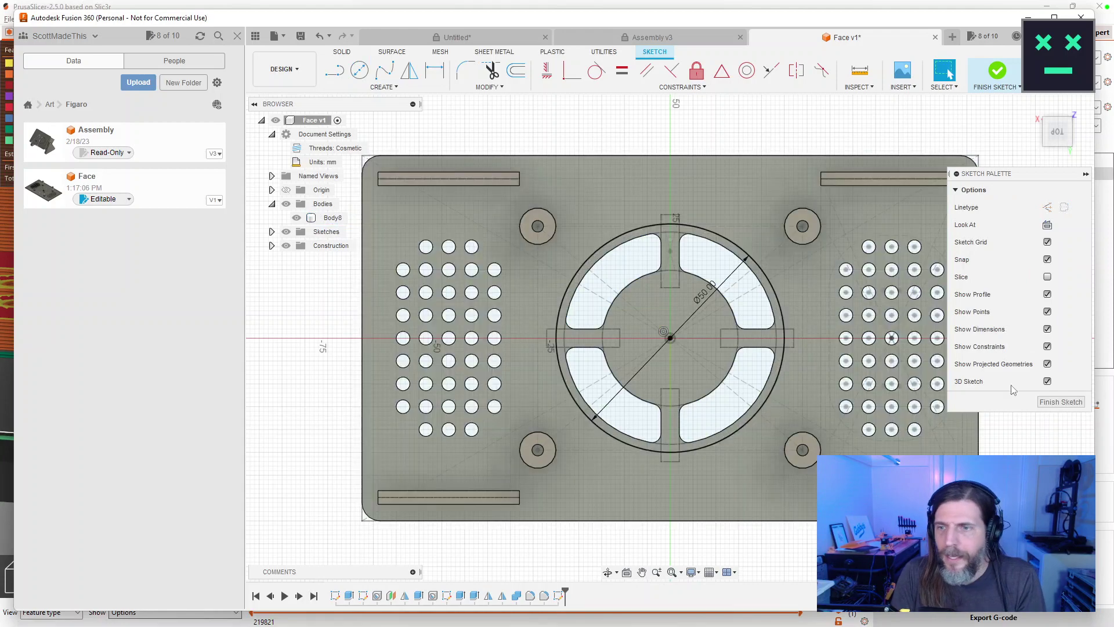
left_click(1061, 402)
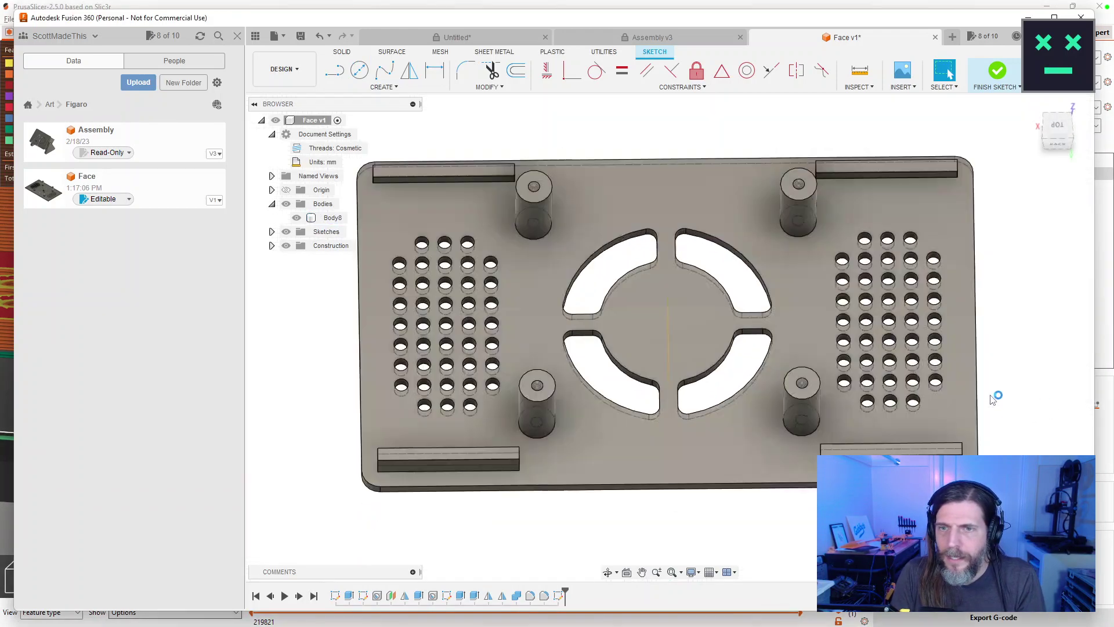
Show the sketches and select the centre region plus the four slot-floor profiles.
left_click(286, 232)
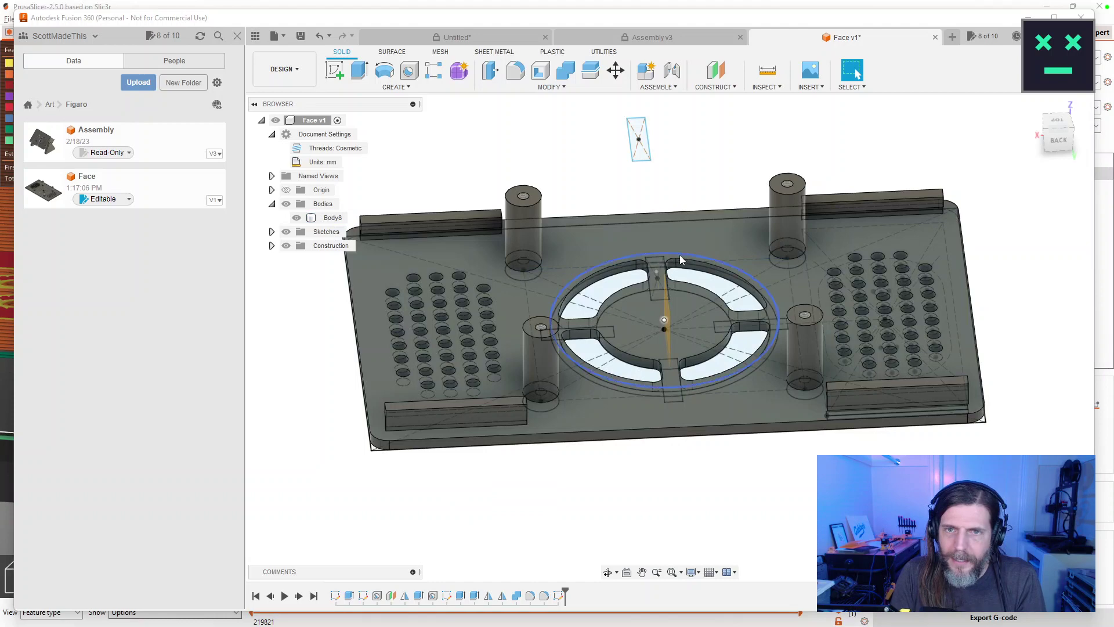
scroll(662, 276, "up", 4)
left_click_drag(692, 272, 670, 230)
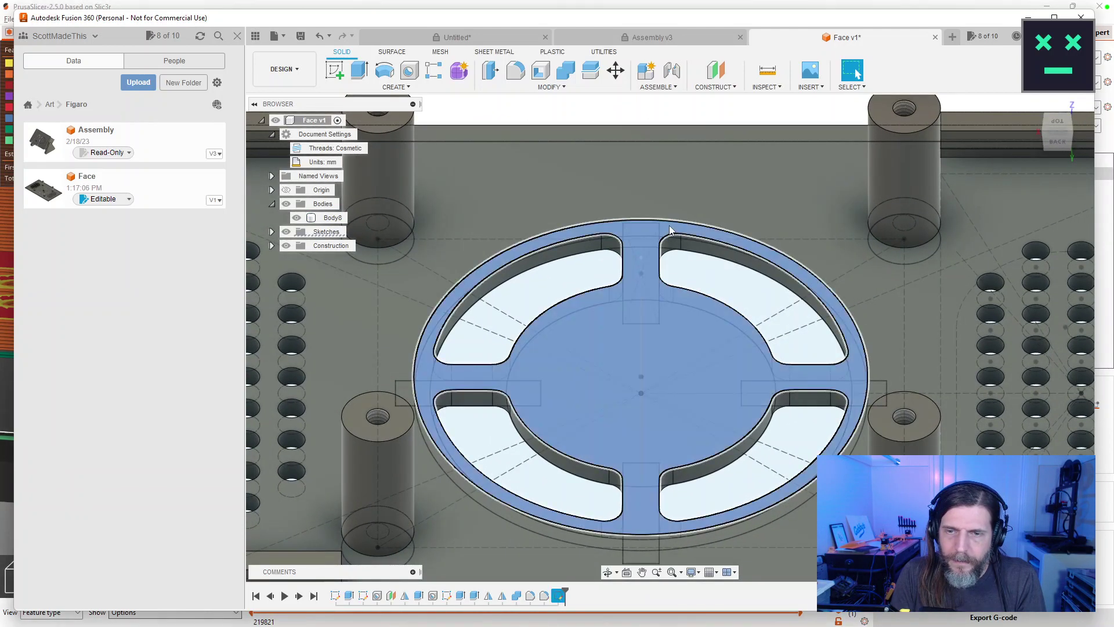
left_click(649, 413)
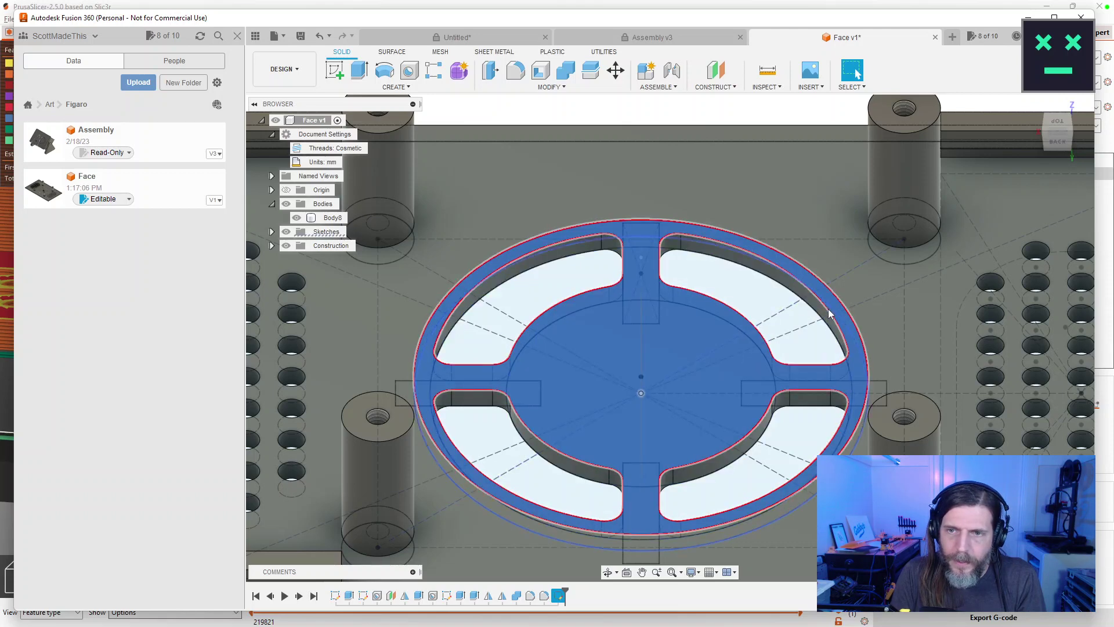
left_click(782, 355, "shift")
left_click(532, 293, "shift")
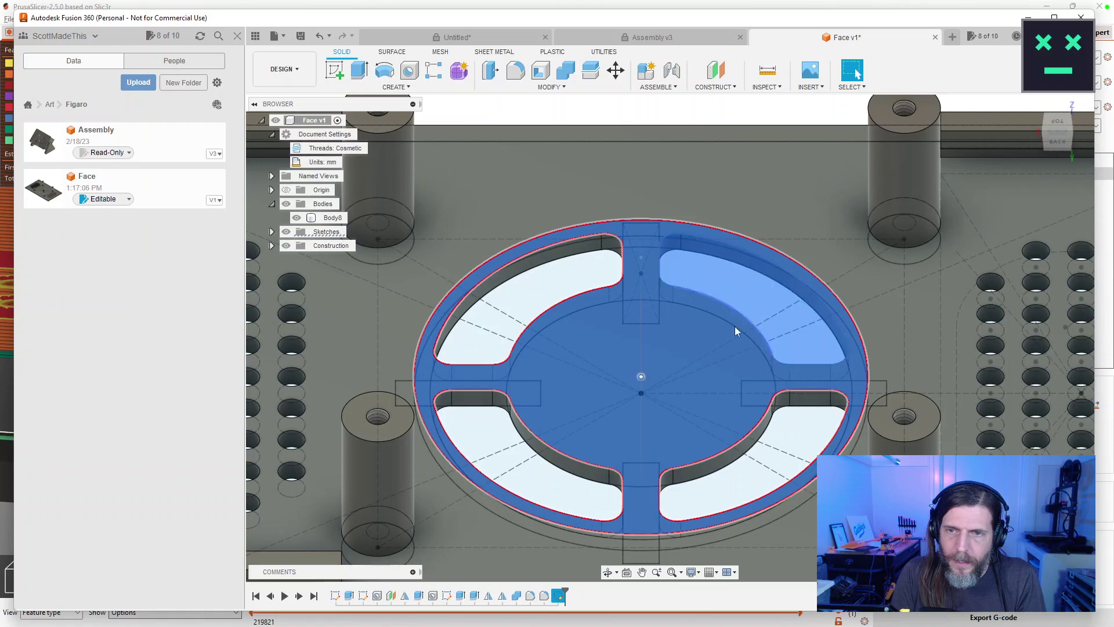
left_click(578, 490, "shift")
left_click(731, 493, "shift")
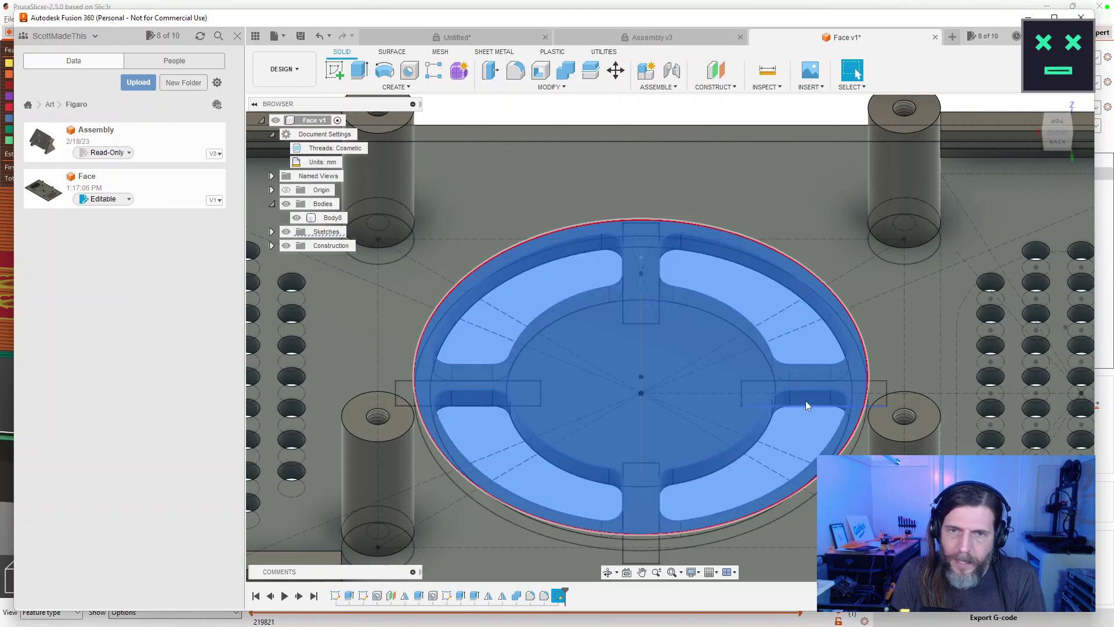
left_click_drag(664, 311, 604, 367)
Extrude the five selected profiles as a Cut, 1 mm deep.
key("e")
left_click(963, 296)
left_click(949, 324)
mouse_move(803, 372)
left_mouse_down()
mouse_move(804, 397)
mouse_move(803, 378)
left_mouse_up()
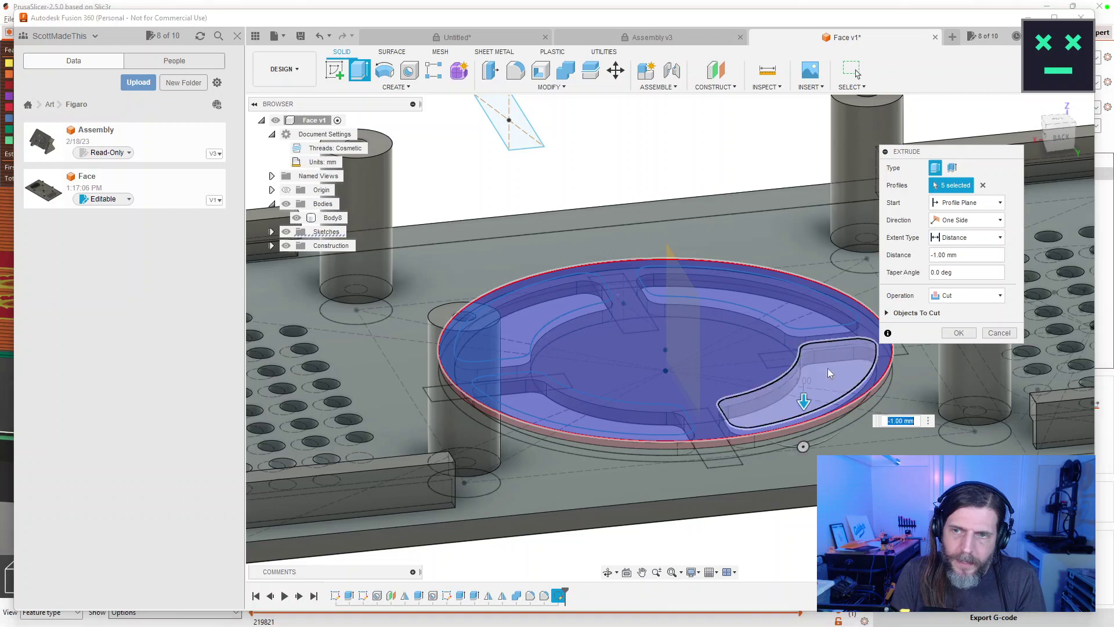
Confirm the 1 mm cut, hide the sketch lines and inspect the Ø50 mm recess.
left_click(958, 333)
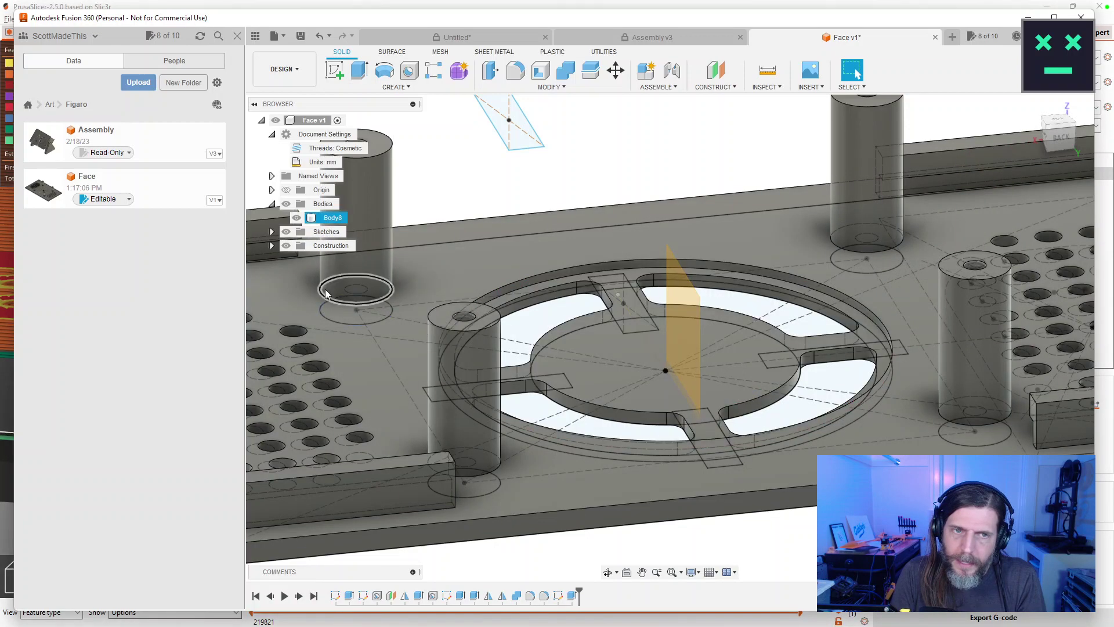
left_click(333, 218)
left_click(286, 232)
left_click_drag(679, 355, 704, 369)
scroll(704, 369, "down", 5)
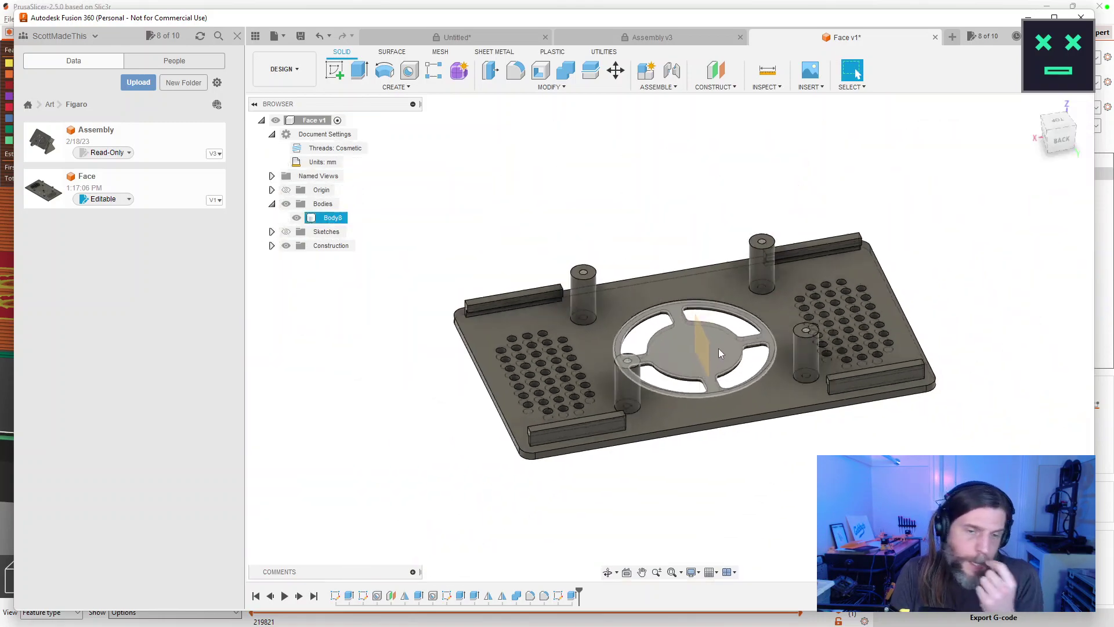
left_click(736, 515)
left_click_drag(811, 525, 589, 449)
left_click(589, 449)
scroll(574, 440, "down", 3)
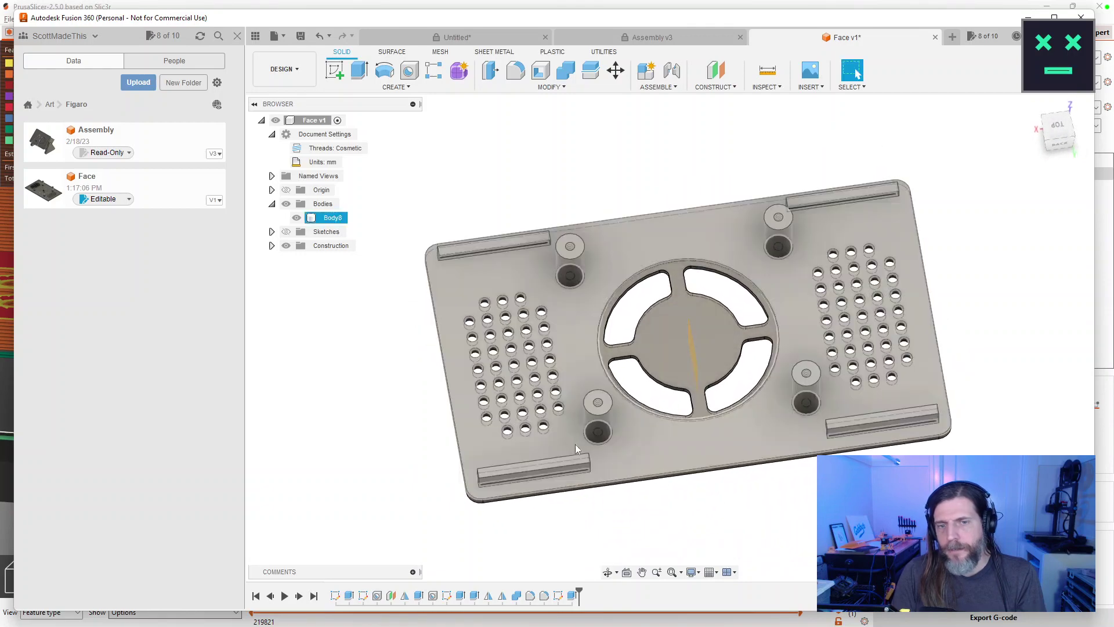
scroll(588, 437, "up", 5)
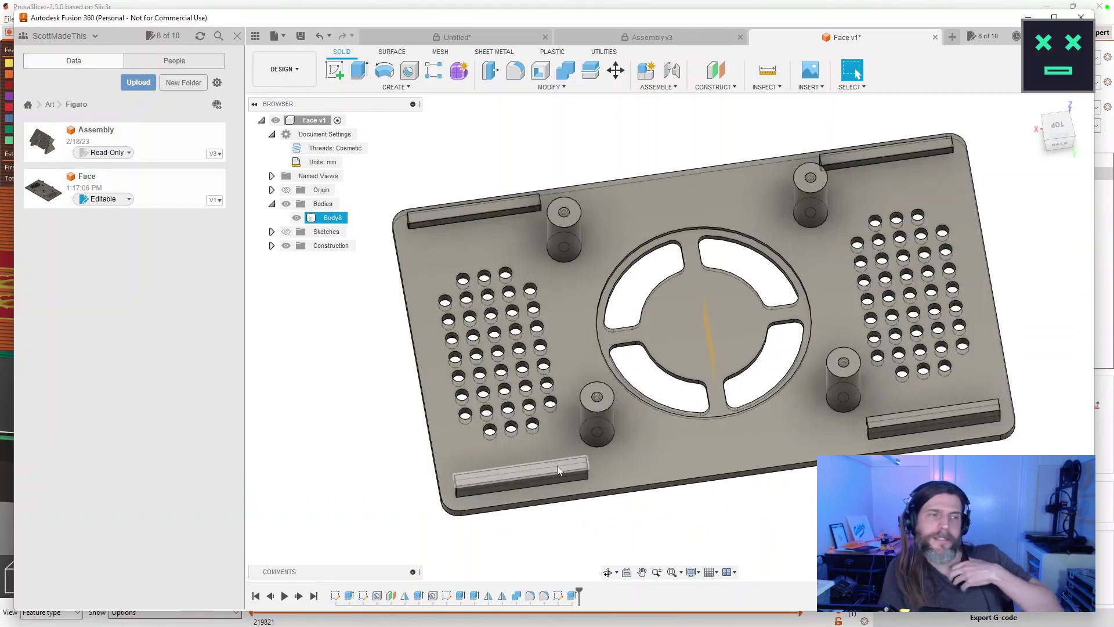
left_click(679, 536)
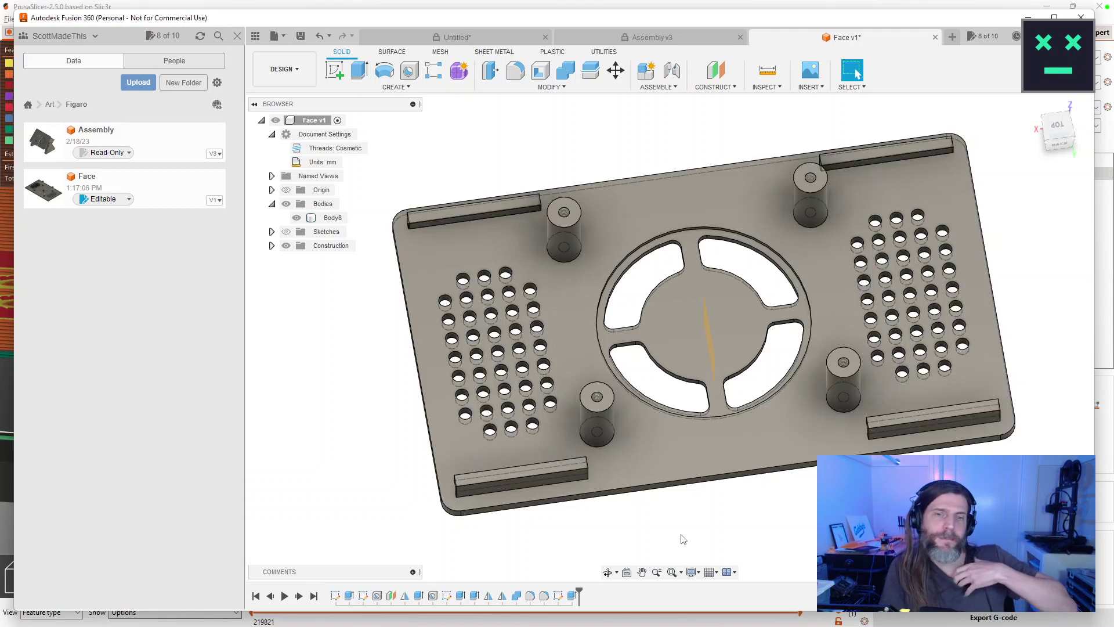
left_click(712, 484)
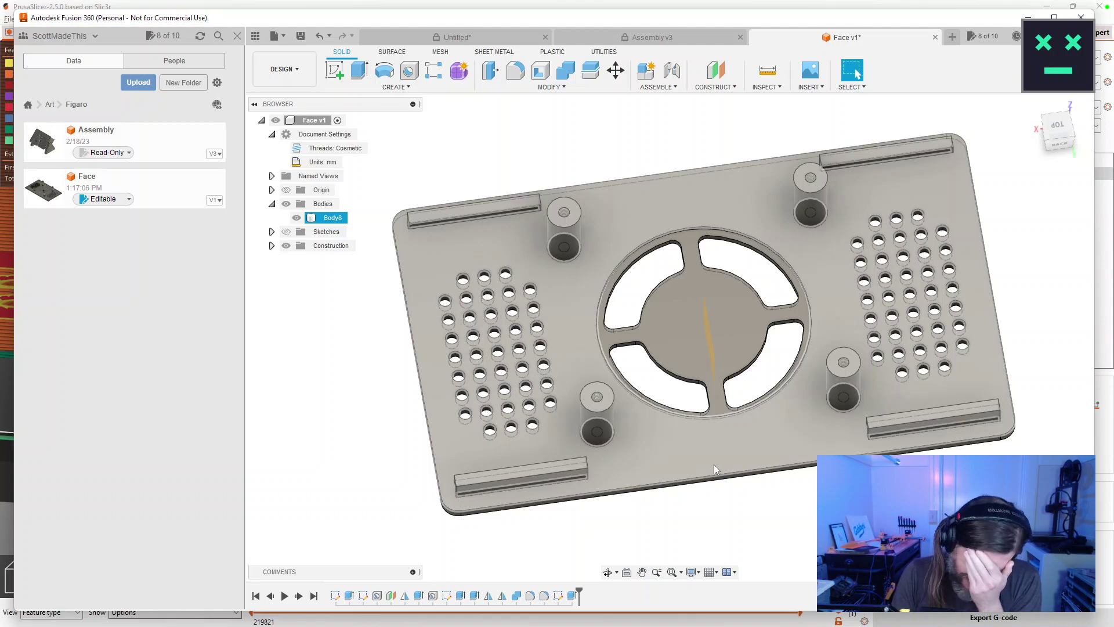
left_click(745, 517)
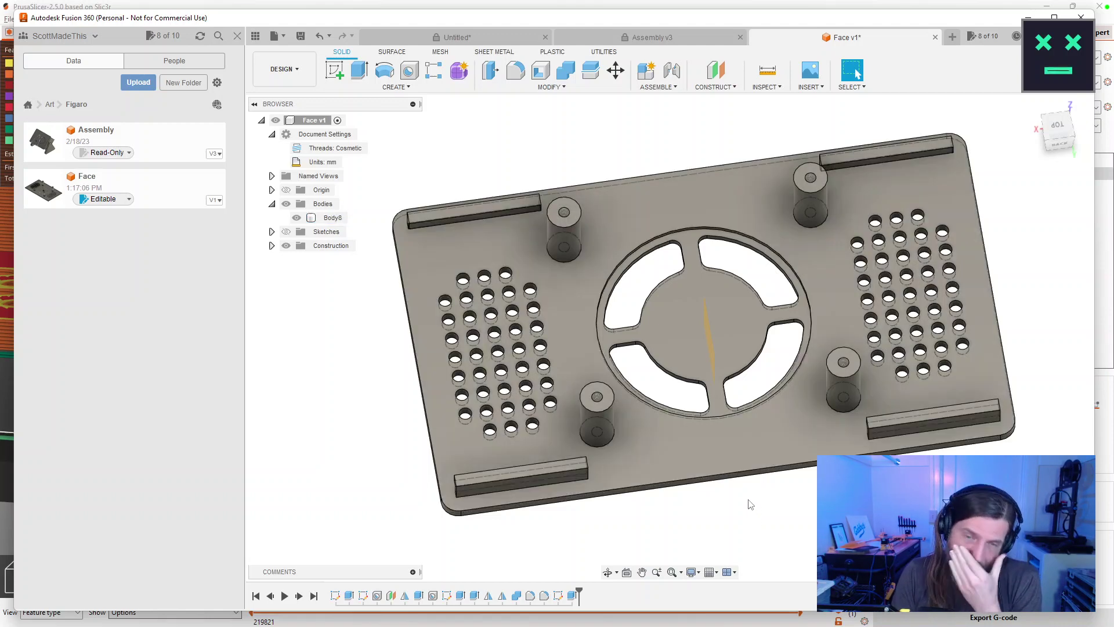
scroll(748, 505, "up", 5)
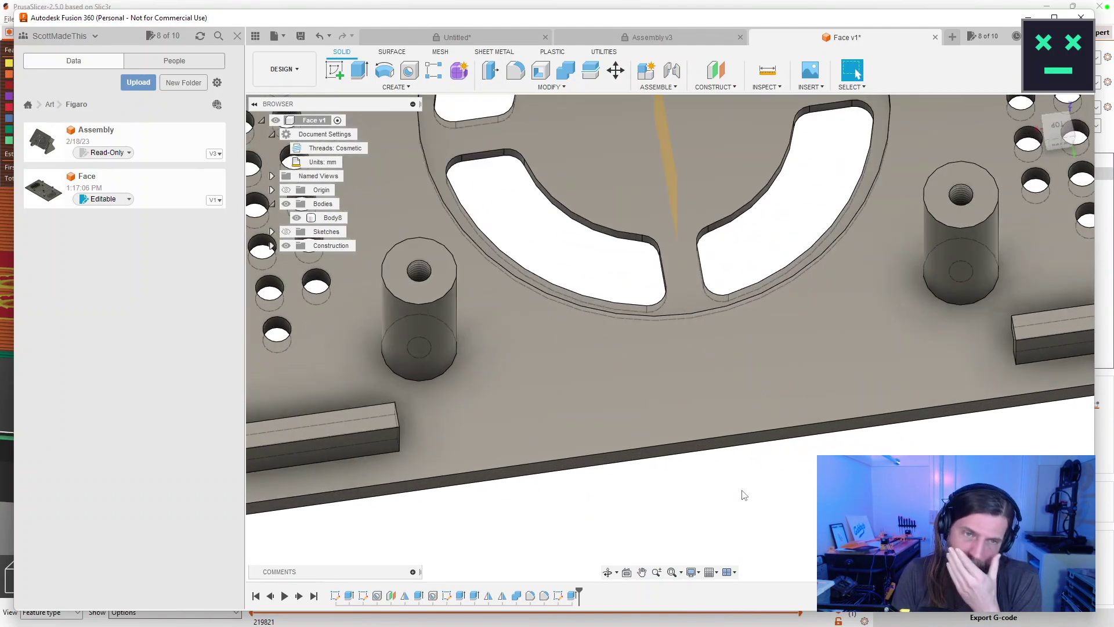
scroll(745, 496, "down", 2)
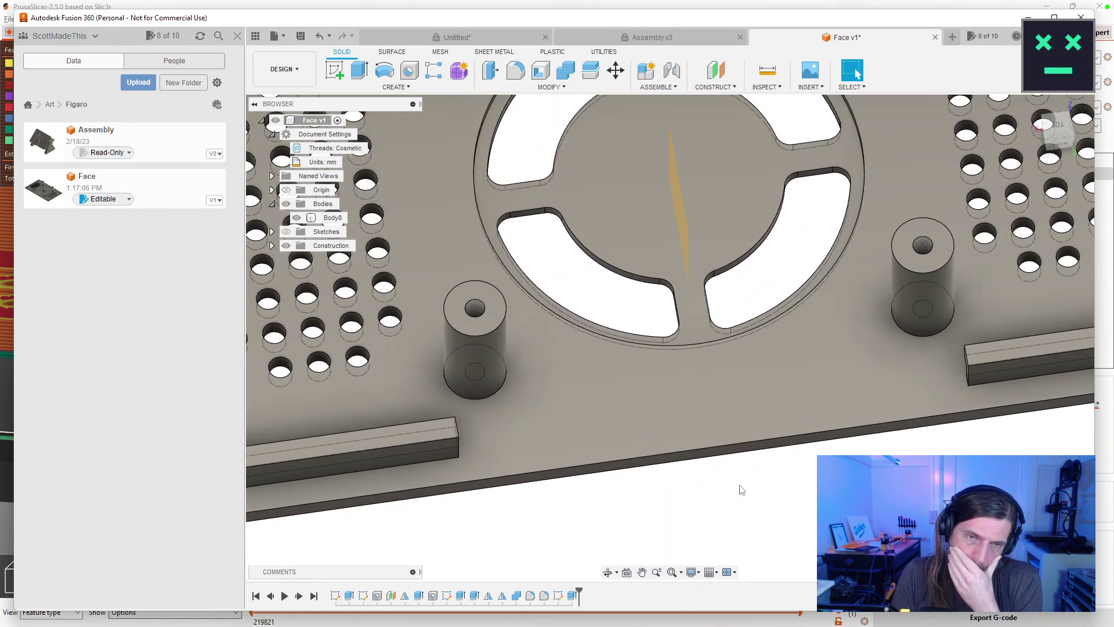
scroll(744, 488, "down", 5)
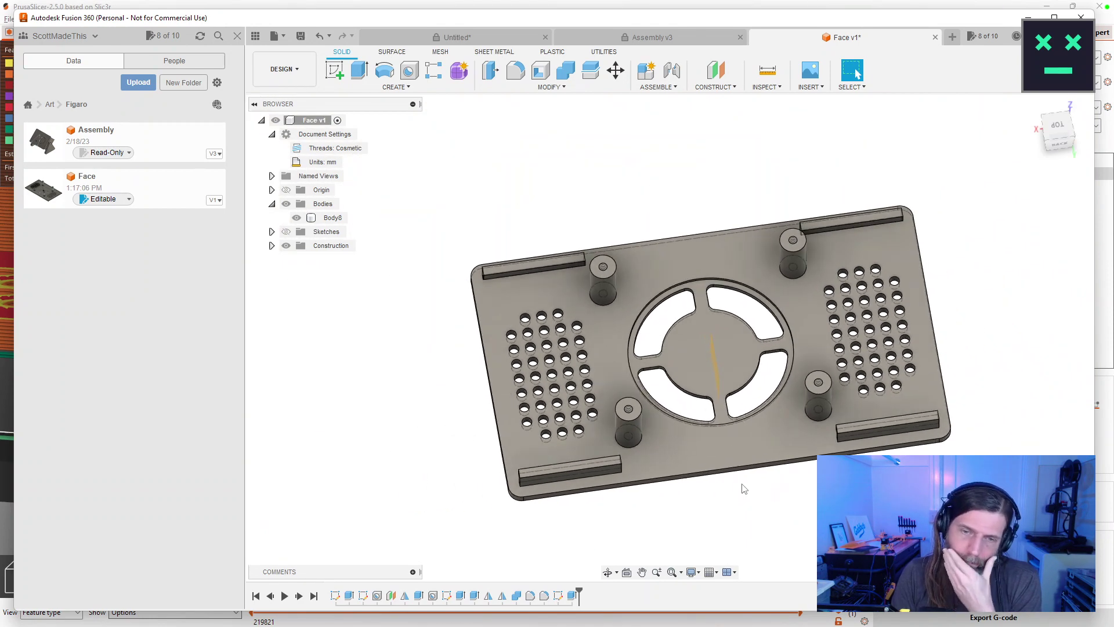
scroll(744, 487, "up", 3)
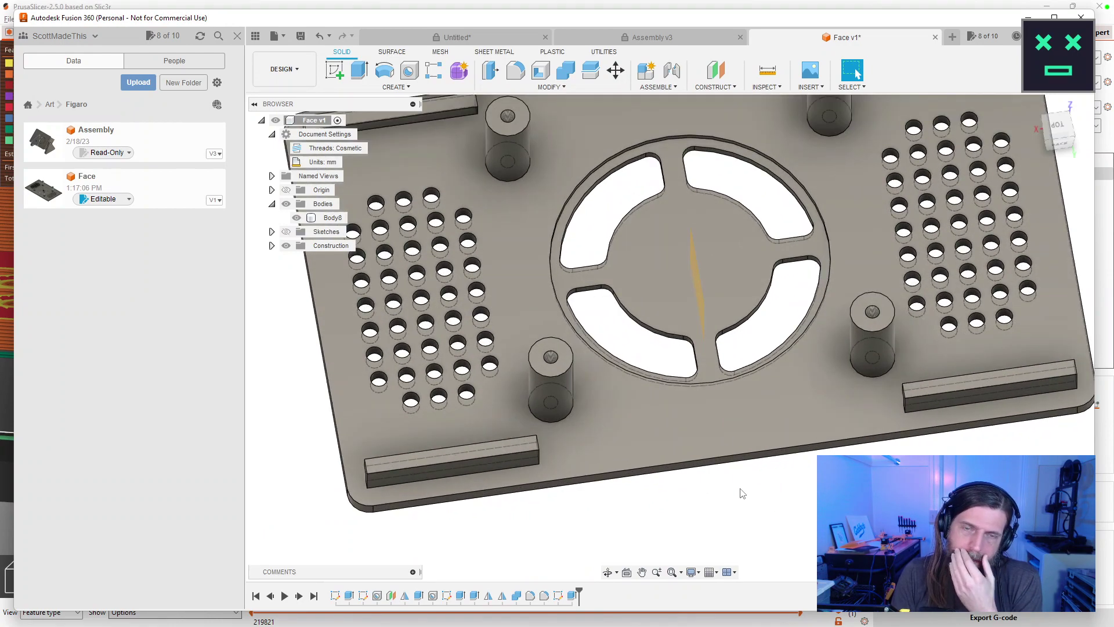
scroll(743, 494, "down", 4)
scroll(743, 495, "up", 4)
left_click(513, 334)
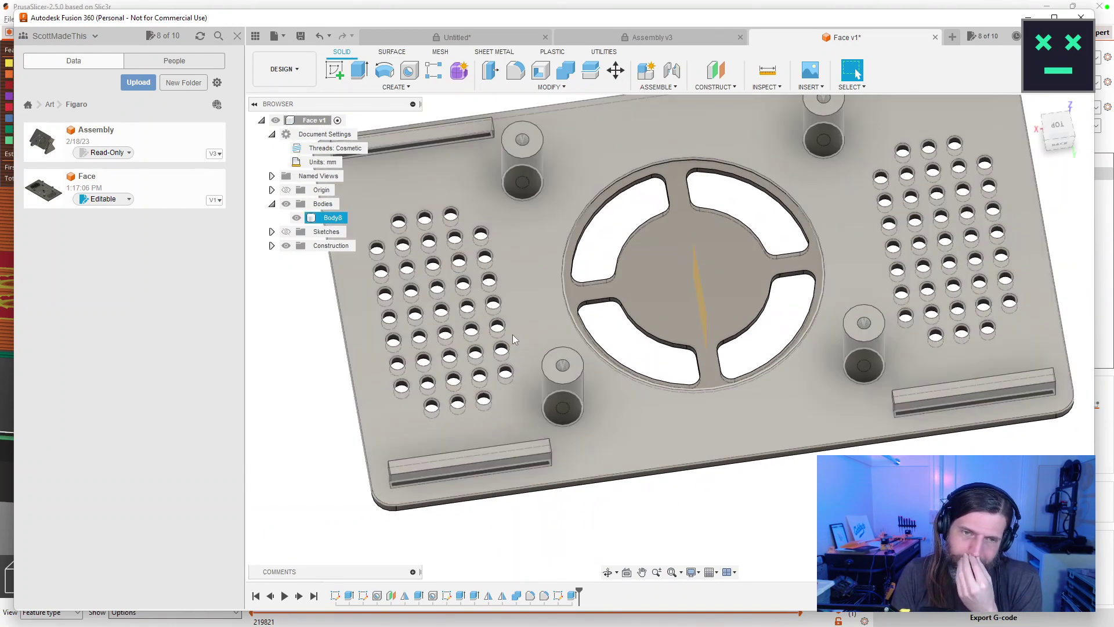
left_click(651, 503)
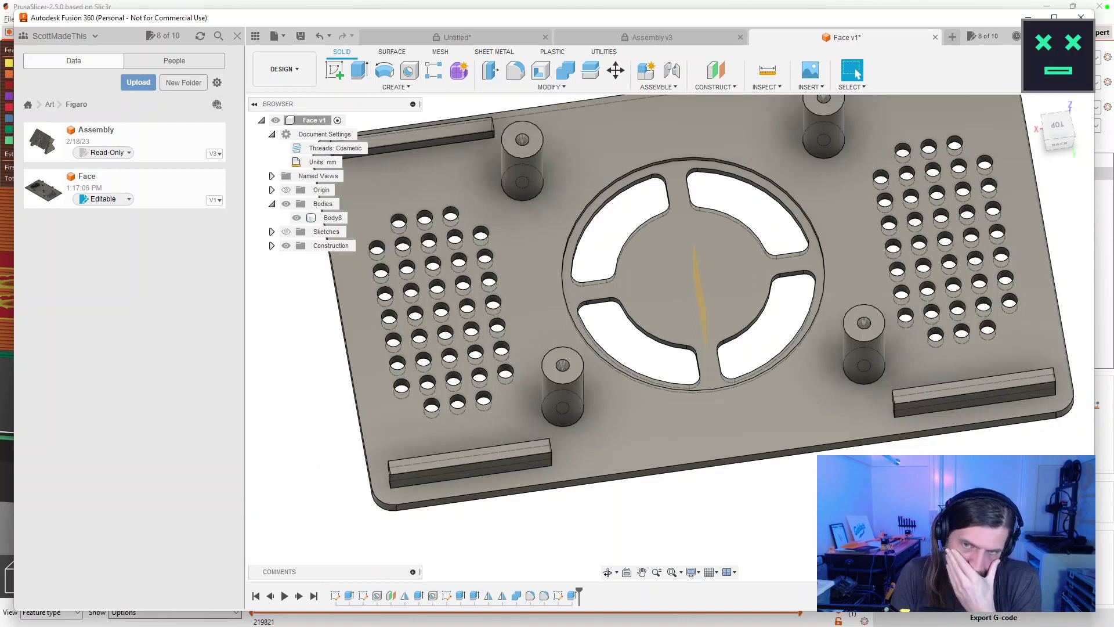
left_click(819, 451)
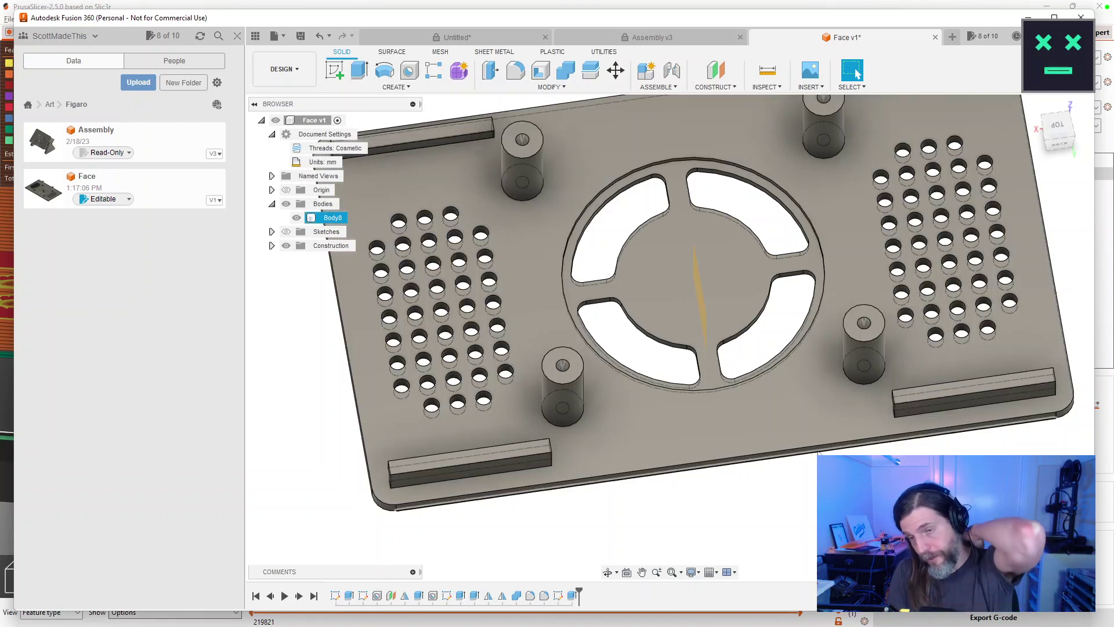
key("Escape")
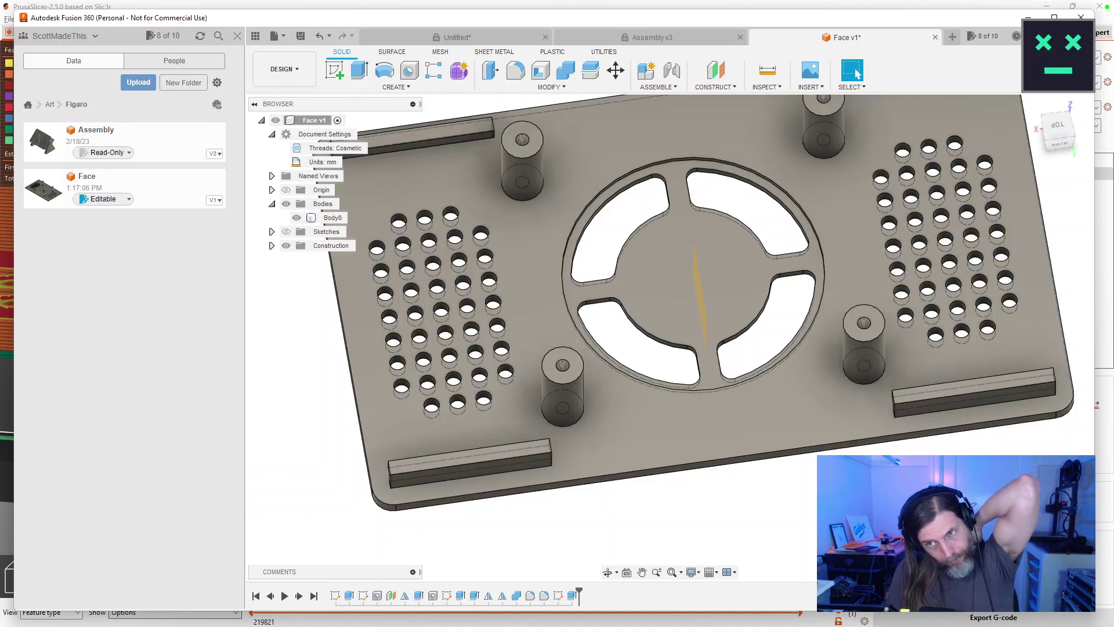
left_click(819, 454)
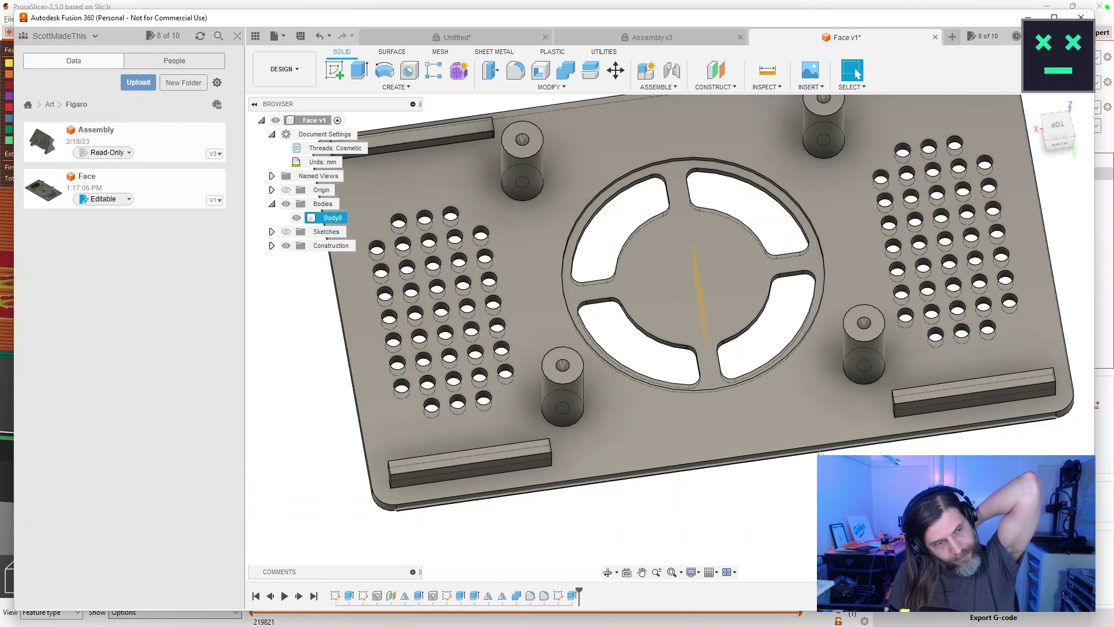
key("Escape")
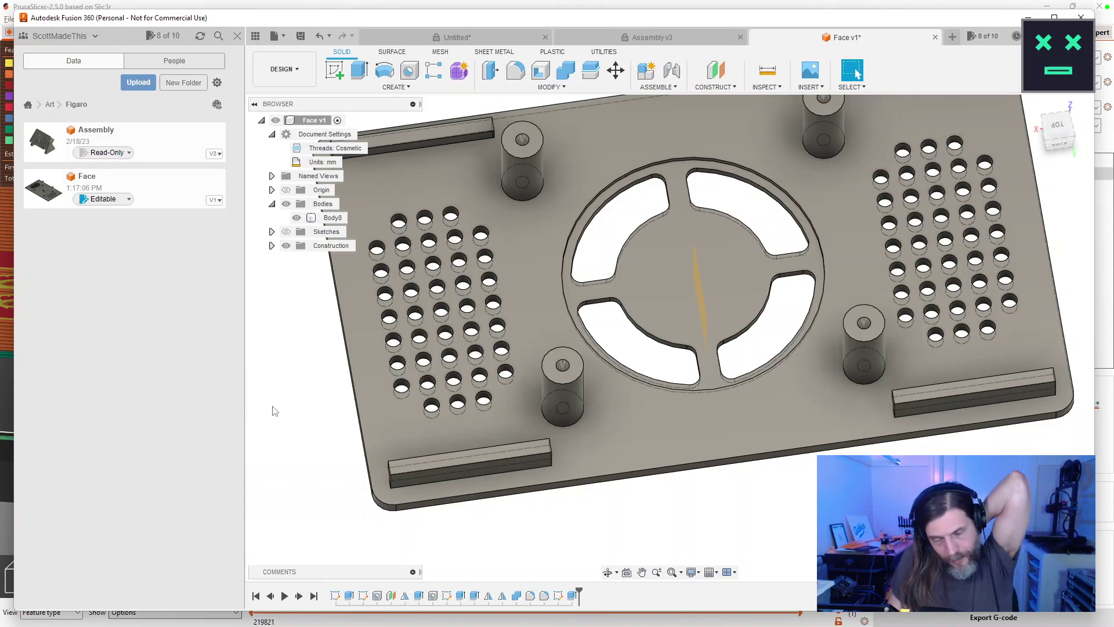
left_click_drag(747, 518, 711, 349)
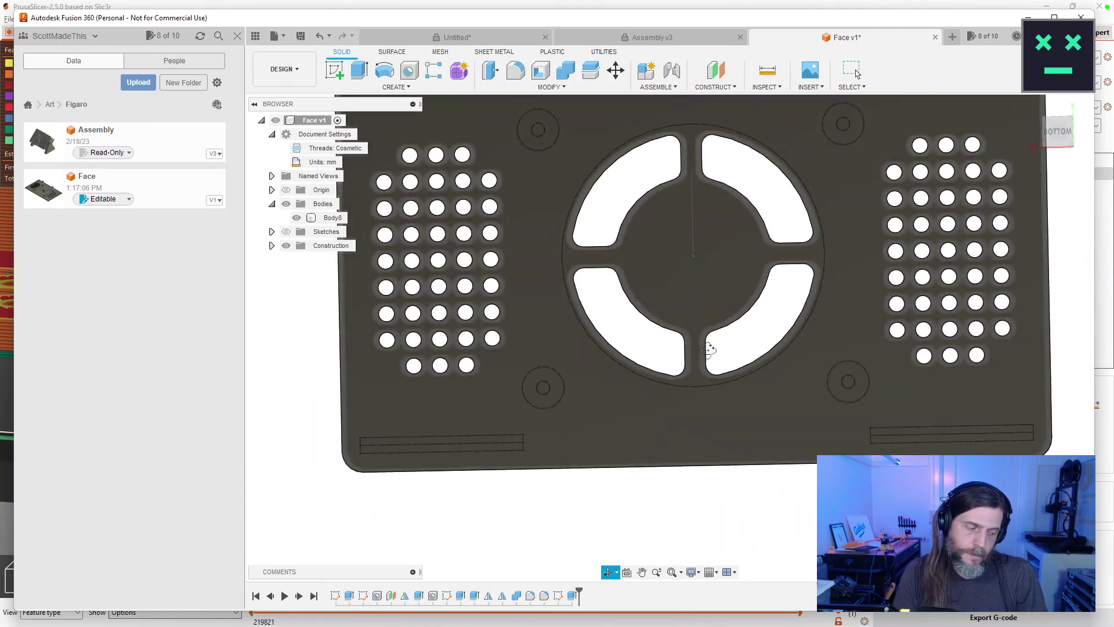
key("Escape")
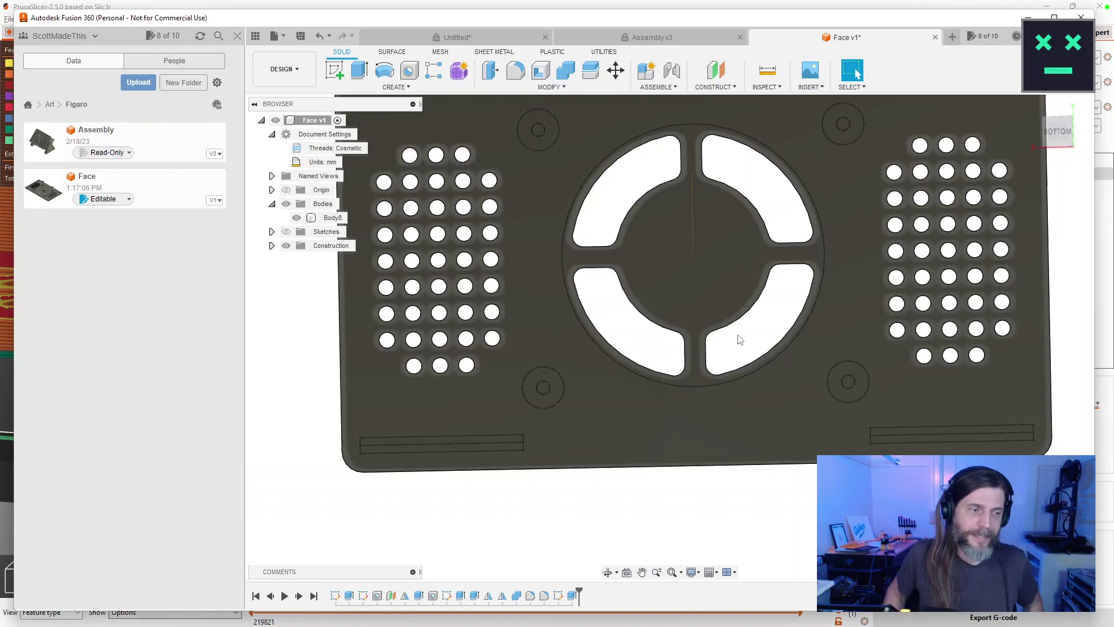
scroll(740, 339, "down", 3)
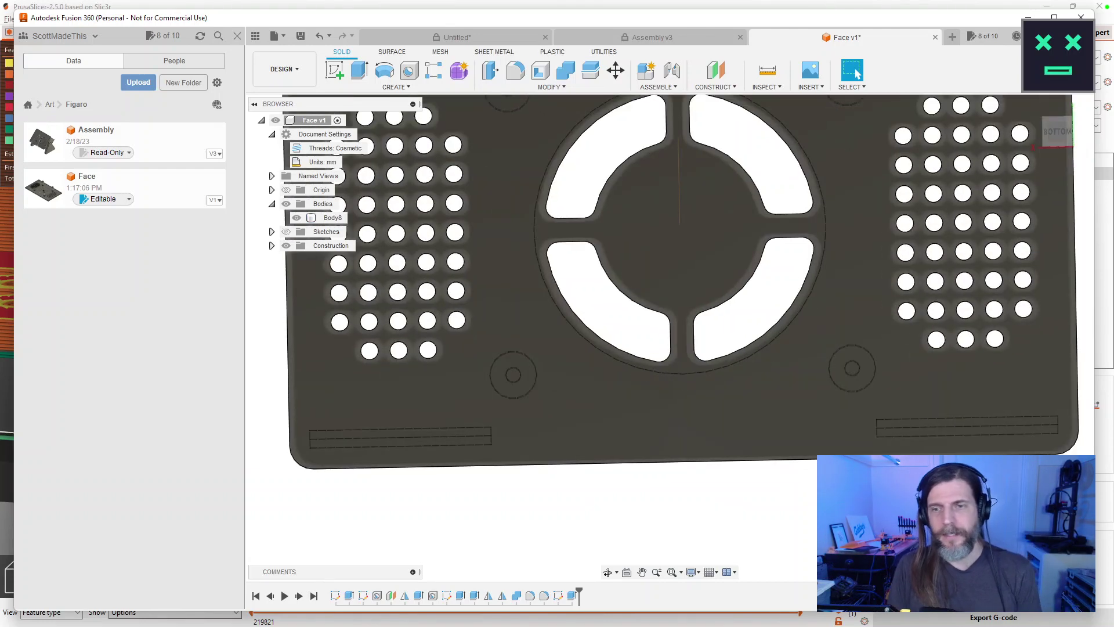
left_click(708, 362)
scroll(708, 363, "down", 2)
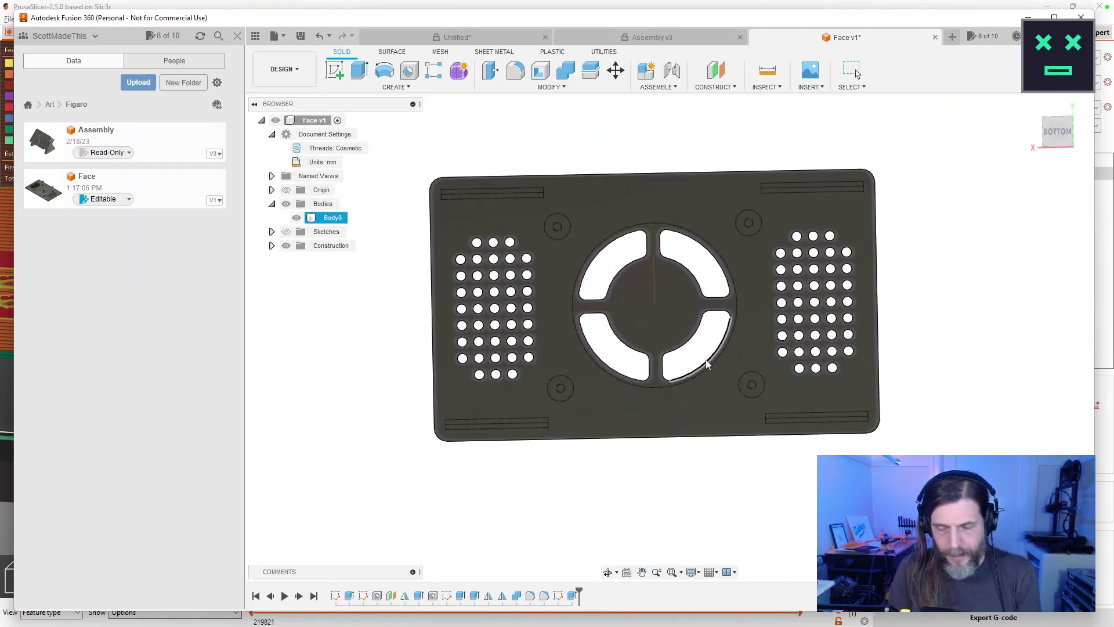
mouse_move(718, 385)
left_mouse_down()
mouse_move(717, 562)
mouse_move(729, 528)
mouse_move(788, 476)
mouse_move(803, 488)
mouse_move(766, 537)
mouse_move(707, 453)
mouse_move(704, 499)
mouse_move(769, 485)
mouse_move(878, 408)
mouse_move(823, 406)
mouse_move(888, 281)
mouse_move(856, 247)
mouse_move(891, 278)
mouse_move(886, 268)
mouse_move(876, 295)
mouse_move(726, 407)
left_mouse_up()
key("Escape")
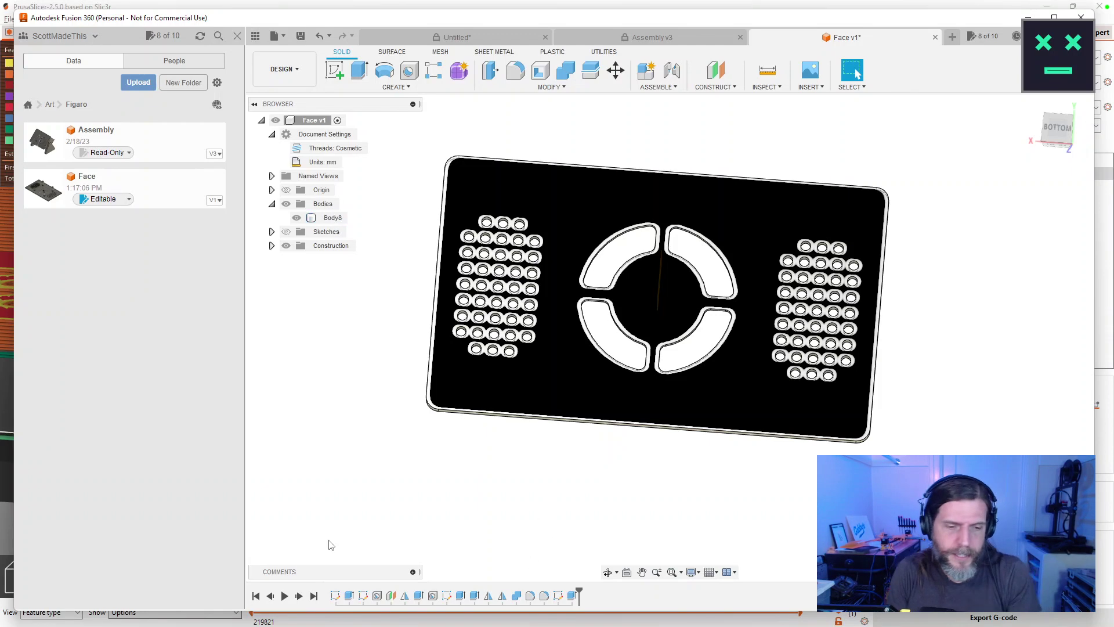
Turn on Sketches and Construction visibility and orbit to view them over the plate.
left_click(286, 232)
left_click(286, 245)
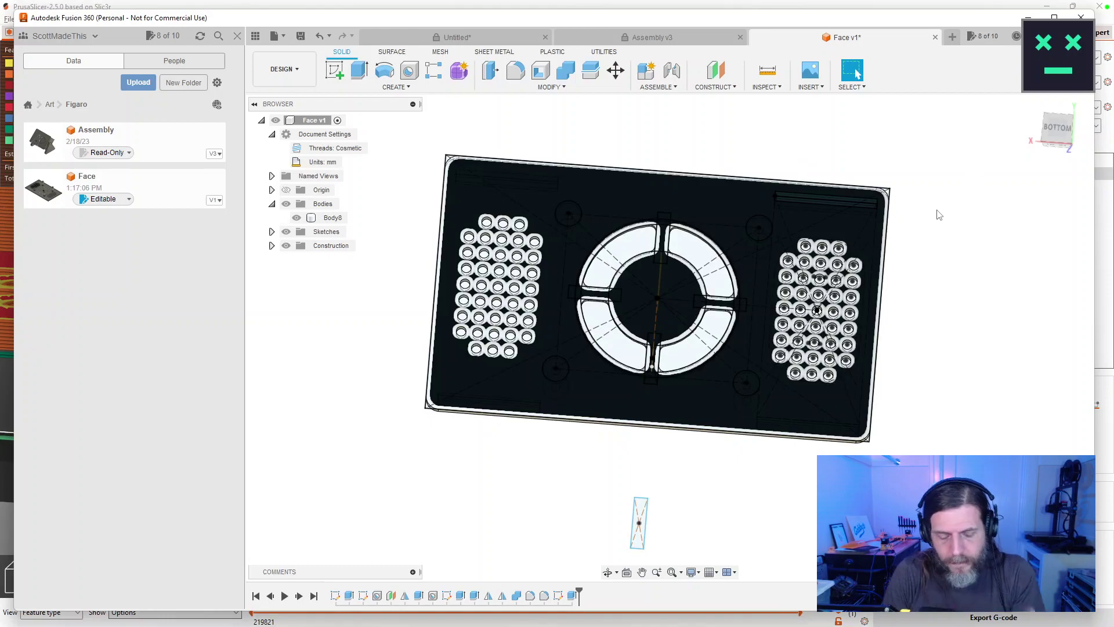
left_click_drag(934, 221, 908, 271)
key("Escape")
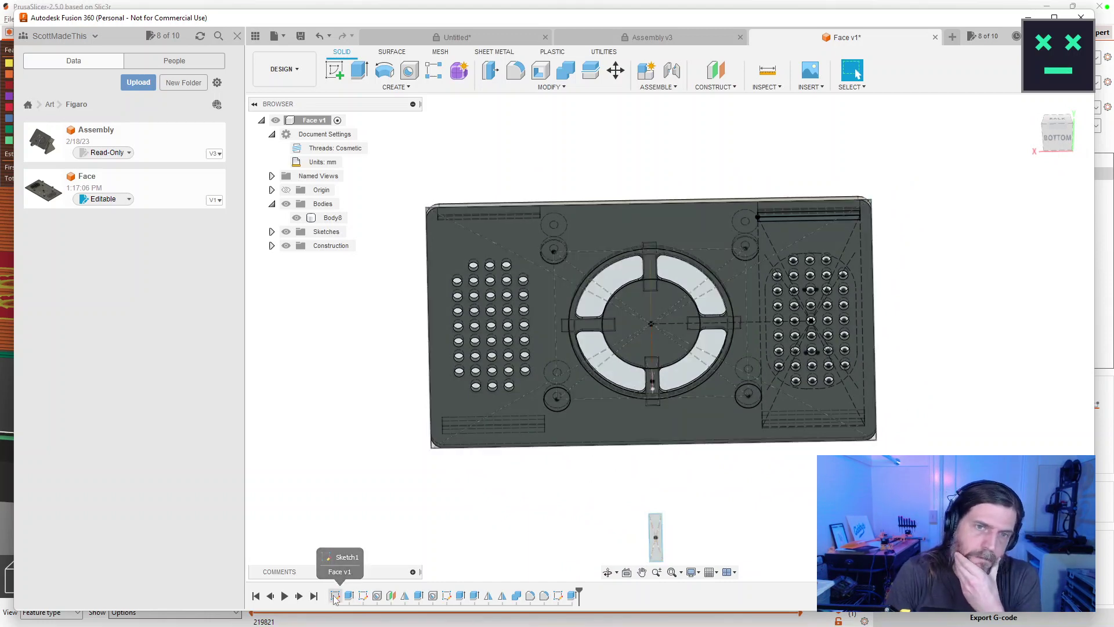
Edit Sketch1, change the 135 mm width dimension to 185 mm, and finish the sketch.
double_click(336, 596)
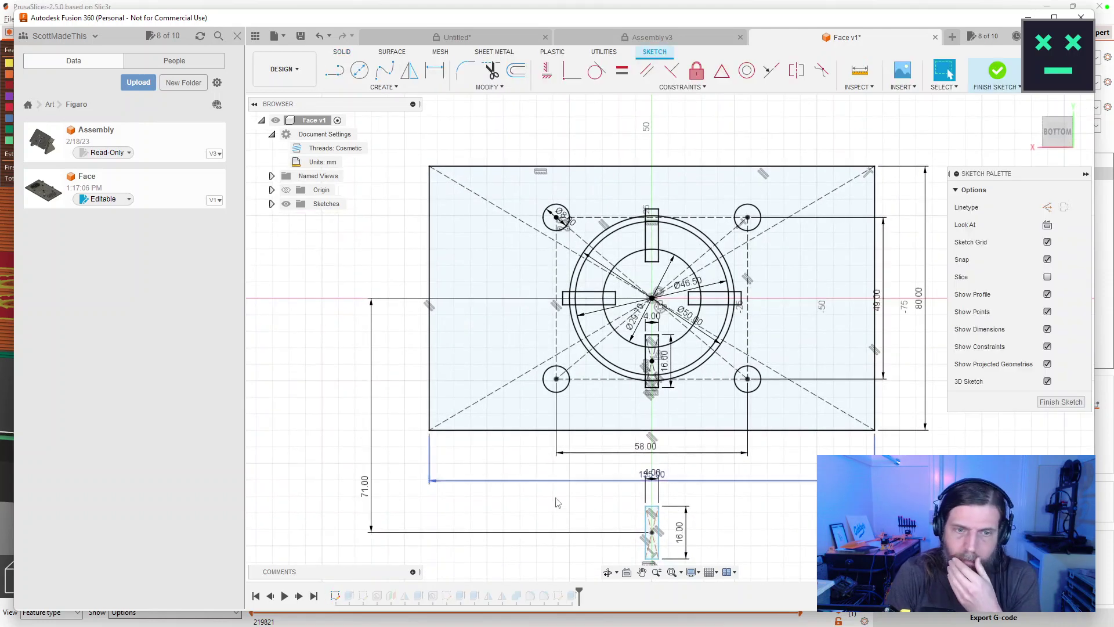
scroll(687, 474, "down", 3)
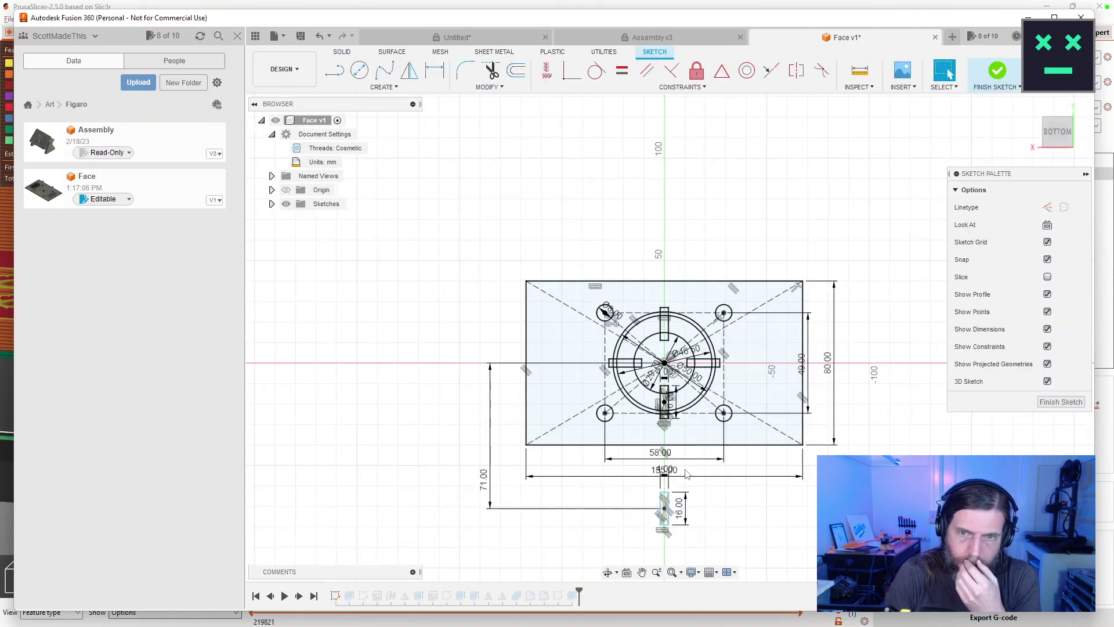
scroll(687, 474, "up", 10)
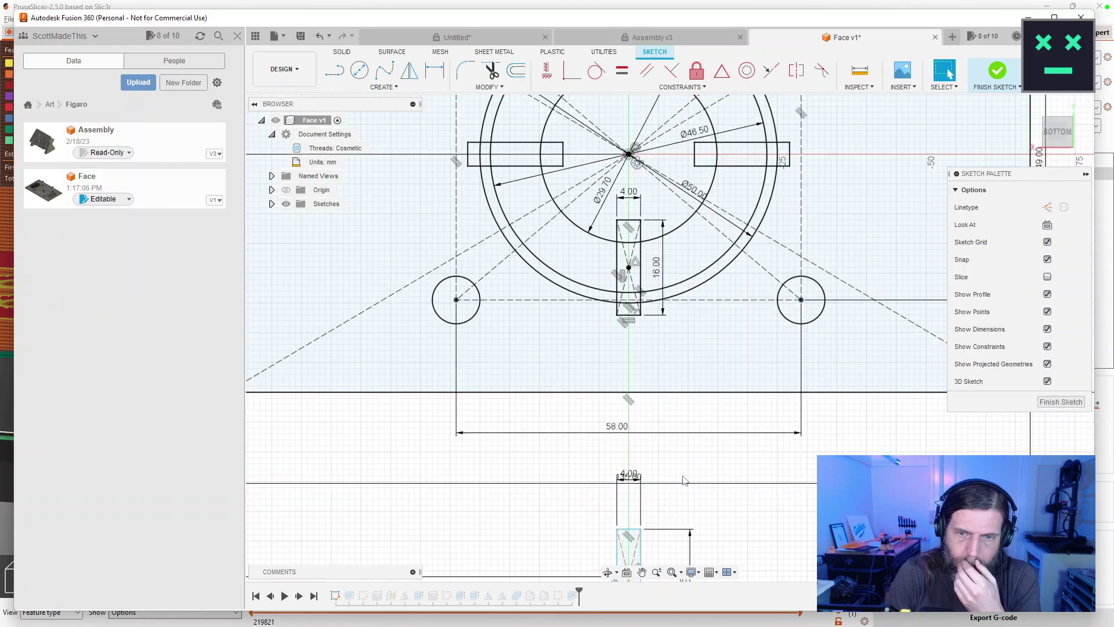
scroll(520, 493, "down", 5)
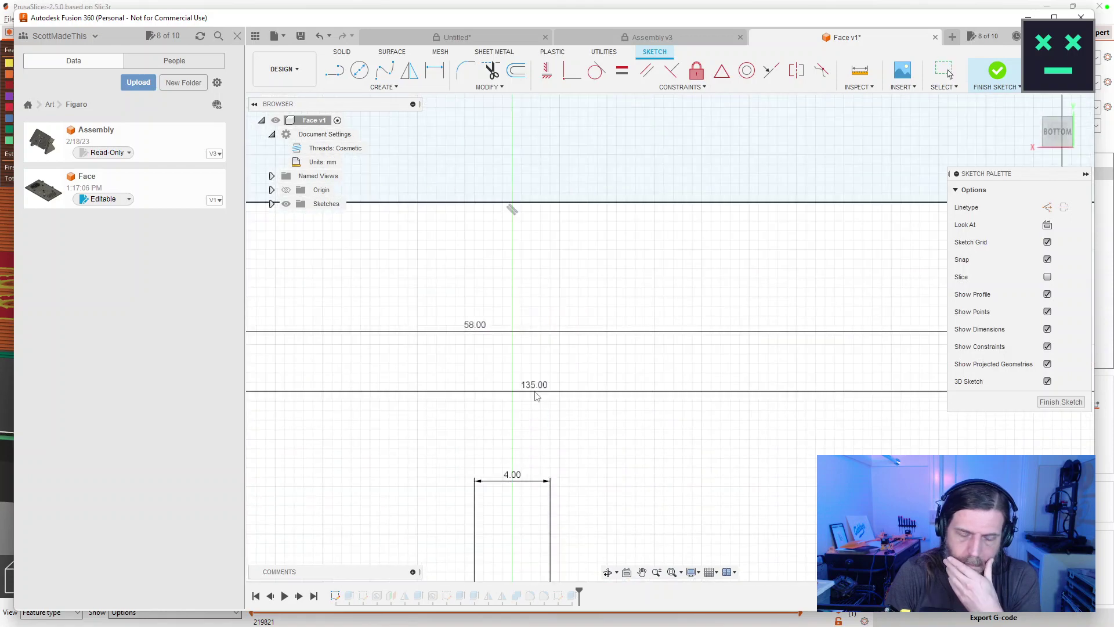
scroll(666, 480, "down", 3)
scroll(668, 480, "up", 10)
scroll(666, 480, "down", 3)
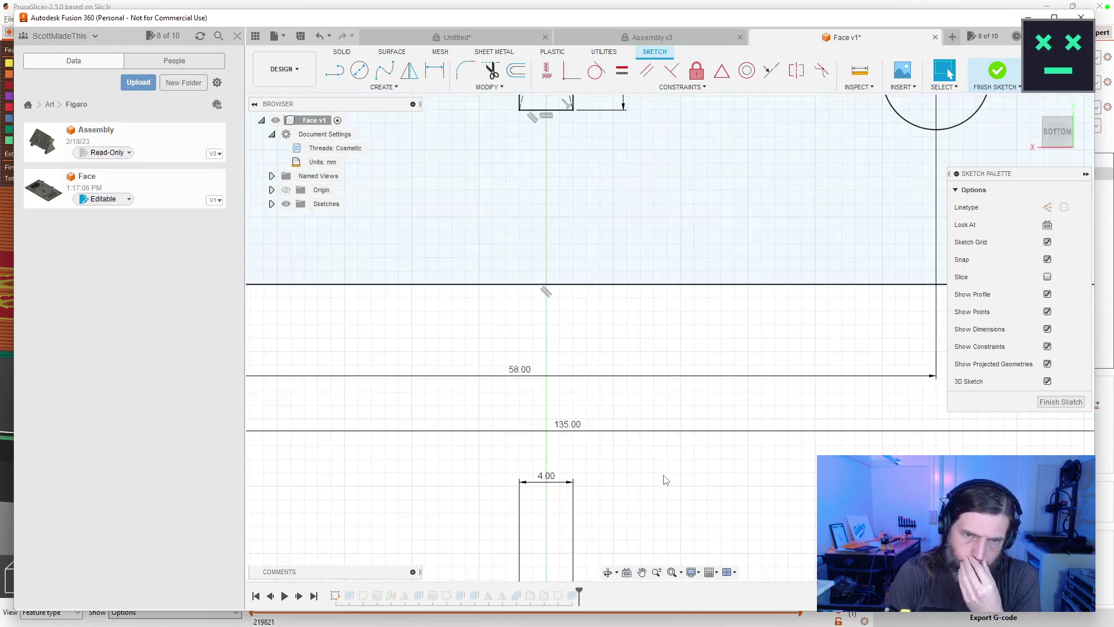
scroll(656, 478, "up", 3)
double_click(521, 396)
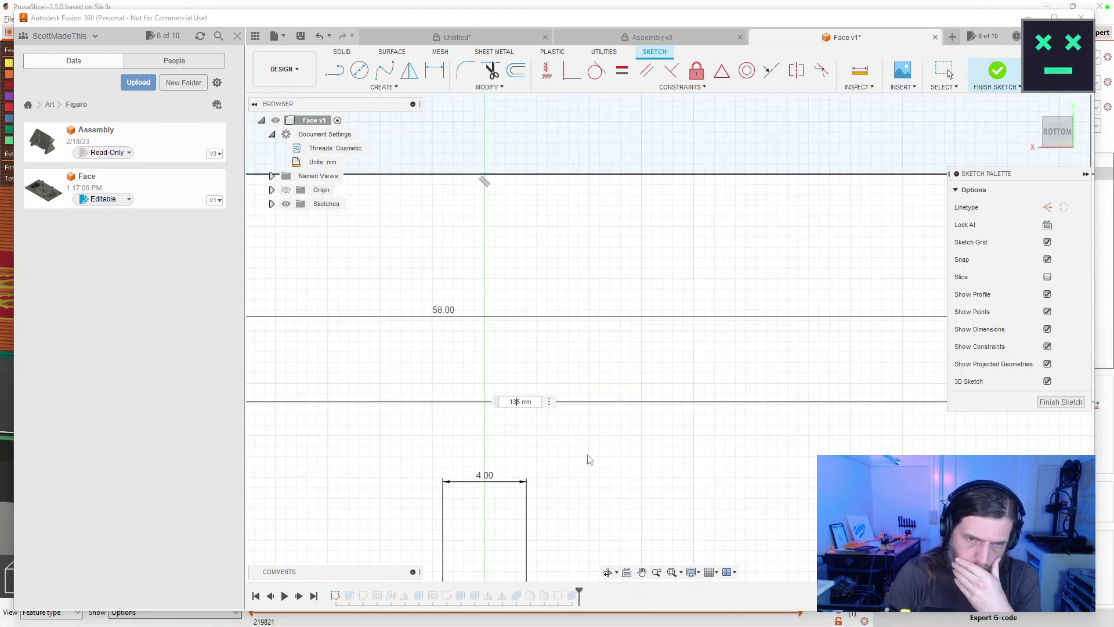
key("Return")
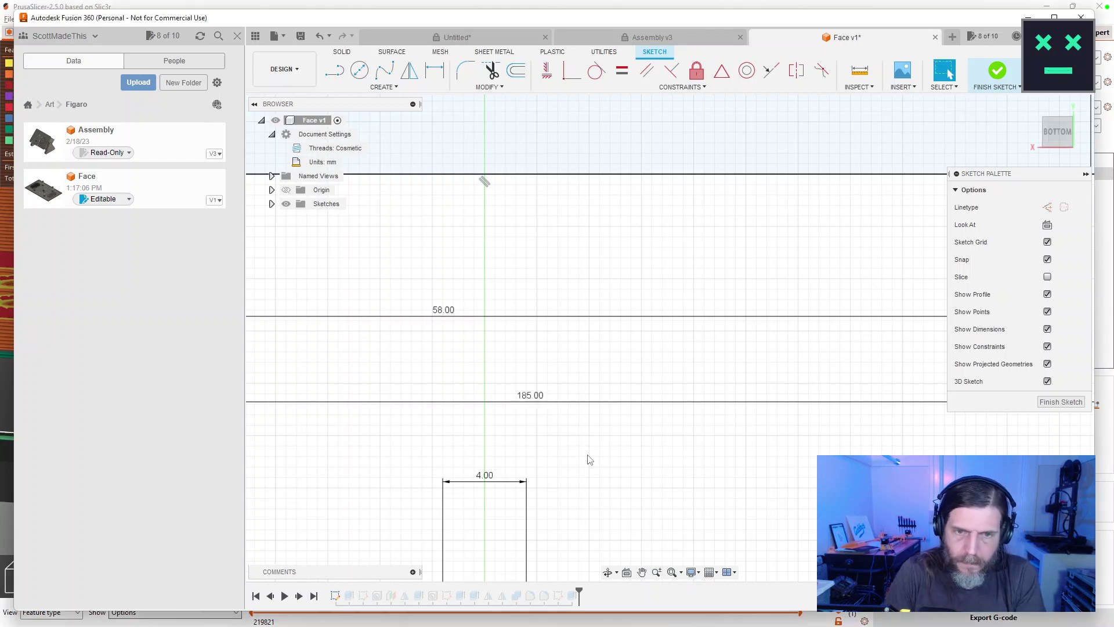
left_click(1060, 402)
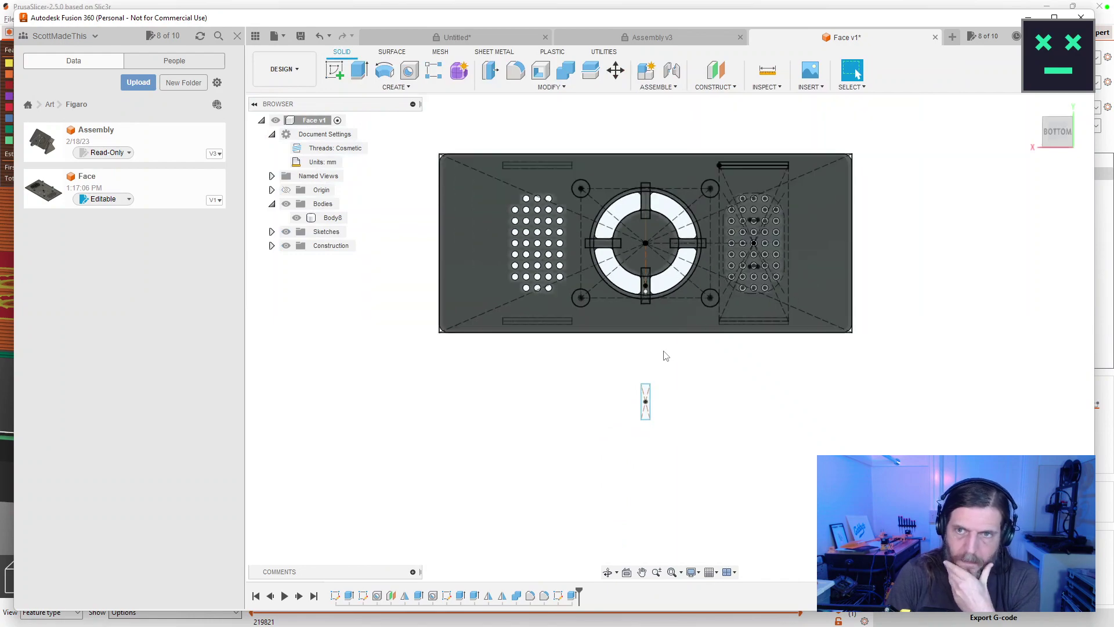
Recentre the plate, toggle Sketches visibility off and on, and open a later sketch for editing.
mouse_move(650, 370)
left_mouse_down()
mouse_move(669, 345)
mouse_move(685, 368)
mouse_move(684, 355)
mouse_move(681, 421)
mouse_move(645, 443)
mouse_move(689, 390)
mouse_move(709, 481)
mouse_move(756, 391)
mouse_move(858, 74)
mouse_move(729, 450)
mouse_move(733, 406)
left_mouse_up()
key("Escape")
key("Escape")
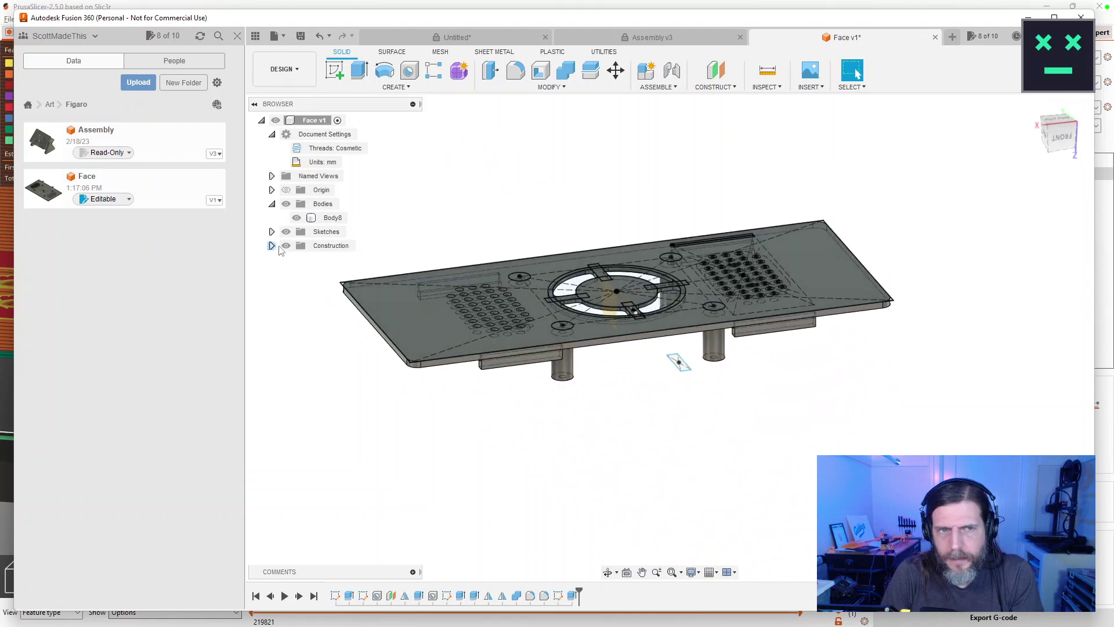
left_click(286, 232)
left_click(286, 232)
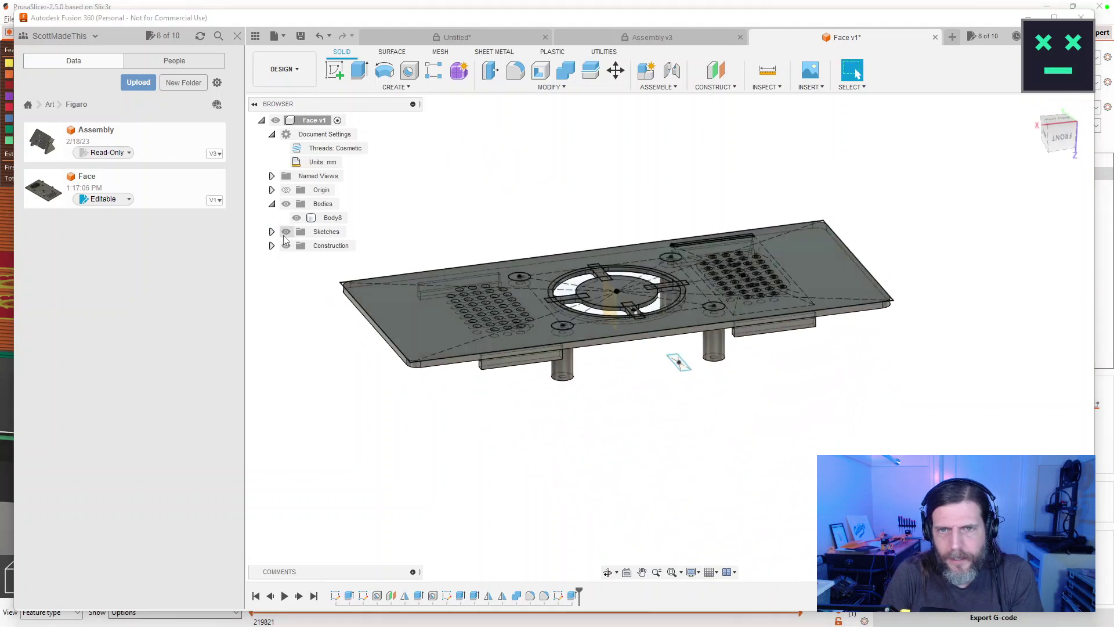
double_click(559, 597)
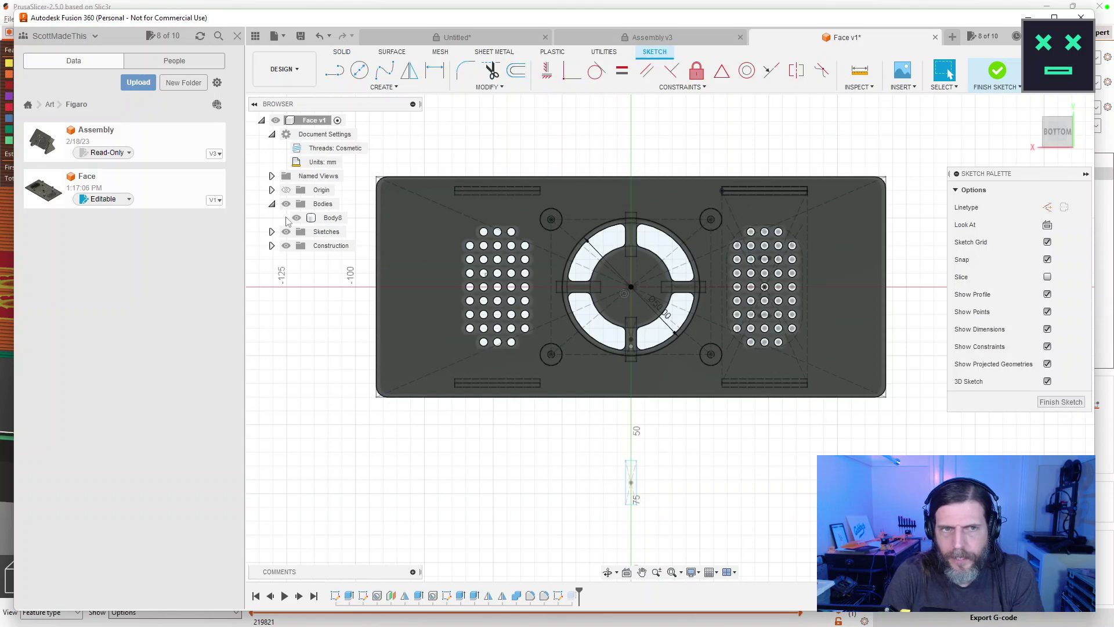
Hide Sketch2, Sketch3 and Sketch4, then close the open sketch.
left_click(271, 232)
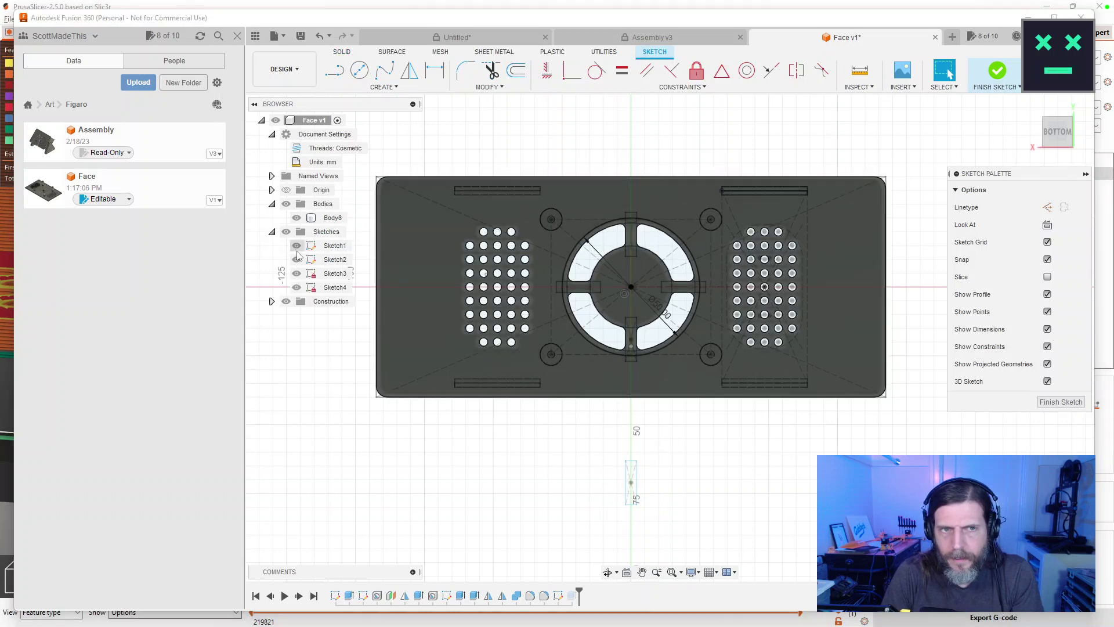
left_click(297, 287)
left_click(296, 274)
left_click(297, 259)
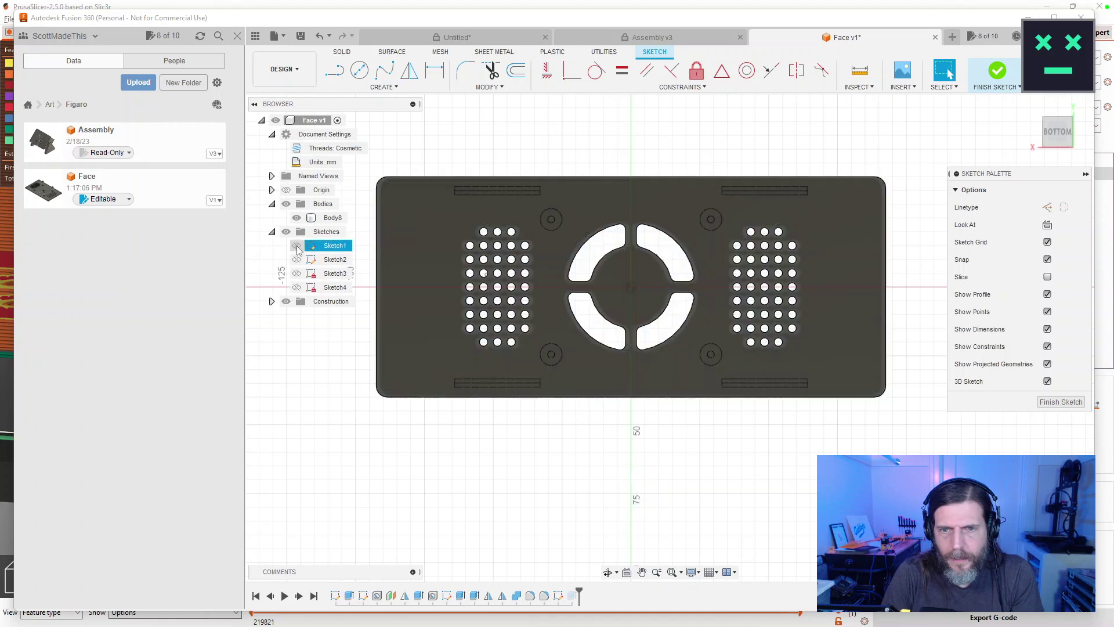
left_click(1060, 402)
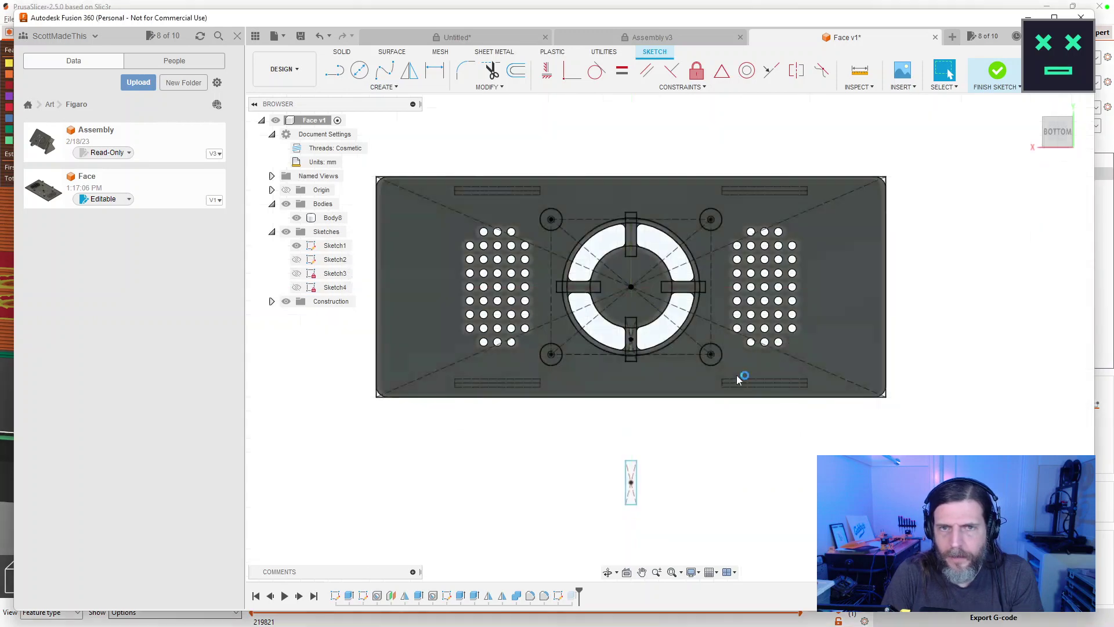
In Sketch1, delete the stray 4×16 rectangle and its line.
left_click(336, 598)
double_click(337, 597)
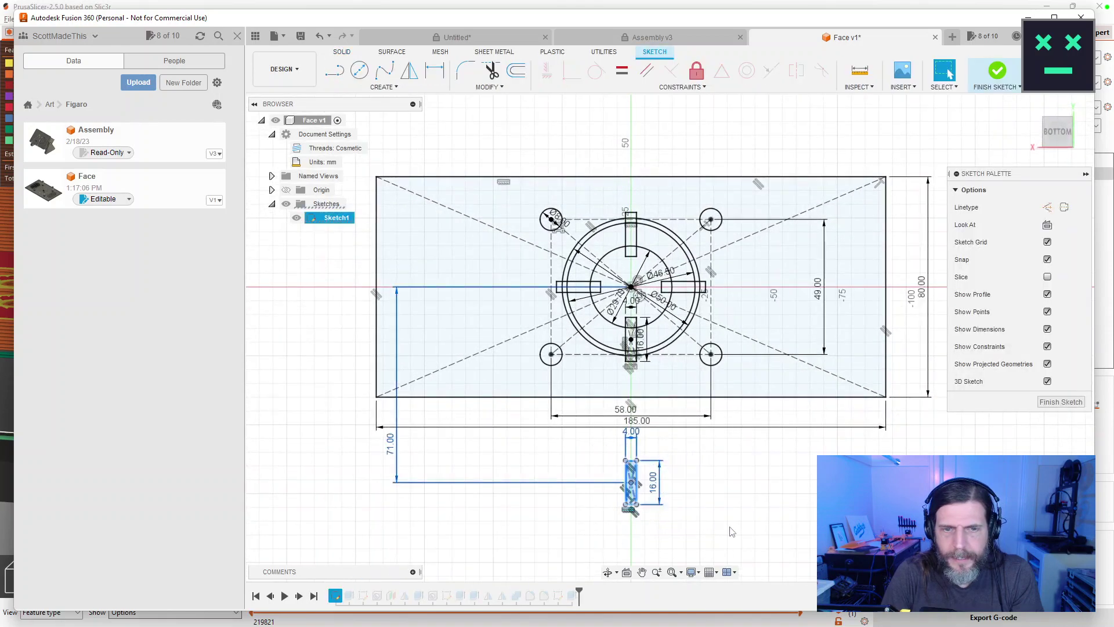
scroll(692, 528, "up", 5)
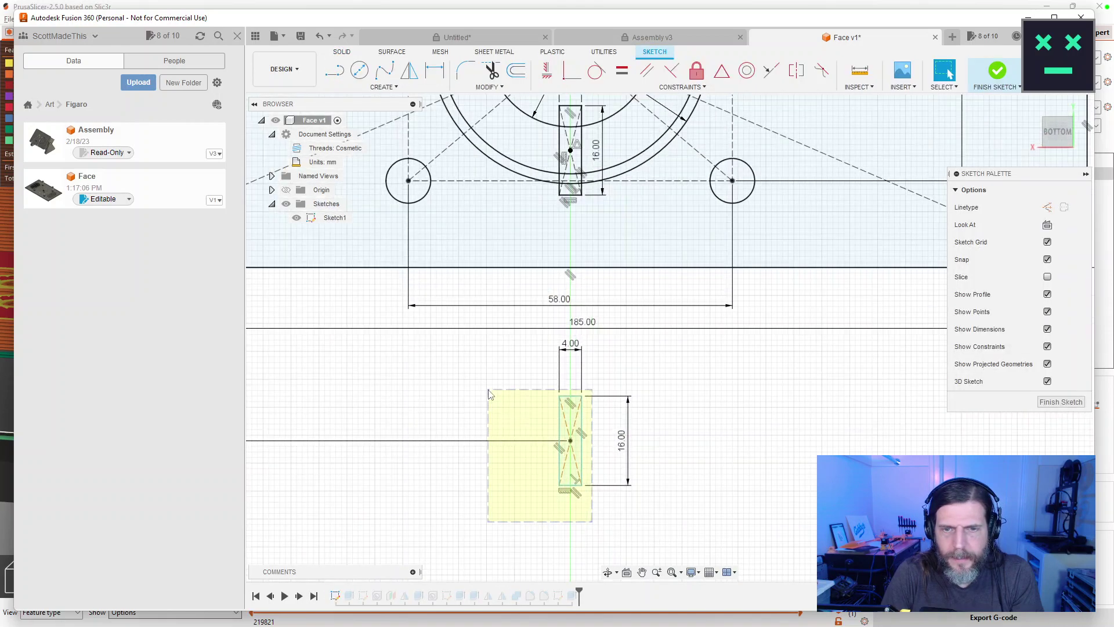
left_click_drag(490, 395, 490, 395)
key("Delete")
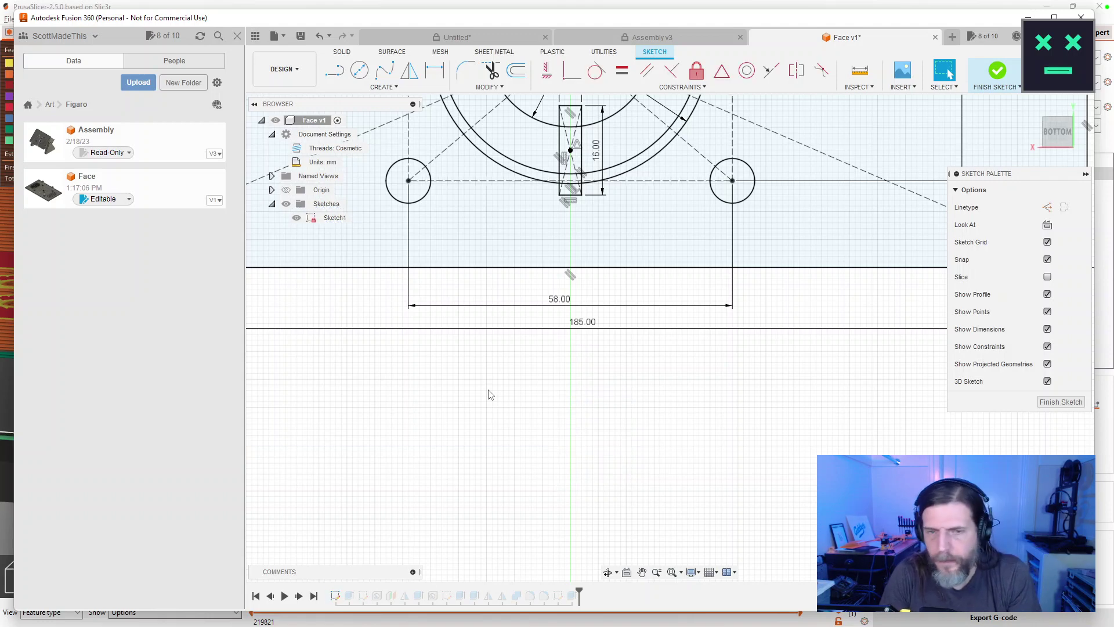
left_click(1061, 402)
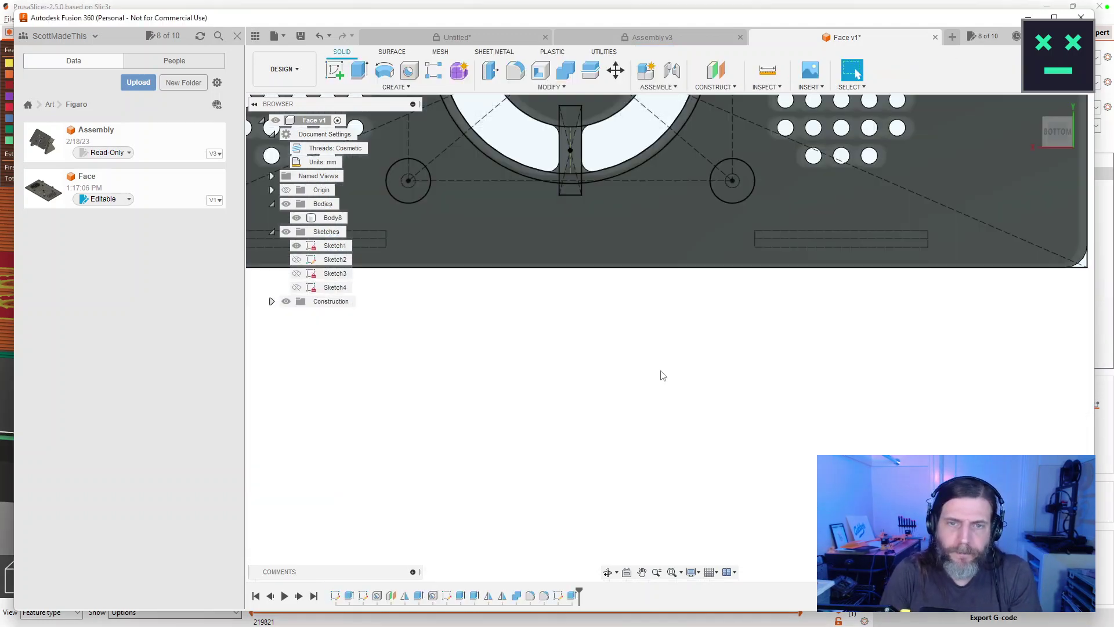
Change Sketch1's 185 mm width dimension to 160 mm.
double_click(337, 598)
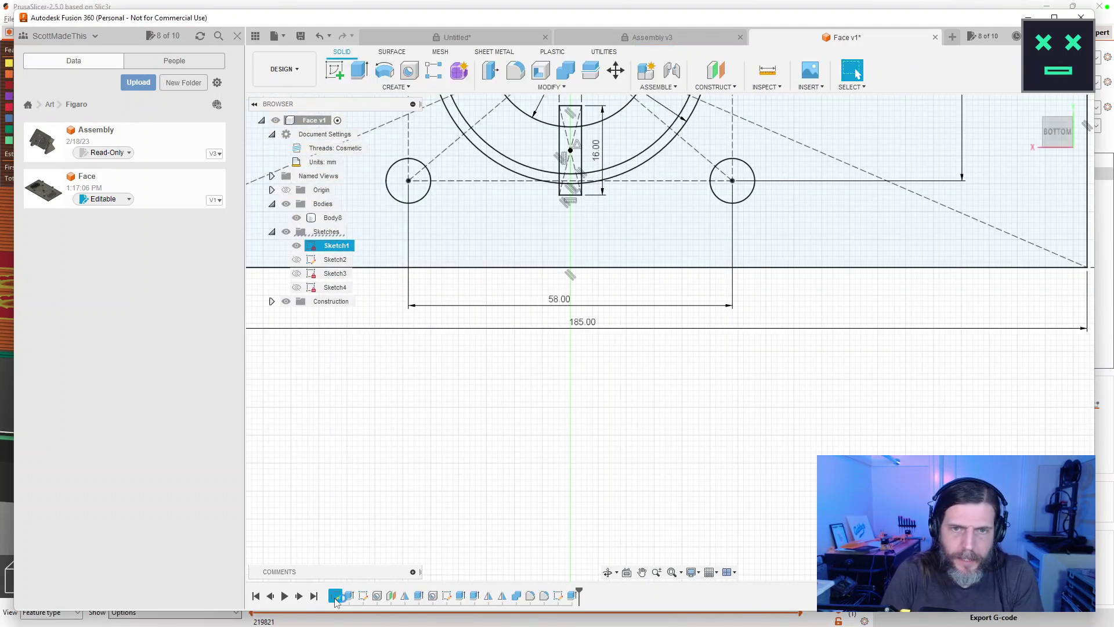
double_click(587, 327)
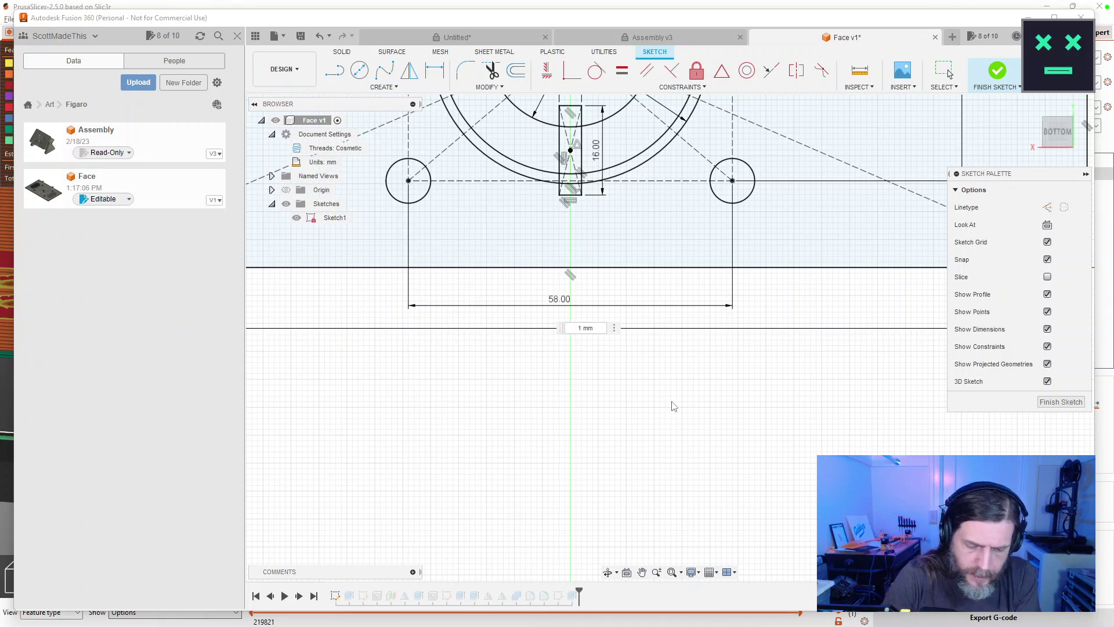
key("Return")
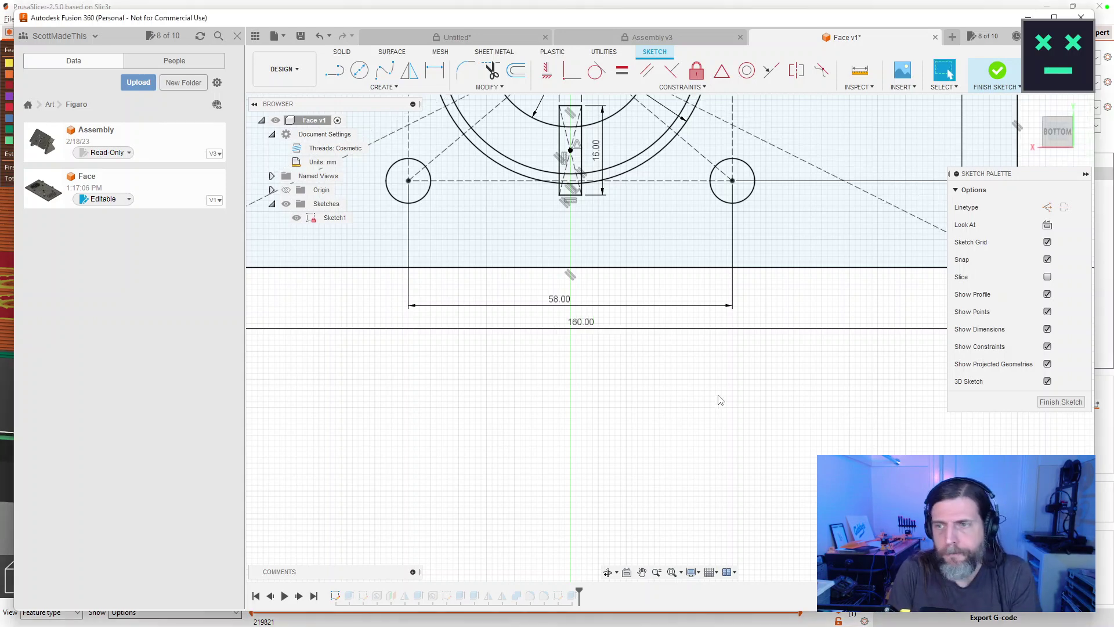
left_click(1062, 402)
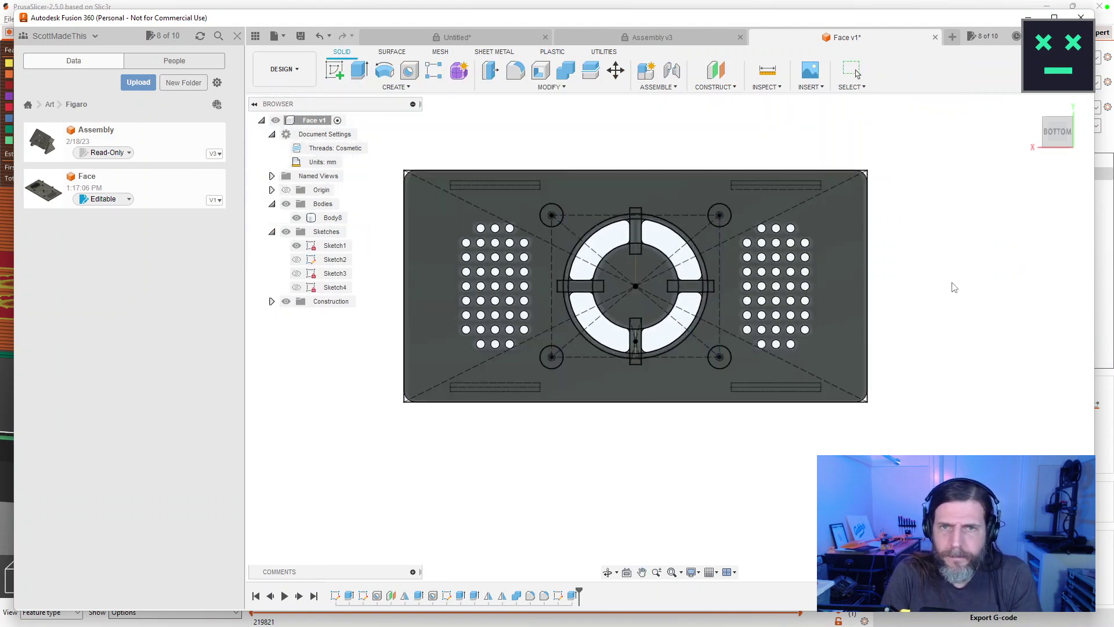
left_click_drag(917, 279, 510, 491)
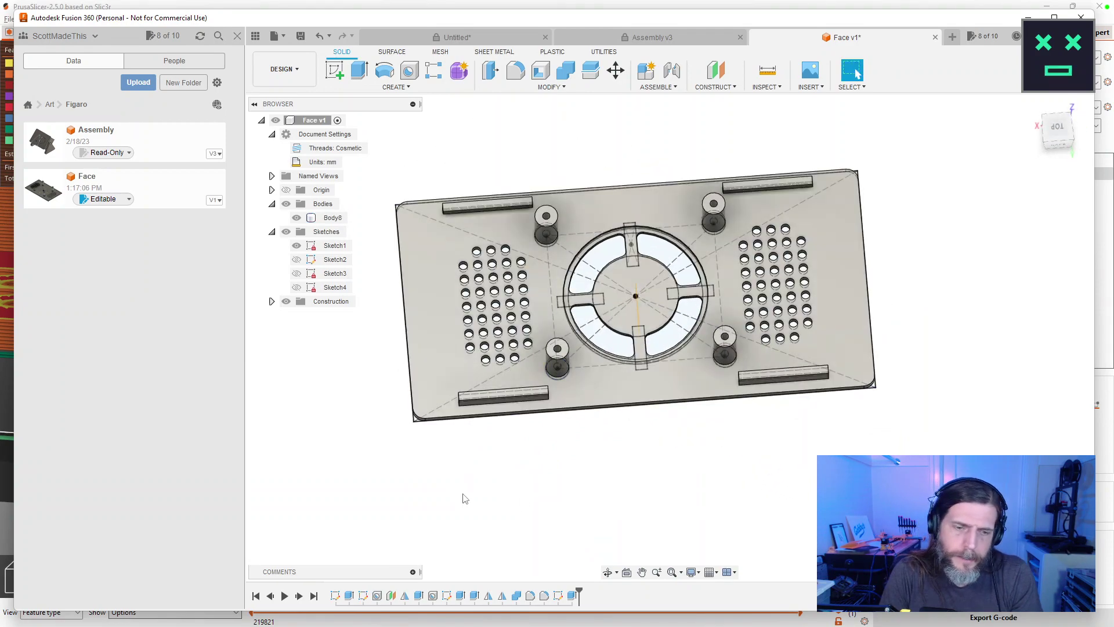
double_click(518, 412)
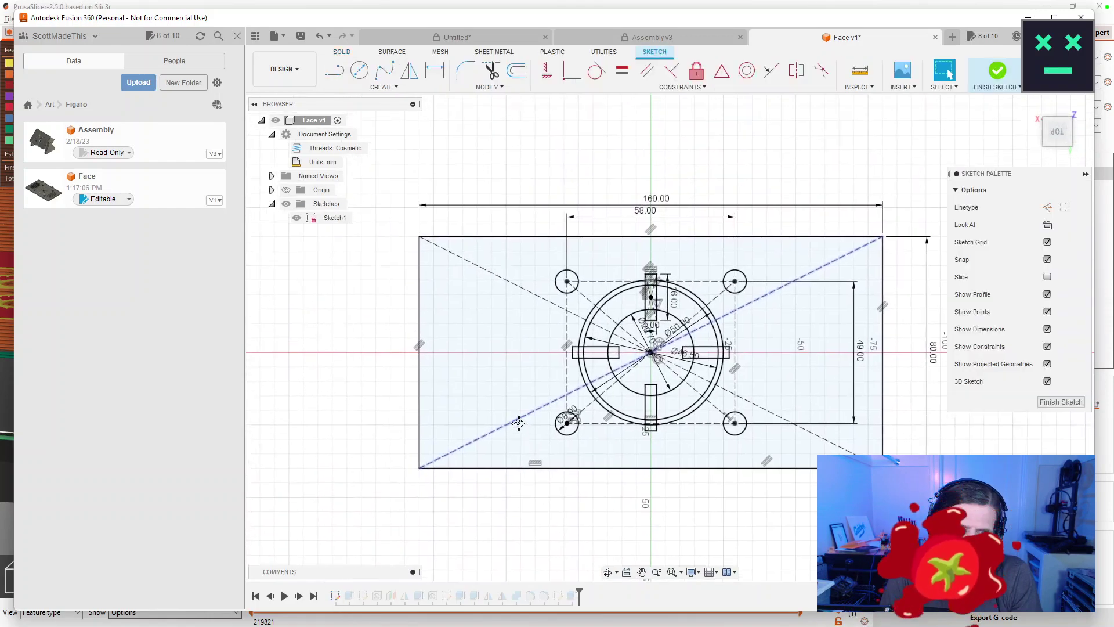
scroll(378, 251, "down", 3)
scroll(373, 241, "up", 10)
scroll(566, 257, "down", 1)
scroll(557, 264, "up", 1)
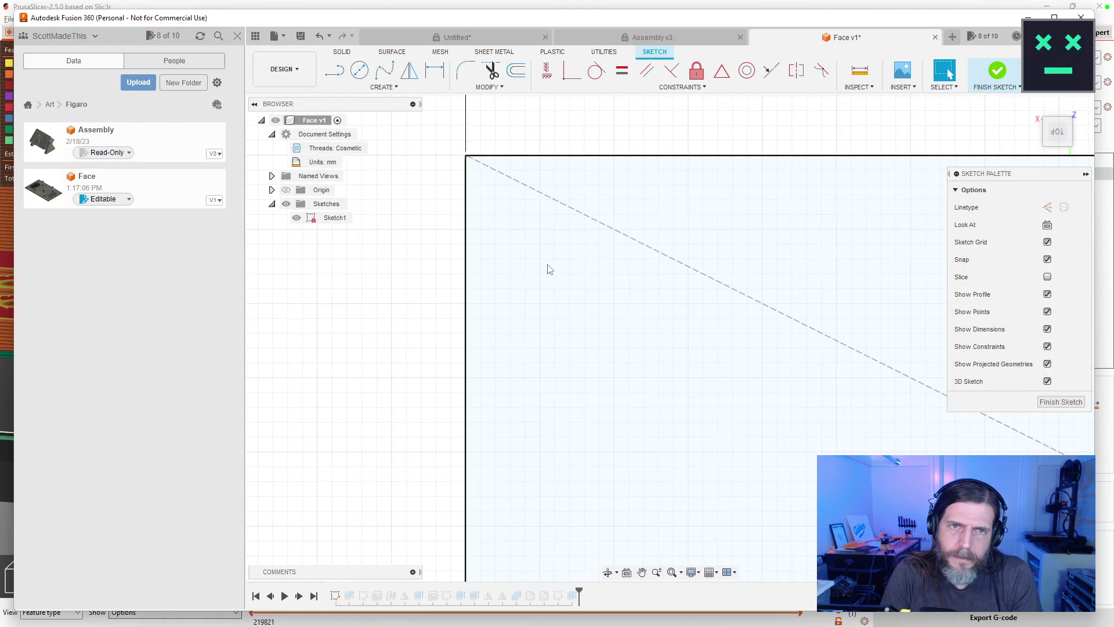
scroll(547, 273, "down", 6)
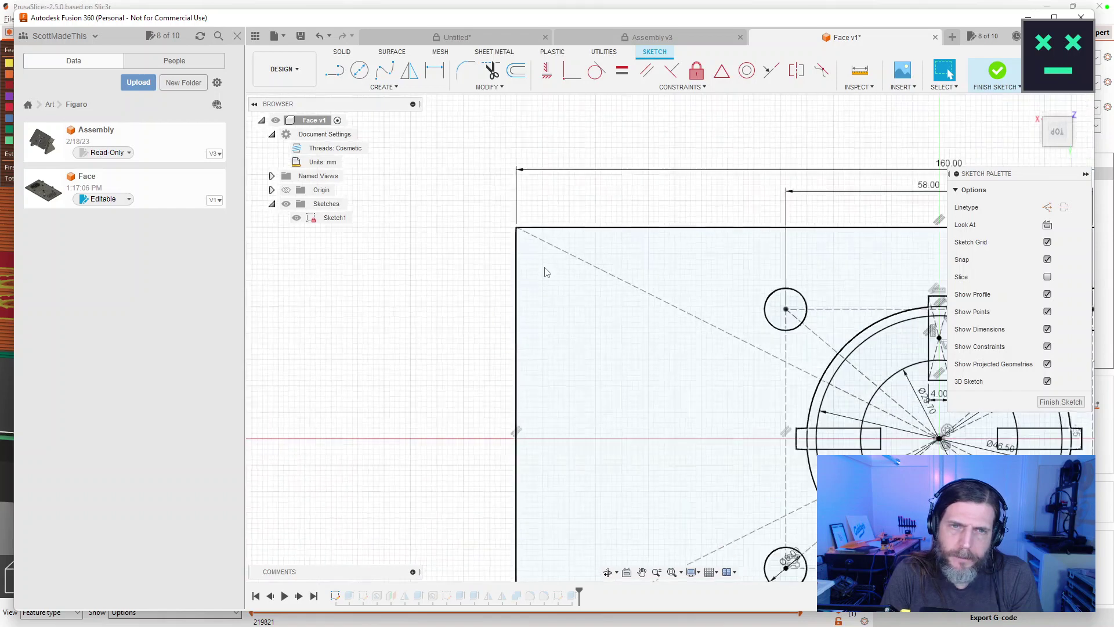
scroll(549, 274, "up", 1)
scroll(468, 288, "up", 4)
scroll(468, 287, "down", 4)
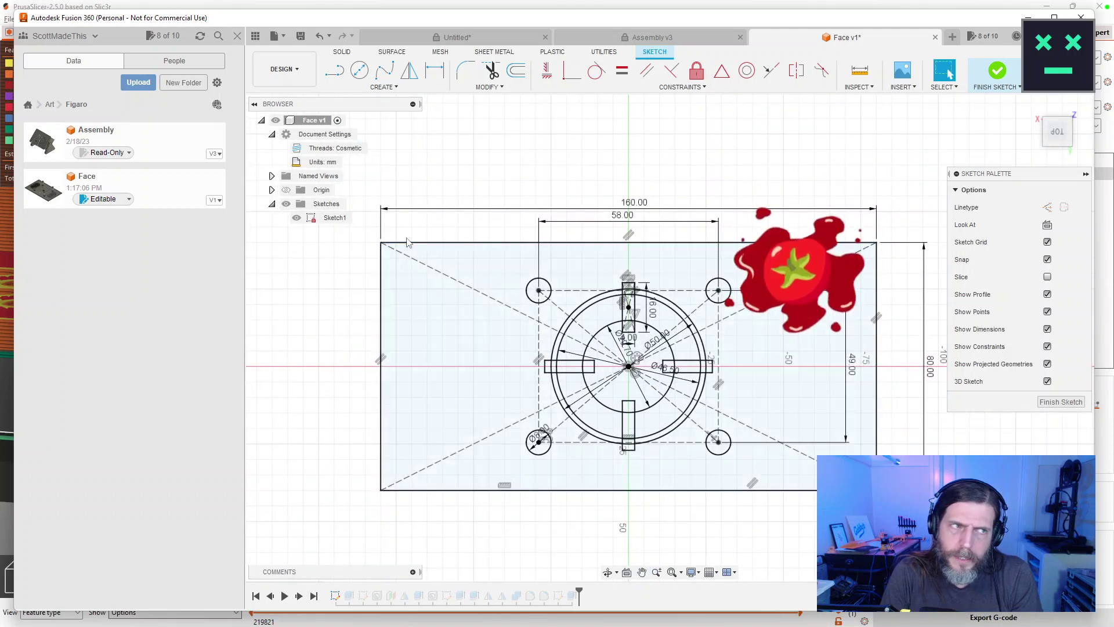
Place a sketch point near the plate's lower-left corner.
left_click(381, 87)
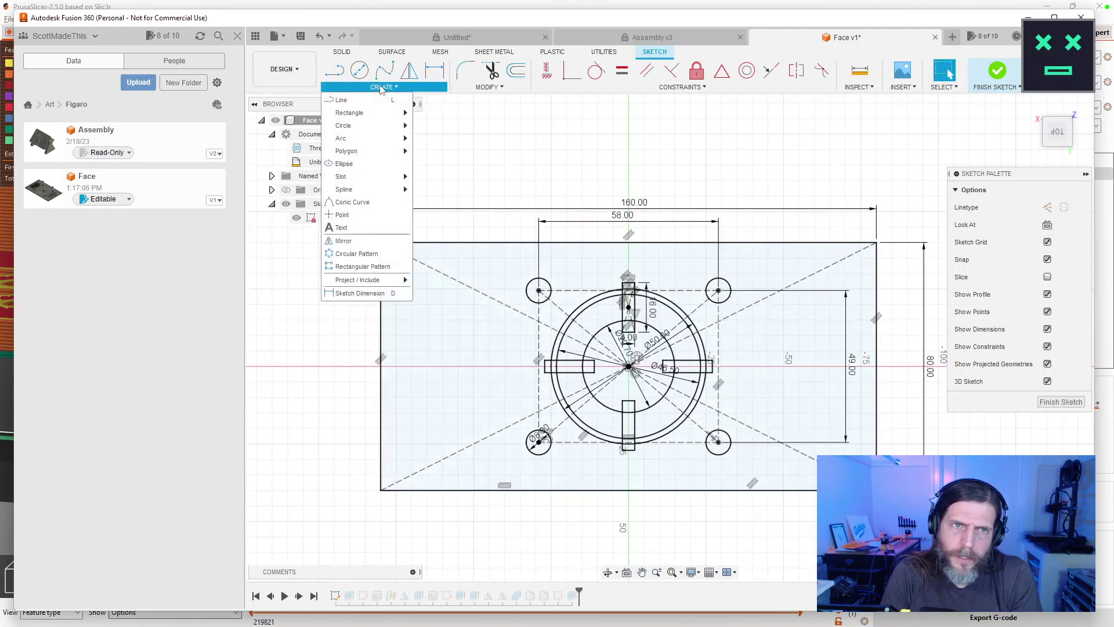
left_click(343, 227)
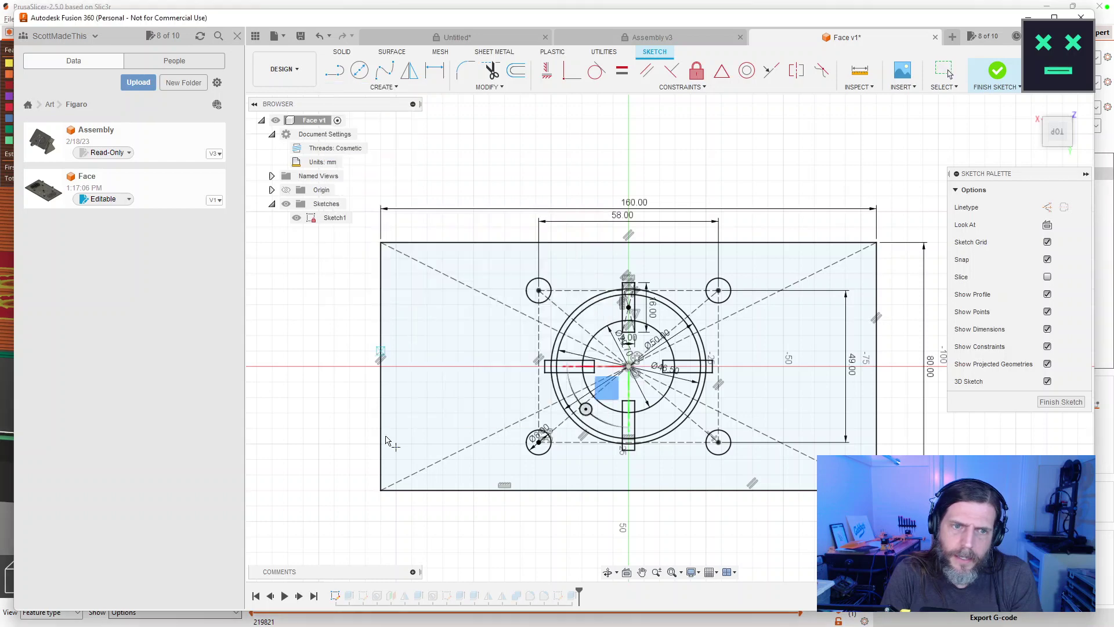
scroll(395, 487, "up", 5)
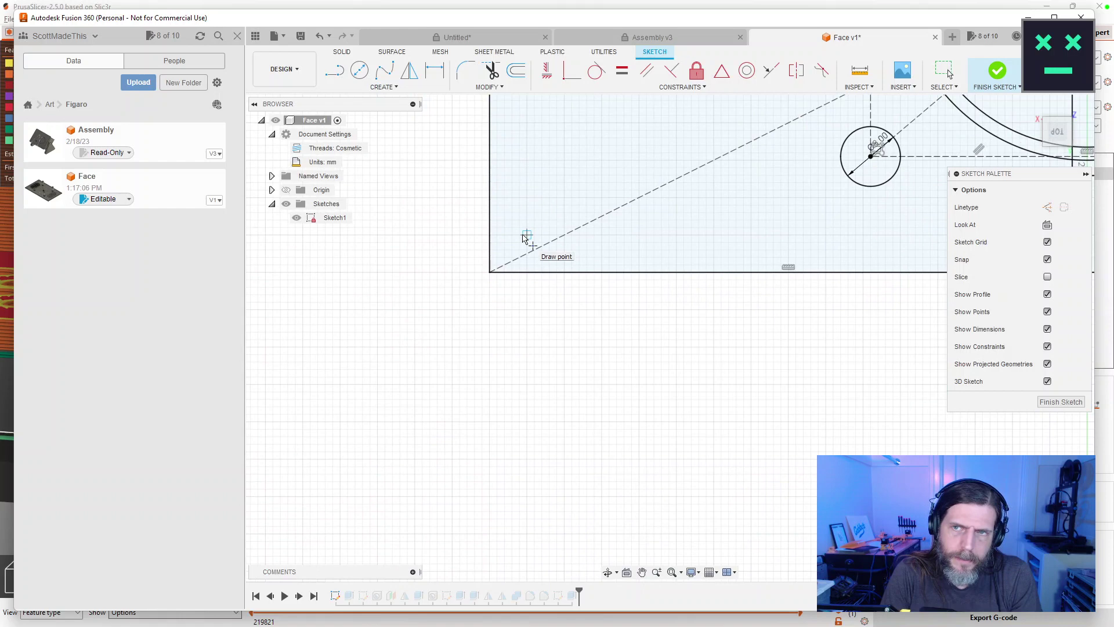
left_click(564, 198)
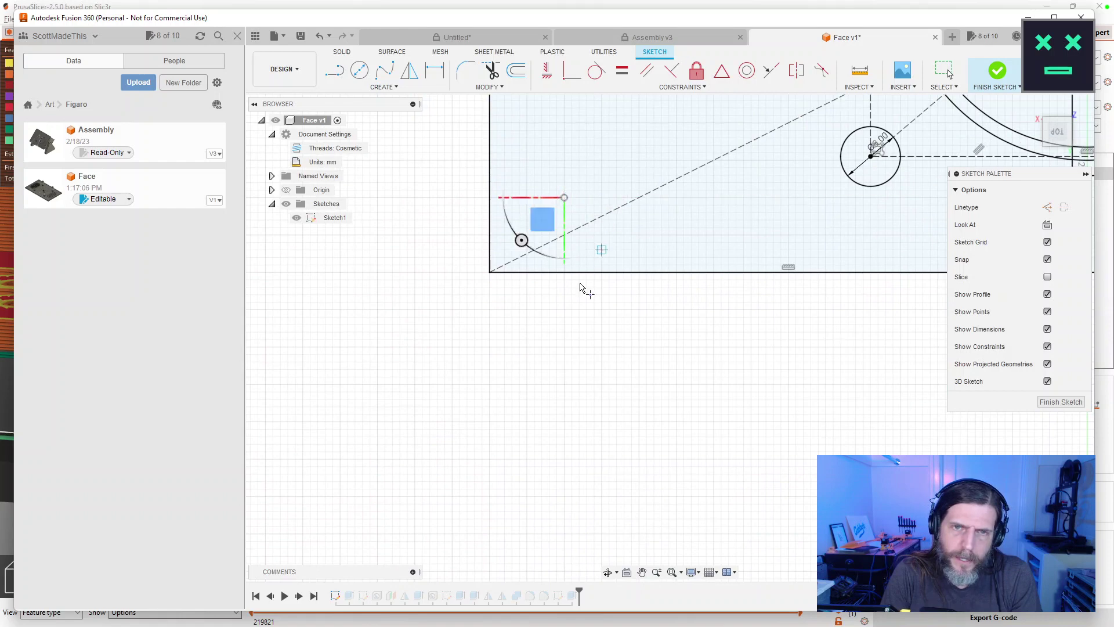
key("Escape")
Dimension the point 10 mm in from the plate's left edge.
key("r")
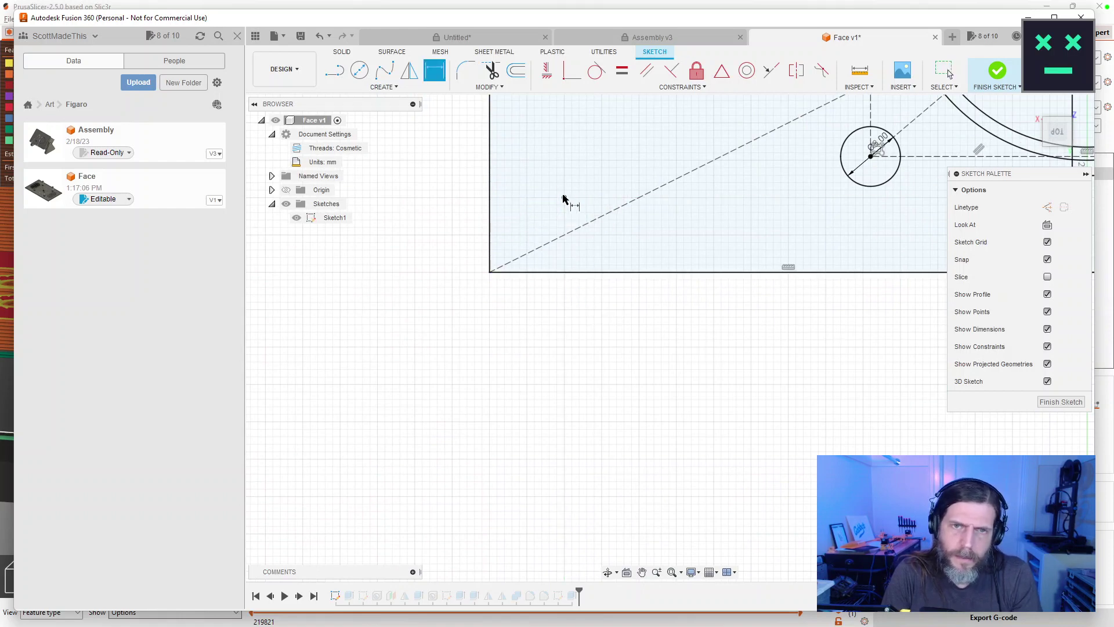
left_click(494, 200)
left_click(564, 197)
left_click(531, 335)
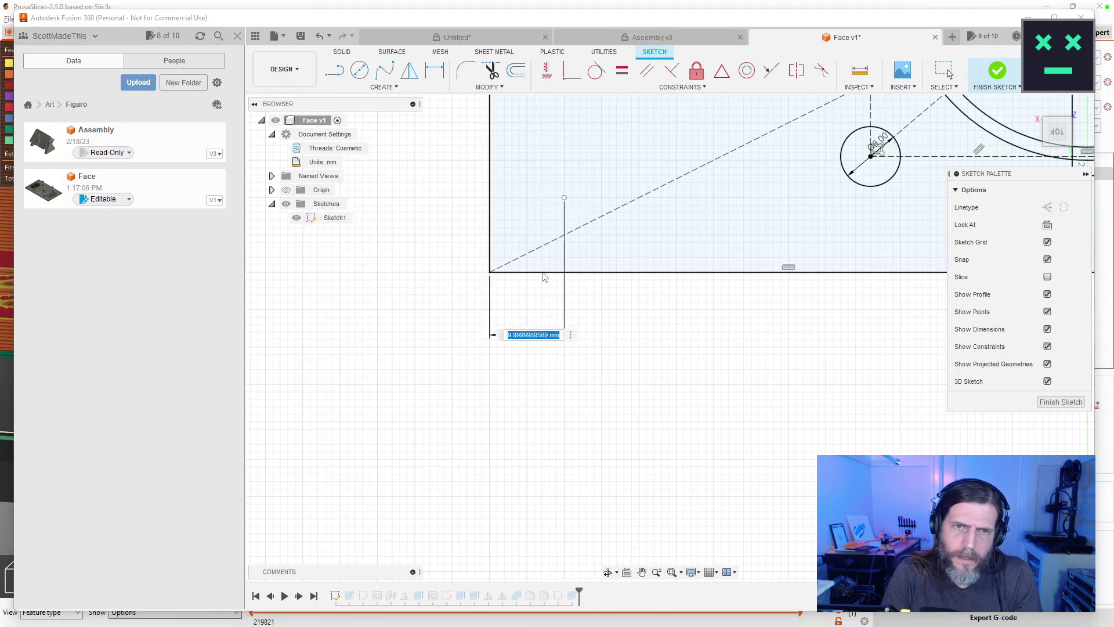
type("10")
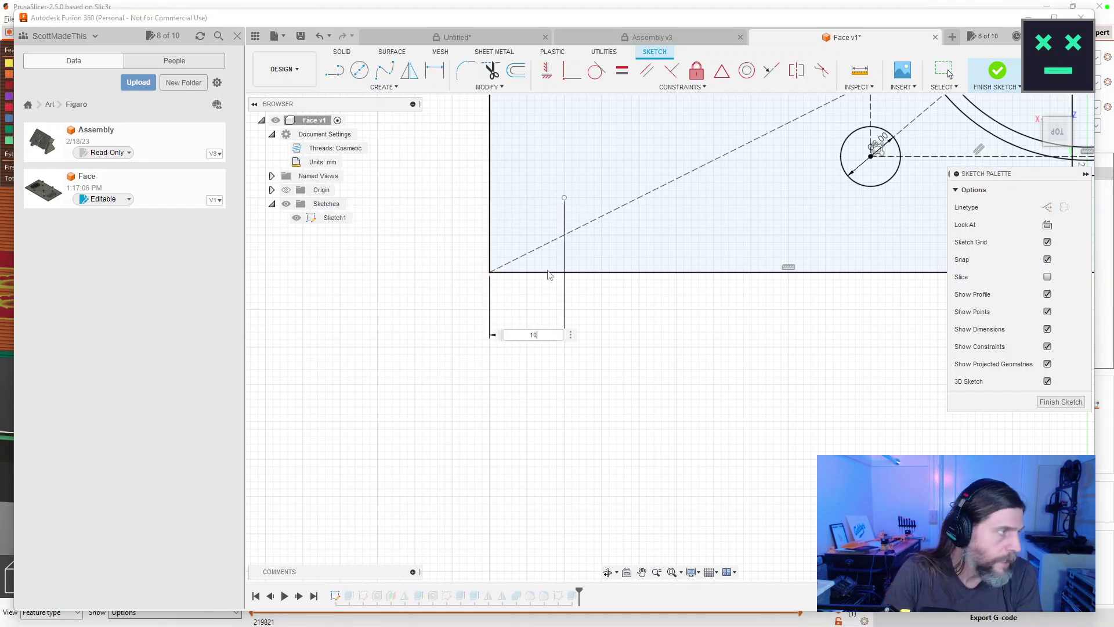
key("Return")
Dimension the point 10 mm up from the plate's bottom edge.
left_click(584, 273)
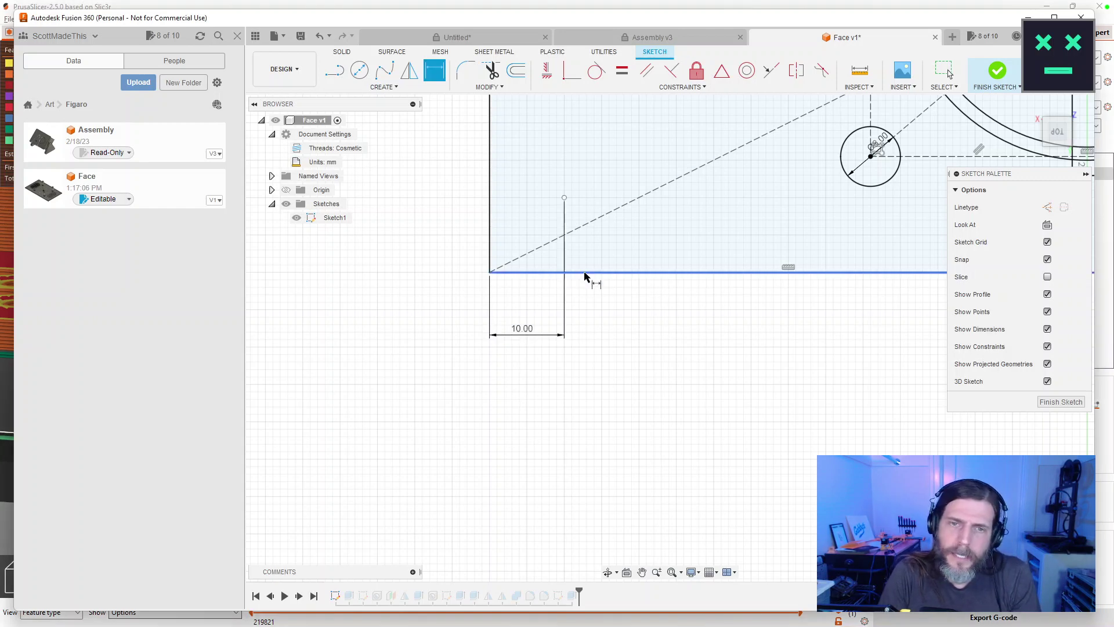
left_click(564, 198)
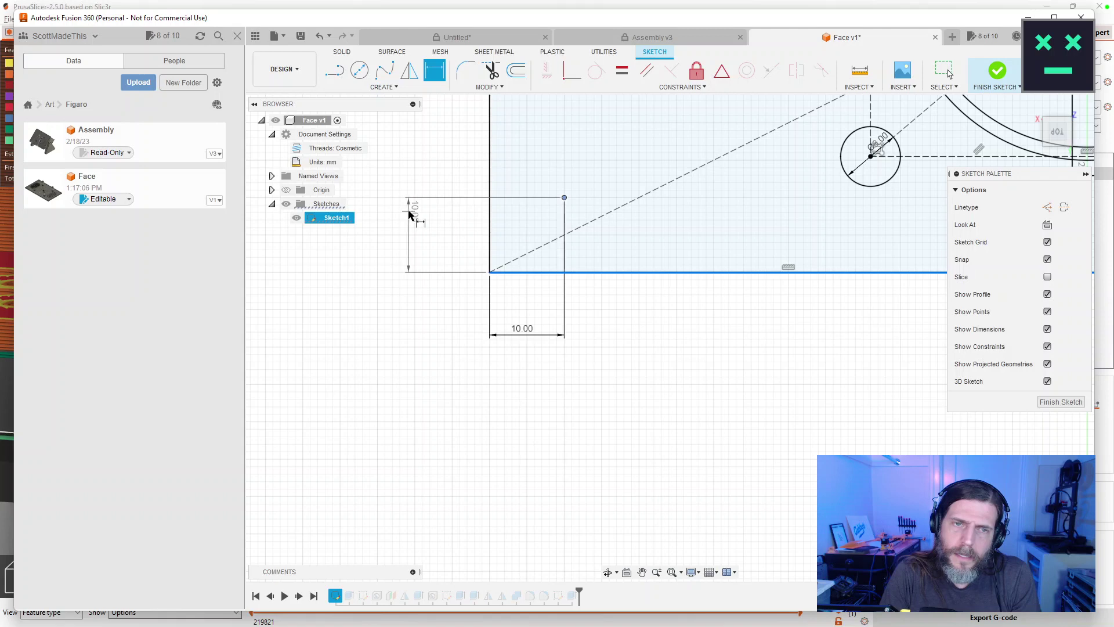
left_click(409, 213)
type("10")
key("Return")
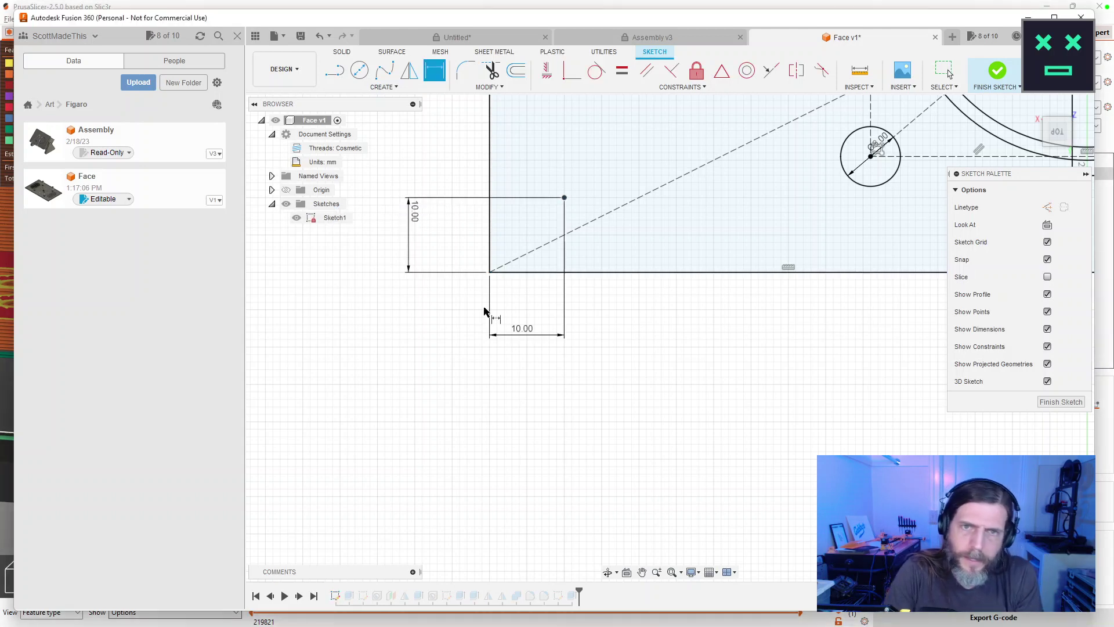
scroll(673, 325, "down", 6)
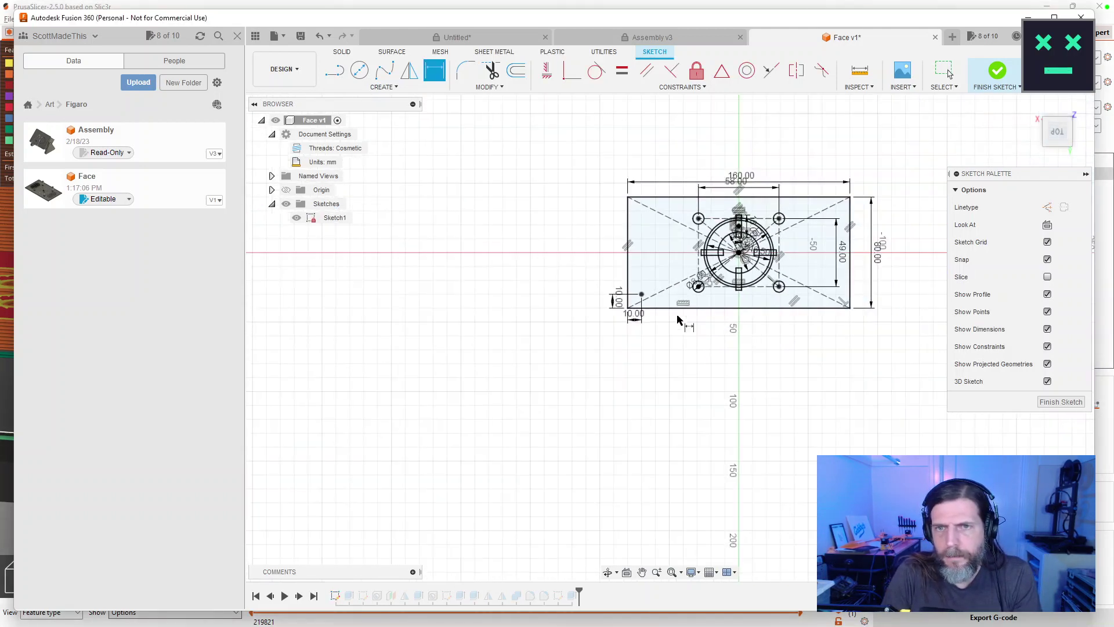
scroll(505, 365, "up", 2)
scroll(502, 435, "up", 3)
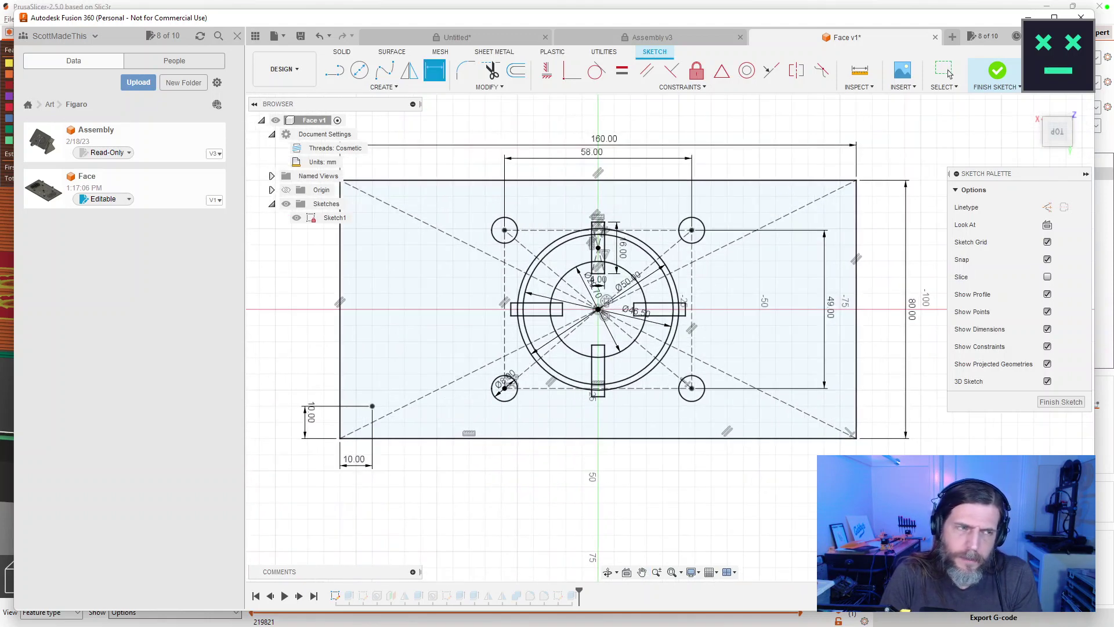
left_click_drag(498, 343, 472, 391)
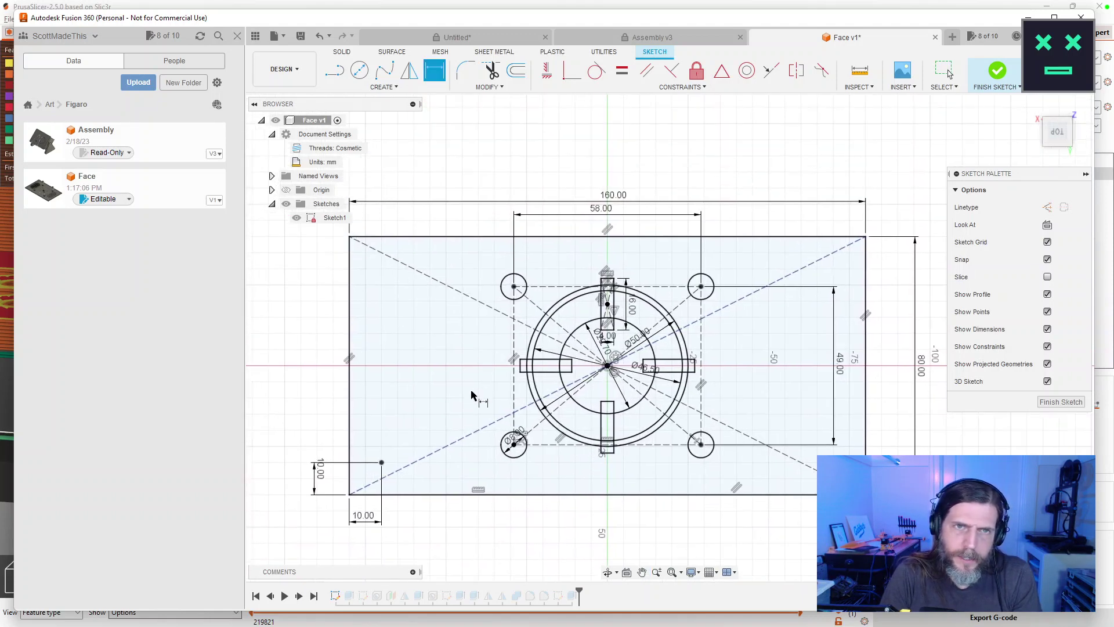
left_click(394, 87)
Start a rectangular pattern on the corner point with 2 × 2 quantities.
left_click(363, 267)
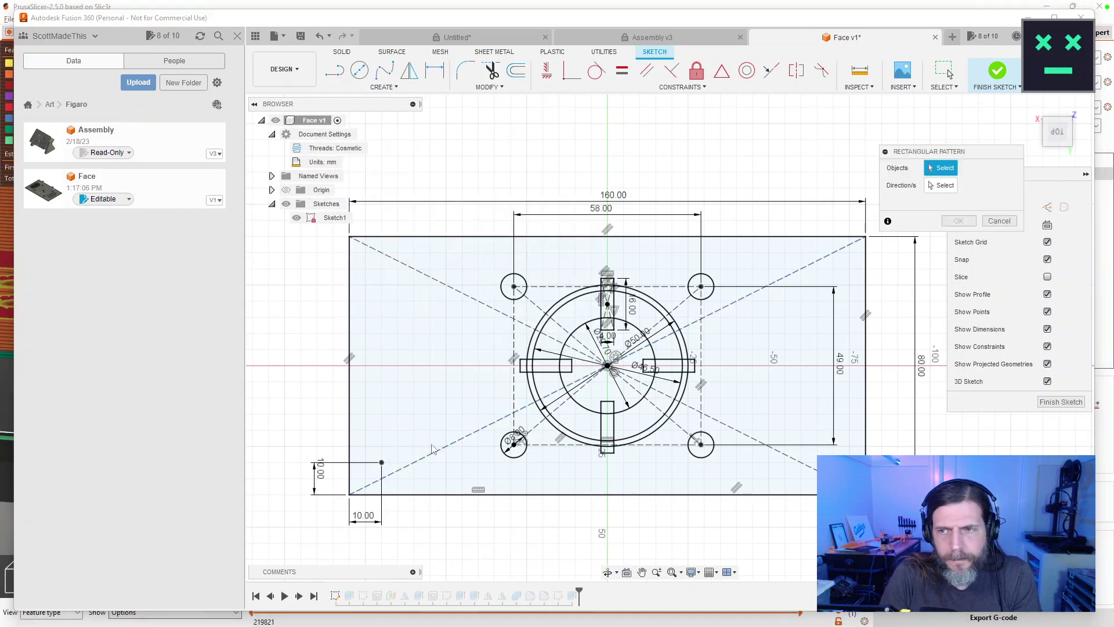
left_click(382, 462)
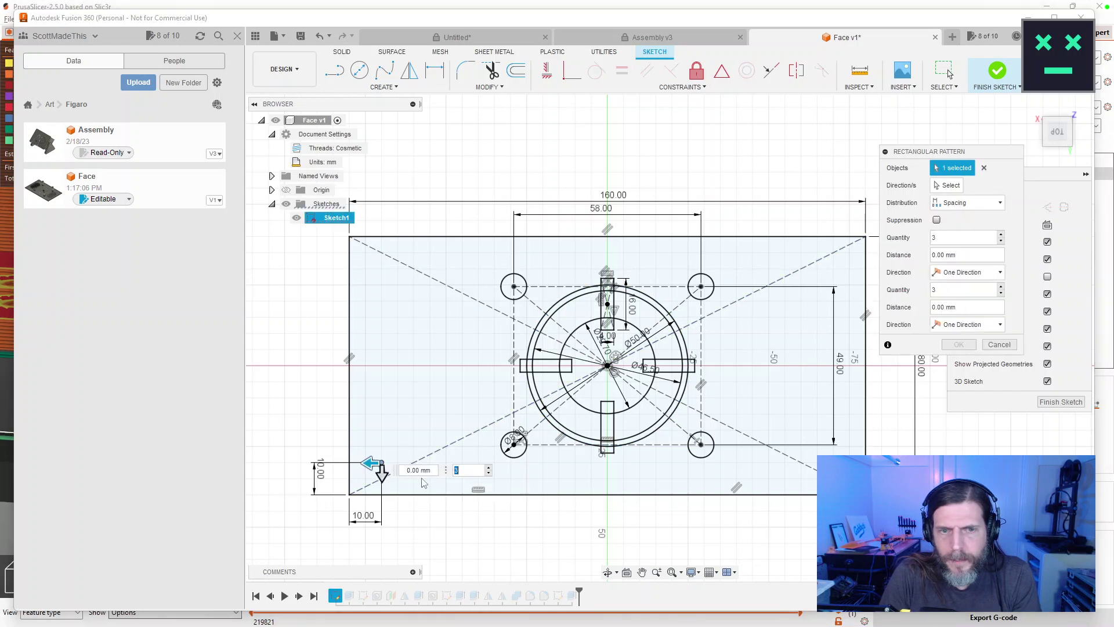
type("2")
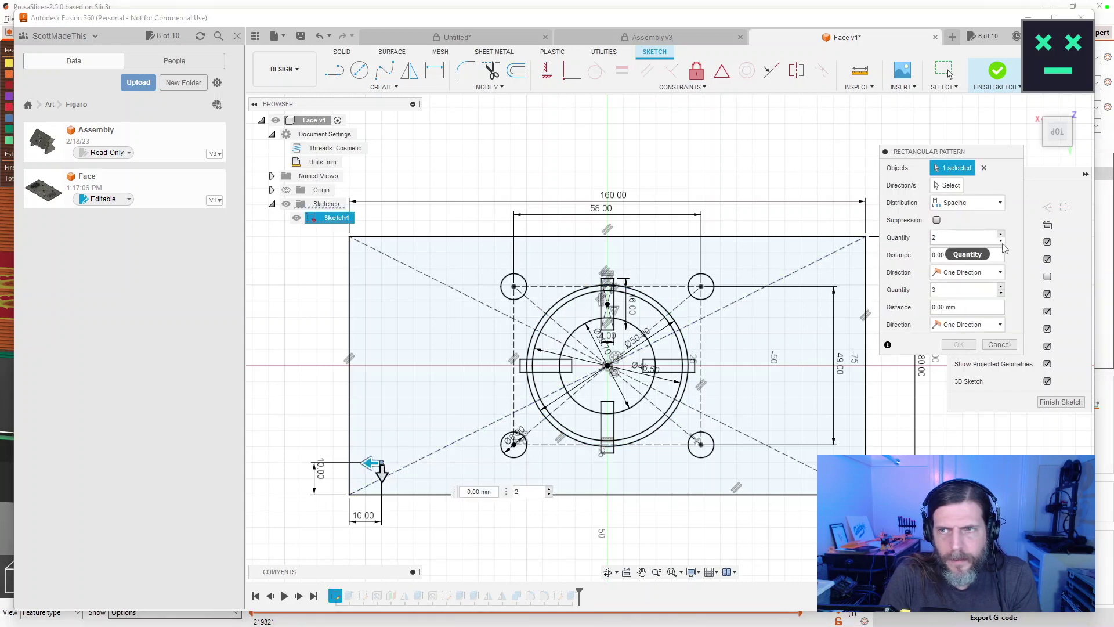
left_click(1001, 293)
Space the point pattern 140 mm across and 60 mm vertically, then finish the sketch.
mouse_move(373, 463)
left_mouse_down()
mouse_move(331, 480)
mouse_move(338, 232)
mouse_move(349, 298)
mouse_move(346, 284)
left_mouse_up()
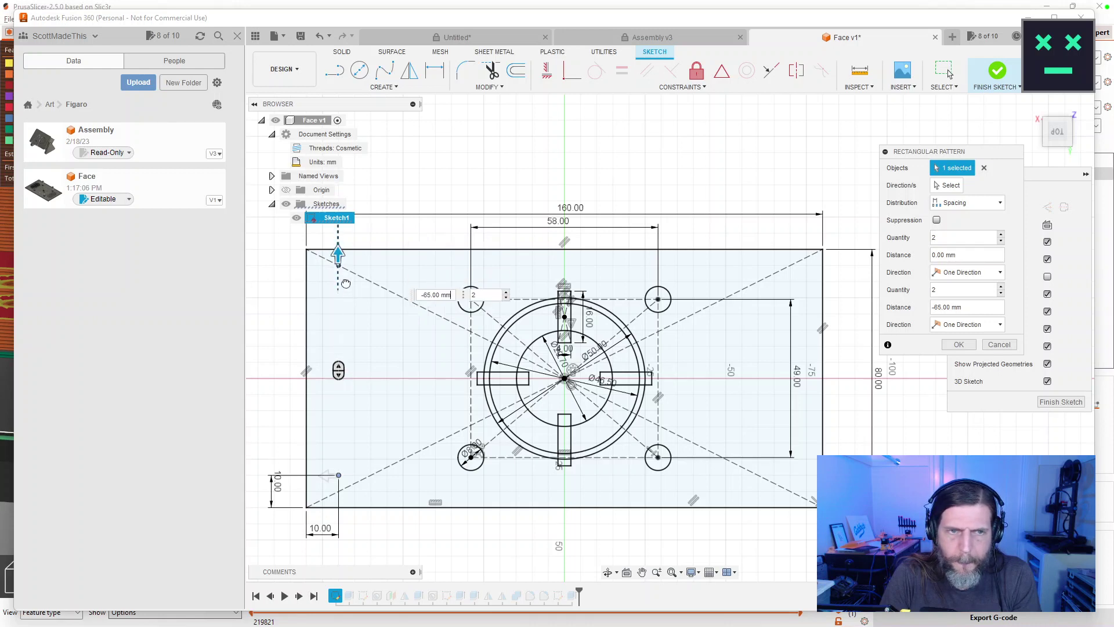
left_click_drag(326, 476, 776, 480)
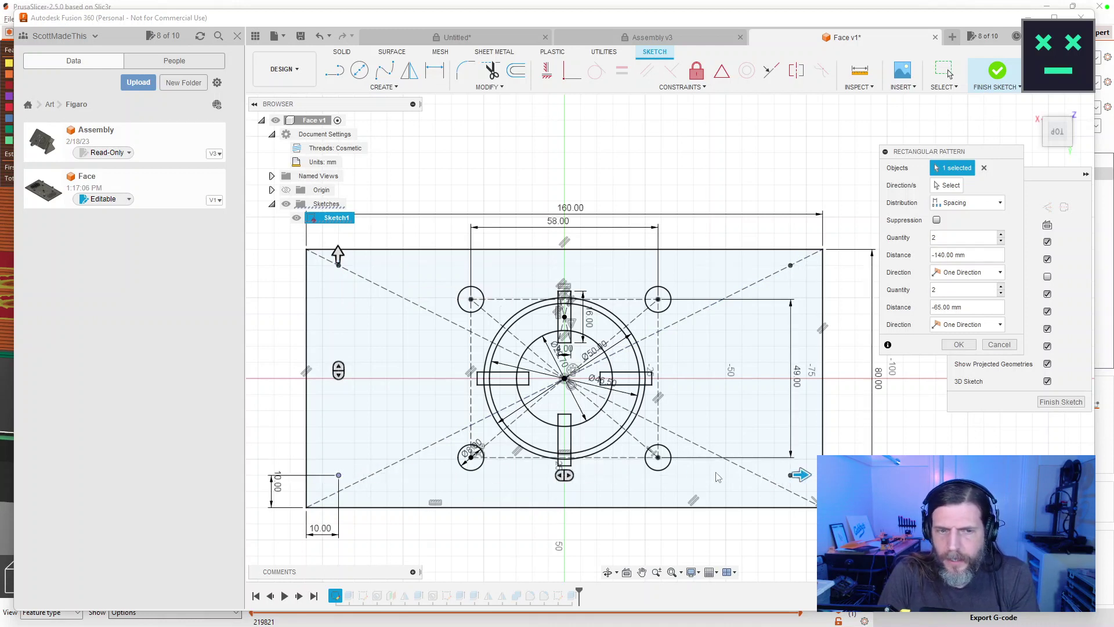
scroll(862, 474, "down", 3)
scroll(863, 475, "up", 5)
scroll(855, 461, "up", 4)
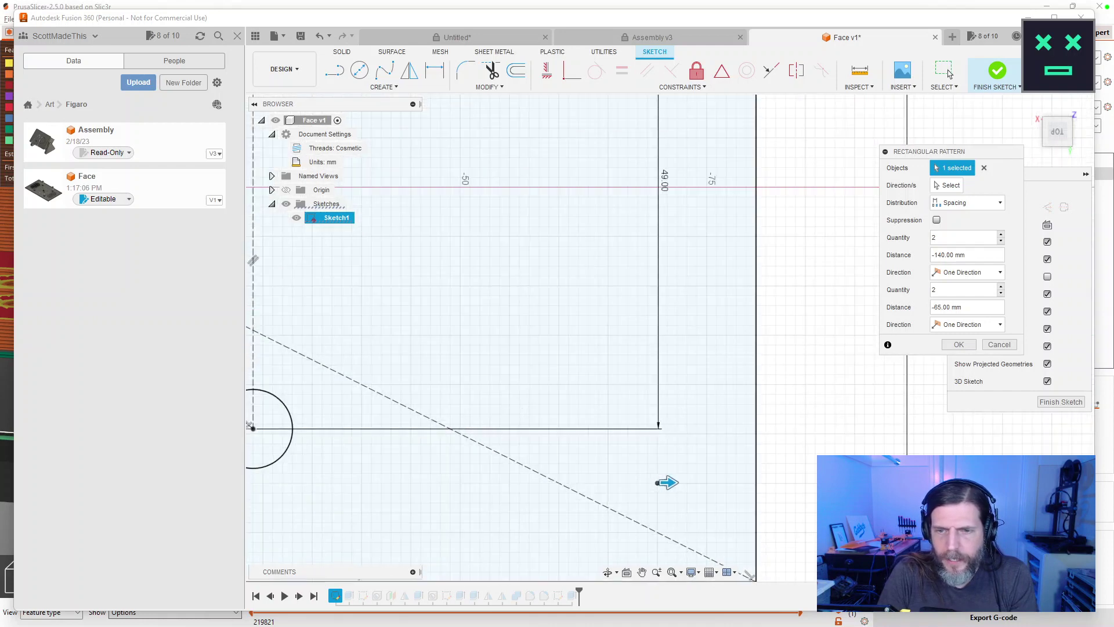
scroll(761, 407, "up", 3)
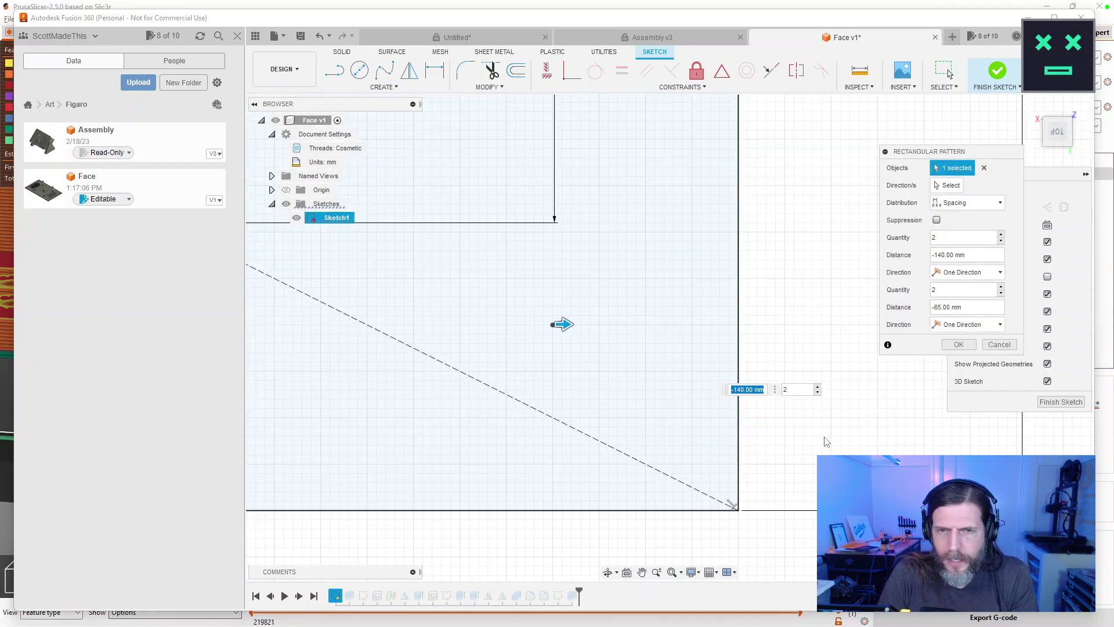
scroll(823, 441, "down", 5)
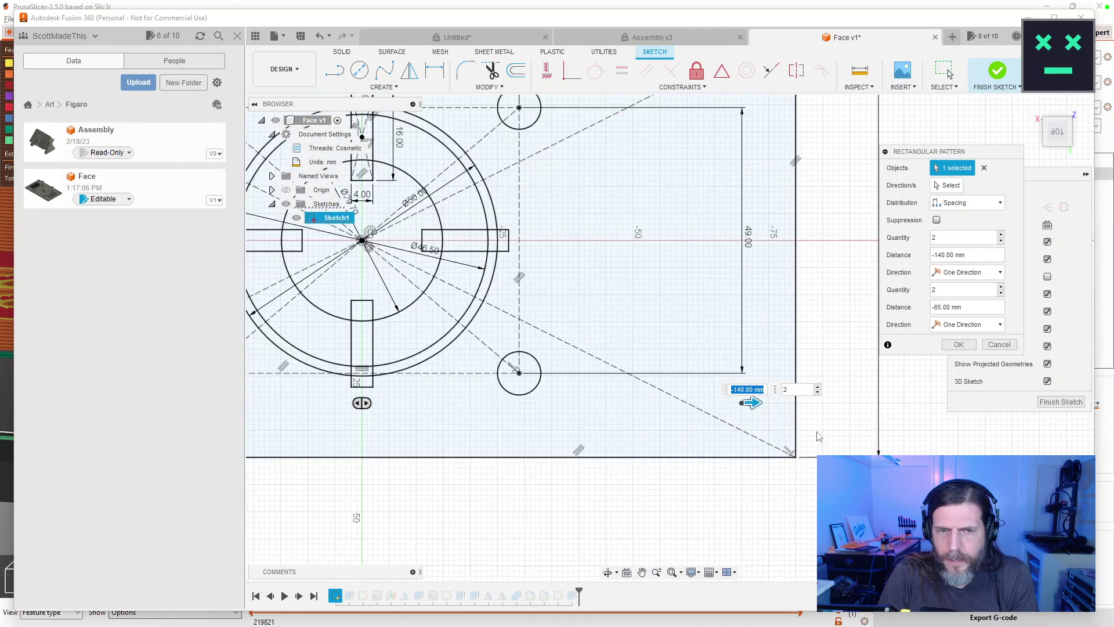
mouse_move(641, 511)
left_mouse_down()
mouse_move(708, 587)
mouse_move(671, 552)
mouse_move(720, 564)
mouse_move(707, 558)
mouse_move(720, 551)
left_mouse_up()
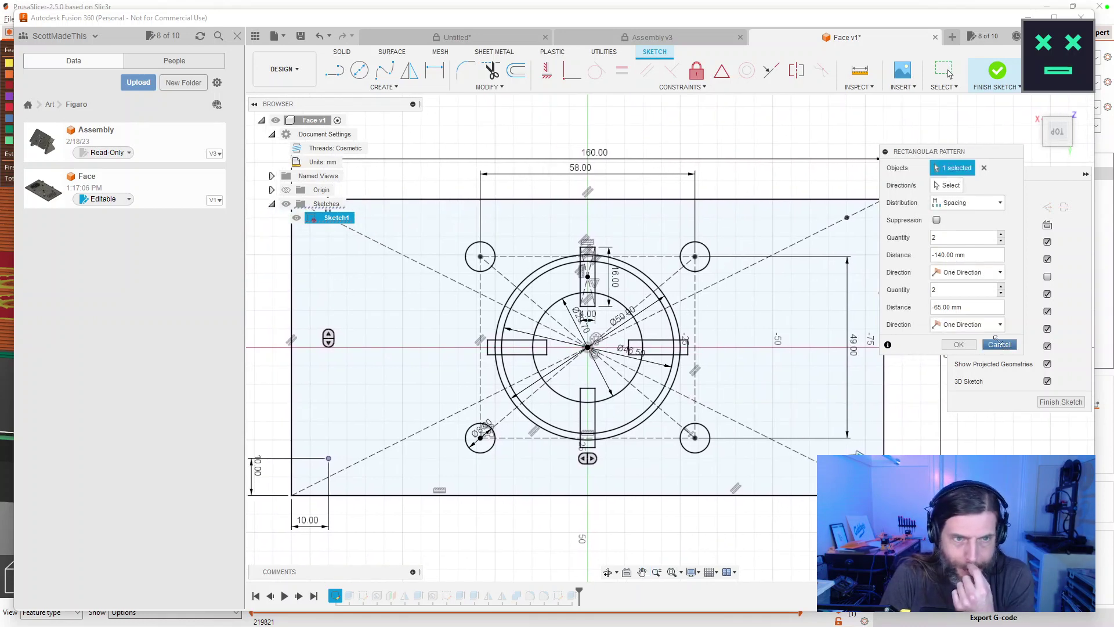
scroll(604, 371, "up", 1)
scroll(658, 364, "down", 3)
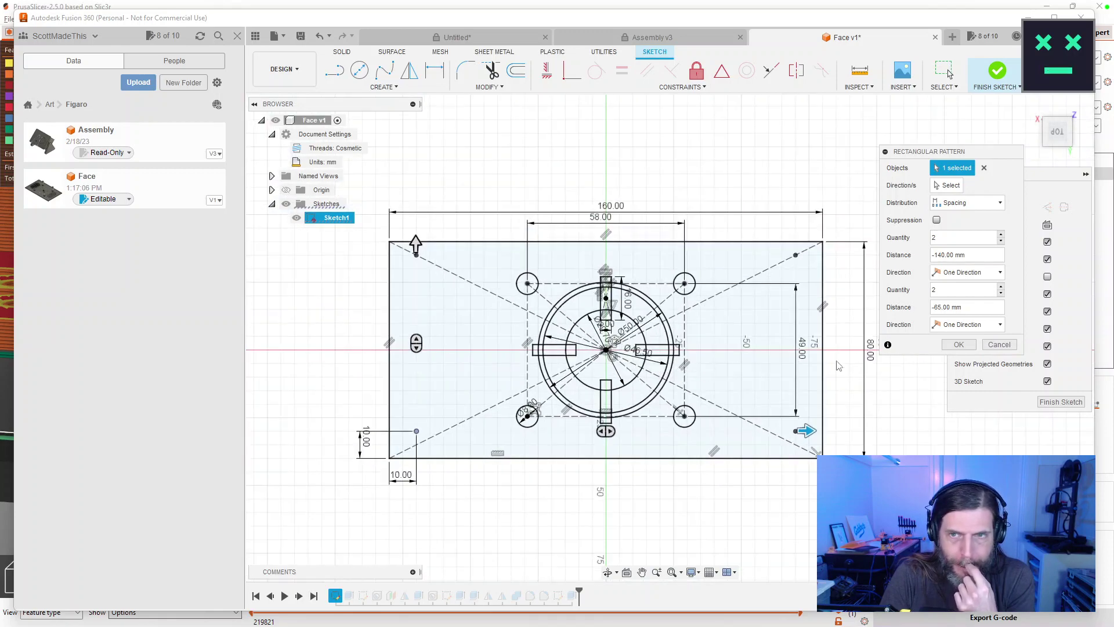
scroll(454, 290, "down", 1)
scroll(448, 281, "up", 5)
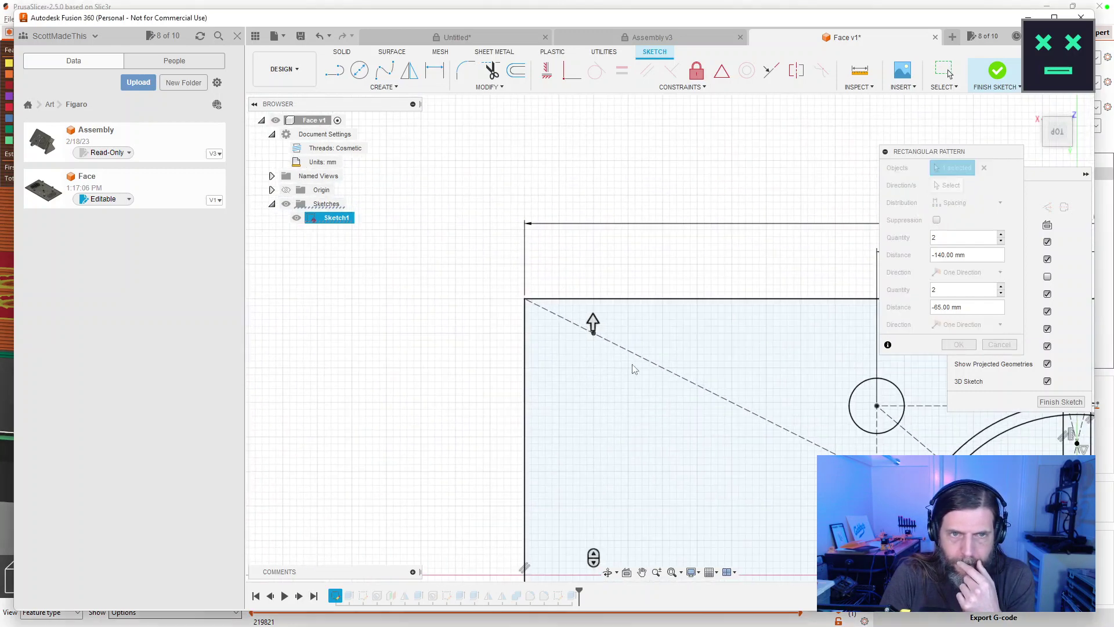
left_click_drag(604, 324, 604, 360)
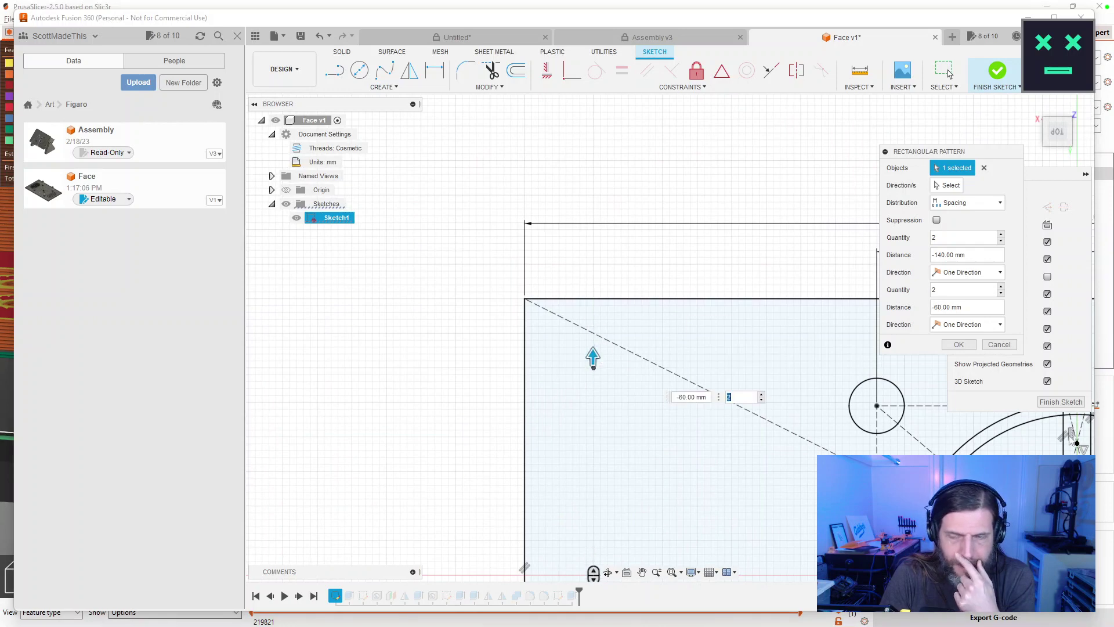
left_click(1065, 405)
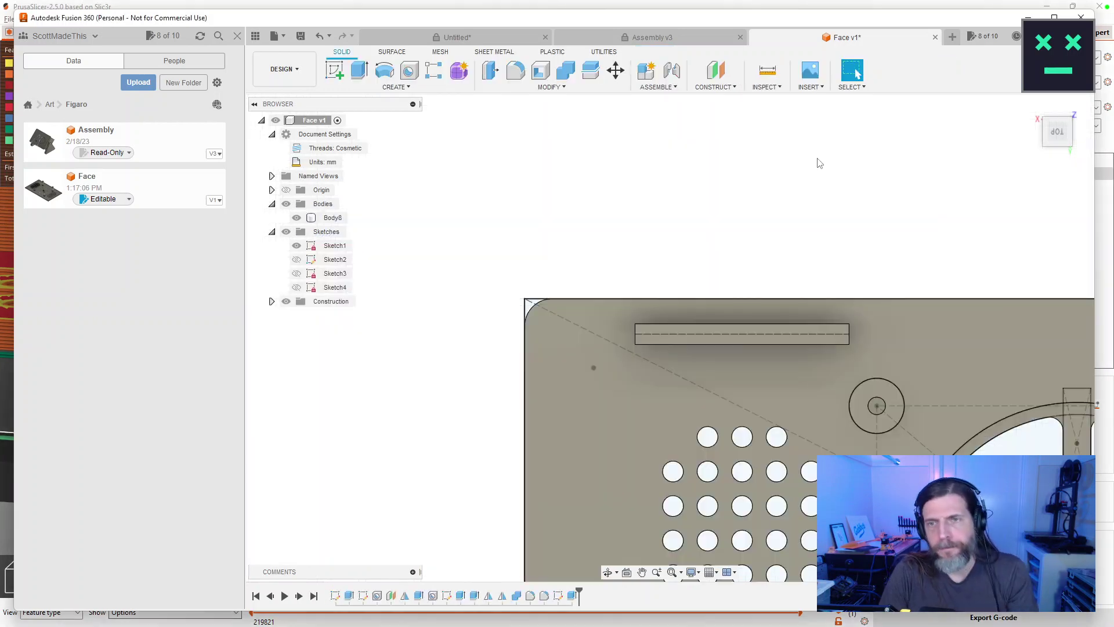
scroll(821, 203, "up", 3)
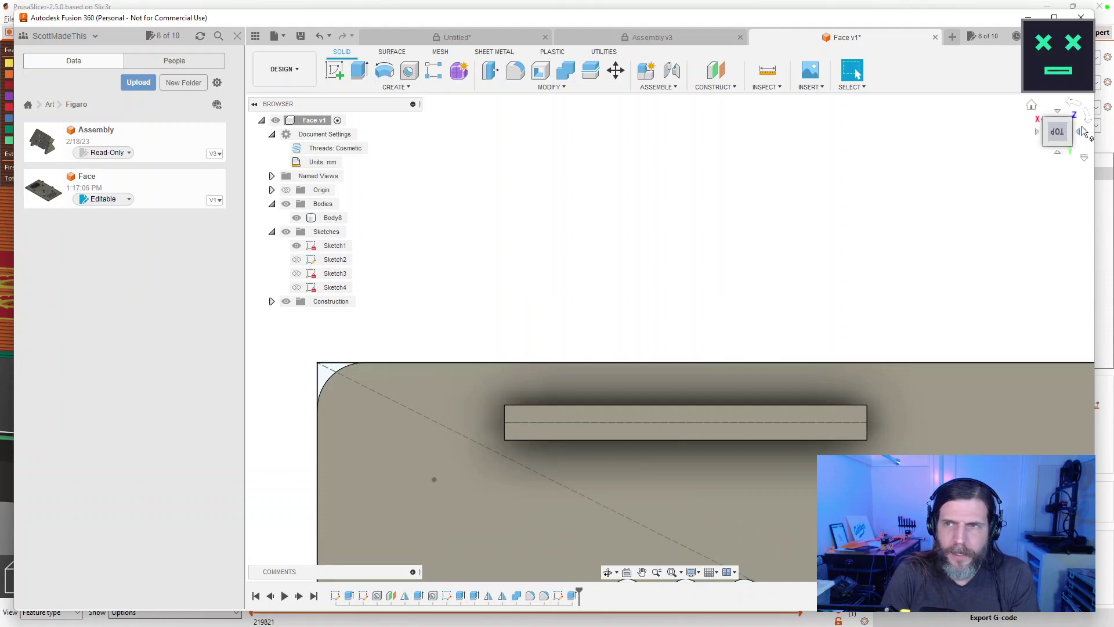
left_click(1032, 108)
left_click_drag(755, 261, 856, 73)
left_click(853, 71)
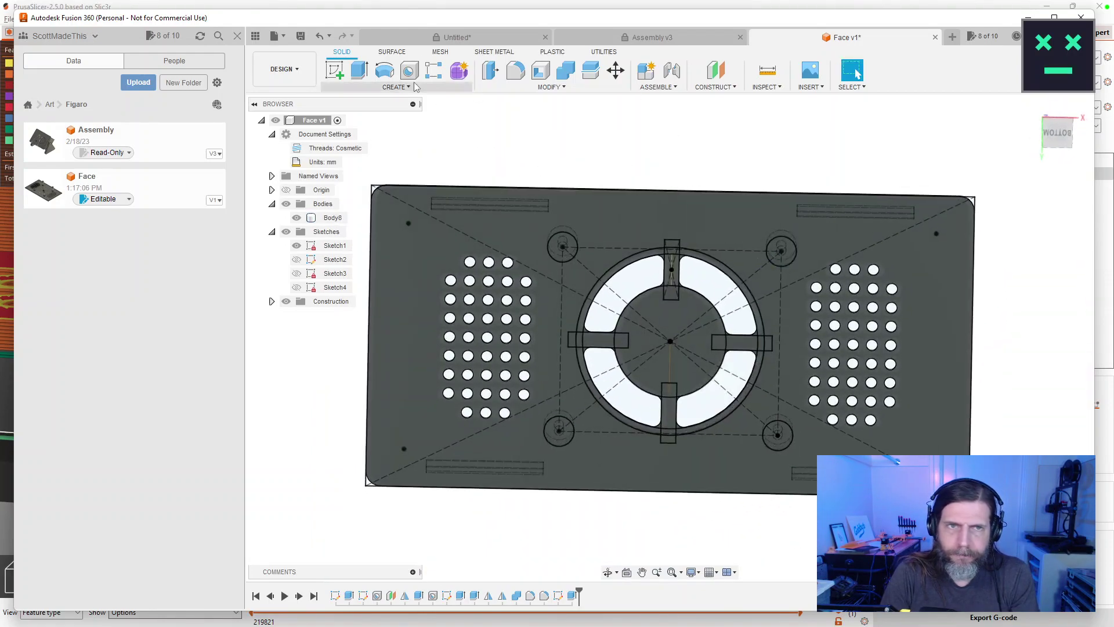
Put 3.40 mm clearance holes, 20 mm deep, on all four corner sketch points.
key("h")
left_click(408, 223)
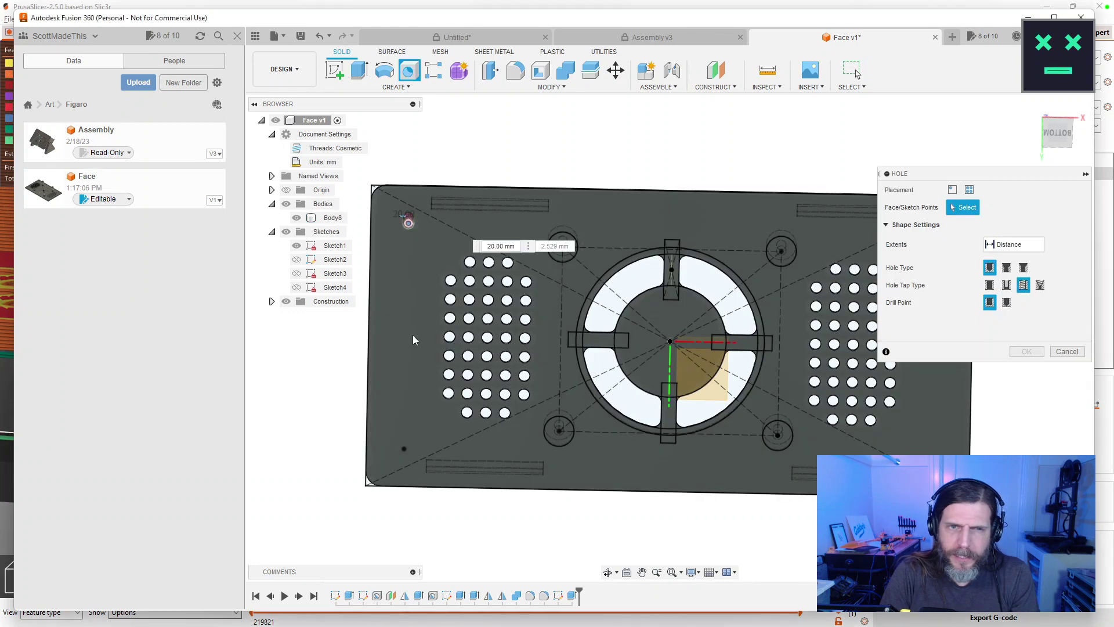
mouse_move(789, 252)
left_mouse_down()
mouse_move(813, 199)
mouse_move(759, 184)
mouse_move(796, 177)
mouse_move(776, 174)
mouse_move(757, 413)
left_mouse_up()
left_click(776, 174)
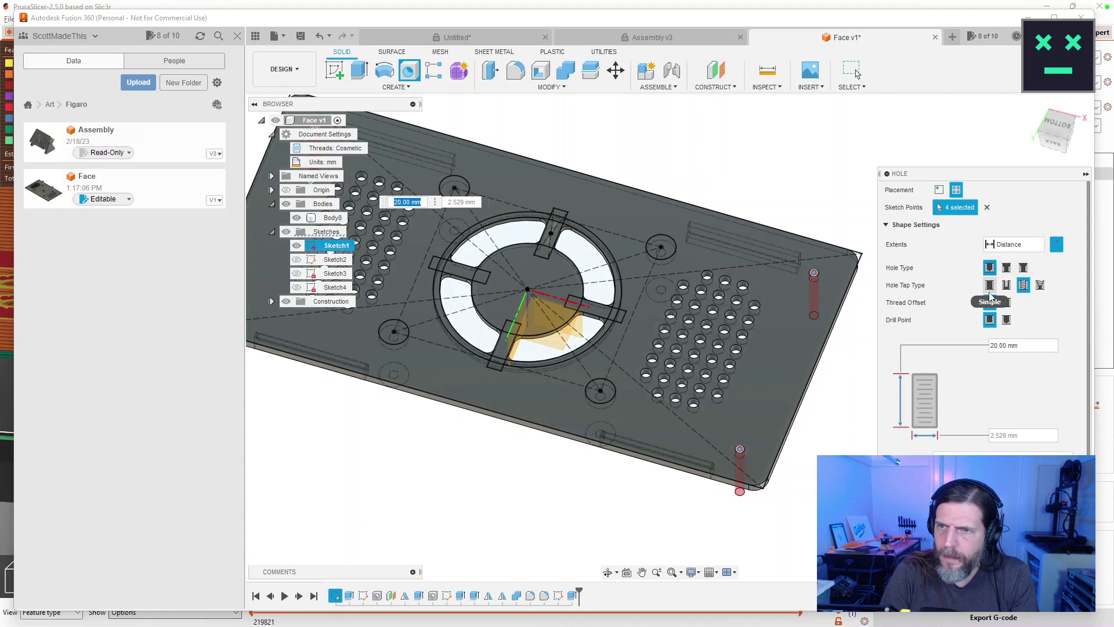
left_click(1007, 285)
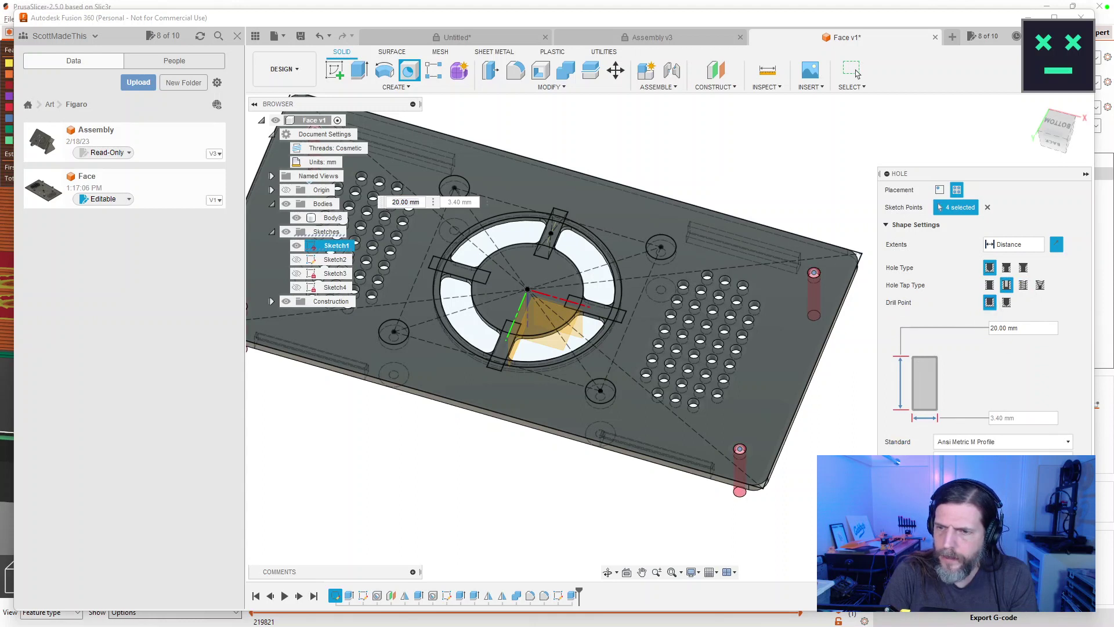
key("Return")
left_click_drag(726, 464, 771, 480)
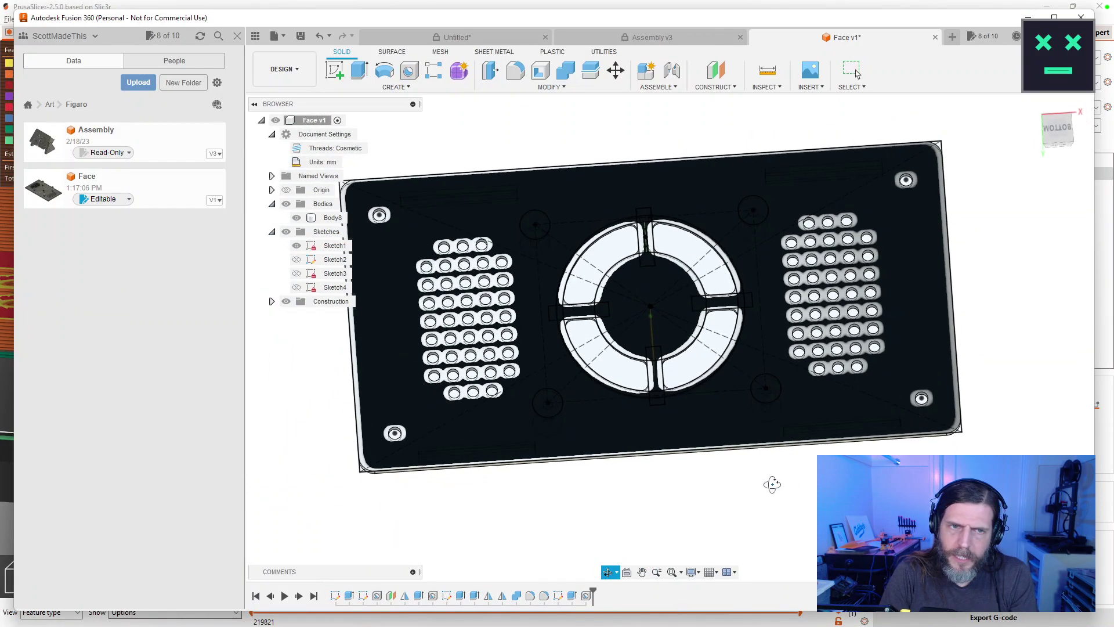
key("Escape")
In Sketch1, change both 10 mm corner offset dimensions to 5 mm.
double_click(336, 596)
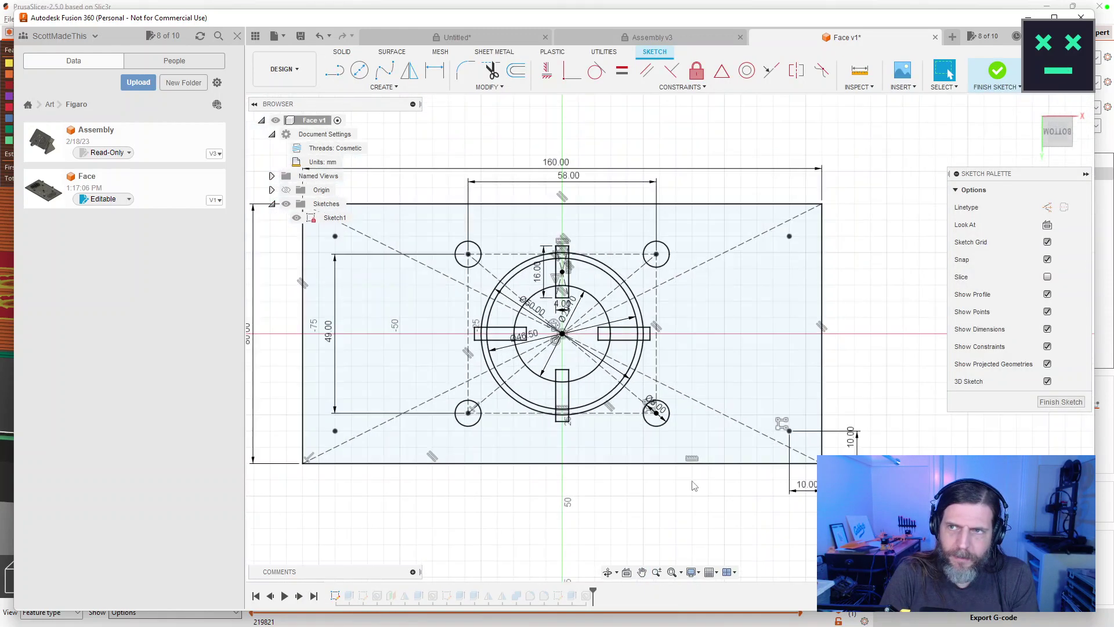
left_click(1033, 107)
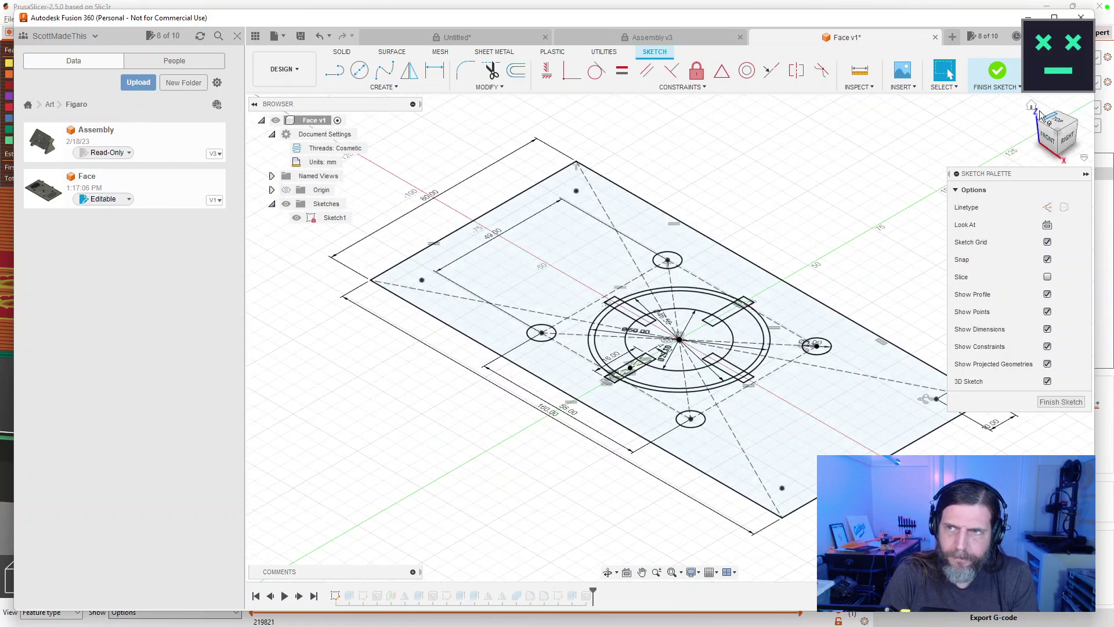
left_click(1056, 121)
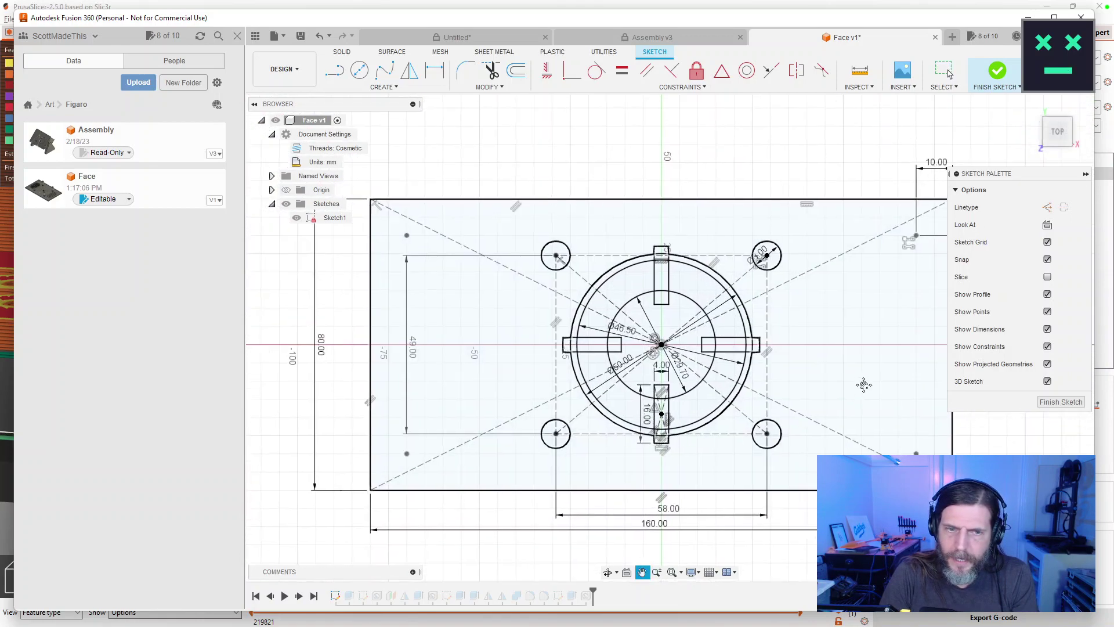
double_click(794, 198)
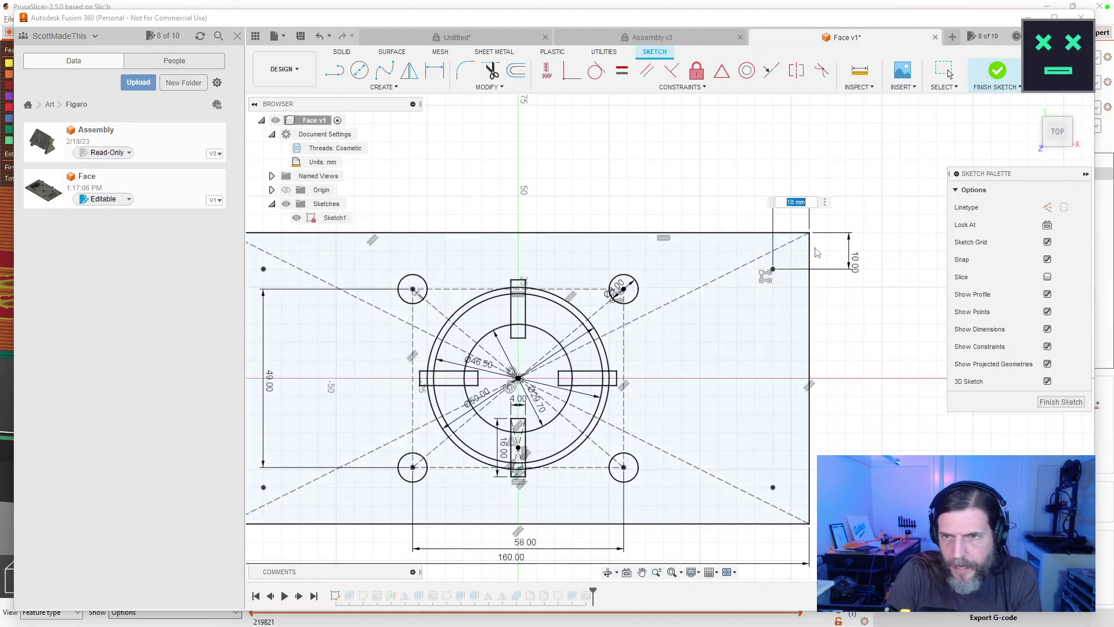
type("5")
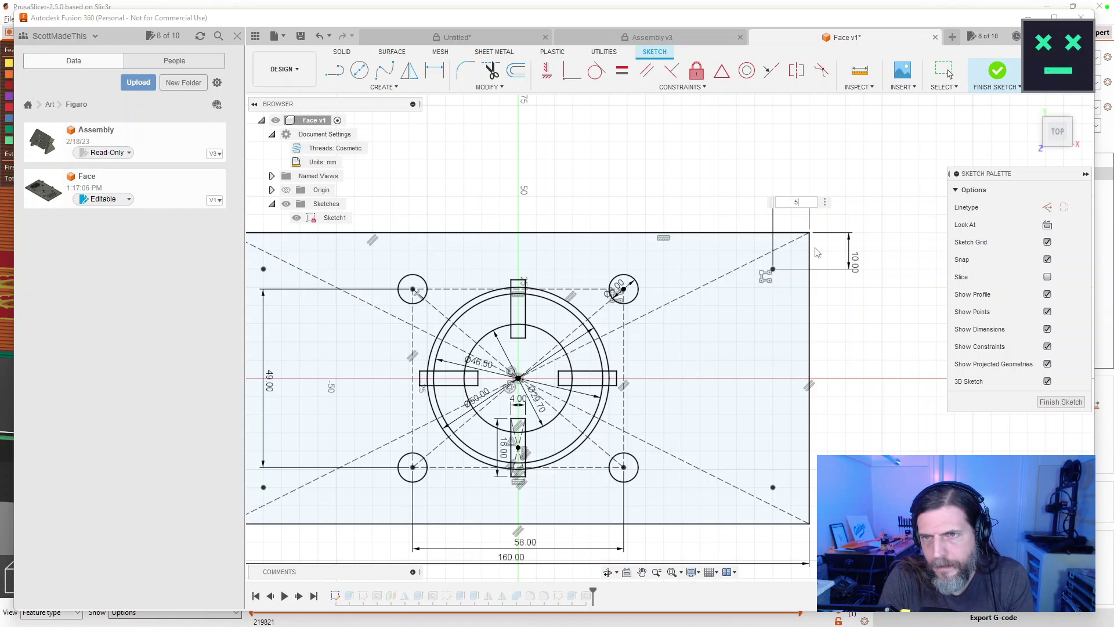
left_click(857, 262)
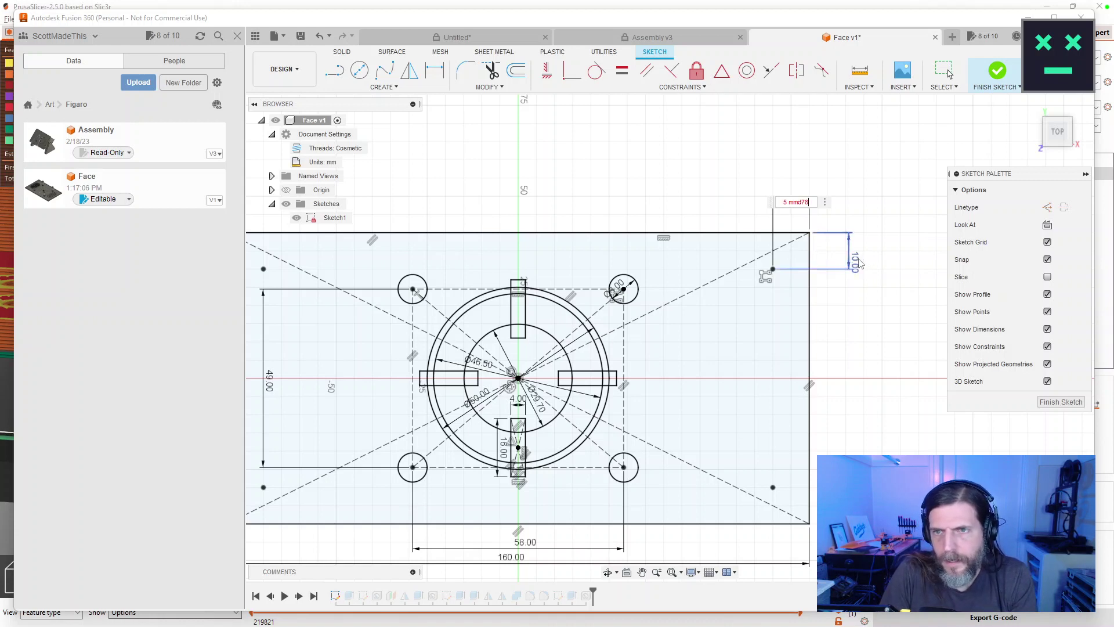
key("ctrl+a")
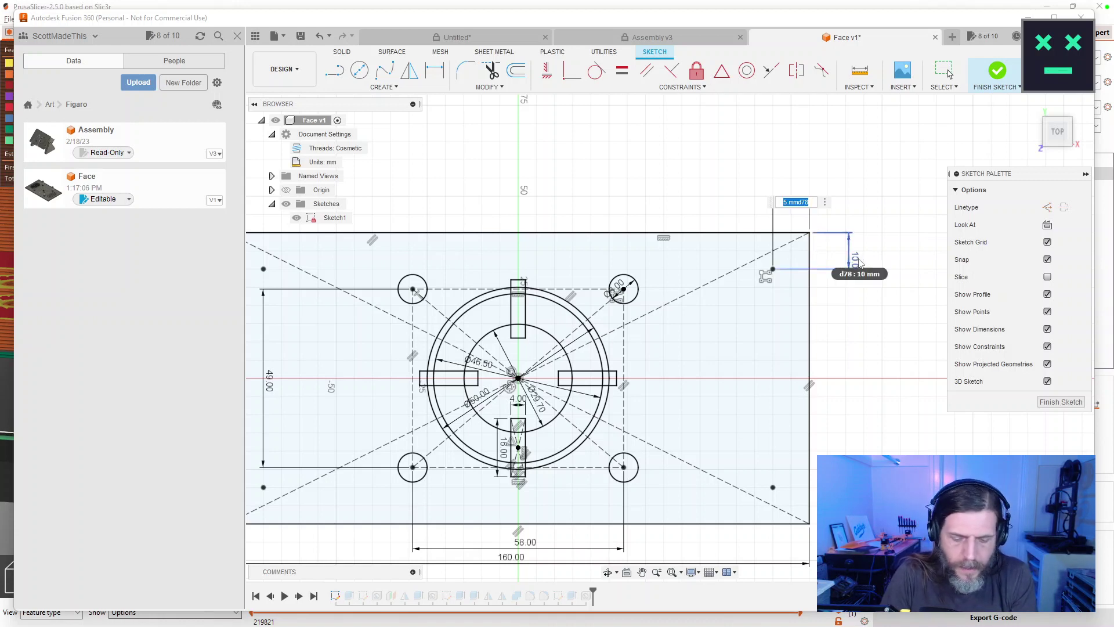
type("5")
key("Return")
double_click(873, 263)
type("5")
key("Return")
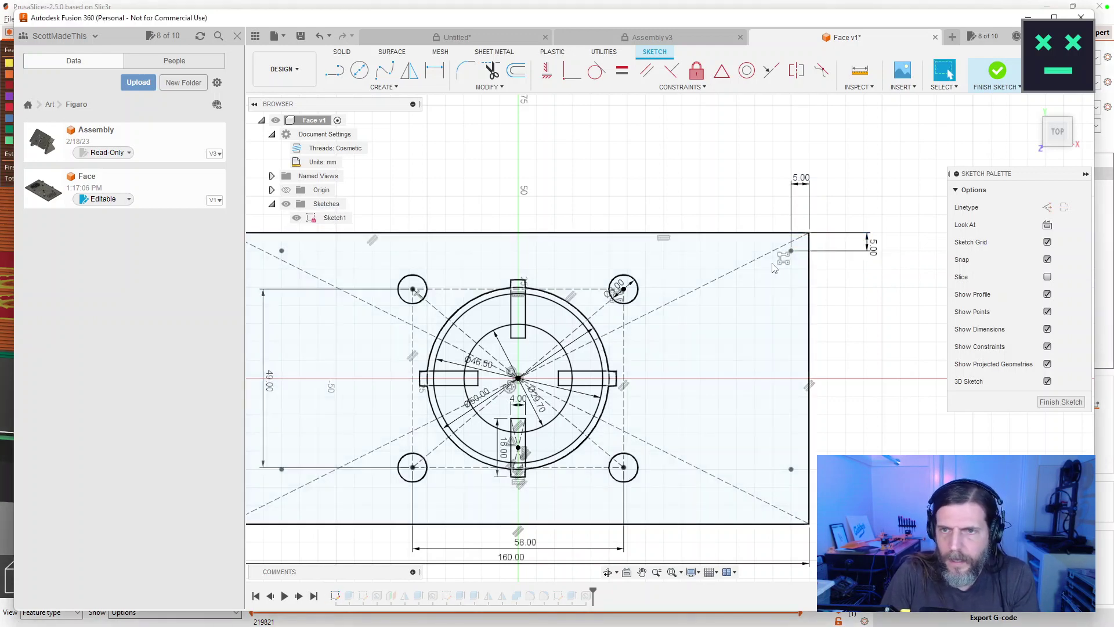
Change the rectangular pattern distances to -150 and -70 mm and finish the sketch.
double_click(784, 259)
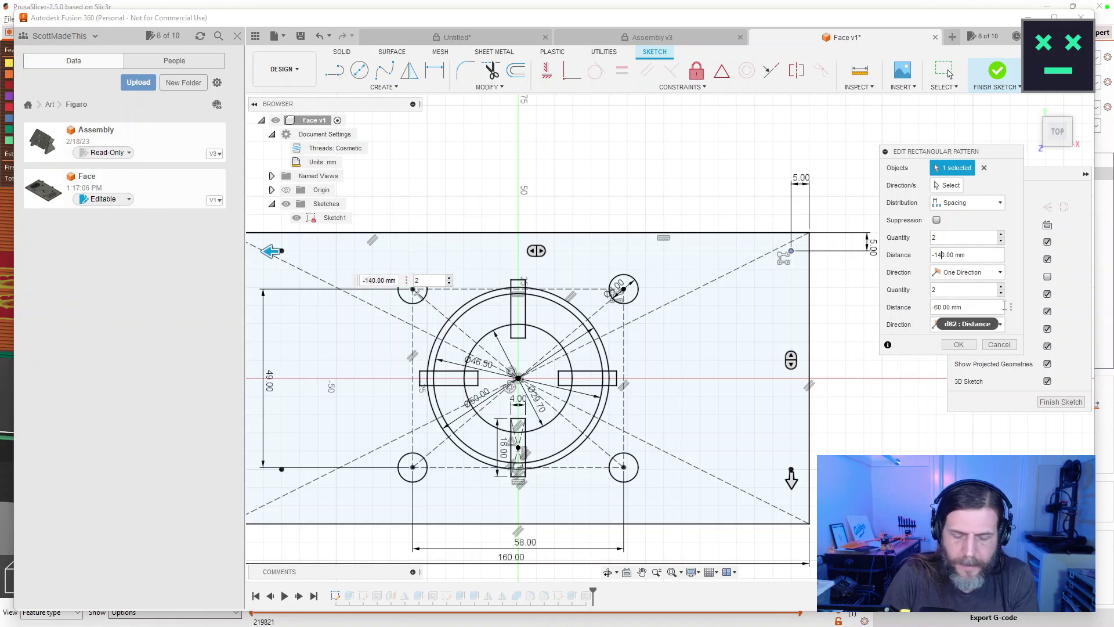
key("BackSpace")
type("5")
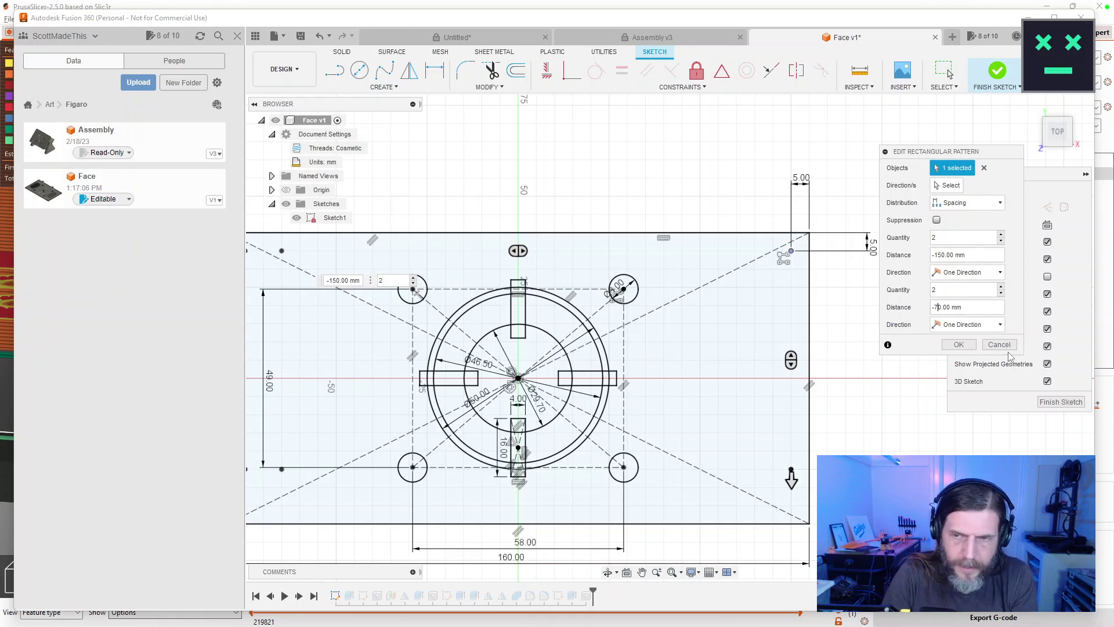
left_click(959, 345)
scroll(851, 363, "down", 3)
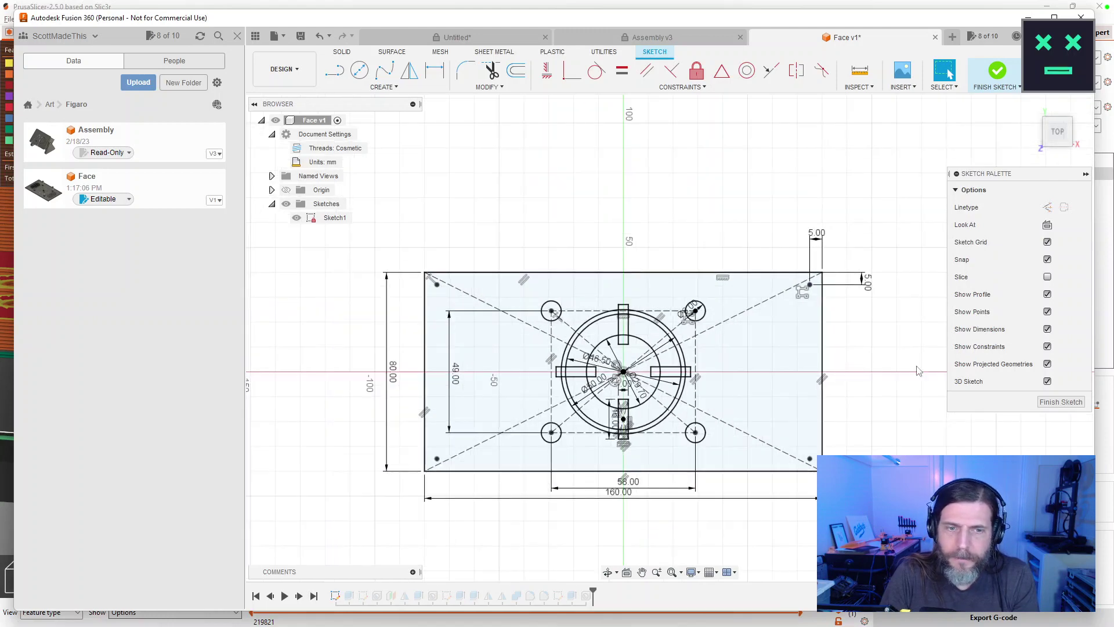
left_click(1052, 400)
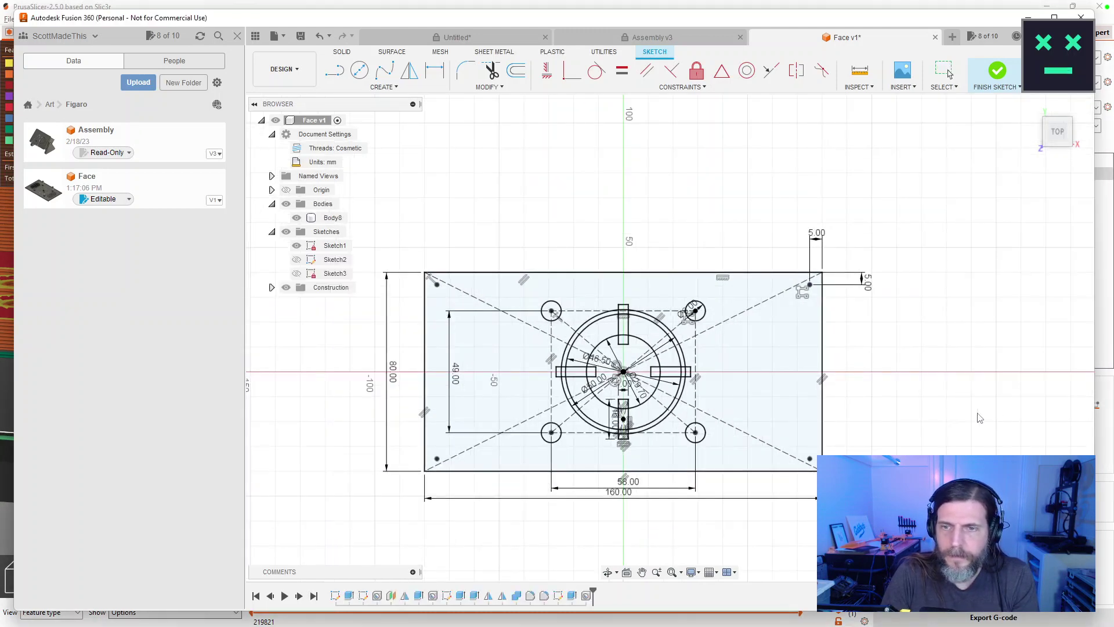
Hide all sketches so only the plate and its holes are visible.
left_click_drag(872, 435, 902, 229)
left_click(297, 246)
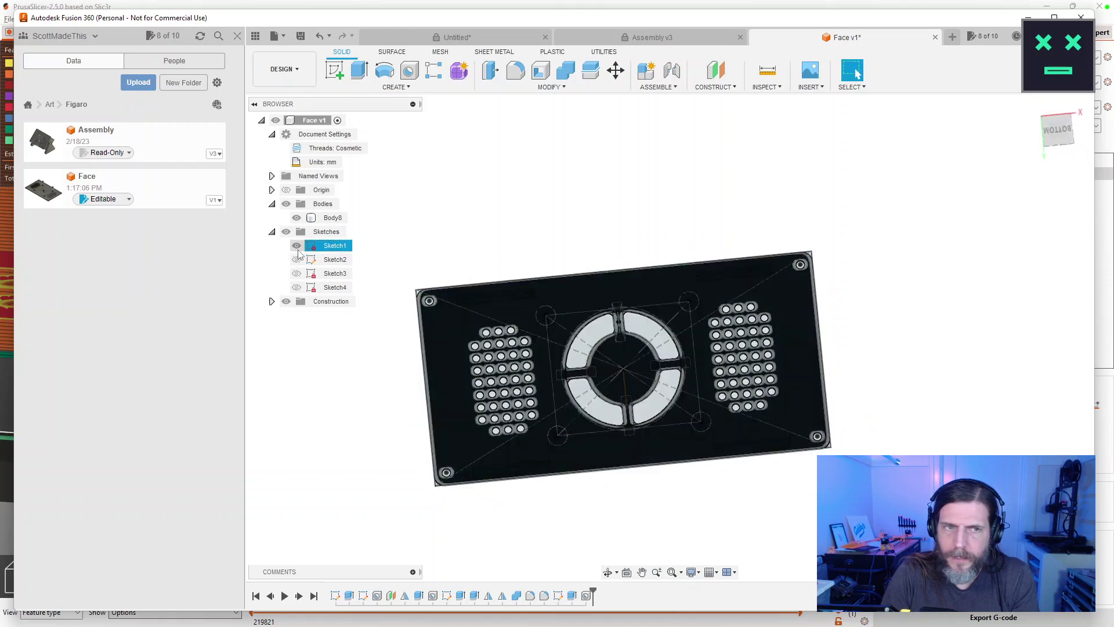
left_click(286, 231)
mouse_move(847, 446)
left_mouse_down()
mouse_move(888, 433)
mouse_move(888, 411)
mouse_move(848, 355)
mouse_move(859, 314)
mouse_move(861, 373)
mouse_move(656, 318)
mouse_move(711, 426)
mouse_move(713, 345)
mouse_move(838, 239)
mouse_move(838, 193)
mouse_move(831, 253)
left_mouse_up()
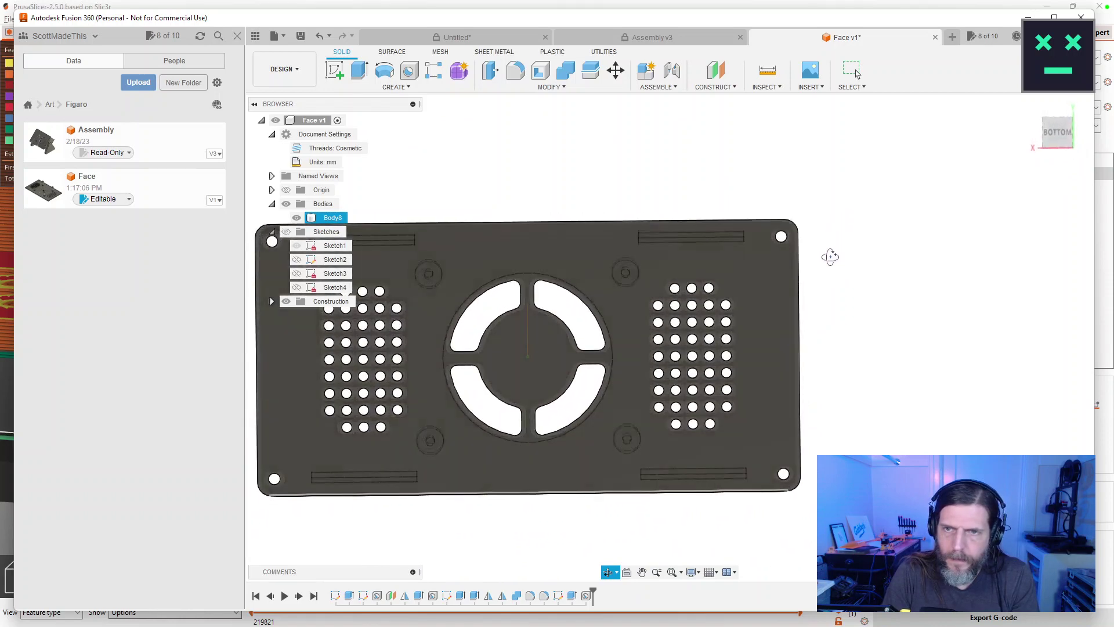
key("Escape")
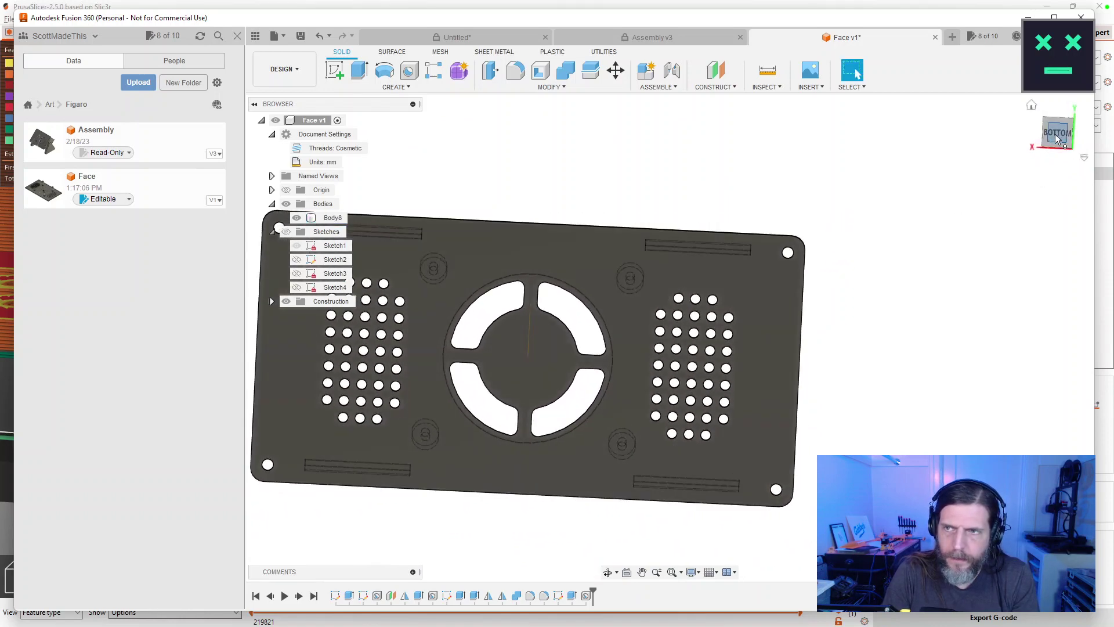
left_click(1056, 135)
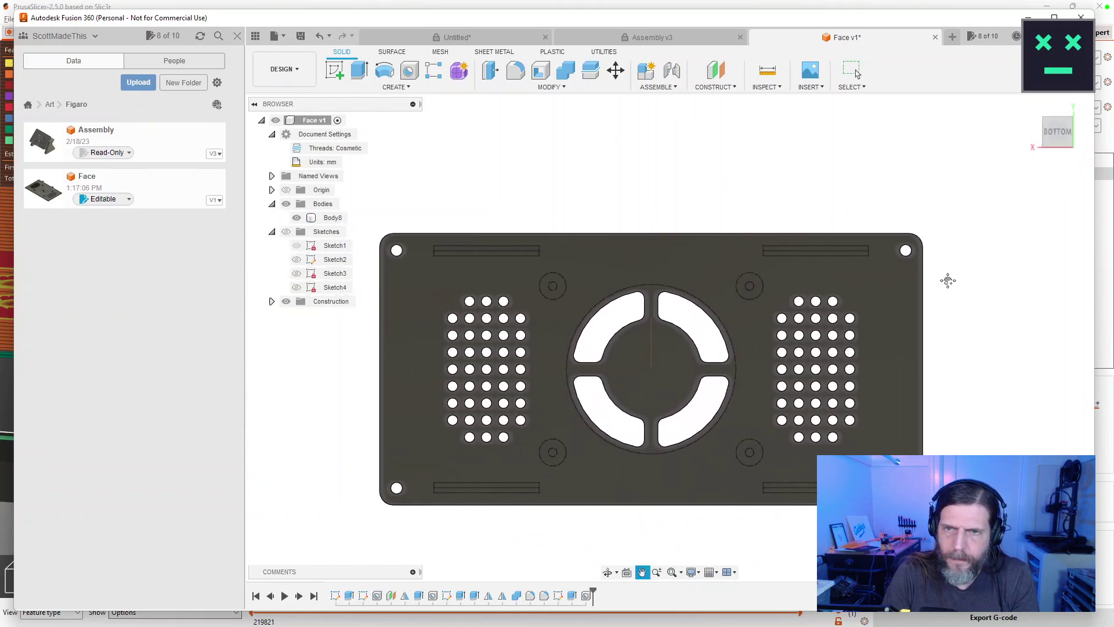
scroll(947, 281, "up", 1)
left_click(1031, 105)
left_click(1056, 125)
left_click_drag(672, 423, 857, 74)
mouse_move(687, 289)
left_mouse_down()
mouse_move(684, 370)
mouse_move(676, 307)
left_mouse_up()
key("Escape")
Rename the Body8 plate body to FacePlate.
left_click(333, 219)
double_click(332, 218)
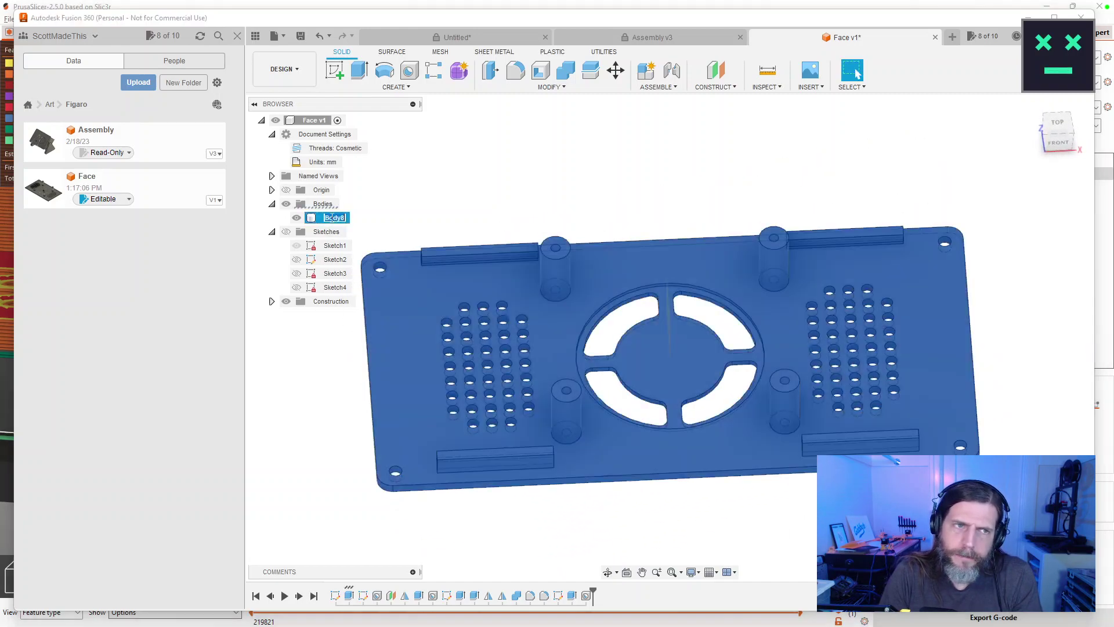
type("FacePlate")
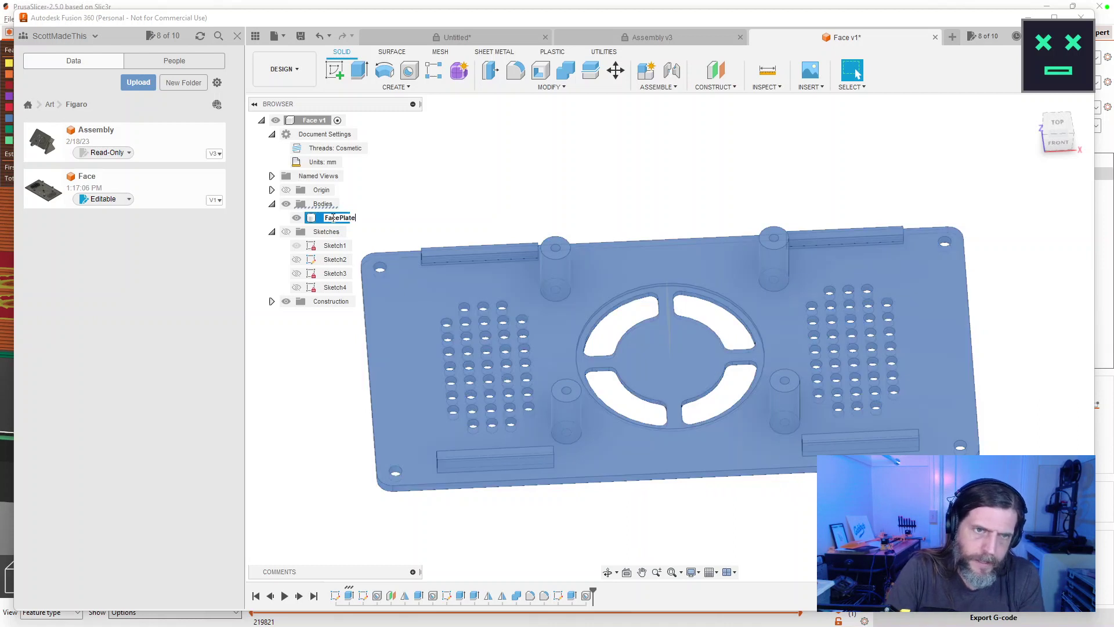
key("Return")
right_click(334, 219)
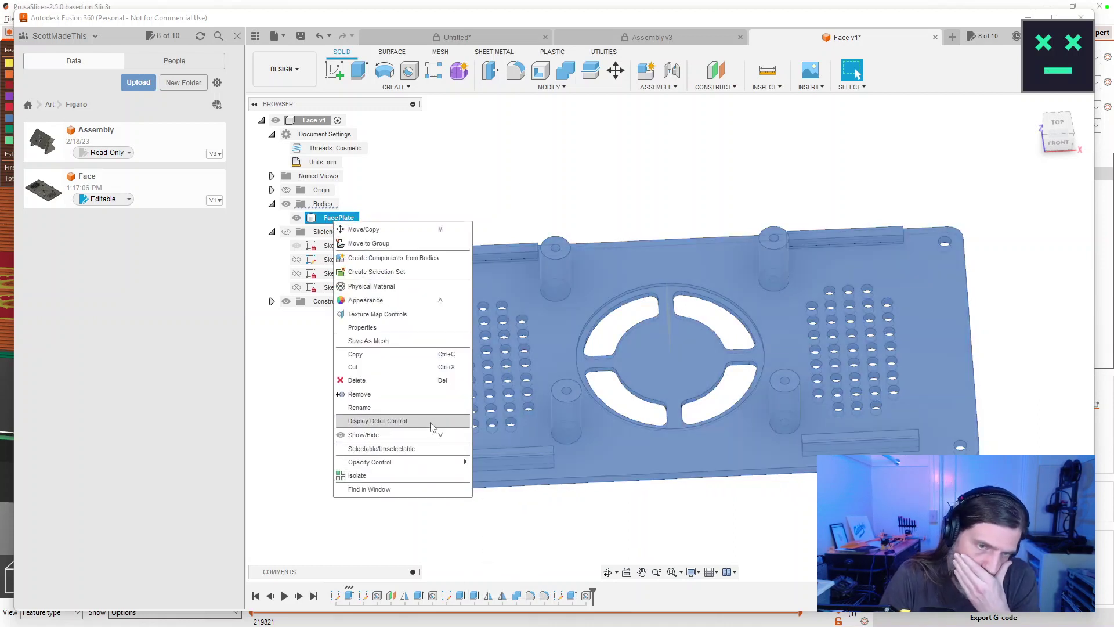
Export FacePlate as an STL mesh and slice it at 0.28 mm SUPERDRAFT, estimating 3h2m.
left_click(399, 342)
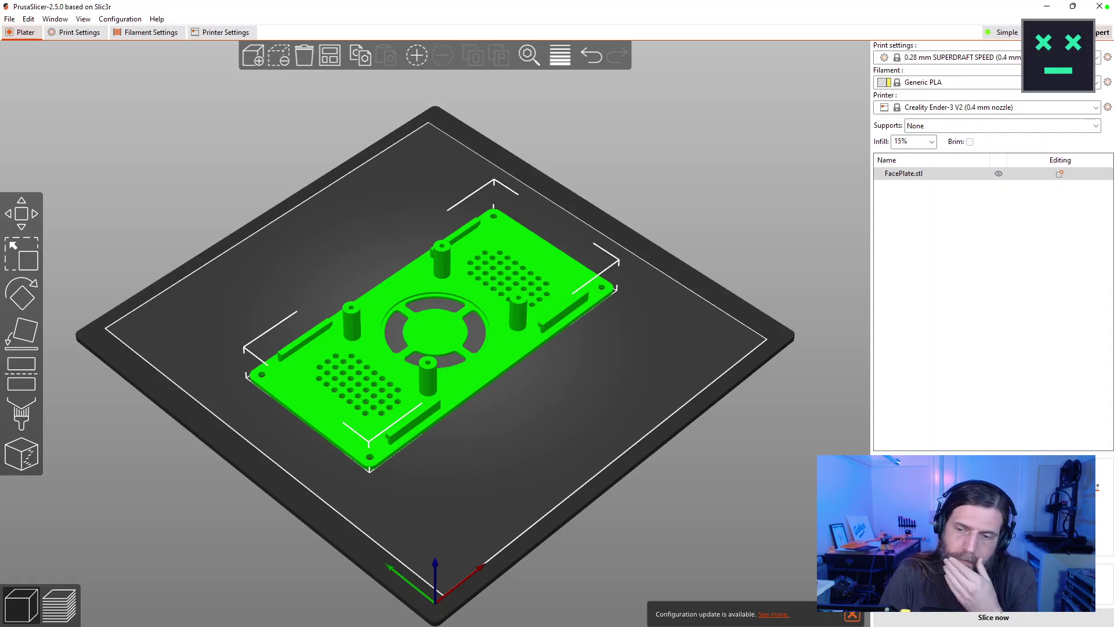
left_click(994, 618)
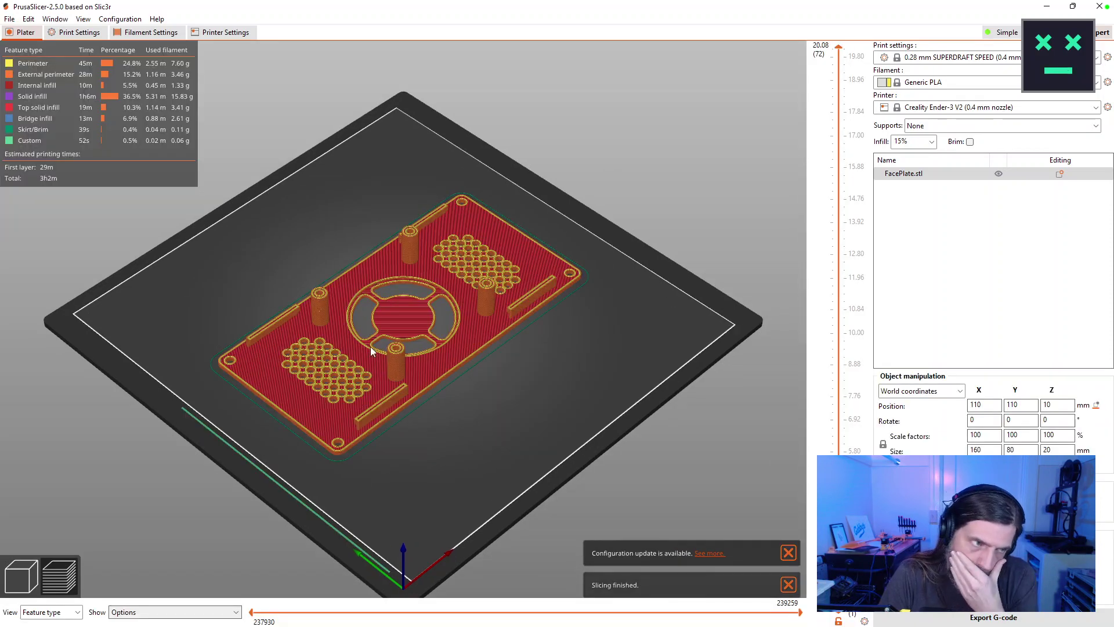
scroll(372, 351, "up", 5)
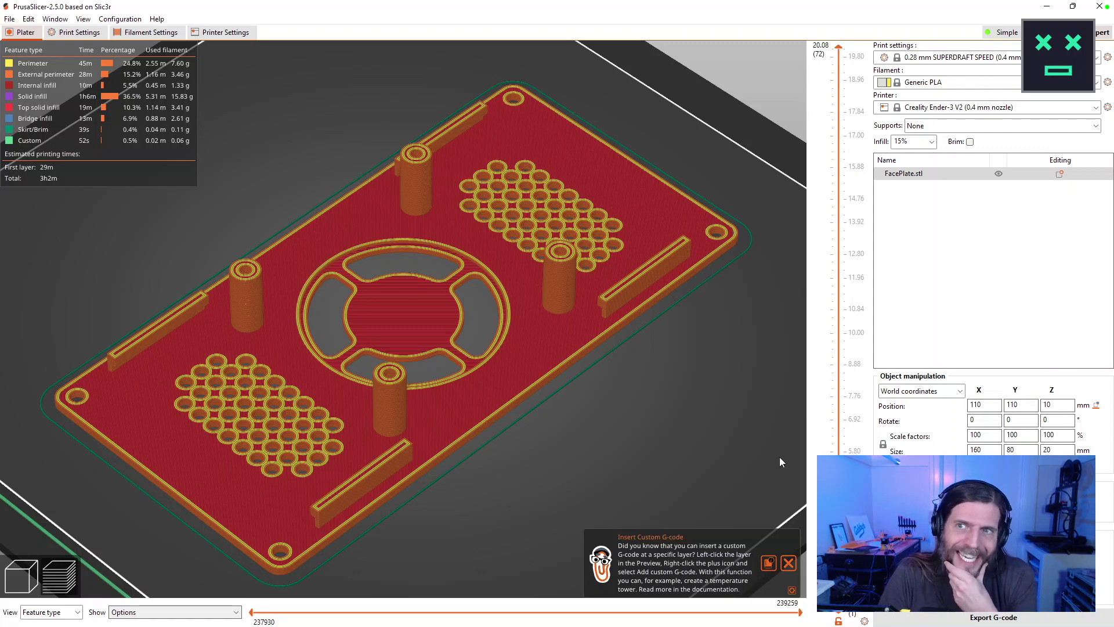
Re-slice with the 0.20 mm NORMAL SPEED profile and supports everywhere, cancelling the G-code save.
left_click(973, 65)
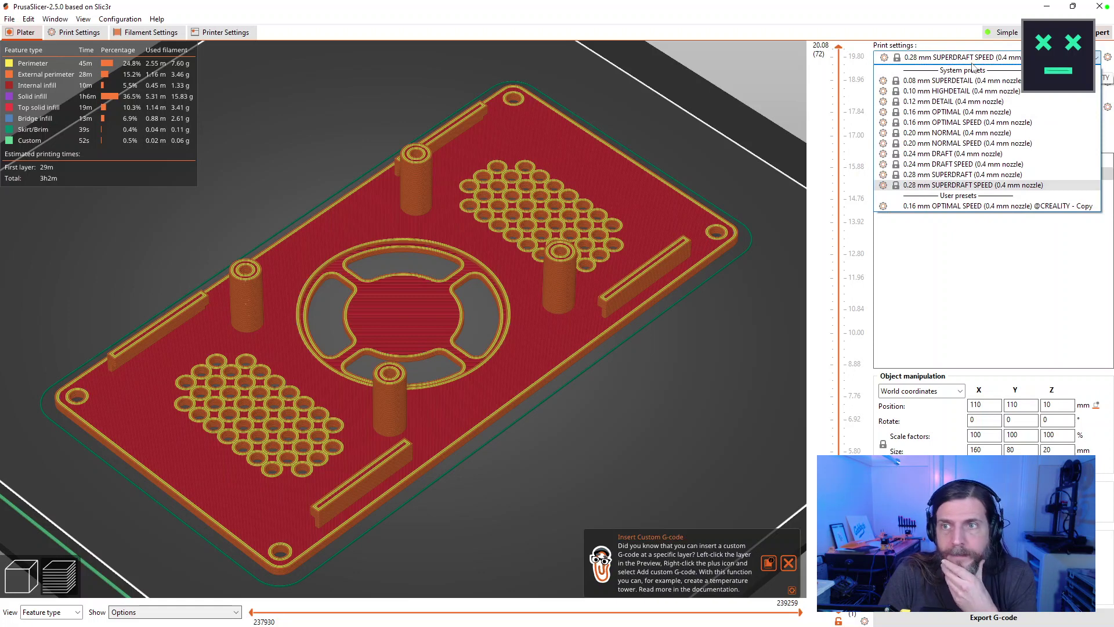
key("Escape")
left_click(969, 145)
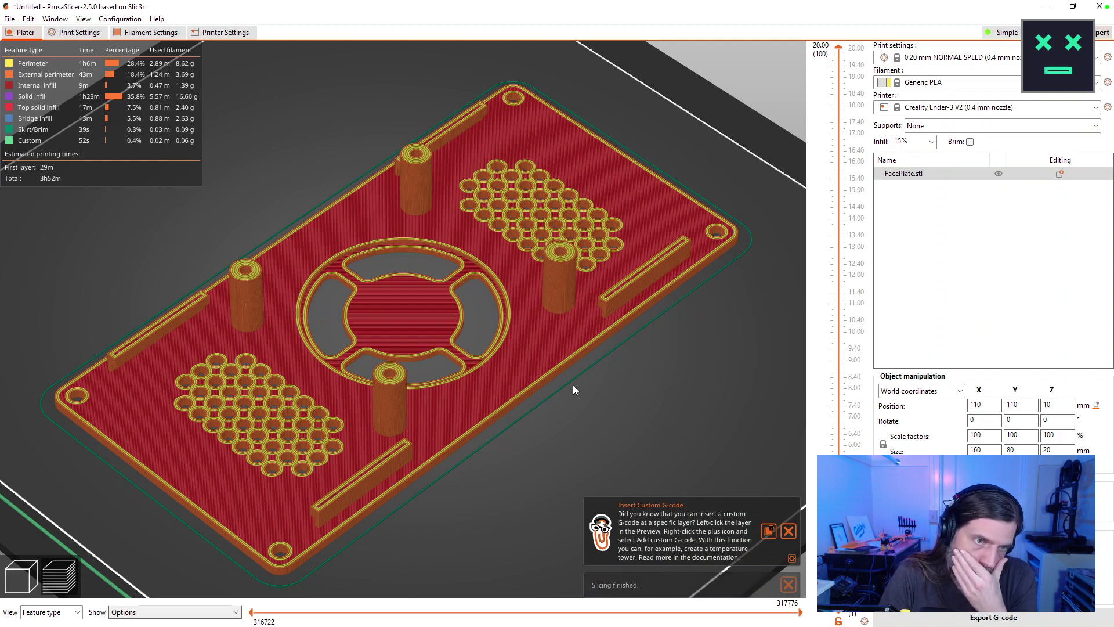
left_click(926, 128)
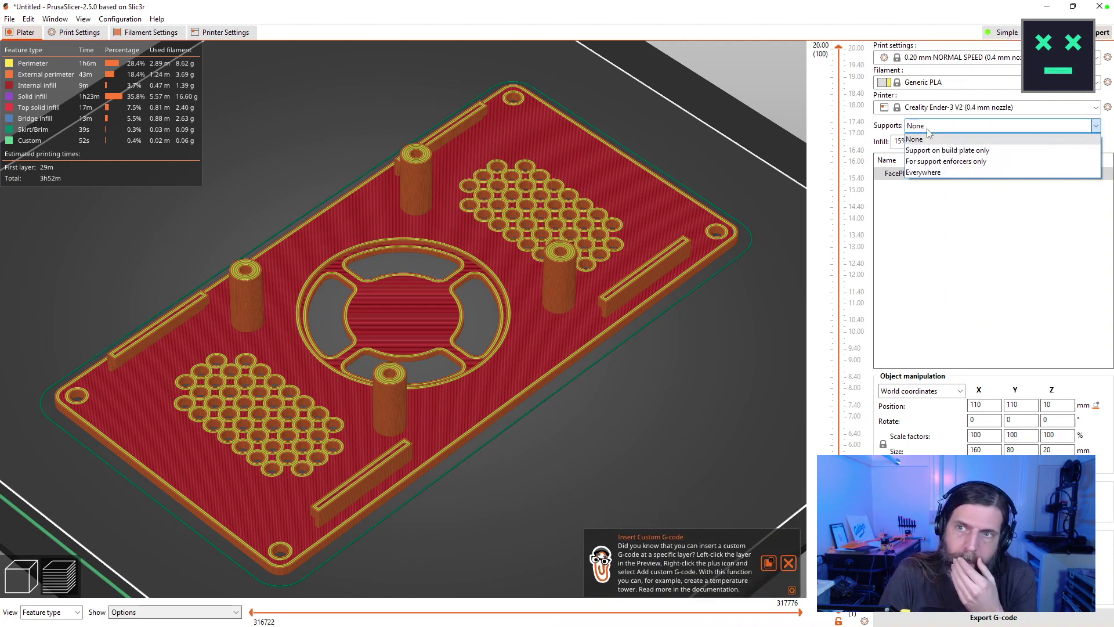
left_click(924, 171)
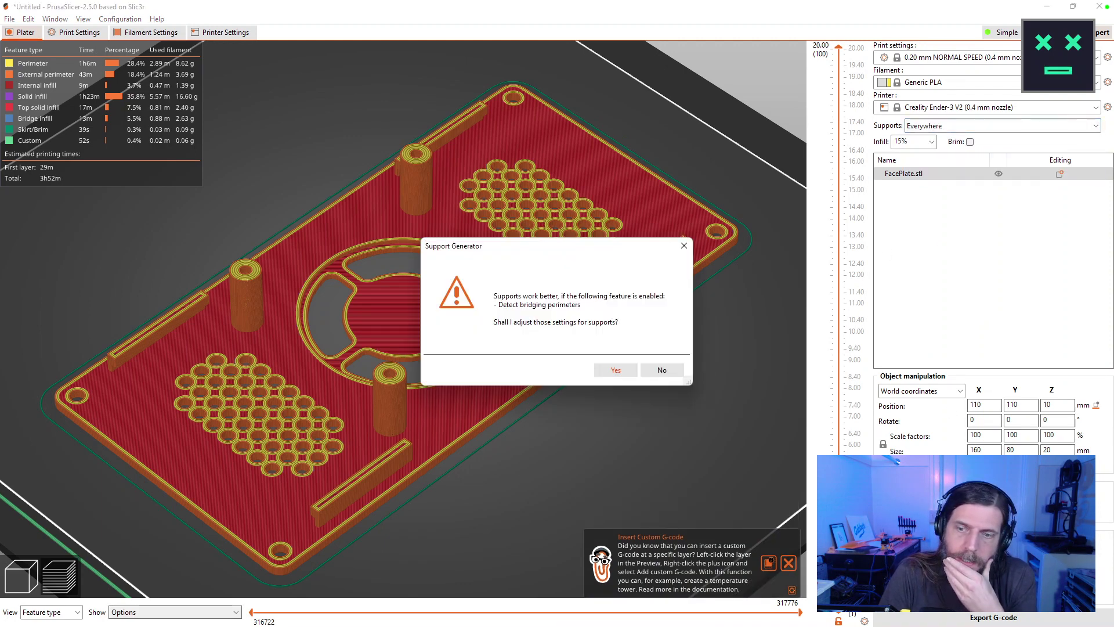
left_click(625, 372)
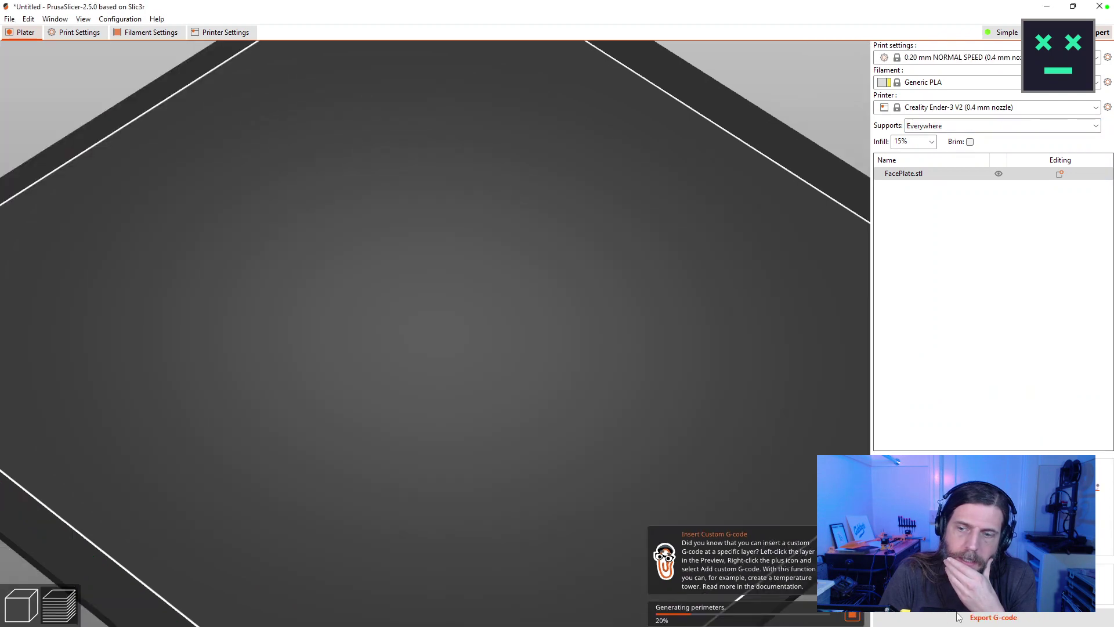
key("ctrl+g")
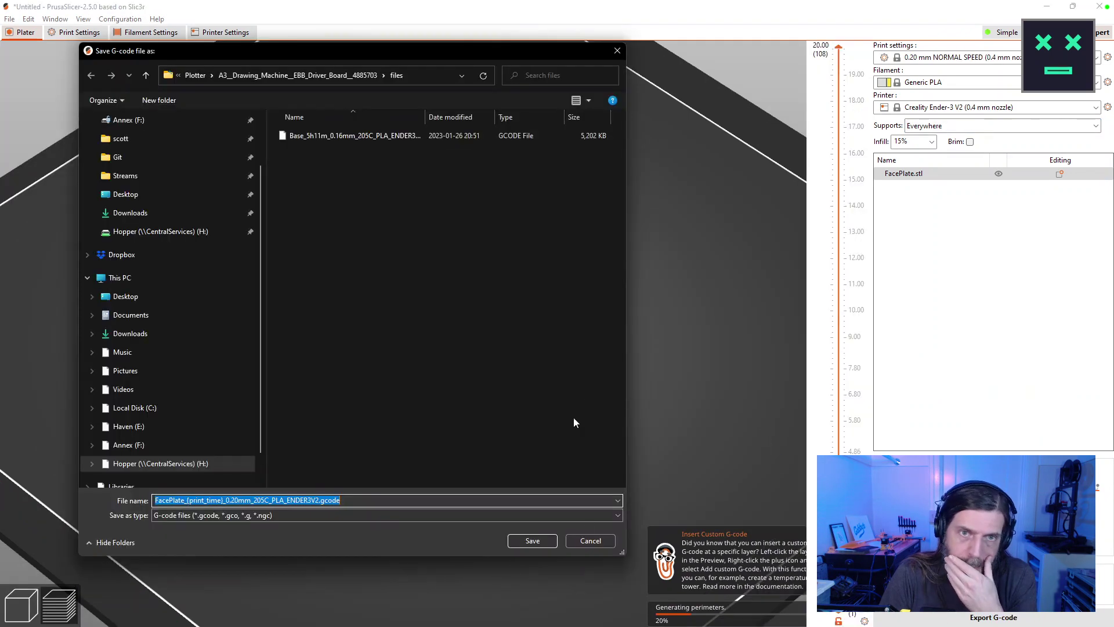
left_click(592, 541)
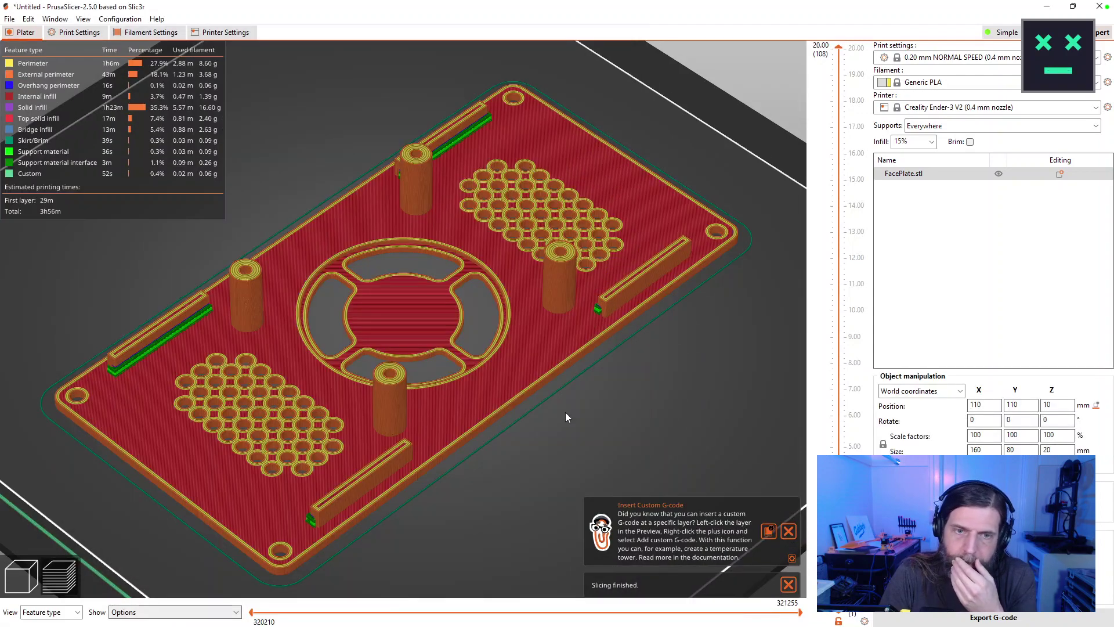
Orbit and zoom around the sliced plate preview and dismiss the custom G-code tip.
scroll(198, 399, "up", 3)
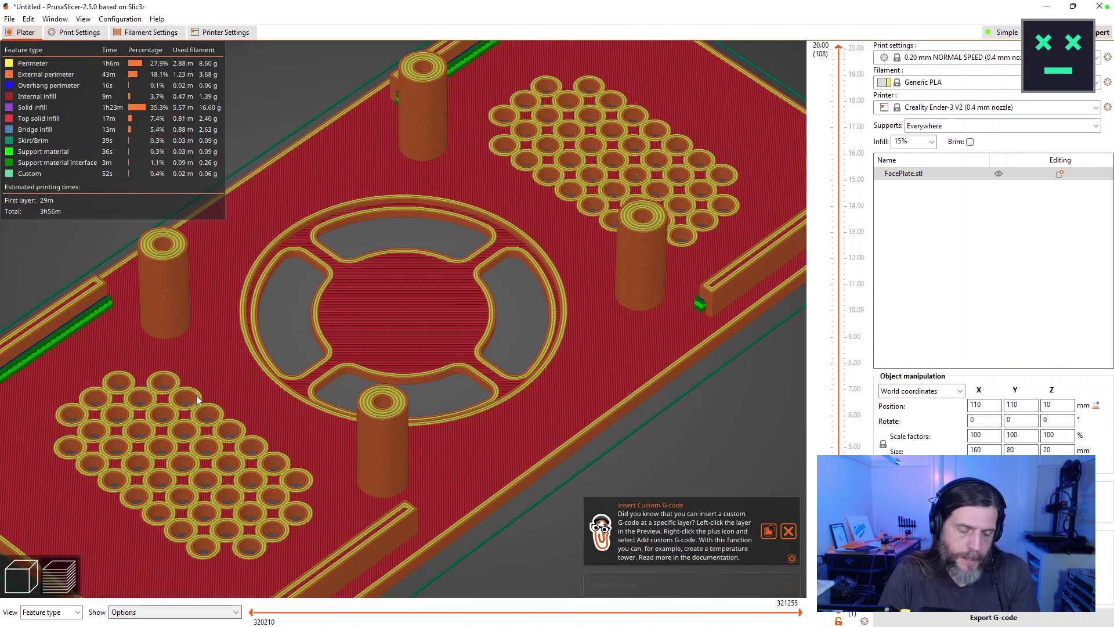
left_click_drag(205, 392, 339, 325)
scroll(339, 323, "up", 5)
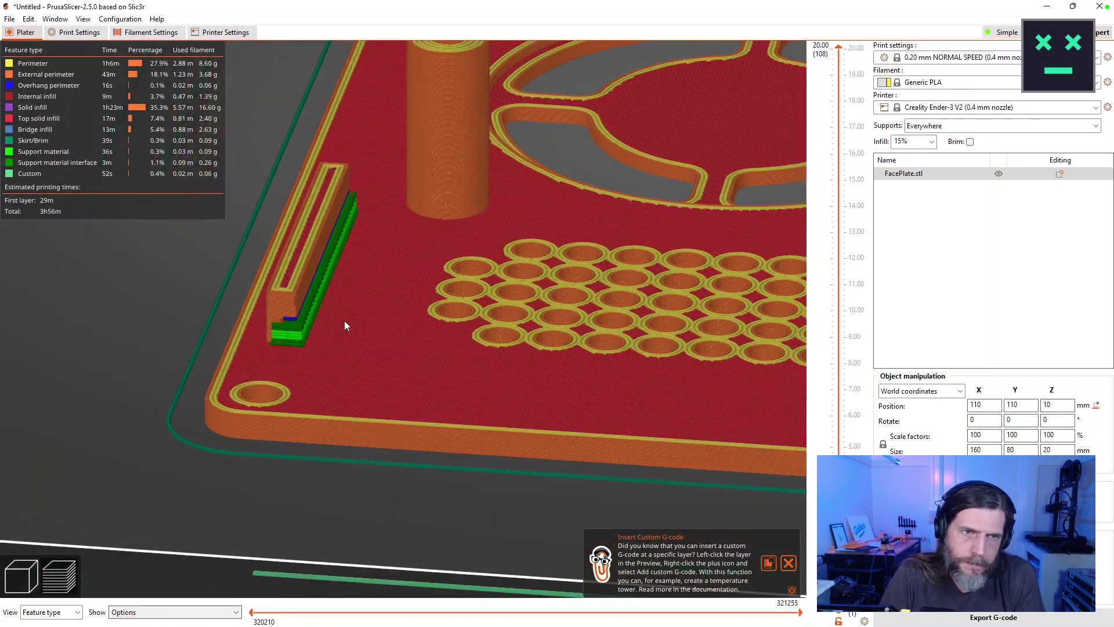
scroll(345, 325, "down", 5)
scroll(551, 339, "up", 2)
scroll(482, 369, "up", 2)
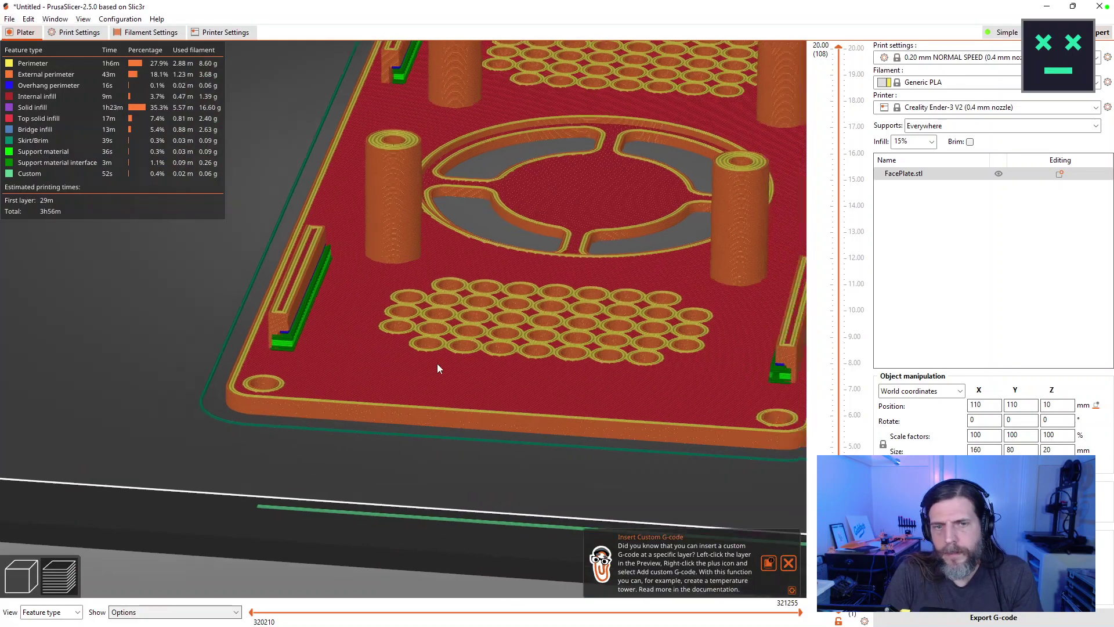
scroll(406, 378, "down", 3)
left_click_drag(348, 390, 458, 447)
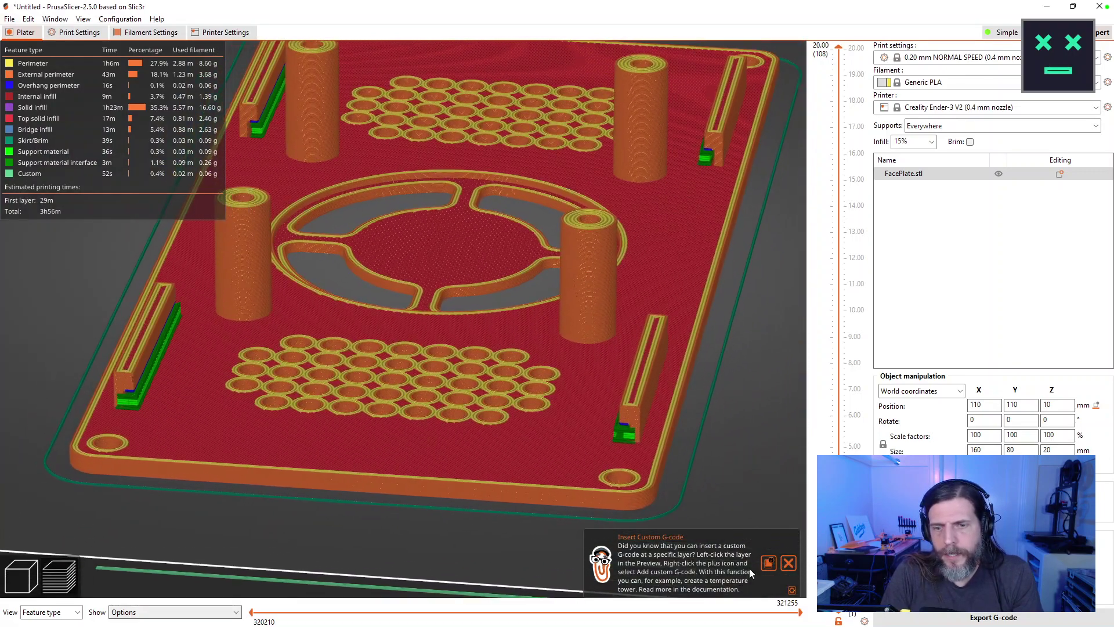
left_click(789, 568)
scroll(599, 496, "up", 6)
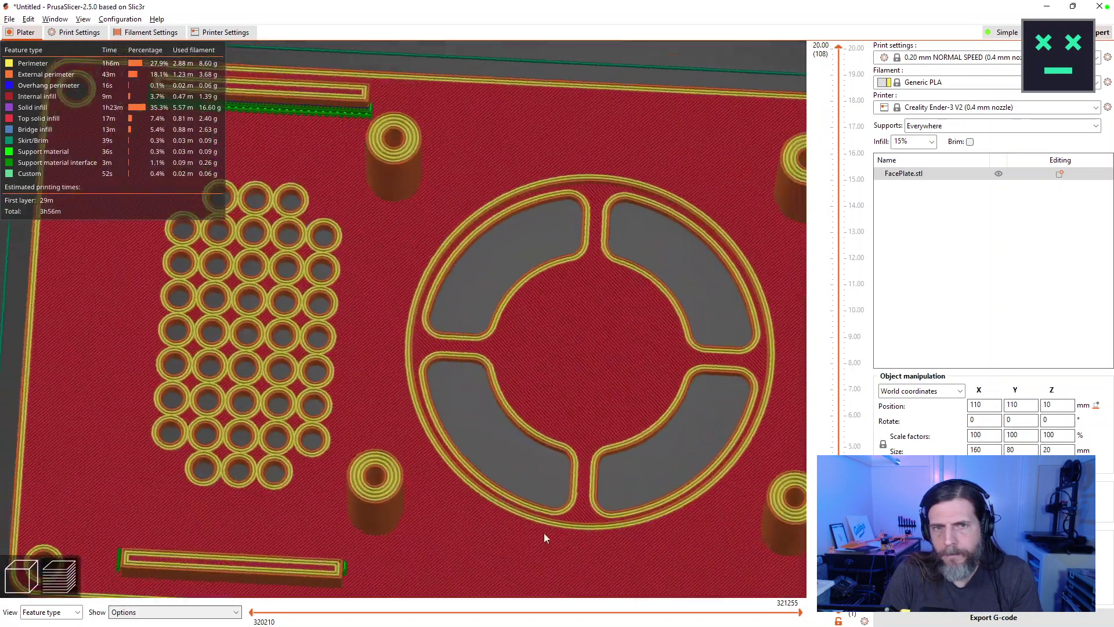
scroll(545, 537, "down", 2)
left_click_drag(553, 545, 549, 508)
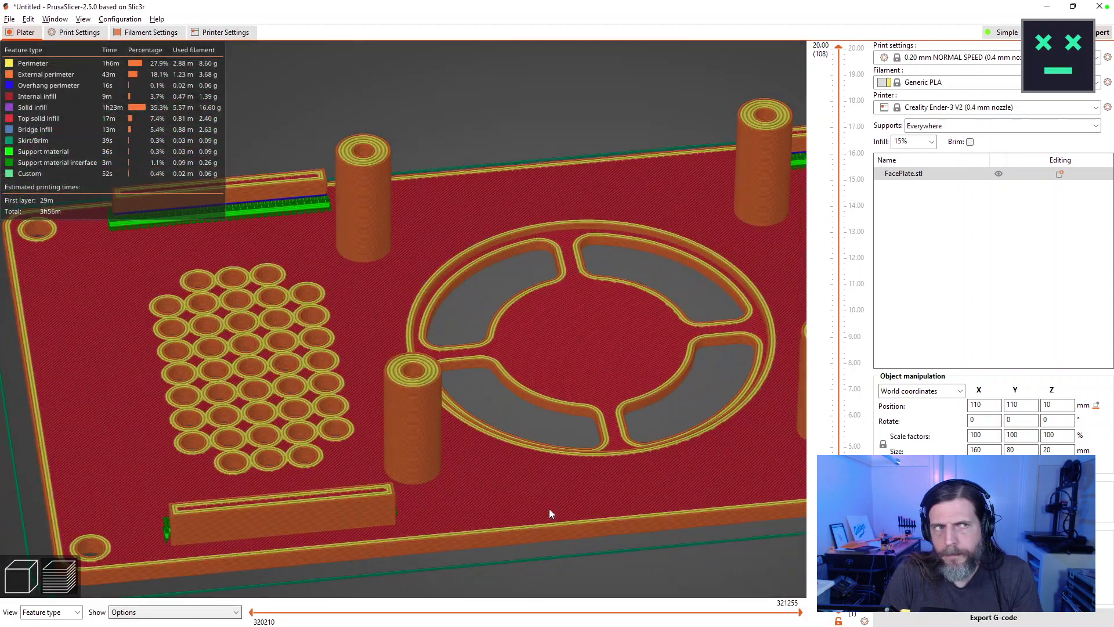
scroll(549, 493, "down", 3)
scroll(548, 485, "up", 3)
scroll(554, 473, "down", 4)
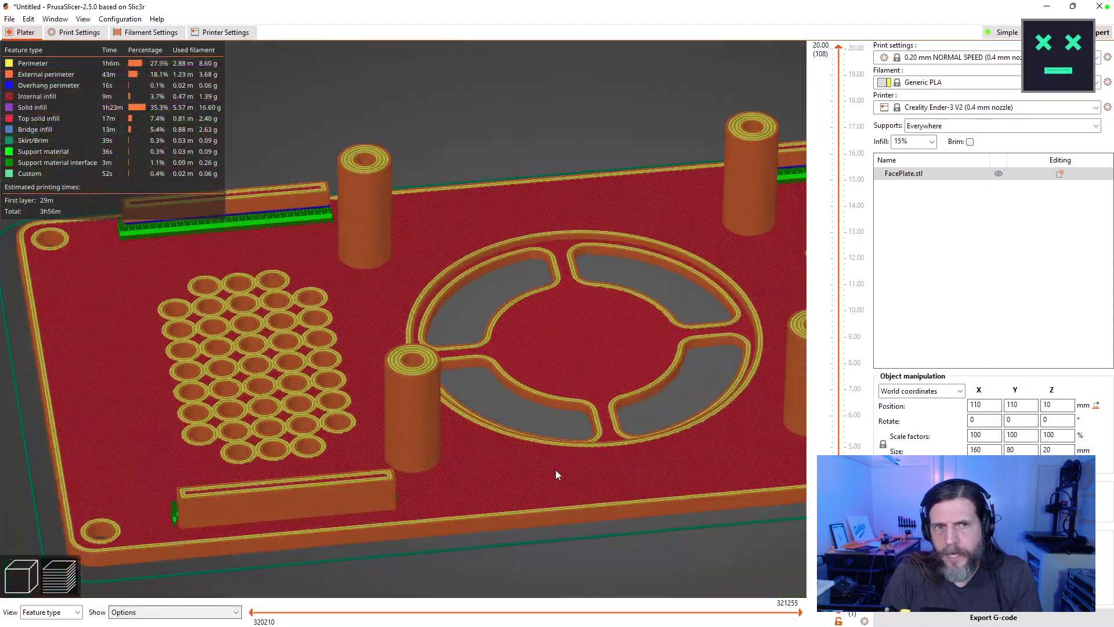
scroll(552, 485, "down", 2)
scroll(553, 485, "up", 1)
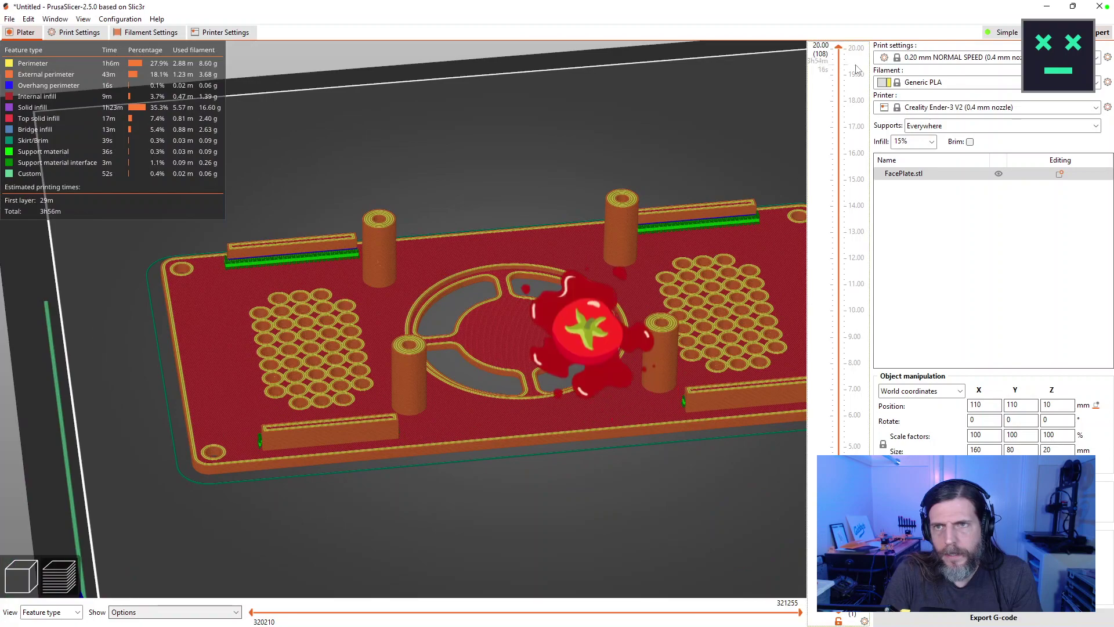
Step through the low layers comparing solid infill, bridge infill and the infill grid.
left_click_drag(845, 98, 842, 510)
key("Up")
key("Down")
key("Down")
key("Up")
key("Up")
key("Down")
key("Down")
key("Up")
key("Up")
key("Down")
key("Down")
key("Up")
key("Up")
key("Up")
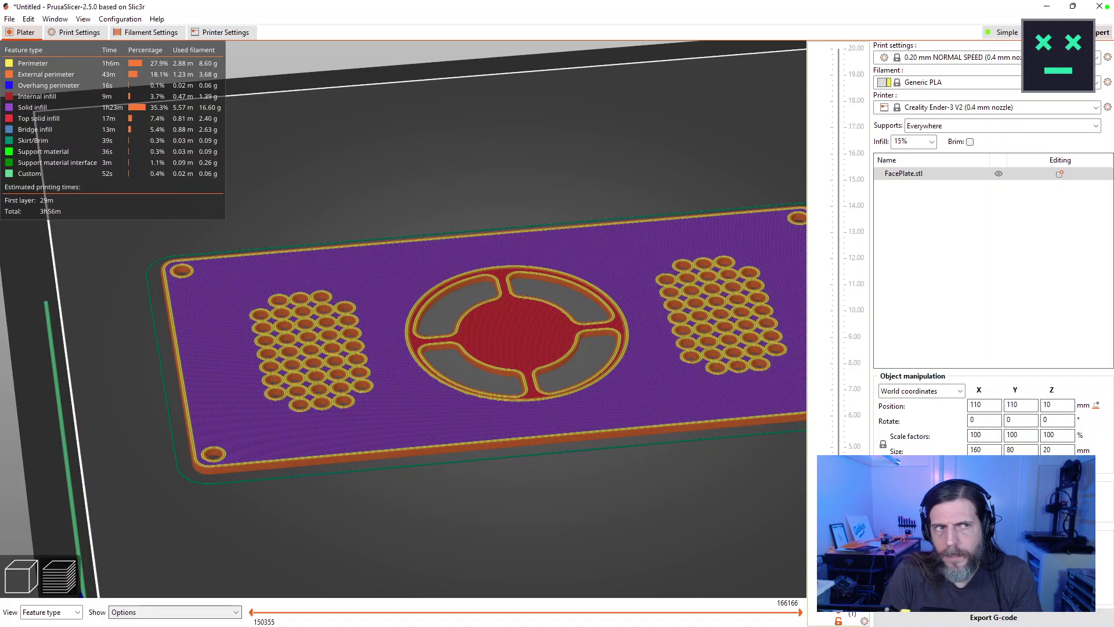
key("Down")
key("Down")
key("Up")
key("Up")
key("Down")
key("Down")
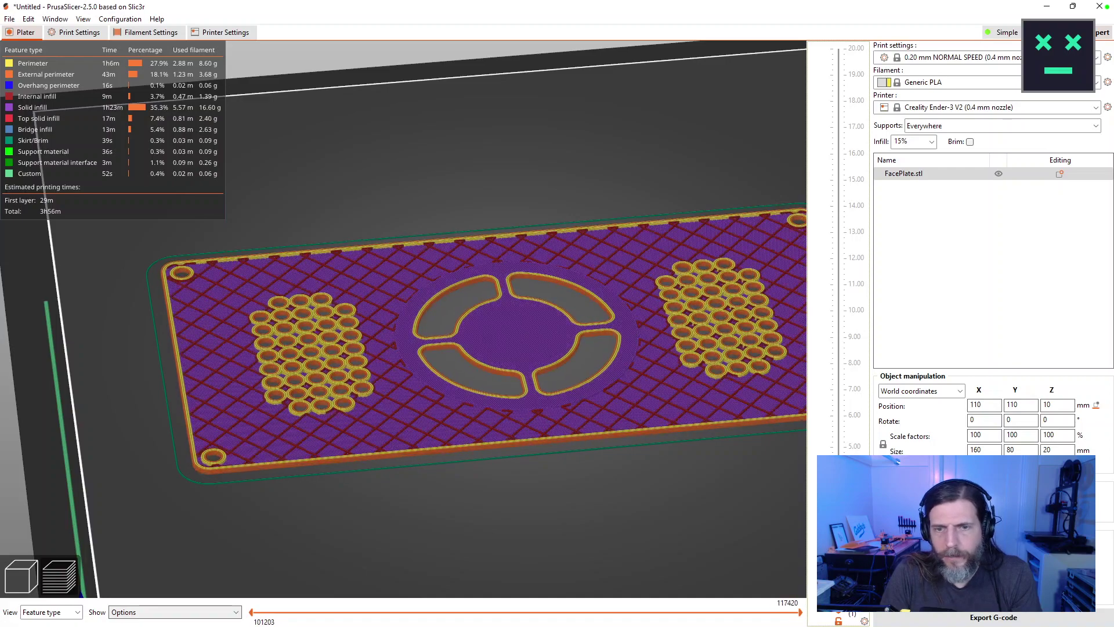
key("Up")
key("Down")
key("Down")
key("Up")
key("Down")
key("Down")
Step through the upper layers, checking top solid layers, supports at 7.40 mm and the standoff cylinders.
key("Up")
key("Up")
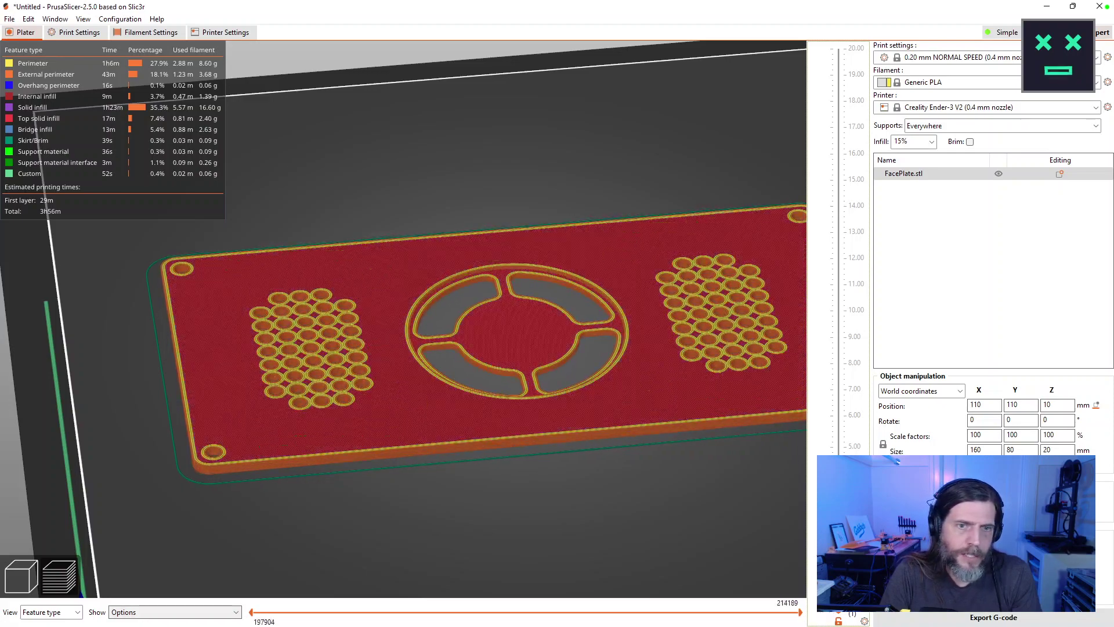
key("Down")
key("Up")
key("Down")
key("Up")
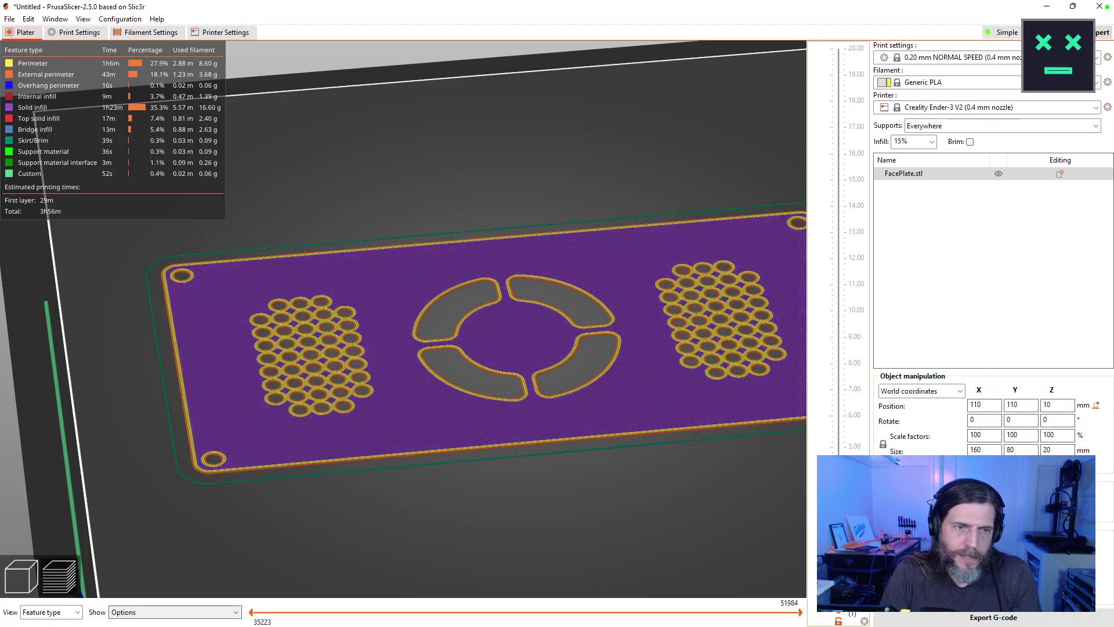
key("Down")
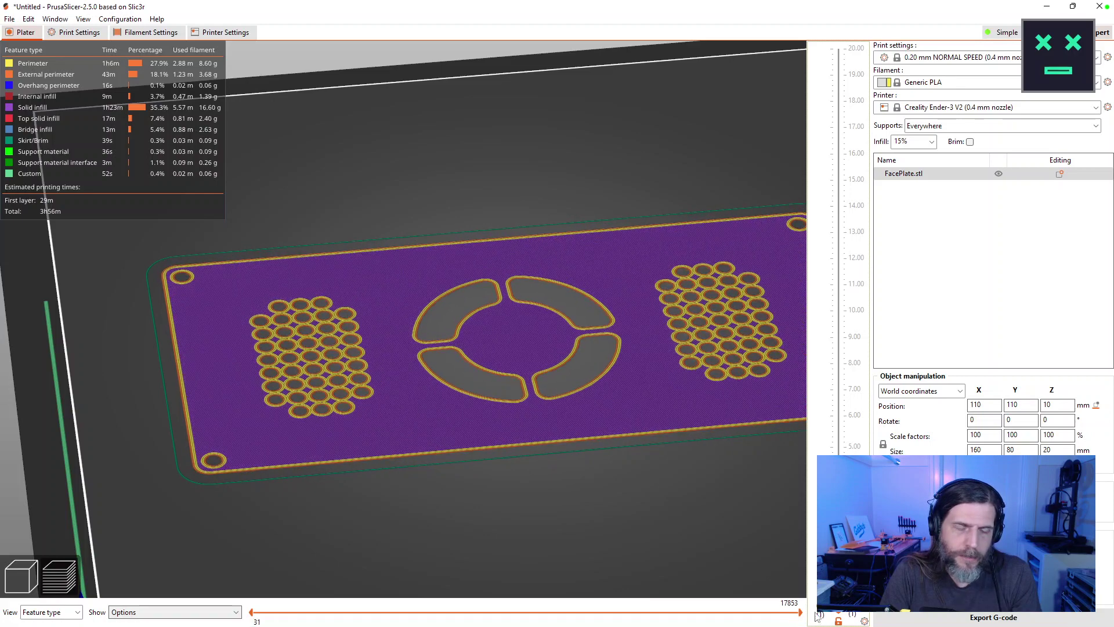
key("Up")
key("Up")
key("Up")
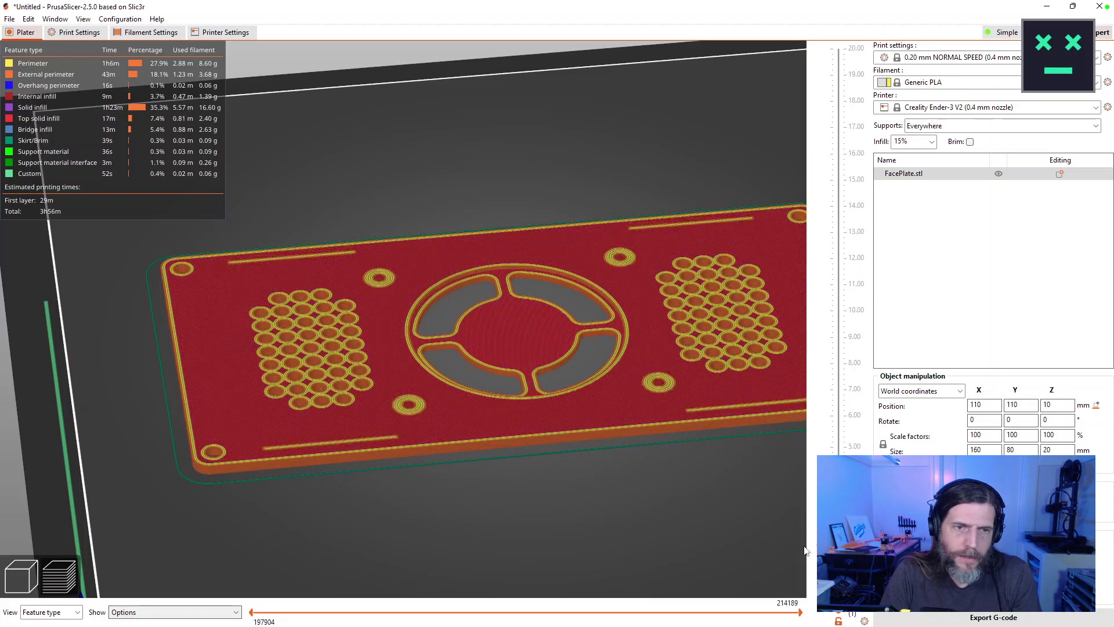
key("Down")
key("Down")
key("Up")
key("Up")
key("Up")
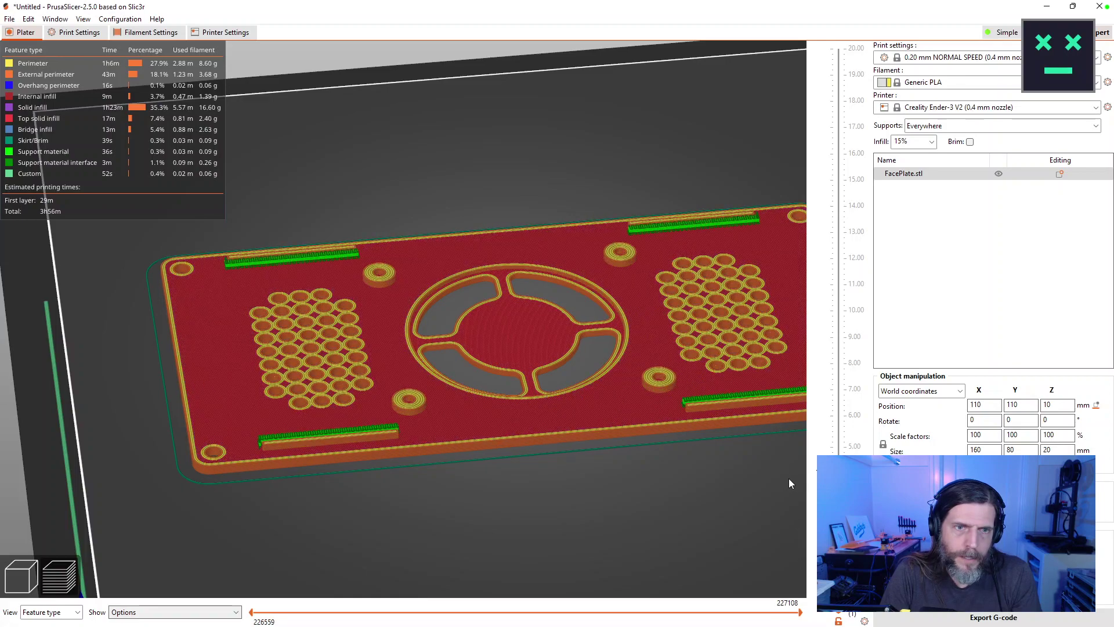
key("Down")
key("Down")
key("Down")
key("Down")
key("Down")
key("Up")
key("Up")
key("Up")
key("Up")
key("Up")
key("Up")
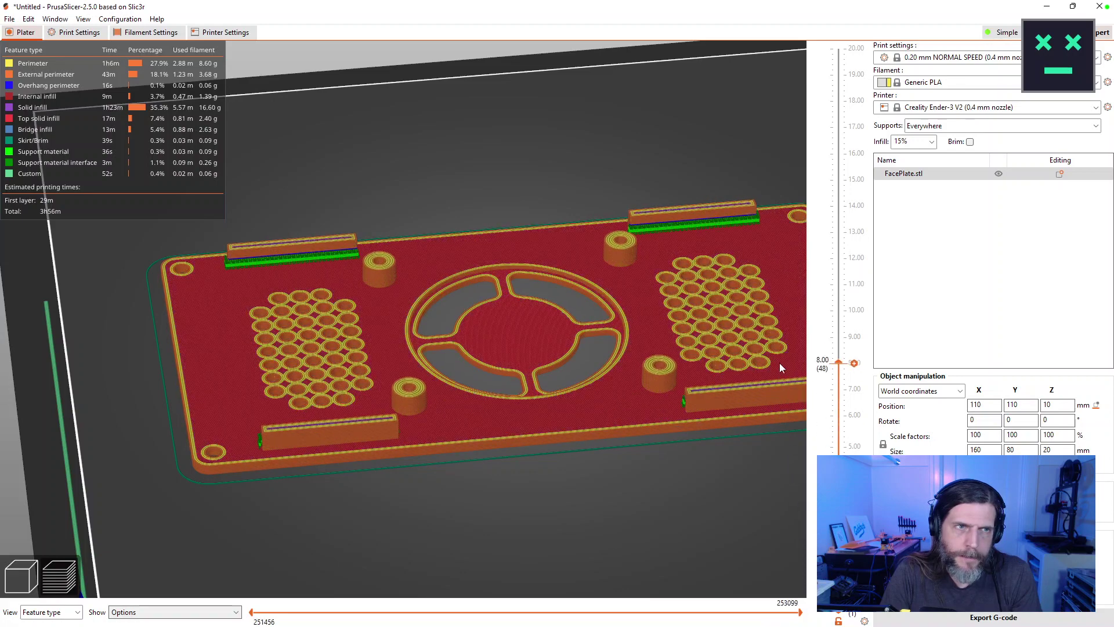
key("Up")
key("Down")
key("Down")
key("Down")
key("Down")
key("Down")
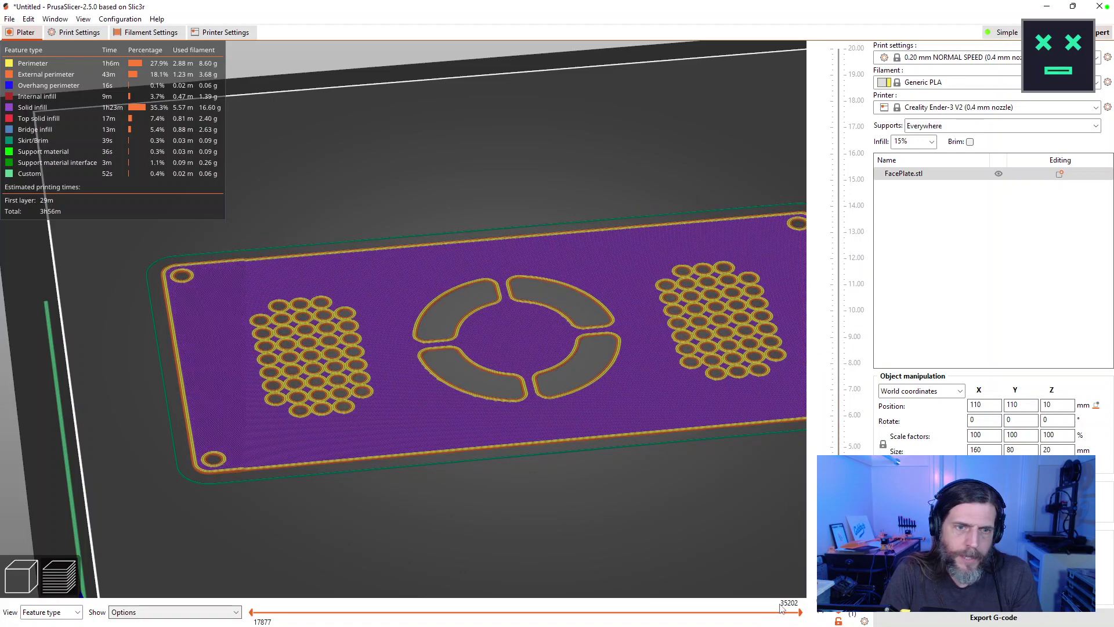
key("Down")
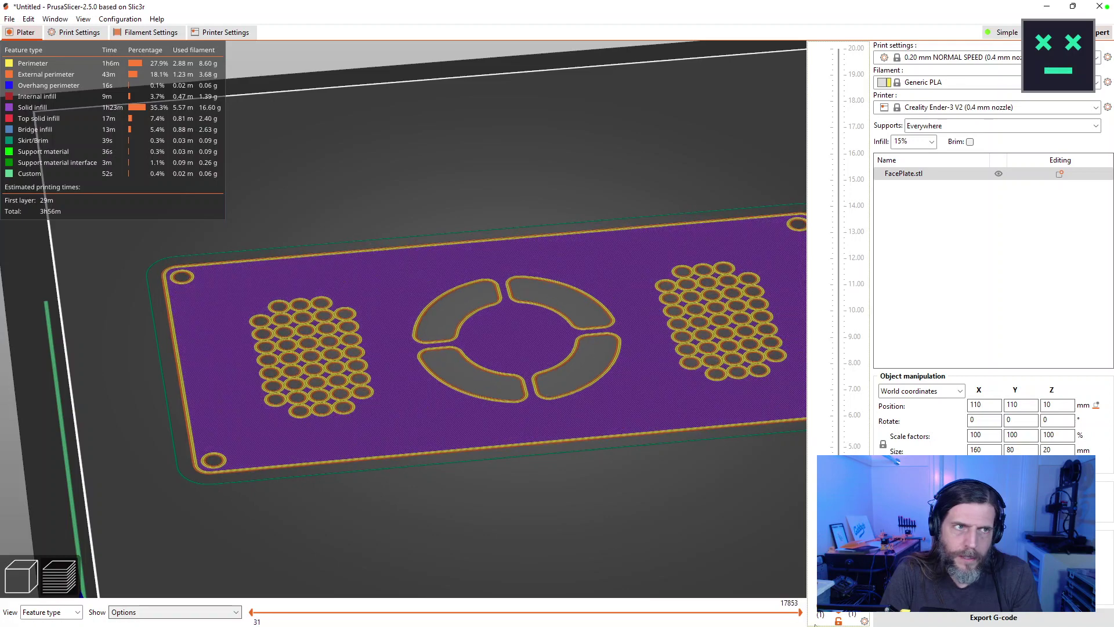
key("Up")
key("Up")
key("Up")
key("Up")
key("Up")
key("Up")
key("Up")
key("Up")
key("Up")
key("Up")
key("Up")
key("Up")
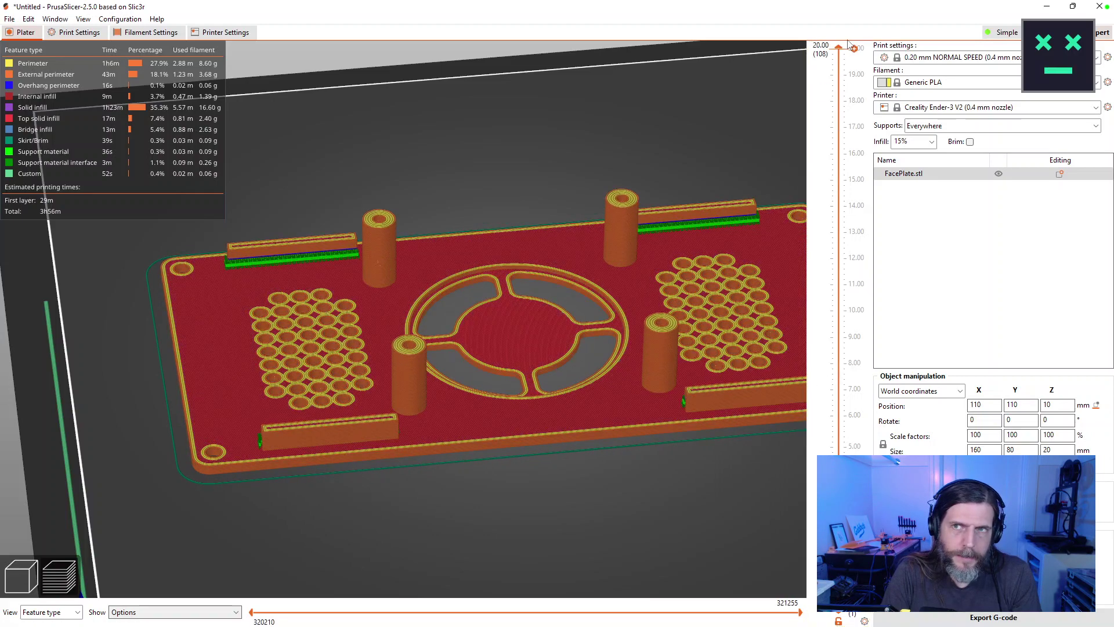
key("Down")
key("Down")
key("Down")
key("Down")
key("Down")
key("Down")
key("Up")
key("Up")
key("Up")
key("Up")
key("Up")
key("Up")
key("Up")
key("Up")
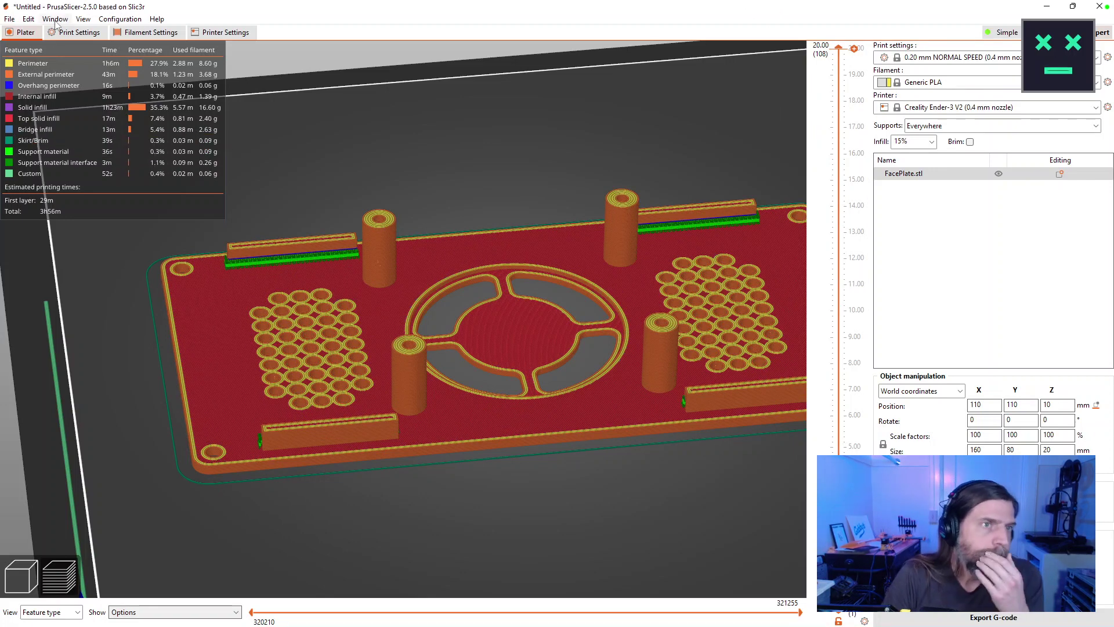
left_click(76, 32)
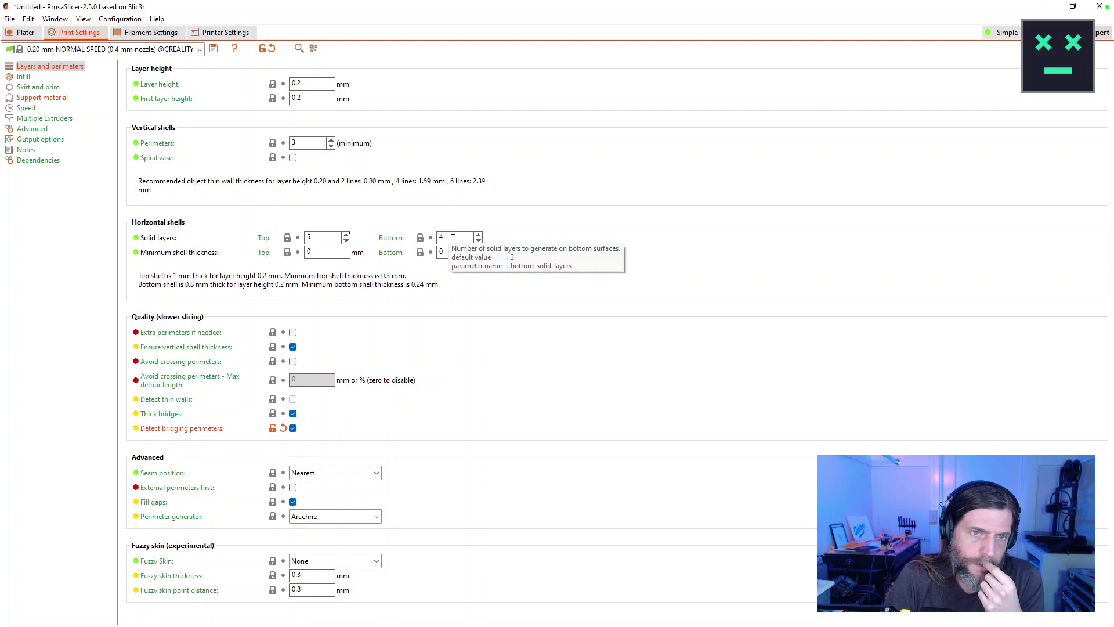
Set solid layers to 3 top and 2 bottom, then re-slice the plate.
left_click(346, 240)
left_click(346, 240)
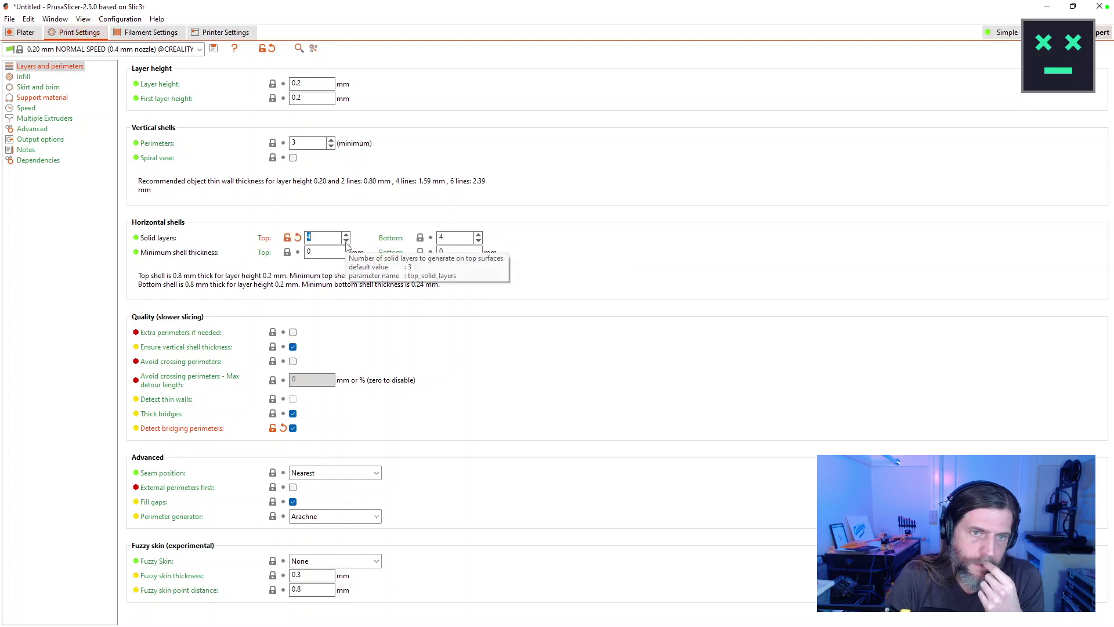
left_click(479, 241)
left_click(478, 241)
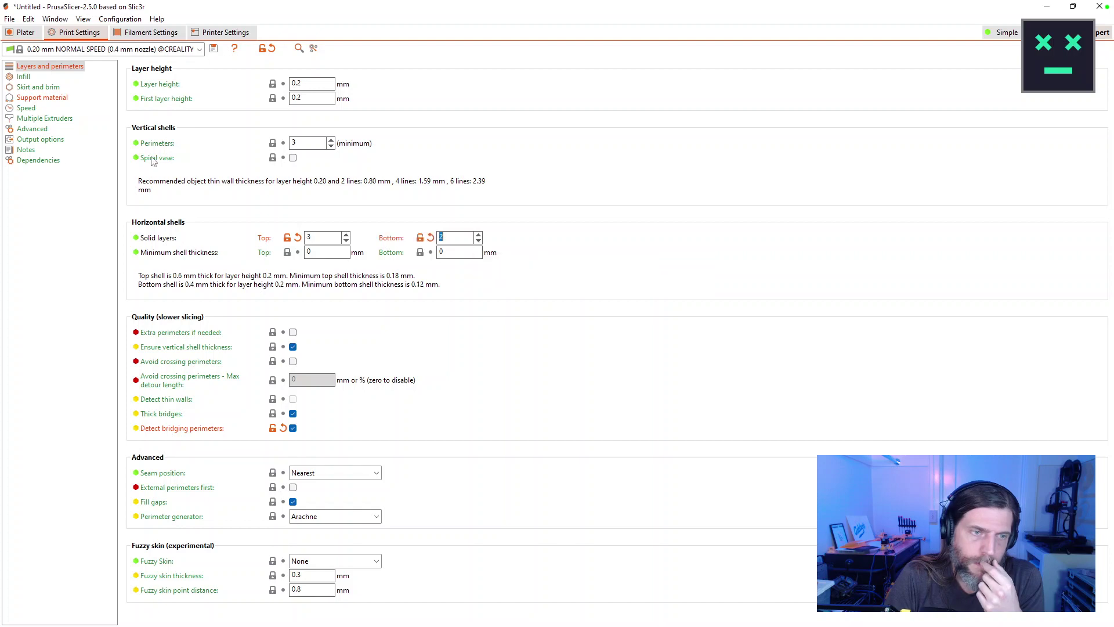
left_click(27, 32)
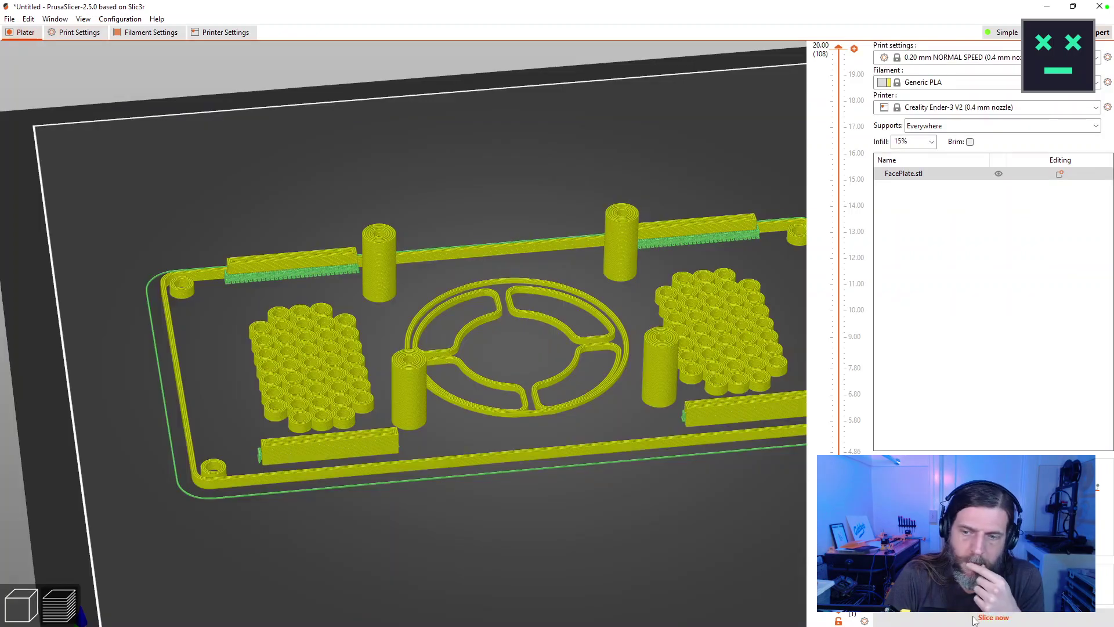
left_click(978, 619)
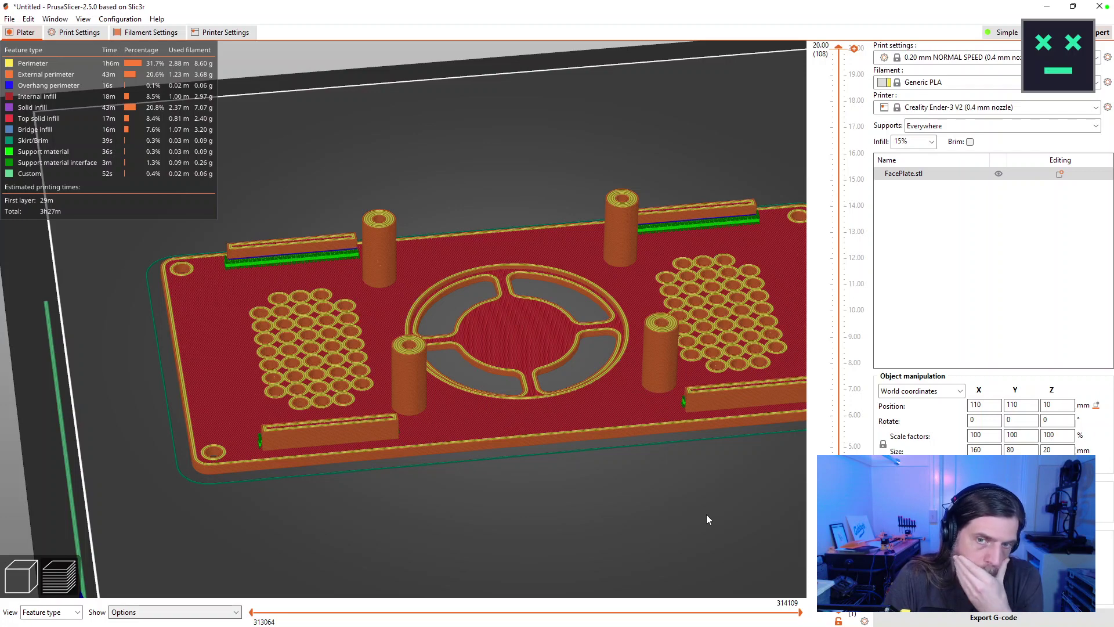
Limit the re-sliced preview to layers up to 7.00 mm (layer 43).
scroll(448, 417, "up", 5)
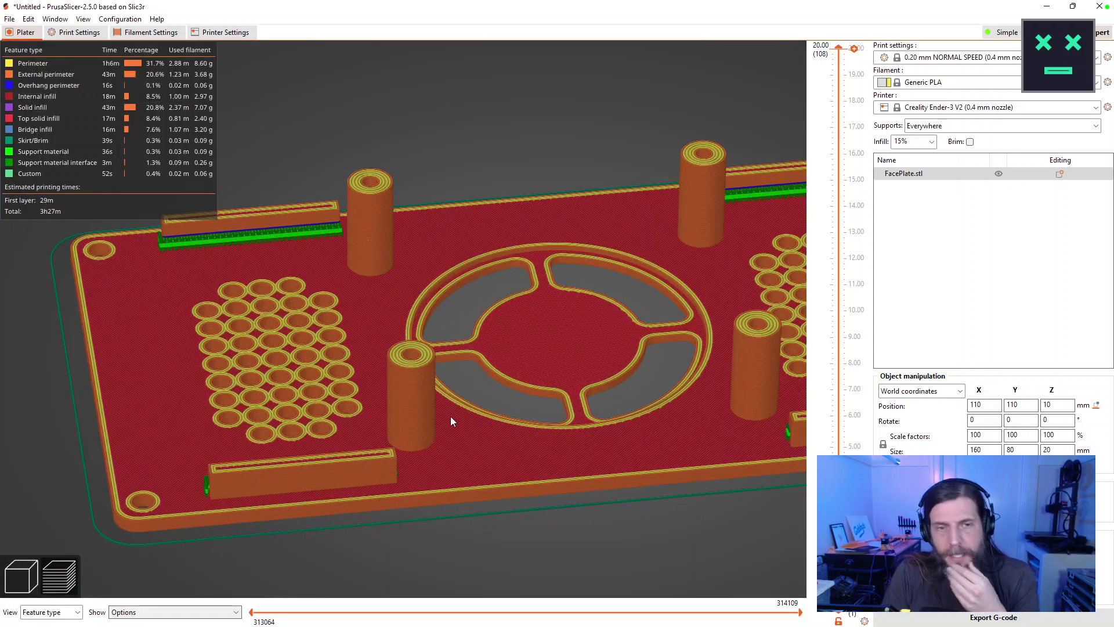
scroll(444, 398, "down", 5)
left_click_drag(839, 48, 835, 397)
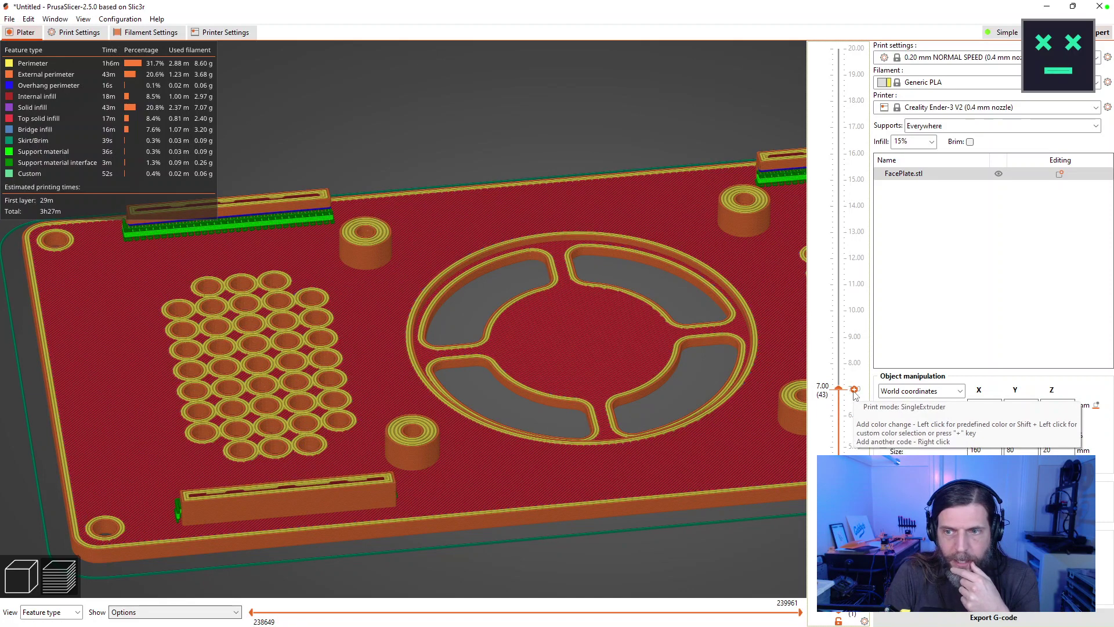
Add a filament colour change at an upper layer (8.20 mm) and slice the face plate.
left_click(855, 389)
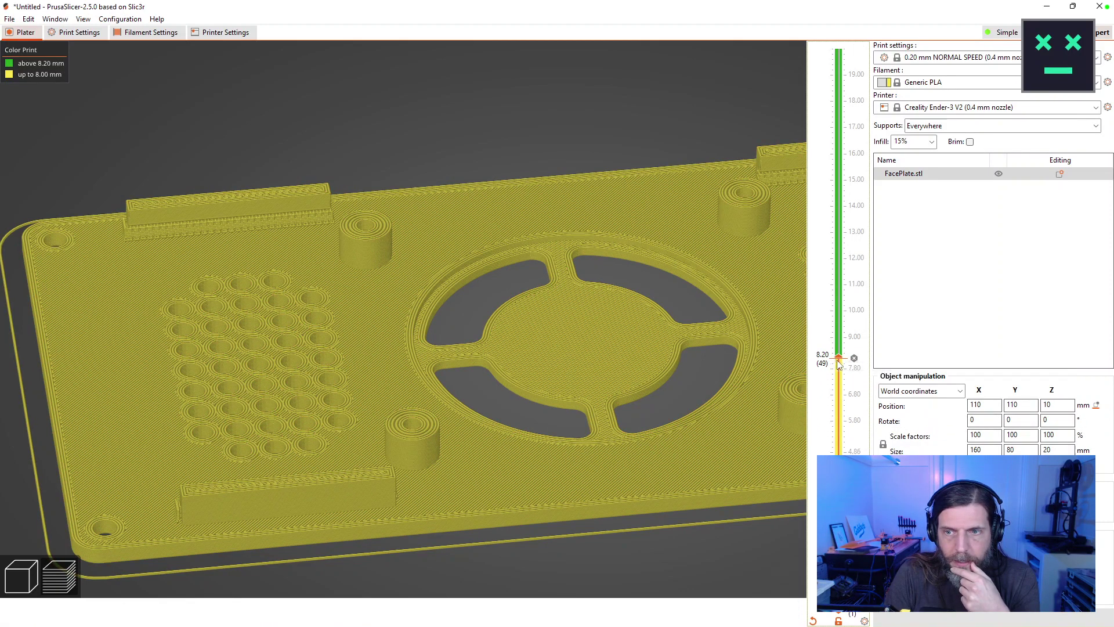
left_click(840, 356)
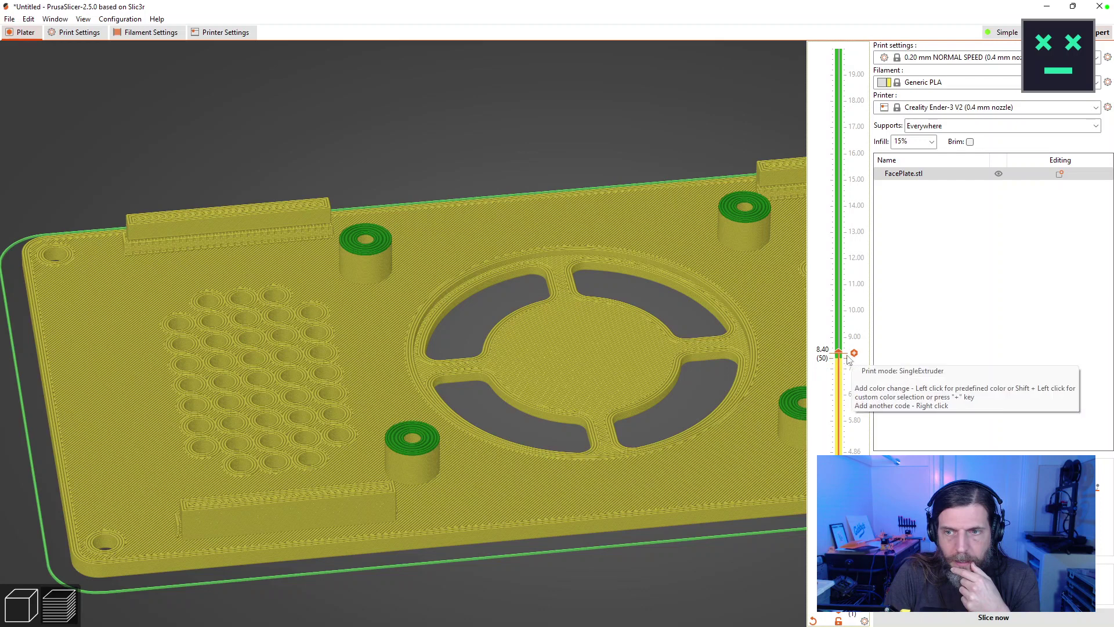
mouse_move(840, 356)
left_mouse_down()
mouse_move(839, 295)
mouse_move(839, 353)
left_mouse_up()
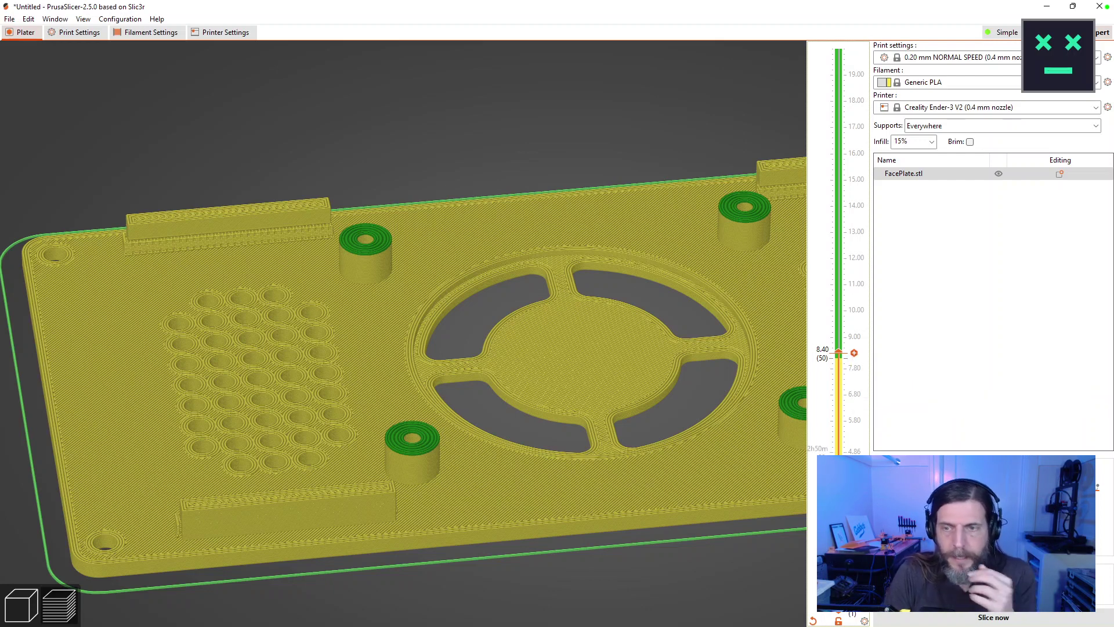
left_click_drag(776, 586, 777, 584)
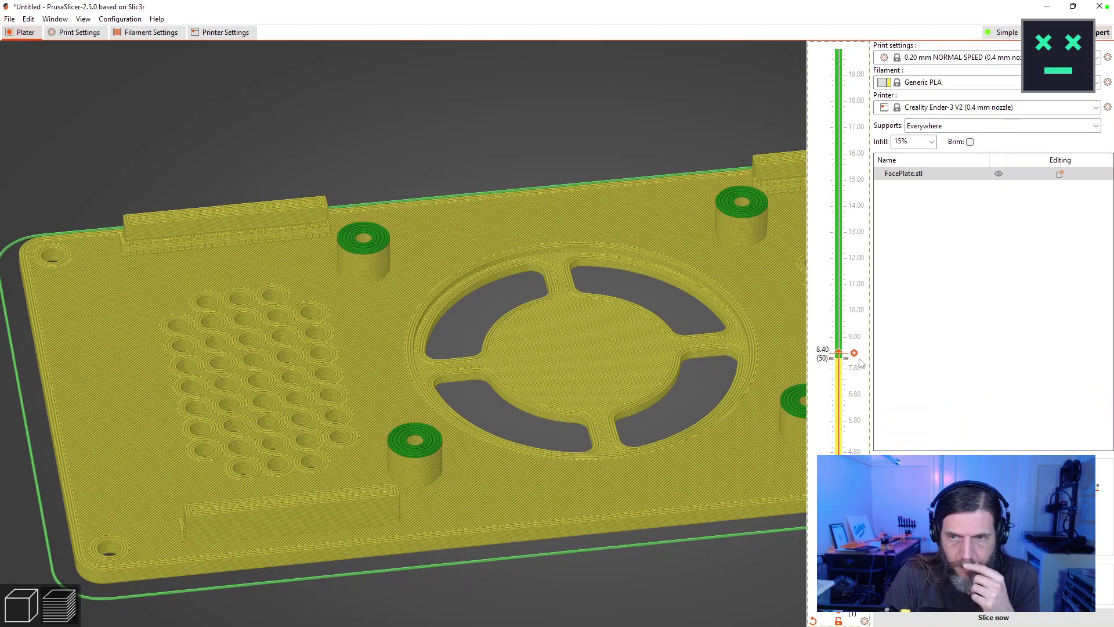
left_click(29, 19)
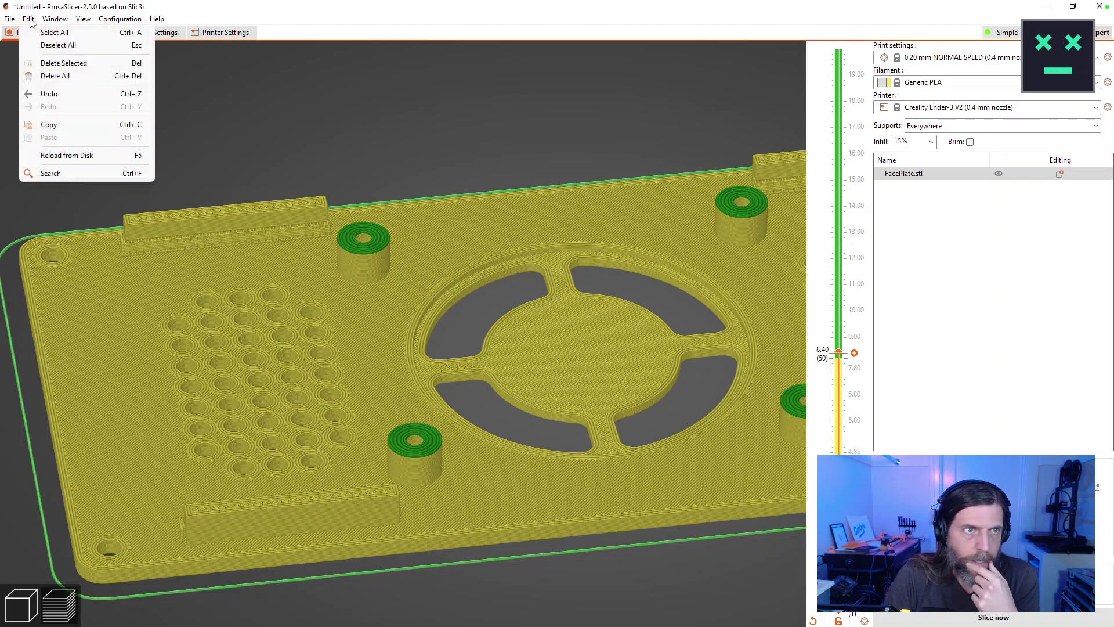
left_click(271, 125)
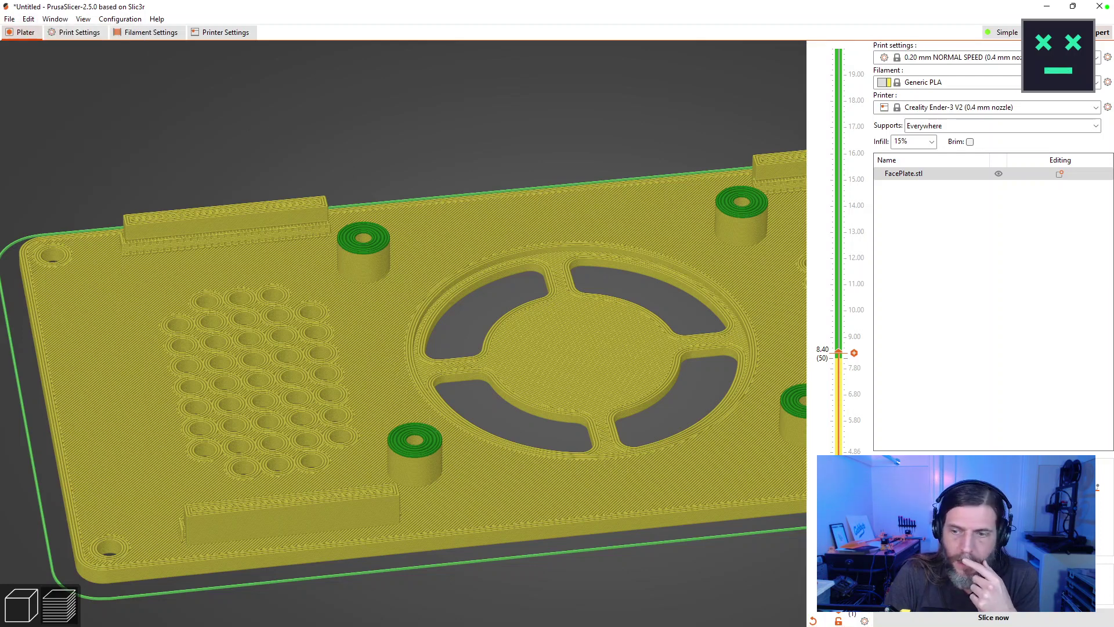
left_click(964, 619)
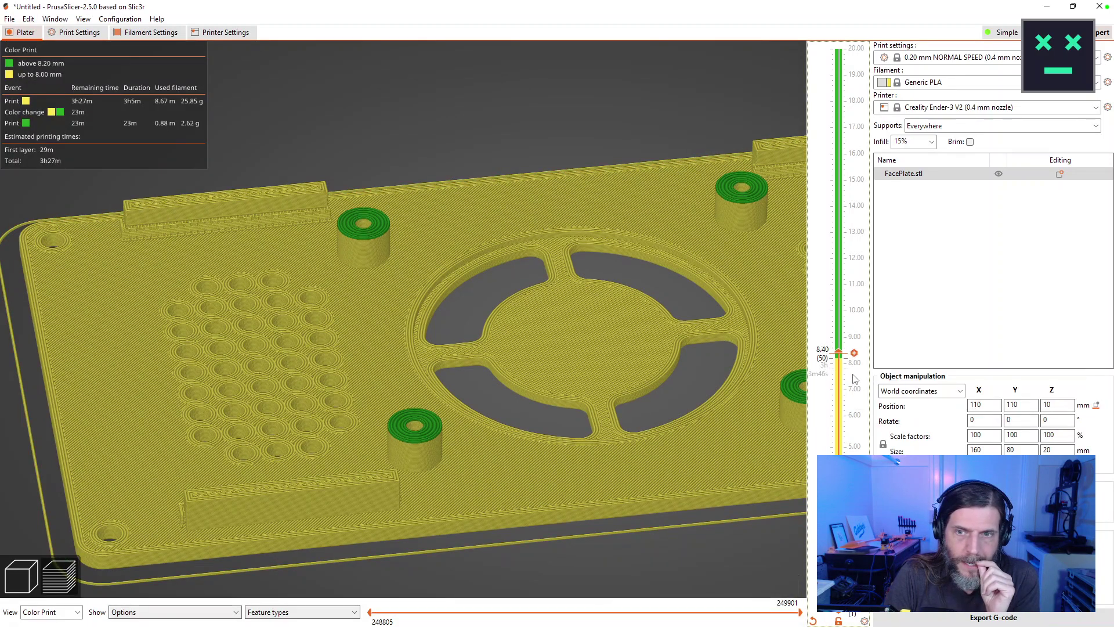
Remove the 8.20 mm colour change and re-slice with the change lowered to 2.60 mm.
mouse_move(838, 353)
left_mouse_down()
mouse_move(841, 397)
mouse_move(853, 337)
mouse_move(851, 482)
left_mouse_up()
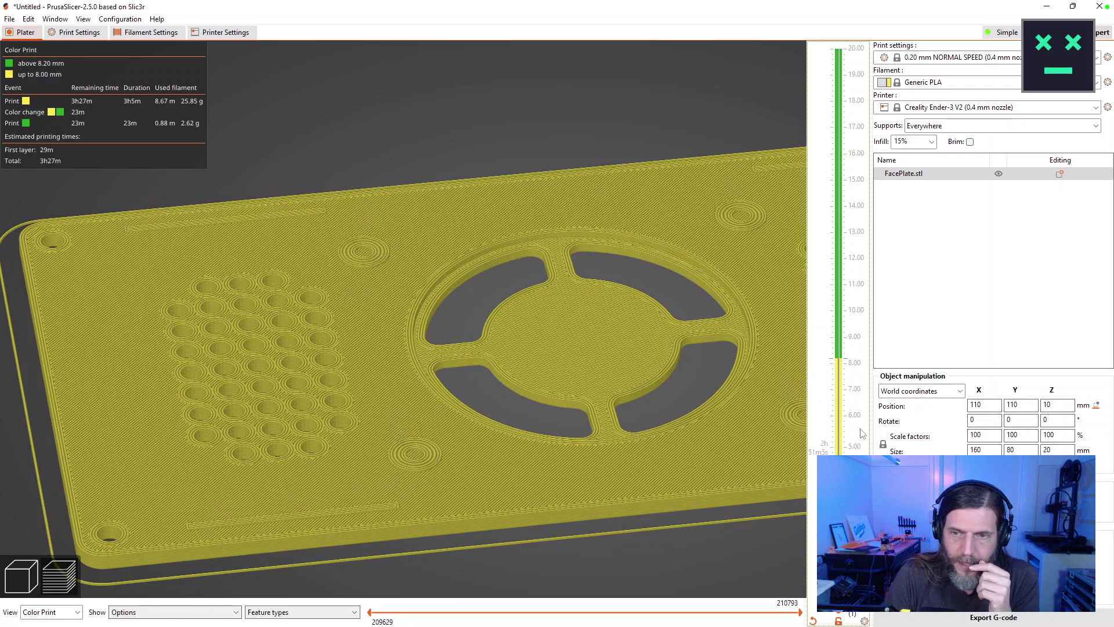
scroll(849, 364, "up", 20)
scroll(848, 363, "down", 20)
left_click(848, 363)
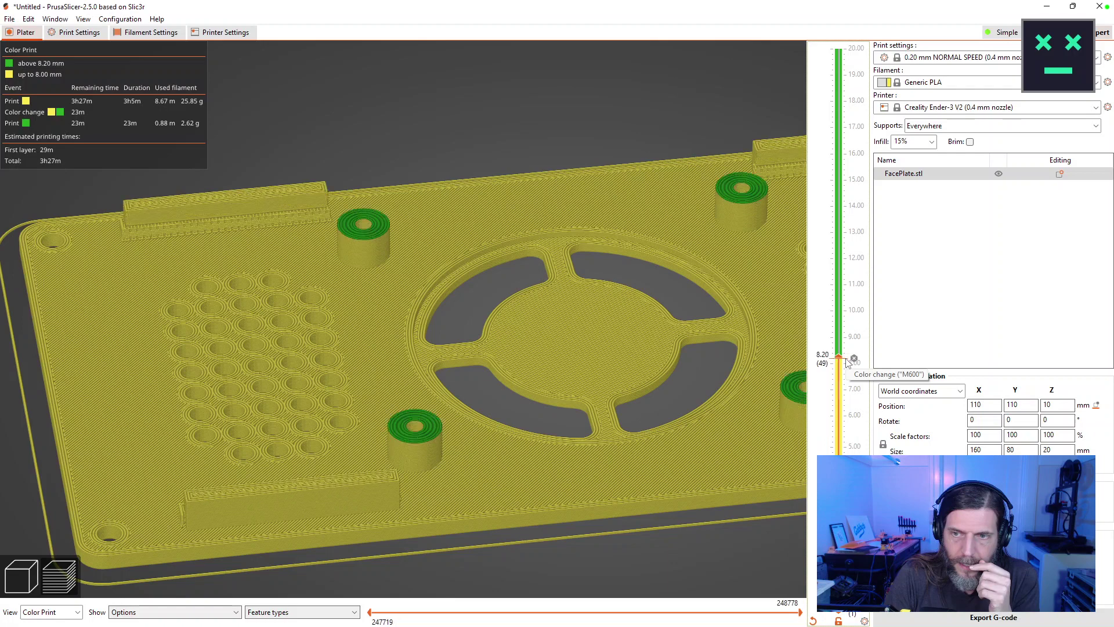
left_click(841, 358)
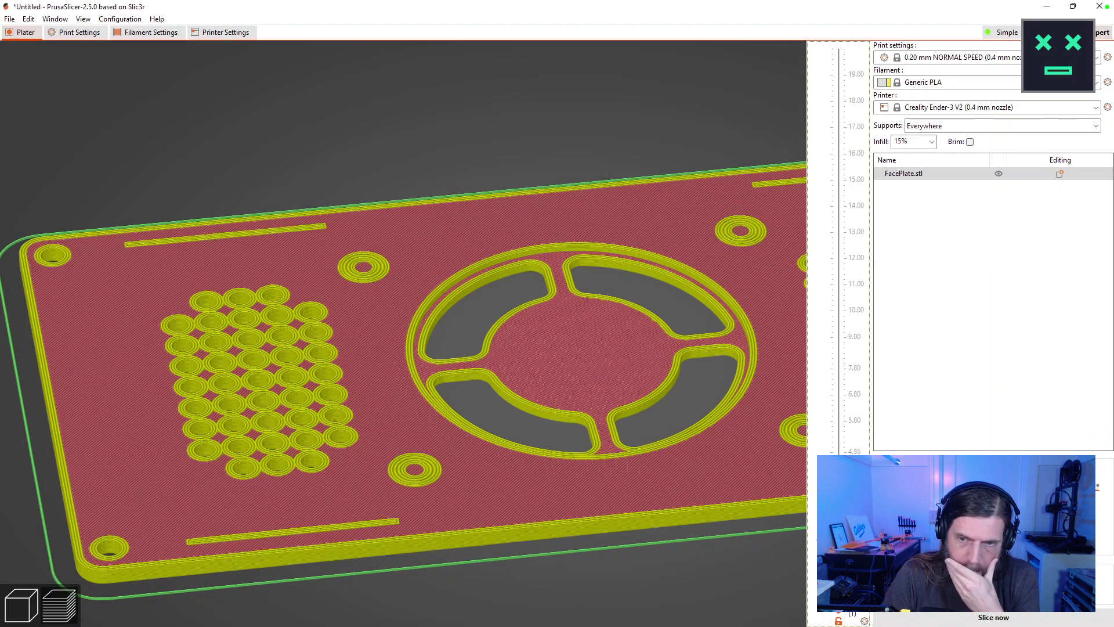
left_click(924, 623)
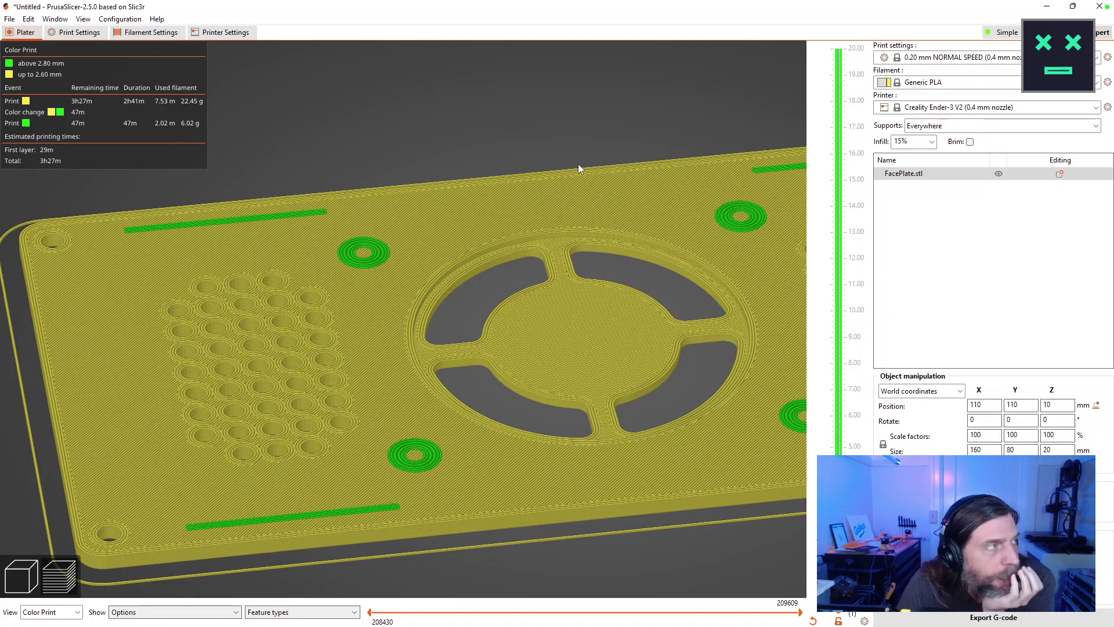
Shift the sliced preview to check the 3h27m feature-type breakdown, with perimeters at 1h6m.
left_click_drag(507, 304, 424, 311)
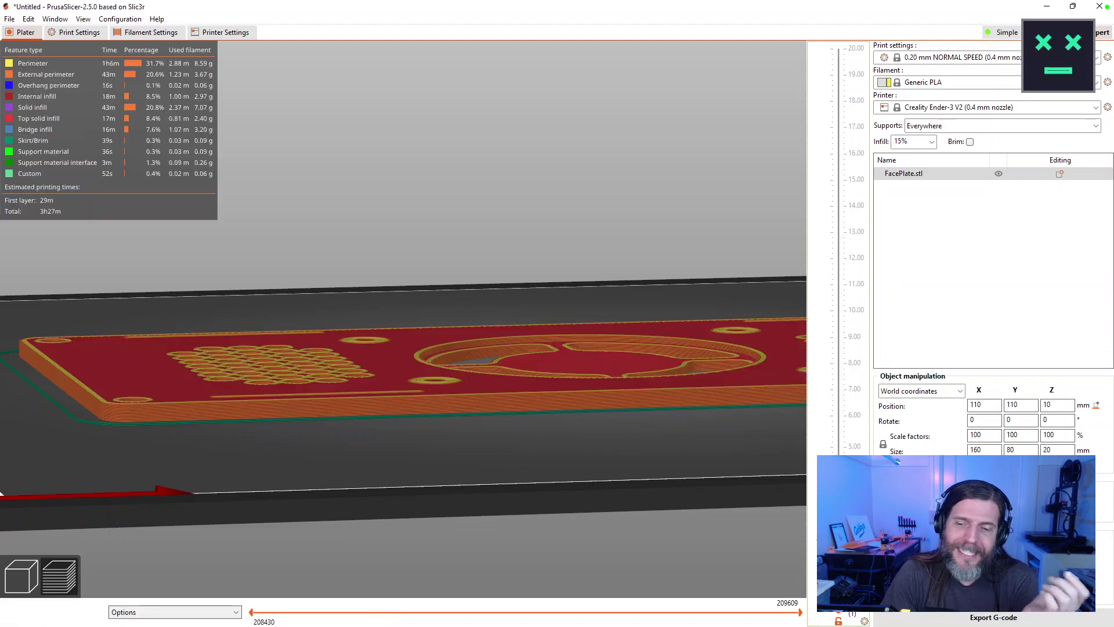
Orbit the sliced face plate to inspect it from the top and other angles.
mouse_move(586, 375)
left_mouse_down()
mouse_move(586, 386)
mouse_move(604, 286)
mouse_move(604, 365)
left_mouse_up()
scroll(513, 382, "up", 5)
left_click_drag(511, 377, 485, 366)
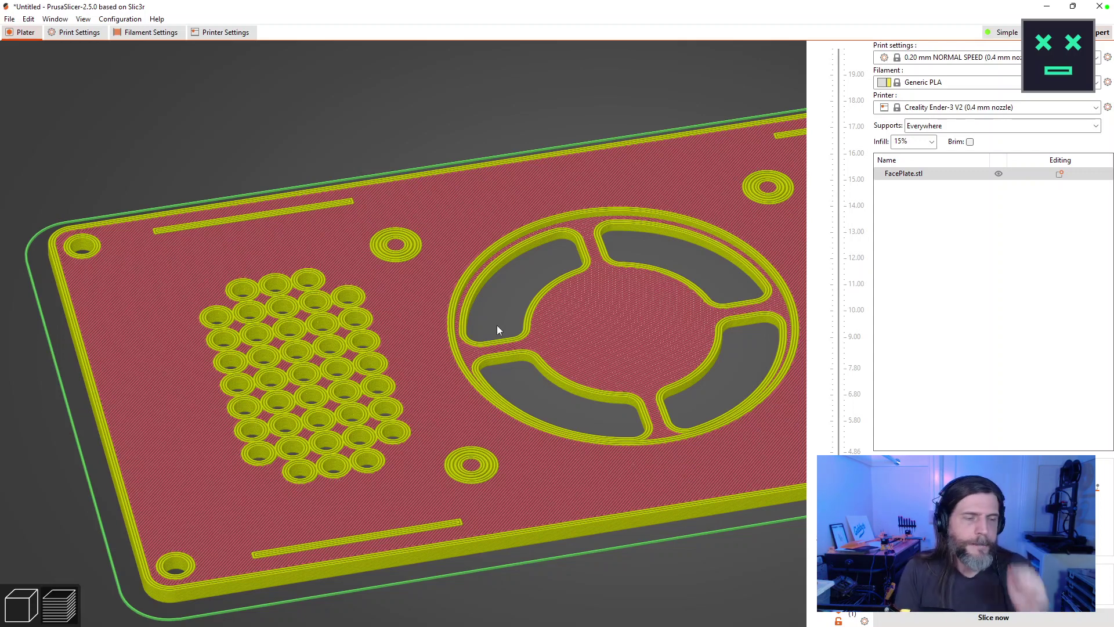
Close PrusaSlicer without saving the FacePlate project and discard the modified print settings.
left_click(1100, 6)
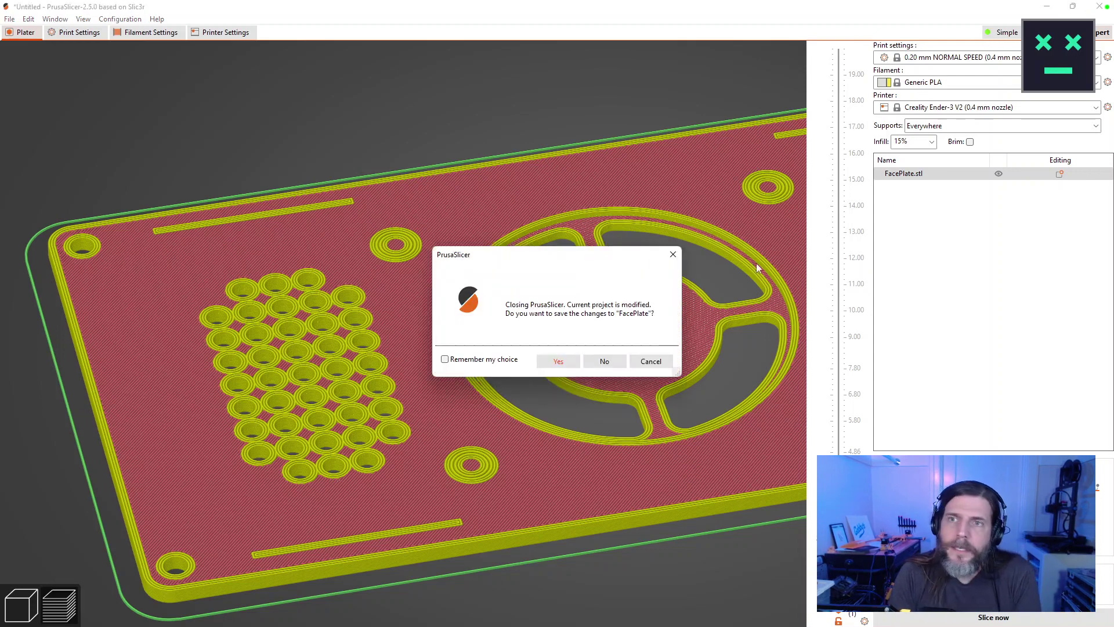
left_click(610, 363)
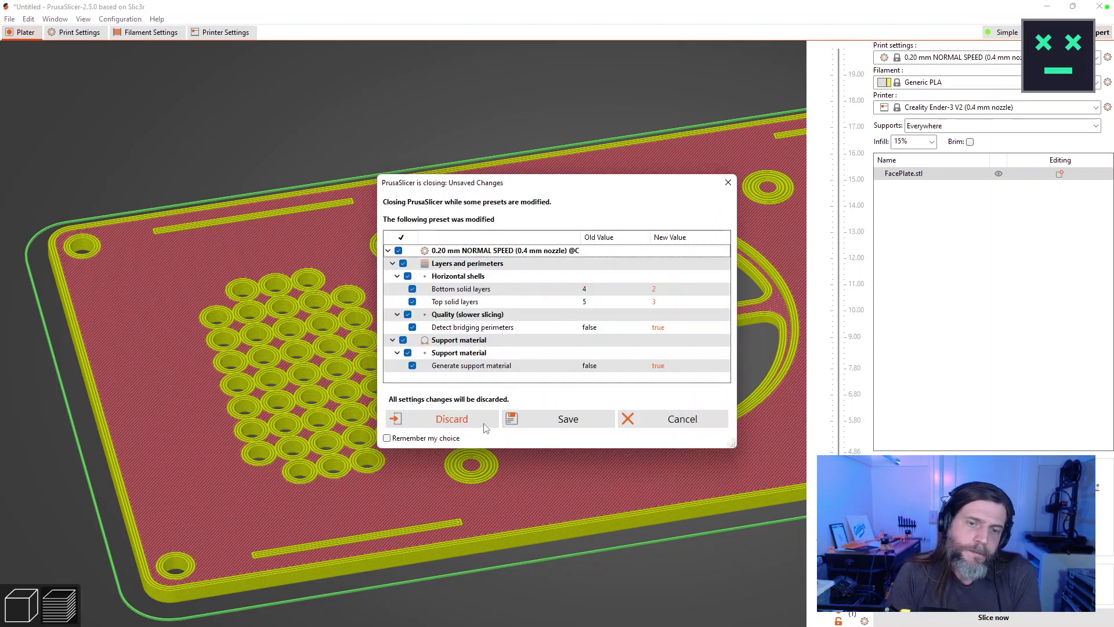
left_click(452, 419)
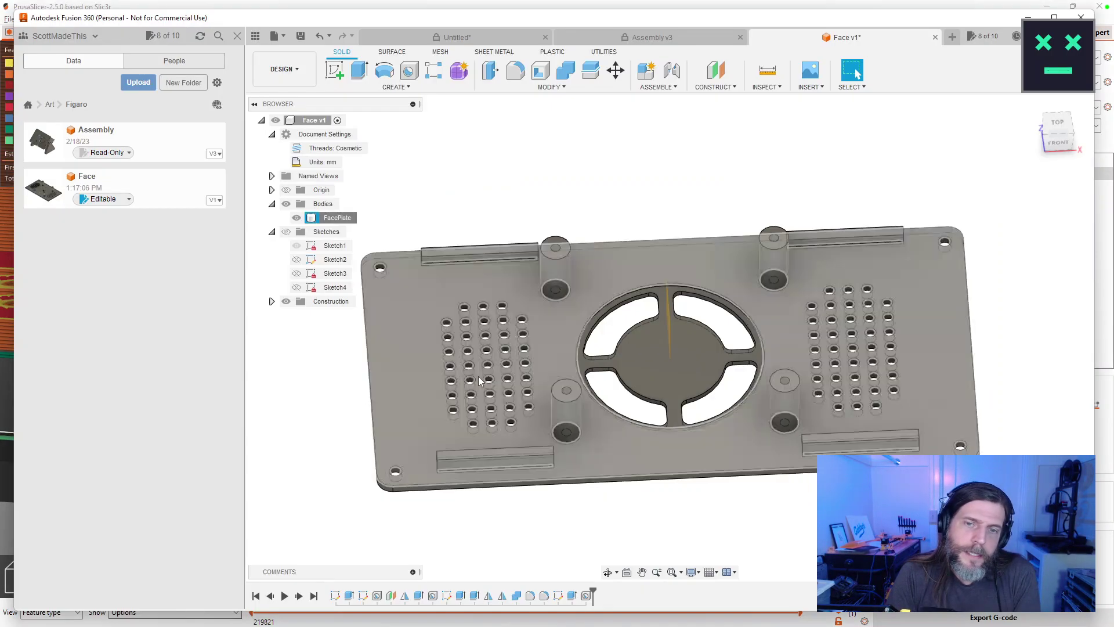
double_click(349, 596)
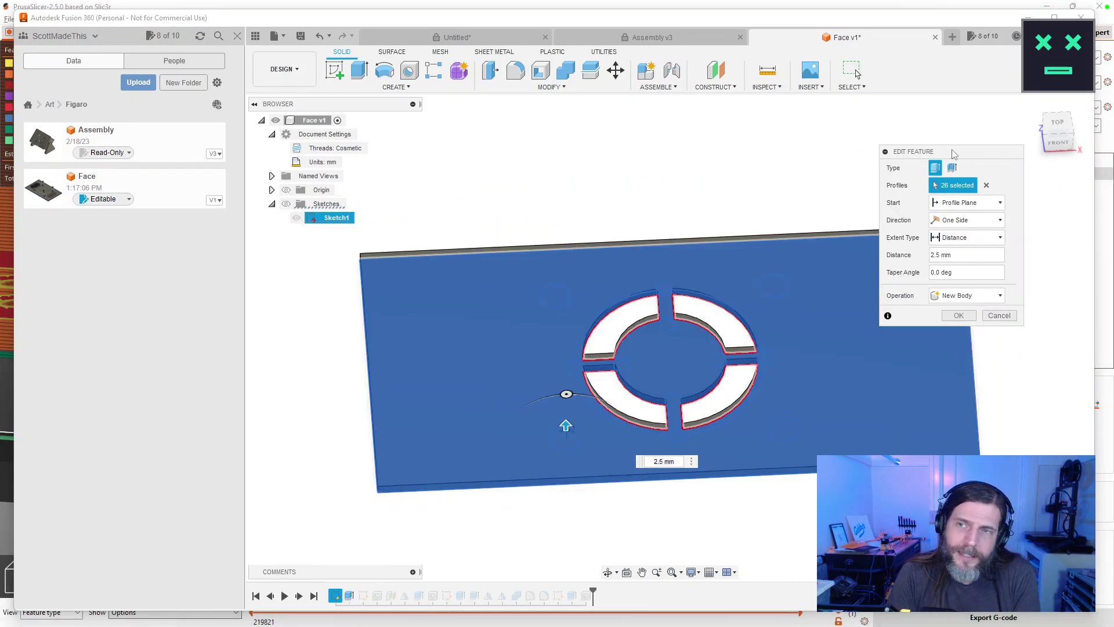
left_click_drag(952, 152, 1006, 120)
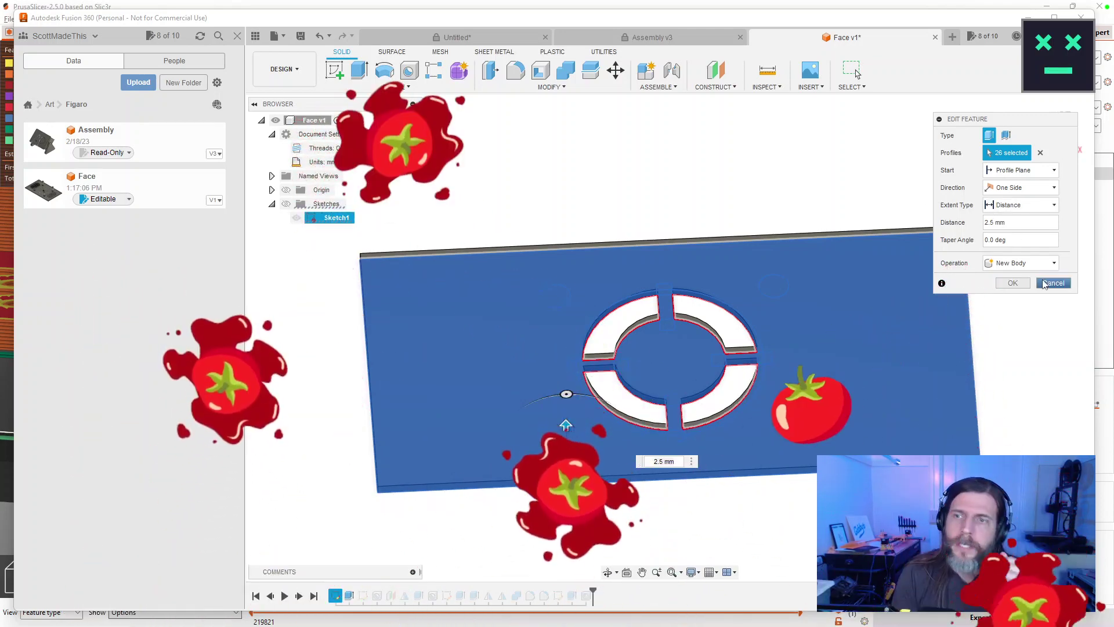
key("Return")
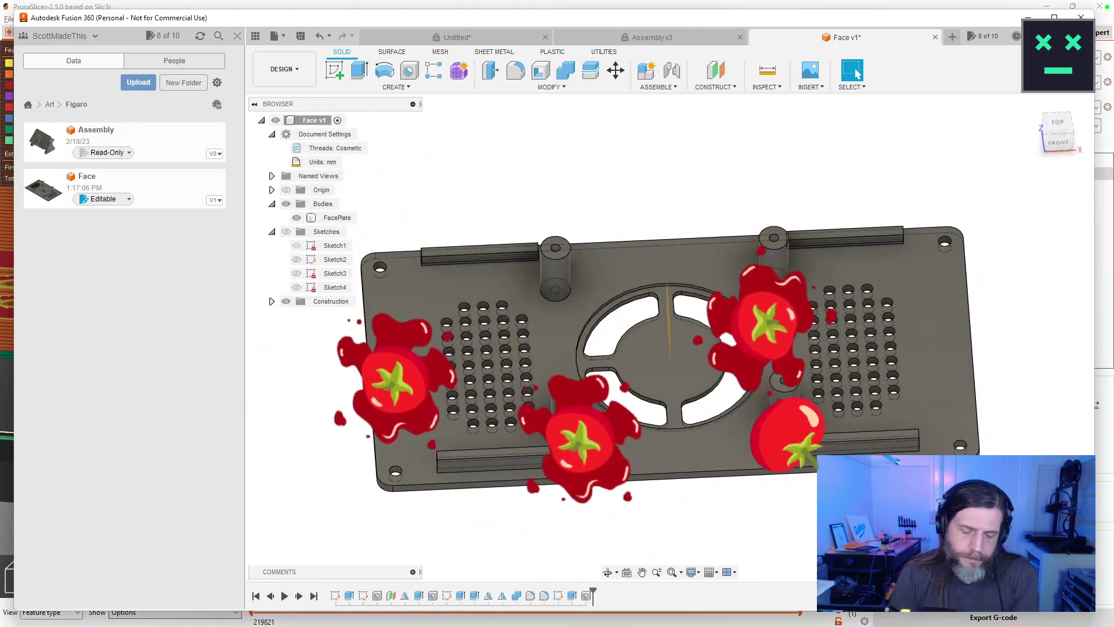
key("F6")
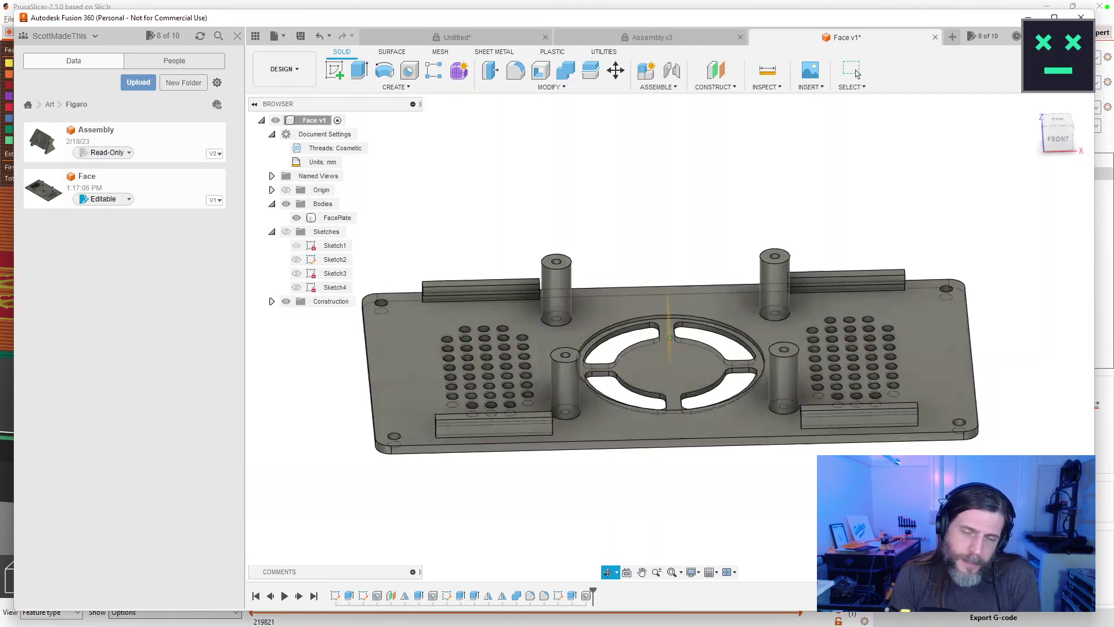
left_click(857, 74)
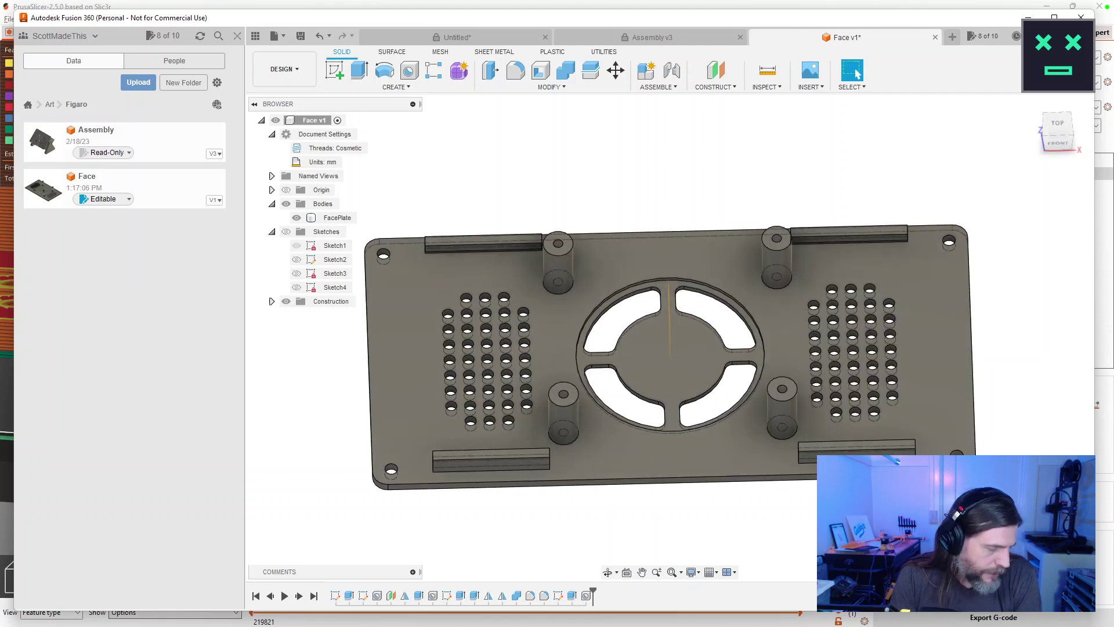
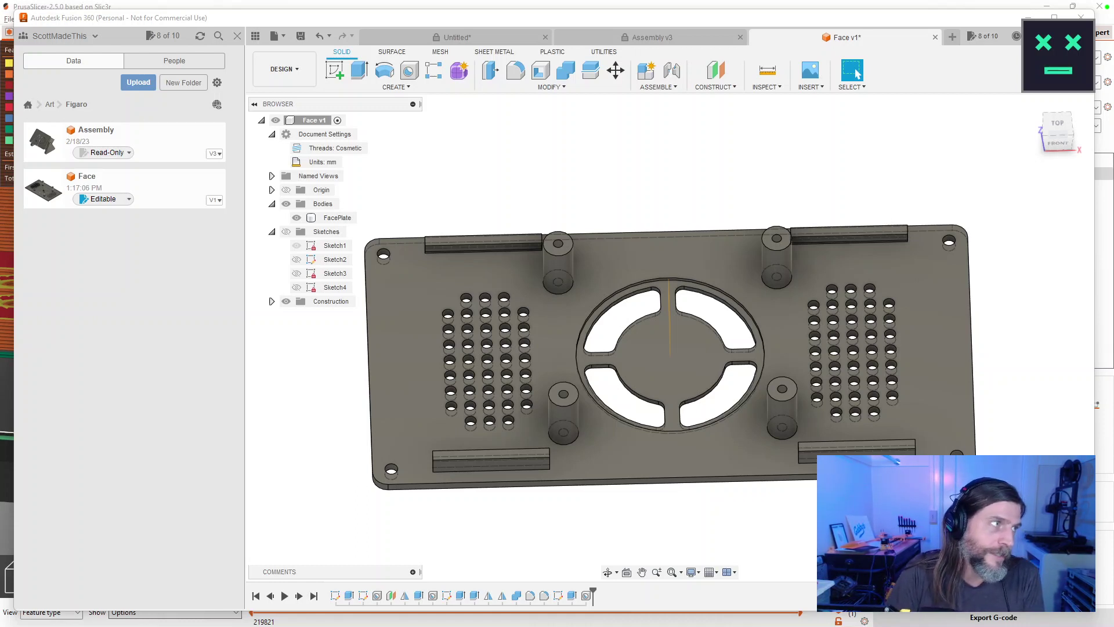
Search Google for 'teal filament' with the corrected spelling, in a widened results window.
left_click_drag(0, 82, 726, 45)
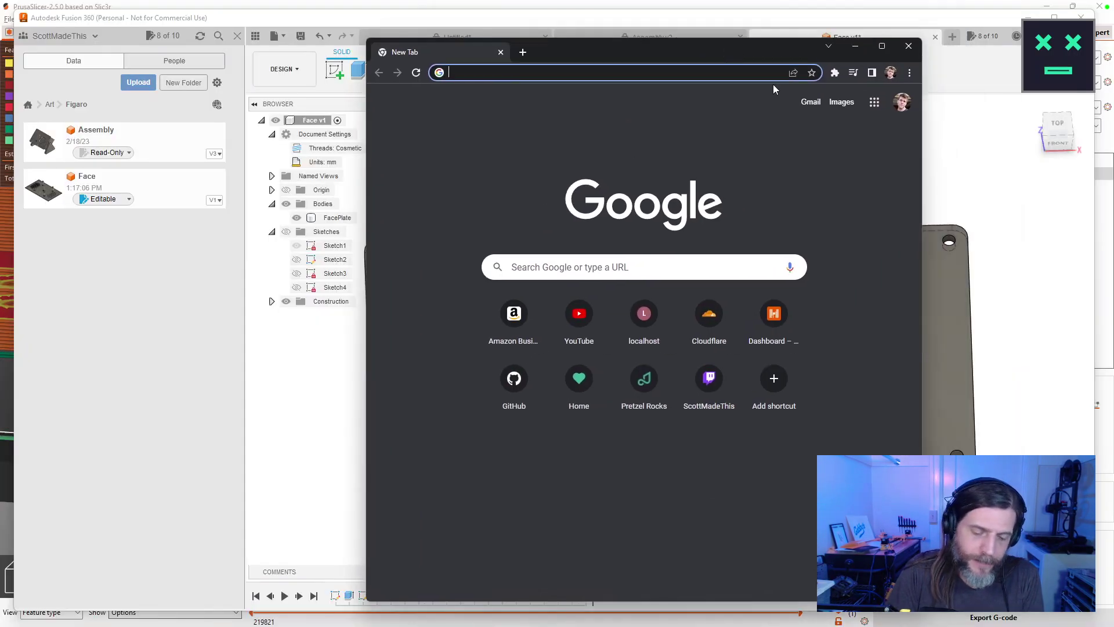
type("teal fillament")
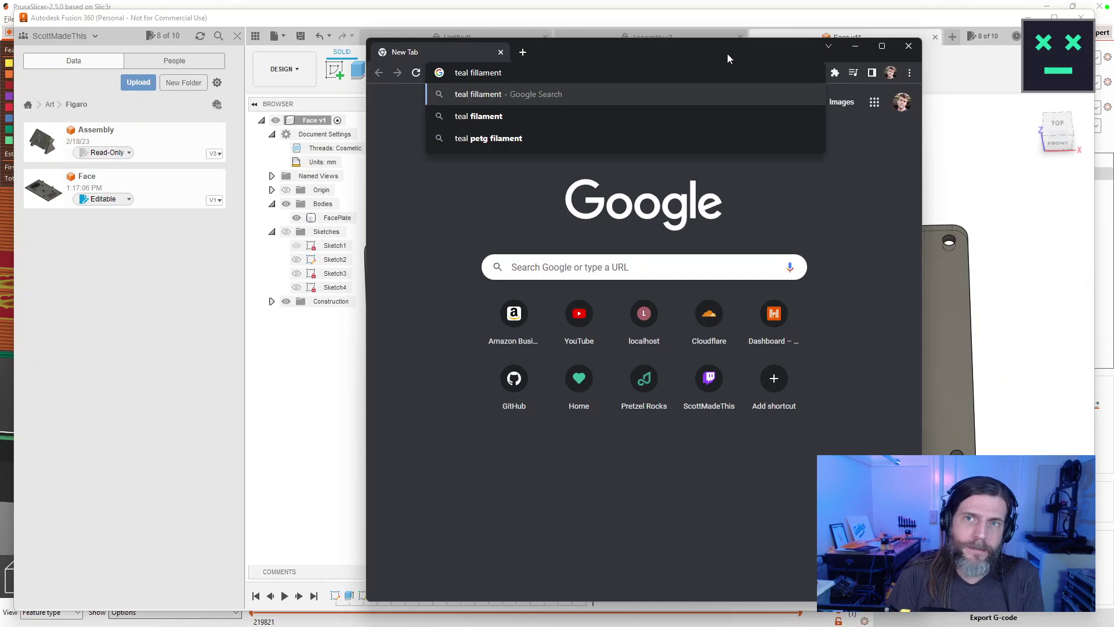
key("alt+Tab")
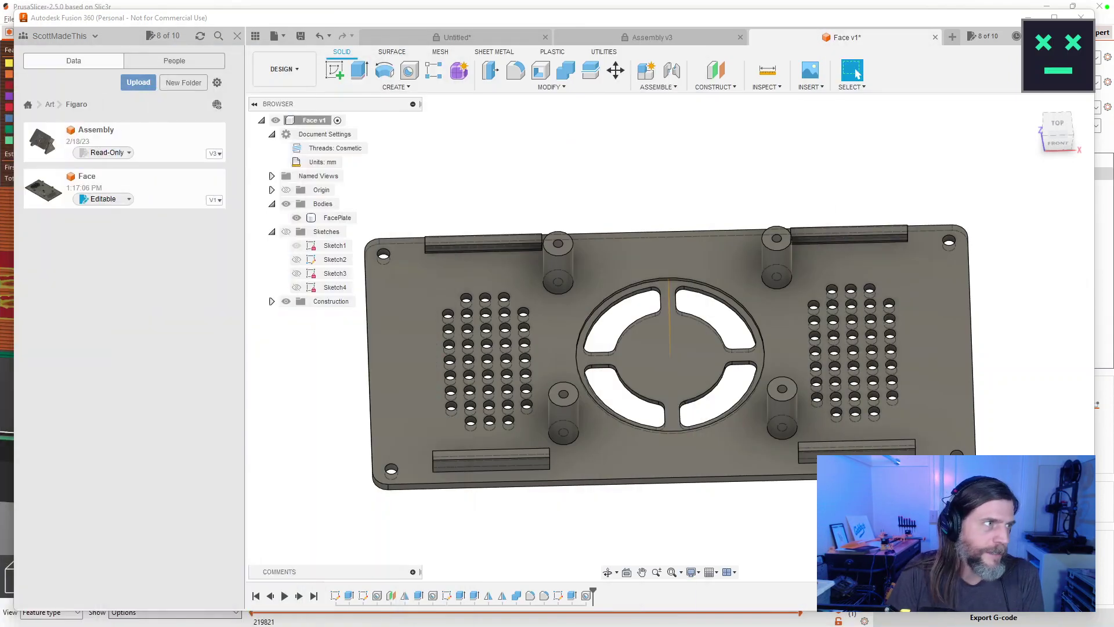
key("alt+Tab")
left_click_drag(398, 33, 537, 38)
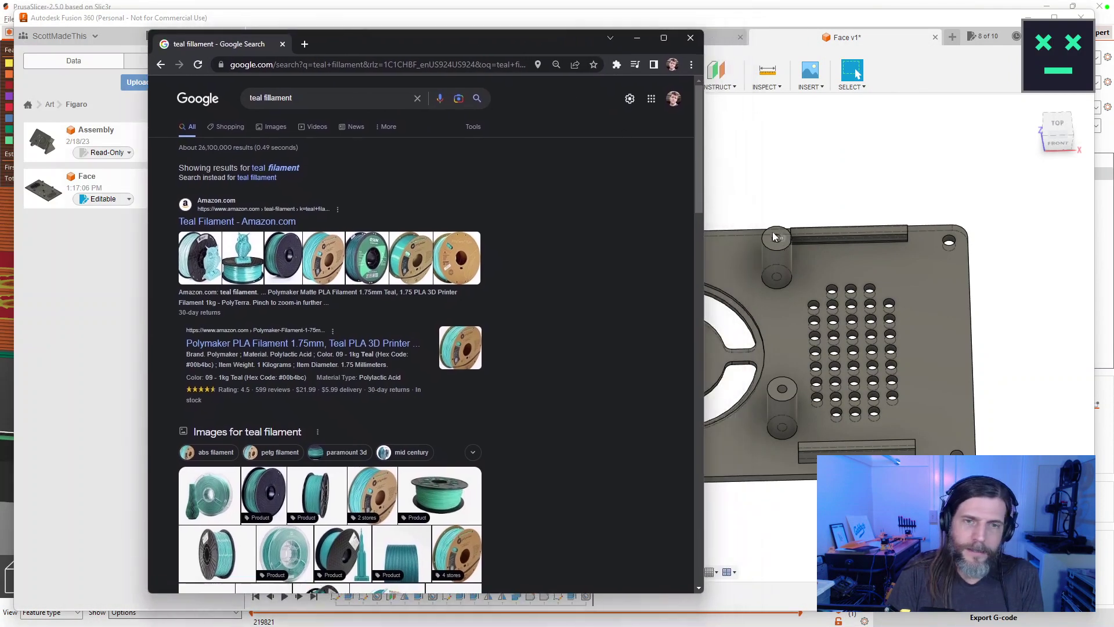
left_click_drag(705, 210, 1061, 197)
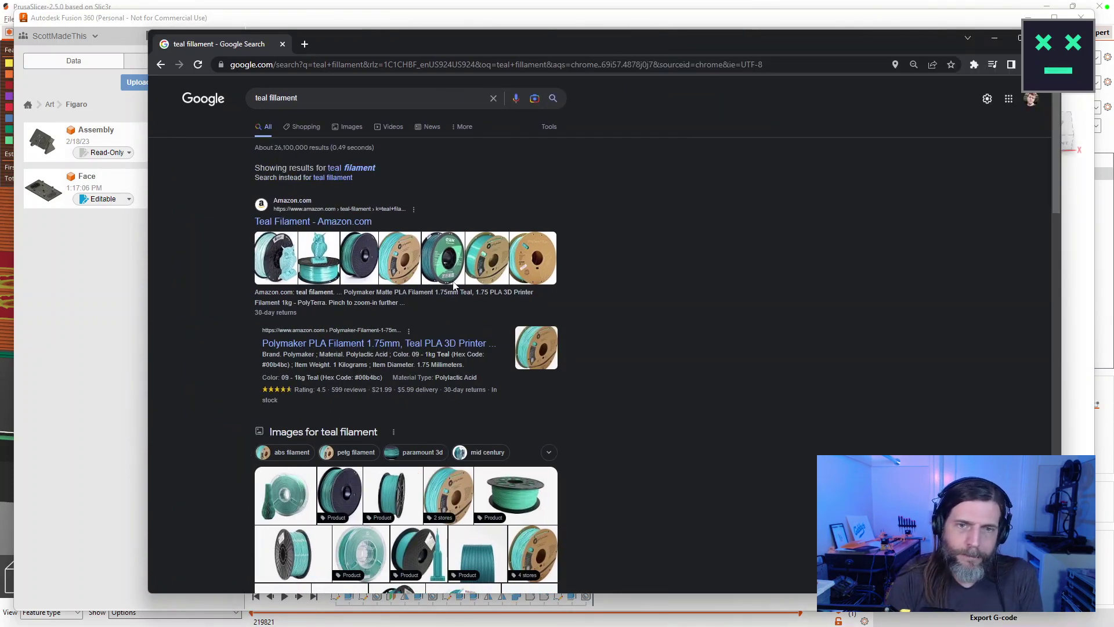
left_click(360, 168)
Refine the search to 'teal filament matte' and open the Overture Matte PLA seller page in a new tab.
left_click(356, 102)
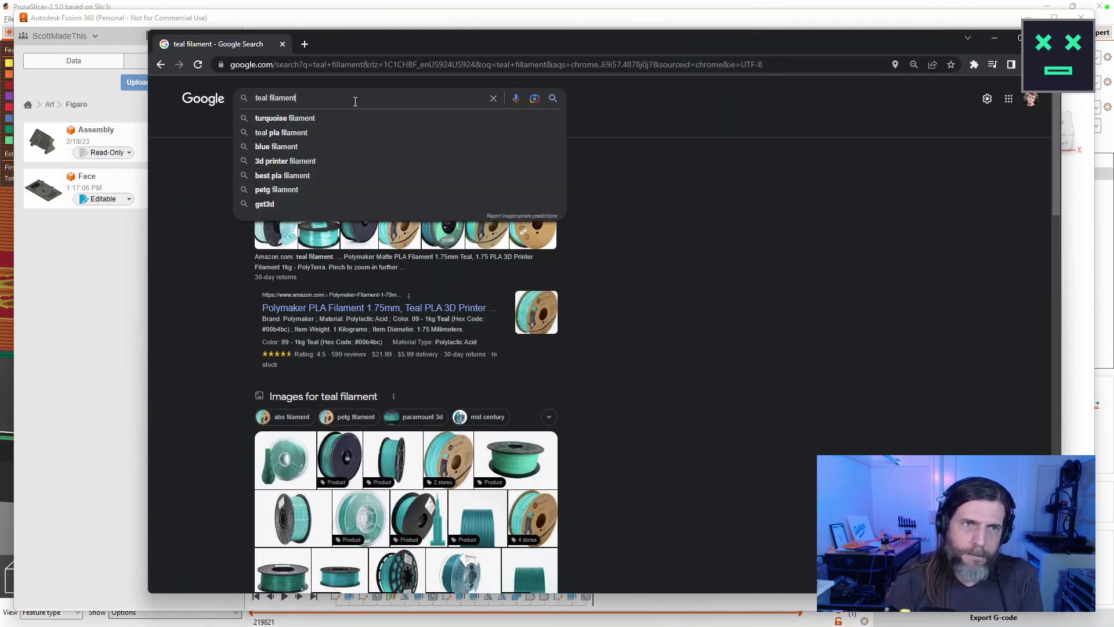
type("matte")
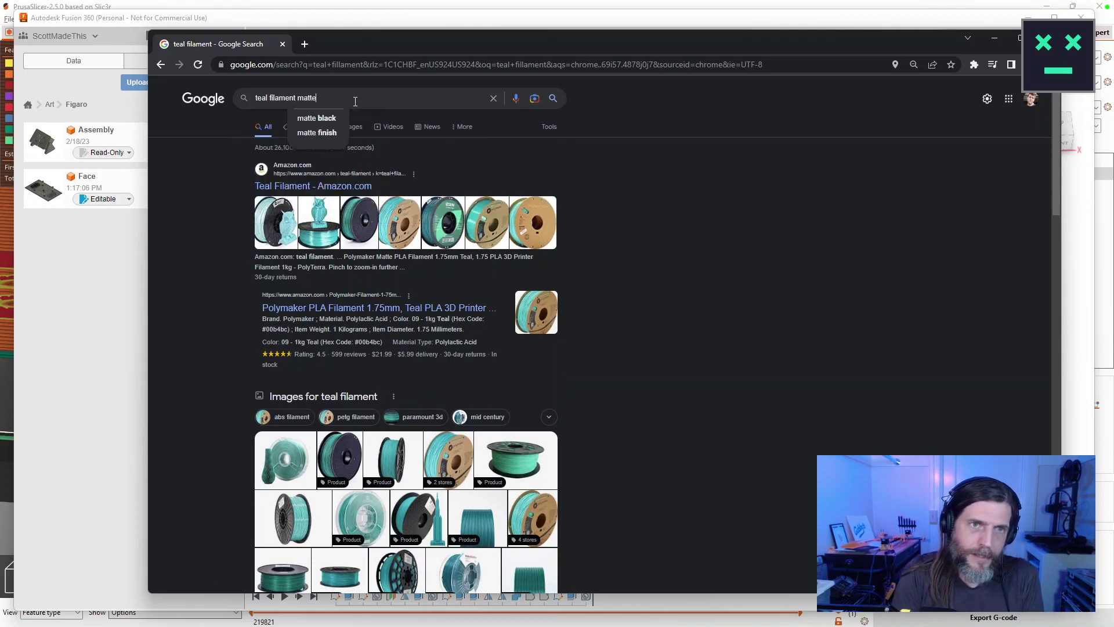
key("Return")
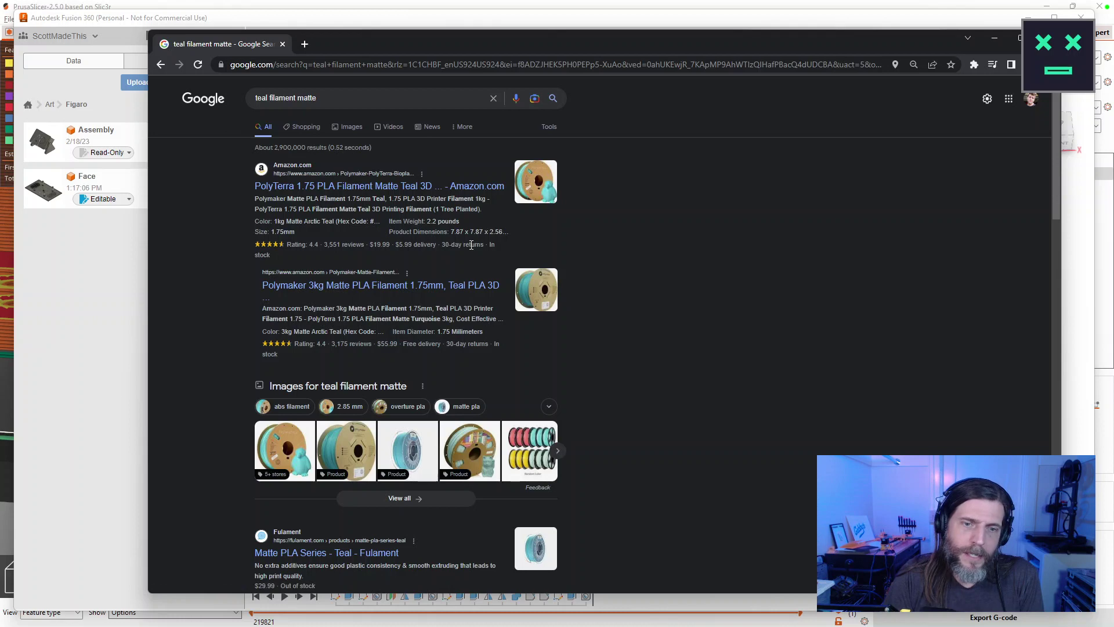
scroll(505, 315, "down", 1)
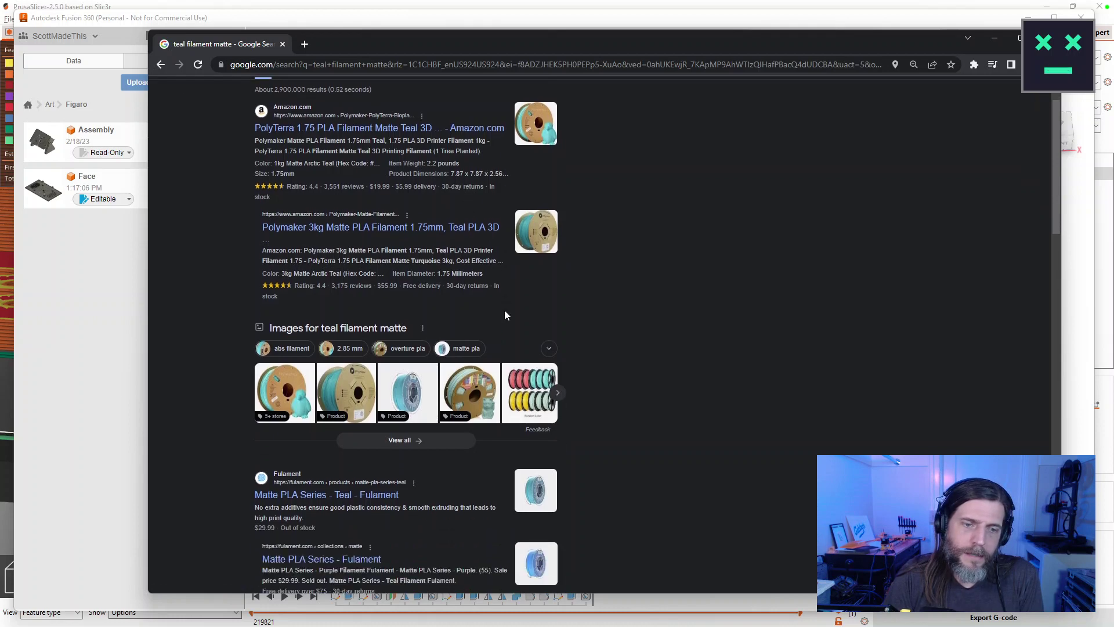
scroll(437, 516, "down", 4)
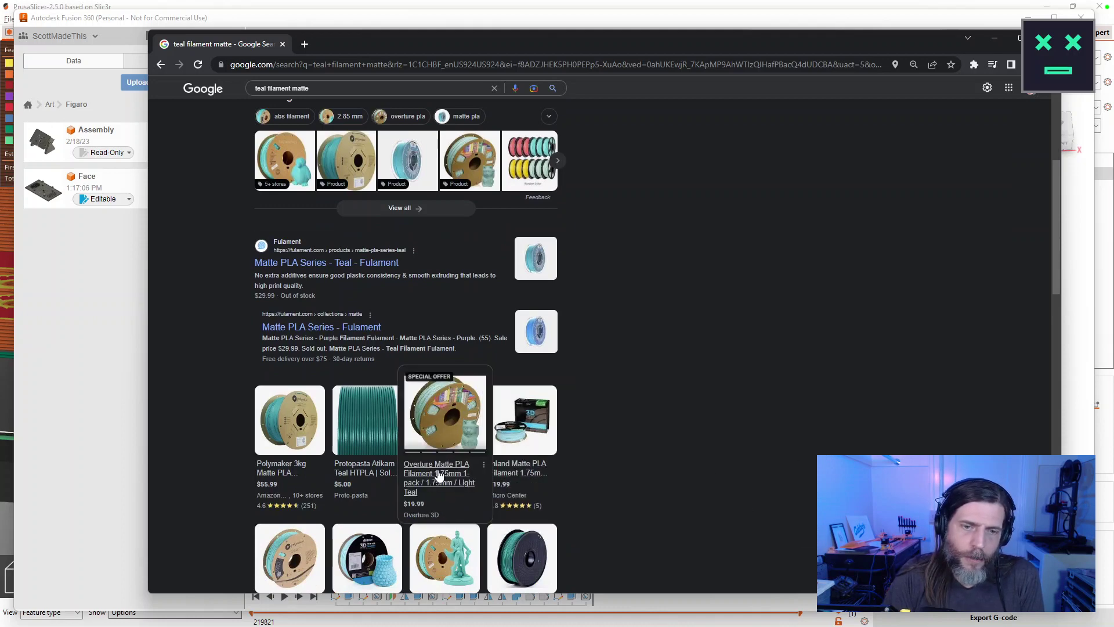
left_click(446, 427)
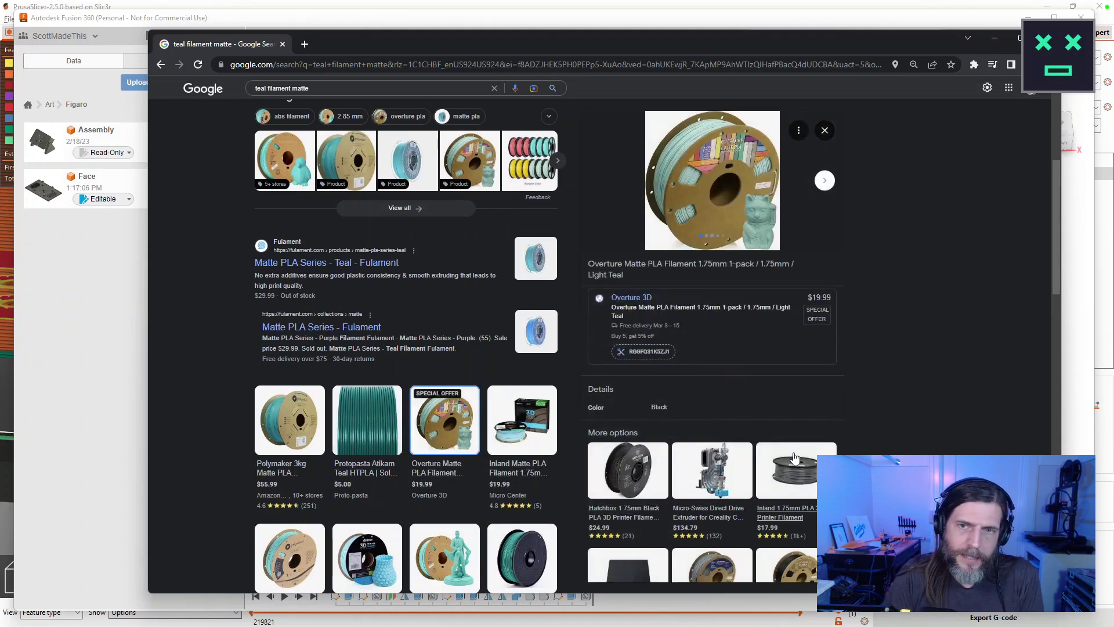
left_click(644, 296)
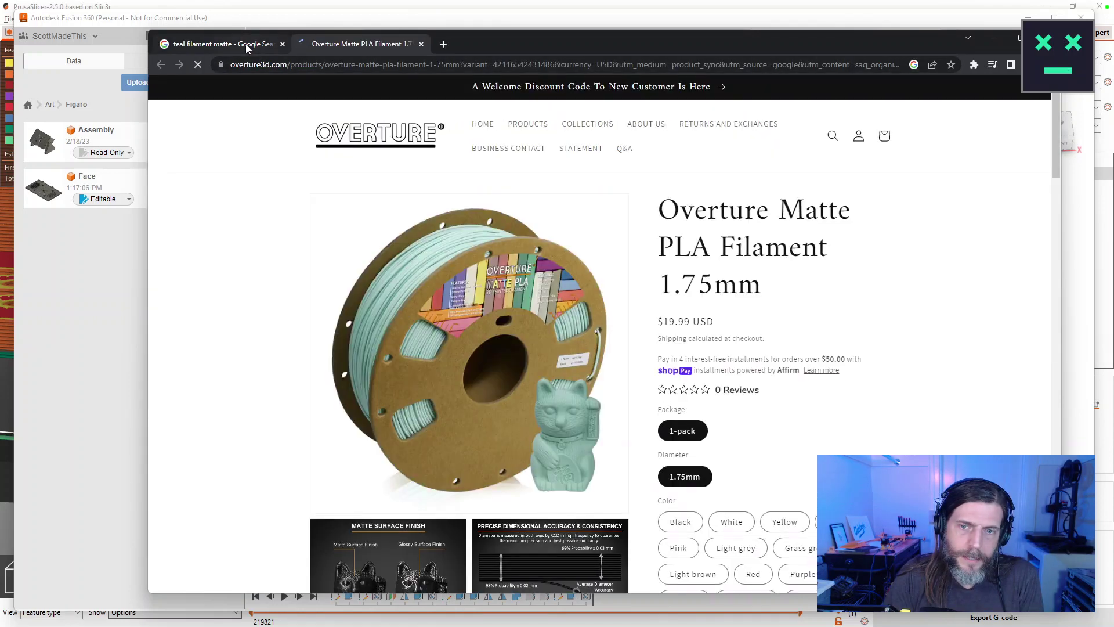
Browse the Overture Matte PLA colour options, select Jeans Red, and start a new tab.
left_click(247, 48)
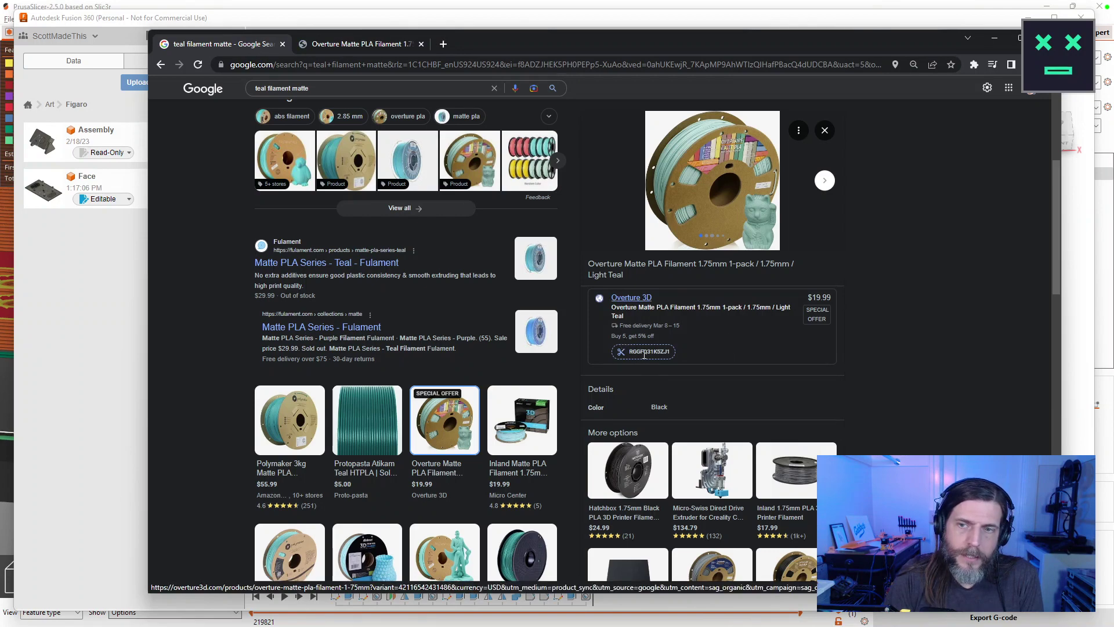
left_click(354, 44)
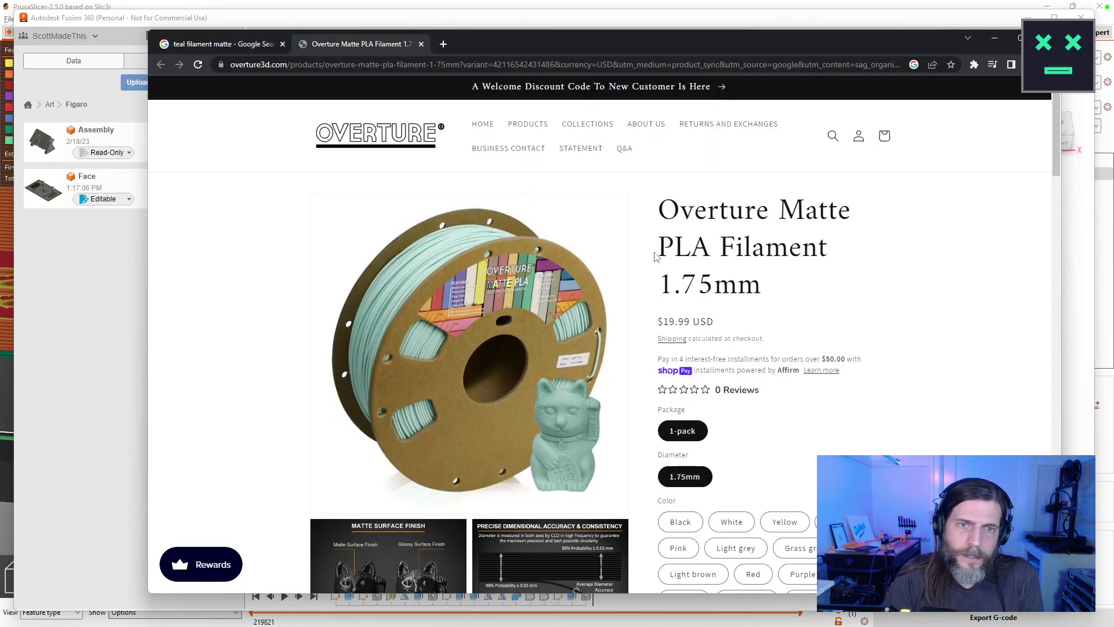
scroll(580, 360, "down", 3)
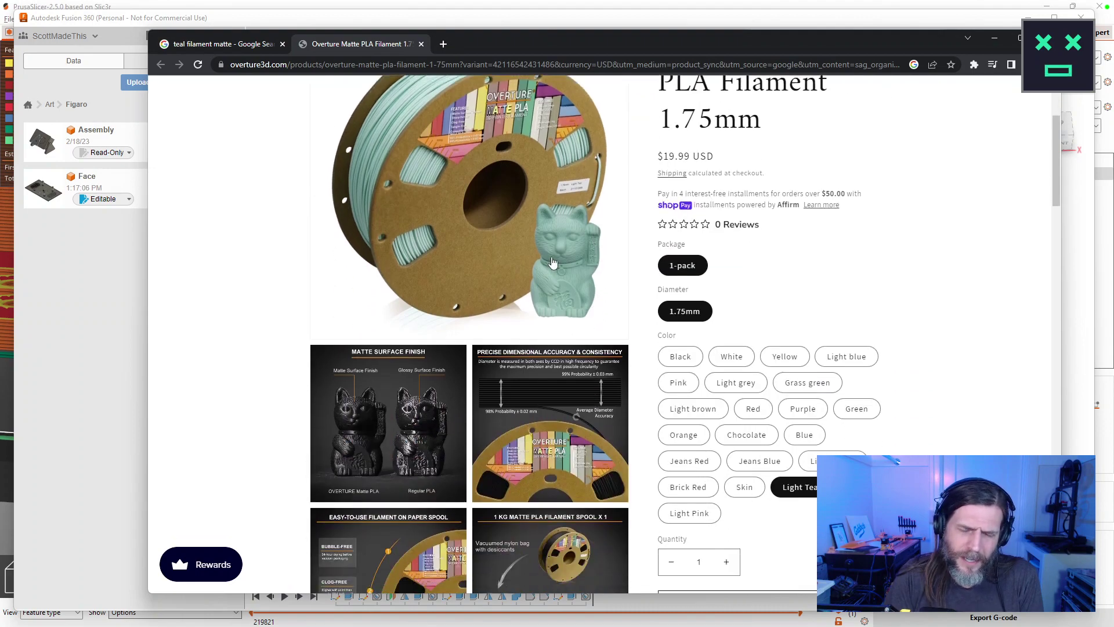
scroll(580, 276, "up", 2)
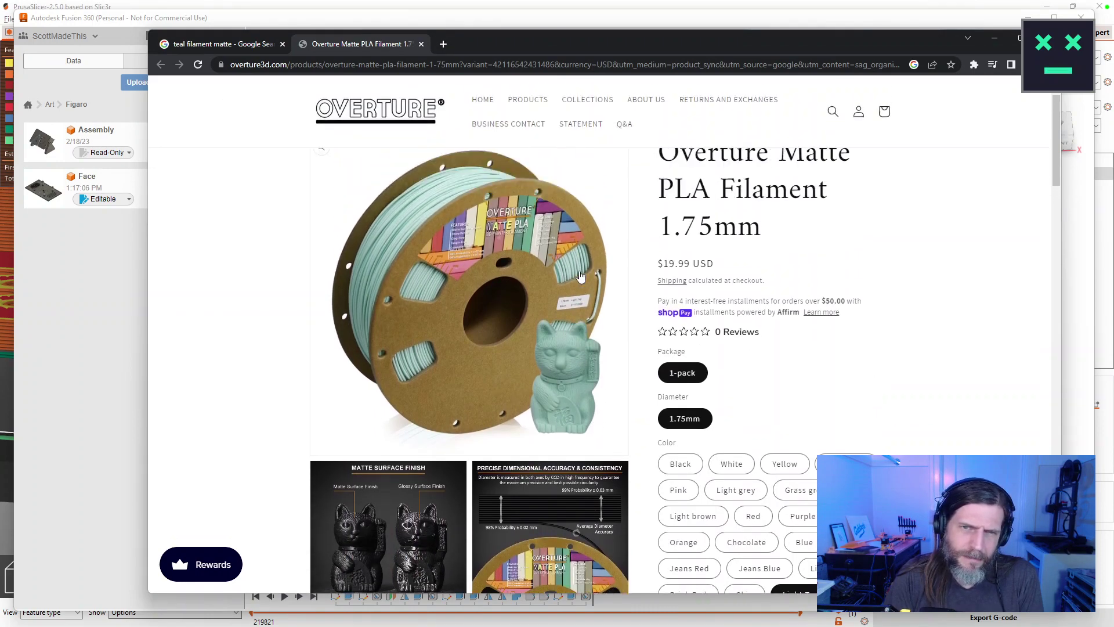
scroll(581, 276, "down", 3)
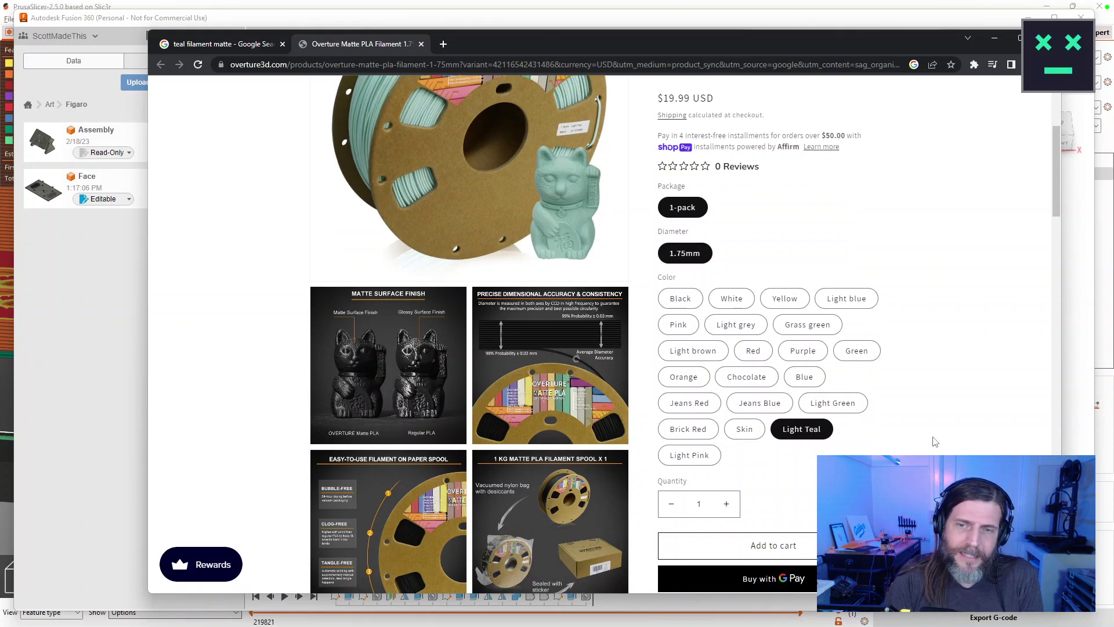
left_click(700, 409)
left_click_drag(661, 208, 916, 209)
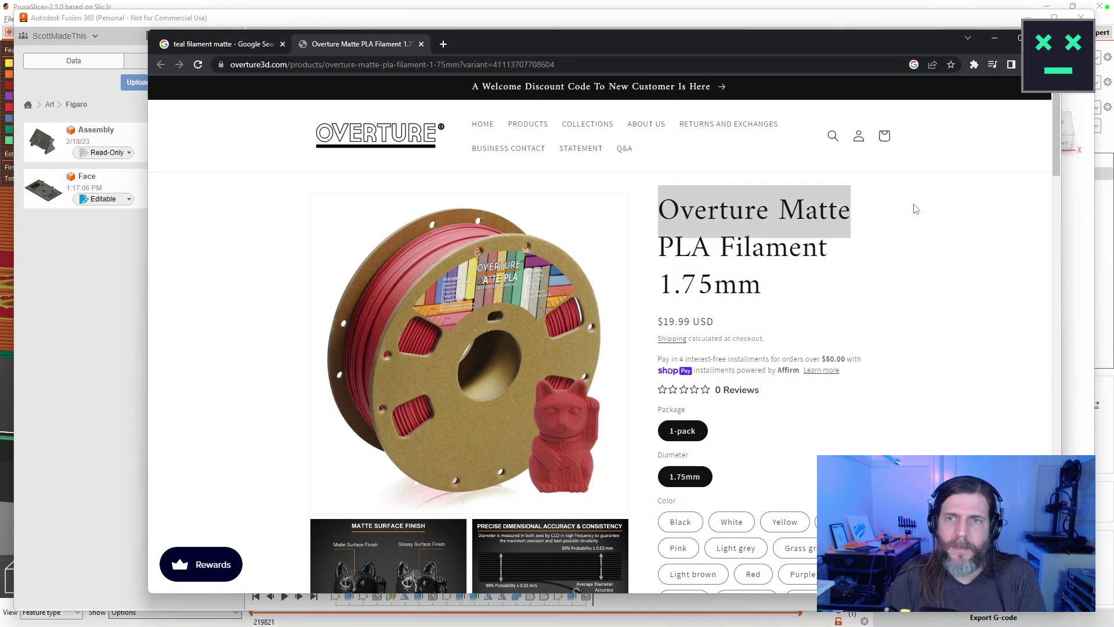
key("ctrl+t")
Go to amazon.com and scroll through the 379 'Overture Matte' search results.
type("amazon.co")
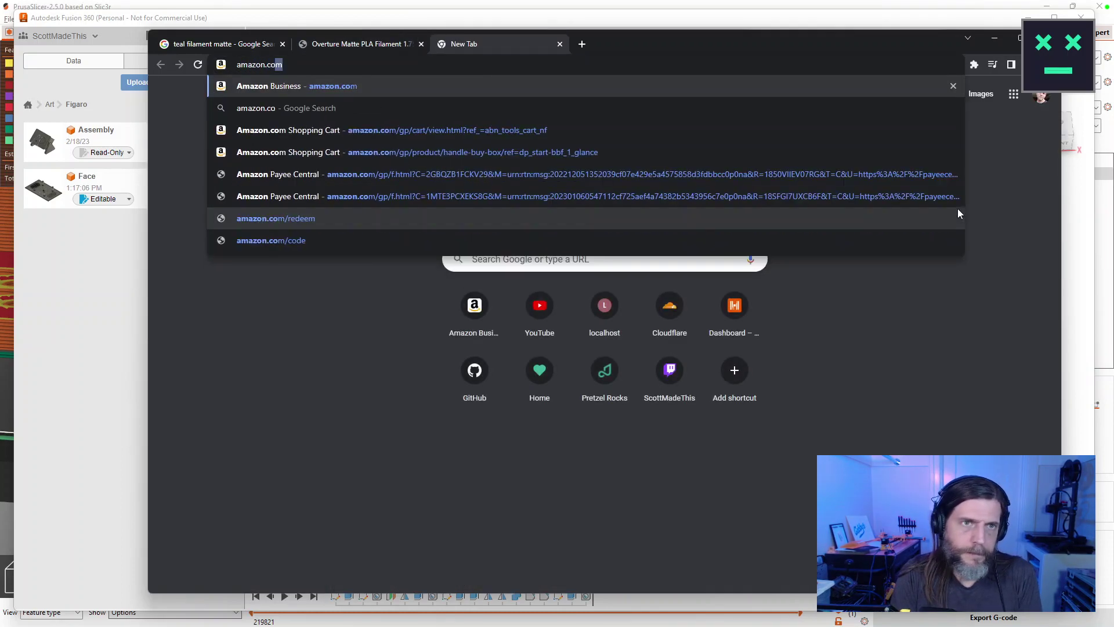
key("Return")
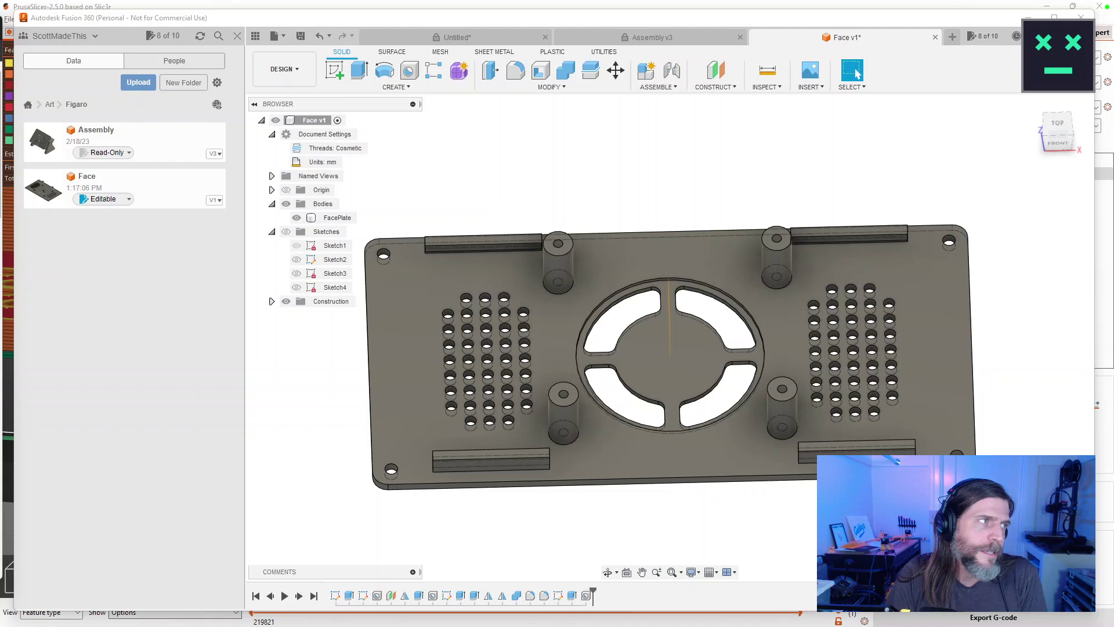
key("alt+Tab")
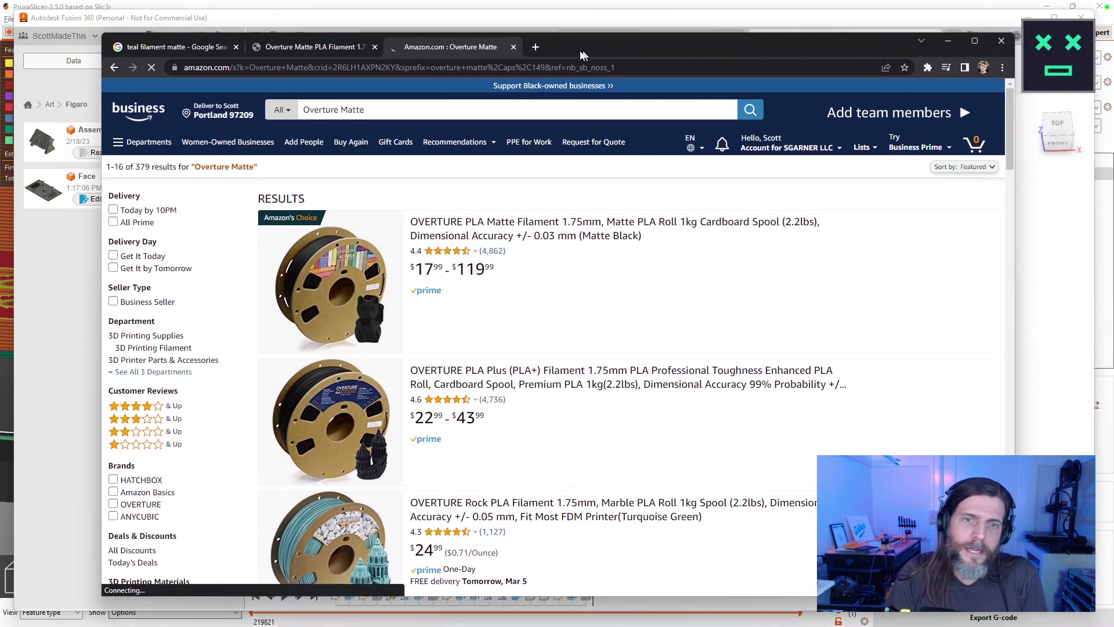
left_click_drag(586, 54, 543, 45)
scroll(598, 423, "down", 2)
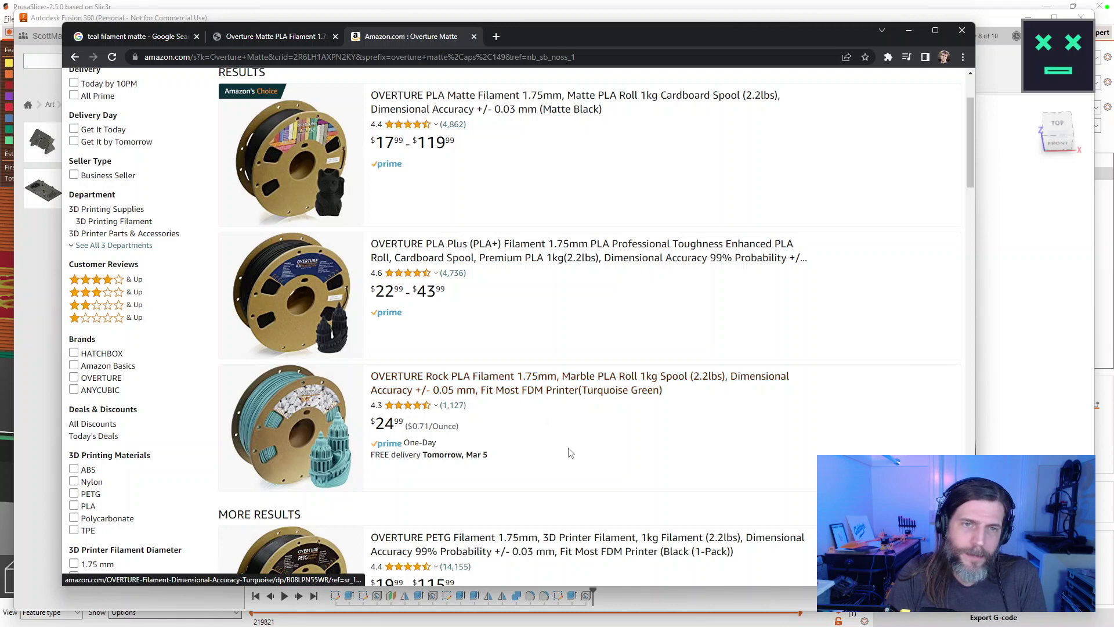
scroll(569, 452, "up", 2)
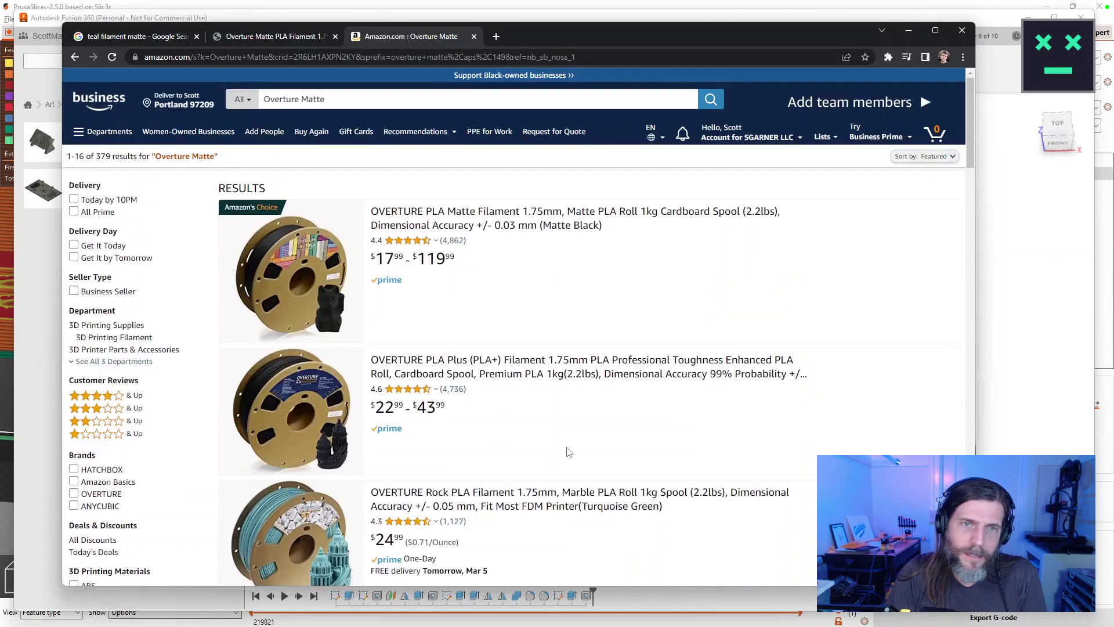
Preview the OVERTURE PLA Matte listing, return to results, and open it in a background tab.
left_click(424, 223)
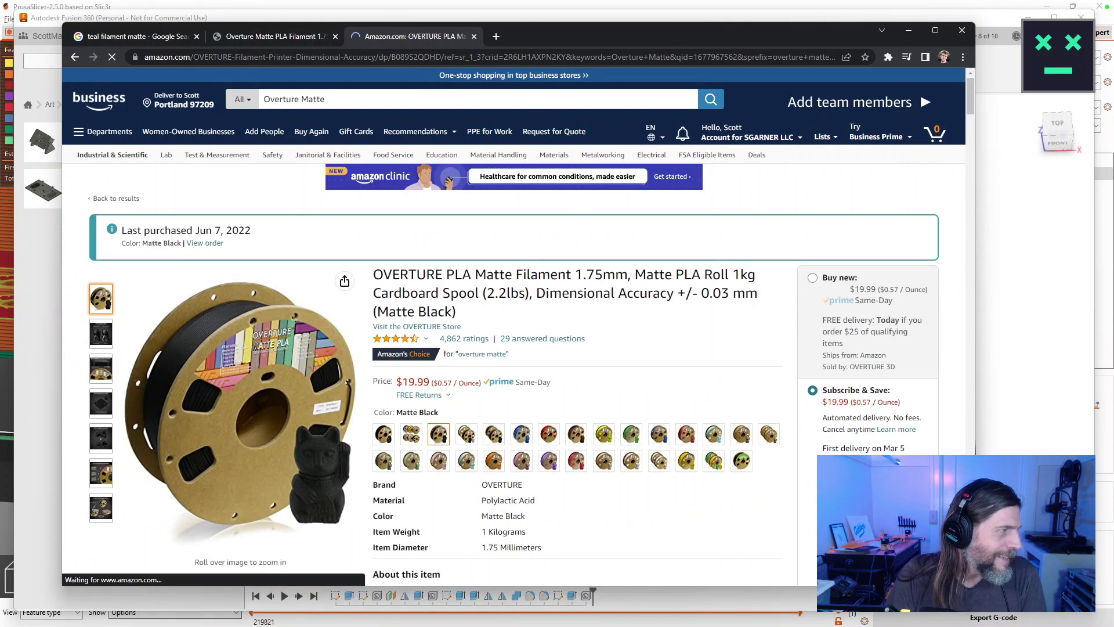
scroll(496, 366, "down", 1)
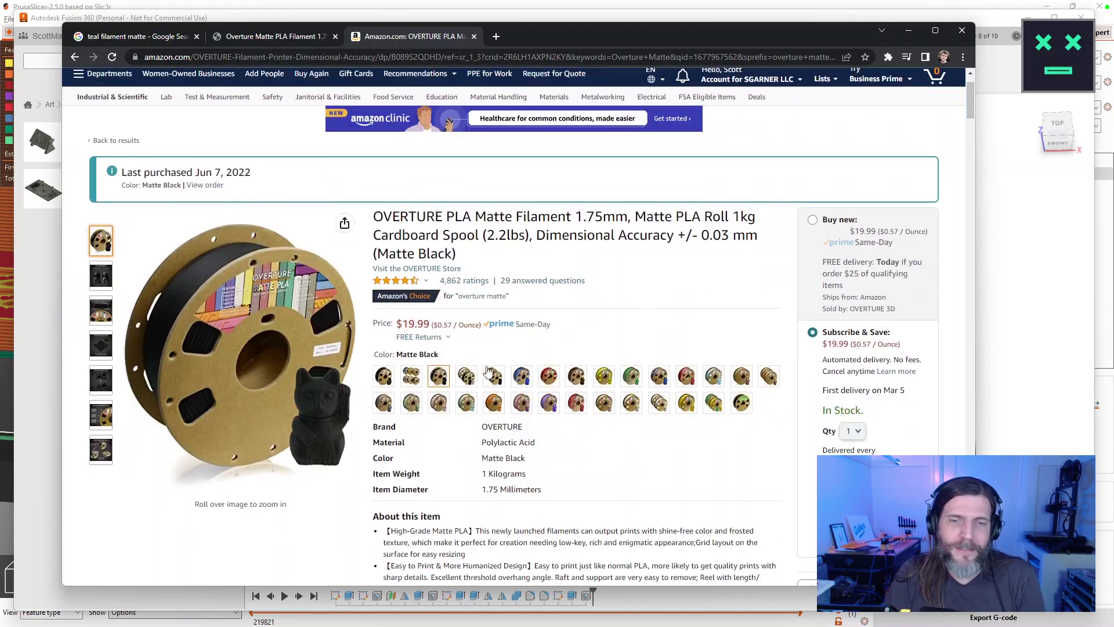
left_click(74, 58)
scroll(688, 314, "down", 4)
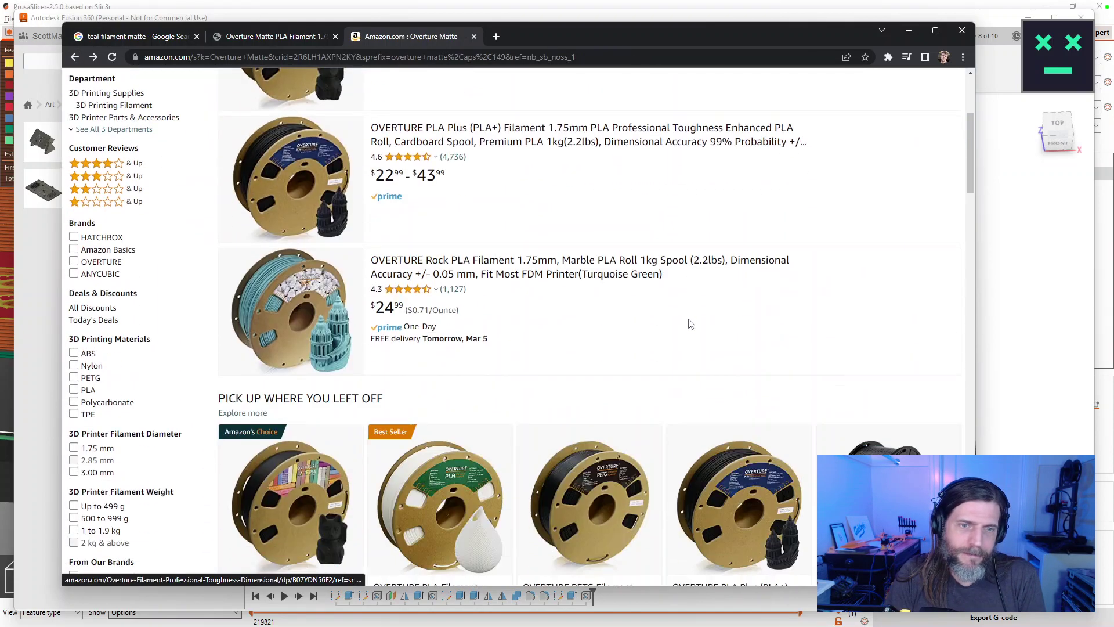
scroll(691, 324, "down", 2)
scroll(688, 322, "down", 4)
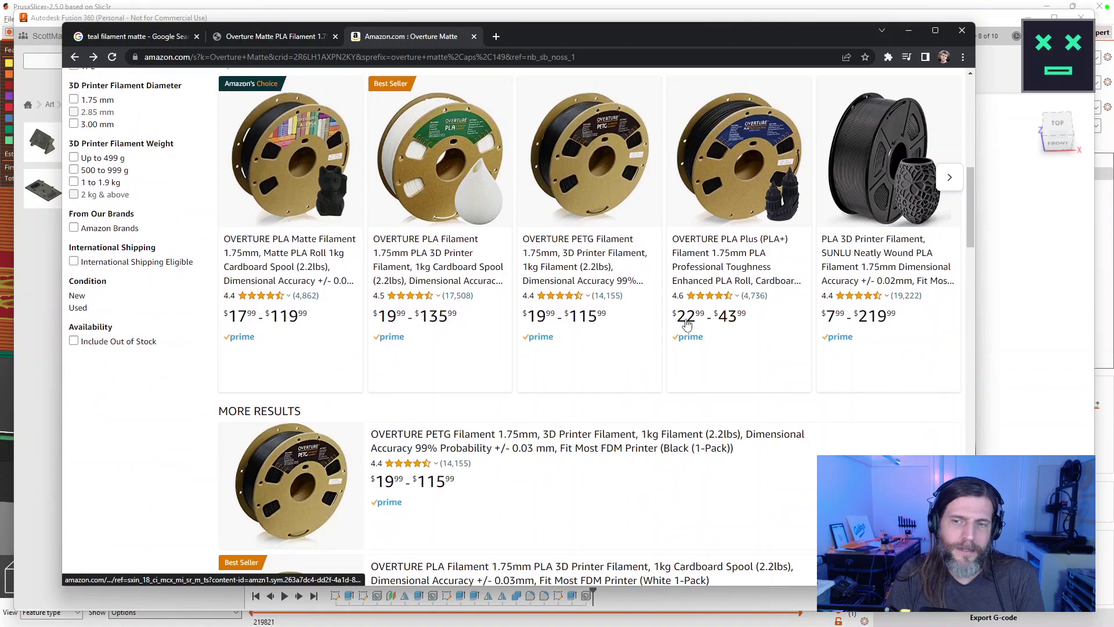
scroll(687, 318, "up", 10)
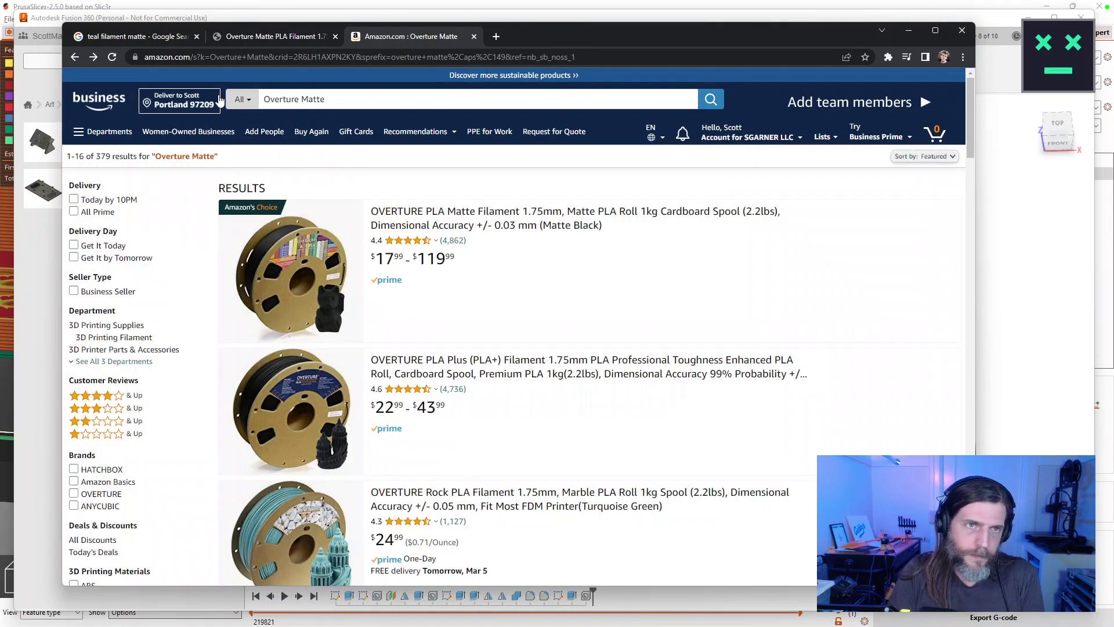
key("Tab")
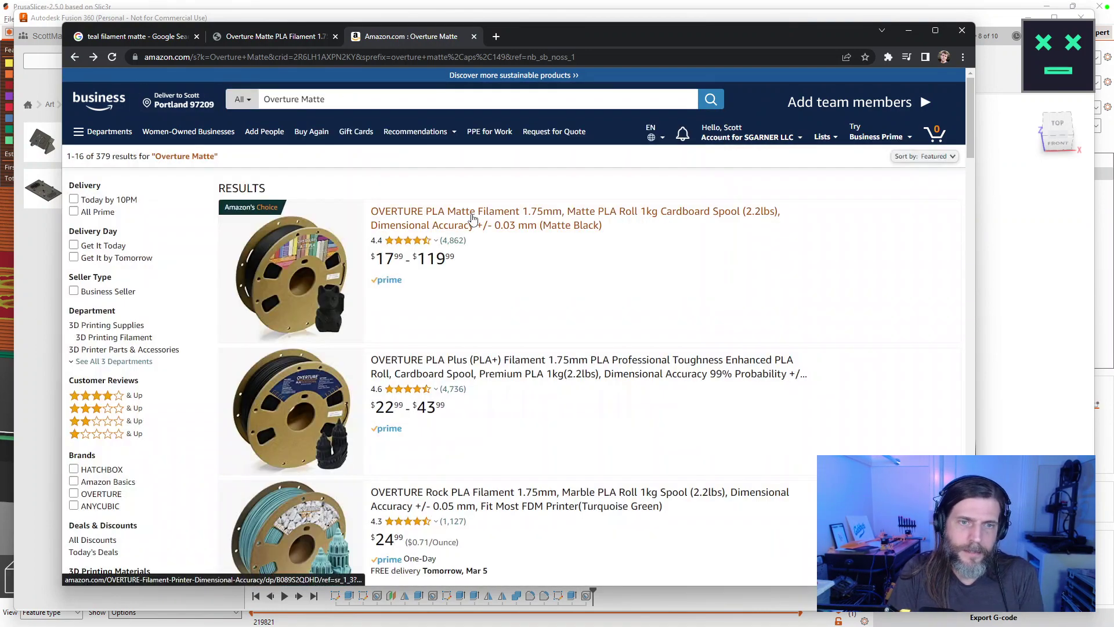
middle_click(473, 218)
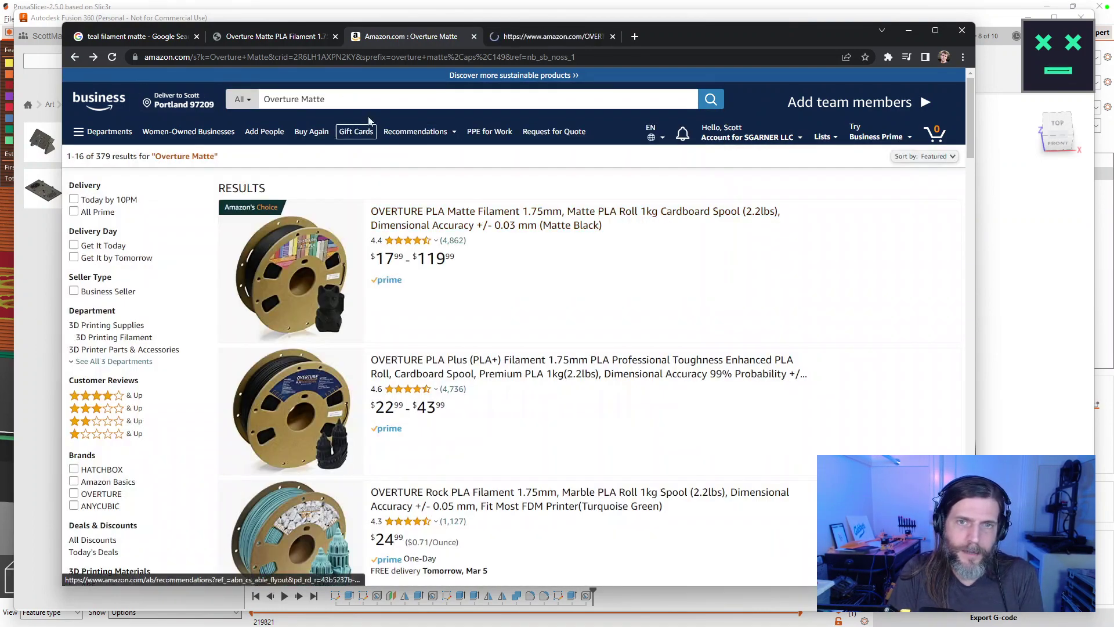
key("Tab")
Search Amazon for 'matte filament' and open the Polymaker listing in a new tab.
type("tte filament")
key("Return")
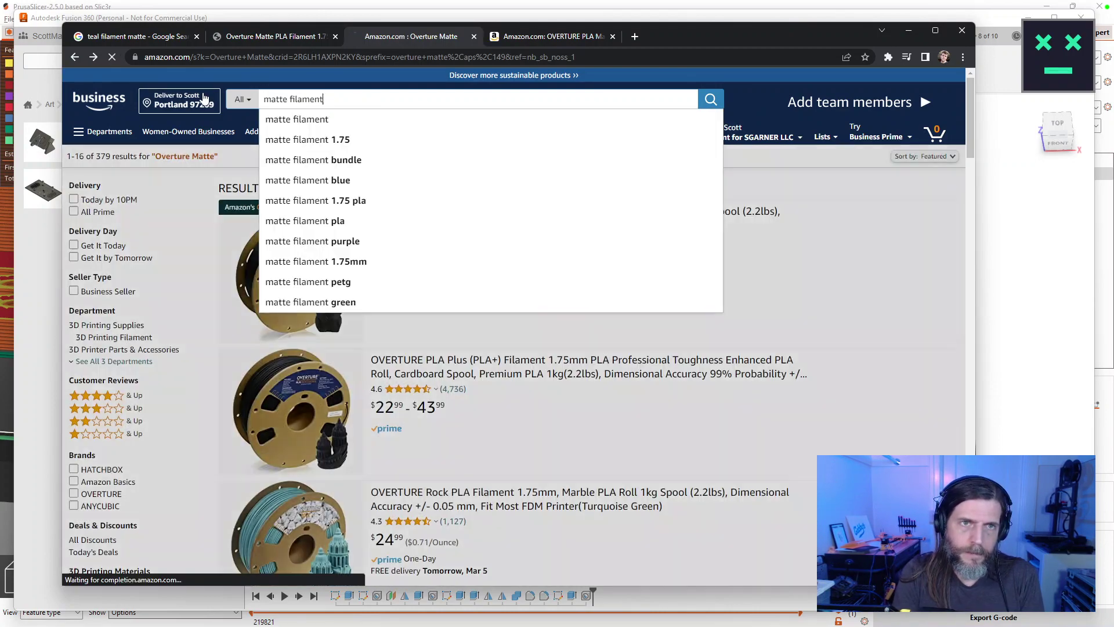
scroll(711, 284, "down", 5)
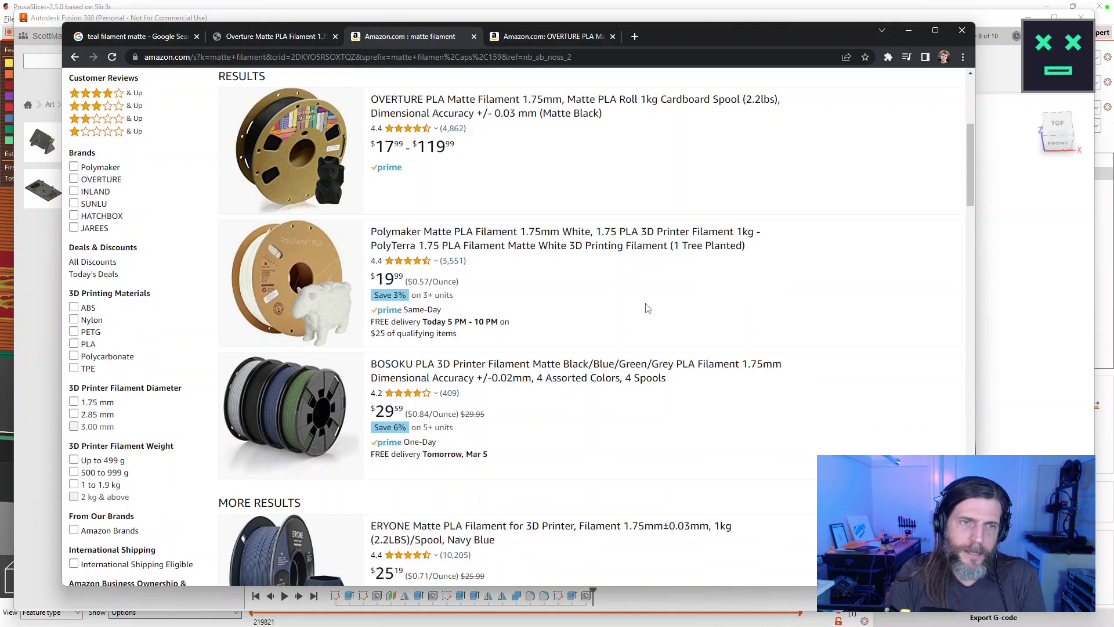
right_click(510, 234)
left_click(540, 242)
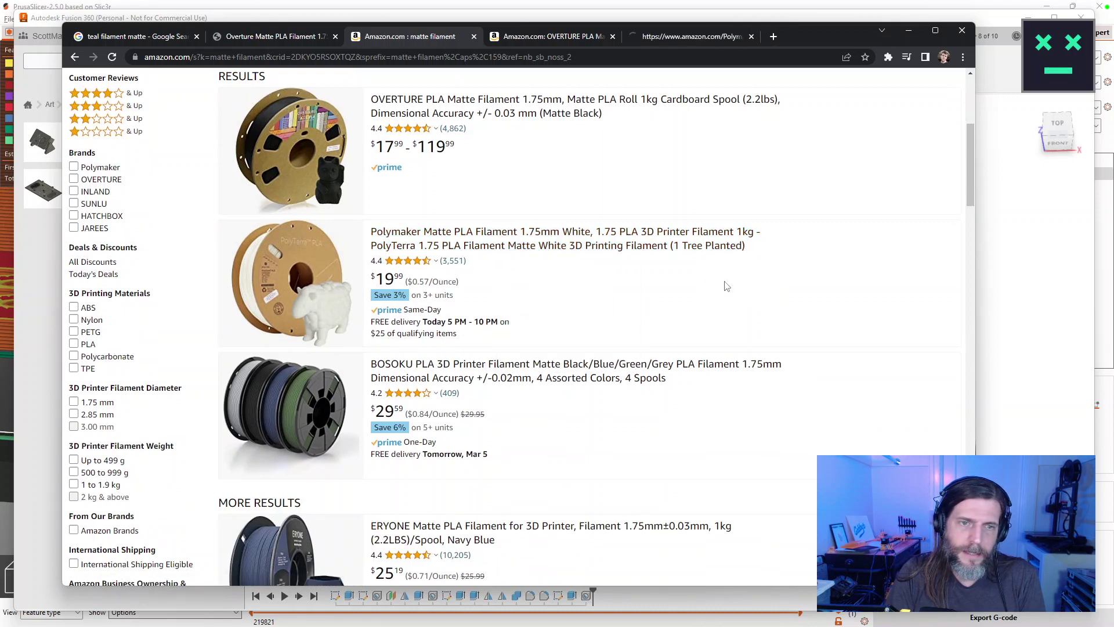
Open the SUNLU and Inland matte PLA listings in new tabs as well.
scroll(415, 280, "down", 3)
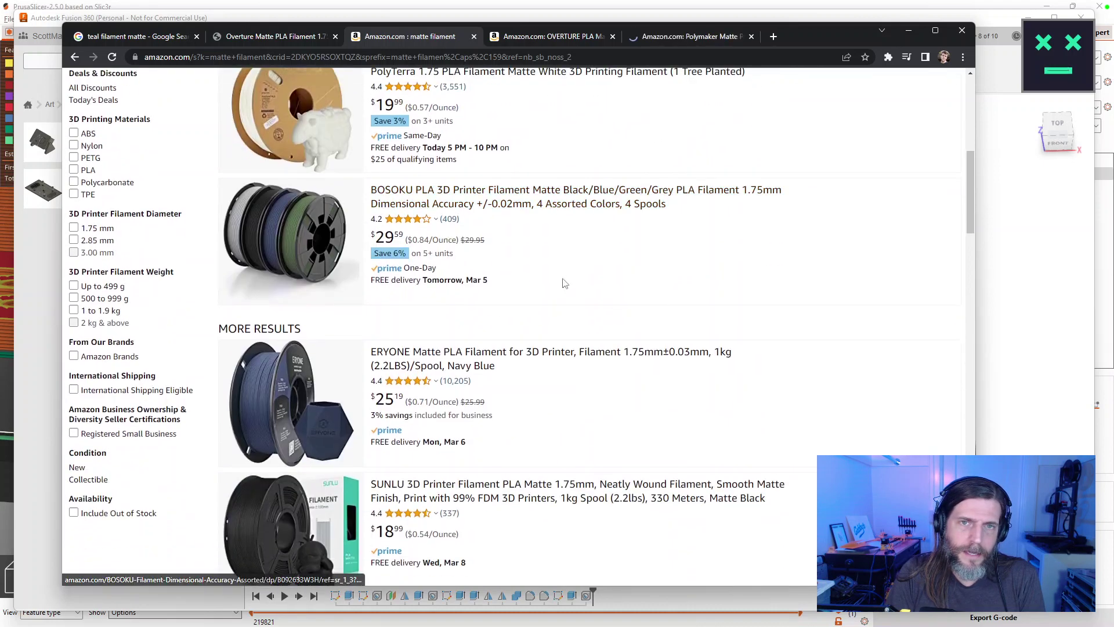
scroll(652, 277, "down", 3)
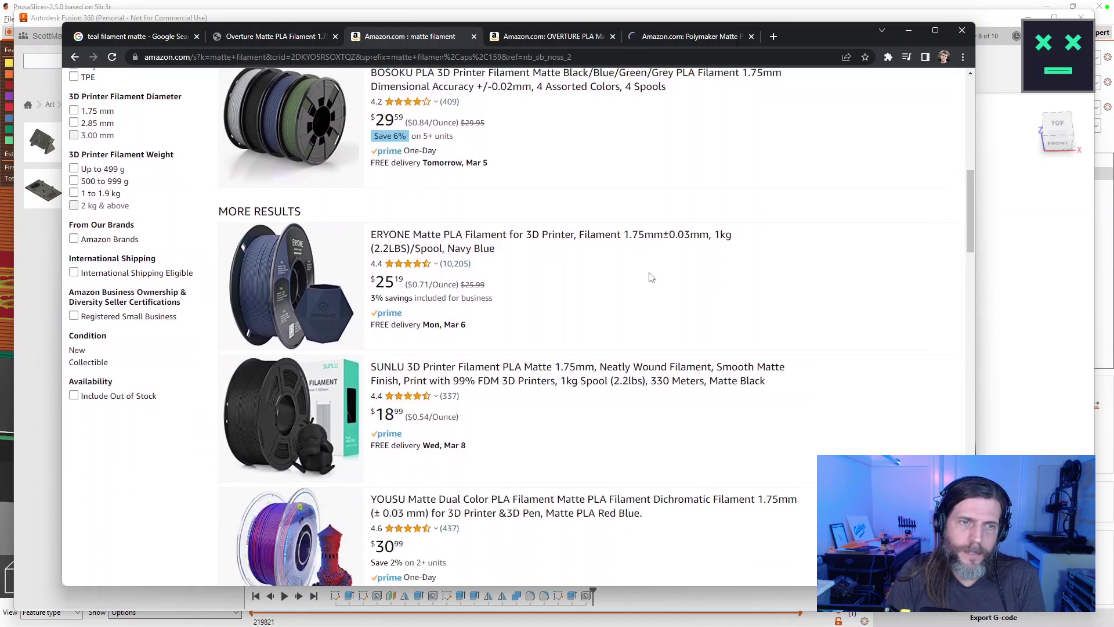
scroll(650, 278, "down", 2)
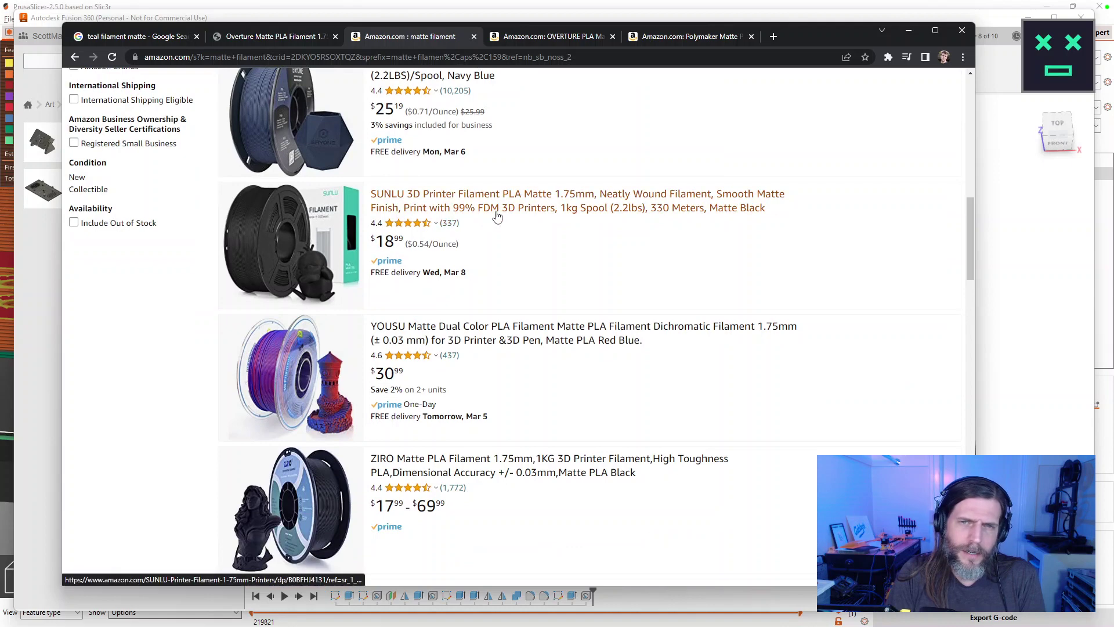
right_click(496, 216)
left_click(518, 224)
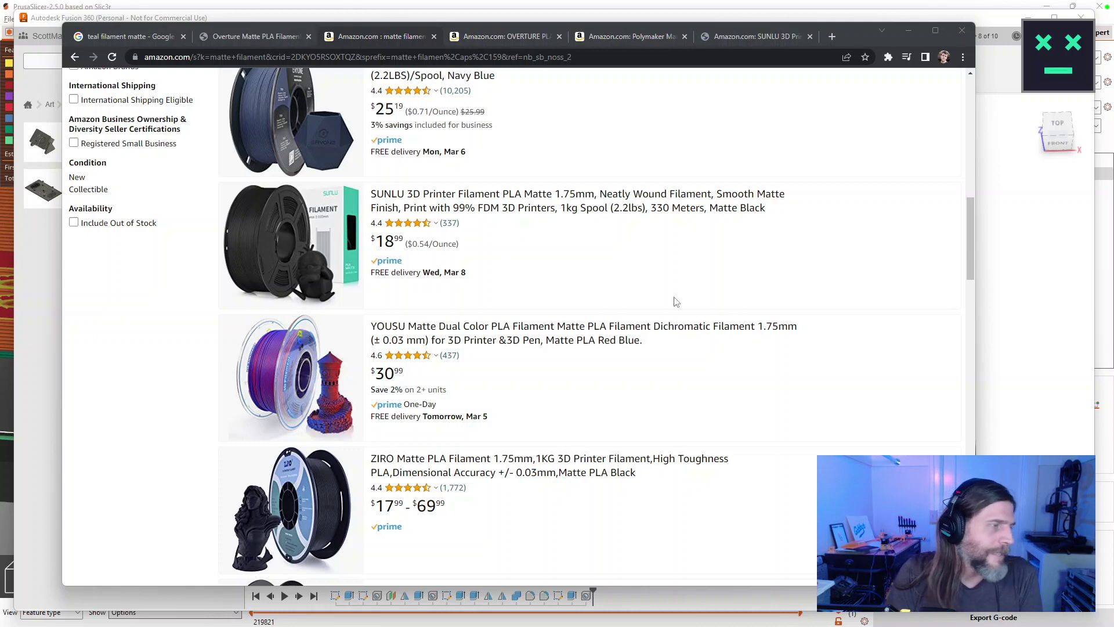
scroll(578, 278, "down", 5)
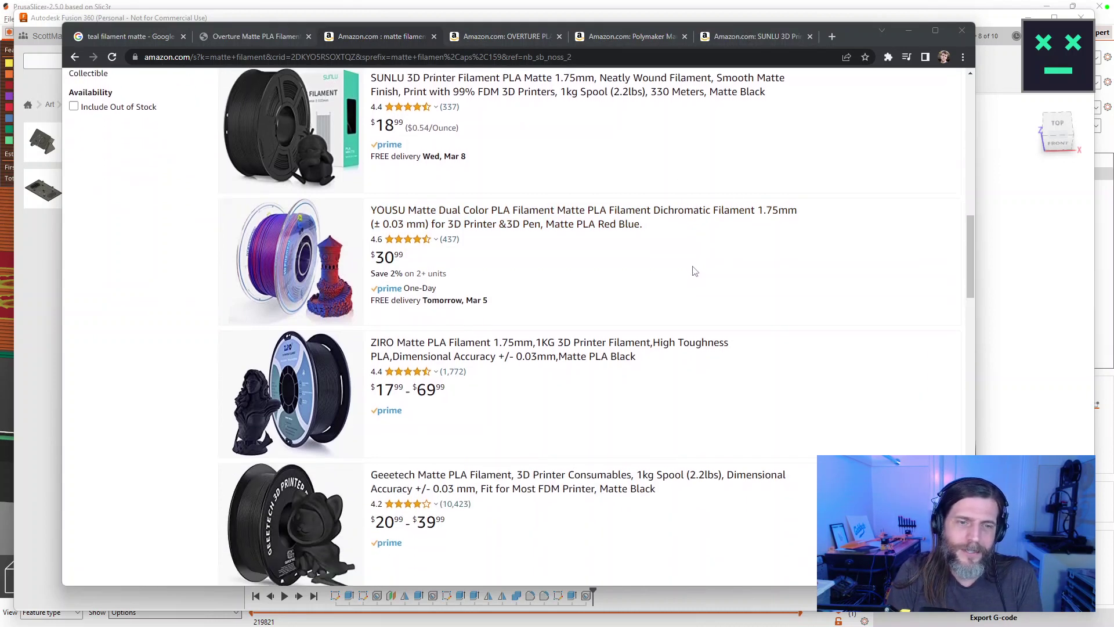
scroll(697, 274, "down", 3)
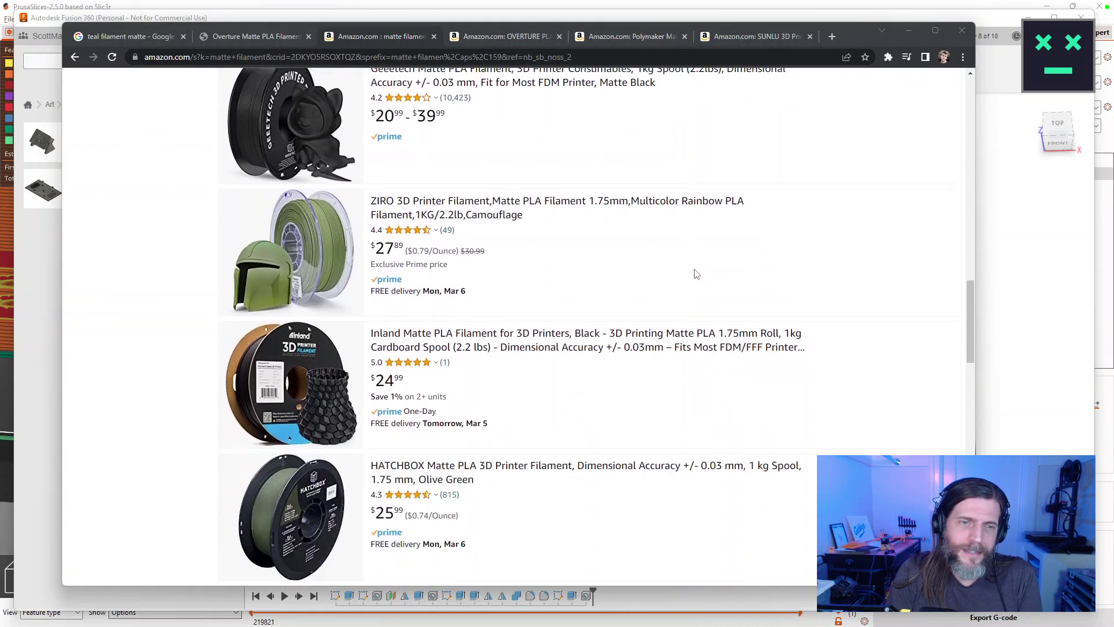
scroll(697, 274, "down", 3)
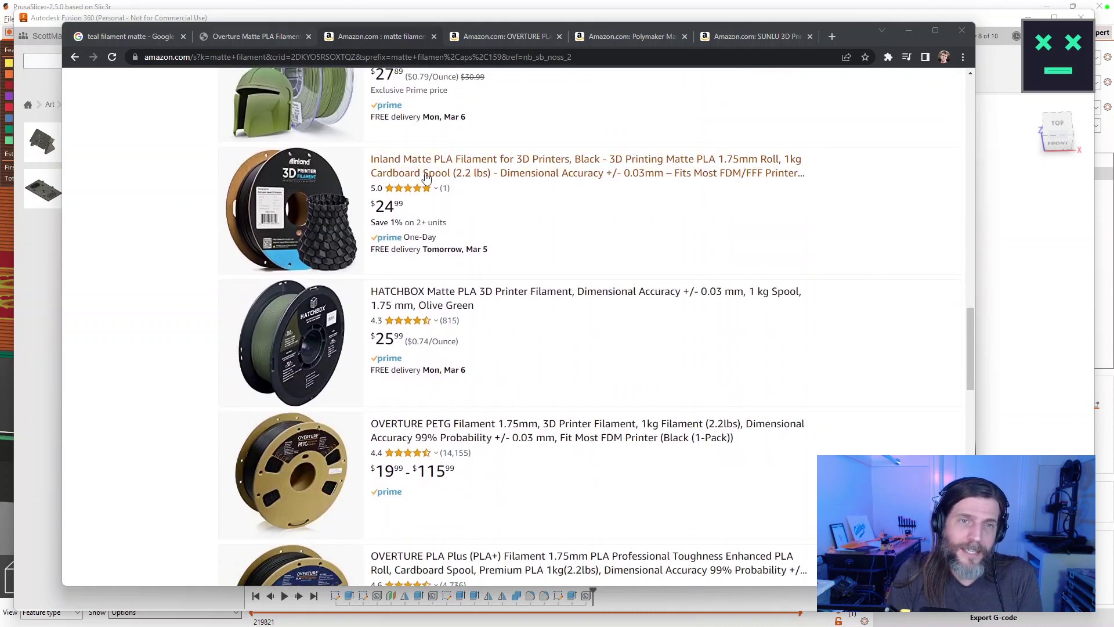
right_click(440, 176)
left_click(444, 182)
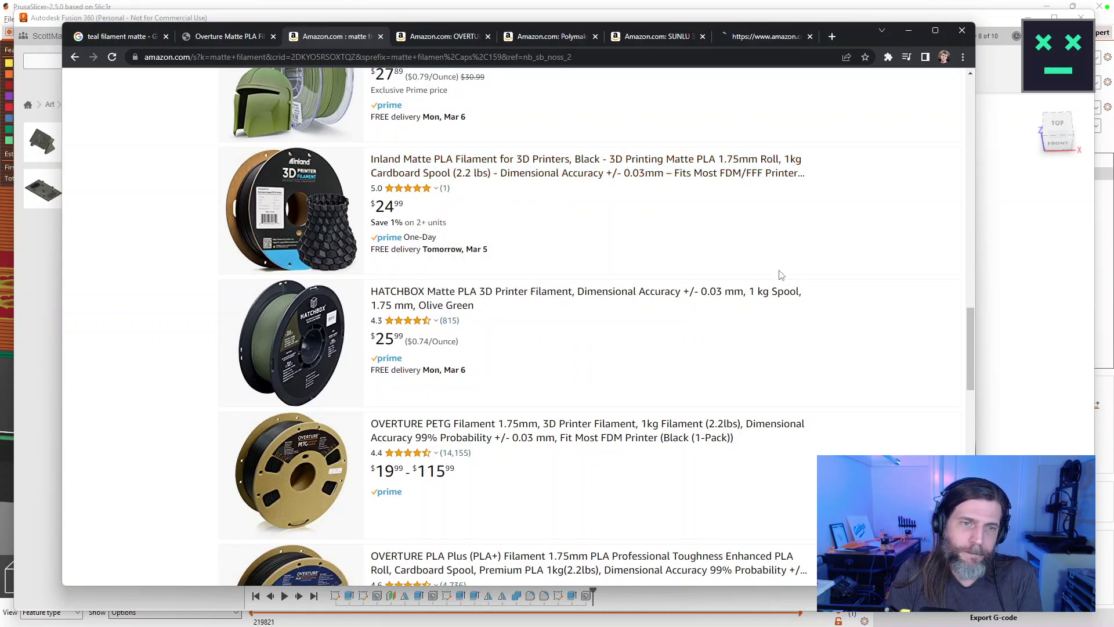
scroll(781, 275, "down", 1)
scroll(438, 248, "down", 3)
scroll(438, 248, "down", 7)
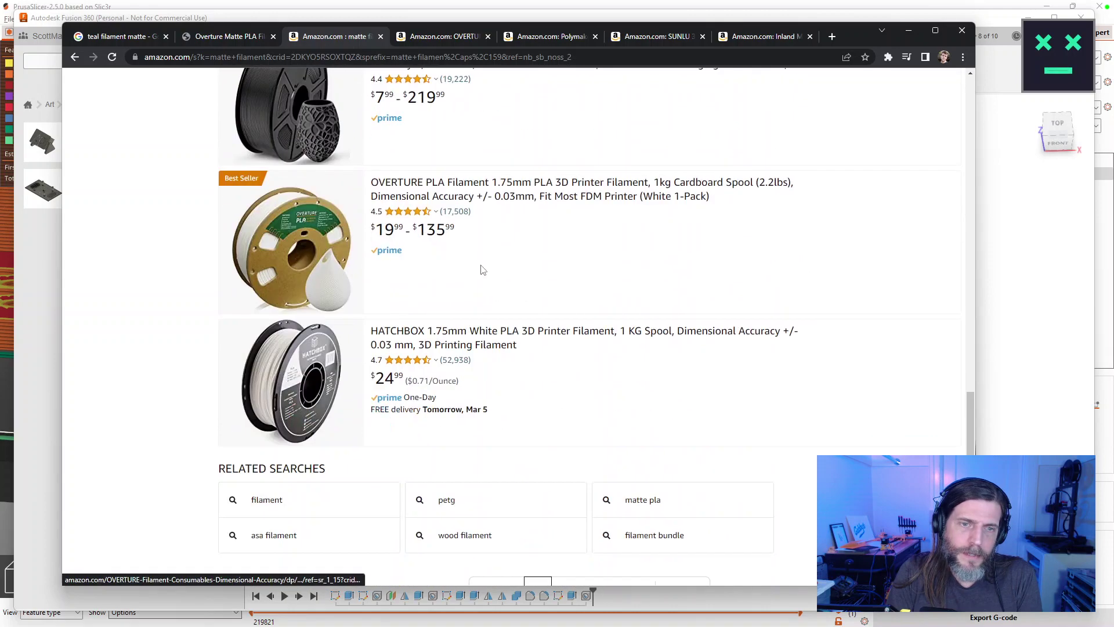
scroll(479, 267, "down", 1)
On the Overture listing, try Matte Black 2-Pack and Light Blue, settling on Matte Light Teal.
left_click(447, 37)
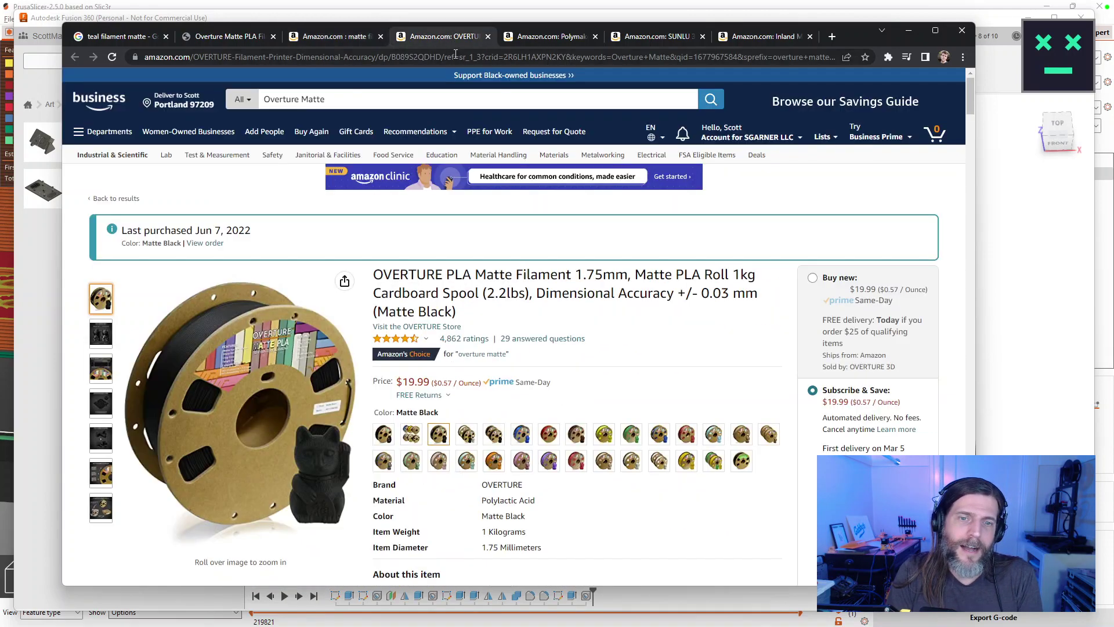
scroll(663, 402, "down", 1)
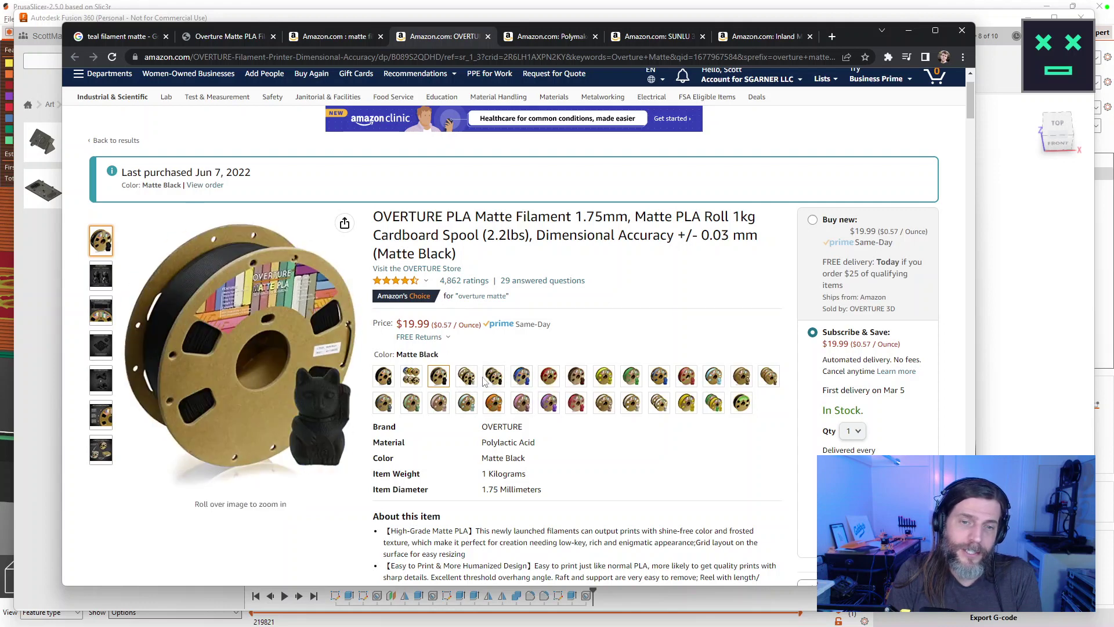
left_click(500, 381)
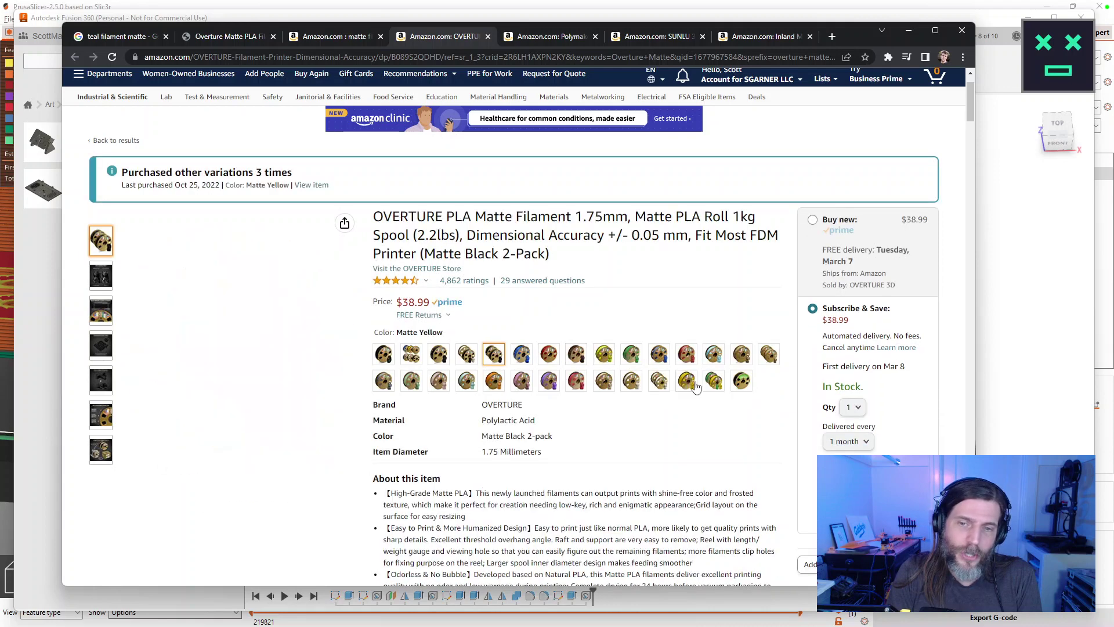
left_click(714, 360)
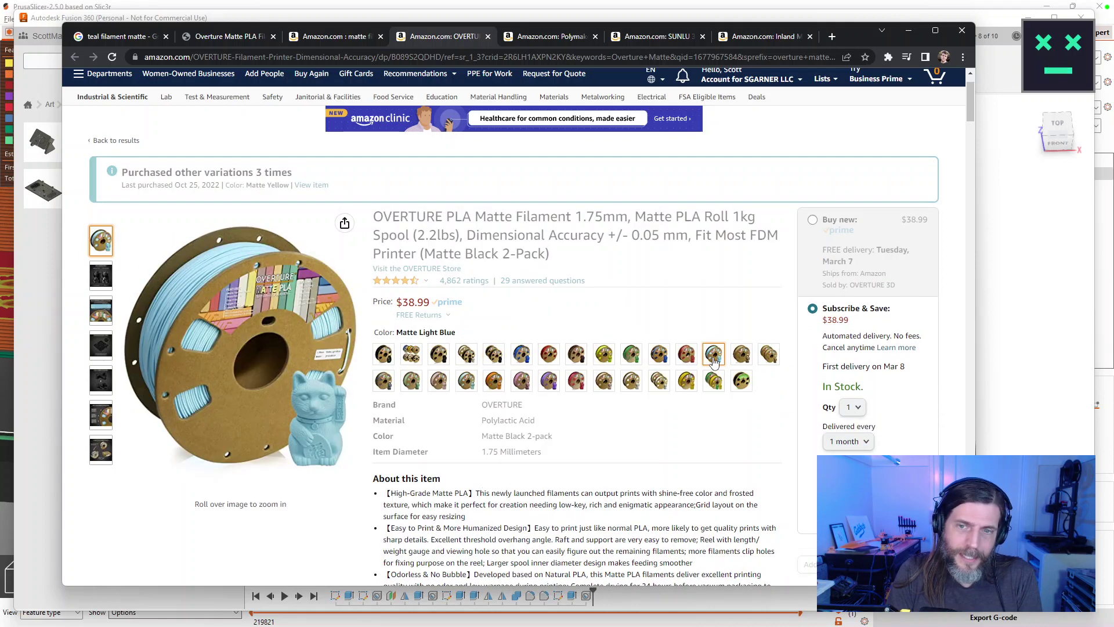
left_click(467, 403)
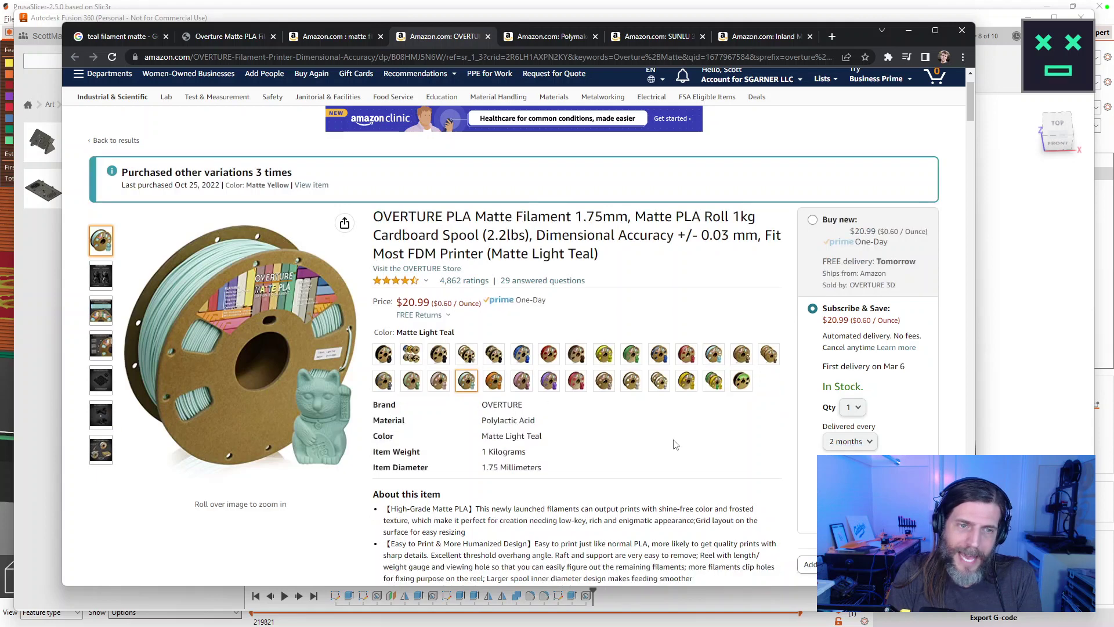
View the Polymaker PolyTerra Matte PLA listing at $19.99.
mouse_move(94, 313)
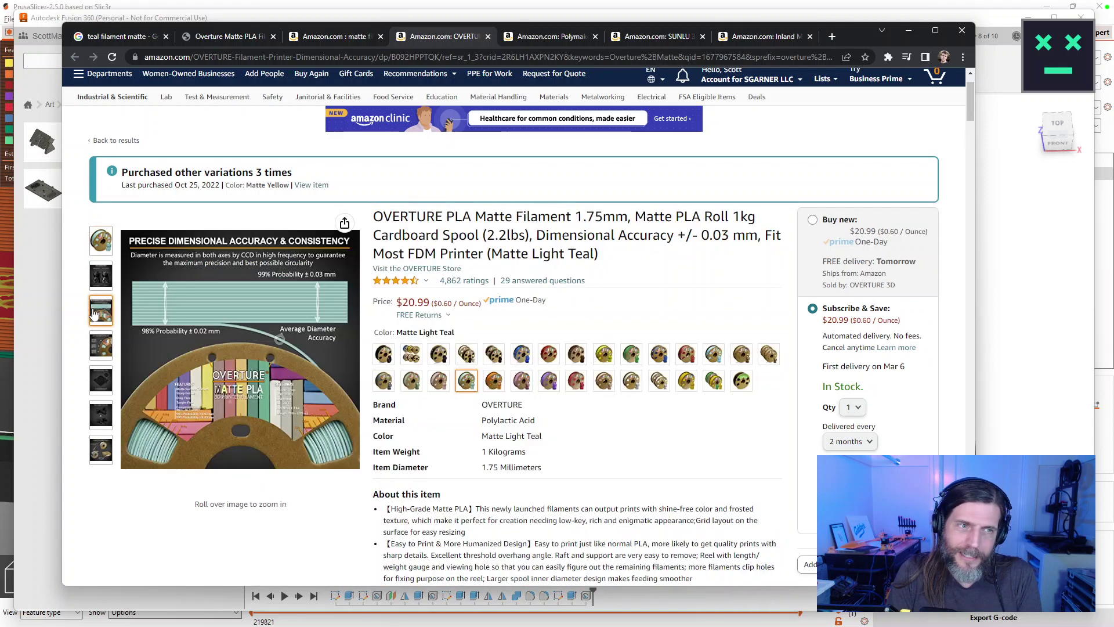
mouse_move(108, 287)
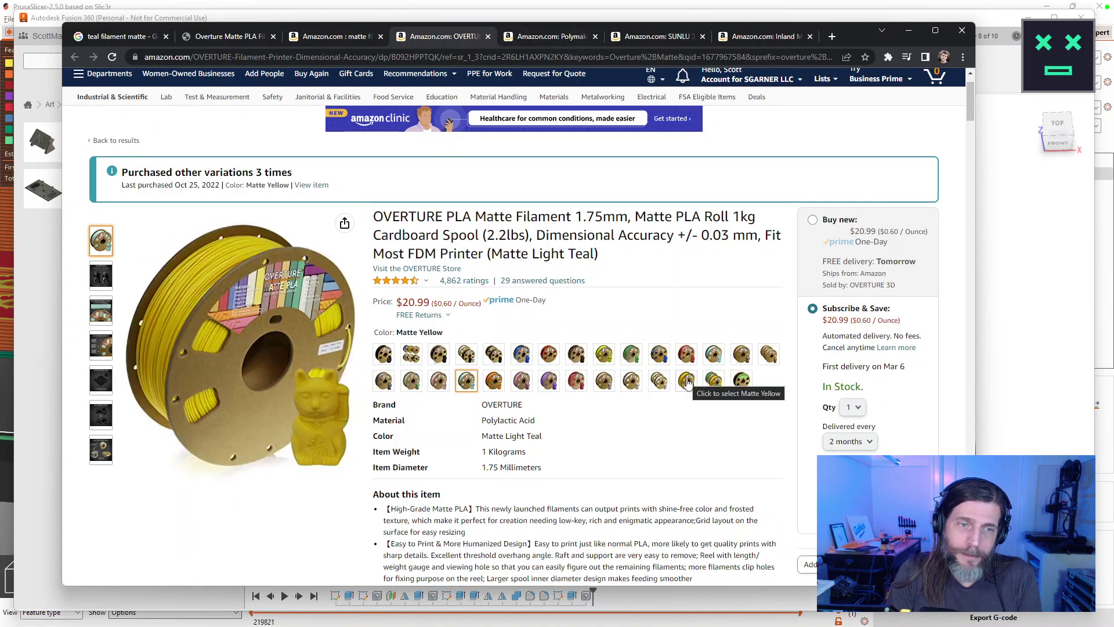
left_click(548, 42)
scroll(615, 406, "down", 1)
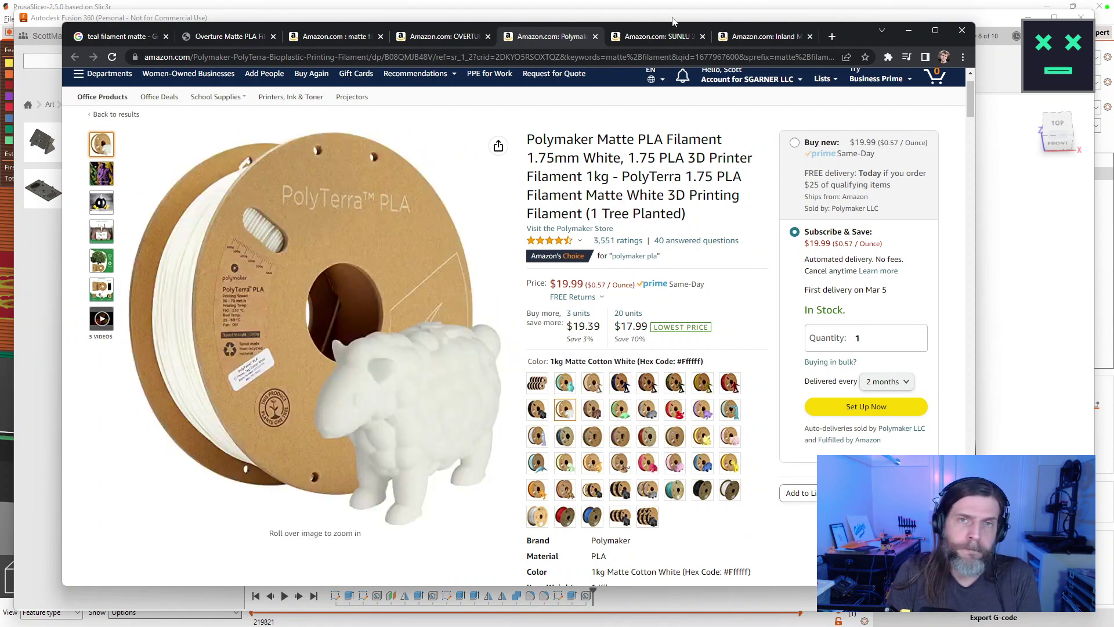
Compare the SUNLU, Inland and Overture listings, then view Overture's store page with Jeans Red at $19.99.
left_click(653, 36)
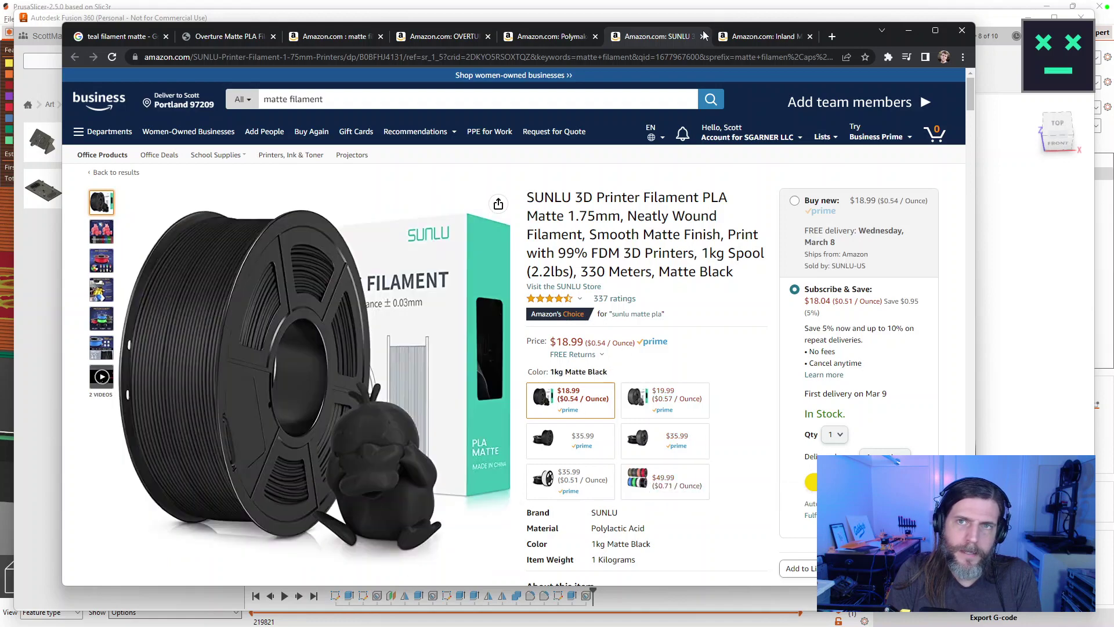
left_click(745, 38)
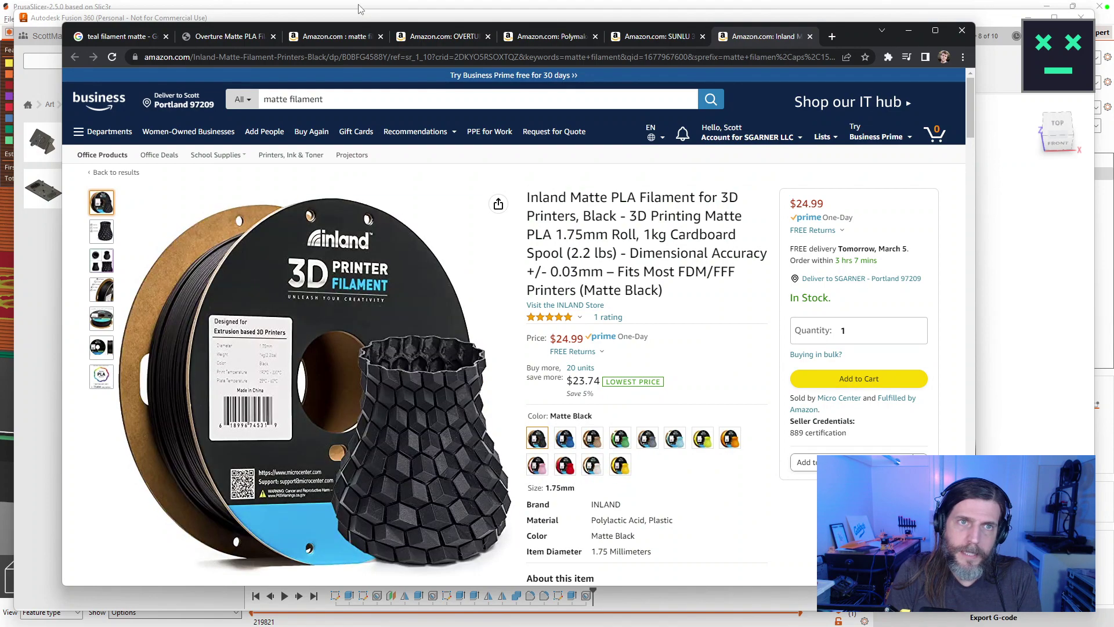
left_click(458, 36)
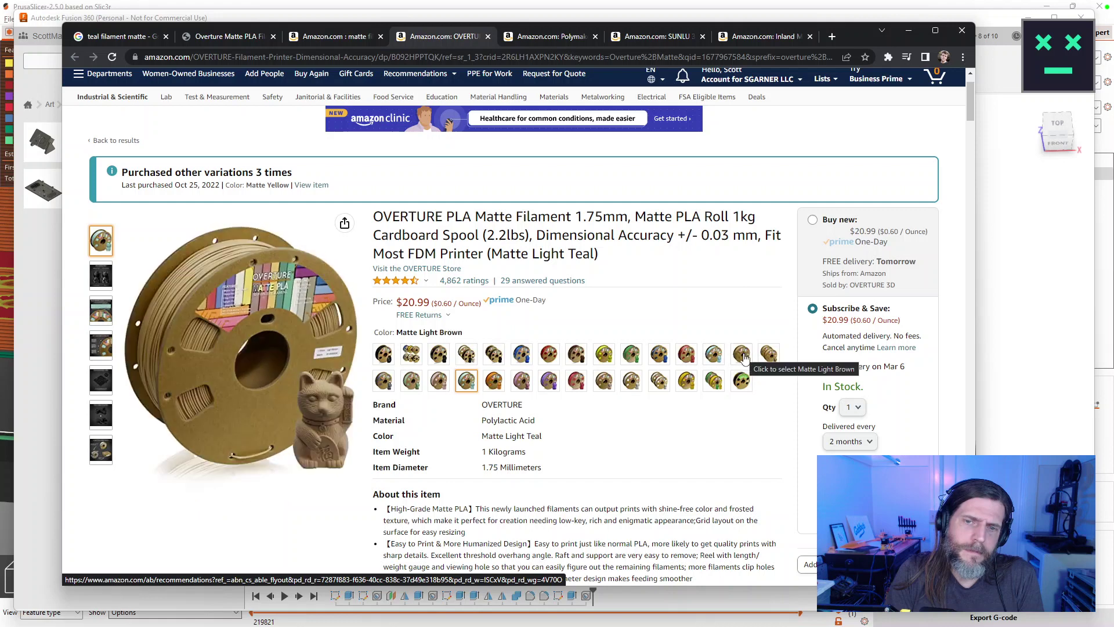
left_click(251, 34)
scroll(645, 465, "down", 4)
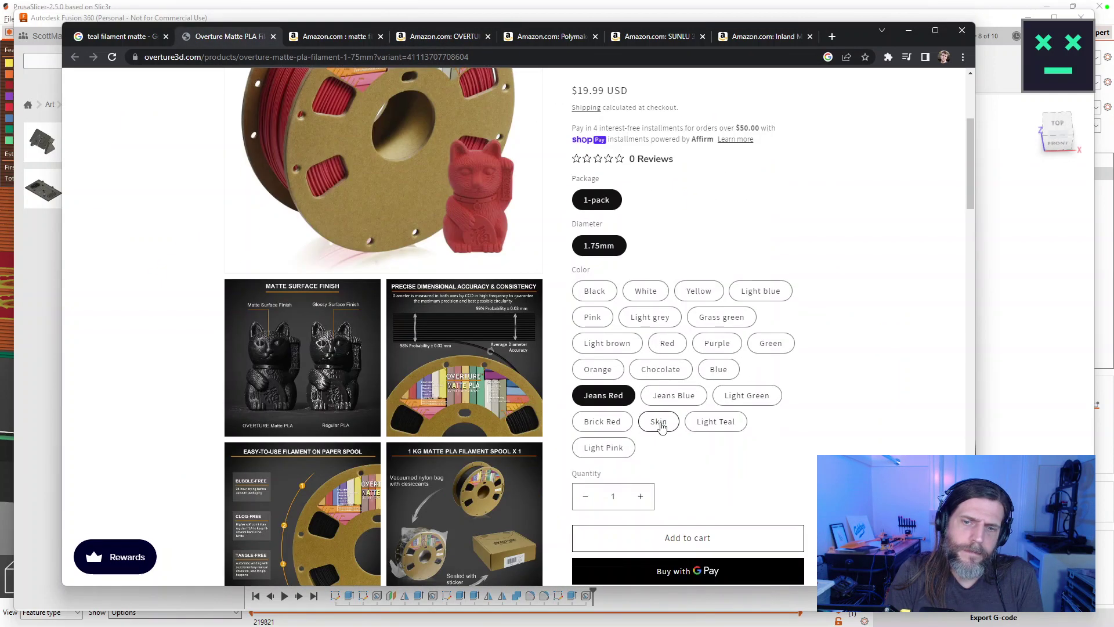
Select the Light Teal option on the Overture listing and look over the page.
left_click(711, 422)
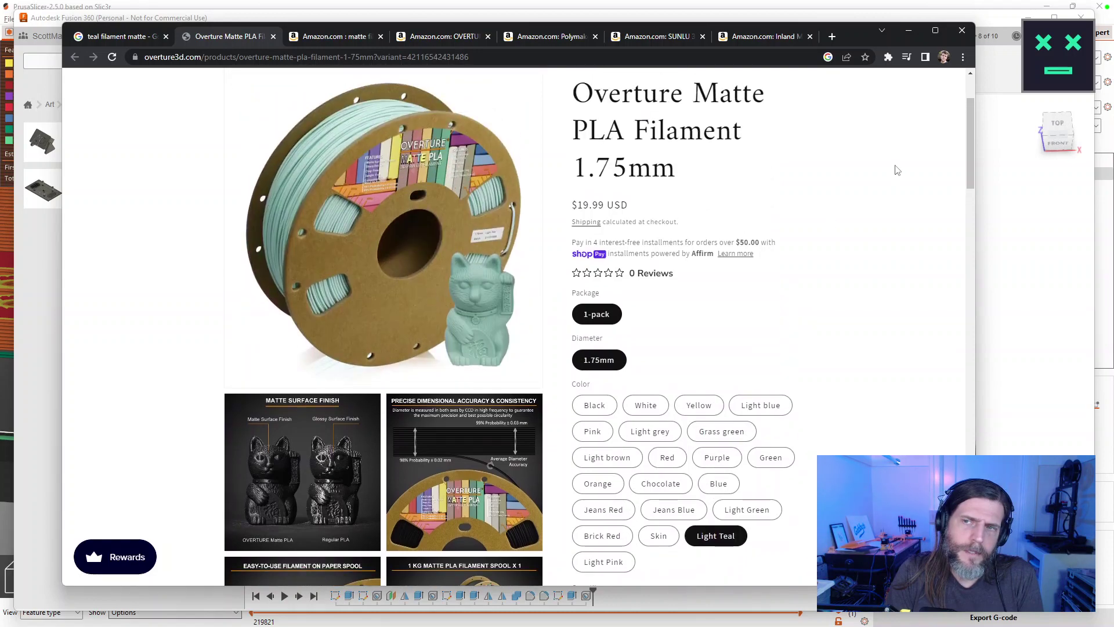
scroll(964, 162, "down", 10)
scroll(954, 331, "up", 6)
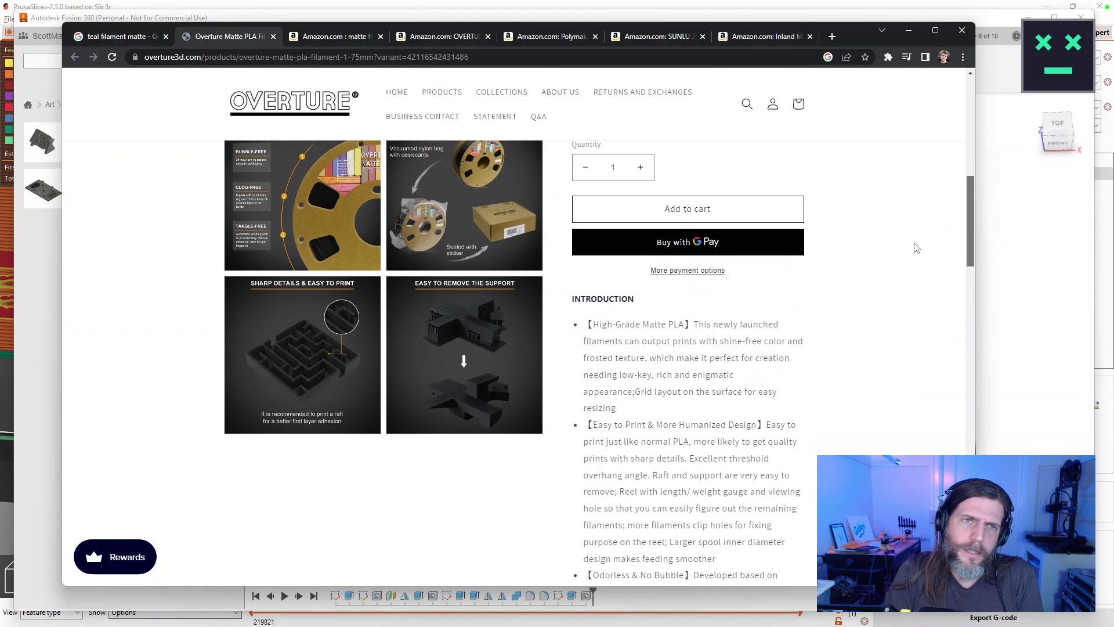
scroll(917, 248, "down", 15)
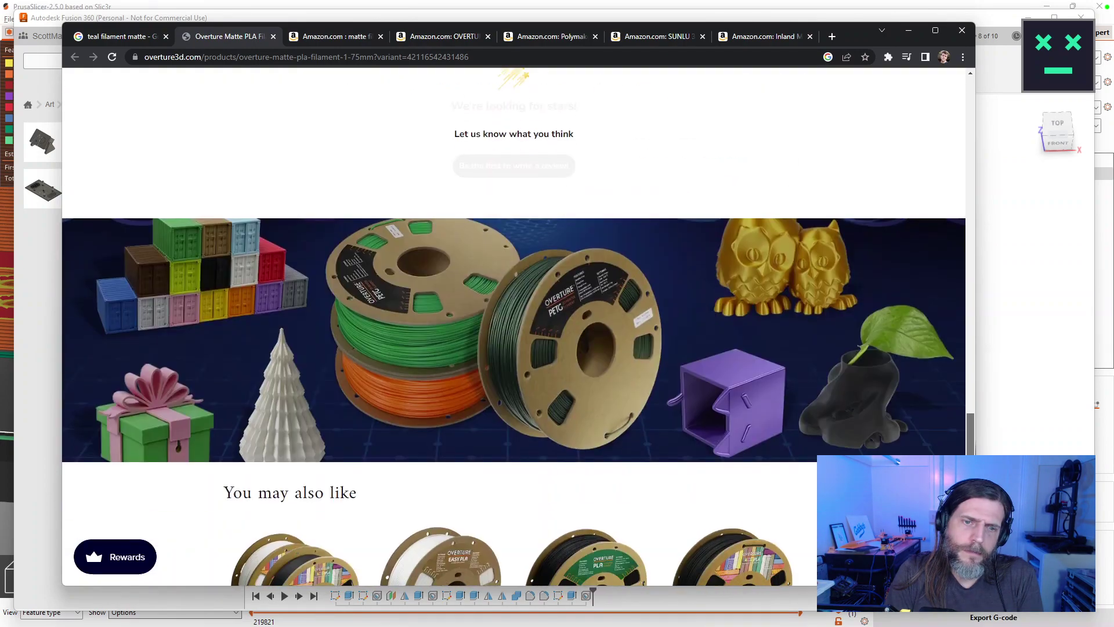
scroll(776, 140, "up", 20)
left_click(760, 36)
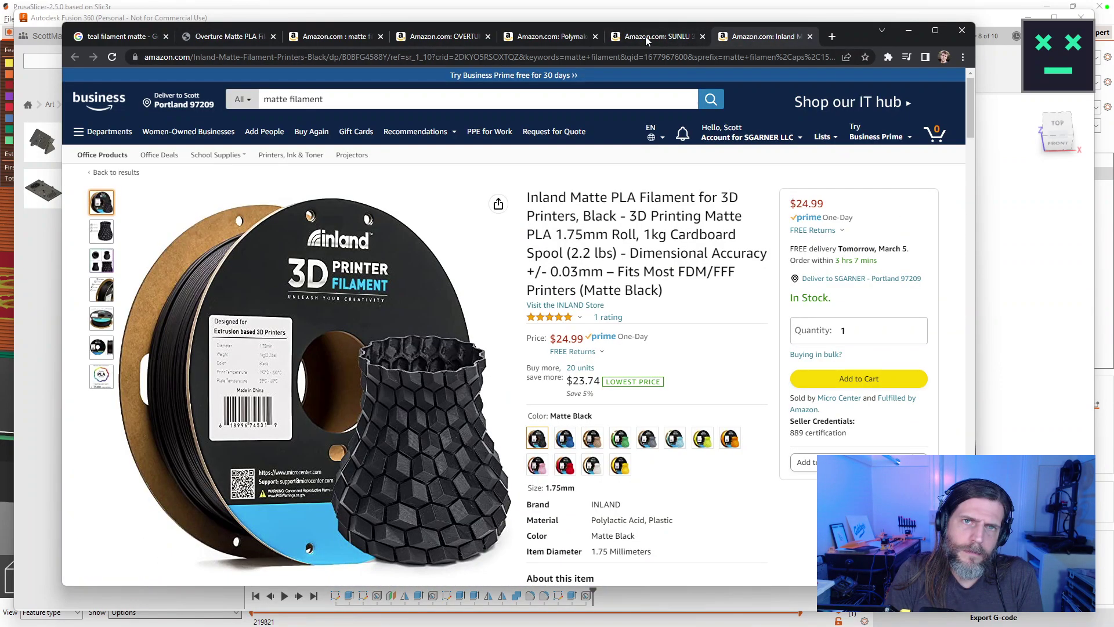
left_click(468, 37)
left_click_drag(971, 104, 940, 341)
scroll(943, 345, "down", 3)
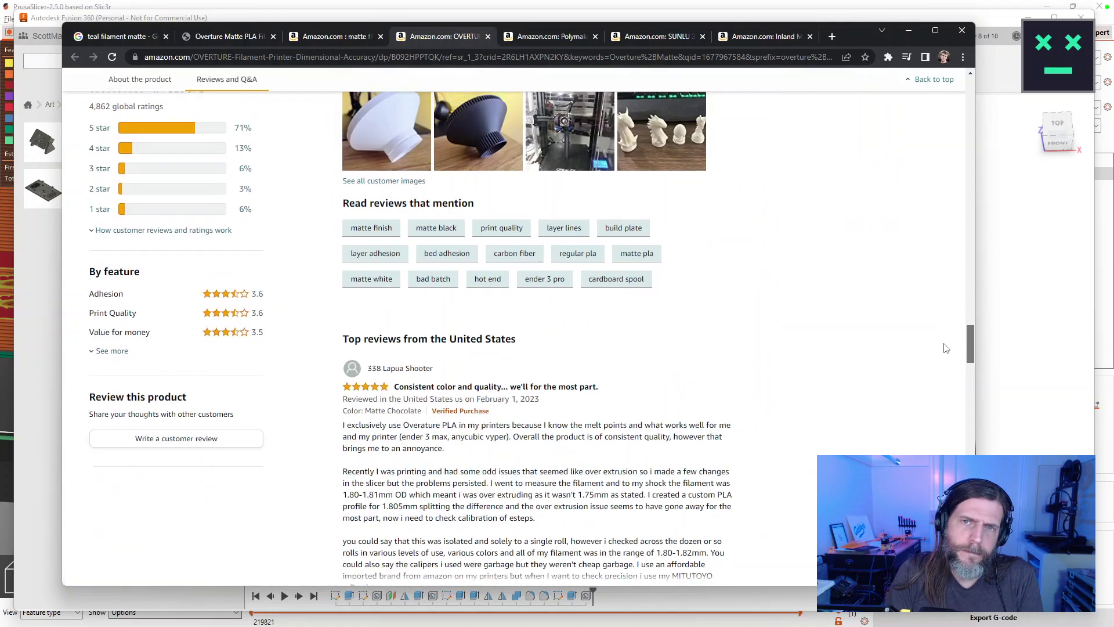
scroll(947, 351, "up", 4)
Try the stalled customer images gallery twice, then reload the product page and select its address.
left_click(405, 397)
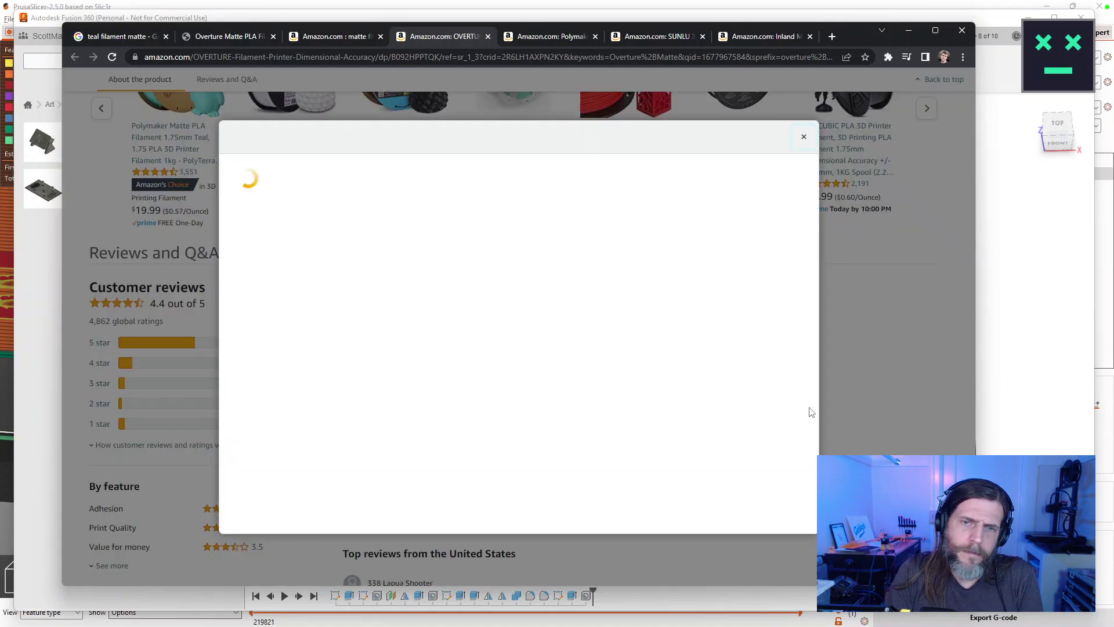
left_click(821, 410)
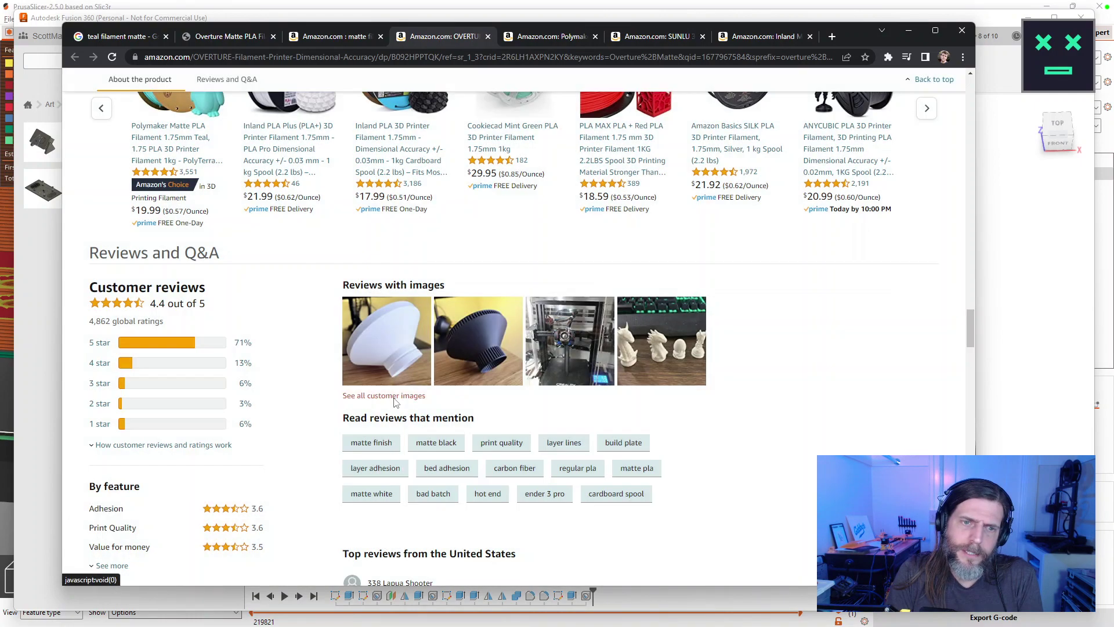
left_click(395, 397)
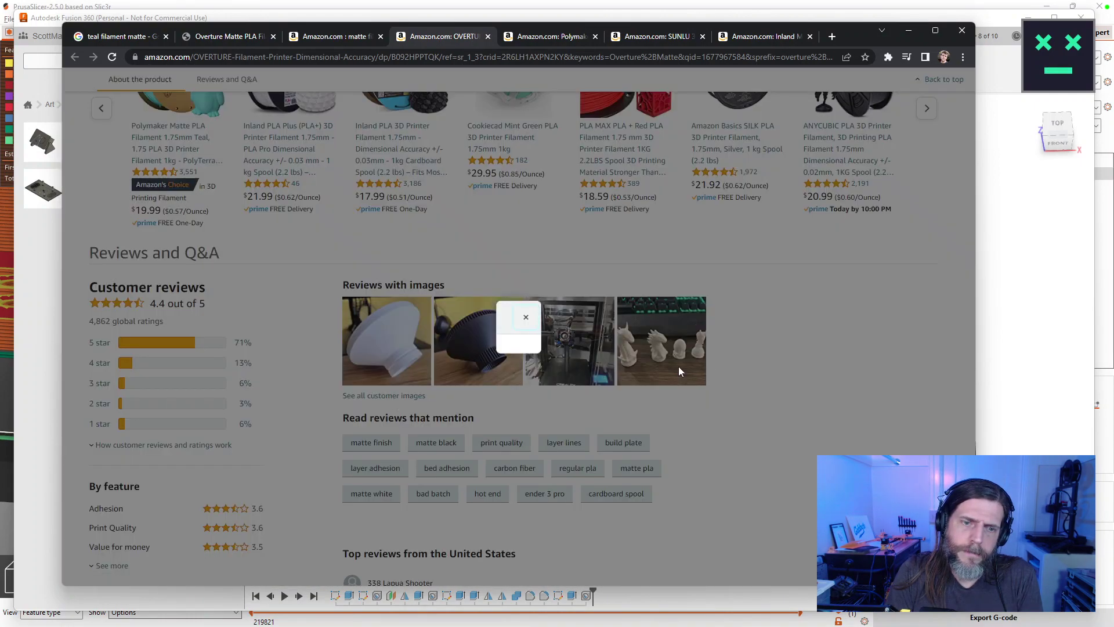
left_click(530, 326)
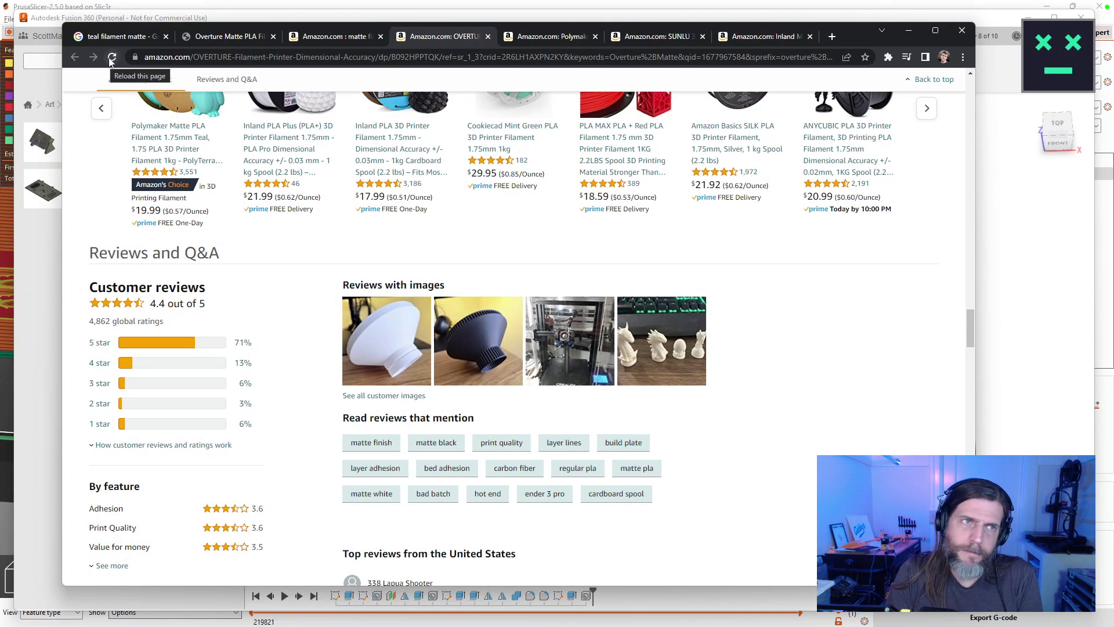
left_click(113, 58)
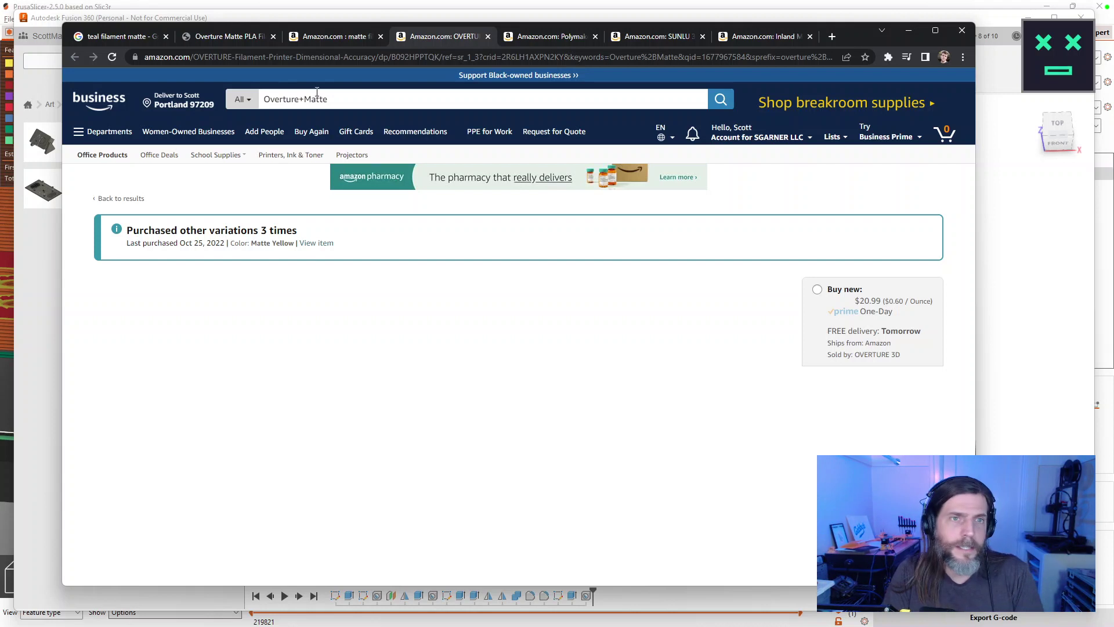
left_click(313, 58)
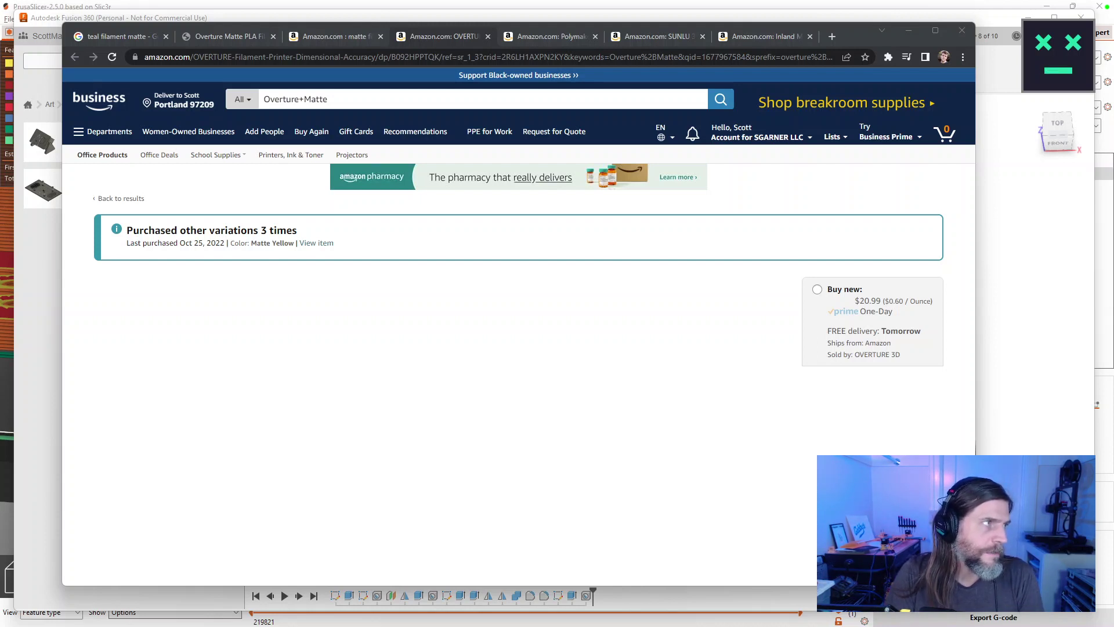
Move the Overture listing into its own wider window, page through similar filaments, and open all customer images.
left_click_drag(441, 36, 487, 18)
left_click_drag(729, 197, 1008, 200)
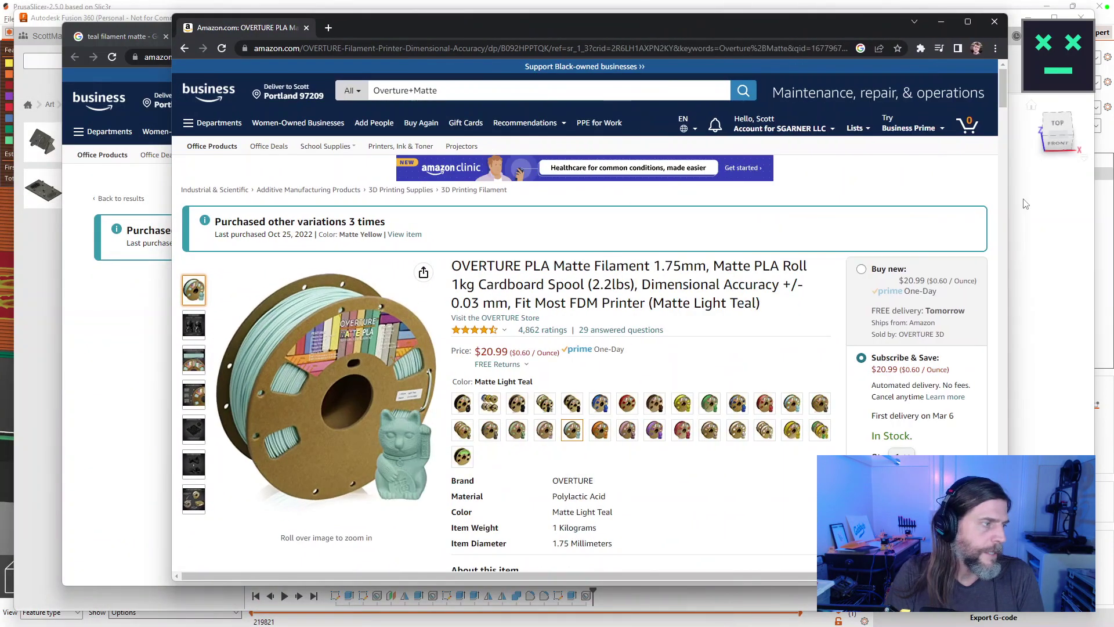
scroll(990, 168, "down", 5)
left_click_drag(1004, 119, 1022, 321)
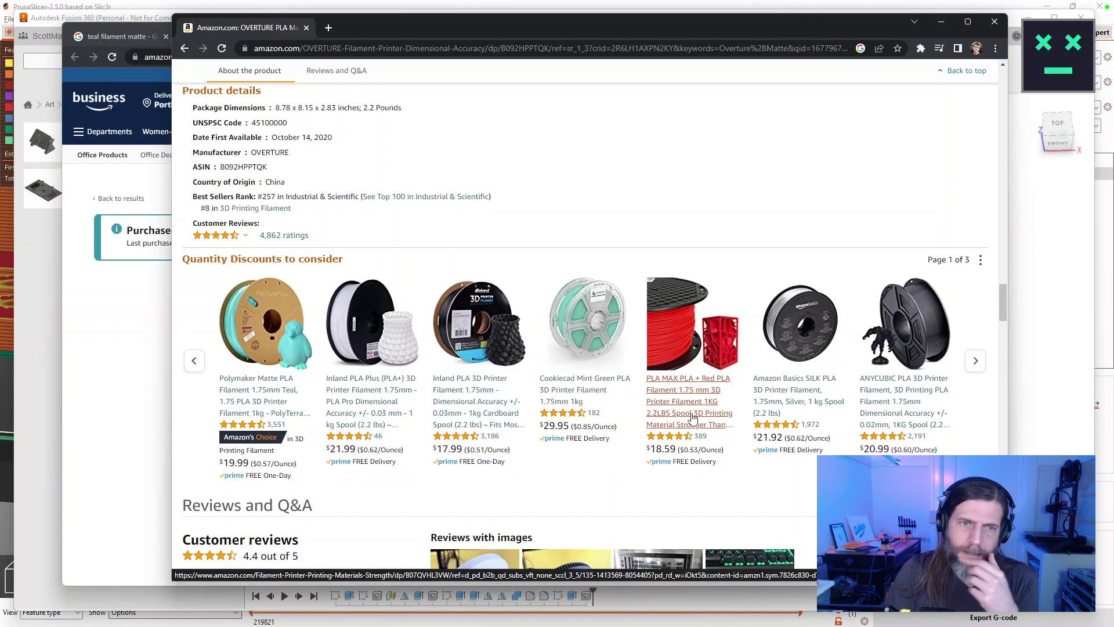
left_click(974, 364)
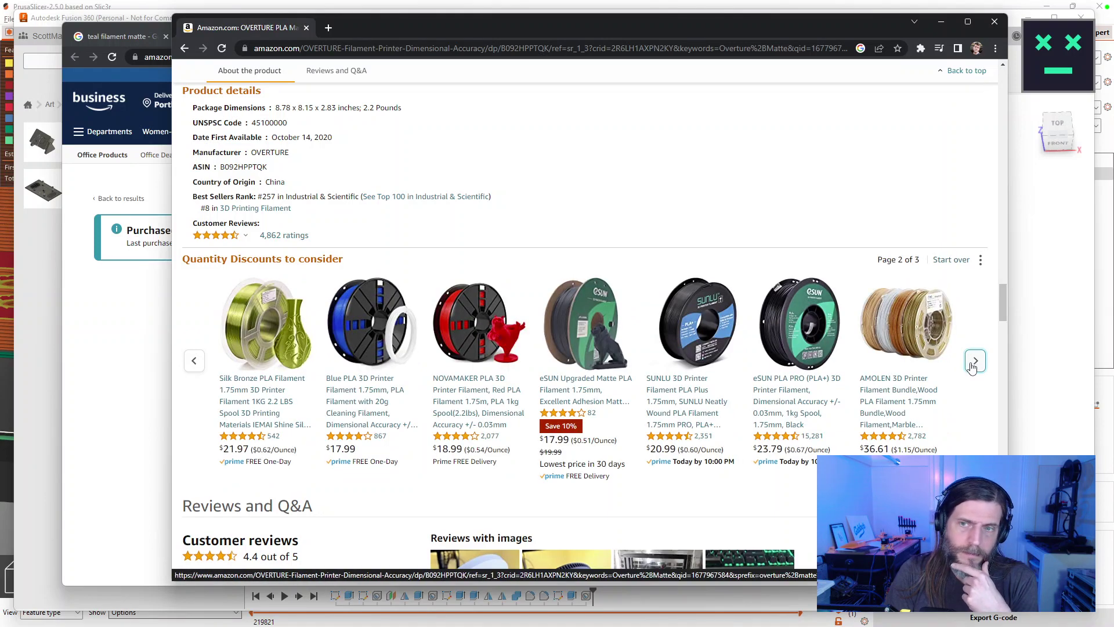
left_click(974, 364)
mouse_move(1005, 309)
left_mouse_down()
mouse_move(1008, 351)
mouse_move(1008, 326)
left_mouse_up()
left_click(466, 409)
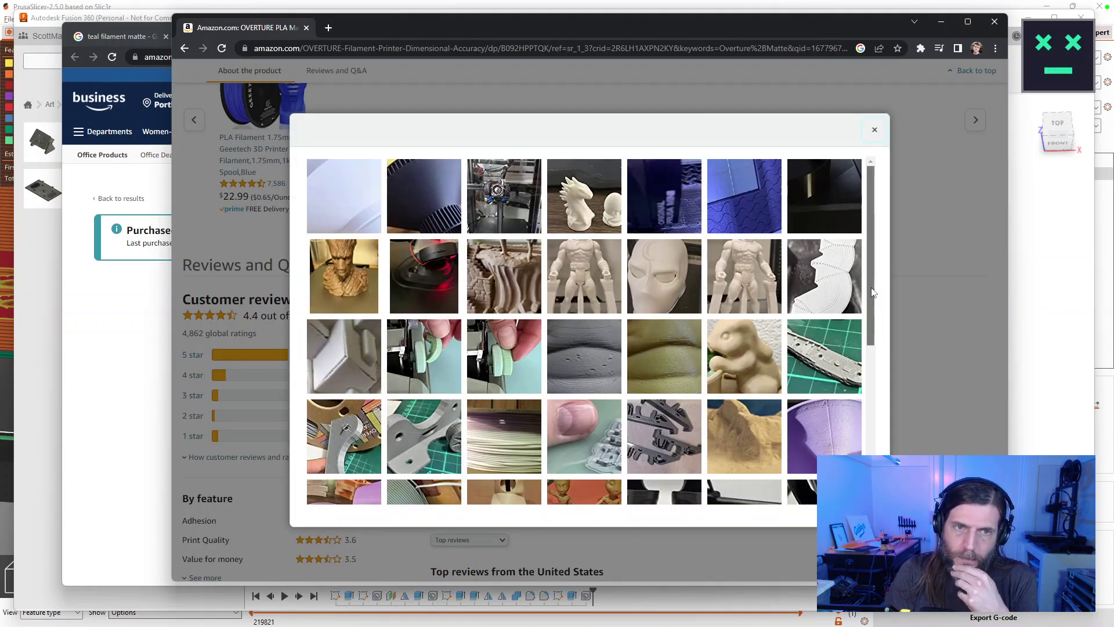
View the green typewriter knob photo and the next reviews' photos, then return to the grid.
scroll(875, 301, "down", 1)
left_click(426, 341)
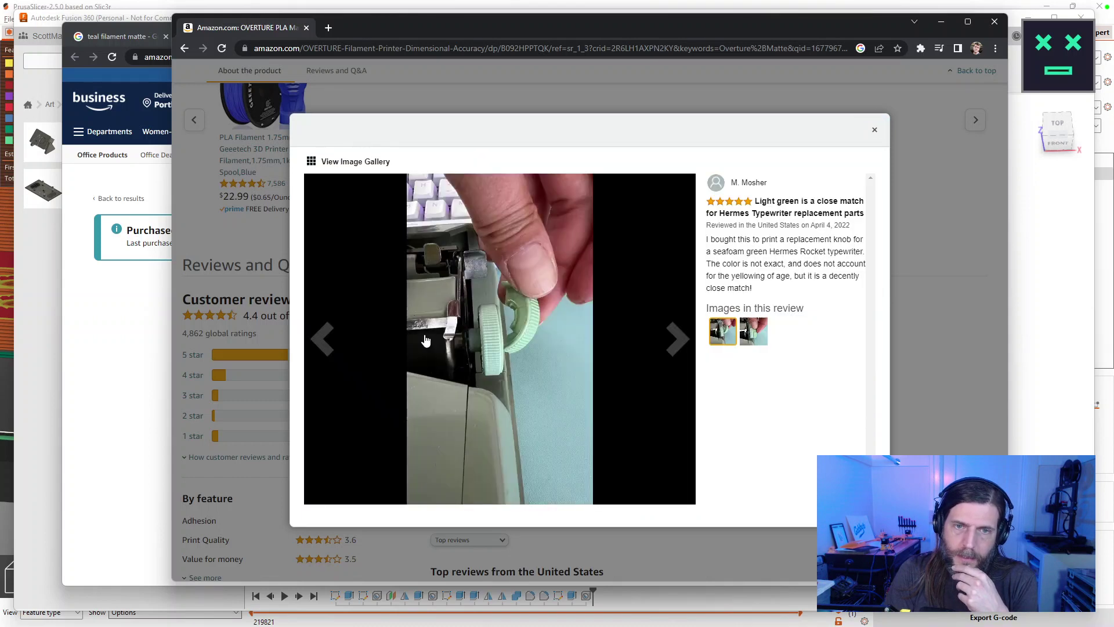
left_click(678, 338)
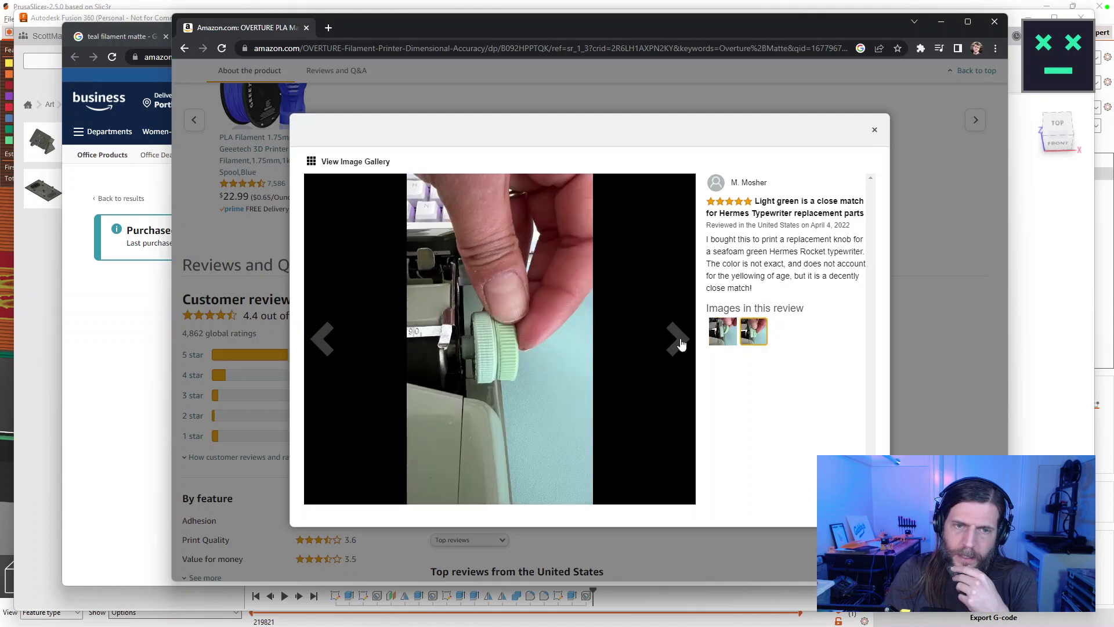
left_click(679, 342)
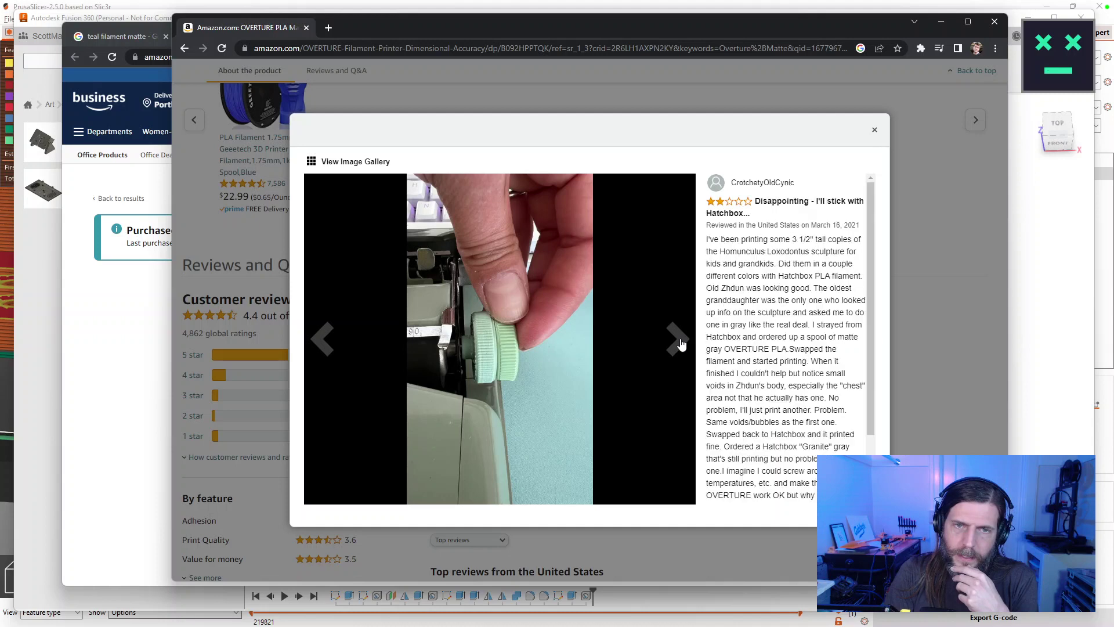
left_click(682, 344)
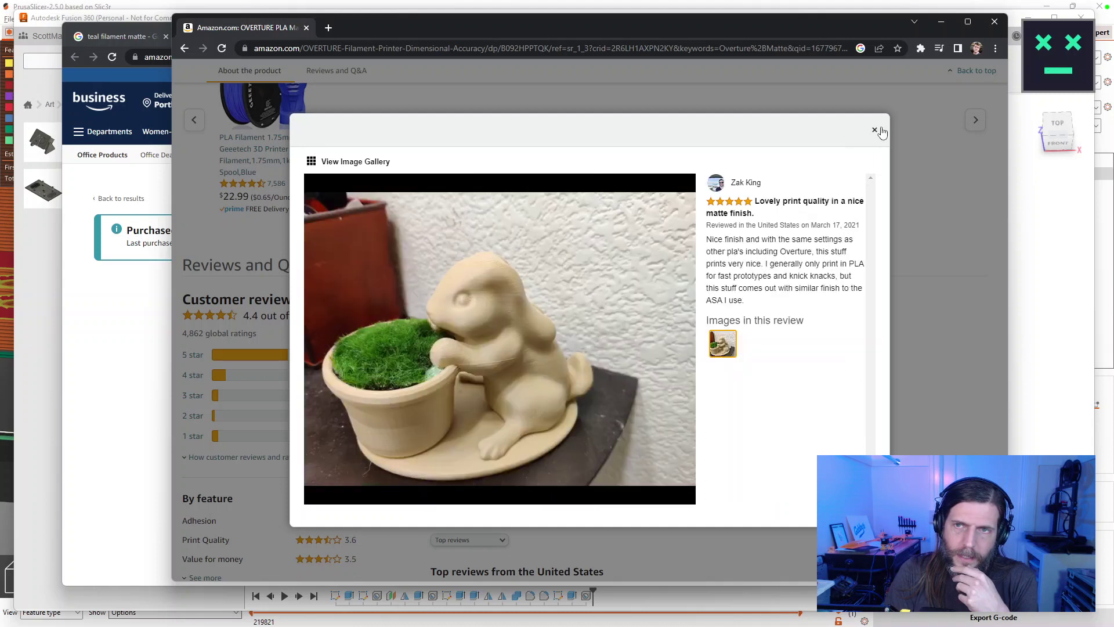
left_click(875, 130)
left_click(487, 408)
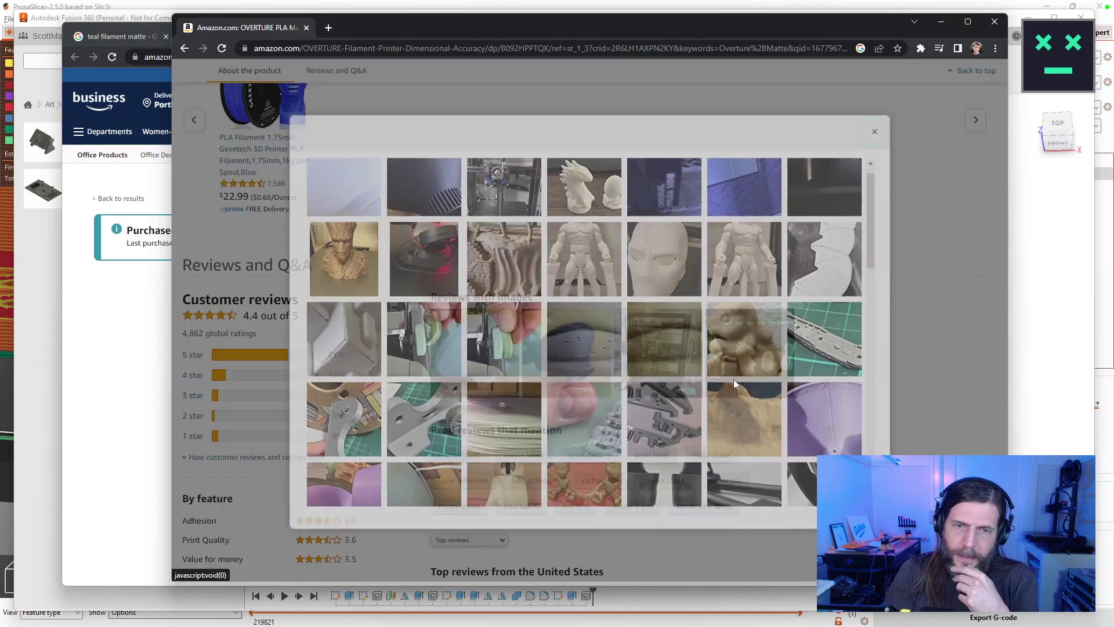
Scroll through the photo grid and open the white bust figures review photo.
scroll(784, 380, "down", 10)
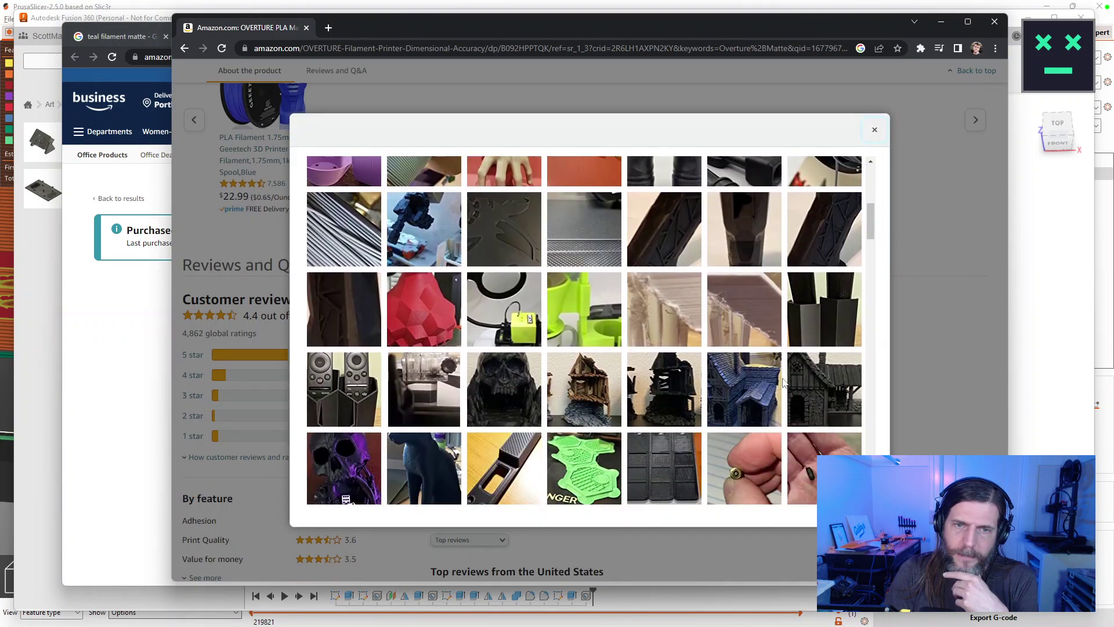
scroll(784, 382, "down", 1)
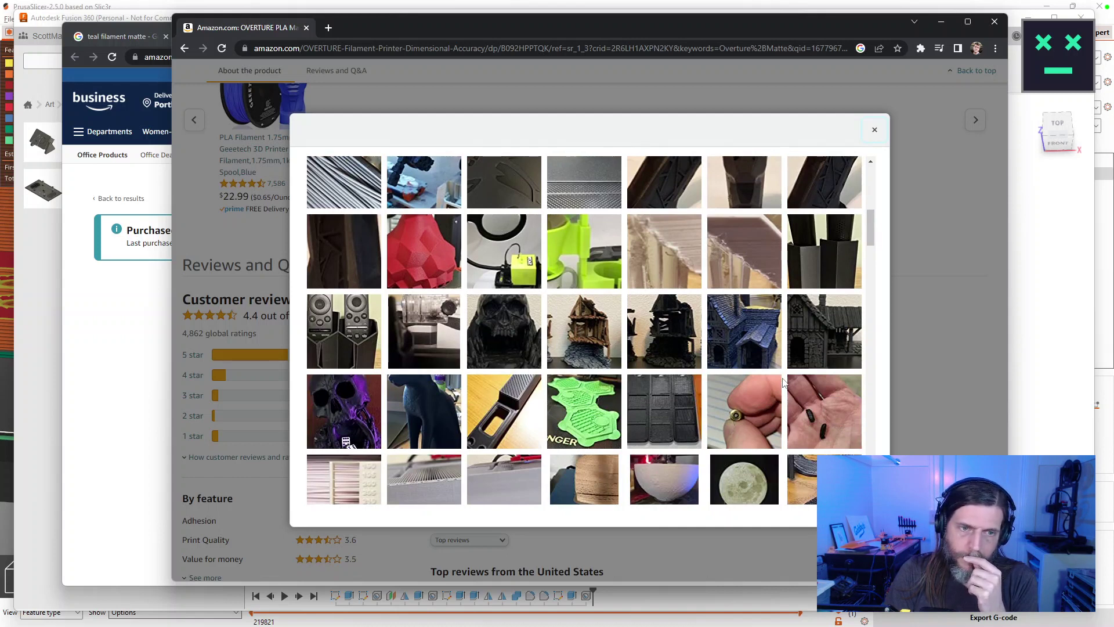
scroll(783, 382, "down", 5)
scroll(781, 382, "down", 2)
scroll(780, 381, "down", 1)
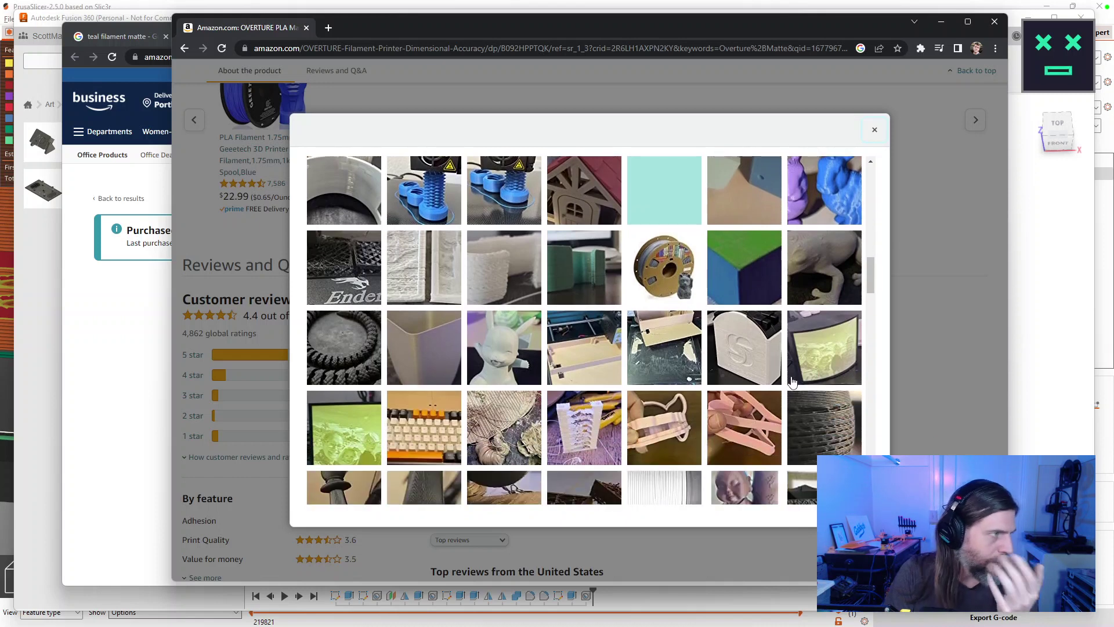
scroll(786, 371, "down", 1)
scroll(783, 345, "down", 3)
scroll(780, 340, "up", 1)
scroll(780, 340, "down", 5)
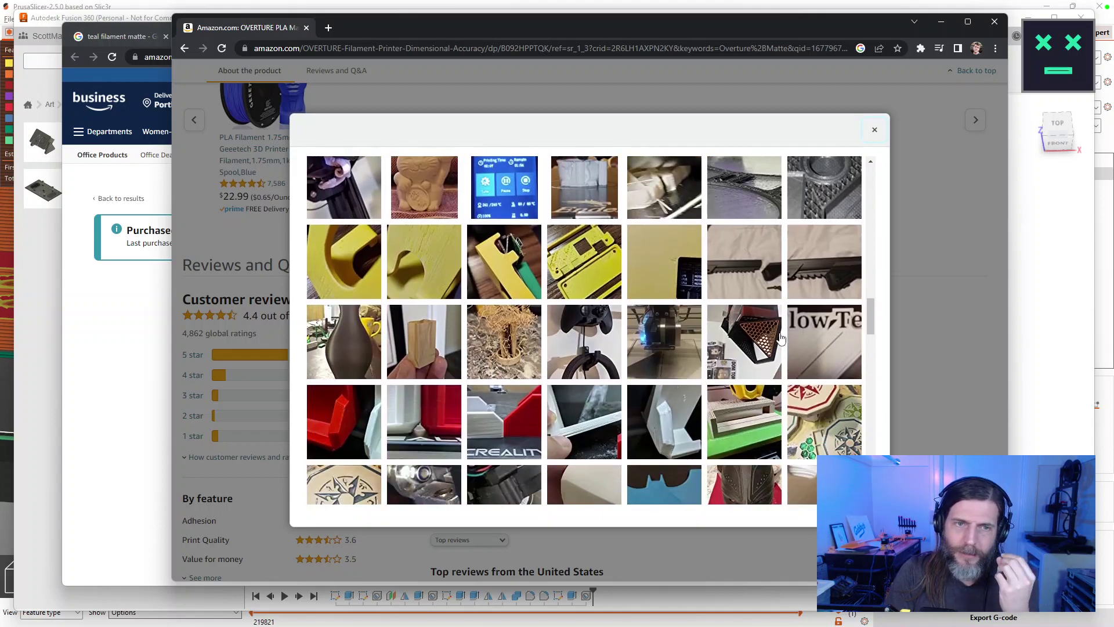
scroll(780, 339, "down", 1)
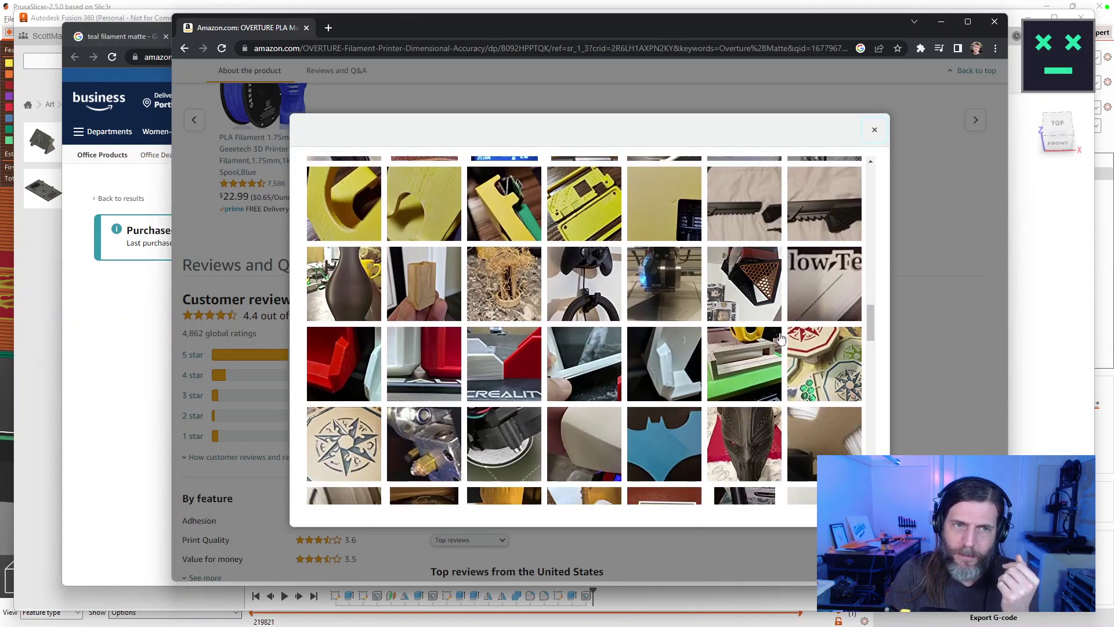
scroll(780, 340, "down", 2)
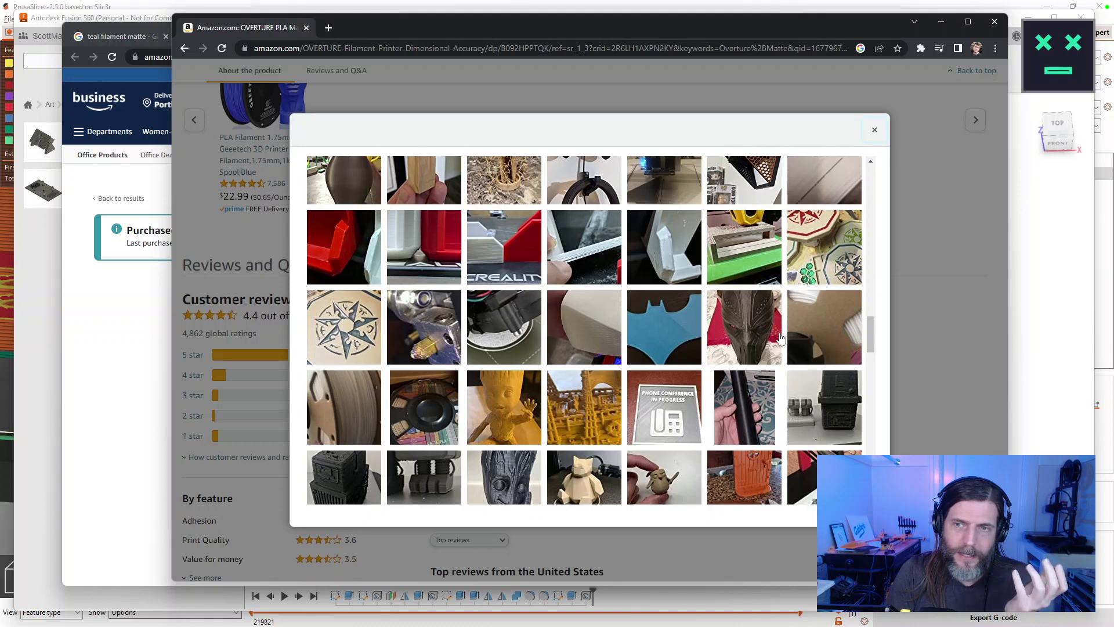
scroll(780, 340, "down", 4)
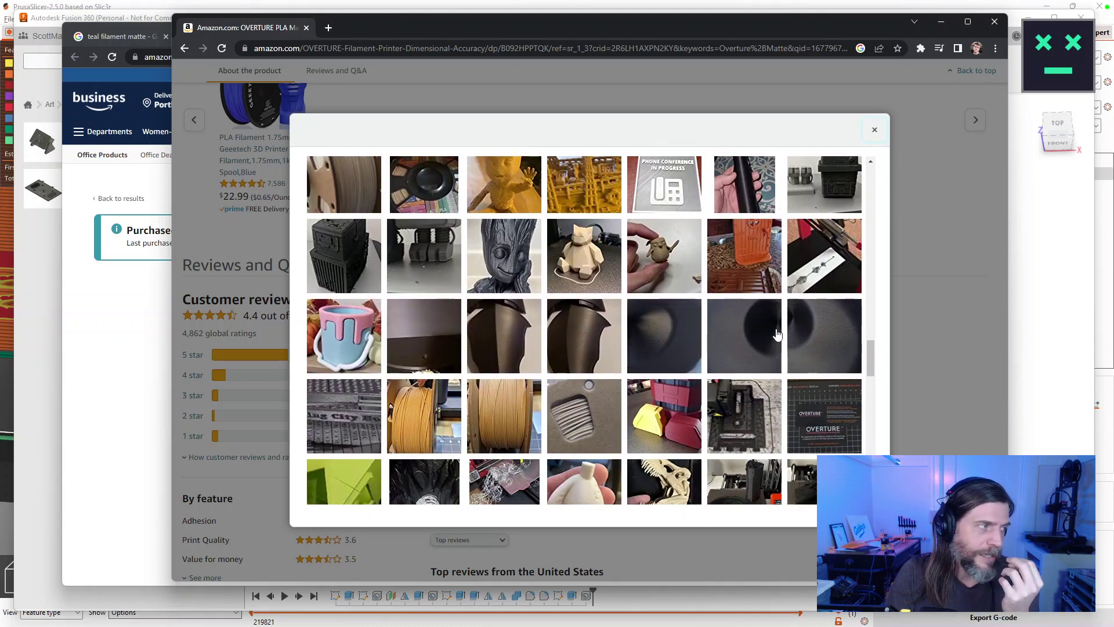
scroll(778, 335, "down", 3)
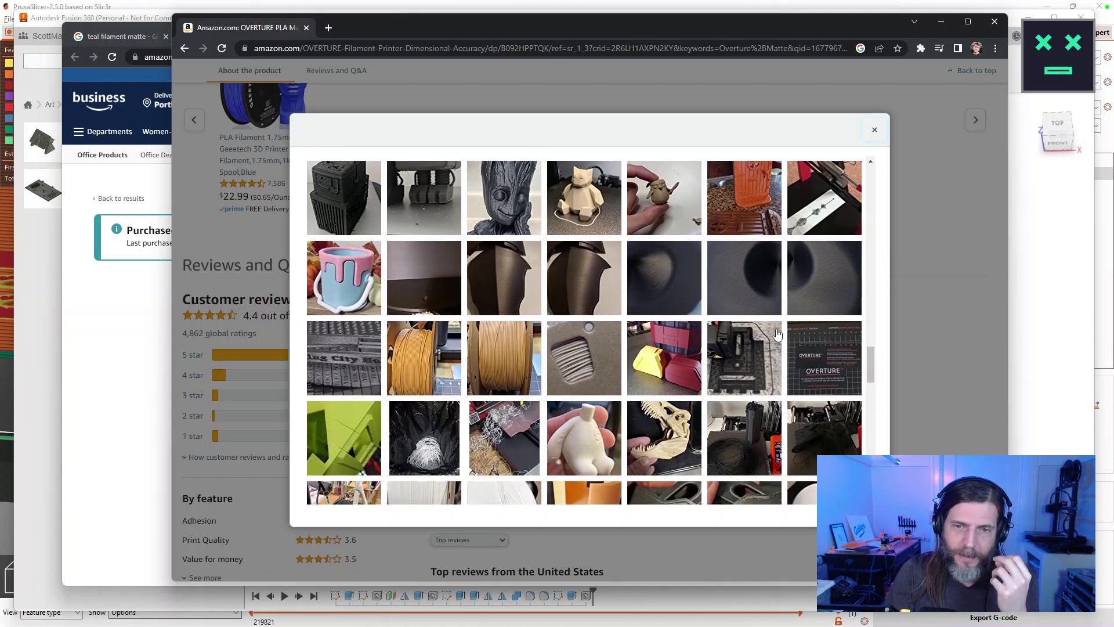
scroll(777, 335, "down", 4)
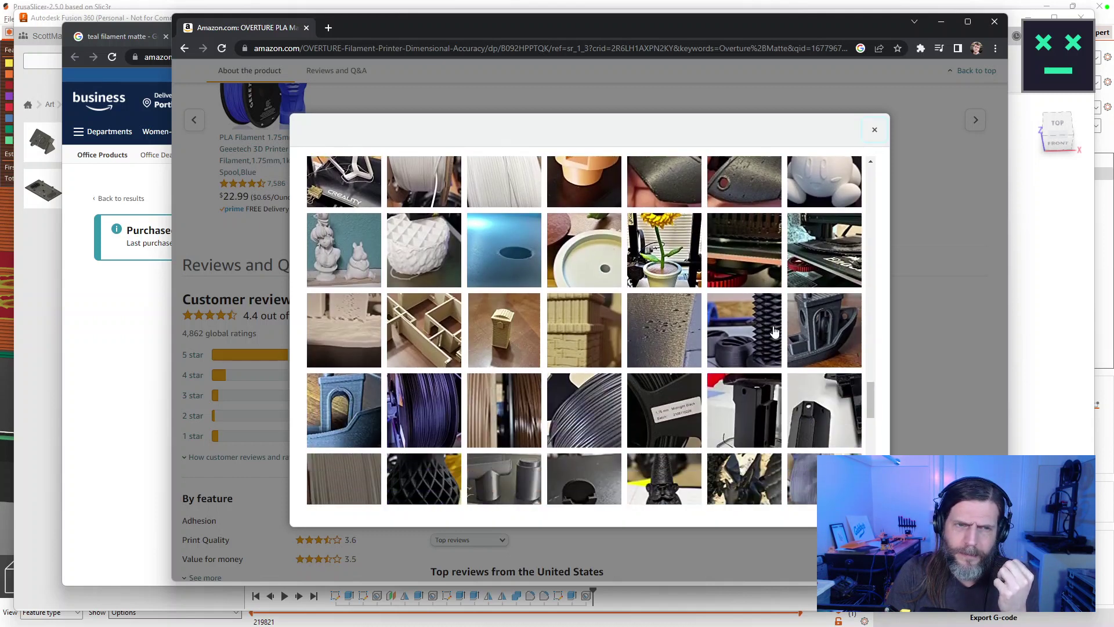
left_click(341, 256)
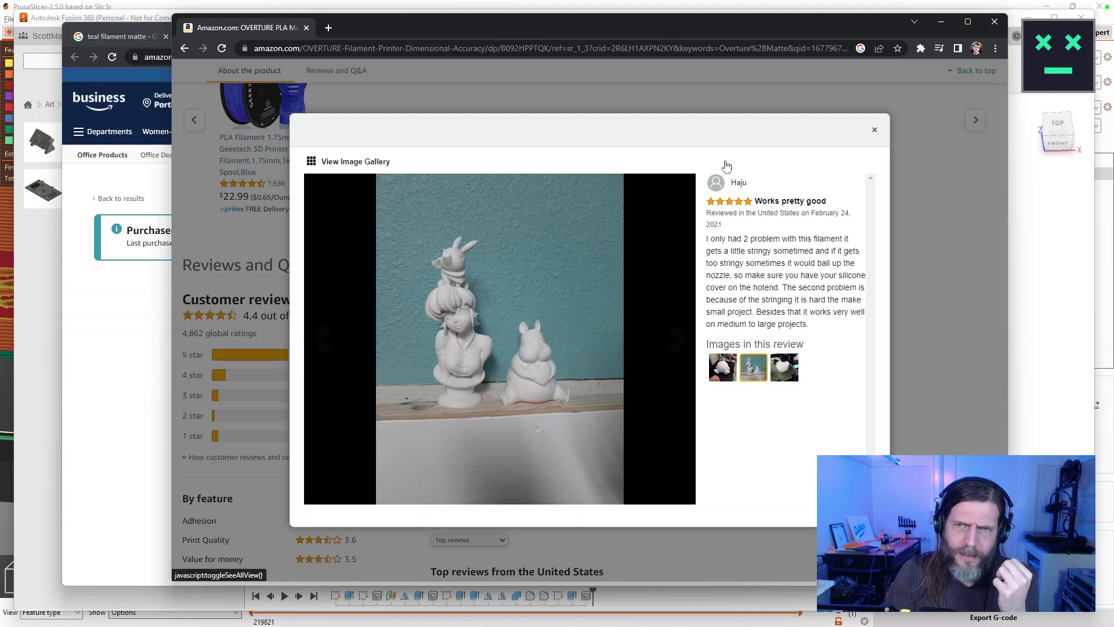
left_click(344, 162)
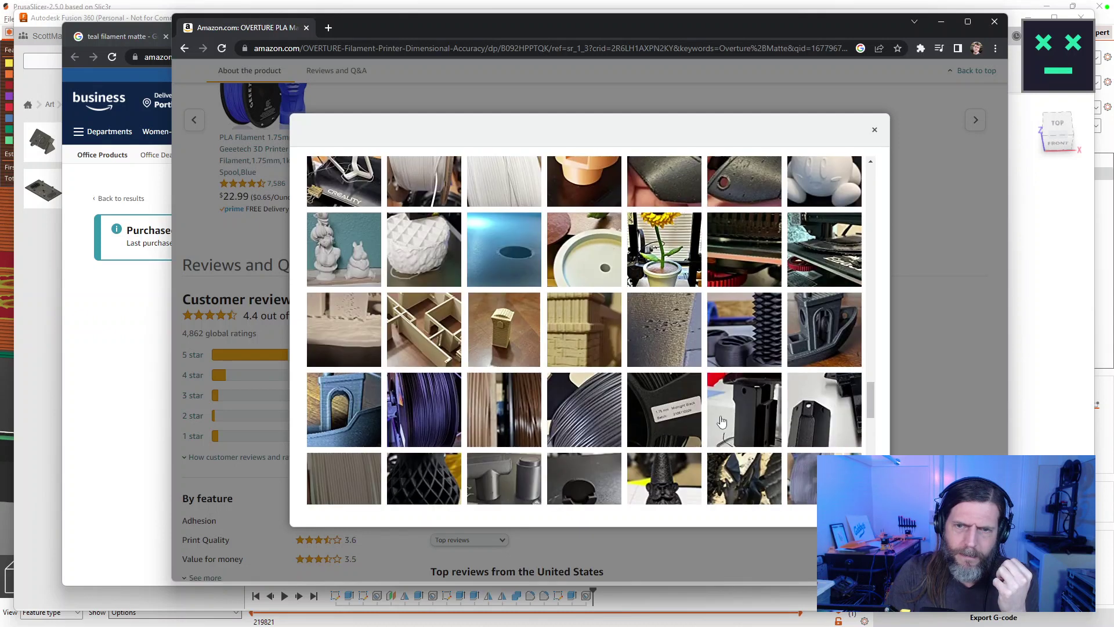
Open the tan statue and teal figure photo, then go back to the photo grid.
scroll(719, 415, "down", 5)
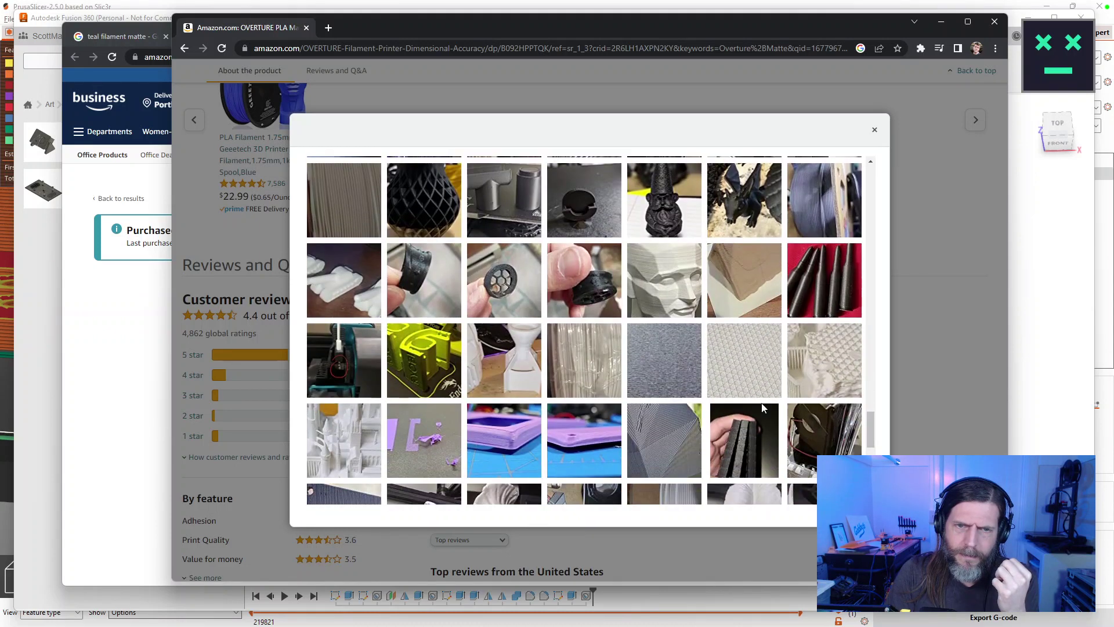
scroll(763, 408, "down", 3)
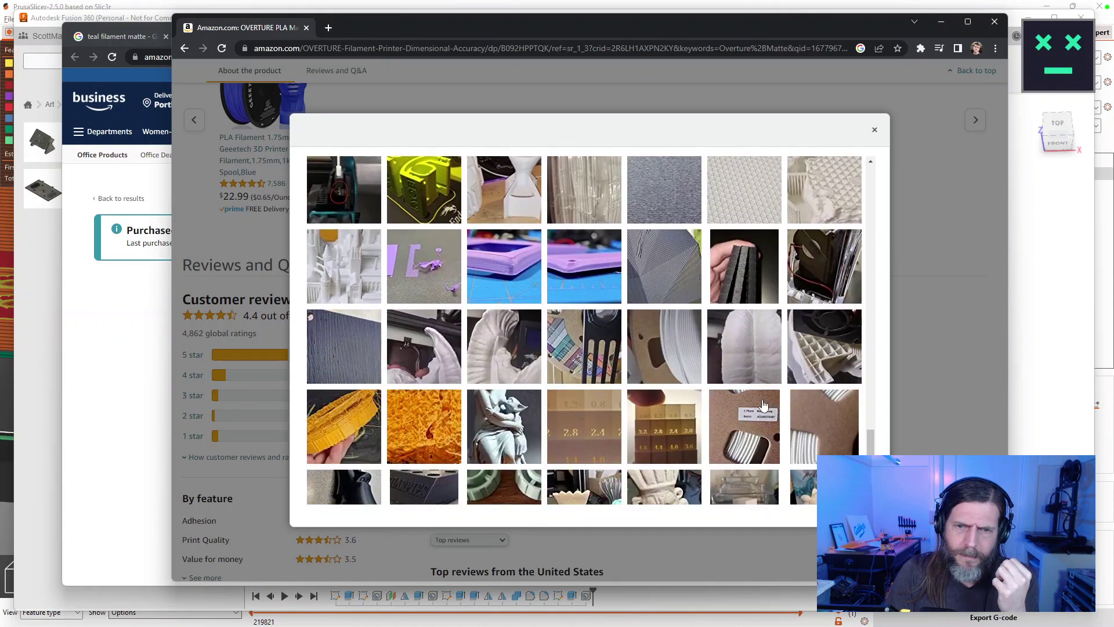
scroll(764, 405, "down", 5)
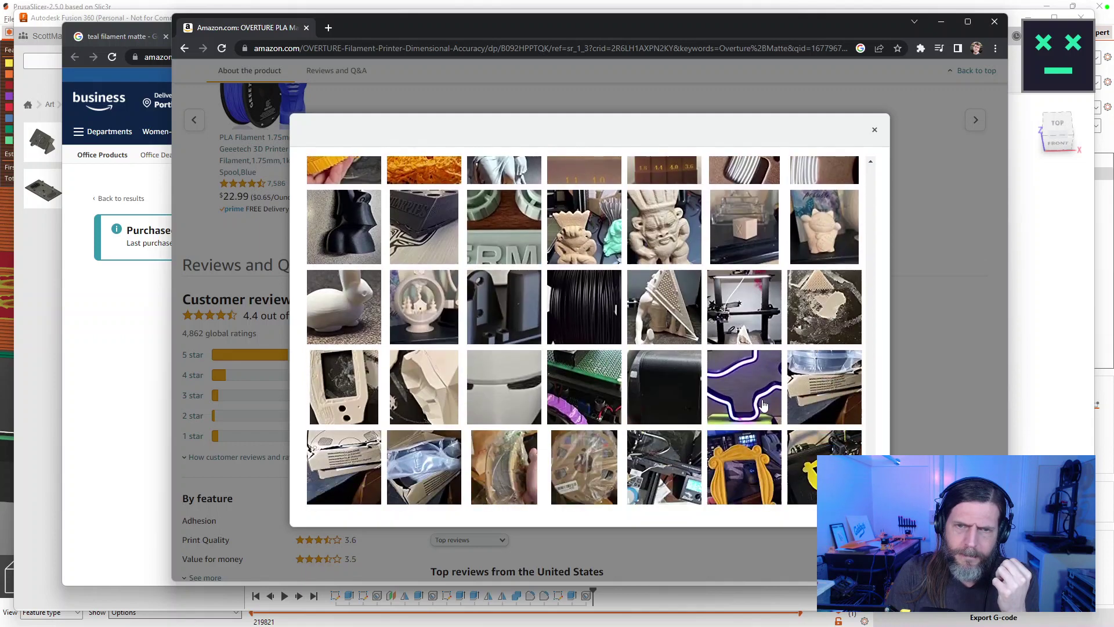
left_click(588, 232)
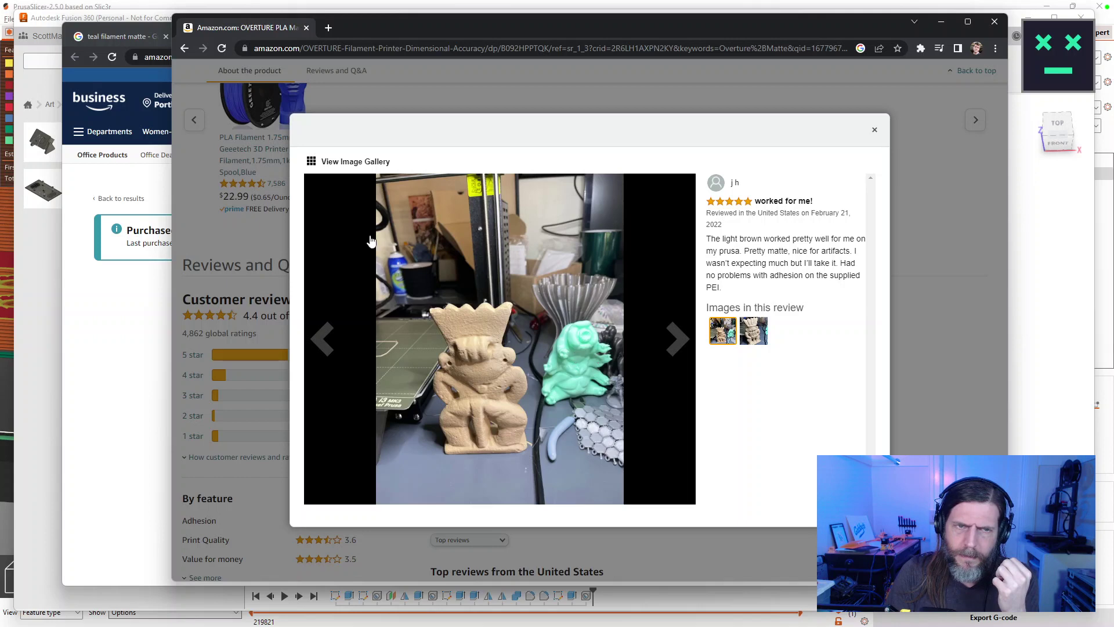
left_click(350, 166)
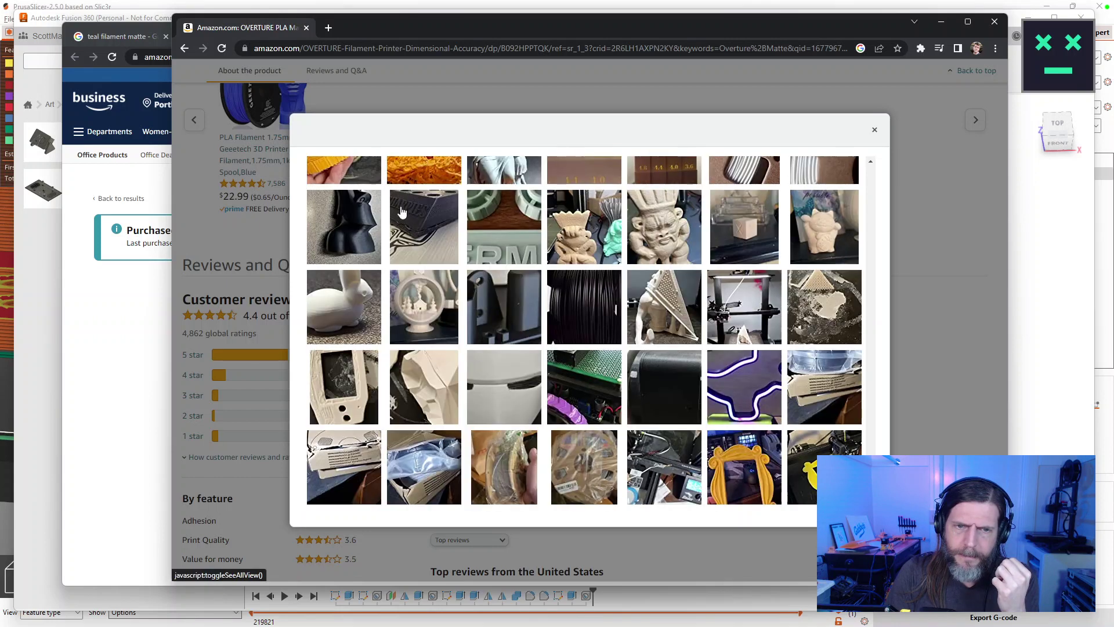
Flip between the yellow picture frame and printer bed photos, close the viewer, and return to the page top.
left_click(775, 476)
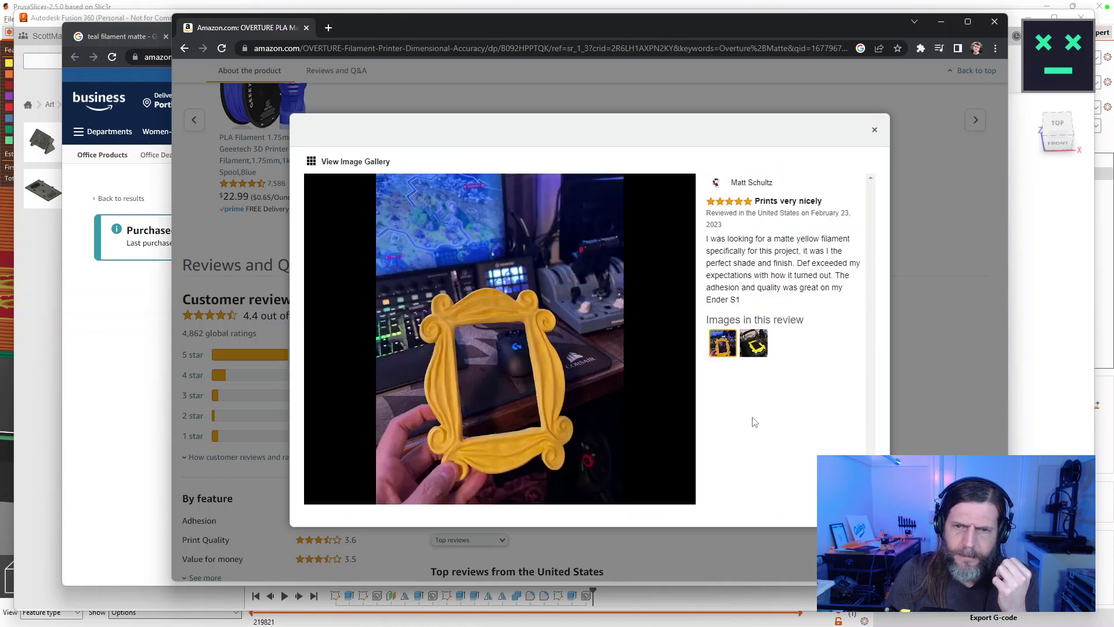
left_click(759, 344)
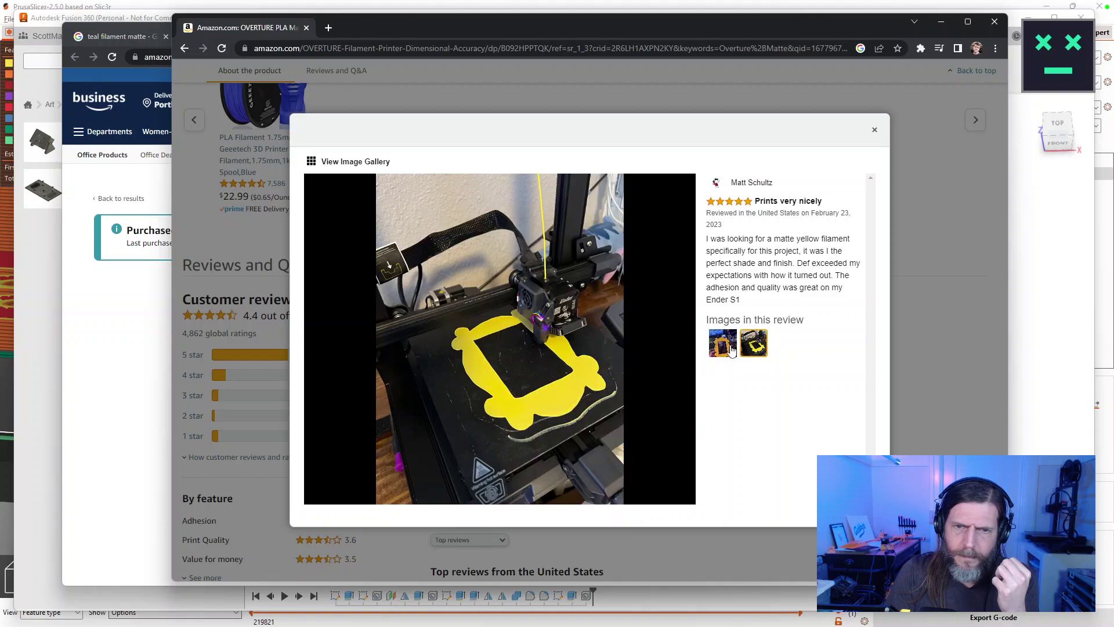
left_click(732, 348)
left_click(768, 349)
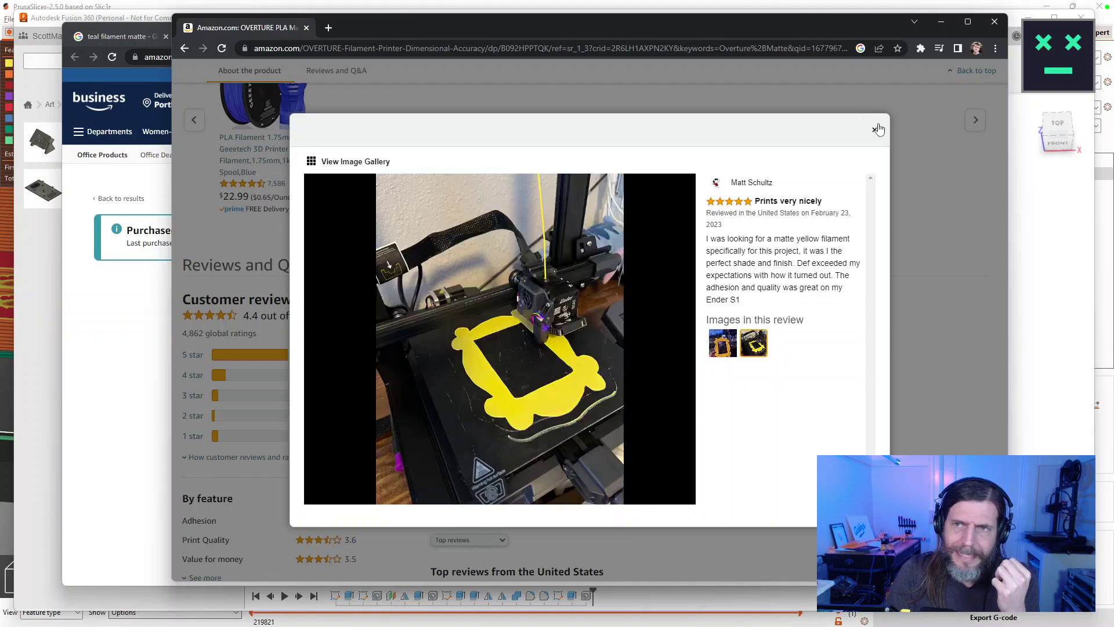
left_click(875, 130)
scroll(867, 395, "up", 3)
scroll(868, 396, "up", 20)
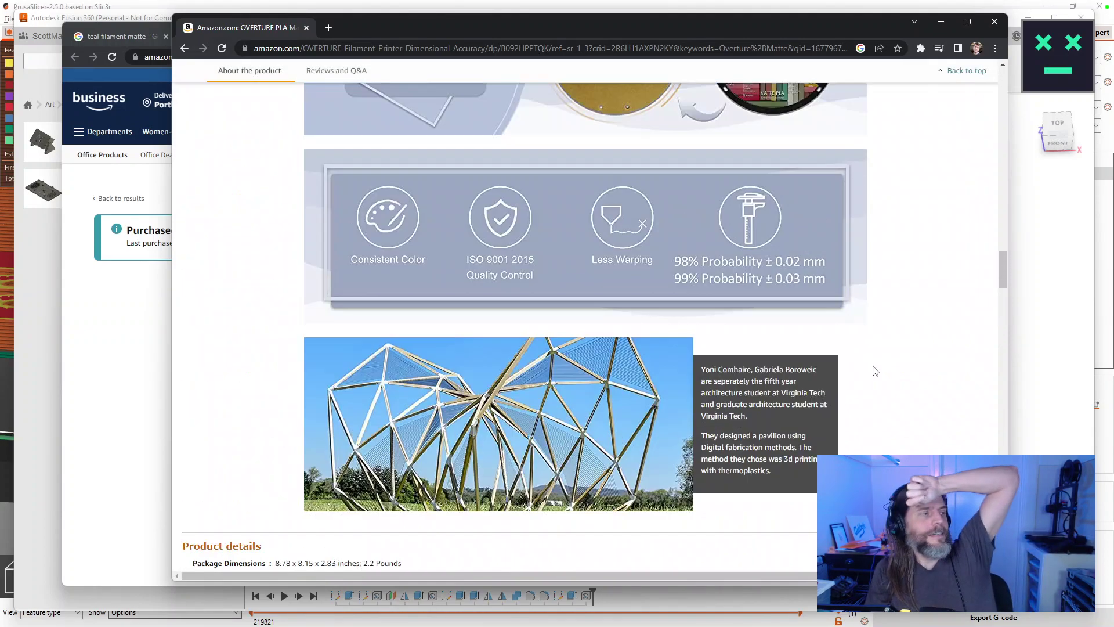
scroll(882, 348, "up", 20)
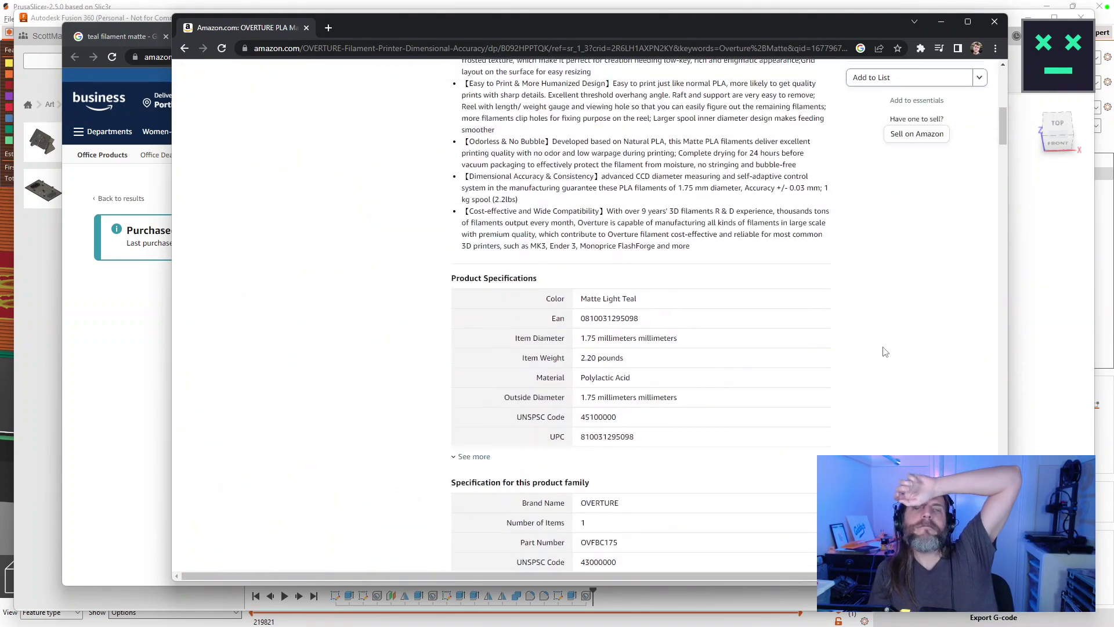
Search Amazon for 'matte pla' and scroll through the first page of results.
triple_click(406, 91)
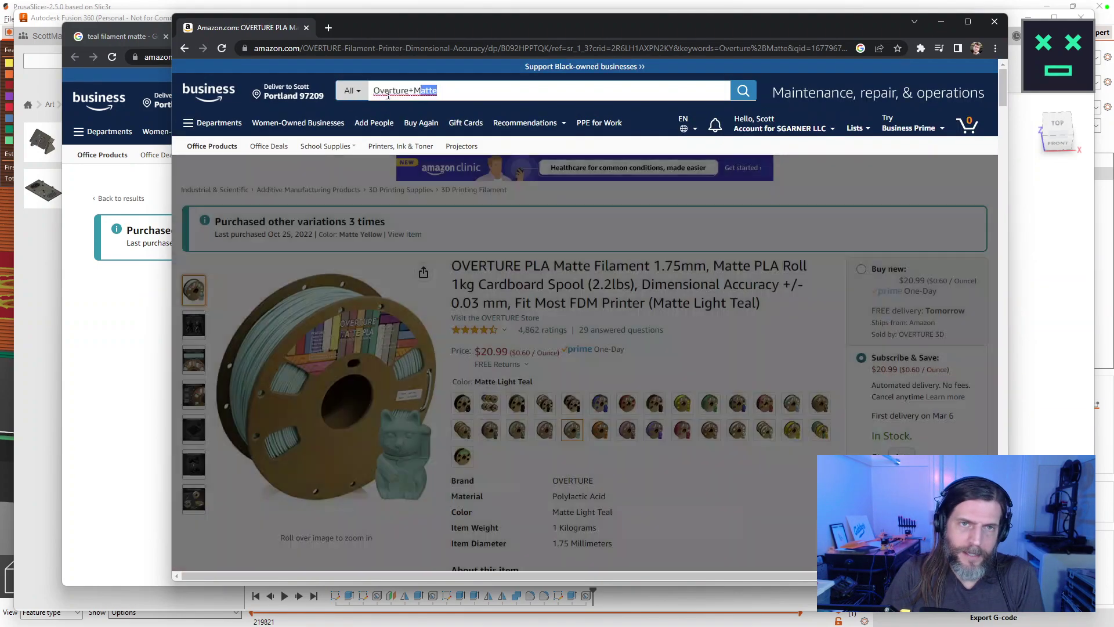
type("matte pla")
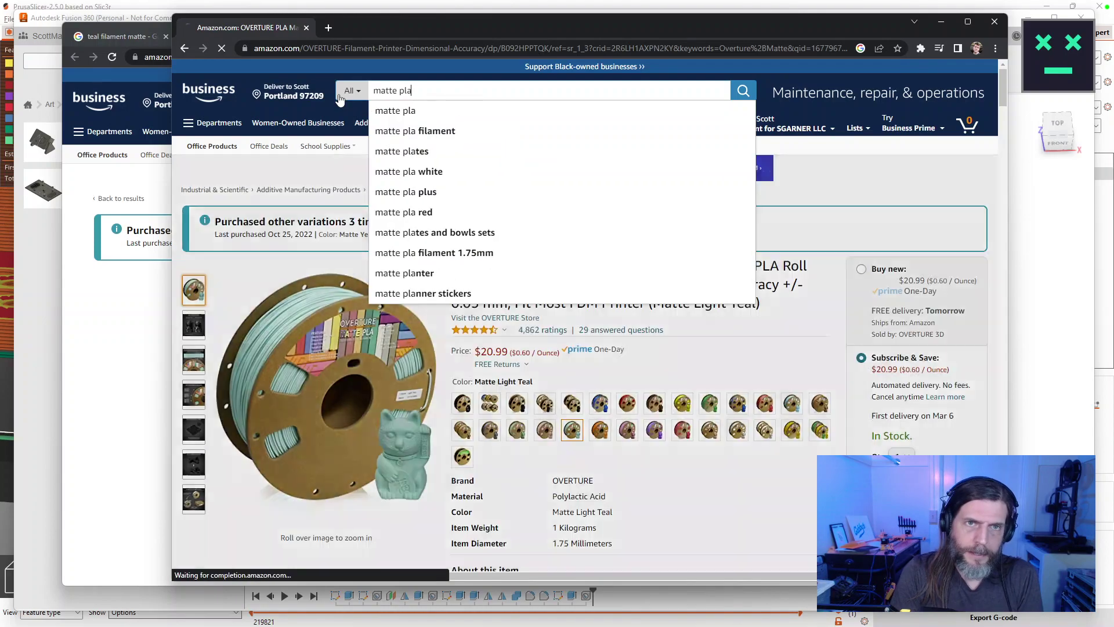
key("Return")
scroll(720, 266, "down", 10)
scroll(719, 265, "down", 3)
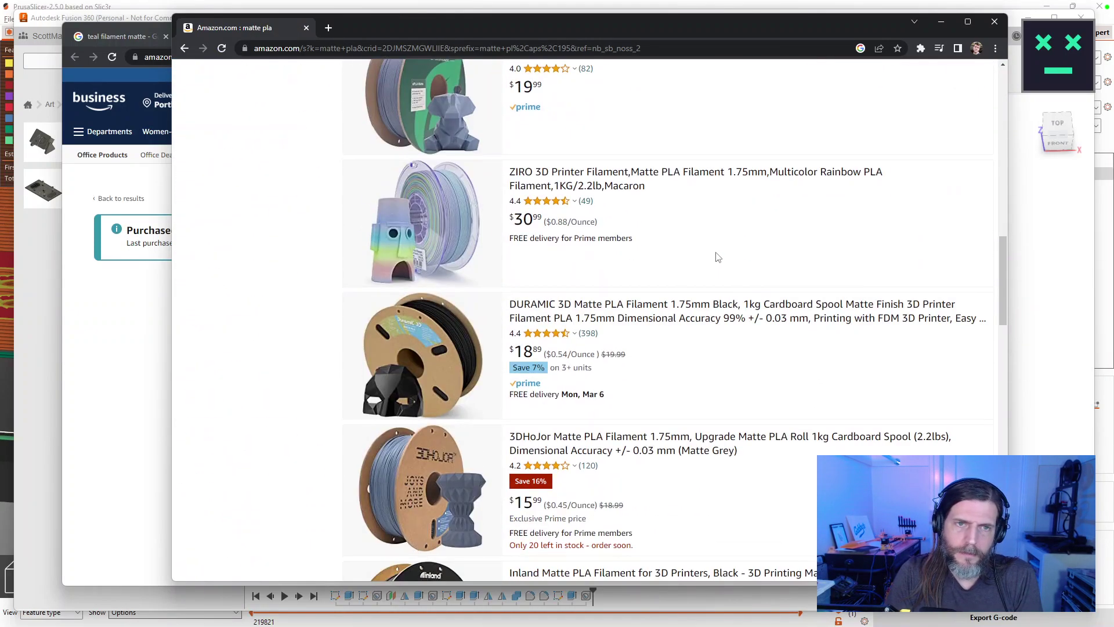
scroll(659, 246, "down", 10)
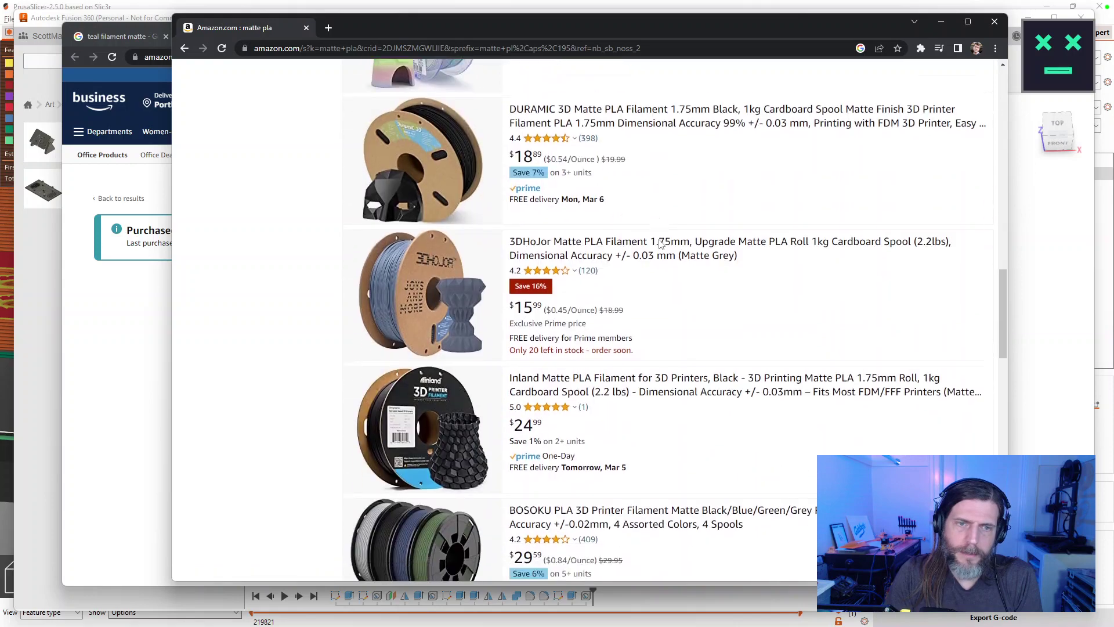
scroll(679, 241, "down", 5)
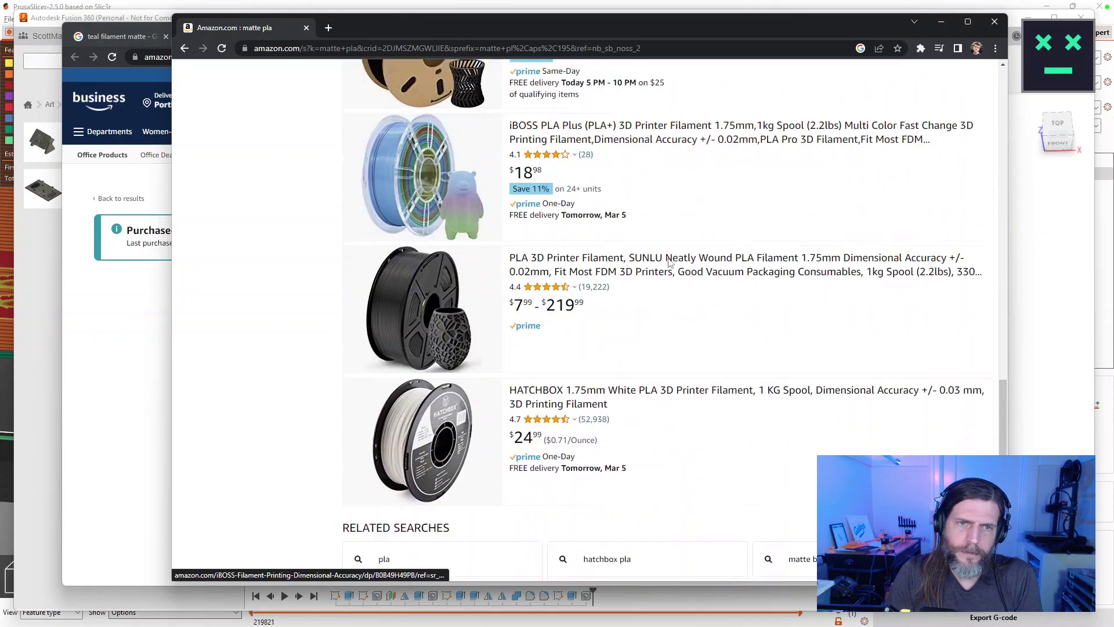
Page through the matte pla results from page 2 to page 4.
left_click(644, 507)
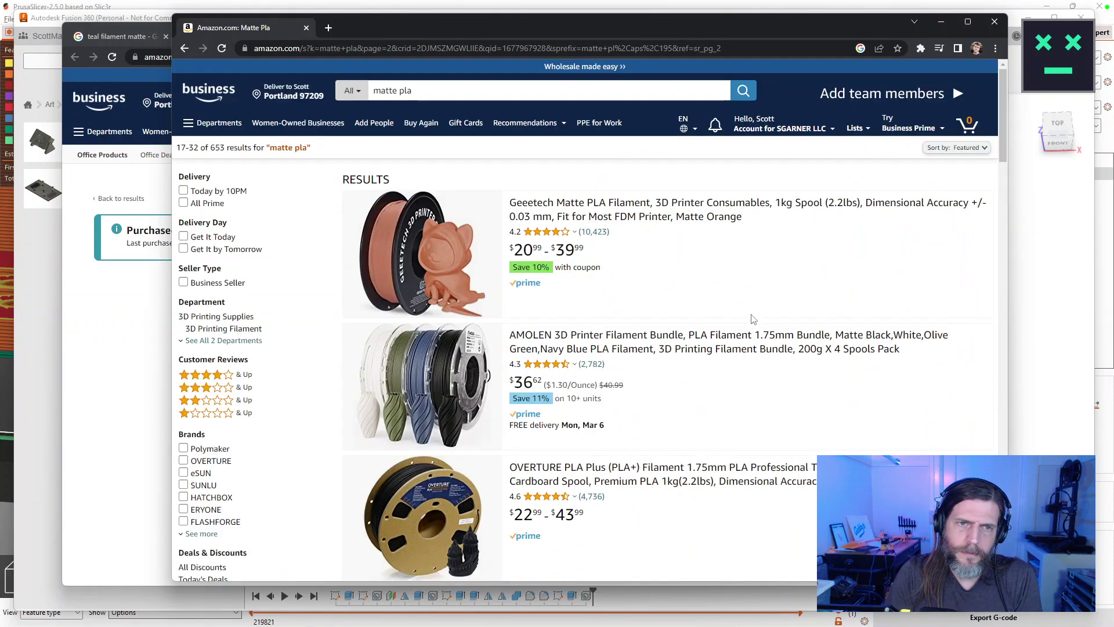
scroll(753, 318, "down", 10)
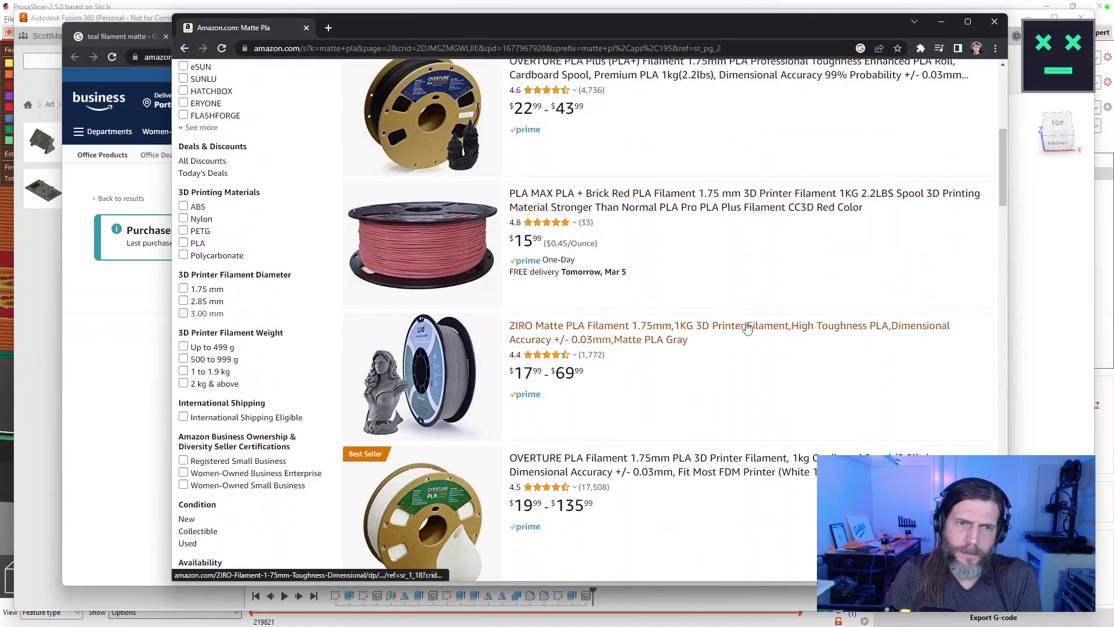
scroll(748, 323, "down", 3)
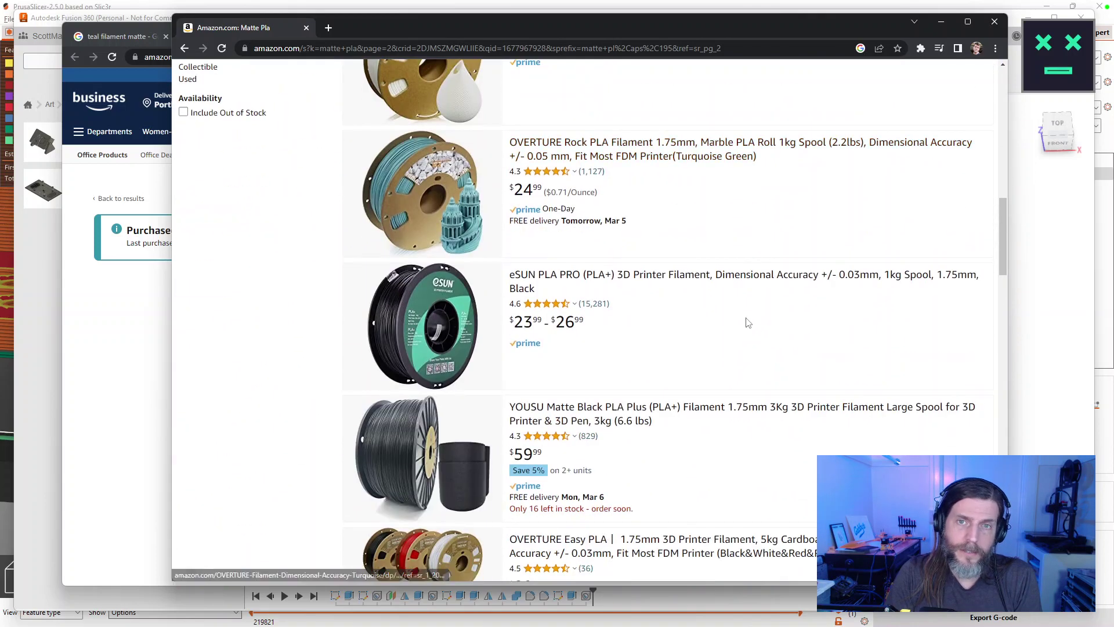
scroll(748, 321, "down", 13)
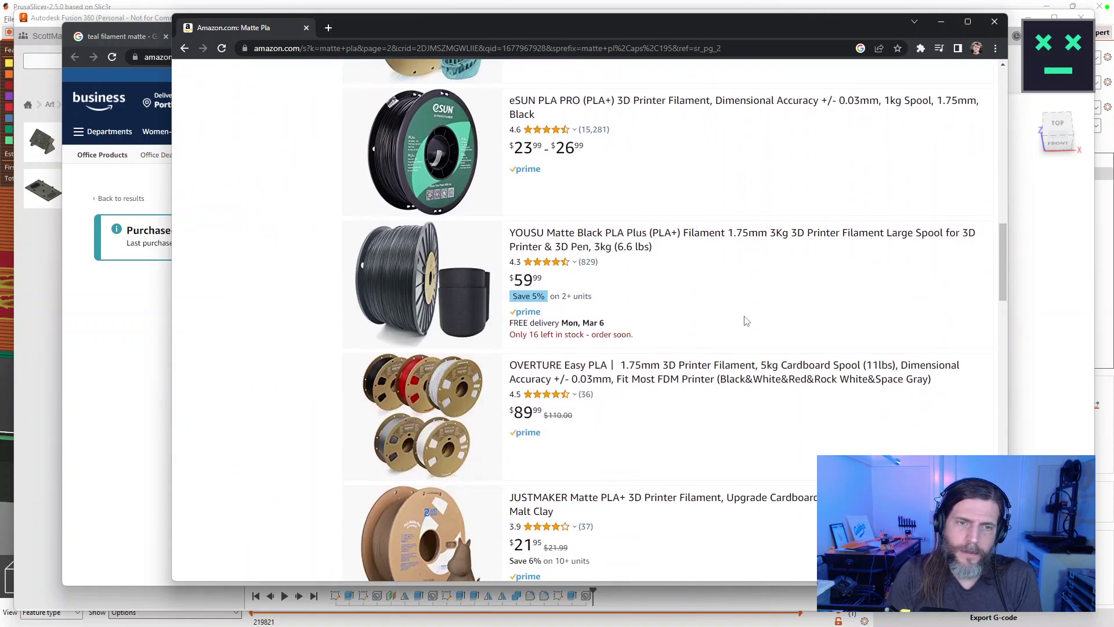
scroll(745, 322, "down", 10)
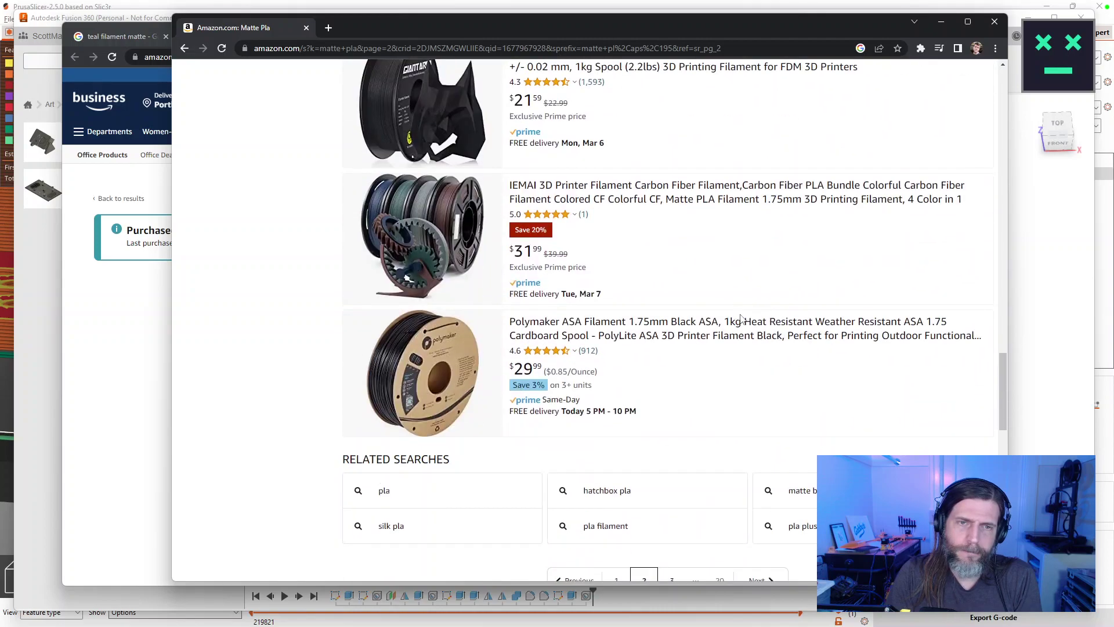
left_click(671, 292)
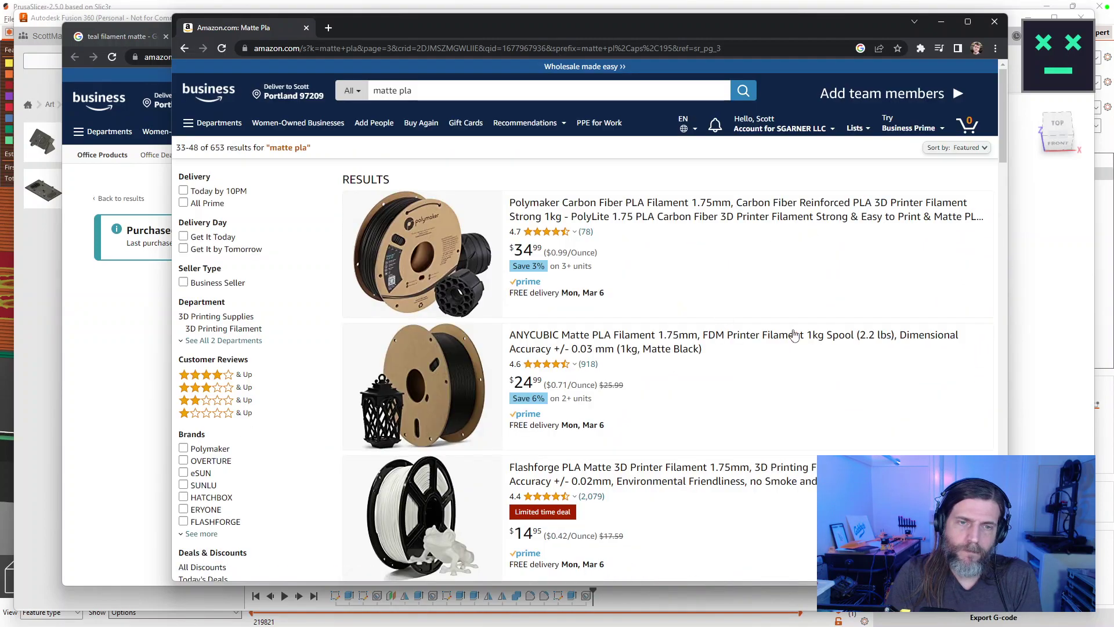
scroll(826, 330, "down", 7)
scroll(828, 326, "down", 5)
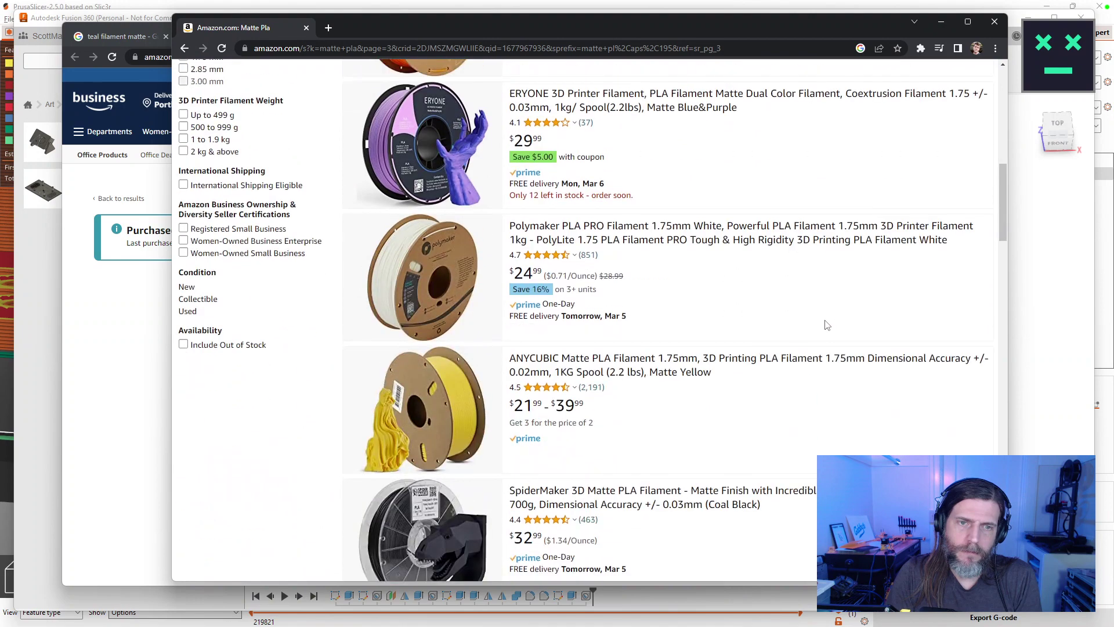
scroll(825, 324, "down", 4)
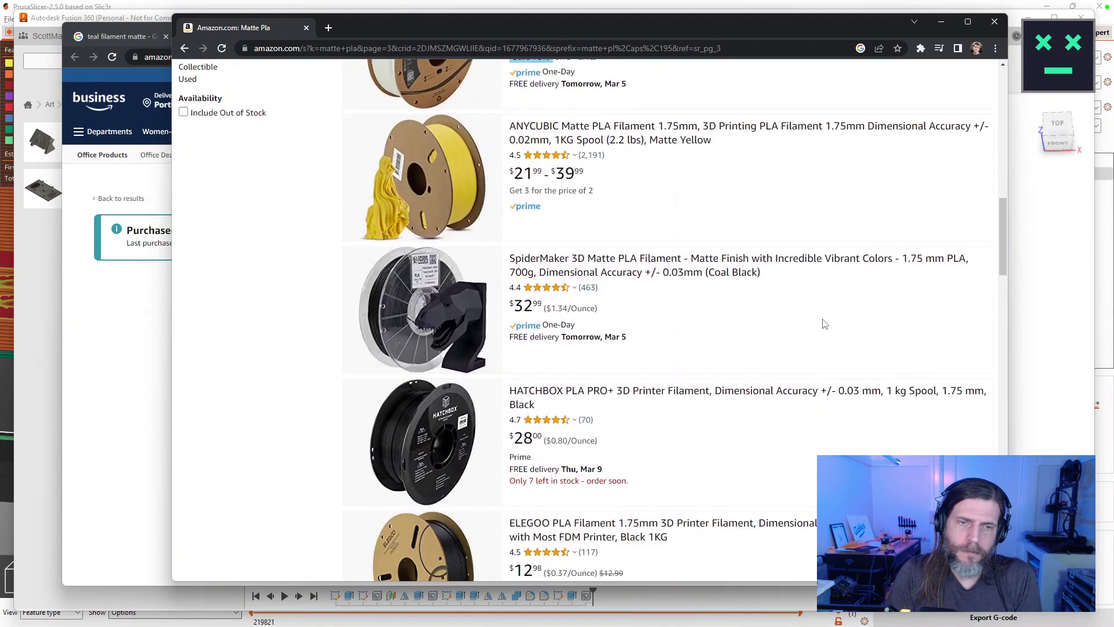
scroll(823, 324, "down", 4)
scroll(822, 324, "down", 3)
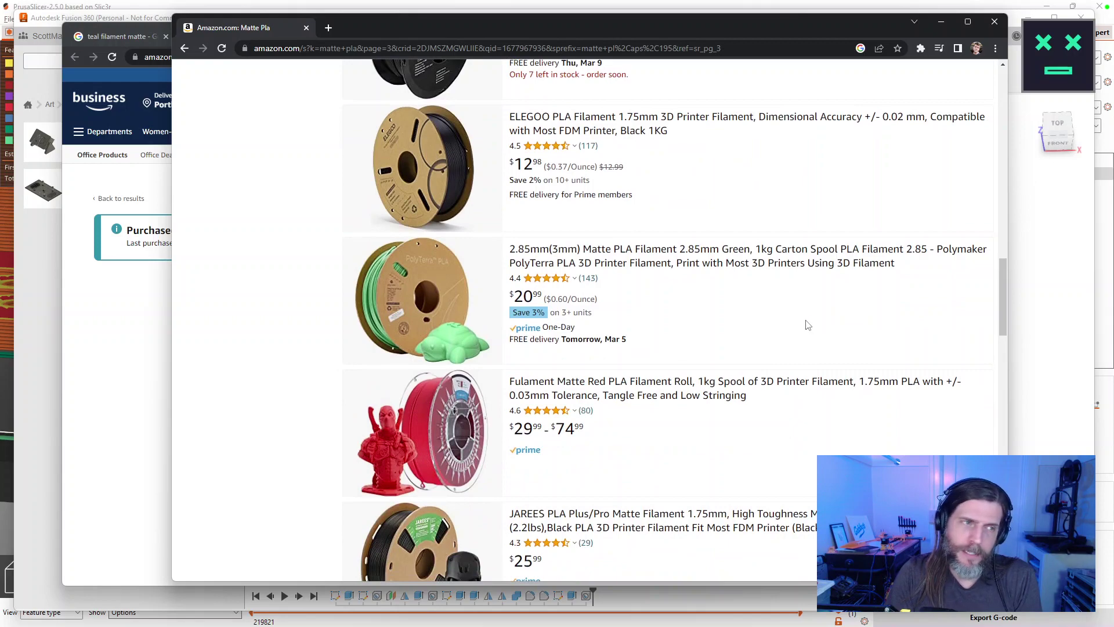
scroll(816, 326, "down", 15)
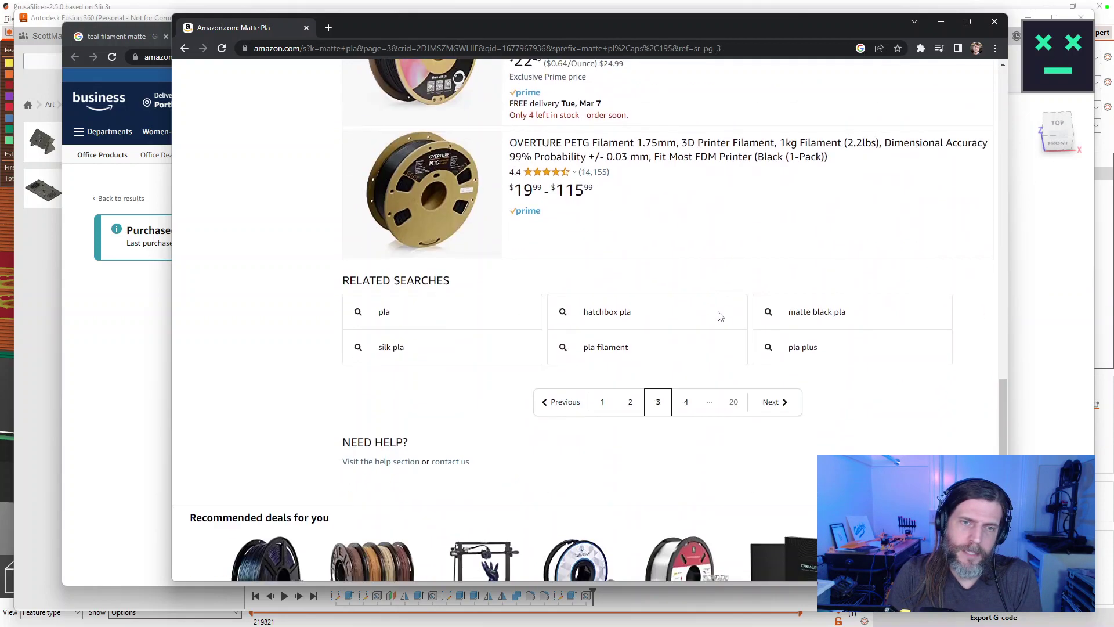
left_click(687, 400)
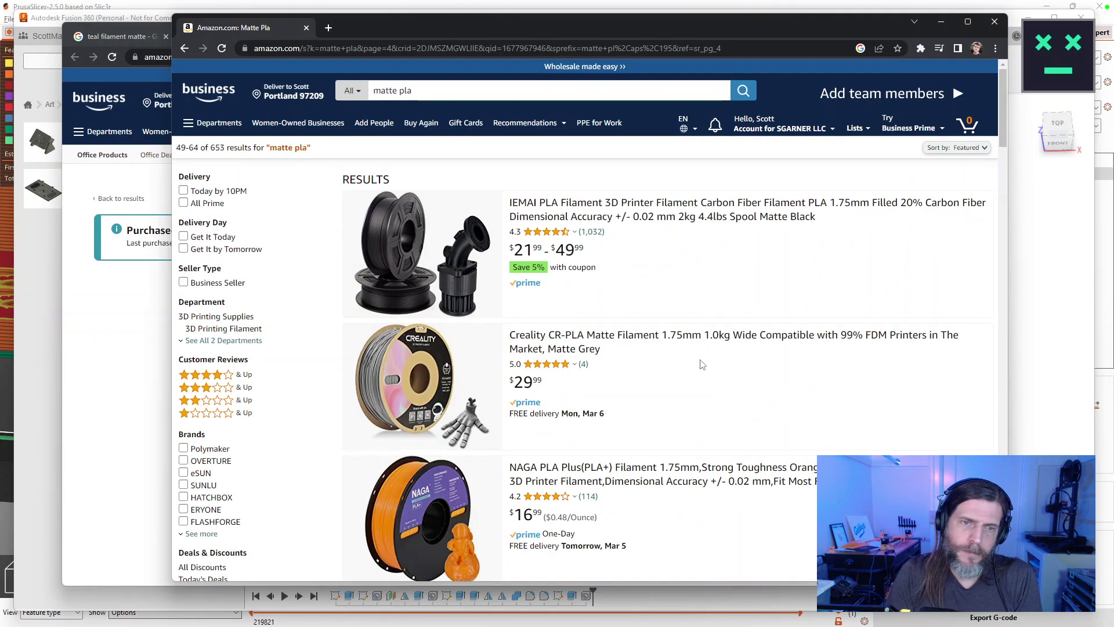
scroll(702, 364, "down", 15)
scroll(707, 342, "down", 5)
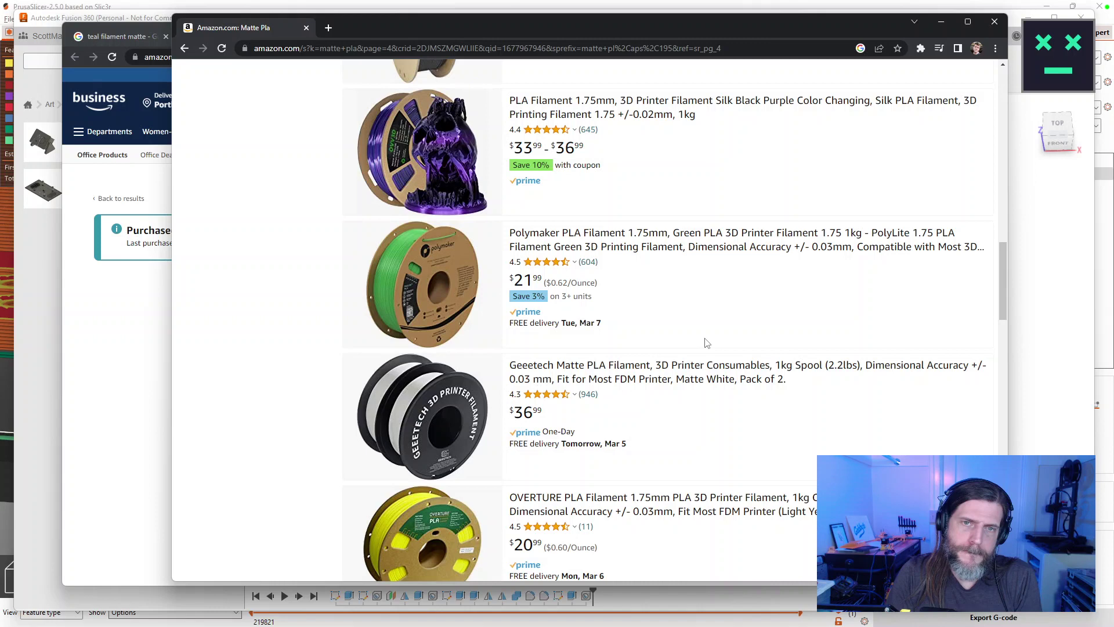
Open the Polymaker PLA listing in a new tab and move on to results page 5.
right_click(632, 245)
left_click(653, 256)
scroll(758, 316, "down", 6)
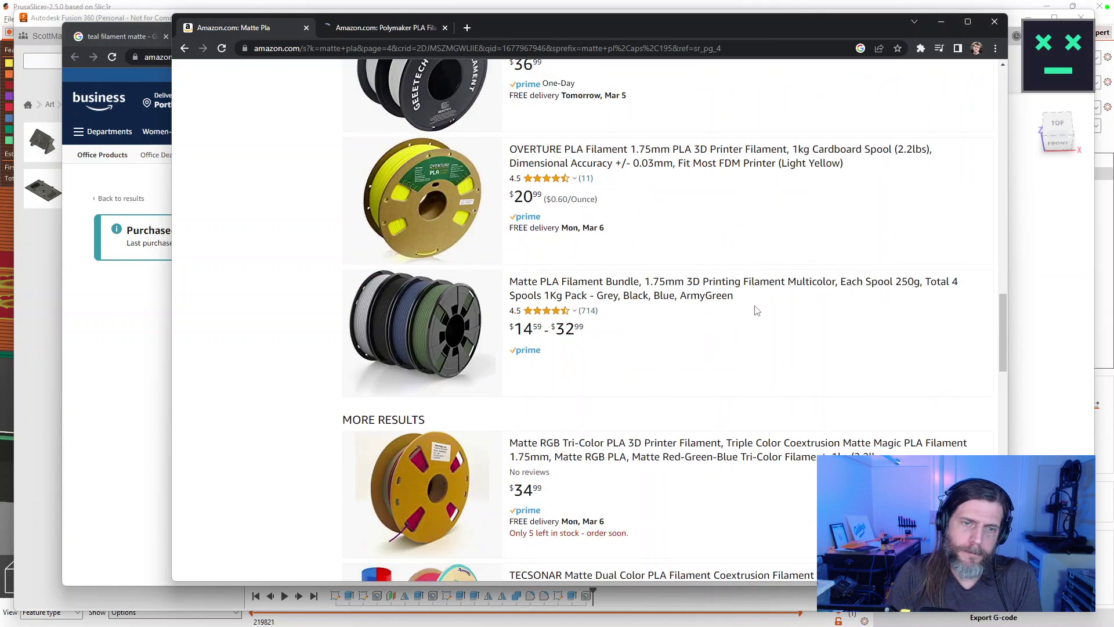
scroll(757, 311, "down", 6)
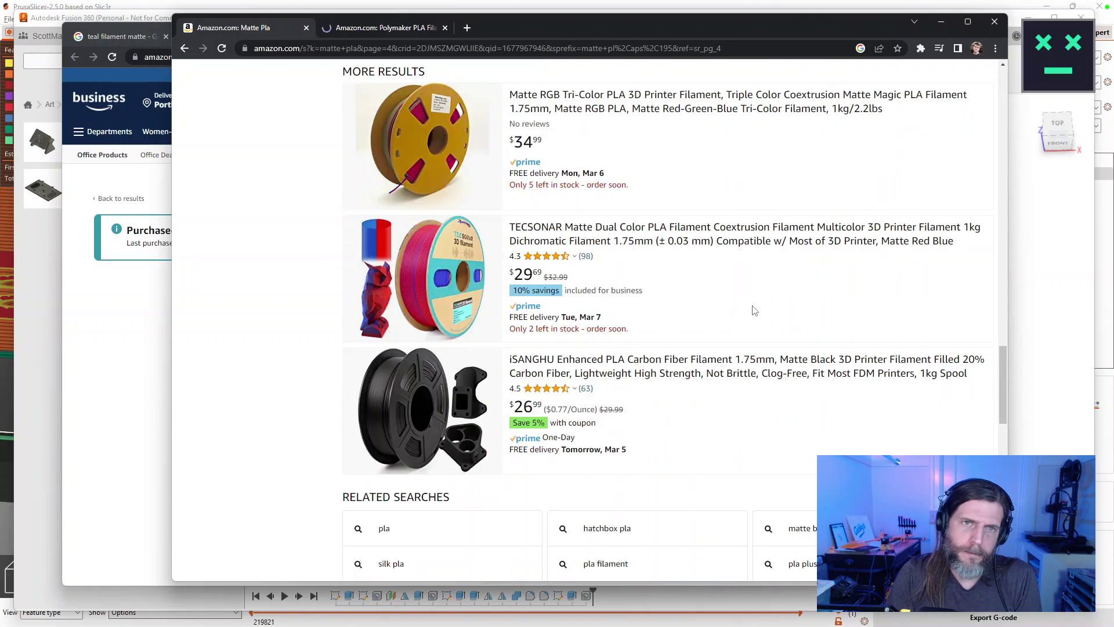
scroll(755, 311, "down", 4)
left_click(698, 385)
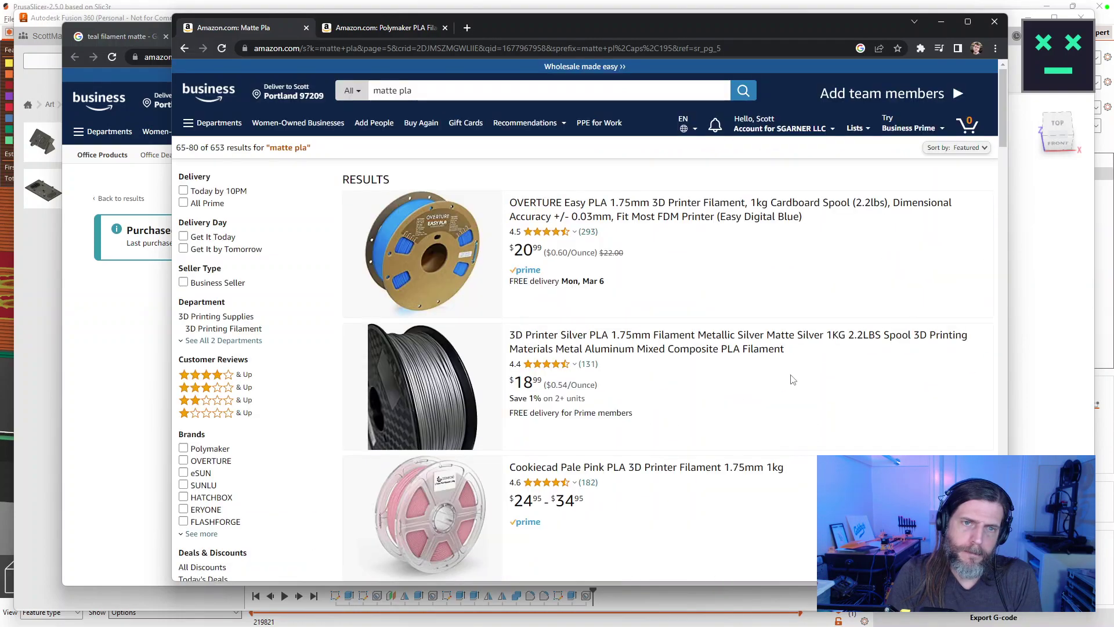
Open the R3D PLA Matte Warm Gray listing in a new tab.
scroll(792, 379, "down", 4)
scroll(790, 374, "up", 4)
scroll(789, 376, "down", 19)
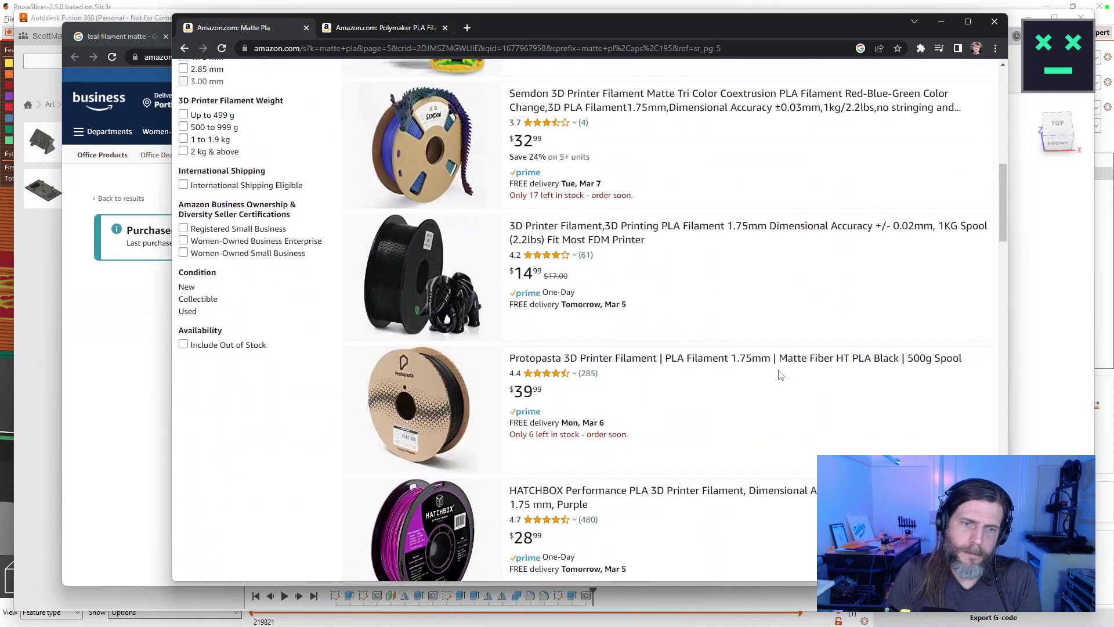
scroll(772, 371, "down", 10)
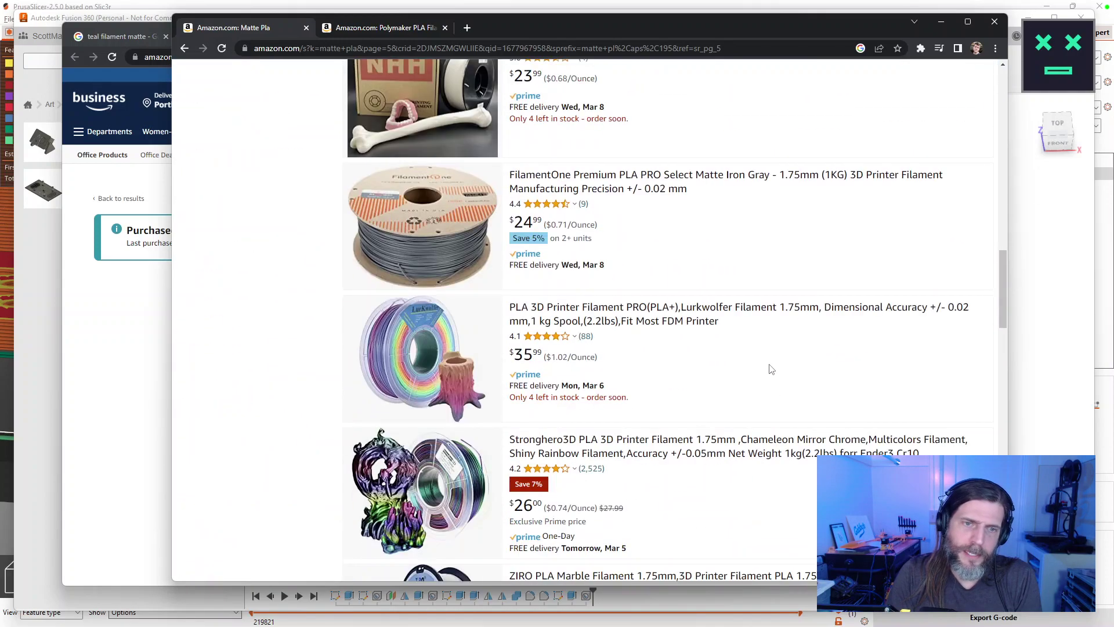
scroll(766, 369, "down", 8)
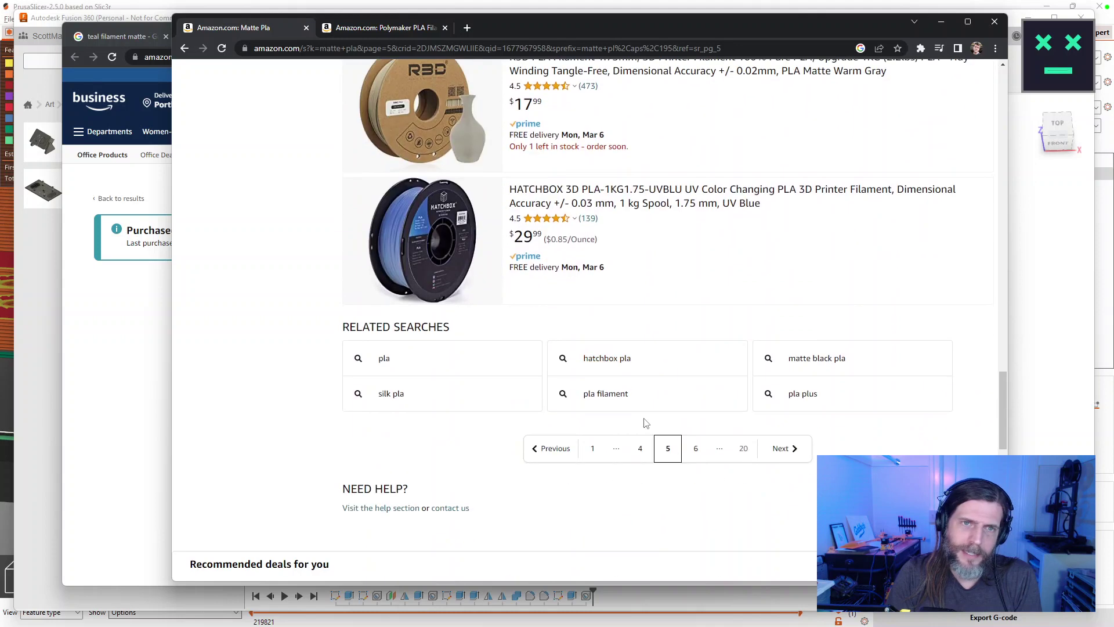
scroll(691, 410, "up", 2)
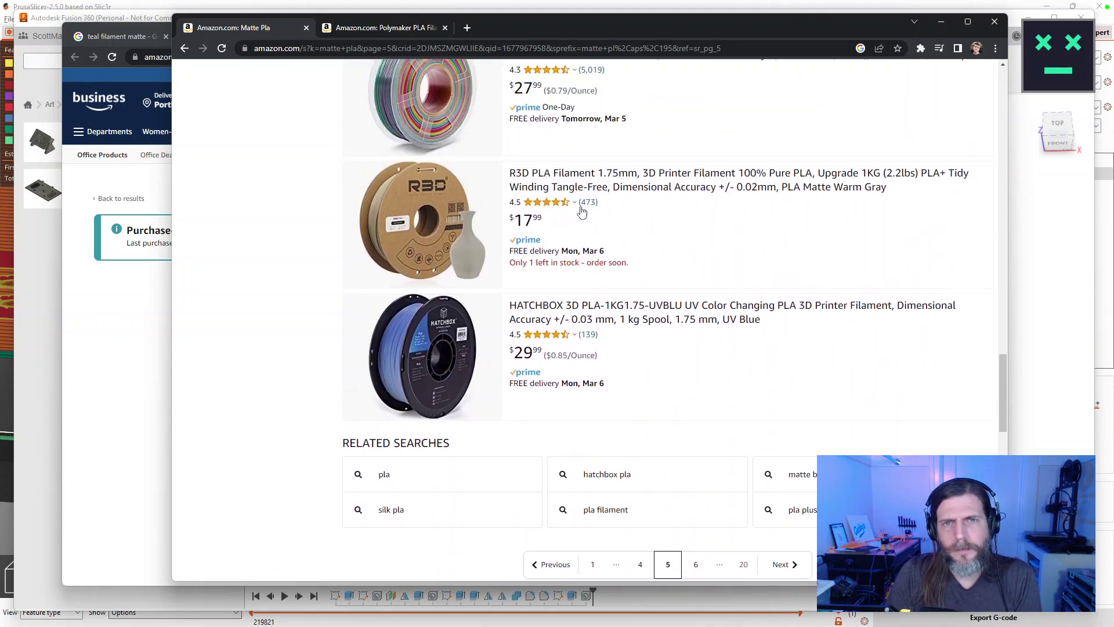
right_click(566, 186)
left_click(598, 194)
Continue through results pages 6 and 7, reaching a Polymaker PLA listing.
scroll(705, 499, "down", 1)
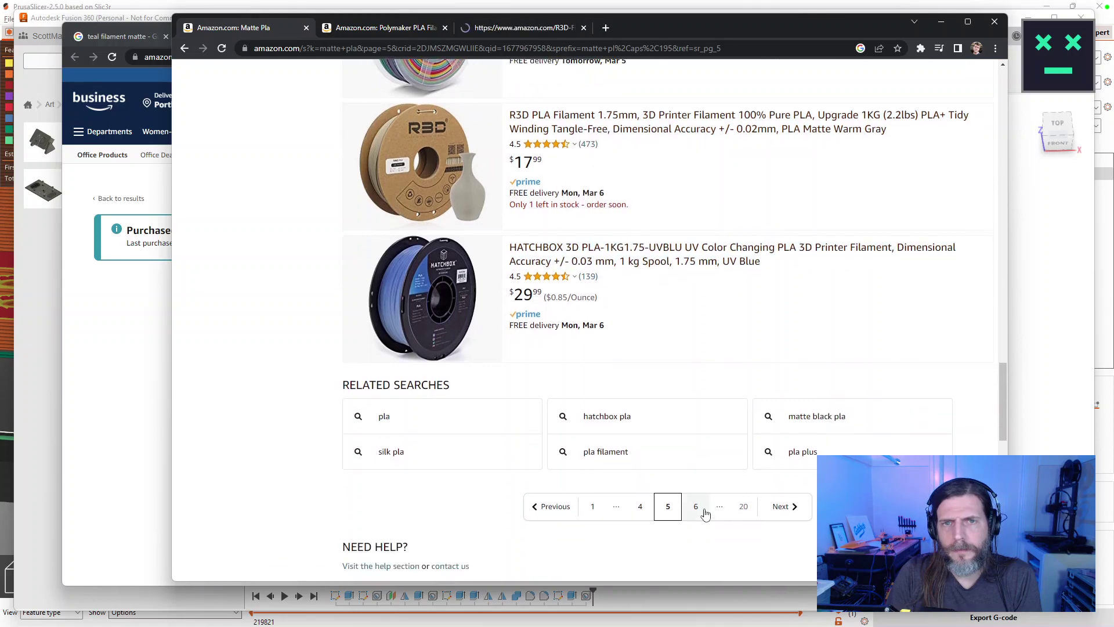
left_click(697, 507)
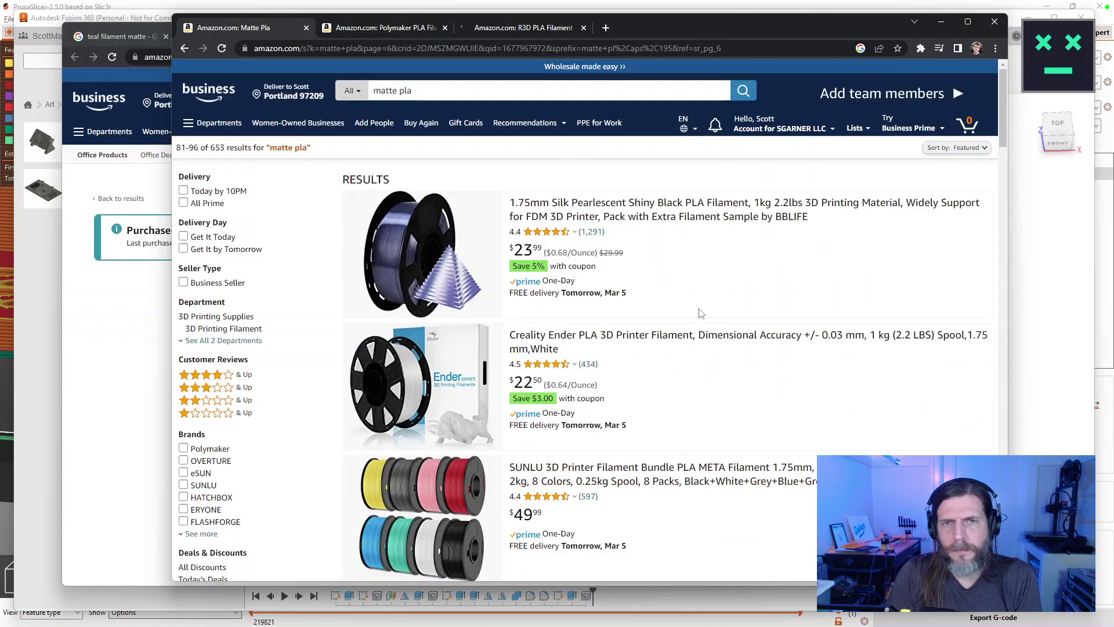
scroll(701, 313, "down", 9)
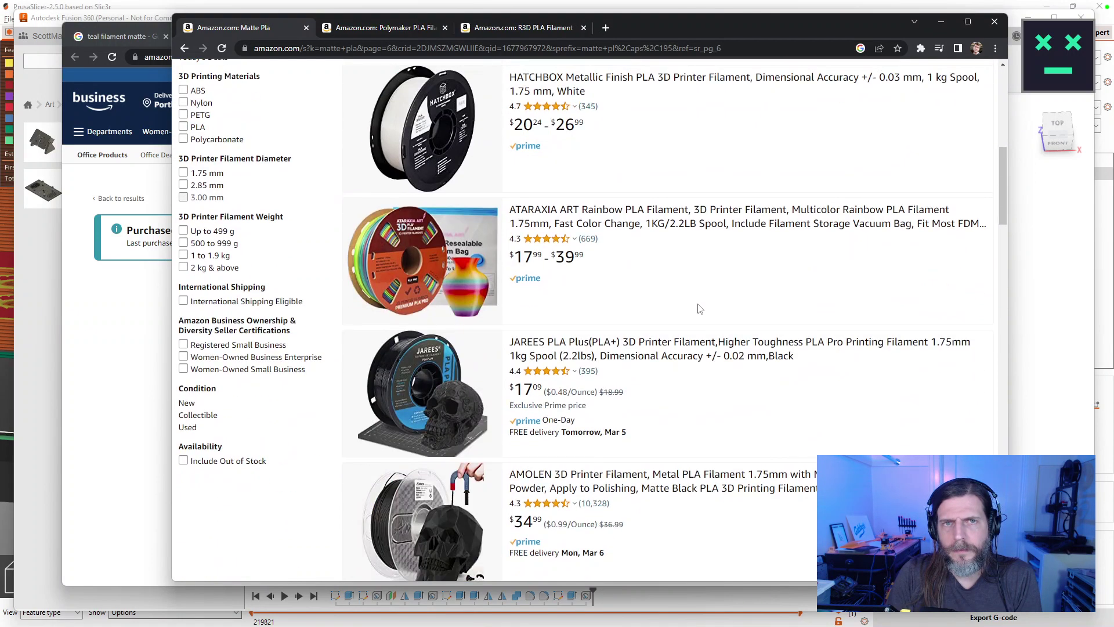
scroll(701, 309, "down", 16)
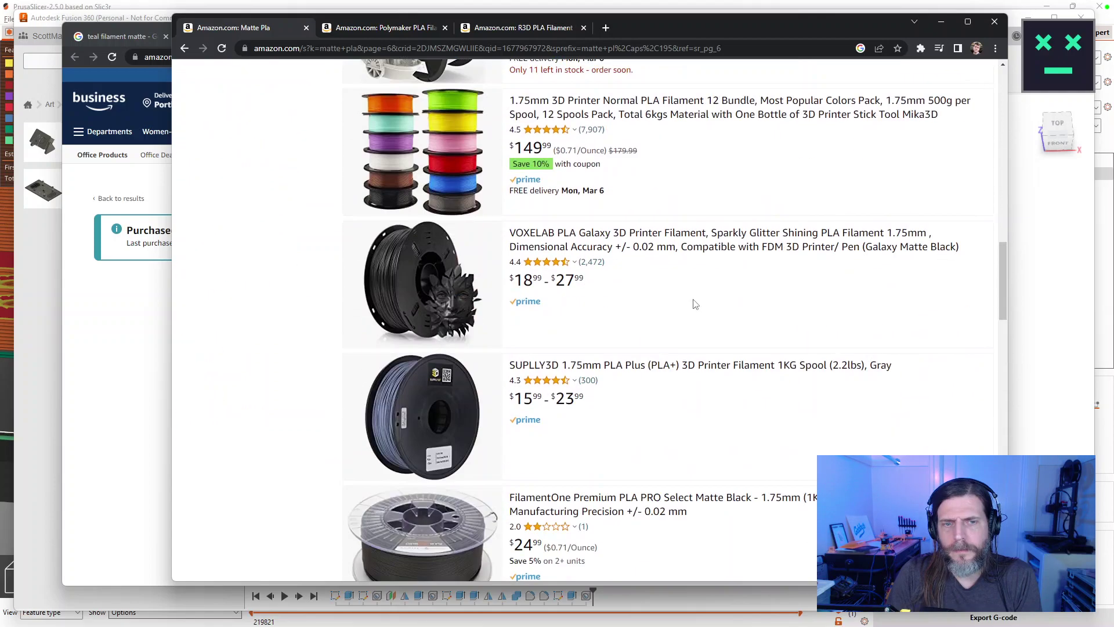
scroll(693, 306, "down", 4)
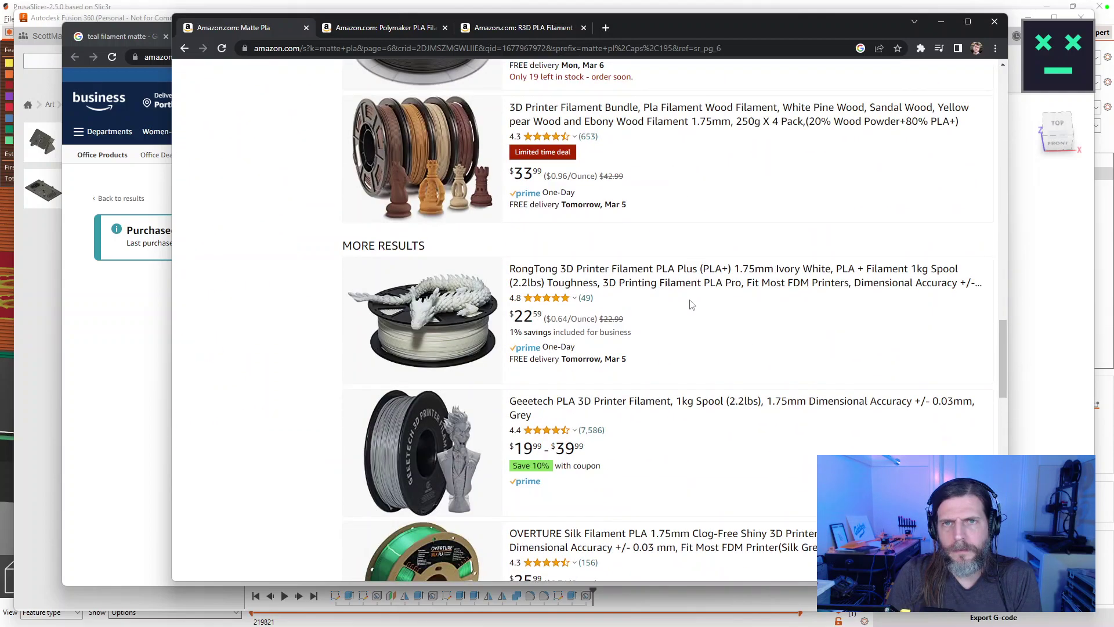
scroll(692, 305, "down", 6)
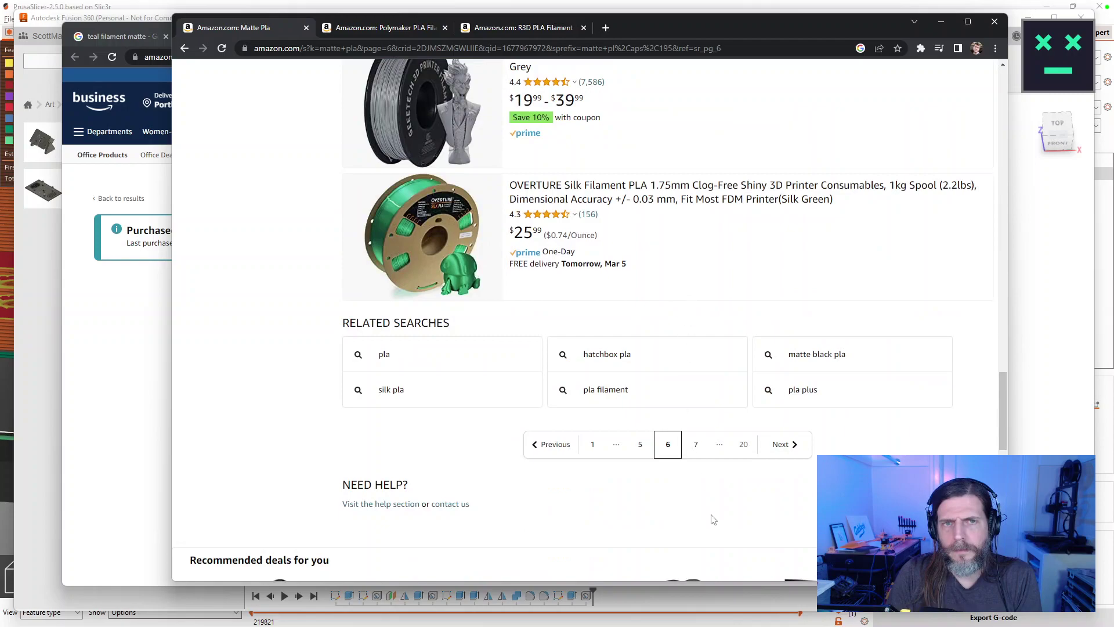
left_click(697, 444)
scroll(732, 450, "down", 5)
scroll(732, 450, "down", 15)
scroll(736, 429, "down", 15)
On the Polymaker PLA listing, pick the 3D Pen filament colour option.
left_click(376, 27)
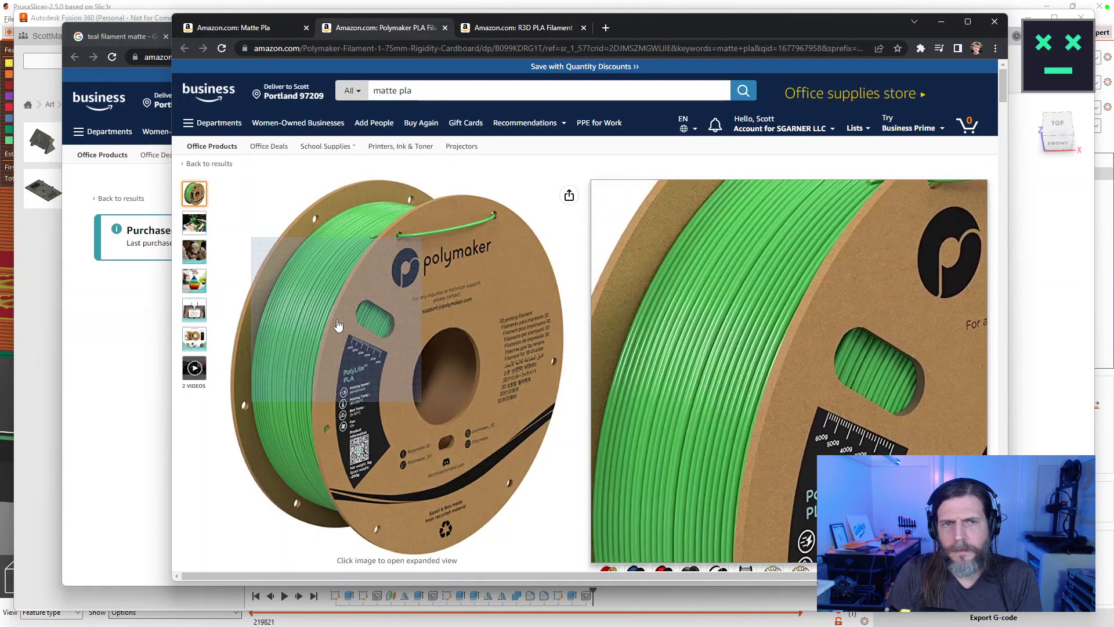
scroll(796, 415, "down", 1)
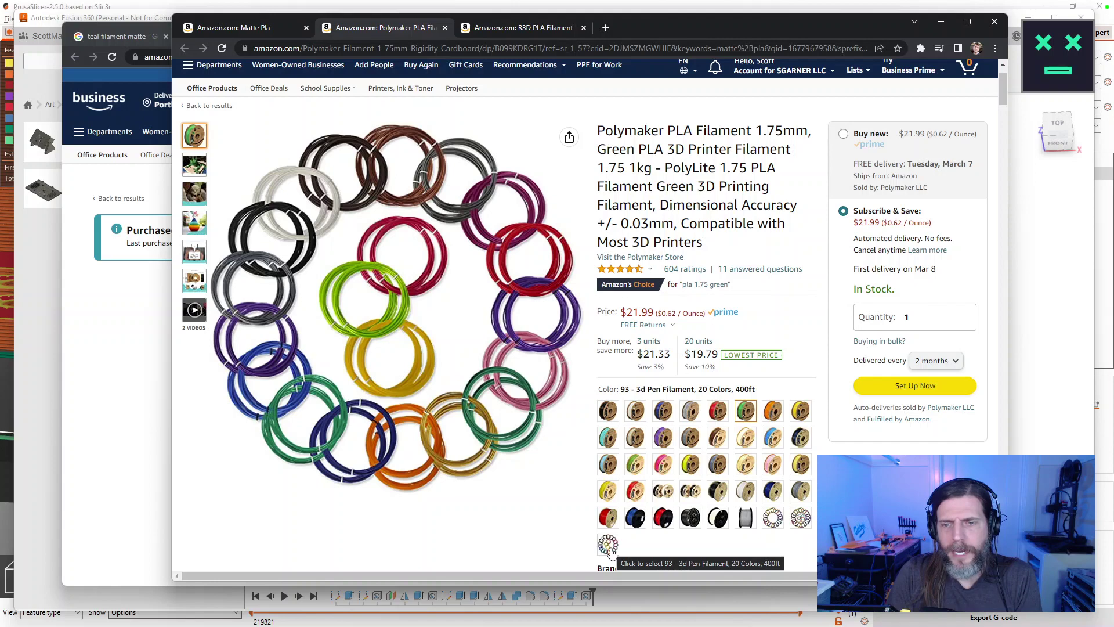
left_click(609, 546)
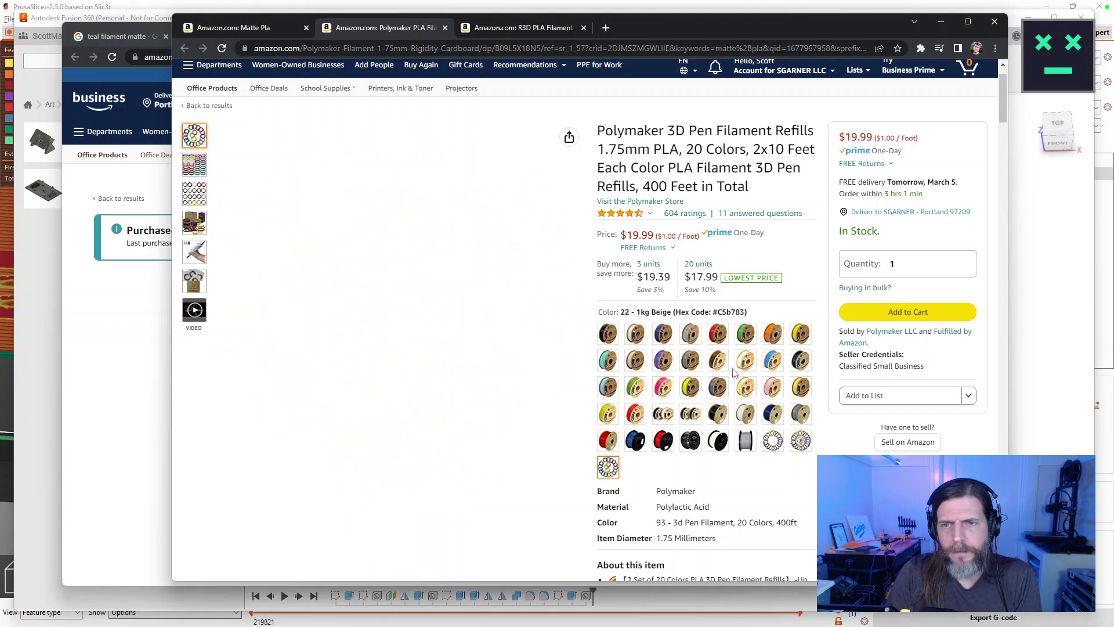
On the R3D PLA listing, try Light Skin, then settle on Mint at $16.49.
left_click(514, 29)
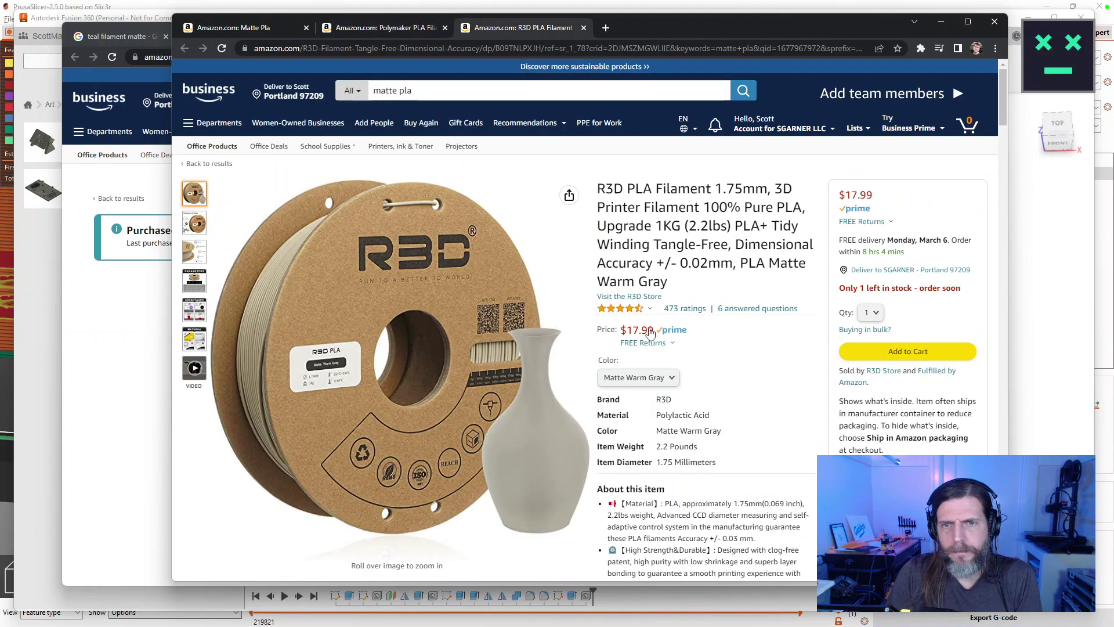
left_click(639, 377)
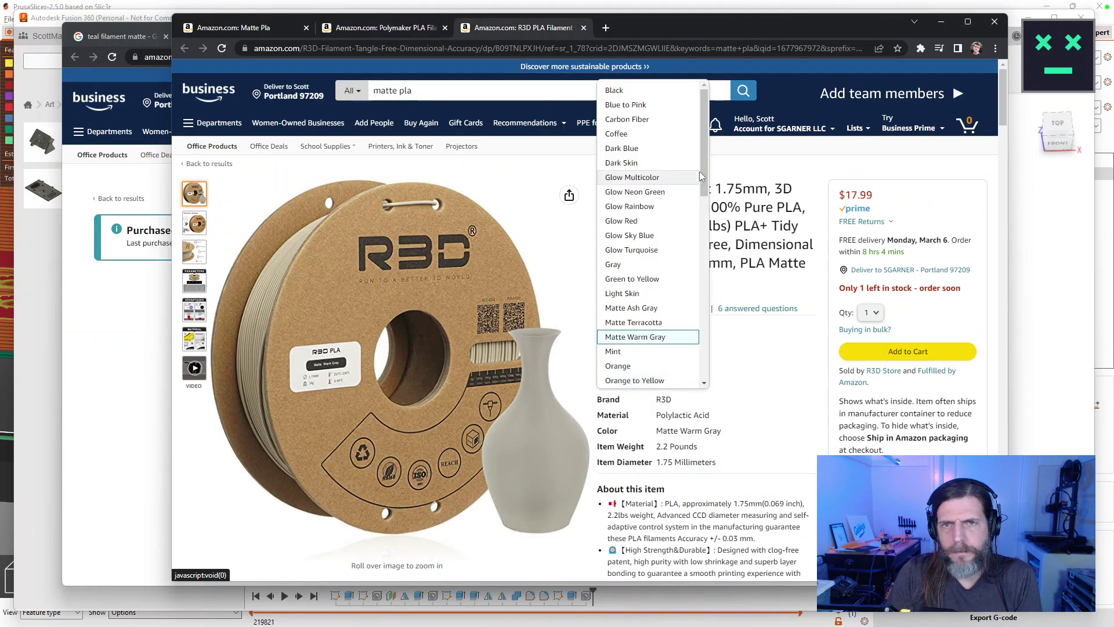
scroll(701, 182, "down", 10)
scroll(684, 192, "up", 8)
scroll(684, 192, "down", 1)
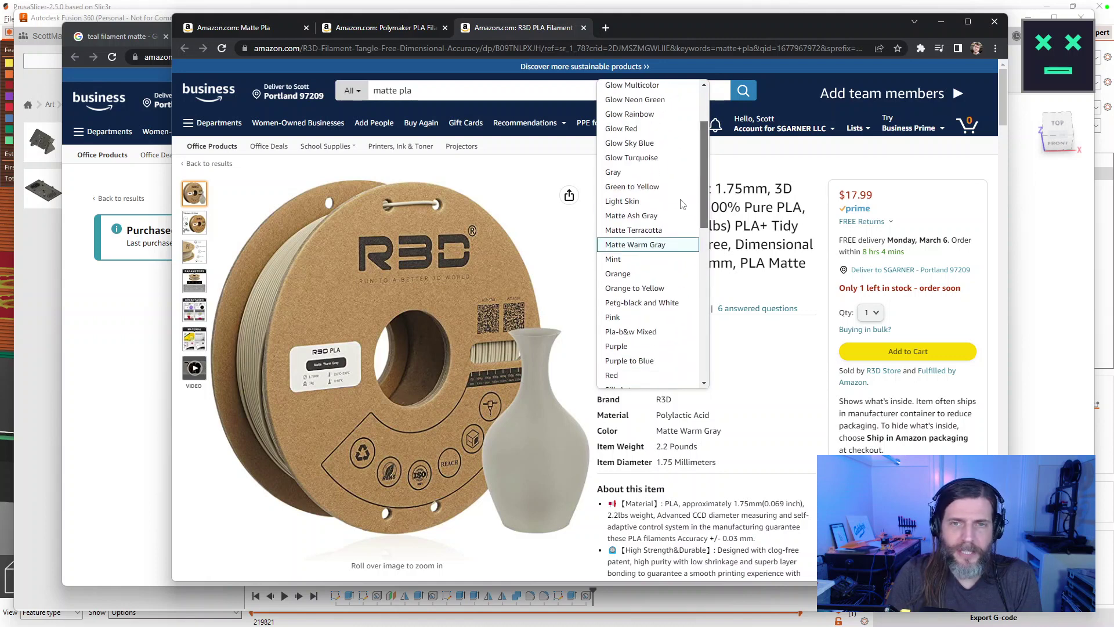
left_click(667, 201)
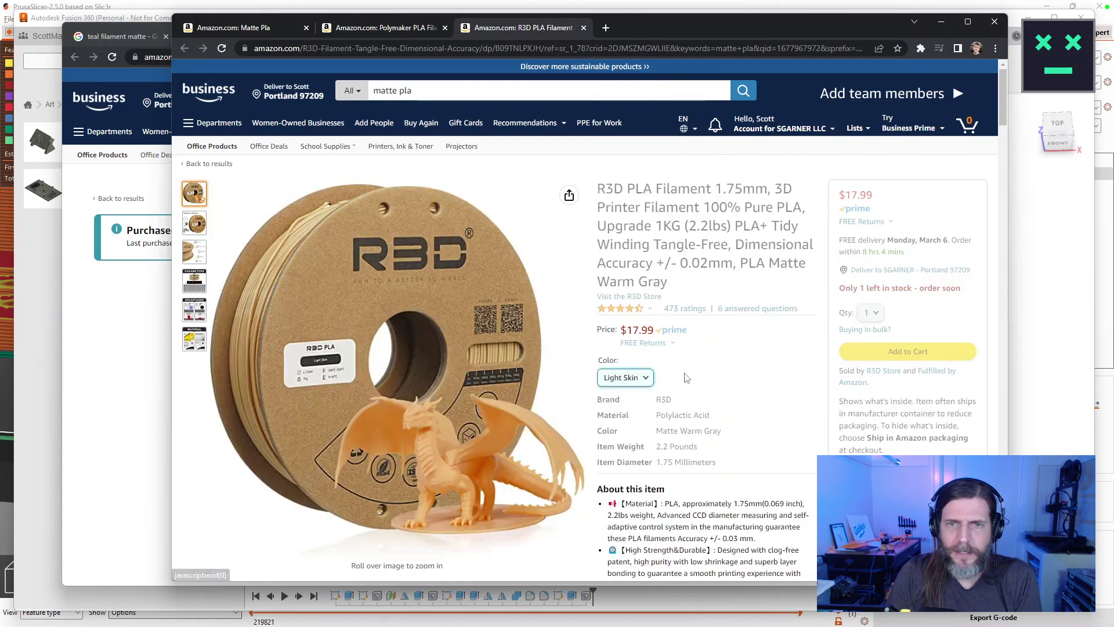
left_click(648, 381)
left_click(635, 374)
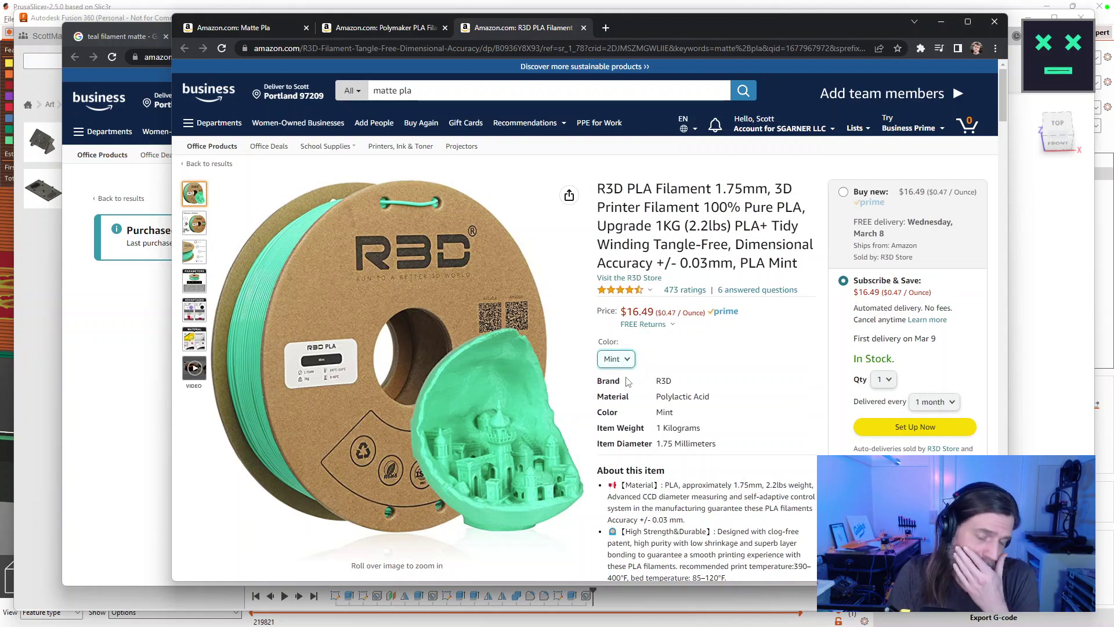
mouse_move(464, 400)
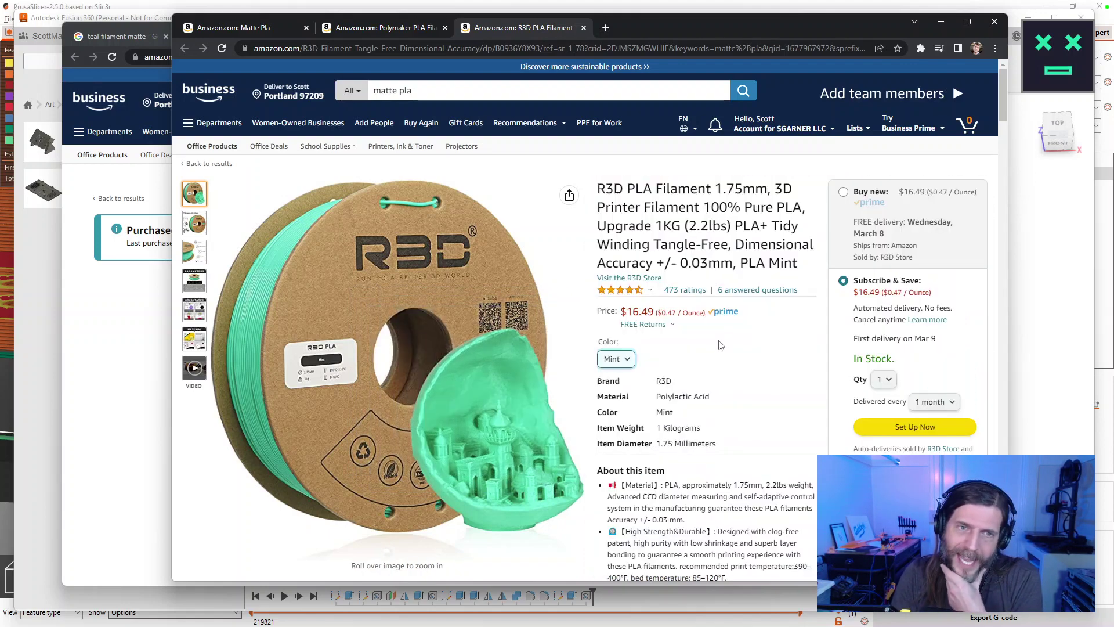
left_click(429, 90)
Search Amazon for 'matte pla mint' and scroll through the results.
type("mint")
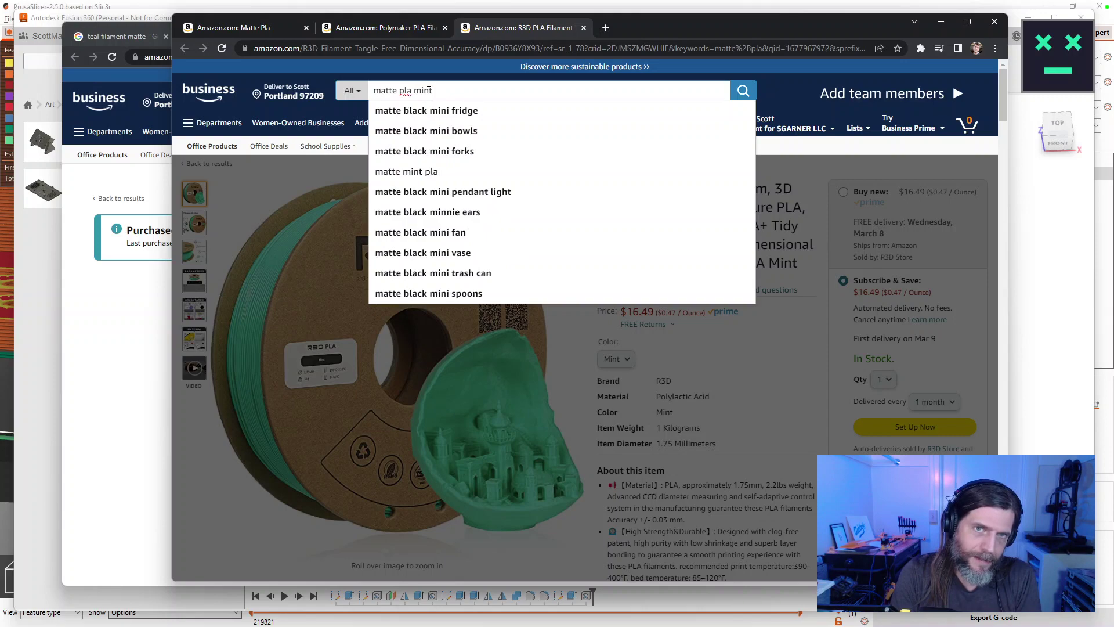
key("Return")
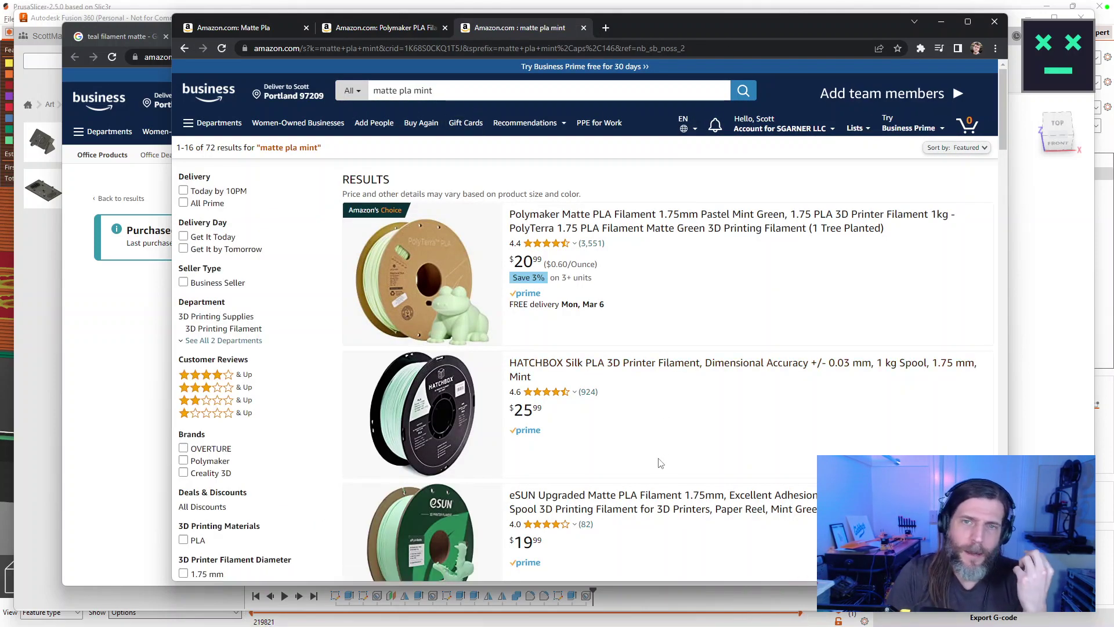
scroll(660, 461, "down", 4)
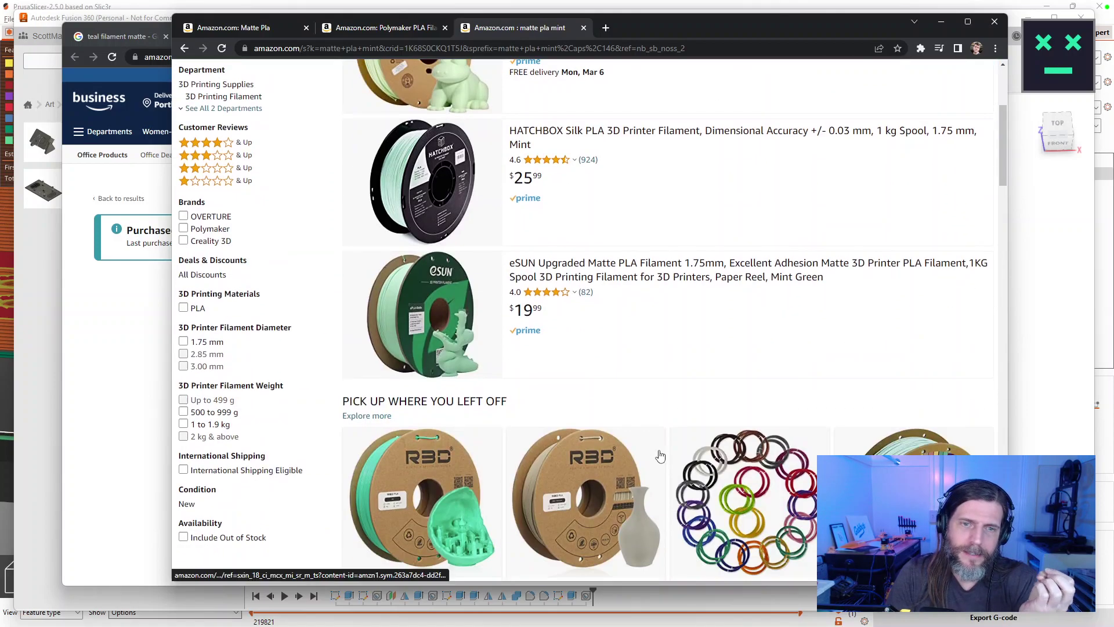
scroll(660, 454, "down", 3)
scroll(659, 454, "up", 2)
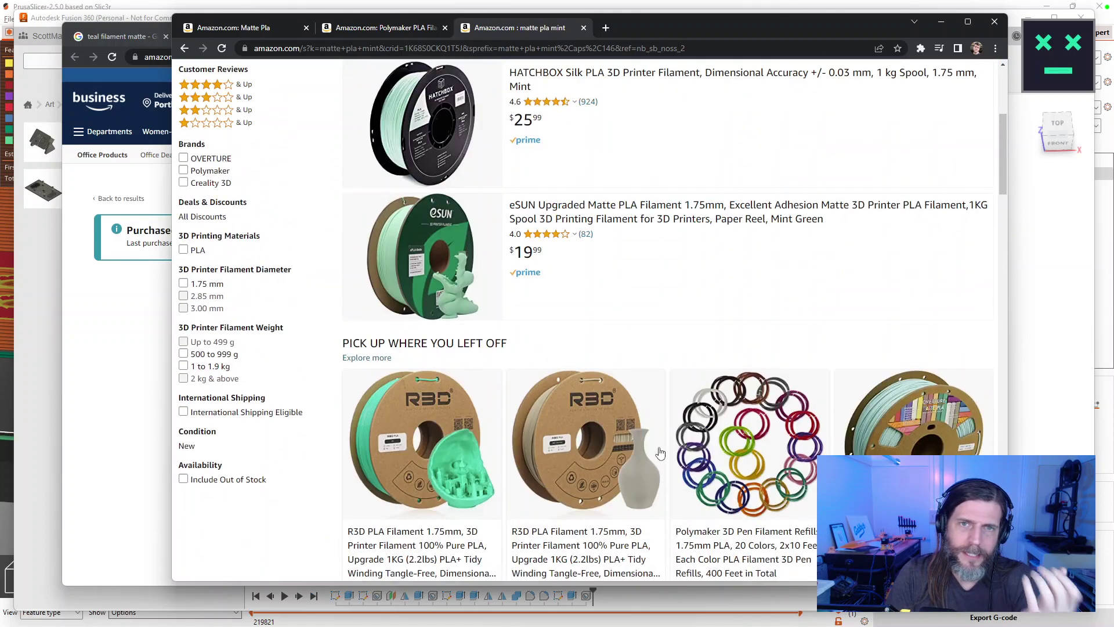
scroll(660, 452, "down", 5)
scroll(660, 452, "up", 5)
scroll(660, 446, "down", 9)
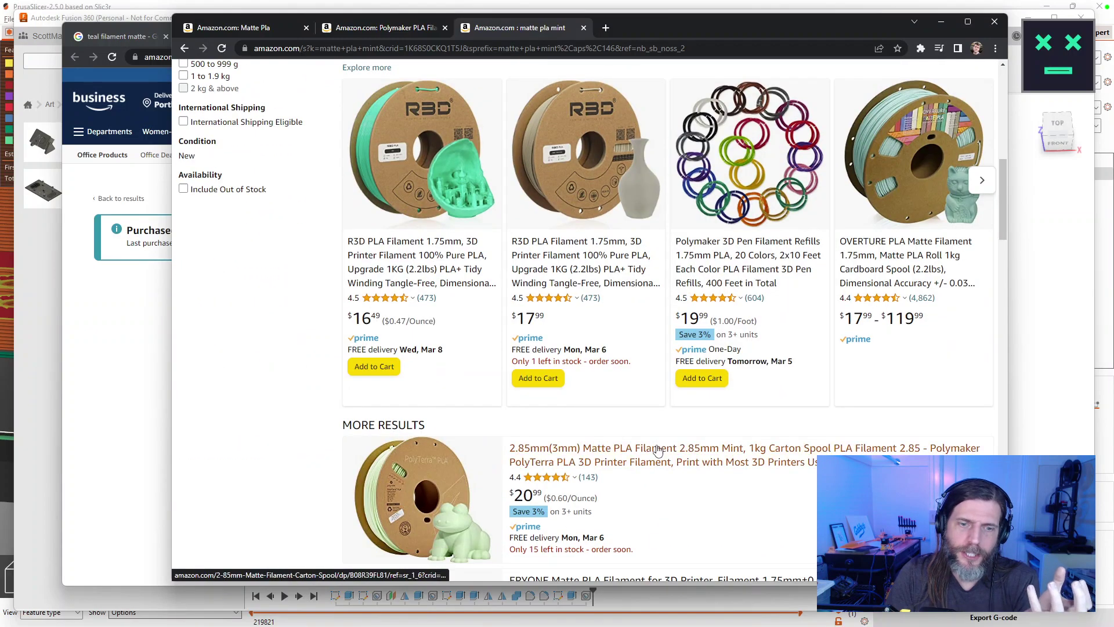
scroll(657, 450, "down", 13)
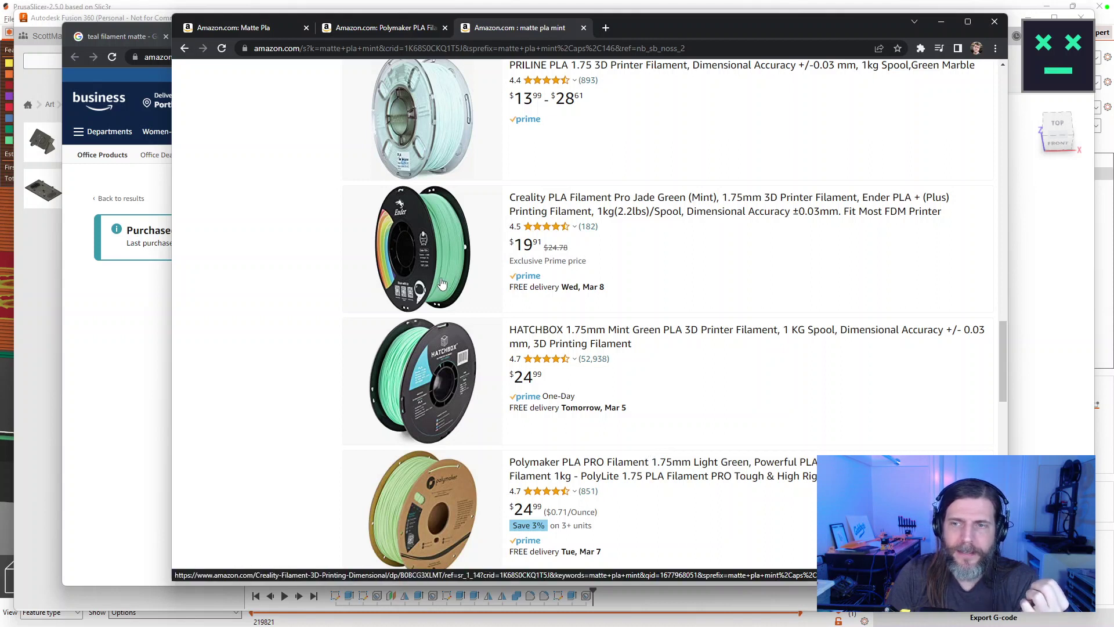
Open the Creality Jade Green (Mint) listing in a new tab and go to results page 2.
right_click(557, 201)
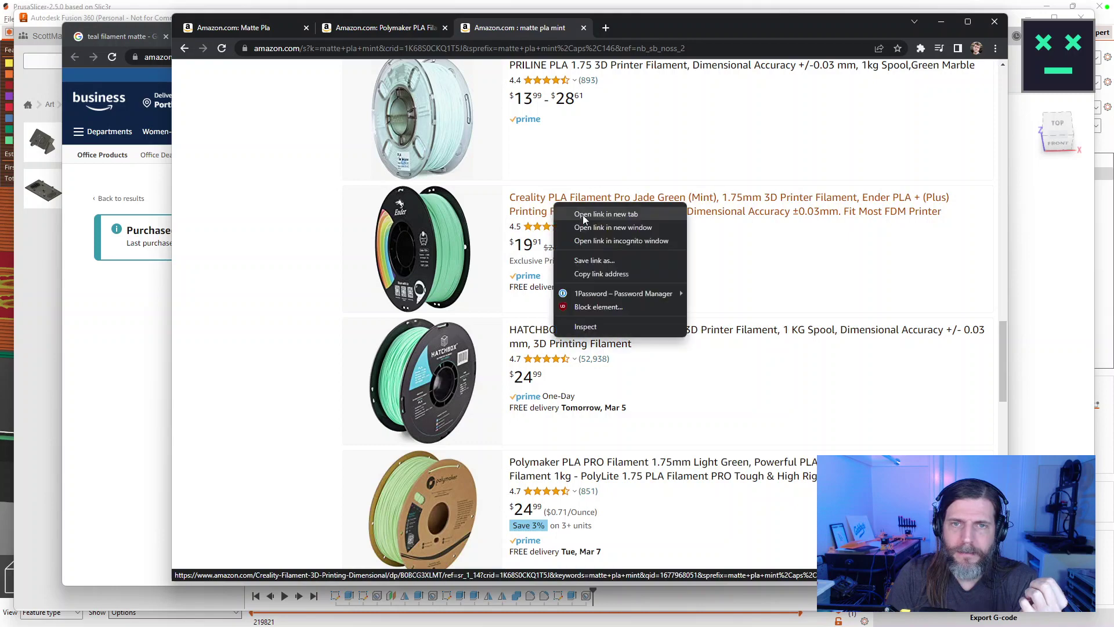
left_click(583, 215)
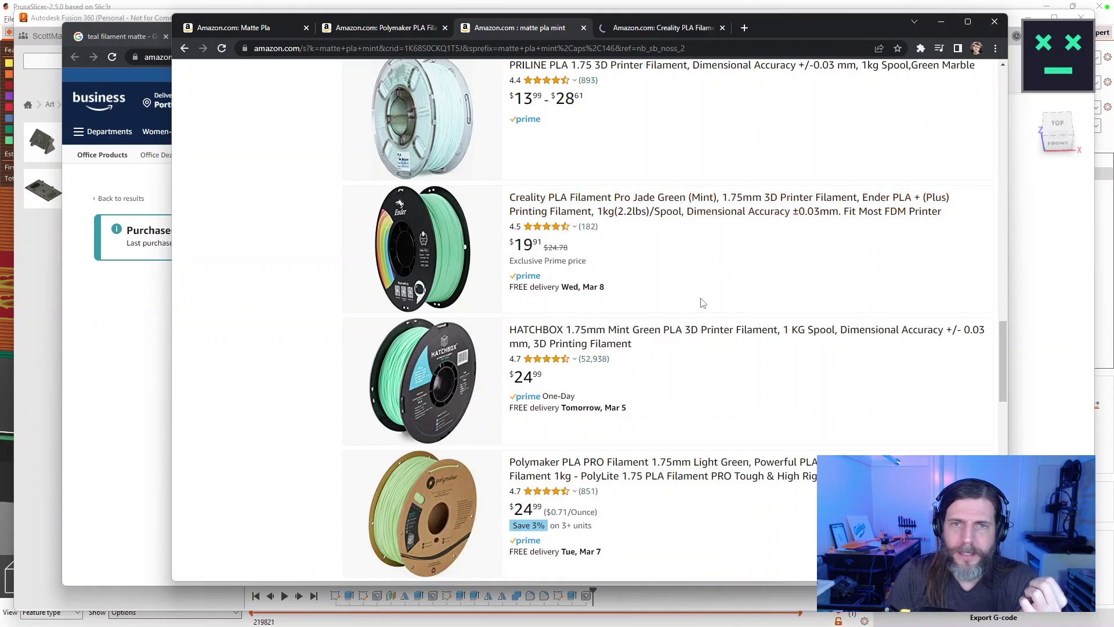
scroll(703, 302, "down", 2)
scroll(703, 302, "down", 5)
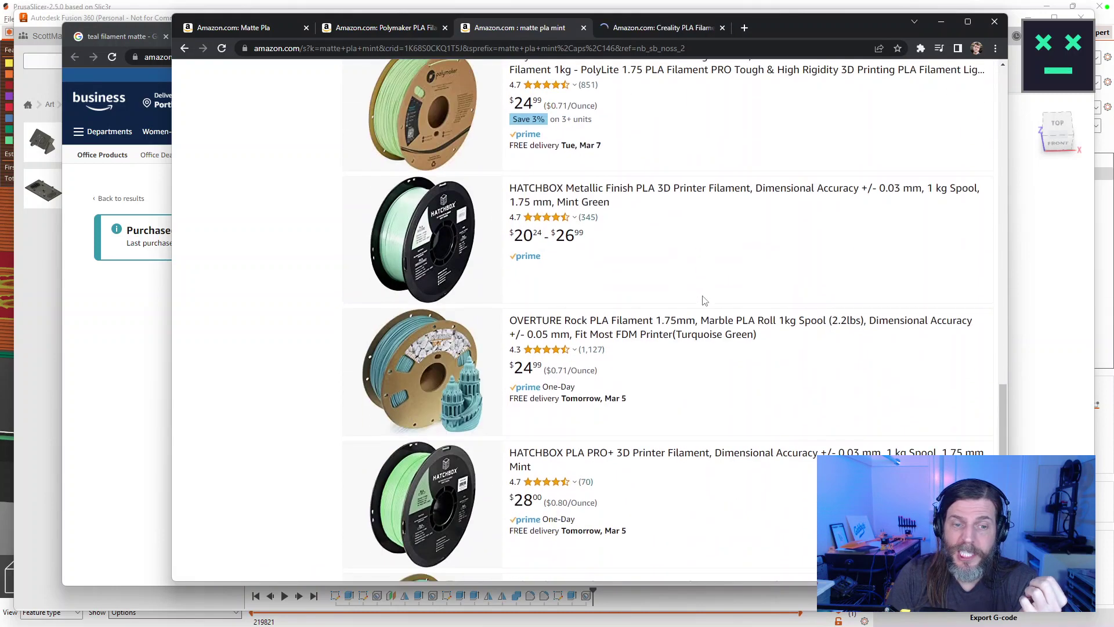
scroll(703, 301, "down", 6)
left_click(641, 380)
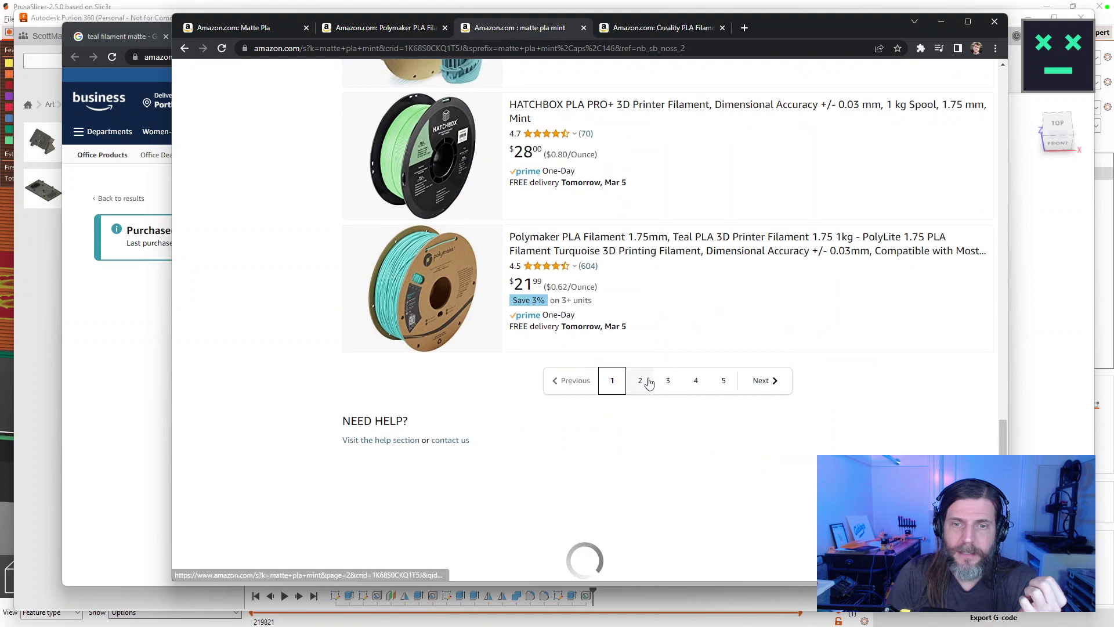
scroll(747, 283, "down", 5)
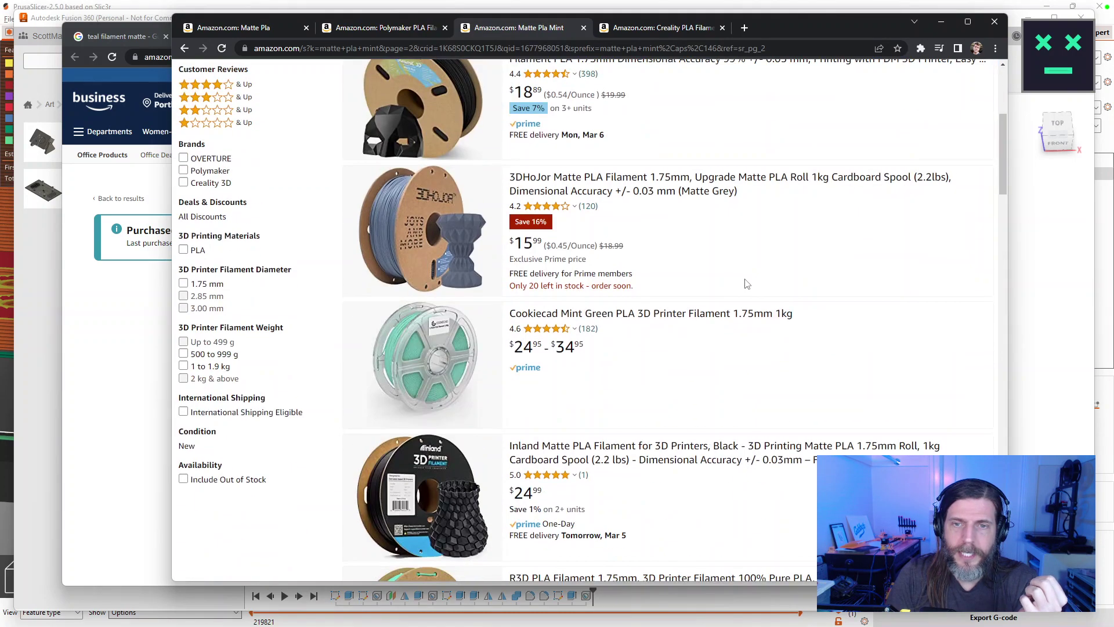
scroll(747, 283, "down", 5)
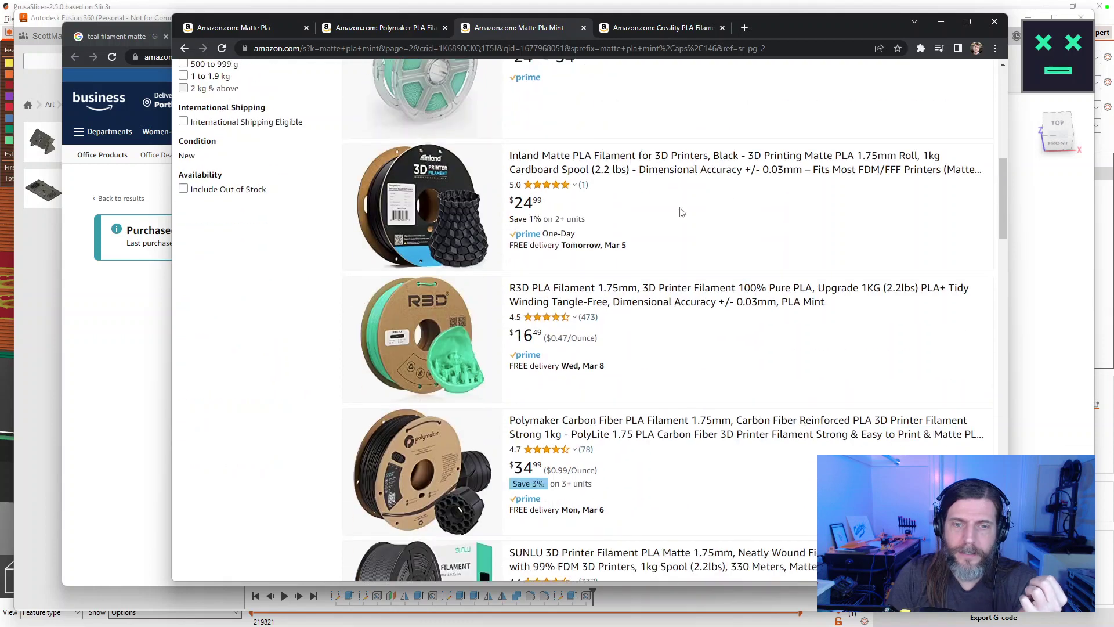
left_click(435, 48)
Google 'matte mint pla', open the eSUN ePLA Matt Mint Green result, and accept cookies.
type("ma")
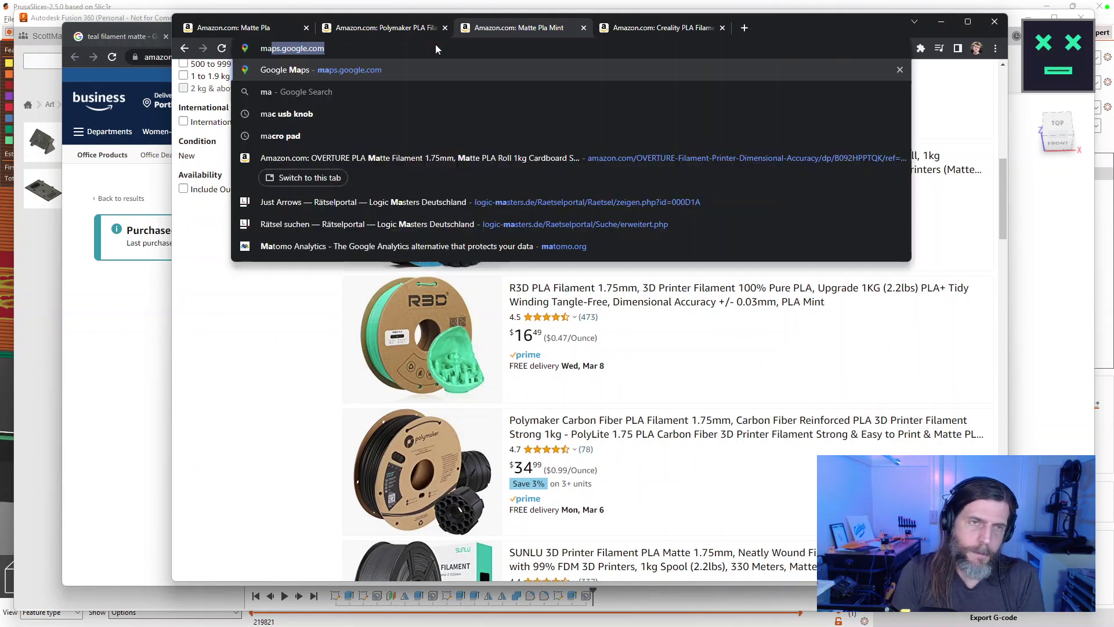
type("tte mint pla")
key("Return")
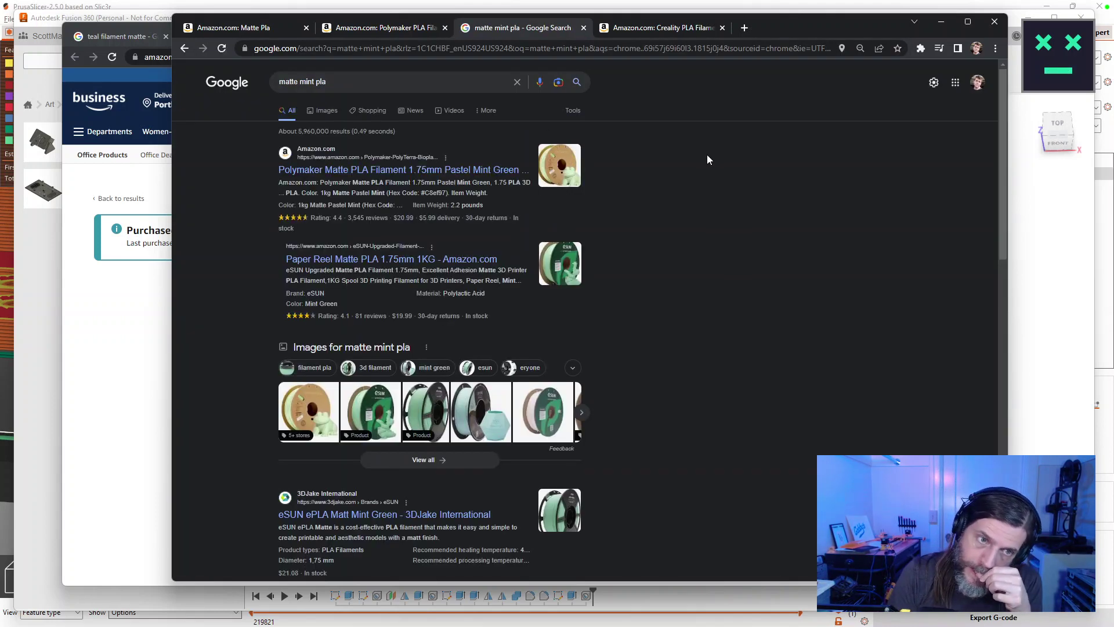
scroll(707, 158, "down", 4)
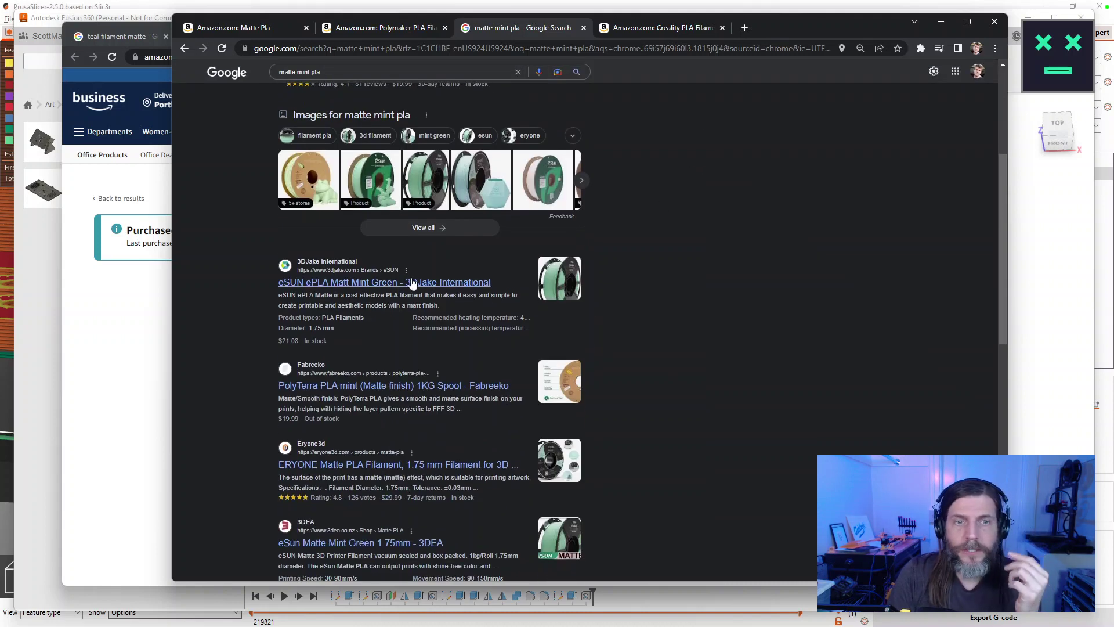
left_click(410, 282)
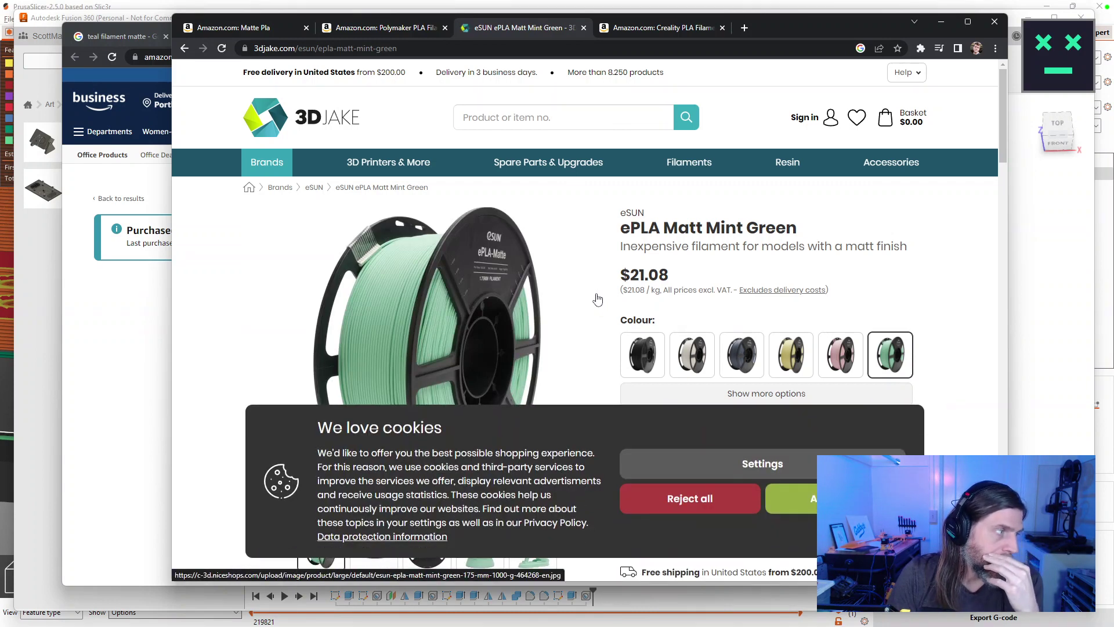
scroll(598, 299, "down", 1)
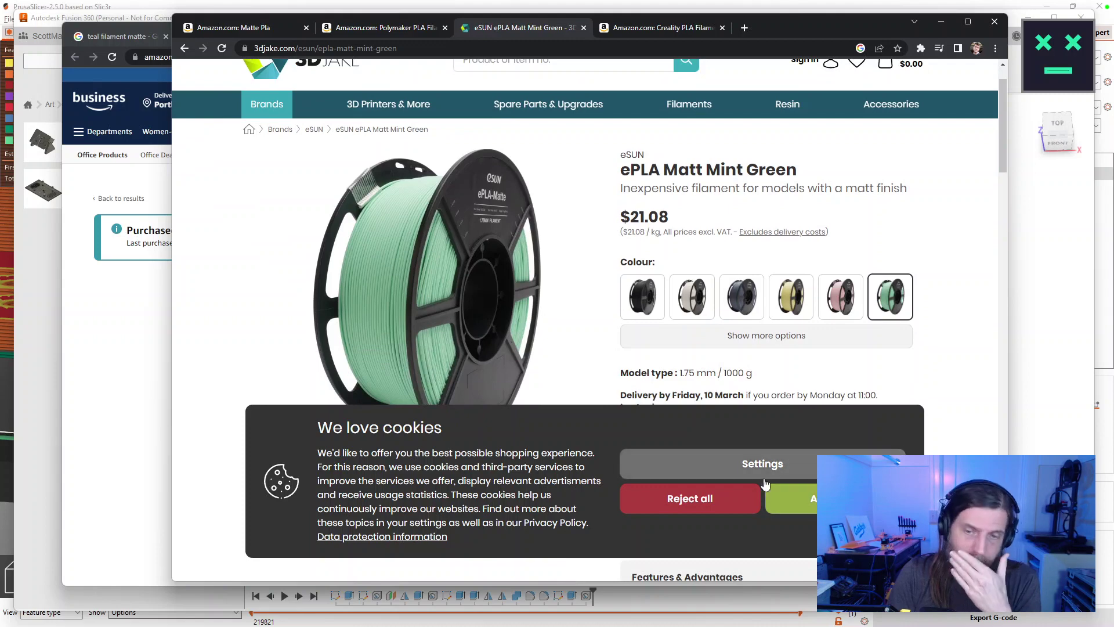
left_click(827, 496)
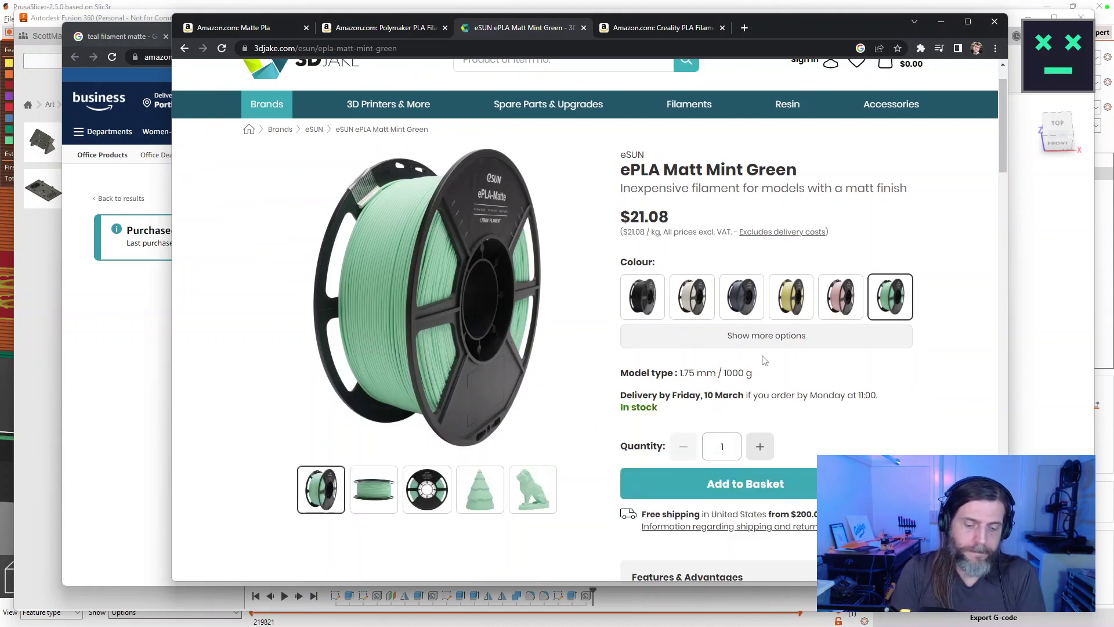
Search 'monoprice pla' in a new tab and check Monoprice's filament listing for matte options.
key("ctrl+t")
type("monoprice pla")
key("Return")
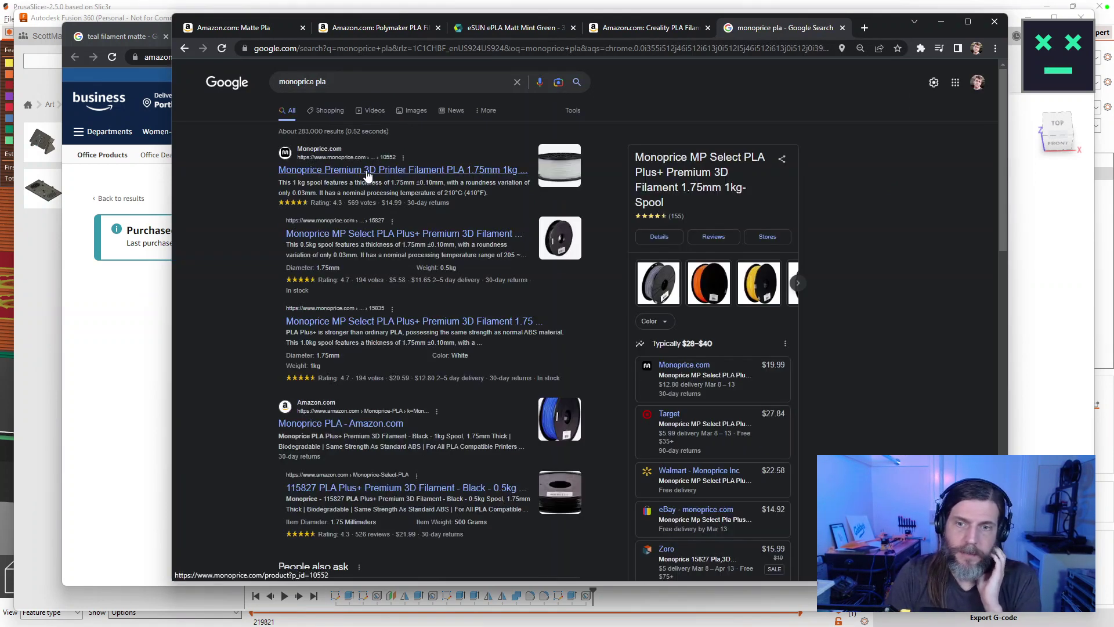
left_click(690, 365)
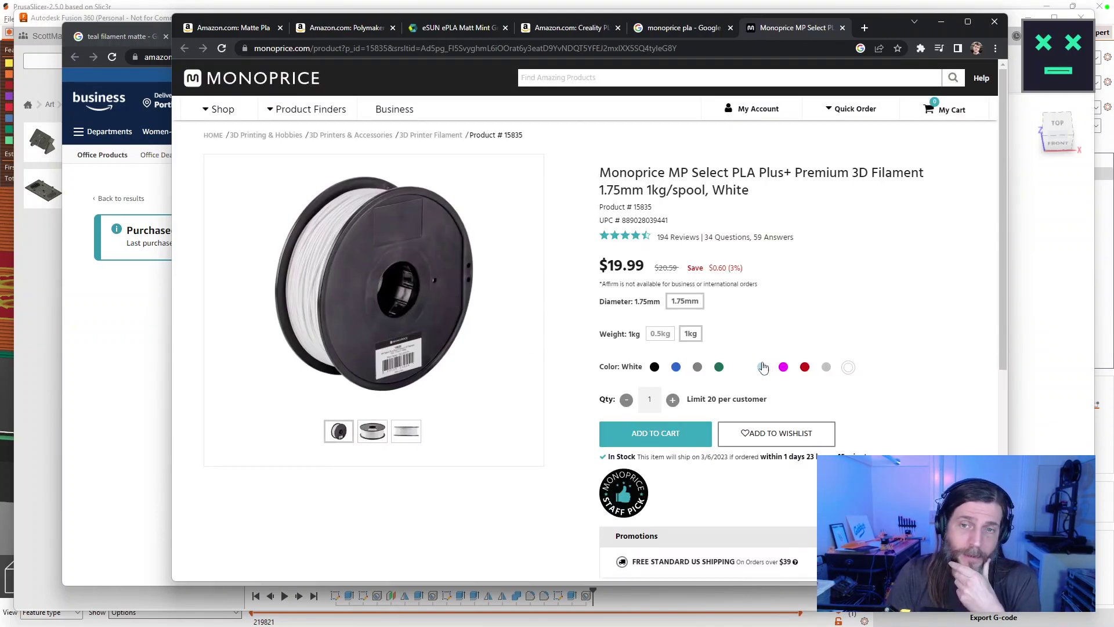
left_click(421, 135)
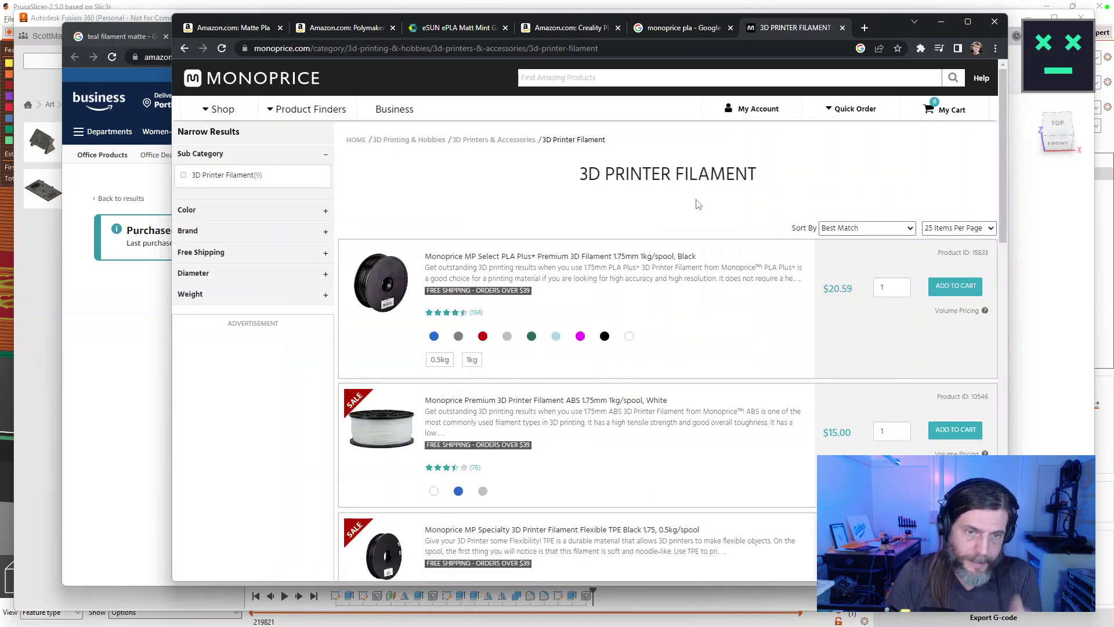
key("ctrl+f")
type("matte")
key("ctrl+f")
scroll(691, 220, "down", 15)
scroll(648, 235, "down", 2)
Search for 'monoprice matte pla', correcting the misspelled query.
left_click(388, 48)
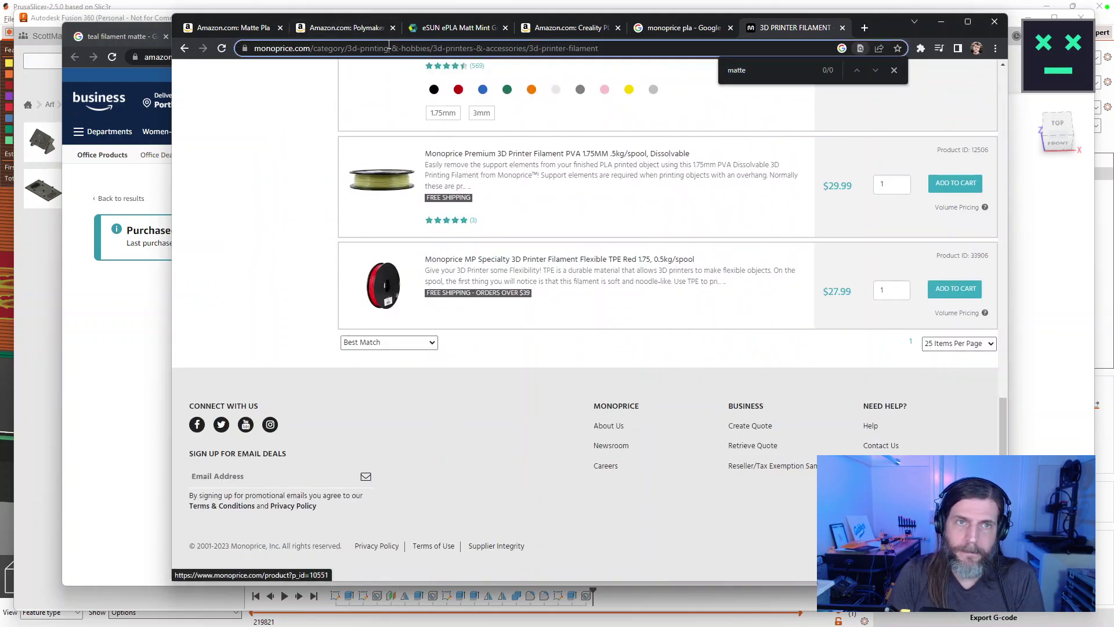
type("mono")
type("price mat pla")
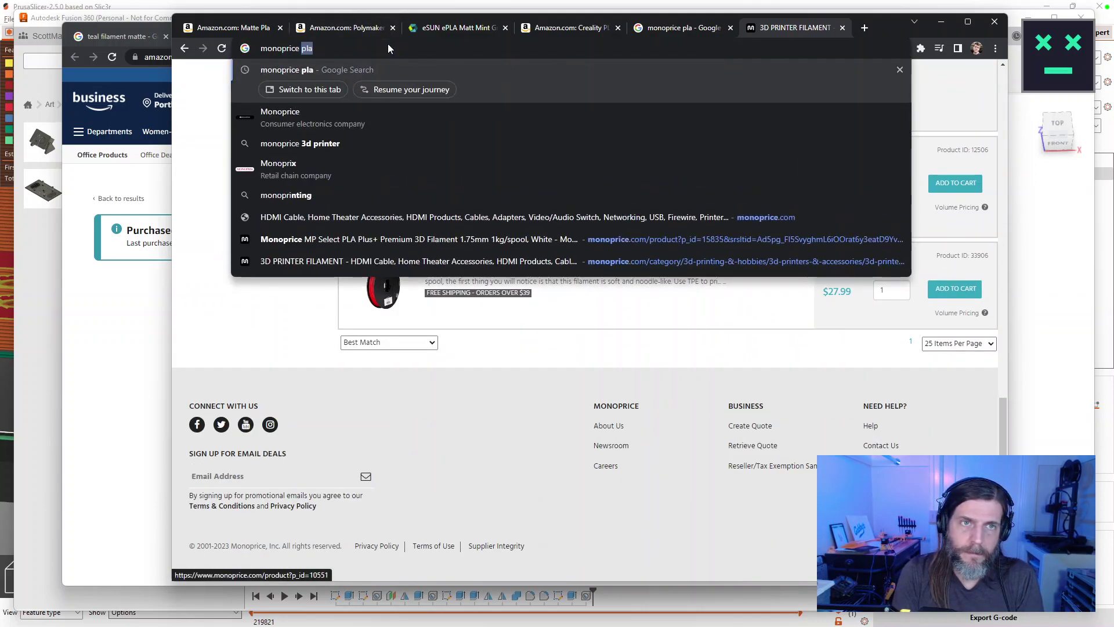
key("Return")
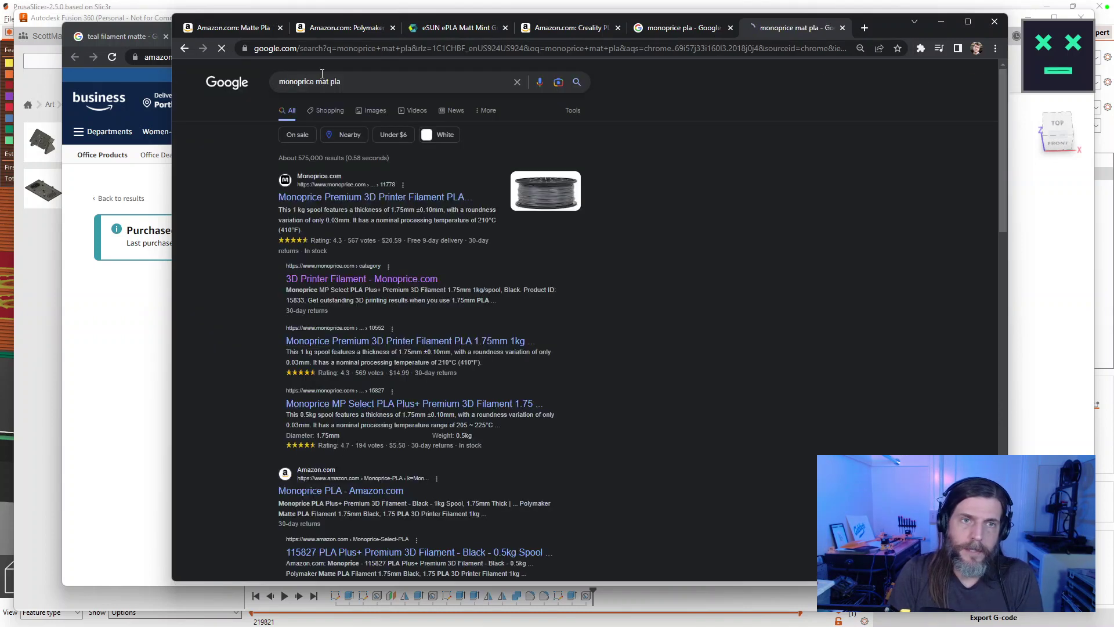
left_click(324, 82)
type("te")
key("Return")
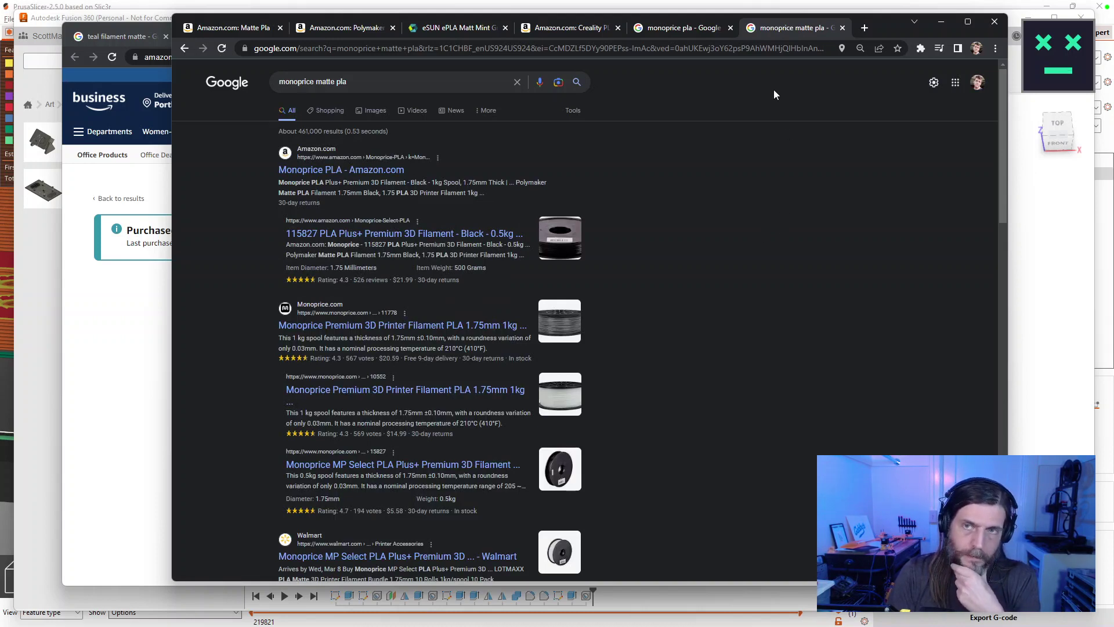
Close both Monoprice search tabs and the Creality filament browser window.
left_click(842, 28)
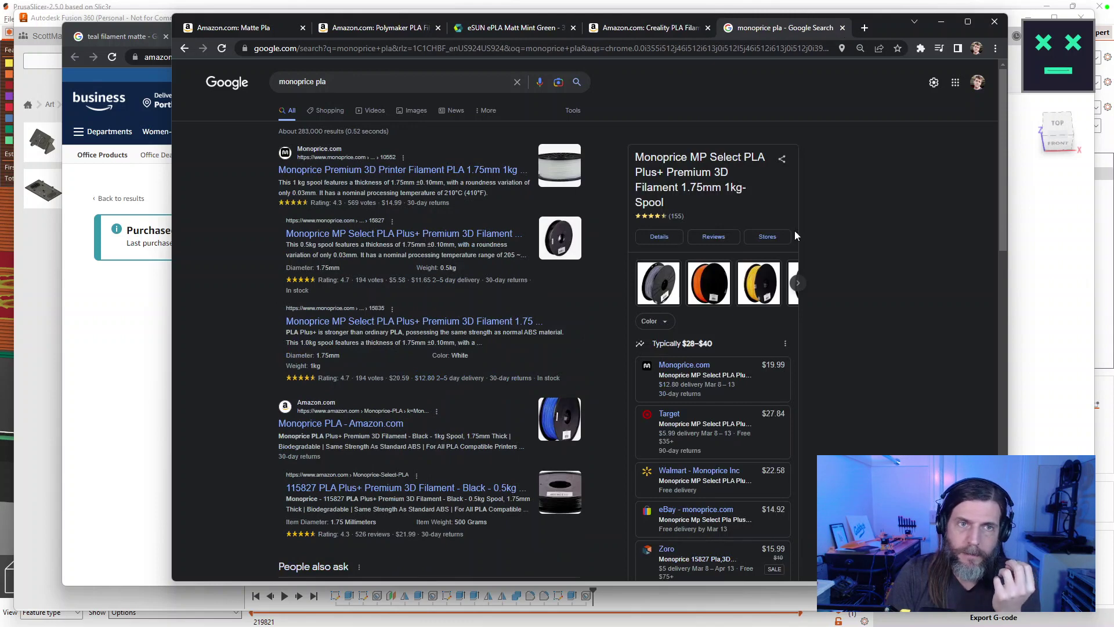
left_click(842, 27)
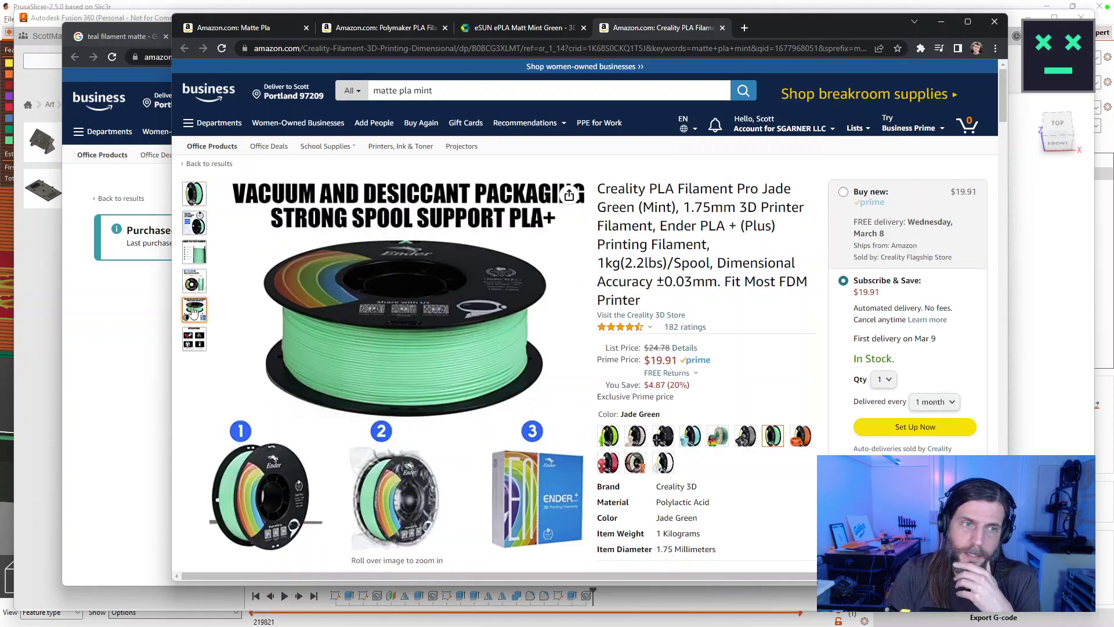
mouse_move(192, 280)
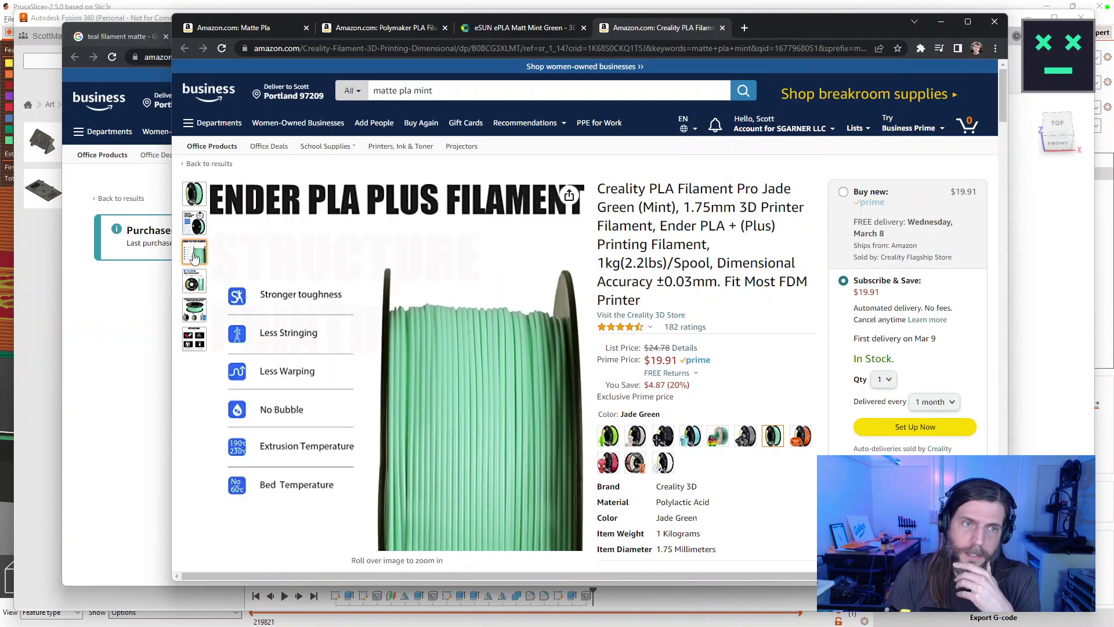
mouse_move(194, 222)
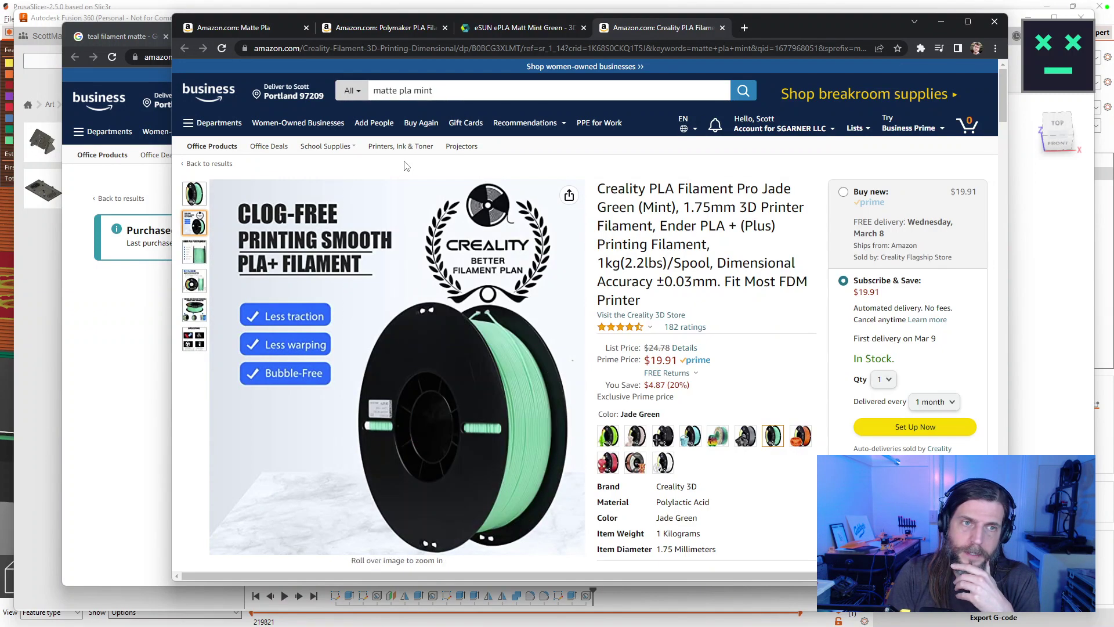
left_click(995, 21)
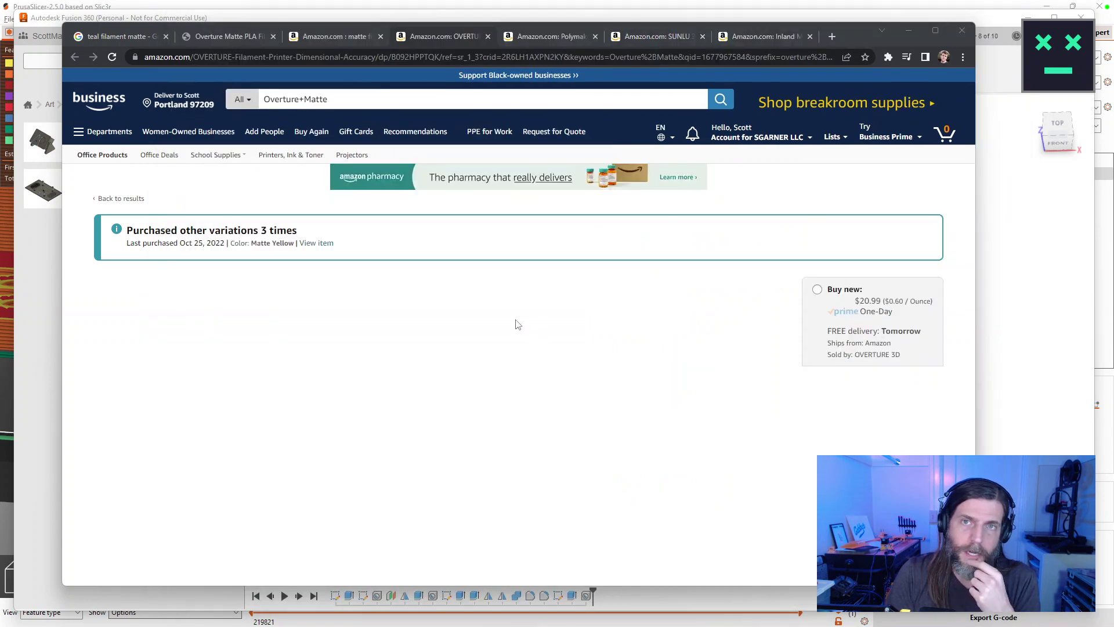
Reload the Overture matte PLA listing, compare Matte Orange, and settle on Matte Jeans Red at $20.99.
left_click(492, 209)
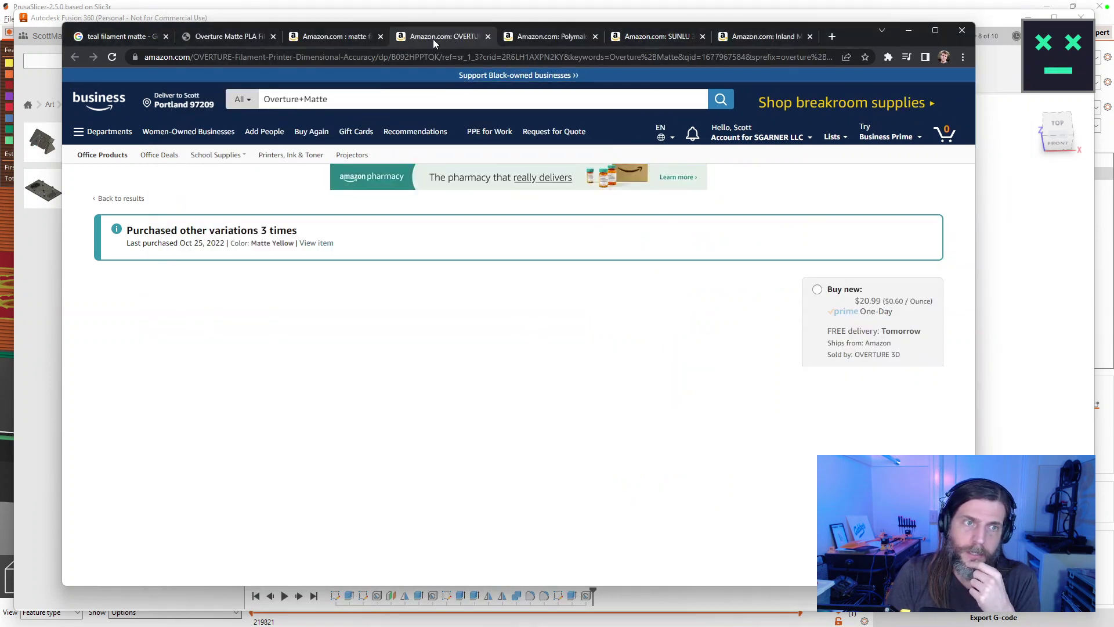
key("F5")
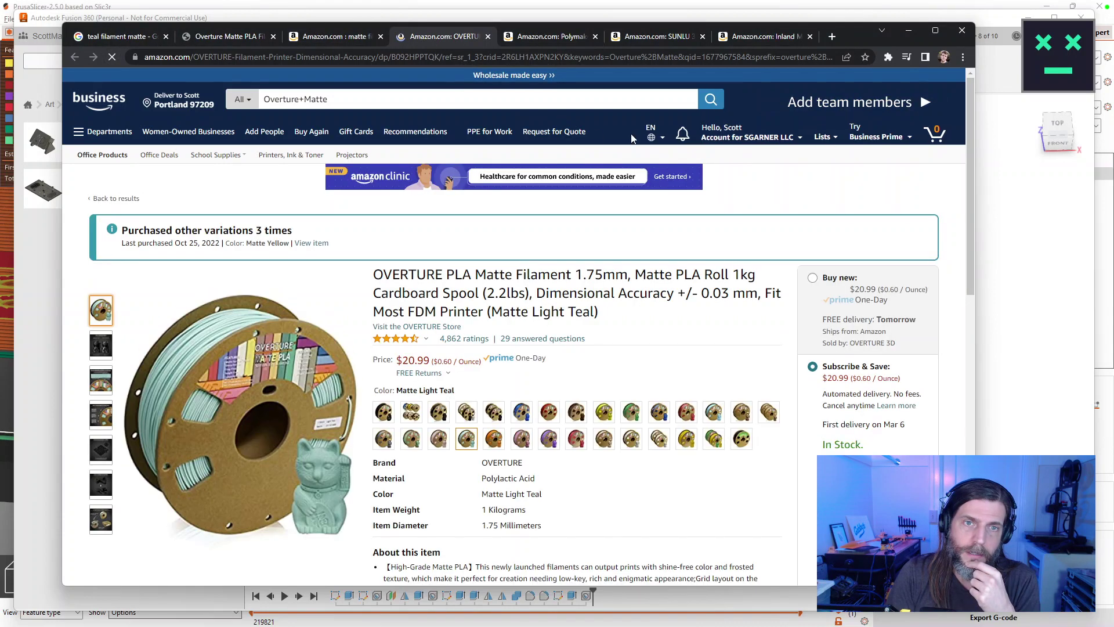
left_click(491, 443)
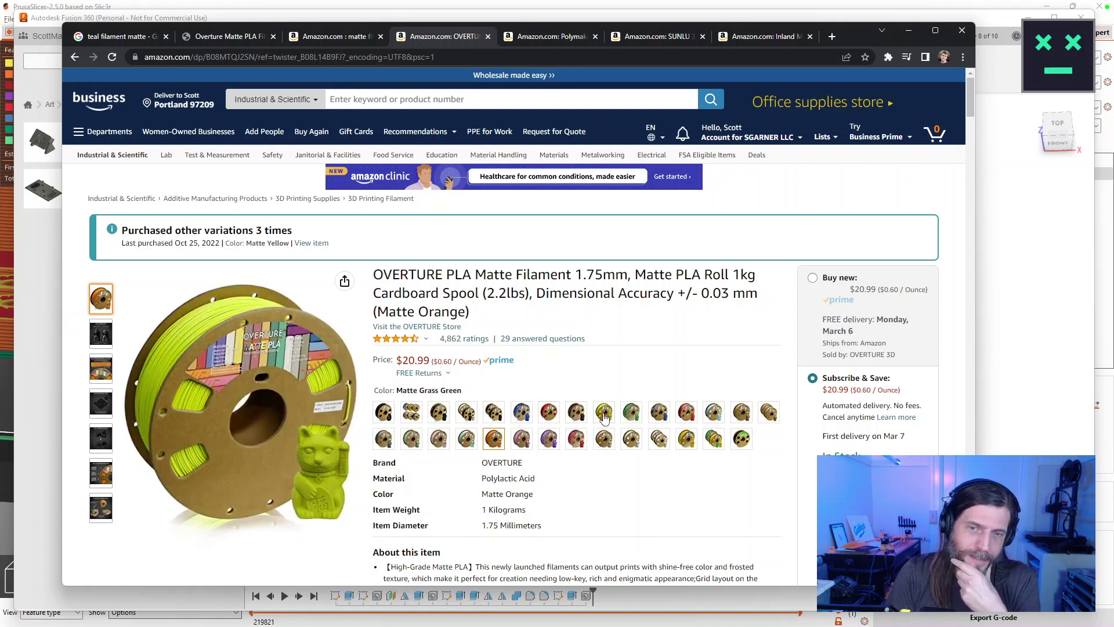
left_click(686, 412)
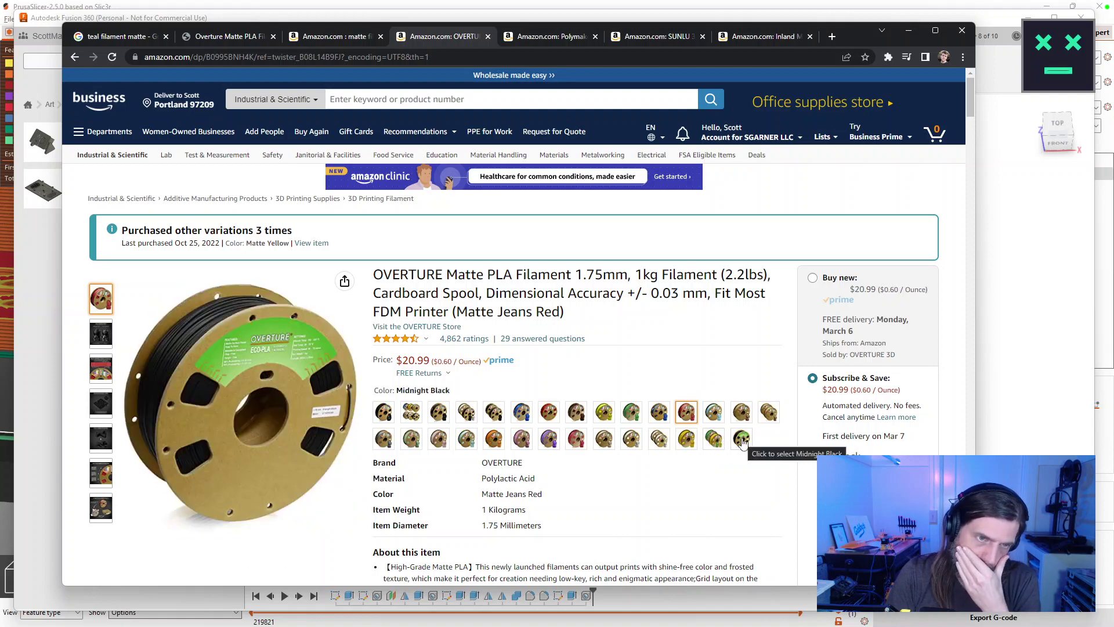
scroll(562, 457, "down", 1)
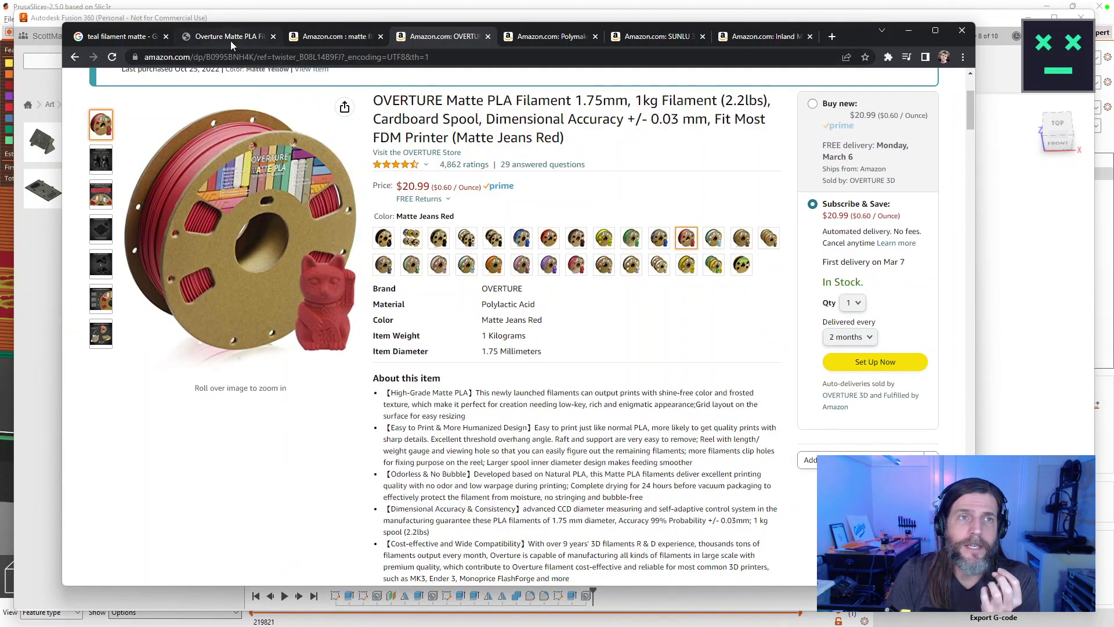
Preview Grass green, Blue, Chocolate and Light blue on Overture3D's matte PLA page, then view SUNLU Matte Black.
left_click(230, 36)
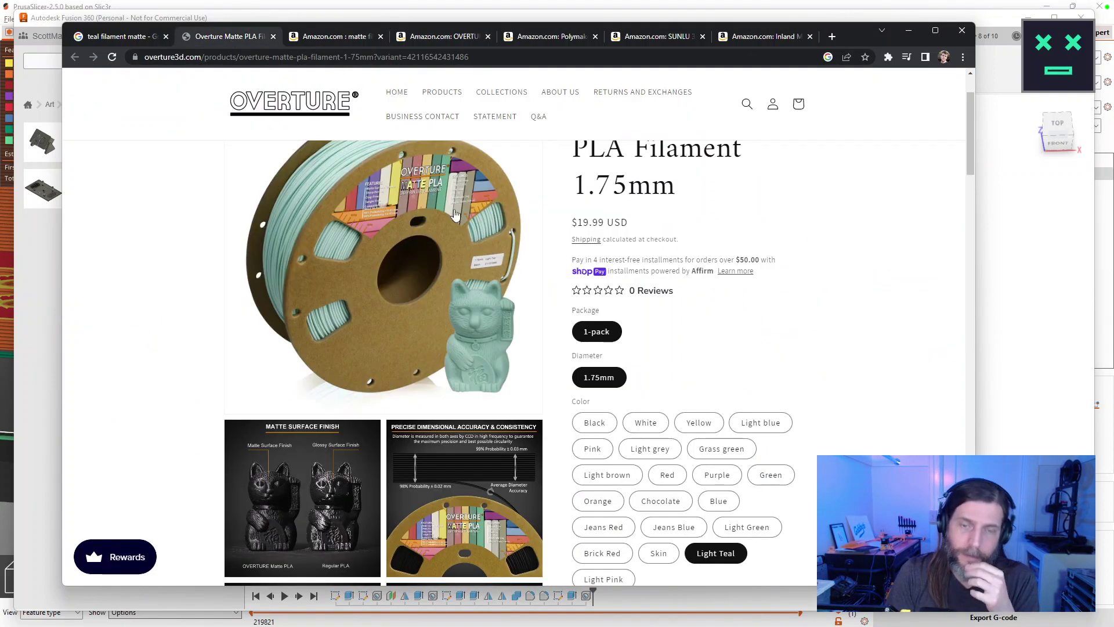
scroll(704, 361, "down", 3)
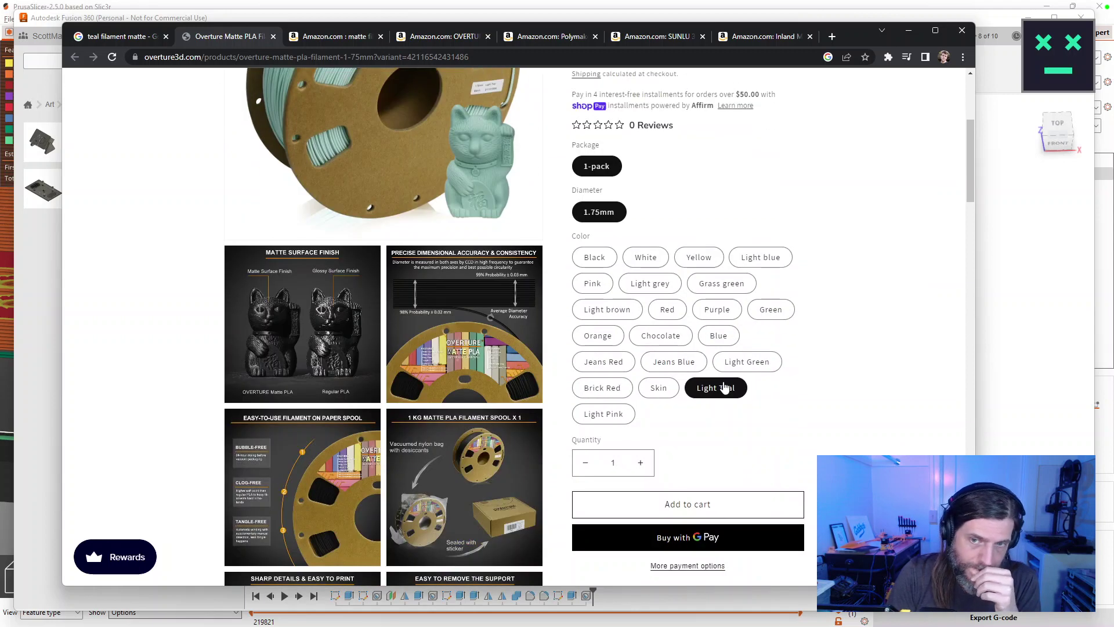
left_click(714, 288)
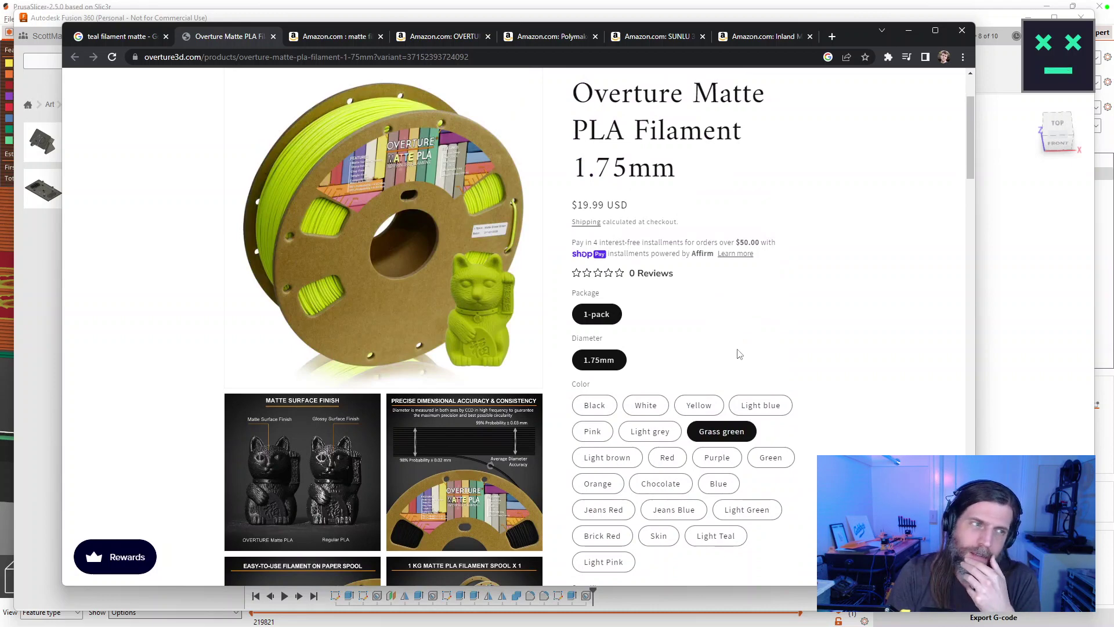
scroll(739, 352, "down", 5)
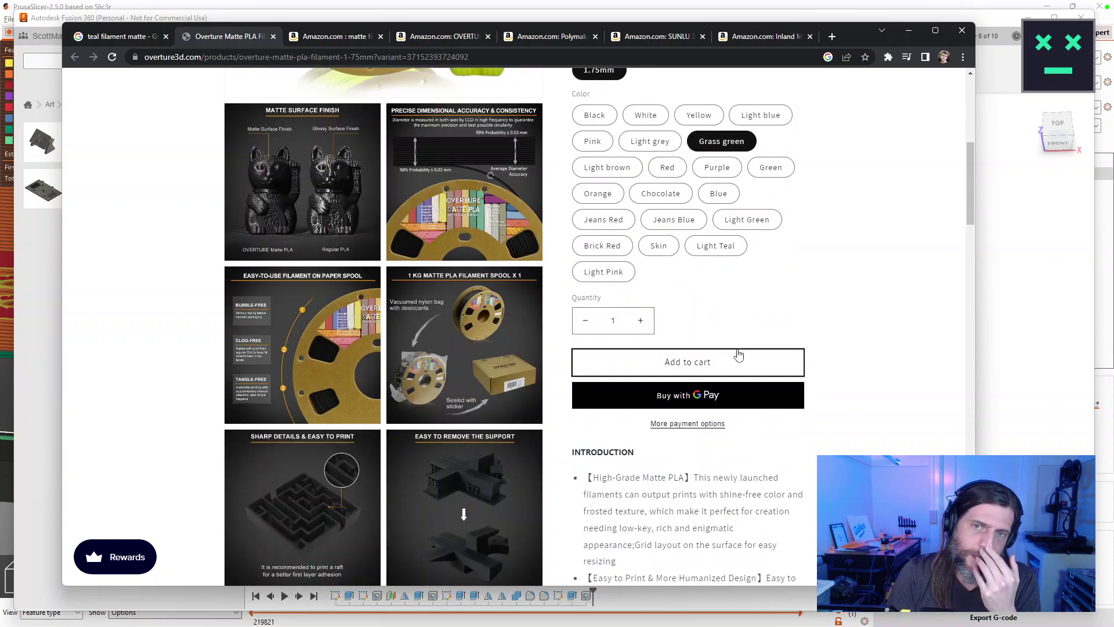
scroll(737, 349, "up", 2)
left_click(718, 252)
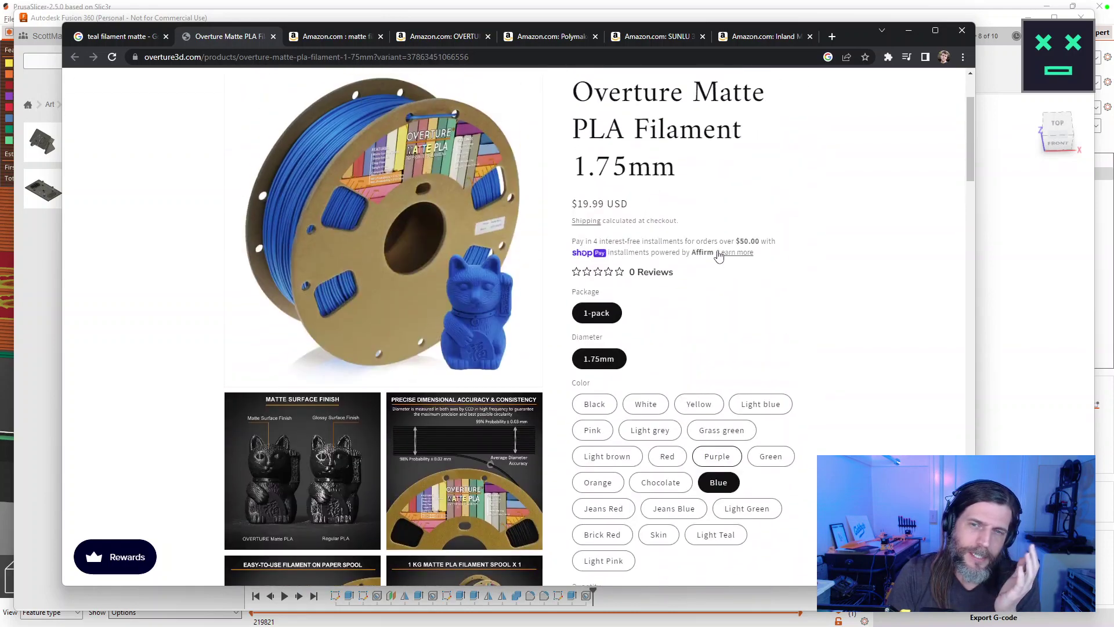
scroll(710, 399, "down", 1)
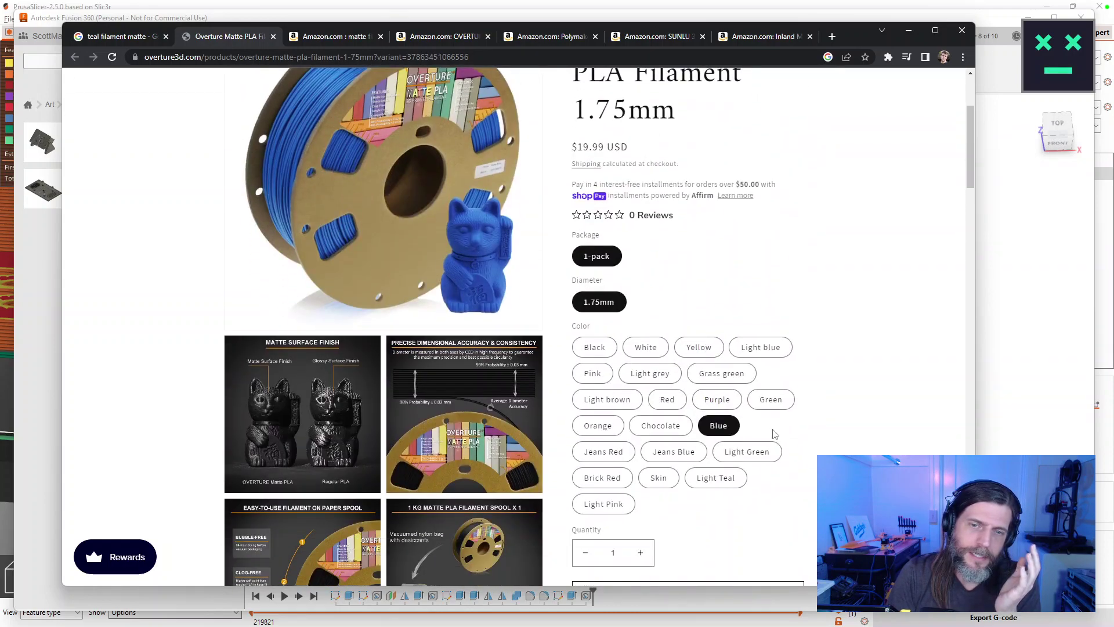
left_click(661, 425)
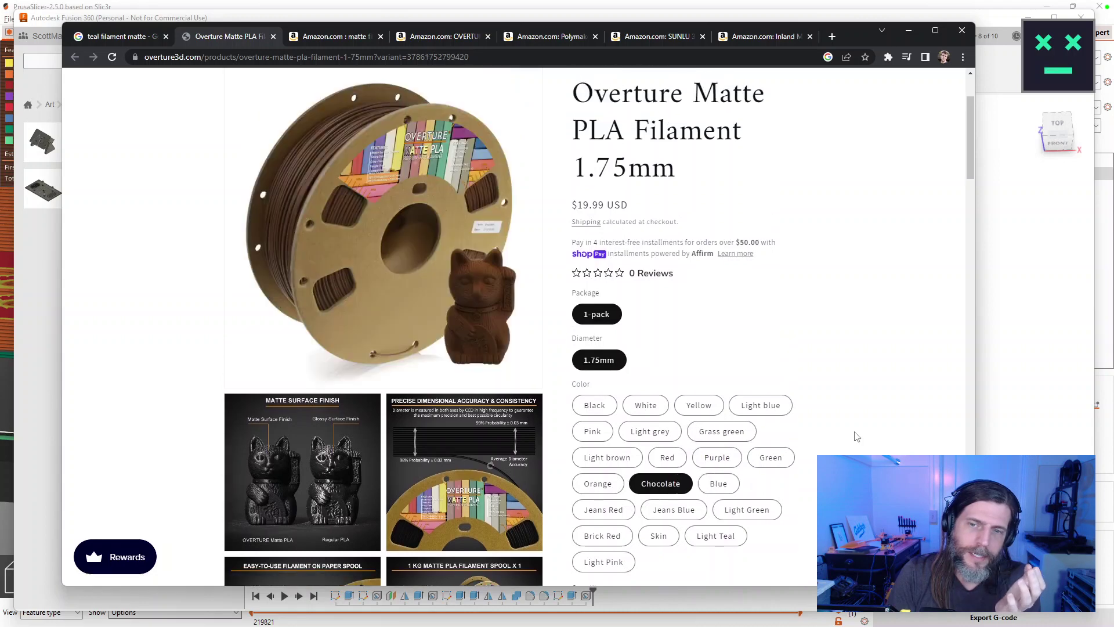
left_click(776, 406)
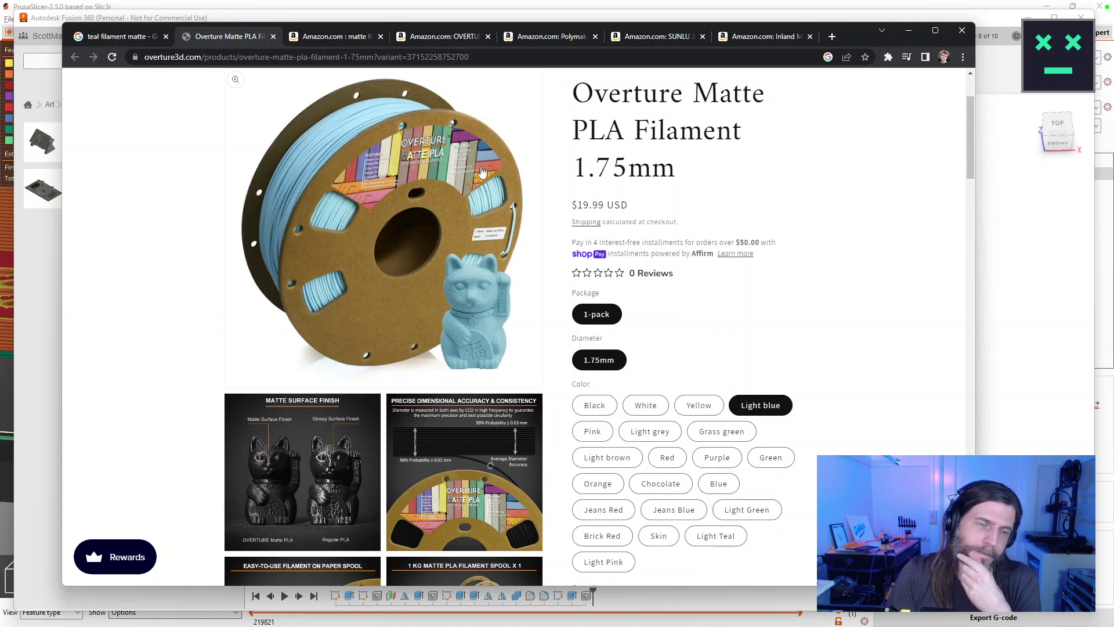
left_click(662, 35)
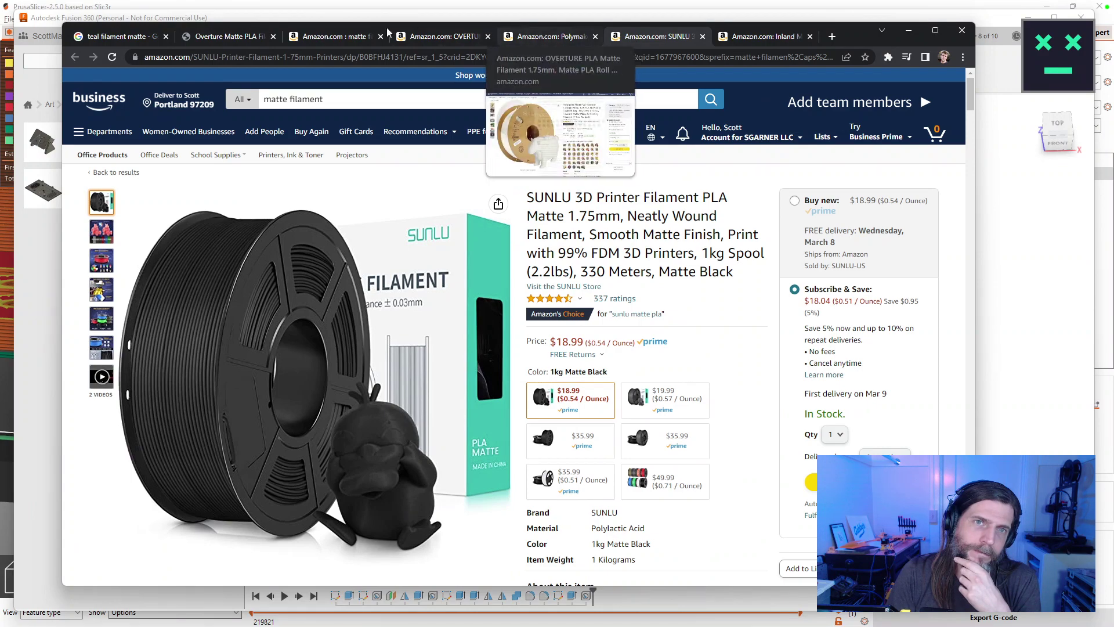
Return to the Overture matte PLA Amazon listing and switch it to Matte Light Blue at $20.99.
left_click(333, 36)
left_click(447, 38)
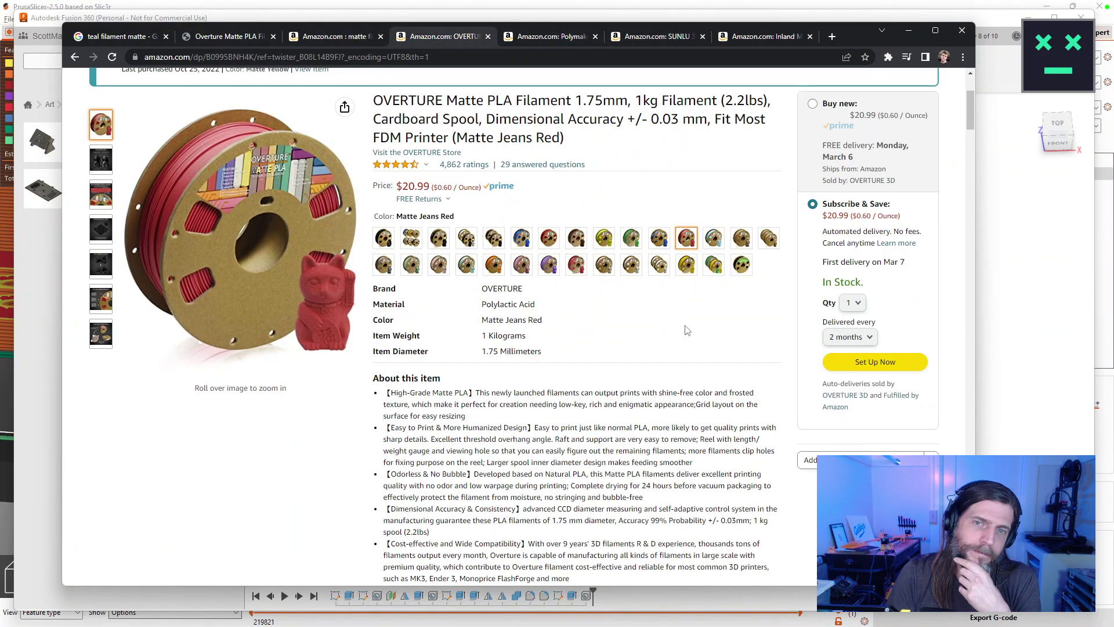
left_click(719, 244)
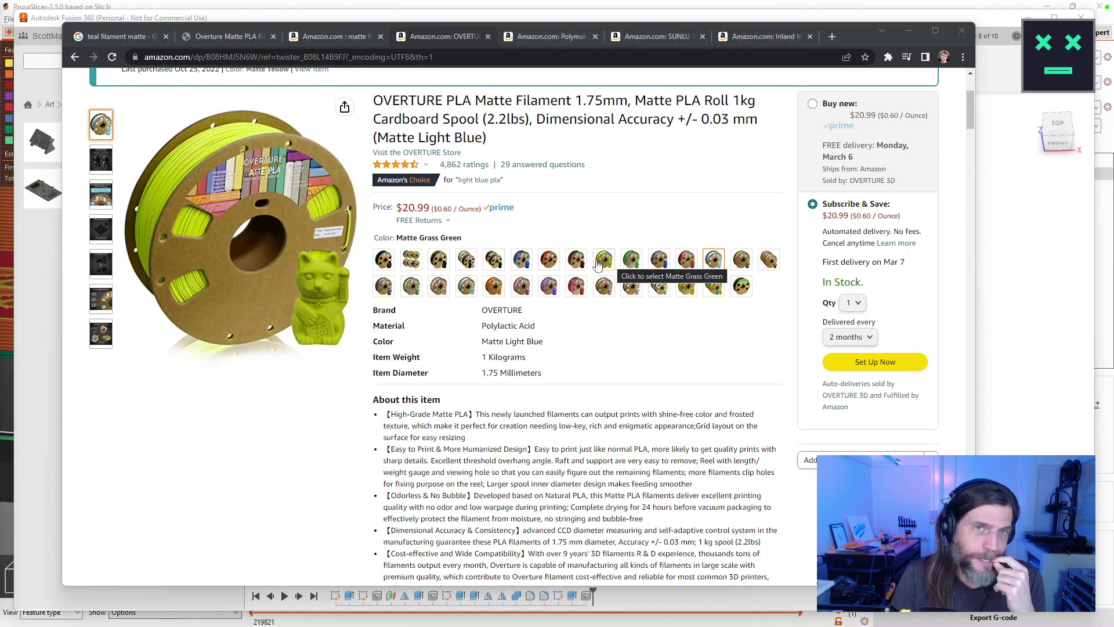
Scroll Overture3D's Light blue Matte PLA page down to 'You may also like'.
left_click(238, 36)
scroll(555, 489, "down", 1)
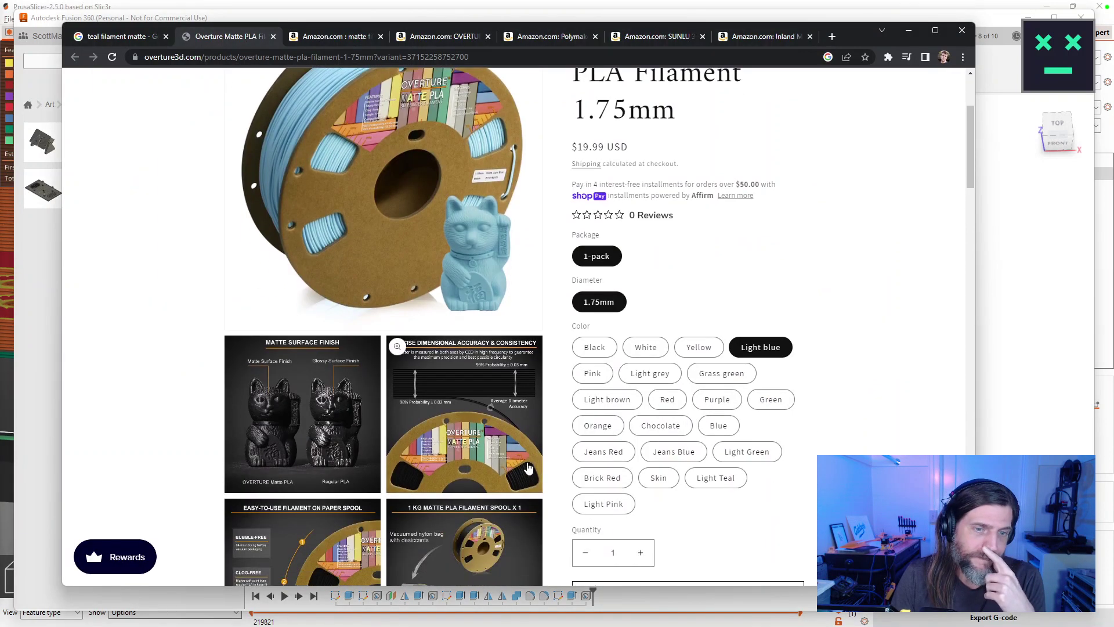
scroll(529, 469, "down", 5)
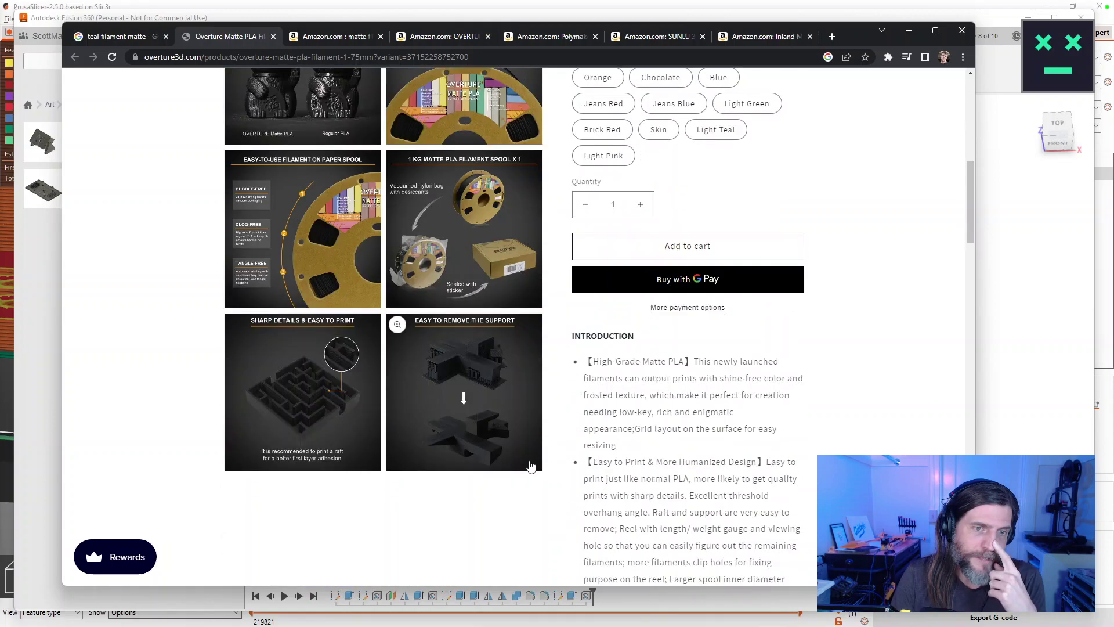
scroll(531, 466, "down", 3)
left_click_drag(970, 232, 969, 116)
Minimize Chrome, orbit the FacePlate to inspect its underside, then return to PrusaSlicer's sliced preview.
left_click(909, 30)
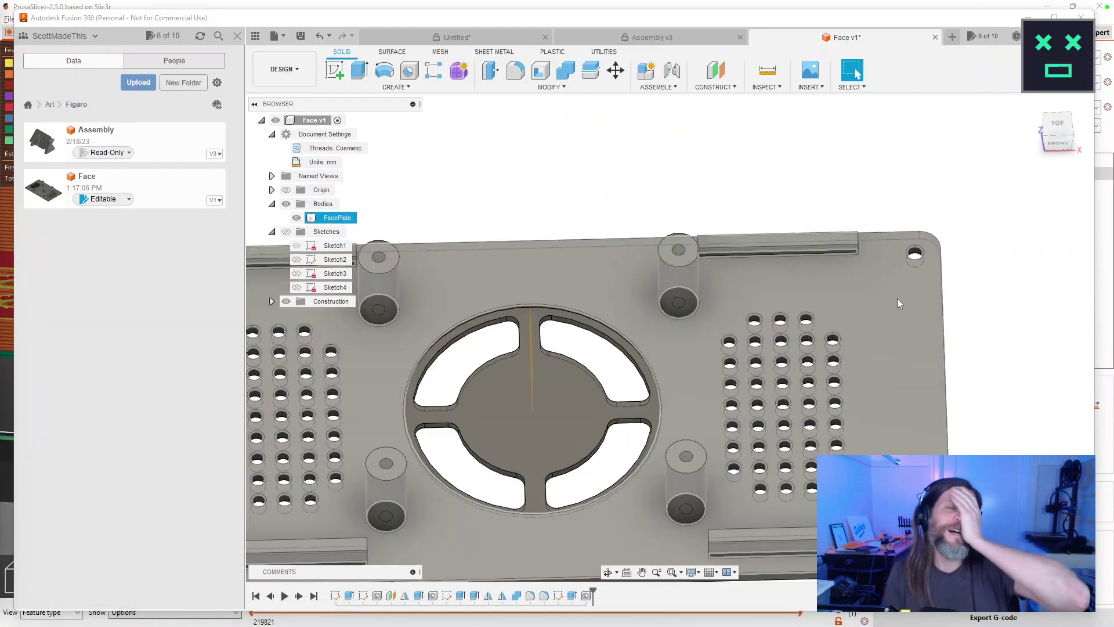
scroll(580, 214, "up", 4)
scroll(627, 235, "down", 6)
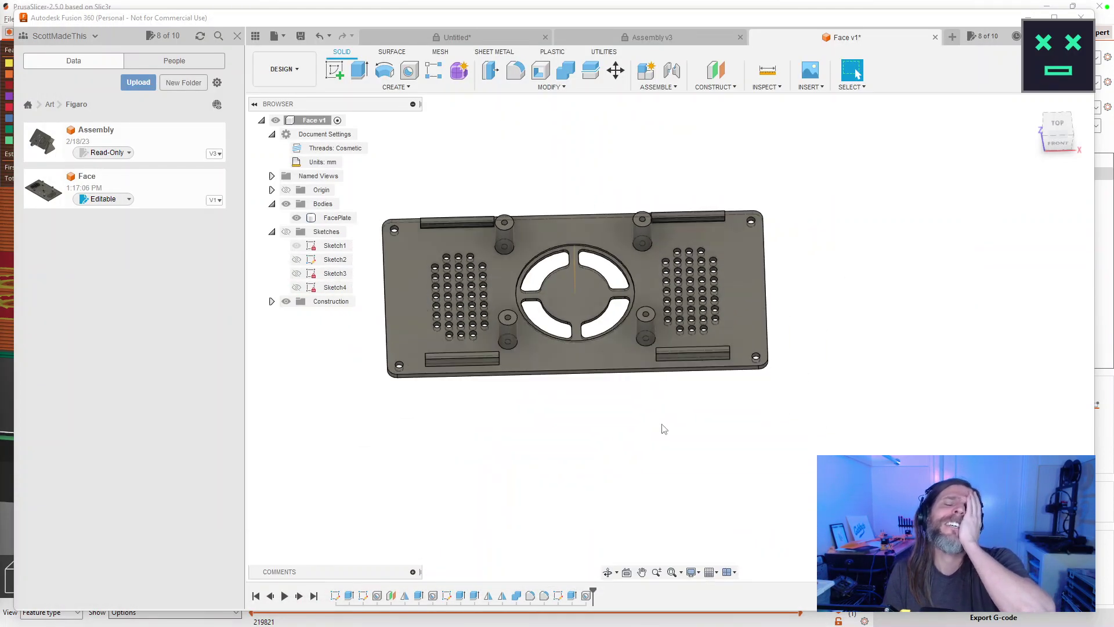
left_click_drag(729, 440, 775, 447)
key("Escape")
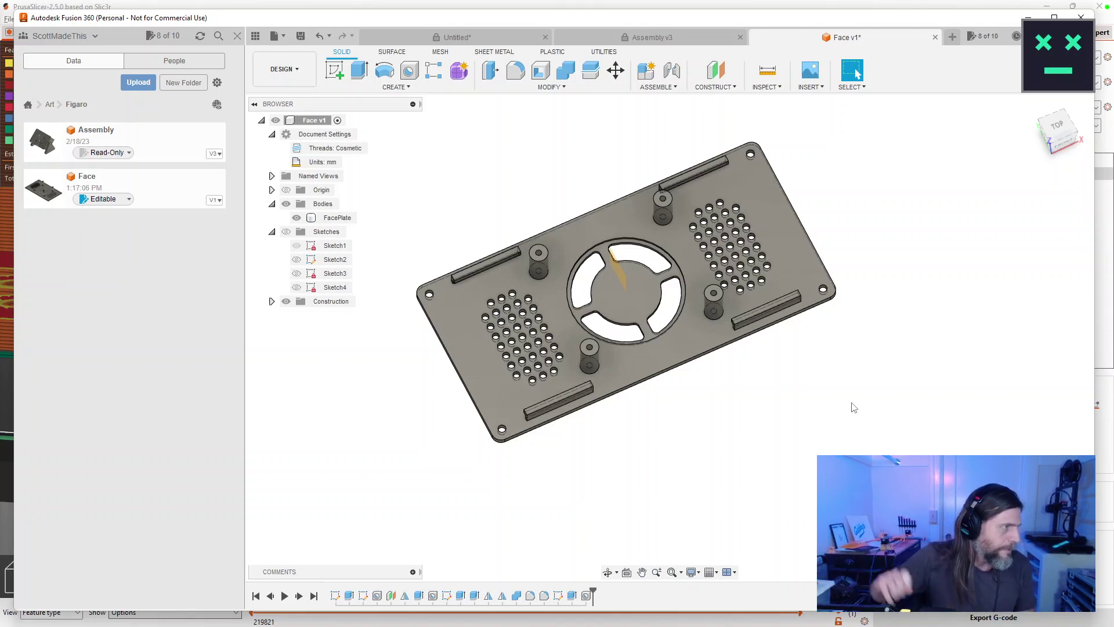
left_click_drag(721, 356, 636, 335)
key("Escape")
left_click(636, 335)
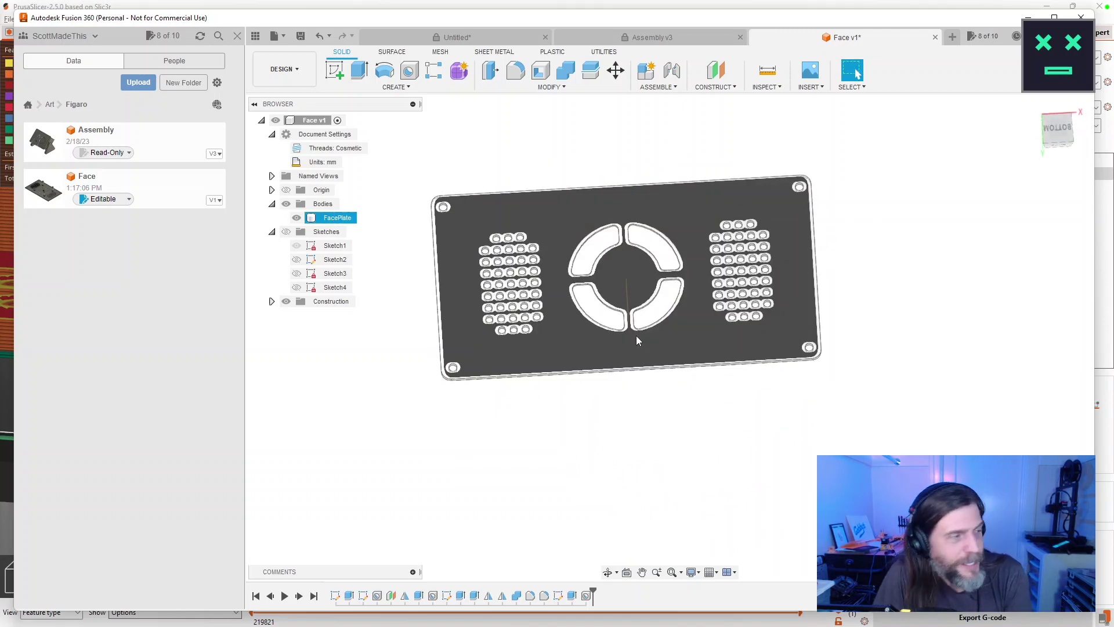
left_click(557, 403)
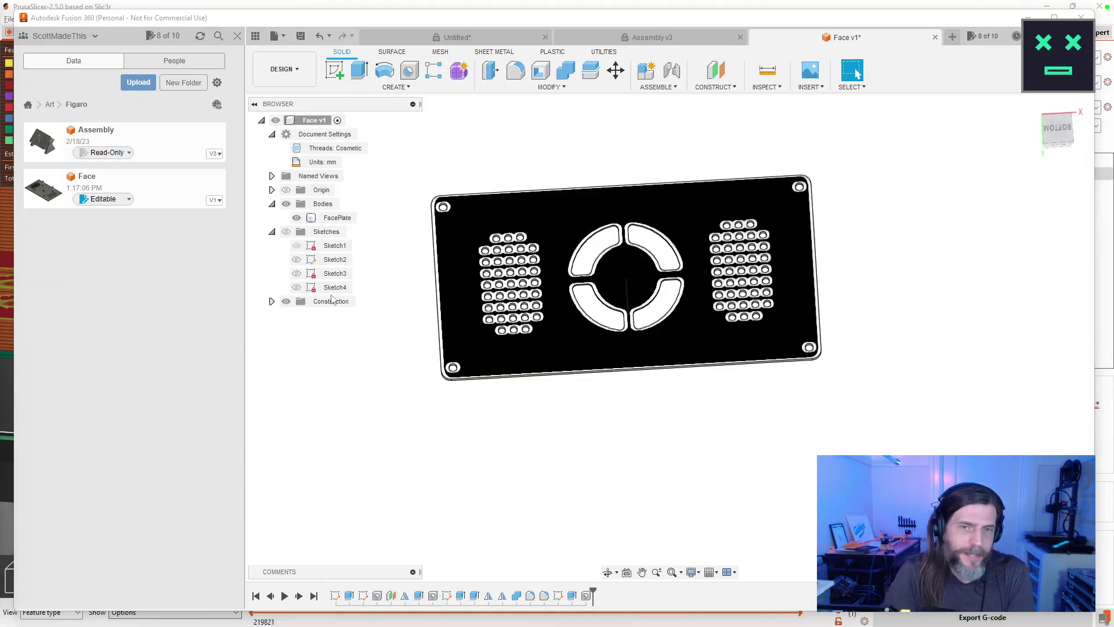
left_click(399, 7)
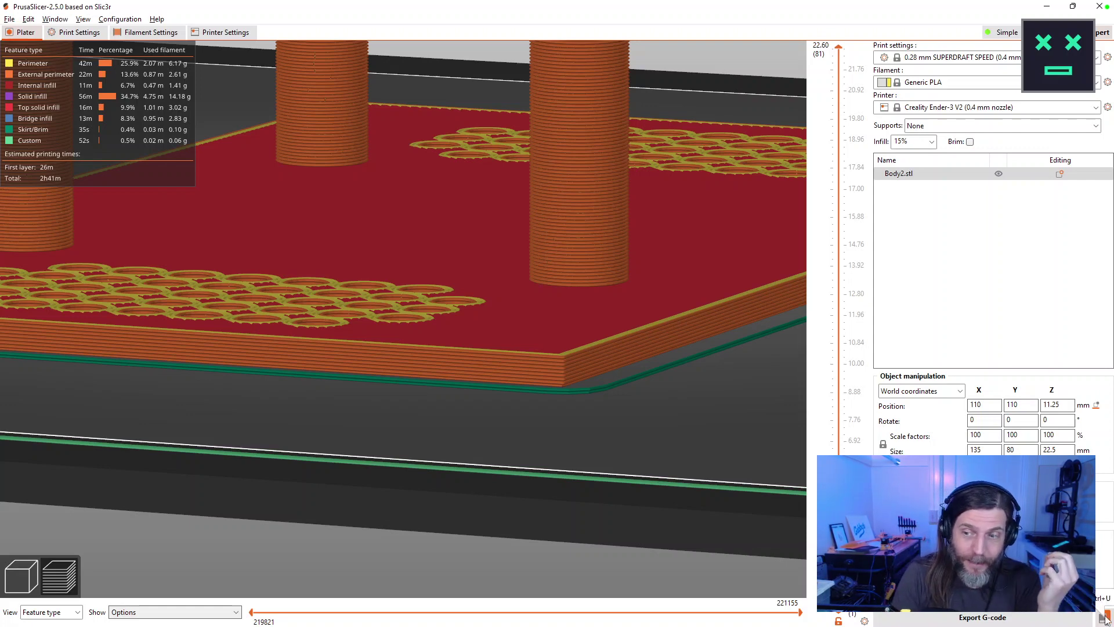
Zoom and orbit the old Body2.stl sliced preview to near top-down and angled views.
scroll(638, 432, "down", 10)
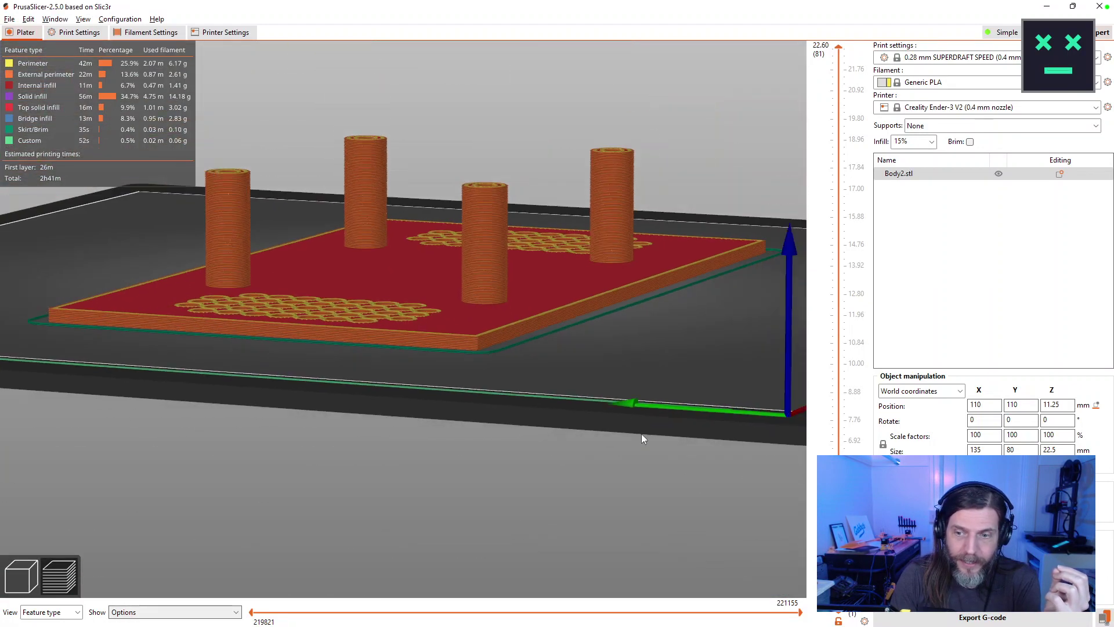
mouse_move(637, 413)
left_mouse_down()
mouse_move(664, 473)
mouse_move(540, 428)
mouse_move(590, 402)
mouse_move(637, 448)
mouse_move(637, 423)
left_mouse_up()
scroll(637, 423, "up", 5)
scroll(631, 458, "down", 3)
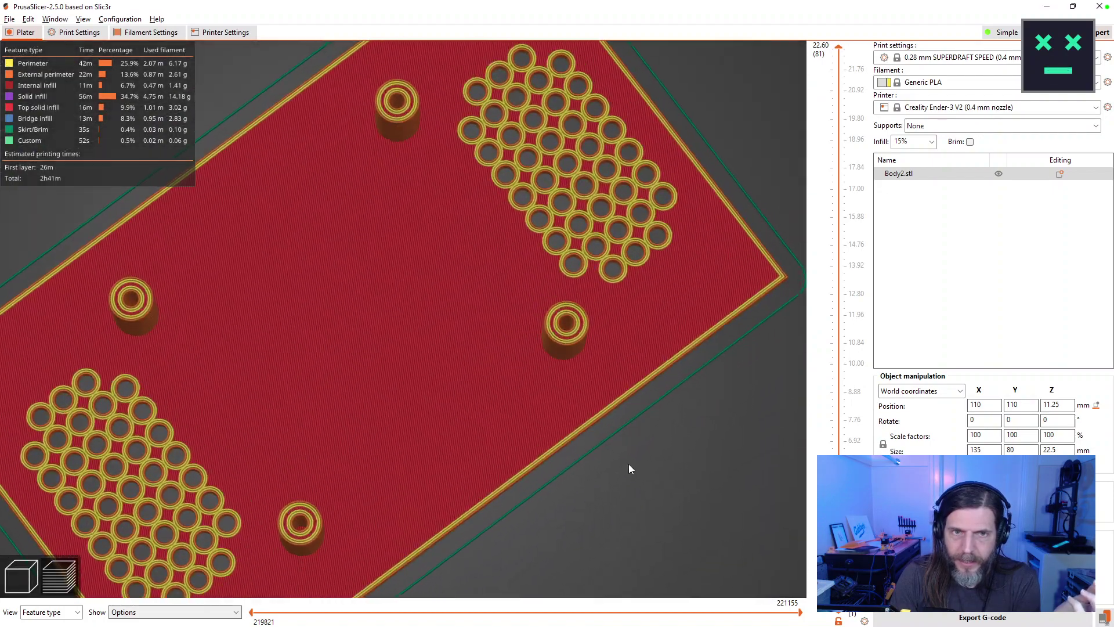
left_click_drag(629, 468, 754, 290)
Close the old slicer session, send FacePlate as a mesh to PrusaSlicer, and slice FacePlate.stl.
left_click(1100, 7)
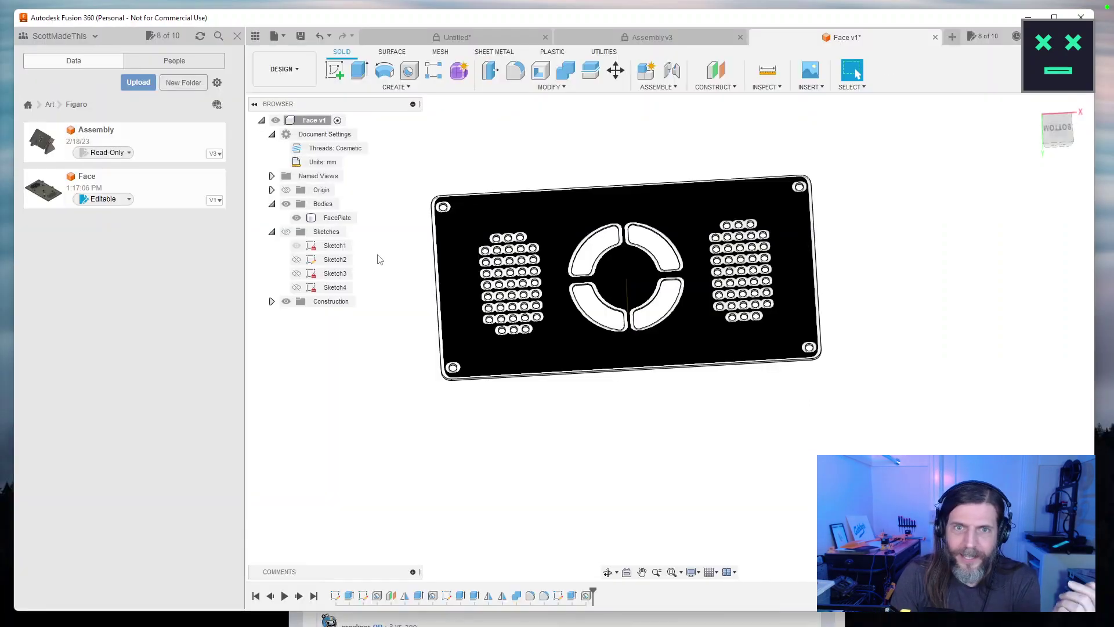
left_click(337, 218)
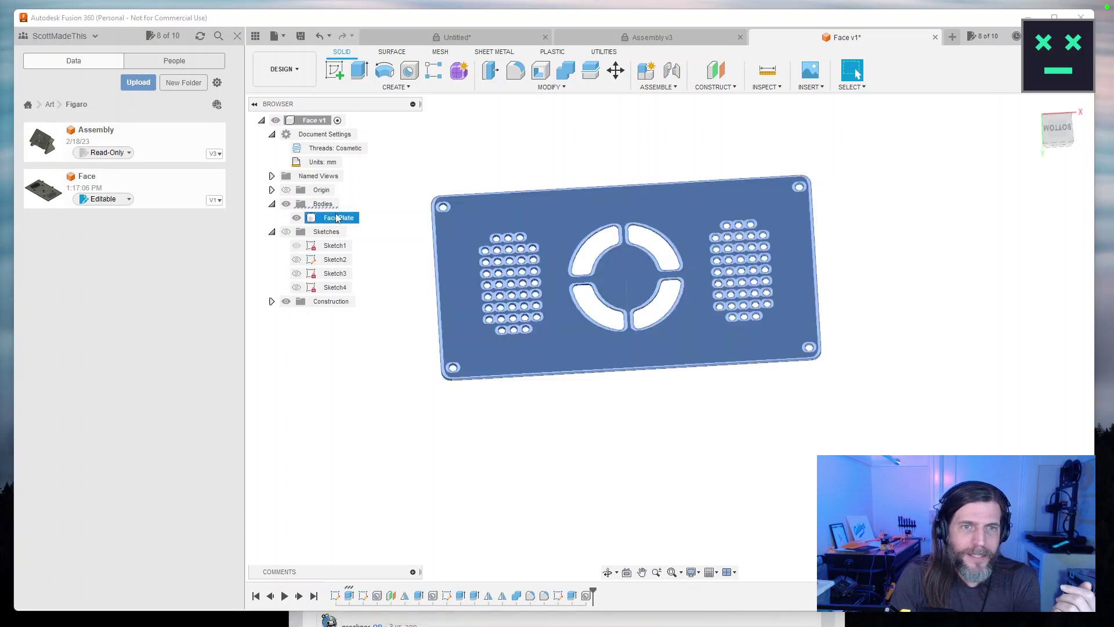
right_click(337, 218)
left_click(389, 336)
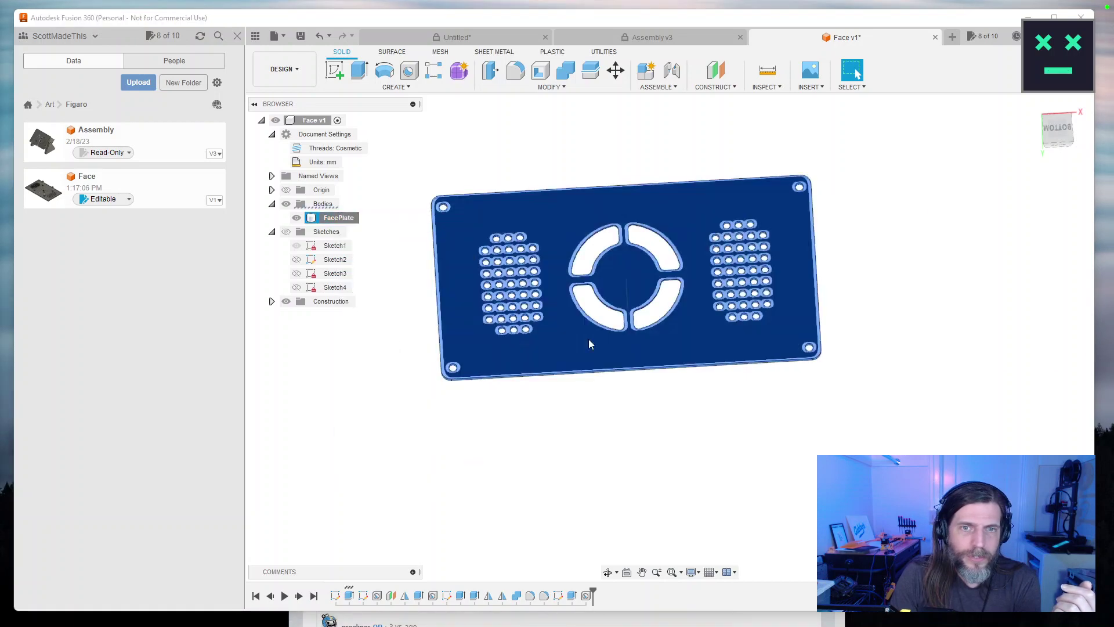
left_click(1012, 354)
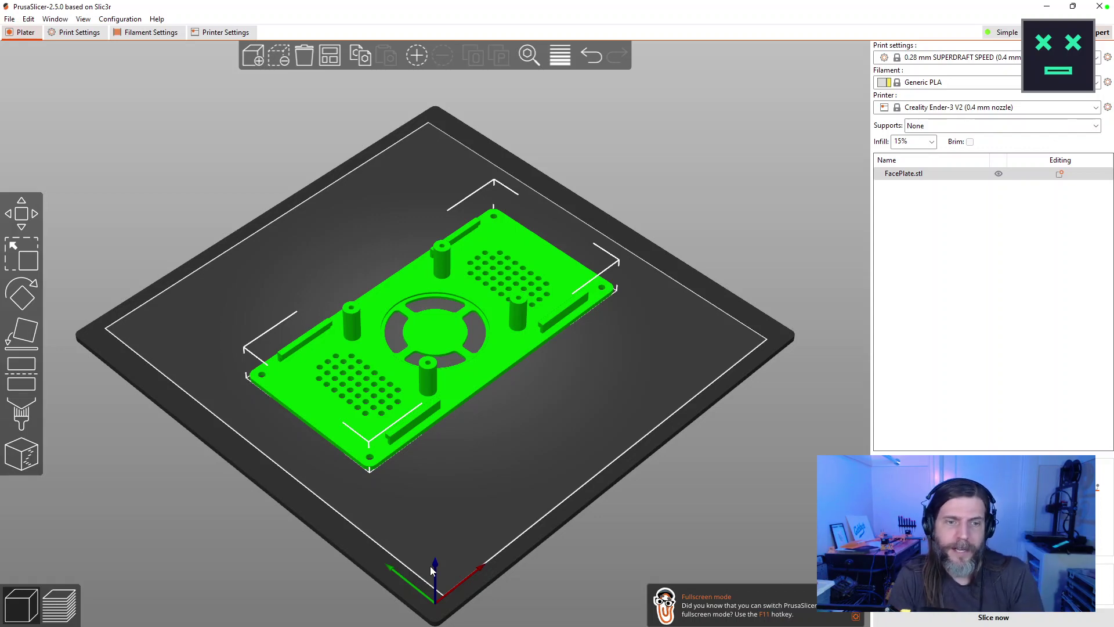
left_click(977, 618)
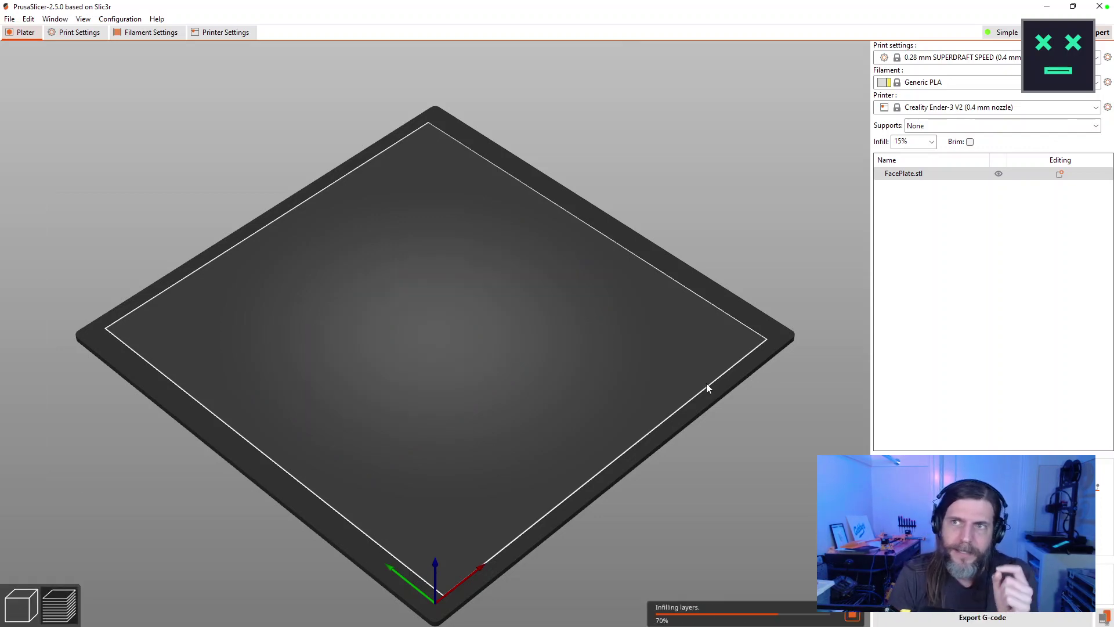
Slice FacePlate.stl with the 0.24 mm DRAFT SPEED print profile.
scroll(526, 385, "up", 5)
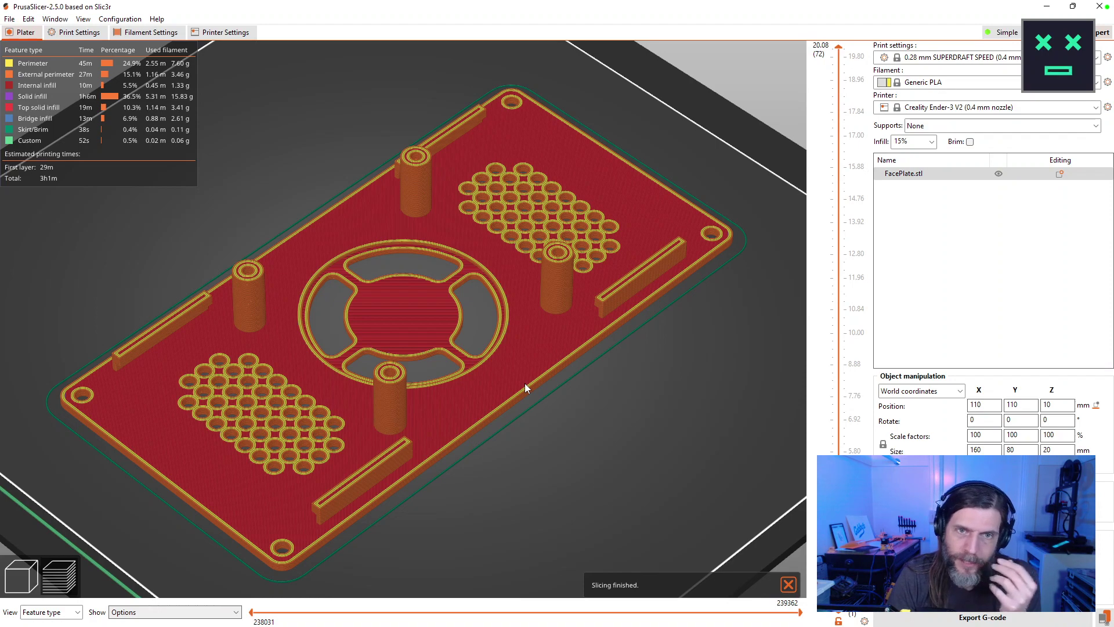
scroll(525, 383, "down", 5)
left_click_drag(525, 385, 729, 329)
scroll(553, 200, "up", 5)
left_click(951, 57)
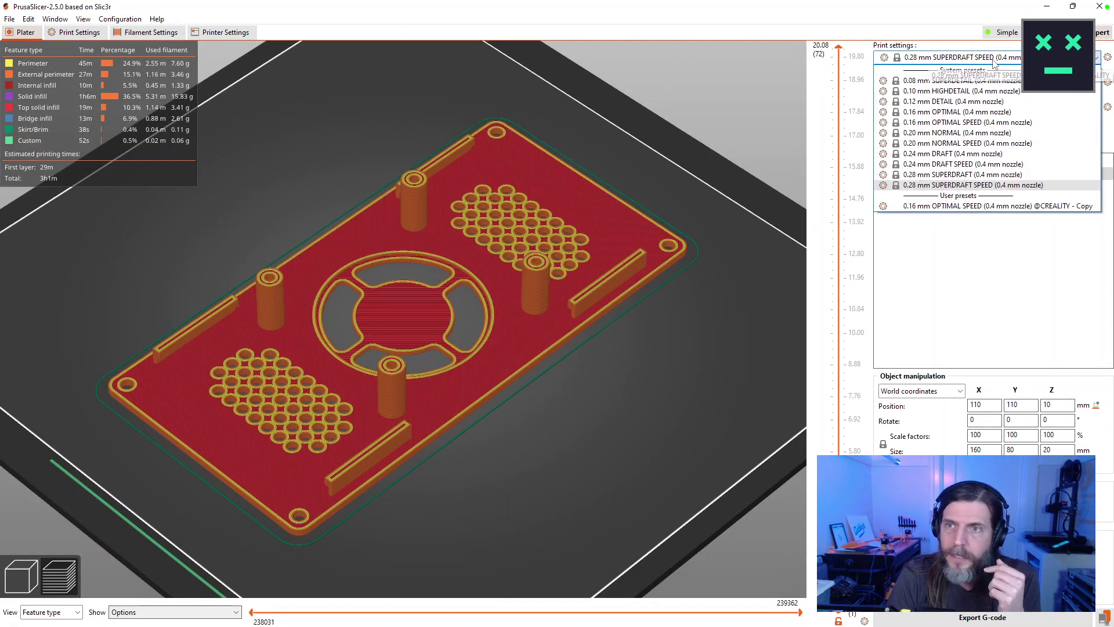
left_click(936, 174)
key("Up")
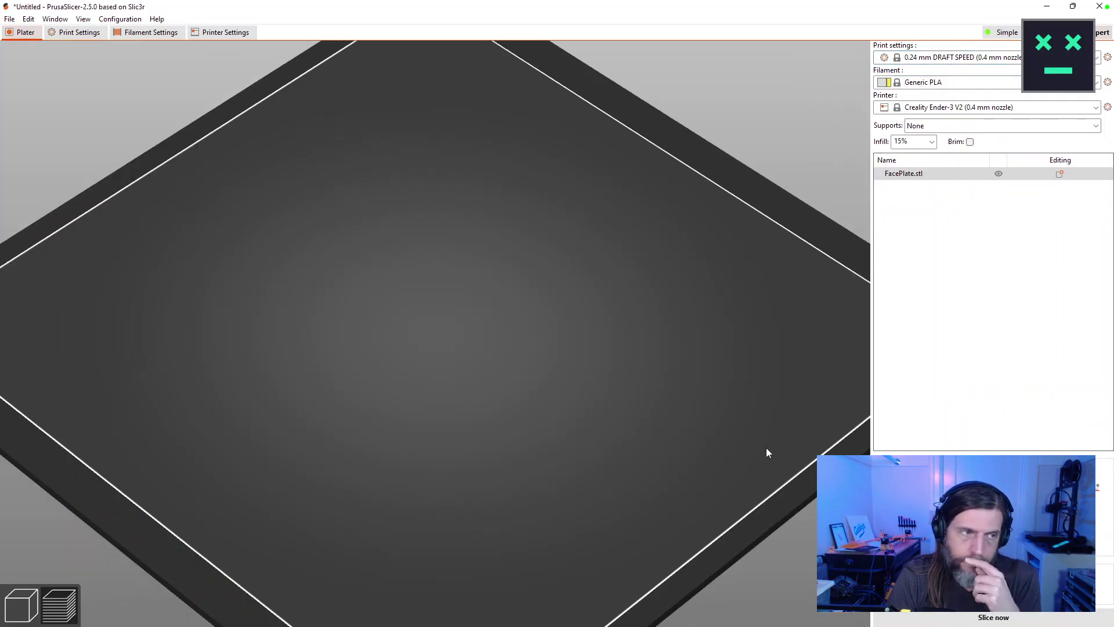
left_click(981, 617)
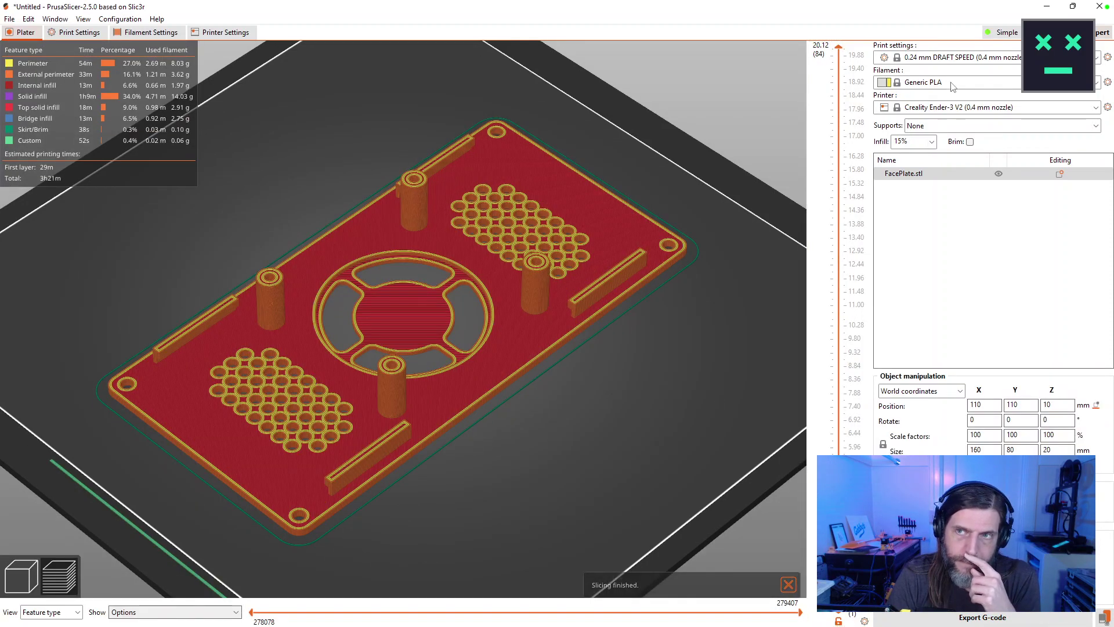
Switch the print profile to 0.20 mm NORMAL SPEED and slice again.
left_click(944, 59)
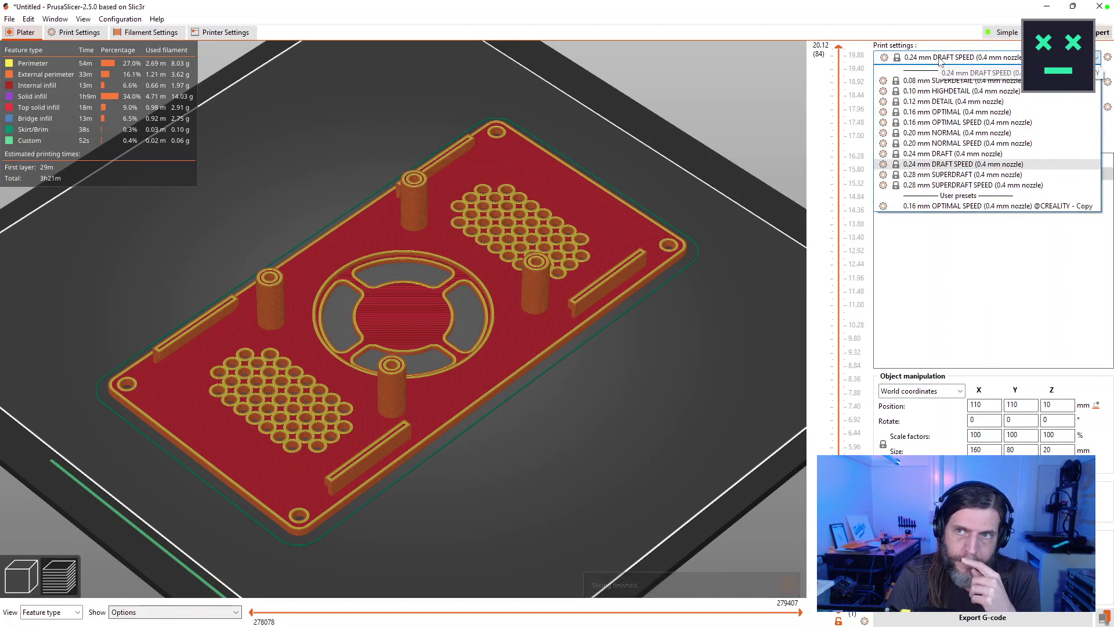
left_click(944, 144)
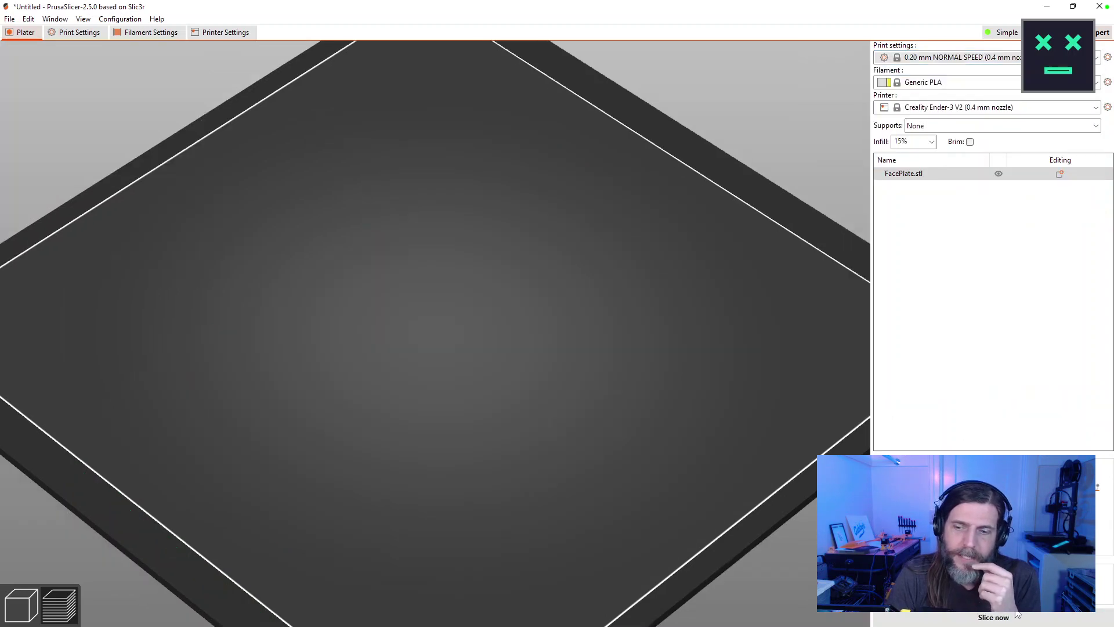
left_click(1017, 617)
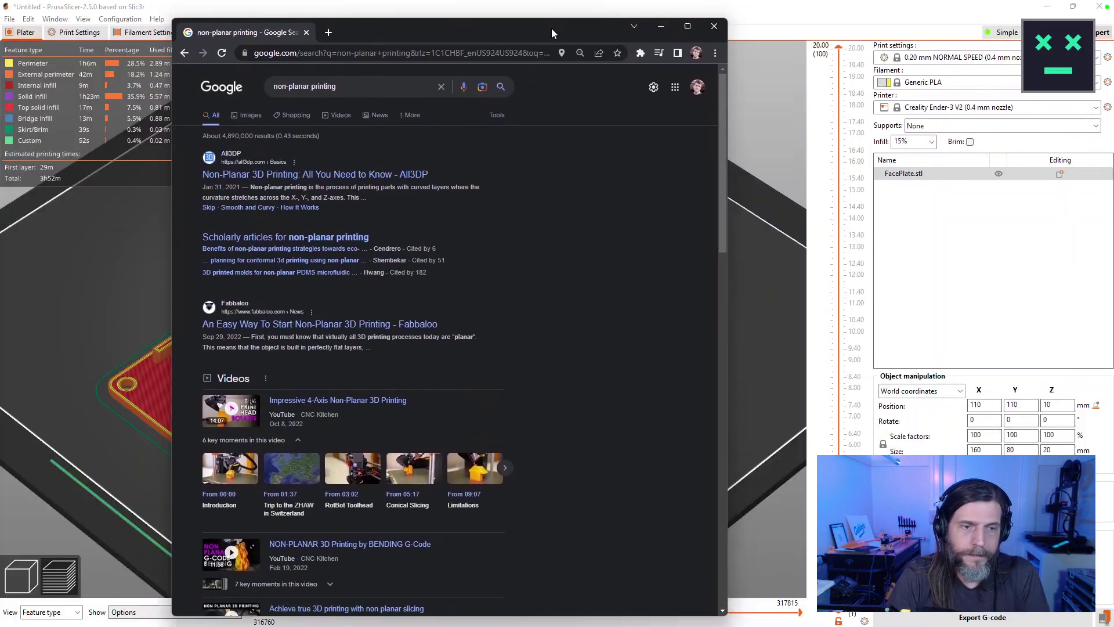
Open the All3DP non-planar printing article and widen the browser window on both sides.
left_click_drag(551, 33, 561, 19)
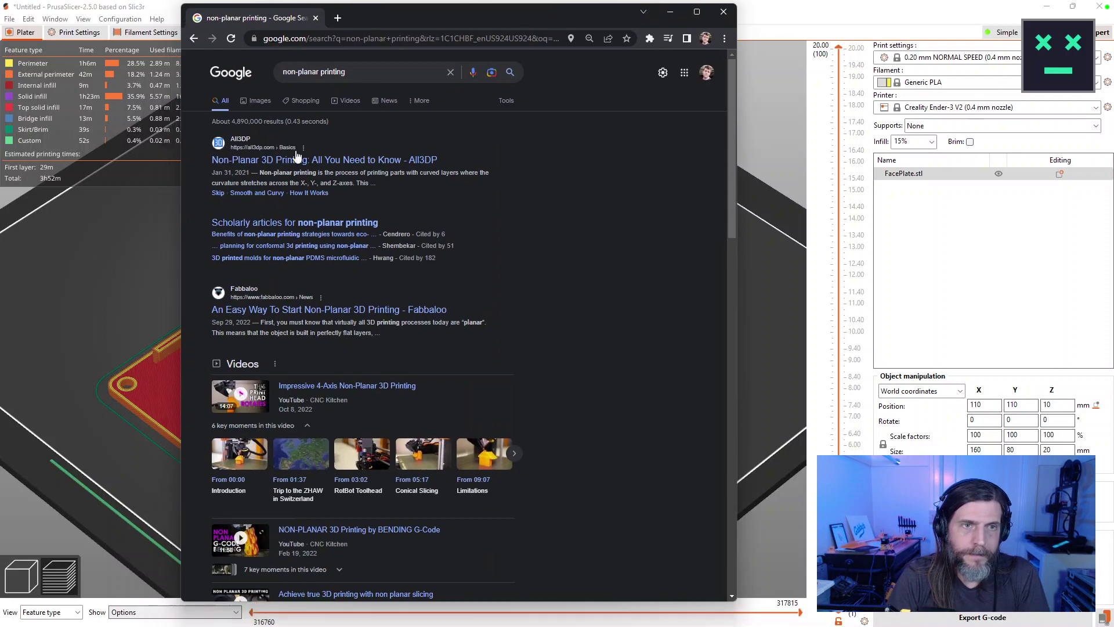
left_click(293, 161)
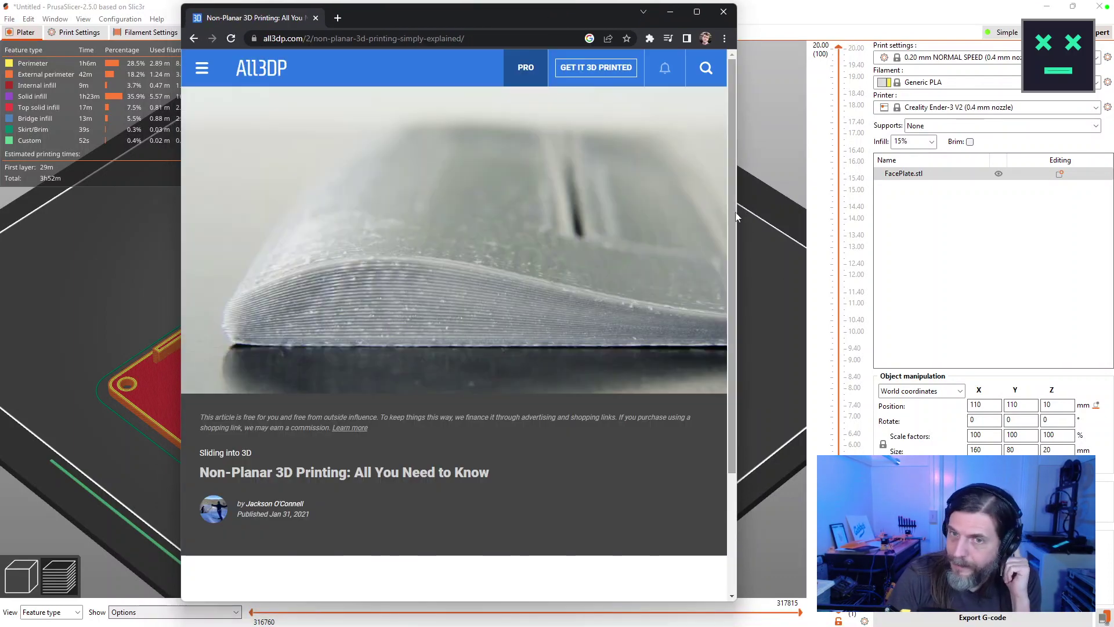
left_click_drag(742, 214, 1078, 229)
scroll(967, 243, "down", 6)
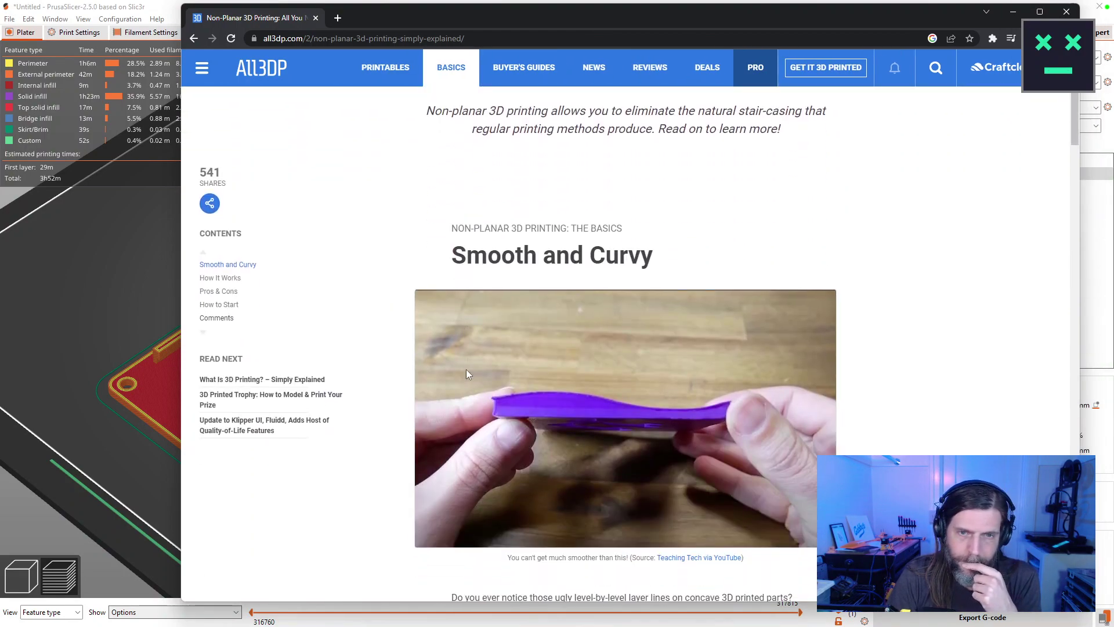
left_click_drag(181, 289, 22, 272)
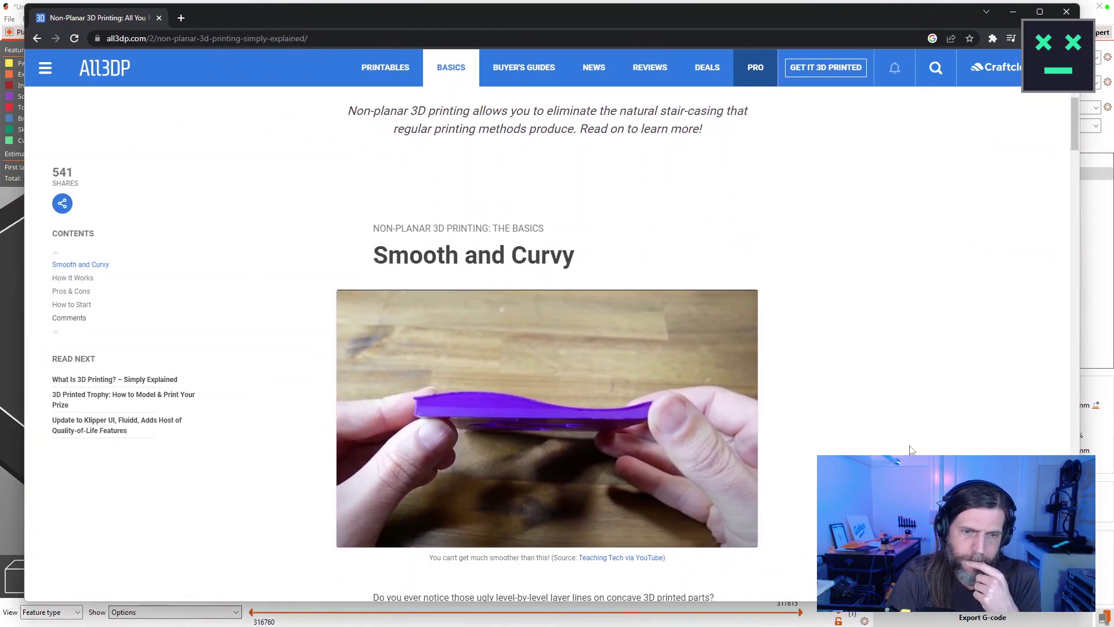
Read the article down to its Pros & Cons section, then close Chrome.
scroll(909, 450, "down", 5)
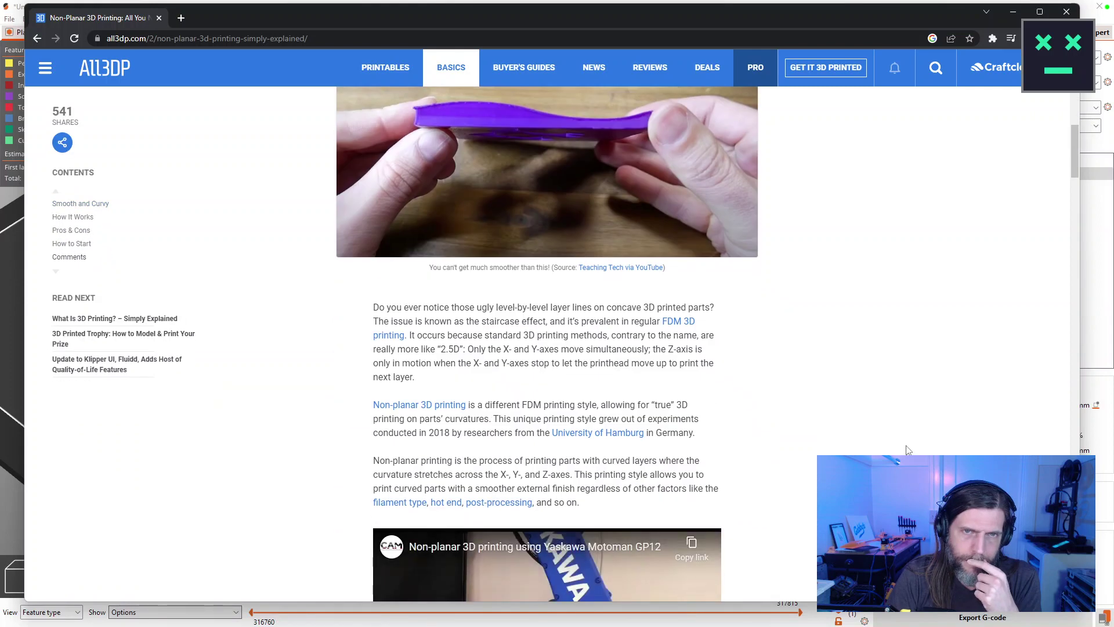
scroll(909, 450, "down", 5)
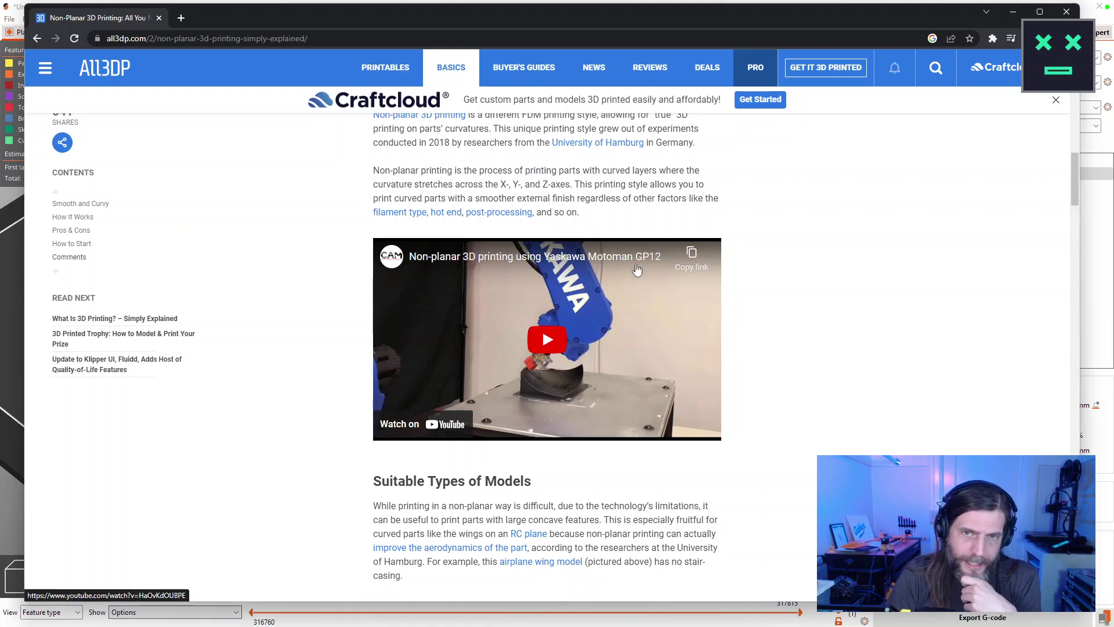
scroll(745, 306, "down", 2)
scroll(747, 306, "down", 7)
scroll(747, 306, "down", 2)
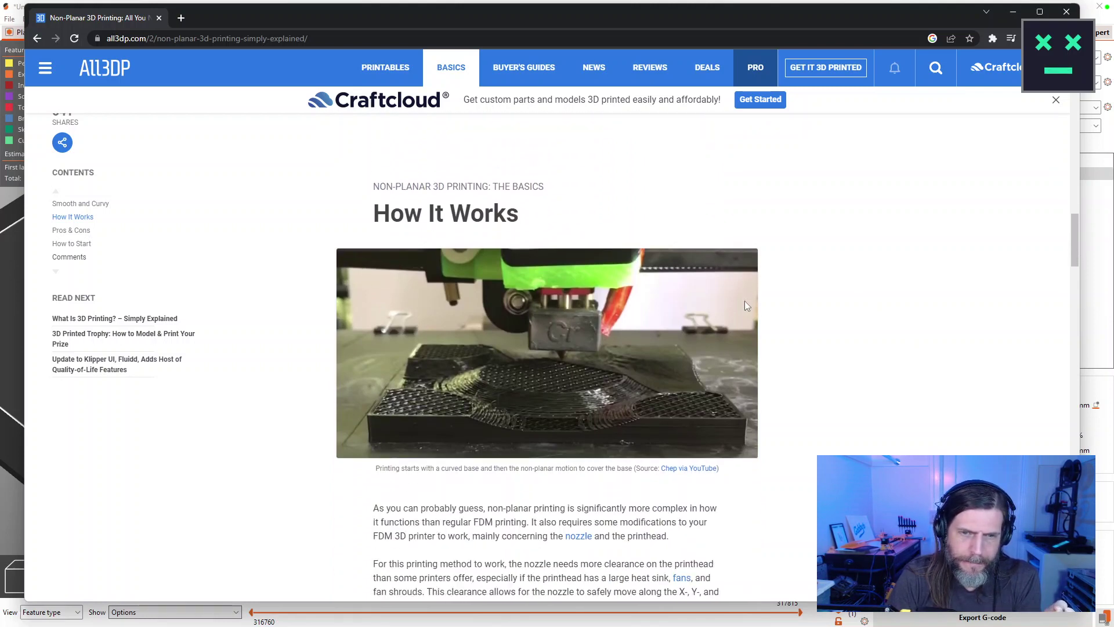
scroll(745, 301, "down", 3)
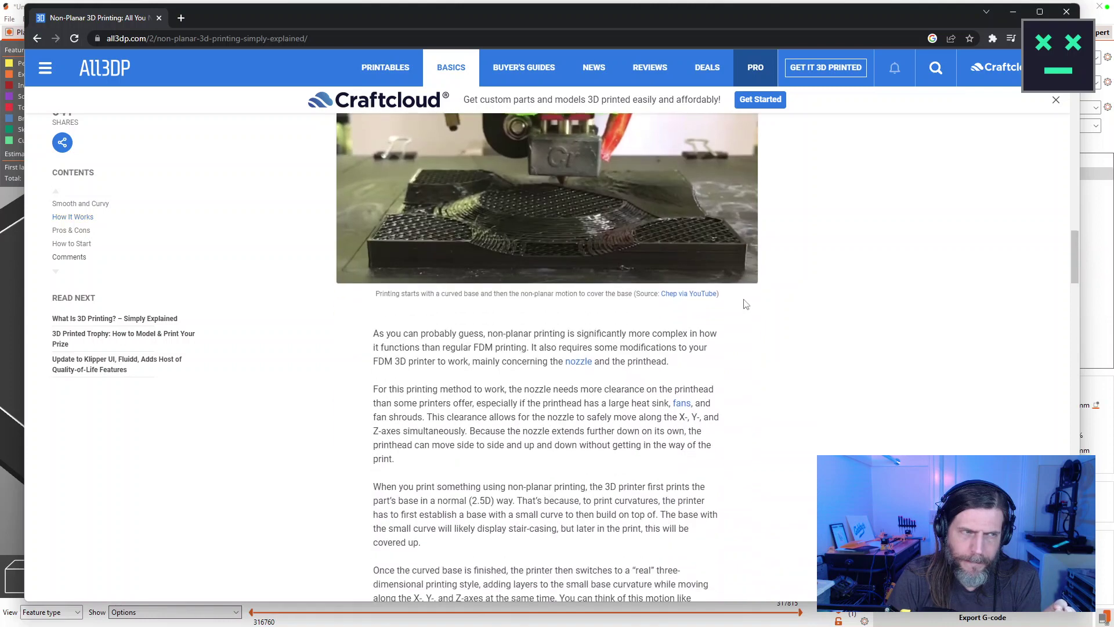
scroll(746, 304, "down", 10)
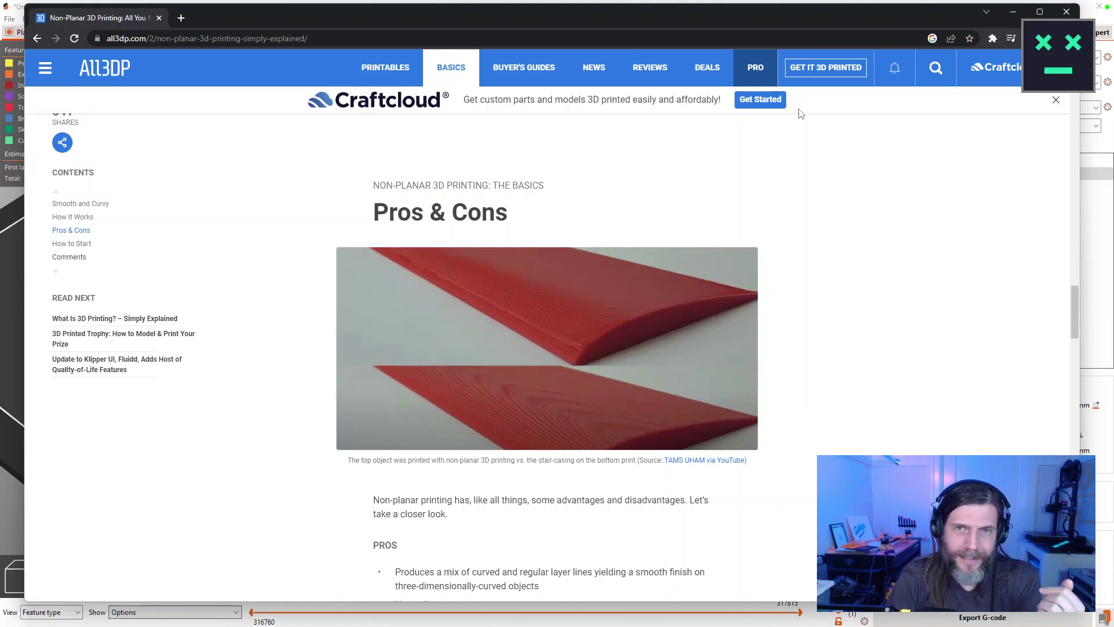
left_click(1061, 16)
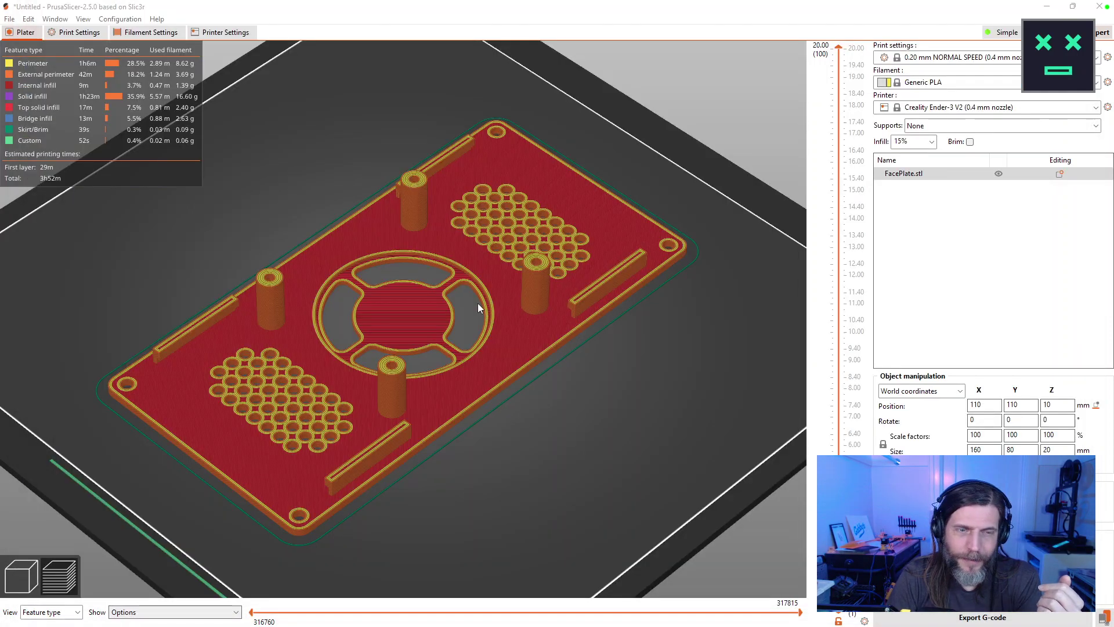
Bring the Chrome 'cnc loom' search forward, shift it right, and open the TC2 Loom result.
scroll(478, 303, "up", 4)
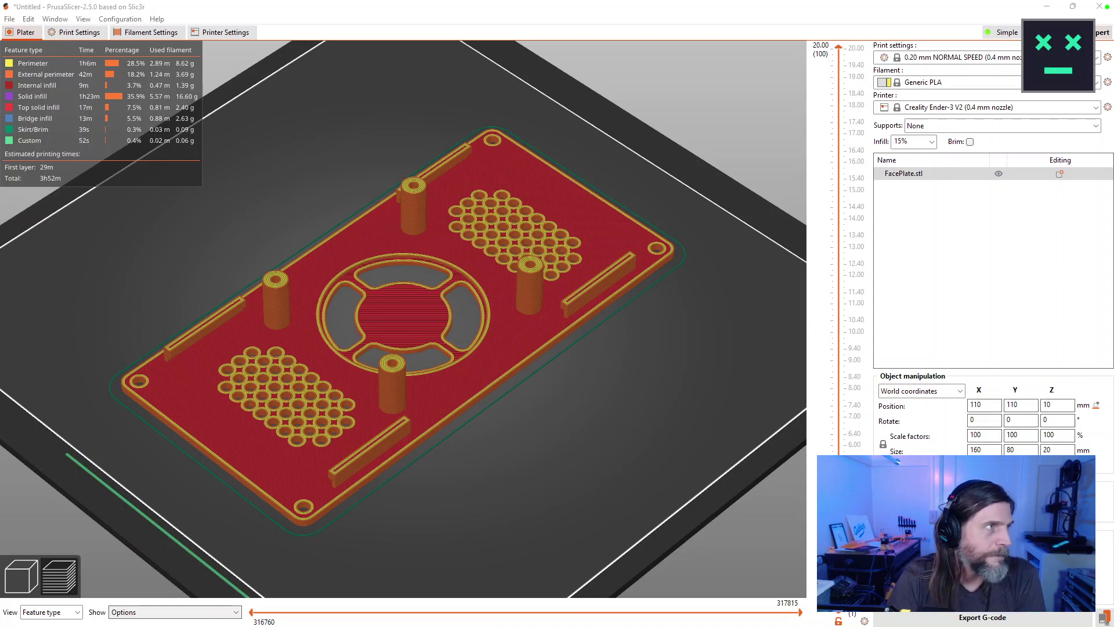
key("alt+Tab")
left_click_drag(366, 14, 528, 23)
left_click(337, 243)
Widen the browser window and scroll through the TC2 Loom page.
left_click_drag(720, 227, 960, 216)
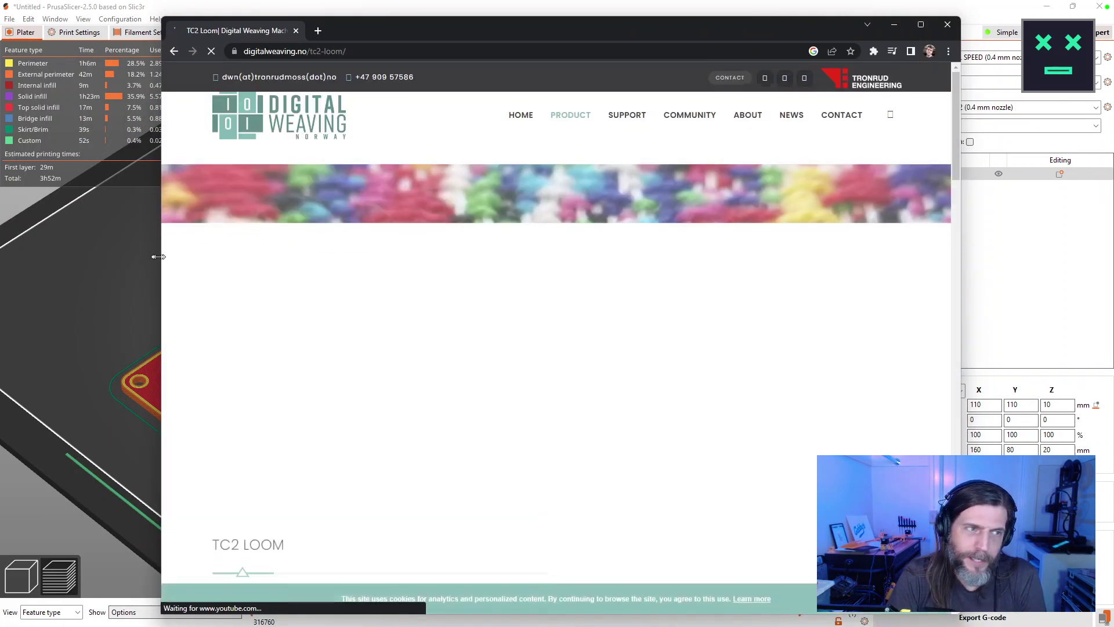
left_click_drag(164, 258, 93, 258)
scroll(601, 327, "down", 6)
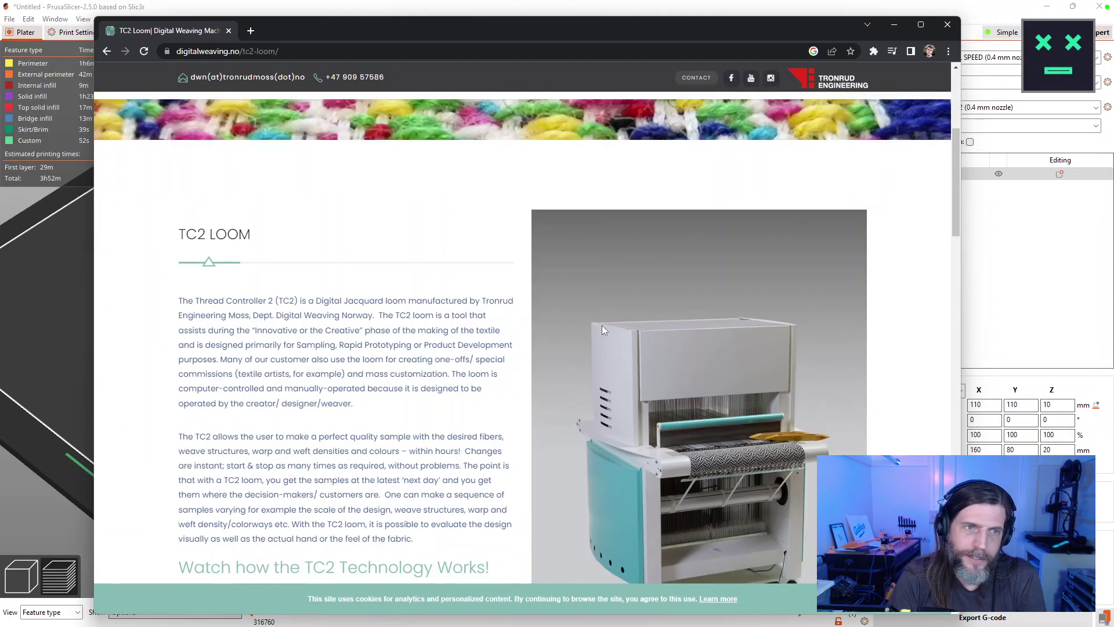
scroll(601, 325, "down", 6)
scroll(601, 319, "down", 3)
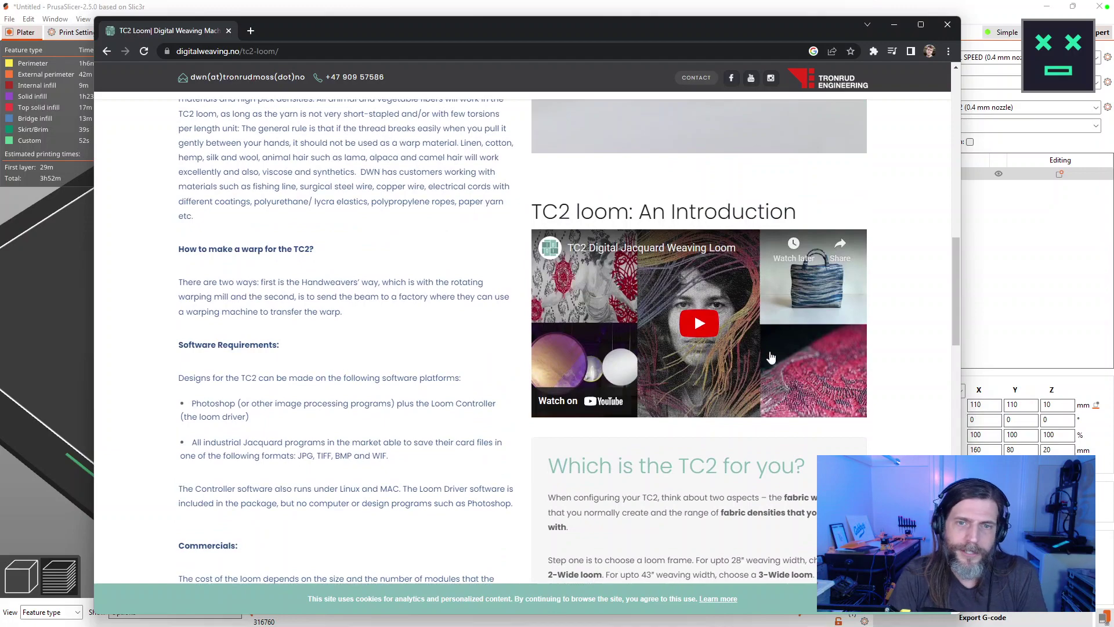
scroll(319, 289, "up", 1)
scroll(318, 288, "up", 10)
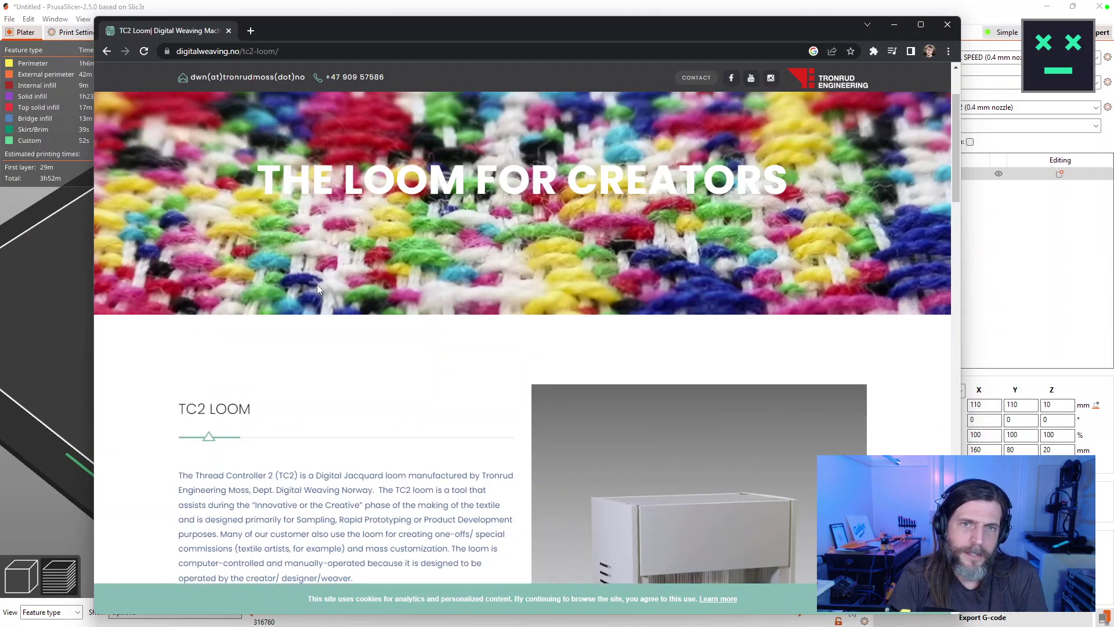
scroll(317, 284, "down", 4)
left_click_drag(248, 182, 174, 179)
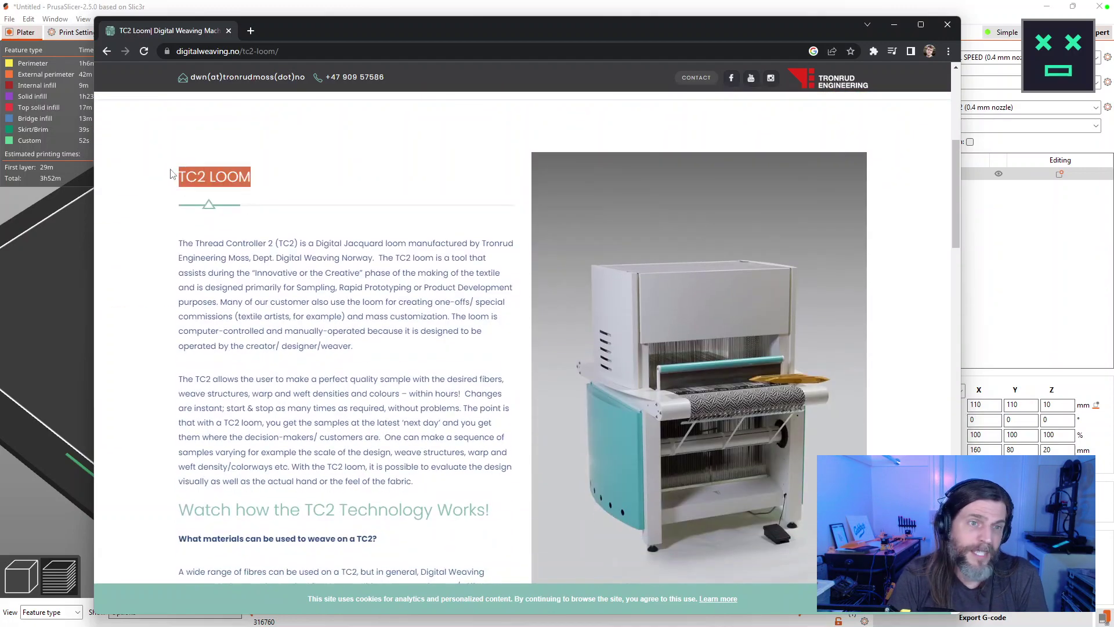
scroll(633, 416, "down", 8)
scroll(634, 418, "up", 5)
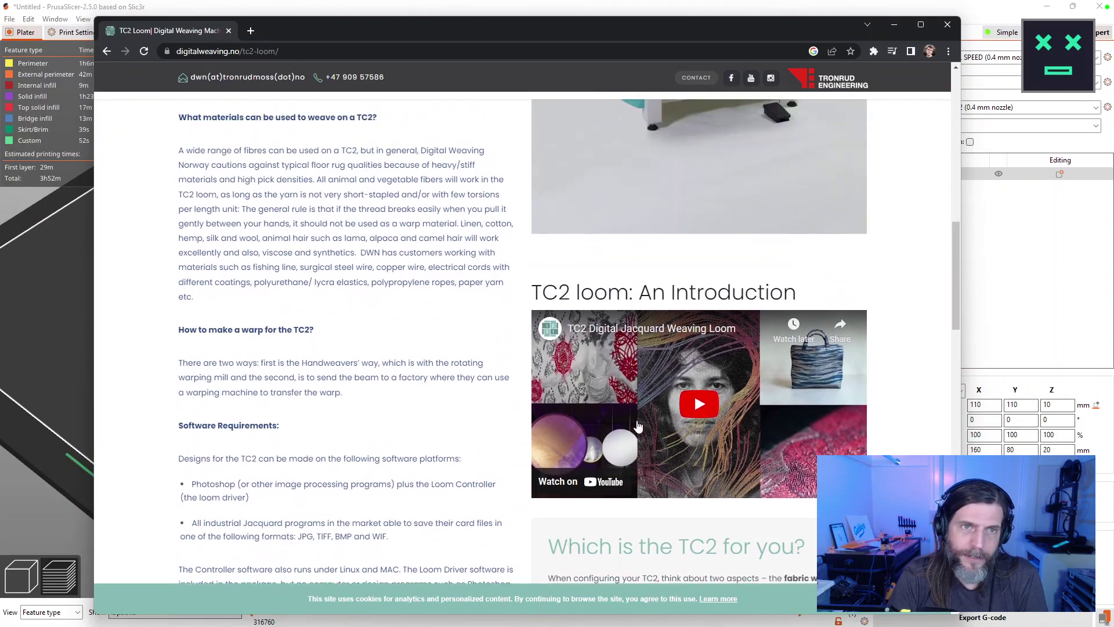
scroll(639, 420, "down", 9)
scroll(641, 422, "down", 8)
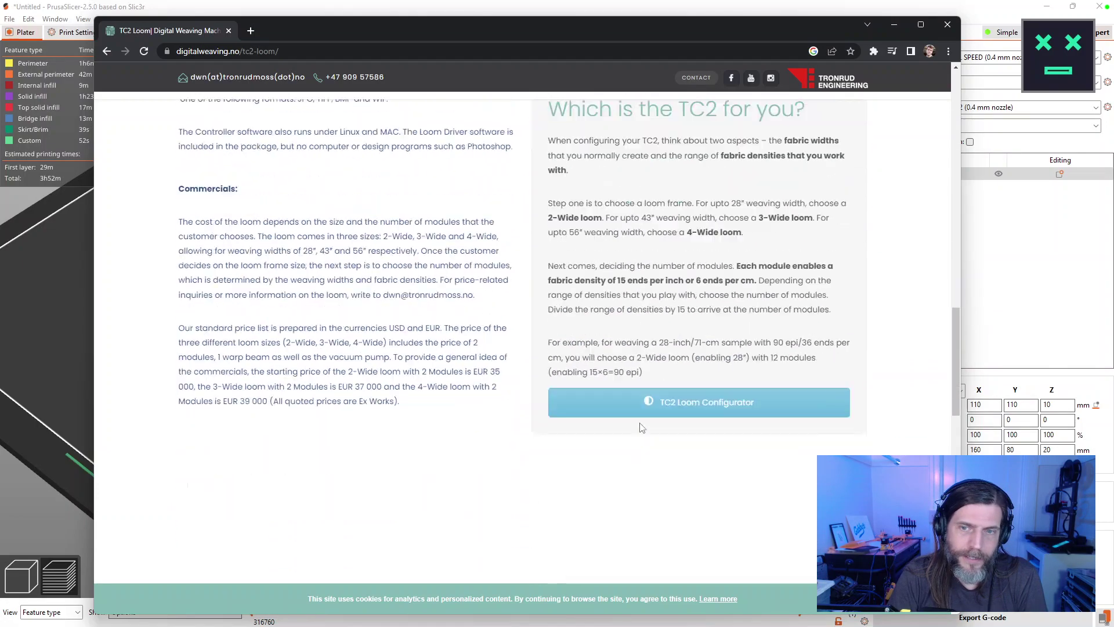
scroll(640, 427, "up", 9)
scroll(641, 426, "down", 7)
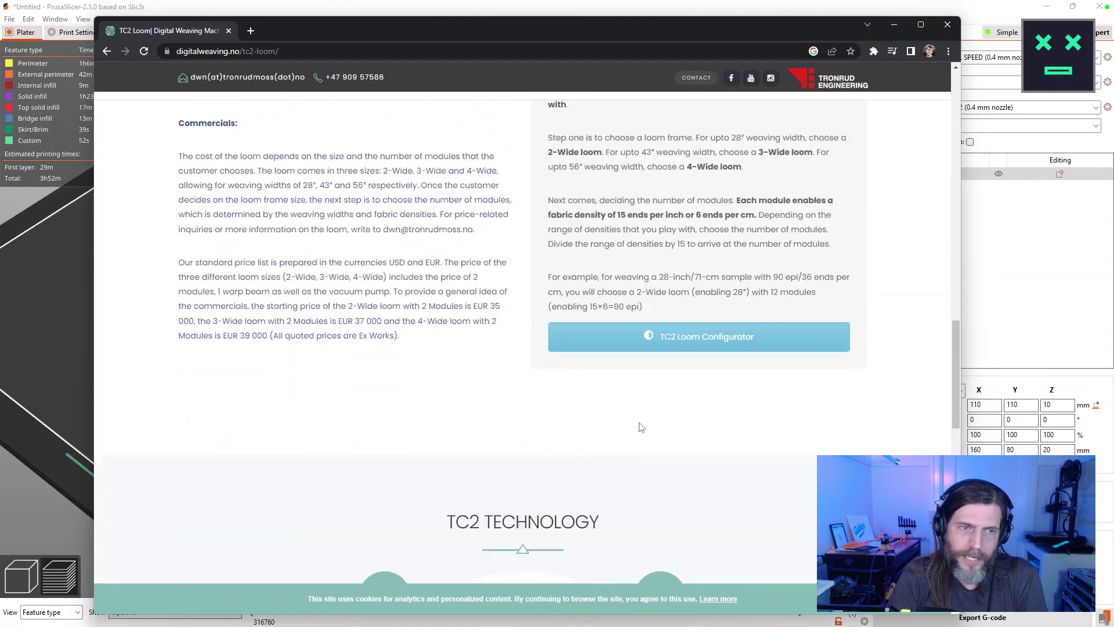
scroll(640, 420, "down", 10)
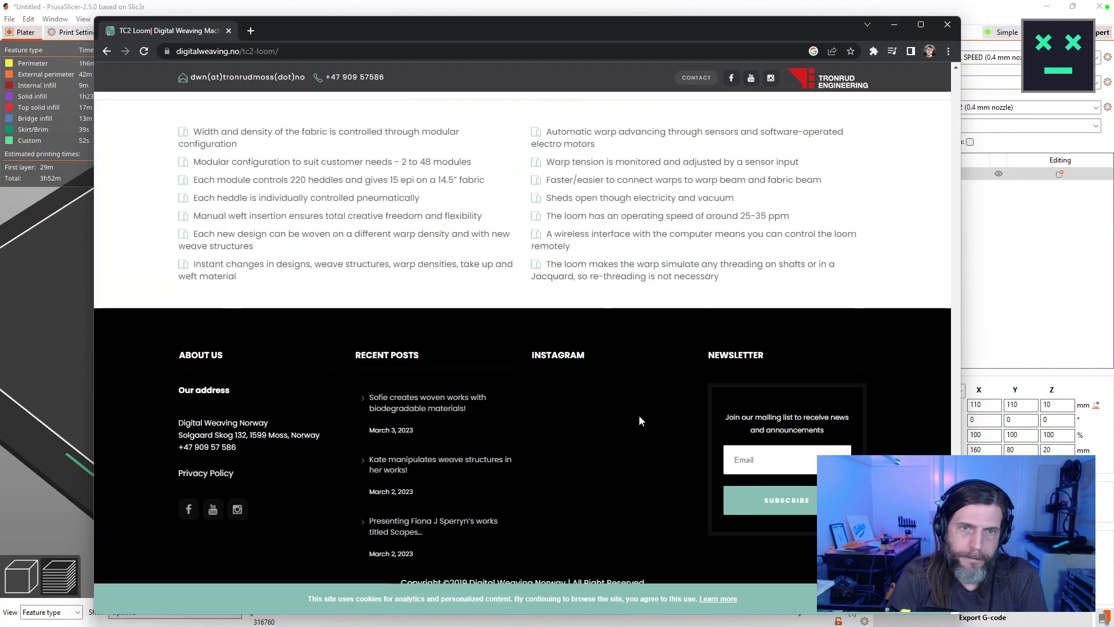
Search 'TC2 LOOM price' in a new tab, then return to the blank tab.
key("ctrl+t")
type("TC2 LOOM price")
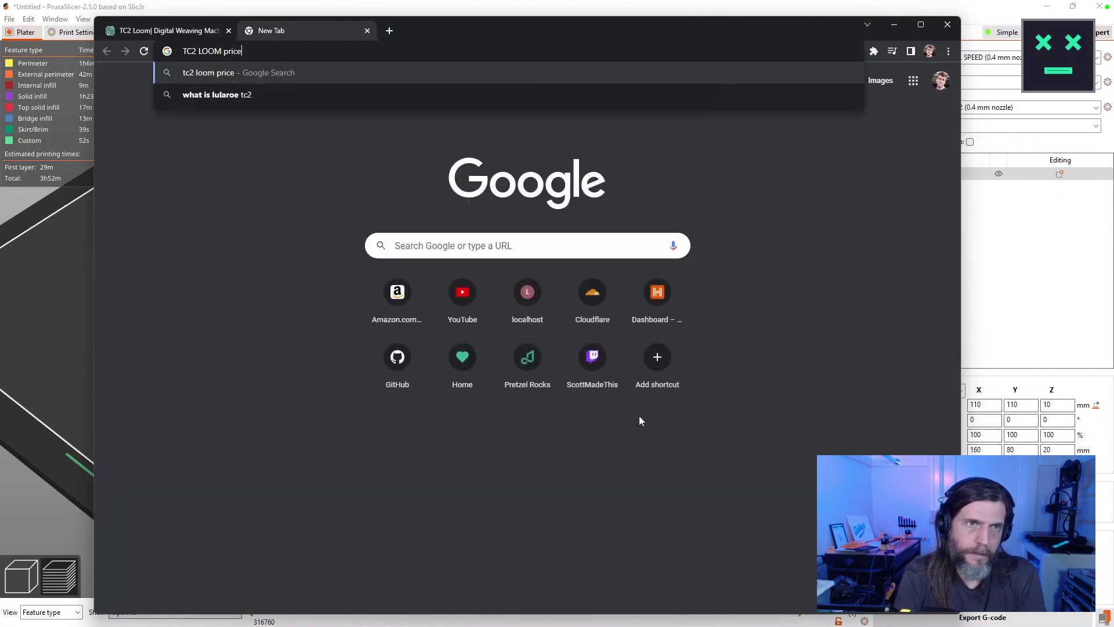
key("Return")
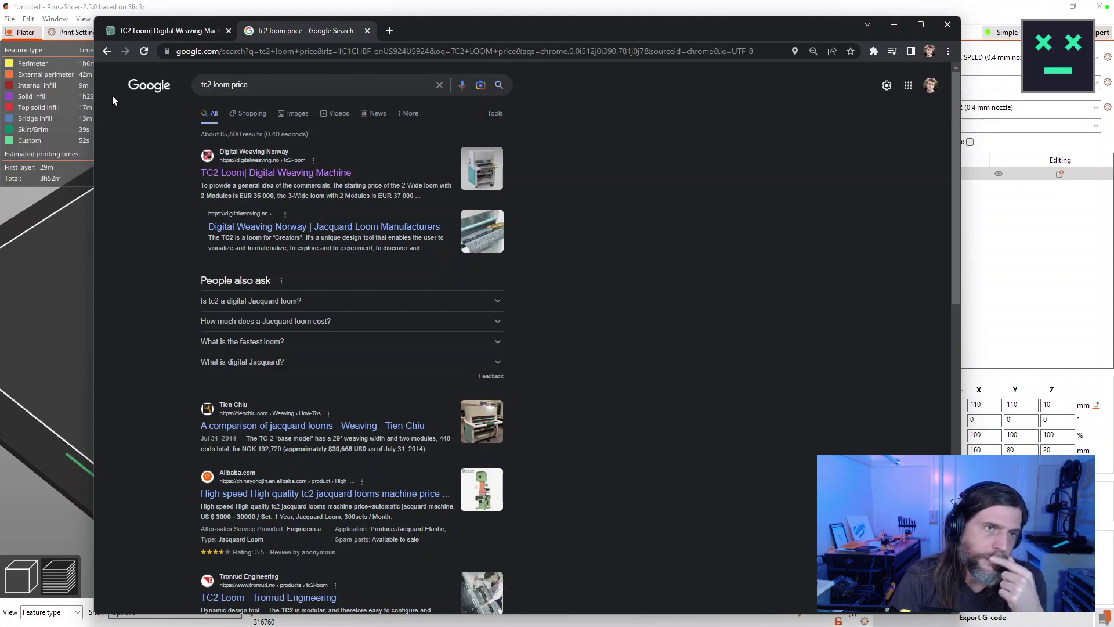
left_click(107, 51)
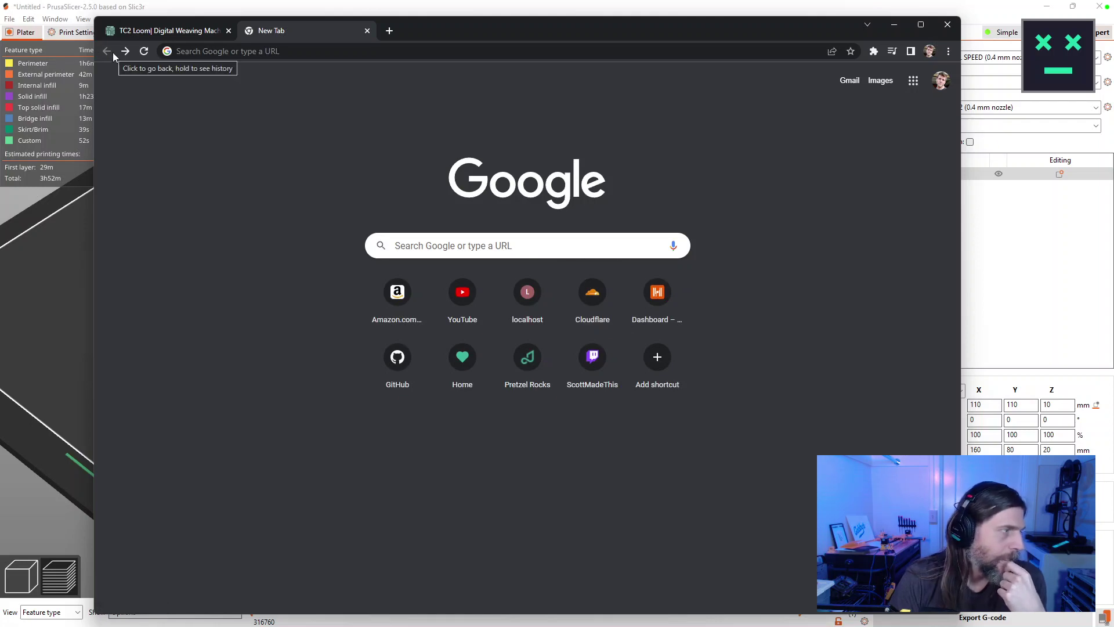
Close the extra tab and scroll back through the TC2 Loom page.
left_click(368, 30)
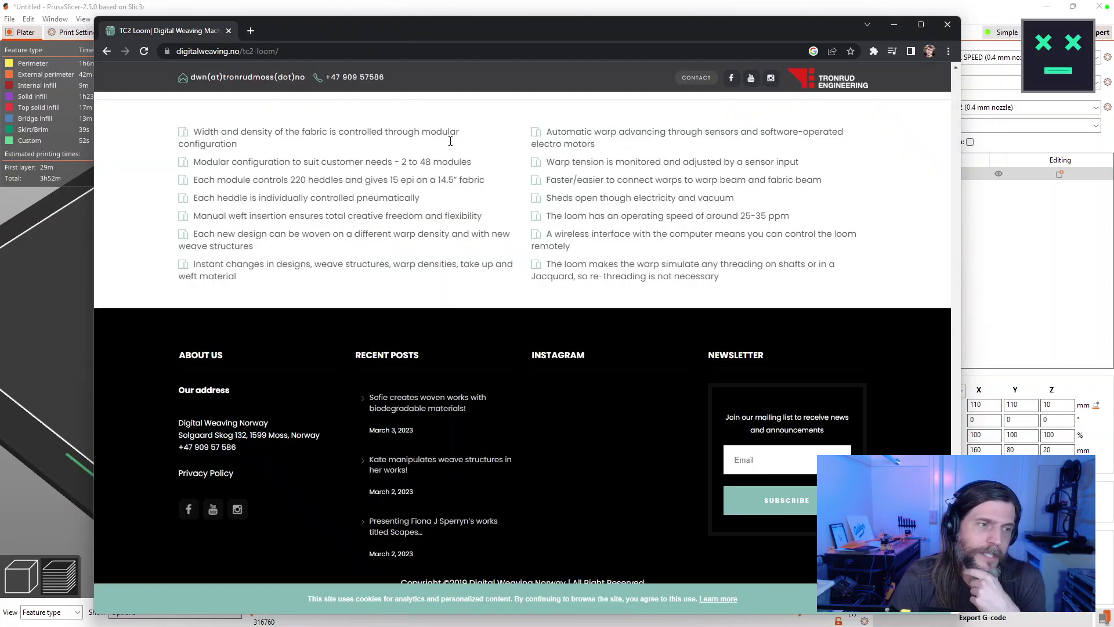
scroll(409, 114, "up", 20)
scroll(576, 267, "down", 4)
scroll(576, 267, "up", 4)
scroll(576, 267, "down", 7)
scroll(576, 272, "down", 7)
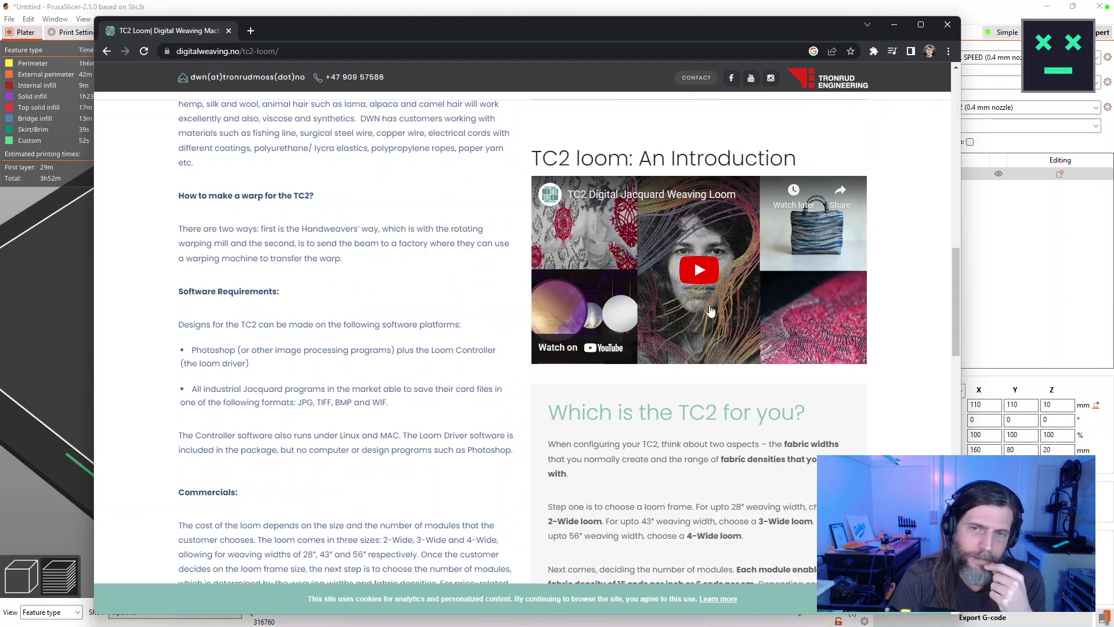
Play the TC2 loom video, skip ahead past 4:47 to near the end, then close Chrome.
left_click(700, 271)
left_click_drag(597, 341, 672, 343)
left_click(764, 340)
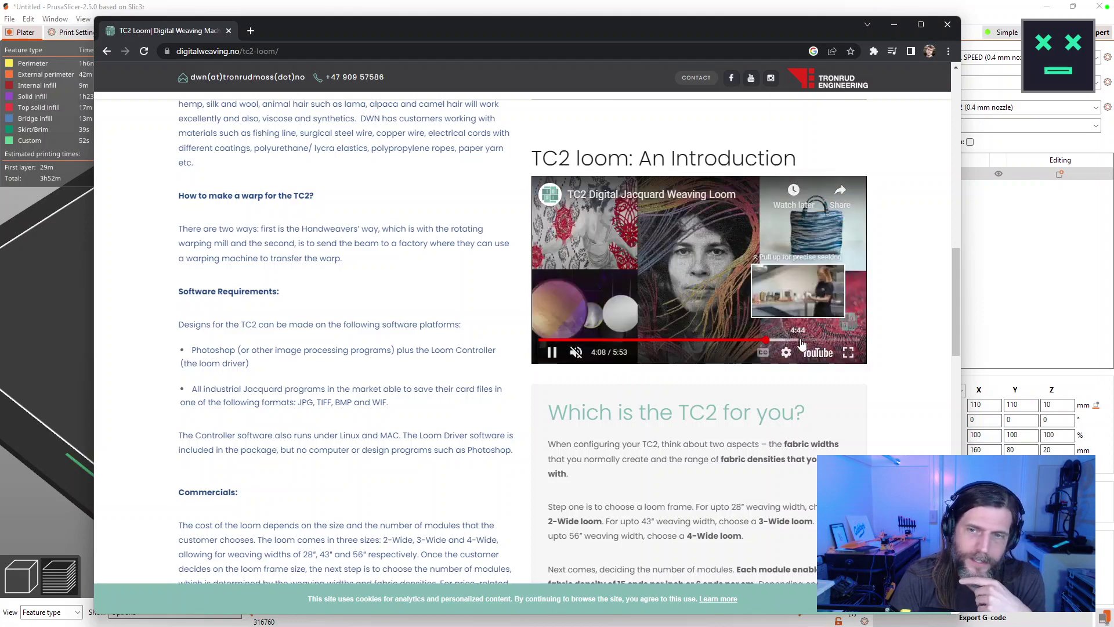
left_click(801, 341)
left_click_drag(801, 343, 828, 342)
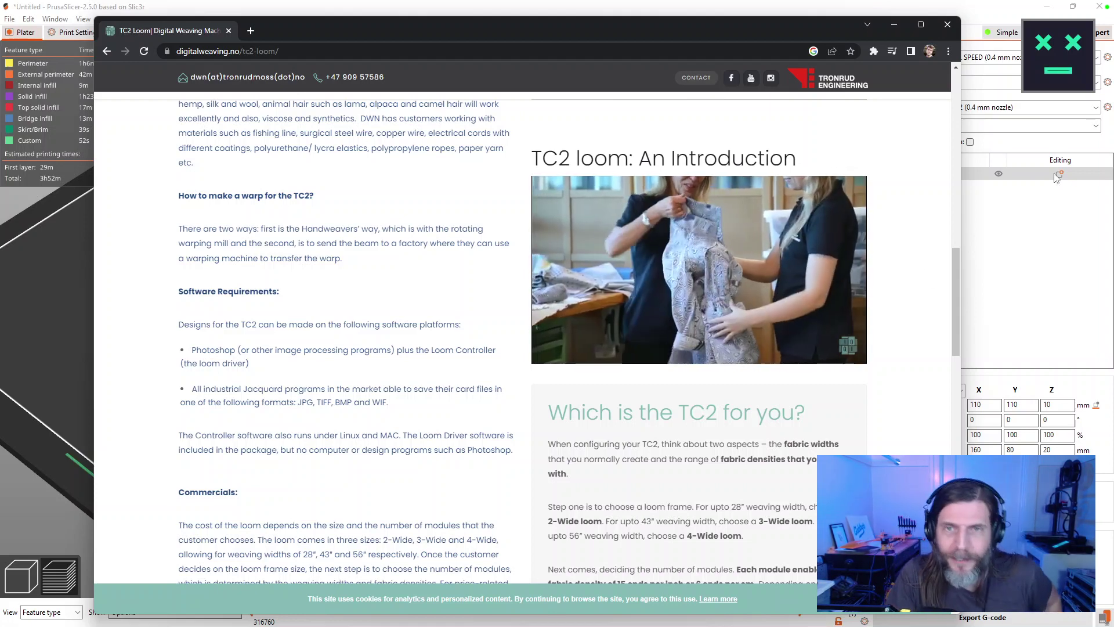
left_click(947, 25)
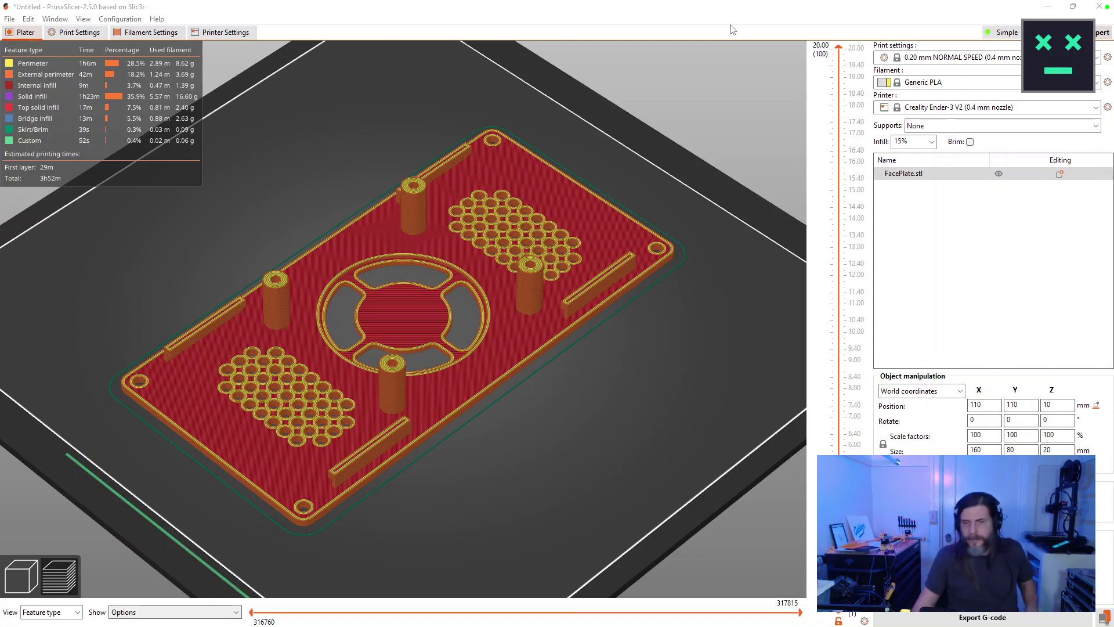
Save FacePlate_3h52m_0.20mm_205C_PLA_ENDER3V2.gcode to SDHC (D:) and eject the card.
left_click(1106, 619)
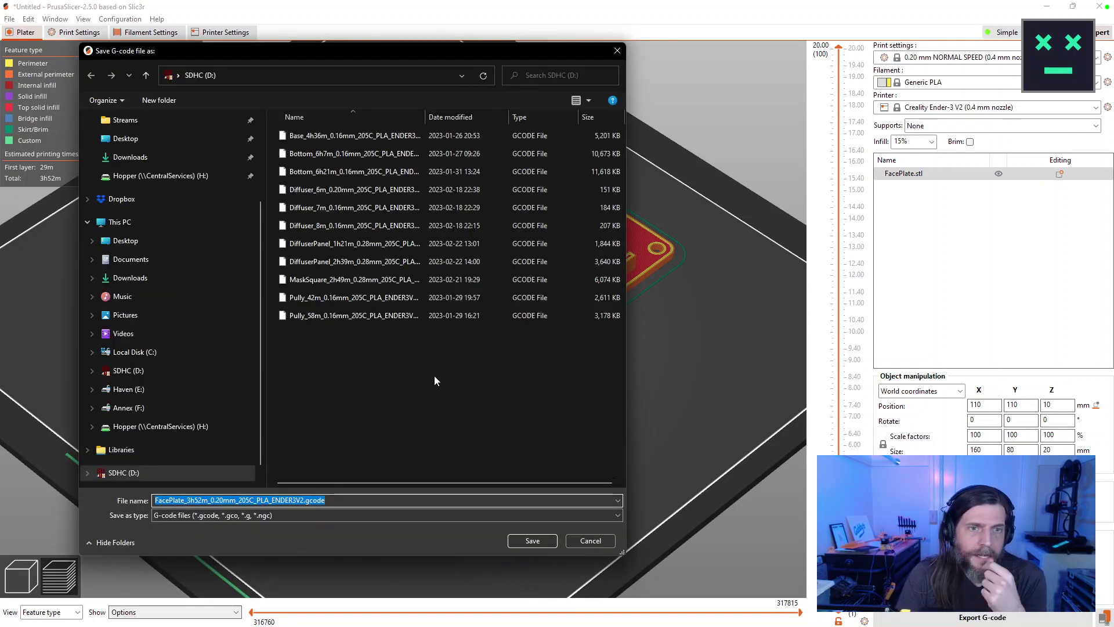
left_click(526, 542)
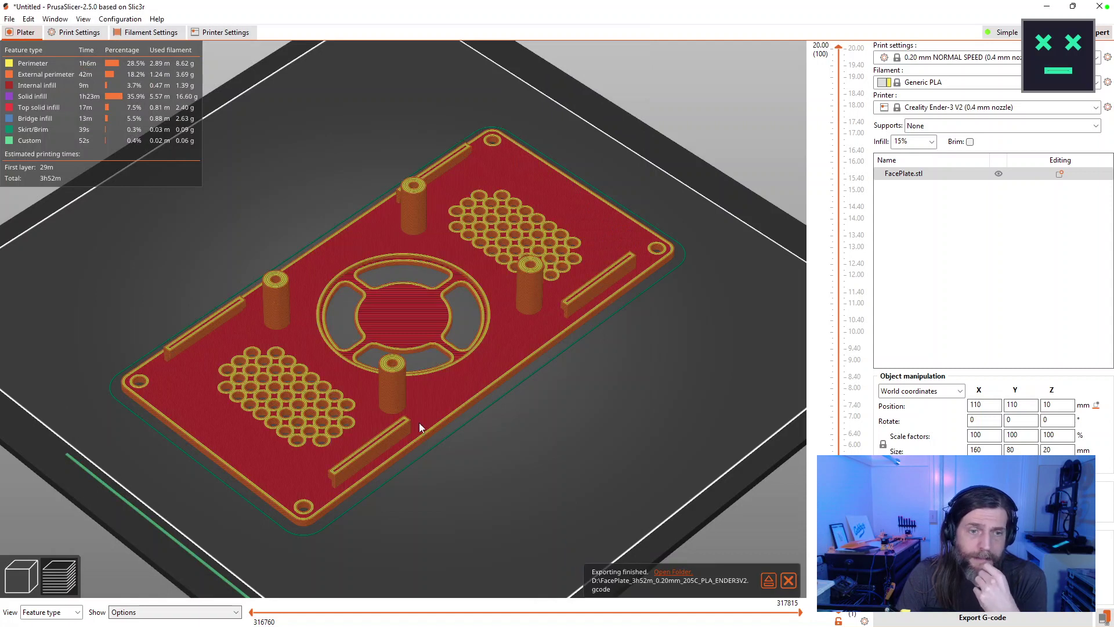
left_click(769, 581)
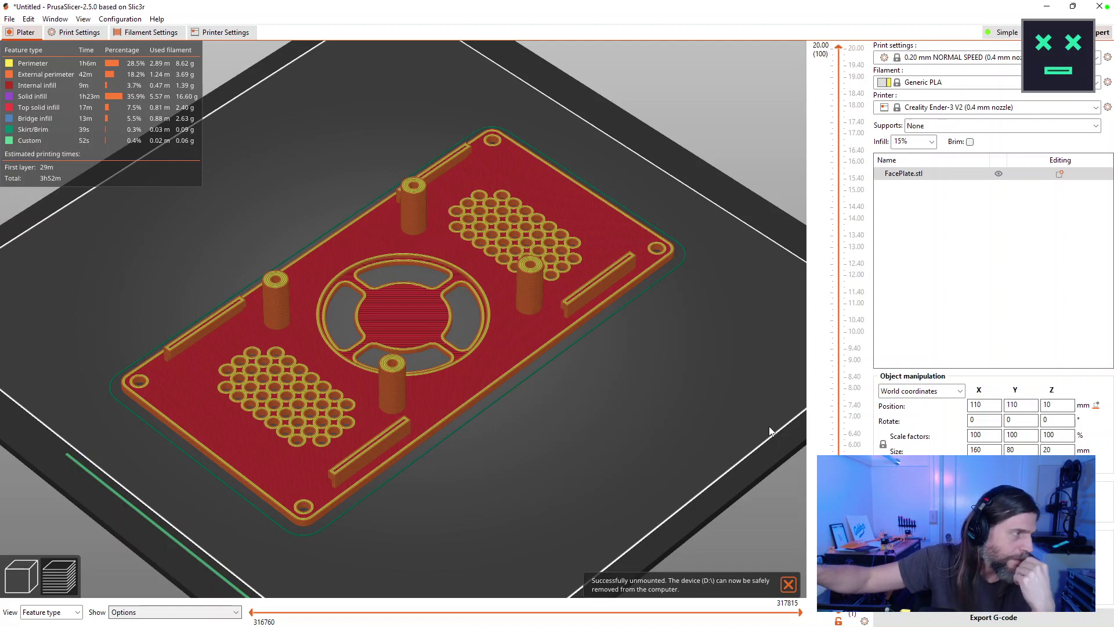
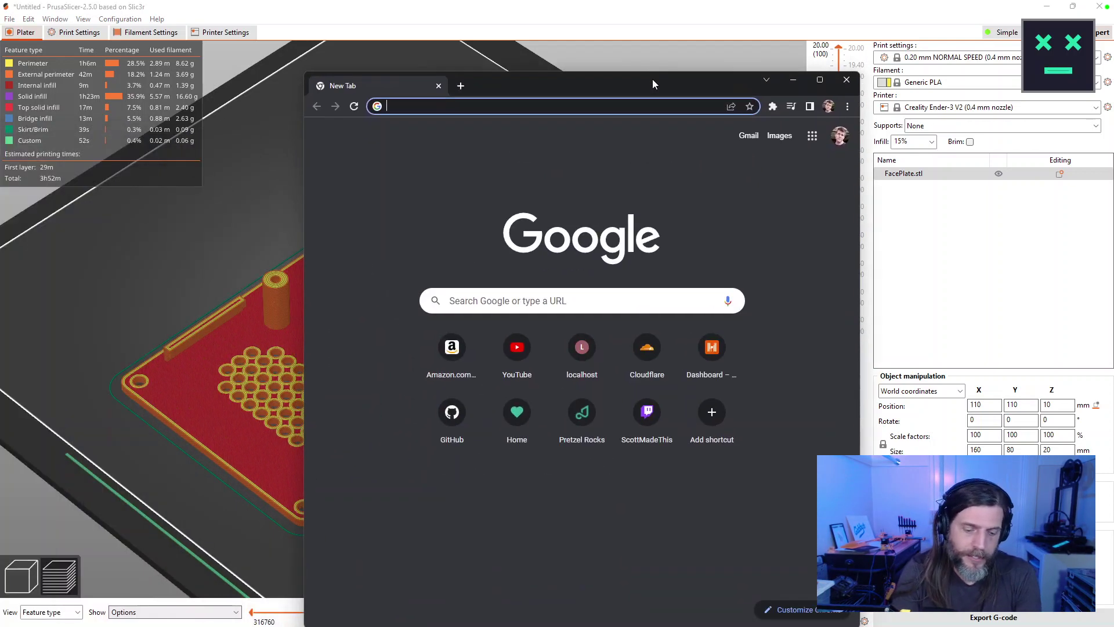
Search Google for robot.js, open the RobotJS result at robotjs.io, and shift the window up-left.
type("robot.js")
key("Return")
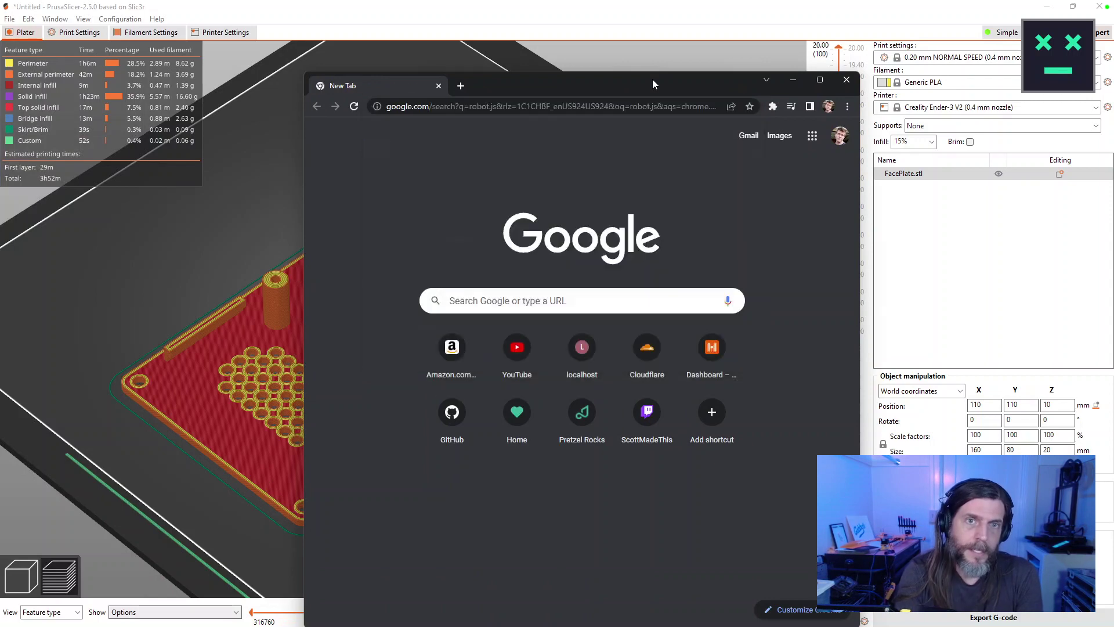
left_click(391, 228)
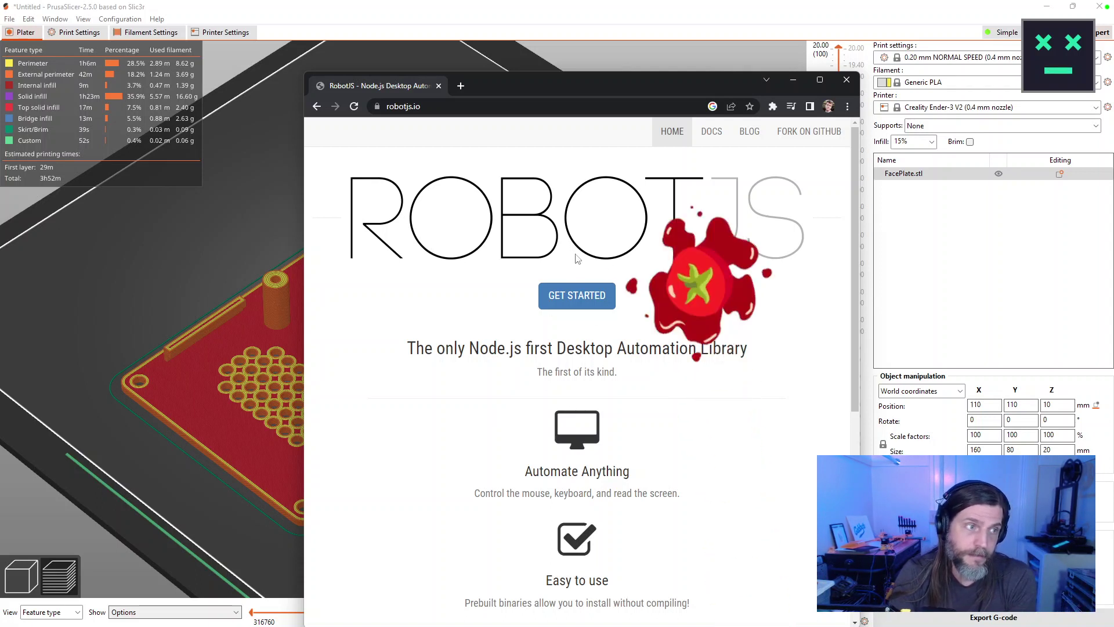
left_click_drag(577, 84, 545, 50)
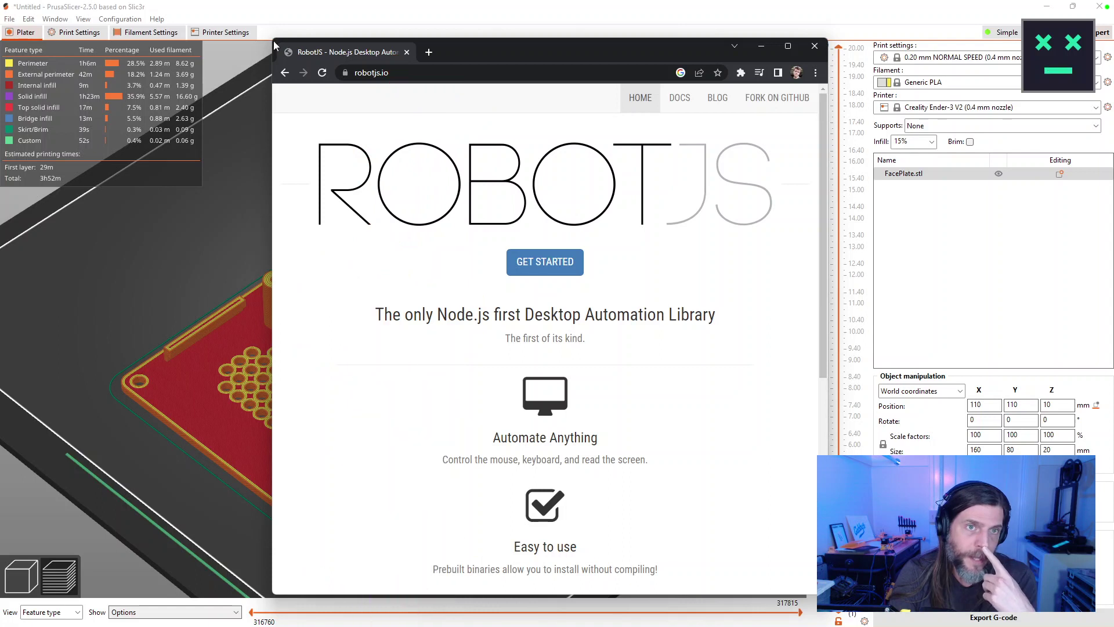
Drag the Chrome window's top-left corner outward to enlarge the robotjs.io page.
left_click_drag(271, 36, 212, 58)
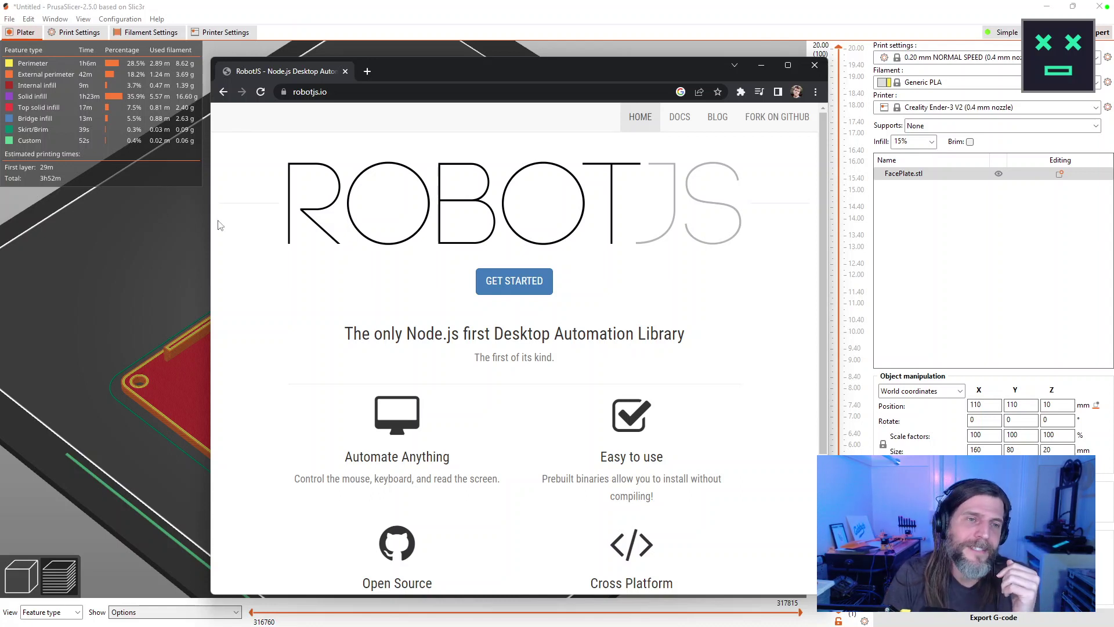
Widen the browser to four feature columns, highlight the RobotJS headline, then minimize the window.
left_click_drag(211, 225, 31, 225)
scroll(404, 211, "down", 1)
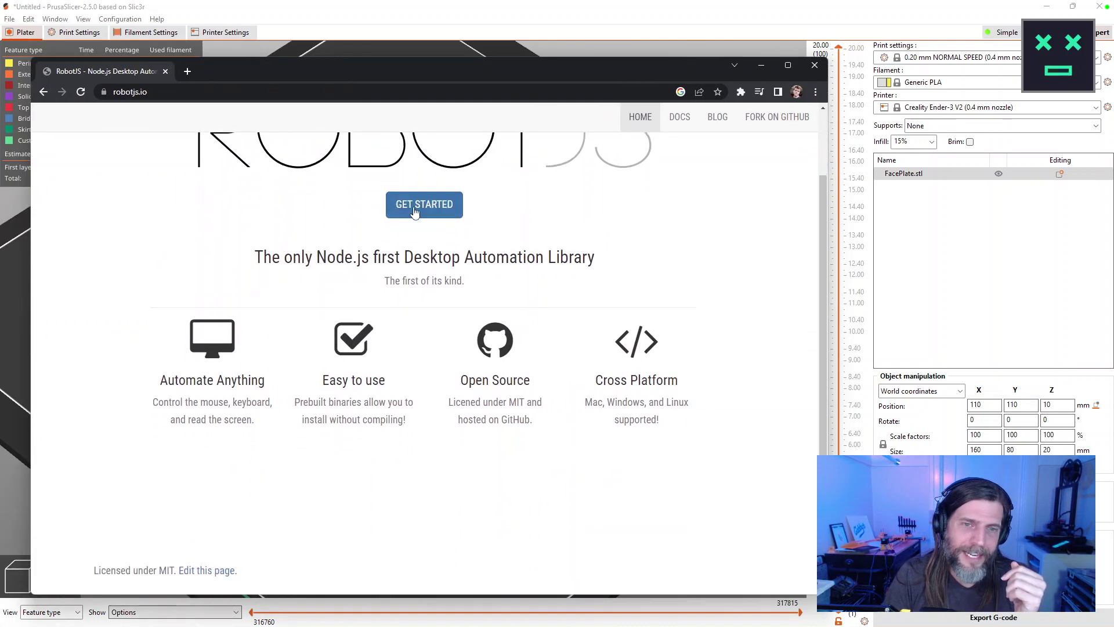
left_click_drag(594, 257, 250, 254)
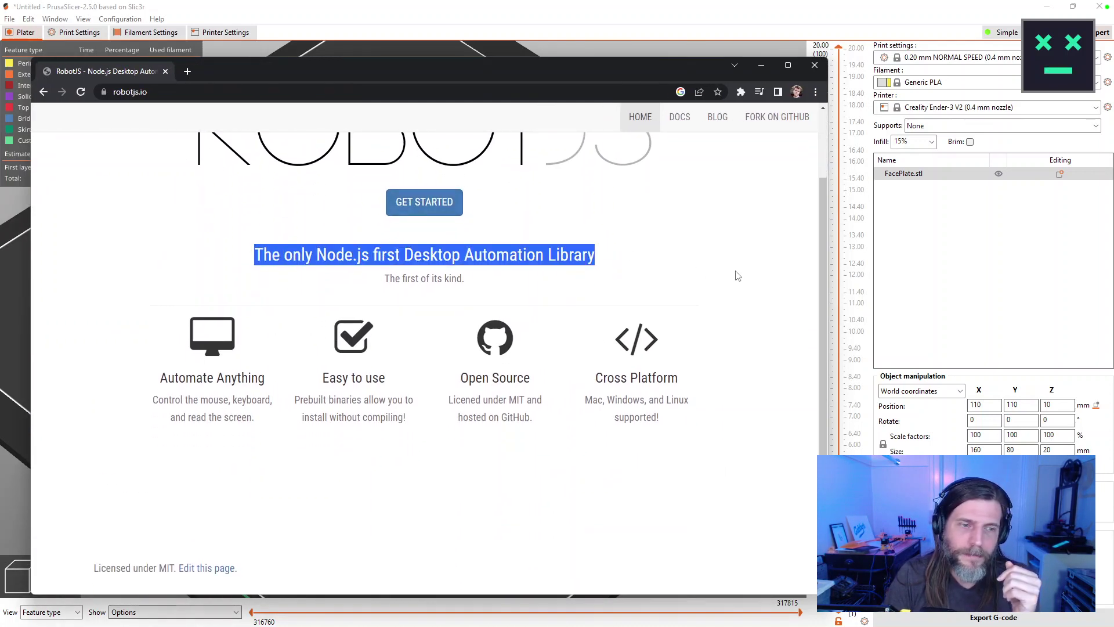
scroll(737, 276, "up", 1)
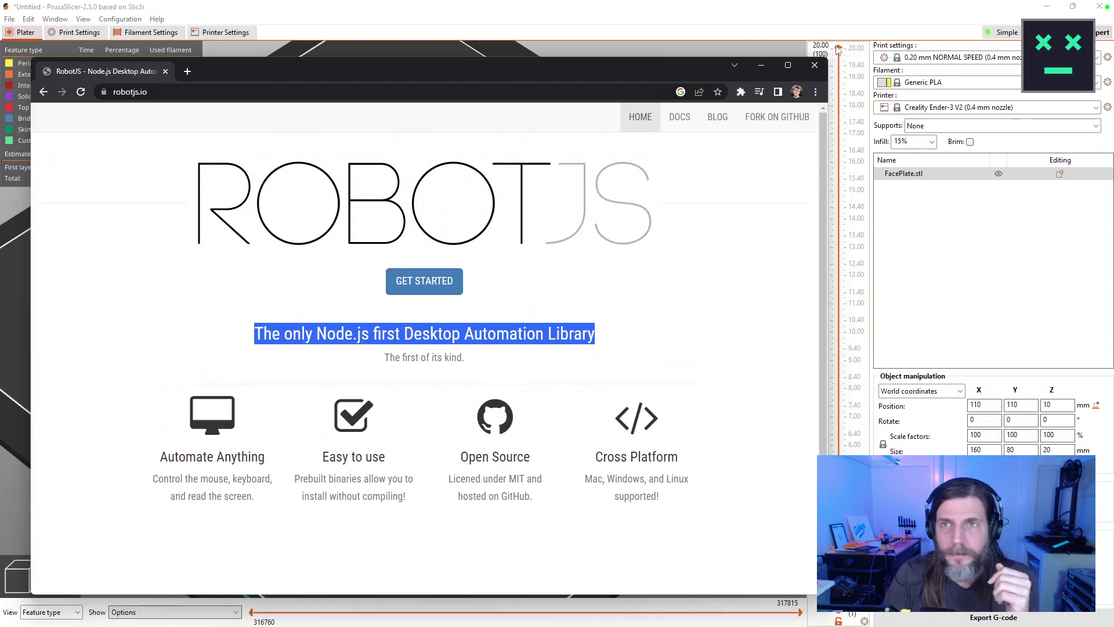
left_click_drag(618, 65, 719, 60)
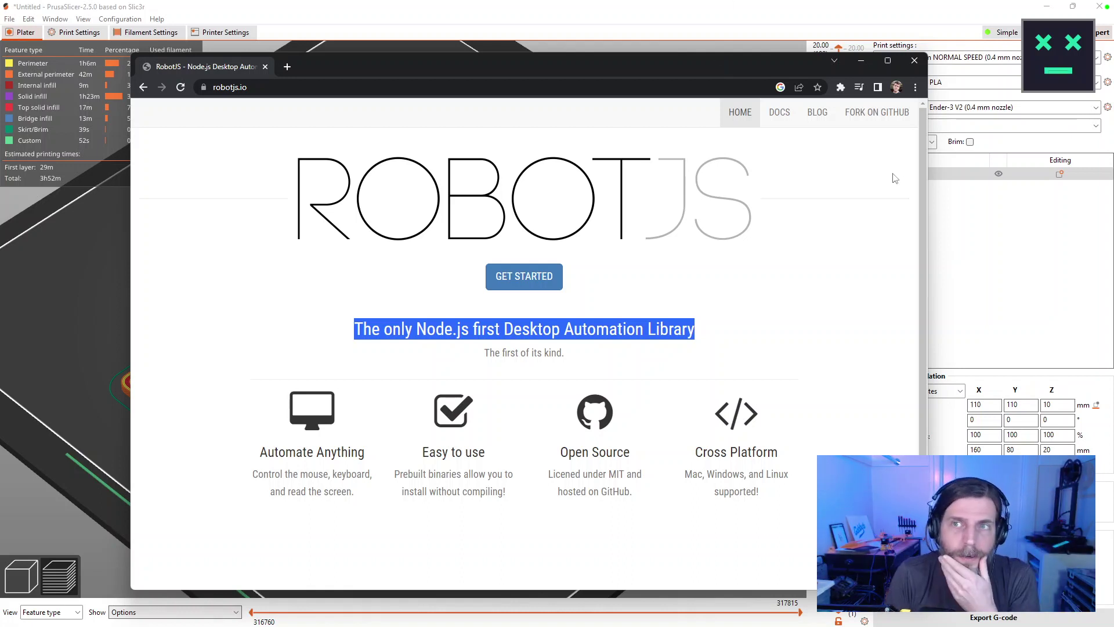
left_click(914, 61)
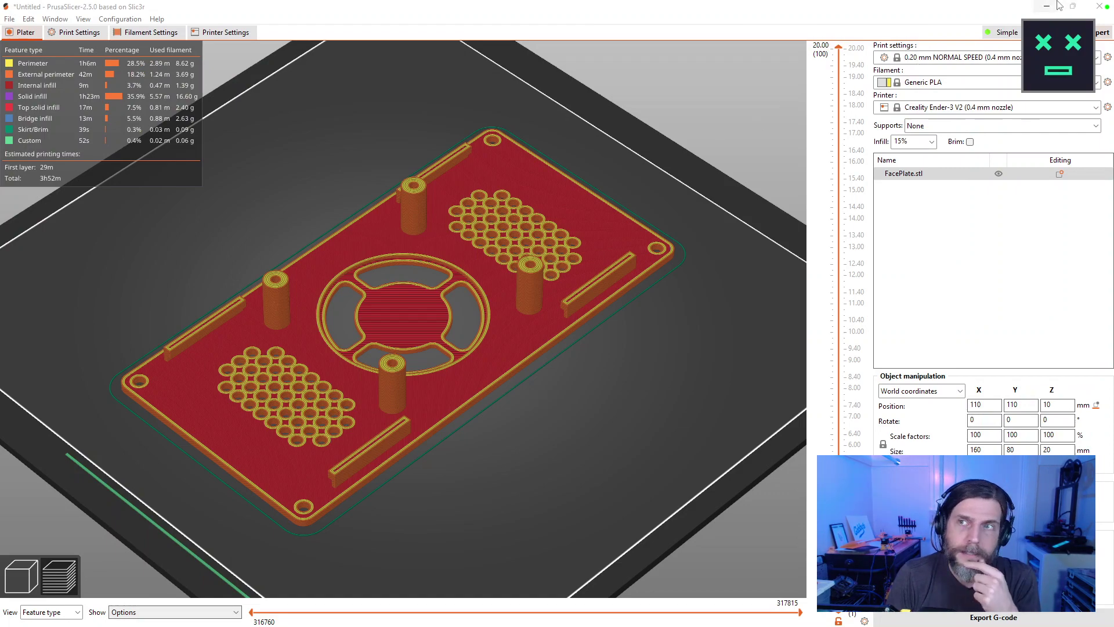
Minimize PrusaSlicer and save the Fusion 360 Face design as version 2.
left_click(1046, 6)
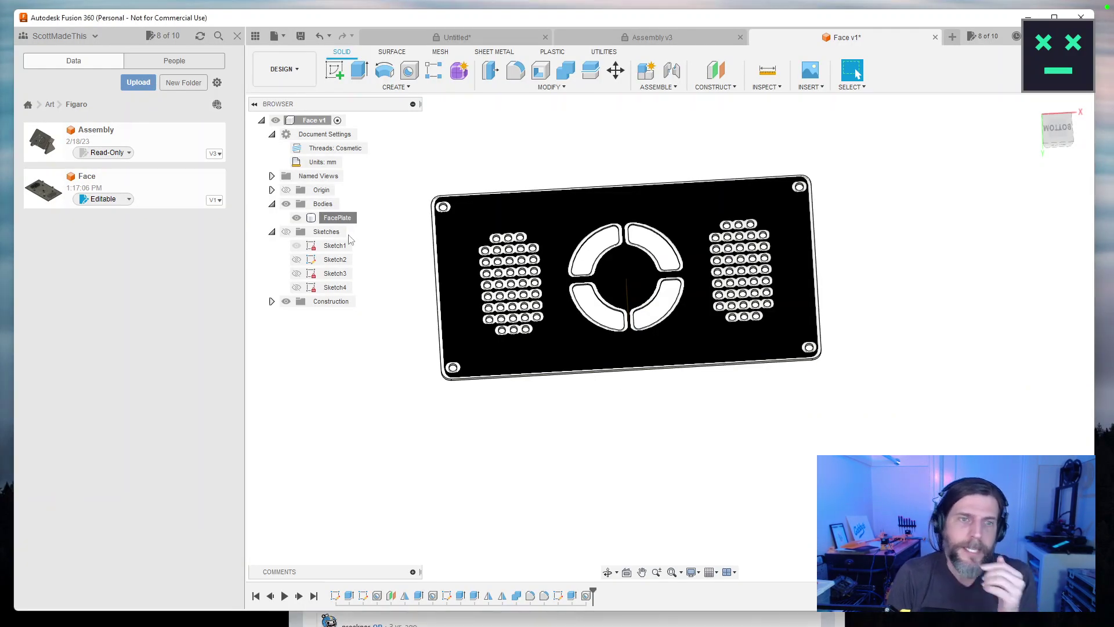
key("ctrl+s")
left_click(546, 343)
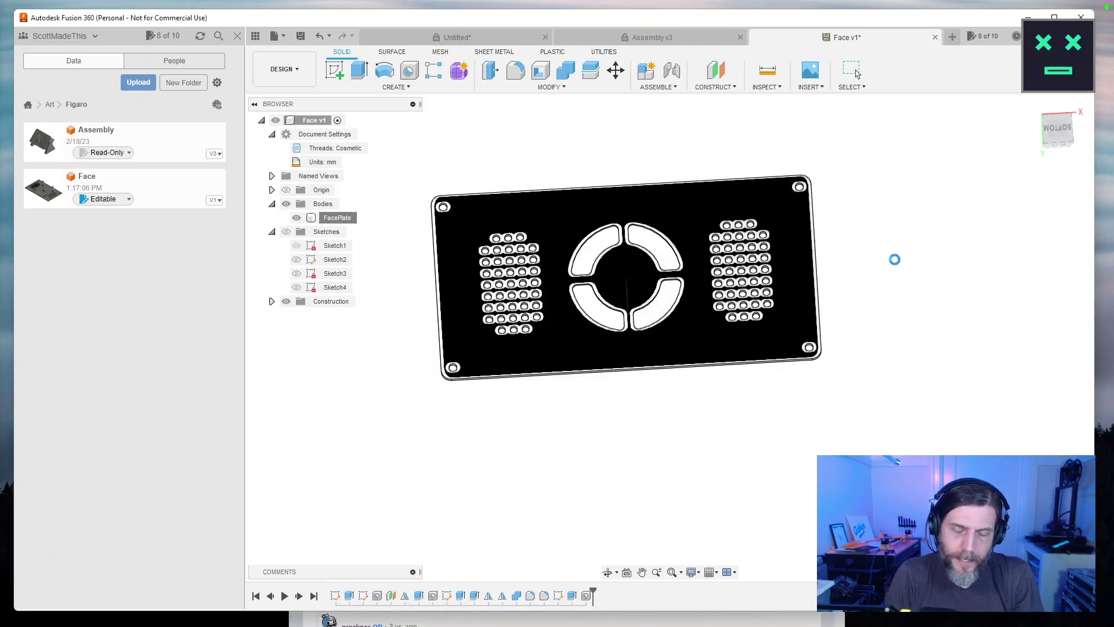
Orbit the faceplate to show its bosses, minimize Fusion 360, and close the Reddit window.
left_click_drag(890, 256, 906, 377)
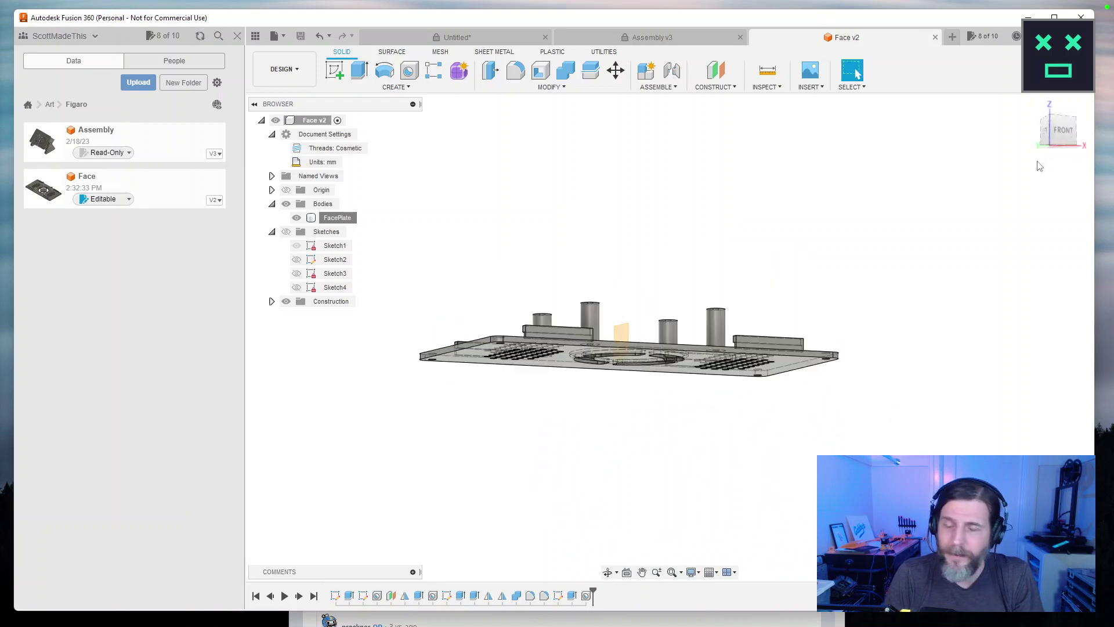
left_click(1028, 18)
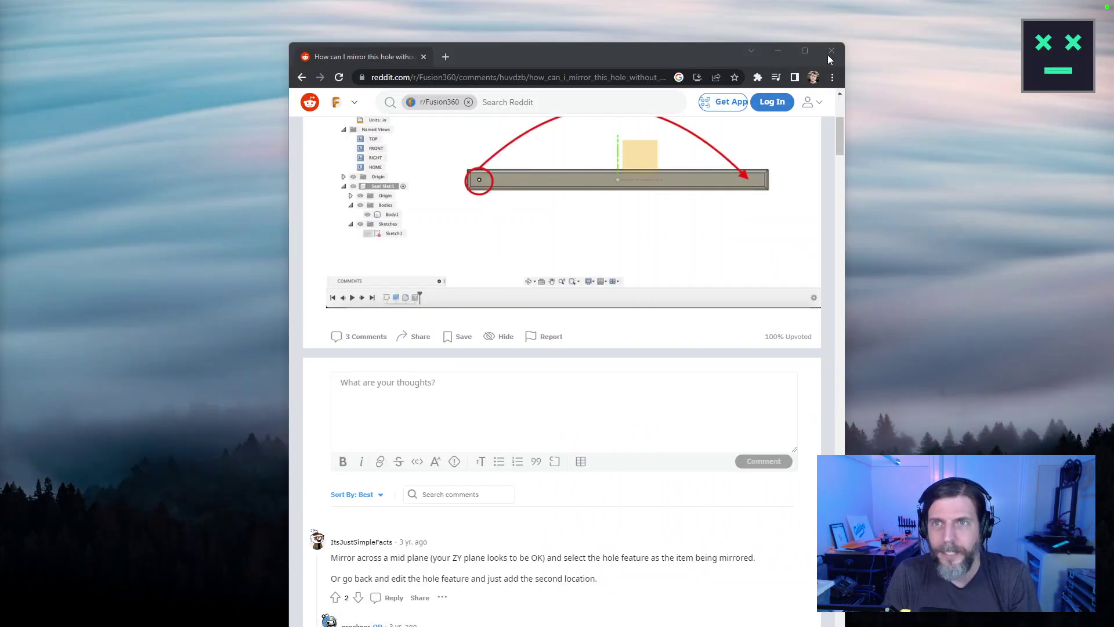
left_click(829, 53)
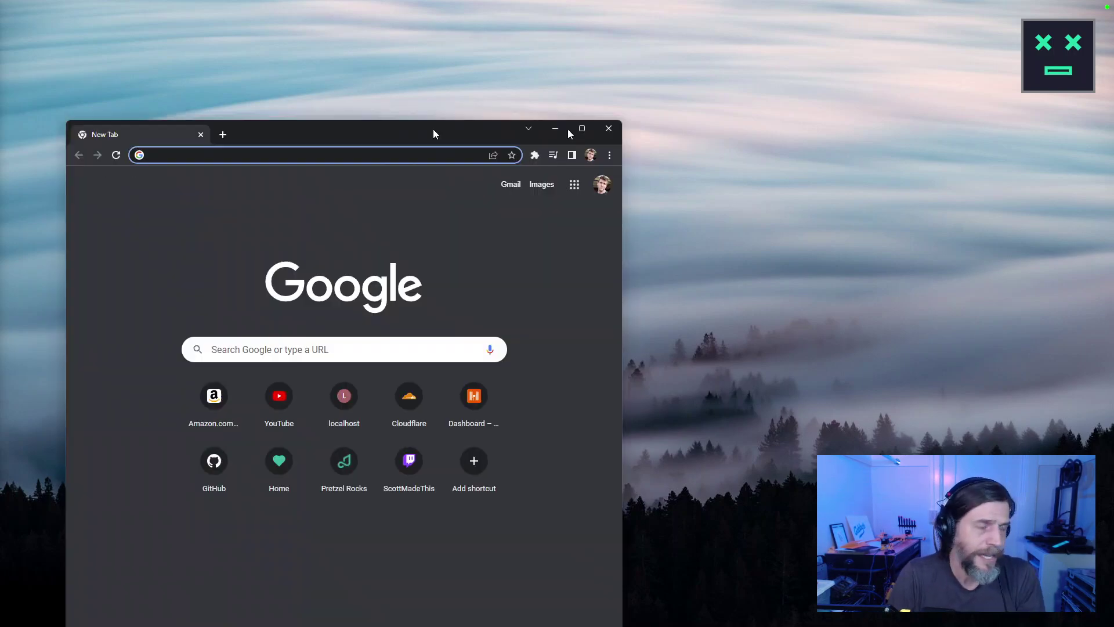
In a new Chrome window, search robot.js and open the RobotJS home page.
left_click_drag(430, 132, 818, 102)
type("robot.js")
key("Return")
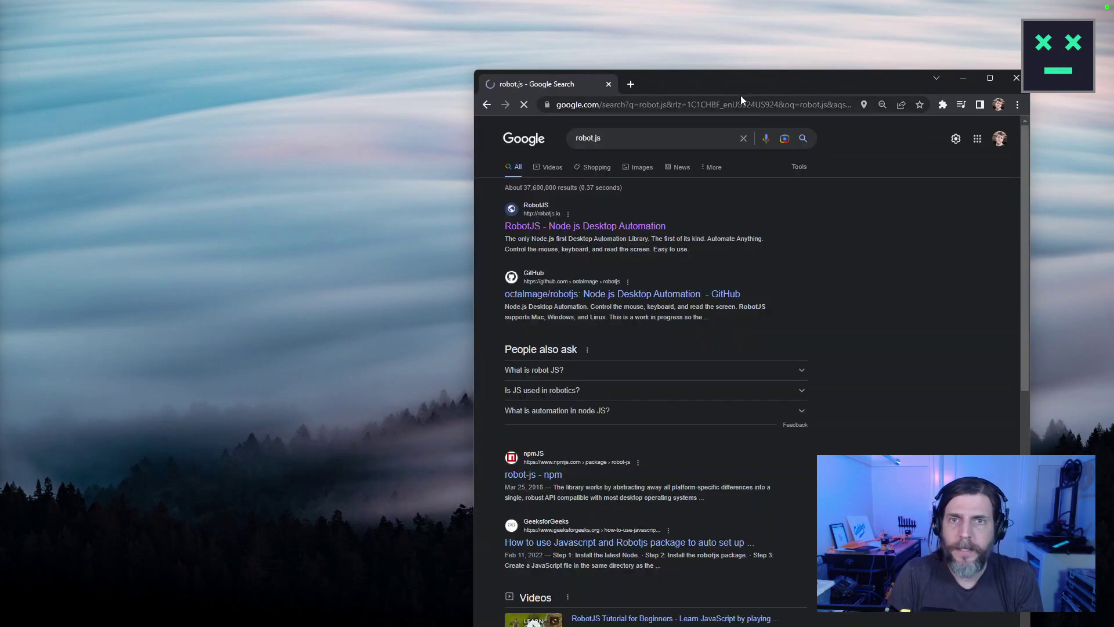
left_click(523, 227)
Enlarge and reposition the browser, then open the Getting Started documentation.
left_click_drag(474, 71, 152, 124)
left_click_drag(530, 126, 508, 32)
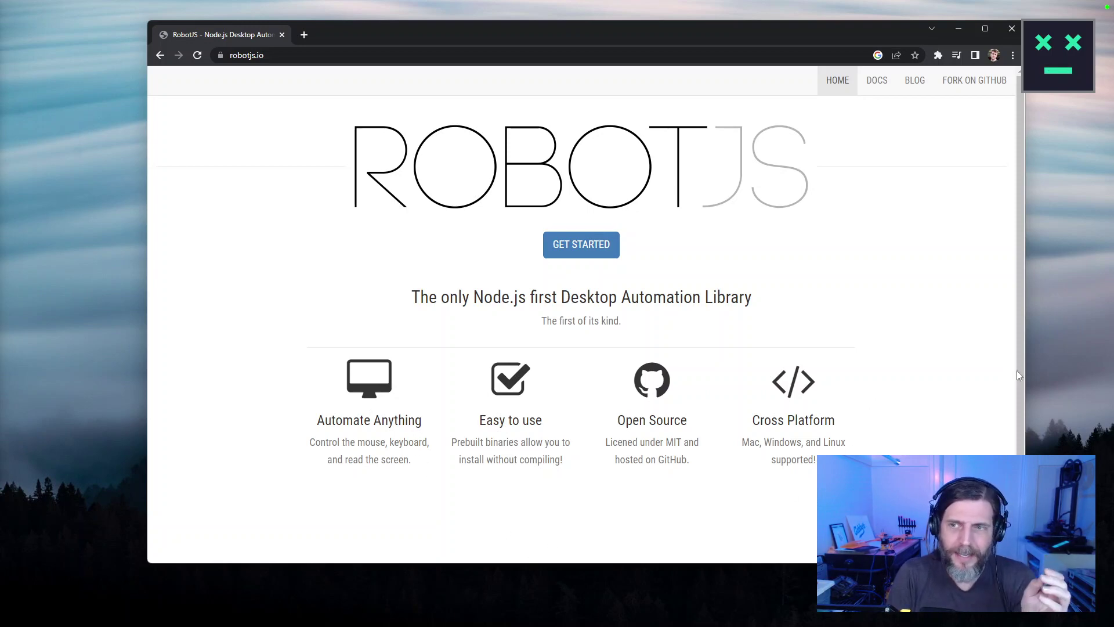
scroll(1013, 374, "down", 2)
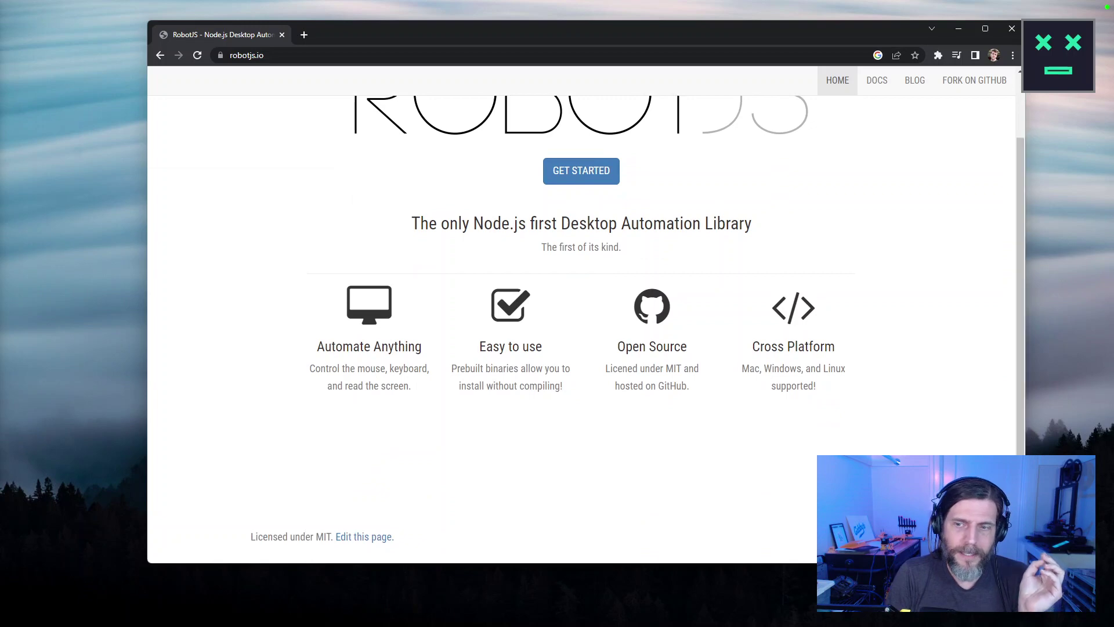
left_click_drag(1024, 563, 1042, 613)
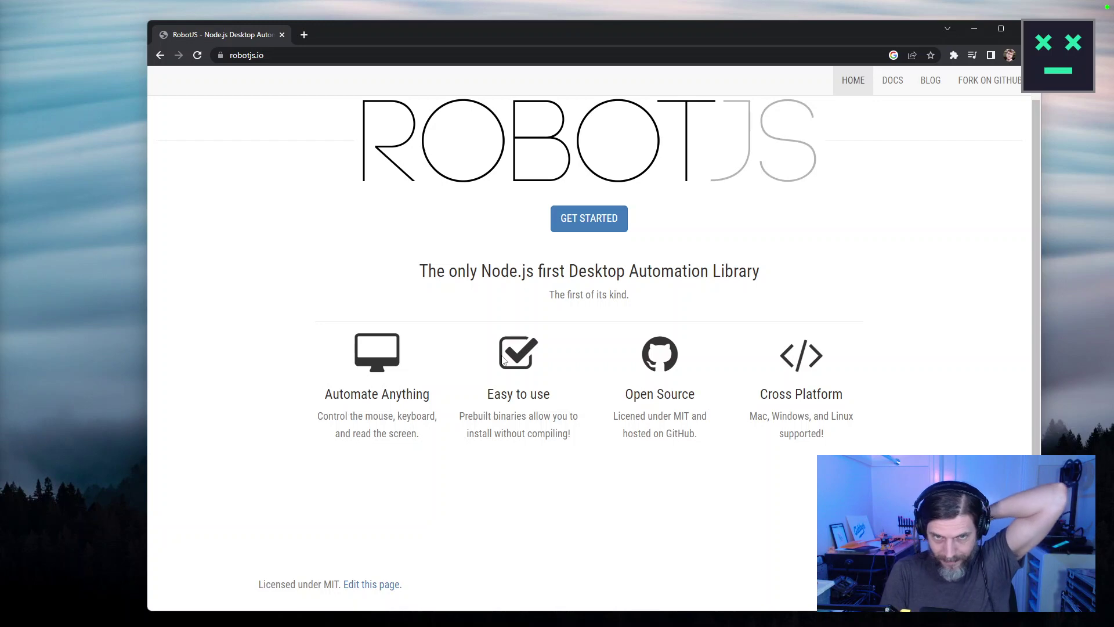
left_click(615, 219)
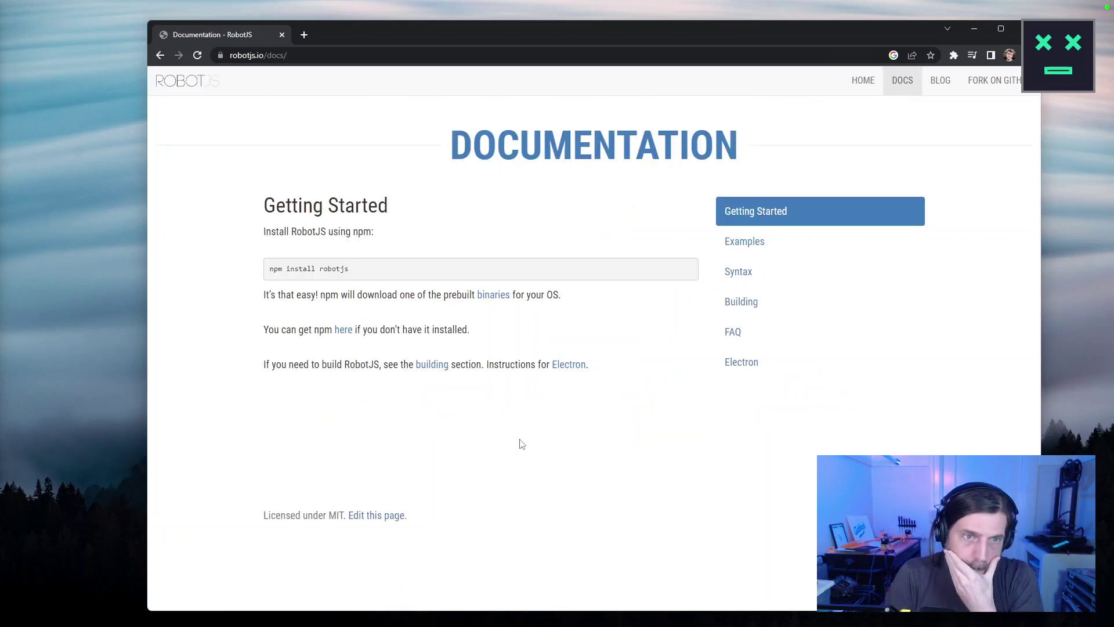
Go via Examples to the Syntax docs page and jump to the mouseClick([button], [double]) entry.
left_click(749, 242)
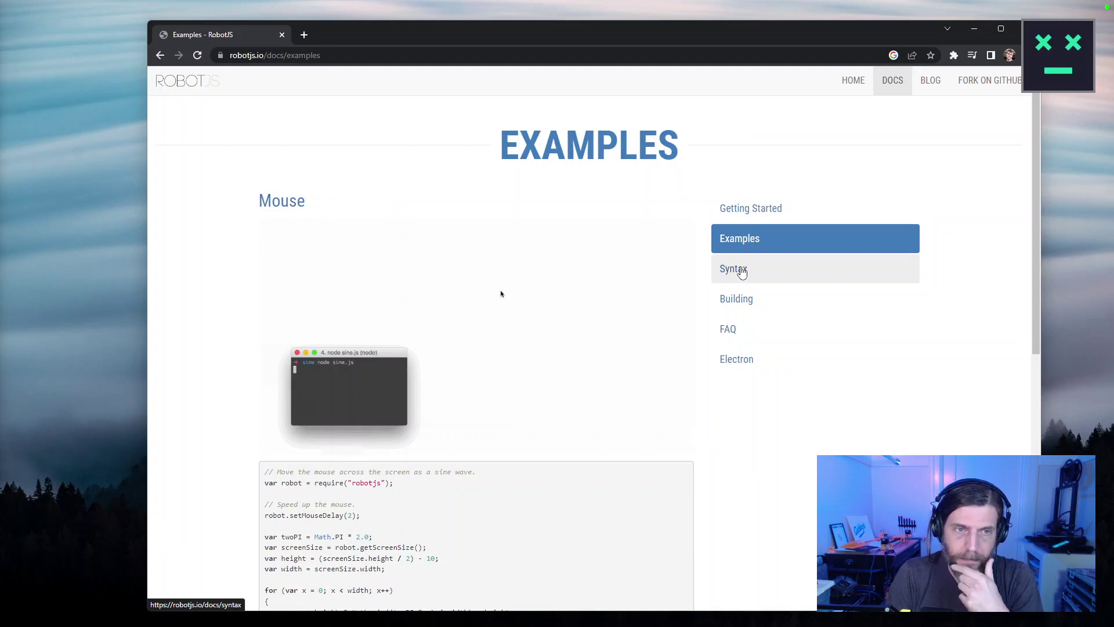
scroll(798, 476, "down", 6)
scroll(800, 475, "down", 2)
scroll(801, 472, "up", 7)
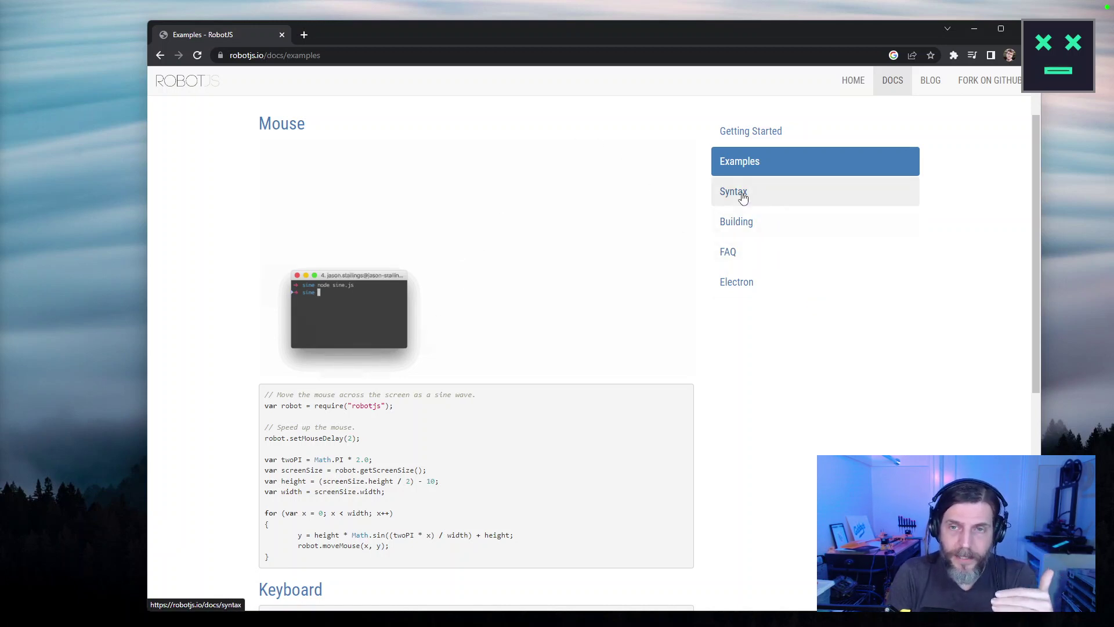
left_click(743, 199)
scroll(477, 372, "down", 1)
left_click(354, 308)
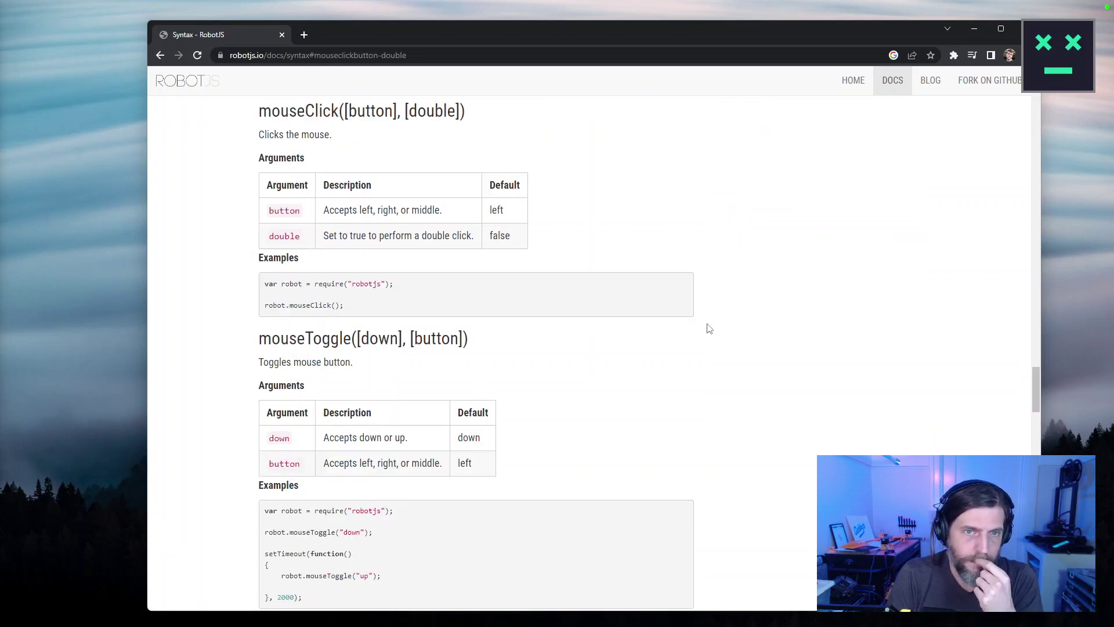
left_click_drag(265, 283, 434, 314)
left_click(434, 314)
left_click_drag(356, 339, 344, 305)
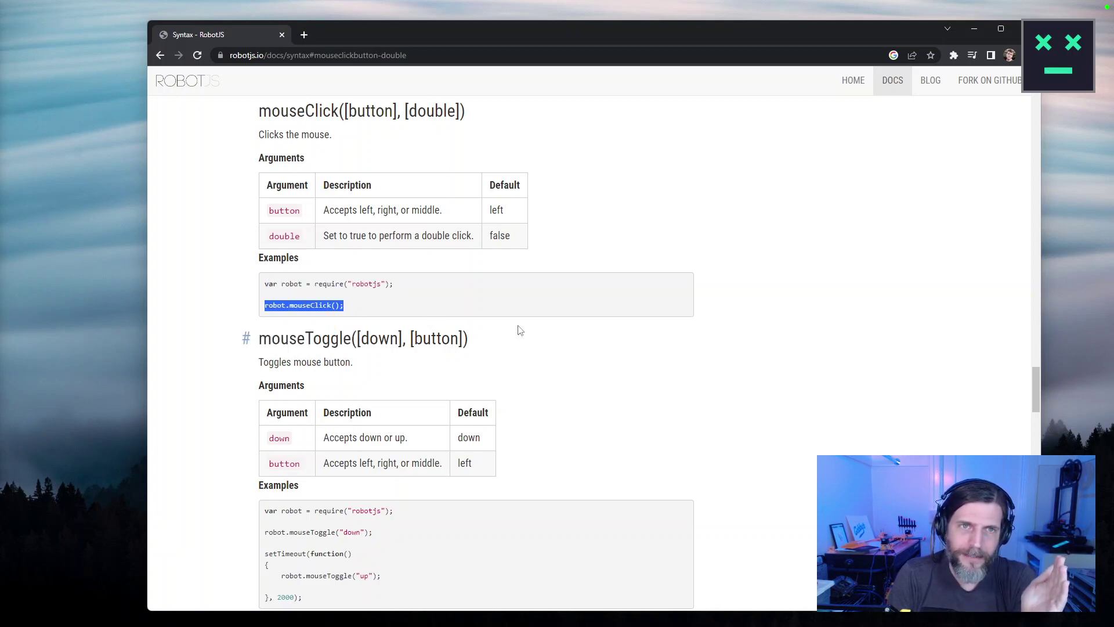
scroll(520, 331, "up", 2)
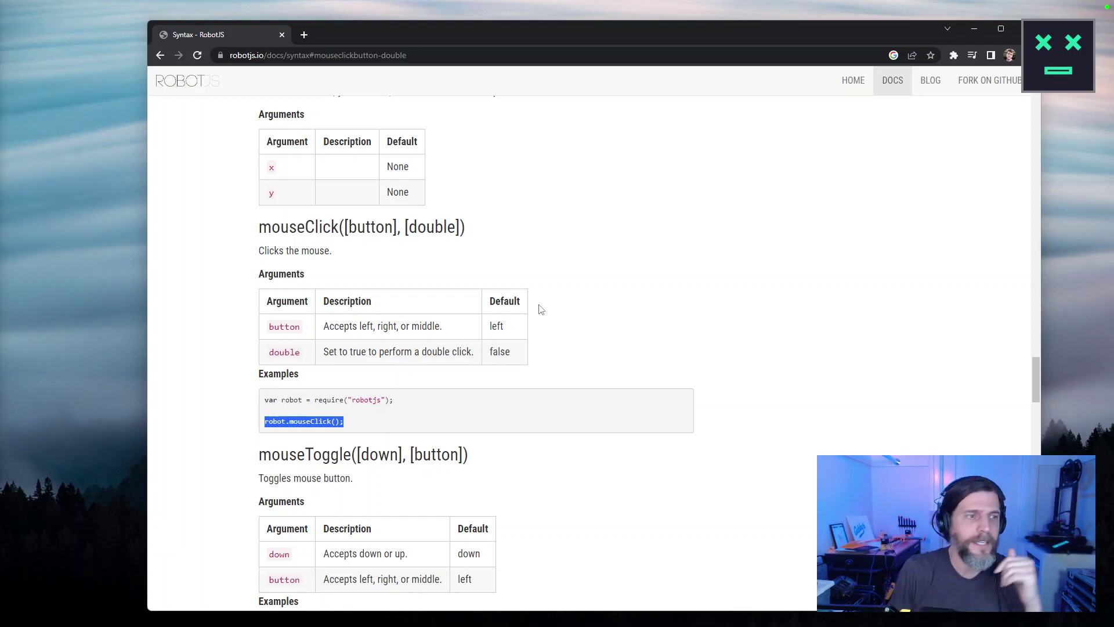
scroll(545, 322, "down", 3)
scroll(548, 331, "down", 9)
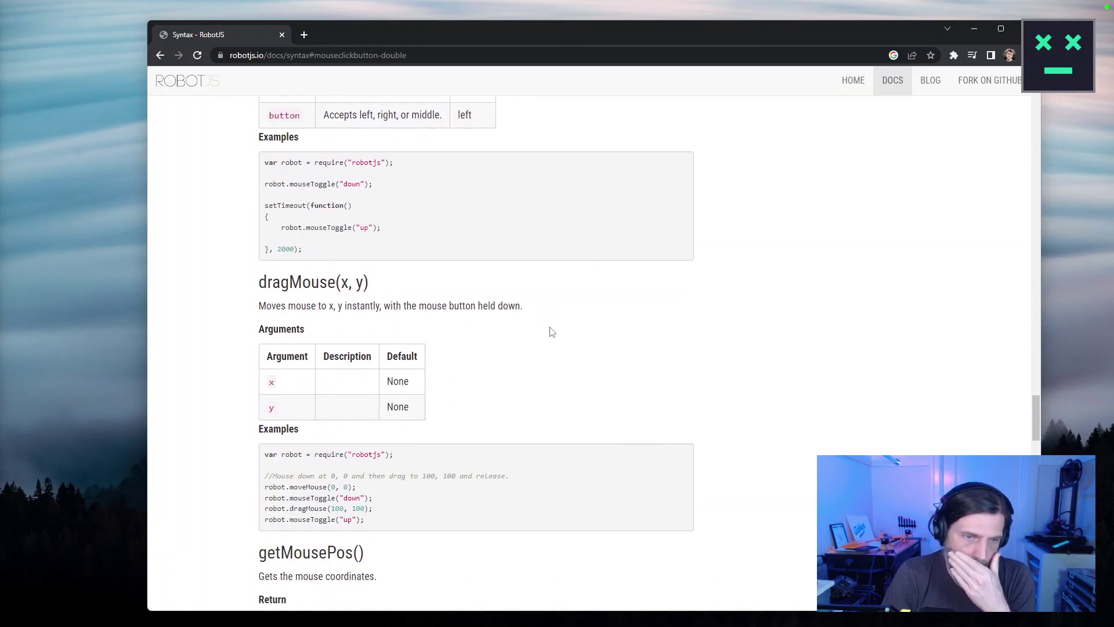
scroll(551, 336, "down", 5)
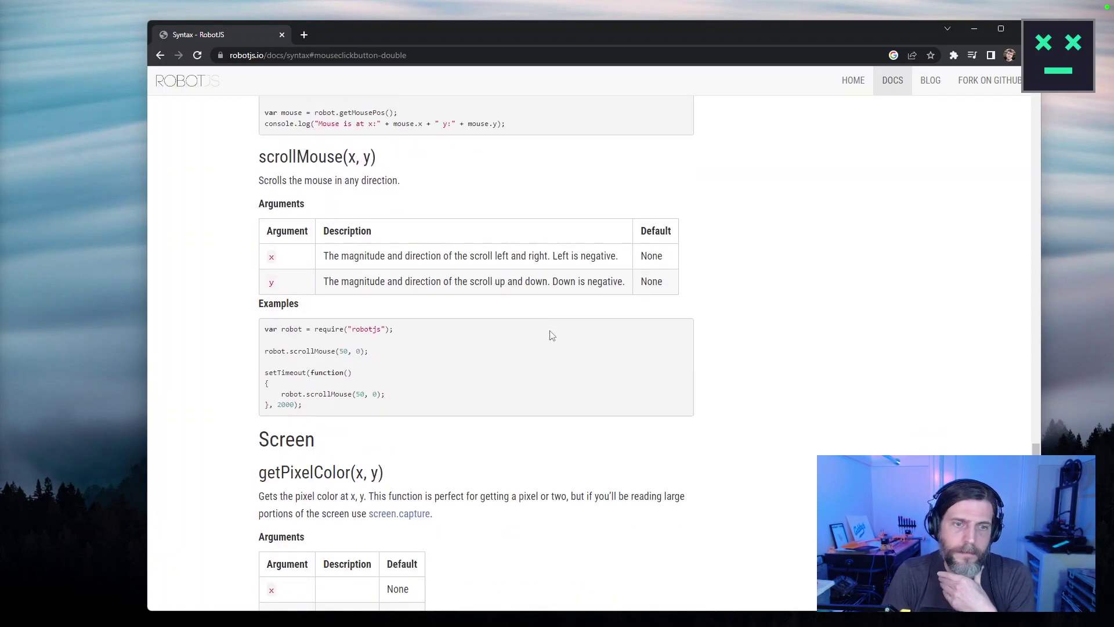
scroll(550, 333, "down", 5)
scroll(550, 334, "up", 9)
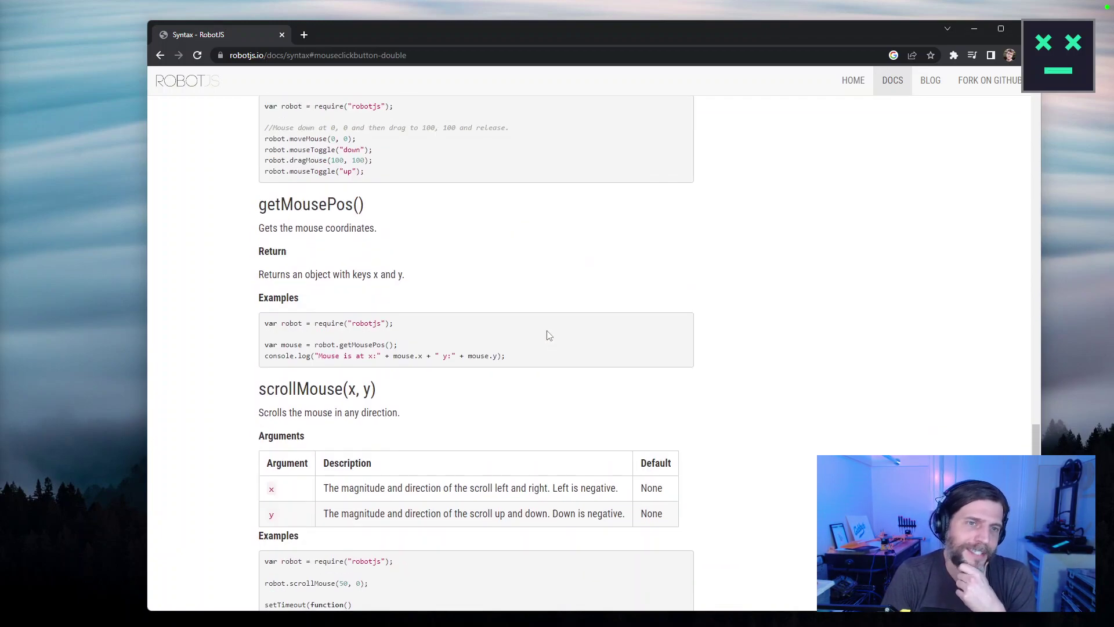
left_click_drag(375, 215, 248, 205)
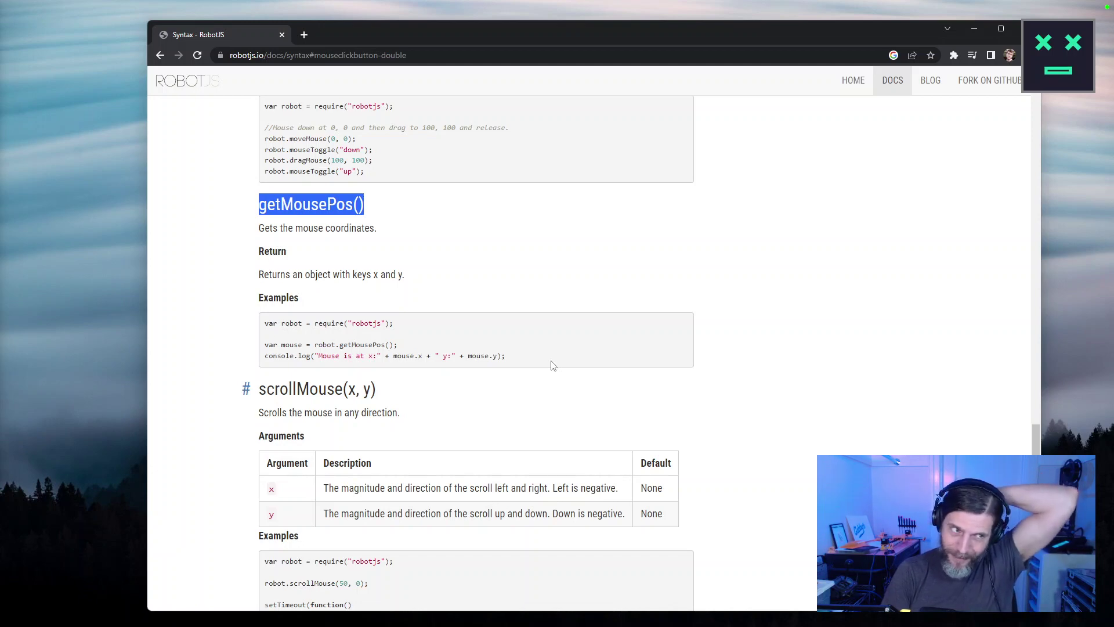
scroll(569, 369, "down", 6)
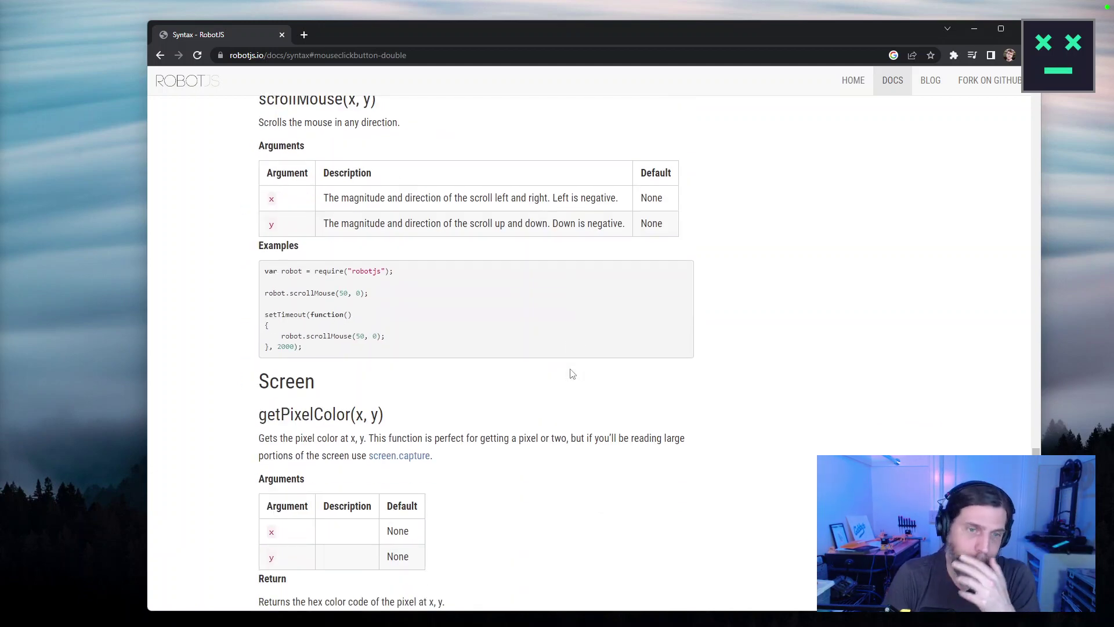
scroll(571, 371, "down", 8)
scroll(540, 377, "up", 6)
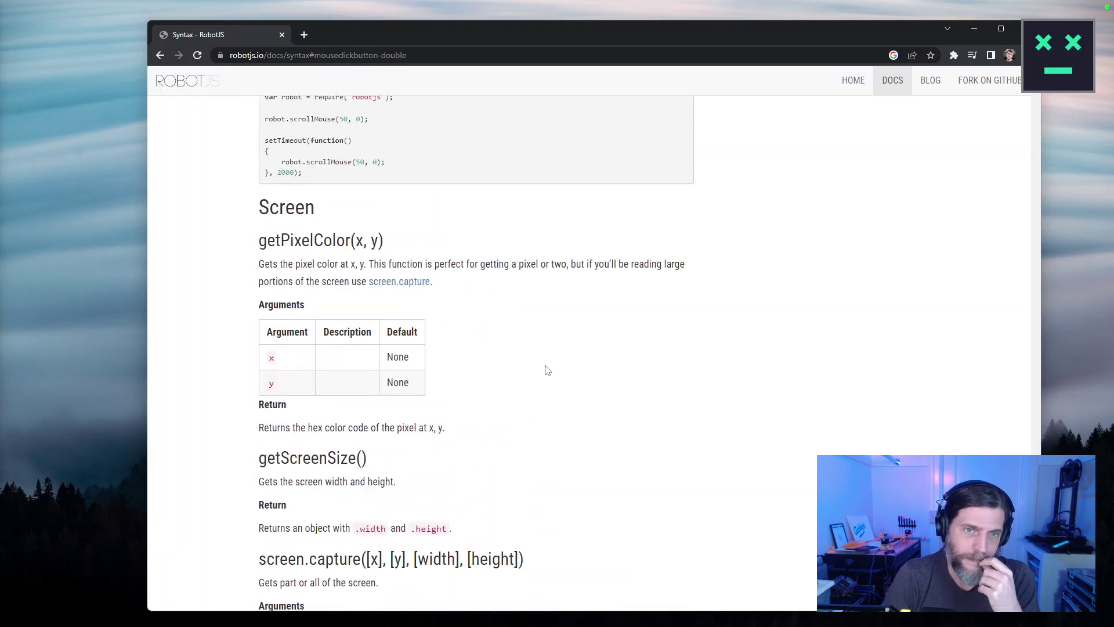
scroll(547, 370, "down", 12)
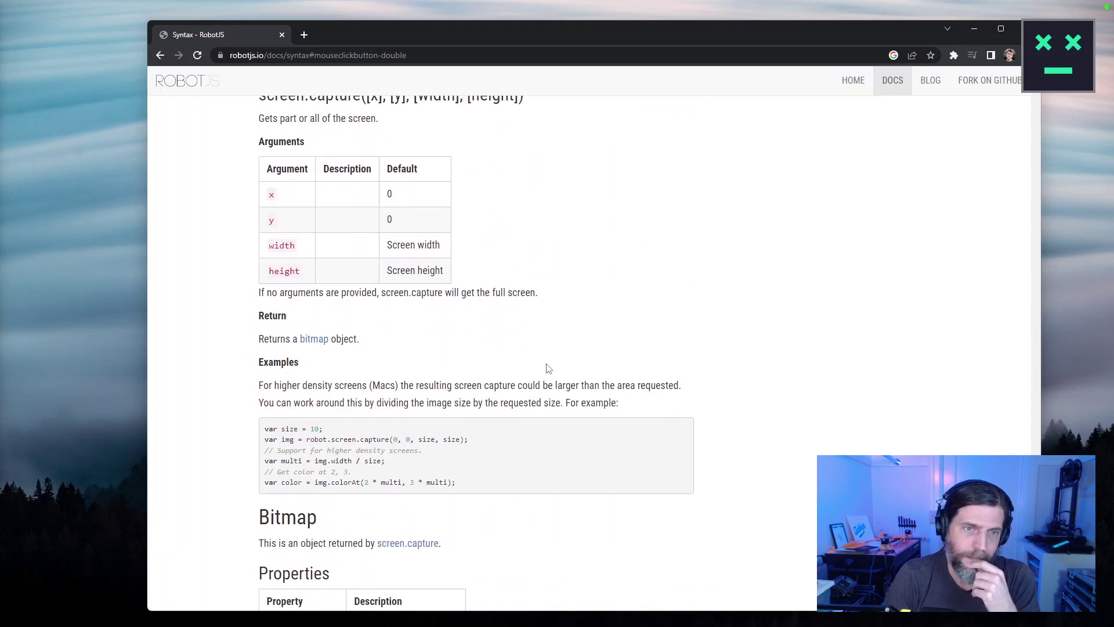
scroll(548, 369, "down", 6)
scroll(552, 362, "up", 13)
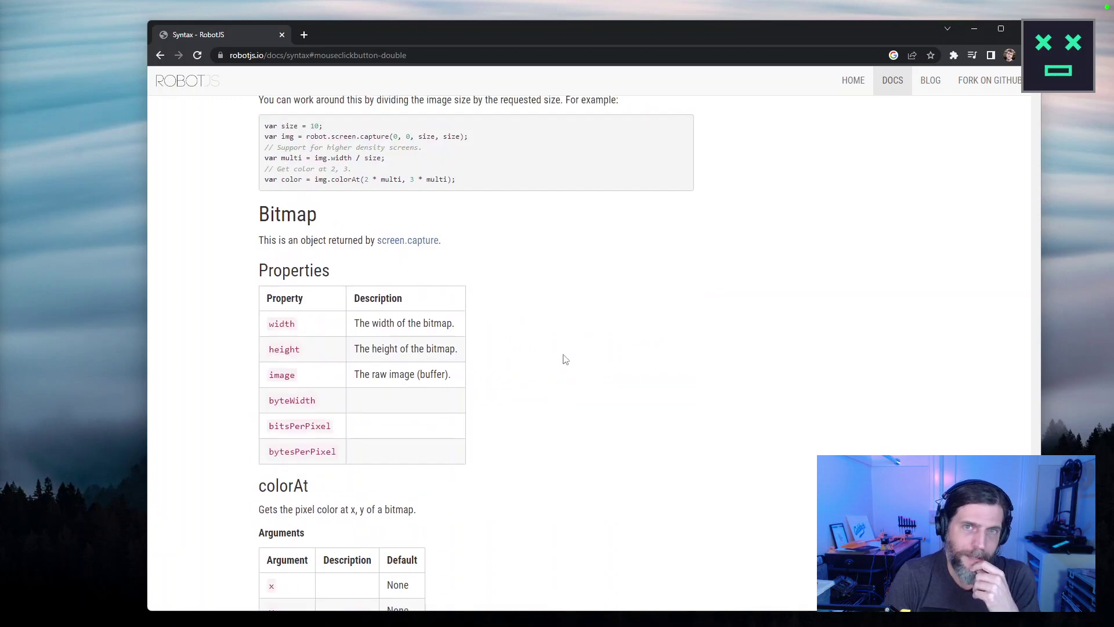
scroll(553, 355, "up", 18)
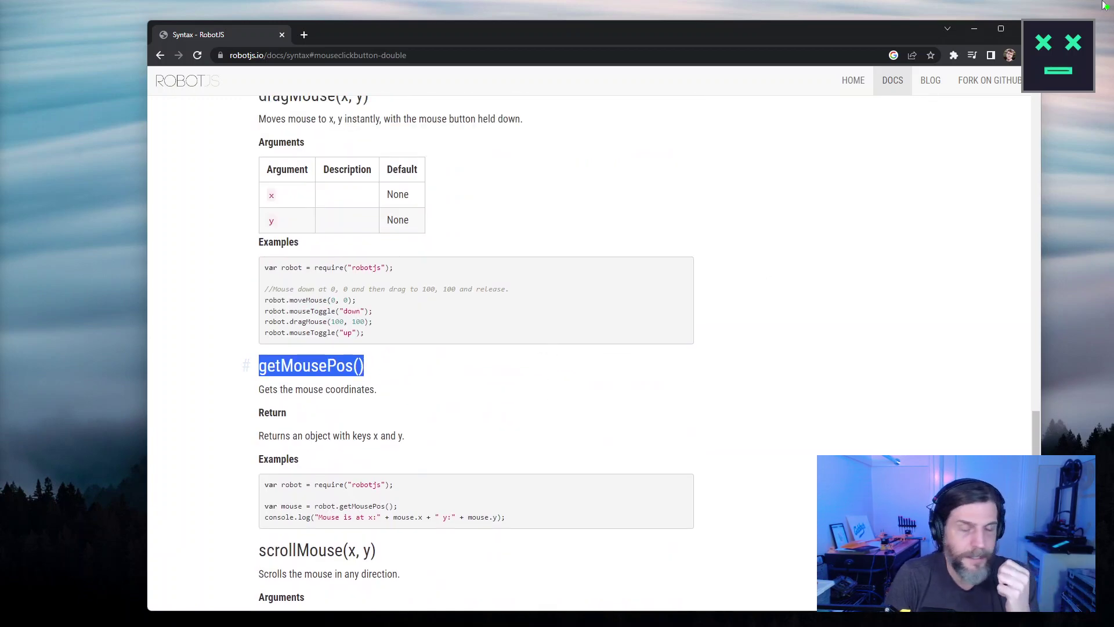
Close the RobotJS documentation window and bring up the Win+X menu to start PowerShell.
left_click(1020, 32)
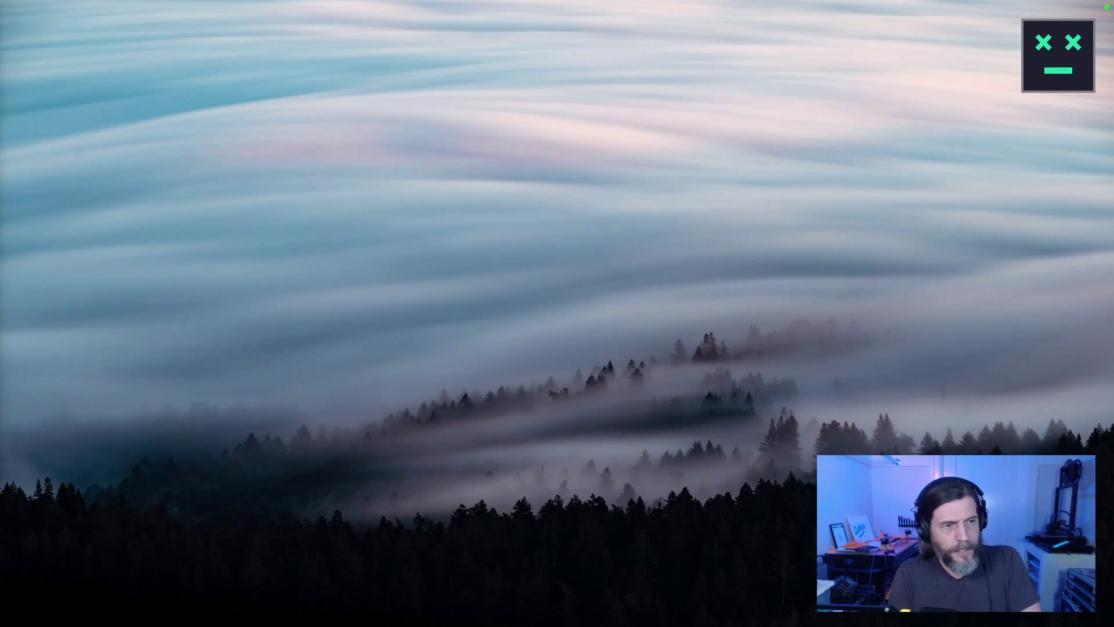
key("super+x")
Open a PowerShell terminal and rerun the ssh command to midipi.local from history.
key("i")
left_click_drag(787, 105, 743, 126)
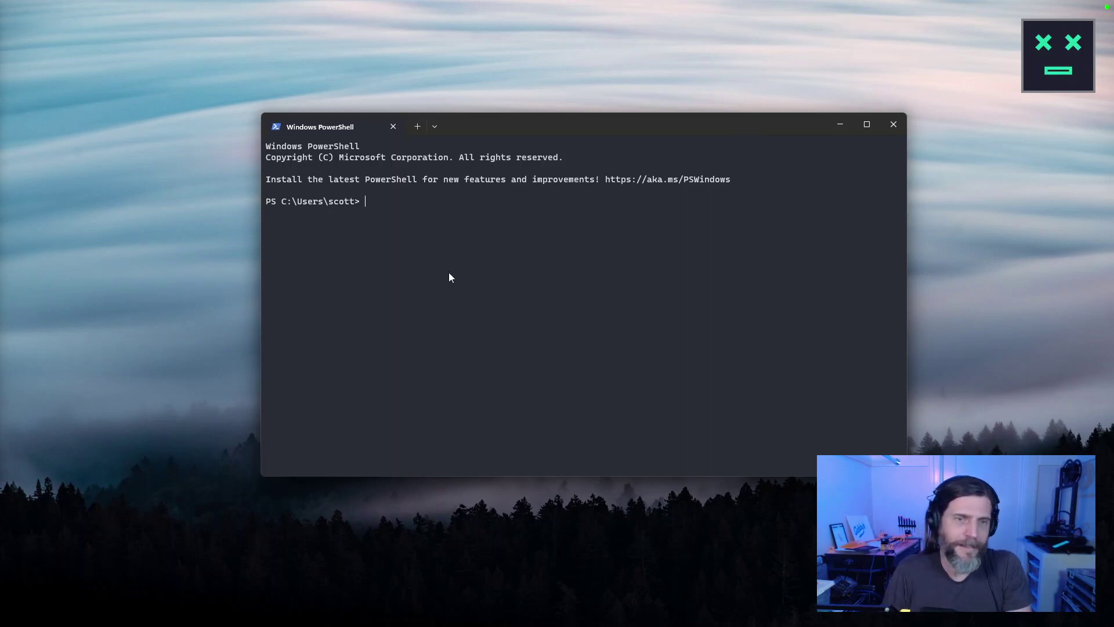
key("Up")
key("Up")
key("Up")
key("Up")
key("Up")
key("Up")
key("Up")
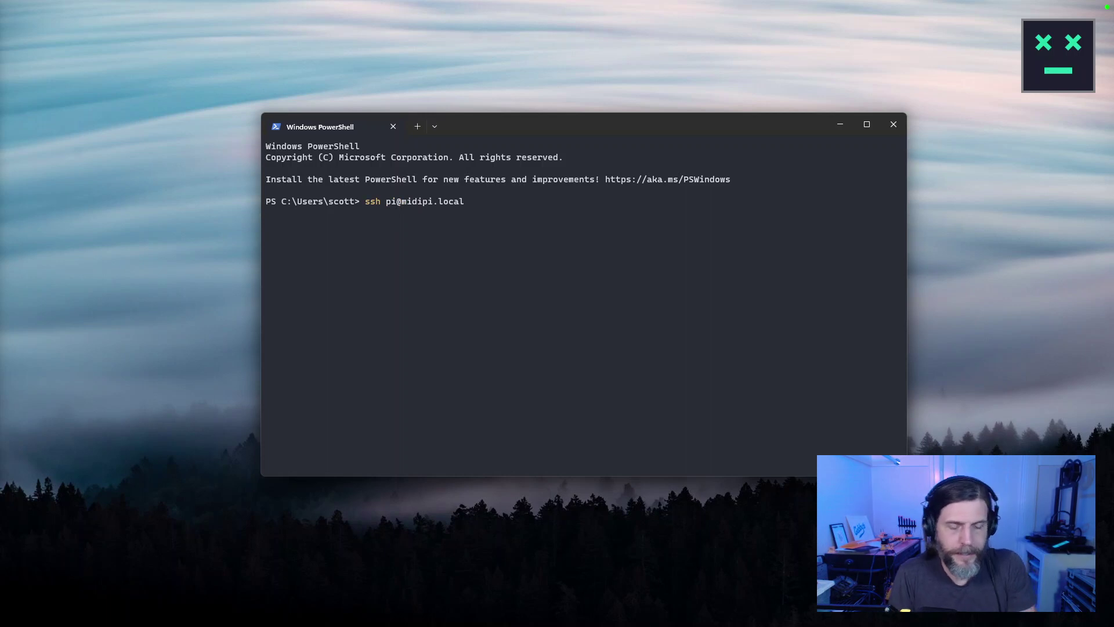
key("Return")
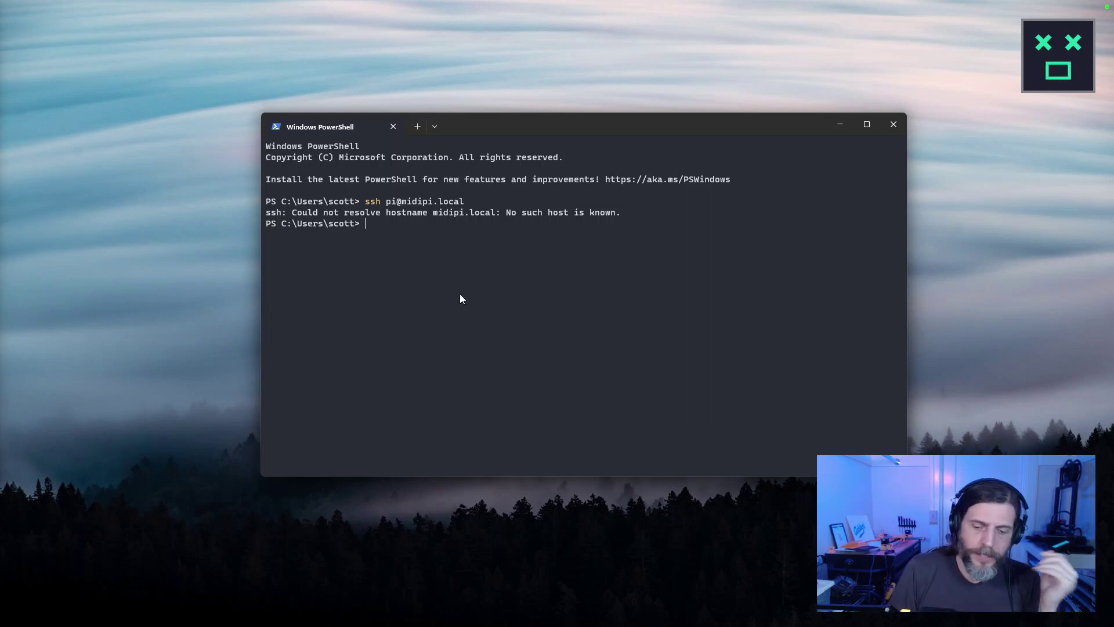
key("Up")
key("Return")
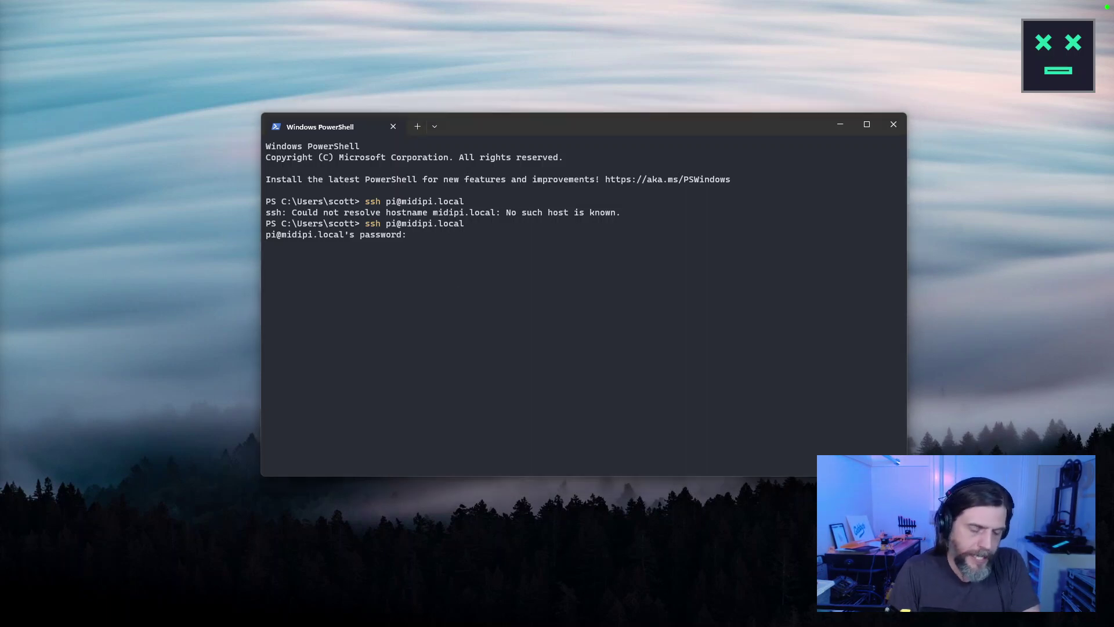
key("Return")
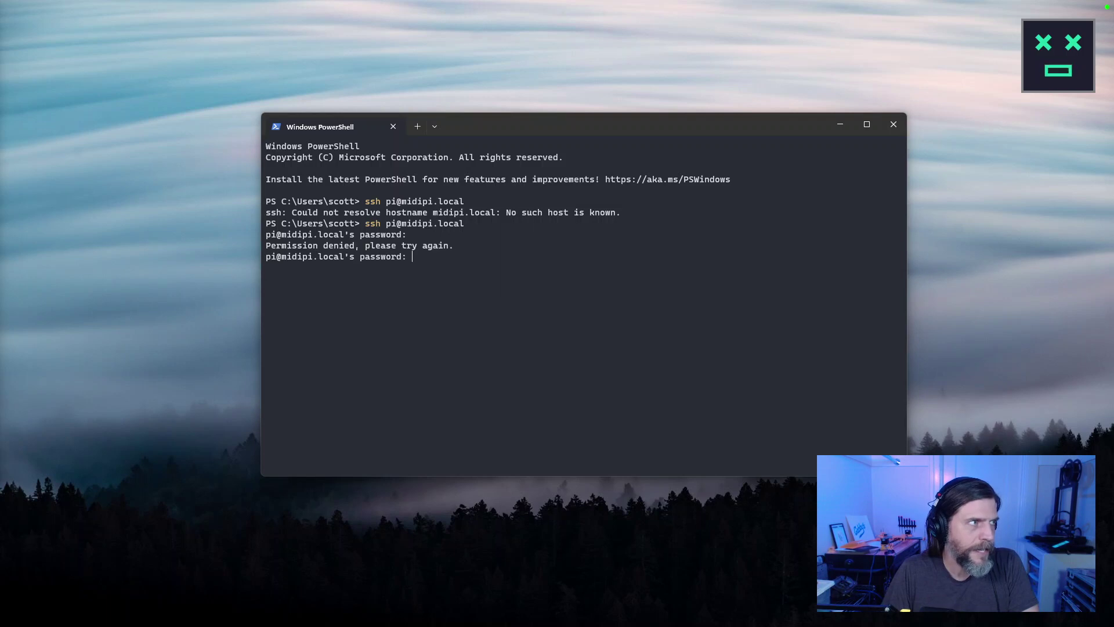
key("super+2")
left_click_drag(293, 139, 856, 39)
Submit the Pi's SSH password in the terminal and move the terminal to the lower left.
left_click(253, 306)
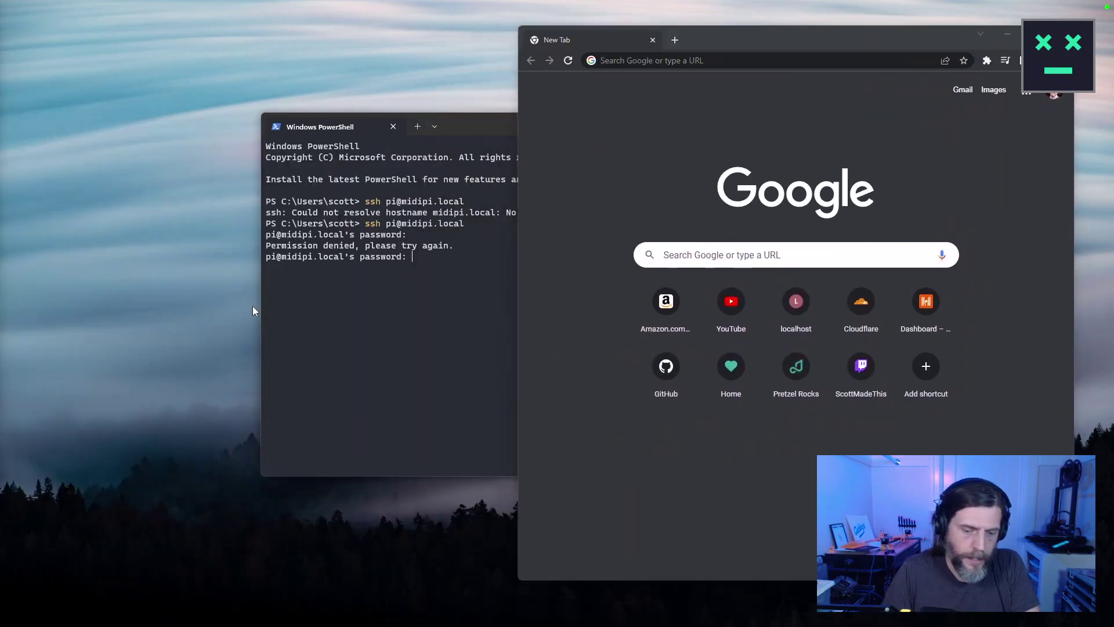
left_click(339, 345)
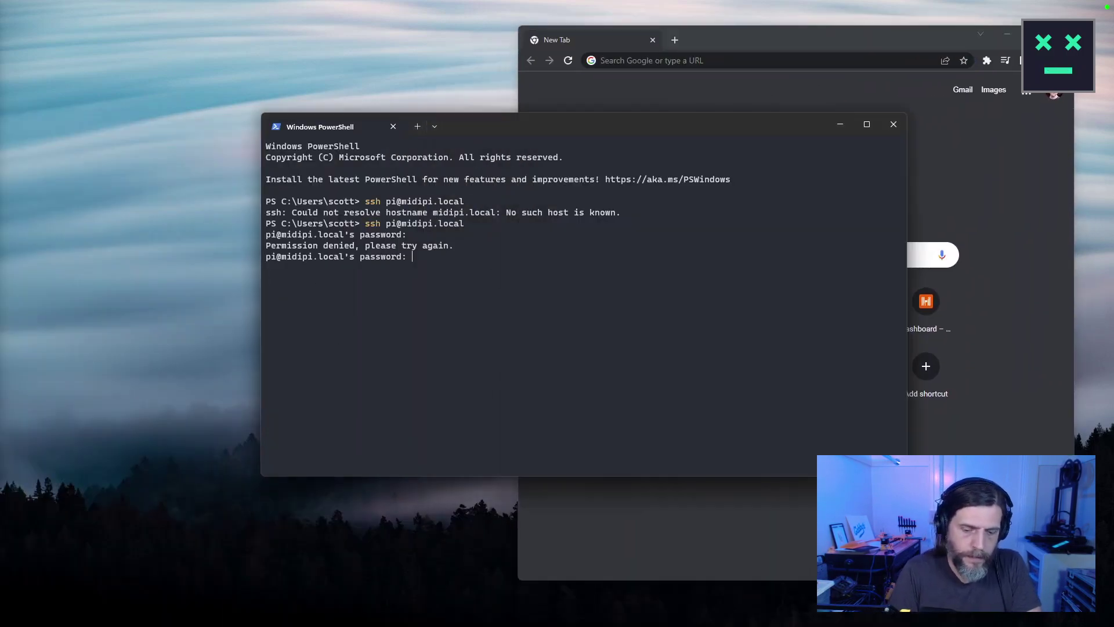
key("Return")
left_click_drag(560, 124, 362, 189)
Load midipi.local:8581 in Chrome, retrying until the Homebridge login page appears.
left_click(687, 61)
left_click(689, 62)
type("midipi.local:8581")
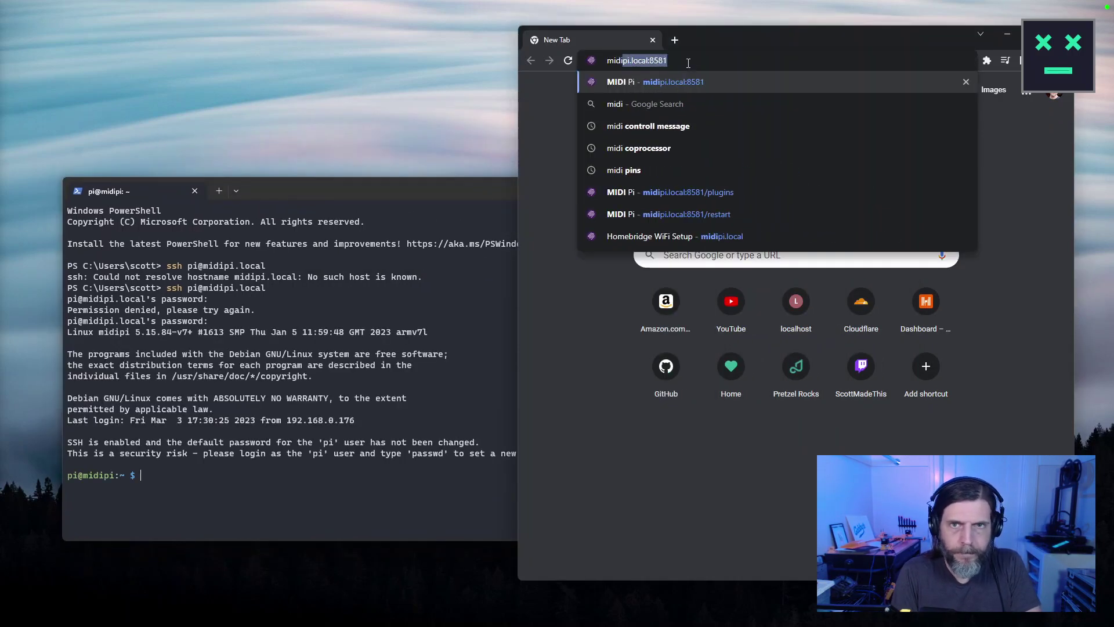
key("Return")
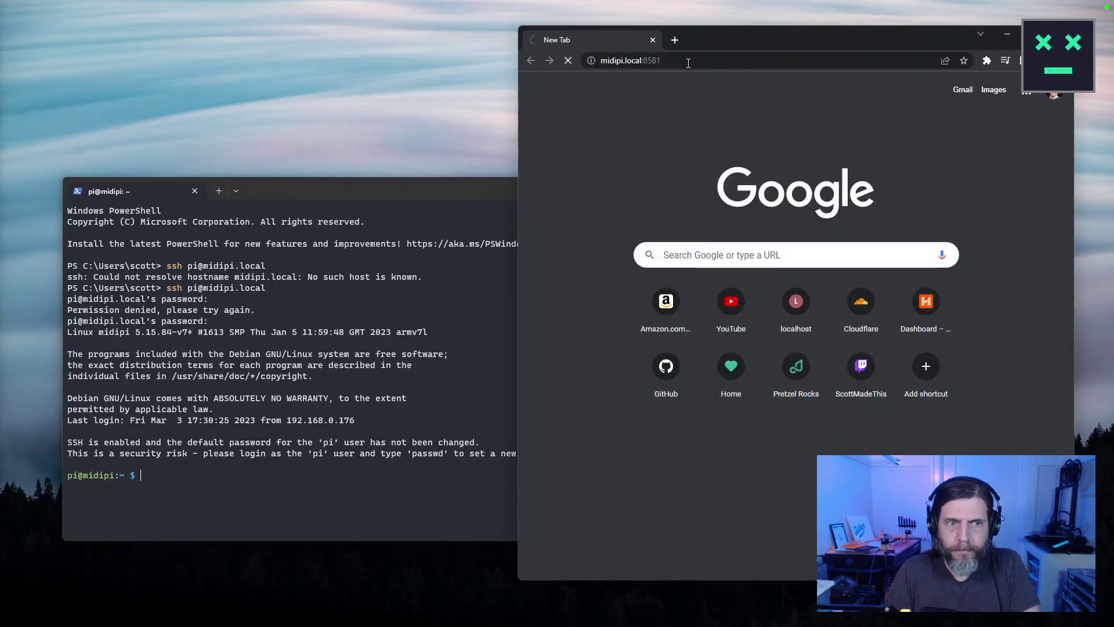
left_click_drag(763, 36, 791, 23)
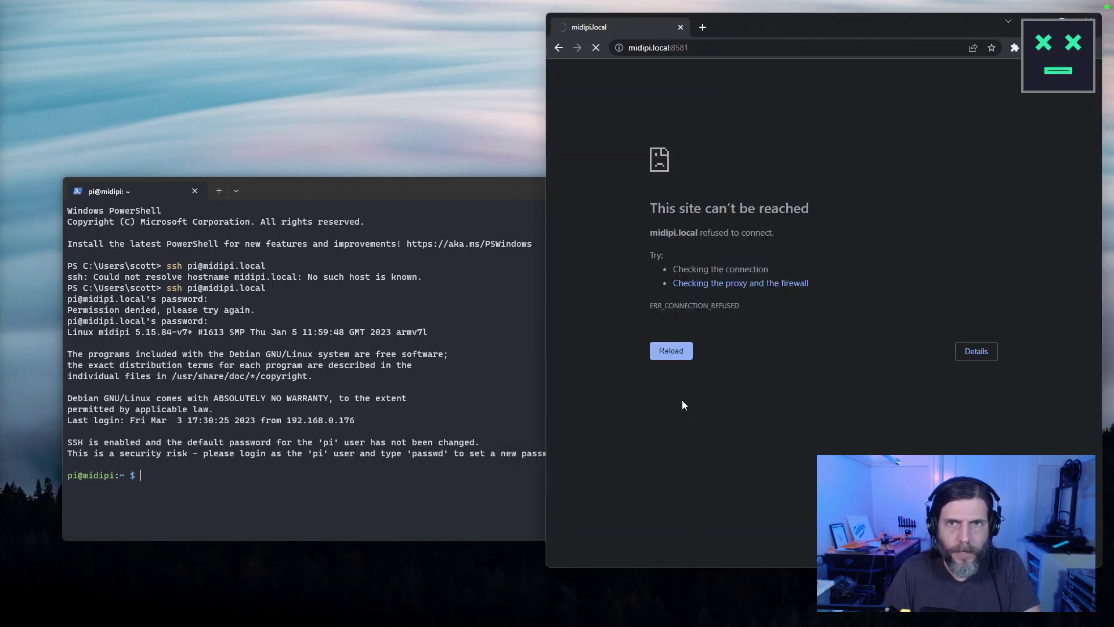
left_click(678, 360)
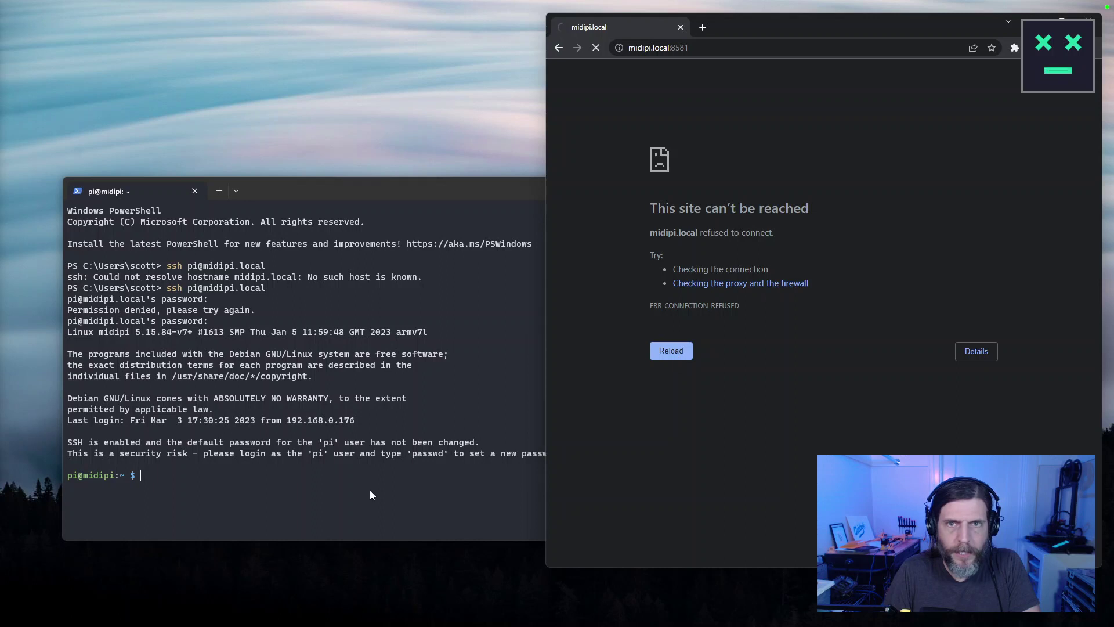
Run speaker-test -c2 -twav -l7 on the Pi from the command history.
left_click(372, 490)
type("fluidsynth -a alsa -m alsa_seq /usr/share/sounds/sf3/default-GM.sf3 -g 2")
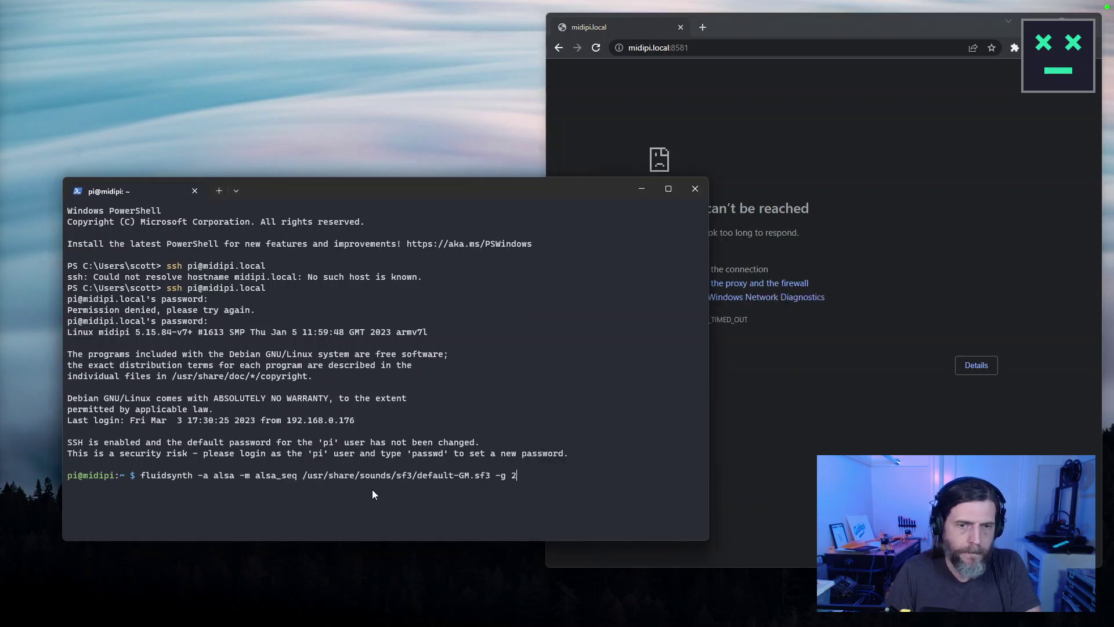
key("Up")
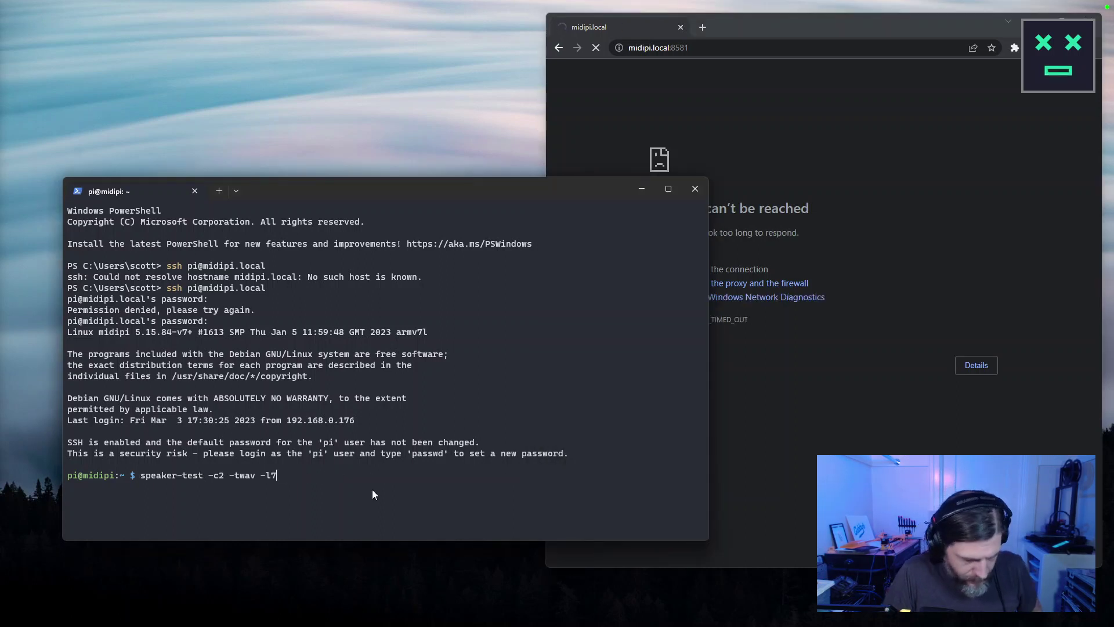
key("Return")
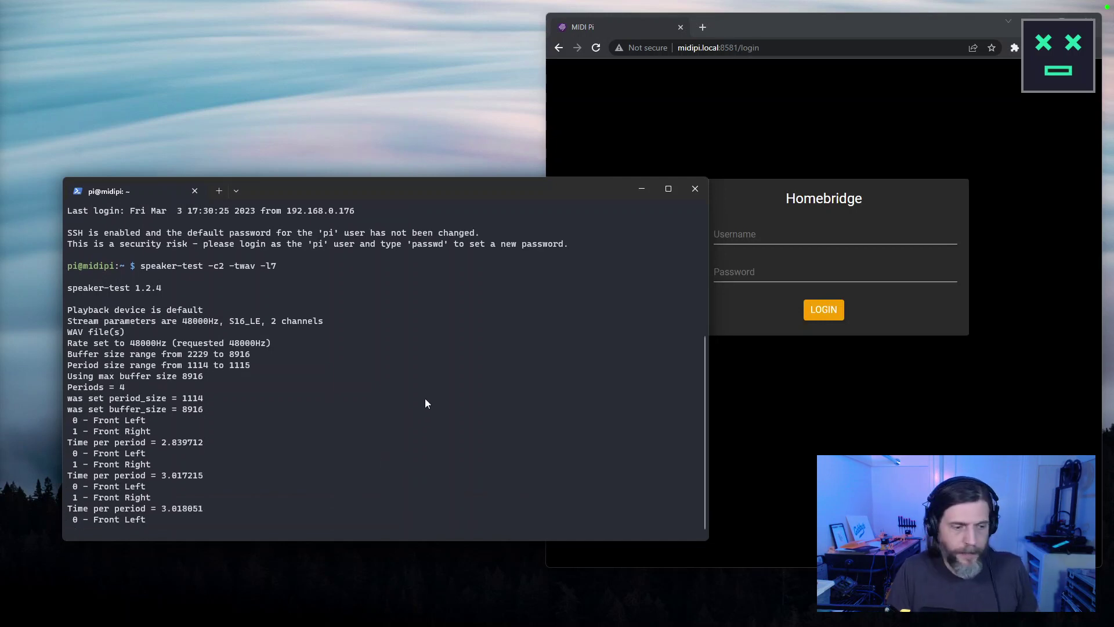
Log into Homebridge with the account's username and password, then widen the browser leftward.
left_click(823, 398)
left_click(763, 236)
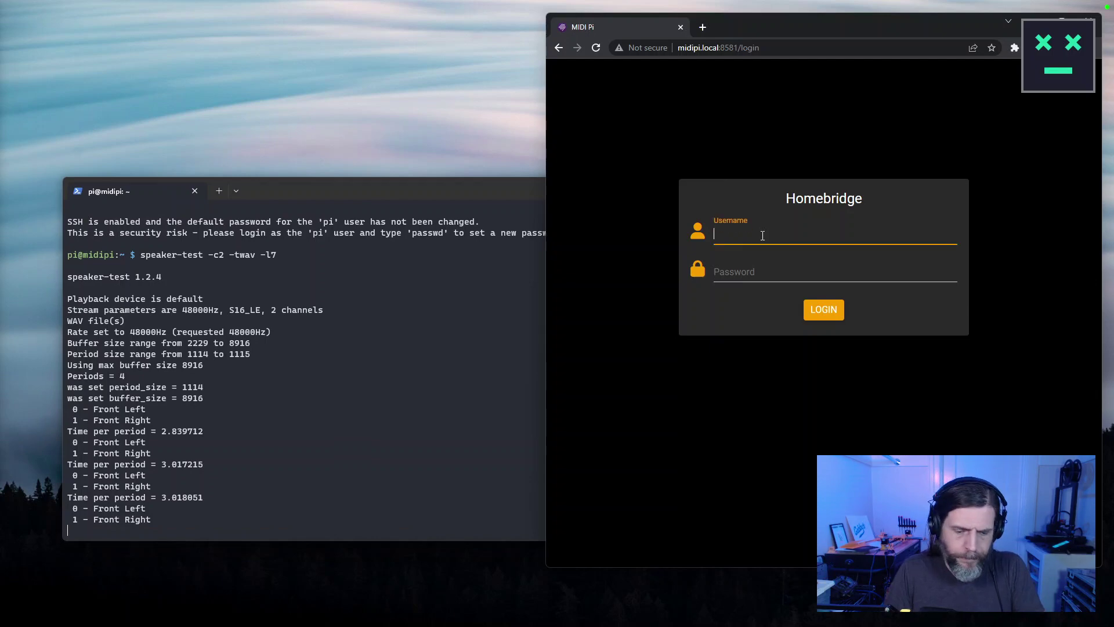
type("pi")
key("Tab")
type("raspberry")
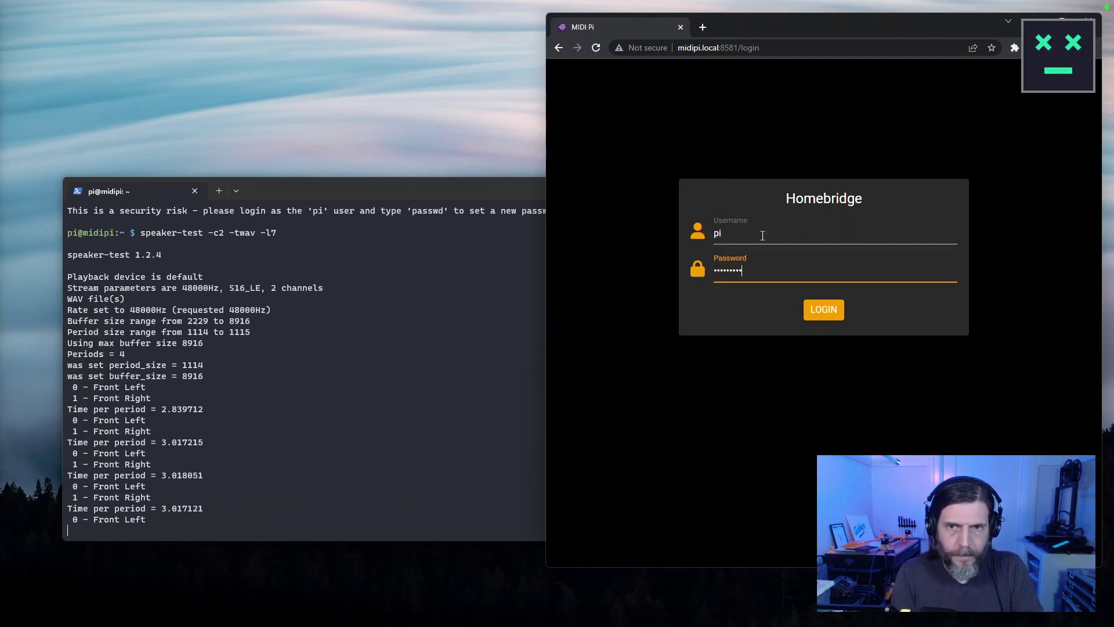
key("Return")
left_click_drag(545, 208, 123, 210)
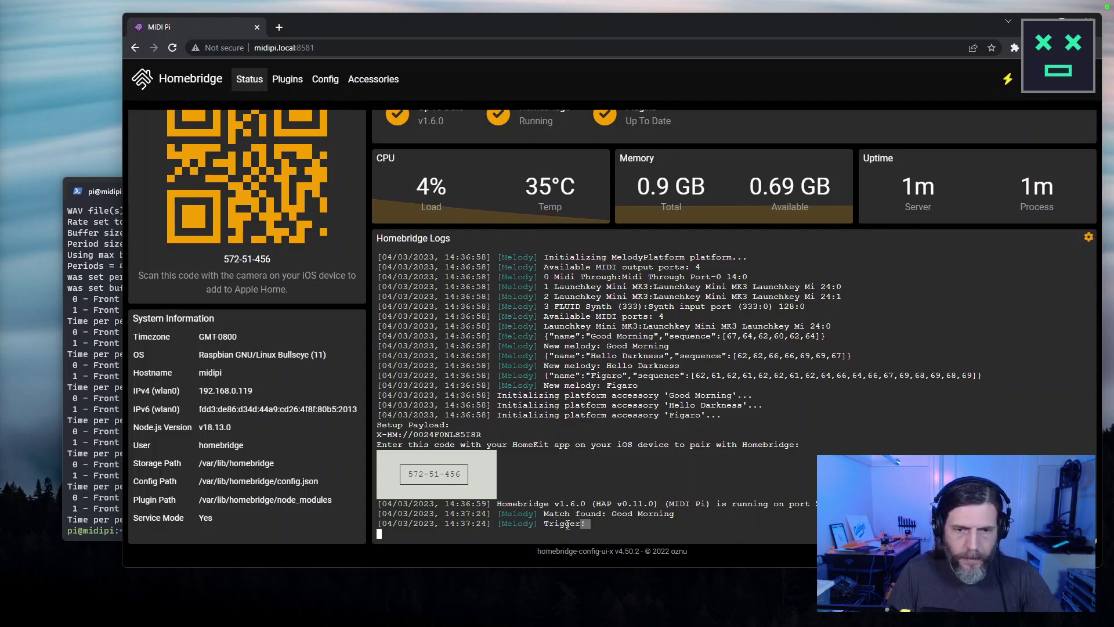
Highlight the Homebridge log lines where the Good Morning and Hello Darkness melodies are matched and triggered.
left_click_drag(585, 523, 357, 506)
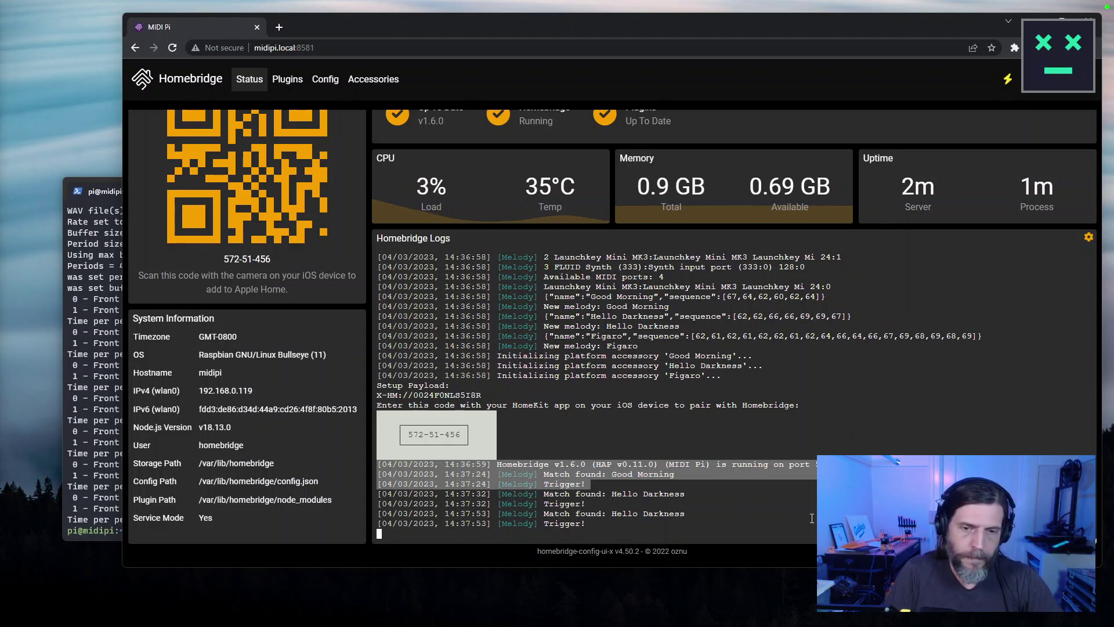
left_click_drag(582, 524, 369, 491)
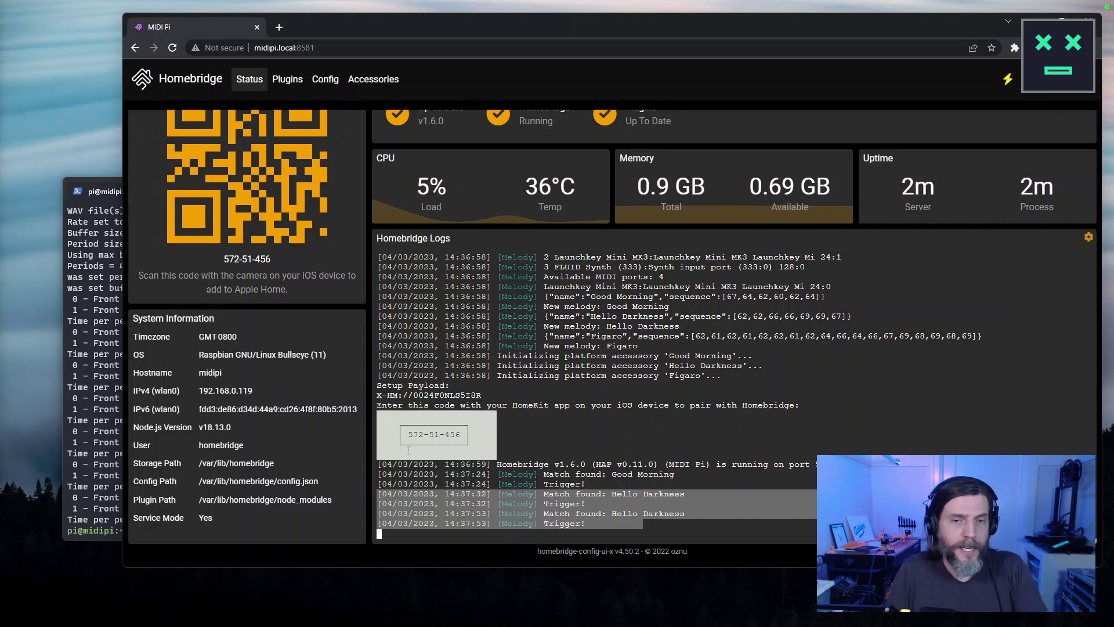
Highlight the Homebridge log from startup through the last 'Trigger!' entry.
left_click(639, 528)
left_click_drag(608, 524, 326, 465)
left_click(621, 486)
left_click_drag(604, 525, 353, 469)
left_click_drag(617, 526, 339, 463)
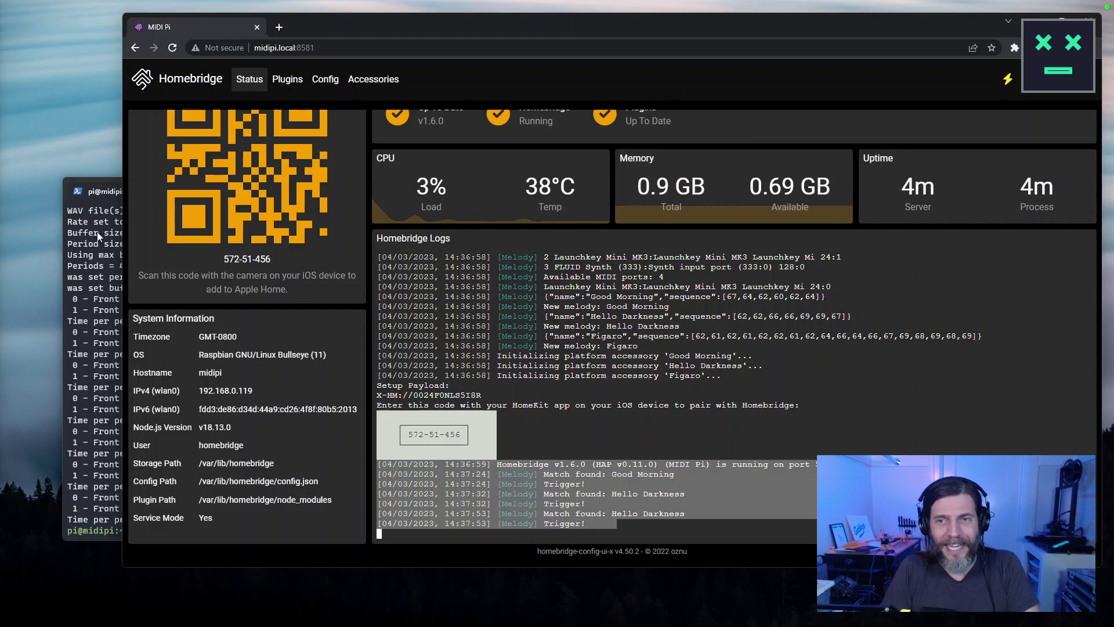
Move the Pi terminal higher, then bring the Homebridge status page forward and scroll to the top.
left_click(93, 342)
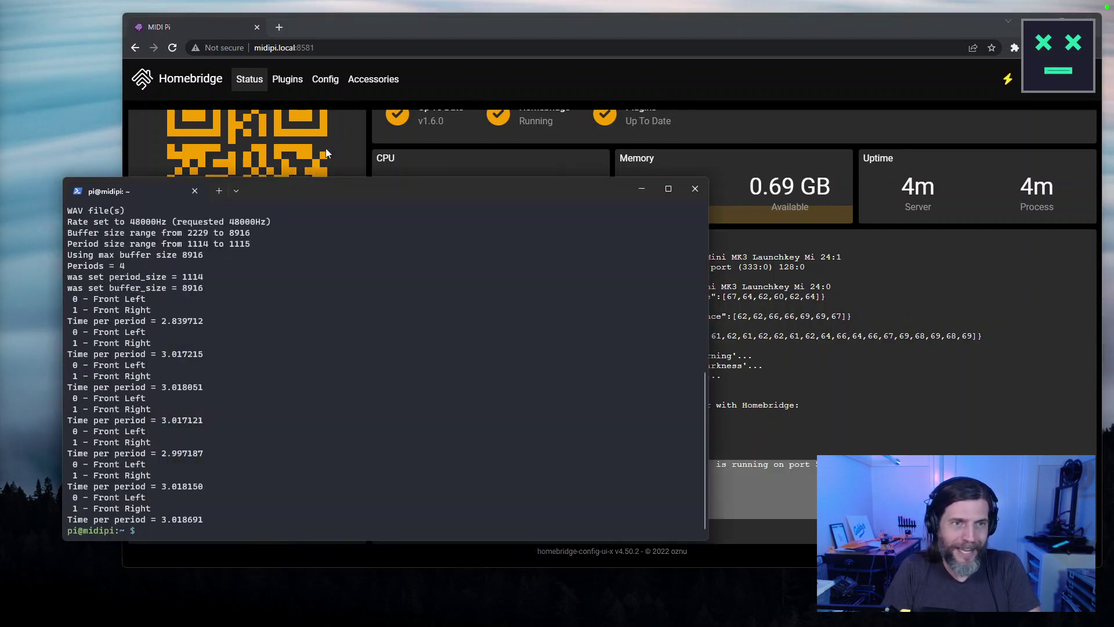
left_click_drag(325, 195, 633, 167)
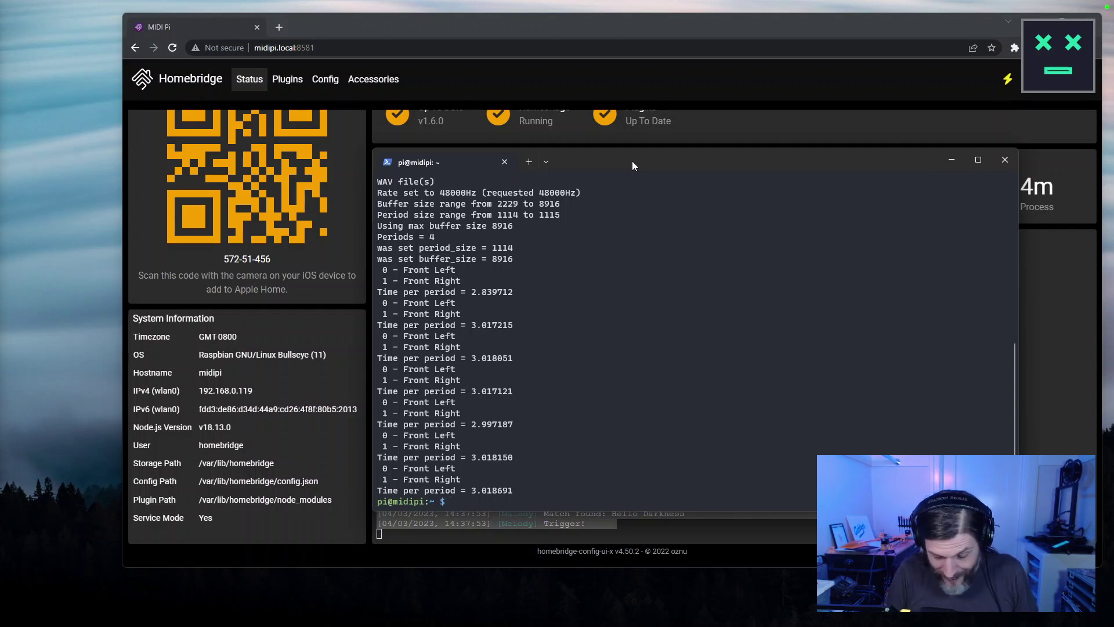
left_click(728, 33)
scroll(289, 230, "up", 1)
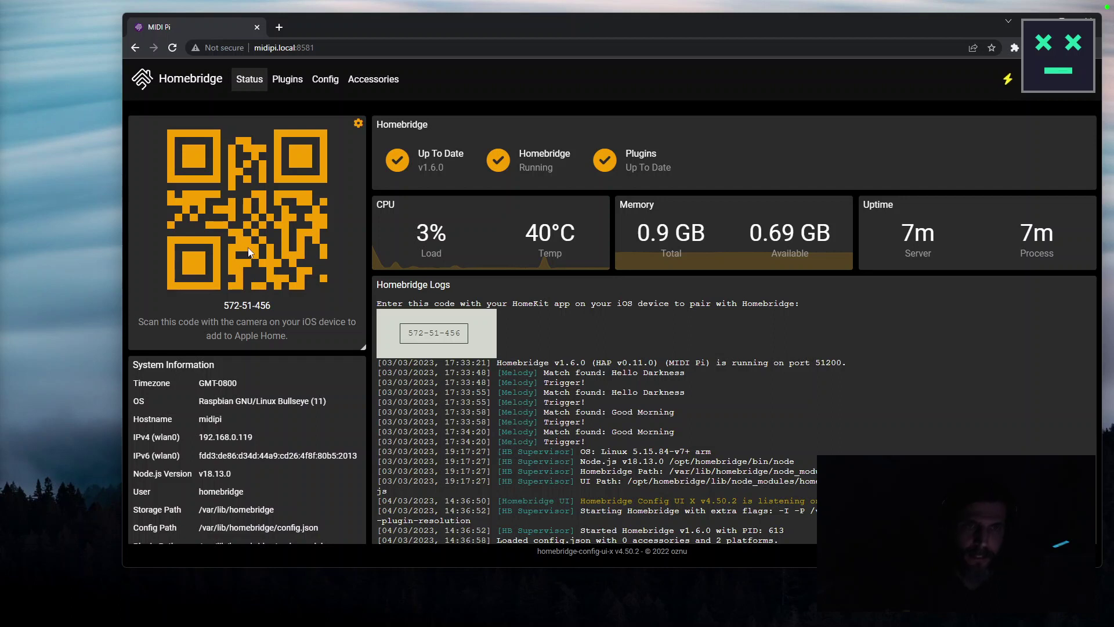
Show the Accessories page and view the Good Morning accessory's details.
left_click(365, 87)
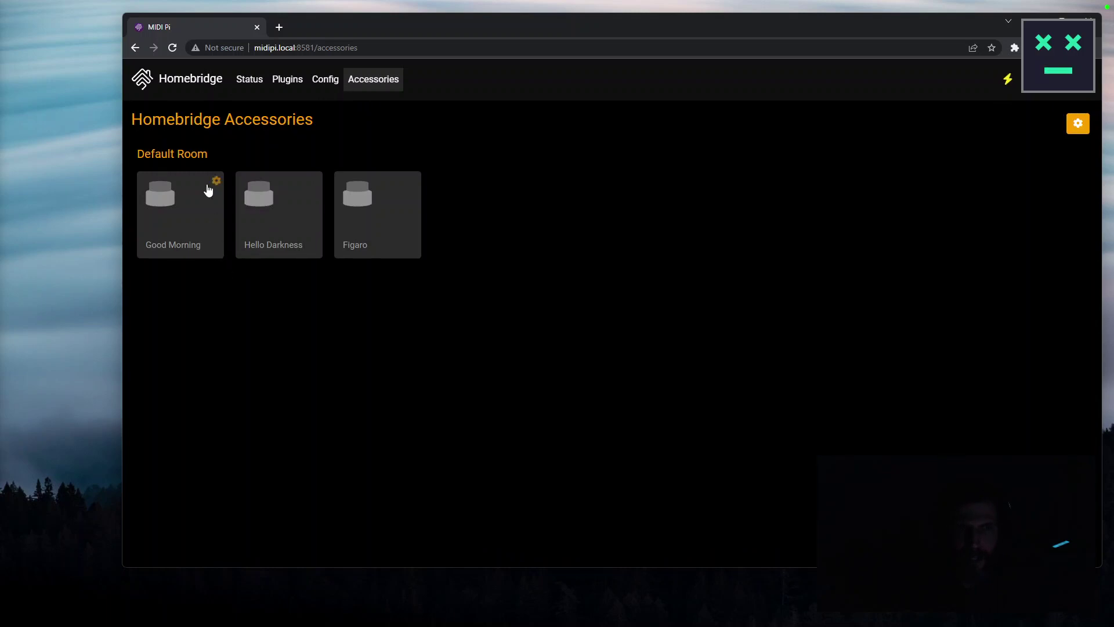
left_click(219, 182)
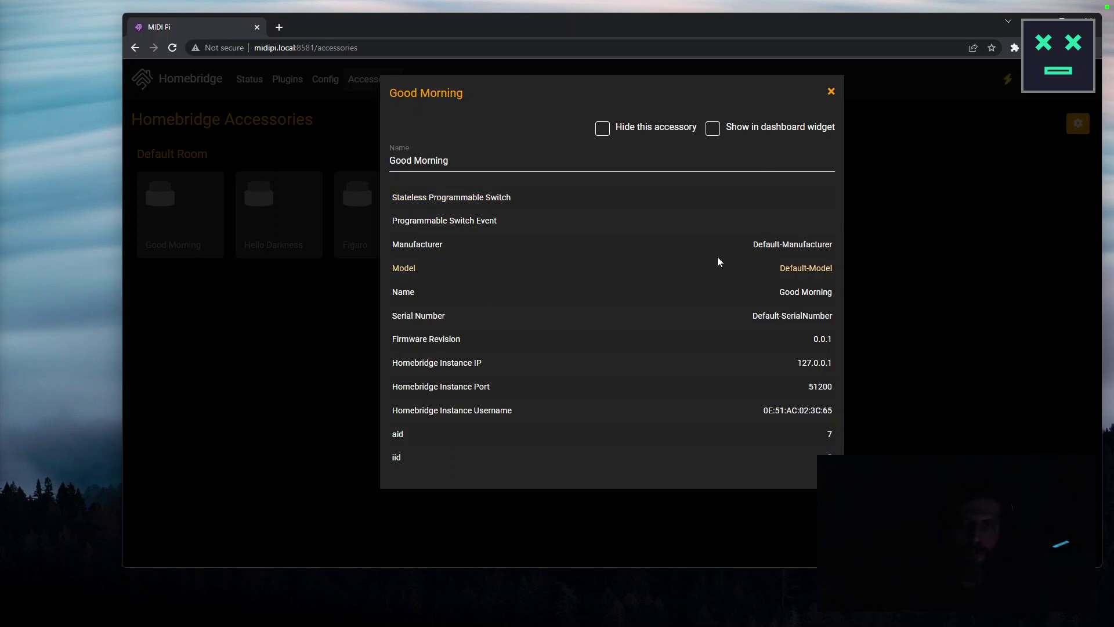
left_click(875, 202)
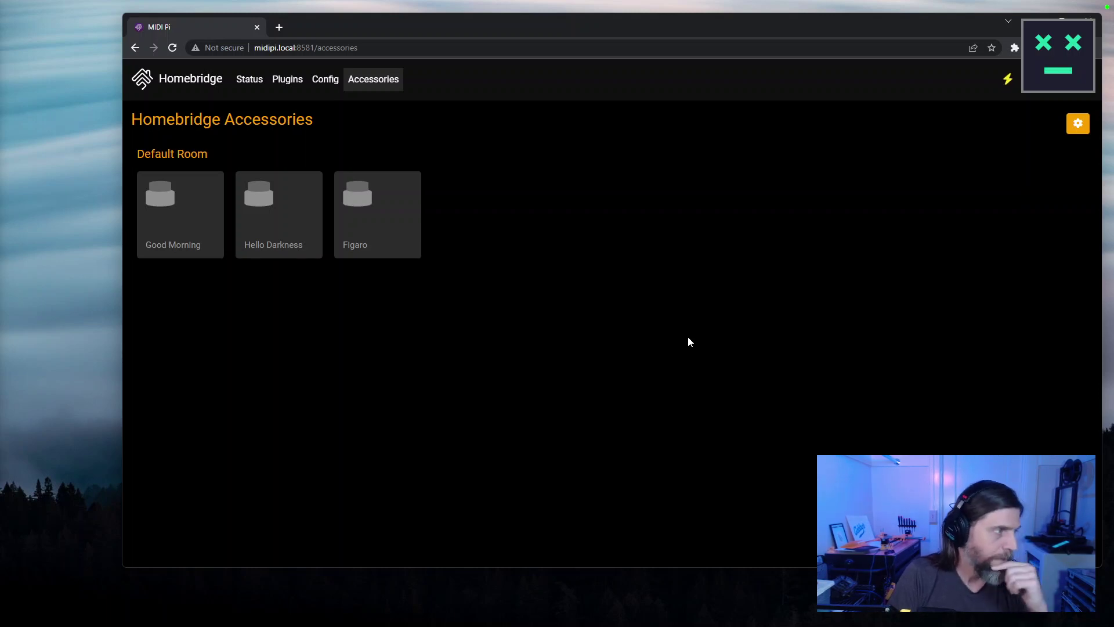
Reopen Good Morning's settings, highlight the Programmable Switch Event line, then close the dialog.
mouse_move(199, 204)
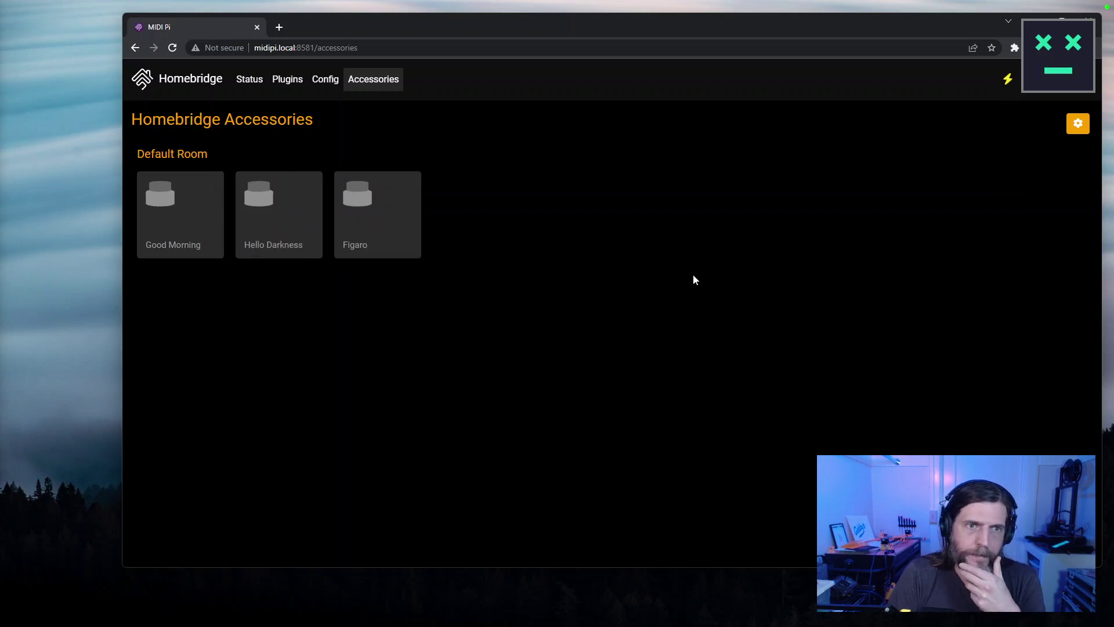
left_click(217, 181)
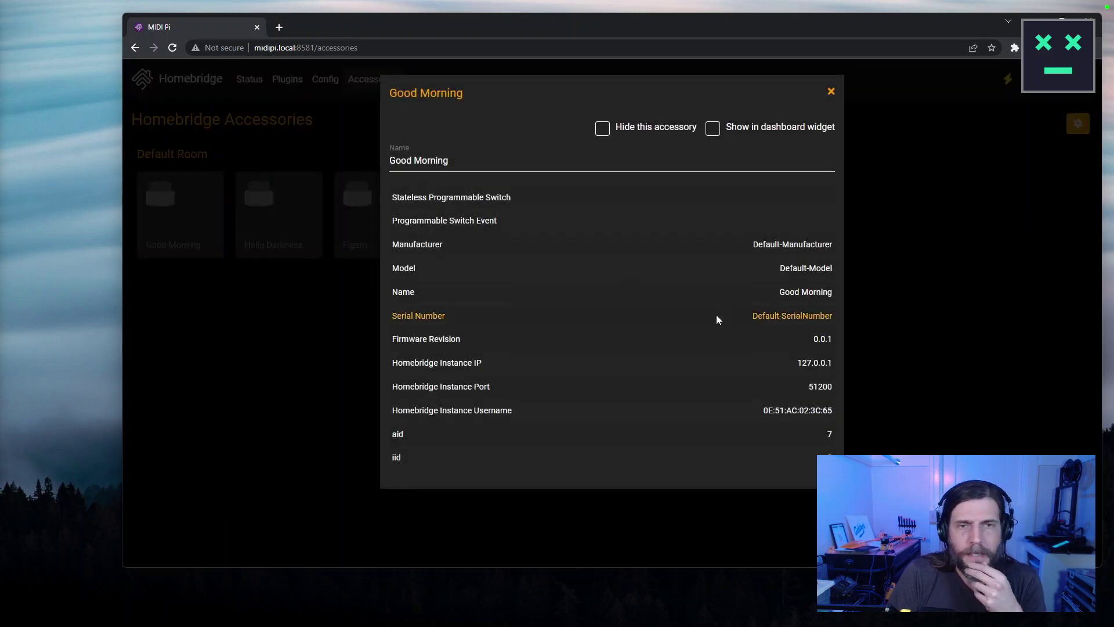
left_click_drag(449, 221, 503, 226)
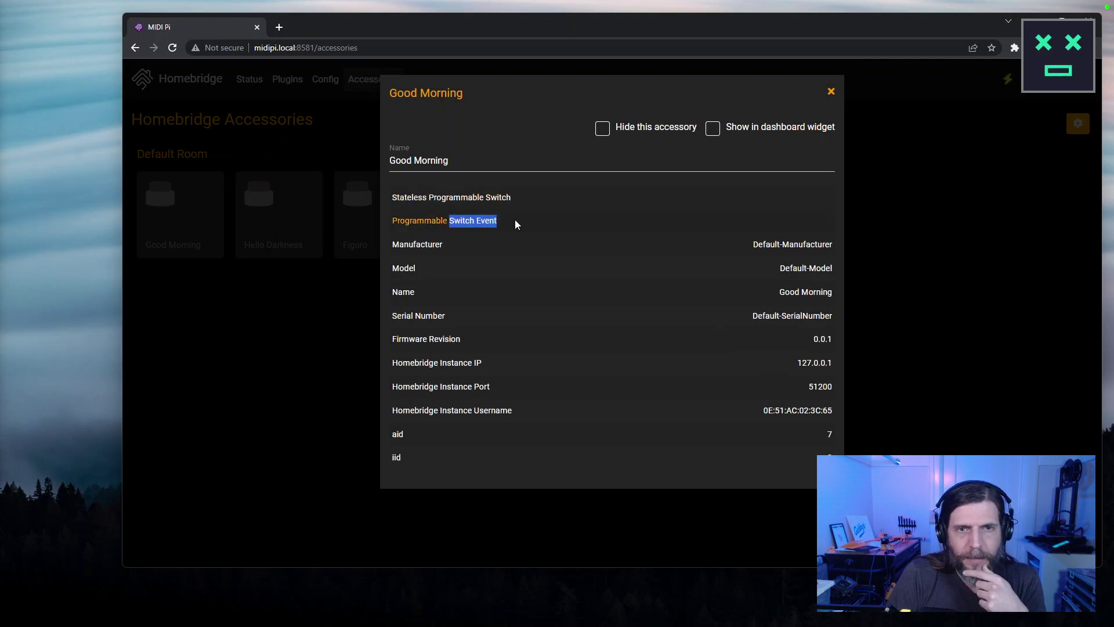
triple_click(465, 220)
left_click(414, 221)
triple_click(413, 221)
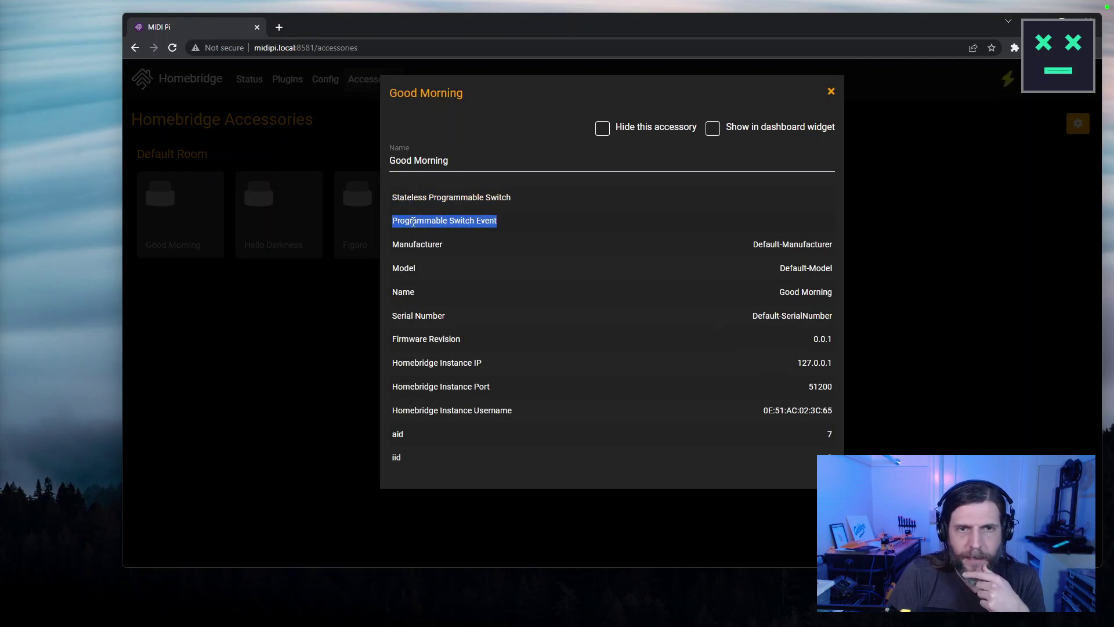
left_click(831, 92)
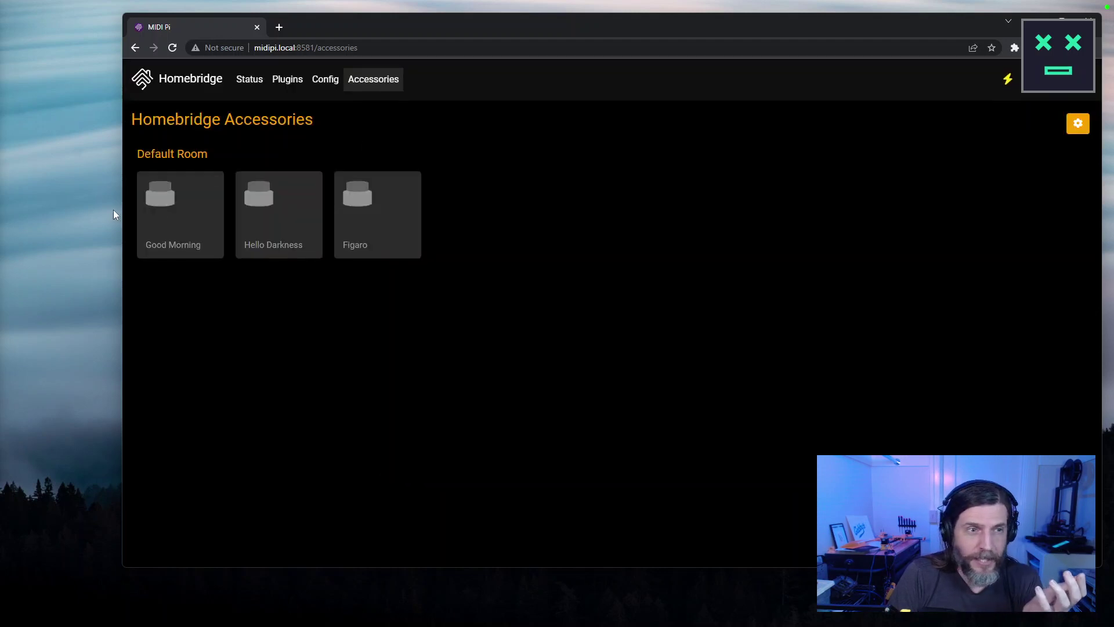
left_click_drag(349, 23, 680, 23)
Bring the Pi terminal forward, move it left, and list the home folder with ls.
left_click(406, 183)
left_click_drag(523, 163, 302, 155)
key("ctrl+l")
type("ls")
key("Return")
Change into homebridge-melody, list its files, and enlarge the terminal window.
type("cd ho")
key("Tab")
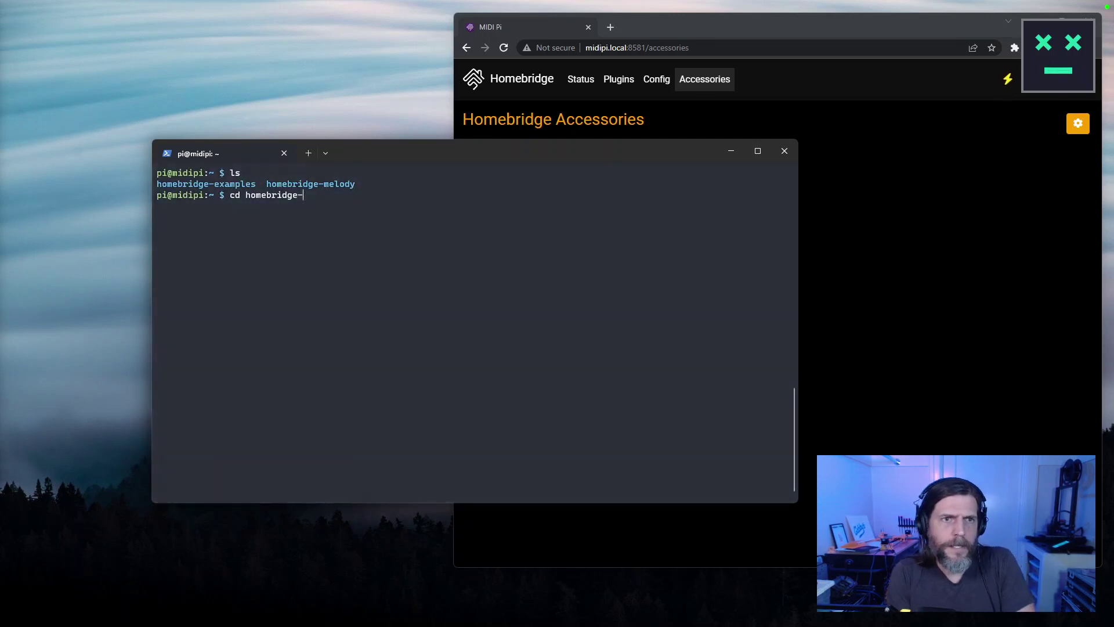
type("m")
key("Tab")
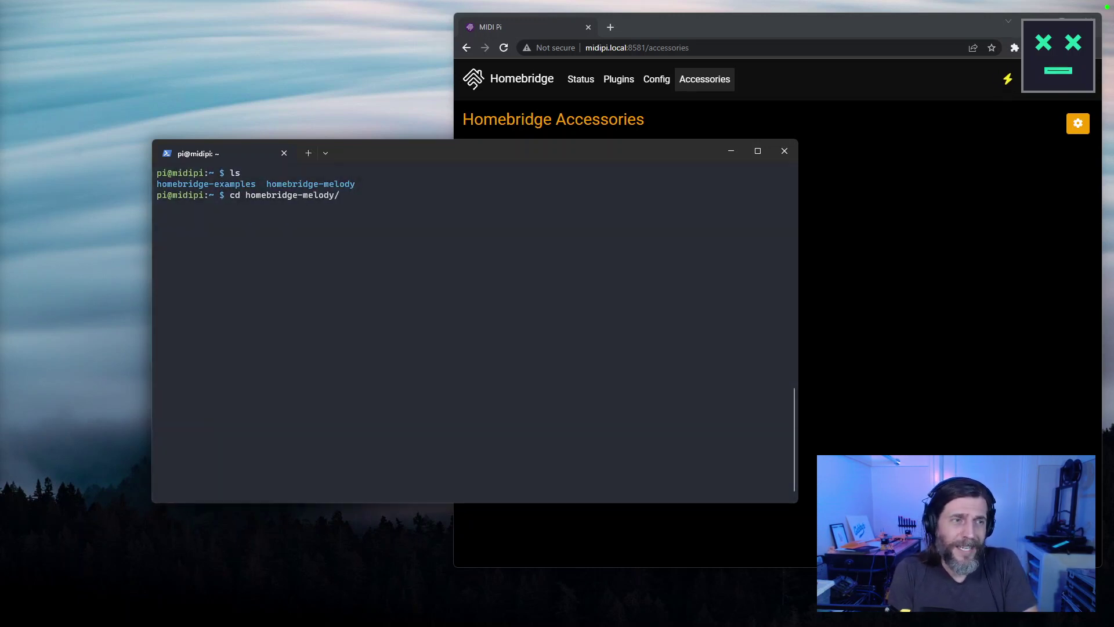
key("Return")
key("ctrl+l")
type("ls")
key("Return")
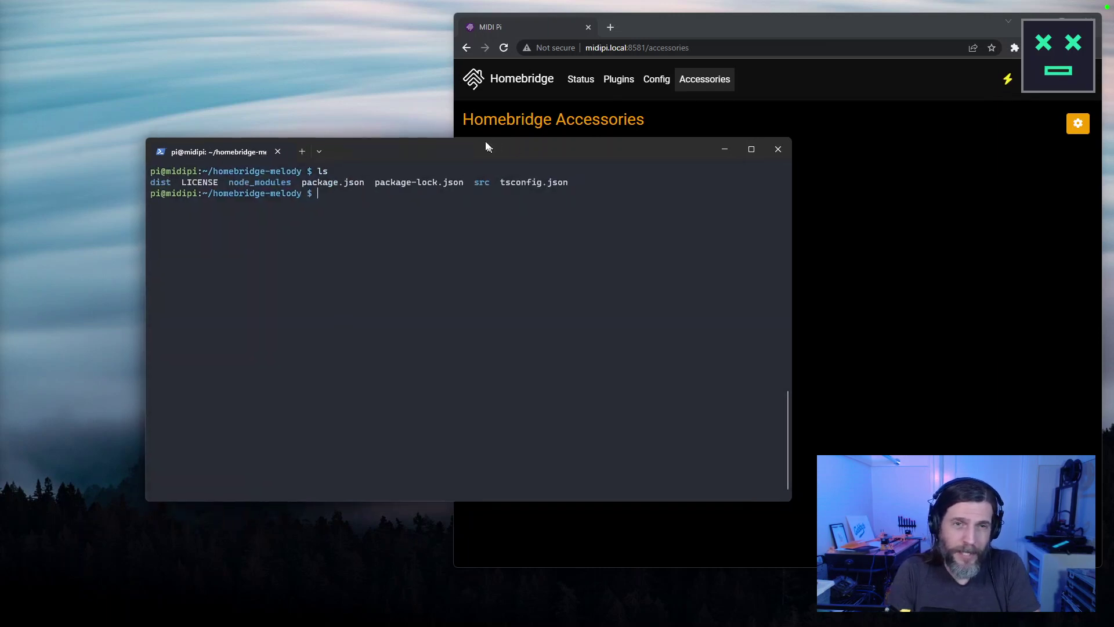
left_click_drag(494, 149, 397, 72)
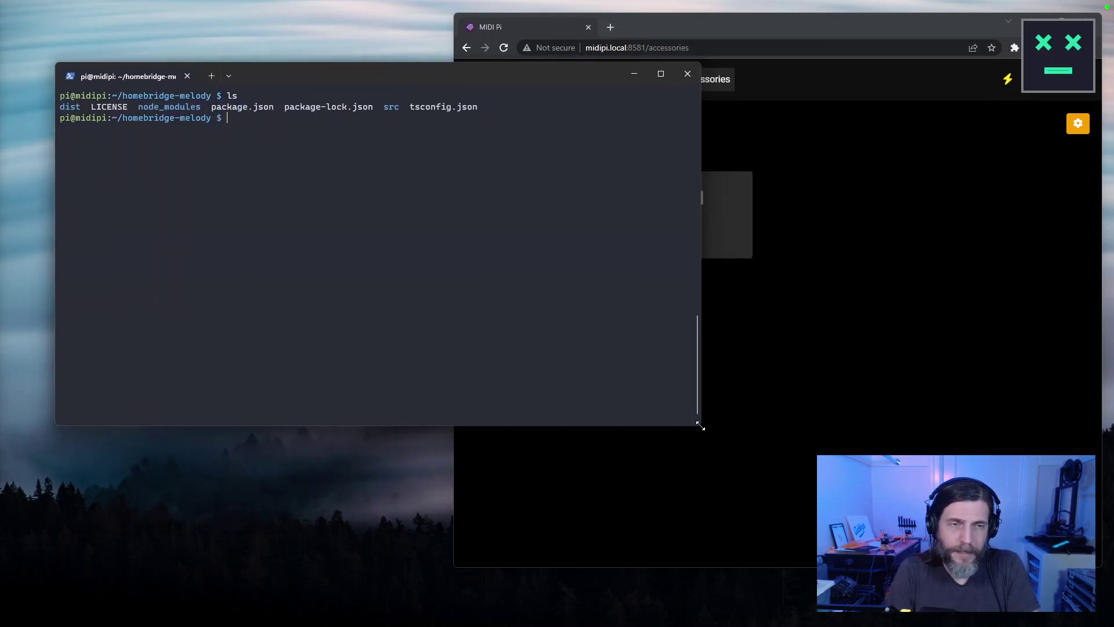
left_click_drag(700, 426, 727, 601)
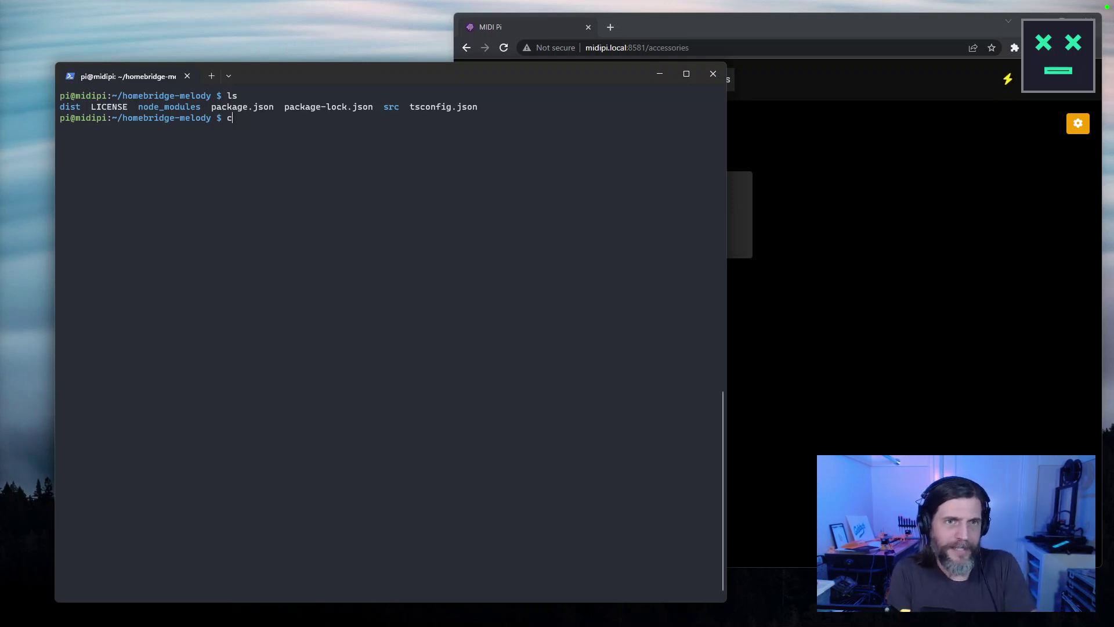
Change into the src folder and list its files.
key("Tab")
key("Return")
type("ls")
key("Return")
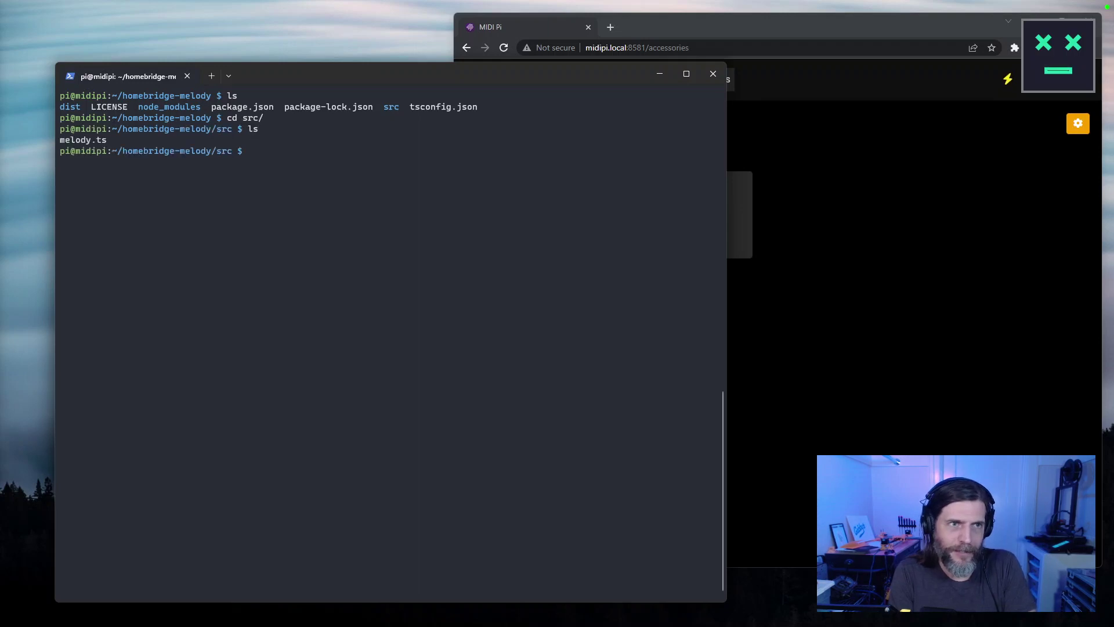
Open melody.ts in vi, dismiss the swap-file warning, and quit back to the shell.
type("vi me")
key("Tab")
key("Return")
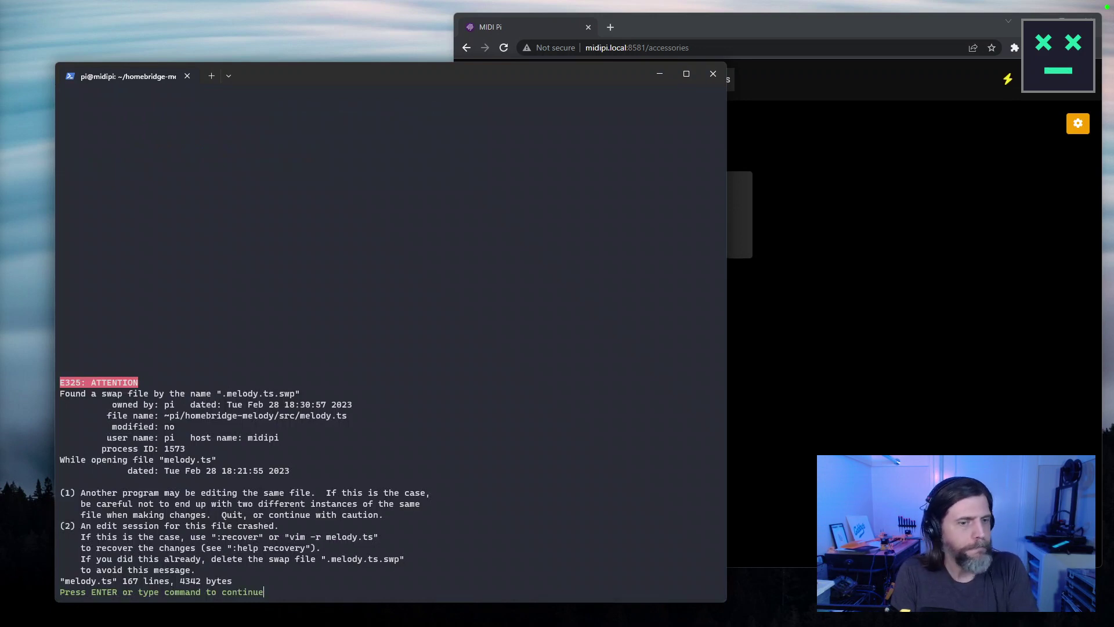
key("Return")
type(":q")
key("Return")
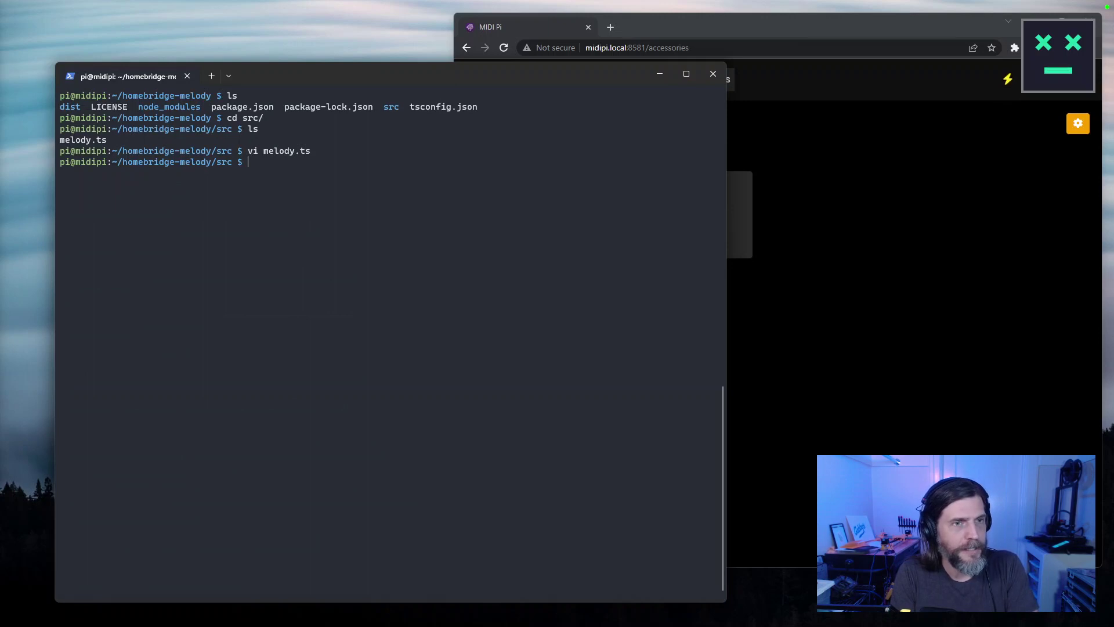
Review the uncommitted changes with git diff.
key("Return")
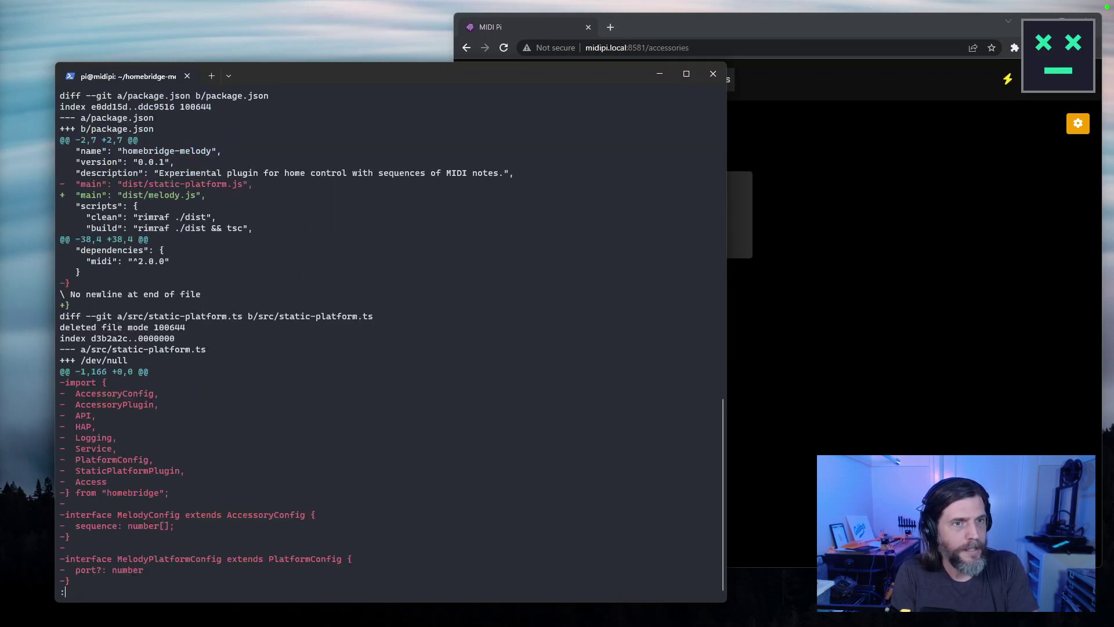
key("space")
key("space")
key("space")
key("space")
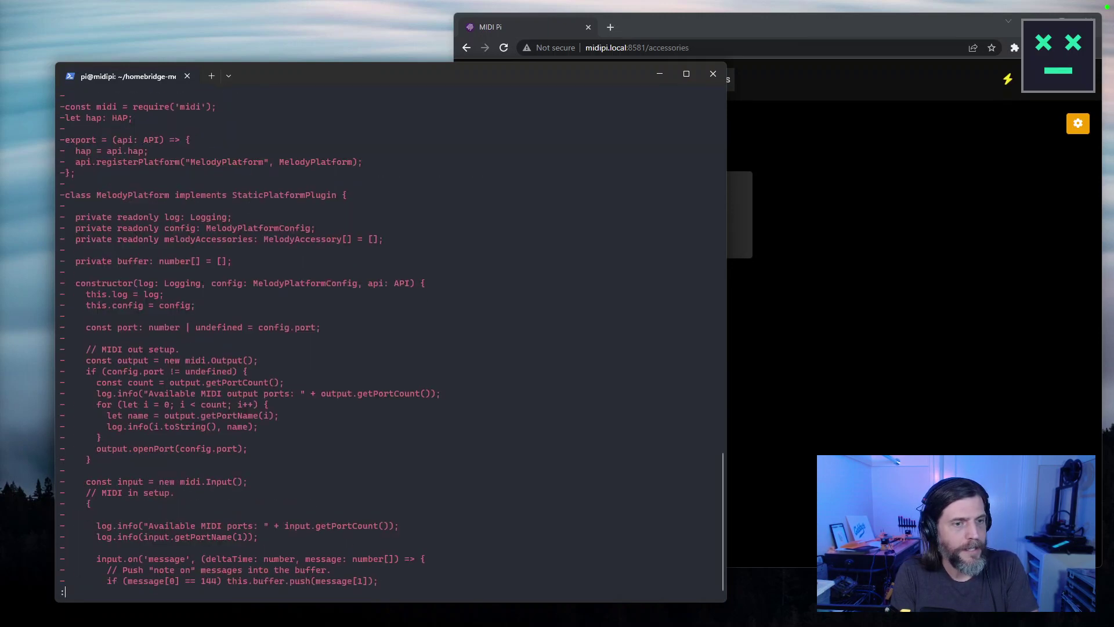
key("q")
List the src files again, abandoning an unfinished rm command.
key("ctrl+l")
type("ls")
key("Return")
type("rm .")
key("Tab")
key("Tab")
key("BackSpace")
key("BackSpace")
key("BackSpace")
key("BackSpace")
key("BackSpace")
type("ls")
key("Return")
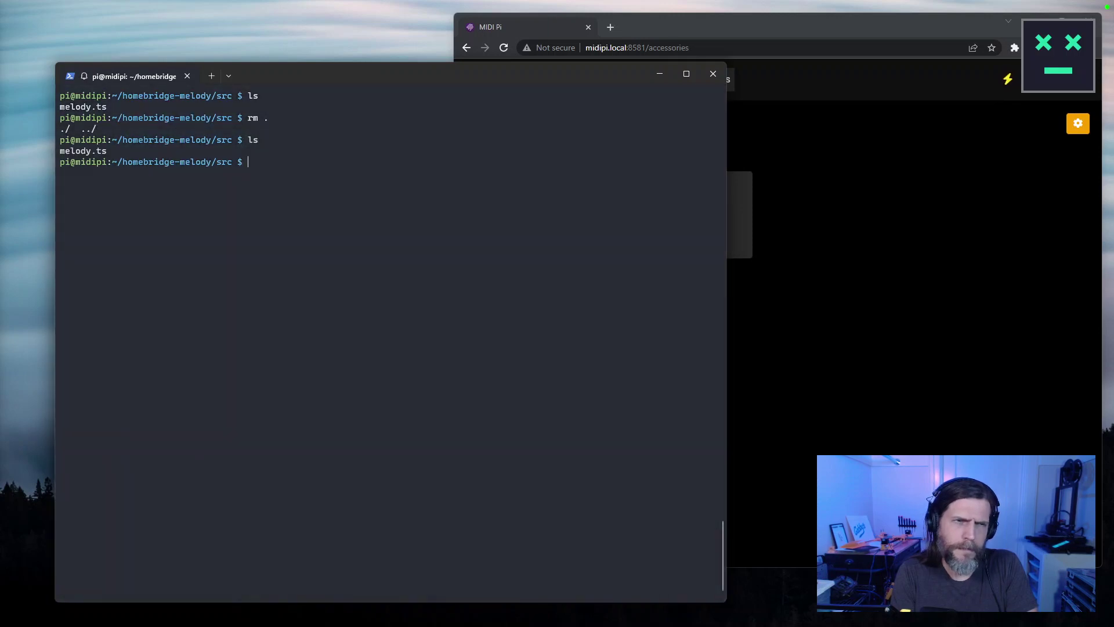
Reopen melody.ts and search it for 'Sing'.
key("Up")
key("Up")
key("Up")
key("Return")
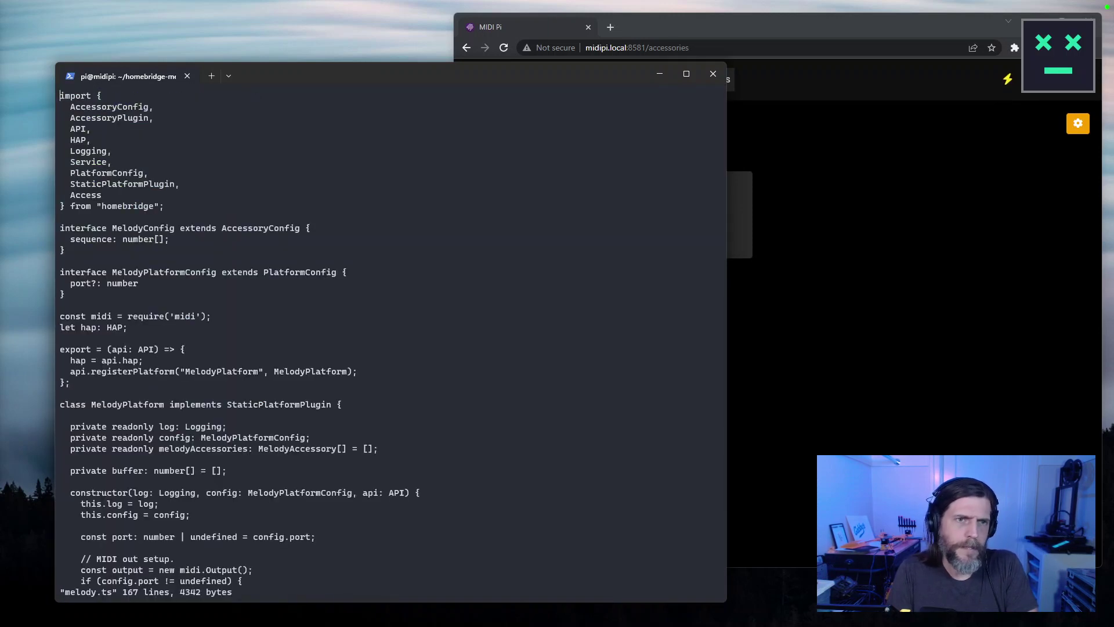
left_click(61, 405)
scroll(391, 343, "down", 2)
type("/Sing")
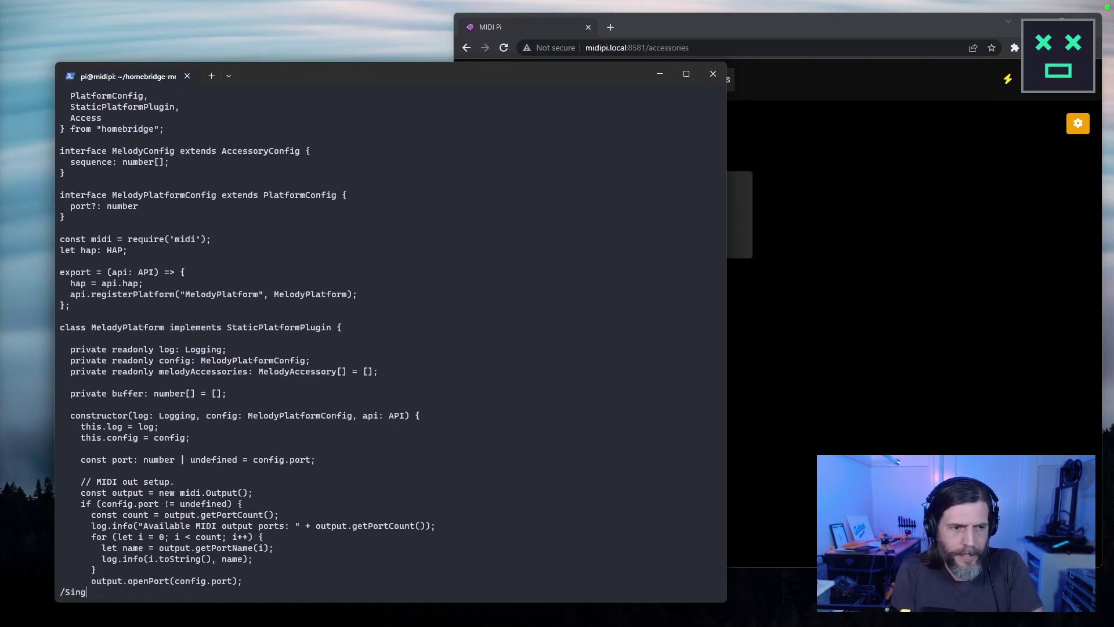
key("Return")
Search melody.ts for 'Butt' and scroll down through the accessory code.
type("/Butt")
key("Return")
scroll(391, 342, "down", 5)
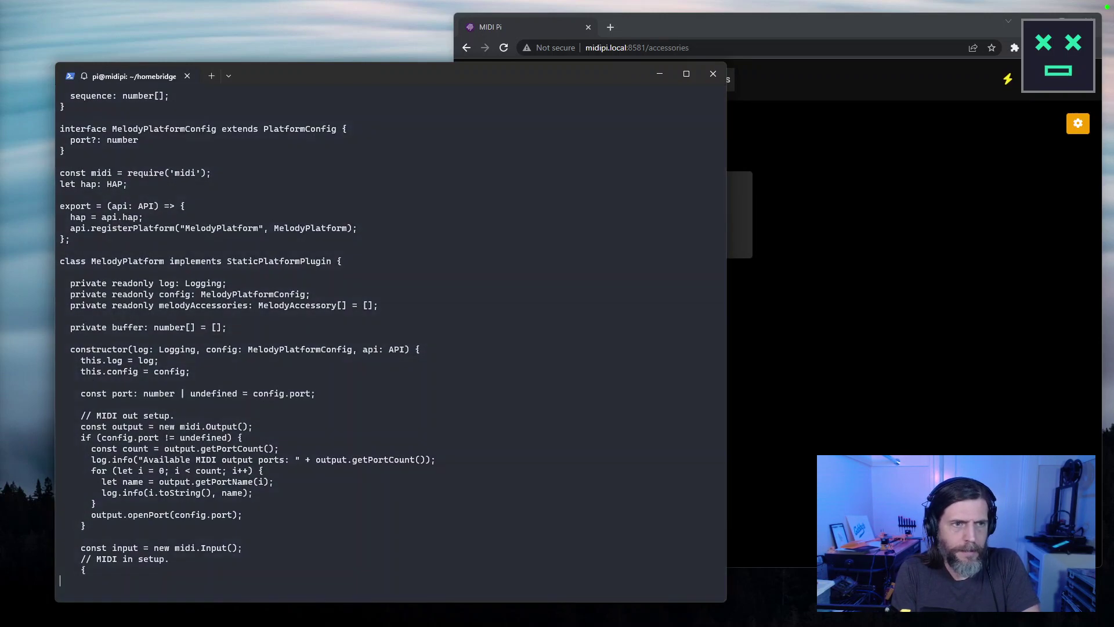
scroll(391, 343, "down", 9)
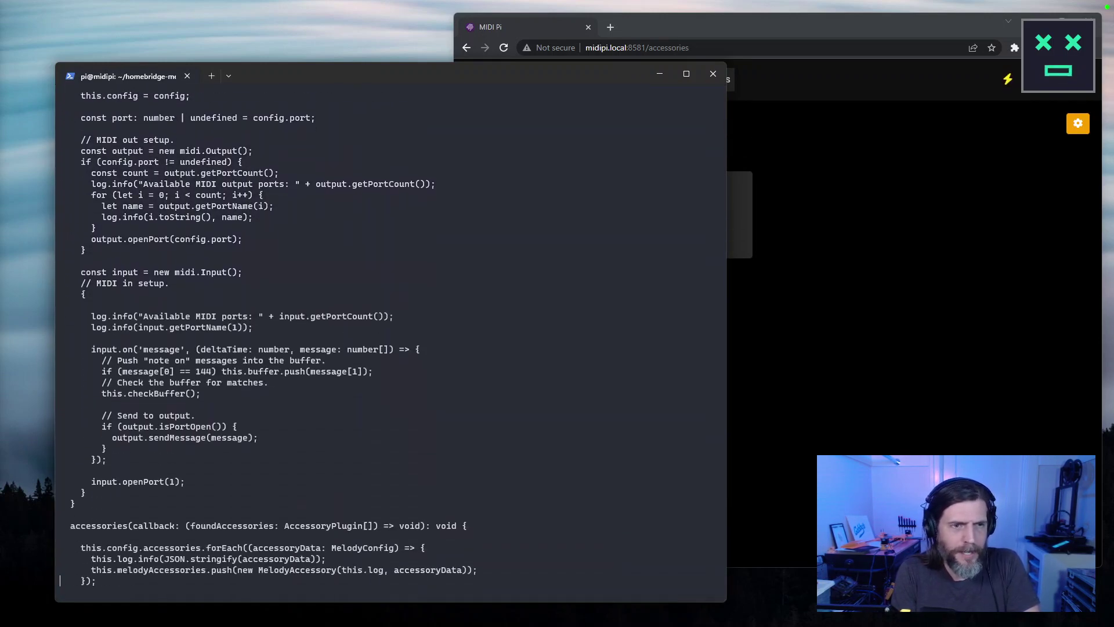
scroll(390, 336, "down", 7)
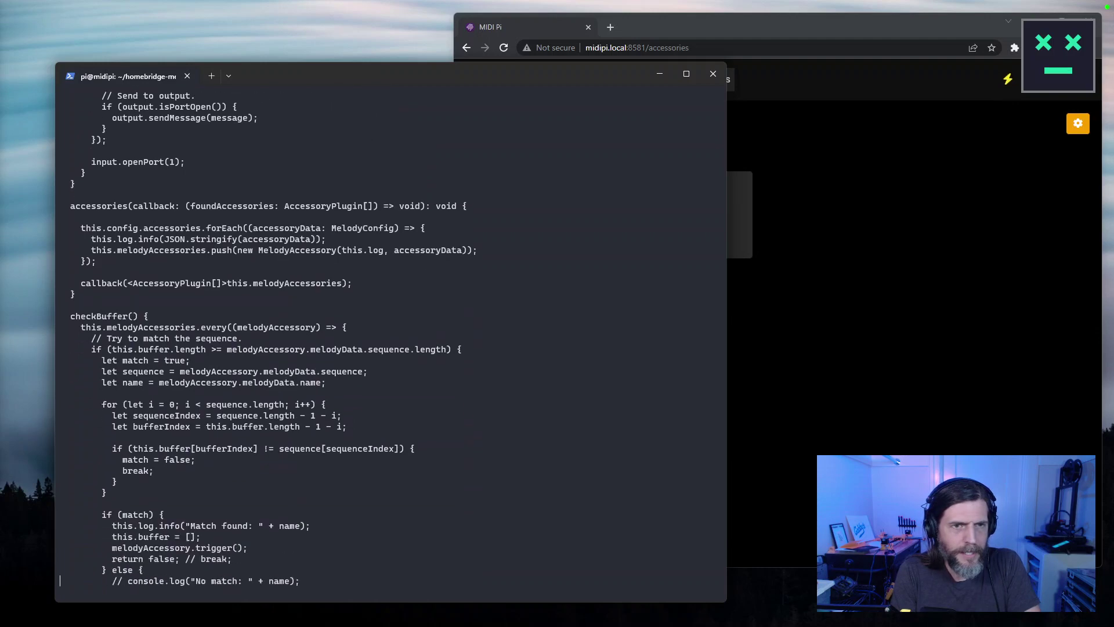
scroll(390, 337, "down", 15)
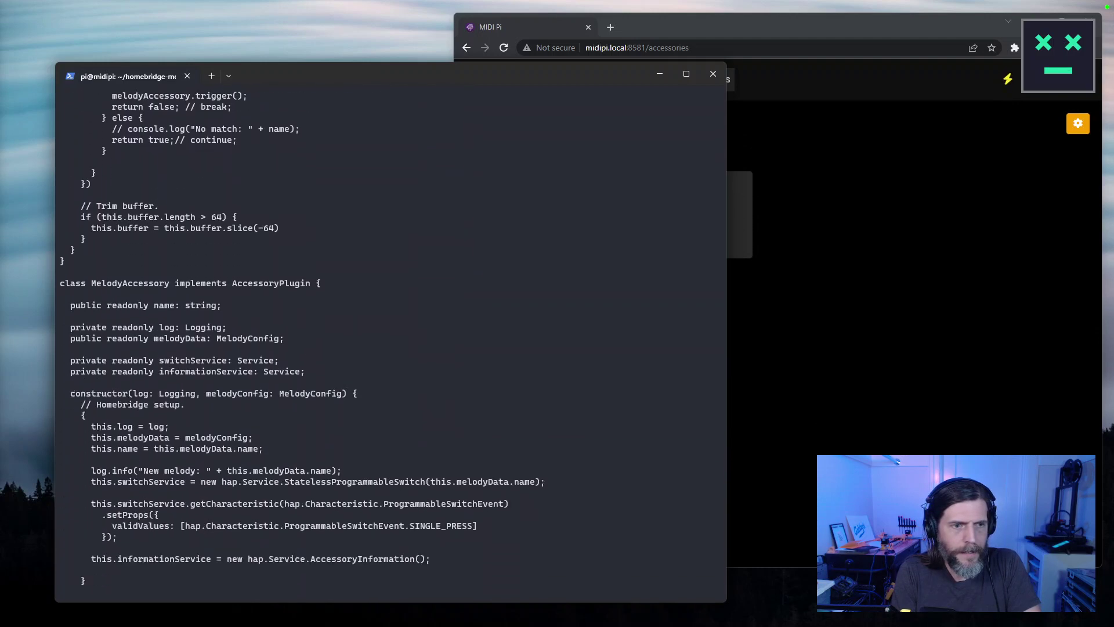
scroll(61, 581, "down", 2)
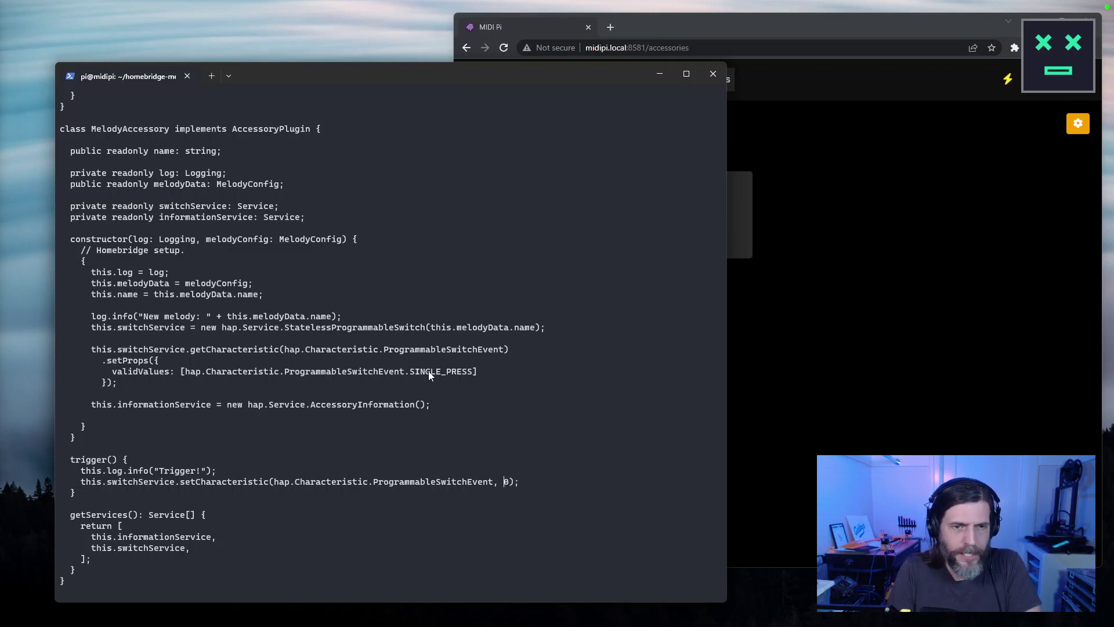
key("Down")
key("Down")
key("Down")
key("Down")
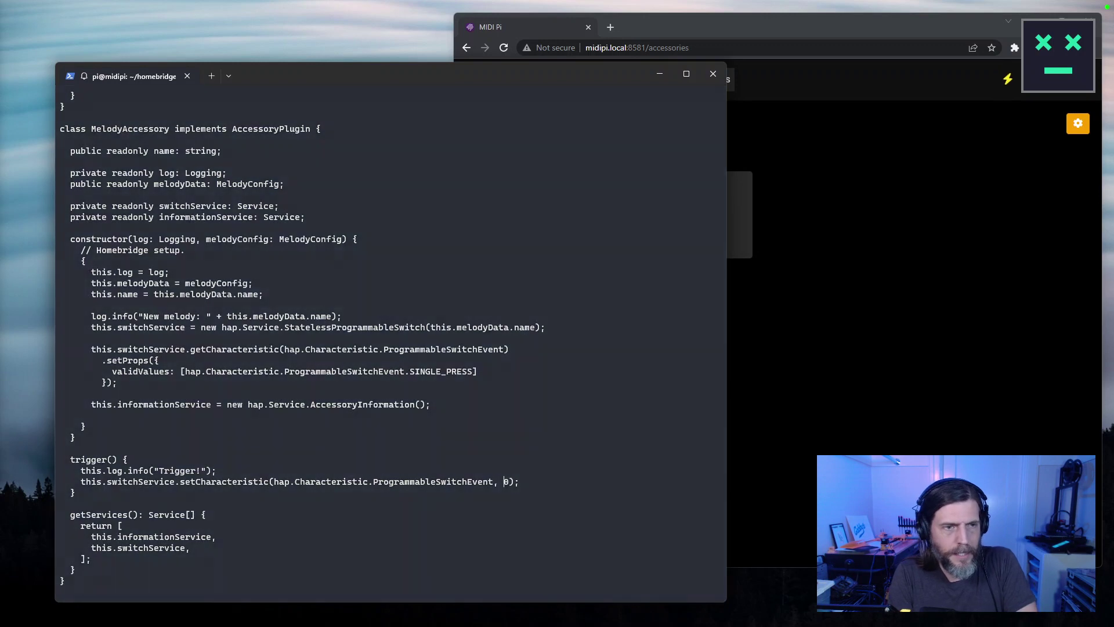
Copy SINGLE_PRESS and ProgrammableSwitchEvent from the validValues line.
left_click(475, 372)
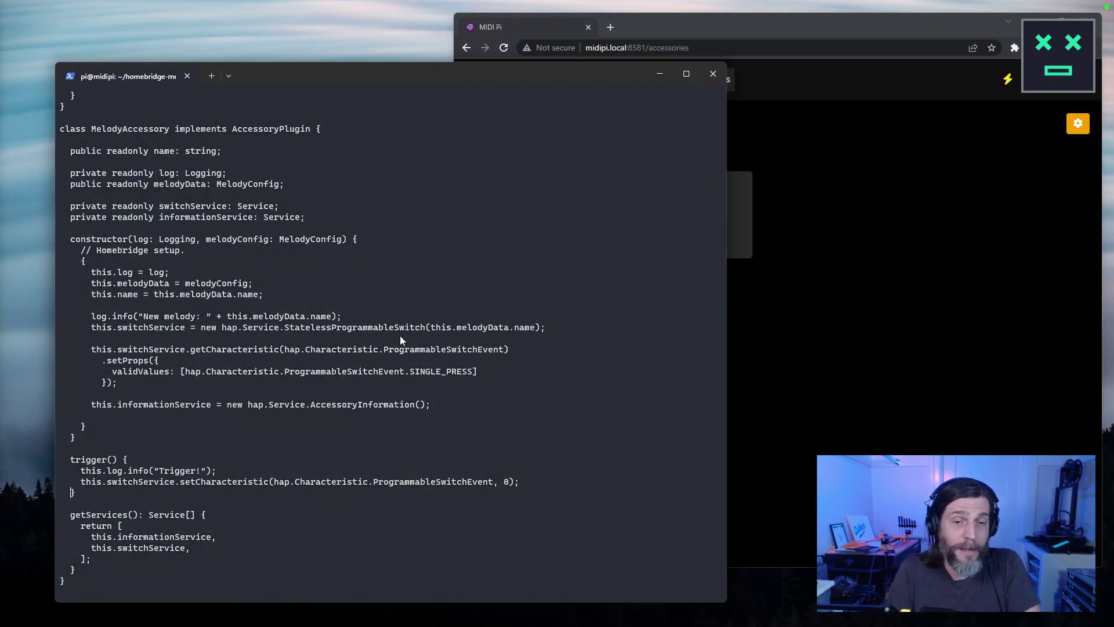
double_click(423, 372)
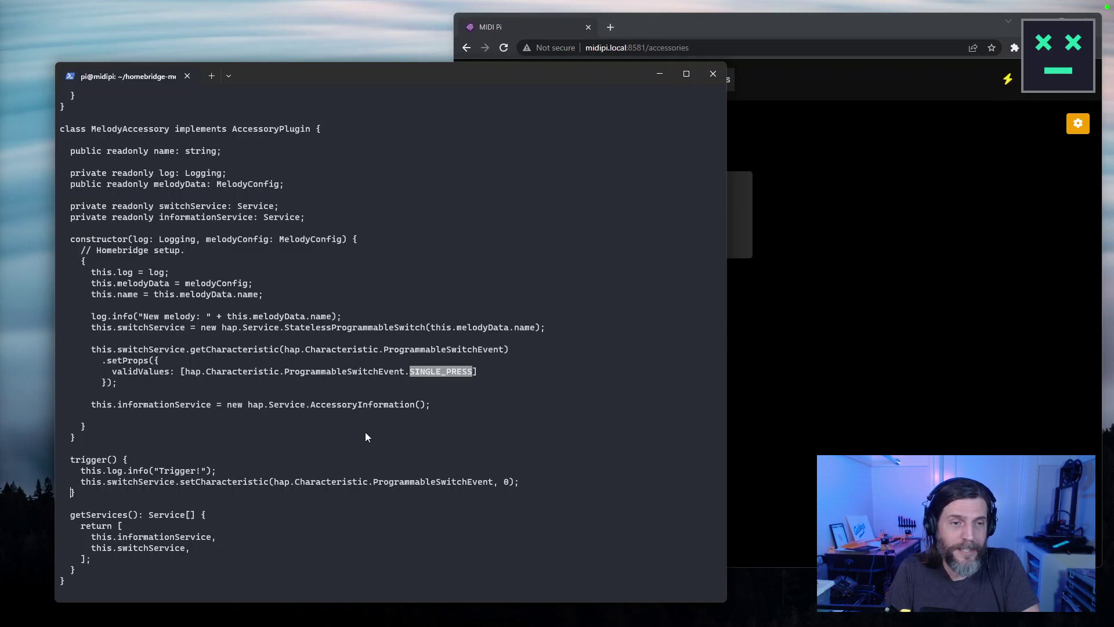
key("ctrl+c")
key("ctrl+c")
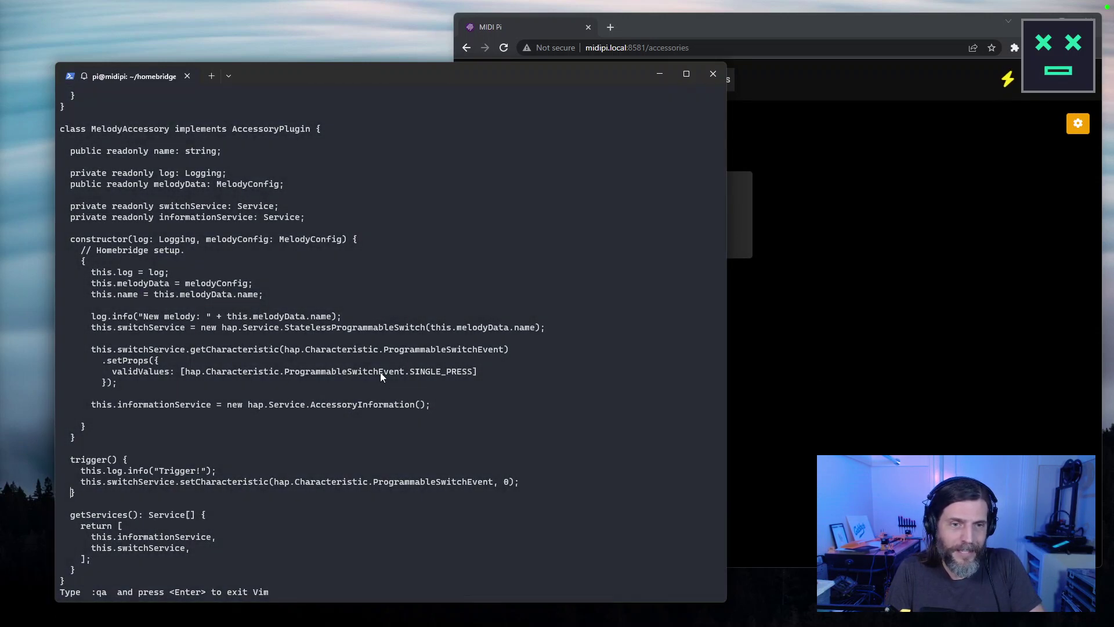
double_click(381, 371)
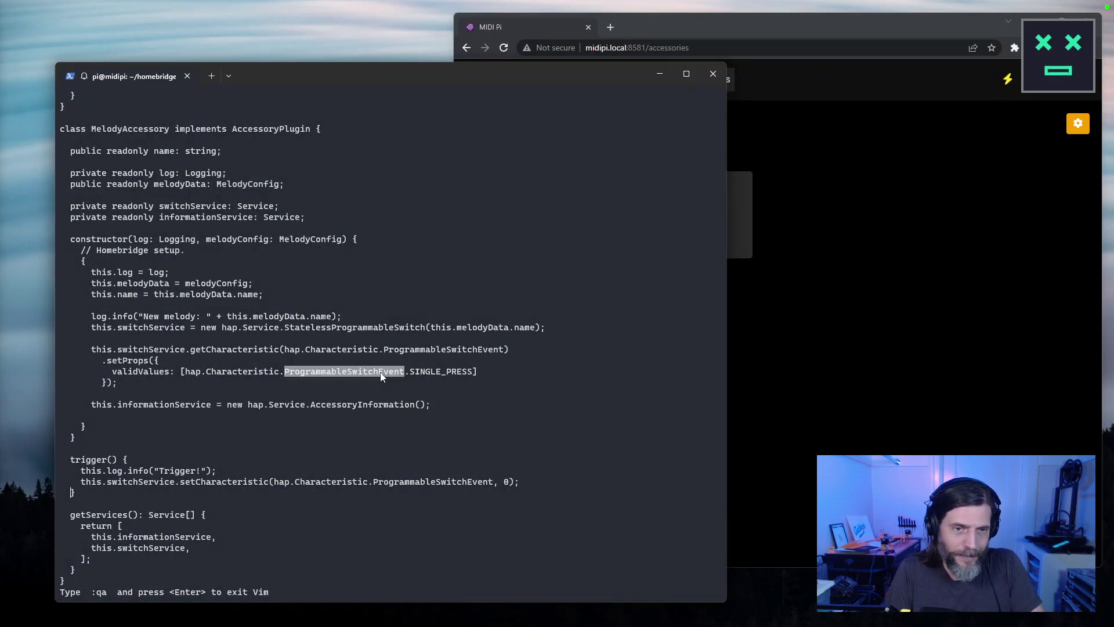
key("ctrl+c")
left_click(918, 400)
Google 'homebridge git' and open the homebridge GitHub repository.
key("ctrl+t")
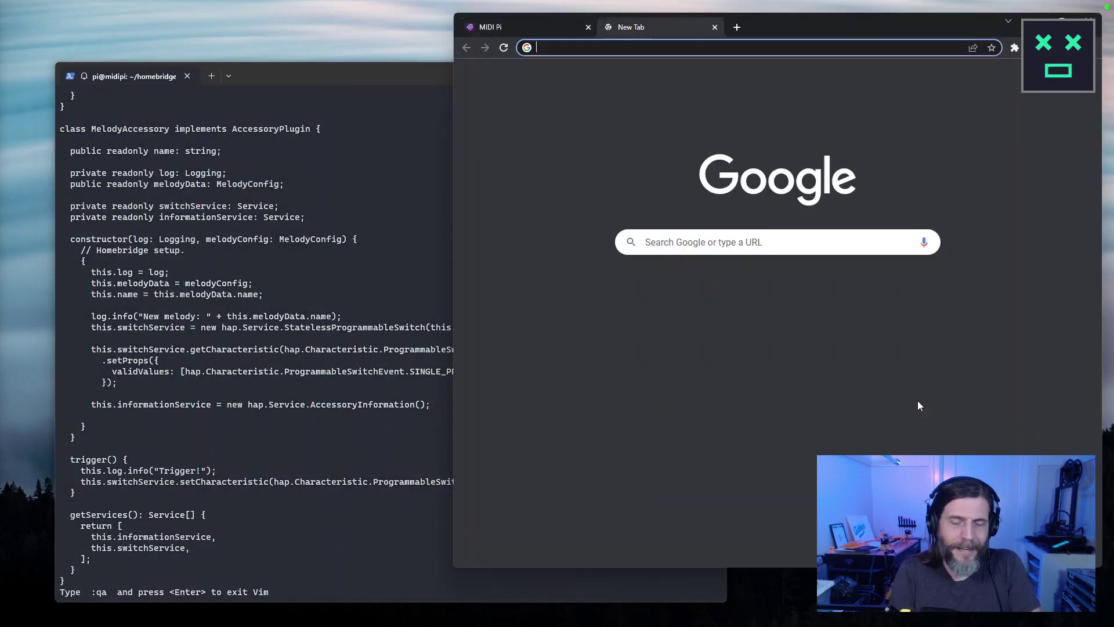
type("homebridge git")
key("Return")
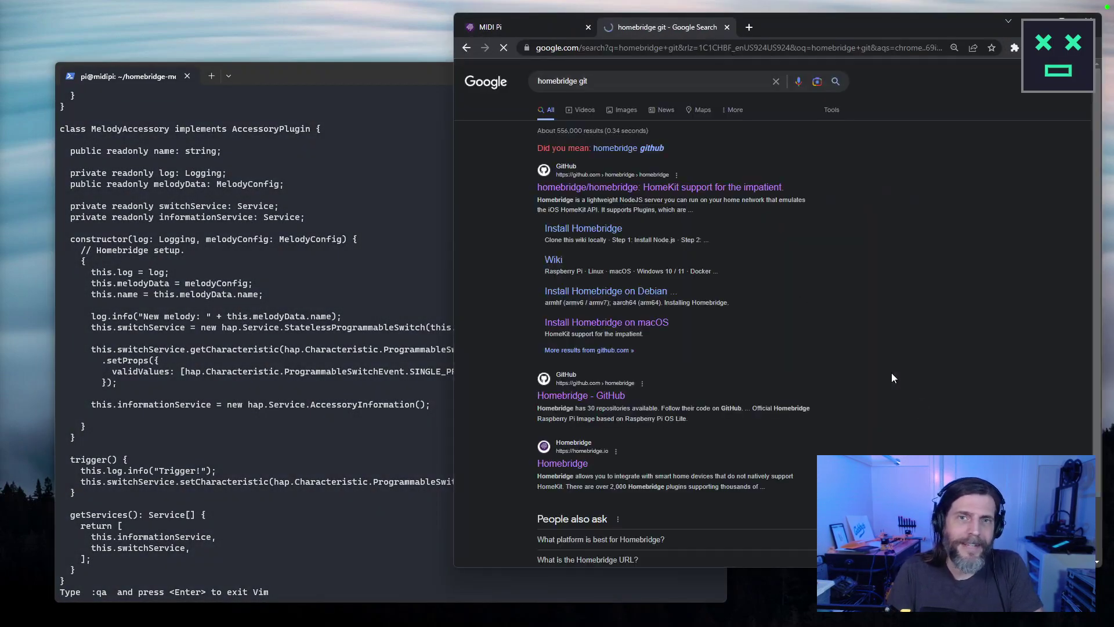
left_click(663, 187)
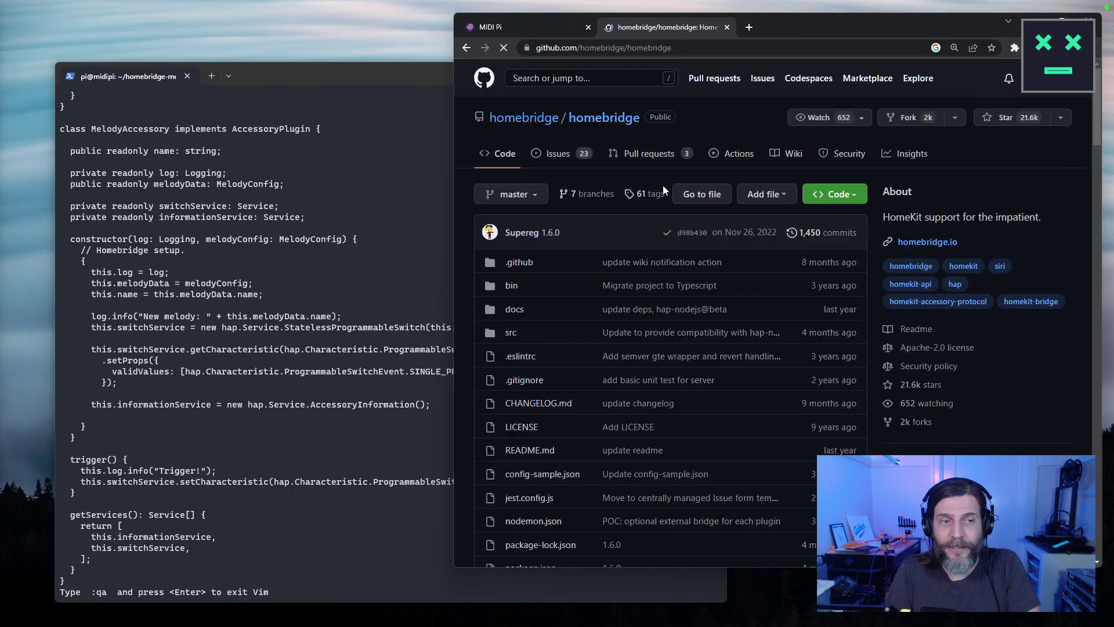
left_click(447, 372)
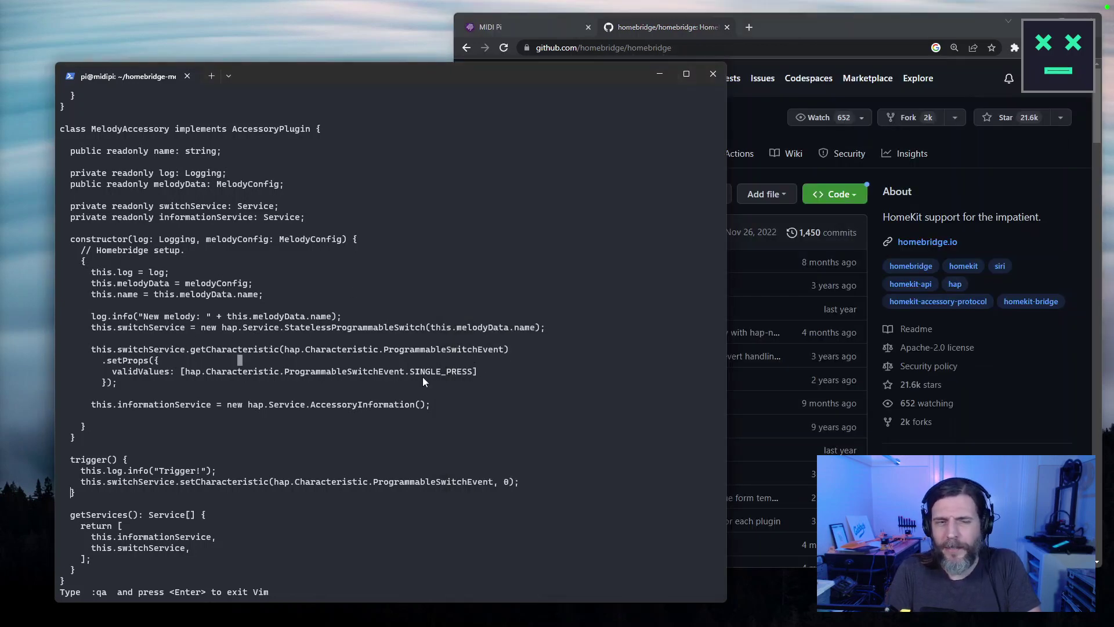
left_click(810, 36)
left_click_drag(811, 35, 810, 40)
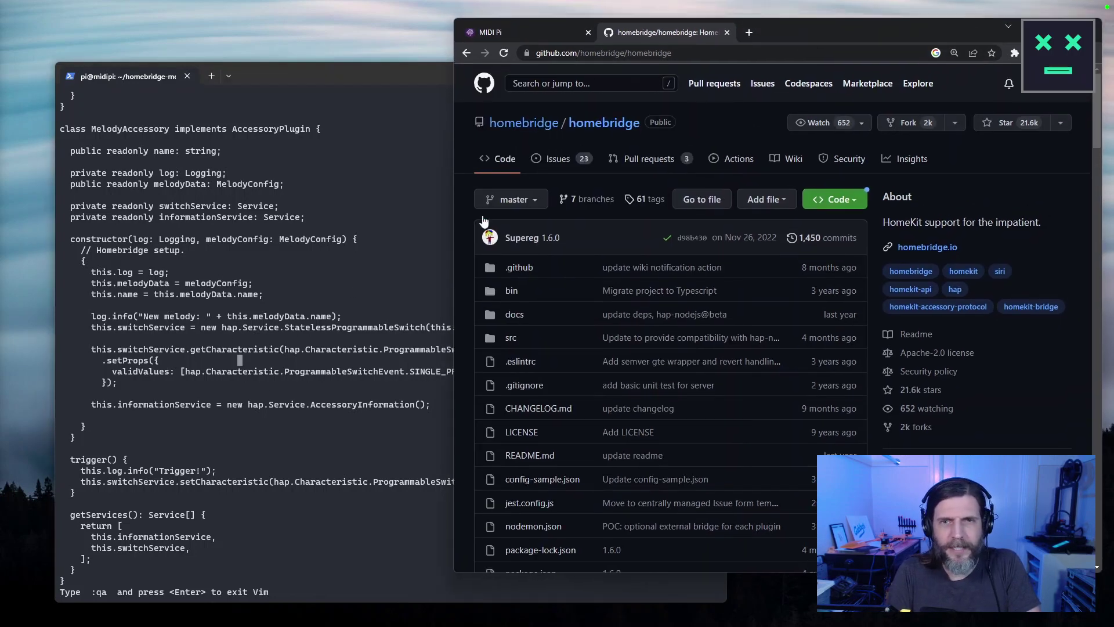
left_click(374, 388)
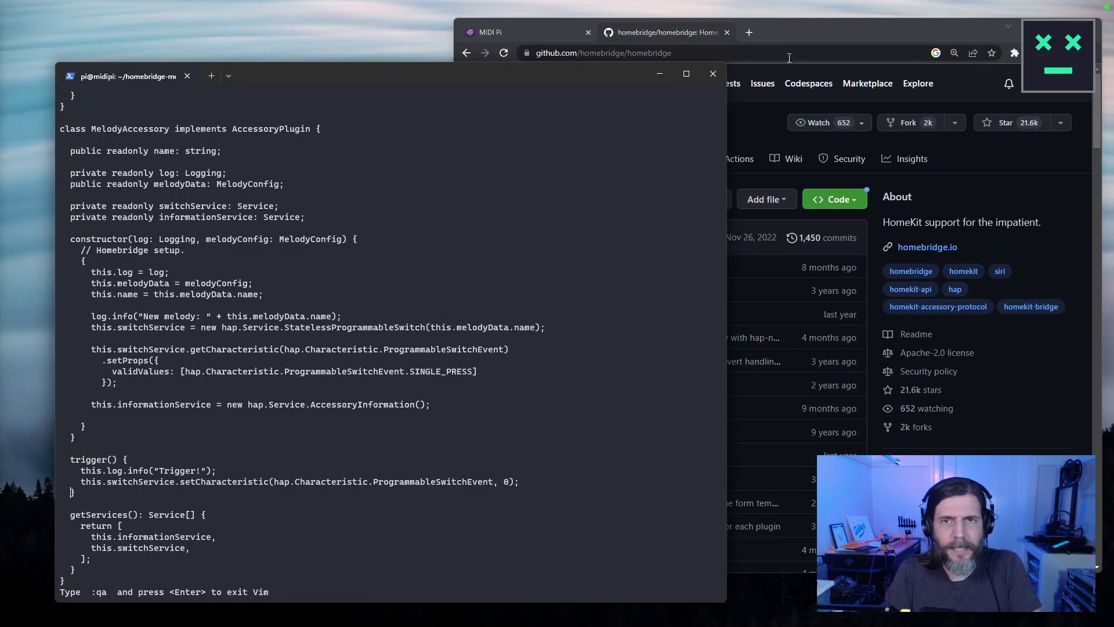
left_click(795, 65)
Search the repo for SINGLE_PRESS, then ProgrammableSwitchEvent, and filter results to Issues.
left_click(582, 84)
key("ctrl+v")
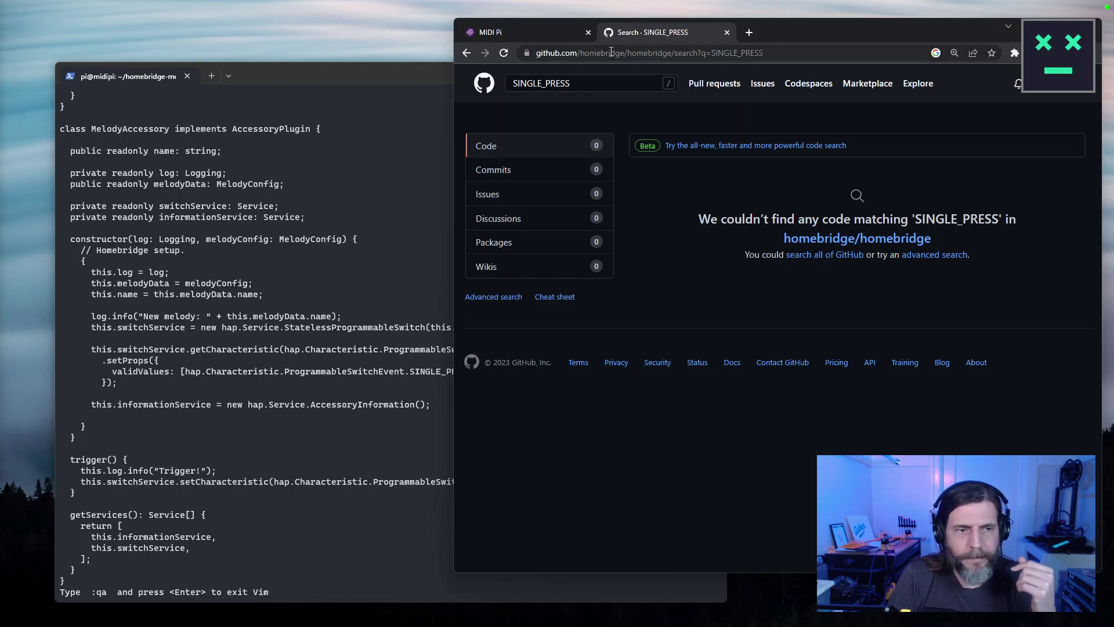
left_click(597, 86)
left_click(419, 371)
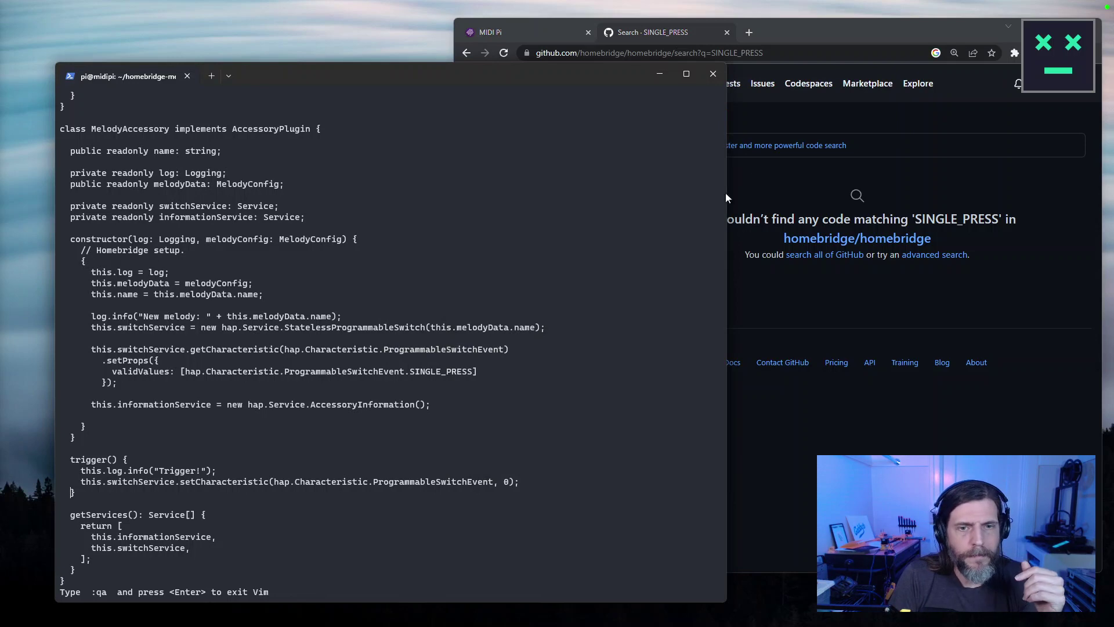
key("alt+Tab")
key("ctrl+a")
key("ctrl+v")
key("Return")
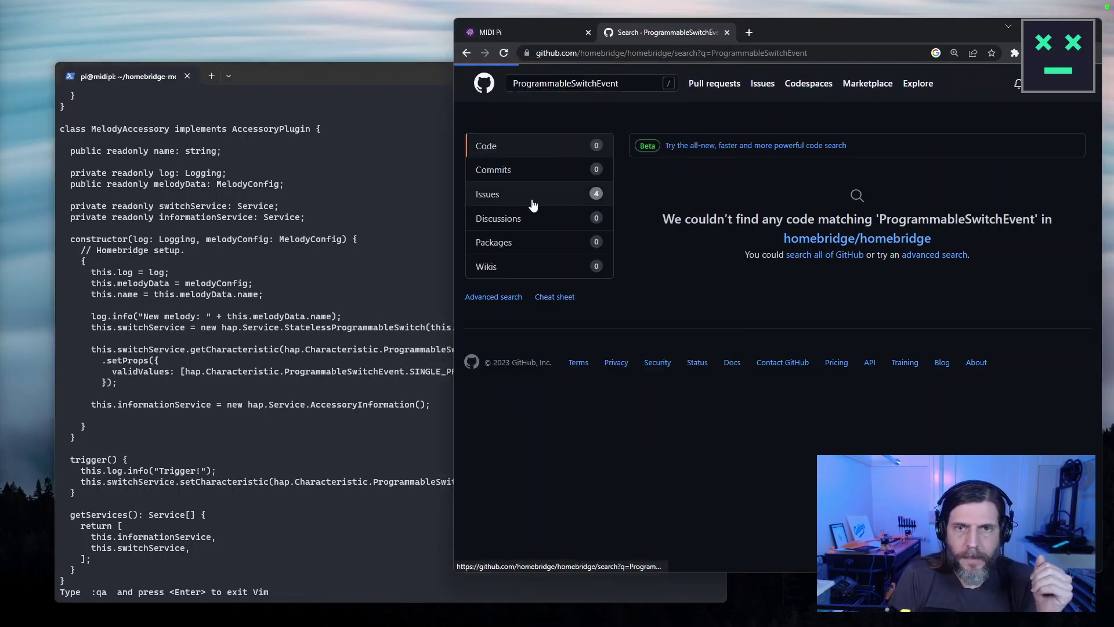
left_click(533, 205)
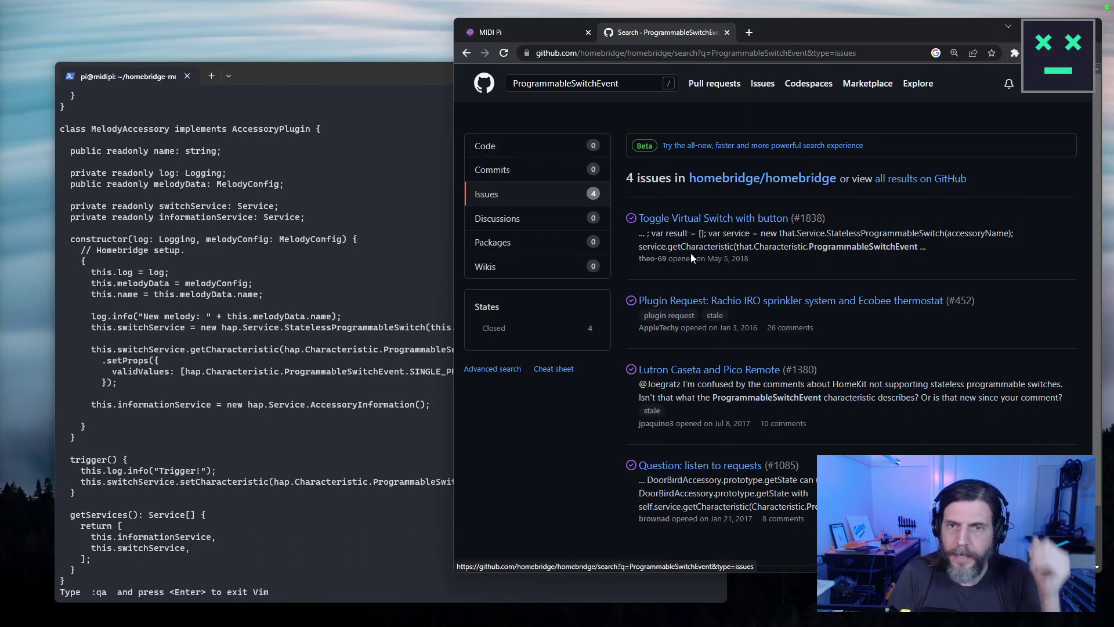
Open the 'Toggle Virtual Switch with button' issue, widen the window, and search the page for 'setc'.
left_click(723, 221)
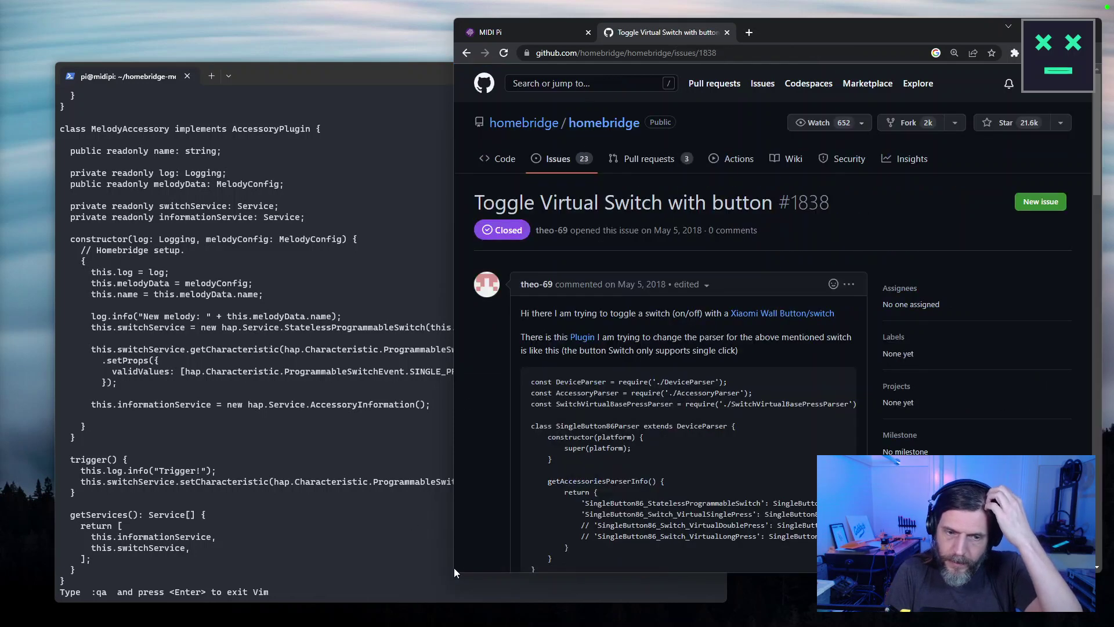
left_click_drag(454, 572, 319, 586)
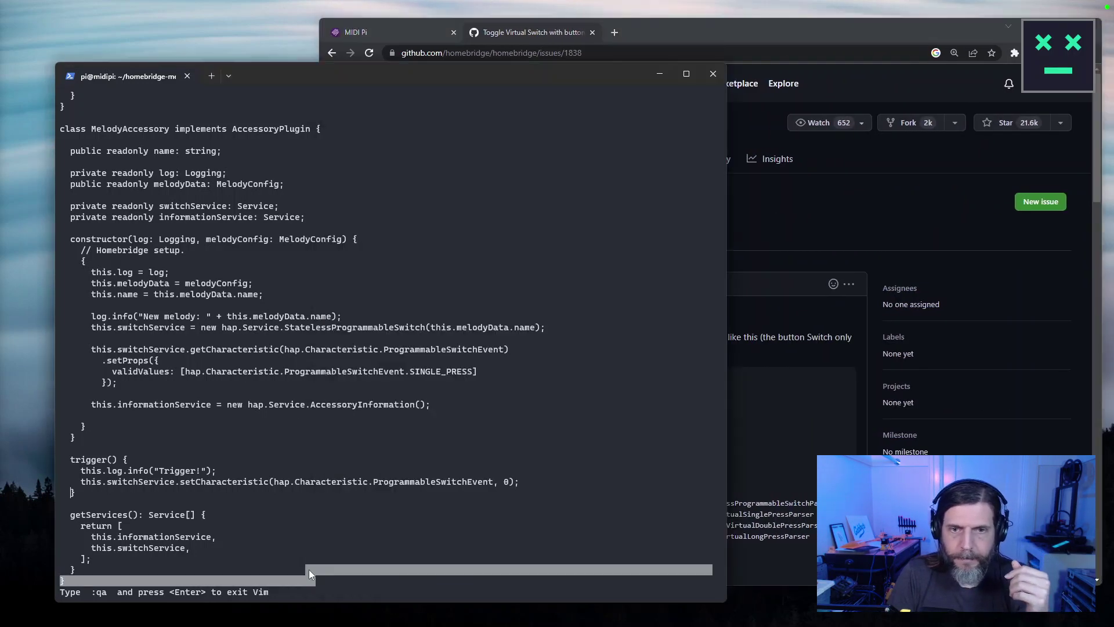
left_click(533, 361)
scroll(532, 360, "down", 3)
scroll(532, 361, "down", 15)
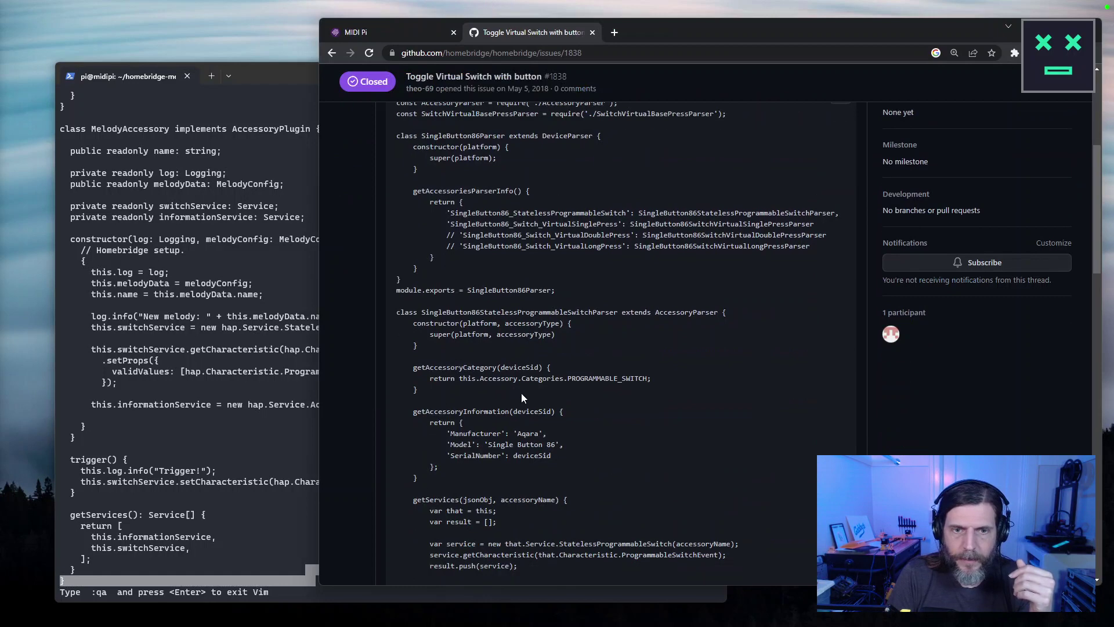
scroll(562, 400, "down", 5)
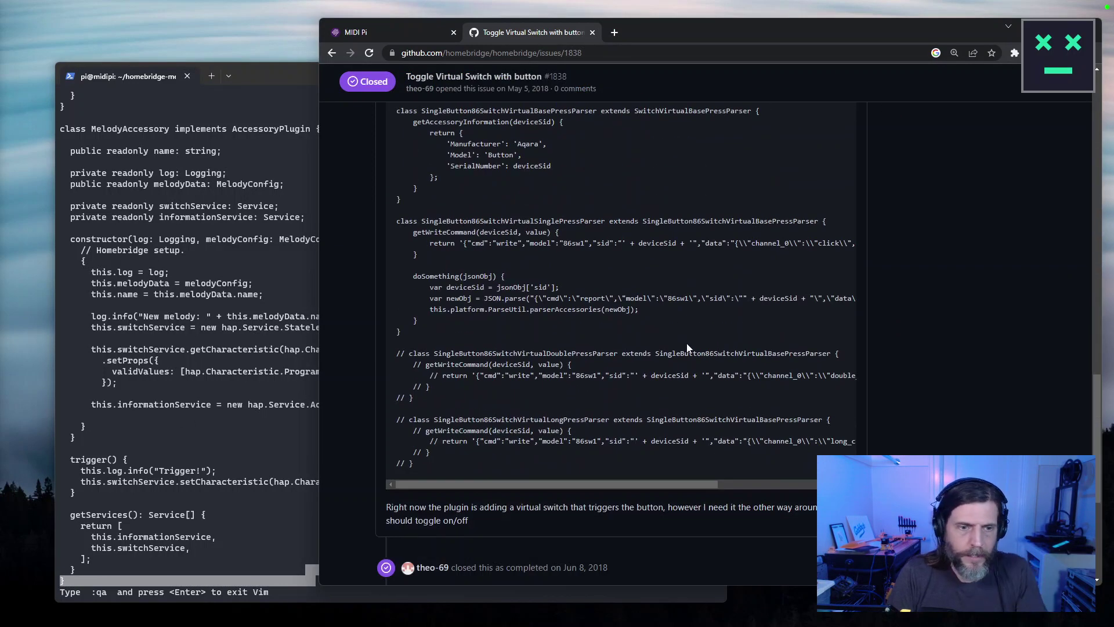
key("ctrl+f")
type("setchar")
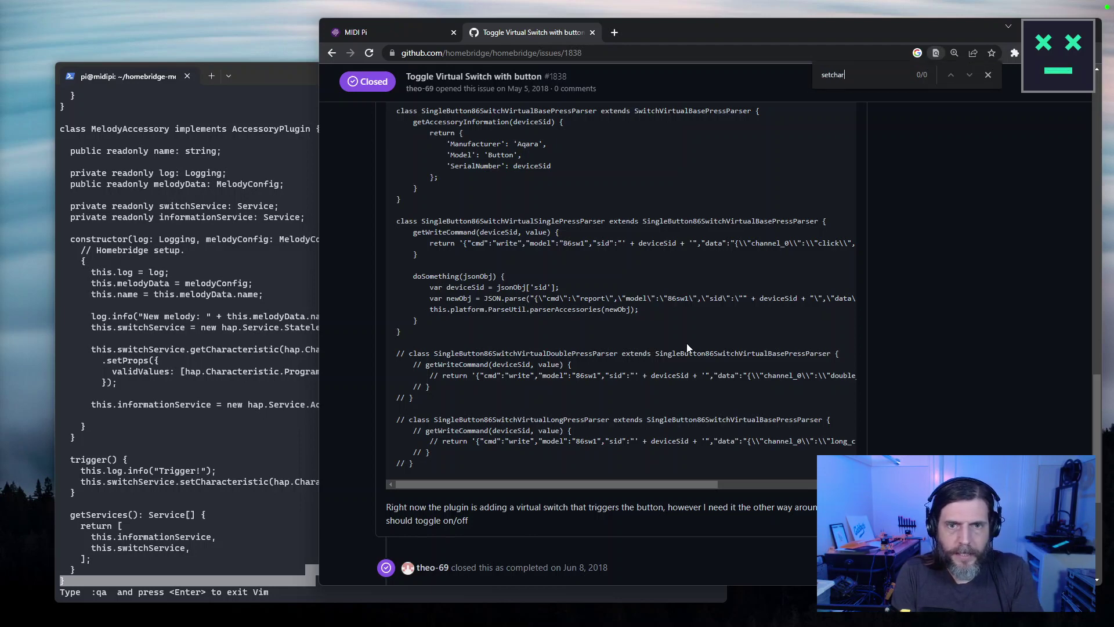
key("Escape")
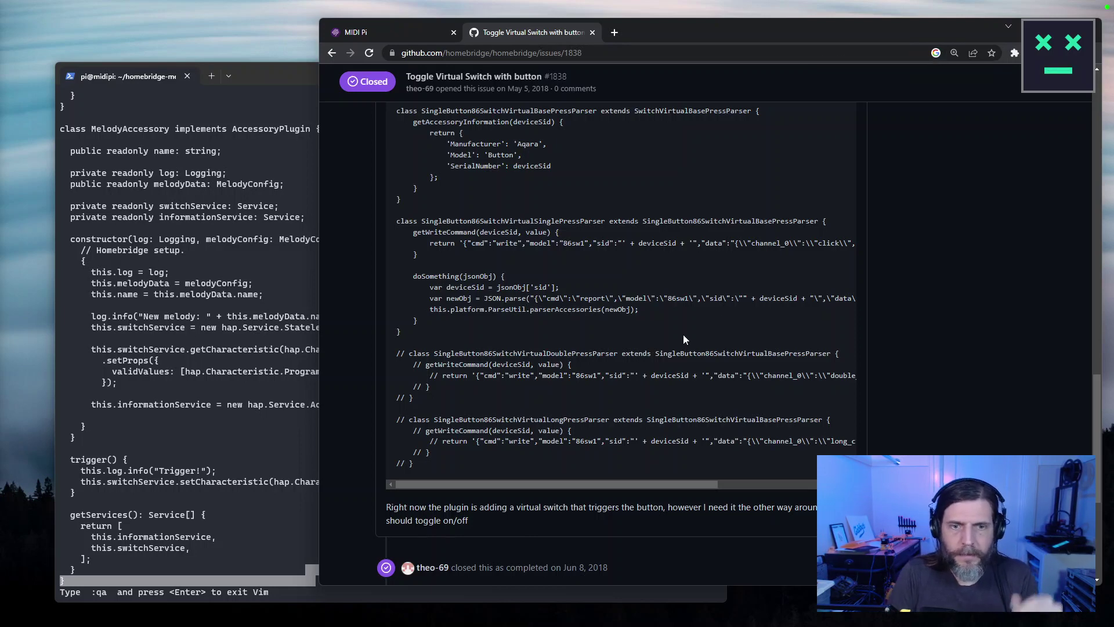
Highlight the PROGRAMMABLE_SWITCH category line, search for 'valid', then go back to the issue results.
scroll(916, 444, "down", 2)
scroll(916, 440, "down", 2)
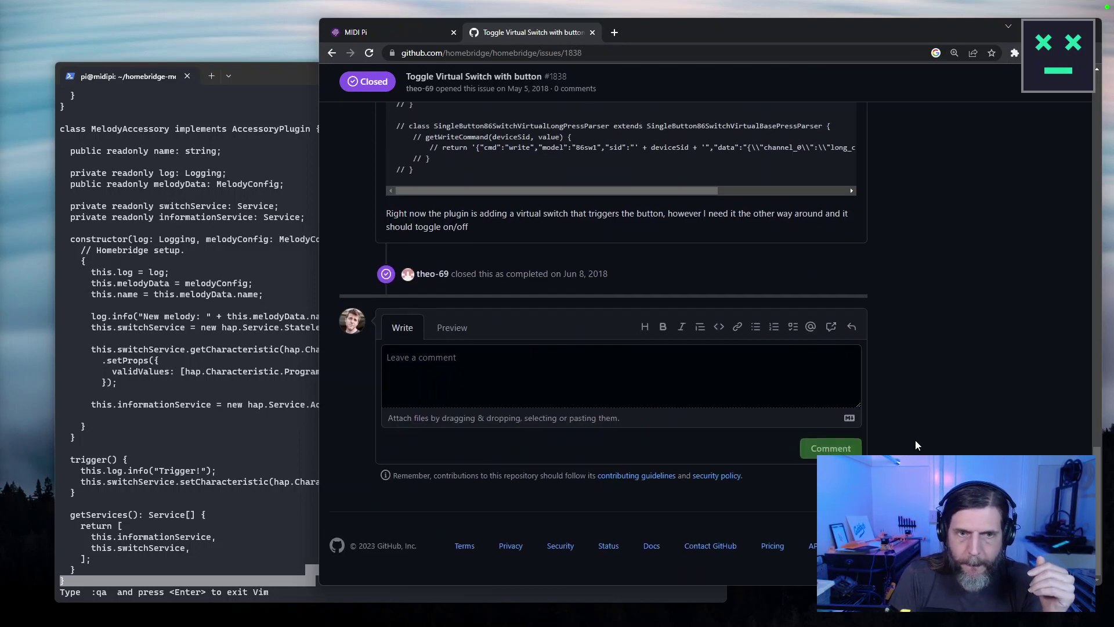
scroll(915, 440, "up", 15)
scroll(916, 443, "up", 5)
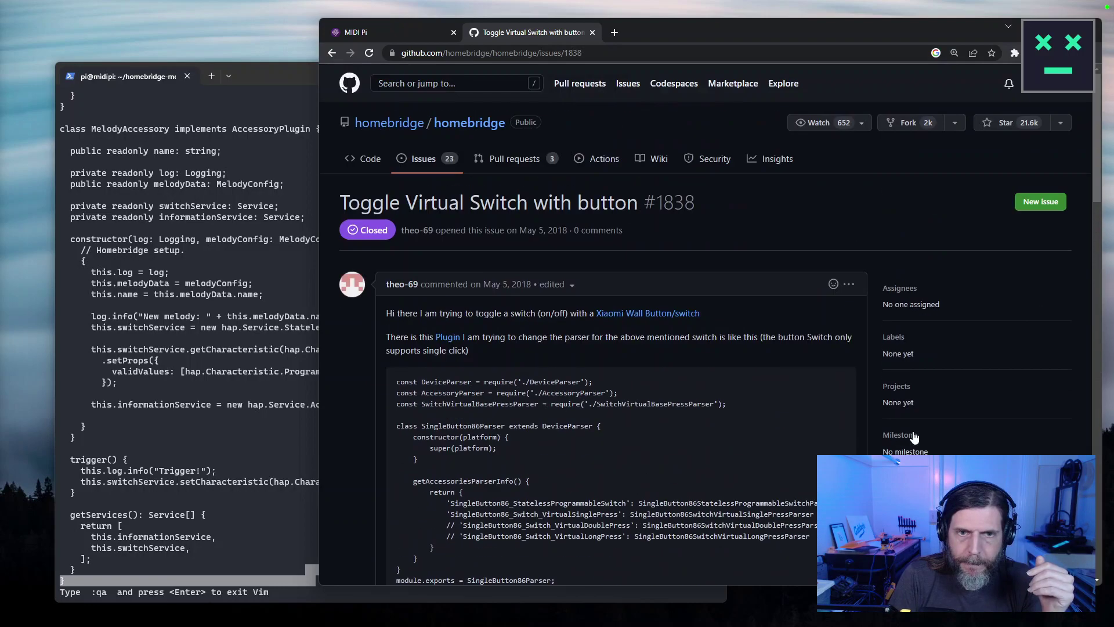
scroll(603, 378, "down", 3)
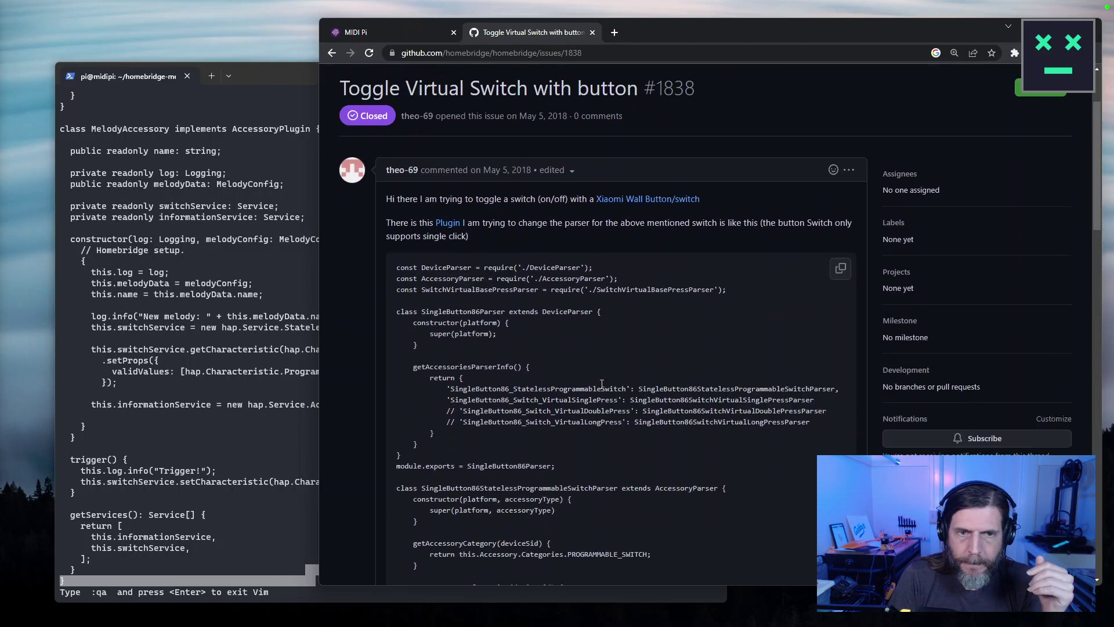
scroll(514, 392, "down", 3)
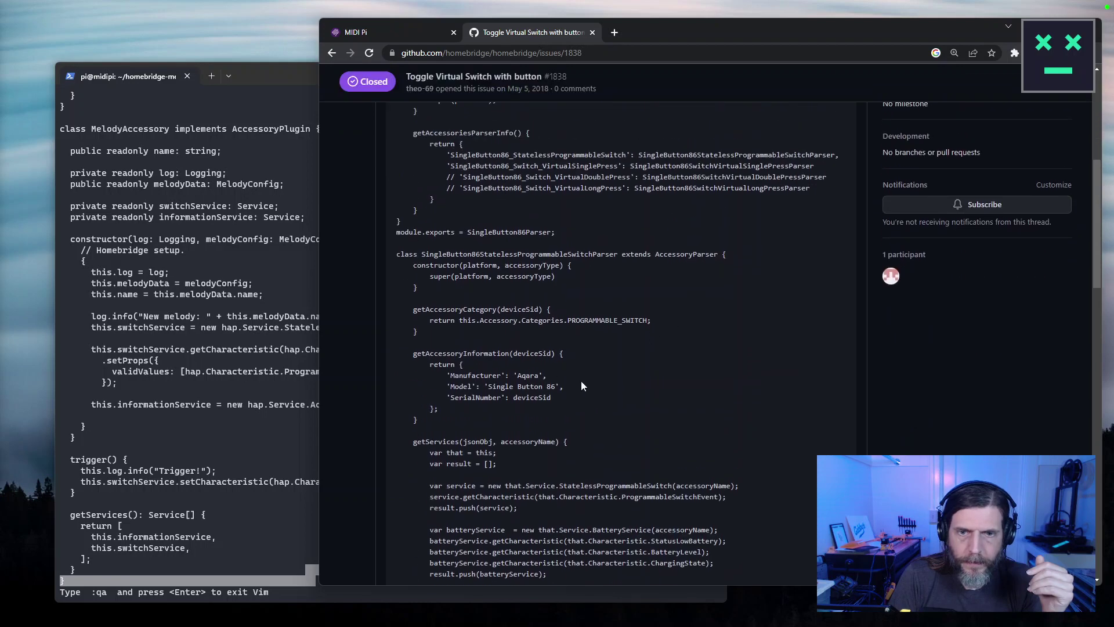
scroll(581, 381, "down", 2)
left_click_drag(429, 204, 658, 207)
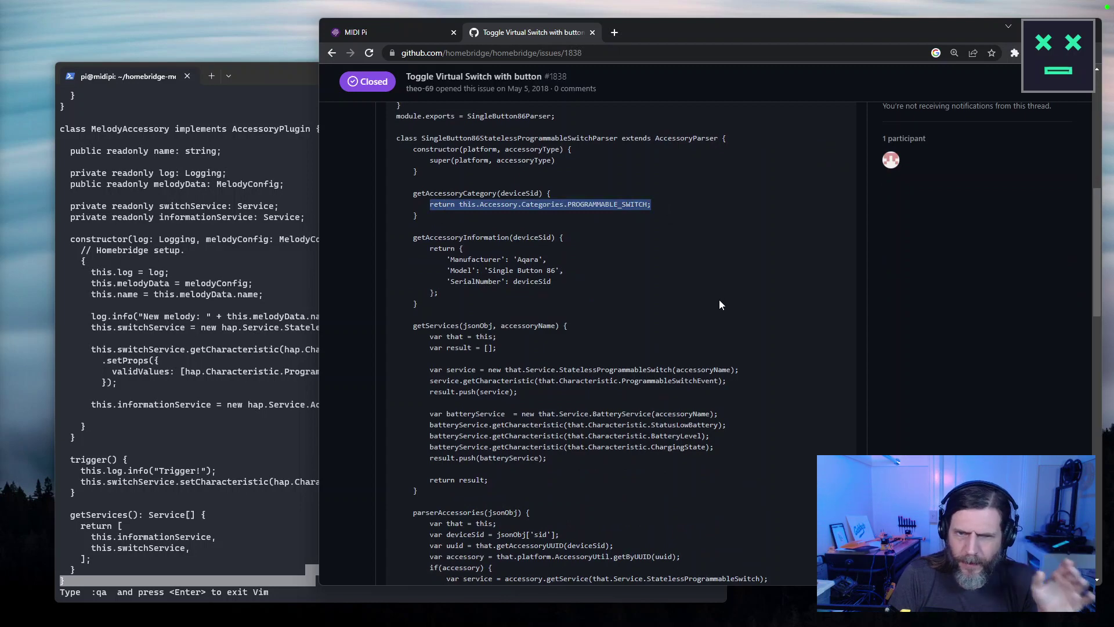
scroll(716, 314, "down", 3)
left_click_drag(494, 395, 603, 388)
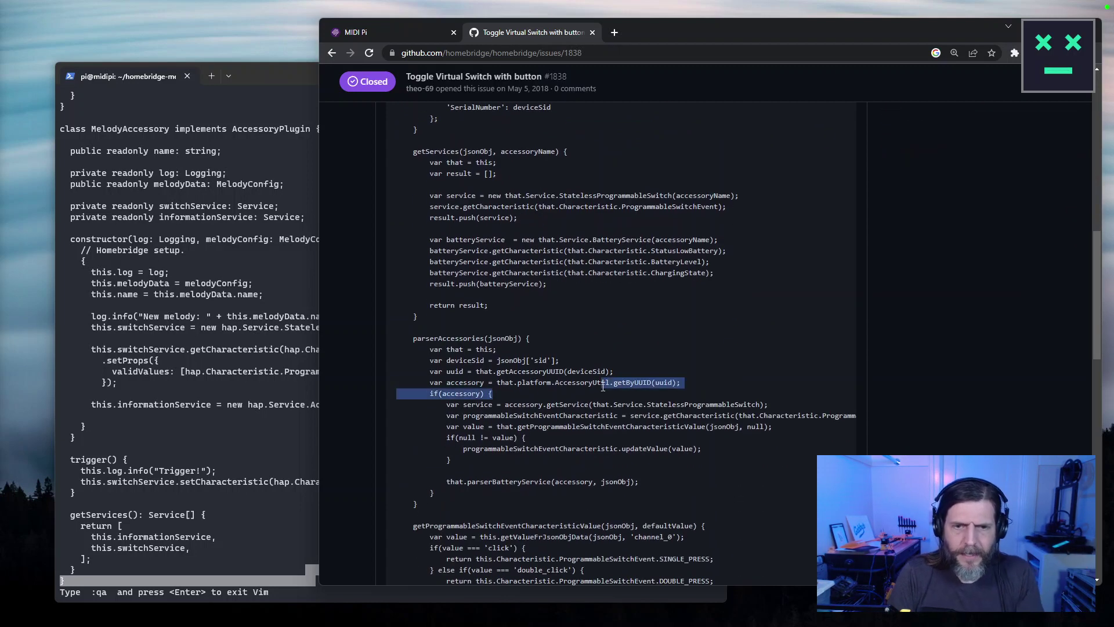
key("ctrl+f")
type("valid")
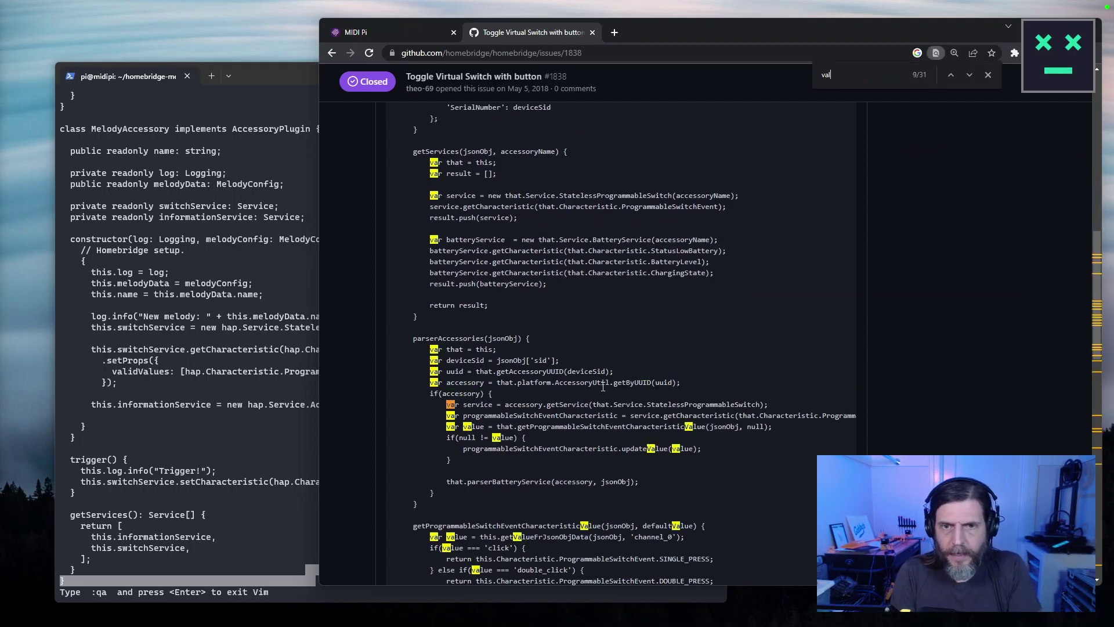
key("Escape")
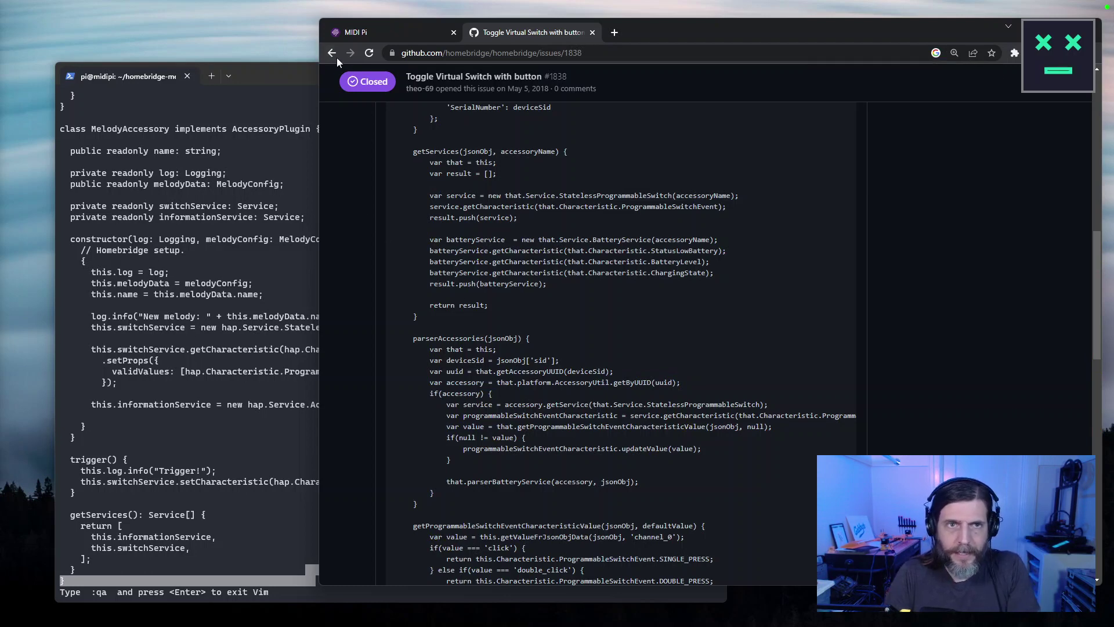
left_click(336, 57)
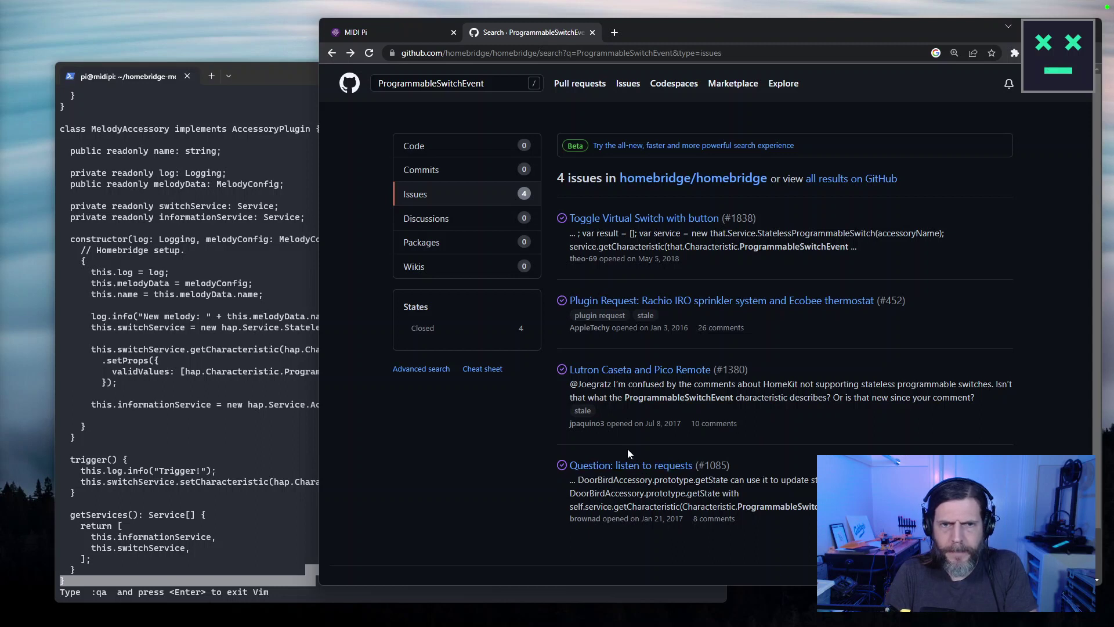
Check the Code results, then Google 'homebridge github ProgrammableSwitchEvent'.
left_click(427, 150)
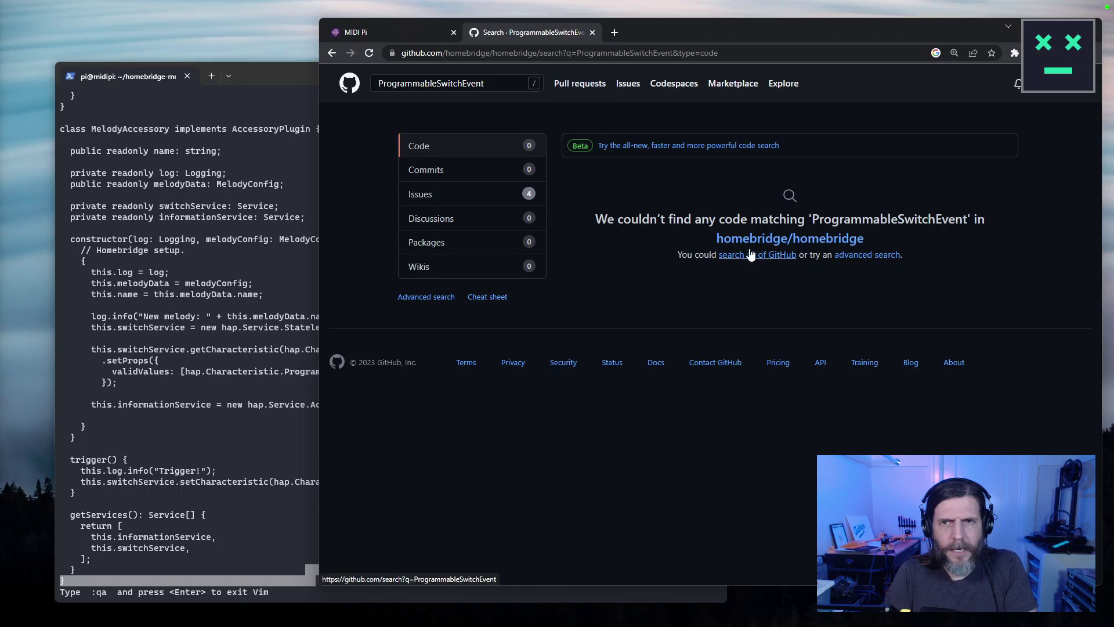
left_click(825, 242)
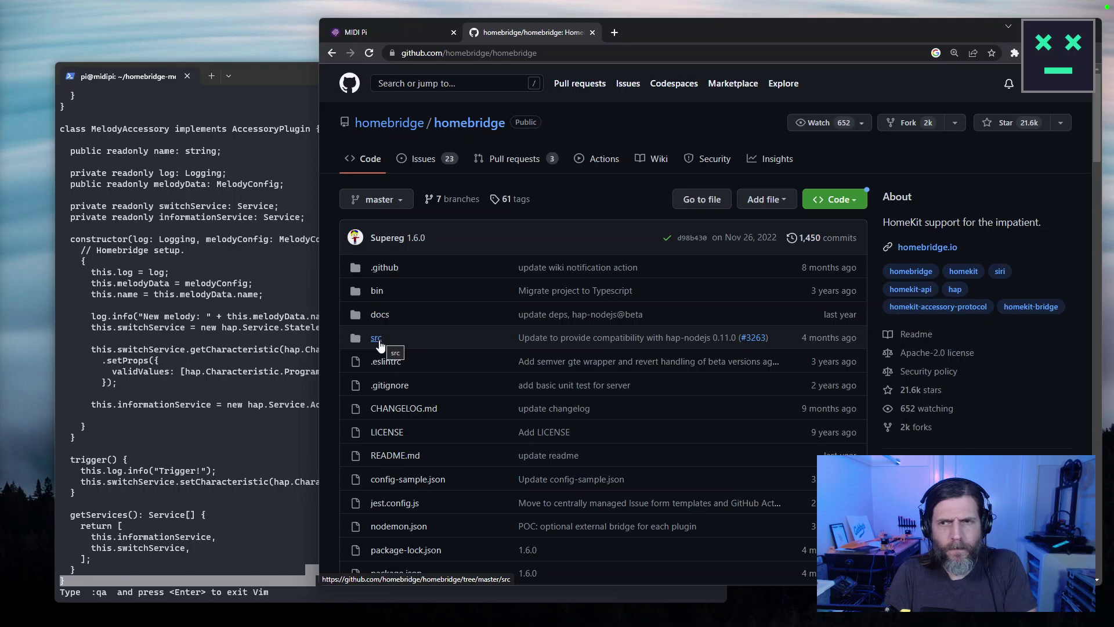
left_click(486, 54)
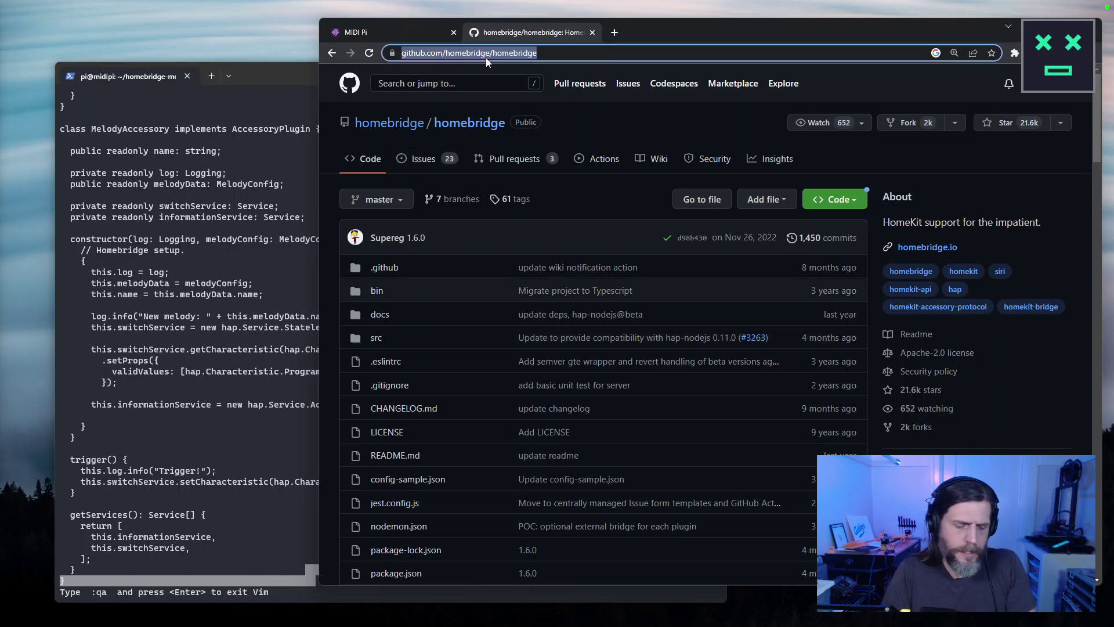
type("ProgrammableSwitchEvent")
key("ctrl+a")
type("homebridge git")
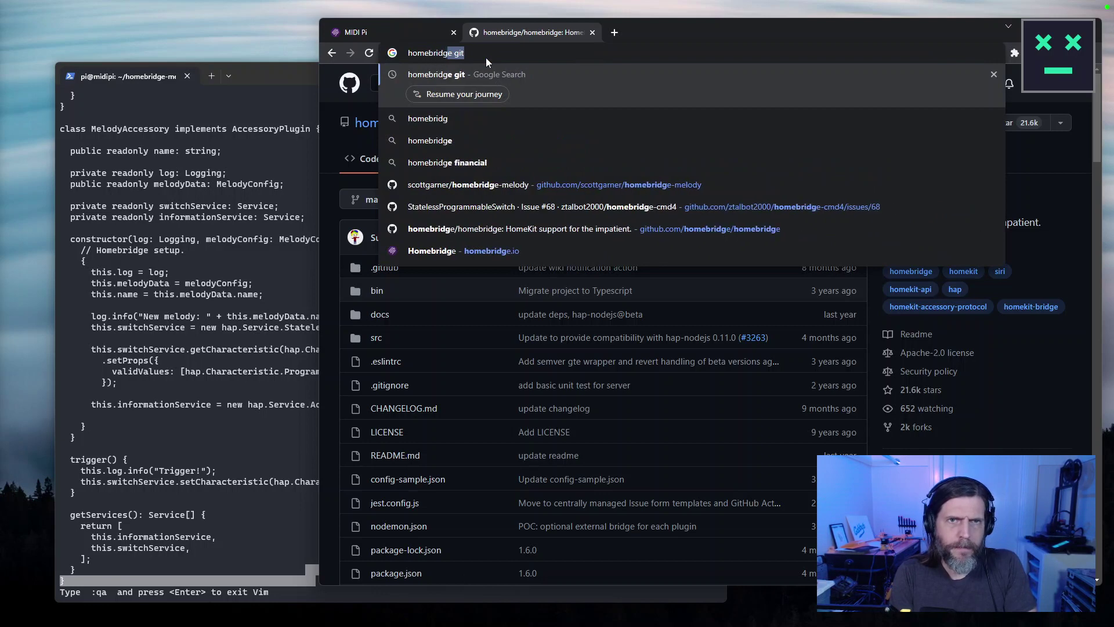
type("hub")
type("ProgrammableSwitchEvent")
key("Return")
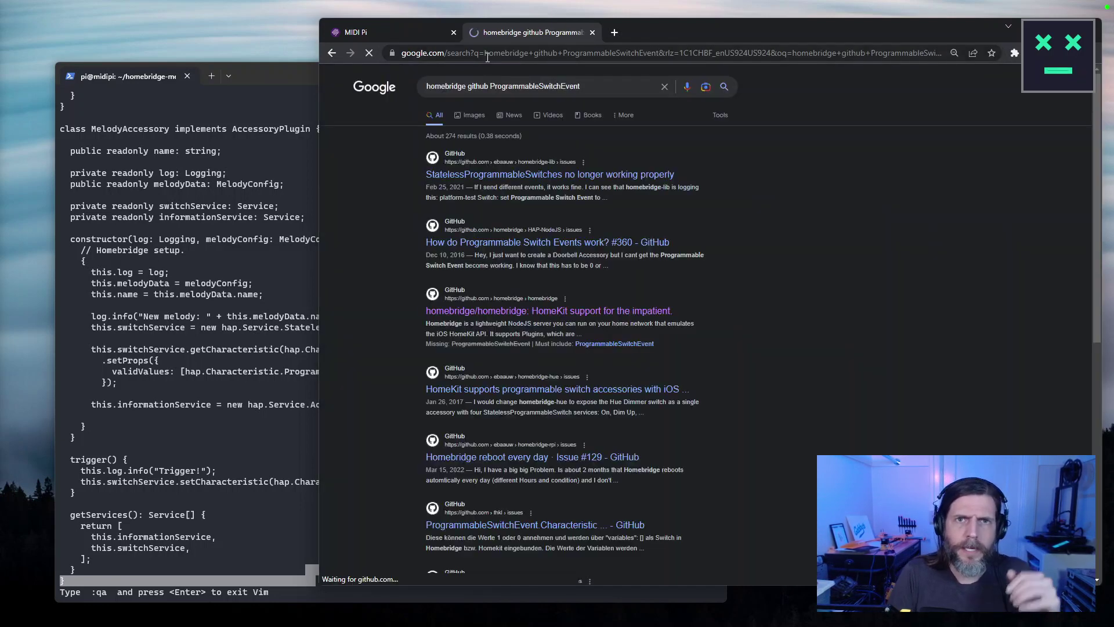
Open the StatelessProgrammableSwitches issue and read down to the v5.0.9 workaround comment.
left_click(565, 180)
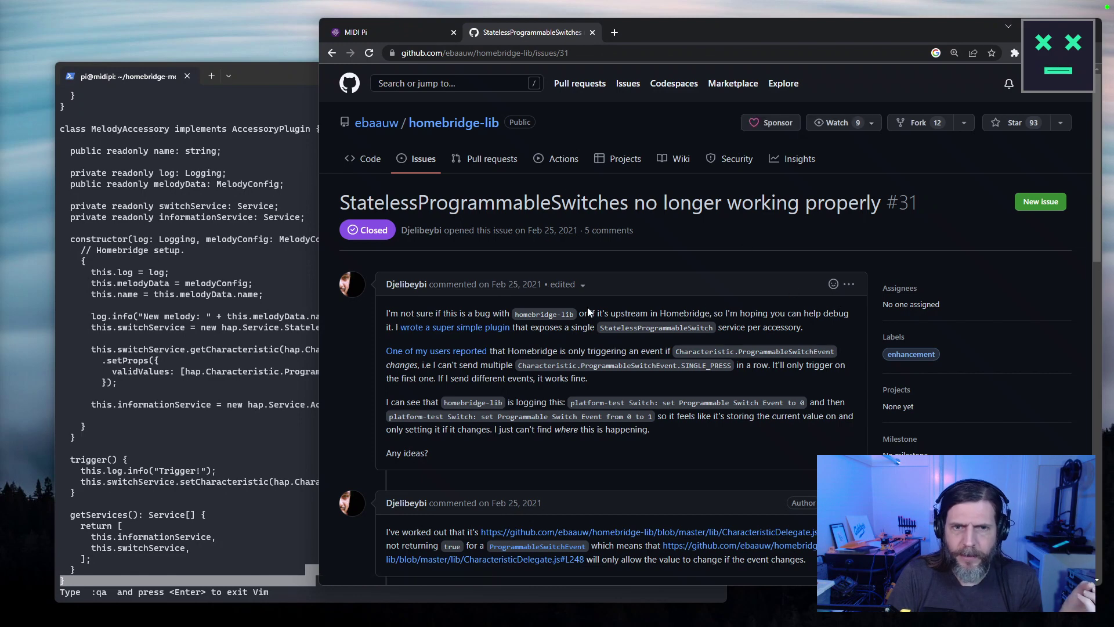
scroll(360, 328, "down", 3)
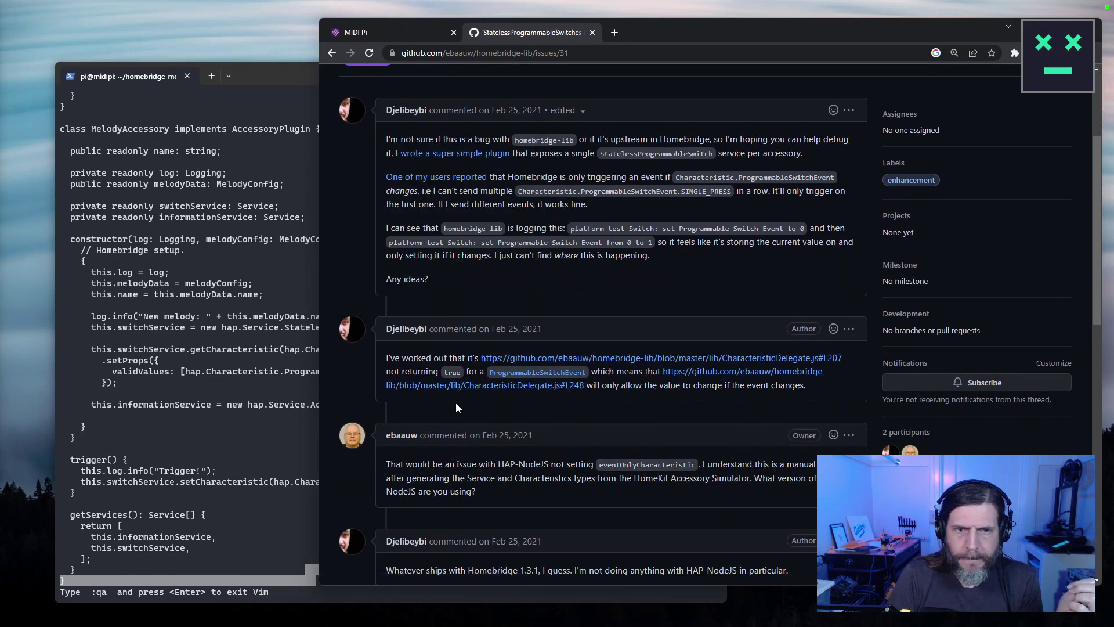
scroll(456, 405, "down", 2)
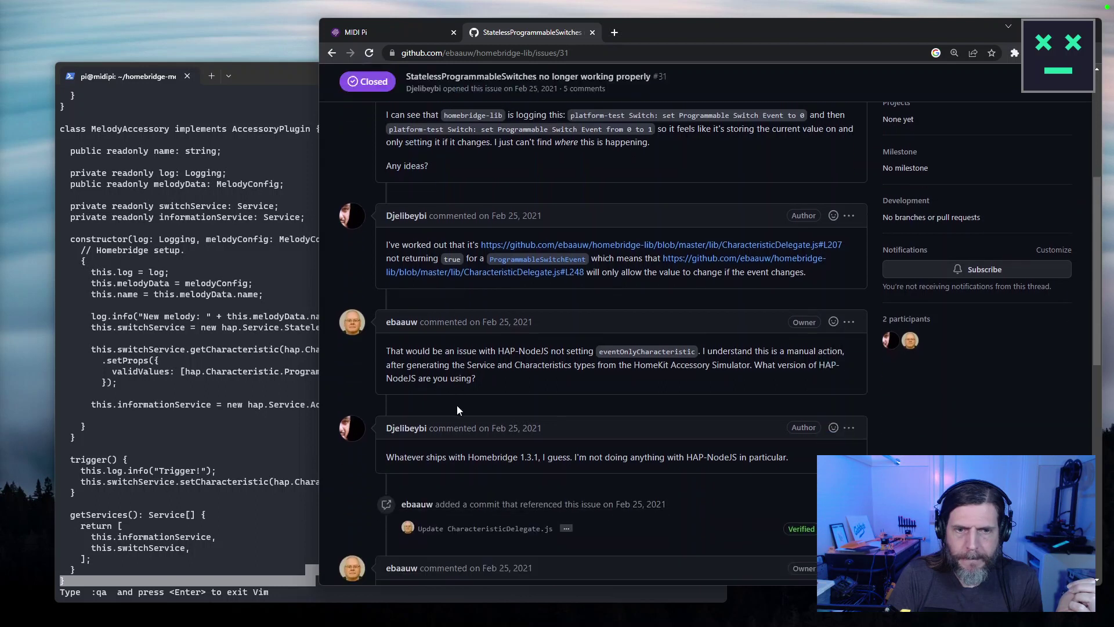
double_click(666, 349)
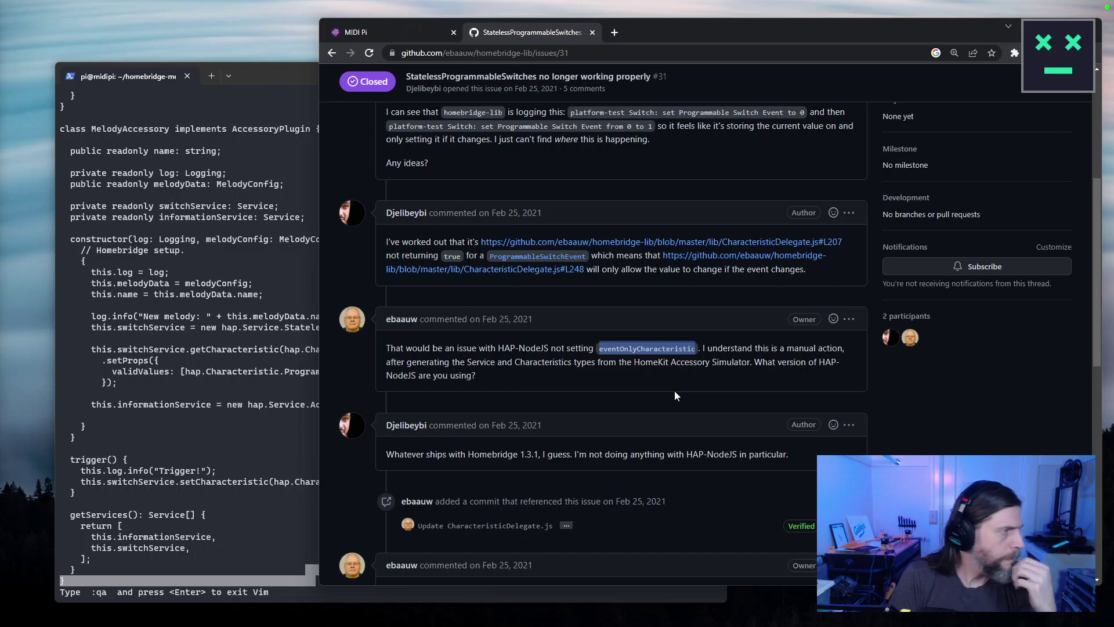
scroll(676, 394, "down", 1)
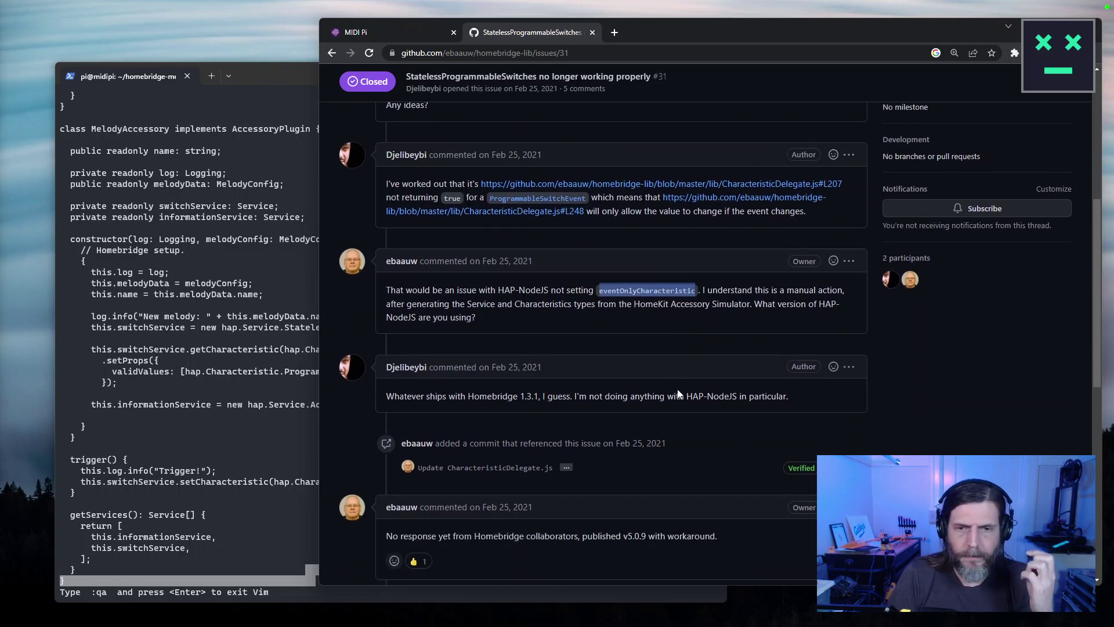
scroll(676, 394, "down", 4)
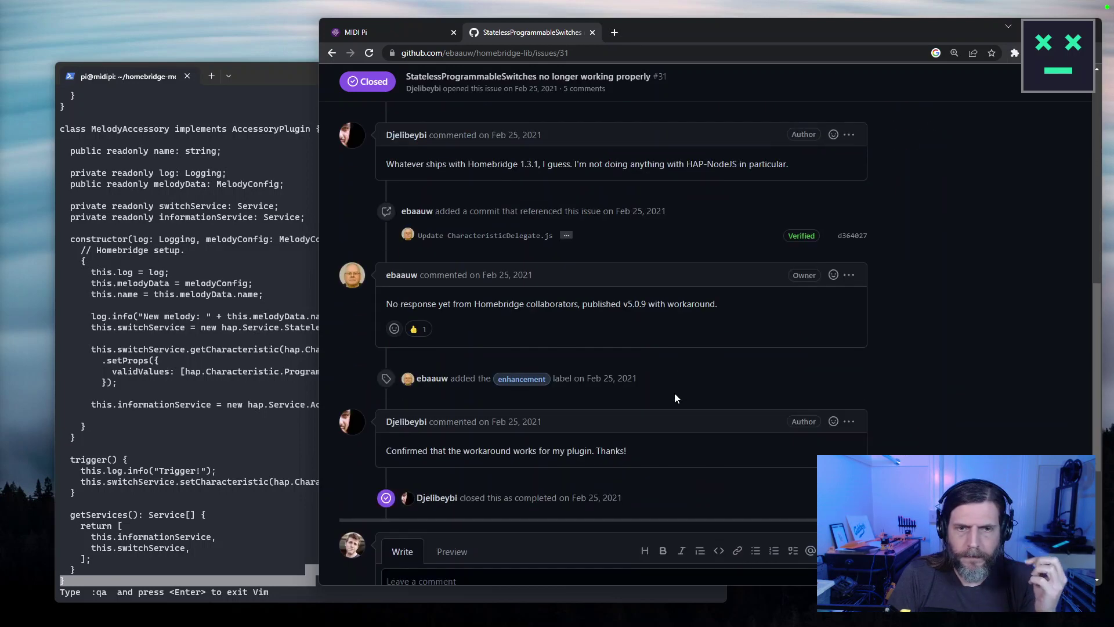
triple_click(430, 310)
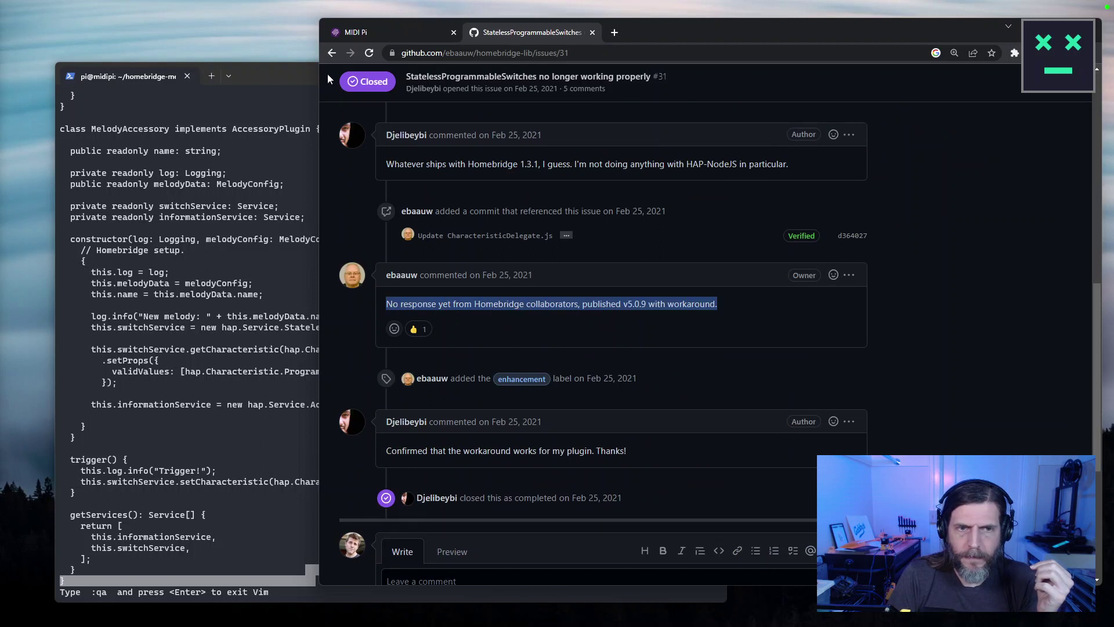
Return to the Google results and require ProgrammableSwitchEvent in every result.
left_click(332, 53)
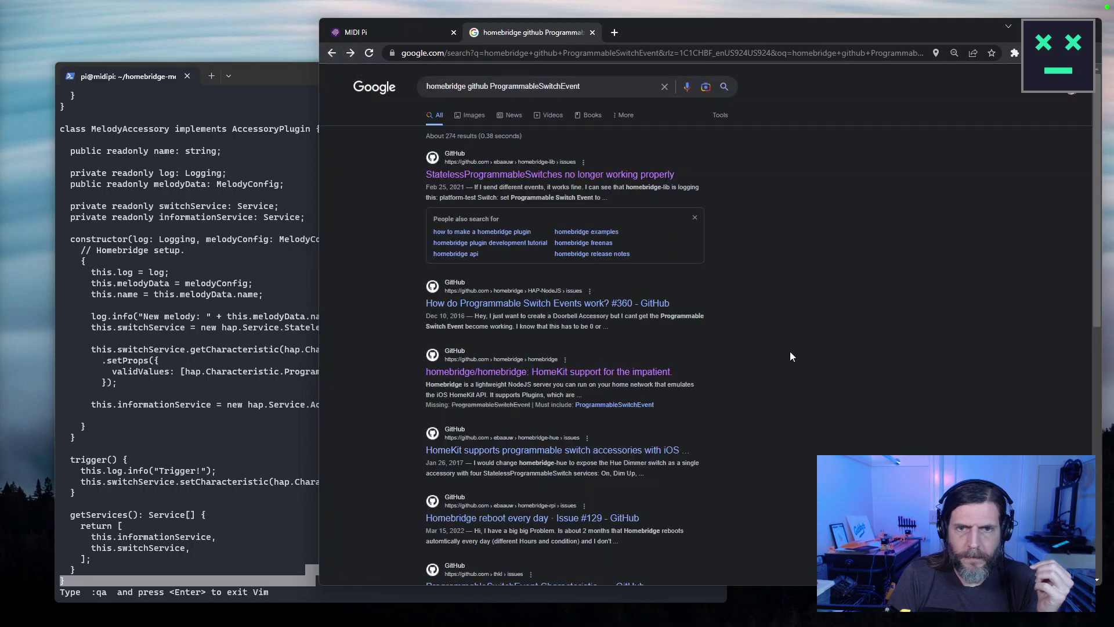
scroll(814, 325, "down", 1)
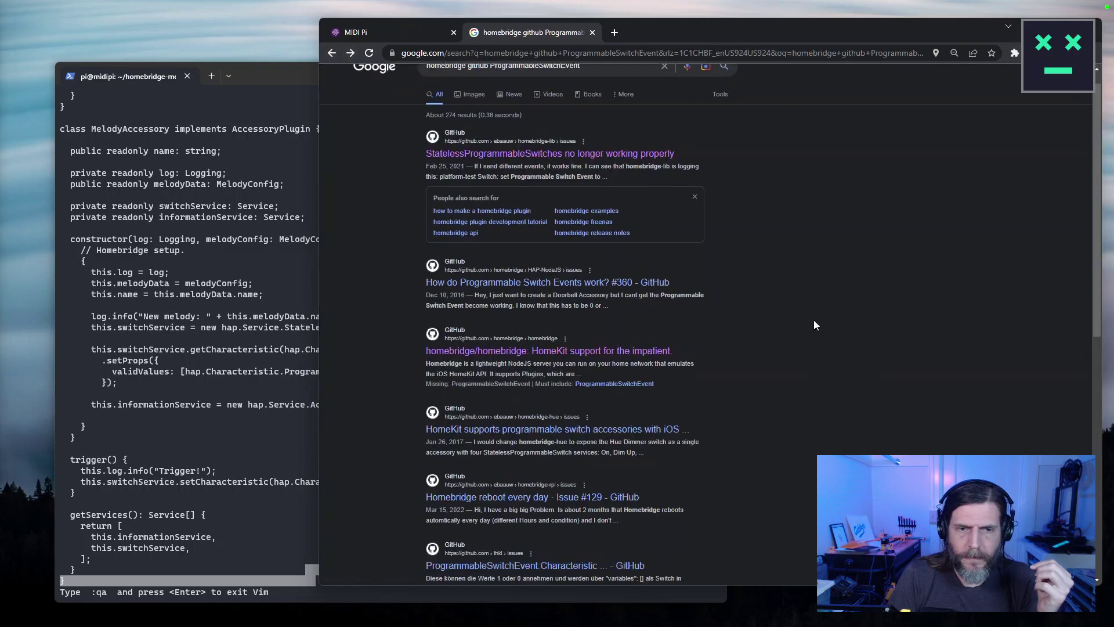
scroll(814, 325, "down", 2)
left_click(622, 289)
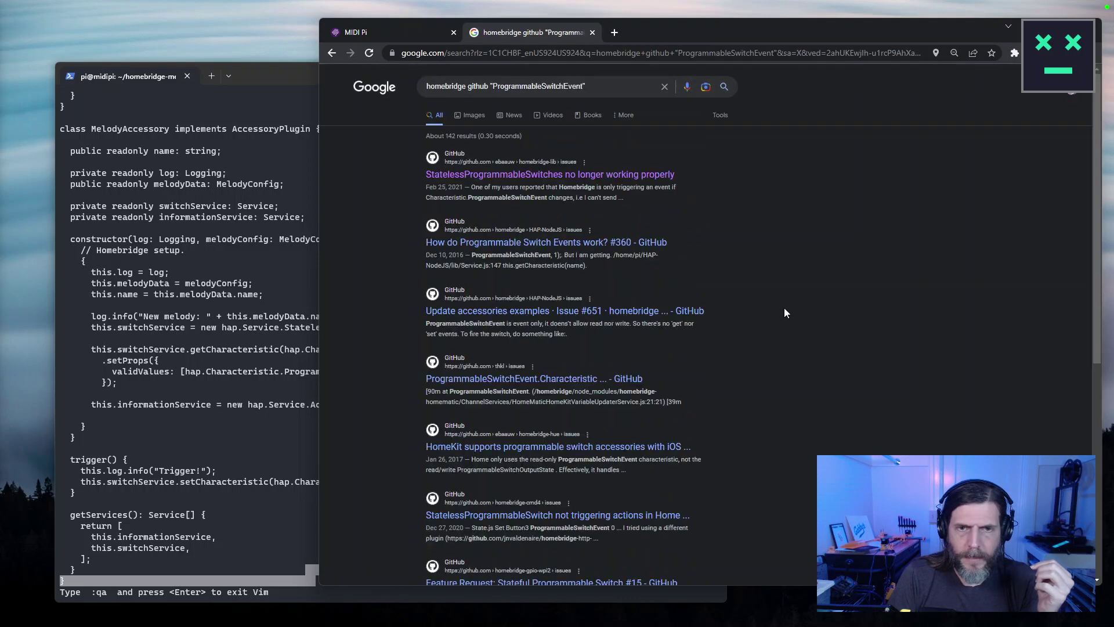
Copy StatelessProgrammableSwitch from the Vim code and open the StatelessProgrammableSwitches issue result.
left_click(283, 339)
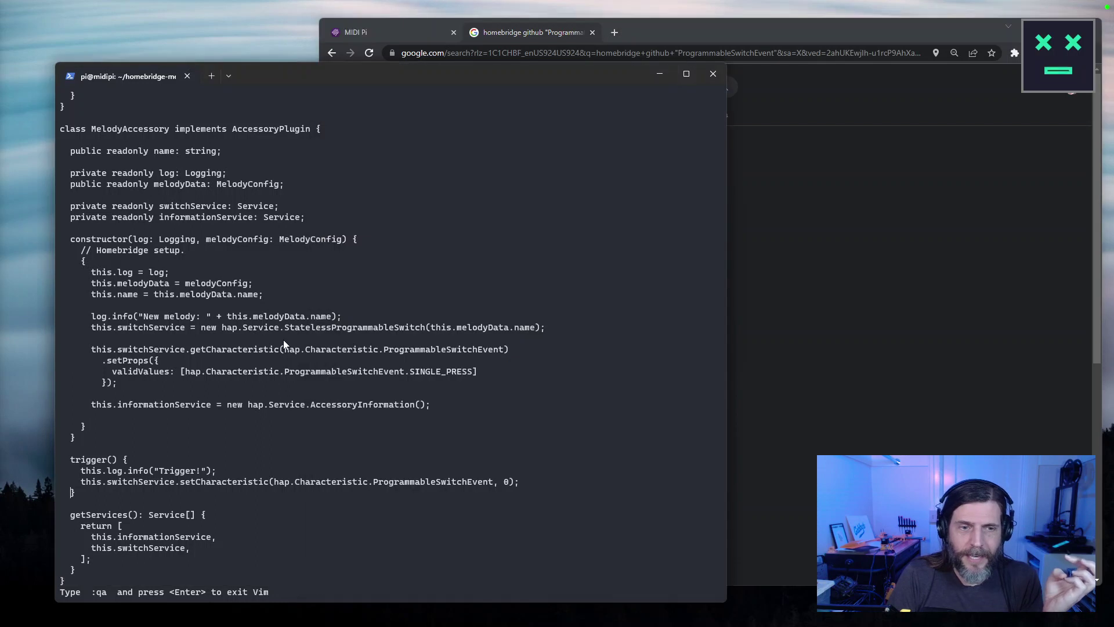
double_click(367, 374)
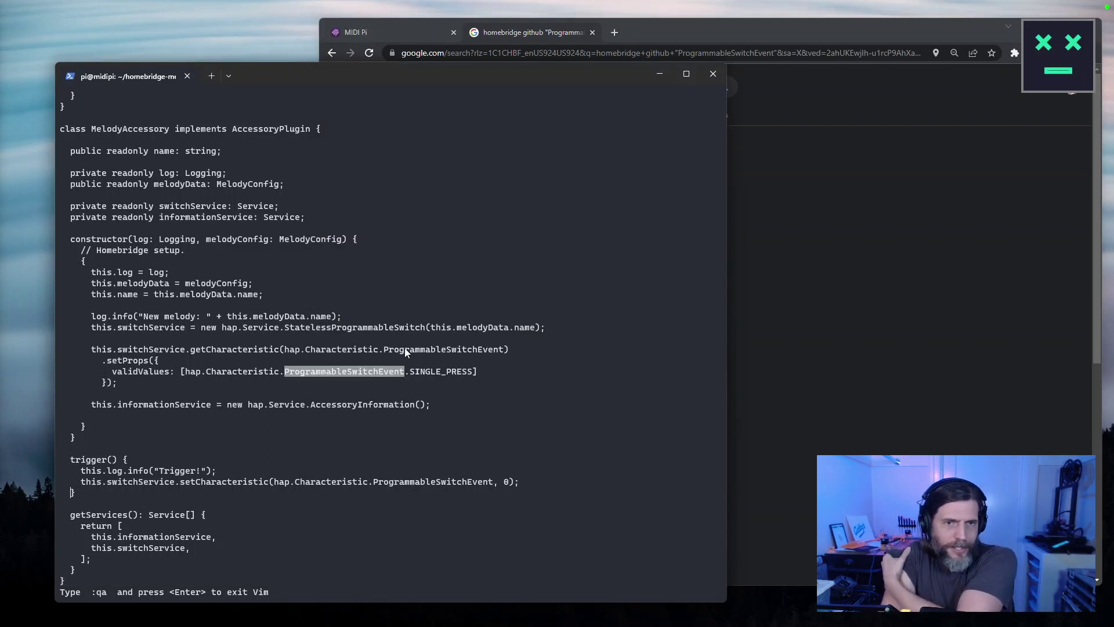
double_click(412, 328)
key("ctrl+c")
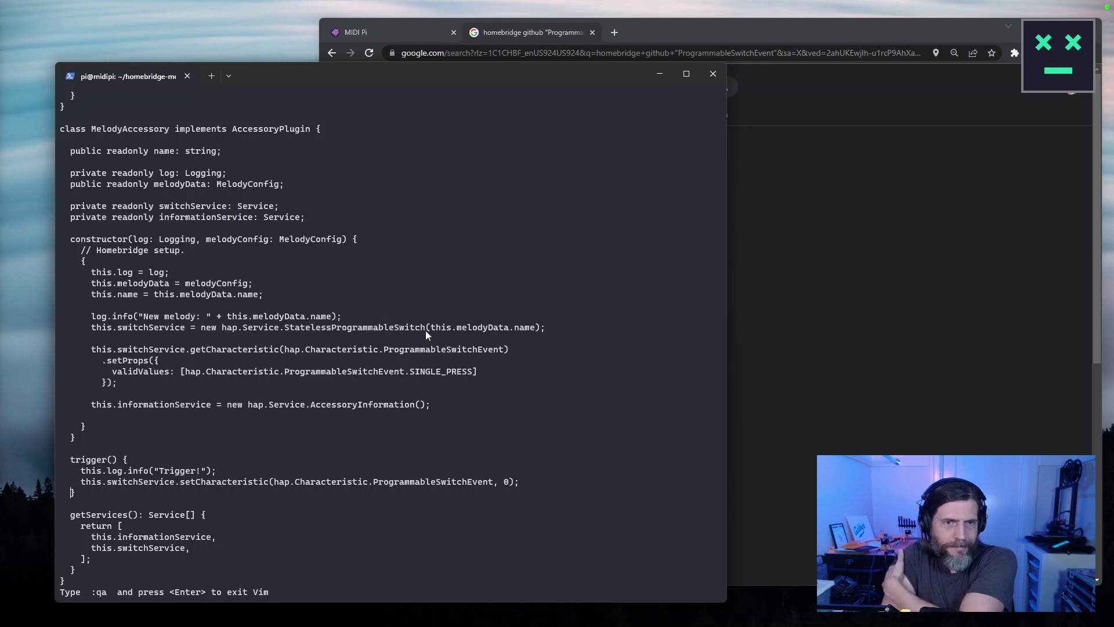
double_click(405, 325)
key("ctrl+c")
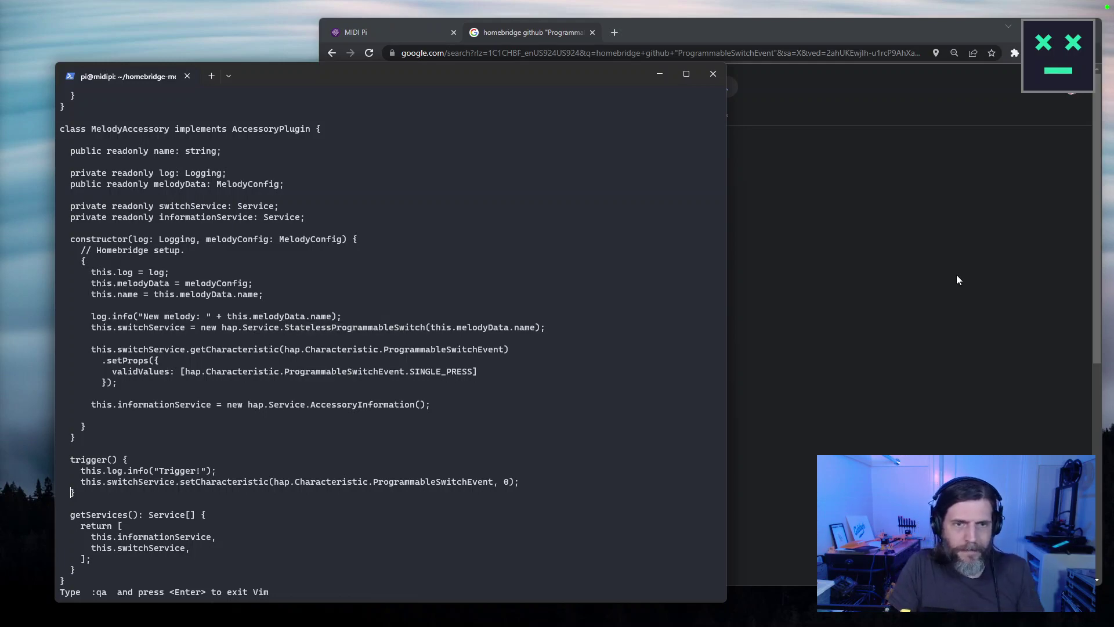
left_click(908, 298)
left_click(479, 176)
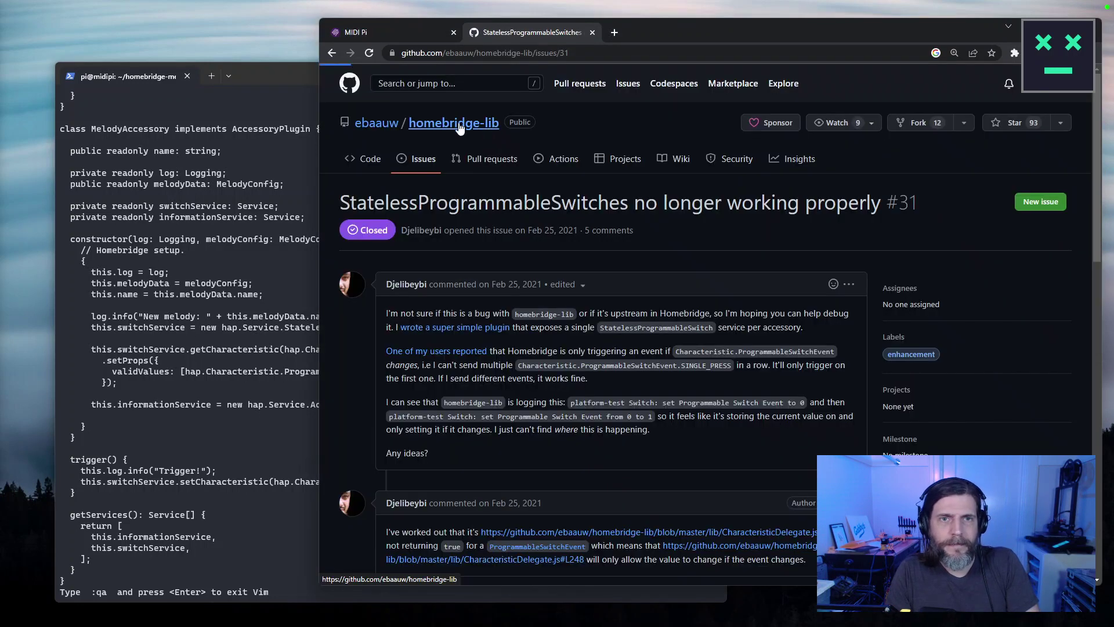
Search the homebridge/homebridge repository for StatelessProgrammableSwitch and list the matching issues.
left_click(482, 118)
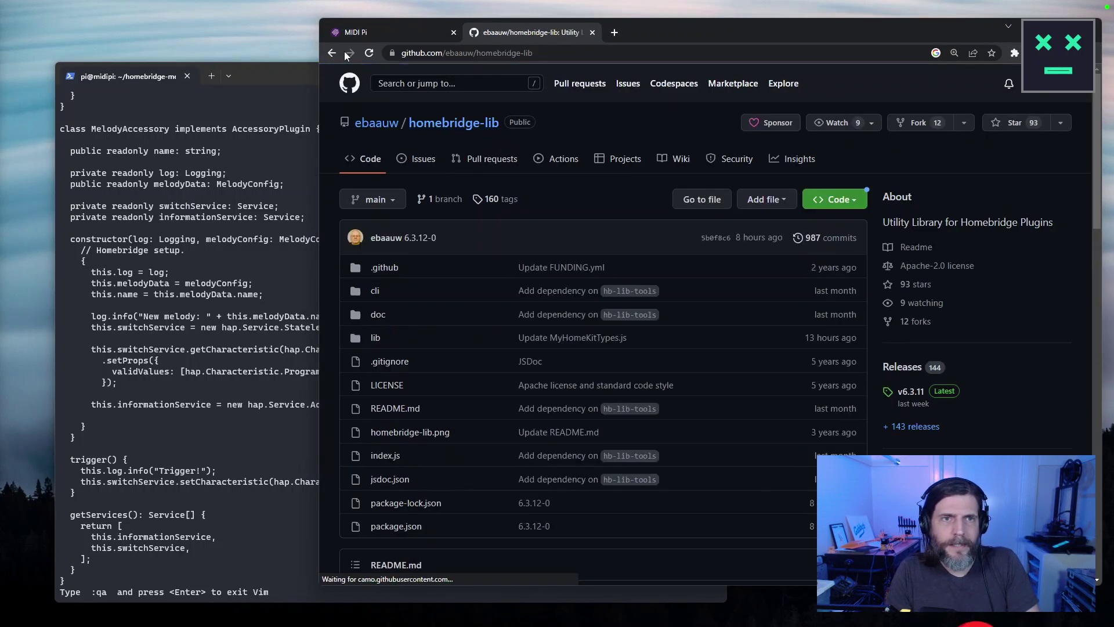
left_click(336, 53)
left_click(336, 52)
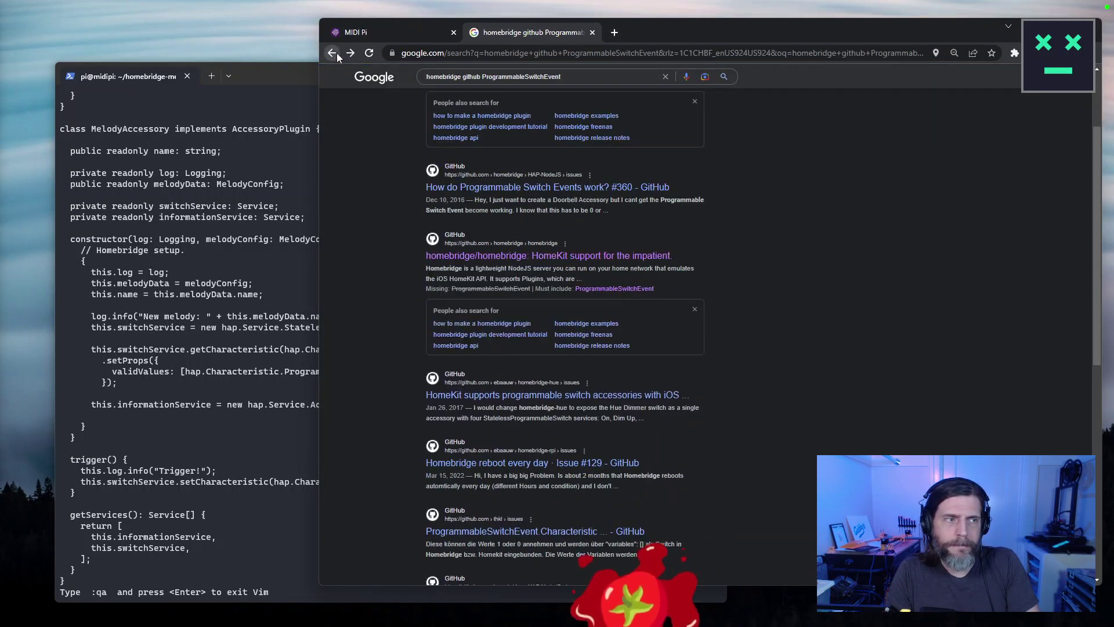
scroll(464, 174, "up", 3)
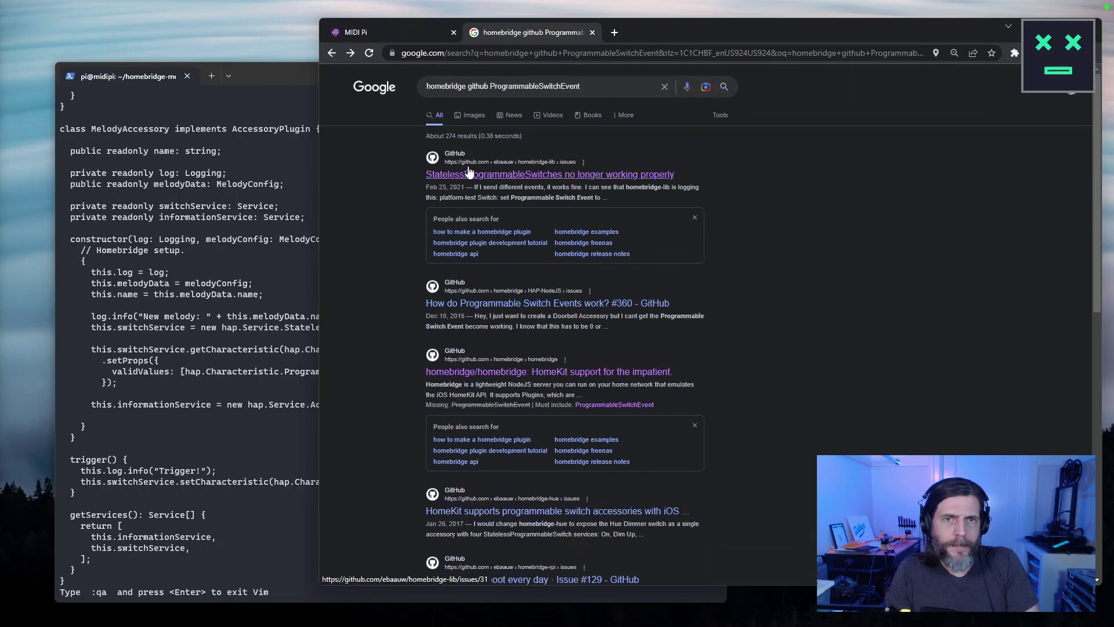
left_click(503, 373)
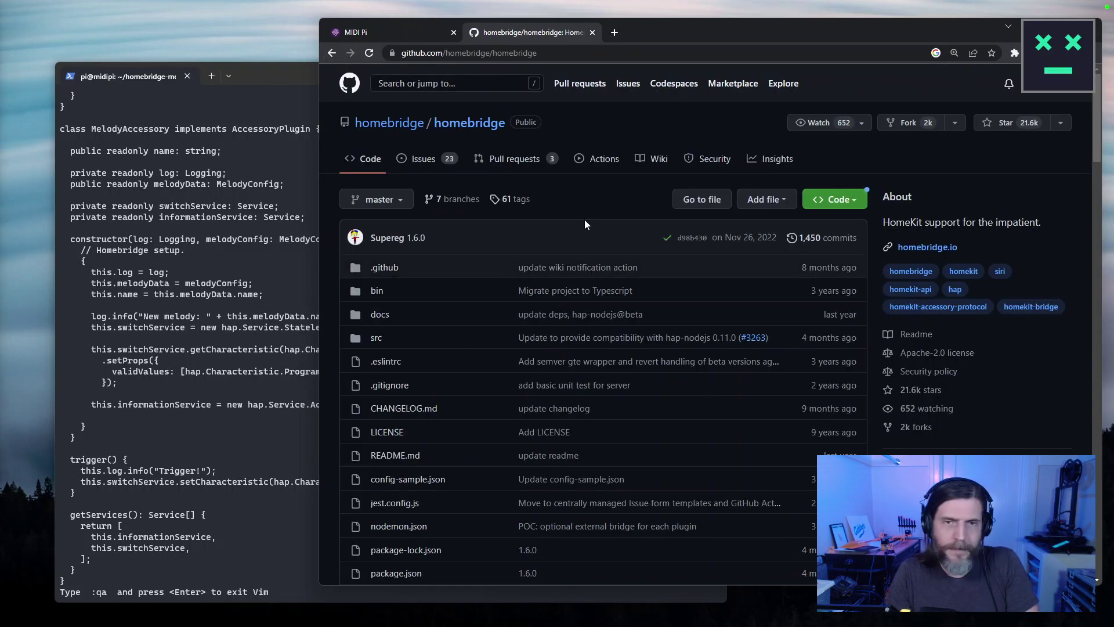
left_click(473, 85)
key("ctrl+v")
key("Return")
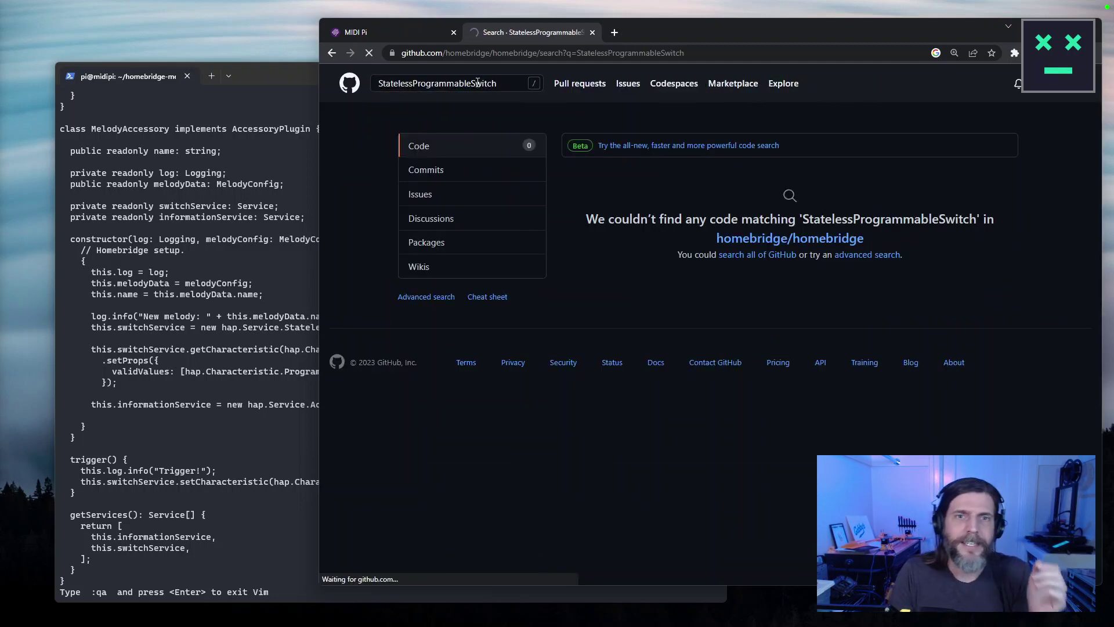
left_click(516, 195)
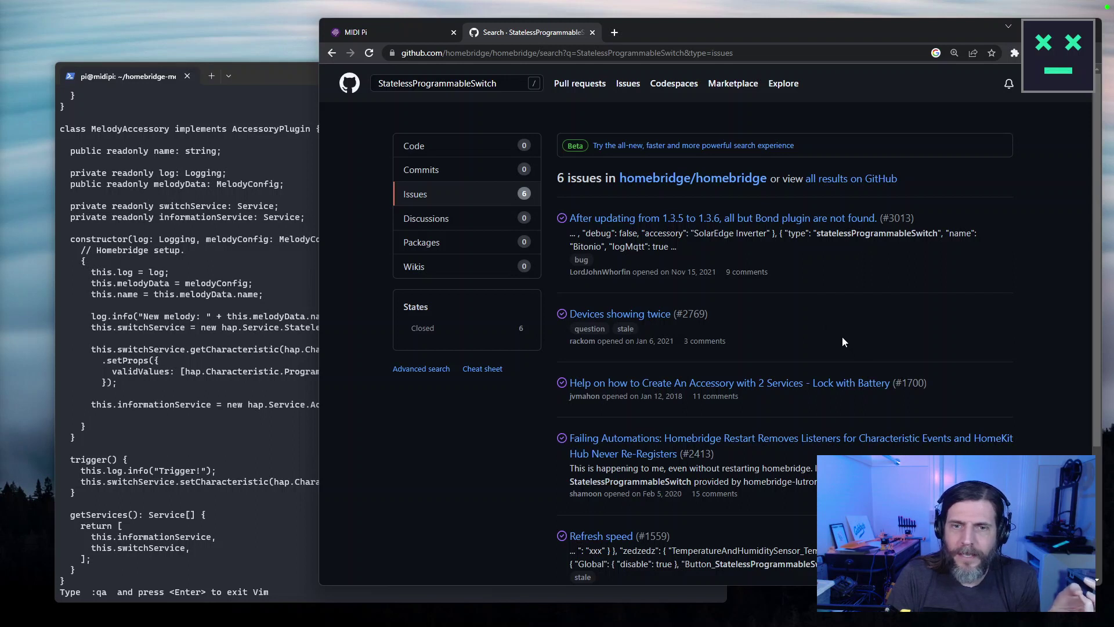
Switch to the MIDI Pi Homebridge tab and show the installed plugins.
left_click(273, 343)
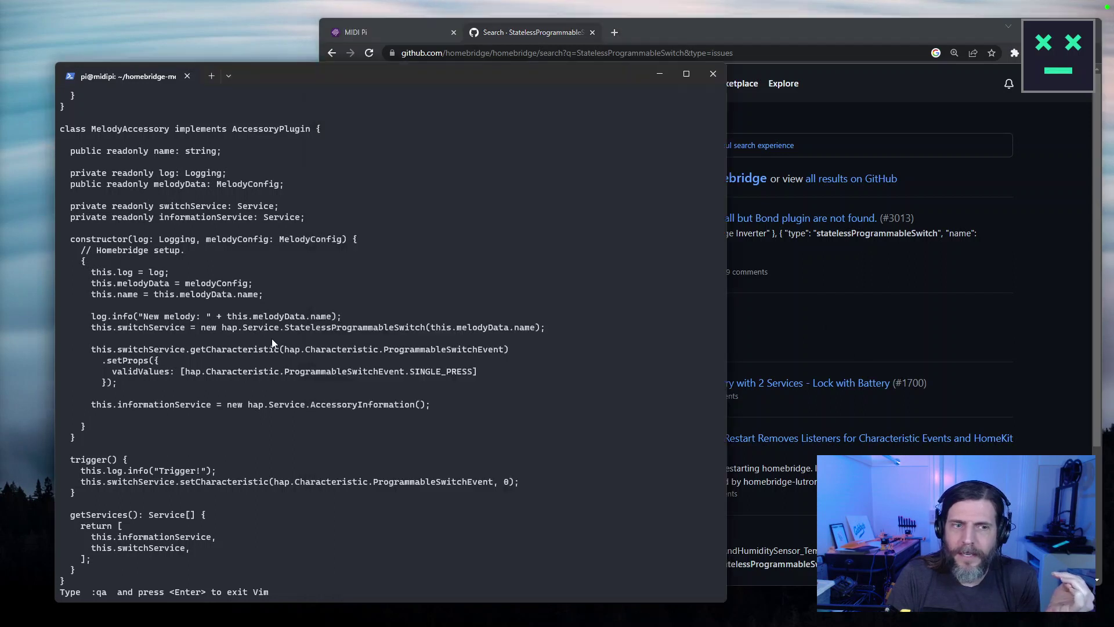
left_click(840, 285)
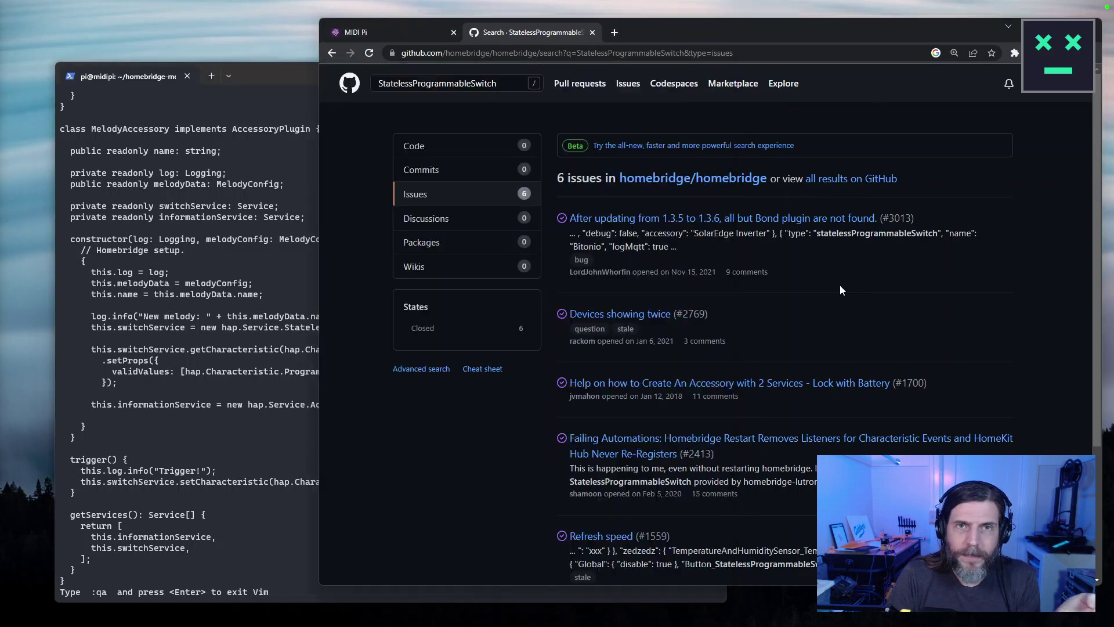
left_click(353, 26)
left_click(484, 84)
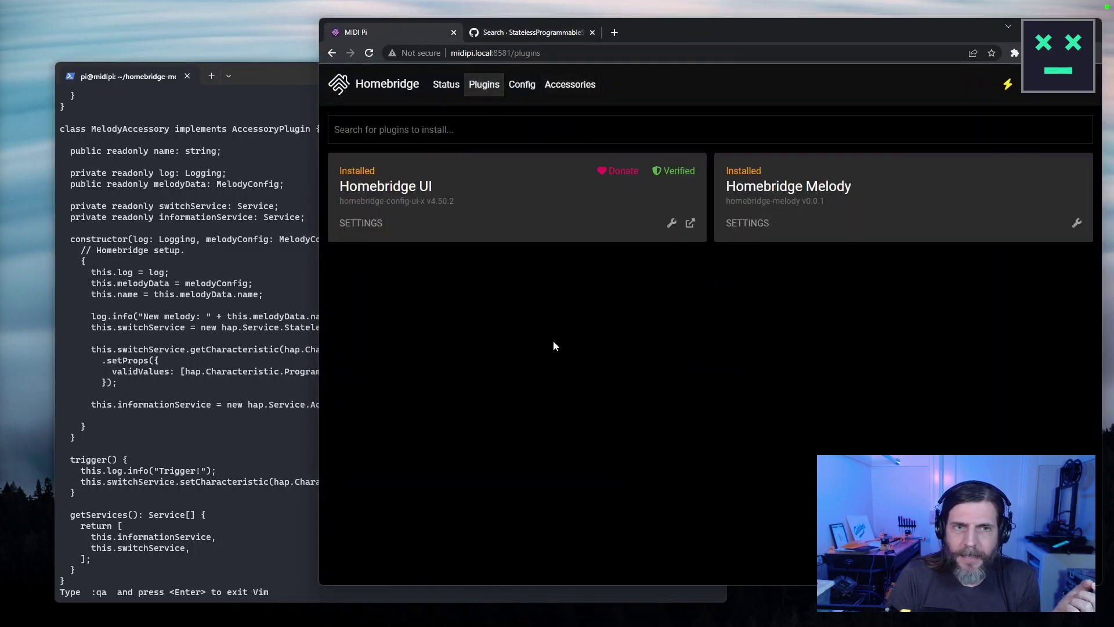
Open the Good Morning accessory and highlight its Stateless Programmable Switch service.
left_click(579, 95)
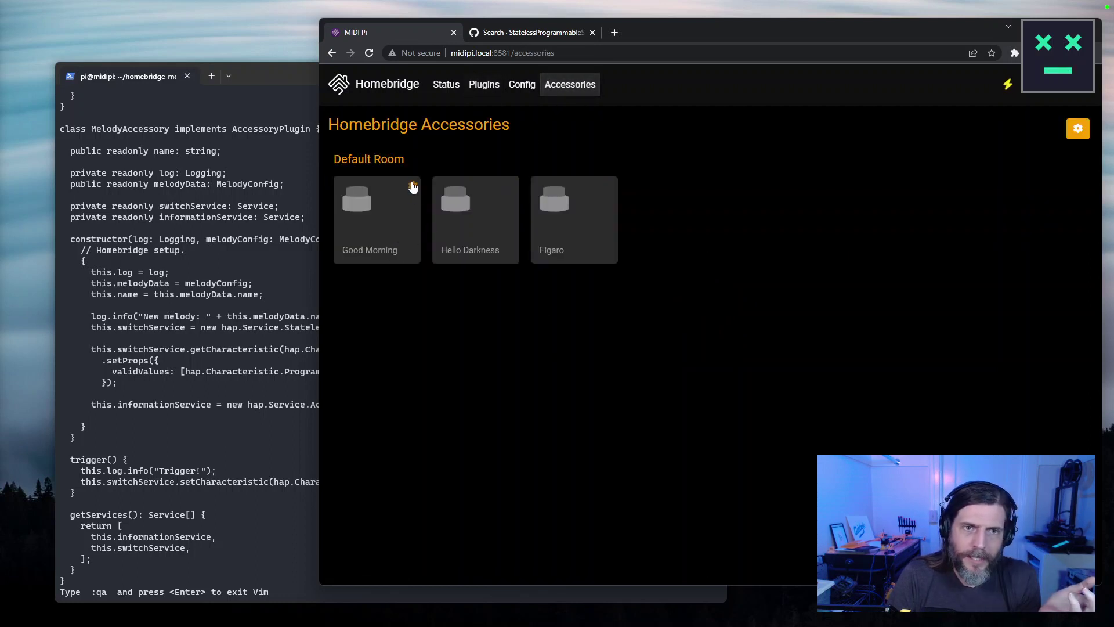
left_click(414, 186)
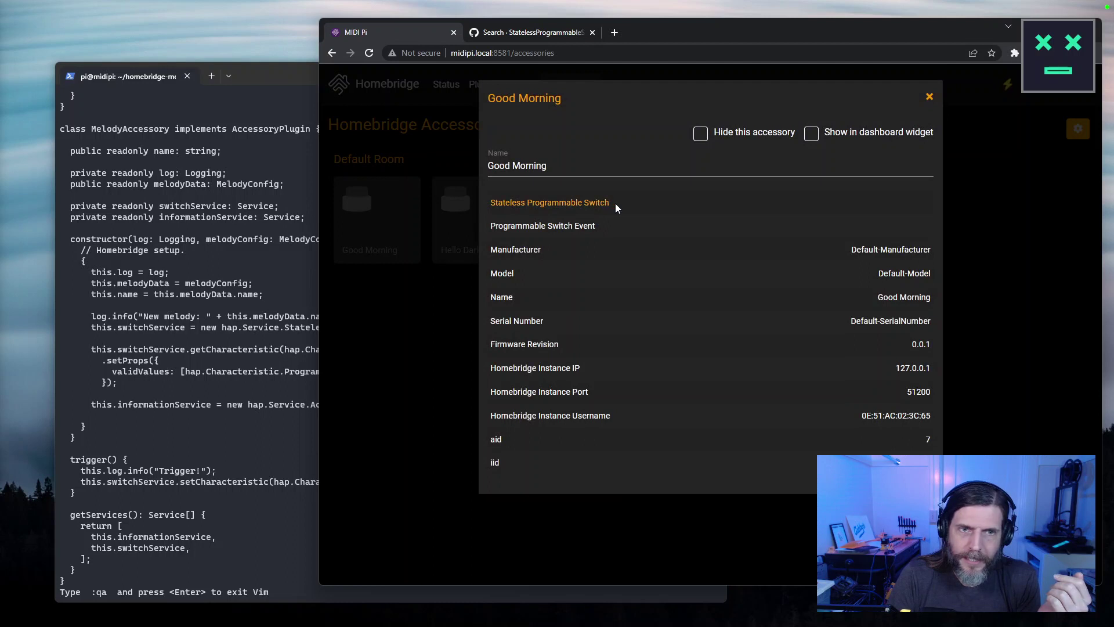
left_click_drag(616, 203, 497, 202)
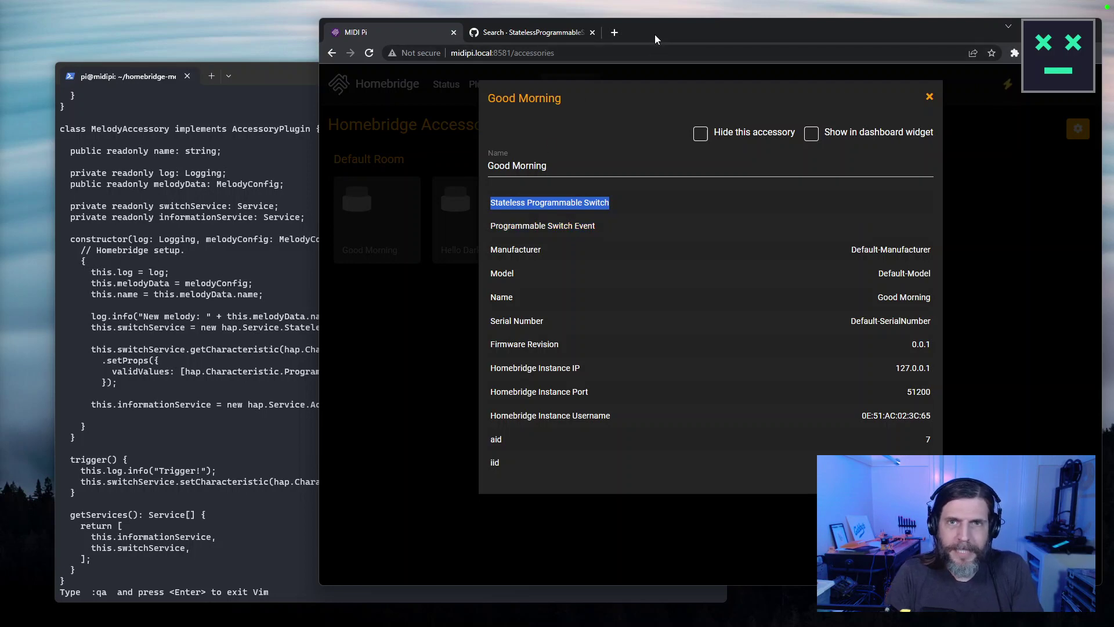
Open a blank new tab and return to the StatelessProgrammableSwitch issue results.
key("ctrl+t")
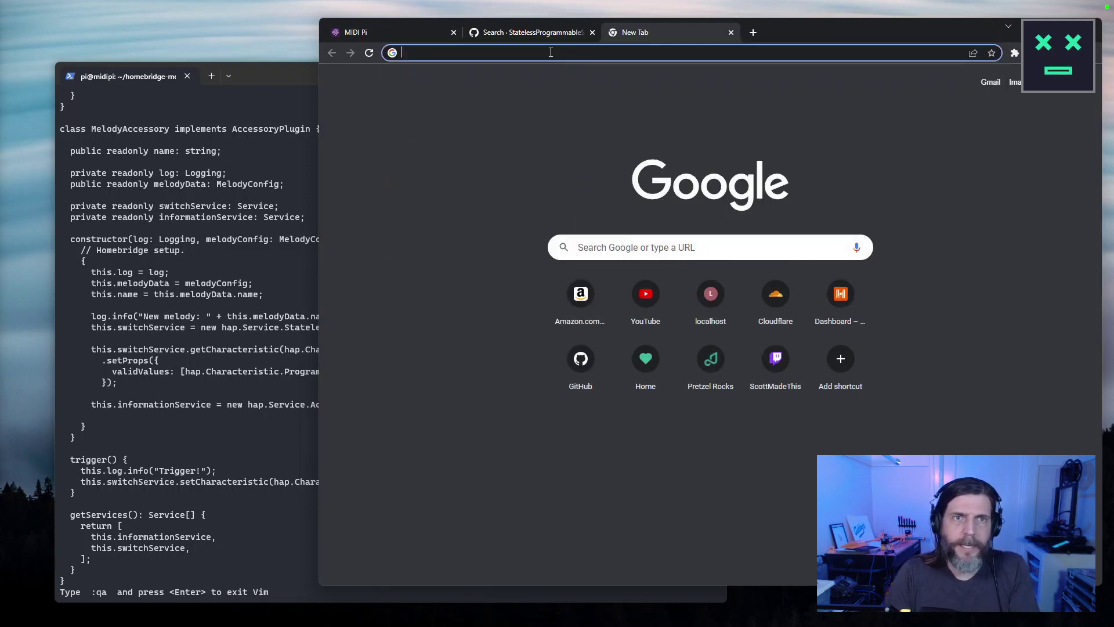
left_click(531, 32)
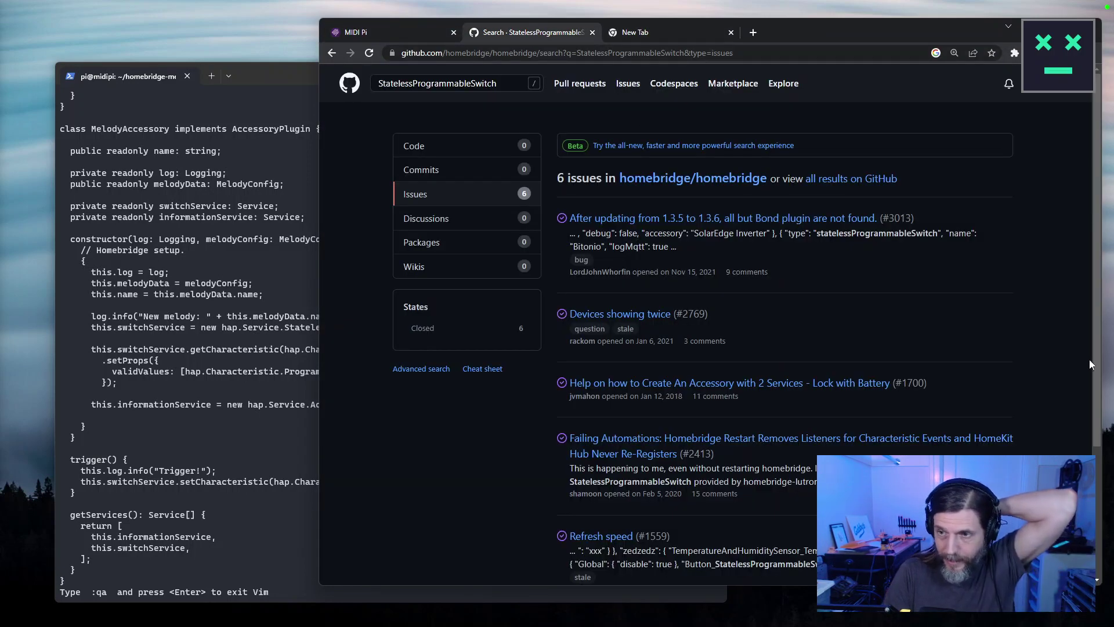
left_click(228, 440)
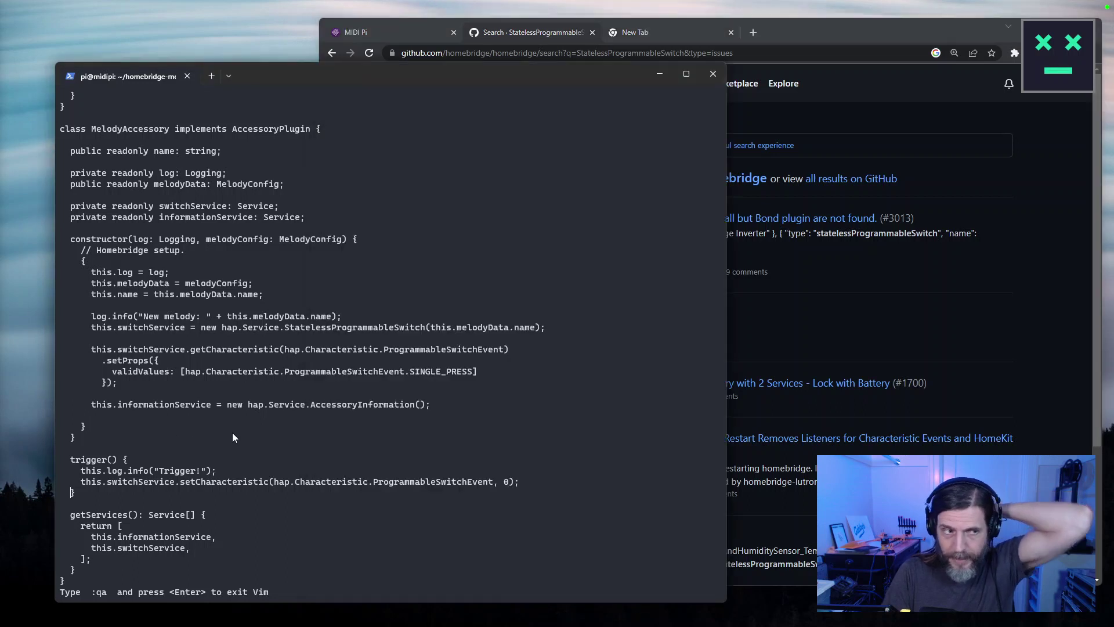
left_click_drag(230, 436, 233, 430)
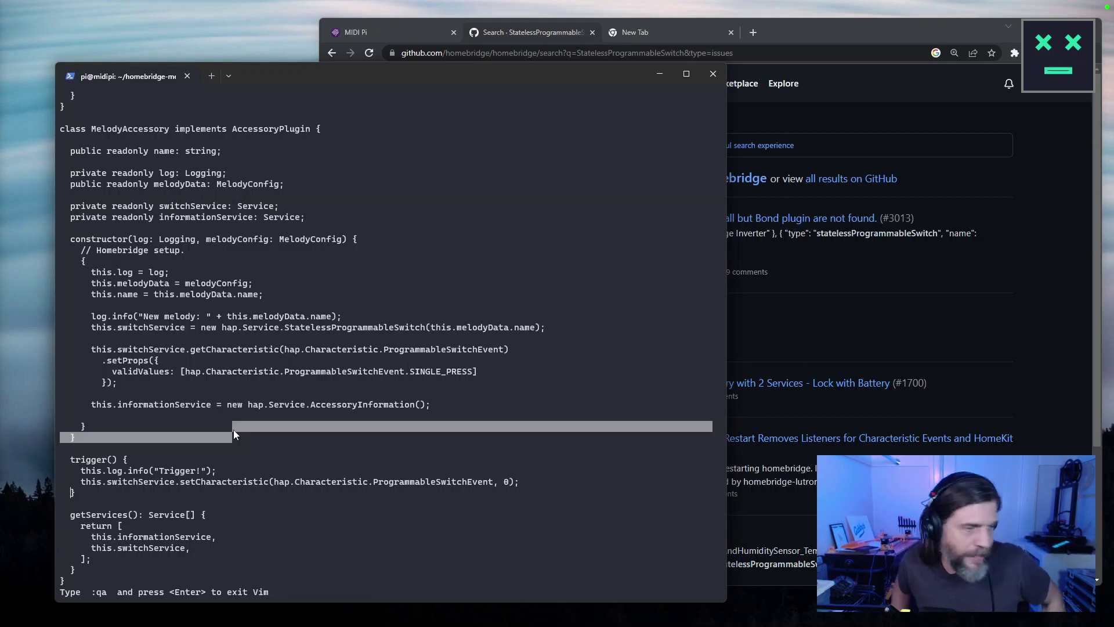
left_click(811, 257)
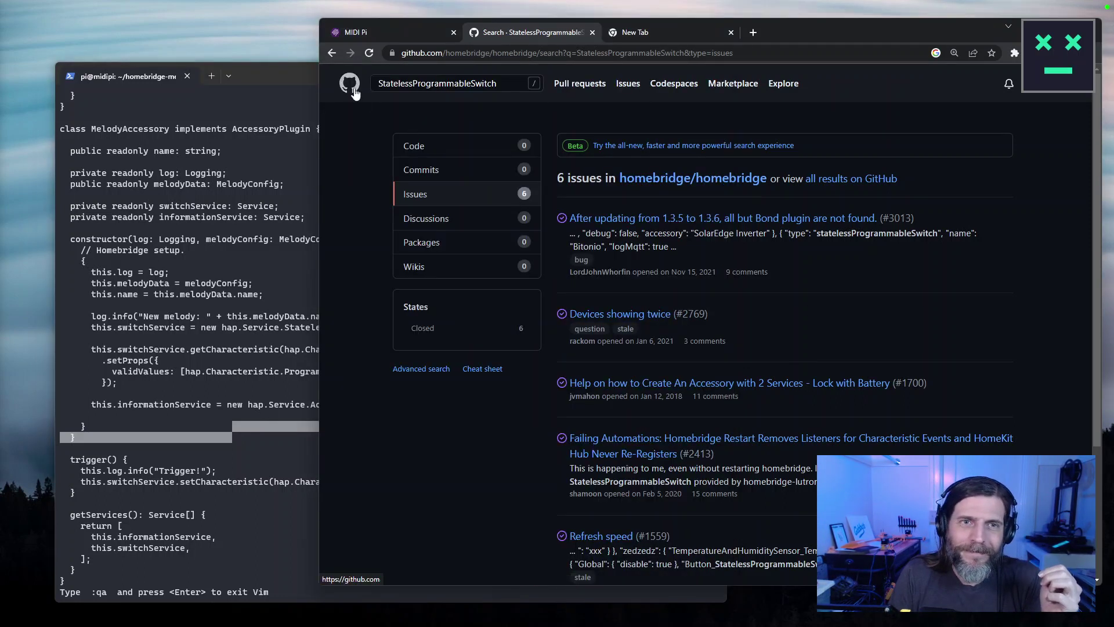
Open the homebridge/homebridge releases and select the v1.6.0 What's Changed notes.
left_click(653, 179)
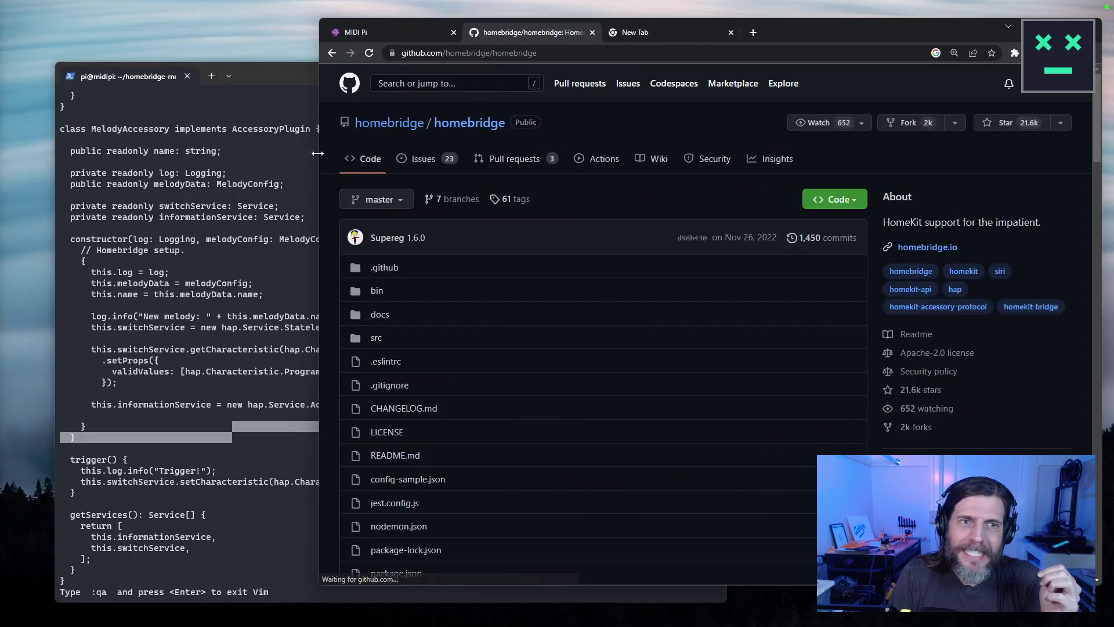
left_click_drag(318, 153, 130, 154)
scroll(880, 433, "down", 2)
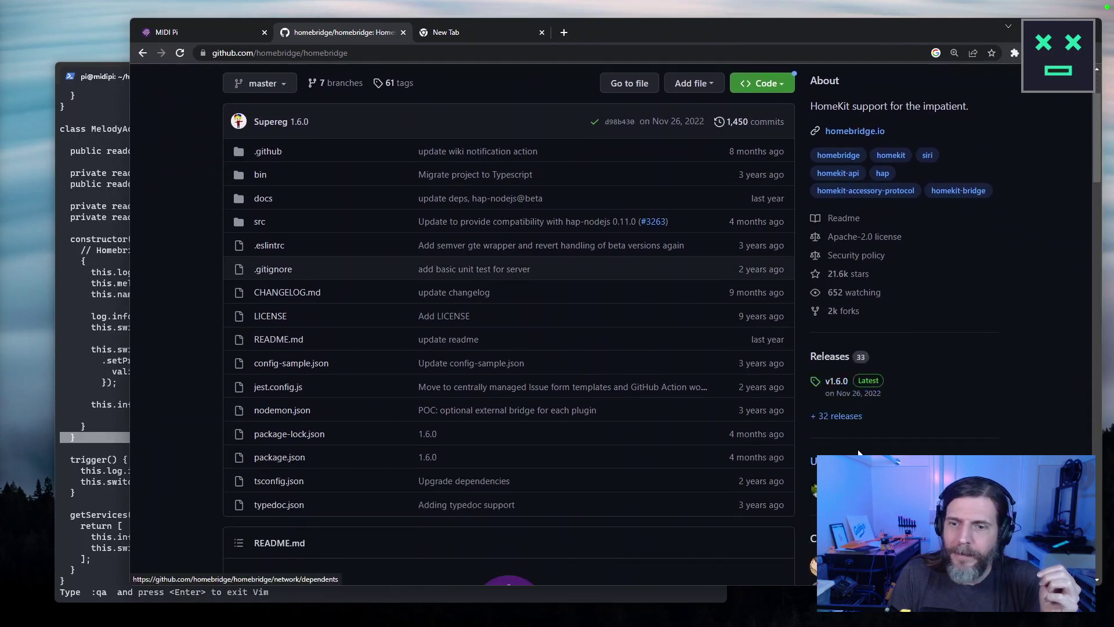
left_click(839, 416)
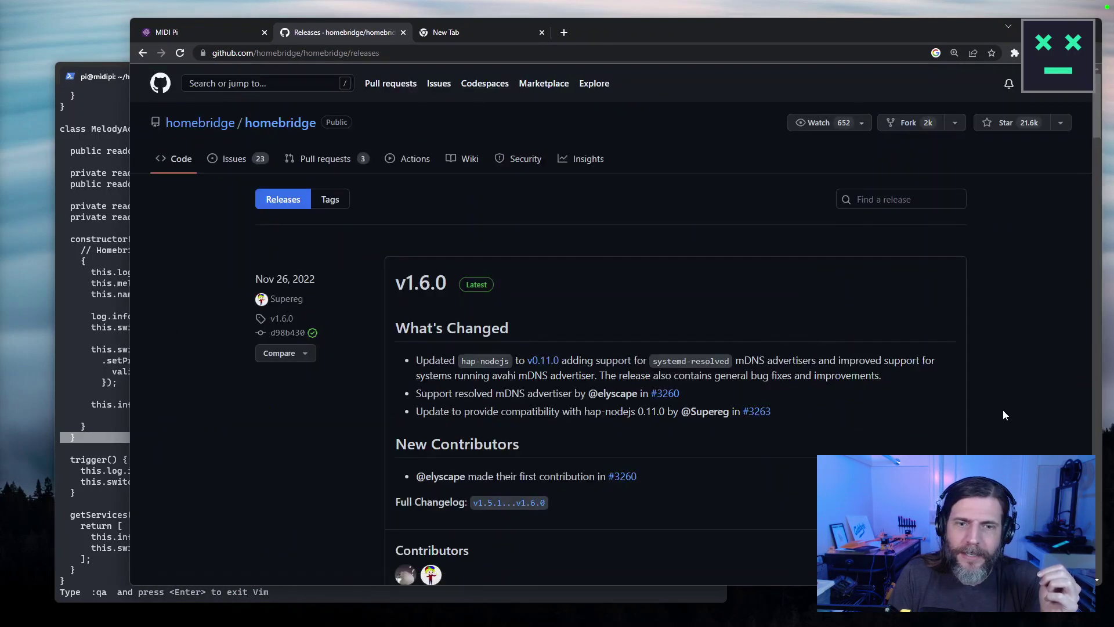
scroll(996, 414, "down", 2)
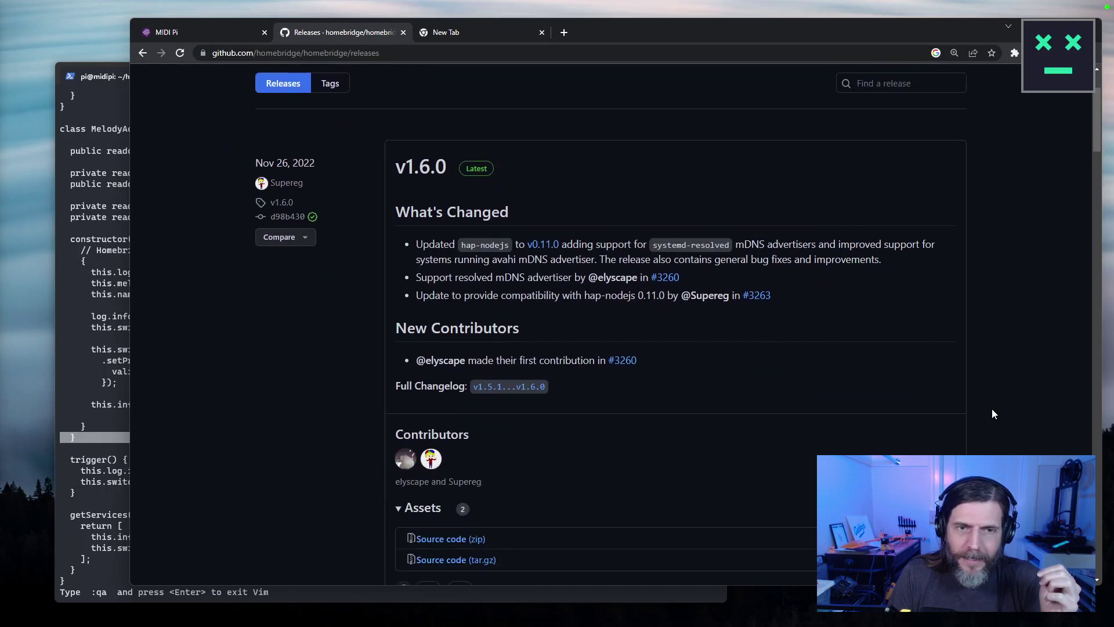
left_click_drag(415, 244, 849, 304)
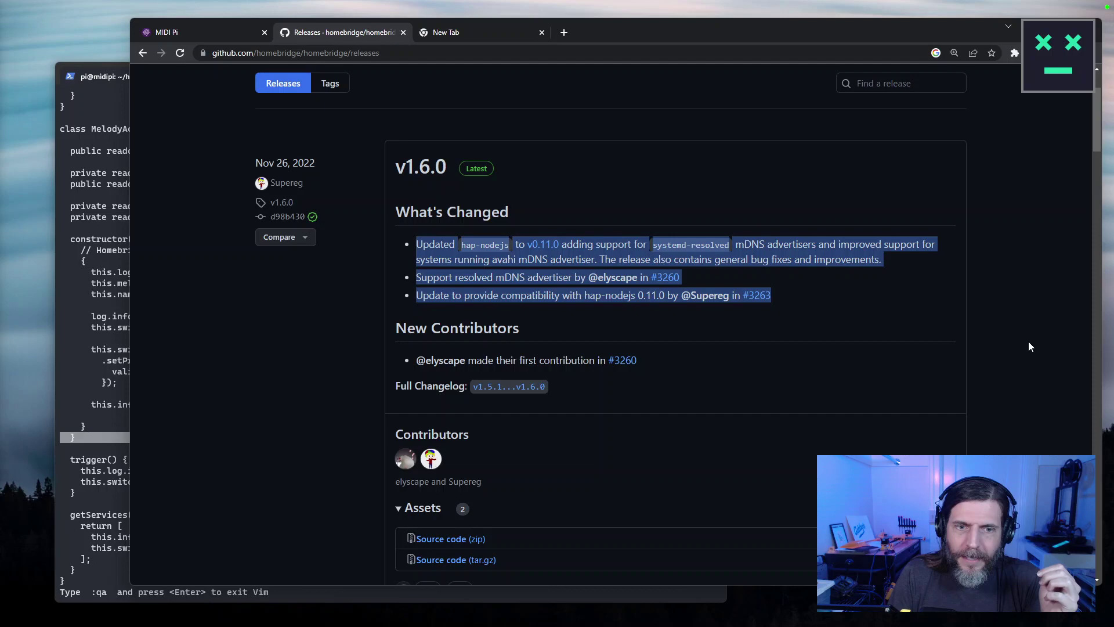
Scroll down to review the v1.5.1 release notes and its change list.
scroll(1029, 347, "down", 5)
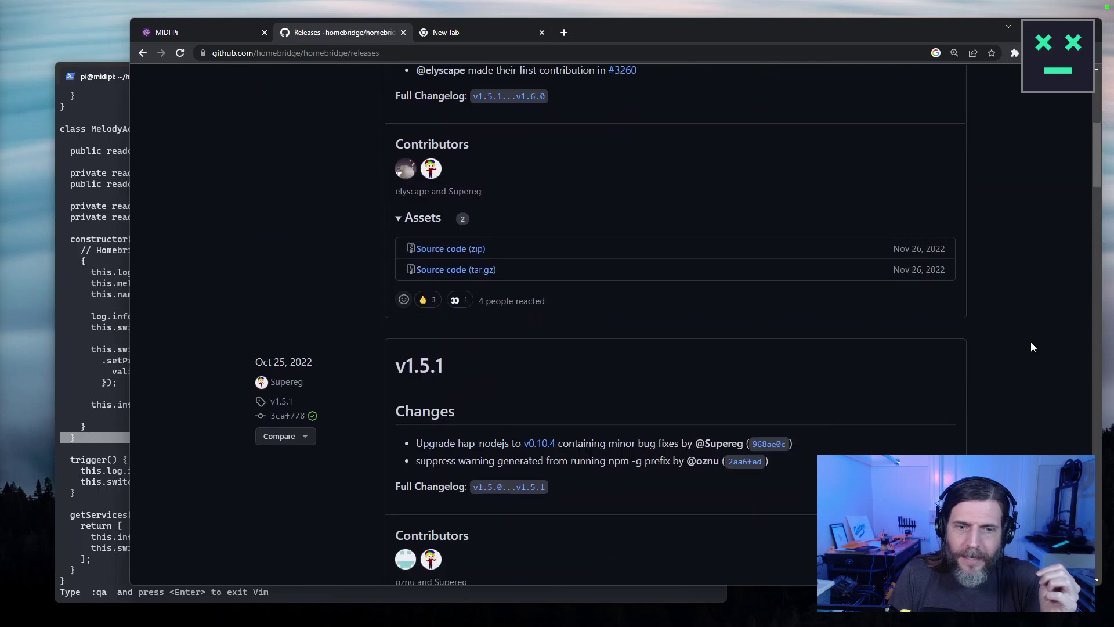
scroll(1031, 348, "down", 2)
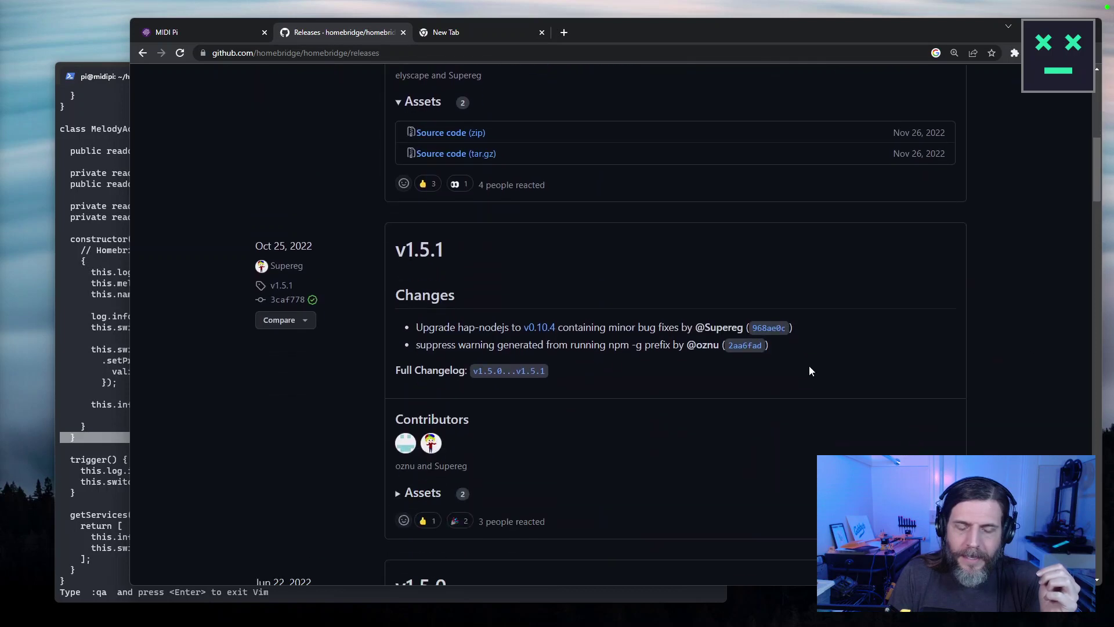
triple_click(464, 323)
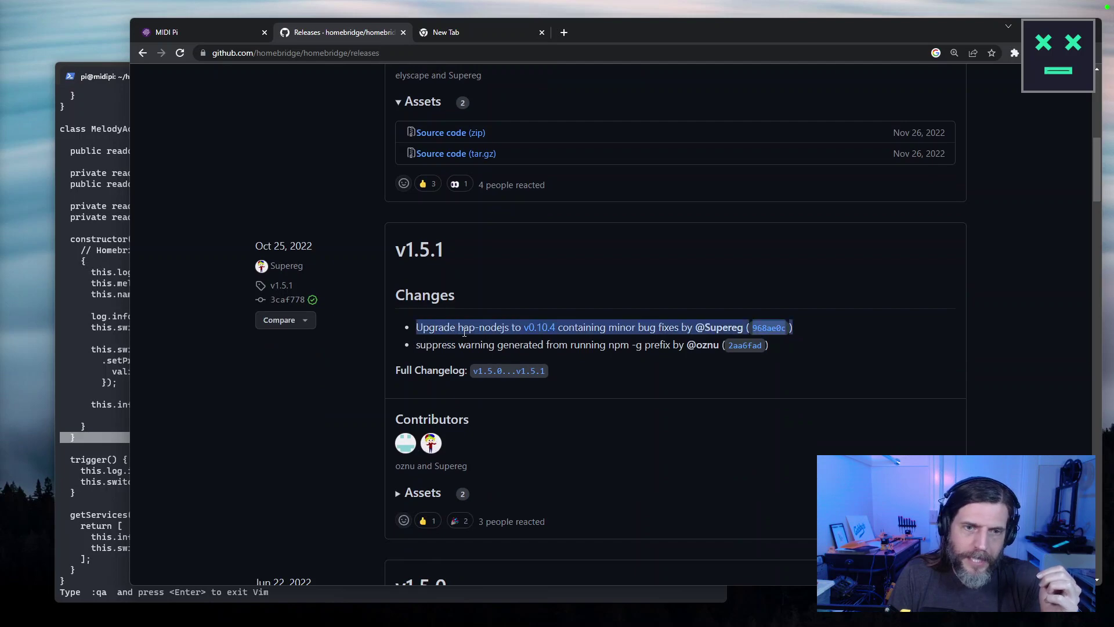
left_click(539, 349)
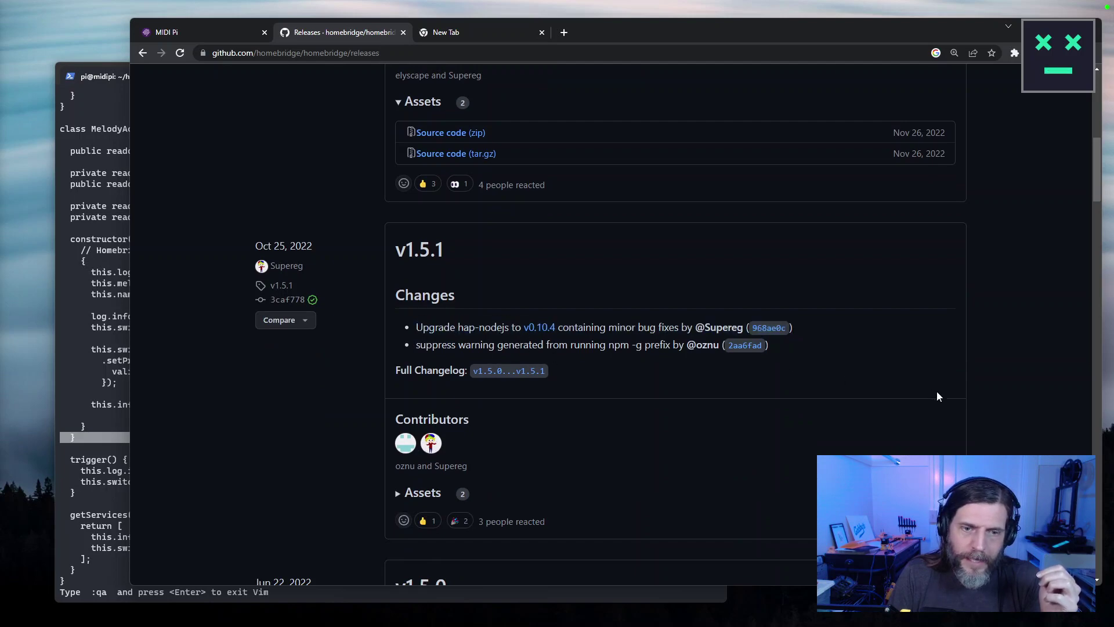
scroll(987, 406, "down", 5)
scroll(1045, 419, "up", 8)
Open package.json in the homebridge/homebridge repository.
scroll(1048, 419, "up", 6)
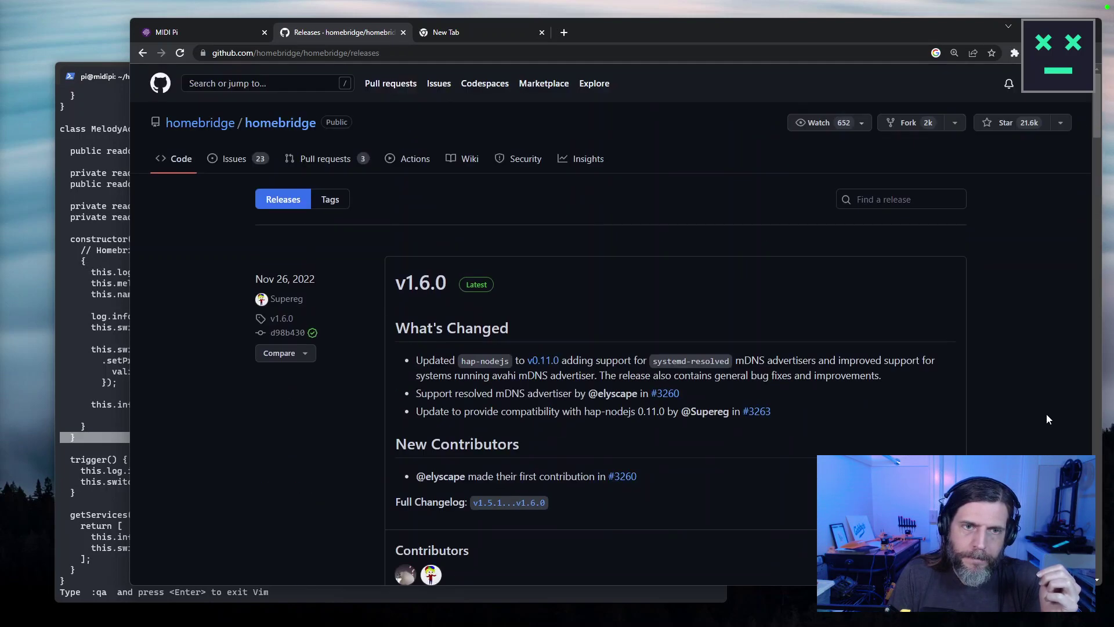
left_click(282, 123)
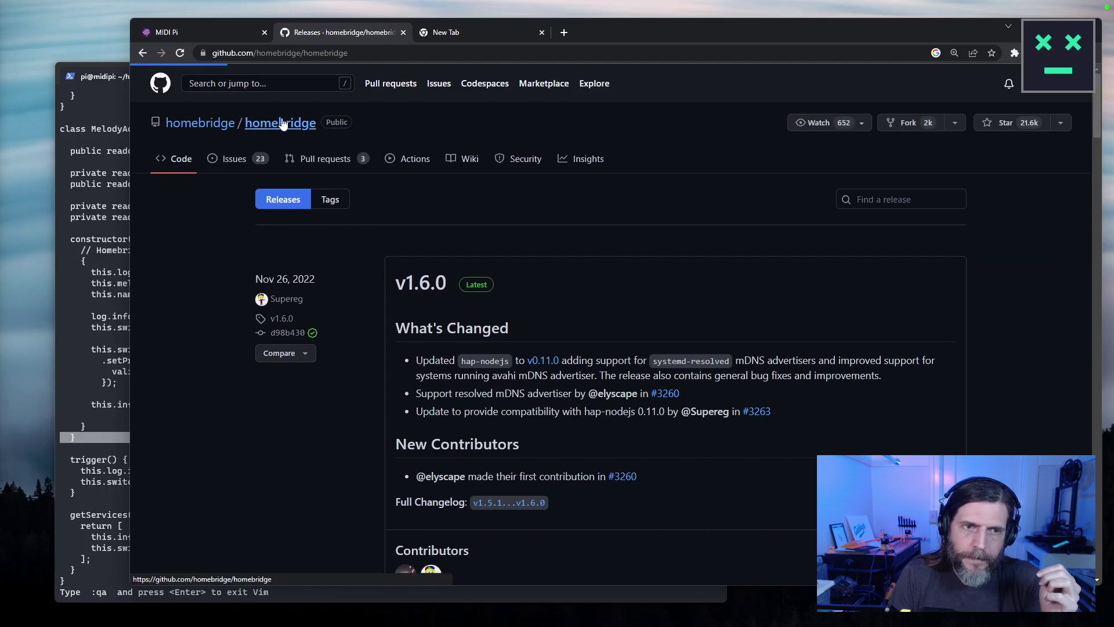
left_click(200, 126)
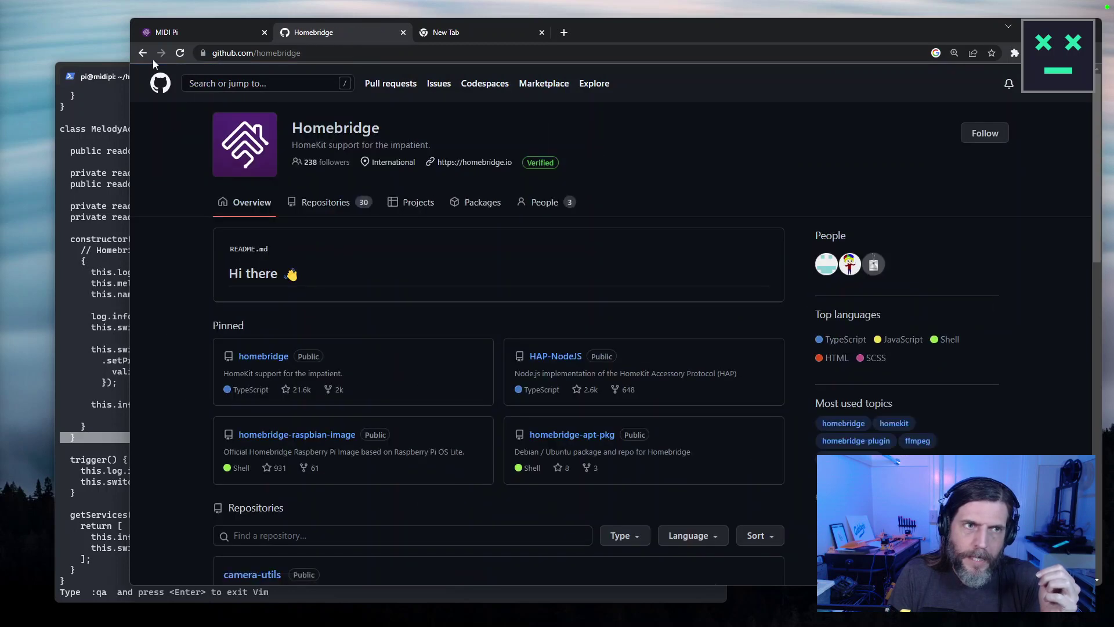
key("alt+Left")
scroll(441, 319, "down", 3)
left_click(287, 400)
Select the hap-nodejs dependency (^0.11.0) and paste its name into the address bar.
scroll(574, 425, "down", 10)
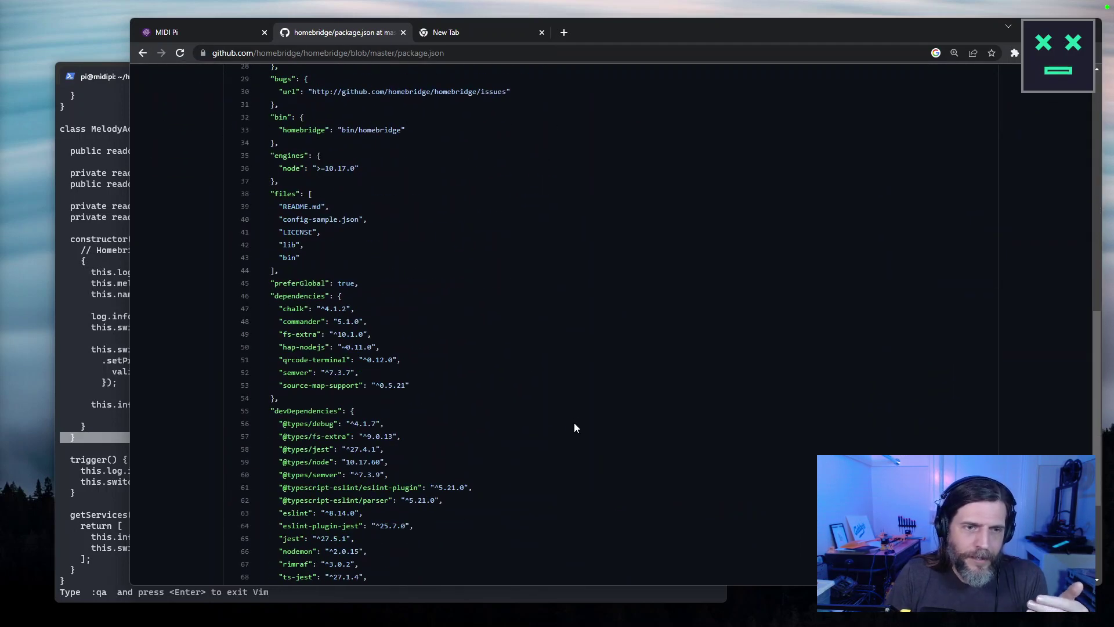
double_click(321, 347)
left_click(324, 358)
double_click(323, 347)
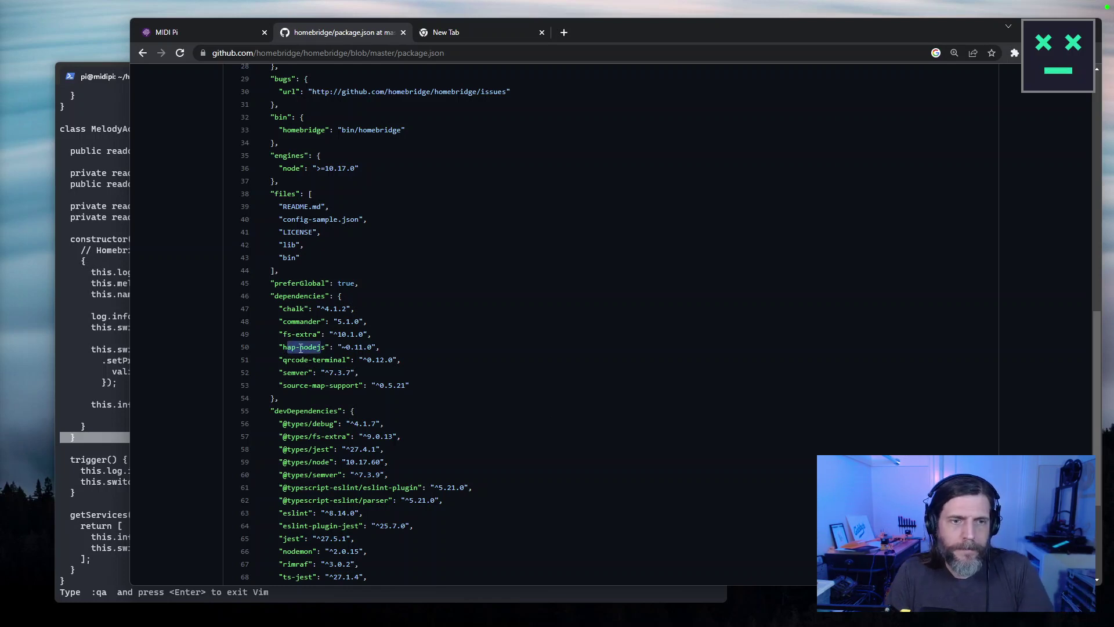
left_click(325, 347)
double_click(323, 346)
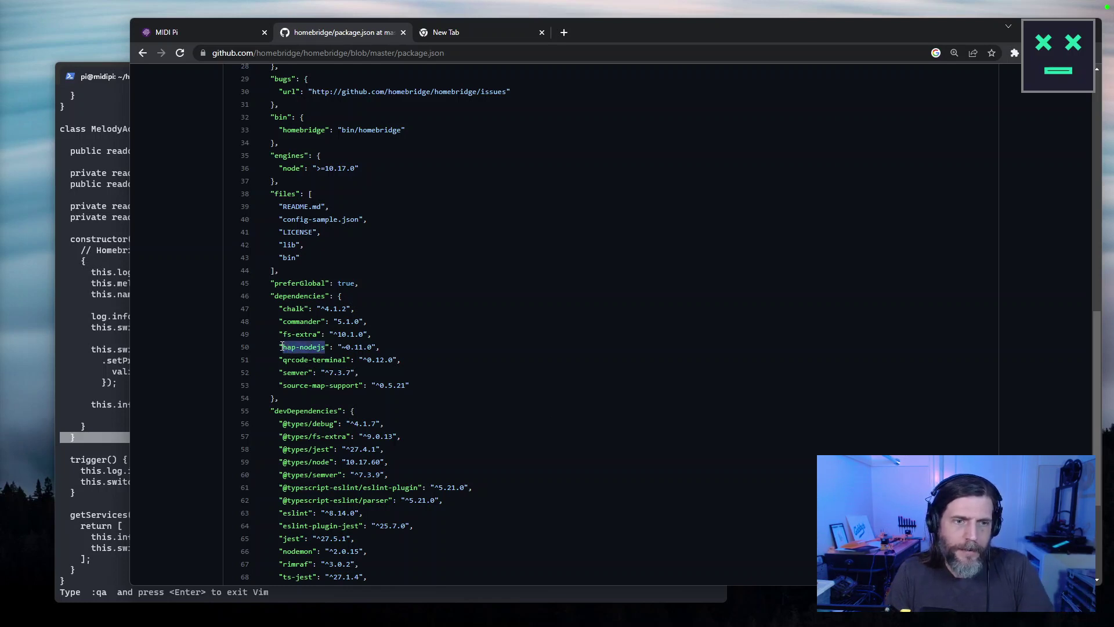
left_click(494, 265)
left_click_drag(325, 346, 284, 343)
key("ctrl+c")
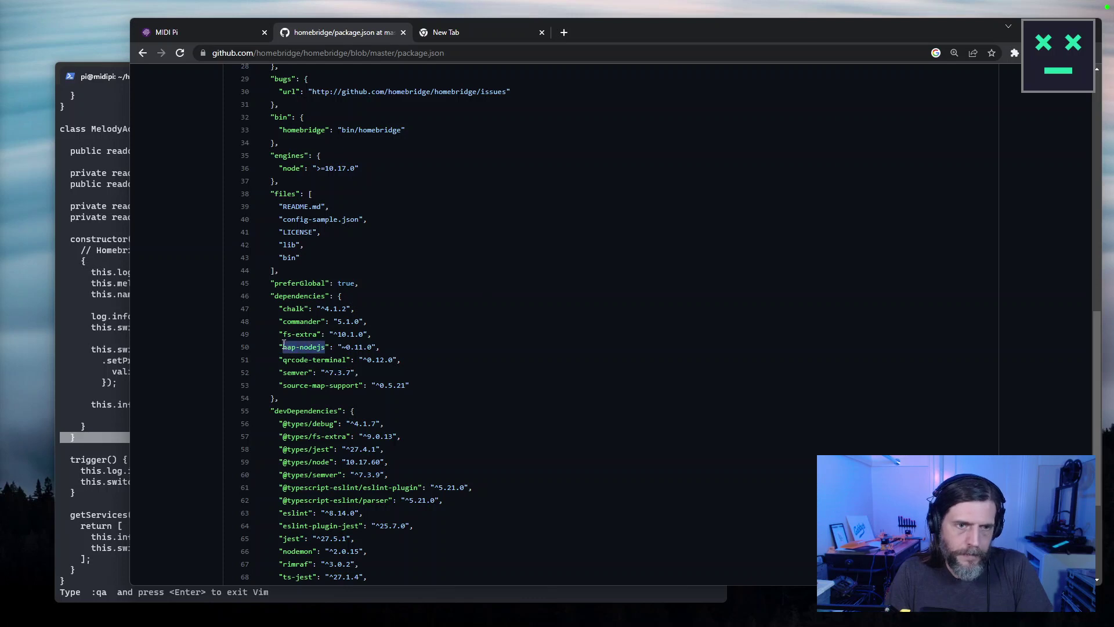
key("ctrl+l")
key("ctrl+v")
Search Google for hap-nodejs and open the homebridge/HAP-NodeJS GitHub repository.
key("Return")
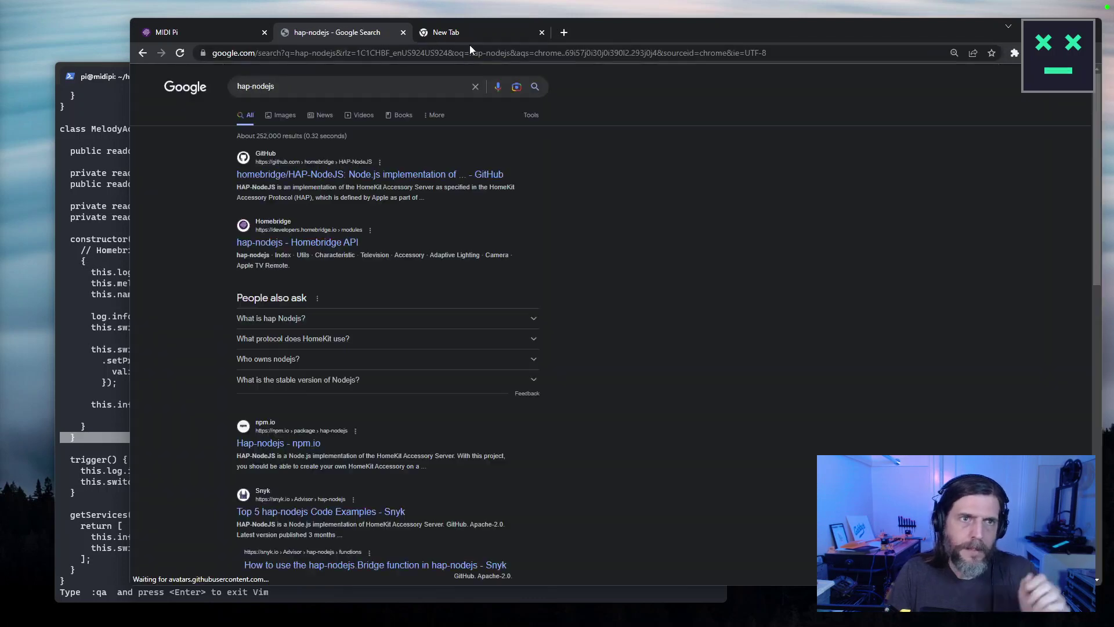
left_click(354, 159)
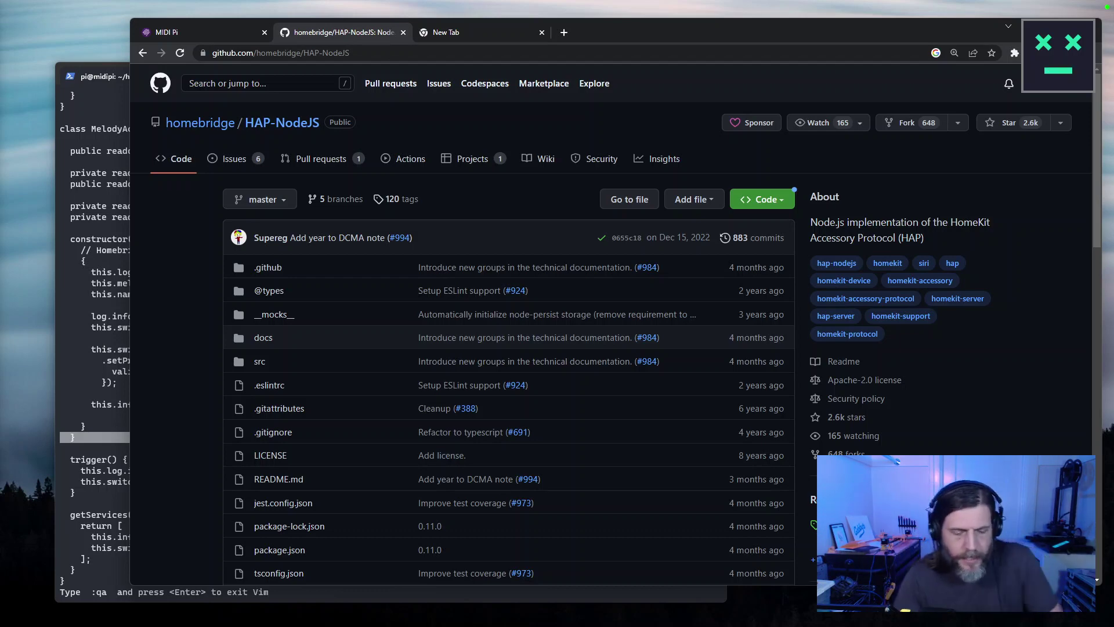
Search HAP-NodeJS code for ProgrammableSwitchEvent copied from Vim, highlighting SINGLE_PRESS in the doorbell snippet.
left_click(122, 238)
double_click(385, 369)
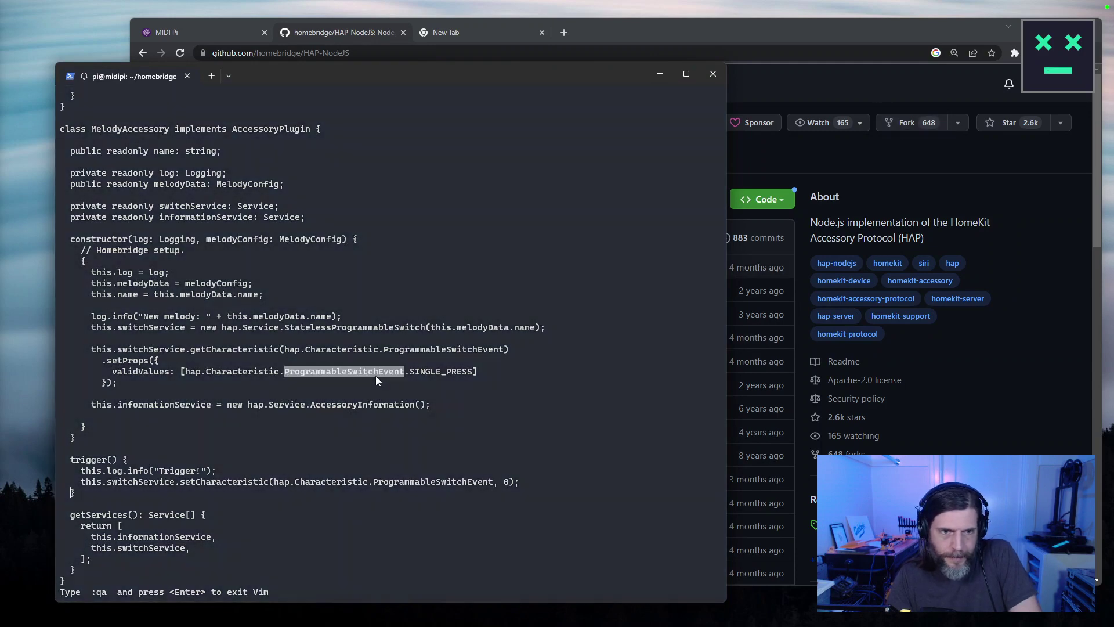
key("ctrl+c")
key("alt+Tab")
left_click(312, 83)
key("ctrl+v")
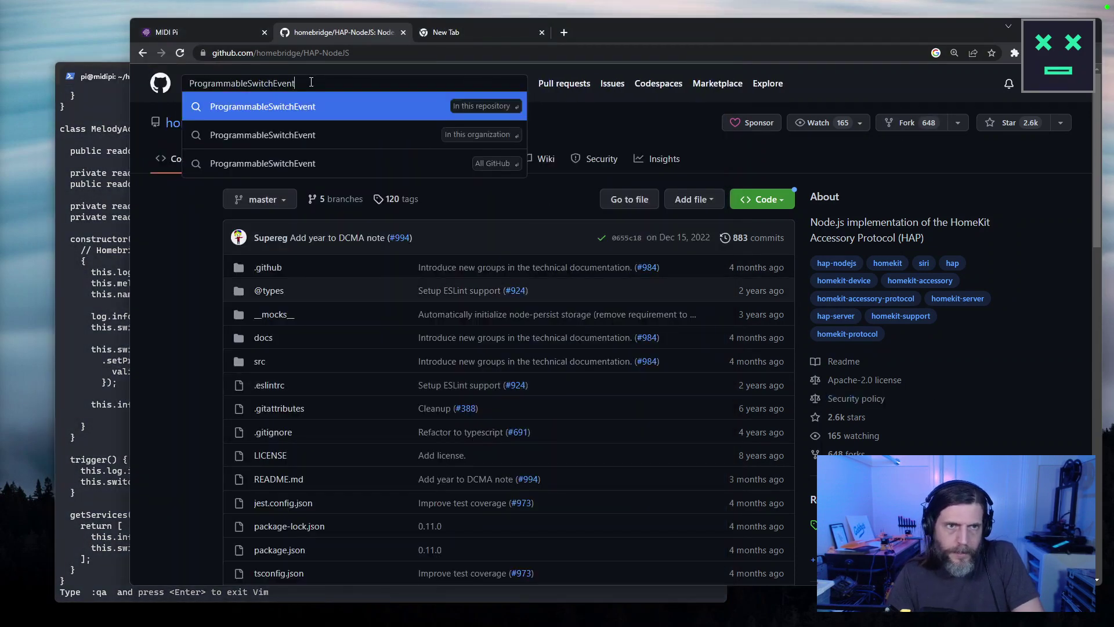
key("Return")
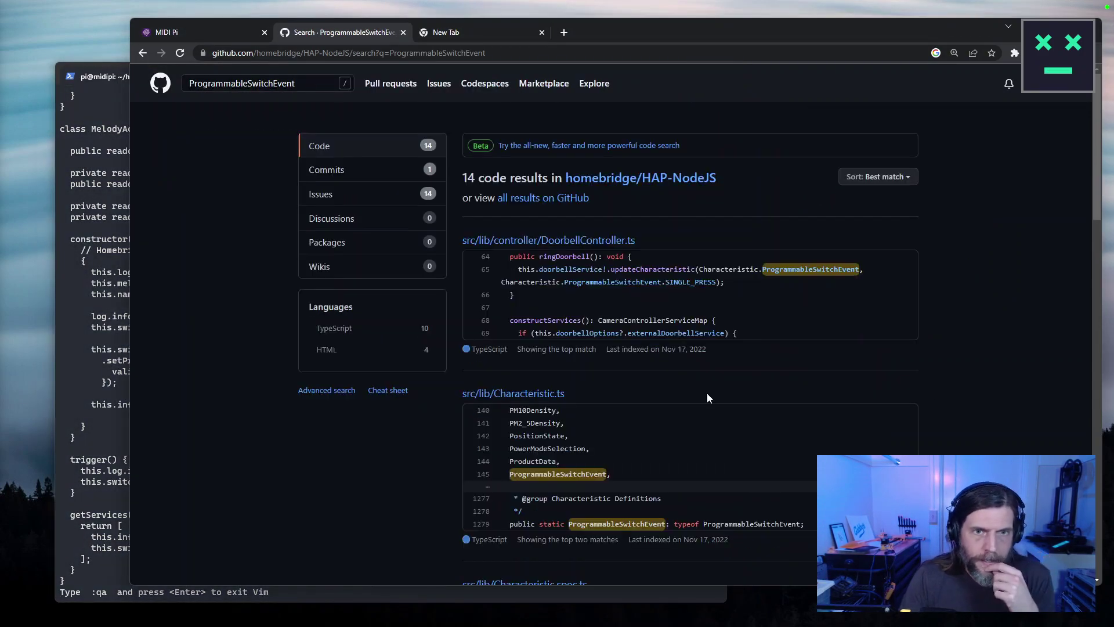
left_click(346, 145)
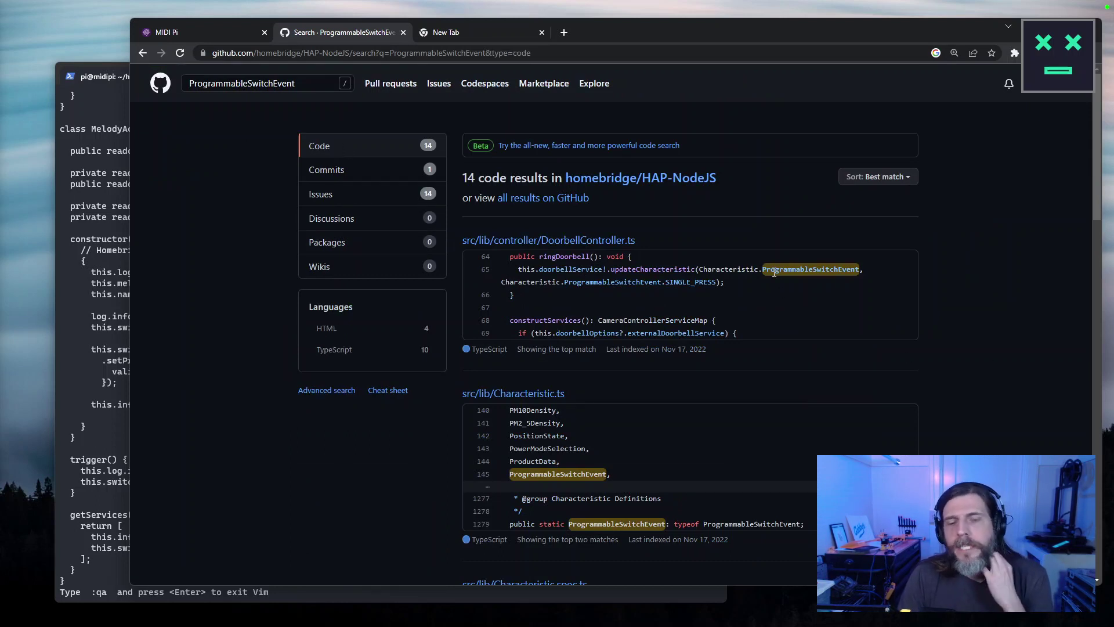
double_click(715, 282)
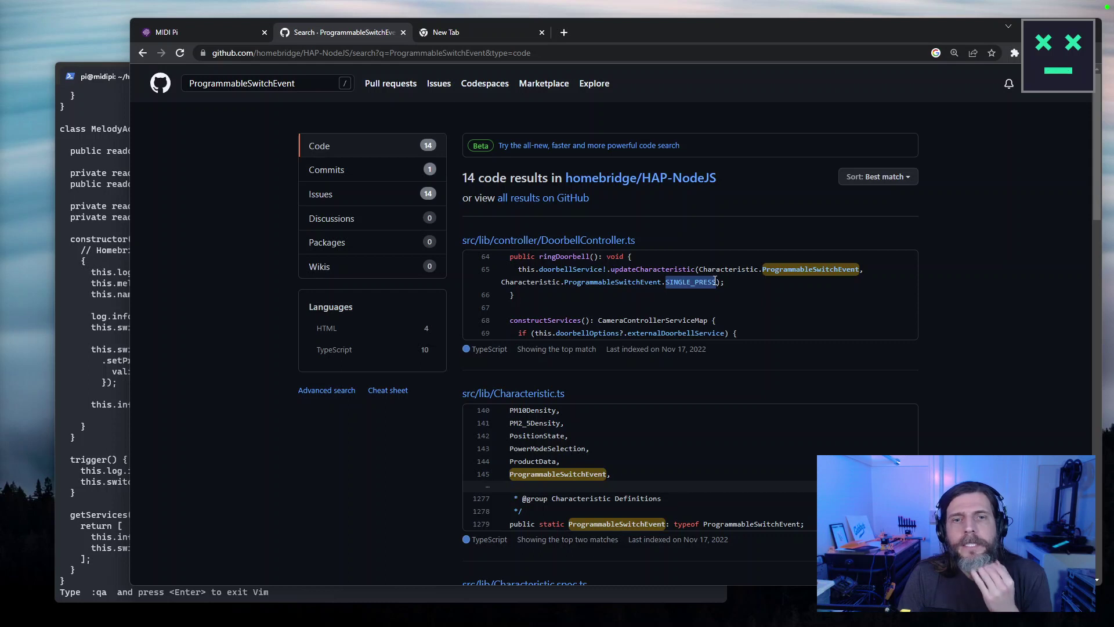
left_click(591, 244)
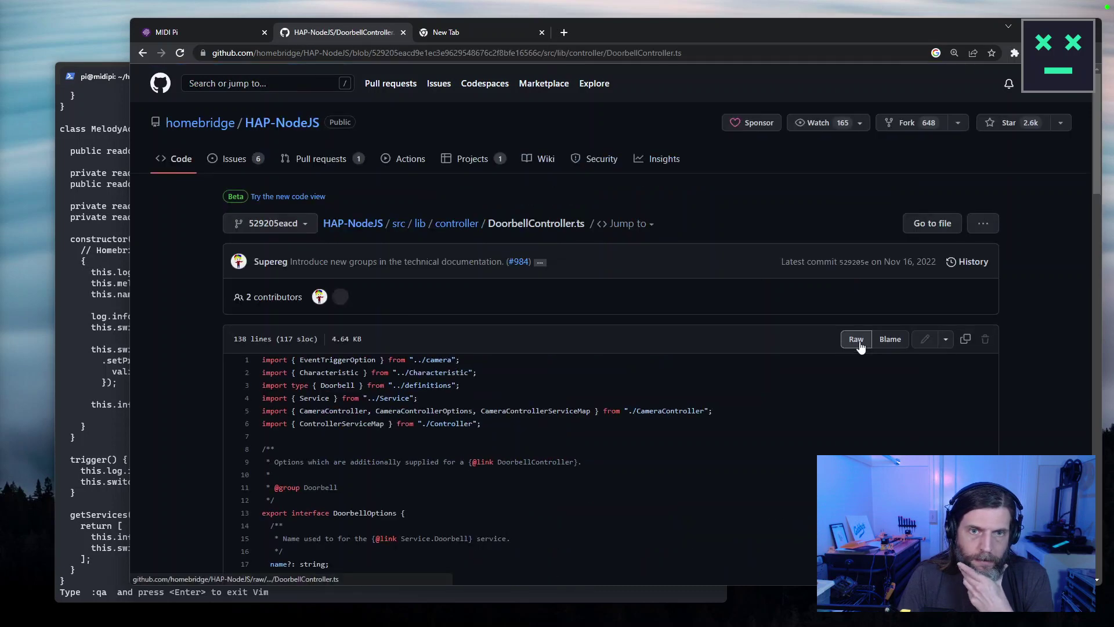
scroll(856, 329, "down", 10)
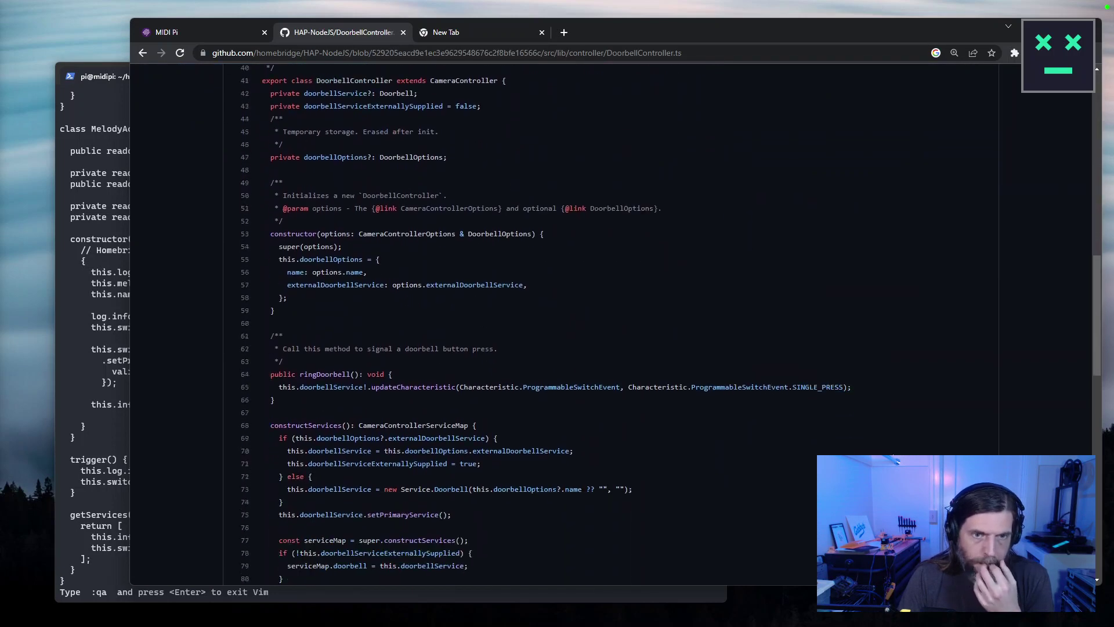
scroll(892, 456, "down", 2)
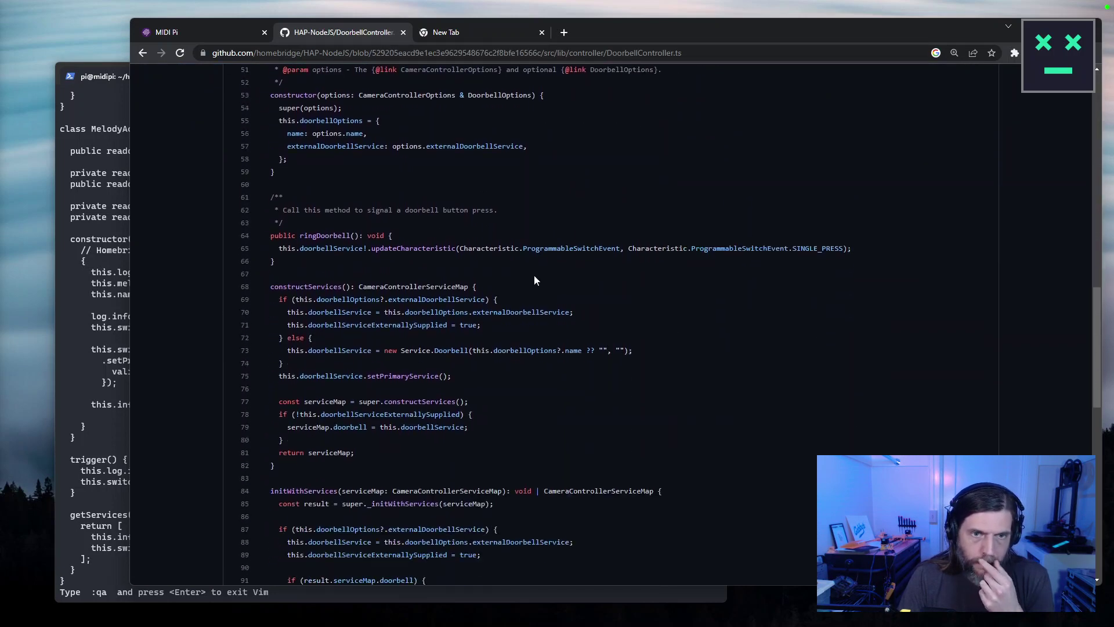
double_click(418, 248)
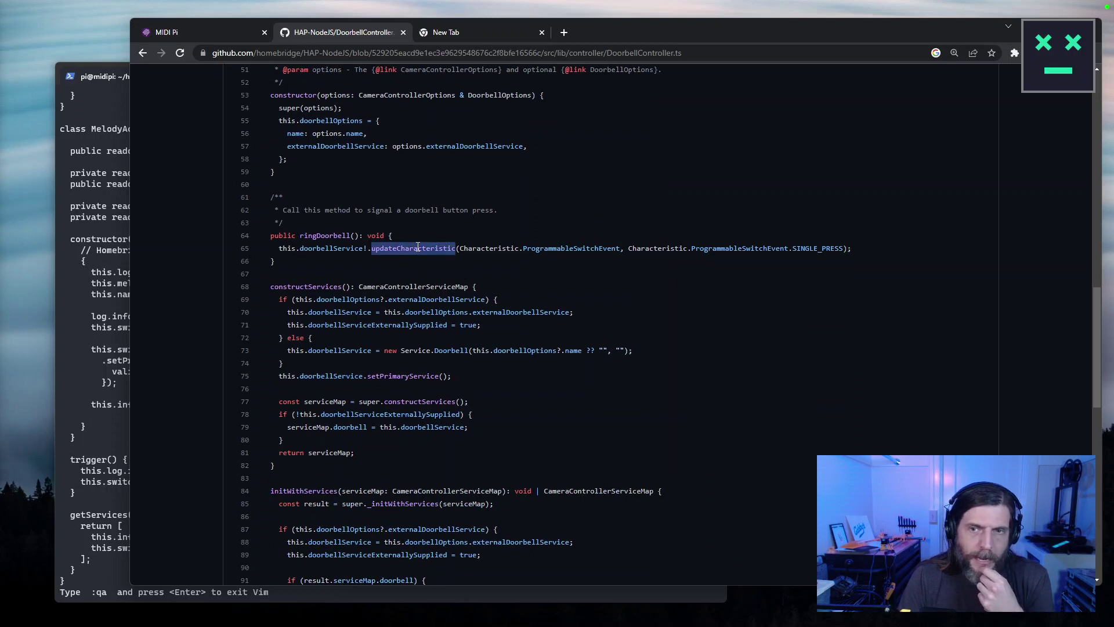
triple_click(418, 248)
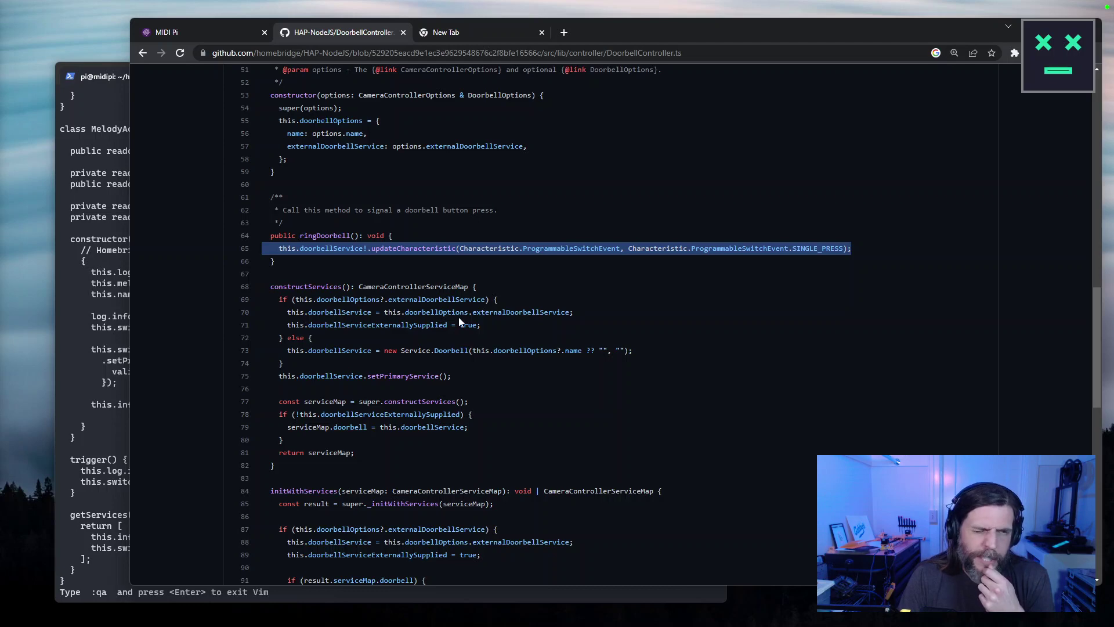
scroll(459, 317, "up", 6)
scroll(469, 315, "up", 7)
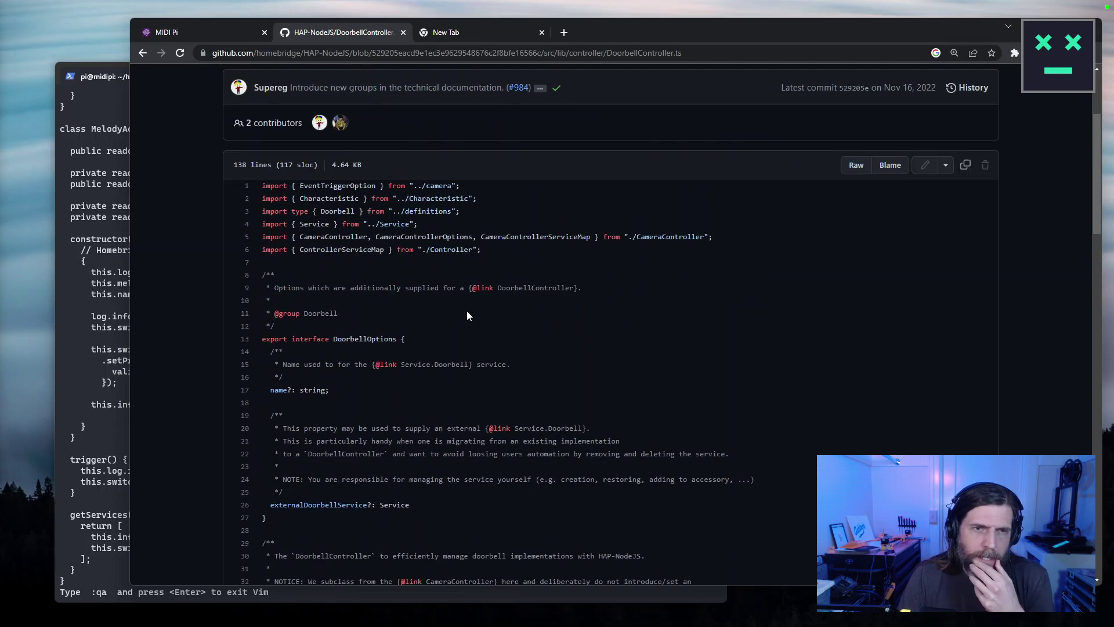
scroll(468, 315, "down", 2)
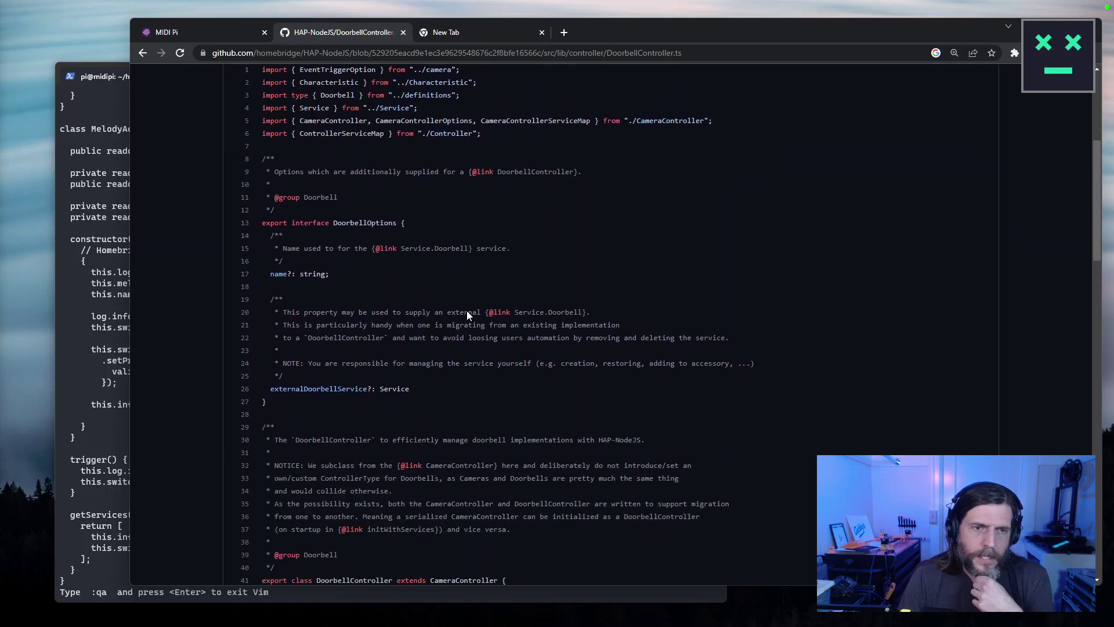
scroll(468, 312, "down", 19)
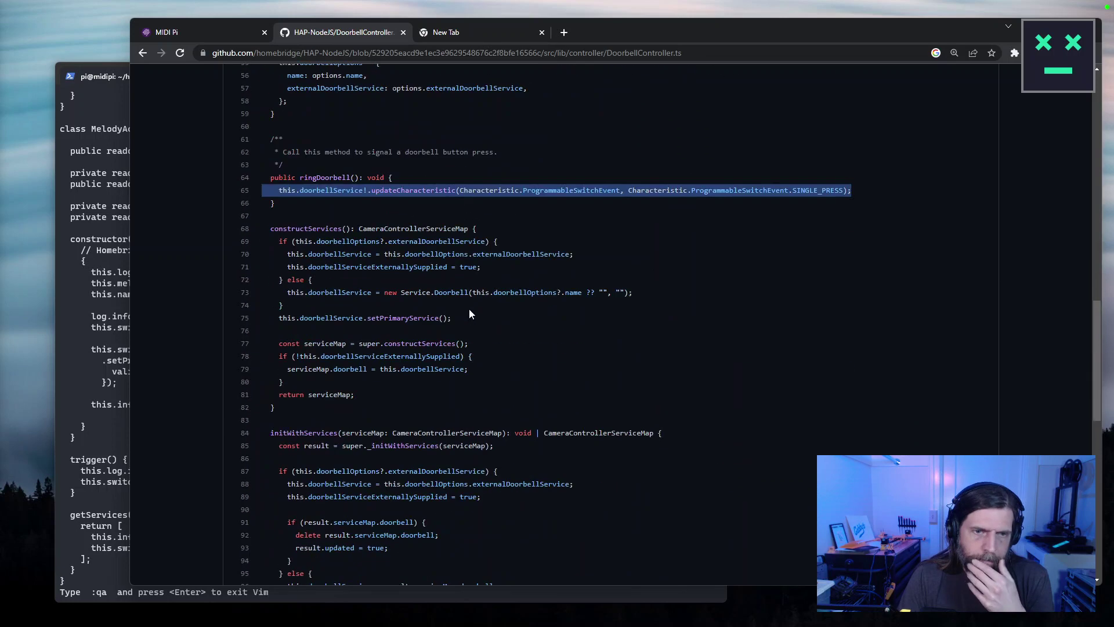
scroll(470, 313, "up", 9)
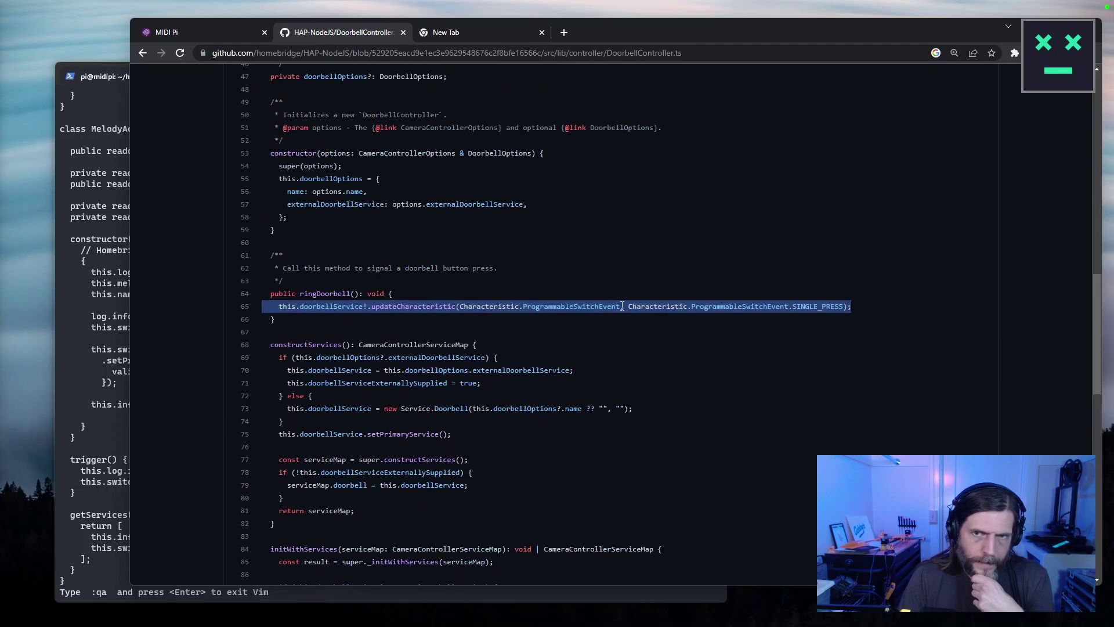
double_click(827, 303)
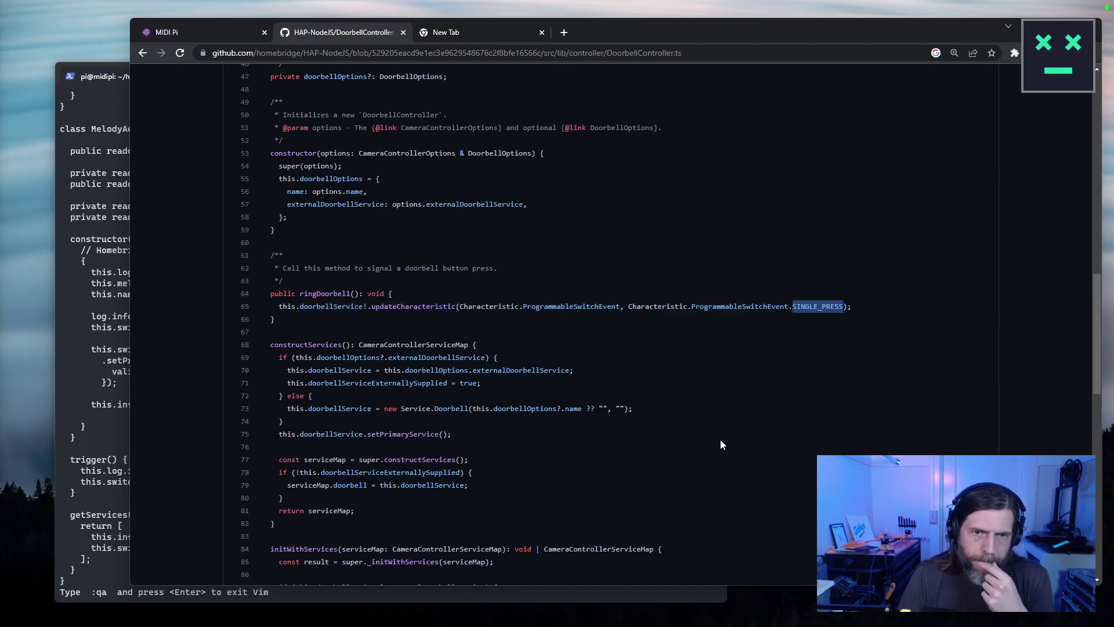
left_click(722, 443)
double_click(831, 303)
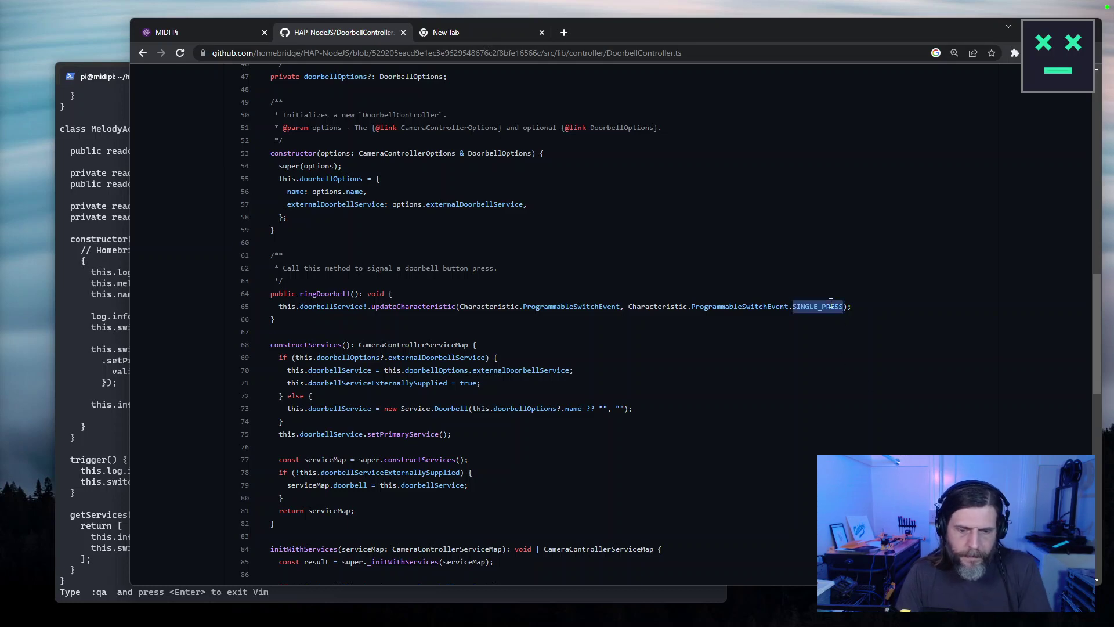
key("ctrl+f")
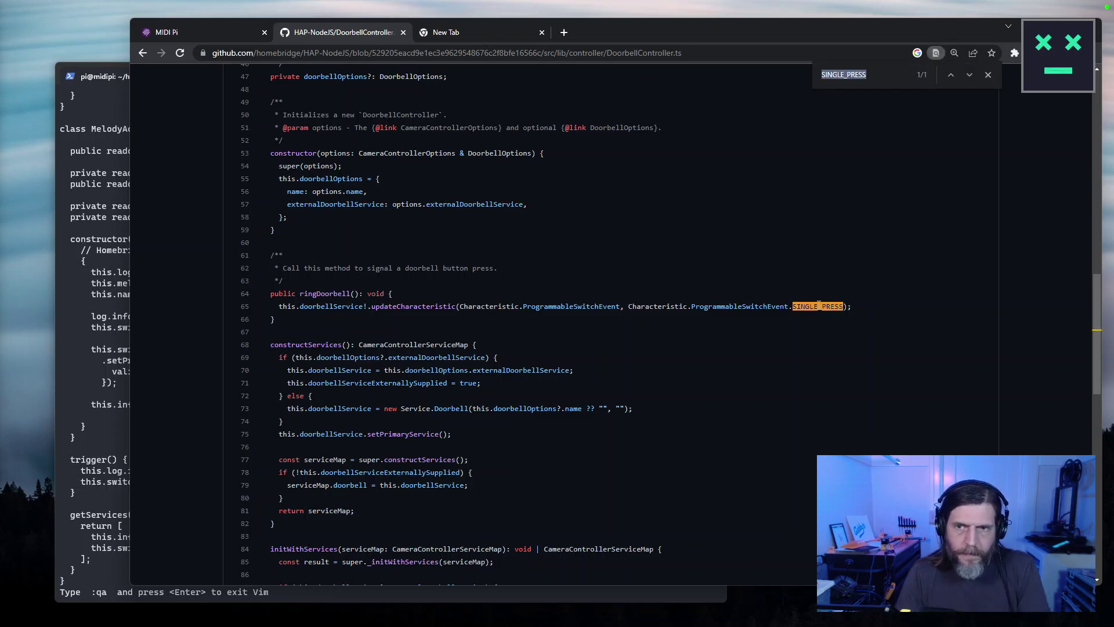
left_click(154, 56)
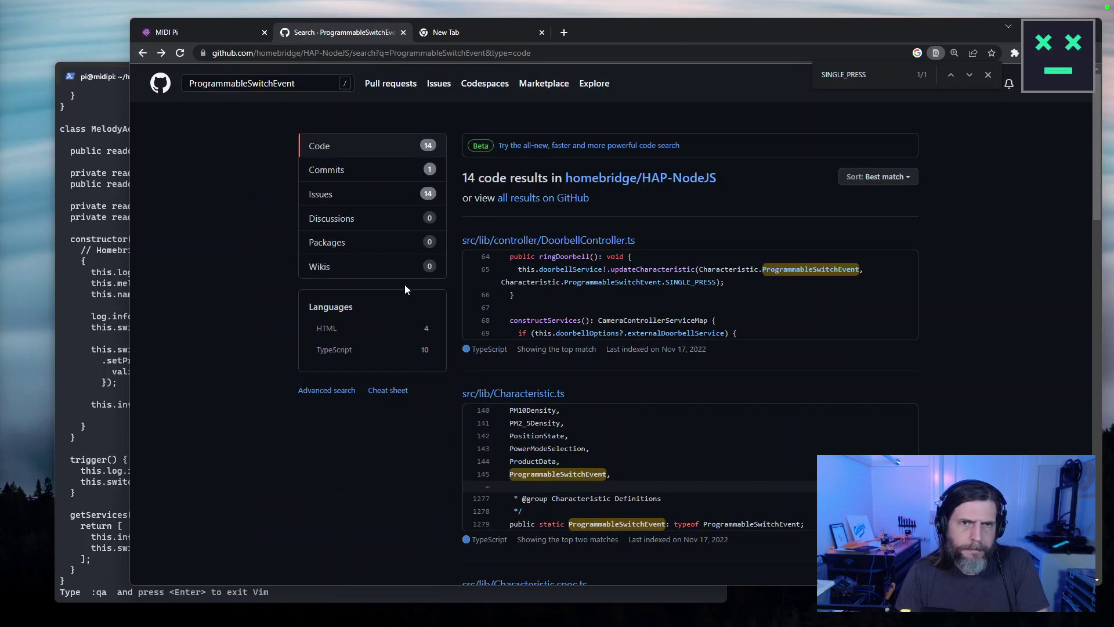
left_click(115, 338)
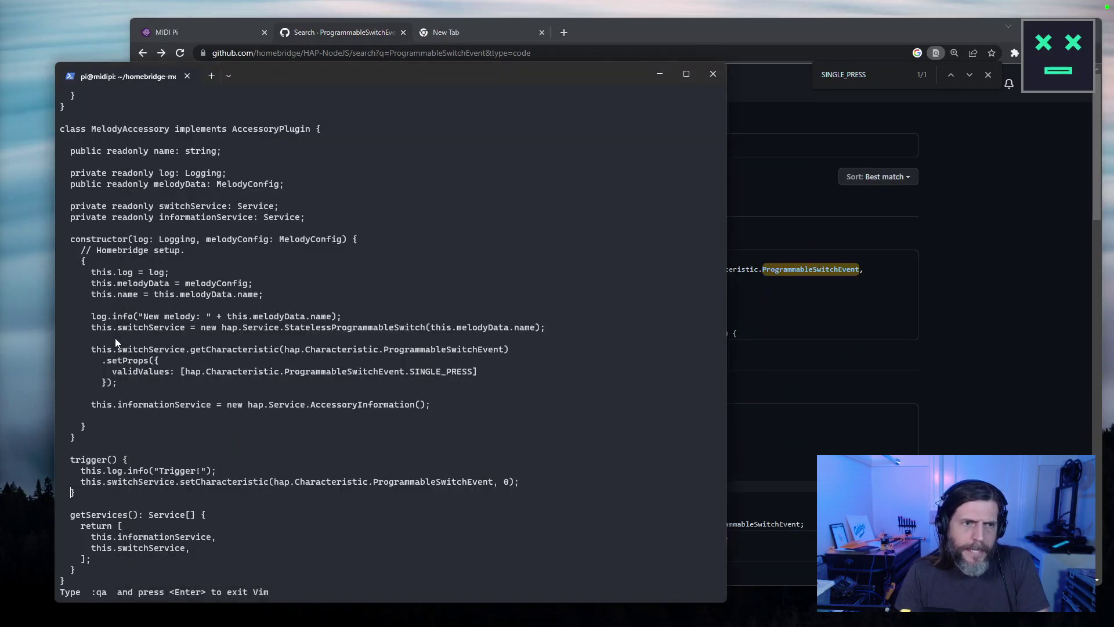
double_click(153, 371)
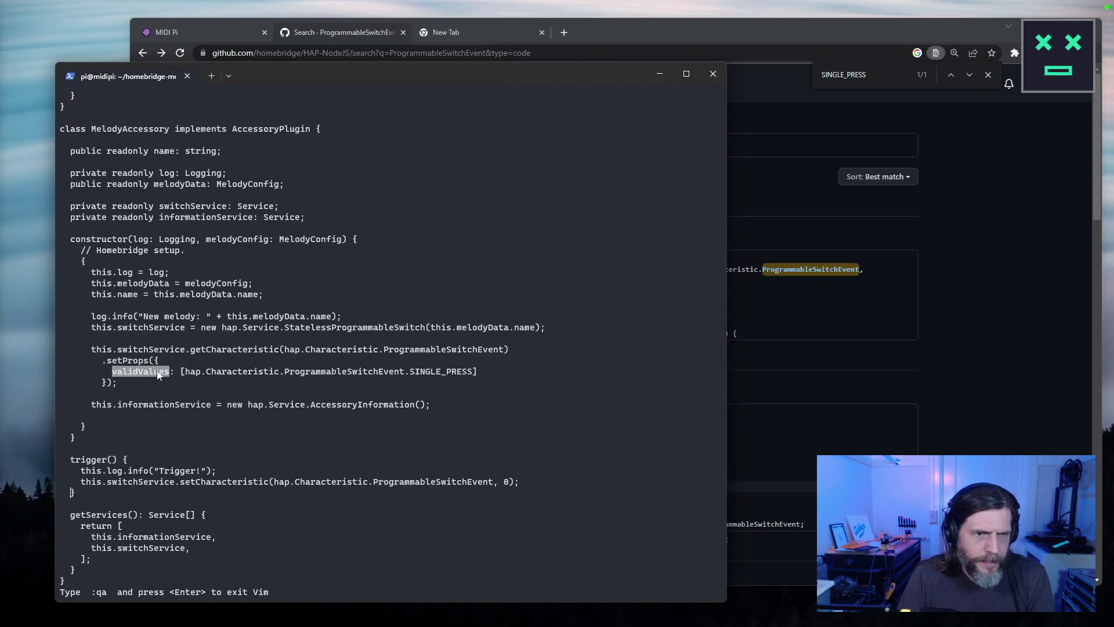
left_click(953, 343)
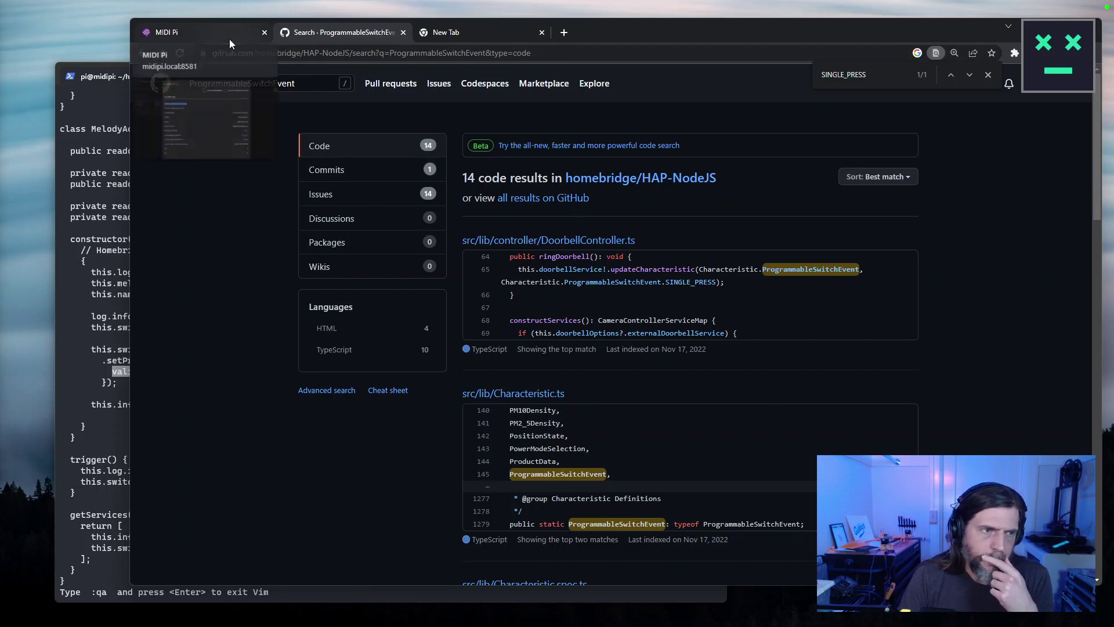
Open the homebridge organisation page in a new tab from the HAP-NodeJS repository.
left_click(142, 52)
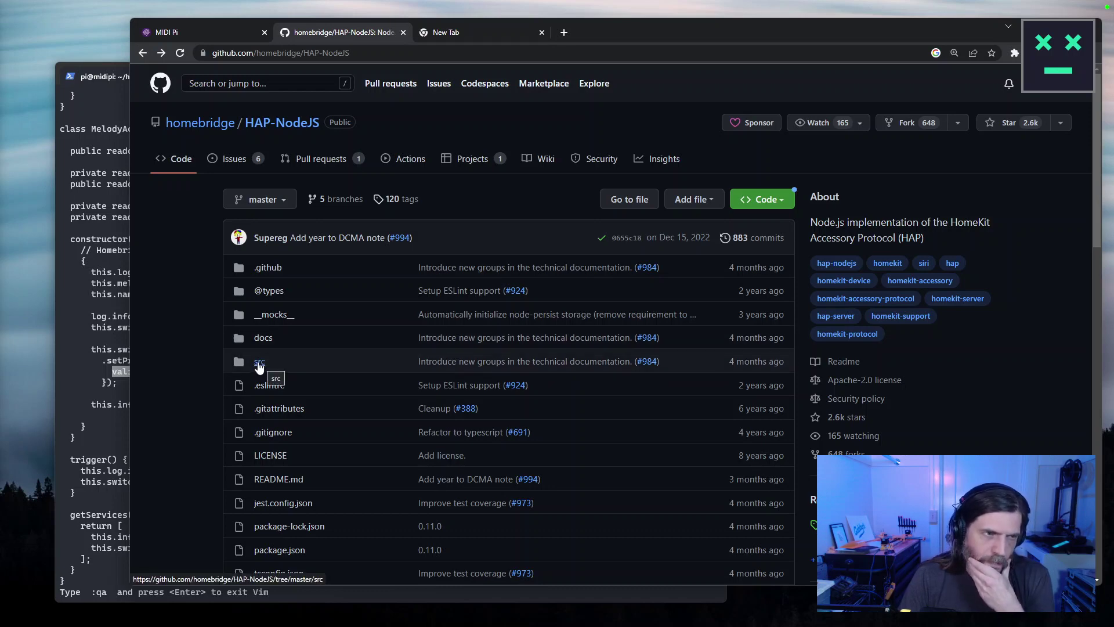
right_click(181, 112)
left_click(188, 132)
right_click(176, 120)
left_click(142, 53)
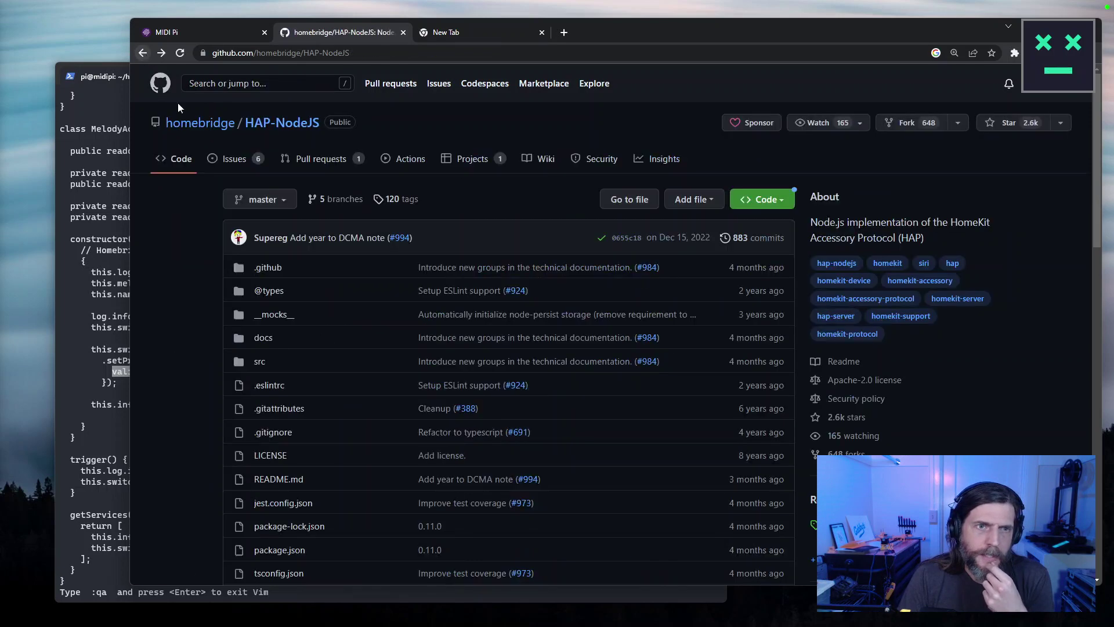
right_click(193, 123)
left_click(232, 131)
left_click(161, 52)
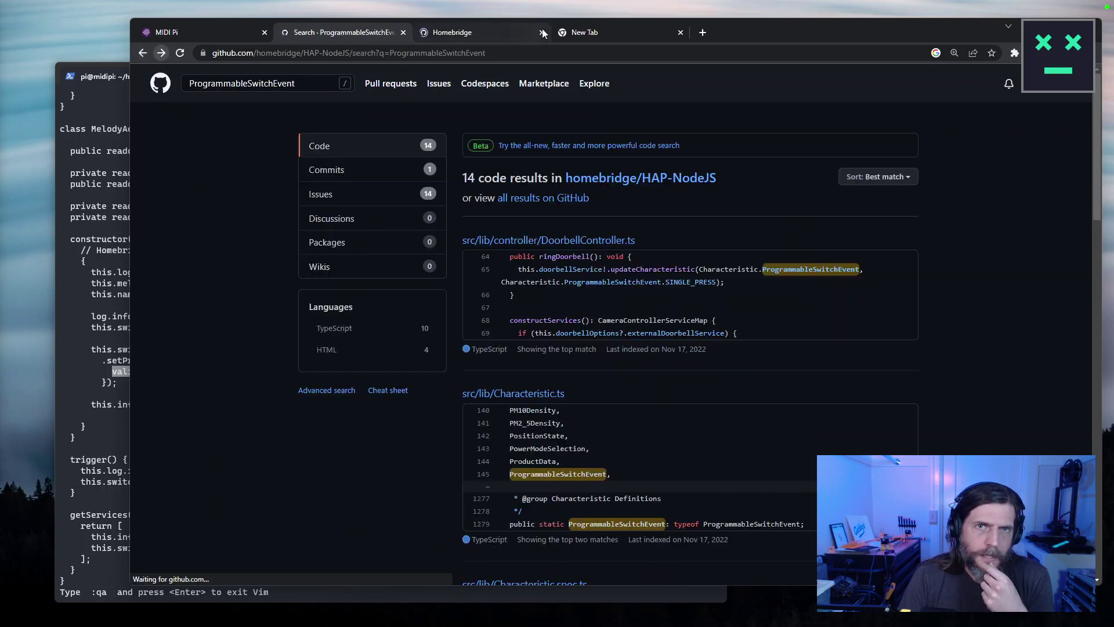
left_click(495, 33)
Glance at the pinned homebridge repository, close the blank tab, and return to the organisation page.
left_click(261, 356)
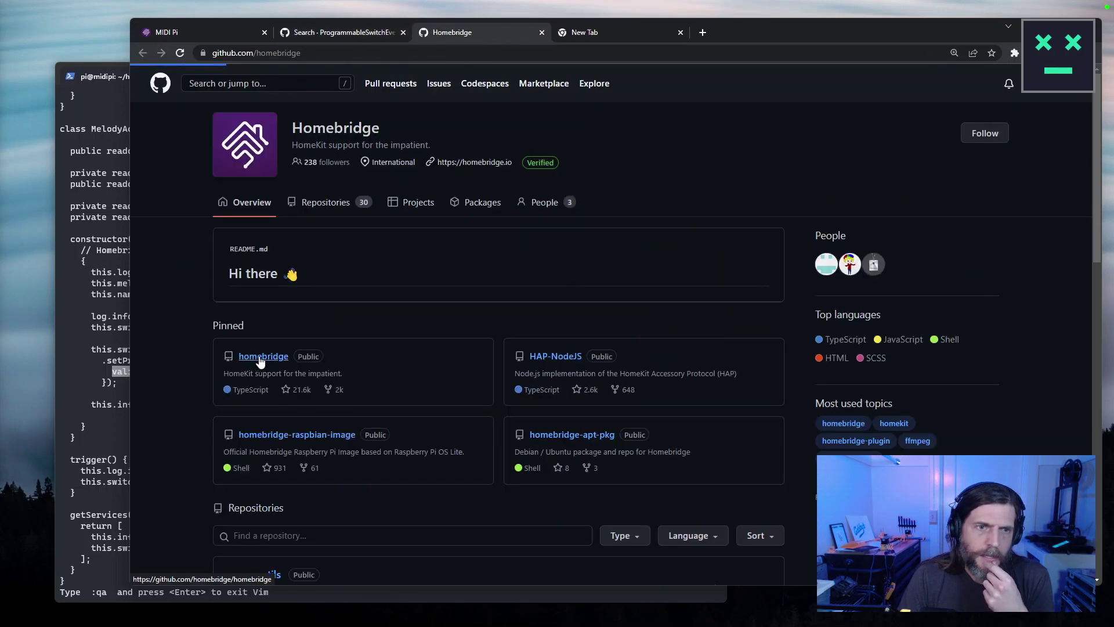
scroll(393, 334, "down", 6)
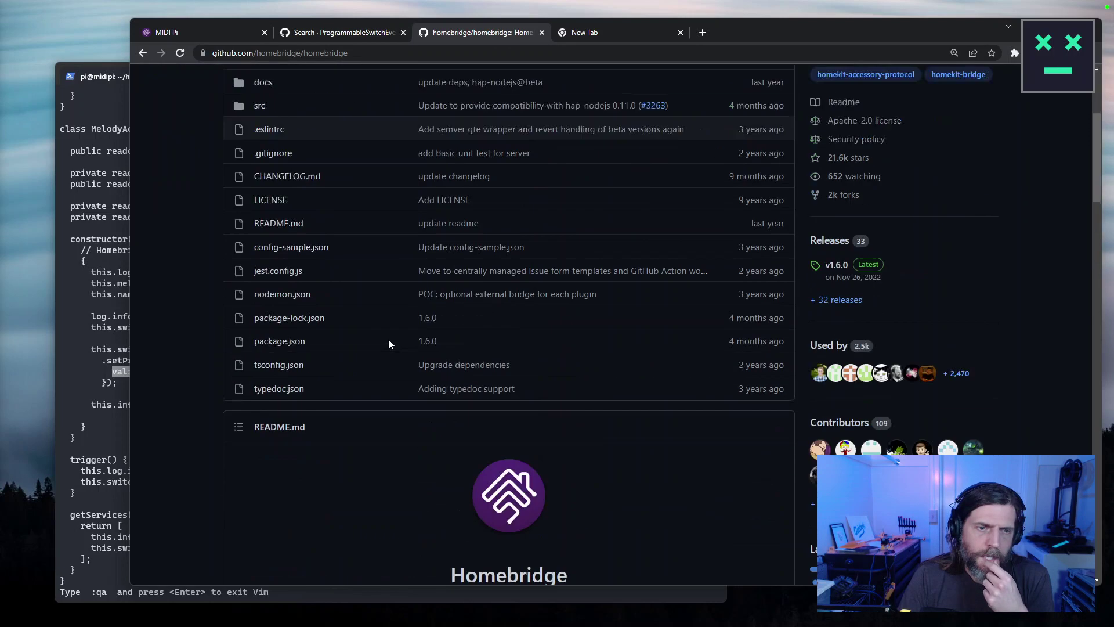
scroll(388, 339, "up", 10)
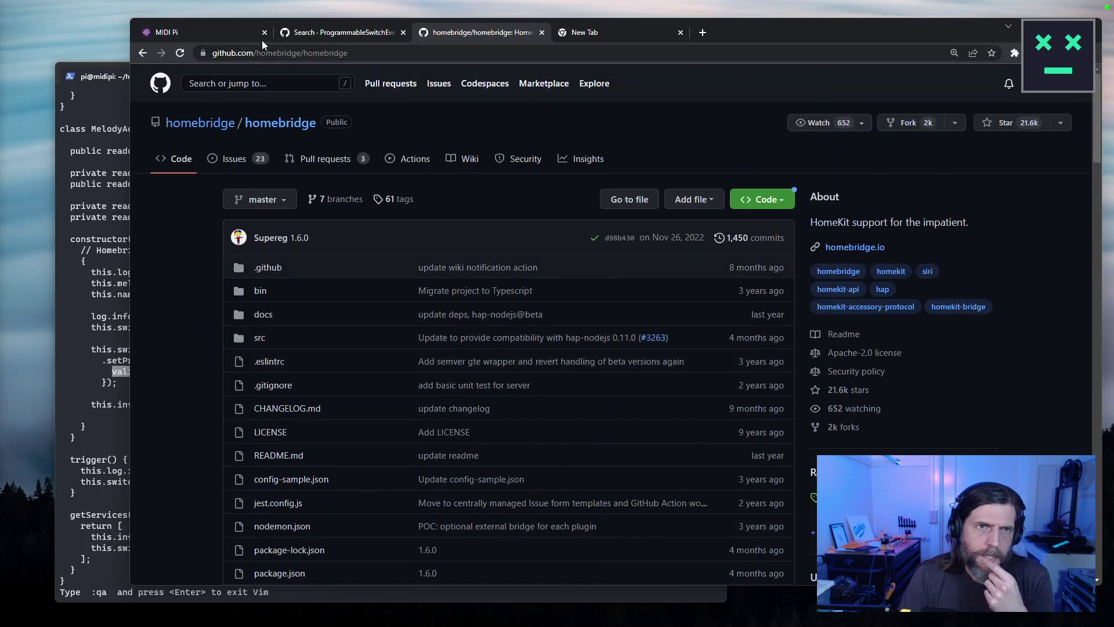
left_click(217, 31)
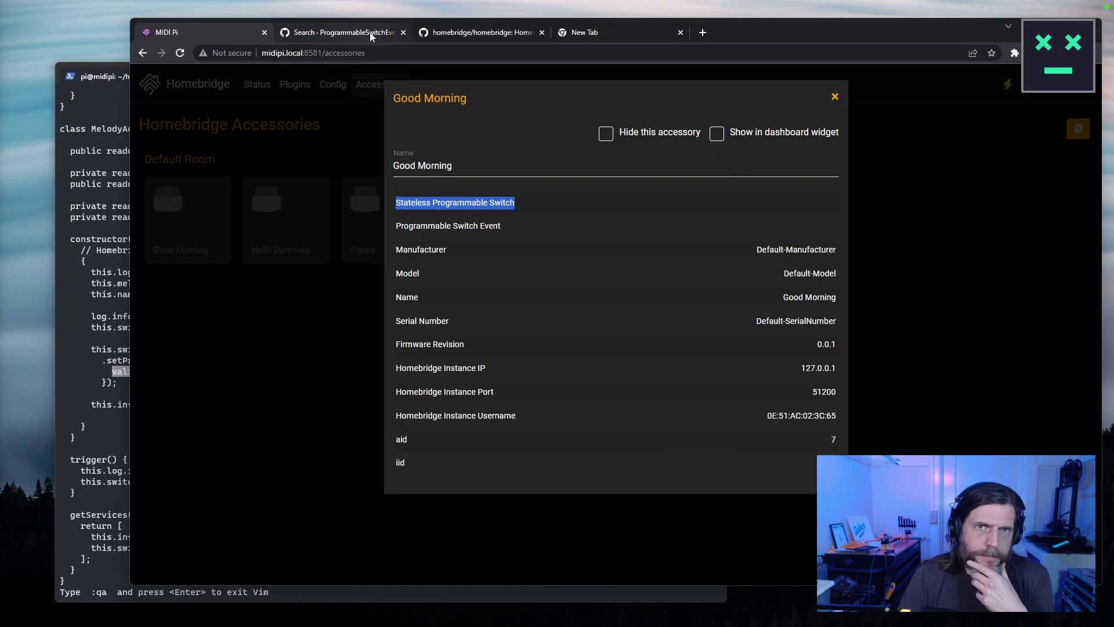
left_click(654, 34)
left_click(680, 33)
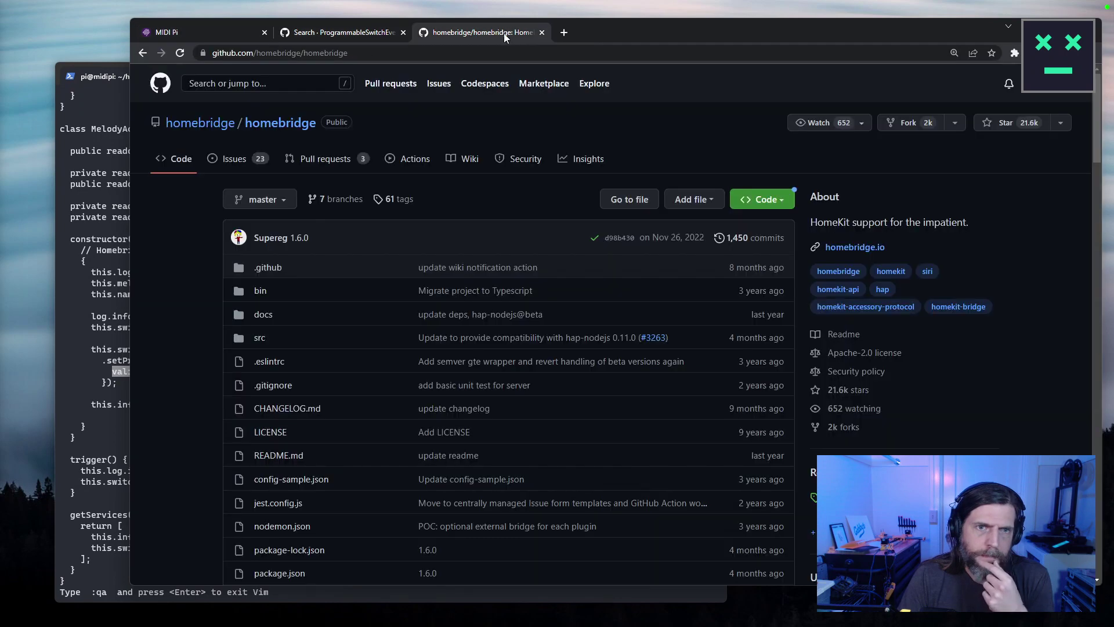
left_click(139, 55)
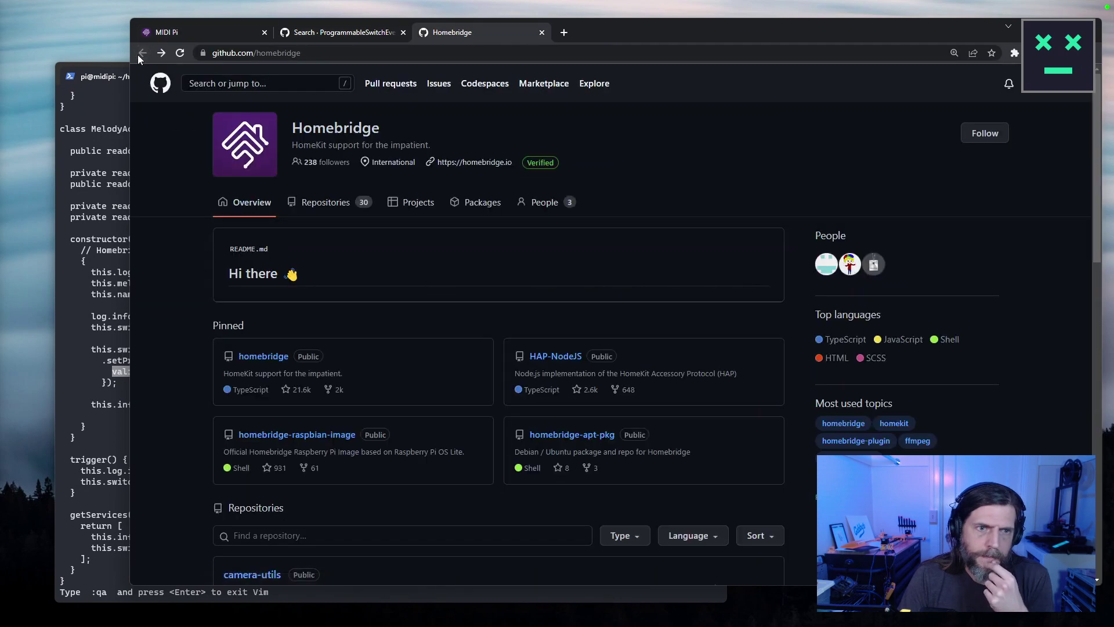
Open HAP-NodeJS-examples light-example-typescript/src/light.ts and select its onCharacteristic SET handler (lines 36–40).
left_click(295, 216)
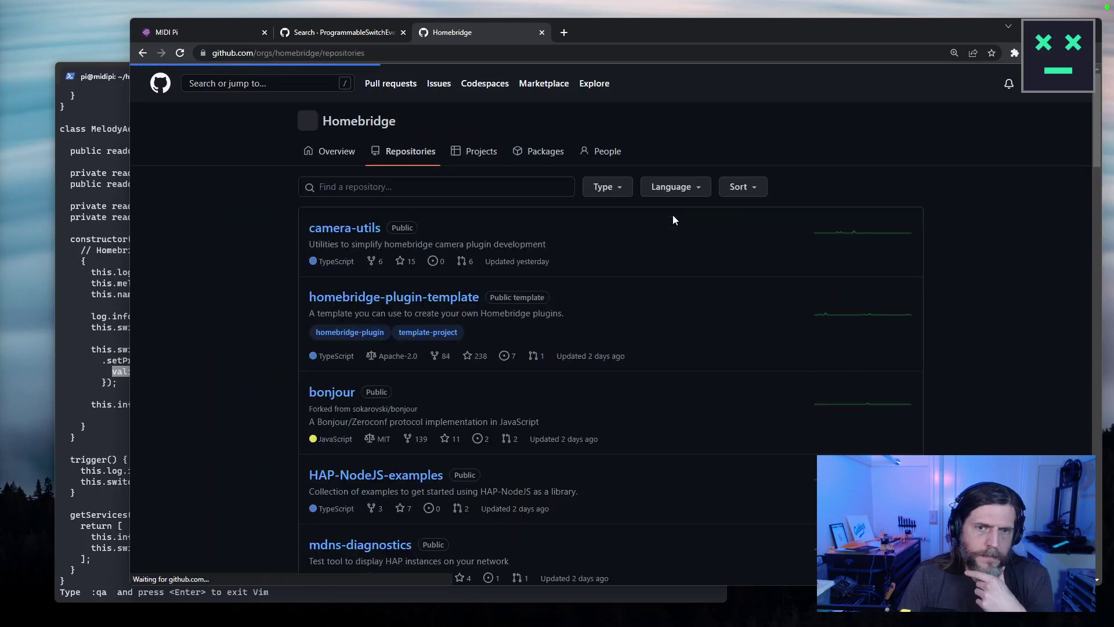
left_click(407, 476)
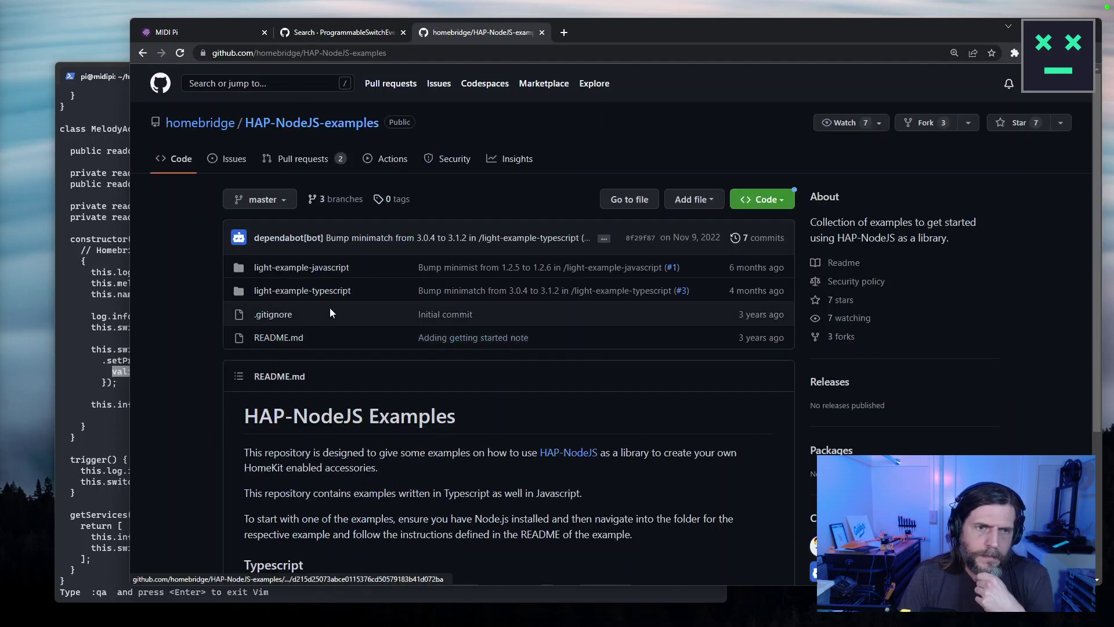
left_click(304, 297)
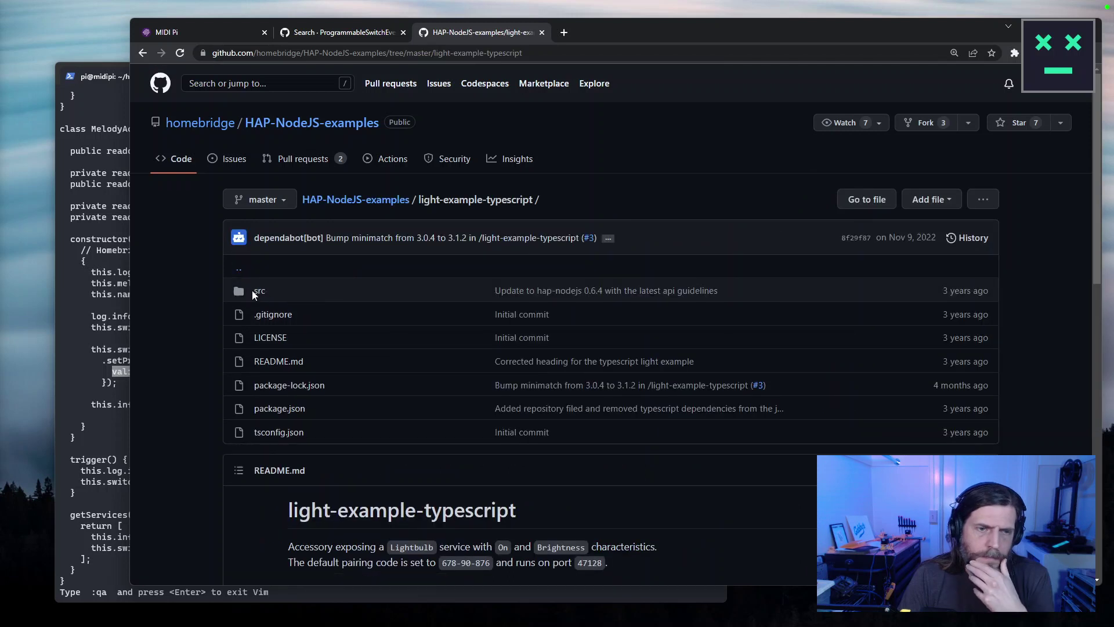
left_click(252, 290)
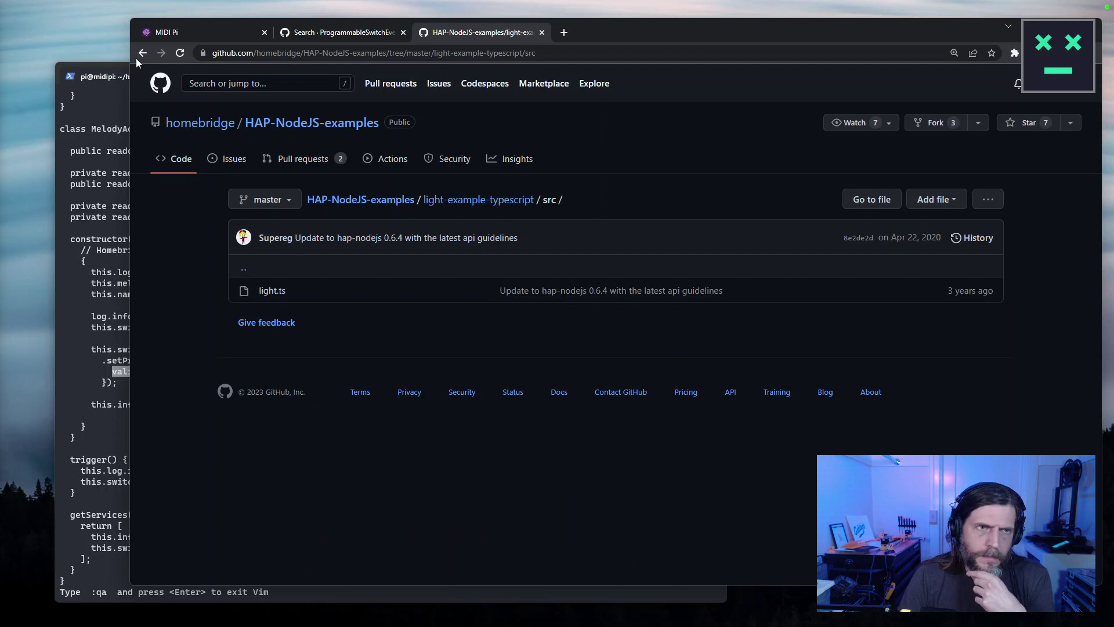
left_click(266, 290)
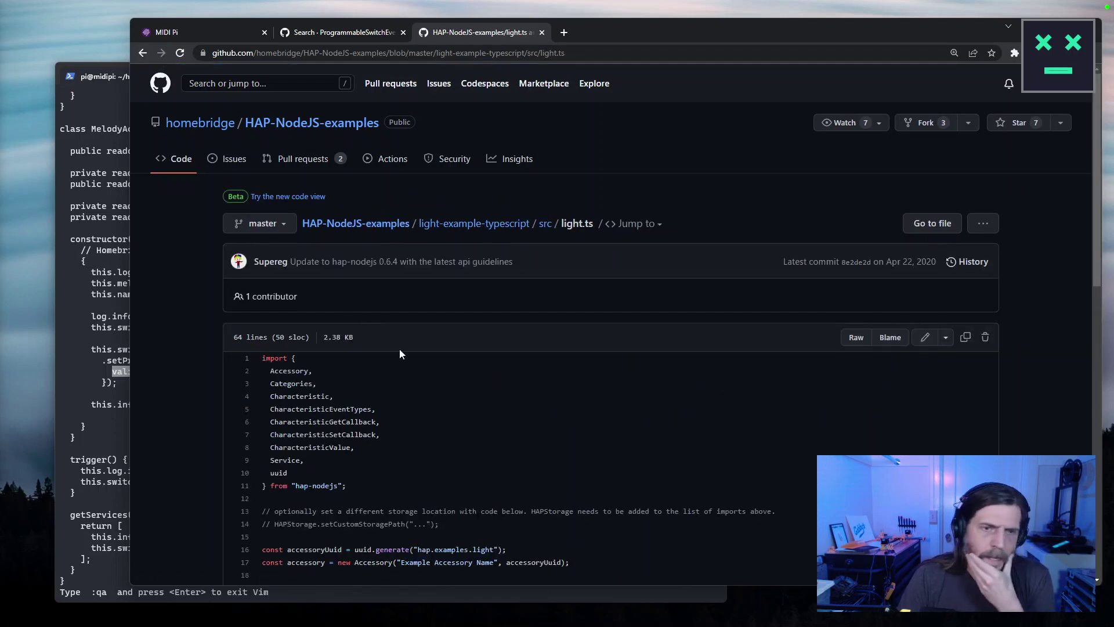
scroll(398, 353, "down", 5)
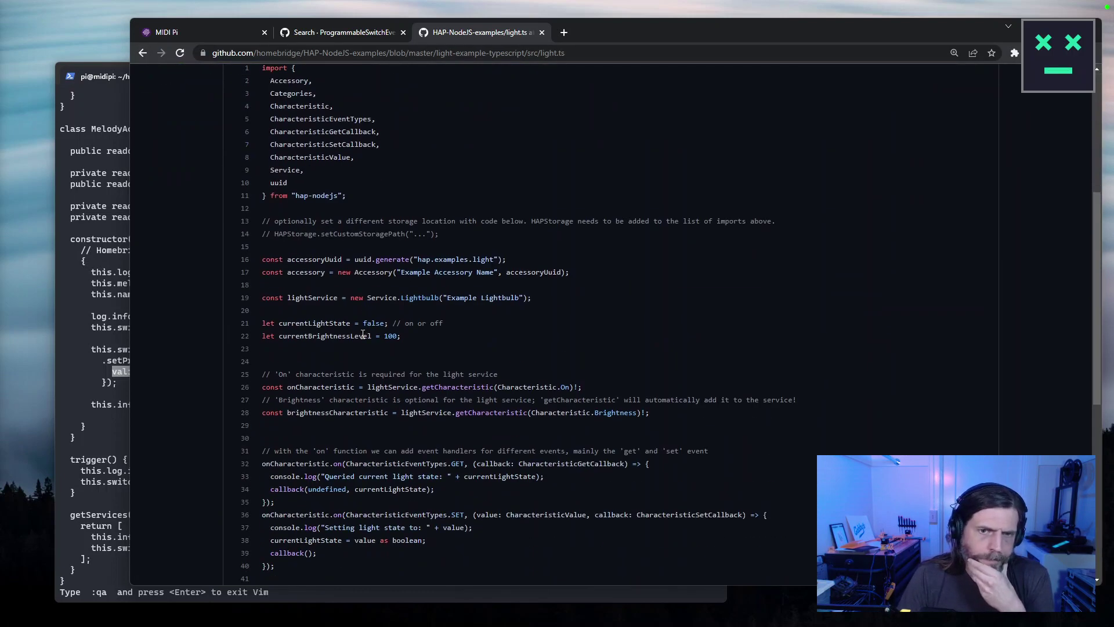
scroll(363, 335, "down", 3)
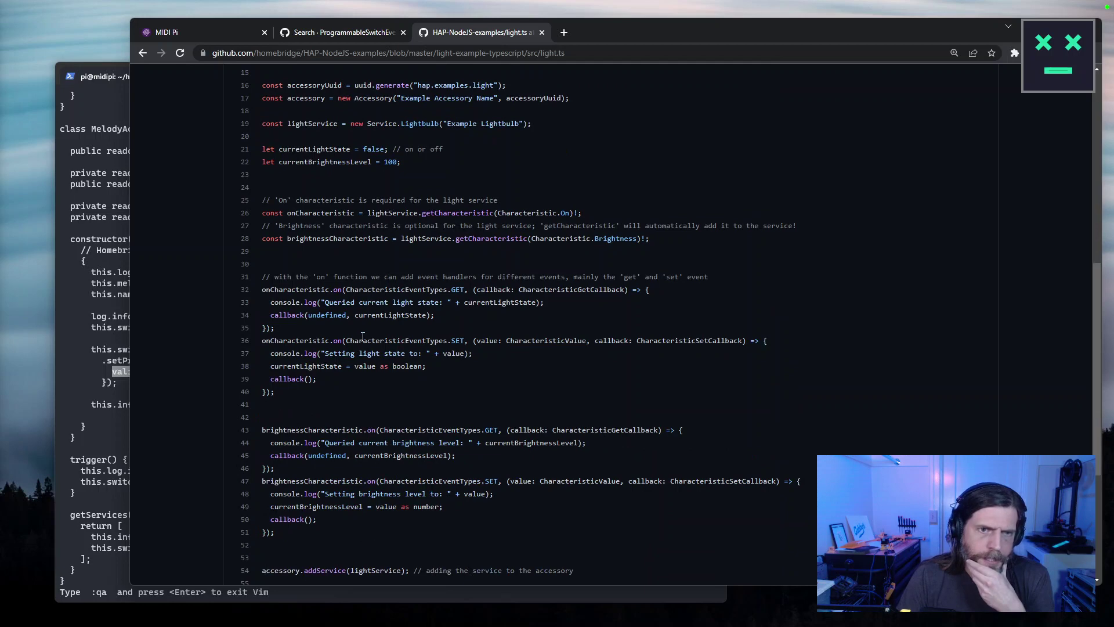
scroll(363, 336, "down", 4)
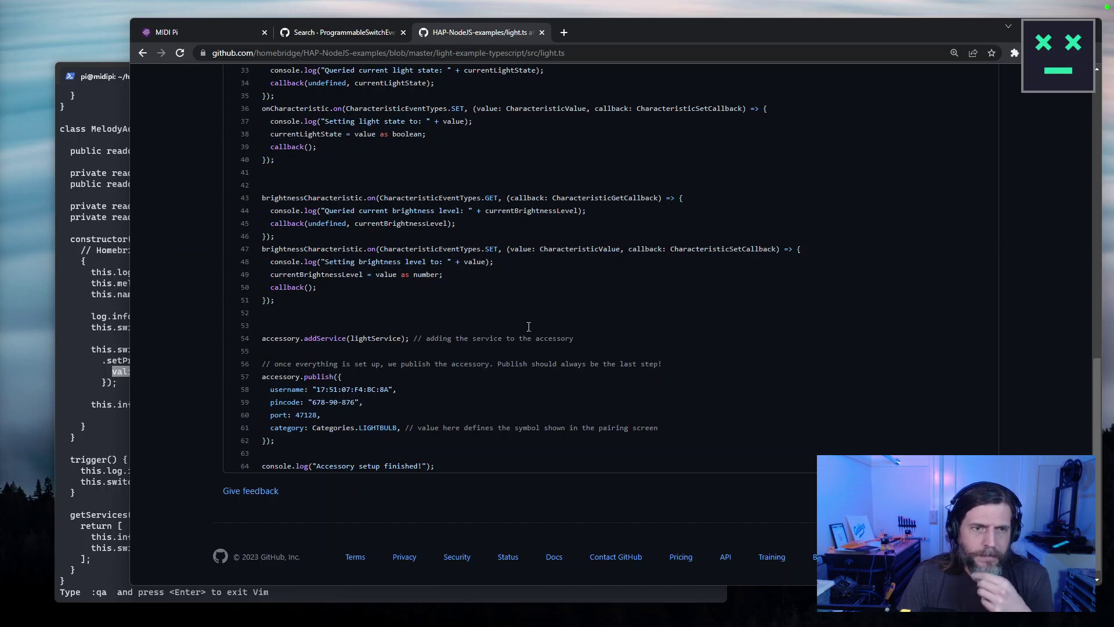
scroll(370, 207, "up", 4)
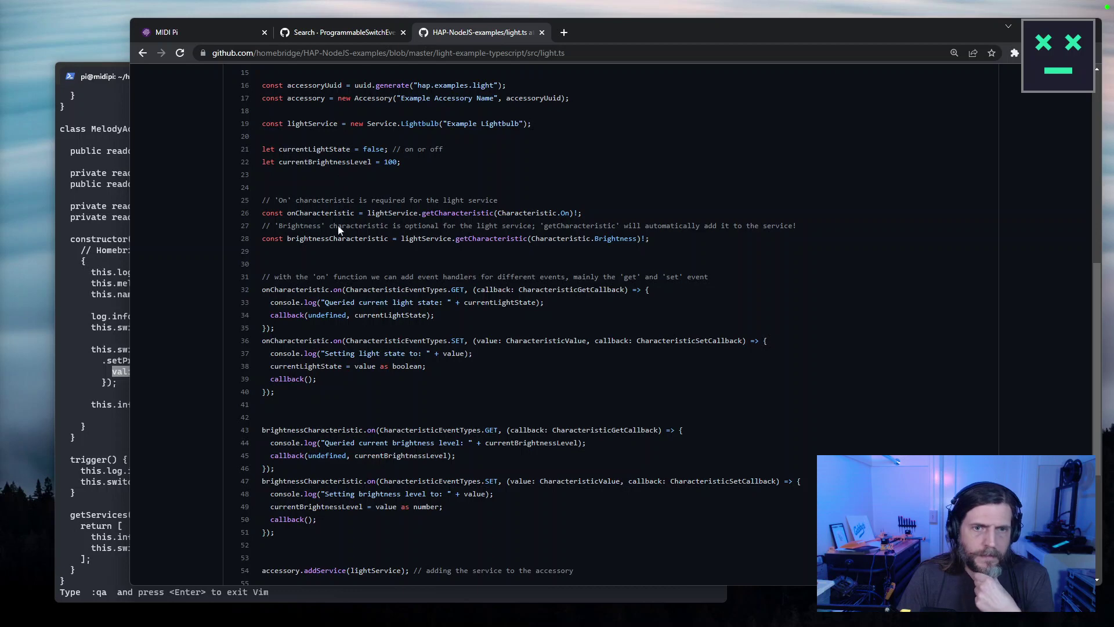
left_click_drag(319, 393, 234, 340)
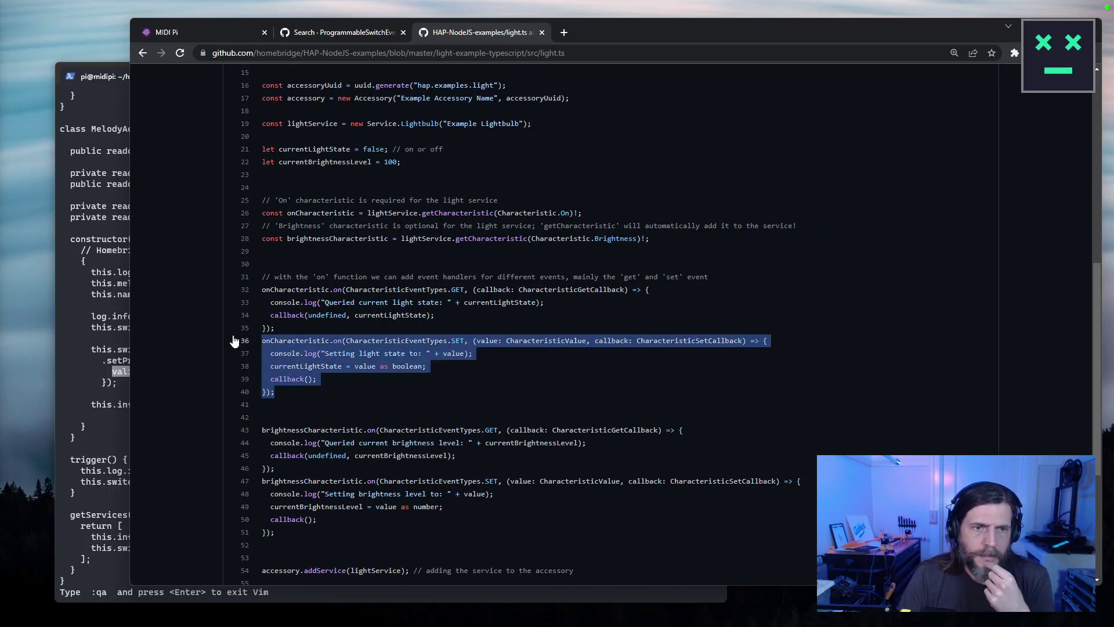
Go back four pages to the Homebridge organisation's repositories list.
left_click(143, 54)
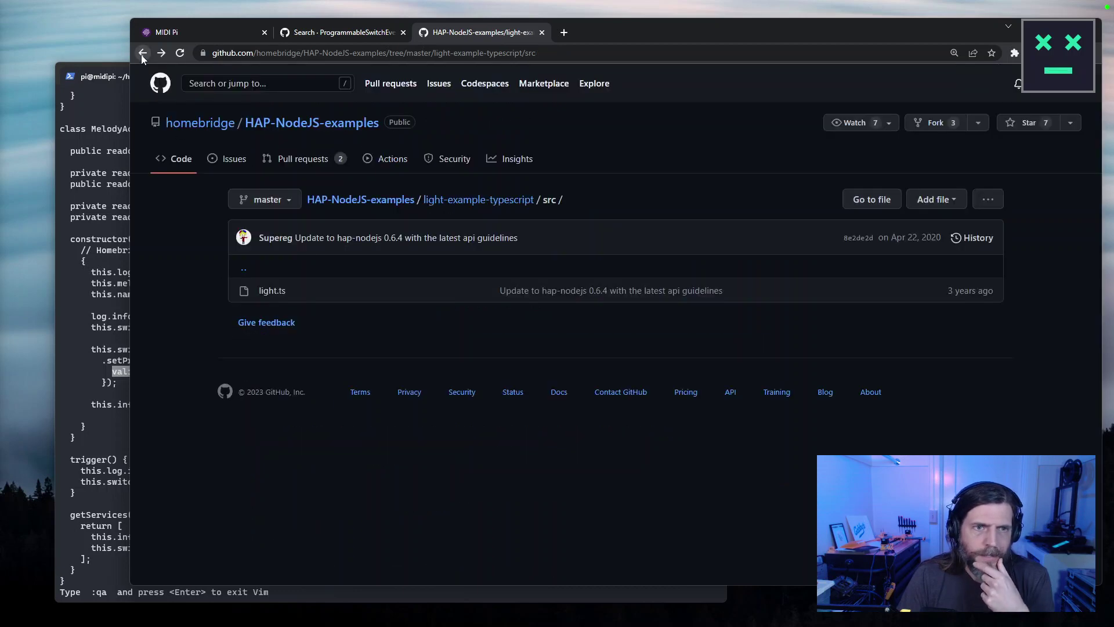
left_click(143, 54)
left_click(142, 53)
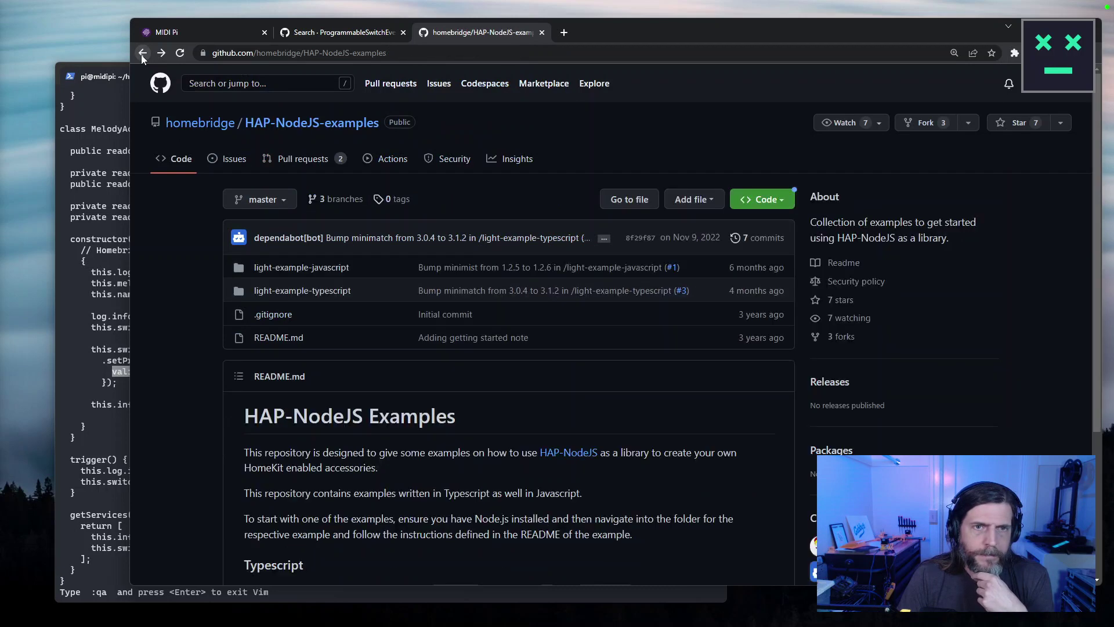
left_click(142, 53)
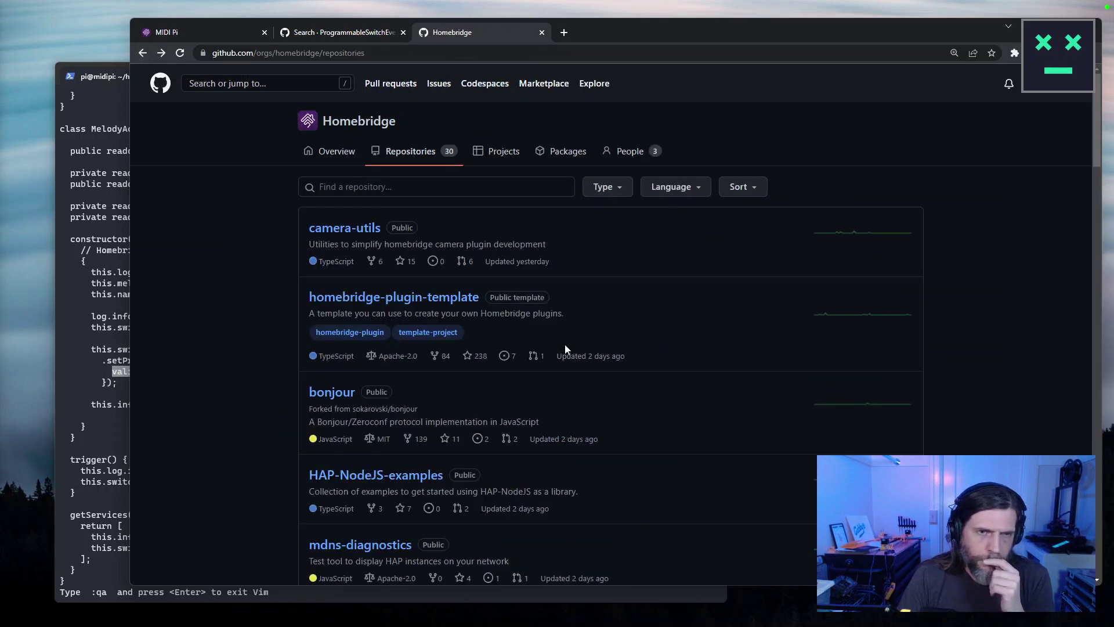
left_click(116, 324)
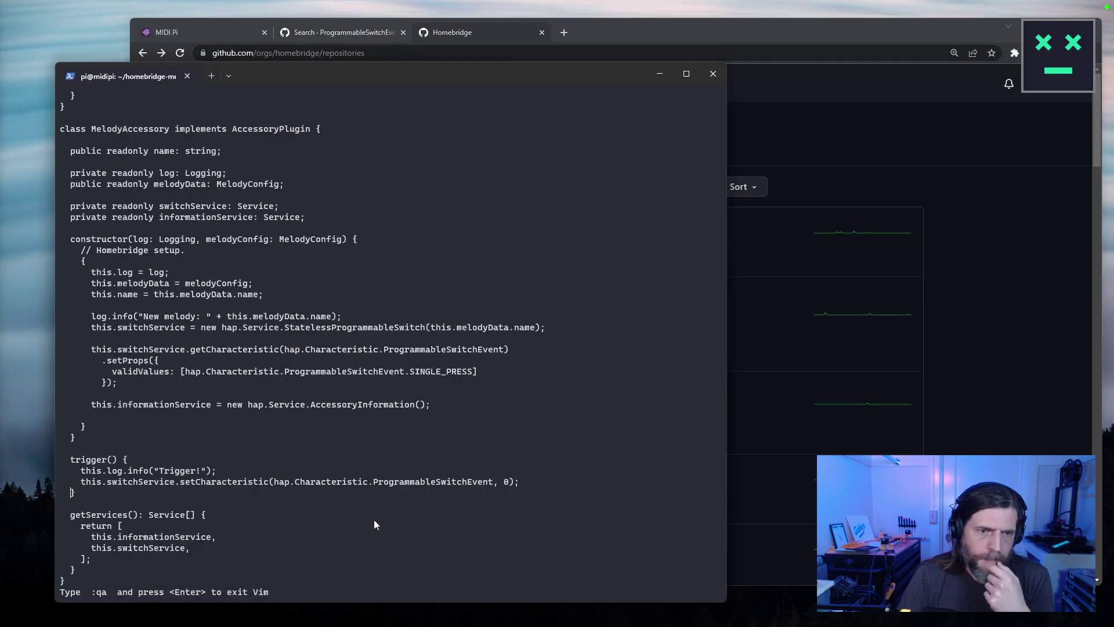
double_click(458, 482)
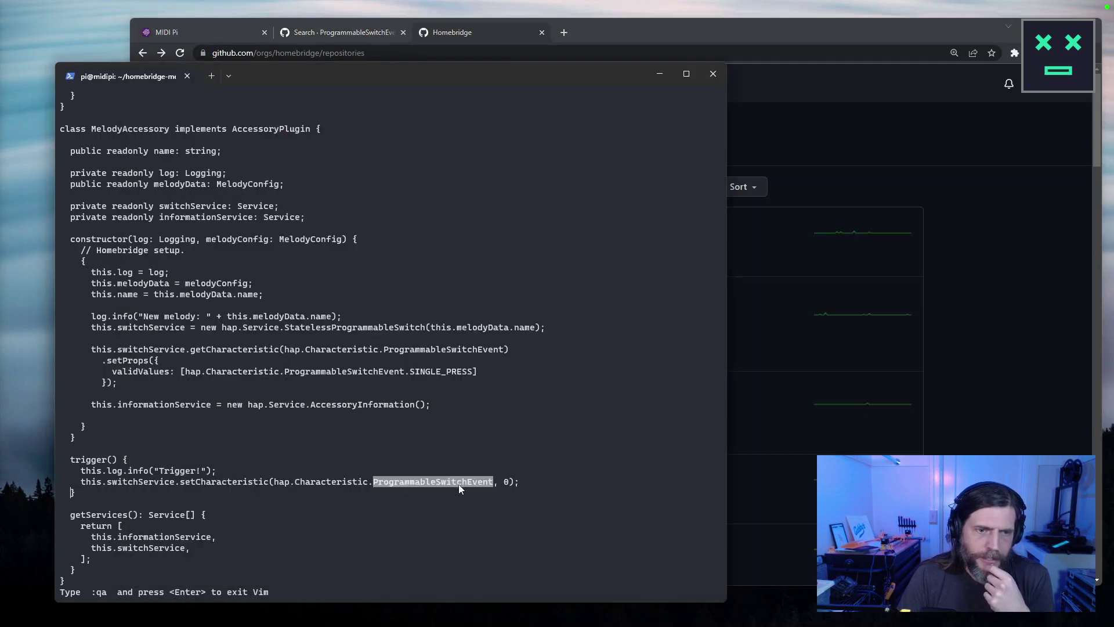
key("ctrl+c")
left_click_drag(512, 482, 384, 483)
key("ctrl+c")
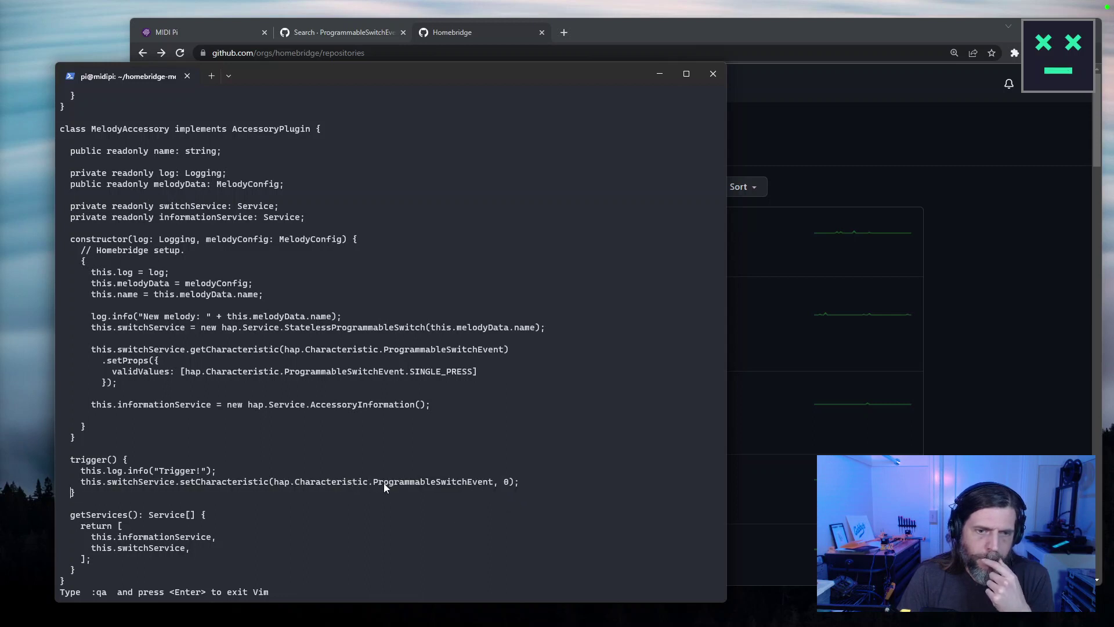
left_click(877, 155)
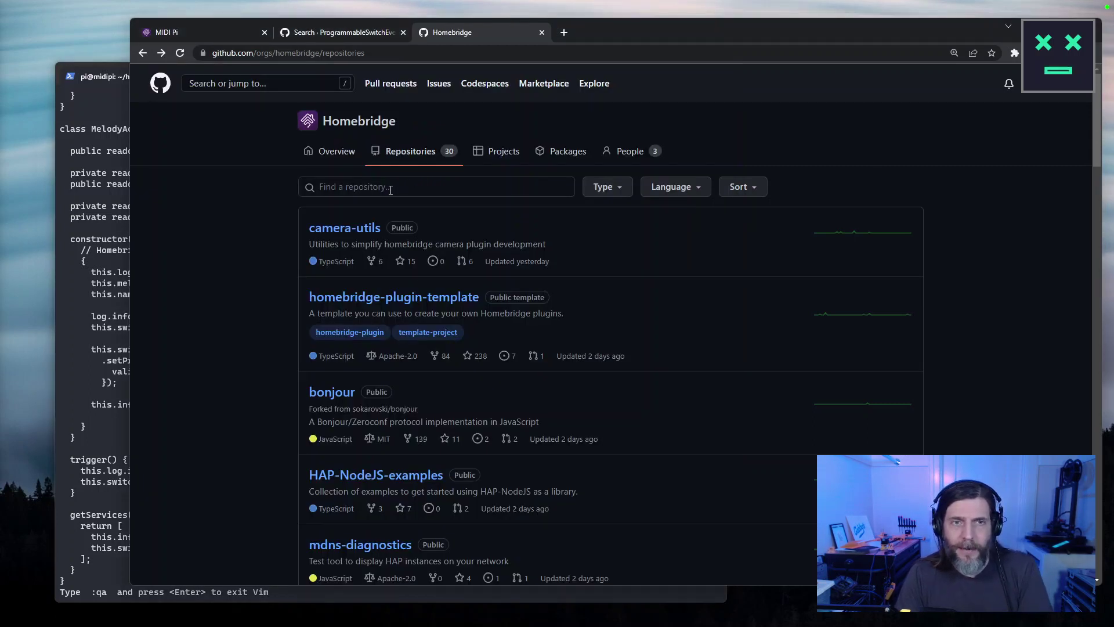
Open the HAP-NodeJS repository's releases from the Homebridge repositories list.
left_click(142, 52)
left_click(307, 202)
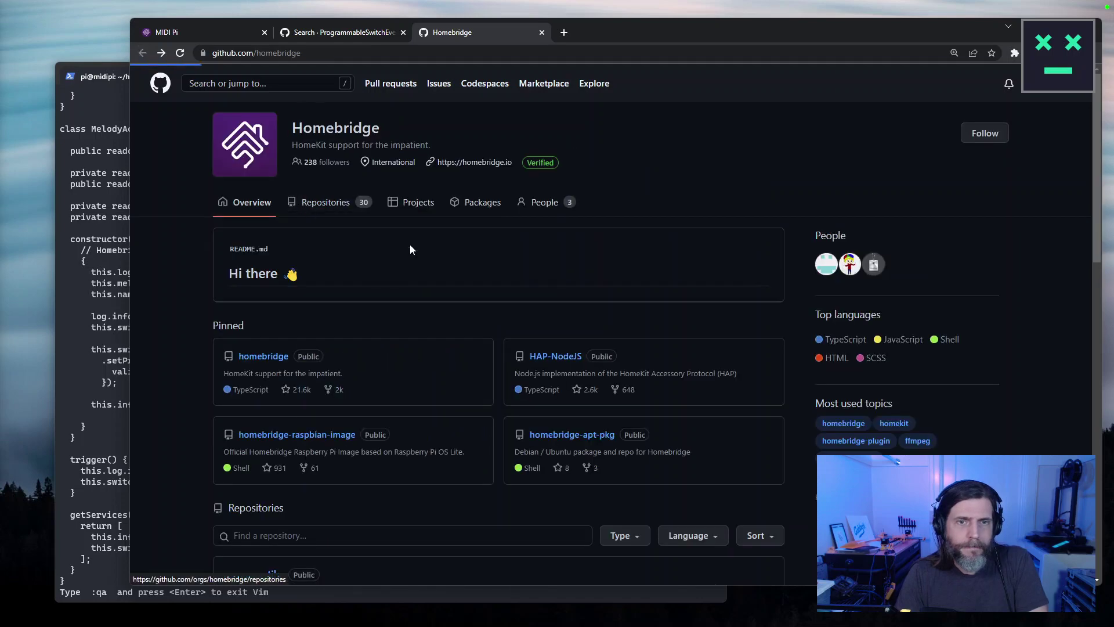
scroll(453, 377, "down", 4)
scroll(628, 458, "down", 5)
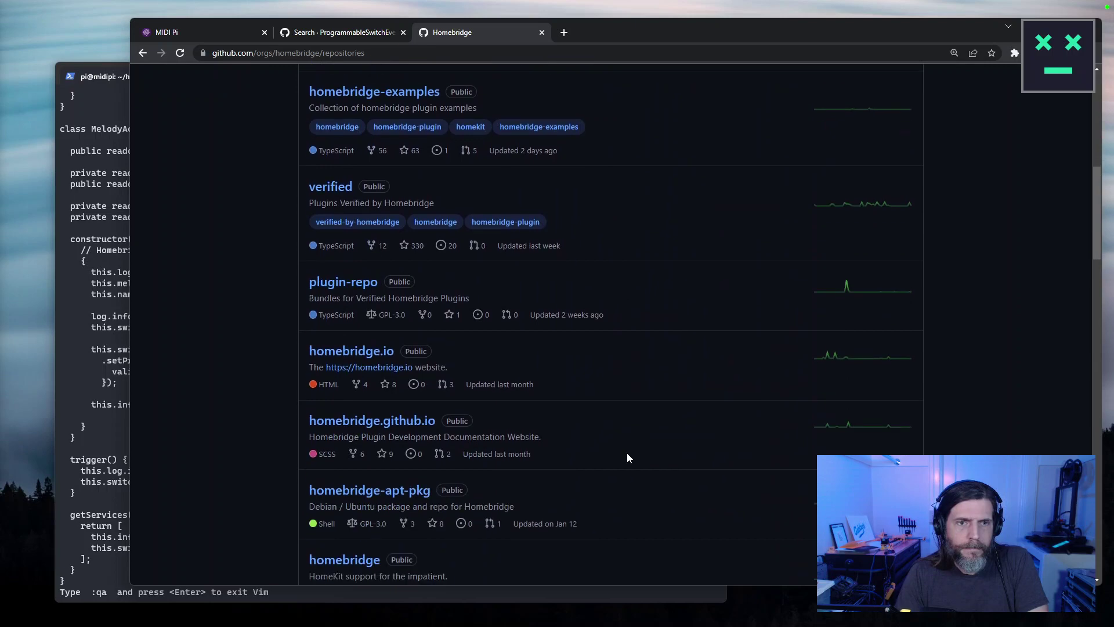
scroll(625, 457, "down", 6)
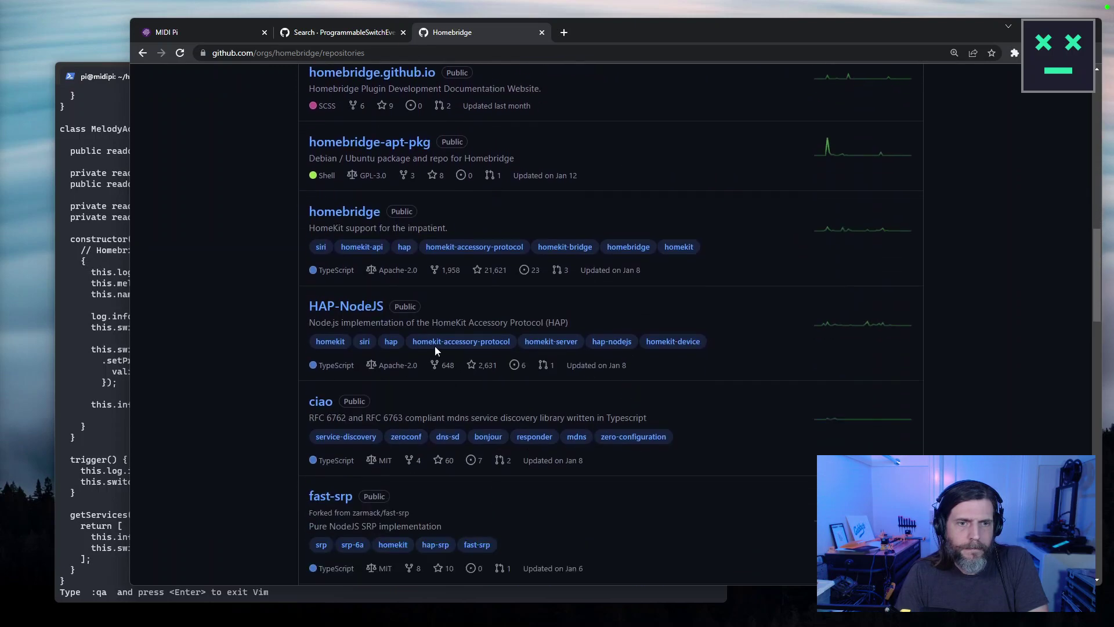
left_click(351, 305)
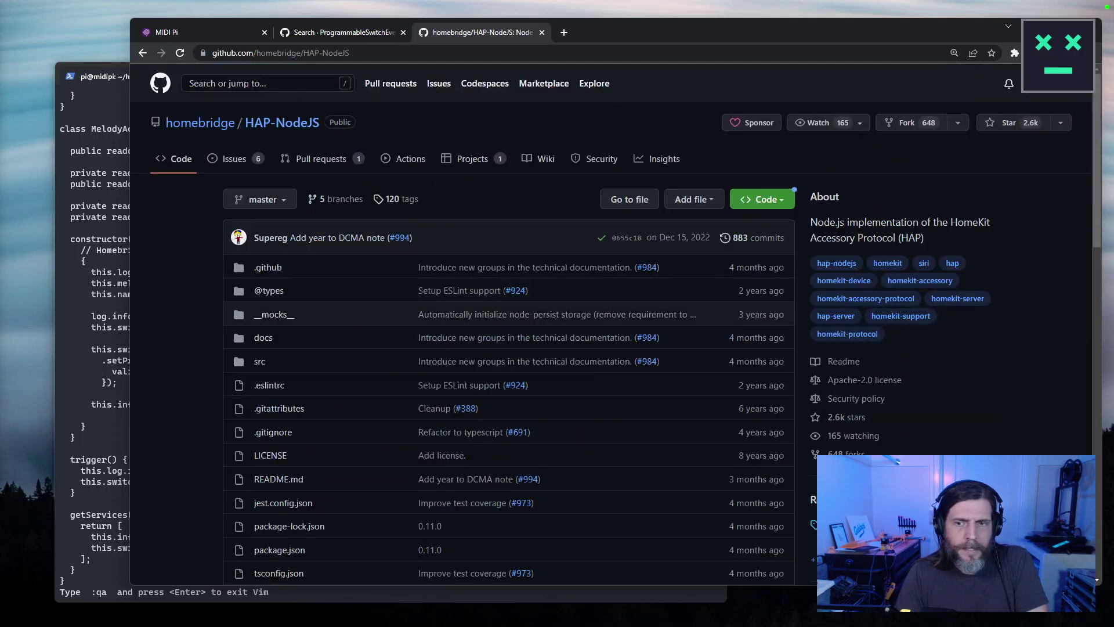
left_click(830, 499)
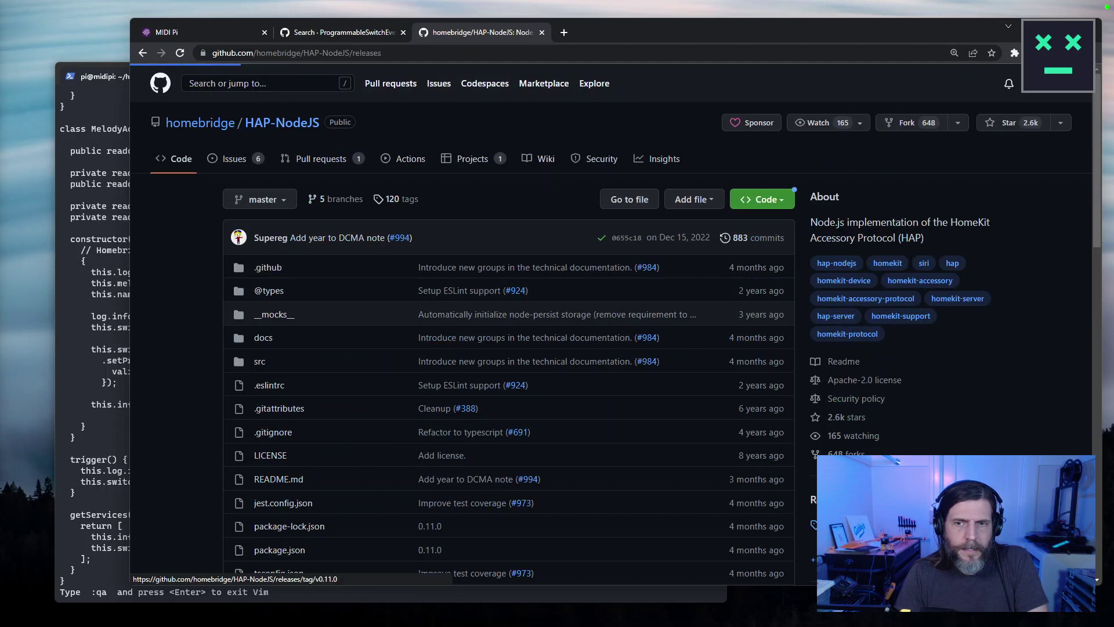
Search the v0.11.0 release notes for 'switch', then paste ProgrammableSwitchEvent into the repository search.
scroll(440, 195, "down", 3)
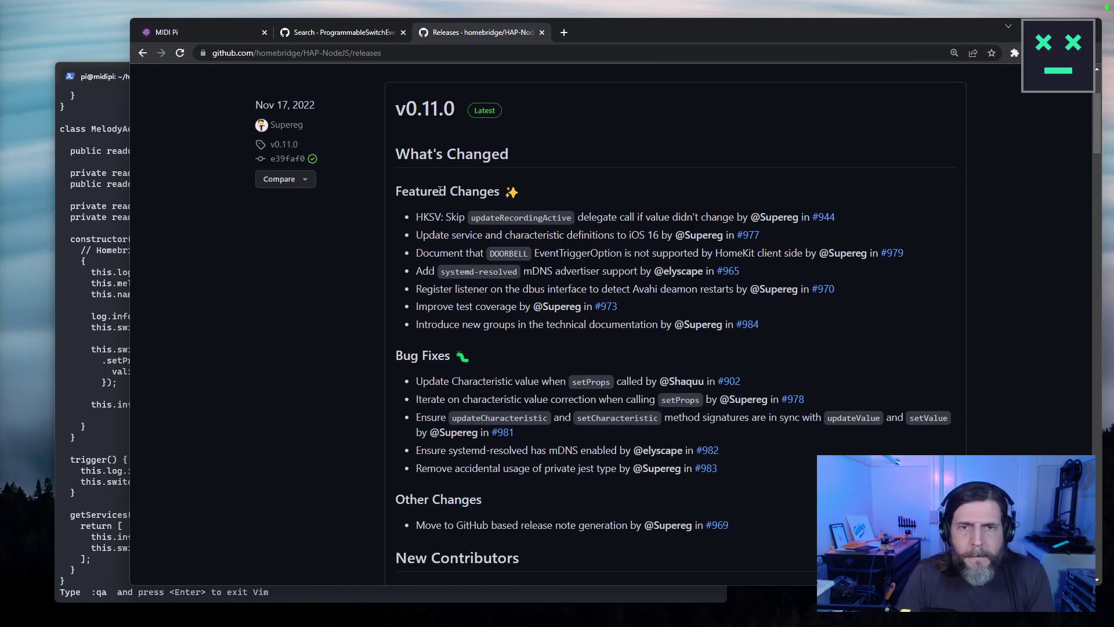
key("ctrl+f")
type("switch")
key("ctrl+a")
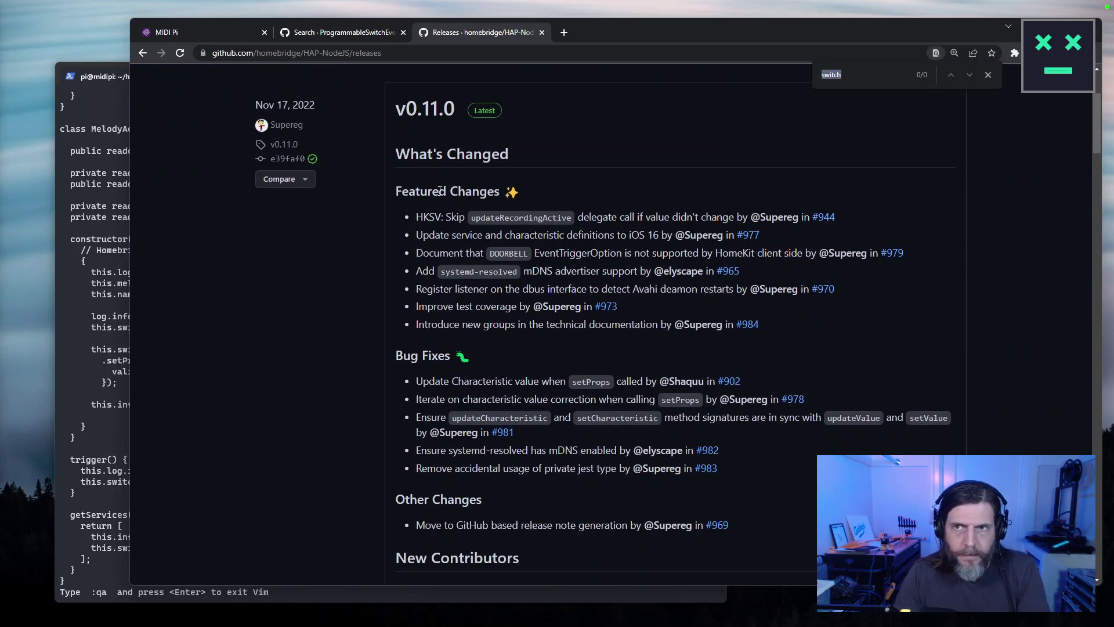
left_click(142, 53)
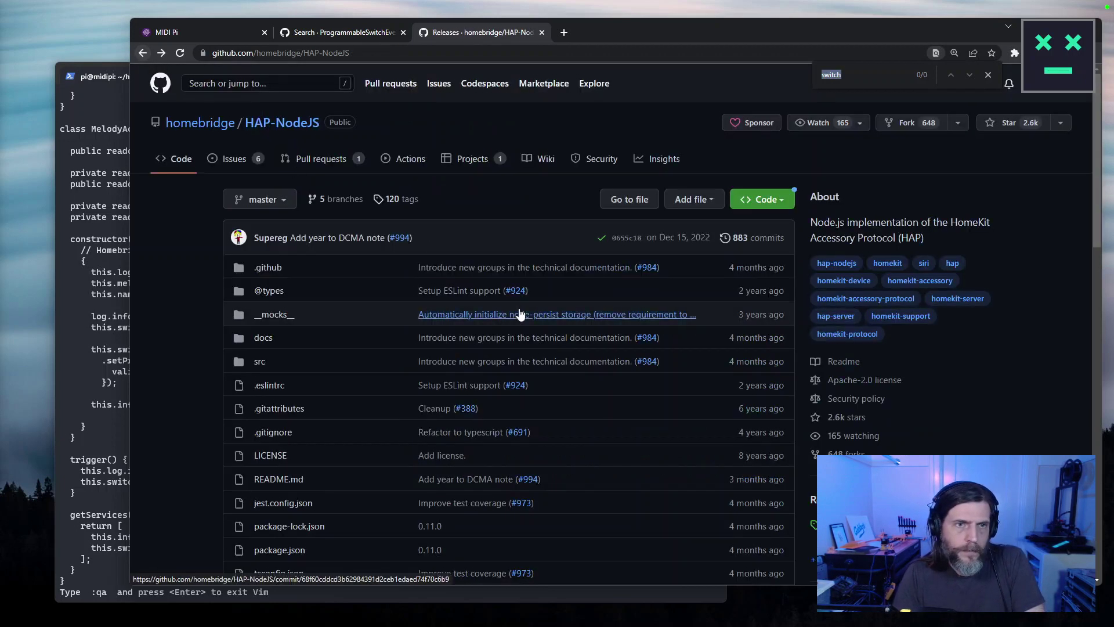
left_click(257, 79)
type("ProgrammableSwitchEvent")
Run the ProgrammableSwitchEvent search and browse both result pages, including _definitions.Characteristics.html.
key("Return")
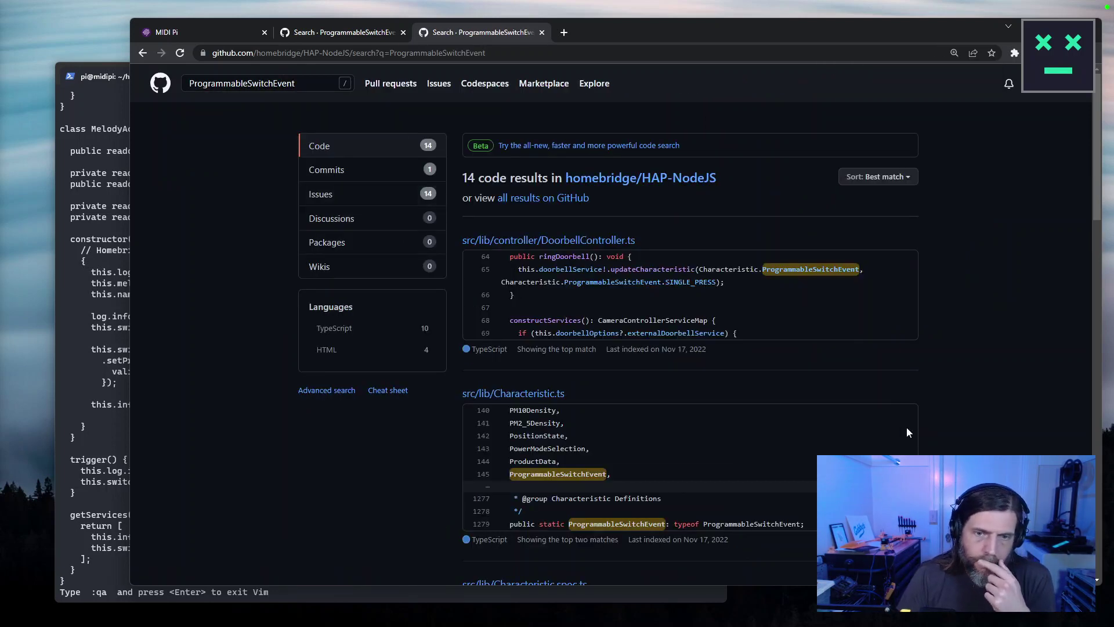
scroll(908, 432, "down", 2)
scroll(907, 427, "down", 2)
scroll(906, 426, "down", 3)
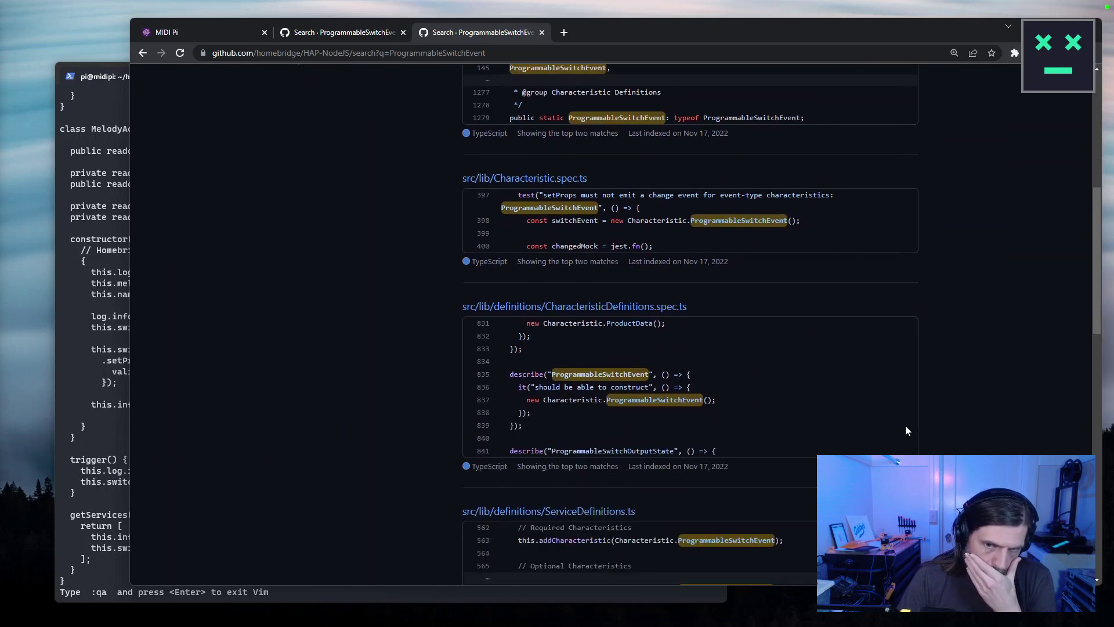
scroll(905, 429, "down", 5)
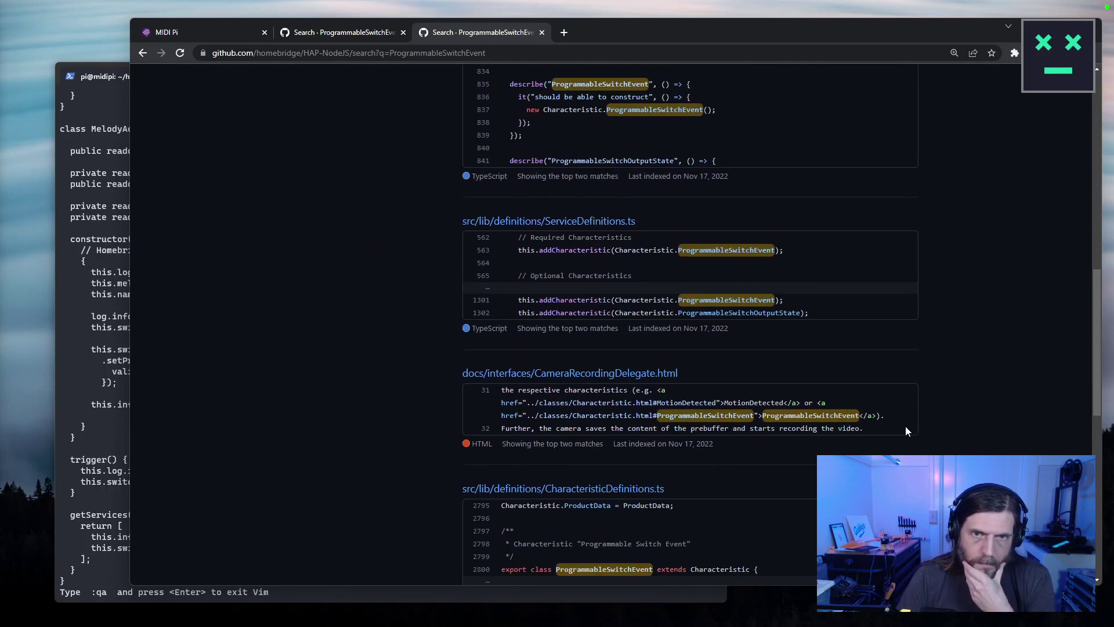
scroll(905, 429, "down", 7)
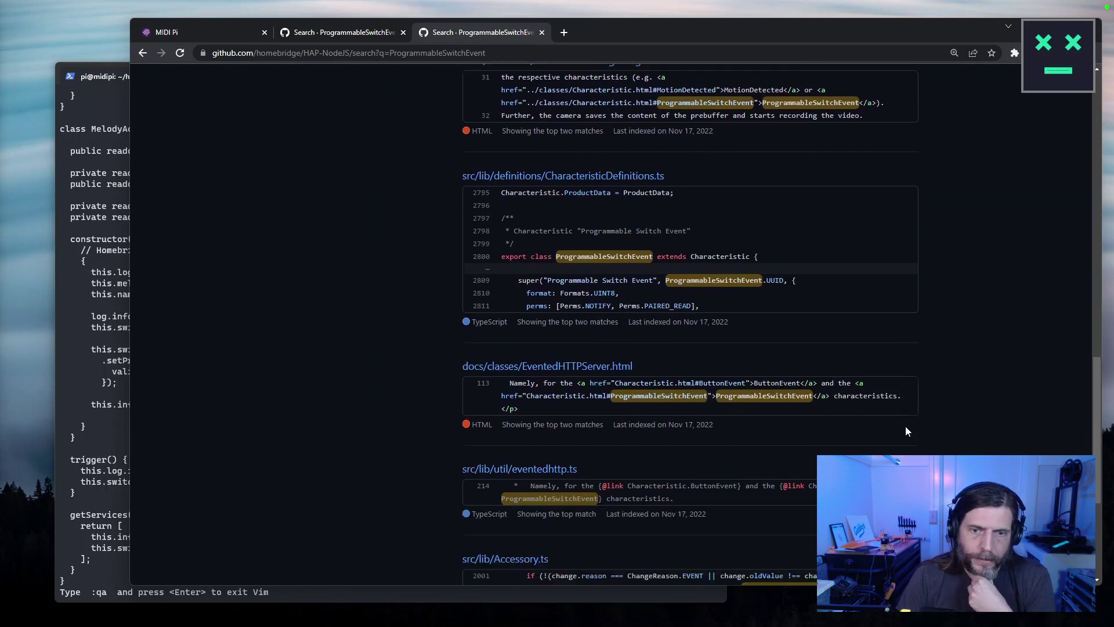
scroll(907, 431, "down", 3)
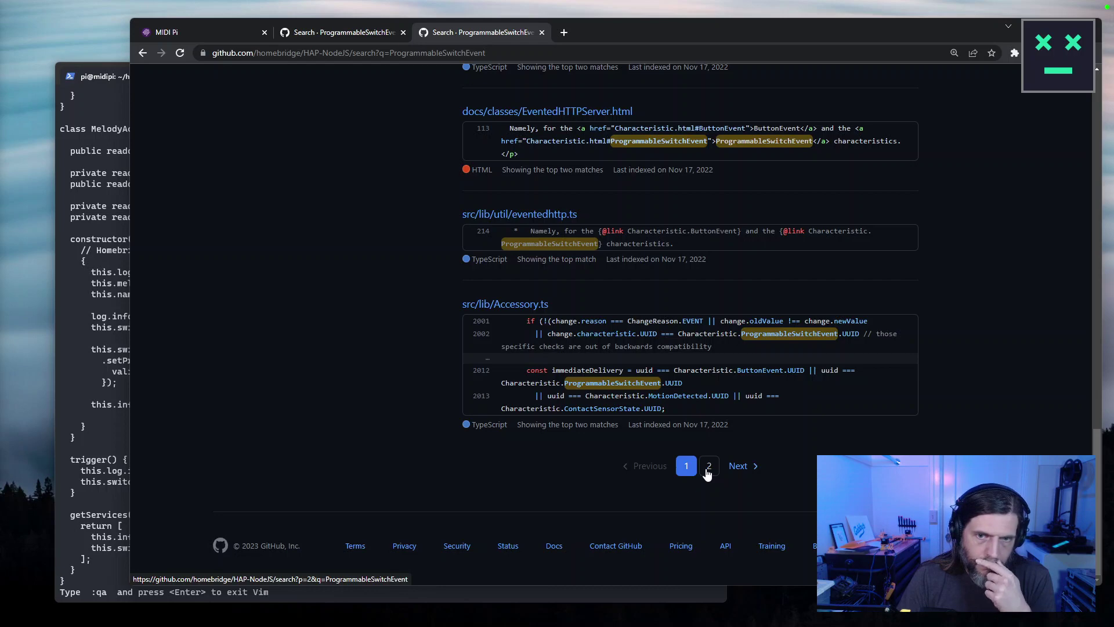
left_click(707, 471)
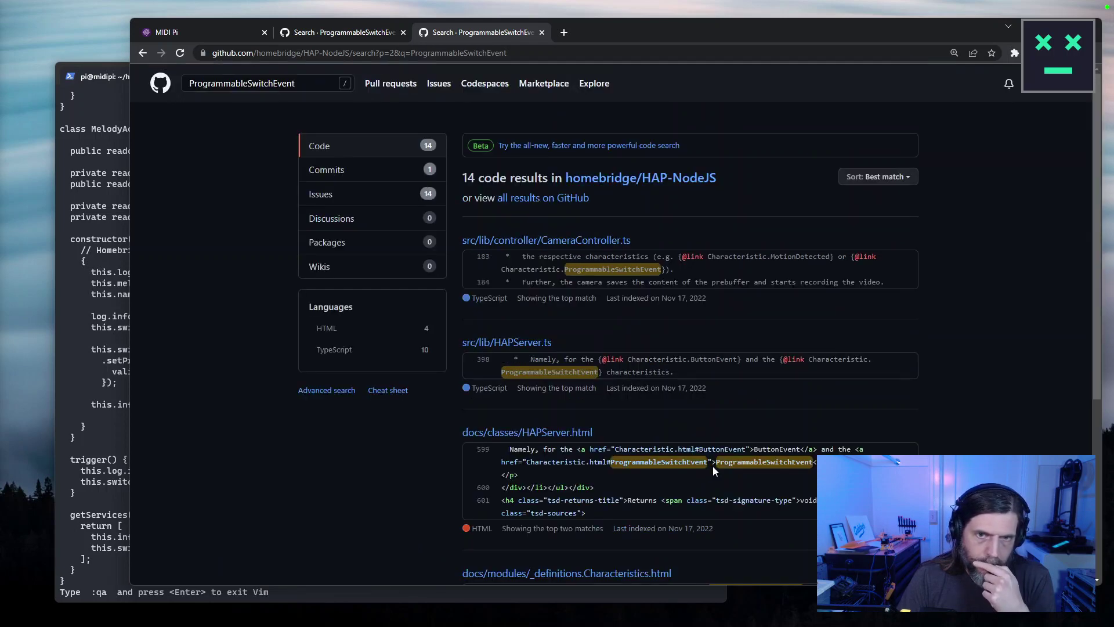
scroll(527, 338, "down", 3)
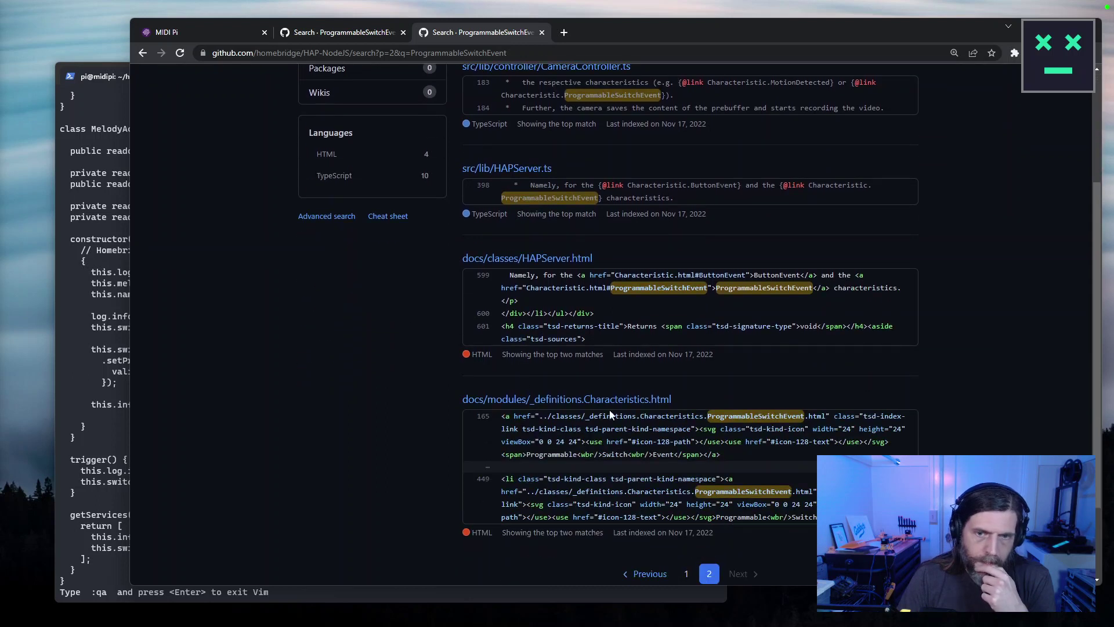
left_click(635, 403)
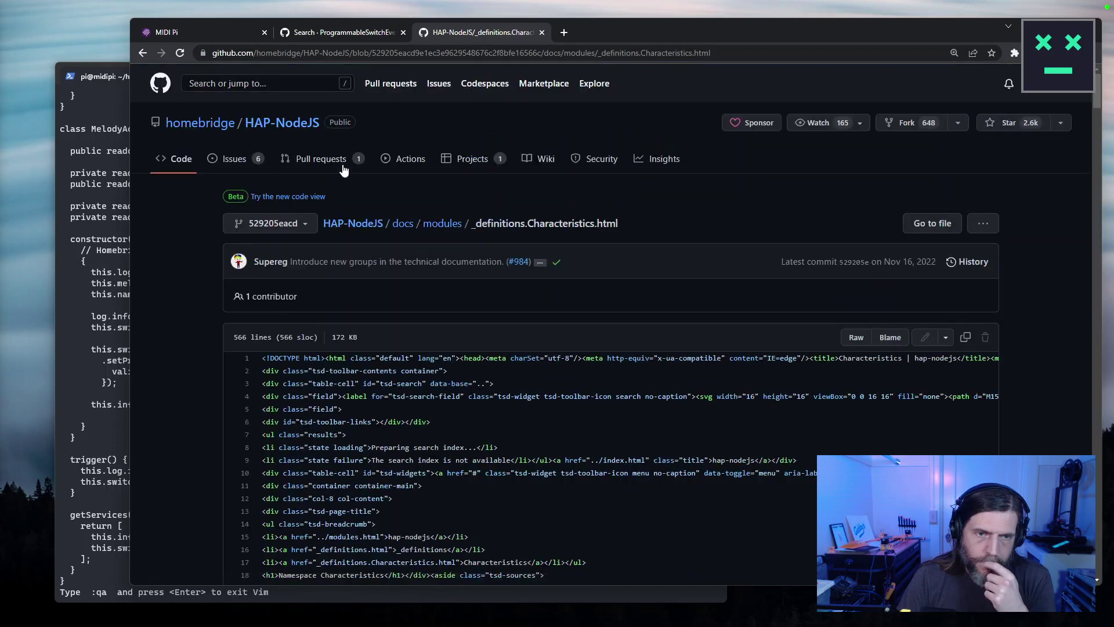
left_click(142, 53)
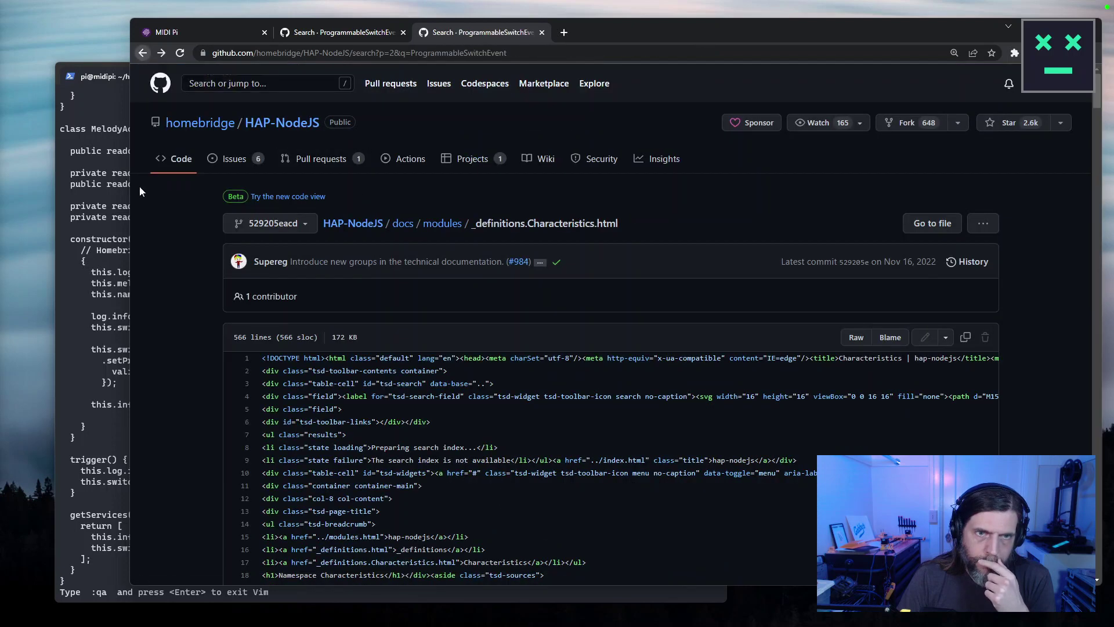
Copy SINGLE_PRESS from Vim and rerun the repository search with it.
left_click(95, 301)
double_click(442, 371)
key("ctrl+c")
left_click(928, 230)
scroll(928, 229, "up", 3)
left_click(267, 83)
key("ctrl+a")
key("ctrl+v")
key("Return")
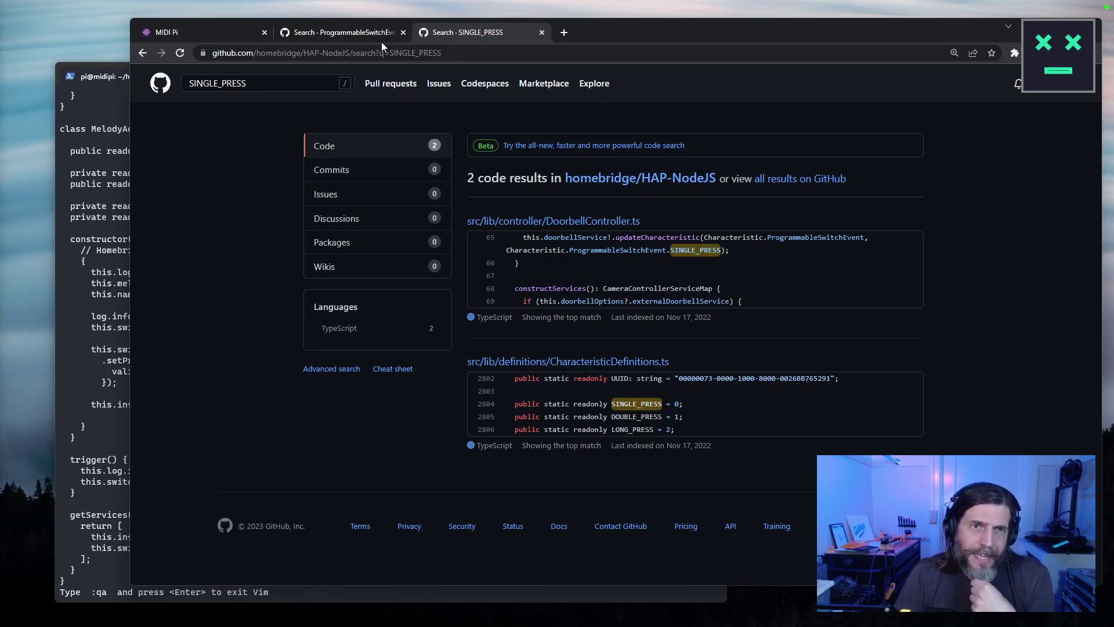
Inspect Good Morning's Stateless Programmable Switch event details on the MIDI Pi tab, then close the dialog.
left_click(226, 34)
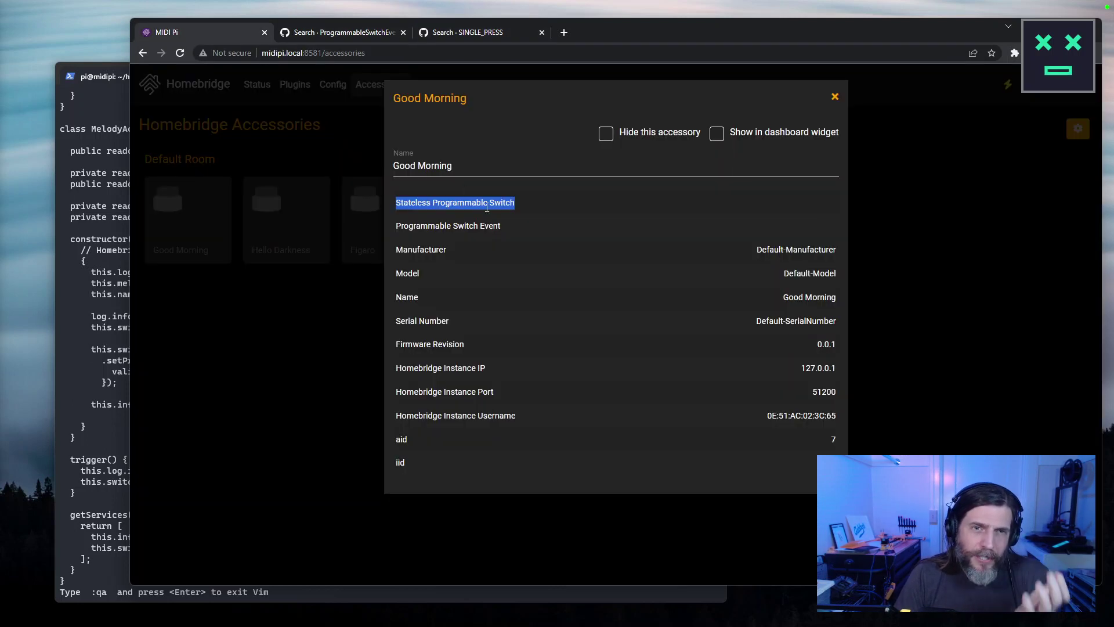
left_click(536, 210)
triple_click(455, 225)
left_click(494, 233)
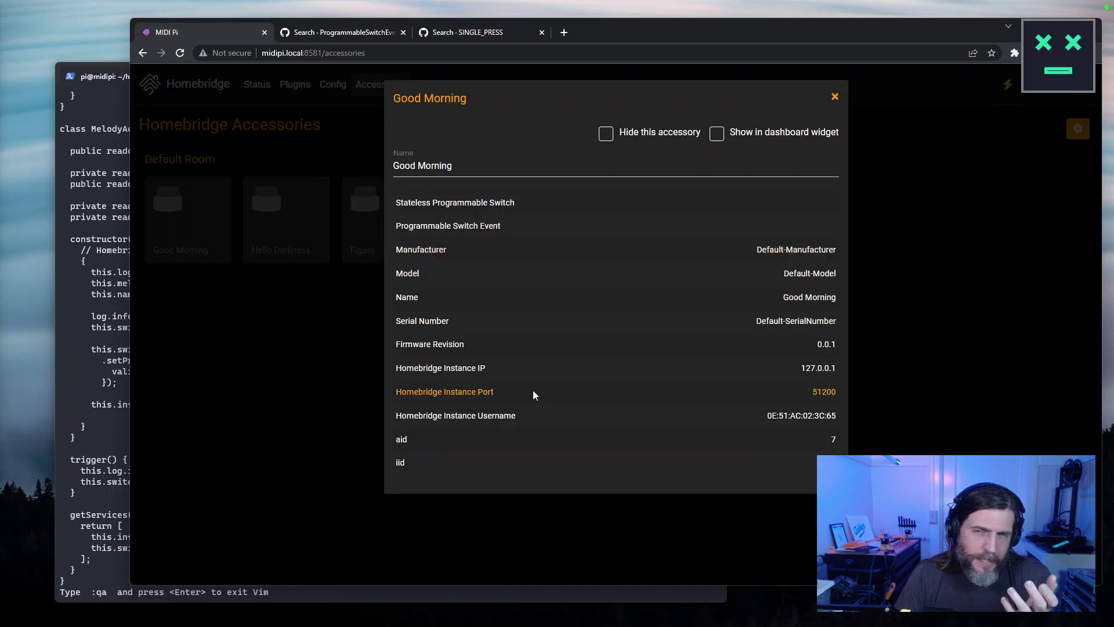
left_click(835, 96)
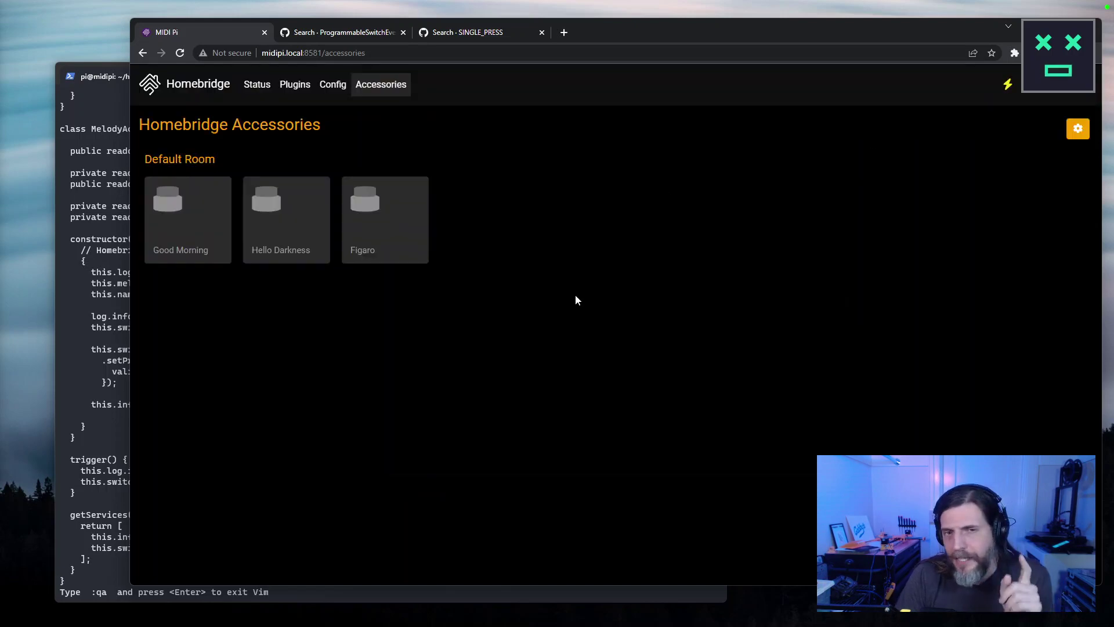
Find SINGLE_PRESS in GitHub's search results, then return to the Vim editor.
left_click(377, 33)
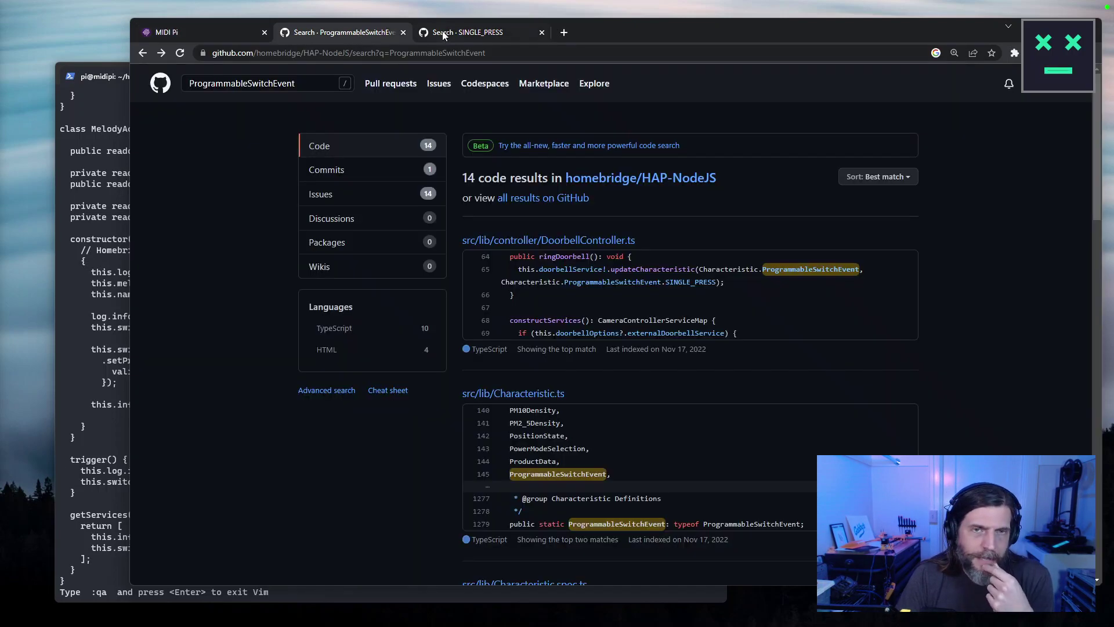
left_click(436, 35)
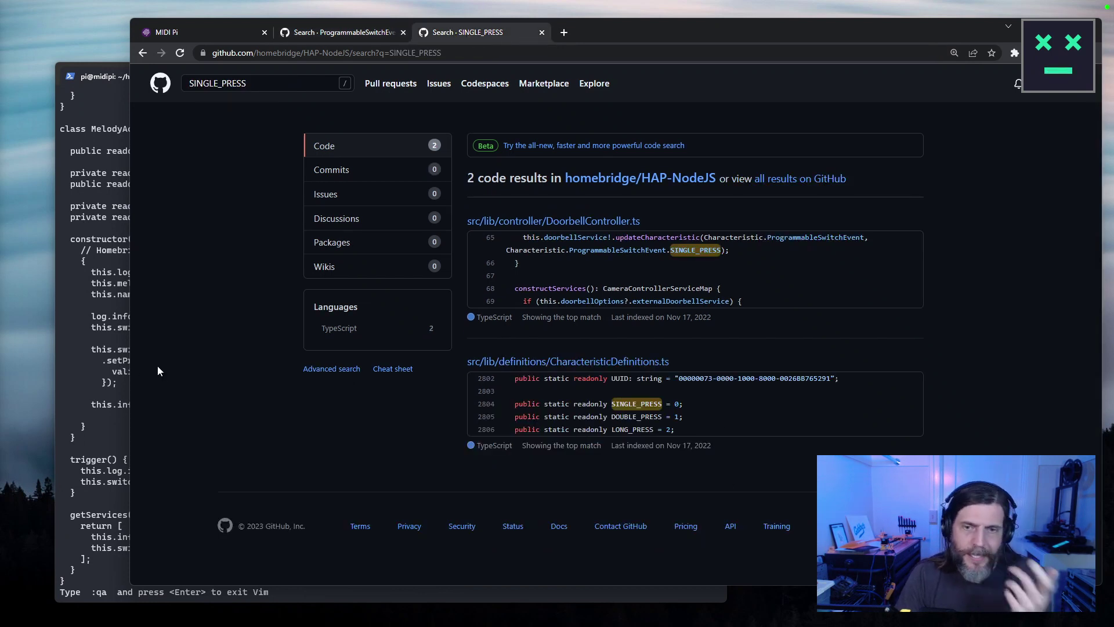
double_click(628, 403)
key("alt+Tab")
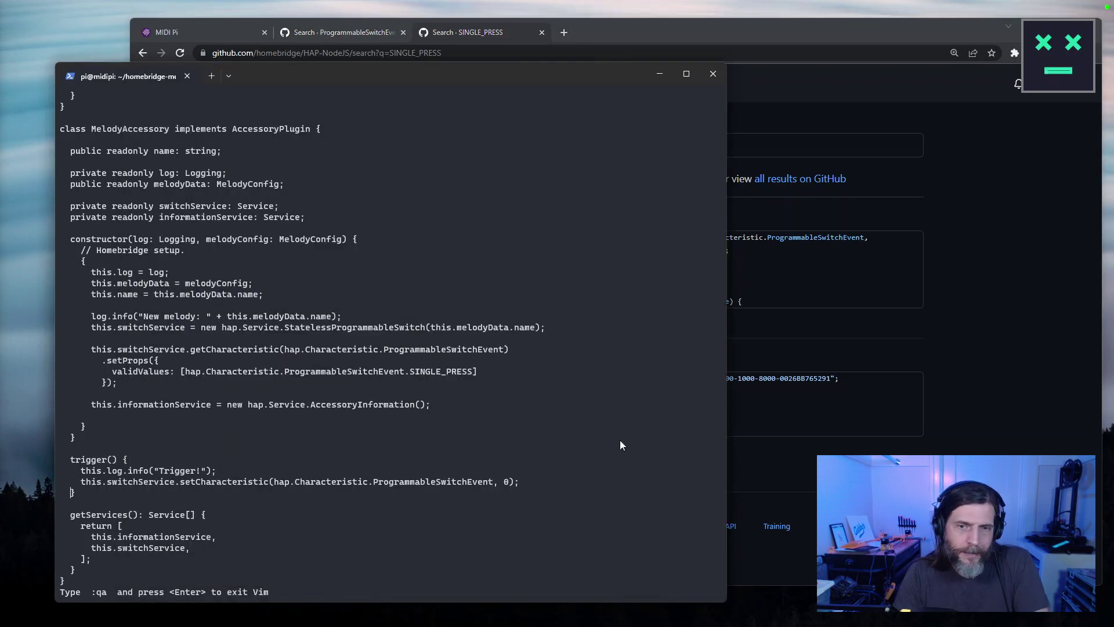
Copy the SINGLE_PRESS constant from validValues and paste it over trigger()'s 0 argument.
key("k")
key("k")
key("k")
key("k")
key("k")
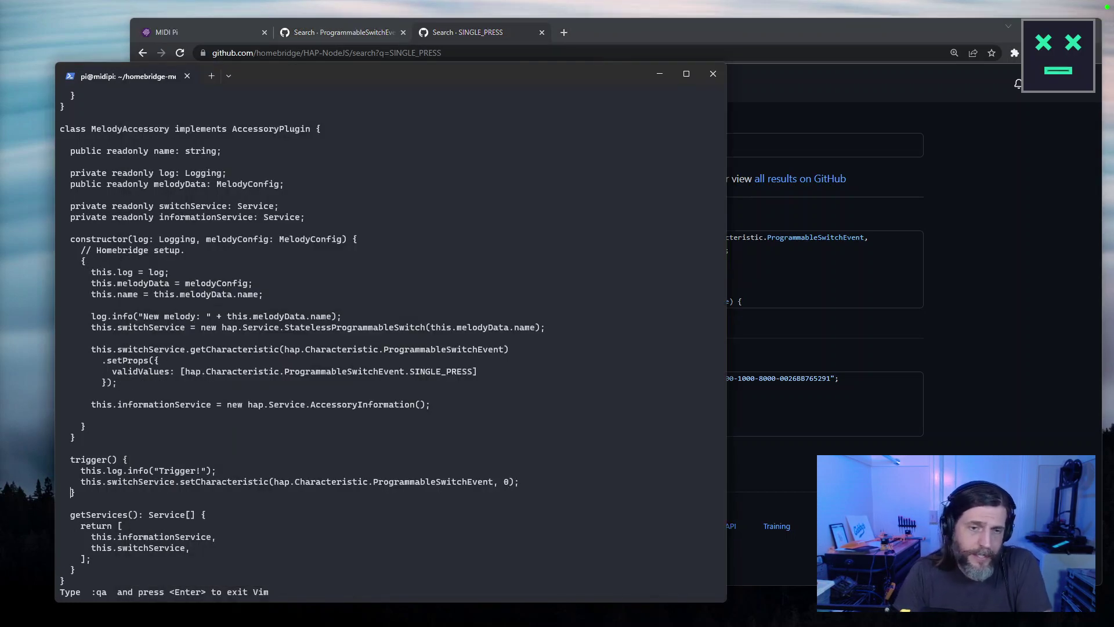
key("Escape")
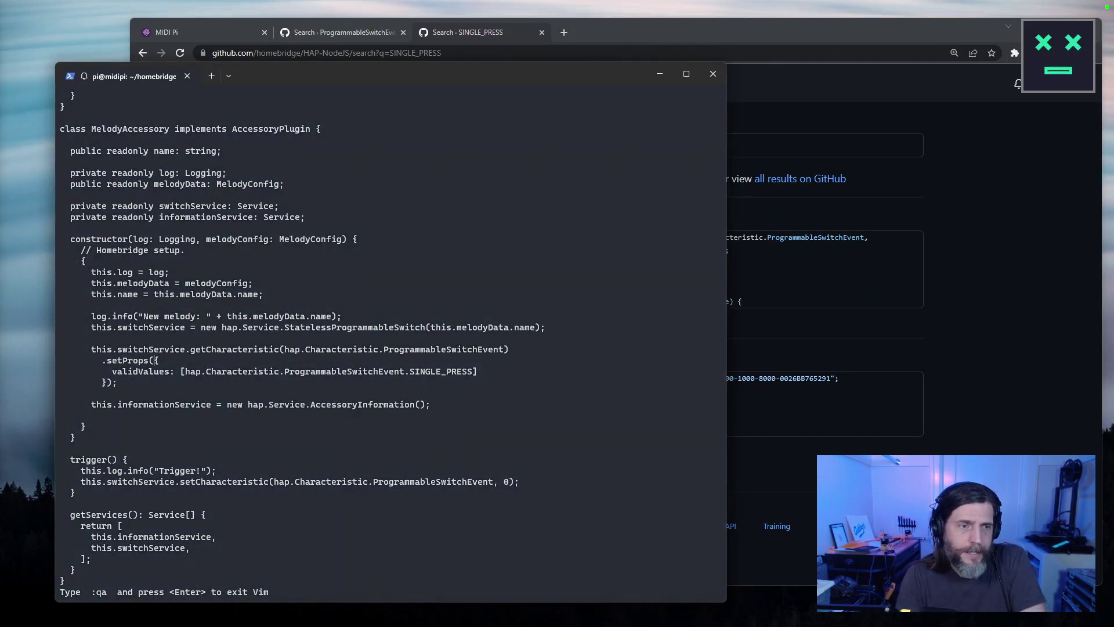
key("j")
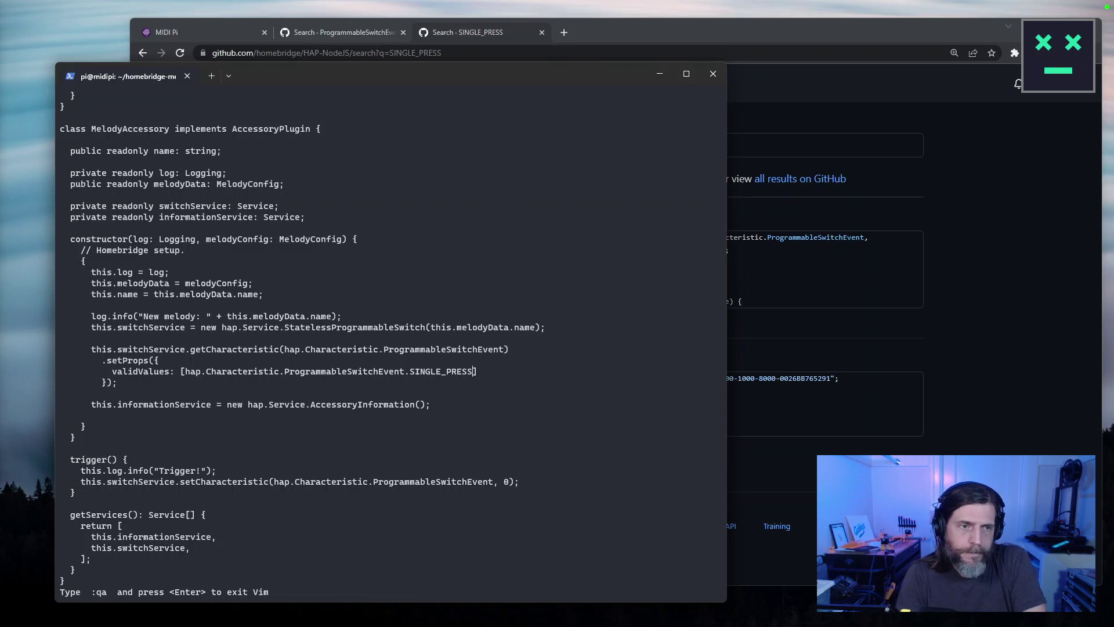
key("l")
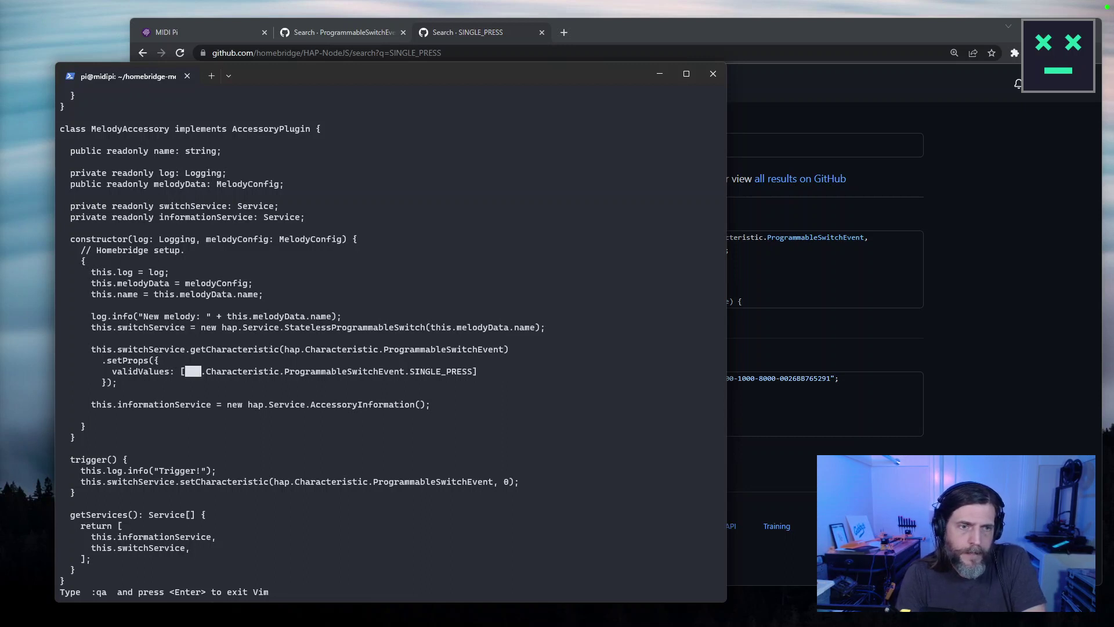
key("v")
key("j")
key("h")
key("k")
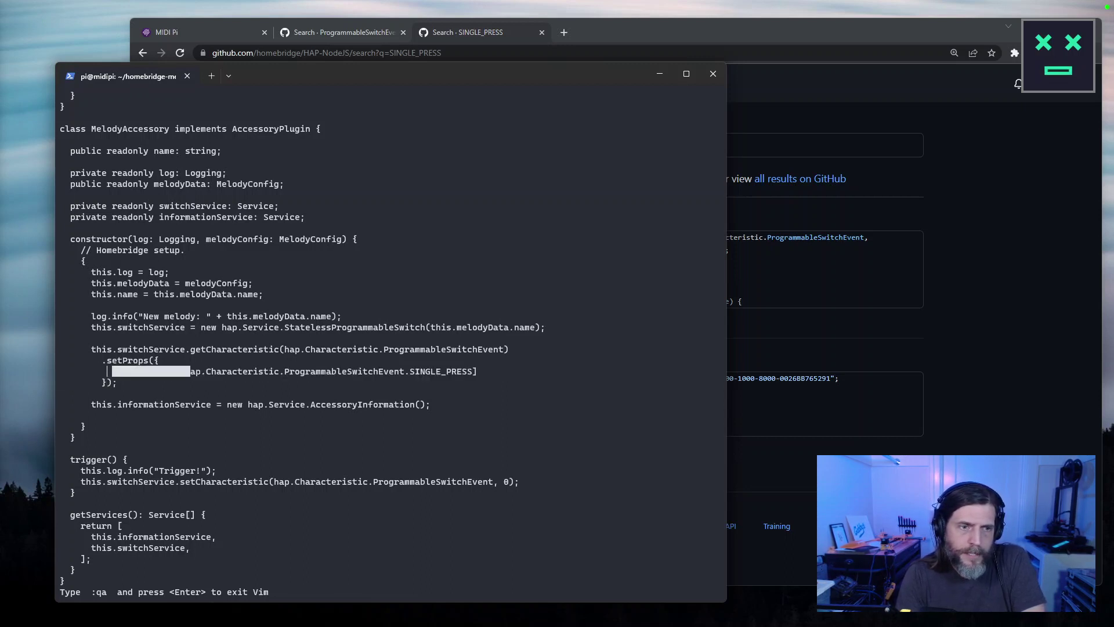
key("l")
key("l")
key("l")
key("l")
key("l")
key("l")
key("l")
key("l")
key("l")
key("l")
key("l")
key("l")
key("l")
key("l")
key("l")
key("l")
key("l")
key("l")
key("l")
key("l")
key("l")
key("l")
key("l")
key("l")
key("l")
key("l")
key("l")
key("l")
key("l")
key("l")
key("l")
key("l")
key("l")
key("l")
key("l")
key("l")
key("l")
key("l")
key("l")
key("l")
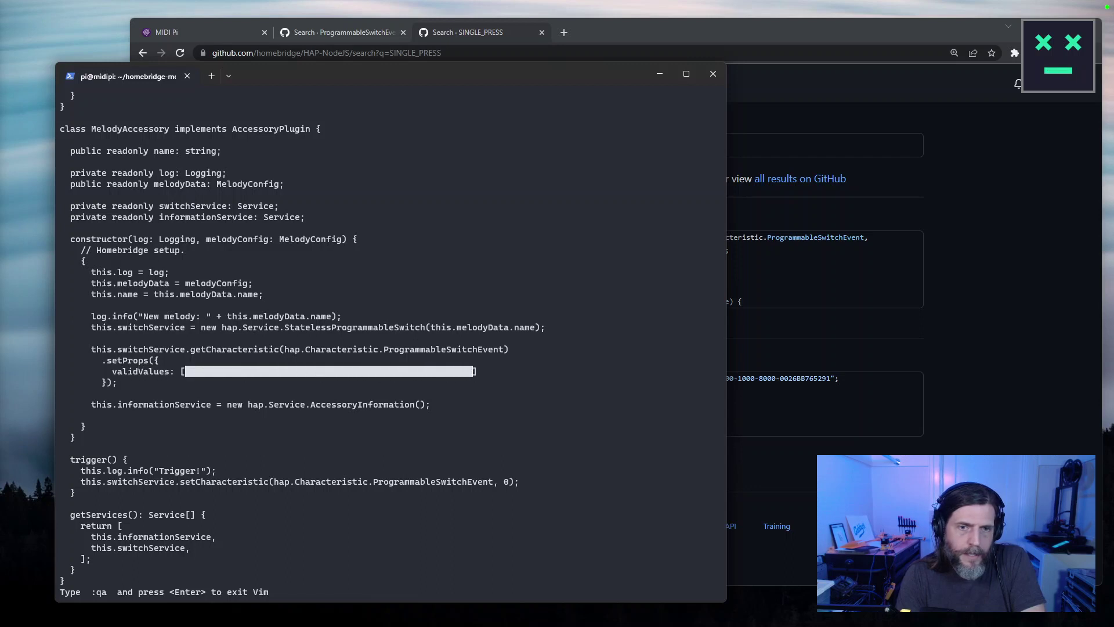
key("y")
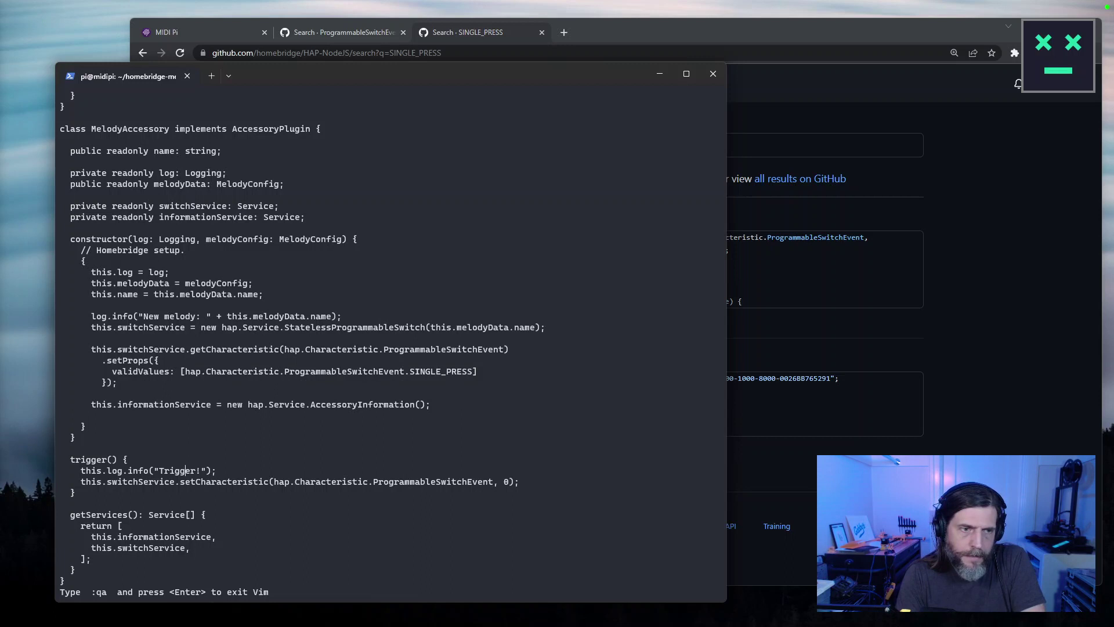
key("v")
key("p")
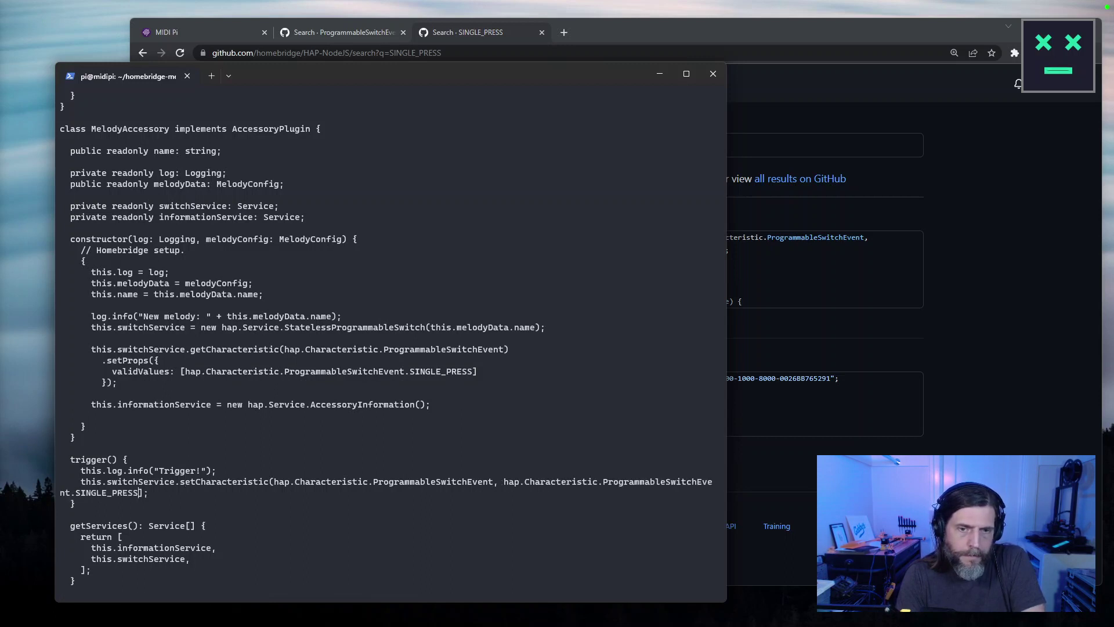
key("Escape")
key("k")
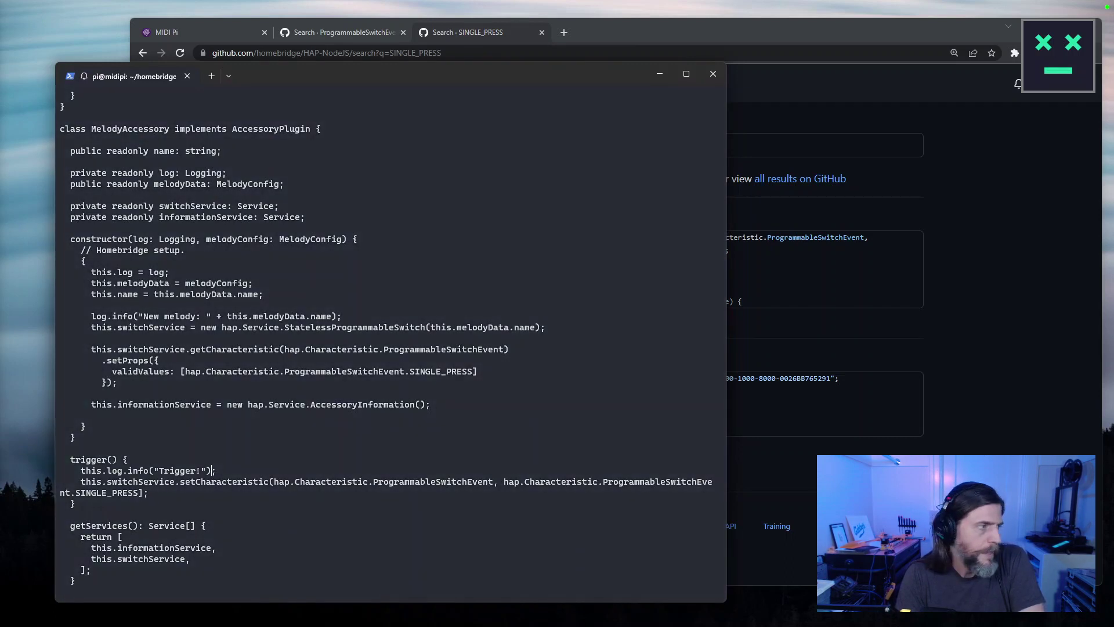
Break the setCharacteristic call so each argument sits on its own indented line.
left_click(295, 481)
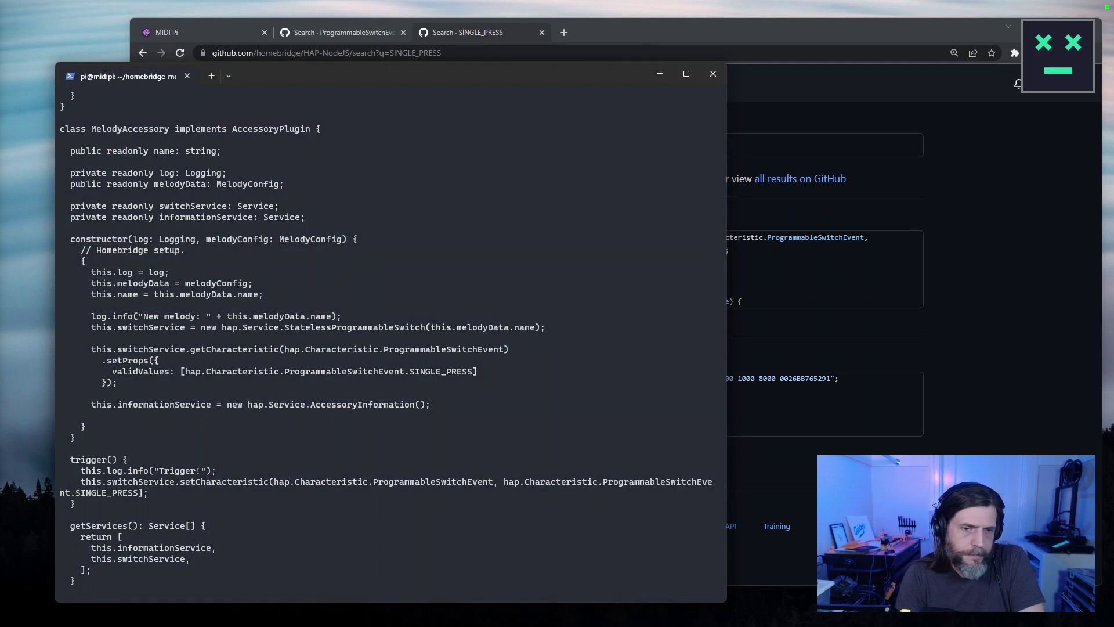
key("Return")
key("Tab")
left_click(348, 492)
key("Escape")
key("b")
key("h")
key("r")
key("Return")
key("greater")
key("greater")
key("dollar")
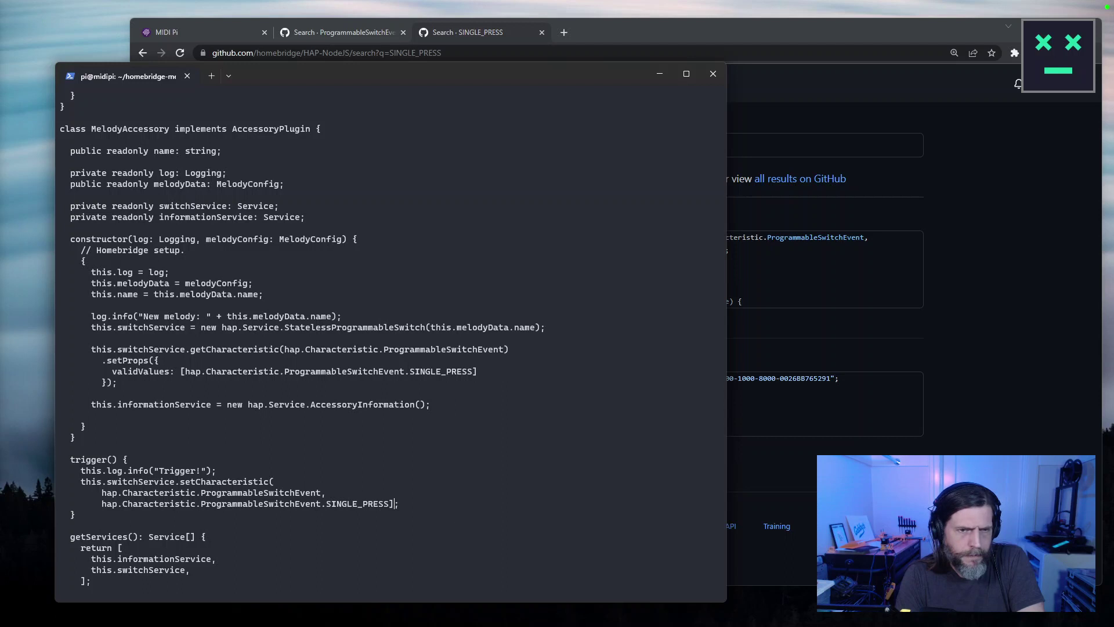
Delete the stray bracket, add ')' on its own line, save with :w, and copy ProgrammableSwitchEvent.
key("l")
key("l")
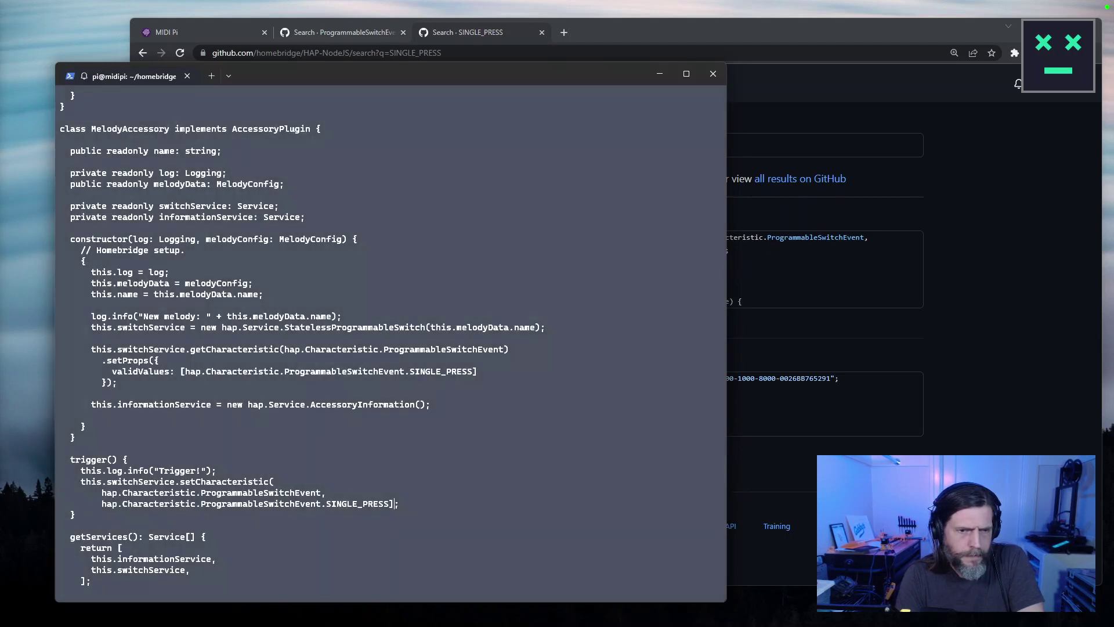
key("x")
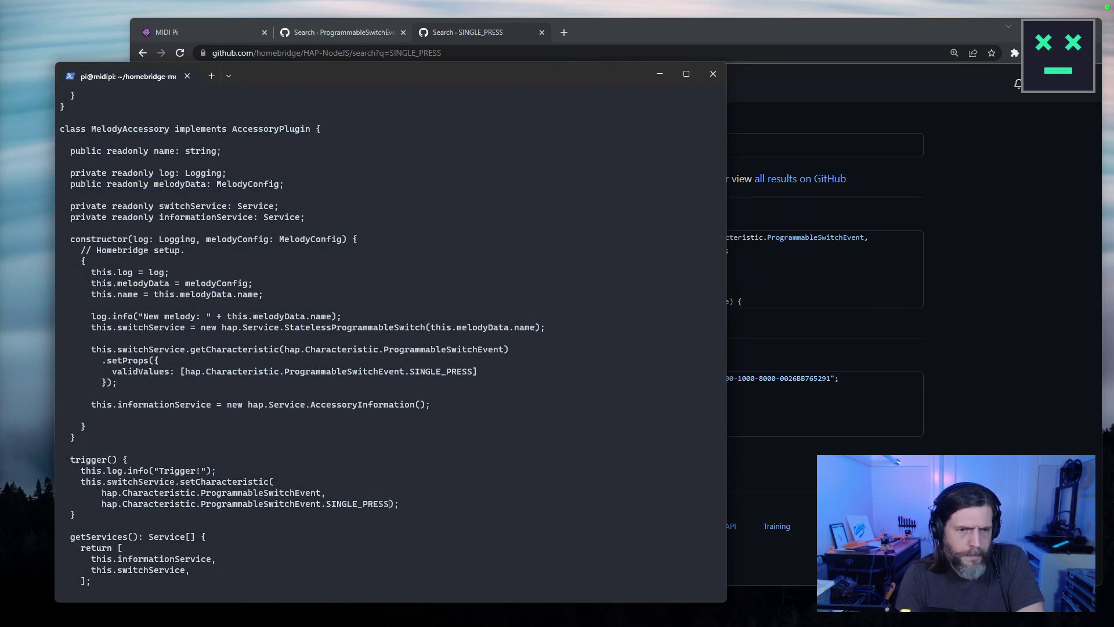
key("i")
key("Return")
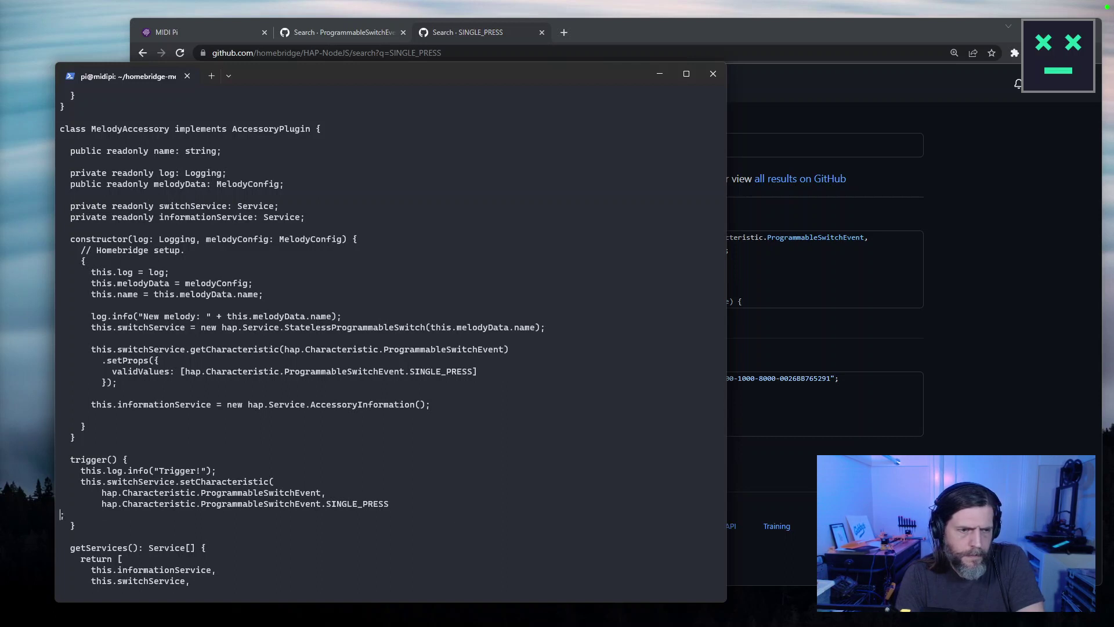
type(")")
key("Escape")
type(":w")
key("Return")
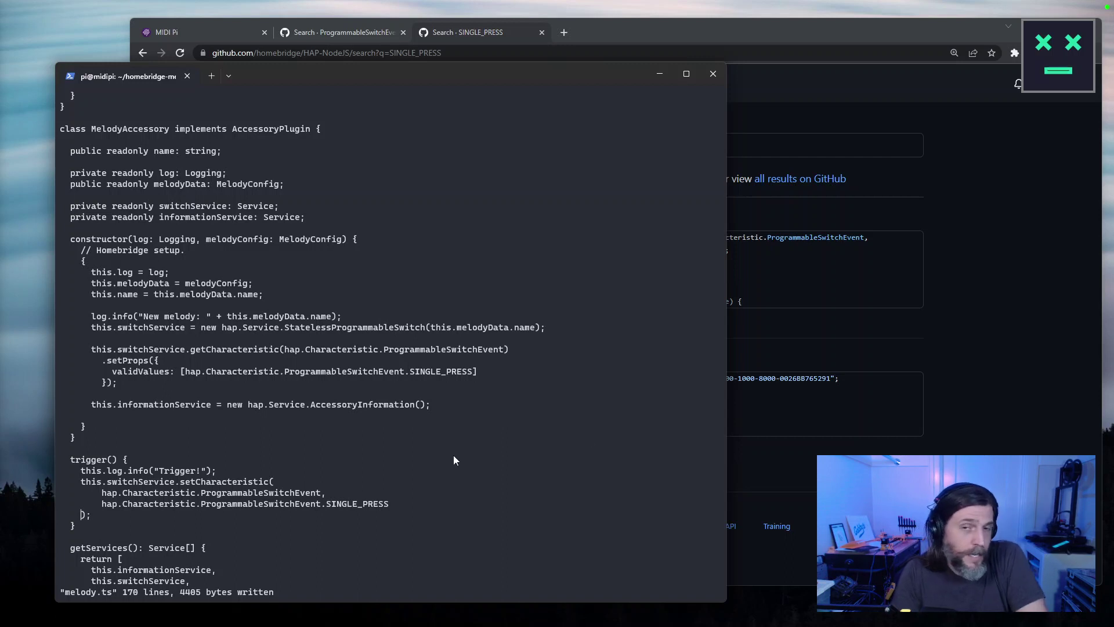
double_click(291, 493)
key("ctrl+c")
Search Google for 'programmable switch event plugins' in a new browser tab.
left_click(1007, 382)
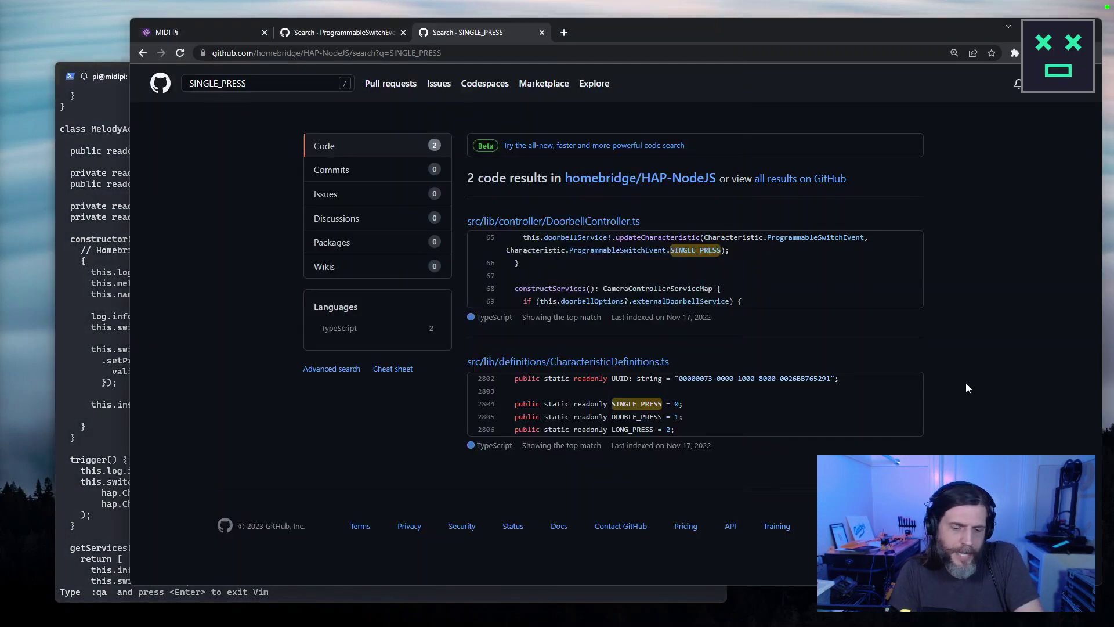
key("ctrl+t")
key("ctrl+v")
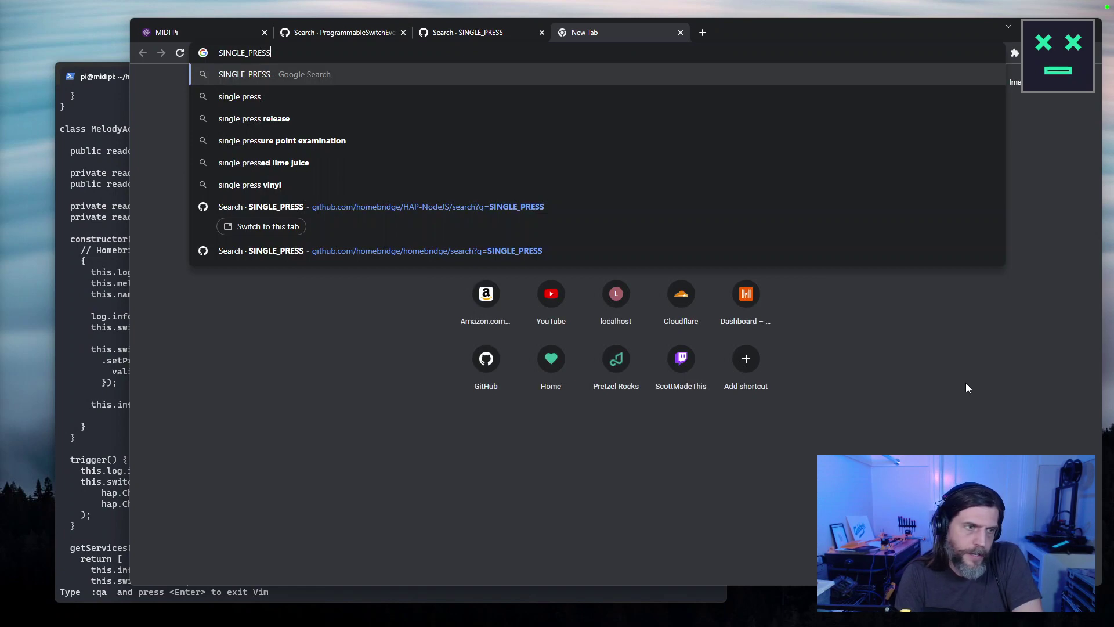
key("ctrl+a")
type("progra")
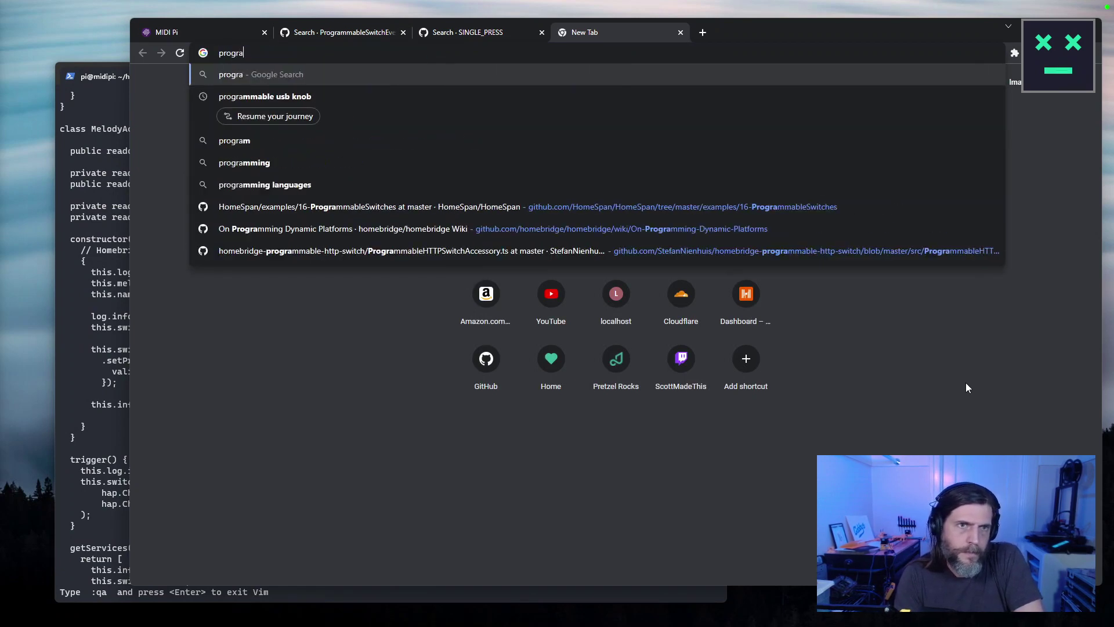
type("mmable switch event plugins")
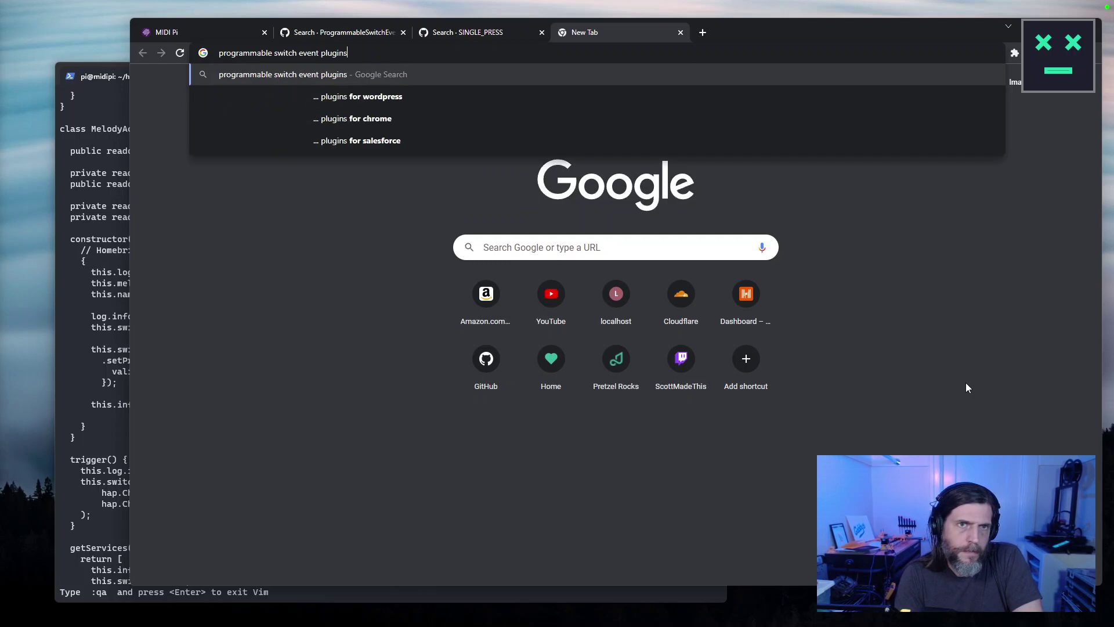
key("Return")
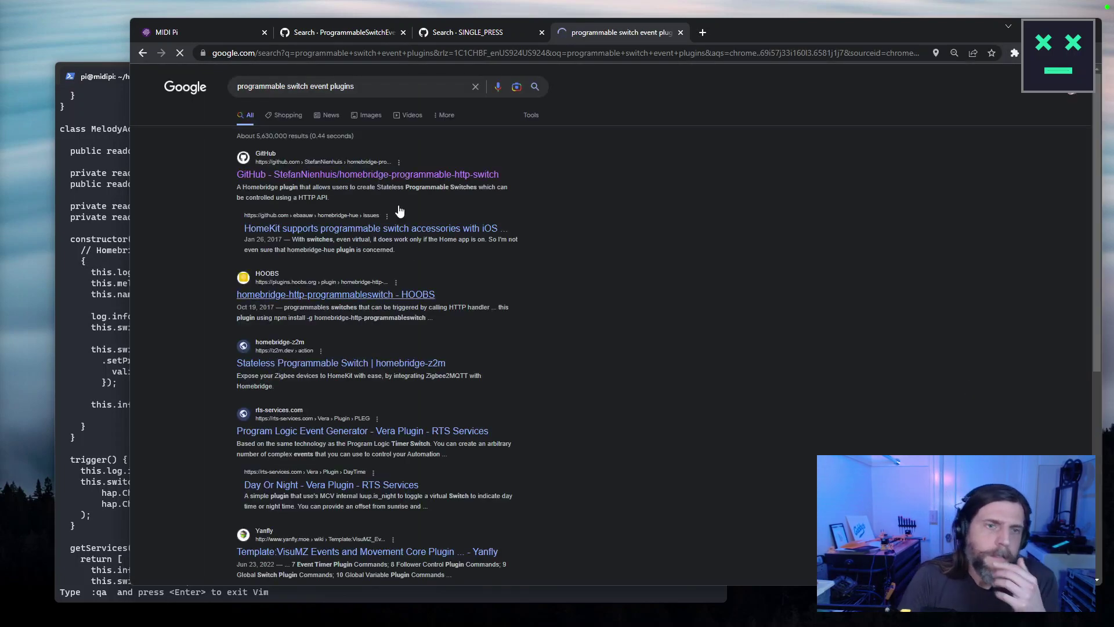
Open homebridge-programmable-http-switch's src/ProgrammableHTTPSwitchAccessory.ts and highlight its setState switch event call.
left_click(383, 177)
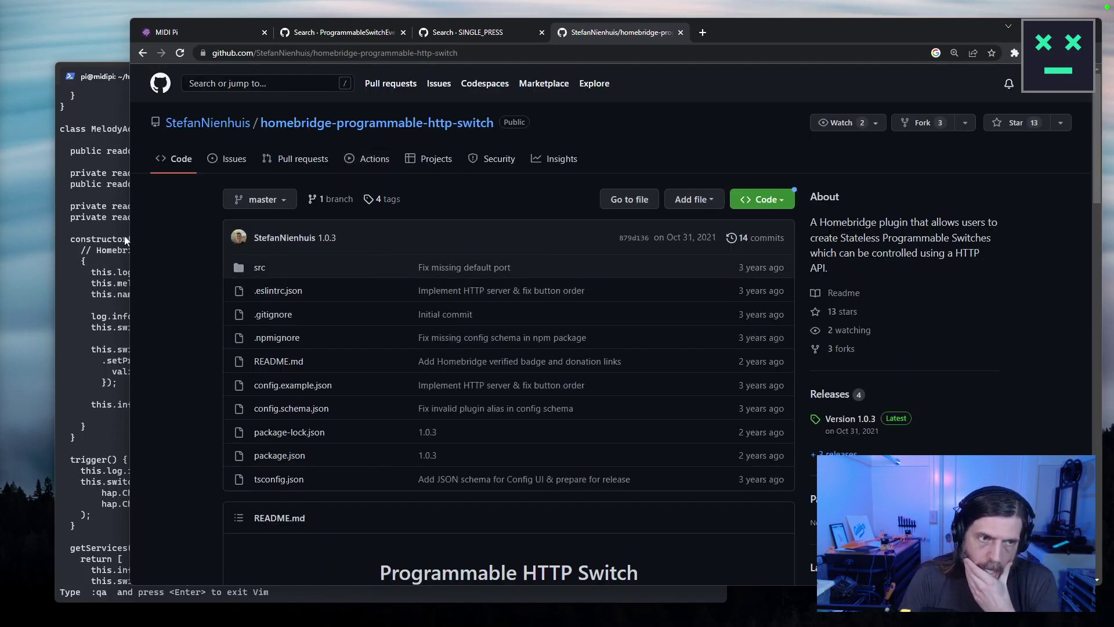
left_click_drag(131, 238, 308, 244)
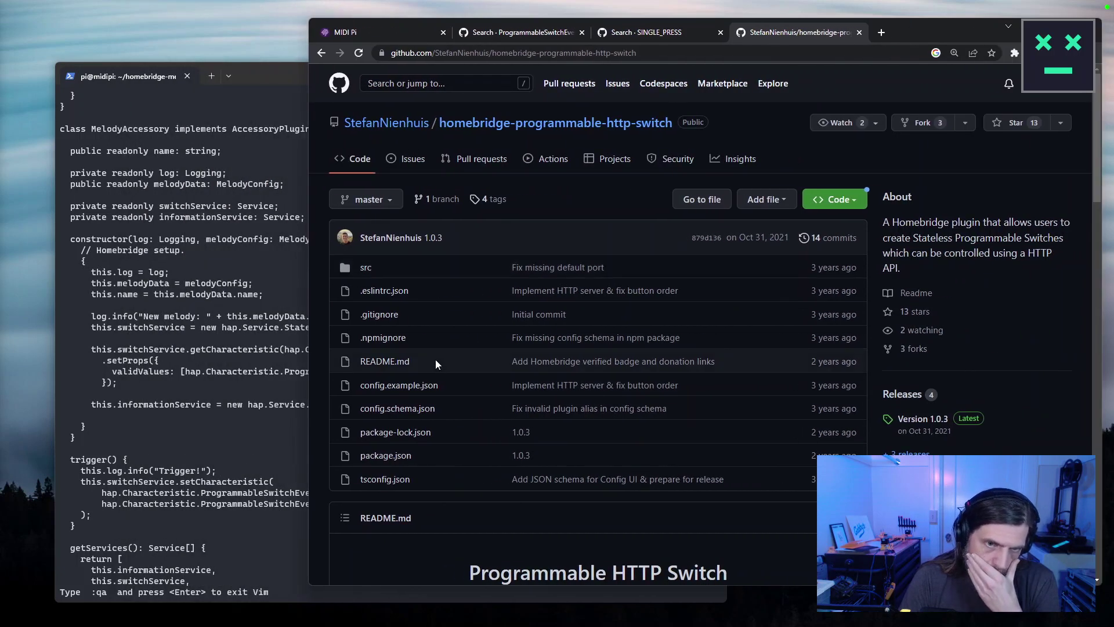
left_click(366, 267)
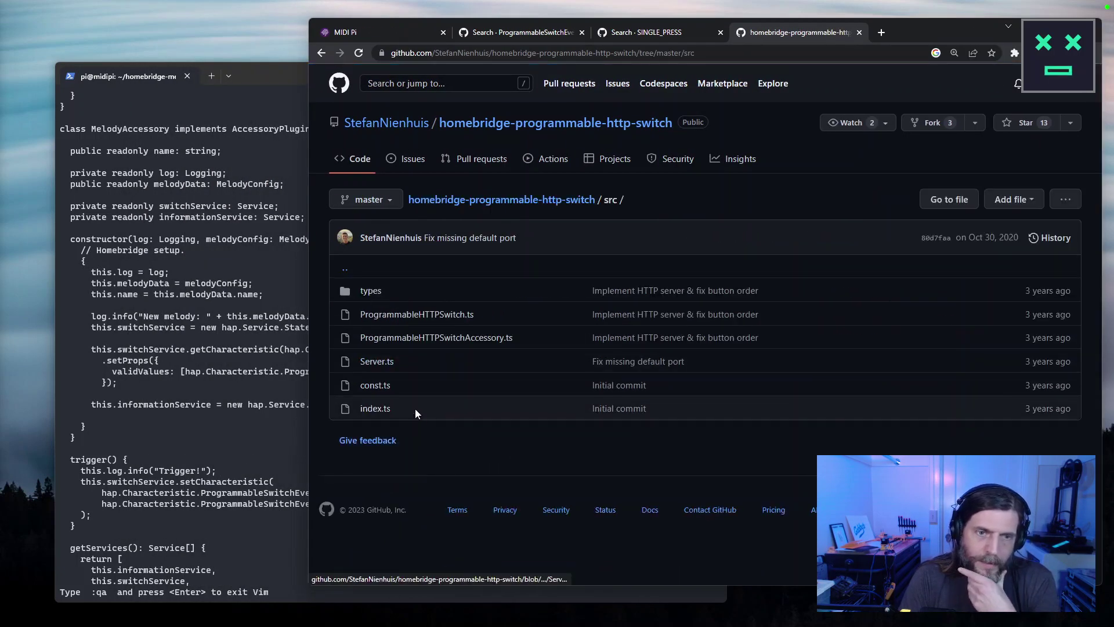
left_click(400, 338)
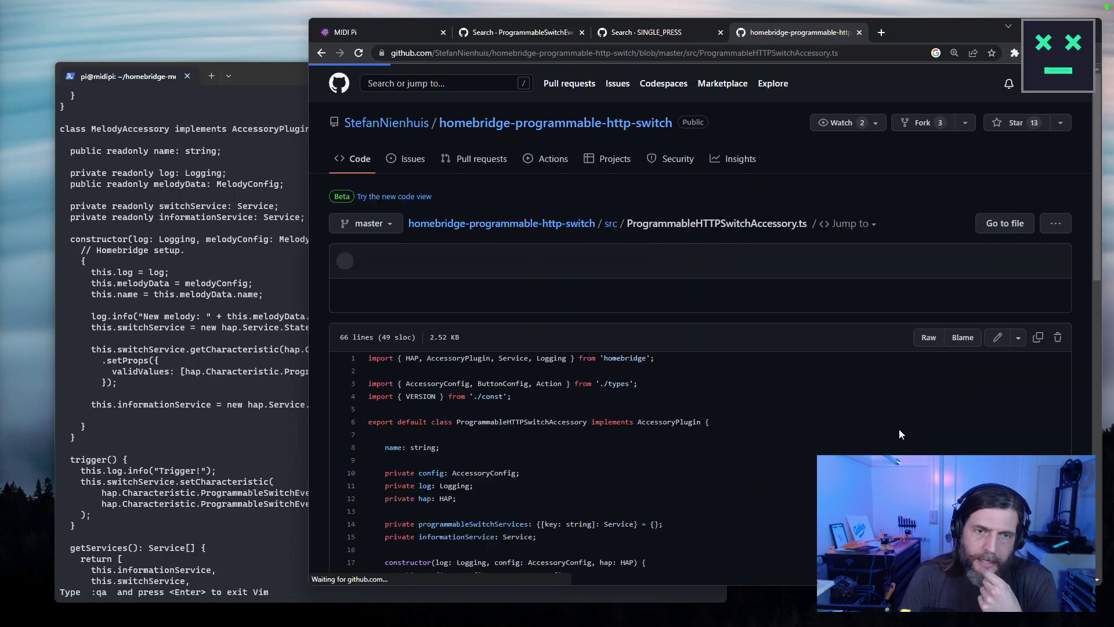
scroll(918, 420, "down", 10)
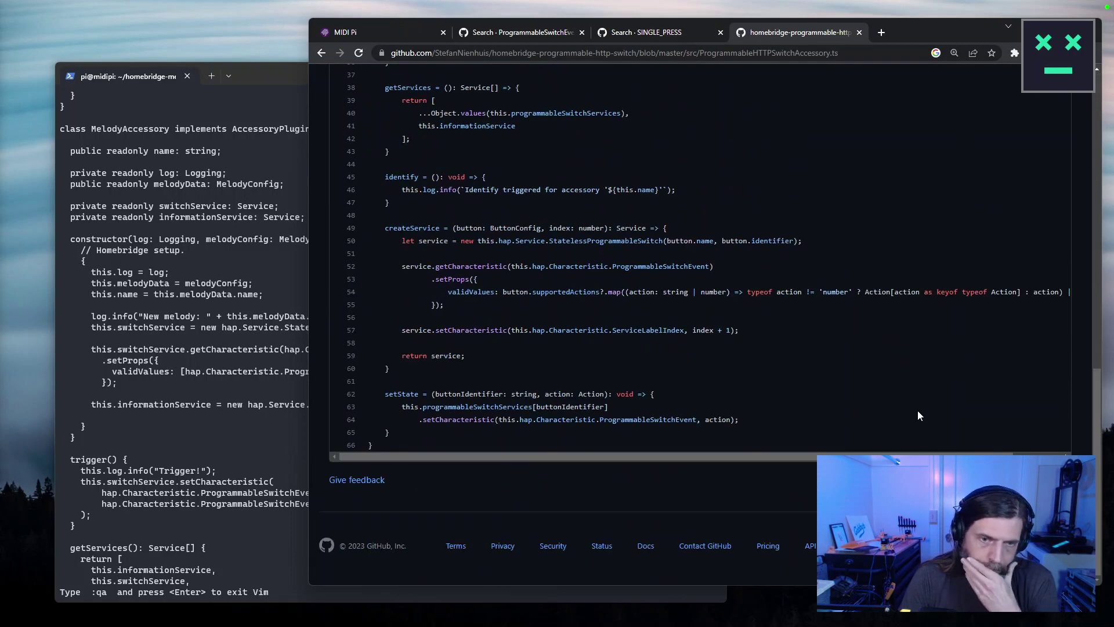
left_click_drag(762, 424, 336, 410)
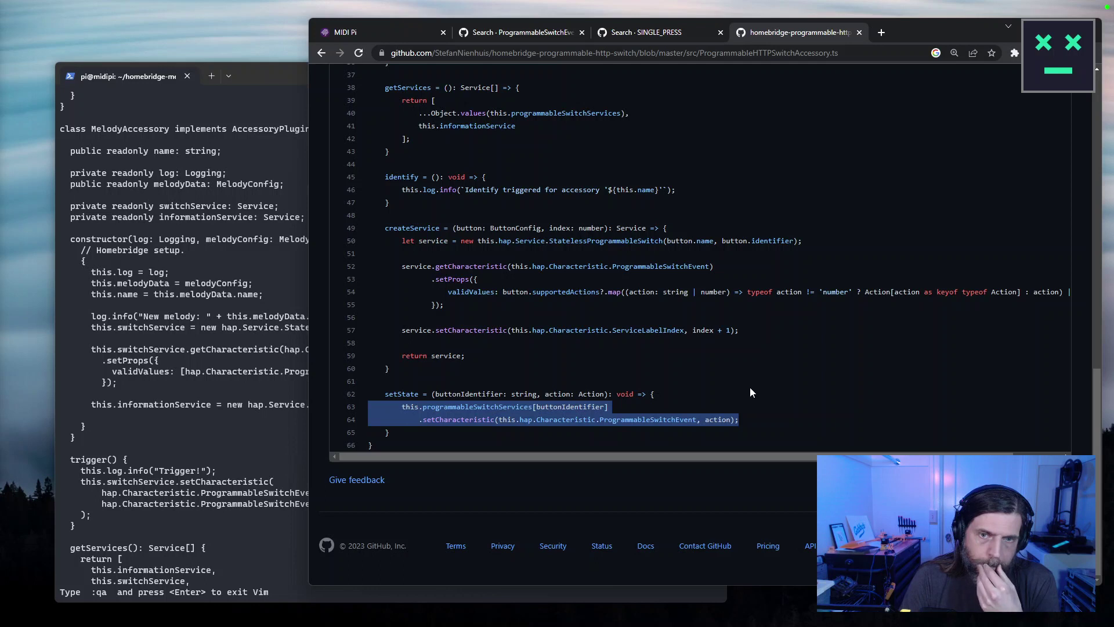
left_click(102, 275)
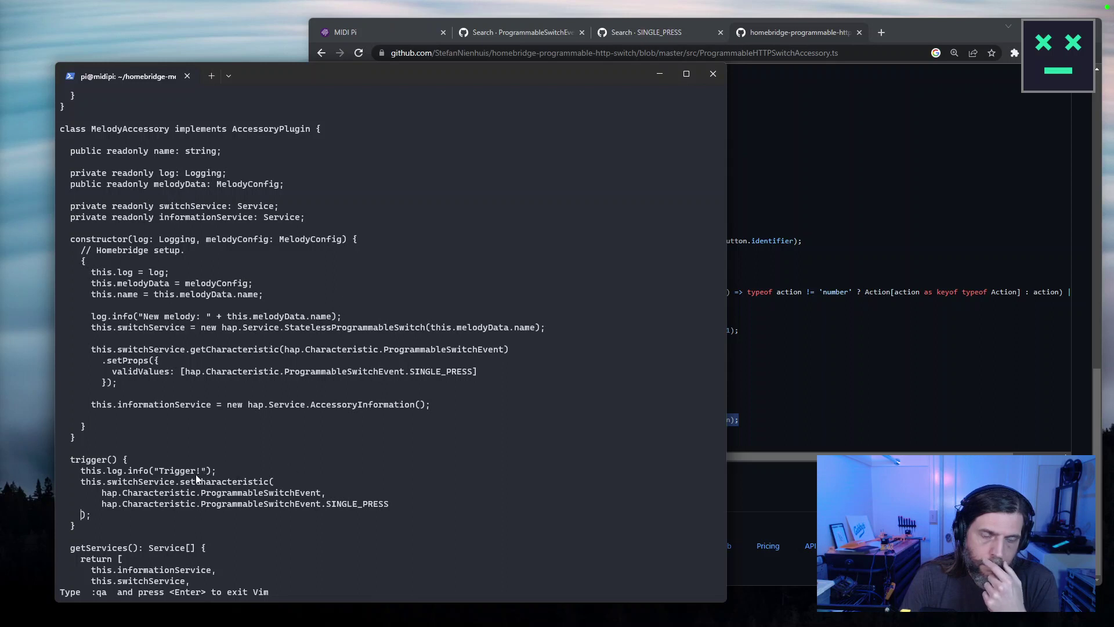
Reword the Trigger! log message with 'single pre' text, then save and quit with :wq.
key("j")
key("k")
key("k")
key("k")
key("k")
key("k")
key("$")
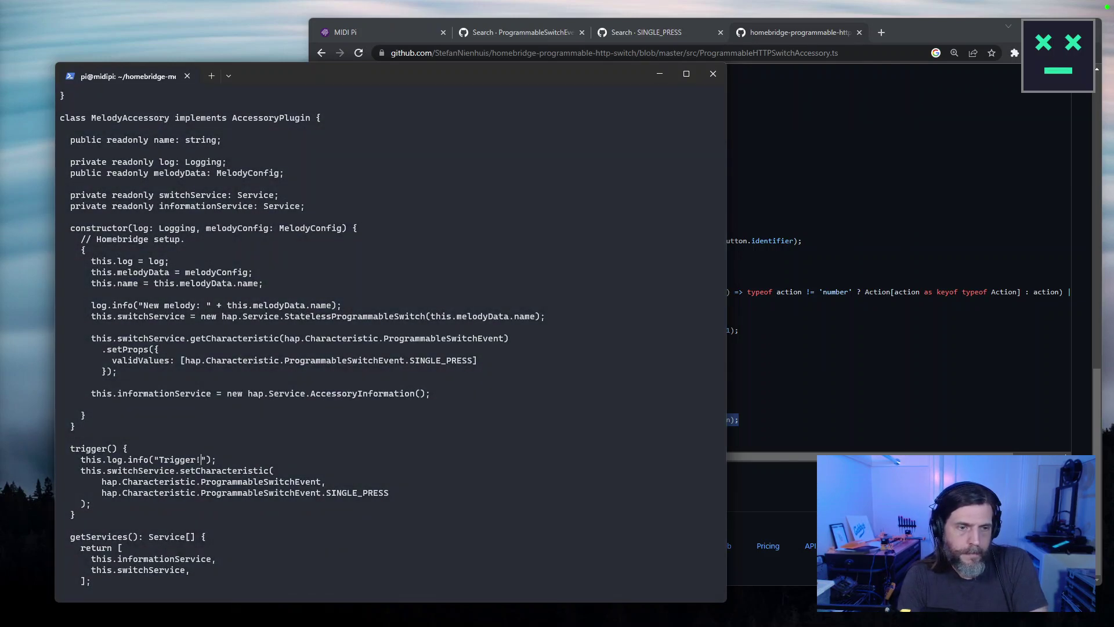
key("BackSpace")
type("single pre")
key("Escape")
type(":wq")
key("Return")
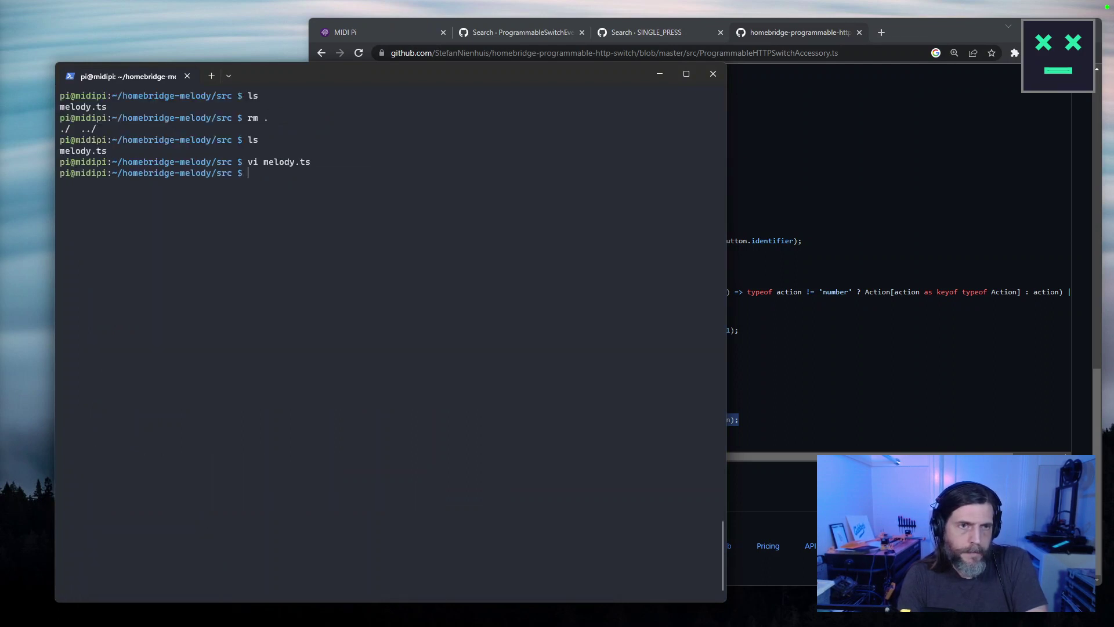
Run npm run build to rebuild homebridge-melody.
type("npm run build")
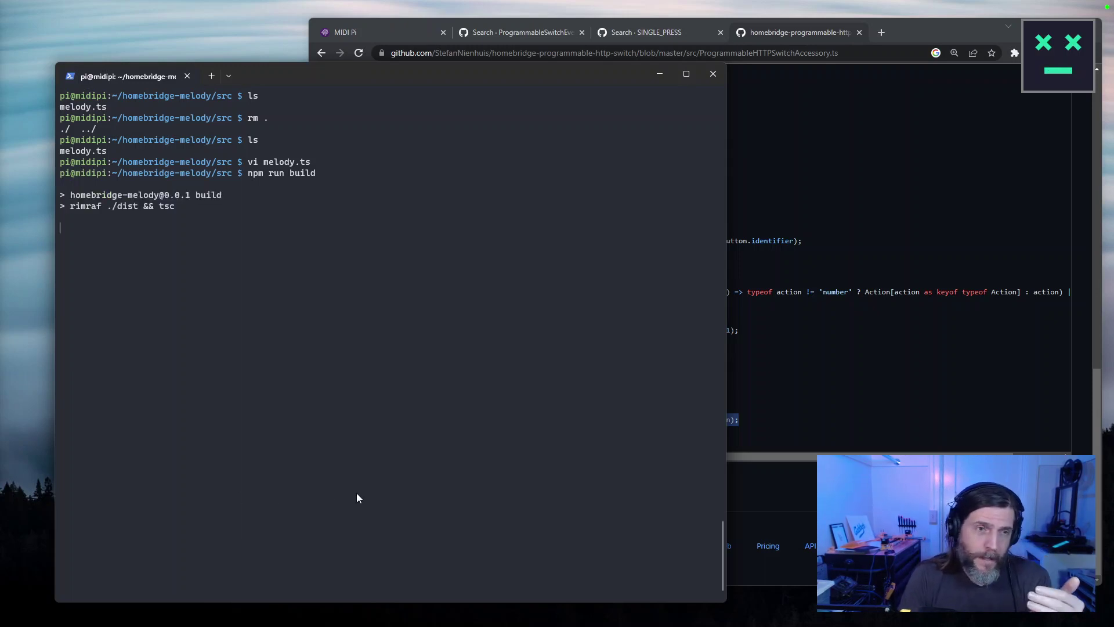
left_click_drag(555, 89, 523, 87)
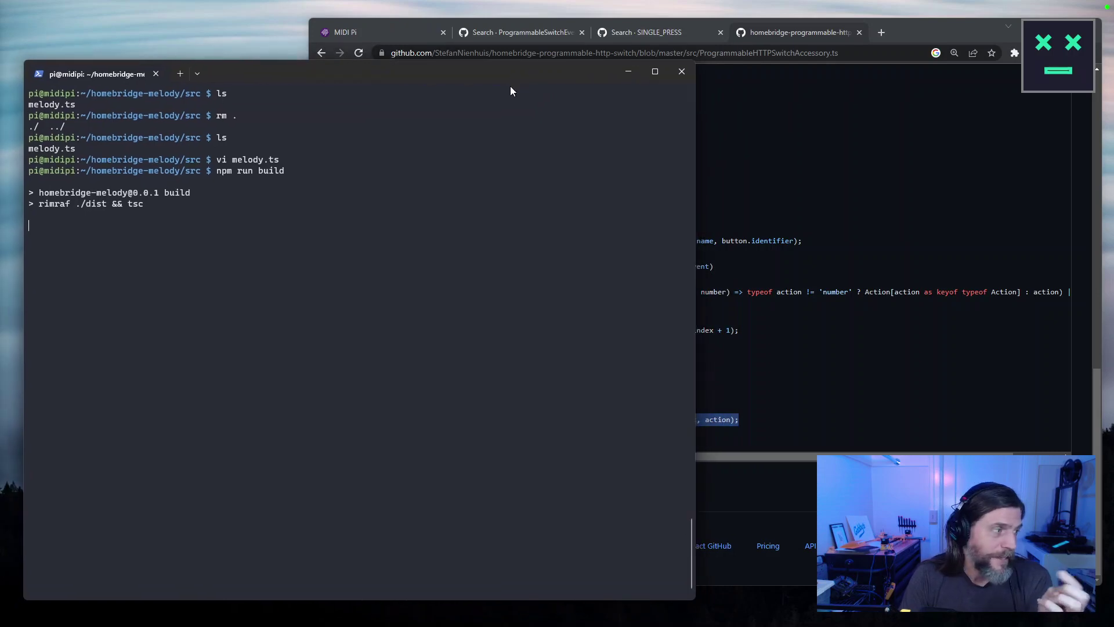
left_click(659, 26)
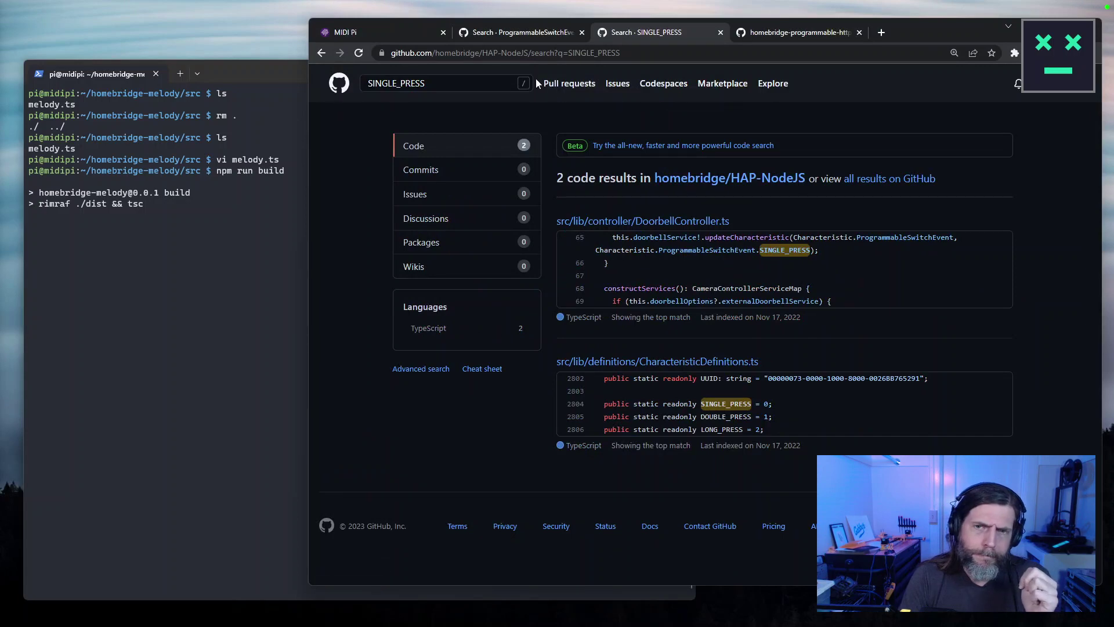
Trigger Hello Darkness on the MIDI Pi Accessories page and open Good Morning's details.
left_click(523, 32)
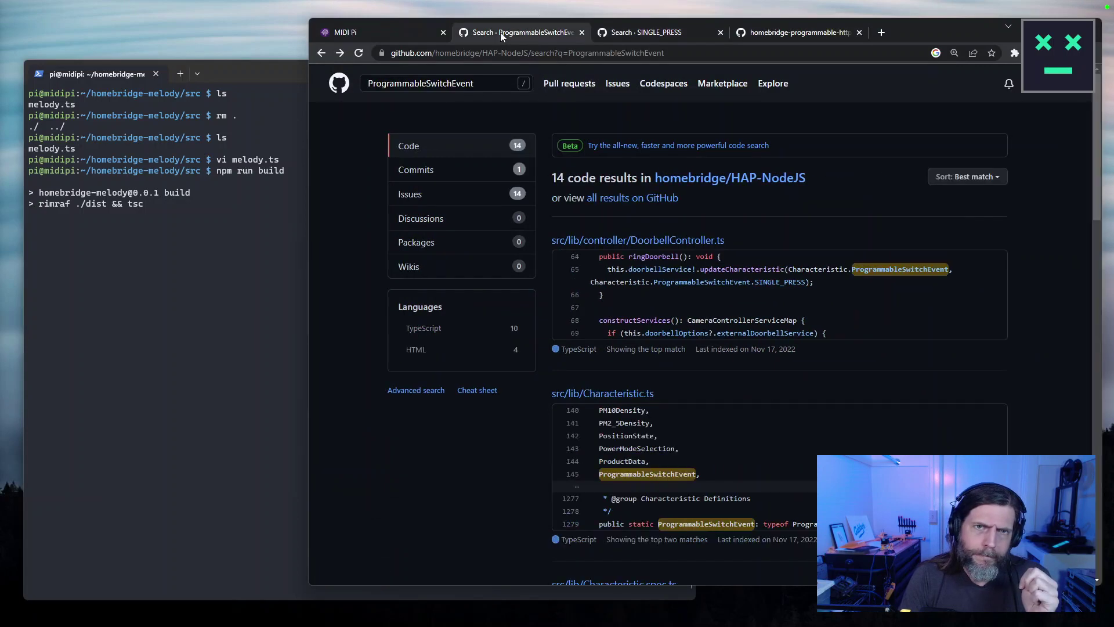
left_click(392, 32)
left_click(450, 225)
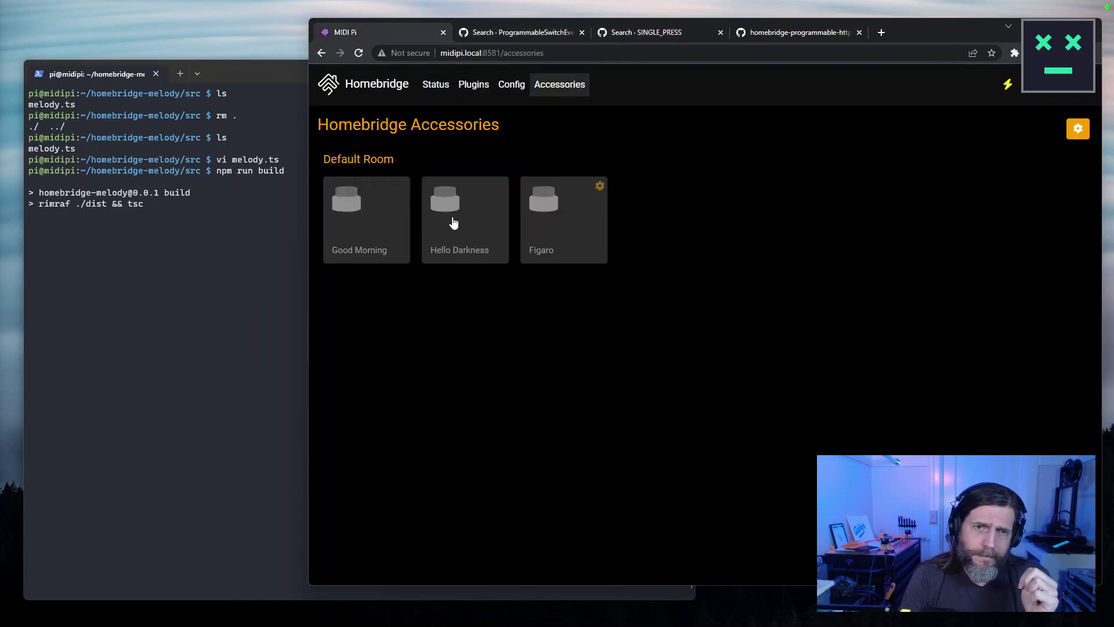
left_click(402, 186)
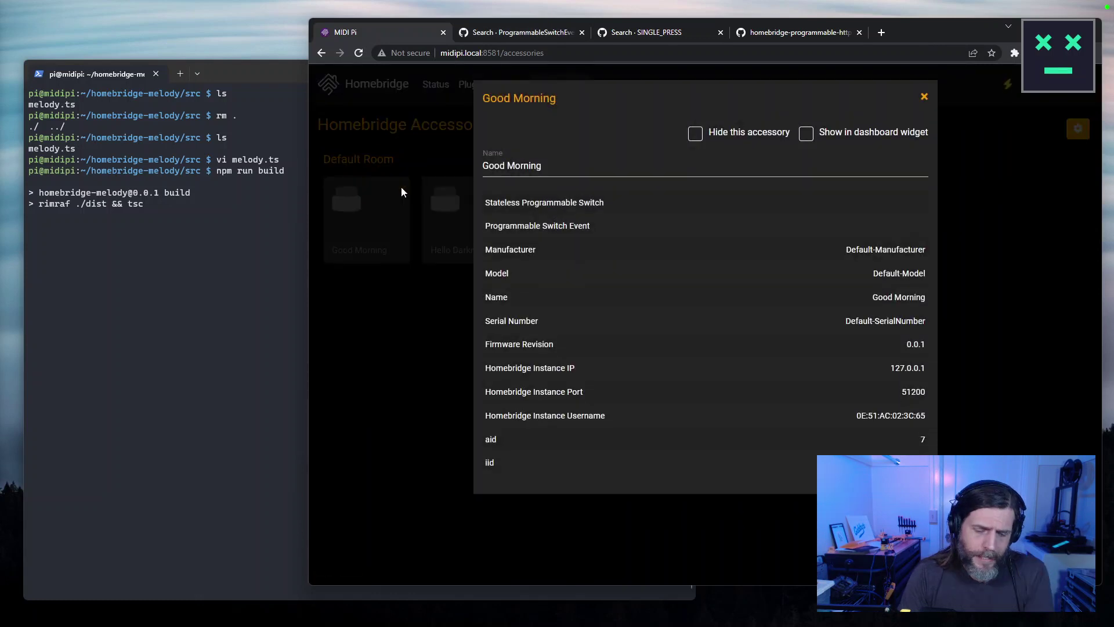
Load the lab.j38.net:8581 Homebridge login page in a new browser window.
key("ctrl+n")
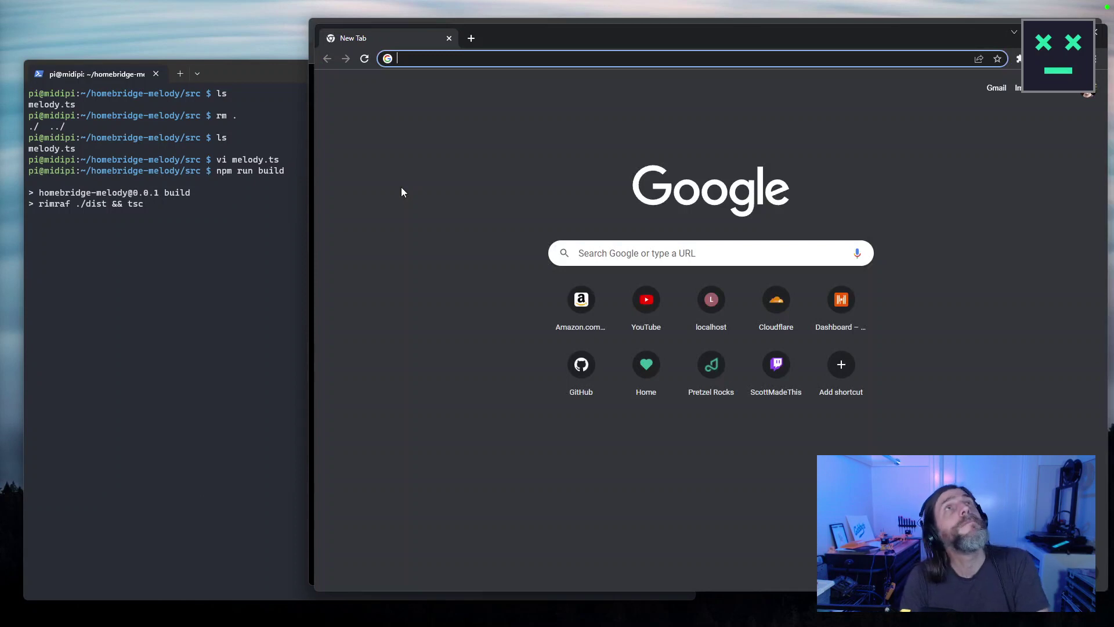
left_click_drag(554, 37, 407, 147)
left_click(498, 56)
left_click(494, 53)
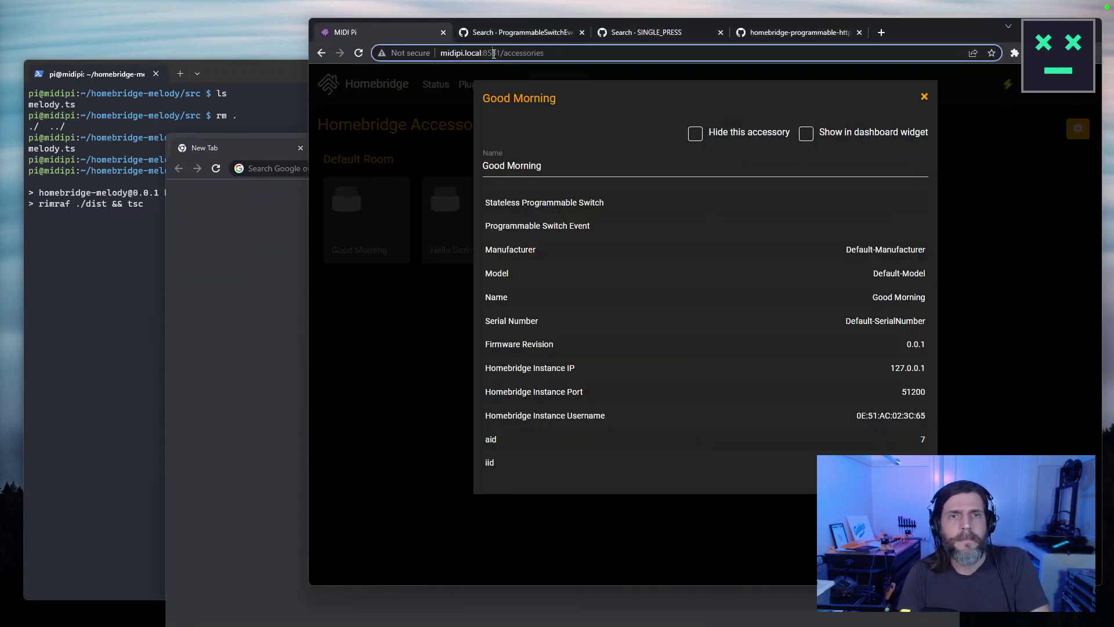
left_click(269, 171)
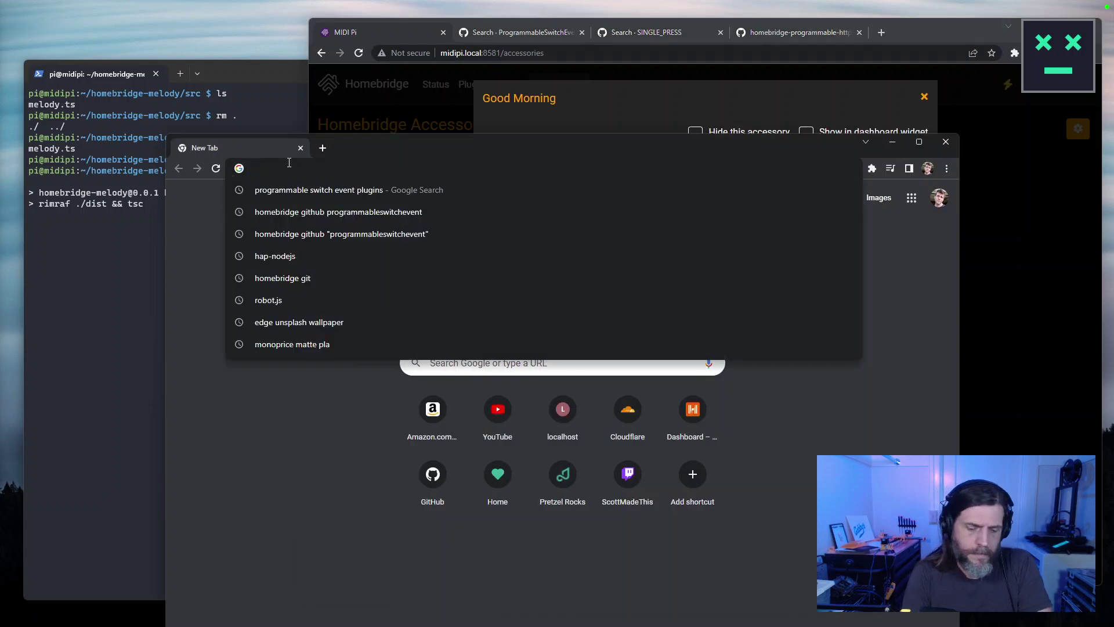
type("lab.j38.net")
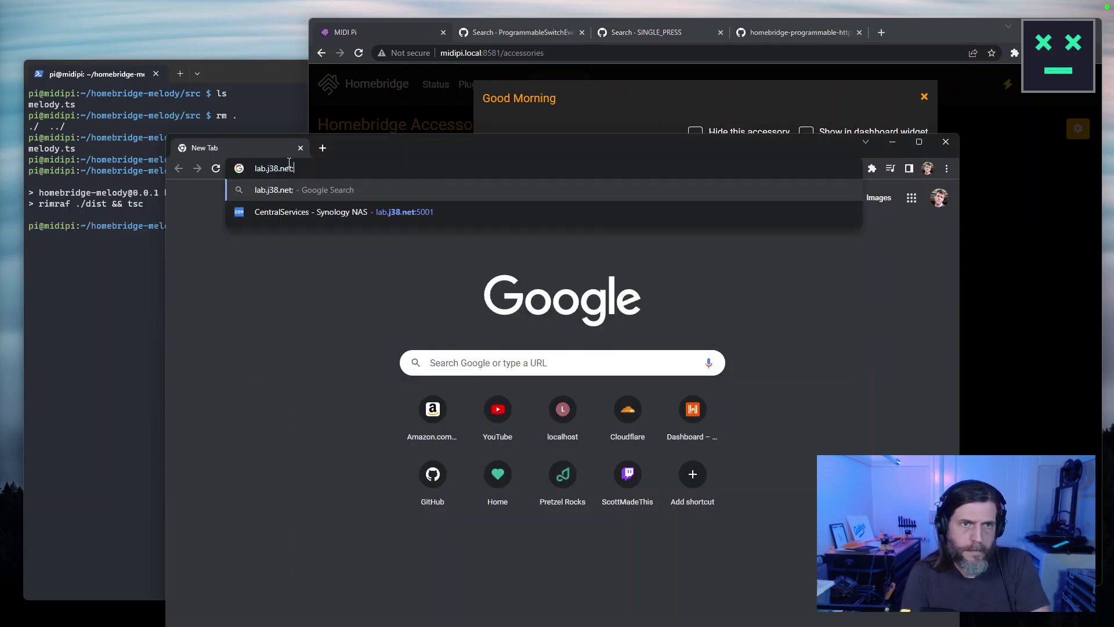
type(":8581")
key("Return")
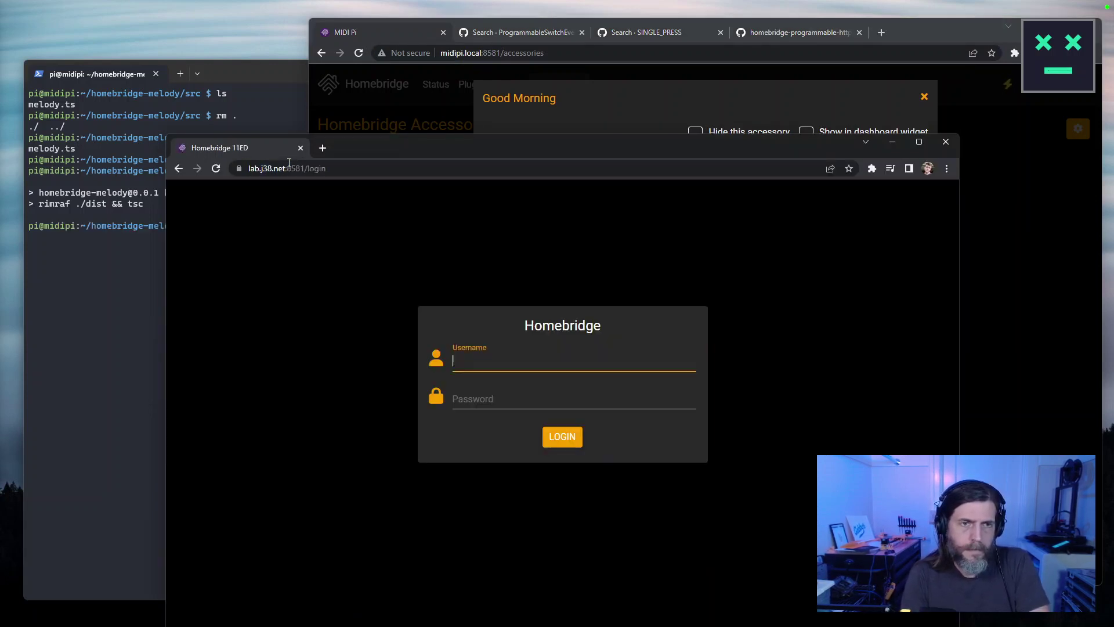
left_click_drag(532, 151, 0, 152)
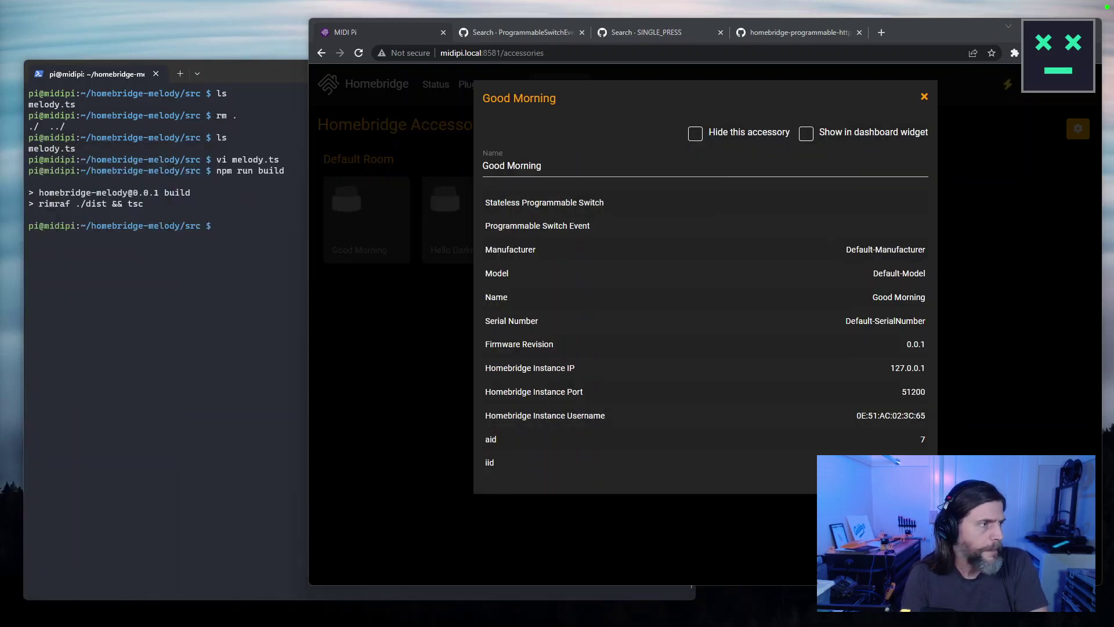
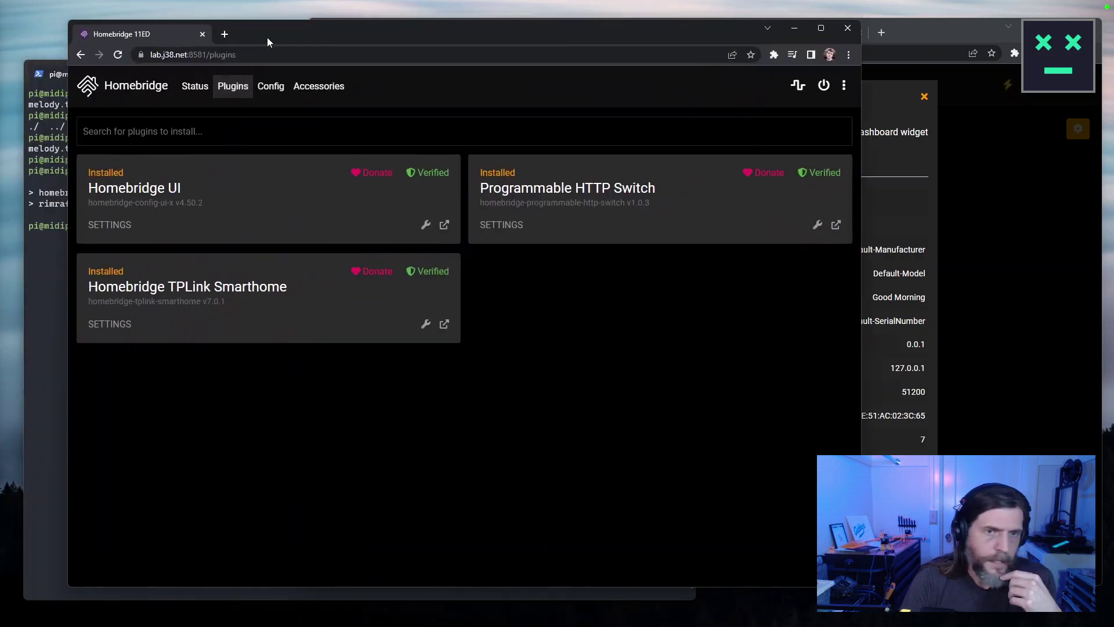
Move the lab.j38.net Homebridge Plugins window, listing Programmable HTTP Switch, over the MIDI Pi window.
left_click_drag(267, 38, 215, 19)
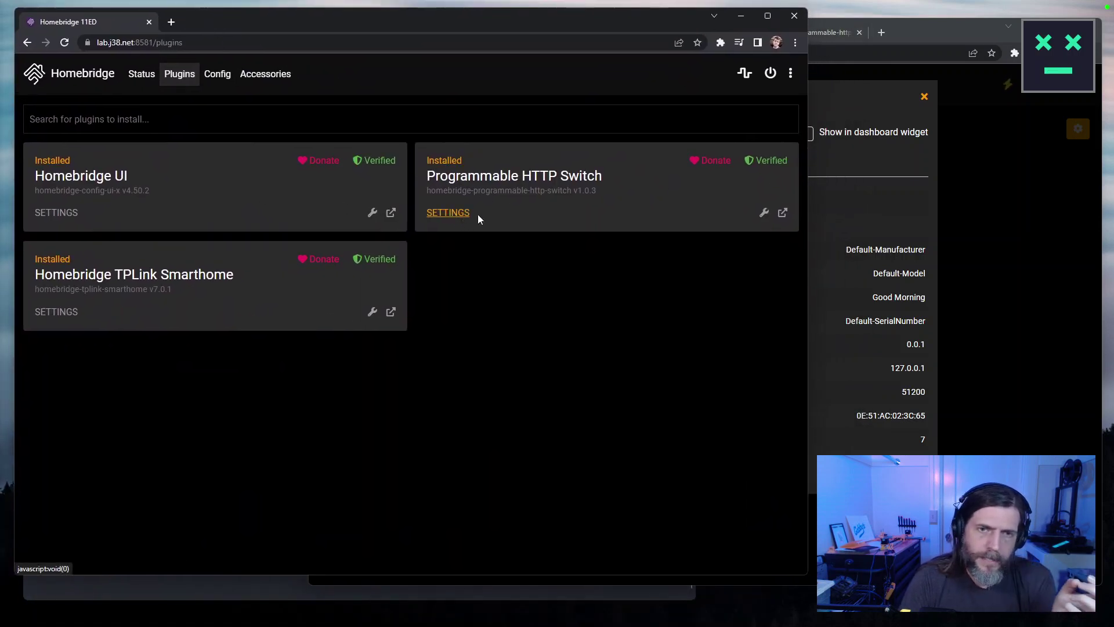
Open the second instance's Accessories and compare ButtonA's Service Label Index with Good Morning's details.
left_click(254, 76)
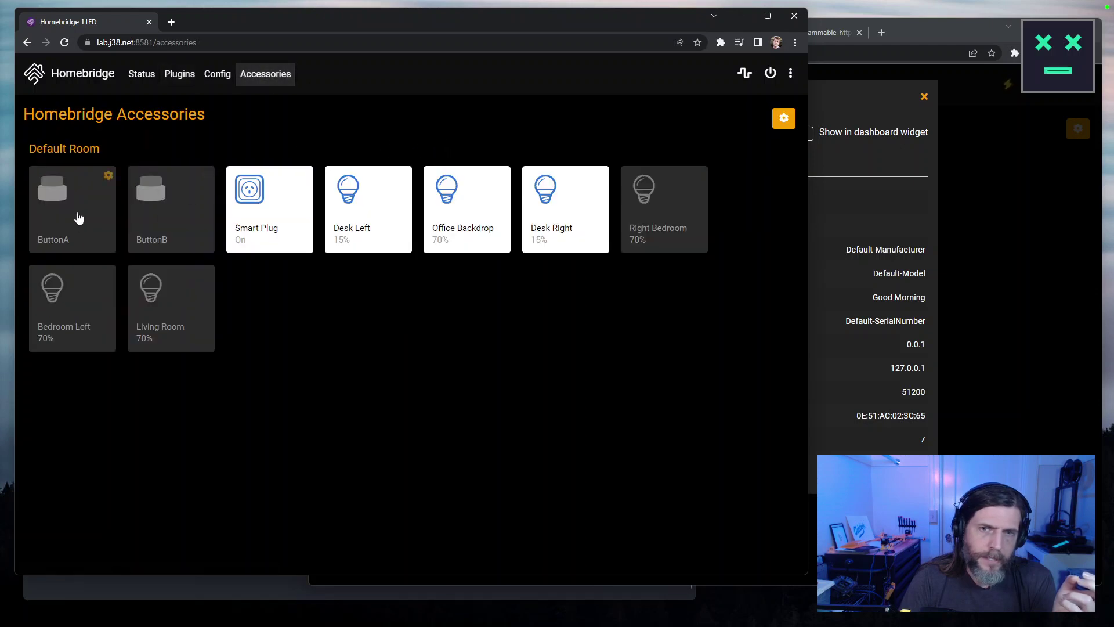
left_click(108, 176)
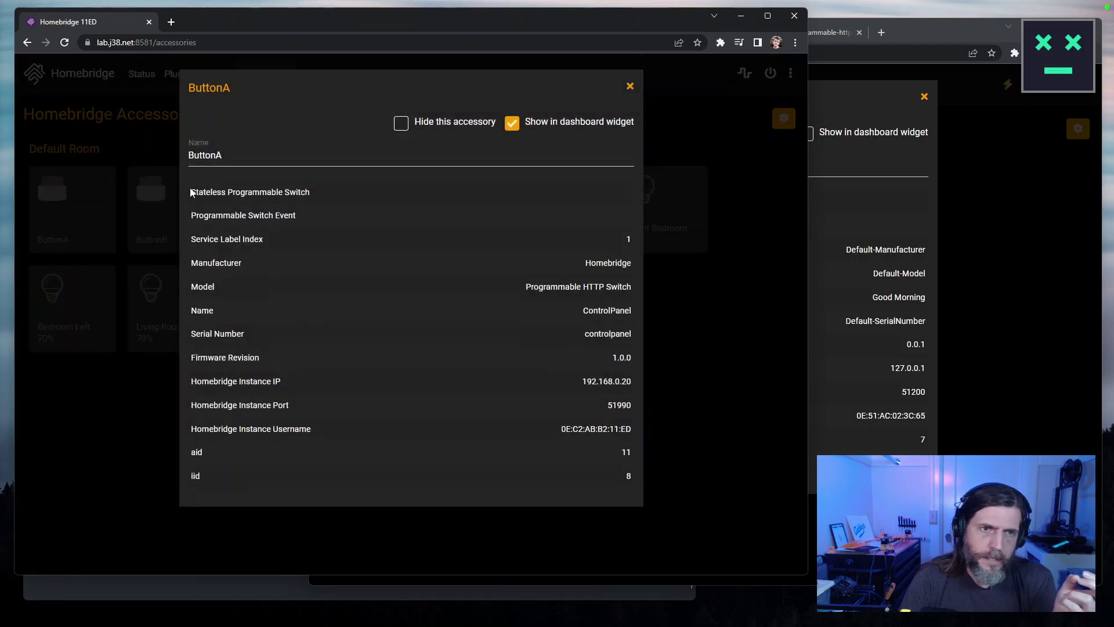
left_click_drag(272, 241, 205, 238)
mouse_move(668, 26)
left_mouse_down()
mouse_move(184, 49)
mouse_move(721, 47)
mouse_move(657, 33)
left_mouse_up()
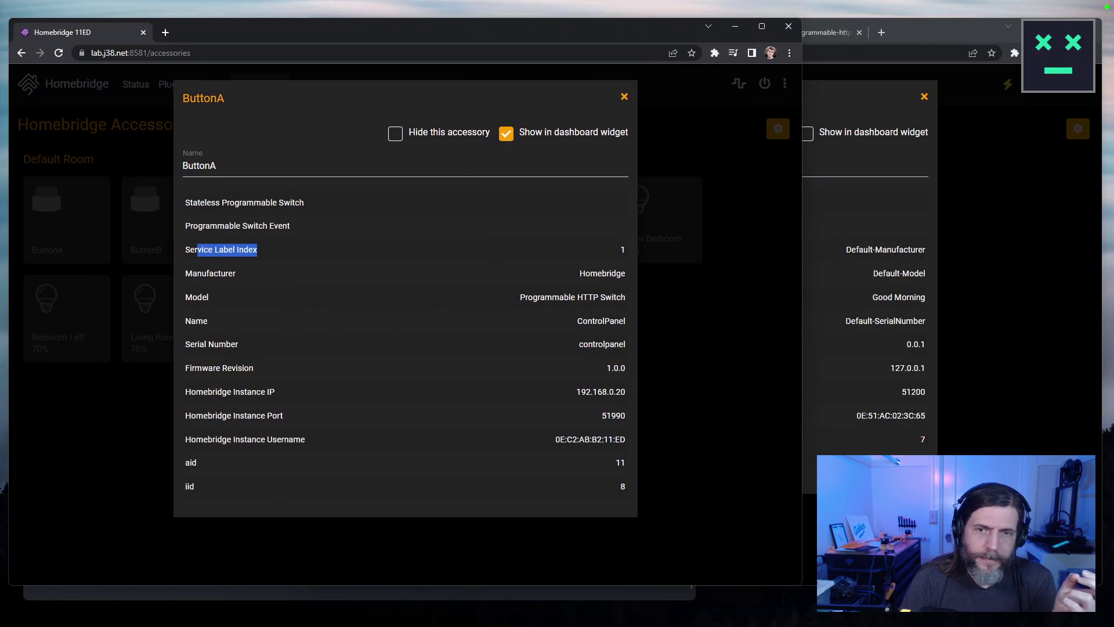
left_click(811, 465)
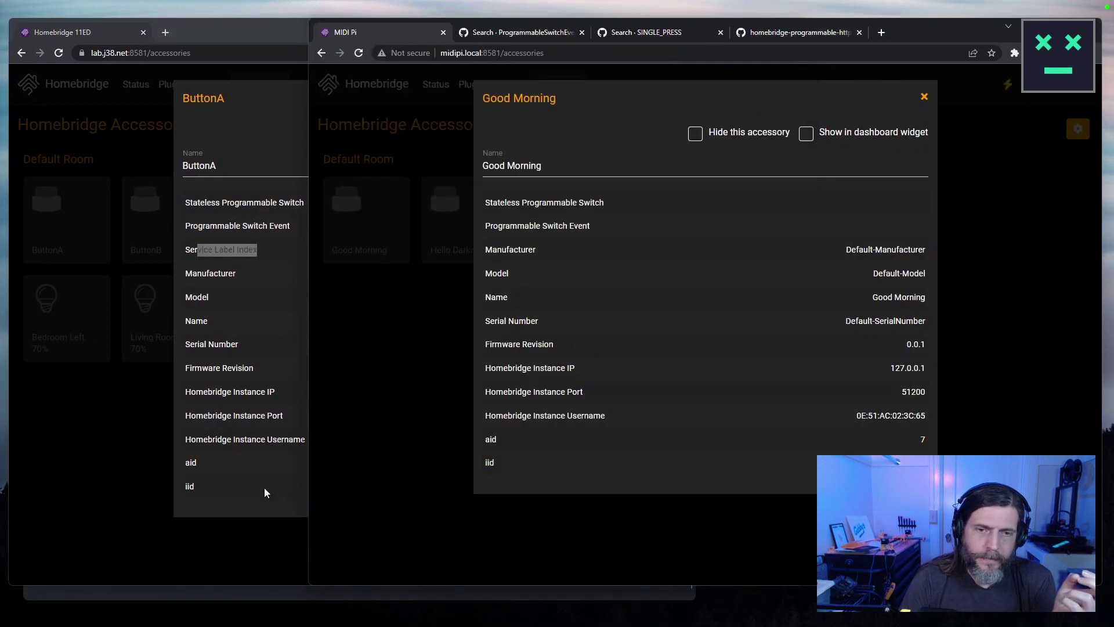
left_click(151, 406)
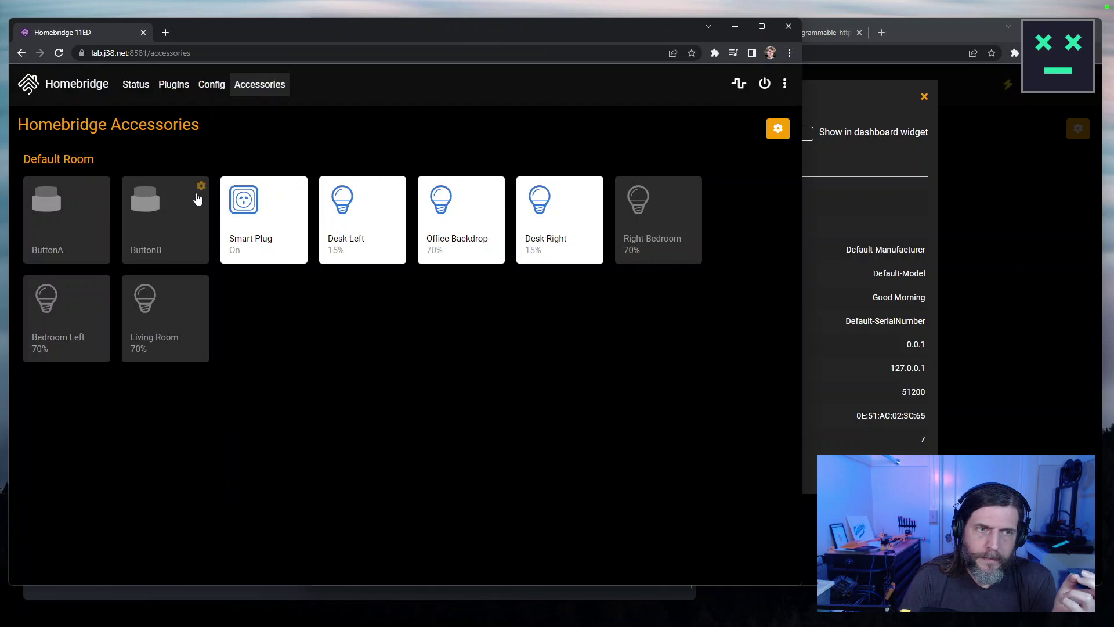
Inspect the ButtonB, Right Bedroom, Bedroom Left and Smart Plug accessory details.
left_click(198, 184)
left_click(111, 453)
left_click(695, 186)
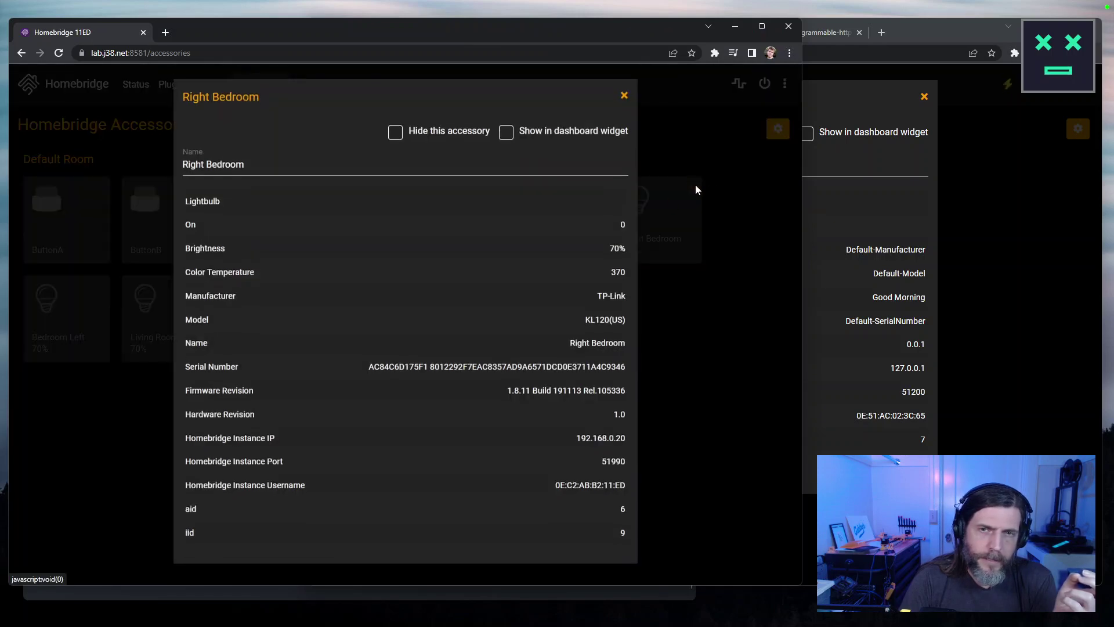
left_click(697, 390)
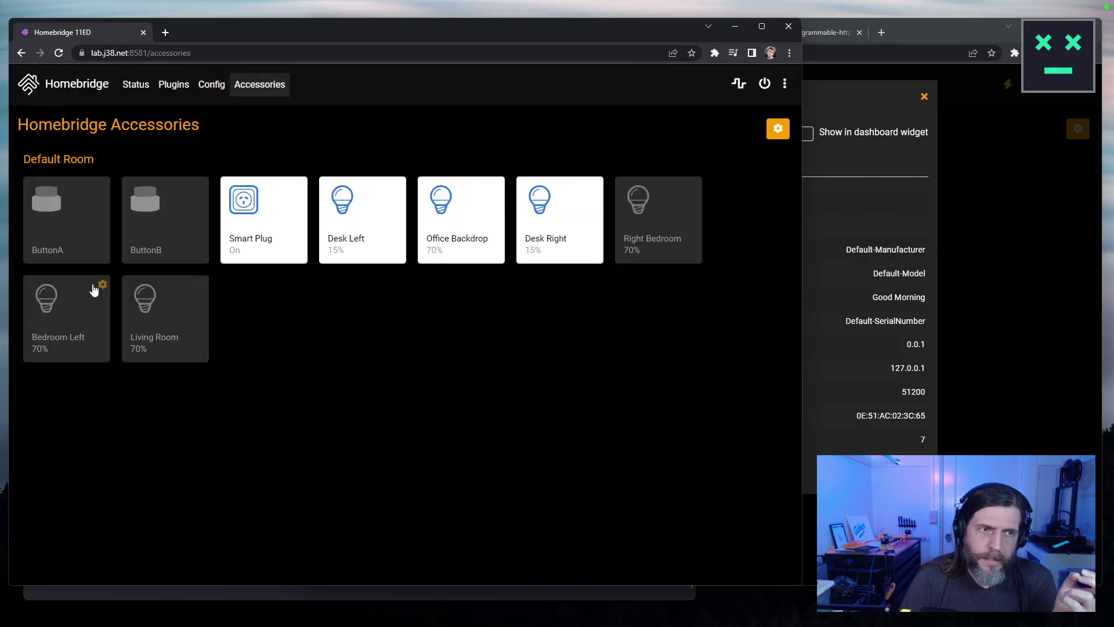
left_click(96, 289)
left_click(709, 320)
left_click(204, 286)
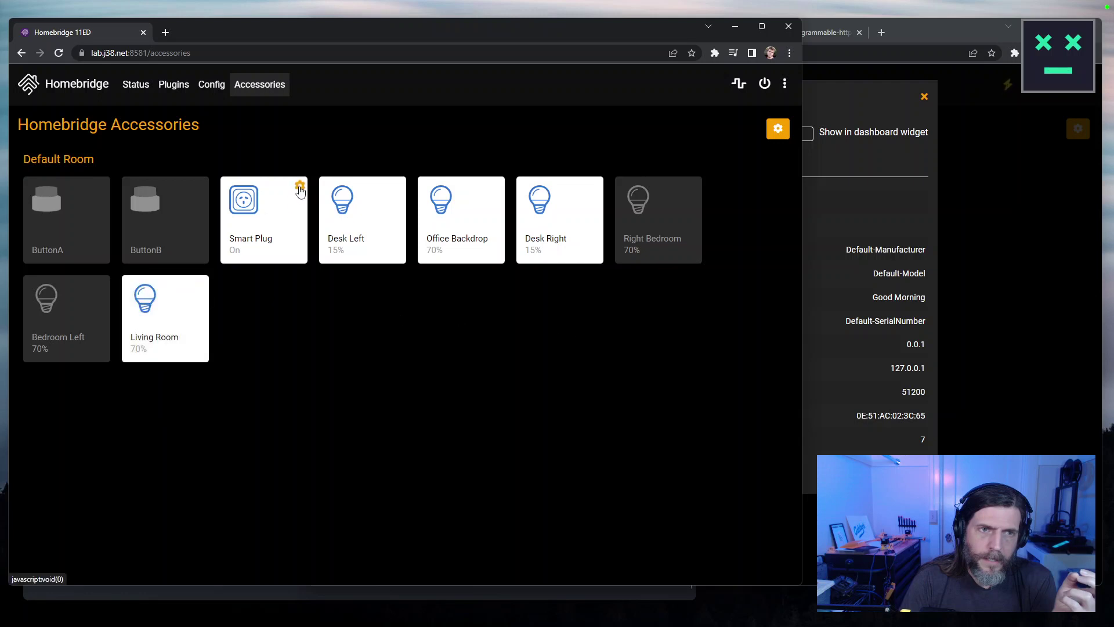
left_click(300, 186)
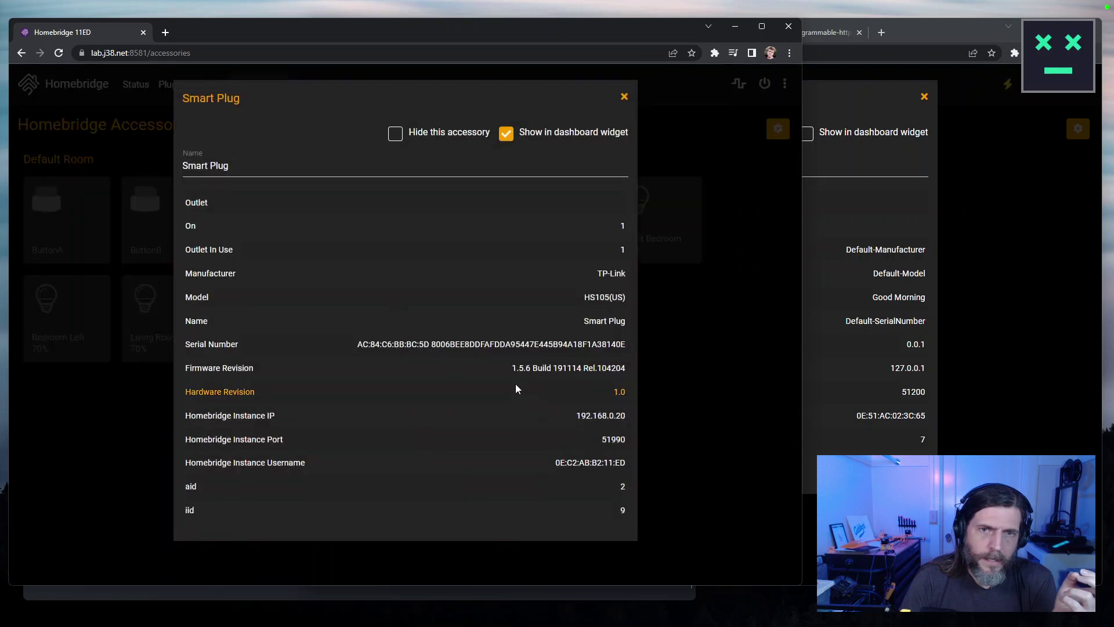
left_click(645, 394)
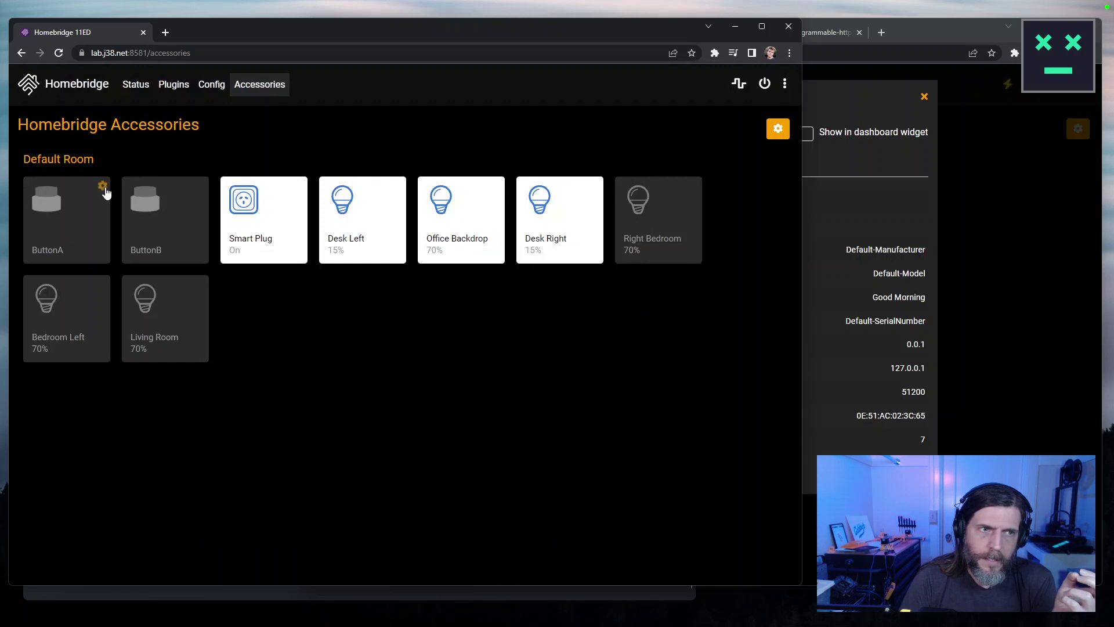
Recheck the Service Label Index in ButtonA's accessory details.
left_click(102, 187)
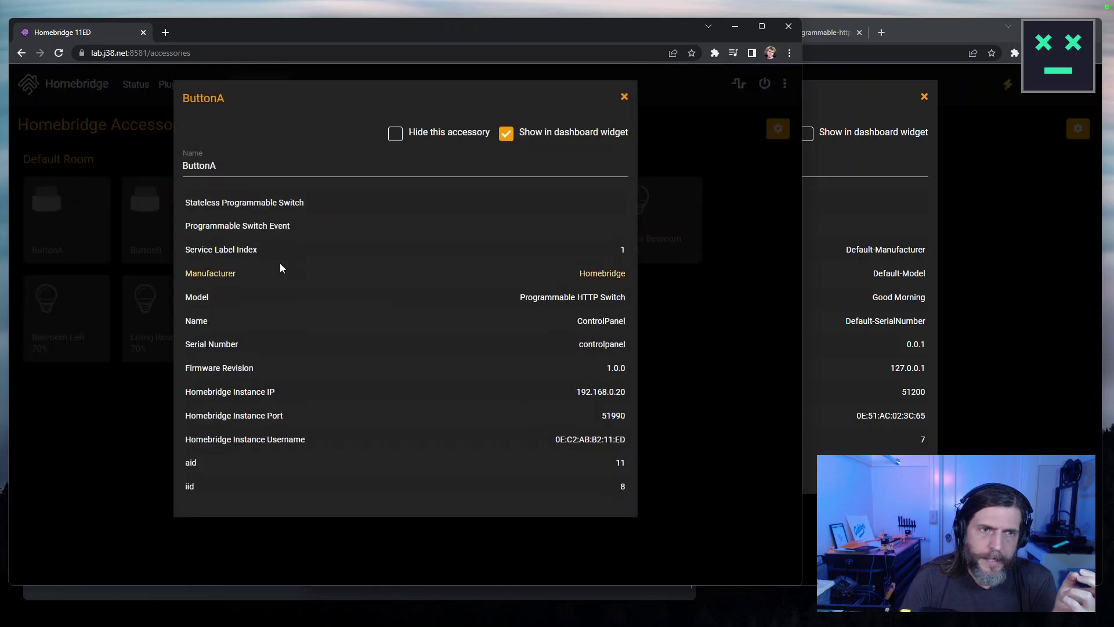
triple_click(273, 250)
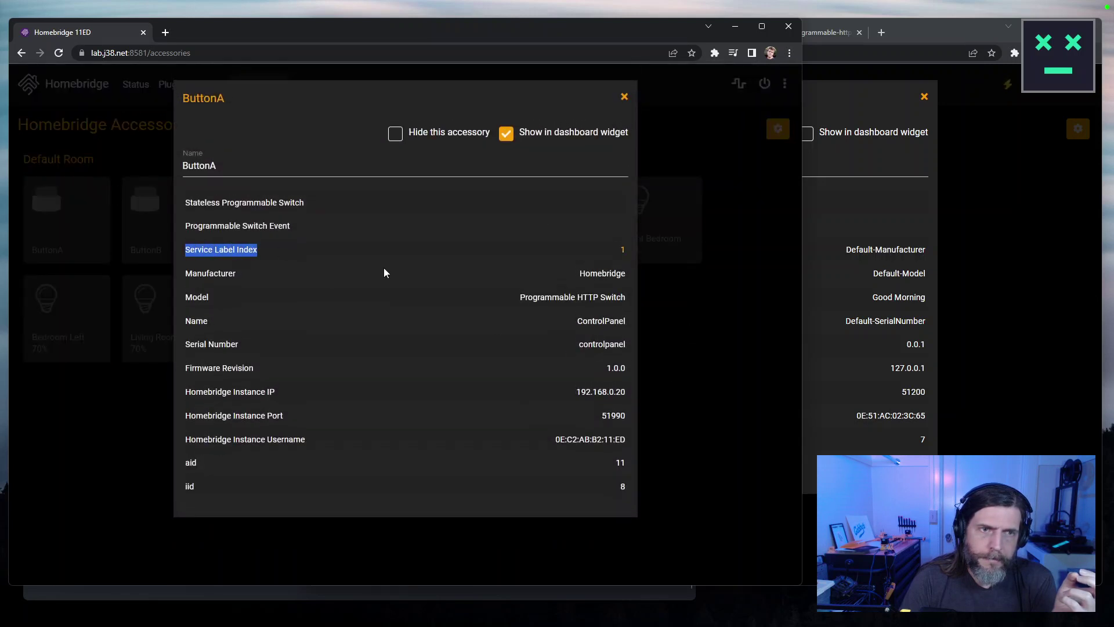
left_click(703, 427)
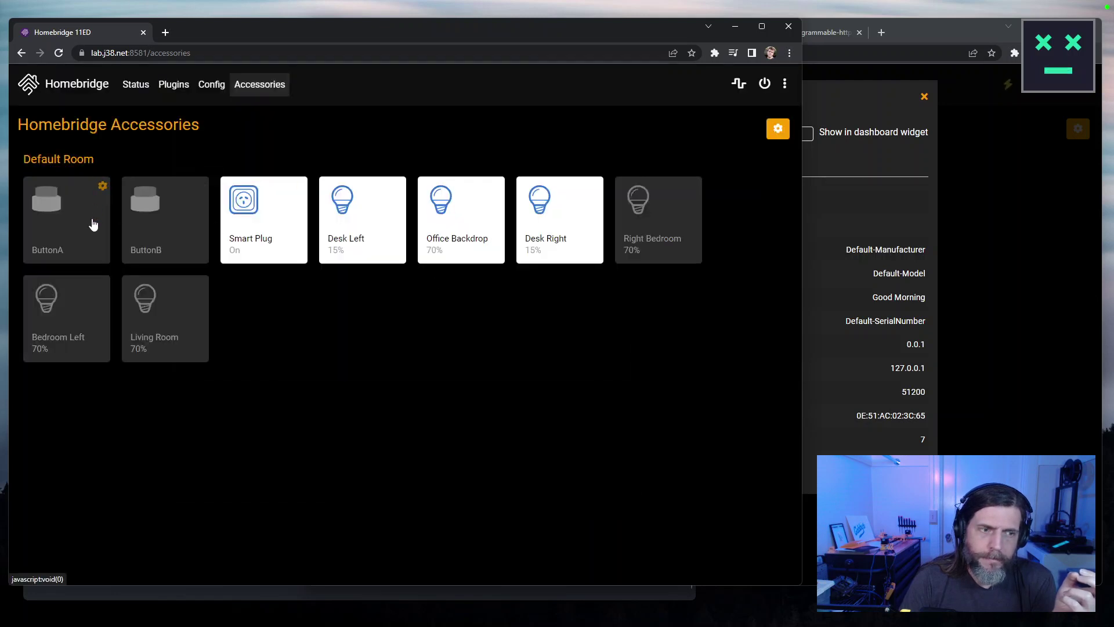
left_click(101, 187)
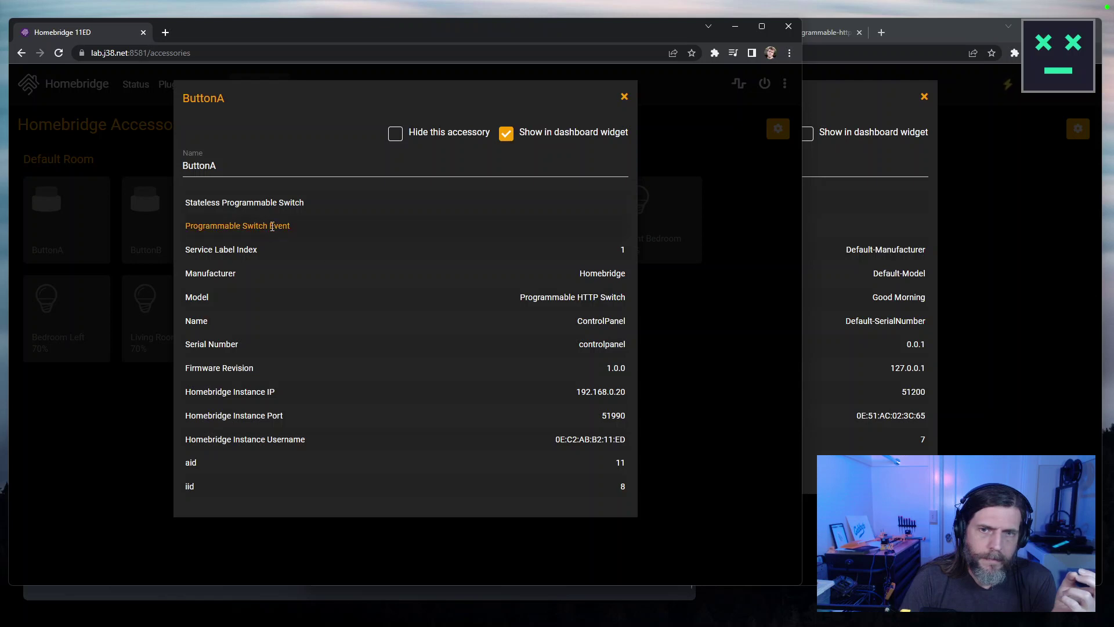
left_click(137, 304)
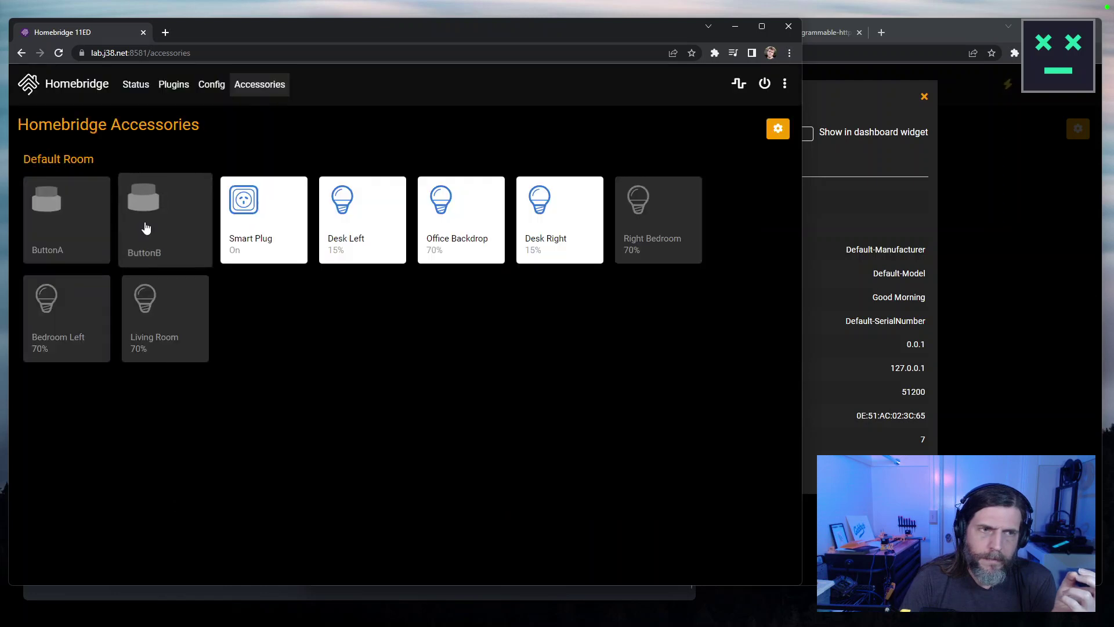
Test the ButtonA and ButtonB triggers and switch Desk Left off and back on.
left_click(77, 229)
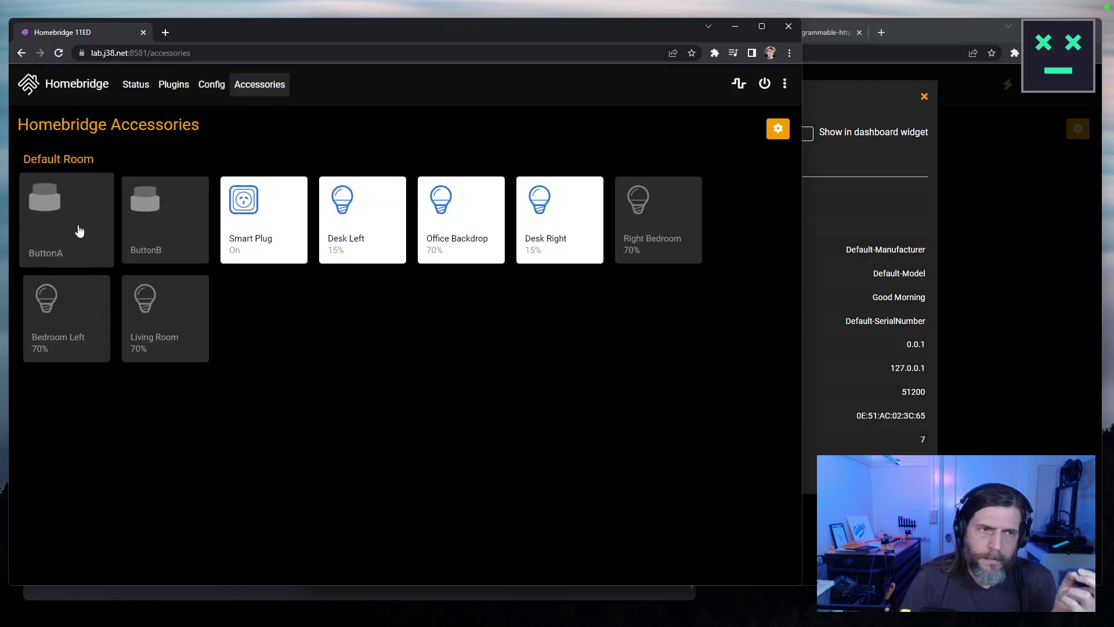
left_click(371, 253)
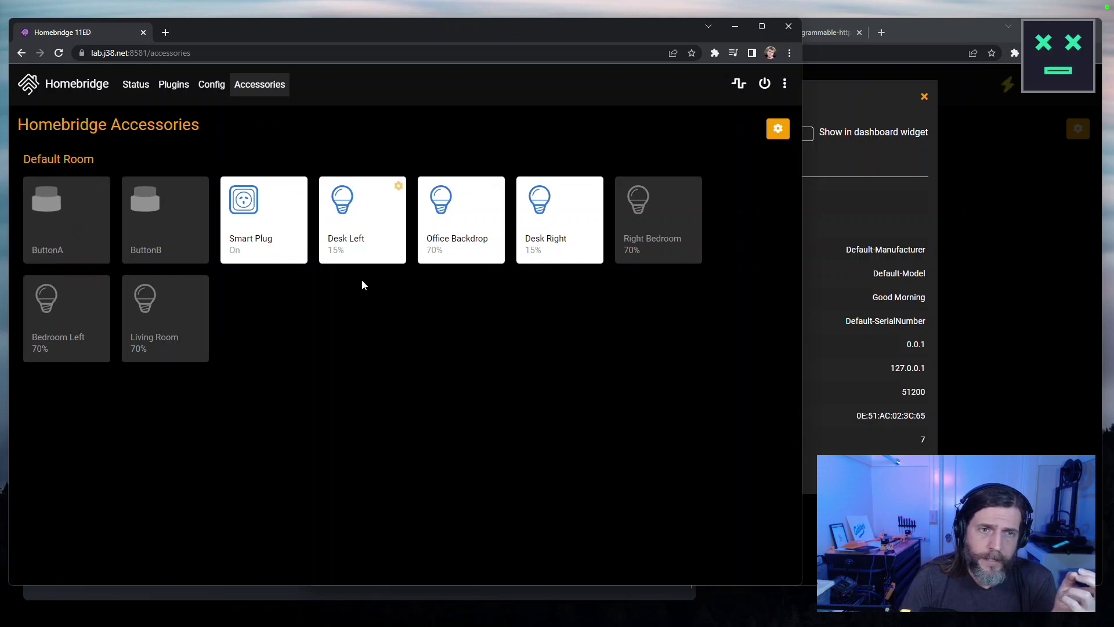
left_click(390, 192)
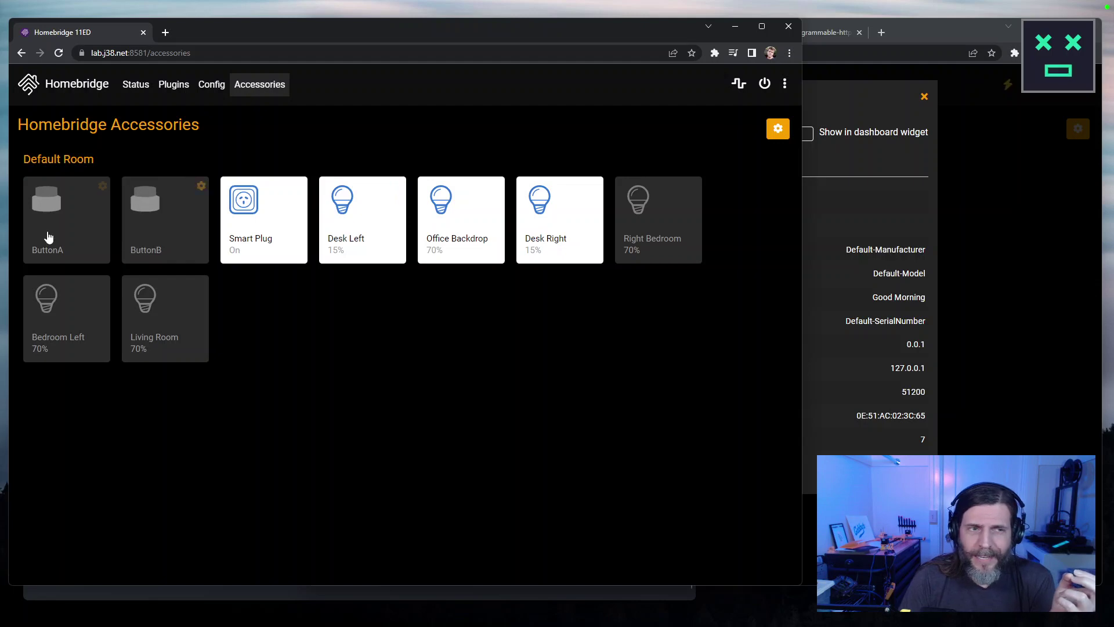
left_click(201, 251)
Close the second Homebridge window and search the GitHub source for 'label'.
left_click(789, 26)
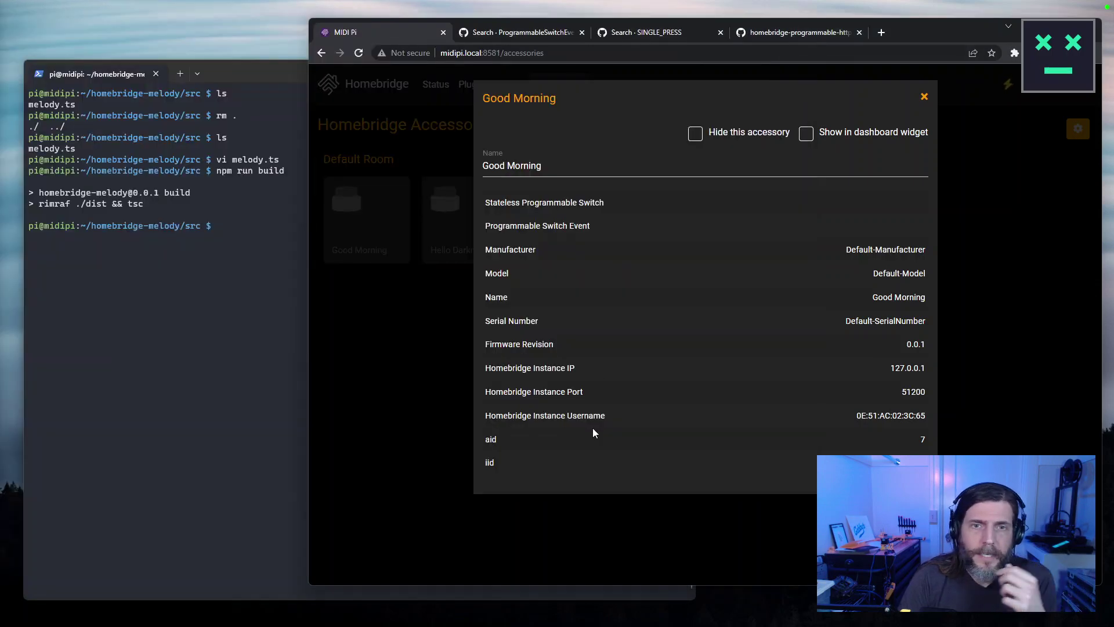
left_click(815, 33)
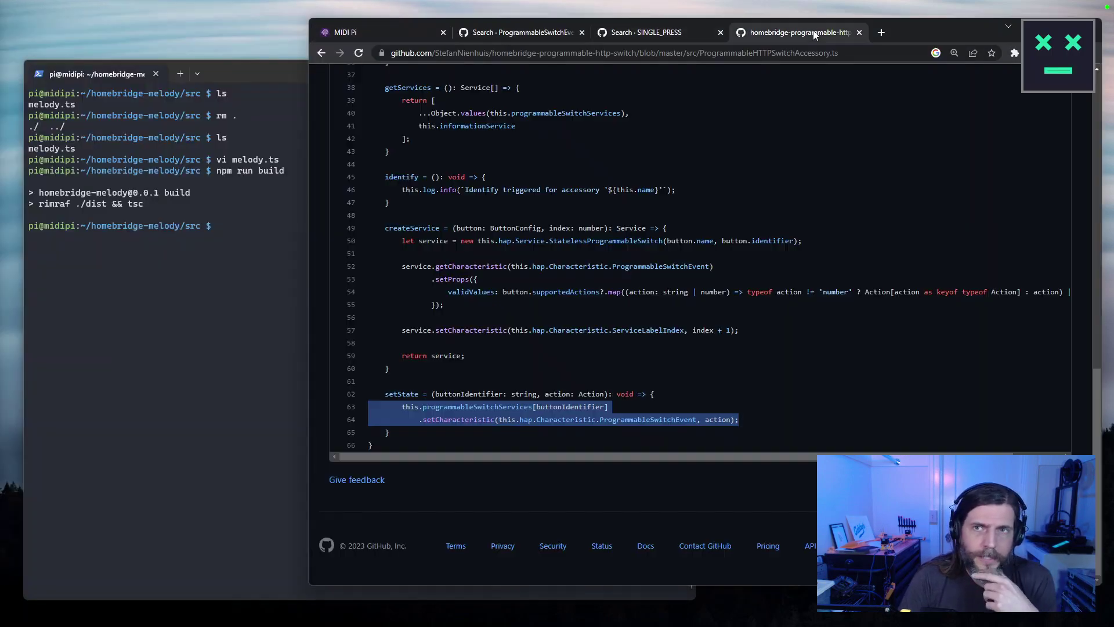
key("ctrl+f")
type("label")
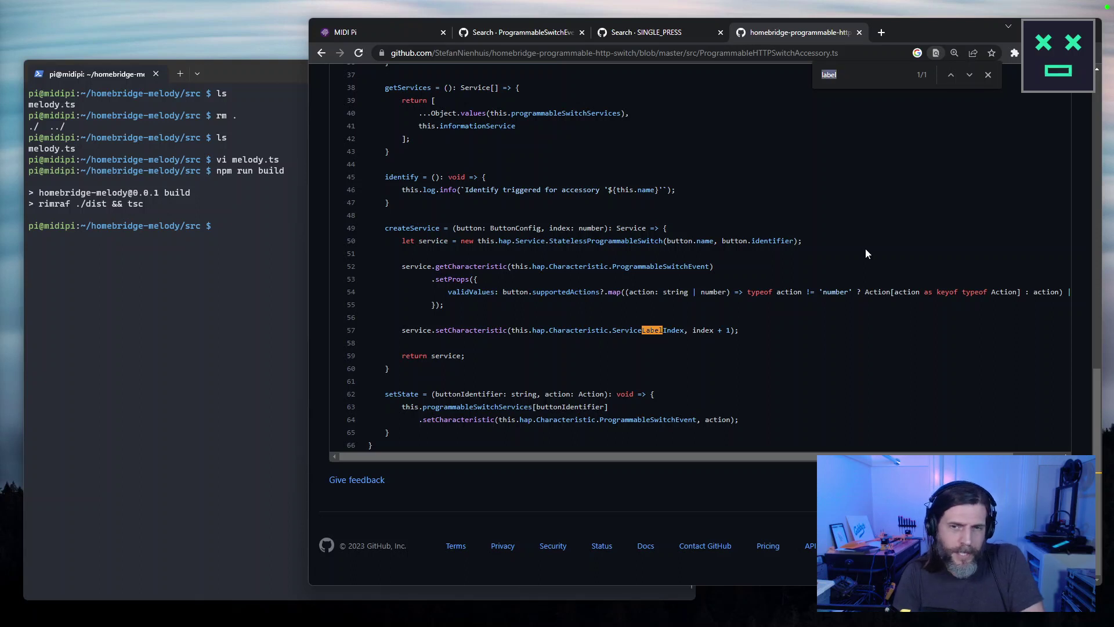
Reopen melody.ts in vim and search for the Service references in MelodyAccessory.
left_click(301, 391)
key("Up")
key("Up")
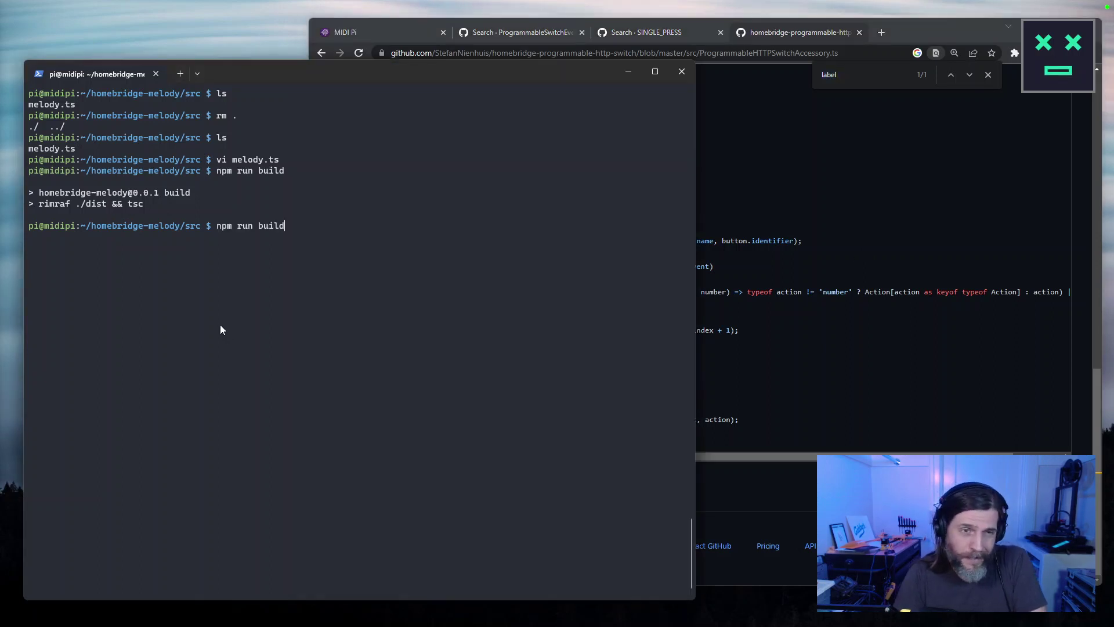
key("Return")
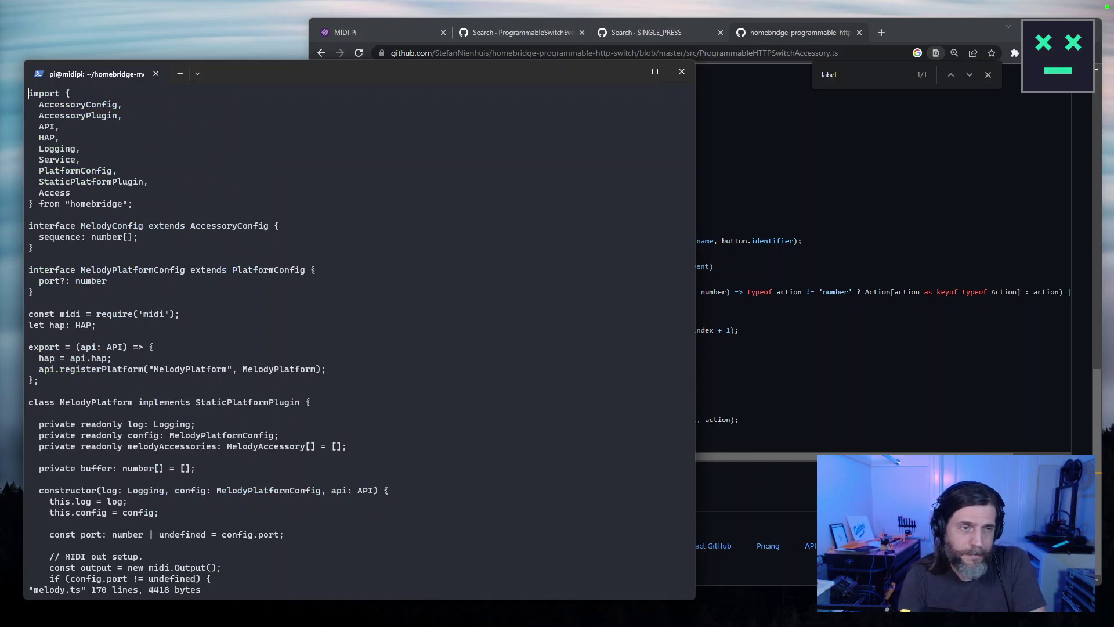
key("Escape")
type("/service")
key("Return")
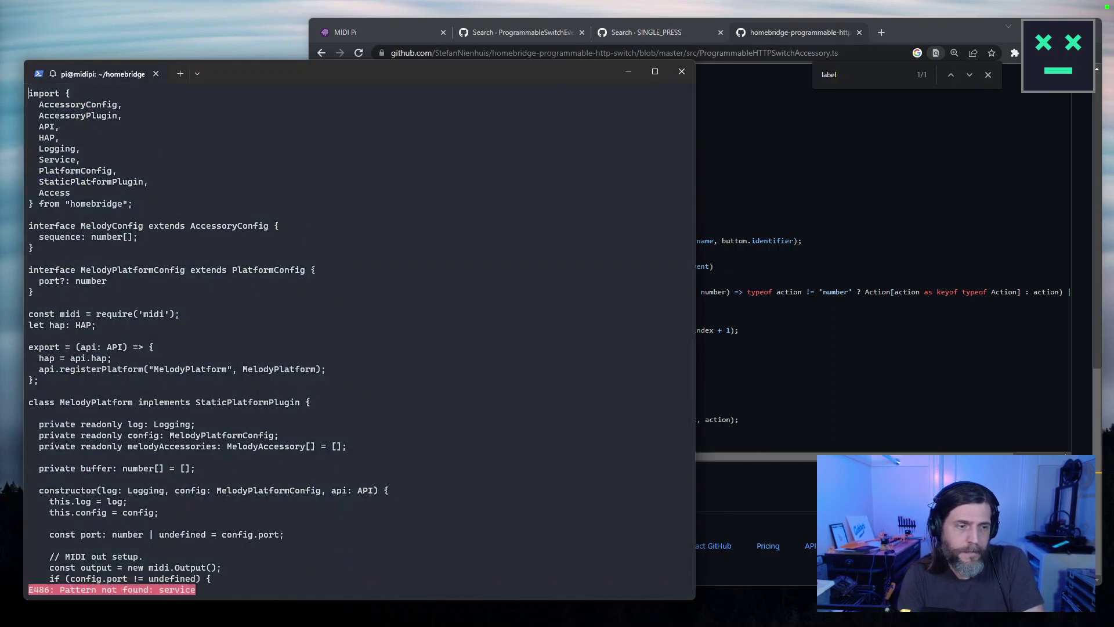
key("Escape")
type("?Service")
key("Return")
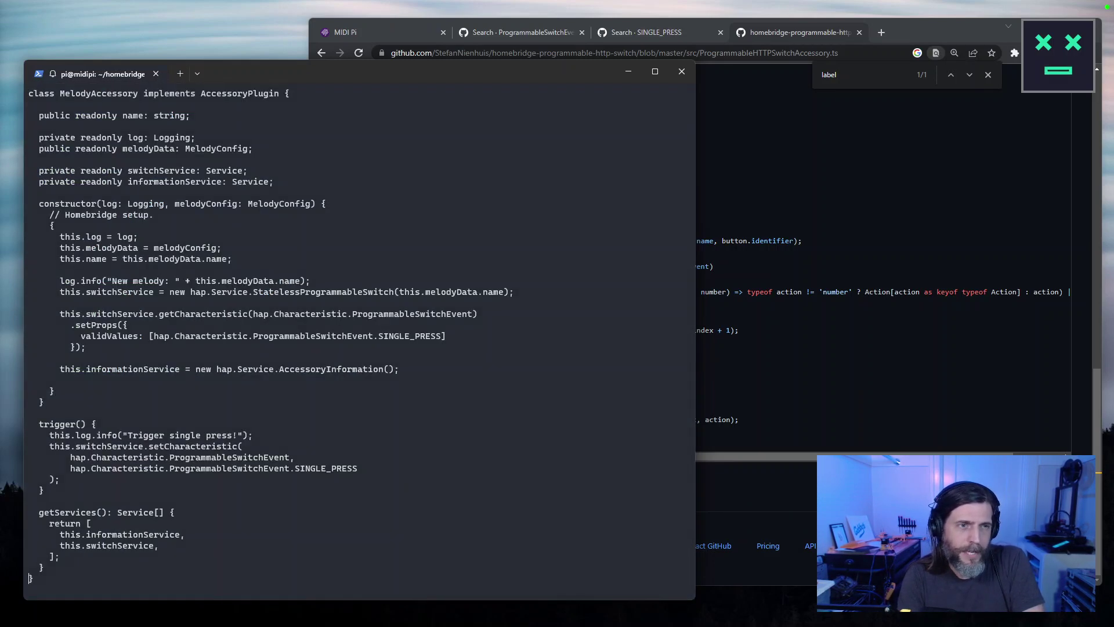
key("Up")
key("Up")
key("Up")
key("Up")
key("Up")
key("Up")
key("Up")
key("Up")
key("Up")
key("Up")
key("Up")
key("Up")
key("Up")
key("Up")
key("Up")
key("Up")
key("Up")
key("Up")
key("Up")
key("Up")
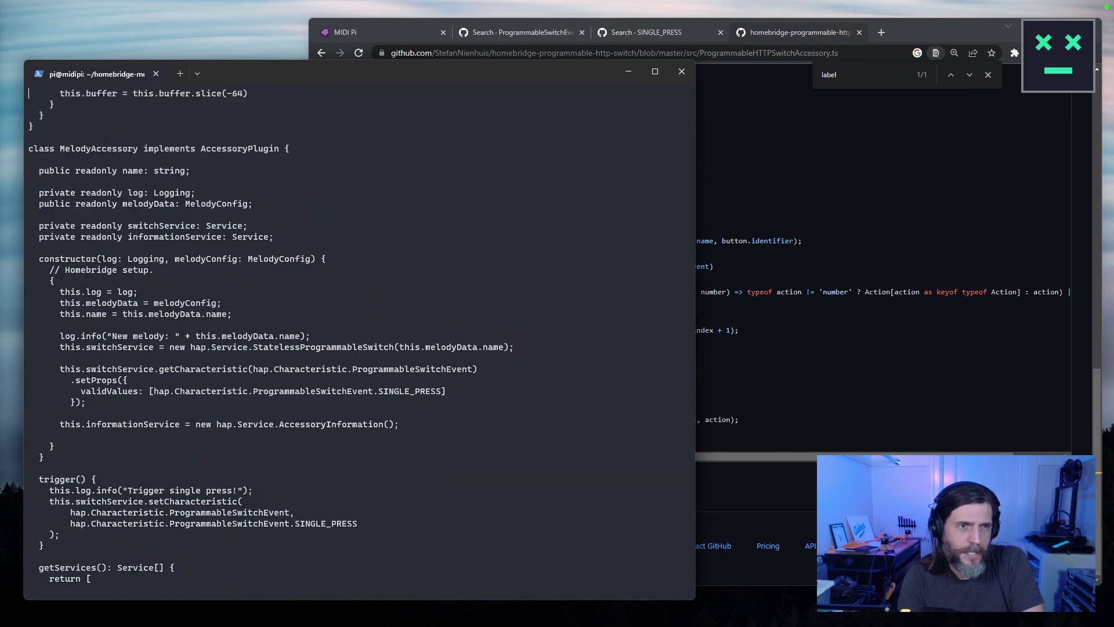
Compare the GitHub reference code with the MelodyAccessory code in vim.
left_click(747, 357)
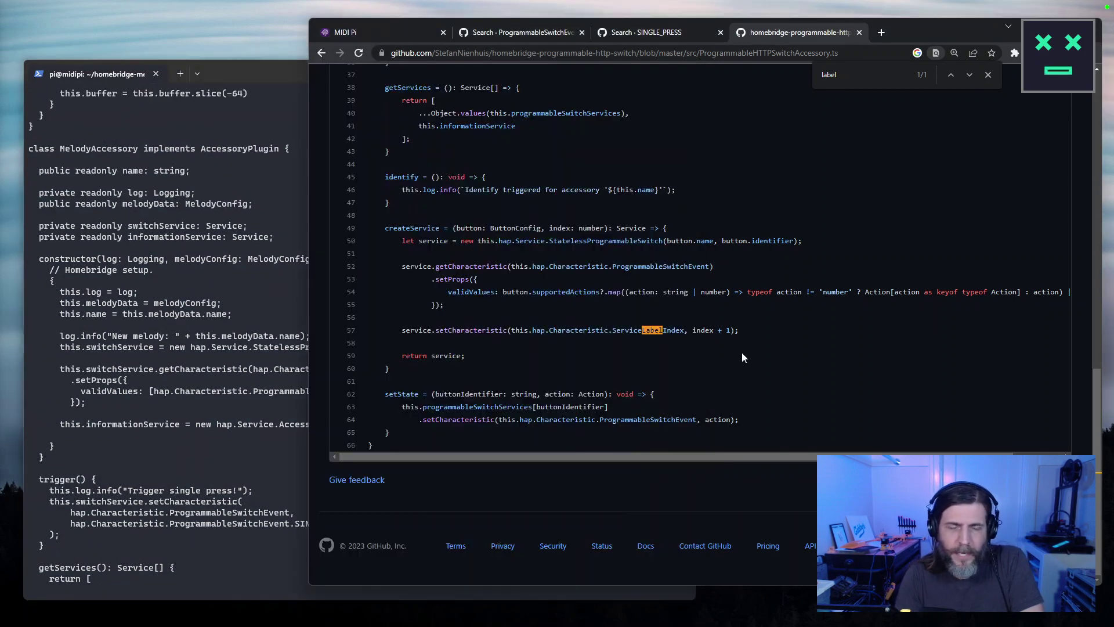
left_click(222, 262)
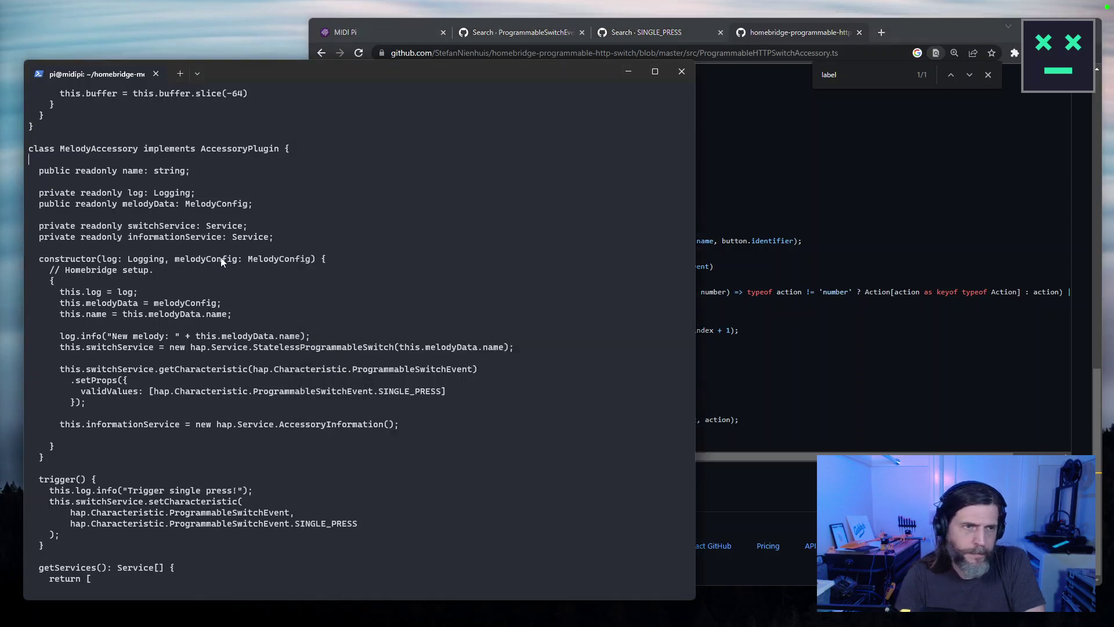
key("Escape")
key("Down")
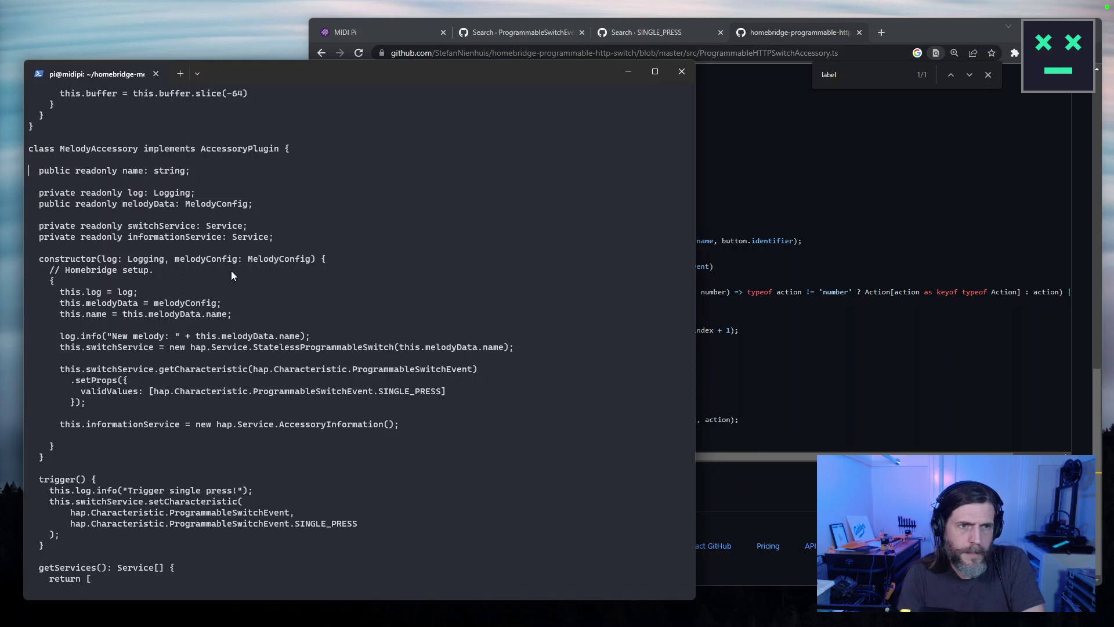
left_click(775, 309)
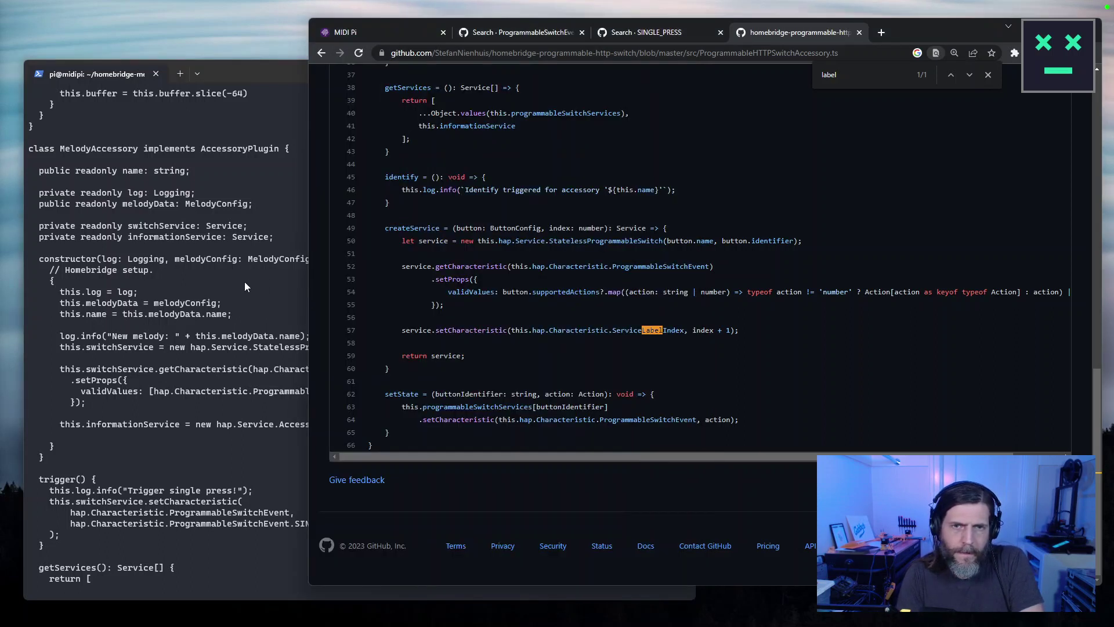
left_click(245, 281)
Search vim for Service.State, then select 'index + 1' on GitHub line 57.
key("Escape")
type("/Service/St")
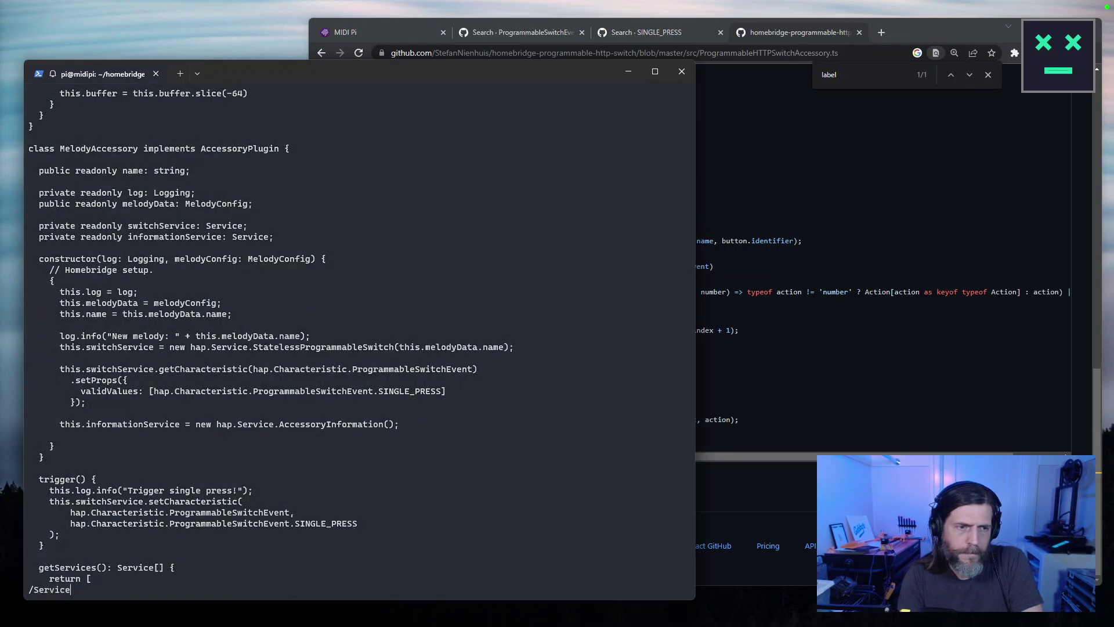
key("BackSpace")
key("BackSpace")
type(".")
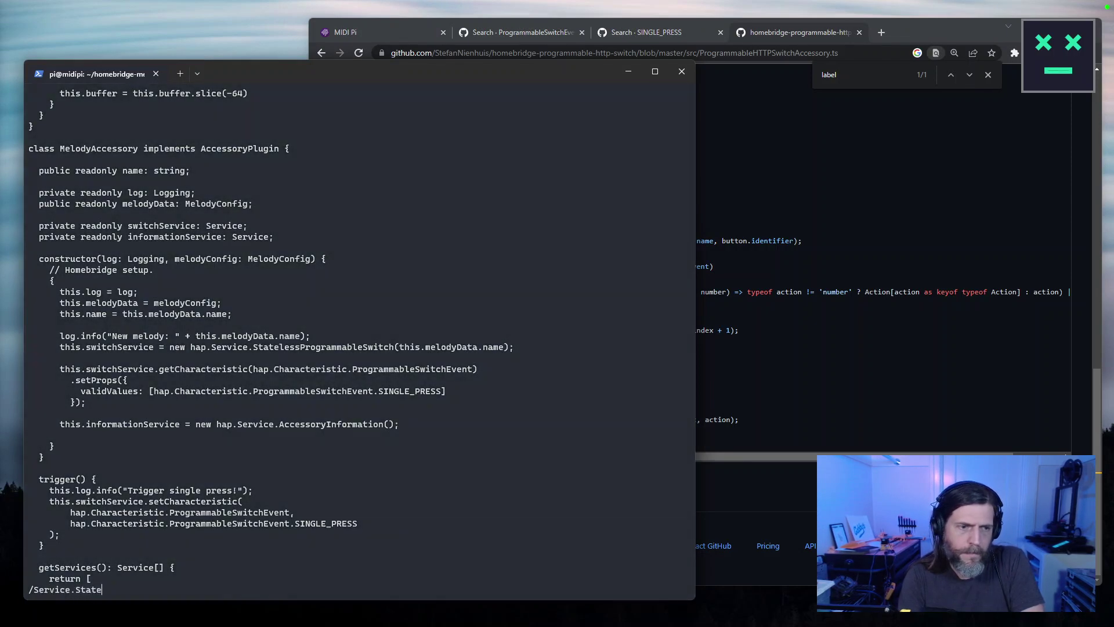
type("State")
key("Return")
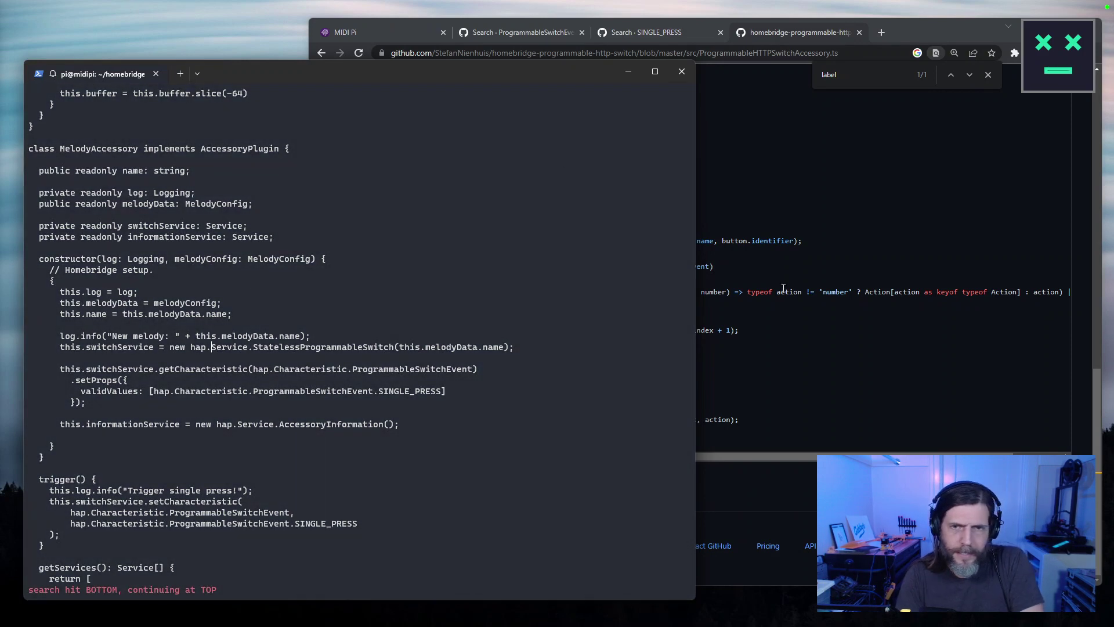
left_click(784, 288)
left_click_drag(732, 331, 703, 331)
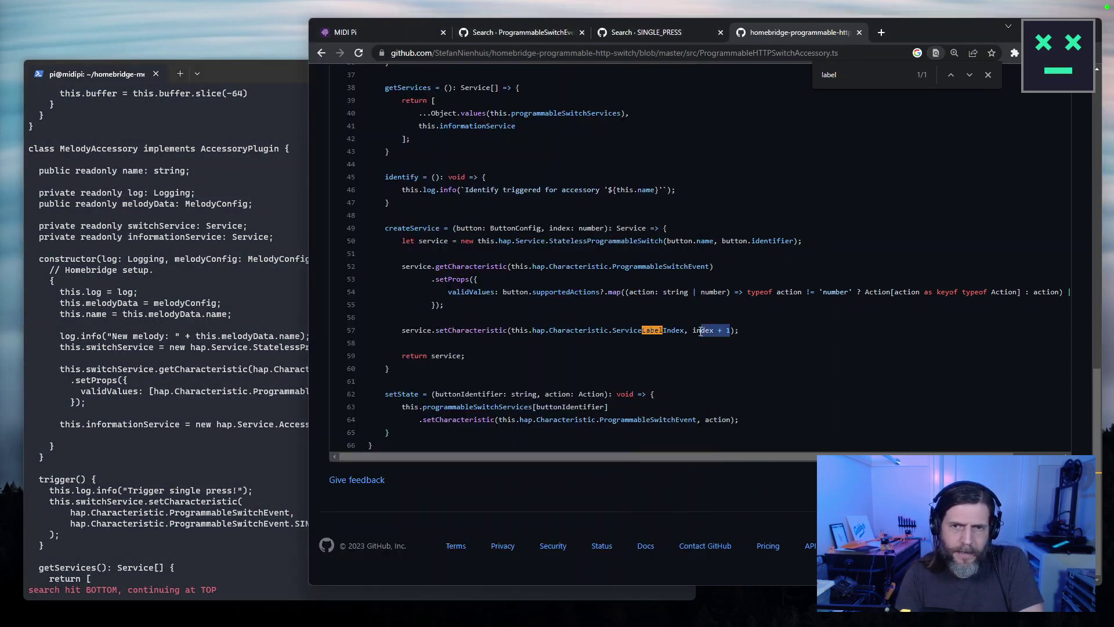
Find the createService calls on the GitHub page with 'createservice'.
scroll(715, 364, "up", 12)
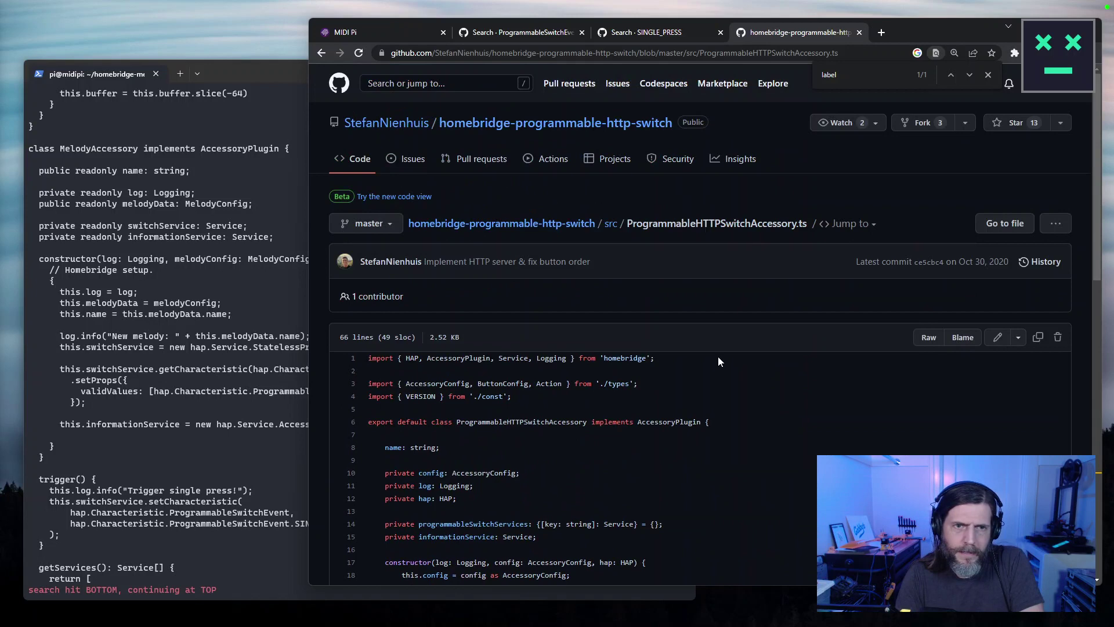
scroll(719, 361, "down", 4)
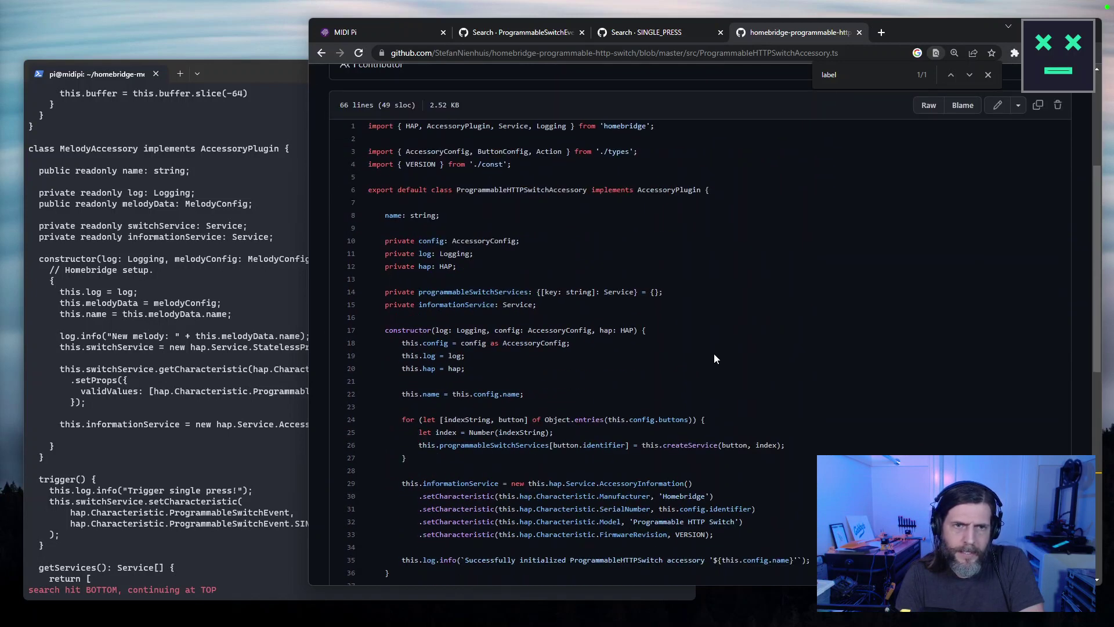
scroll(714, 358, "down", 6)
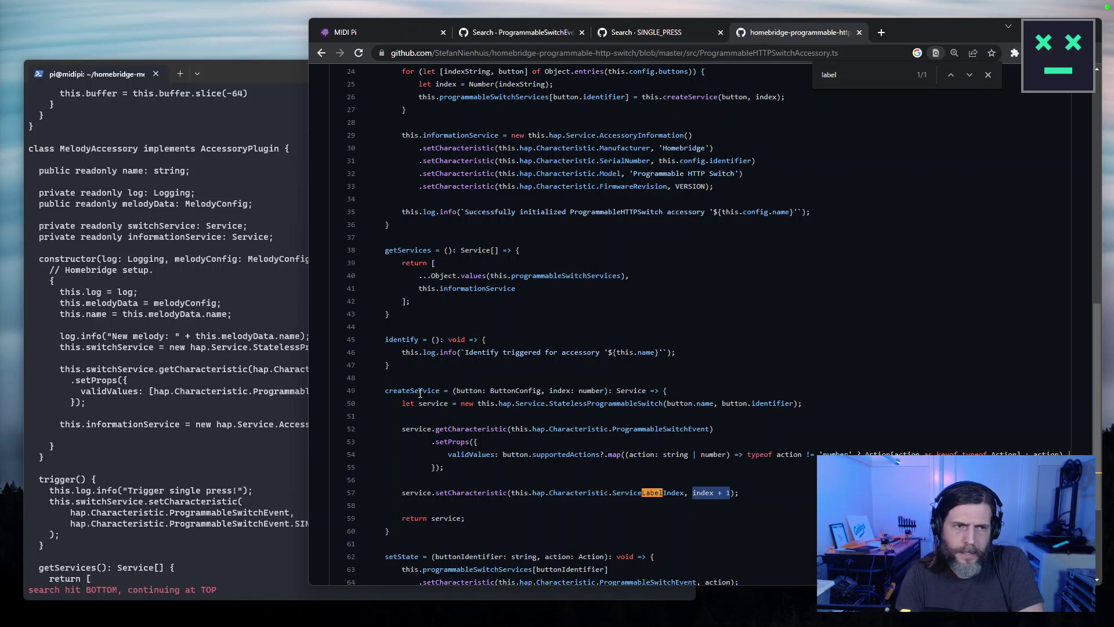
left_click(319, 365)
key("ctrl+f")
type("createservice")
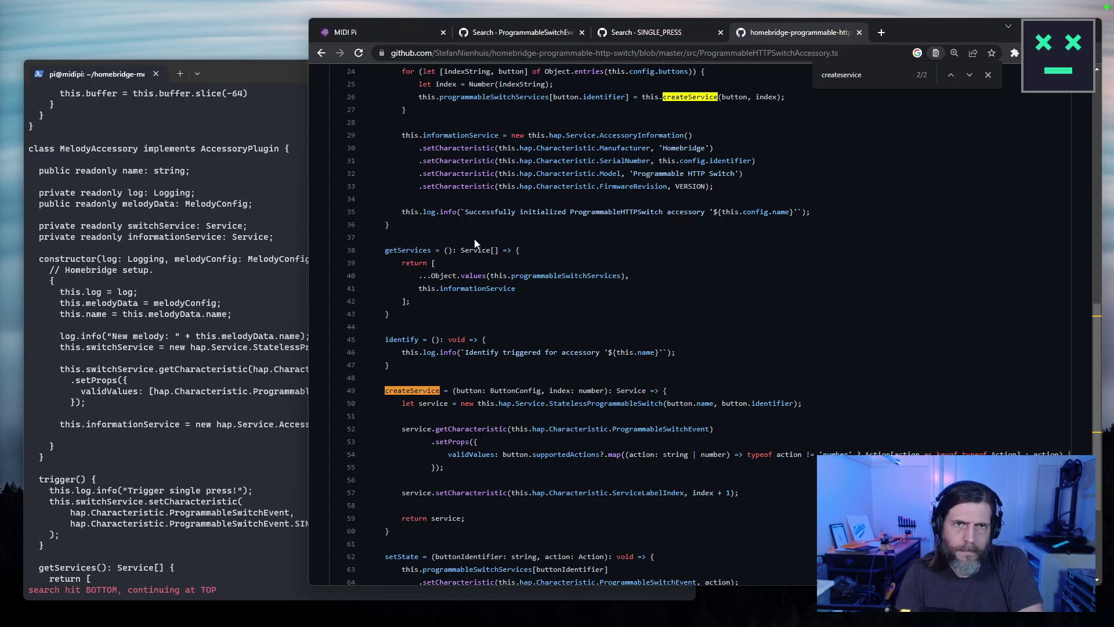
scroll(481, 244, "up", 2)
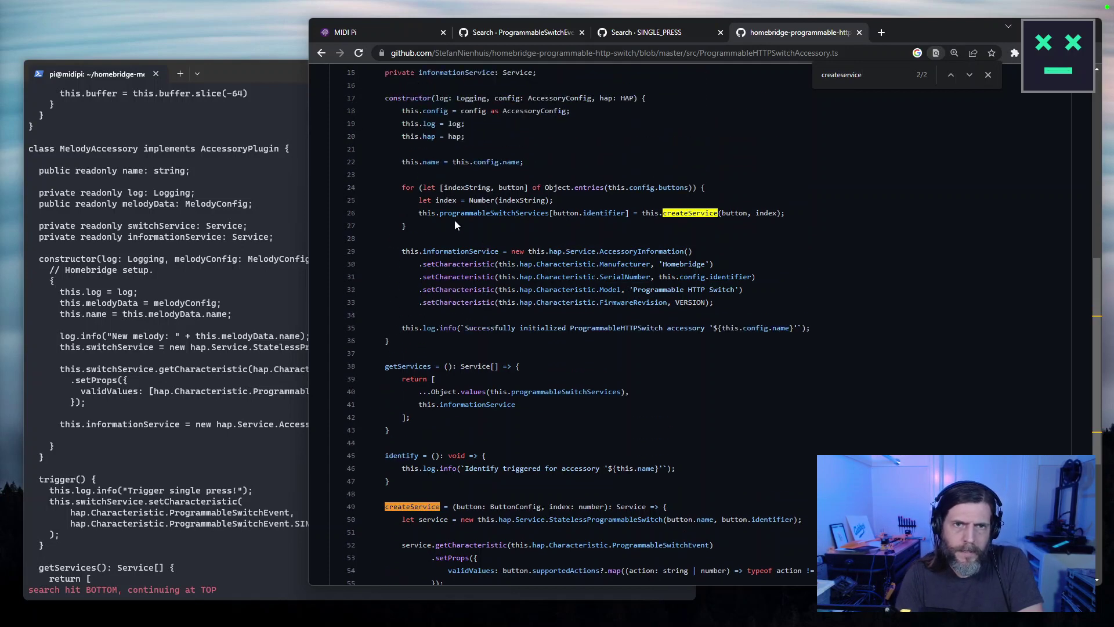
Add an index:number parameter to the MelodyAccessory constructor in vim.
left_click(224, 318)
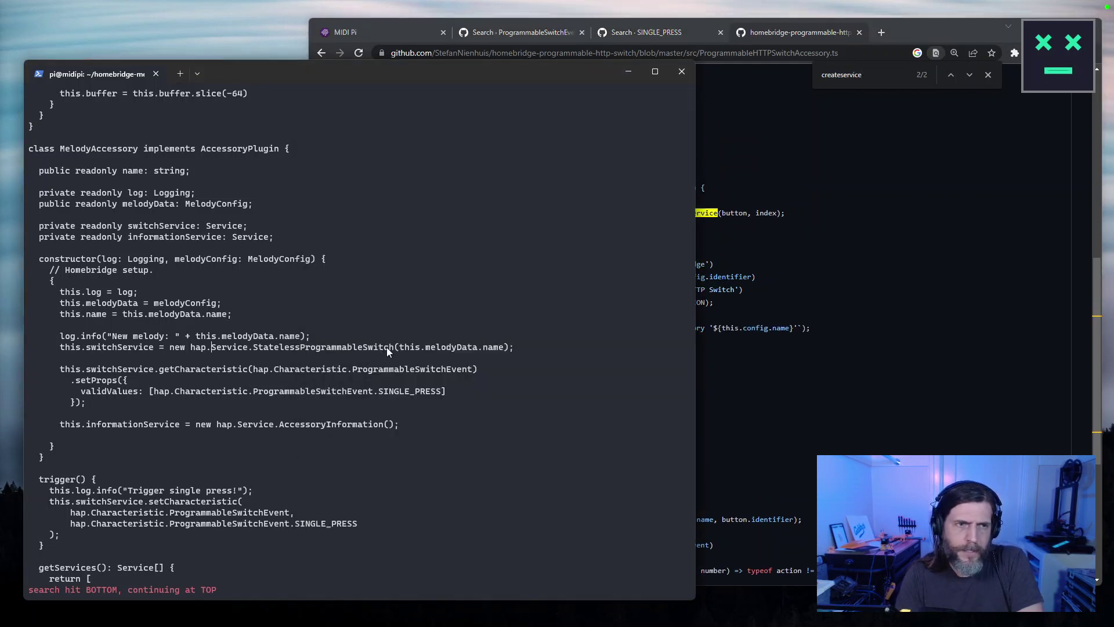
left_click(841, 273)
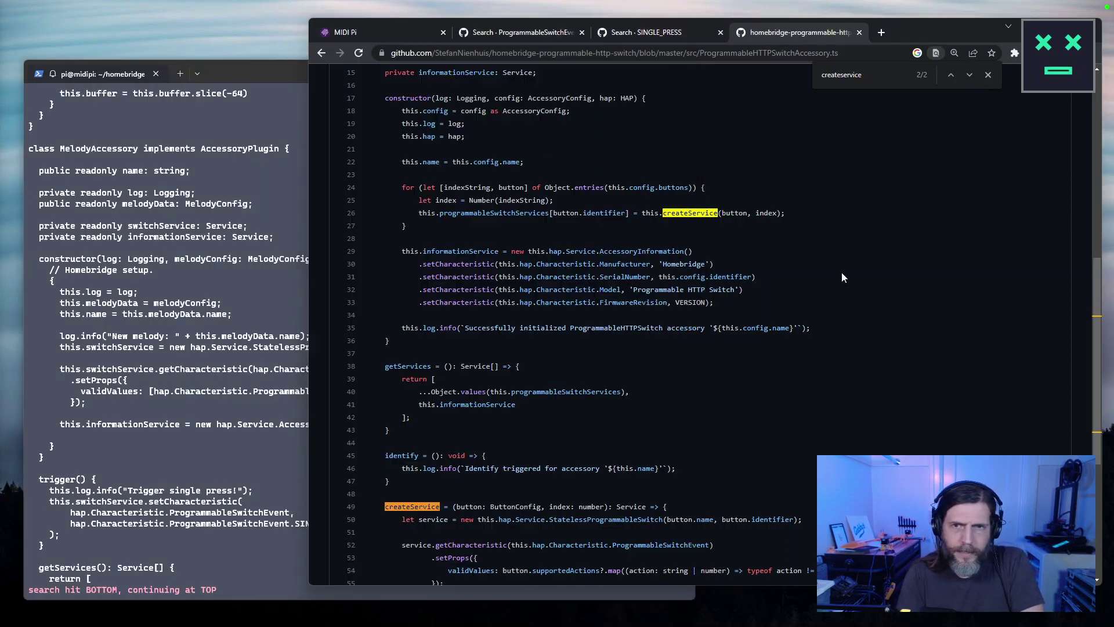
left_click(298, 308)
key("Escape")
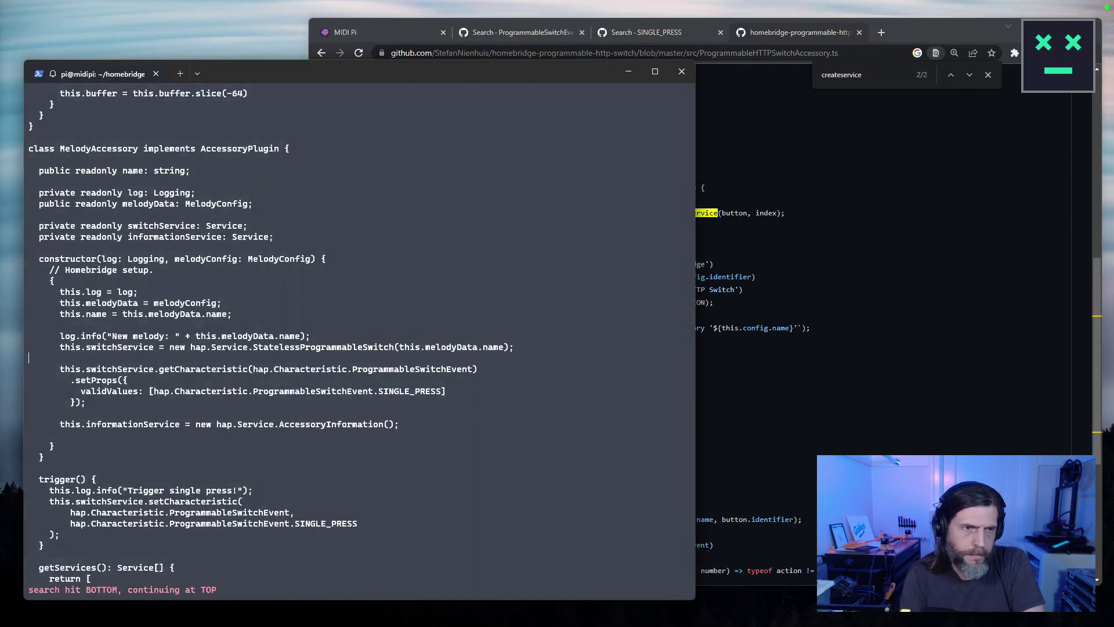
left_click(212, 314)
left_click(82, 401)
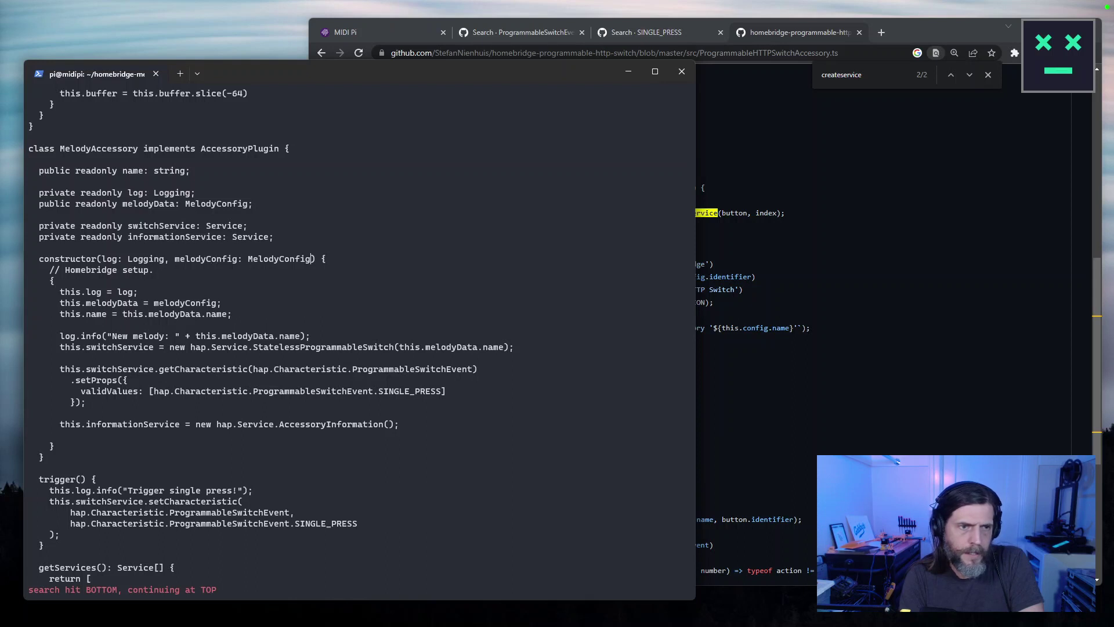
type("int")
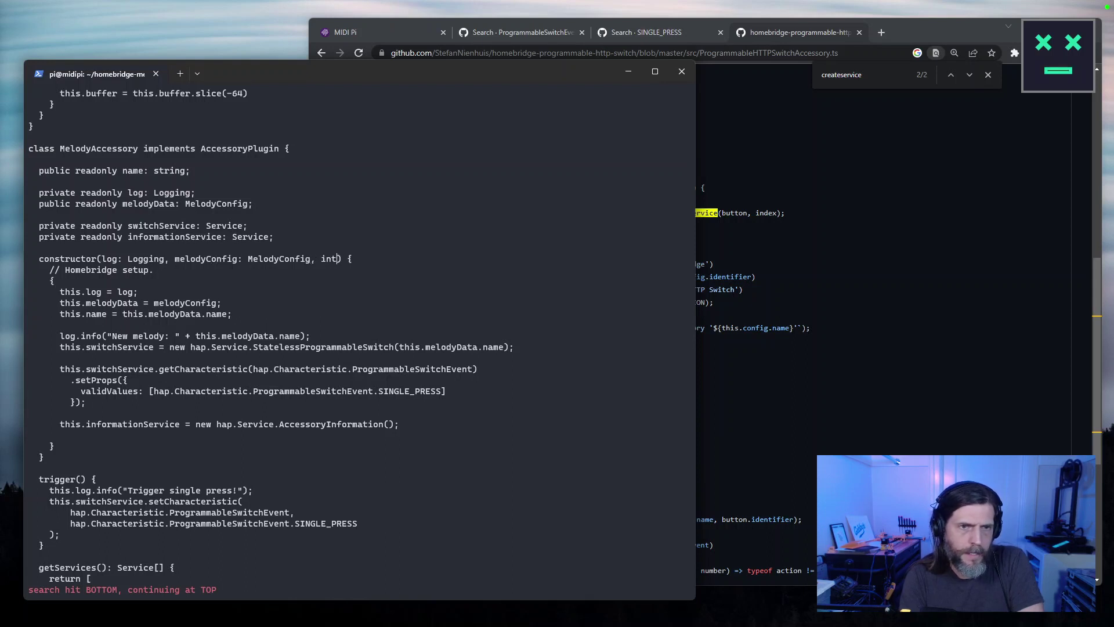
key("Delete")
key("Delete")
key("Delete")
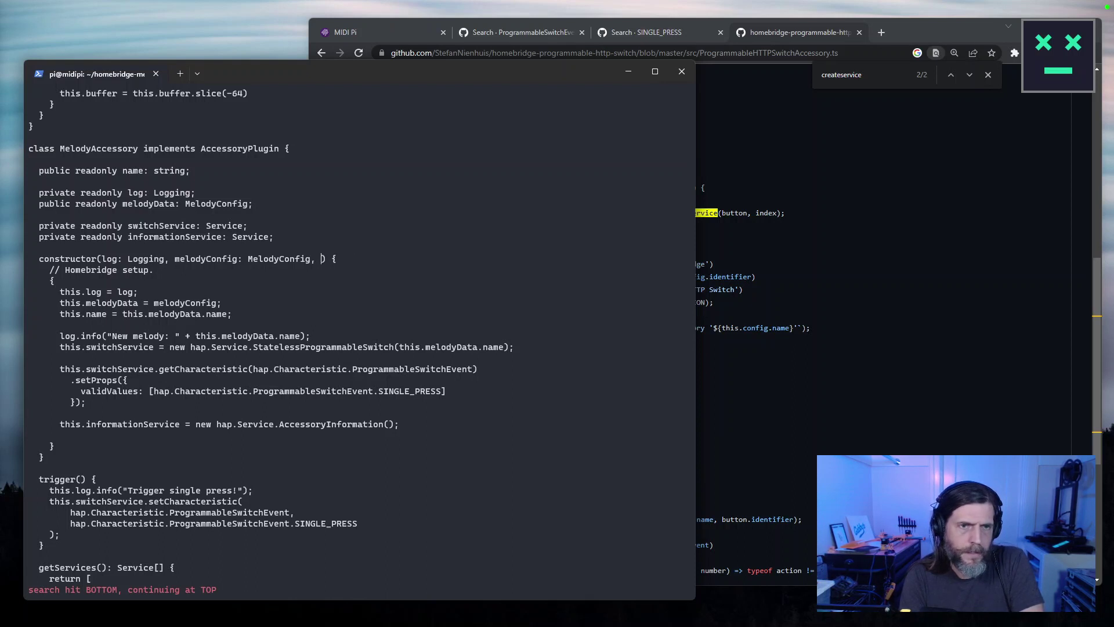
type("index:number")
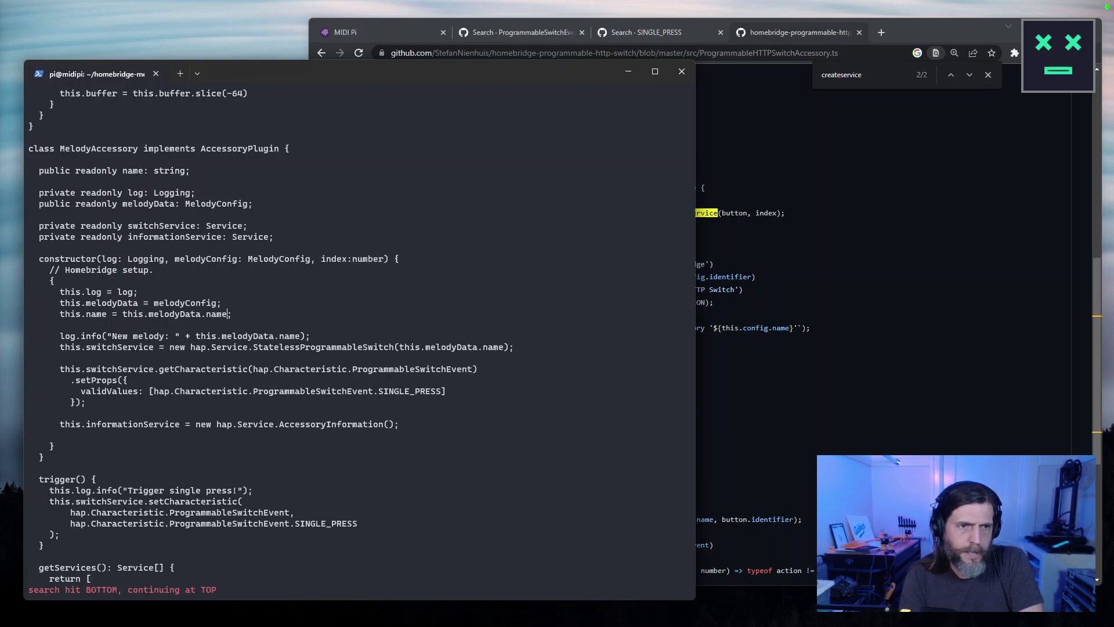
Open a new line below the setProps block and start typing this.switchService.
key("Escape")
key("Down")
key("Down")
key("Down")
key("Down")
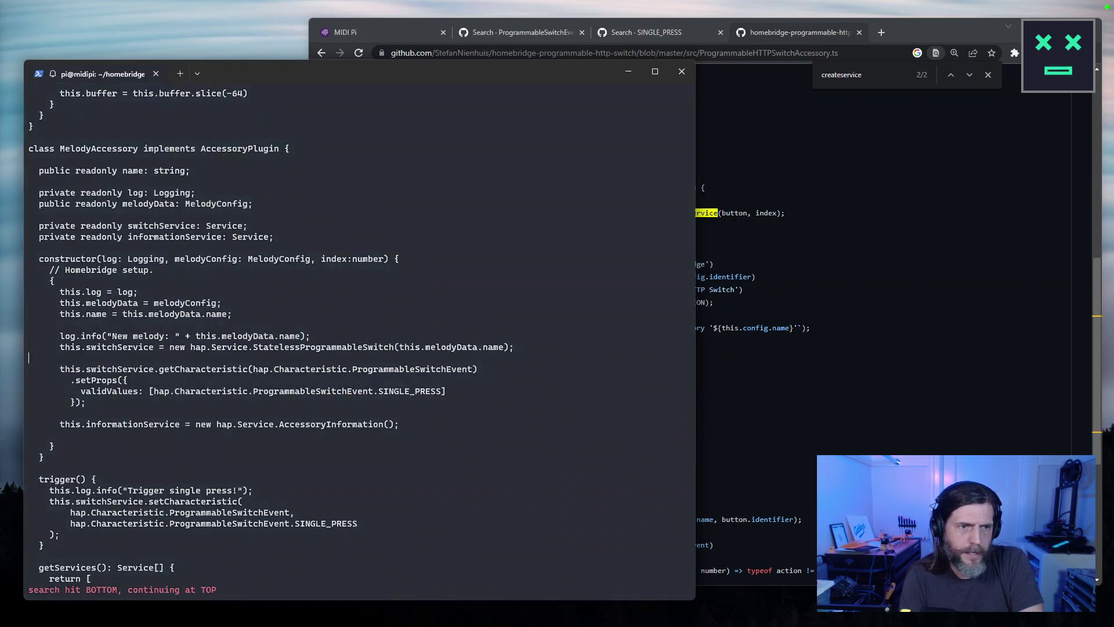
key("Down")
key("Down")
key("Down")
key("Down")
key("Down")
key("Up")
key("End")
key("a")
key("Return")
key("Return")
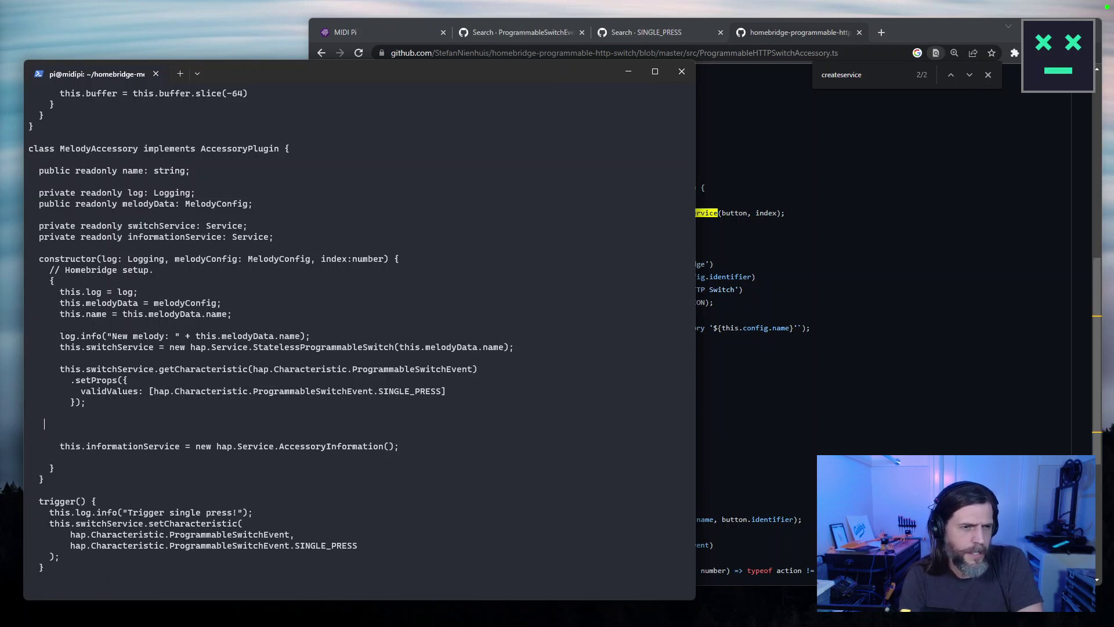
type("this.switfchService.")
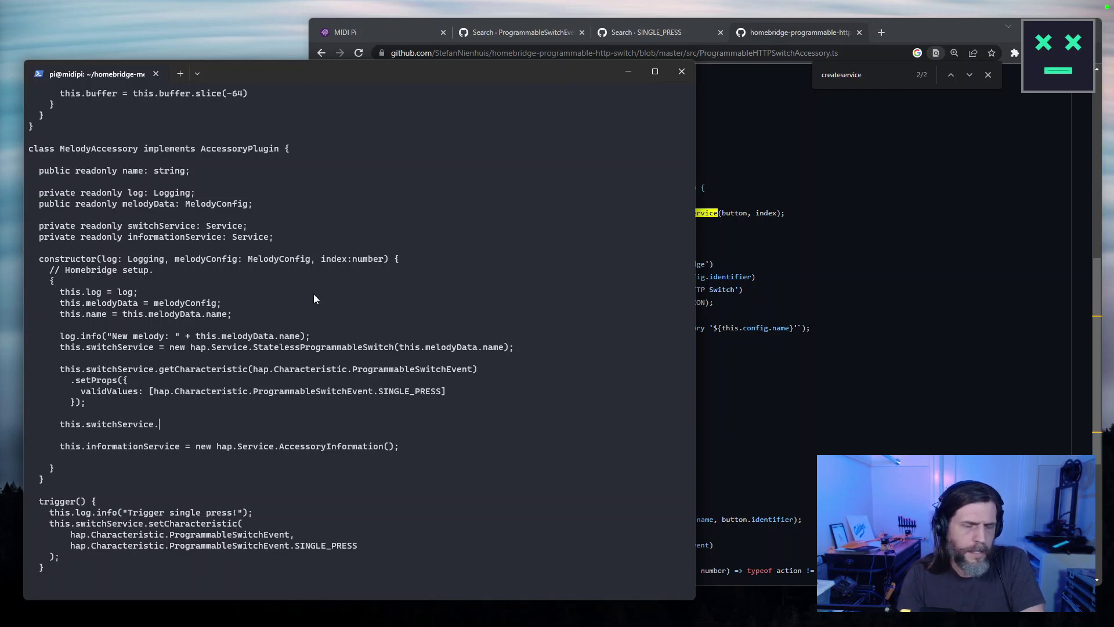
Copy the setCharacteristic(ServiceLabelIndex, index + 1) line from the GitHub source.
left_click(974, 340)
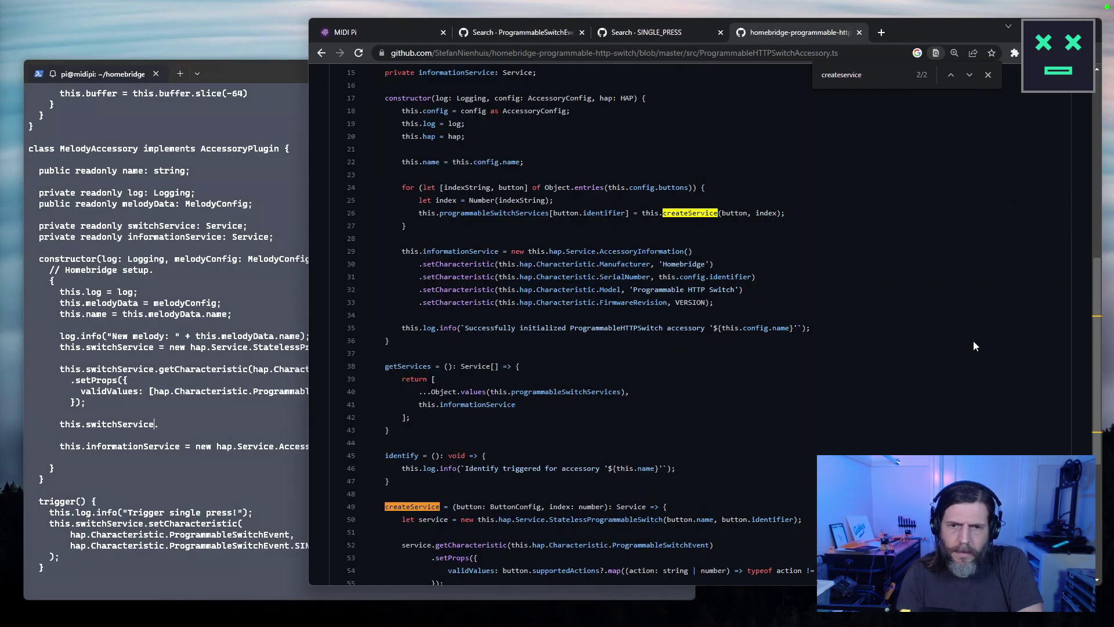
scroll(807, 350, "down", 5)
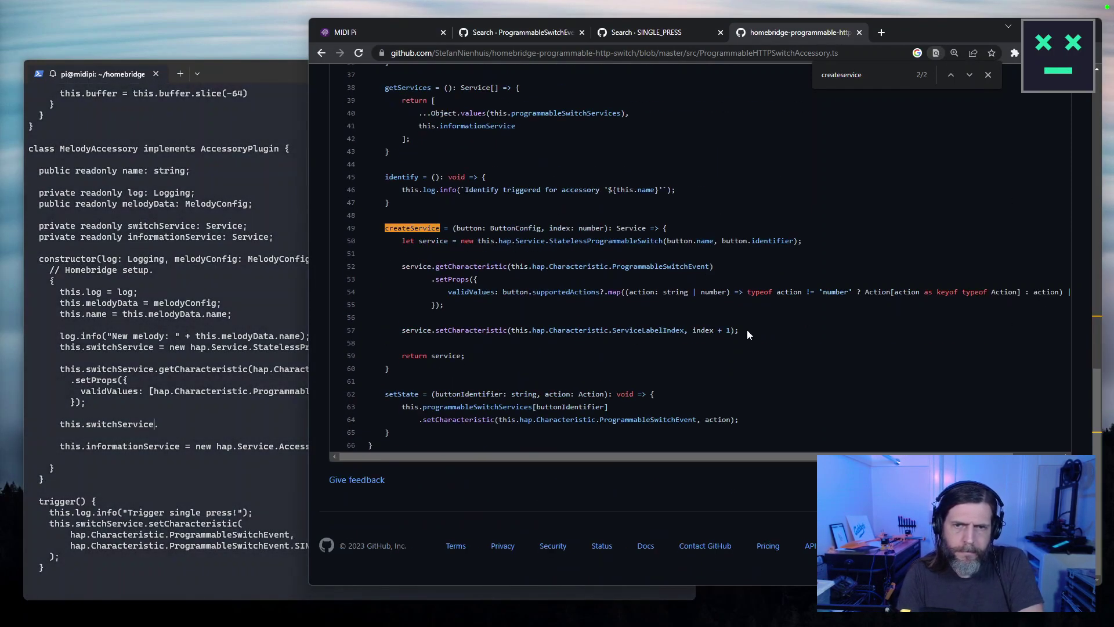
triple_click(454, 338)
right_click(454, 339)
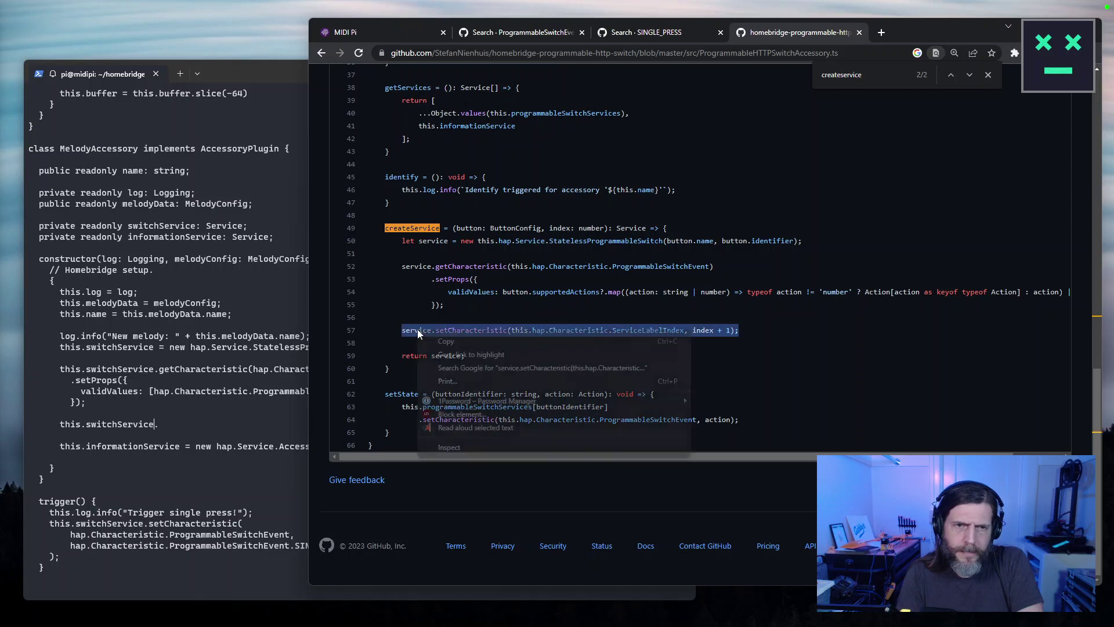
left_click(447, 341)
Replace the unfinished this.switchService line in melody.ts with the copied ServiceLabelIndex line.
left_click(156, 427)
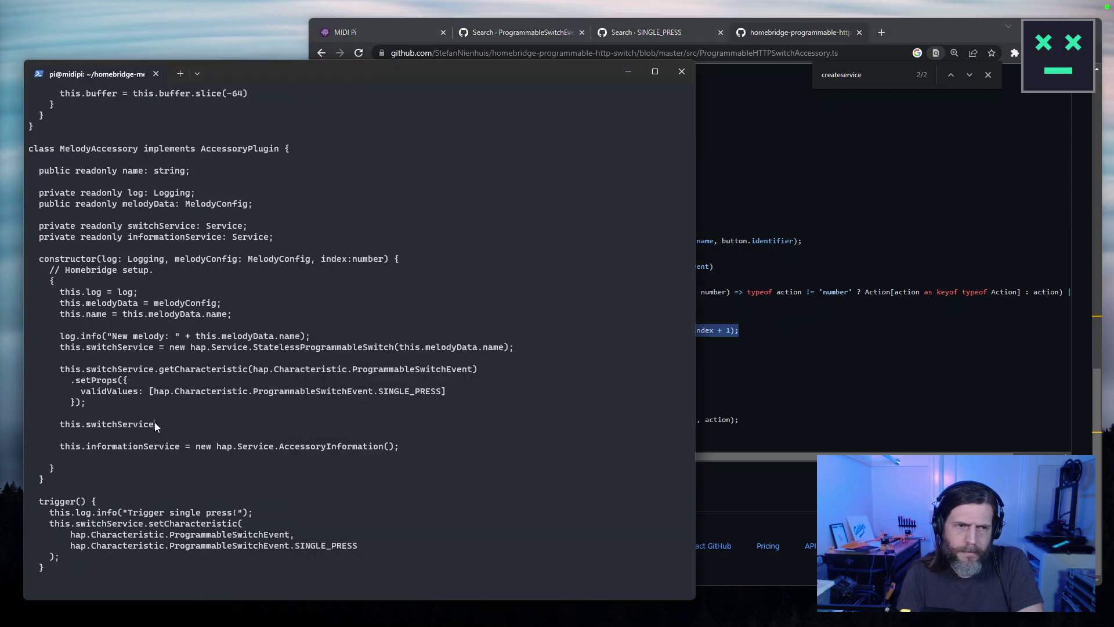
left_click_drag(155, 427, 29, 413)
key("d")
key("Return")
key("Escape")
key("Escape")
key("Escape")
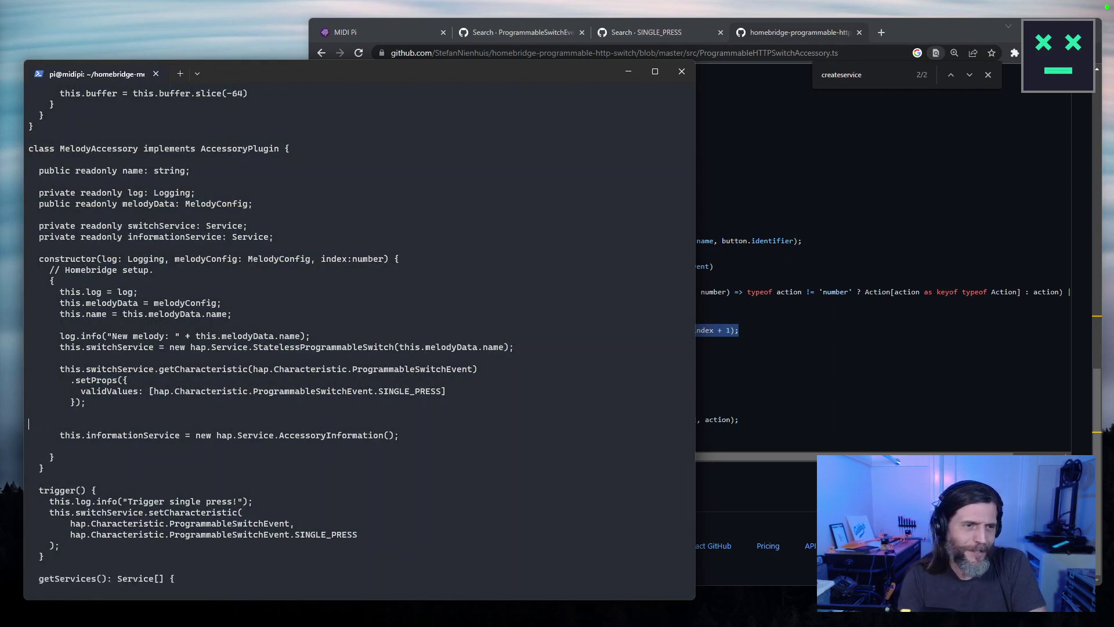
key("ctrl+v")
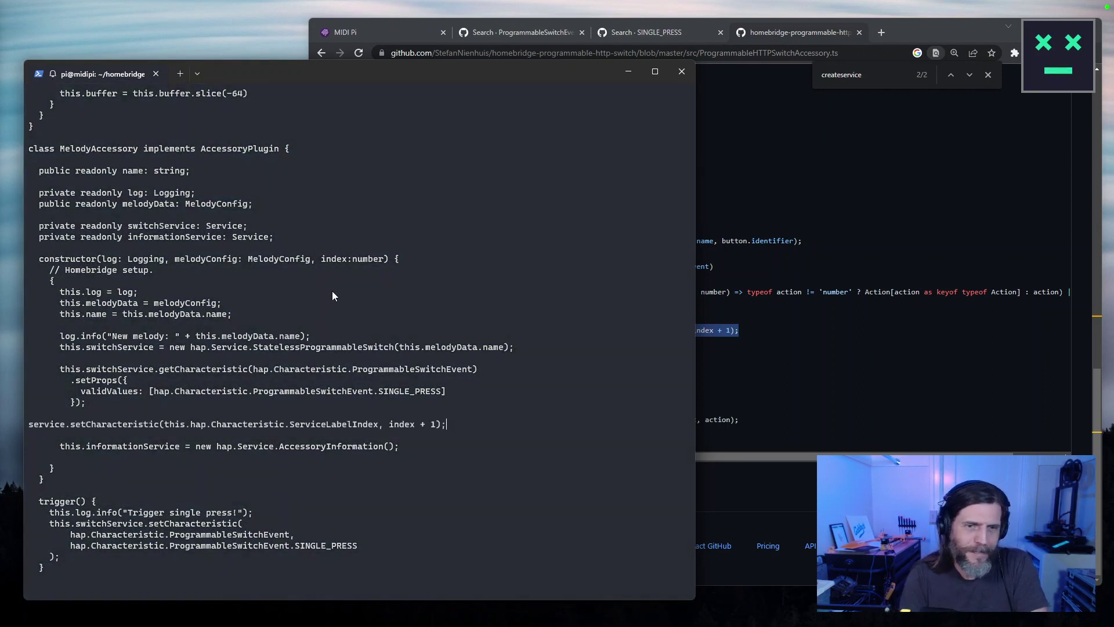
Fix the pasted line's indentation and prefix it with 'this.'.
key("Home")
key("Tab")
key("Delete")
type("this.")
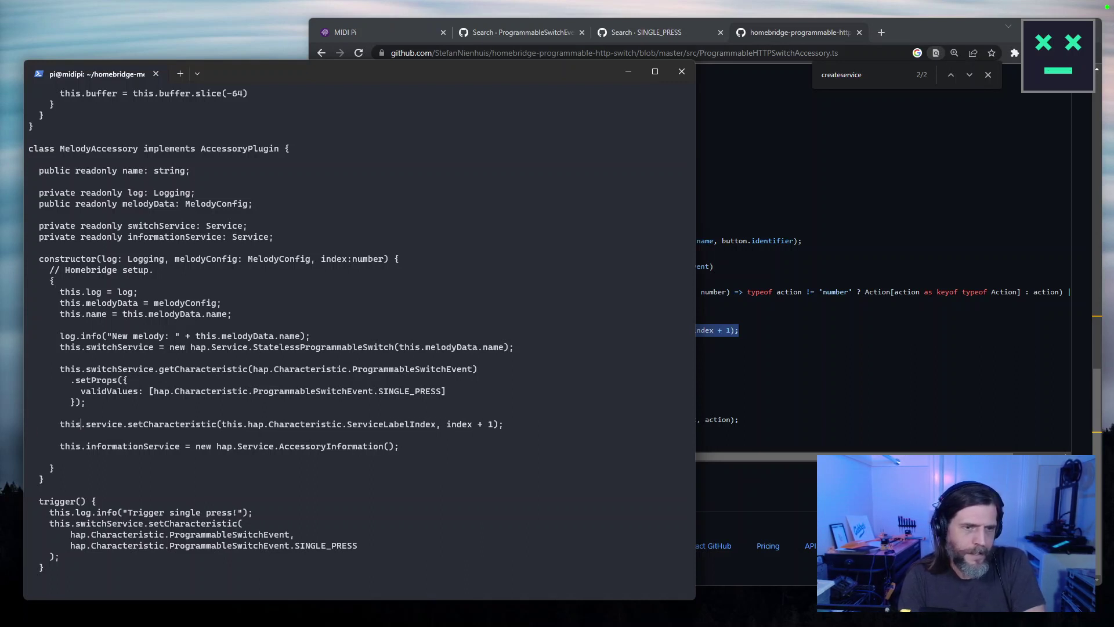
key("Escape")
key("Up")
key("Up")
key("Up")
key("Up")
key("Up")
key("Up")
key("Up")
key("Up")
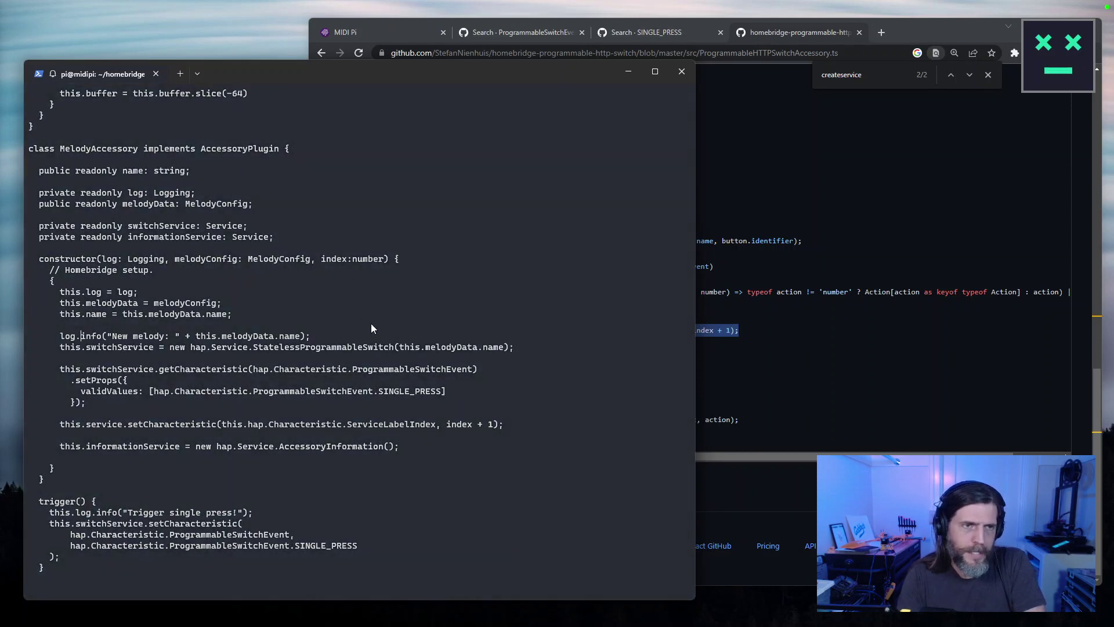
key("Escape")
key("Up")
key("Up")
key("Up")
key("Up")
key("Up")
key("Up")
key("Up")
key("Up")
key("Up")
key("Up")
key("Up")
key("Up")
key("Up")
key("Up")
key("Up")
key("Up")
key("Up")
key("Up")
key("Up")
key("Up")
key("Up")
key("Up")
key("Up")
key("Up")
key("Up")
key("Up")
key("Up")
key("Up")
key("Up")
key("Up")
key("Up")
key("Up")
key("Up")
key("Up")
key("Up")
key("Up")
key("Up")
key("Up")
key("Up")
key("Up")
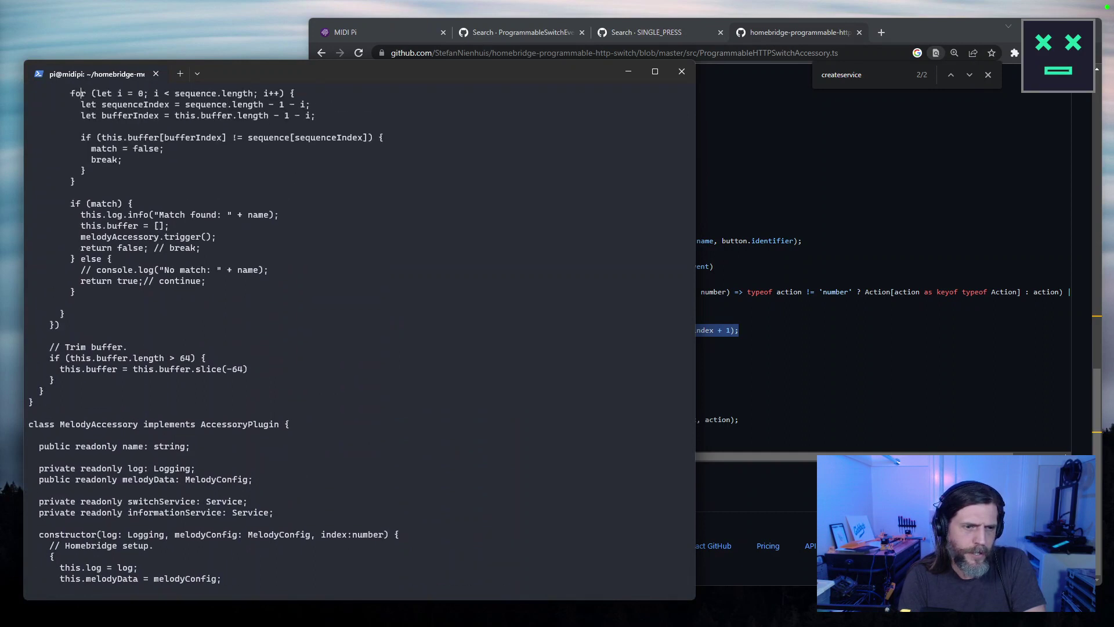
Find the MelodyAccessory creation and add 'let index:number' above the forEach loop.
key("Up")
key("Up")
key("Up")
key("Up")
key("Up")
key("Up")
key("Up")
key("Up")
key("Up")
key("Up")
key("Up")
key("Up")
key("Up")
key("Up")
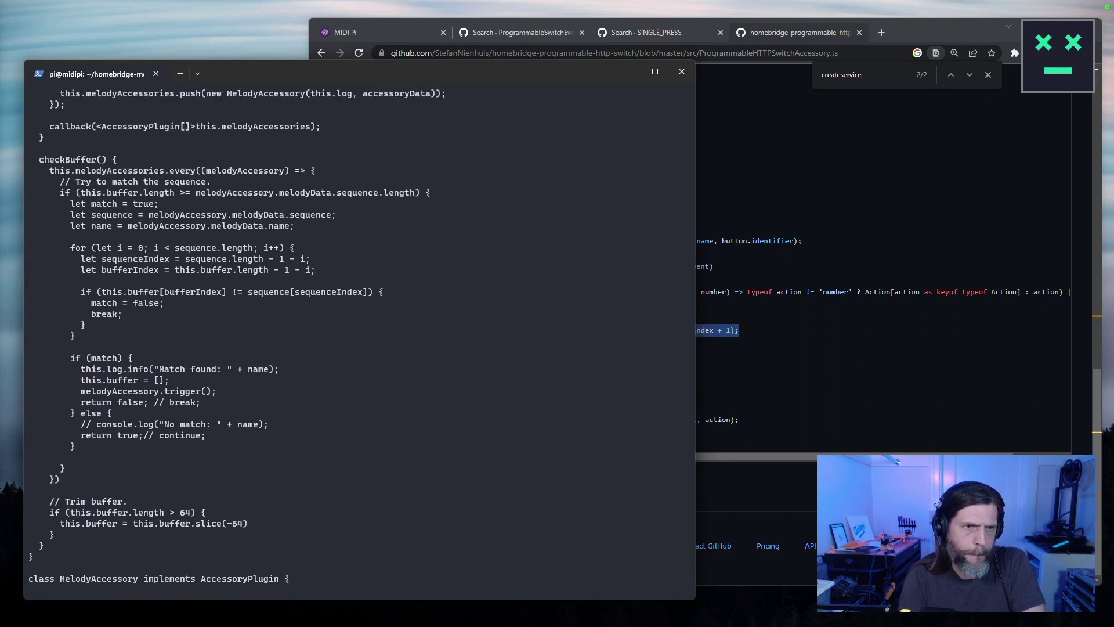
key("g")
key("g")
type("/new")
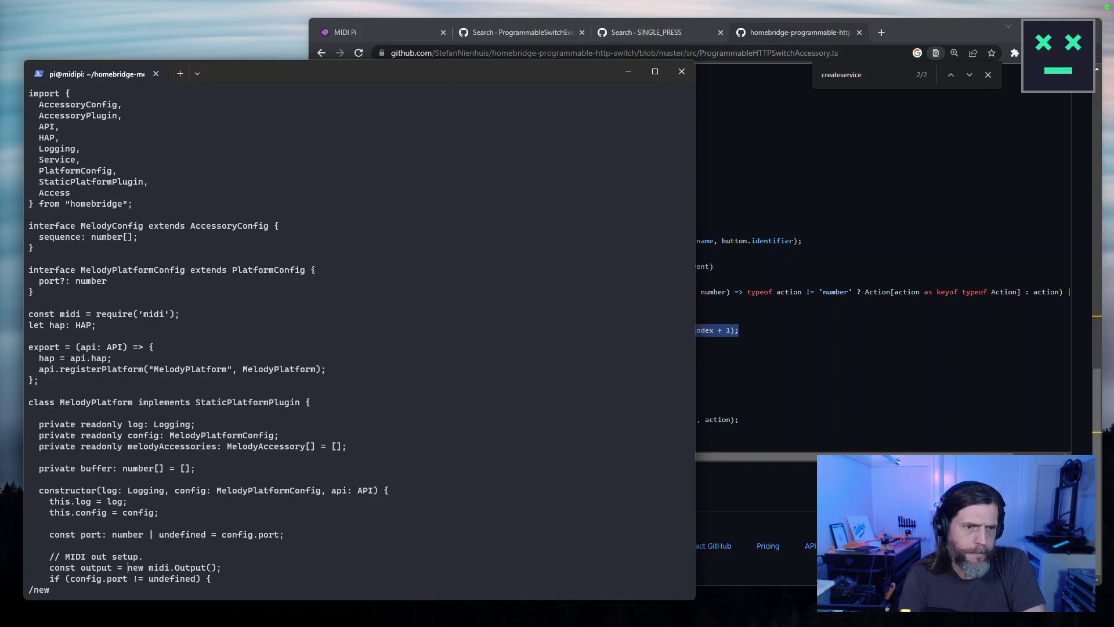
key("Return")
key("n")
key("n")
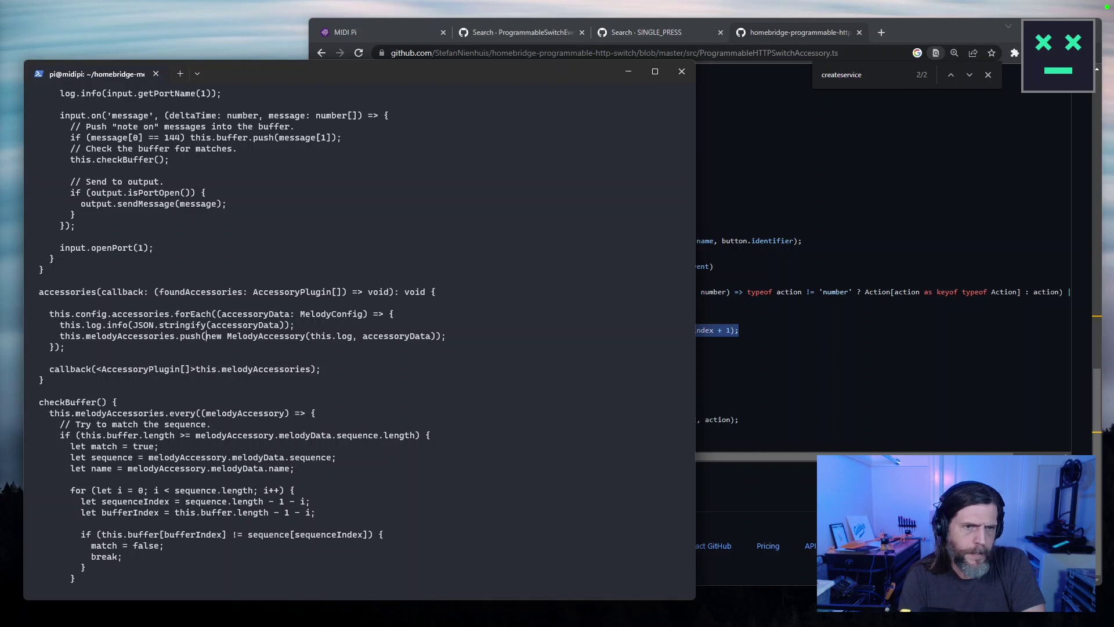
key("l")
key("l")
key("l")
key("l")
key("l")
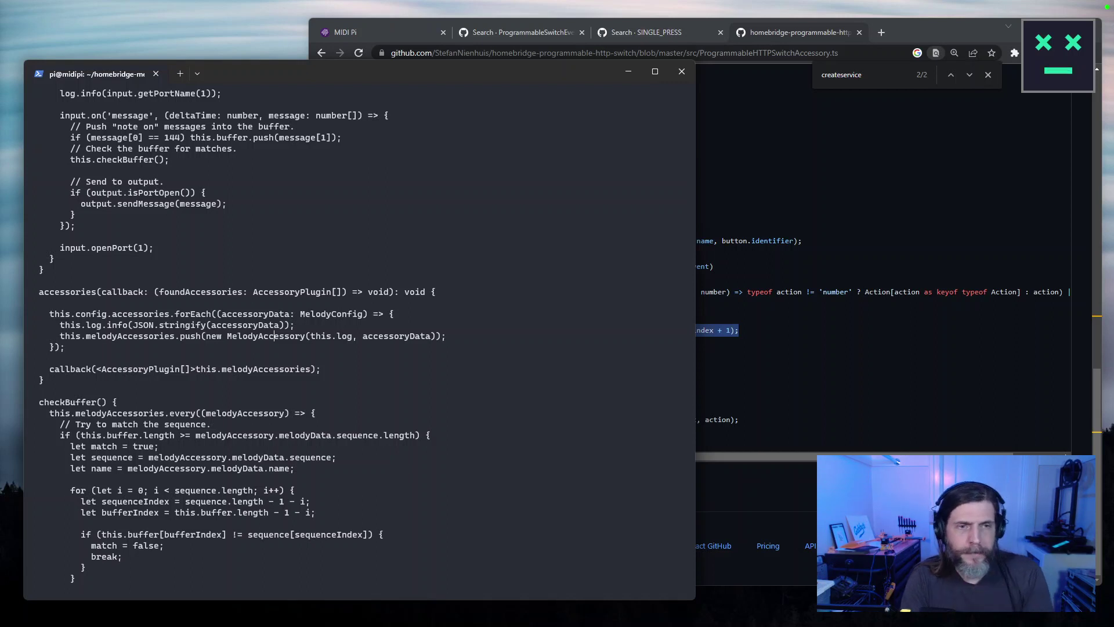
left_click(28, 302)
key("o")
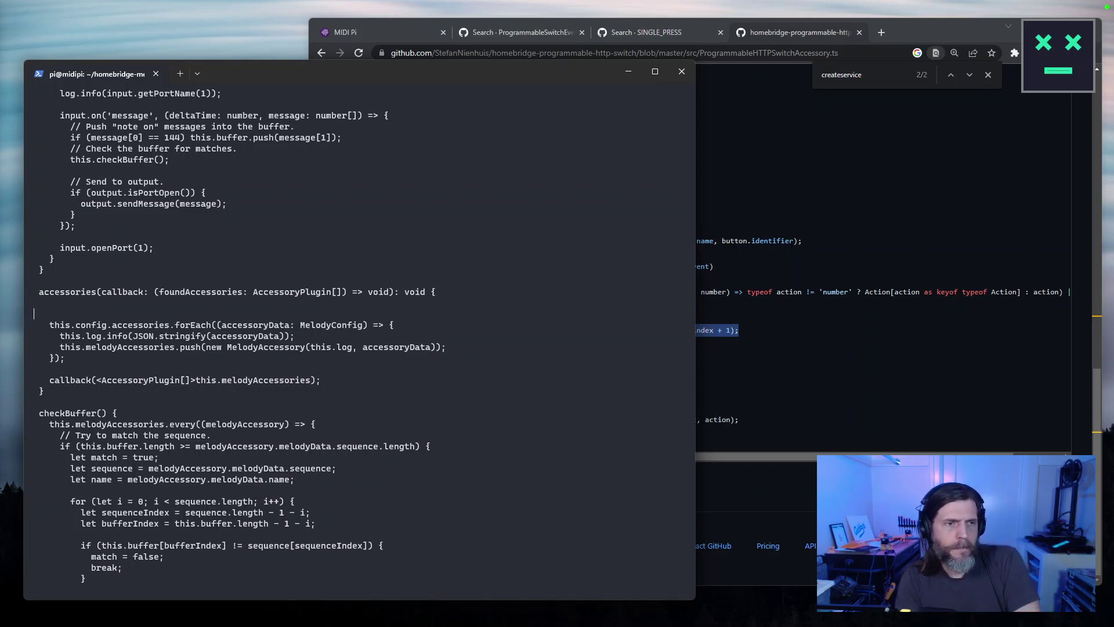
type("let index")
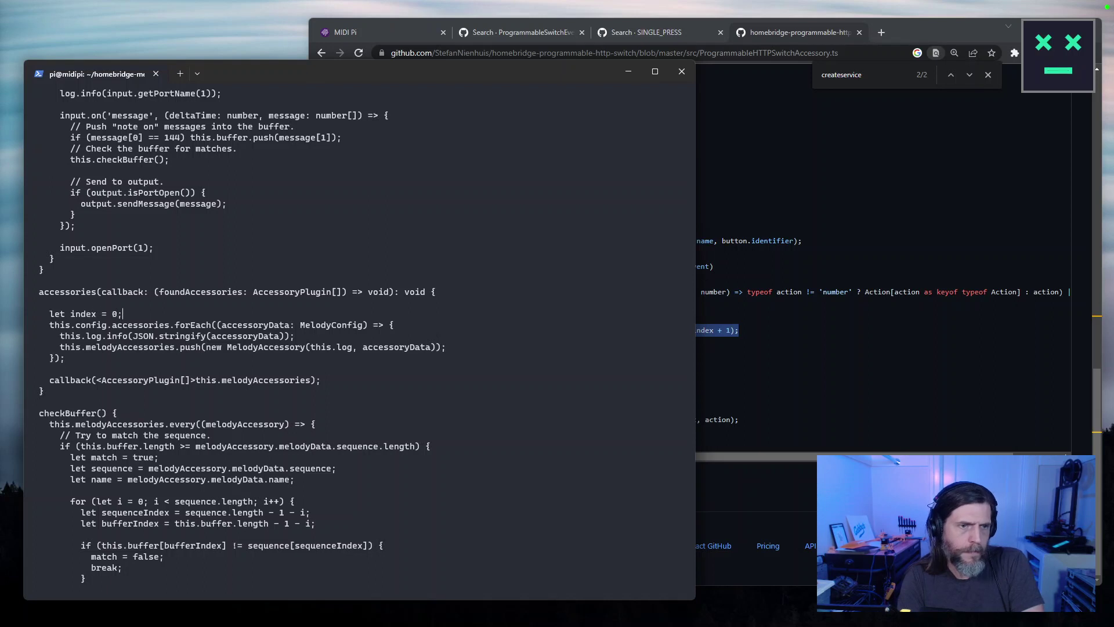
type(":number")
Pass index++ to the new MelodyAccessory call, then save melody.ts with :wq.
left_click(128, 324)
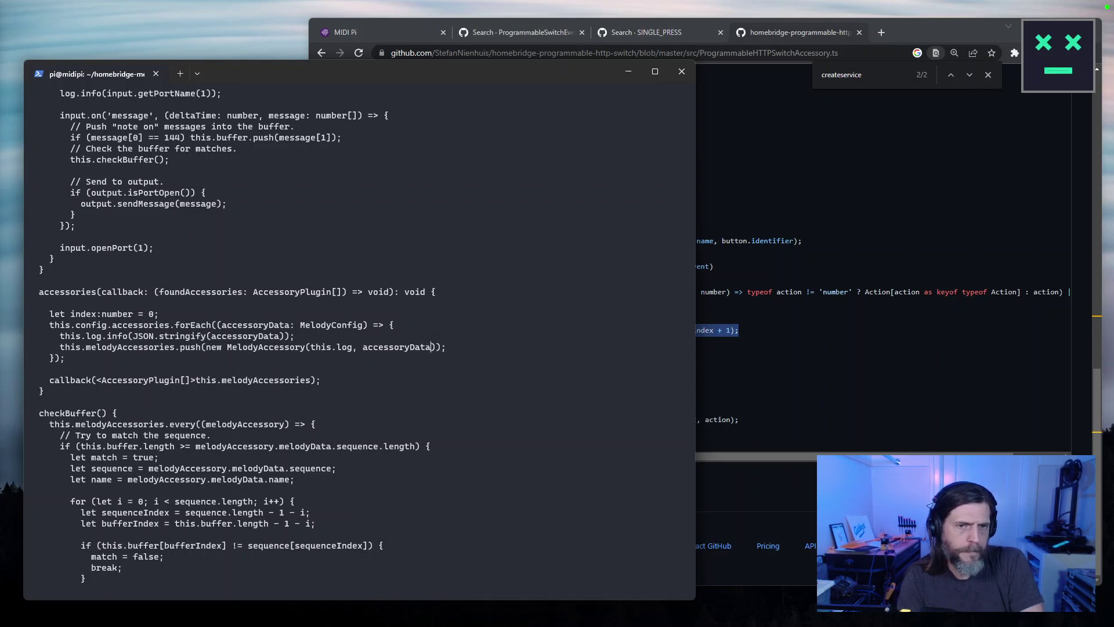
type("ndex++")
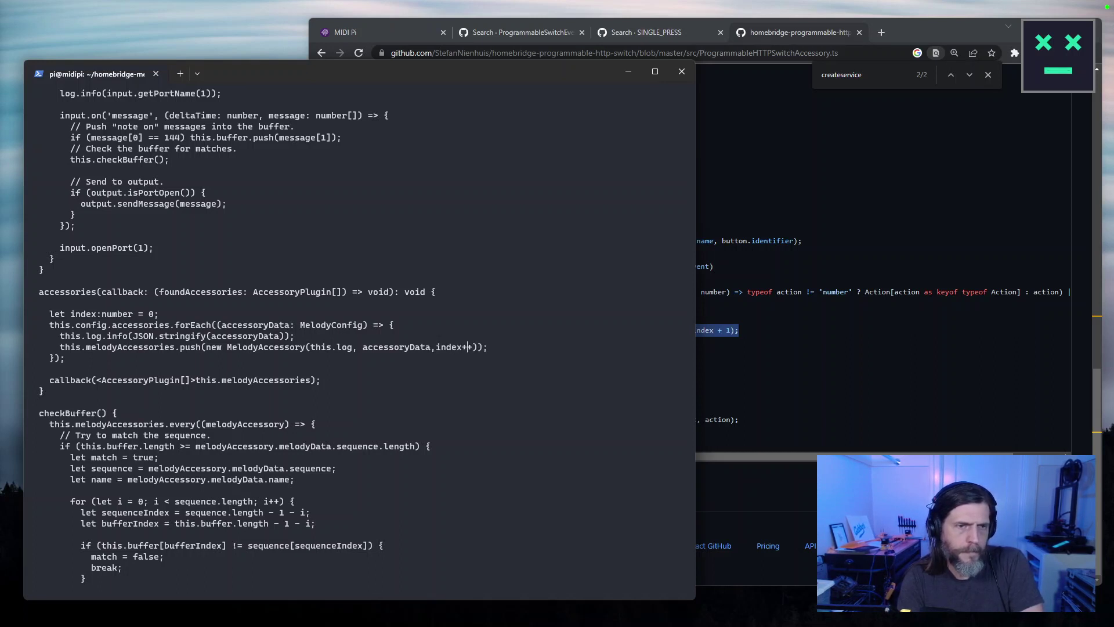
key("Escape")
type(":wq")
key("Return")
key("Up")
key("Up")
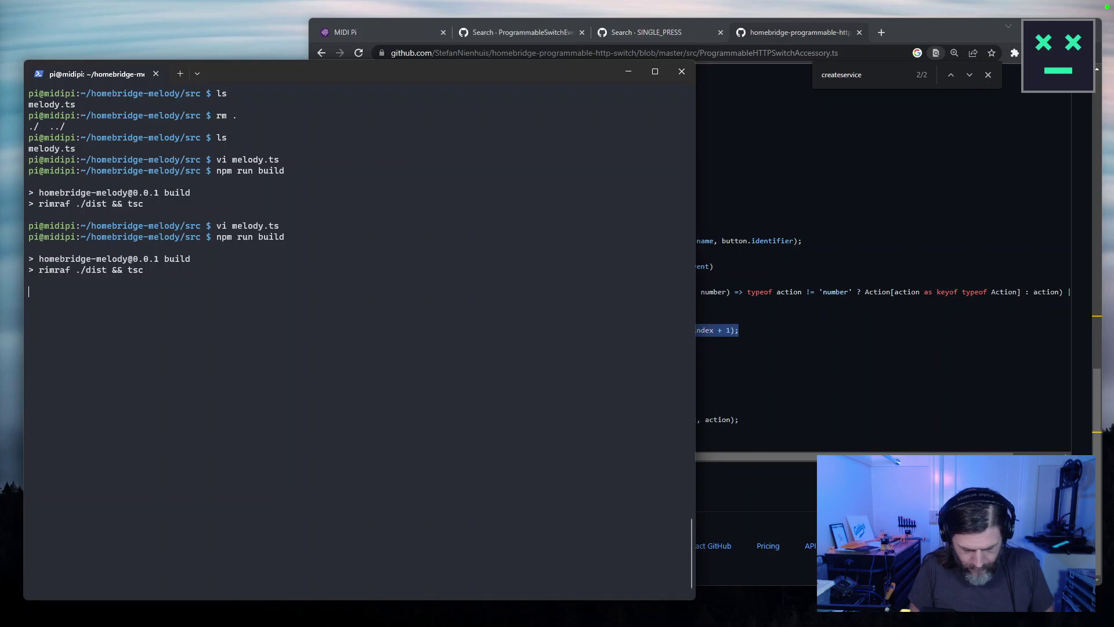
Check Good Morning's accessory details in Chrome, then return to the terminal and recall a command.
left_click(796, 246)
left_click(357, 29)
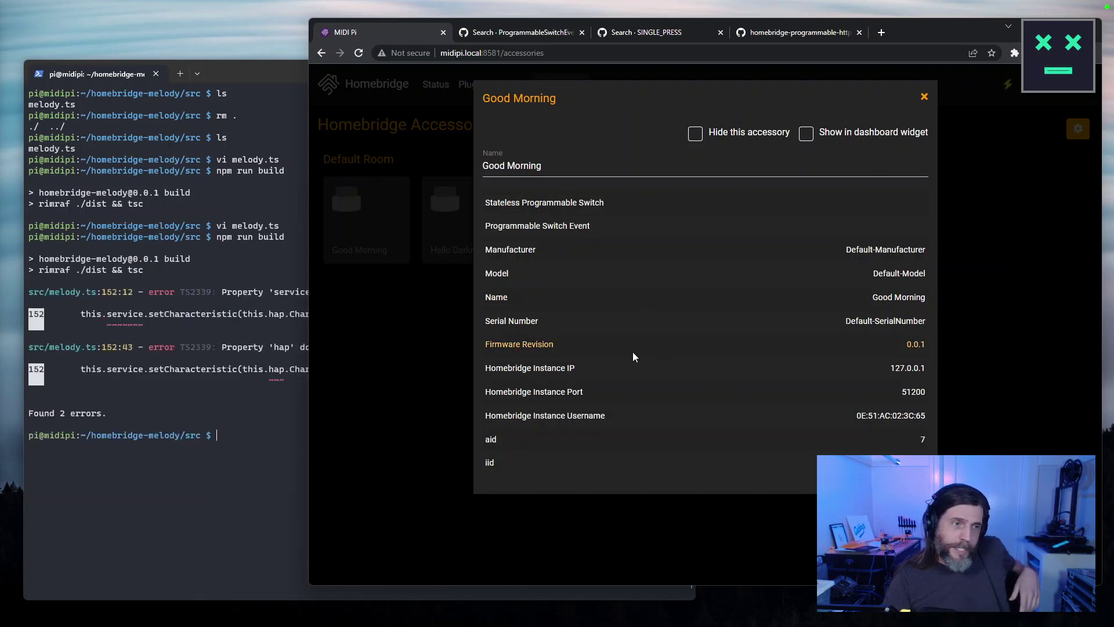
left_click(281, 500)
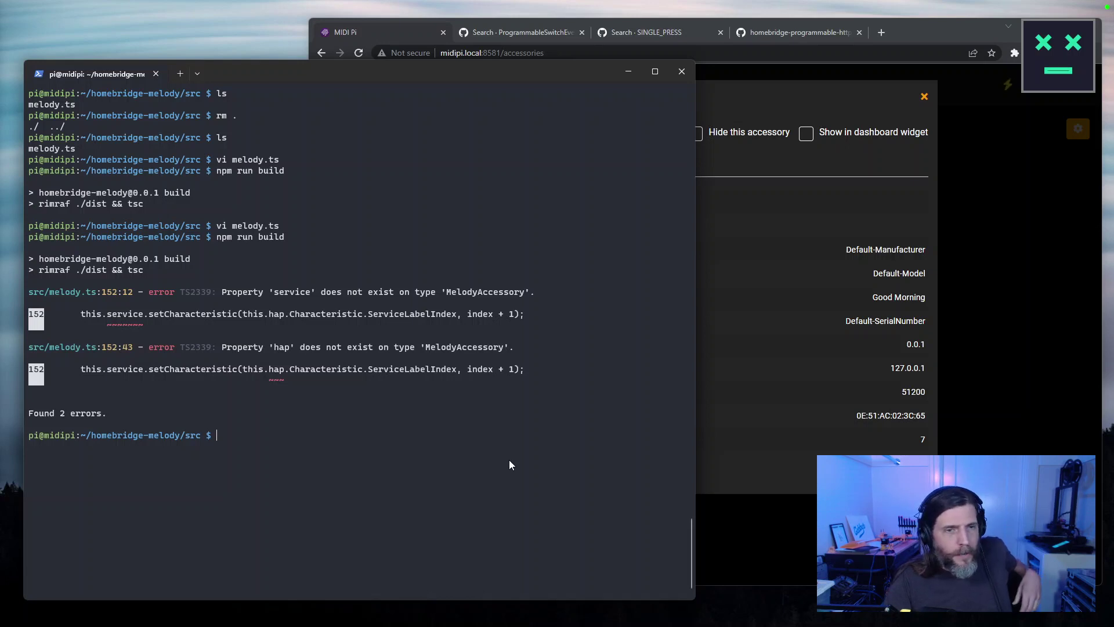
key("Up")
key("Up")
Reopen melody.ts in vi and go to the setCharacteristic line 152.
key("Up")
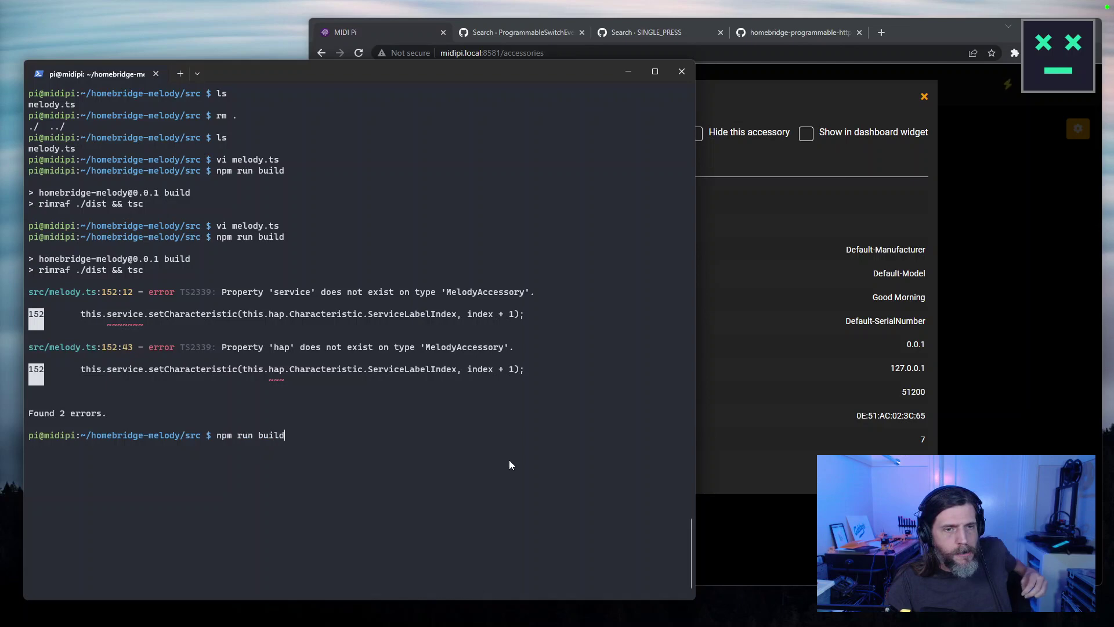
key("Down")
key("Down")
key("Down")
key("Up")
key("Up")
key("Return")
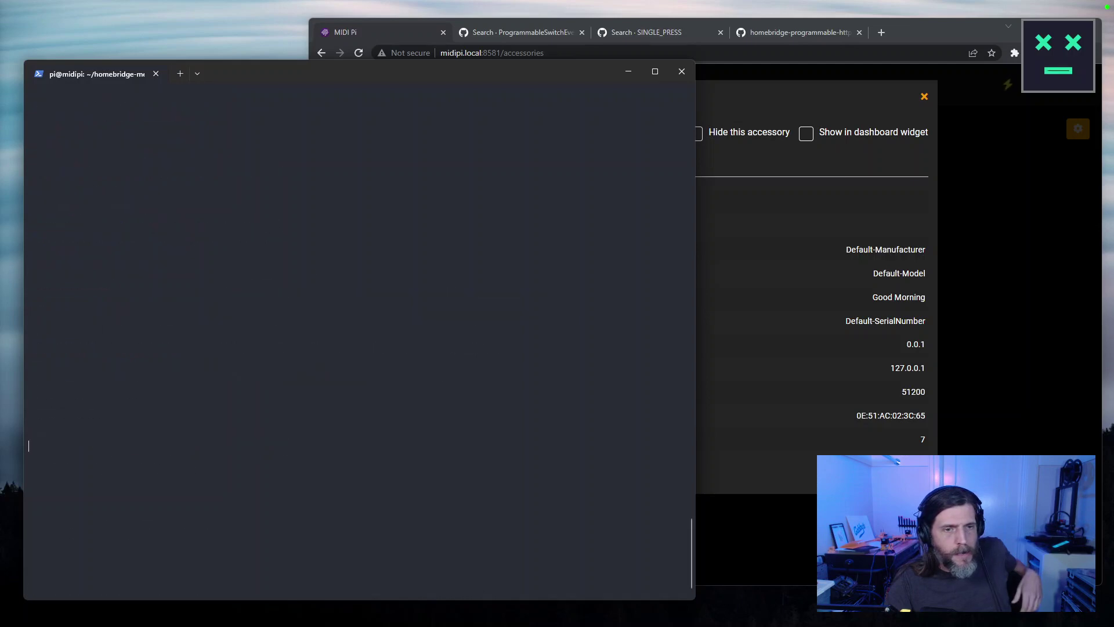
key("ctrl+f")
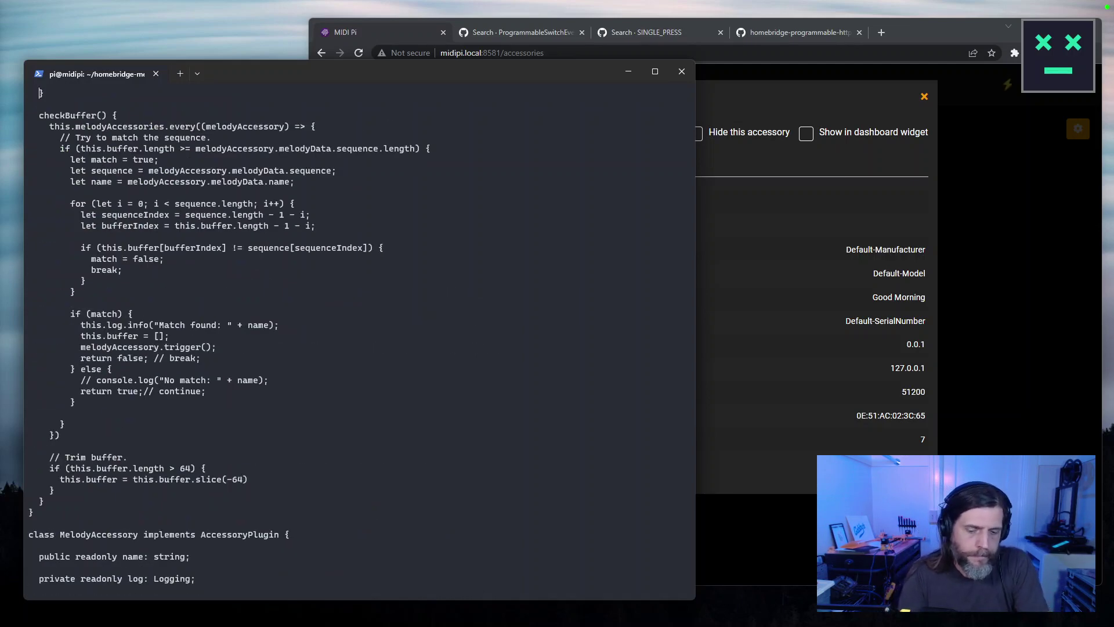
key("ctrl+b")
key("ctrl+b")
key("ctrl+f")
key("ctrl+f")
key("ctrl+f")
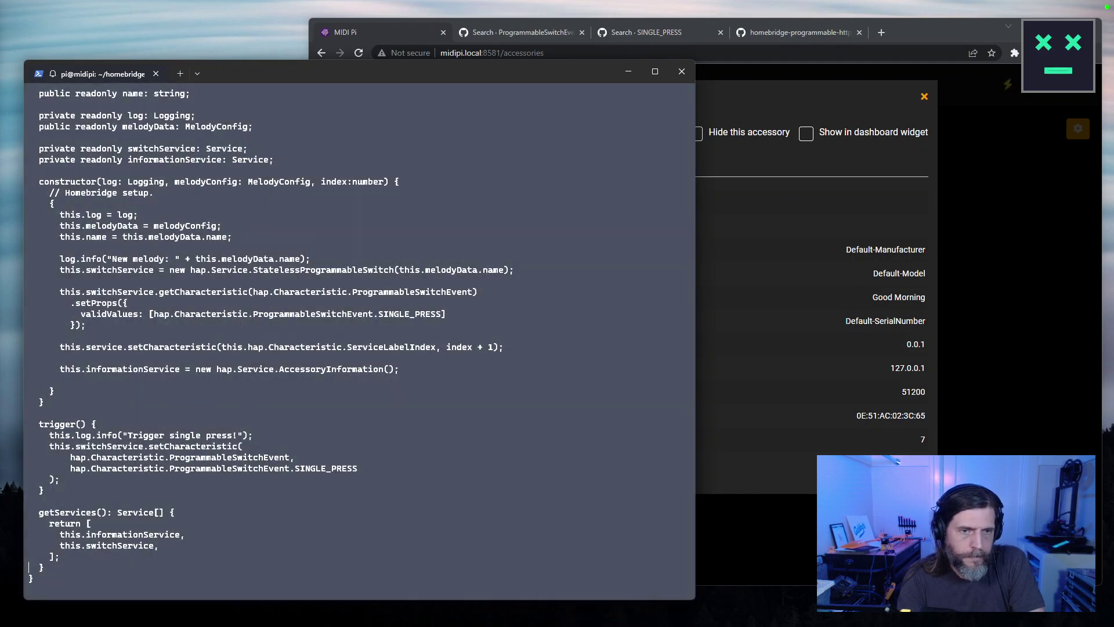
left_click(240, 346)
left_click(222, 347)
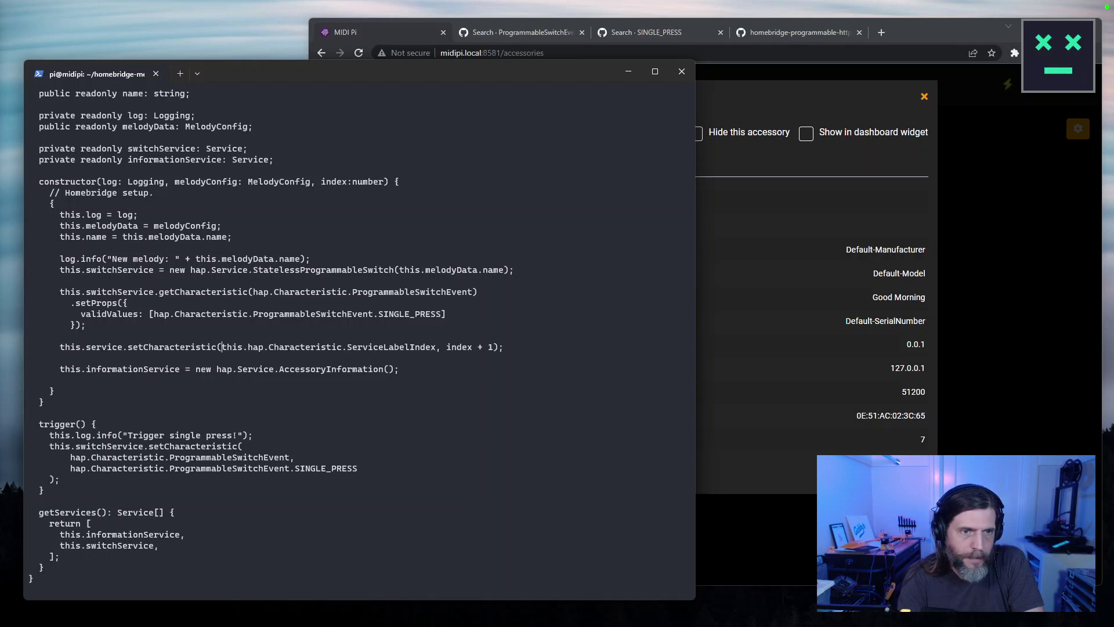
Delete 'this.' before hap.Characteristic, save with :wq, and run the build again.
left_click_drag(222, 347, 249, 347)
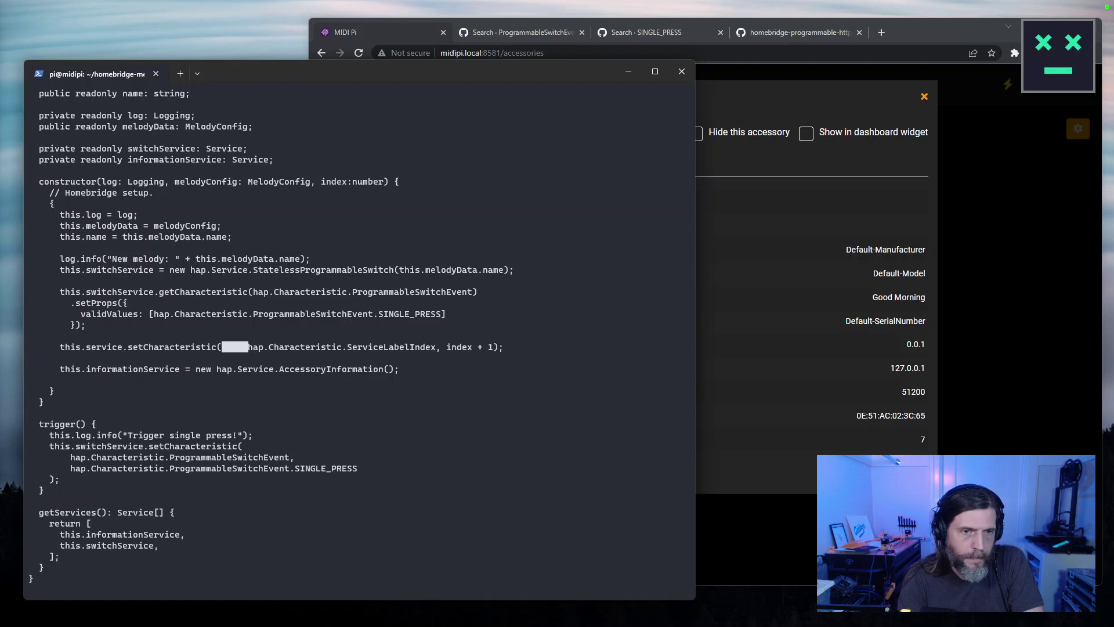
type("d")
type("ih")
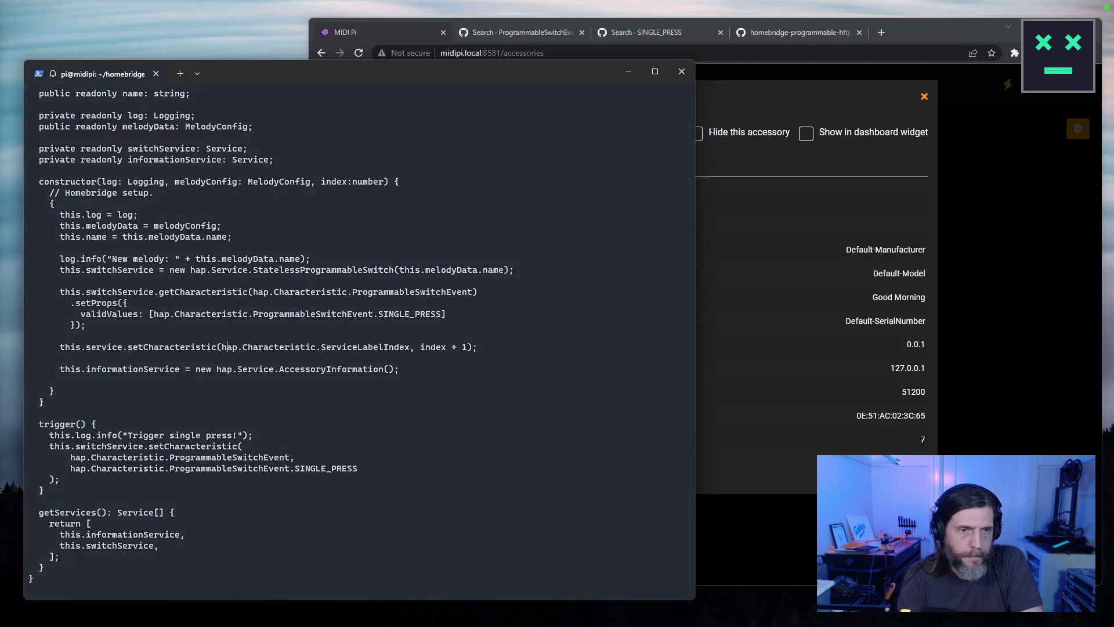
type(":wq")
key("Return")
key("Up")
key("Up")
key("Return")
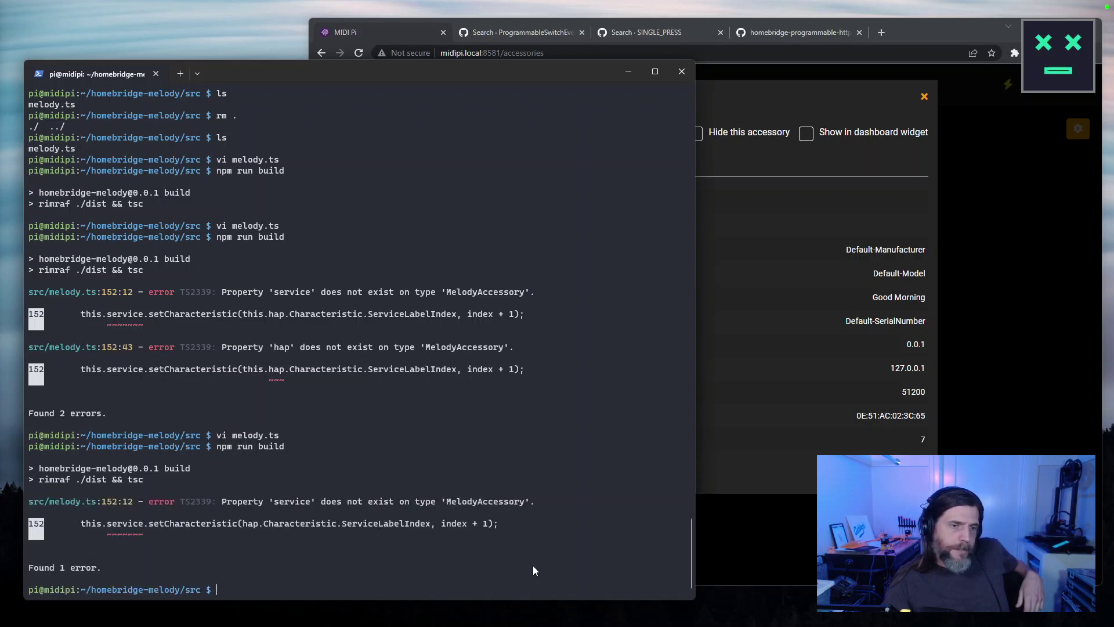
Reopen melody.ts in vi and scroll to the ServiceLabelIndex setCharacteristic line.
key("Up")
key("Up")
key("Return")
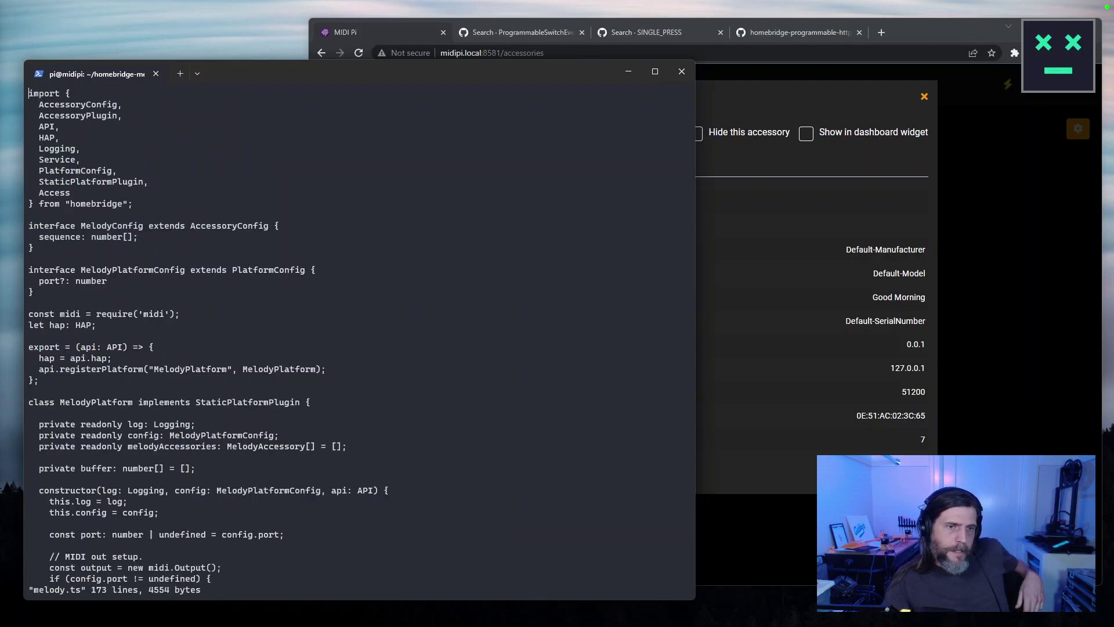
key("Page_Down")
key("Up")
scroll(49, 214, "up", 2)
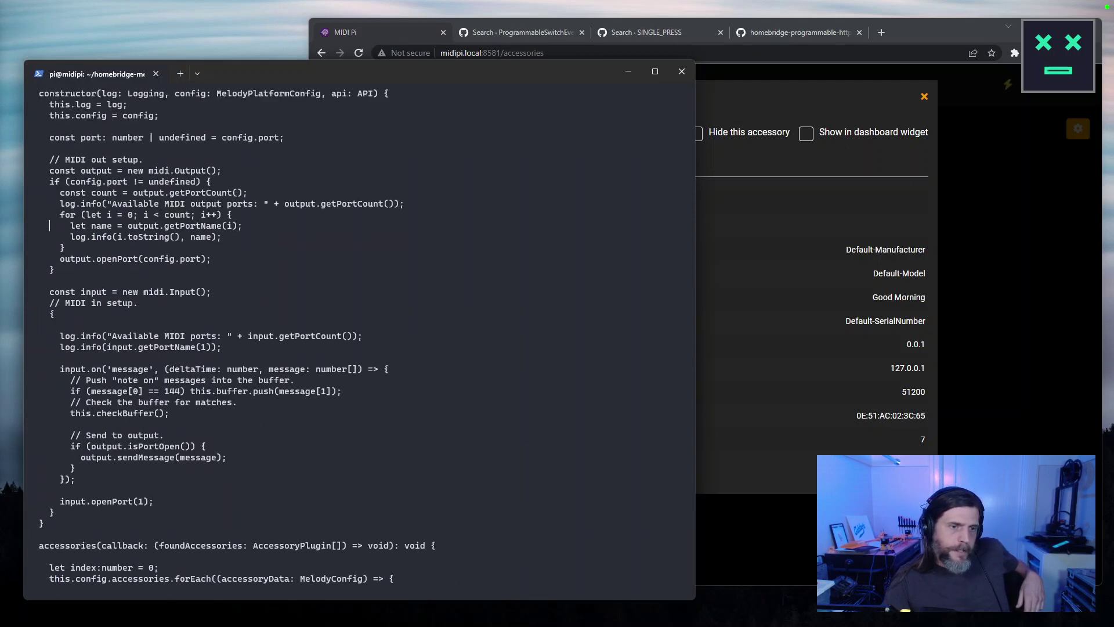
scroll(50, 545, "down", 10)
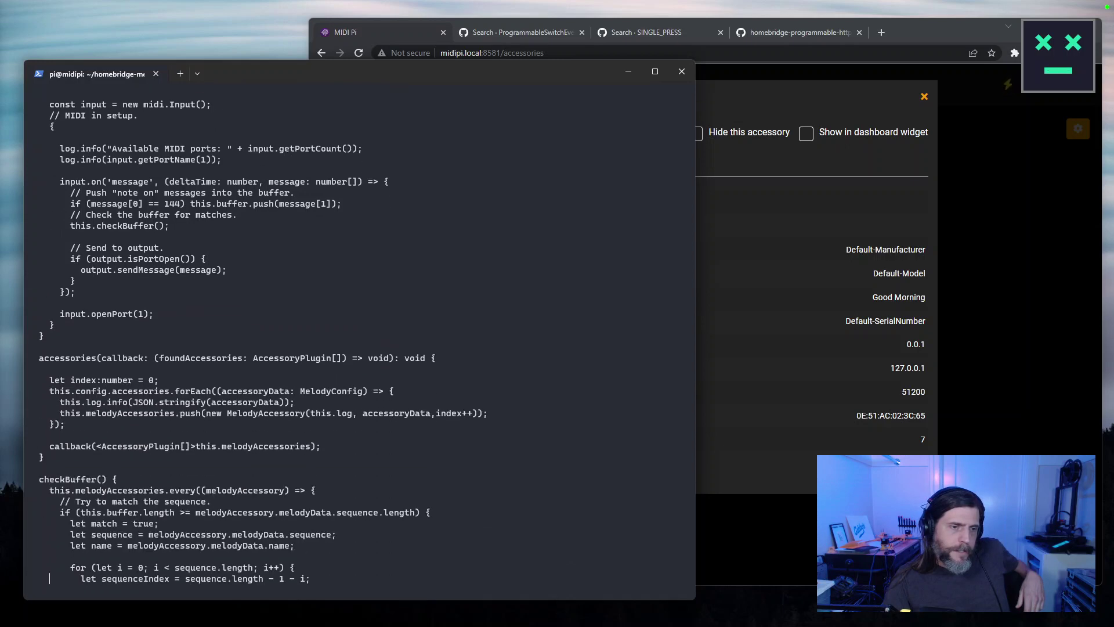
scroll(49, 578, "down", 20)
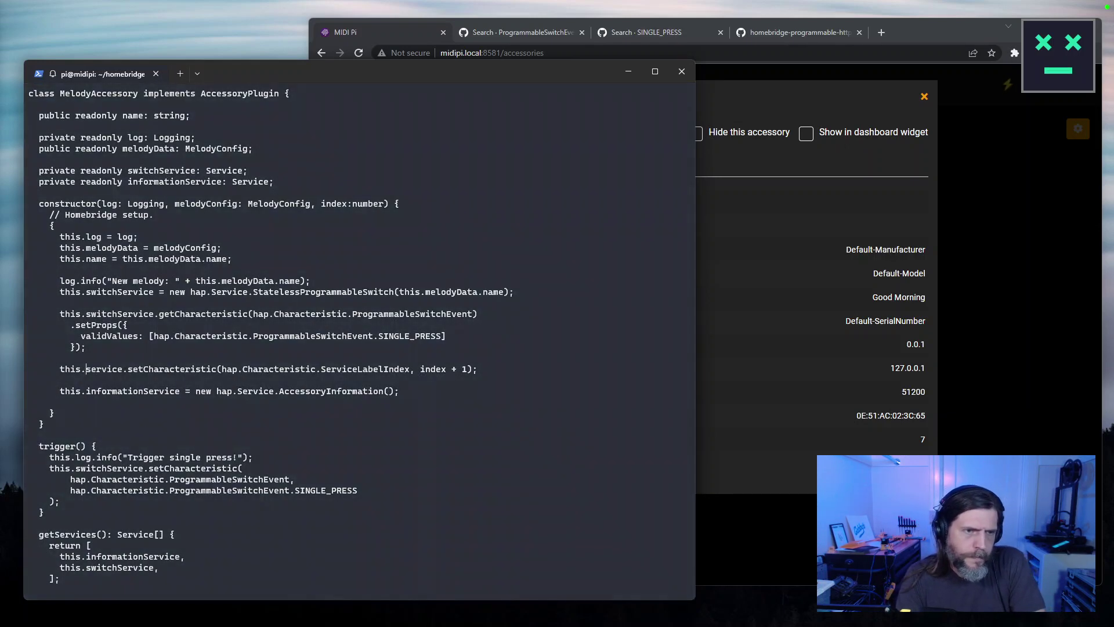
Change this.service to this.switchService, save with :wq, and run npm run build.
type("witchS")
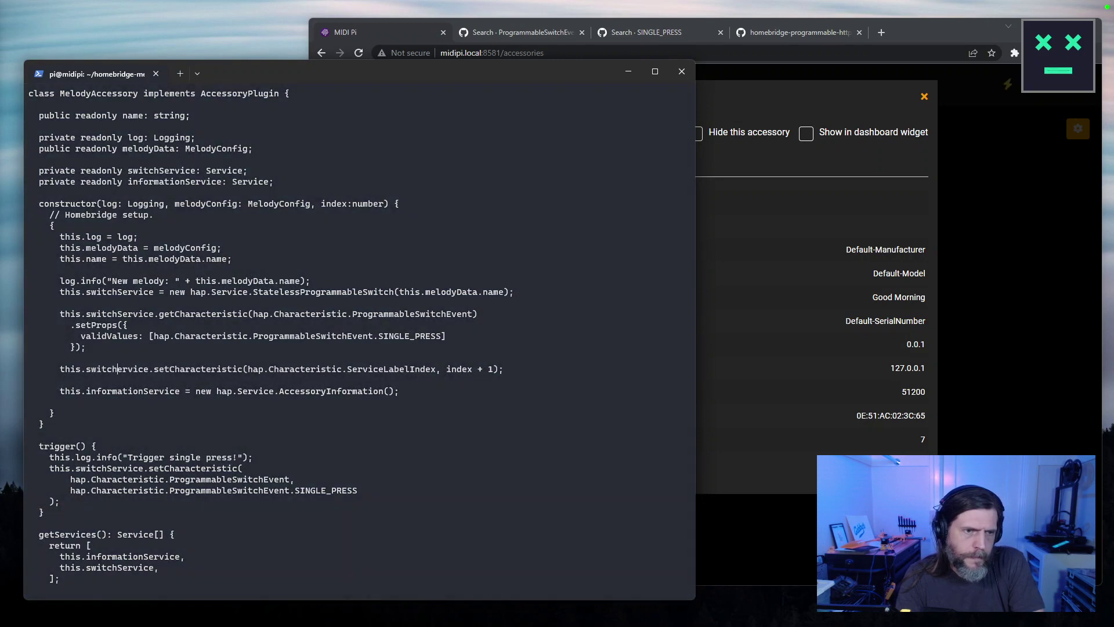
key("Escape")
type(":wq")
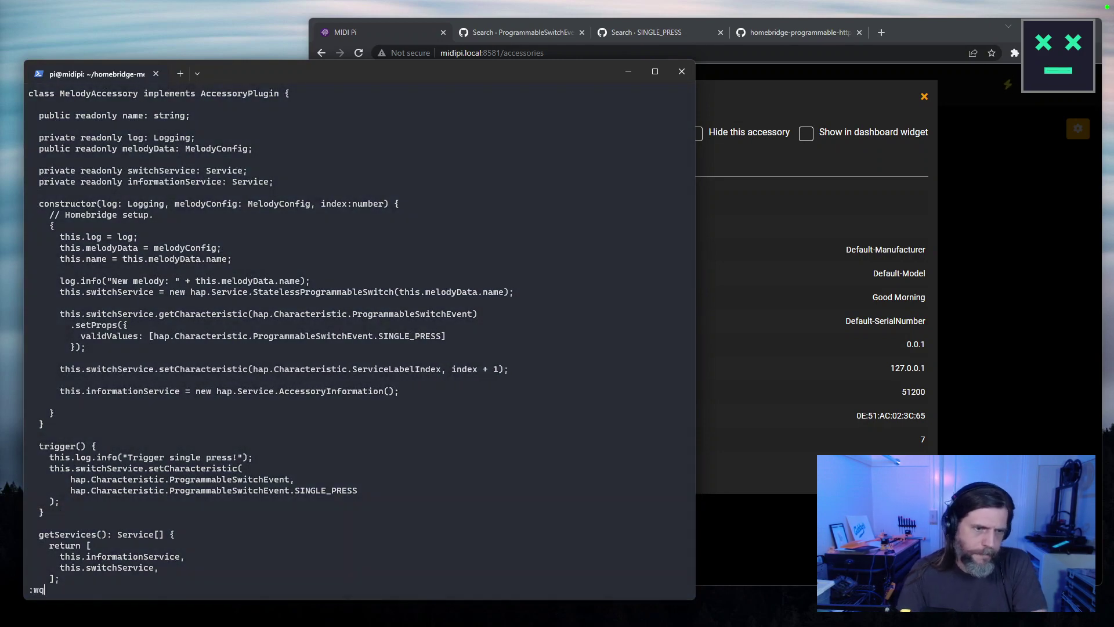
key("Return")
type("npm run build")
key("Return")
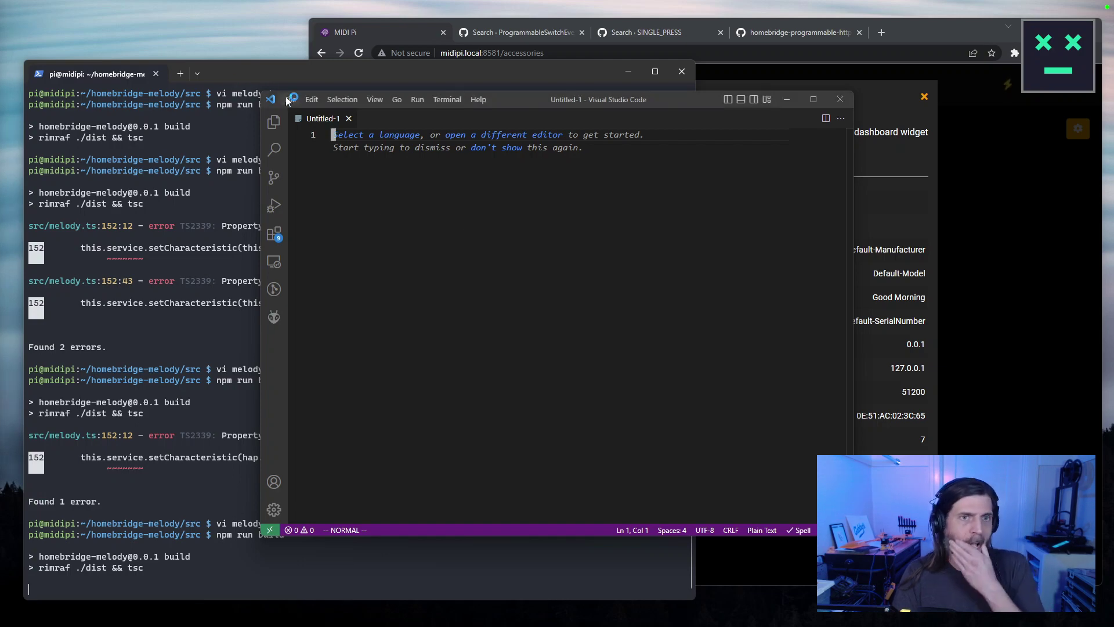
Connect VS Code over Remote-SSH to midipi.local and enter the SSH password.
left_click(291, 99)
left_click(569, 381)
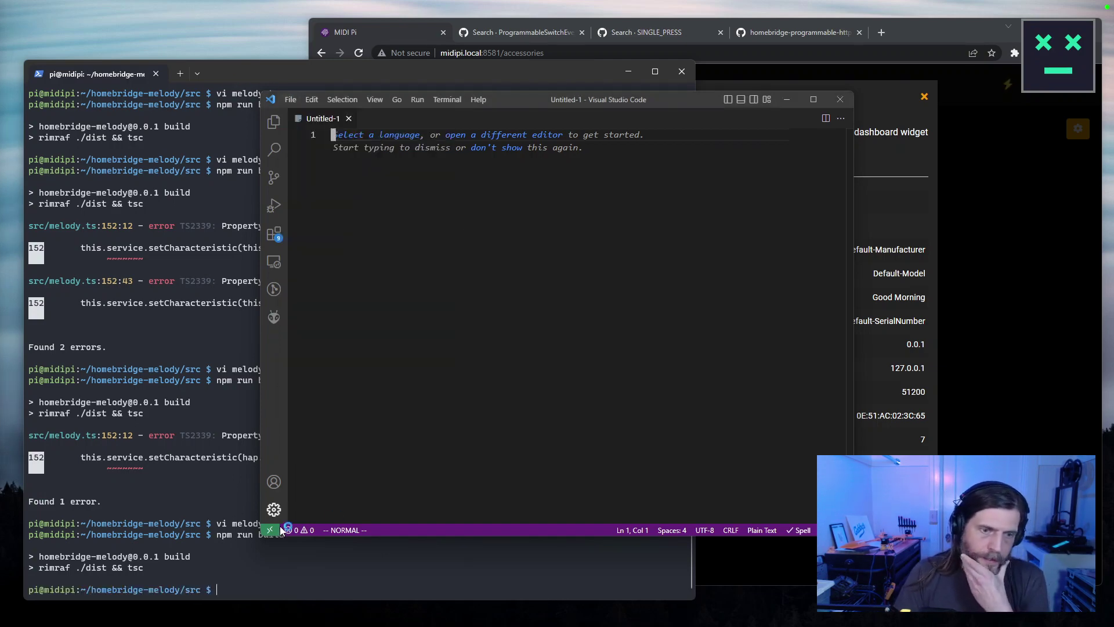
left_click(269, 530)
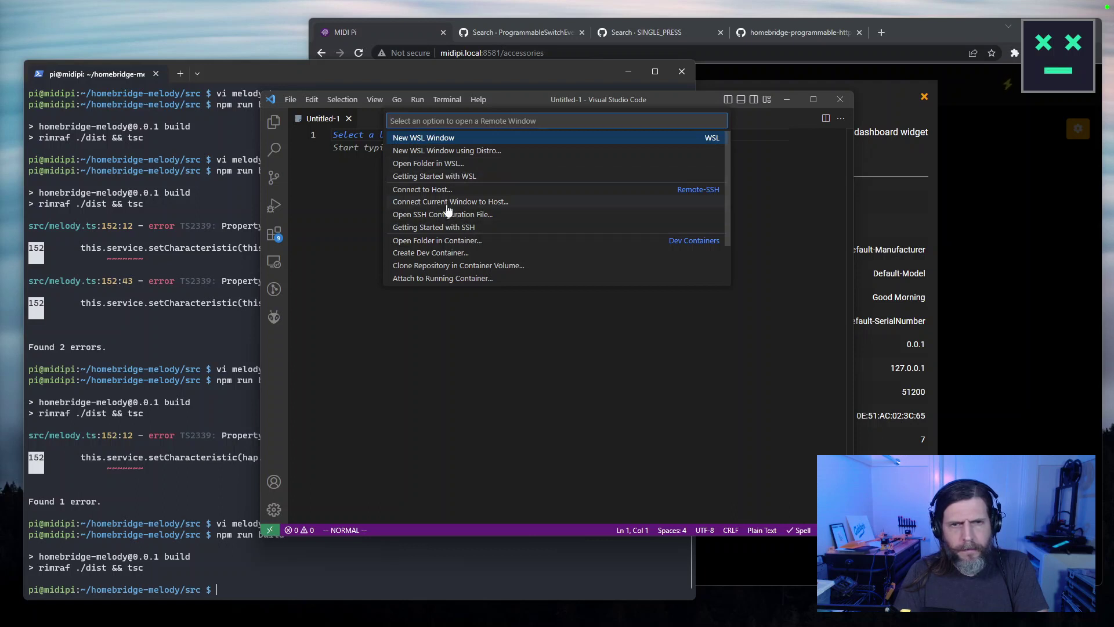
left_click(428, 189)
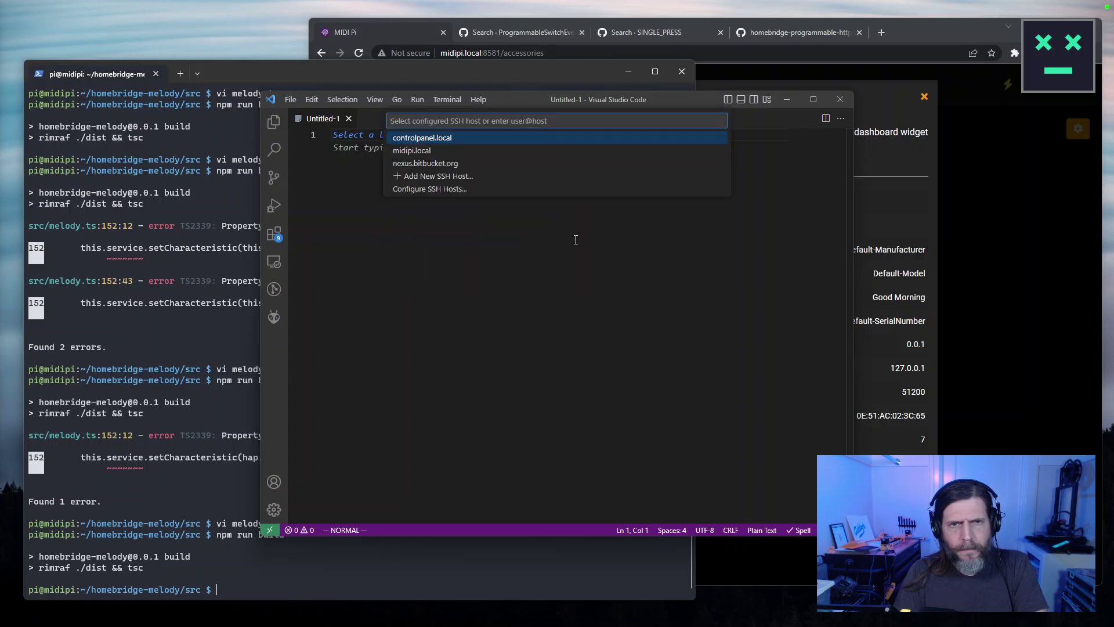
left_click(421, 152)
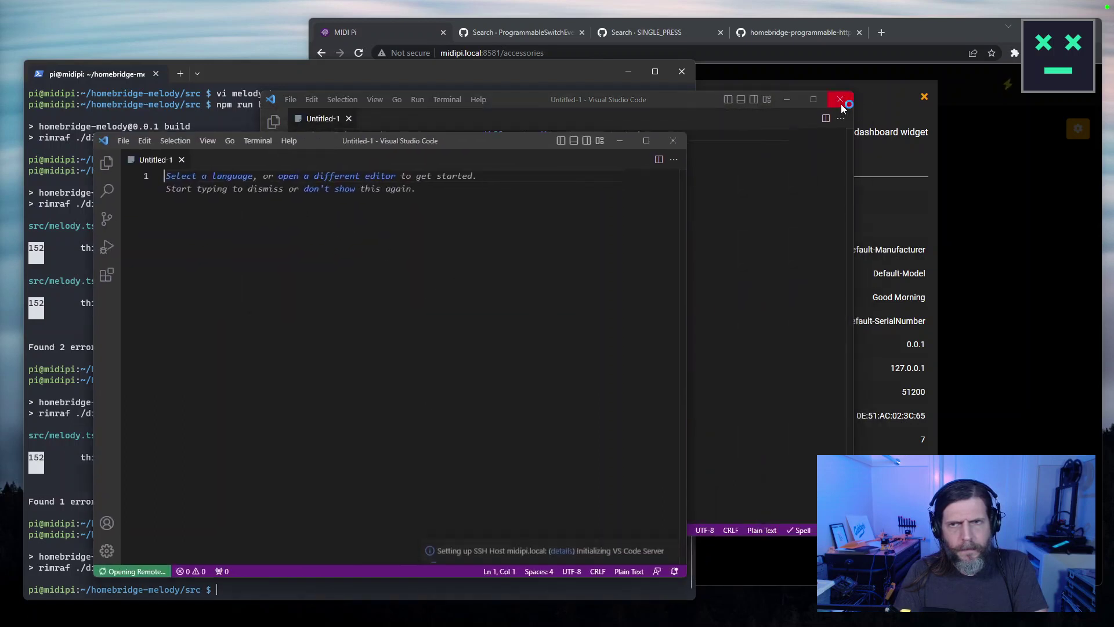
type("••••••••")
key("Return")
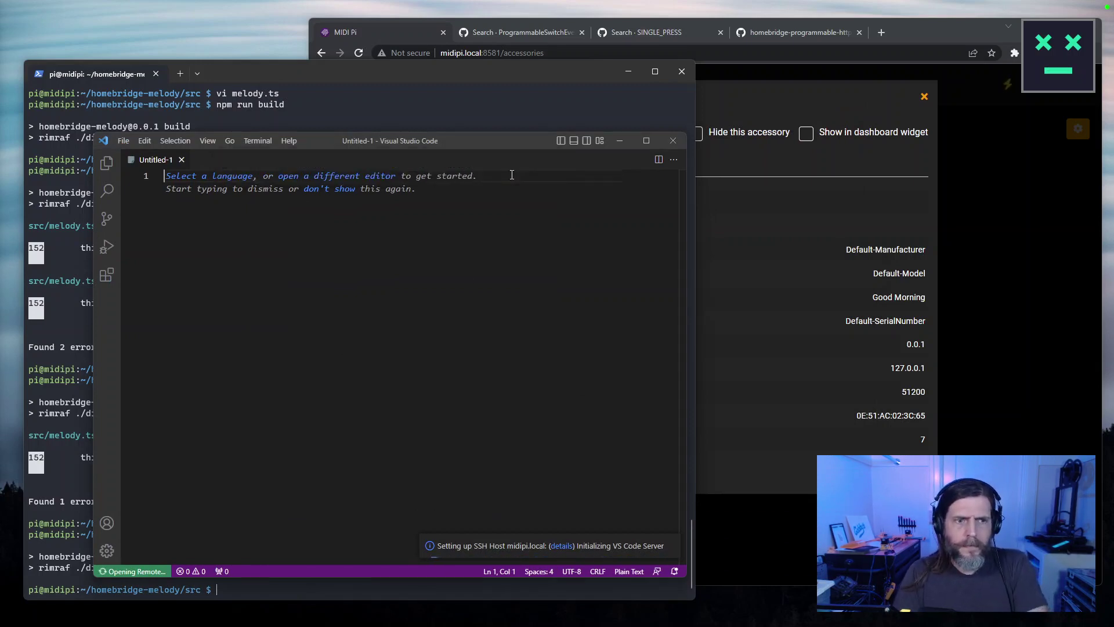
Rearrange the windows and close the Good Morning accessory details in Homebridge.
left_click_drag(451, 141, 371, 56)
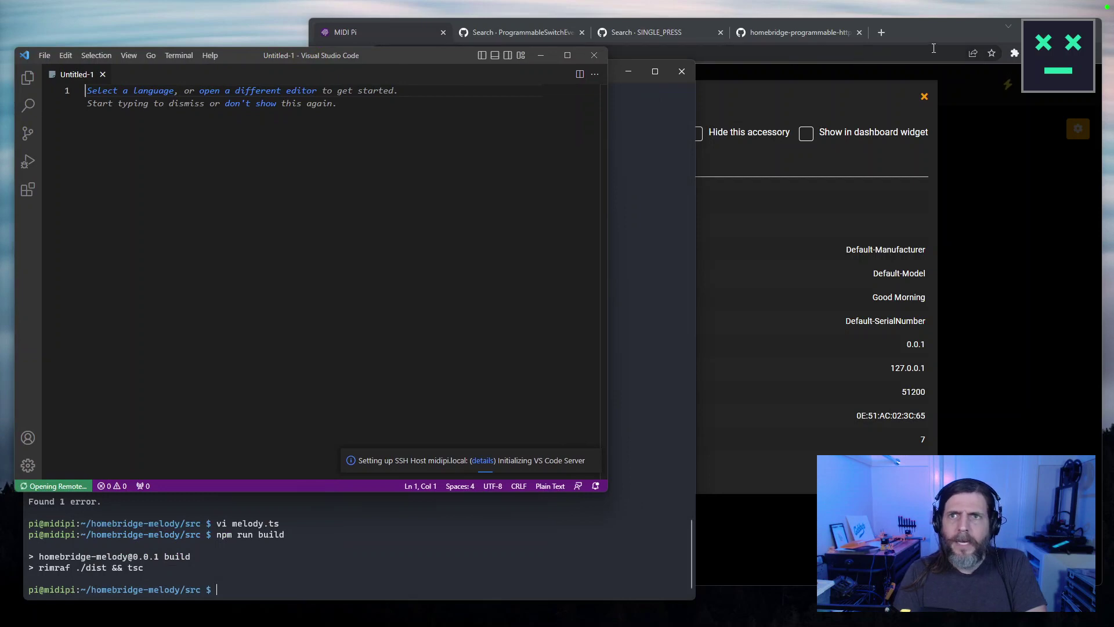
left_click(928, 69)
left_click(924, 100)
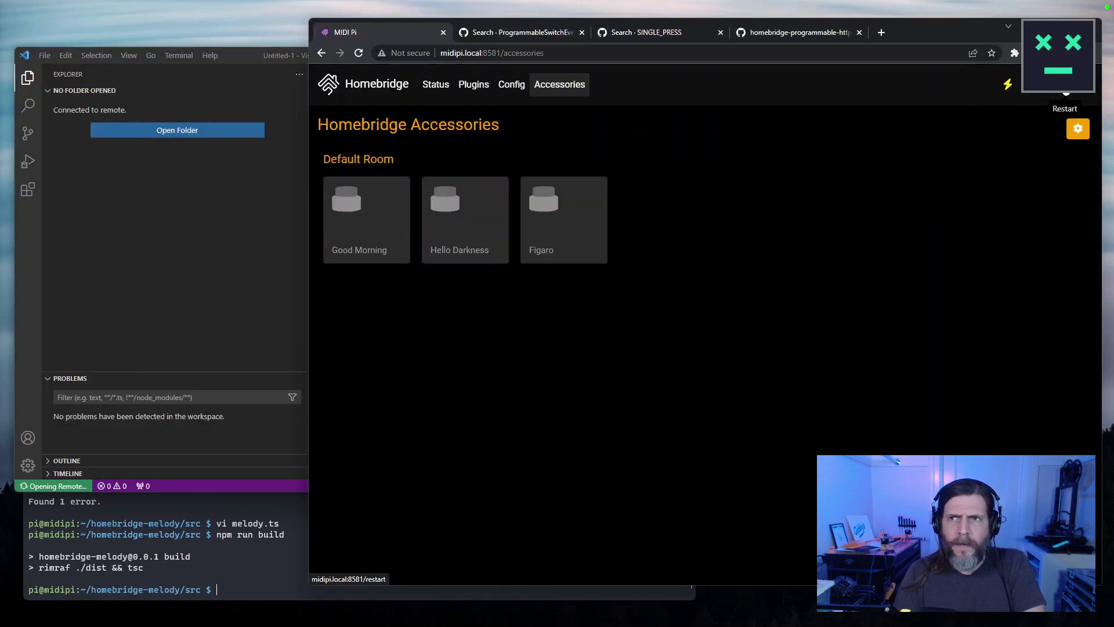
left_click(23, 358)
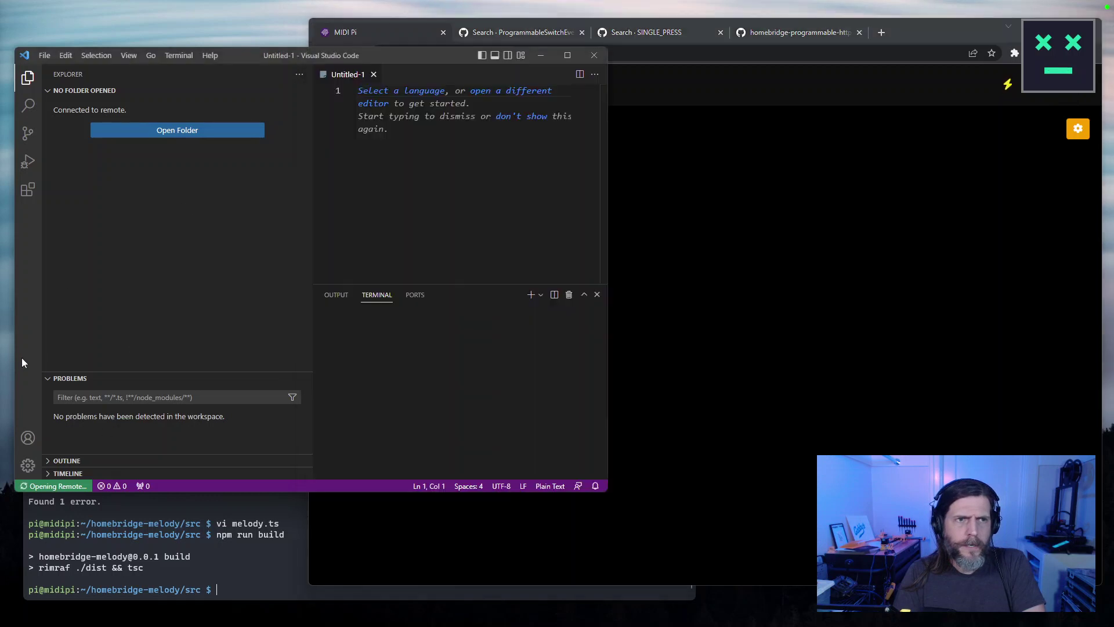
Open the /home/pi/homebridge-melody folder on the Pi in VS Code.
left_click(177, 130)
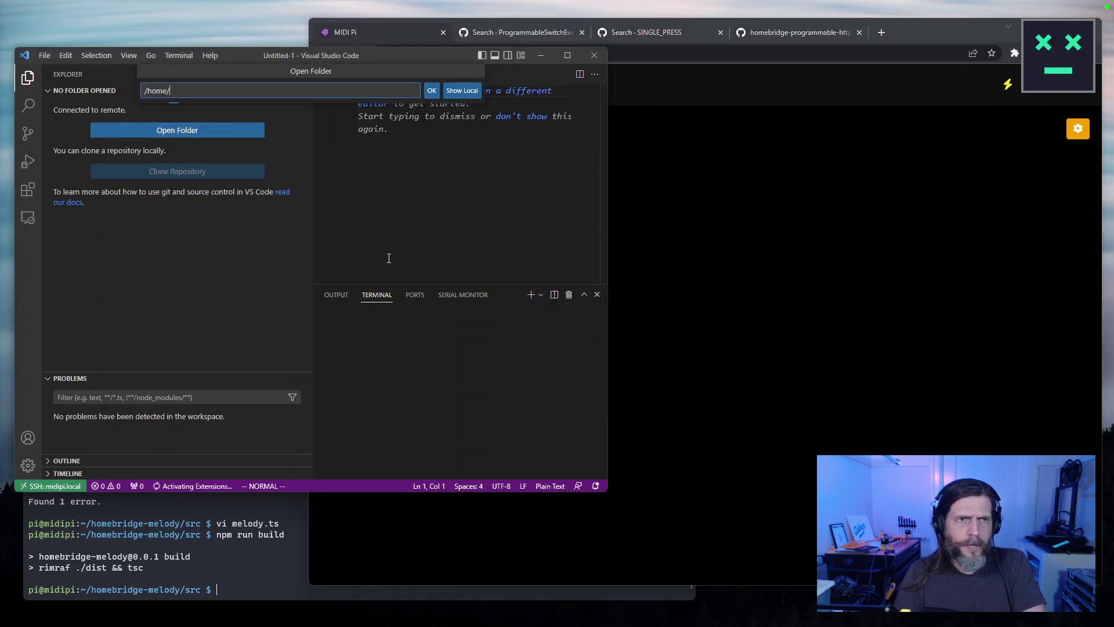
type("pi/")
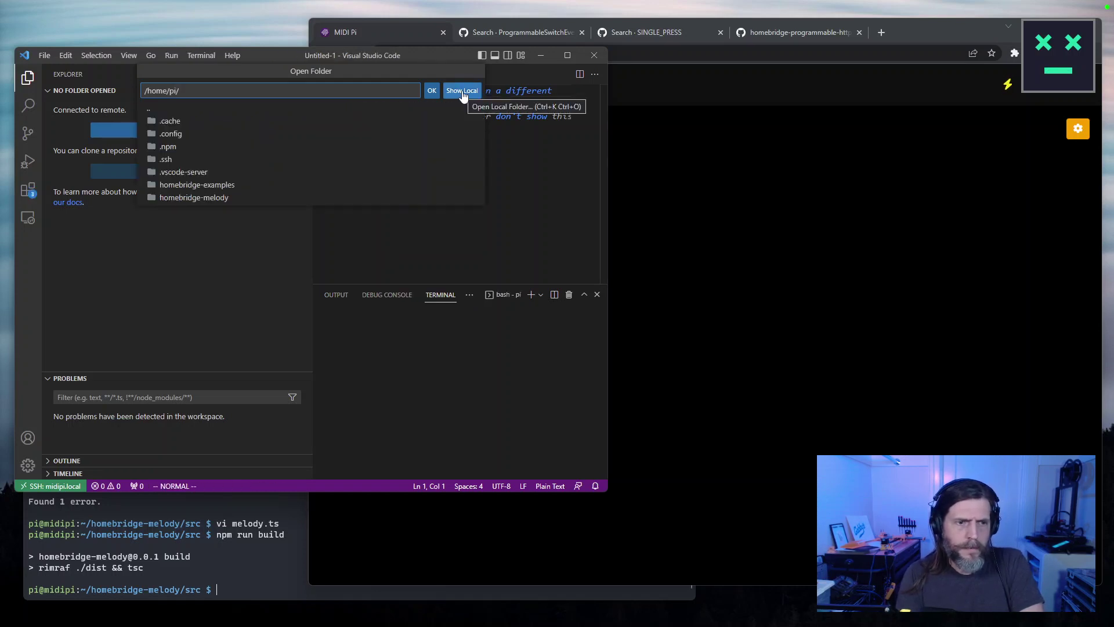
type("home")
key("Down")
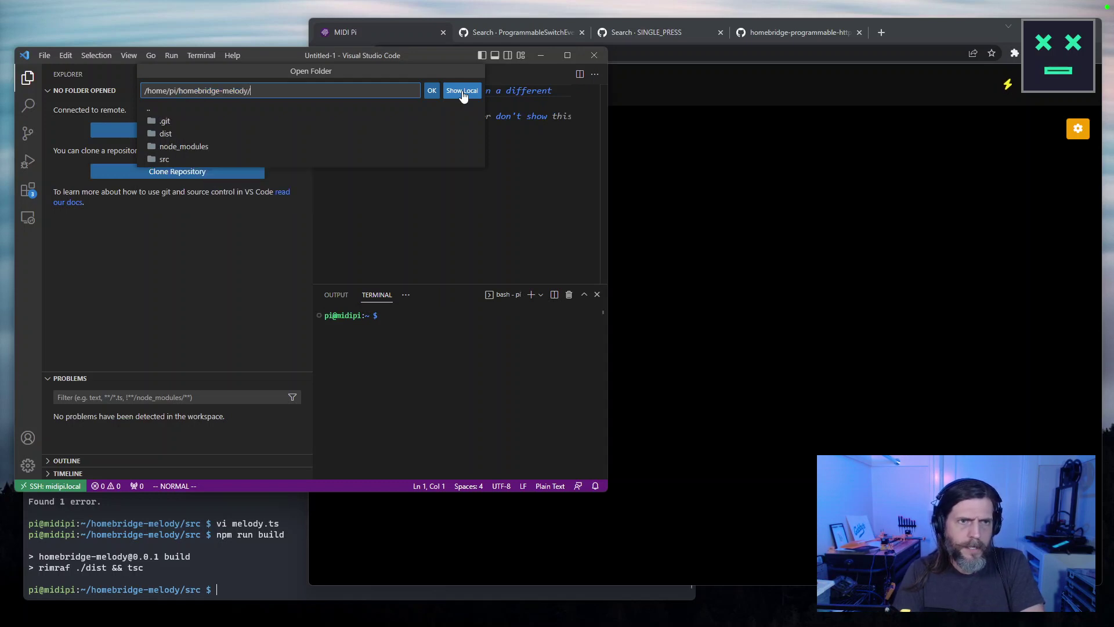
left_click(432, 92)
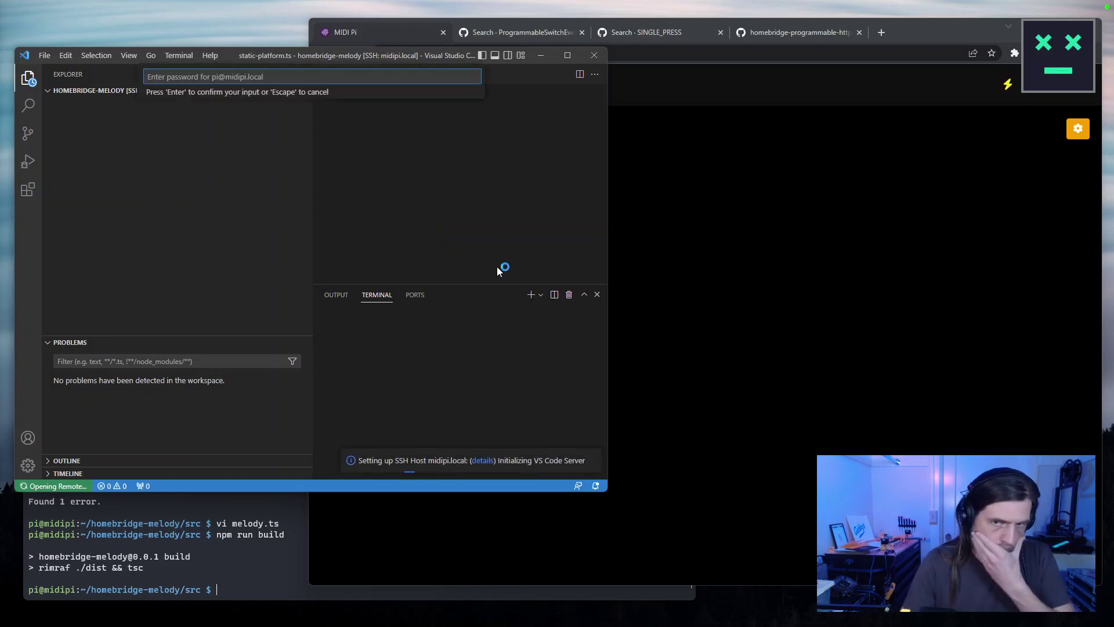
left_click(927, 39)
Open and close the Good Morning settings, then review the Status dashboard.
mouse_move(401, 223)
left_click(403, 191)
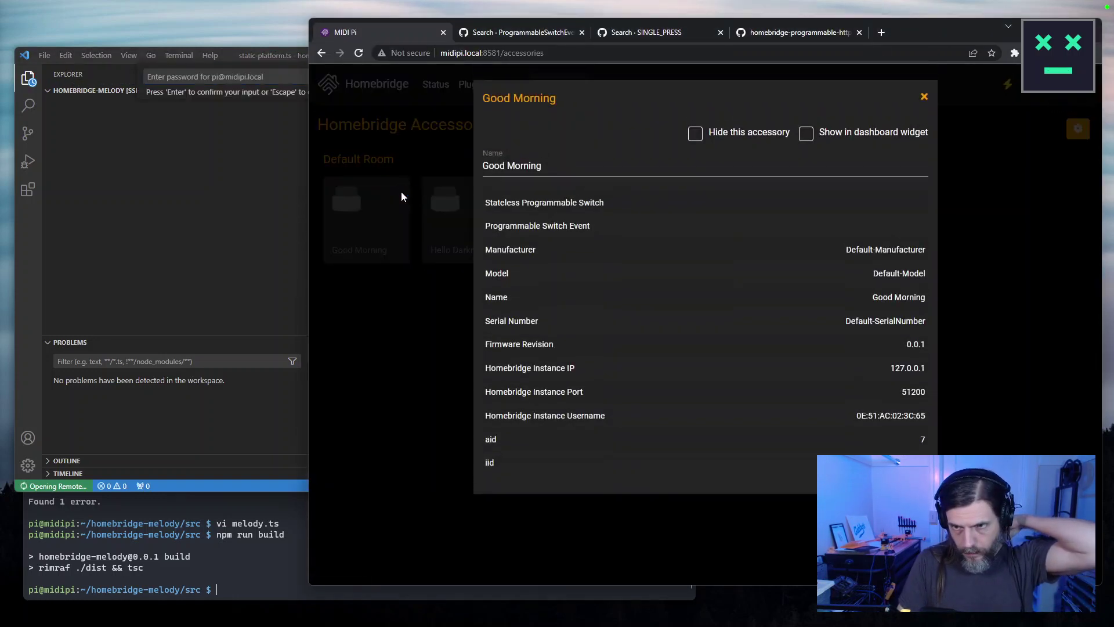
left_click(924, 97)
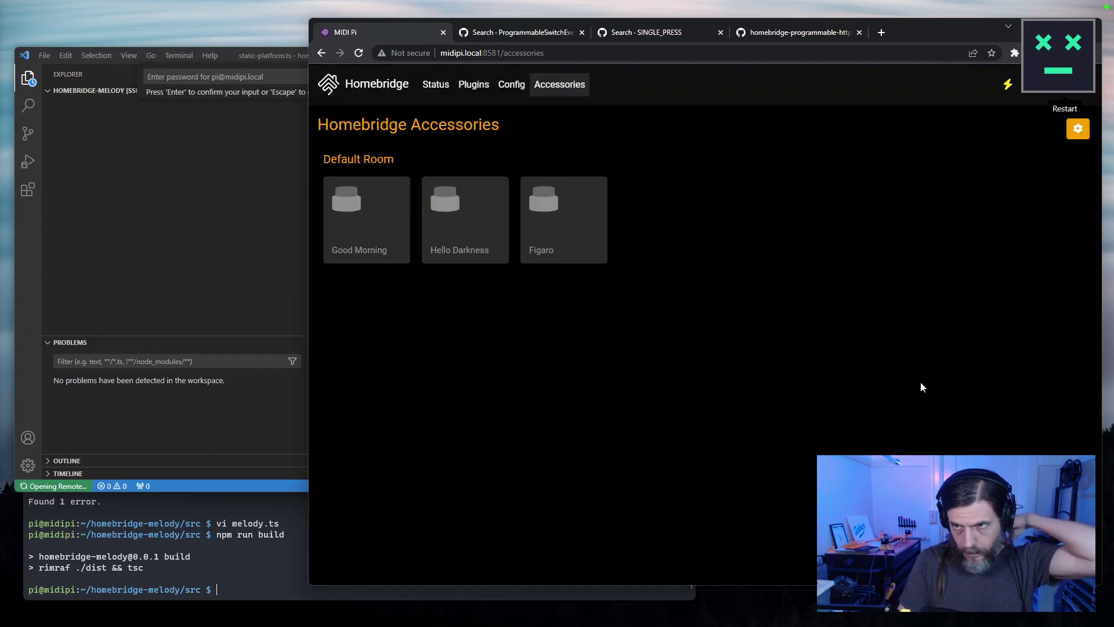
left_click(377, 92)
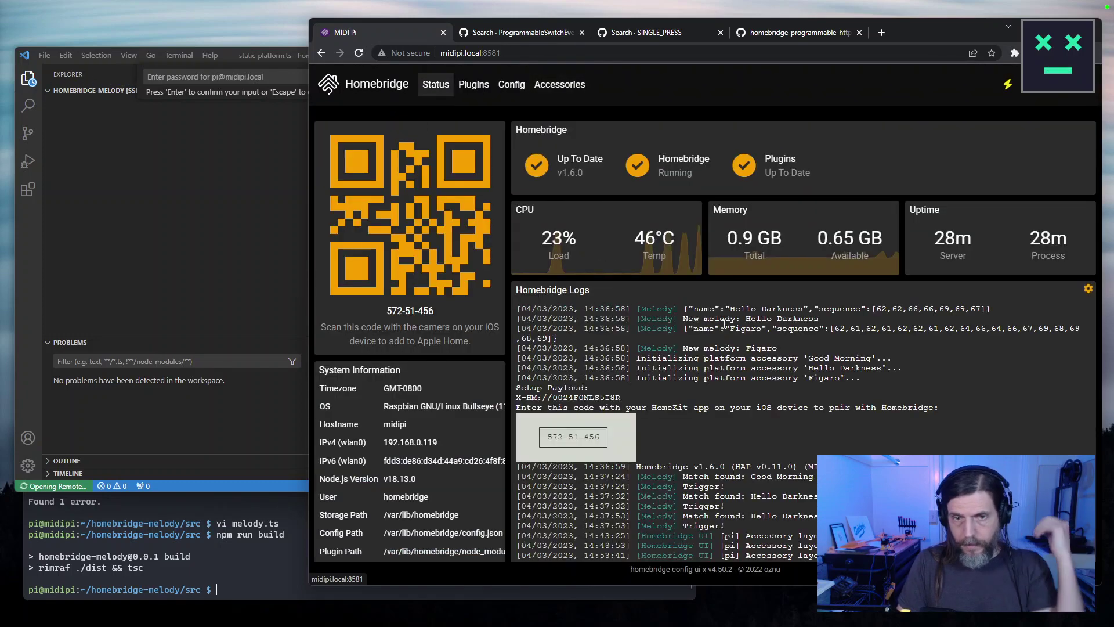
scroll(752, 444, "down", 2)
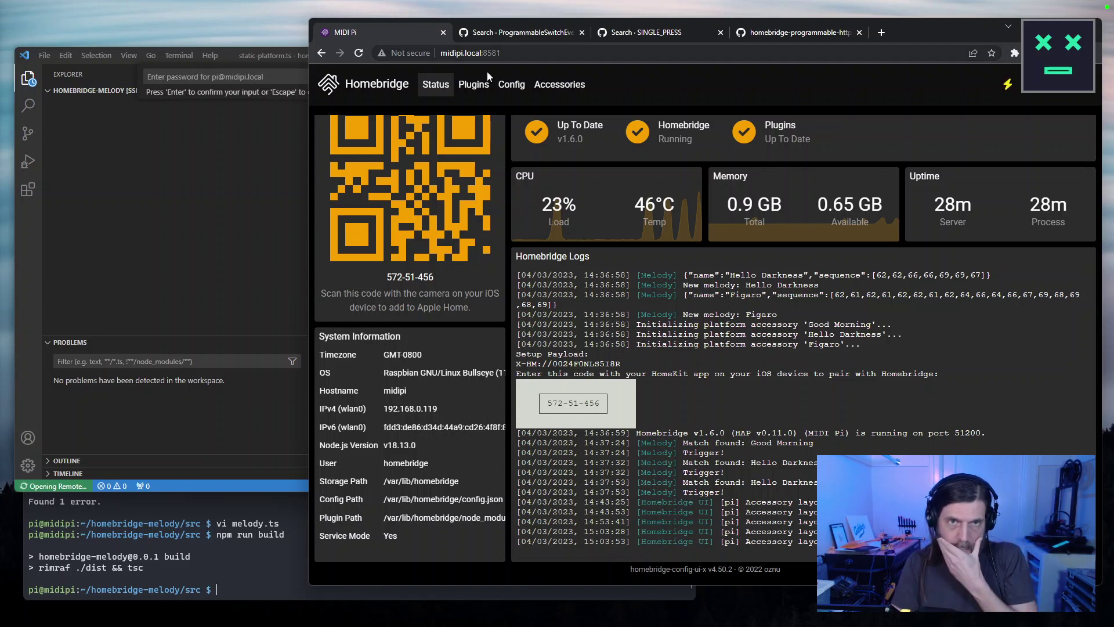
Browse Plugins and Config, recheck Good Morning and Hello Darkness, then restart Homebridge.
left_click(473, 85)
left_click(511, 85)
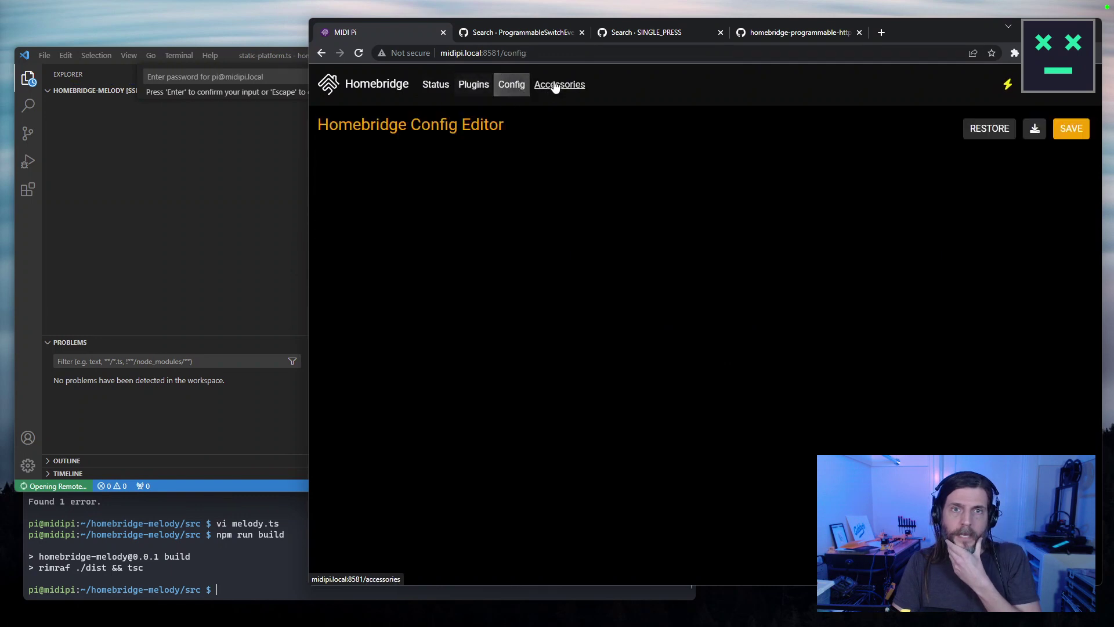
left_click(555, 86)
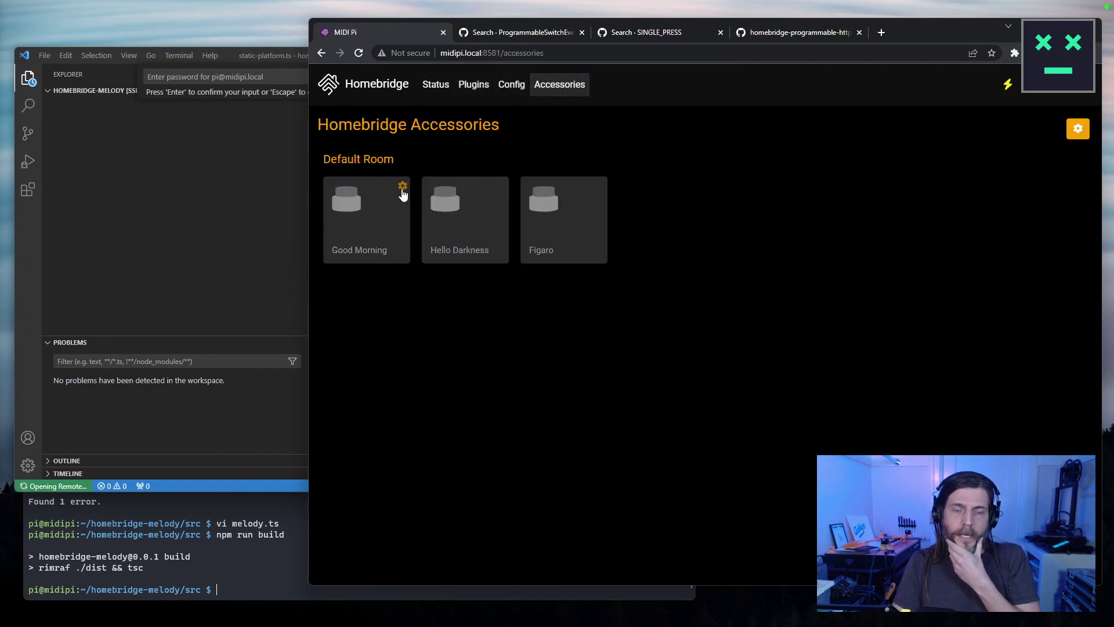
left_click(402, 185)
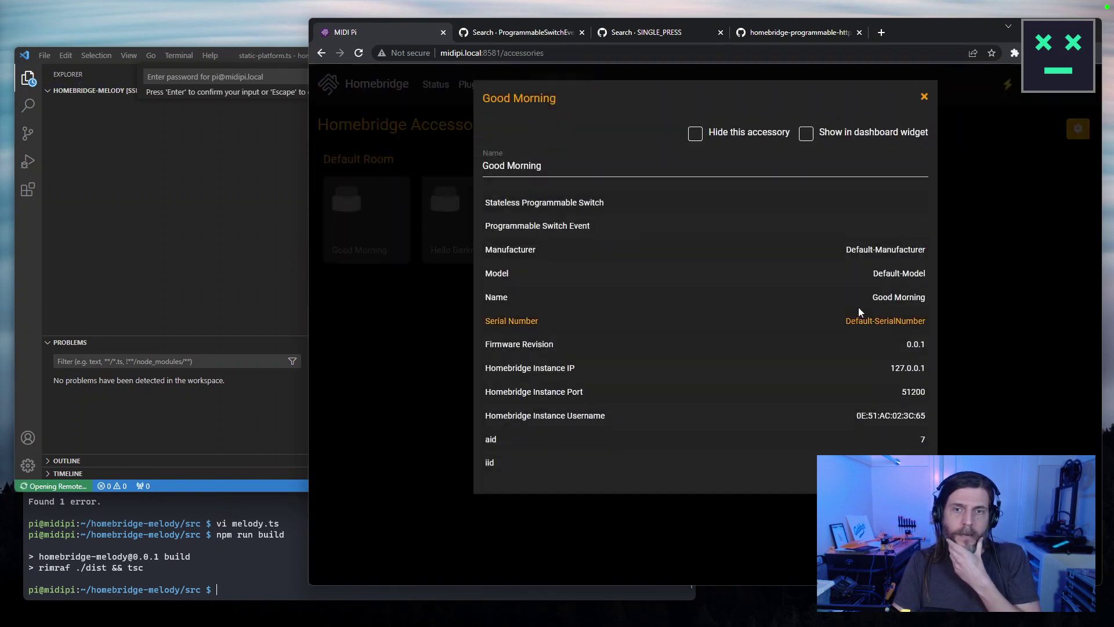
left_click(925, 96)
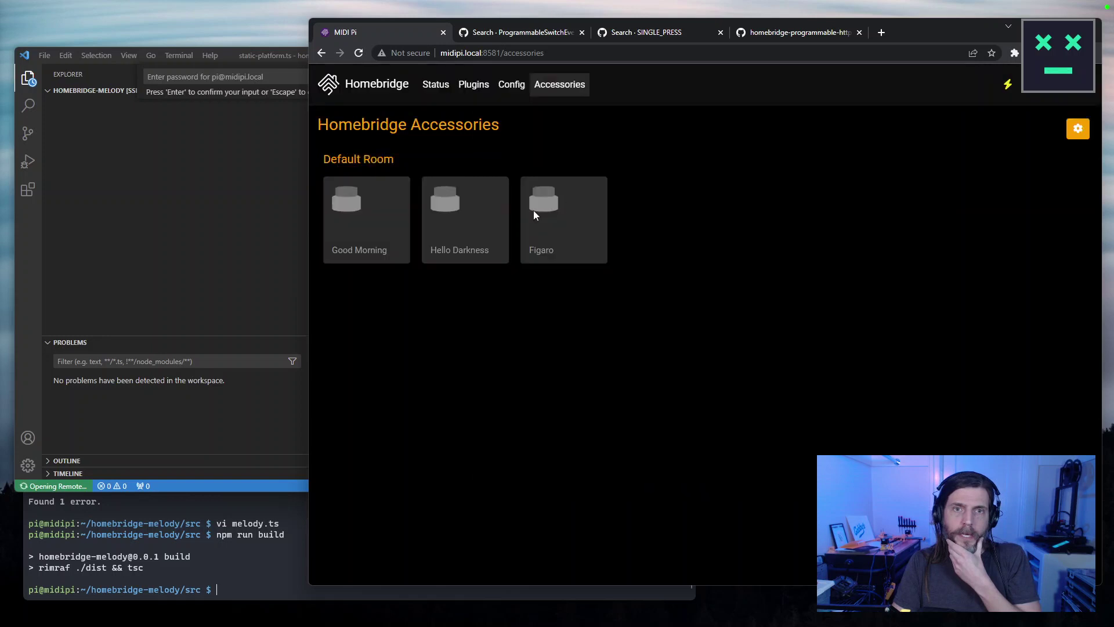
left_click(469, 231)
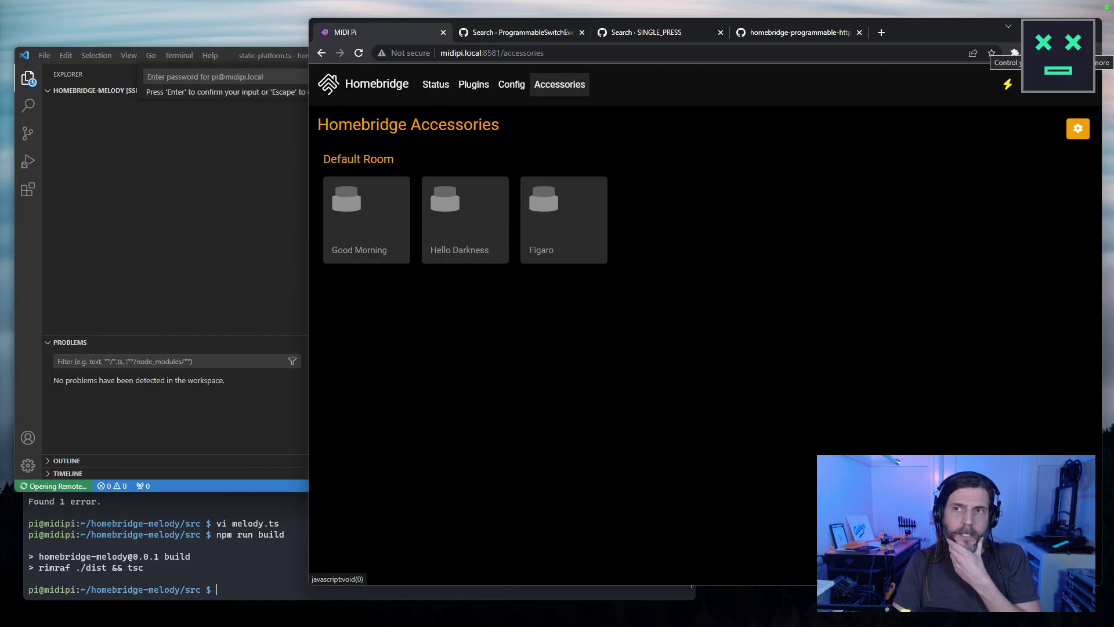
left_click(1070, 91)
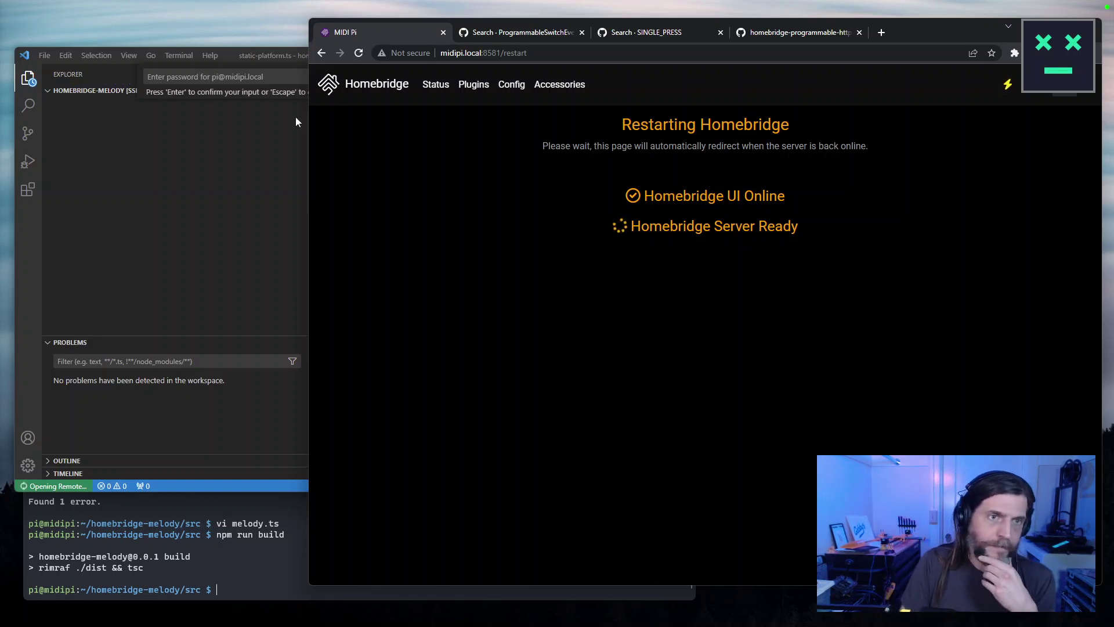
left_click(257, 77)
Submit the SSH password for midipi.local, then enlarge and reposition the VS Code window.
type("••••••")
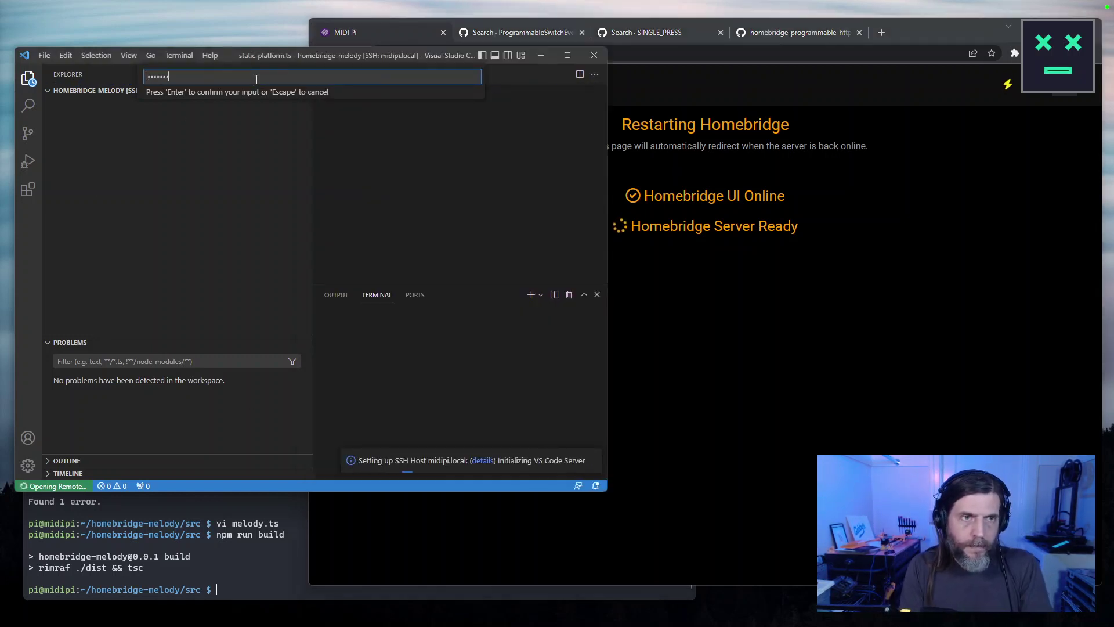
key("Return")
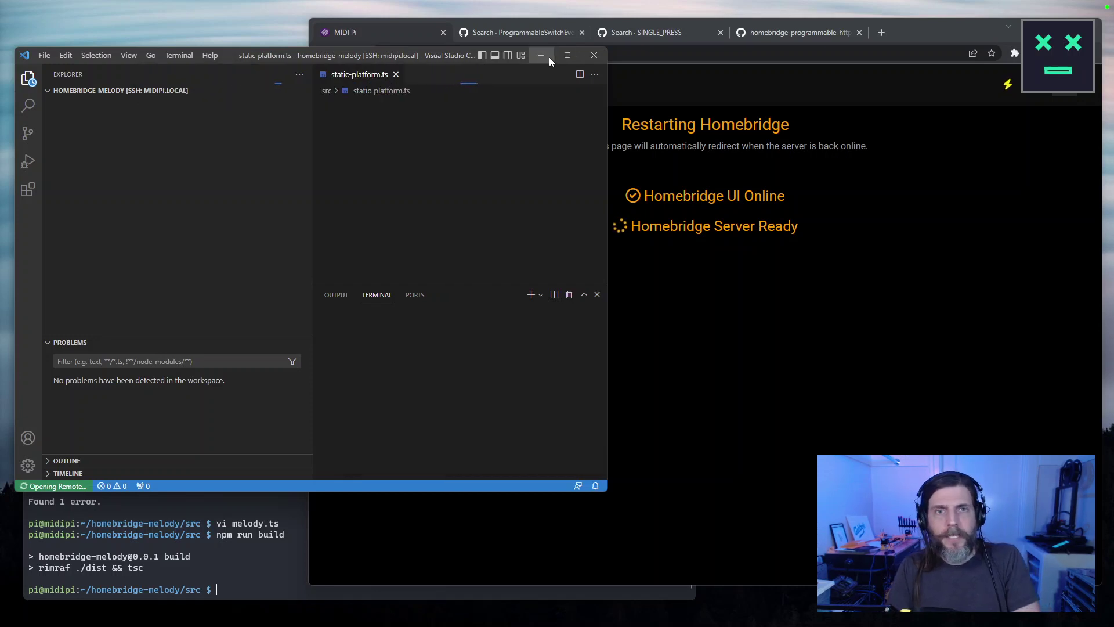
left_click_drag(607, 493, 647, 549)
left_click_drag(234, 55, 225, 15)
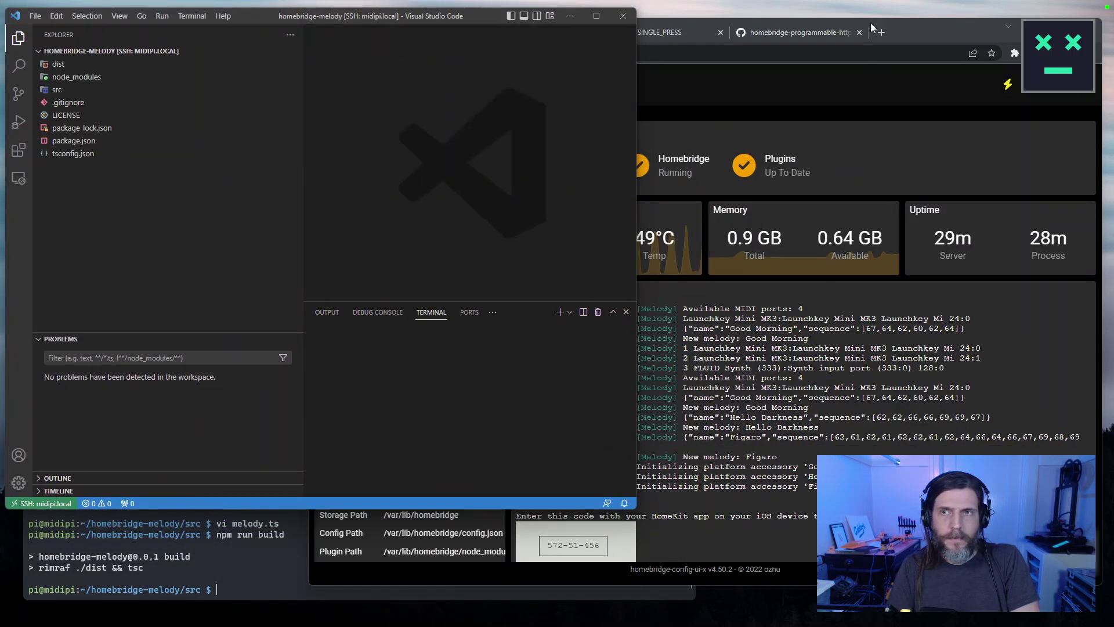
left_click(936, 43)
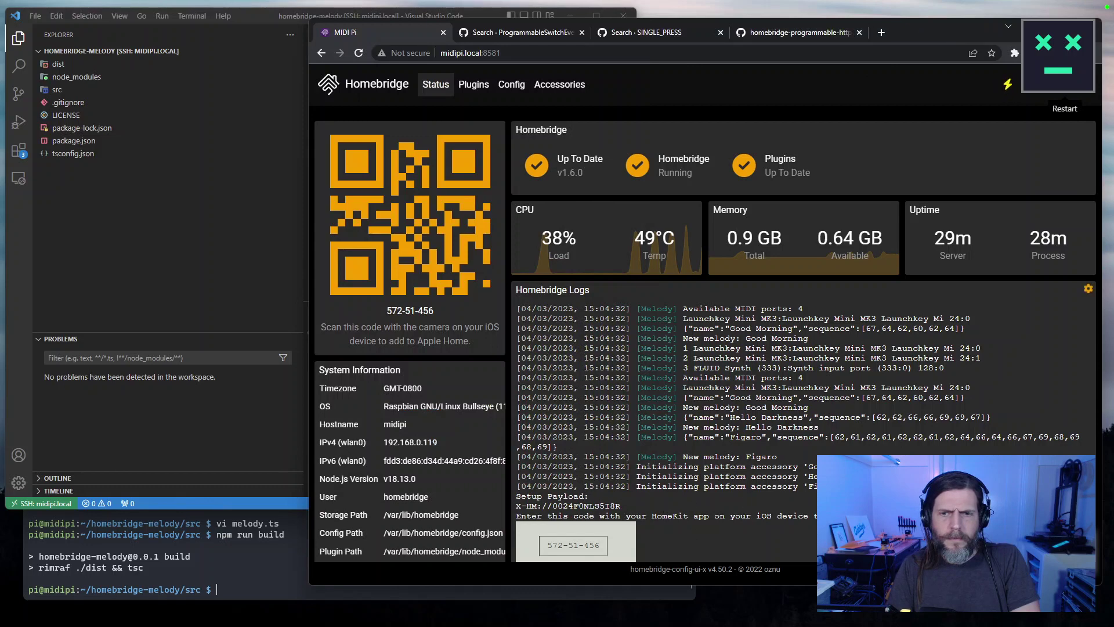
On Accessories, inspect the Good Morning and Hello Darkness settings dialogs.
left_click(556, 86)
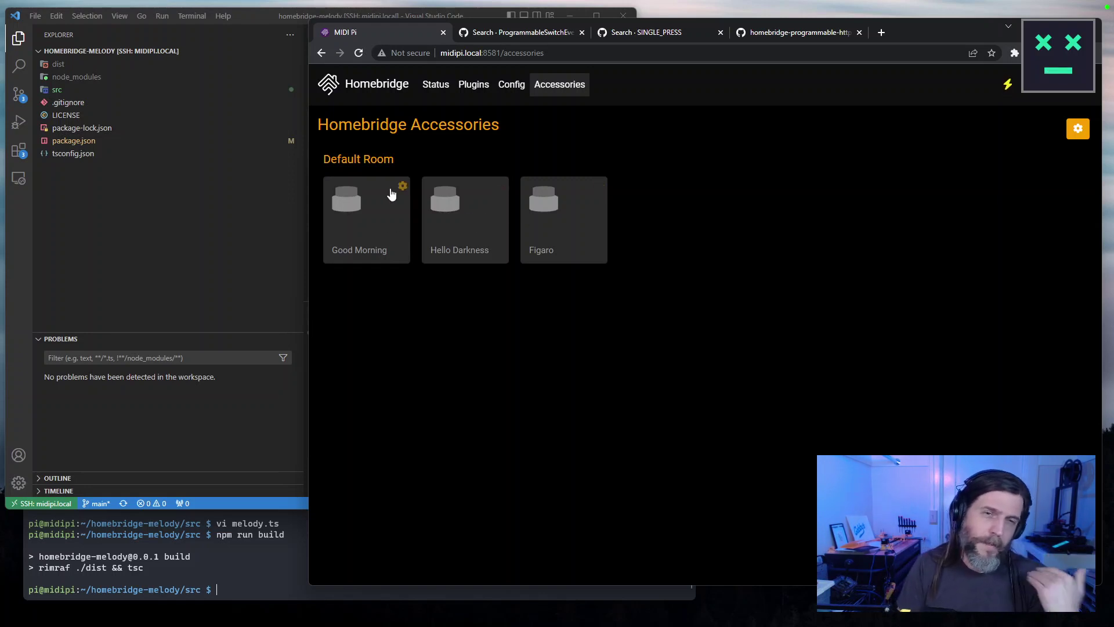
left_click(402, 185)
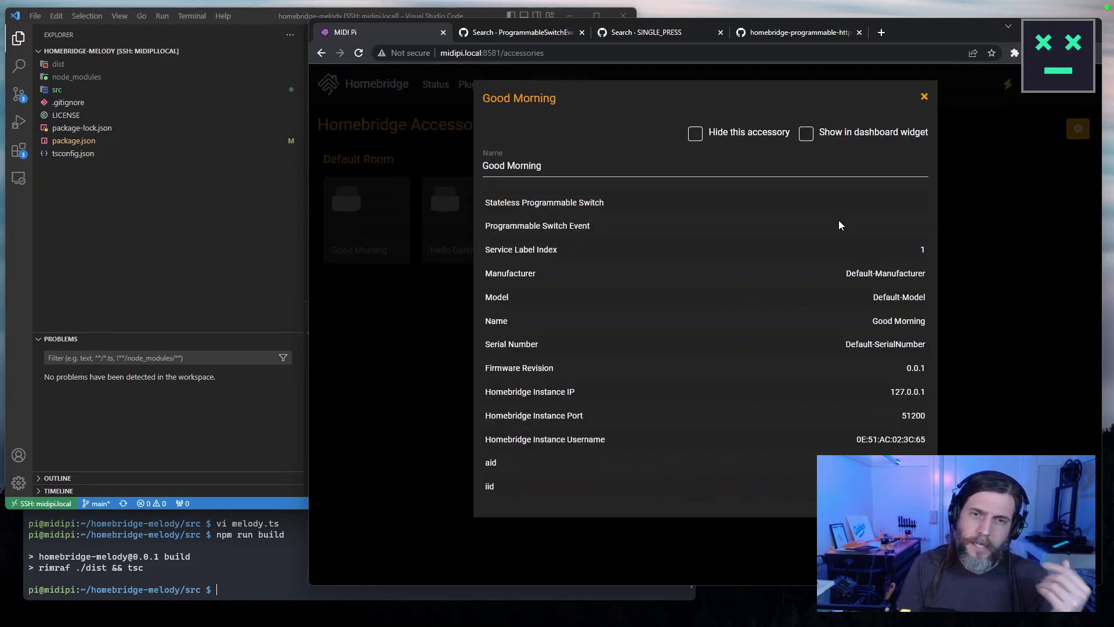
key("Escape")
left_click(502, 186)
left_click(924, 95)
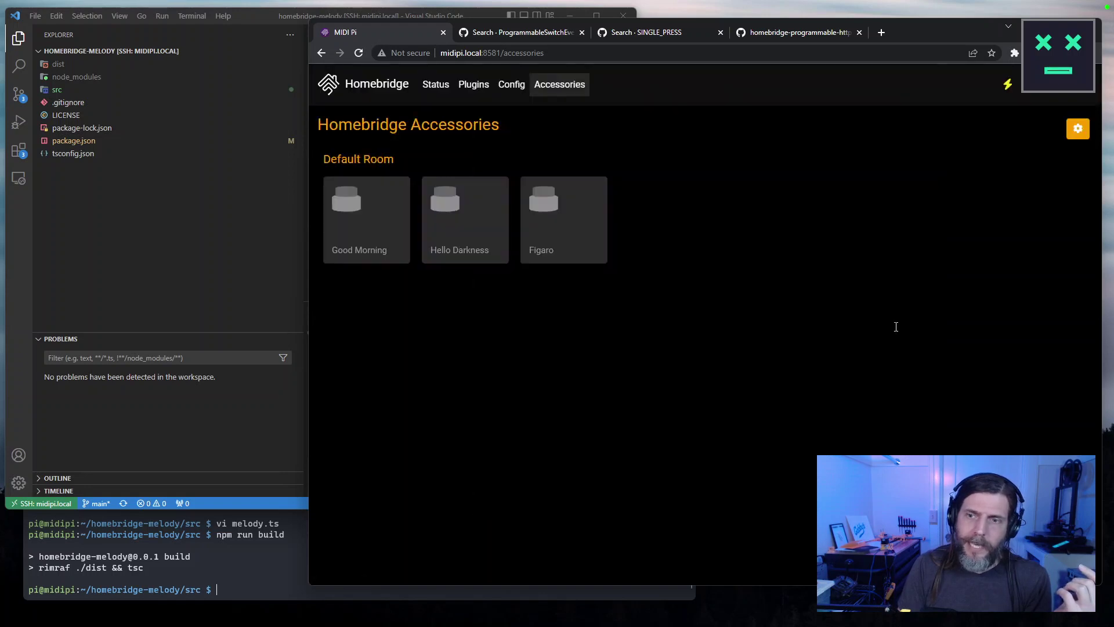
mouse_move(386, 257)
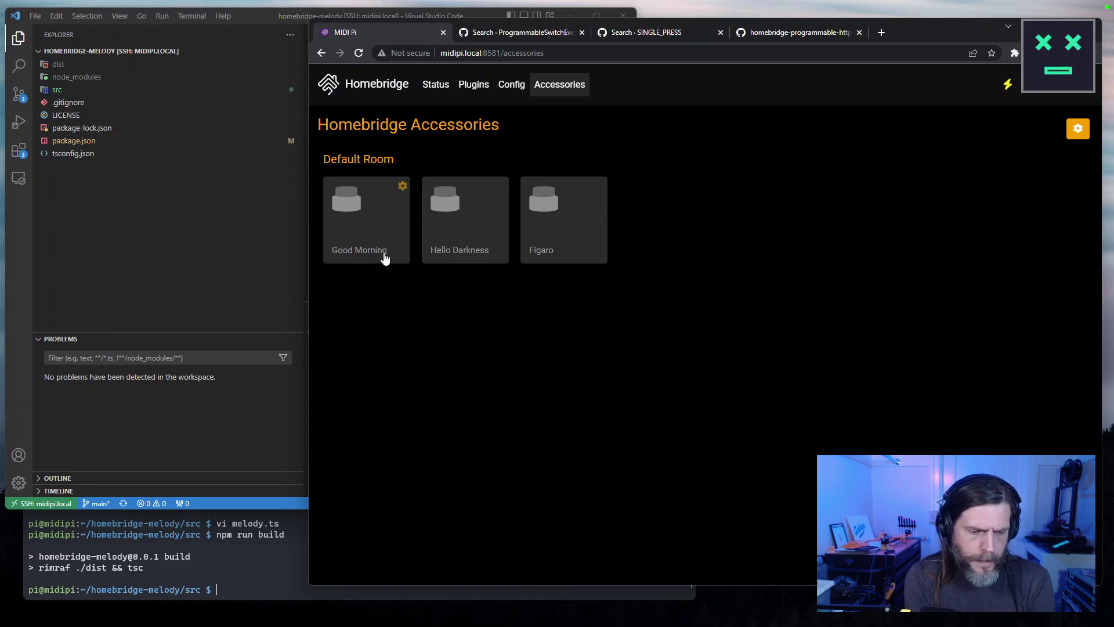
Reload the page, open the Status dashboard and scroll down to the server logs.
left_click(359, 53)
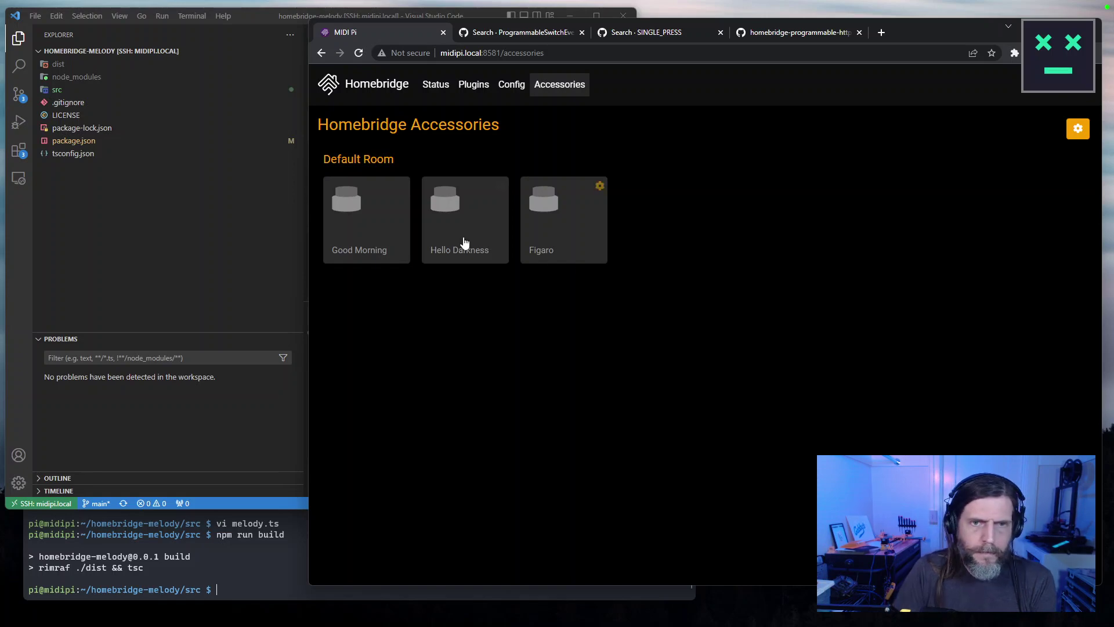
left_click(377, 87)
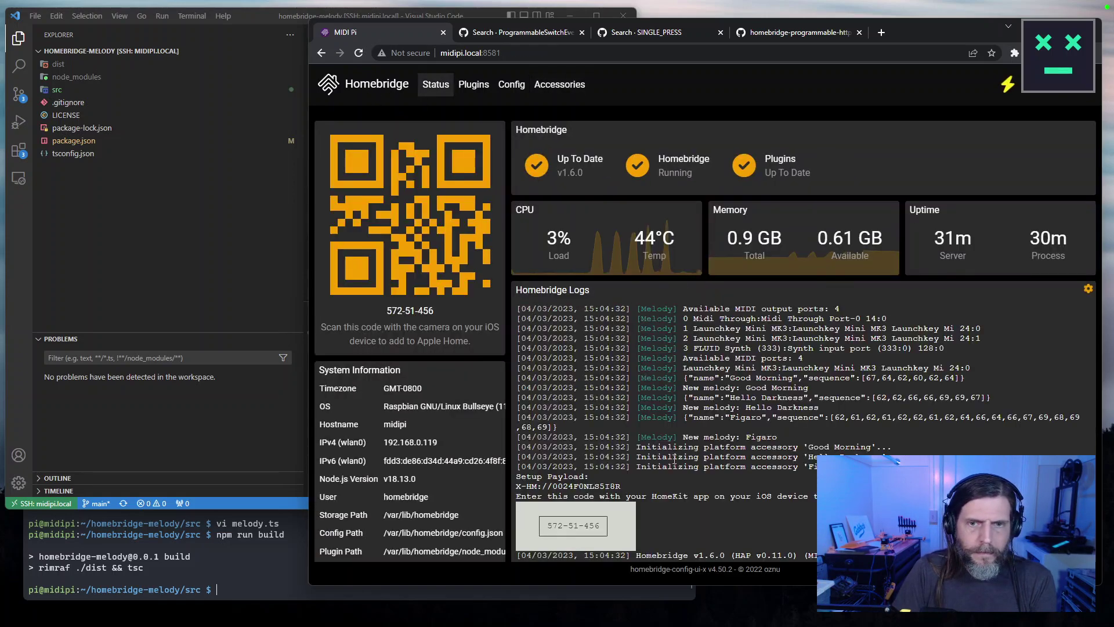
scroll(681, 471, "down", 1)
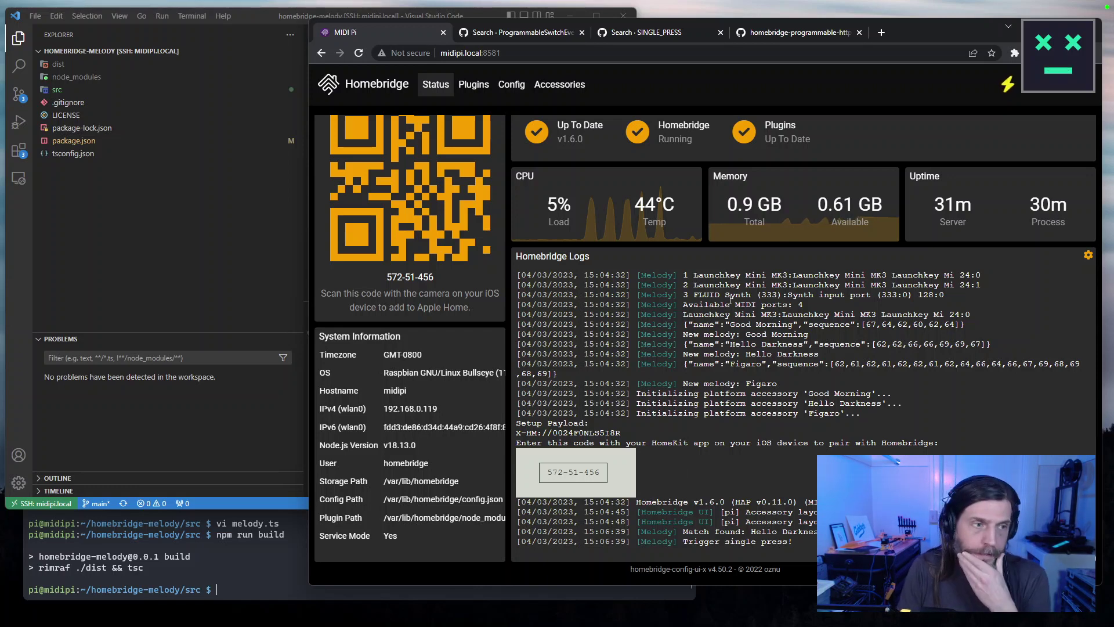
Search the plugins for 'sw' and install Homebridge Http Switch.
left_click(483, 85)
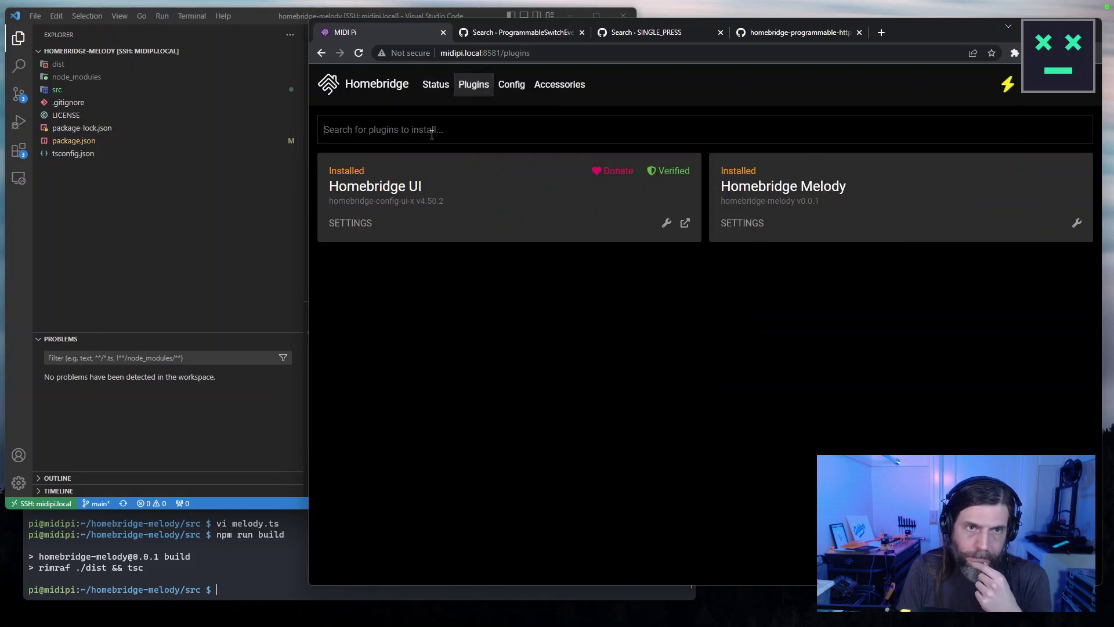
type("switch")
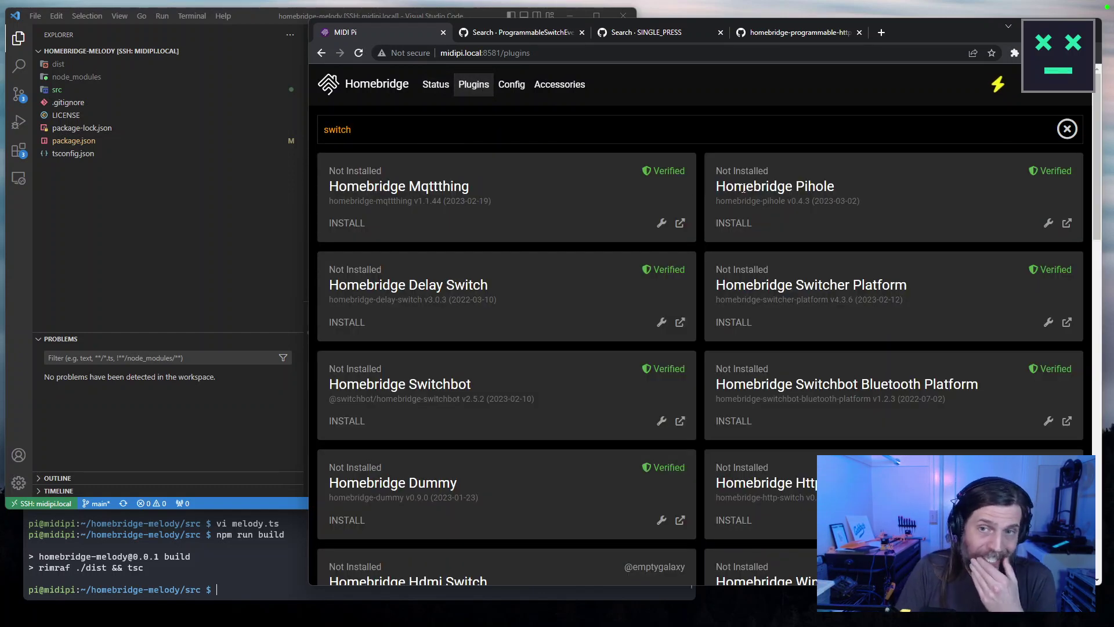
scroll(896, 325, "down", 2)
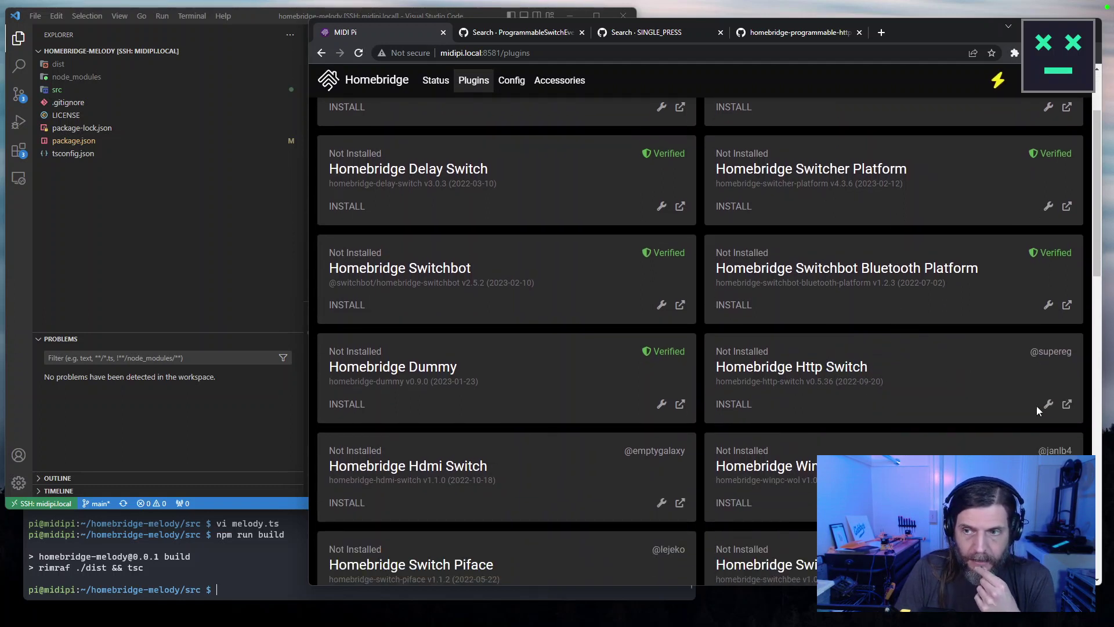
left_click(724, 402)
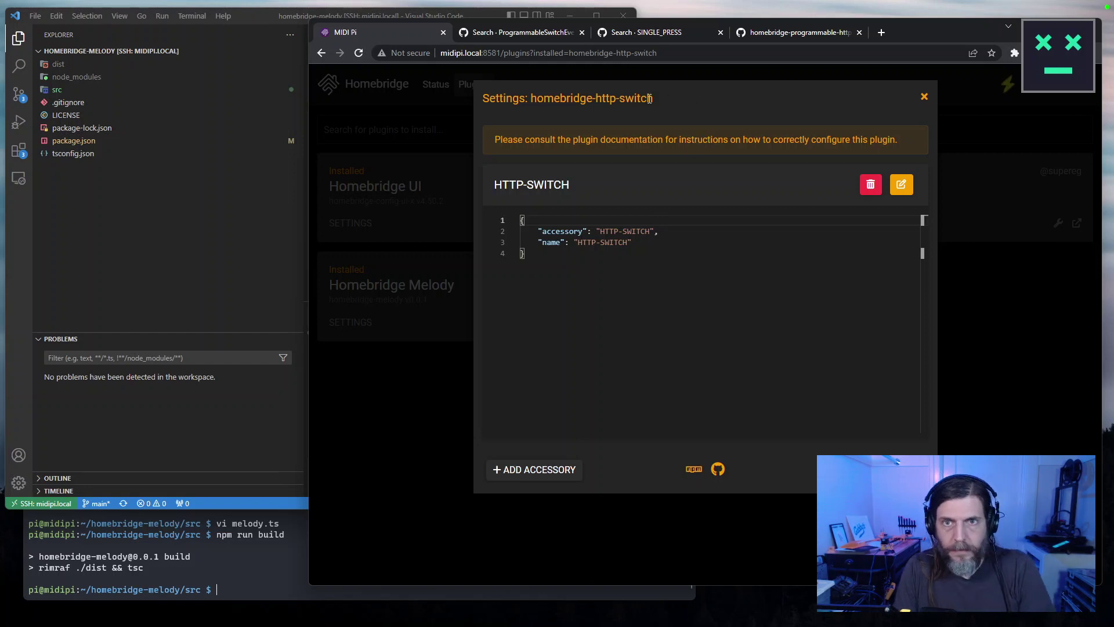
Copy the plugin name homebridge-http-switch and search the web for it in a new window.
left_click_drag(643, 99, 530, 111)
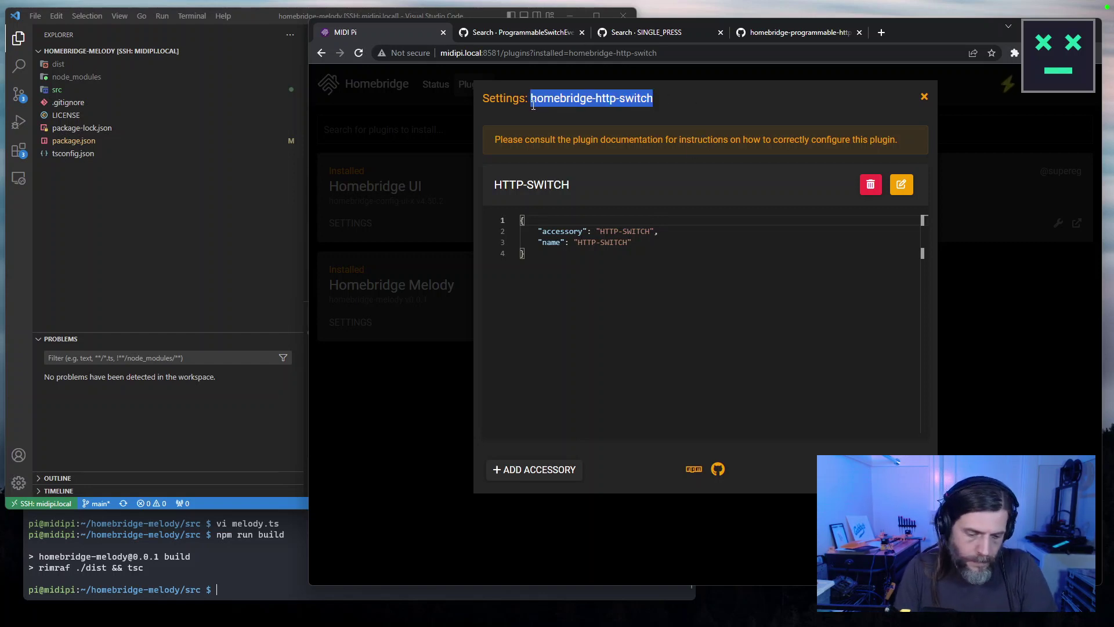
key("ctrl+c")
key("ctrl+n")
key("ctrl+v")
key("Return")
left_click_drag(562, 43, 352, 34)
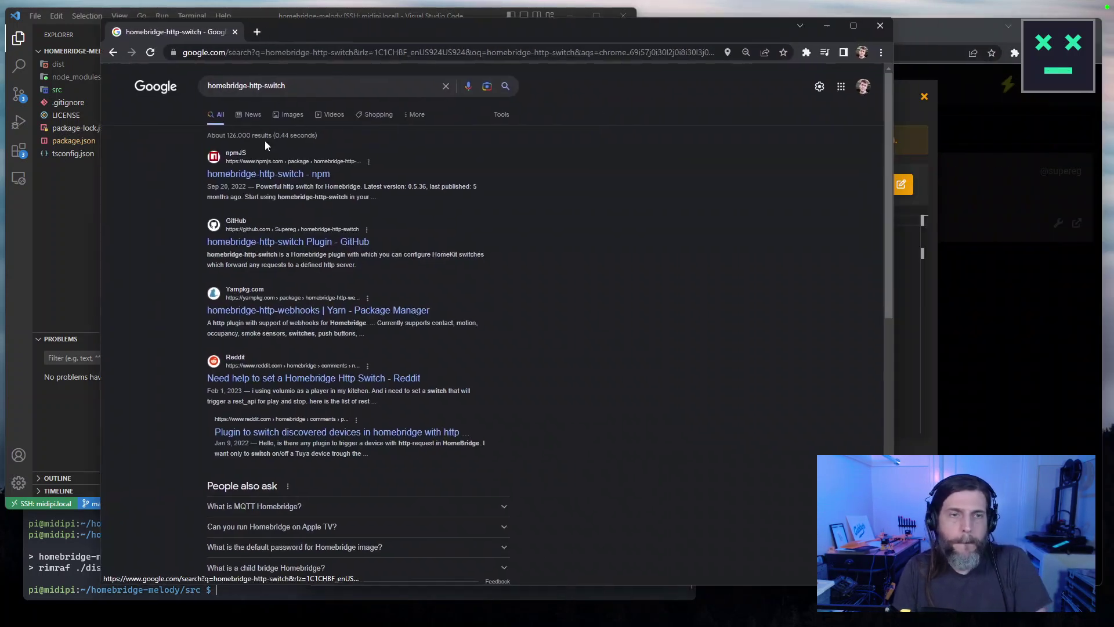
scroll(482, 336, "down", 15)
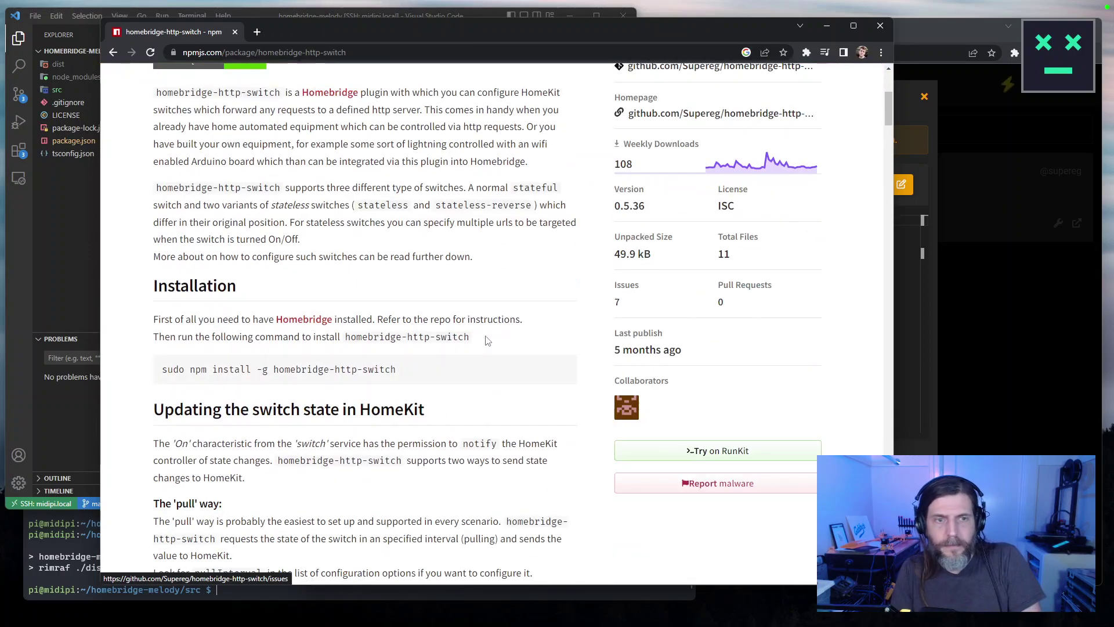
scroll(485, 353, "down", 20)
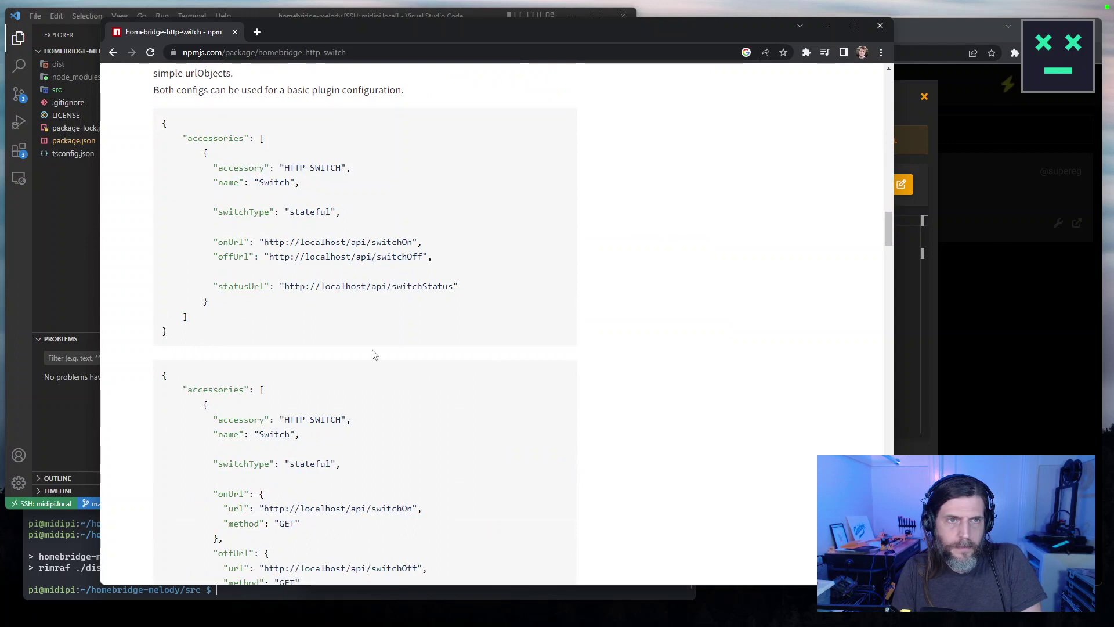
scroll(156, 397, "up", 1)
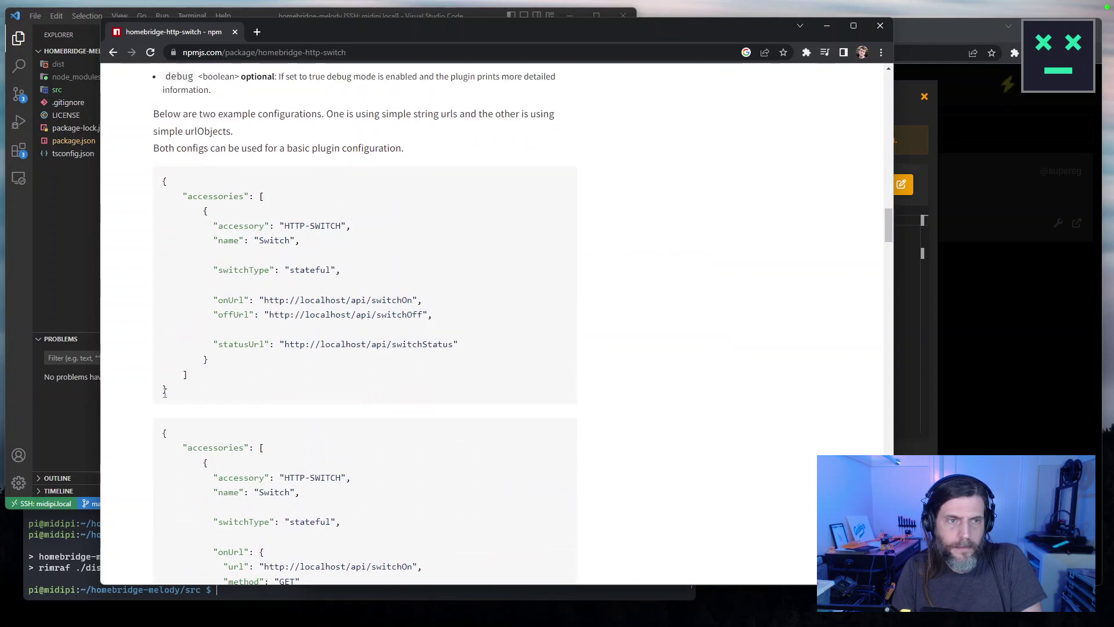
Find the 'stateless' Stateless Switch example in the documentation and copy its JSON.
left_click_drag(178, 396, 146, 174)
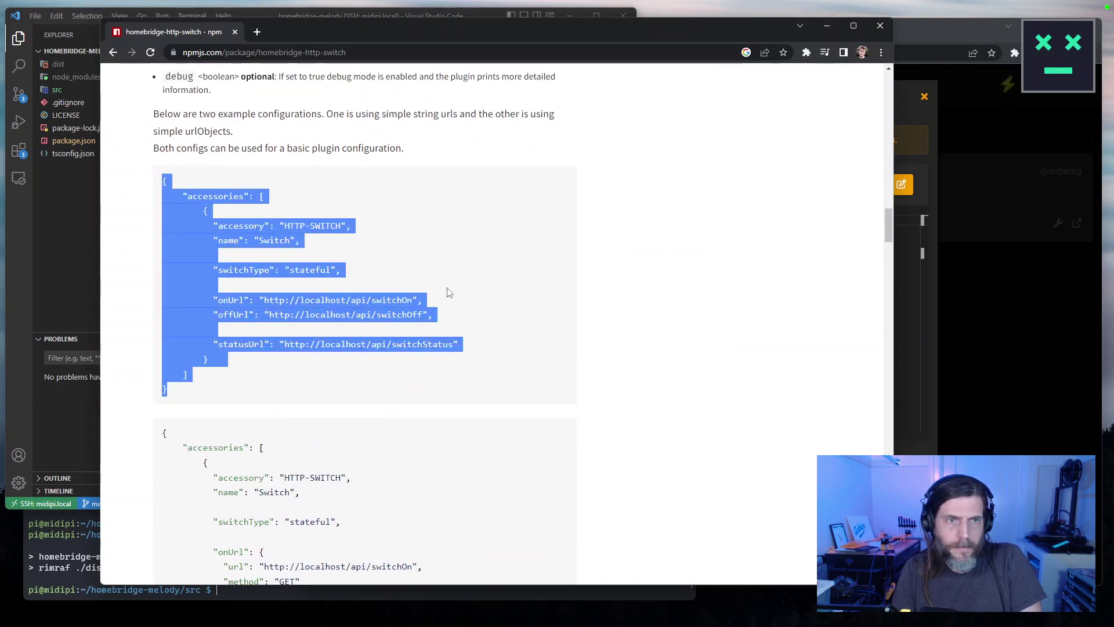
scroll(485, 377, "down", 5)
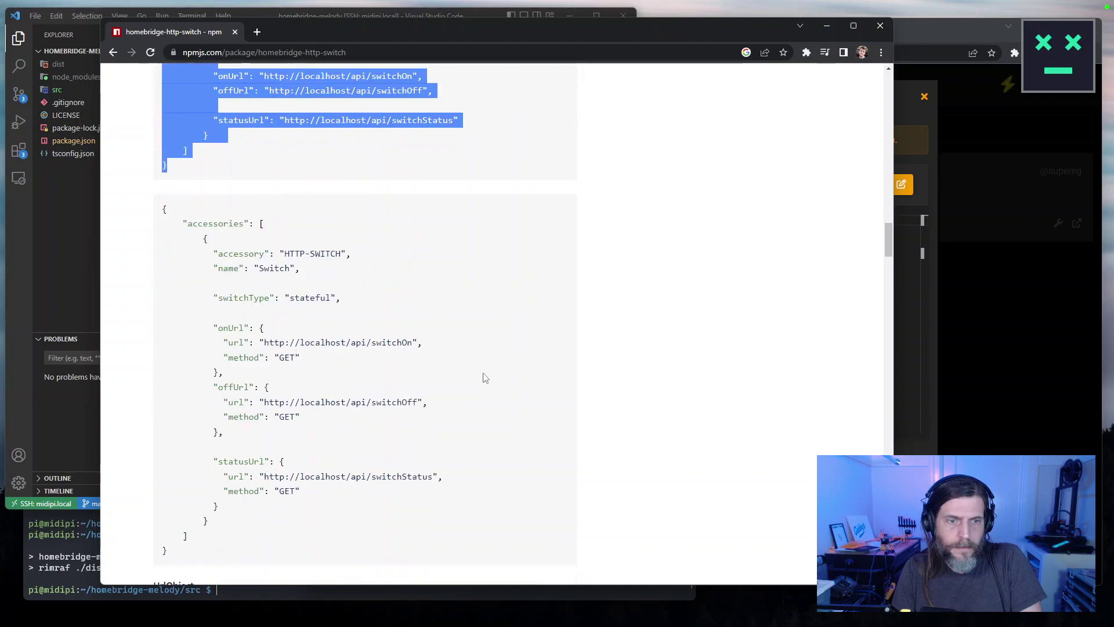
scroll(485, 378, "up", 6)
left_click_drag(889, 220, 887, 92)
key("ctrl+f")
type("s")
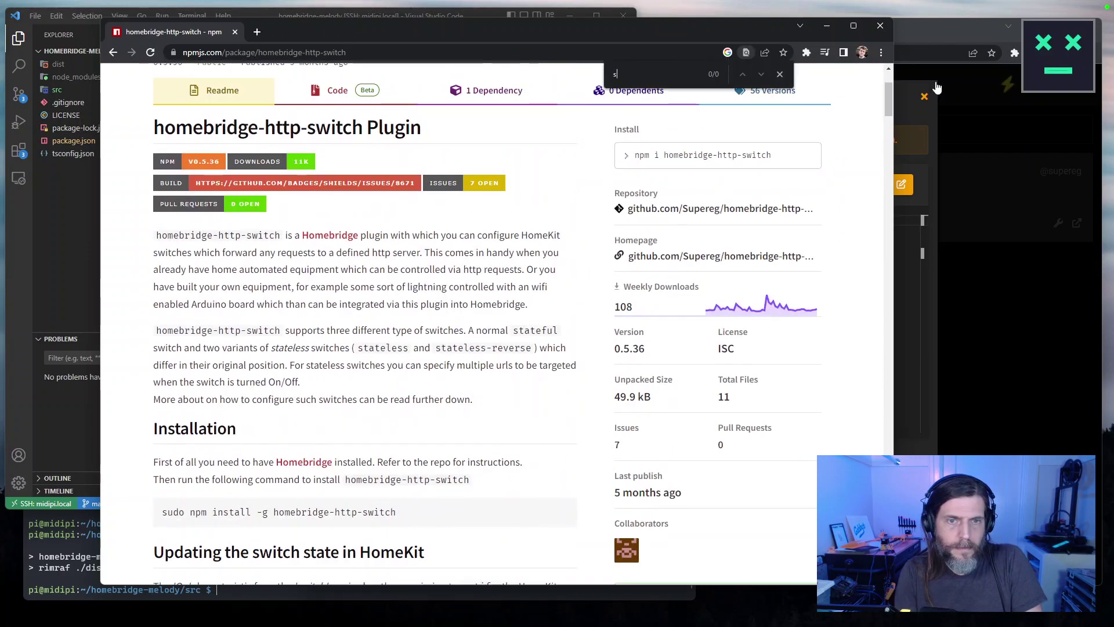
type("tatele")
key("BackSpace")
key("BackSpace")
key("BackSpace")
key("BackSpace")
key("BackSpace")
key("BackSpace")
type("stateless")
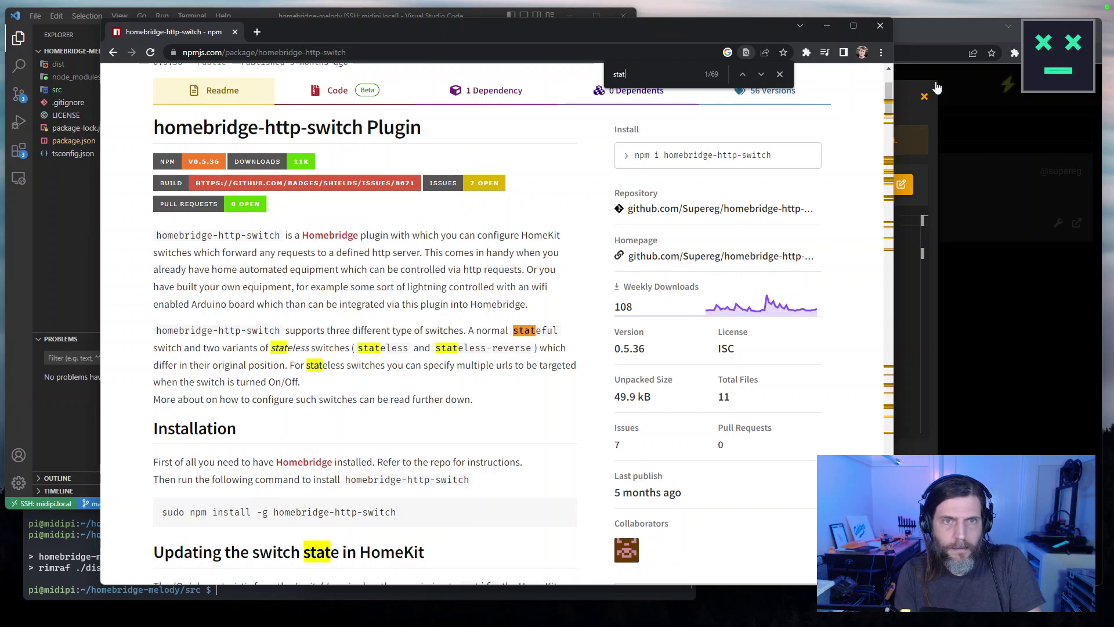
key("Return")
key("Return")
key("Return")
key("Return")
key("Return")
key("Return")
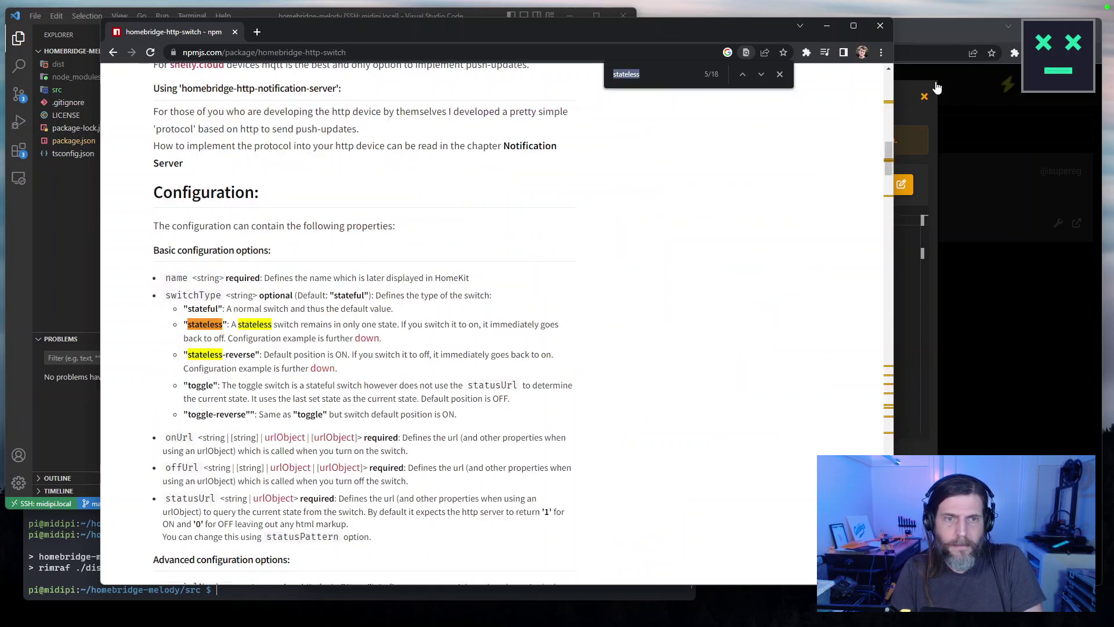
key("Return")
key("Return")
key("Return")
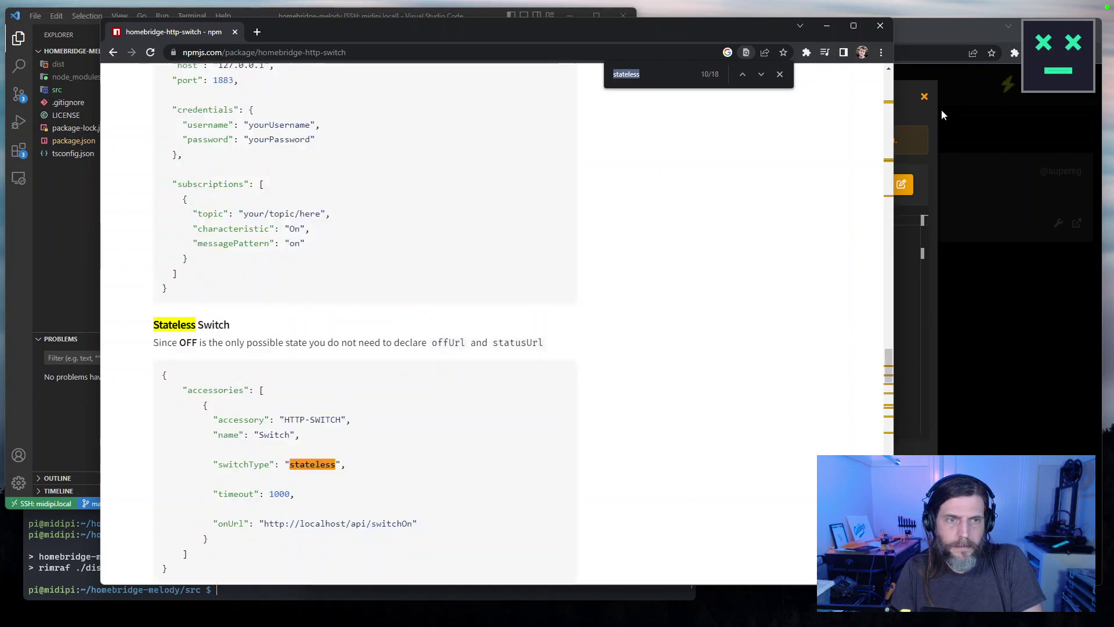
scroll(408, 387, "down", 3)
left_click_drag(189, 395, 145, 205)
key("ctrl+c")
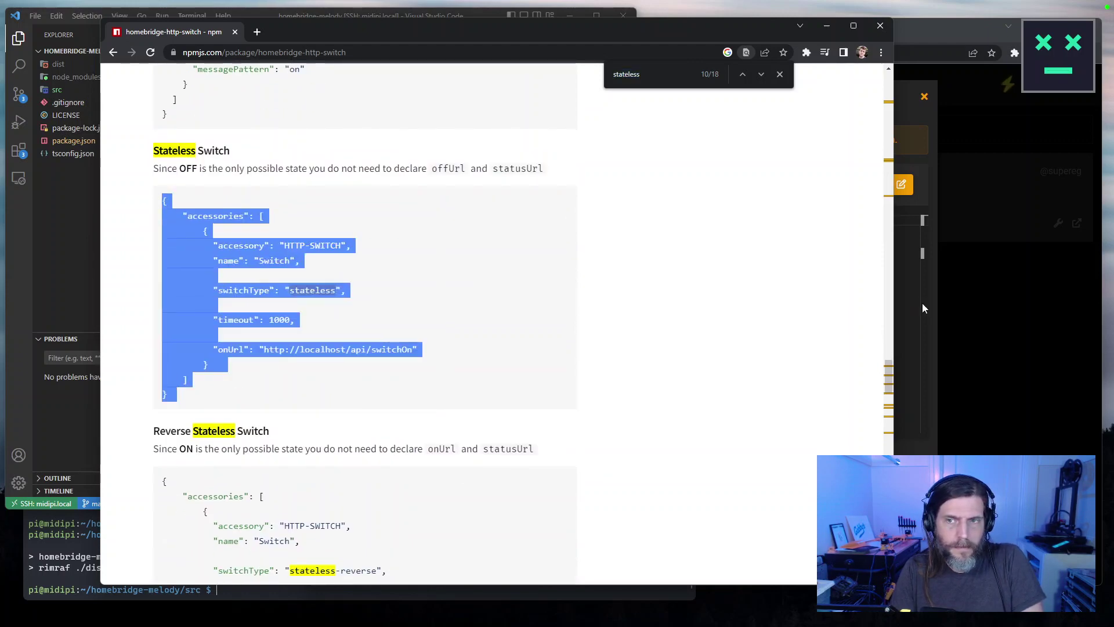
Replace the plugin's existing config with the copied stateless switch JSON.
left_click(929, 312)
left_click(718, 307)
key("ctrl+a")
key("ctrl+v")
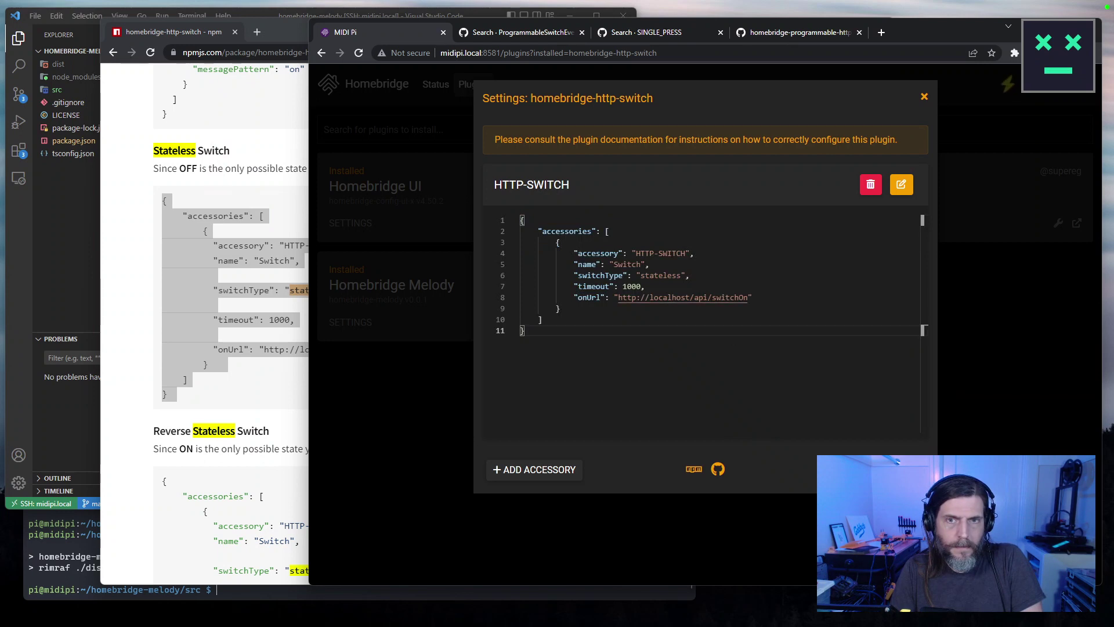
Save the stateless switch config and restart Homebridge from the Accessories page.
key("Escape")
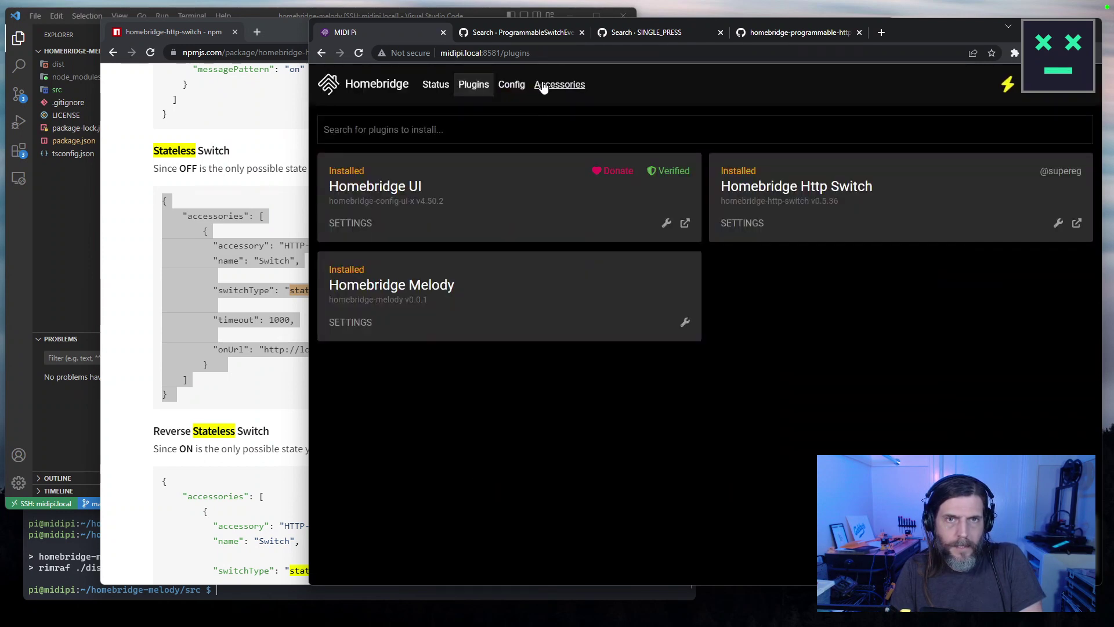
left_click(543, 87)
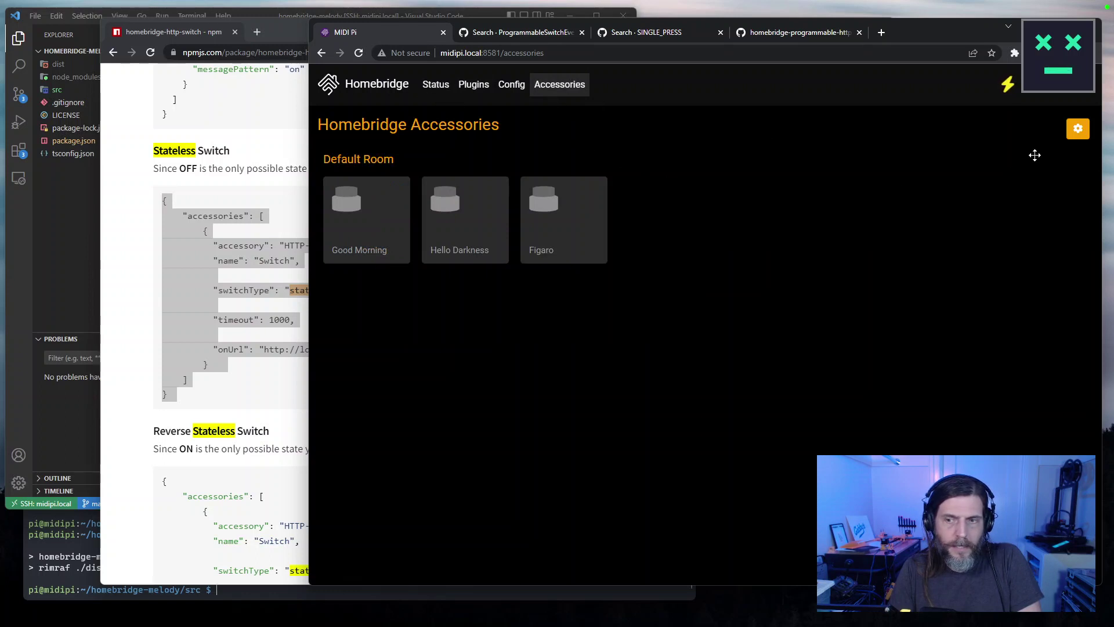
left_click(1008, 84)
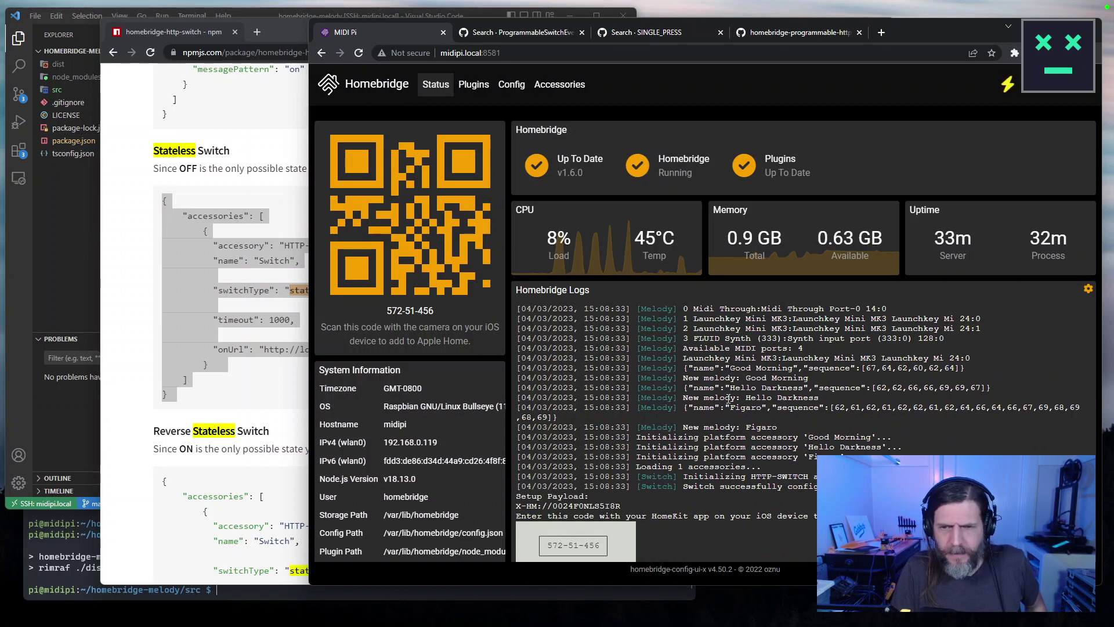
Scroll the logs and highlight the lines confirming the HTTP-SWITCH accessory initialized.
scroll(729, 406, "down", 1)
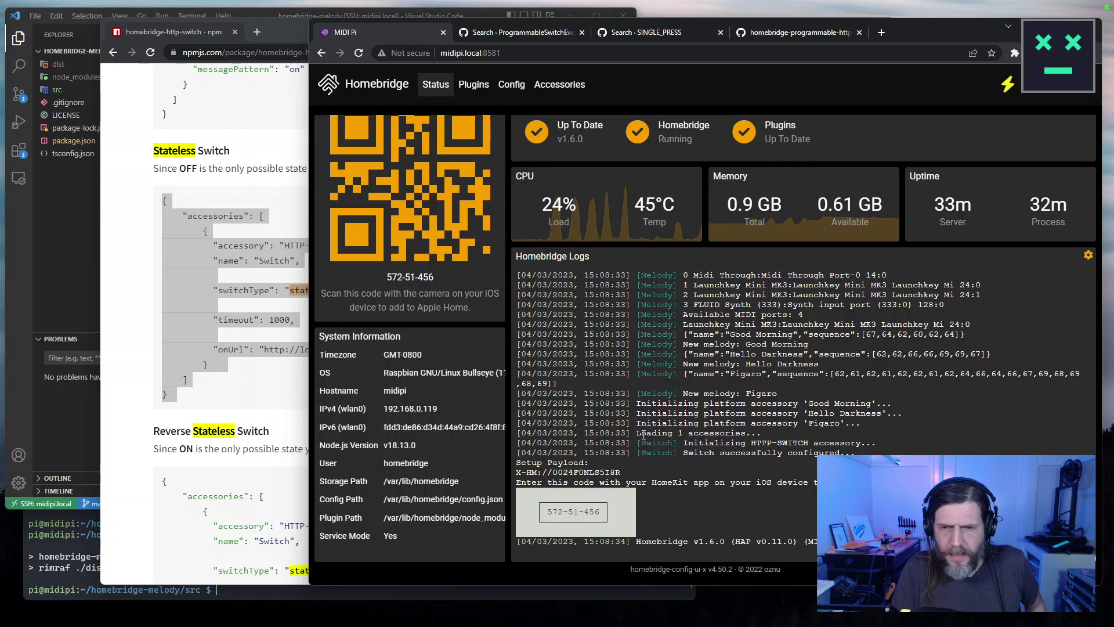
left_click_drag(638, 434, 775, 489)
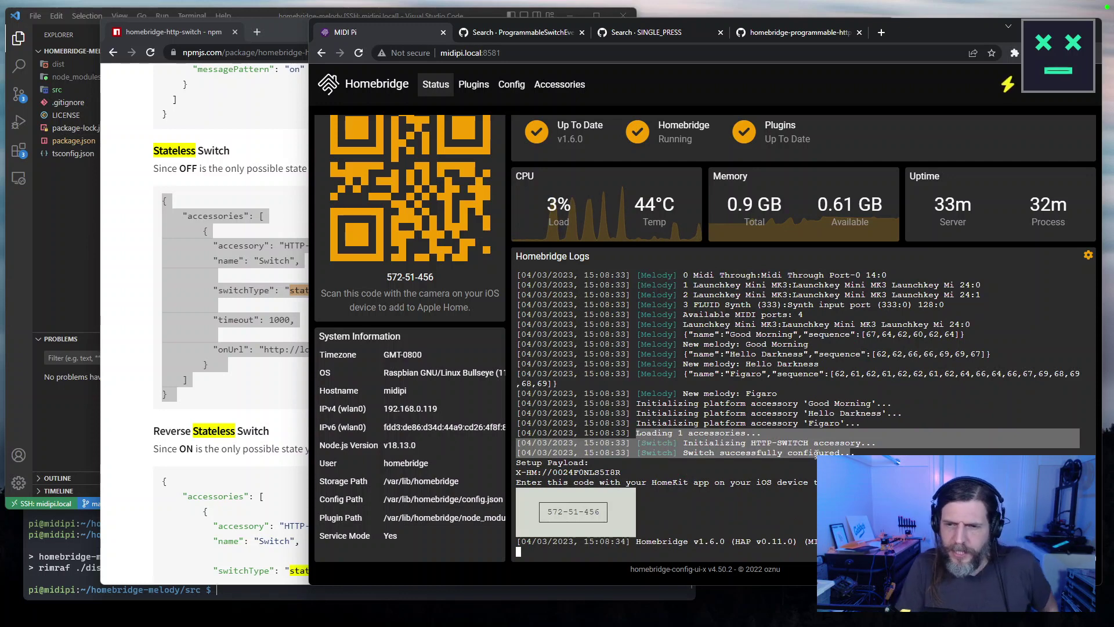
scroll(946, 452, "up", 4)
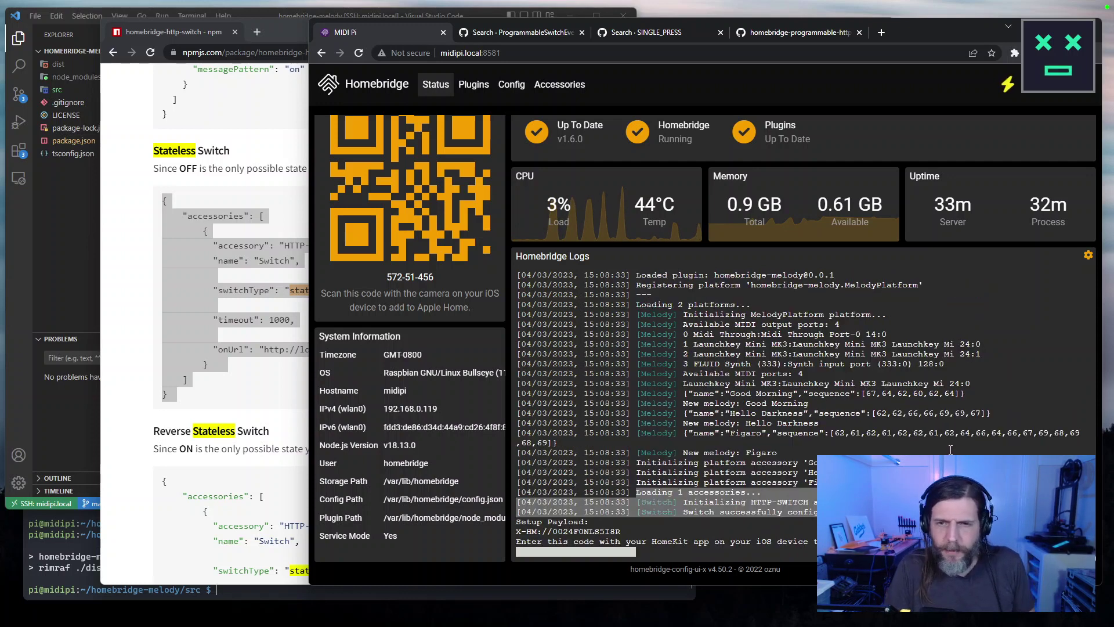
scroll(954, 446, "up", 4)
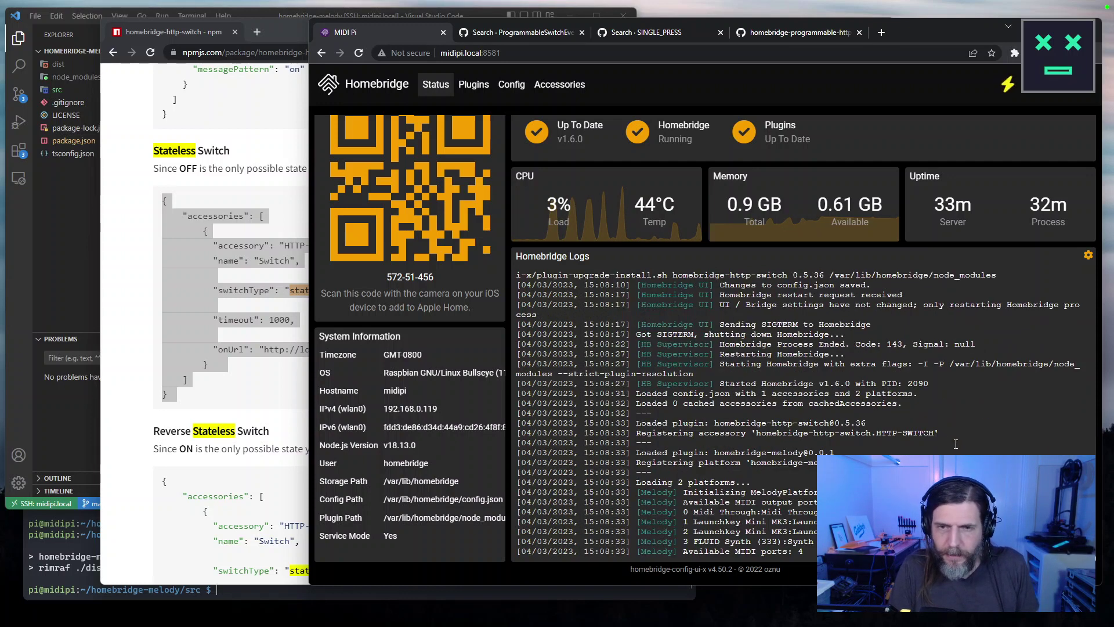
scroll(956, 444, "down", 8)
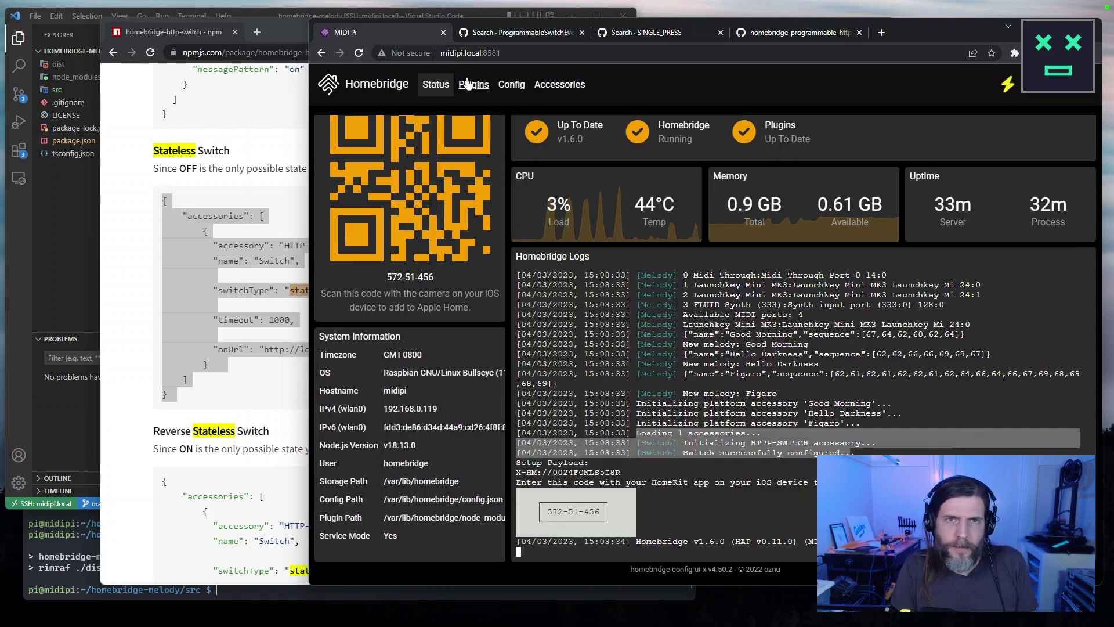
Review the npm Stateless Switch example, then return to Accessories showing the new Switch tile.
left_click(558, 87)
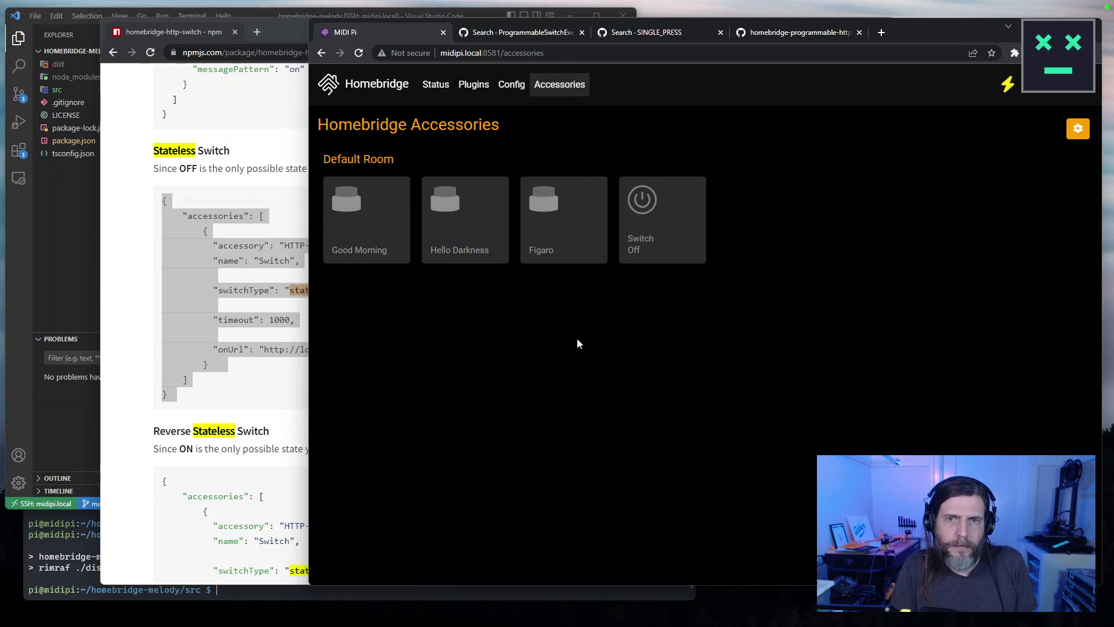
mouse_move(659, 243)
left_click(304, 386)
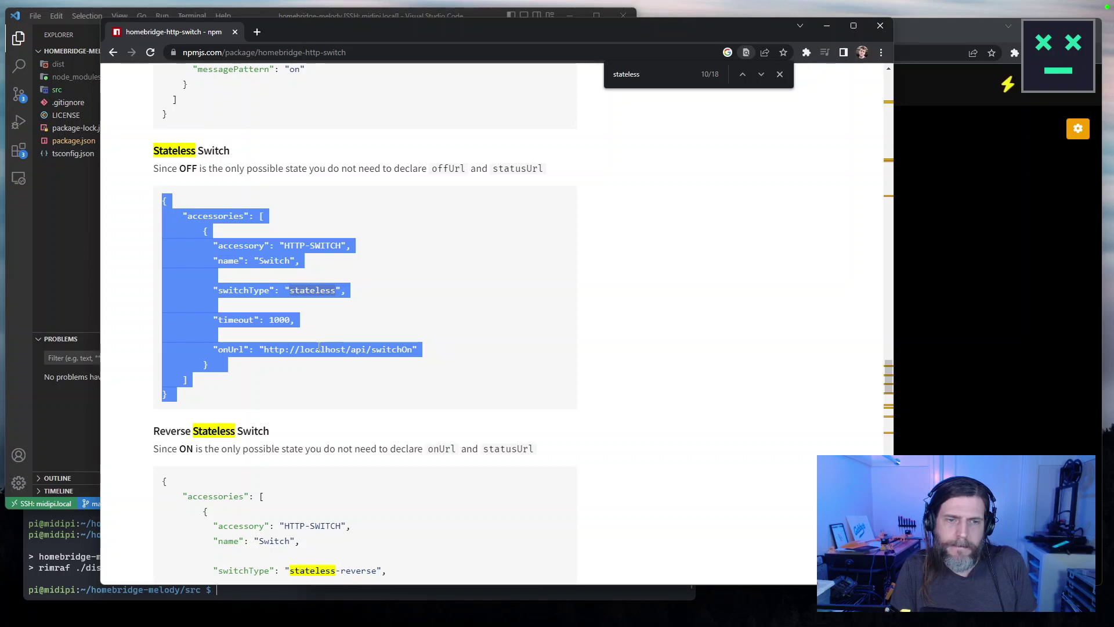
scroll(319, 347, "down", 2)
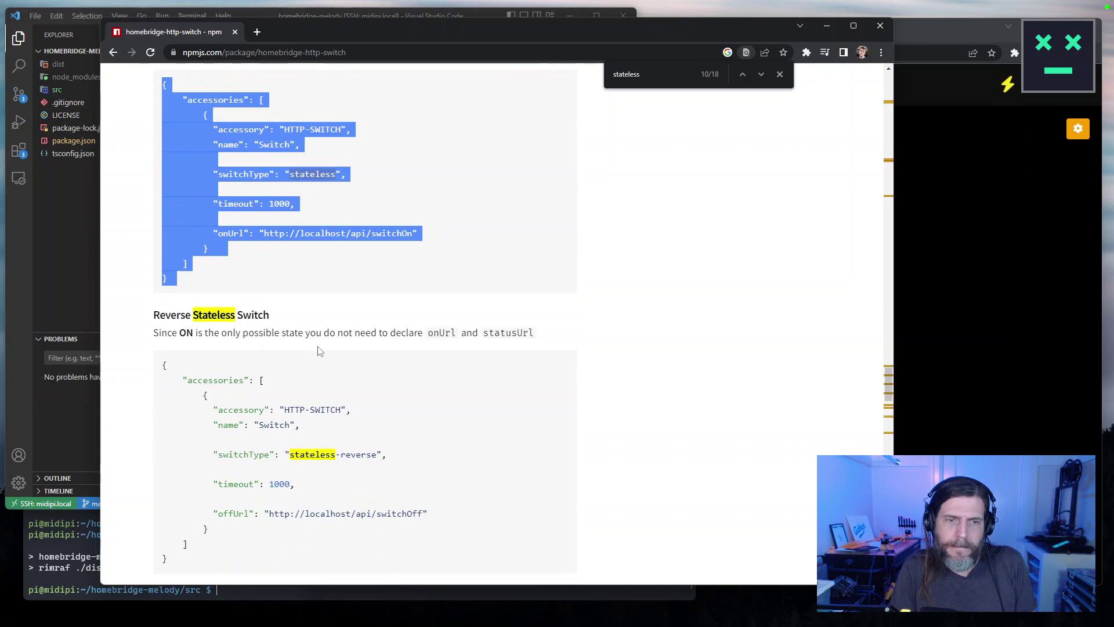
scroll(318, 351, "down", 4)
scroll(319, 351, "up", 4)
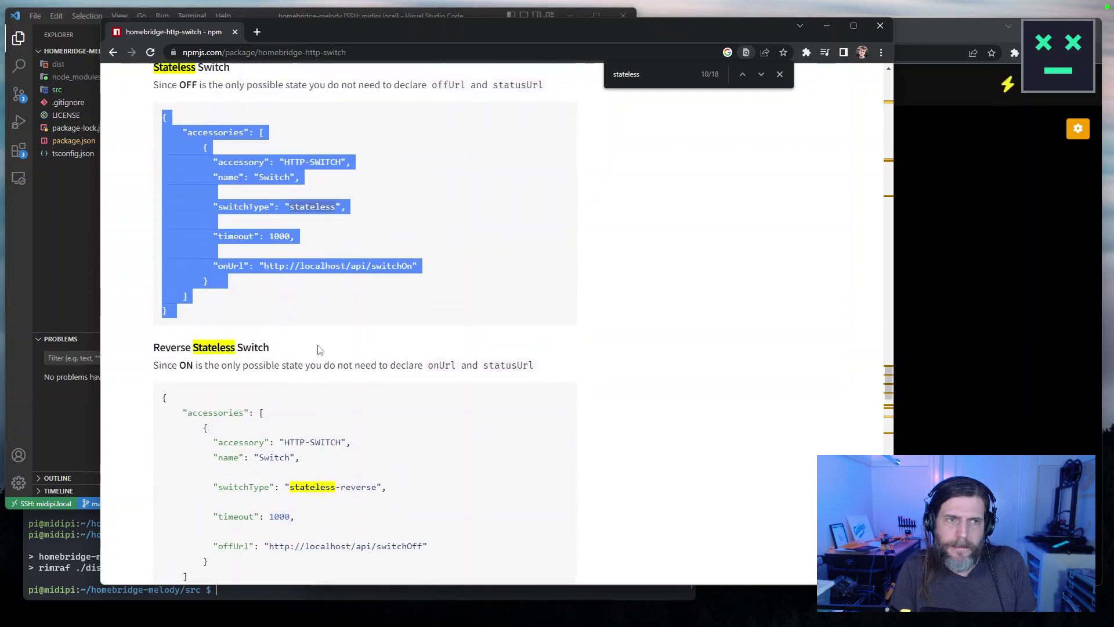
scroll(318, 348, "up", 6)
scroll(319, 343, "down", 2)
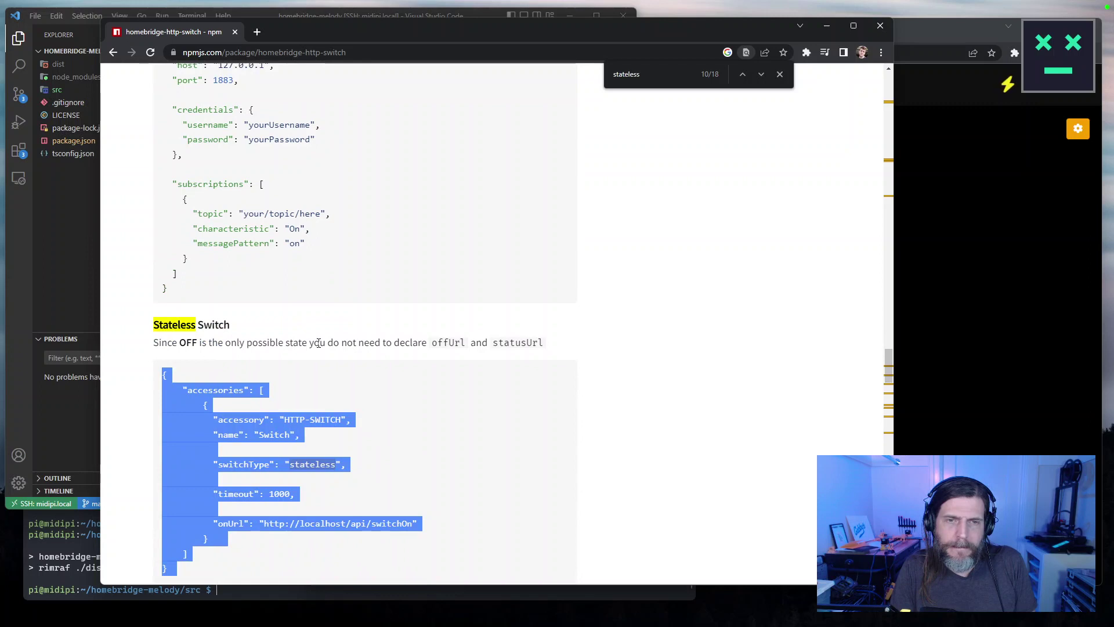
scroll(319, 343, "down", 3)
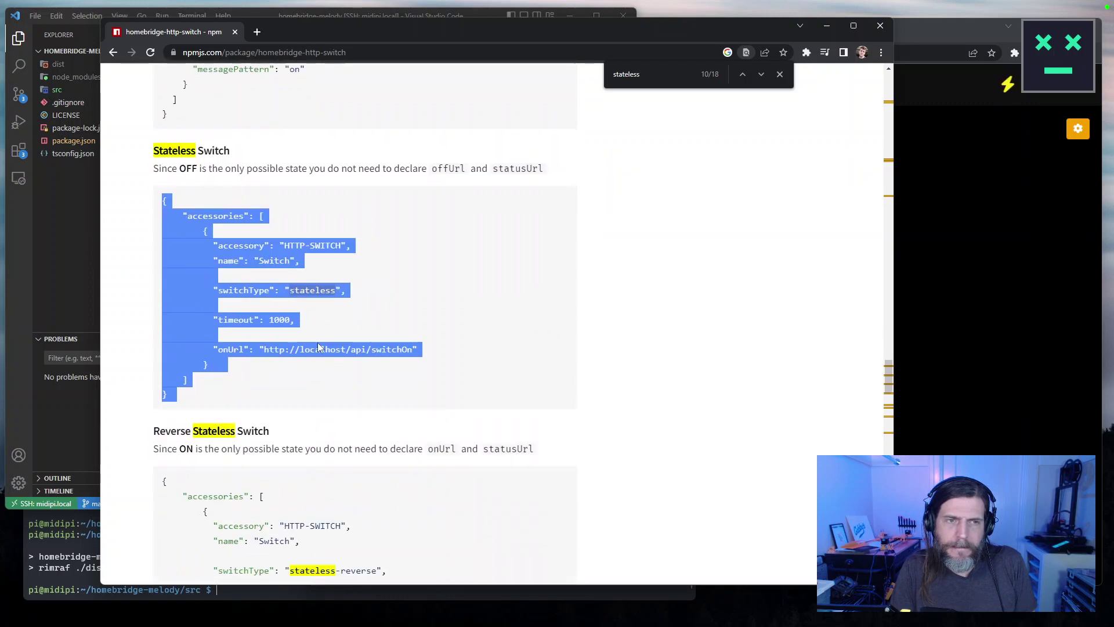
scroll(319, 347, "up", 1)
left_click(998, 362)
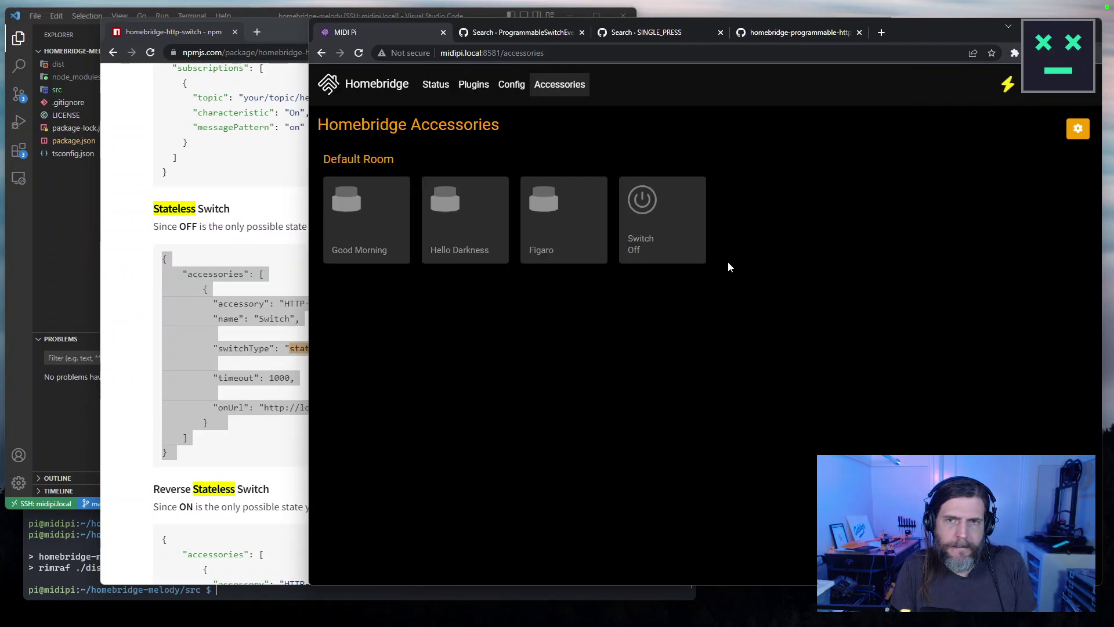
Toggle the Switch tile, then check the Status logs for its ECONNREFUSED ::1:80 errors.
left_click(638, 235)
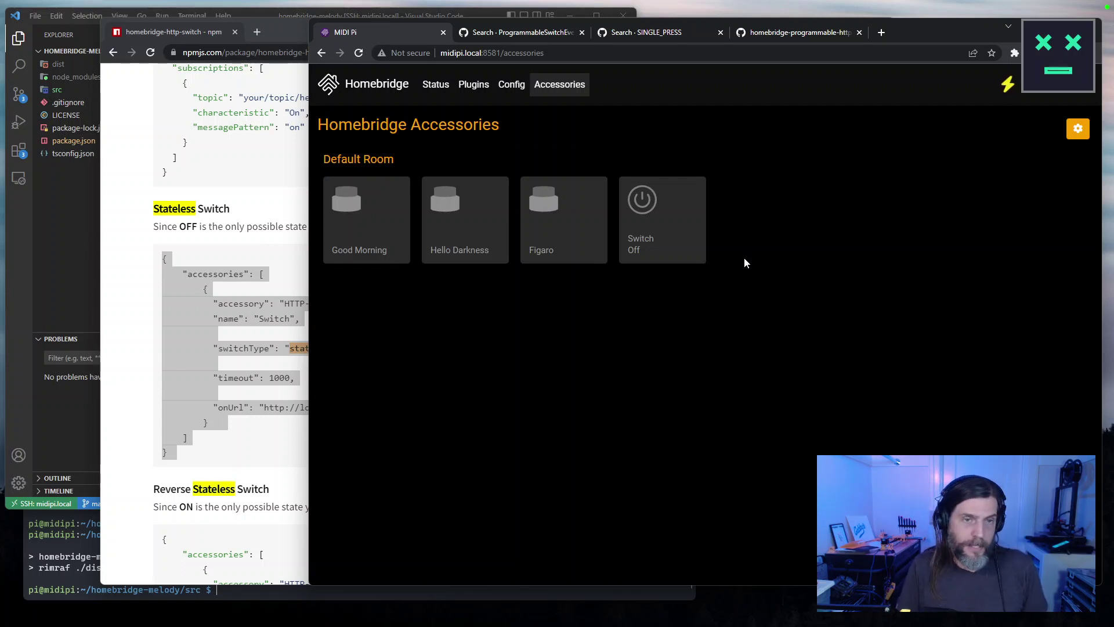
left_click(362, 87)
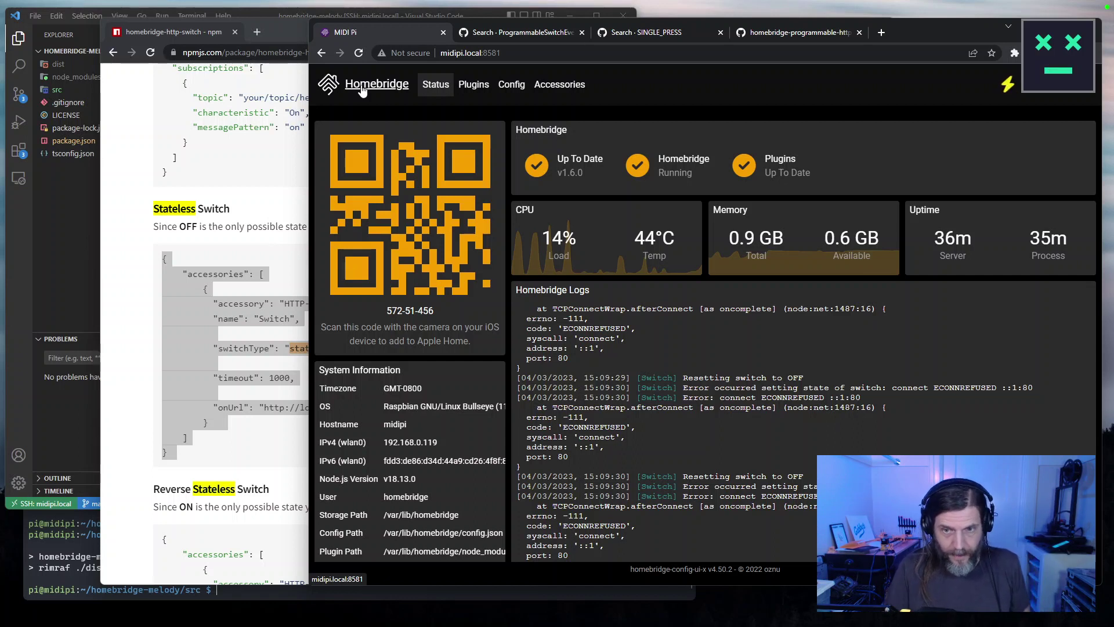
Go via Accessories to the Plugins page listing Homebridge UI, Http Switch v0.5.36 and Melody v0.0.1.
scroll(697, 349, "down", 1)
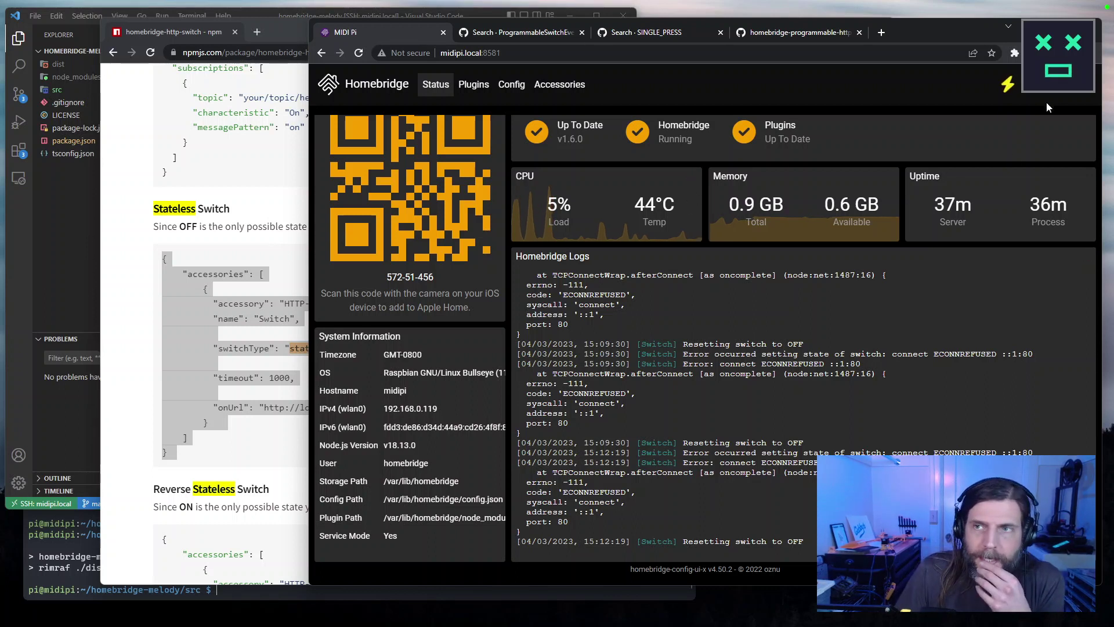
left_click(561, 84)
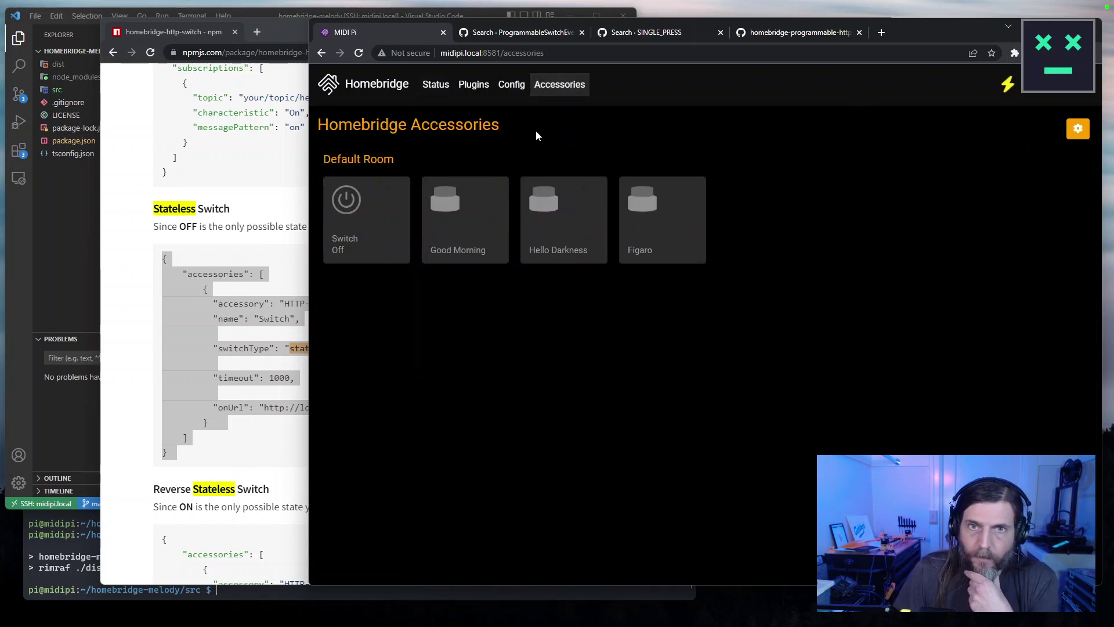
left_click(476, 97)
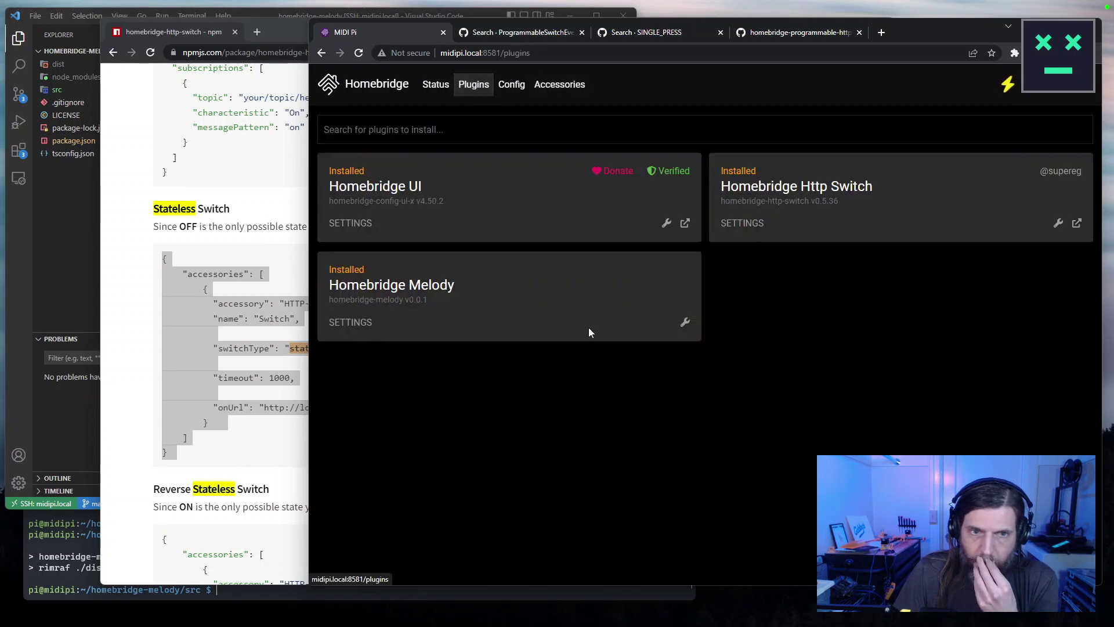
Uninstall homebridge-http-switch from its wrench menu, confirming UNINSTALL, with the npm page brought forward.
left_click(1059, 225)
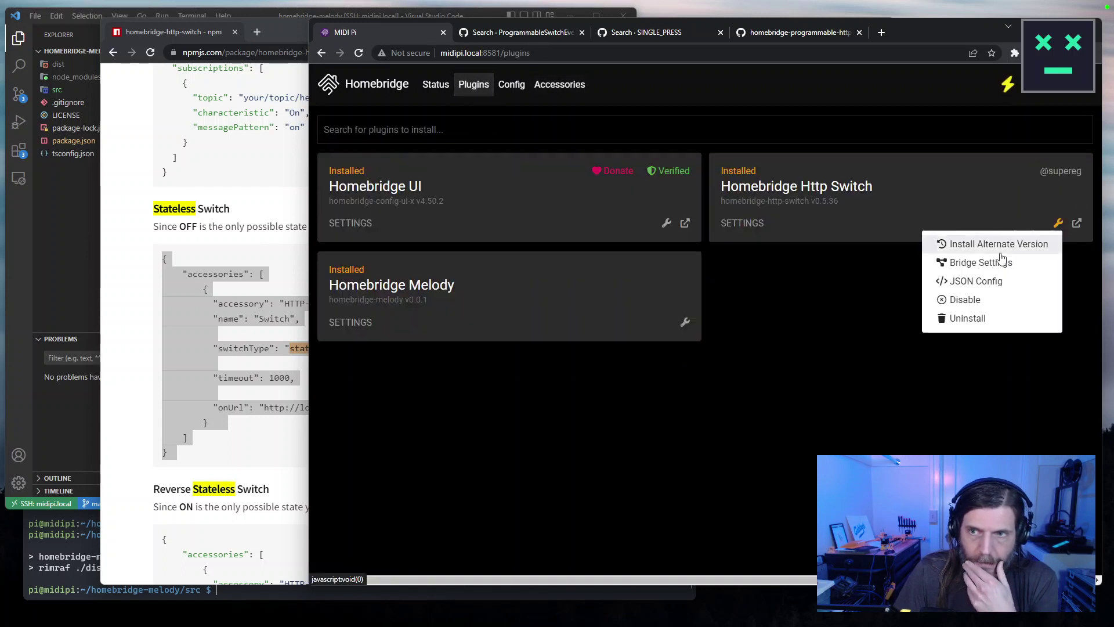
left_click(958, 317)
left_click(809, 244)
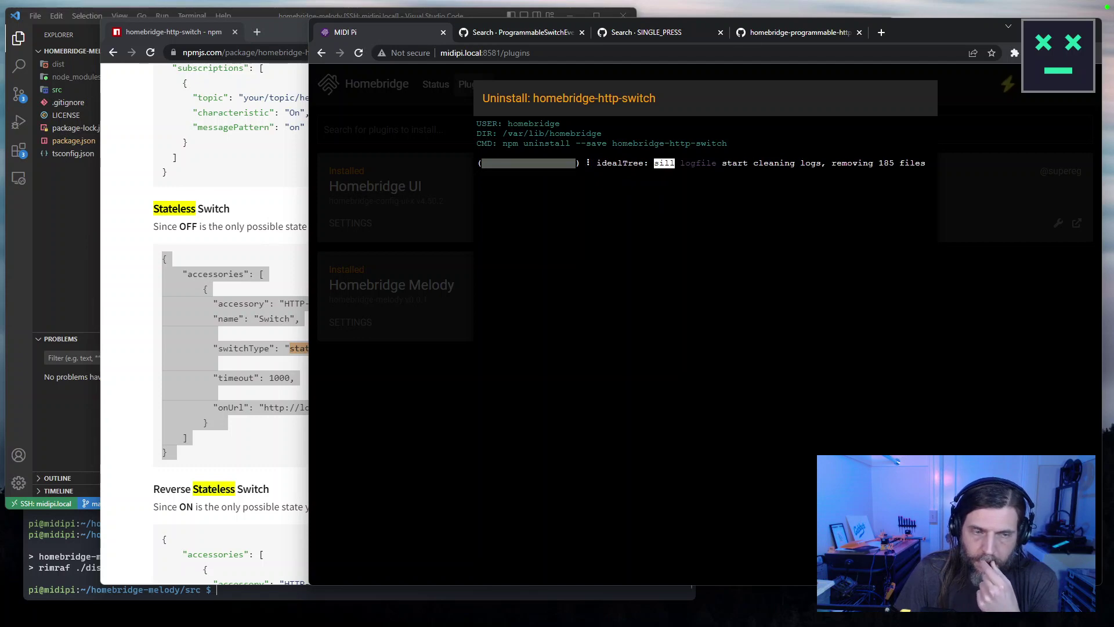
key("alt+Tab")
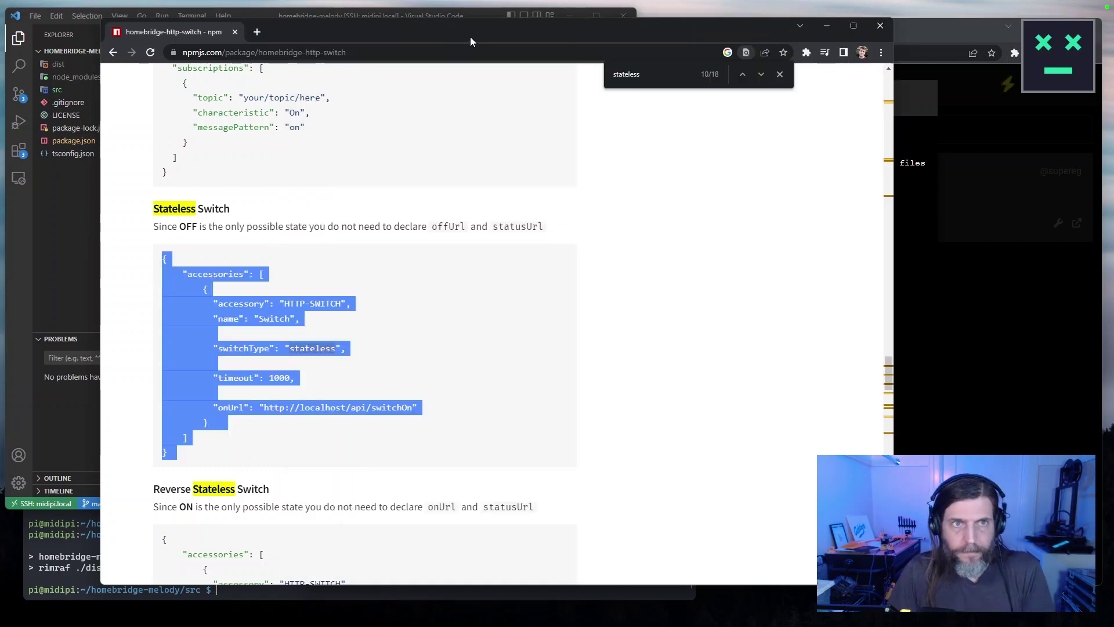
Search Google for 'homebridge stateless' and open the homebridge-programmable-http-switch GitHub repository.
left_click(114, 52)
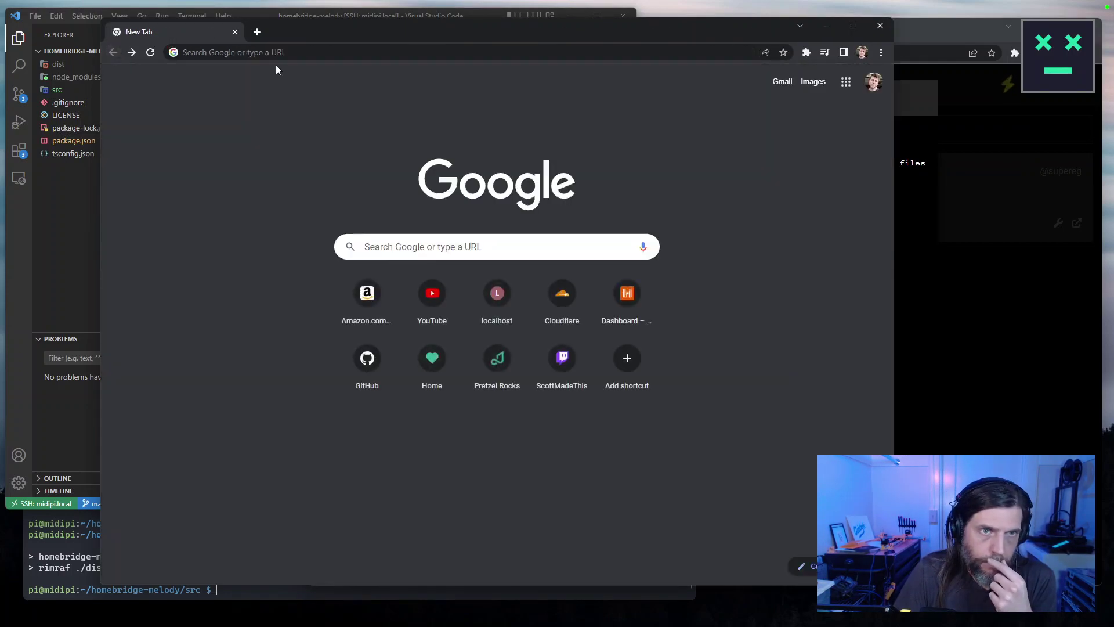
left_click(278, 53)
type("statelss")
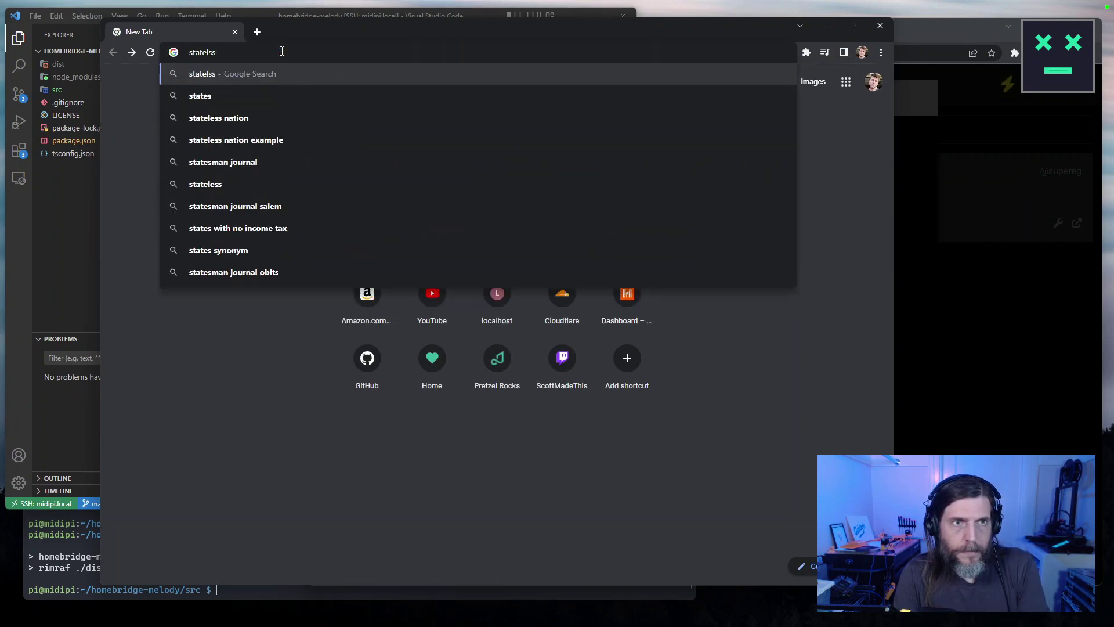
key("ctrl+a")
type("homebridge stateless")
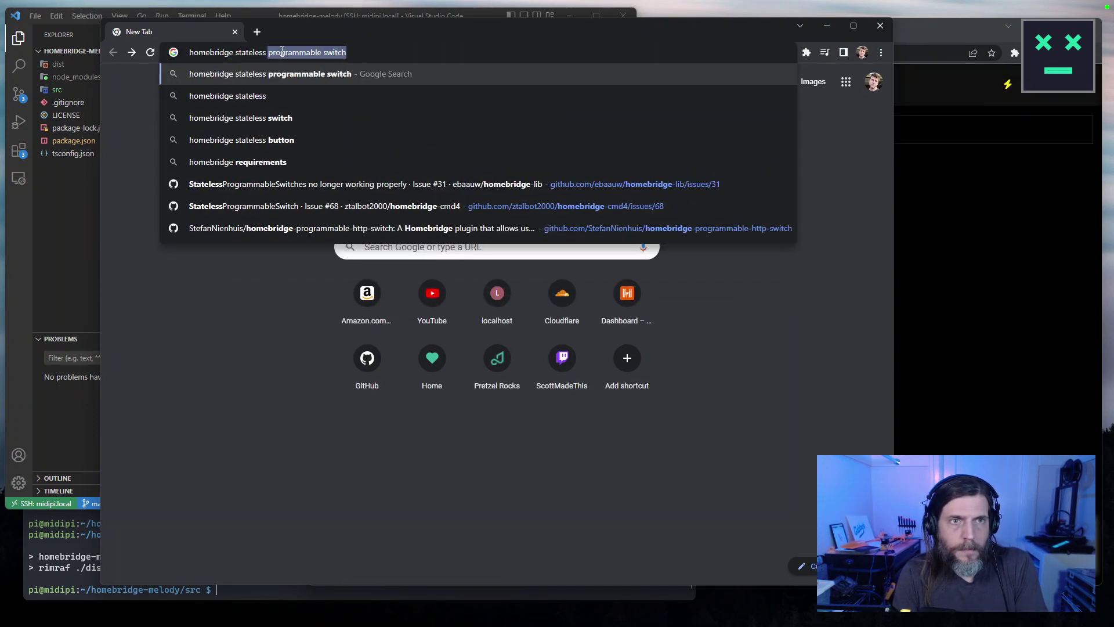
key("Return")
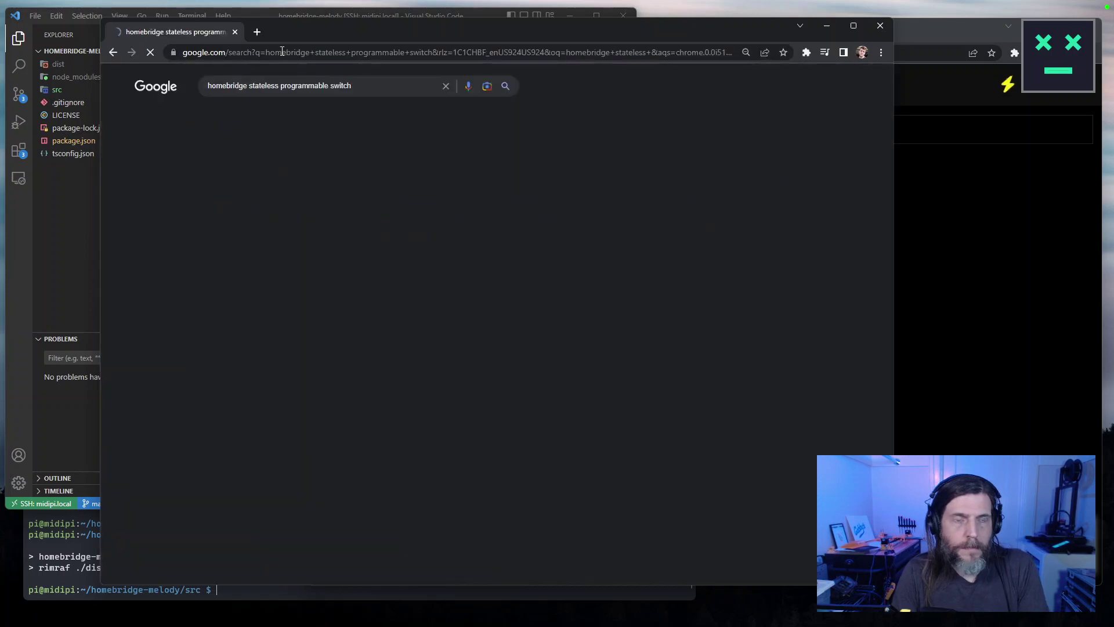
left_click(383, 173)
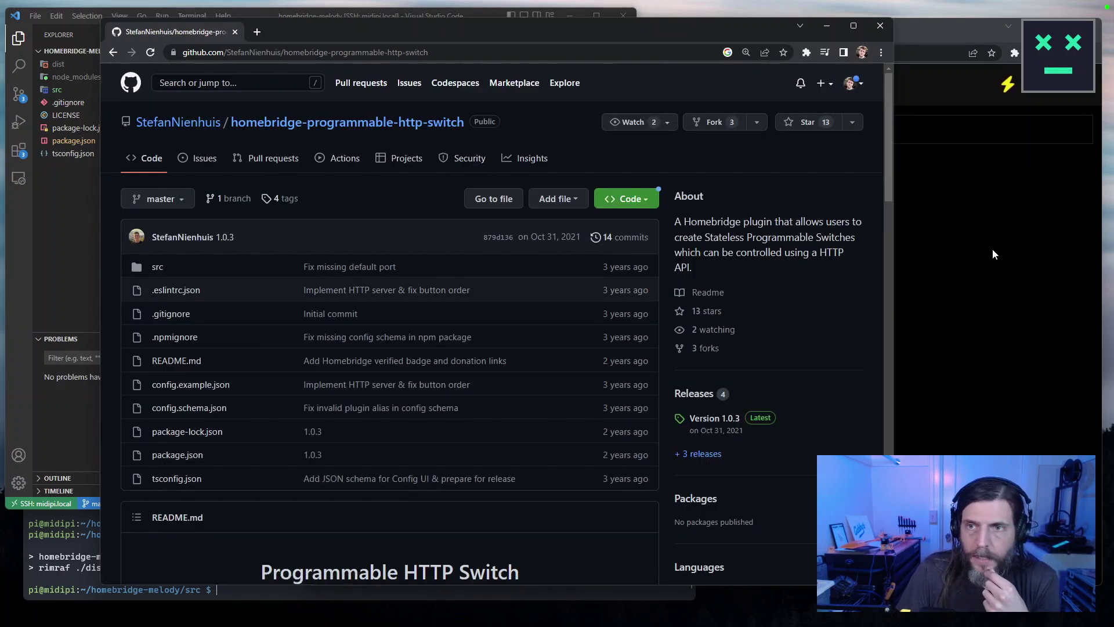
left_click(993, 249)
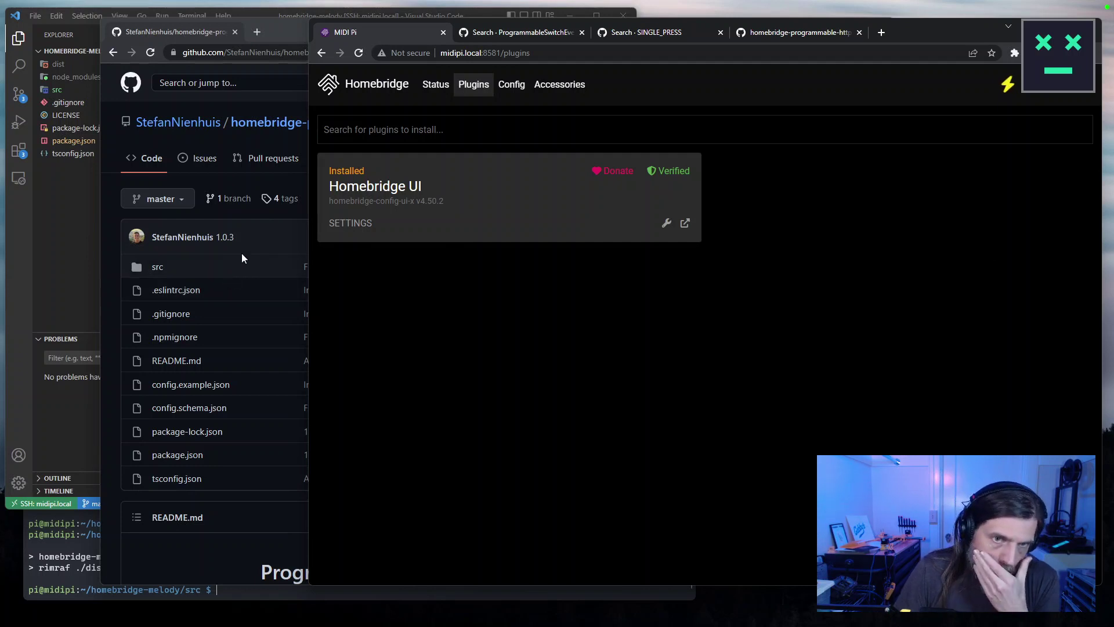
Search Homebridge plugins for 'stateless' and browse matches like Programmable Http Switch v1.0.3.
left_click(491, 129)
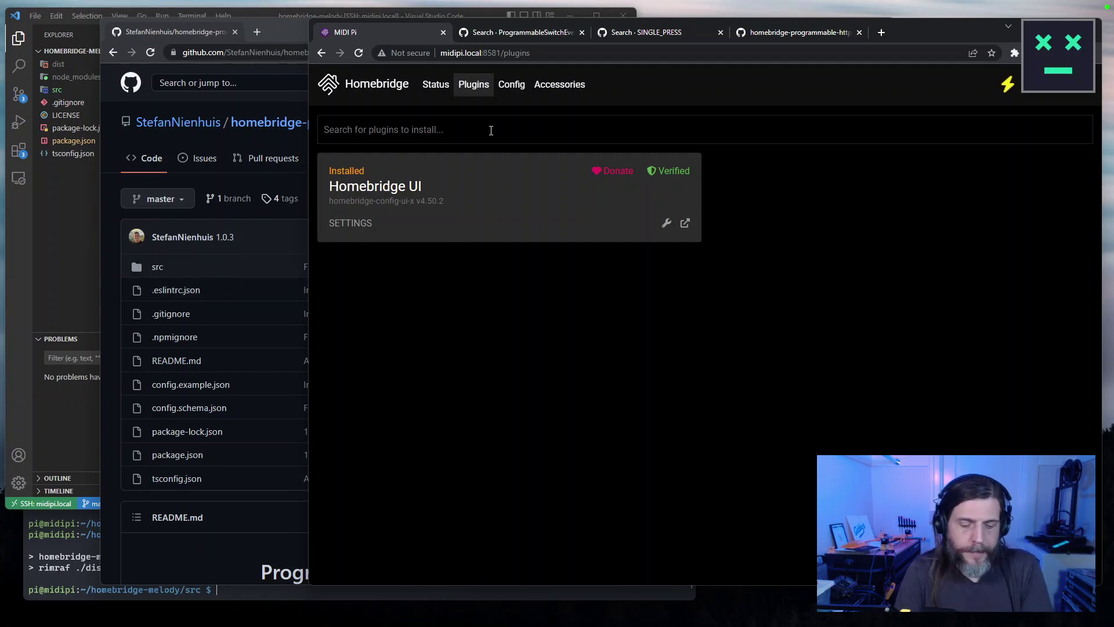
type("satellit")
key("ctrl+a")
type("s")
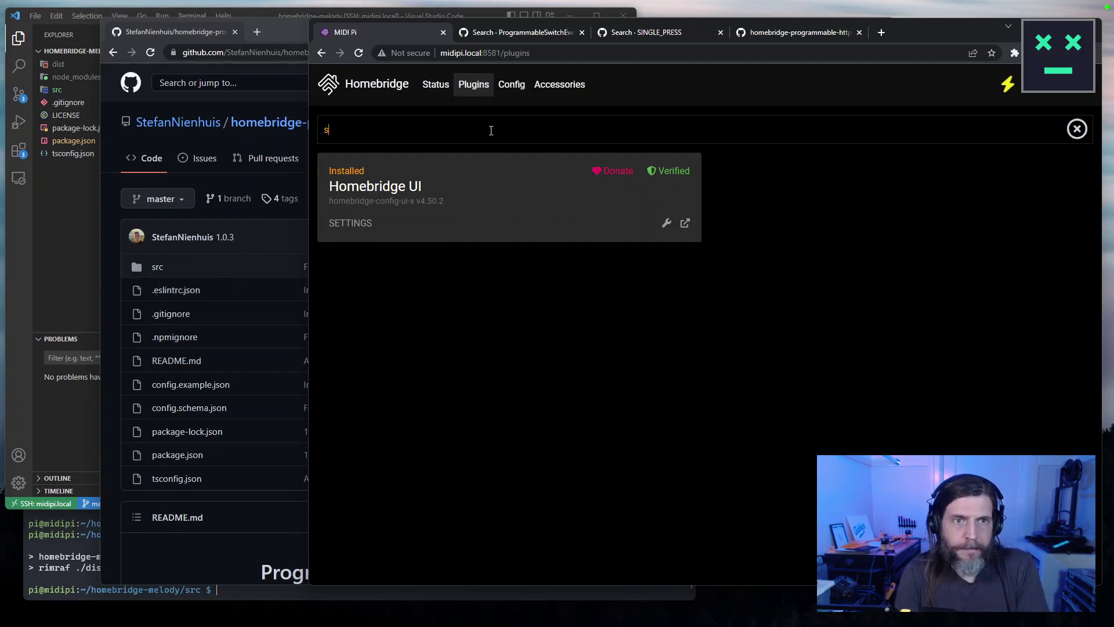
type("tateless")
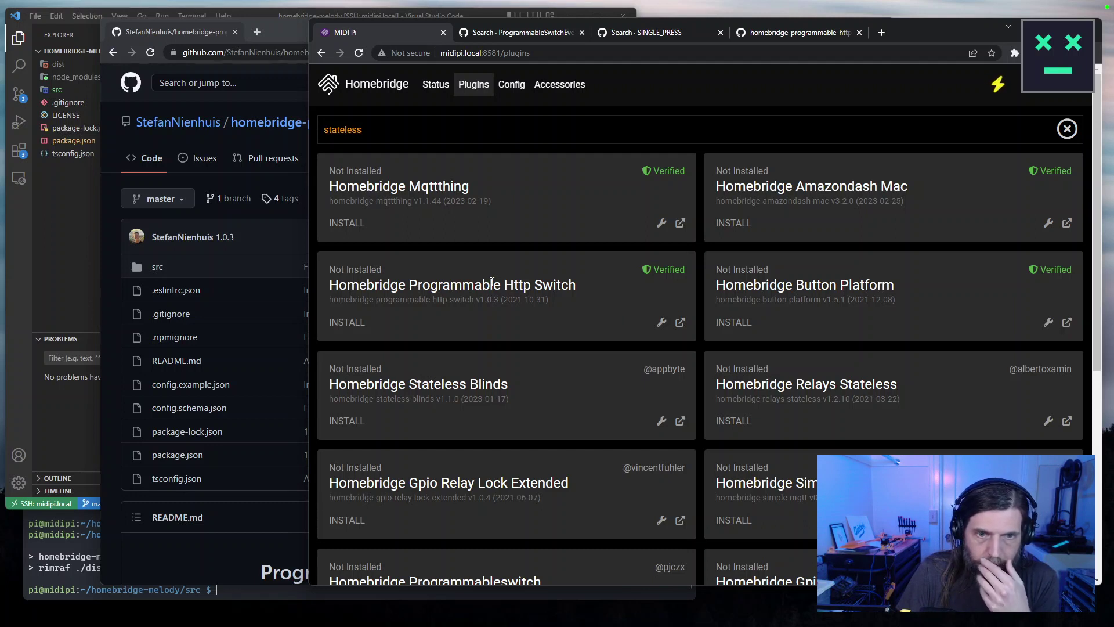
scroll(492, 282, "down", 3)
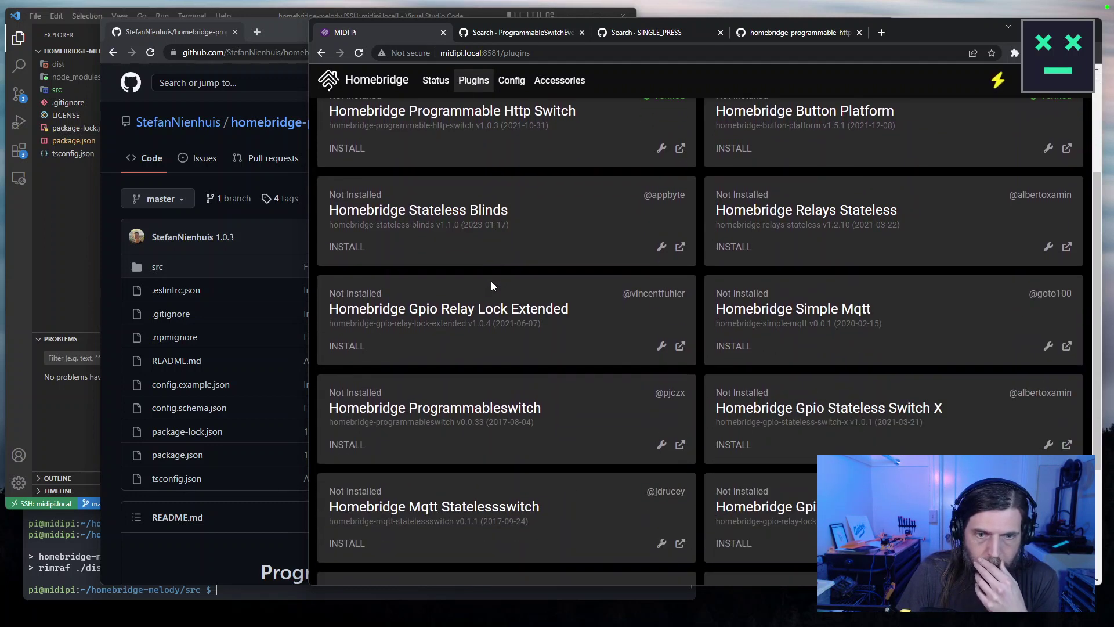
scroll(491, 286, "down", 1)
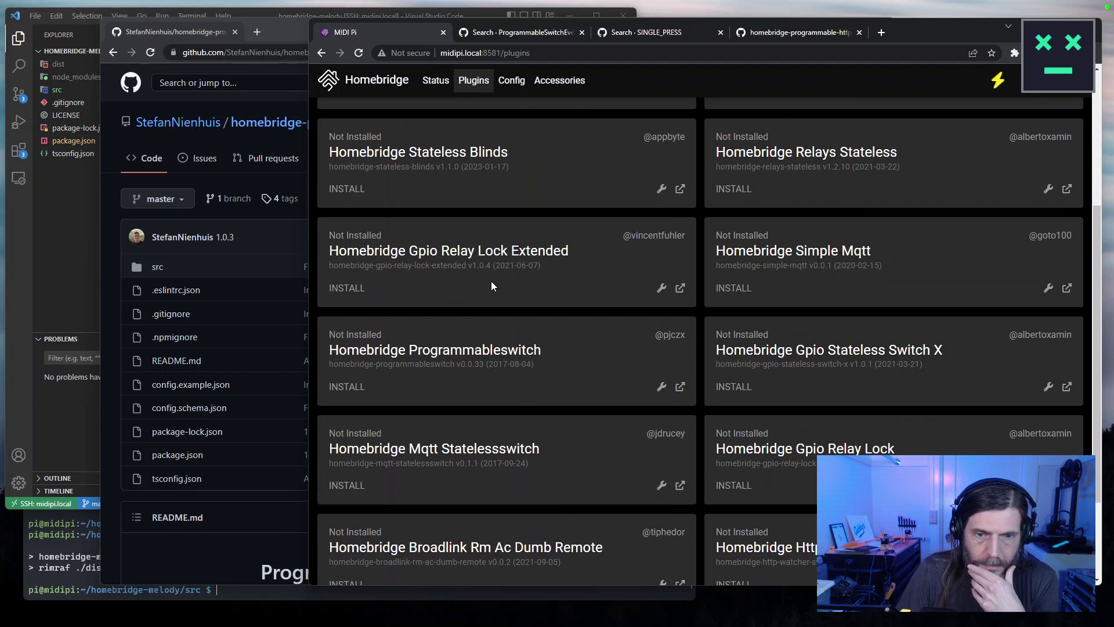
scroll(491, 281, "down", 2)
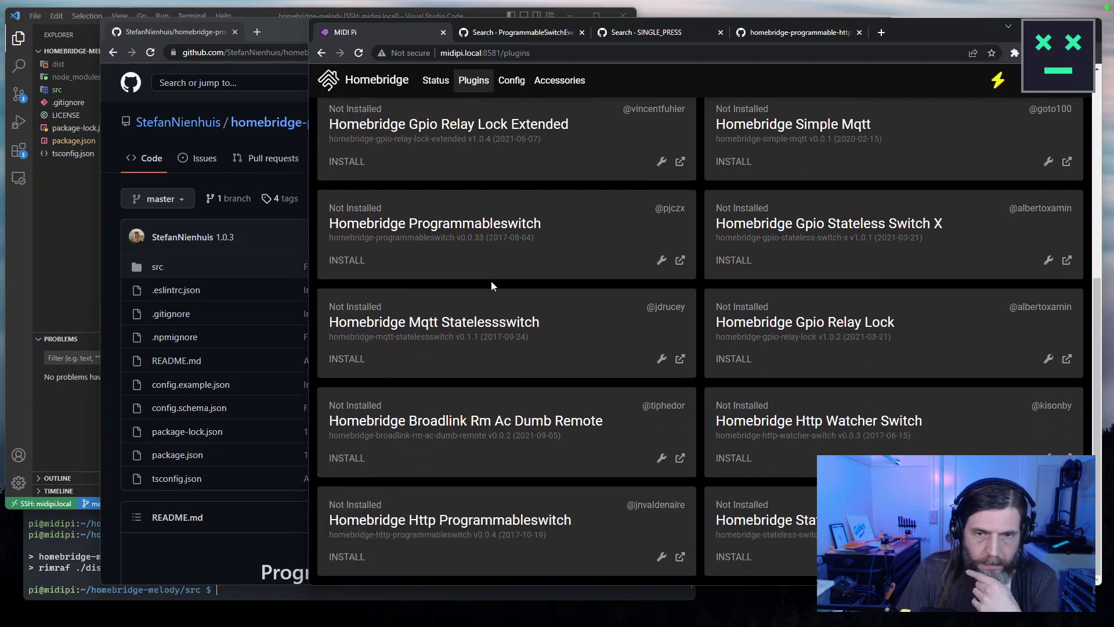
Open the repo's package.json and select the displayName 'Programmable HTTP Switch'.
left_click(276, 141)
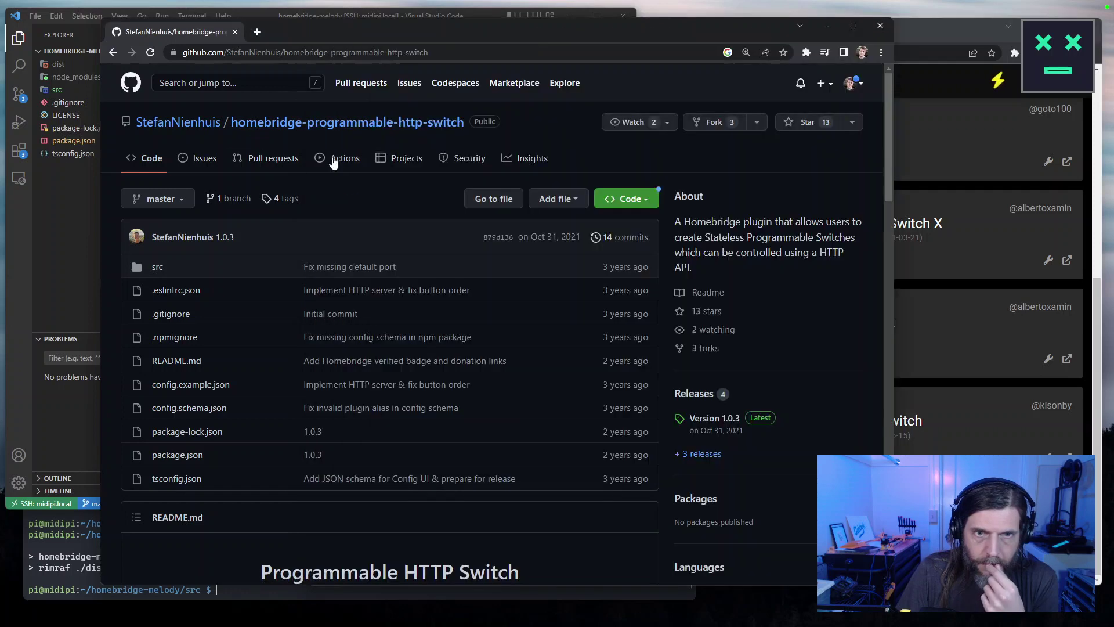
left_click(191, 455)
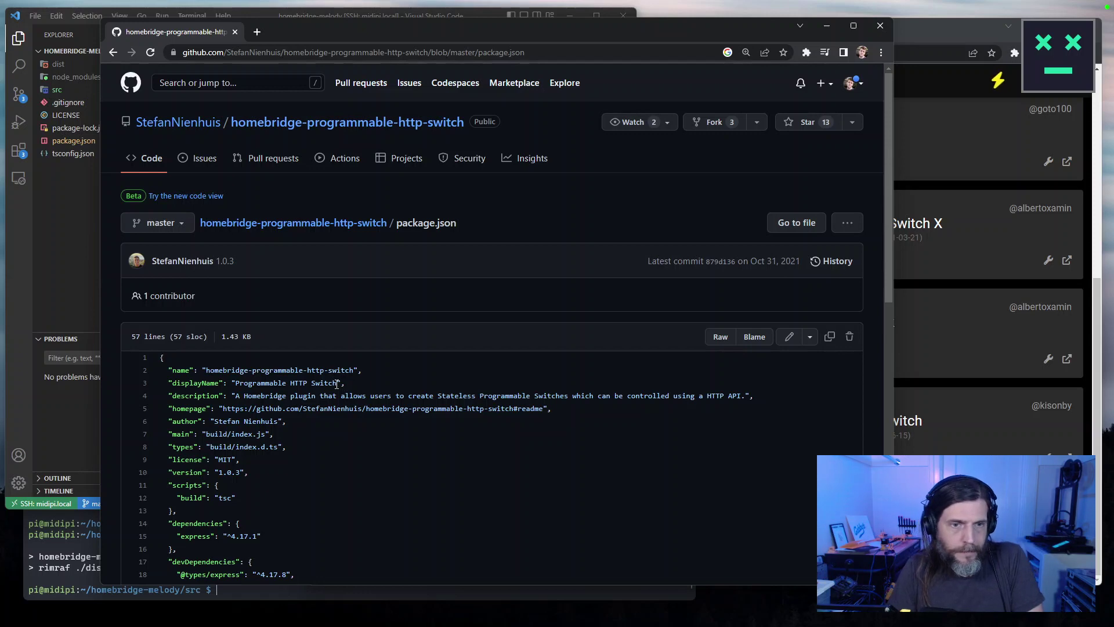
left_click_drag(340, 383, 238, 384)
key("ctrl+c")
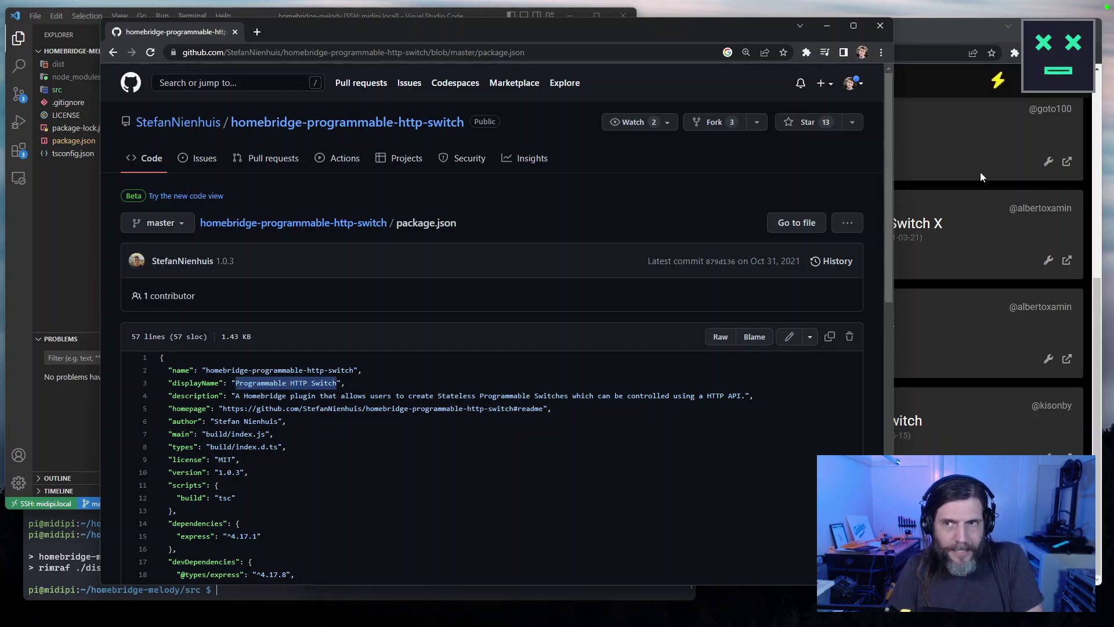
Paste 'Programmable HTTP Switch' over the existing Homebridge plugin search text.
left_click(907, 194)
scroll(779, 308, "up", 5)
left_click(472, 129)
key("ctrl+a")
key("ctrl+v")
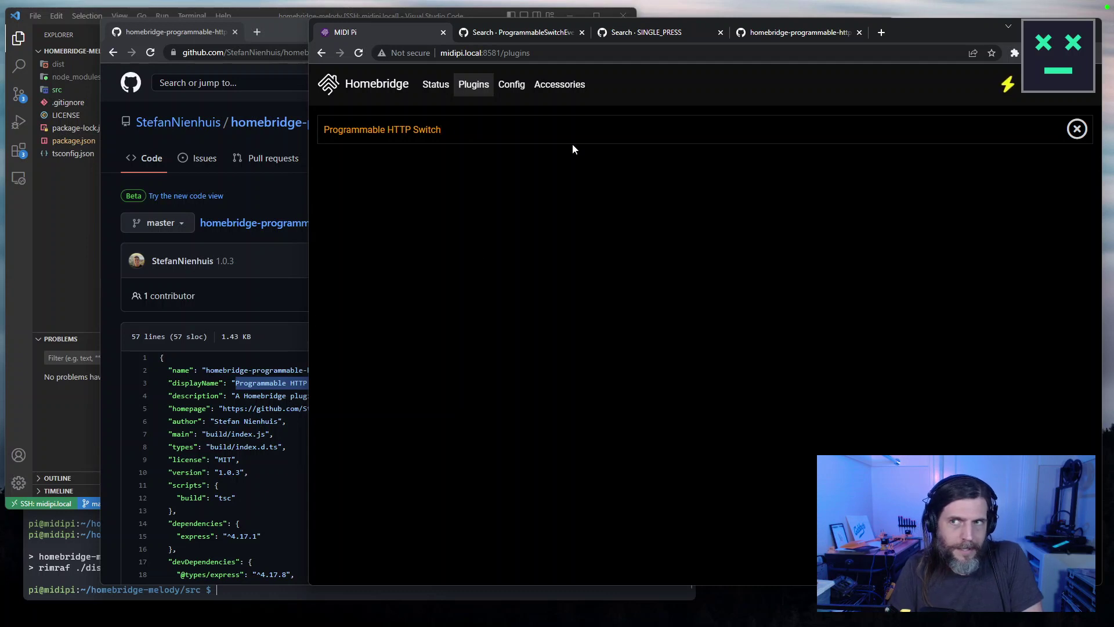
Search plugins for 'programmable' and look through the results for the word 'state'.
triple_click(533, 128)
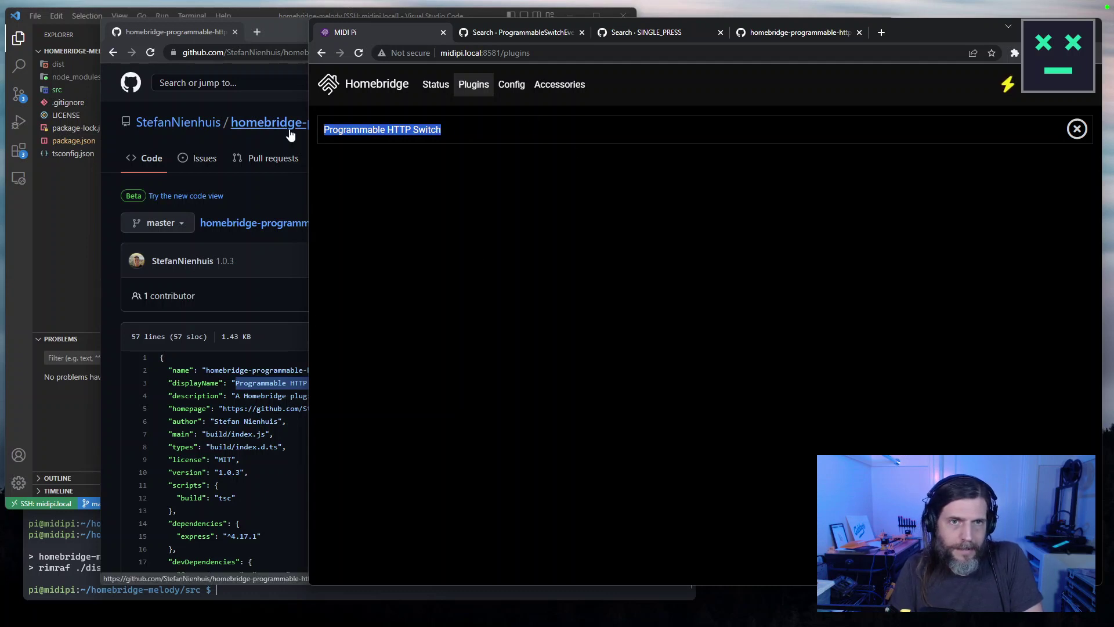
type("programmab")
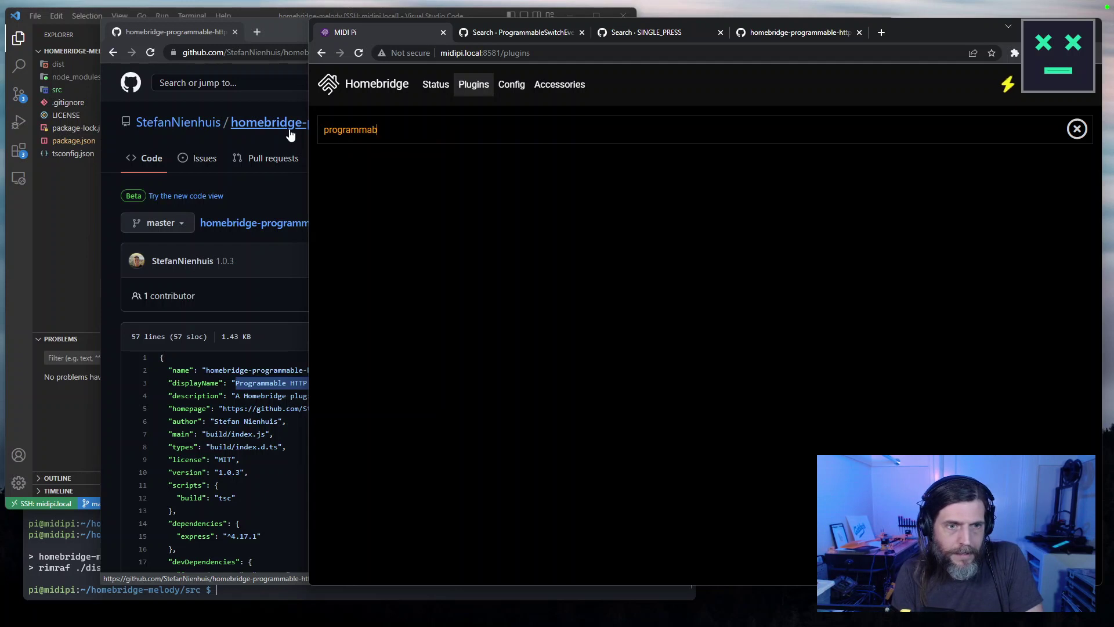
type("le")
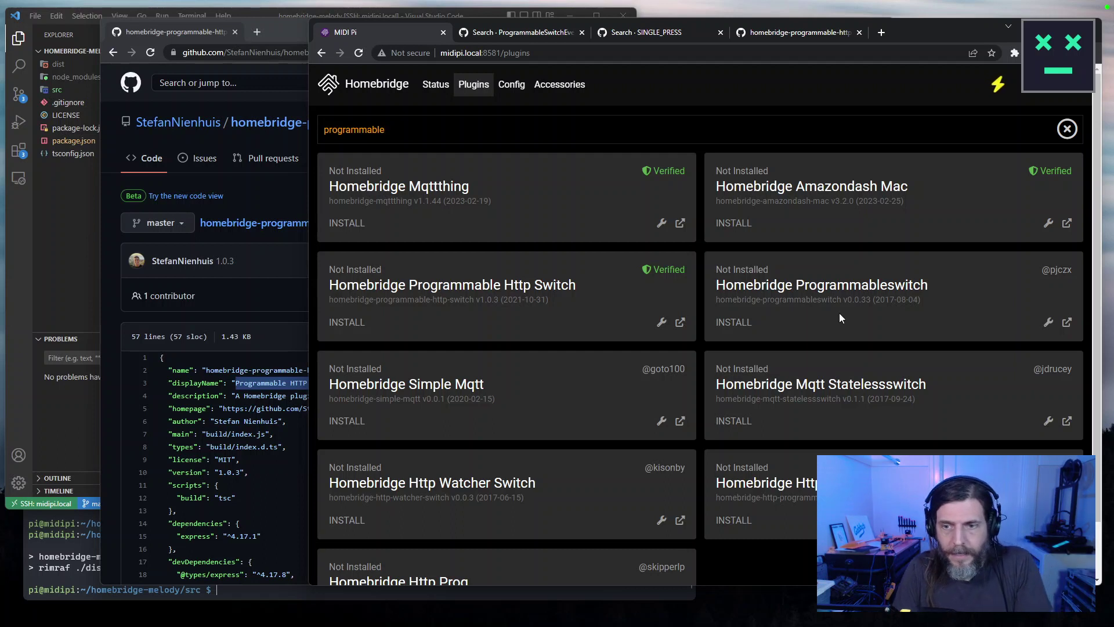
scroll(840, 314, "down", 1)
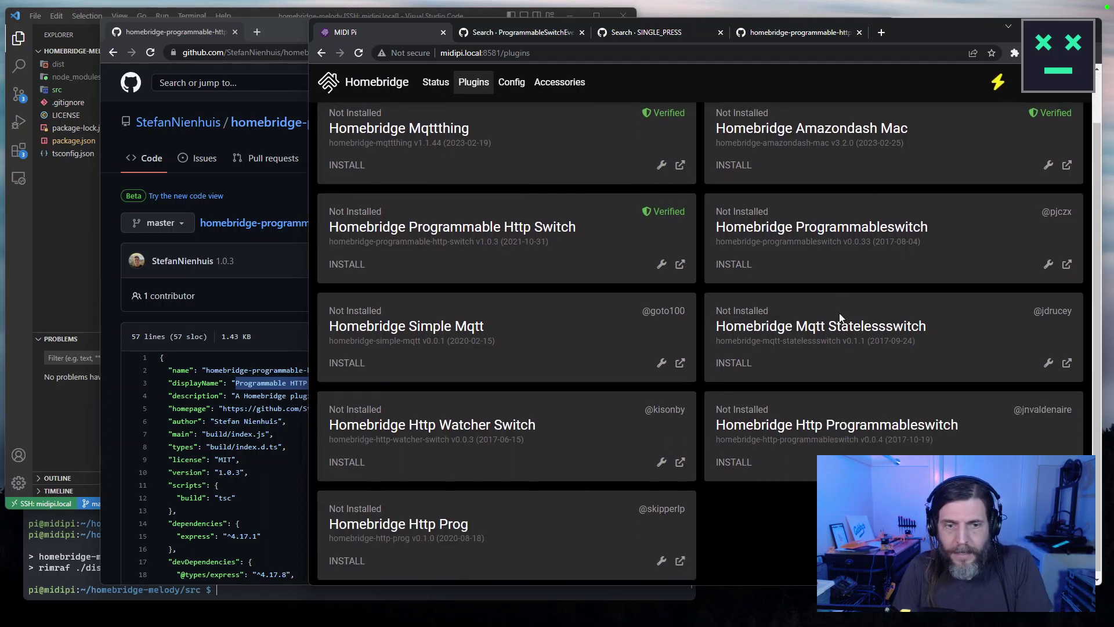
key("ctrl+f")
type("state")
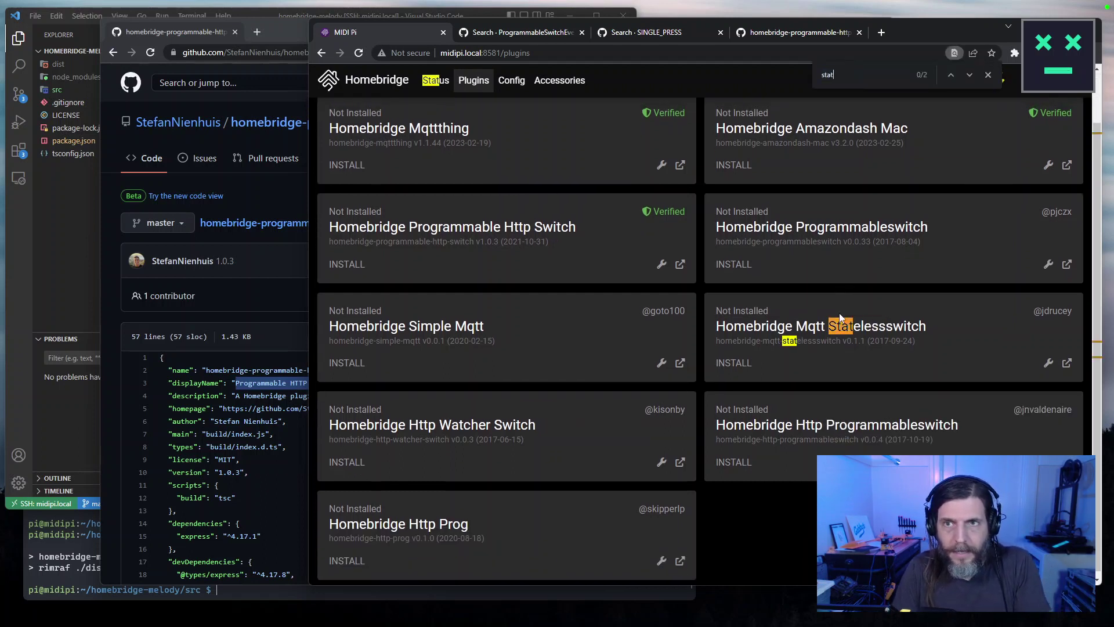
key("Return")
key("Return")
key("Return")
key("Return")
key("Return")
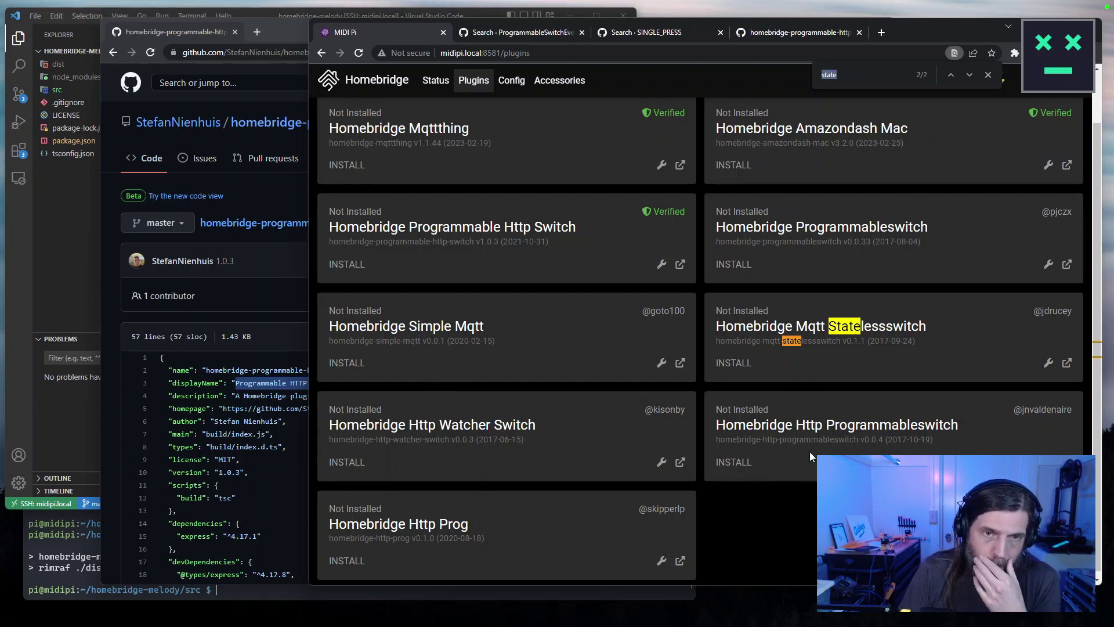
scroll(431, 129, "up", 1)
Change the plugin search back to 'stateless' and scroll through the result cards.
double_click(431, 129)
type("stateless")
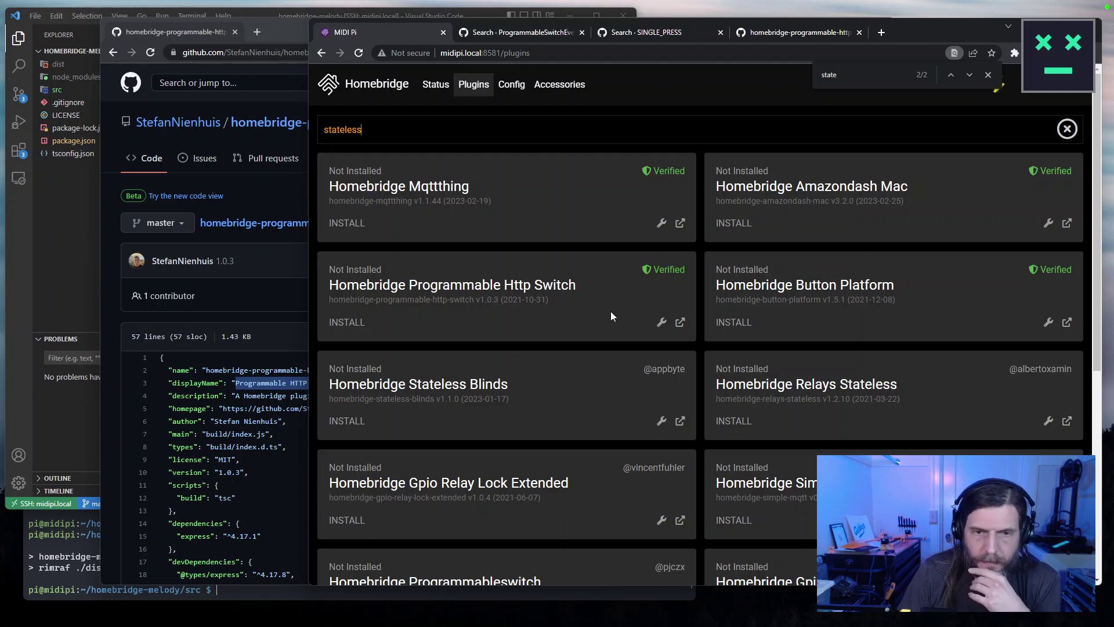
scroll(613, 312, "down", 1)
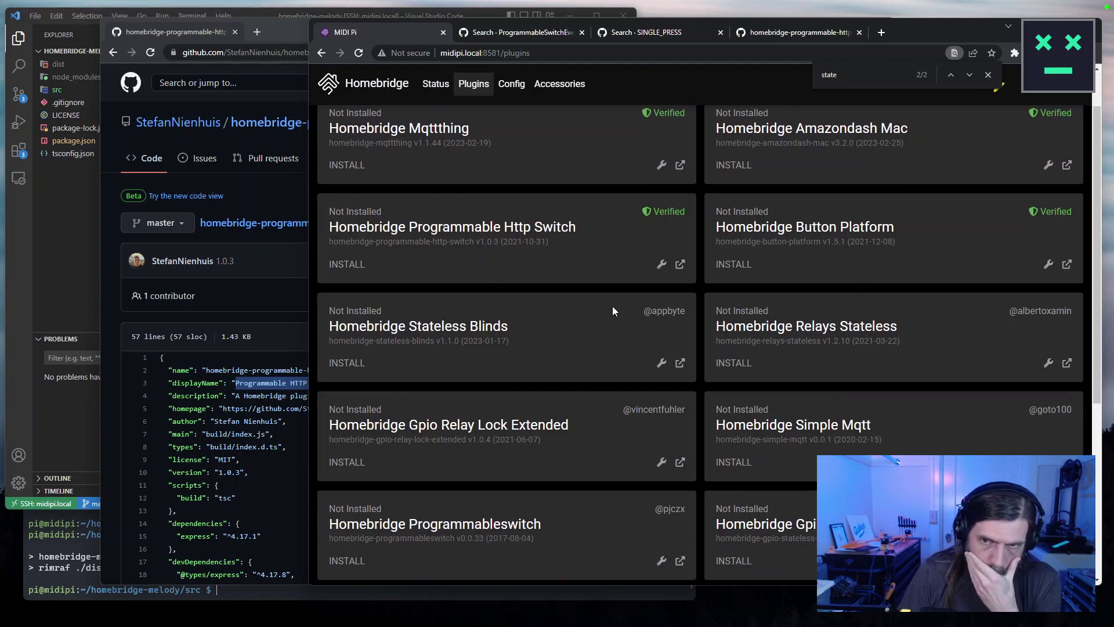
scroll(623, 306, "down", 3)
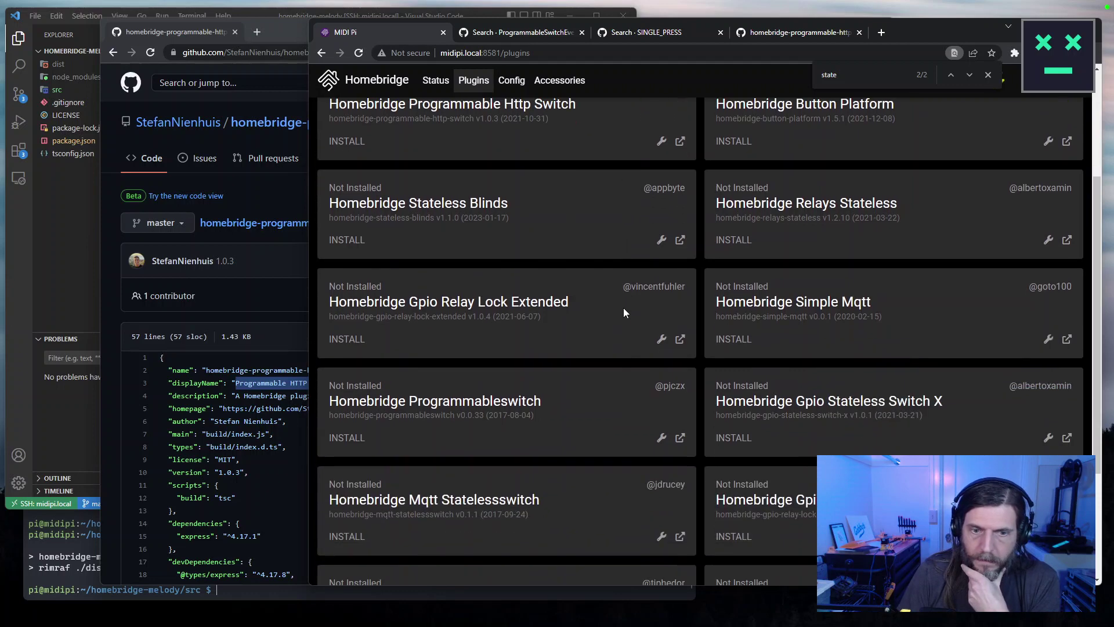
left_click(252, 181)
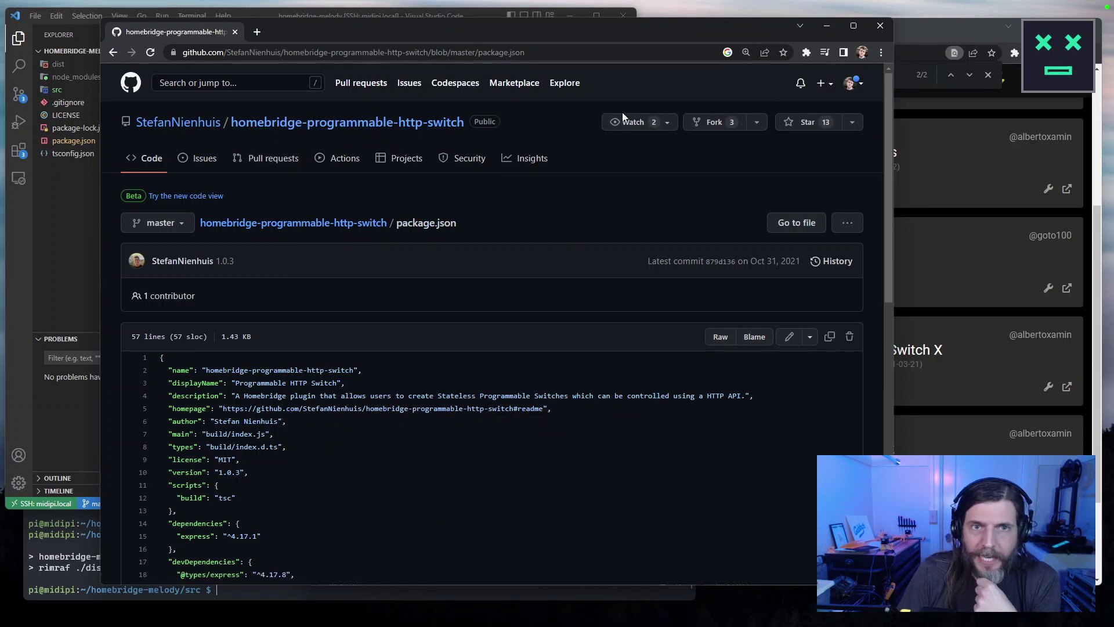
Install Homebridge Programmable Http Switch 1.0.3 and open the plugin's GitHub repository main page.
left_click_drag(462, 122, 807, 124)
left_click_drag(772, 32, 690, 32)
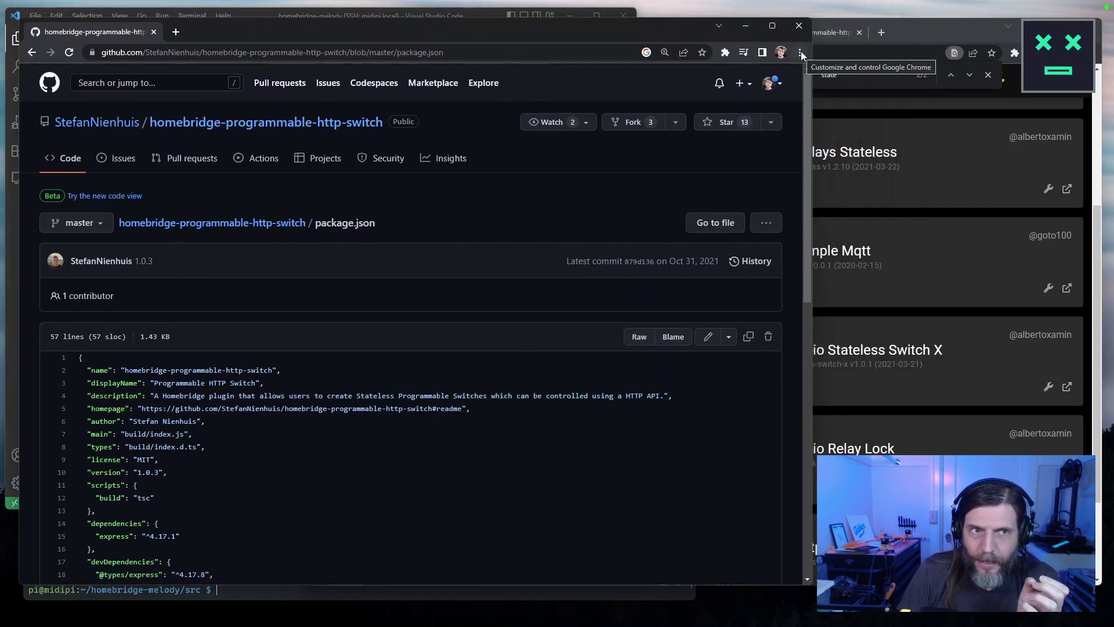
left_click(909, 32)
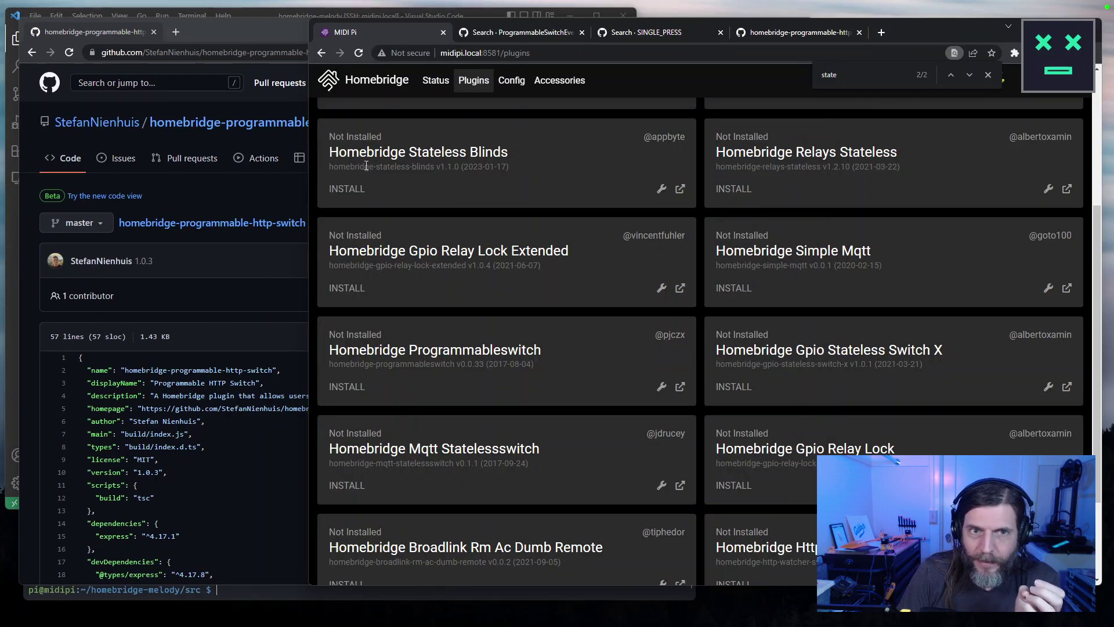
scroll(790, 217, "up", 4)
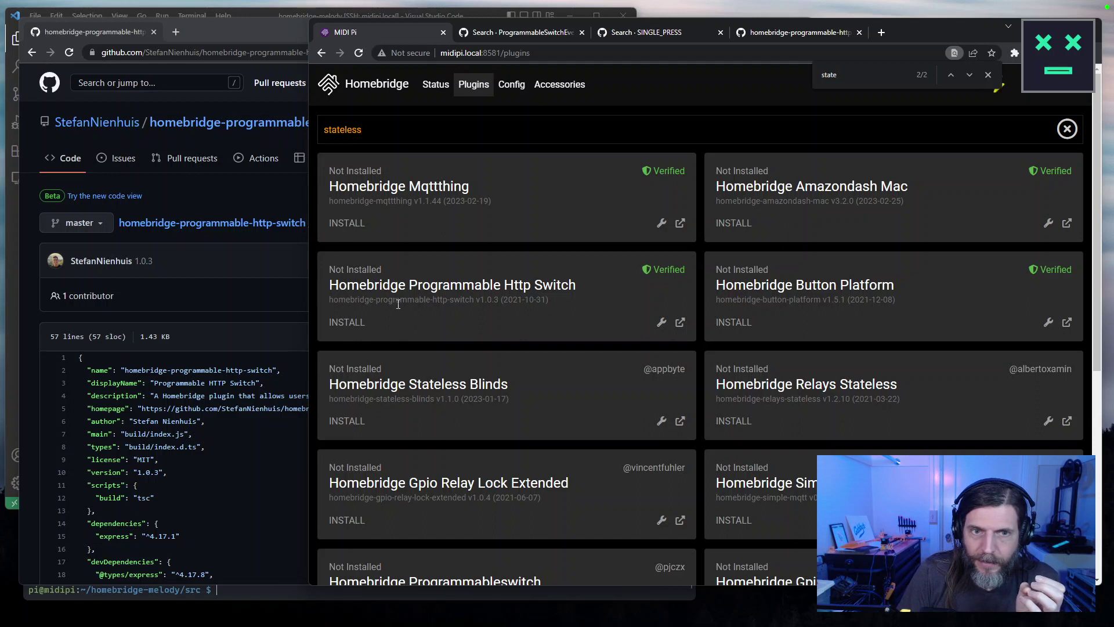
left_click(359, 323)
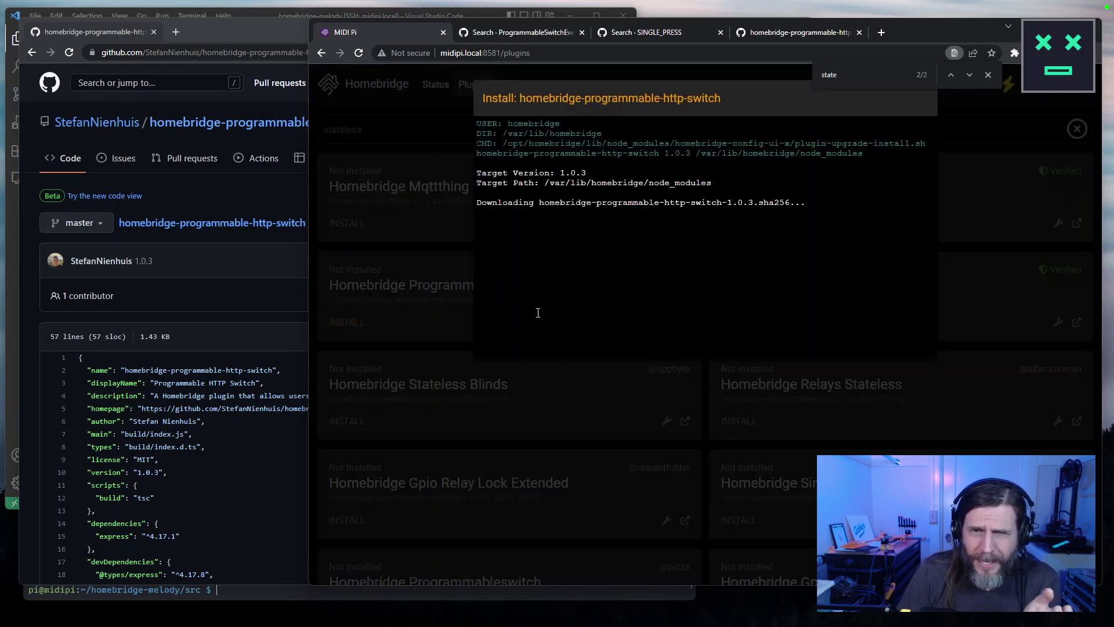
left_click(216, 222)
left_click(198, 125)
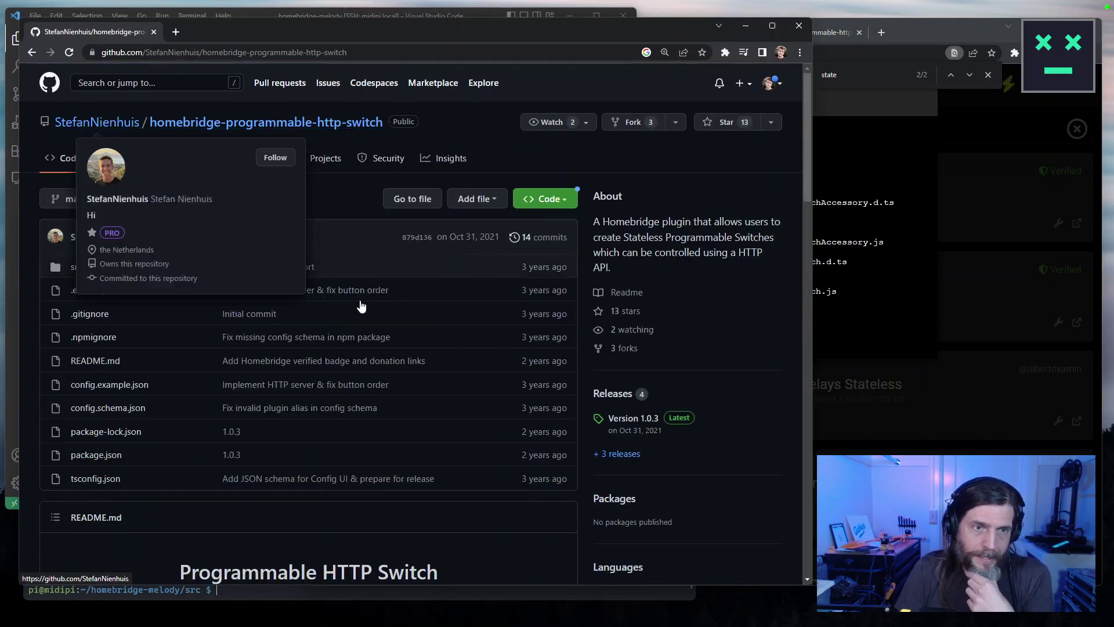
Find and open config.example.json from the repository README.
scroll(438, 341, "down", 20)
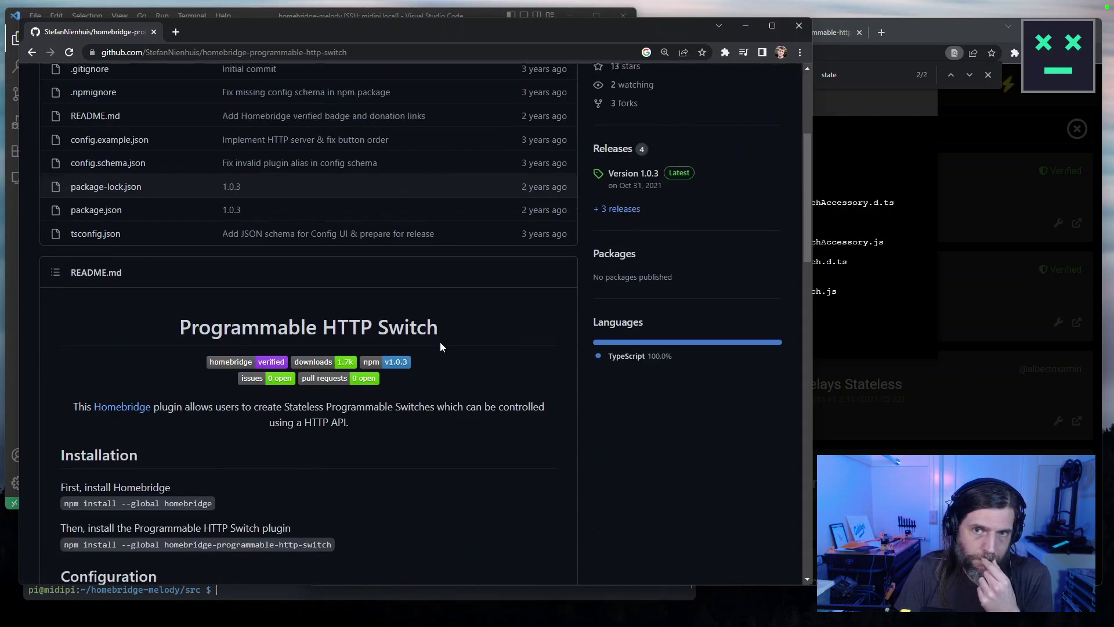
scroll(439, 346, "down", 5)
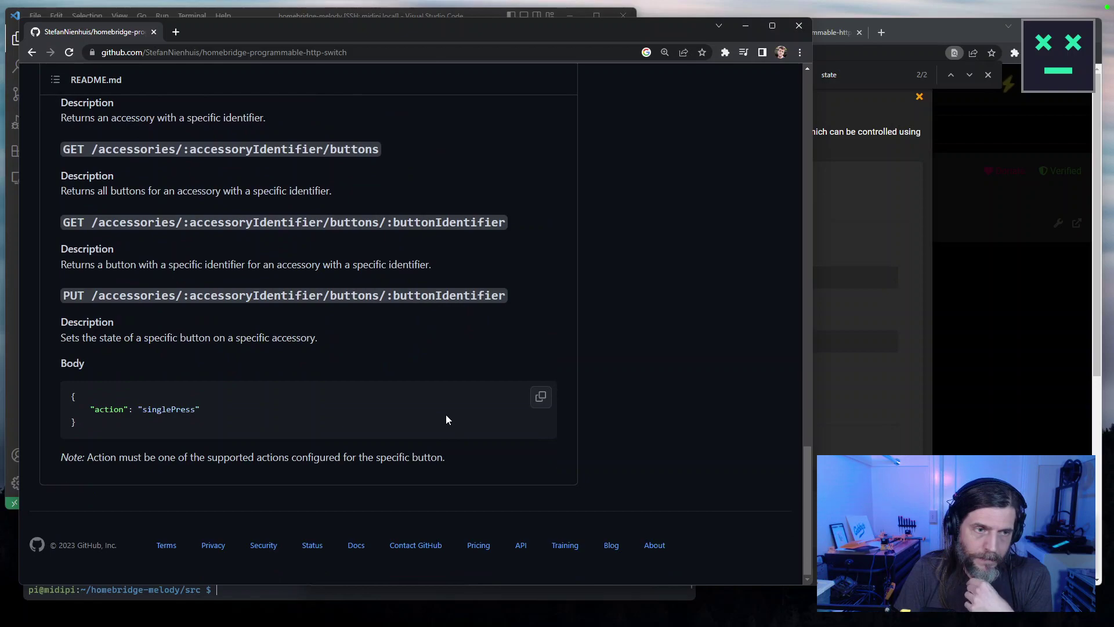
scroll(446, 412, "up", 18)
scroll(446, 406, "down", 5)
scroll(447, 406, "up", 3)
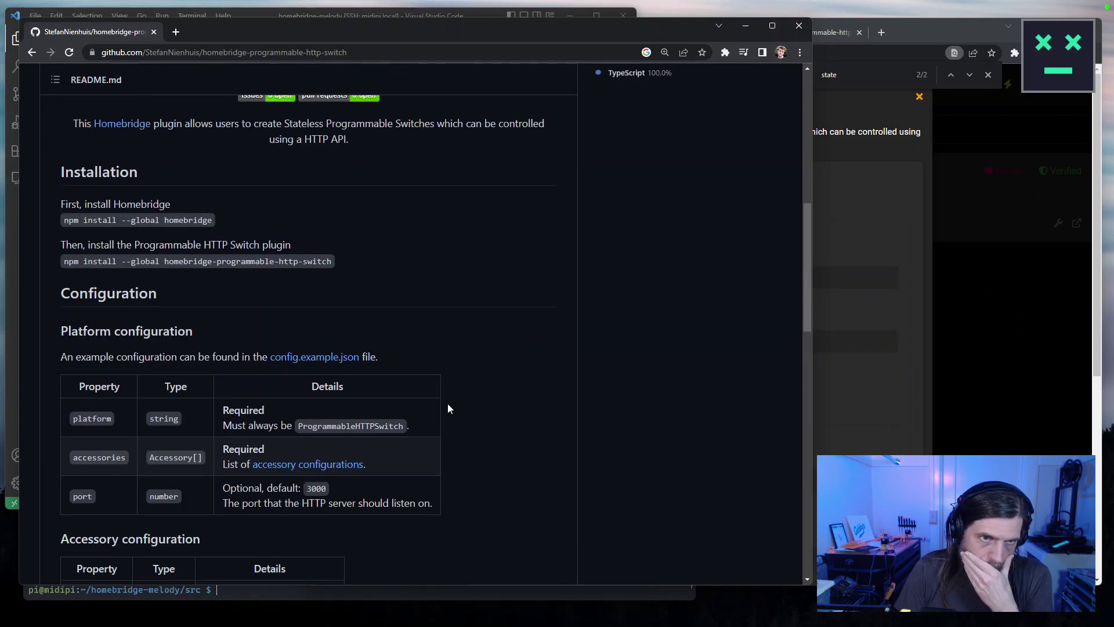
left_click(323, 358)
Copy the example accessory block, lines 22–46, from config.example.json.
scroll(324, 360, "down", 4)
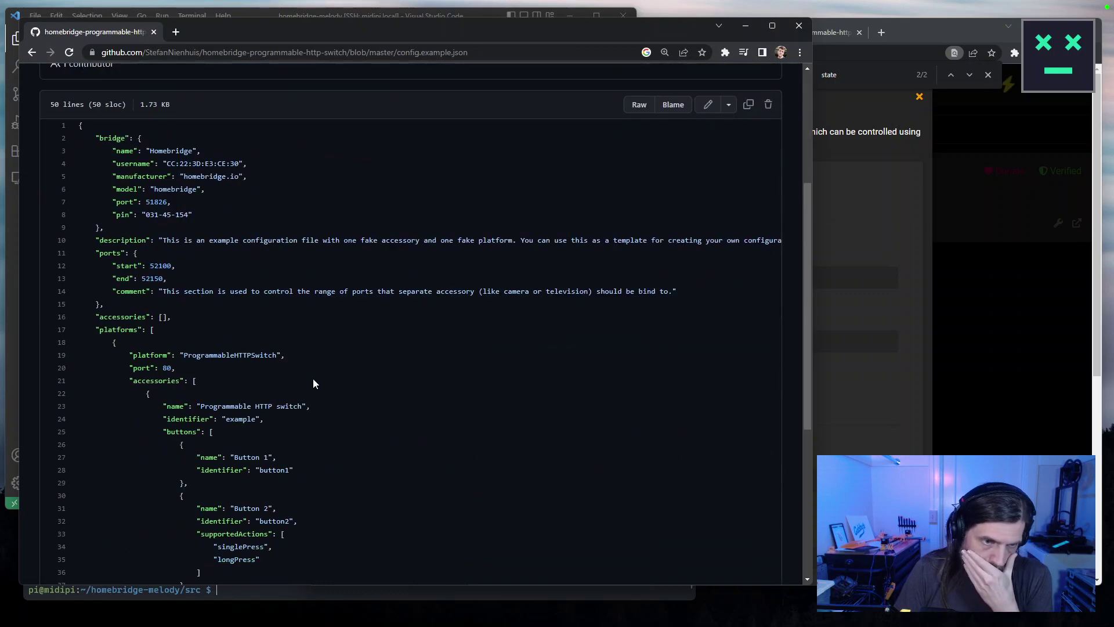
scroll(311, 382, "down", 1)
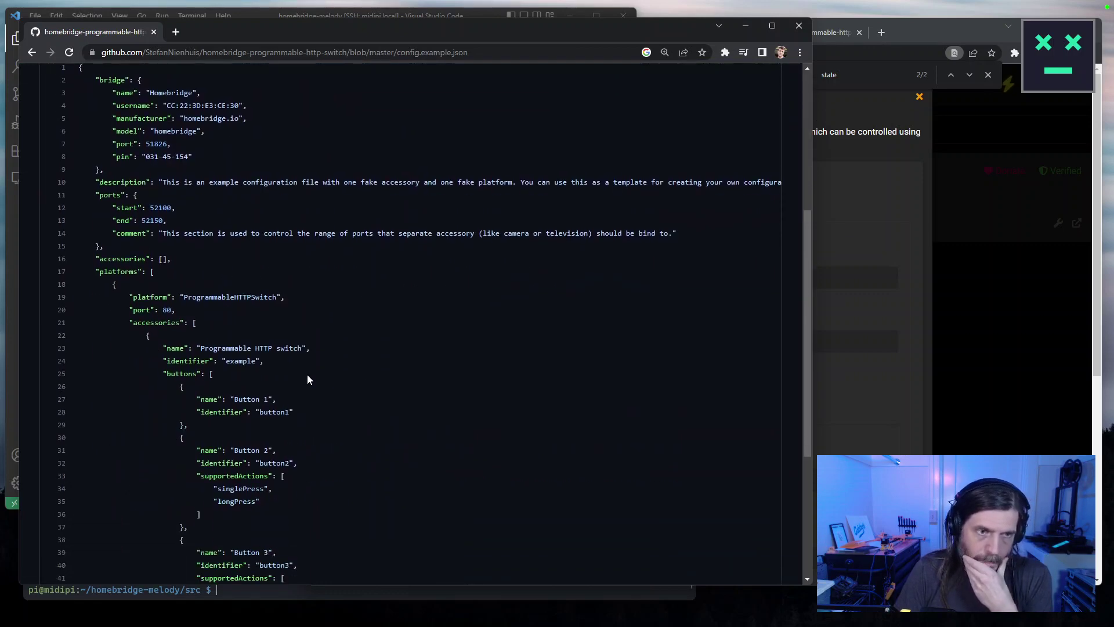
scroll(307, 377, "down", 3)
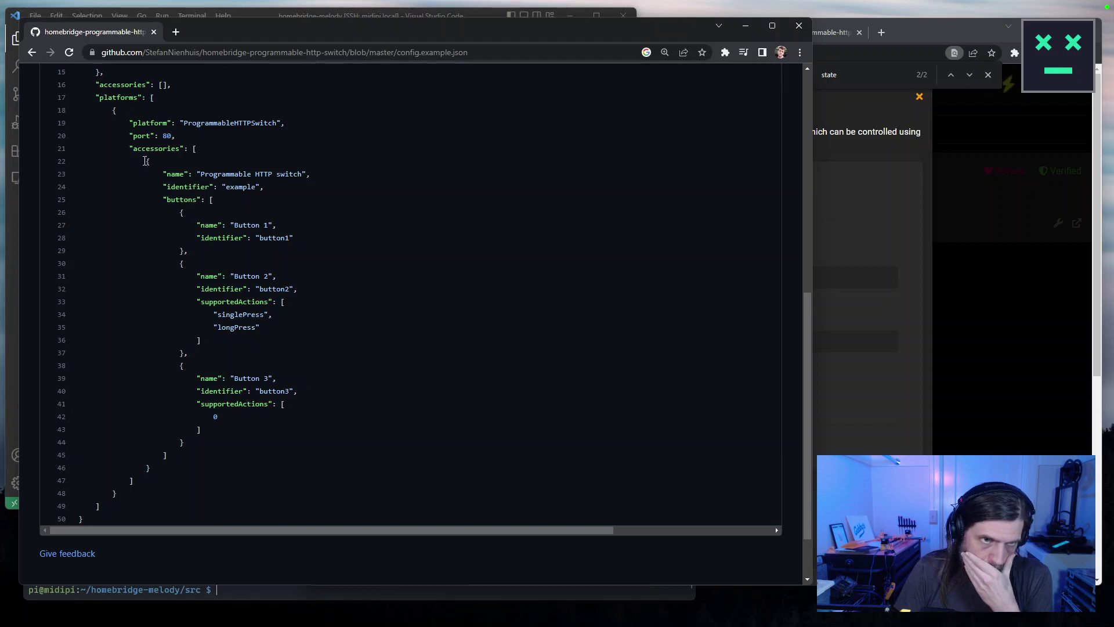
left_click_drag(146, 163, 215, 450)
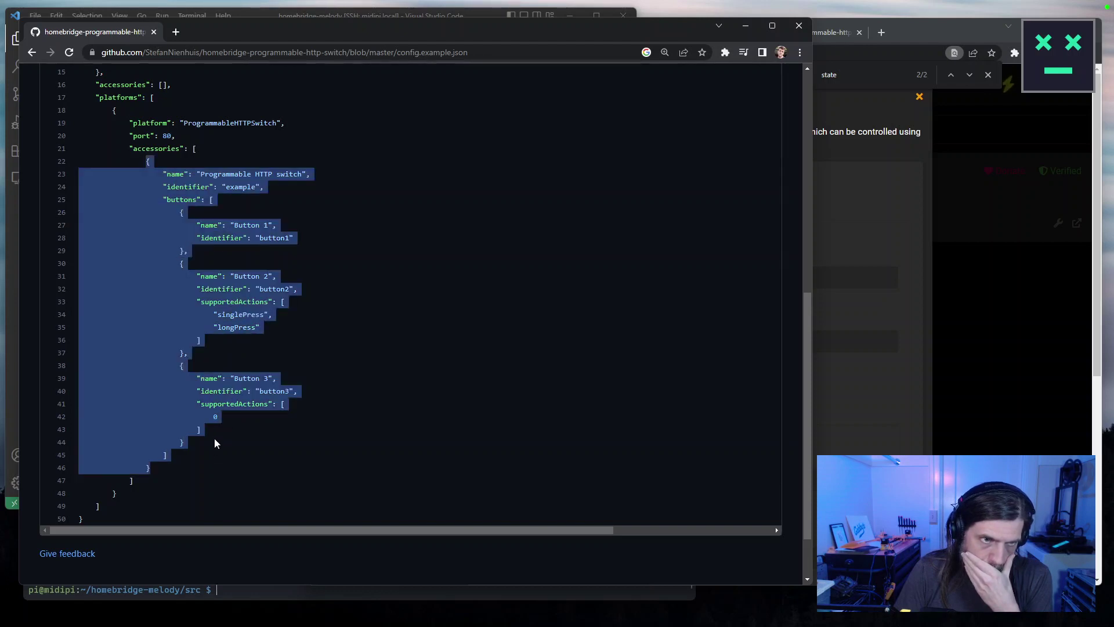
right_click(181, 366)
left_click(203, 378)
Switch to the Programmable HTTP Switch settings form and clear a test entry in Name.
left_click(889, 221)
left_click(634, 281)
type("Tes")
key("BackSpace")
key("BackSpace")
key("BackSpace")
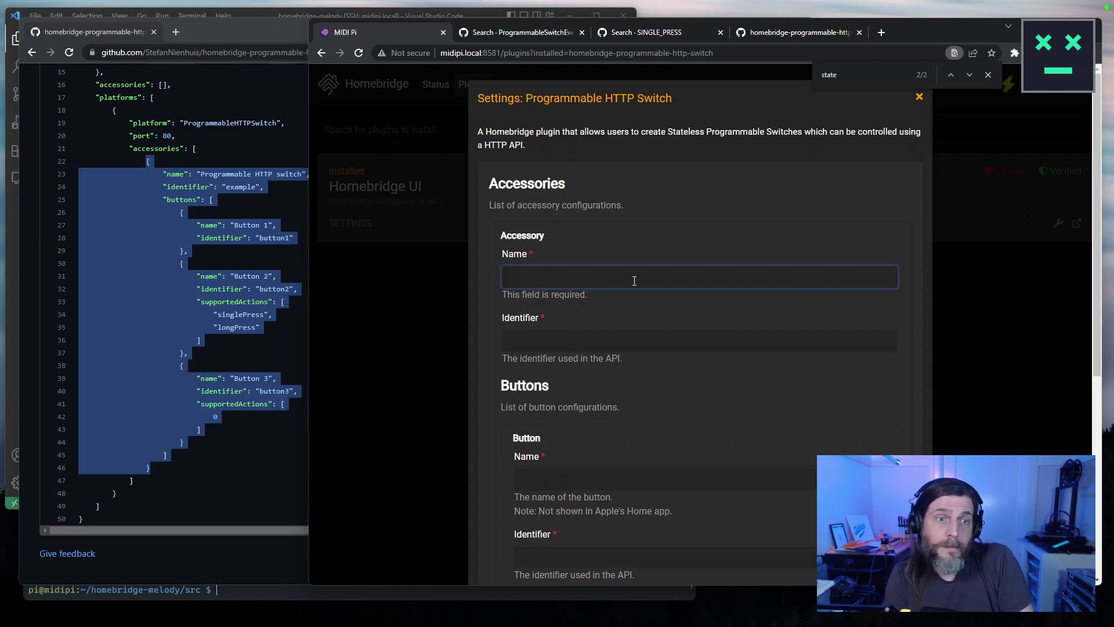
Fill the accessory Name and Identifier with the copied name 'Programmable HTTP Switch'.
left_click(310, 173)
left_click_drag(302, 175, 200, 177)
left_click(758, 279)
key("ctrl+v")
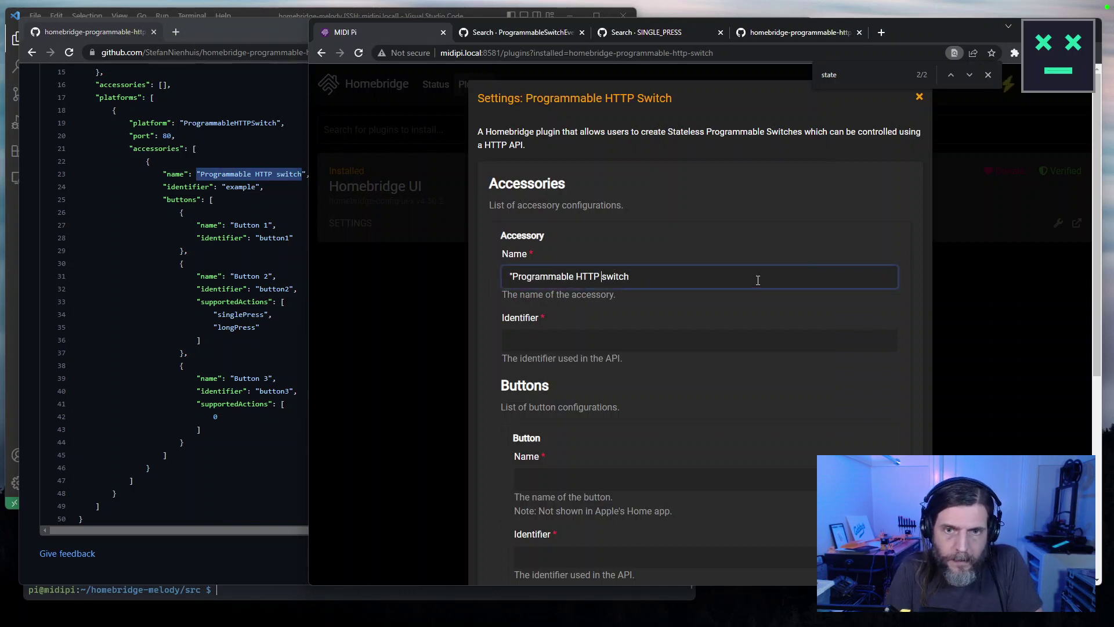
key("BackSpace")
type("S")
key("Tab")
key("ctrl+v")
key("Tab")
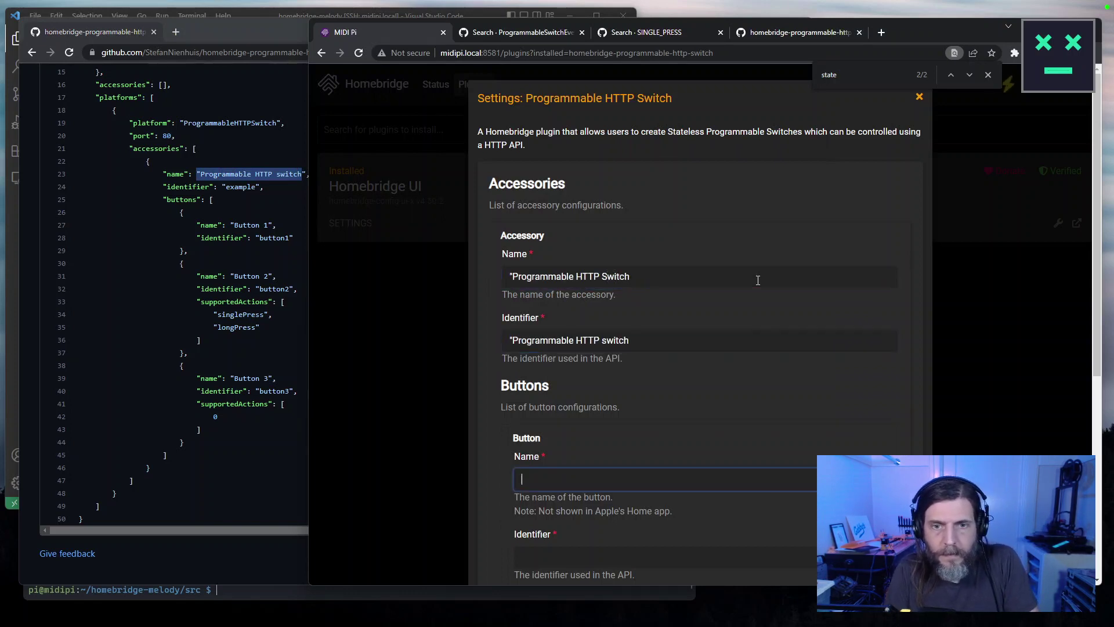
Remove the stray leading quotes from the accessory Name and Identifier.
left_click(647, 280)
key("Home")
key("Delete")
key("Tab")
key("Home")
key("Delete")
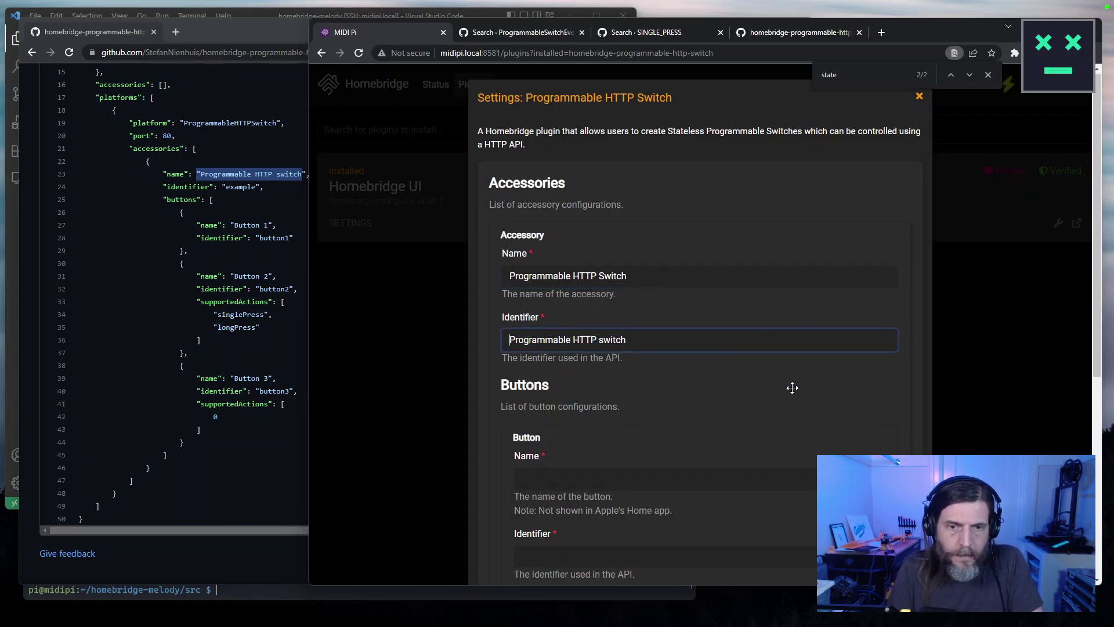
Enter 'Butt' as the button Name and 'Button One' as its Identifier.
scroll(793, 385, "down", 3)
left_click(568, 303)
type("Button One")
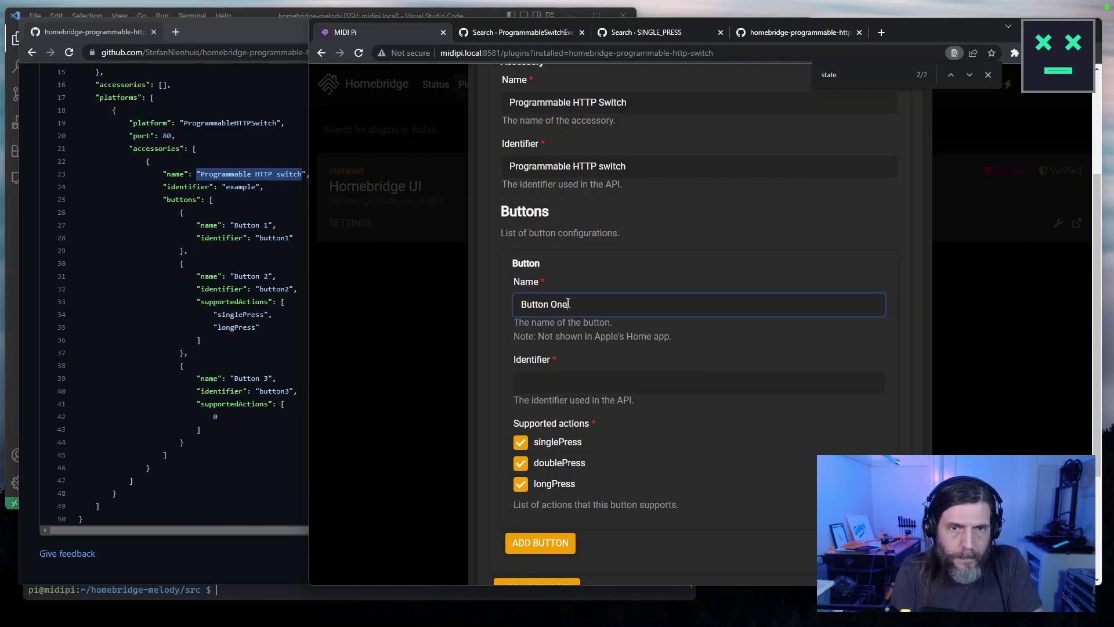
key("Tab")
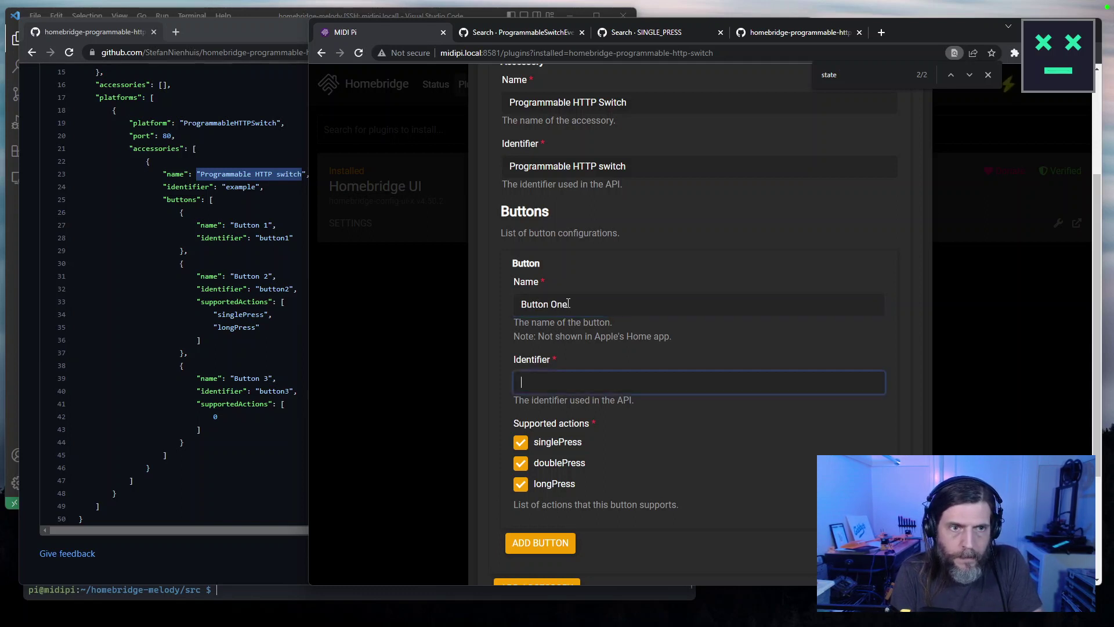
type("Button One")
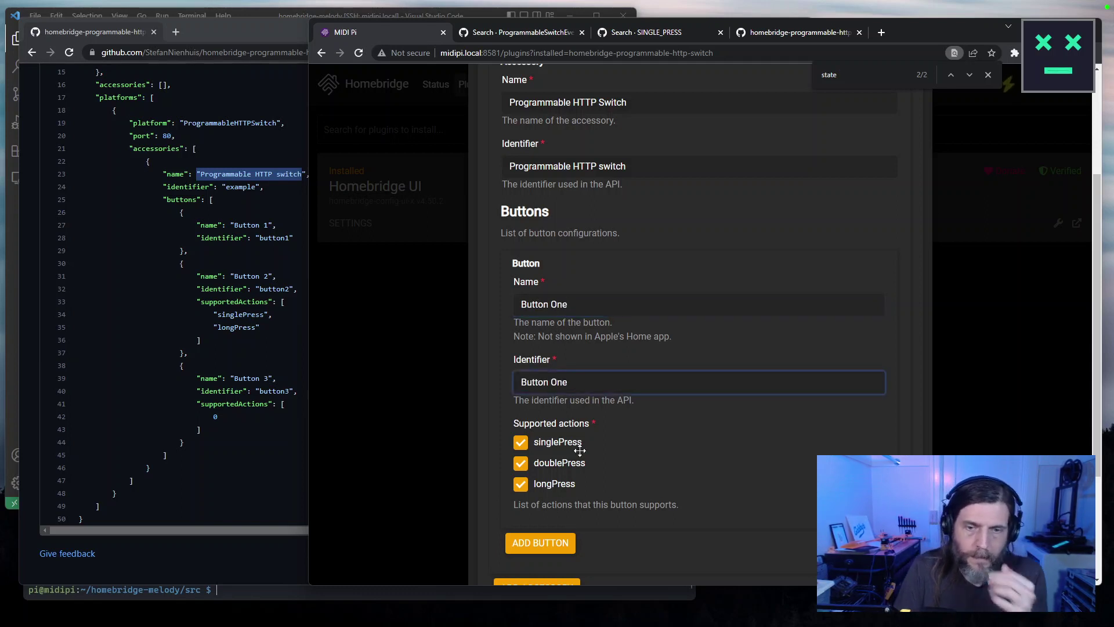
Disable doublePress and longPress, add then delete a second button, and save the config.
left_click(520, 468)
left_click(520, 484)
left_click(545, 543)
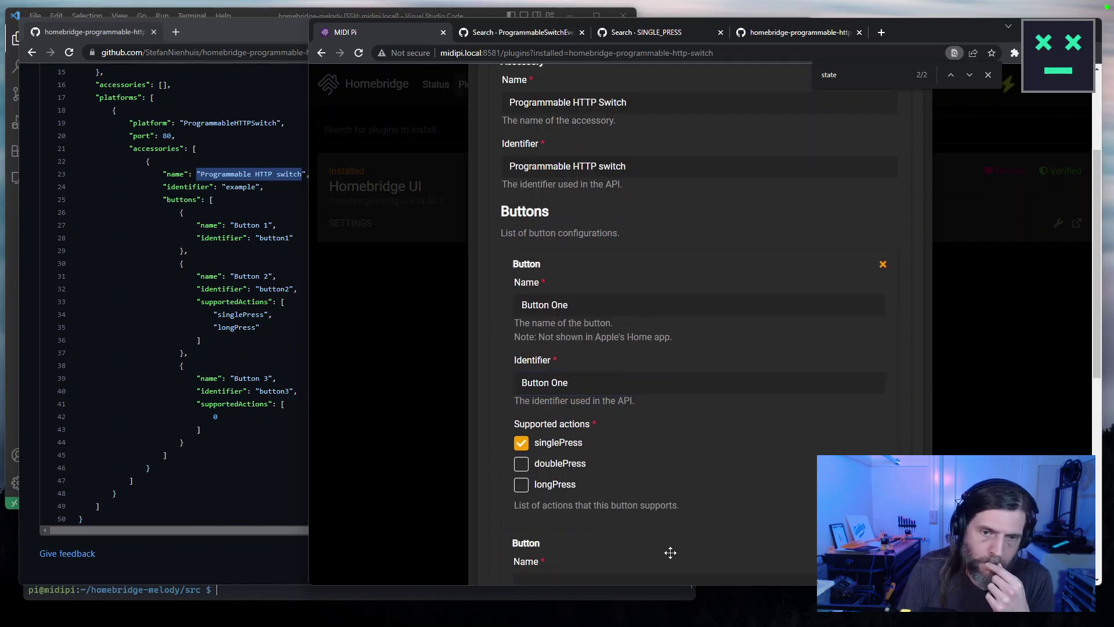
scroll(770, 532, "down", 5)
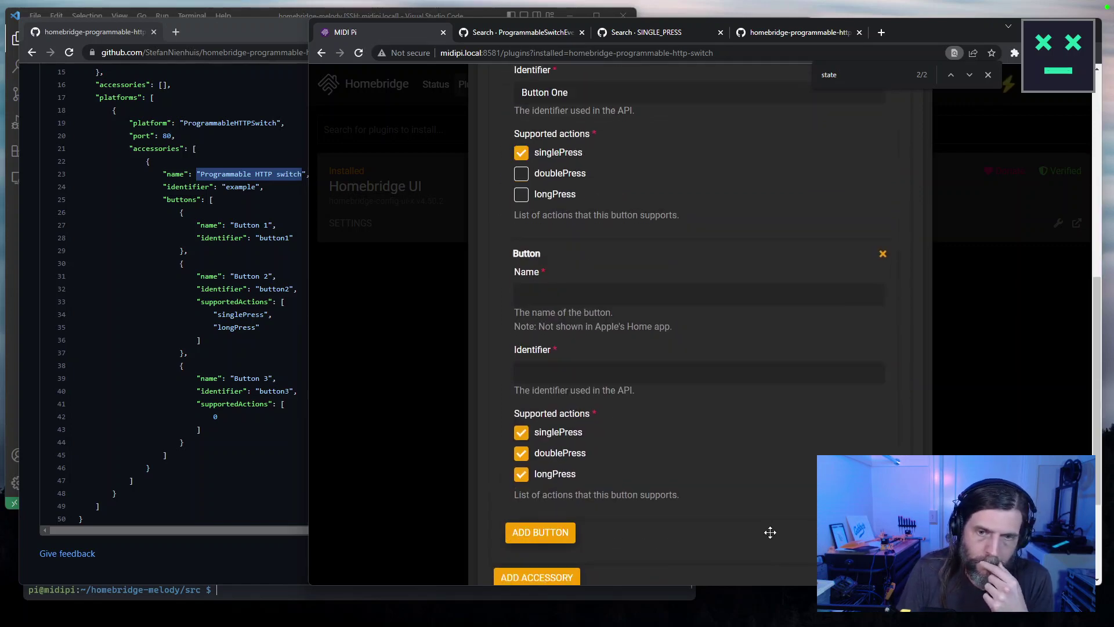
left_click(882, 254)
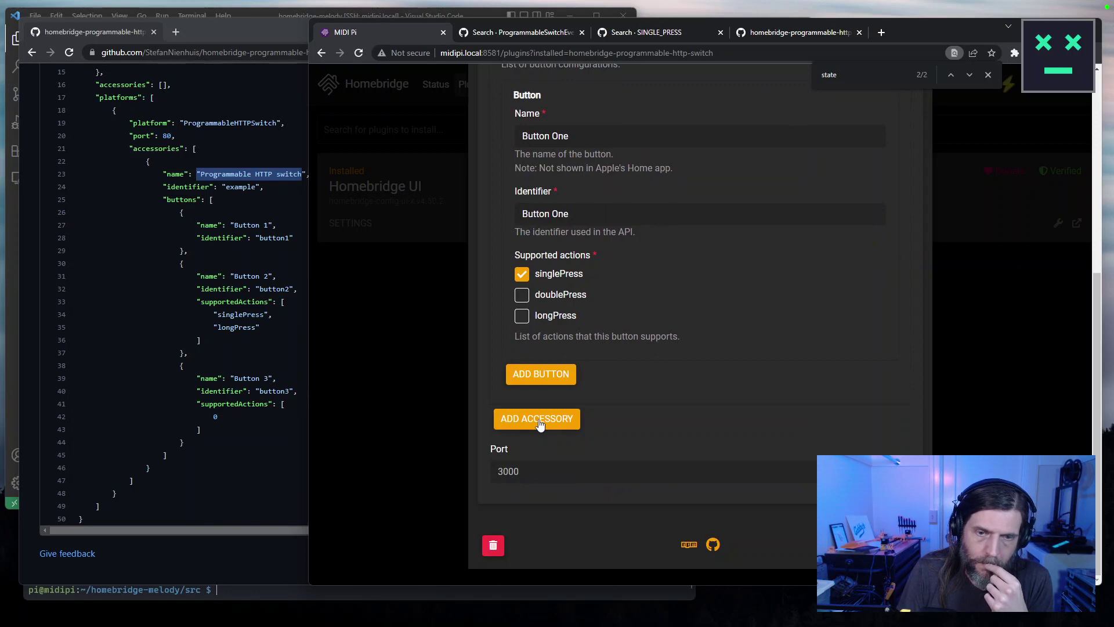
key("Escape")
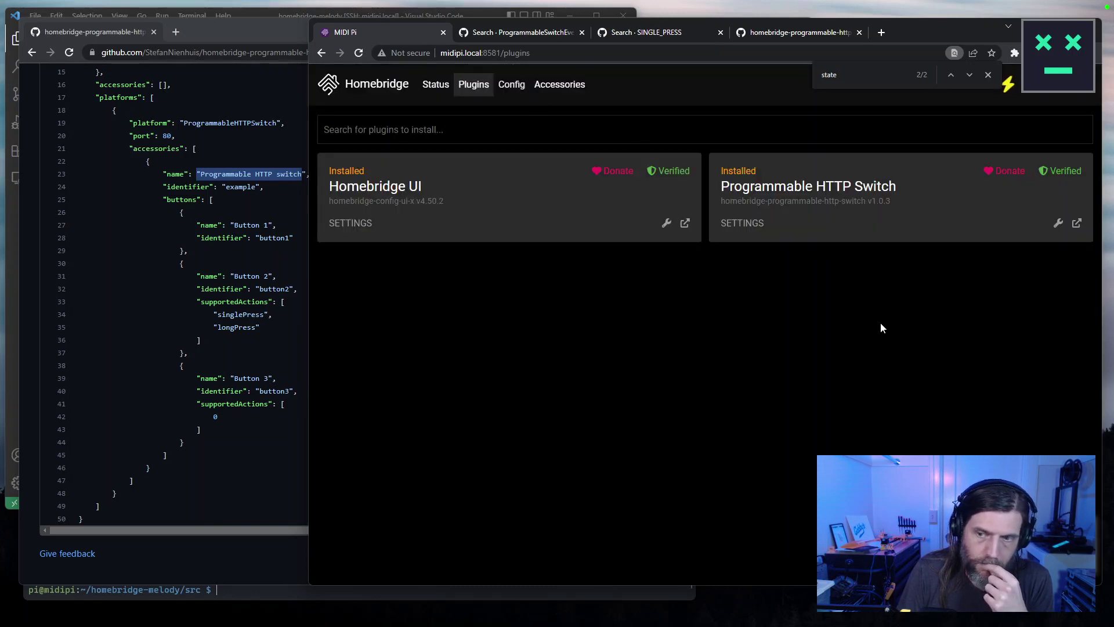
Restart Homebridge and scroll through the Status page logs after the restart.
left_click(1060, 100)
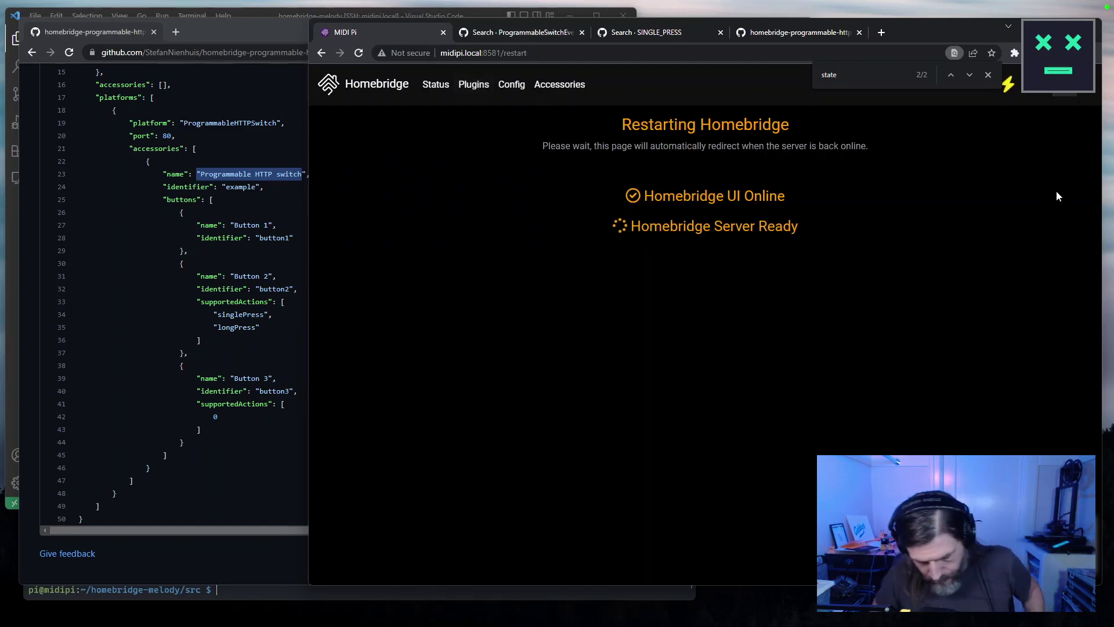
left_click(376, 87)
scroll(778, 447, "down", 1)
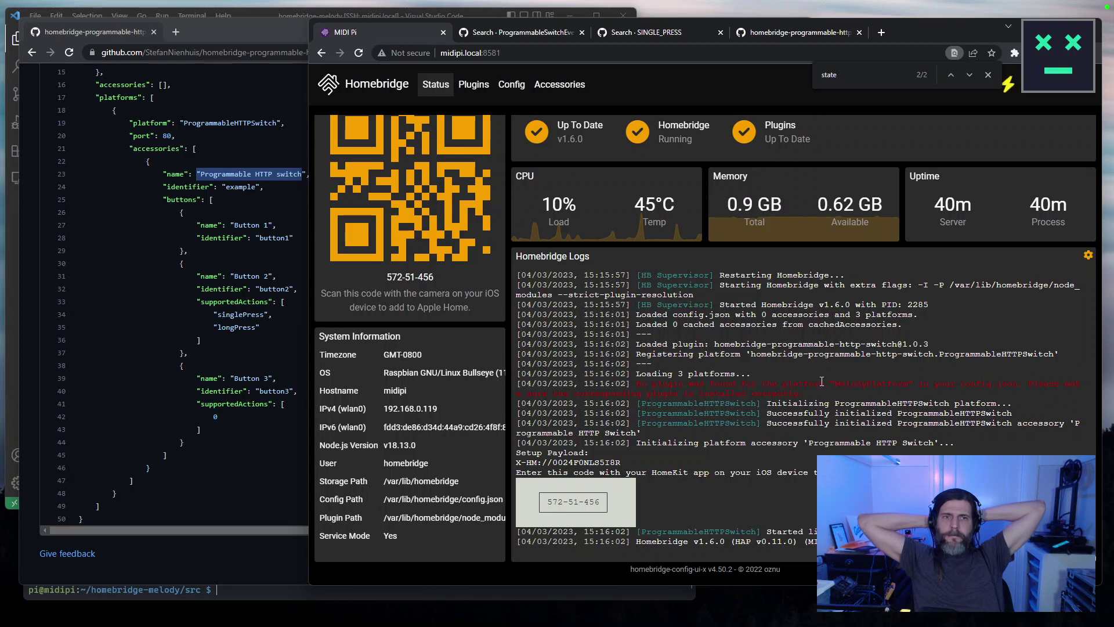
Check the Plugins and Accessories pages, then return to the Status dashboard.
left_click(474, 84)
left_click(560, 84)
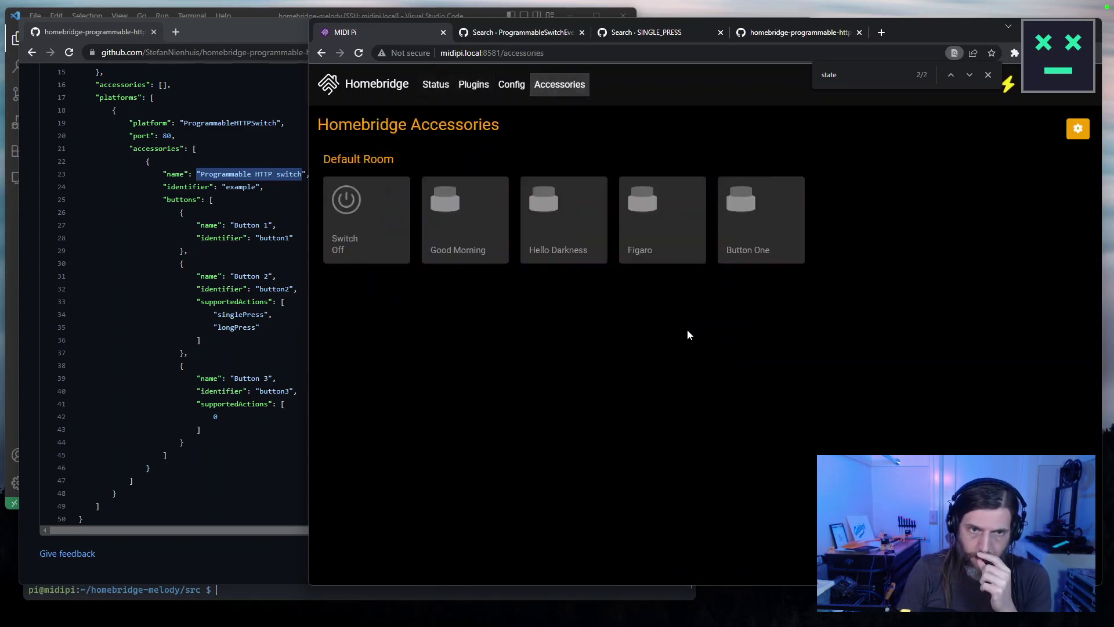
left_click(378, 85)
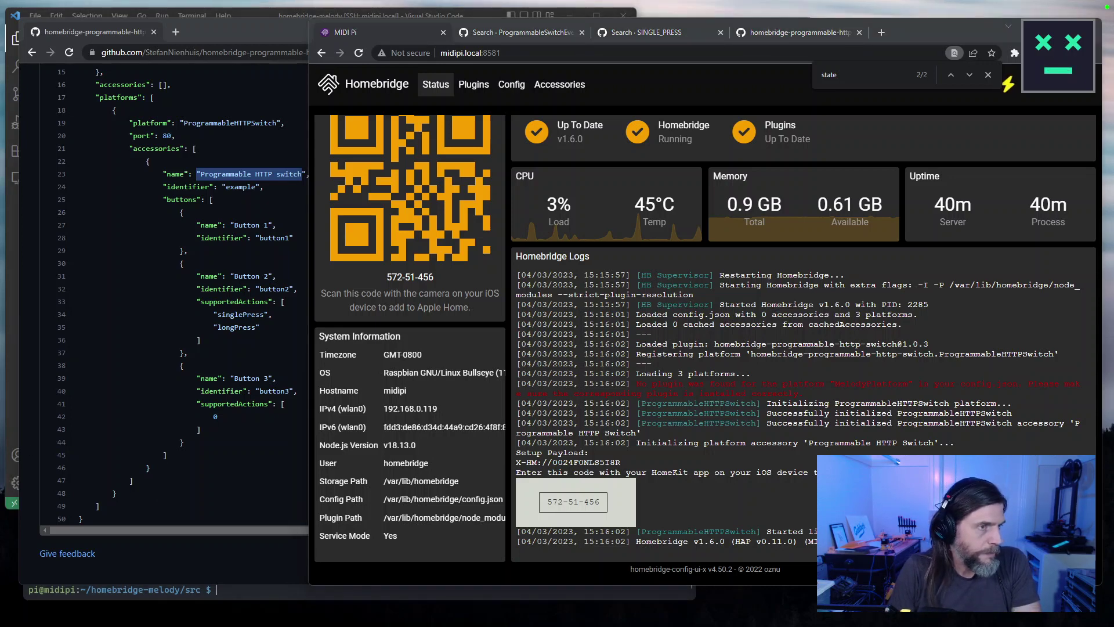
In the SSH terminal, recall 'sudo hb-service link' from history and run it.
key("alt+Tab")
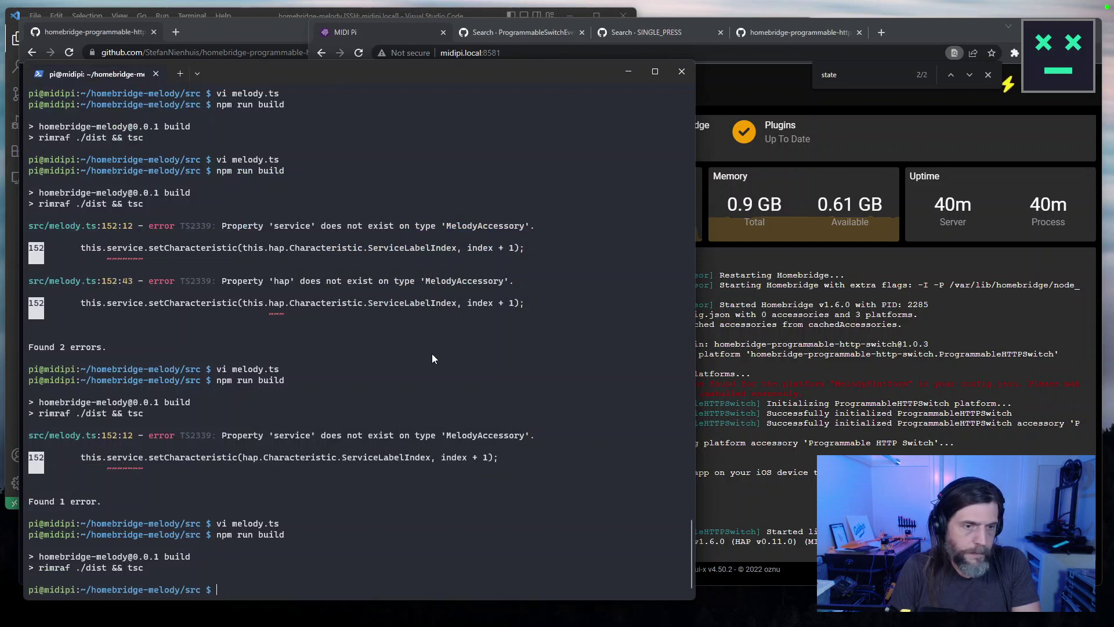
type("git diff")
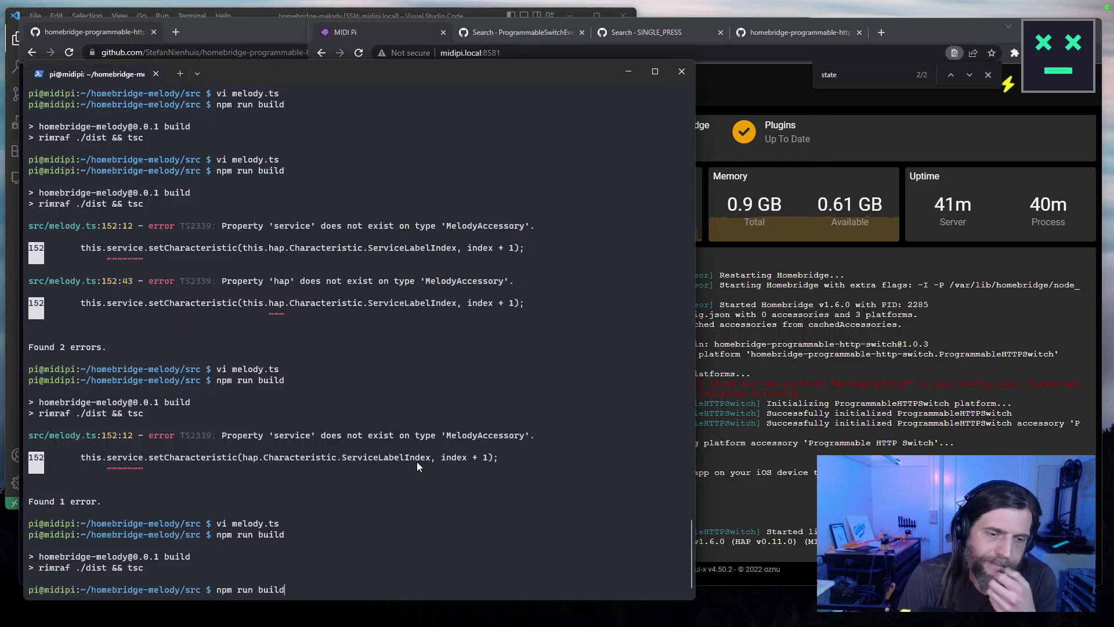
key("BackSpace")
key("BackSpace")
key("BackSpace")
key("BackSpace")
key("BackSpace")
key("BackSpace")
key("BackSpace")
key("BackSpace")
key("Up")
key("Up")
key("Up")
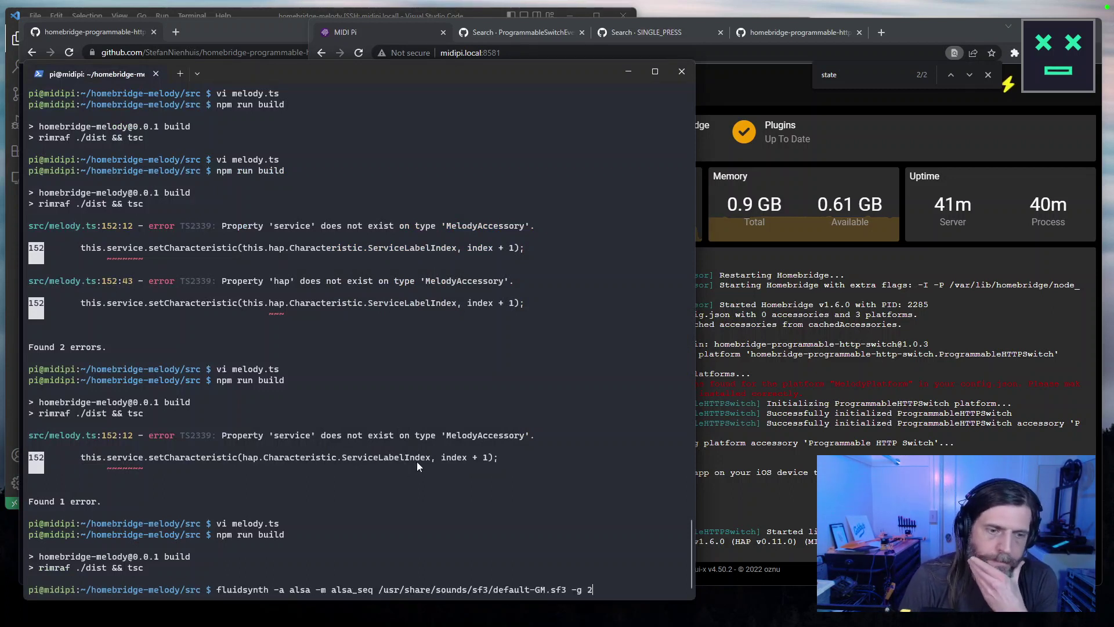
key("Up")
key("Up")
key("Down")
key("Down")
key("Up")
key("Down")
key("Down")
key("Down")
key("Down")
key("Down")
key("Down")
key("Down")
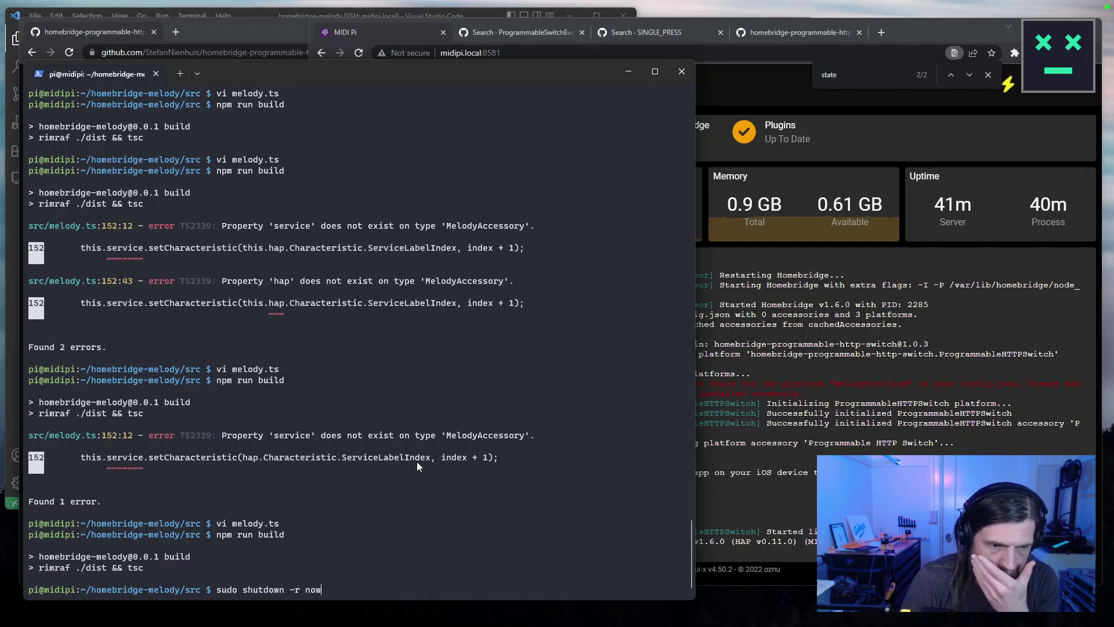
key("Down")
key("Down")
key("Down")
key("Down")
key("Down")
key("Down")
key("Down")
key("Down")
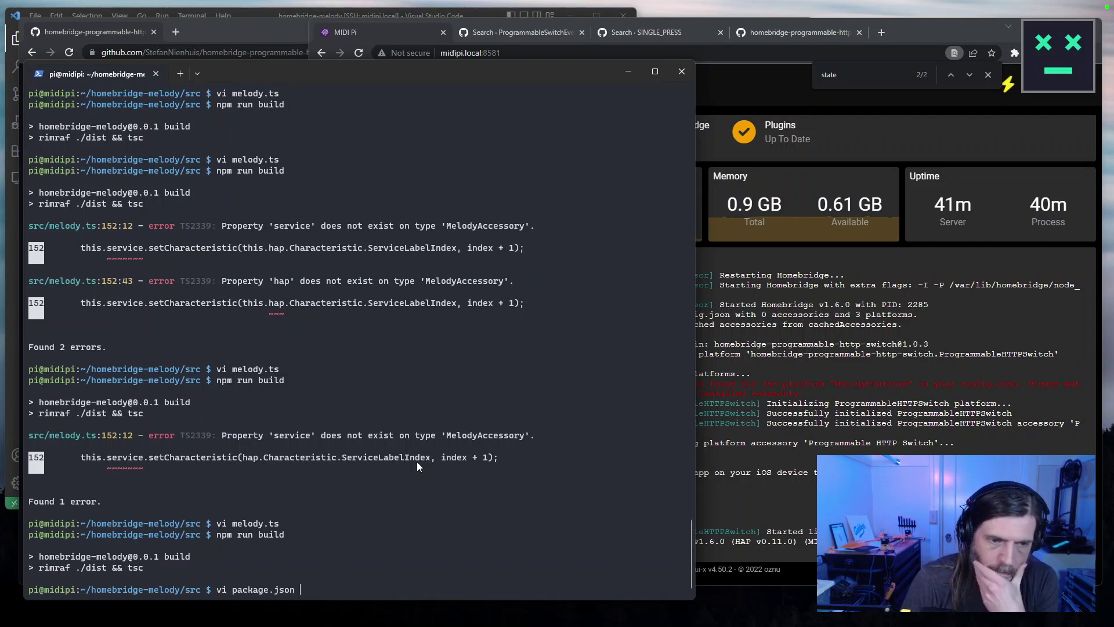
key("Down")
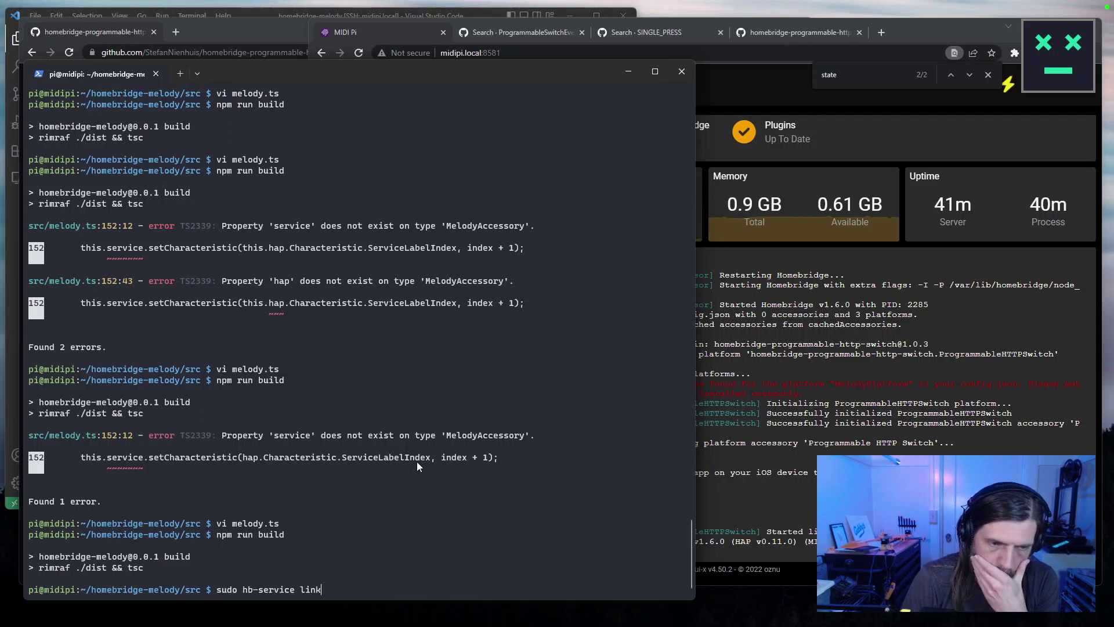
key("Return")
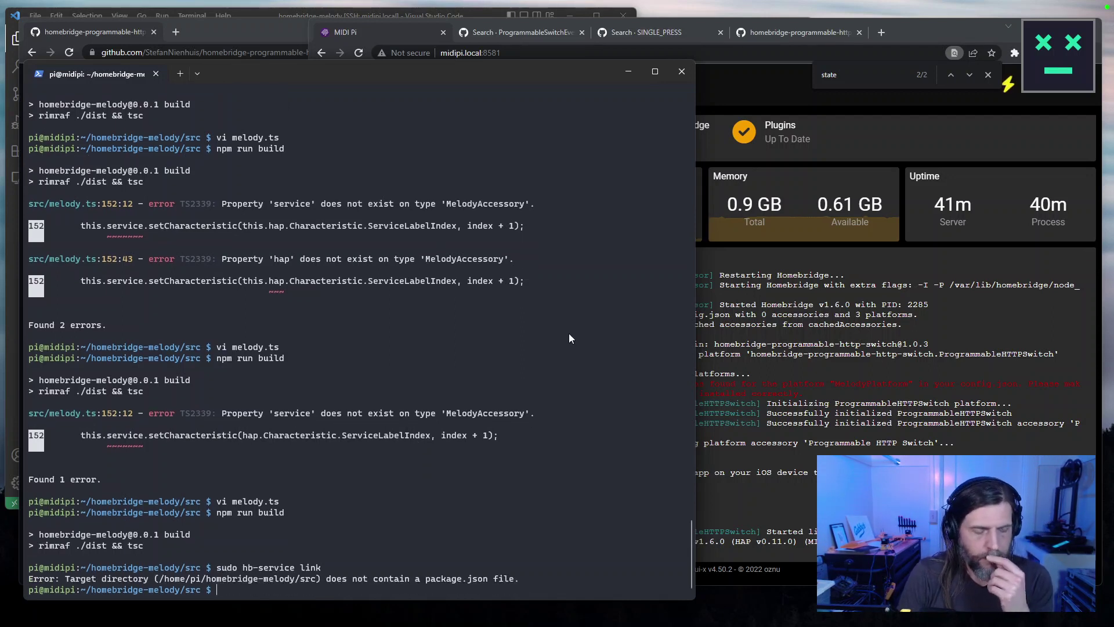
Move up to the project root with cd .., rerun sudo hb-service link, and restart Homebridge.
type("cd ..")
key("Return")
key("Up")
key("Up")
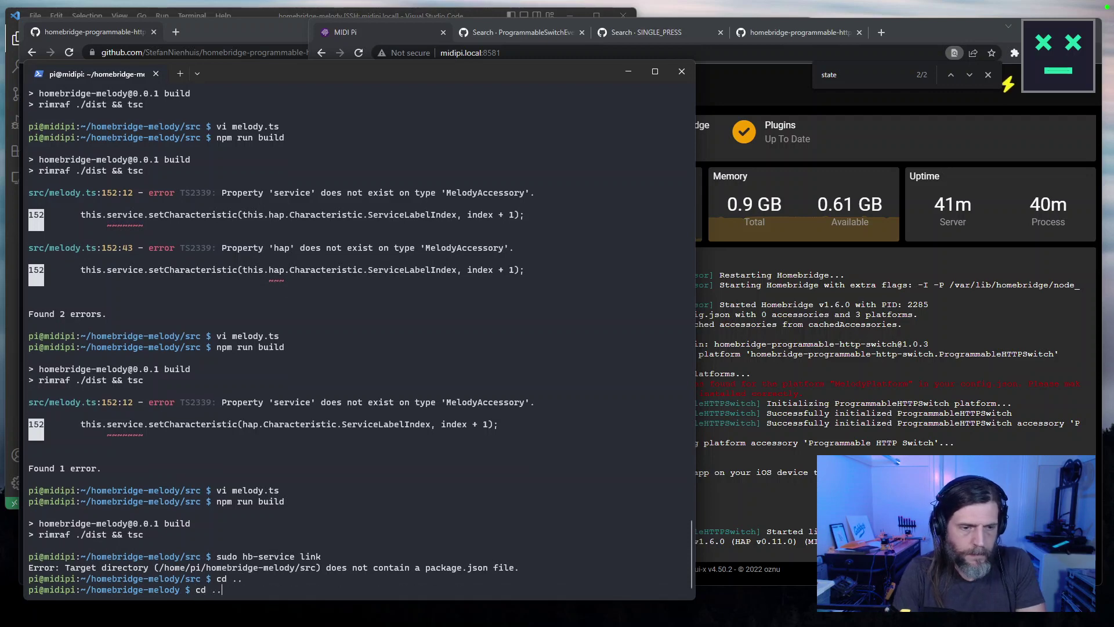
key("Return")
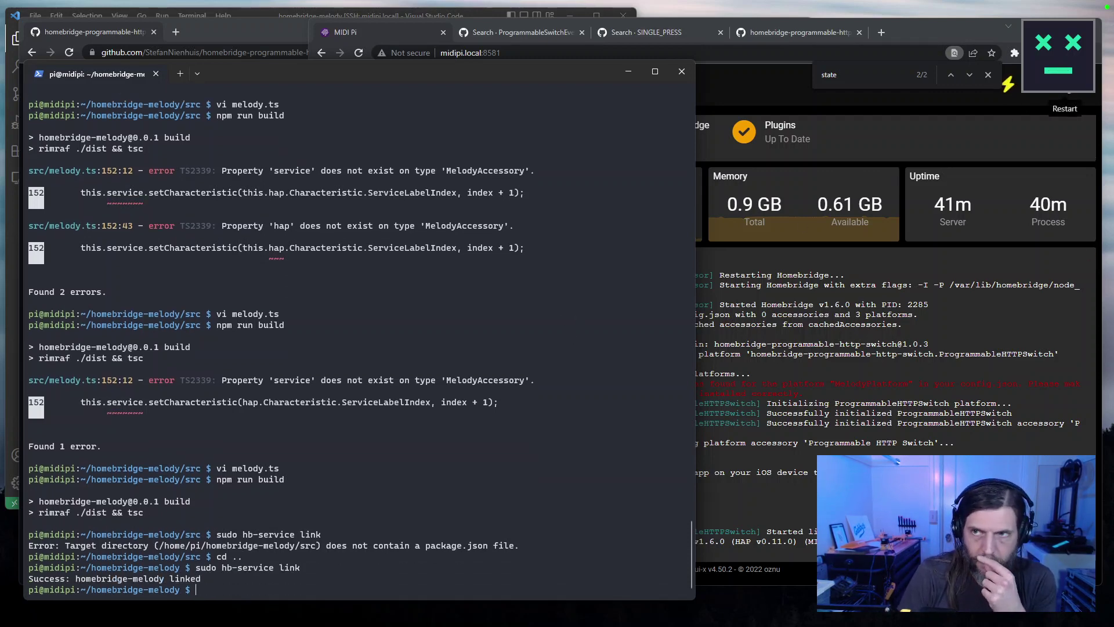
left_click(1065, 86)
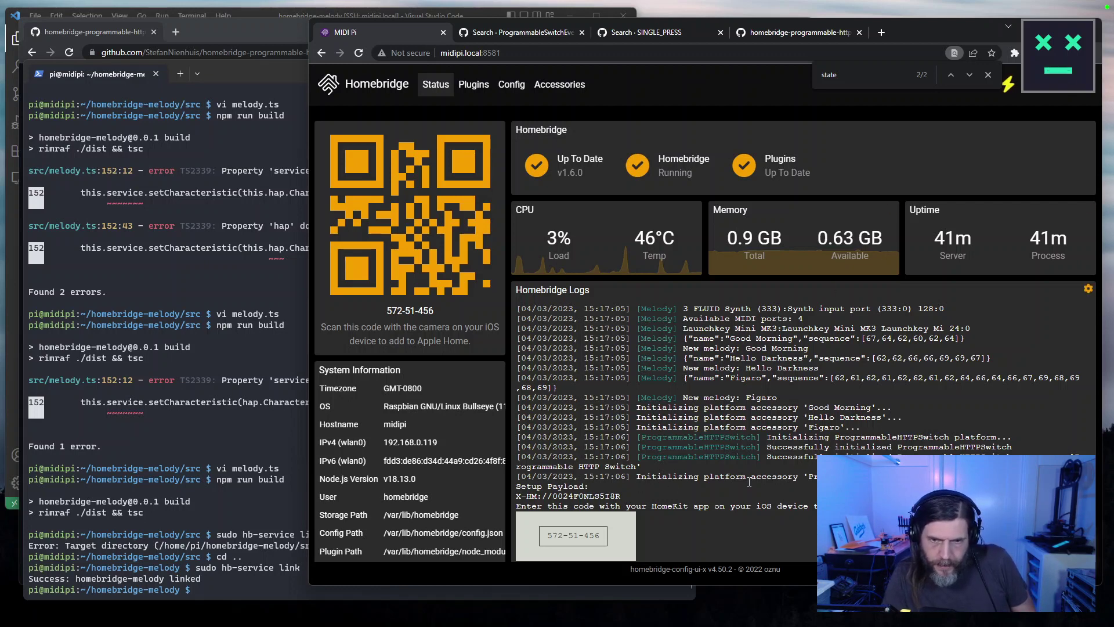
Widen the browser window and highlight the Good Morning, Hello Darkness and Figaro log lines.
scroll(732, 484, "down", 1)
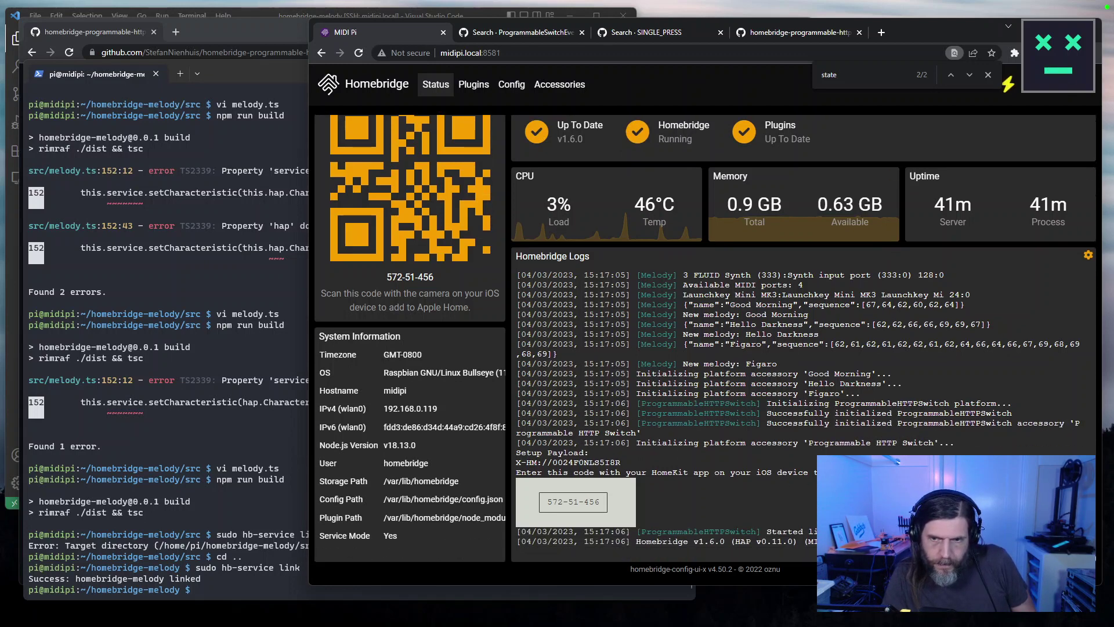
left_click_drag(519, 551, 510, 405)
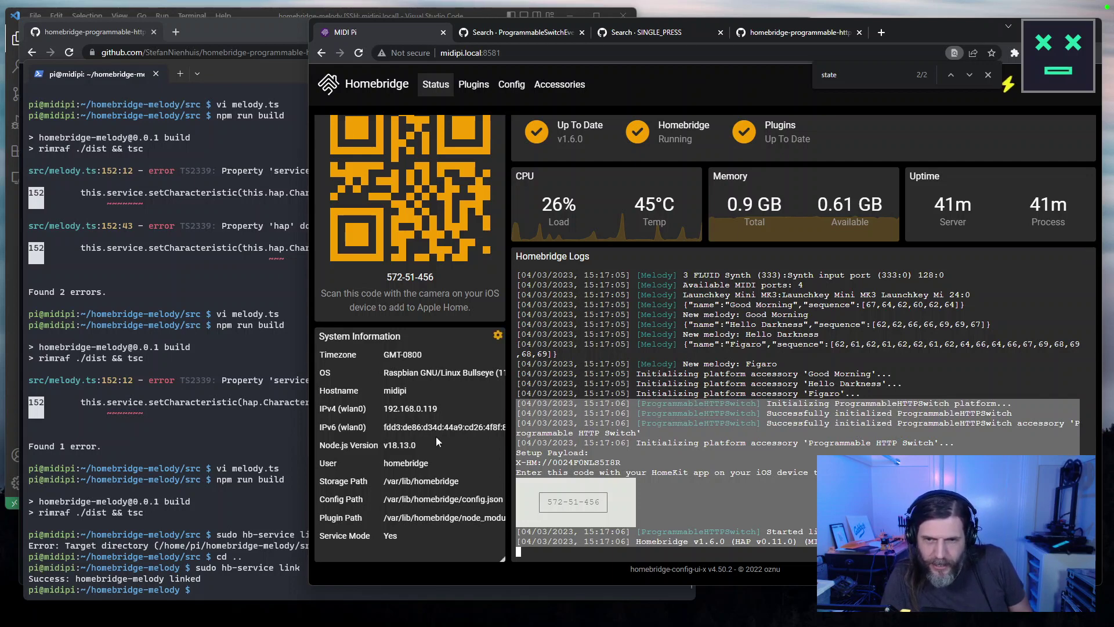
left_click_drag(309, 406, 125, 407)
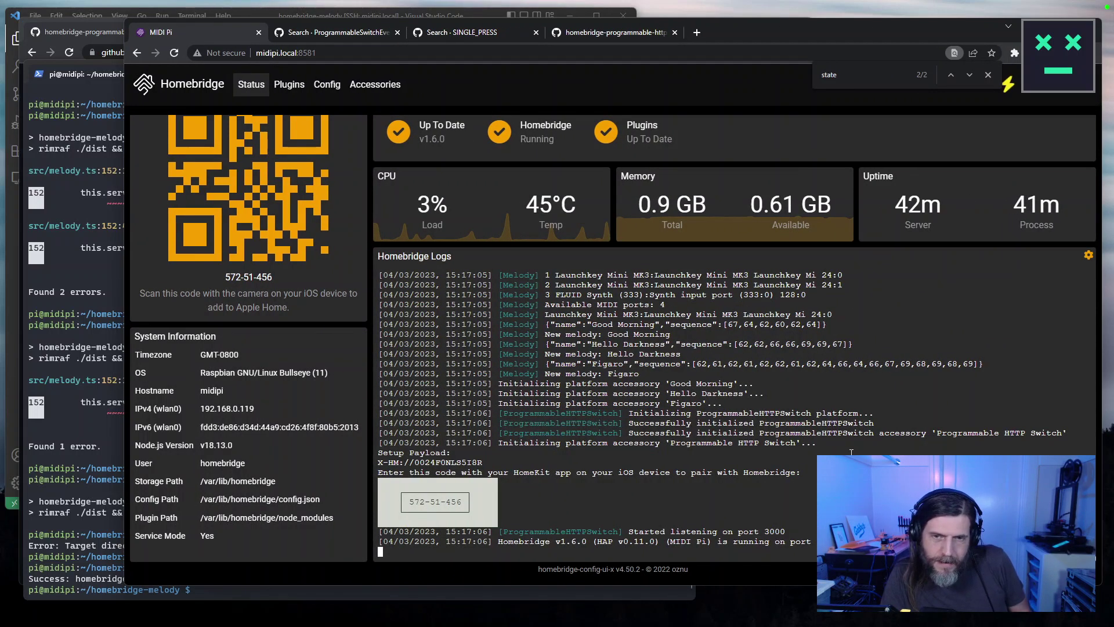
scroll(851, 451, "up", 2)
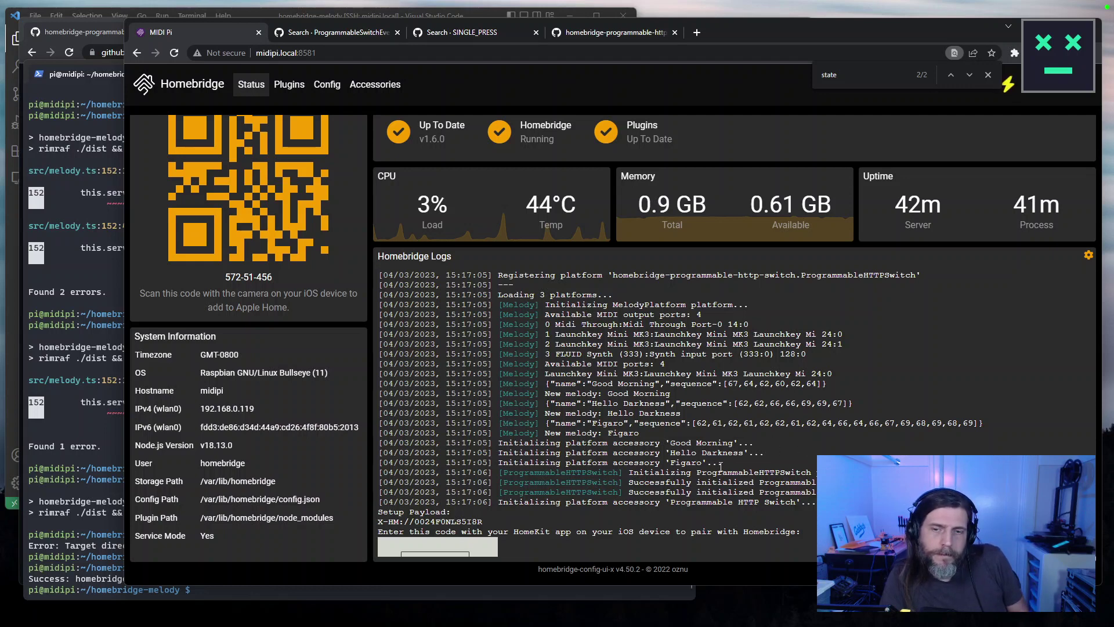
left_click_drag(722, 463, 379, 442)
Review the Plugins and Accessories pages, then return to the Status dashboard.
left_click(290, 87)
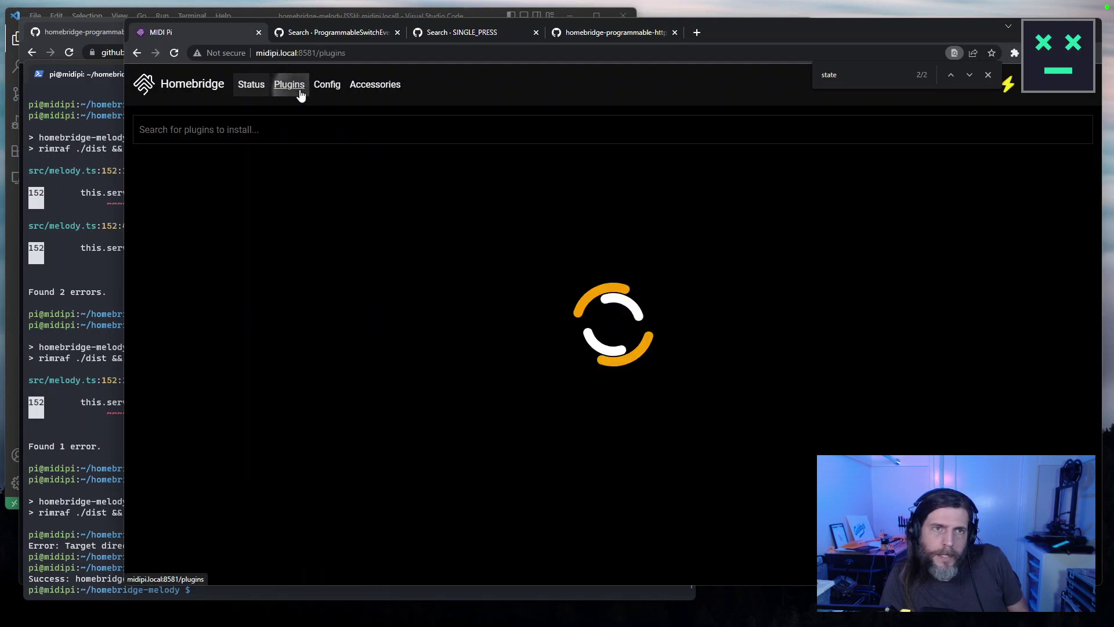
left_click(361, 92)
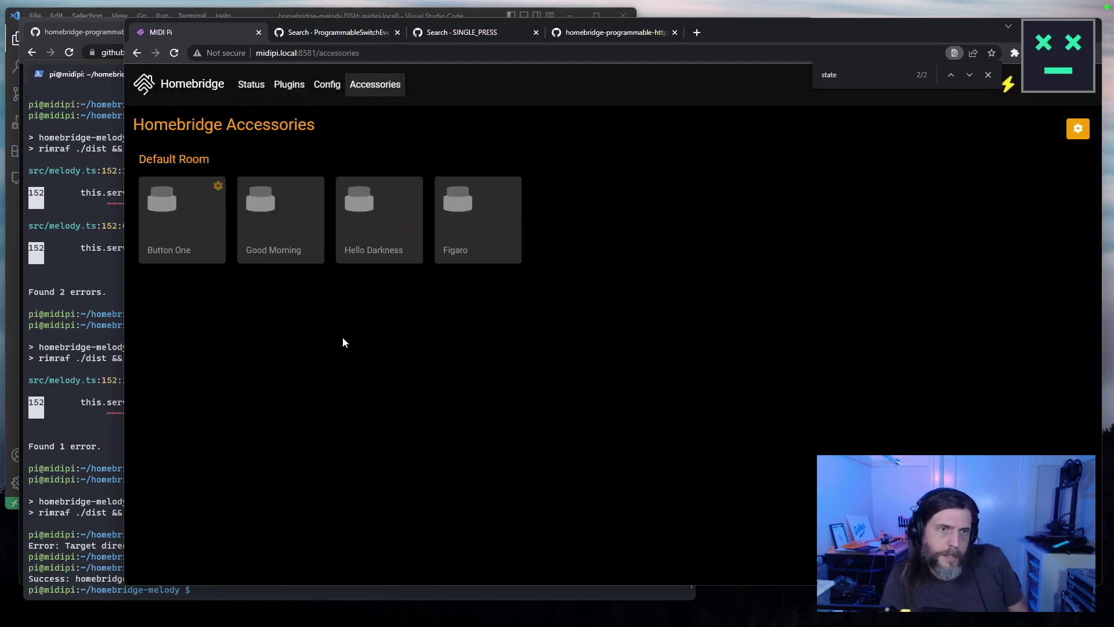
mouse_move(198, 255)
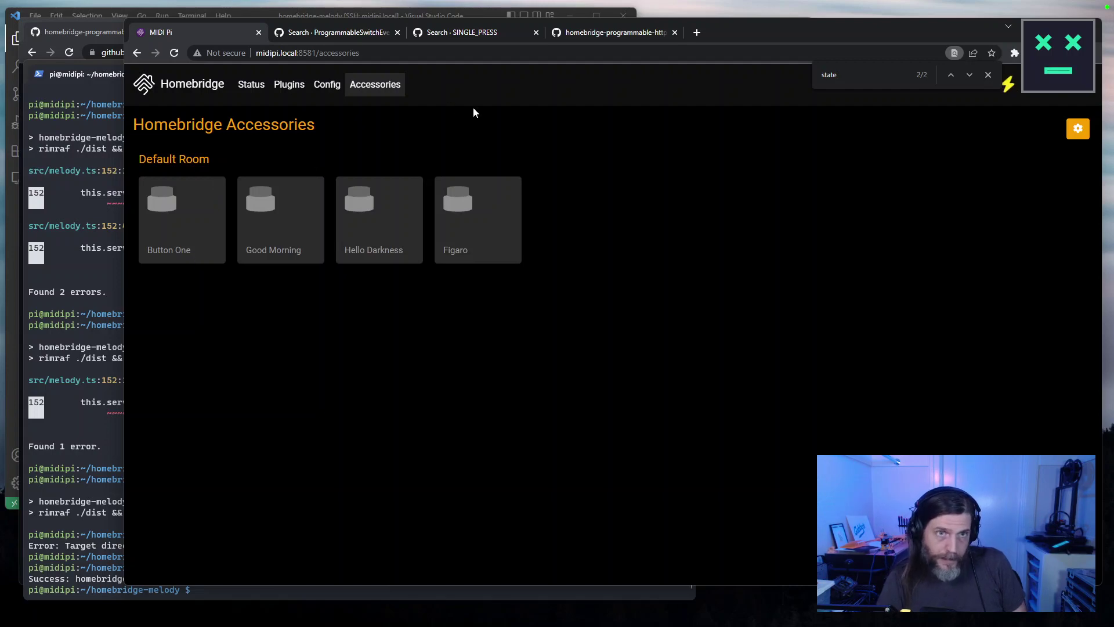
left_click(208, 93)
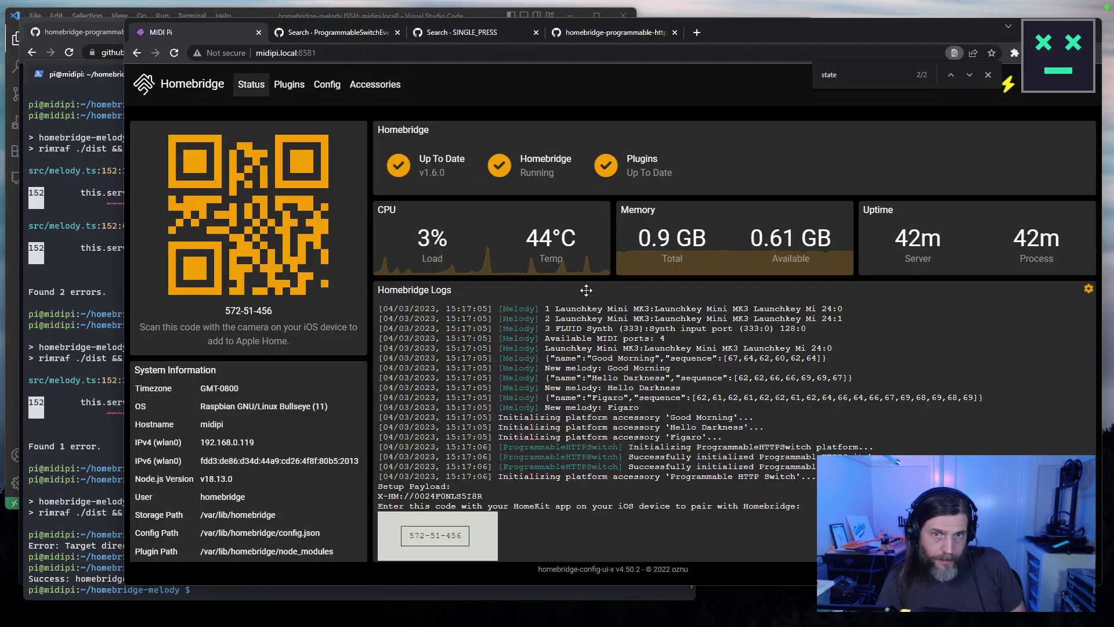
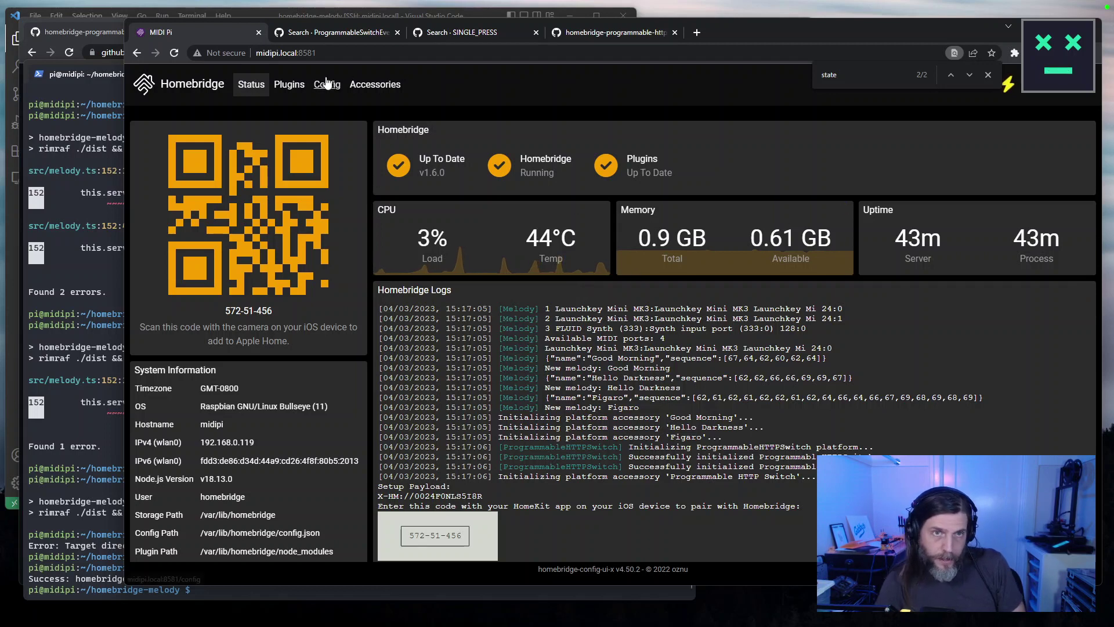
Fire the Button One accessory from Accessories and check the Status page logs.
left_click(375, 84)
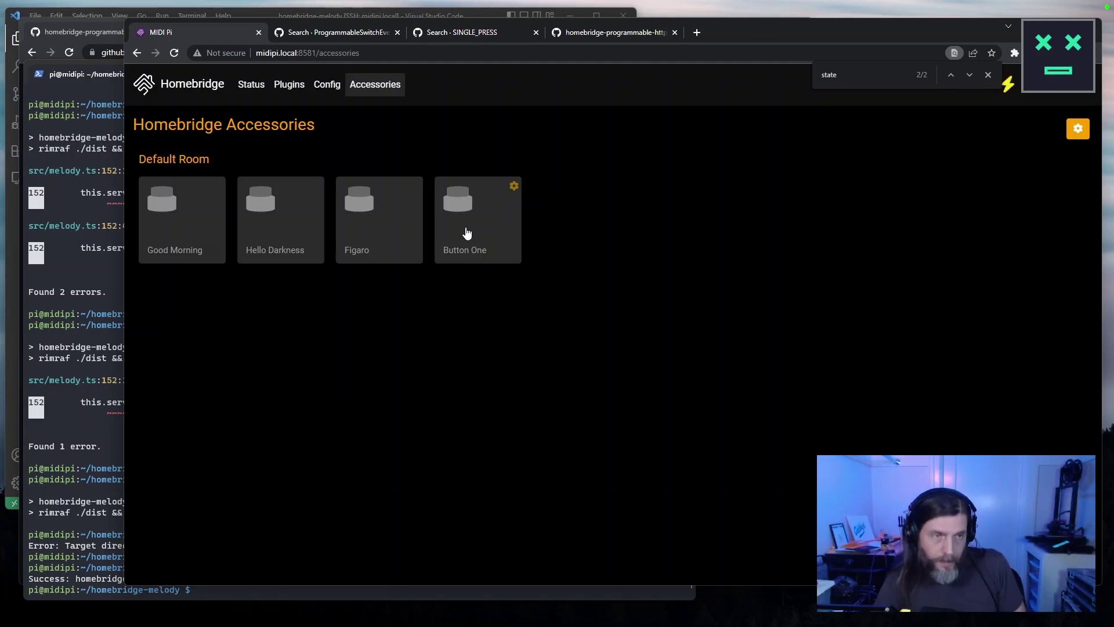
left_click(493, 233)
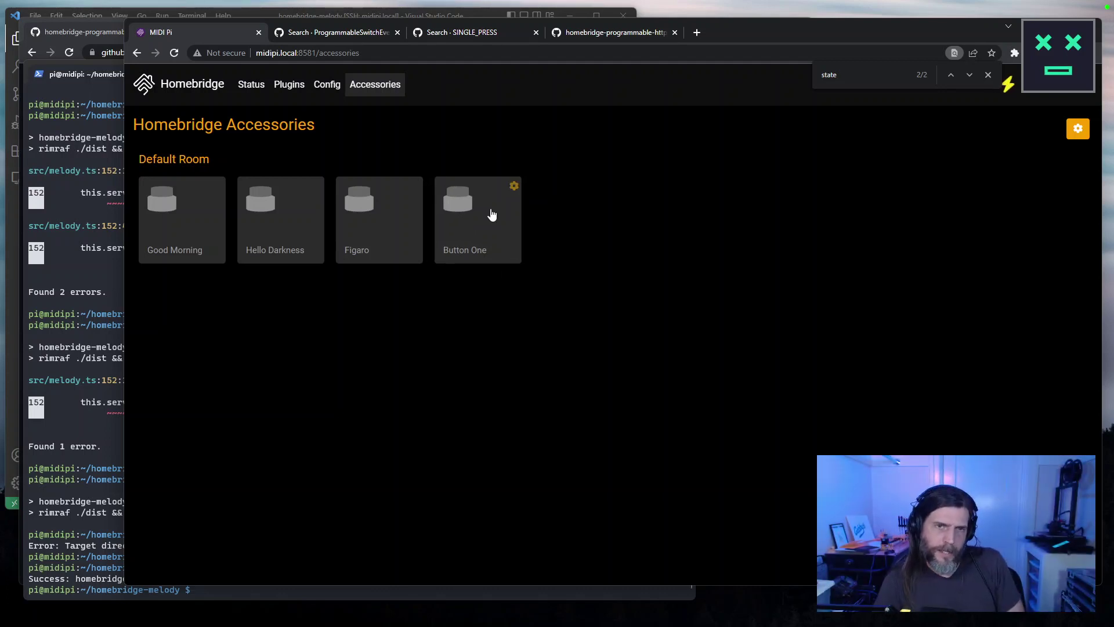
left_click(191, 88)
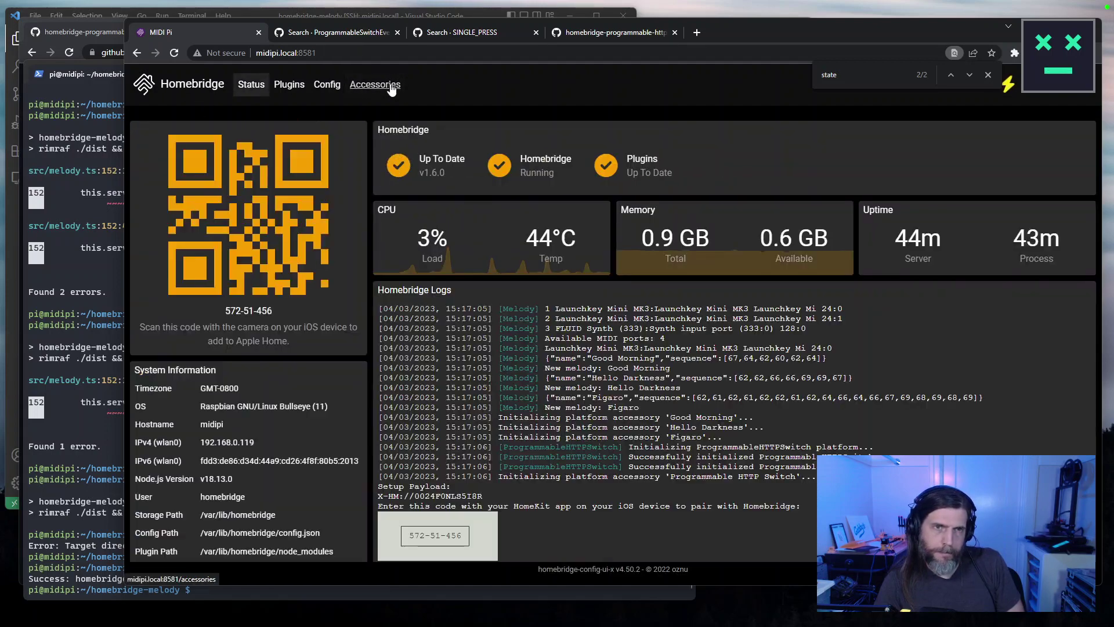
scroll(556, 402, "down", 1)
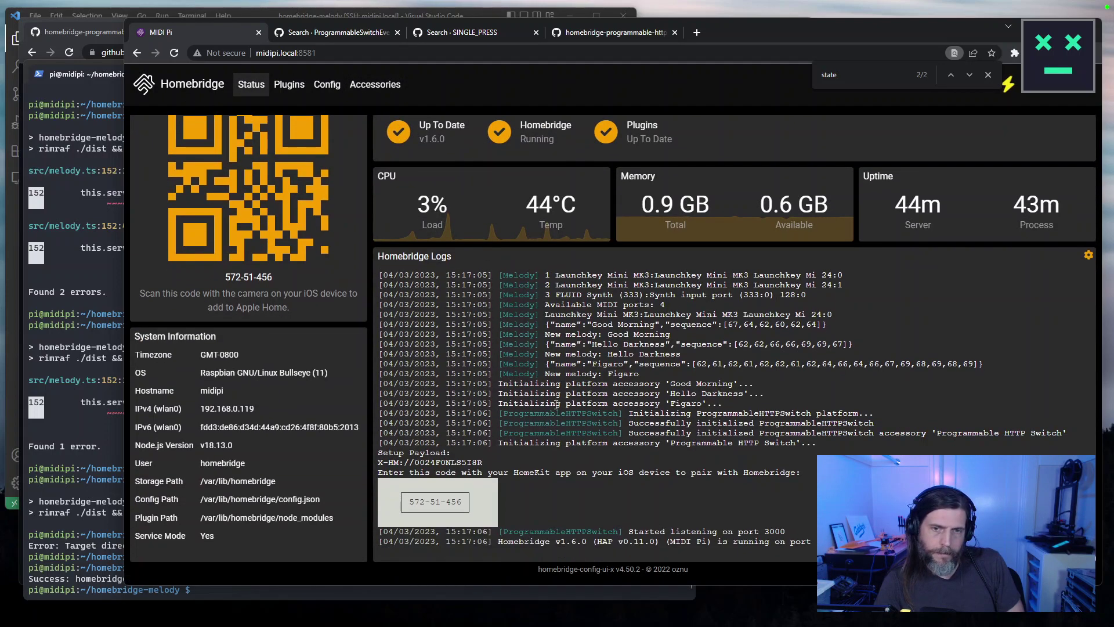
Fire Button One again, select the ProgrammableHTTPSwitch log line, and return to ProgrammableHTTPSwitchAccessory.ts on GitHub.
left_click(374, 86)
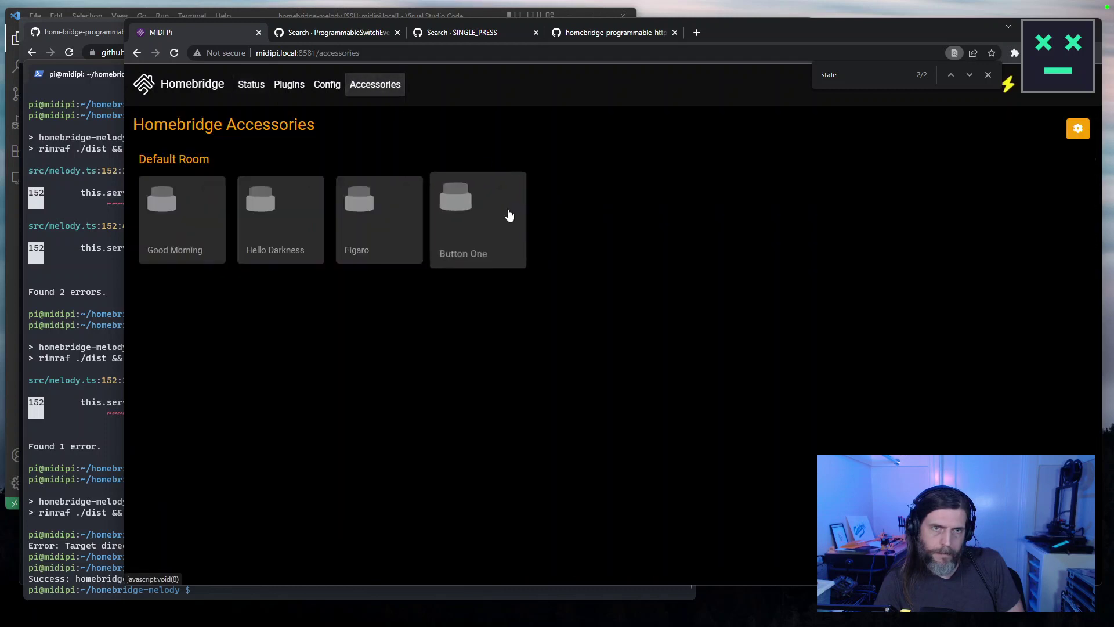
left_click(491, 222)
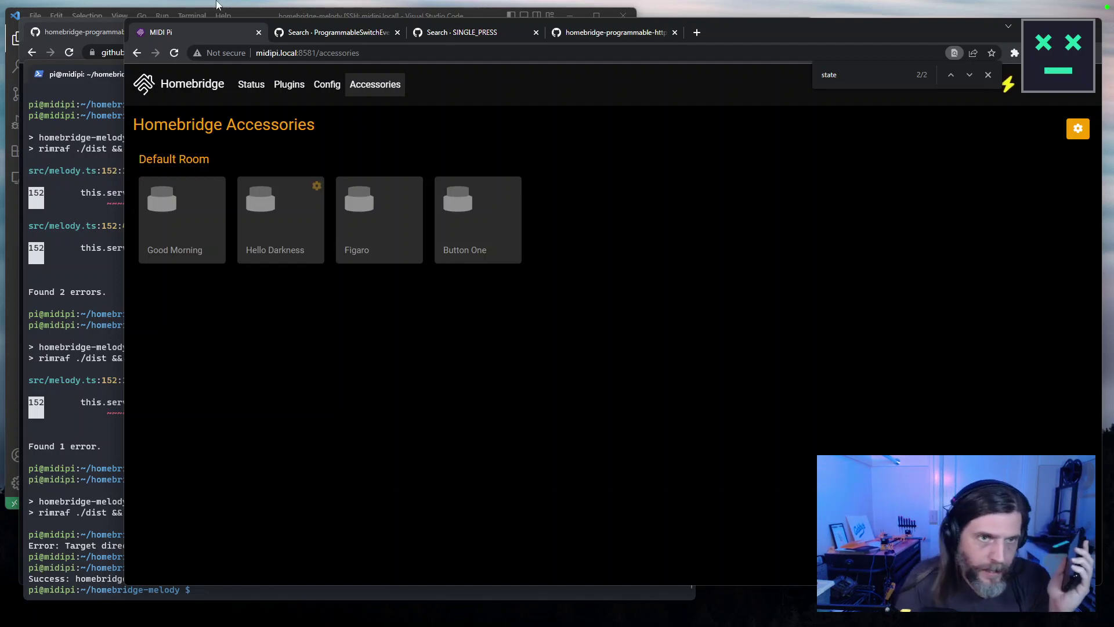
left_click(240, 88)
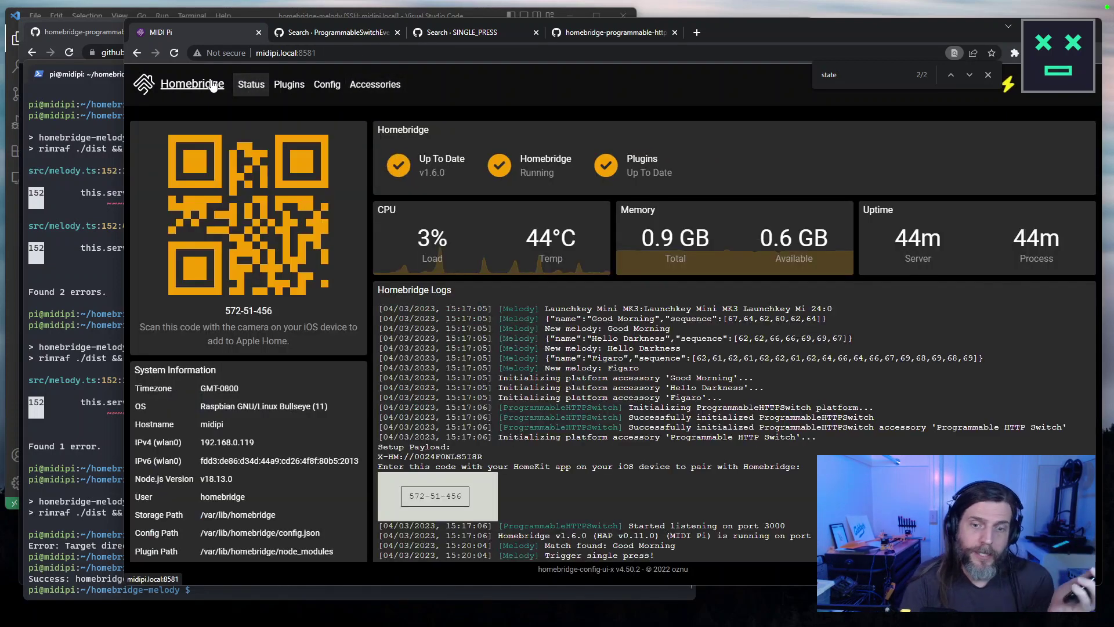
scroll(535, 249, "down", 1)
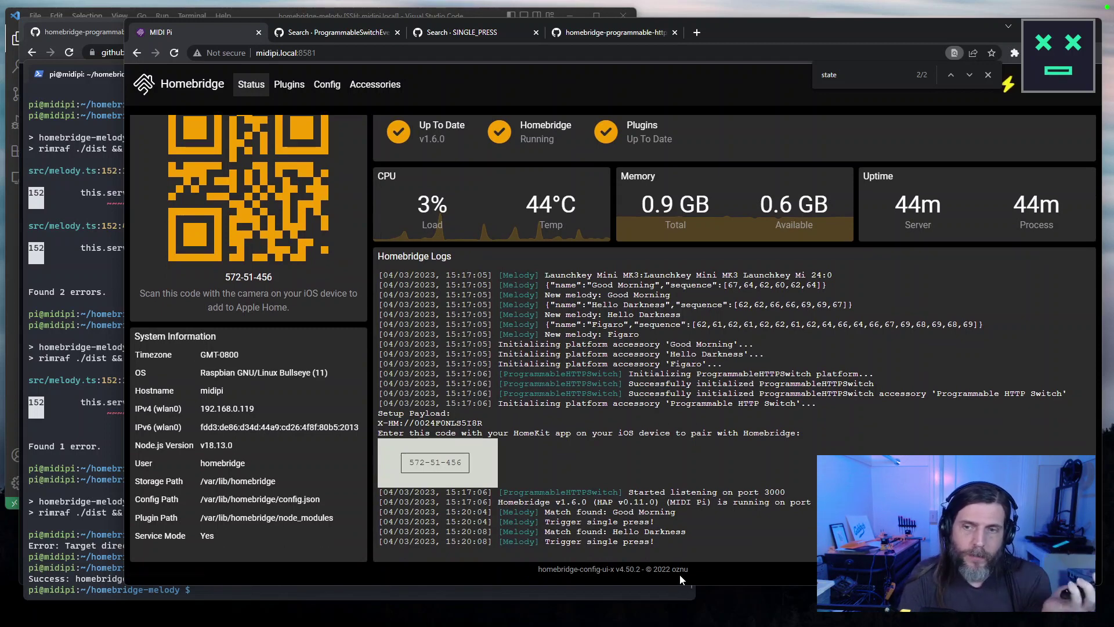
triple_click(686, 386)
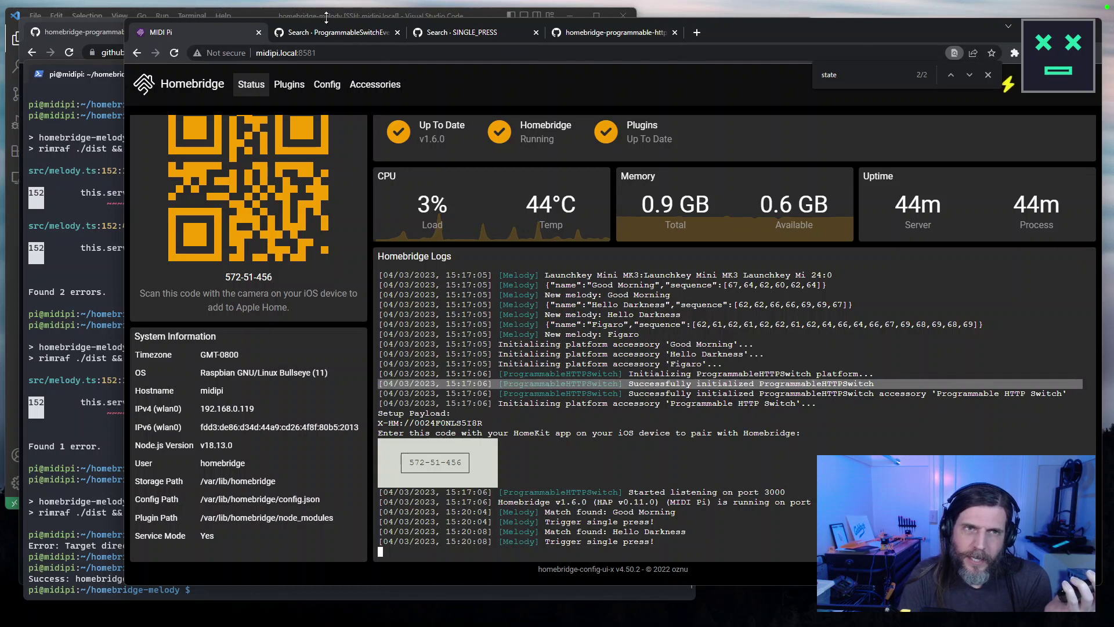
left_click(558, 33)
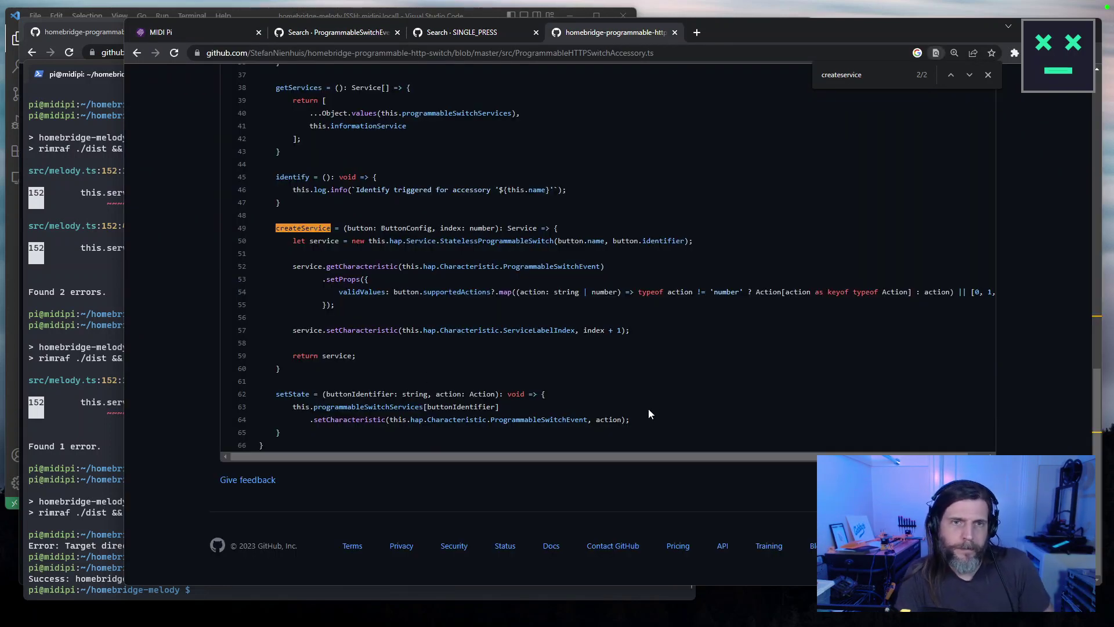
Highlight lines 28–33 of the accessory code and revisit the ProgrammableSwitchEvent and SINGLE_PRESS search results.
scroll(614, 321, "up", 4)
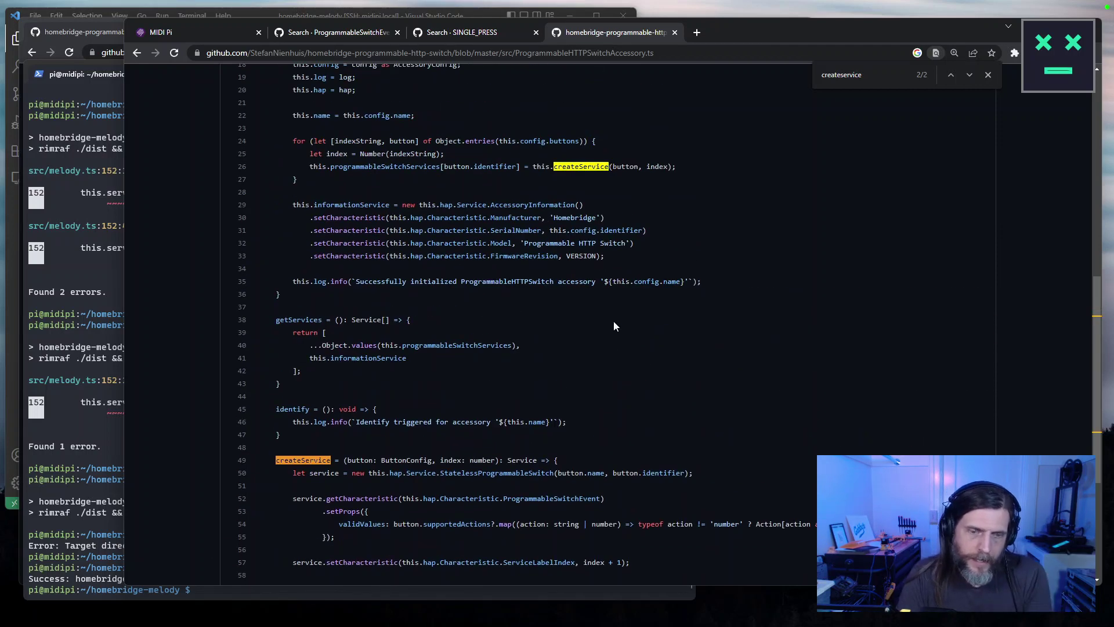
triple_click(356, 282)
left_click(393, 266)
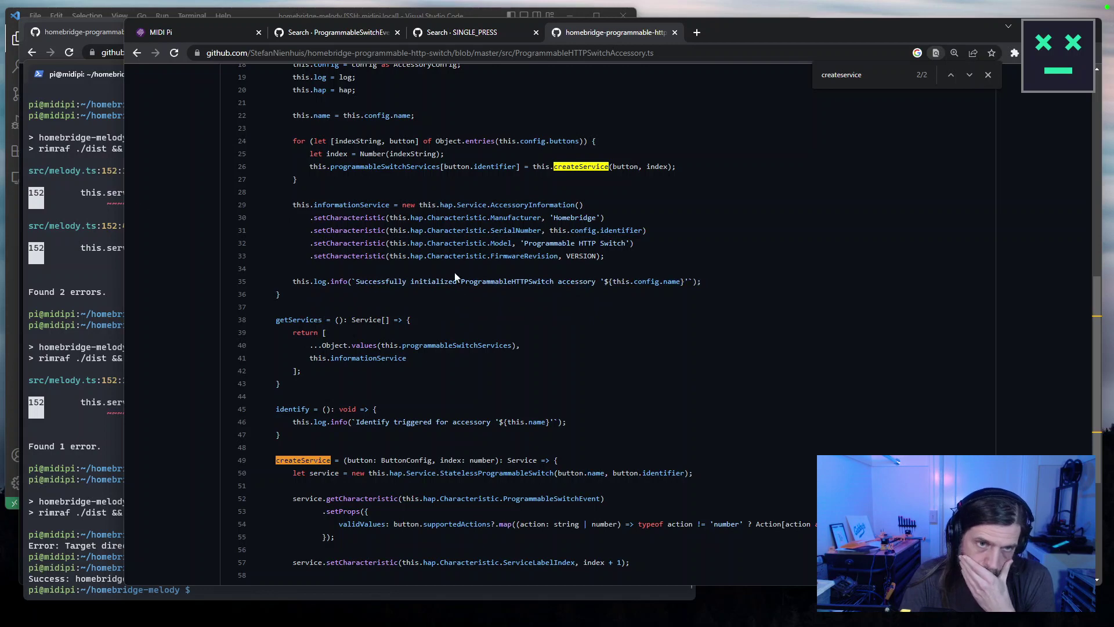
left_click_drag(561, 266, 228, 153)
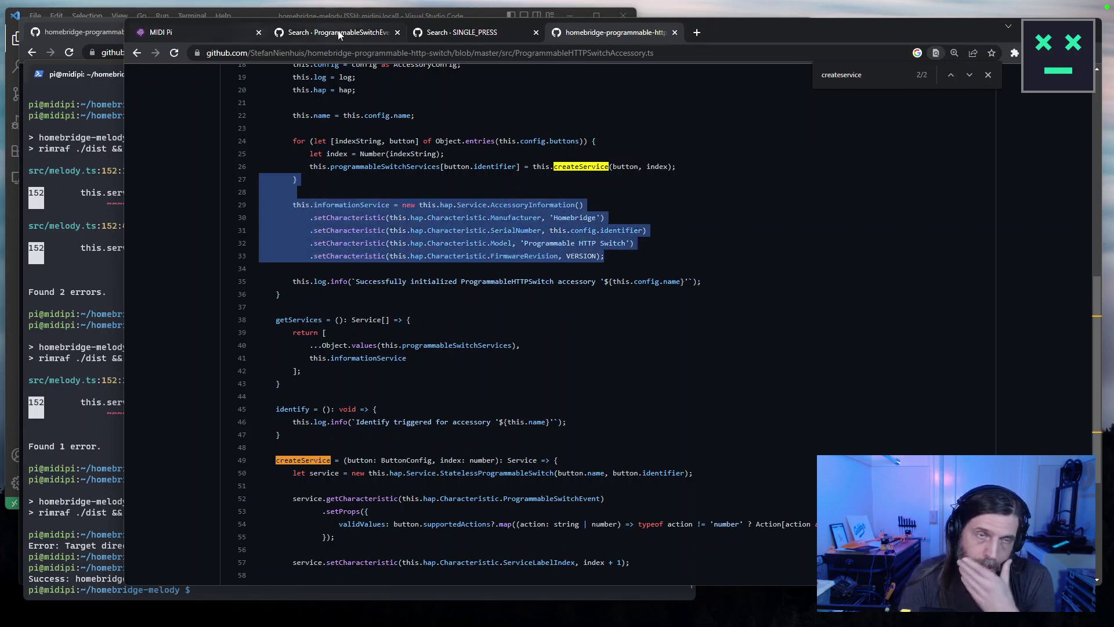
left_click(340, 33)
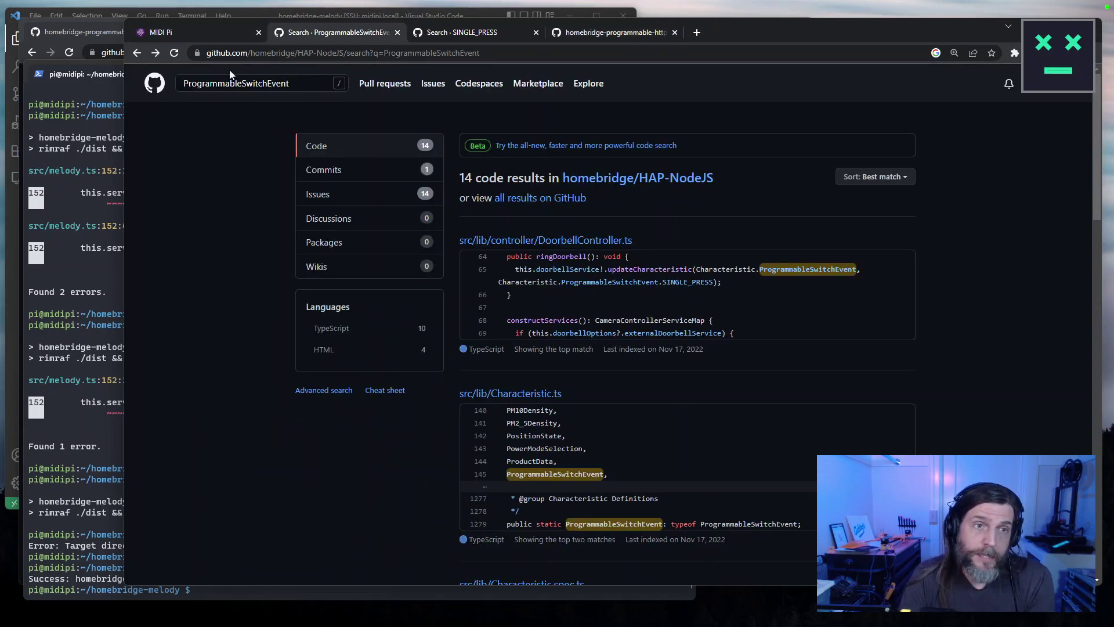
mouse_move(206, 28)
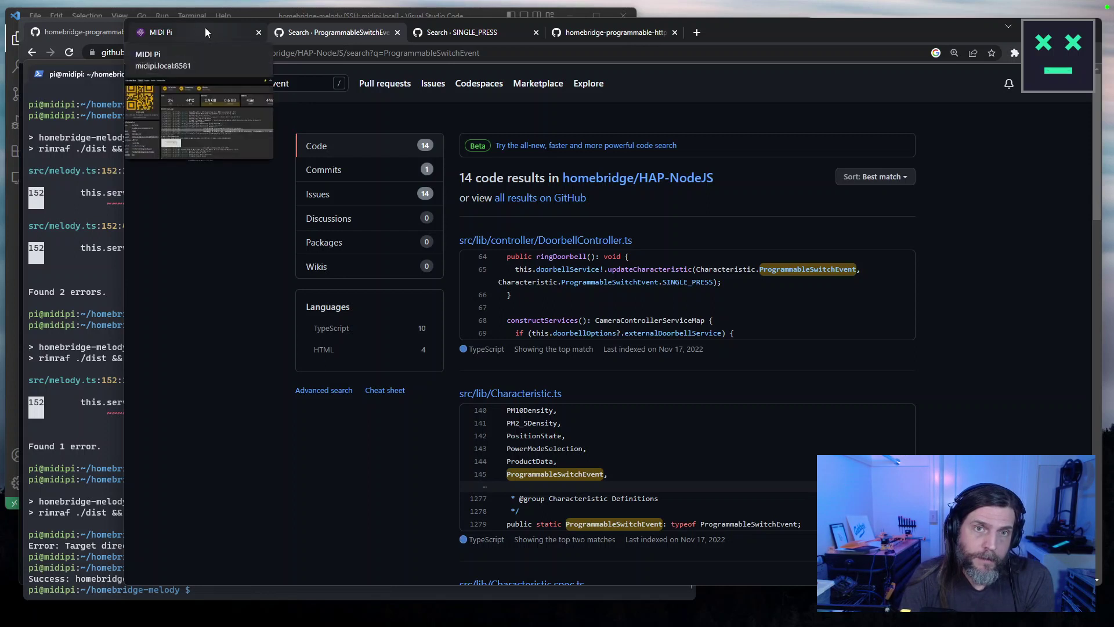
left_click(505, 36)
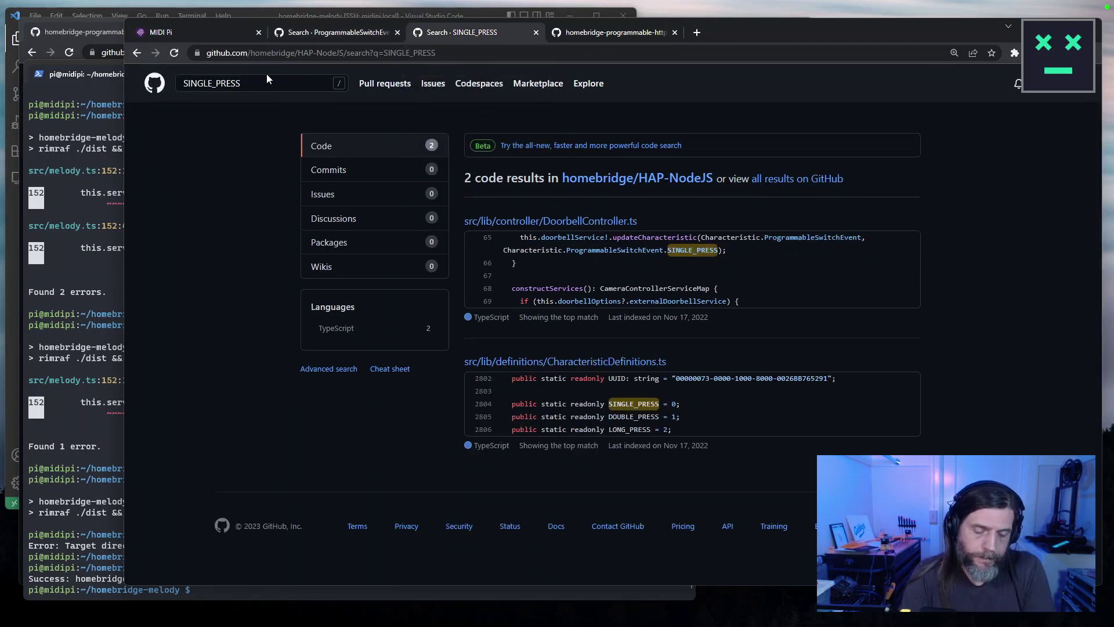
Open the HAP-NodeJS repository in a new tab and search it for ProgrammableSwitchEvent.
key("ctrl+t")
type("hap-")
key("Return")
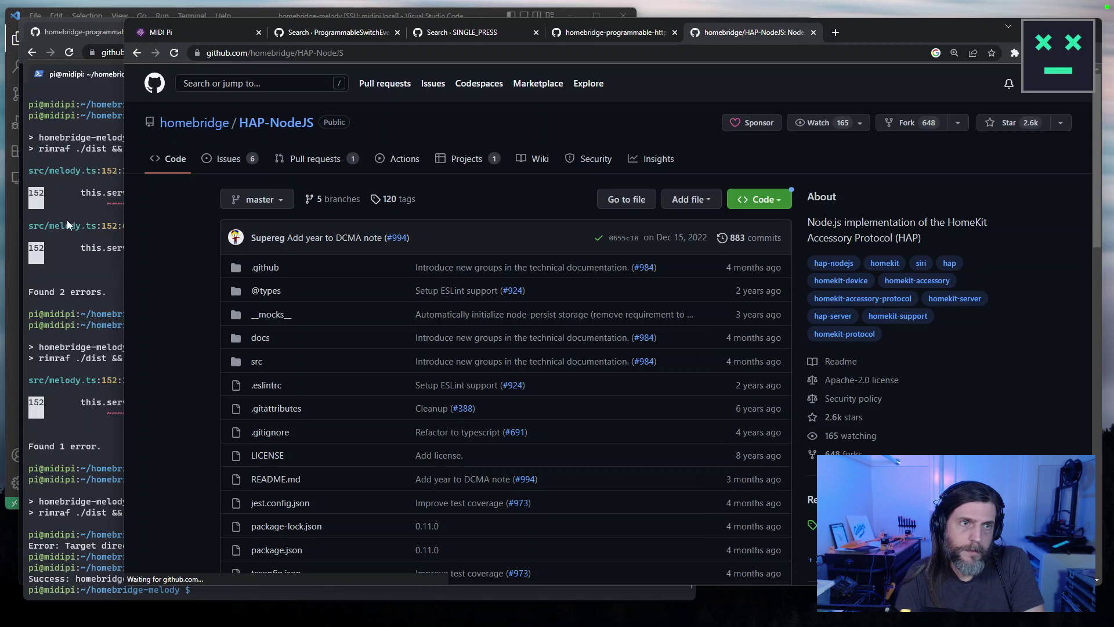
left_click(67, 221)
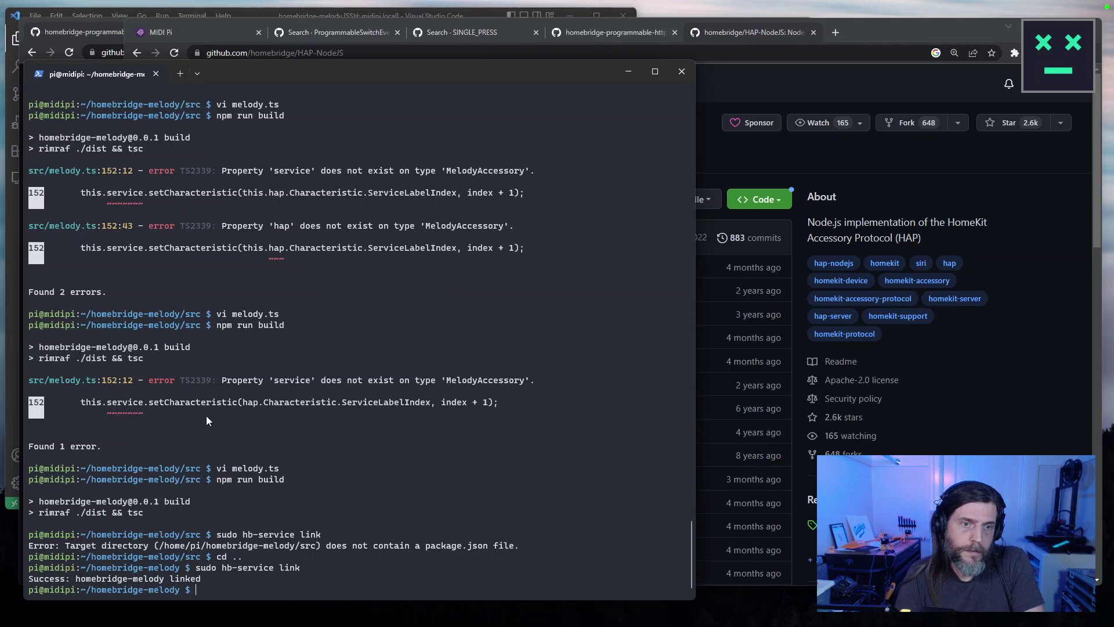
scroll(390, 374, "up", 15)
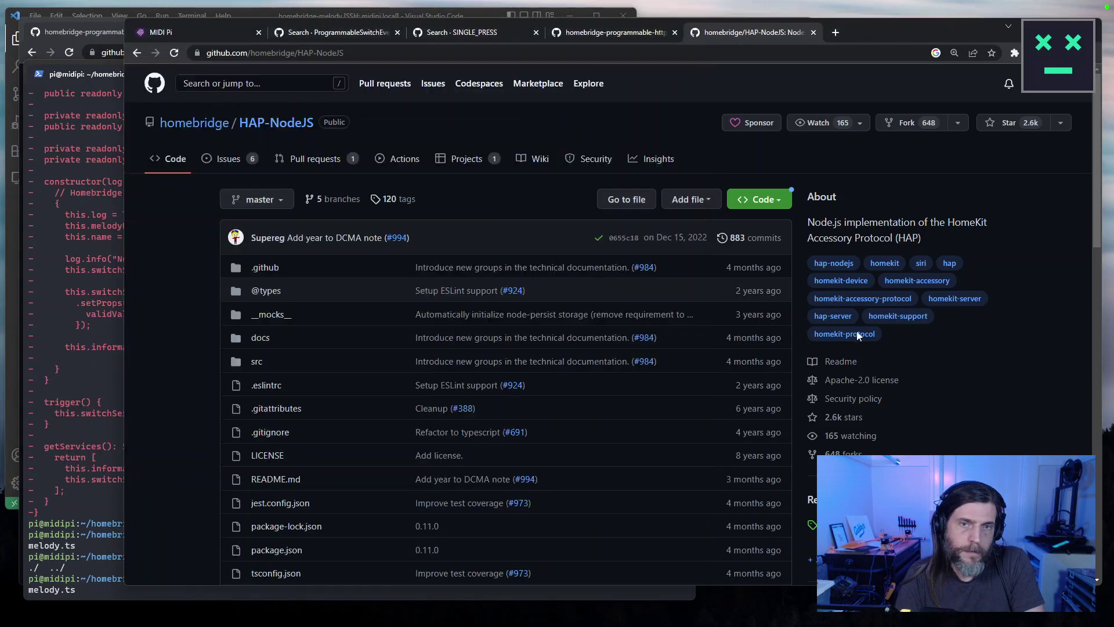
left_click(919, 348)
left_click(272, 85)
type("ProgrammableSwitchEvent")
key("Return")
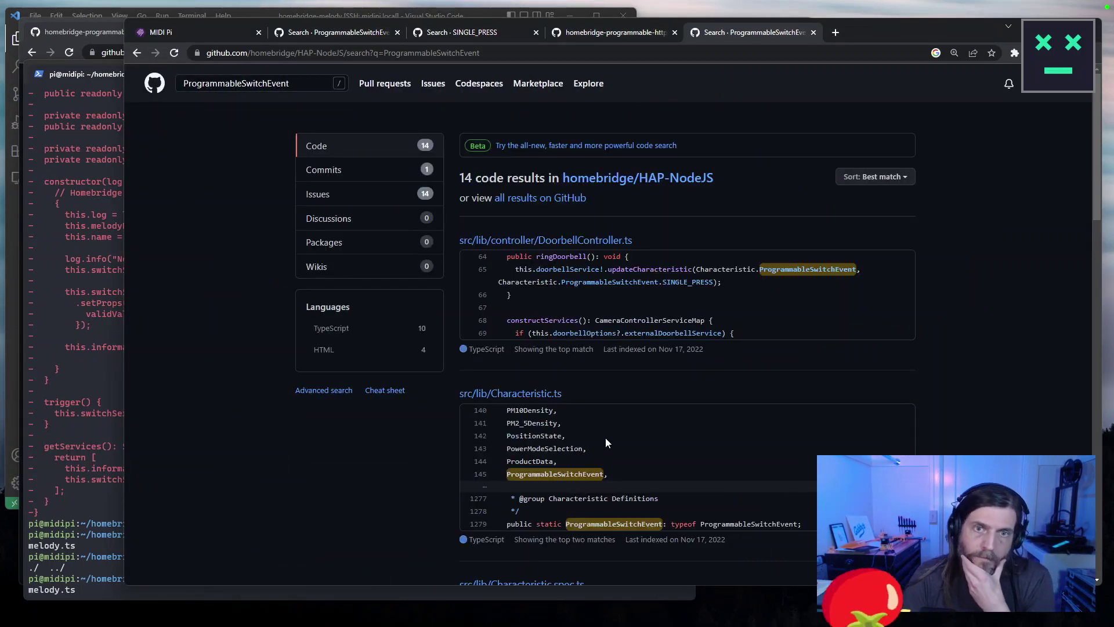
Open issue #651 'Update accessories examples' from the issue results and find ProgrammableSwitchEvent on it.
left_click(318, 194)
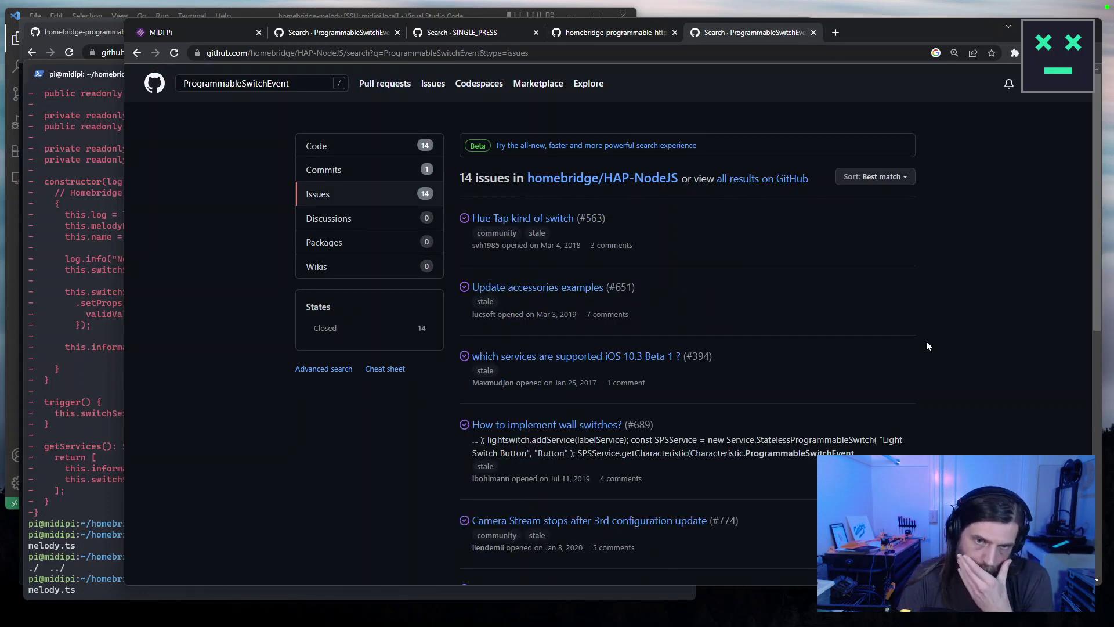
left_click(563, 289)
key("ctrl+f")
type("ProgrammableSwitchEvent")
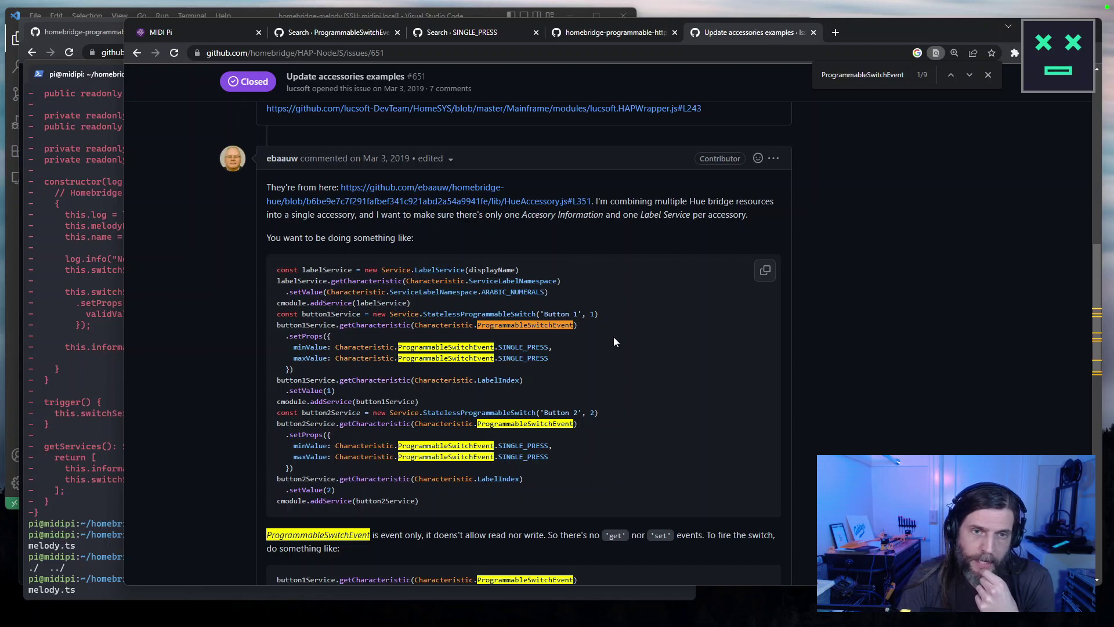
scroll(604, 346, "down", 3)
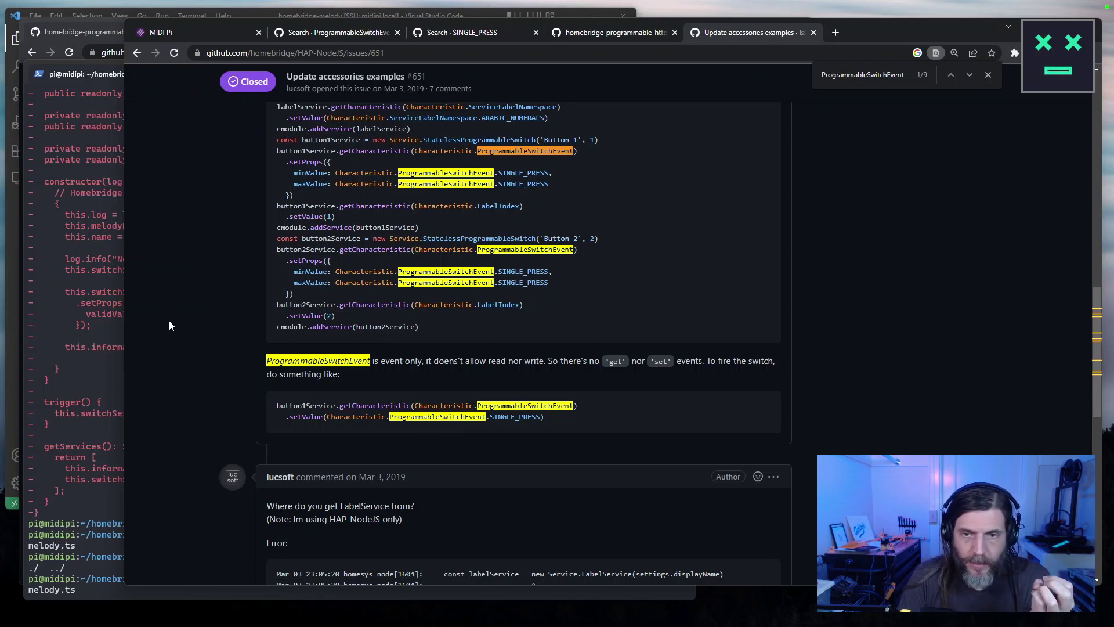
Recall the hb-service link command in the terminal, then bring the melody project editor forward.
left_click_drag(124, 323, 416, 322)
left_click(242, 453)
key("Up")
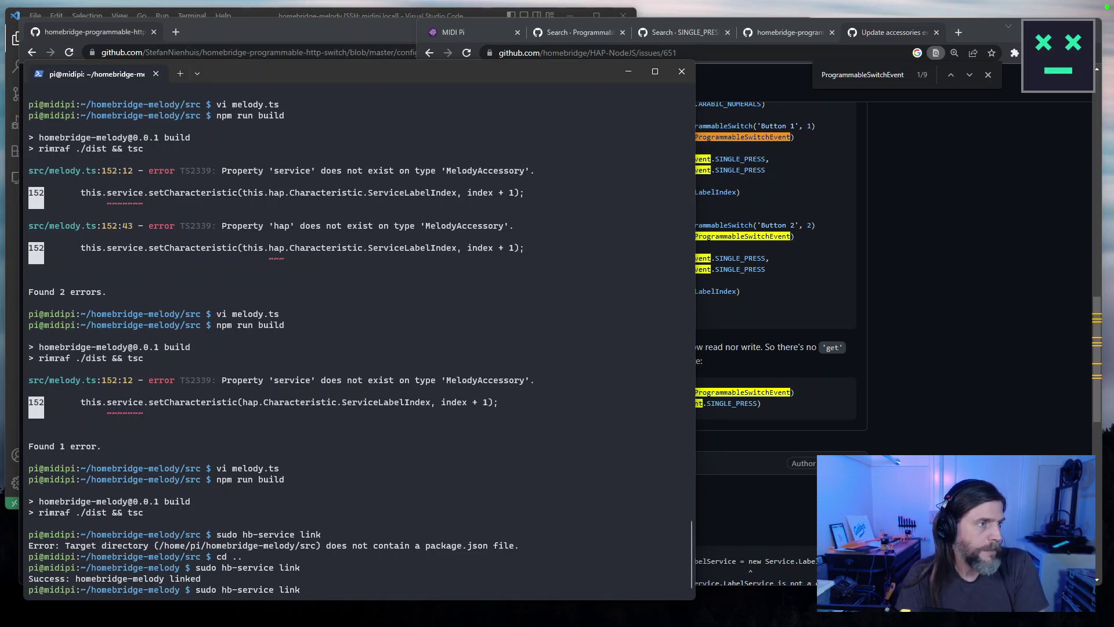
key("alt+Tab")
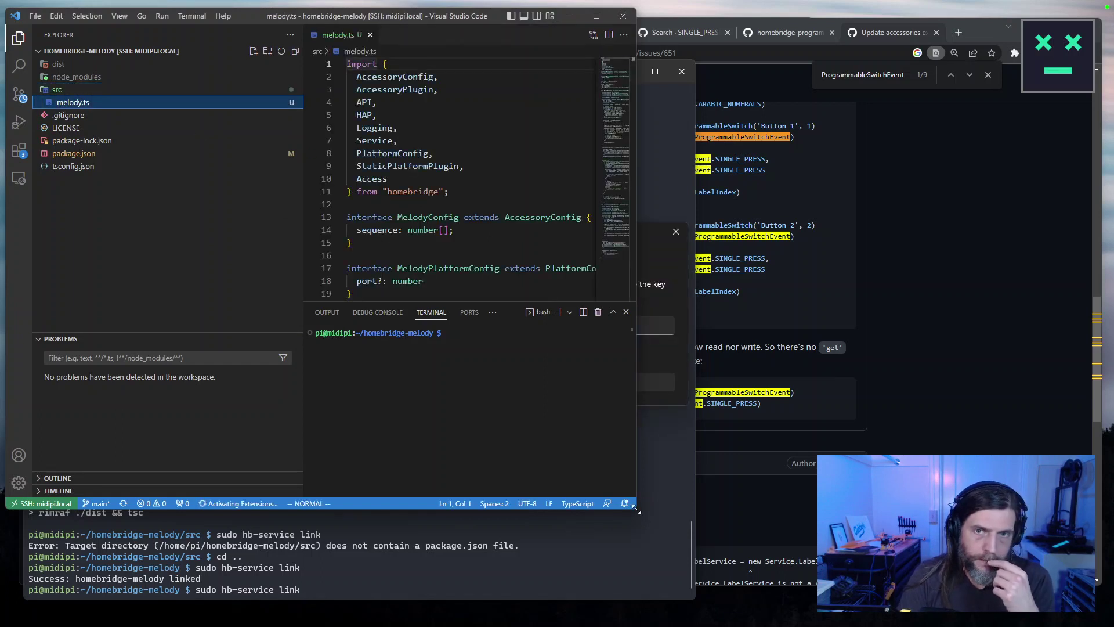
Enlarge the editor and copy the two-line setValue example snippet from issue #651.
left_click_drag(637, 509, 685, 586)
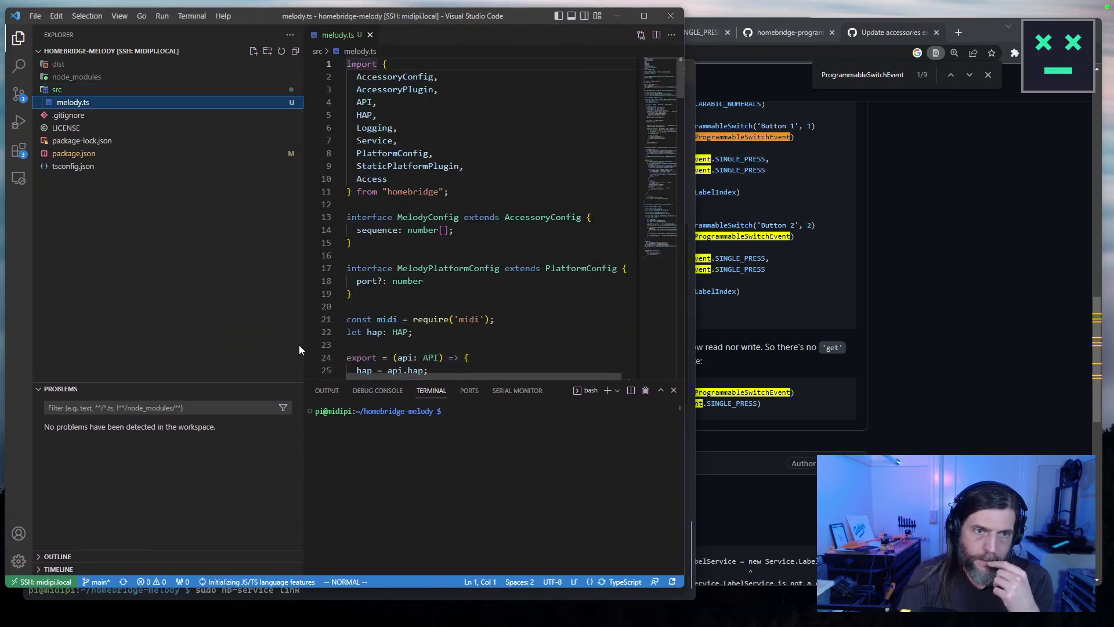
left_click_drag(302, 360, 139, 354)
scroll(672, 117, "down", 4)
scroll(666, 313, "down", 20)
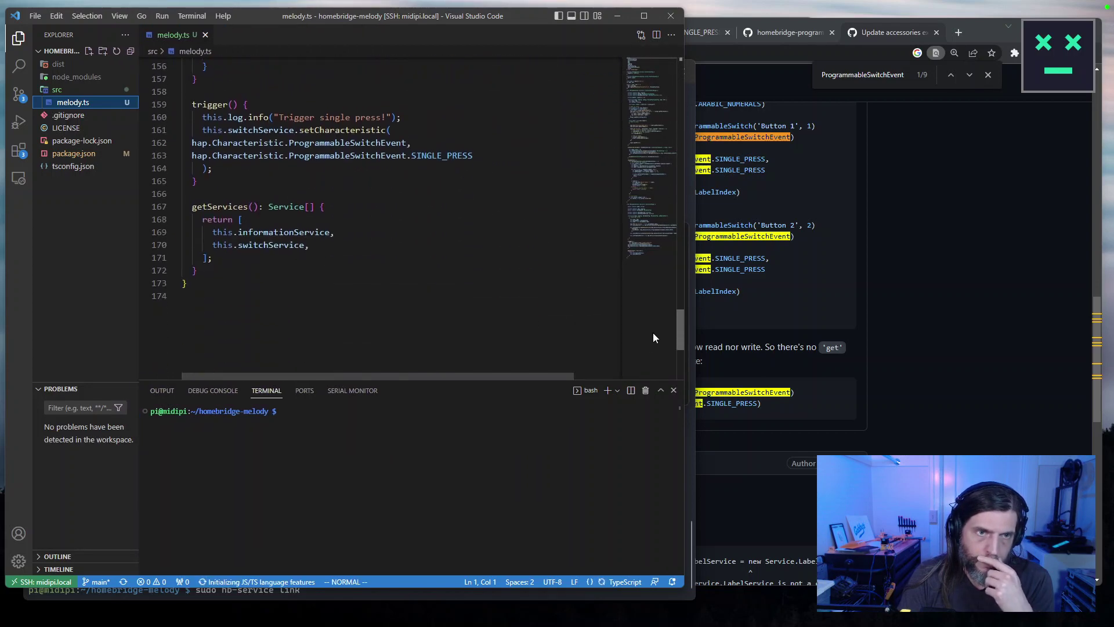
scroll(653, 325, "up", 4)
left_click(484, 284)
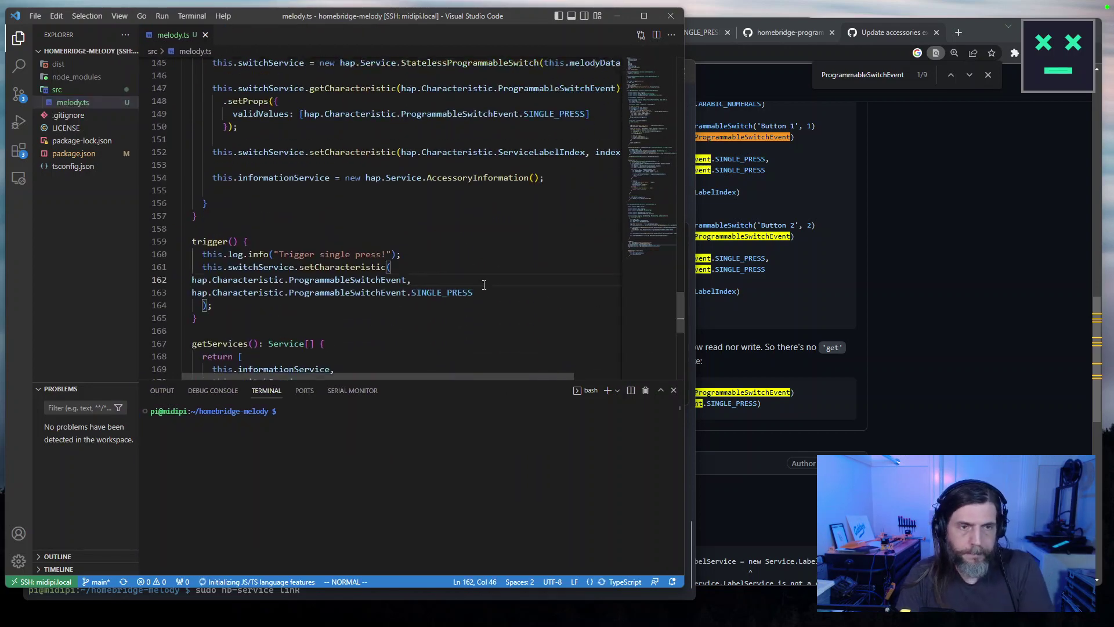
left_click(732, 296)
left_click_drag(413, 380, 463, 366)
left_click_drag(821, 391, 512, 377)
key("ctrl+c")
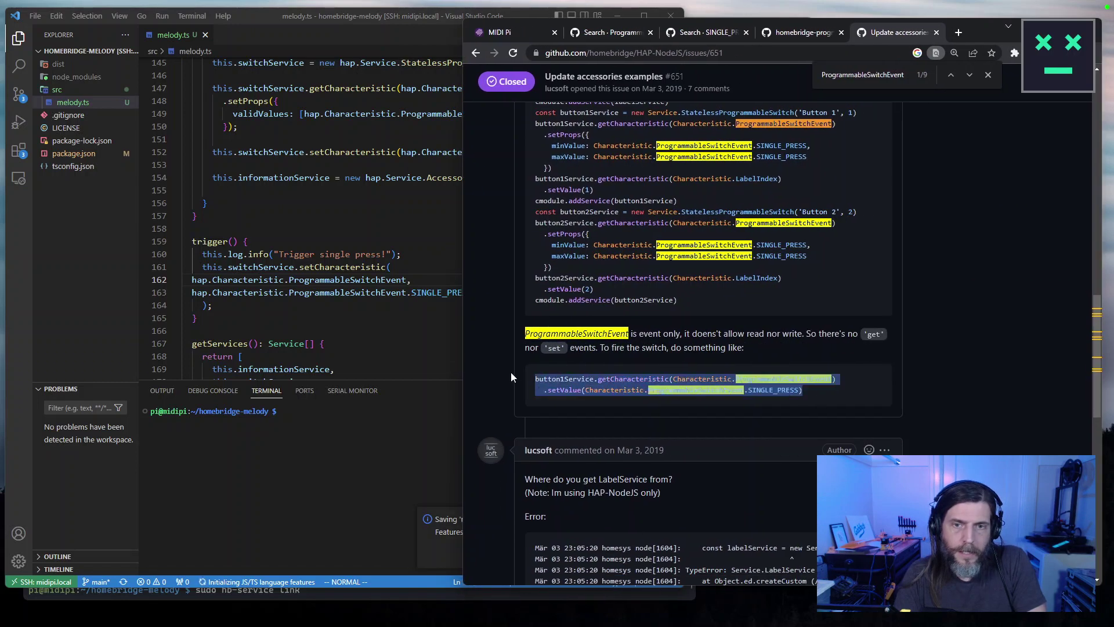
left_click(294, 292)
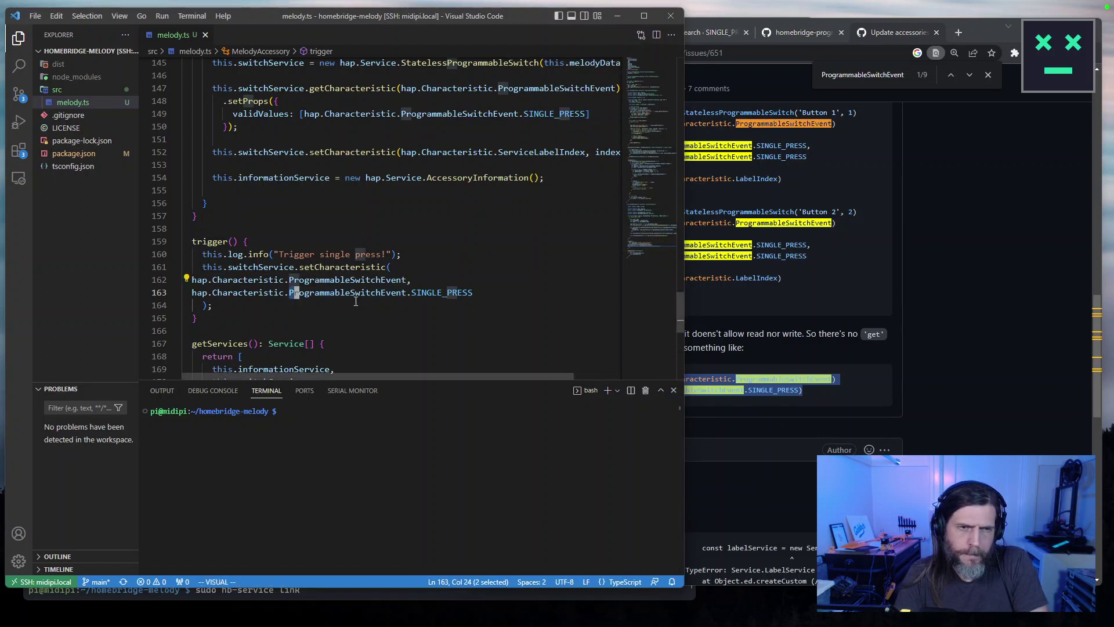
Comment out lines 161–164 in trigger() and paste the setValue snippet below them.
left_click(285, 267)
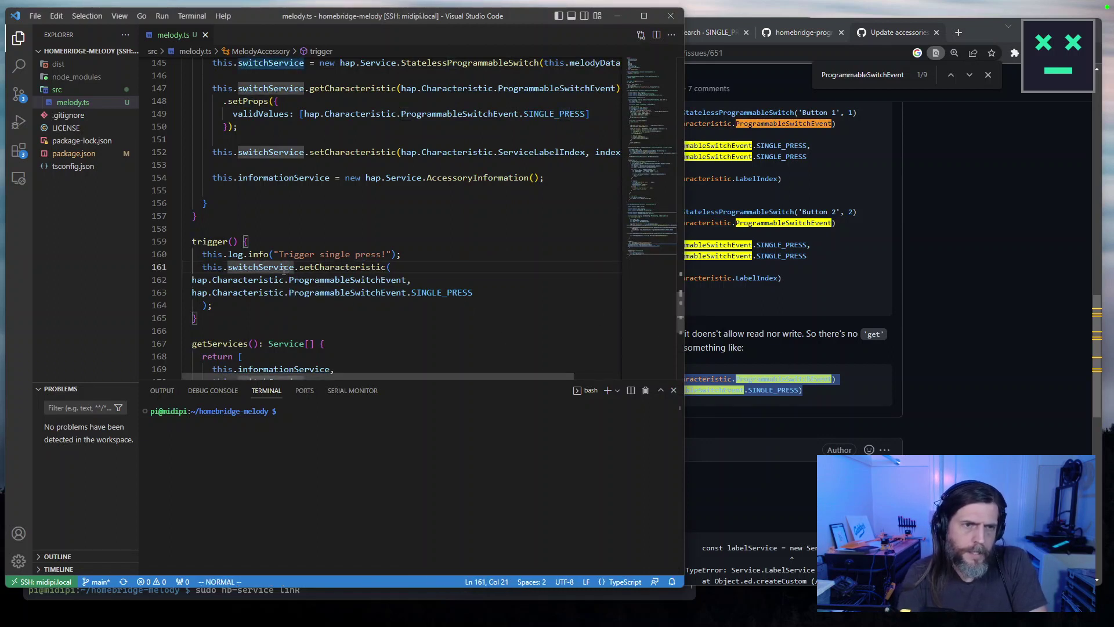
key("shift+v")
key("j")
key("j")
key("j")
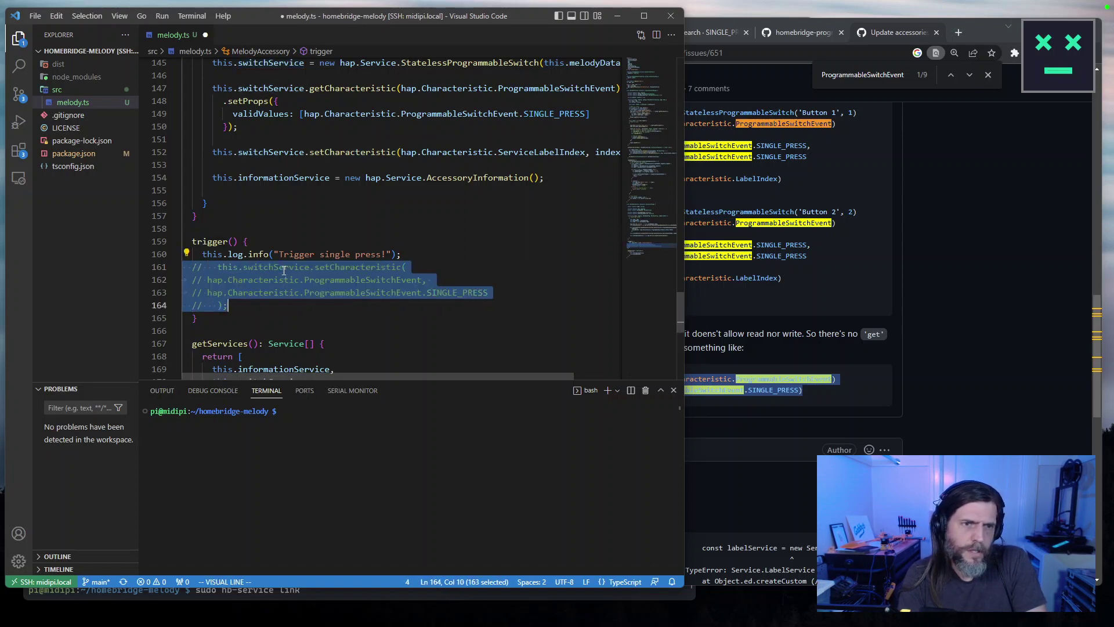
key("ctrl+slash")
key("shift+o")
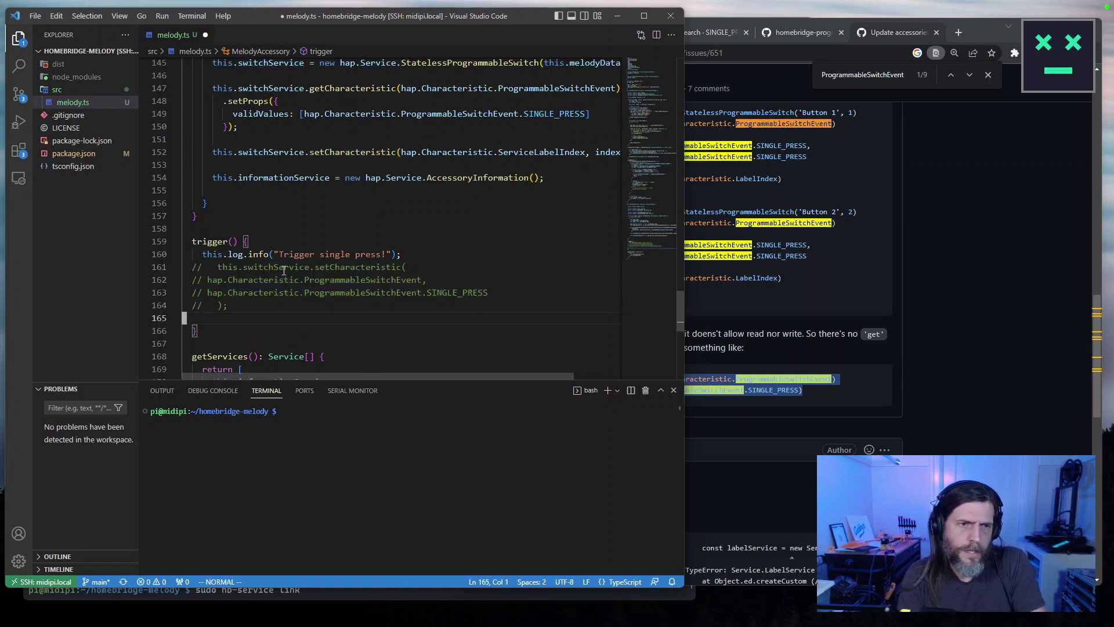
key("ctrl+v")
key("Escape")
key("ctrl+s")
Adapt the snippet to use this.switchService and hap.Characteristic, then save melody.ts.
type("vecthis.se")
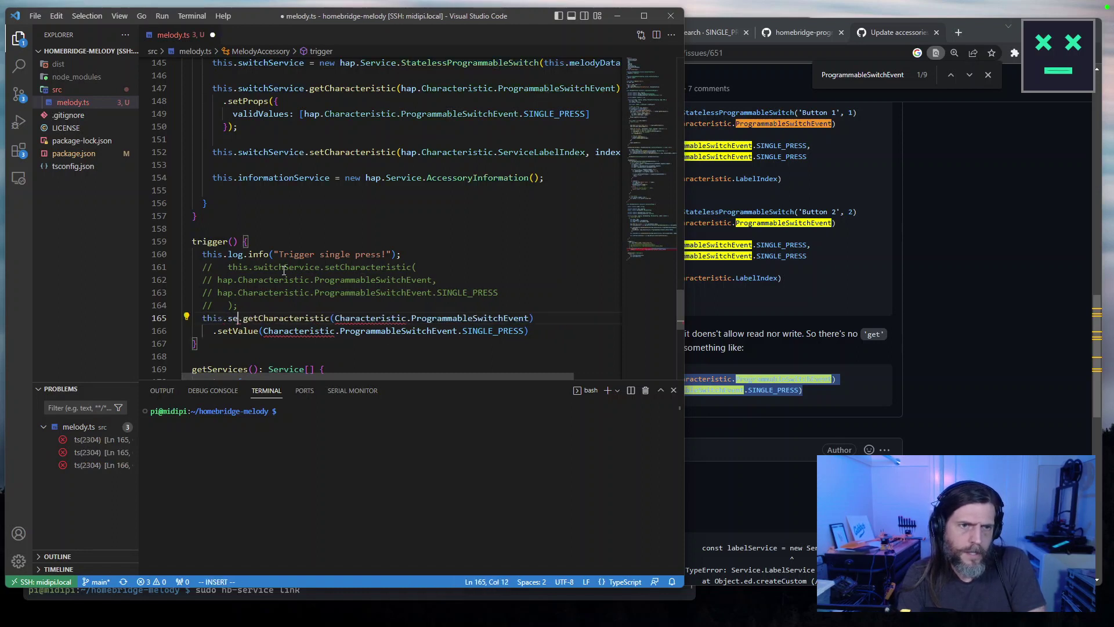
type("witchSer")
key("Tab")
key("ctrl+Right")
key("Right")
type("hap.")
key("Escape")
key("j")
key("b")
key("b")
key("b")
type("ihap.")
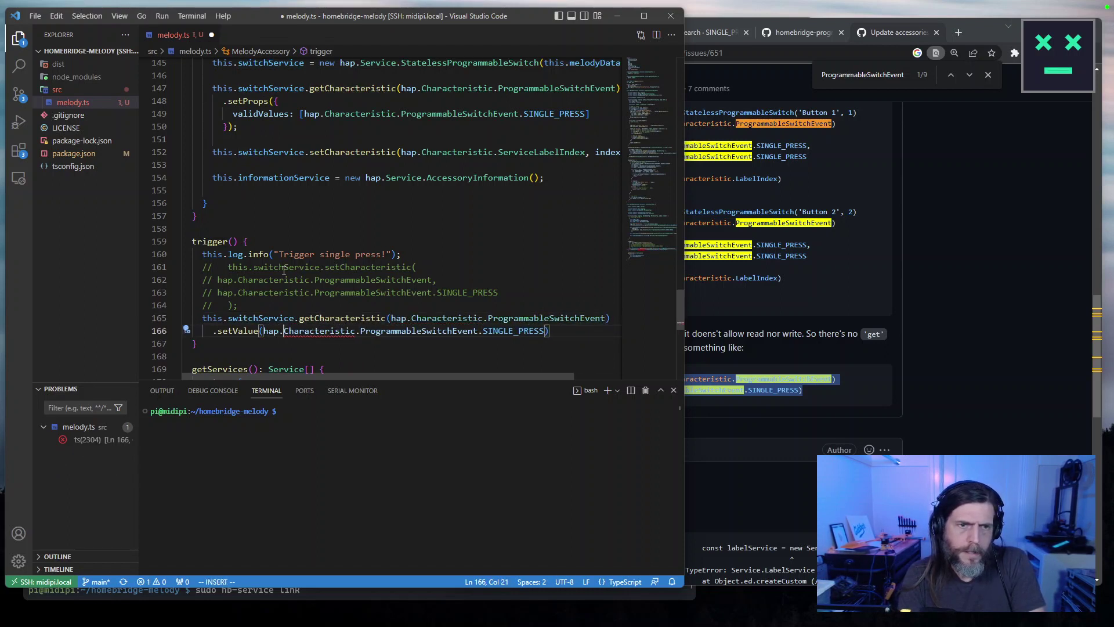
key("ctrl+s")
key("Up")
Tidy the getCharacteristic call onto one line, remove stray characters, and save.
key("ctrl+Right")
key("ctrl+Right")
key("Return")
key("End")
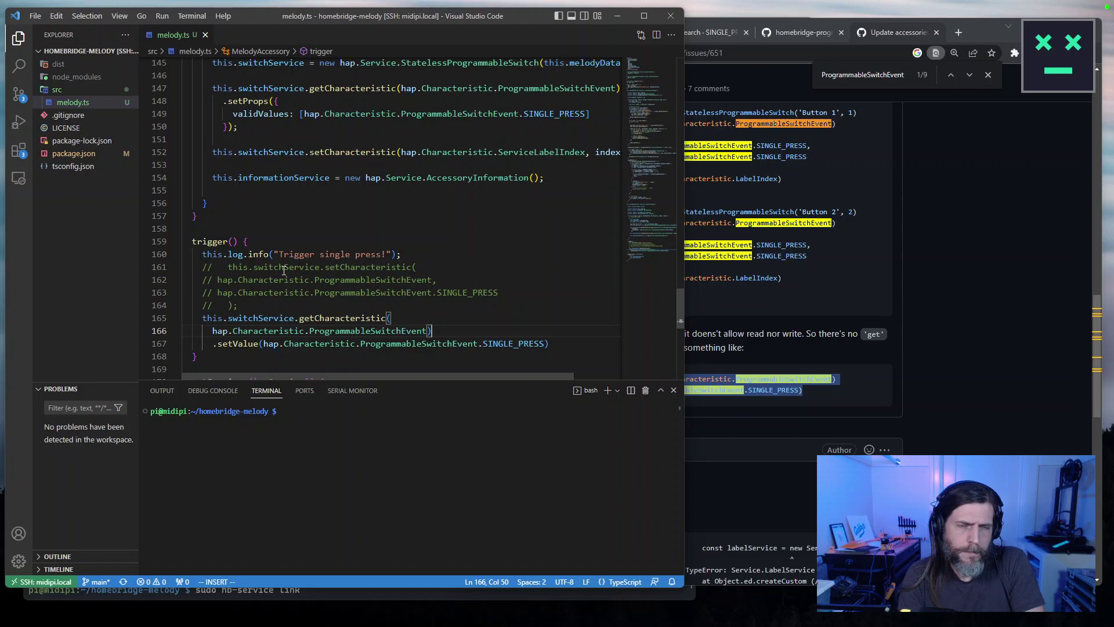
type("kJ")
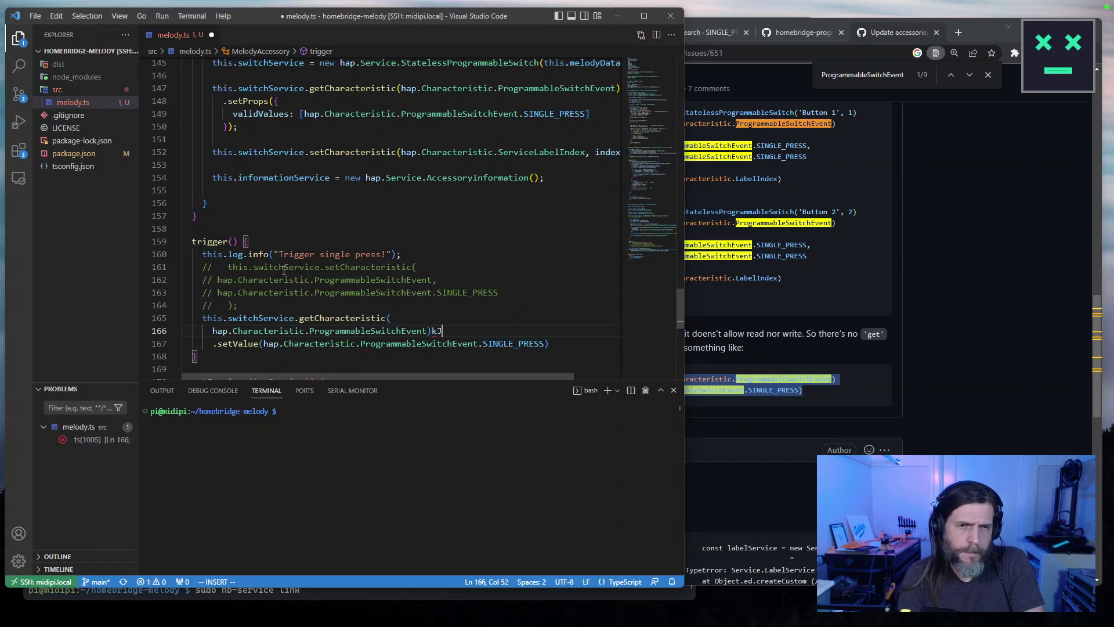
key("Escape")
key("x")
key("x")
key("k")
key("J")
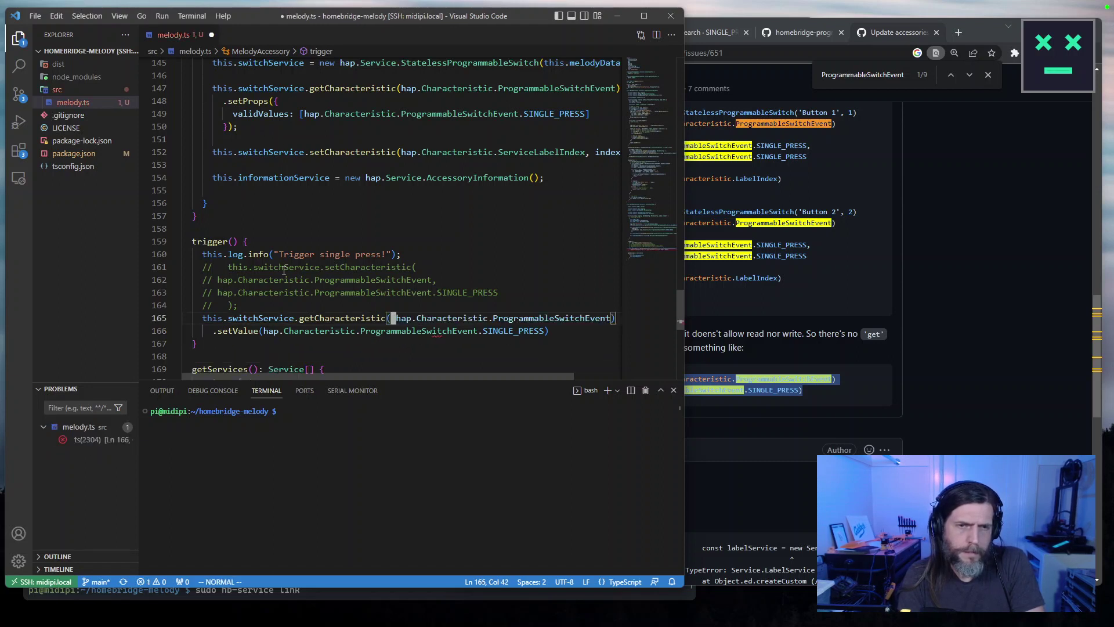
key("x")
key("ctrl+s")
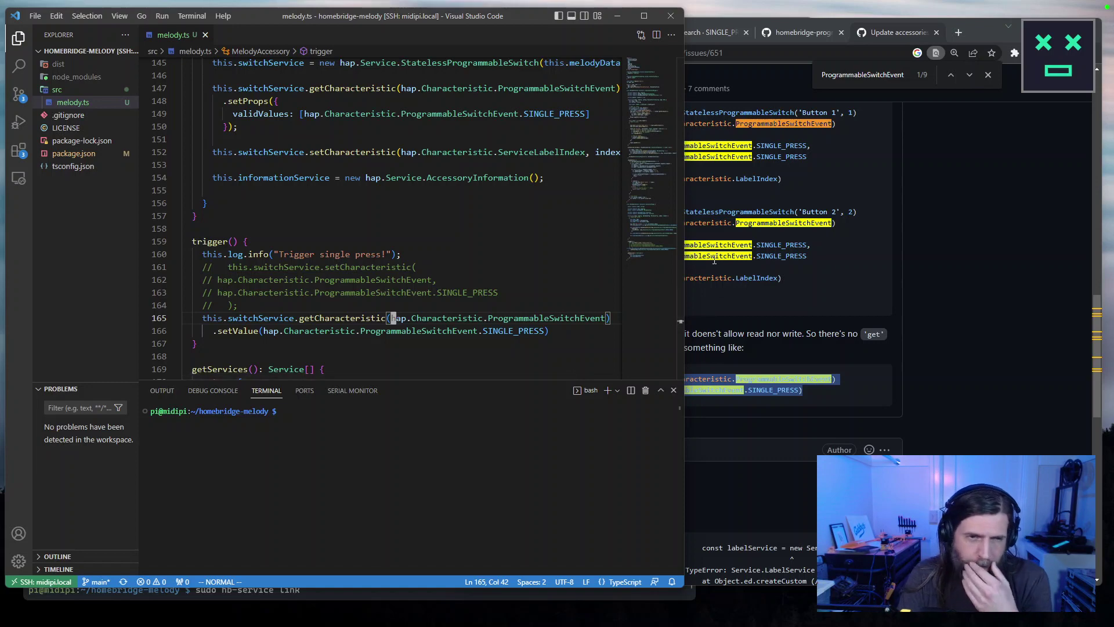
Scroll back through issue #651 on GitHub.
left_click(970, 313)
scroll(967, 401, "up", 4)
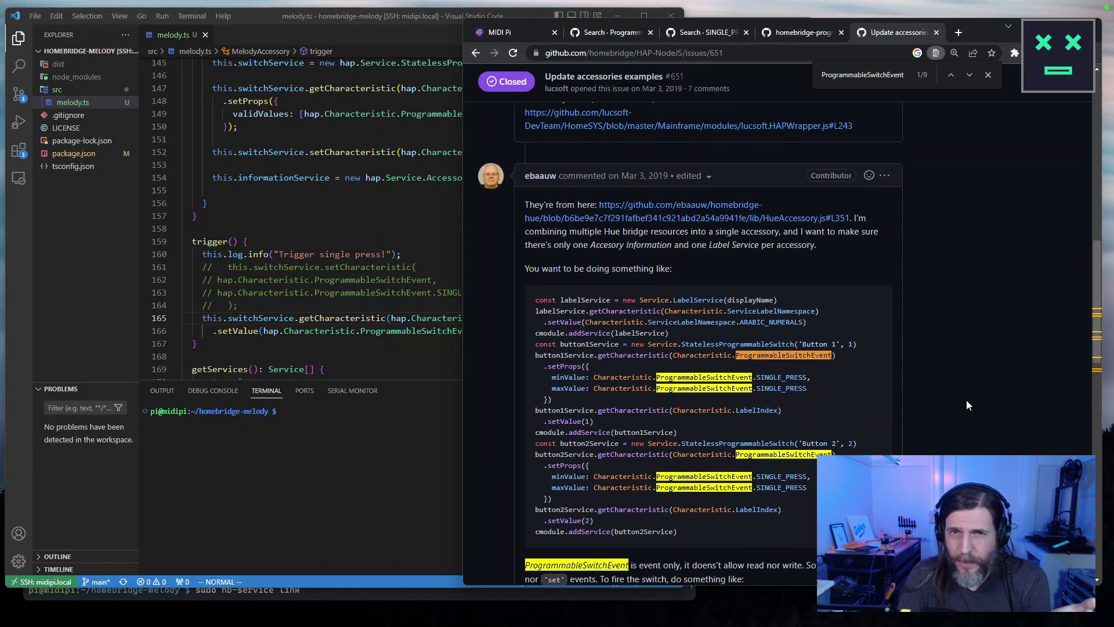
scroll(967, 399, "down", 4)
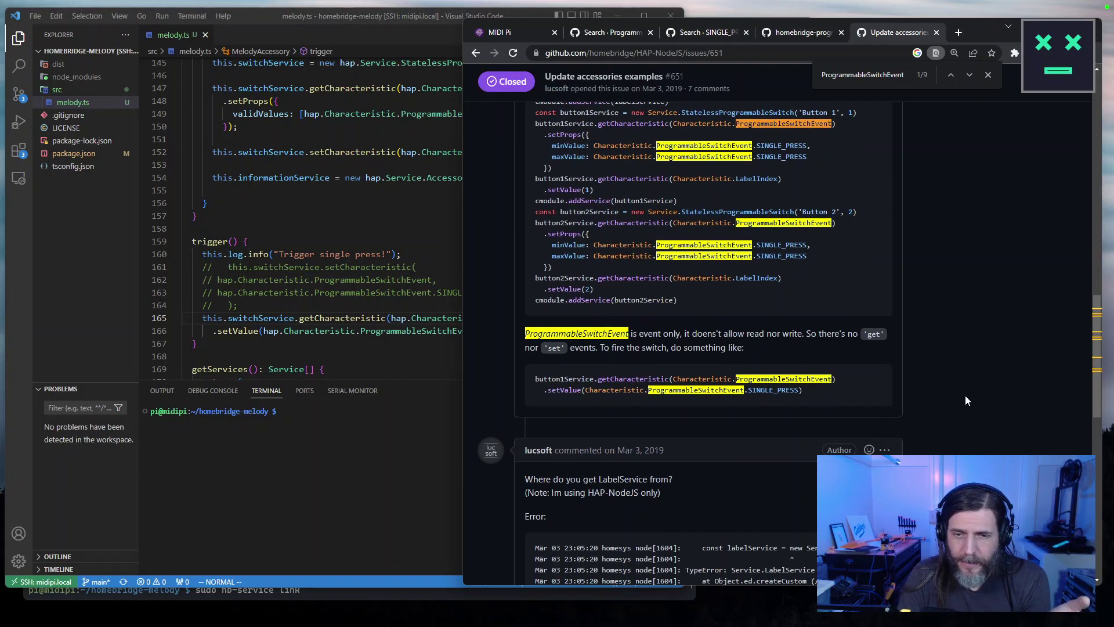
scroll(966, 401, "down", 4)
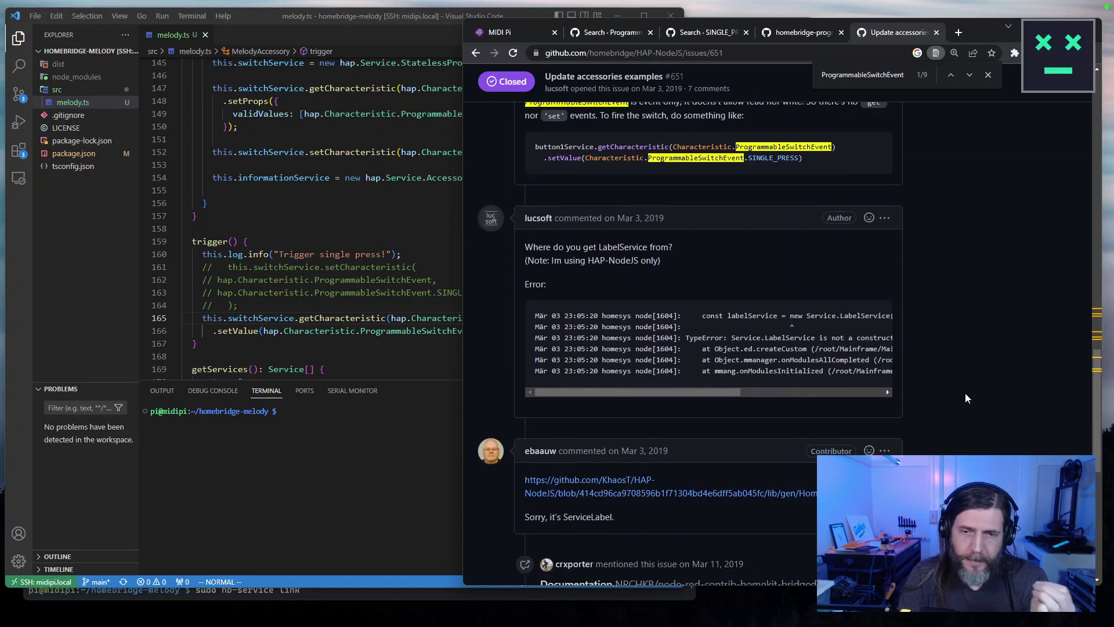
scroll(967, 393, "down", 3)
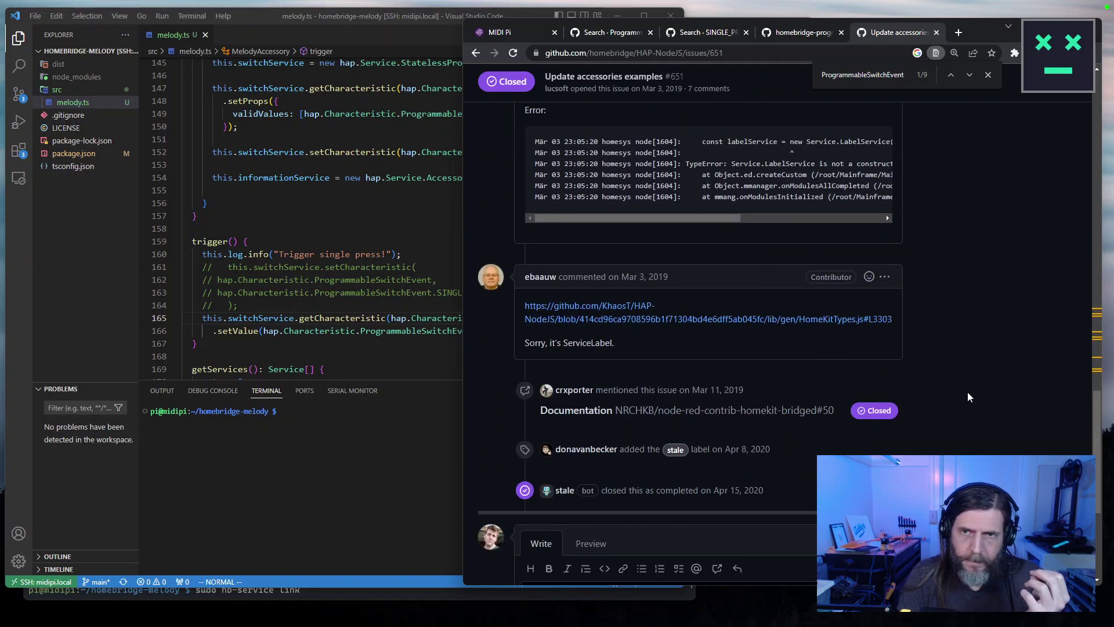
Go back to the ProgrammableSwitchEvent issue search results and widen the browser.
scroll(968, 392, "up", 7)
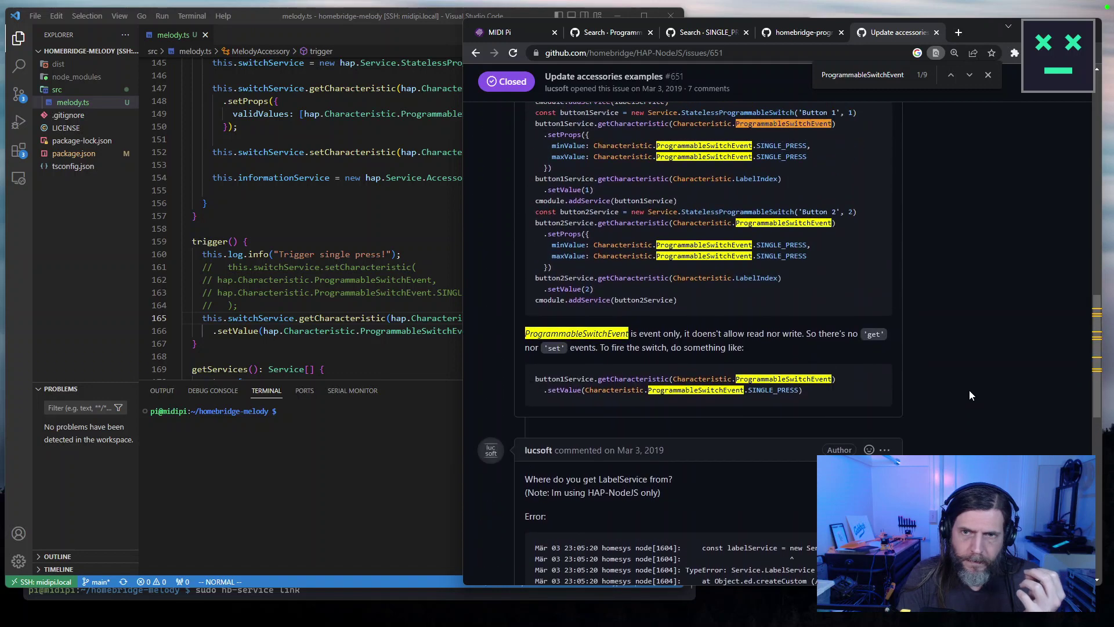
scroll(970, 391, "up", 2)
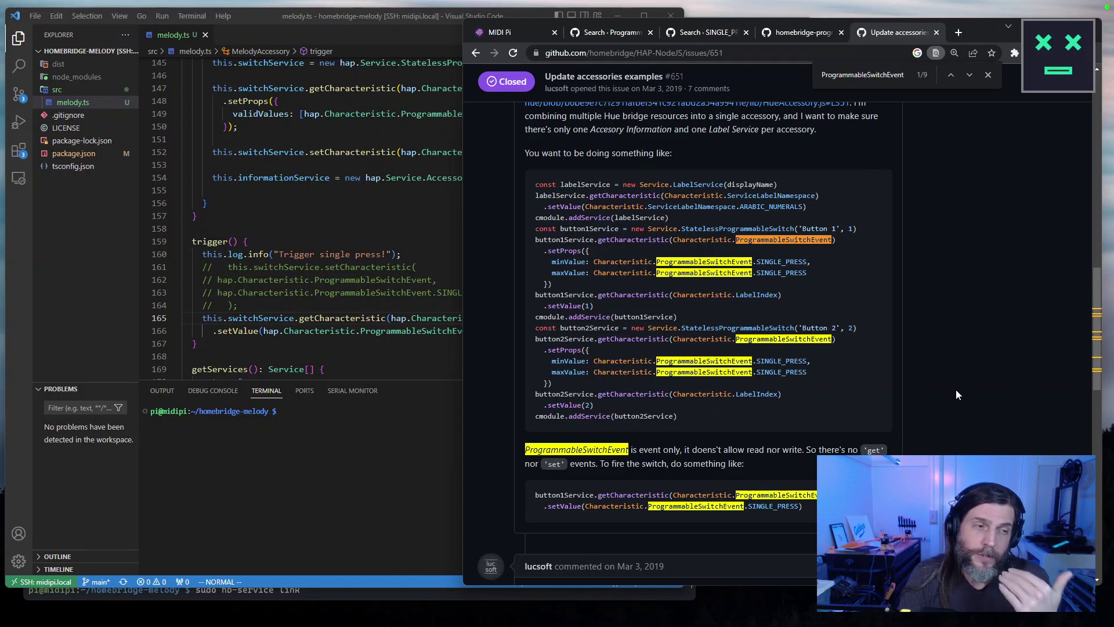
scroll(955, 390, "down", 1)
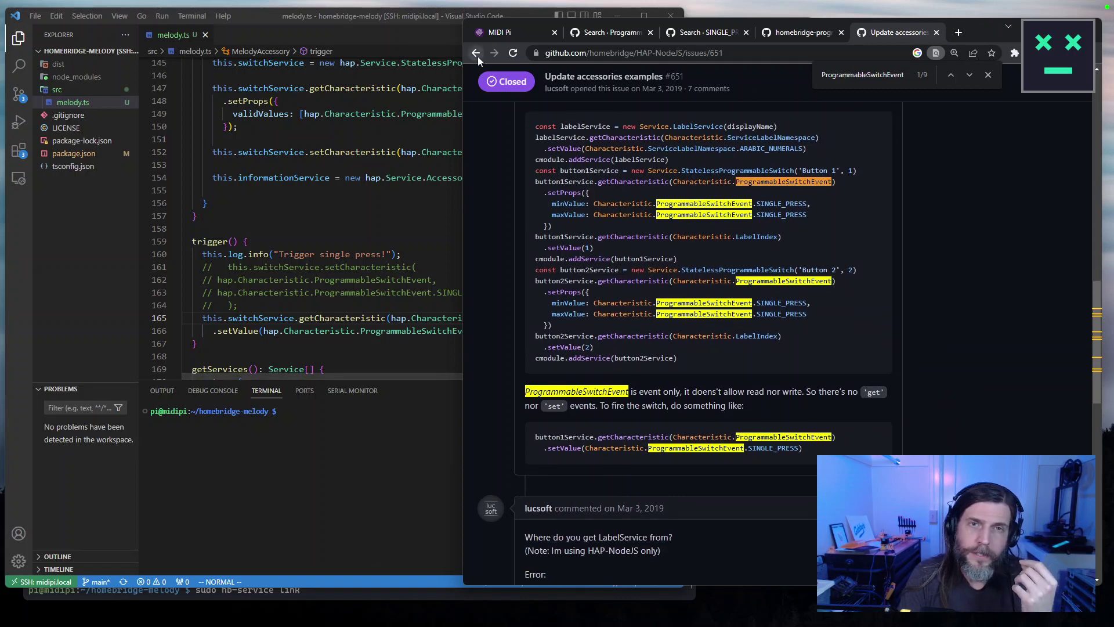
left_click(476, 53)
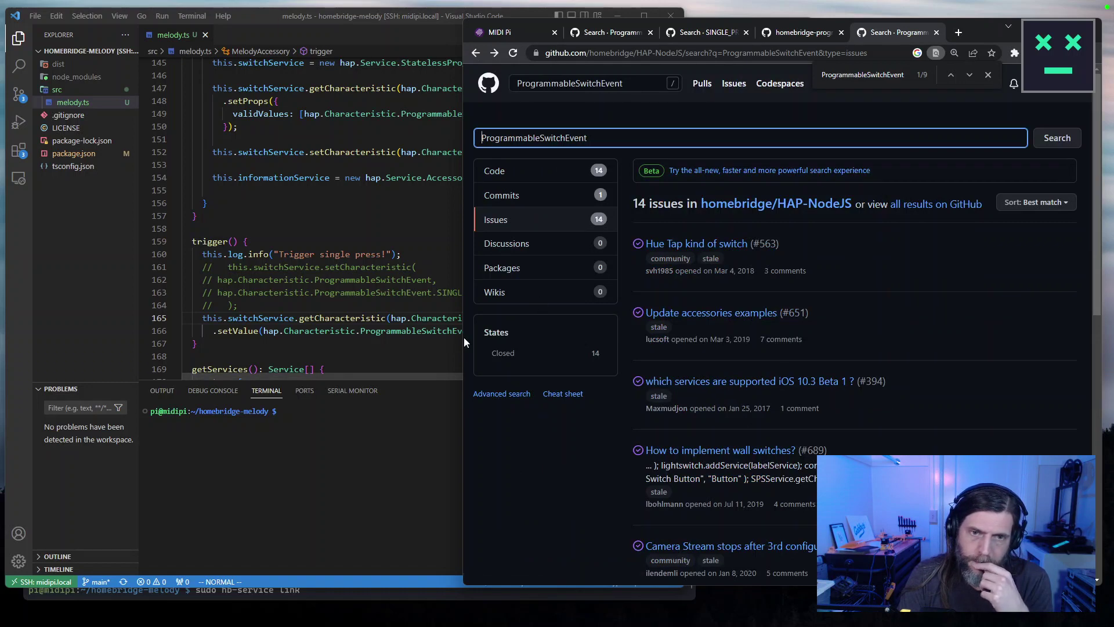
left_click_drag(464, 337, 223, 297)
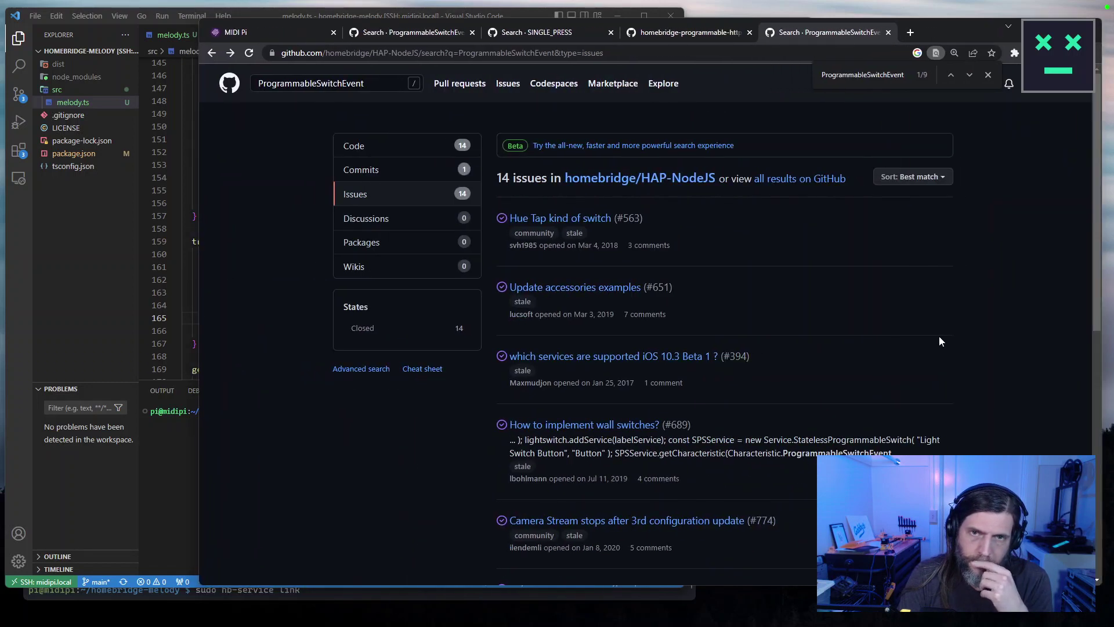
scroll(941, 341, "down", 4)
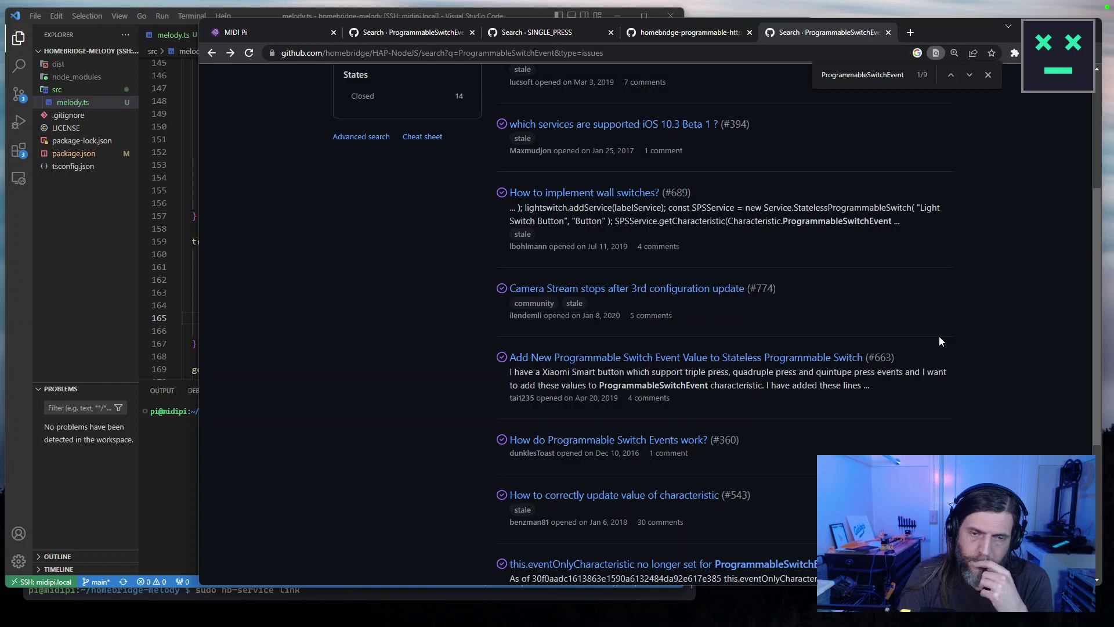
scroll(939, 336, "down", 2)
Read issue #360 'How do Programmable Switch Events work?', then return to the results.
left_click(656, 329)
scroll(665, 326, "down", 3)
scroll(665, 326, "down", 2)
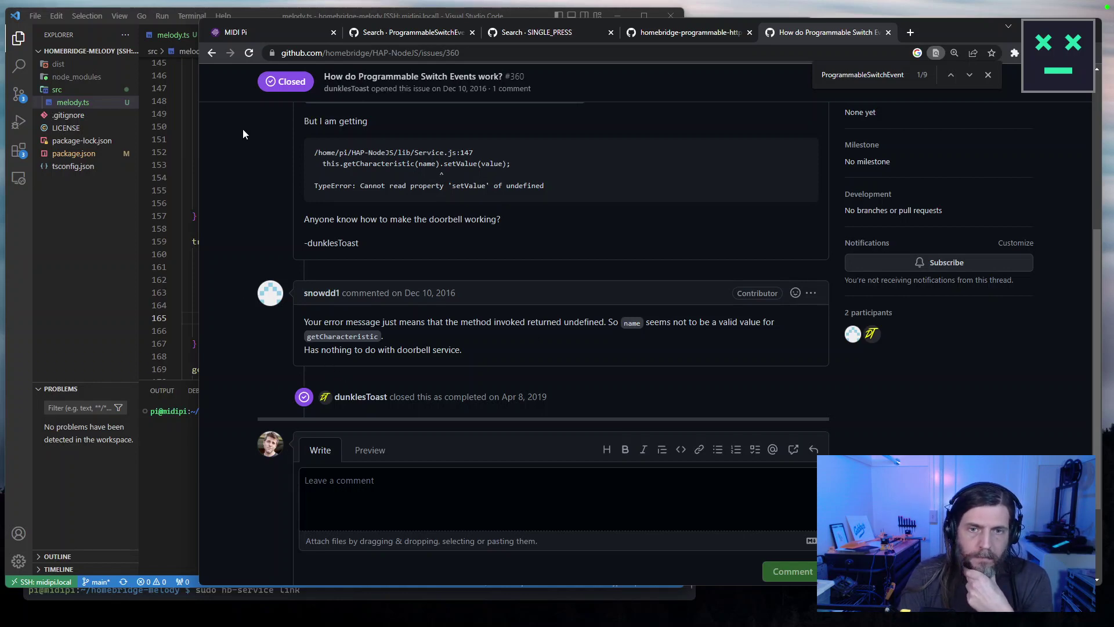
left_click(210, 53)
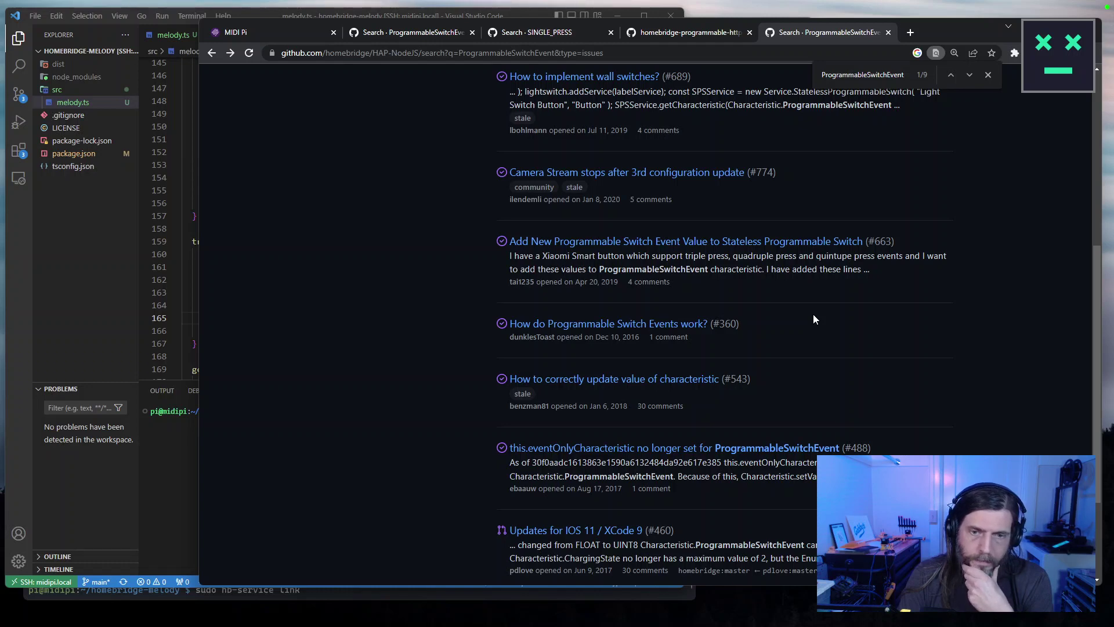
scroll(813, 315, "down", 3)
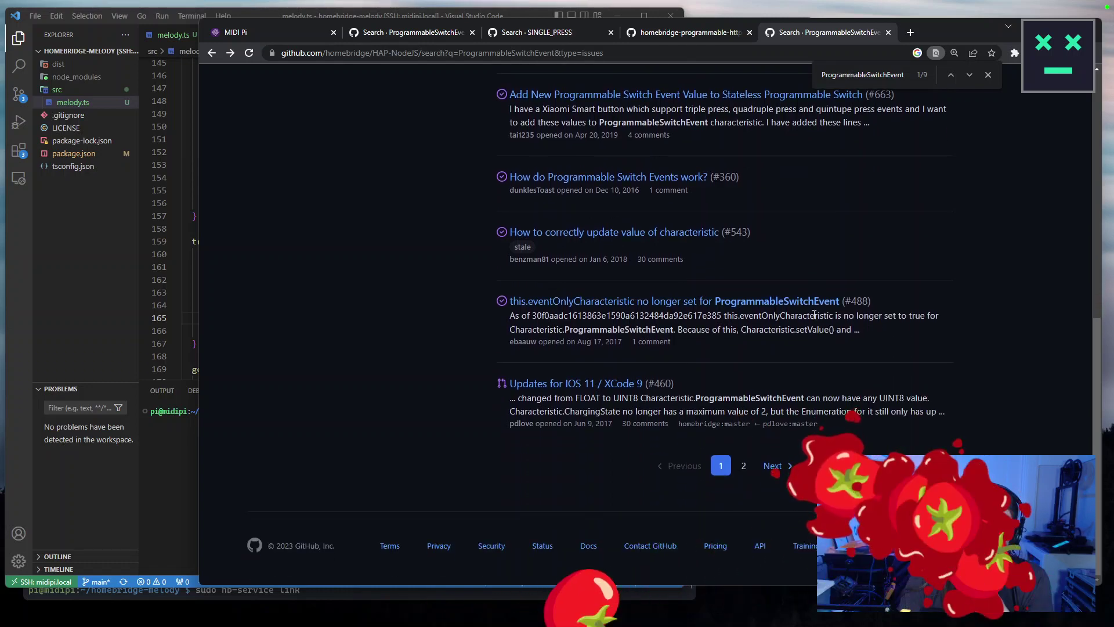
scroll(814, 314, "up", 10)
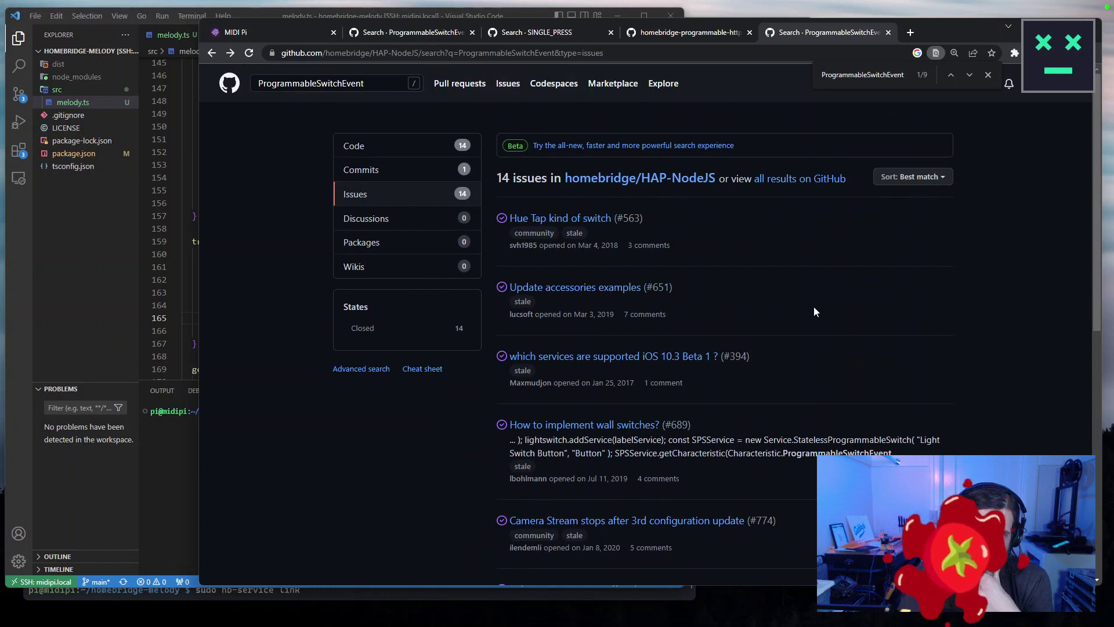
left_click_drag(199, 197, 341, 198)
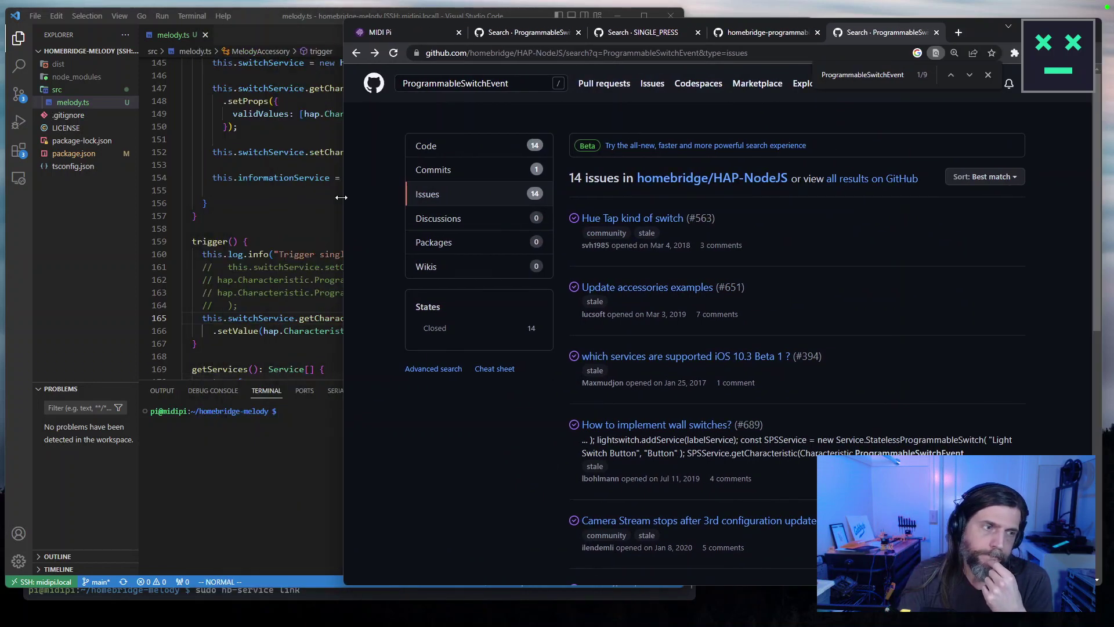
Search the web for 'mqqt sateless switch' and open homebridge-mqtt-statelessswitch's index.js.
key("ctrl+t")
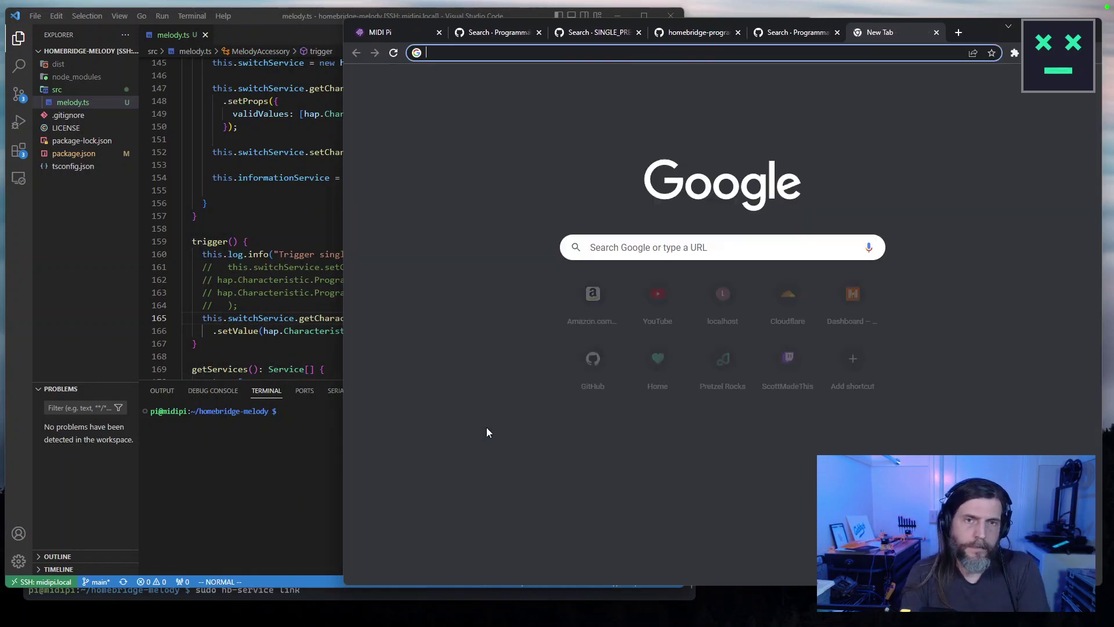
type("mqqt sate")
type("le")
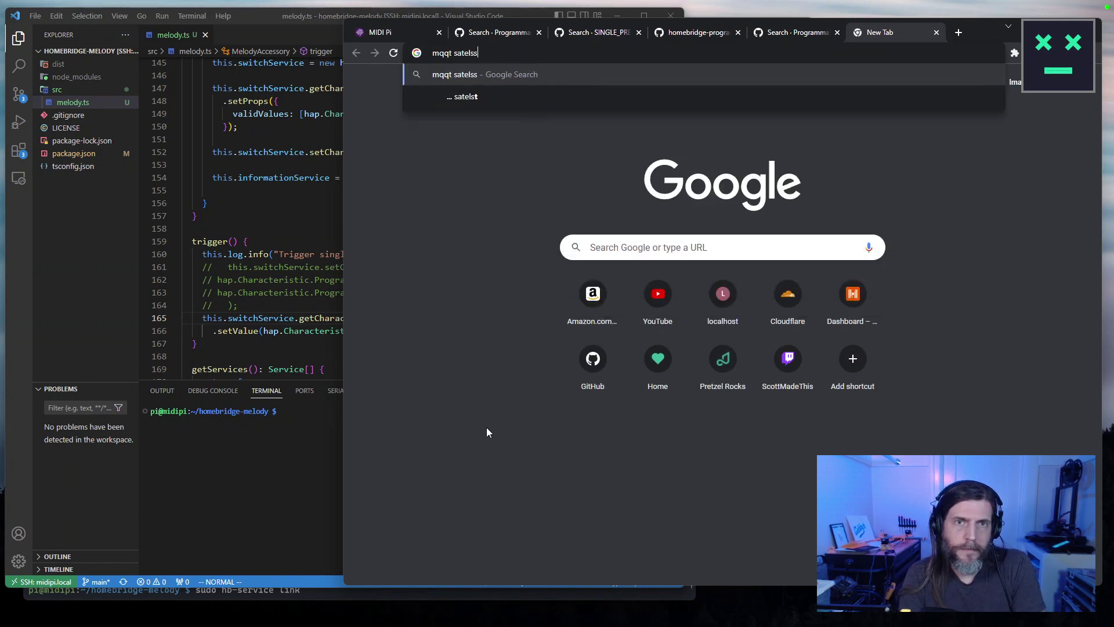
type("ss switch")
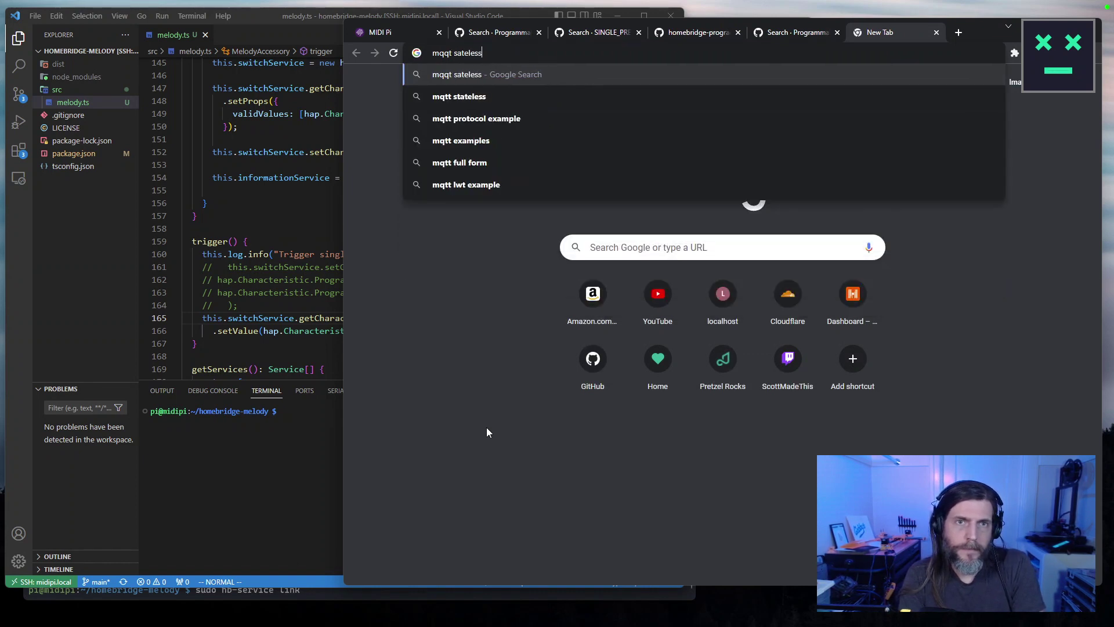
key("Return")
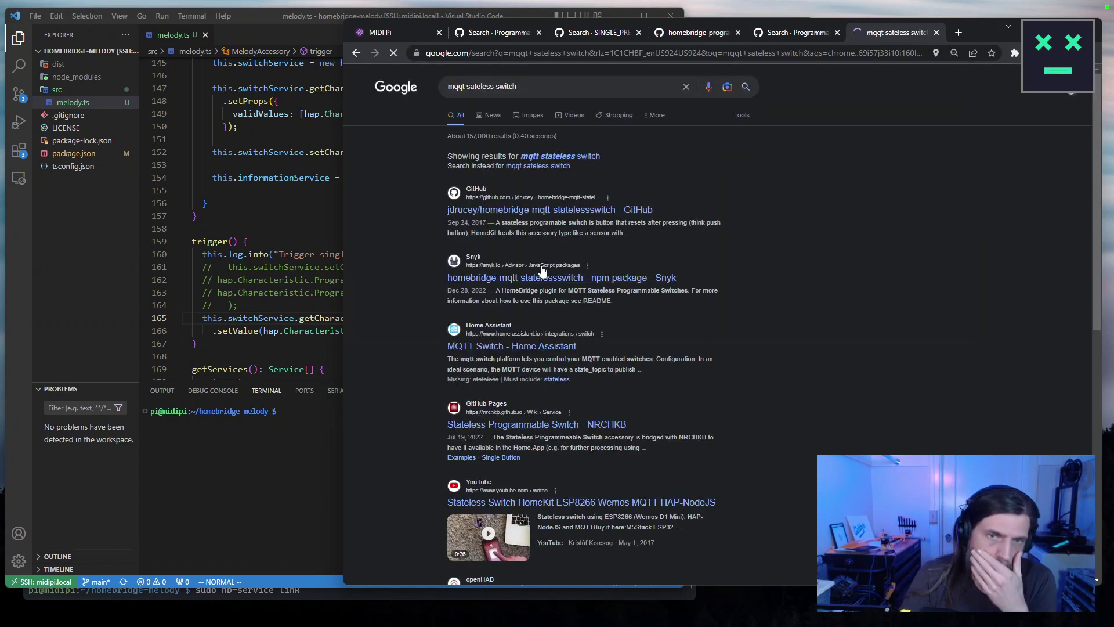
left_click(578, 212)
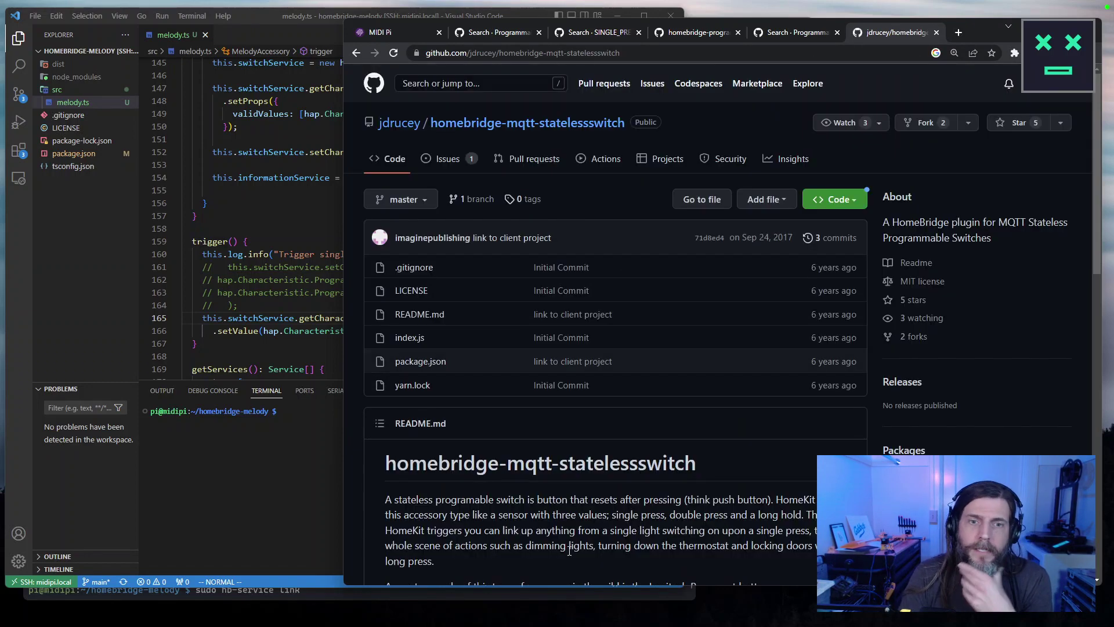
left_click(410, 337)
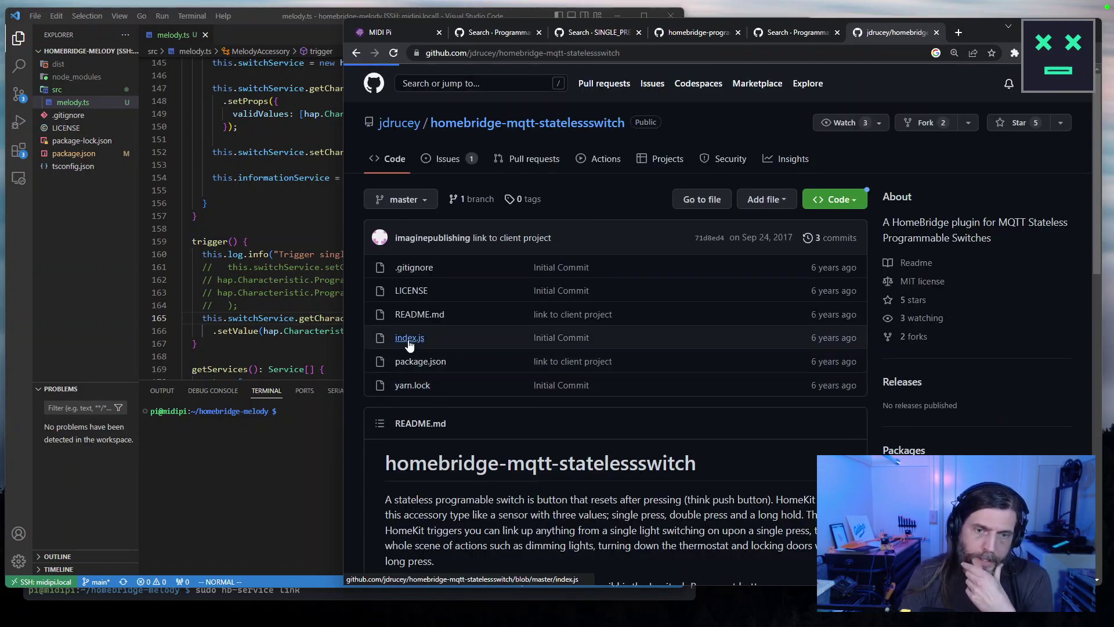
Highlight the getCharacteristic setValue statement on line 51, then bring the code editor back.
scroll(755, 407, "down", 10)
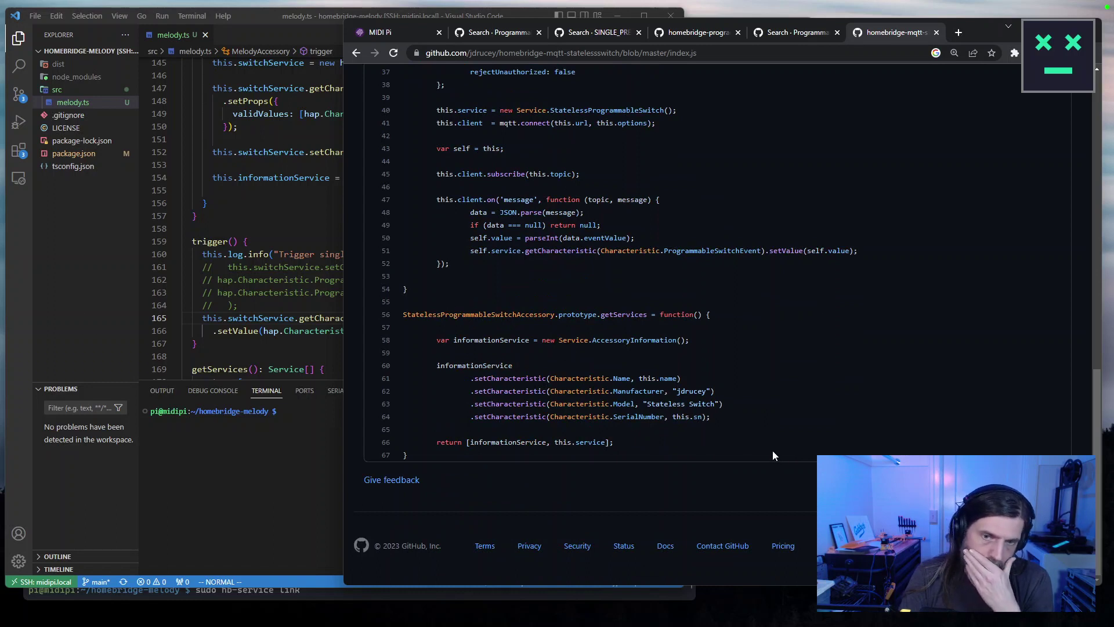
scroll(775, 448, "up", 1)
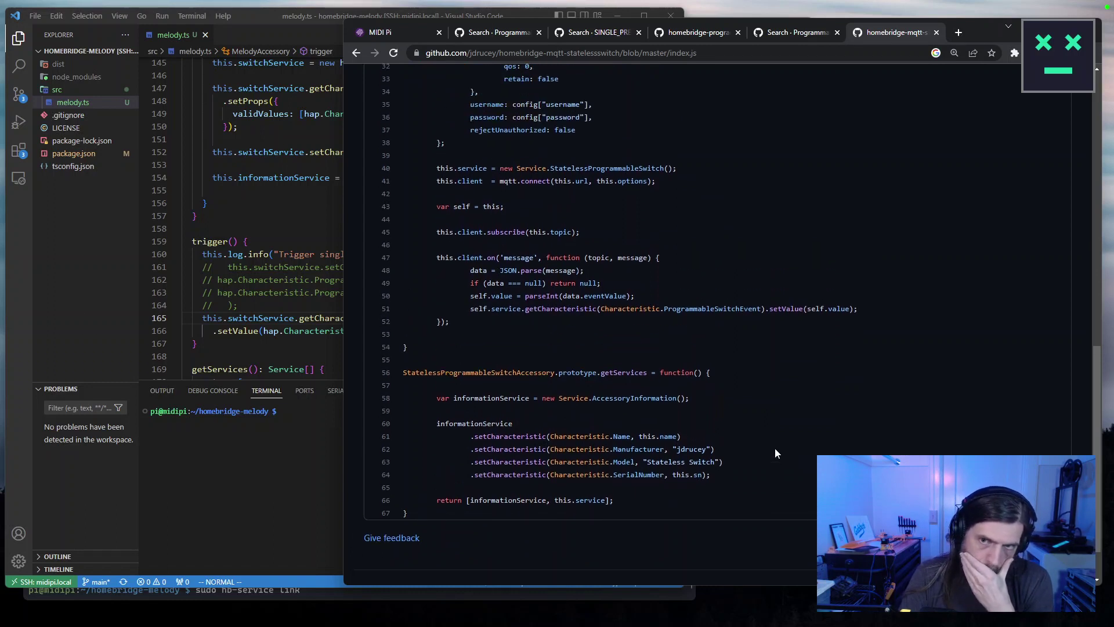
left_click_drag(804, 308, 469, 308)
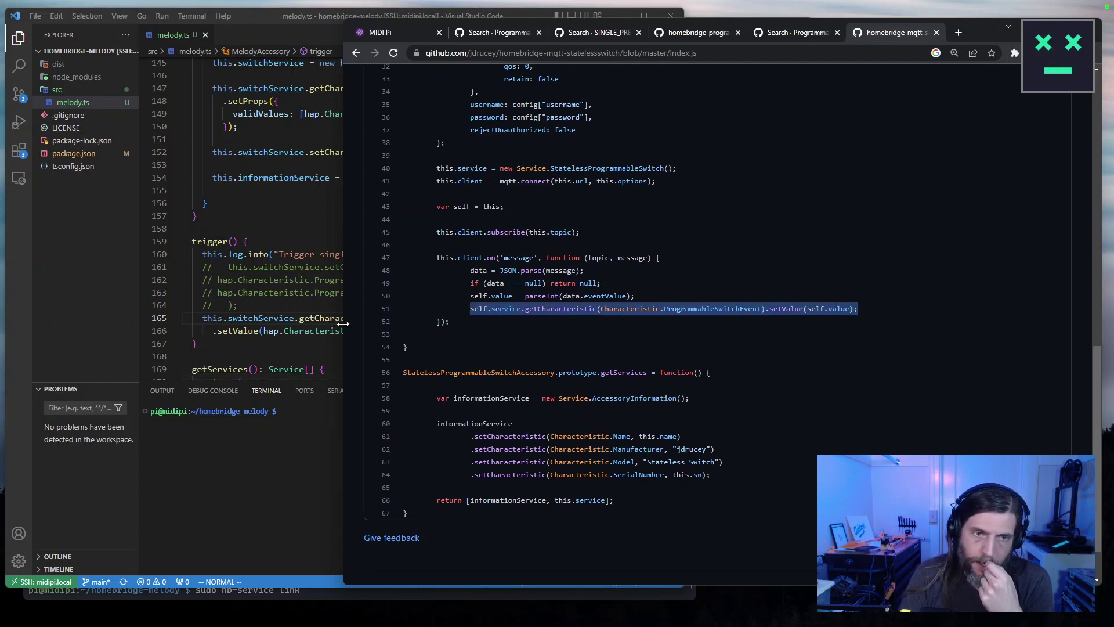
mouse_move(343, 324)
left_mouse_down()
mouse_move(638, 317)
mouse_move(360, 319)
left_mouse_up()
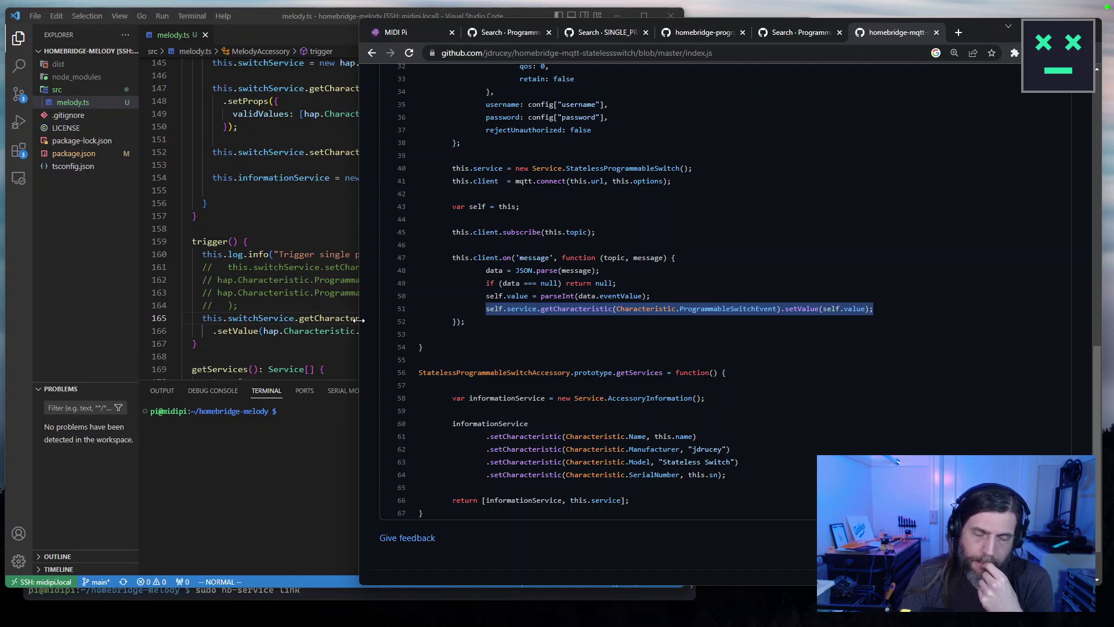
left_click(285, 254)
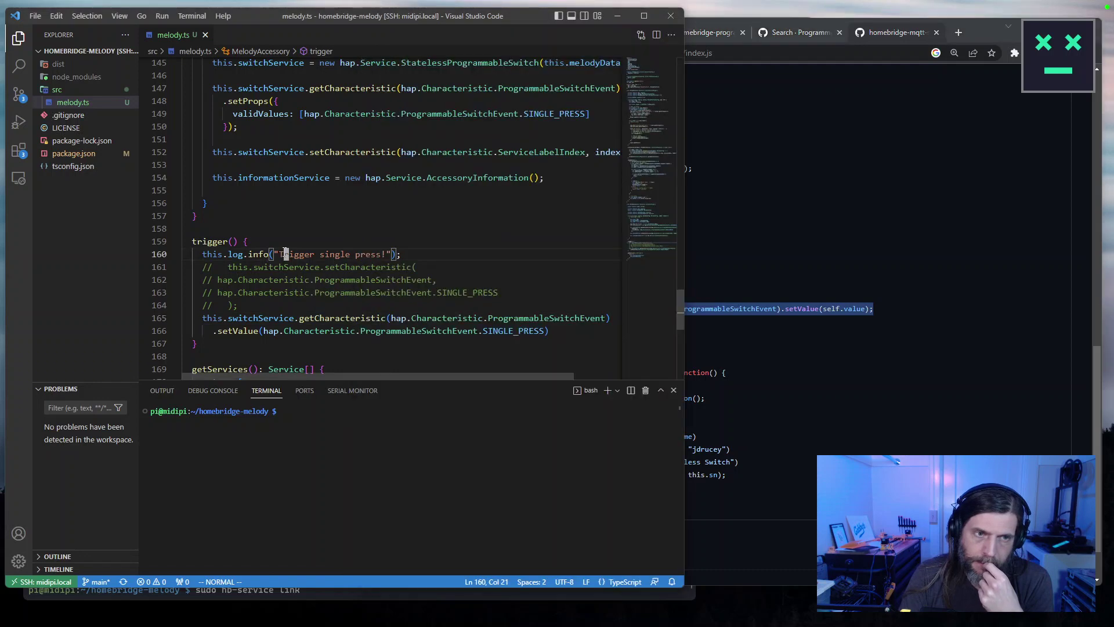
Run 'mount | grep overlay' in the VS Code terminal, then rebuild with 'npm run build'.
left_click(341, 461)
key("Up")
key("Up")
key("BackSpace")
key("BackSpace")
key("BackSpace")
key("BackSpace")
key("BackSpace")
key("BackSpace")
key("BackSpace")
key("BackSpace")
key("BackSpace")
key("BackSpace")
key("BackSpace")
key("BackSpace")
key("BackSpace")
key("BackSpace")
key("BackSpace")
key("BackSpace")
key("BackSpace")
key("BackSpace")
key("BackSpace")
key("BackSpace")
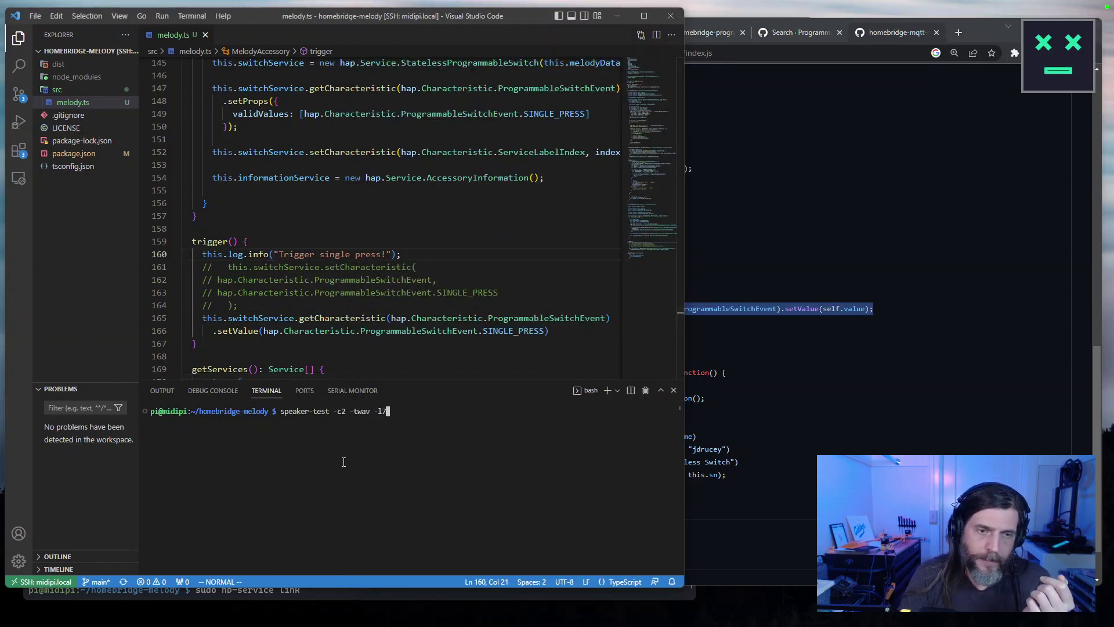
type("npm run build")
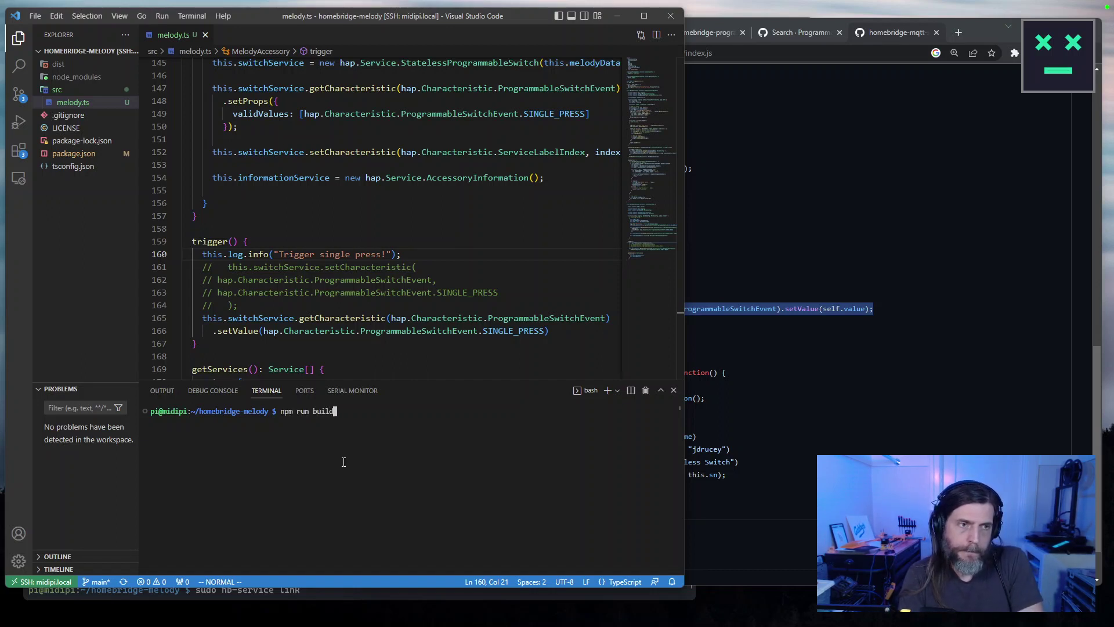
key("ctrl+u")
type("mount | grep overlay")
key("Return")
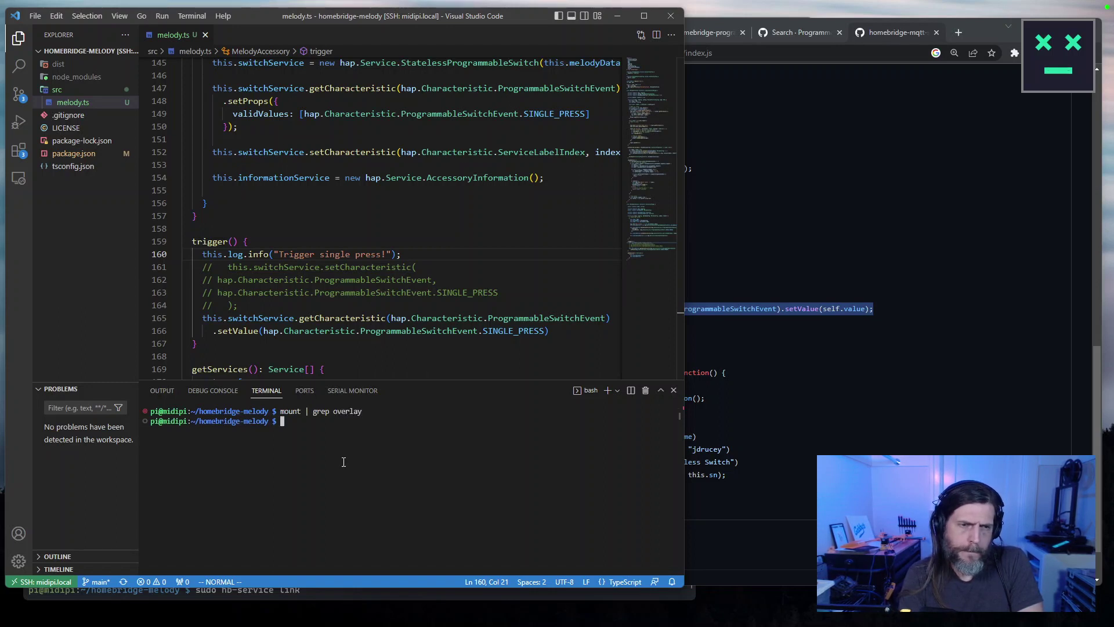
type("npm run build")
key("Return")
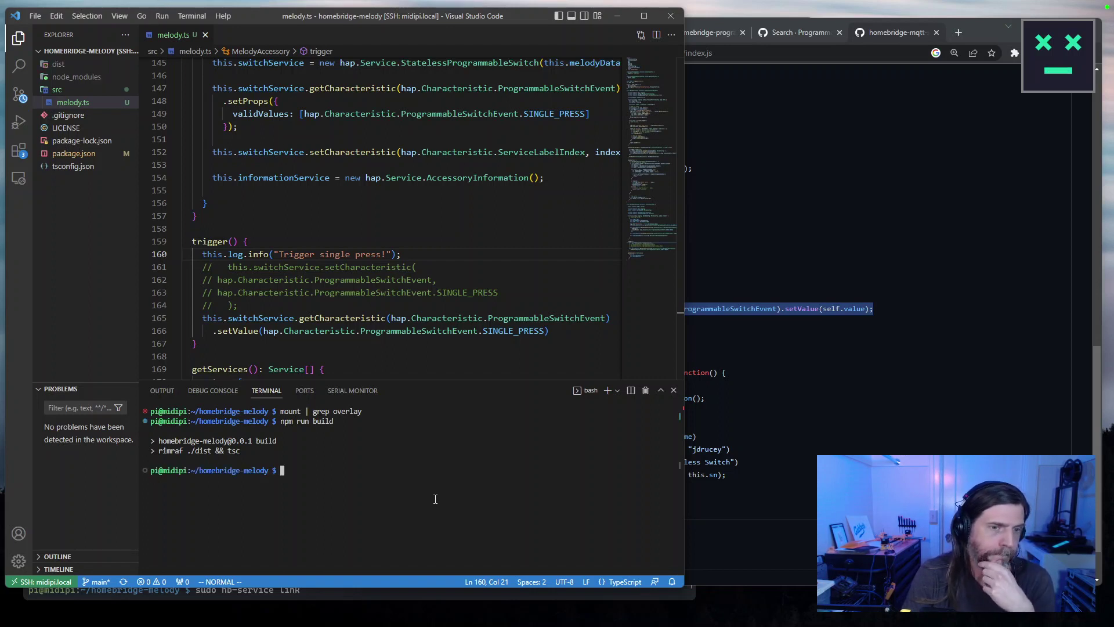
left_click(706, 364)
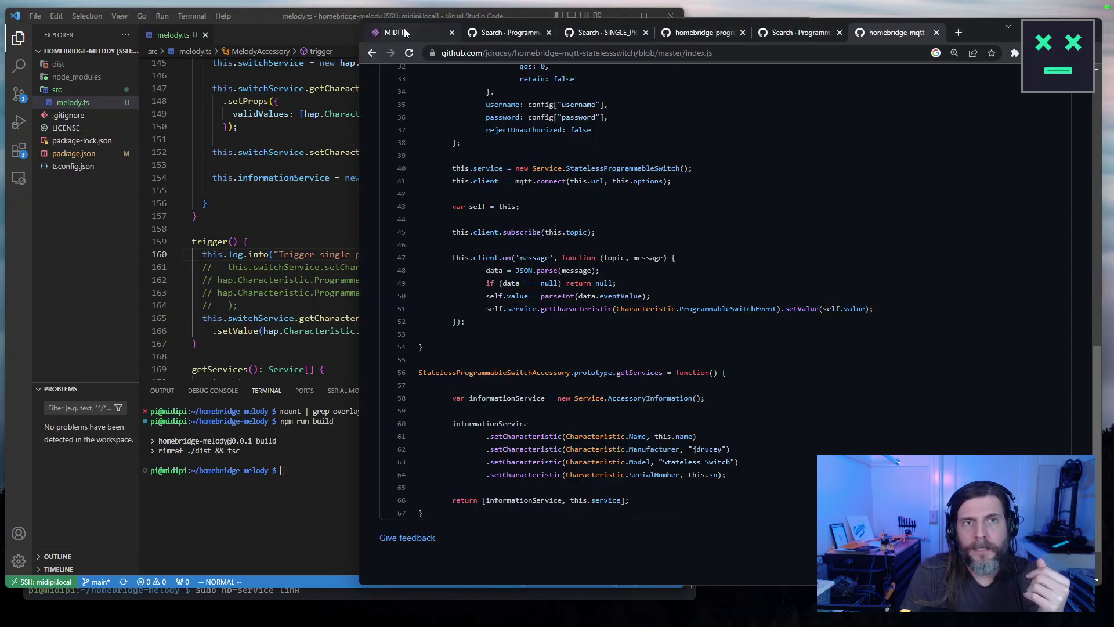
Restart Homebridge from the MIDI Pi status page and scroll through the reloaded logs.
left_click(398, 32)
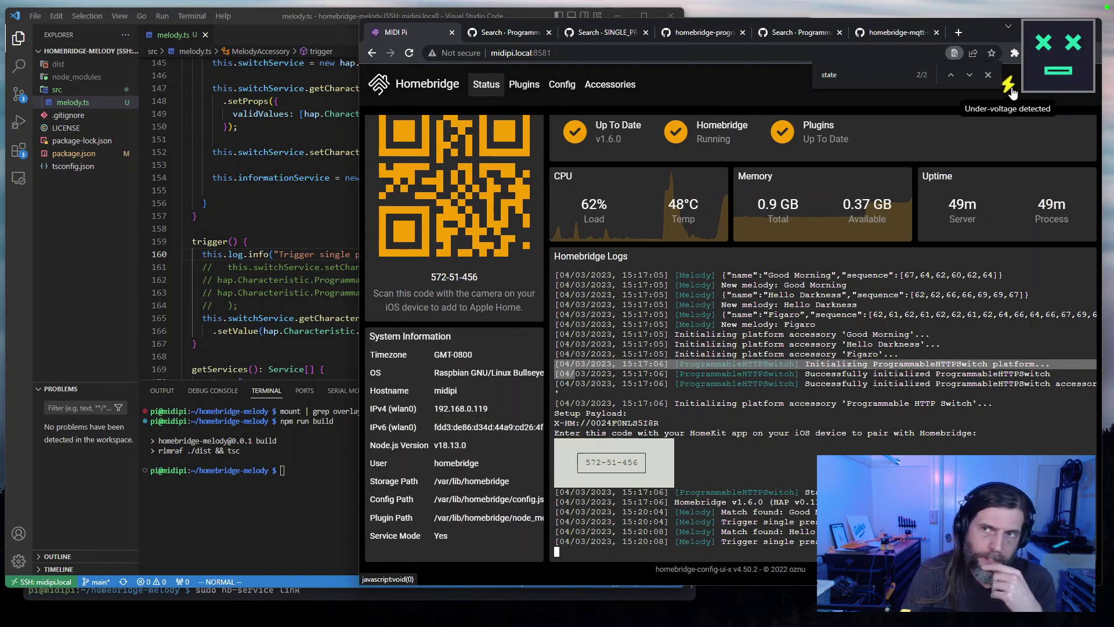
left_click(1070, 93)
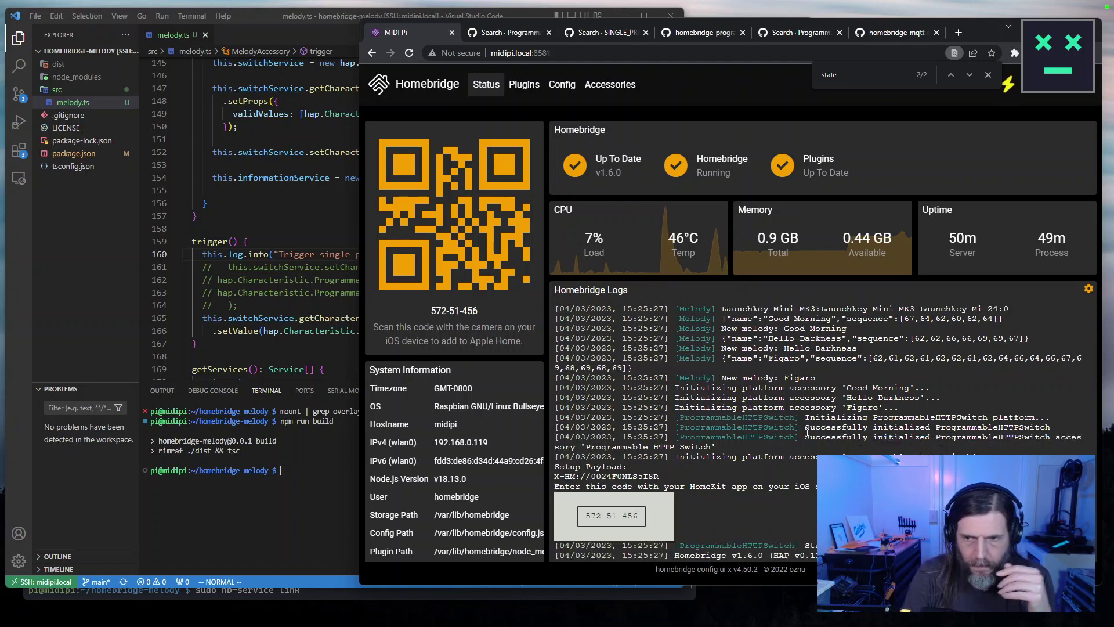
scroll(807, 433, "down", 1)
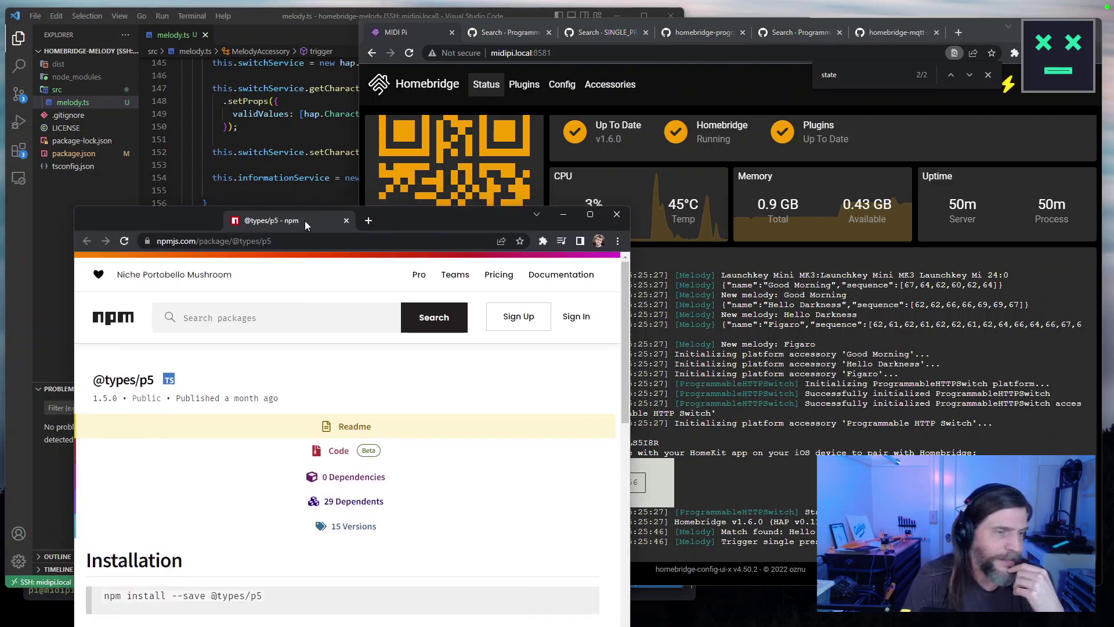
left_click_drag(305, 221, 340, 90)
scroll(334, 400, "down", 4)
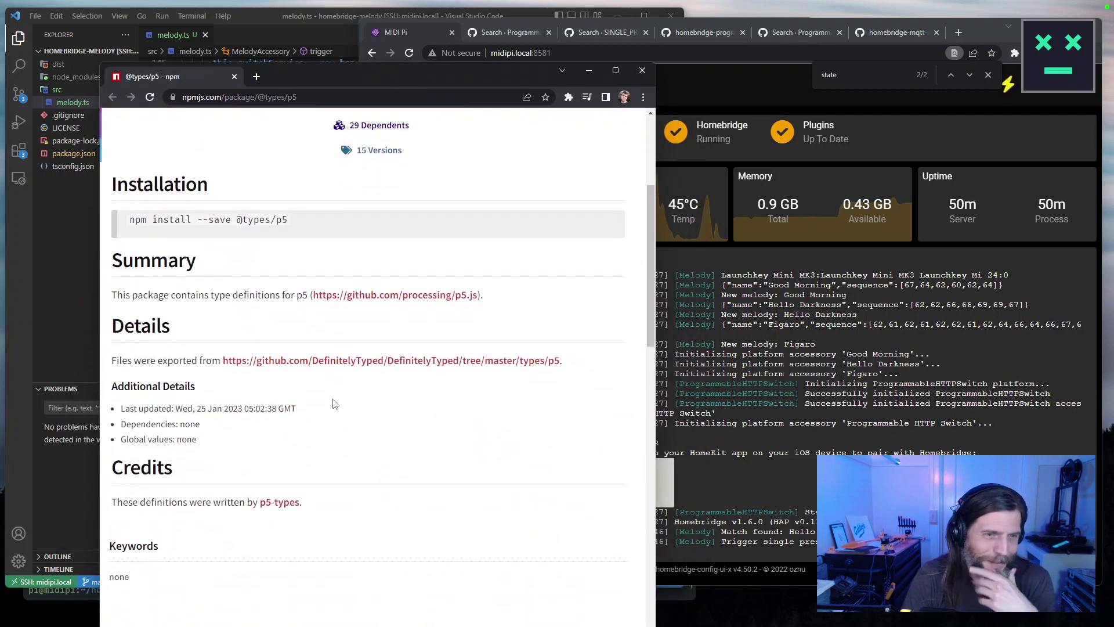
scroll(330, 405, "down", 6)
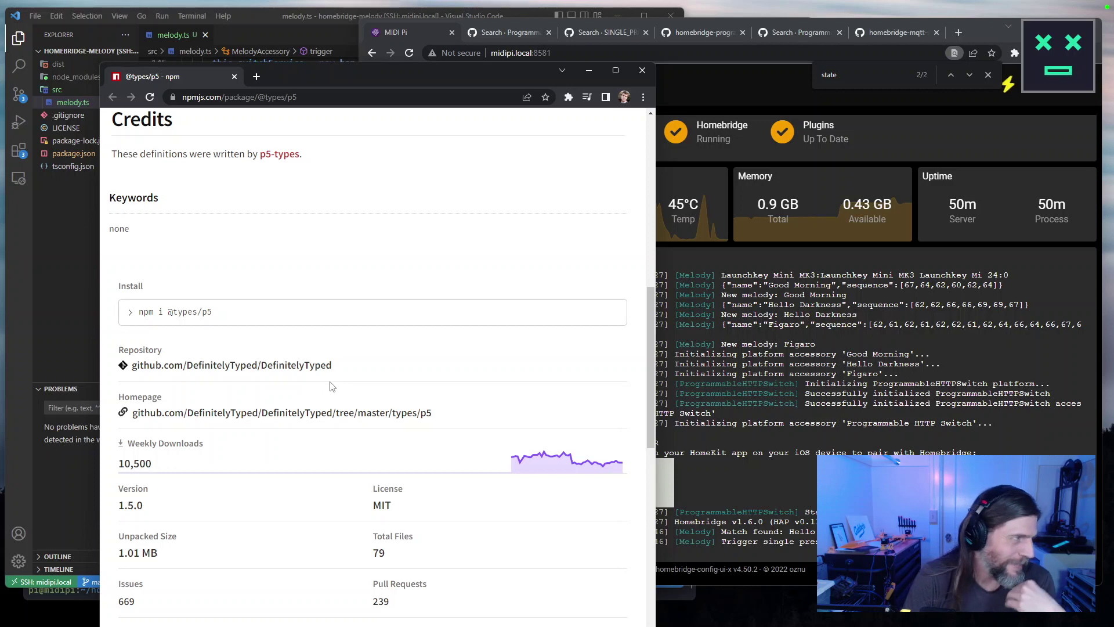
scroll(332, 385, "down", 3)
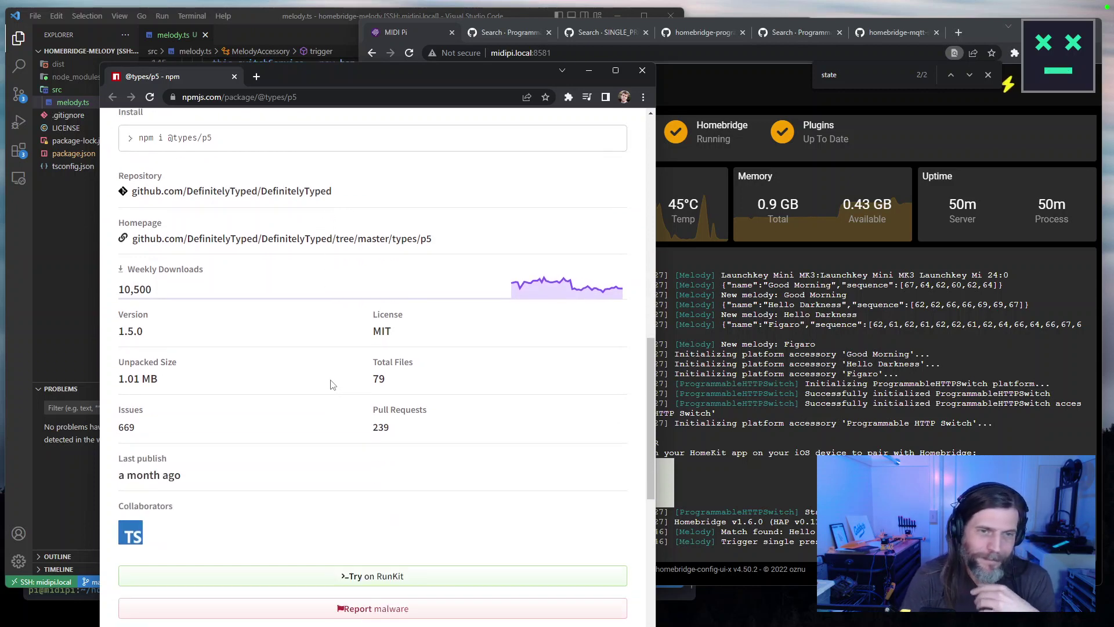
scroll(355, 337, "down", 8)
scroll(433, 267, "up", 6)
scroll(438, 262, "up", 5)
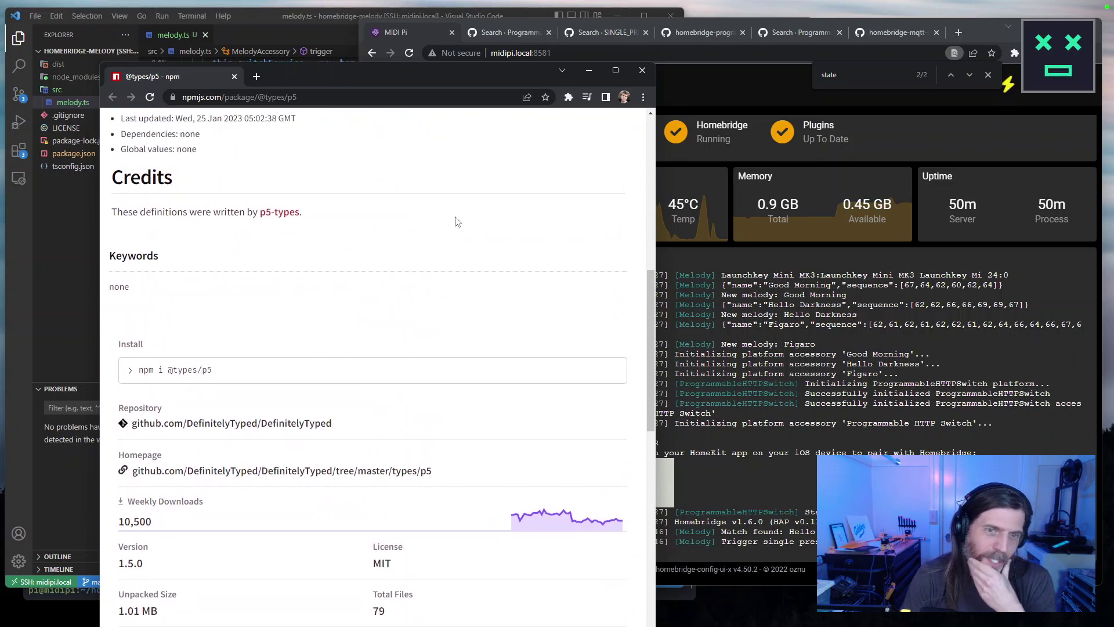
scroll(458, 224, "up", 4)
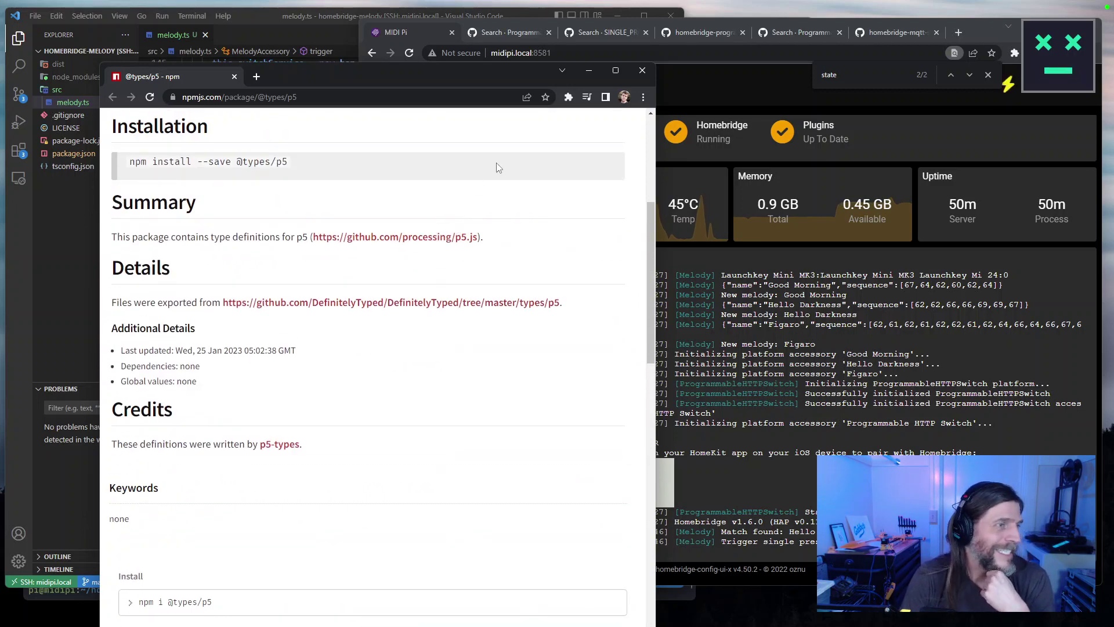
left_click(642, 70)
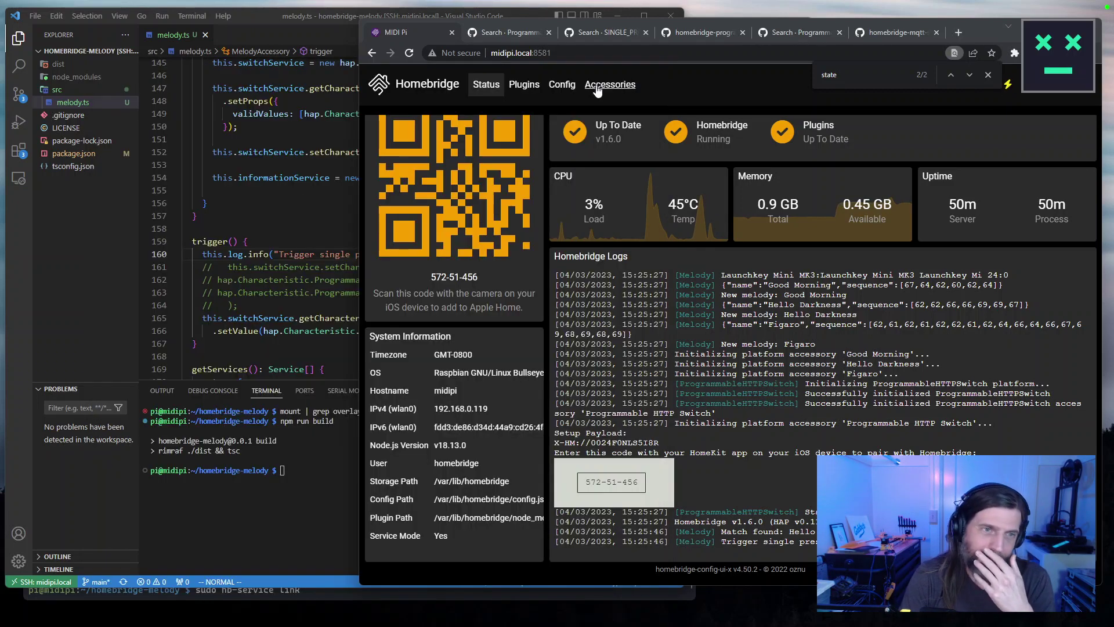
Widen VS Code and review the MelodyAccessory trigger method around line 120.
left_click(251, 256)
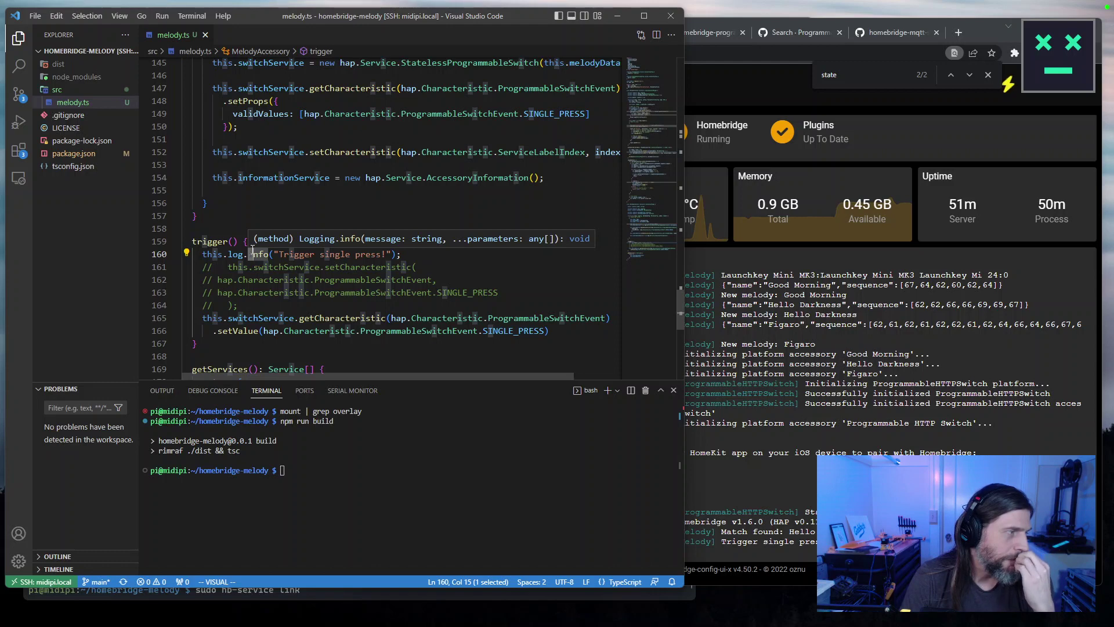
key("Escape")
key("k")
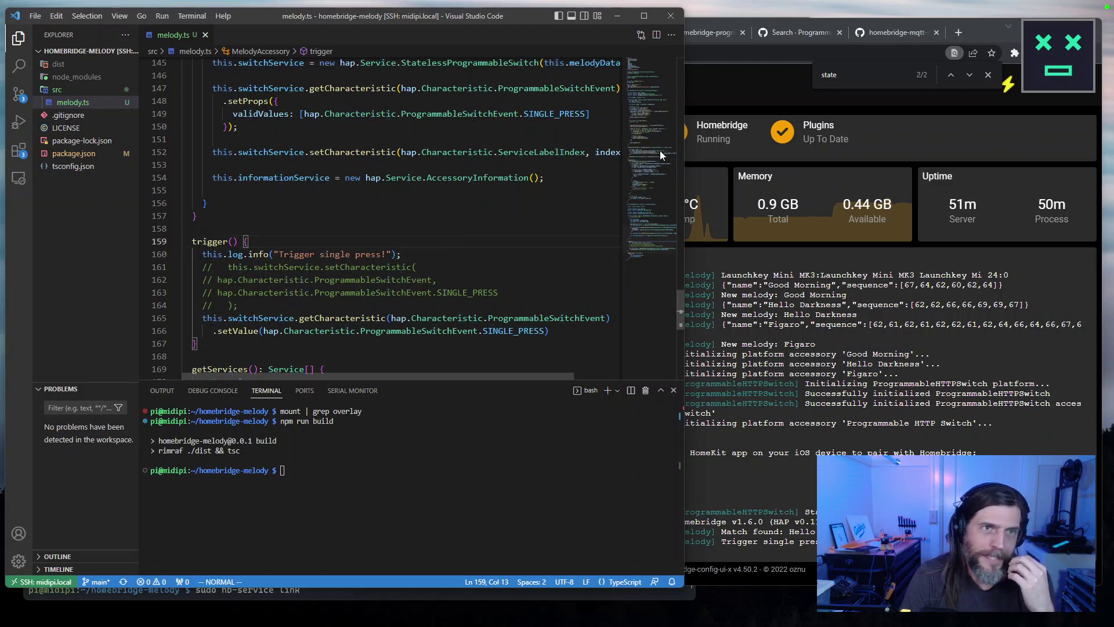
left_click_drag(683, 106, 952, 106)
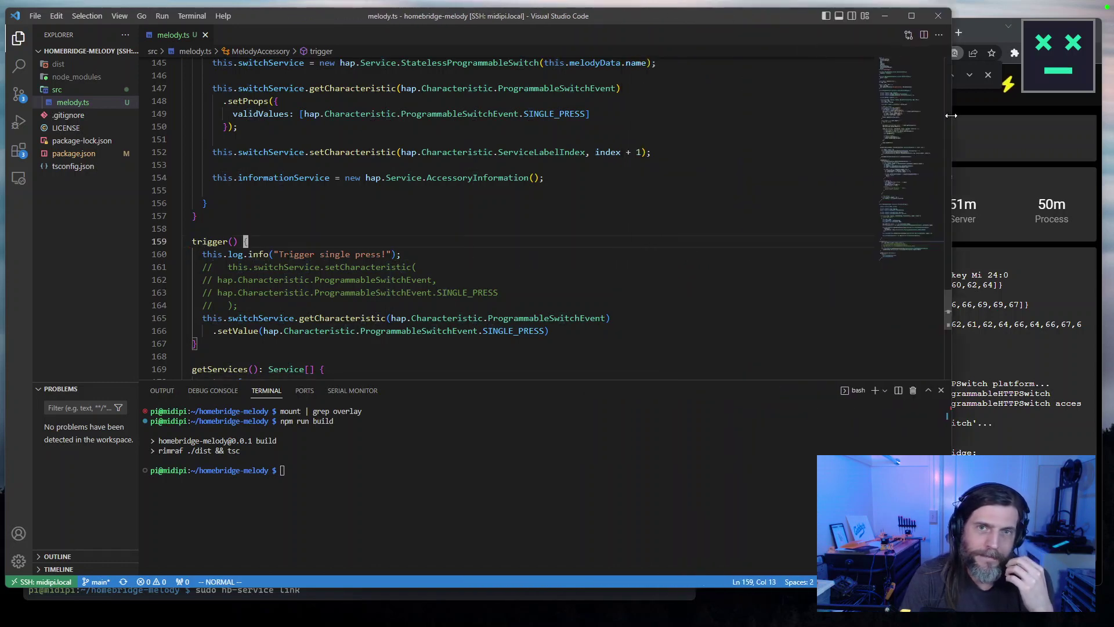
scroll(718, 279, "up", 8)
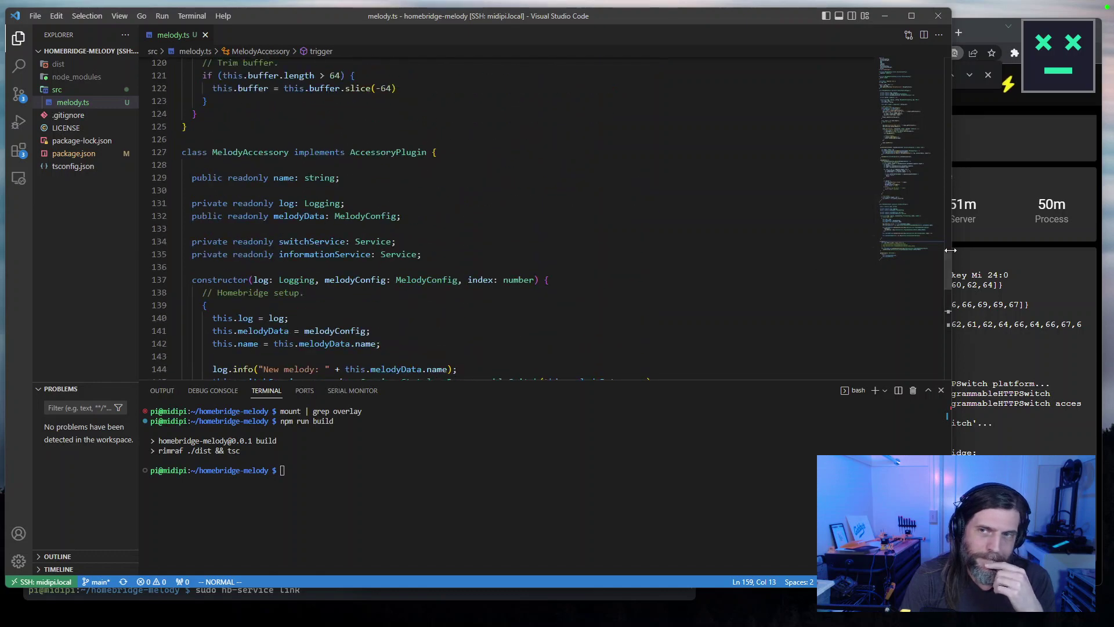
left_click_drag(947, 256, 899, 262)
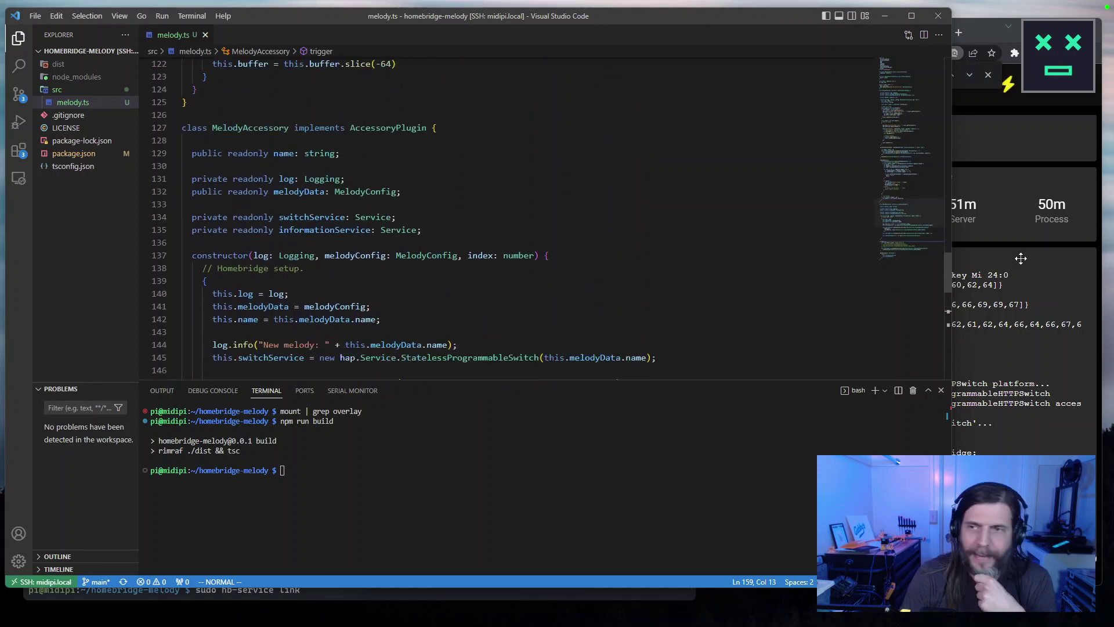
Bring back the homebridge-mqtt-statelessswitch index.js page in Chrome.
left_click(1016, 163)
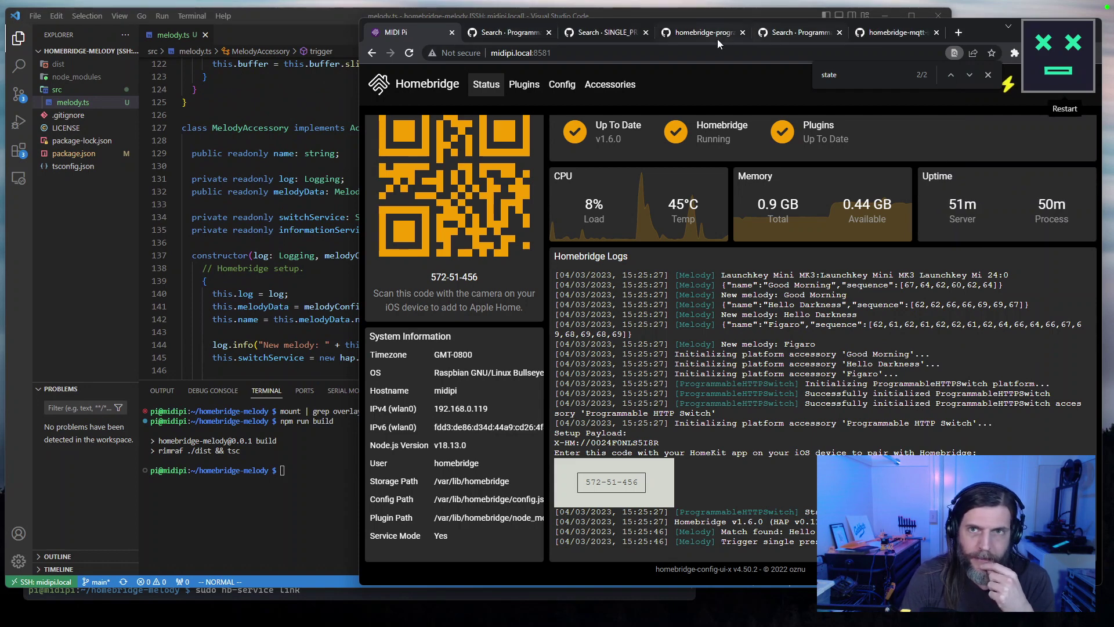
left_click(718, 37)
left_click(897, 38)
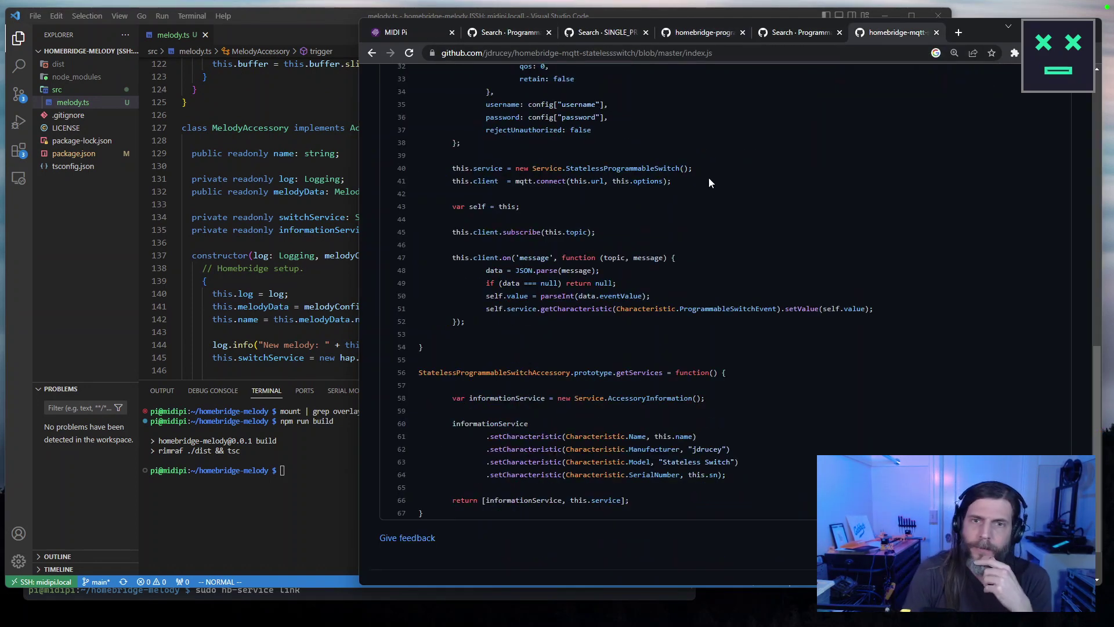
Place the browser beside the code editor and scroll through GitHub's index.js.
scroll(681, 279, "up", 8)
scroll(681, 274, "up", 3)
scroll(522, 267, "down", 2)
scroll(398, 262, "up", 1)
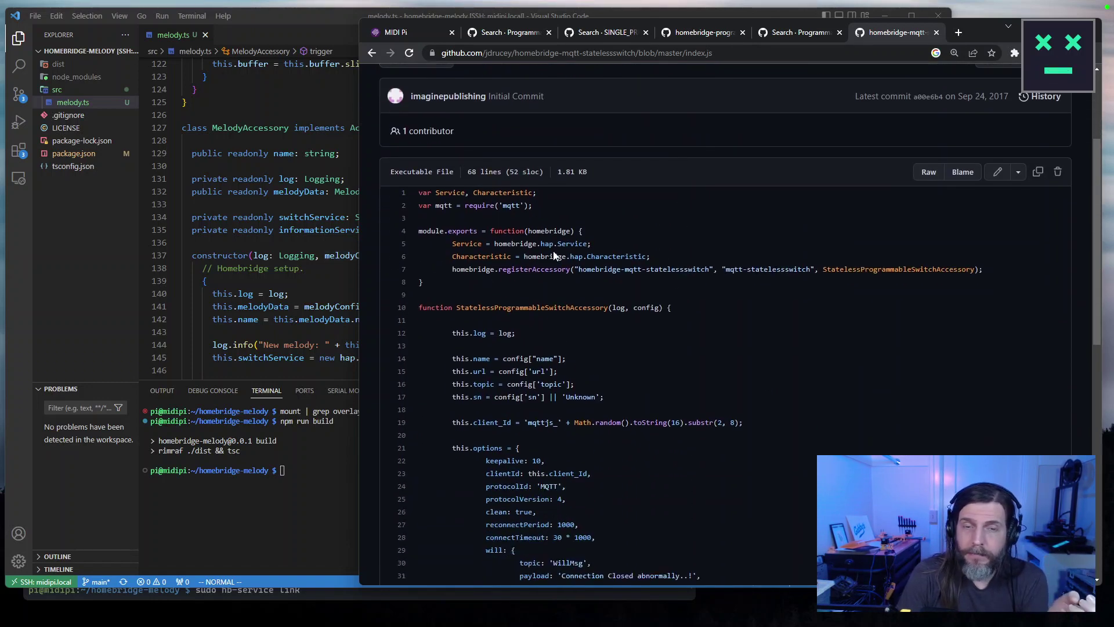
scroll(659, 252, "up", 3)
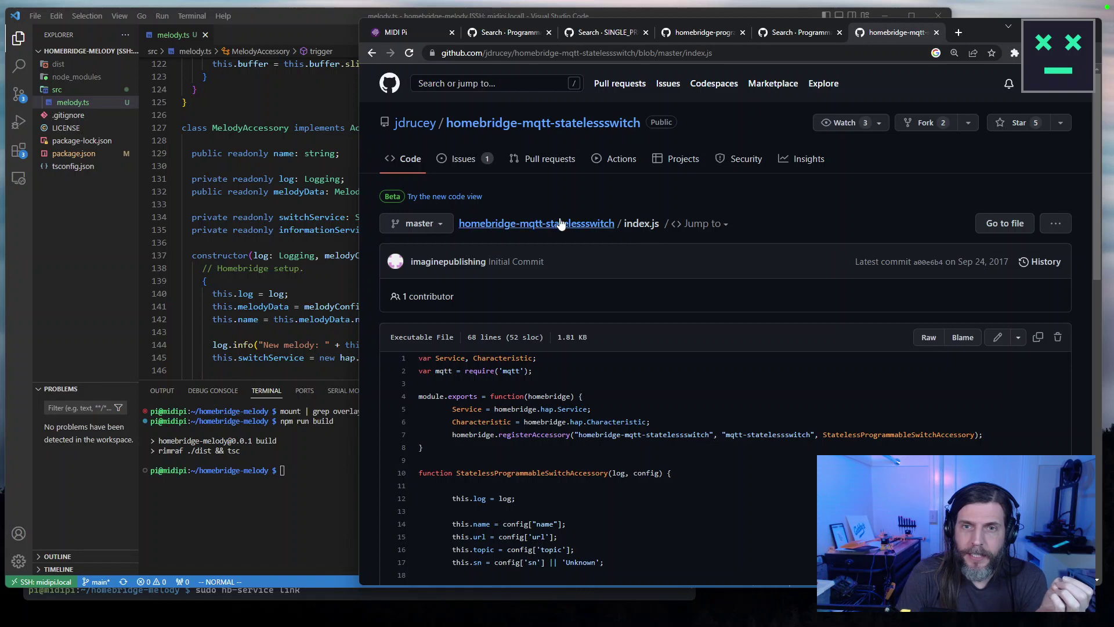
left_click_drag(362, 298, 519, 286)
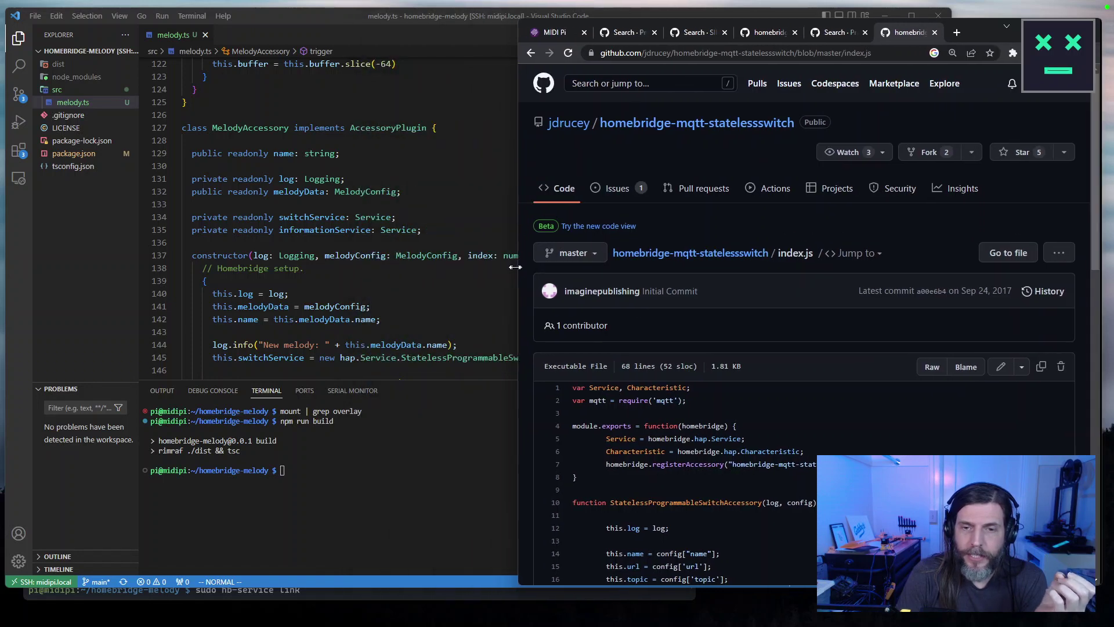
scroll(713, 295, "down", 3)
scroll(709, 293, "down", 5)
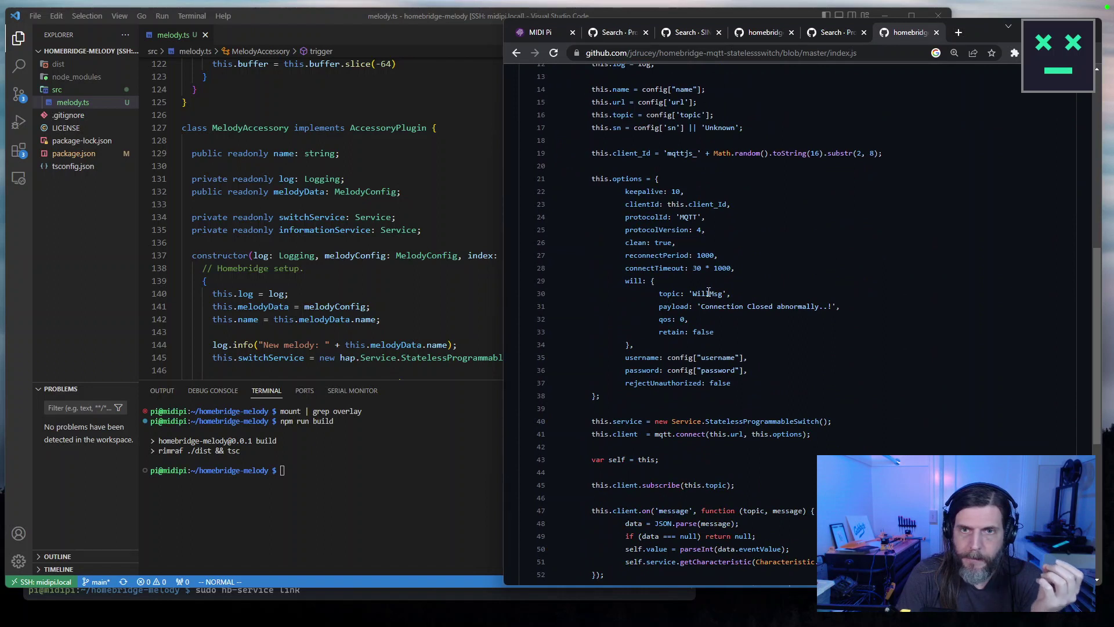
scroll(709, 293, "down", 2)
scroll(703, 286, "up", 2)
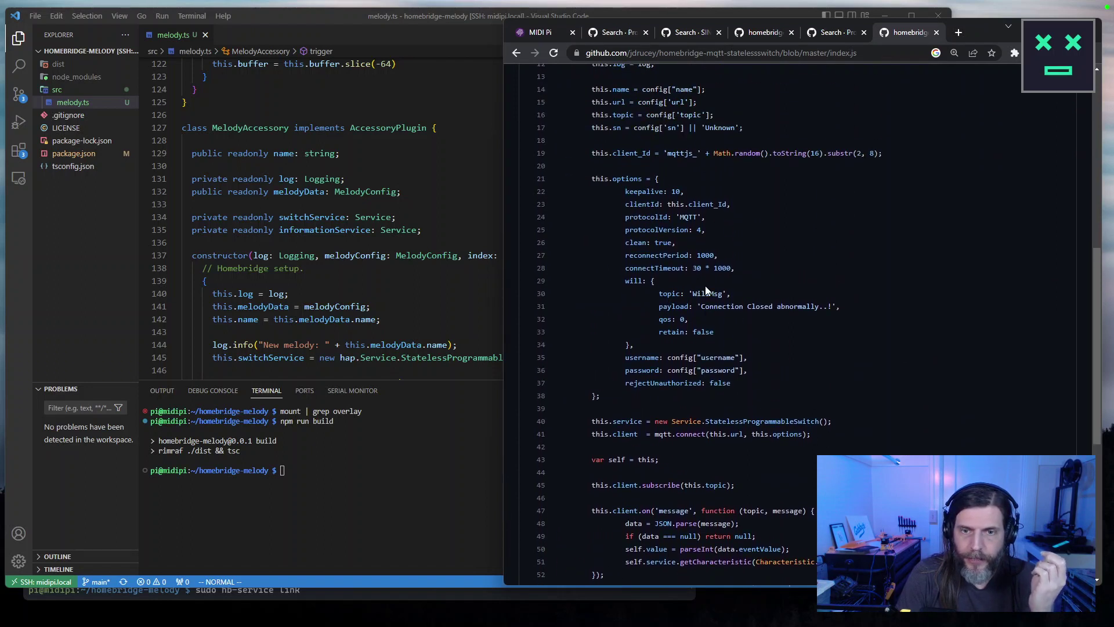
scroll(706, 289, "down", 2)
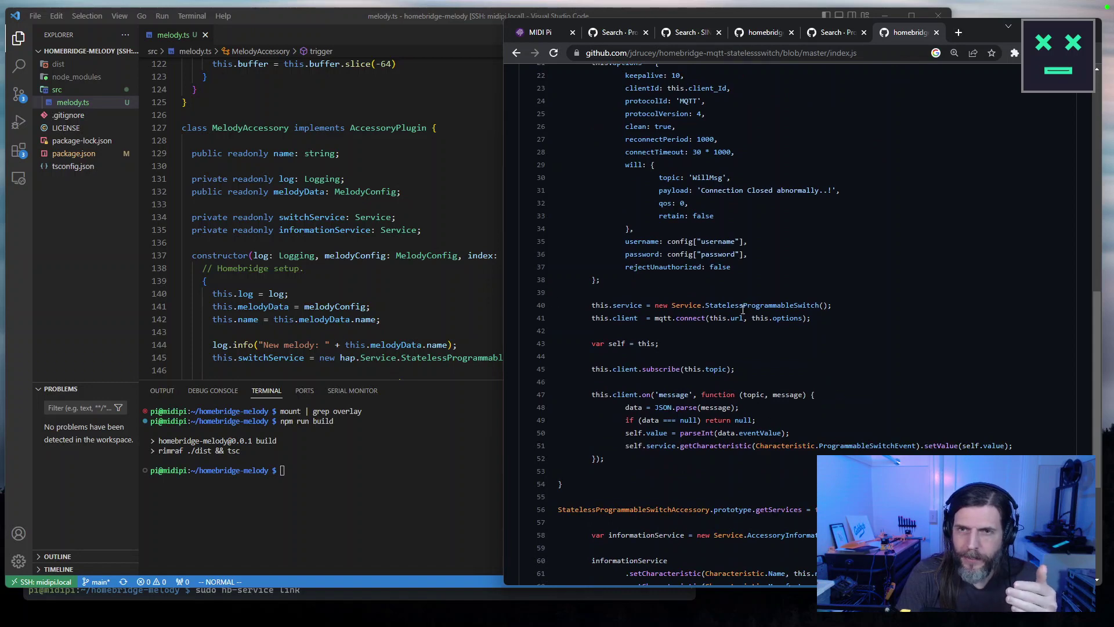
scroll(742, 310, "down", 4)
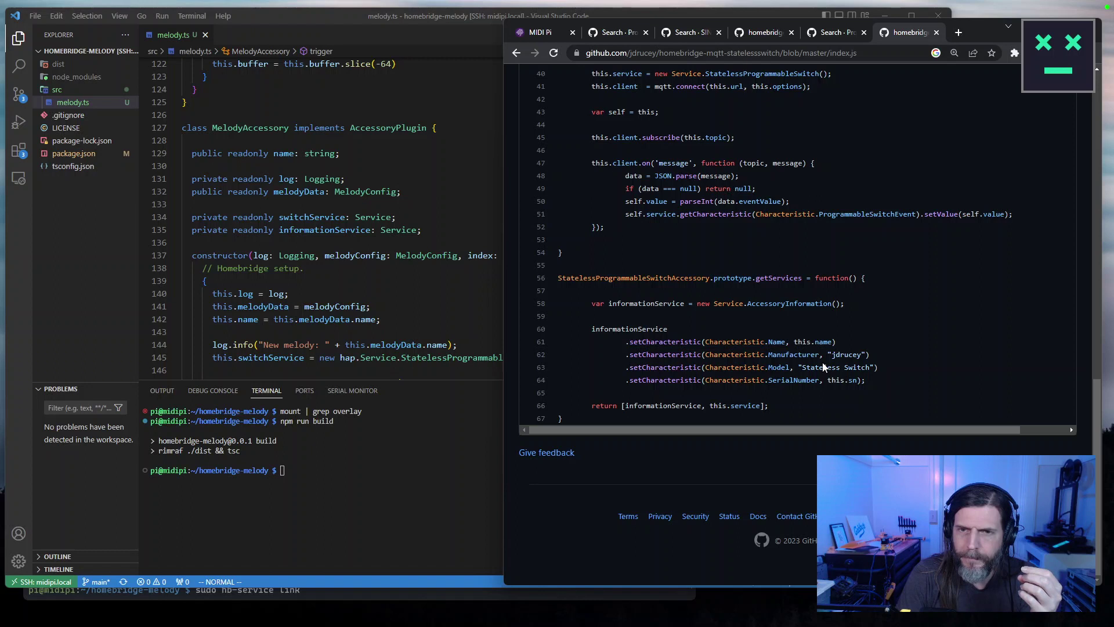
Mark accessory information lines 58–64, clear them, then select the message handler lines 47–52.
left_click_drag(897, 381, 559, 296)
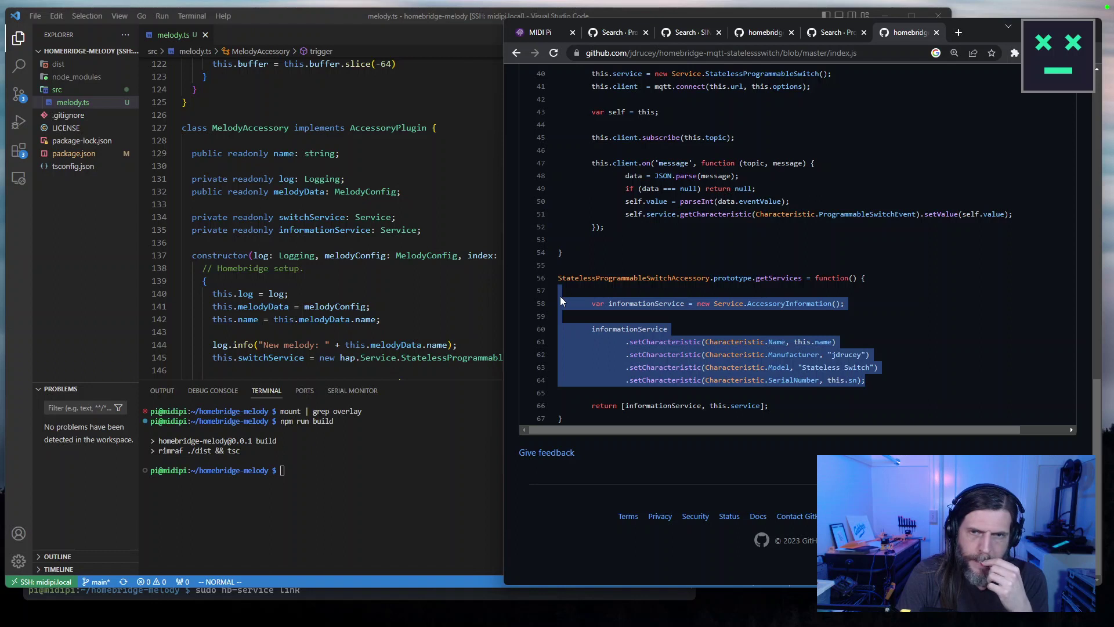
scroll(818, 338, "up", 2)
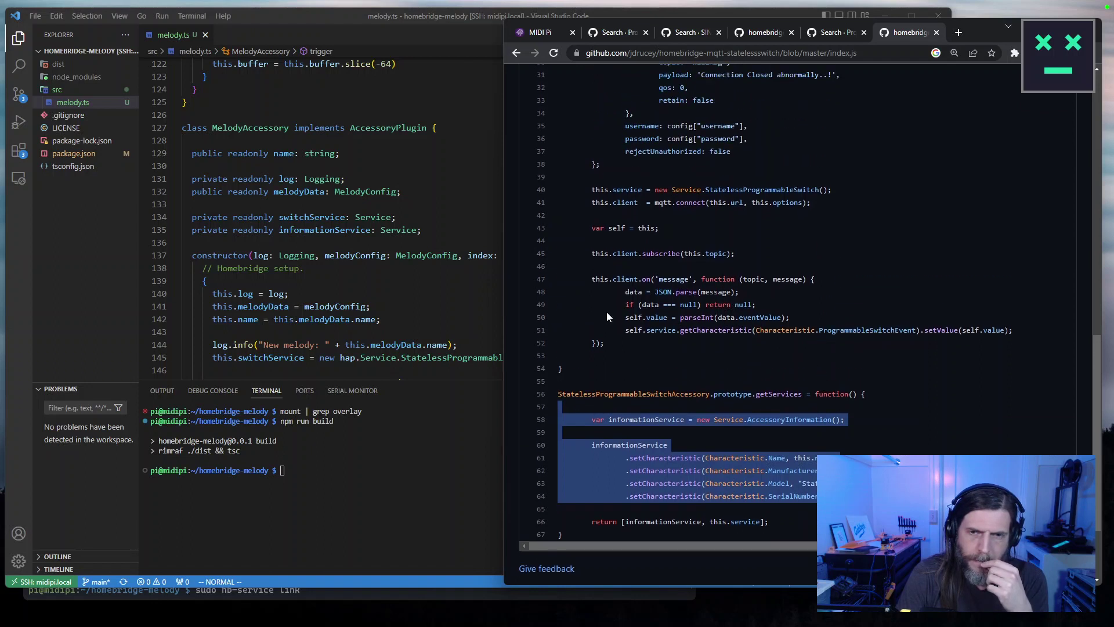
left_click(652, 343)
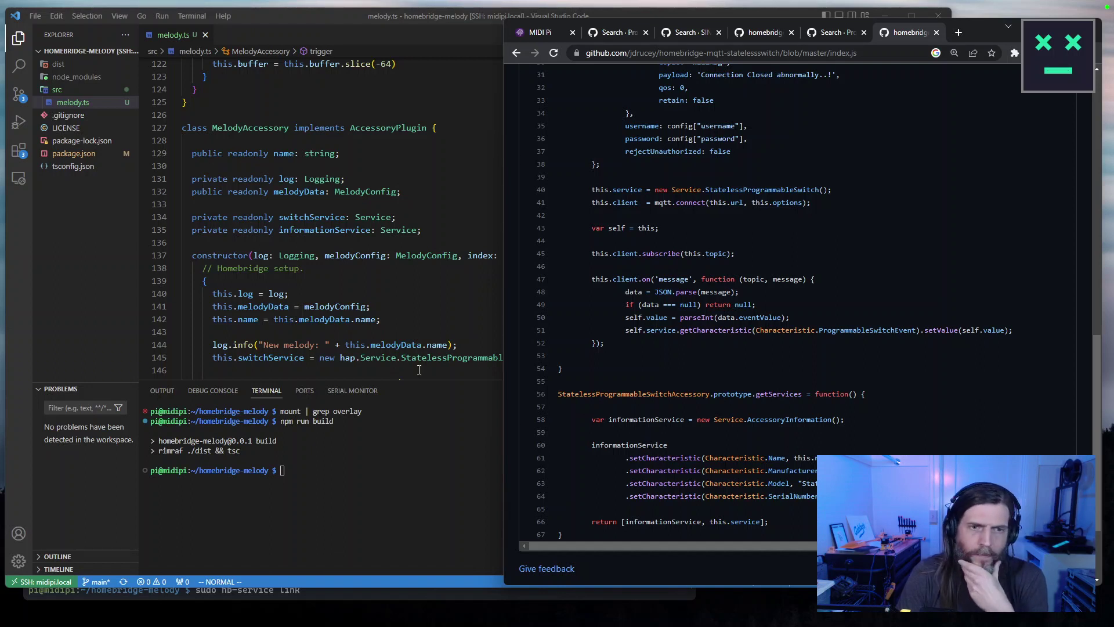
left_click_drag(630, 346, 558, 279)
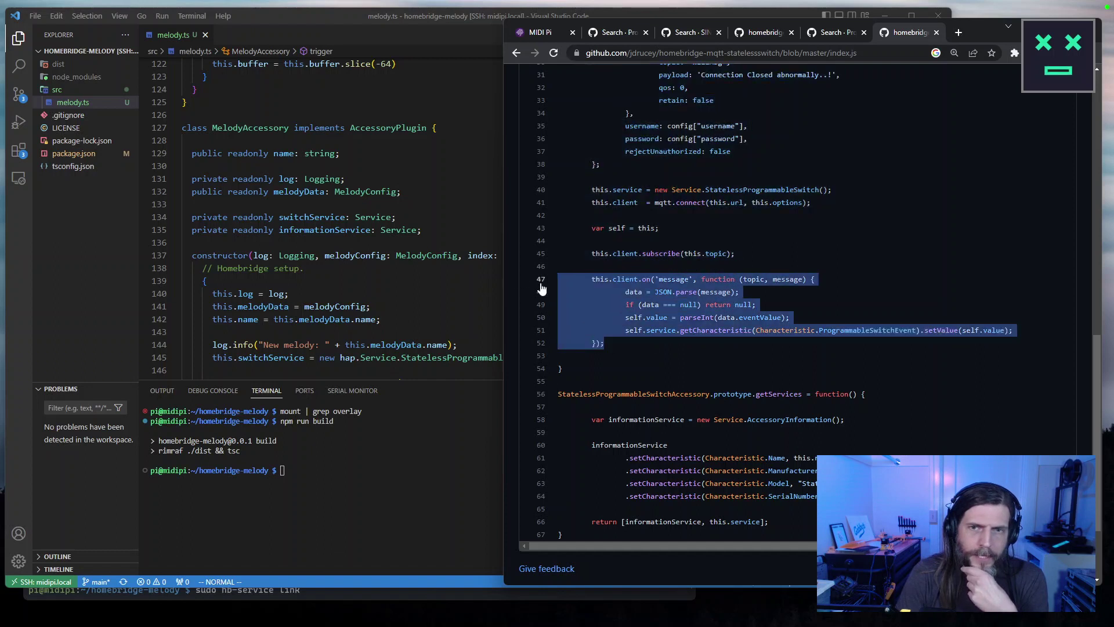
scroll(733, 323, "up", 5)
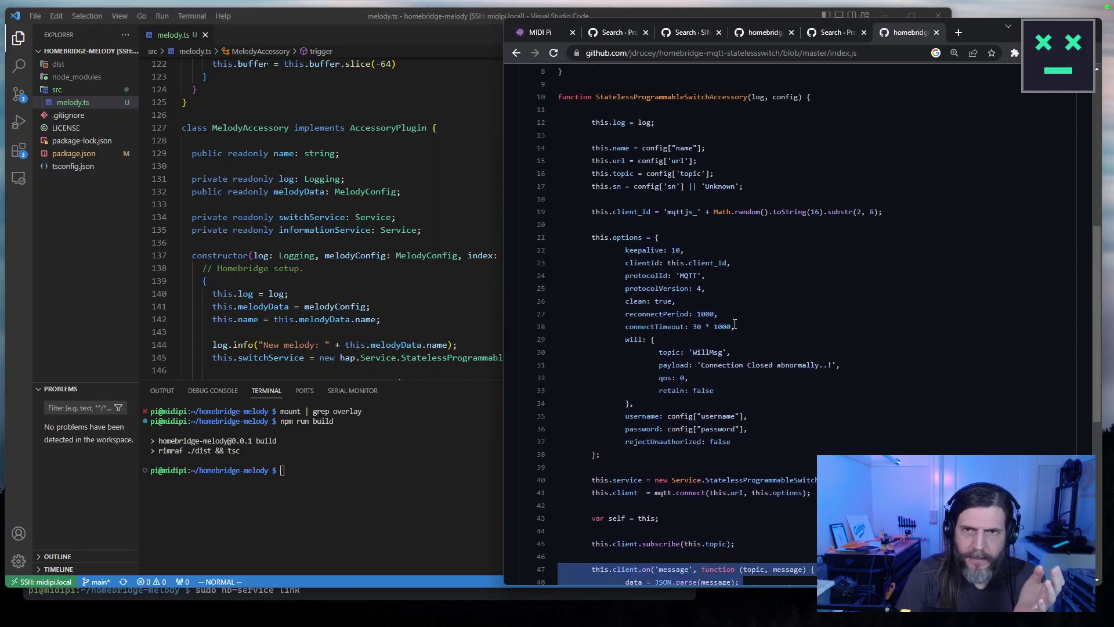
scroll(735, 324, "up", 6)
scroll(735, 324, "down", 5)
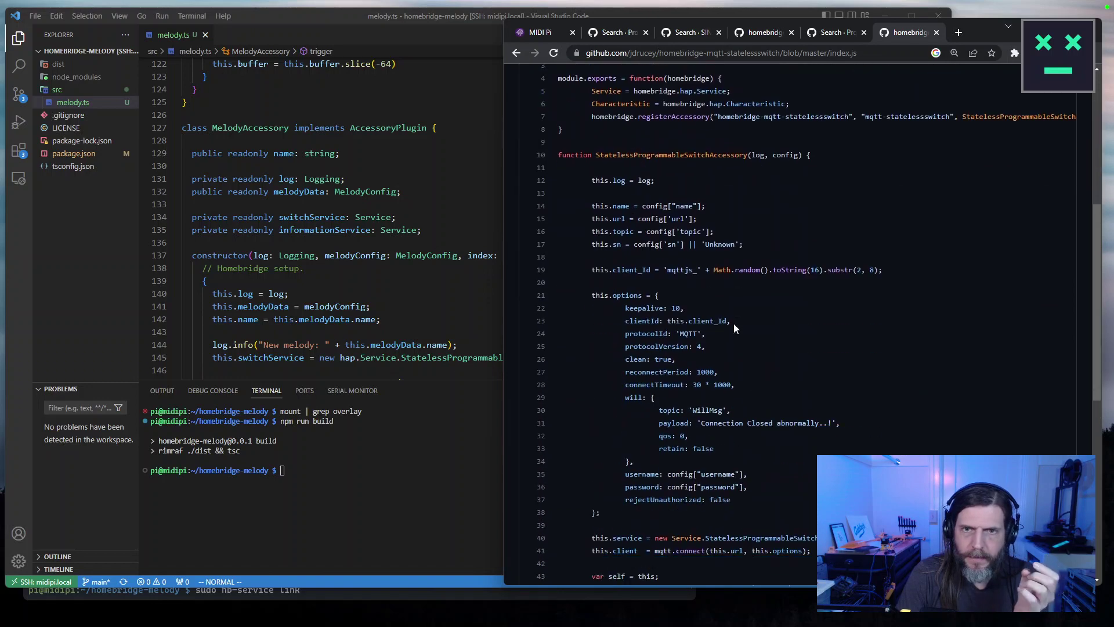
scroll(734, 323, "down", 1)
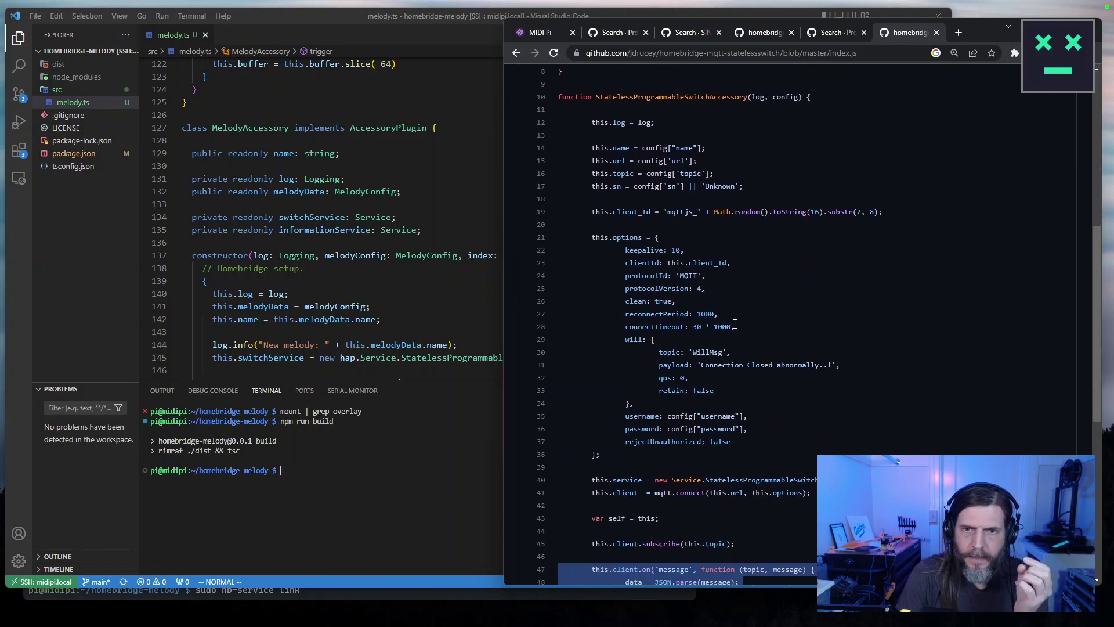
scroll(735, 324, "down", 1)
Select the options block, then line 40 creating the StatelessProgrammableSwitch service.
left_click_drag(627, 410, 559, 167)
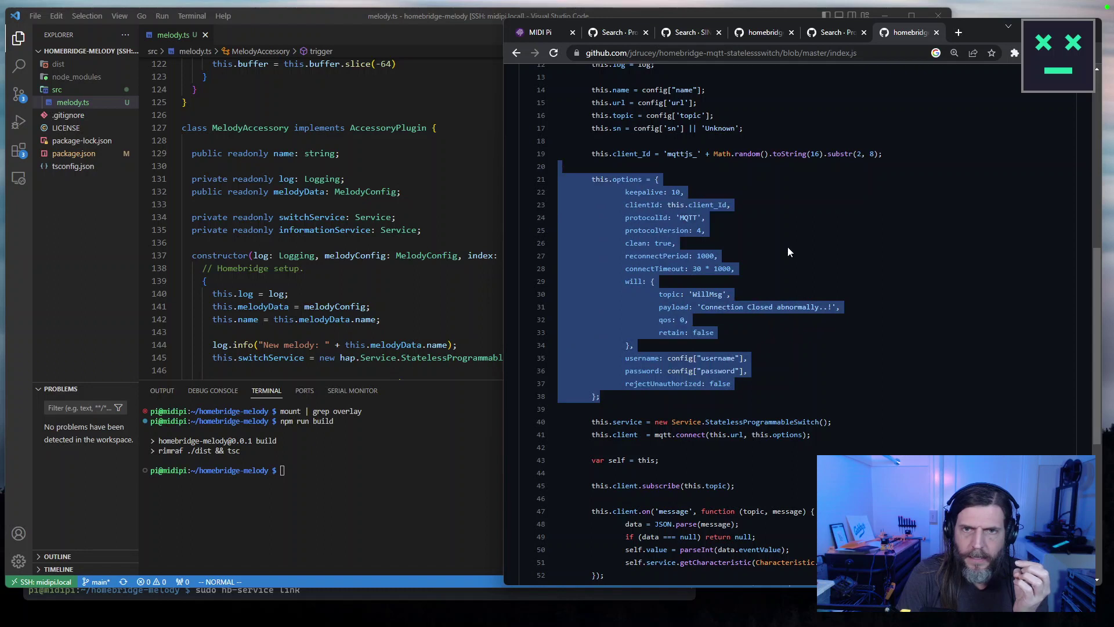
scroll(784, 257, "up", 2)
scroll(784, 261, "down", 3)
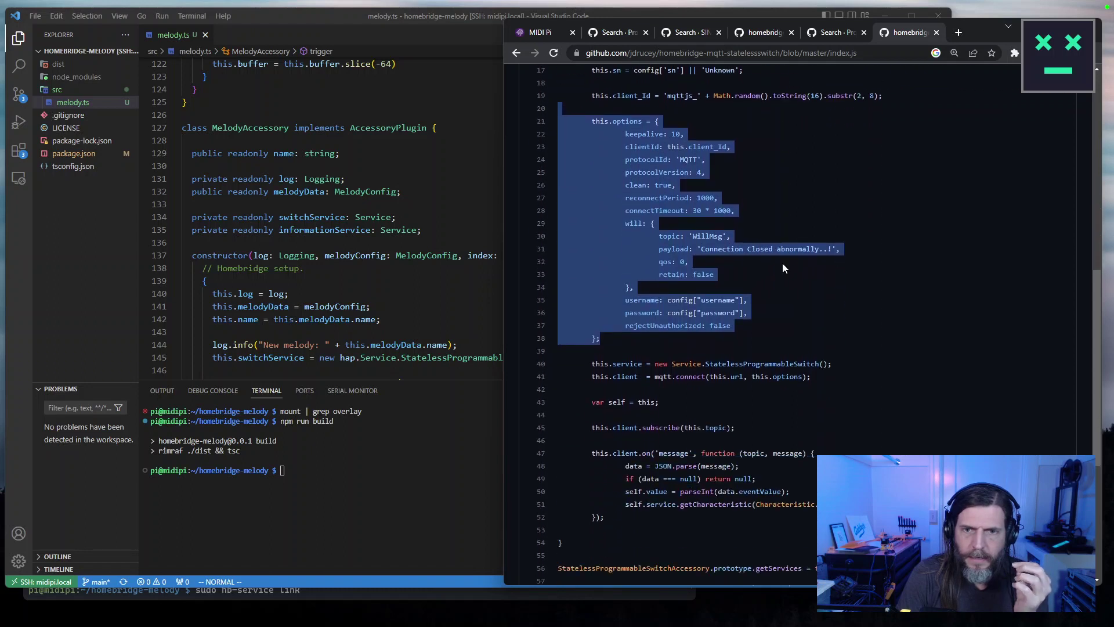
scroll(782, 267, "down", 2)
triple_click(761, 247)
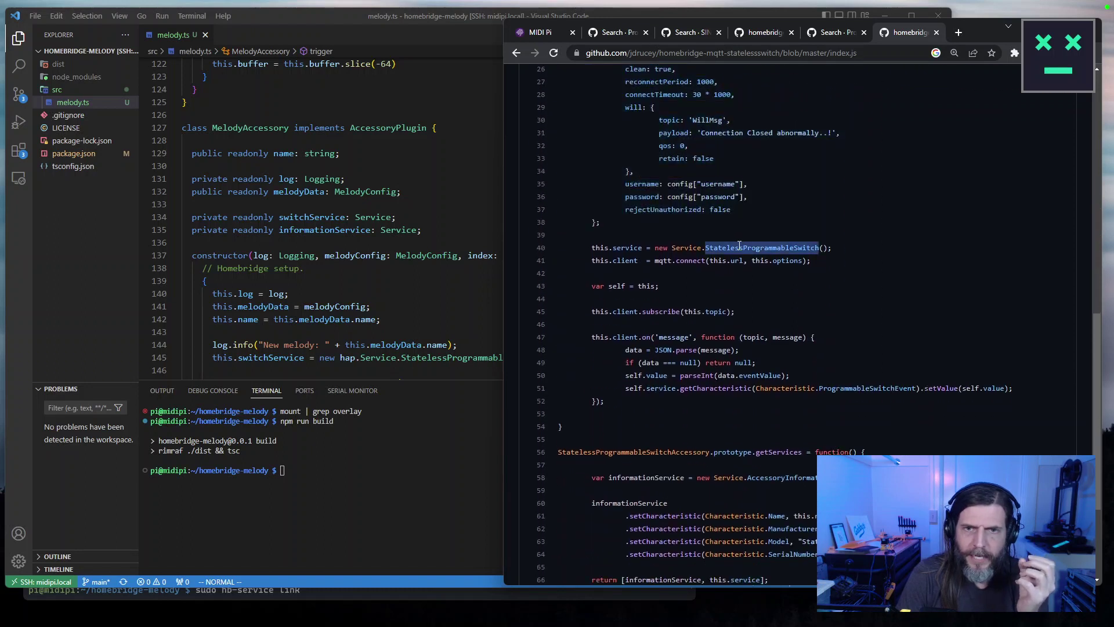
scroll(411, 295, "down", 6)
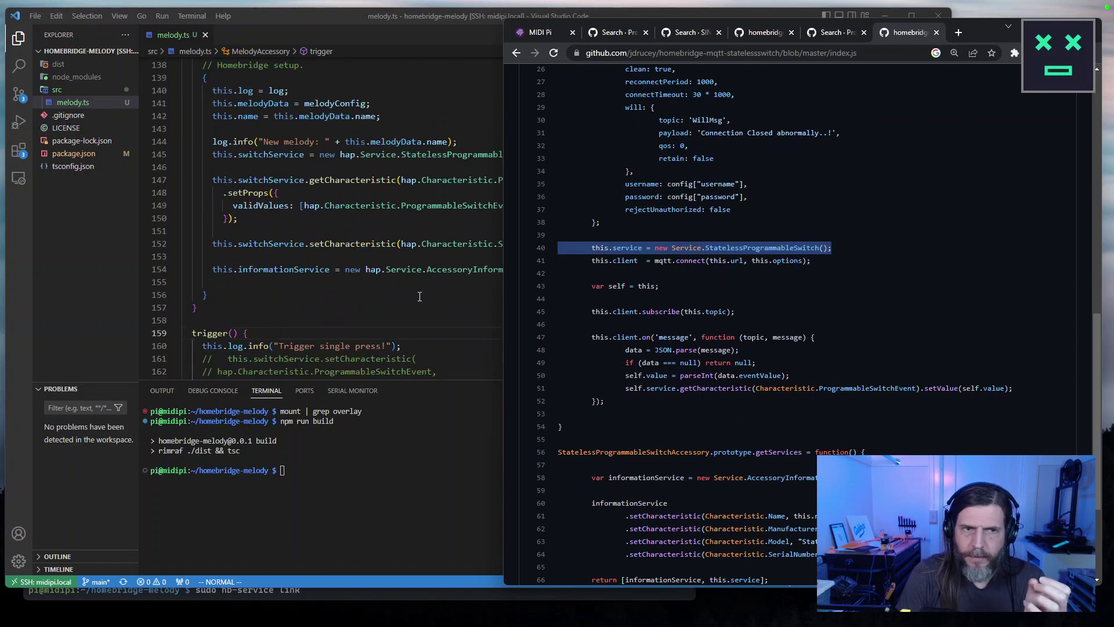
scroll(418, 290, "up", 2)
scroll(421, 285, "up", 1)
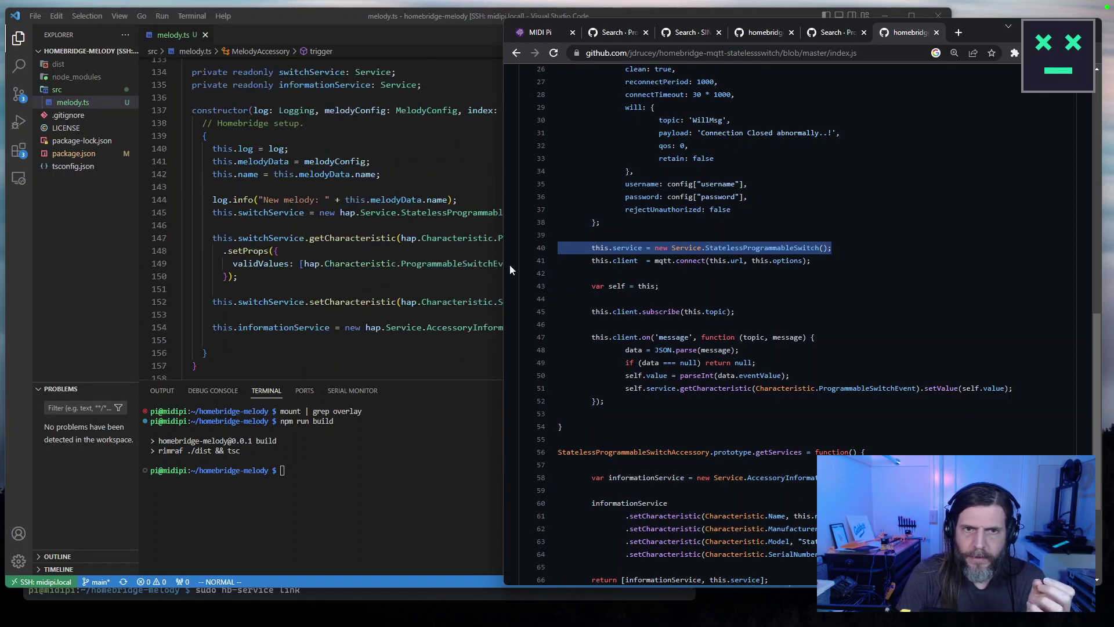
mouse_move(502, 261)
left_mouse_down()
mouse_move(628, 255)
mouse_move(513, 259)
left_mouse_up()
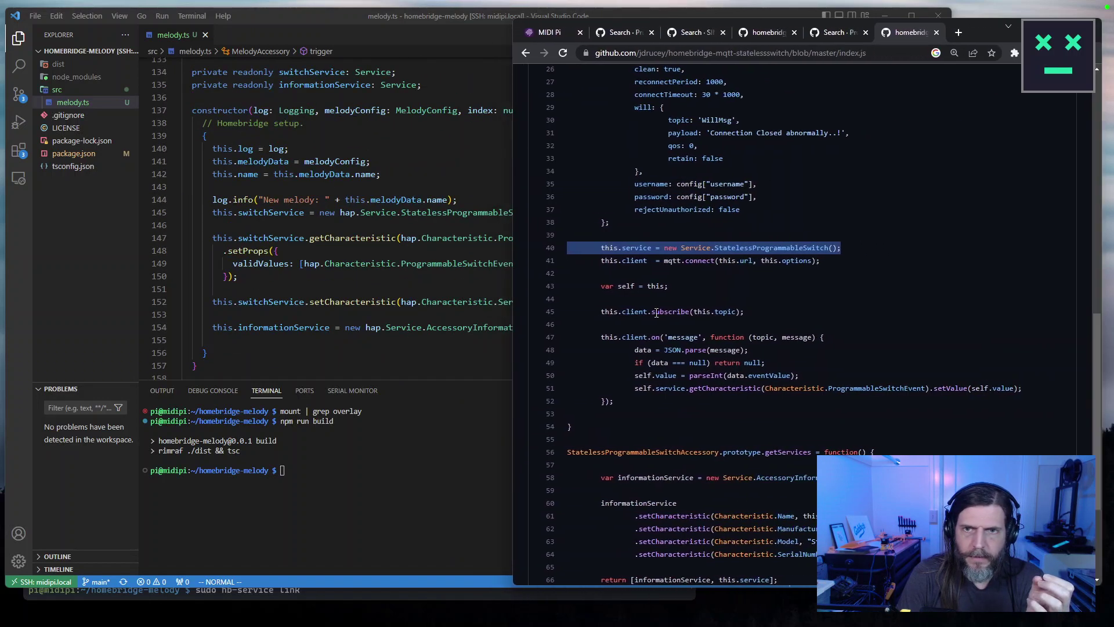
scroll(650, 314, "up", 5)
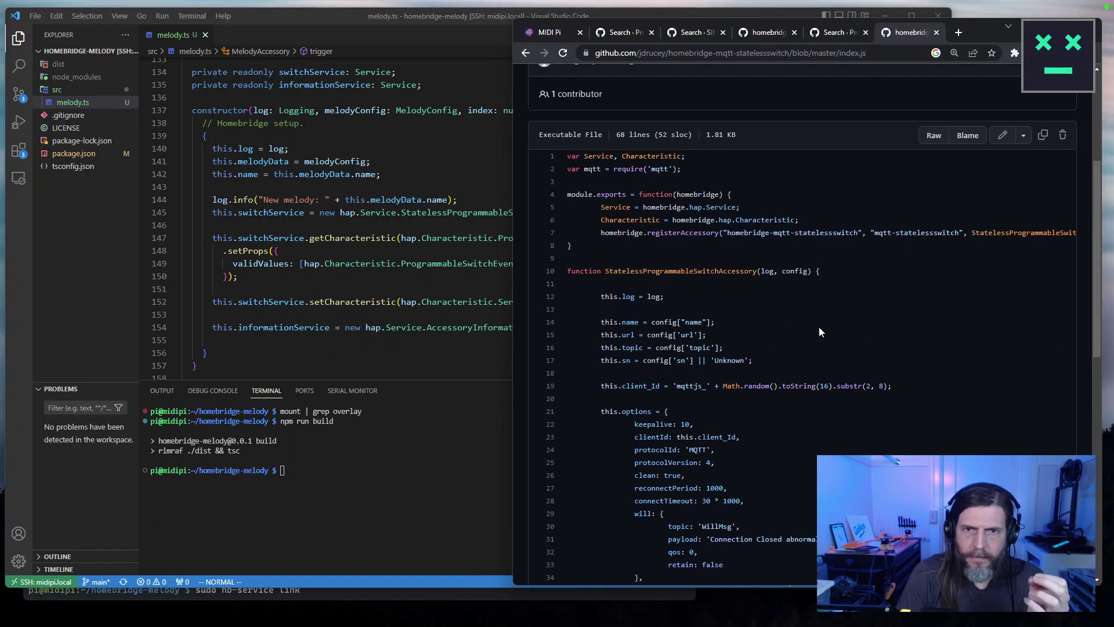
scroll(820, 330, "down", 2)
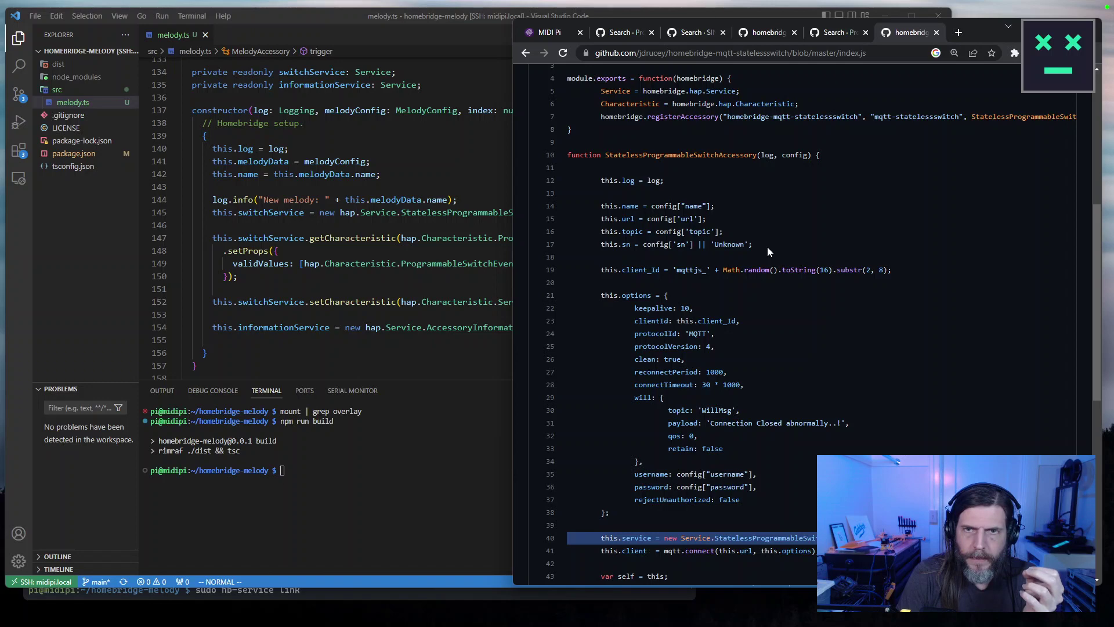
scroll(767, 246, "up", 5)
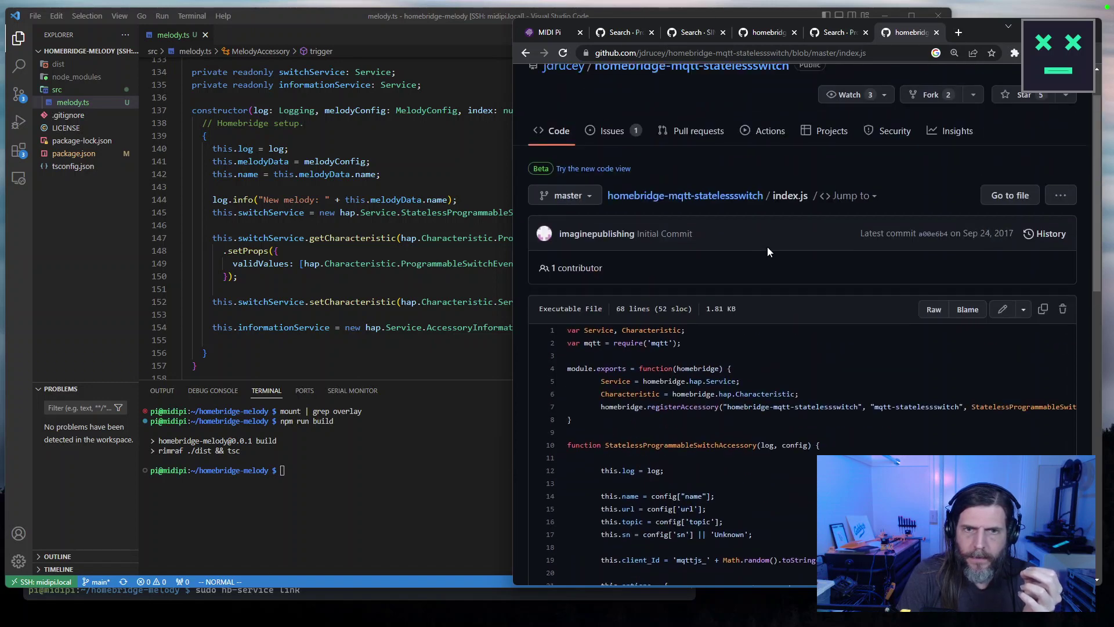
scroll(767, 249, "down", 1)
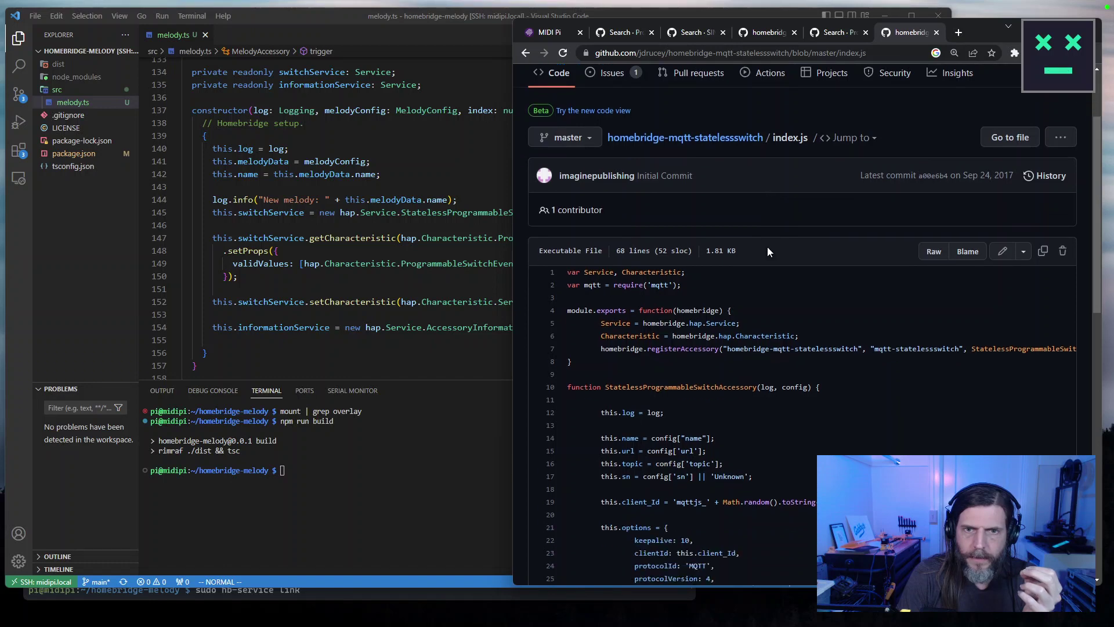
scroll(767, 249, "down", 6)
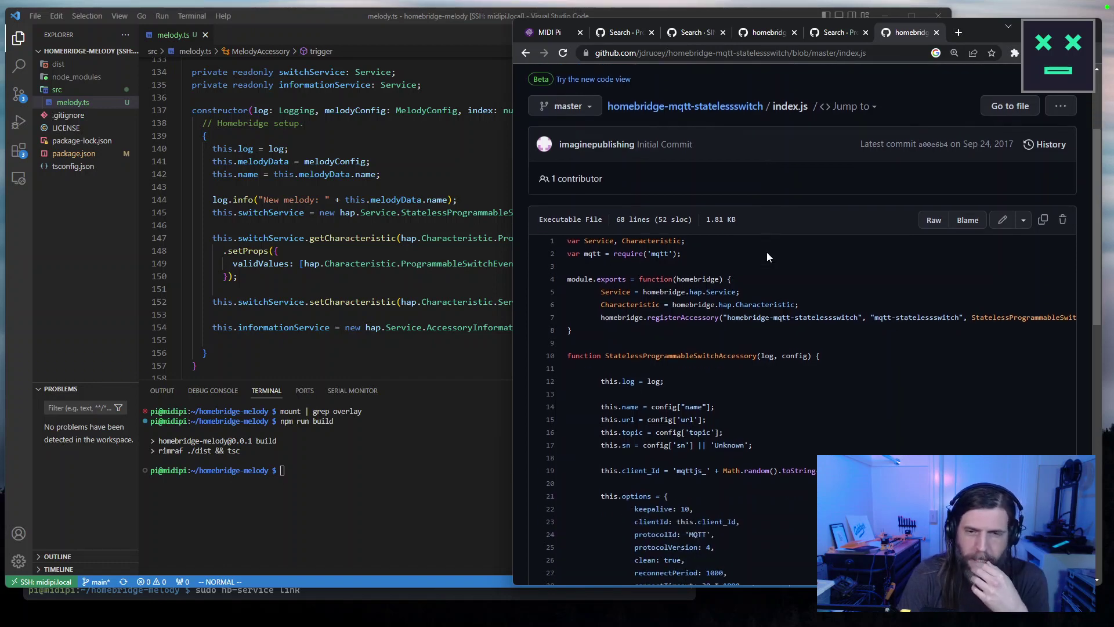
scroll(766, 257, "down", 2)
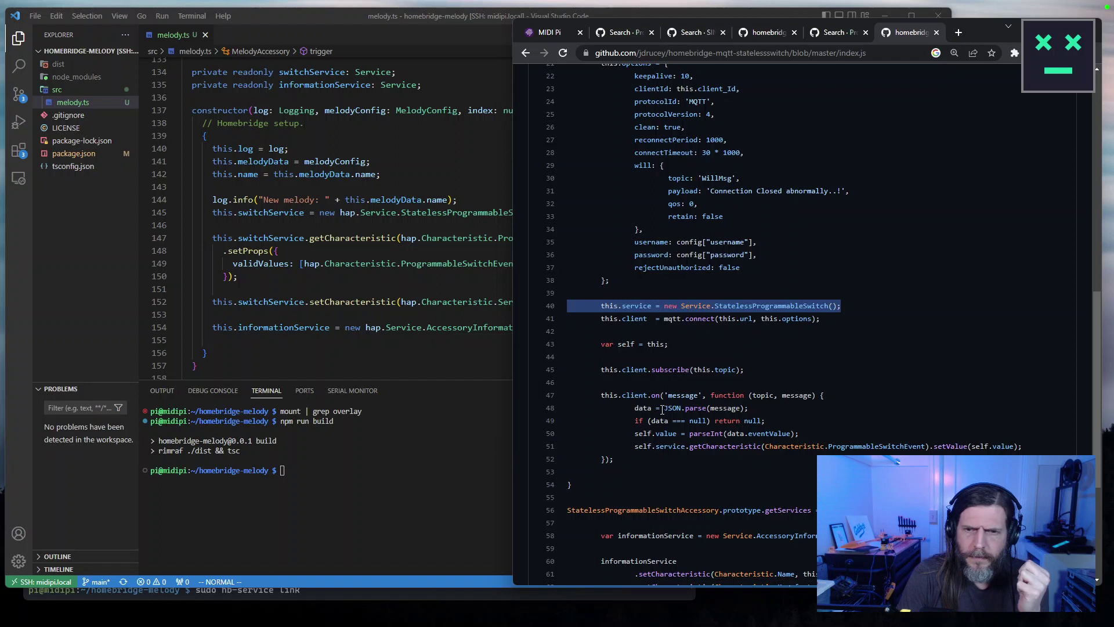
left_click(369, 293)
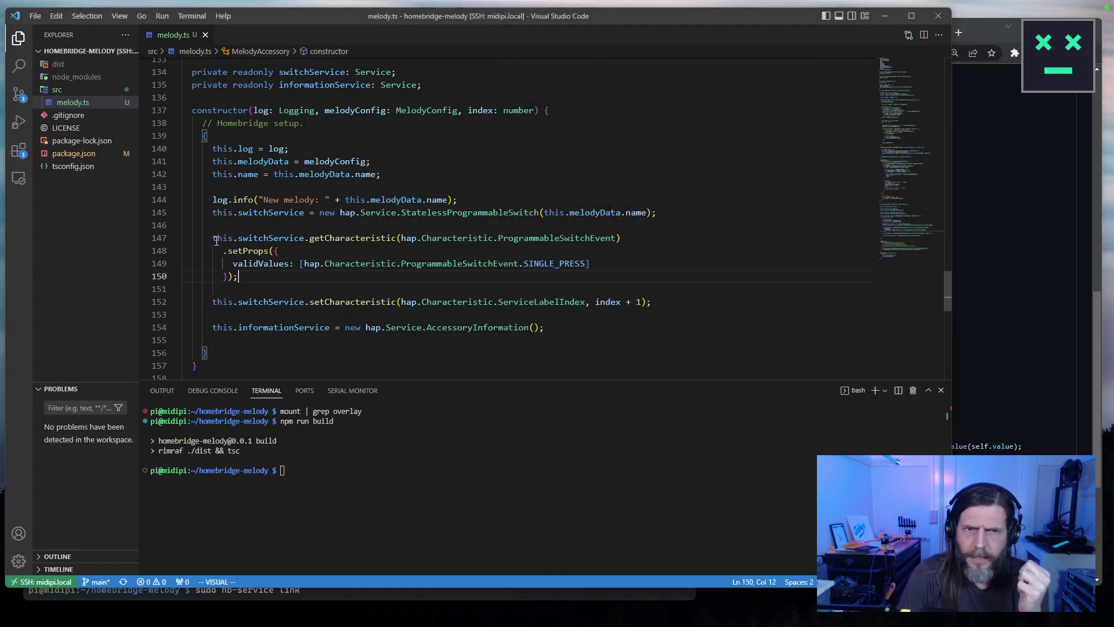
Select the setProps block on lines 147–150 in VS Code, then bring GitHub's index.js forward.
left_click_drag(273, 279, 168, 244)
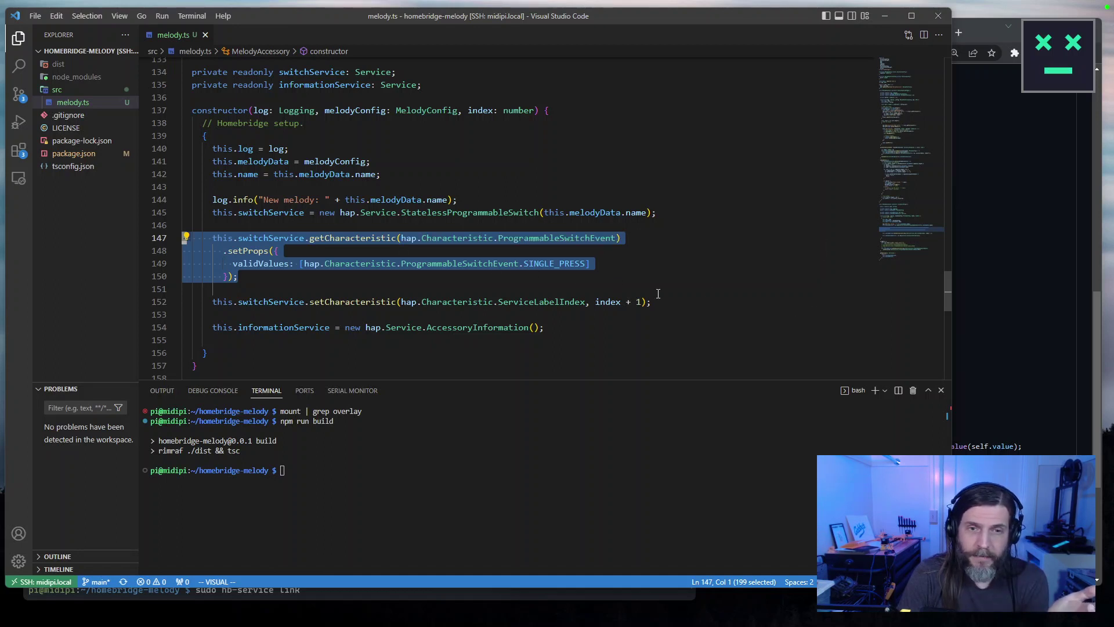
left_click(973, 312)
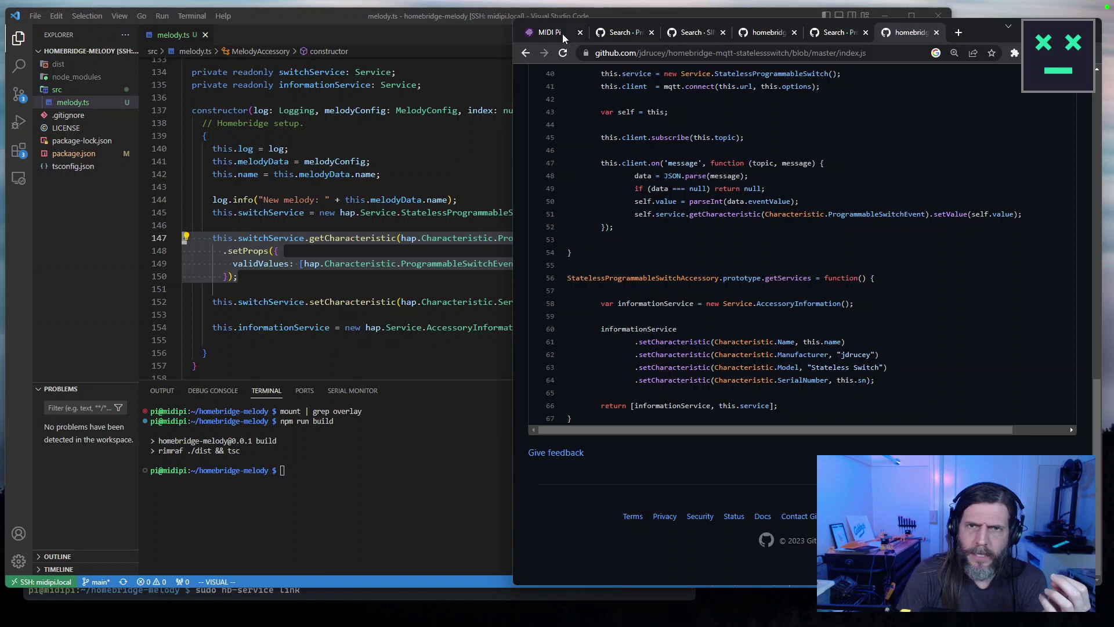
Return to Google and search 'homebridge statelessprogrammableswitch plugin', using the suggested corrected query.
left_click(527, 53)
left_click(527, 52)
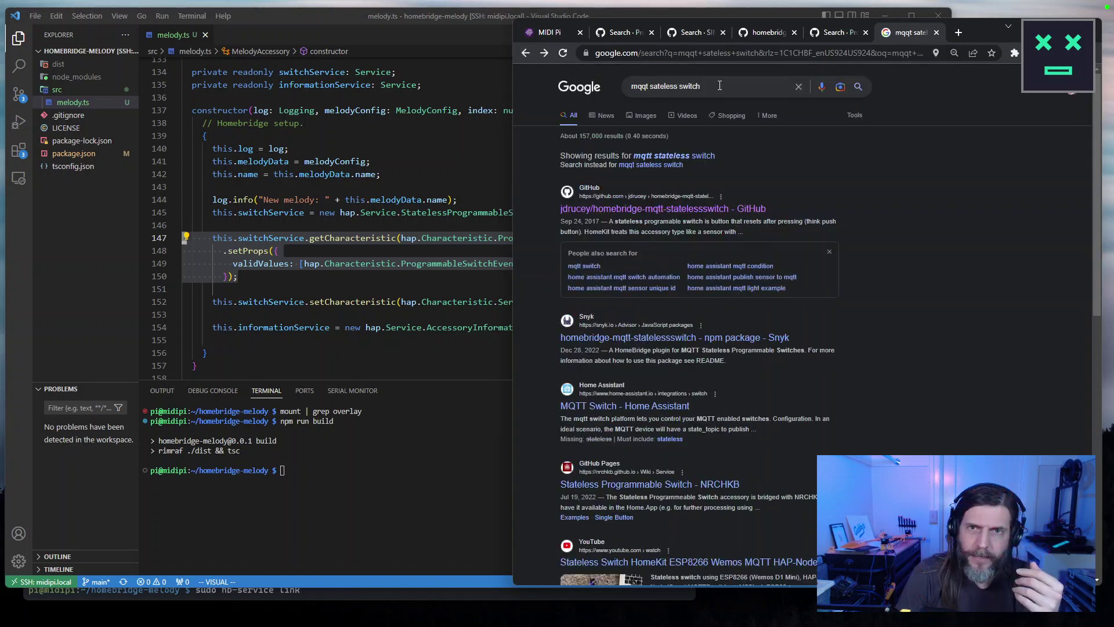
type("homebridgte s")
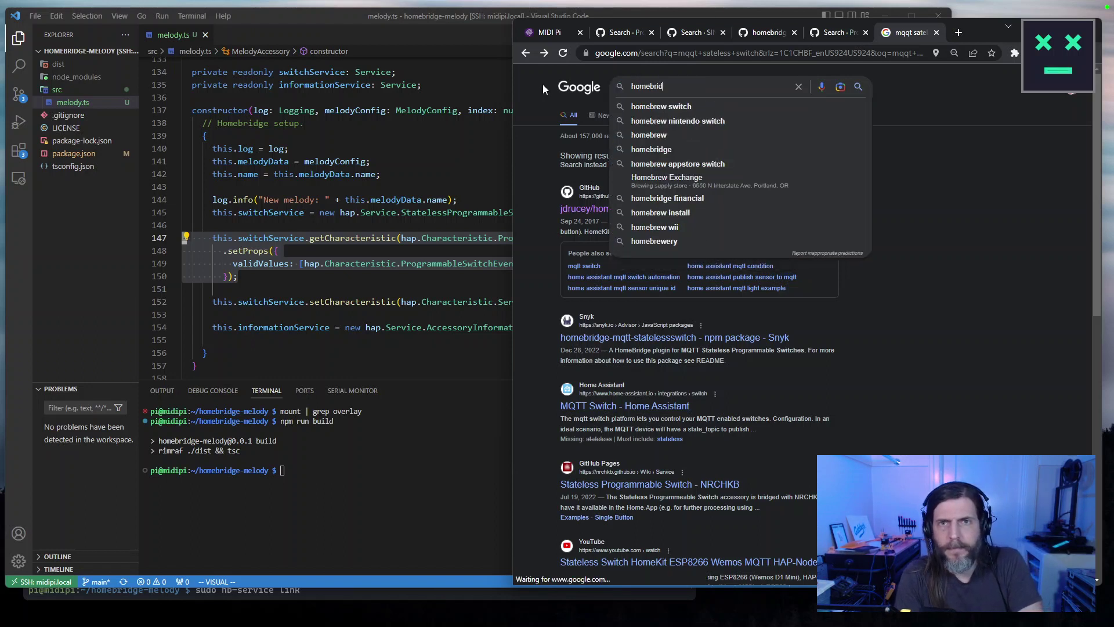
key("BackSpace")
key("BackSpace")
key("BackSpace")
key("BackSpace")
key("BackSpace")
type("e")
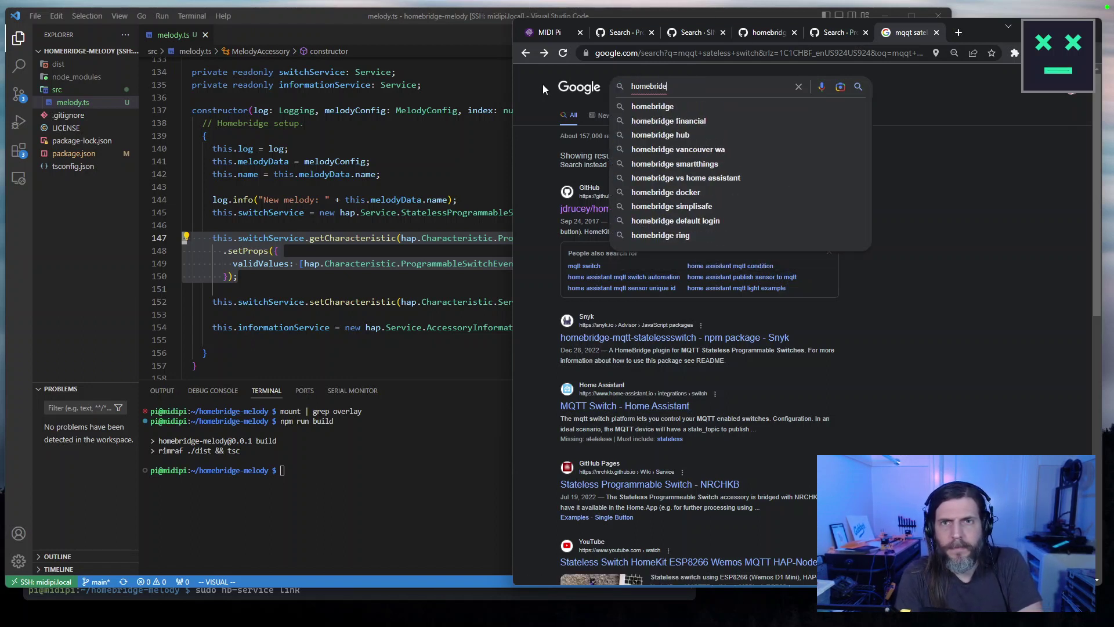
type(" statelessprogram")
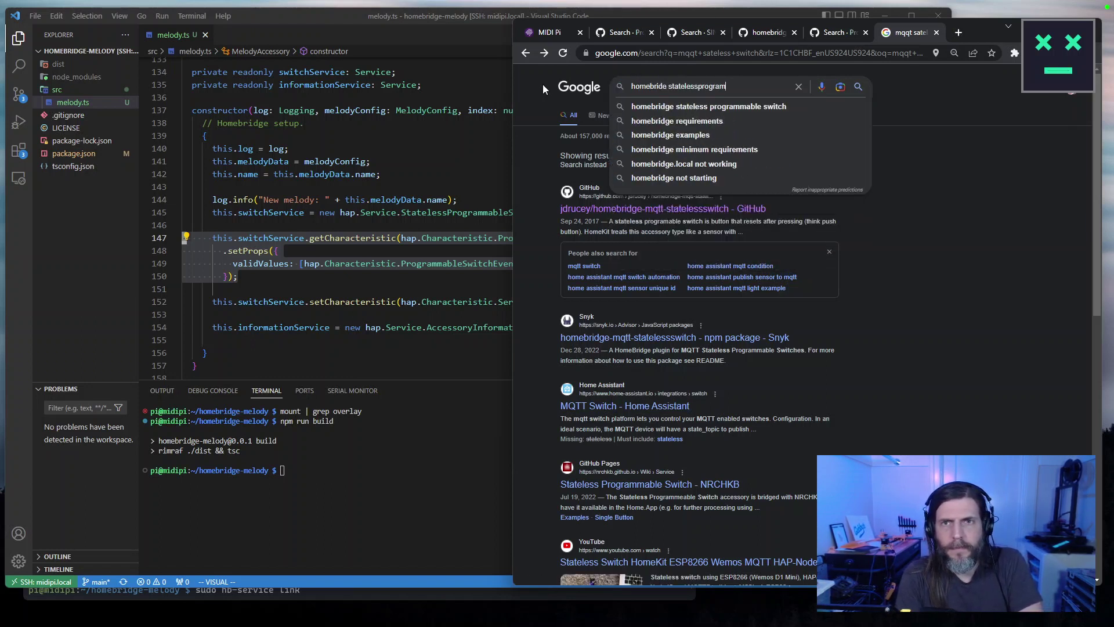
type("mableswitch plugin")
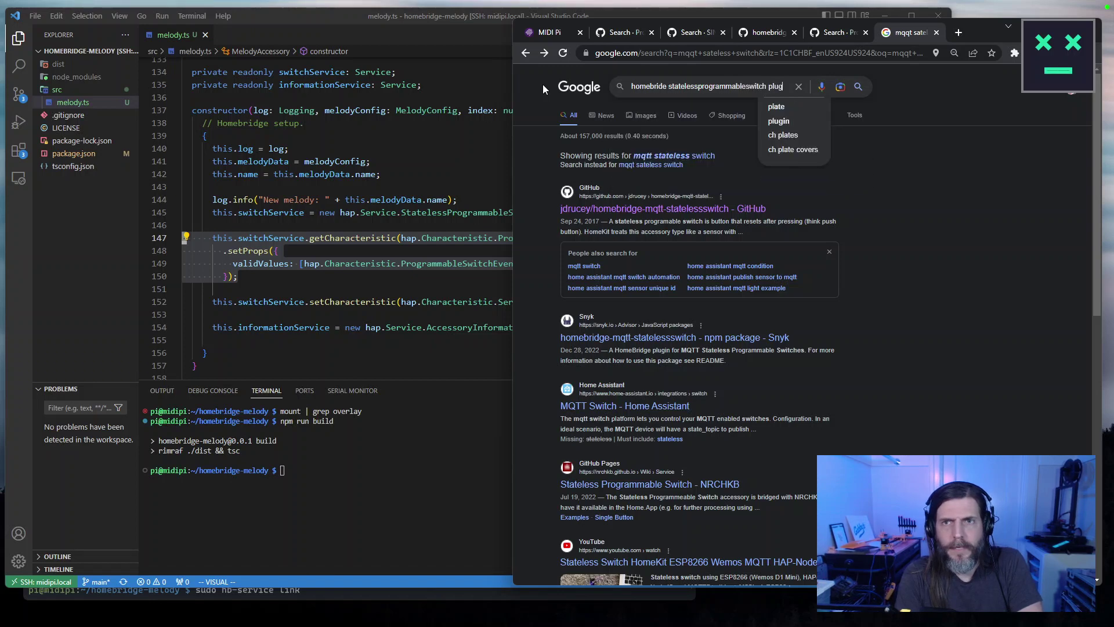
key("Return")
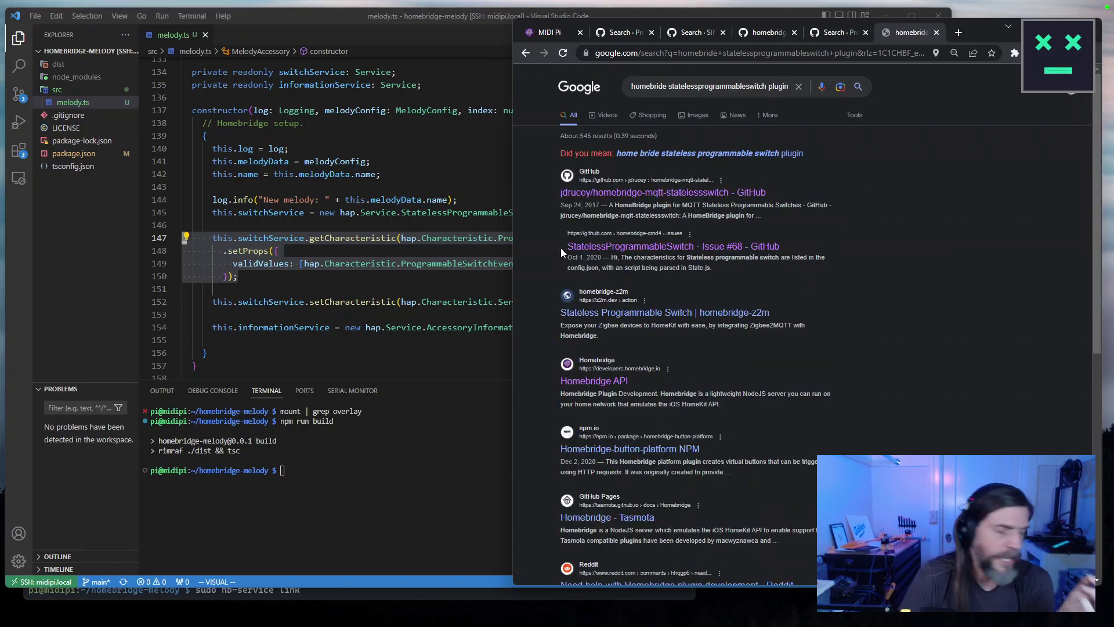
left_click(639, 153)
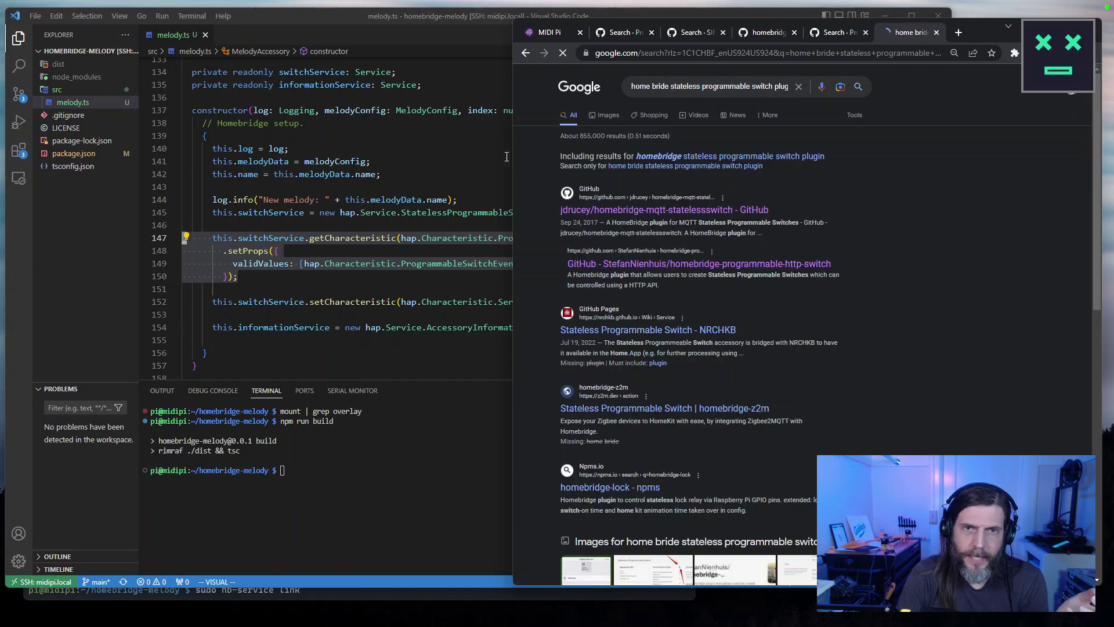
Search the exact phrases "homebridge" "statelessprogrammableswitch" and open the Service Label linking issue.
left_click_drag(512, 155, 384, 155)
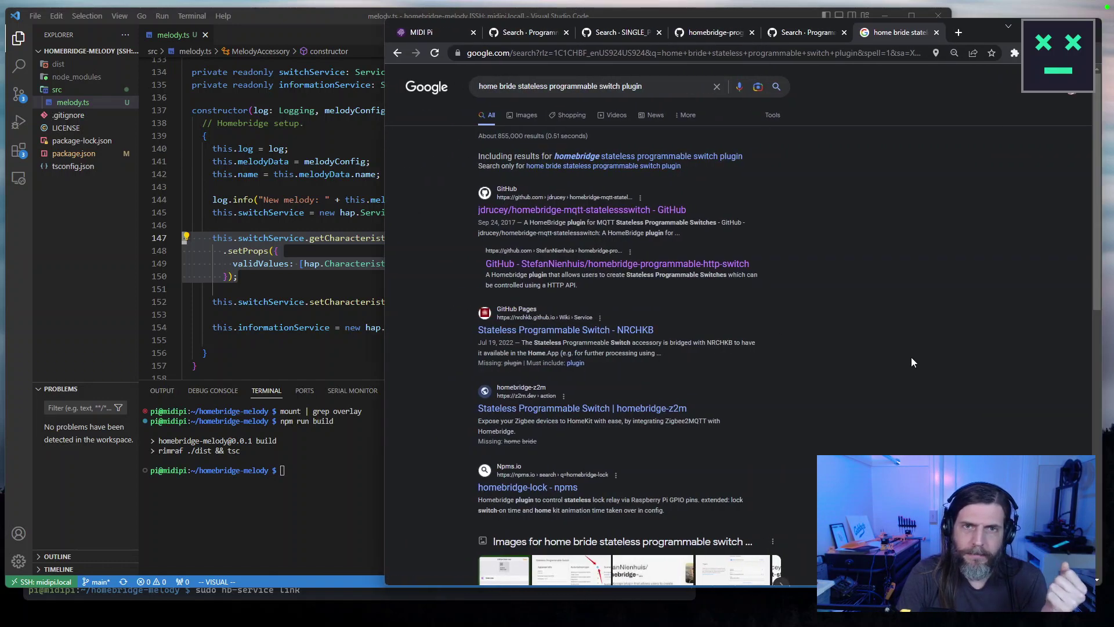
double_click(514, 88)
key("ctrl+a")
key("BackSpace")
type("\"h")
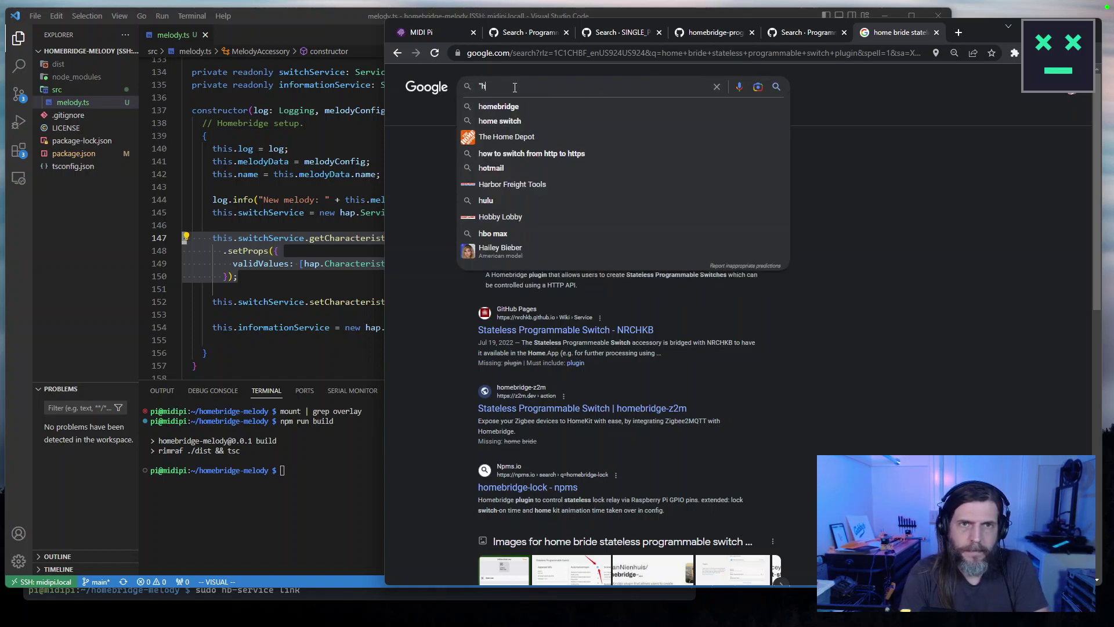
type("omebridge\" \"st")
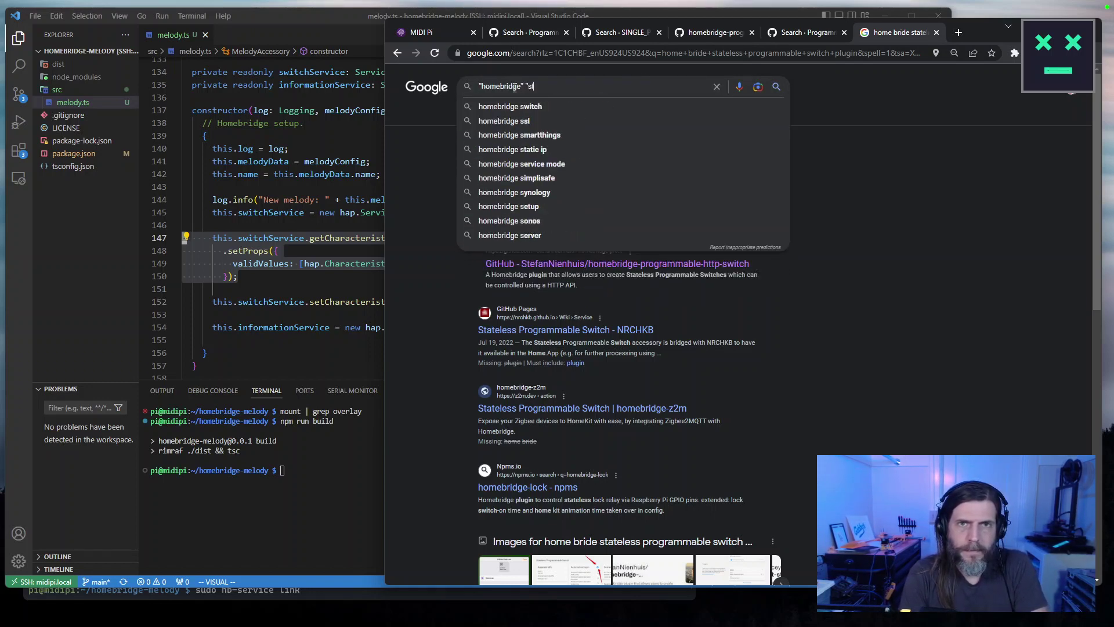
type("atelessprogrammableswitch\"")
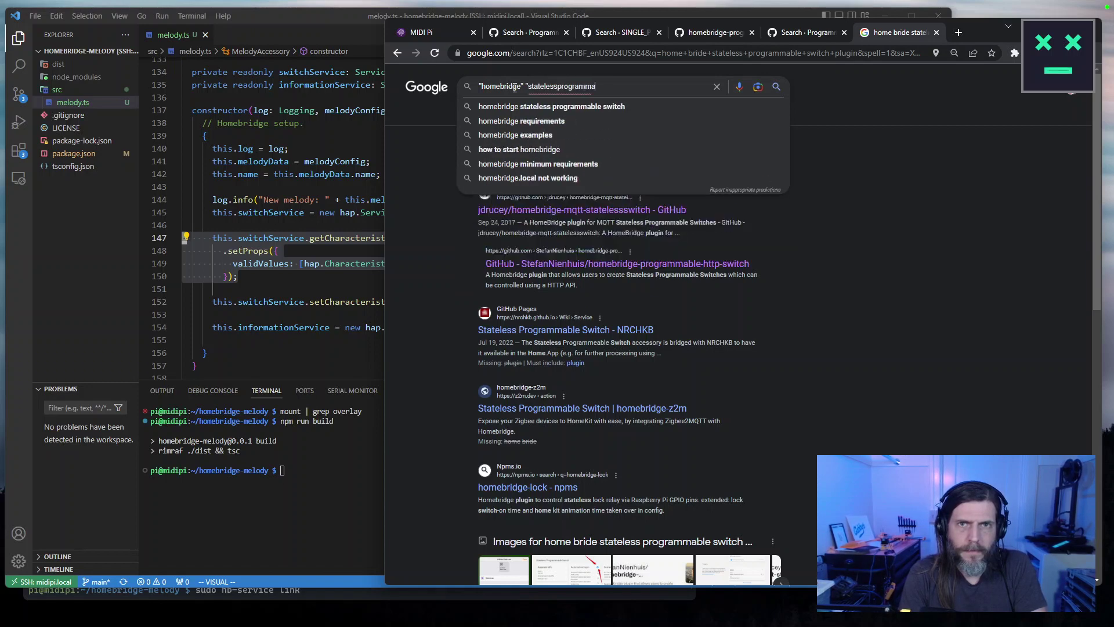
key("Return")
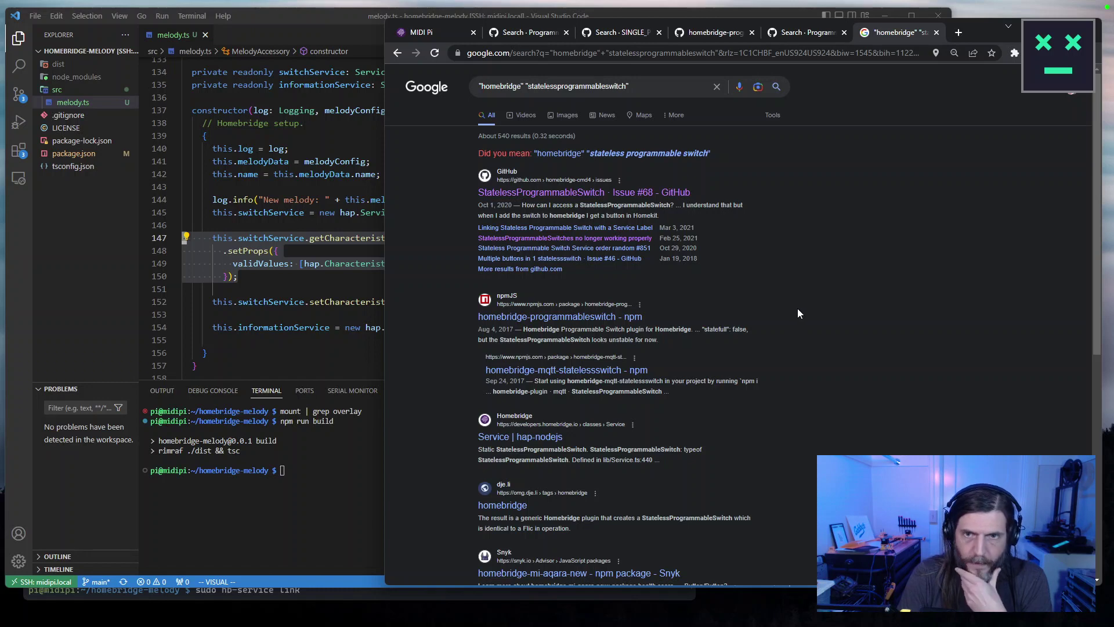
left_click(578, 228)
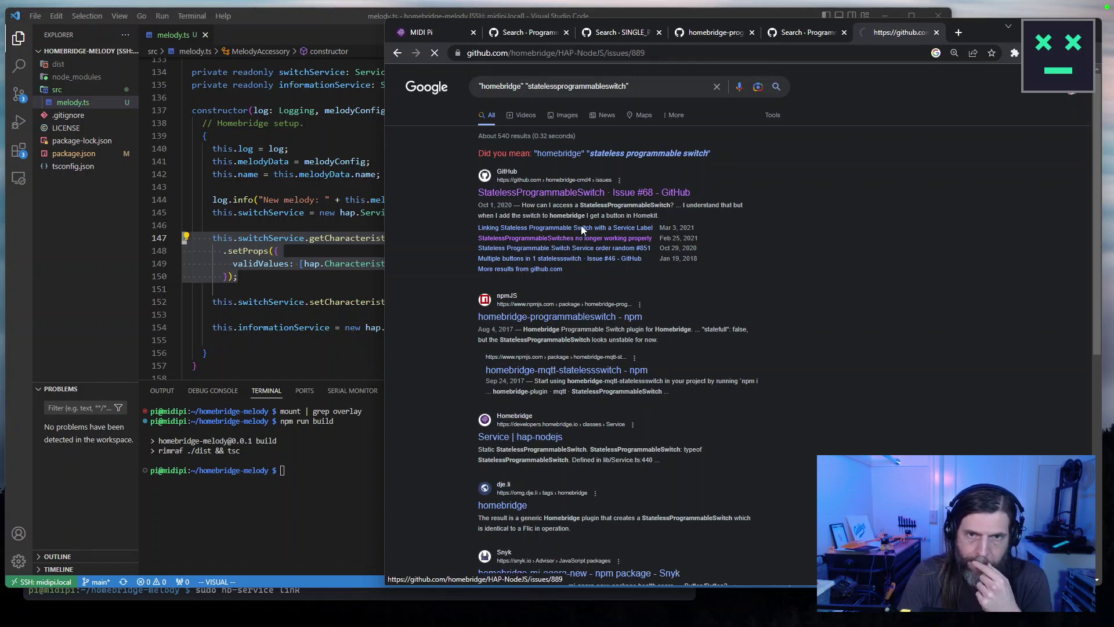
scroll(846, 377, "down", 4)
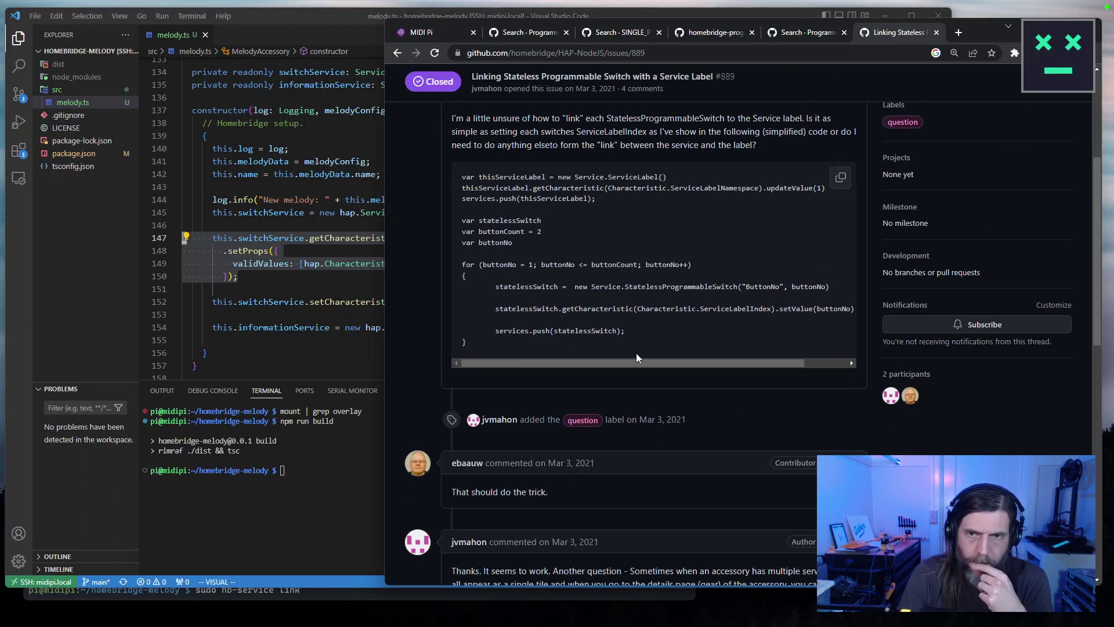
Widen the browser window over the code editor.
left_click_drag(749, 363, 705, 361)
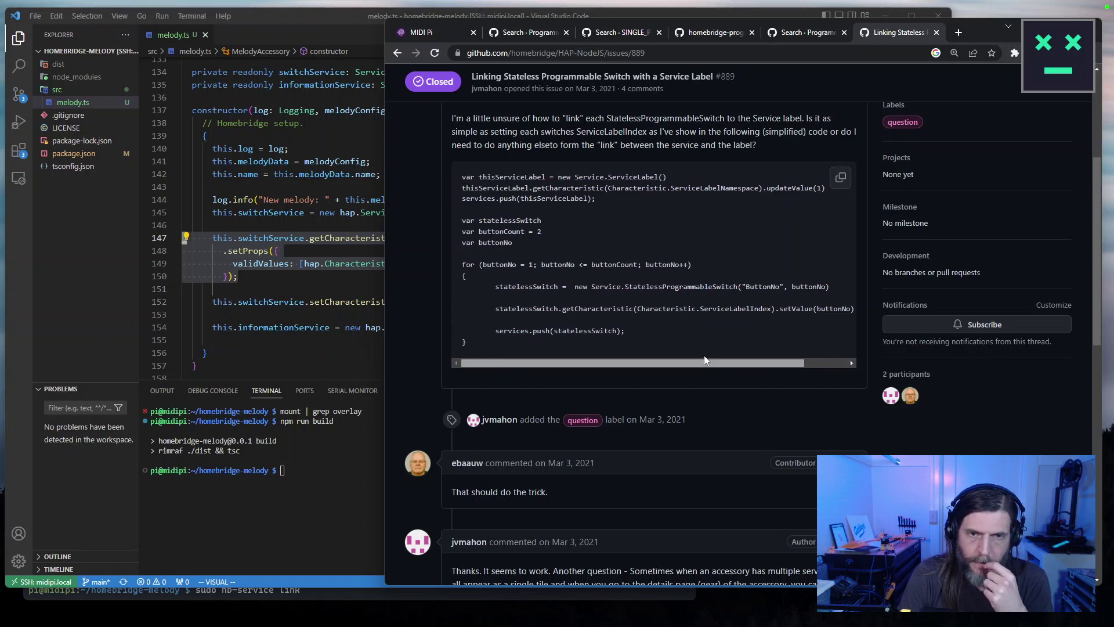
left_click_drag(705, 361, 669, 347)
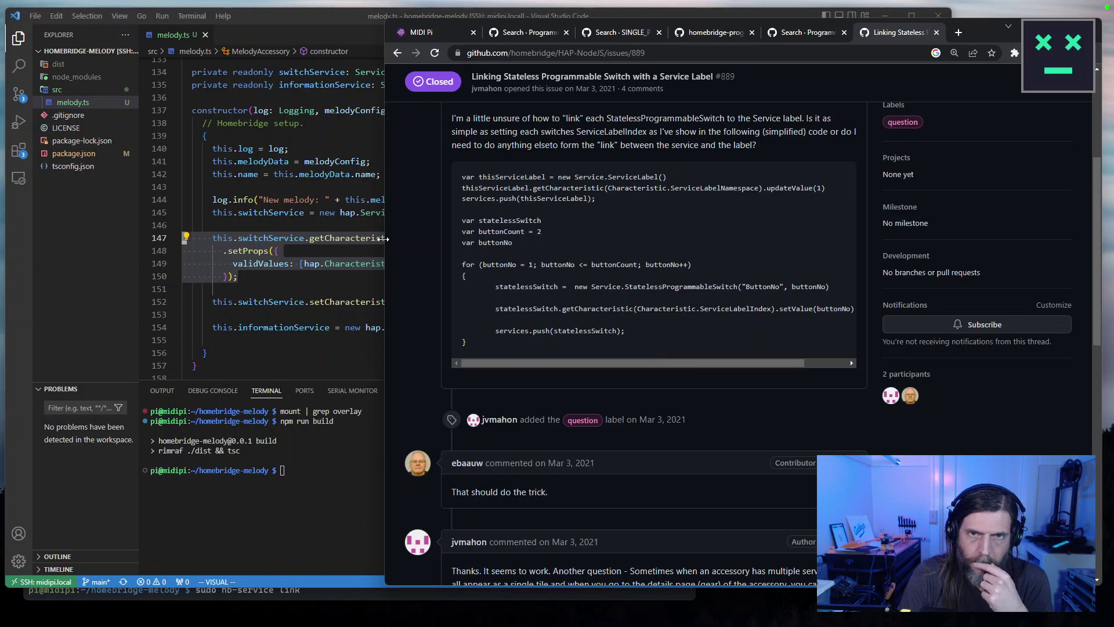
left_click_drag(383, 238, 283, 237)
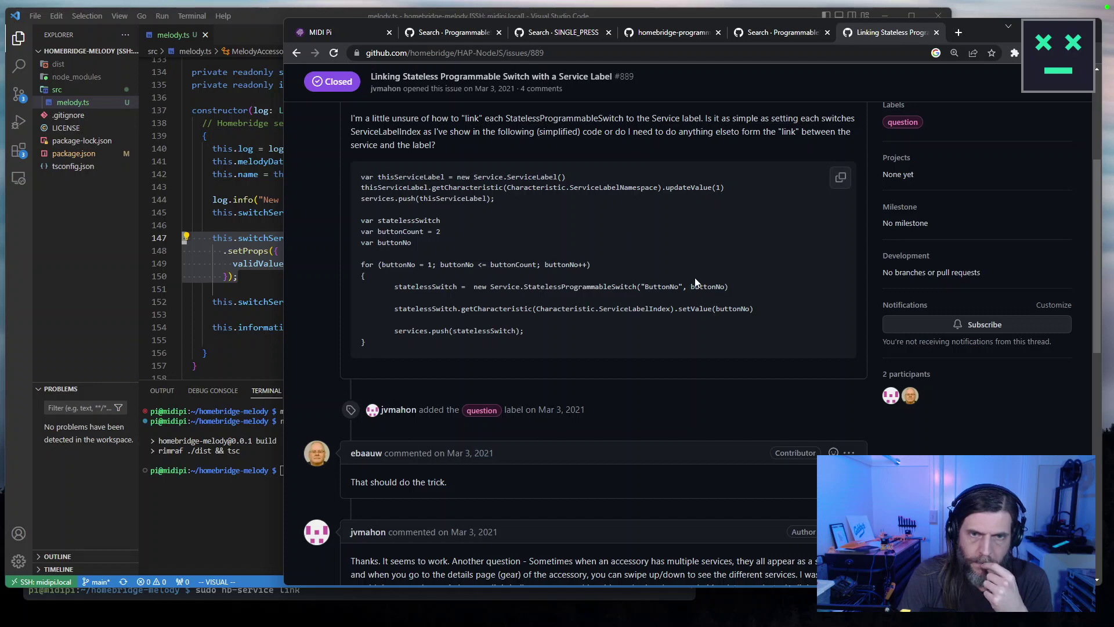
Read issue #889, select the example code's for-loop, and return to the Google results.
scroll(695, 279, "down", 3)
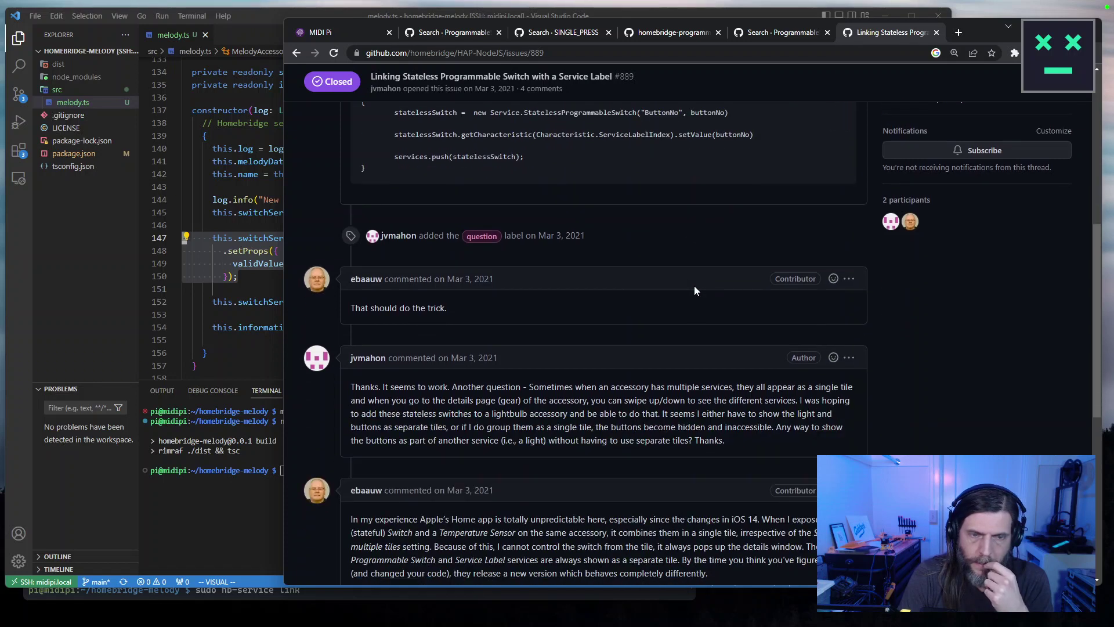
scroll(694, 286, "up", 6)
scroll(695, 287, "down", 4)
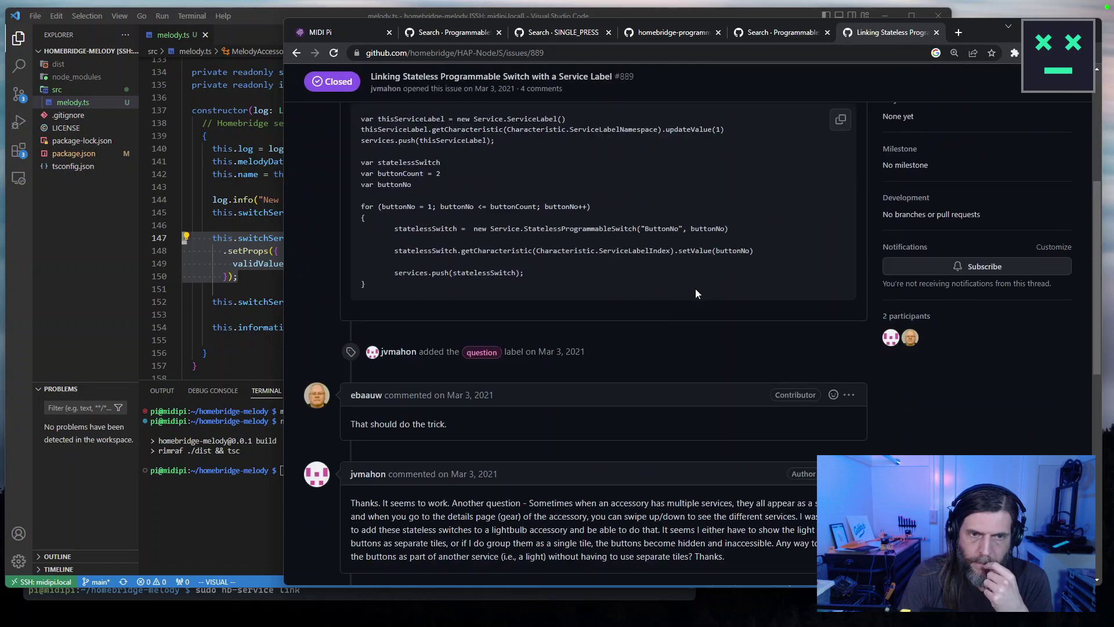
scroll(695, 294, "down", 3)
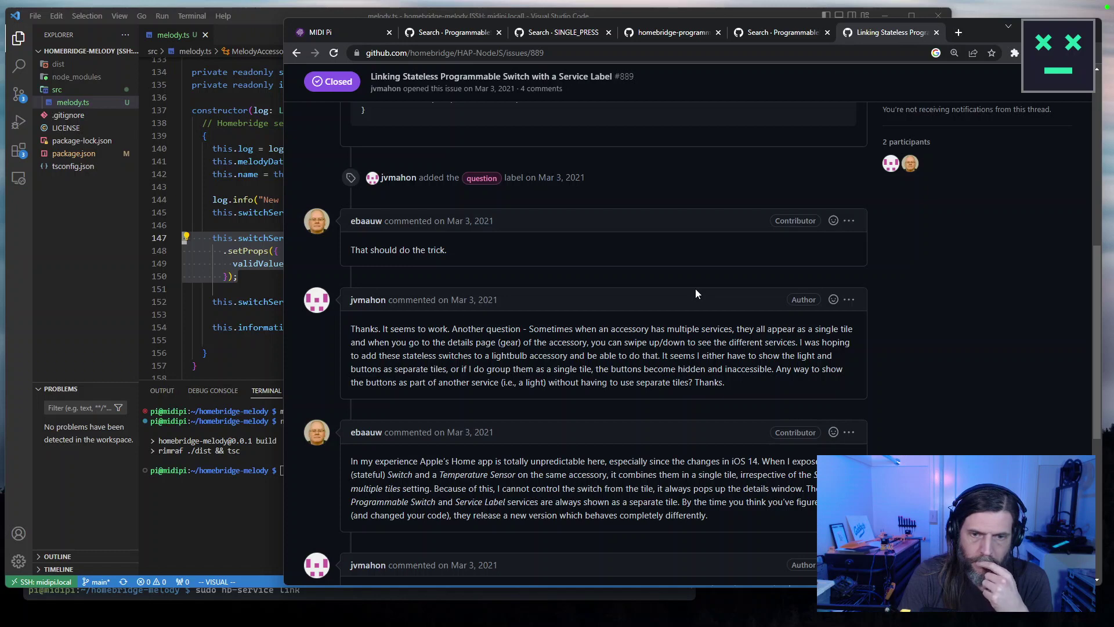
scroll(696, 287, "down", 3)
scroll(695, 288, "up", 4)
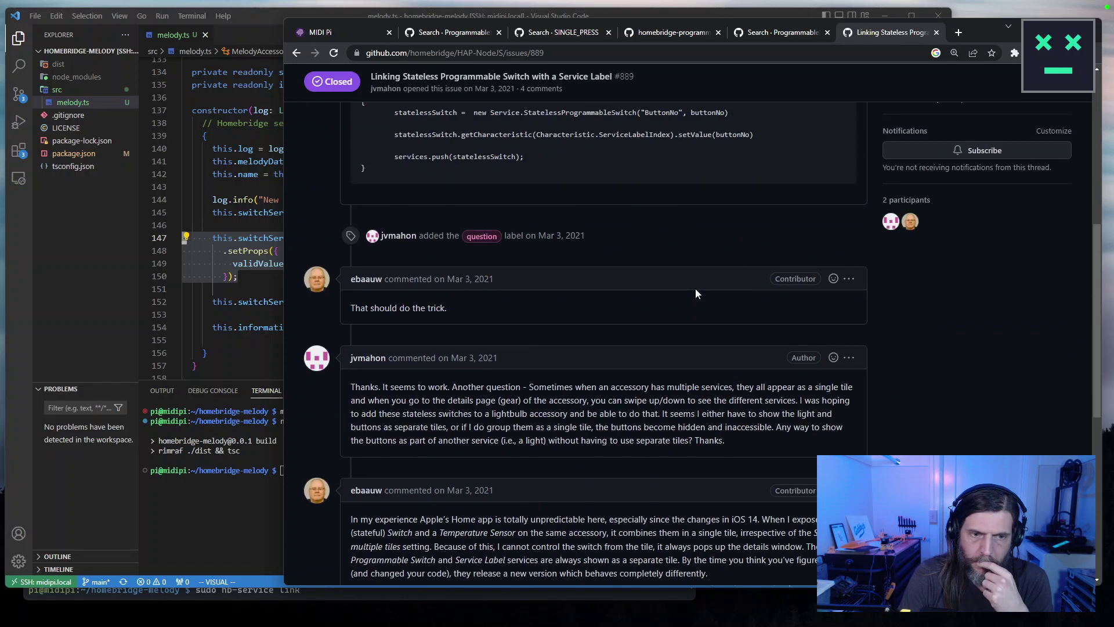
scroll(696, 291, "up", 4)
scroll(695, 290, "up", 2)
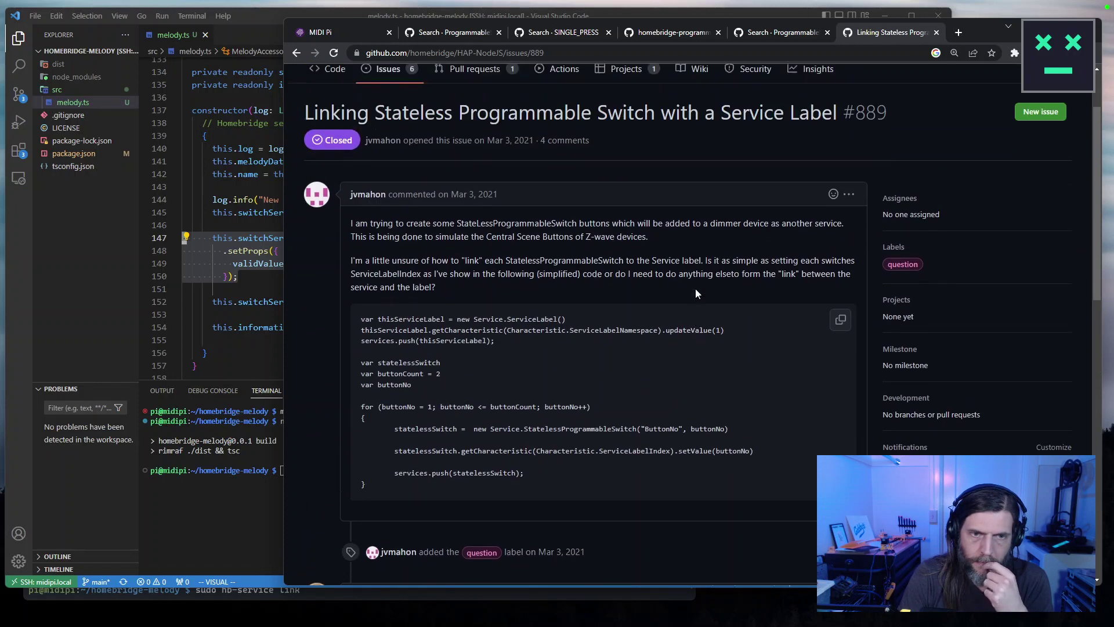
left_click_drag(361, 440, 410, 518)
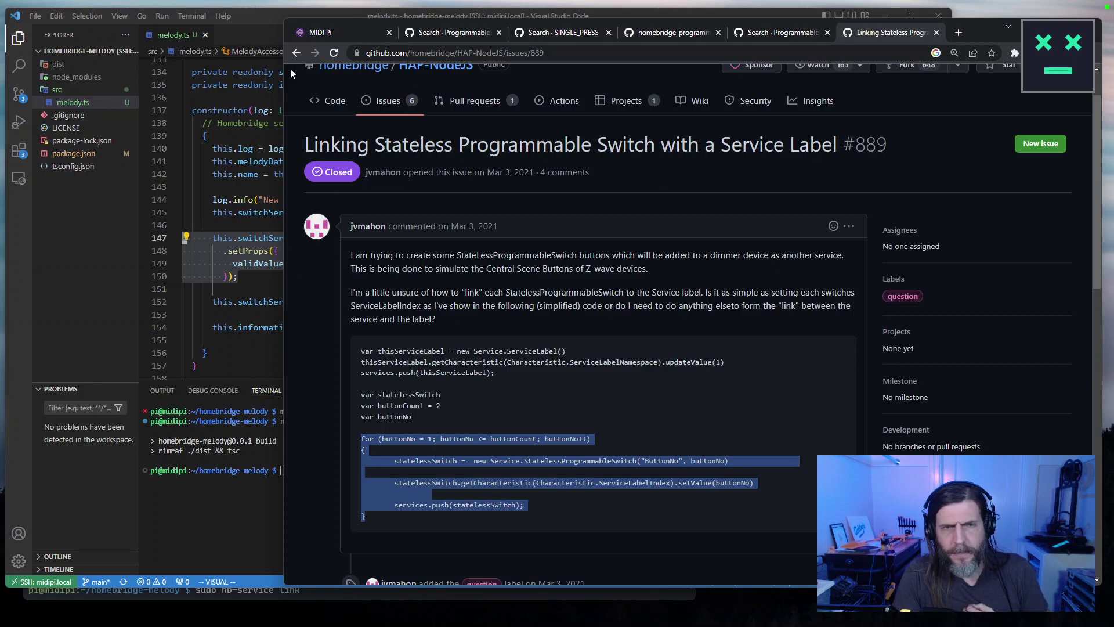
left_click(296, 52)
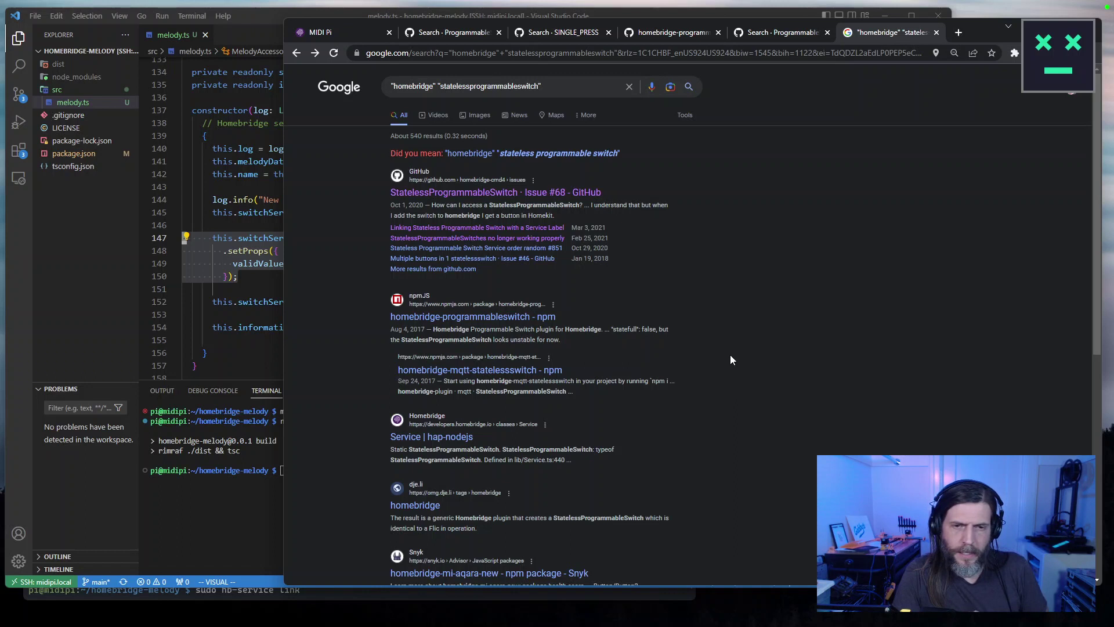
Scroll the results down to the Reddit thread 'Need help with Homebridge plugin development'.
scroll(723, 248, "down", 3)
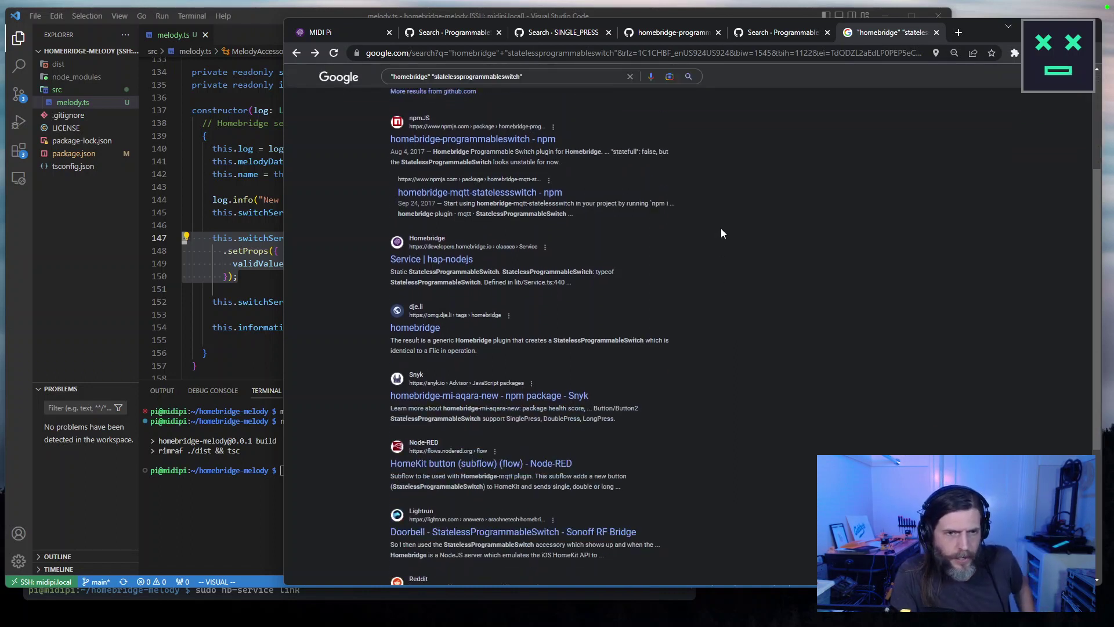
scroll(723, 231, "down", 1)
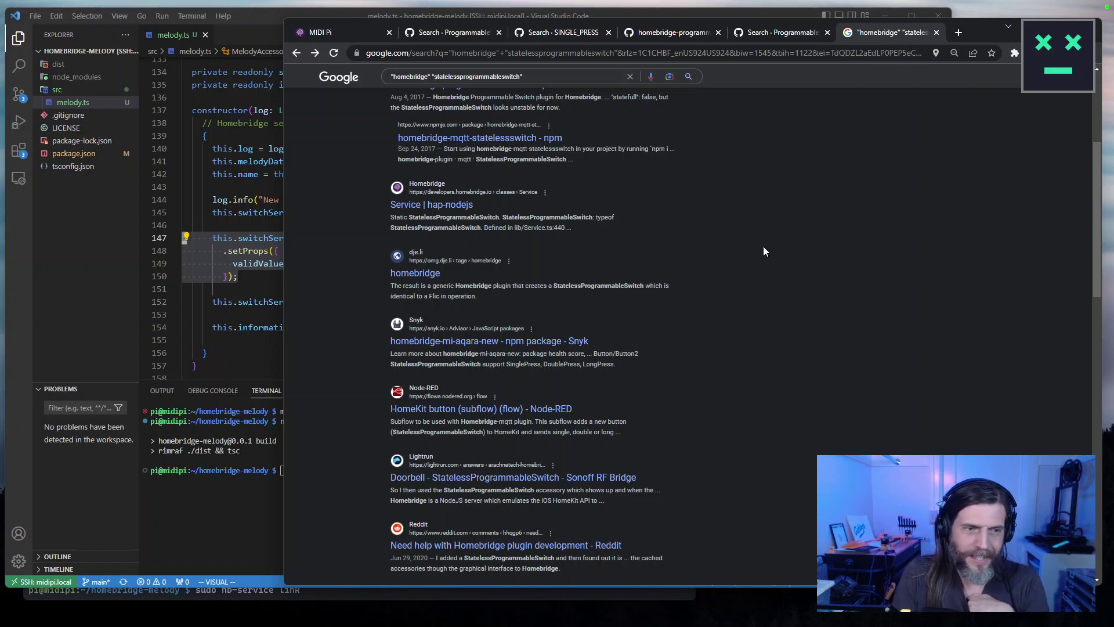
scroll(764, 252, "down", 2)
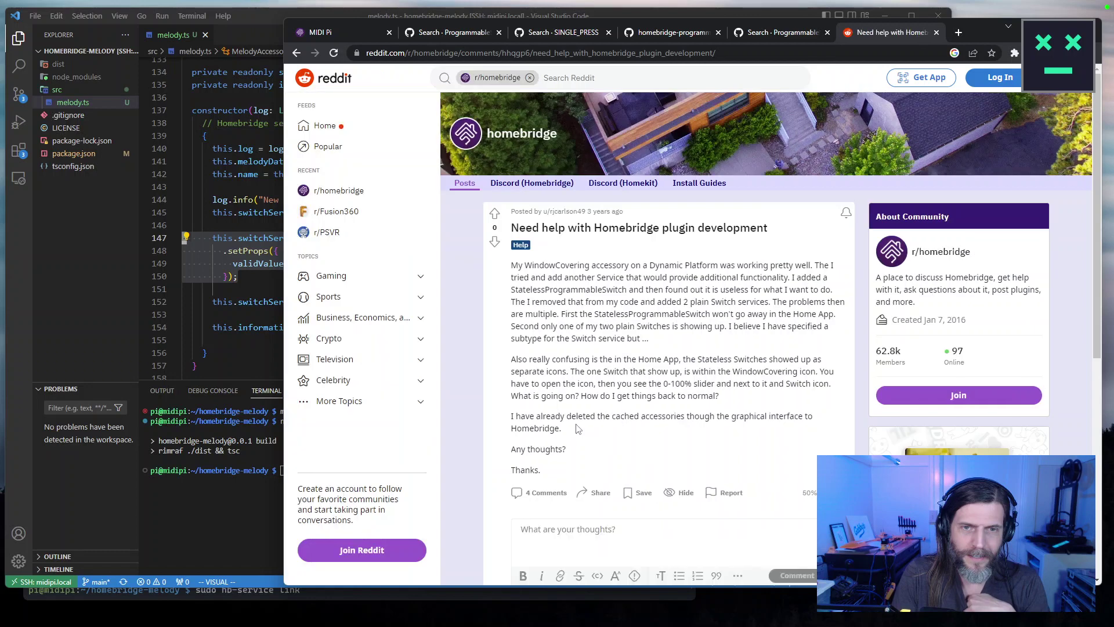
Read the replies, follow 'Continue this thread', then return to the full discussion.
scroll(753, 391, "down", 6)
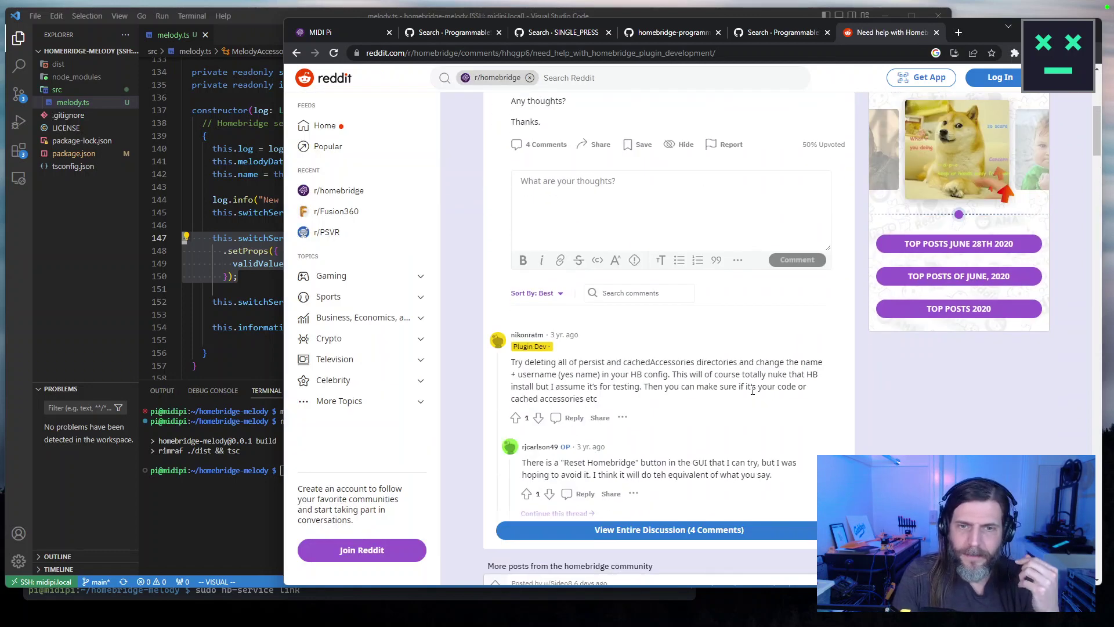
scroll(911, 441, "down", 1)
scroll(905, 435, "down", 1)
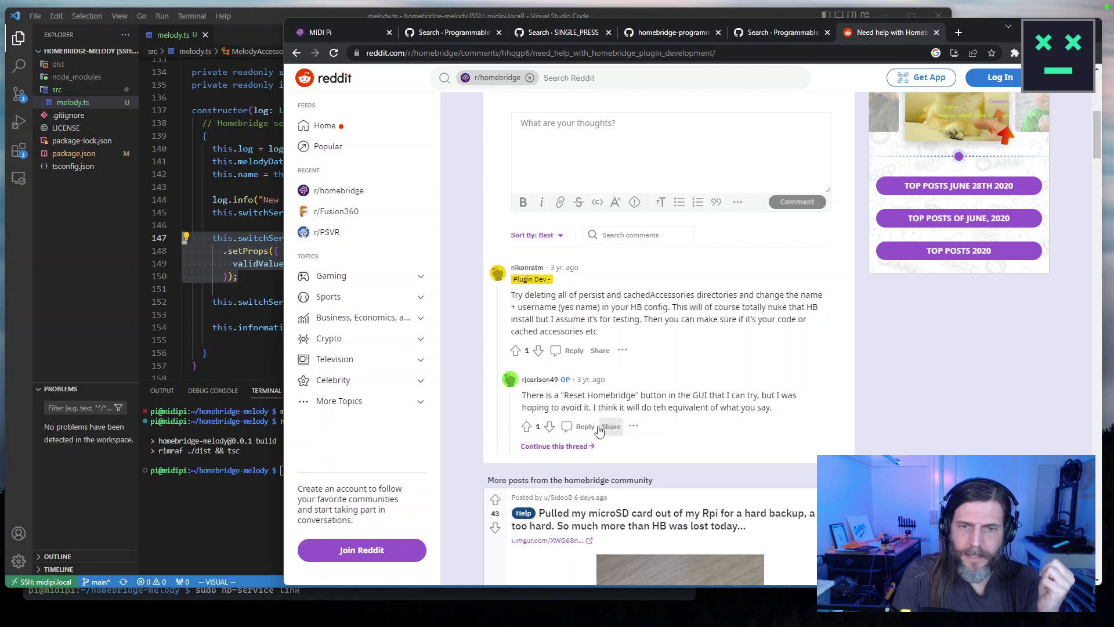
left_click(554, 446)
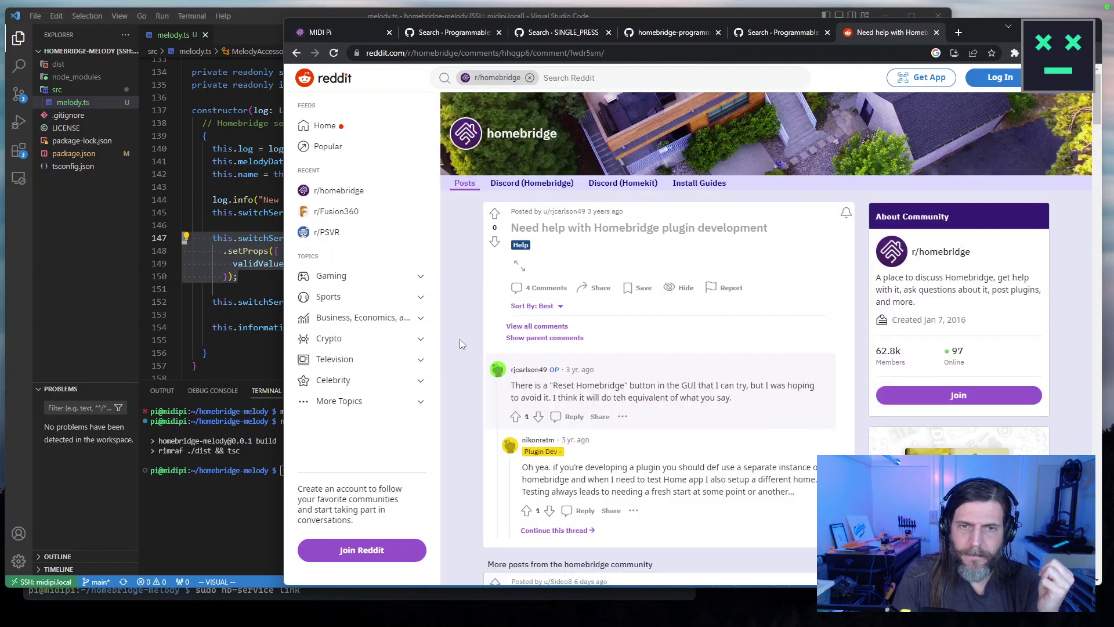
scroll(460, 339, "down", 2)
left_click_drag(527, 351, 817, 381)
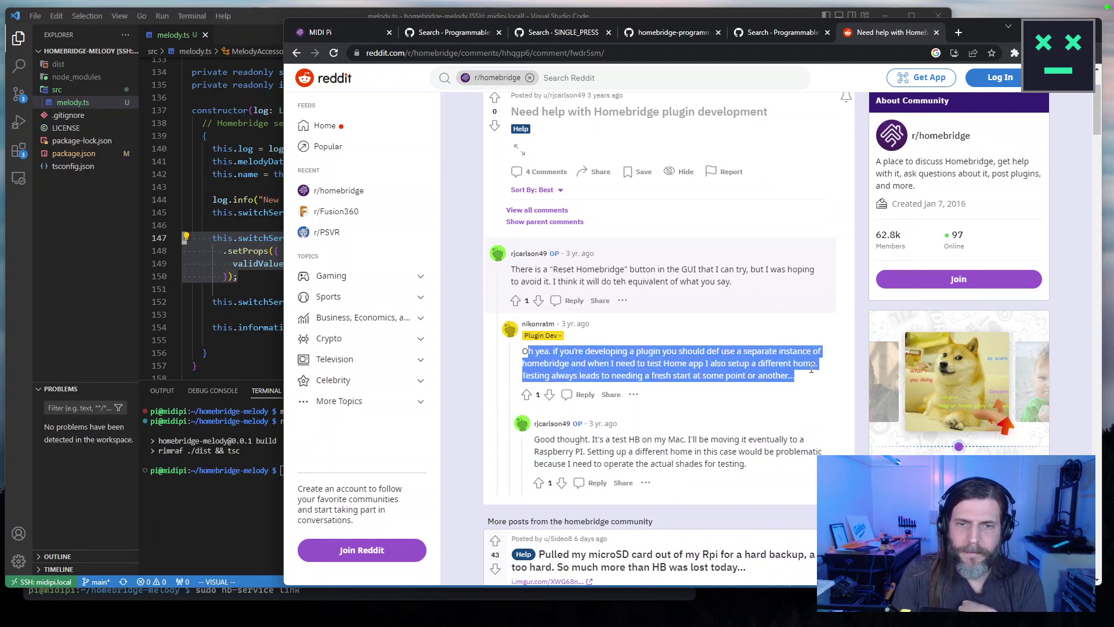
scroll(691, 325, "up", 2)
left_click(536, 326)
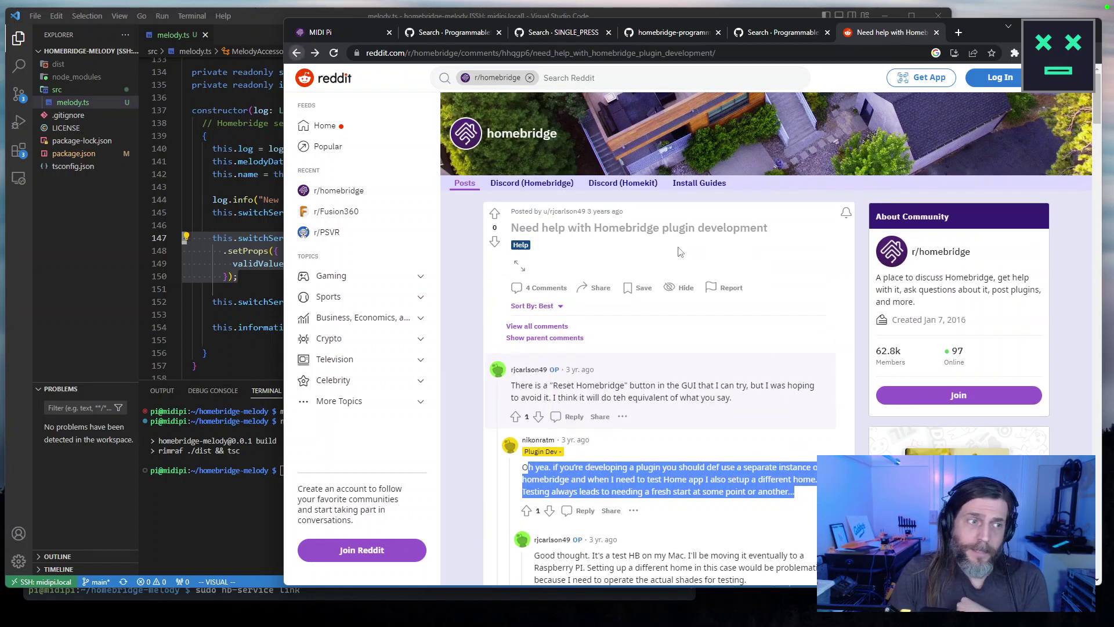
Skim the thread, briefly select the Plugin Dev flair, then switch to the Homebridge status page.
scroll(816, 427, "up", 5)
scroll(815, 424, "down", 1)
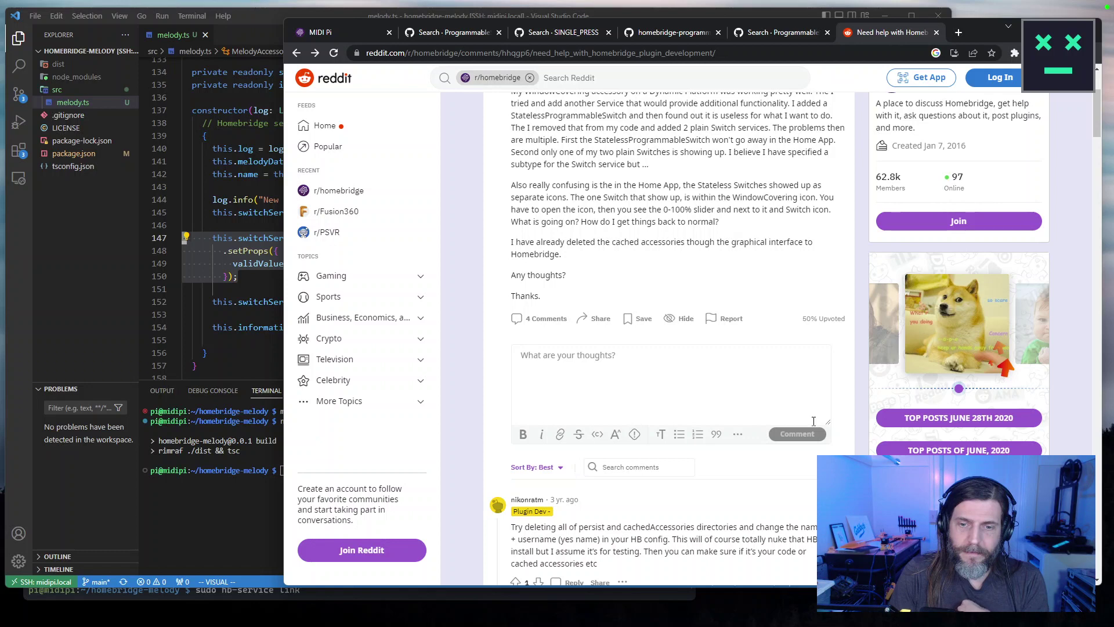
scroll(814, 421, "down", 5)
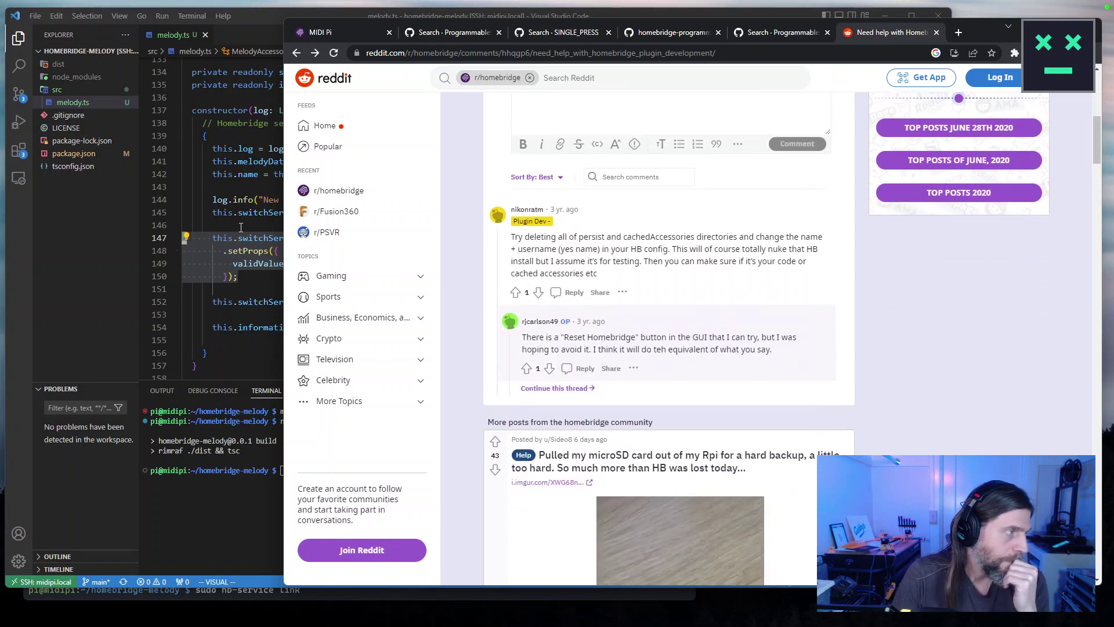
scroll(593, 301, "up", 5)
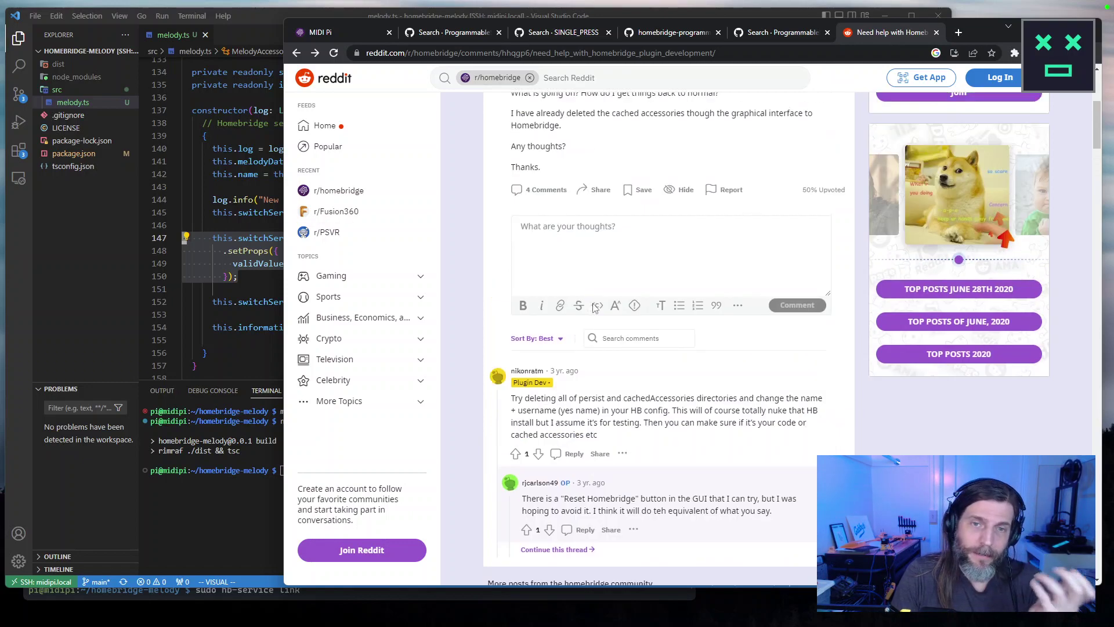
scroll(594, 301, "down", 5)
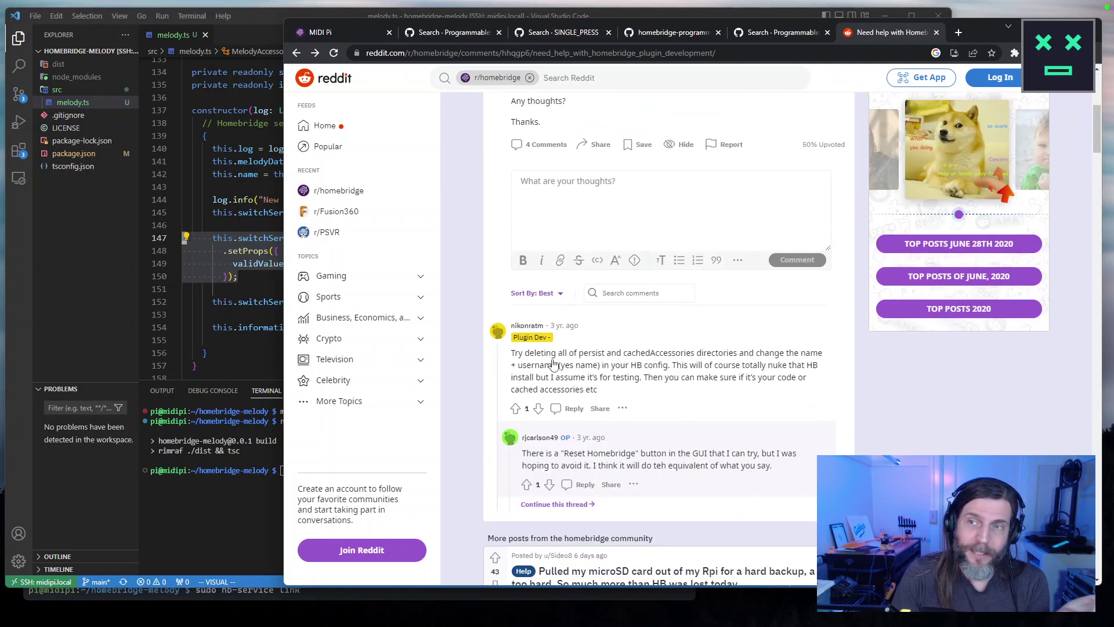
triple_click(535, 336)
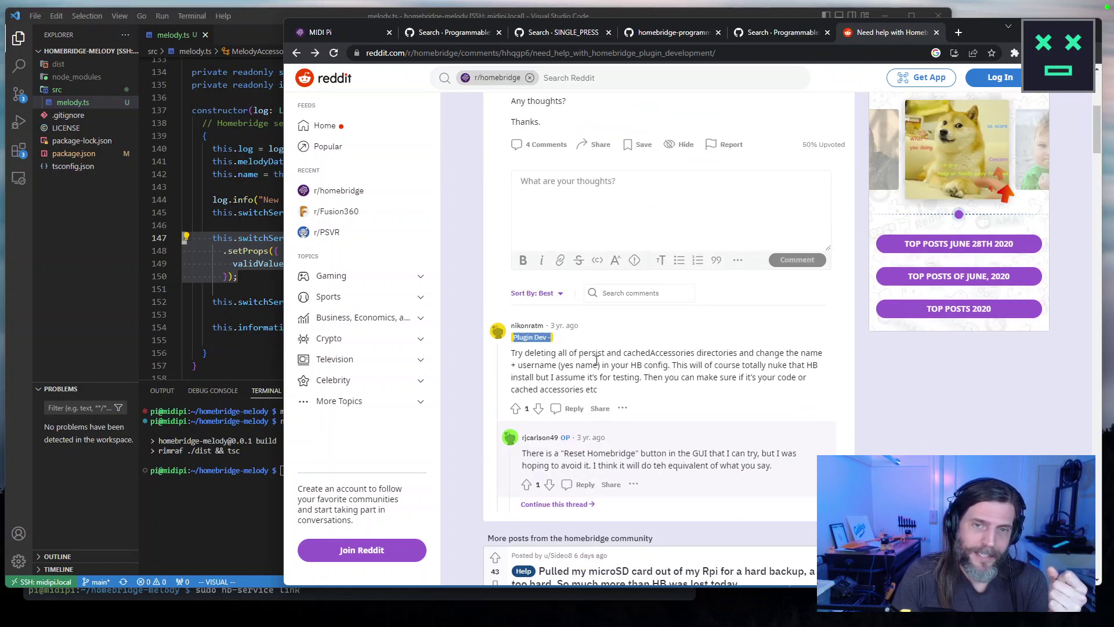
scroll(596, 360, "up", 5)
scroll(592, 366, "down", 5)
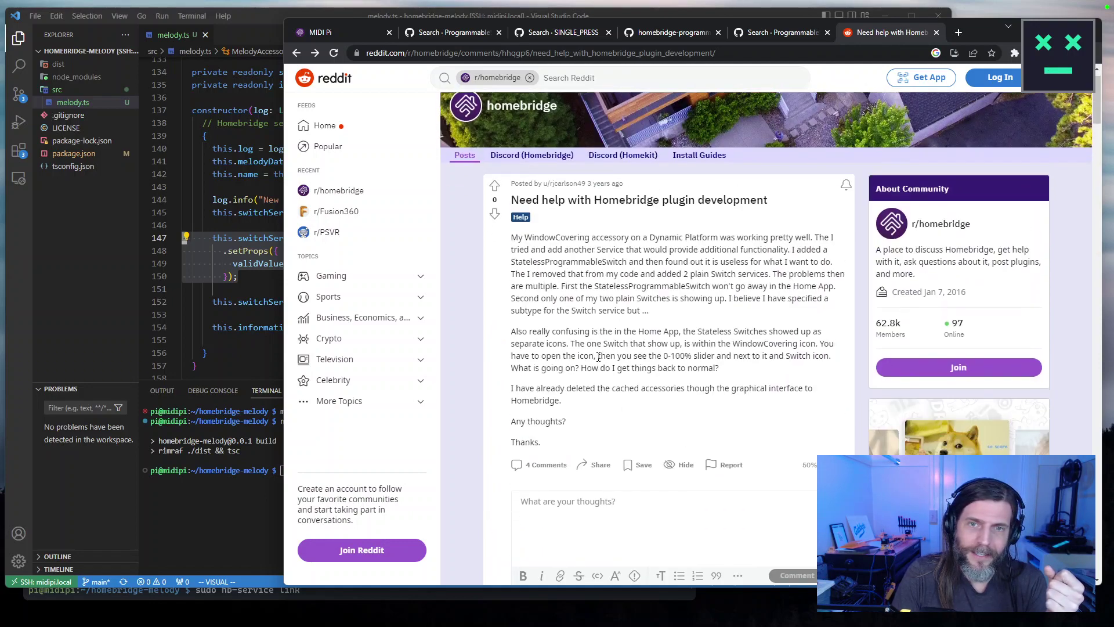
left_click(556, 406)
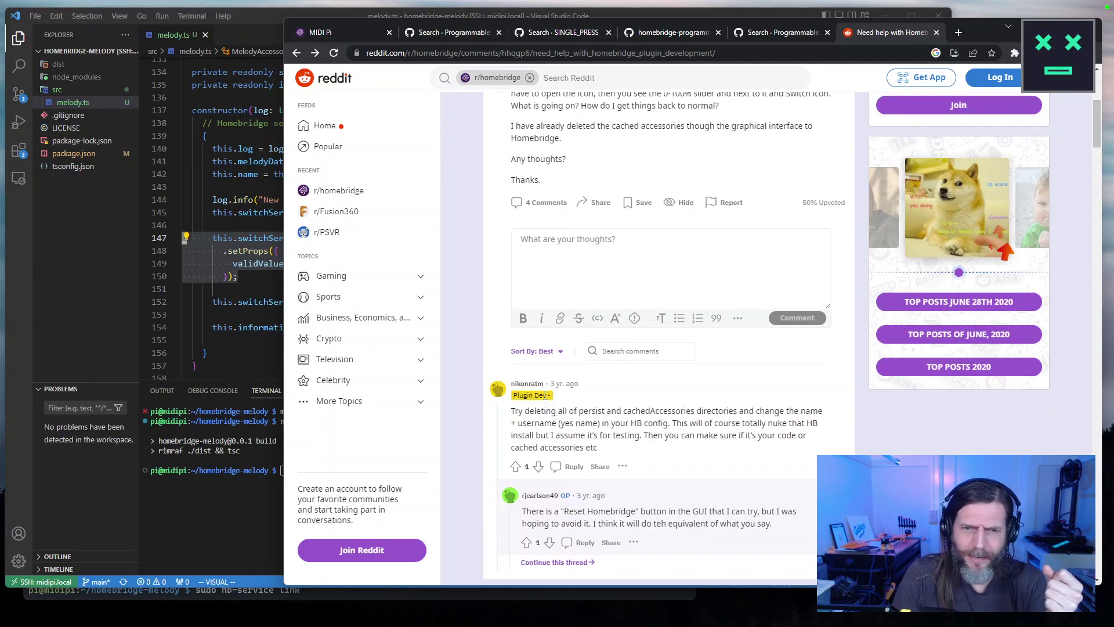
scroll(528, 394, "up", 5)
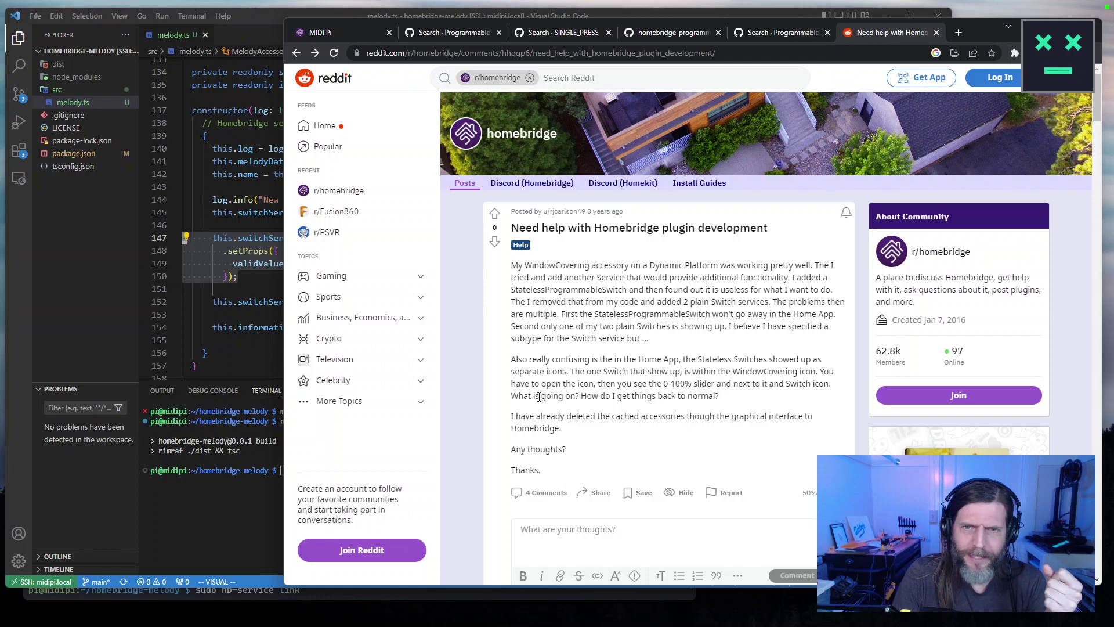
scroll(539, 398, "down", 7)
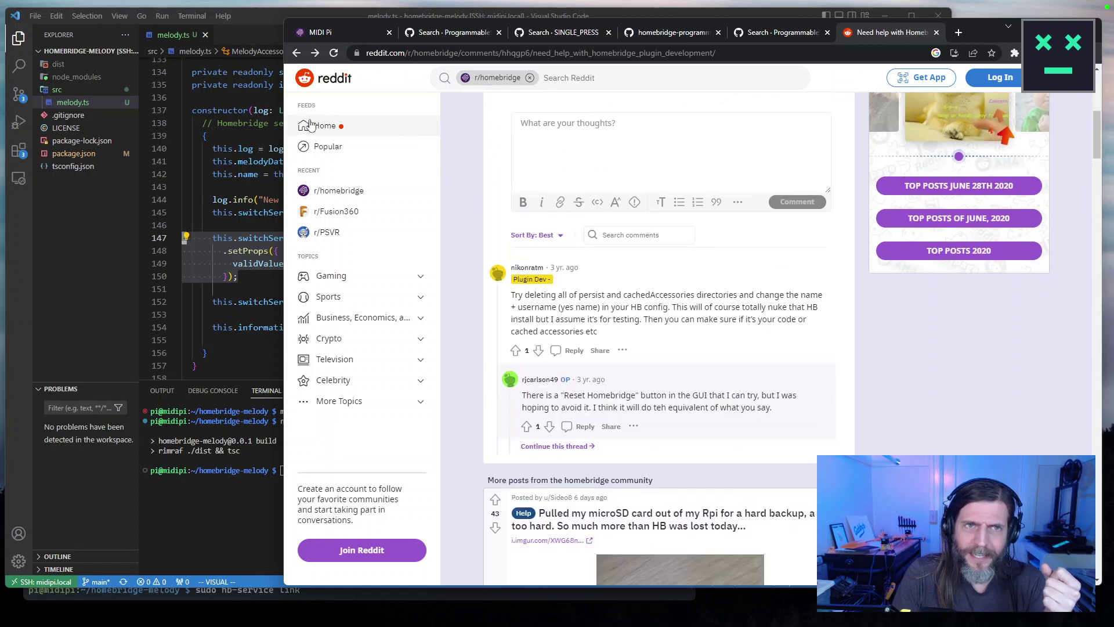
left_click(372, 30)
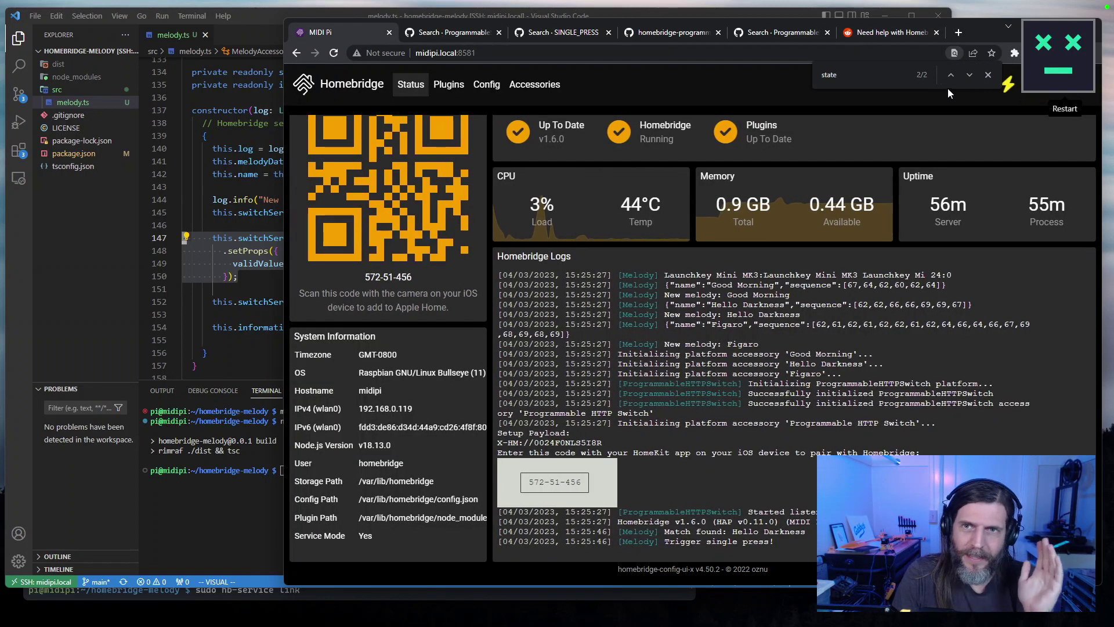
Dismiss find-in-page, go to Homebridge Settings and scroll through its network, startup and reset options.
left_click(988, 74)
left_click(1087, 93)
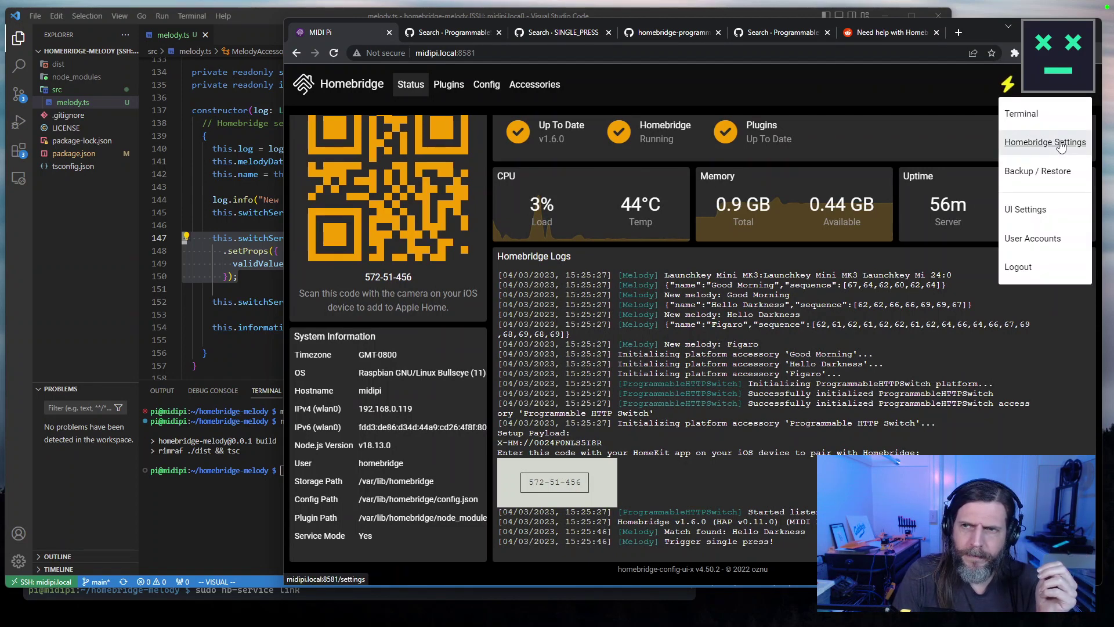
left_click(1061, 145)
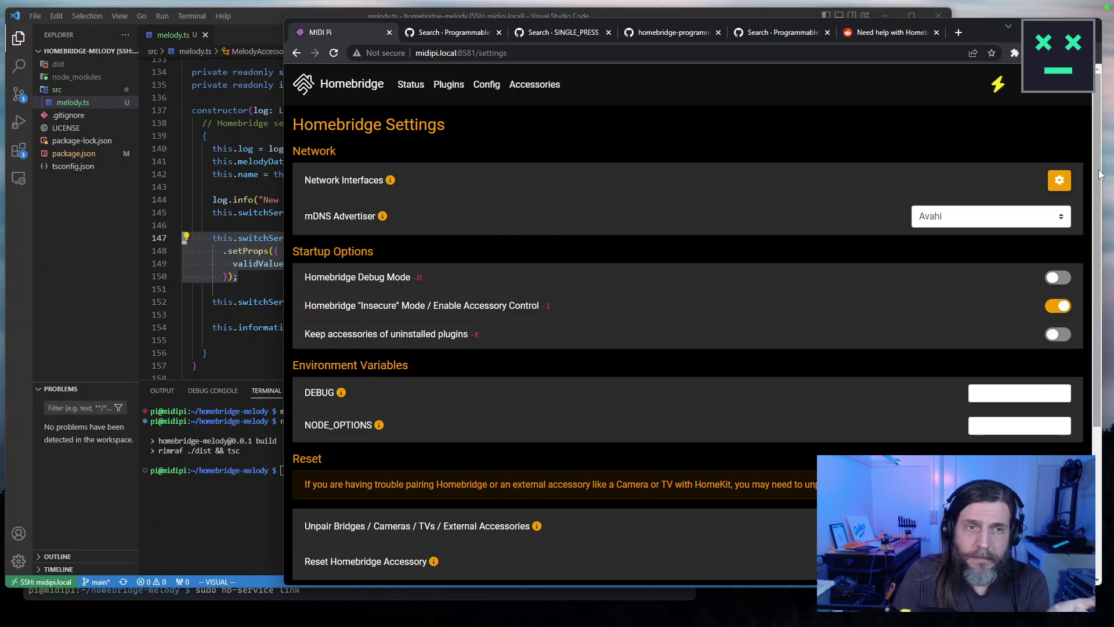
left_click_drag(1100, 174, 1099, 325)
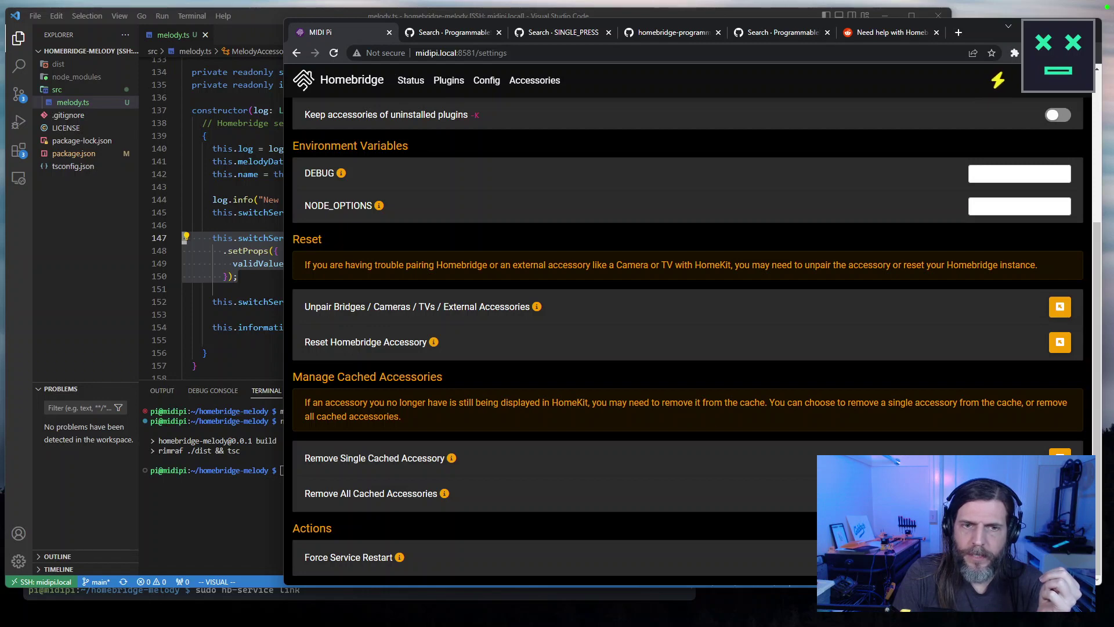
scroll(490, 403, "up", 4)
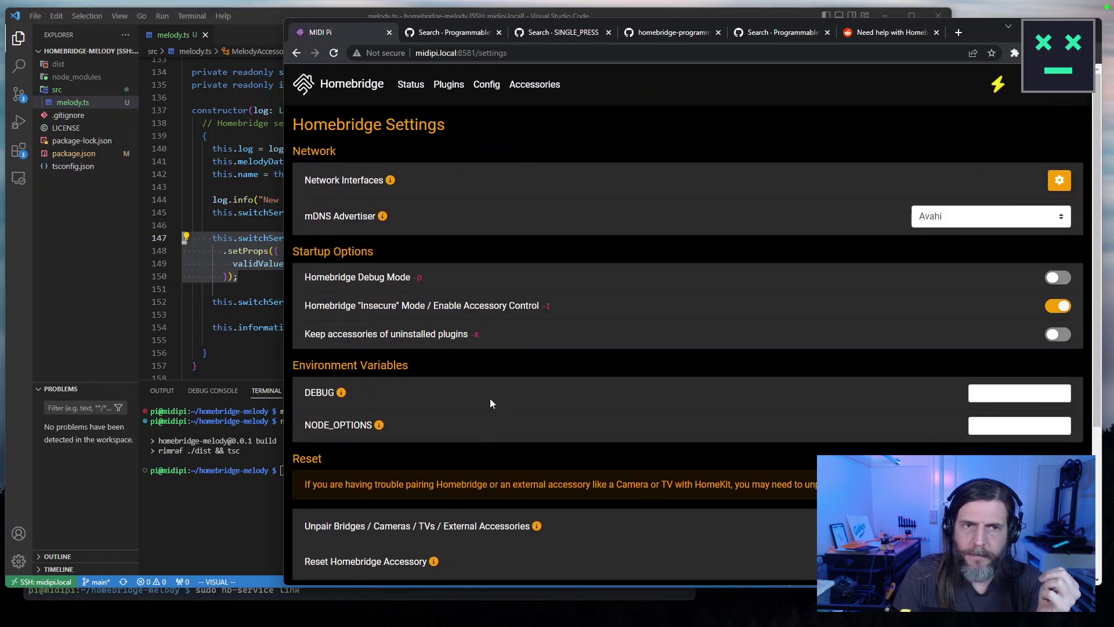
left_click(1068, 84)
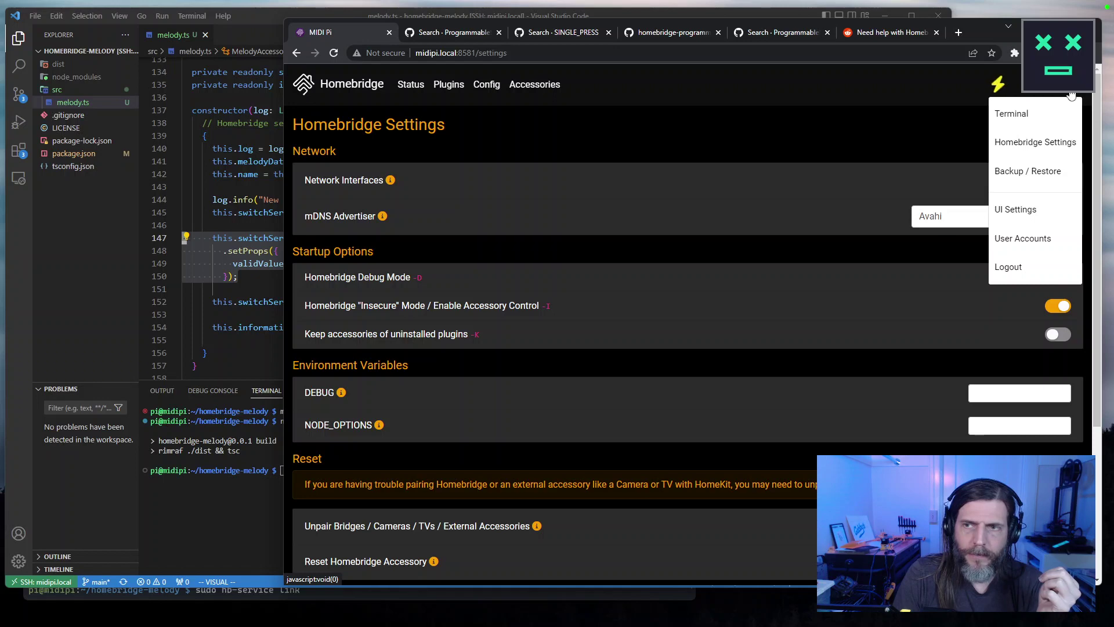
left_click(1016, 143)
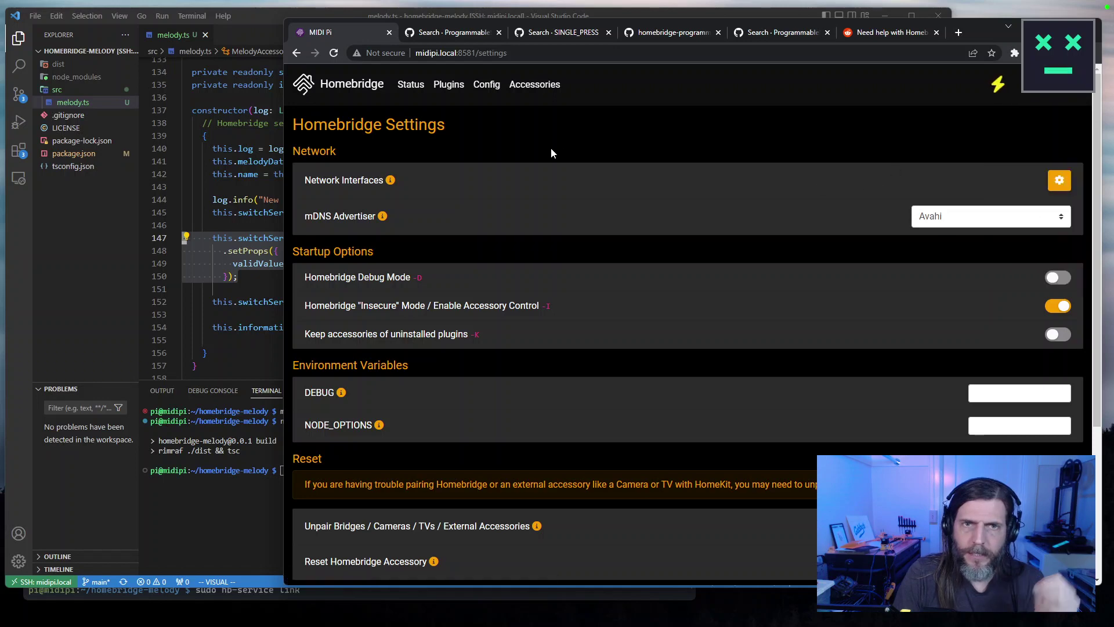
Search 'fully reset homebrdige' in a new window and read a Reddit thread's expanded comments.
key("ctrl+n")
type("fully reset homebrdige")
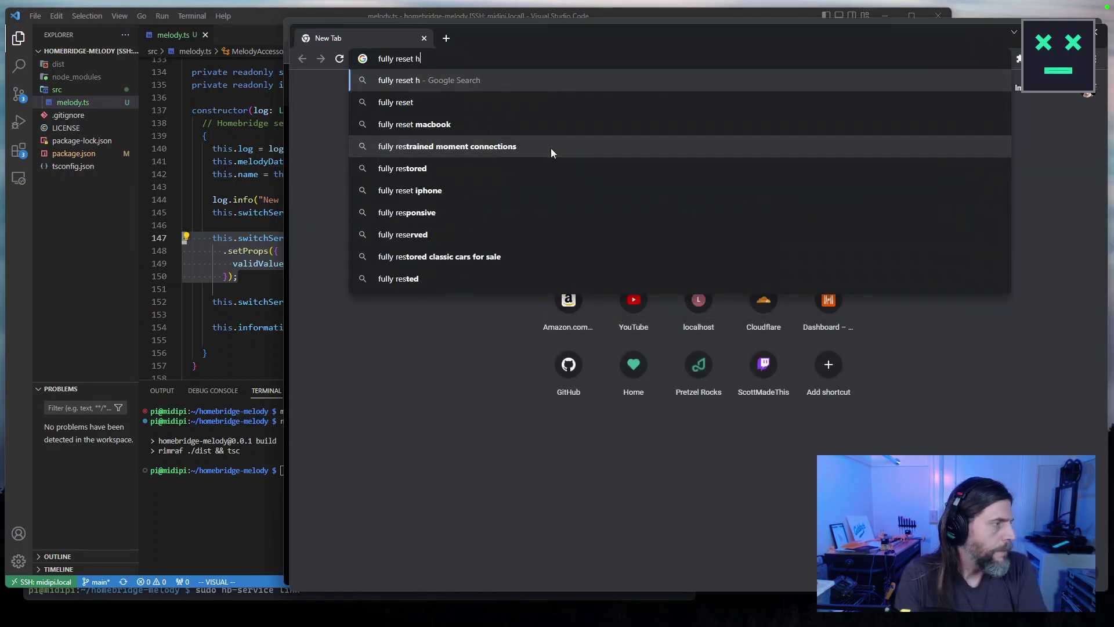
key("Return")
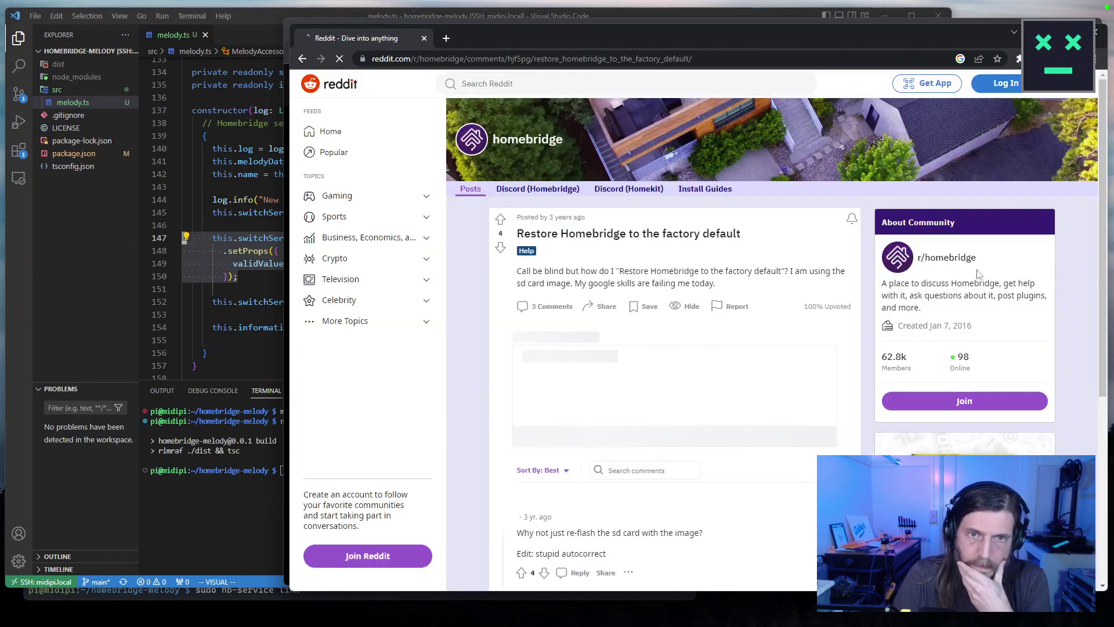
scroll(943, 288, "down", 3)
scroll(942, 282, "down", 1)
left_click(785, 485)
scroll(788, 485, "down", 5)
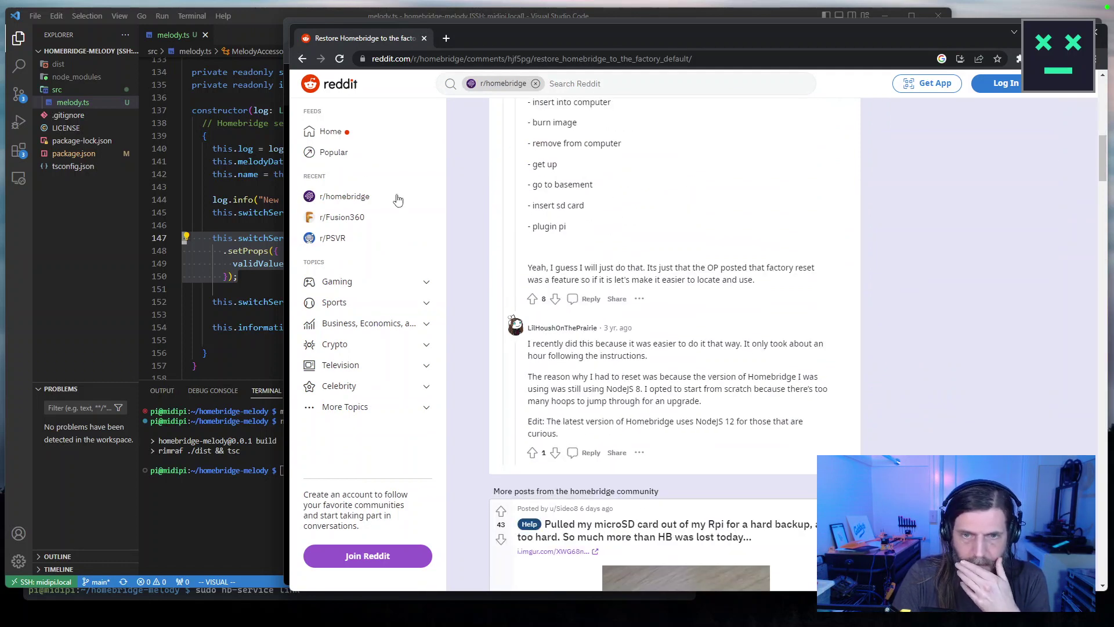
Read another Reddit thread on resetting HomeBridge, then move it aside for the Homebridge settings.
left_click(302, 59)
left_click(509, 250)
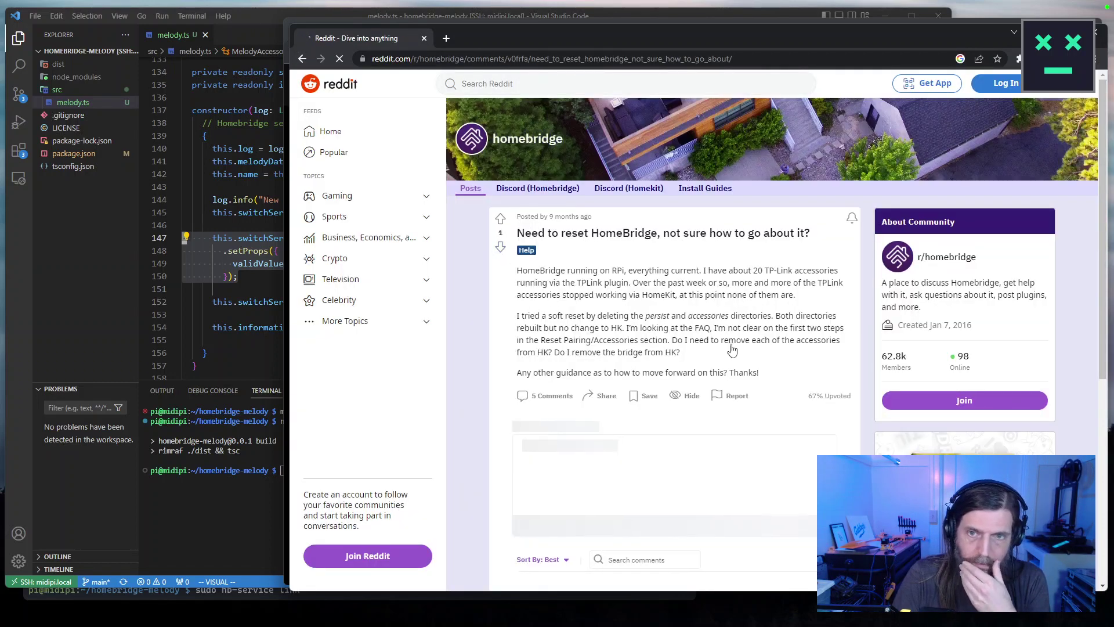
scroll(731, 349, "down", 5)
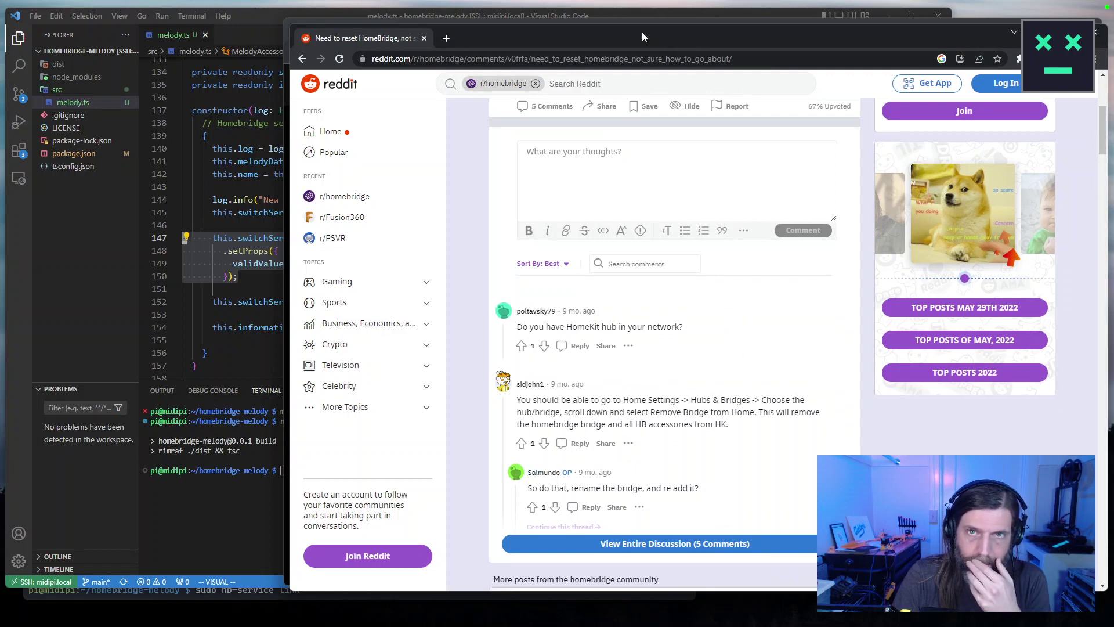
left_click_drag(649, 33, 738, 165)
left_click(996, 135)
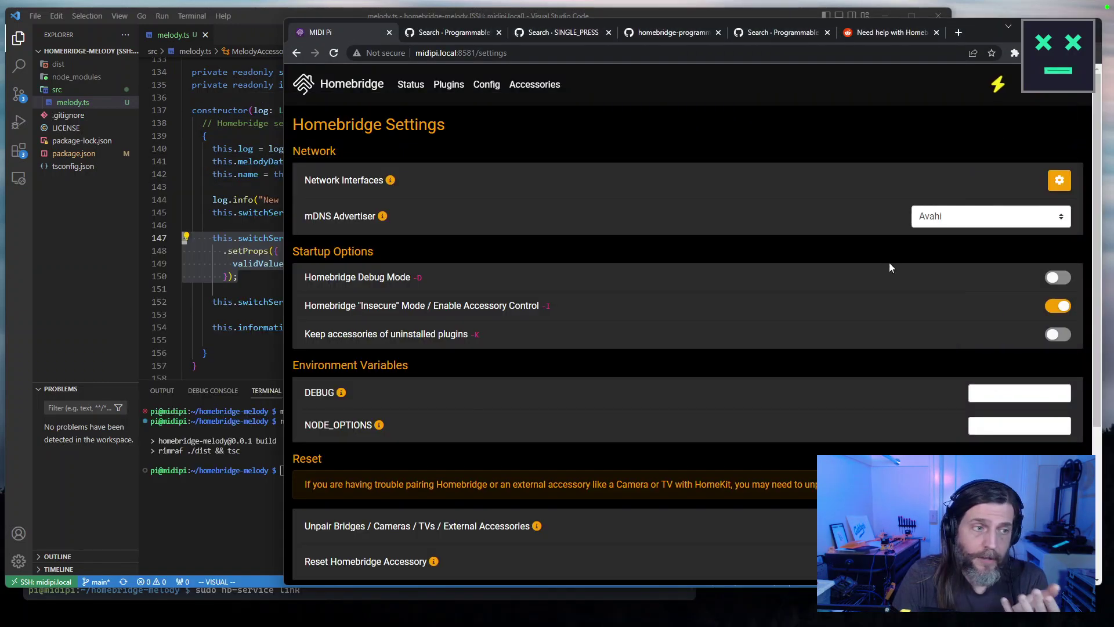
left_click(1074, 93)
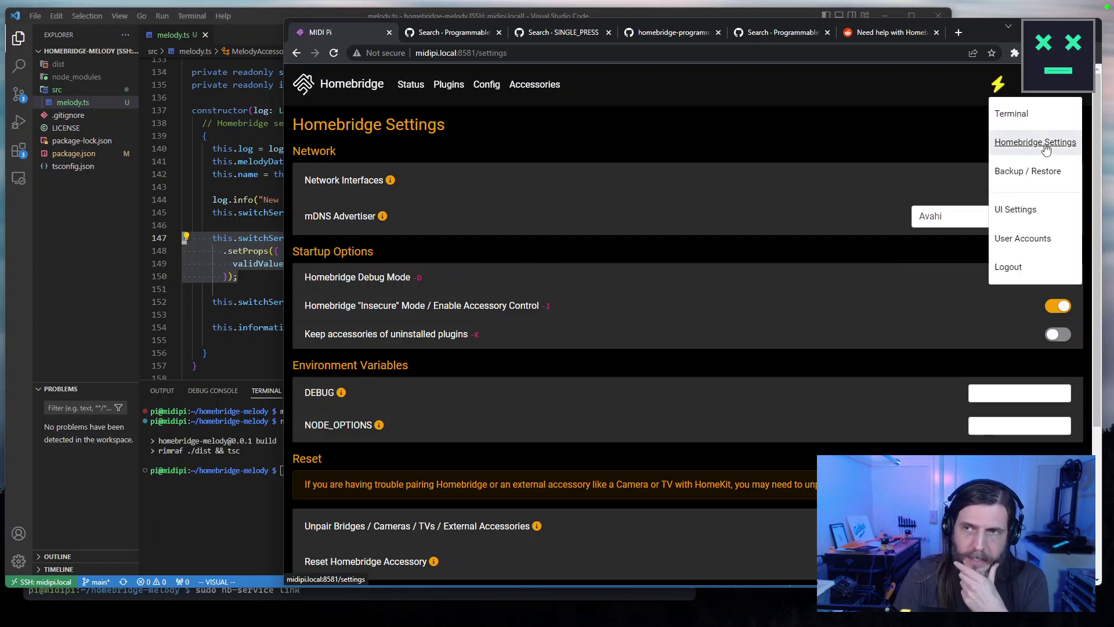
left_click(1012, 113)
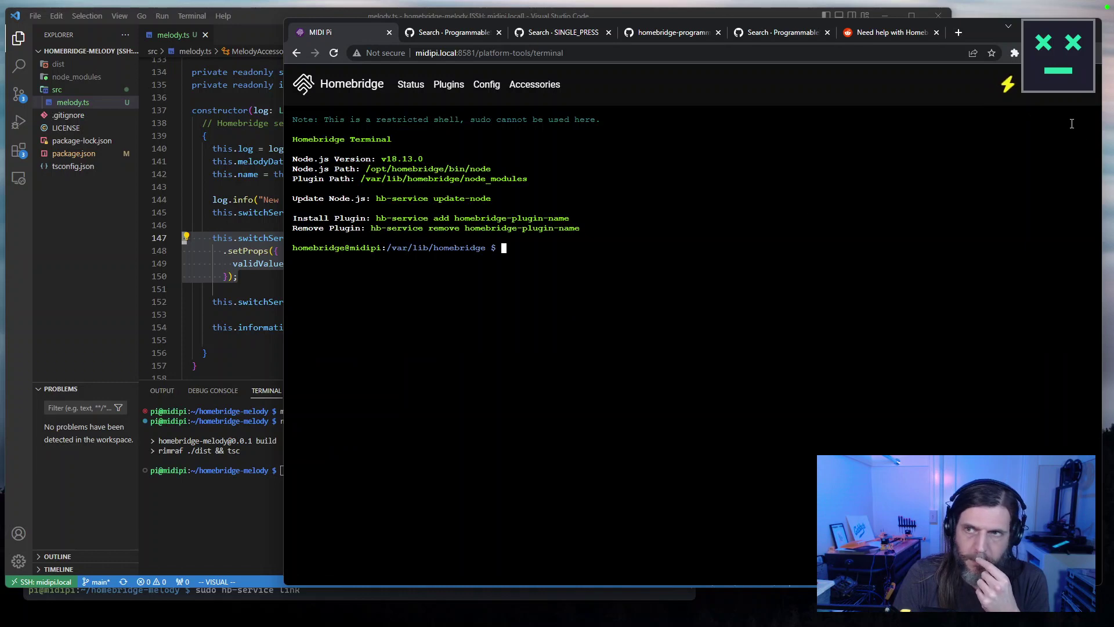
left_click(1083, 86)
left_click(1062, 149)
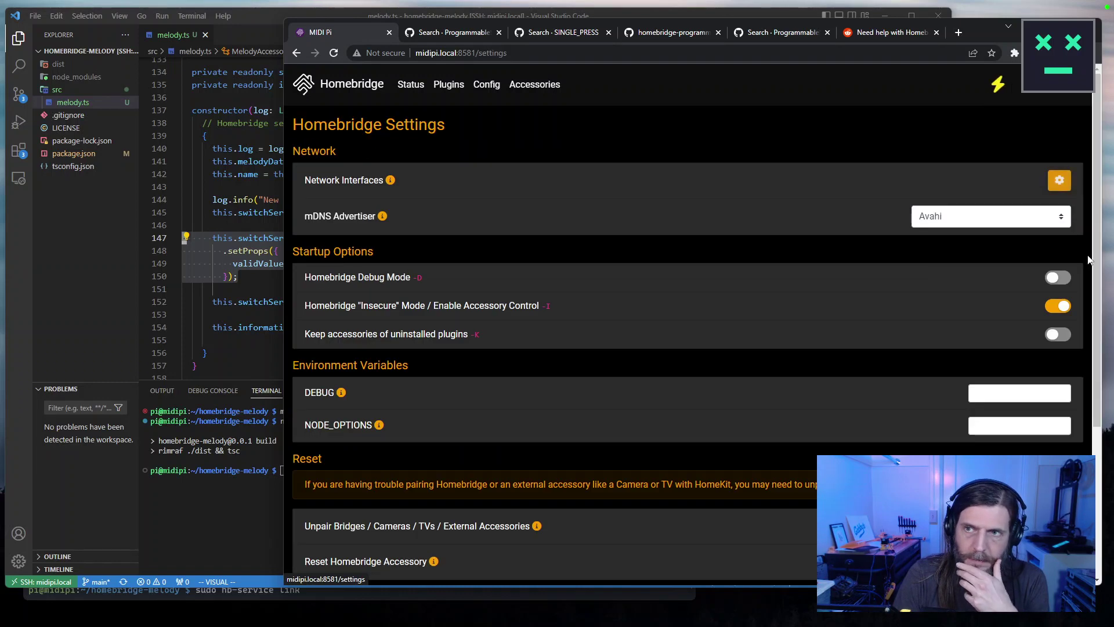
scroll(1089, 259, "down", 4)
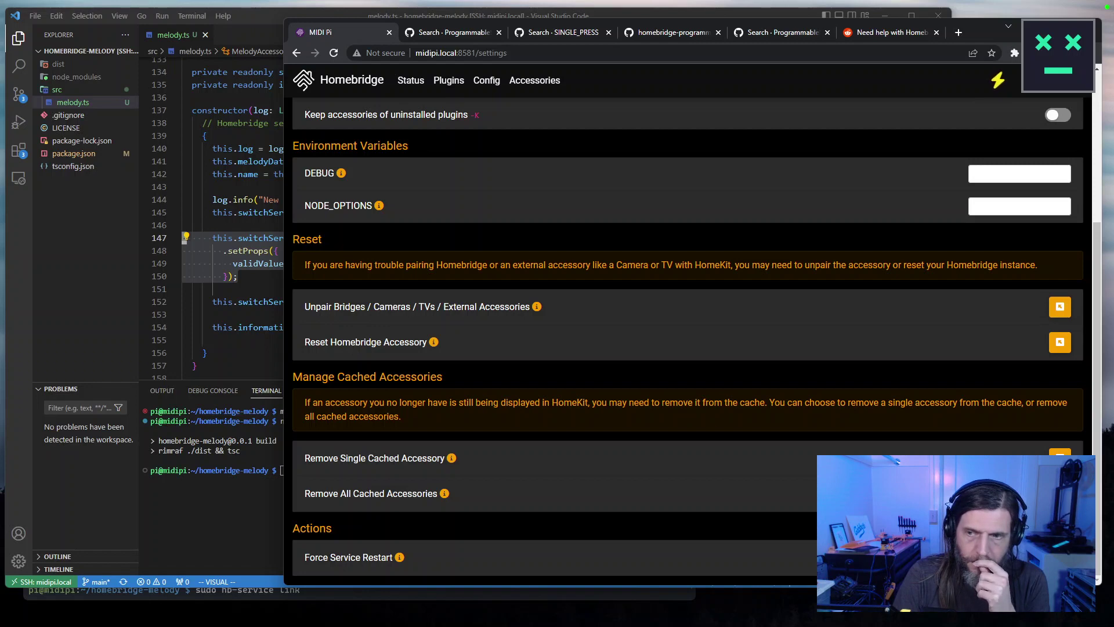
left_click(1059, 493)
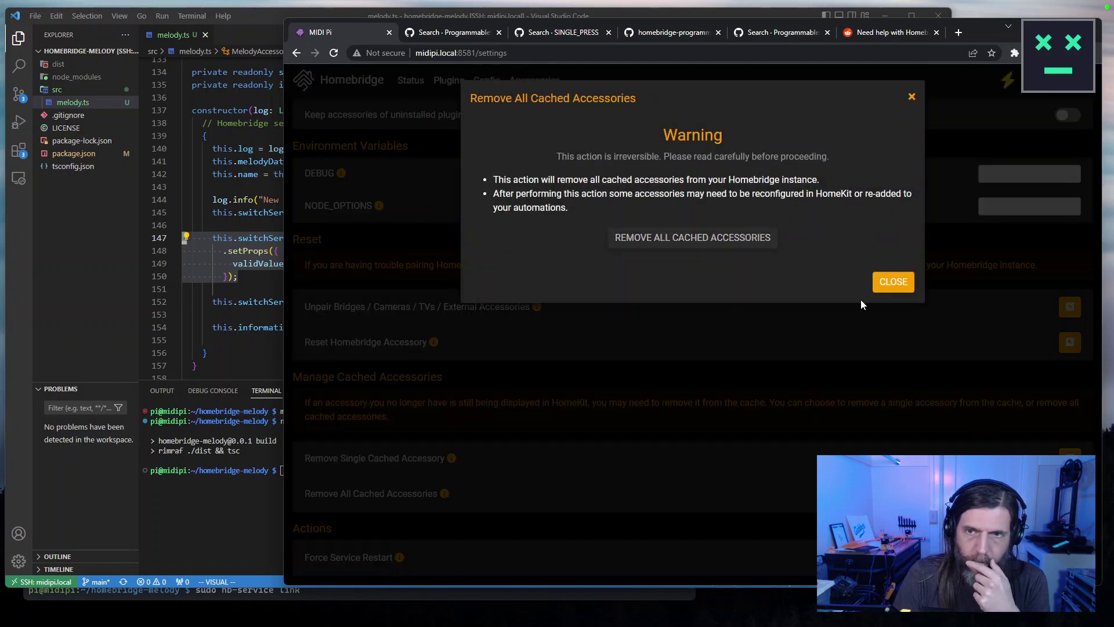
left_click(644, 239)
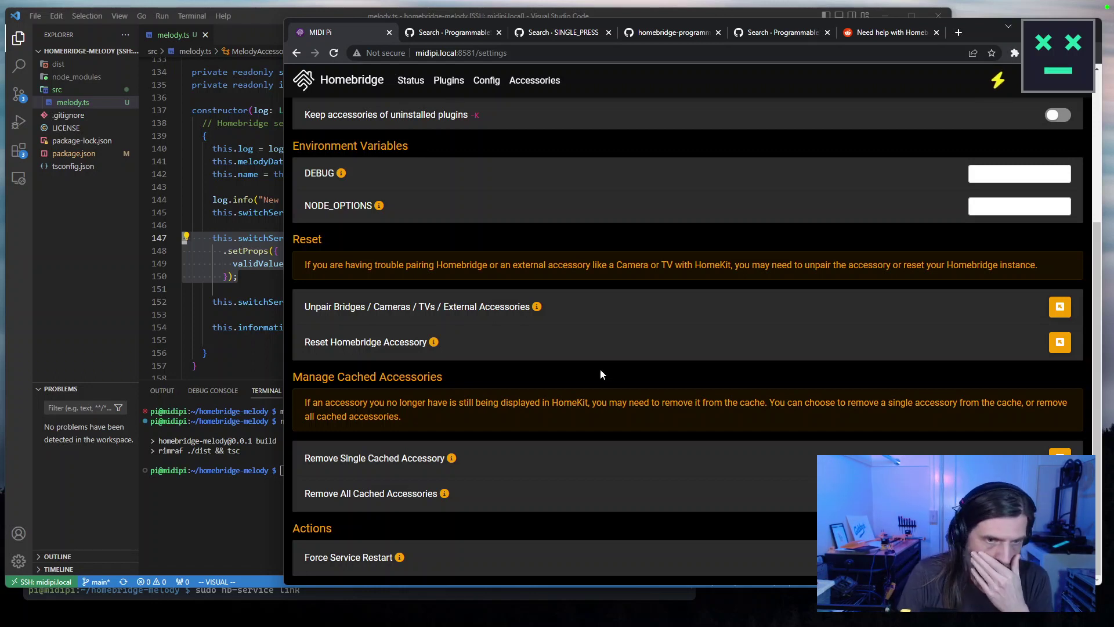
left_click(1061, 343)
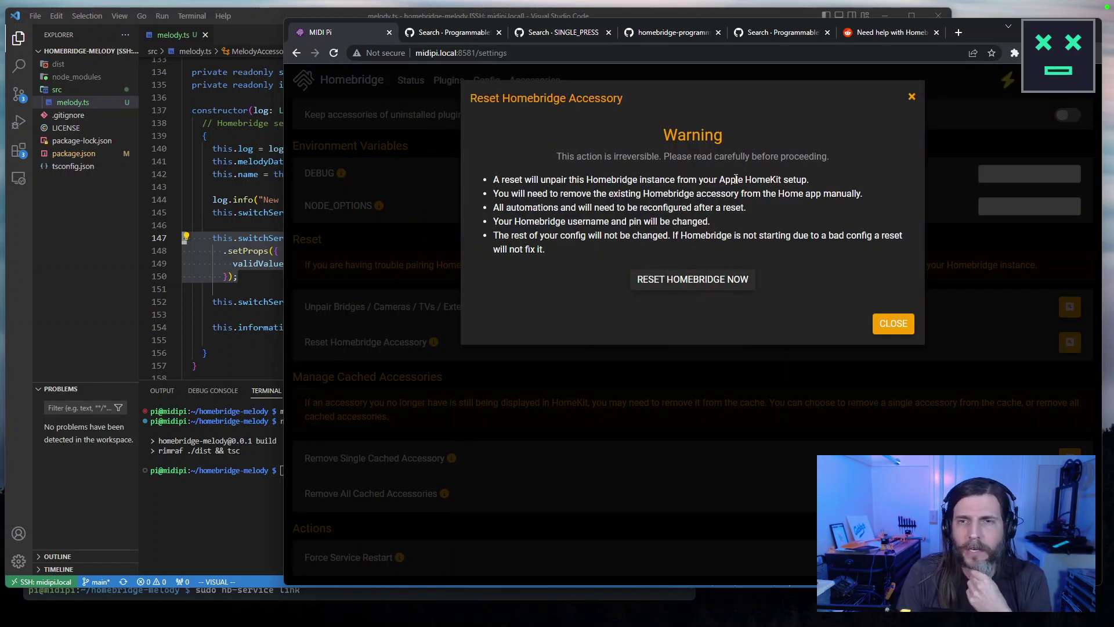
left_click_drag(477, 194, 775, 252)
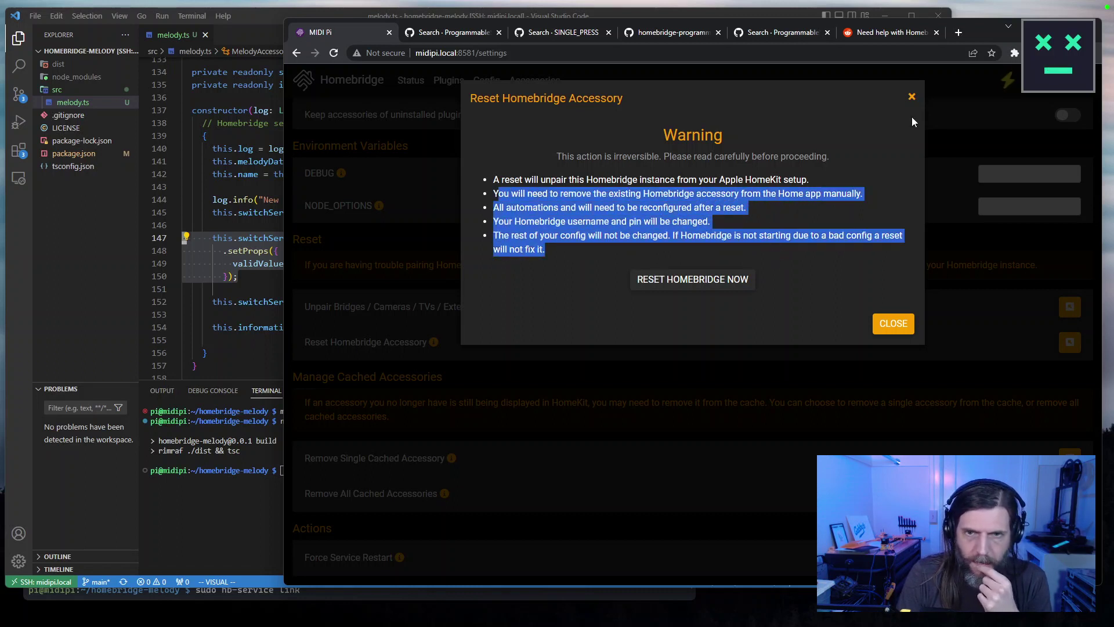
left_click(557, 259)
left_click_drag(556, 256, 468, 178)
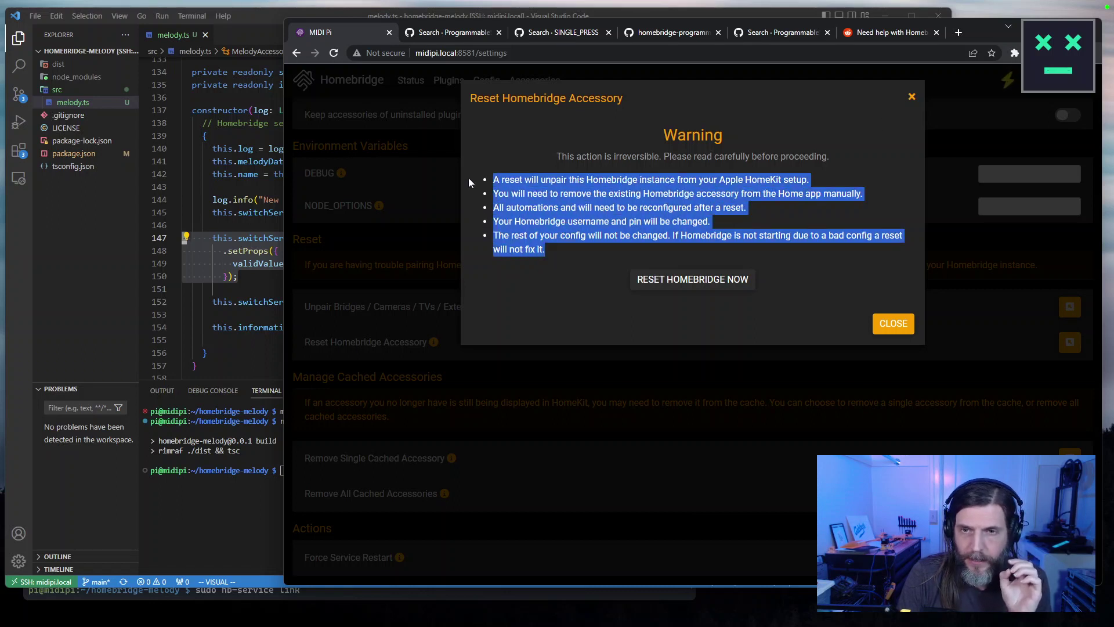
left_click(911, 97)
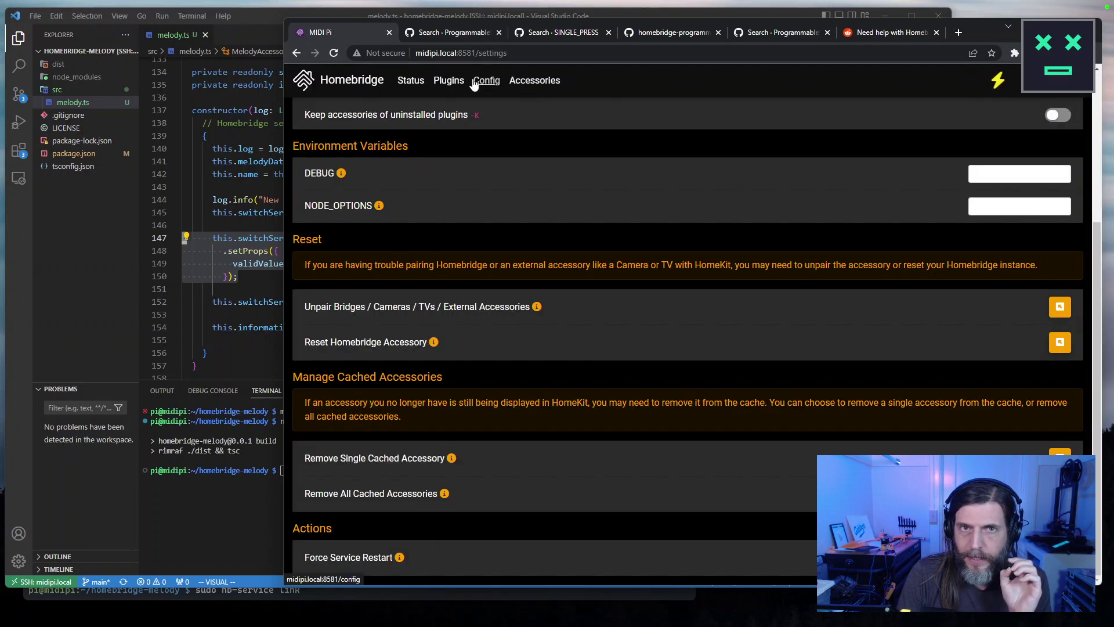
Download a backup copy of config.json from the config editor.
left_click(477, 80)
key("ctrl+a")
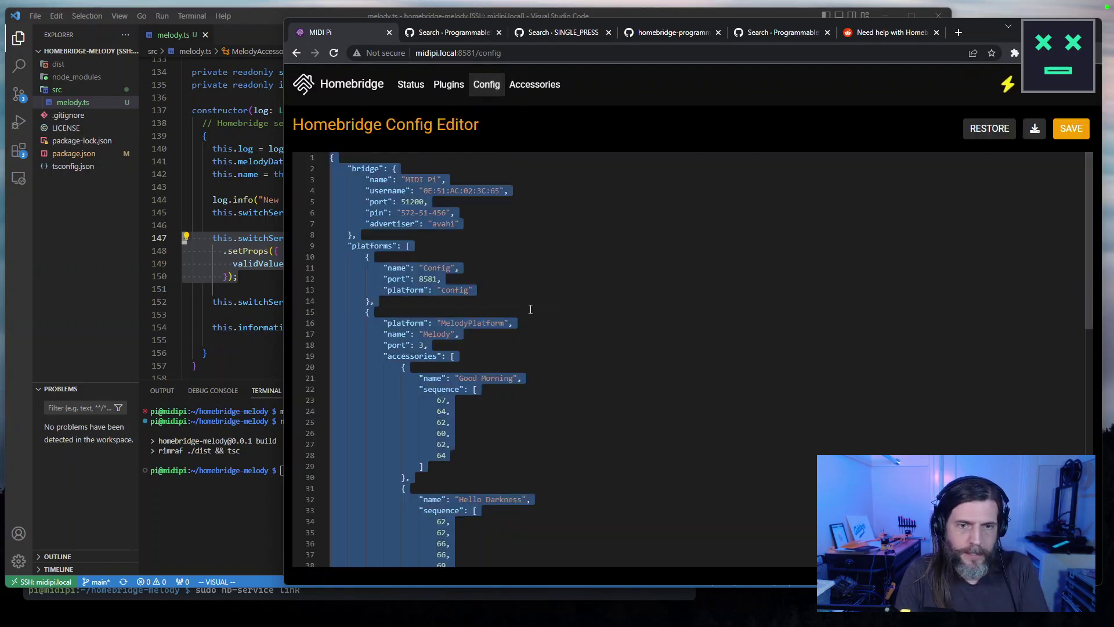
left_click(1081, 94)
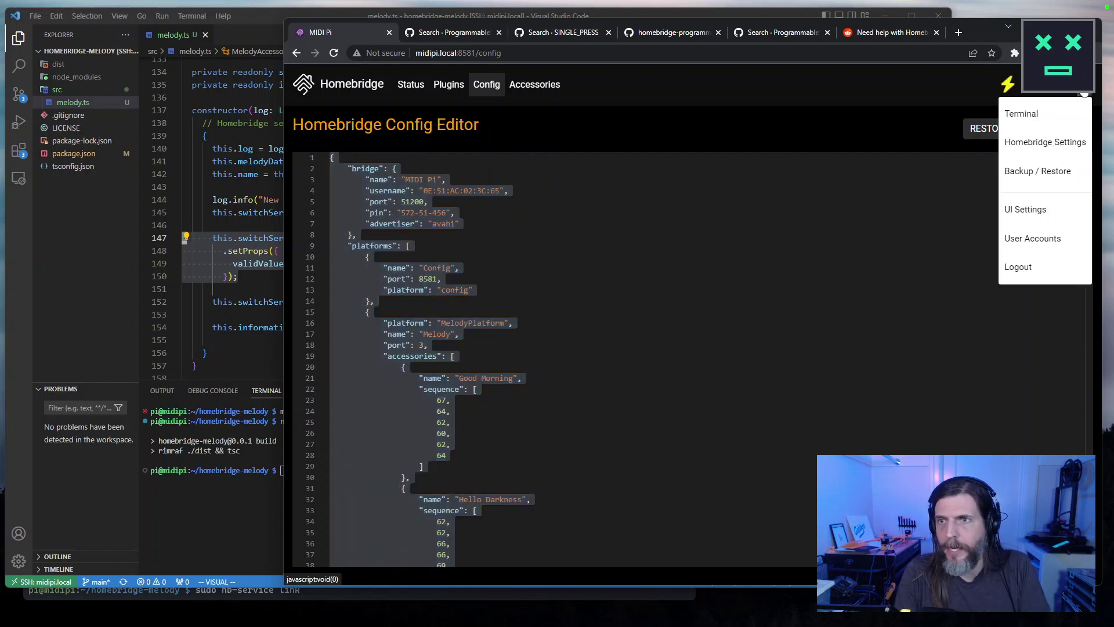
left_click(1082, 94)
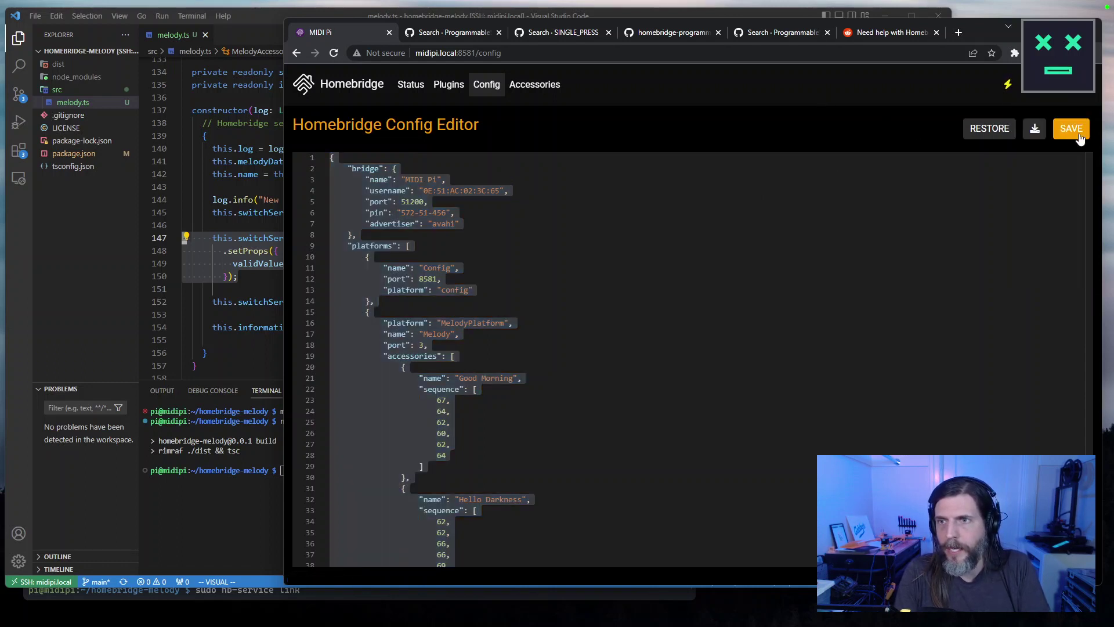
left_click(1034, 128)
Reset the Homebridge accessory from Homebridge Settings, confirming RESET HOMEBRIDGE NOW.
left_click(1081, 94)
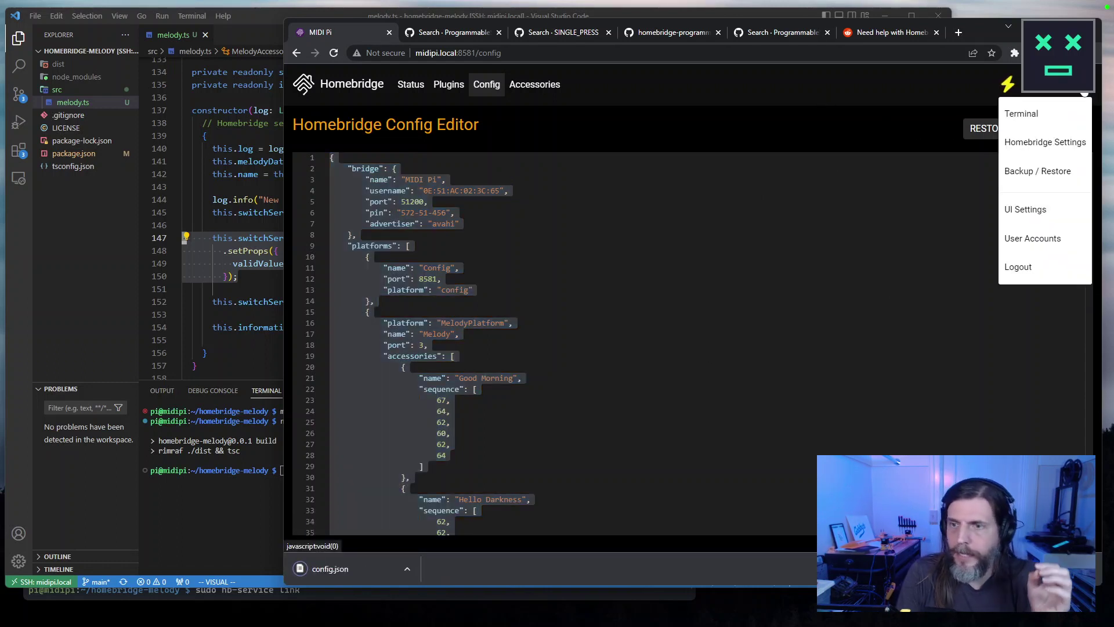
left_click(1038, 142)
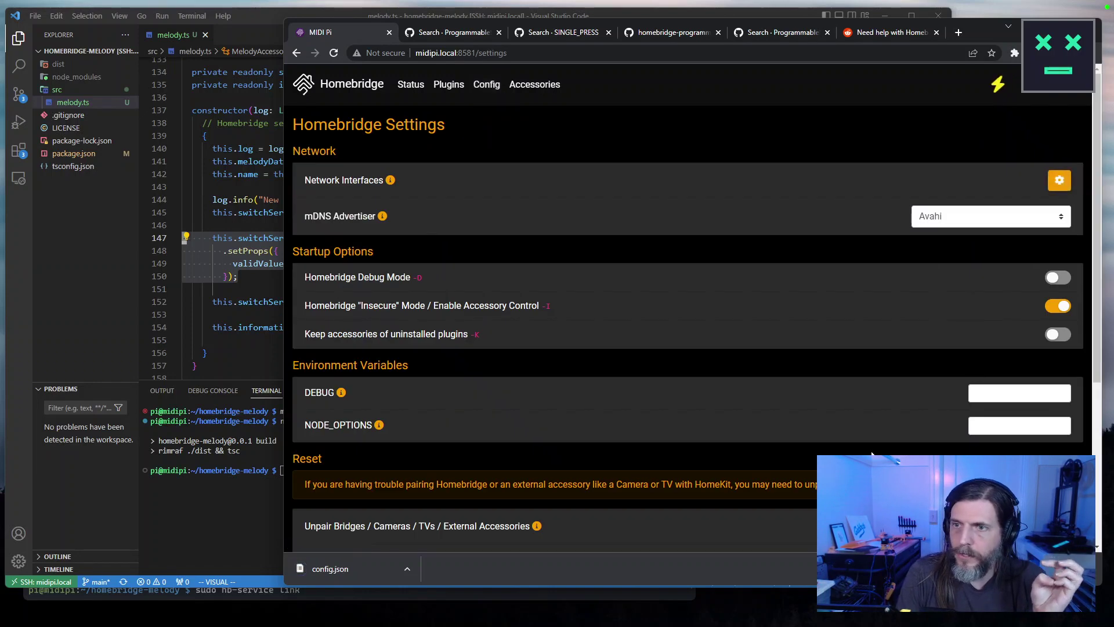
scroll(861, 403, "down", 4)
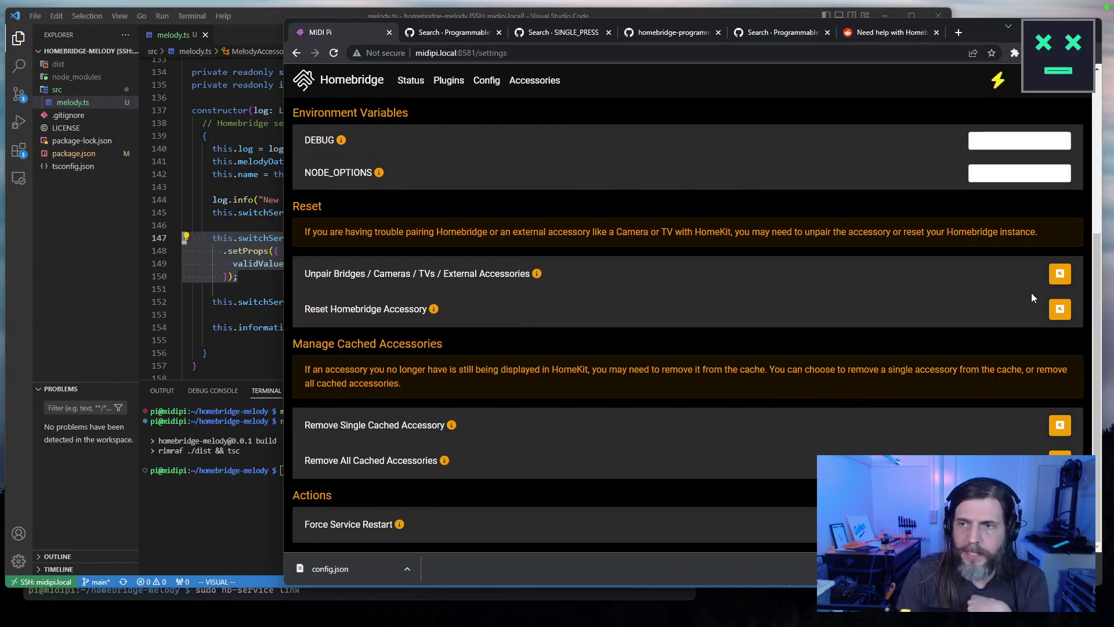
left_click(1060, 309)
left_click(690, 283)
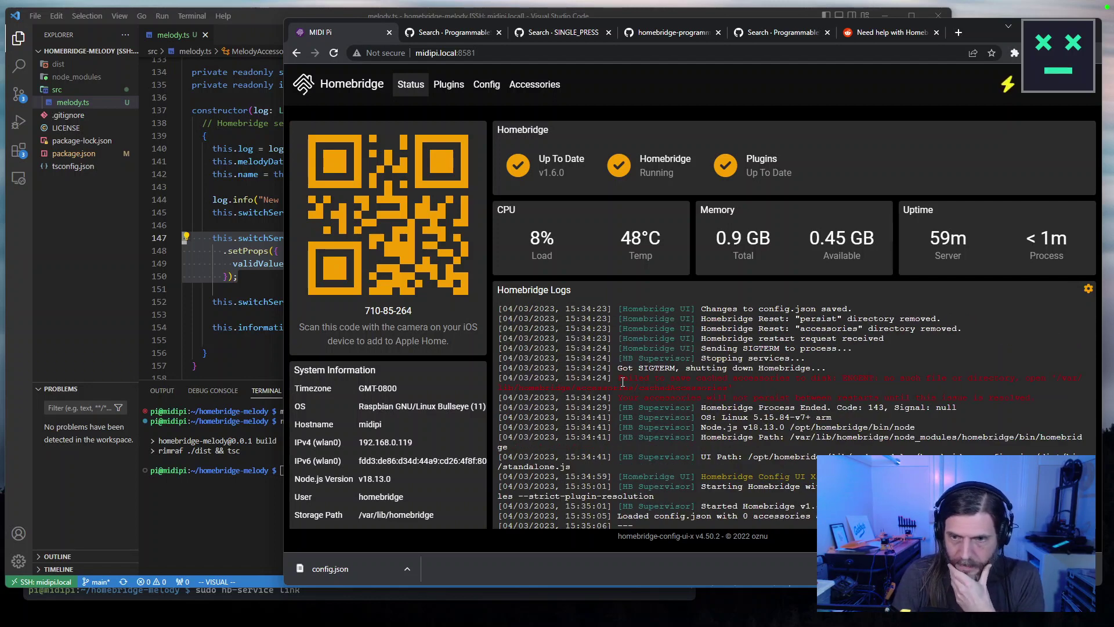
left_click_drag(623, 379, 958, 343)
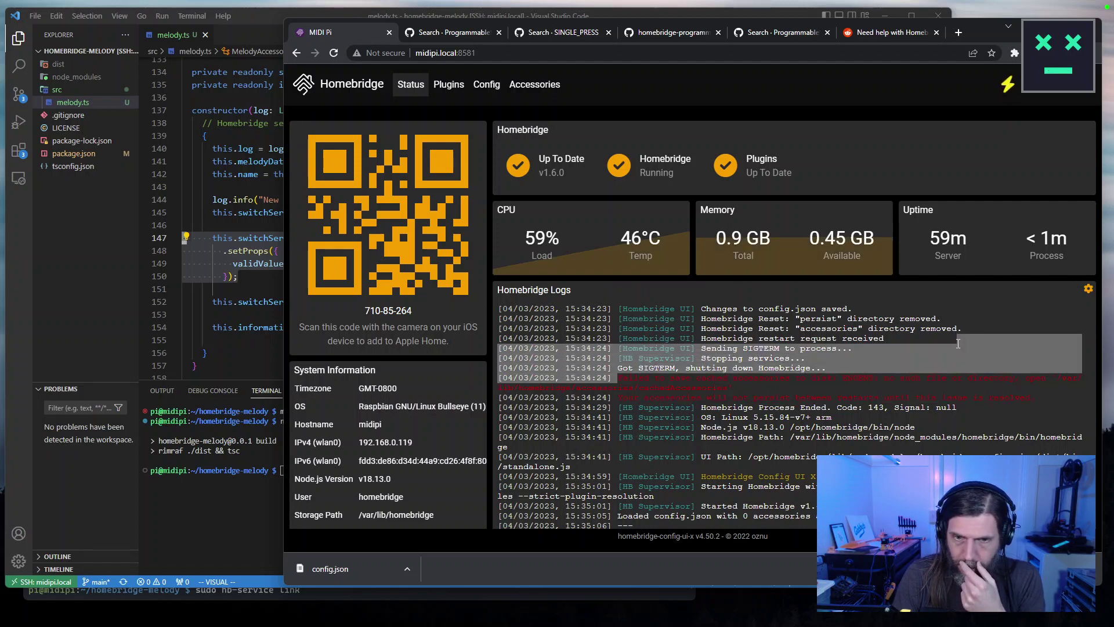
left_click_drag(739, 390, 621, 377)
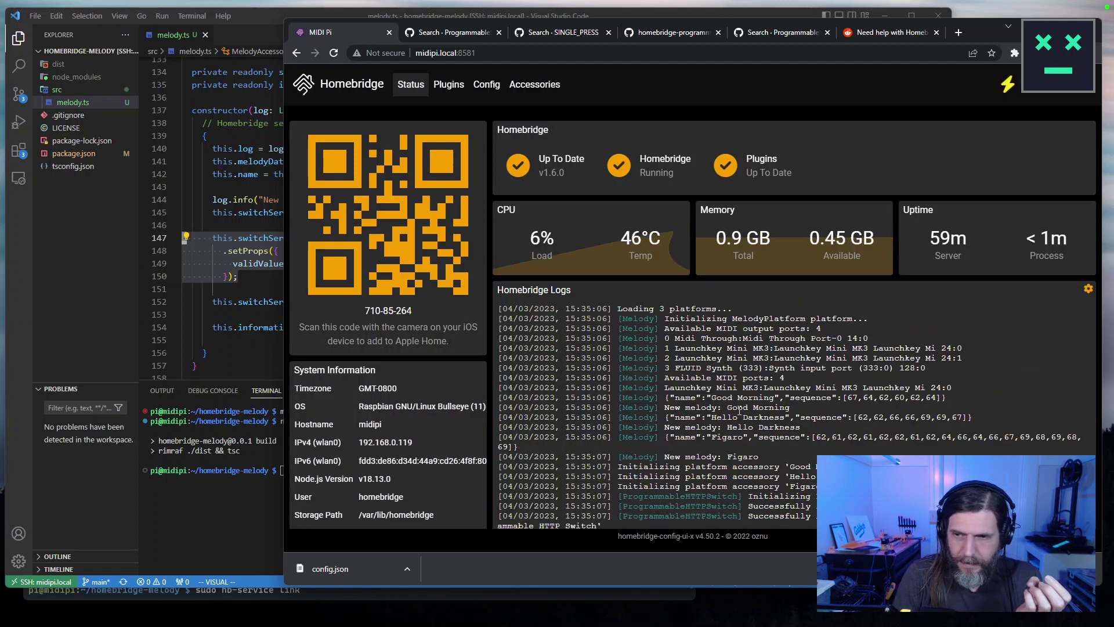
scroll(739, 410, "down", 1)
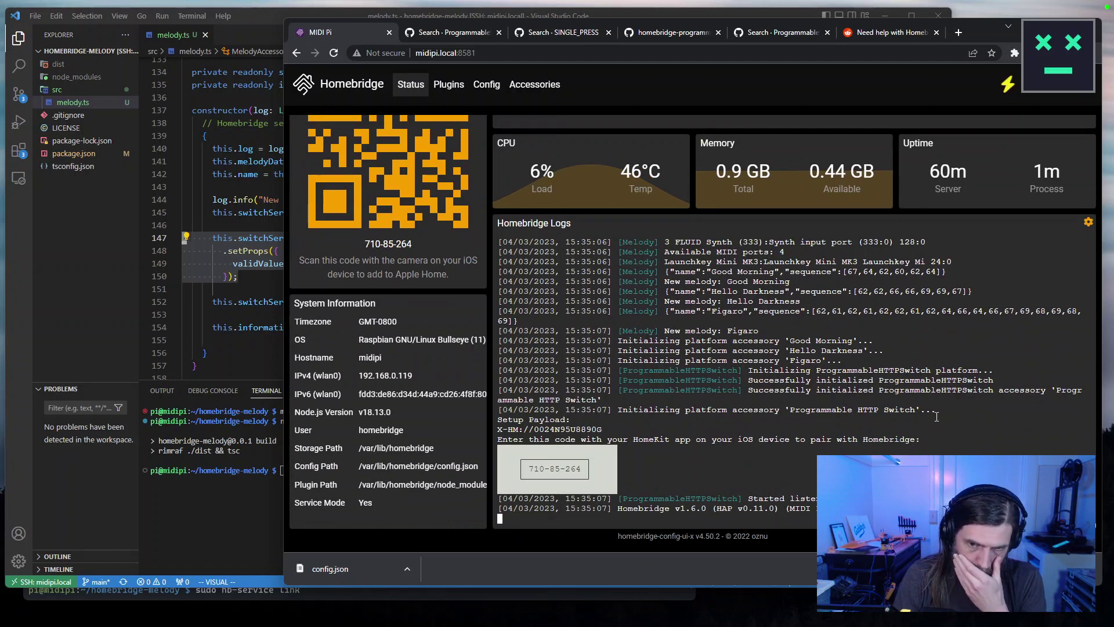
left_click(1089, 95)
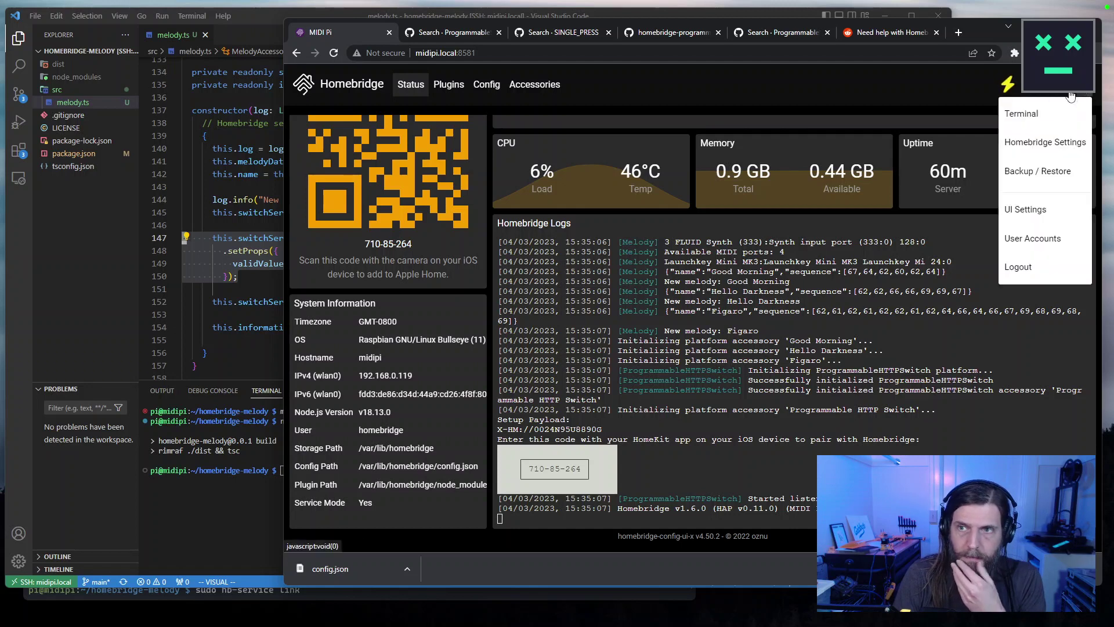
left_click(1042, 142)
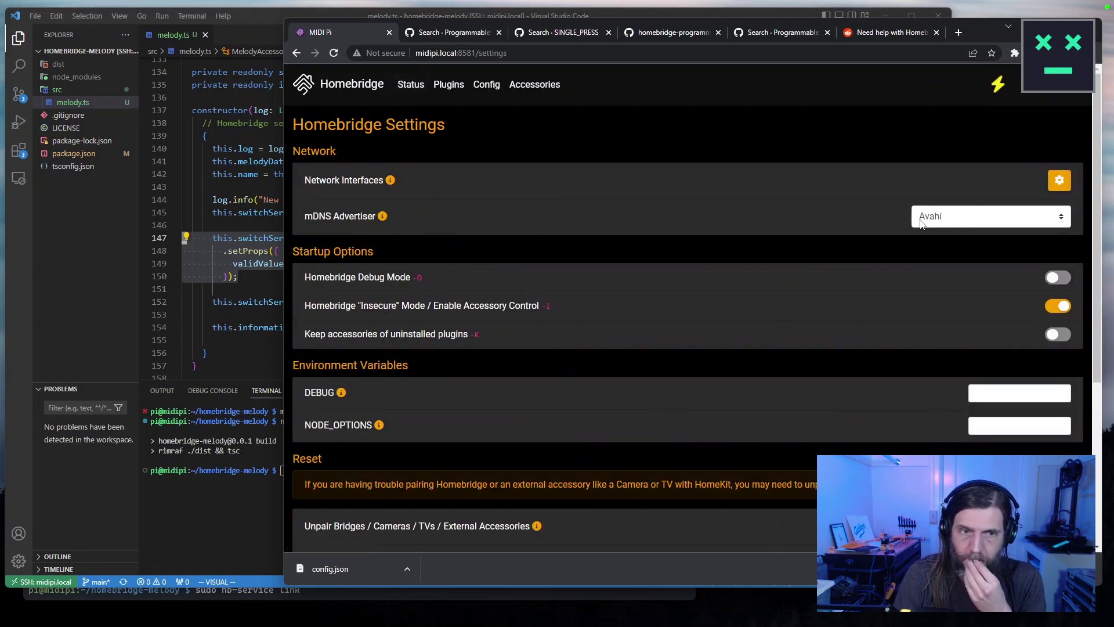
scroll(491, 432, "down", 4)
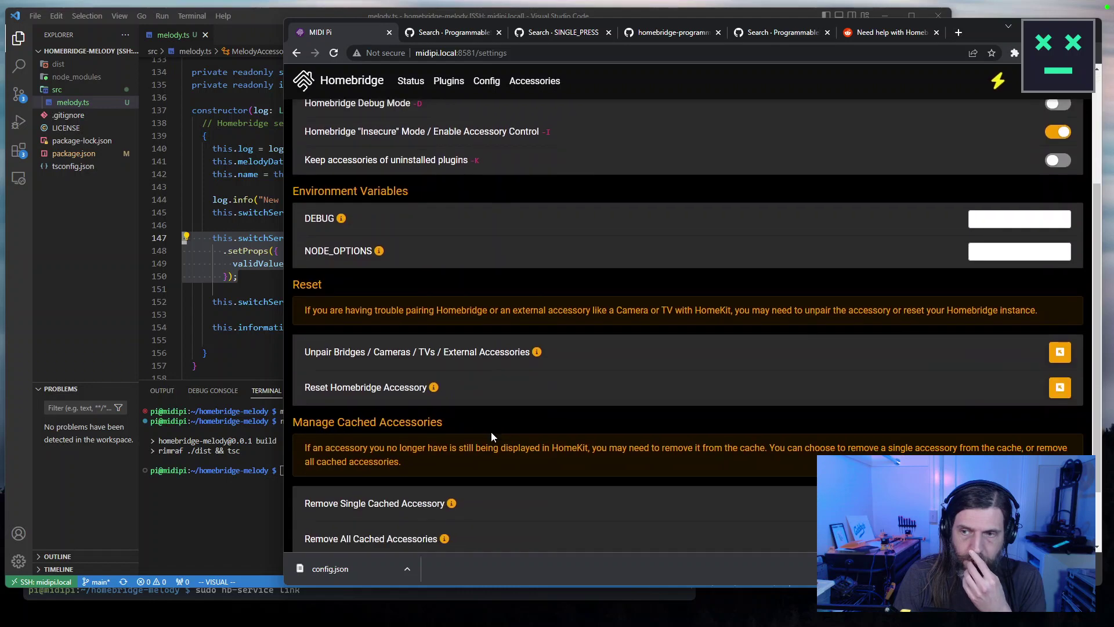
scroll(493, 432, "up", 4)
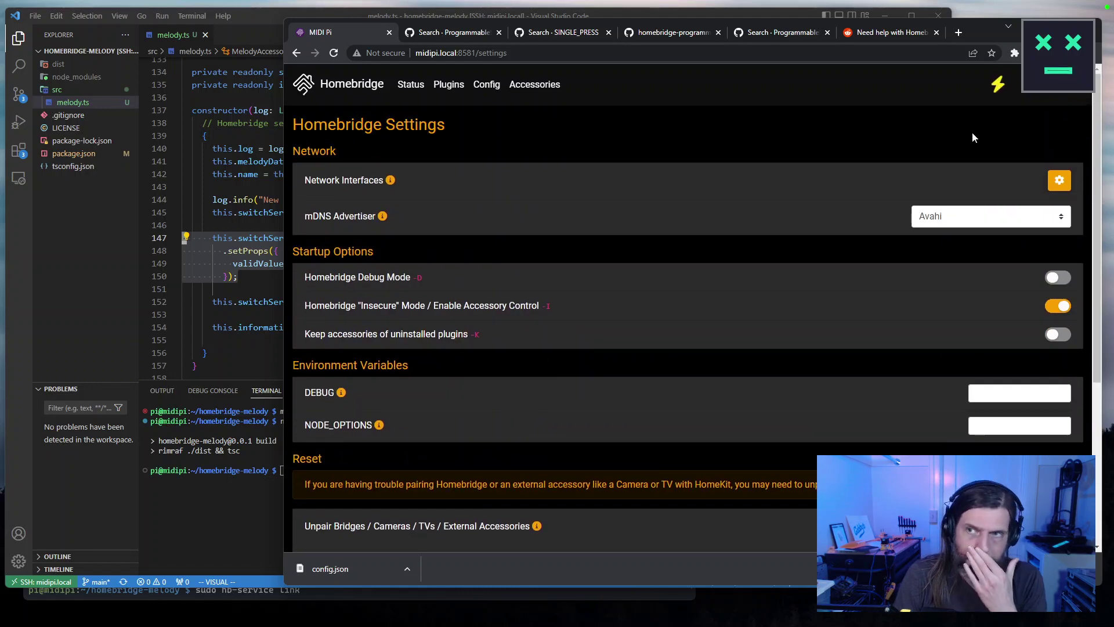
Replace bridge name 'MIDI Pi' with 'Melody' in config.json, then Save and Restart.
left_click(501, 89)
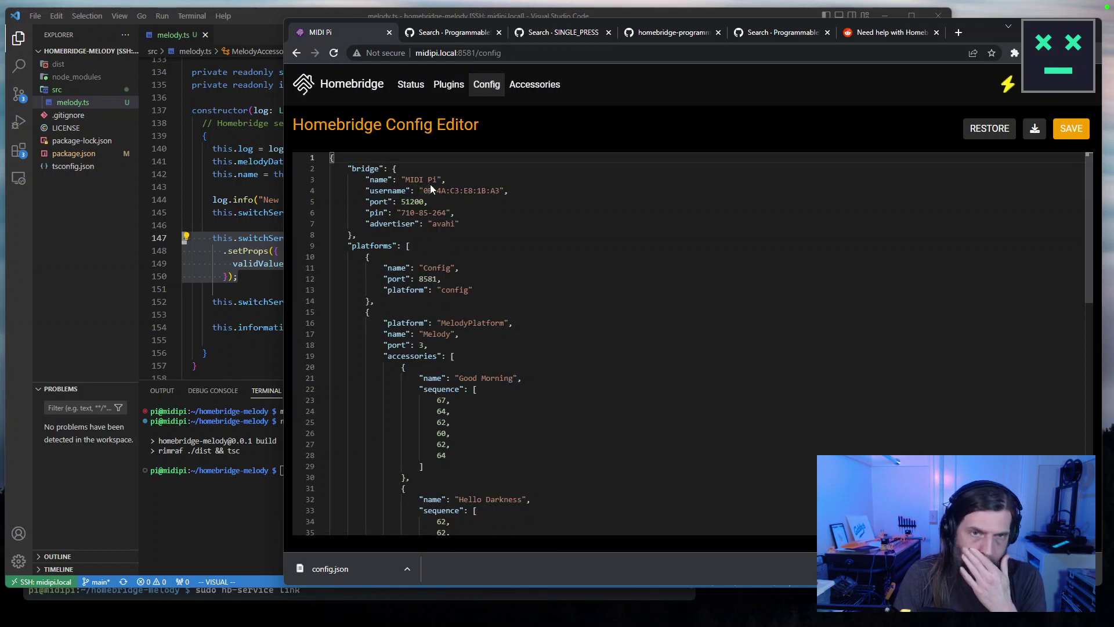
left_click(439, 235)
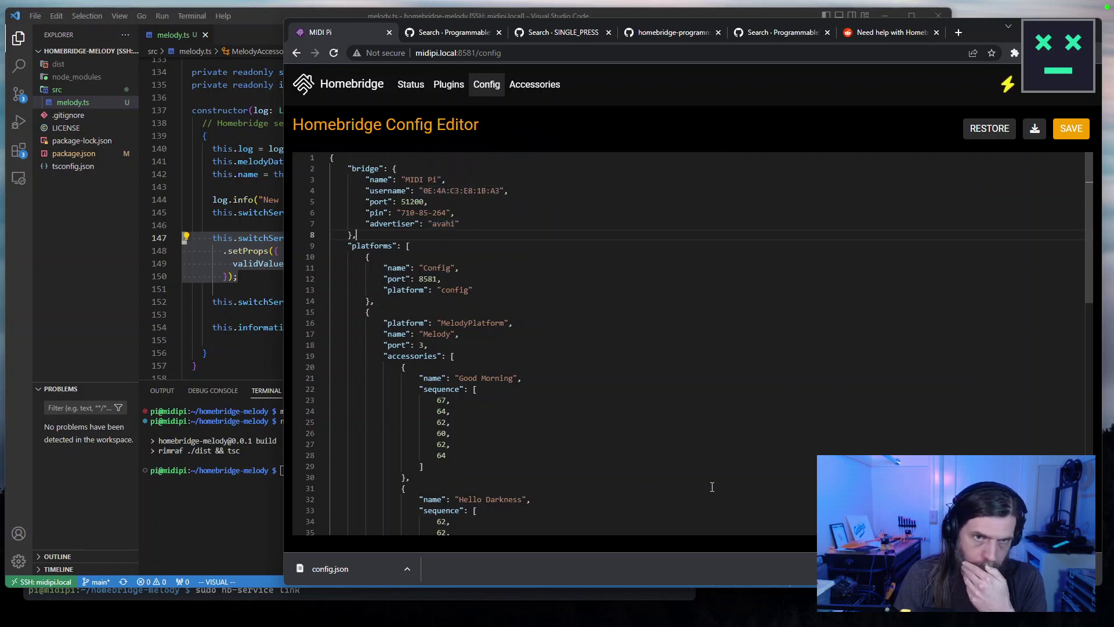
scroll(713, 487, "down", 10)
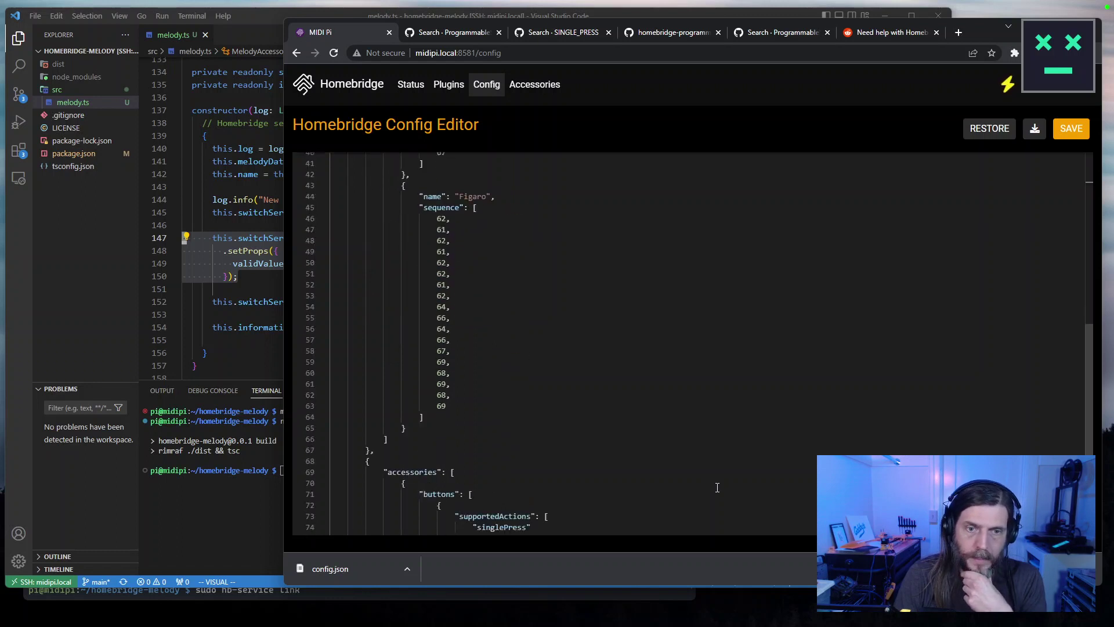
scroll(720, 485, "up", 10)
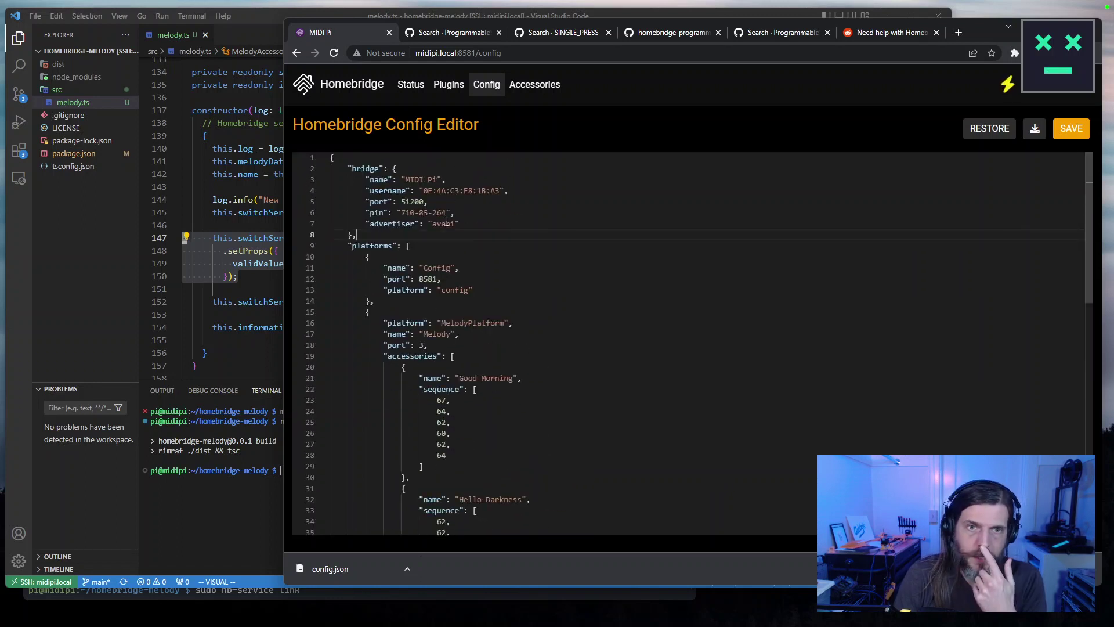
left_click_drag(438, 180, 406, 180)
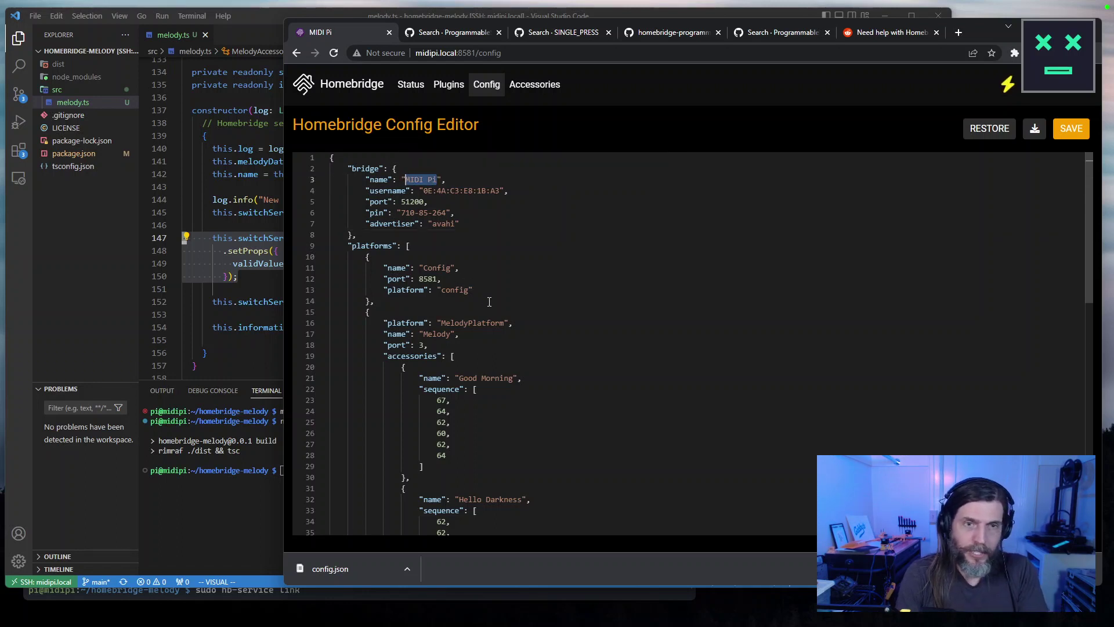
type("Mo")
key("BackSpace")
key("BackSpace")
type("Homebridg")
key("BackSpace")
key("BackSpace")
key("BackSpace")
key("BackSpace")
key("BackSpace")
key("BackSpace")
key("BackSpace")
key("BackSpace")
key("BackSpace")
type("Melody")
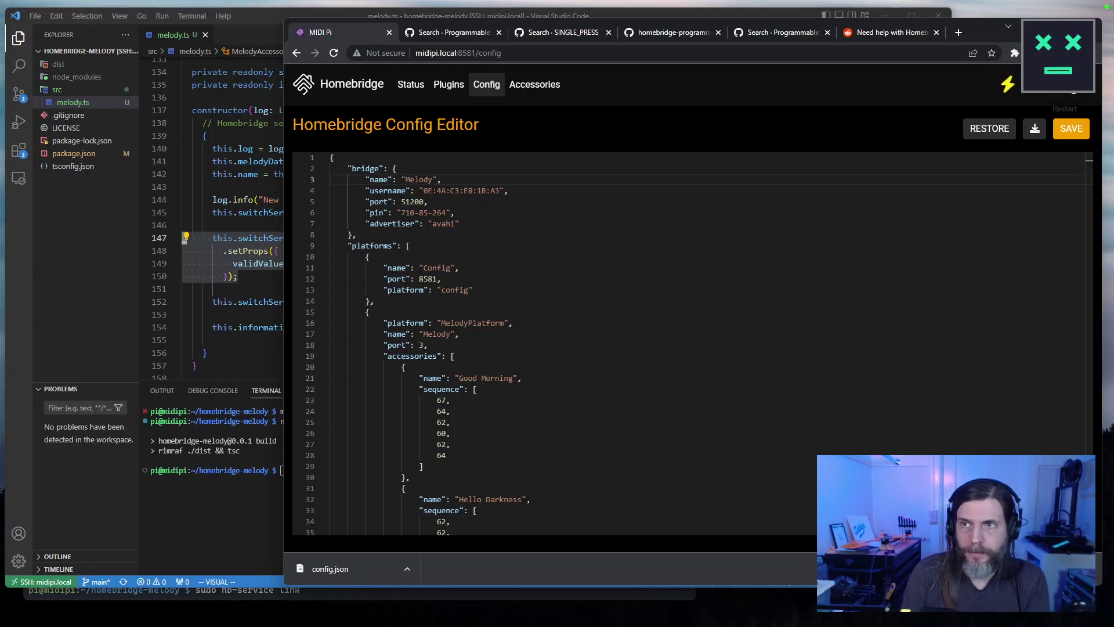
left_click(1066, 84)
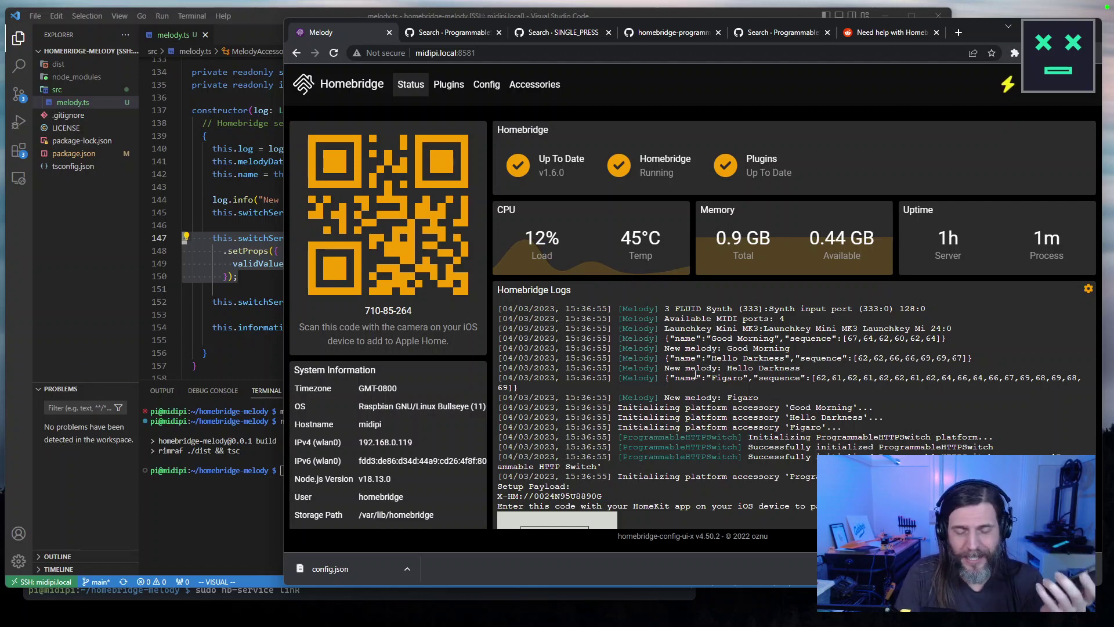
Scroll the status dashboard to read the restarted Melody bridge's Homebridge logs.
scroll(692, 386, "down", 1)
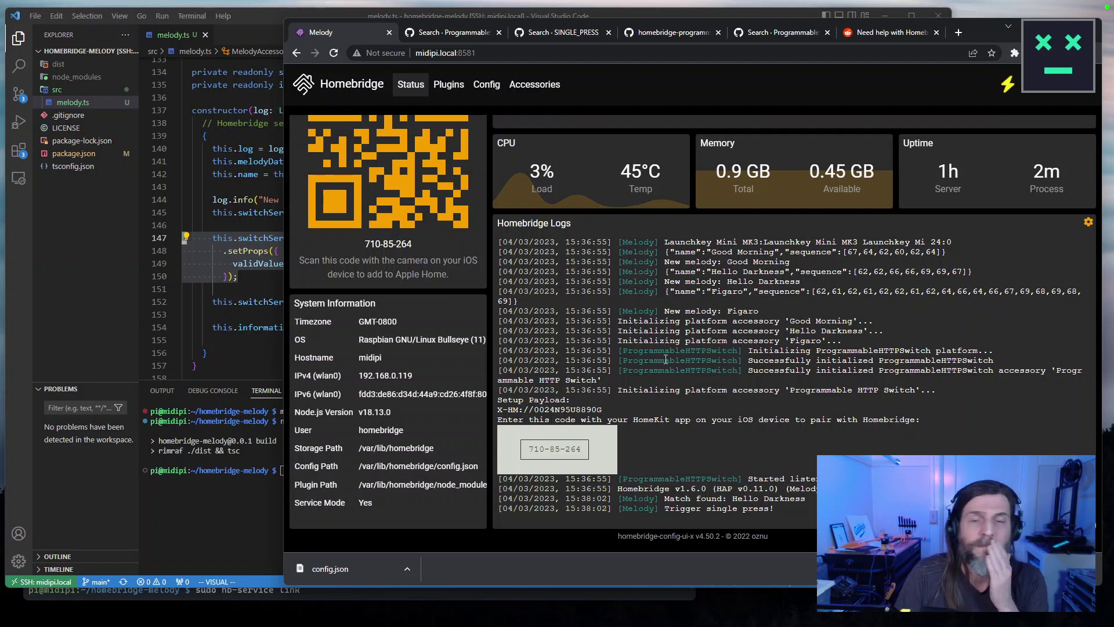
Check the Accessories and Plugins pages, ending back on the accessories list.
left_click(532, 86)
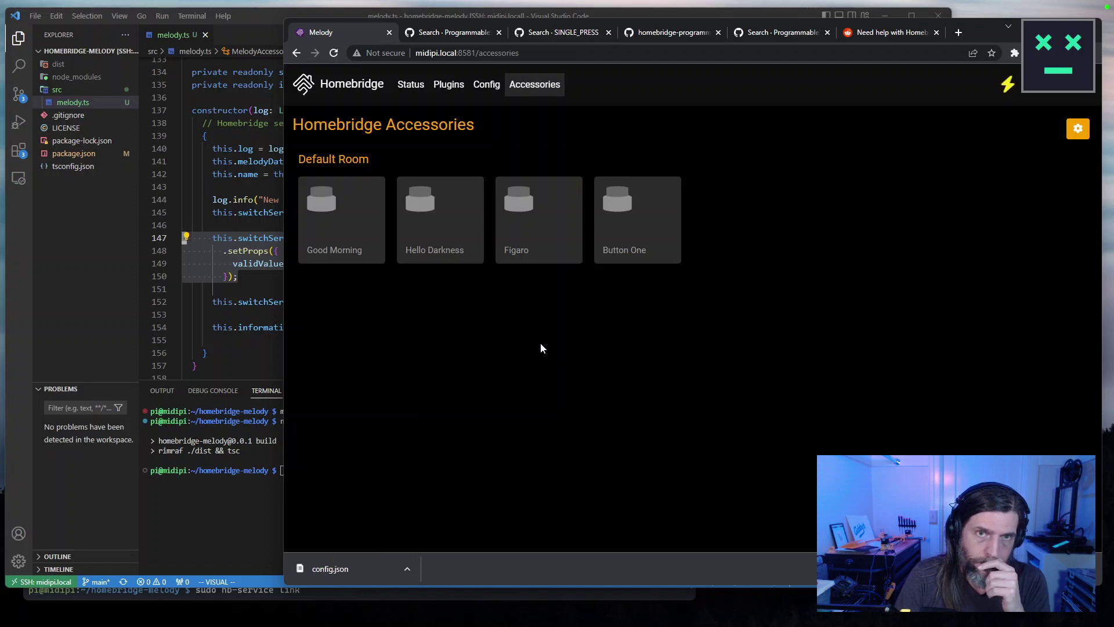
left_click(449, 84)
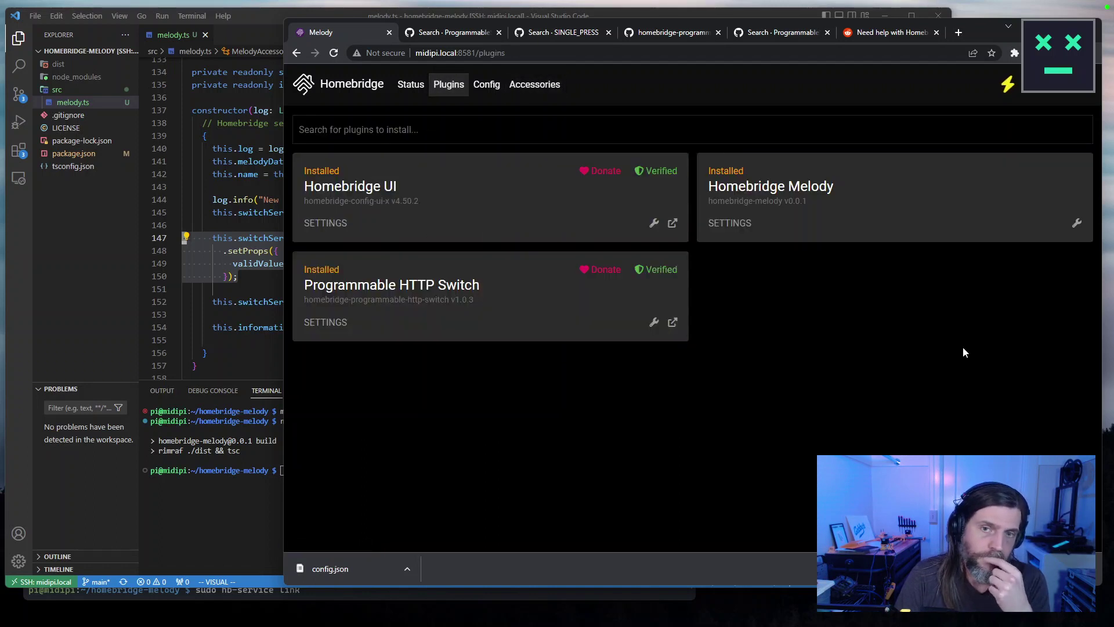
left_click(539, 84)
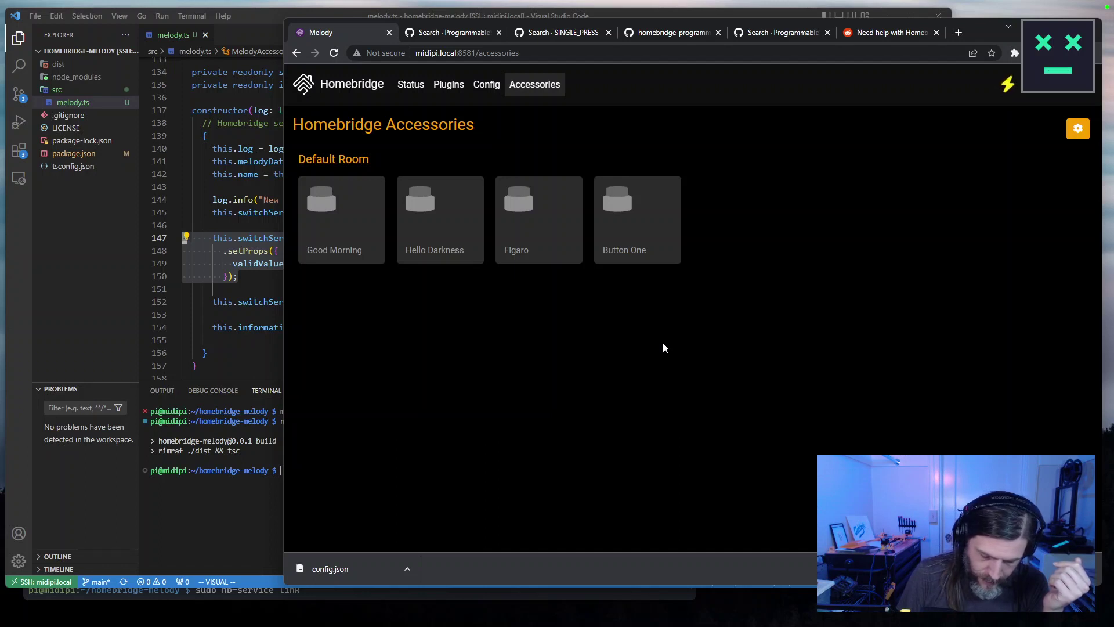
Test-toggle the Figaro, Button One and Good Morning switch tiles.
mouse_move(638, 244)
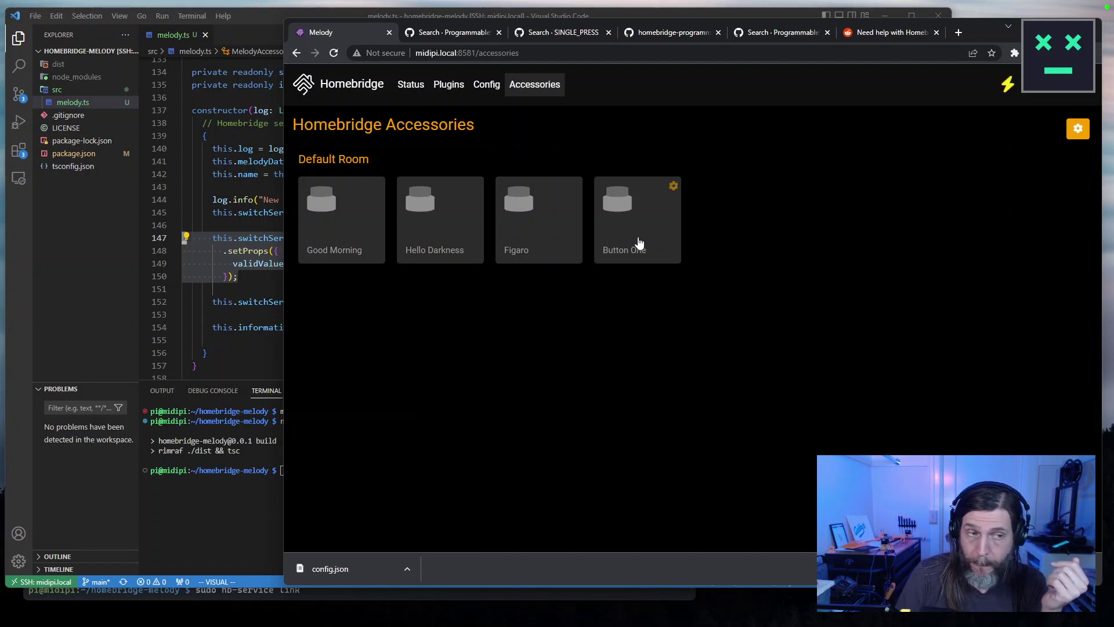
left_click(535, 220)
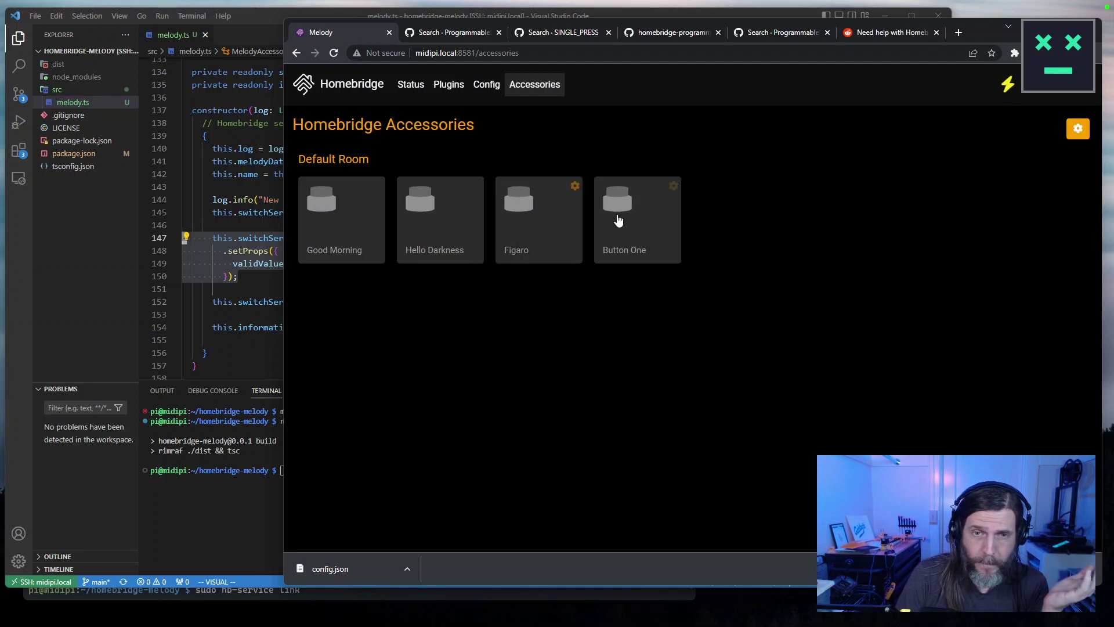
left_click(618, 219)
left_click(618, 220)
left_click(530, 224)
left_click(342, 221)
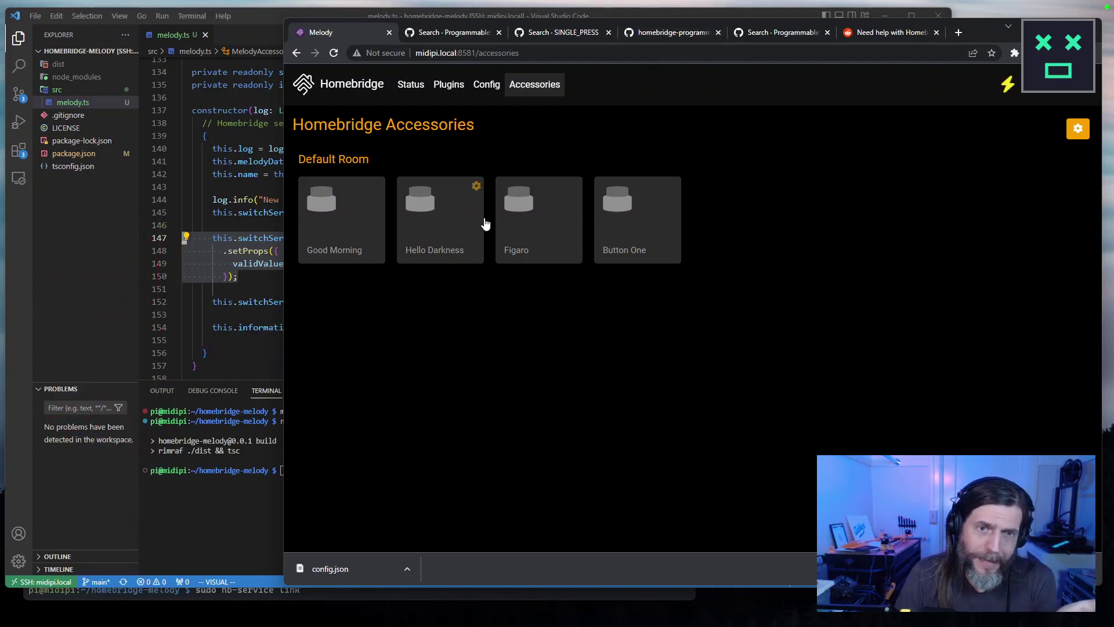
left_click(618, 227)
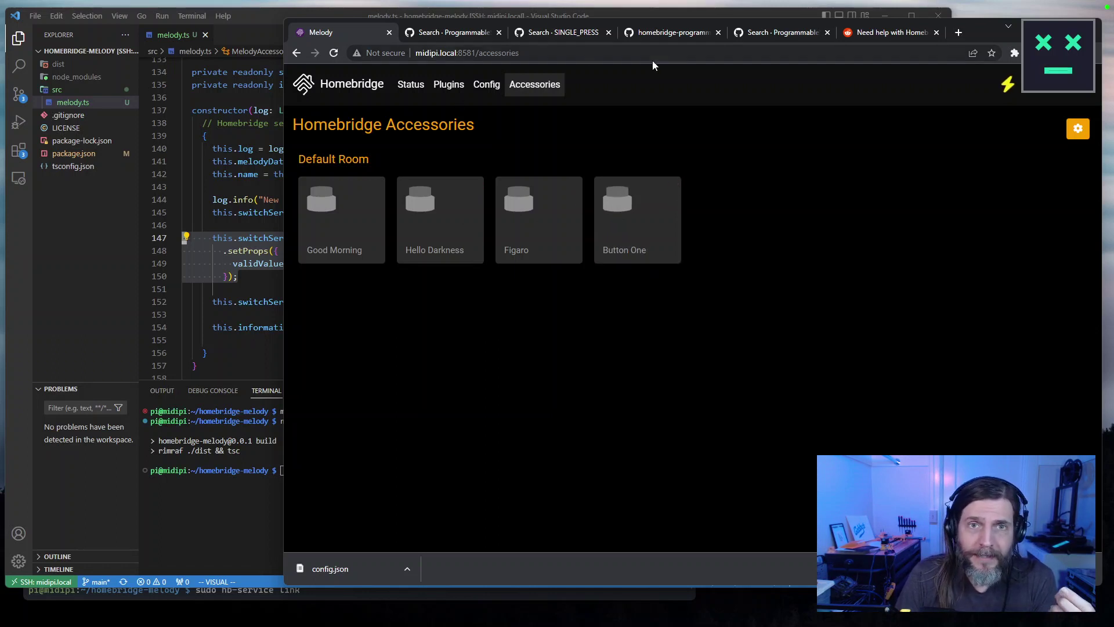
Open the HAP-NodeJS repository from the GitHub results and view its issues.
left_click(458, 32)
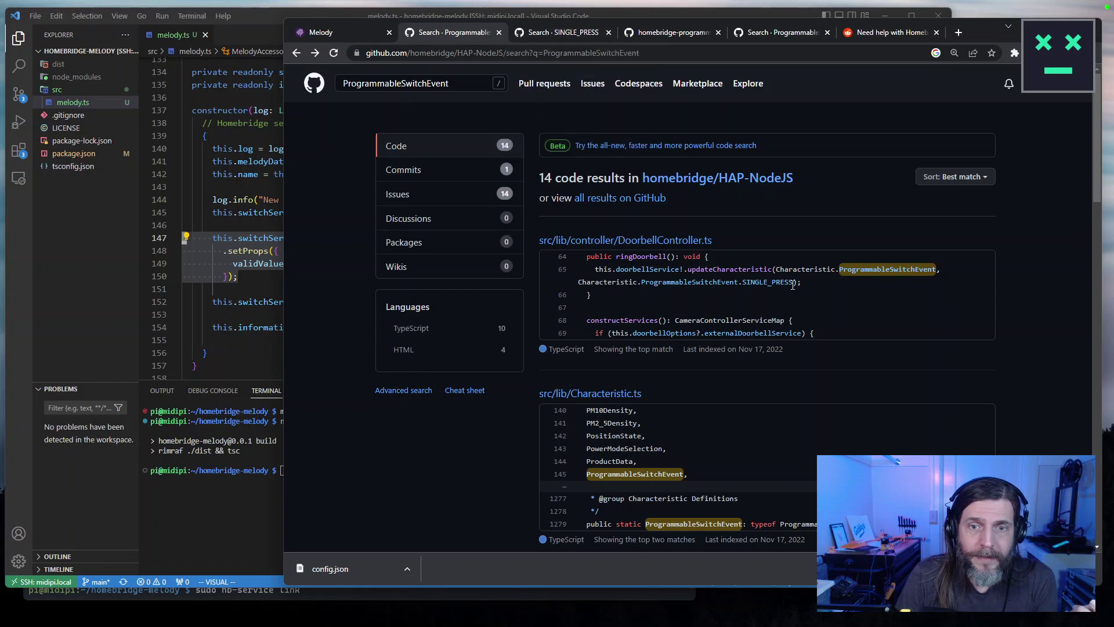
left_click(719, 178)
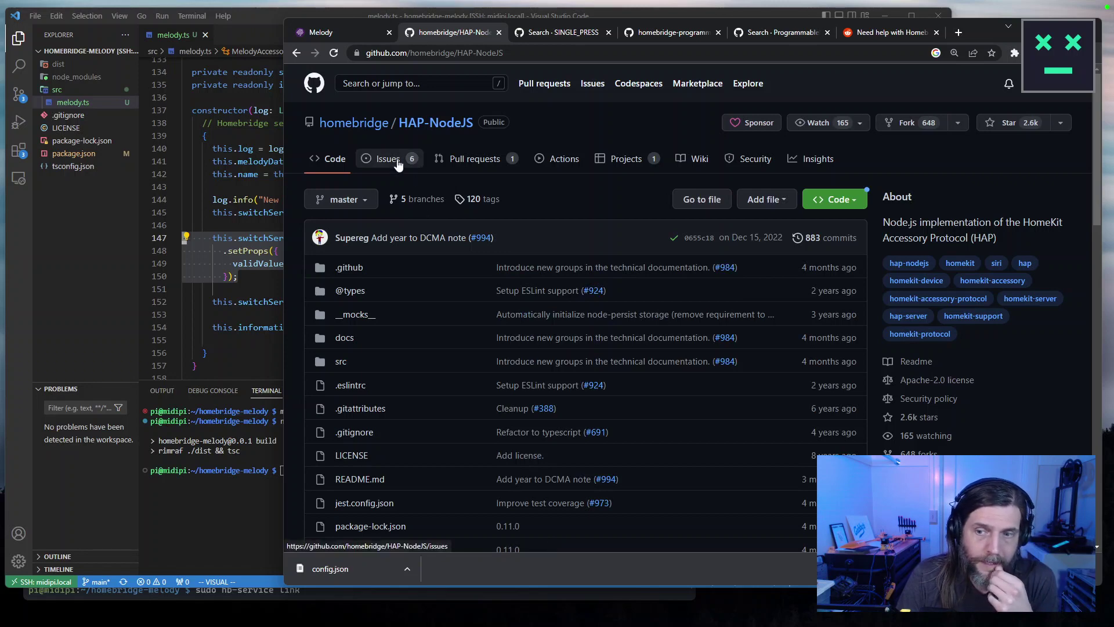
left_click(398, 164)
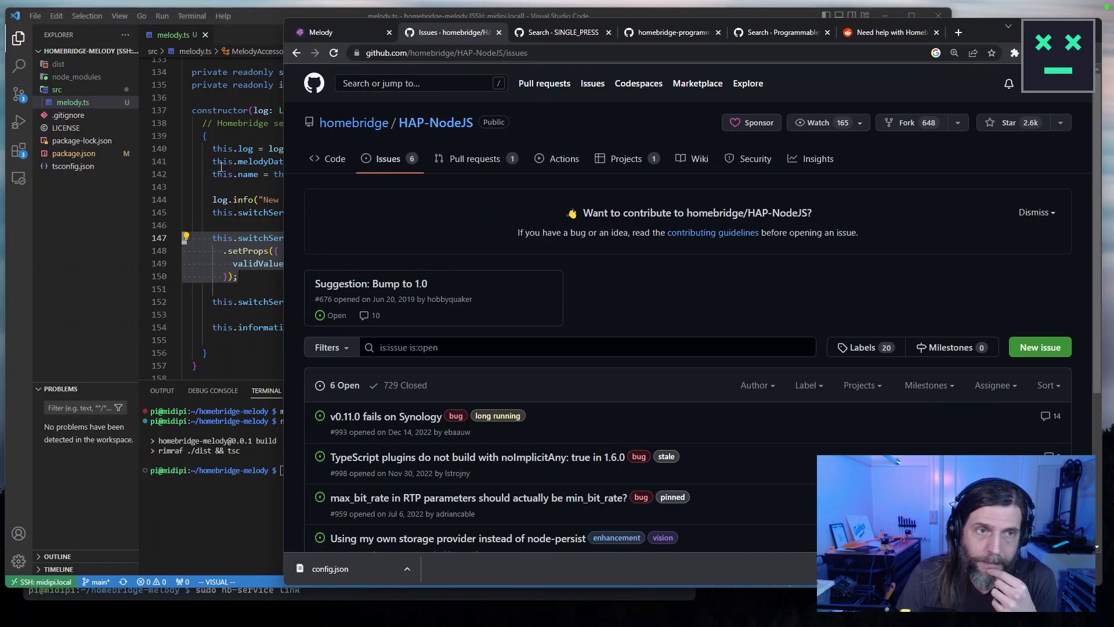
Back on the Homebridge status dashboard, view the installable versions and cancel without installing.
left_click(348, 33)
left_click(339, 86)
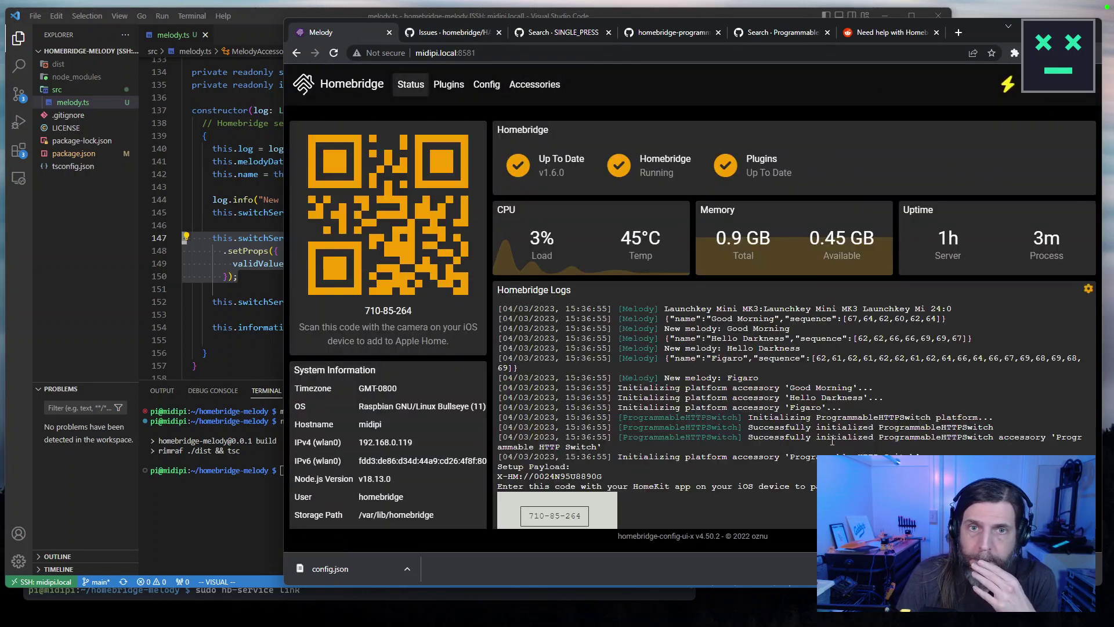
left_click(548, 175)
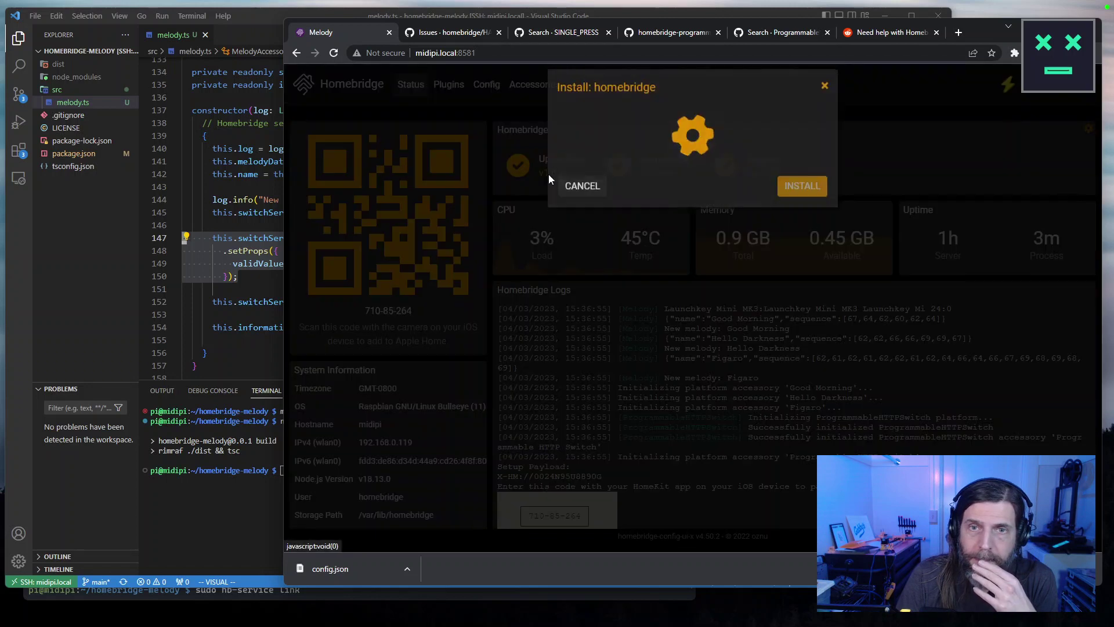
left_click(739, 203)
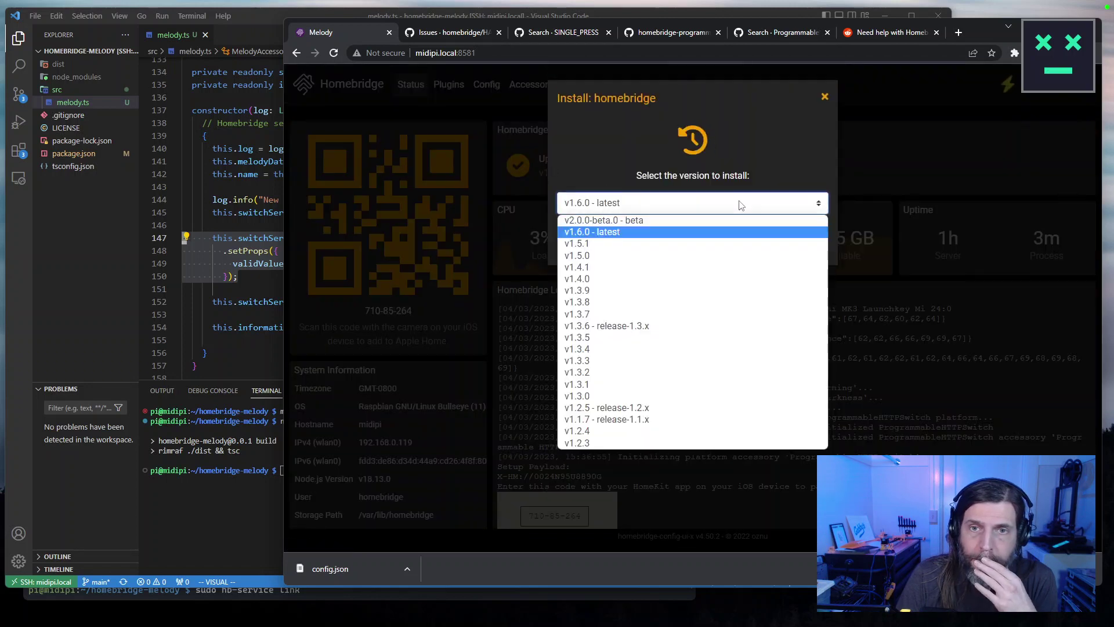
left_click(844, 103)
left_click(880, 107)
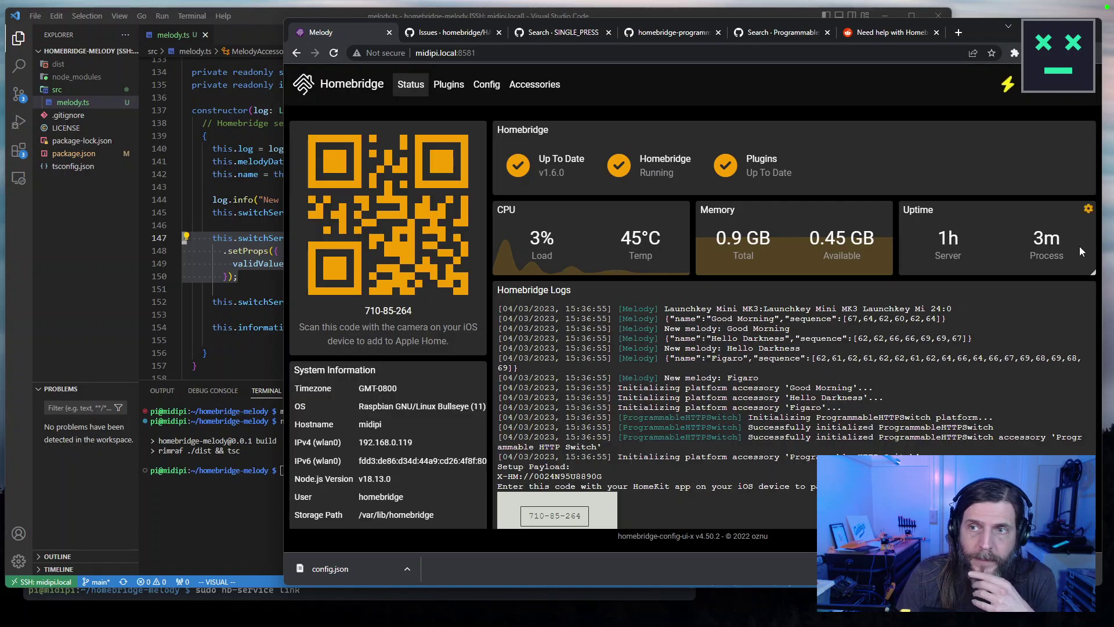
key("ctrl+t")
type("homebridge")
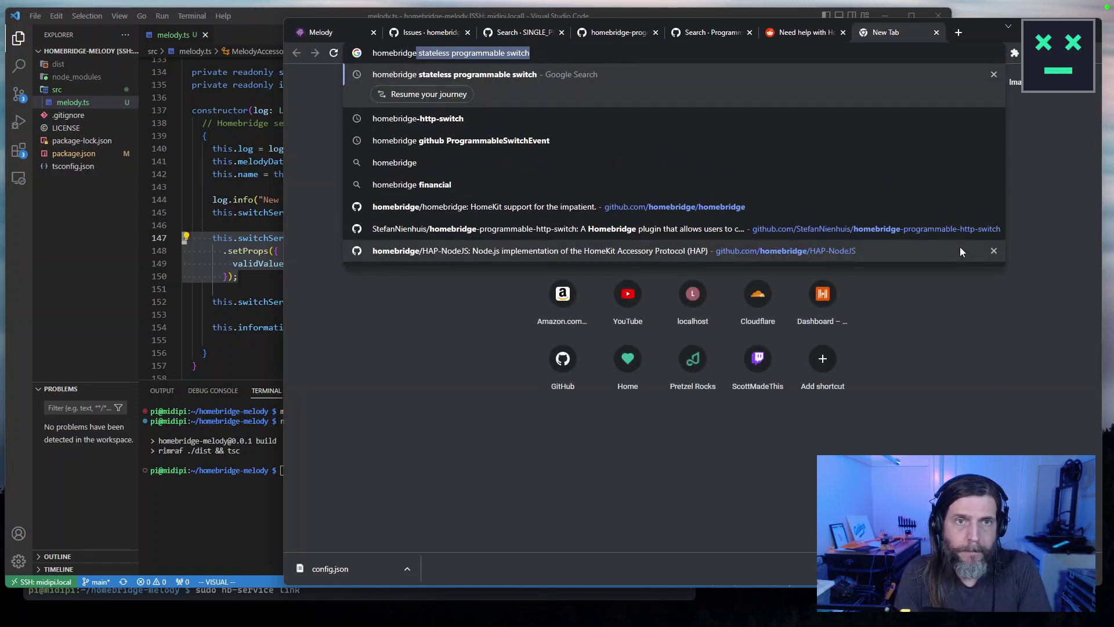
key("Delete")
key("Return")
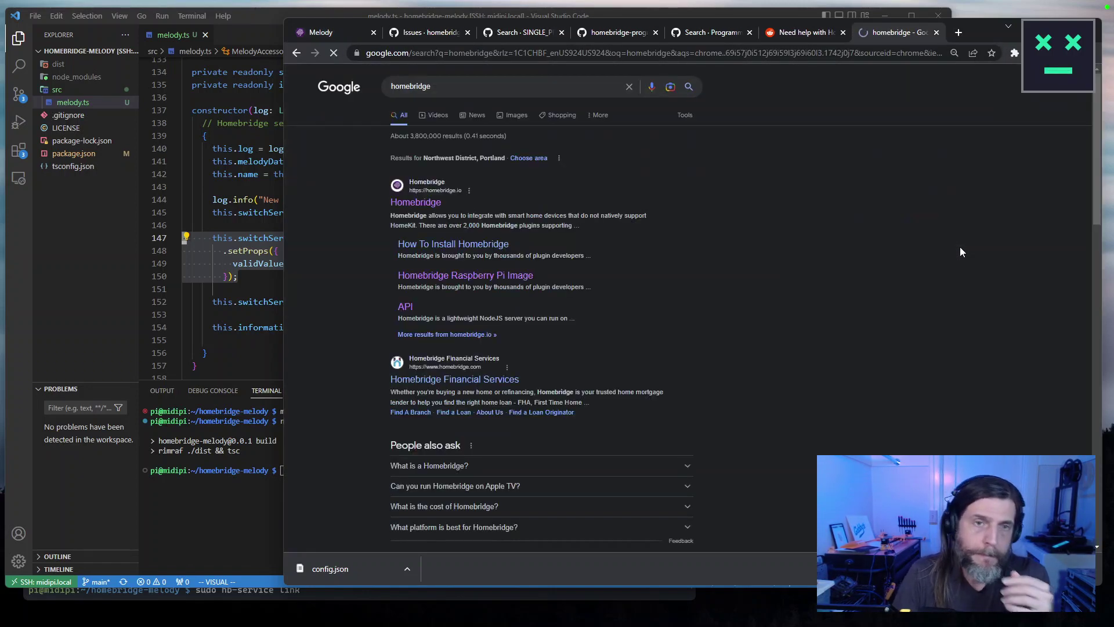
left_click(431, 204)
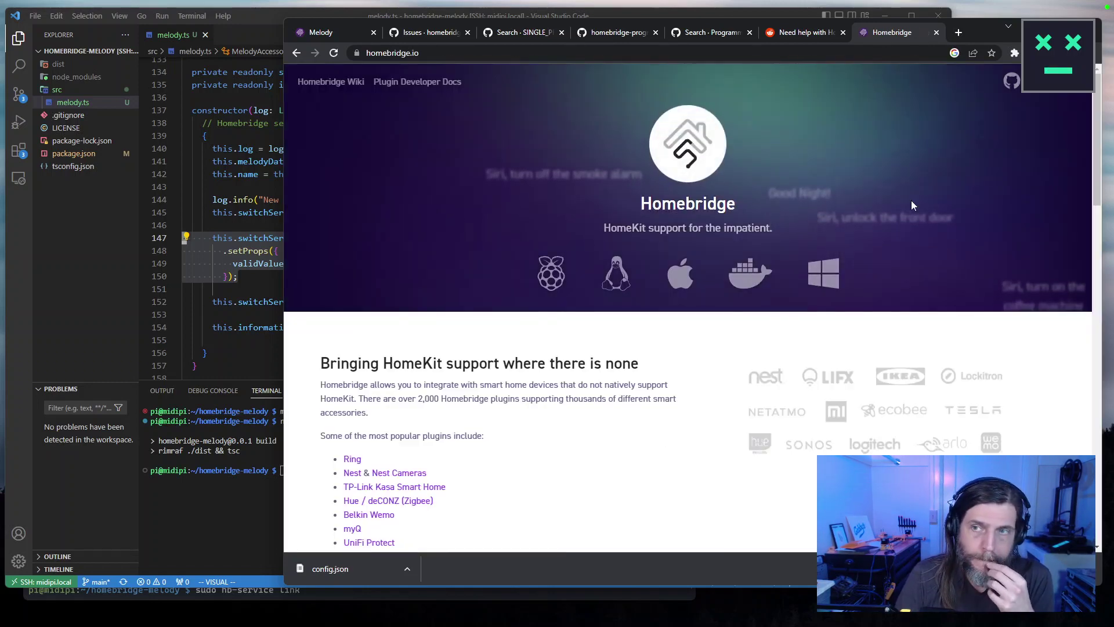
left_click(1009, 95)
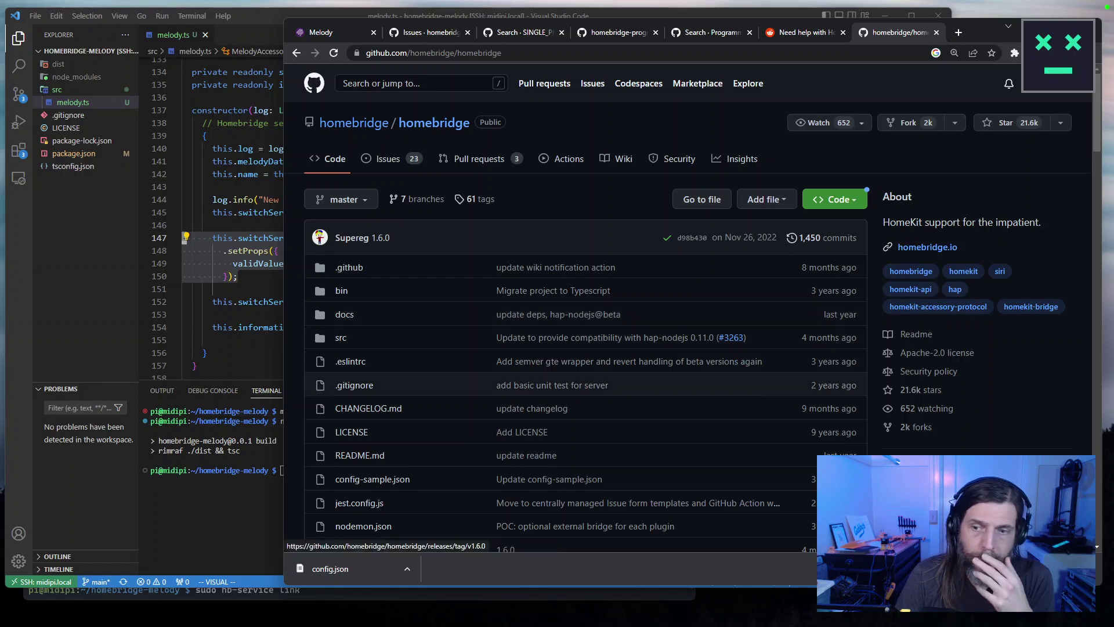
scroll(905, 482, "down", 1)
left_click(902, 414)
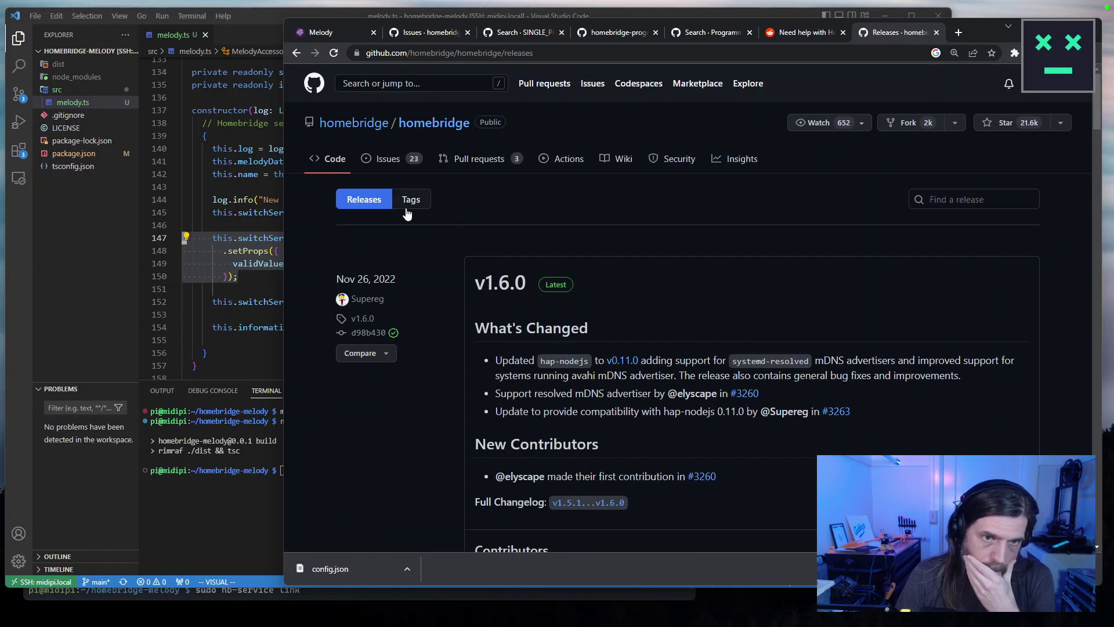
scroll(446, 347, "down", 20)
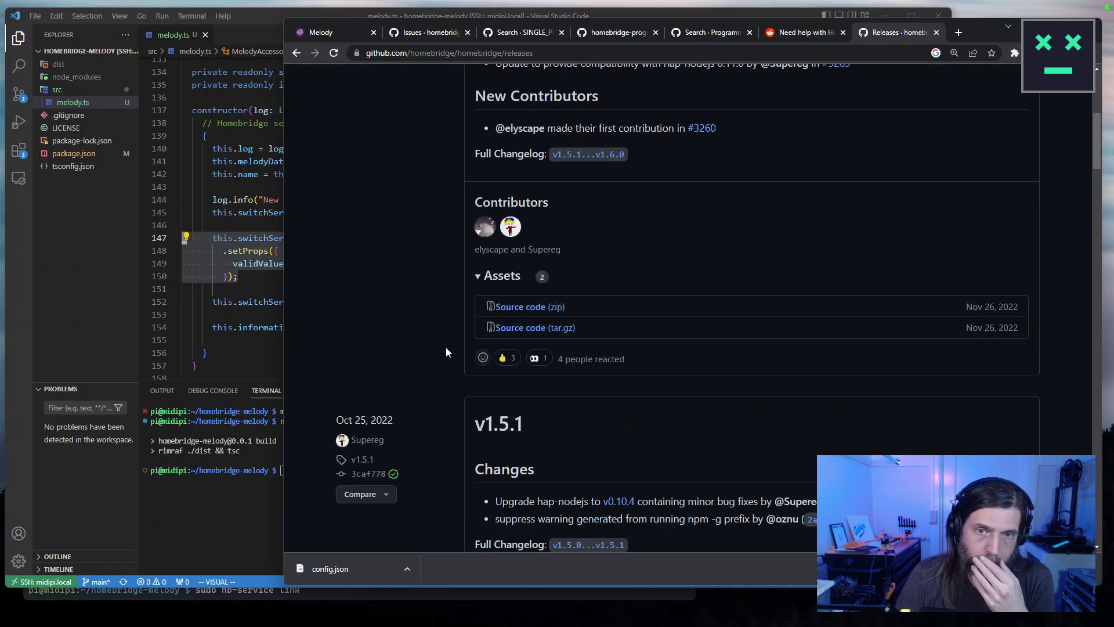
scroll(448, 349, "down", 7)
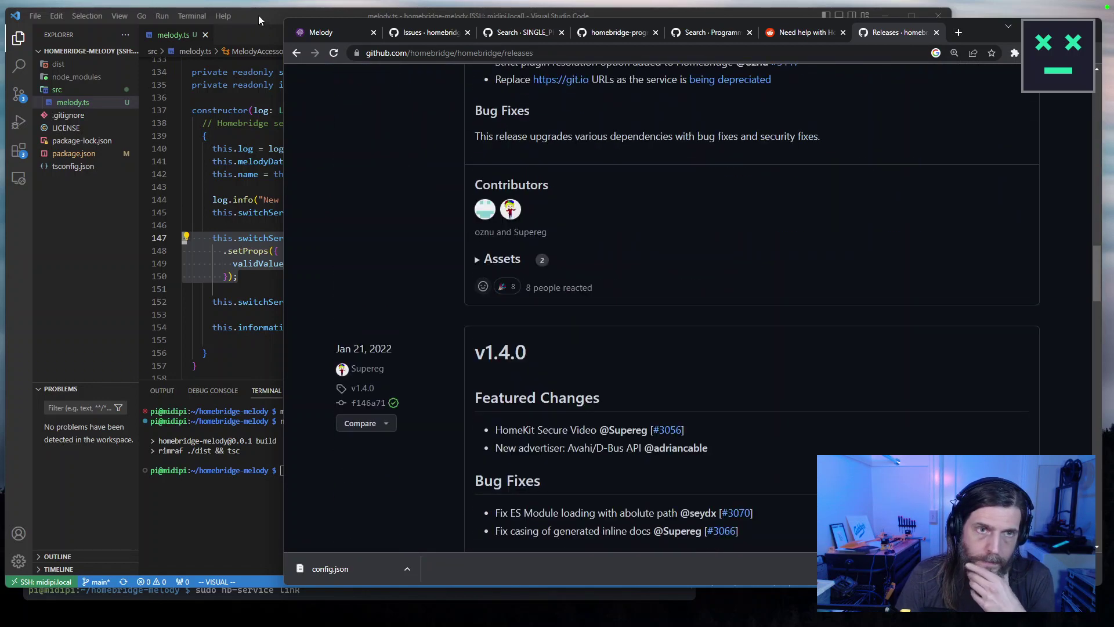
left_click(296, 53)
left_click(354, 144)
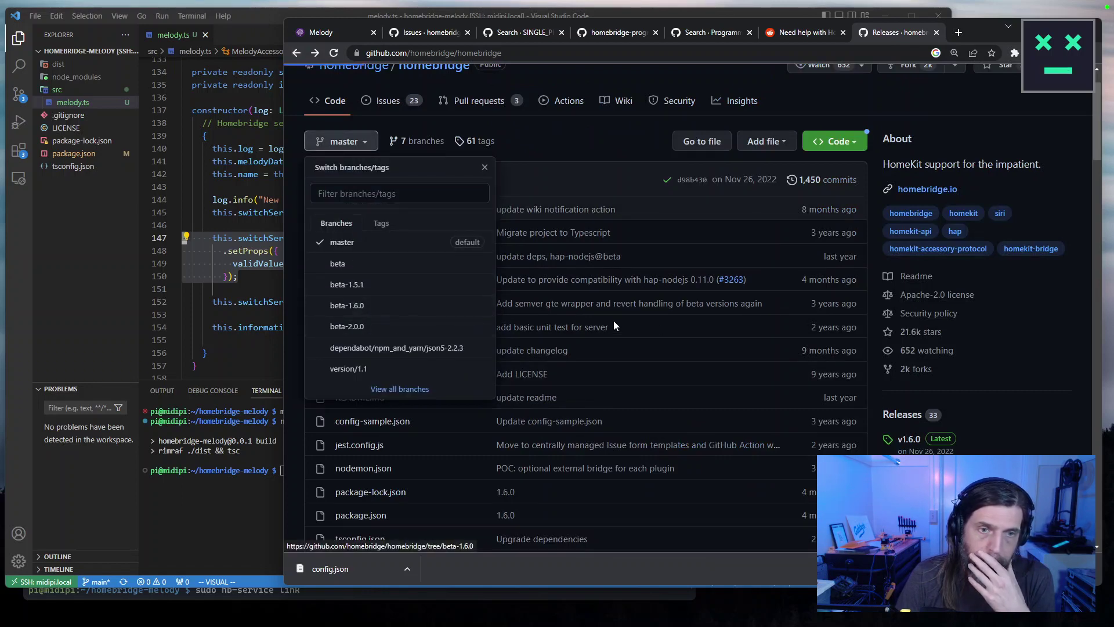
key("Down")
key("Return")
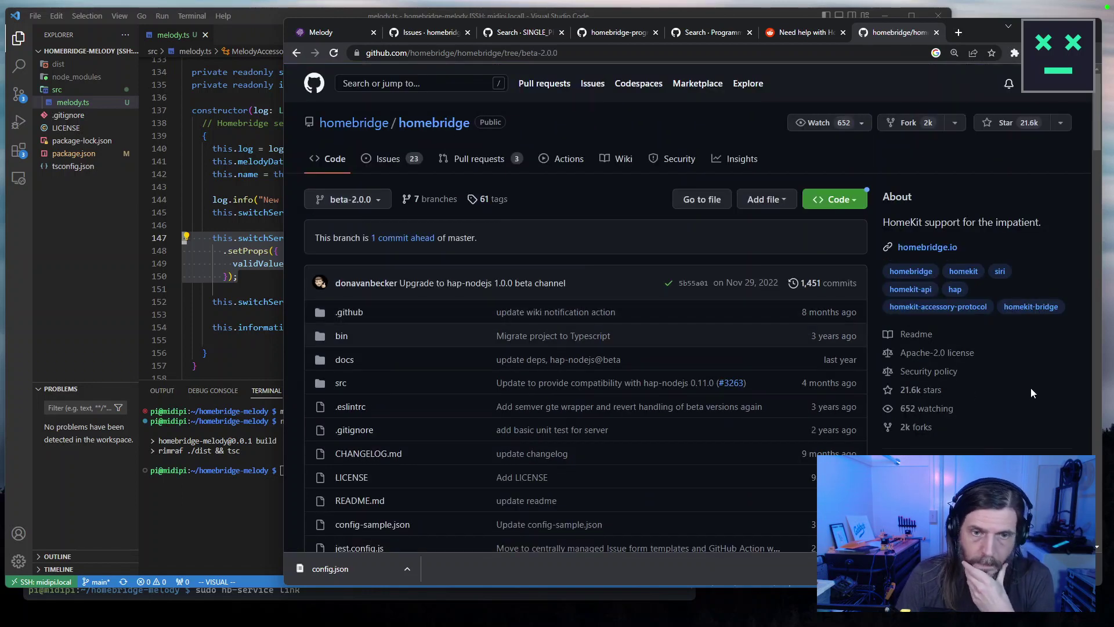
scroll(1031, 388, "down", 15)
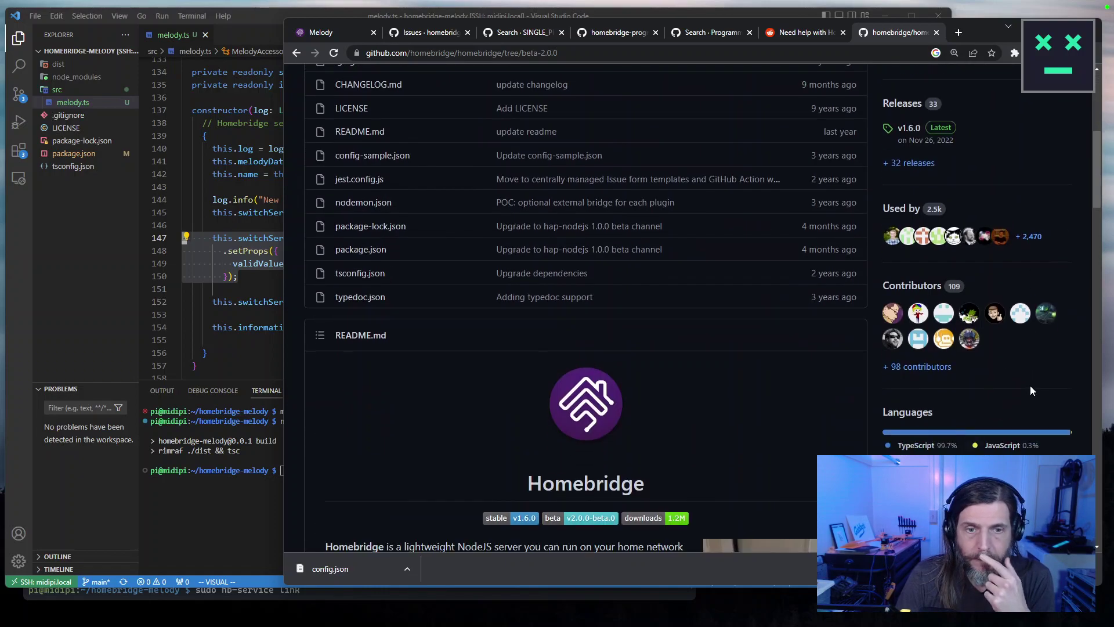
scroll(1031, 390, "down", 20)
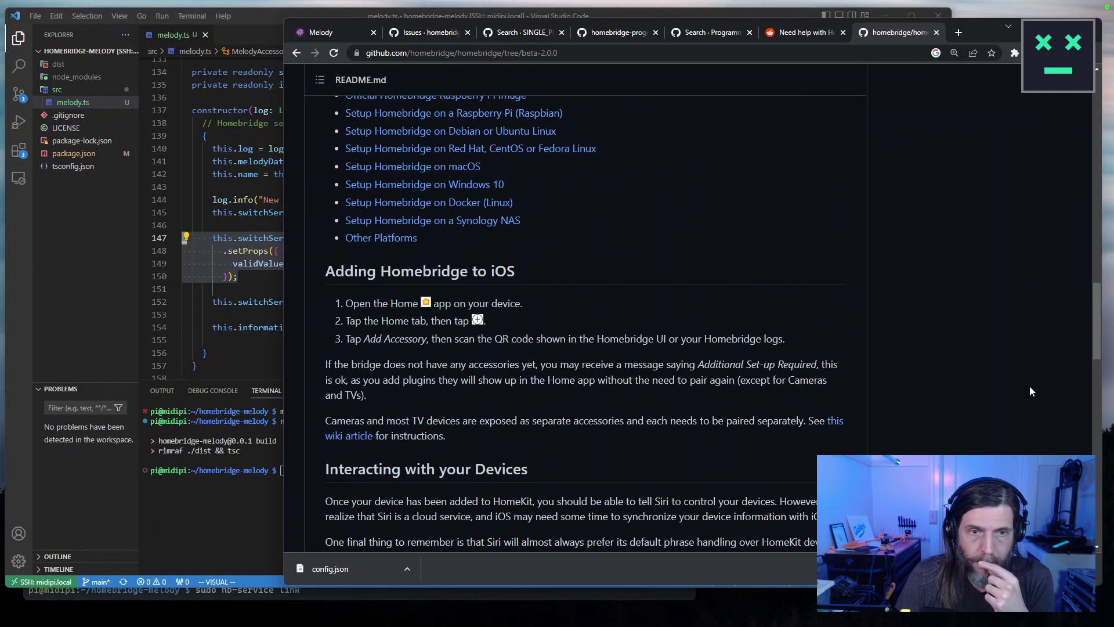
left_click_drag(1097, 423, 1097, 63)
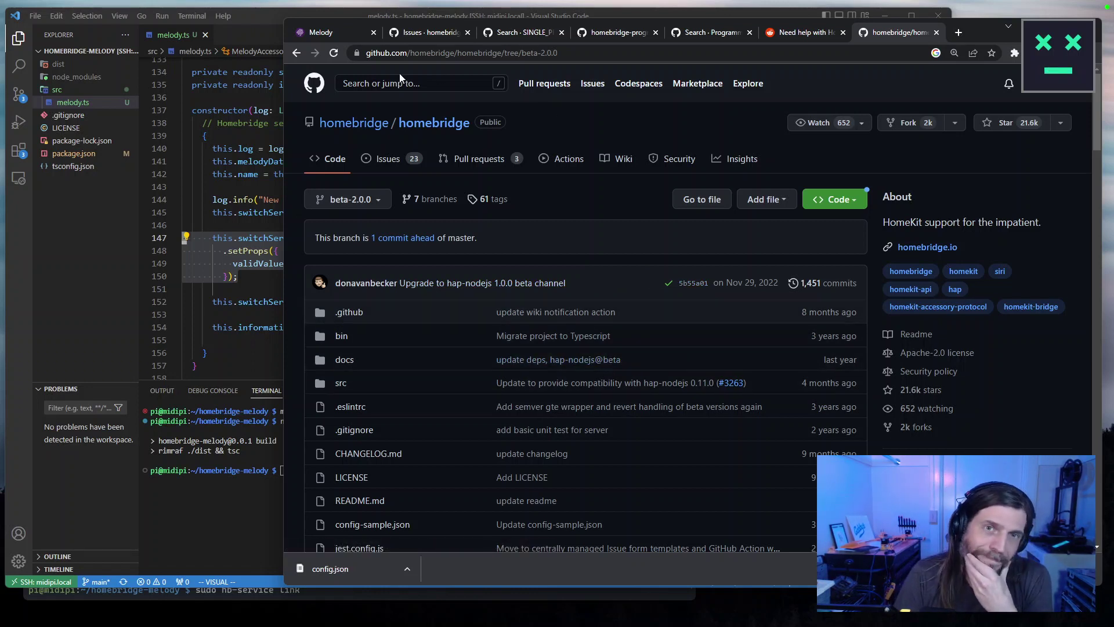
Return to the Melody dashboard at midipi.local:8581 and show the Accessories list.
left_click(322, 32)
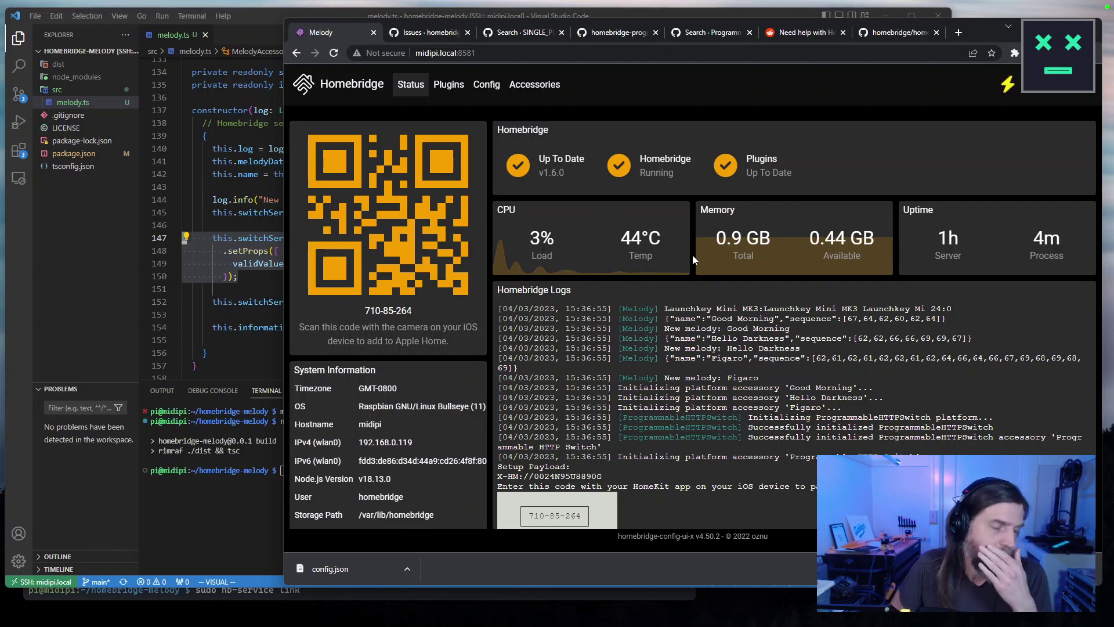
left_click(515, 92)
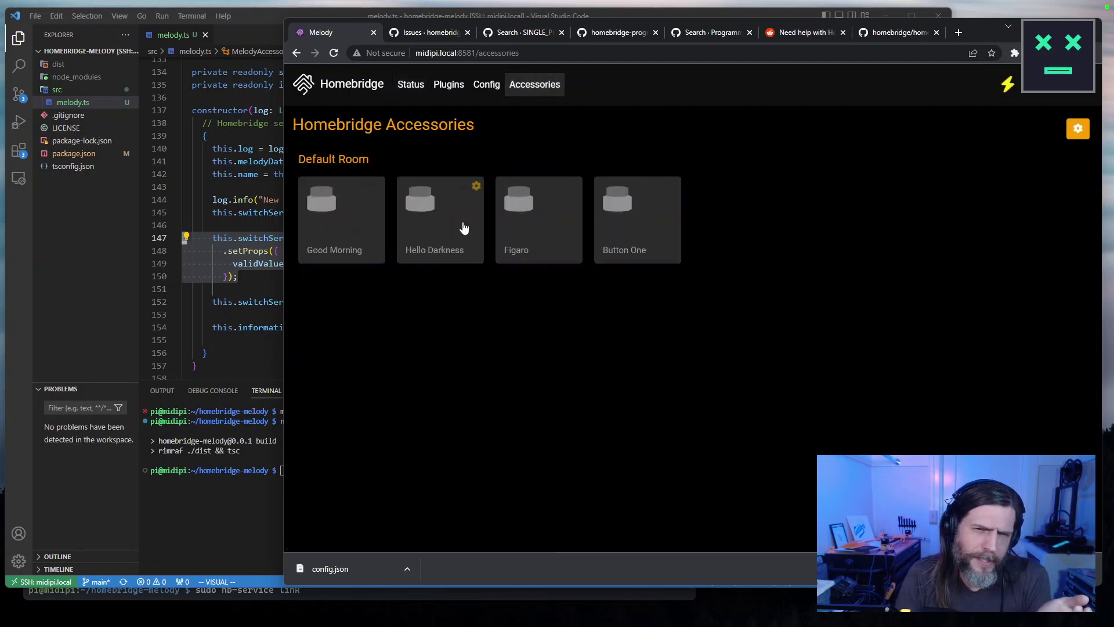
left_click(620, 231)
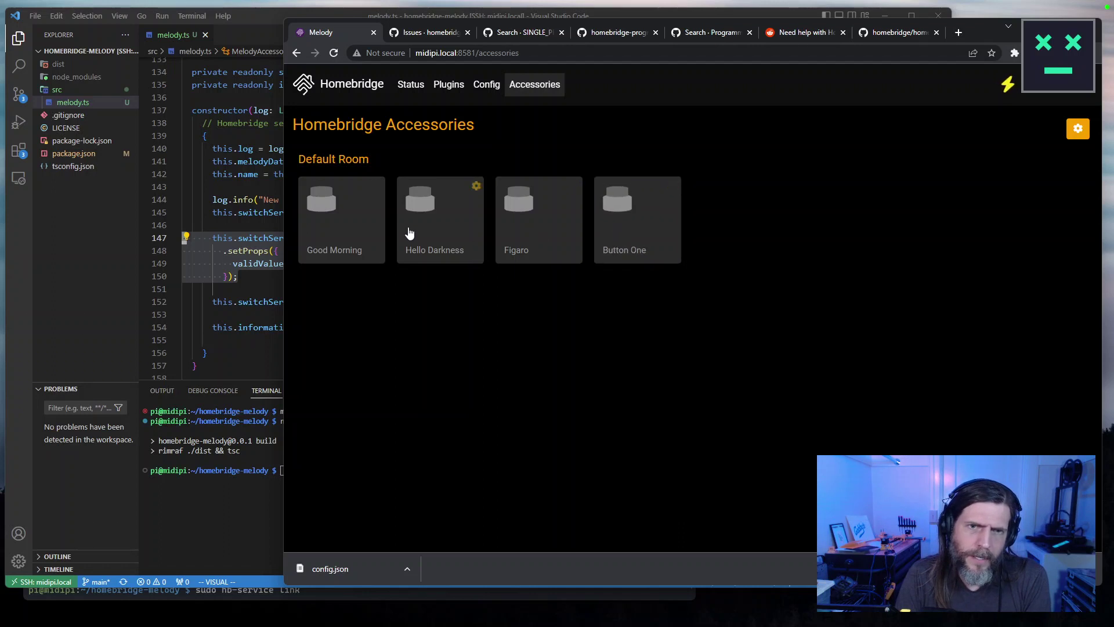
left_click(472, 254)
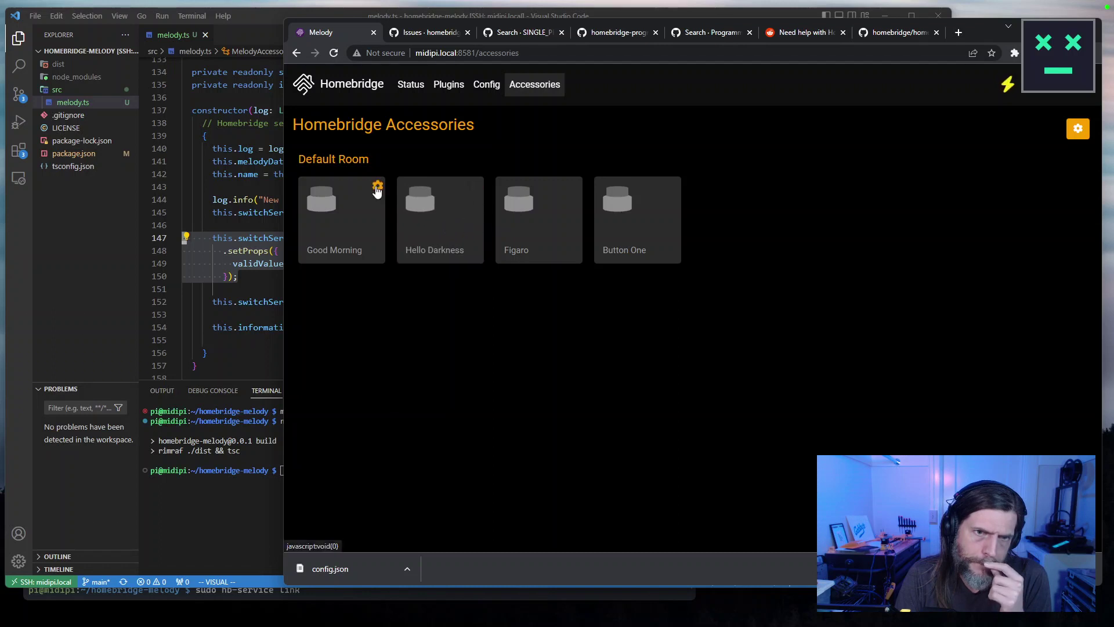
left_click(377, 186)
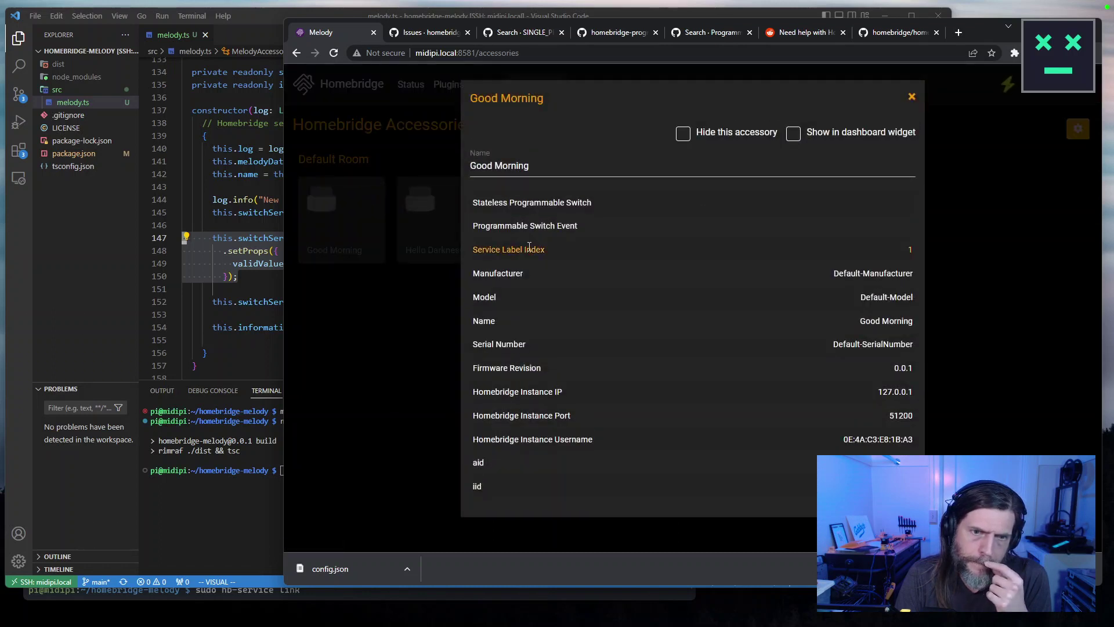
left_click(382, 260)
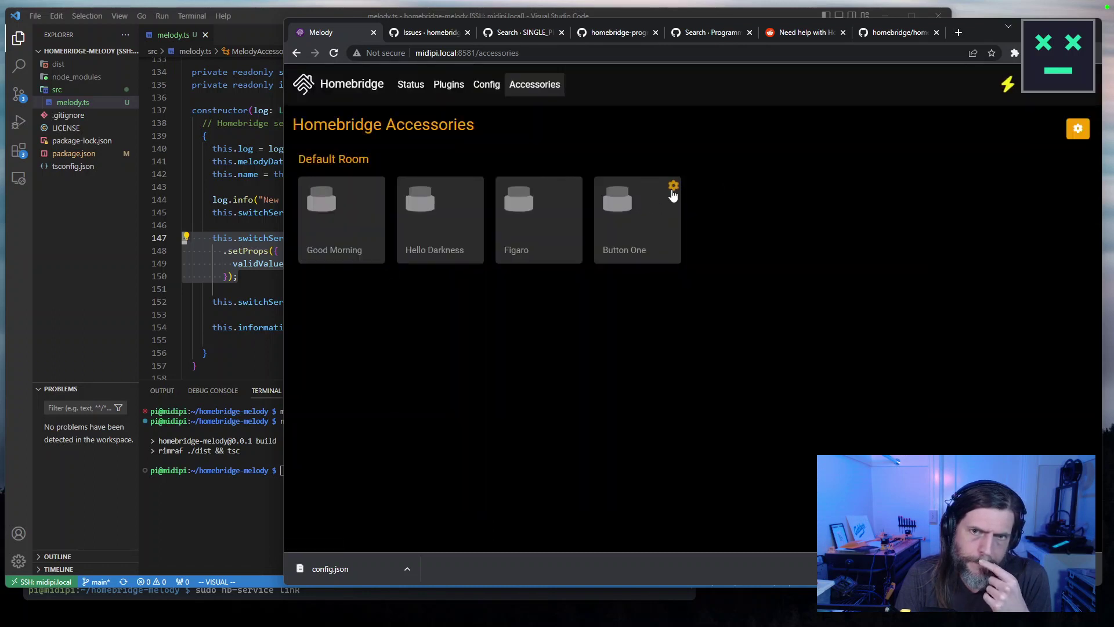
left_click(673, 186)
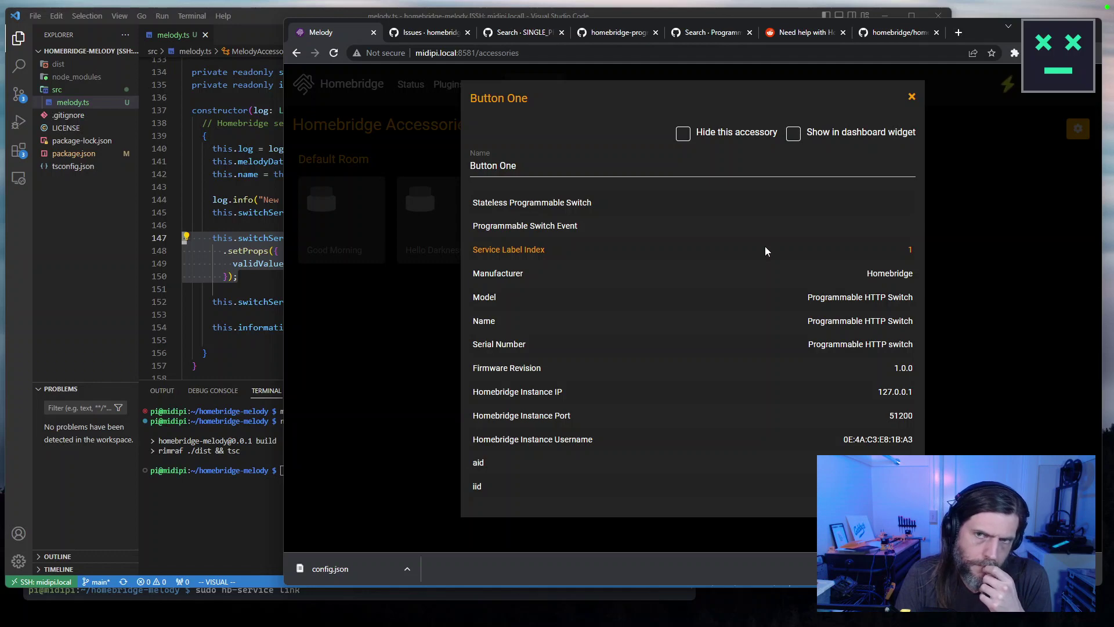
left_click(912, 97)
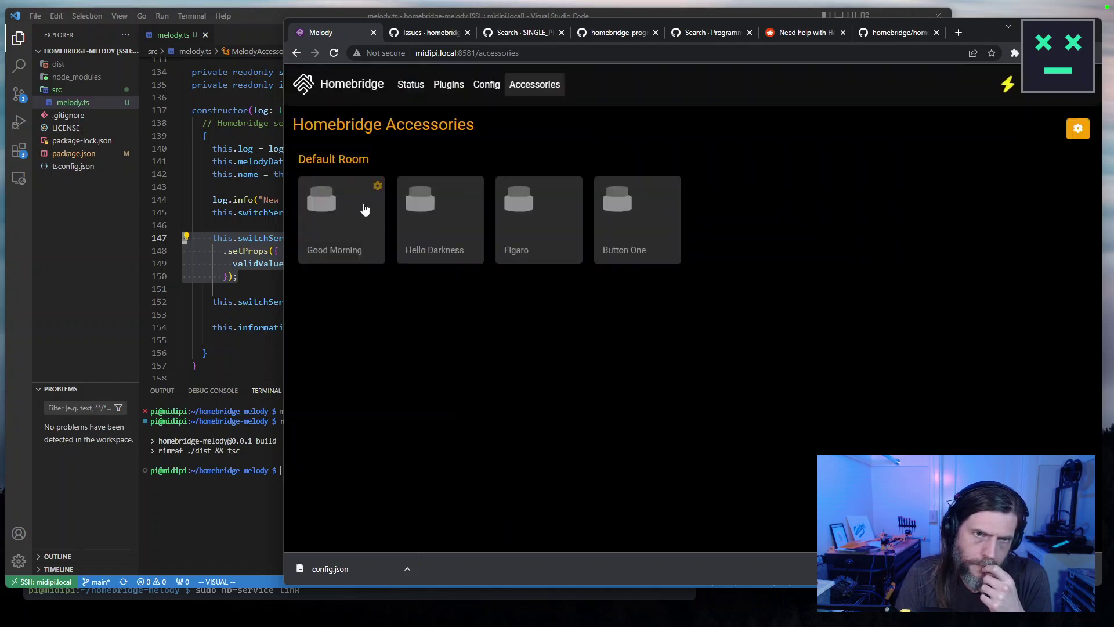
left_click(380, 189)
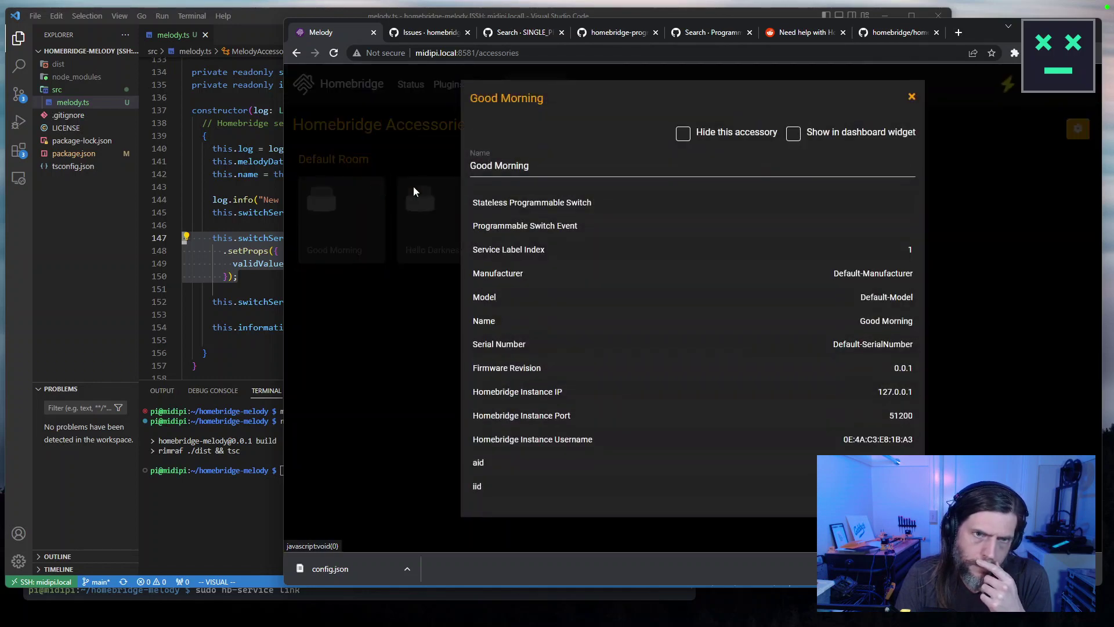
left_click(912, 98)
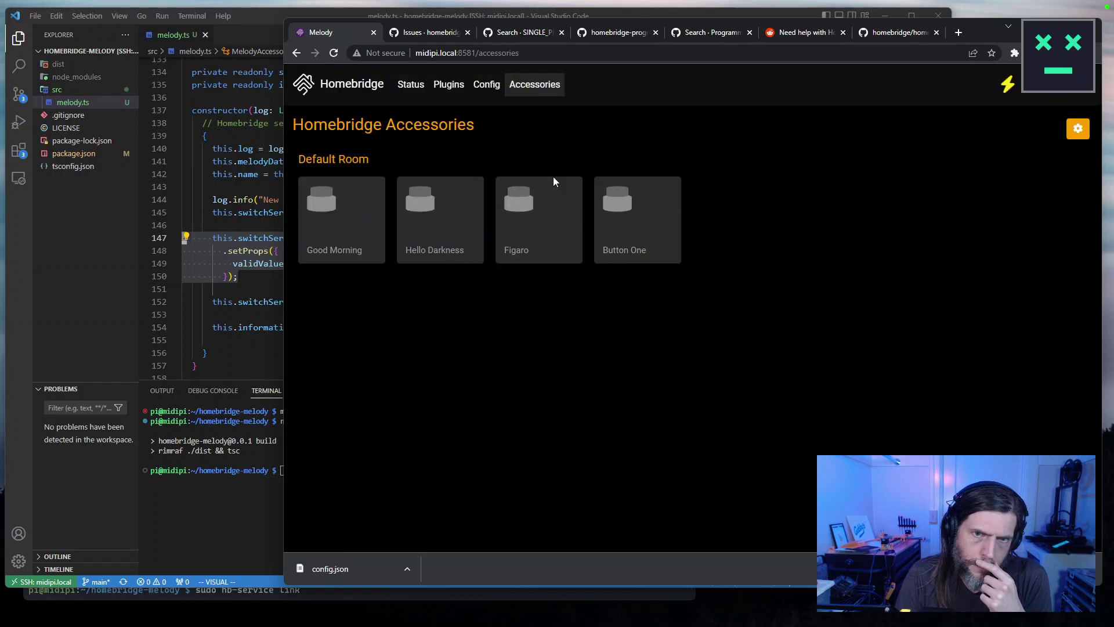
left_click(474, 187)
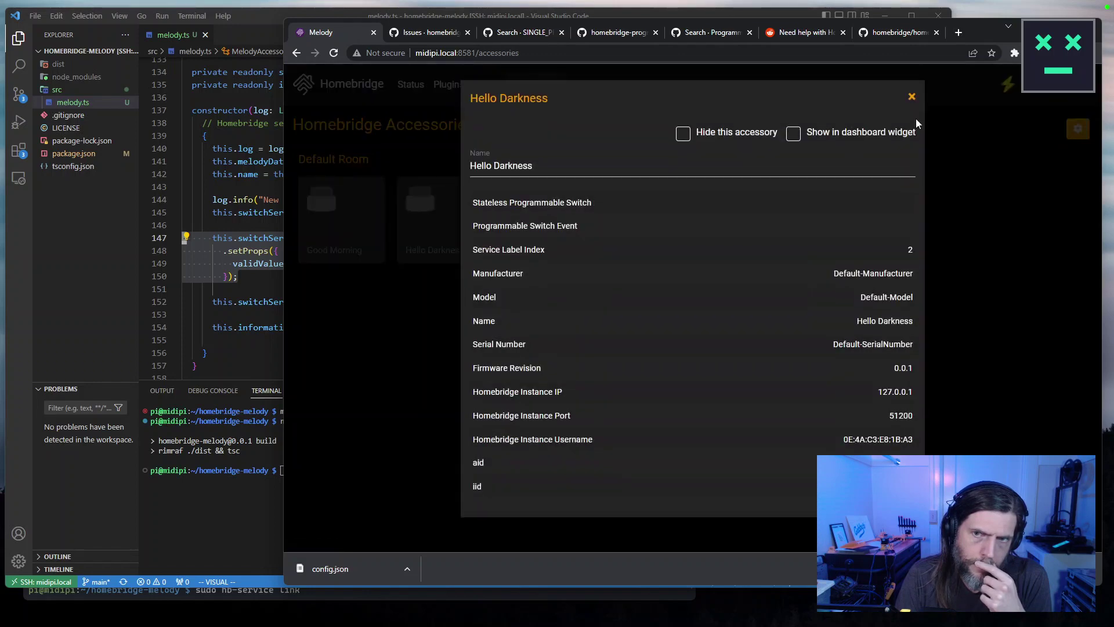
left_click(911, 96)
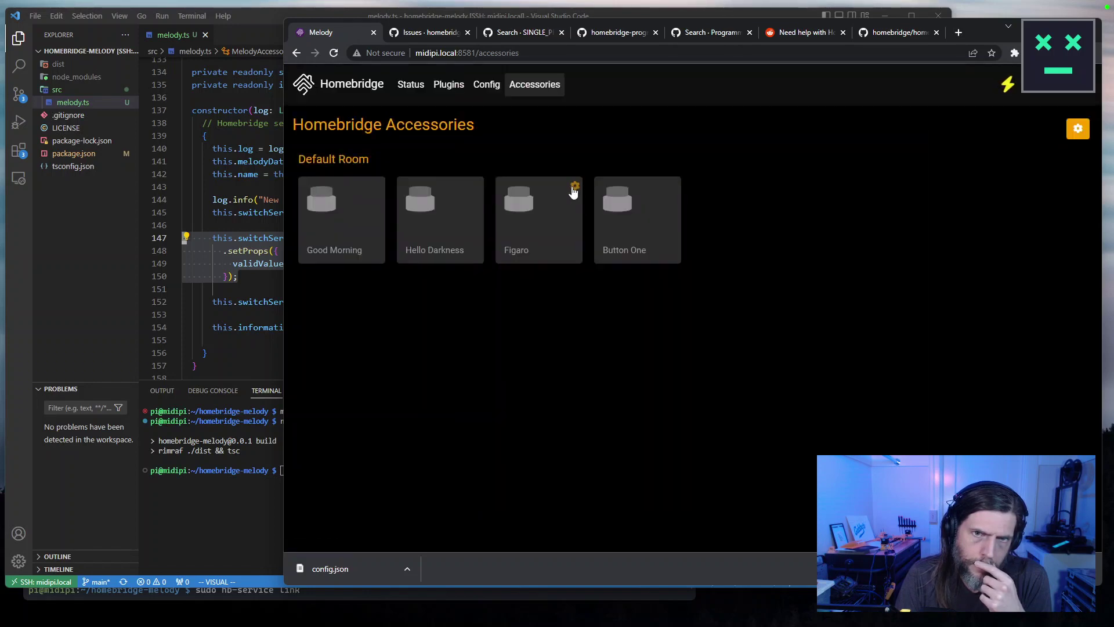
left_click(568, 186)
left_click(912, 89)
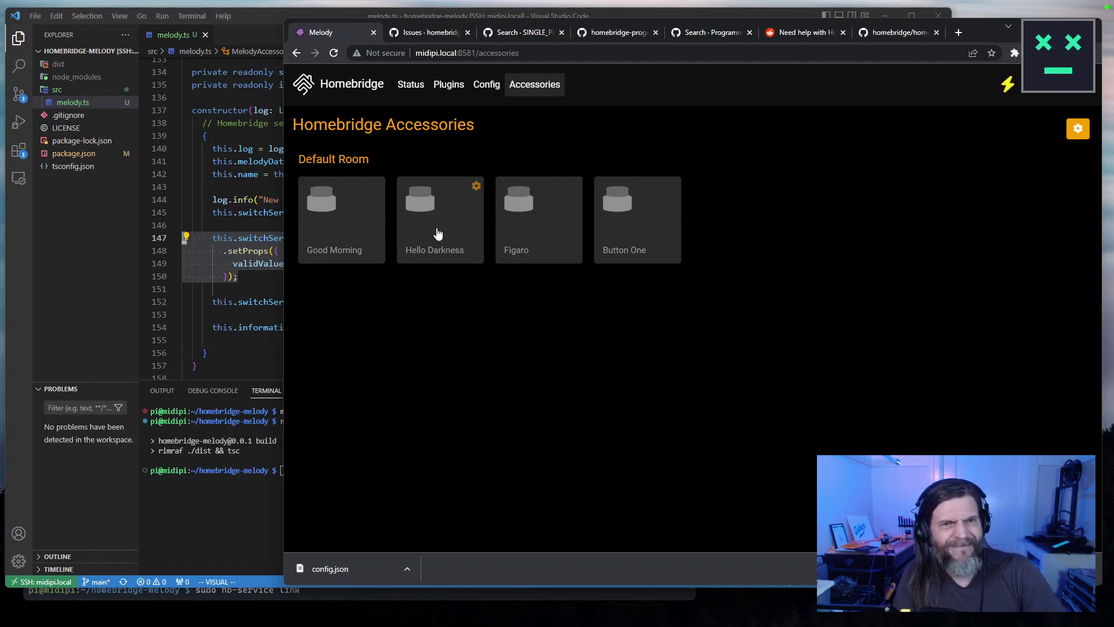
left_click(360, 85)
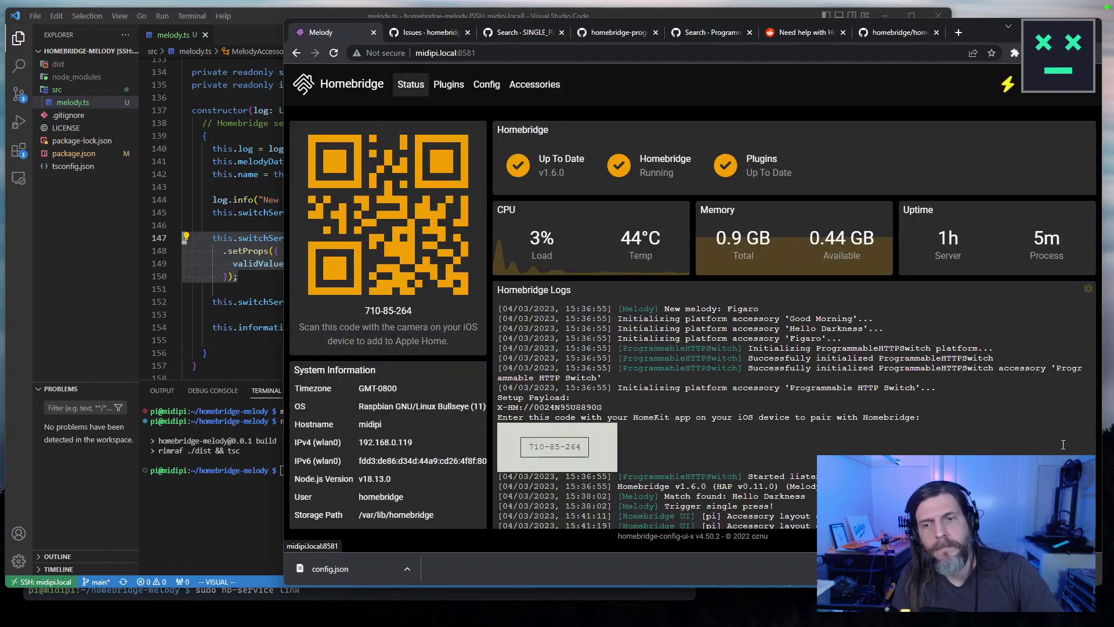
scroll(1076, 441, "down", 1)
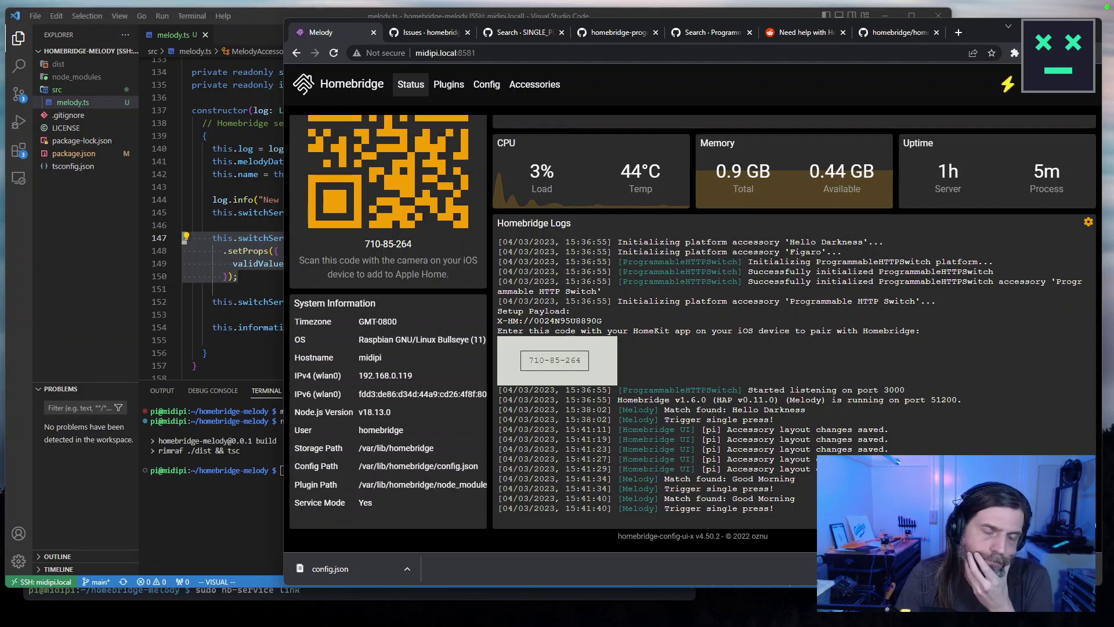
left_click(518, 54)
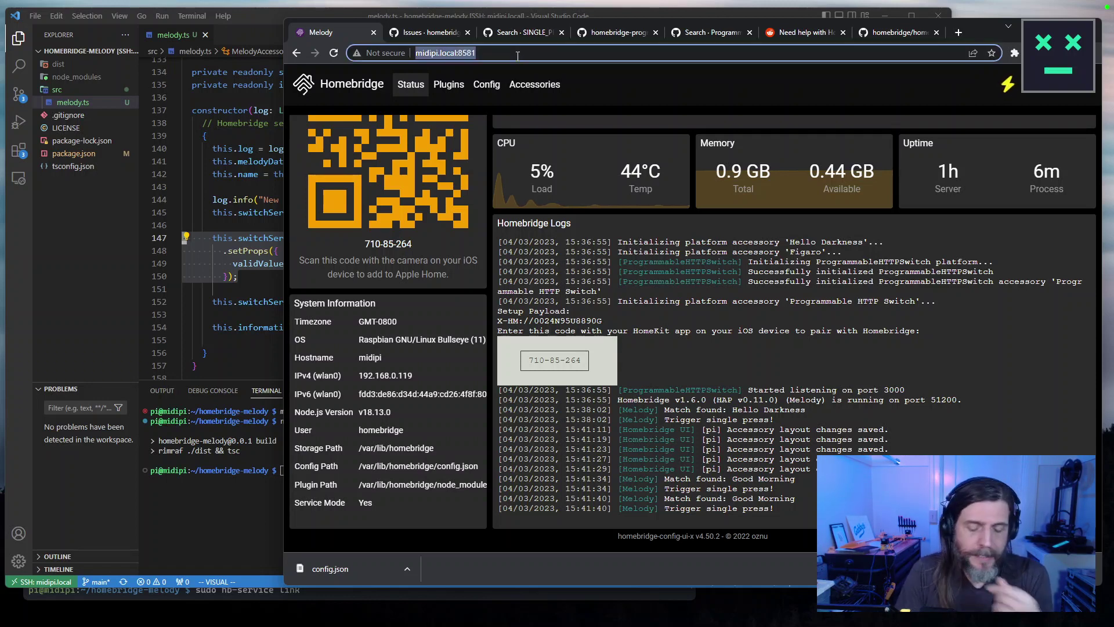
Search for 'hoobs', correcting the misspelled 'hobbs', and open the official HOOBS website.
type("hobbs")
key("Return")
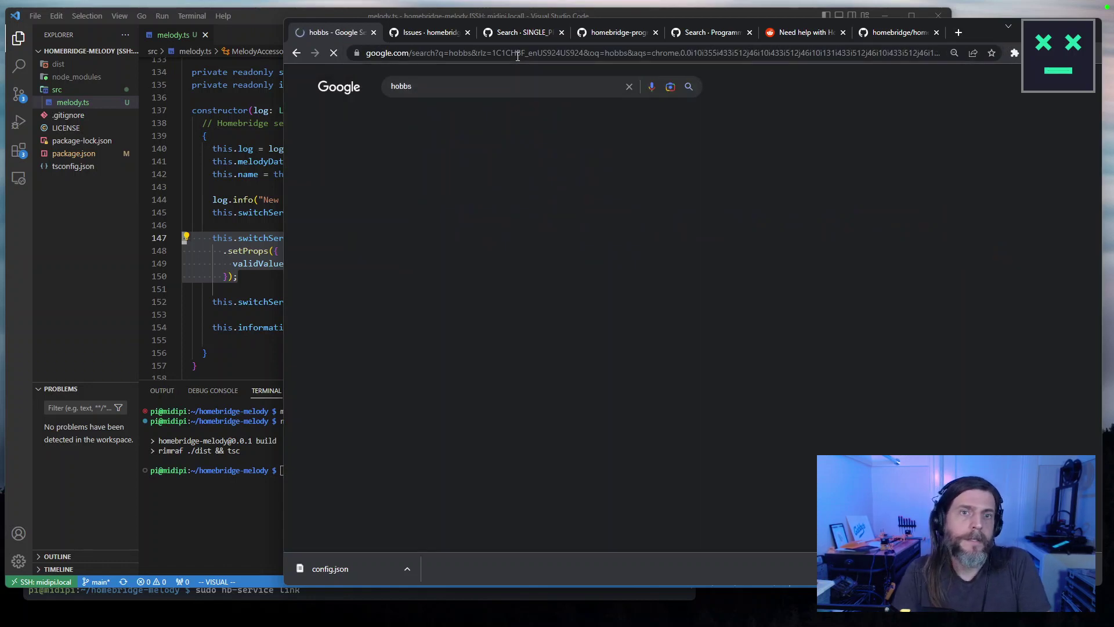
left_click(498, 95)
key("BackSpace")
key("BackSpace")
key("BackSpace")
type("obs")
key("Return")
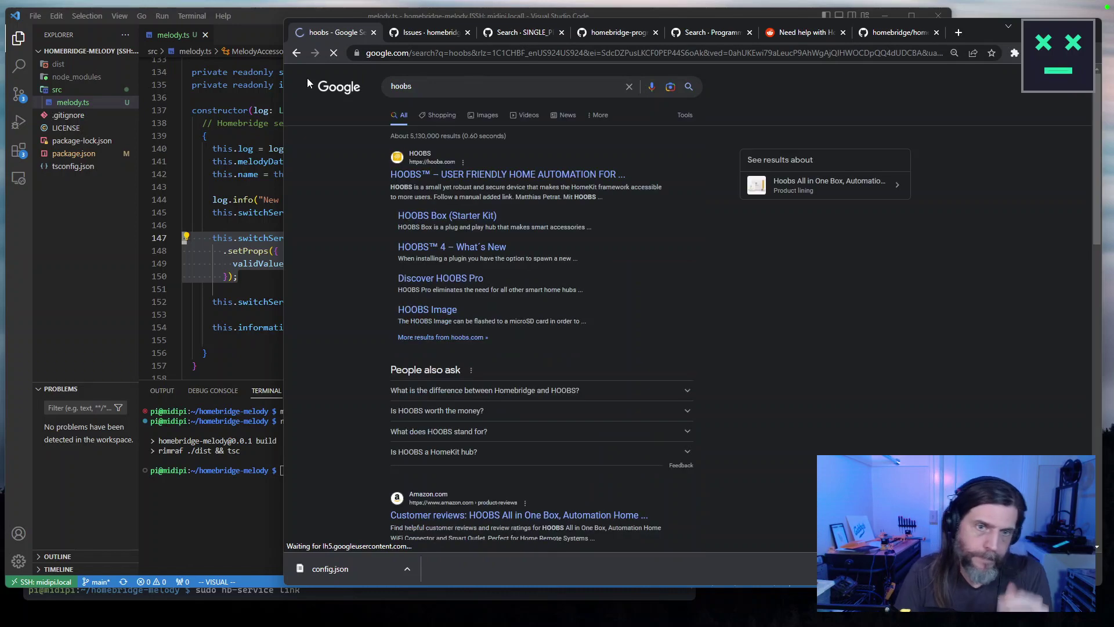
left_click(493, 176)
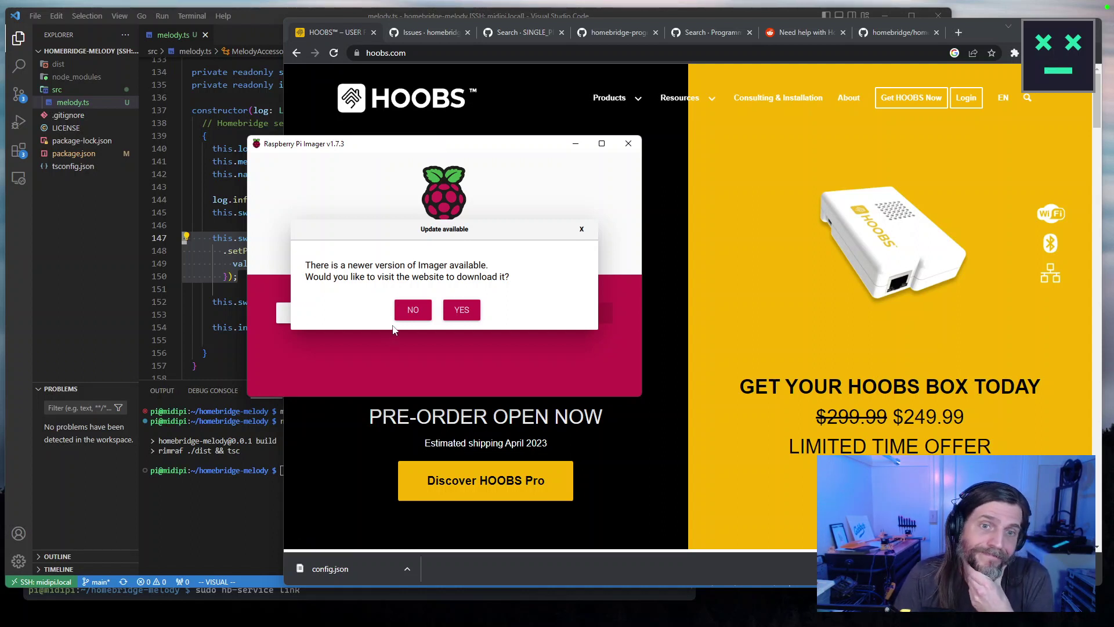
Accept the Imager update and download imager_1.7.4.exe for Windows from raspberrypi.com/software.
left_click(454, 317)
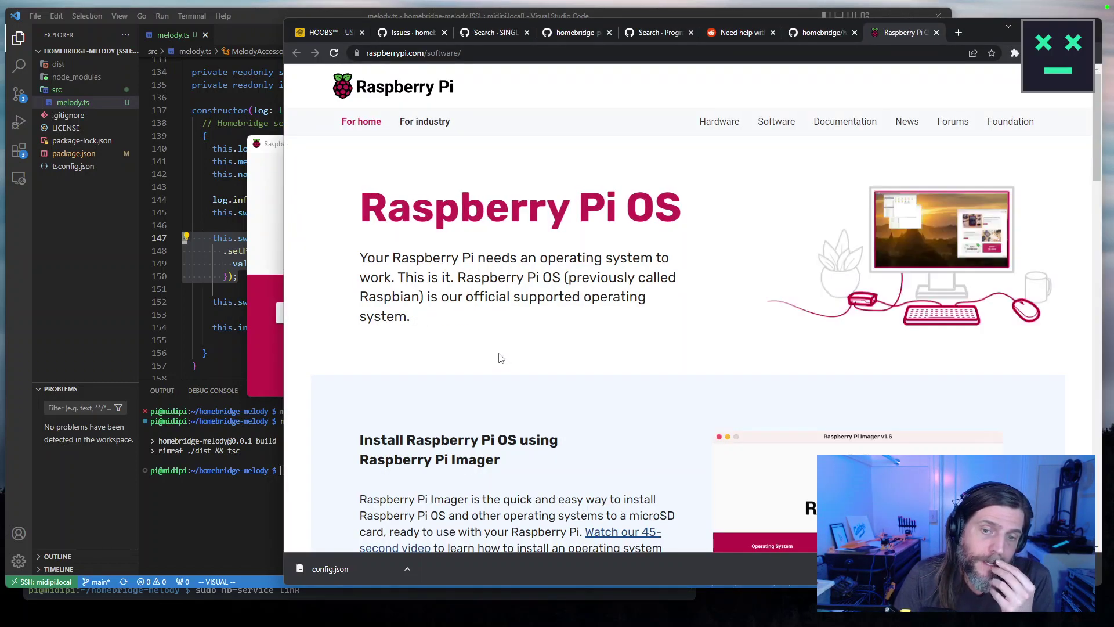
left_click_drag(367, 145, 145, 152)
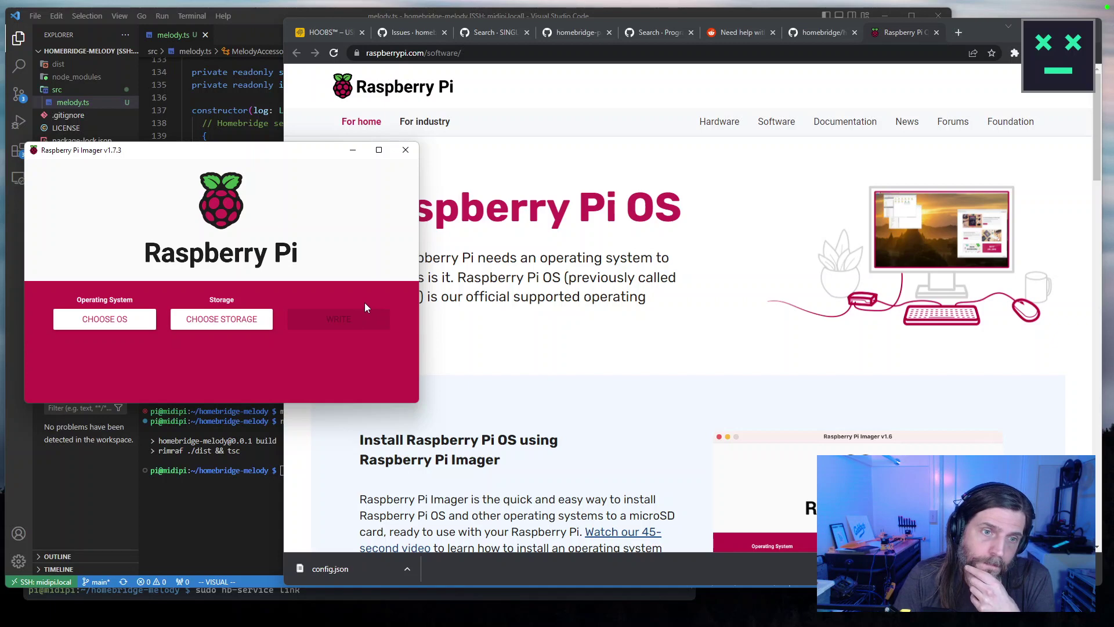
left_click(667, 377)
scroll(685, 395, "down", 4)
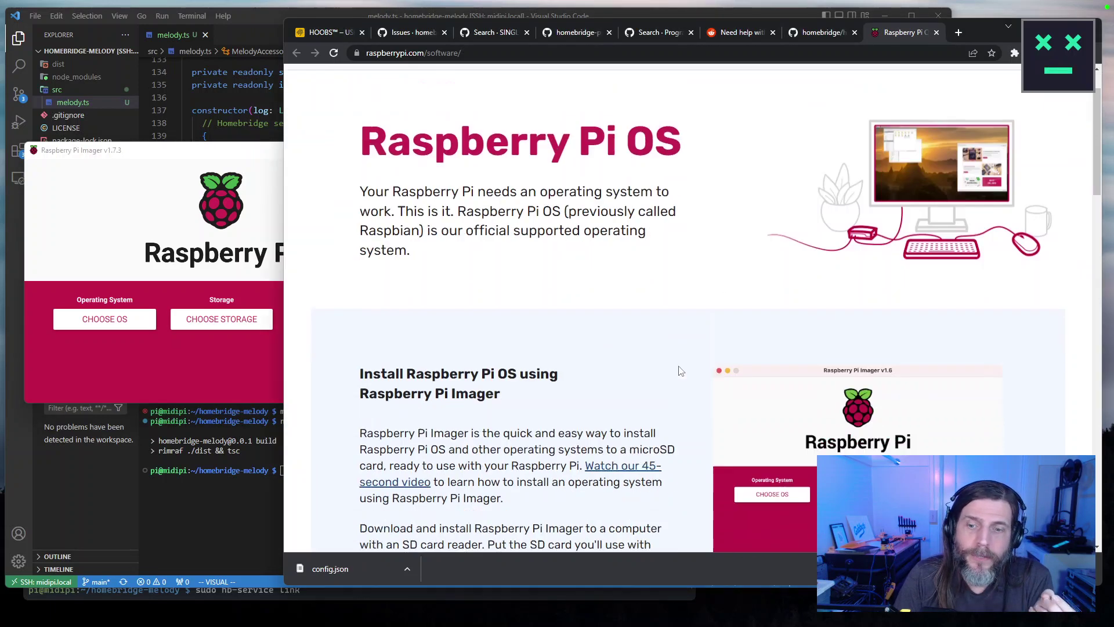
left_click(497, 447)
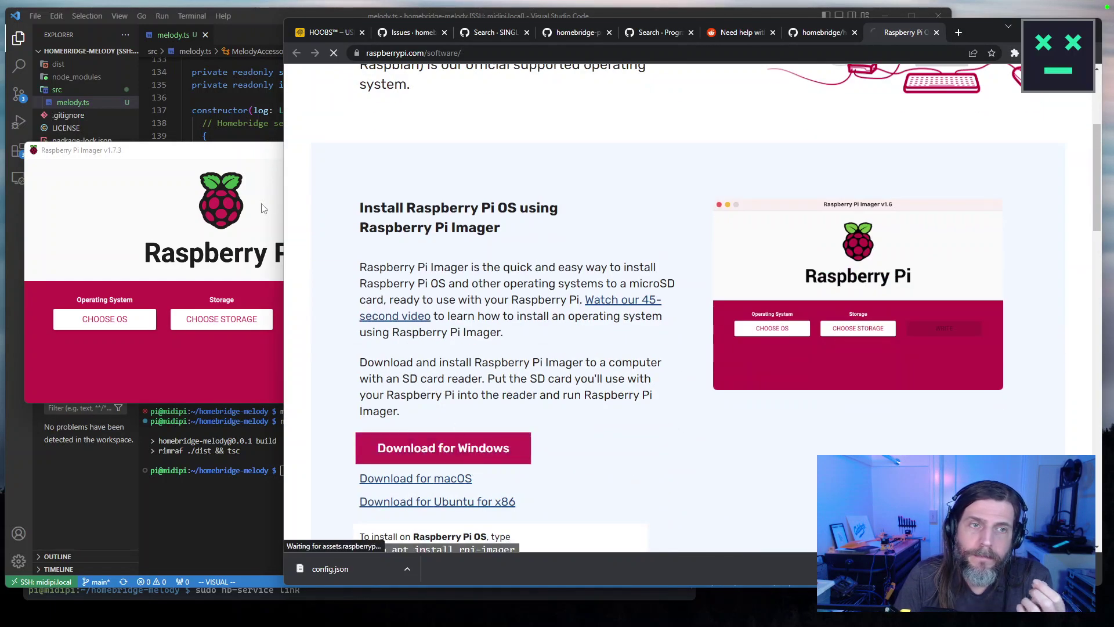
left_click(698, 338)
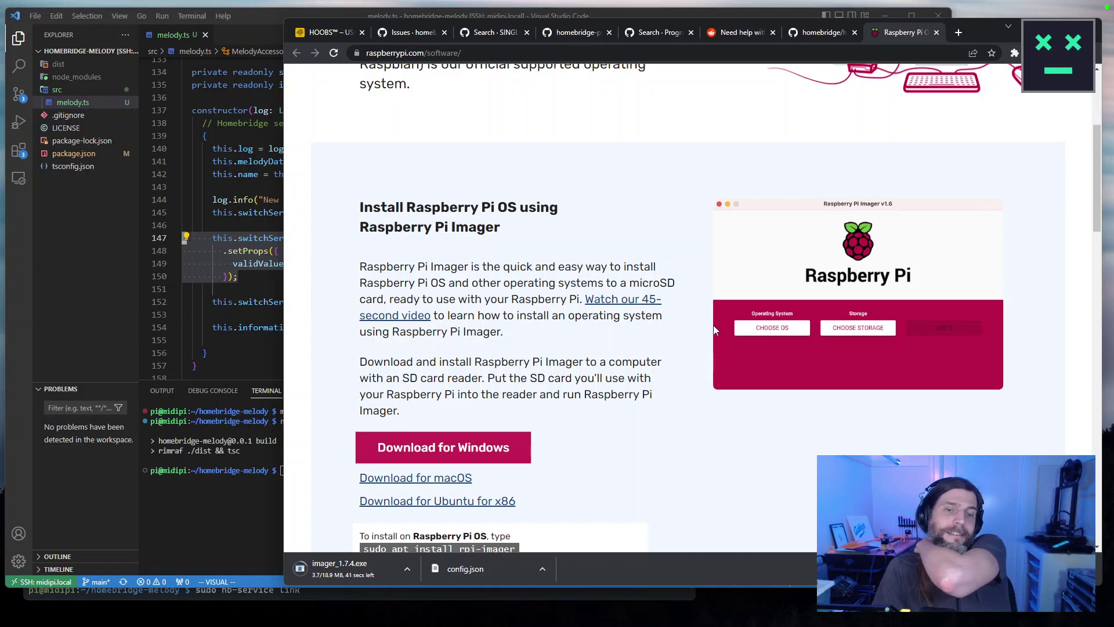
scroll(715, 329, "down", 3)
scroll(705, 330, "down", 4)
scroll(705, 331, "up", 5)
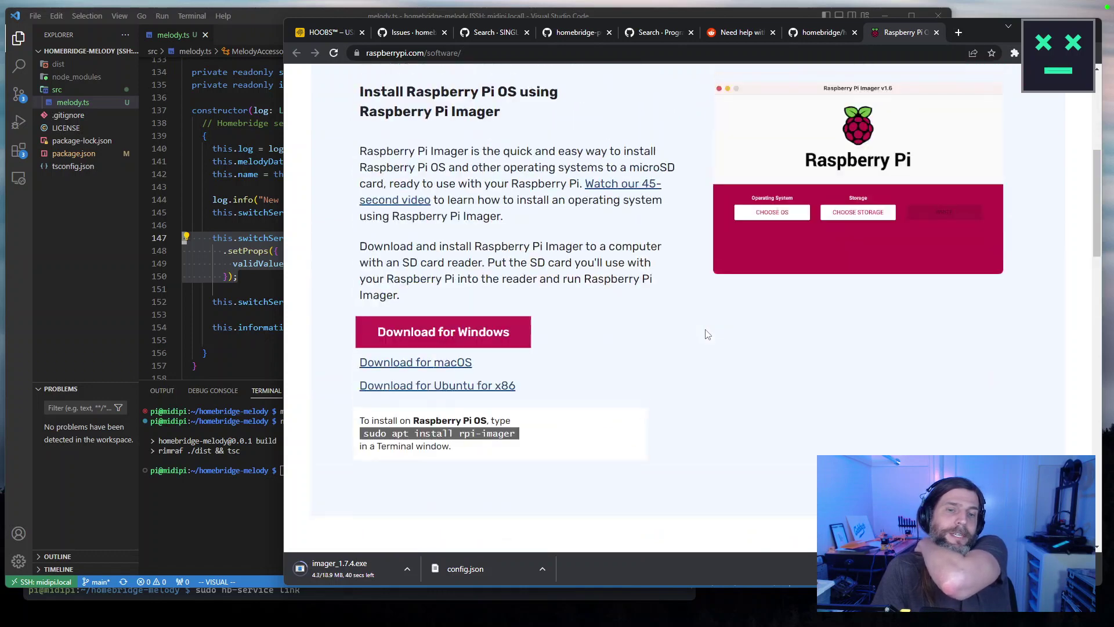
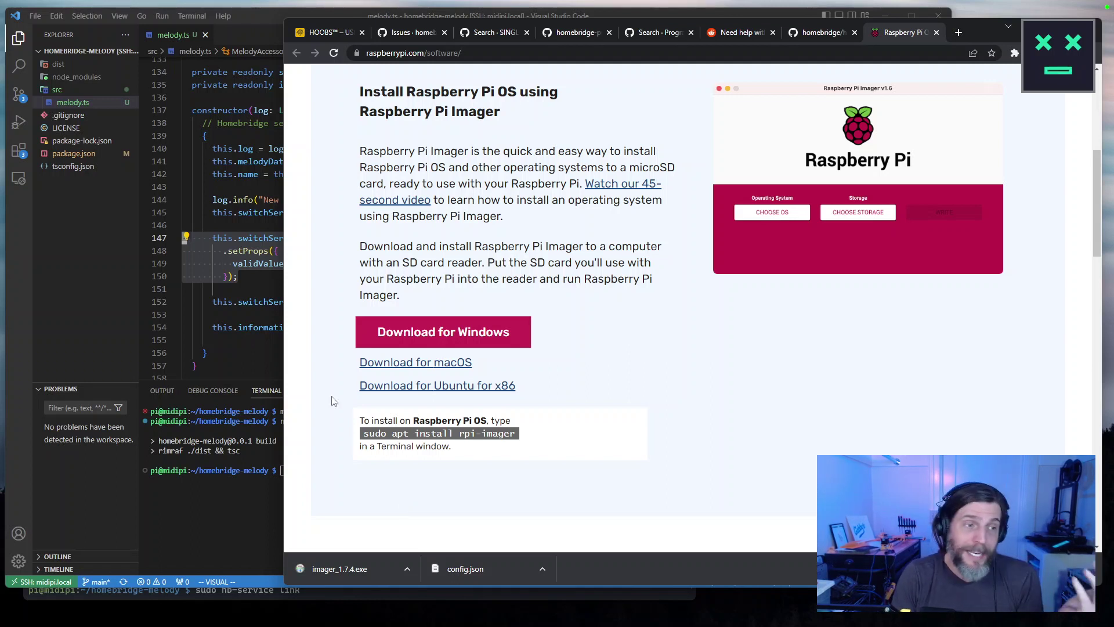
Install Raspberry Pi Imager 1.7.4 from imager_1.7.4.exe and launch it when setup finishes.
left_click(368, 570)
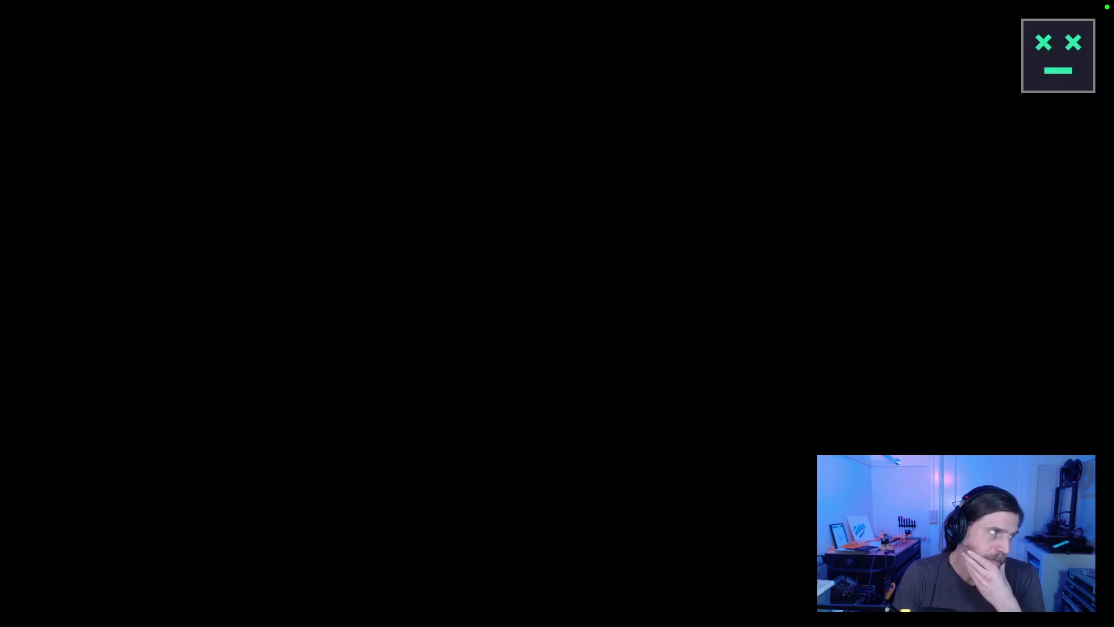
left_click(516, 360)
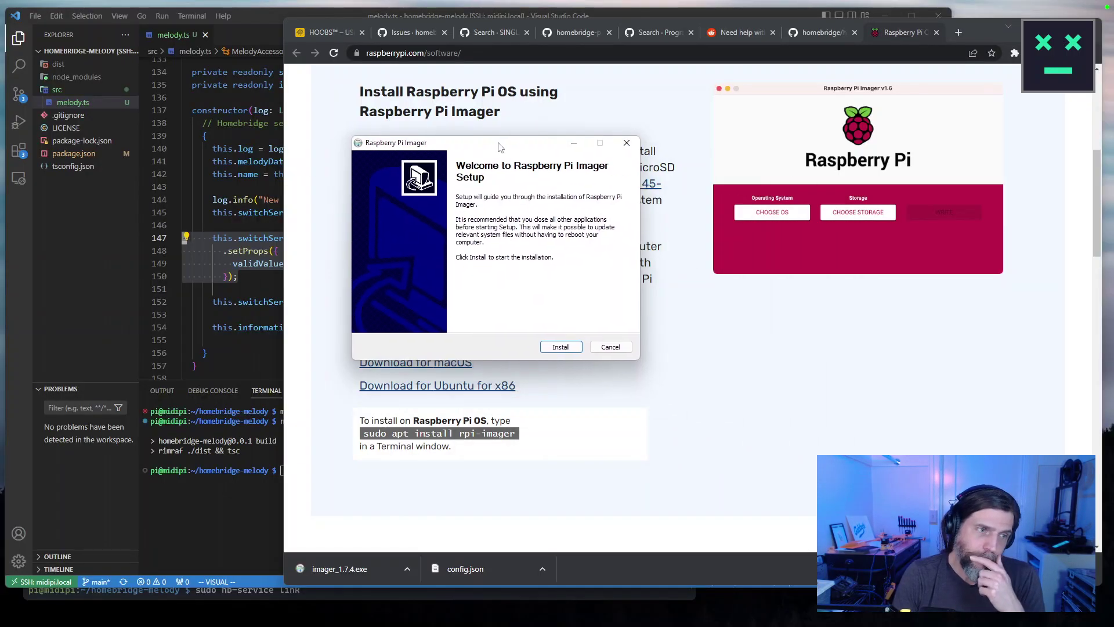
left_click(560, 348)
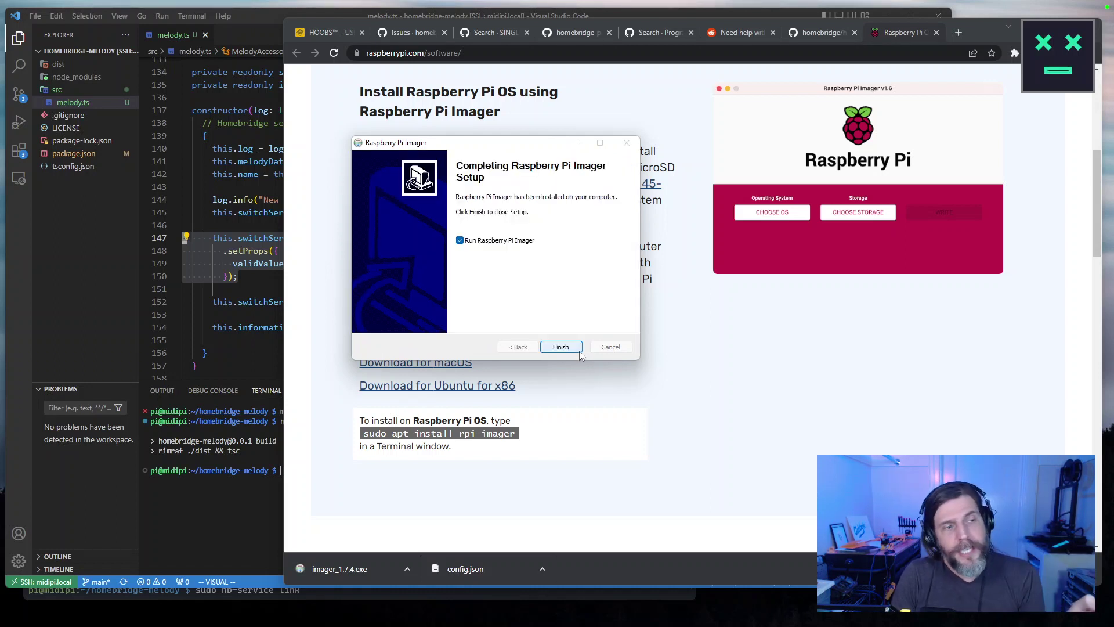
left_click(560, 347)
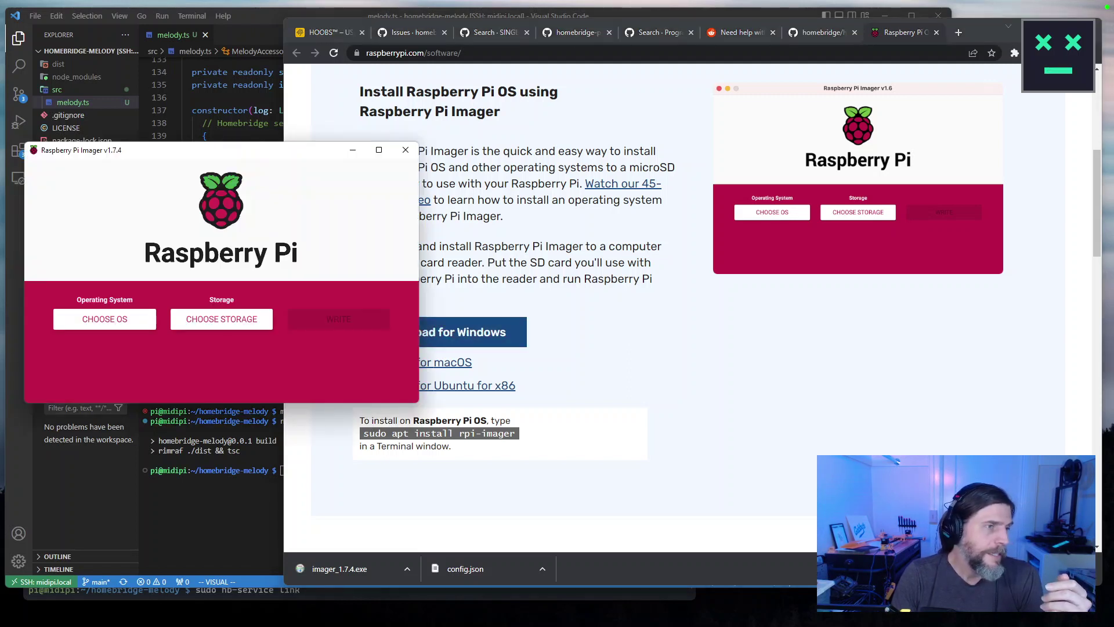
Reposition the Imager window and open its operating system list, briefly browsing general-purpose systems.
left_click_drag(281, 156, 347, 156)
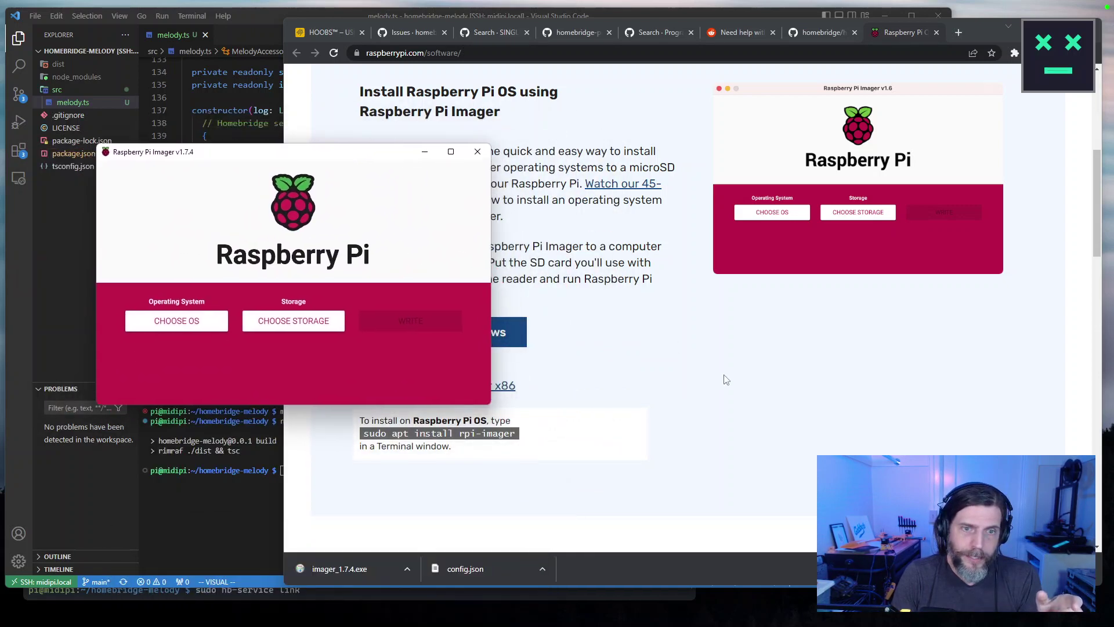
left_click(426, 533)
left_click(193, 228)
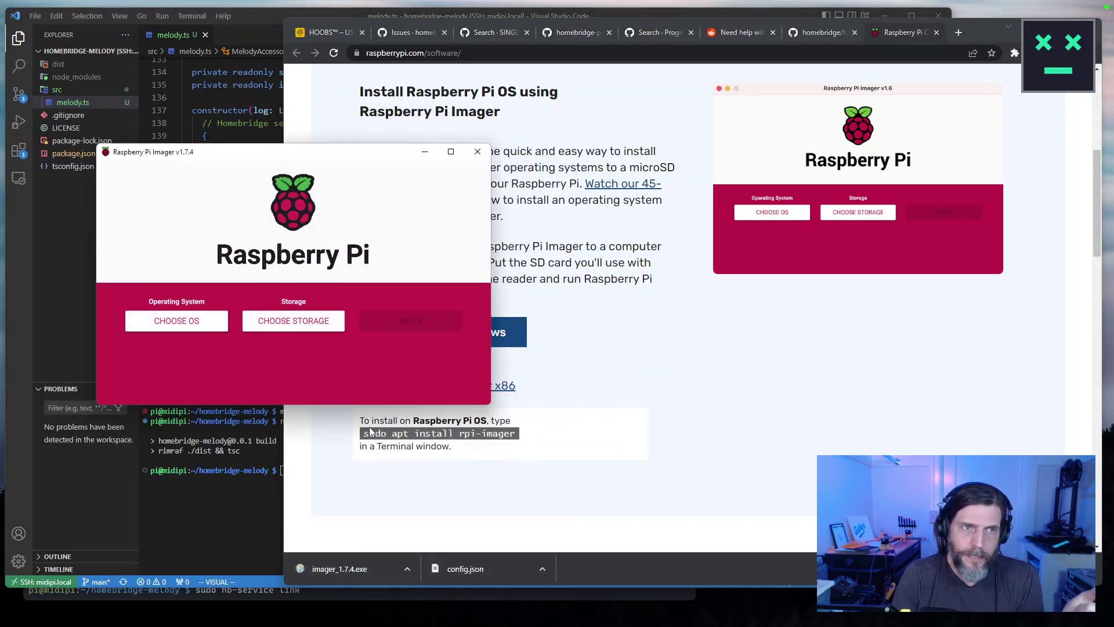
left_click(205, 322)
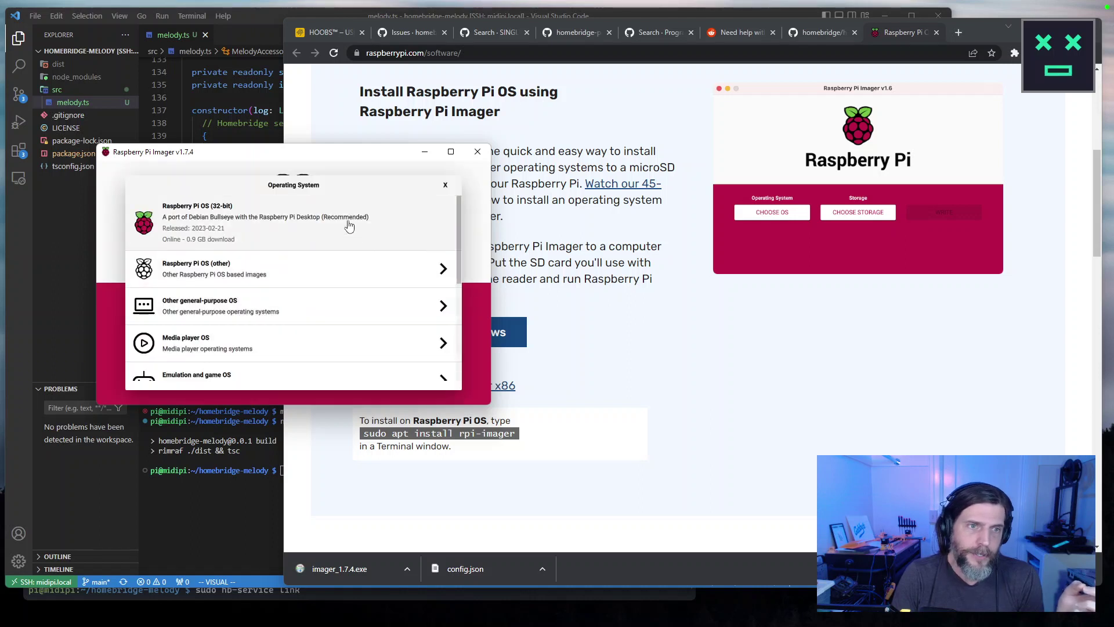
left_click(290, 303)
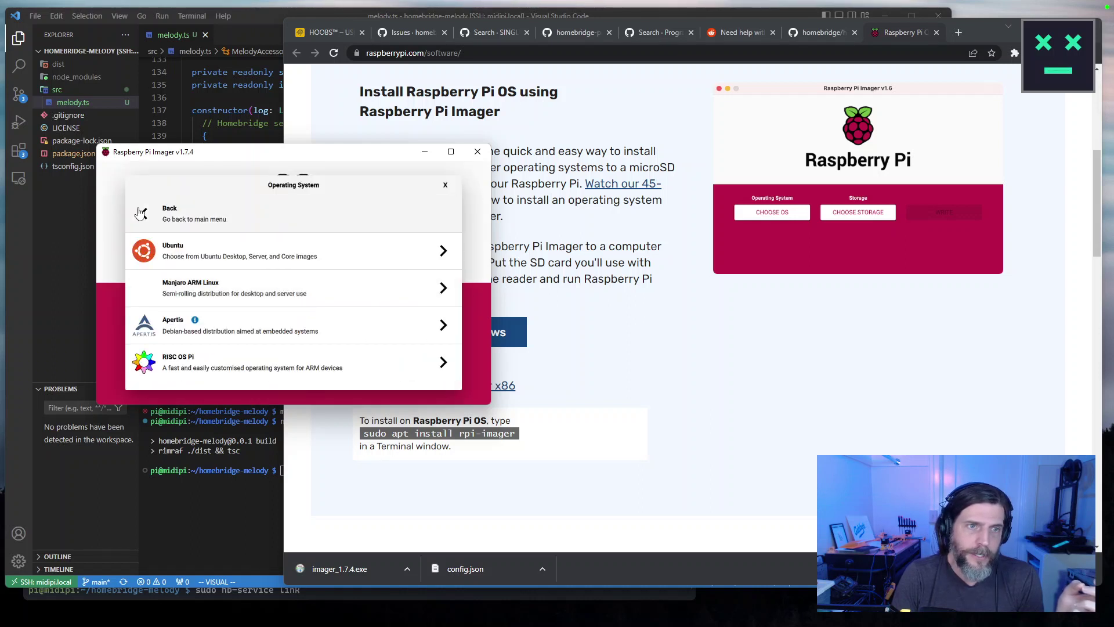
left_click(232, 214)
Go to Other specific-purpose OS > Home assistants and home automation > Homebridge and open its info guide.
scroll(293, 273, "down", 4)
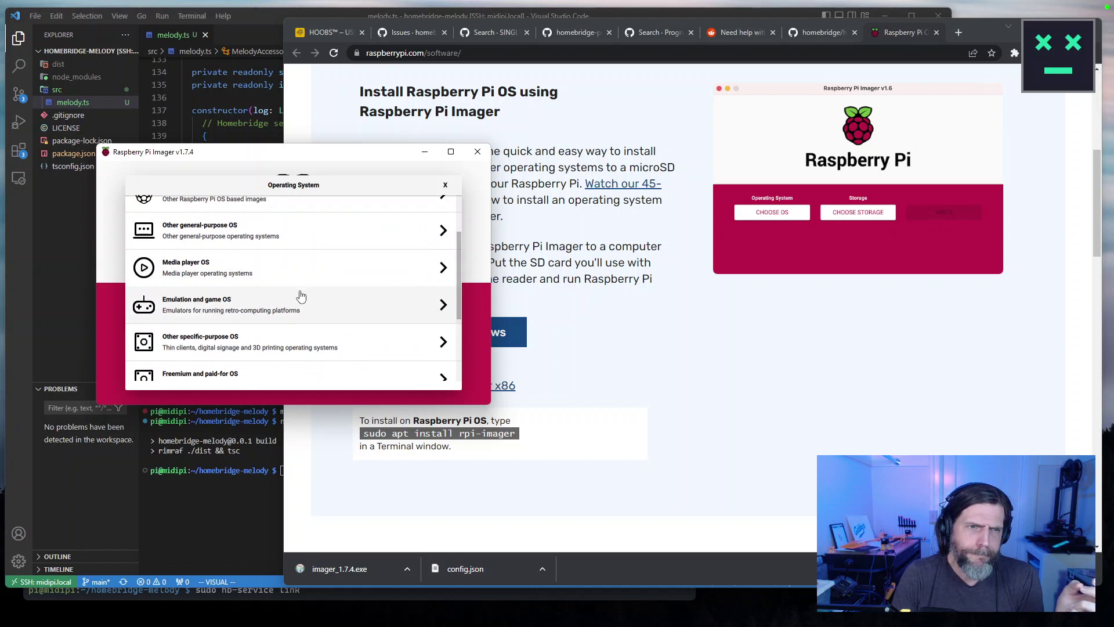
left_click(250, 268)
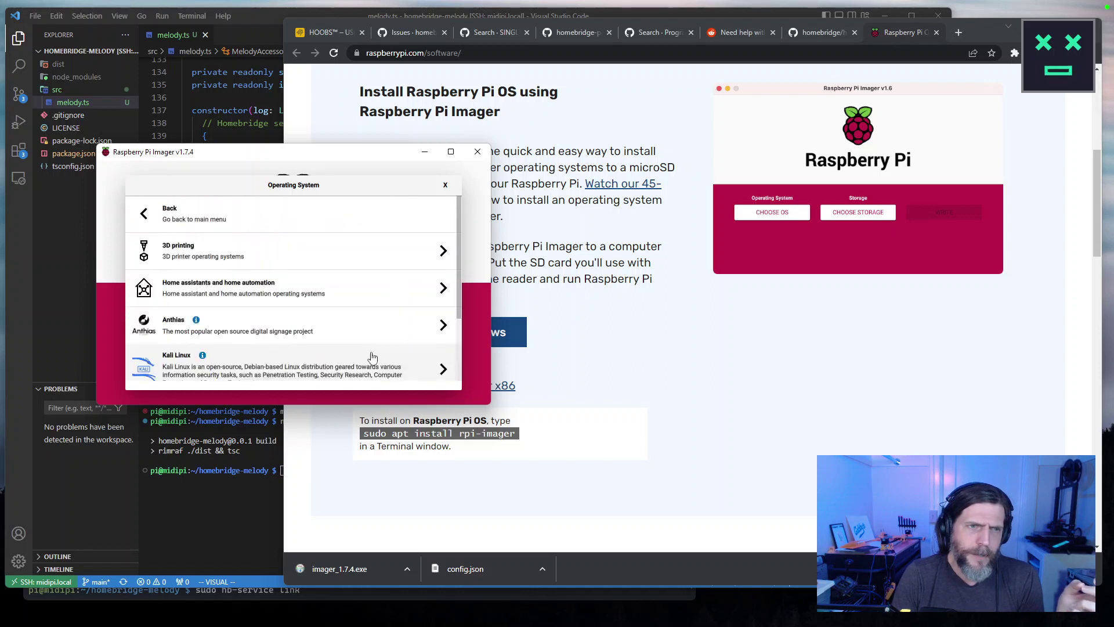
left_click(260, 284)
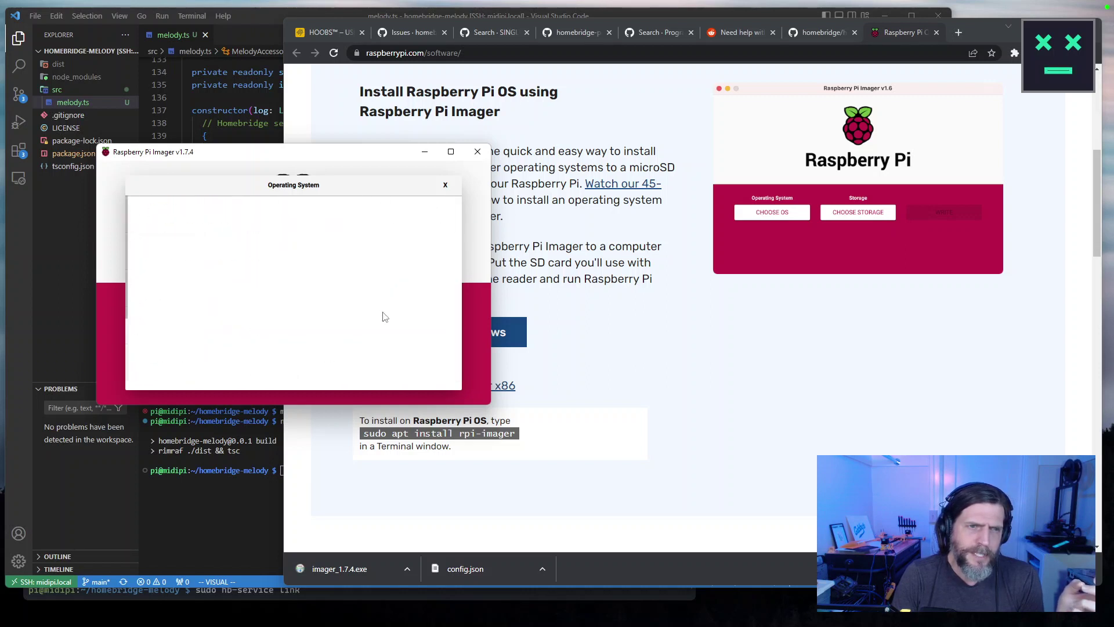
scroll(258, 252, "down", 2)
left_click(260, 258)
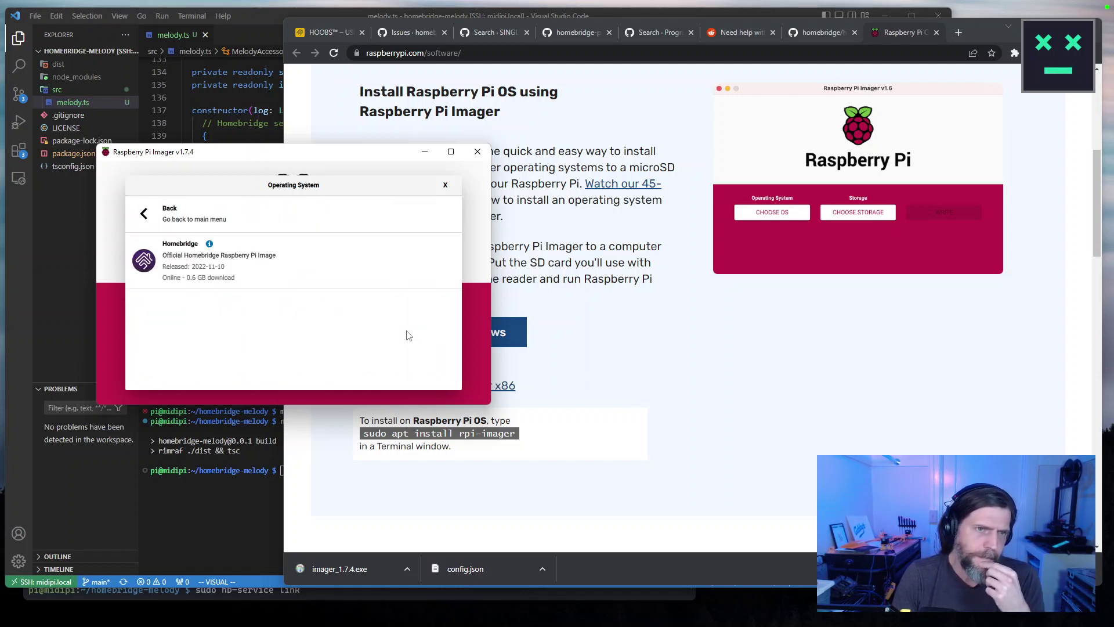
left_click(210, 244)
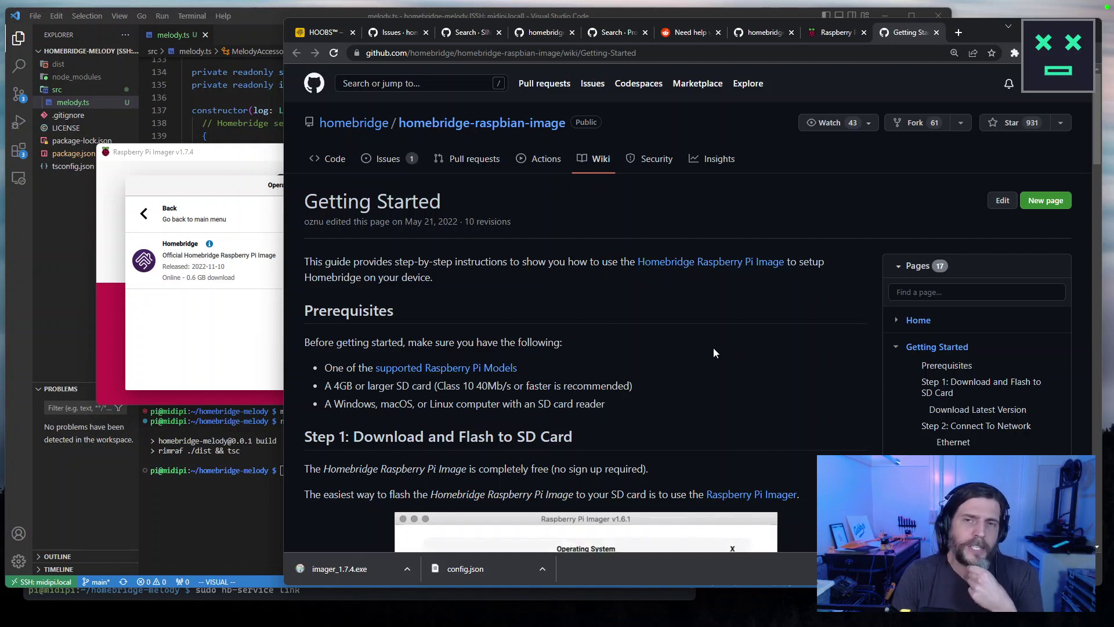
Read the Getting Started wiki, then open the homebridge-raspbian-image repository.
scroll(714, 352, "down", 7)
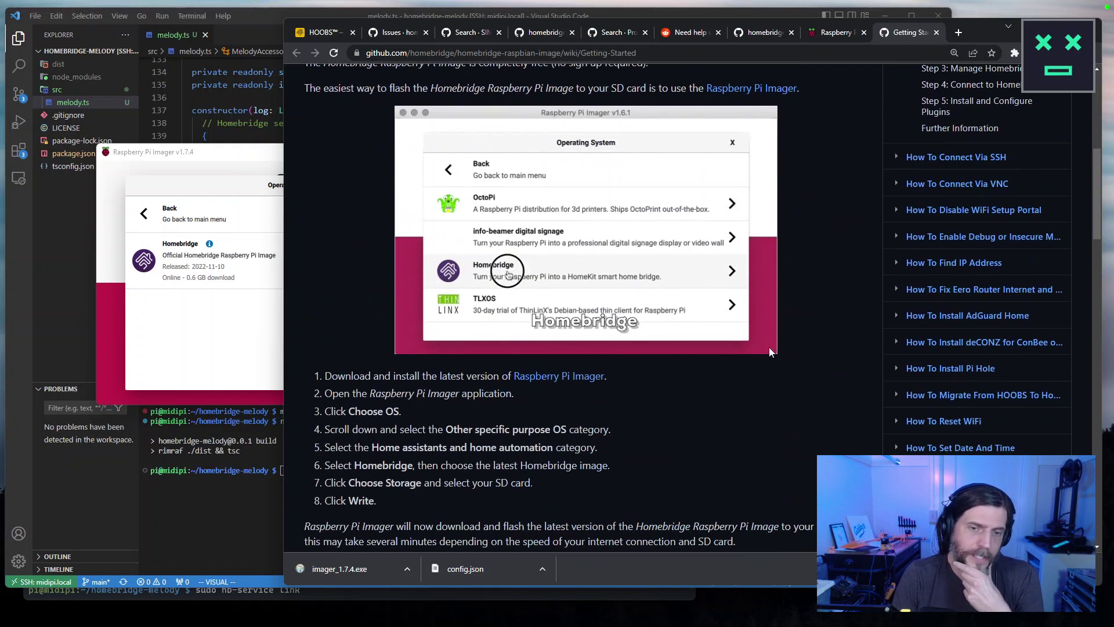
scroll(772, 329, "down", 13)
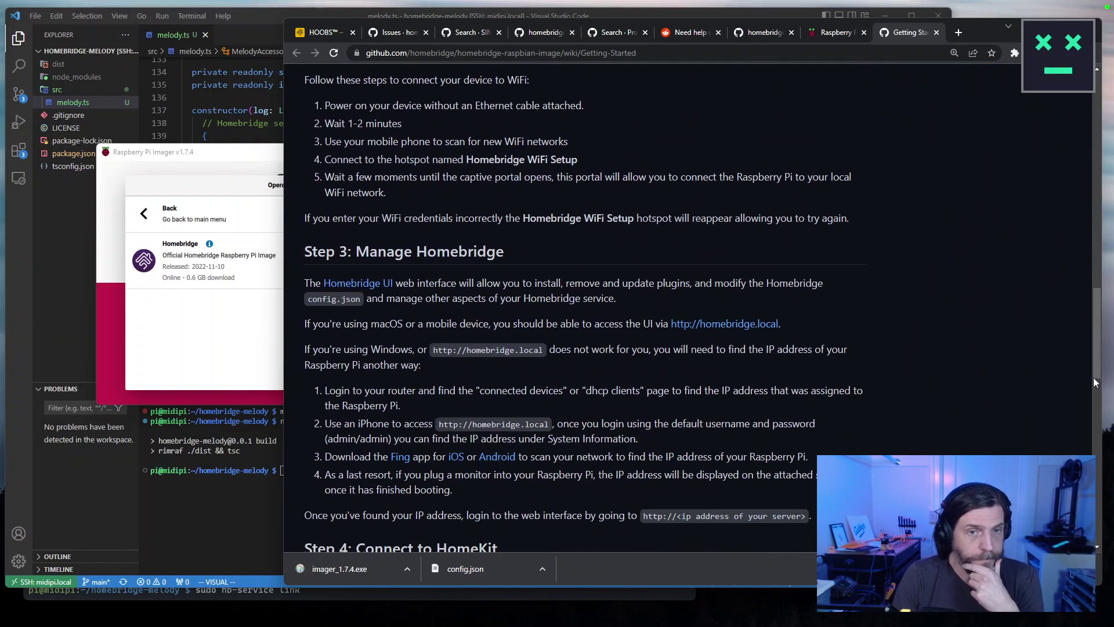
left_click_drag(1096, 367, 1106, 528)
key("Home")
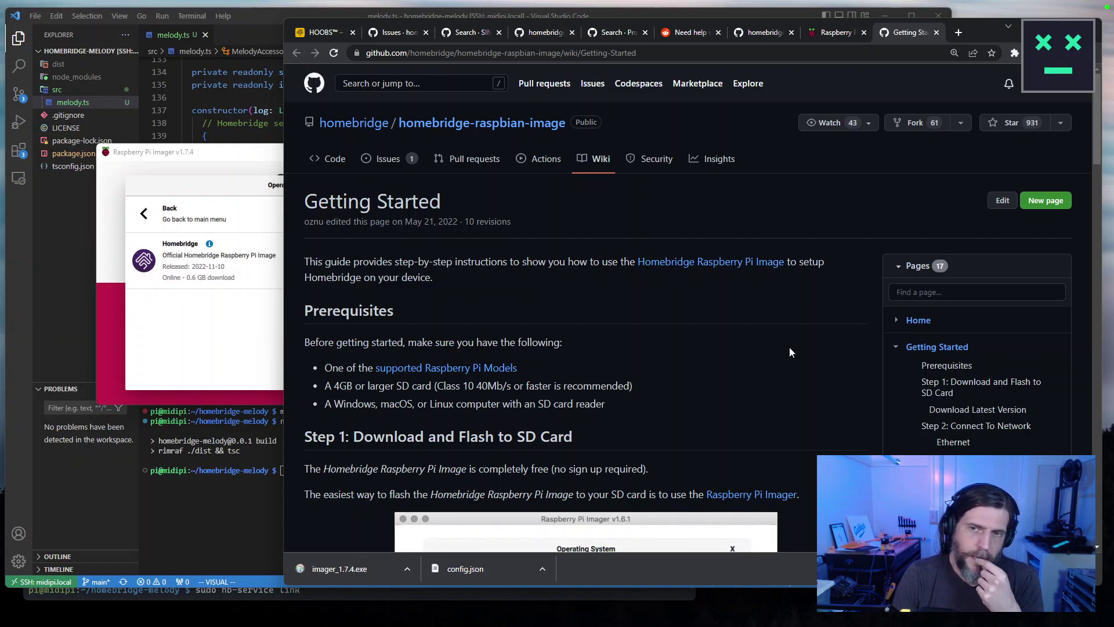
left_click(709, 263)
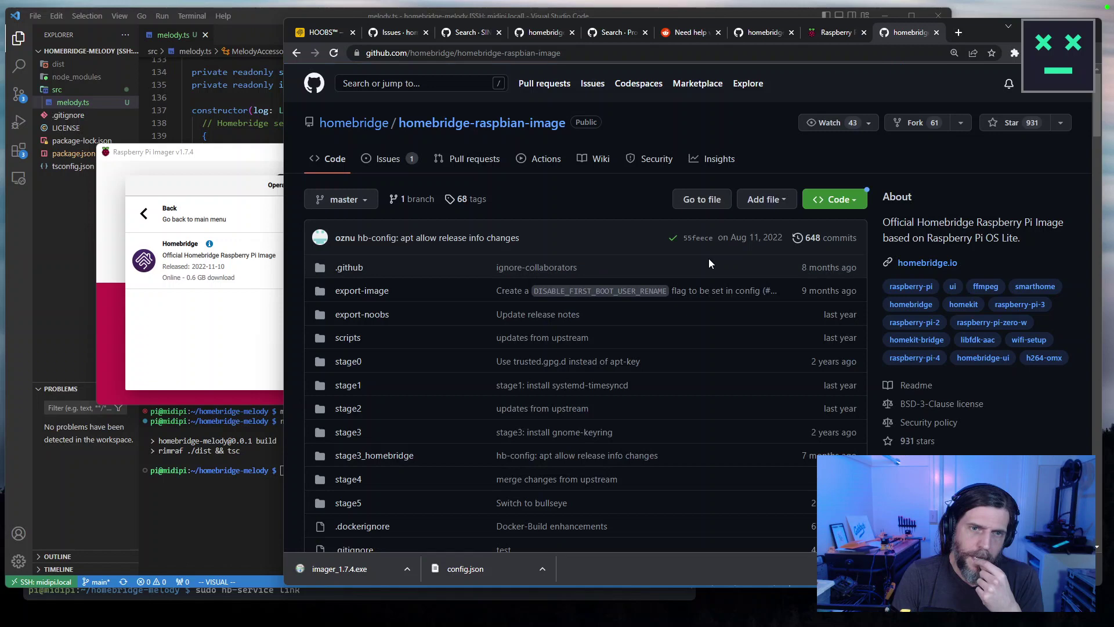
scroll(709, 408, "down", 5)
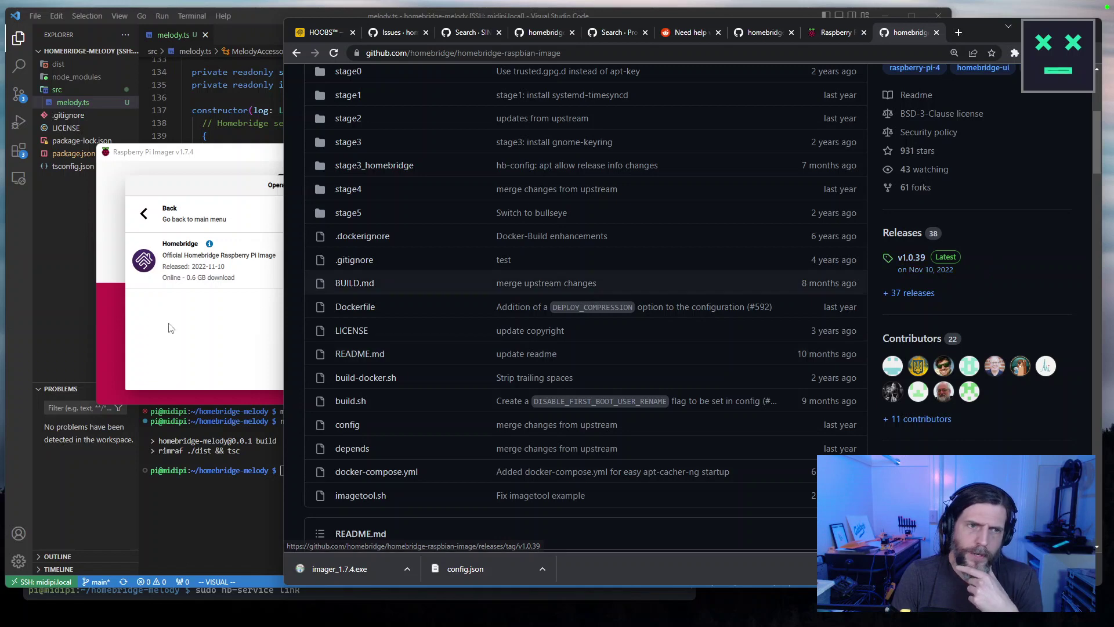
Reopen the Getting Started guide from Imager's info icon and go to the homebridge organisation page.
left_click(212, 304)
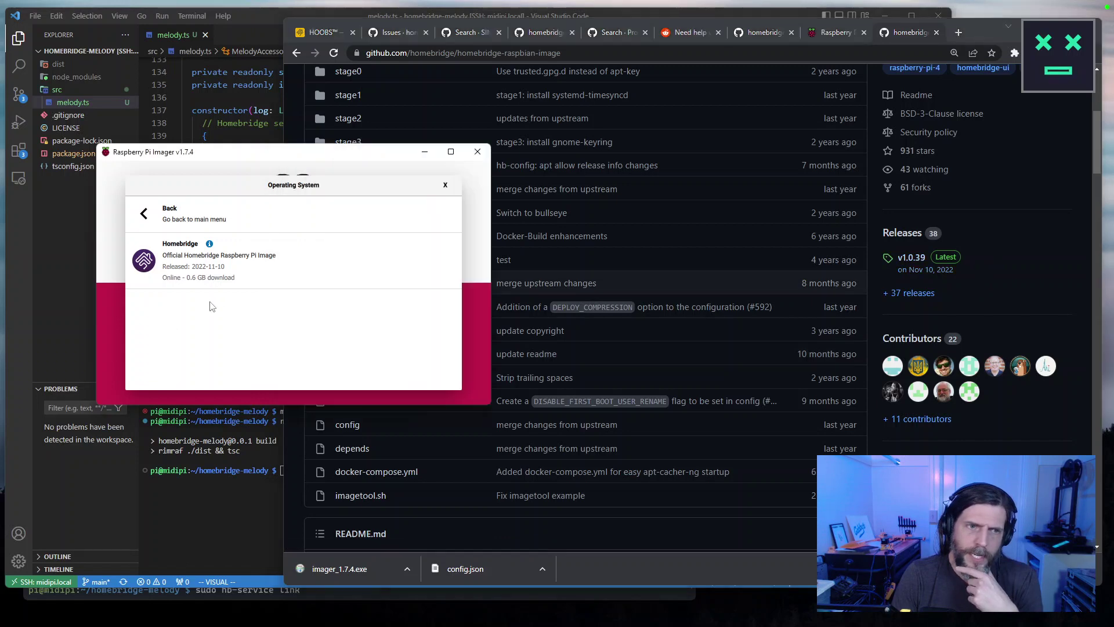
left_click(209, 244)
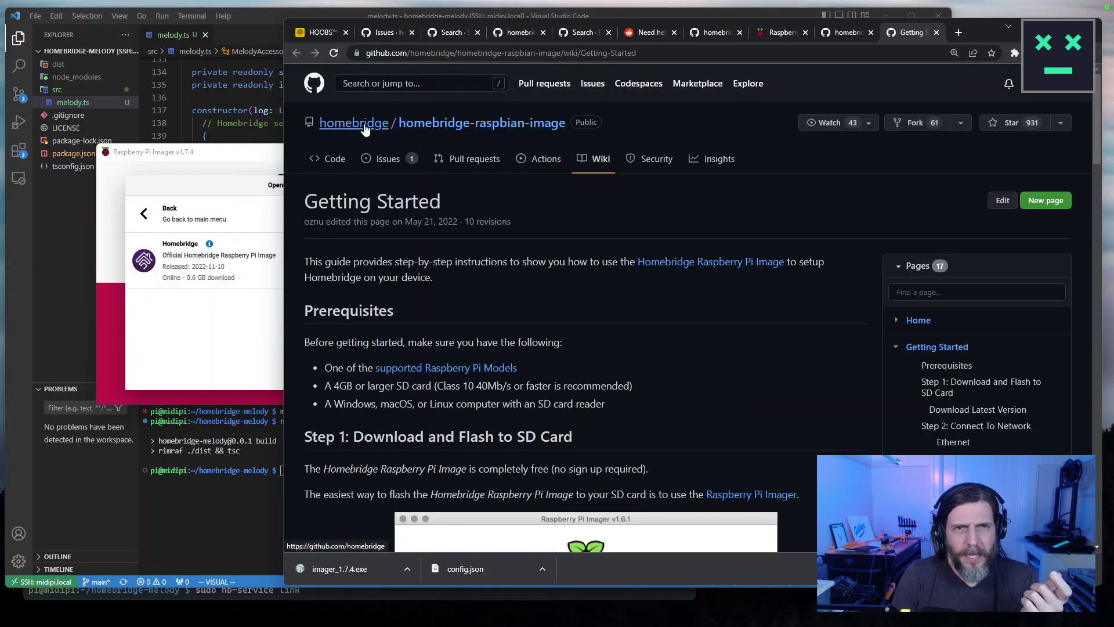
left_click(354, 123)
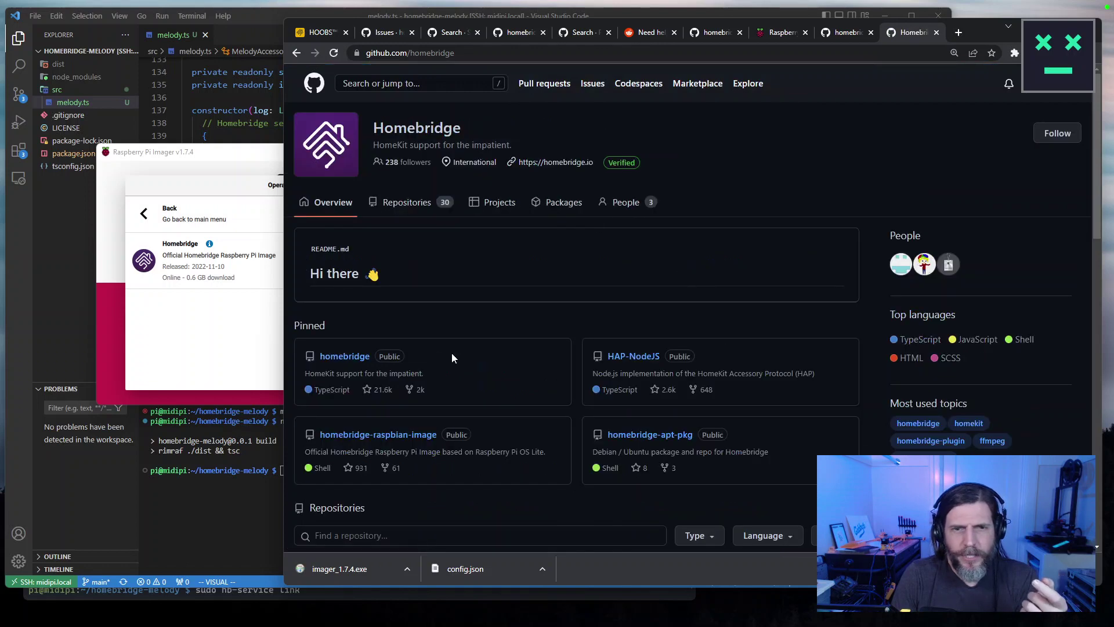
Open the homebridge repository's releases and read the v1.5.1 and v1.6.0 release notes.
left_click(345, 356)
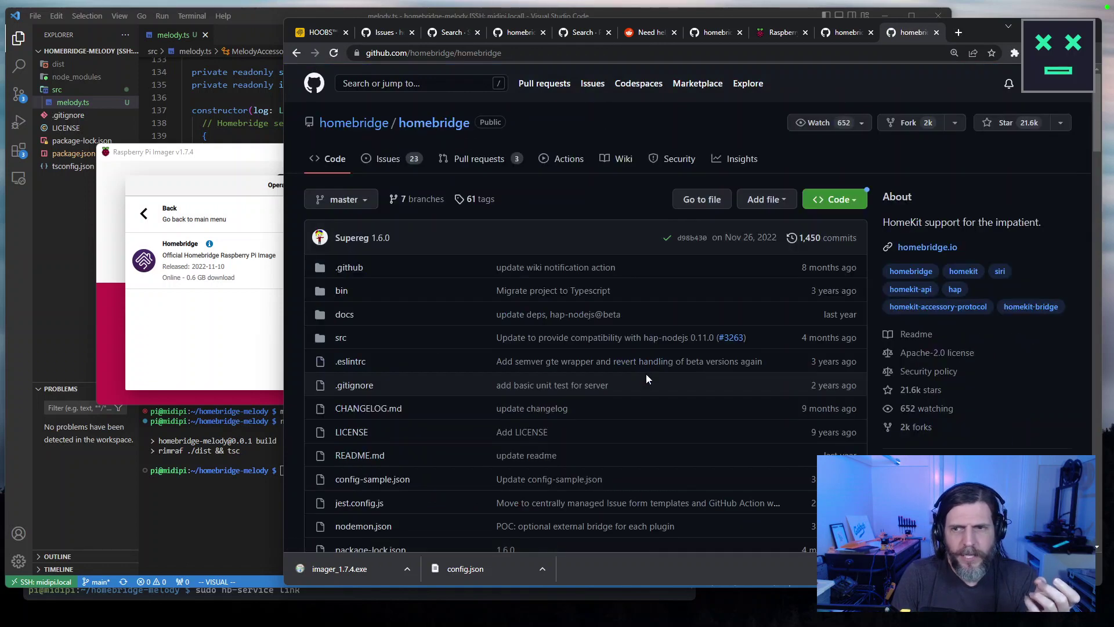
scroll(971, 425, "down", 2)
left_click(919, 417)
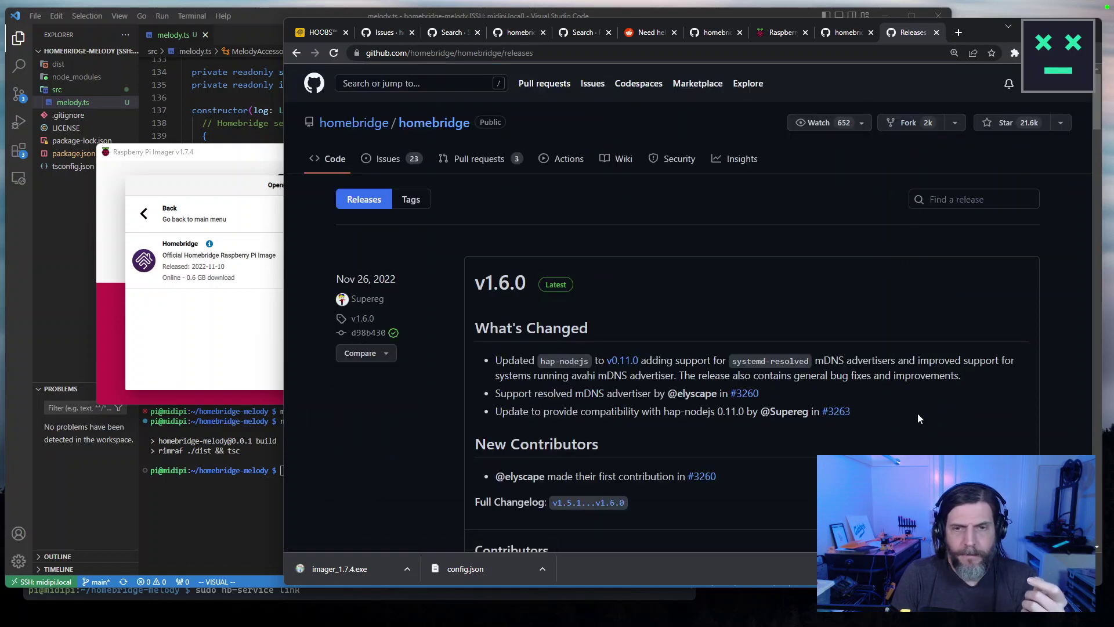
scroll(912, 414, "down", 5)
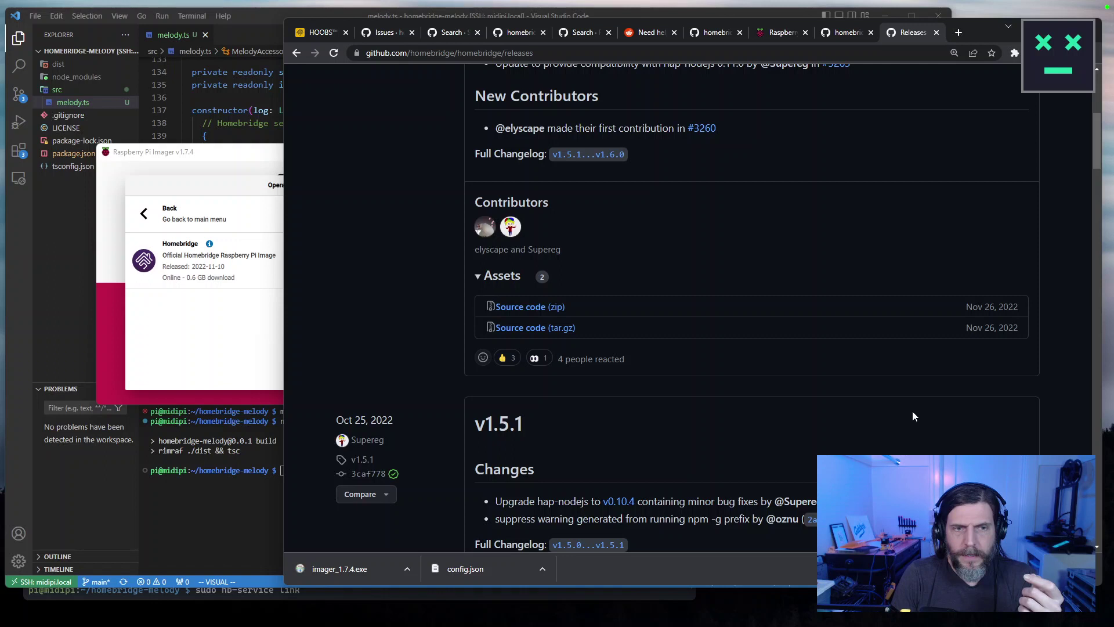
scroll(913, 411, "down", 1)
scroll(624, 406, "down", 1)
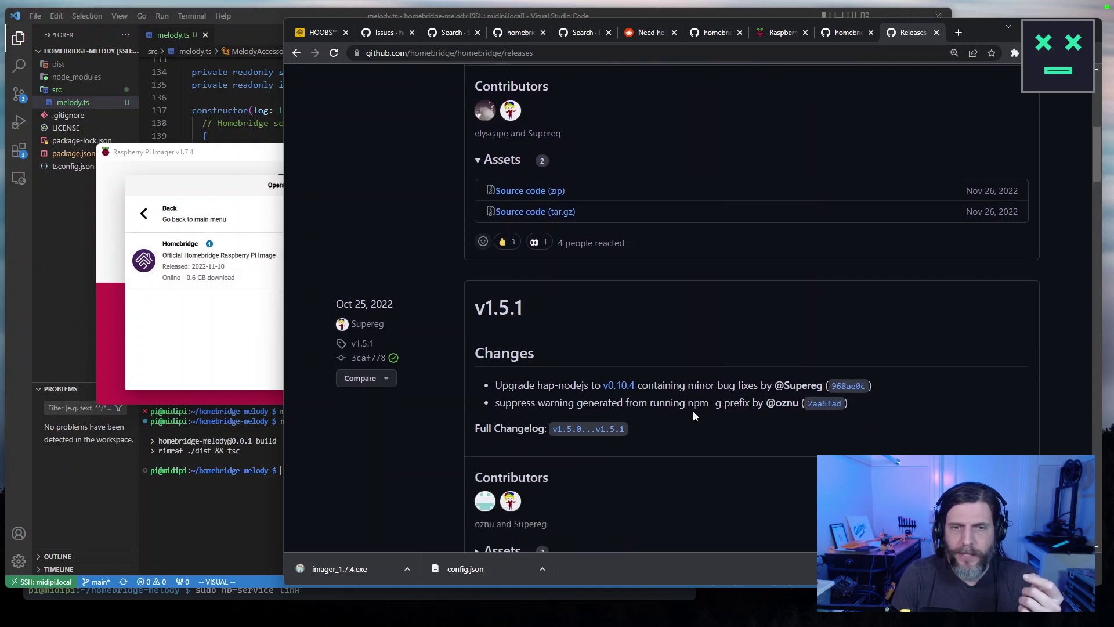
left_click_drag(849, 404, 475, 301)
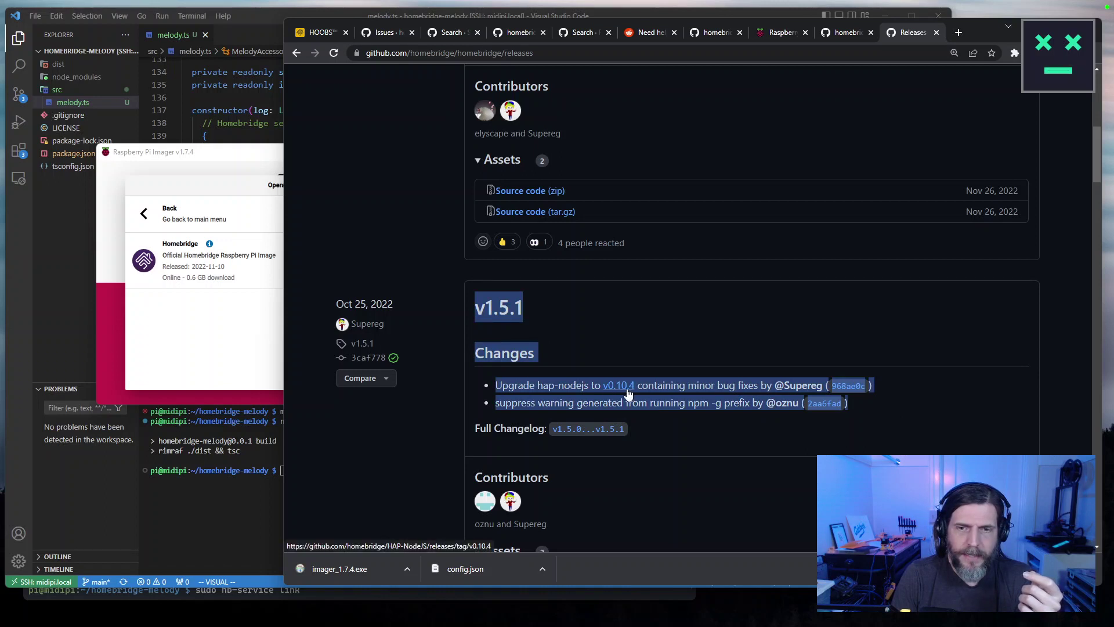
scroll(707, 427, "up", 1)
scroll(707, 427, "up", 5)
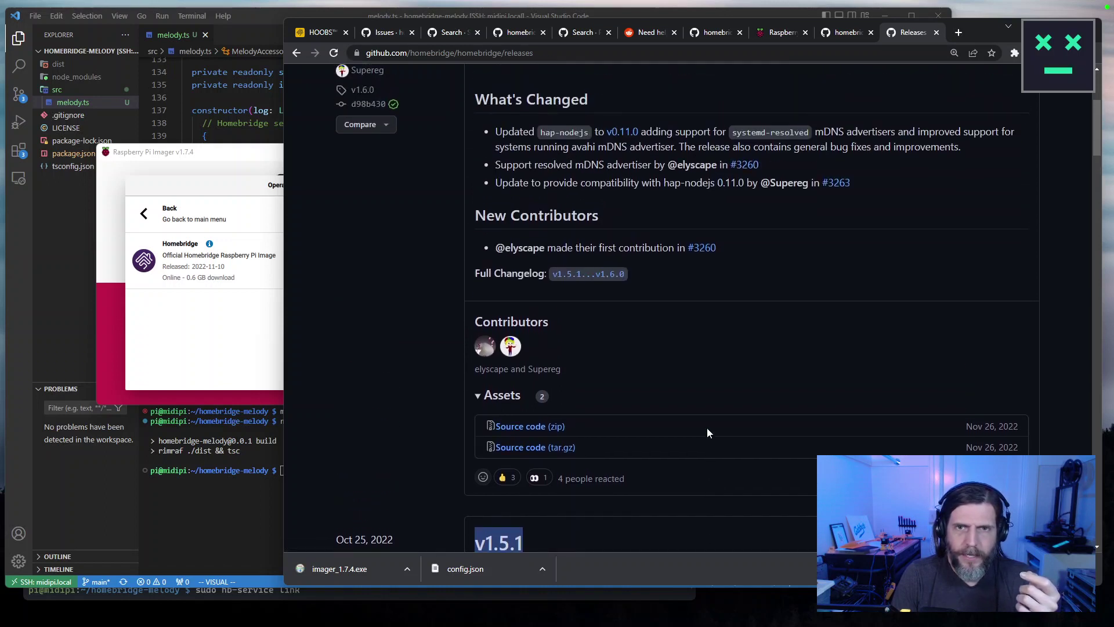
left_click_drag(935, 288, 483, 238)
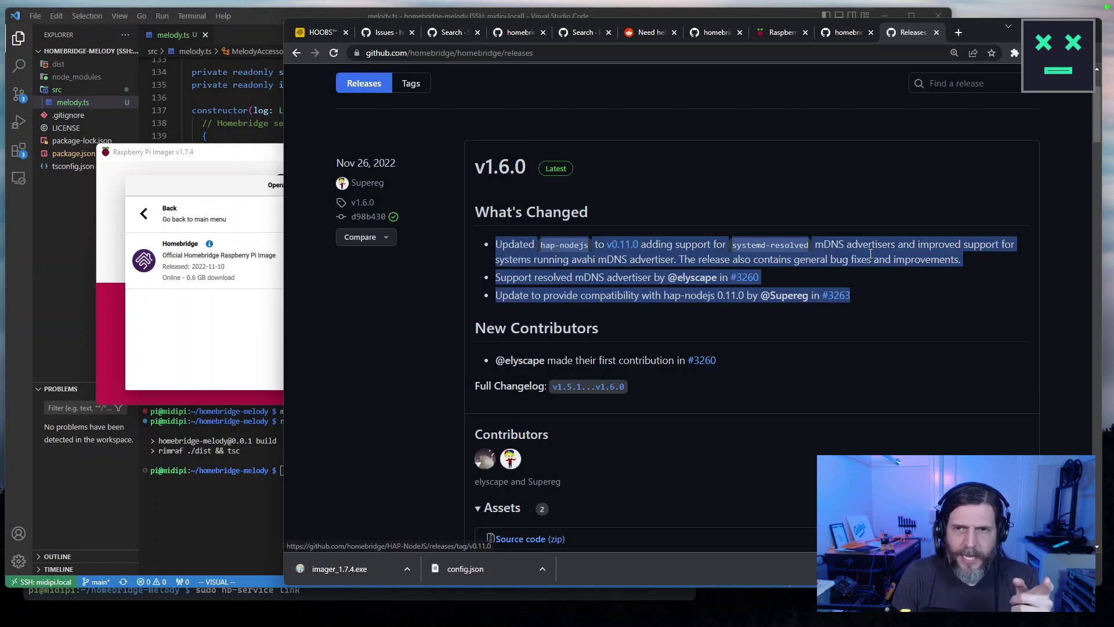
scroll(696, 411, "down", 5)
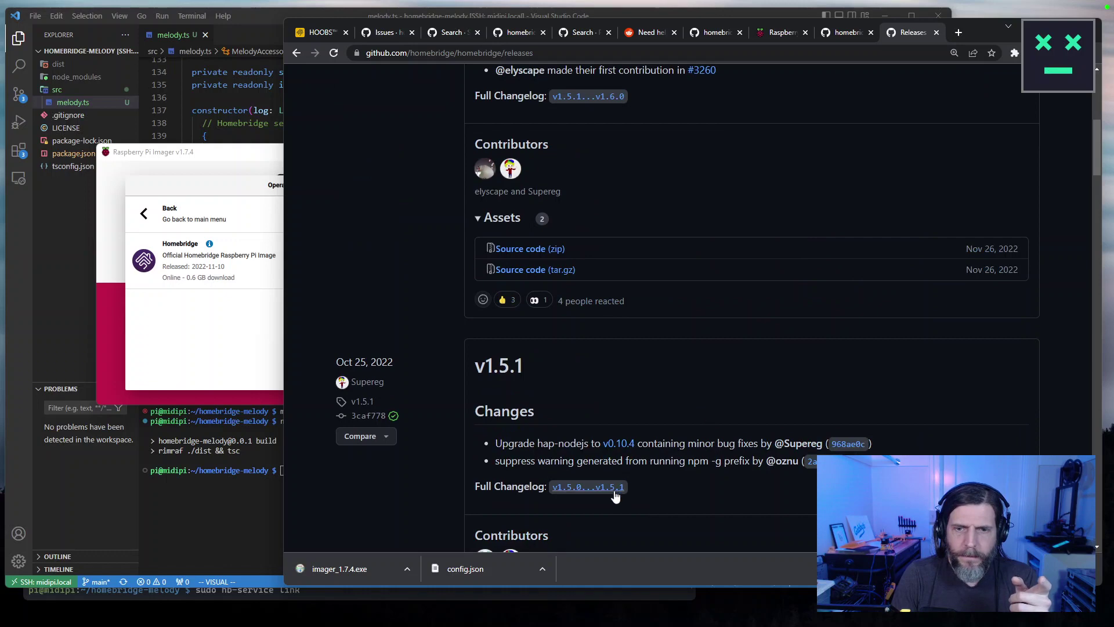
scroll(618, 451, "up", 6)
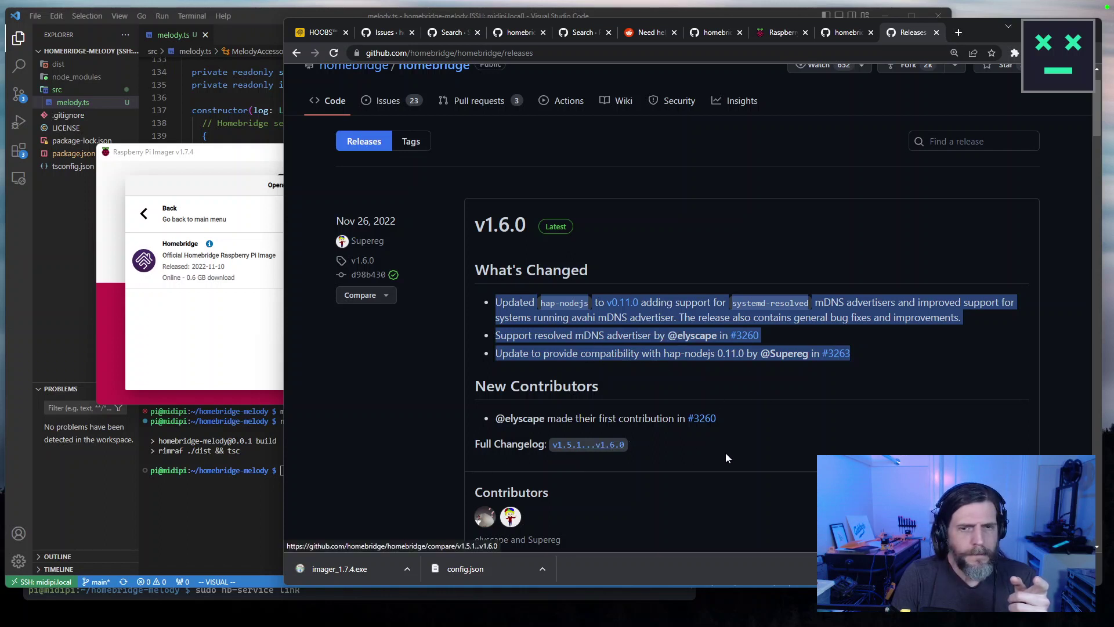
scroll(725, 453, "down", 5)
scroll(725, 455, "down", 4)
scroll(726, 455, "up", 7)
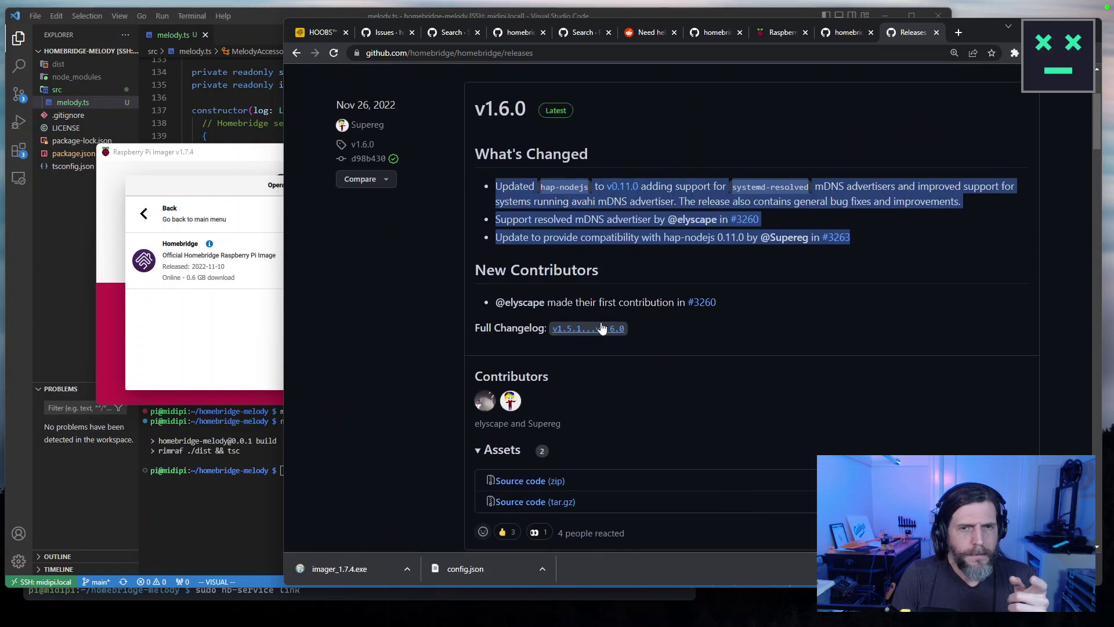
Review the v1.5.1...v1.6.0 commit comparison, then go back to the homebridge organisation page.
left_click(588, 329)
scroll(714, 400, "down", 5)
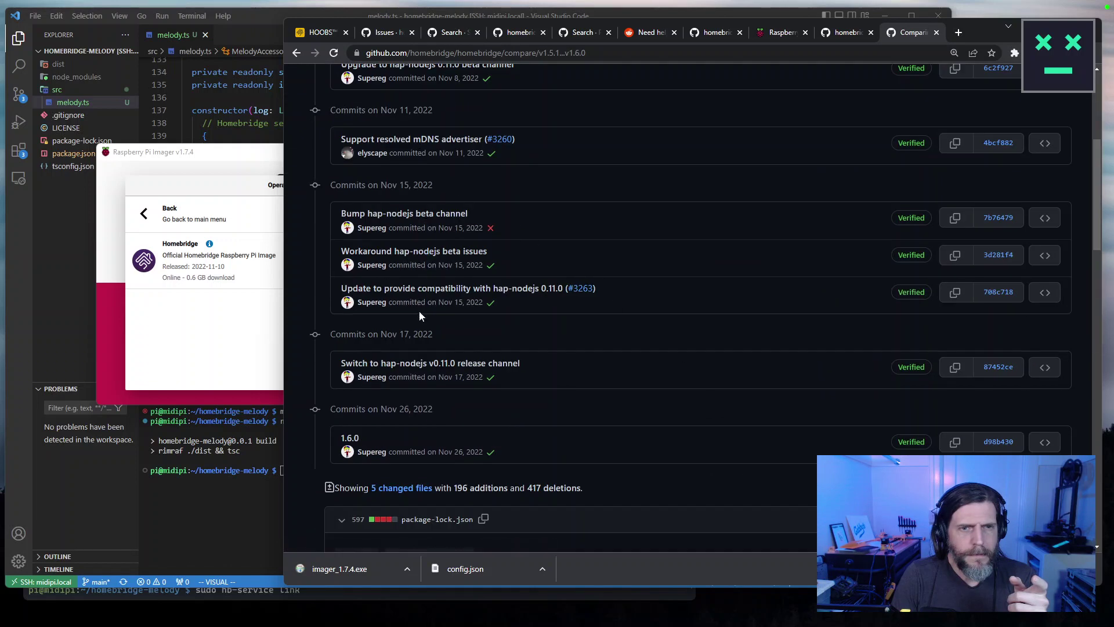
scroll(426, 388, "down", 6)
scroll(436, 383, "up", 12)
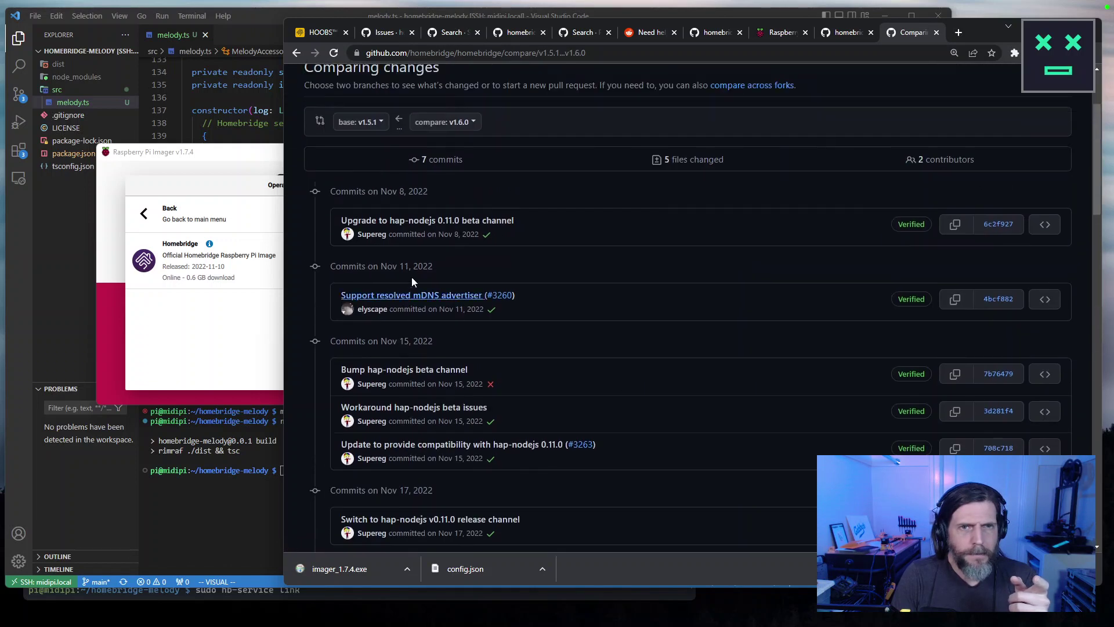
left_click(296, 54)
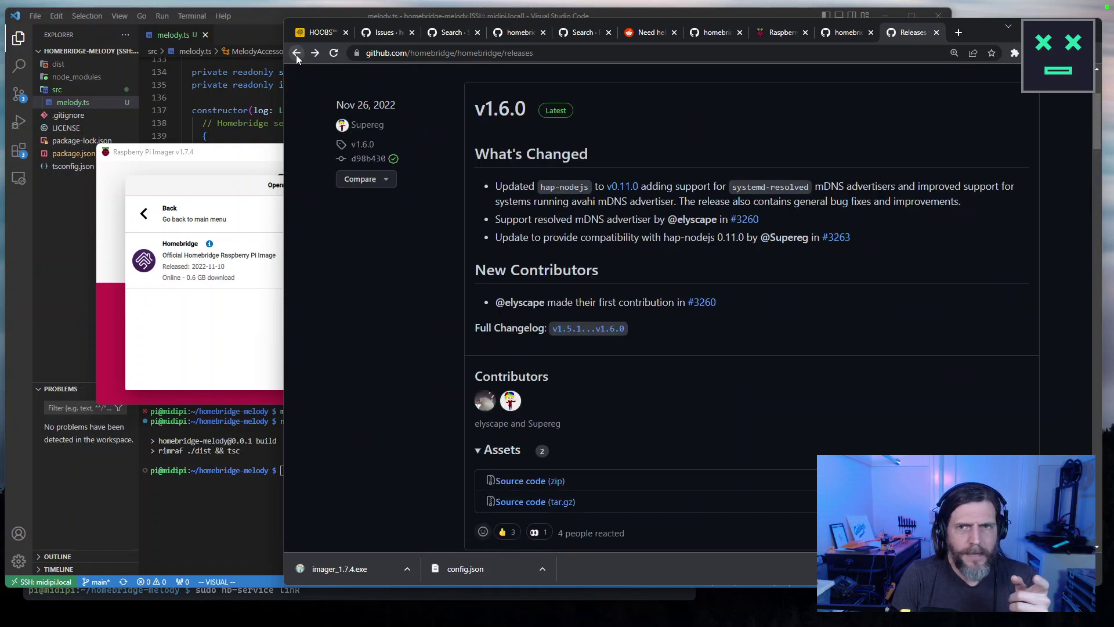
left_click(296, 53)
left_click(346, 122)
Open the HAP-NodeJS repository and its releases list, headed by v0.11.0.
left_click(634, 356)
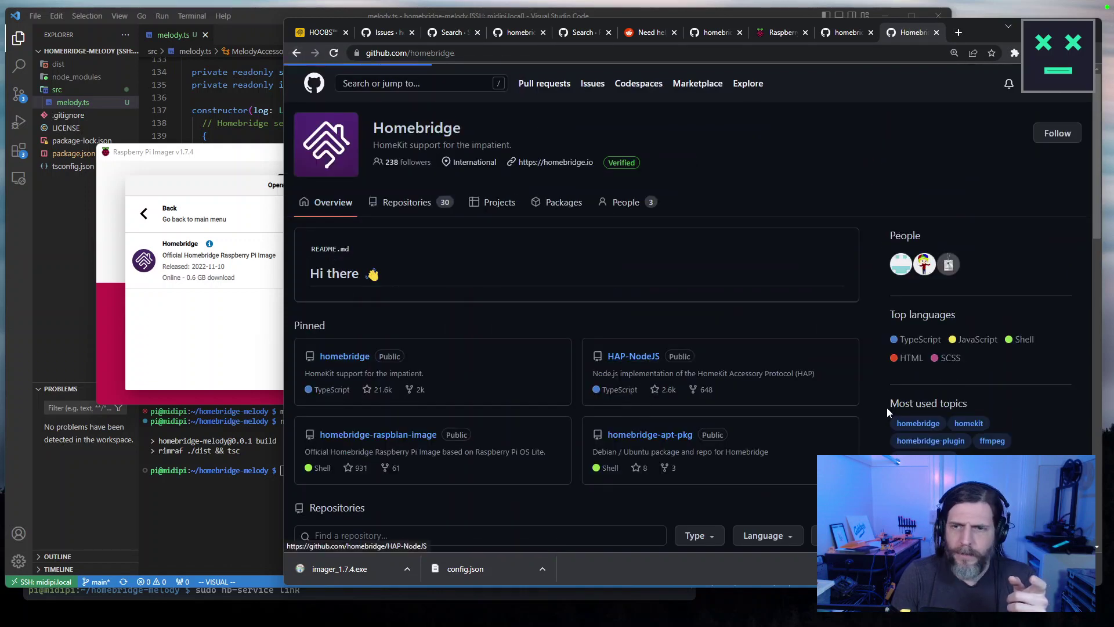
scroll(933, 419, "down", 3)
left_click(915, 444)
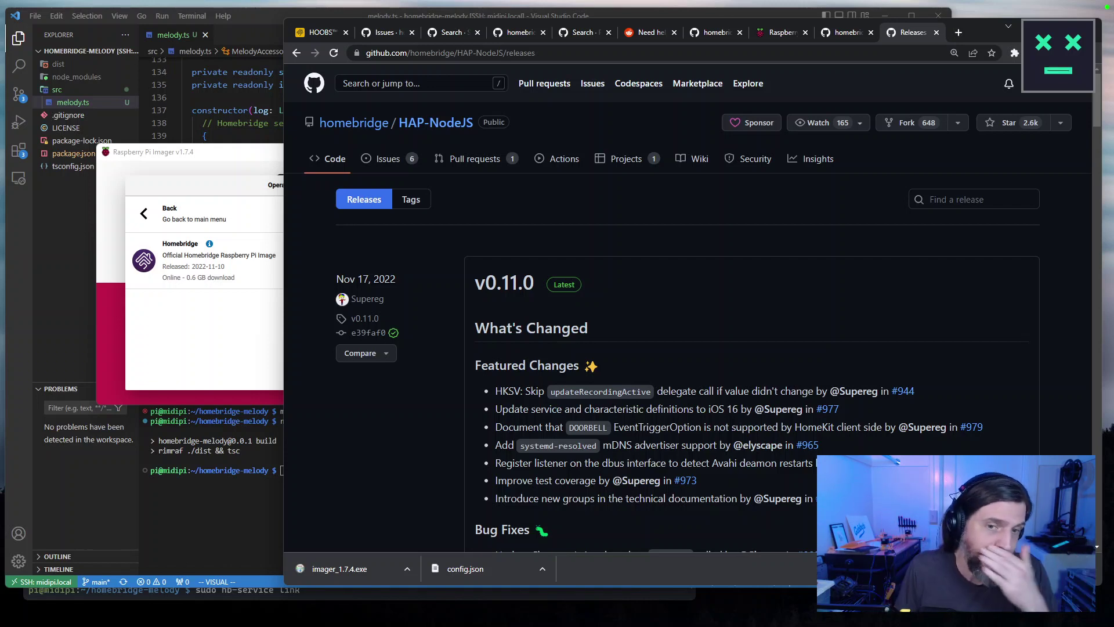
scroll(580, 405, "down", 10)
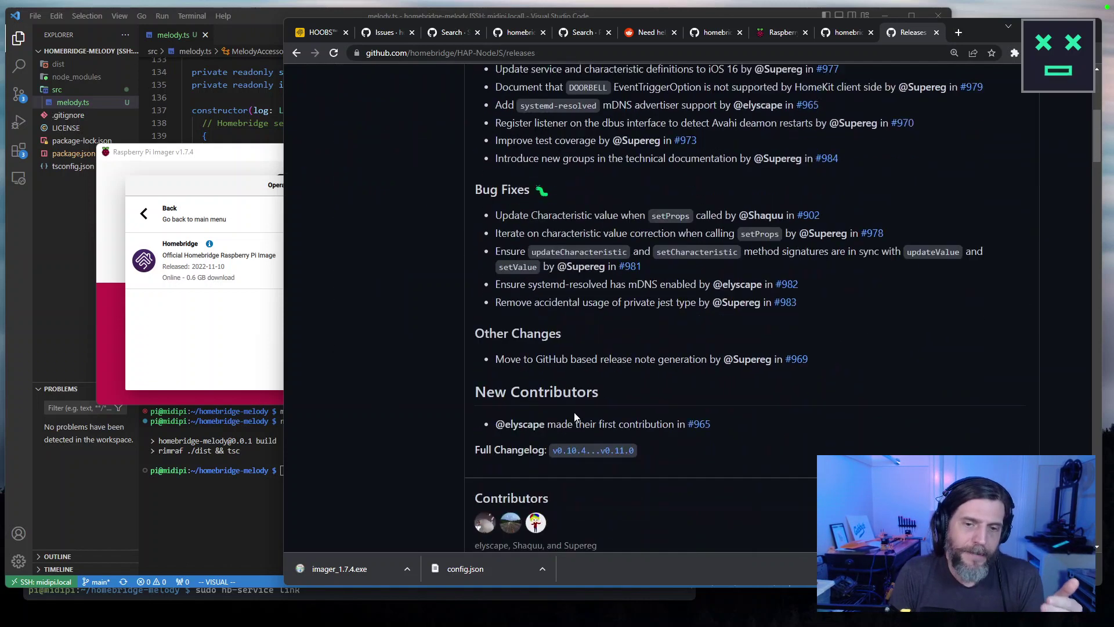
left_click_drag(565, 366, 466, 363)
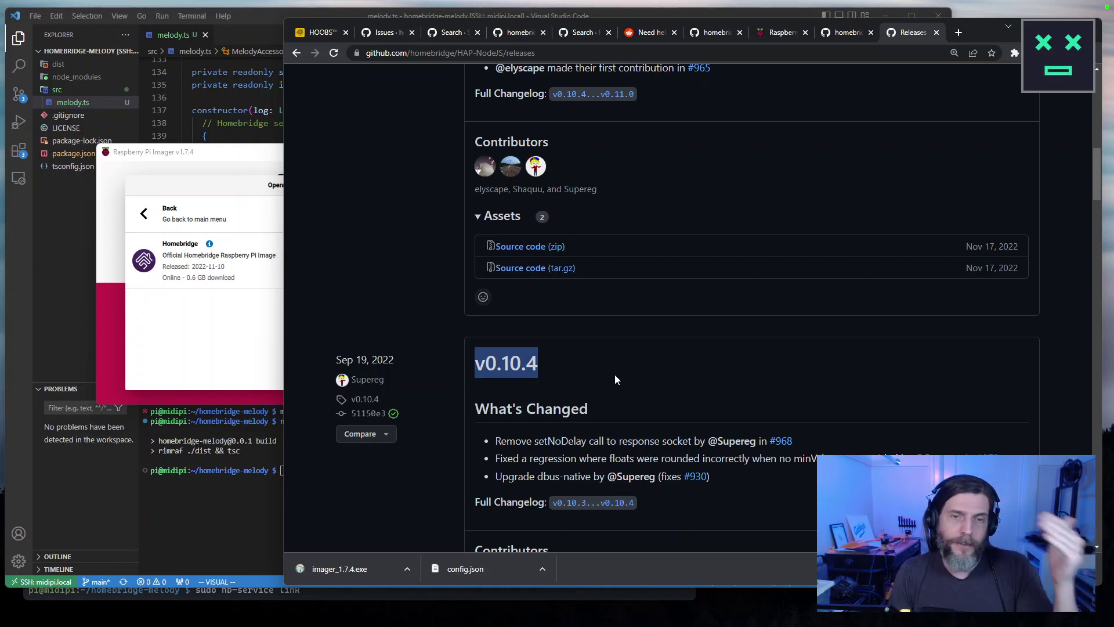
scroll(614, 374, "up", 2)
left_click(849, 33)
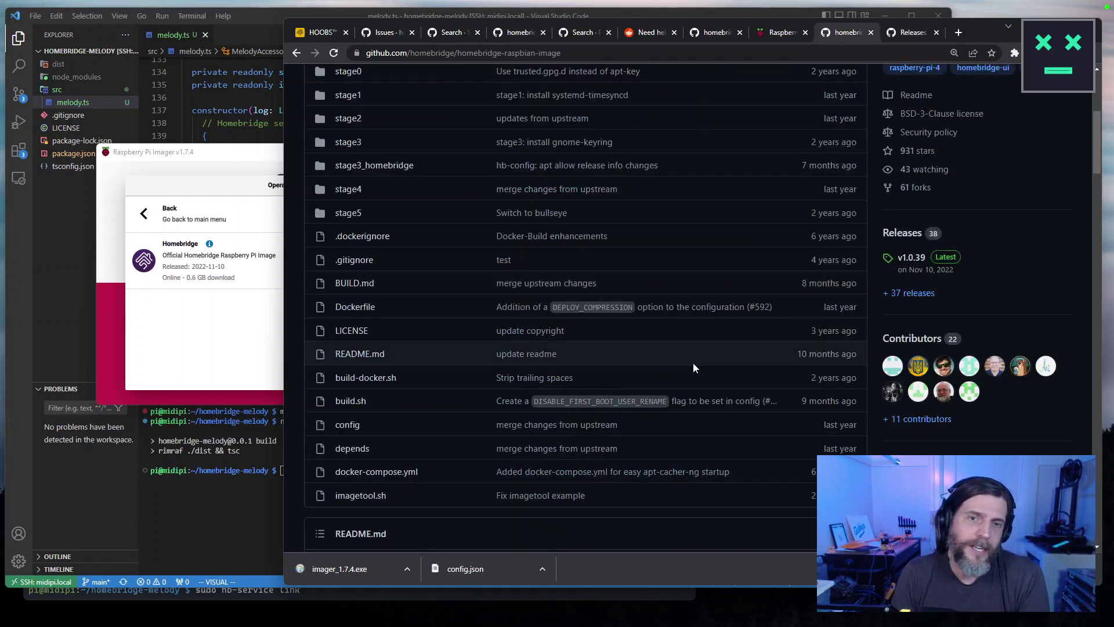
scroll(693, 363, "up", 5)
left_click(911, 33)
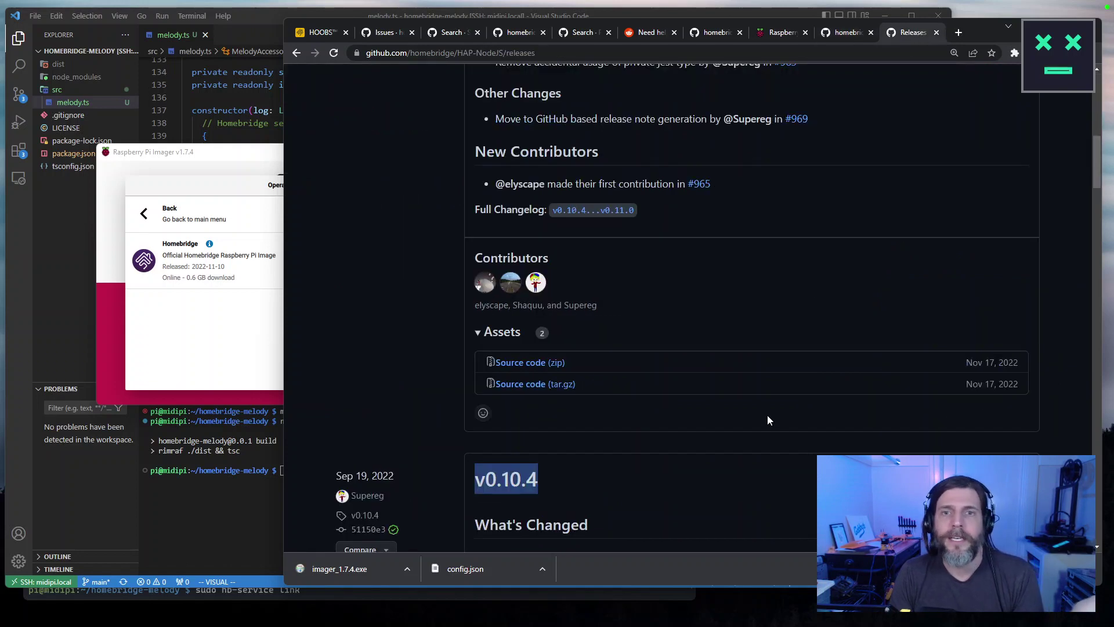
scroll(651, 458, "down", 2)
scroll(565, 415, "up", 12)
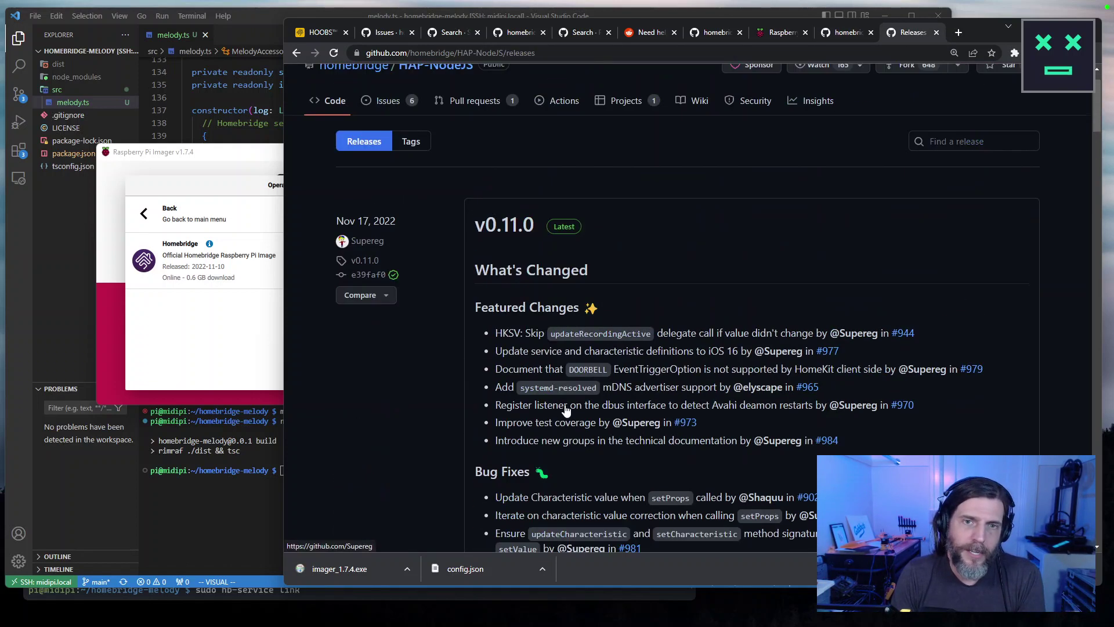
scroll(1010, 342, "down", 3)
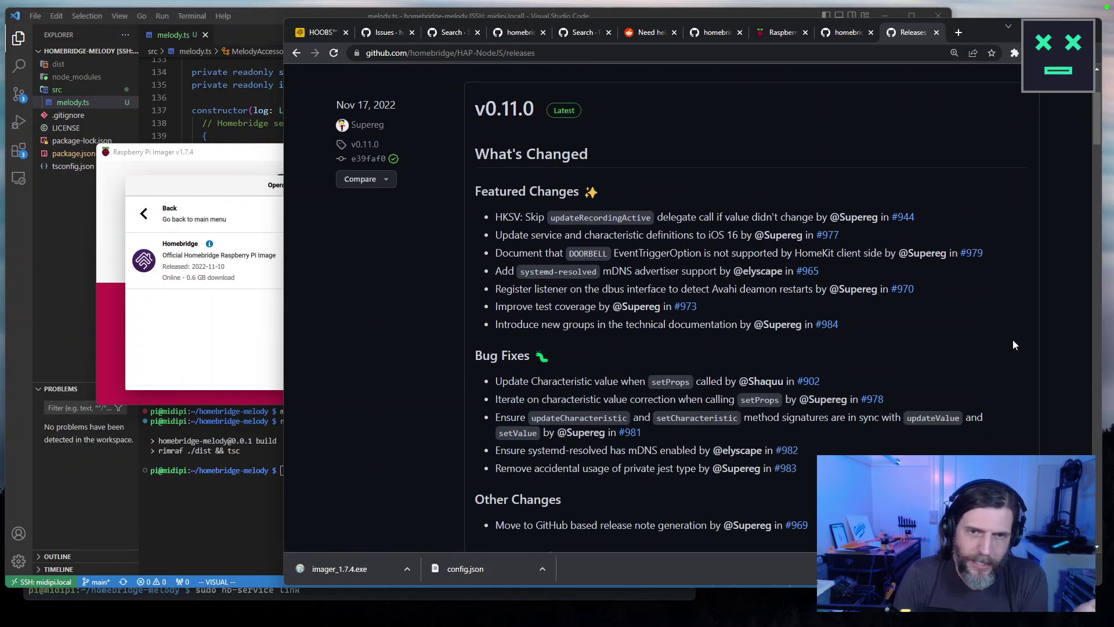
scroll(1013, 343, "down", 1)
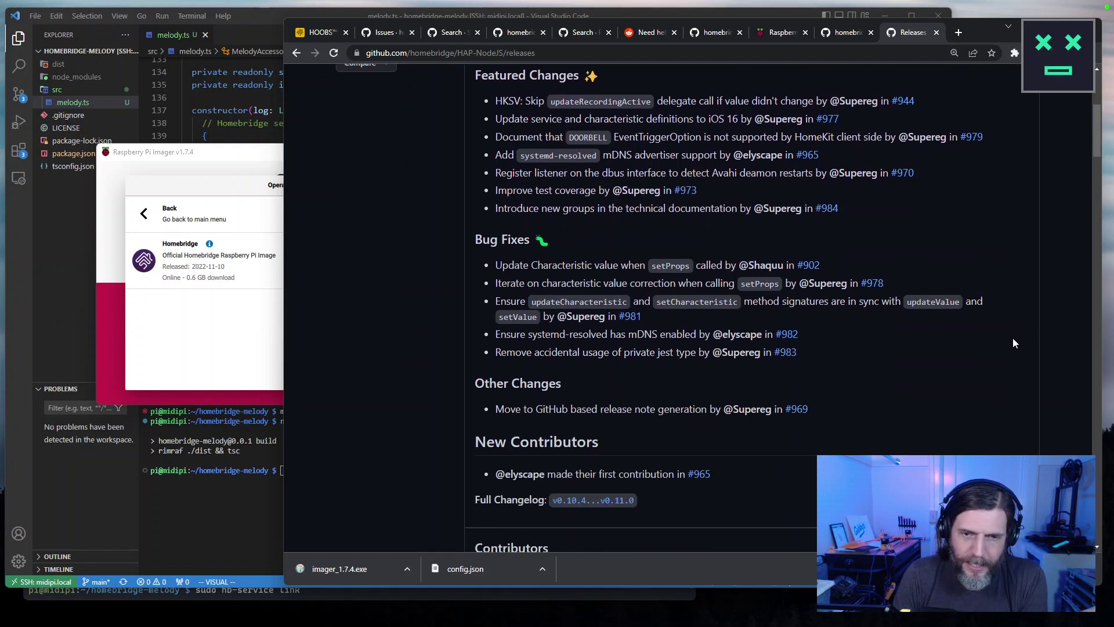
scroll(1012, 342, "up", 1)
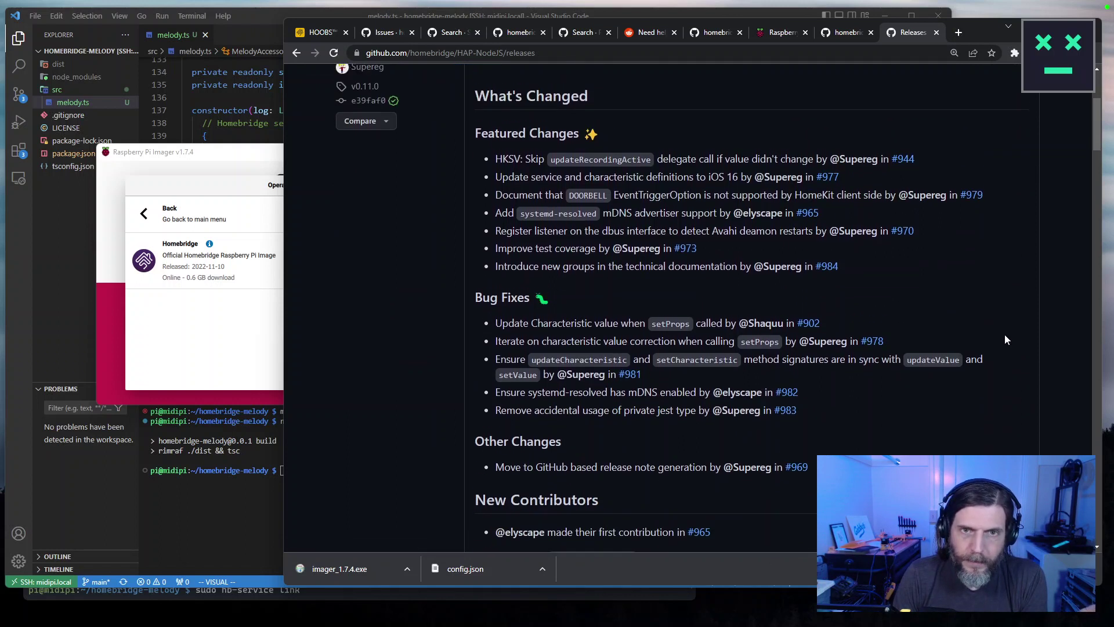
left_click_drag(497, 159, 875, 174)
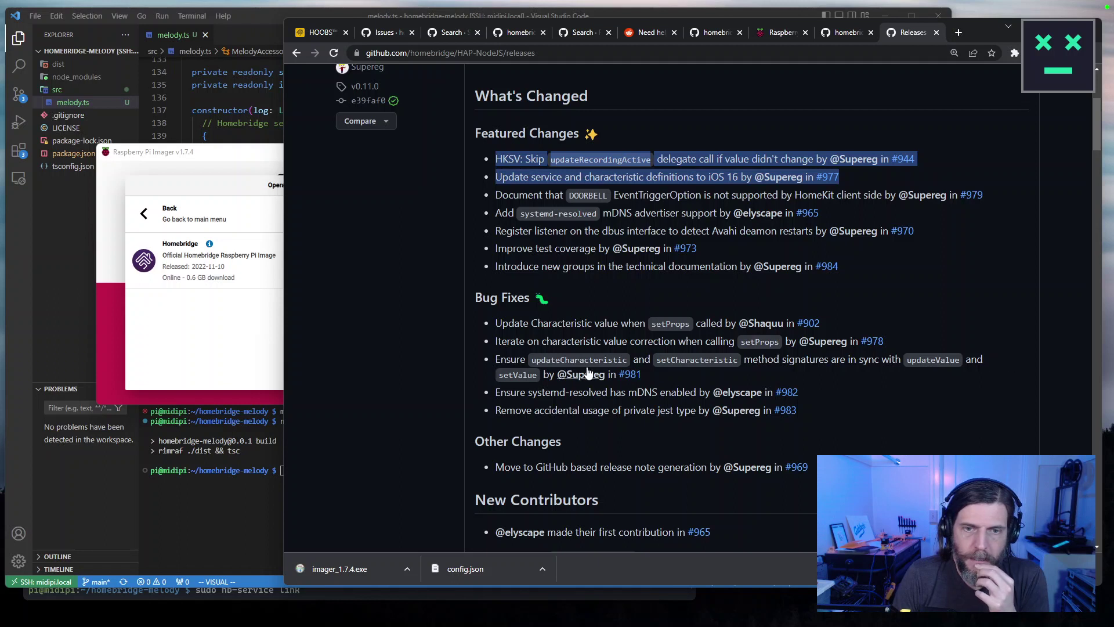
scroll(630, 356, "down", 4)
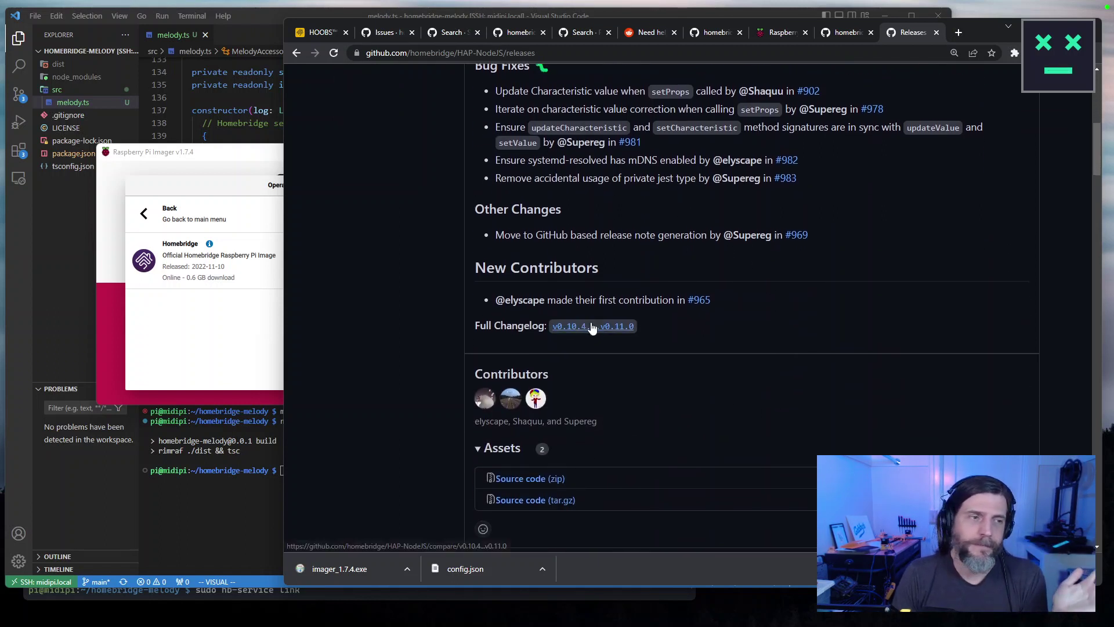
left_click(592, 326)
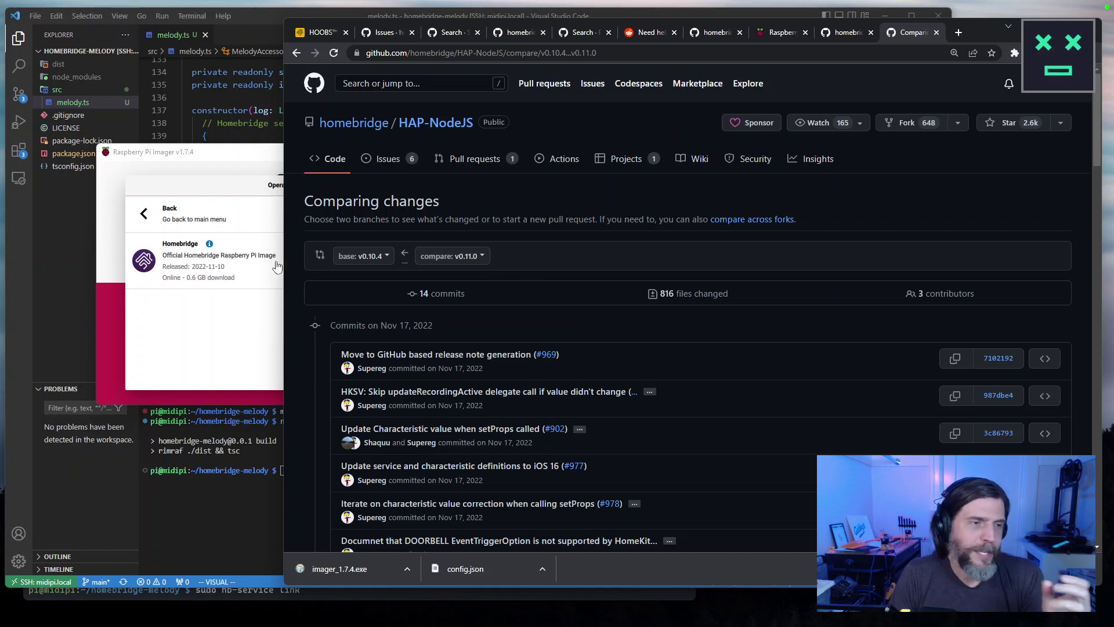
left_click(219, 312)
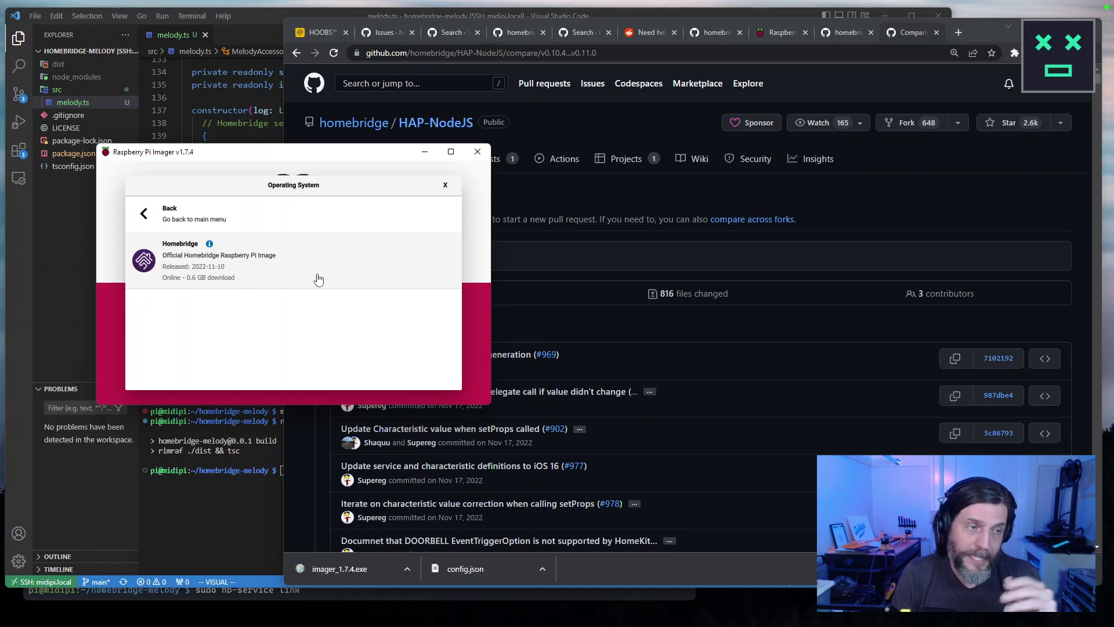
left_click(810, 295)
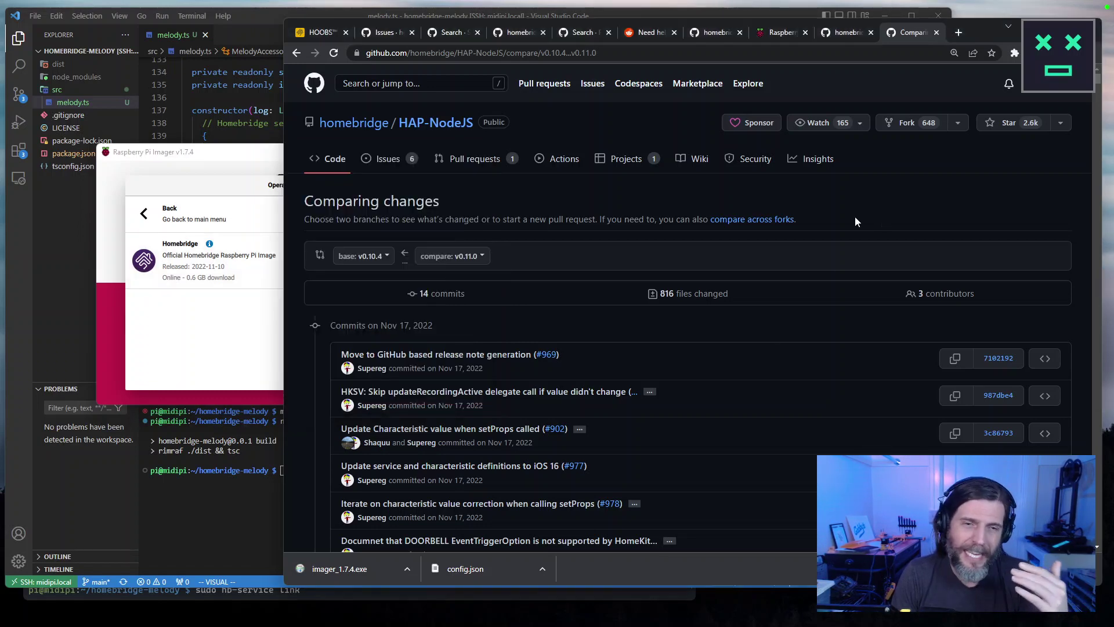
left_click(301, 53)
left_click(297, 53)
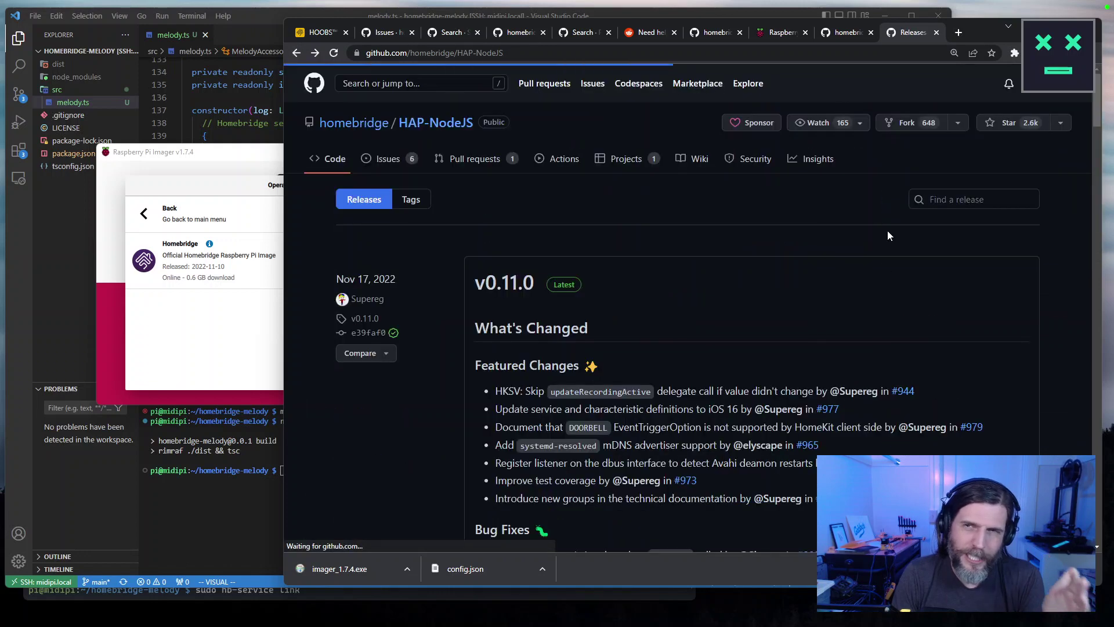
Highlight the v0.11.0 Featured Changes and open the v0.10.4...v0.11.0 full changelog.
scroll(596, 191, "down", 4)
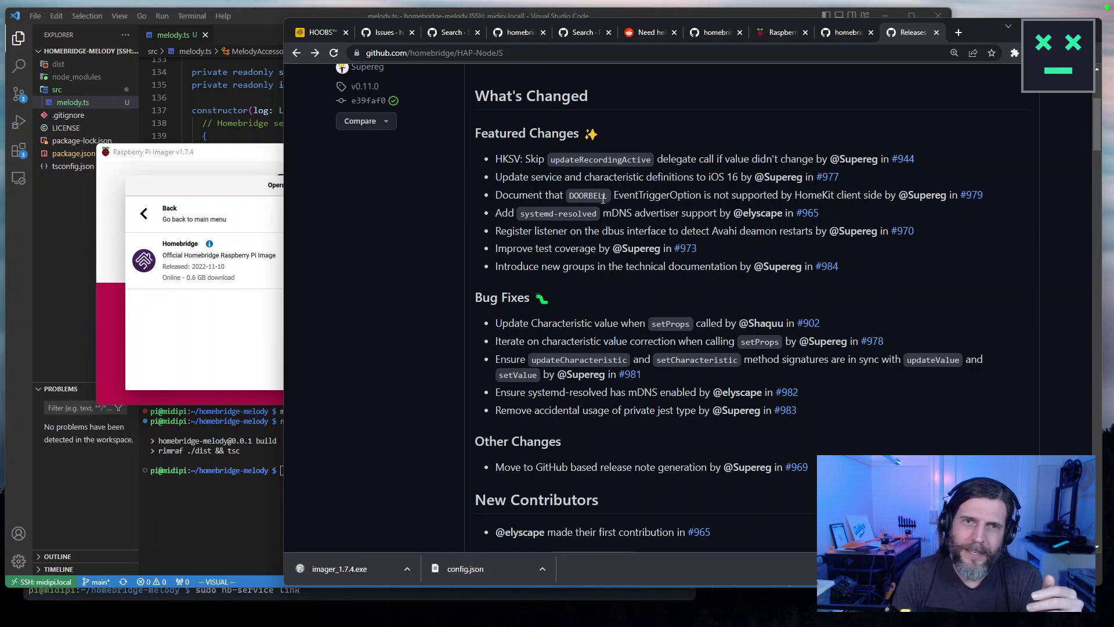
left_click_drag(739, 177, 557, 177)
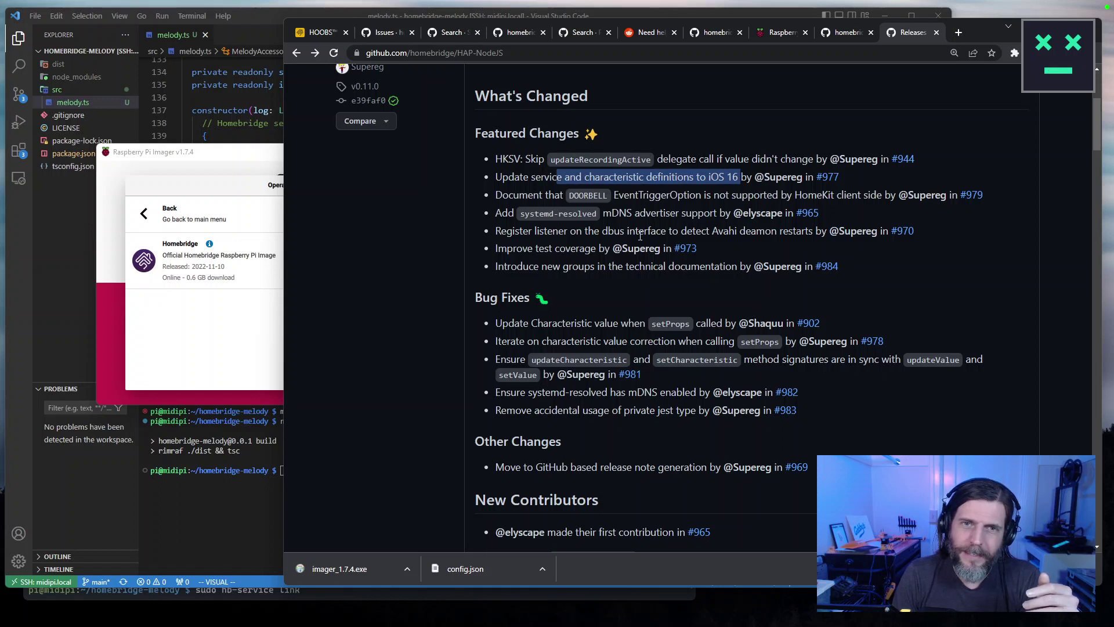
left_click_drag(610, 195, 793, 195)
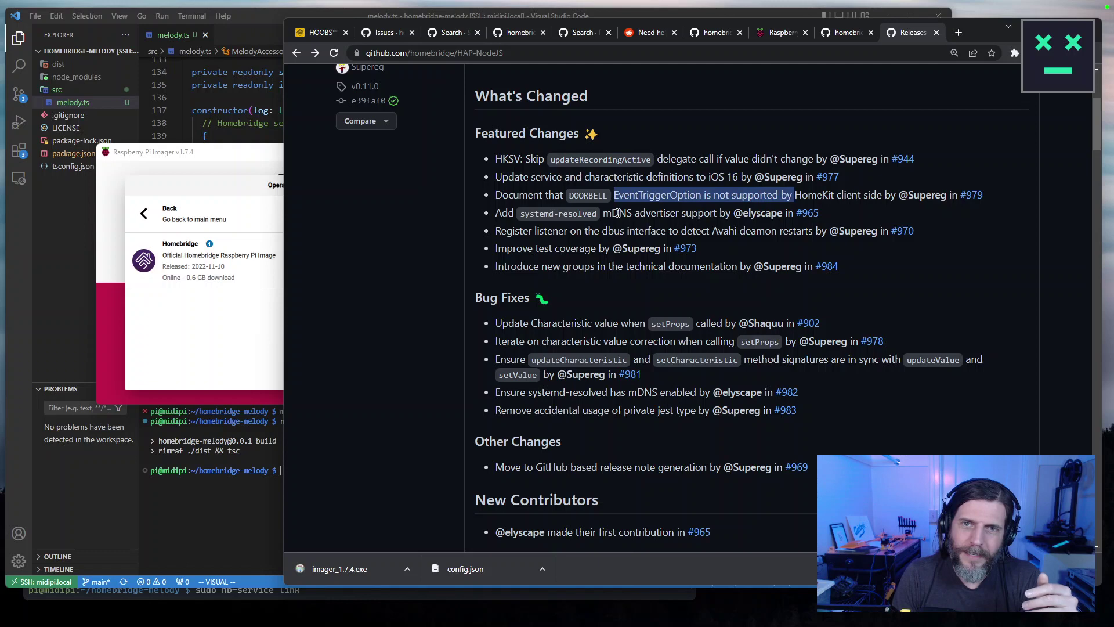
left_click_drag(620, 213, 842, 266)
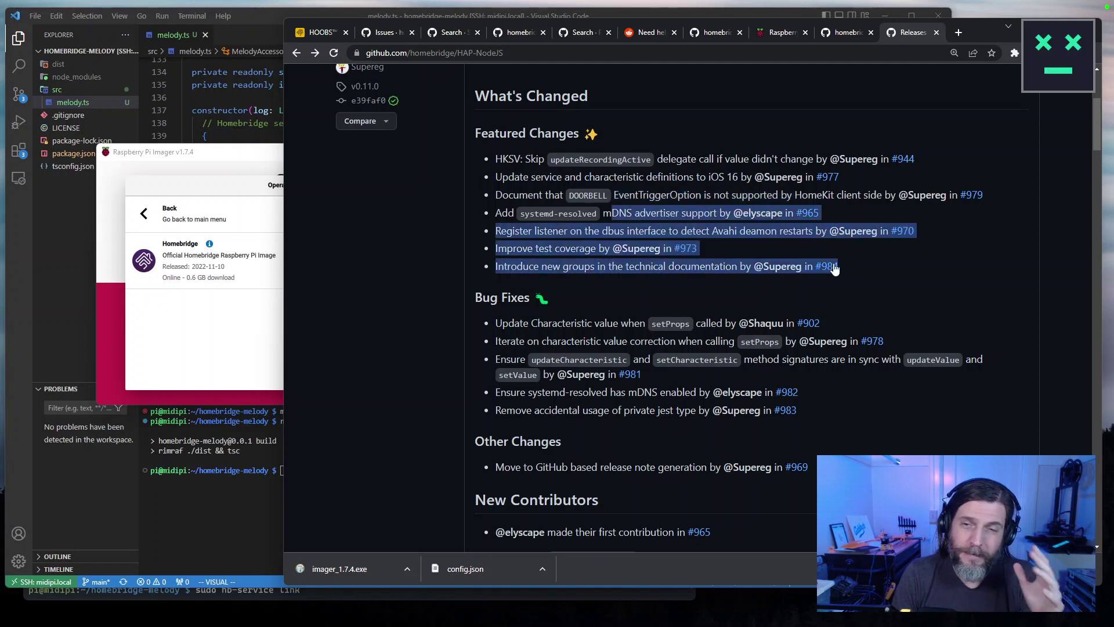
scroll(853, 412, "down", 10)
scroll(848, 409, "up", 4)
scroll(849, 409, "up", 1)
left_click(594, 325)
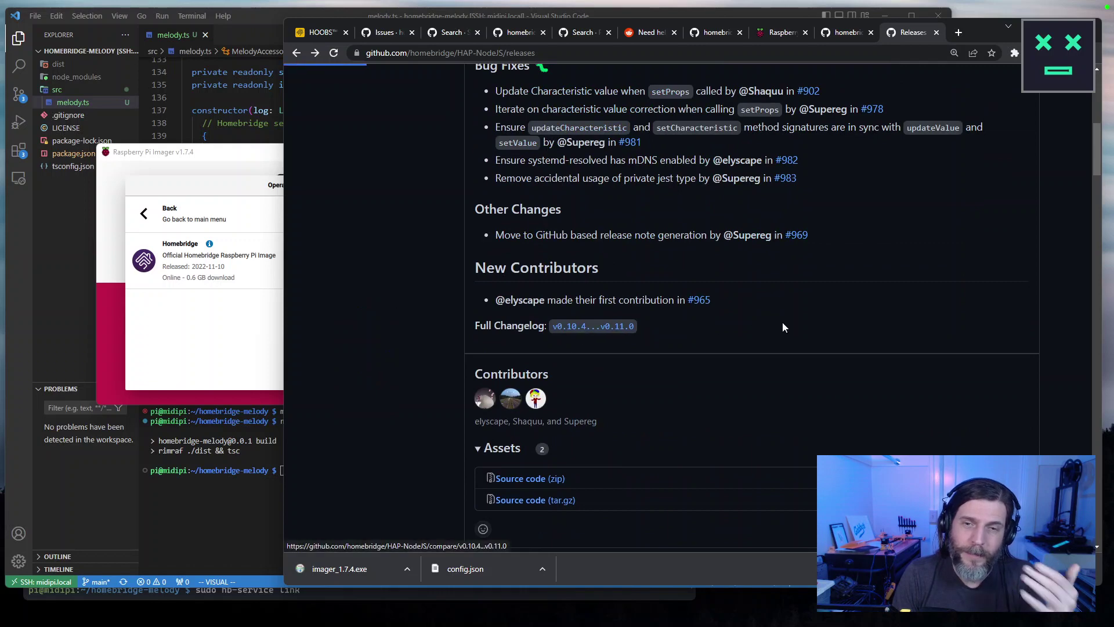
Scroll through the 14 commits and file diffs of the v0.10.4...v0.11.0 comparison.
scroll(854, 368, "down", 3)
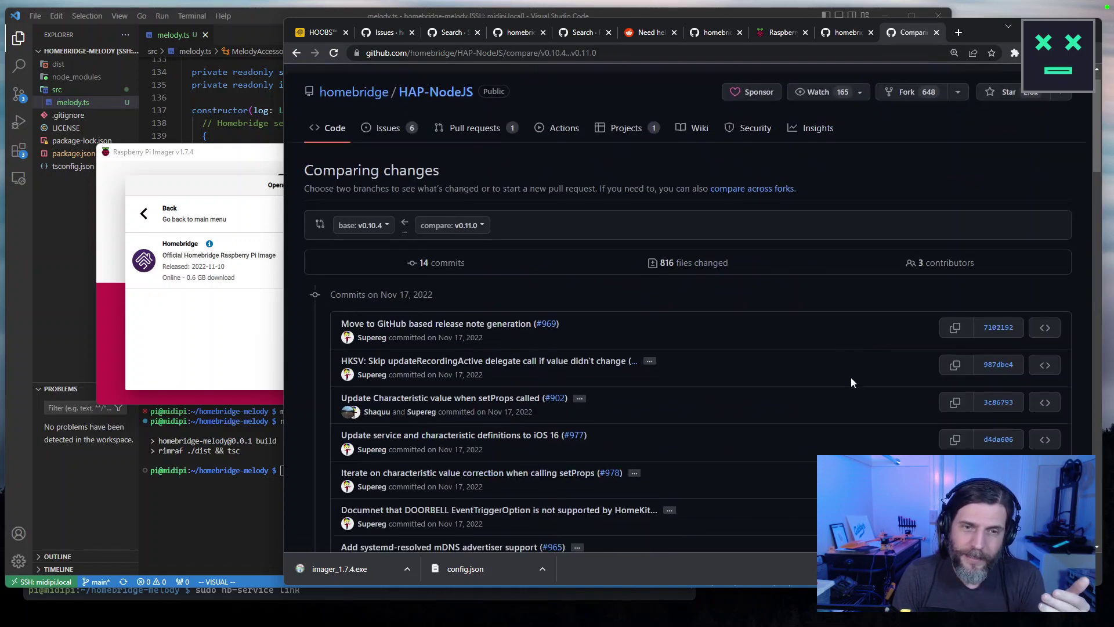
scroll(853, 383, "down", 5)
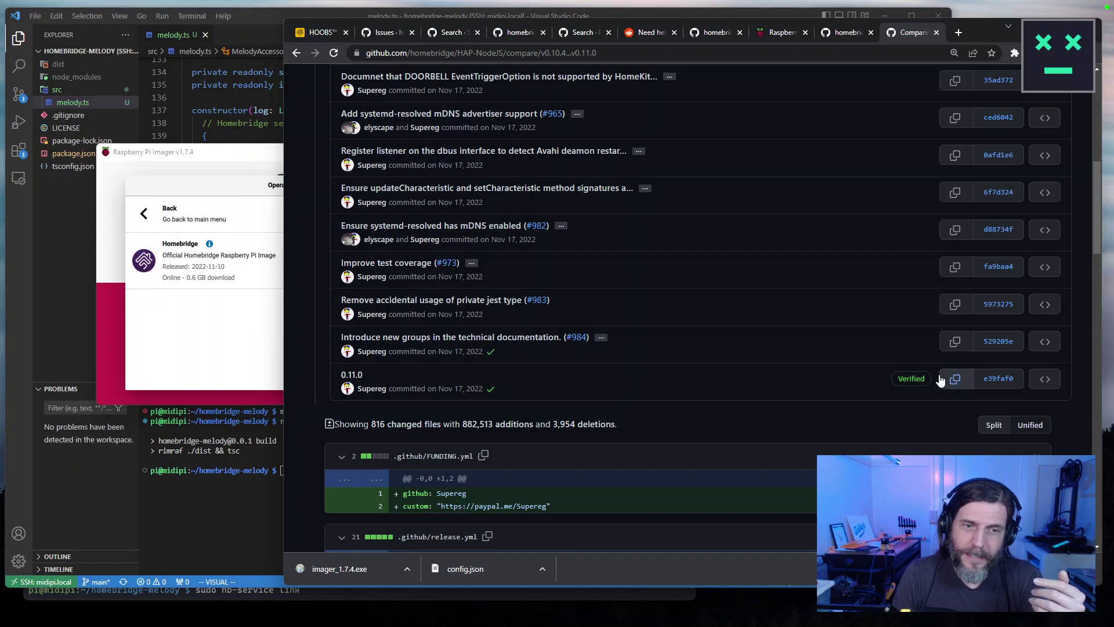
scroll(941, 380, "down", 3)
scroll(688, 501, "down", 10)
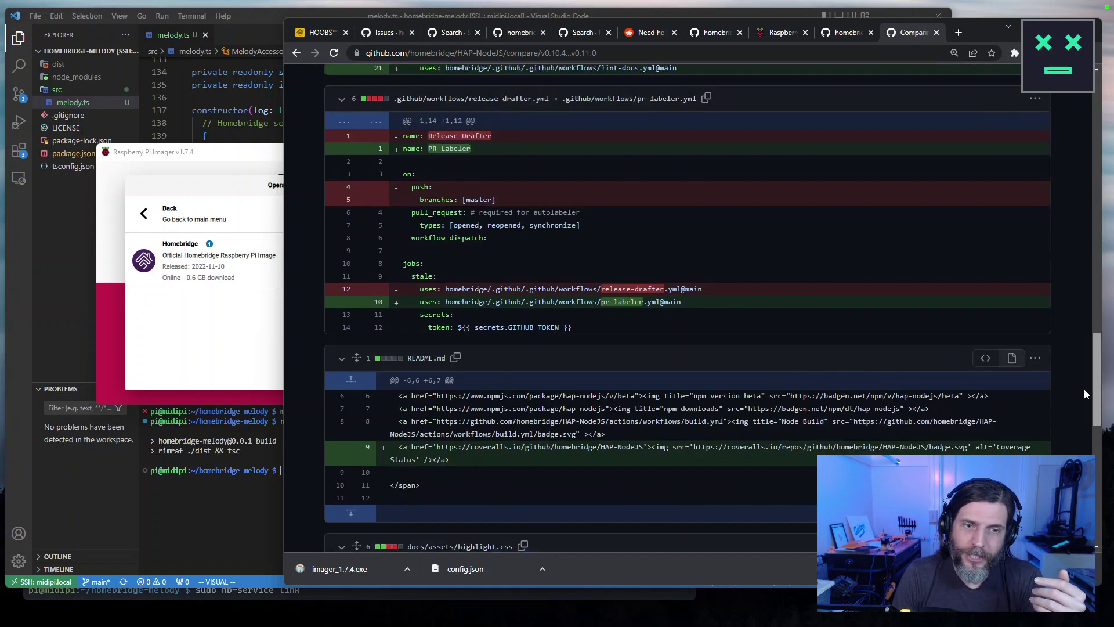
left_click_drag(1096, 476, 1081, 155)
scroll(609, 296, "down", 3)
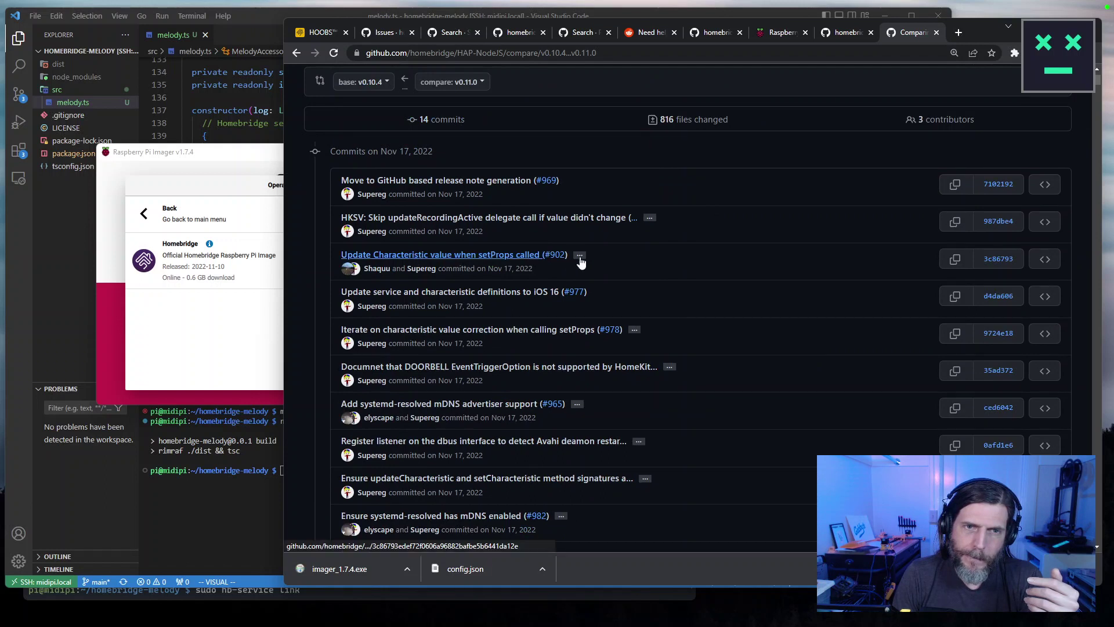
scroll(565, 261, "down", 1)
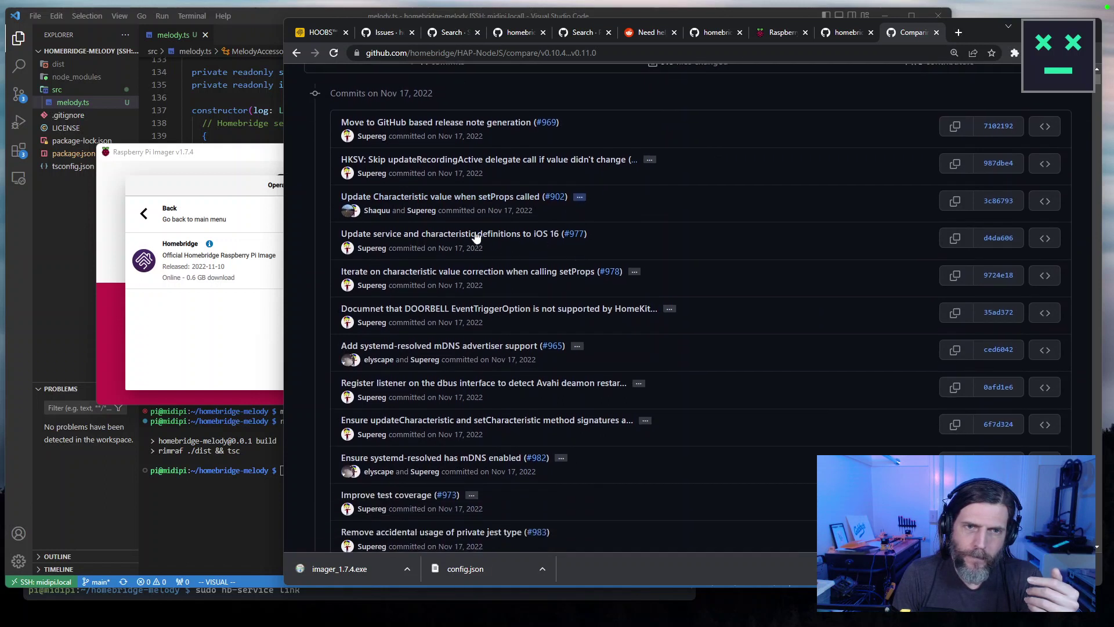
scroll(461, 239, "down", 1)
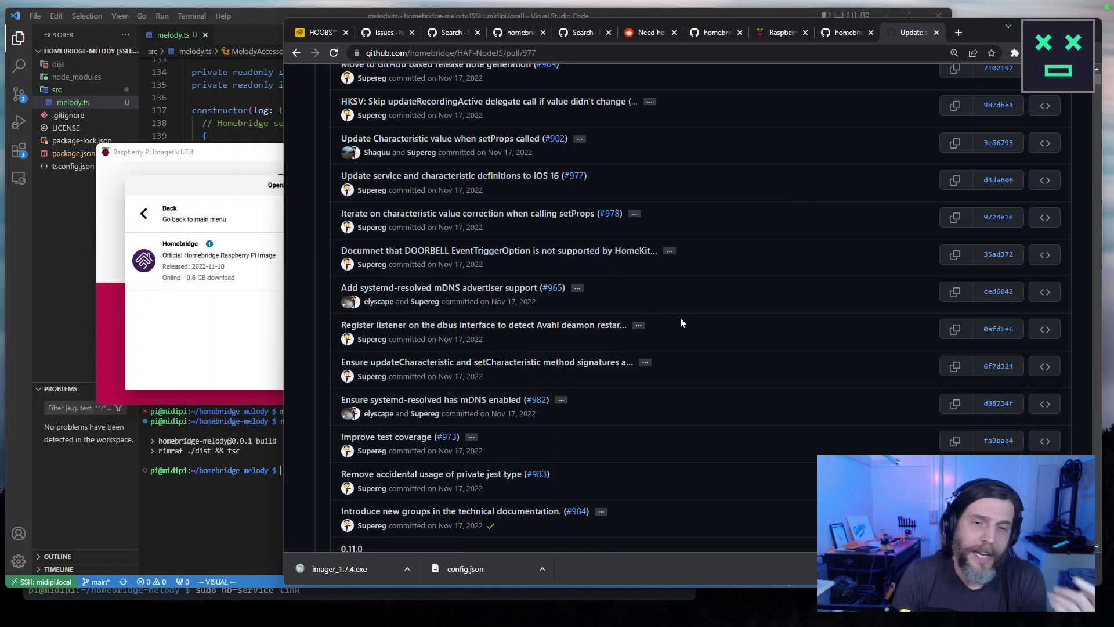
Scroll through pull request #977 on the iOS 16 service and characteristic definitions.
scroll(680, 318, "down", 3)
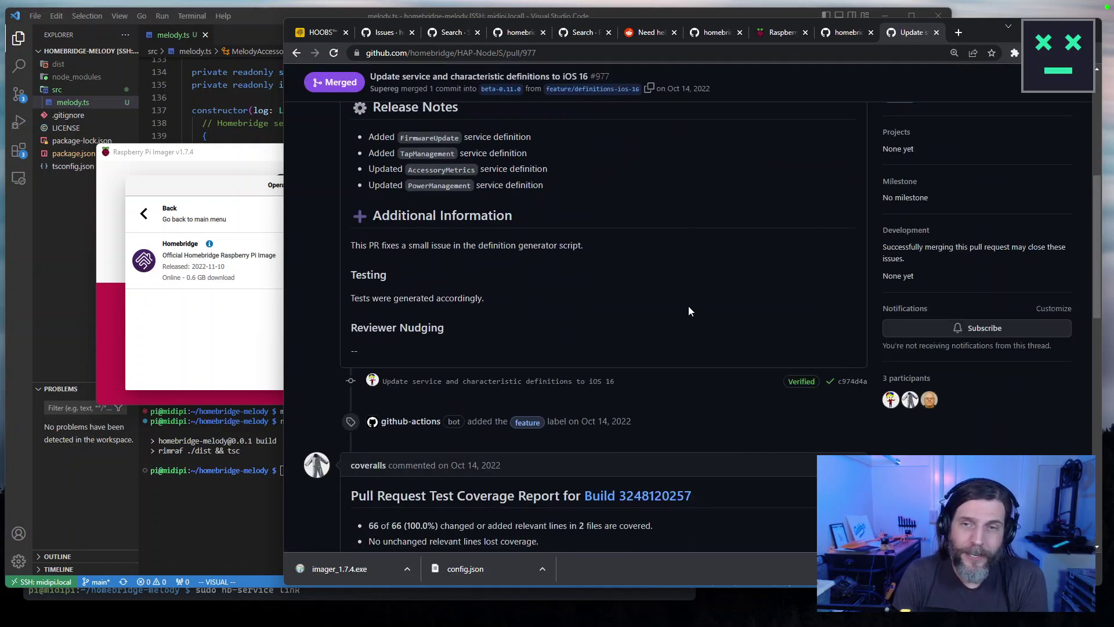
scroll(685, 307, "up", 5)
scroll(682, 312, "down", 1)
scroll(679, 310, "down", 5)
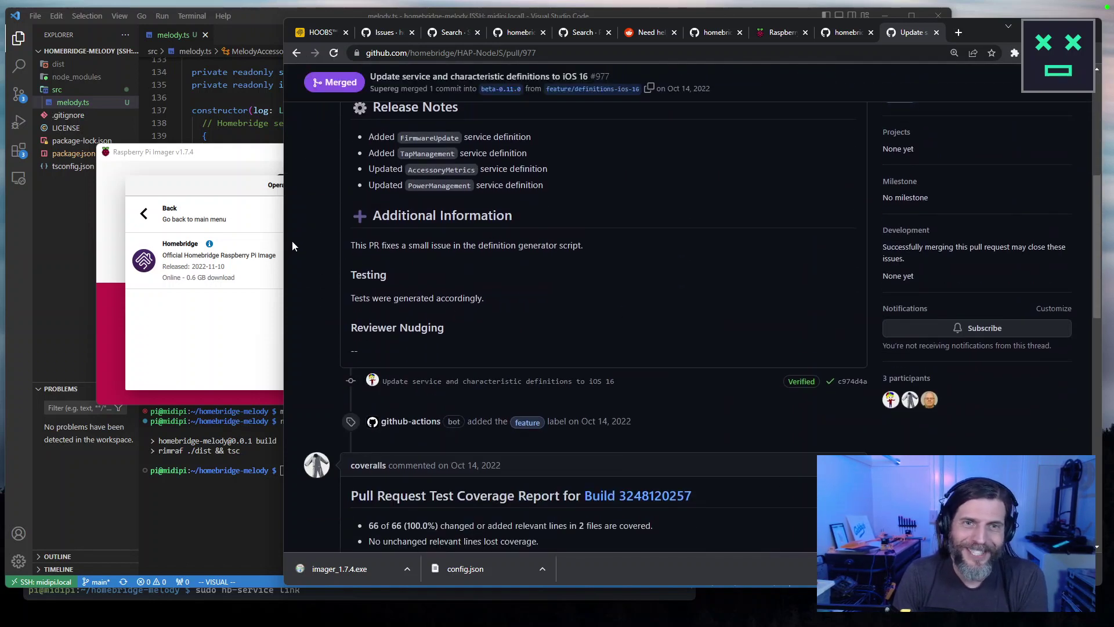
scroll(294, 239, "down", 5)
scroll(294, 240, "up", 10)
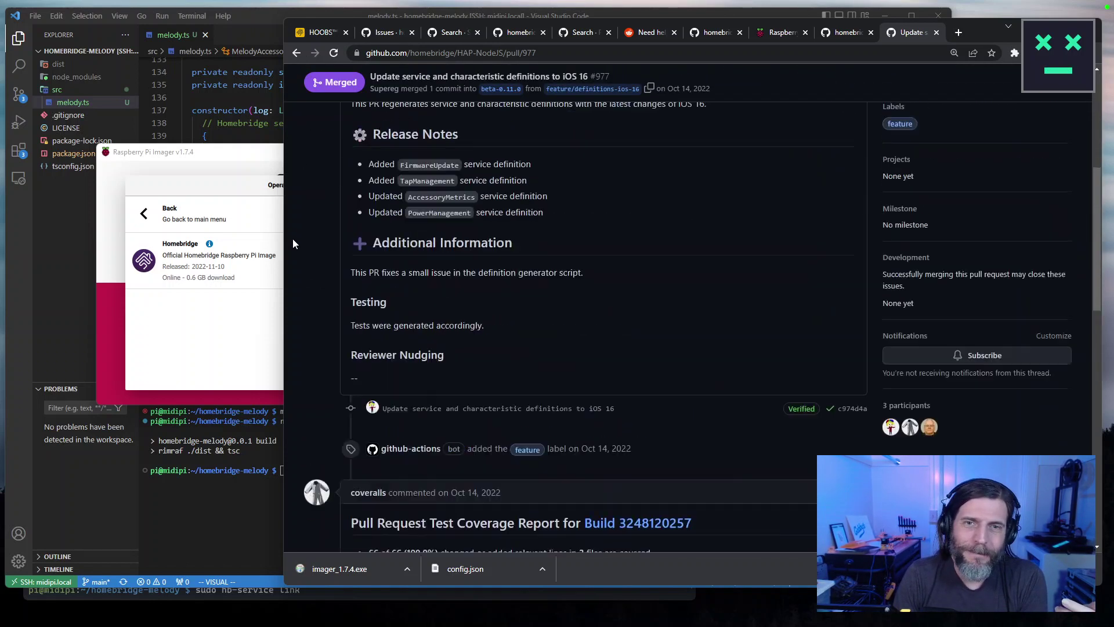
Return to the v0.10.4...v0.11.0 comparison diffs, then bring Raspberry Pi Imager forward.
left_click(297, 52)
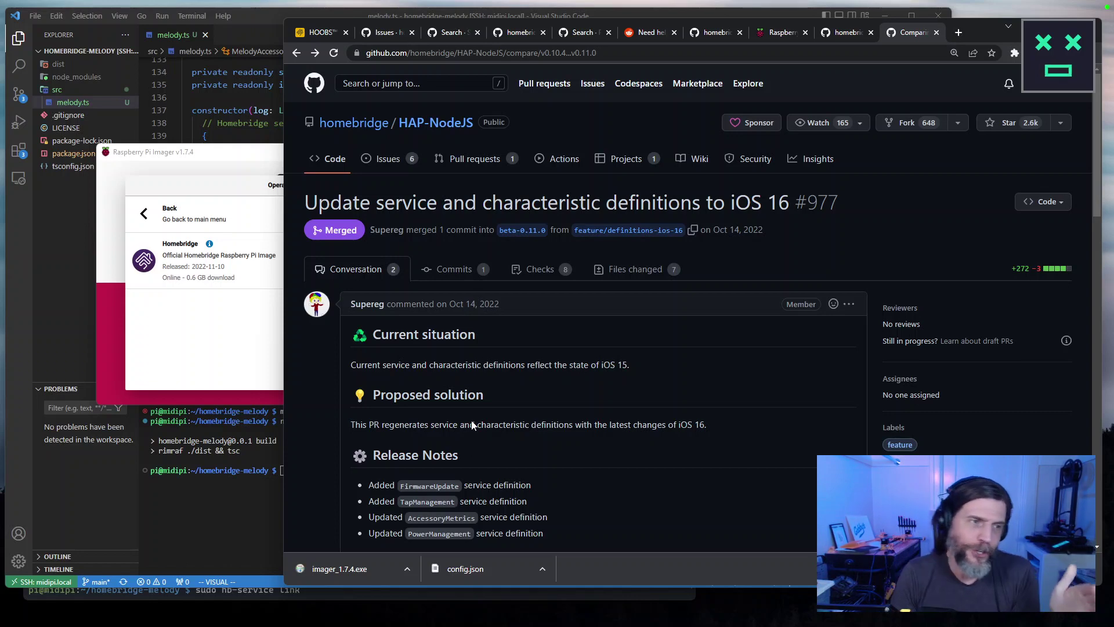
scroll(471, 429, "down", 13)
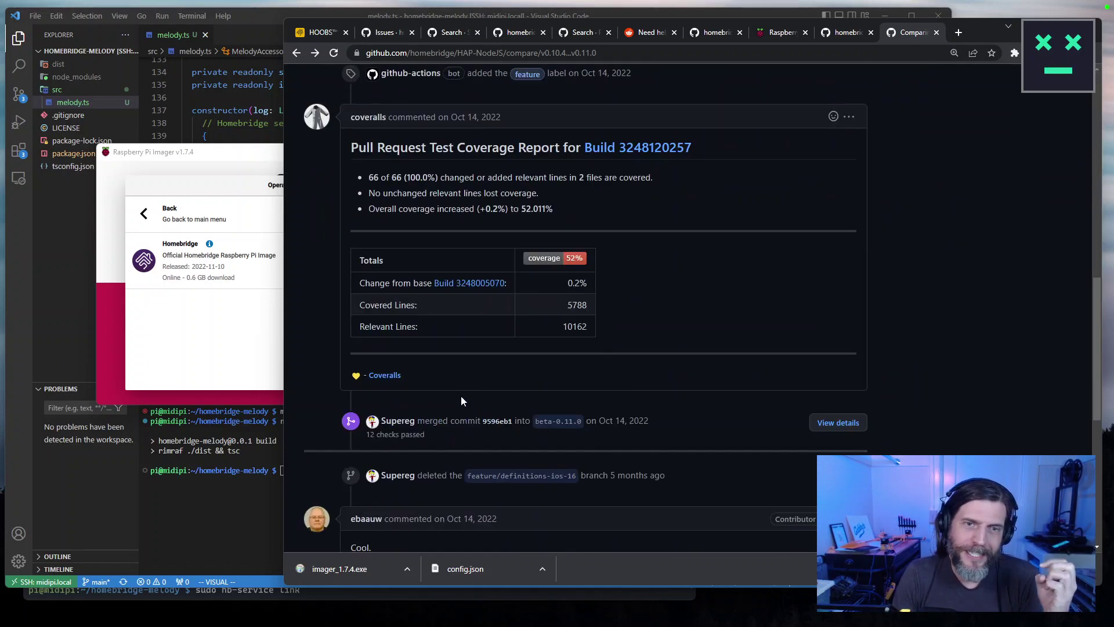
scroll(464, 395, "down", 5)
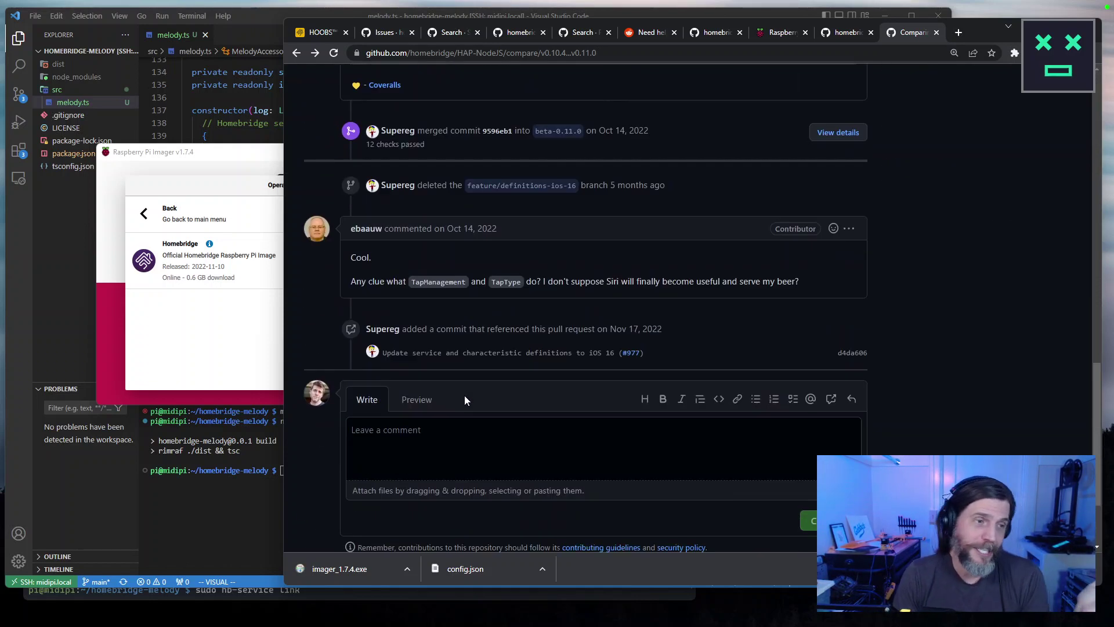
scroll(465, 395, "up", 3)
scroll(459, 381, "down", 1)
scroll(457, 380, "down", 3)
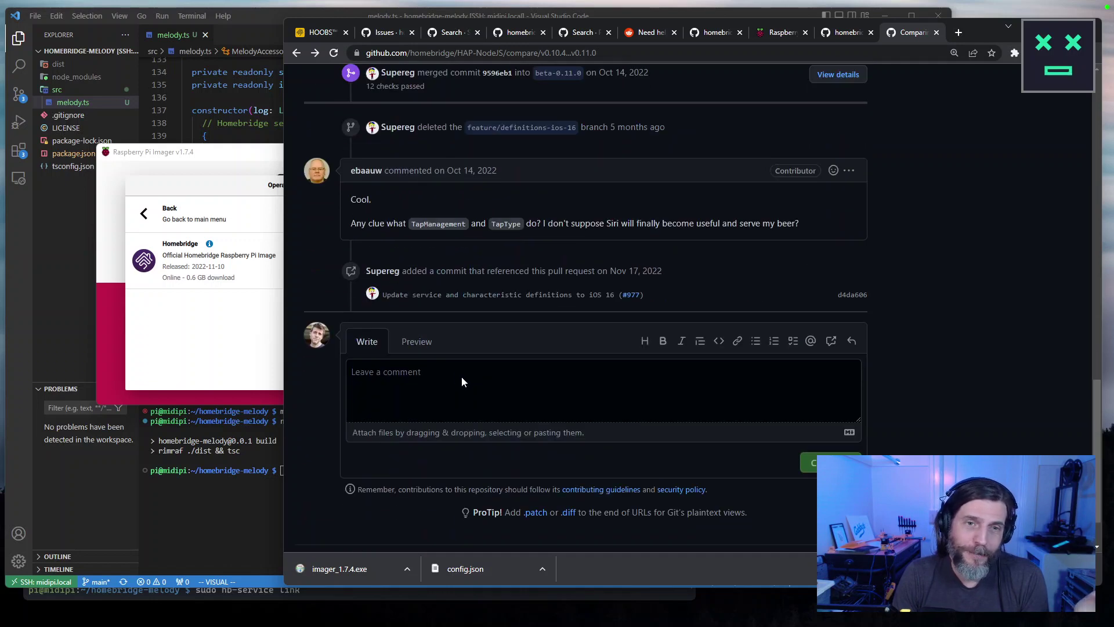
scroll(461, 378, "down", 10)
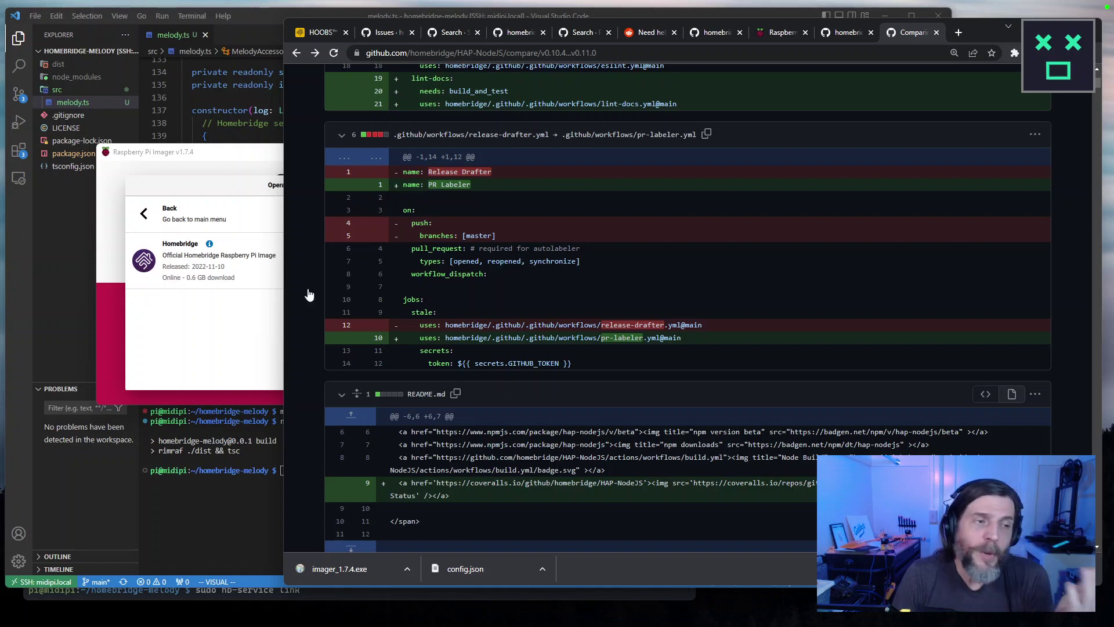
left_click(259, 321)
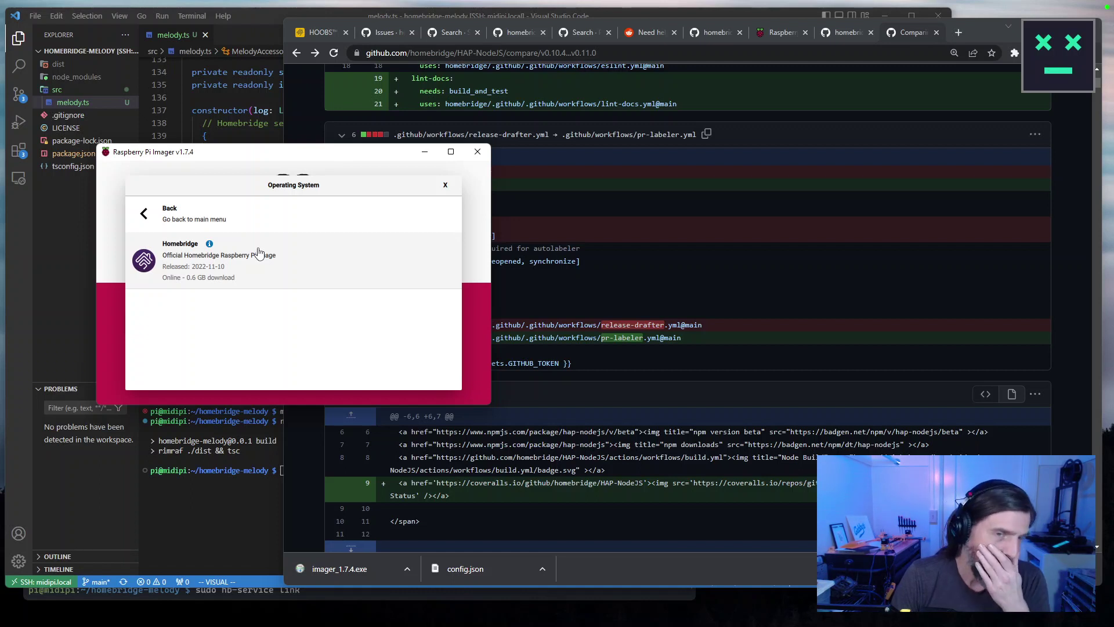
Pick the Homebridge image as the OS and open the still-empty storage list.
left_click(330, 276)
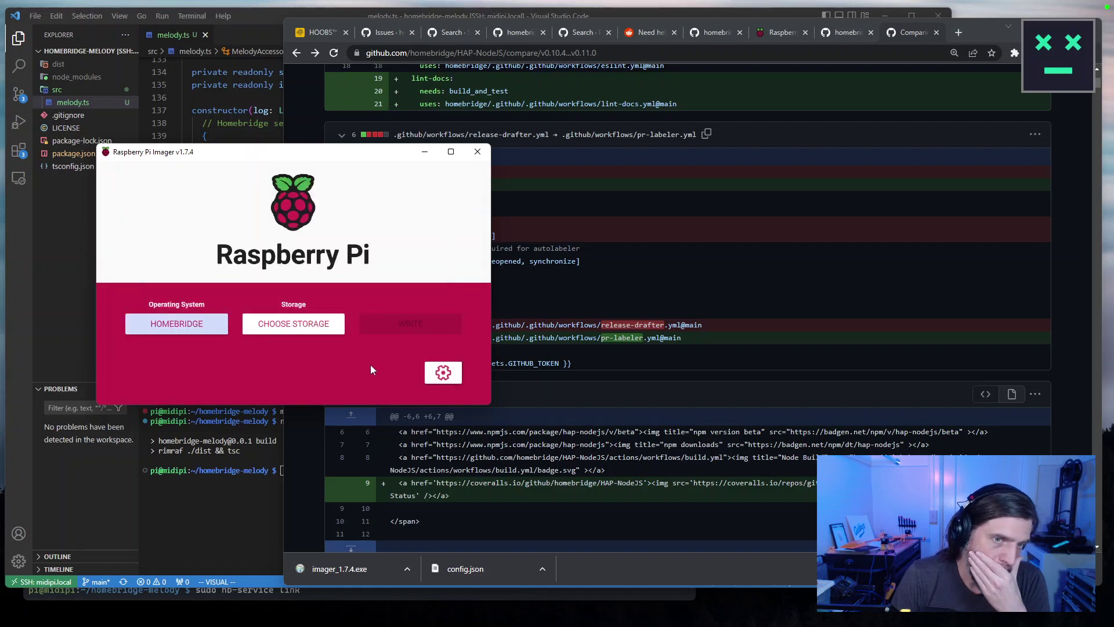
left_click(332, 333)
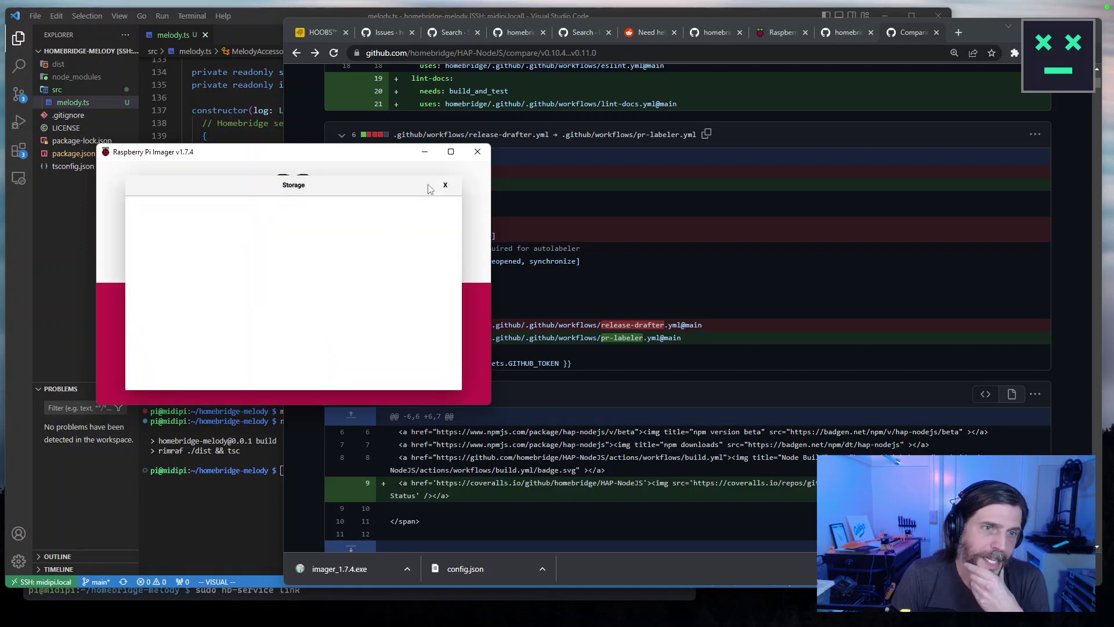
left_click_drag(391, 155, 364, 151)
key("alt+Tab")
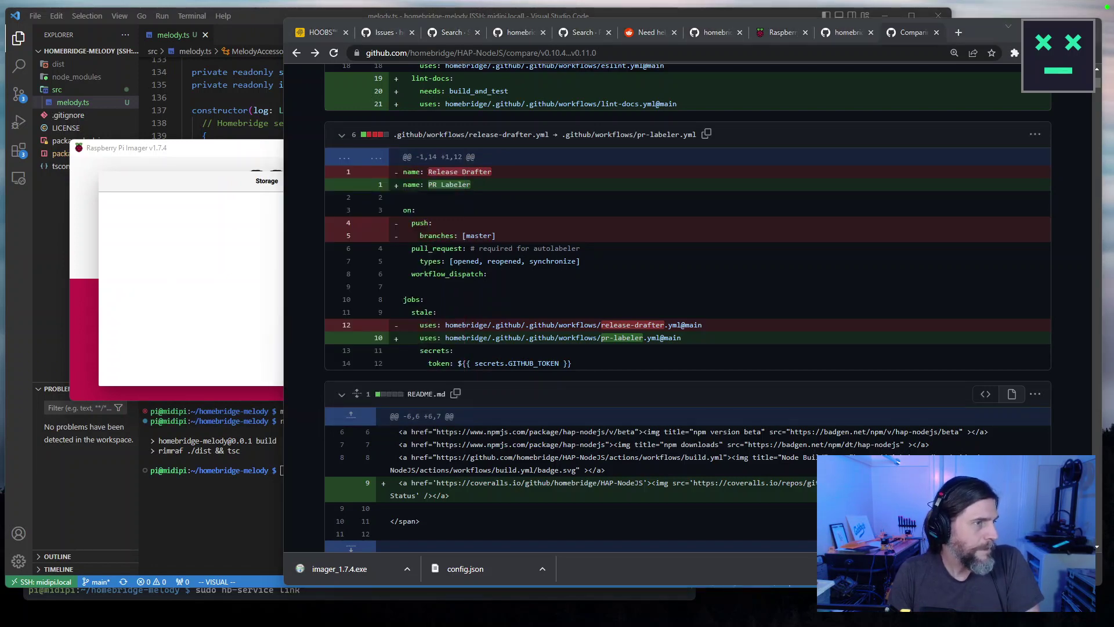
Arrange the SSH terminal on the right, beside the Raspberry Pi Imager window.
key("alt+Tab")
key("alt+Tab")
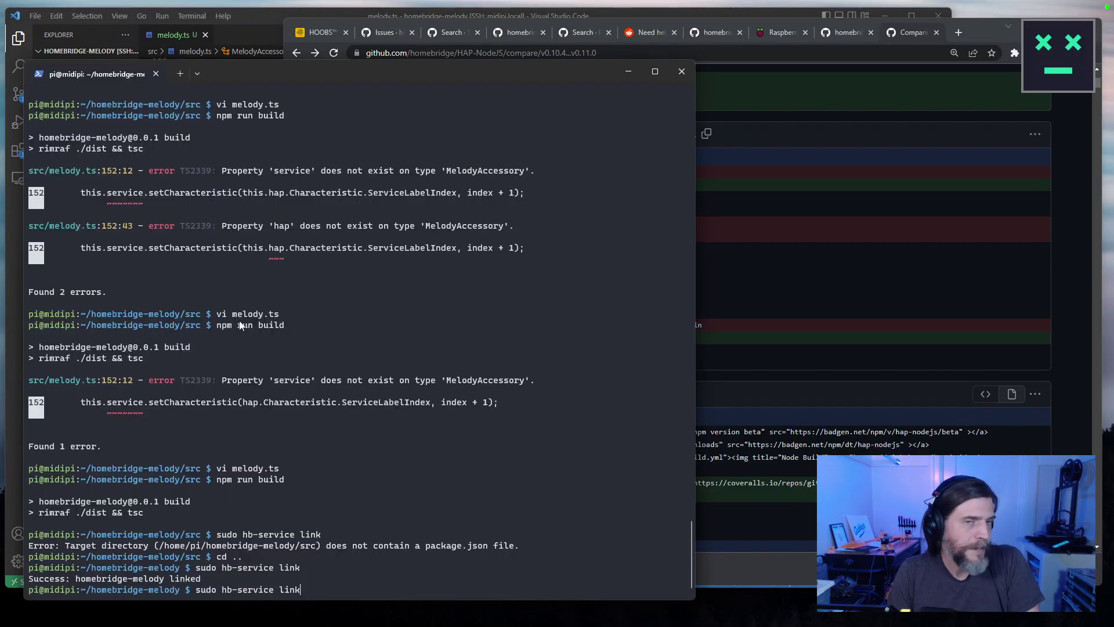
left_click_drag(391, 83, 764, 52)
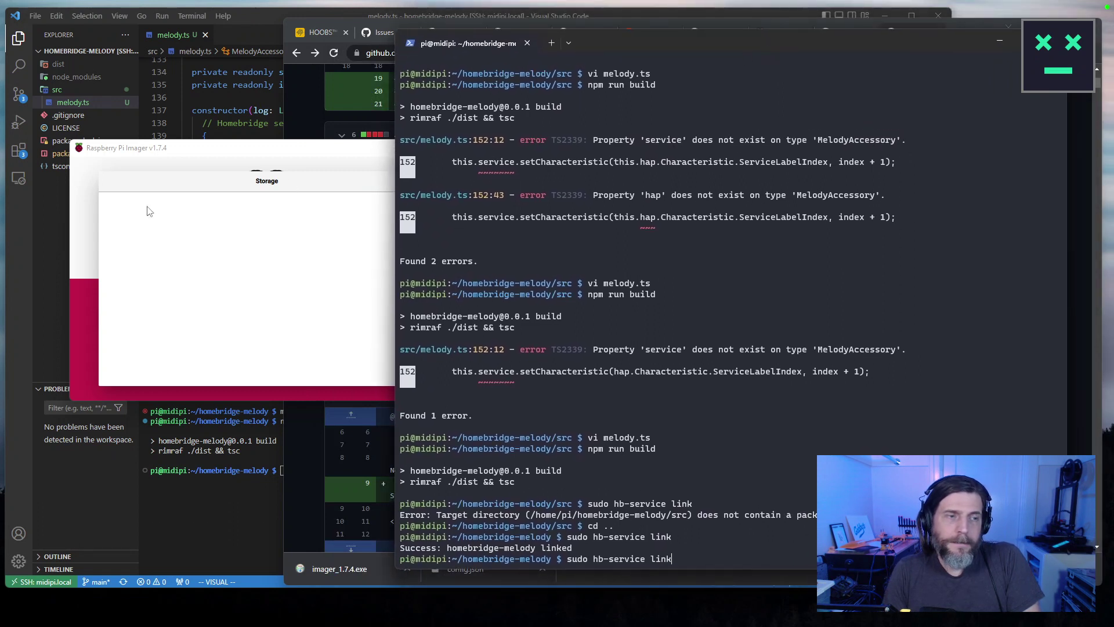
left_click_drag(256, 148, 213, 146)
left_click(798, 461)
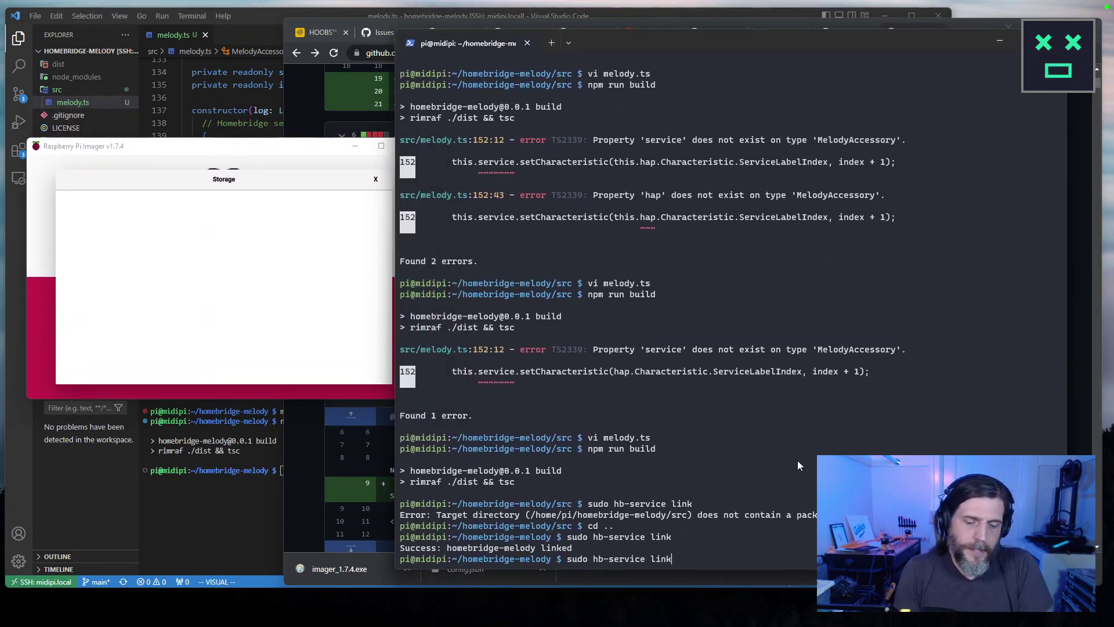
Clear the terminal and run the mistyped 'shutdo shutdown -h now', which fails.
key("ctrl+l")
type("shutdo shu")
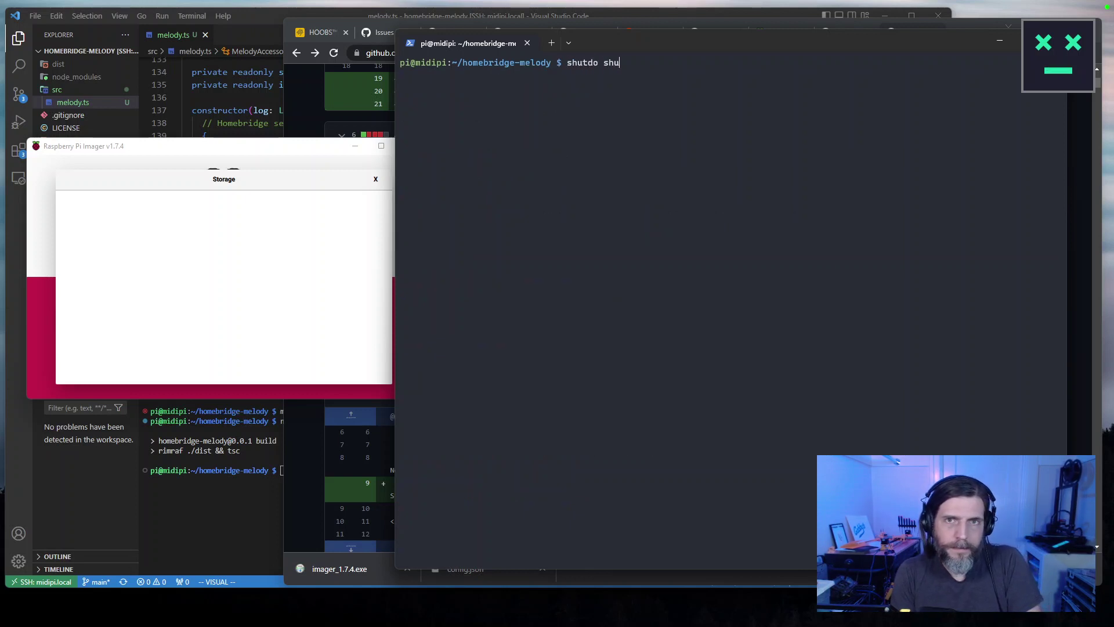
type("tdown -")
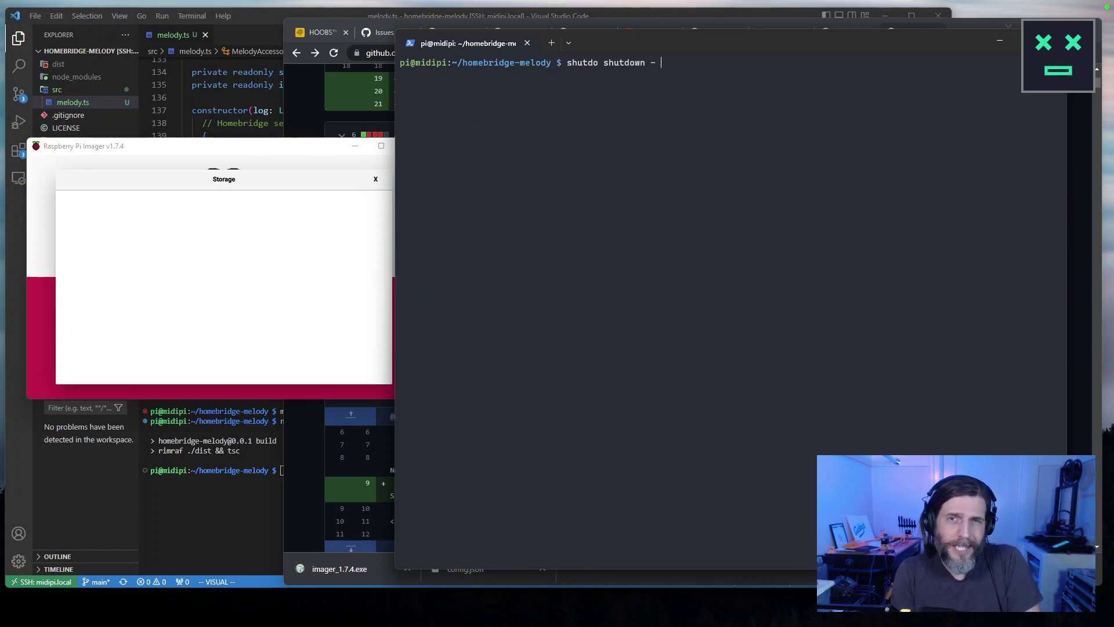
type("h now")
key("Return")
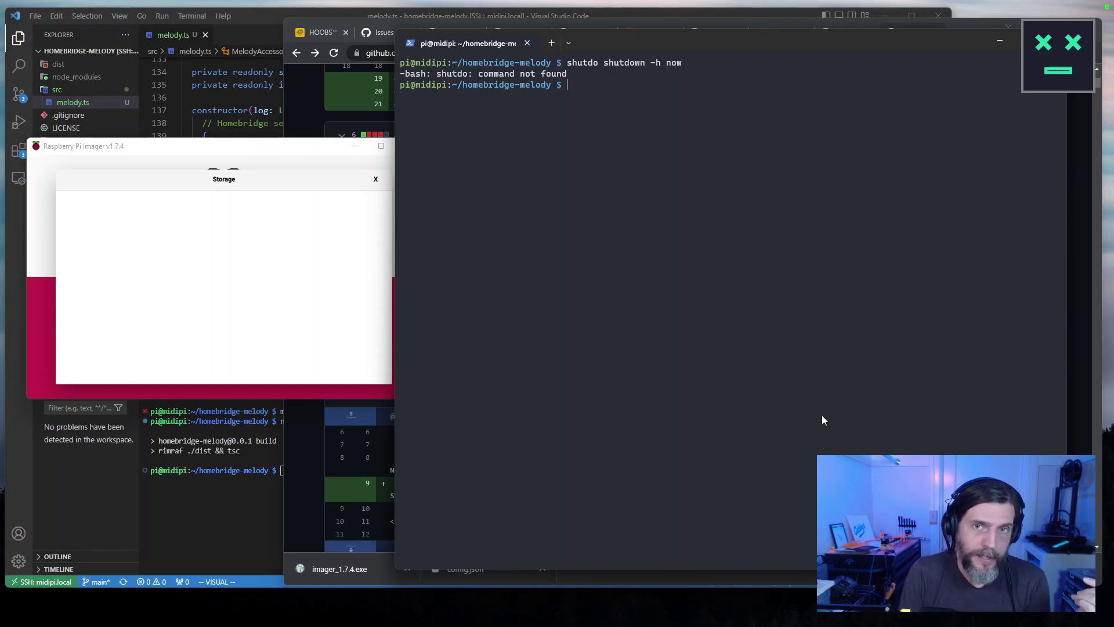
List the project files, check git status, and stage all changes with git add.
key("ctrl+l")
type("ls")
key("Return")
type("git status")
key("Return")
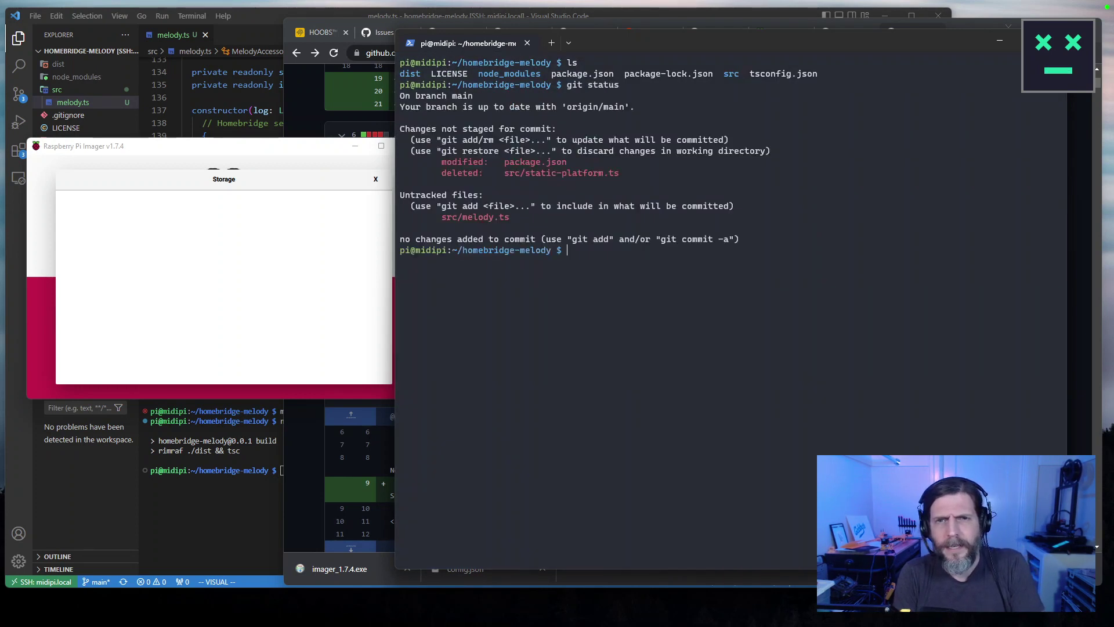
type("git add .")
key("Return")
type("git status")
key("Return")
Review the package.json diff and the full working-tree diff.
type("git comm")
key("BackSpace")
key("BackSpace")
key("BackSpace")
key("BackSpace")
key("BackSpace")
key("BackSpace")
key("BackSpace")
key("BackSpace")
type("git diff package")
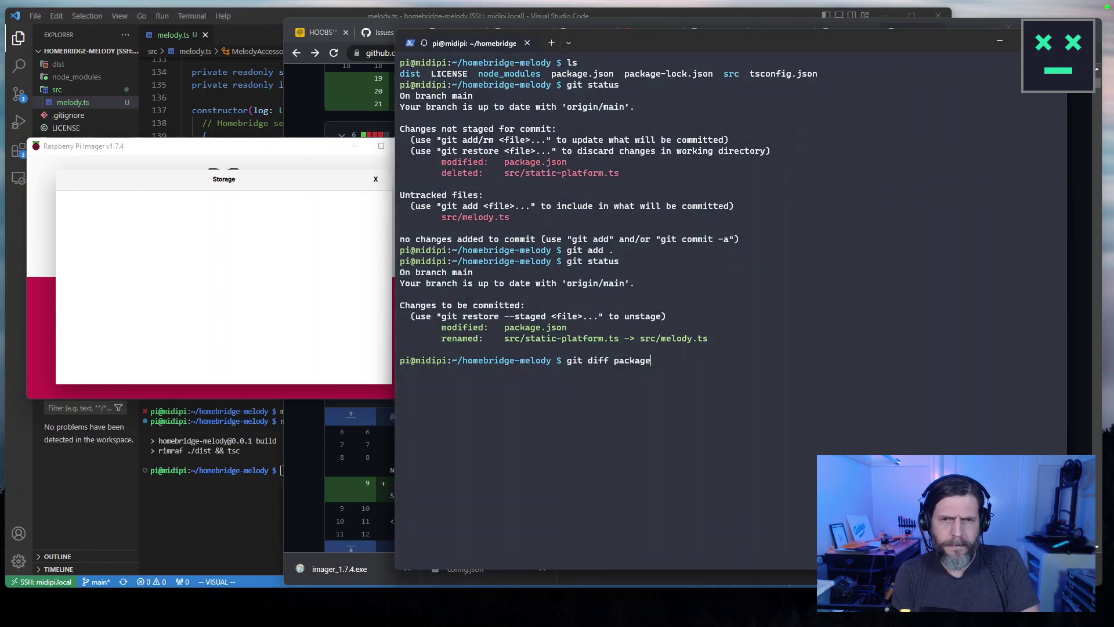
type(".json")
key("Return")
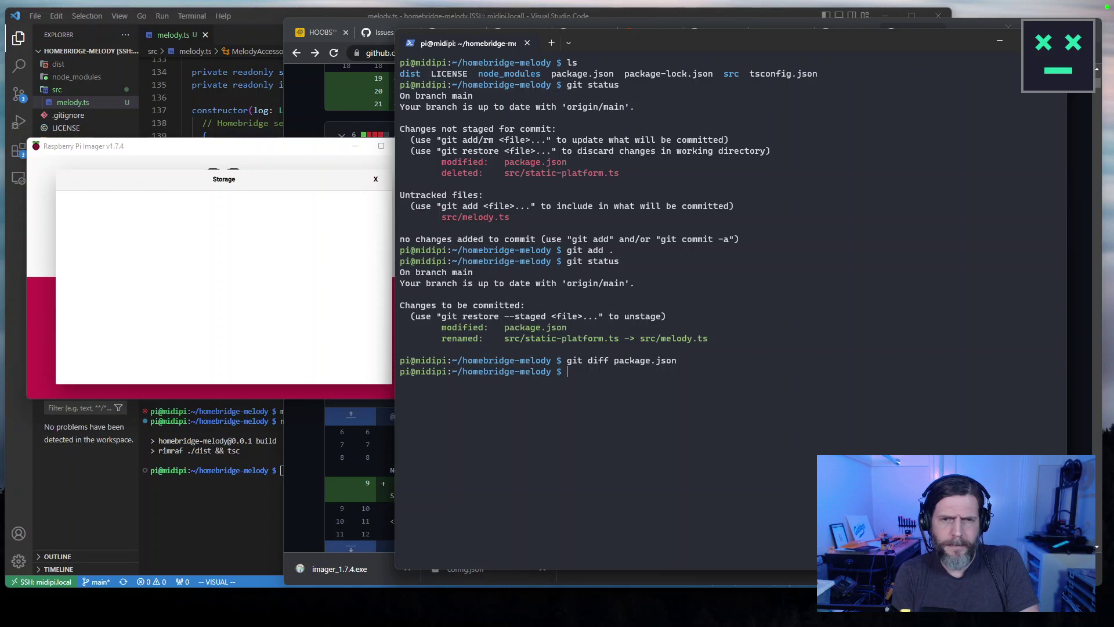
type("git diff")
key("Return")
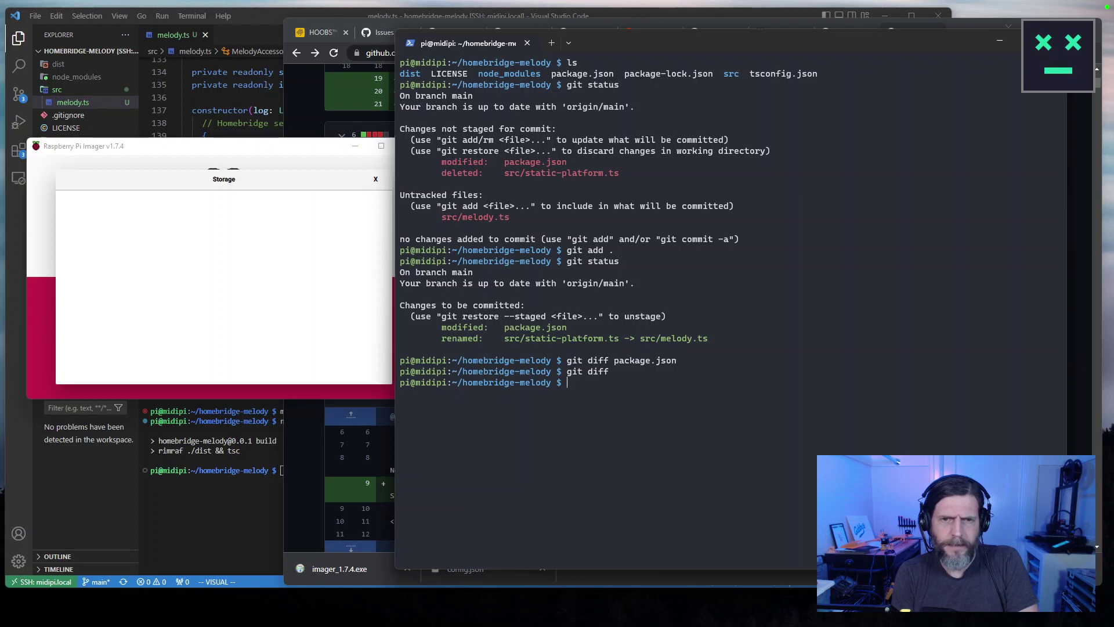
type("git push")
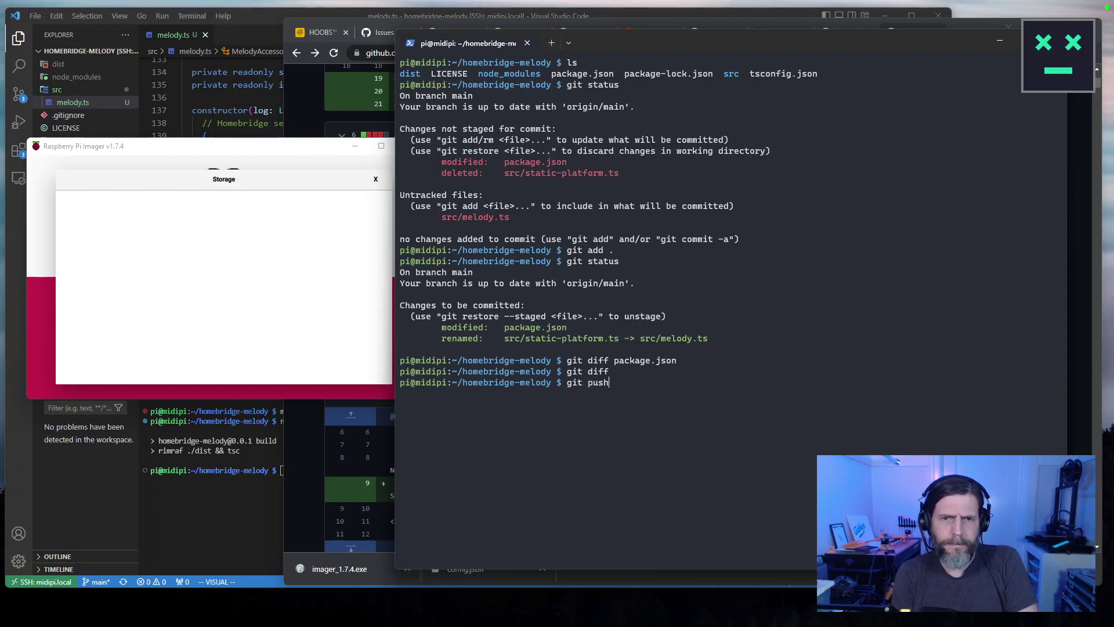
key("BackSpace")
key("BackSpace")
key("BackSpace")
key("BackSpace")
key("BackSpace")
key("BackSpace")
key("BackSpace")
key("BackSpace")
key("BackSpace")
Commit all changes with the message "WIP tweaks." and push to GitHub.
type("git co")
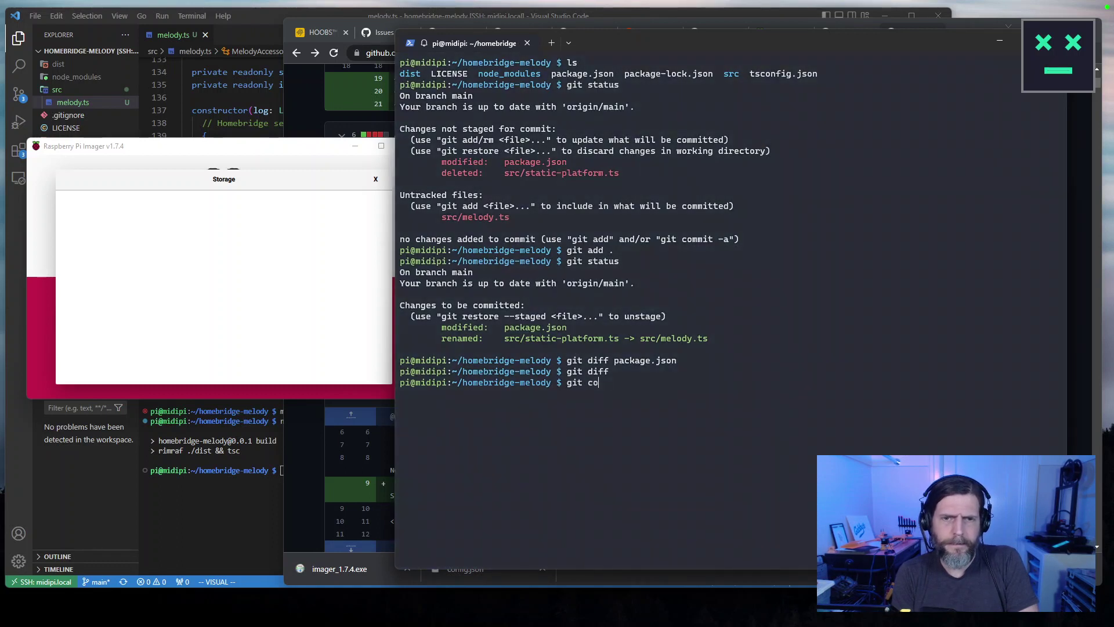
type("mmit -a -m \"")
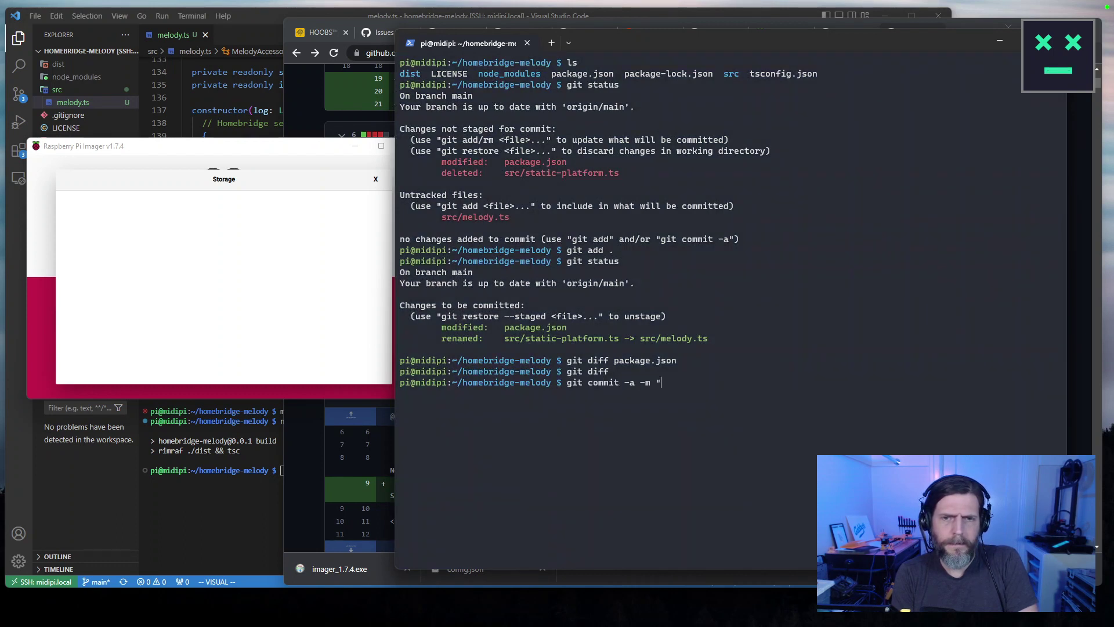
type("WIP t")
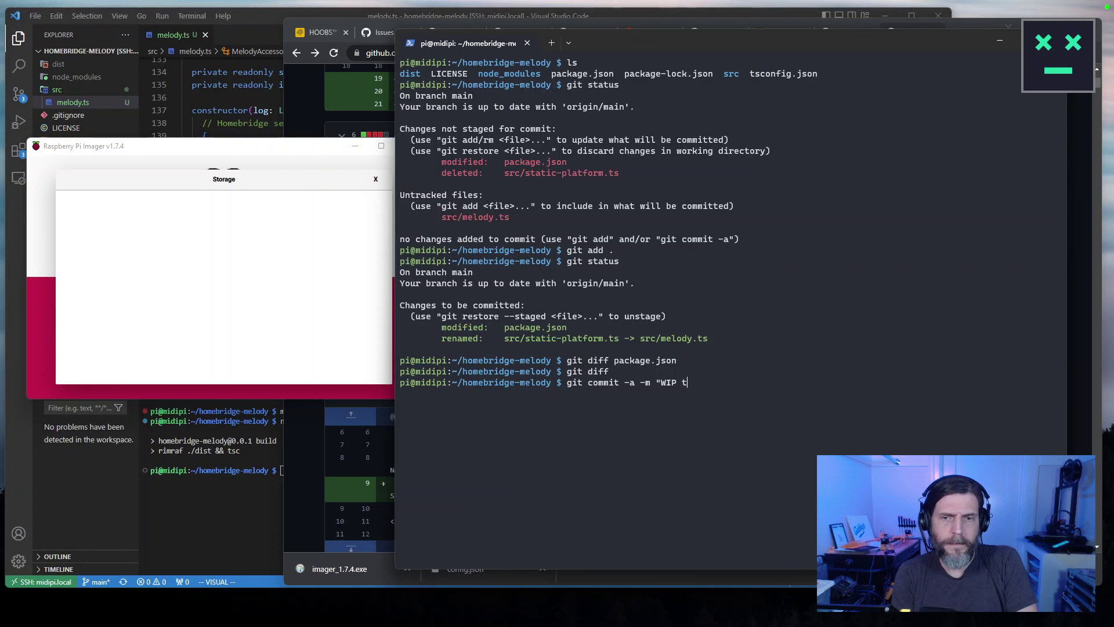
type("weaks.\"")
key("Return")
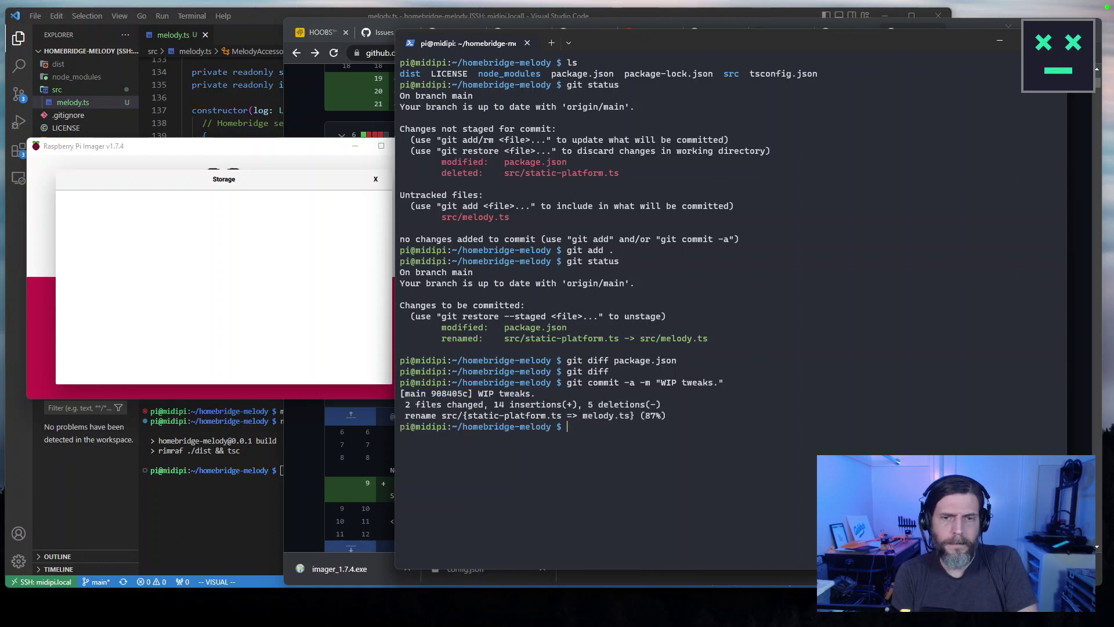
type("git push")
key("Return")
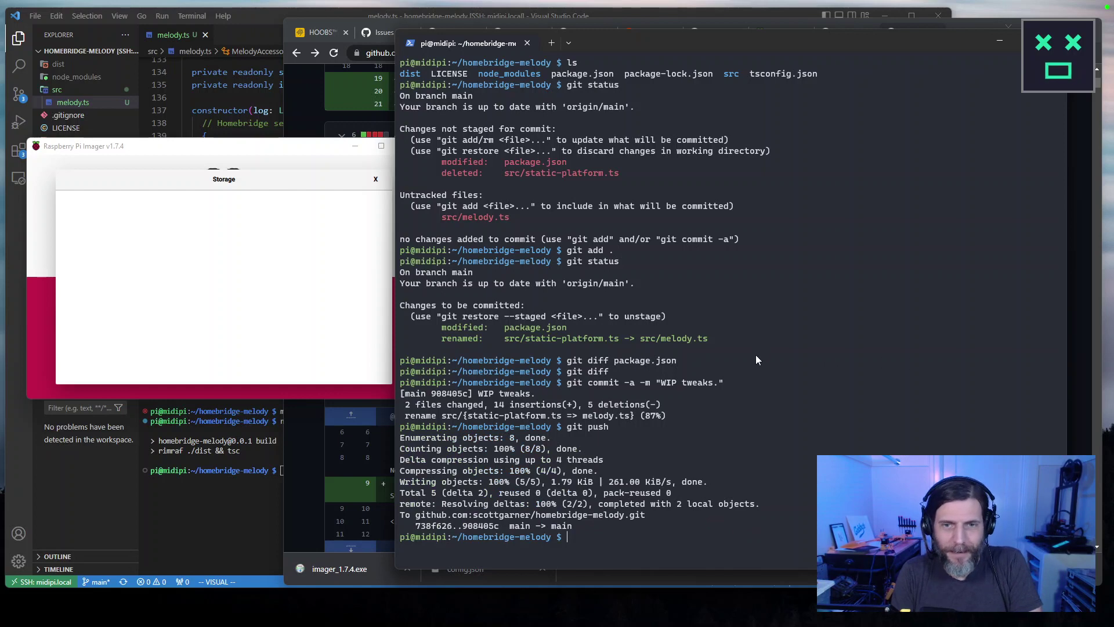
Shut down the Raspberry Pi with sudo shutdown -h now.
scroll(754, 360, "up", 7)
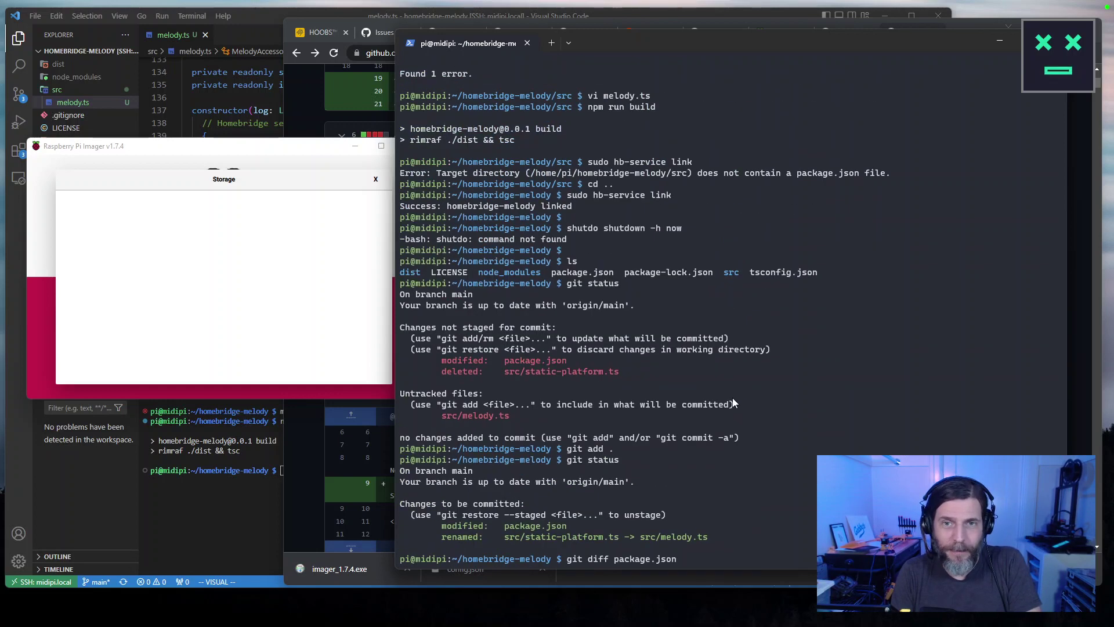
scroll(733, 398, "down", 2)
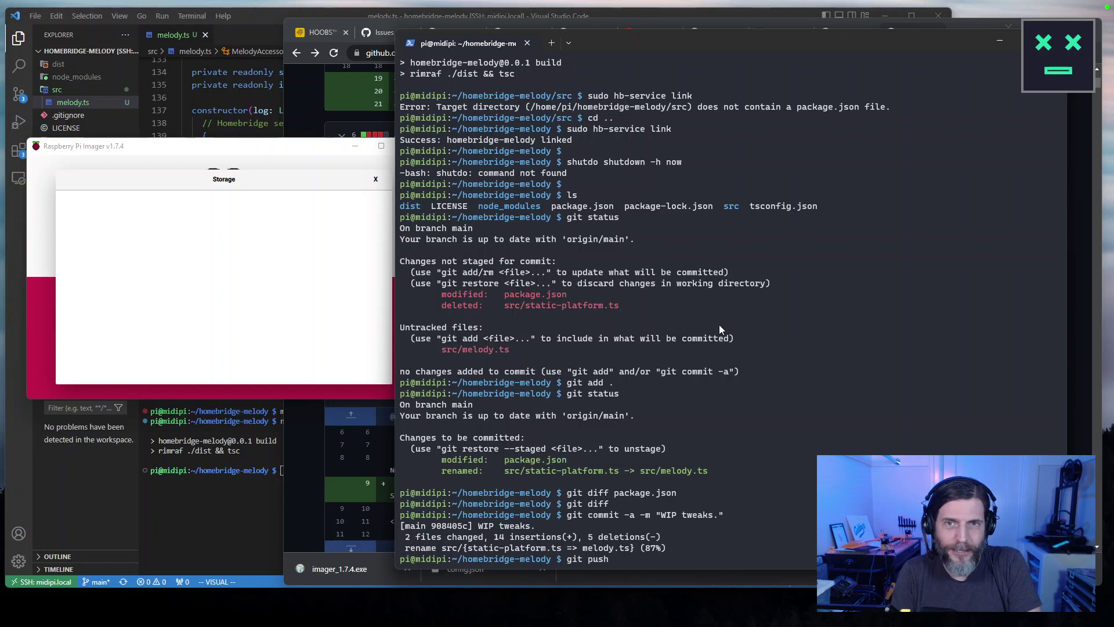
scroll(724, 451, "down", 4)
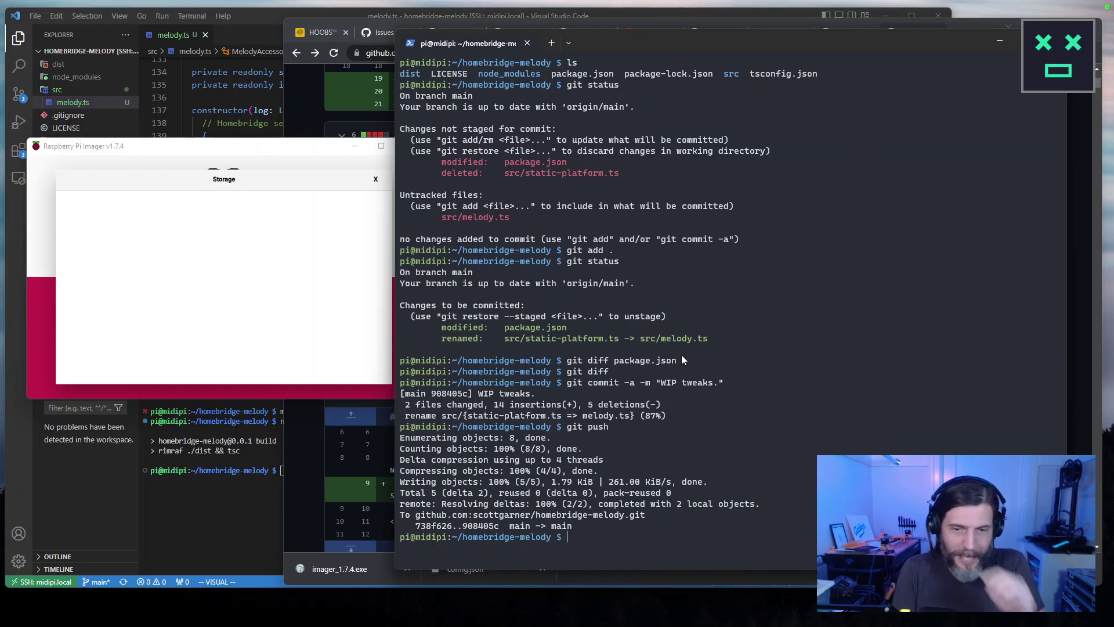
type("sudo shut")
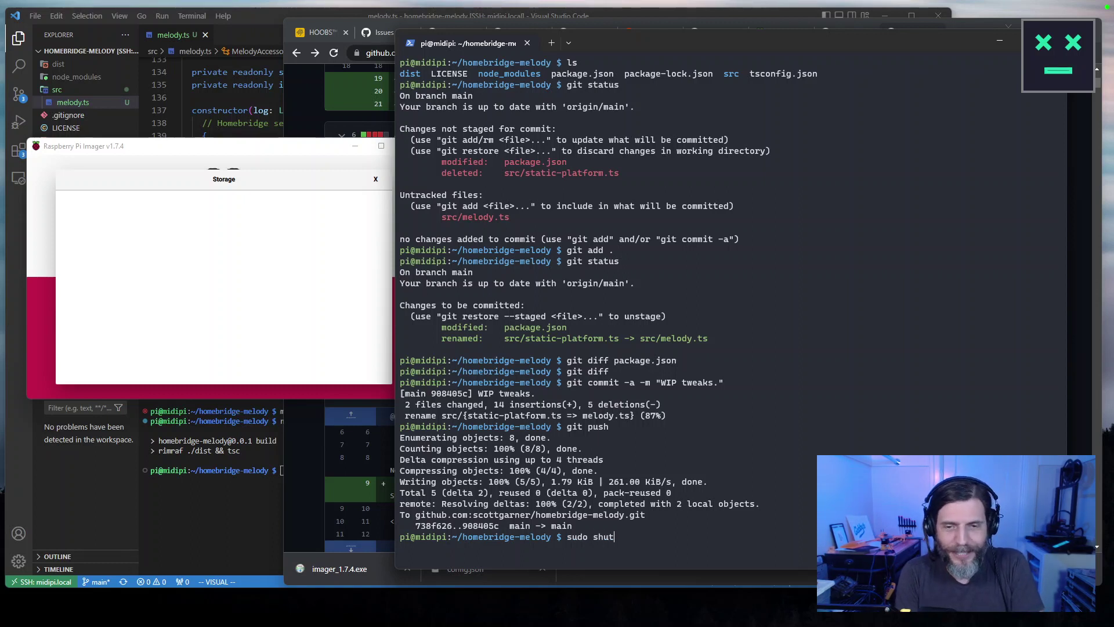
type("down -h now")
key("Return")
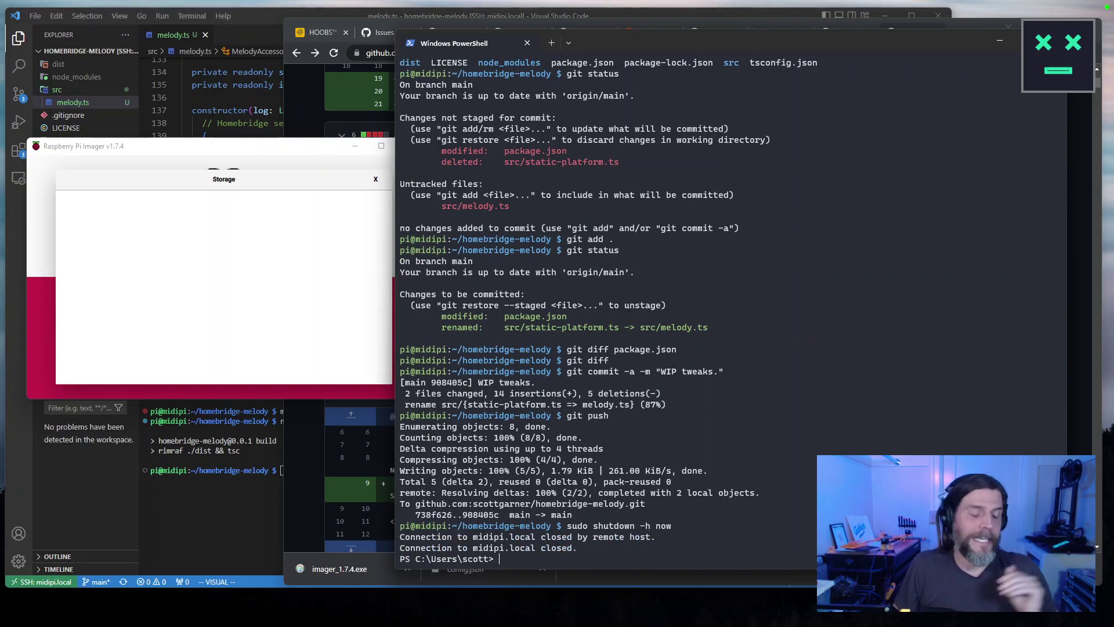
Dismiss the empty storage selection and shift the Imager window slightly up and right.
left_click(320, 183)
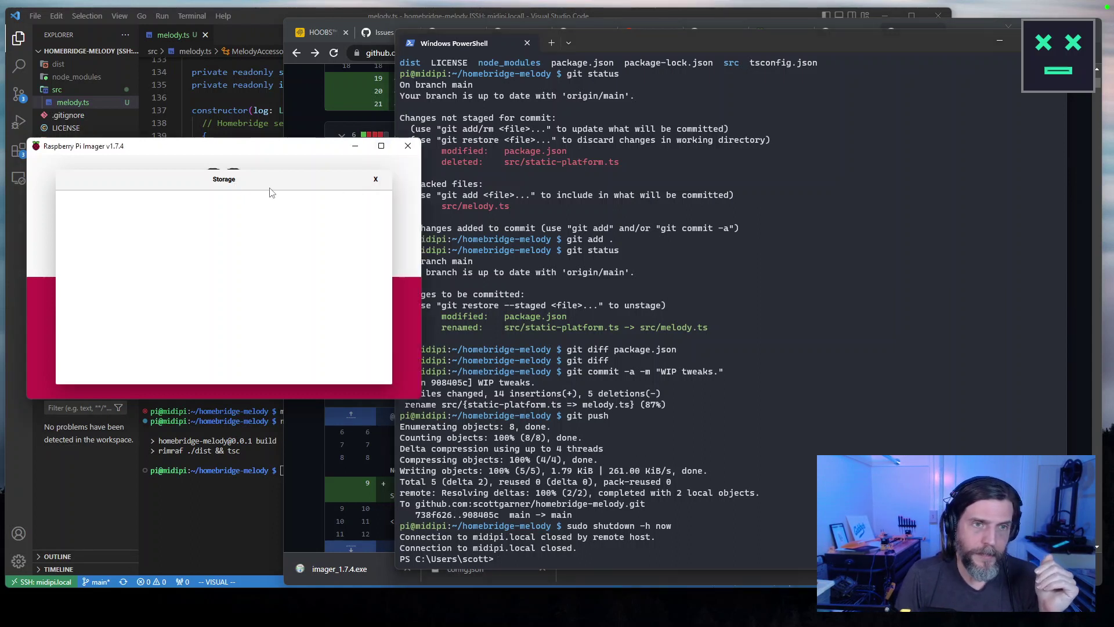
left_click(377, 180)
left_click_drag(254, 151, 295, 139)
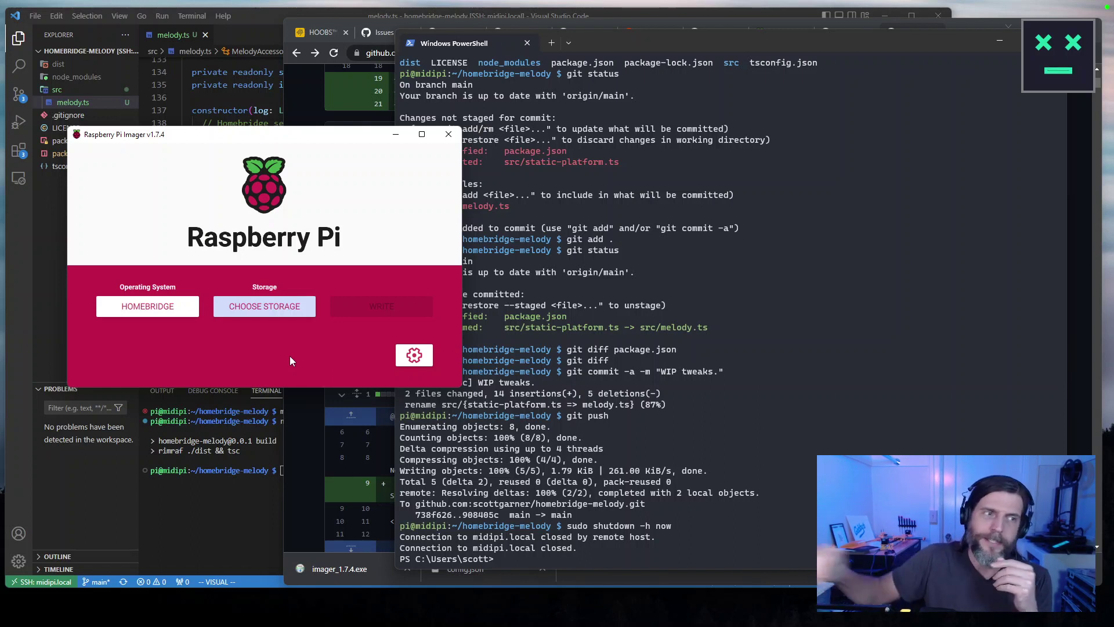
Select the 31.9 GB SDHC card as Imager's storage target, then return to the terminal.
left_click(259, 314)
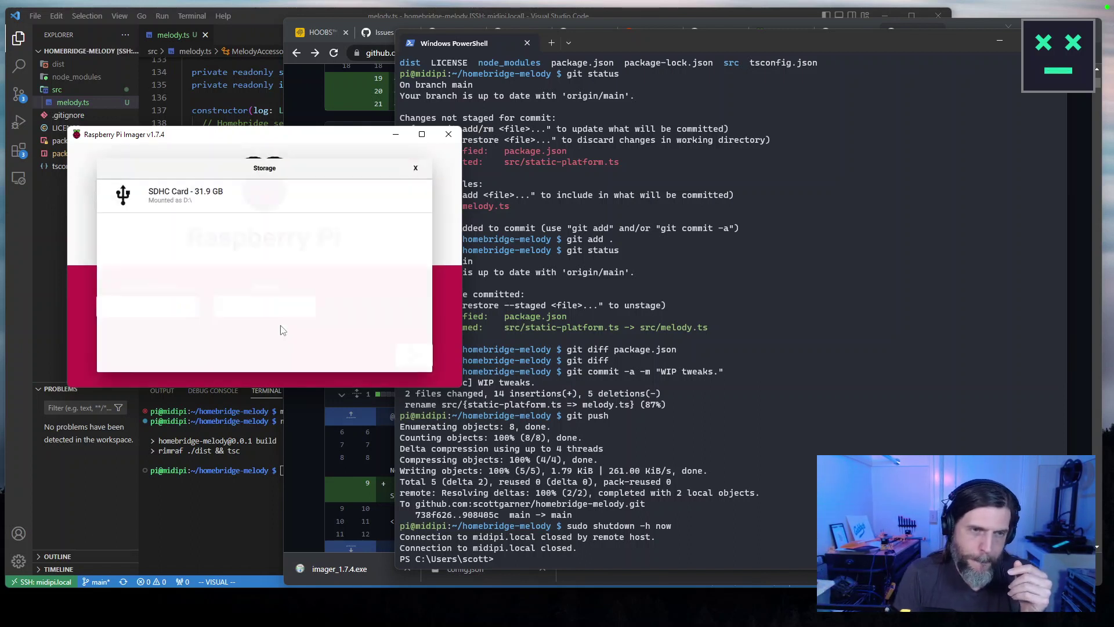
left_click(261, 197)
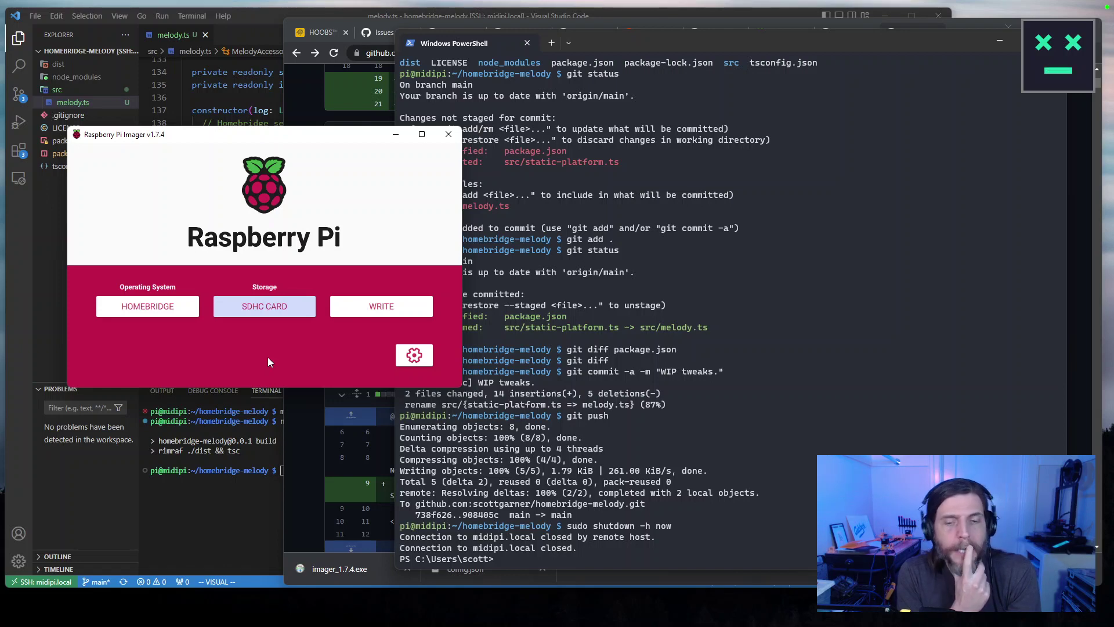
left_click(628, 322)
Copy the sudo hb-service link command from the terminal and Google it in a new tab.
scroll(780, 378, "up", 3)
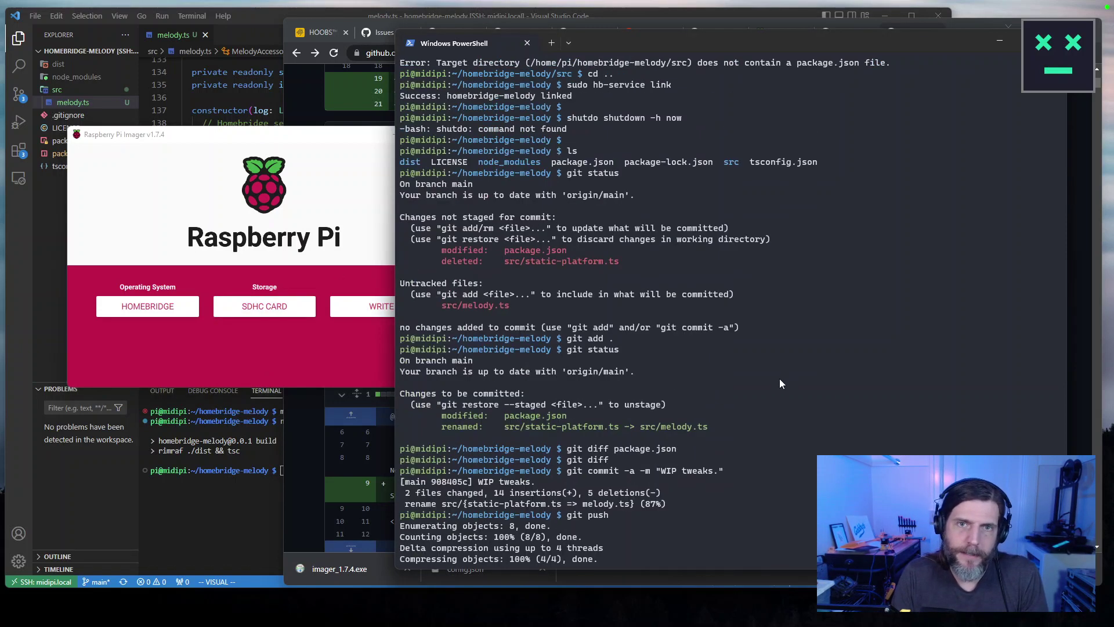
scroll(781, 383, "up", 3)
left_click_drag(673, 183, 566, 184)
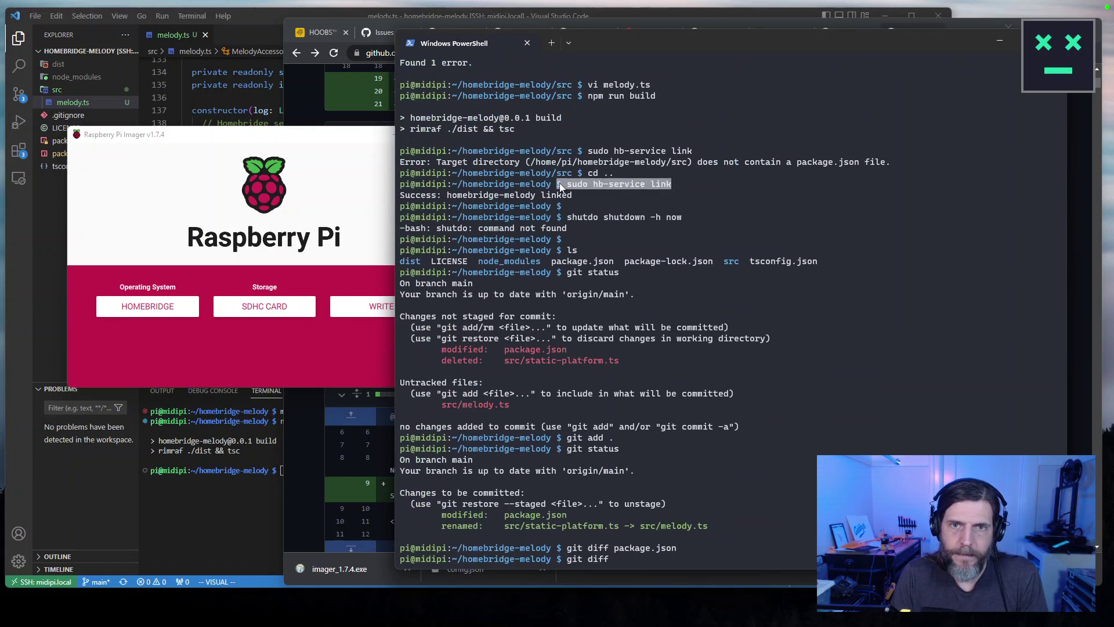
key("ctrl+c")
left_click(300, 100)
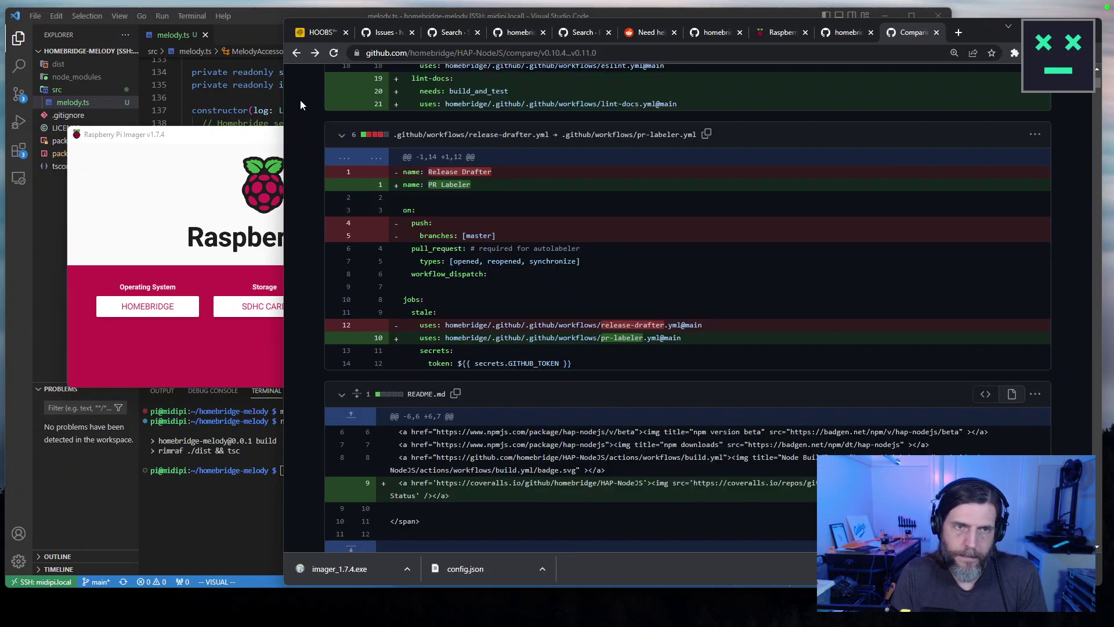
key("ctrl+t")
key("ctrl+v")
key("Return")
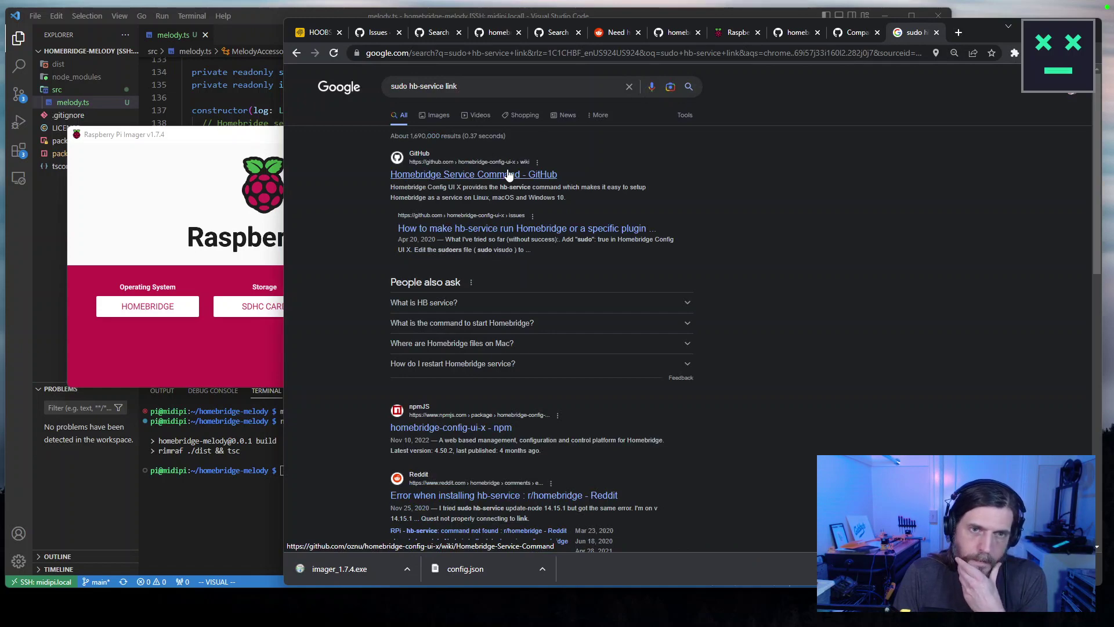
Check the GitHub issue result, then search the exact quoted phrase "sudo hb-service link".
left_click(526, 232)
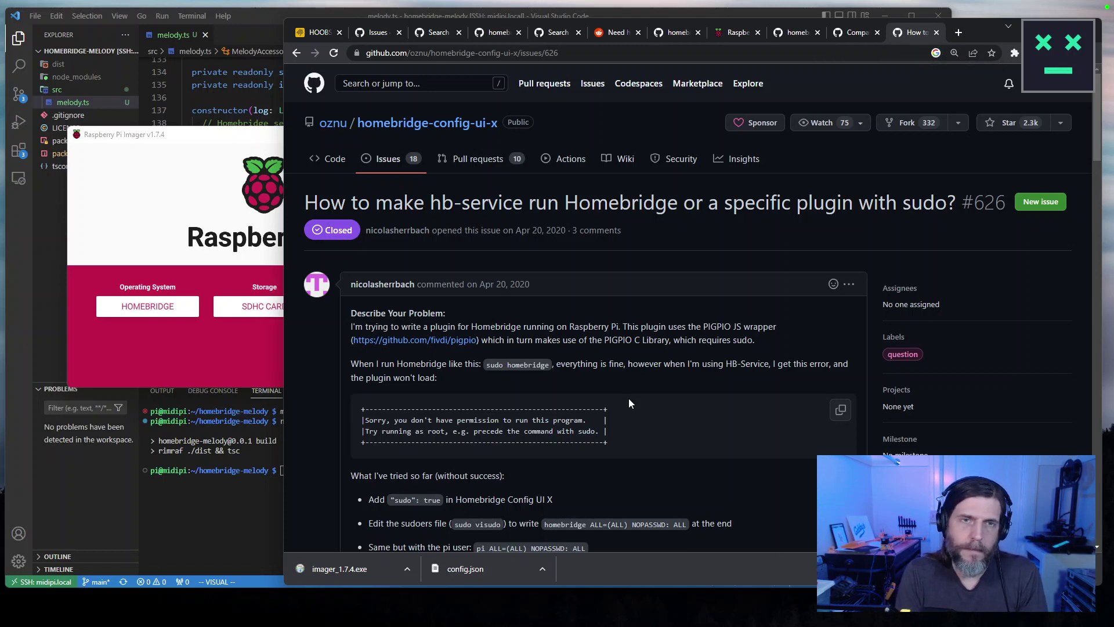
key("ctrl+l")
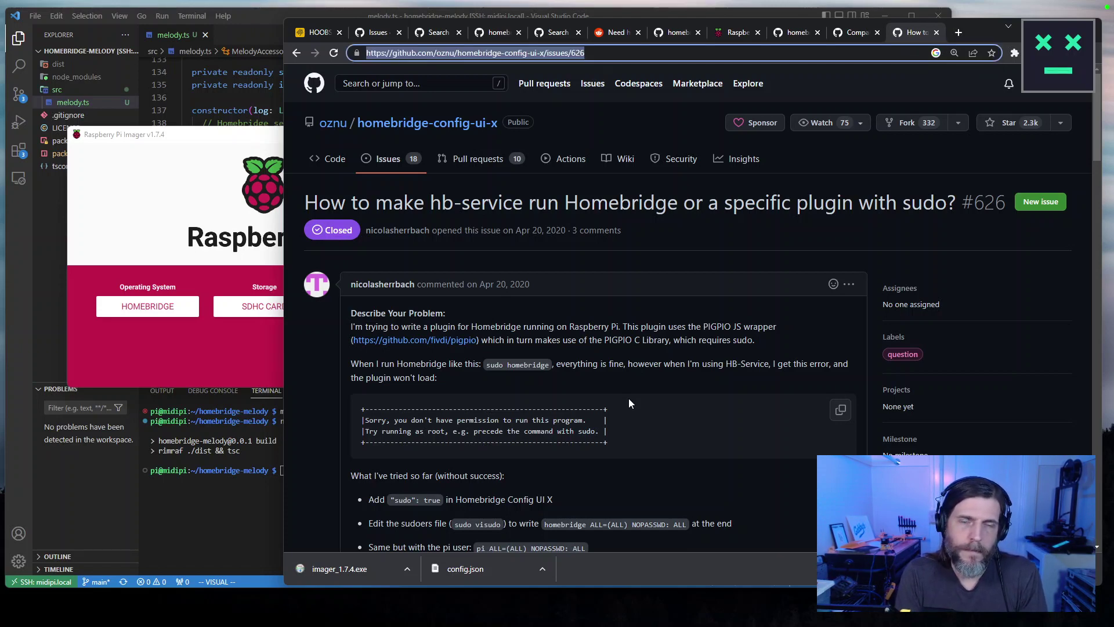
type("\"sudo hb-service link\"")
key("Return")
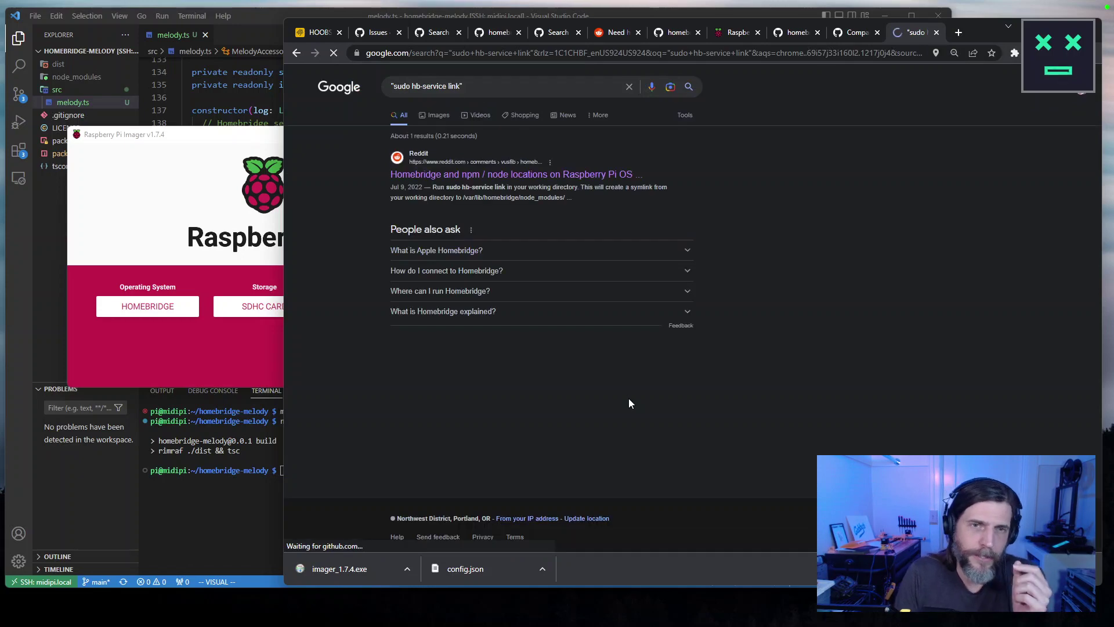
left_click(532, 176)
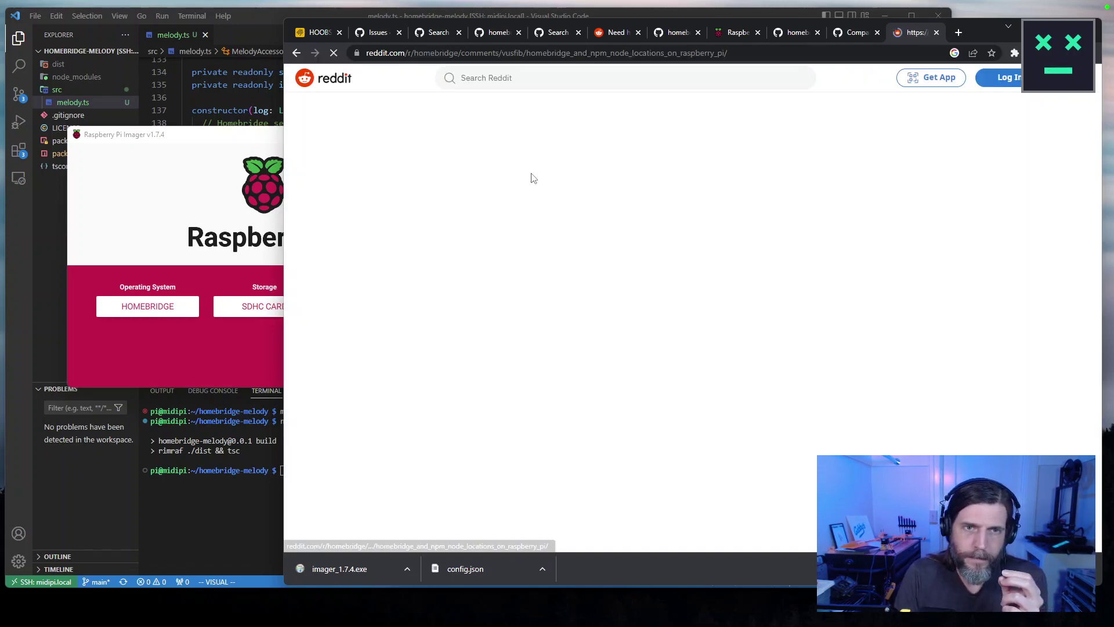
key("ctrl+f")
key("ctrl+v")
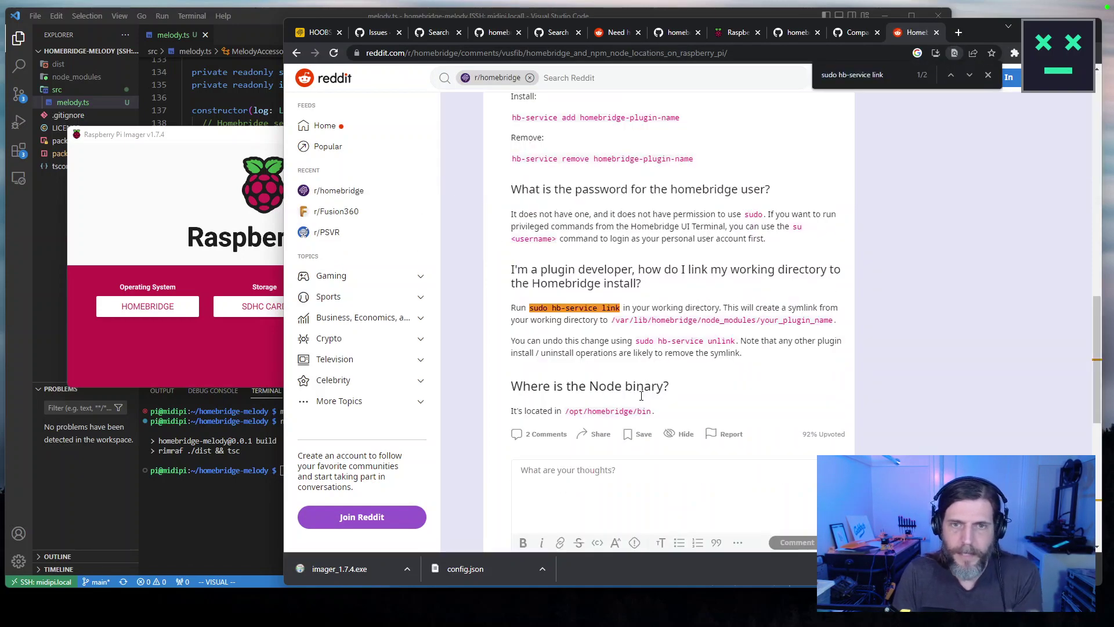
scroll(761, 398, "up", 5)
scroll(761, 398, "up", 3)
scroll(761, 398, "down", 1)
scroll(761, 398, "down", 4)
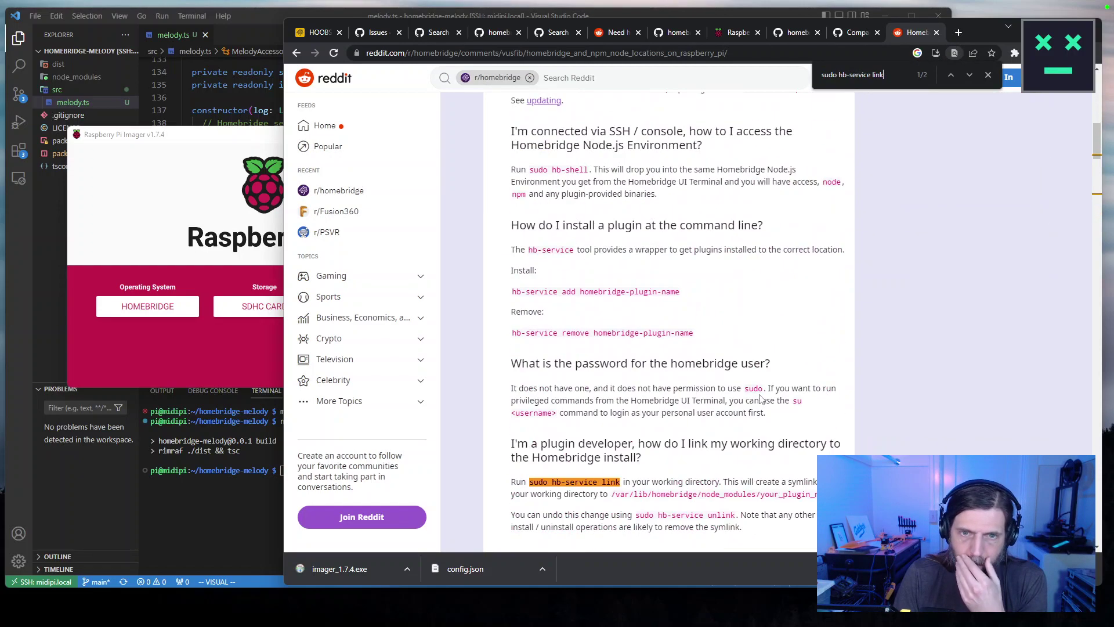
scroll(761, 399, "down", 10)
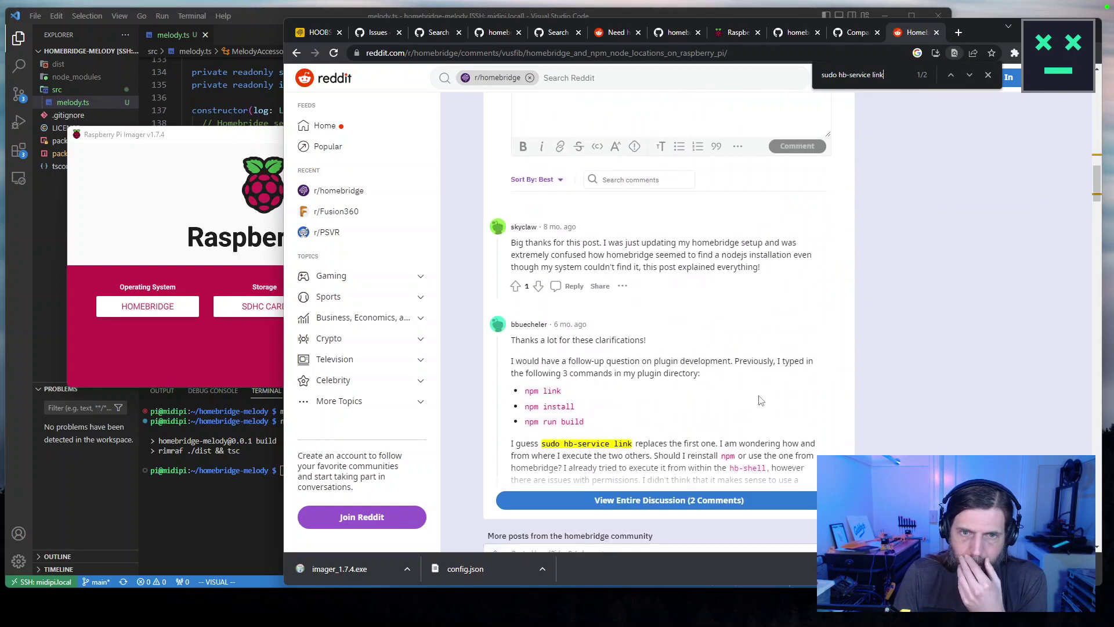
scroll(760, 394, "up", 6)
scroll(759, 394, "up", 12)
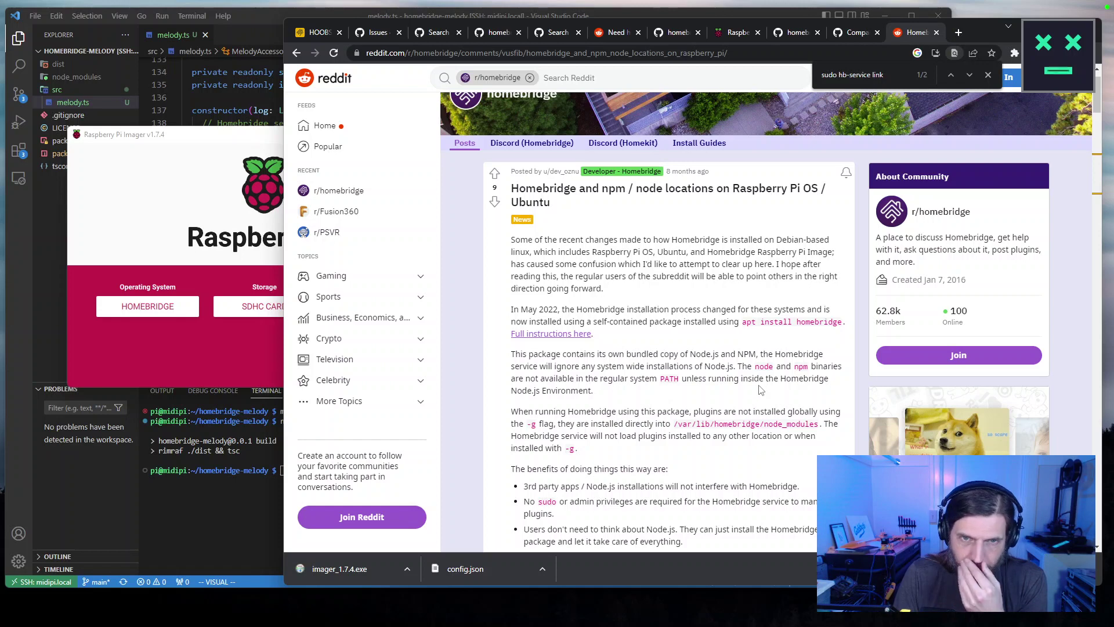
left_click_drag(515, 239, 617, 294)
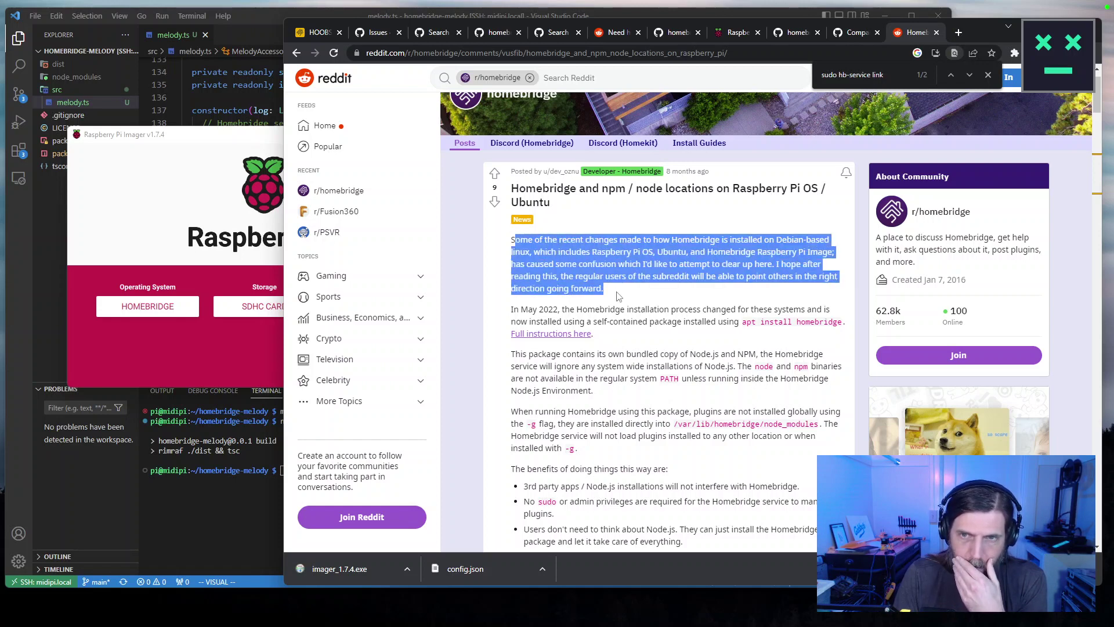
left_click_drag(618, 296, 647, 398)
scroll(645, 389, "down", 1)
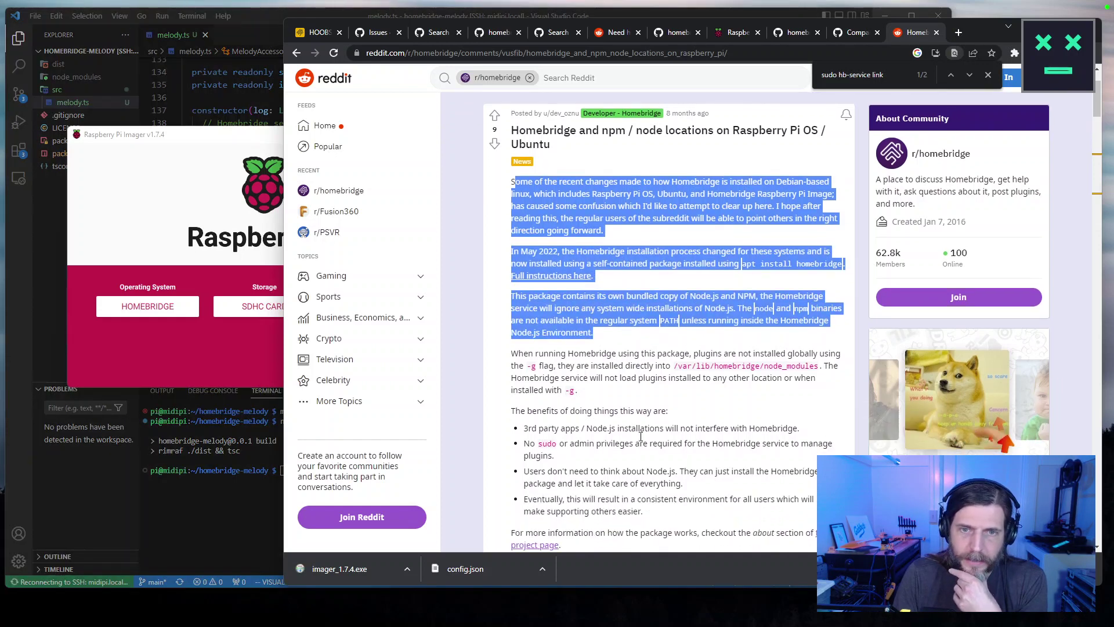
left_click_drag(511, 354, 723, 512)
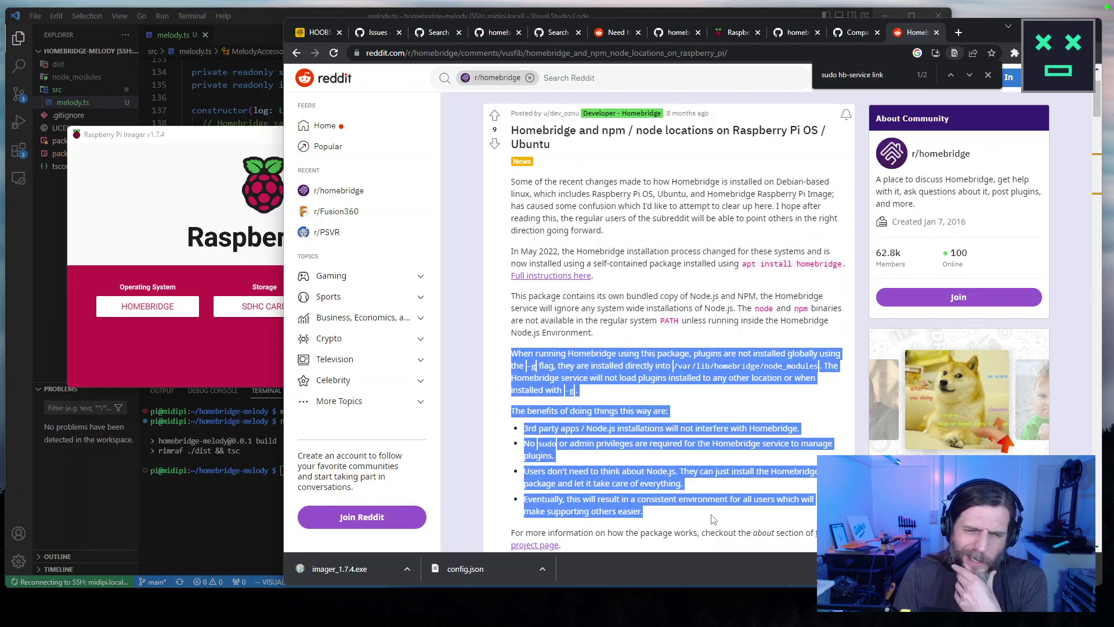
scroll(714, 496, "down", 1)
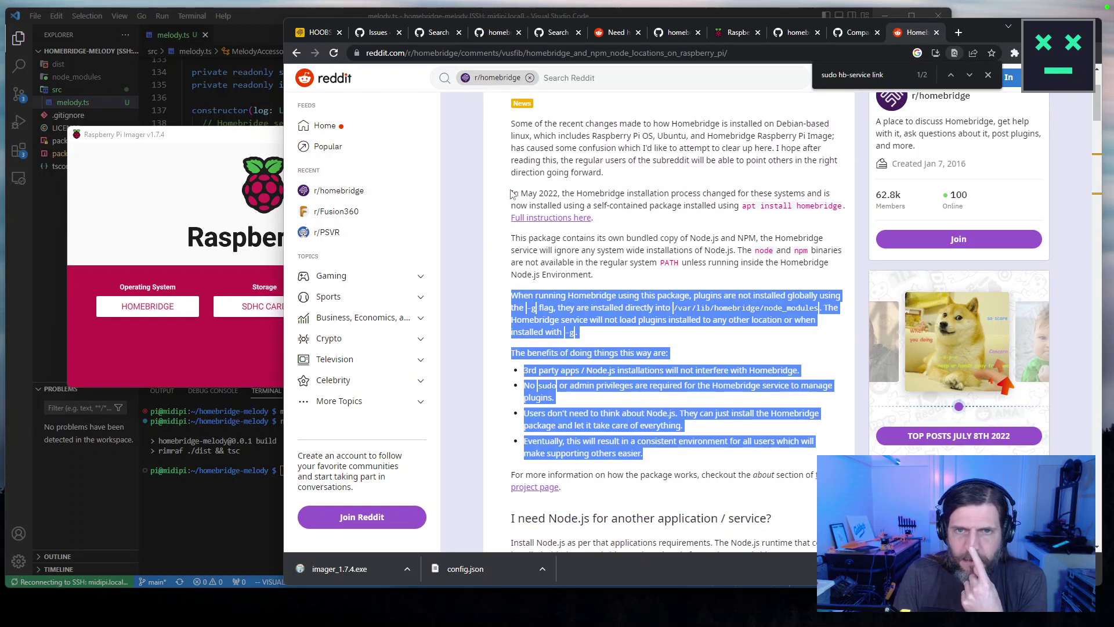
left_click_drag(511, 193, 605, 228)
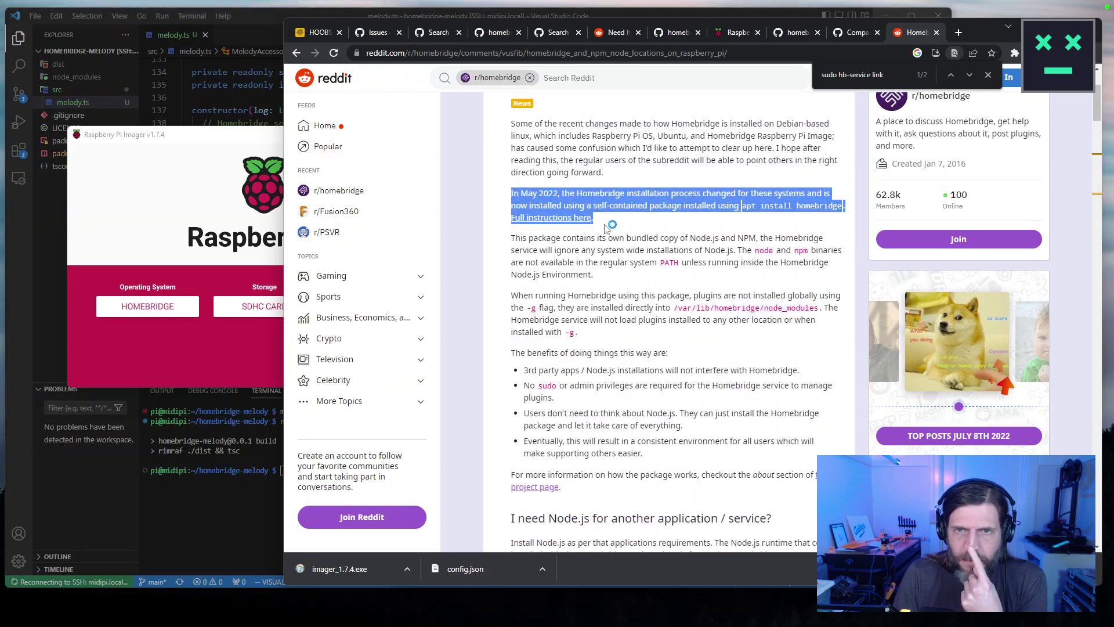
left_click_drag(605, 228, 616, 282)
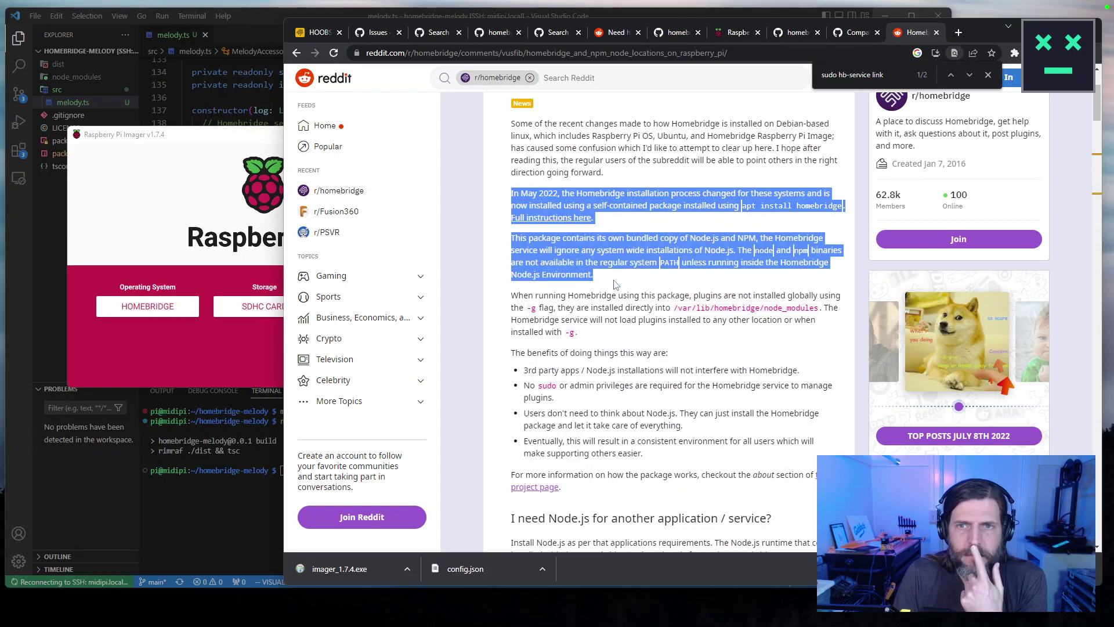
left_click(617, 285)
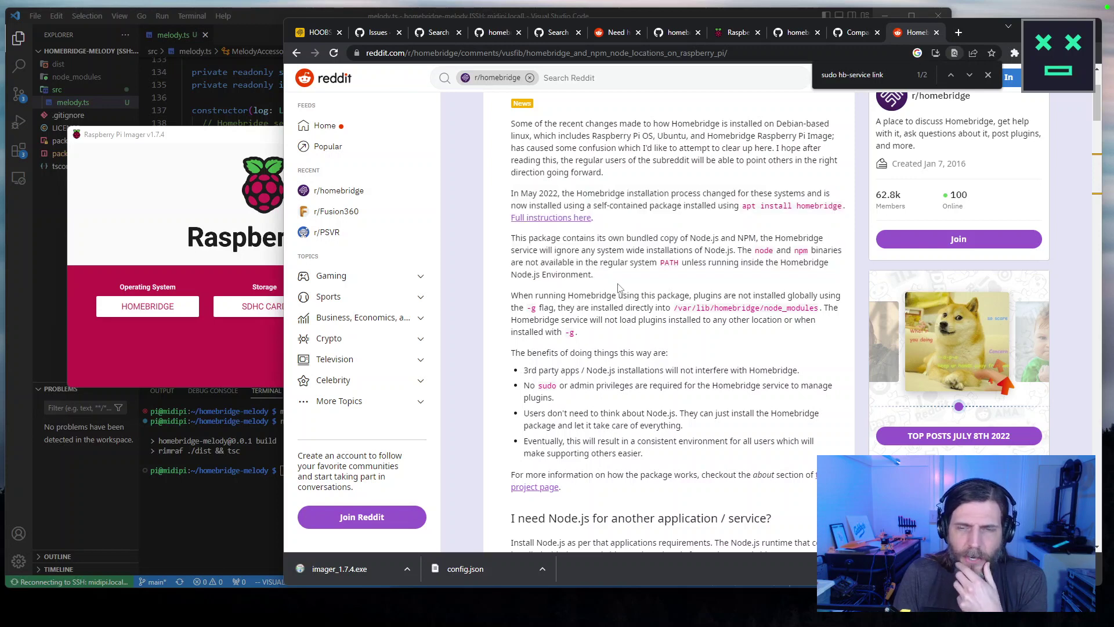
left_click_drag(683, 239, 727, 280)
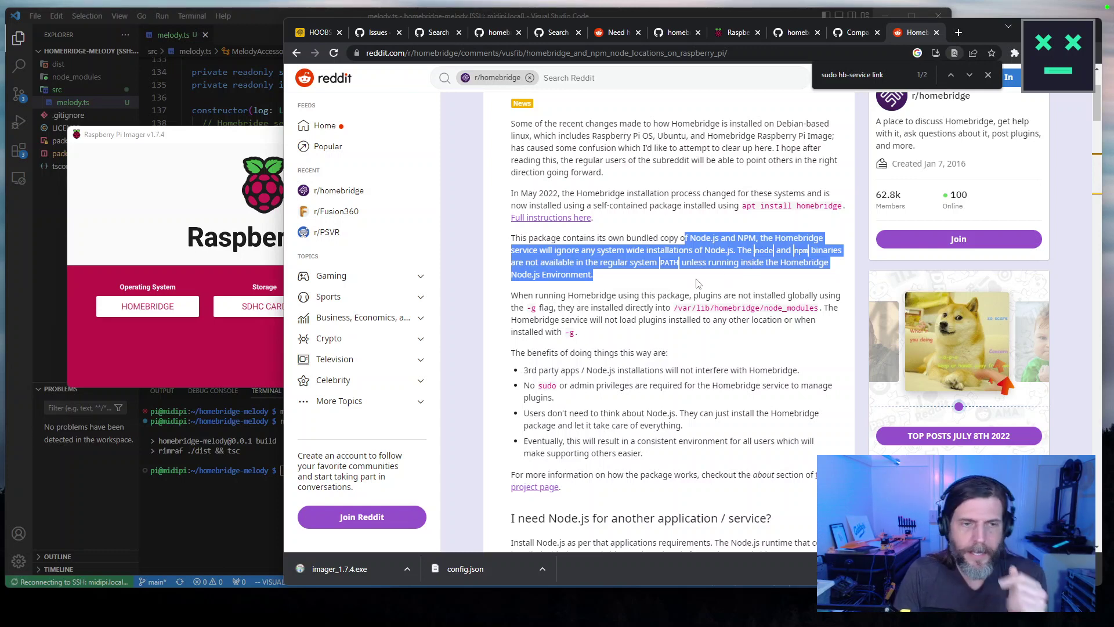
left_click(218, 360)
Start writing the Homebridge image to the SDHC card and open a new browser window.
left_click(382, 306)
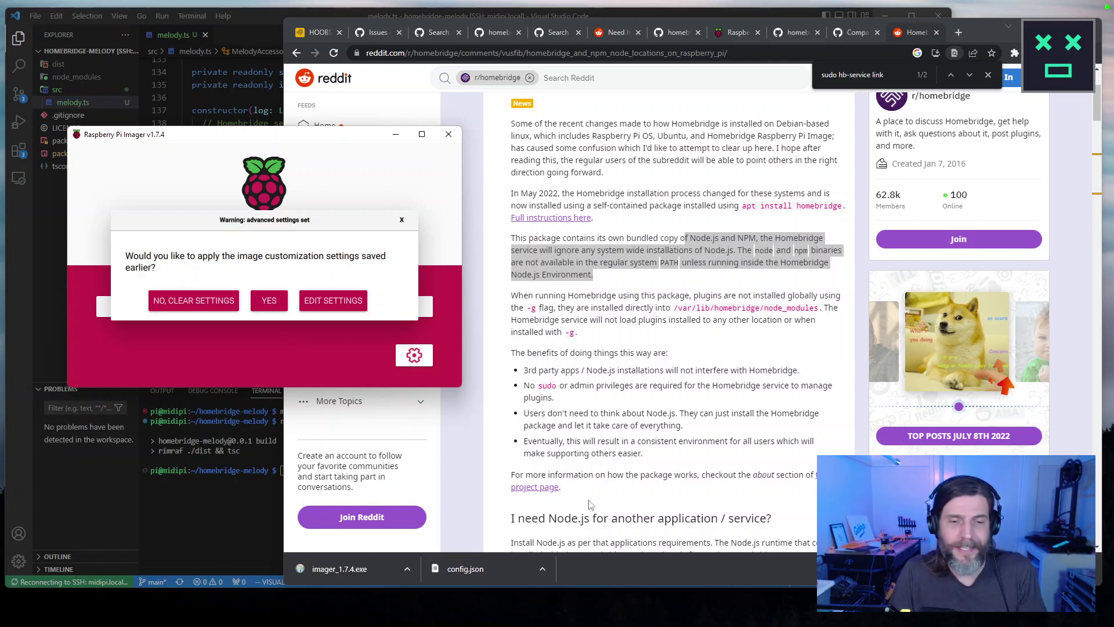
left_click(448, 492)
key("ctrl+n")
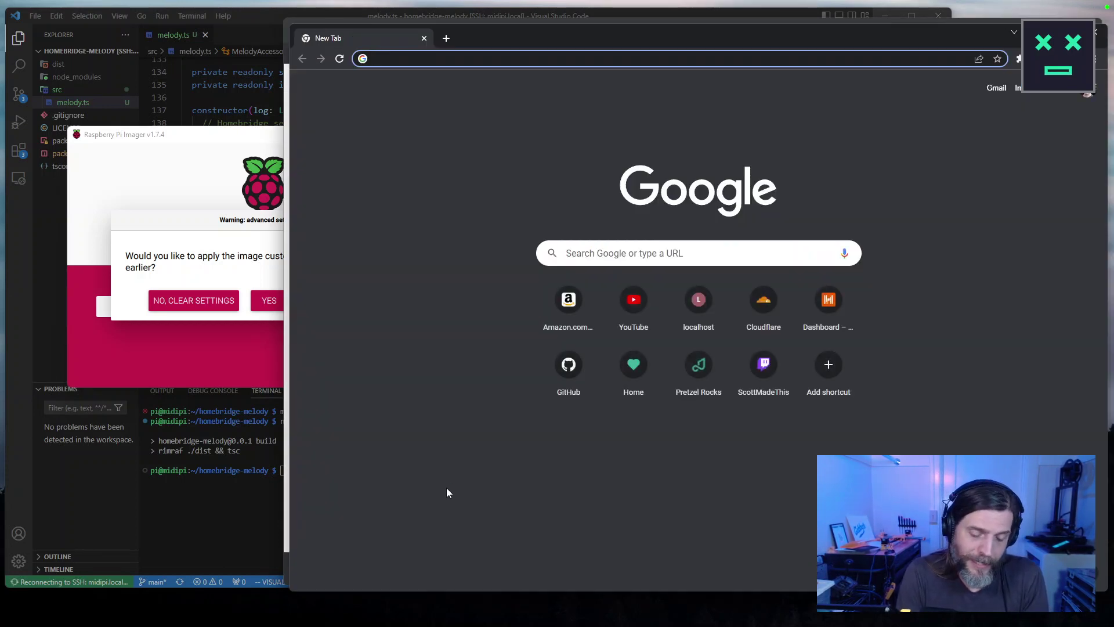
Load scottmadethis.net and browse the BeetBox project, enlarging its components photo.
type("scott")
key("Return")
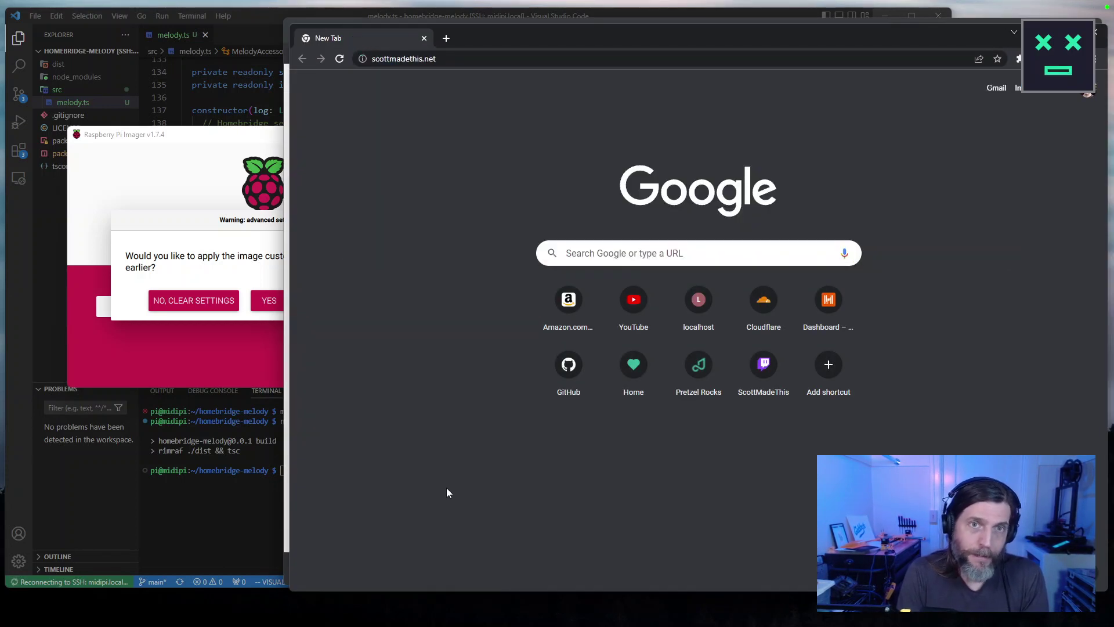
scroll(747, 462, "down", 12)
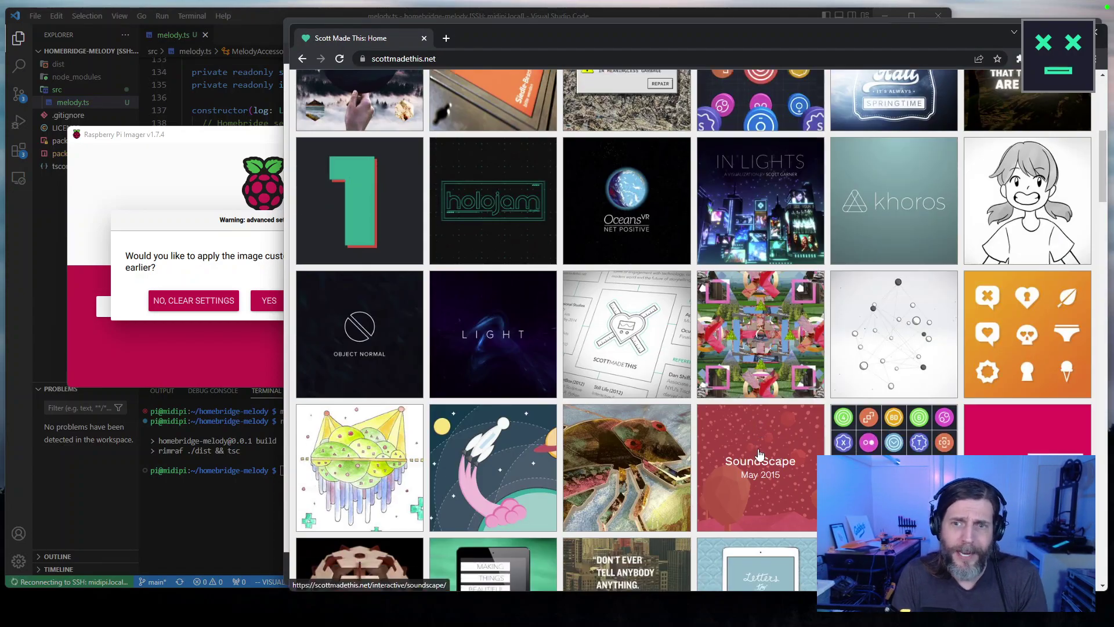
scroll(748, 461, "down", 7)
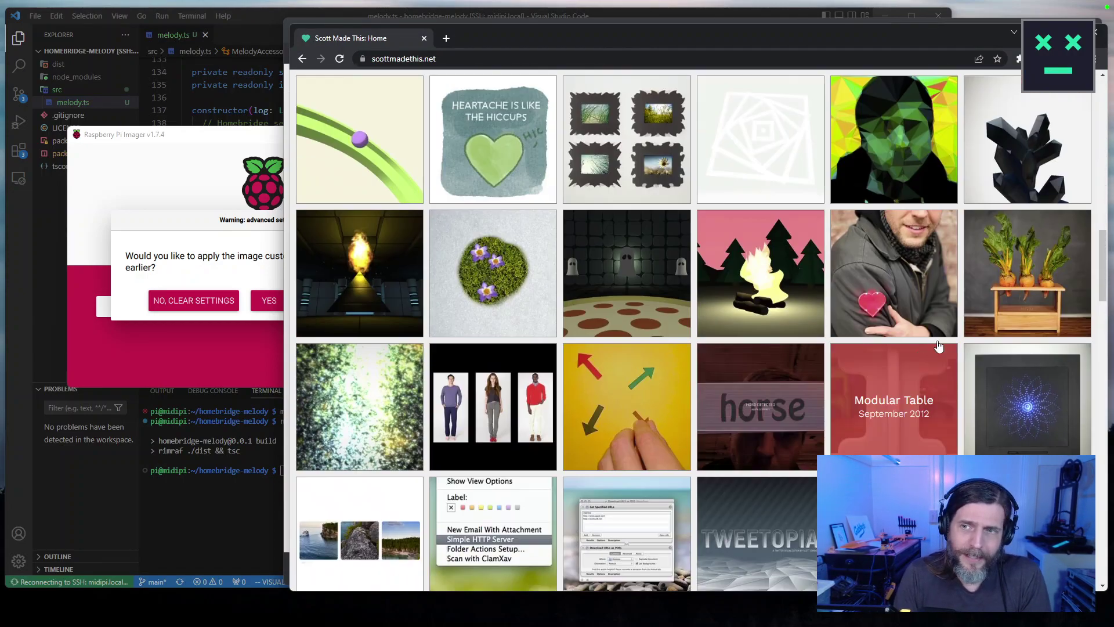
left_click(1038, 329)
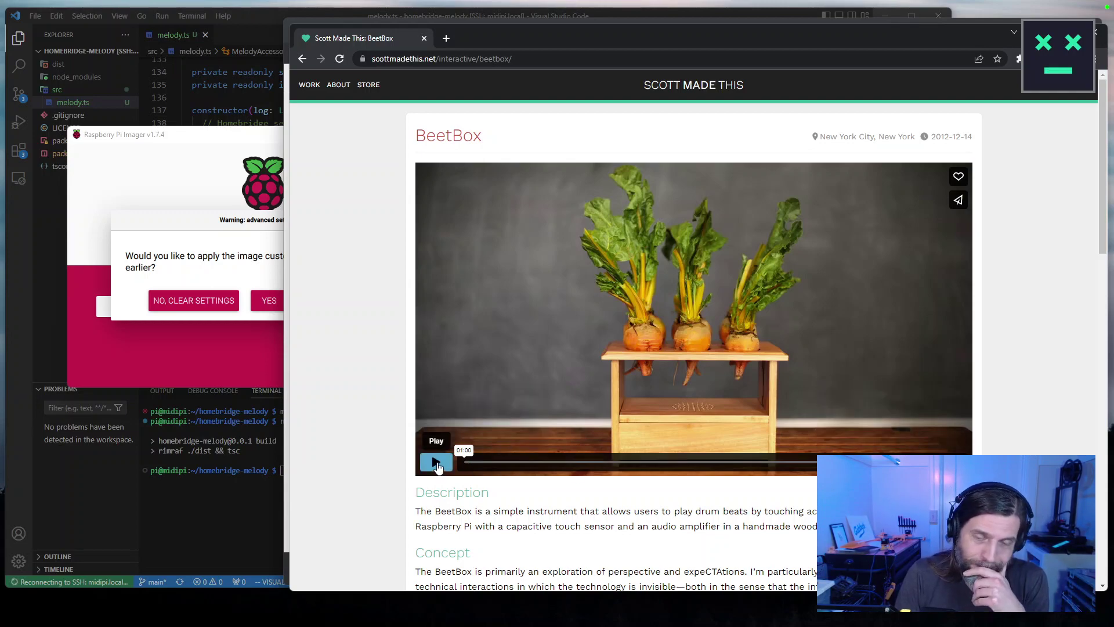
scroll(391, 428, "down", 15)
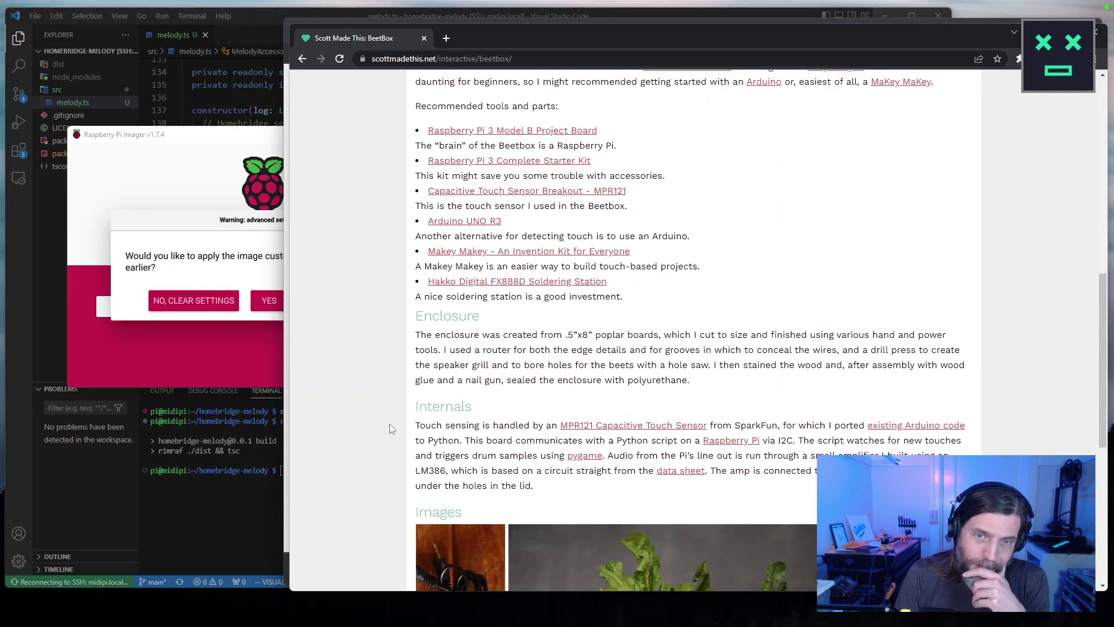
scroll(393, 423, "down", 3)
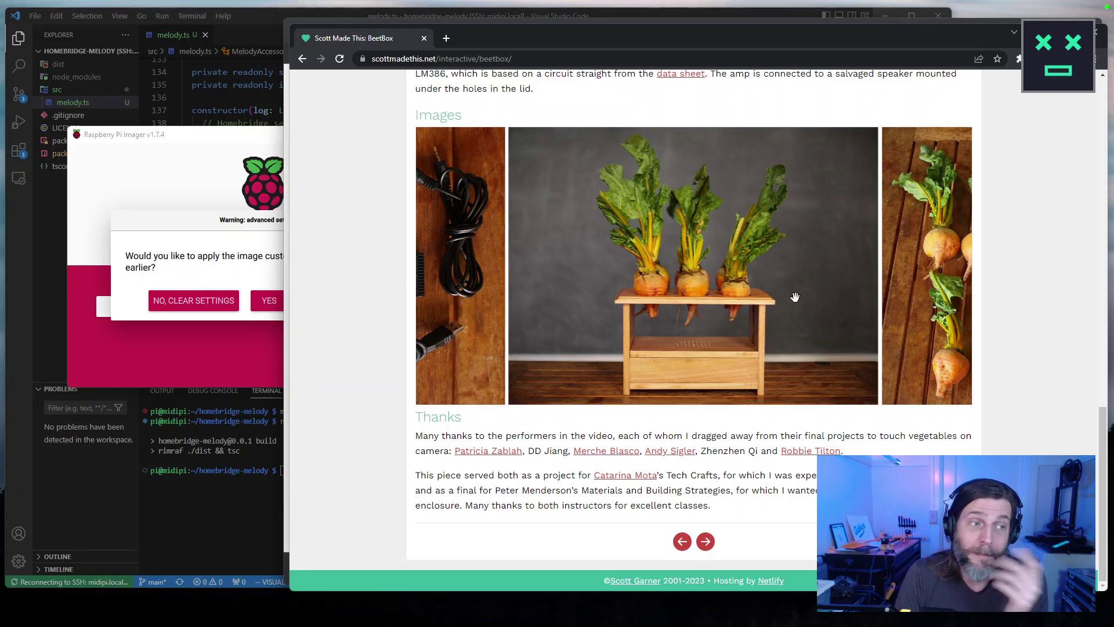
left_click(464, 270)
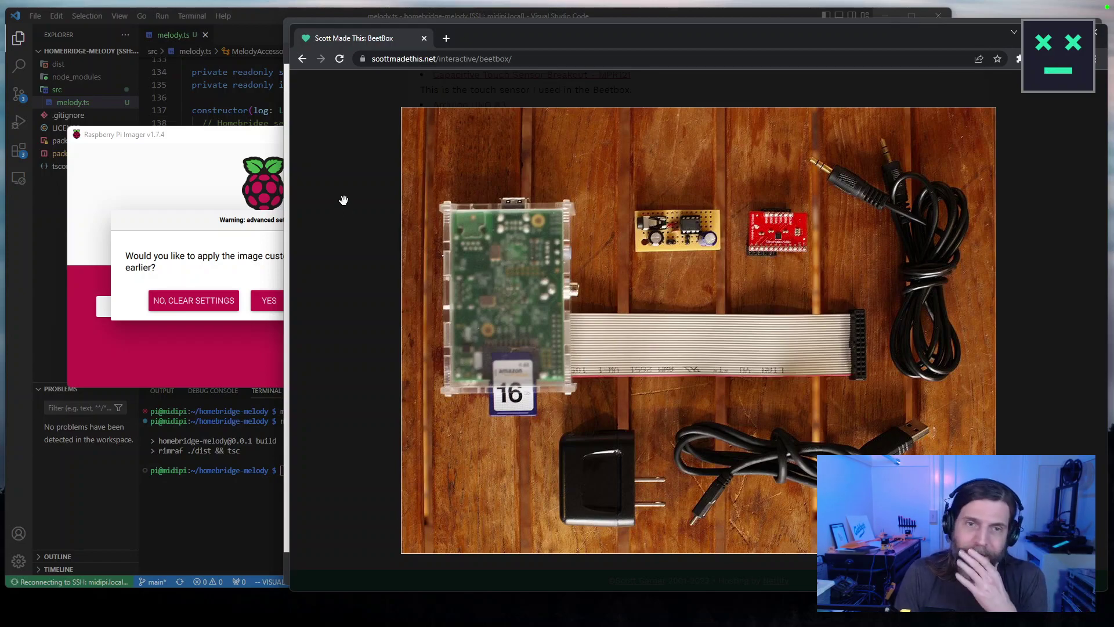
Go back to the portfolio home grid and scroll through the projects.
scroll(343, 203, "up", 15)
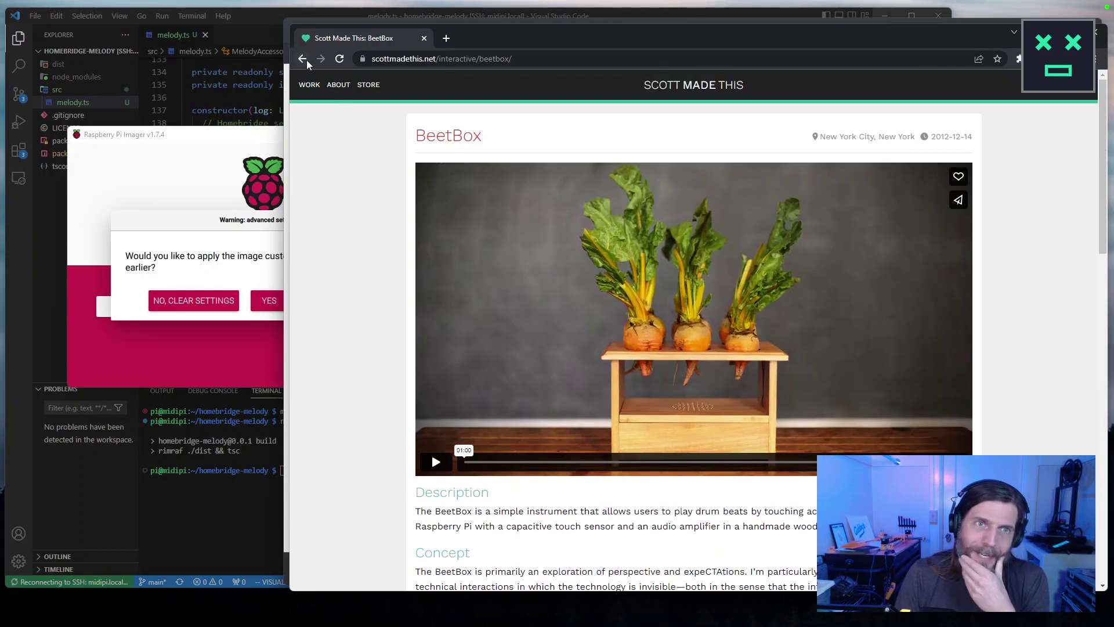
left_click(301, 59)
scroll(744, 302, "down", 10)
scroll(745, 301, "down", 6)
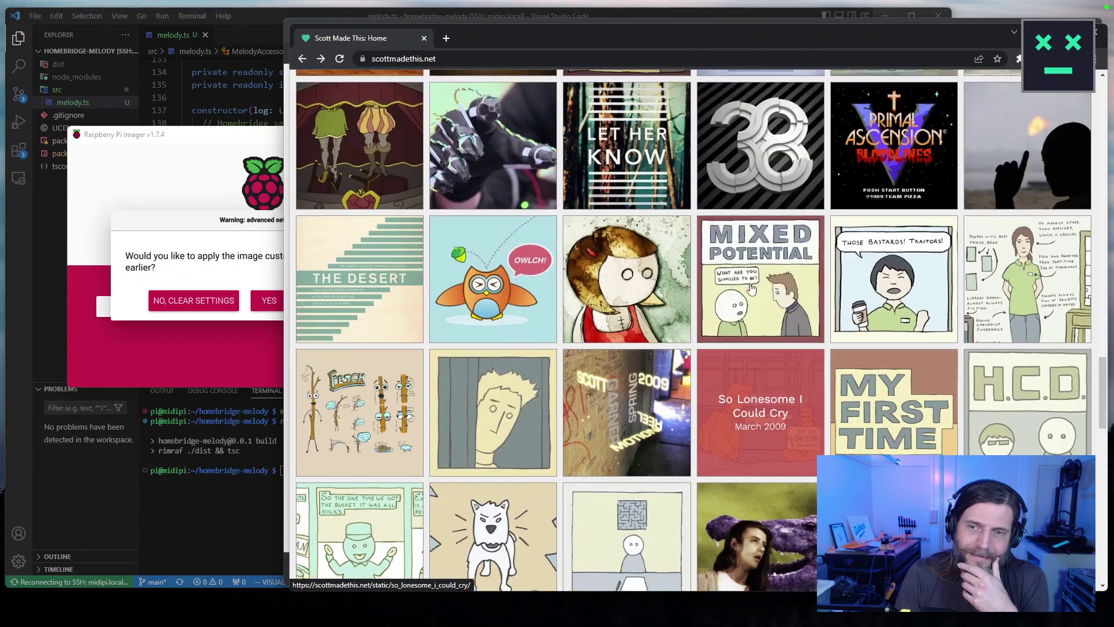
scroll(749, 290, "up", 7)
scroll(755, 282, "up", 3)
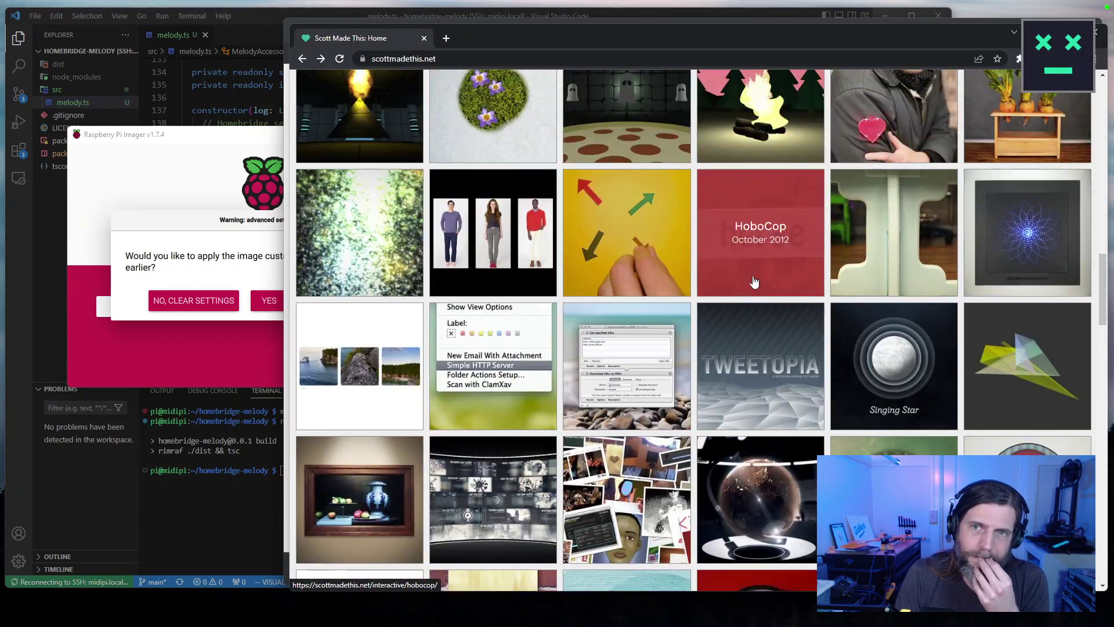
scroll(754, 282, "up", 5)
scroll(755, 282, "up", 4)
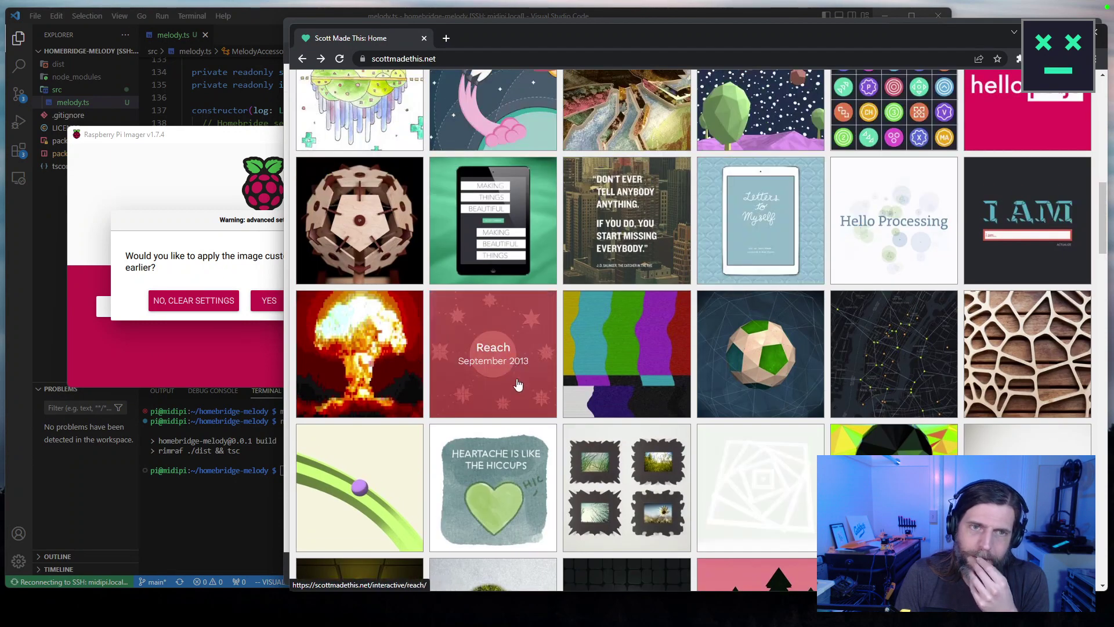
scroll(512, 368, "up", 3)
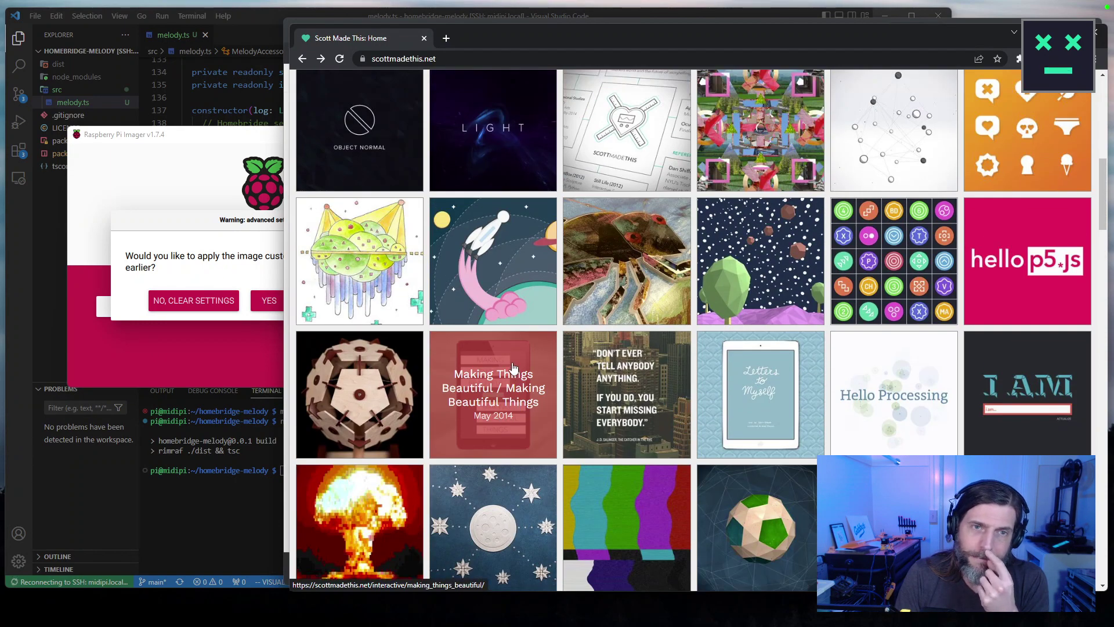
scroll(513, 367, "up", 2)
scroll(513, 364, "up", 7)
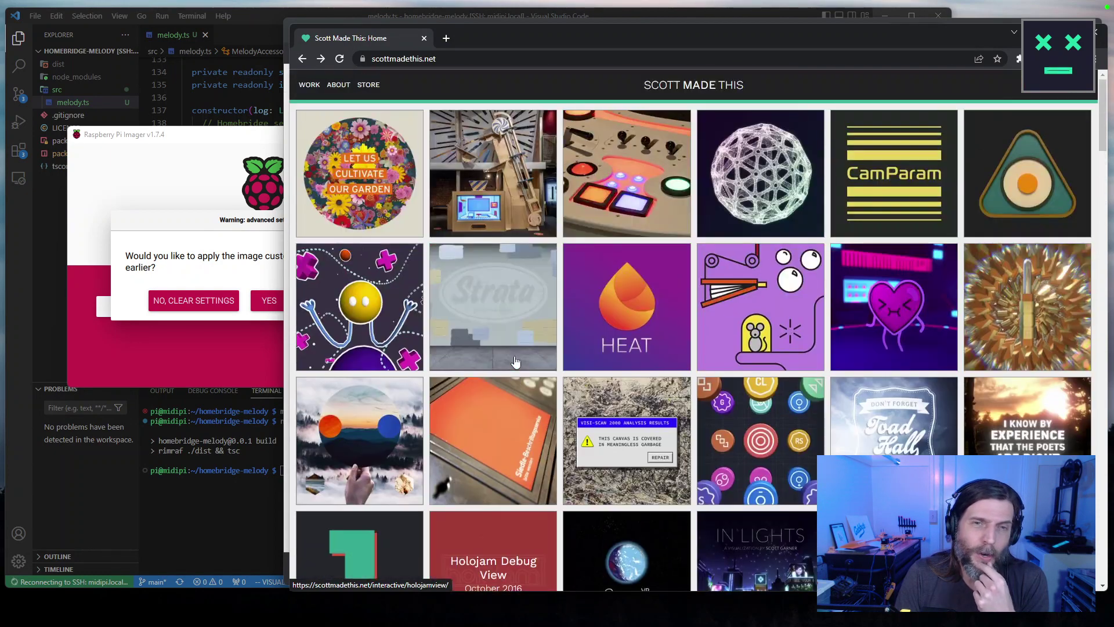
Go back from the portfolio site to the new tab page.
left_click(302, 58)
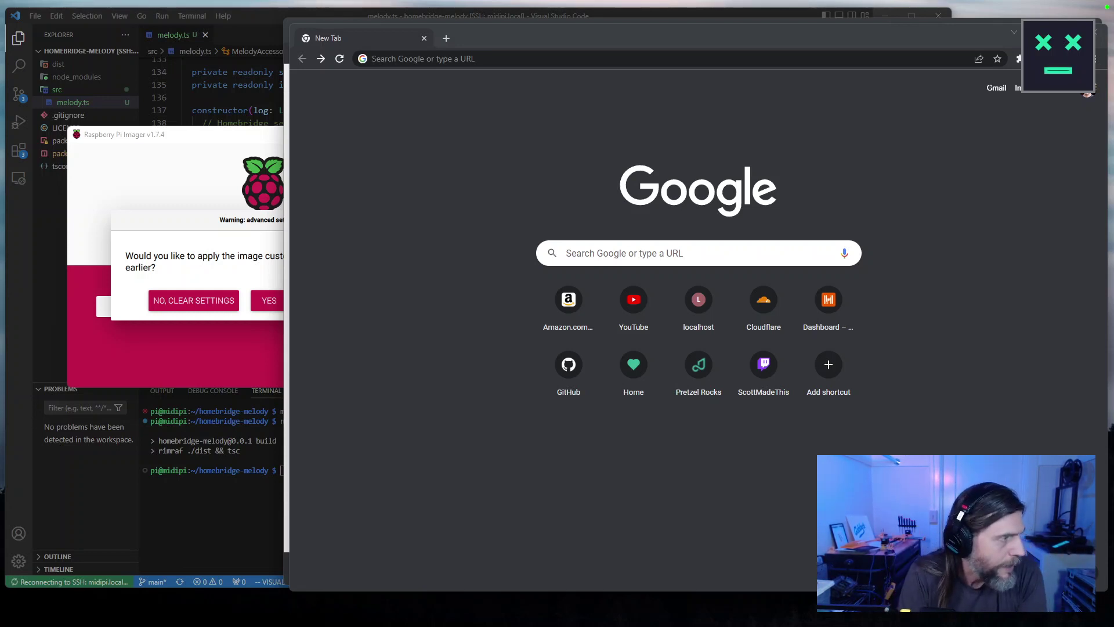
Answer YES to apply saved customization settings and YES to erase the SDHC card.
left_click(199, 224)
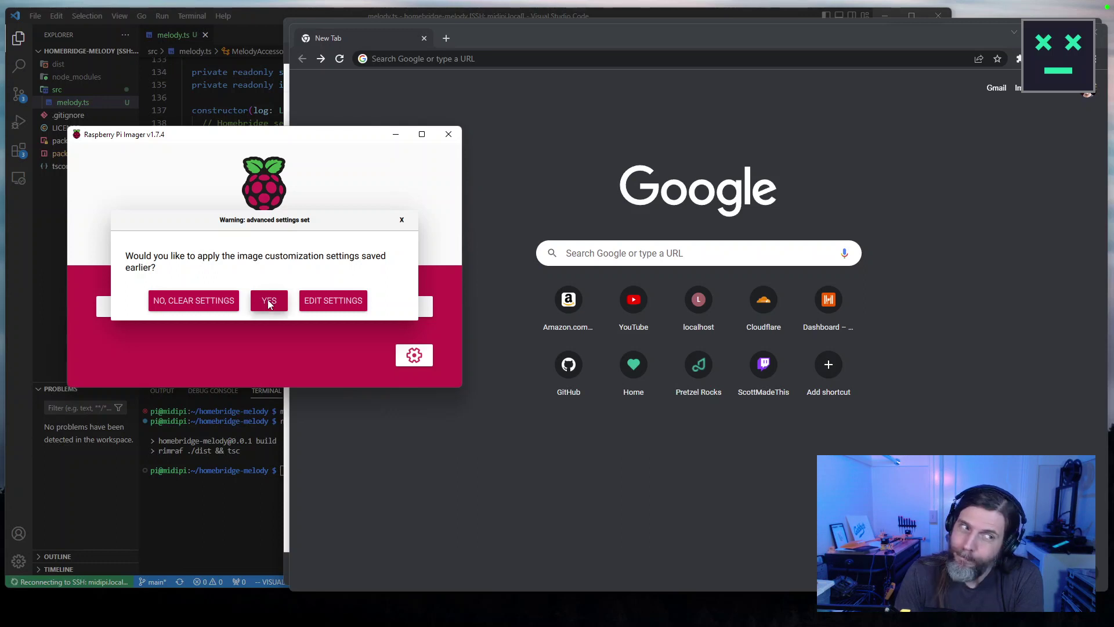
left_click(268, 302)
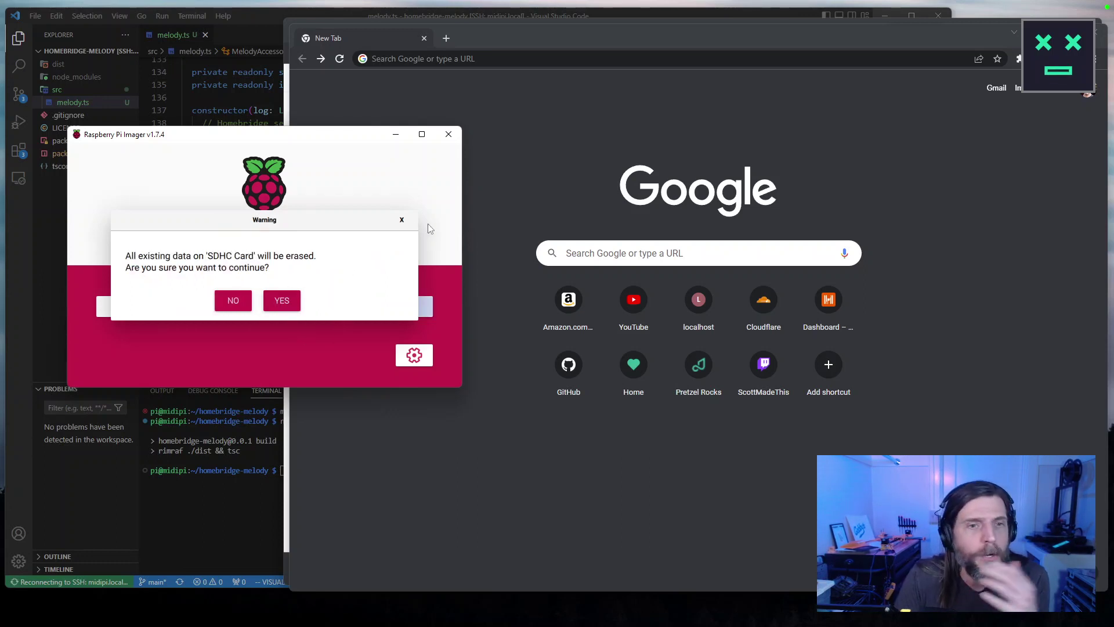
left_click(401, 219)
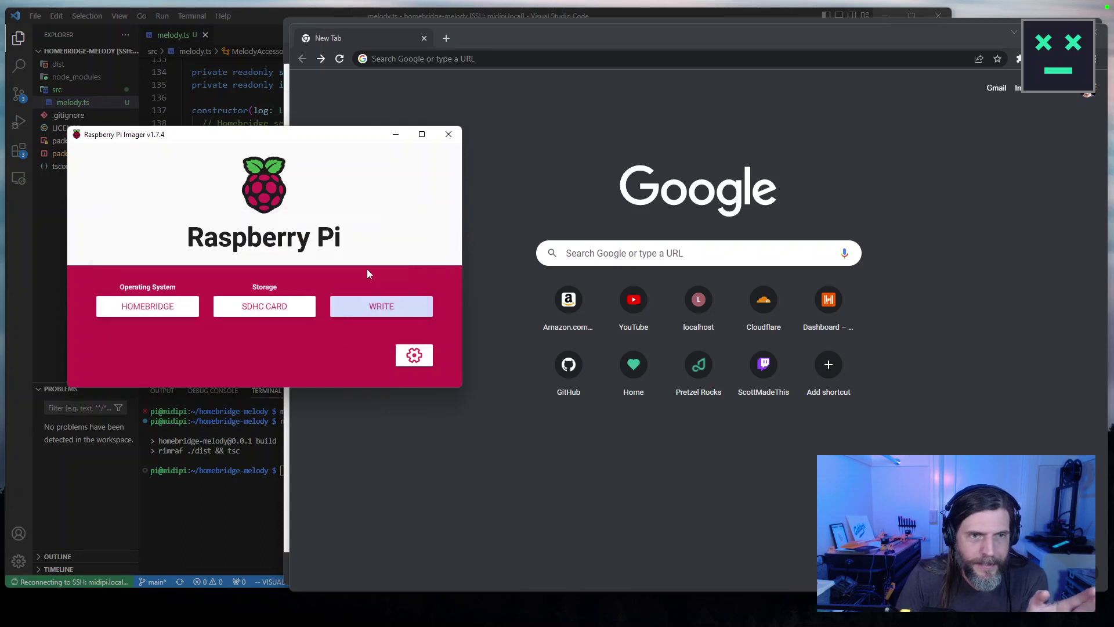